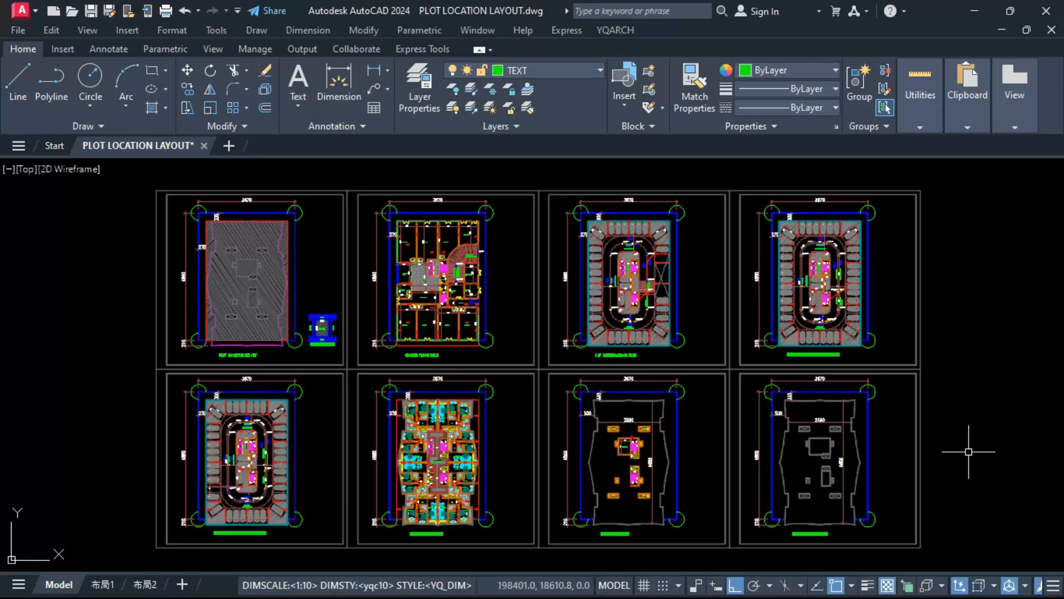
Step: Look over the floor plan sheets in the plot location drawing, including the typical floor, ground floor, parking, roof and plot location layouts
scroll(431, 502, "up", 6)
middle_click_drag(432, 502, 529, 502)
scroll(531, 501, "up", 2)
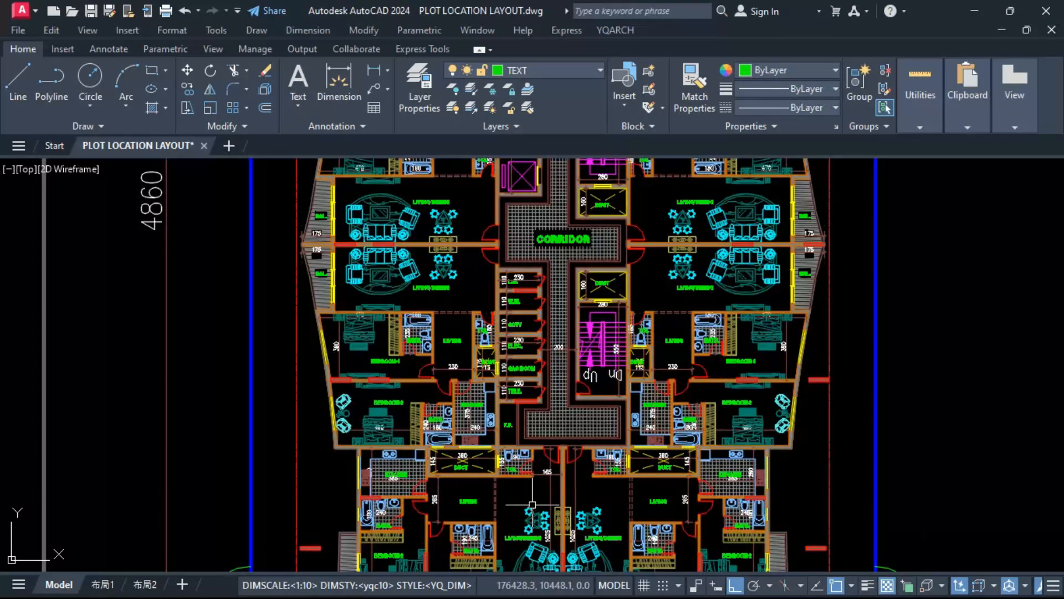
middle_click_drag(519, 391, 524, 357)
scroll(527, 356, "down", 4)
middle_click_drag(400, 354, 734, 438)
scroll(361, 461, "up", 2)
middle_click_drag(361, 460, 776, 413)
scroll(776, 413, "down", 2)
middle_click_drag(369, 373, 729, 393)
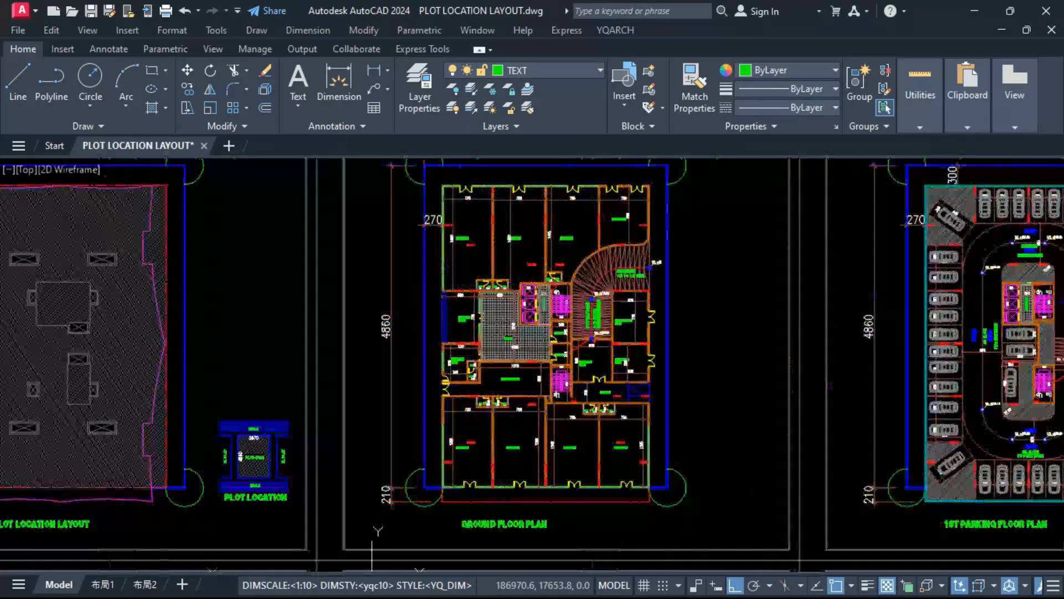
scroll(463, 397, "up", 2)
scroll(462, 233, "down", 5)
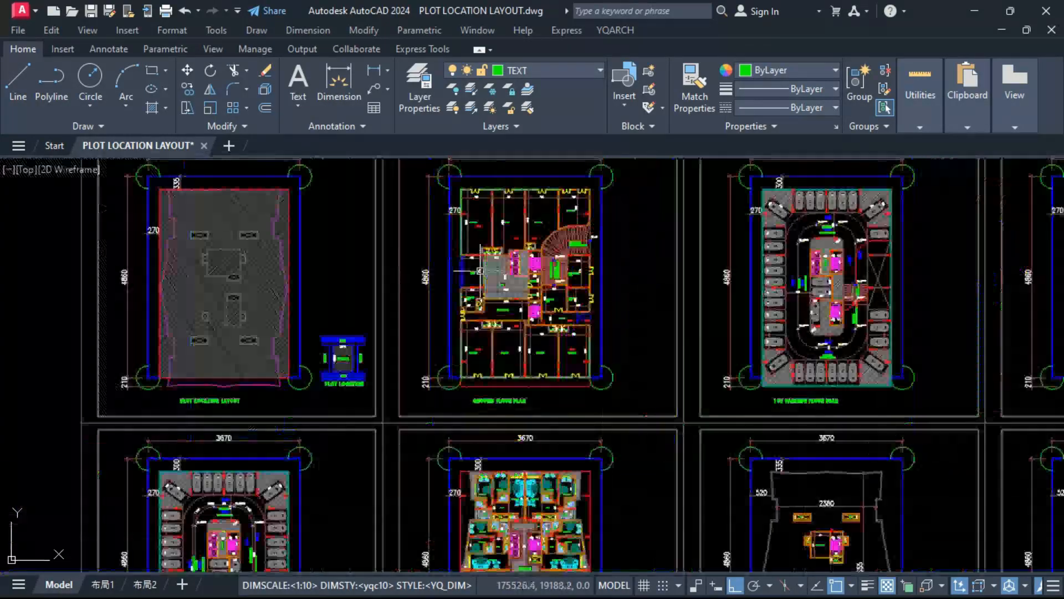
scroll(709, 485, "up", 3)
scroll(708, 485, "up", 2)
middle_click_drag(707, 486, 320, 429)
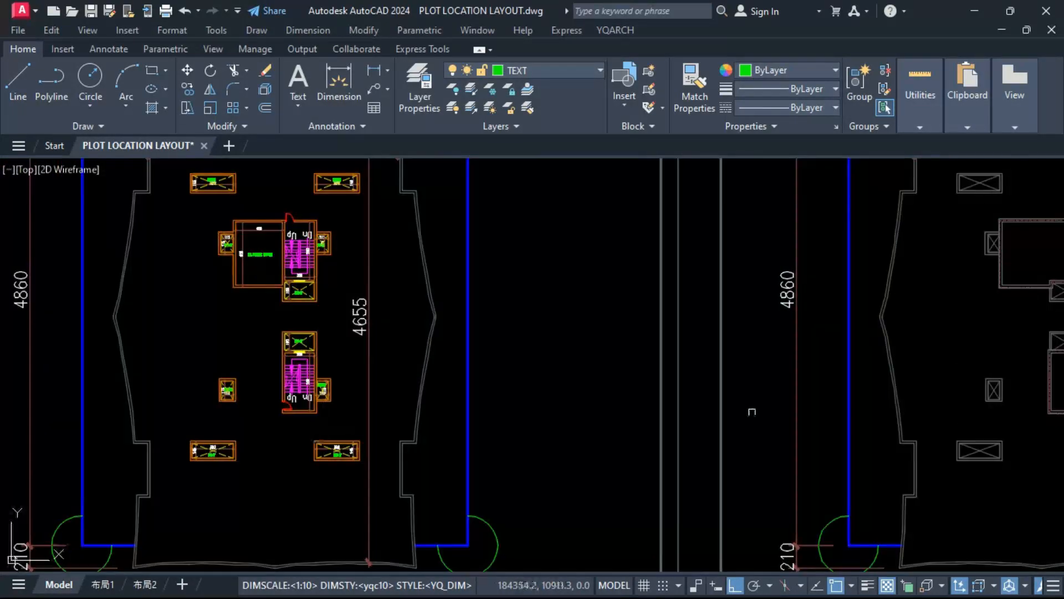
scroll(738, 418, "down", 5)
middle_click_drag(727, 422, 958, 550)
scroll(422, 361, "up", 4)
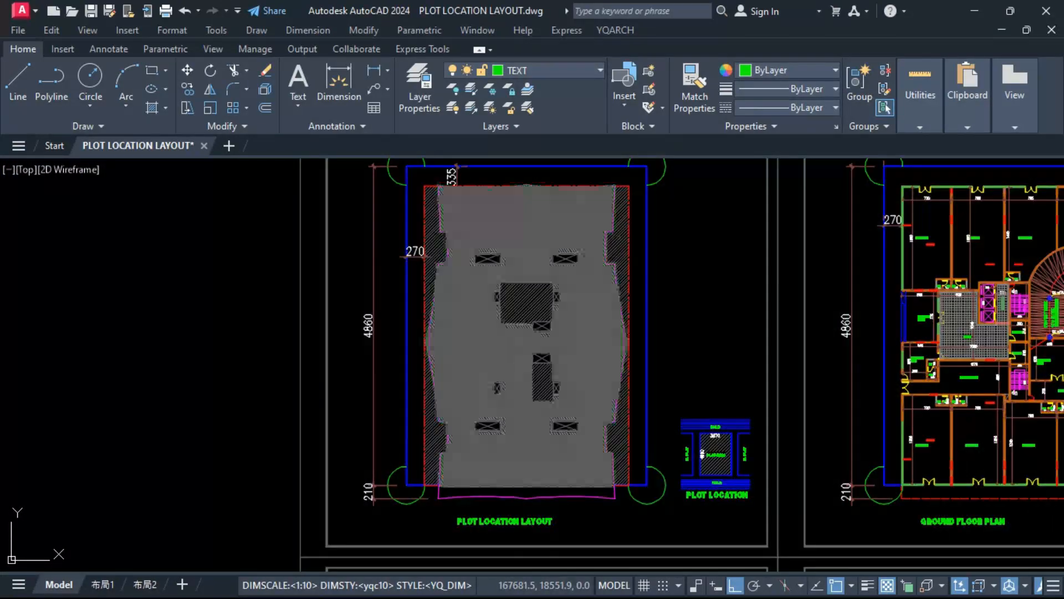
middle_click_drag(423, 361, 446, 381)
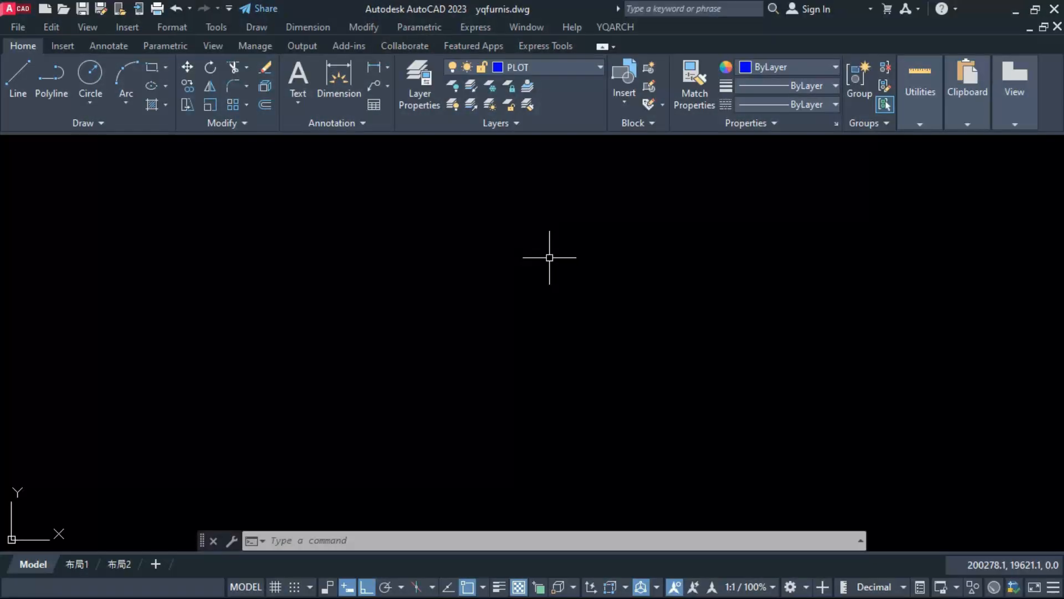
Step: In the yqfurnis.dwg drawing, draw the plot boundary as a rectangle 3070 wide and 4560 high on the PLOT layer
type("REC")
key("Return")
left_click(414, 205)
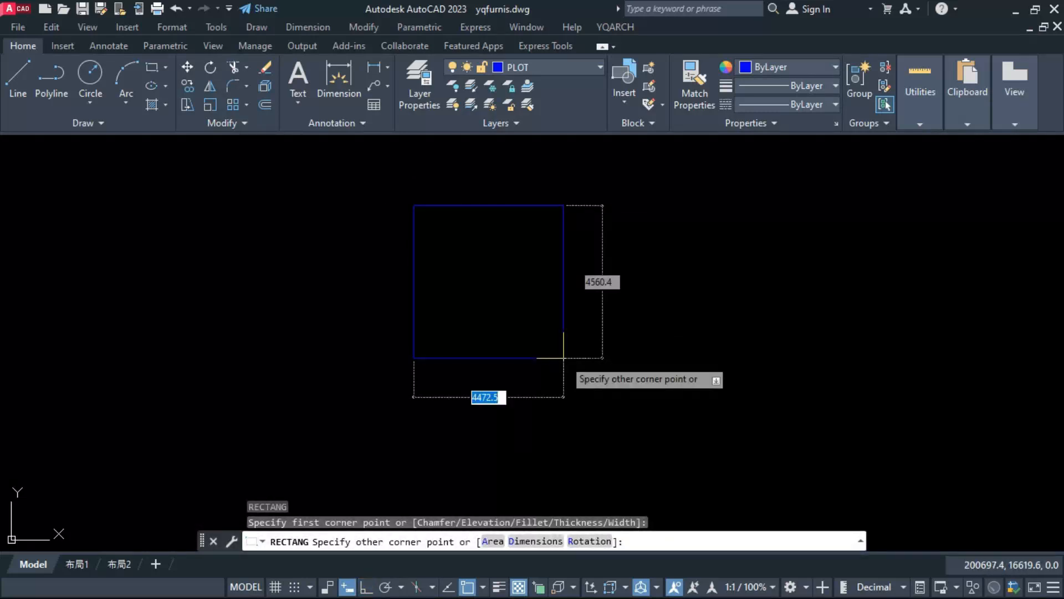
type("3")
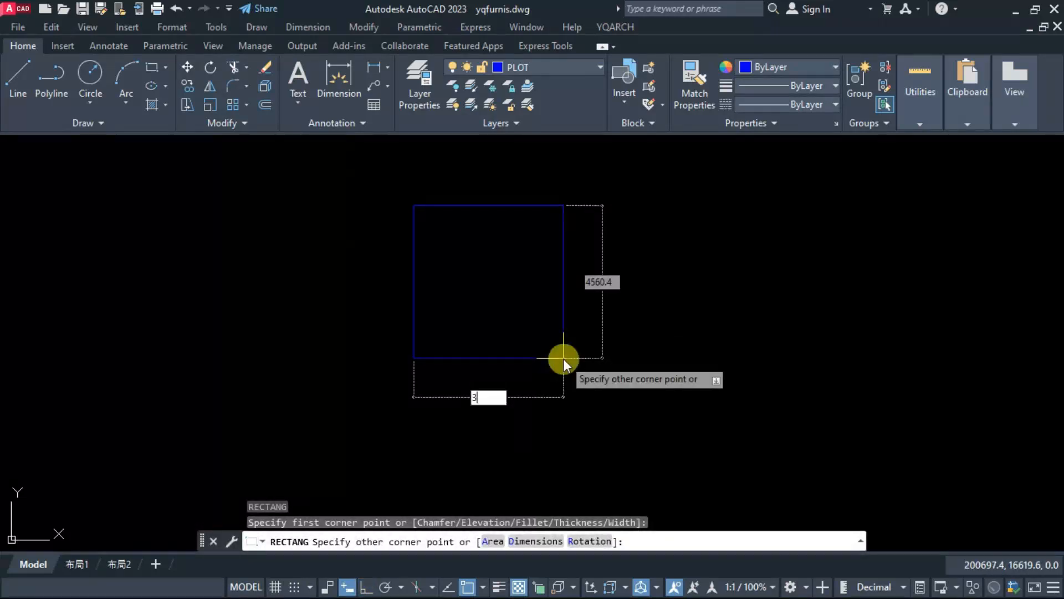
type("070,4560")
key("Return")
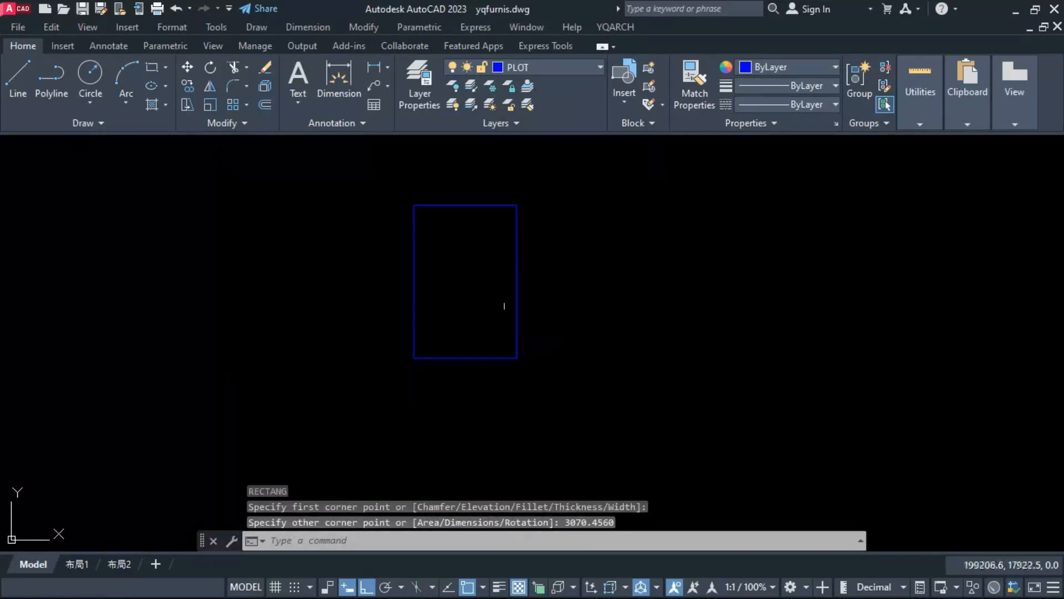
scroll(482, 280, "up", 2)
middle_click_drag(482, 279, 514, 295)
scroll(501, 288, "up", 2)
scroll(501, 288, "down", 2)
key("l")
key("Return")
key("Escape")
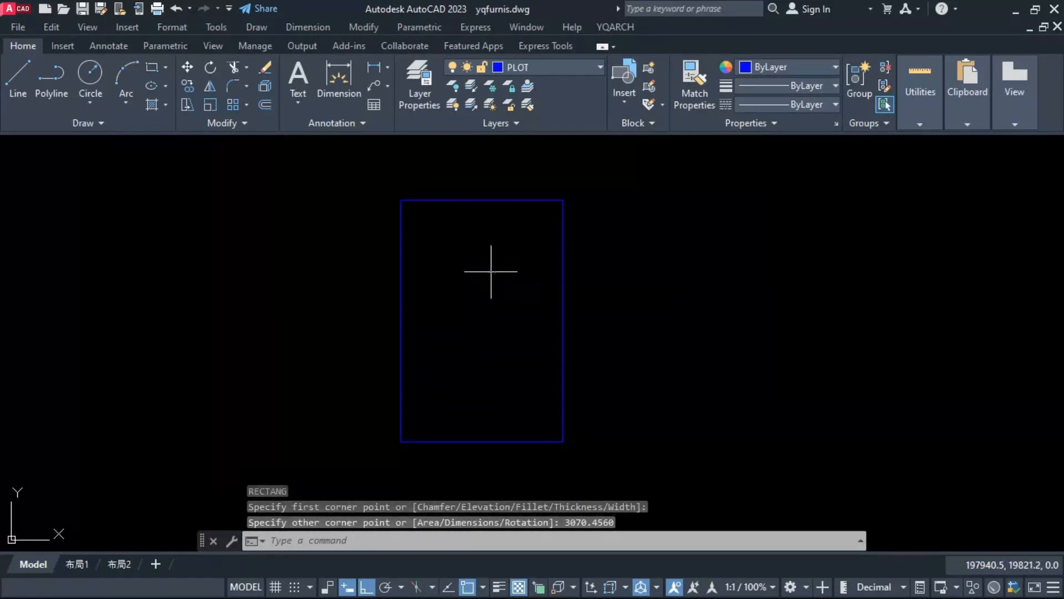
Step: Make DOTE the current layer and draw a vertical polyline from the midpoint of the plot's top edge to just beyond its bottom edge
left_click(512, 66)
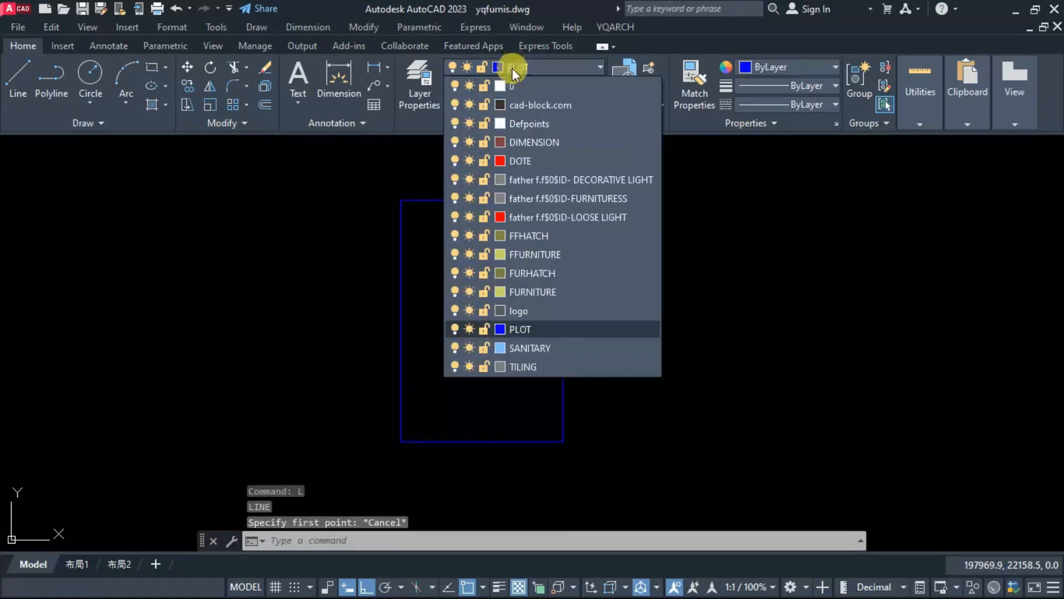
left_click(514, 161)
type("pl")
key("Return")
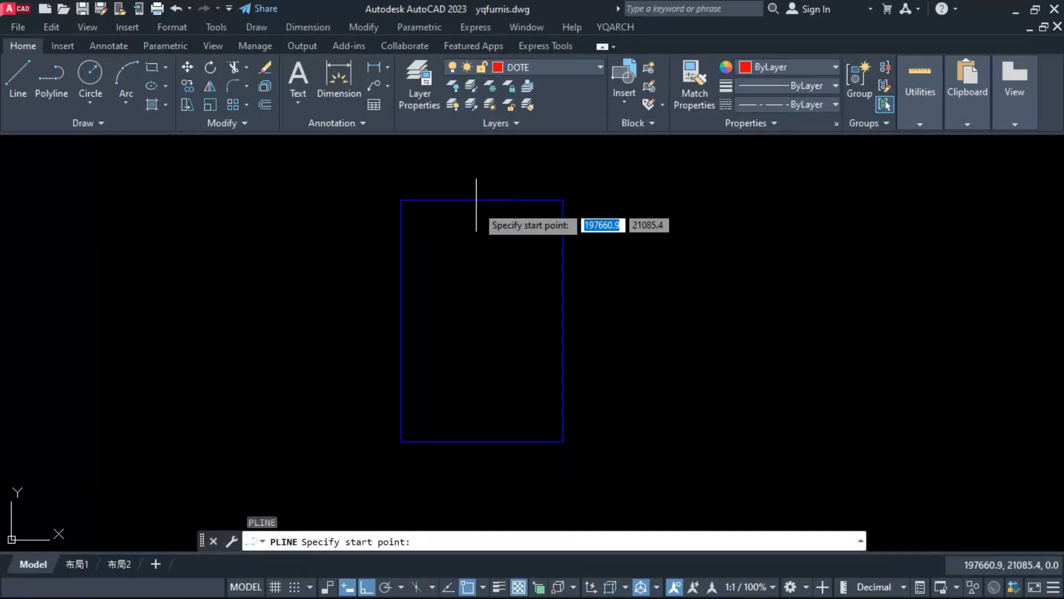
left_click(482, 200)
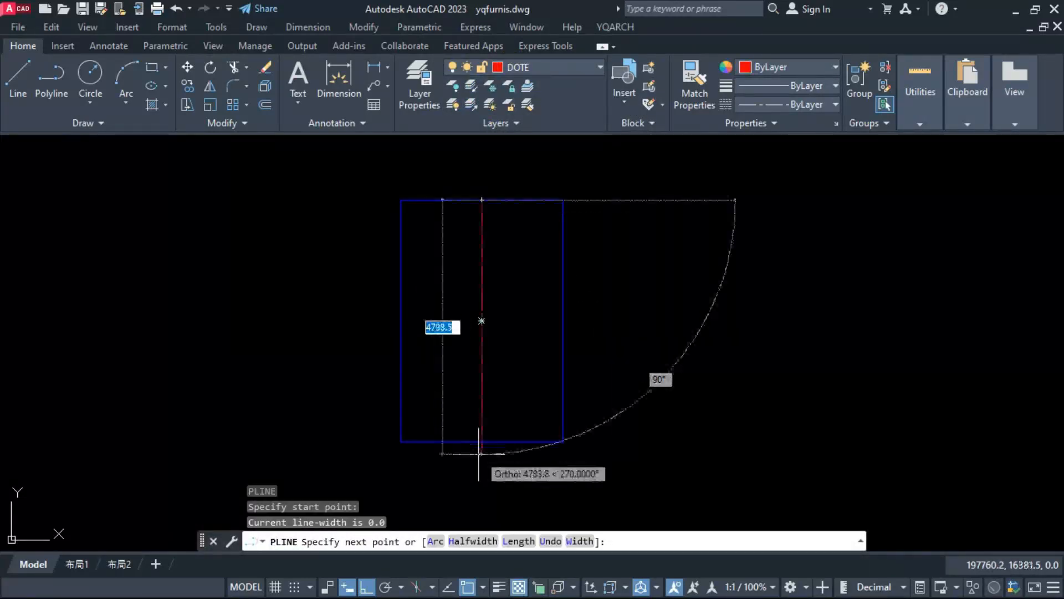
left_click(480, 462)
key("Return")
key("Return")
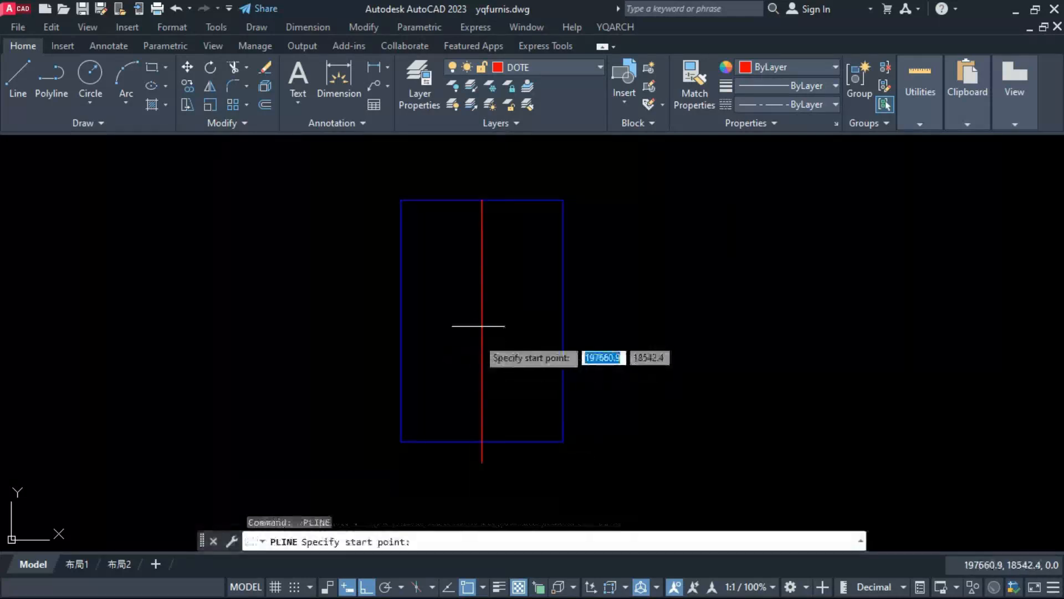
Step: Draw a horizontal polyline from the midpoint of the plot's left edge across to beyond its right edge
left_click(401, 320)
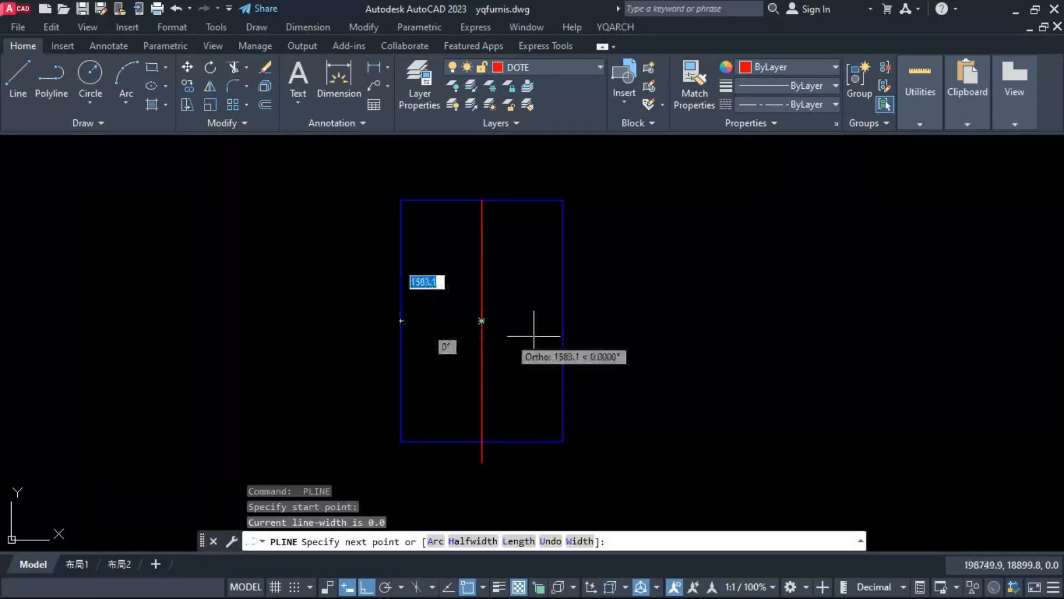
left_click(650, 353)
key("Escape")
Step: Trim away the centre lines' lower and right halves inside the plot and delete the leftover pieces outside it
type("tr")
key("Return")
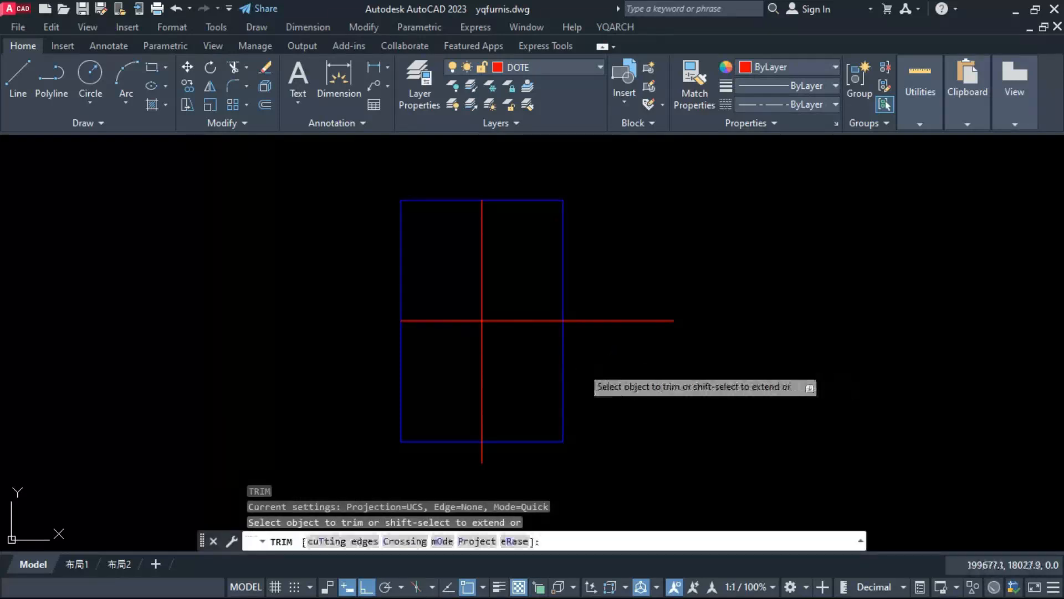
mouse_move(513, 348)
left_mouse_down()
mouse_move(488, 318)
mouse_move(466, 423)
left_mouse_up()
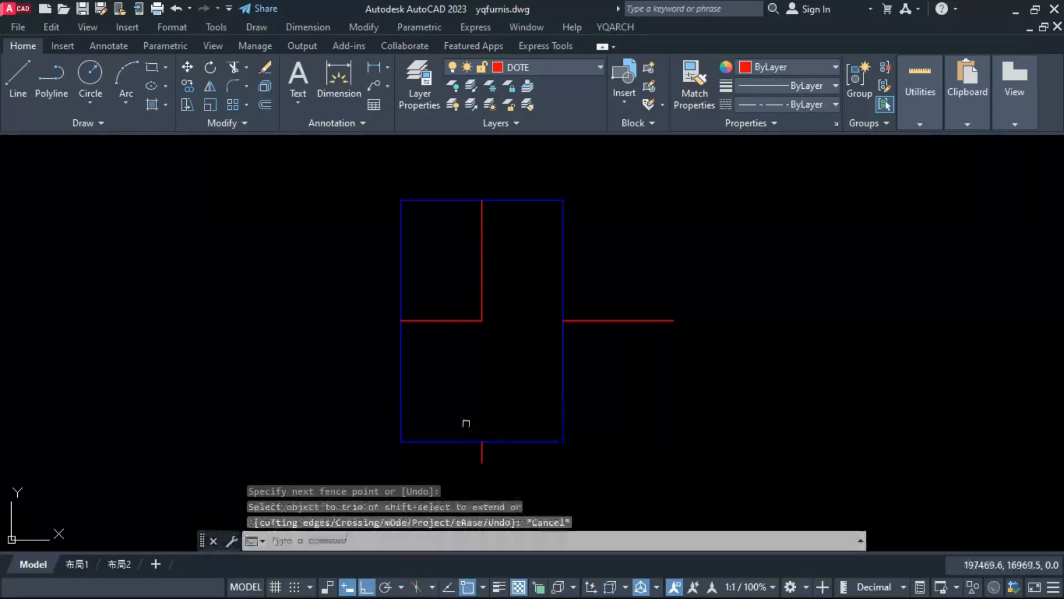
key("Escape")
left_click(482, 452)
key("Delete")
left_click_drag(507, 378, 781, 241)
key("Delete")
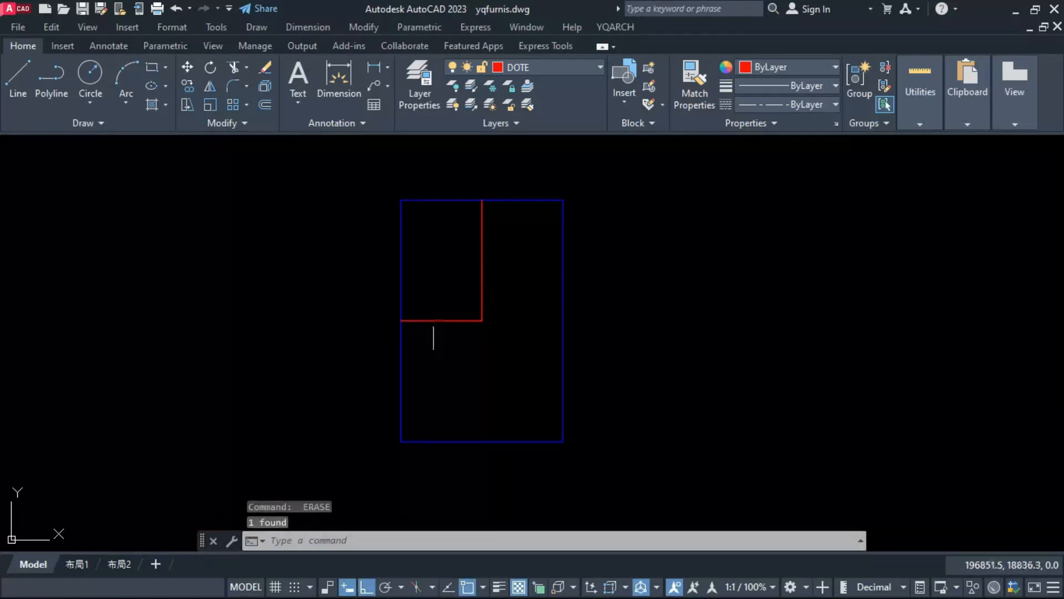
Step: Move the horizontal centre line down by 105
left_click(435, 320)
type("m")
key("Return")
left_click(442, 360)
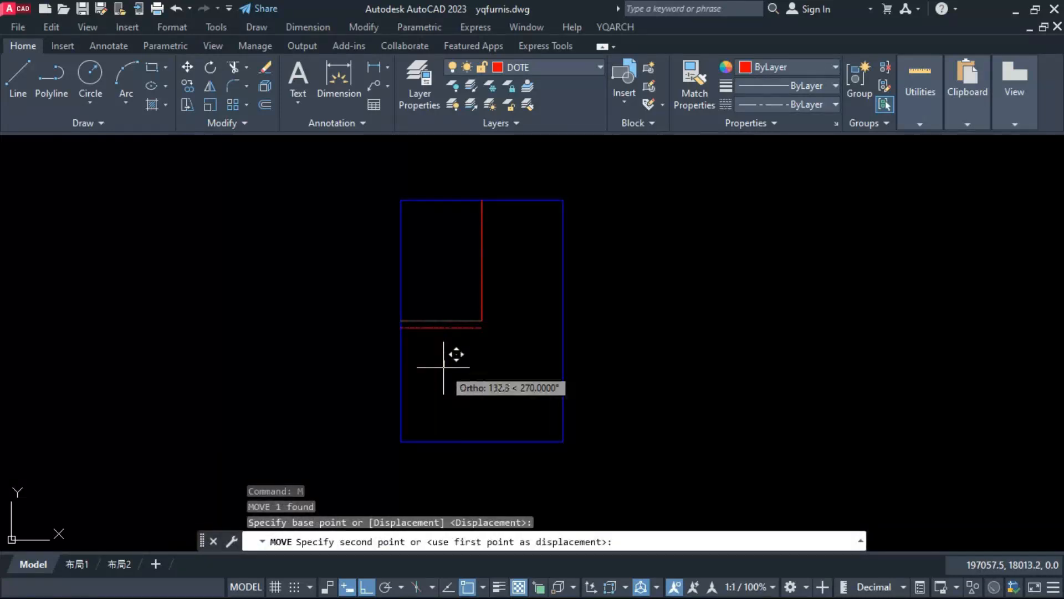
type("100")
key("Return")
Step: Stretch the vertical centre line's lower end down to meet the horizontal line's right end
left_click(482, 312)
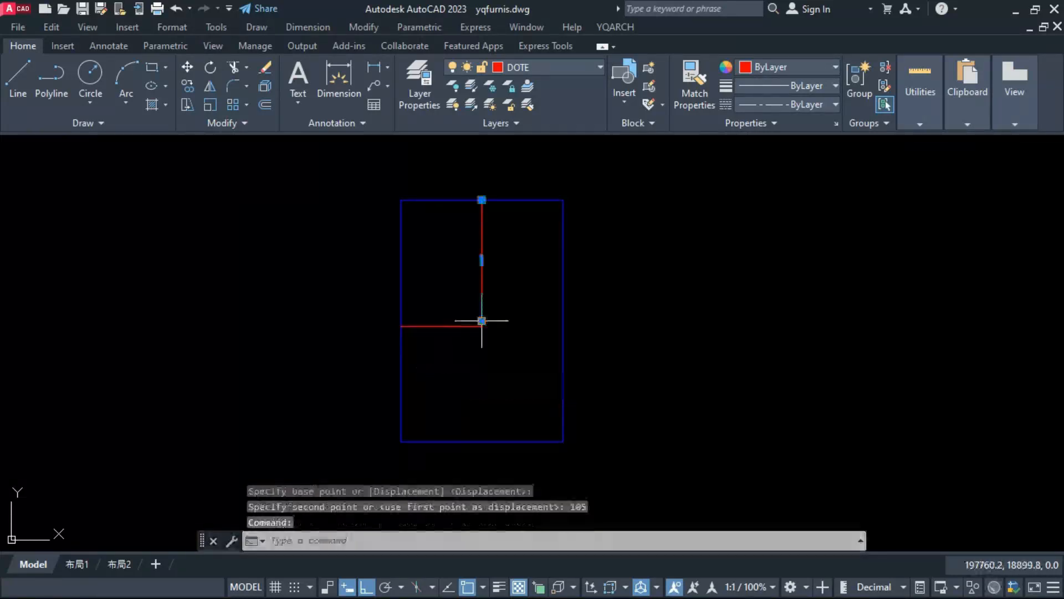
left_click(482, 320)
key("Escape")
Step: Copy the vertical centre line 400 to the left
scroll(467, 327, "up", 2)
middle_click_drag(466, 316, 478, 333)
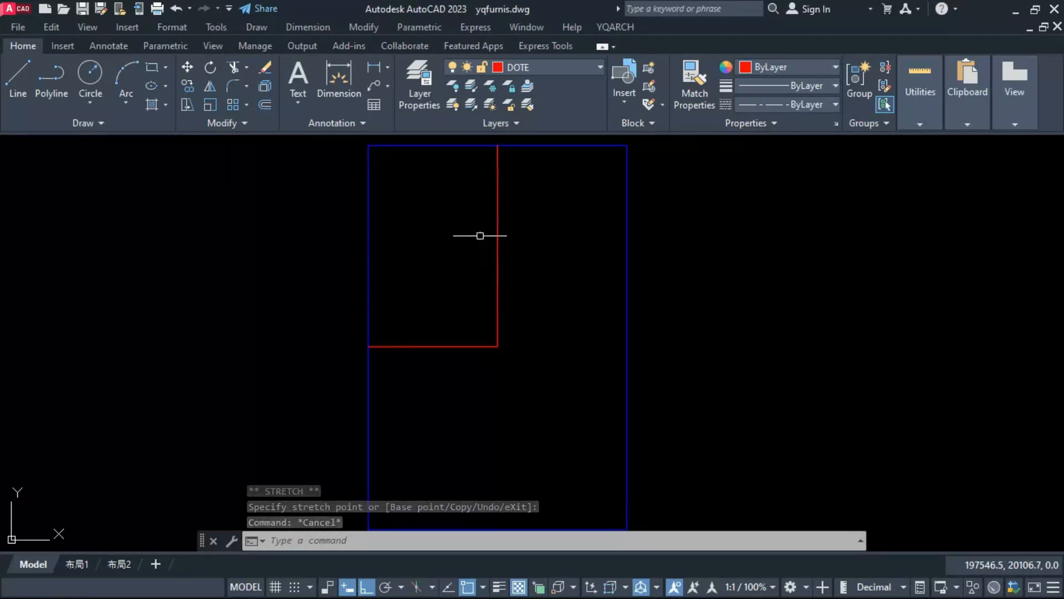
left_click(498, 247)
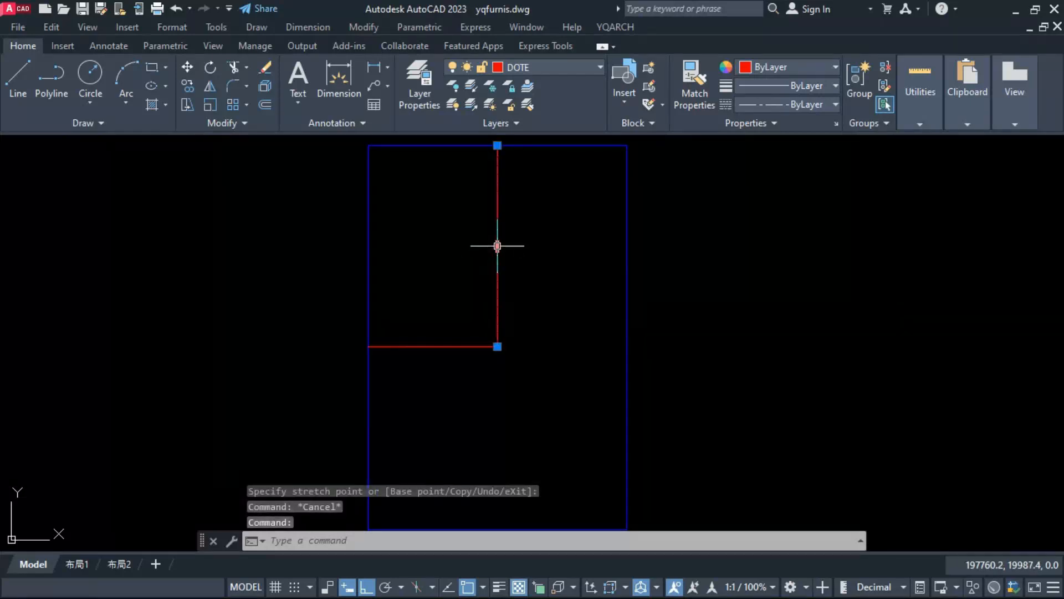
key("Escape")
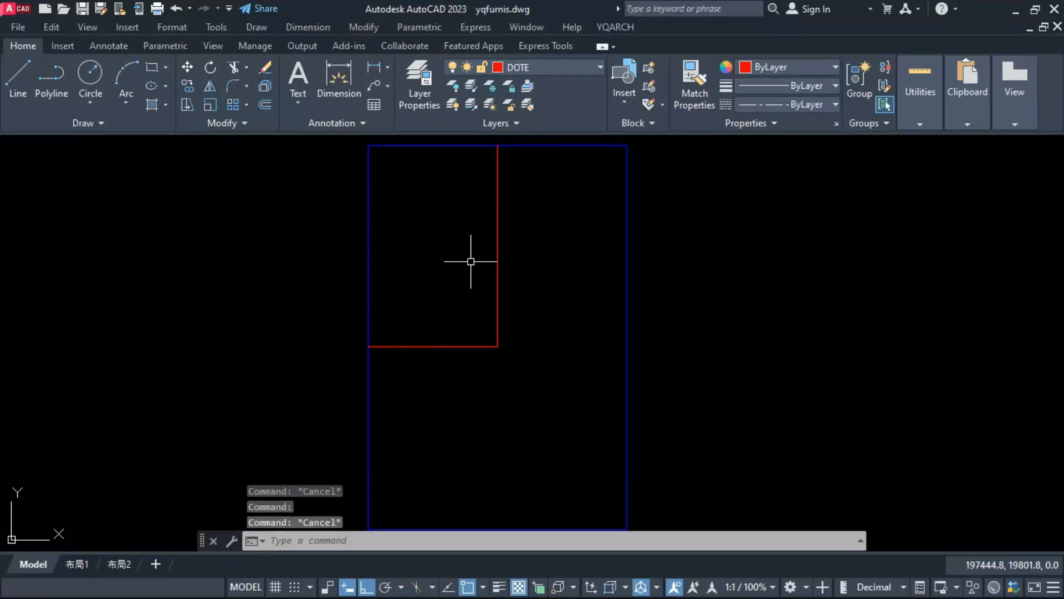
left_click(496, 280)
type("c")
key("Return")
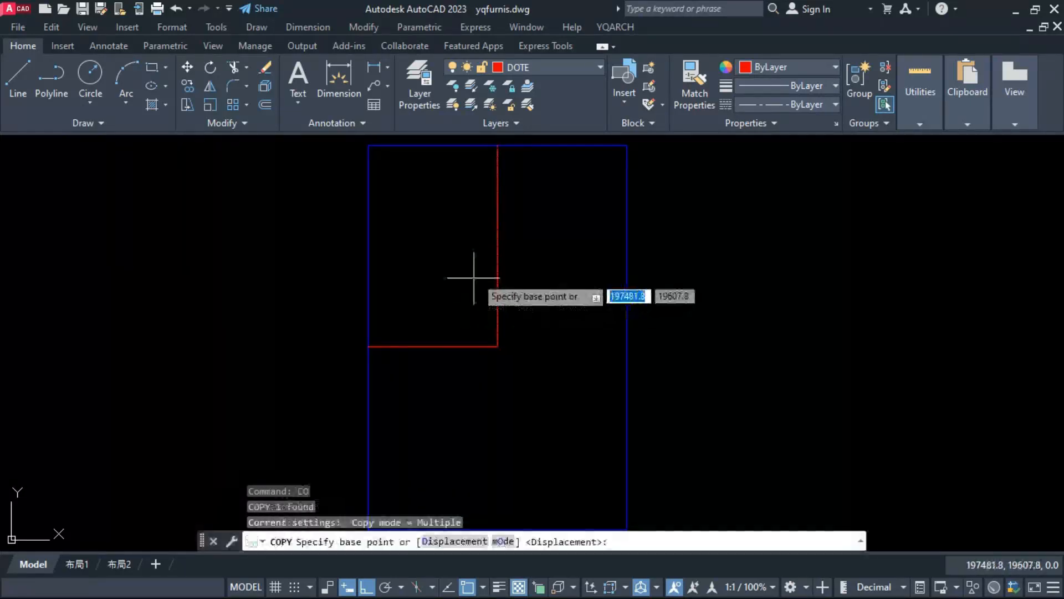
left_click(475, 274)
type("400")
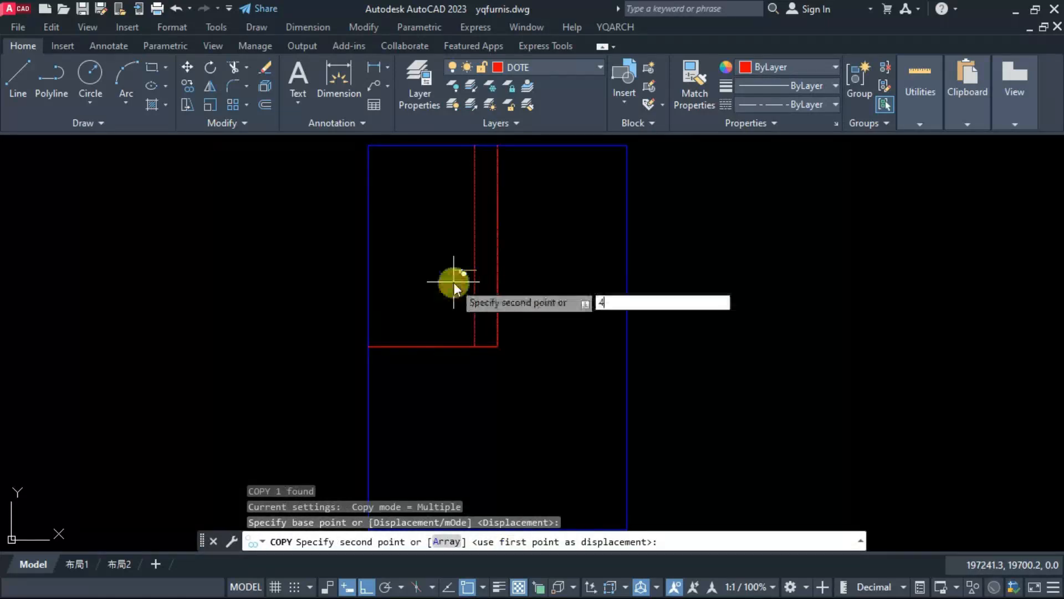
key("Return")
key("Escape")
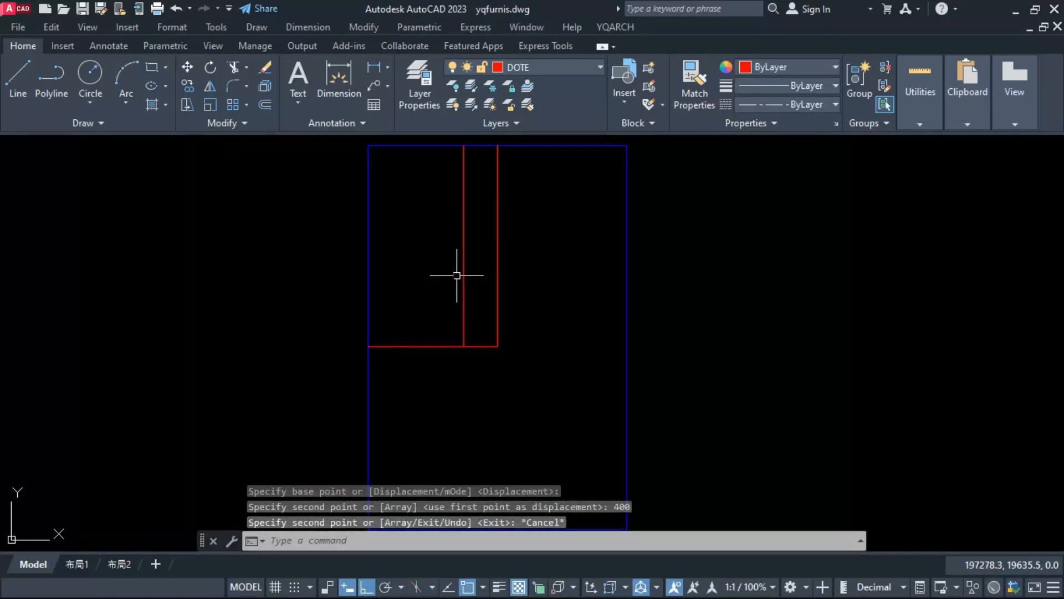
Step: Copy the second vertical grid line 400 further to the left
left_click(463, 276)
type("c")
key("Return")
left_click(437, 269)
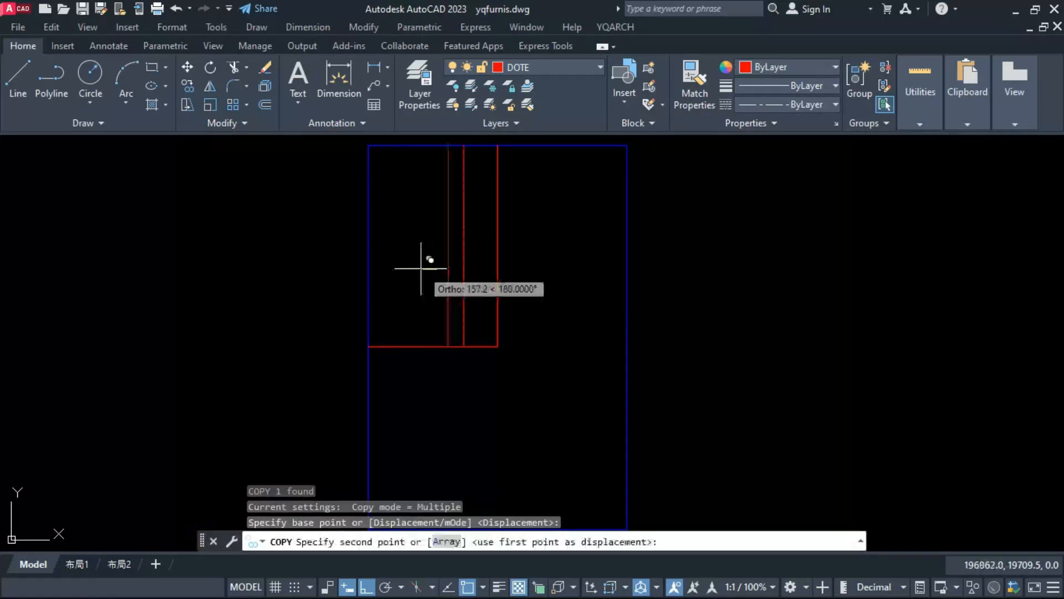
type("400")
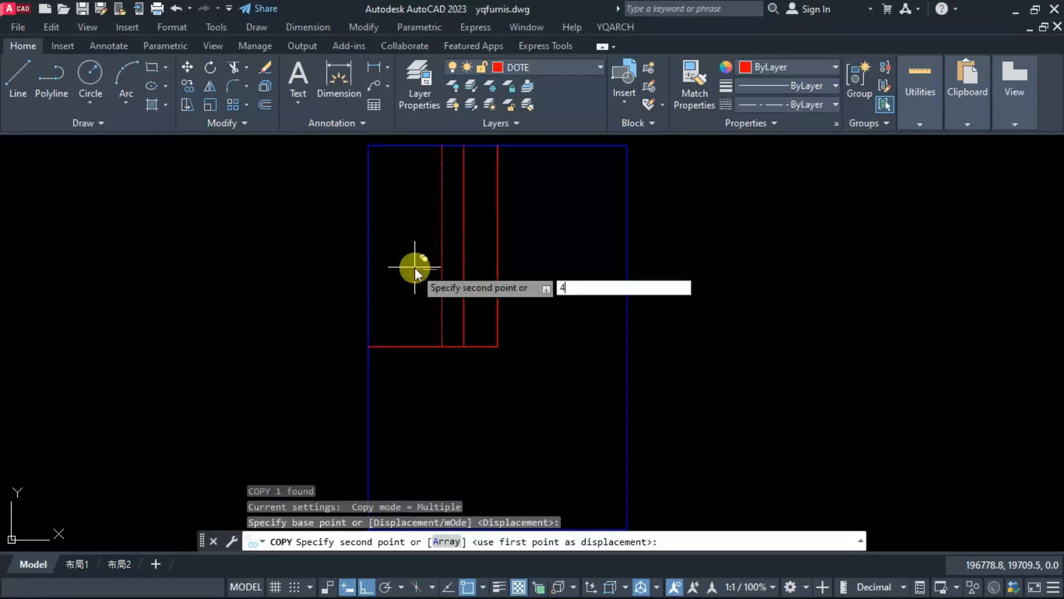
key("Return")
key("Escape")
Step: Copy the third vertical grid line another 400 to the left to make a fourth line
left_click(429, 264)
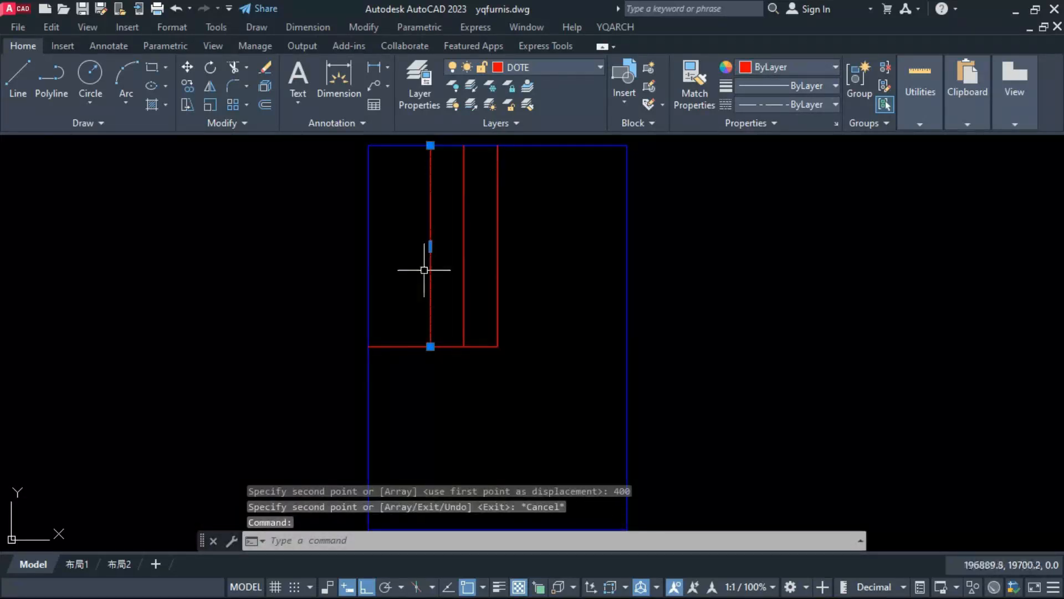
type("CO")
key("Return")
left_click(452, 260)
type("400")
key("Return")
key("Escape")
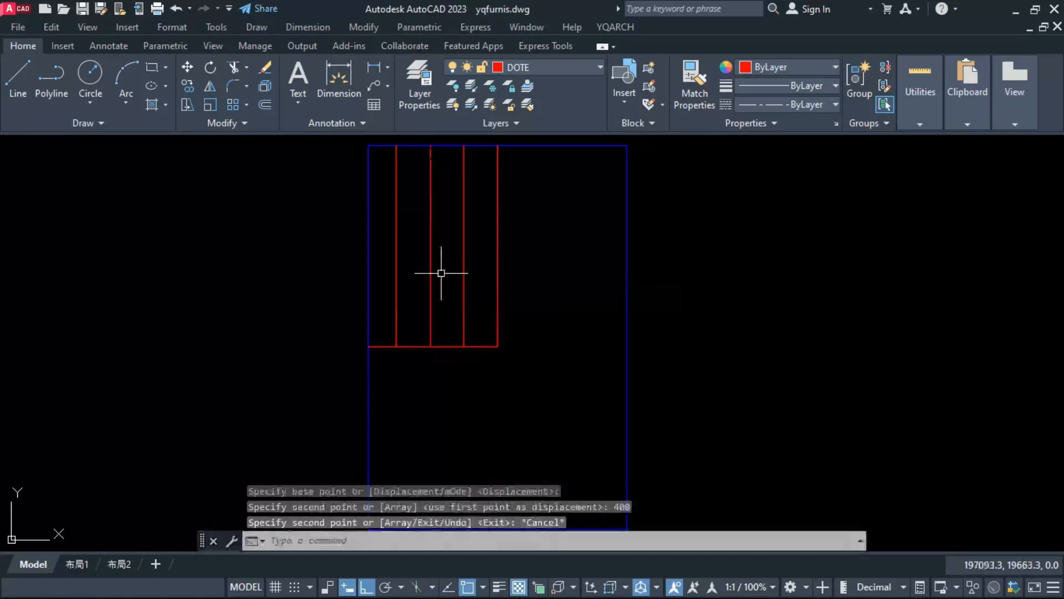
Step: Draw a line along the plot's top edge from the leftmost vertical grid line to the vertical centre line
scroll(405, 239, "up", 2)
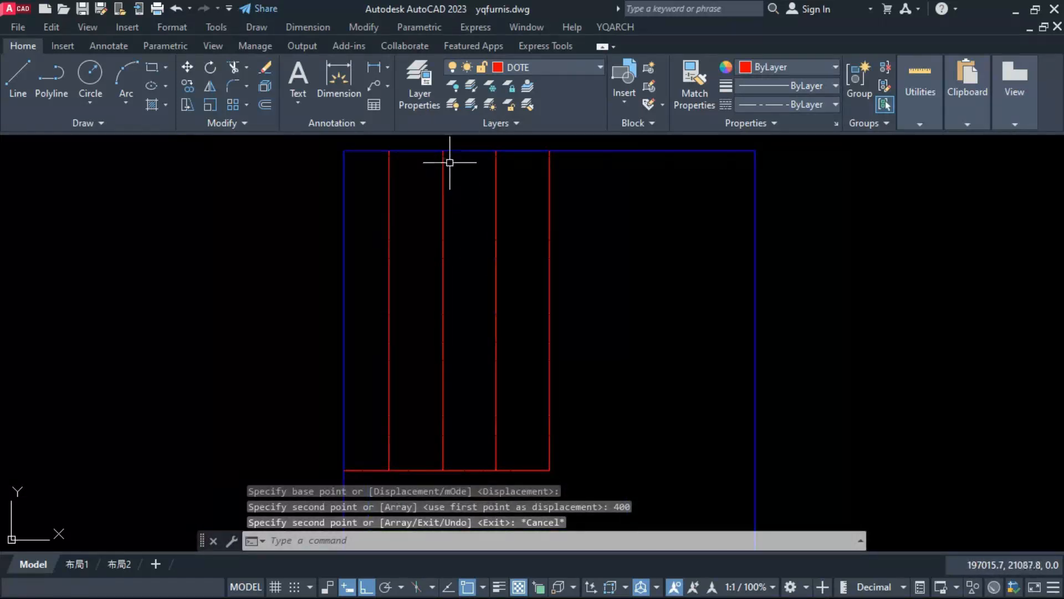
type("l")
key("Return")
left_click(390, 151)
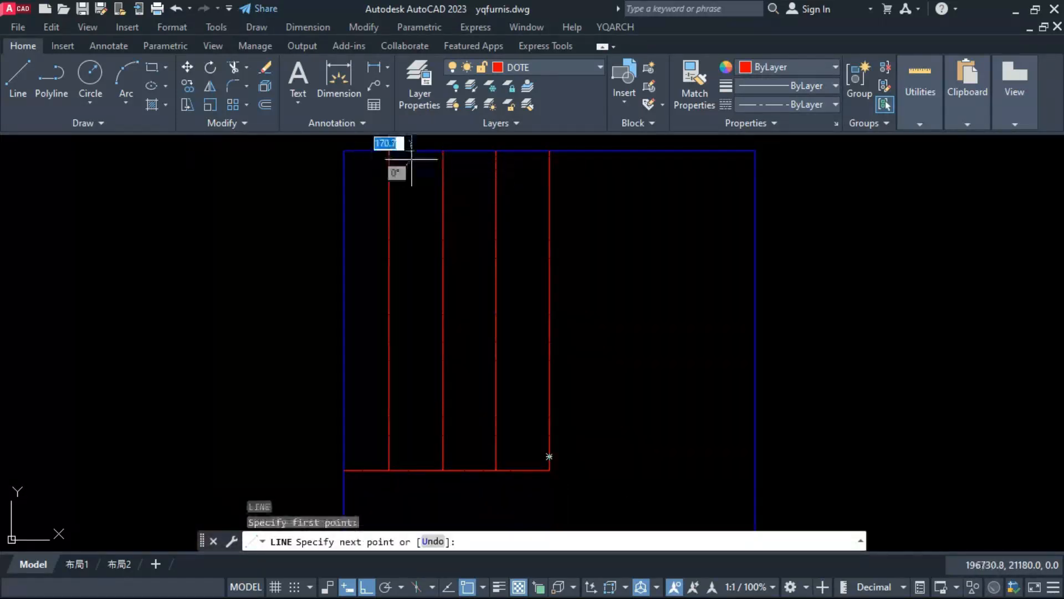
left_click(550, 150)
key("Escape")
Step: Move the horizontal line on the plot's top edge down by 150
left_click(549, 150)
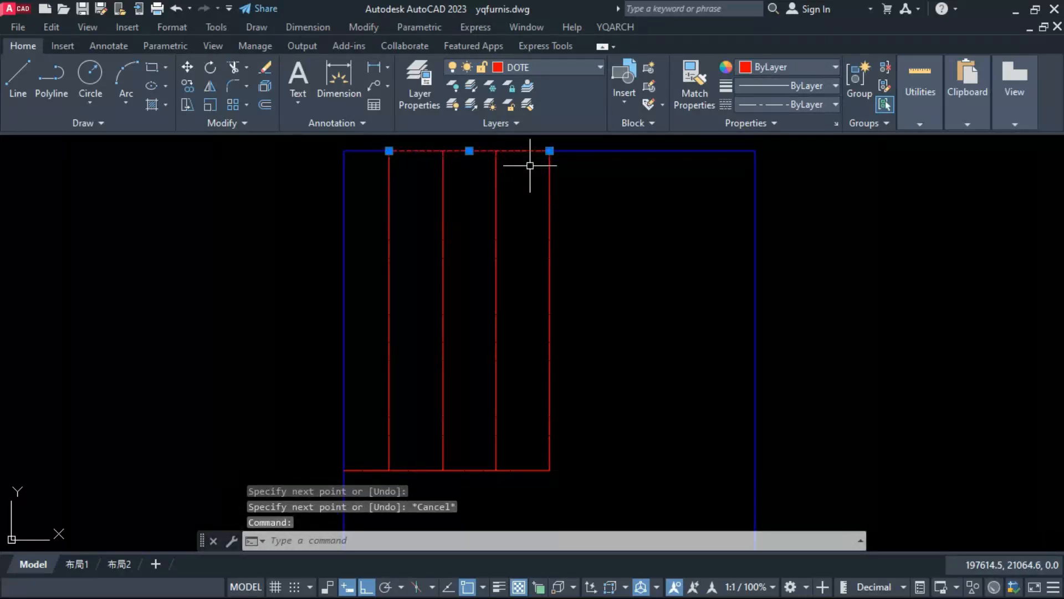
type("m")
key("Return")
left_click(526, 193)
type("1")
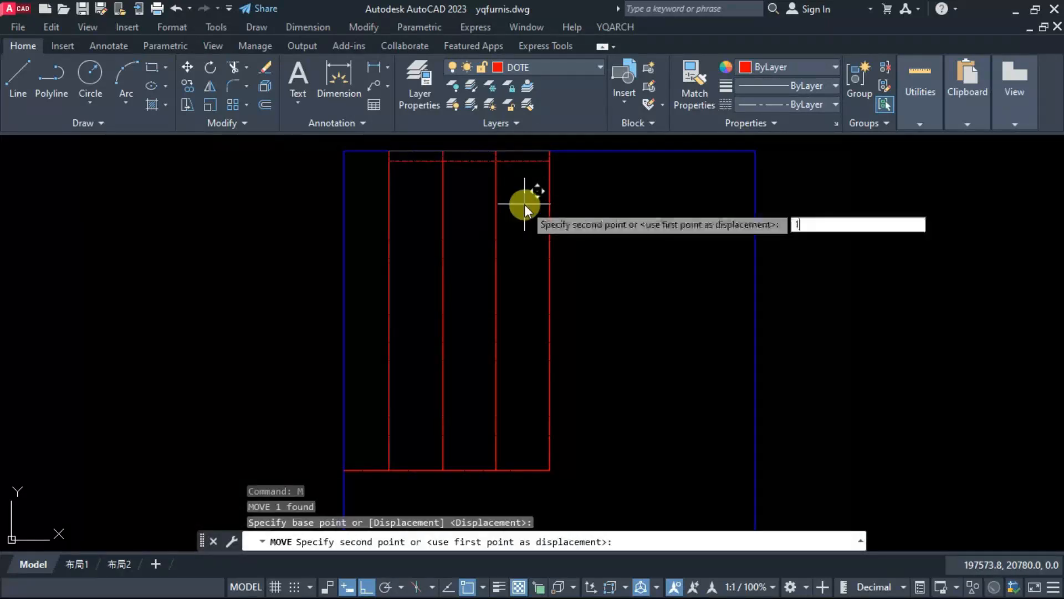
type("50")
key("Return")
key("Escape")
Step: Copy the uppermost horizontal grid line 450 downward
left_click(468, 158)
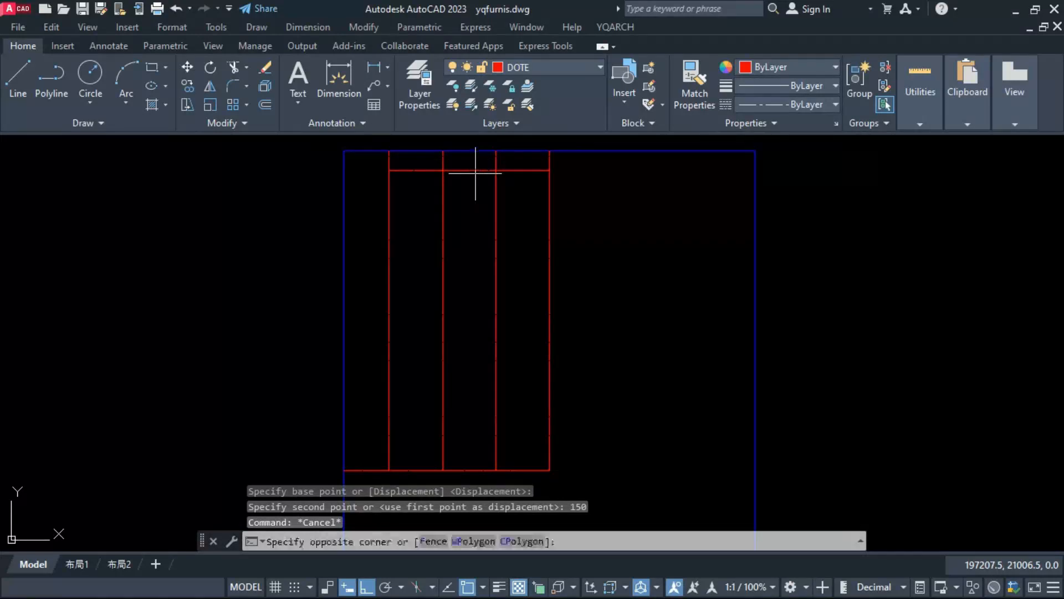
left_click(466, 156)
type("co")
key("Return")
left_click(614, 229)
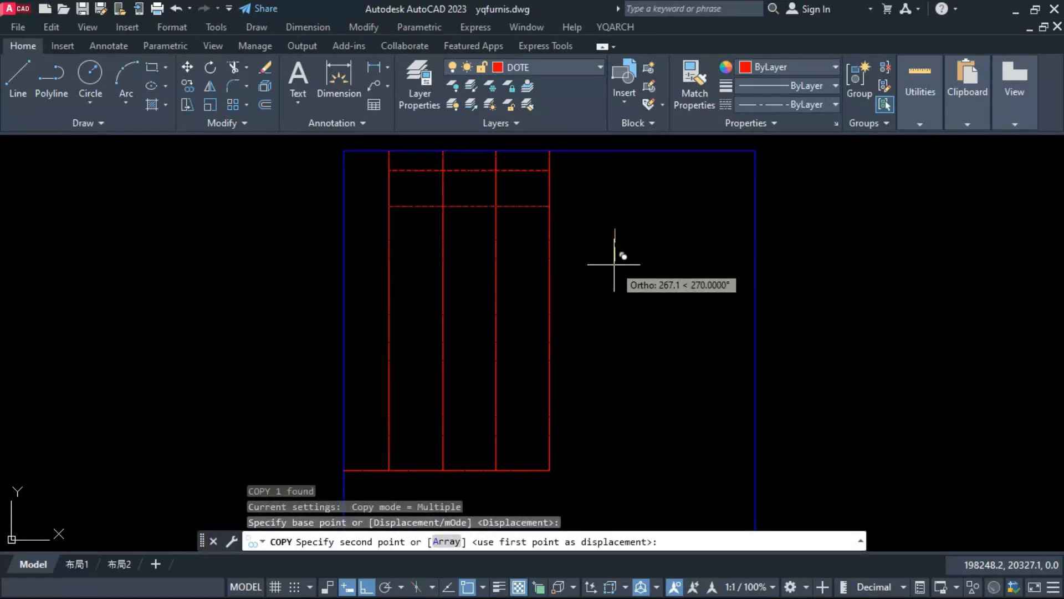
type("450")
key("Return")
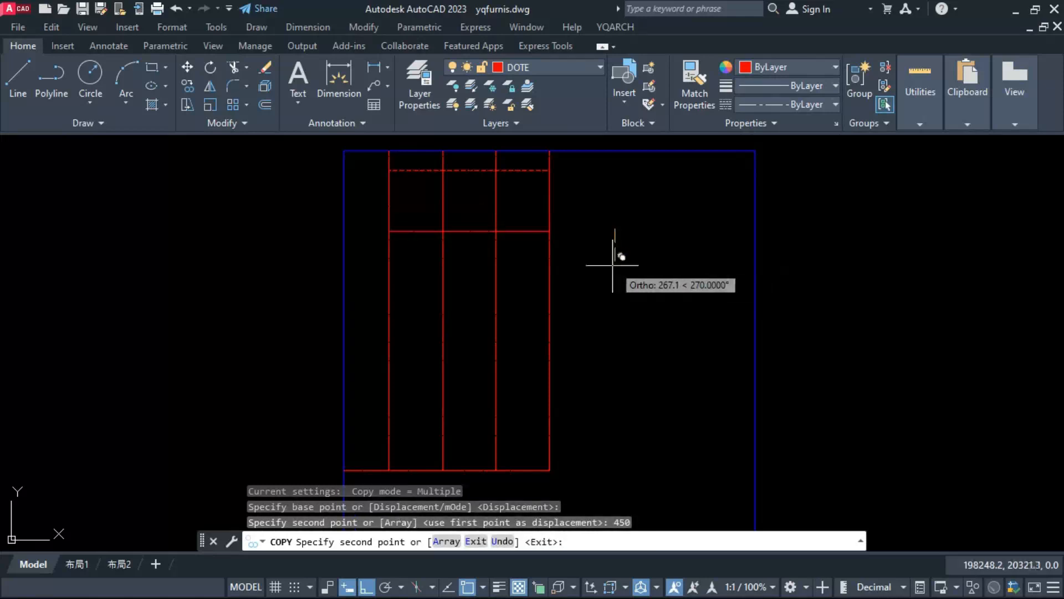
key("Escape")
Step: Copy the second horizontal grid line 150 downward to make a third one
left_click(464, 231)
key("Return")
left_click(463, 252)
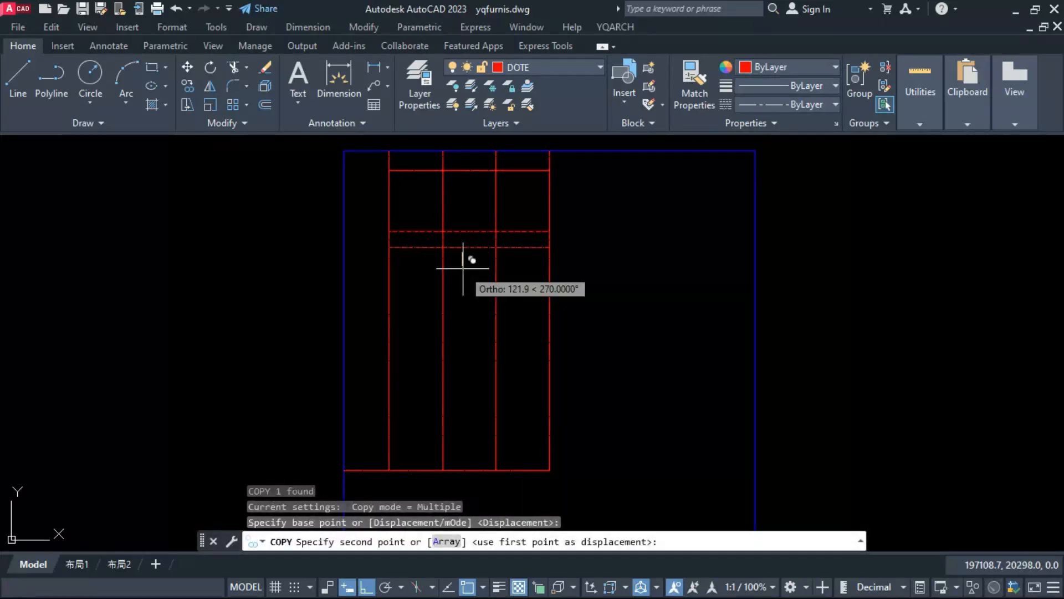
type("150")
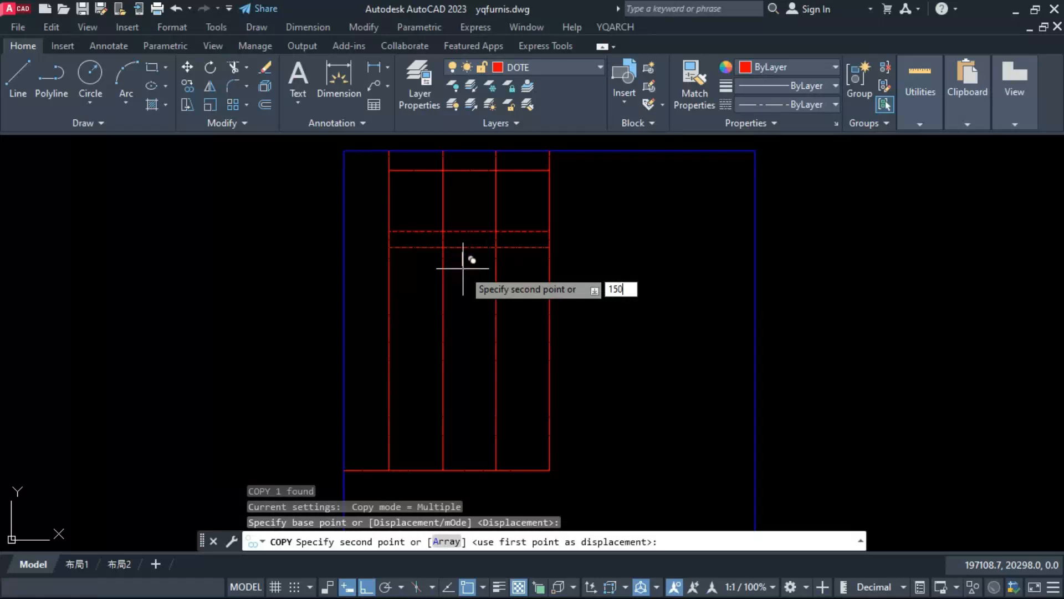
key("Return")
key("Escape")
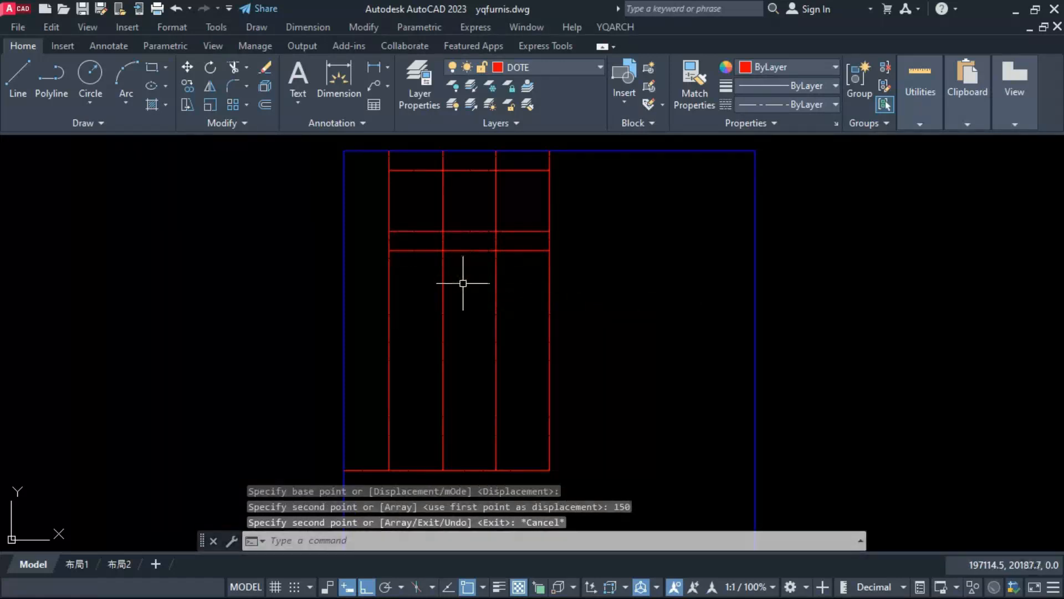
Step: Copy the third horizontal grid line 200 downward to make a fourth one
left_click(478, 252)
right_click(475, 266)
left_click(475, 284)
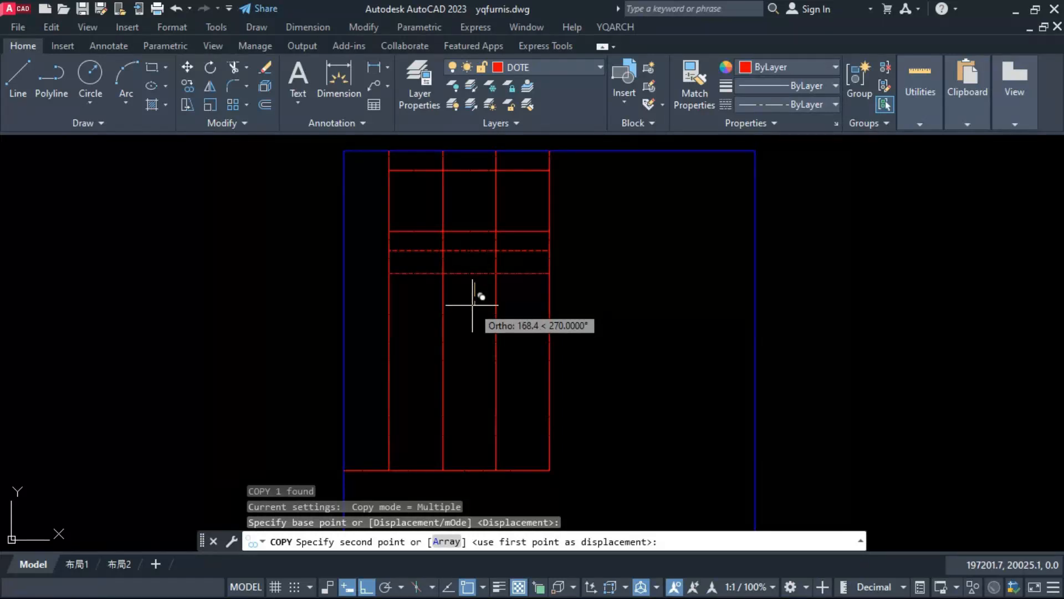
type("200")
key("Return")
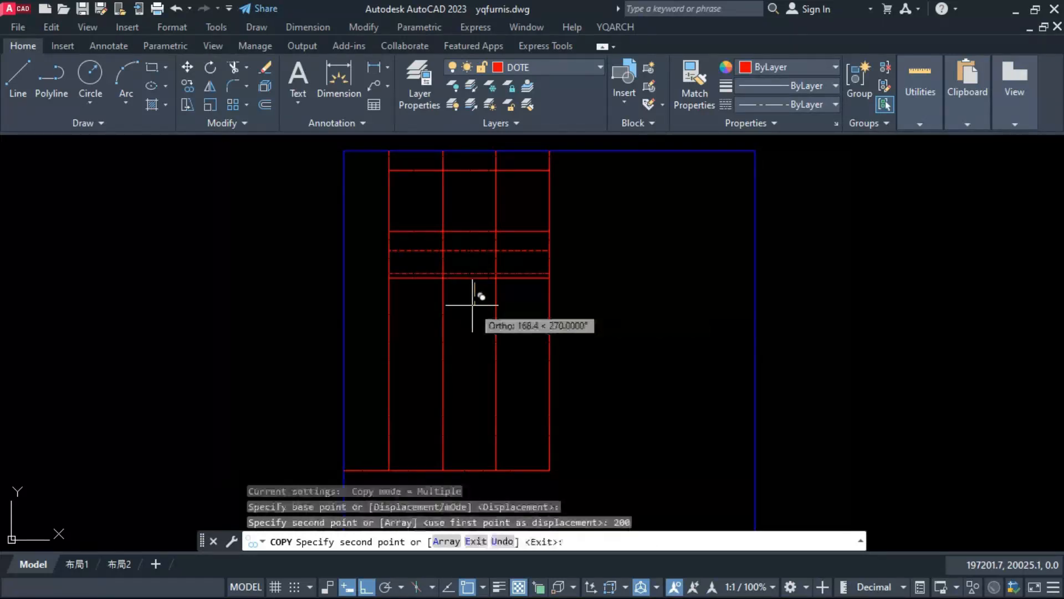
key("Escape")
Step: Trim the grid into room outlines, removing surplus horizontal segments, the third vertical's corridor piece and both inner verticals below the lowest copied line
type("tr")
key("Return")
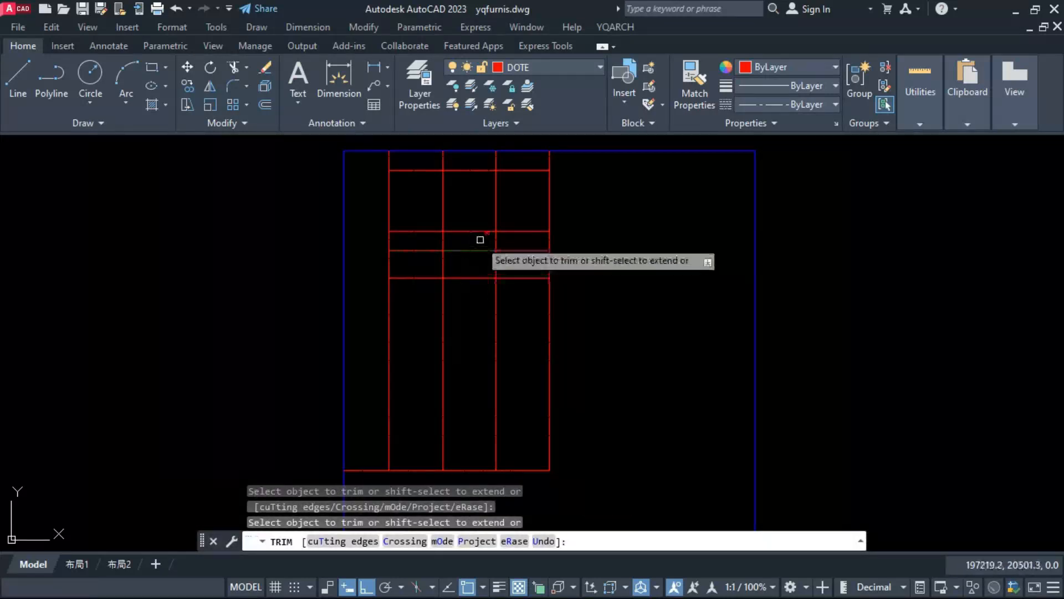
left_click(499, 238)
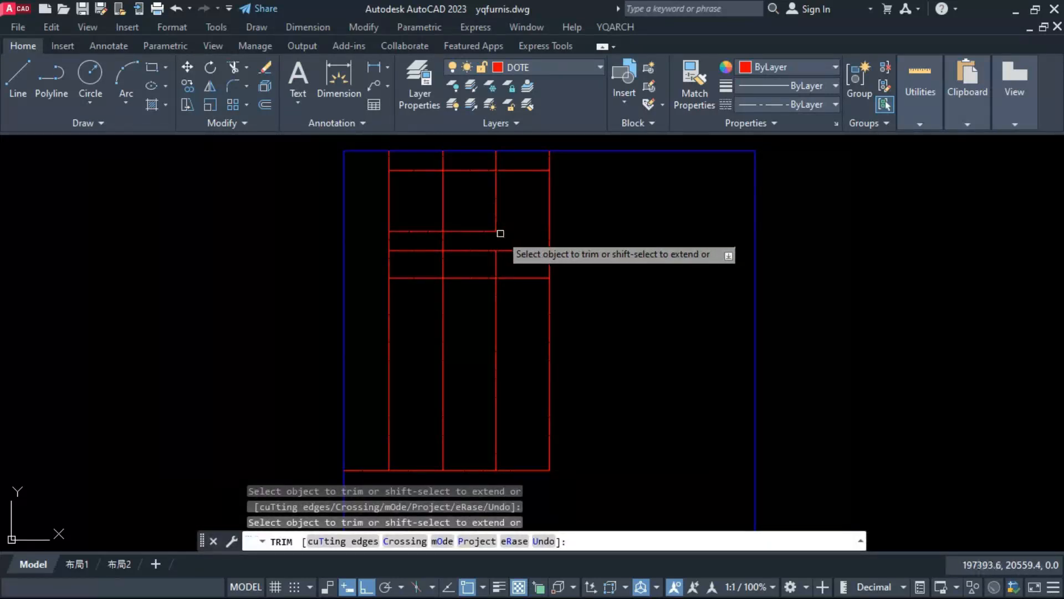
left_click(471, 171)
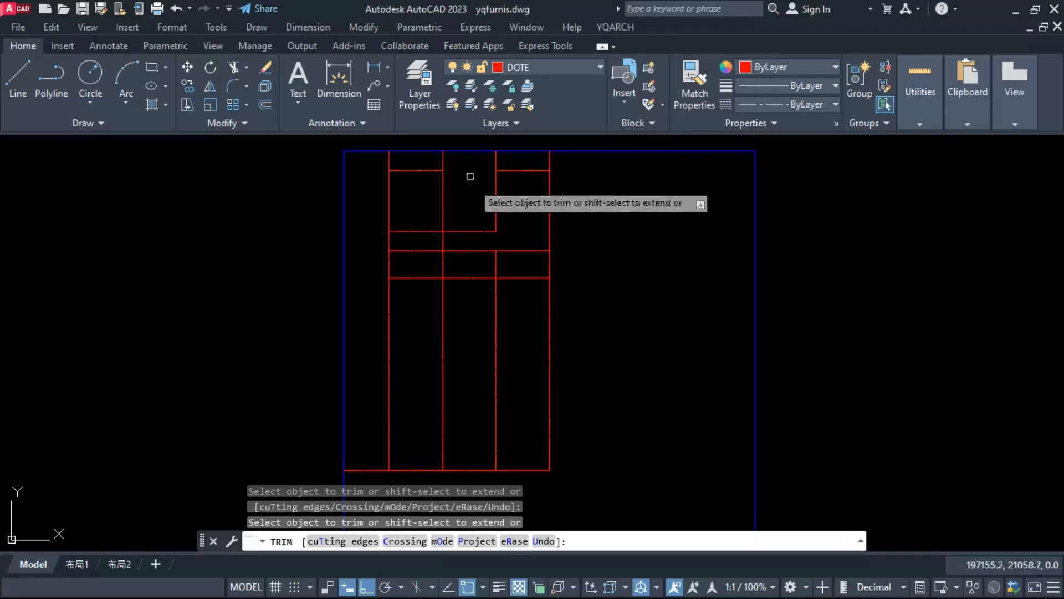
left_click(495, 206)
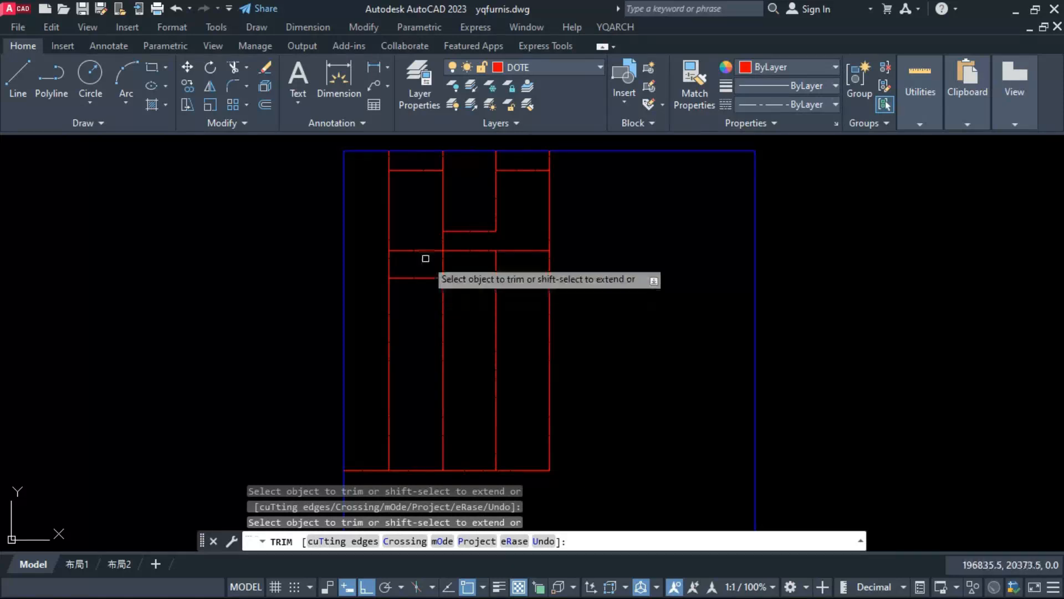
left_click(506, 253)
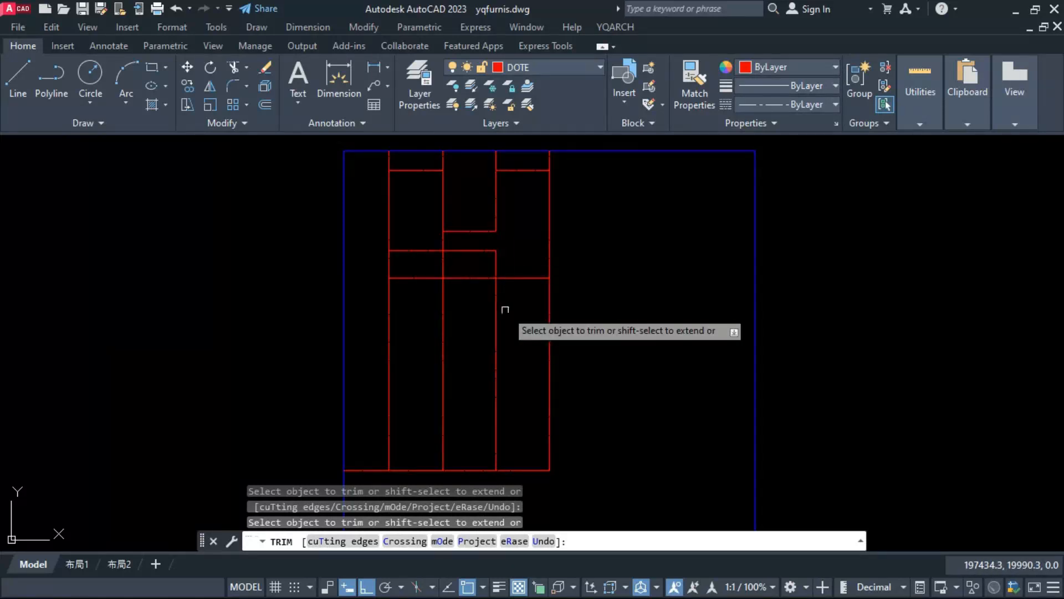
key("Escape")
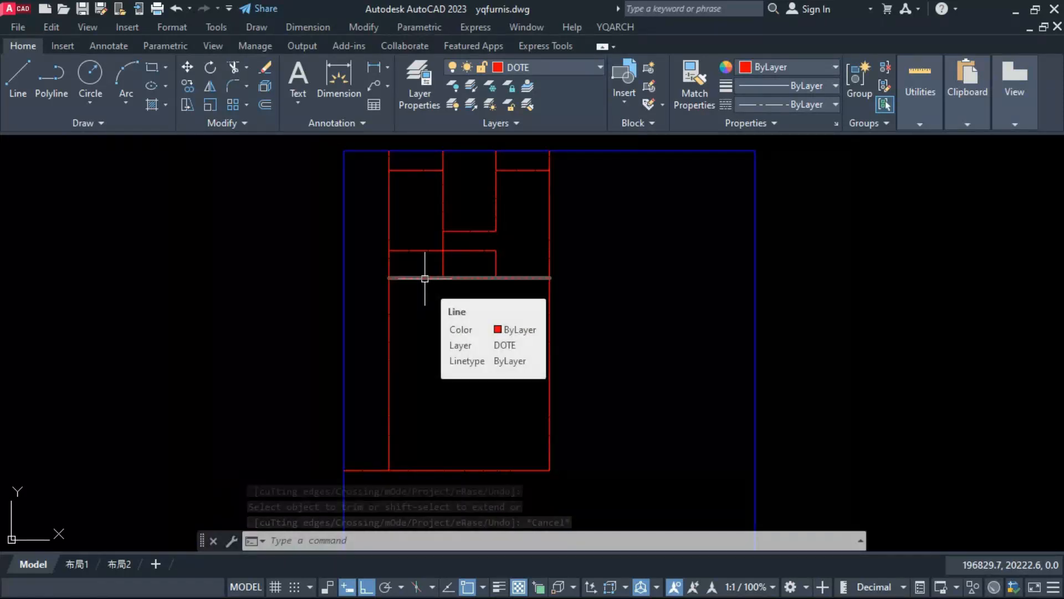
Step: Copy the short horizontal line closing the middle bay 200 upward
scroll(460, 232, "up", 2)
middle_click_drag(460, 232, 471, 300)
left_click(470, 300)
type("co")
key("space")
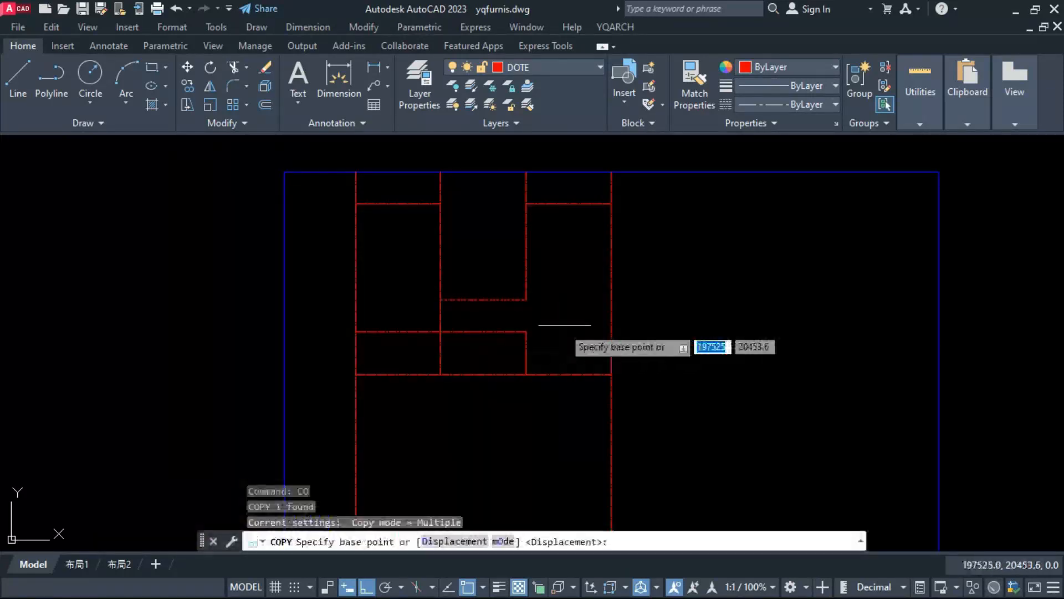
left_click(576, 311)
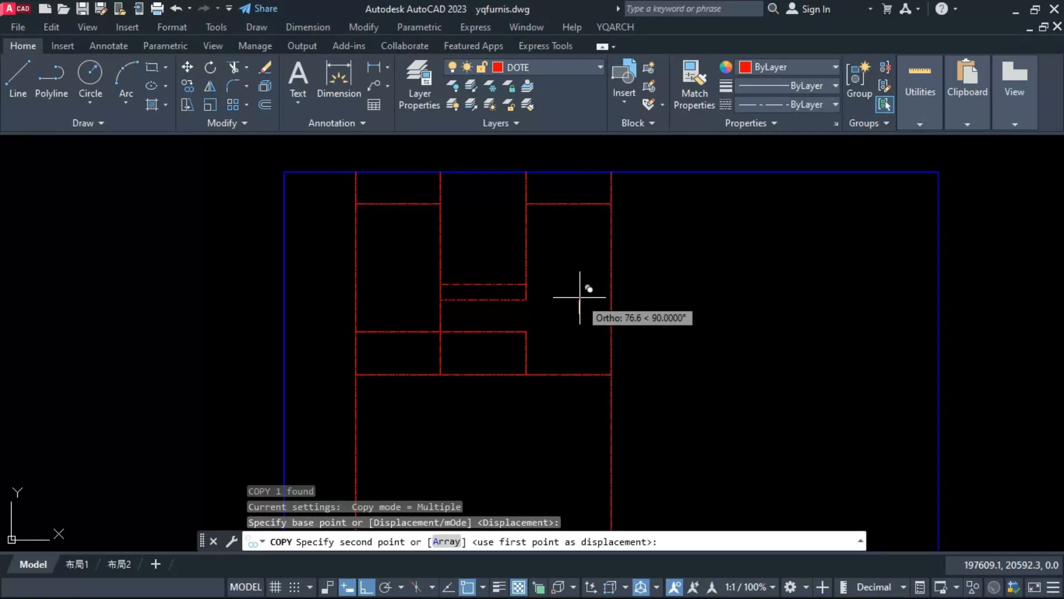
type("24")
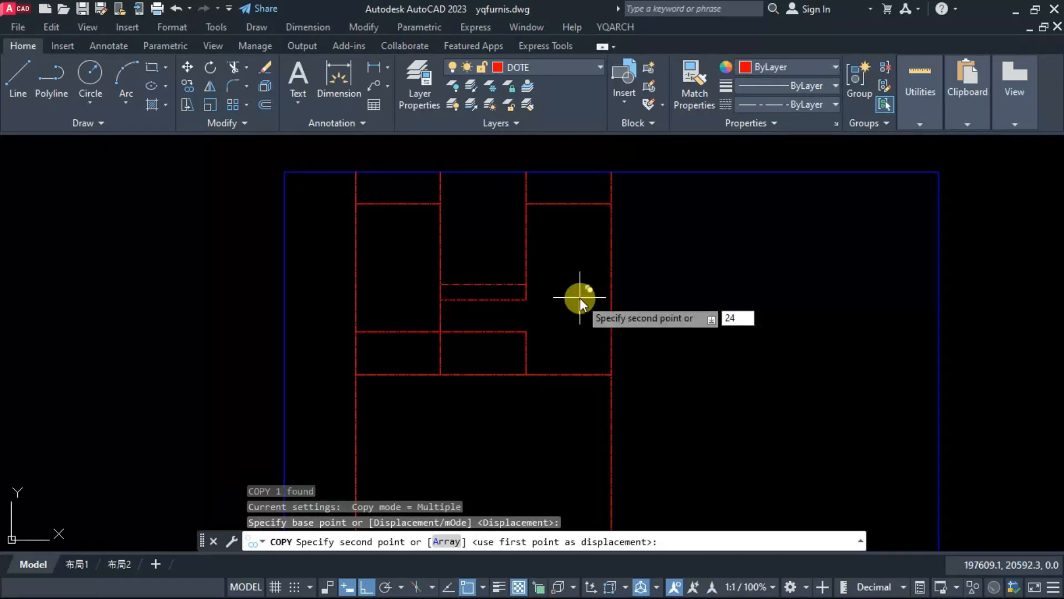
key("BackSpace")
key("BackSpace")
type("200")
key("Return")
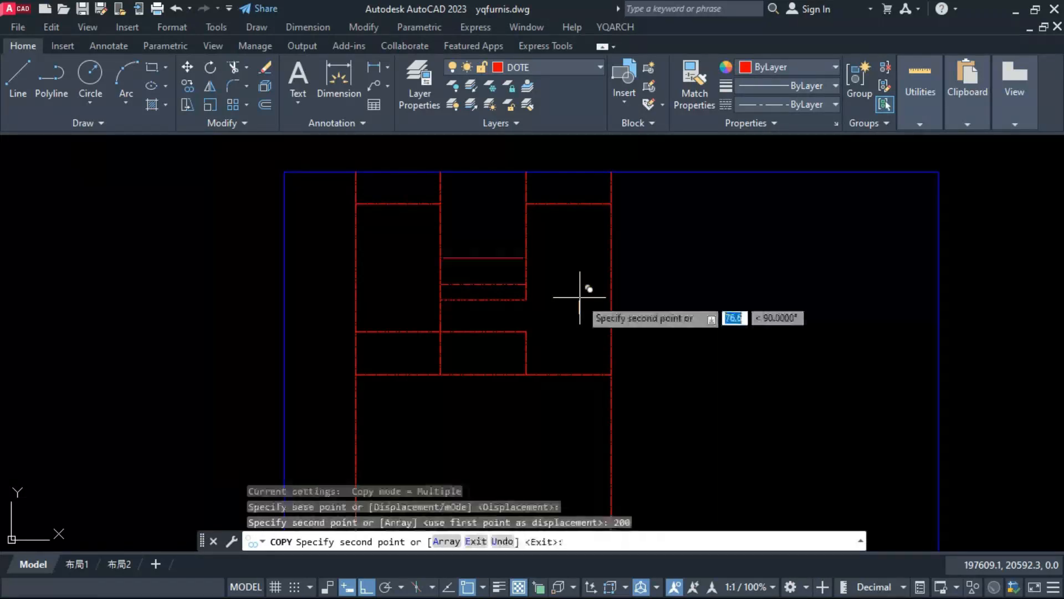
key("Escape")
Step: Copy the vertical line on the middle bay's right side 255 to the left
left_click(526, 273)
type("co")
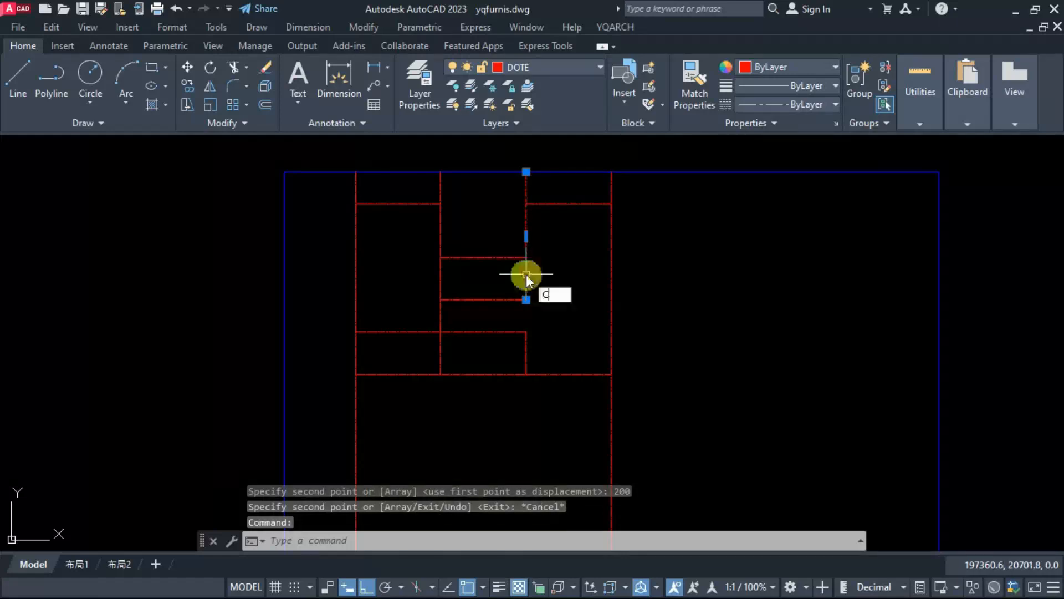
key("Return")
left_click(563, 309)
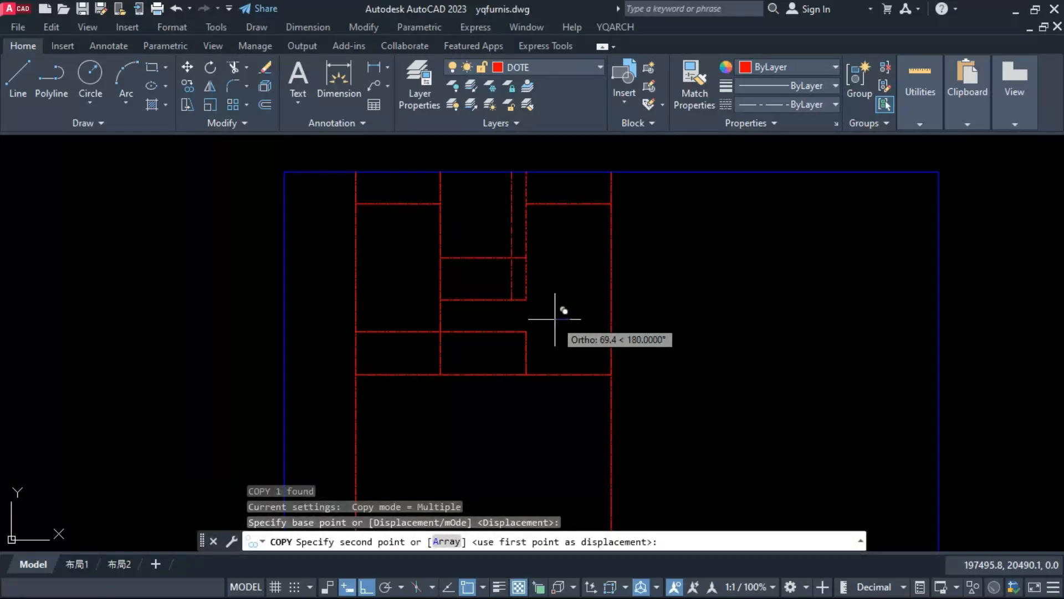
type("255")
key("Return")
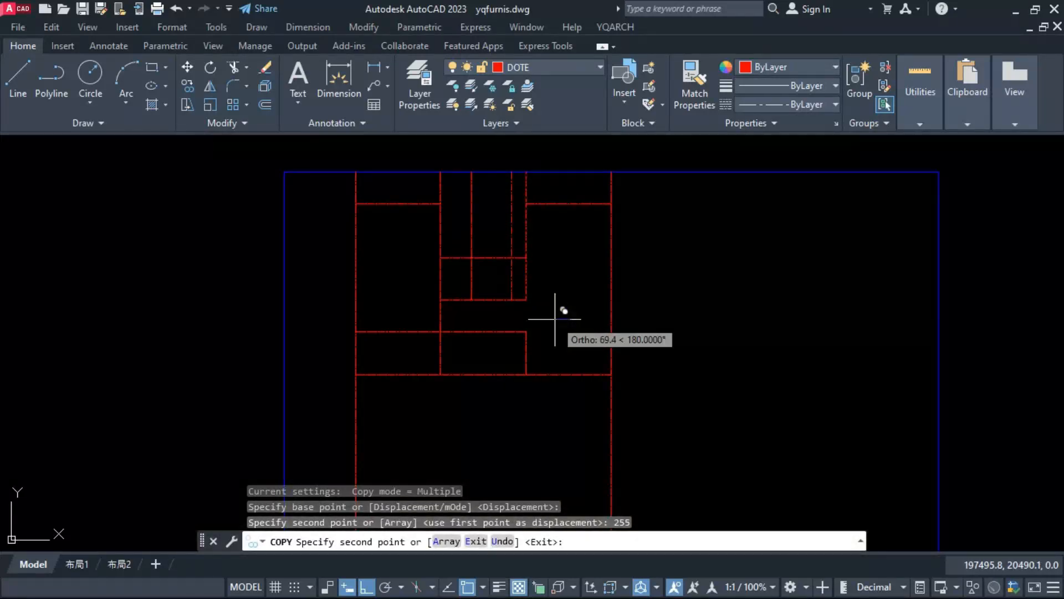
key("Return")
Step: Trim the two copied lines to leave a small rectangular room in the middle bay's lower-right corner
type("tr")
key("Return")
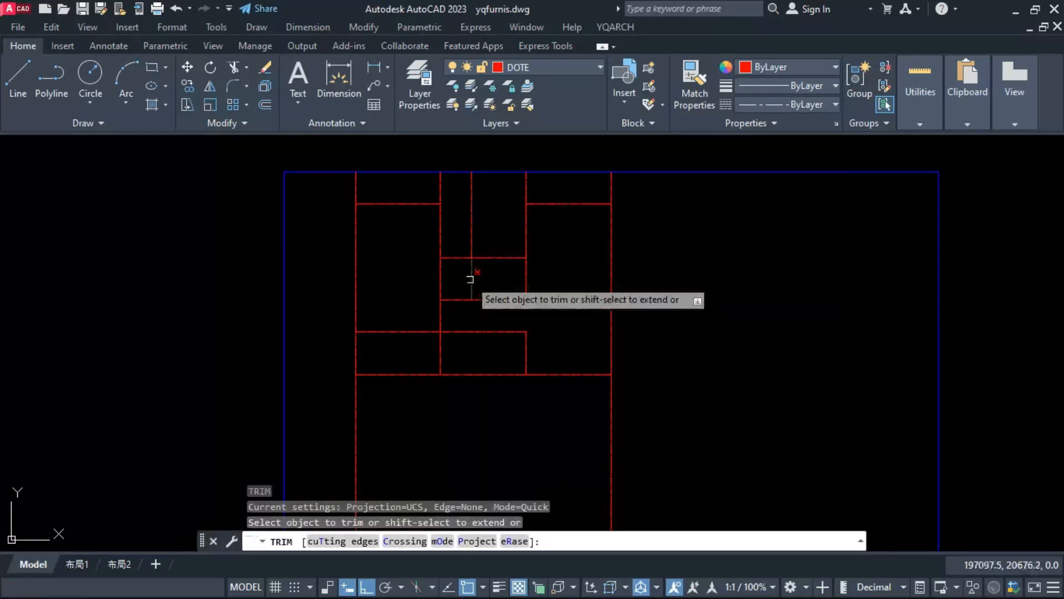
left_click(459, 258)
left_click(470, 241)
key("Escape")
Step: Copy the horizontal line below the left bay 200 upward
left_click(406, 331)
type("co")
key("Return")
left_click(401, 309)
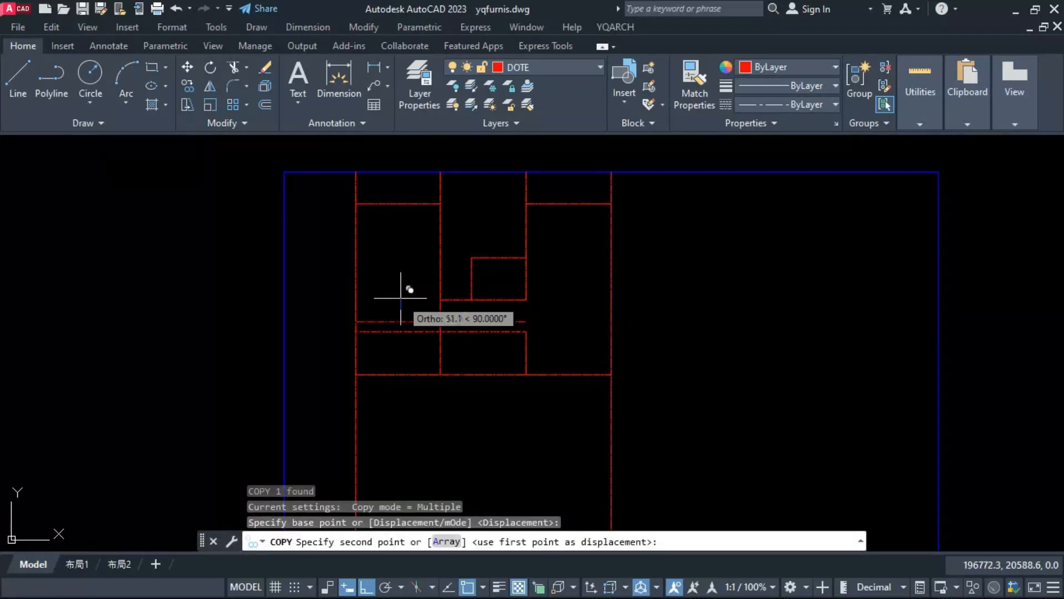
type("200")
key("Return")
key("Escape")
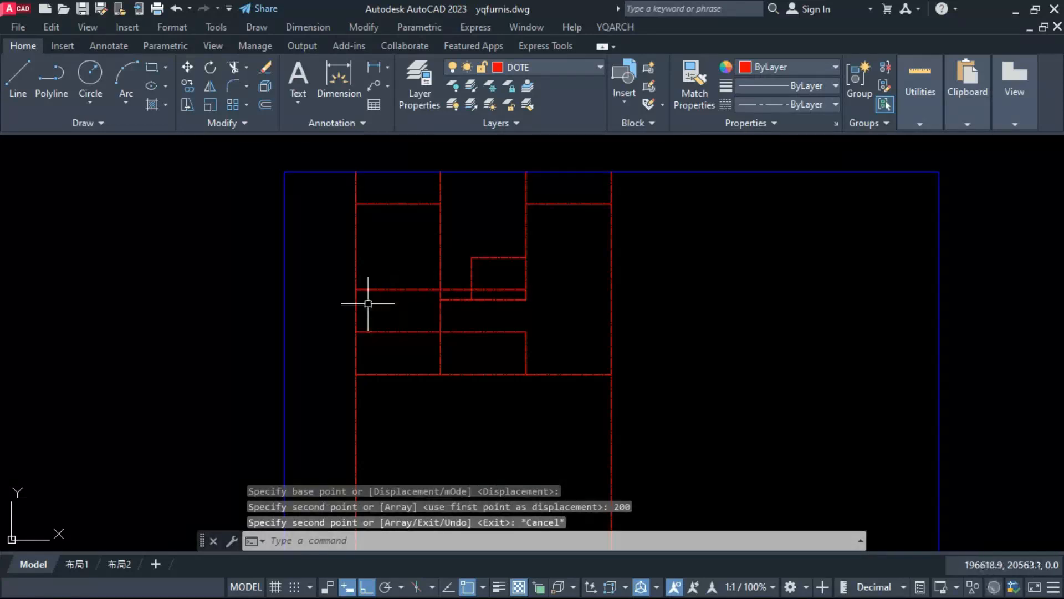
Step: Copy the leftmost vertical grid line 255 to the right
left_click(360, 304)
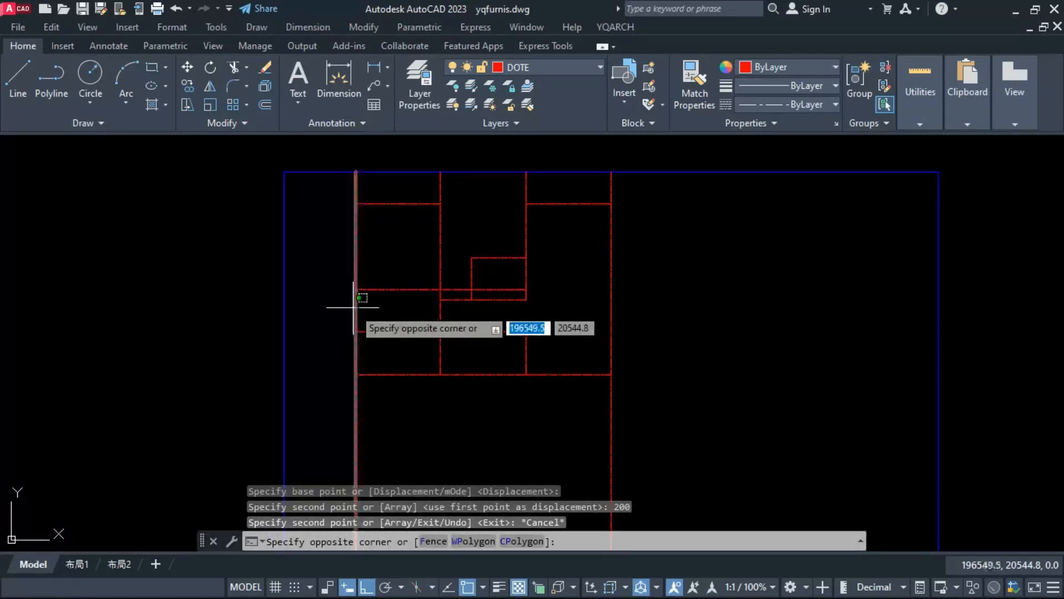
left_click(353, 307)
type("co")
key("Return")
left_click(375, 299)
type("255")
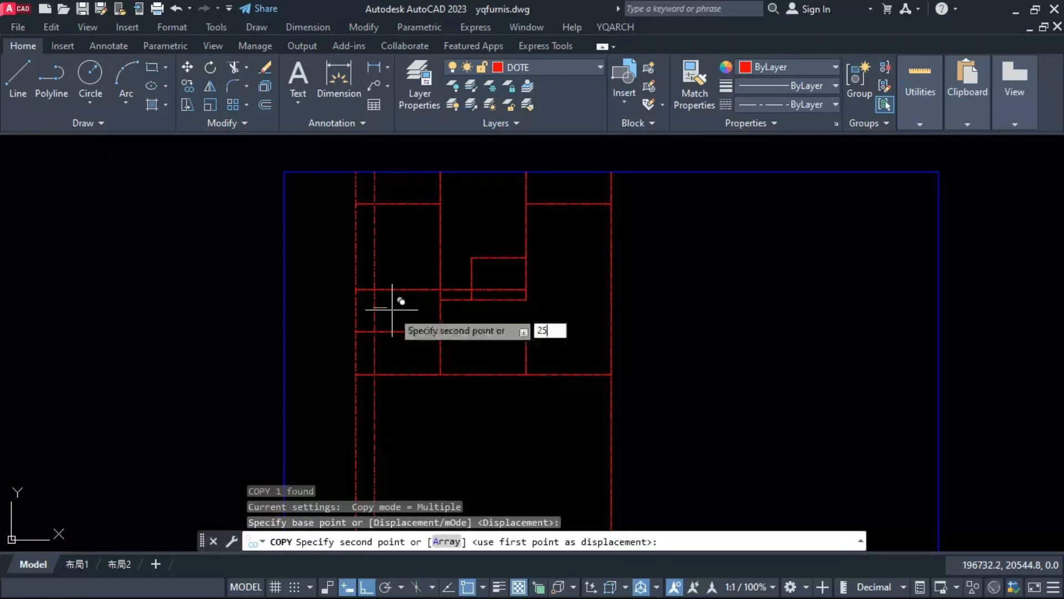
key("Return")
key("Escape")
Step: Trim the copies to a small room in the left bay's lower-left corner and erase the leftover vertical pieces
type("tr")
key("Return")
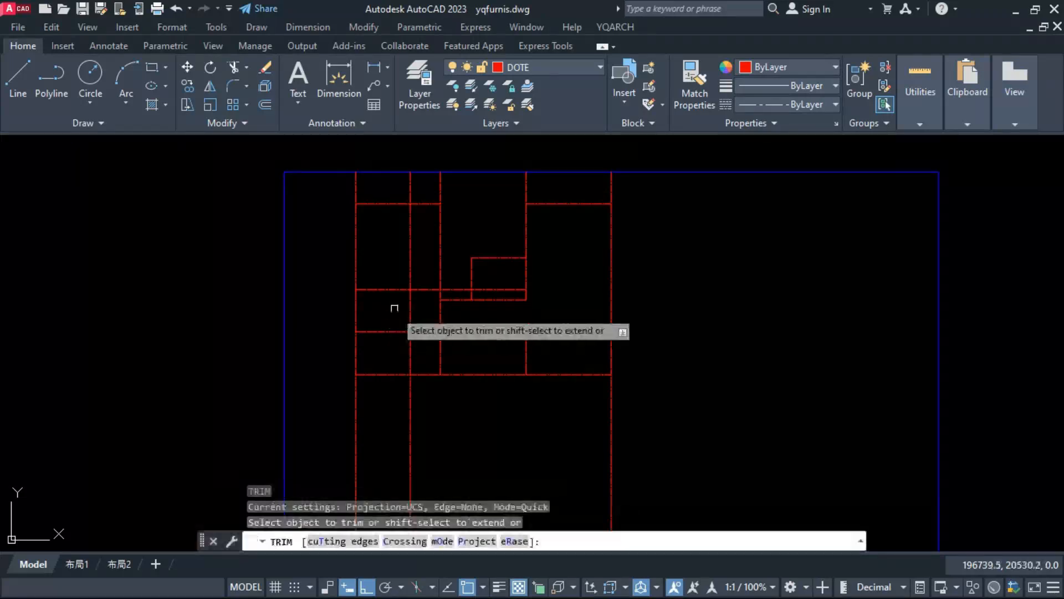
left_click(410, 280)
left_click(417, 293)
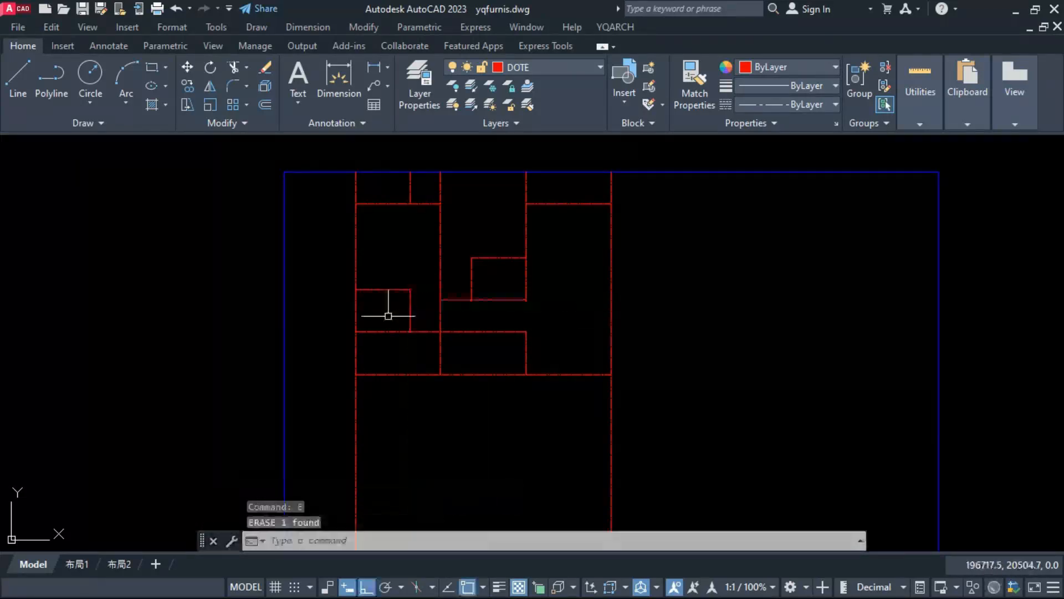
left_click(410, 183)
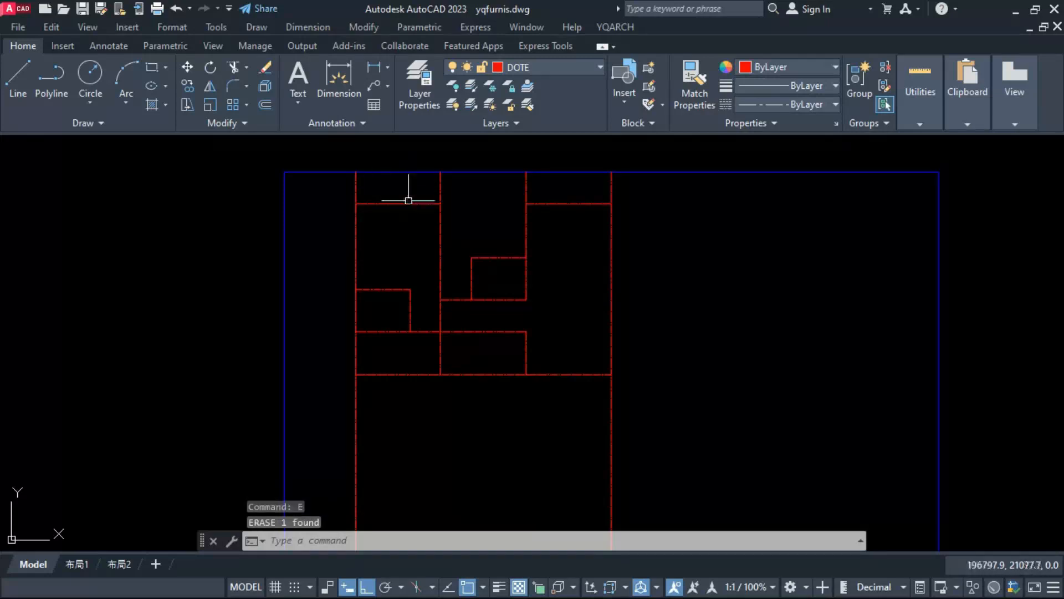
left_click(473, 261)
key("Escape")
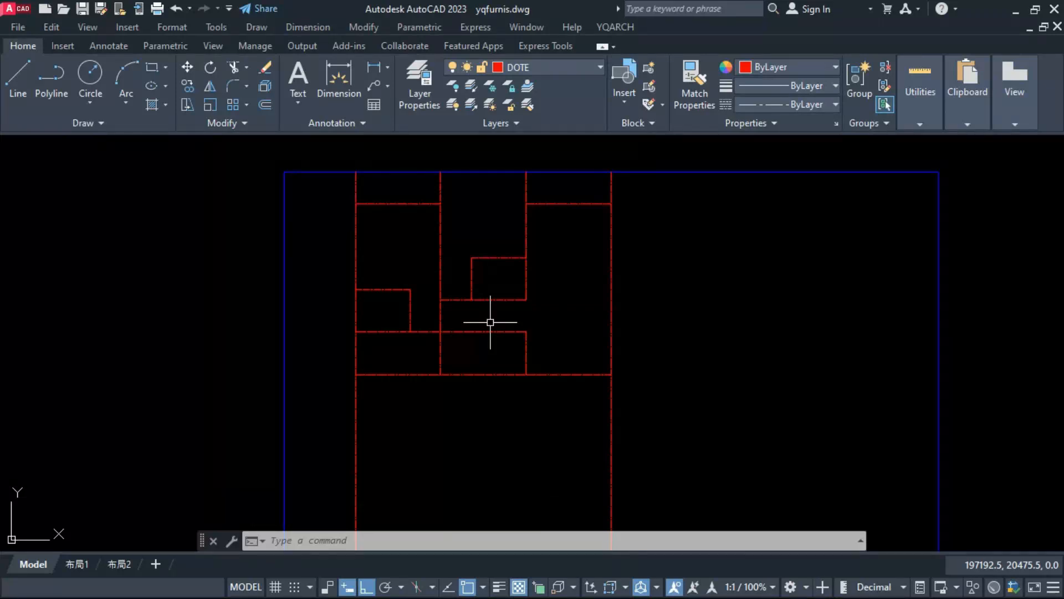
scroll(491, 322, "down", 4)
scroll(467, 394, "up", 2)
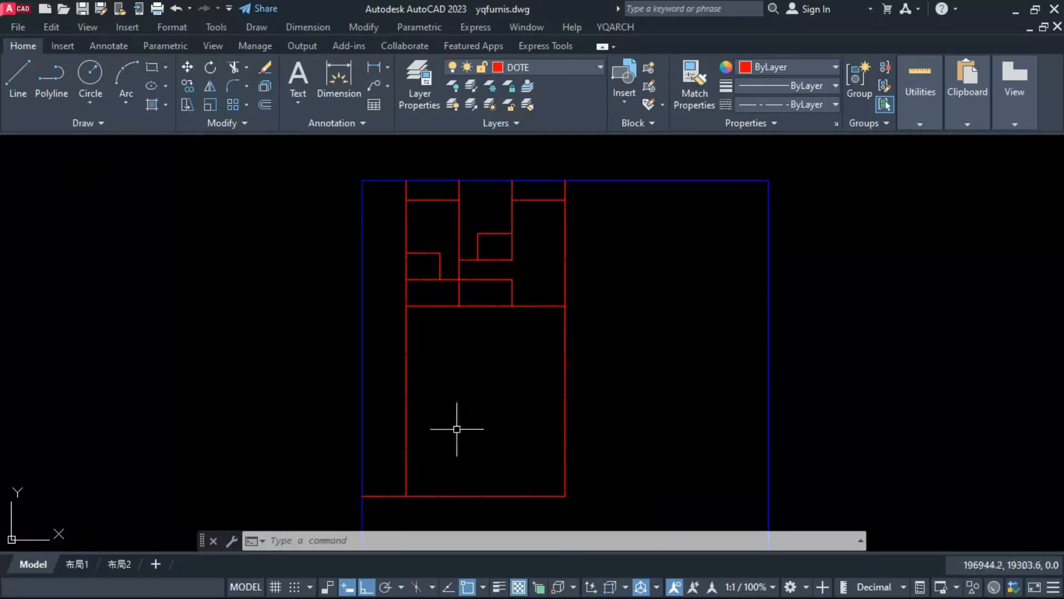
left_click(433, 496)
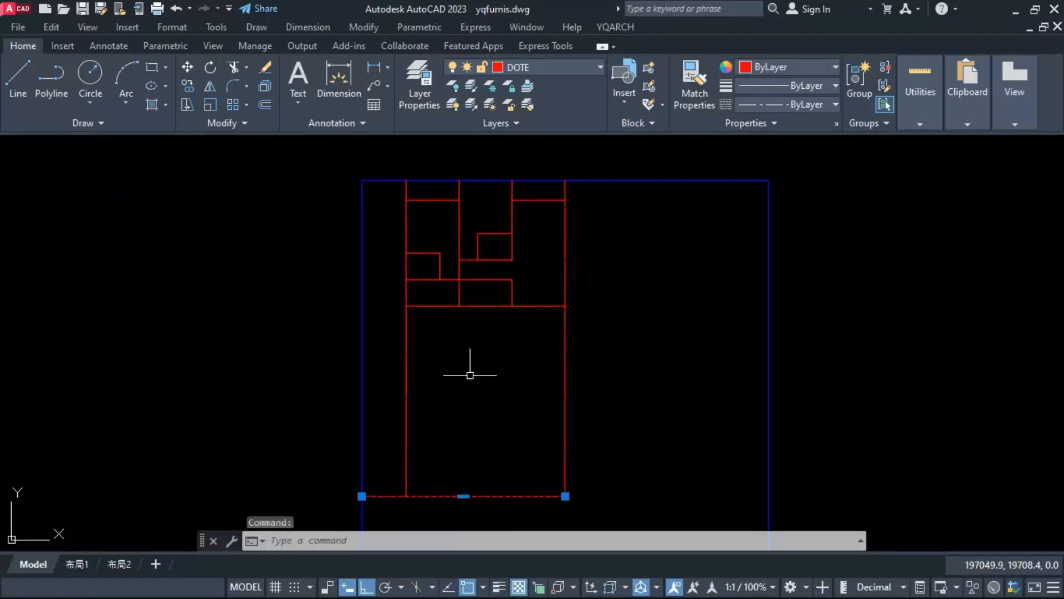
key("Escape")
Step: Draw a horizontal line from the midpoint of the leftmost vertical grid line to beyond the plot's right edge
left_click(403, 356)
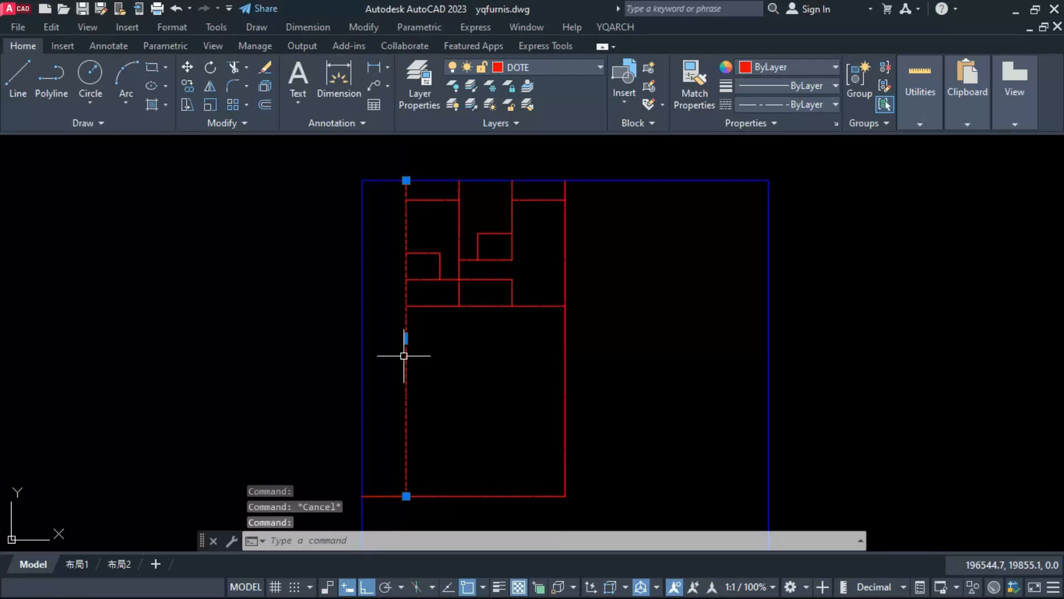
type("l")
left_click(407, 338)
left_click(904, 340)
key("Escape")
Step: Stretch the left end of the long horizontal line horizontally to beyond the plot's left edge
left_click_drag(665, 361, 626, 322)
left_click(407, 338)
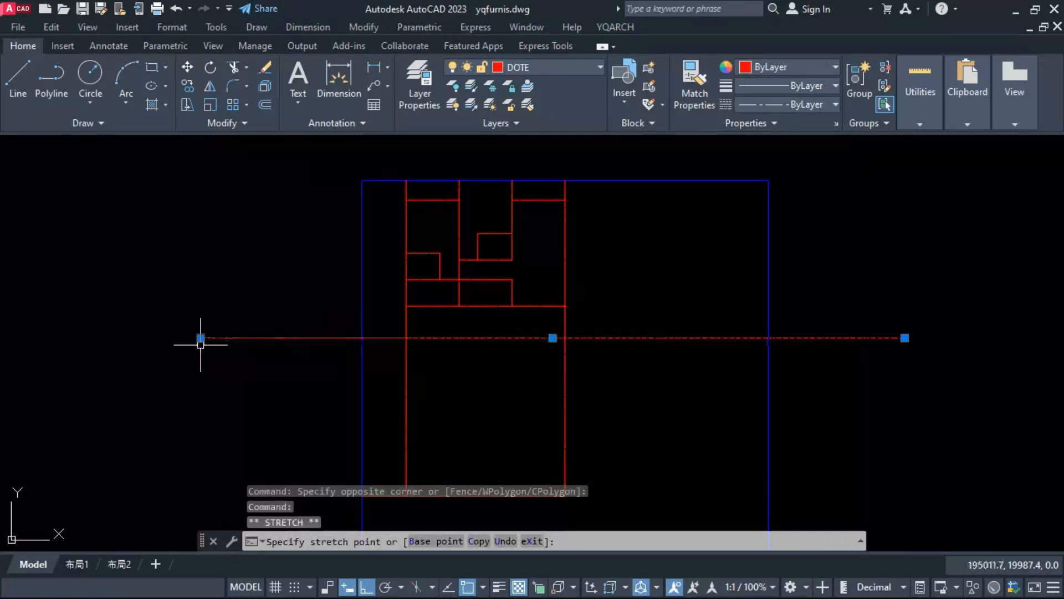
left_click(200, 344)
key("Escape")
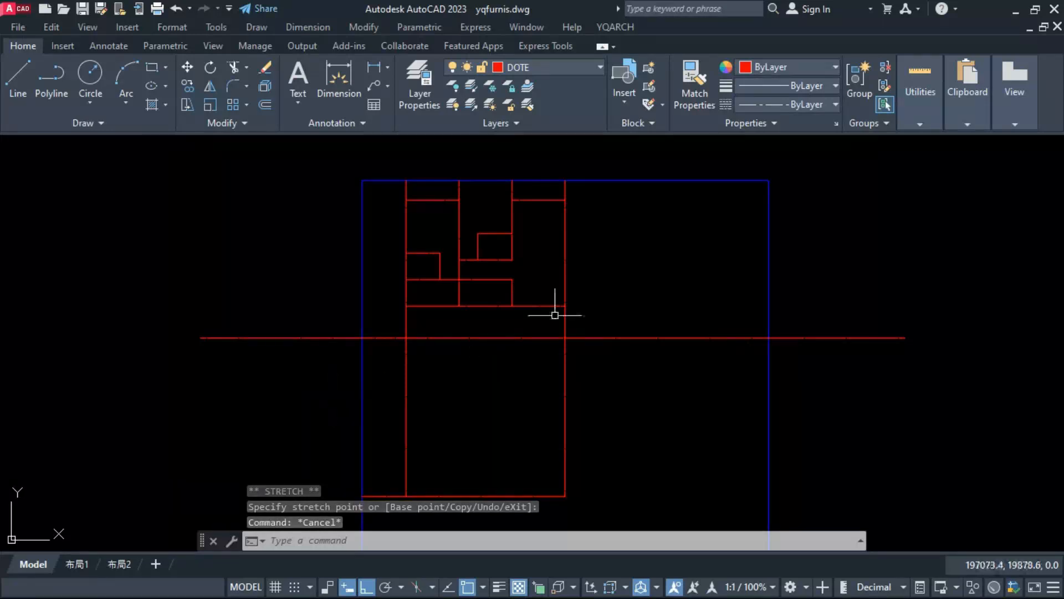
left_click(613, 300)
left_click(431, 310)
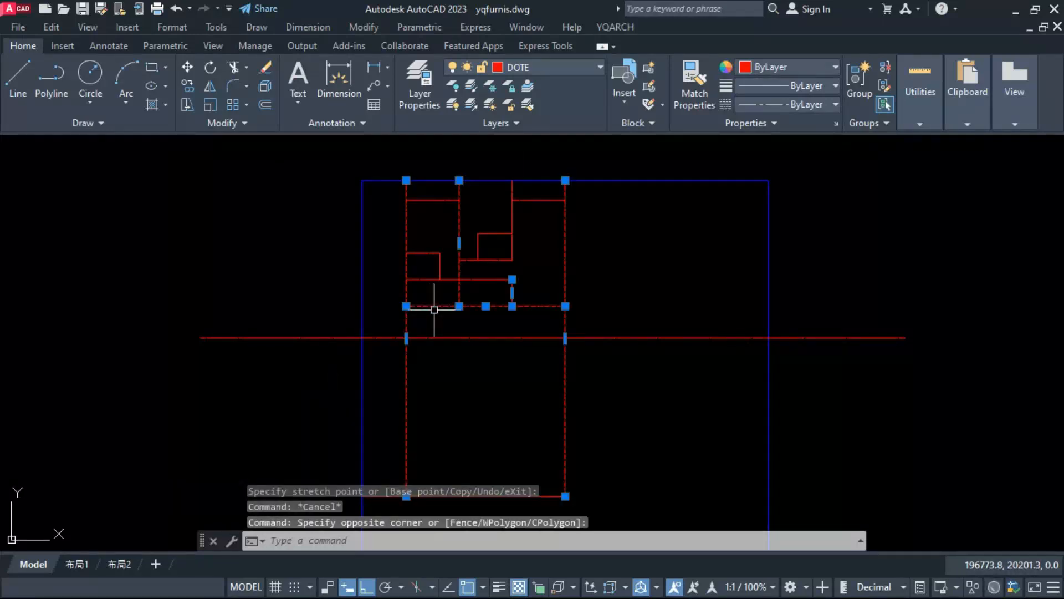
key("Escape")
Step: Stretch the bottom line of the lower rooms, with its vertical dividers, down onto the long horizontal centre line
left_click(522, 277)
left_click(482, 318)
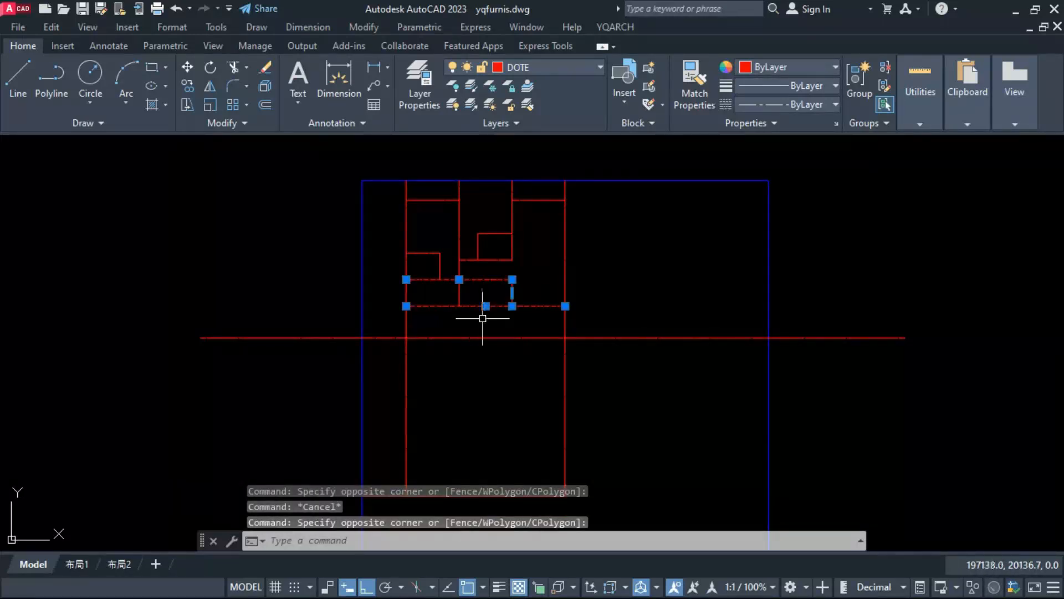
type("s")
scroll(473, 318, "up", 2)
left_click(476, 306)
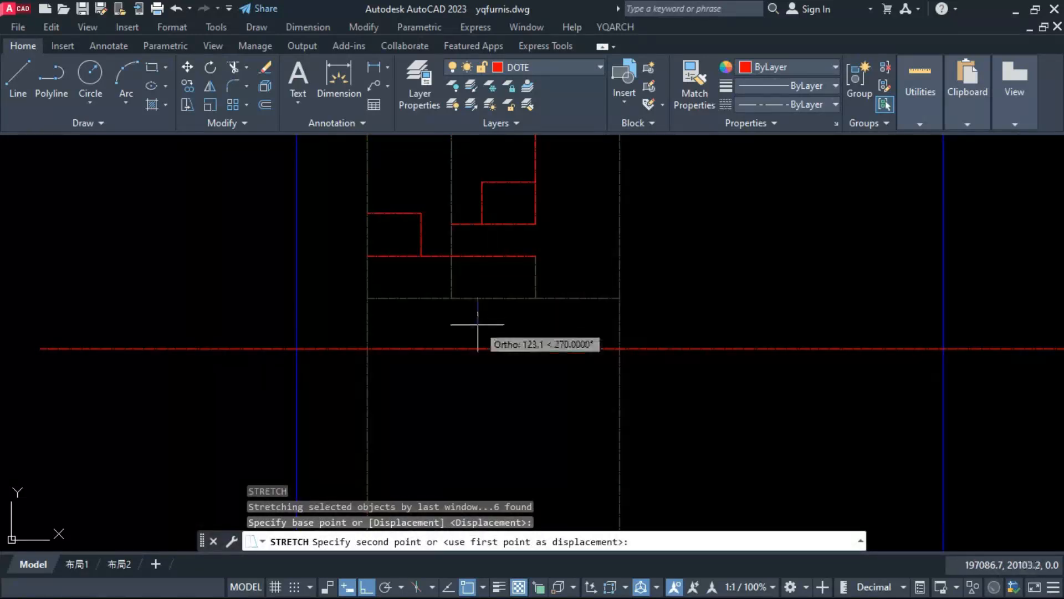
left_click(478, 348)
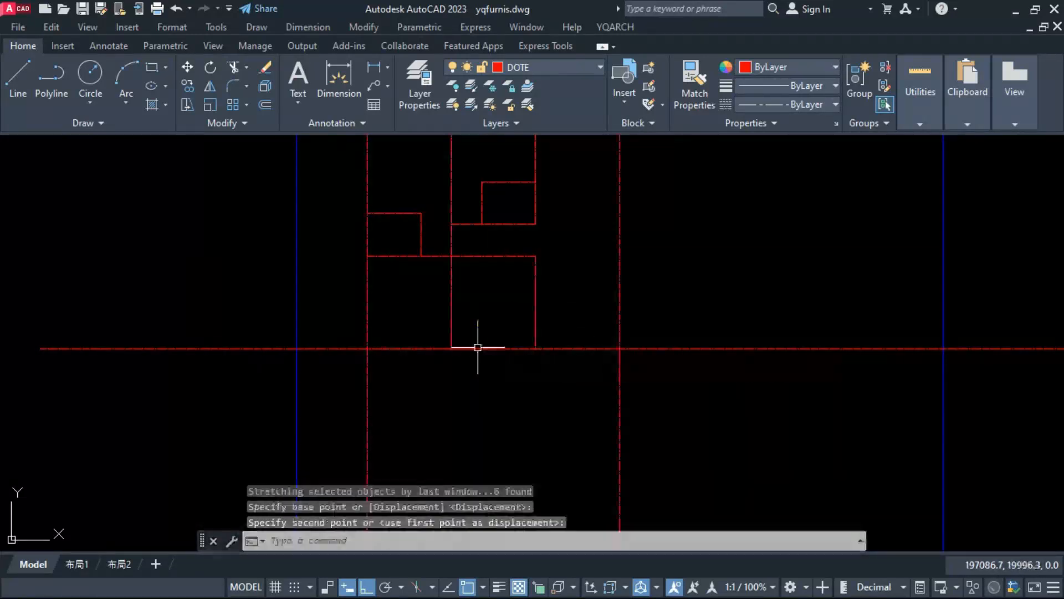
scroll(474, 322, "down", 2)
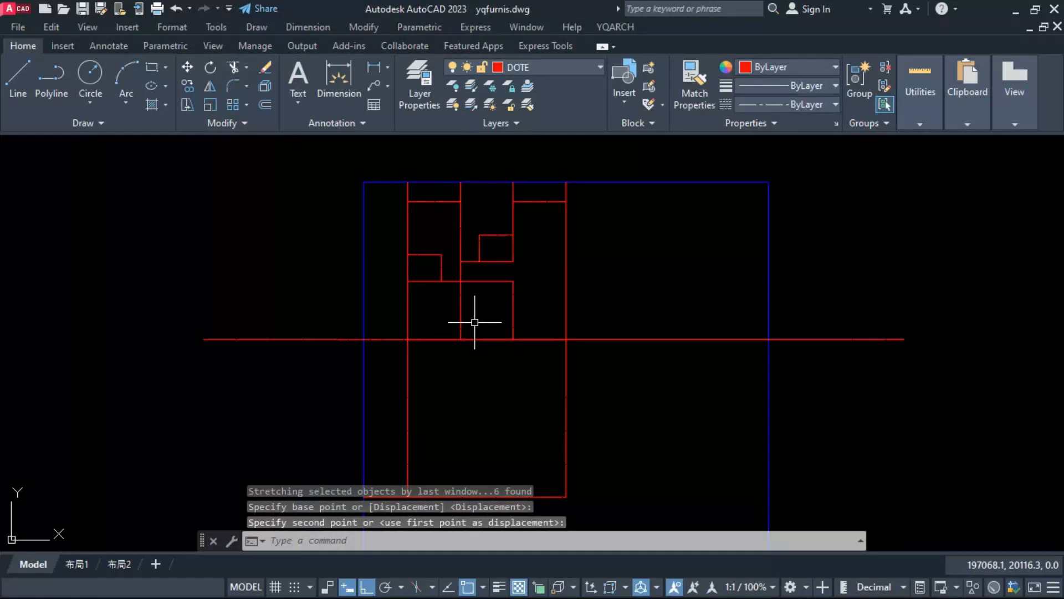
Step: Stretch the two small corner rooms and the horizontal line below them 150 downward
scroll(470, 241, "up", 2)
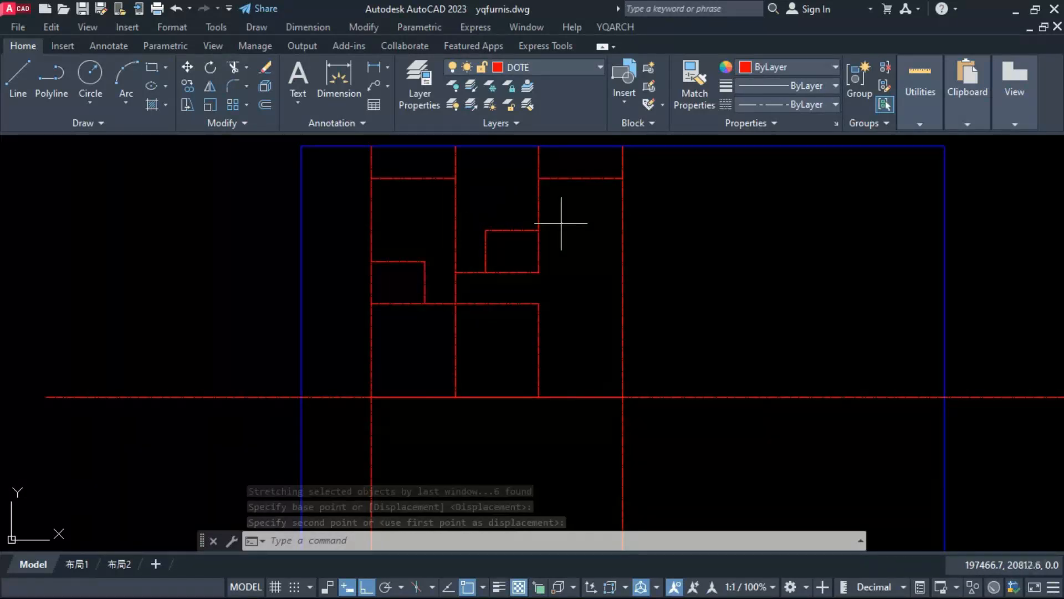
left_click(587, 224)
left_click(354, 312)
key("space")
left_click(351, 315)
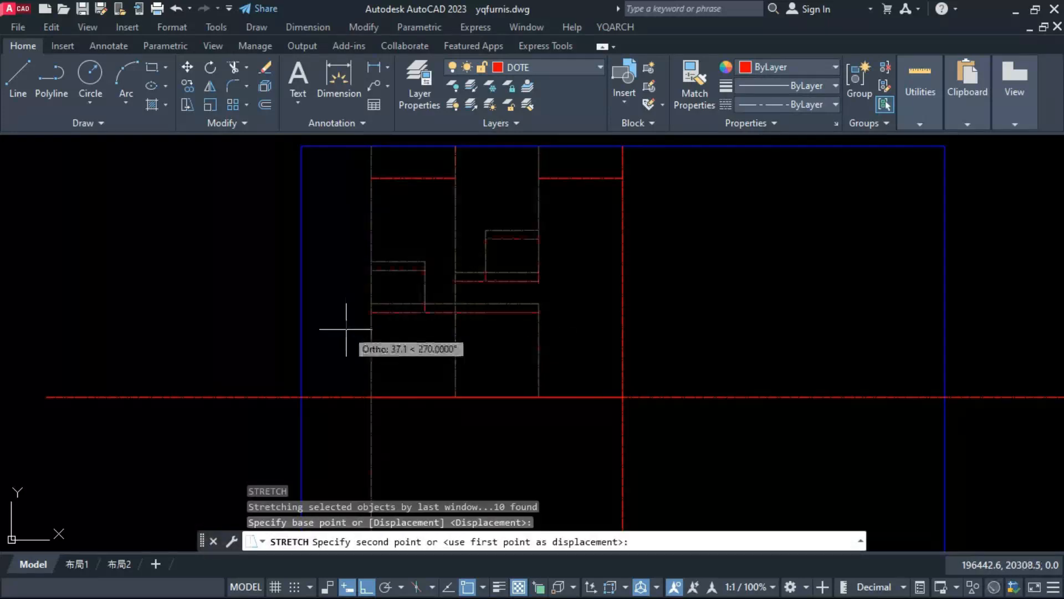
type("150")
key("Return")
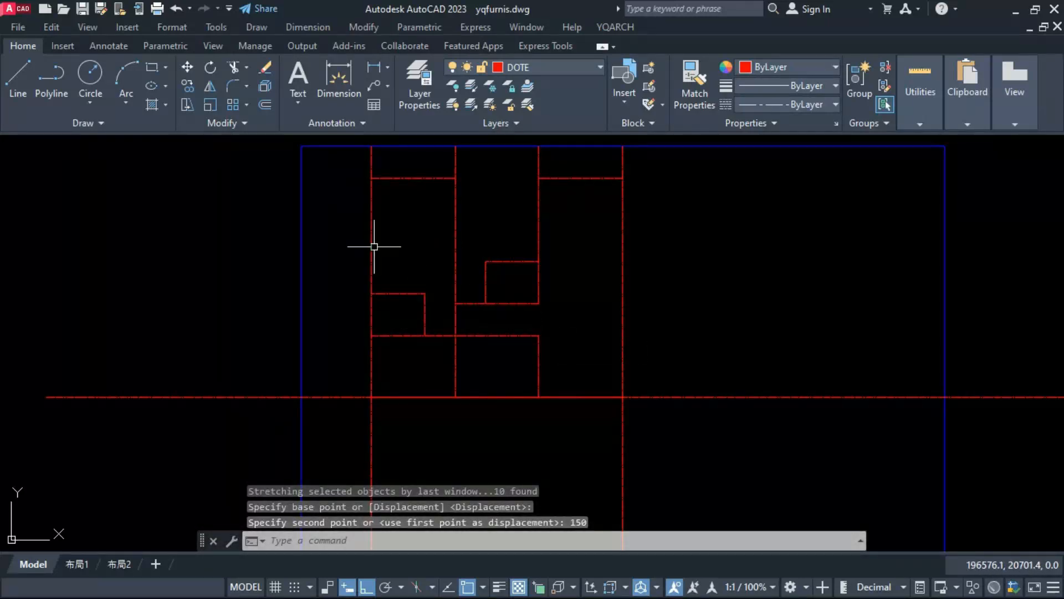
Step: Check the vertical lengths of the left and middle rooms with temporary dimensions
type("dim")
key("Return")
left_click(371, 178)
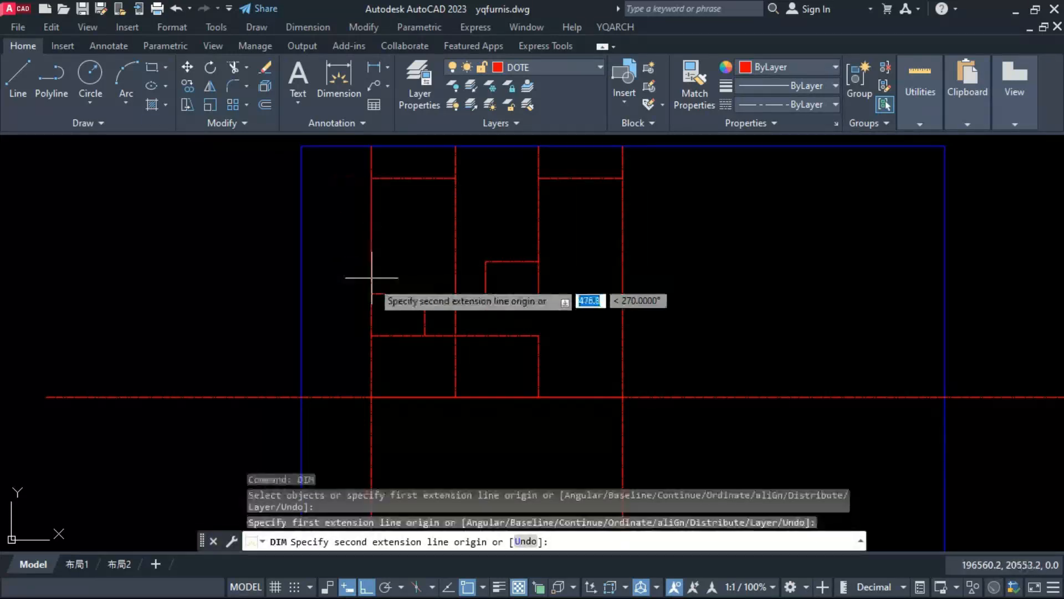
key("Escape")
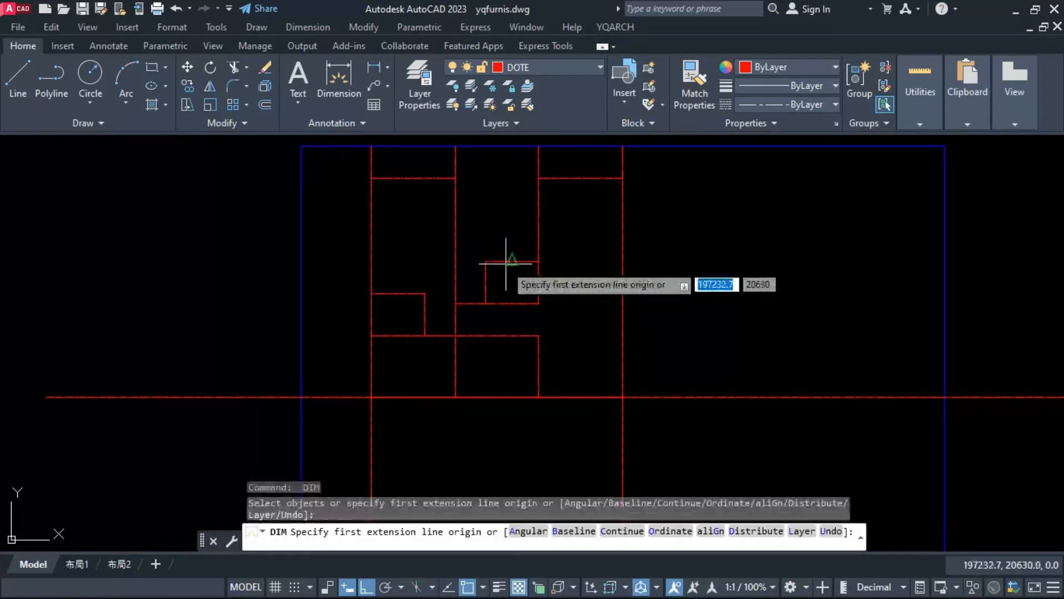
left_click(539, 261)
key("Escape")
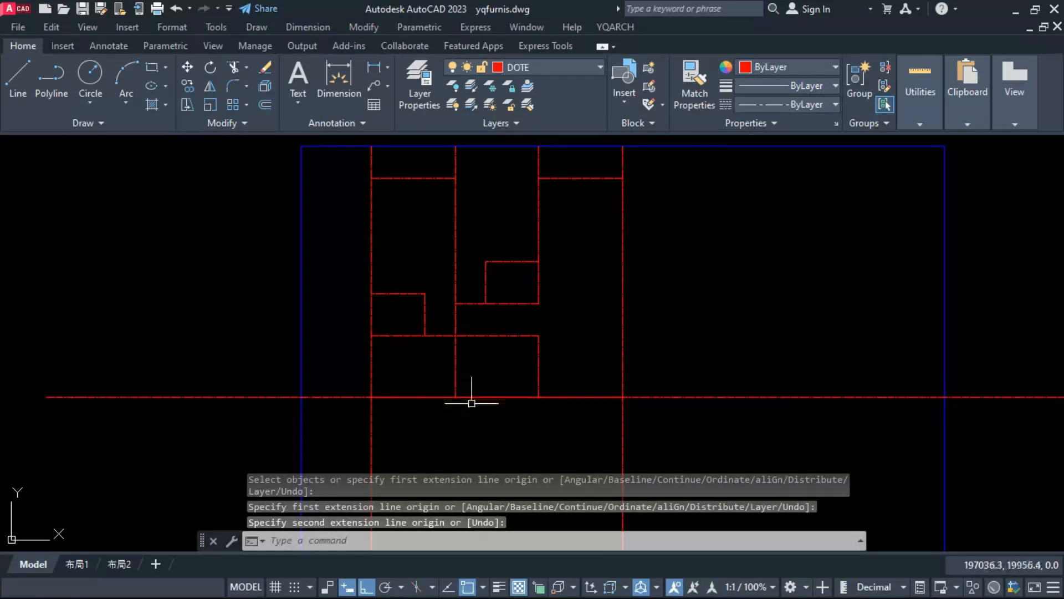
Step: Move the middle bay's lower horizontal line 120 downward
left_click(490, 306)
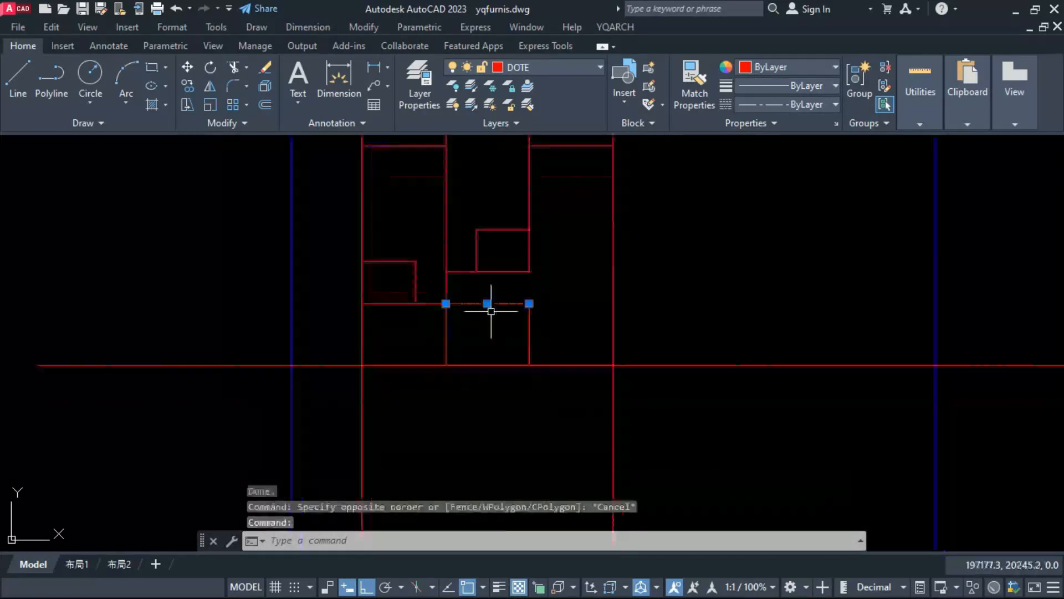
type("m")
key("Return")
left_click(488, 400)
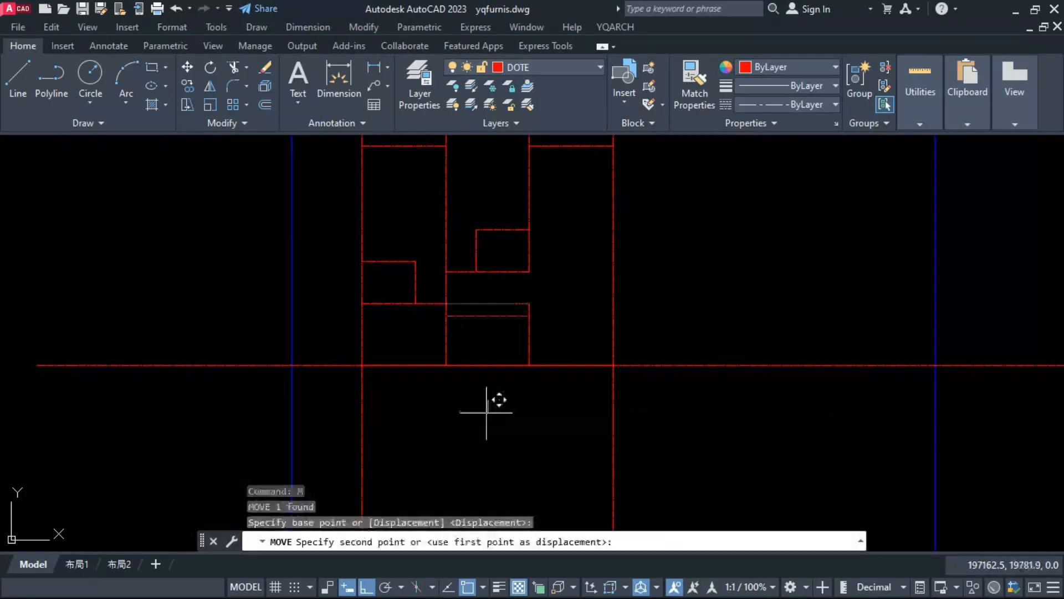
type("120")
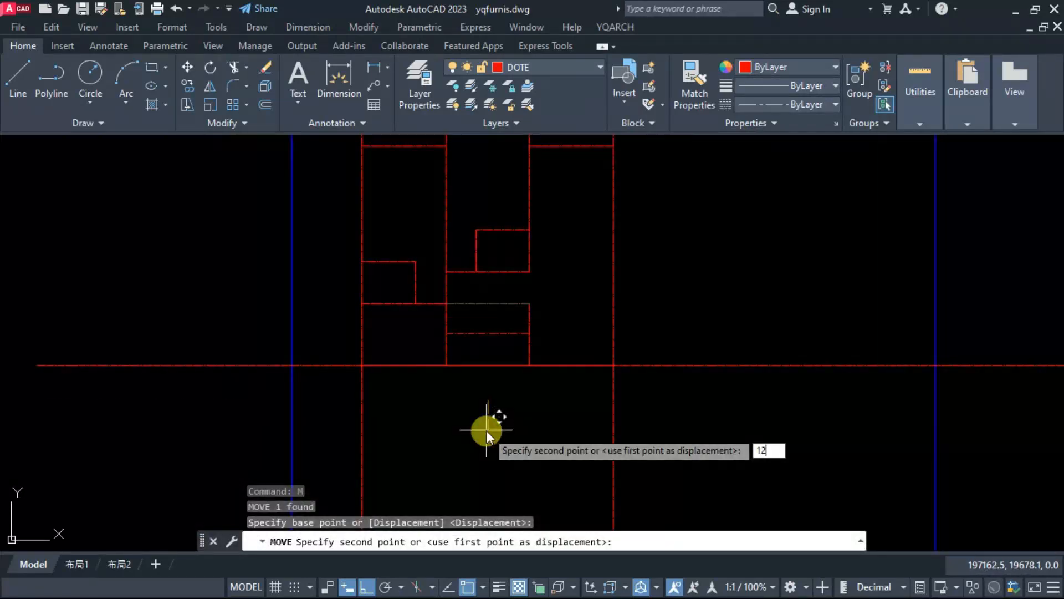
key("Return")
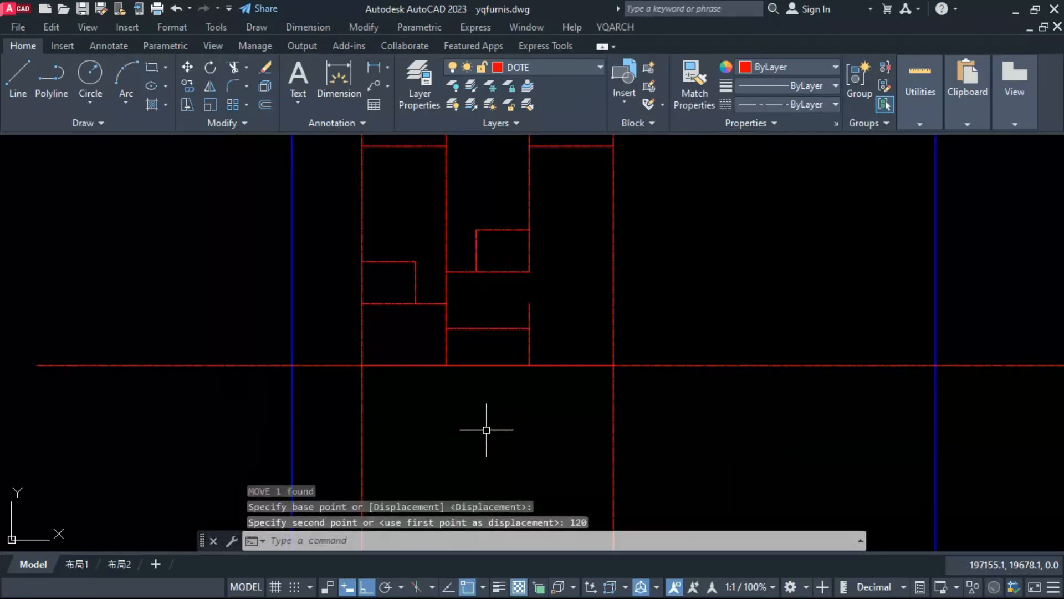
Step: Shorten the short vertical line at the middle bay's right side to the moved line's endpoint and copy it 200 to the right
left_click(528, 321)
left_click(529, 304)
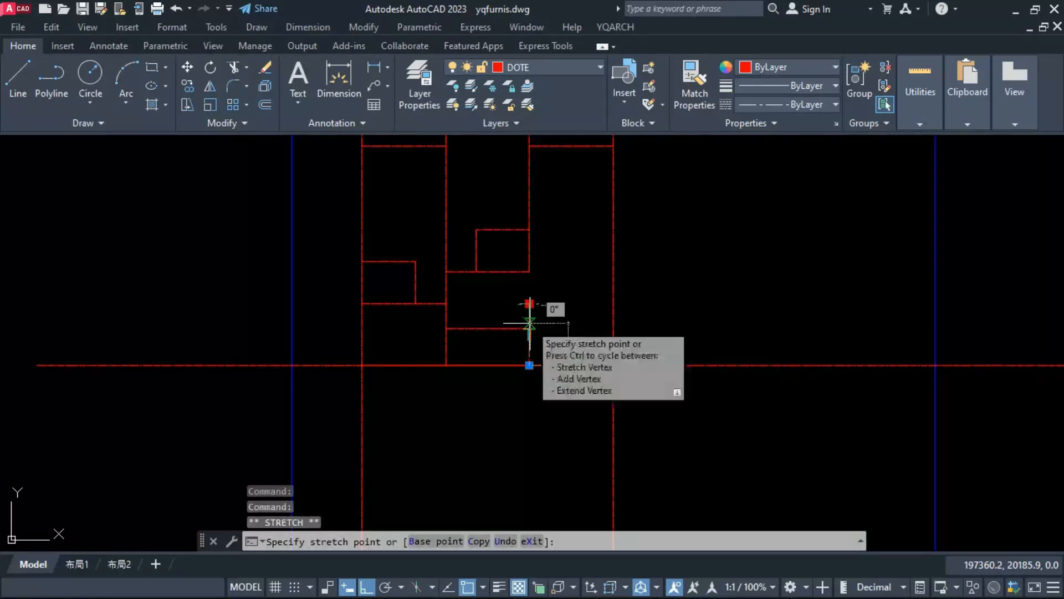
left_click(530, 330)
type("co")
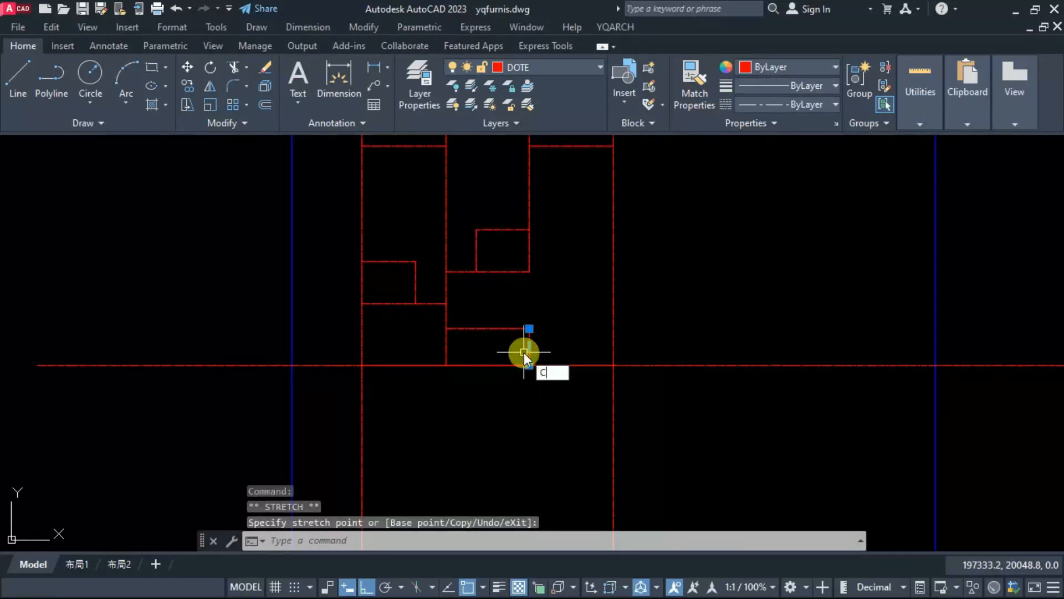
key("space")
left_click(518, 387)
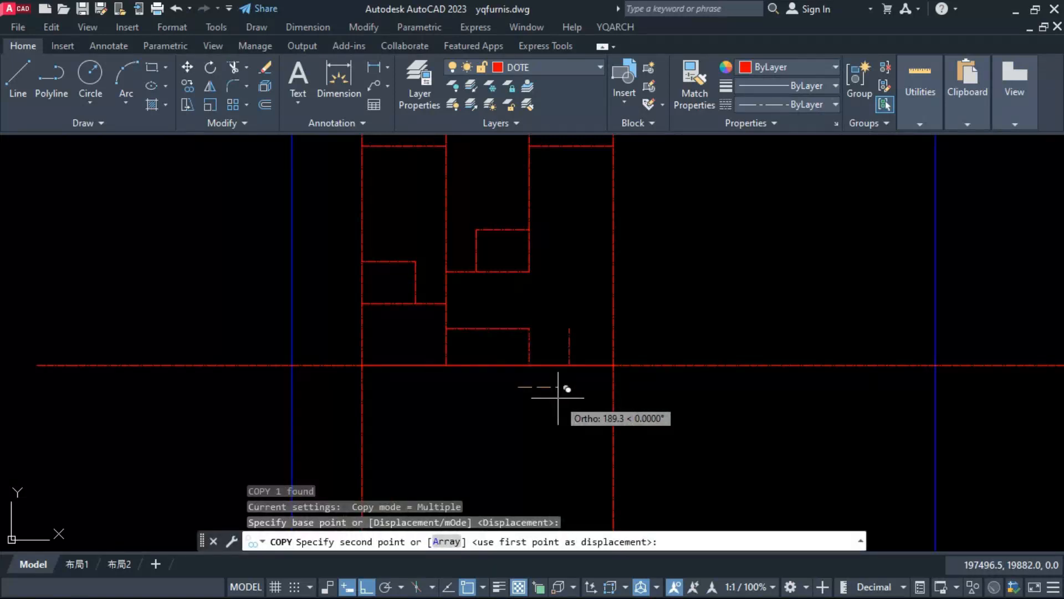
type("200")
key("Return")
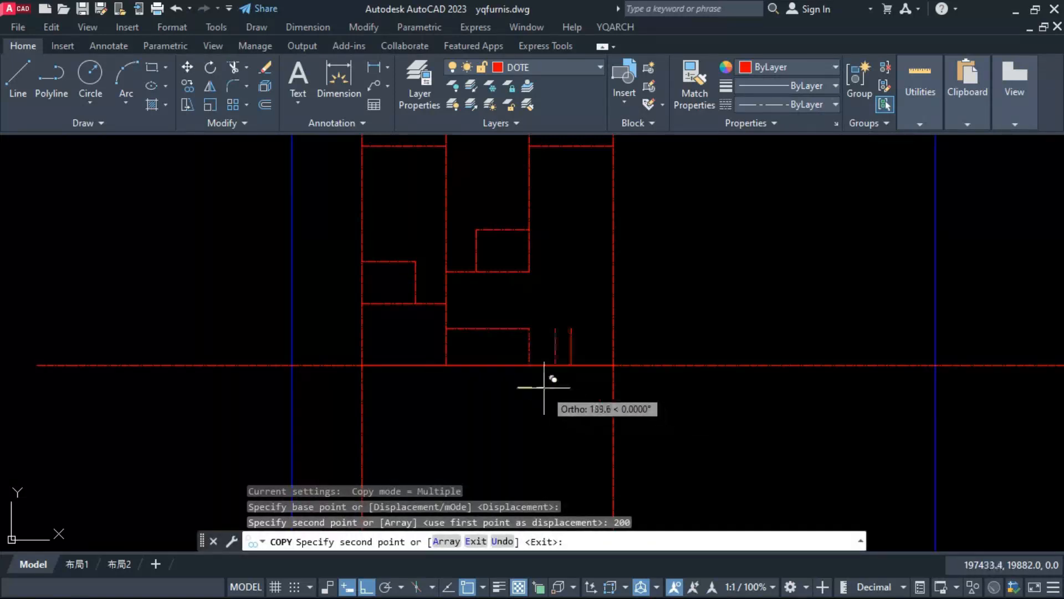
key("Escape")
Step: Stretch the right end of the middle bay's lower horizontal line to the top of the copied vertical line
left_click(518, 328)
left_click(529, 329)
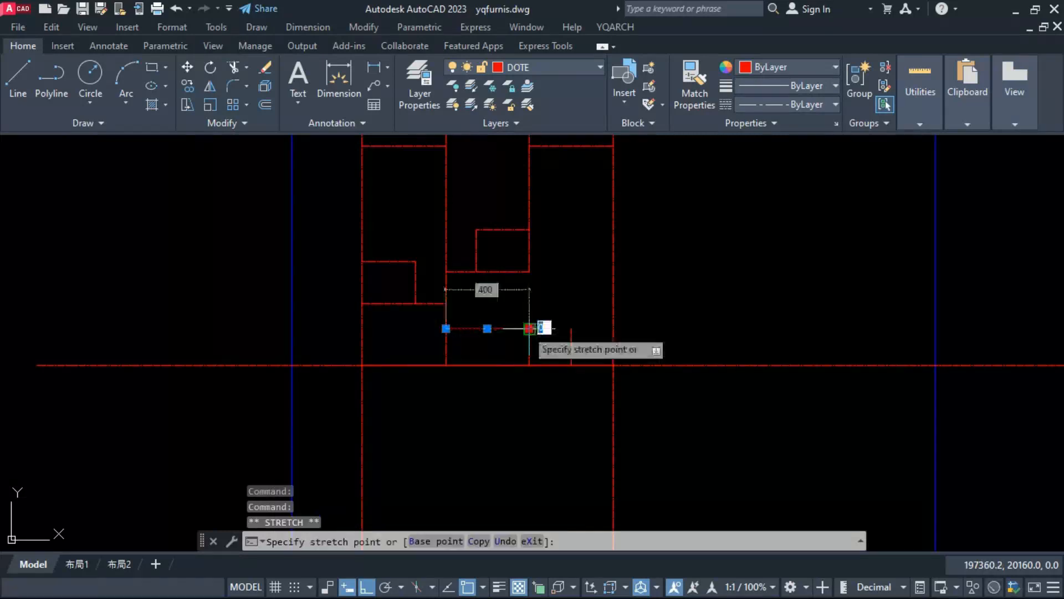
left_click(571, 329)
key("Escape")
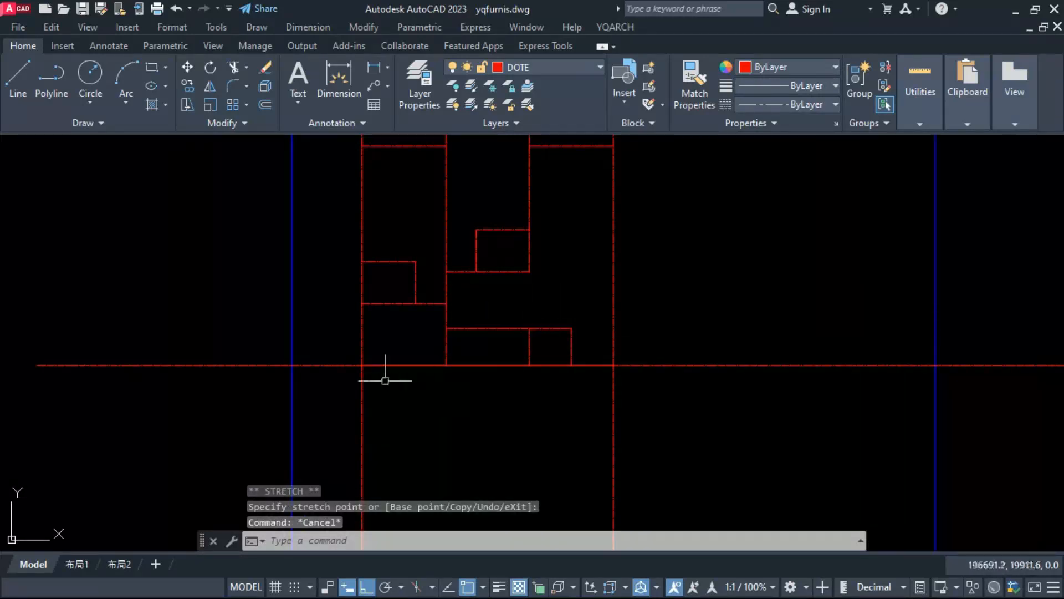
Step: Erase the long horizontal centre line that crosses the whole plot
left_click(334, 365)
type("e")
key("Return")
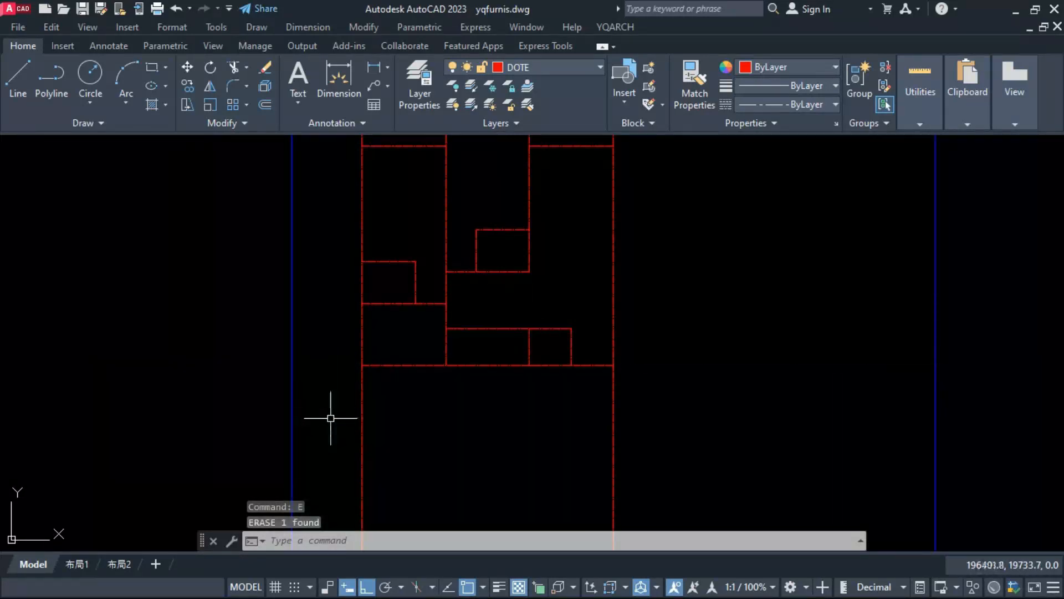
Step: Stretch the left end of the left bay's small-room top line 150 to the left
middle_click_drag(399, 278, 419, 330)
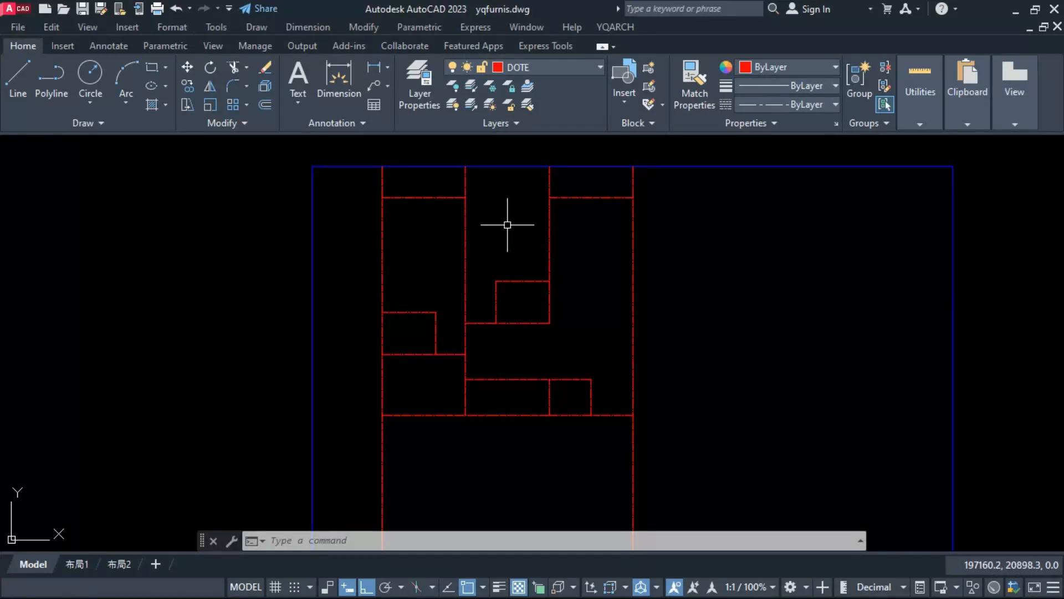
left_click(409, 311)
left_click(382, 312)
type("150")
key("Return")
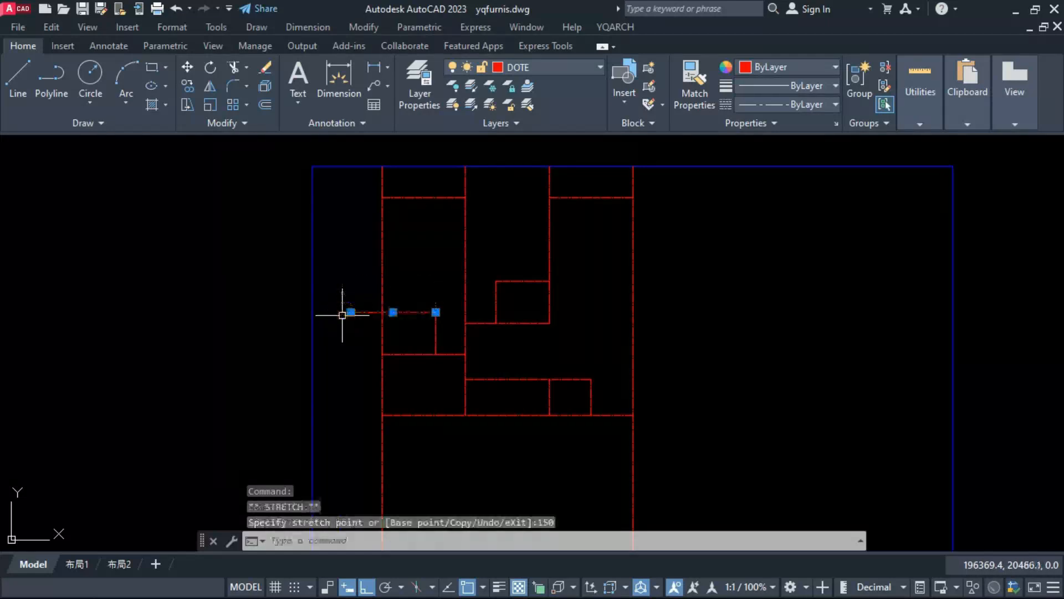
key("Escape")
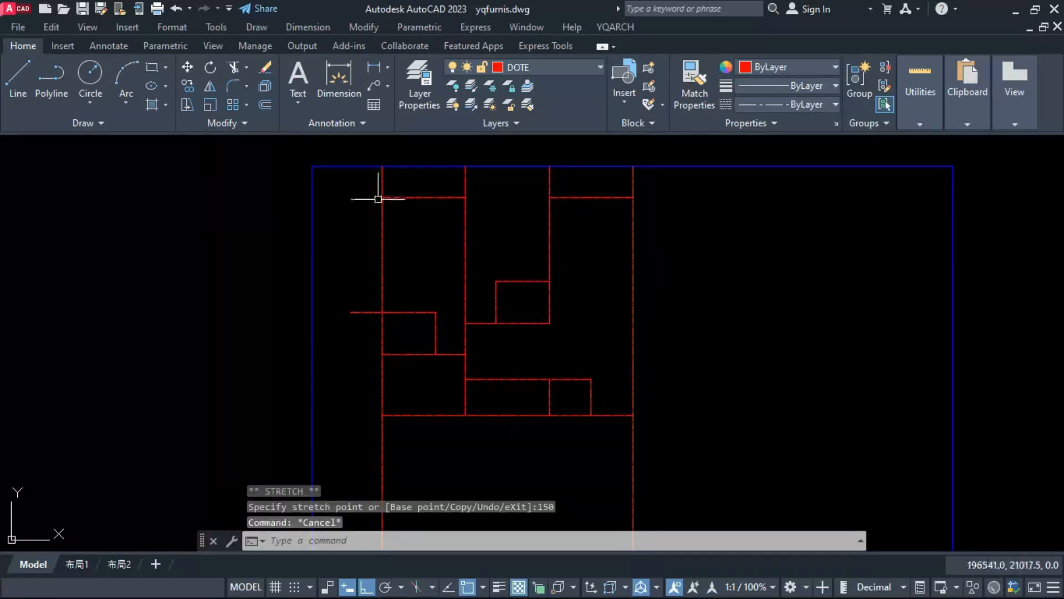
Step: Shorten the leftmost vertical grid line so its top ends at the left bay's upper horizontal line
left_click(381, 180)
left_click(382, 166)
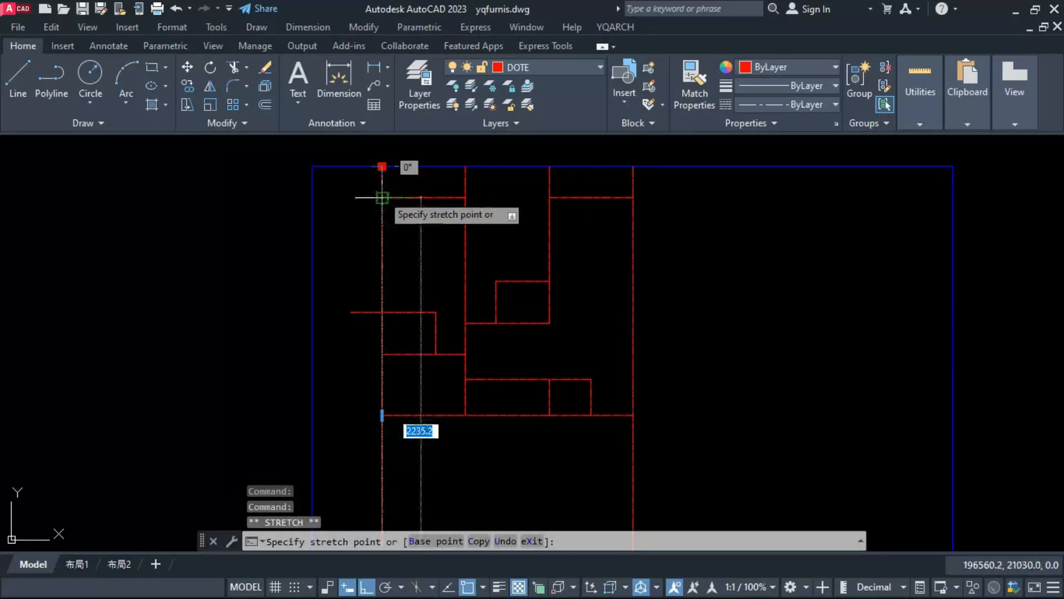
left_click(382, 197)
key("Escape")
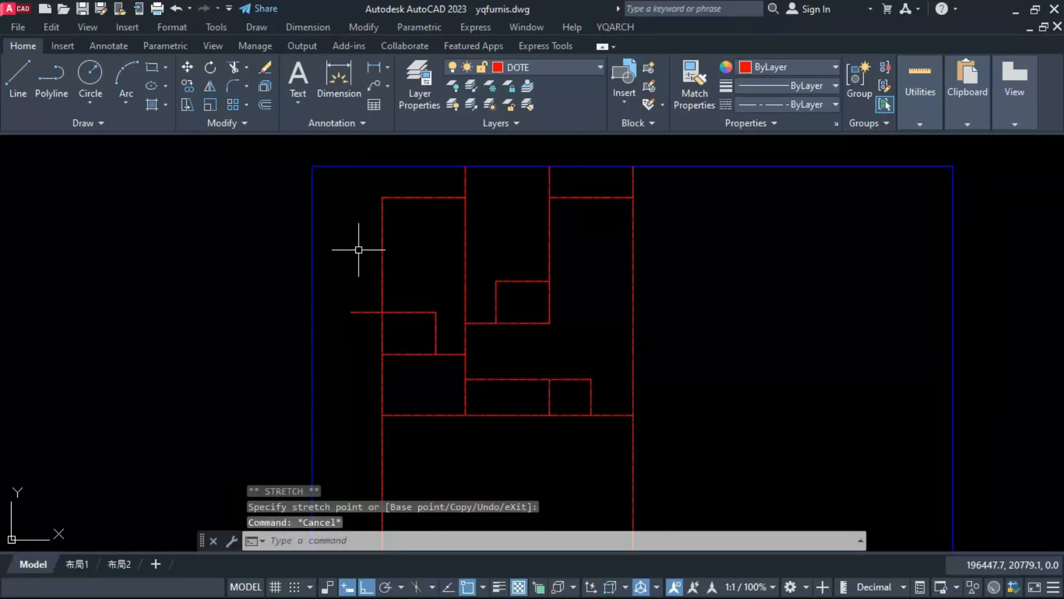
Step: Stretch the top ends of the two middle vertical grid lines slightly down from the plot's upper edge
left_click(562, 178)
left_click(456, 164)
type("s")
key("space")
left_click(497, 214)
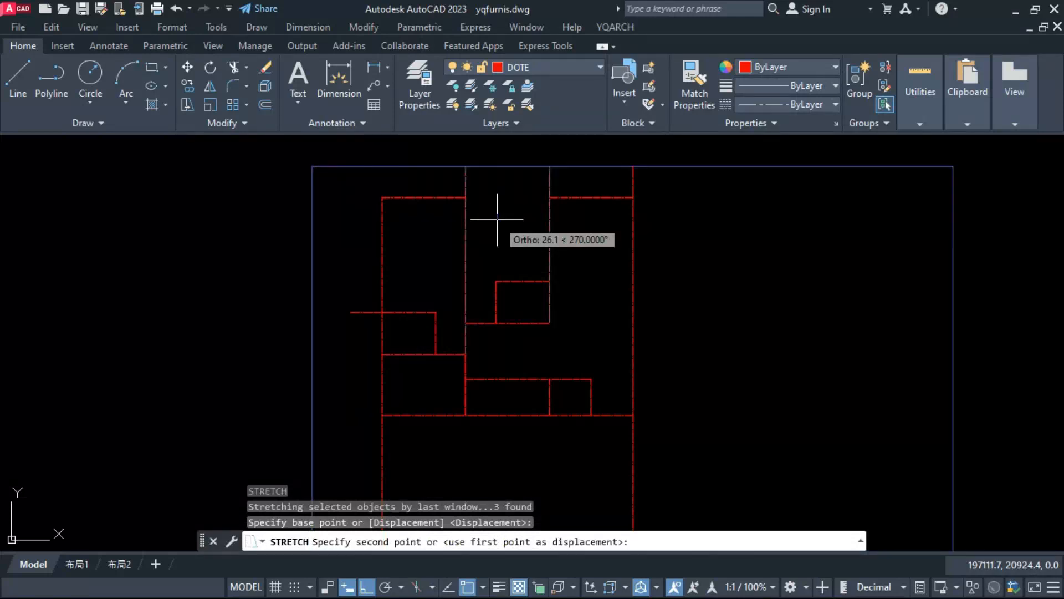
left_click(497, 219)
Step: Stretch the top ends of the two middle vertical grid lines a further 35 downward
left_click(563, 159)
left_click(445, 177)
key("space")
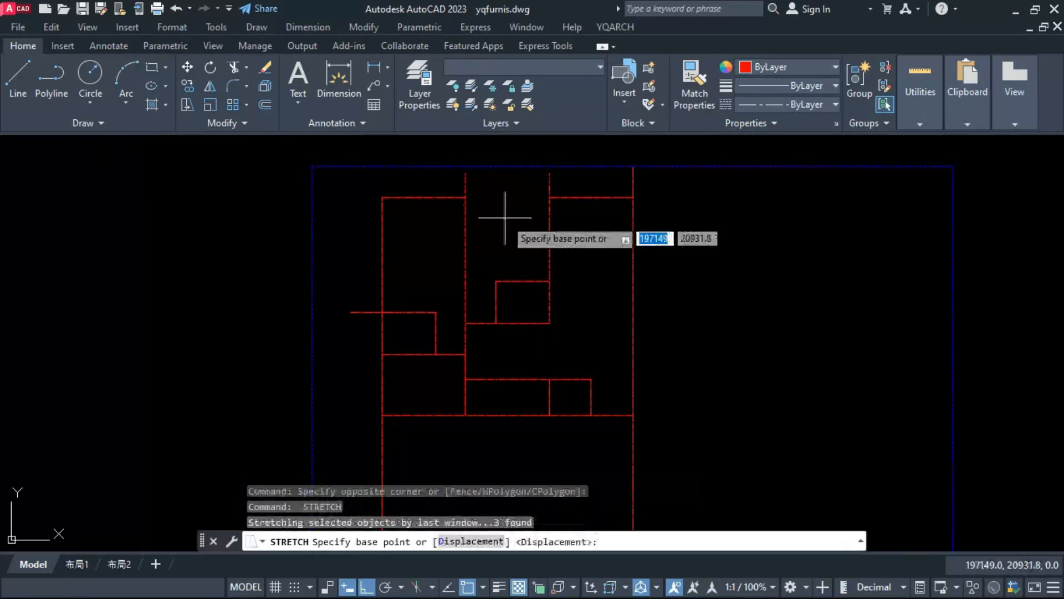
left_click(505, 218)
type("35")
key("Return")
Step: Draw a vertical line from the left end of the extended small-room line up to the plot's upper edge
type("l")
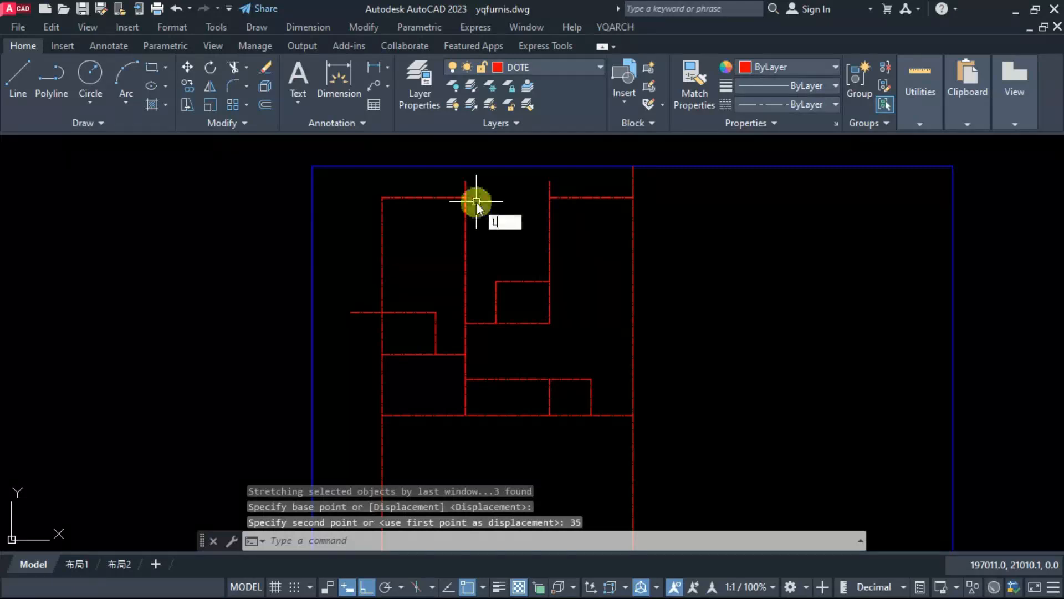
key("space")
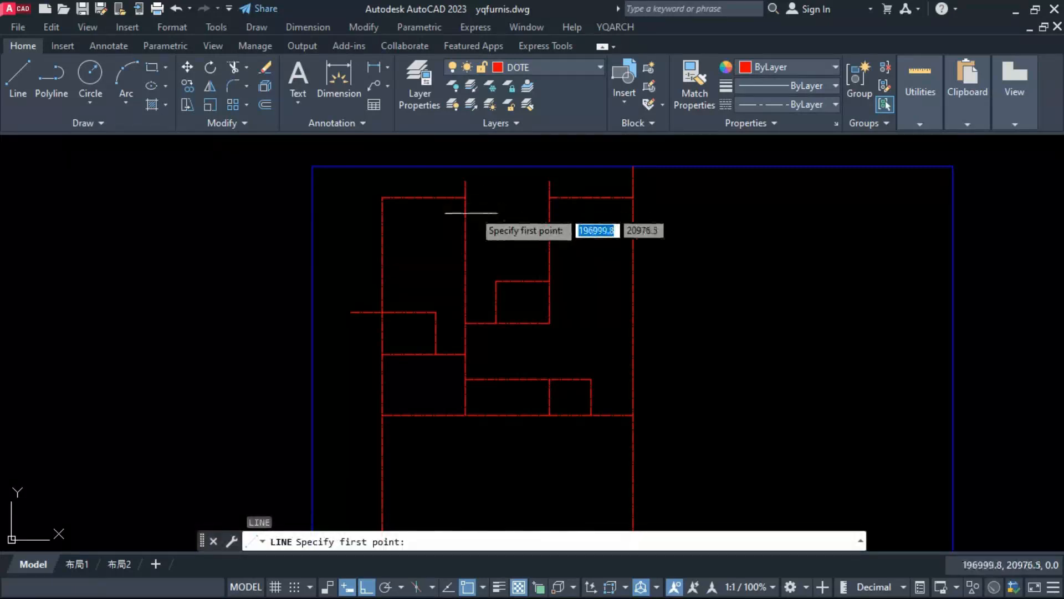
left_click(351, 313)
left_click(351, 166)
key("Escape")
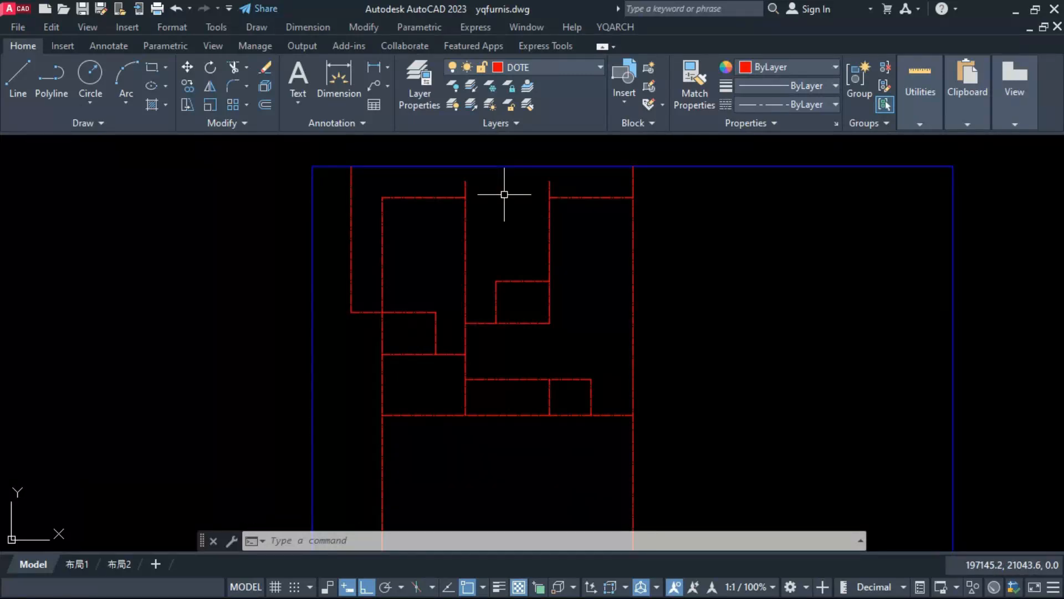
Step: Draw a shallow three-point arc sagging below the plot's upper edge, from the right grid line's top to the new left vertical line's top
type("arc")
key("Return")
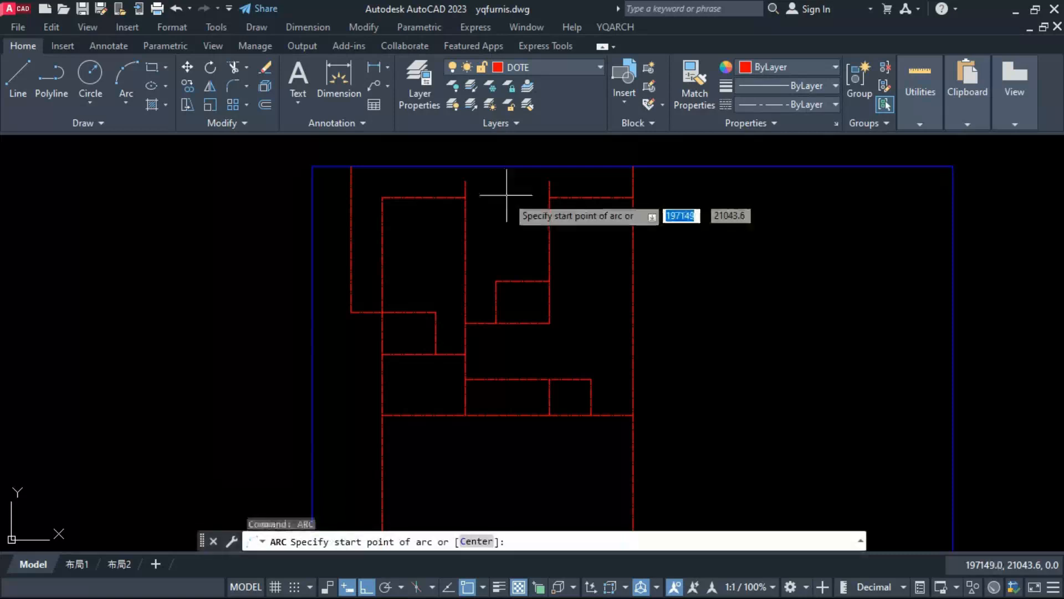
left_click(633, 167)
left_click(495, 178)
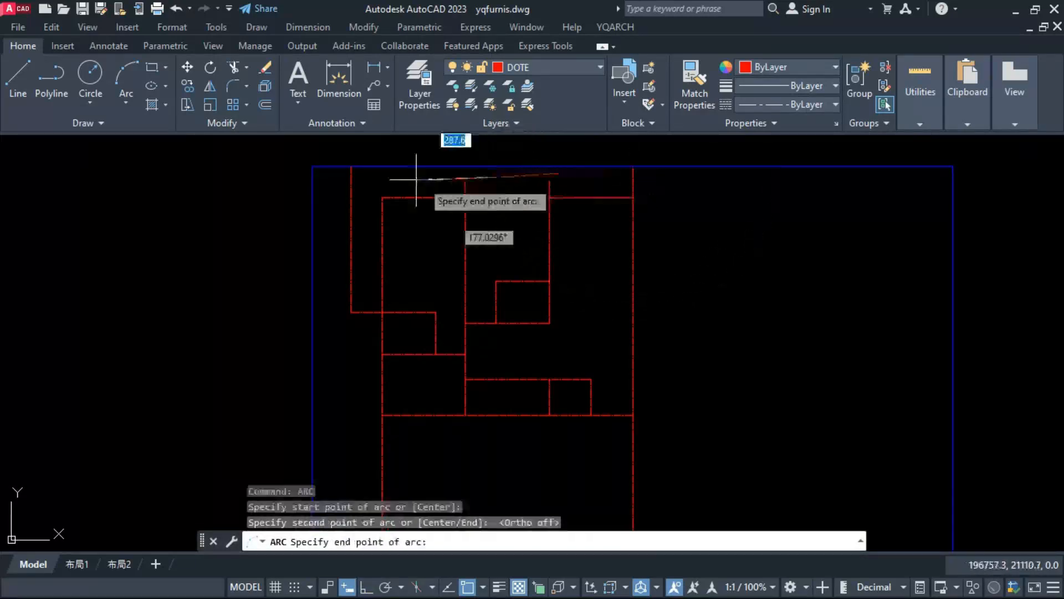
left_click(351, 167)
left_click(492, 174)
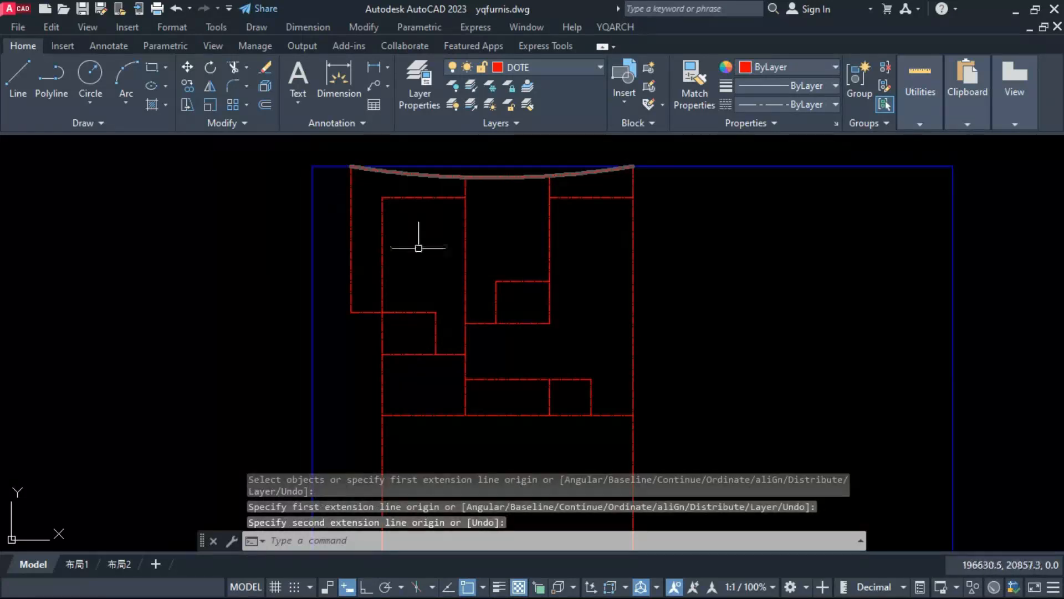
key("Escape")
key("Escape")
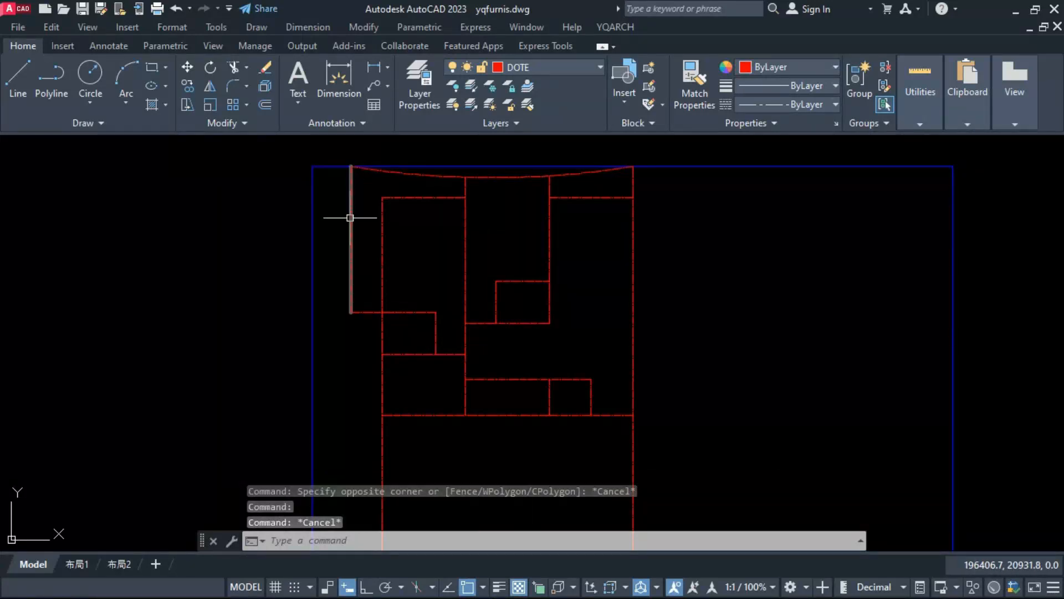
Step: Bend the new left vertical line into a shallow arc bowing toward the rooms with the YQArch line-to-arc command
type("xxa")
key("Return")
left_click(354, 249)
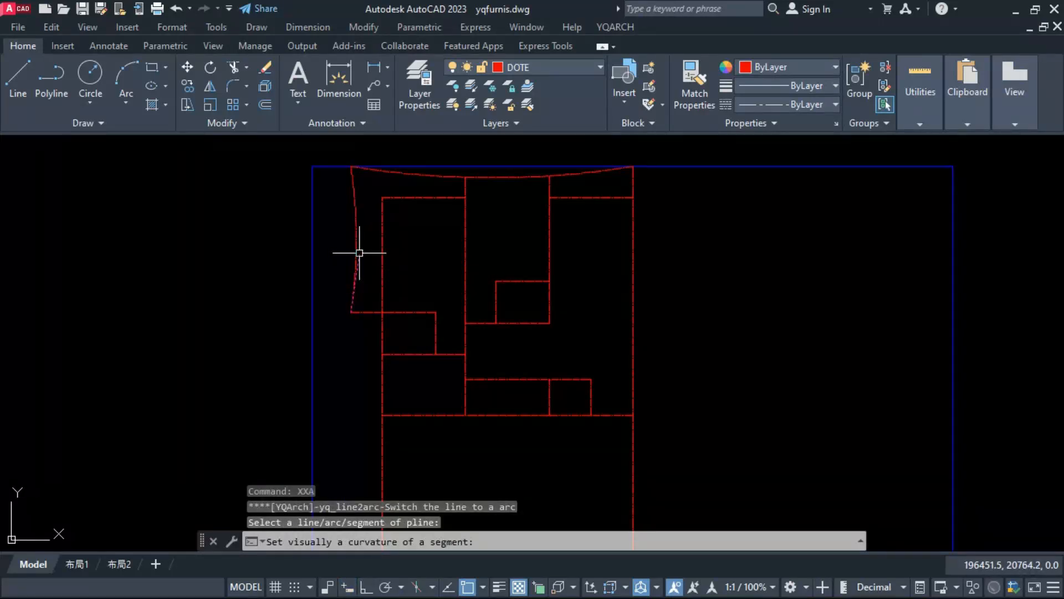
left_click(359, 252)
key("Escape")
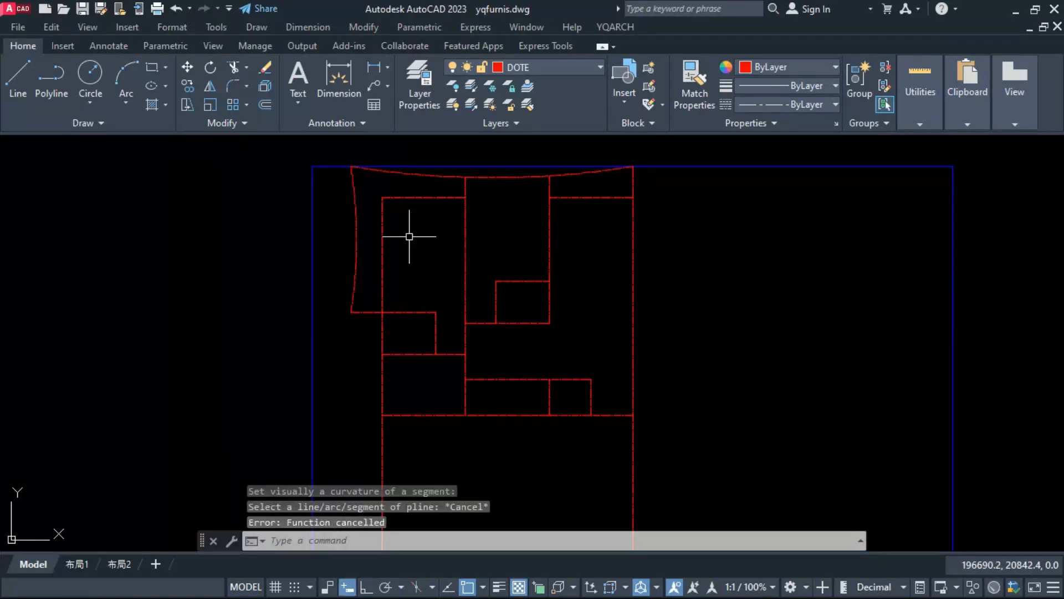
Step: Draw a helper line along the plot's upper edge from the right grid line's top past the plot's left side, and copy it 50 downward
type("l")
key("Return")
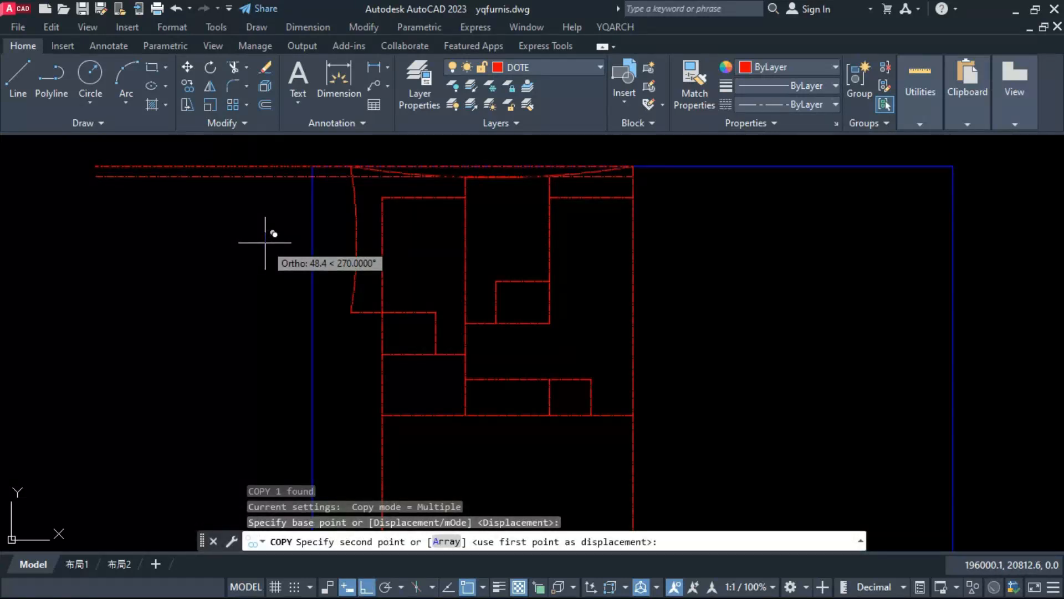
type("50")
key("Return")
key("Escape")
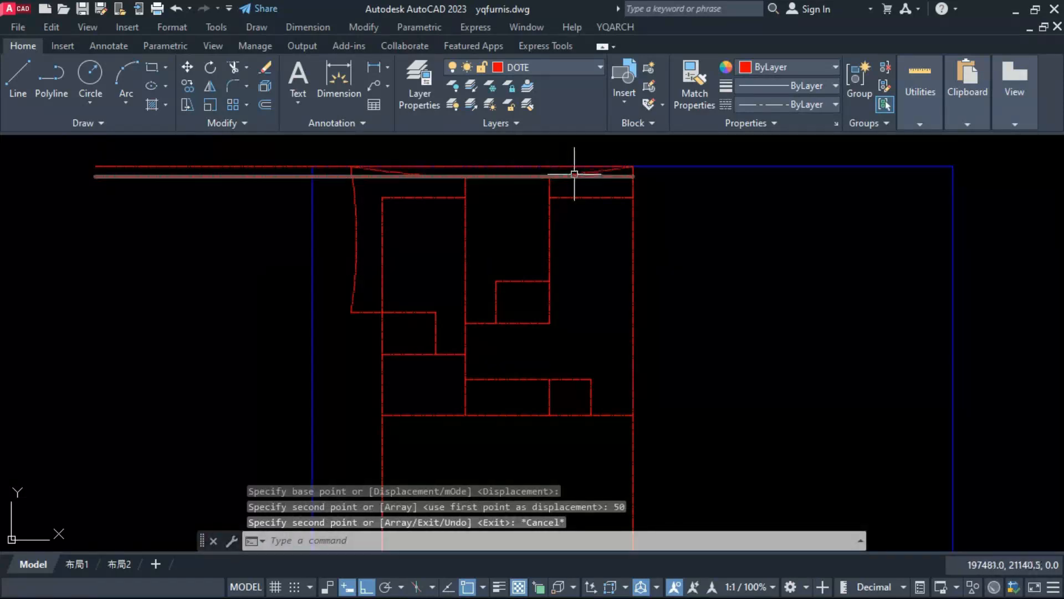
Step: Copy the lower helper line a further 100 downward, onto the tops of the two side rooms
left_click(574, 178)
type("CO")
key("Return")
left_click(667, 248)
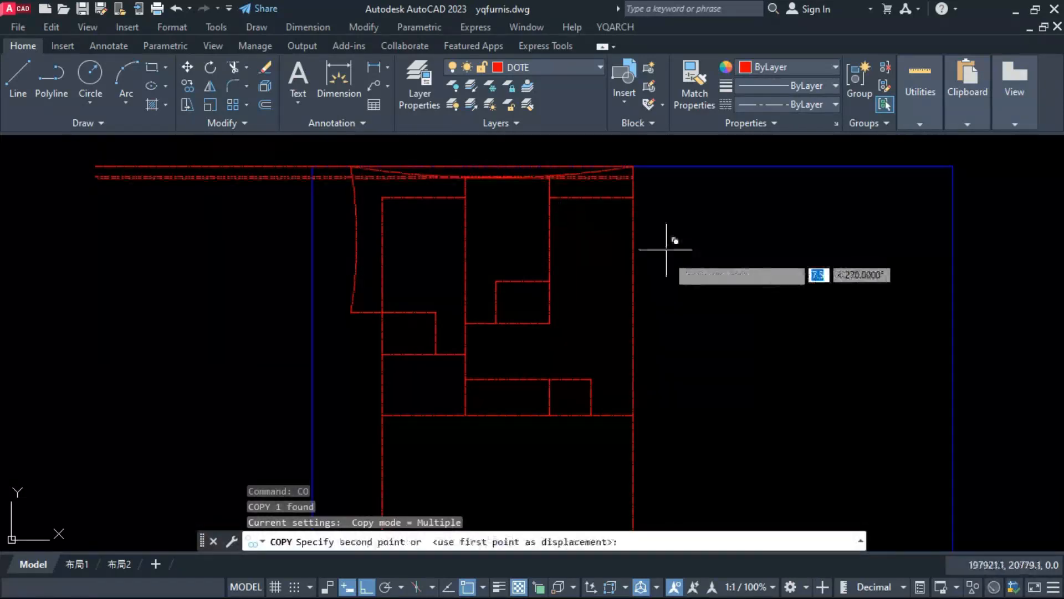
type("100")
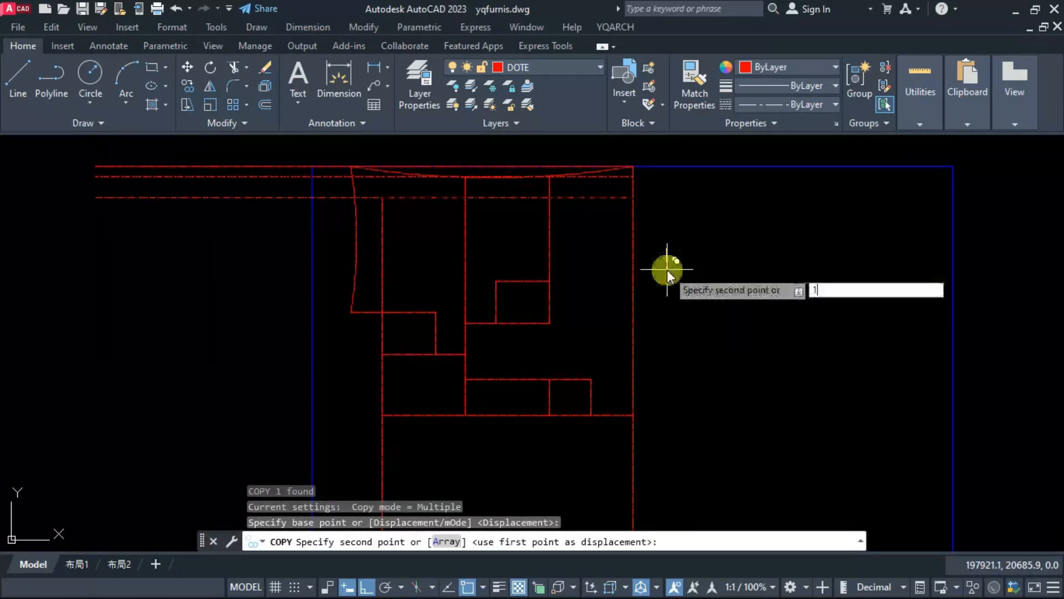
key("Return")
key("Escape")
scroll(563, 182, "up", 3)
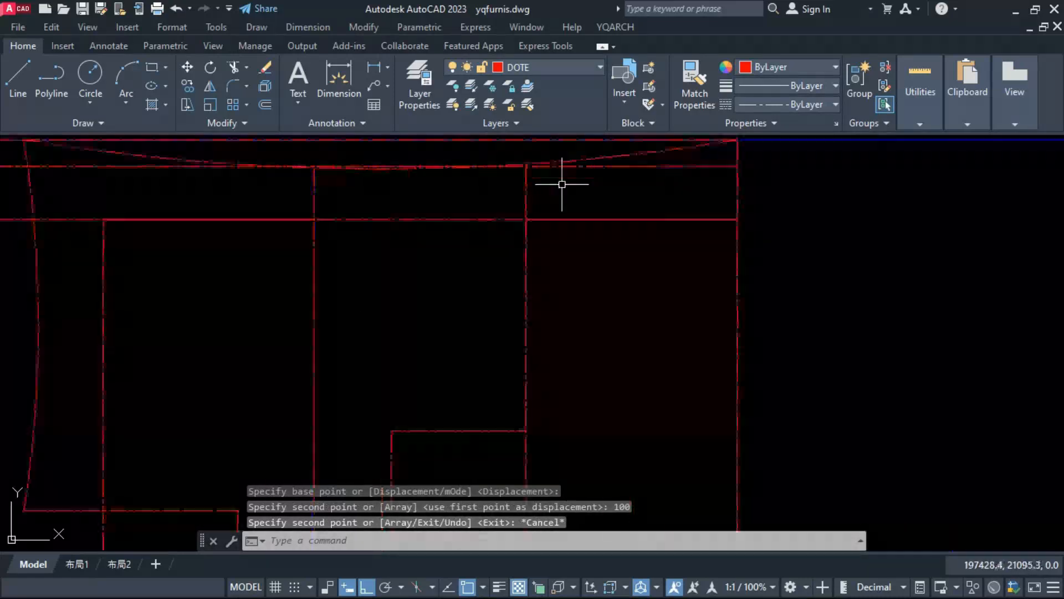
scroll(823, 222, "up", 3)
left_click(996, 268)
scroll(730, 297, "down", 2)
left_click(224, 333)
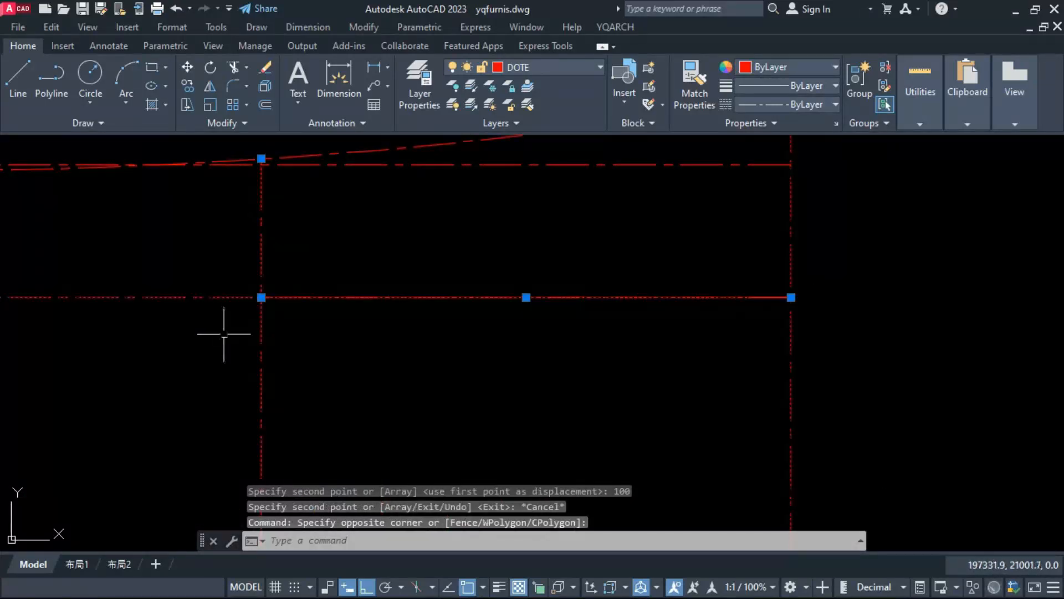
left_click(216, 268, "shift")
left_click(197, 336, "shift")
type("s")
key("Return")
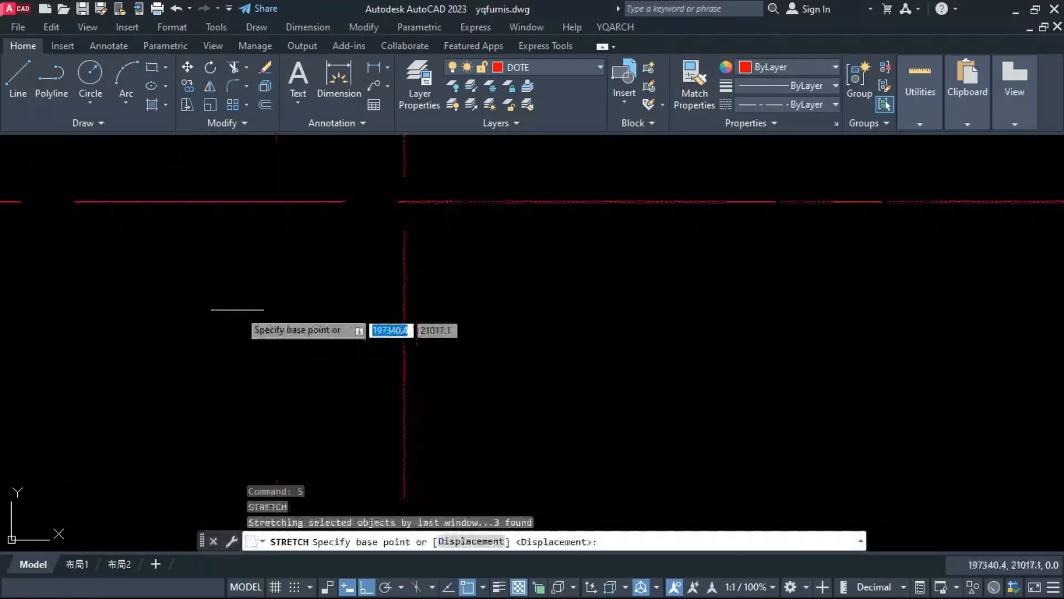
scroll(392, 209, "up", 3)
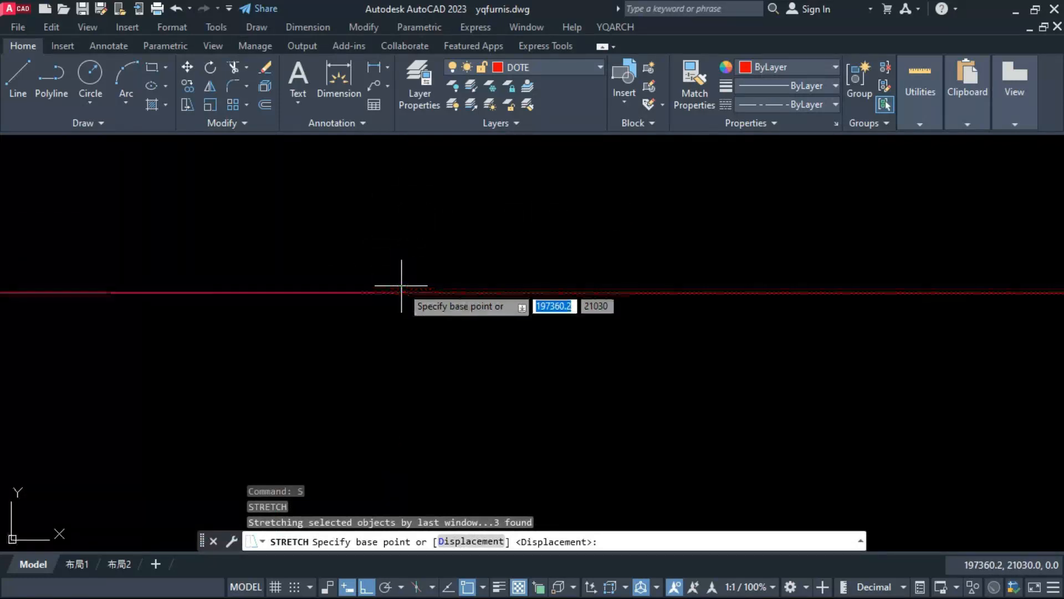
key("Escape")
left_click(347, 282)
key("Escape")
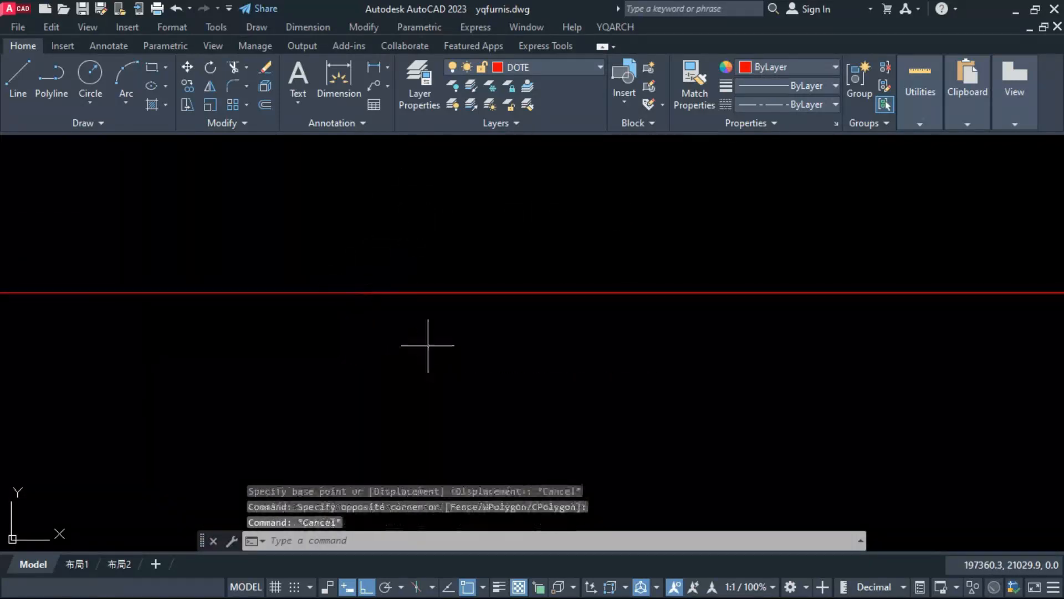
Step: Trim the top of the second middle vertical grid line back to the helper line 50 below the plot's upper edge
scroll(458, 316, "down", 4)
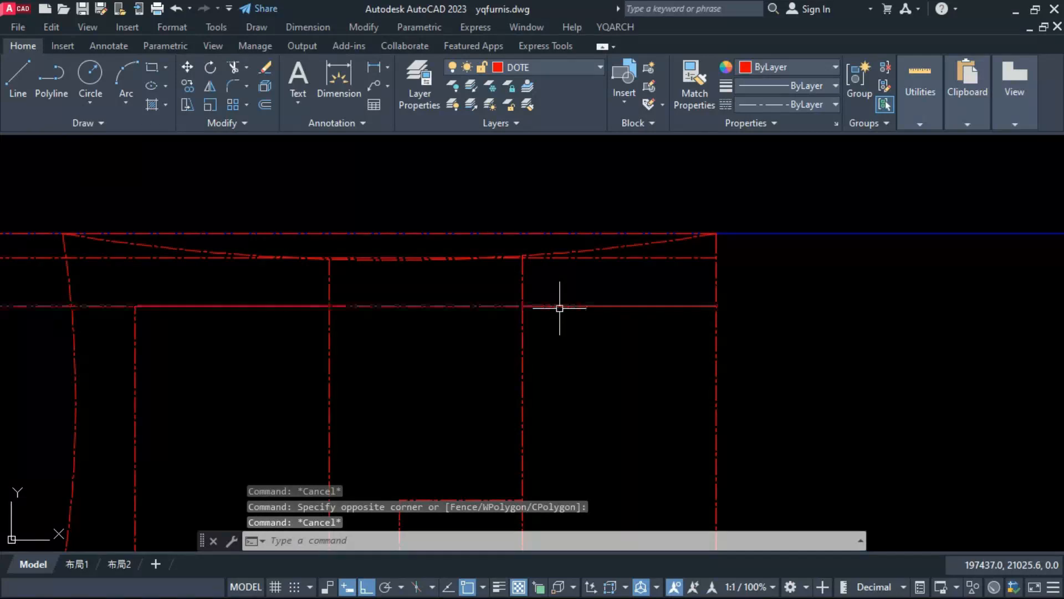
scroll(305, 255, "up", 6)
type("tr")
key("Return")
left_click(627, 232)
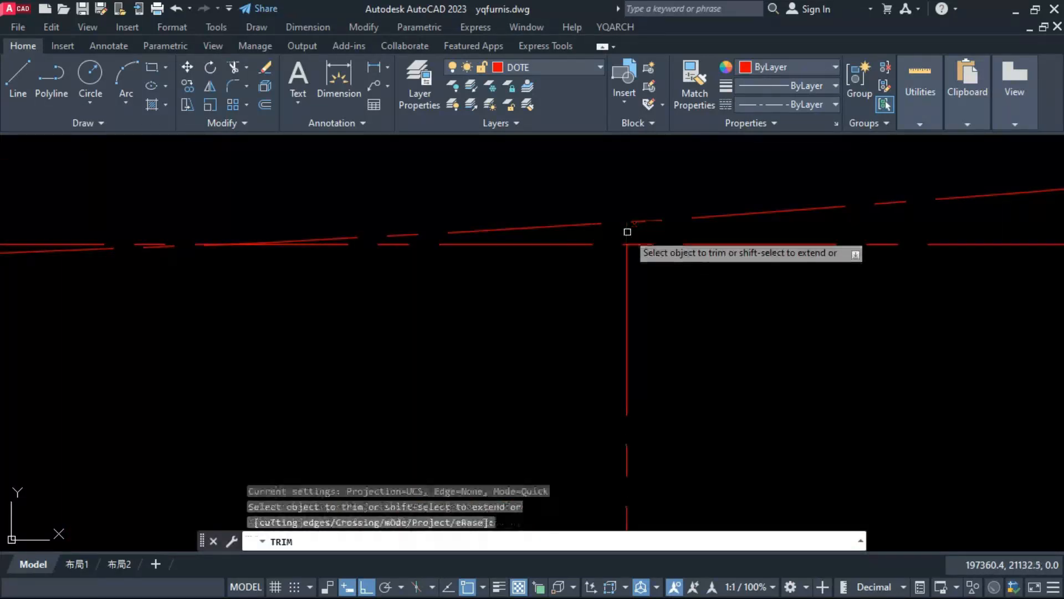
scroll(704, 280, "down", 5)
scroll(396, 278, "up", 4)
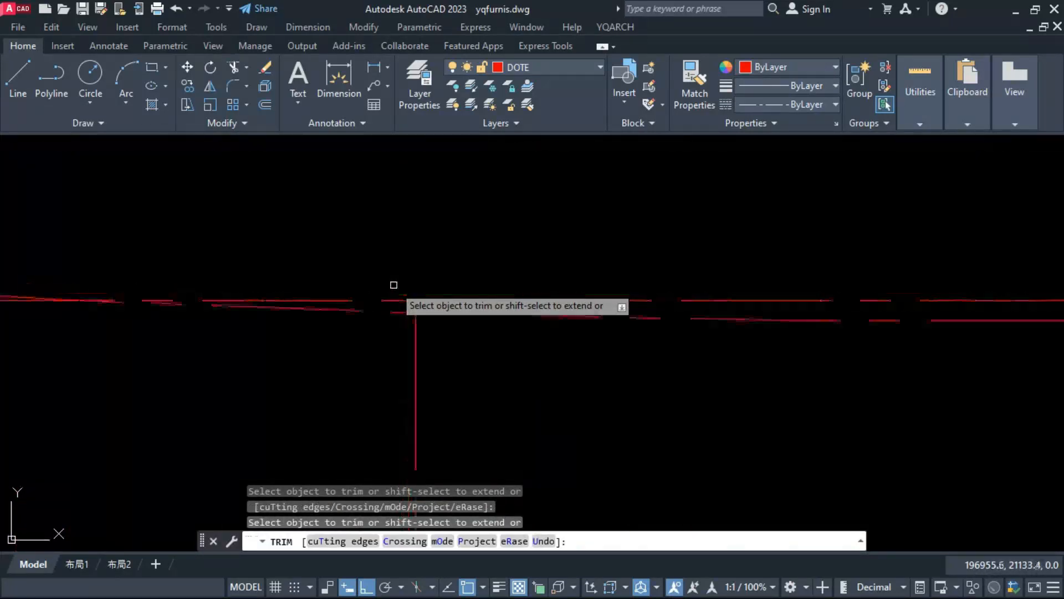
key("Escape")
Step: Erase the existing shallow arc along the front edge
left_click(399, 314)
scroll(504, 326, "down", 9)
type("e")
key("Return")
Step: Draw a three-point arc from the left curve's top through the 50-offset helper line's midpoint to the right grid line's top
type("ar")
key("Return")
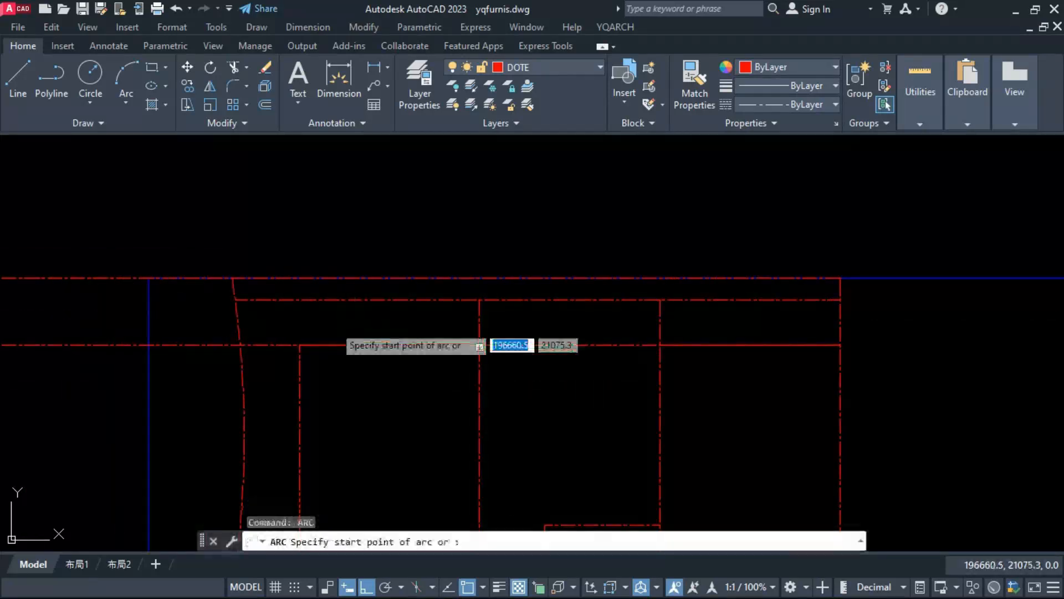
left_click(232, 277)
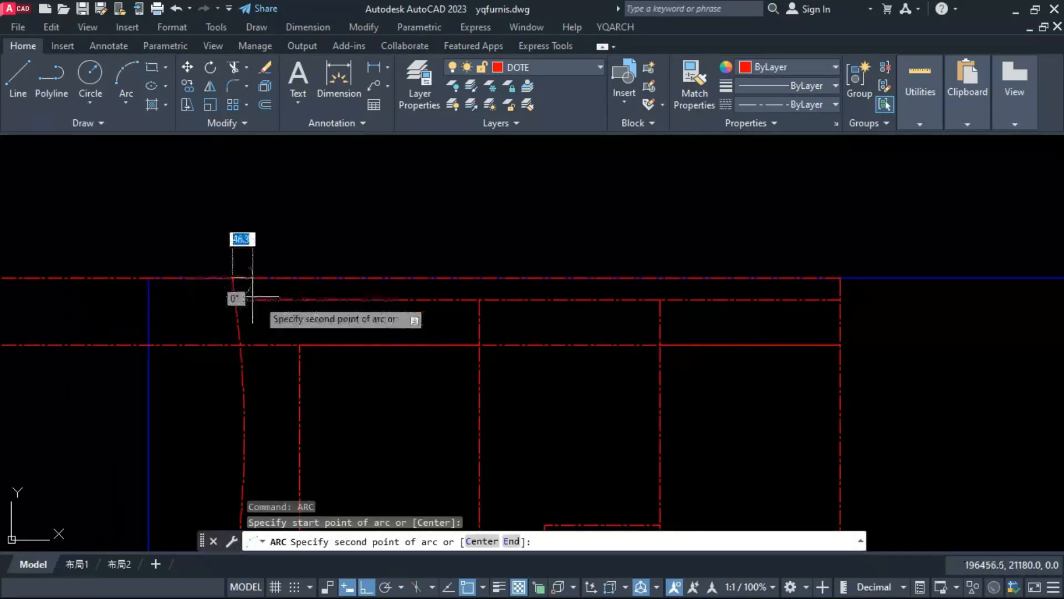
left_click(564, 301)
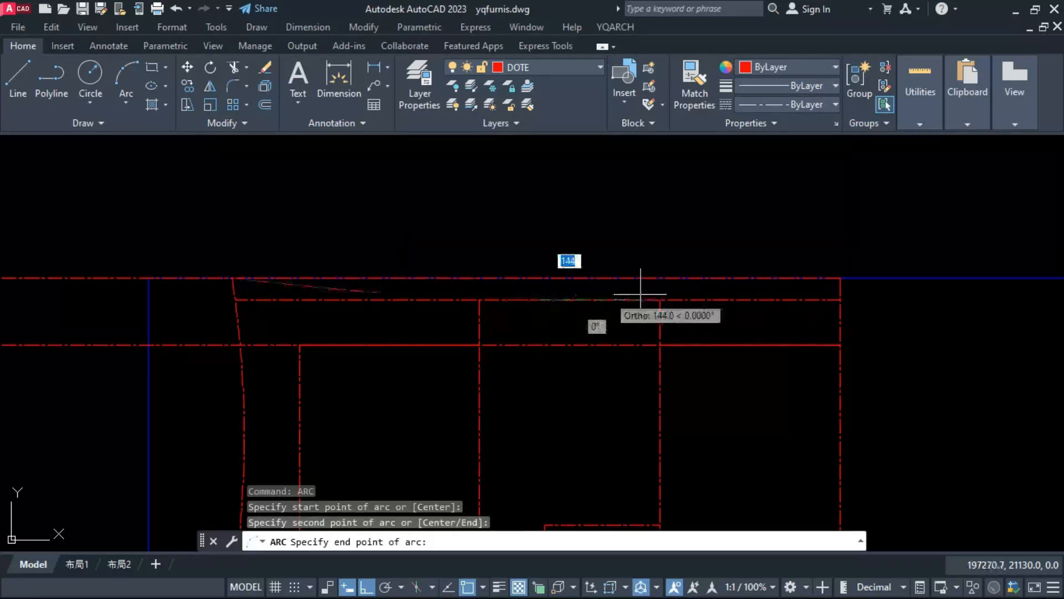
left_click(840, 278)
key("Escape")
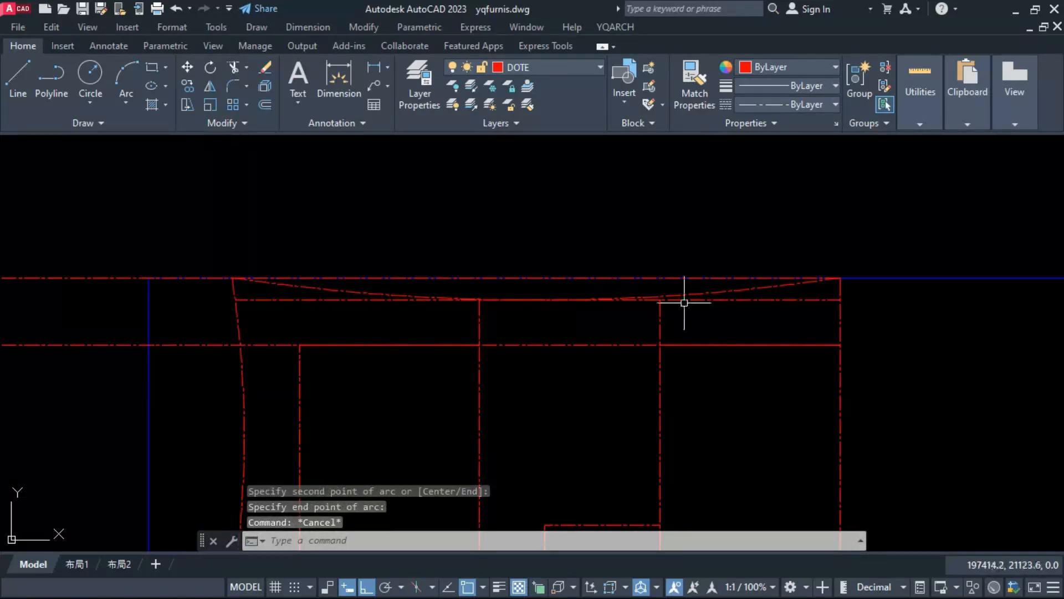
Step: Erase the two upper helper lines and extend the middle vertical grid lines up to the new front arc
left_click(684, 303)
key("Delete")
type("ex")
key("Return")
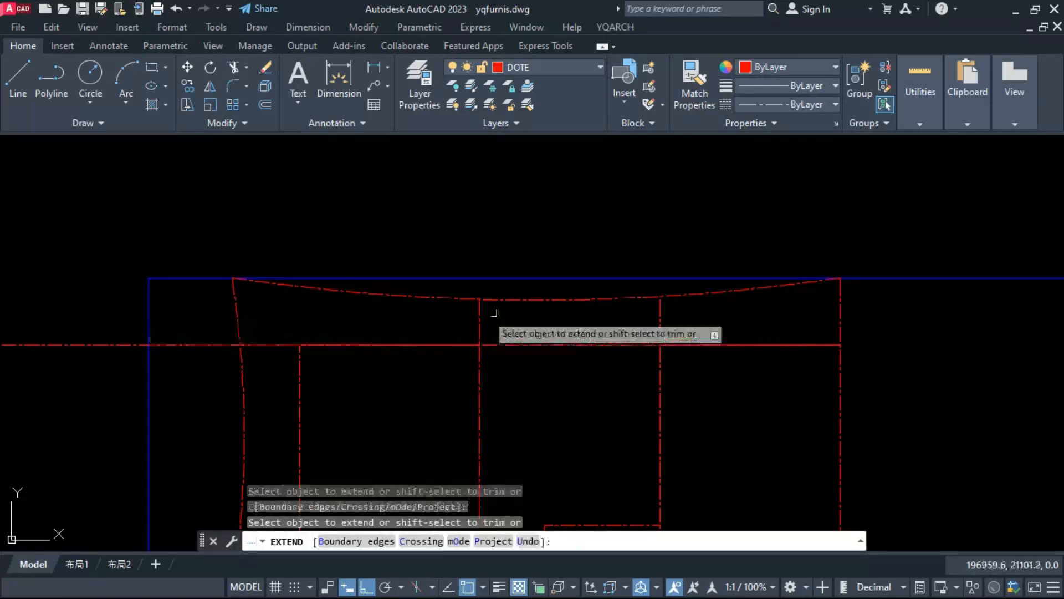
scroll(436, 238, "down", 4)
scroll(339, 311, "up", 2)
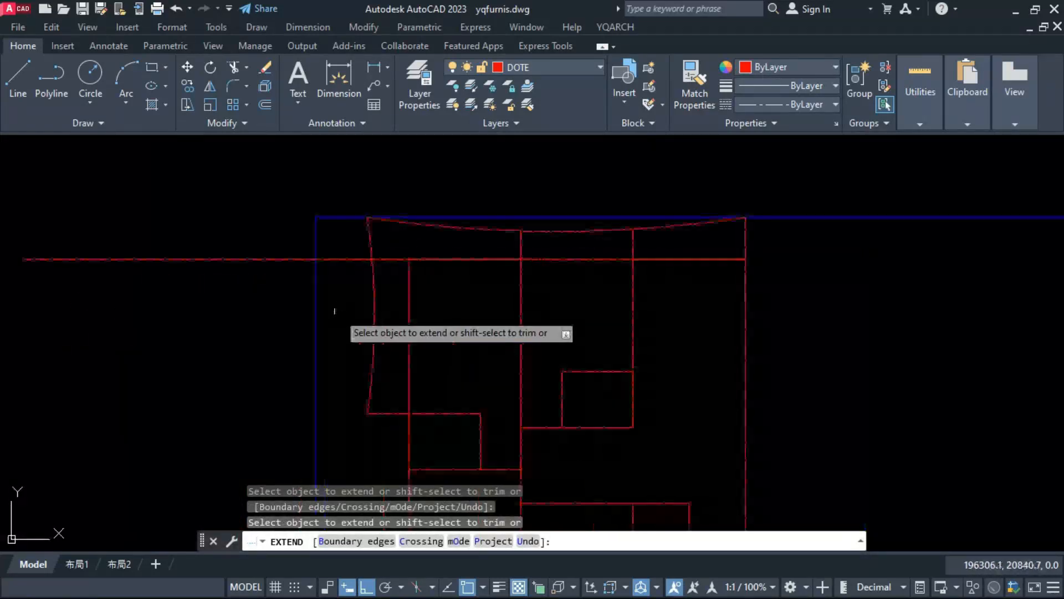
key("Escape")
Step: Erase the remaining long helper line running across the tops of the side rooms
left_click(400, 259)
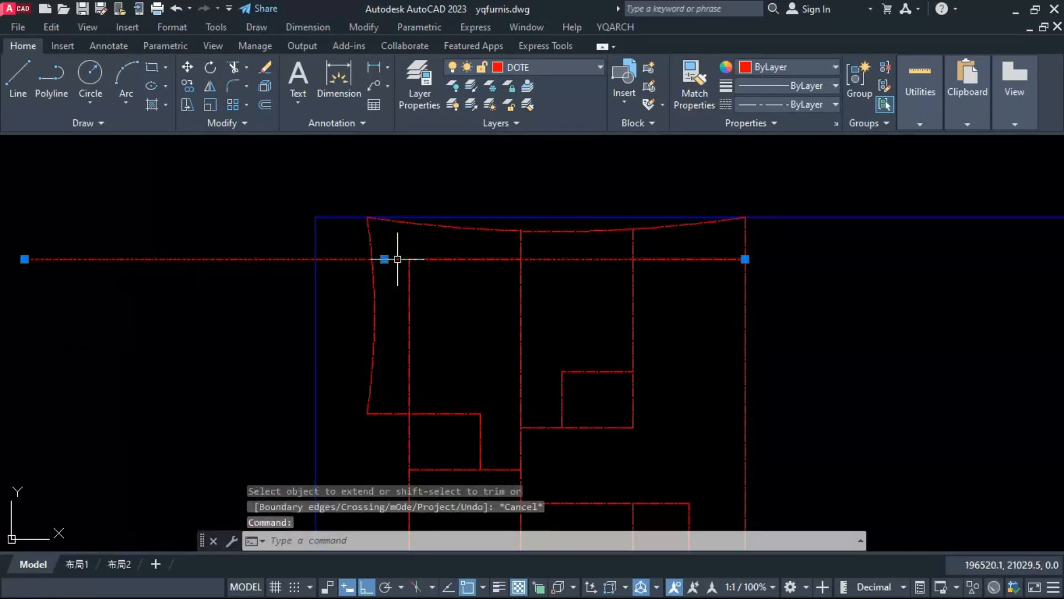
left_click(24, 259)
key("Escape")
scroll(599, 369, "down", 3)
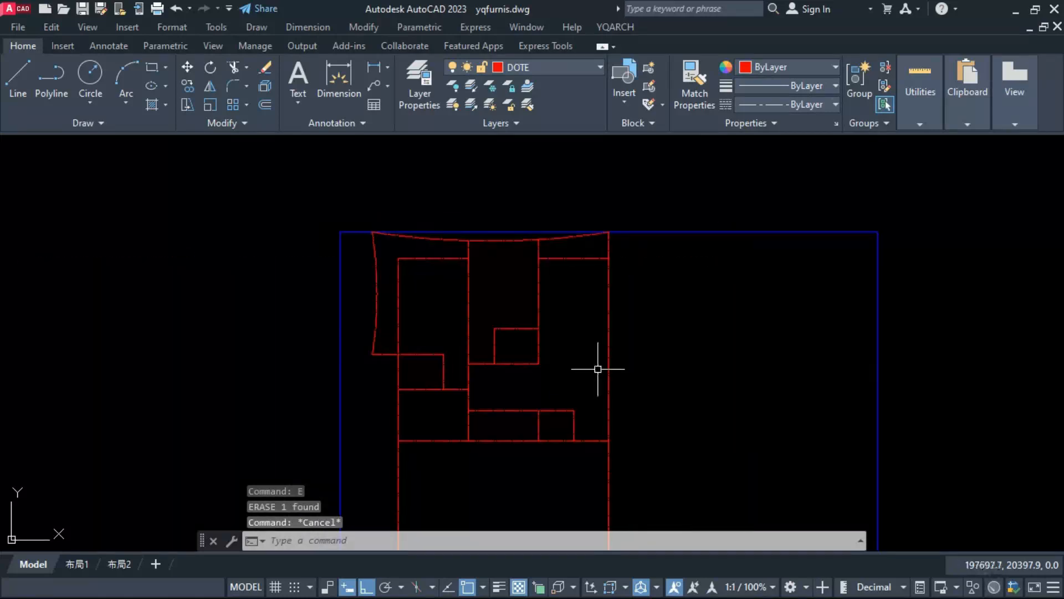
Step: Offset the bottom horizontal centre line 400 upward into the empty area below the rooms
scroll(556, 314, "up", 5)
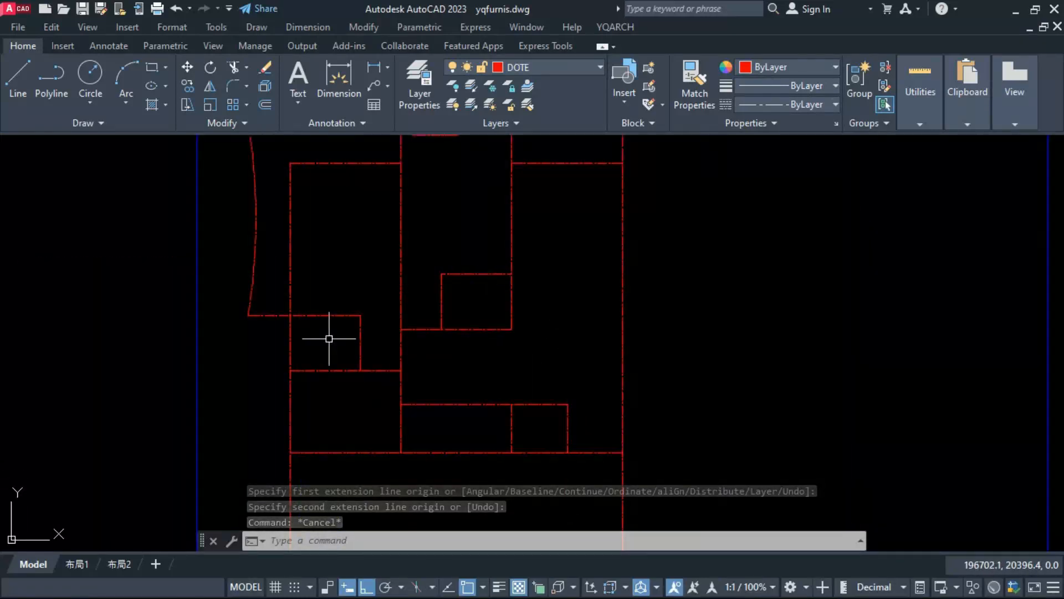
middle_click_drag(328, 339, 337, 394)
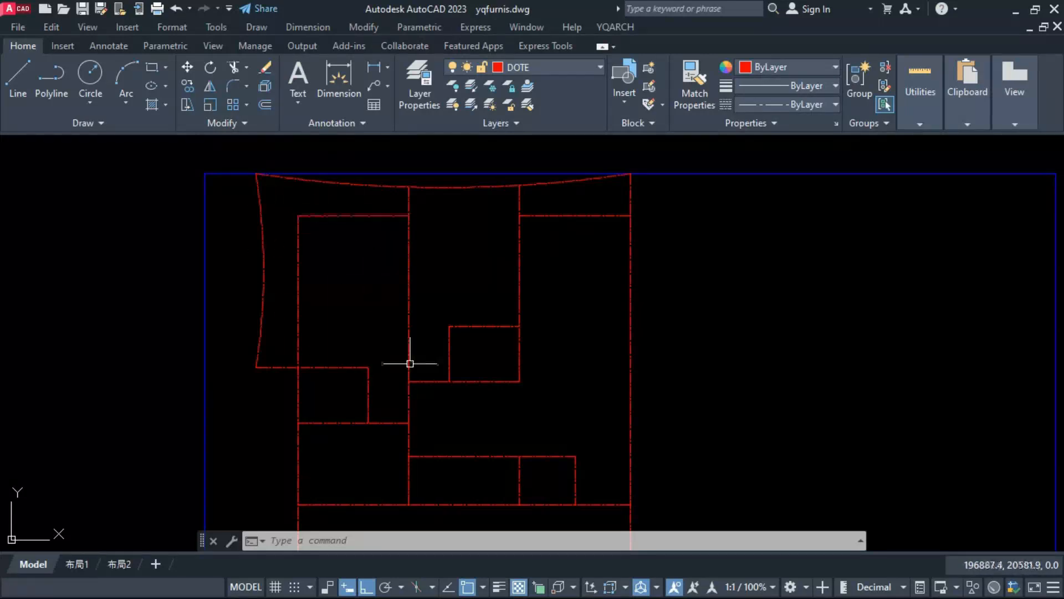
middle_click_drag(471, 404, 475, 327)
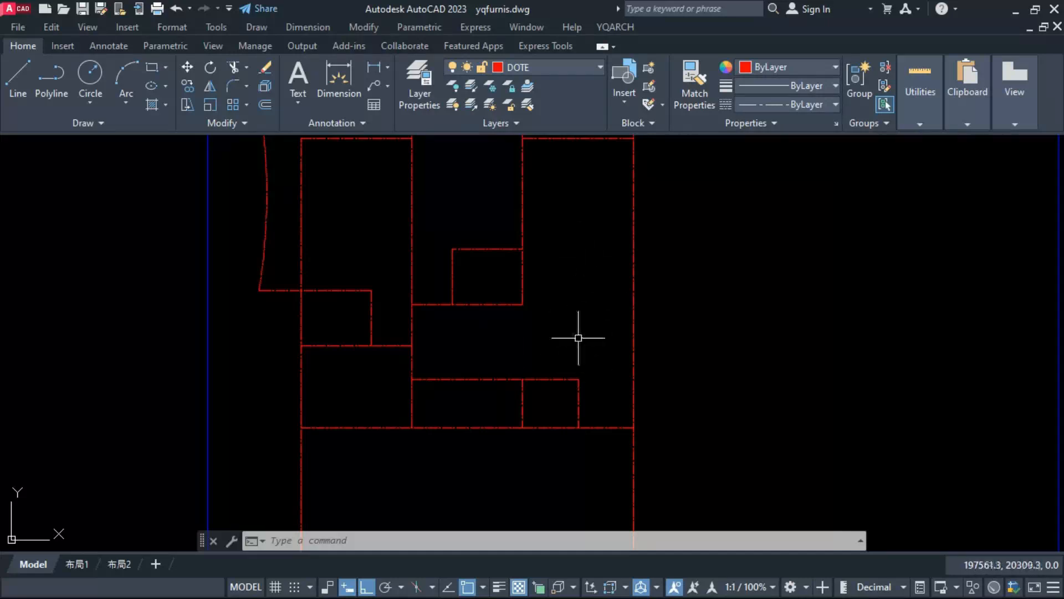
scroll(404, 361, "down", 4)
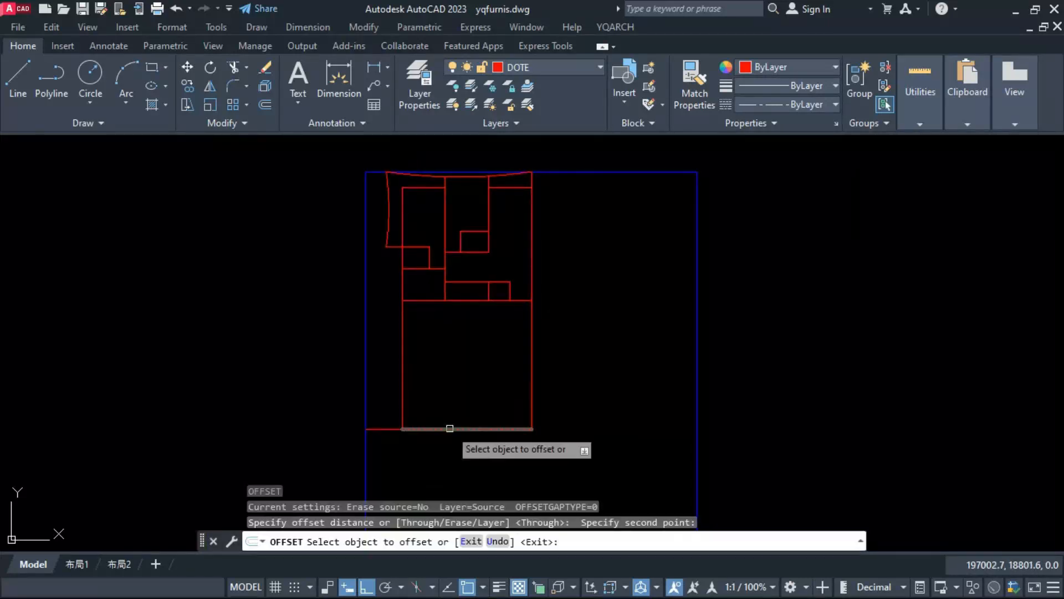
left_click(449, 428)
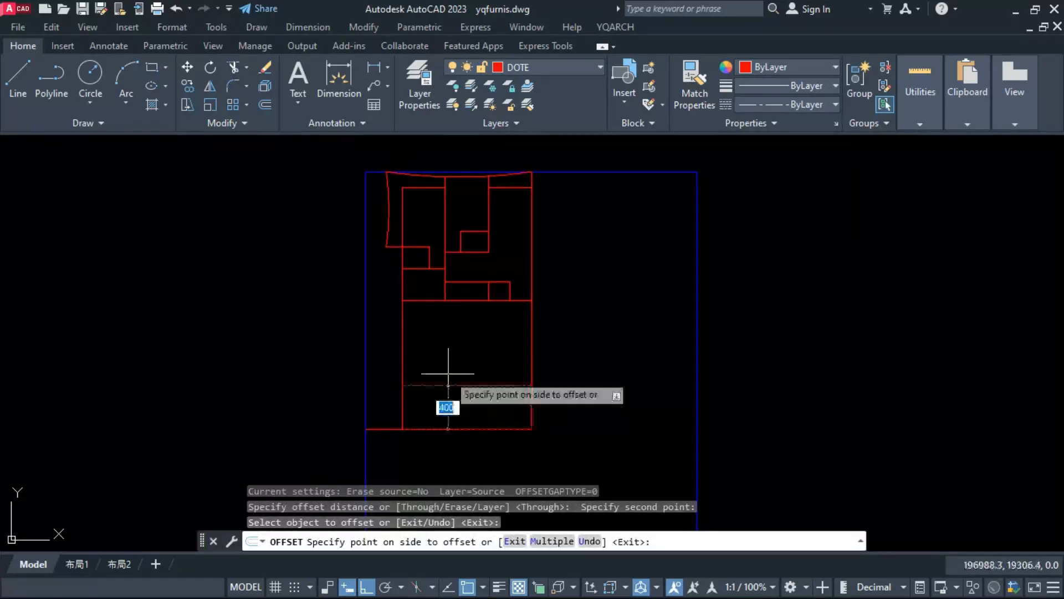
left_click(447, 373)
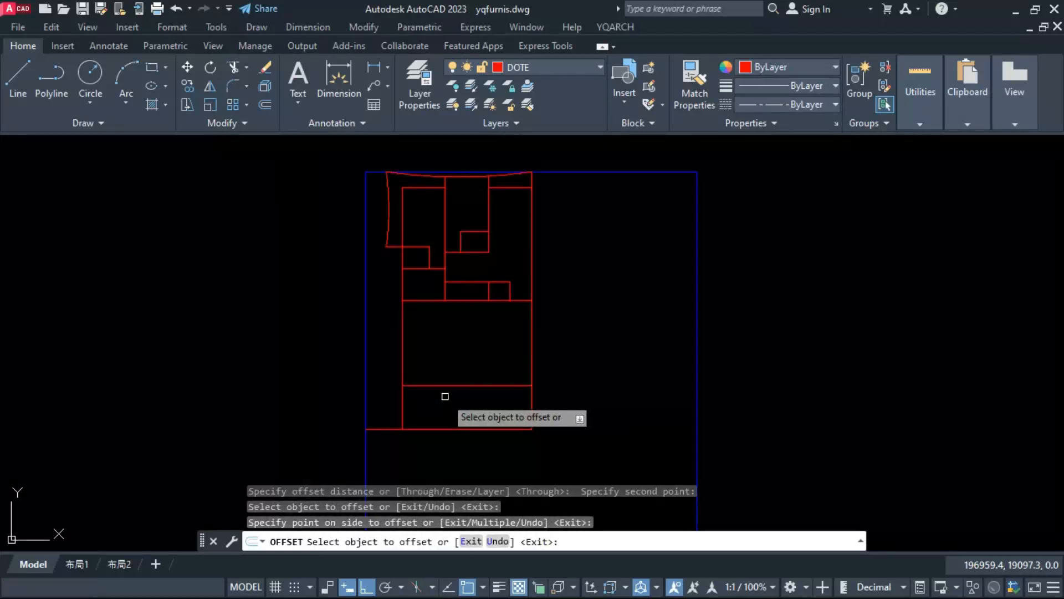
key("Return")
key("Return")
Step: Offset the new horizontal line another 400 upward, taking the distance from the spacing of the two middle vertical grid lines
left_click(488, 203)
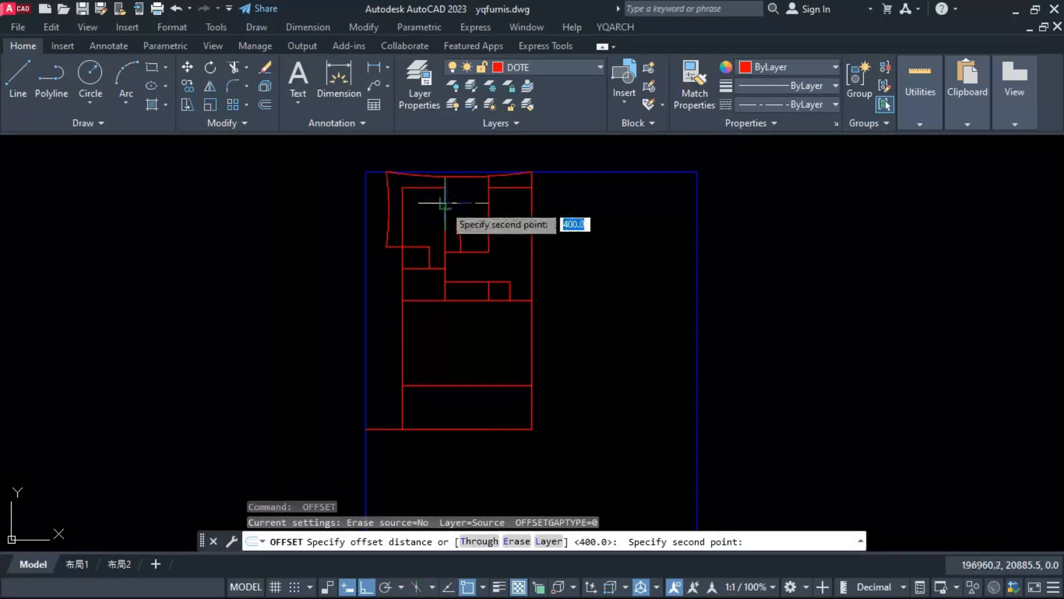
left_click(444, 203)
left_click(443, 374)
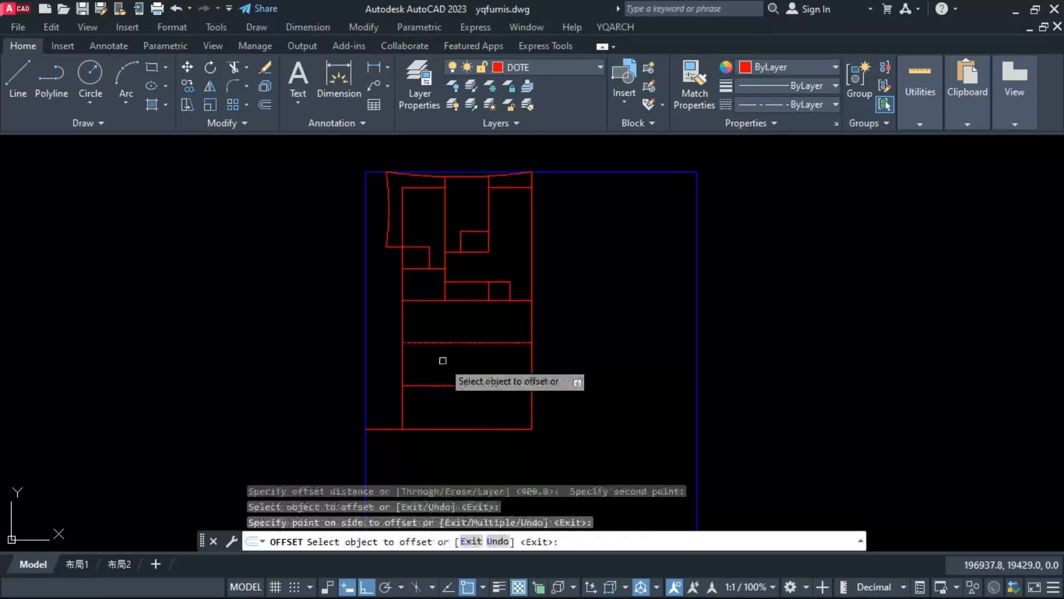
key("Return")
key("Return")
left_click(444, 204)
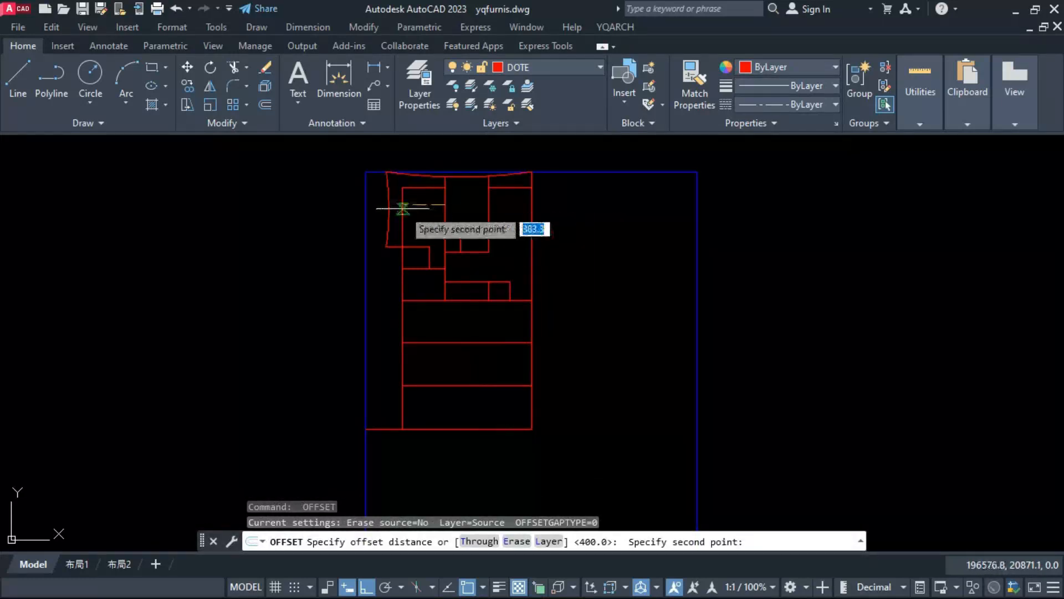
left_click(403, 204)
left_click(425, 343)
key("Escape")
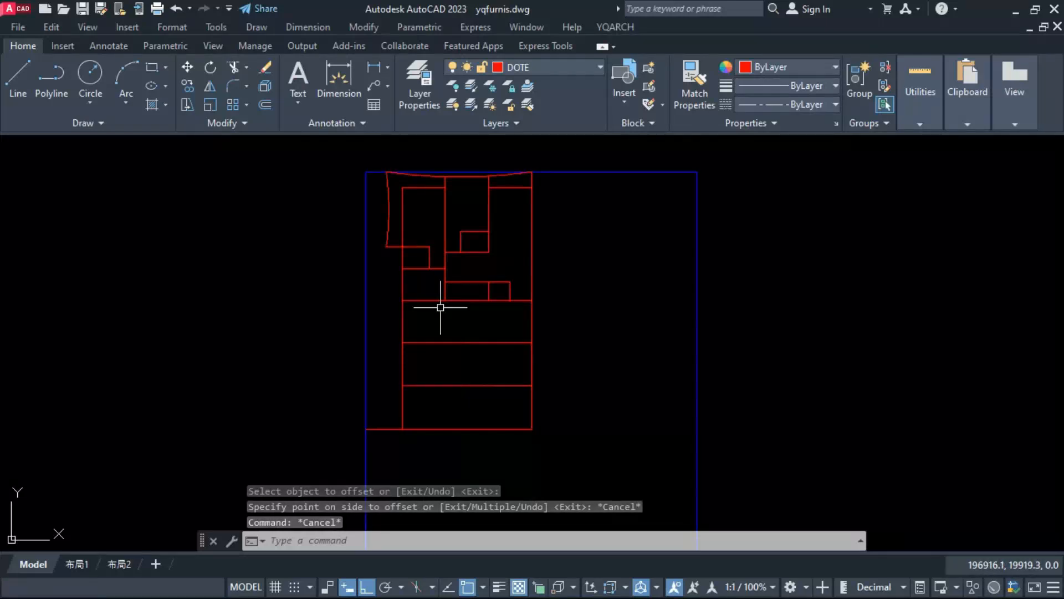
Step: Offset the lower part of the left vertical grid line 550 to the right, taking the distance from the upper left room's edge
key("Return")
left_click(403, 247)
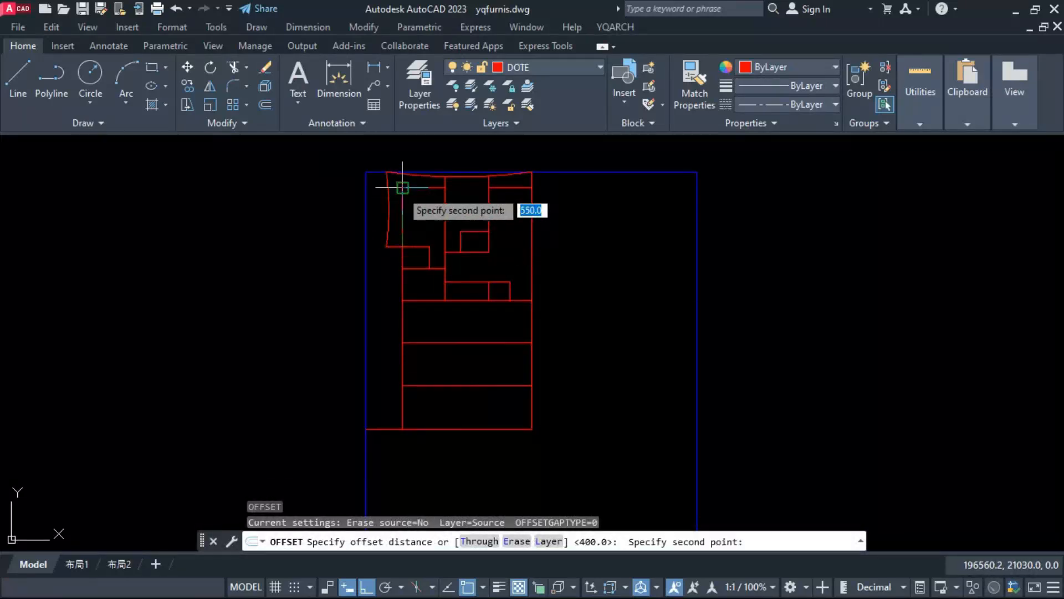
left_click(403, 188)
left_click(403, 312)
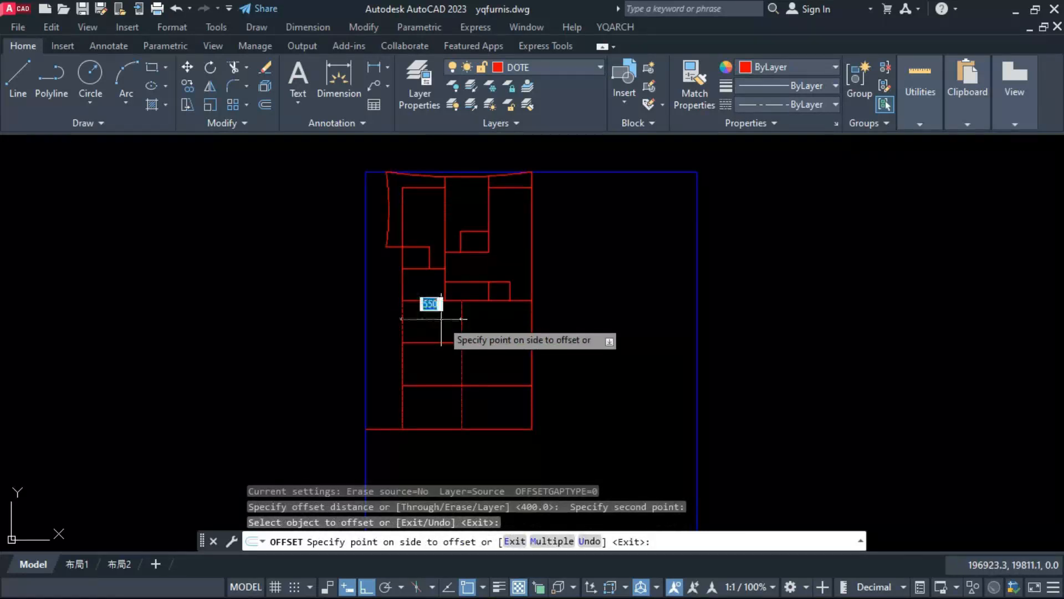
left_click(441, 319)
key("Return")
key("Return")
Step: Offset the lower area's middle vertical line to the right, taking the distance from the small step beside the upper left room
left_click(402, 270)
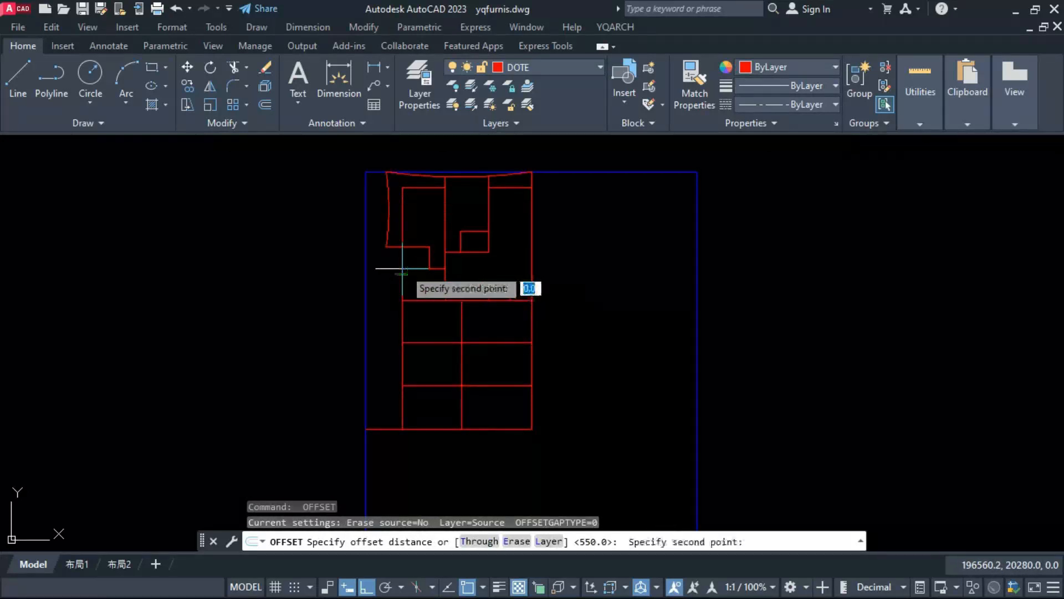
left_click(430, 268)
left_click(460, 313)
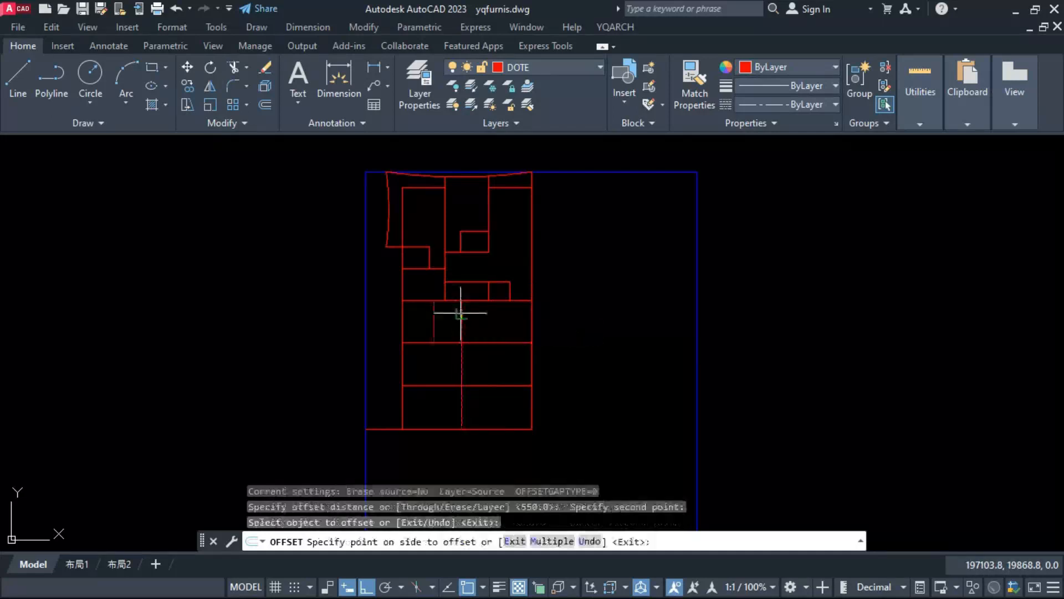
left_click(482, 304)
scroll(491, 309, "up", 8)
key("Escape")
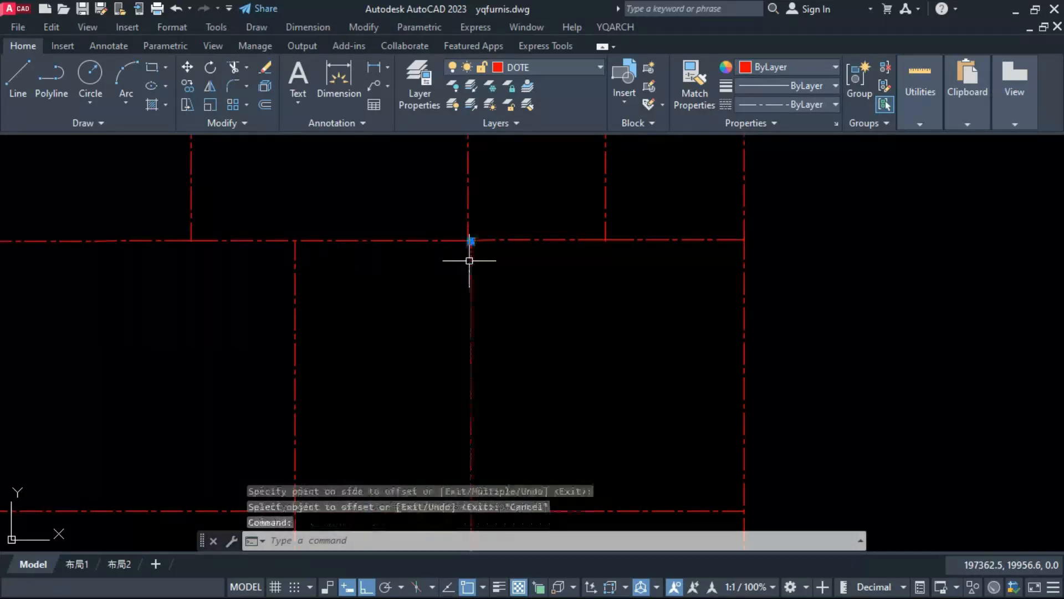
key("Escape")
Step: Draw a straight horizontal line from the left grid line along the lower area's top edge, ending past the right grid line
scroll(408, 272, "down", 3)
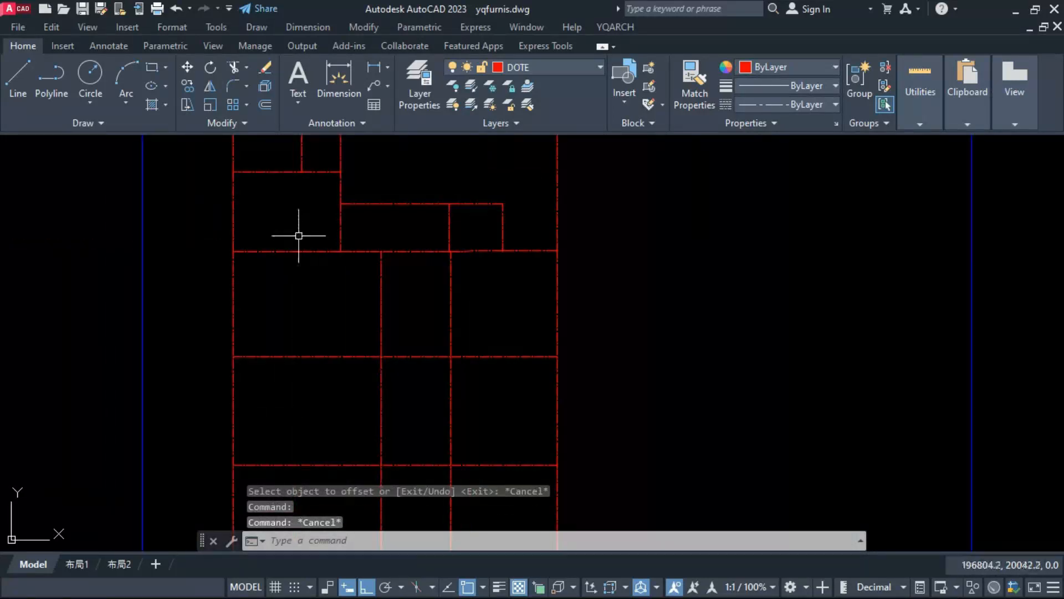
type("l")
key("space")
left_click(234, 252)
left_click(726, 294)
key("Escape")
Step: Erase the slightly crooked horizontal line beside the new straight one at the top of the lower area
scroll(550, 266, "up", 4)
scroll(542, 238, "up", 4)
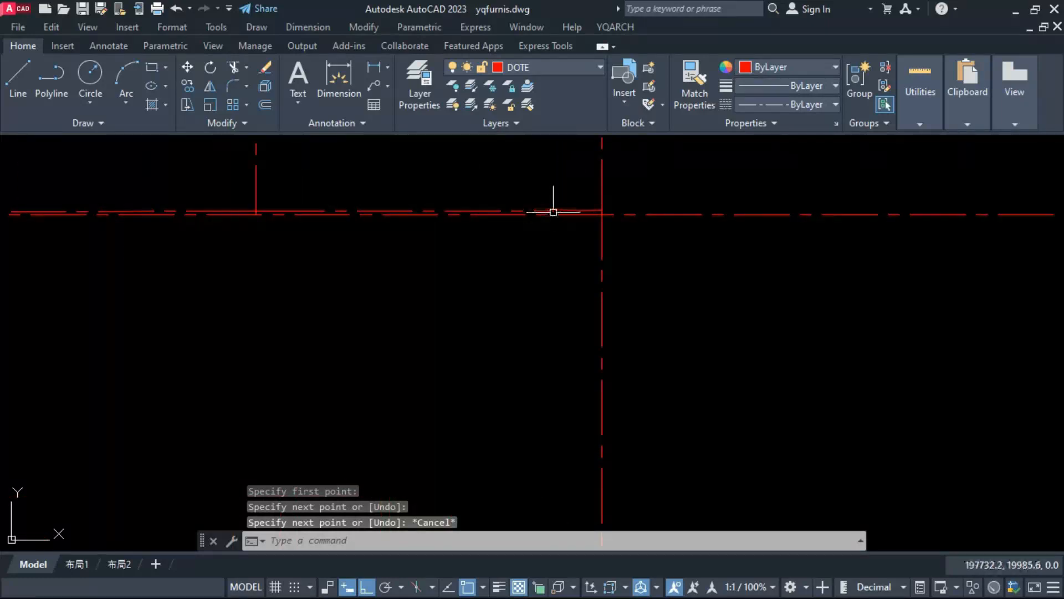
left_click(554, 213)
type("e")
key("space")
scroll(490, 307, "down", 10)
key("Escape")
Step: Erase the newly offset vertical line in the lower area
scroll(422, 308, "up", 2)
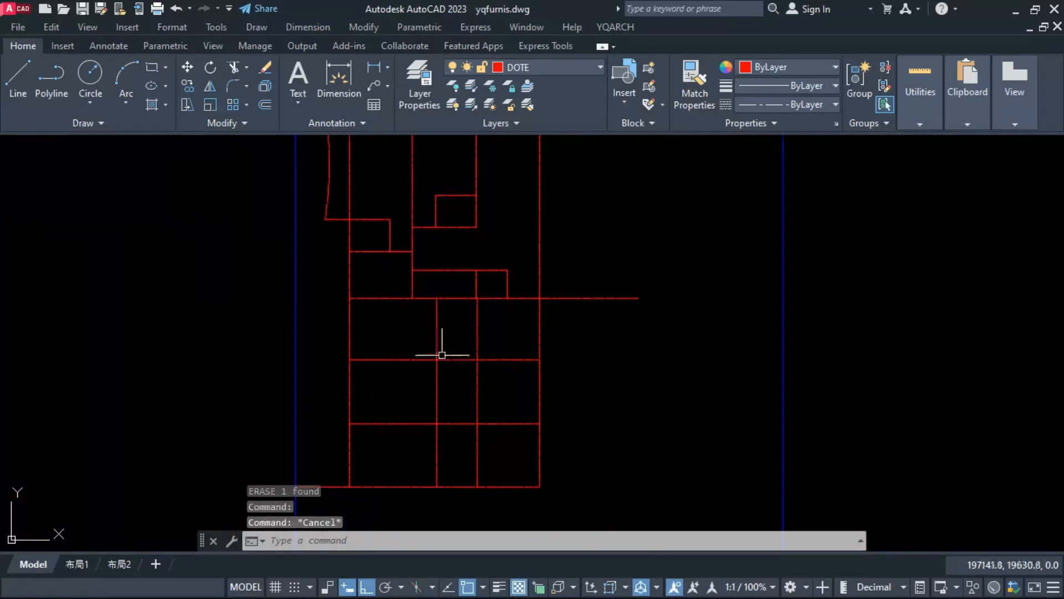
left_click(477, 383)
type("e")
key("space")
Step: Stretch the short vertical divider above the lower area down to the lower area's first inner horizontal line
left_click(476, 286)
left_click(476, 299)
left_click(476, 359)
left_click(437, 332)
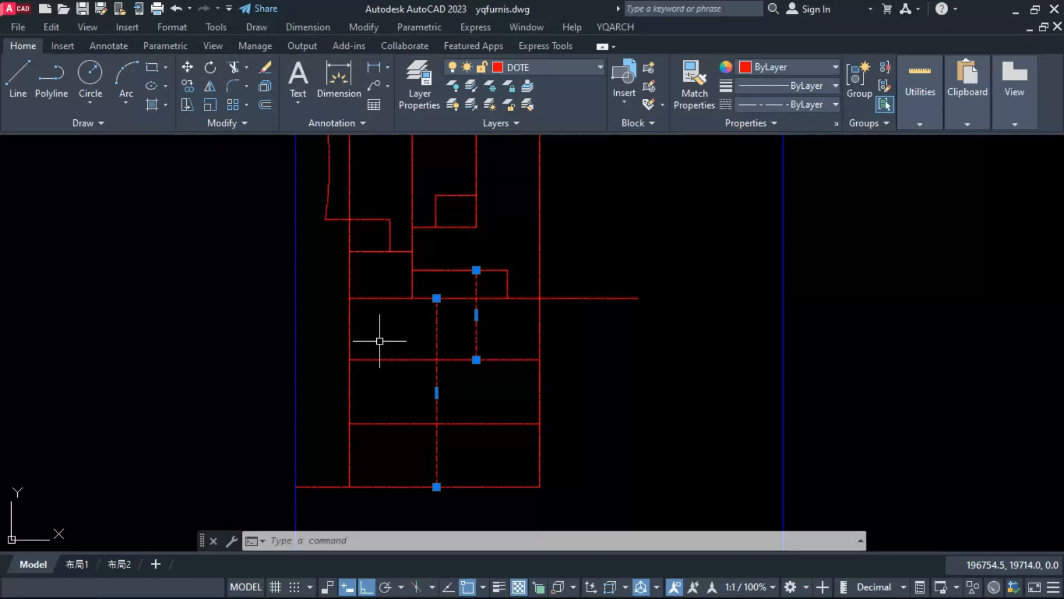
key("Escape")
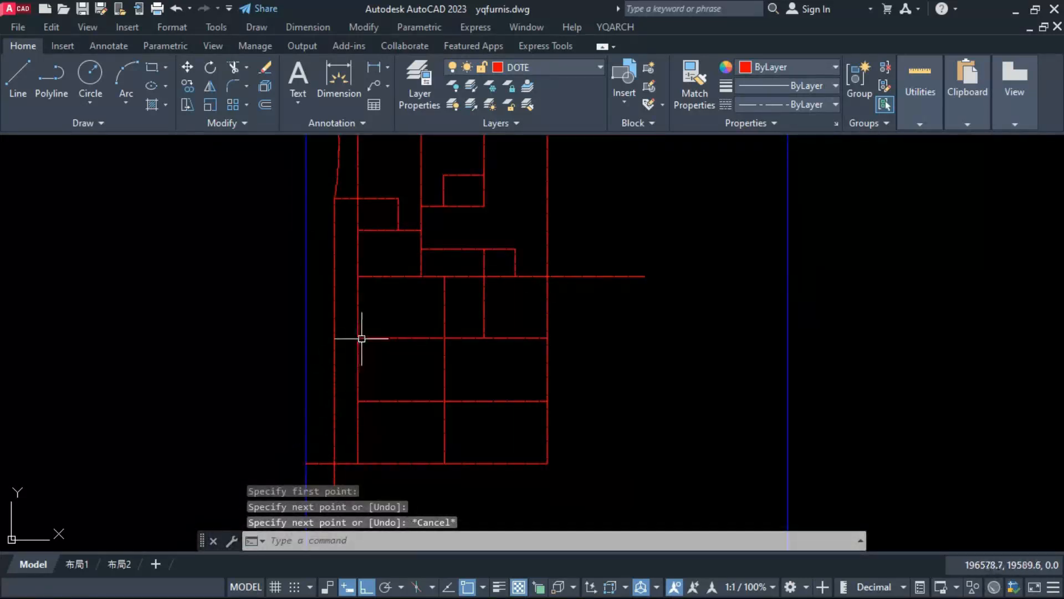
Step: Break the lower area's horizontal and vertical lines at their intersections with the YQArch break-all command
left_click(364, 337)
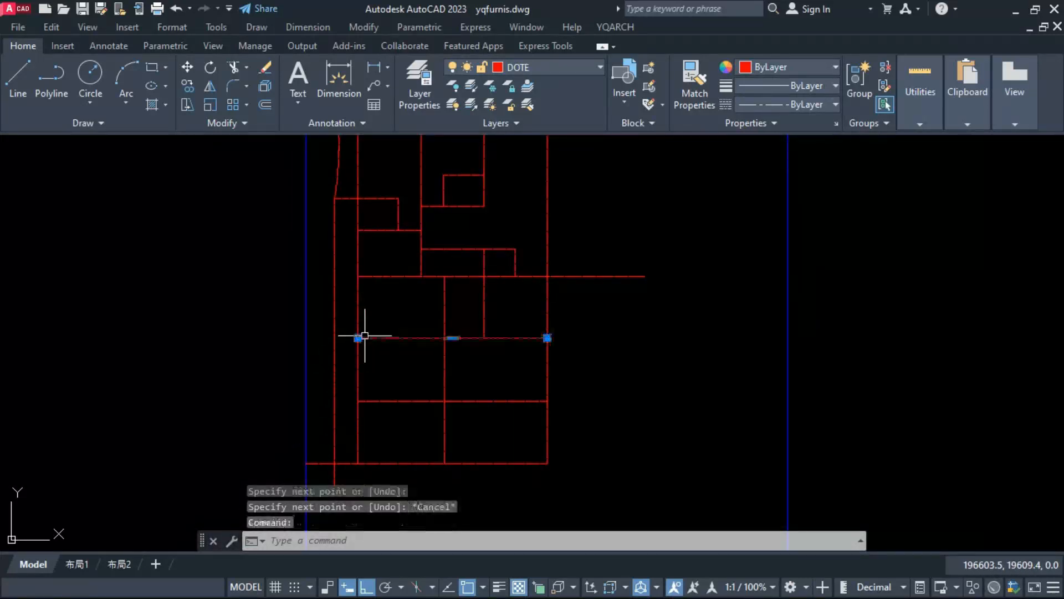
left_click(505, 306)
left_click(411, 311)
Step: Move the lower area's left grid line and inner dividing lines left onto the vertical helper line below the curved side edge
left_click(520, 302)
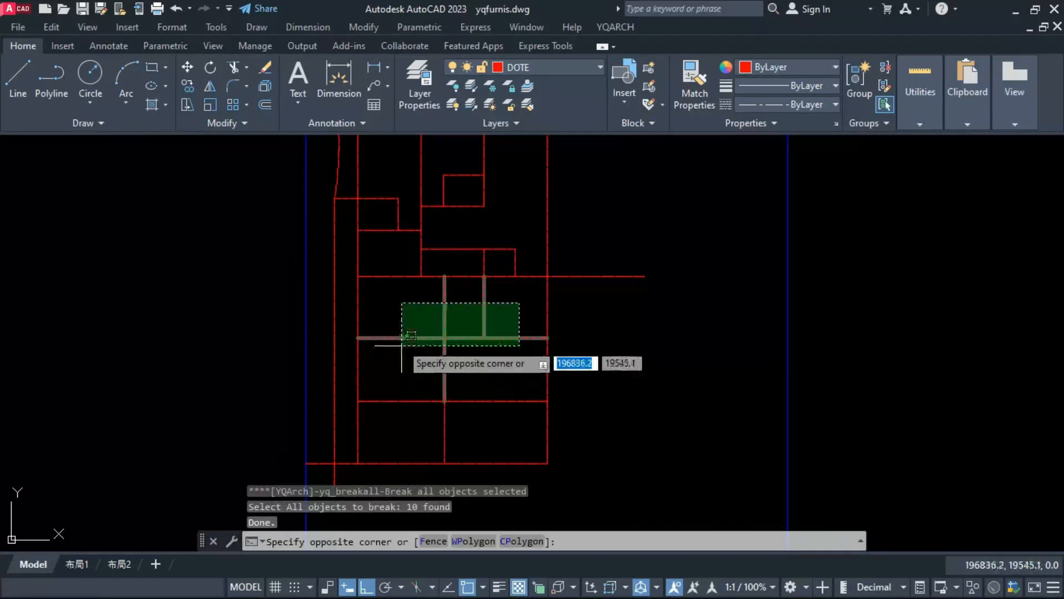
left_click(354, 308)
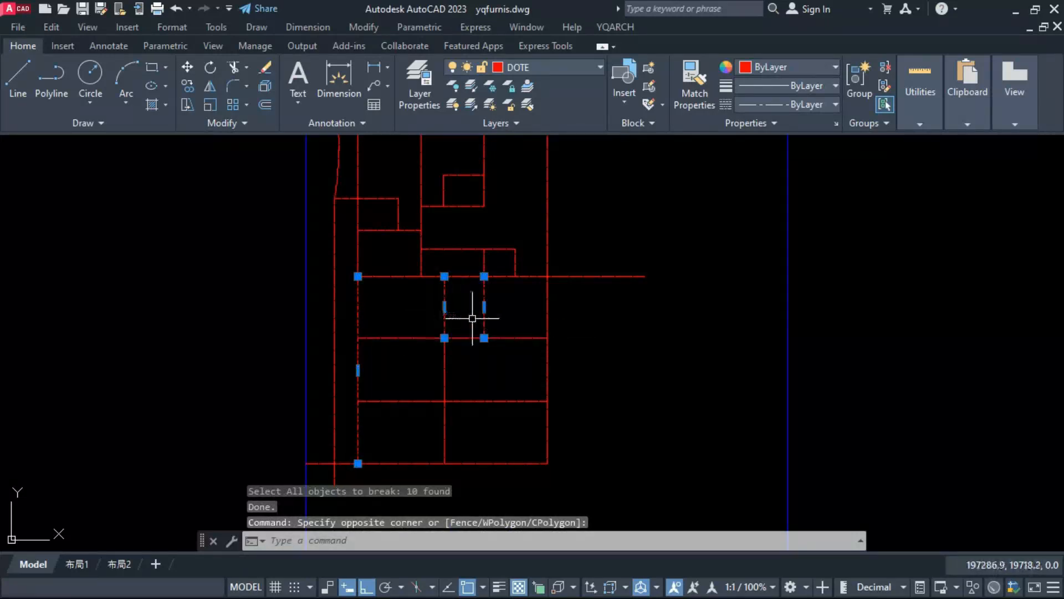
left_click(499, 316)
left_click(388, 372)
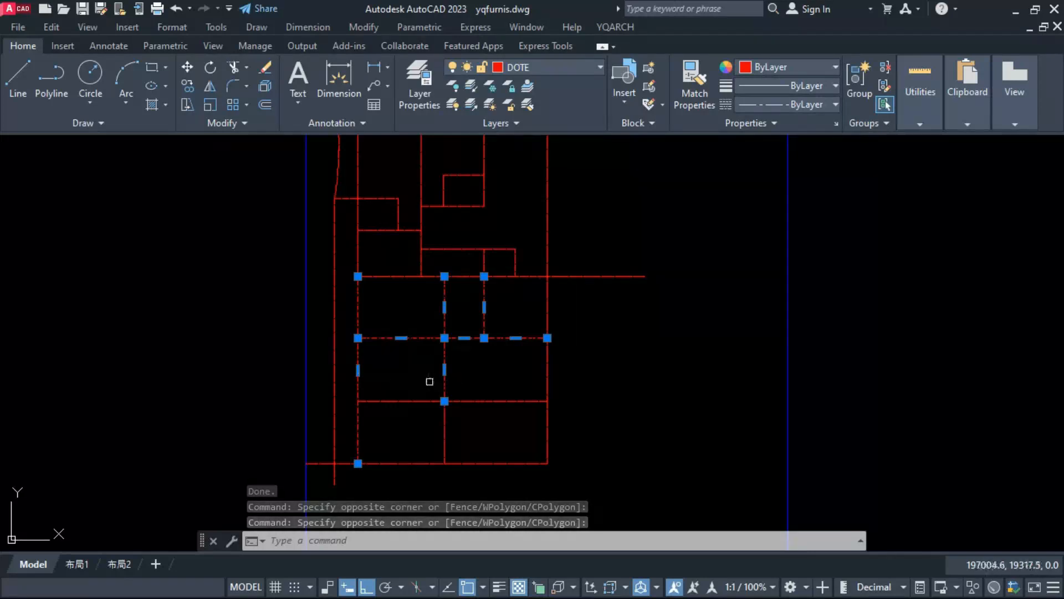
left_click(461, 389)
left_click(426, 424)
type("M")
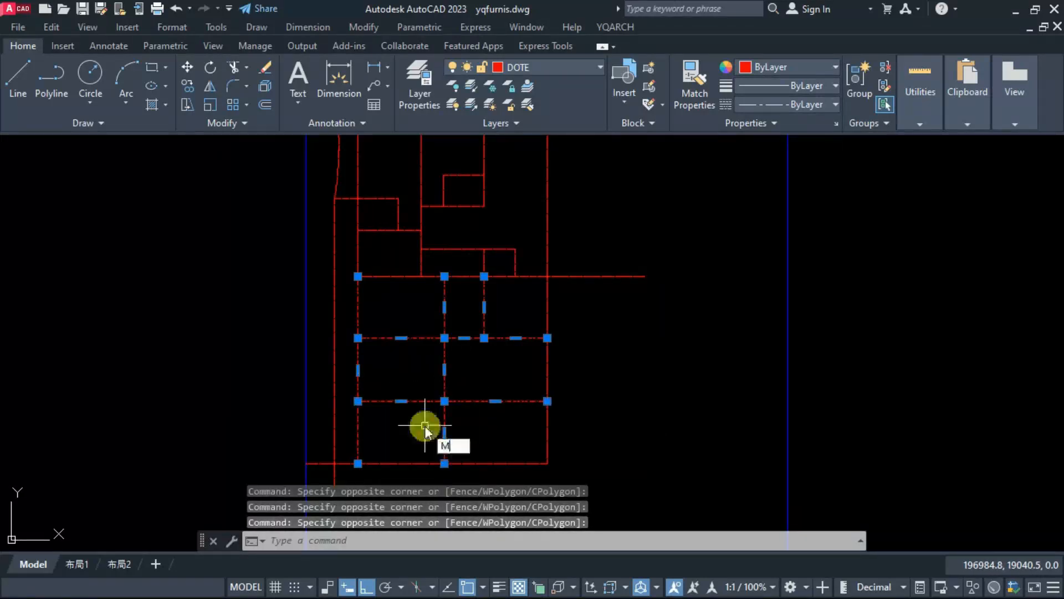
key("Return")
left_click(357, 276)
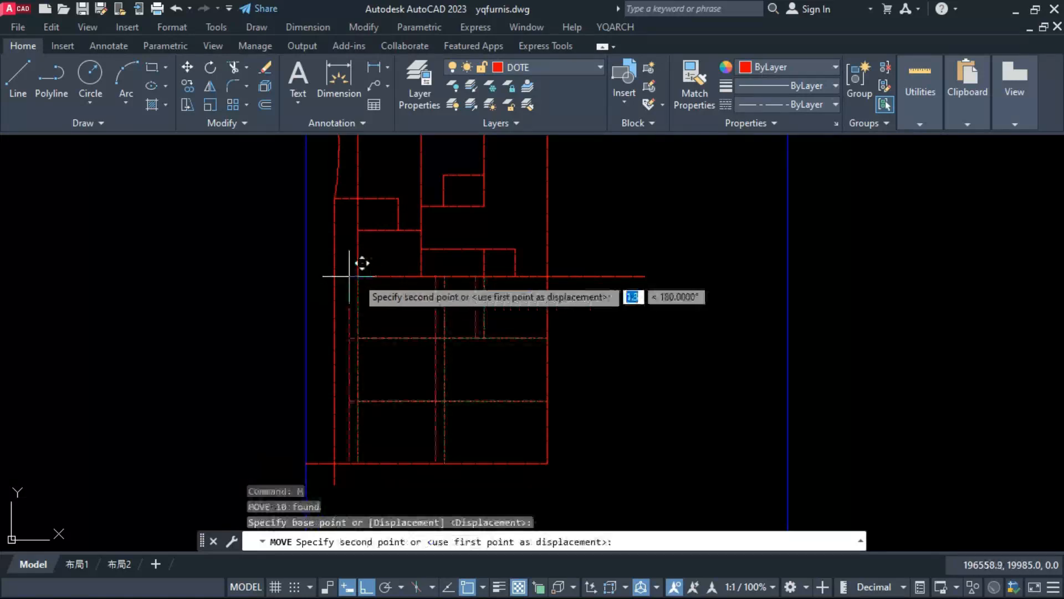
left_click(336, 276)
left_click(337, 271)
key("Escape")
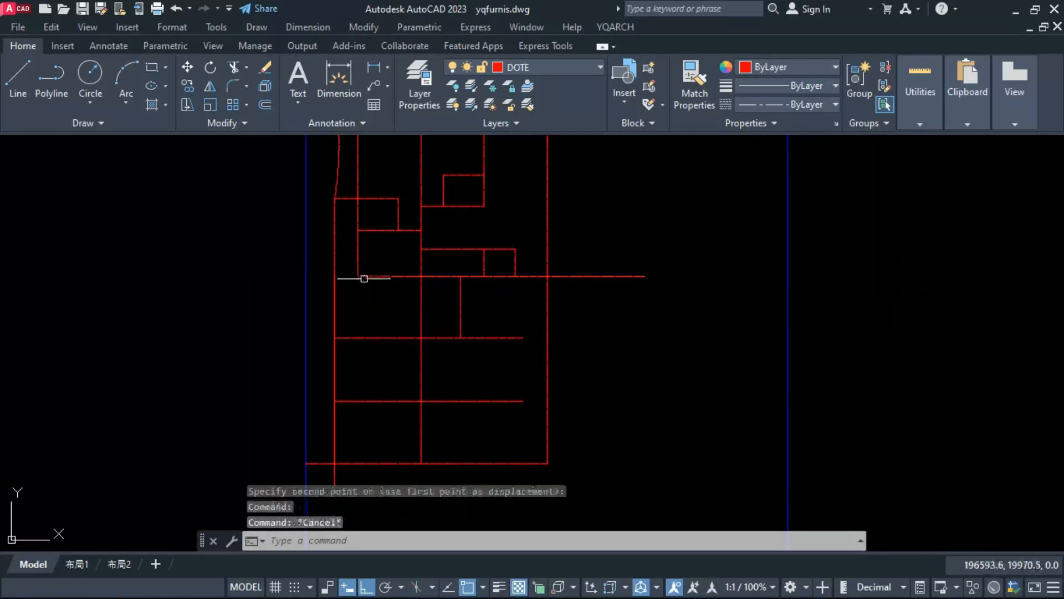
Step: Stretch the left end of the lower area's top horizontal line to the moved left vertical line
left_click(363, 276)
left_click(357, 276)
left_click(337, 277)
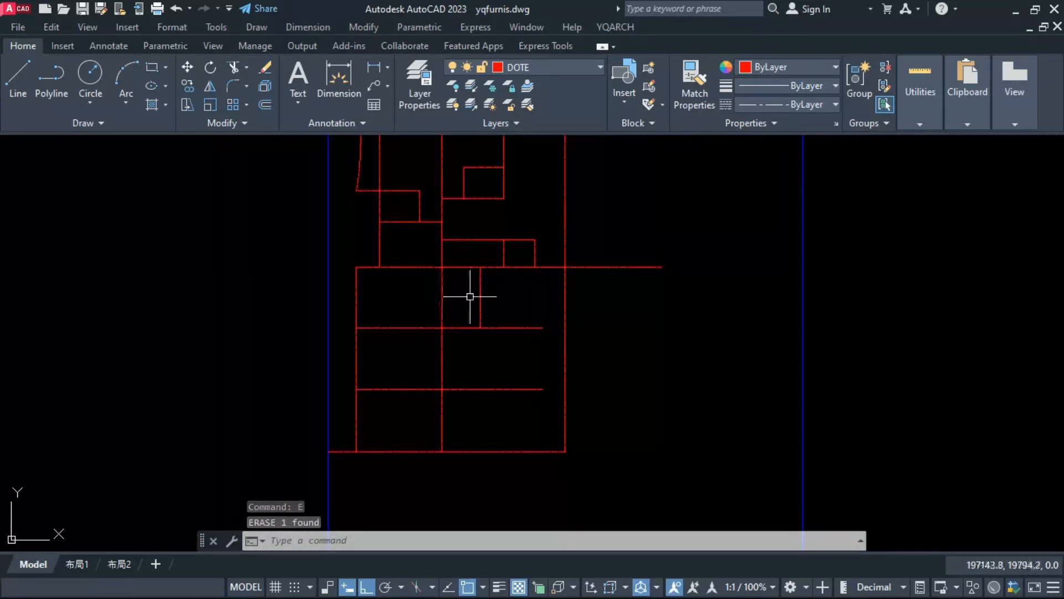
Step: Try to erase the right-hand segments of the lower area's two inner horizontal lines
scroll(470, 296, "up", 2)
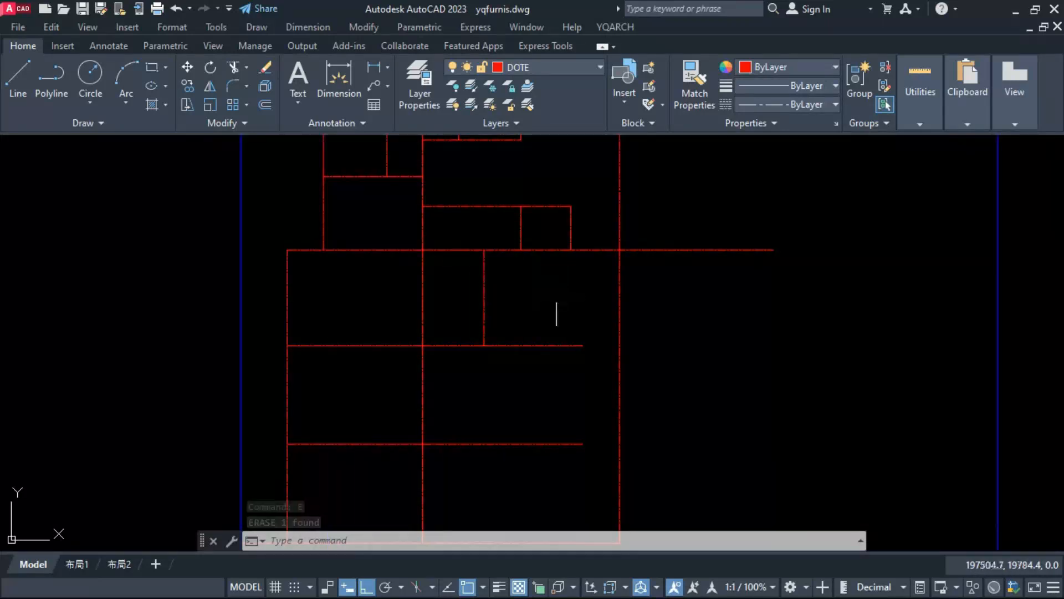
scroll(523, 303, "down", 2)
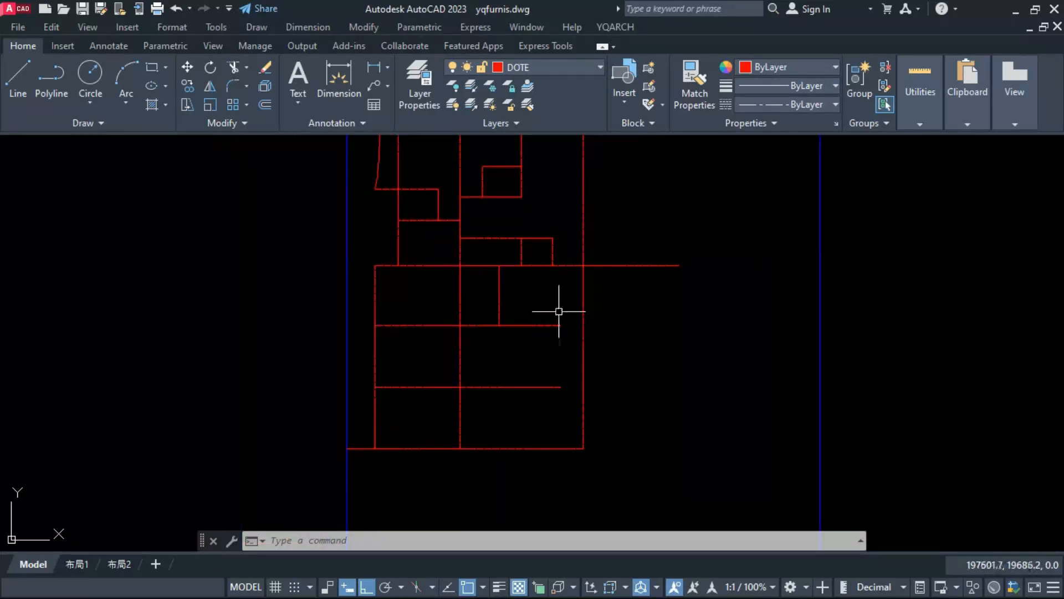
left_click(565, 309)
left_click(544, 397)
key("Delete")
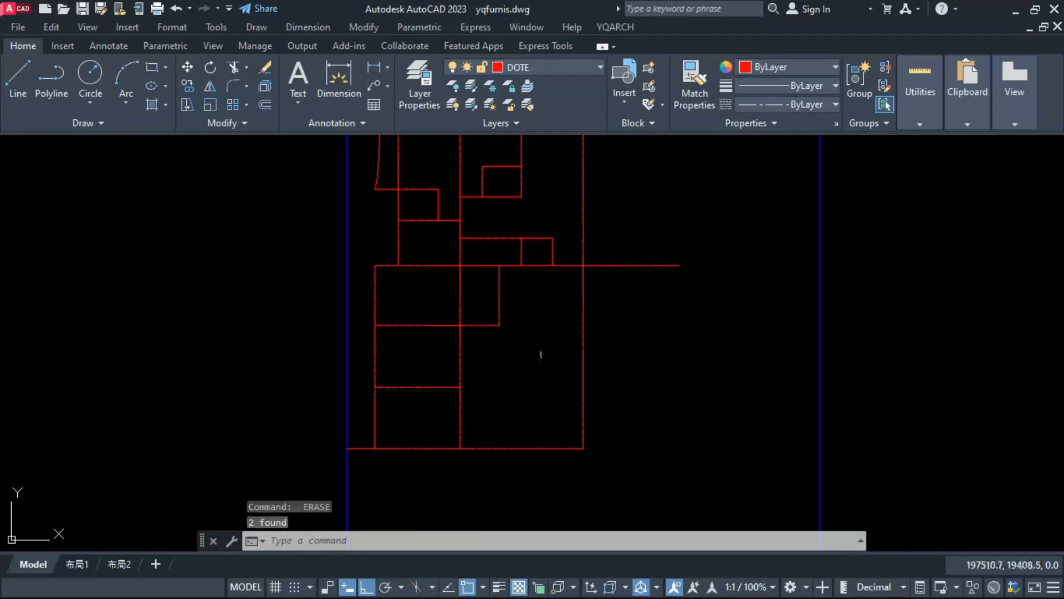
key("ctrl+z")
Step: Stretch the right ends of the lower area's two inner horizontal lines to the right vertical grid line
left_click(568, 312)
left_click(534, 420)
type("s")
right_click(535, 422)
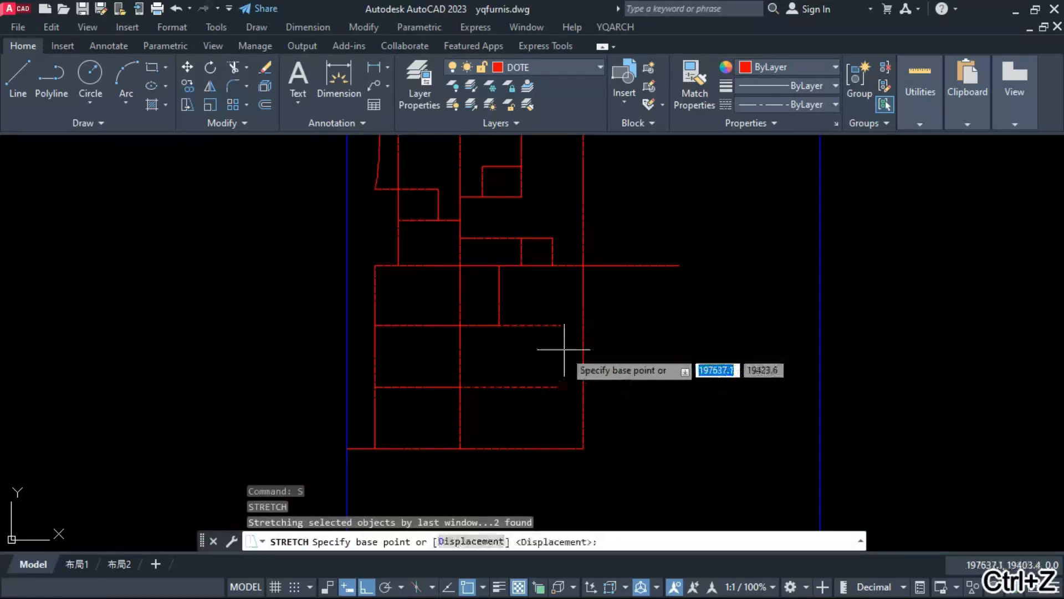
left_click(561, 325)
left_click(583, 326)
key("Escape")
key("Escape")
Step: Try a straight diagonal line from the bottom line's left end to the lower area's upper left corner
type("l")
key("space")
left_click(347, 449)
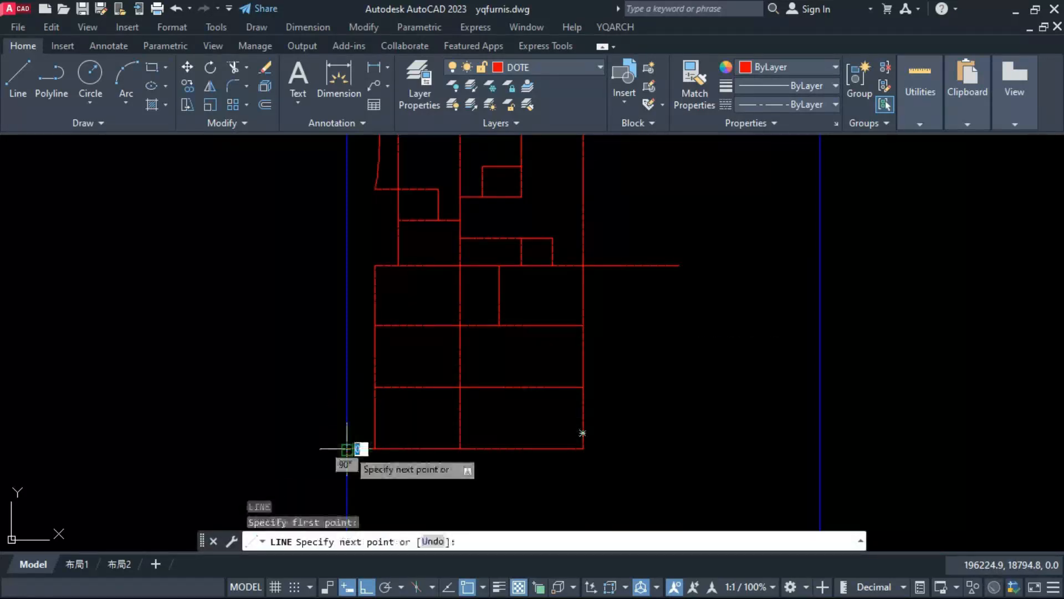
left_click(375, 266)
key("Escape")
scroll(367, 327, "down", 1)
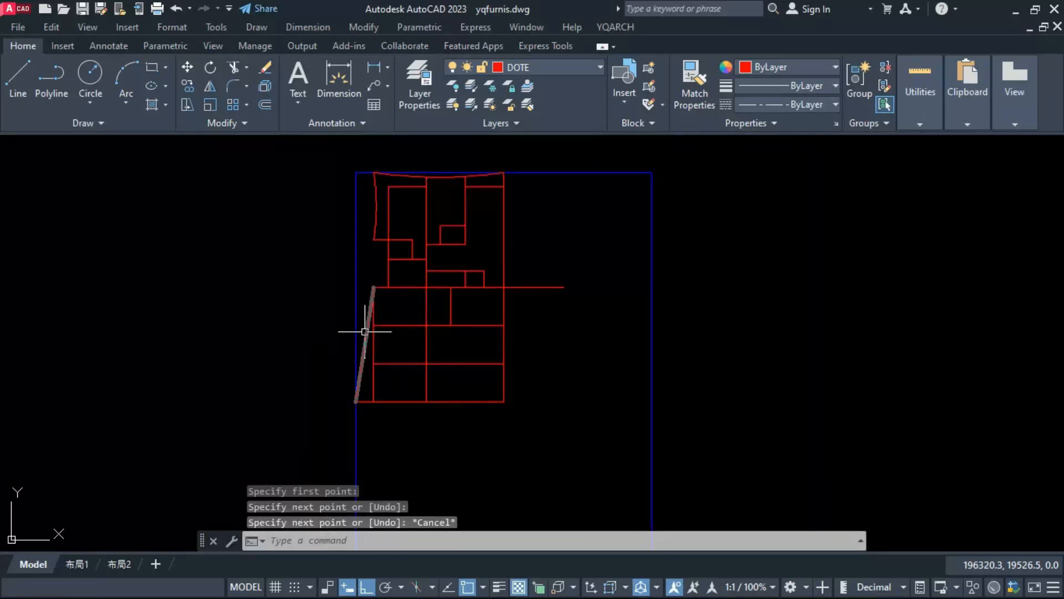
left_click(365, 331)
type("e")
key("space")
Step: Stretch the lower end of the curved side edge to the bottom line's left end on the plot boundary
left_click(377, 224)
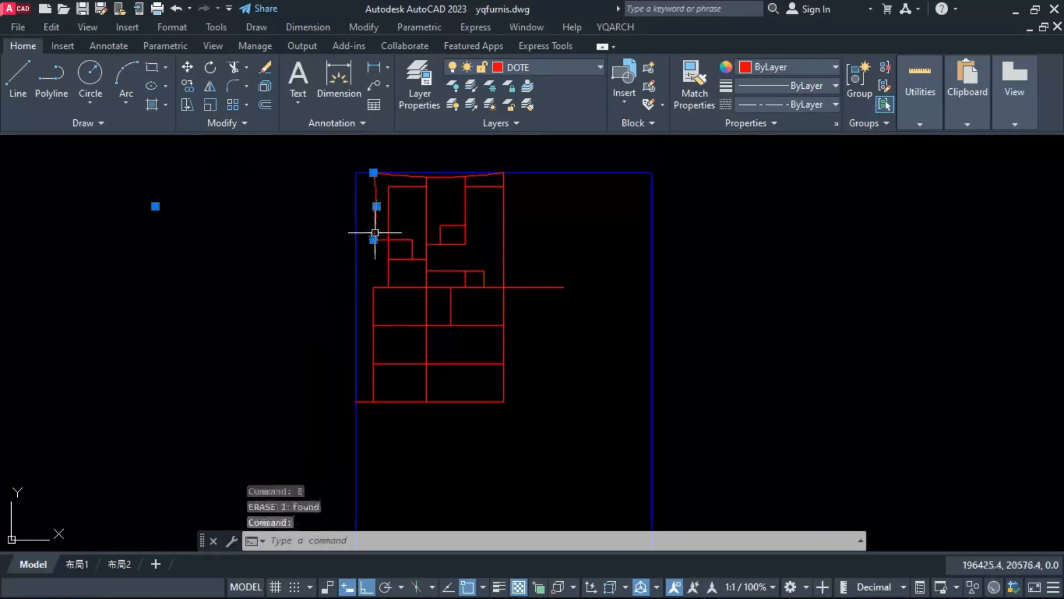
left_click(374, 239)
left_click(356, 402)
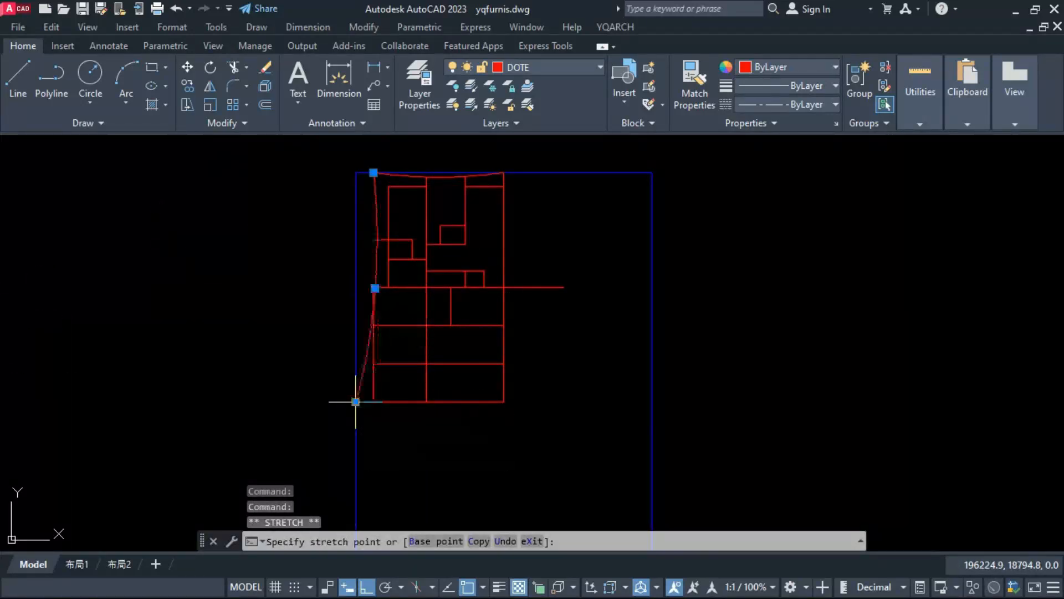
key("Escape")
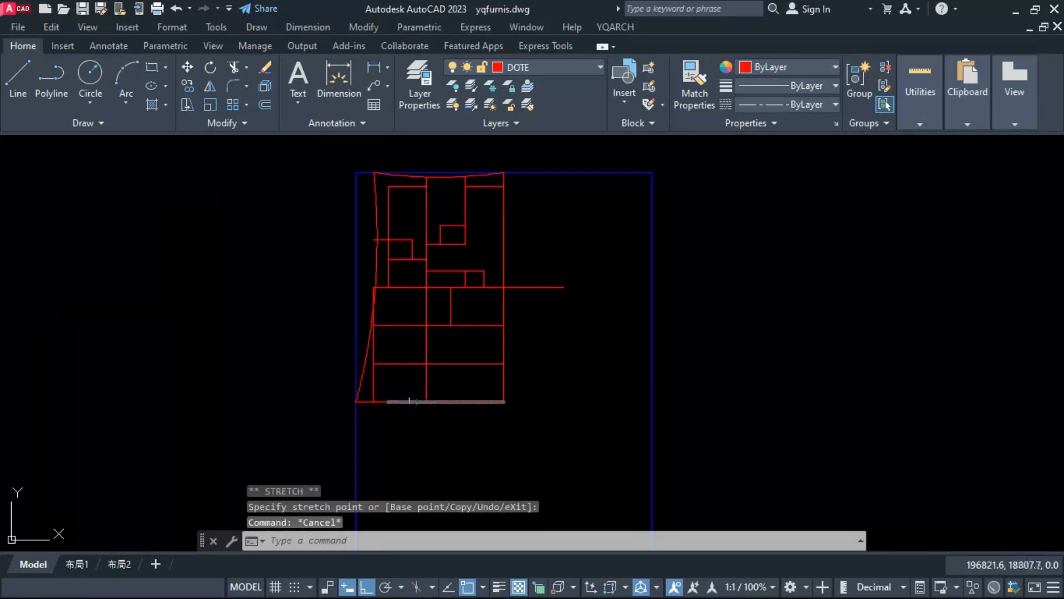
Step: Trim the upper room's line, the lower area's top line and the left vertical line where they protrude beyond the curved edge
scroll(365, 257, "up", 4)
type("tr")
key("Return")
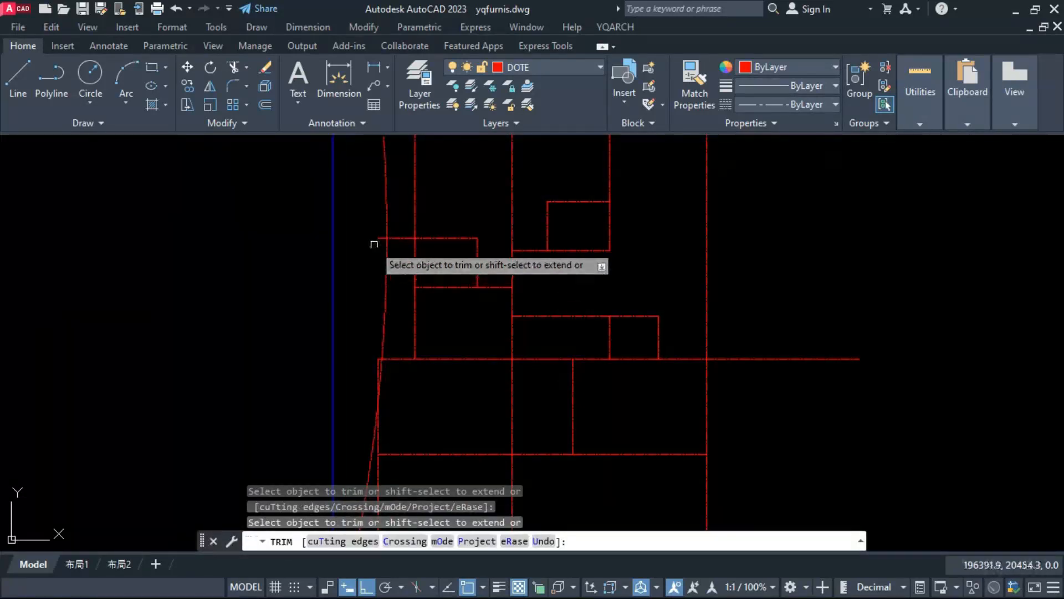
scroll(375, 358, "up", 4)
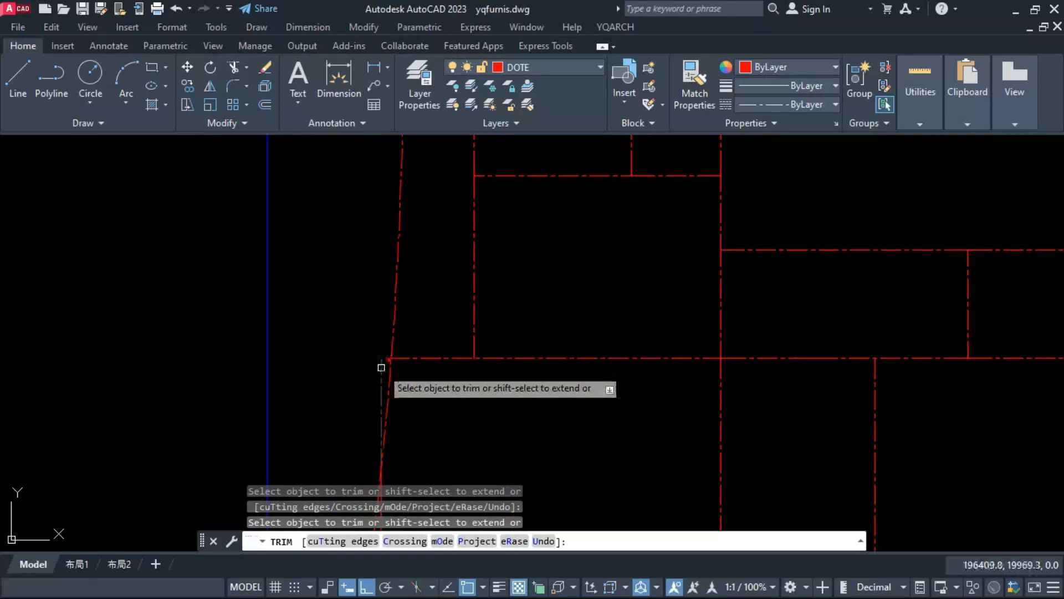
scroll(374, 409, "down", 5)
scroll(378, 405, "up", 3)
key("Escape")
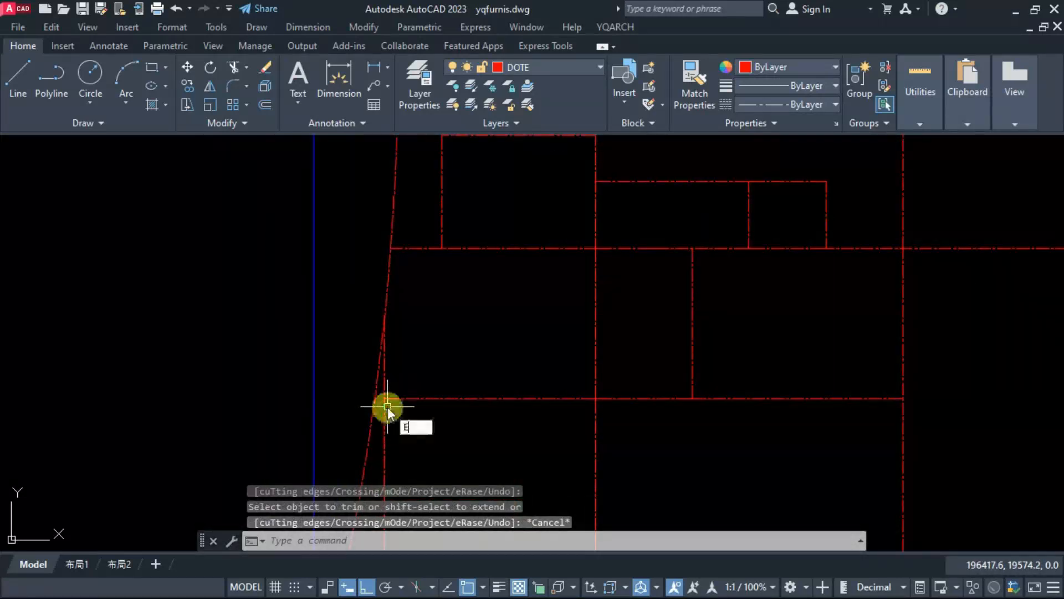
Step: Extend the lower area's first inner horizontal line left to the curved side edge
type("ex")
key("Return")
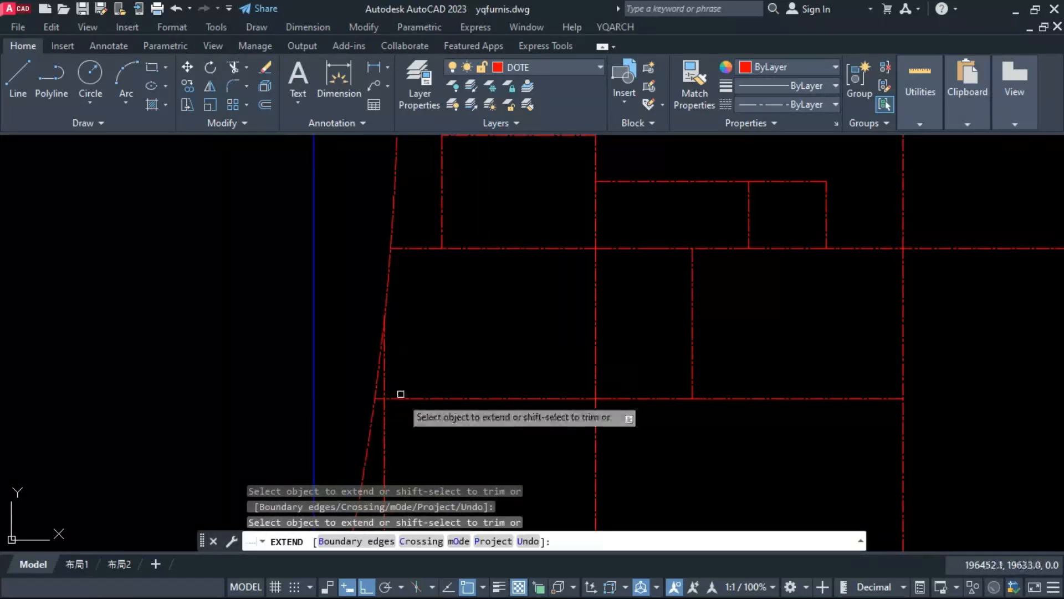
scroll(402, 396, "down", 2)
key("Escape")
Step: Trim away the curved edge between the upper room and the lower area, and the left vertical piece above the first inner horizontal line
type("tr")
key("Return")
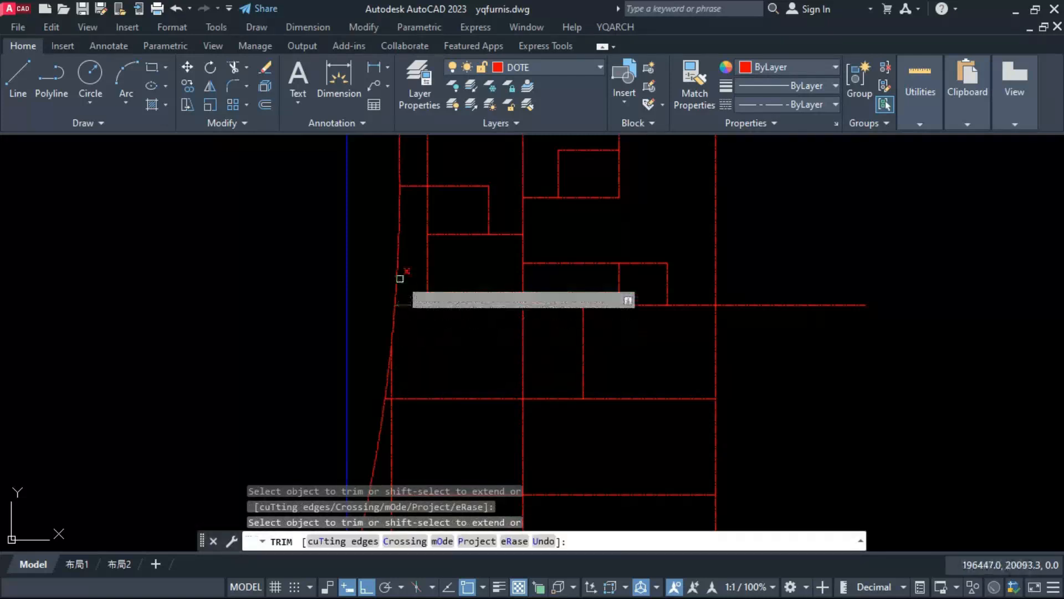
scroll(402, 325, "down", 2)
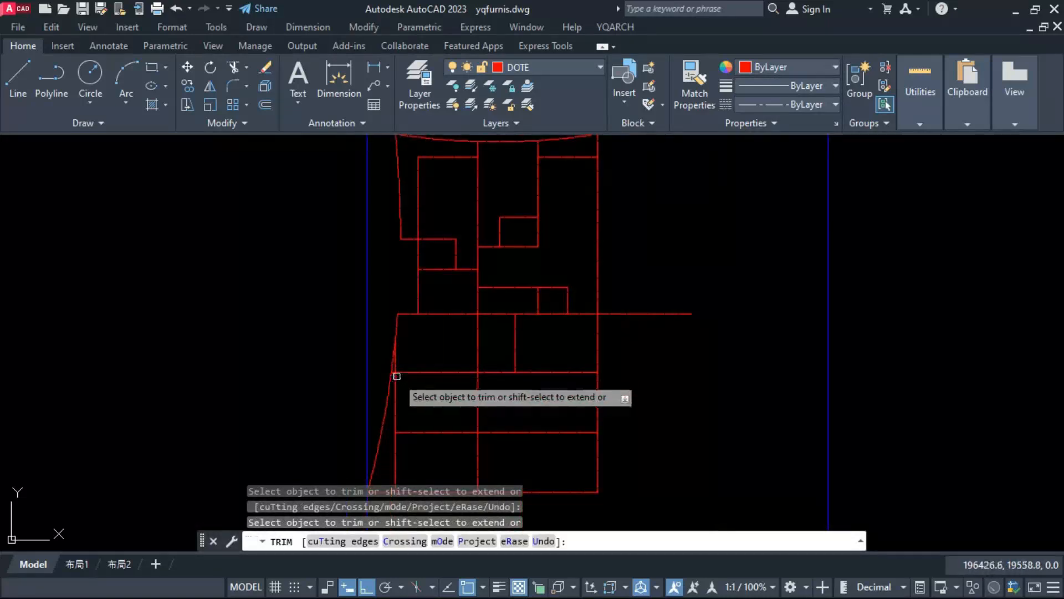
scroll(394, 368, "up", 4)
scroll(419, 310, "down", 3)
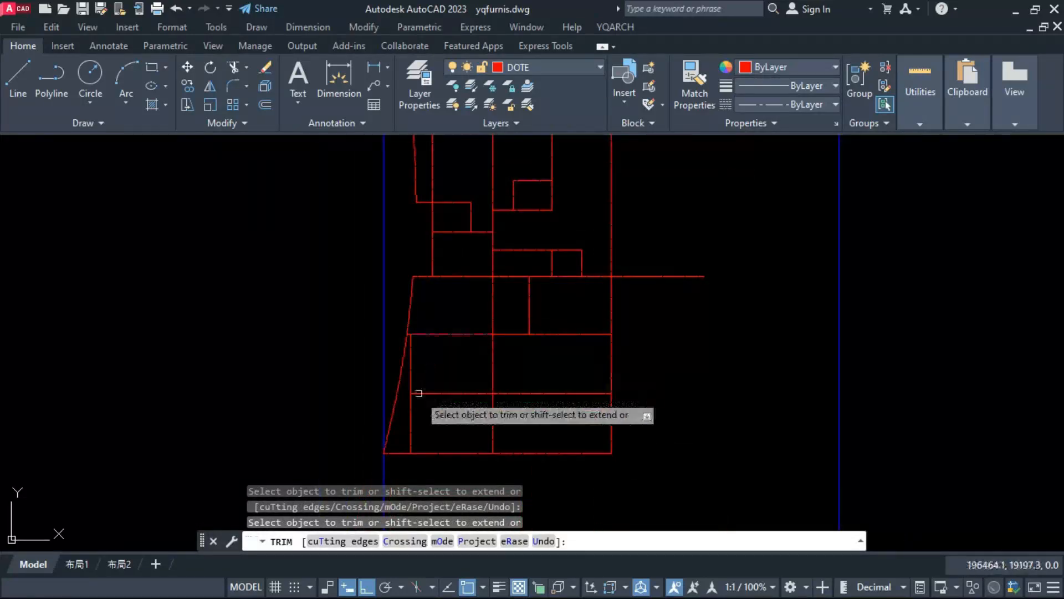
key("Escape")
Step: Extend the lowest inner horizontal line to the curved edge and trim the left vertical piece above it
type("ex")
key("Return")
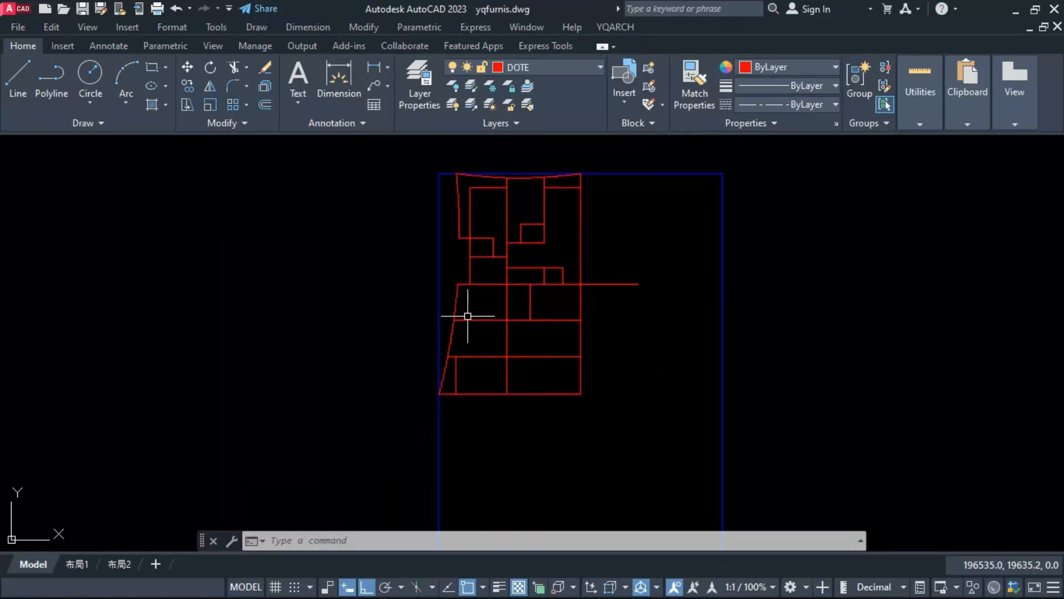
Step: Draw a vertical line from the lower area's top-left corner to the first inner horizontal line and move it 150 right
scroll(468, 316, "up", 4)
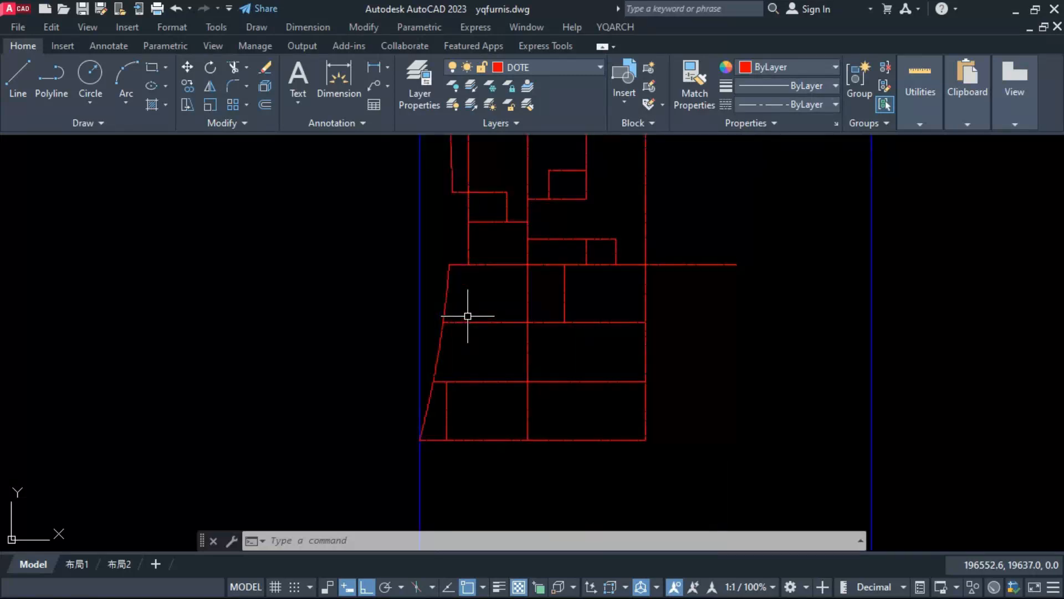
type("l")
key("Return")
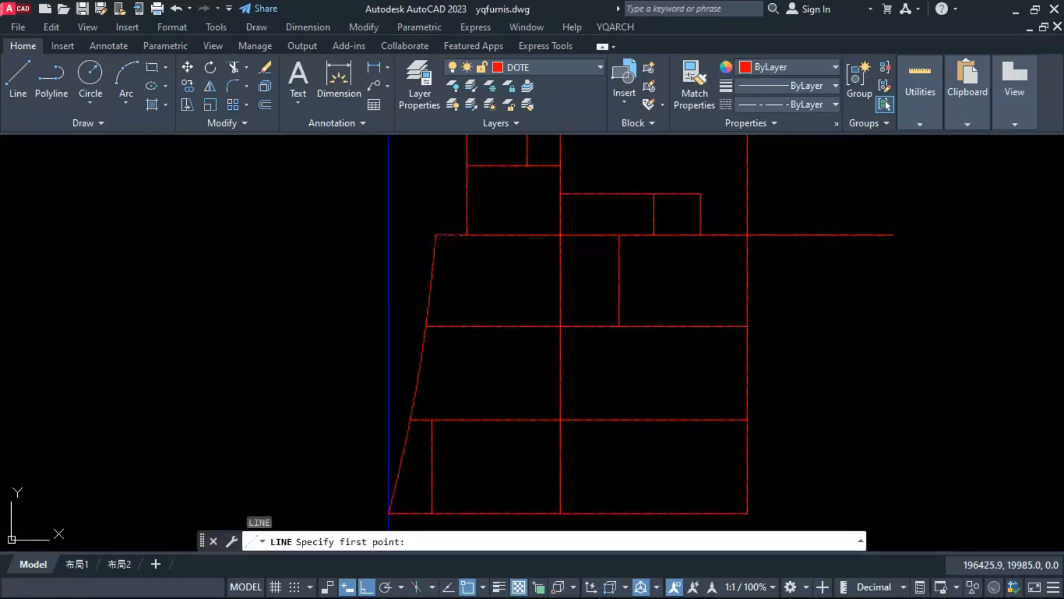
left_click(436, 235)
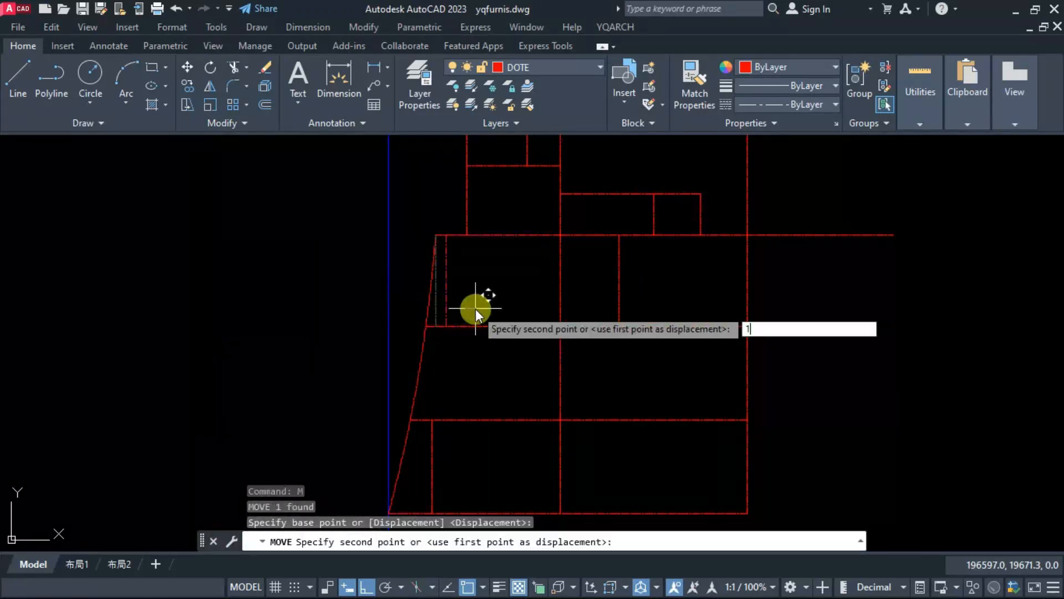
type("150")
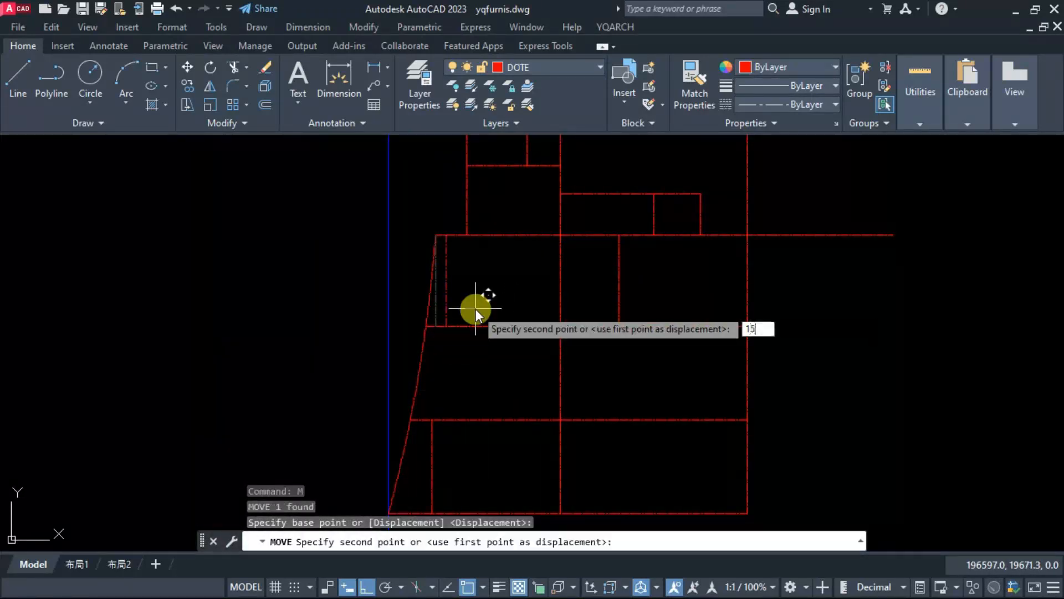
key("Return")
key("Escape")
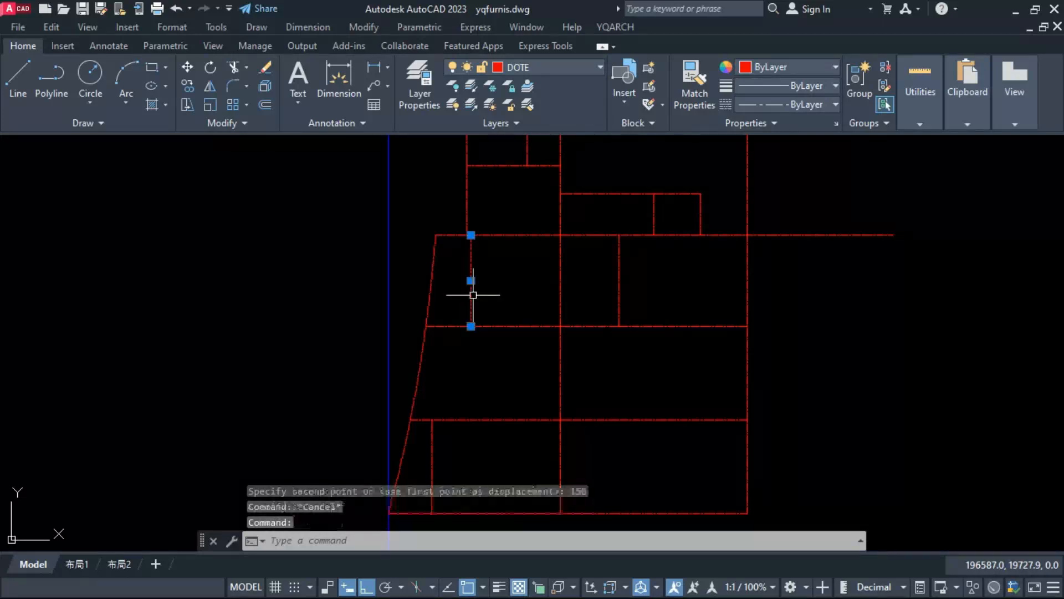
Step: Move the new vertical line left to align with the upper area's left inner vertical line
scroll(476, 247, "up", 3)
type("m")
key("Return")
left_click(460, 215)
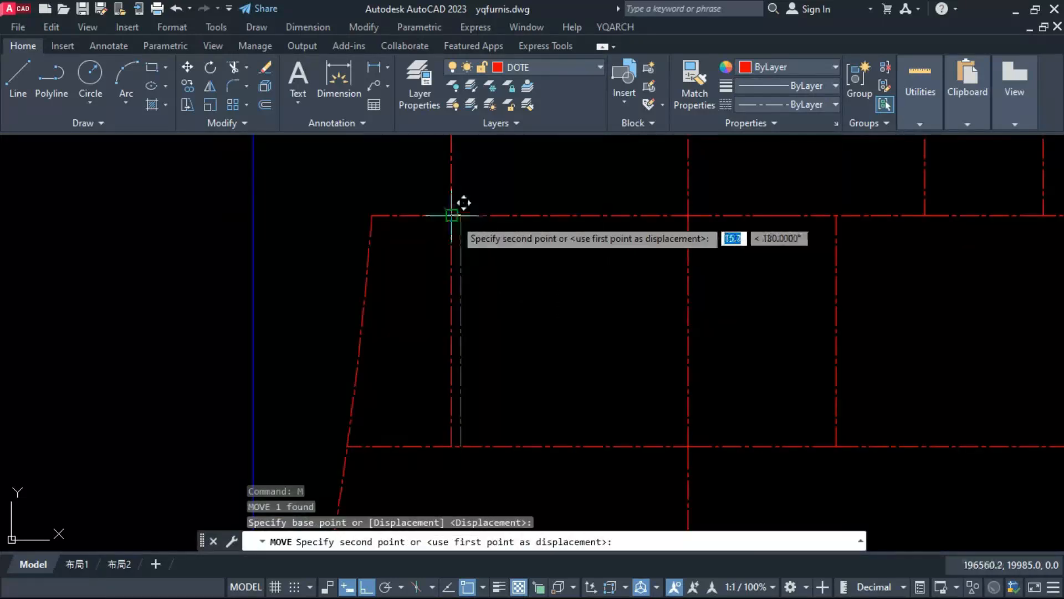
key("Escape")
scroll(482, 364, "down", 5)
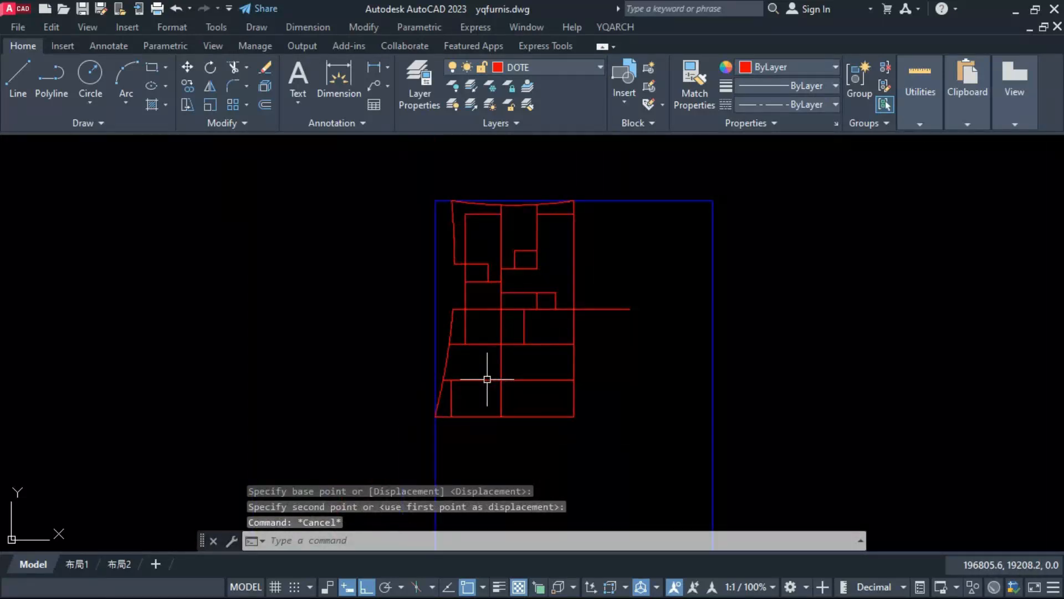
Step: Move the two inner vertical lines in the lower area's top row 100 to the right
scroll(518, 313, "up", 4)
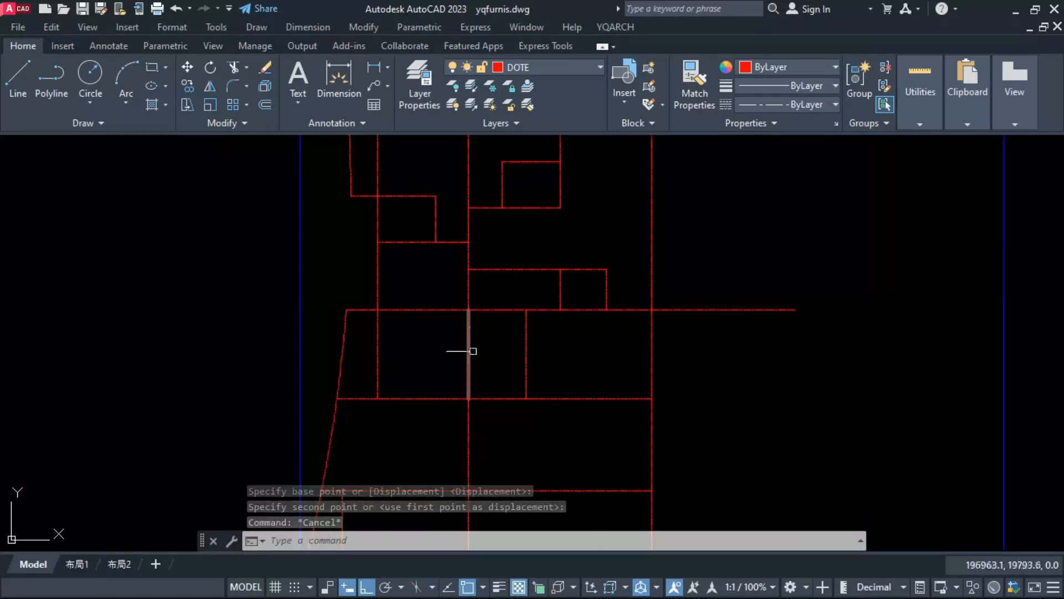
left_click(590, 342)
left_click(457, 360)
type("m")
key("Return")
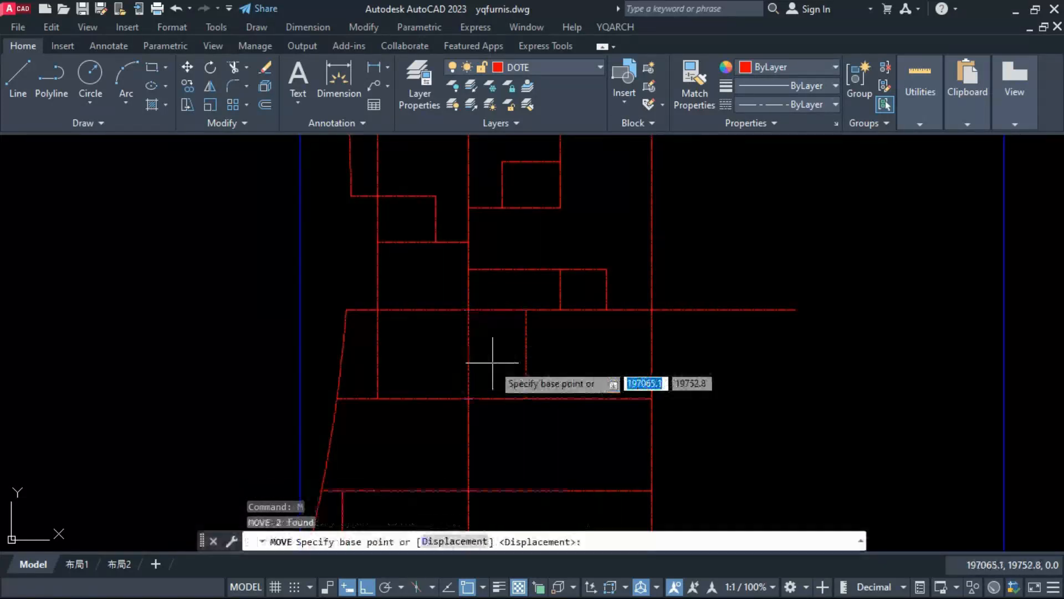
scroll(497, 360, "up", 2)
left_click(575, 361)
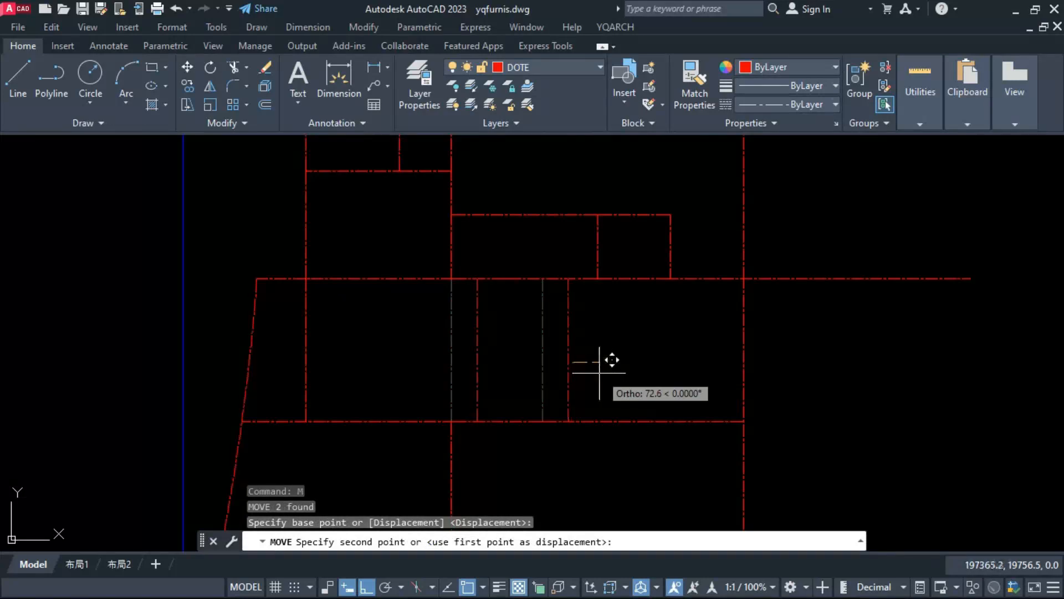
type("100")
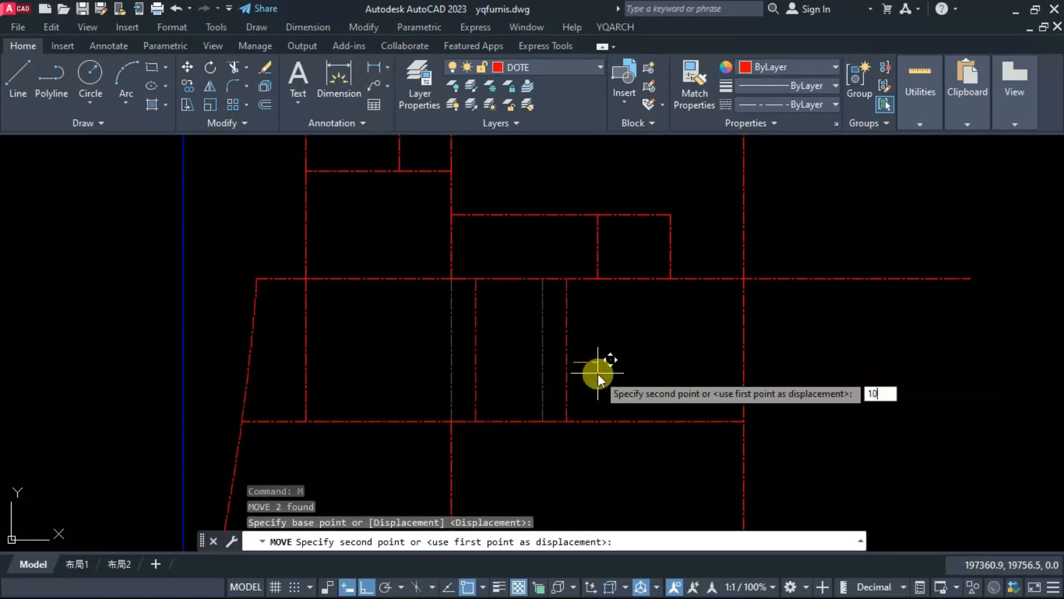
key("Return")
Step: Stretch the small room and its partition above the lower area's top line 100 to the right
left_click(689, 188)
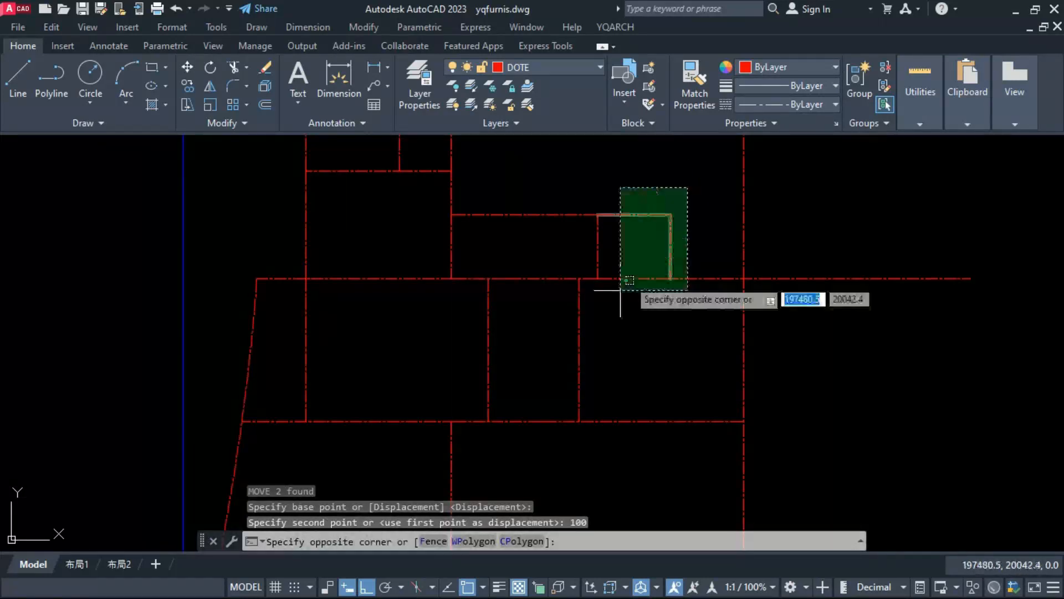
left_click(595, 312)
type("s")
key("Return")
left_click(614, 337)
type("100")
key("Return")
Step: Measure the gap between the small room's right side and the building's right vertical line
type("DI")
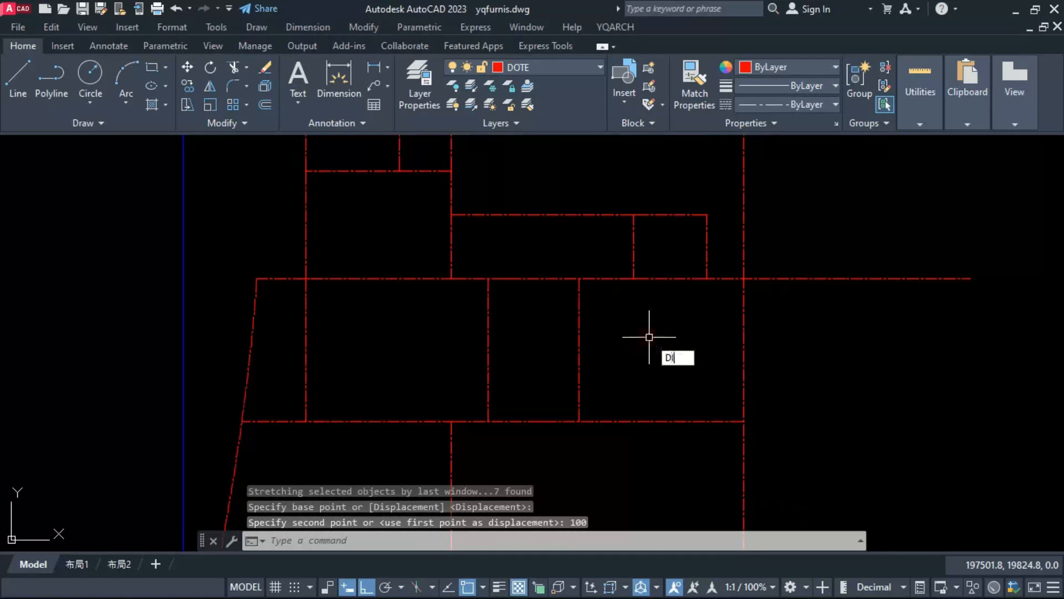
type("M")
key("Return")
left_click(708, 214)
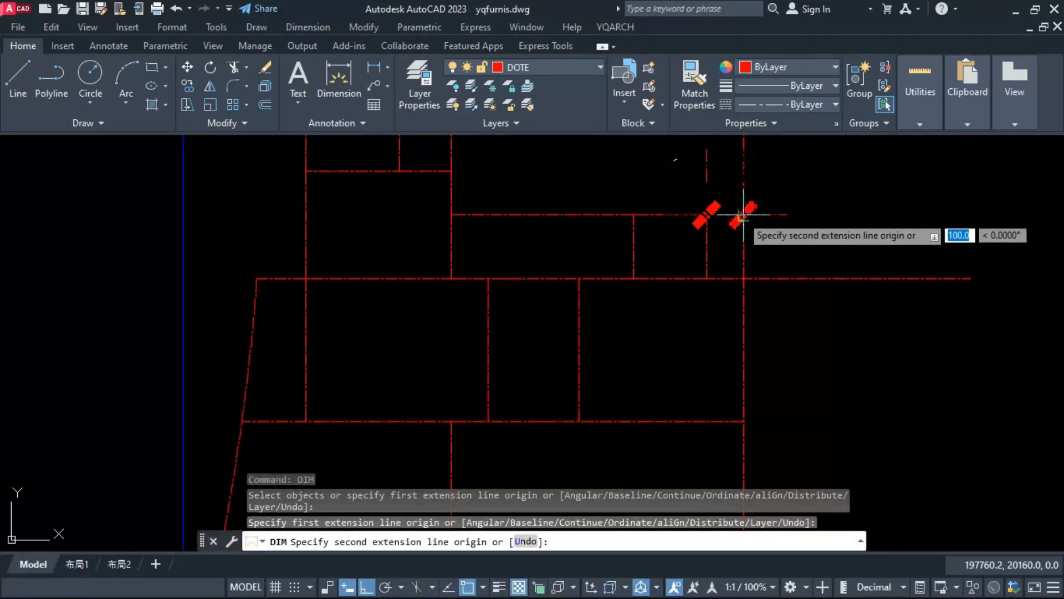
key("Escape")
Step: Stretch the small room and its partition 30 back to the left
left_click(713, 209)
left_click(623, 291)
type("s")
key("Return")
left_click(632, 328)
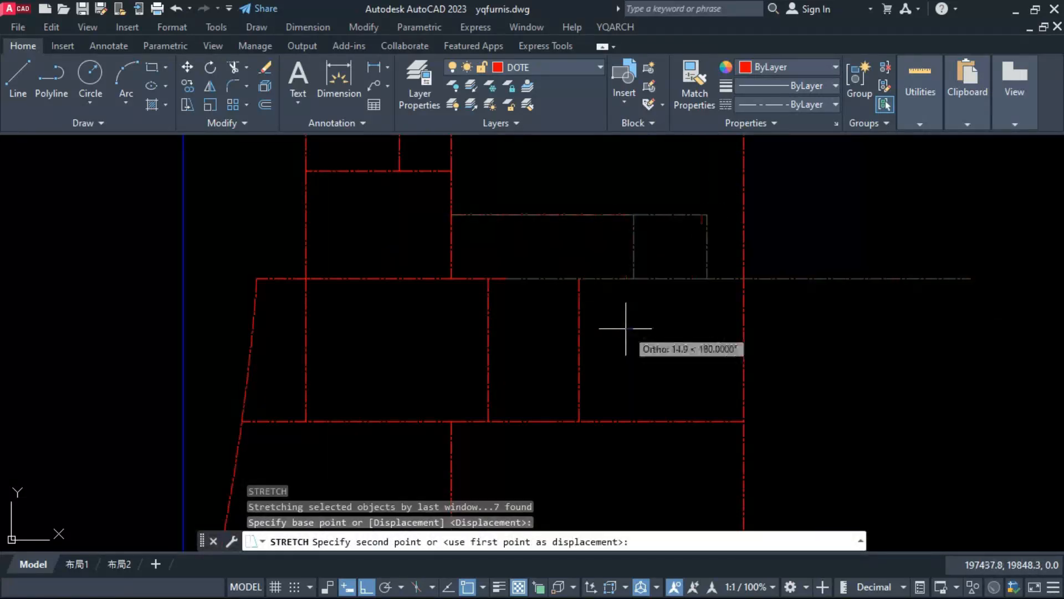
type("30")
key("Return")
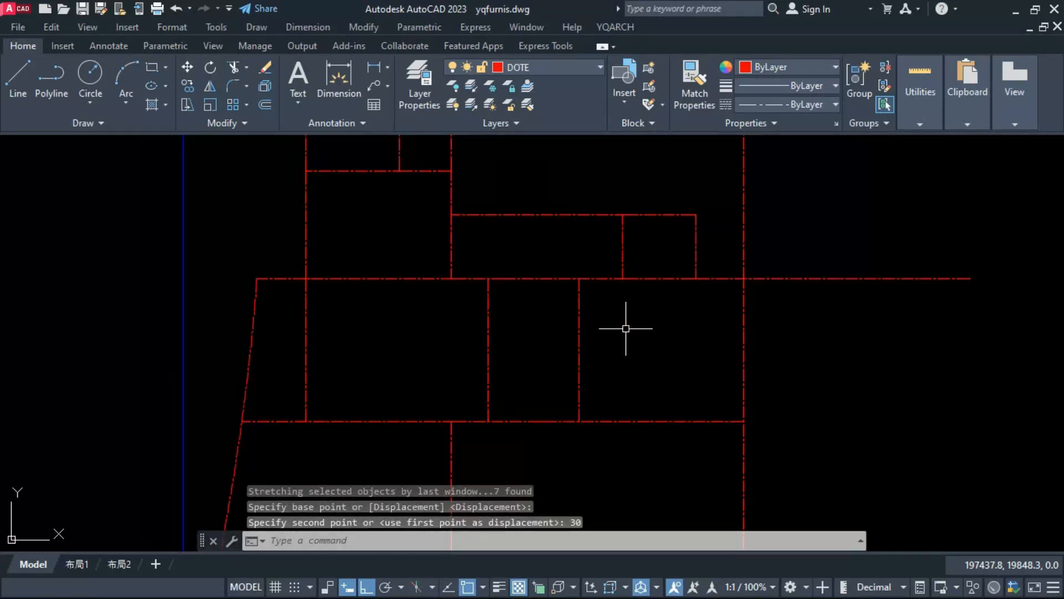
key("Escape")
scroll(514, 306, "down", 2)
scroll(527, 367, "up", 2)
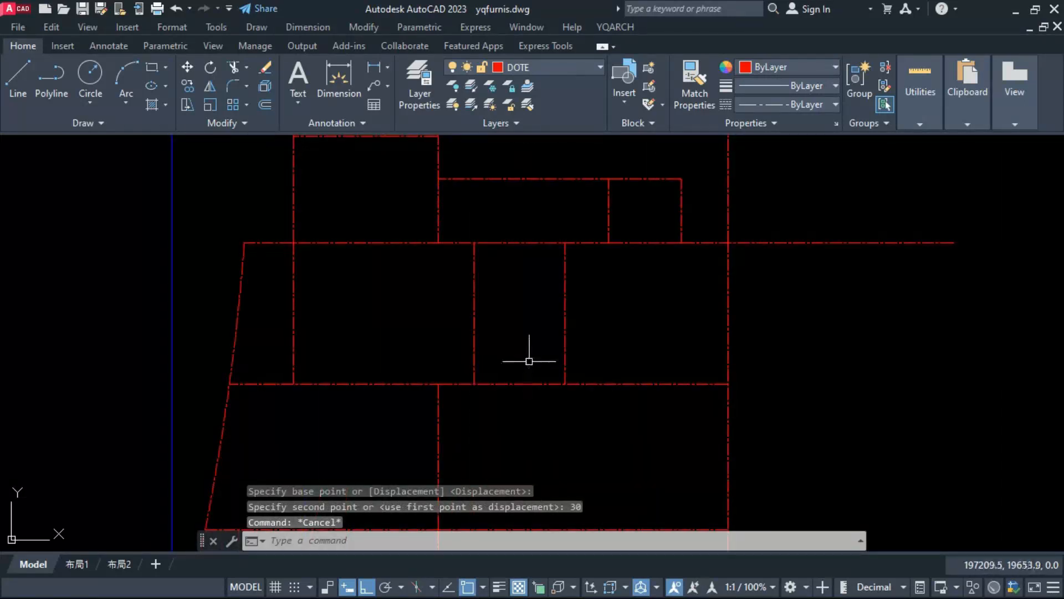
Step: Measure the spacing between the two moved vertical lines in the lower area's top row
type("dist")
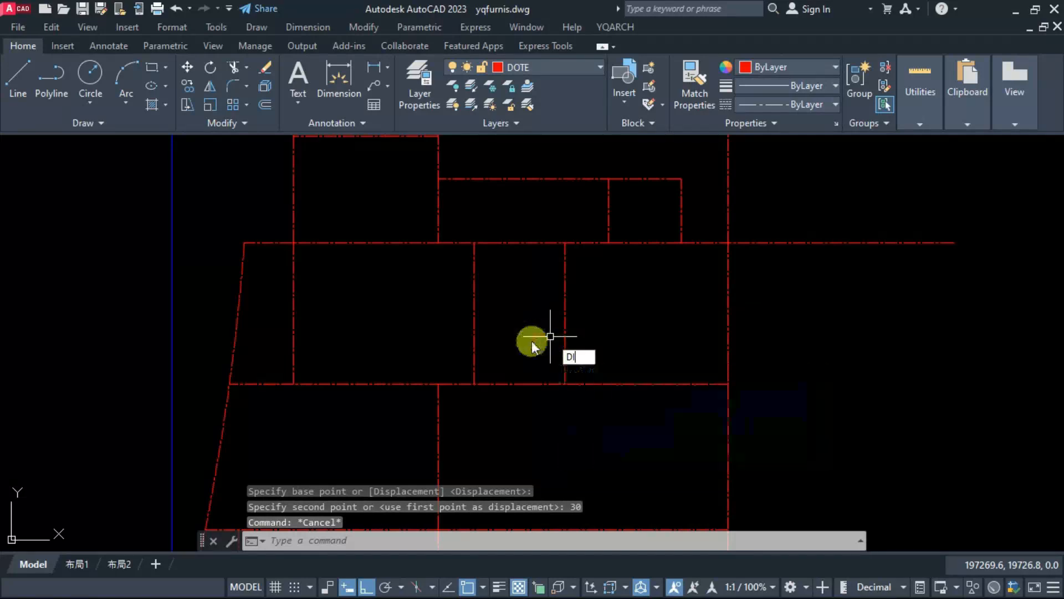
key("Return")
left_click(472, 278)
key("Escape")
Step: Move the right one of the two inner vertical lines in the lower area's top row 50 left
left_click(561, 279)
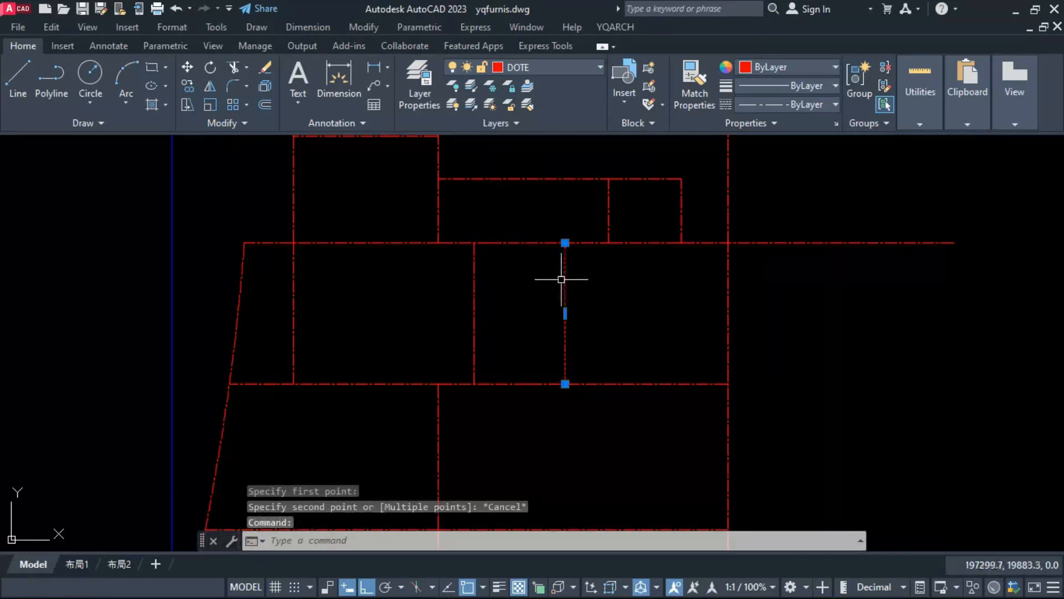
type("m")
key("Return")
left_click(520, 306)
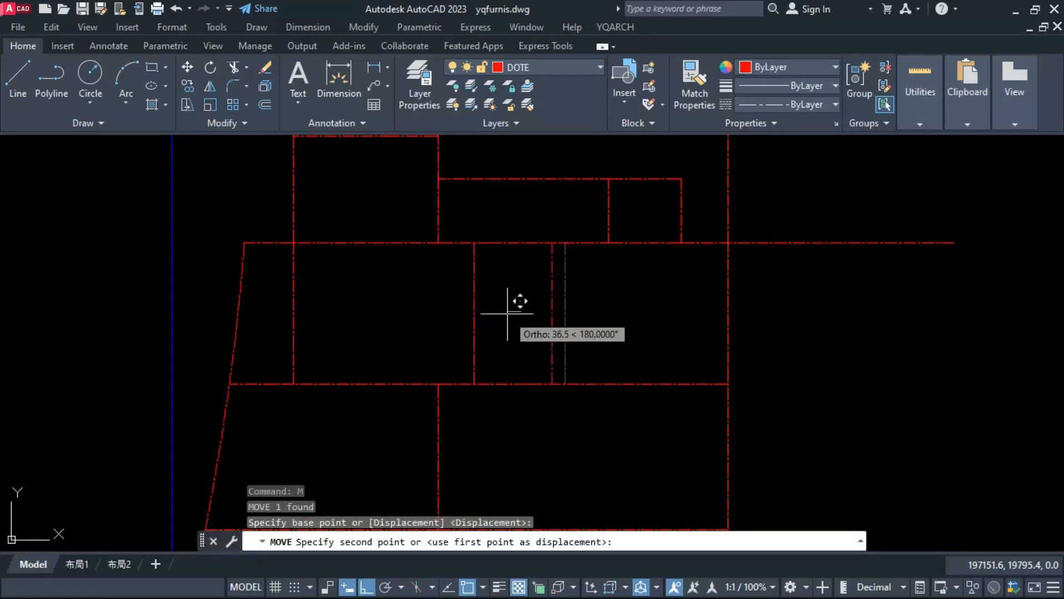
type("50")
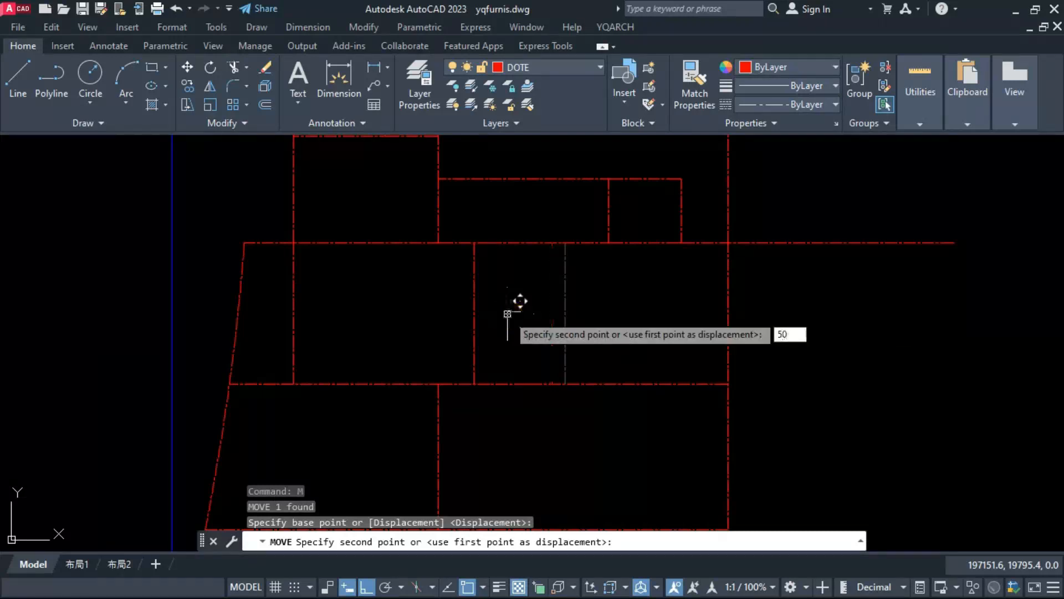
key("Return")
Step: Move that same vertical line 10 back to the right
left_click(545, 317)
type("m")
key("Return")
left_click(510, 337)
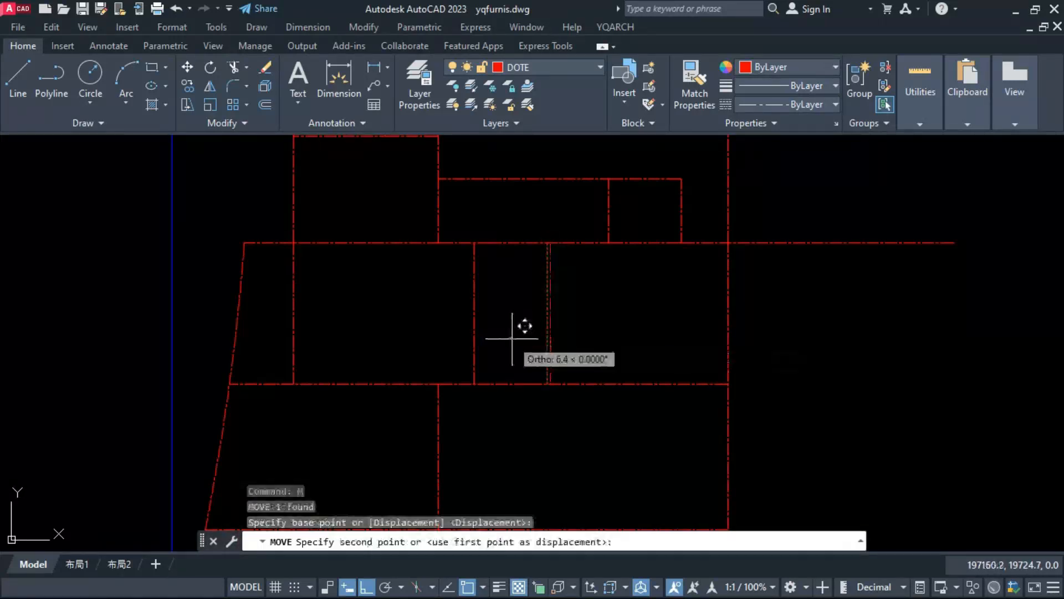
type("10")
key("Return")
scroll(475, 333, "down", 5)
key("Escape")
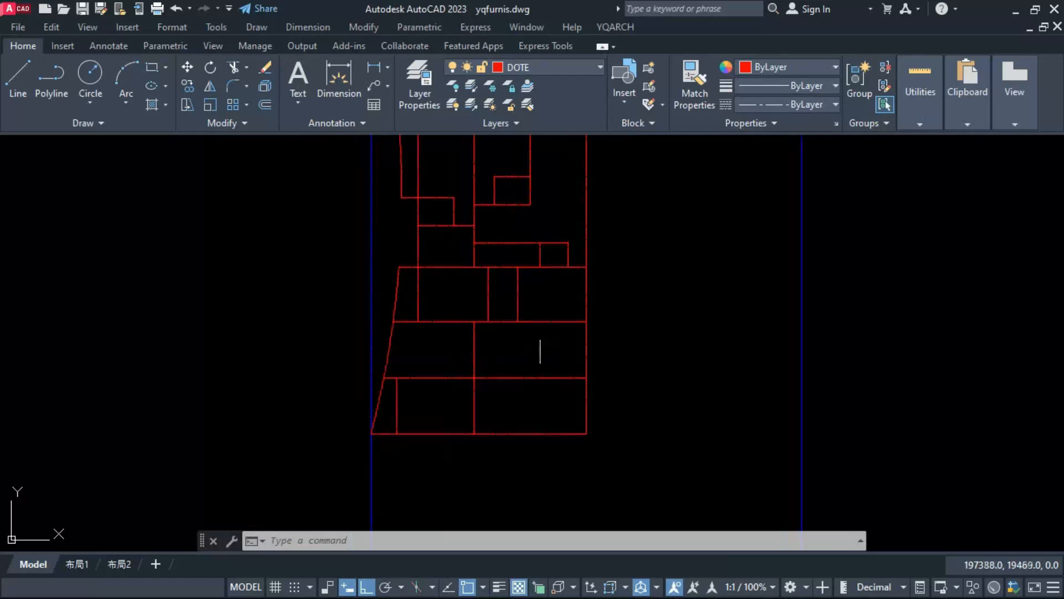
Step: Stretch the small room's partition line straight down to the lower area's bottom line
scroll(534, 333, "up", 3)
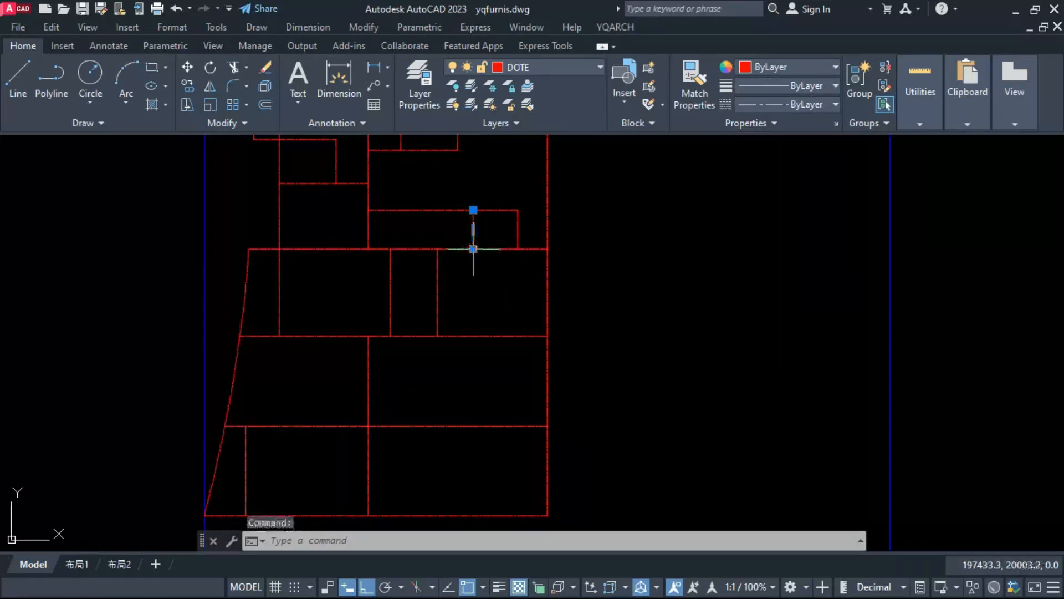
left_click(473, 249)
scroll(473, 249, "down", 2)
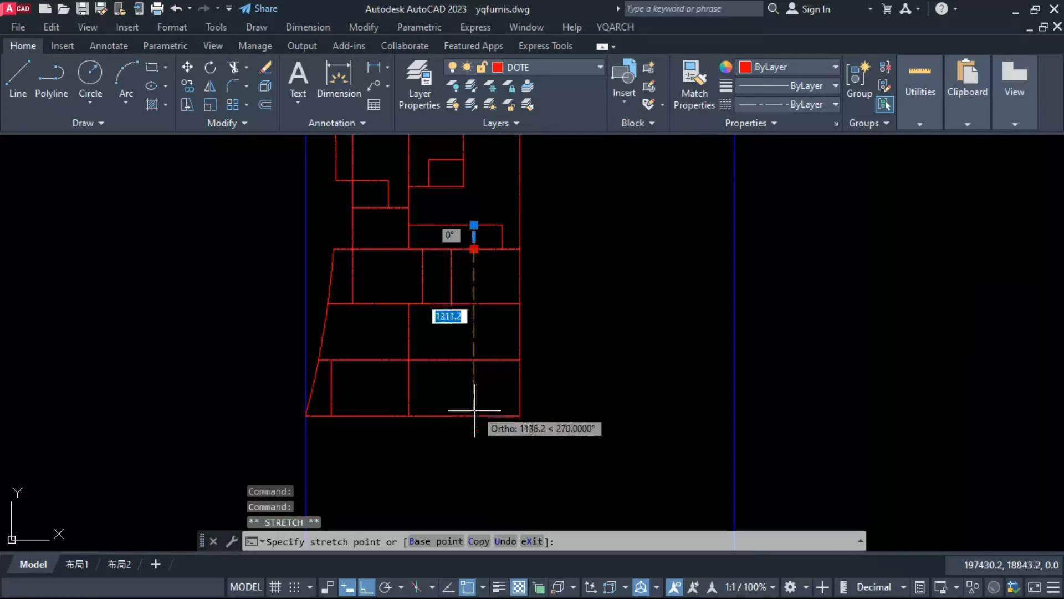
key("Escape")
Step: Trim away the lower area's horizontal lines and outer vertical line to the right of the extended partition line
type("tr")
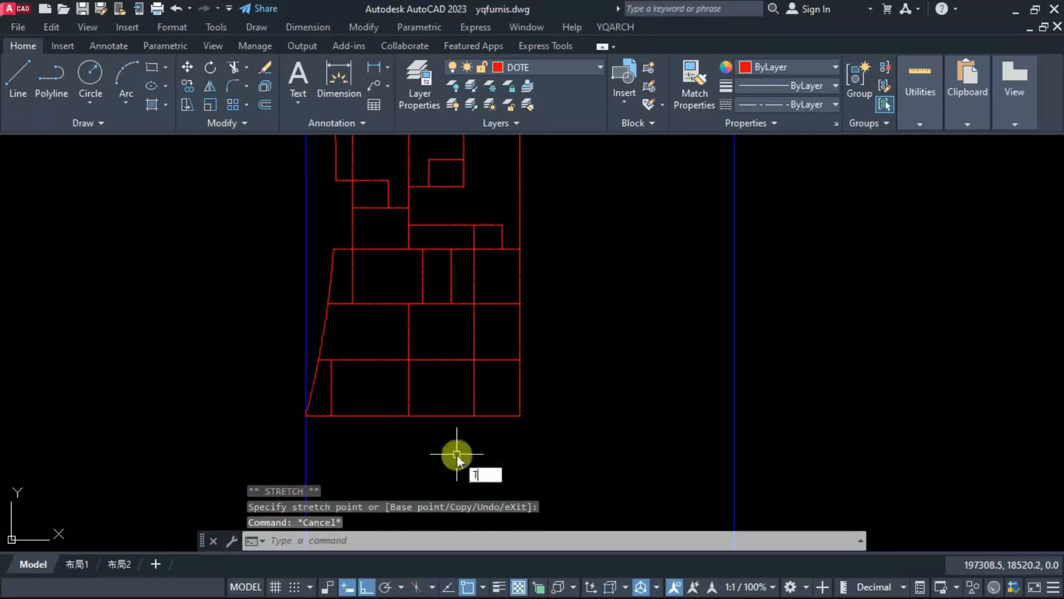
key("space")
mouse_move(484, 443)
left_mouse_down()
mouse_move(489, 279)
mouse_move(520, 268)
left_mouse_up()
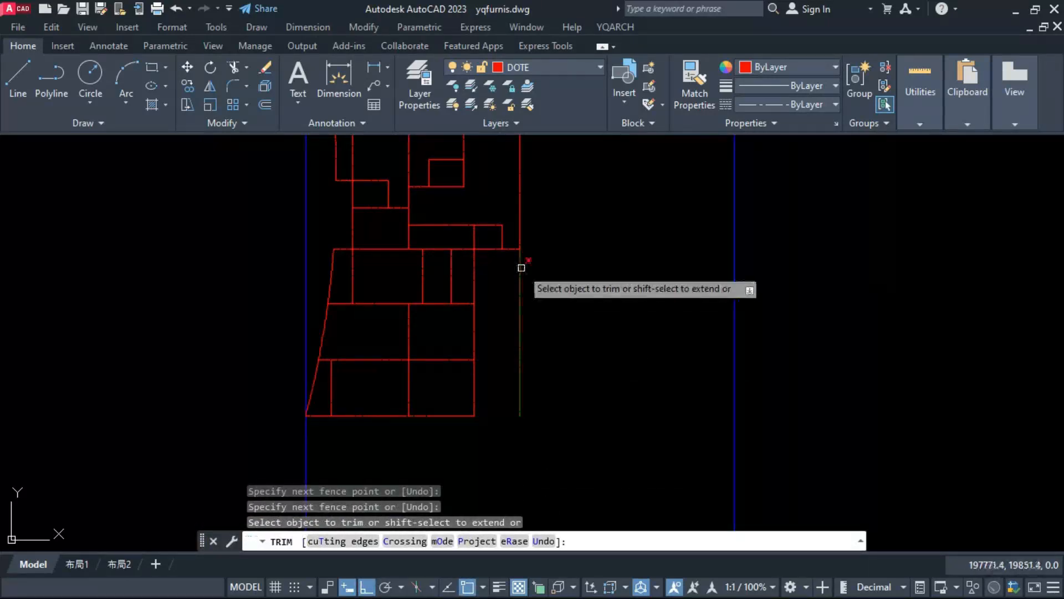
key("Escape")
Step: Erase the central vertical line in the lower area's bottom row
middle_click_drag(521, 271, 561, 333)
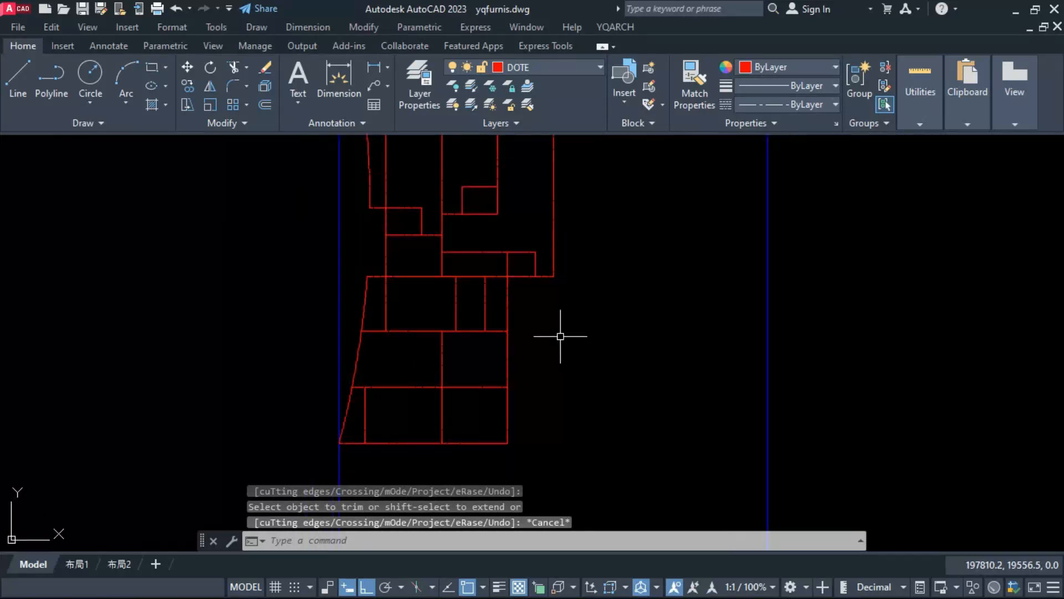
middle_click_drag(473, 423, 492, 426)
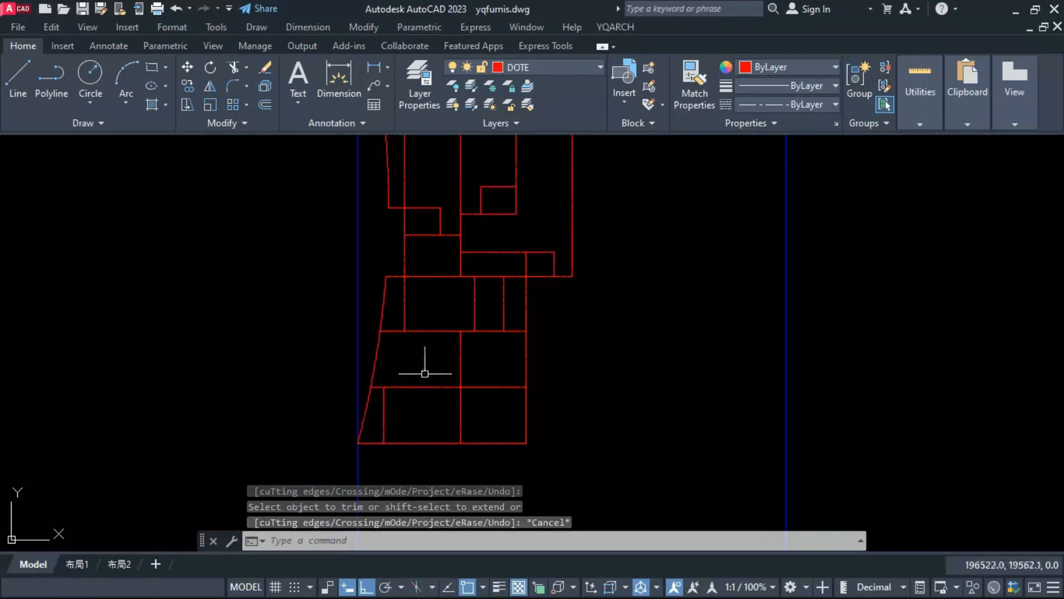
scroll(451, 404, "down", 2)
scroll(459, 414, "up", 2)
middle_click_drag(523, 388, 525, 397)
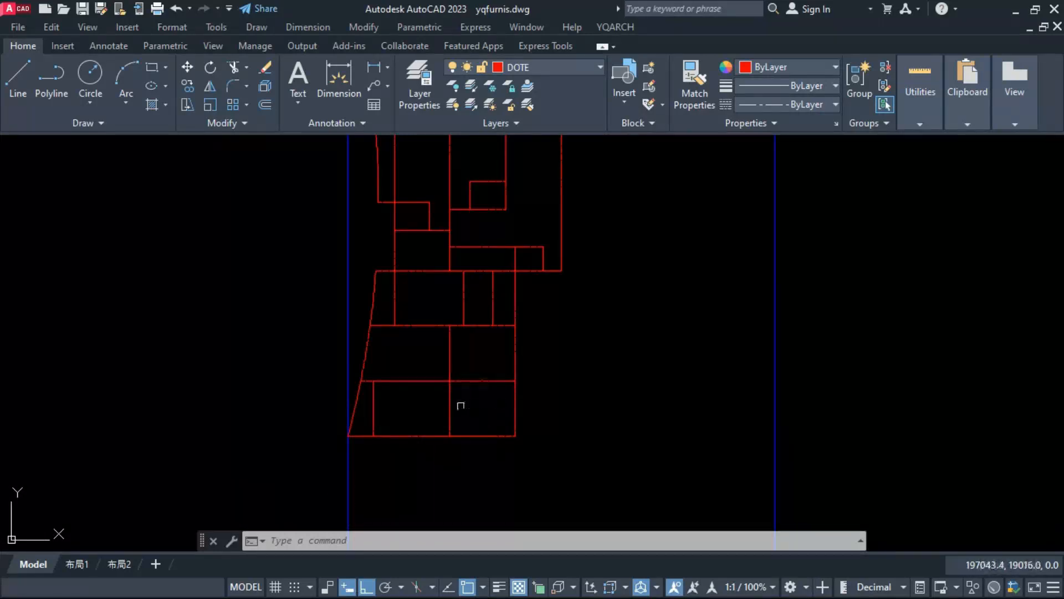
type("e")
key("Return")
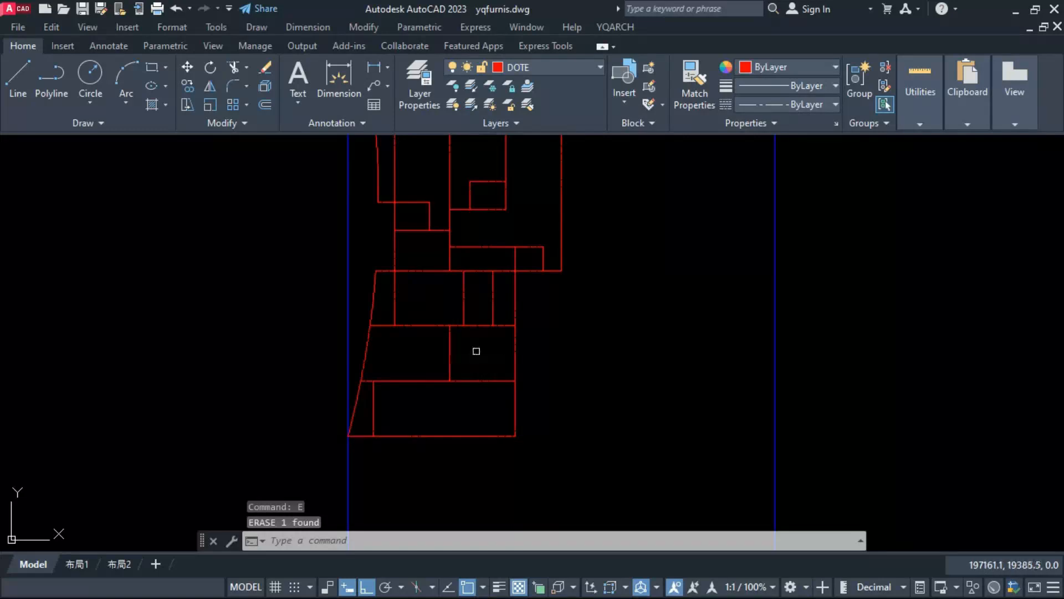
Step: Extend the top row's middle vertical line down to the lowest inner horizontal line and erase the old vertical line in the middle row
left_click(468, 305)
left_click(463, 315)
left_click(464, 326)
left_click(465, 381)
key("Escape")
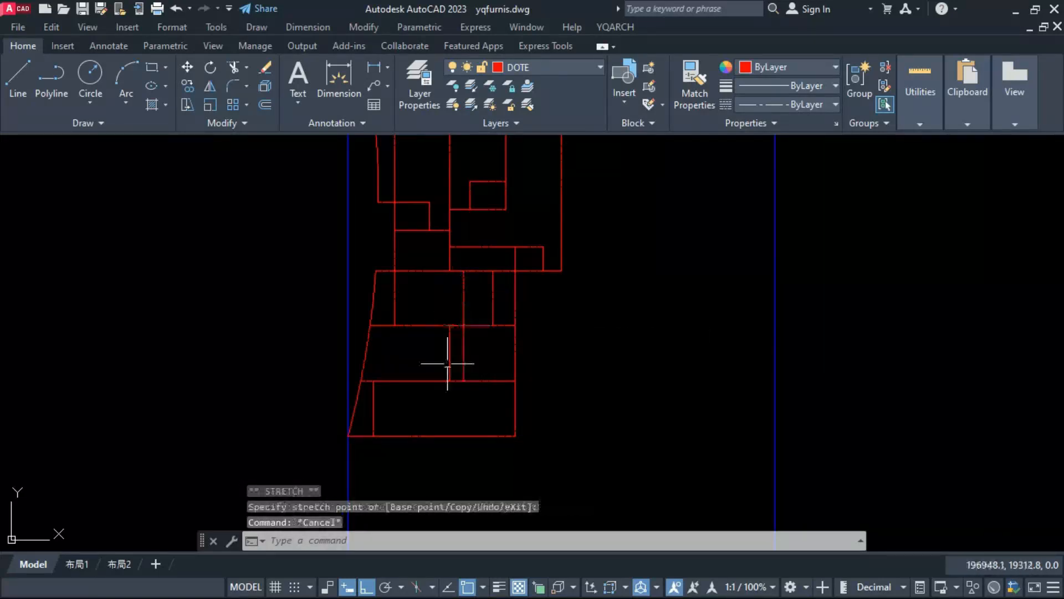
left_click(447, 364)
type("e")
key("Return")
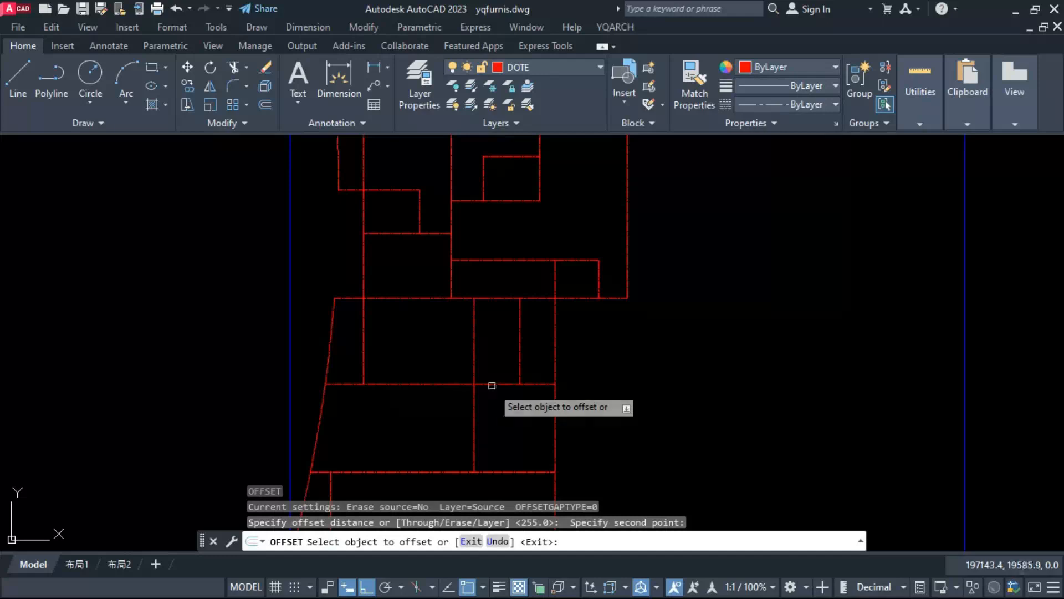
Step: Offset a short horizontal line into the top row's narrow space and stretch its right end to the space's right vertical line
left_click(492, 383)
left_click(488, 310)
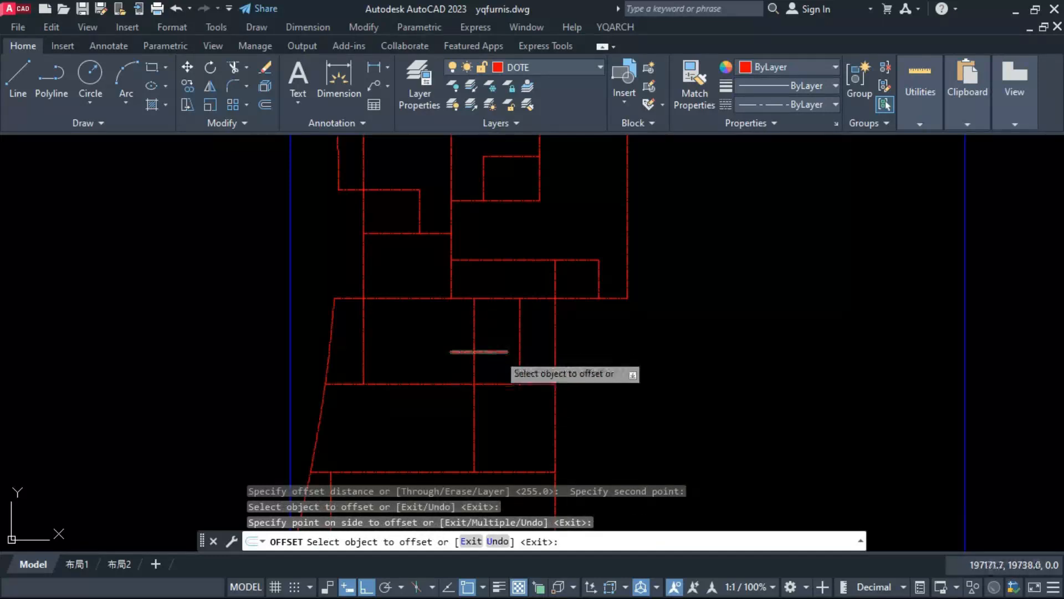
key("Escape")
left_click(498, 352)
left_click(506, 352)
left_click(520, 352)
Step: Trim the vertical line below the short horizontal line and the short line's protruding left end to close the small room
type("tr")
key("Return")
left_click(475, 366)
left_click(465, 354)
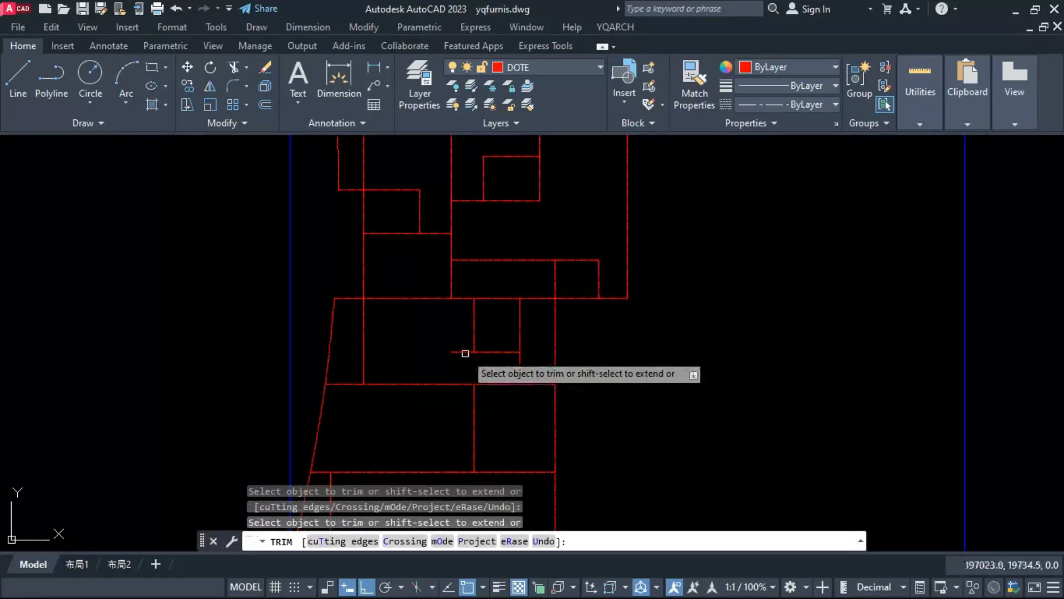
key("Escape")
scroll(561, 387, "down", 4)
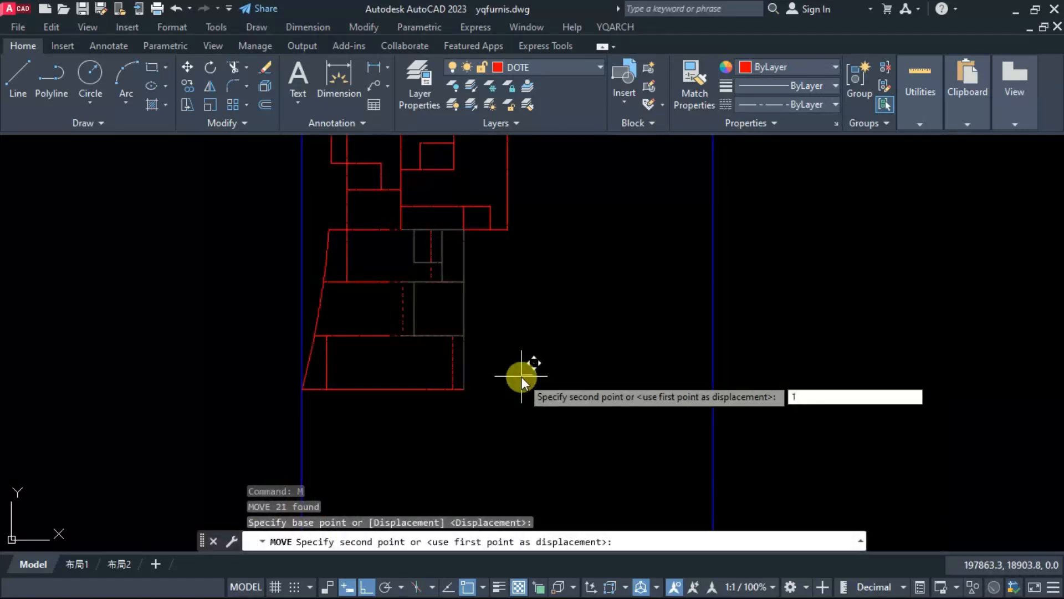
Step: Move the lower area's right-hand room divisions and right edge 150 units to the left
type("150")
key("Return")
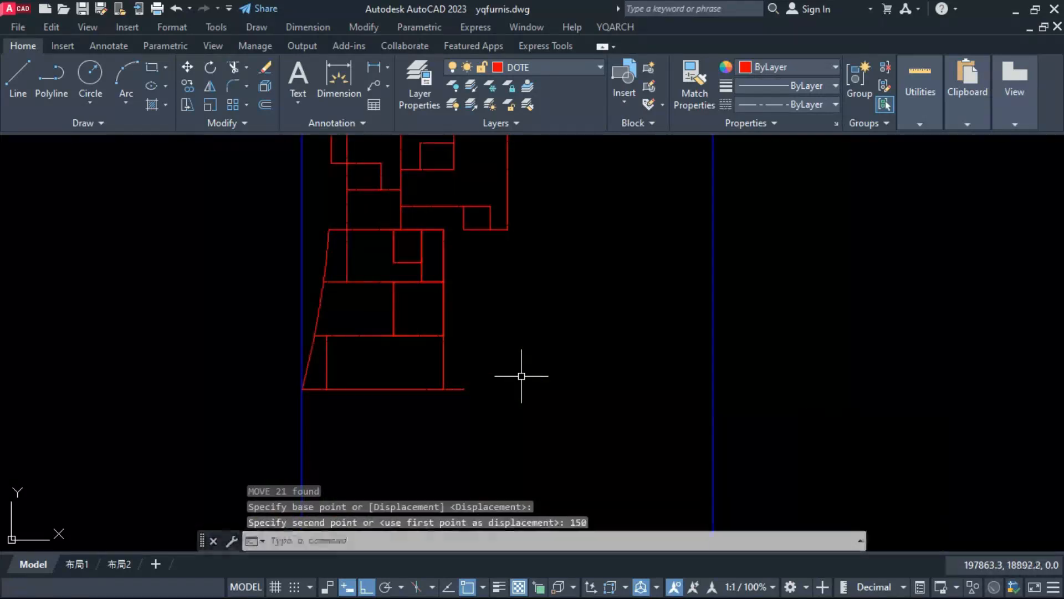
key("Escape")
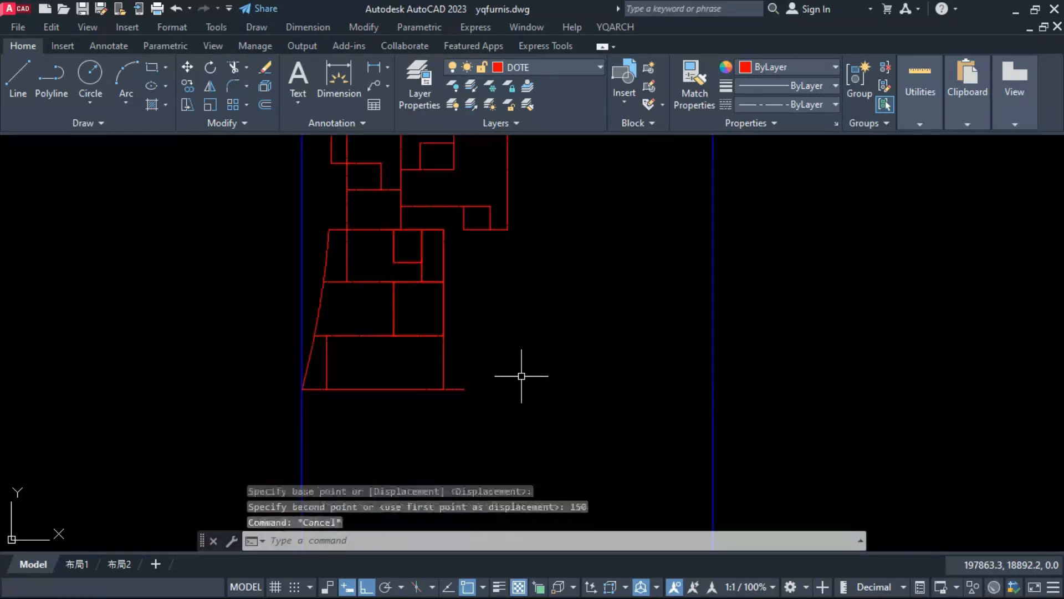
Step: Stretch the upper area's bottom line left to the lower area's top line and extend the small upper room's vertical line down to the lowest line
left_click(472, 231)
left_click(464, 230)
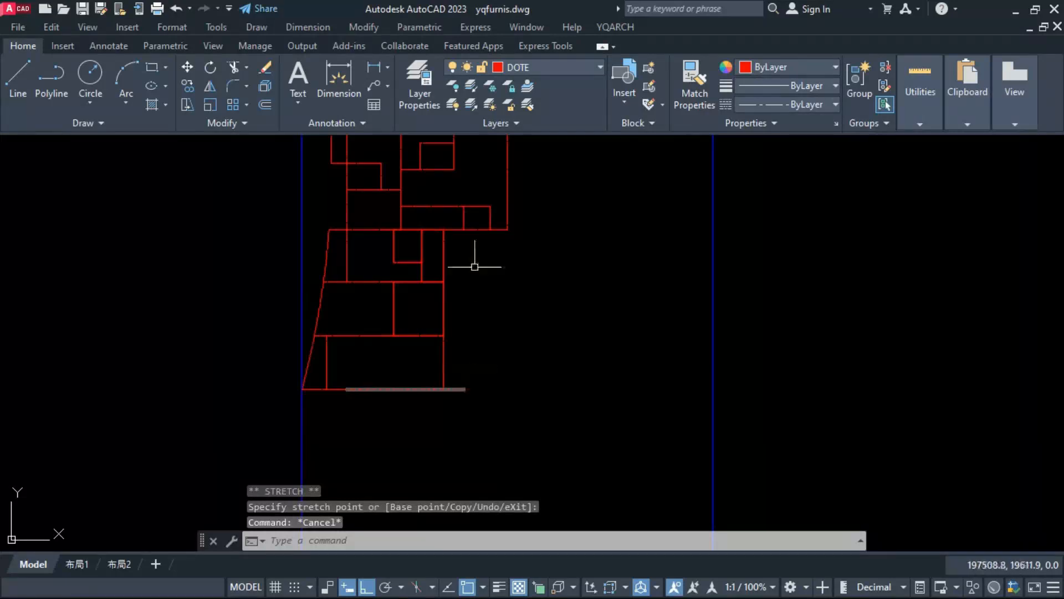
left_click(464, 224)
key("Escape")
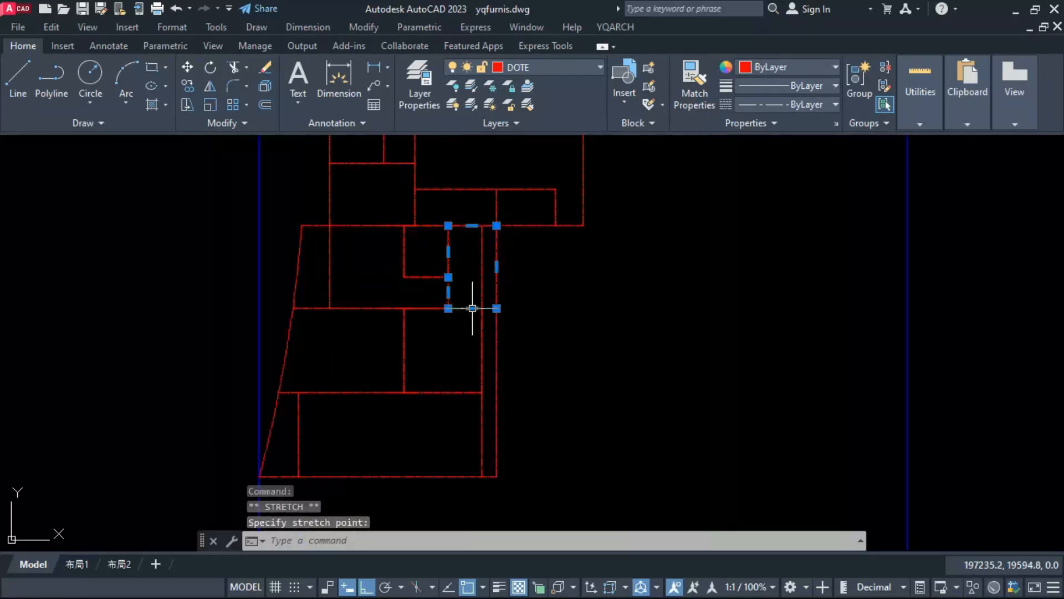
key("Escape")
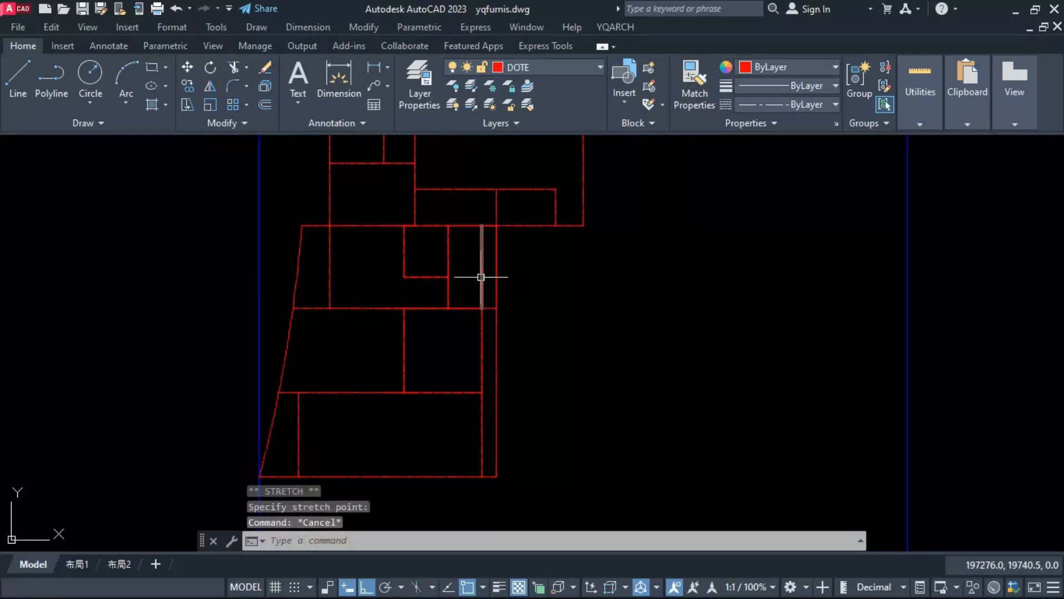
Step: Erase the lower area's old right vertical line in the top row and the rectangle and horizontal line around the middle row's right room
left_click(481, 276)
key("Delete")
left_click(465, 374)
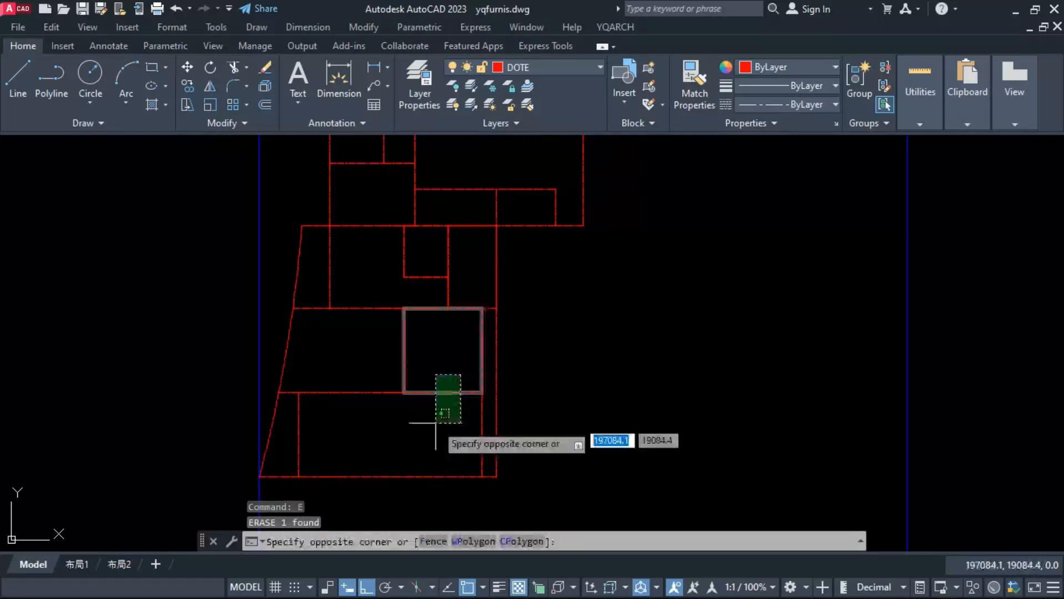
left_click(434, 420)
type("e")
key("Return")
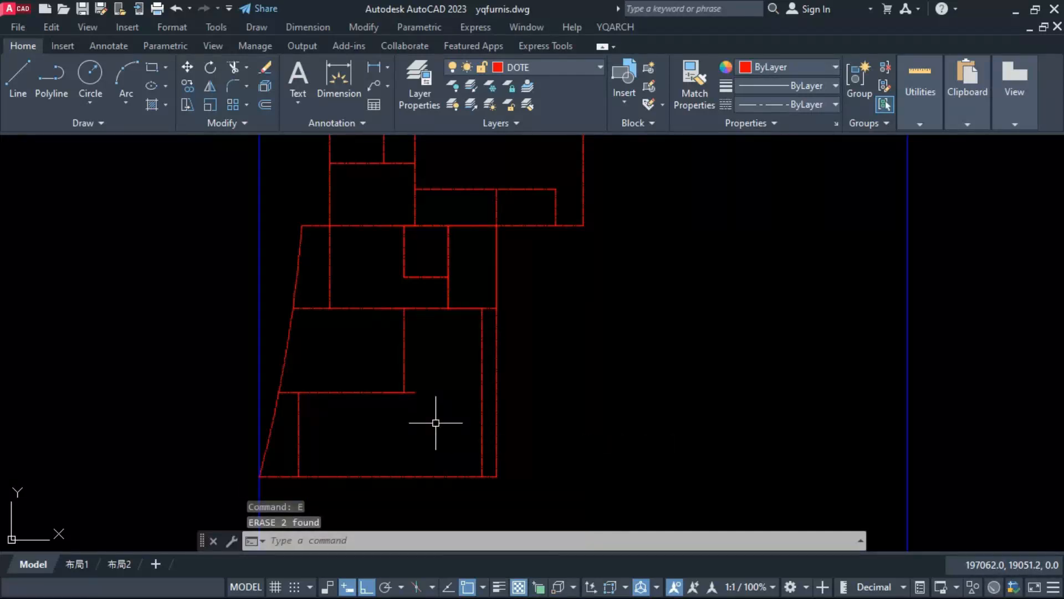
Step: Stretch the right end of the middle row's lower horizontal line to the foot of the vertical divider
left_click(409, 392)
left_click(405, 392)
key("Escape")
Step: Check the widths of the lower area's top and middle left rooms with temporary dimensions
type("diu")
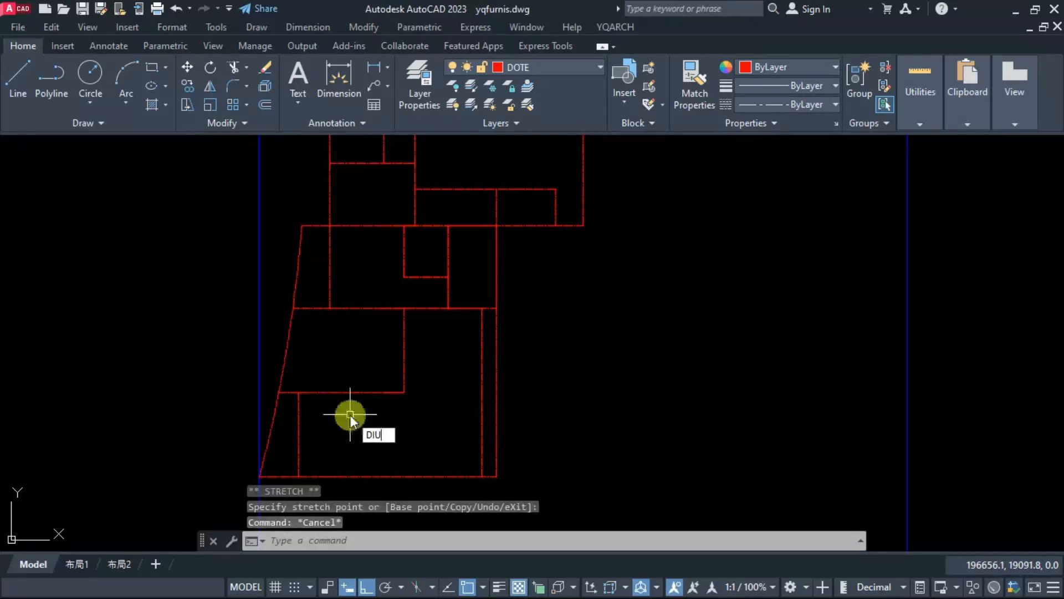
key("Escape")
key("Escape")
type("dim")
key("Return")
left_click(330, 226)
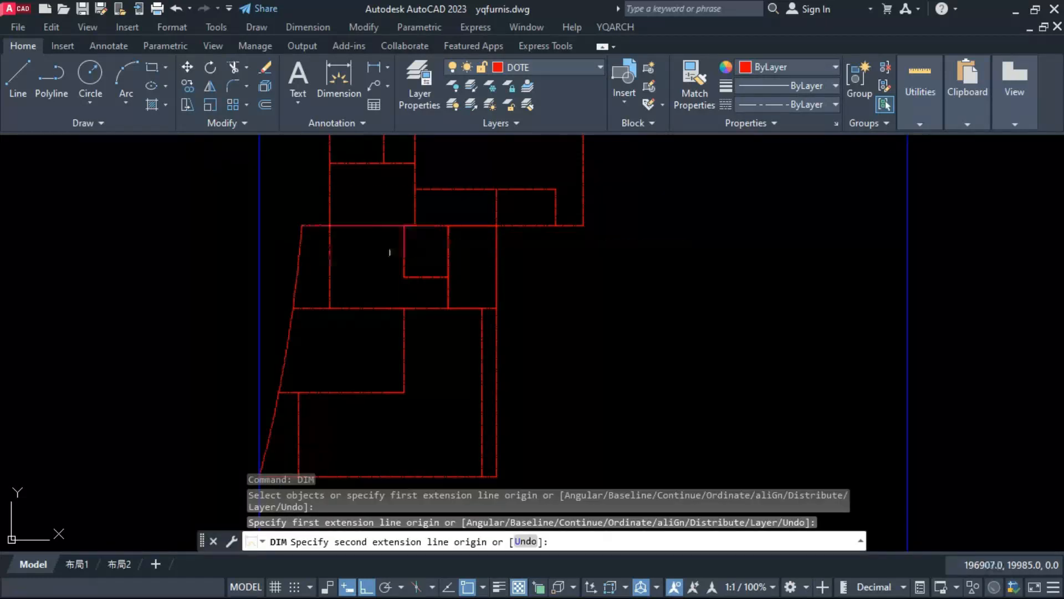
key("Escape")
key("space")
left_click(404, 308)
key("Escape")
key("space")
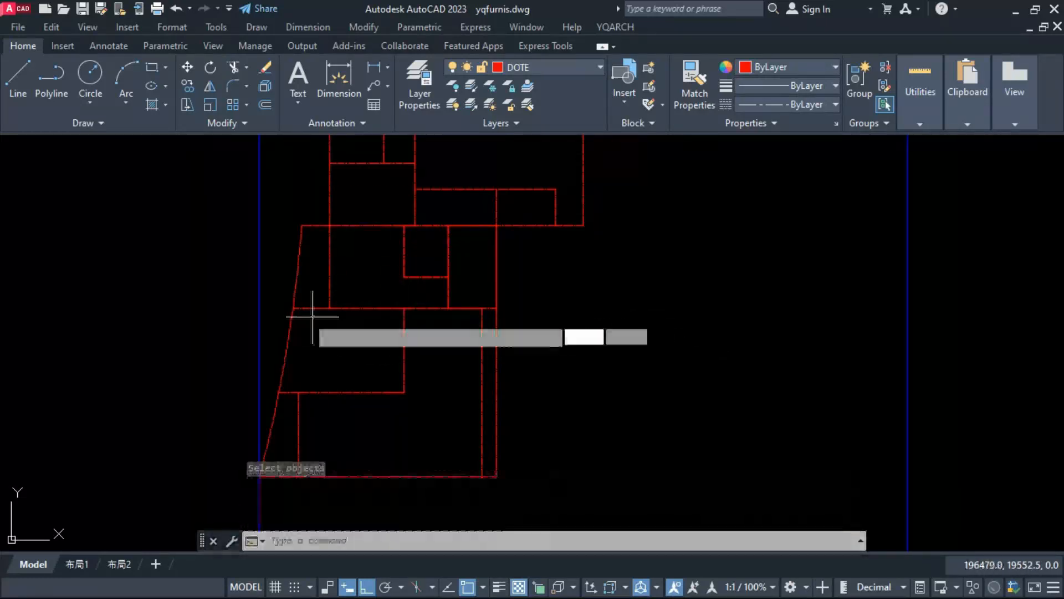
left_click(290, 309)
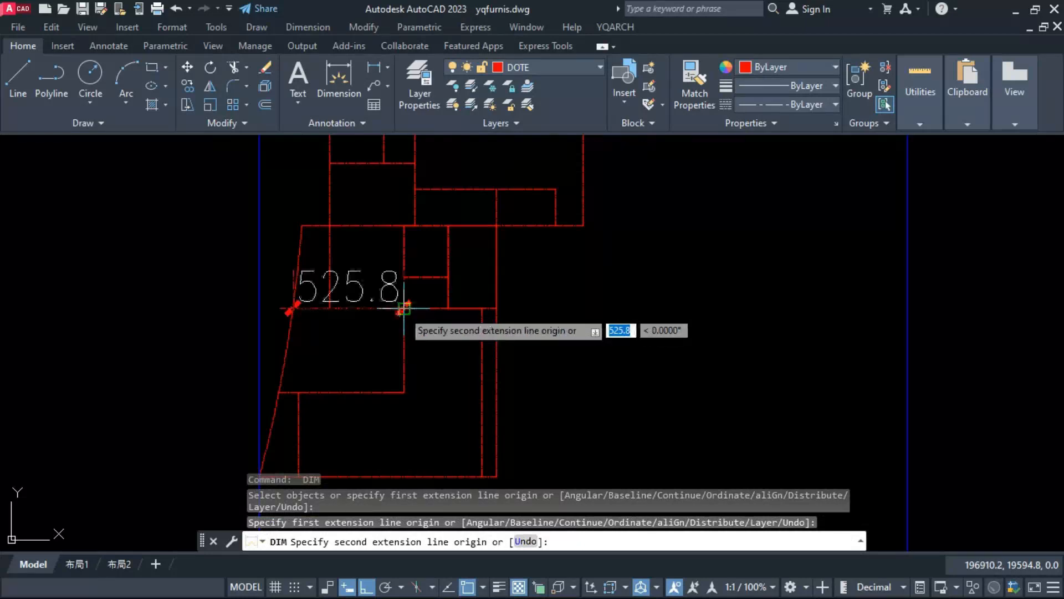
key("Escape")
left_click(404, 392)
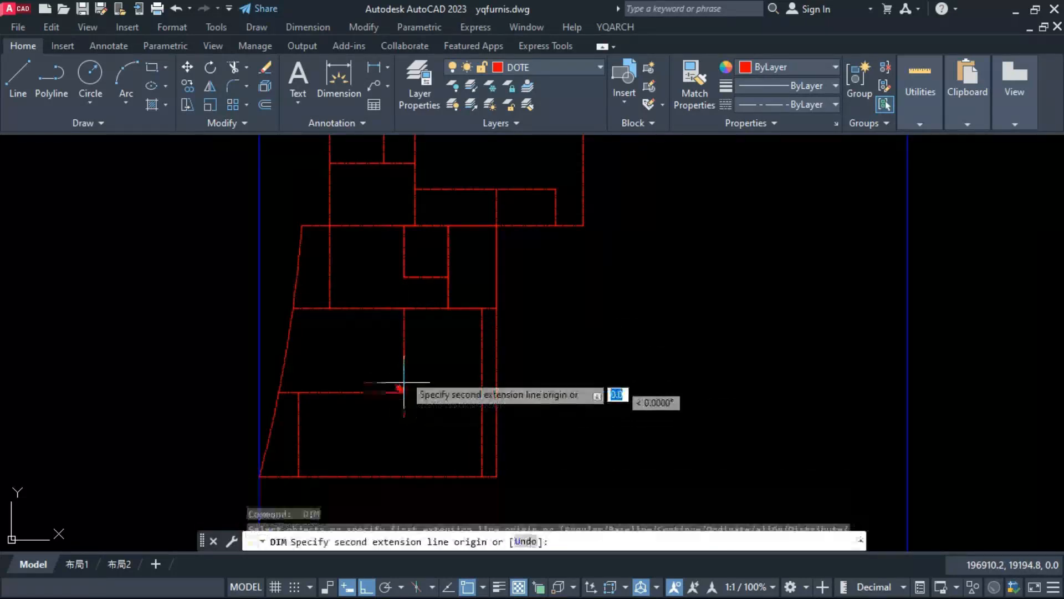
key("Escape")
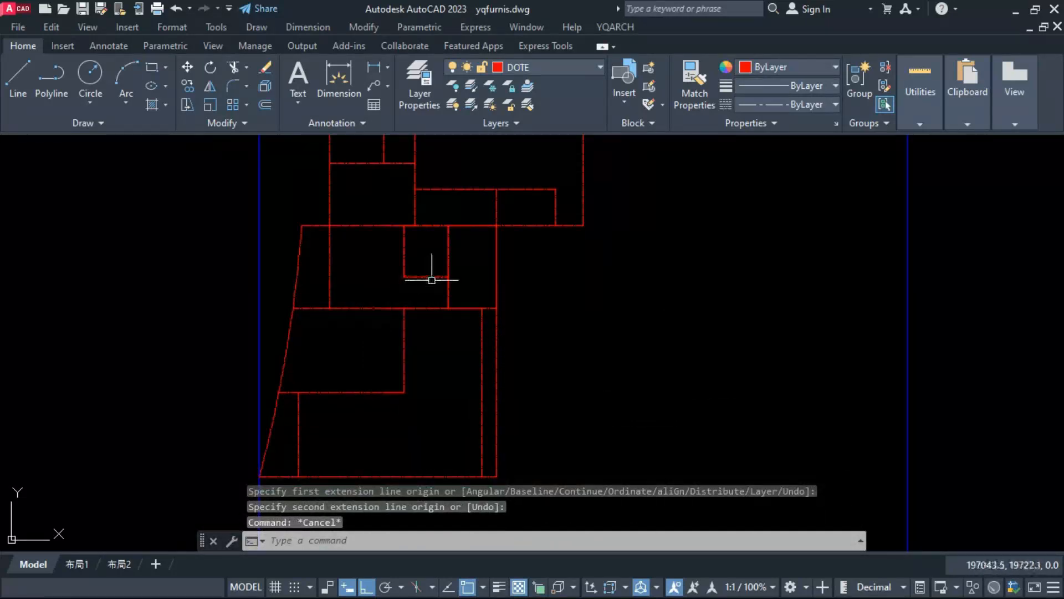
left_click(326, 250)
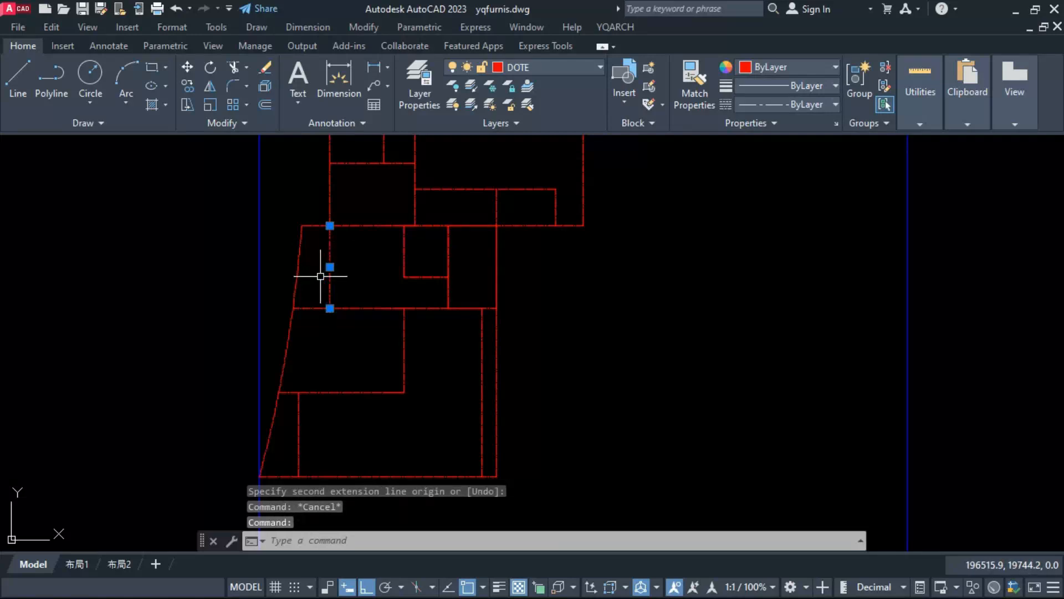
type("m")
key("Return")
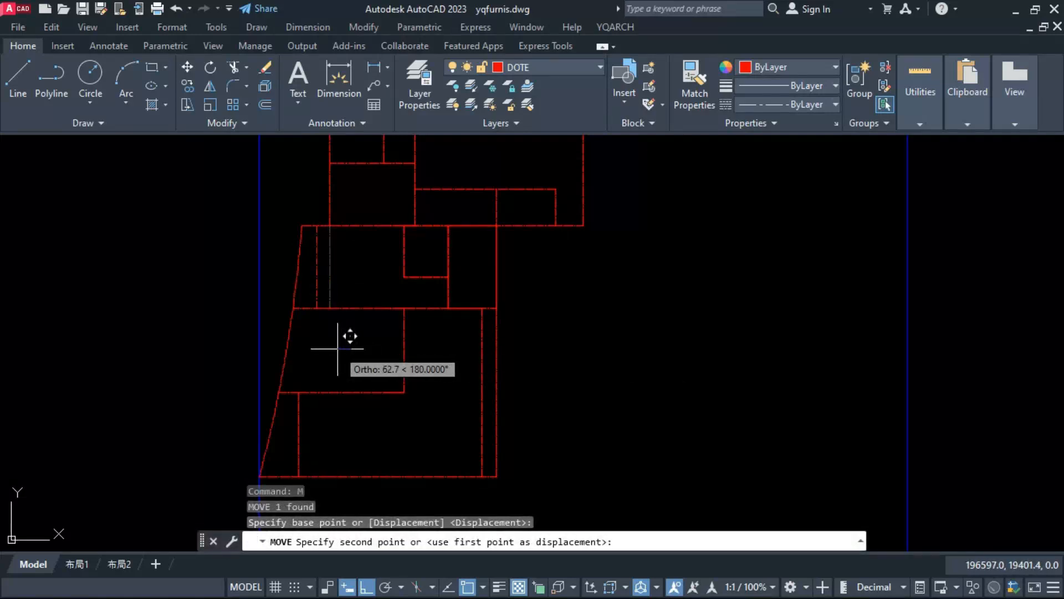
key("Escape")
Step: Measure the width of the small room in the lower area's top row
scroll(366, 341, "down", 2)
scroll(370, 352, "down", 2)
scroll(379, 327, "up", 4)
type("di")
key("space")
left_click(386, 308)
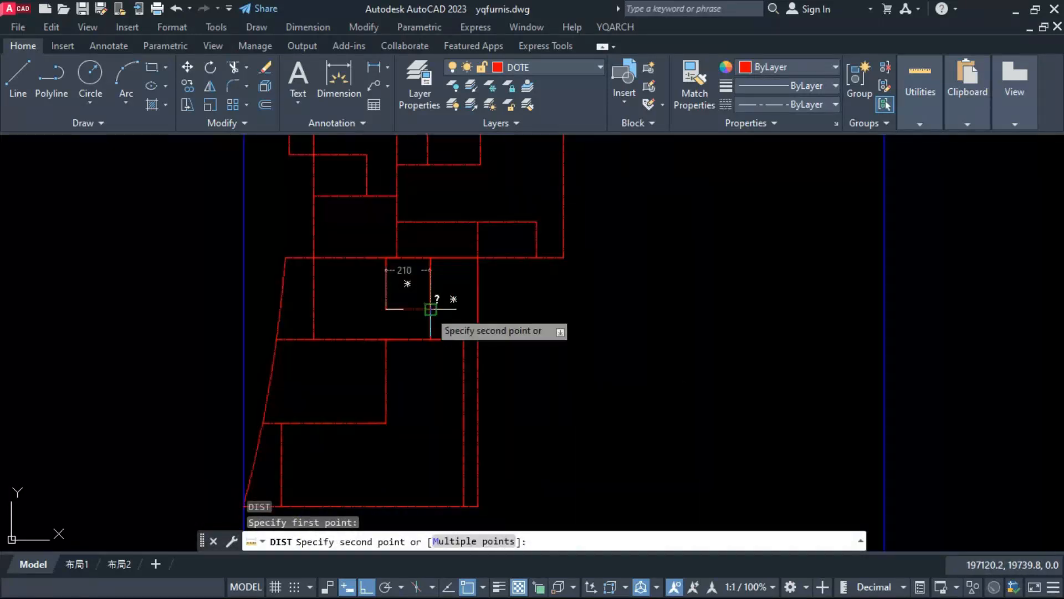
key("Escape")
Step: Stretch the left edge of the top row's small rectangular room inward to narrow it
left_click(410, 309)
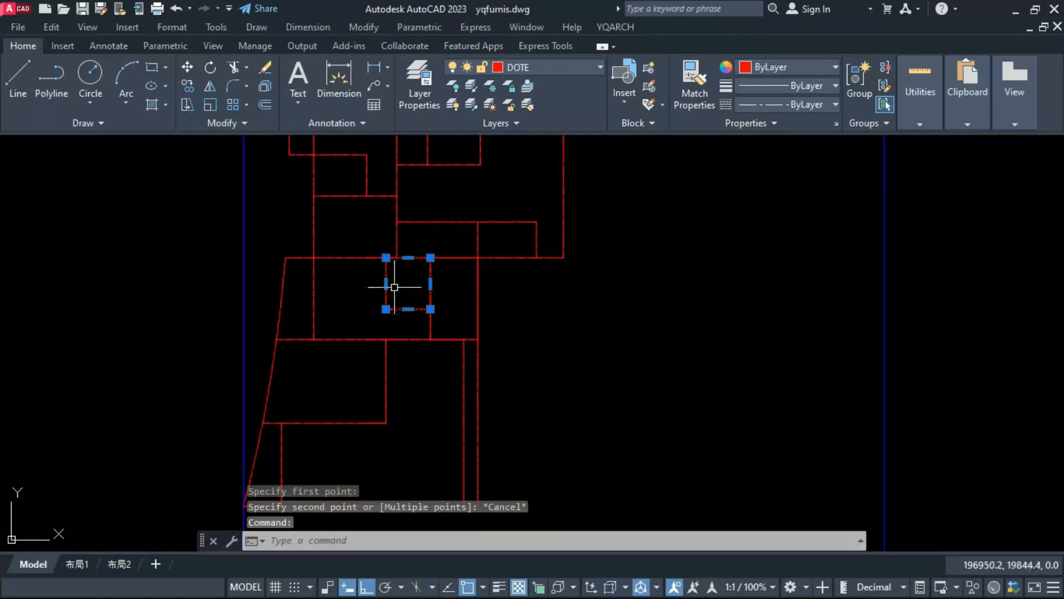
left_click(386, 283)
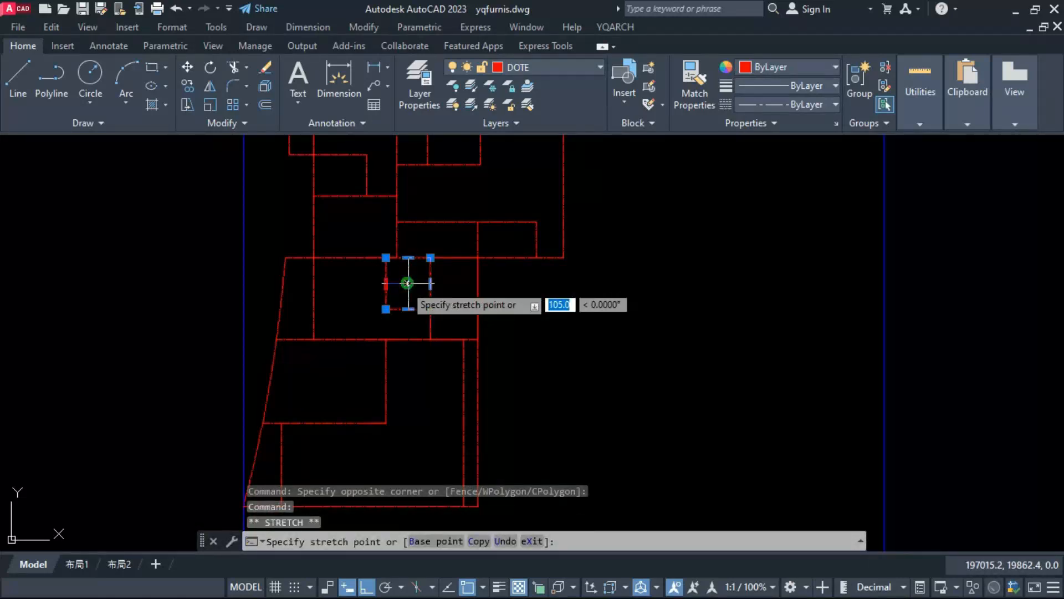
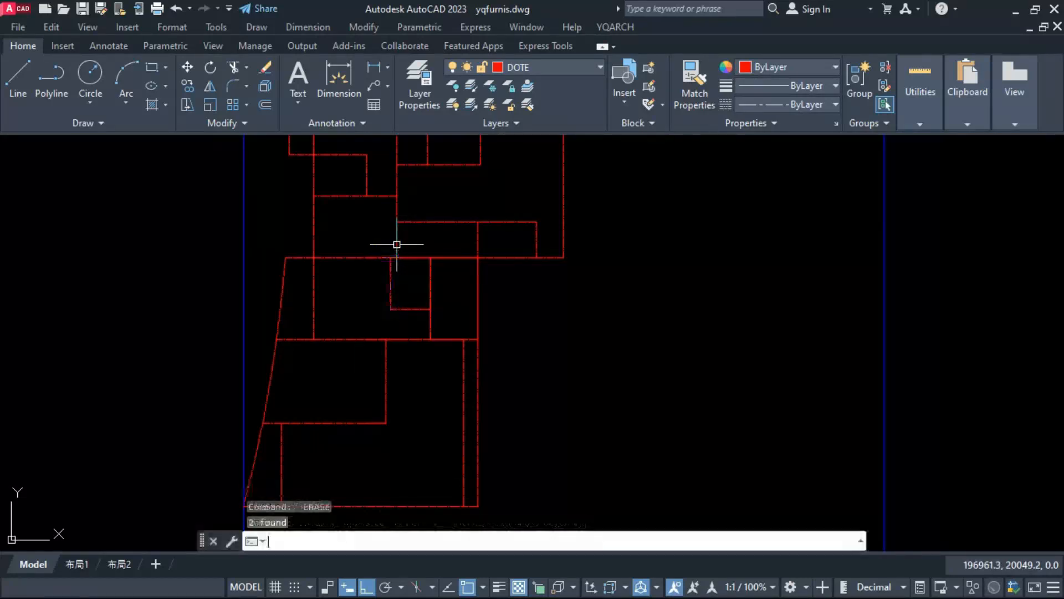
Step: Stretch the right edge of the small room just above the lower area inward by 50
left_click(381, 244)
scroll(411, 258, "up", 3)
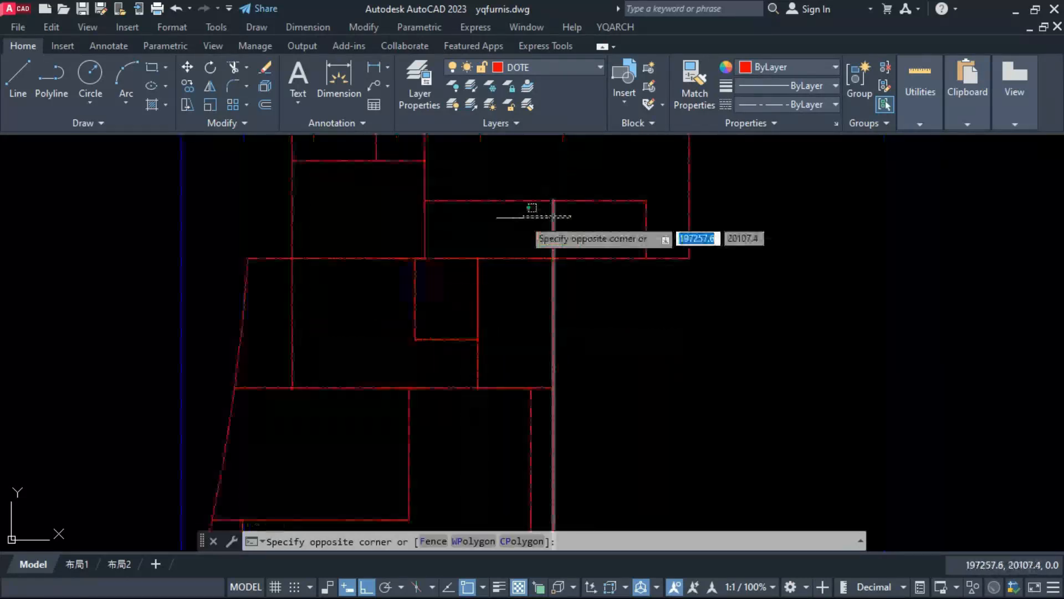
key("Escape")
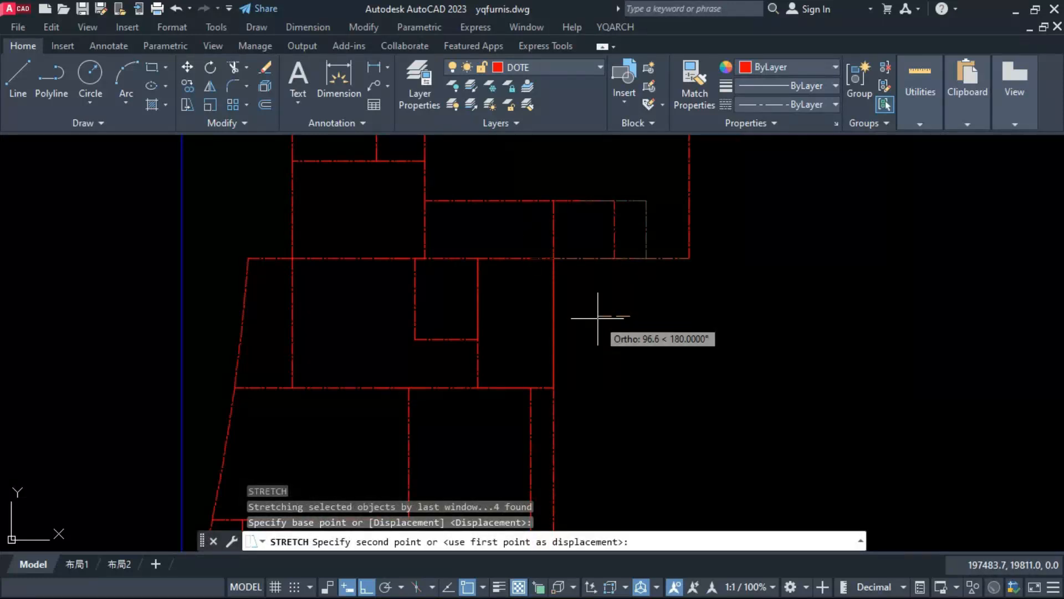
type("50")
key("Return")
key("Escape")
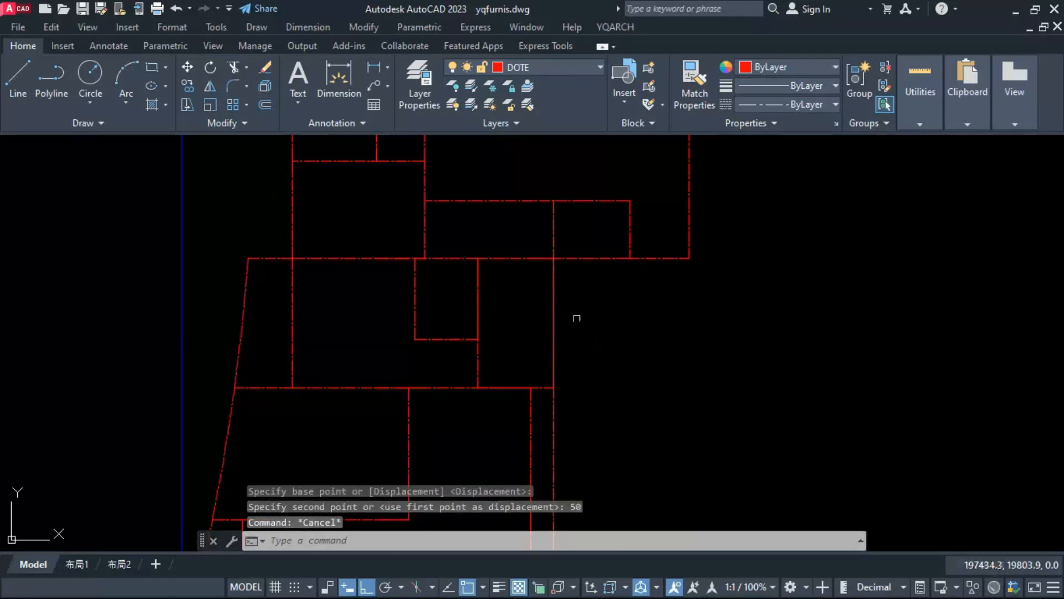
Step: Measure the width of the right-hand room in the lower area's top row
scroll(503, 256, "down", 2)
scroll(456, 285, "down", 2)
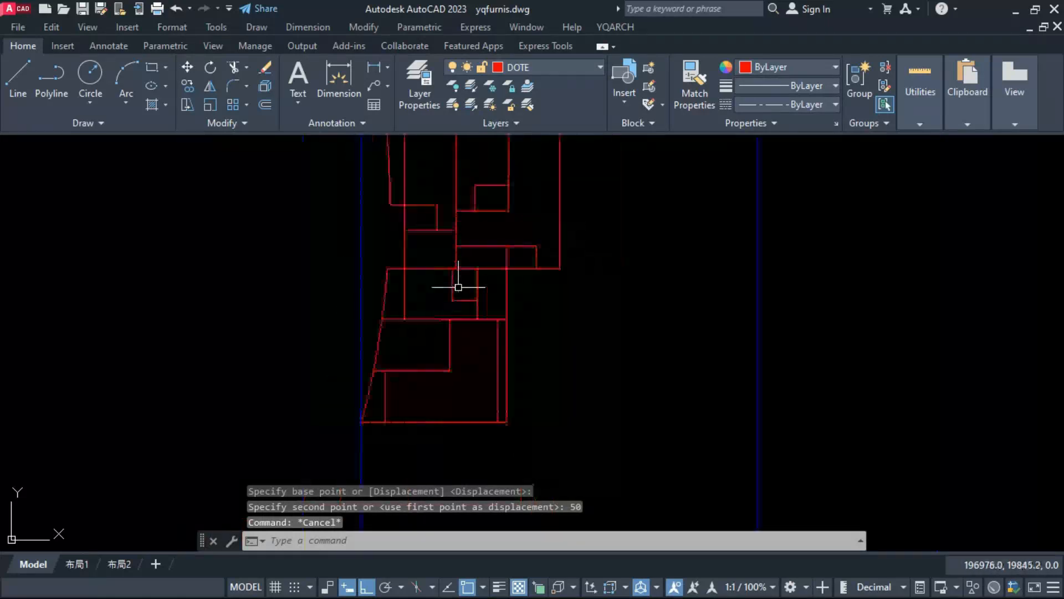
scroll(469, 375, "up", 2)
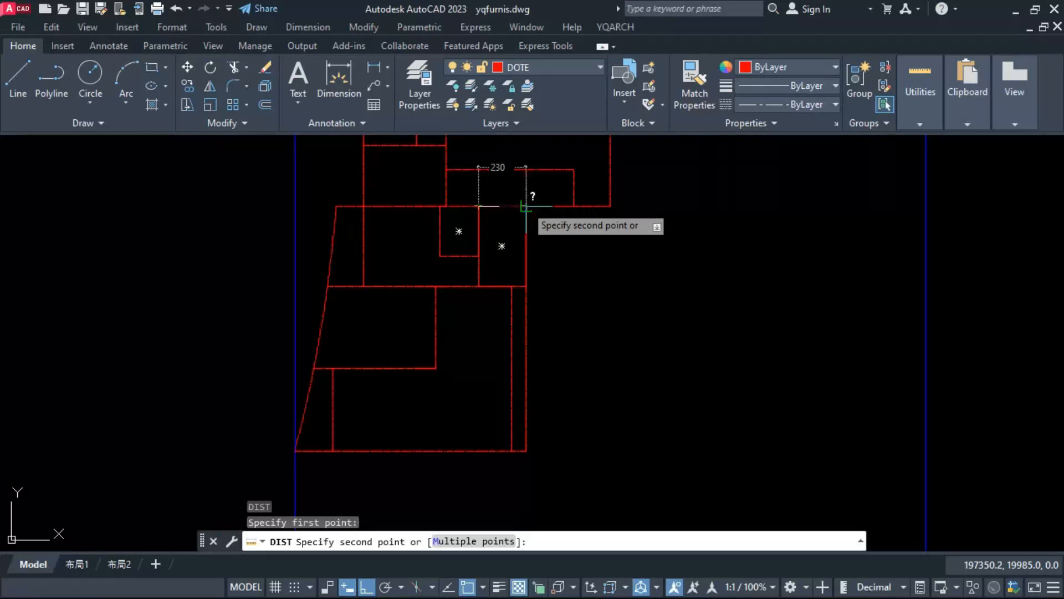
key("Escape")
Step: Stretch the lower area's right wall outward by 25, together with the ends of the lines meeting it
left_click(528, 462)
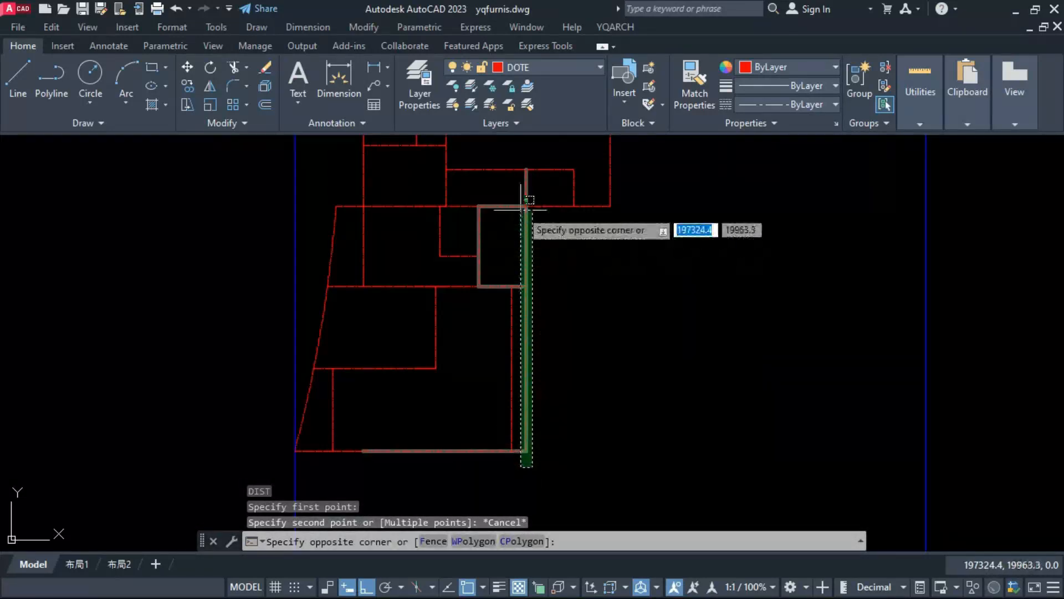
left_click(521, 165)
type("s")
key("Return")
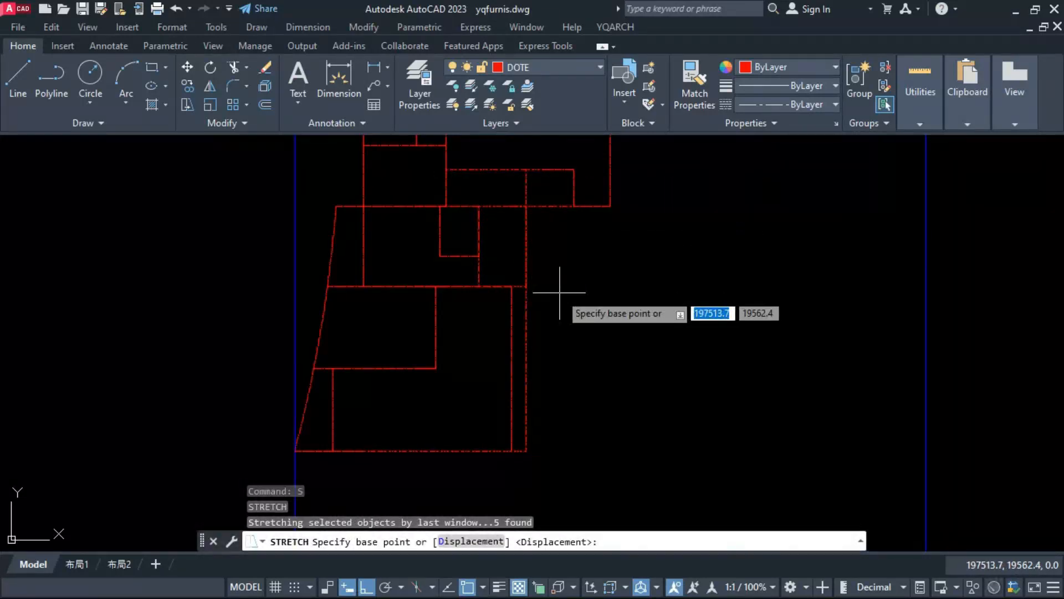
left_click(564, 290)
type("25")
key("Return")
key("Escape")
scroll(484, 372, "down", 2)
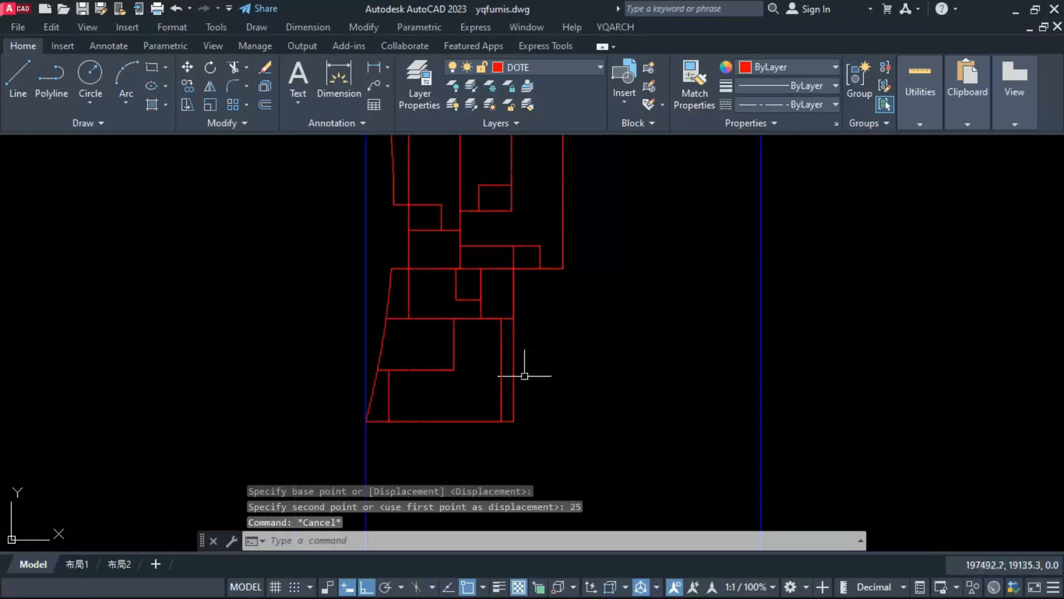
Step: Try a partition polyline from the midpoint of the top right room's base down to the middle row's lower level and across to the wall
scroll(525, 376, "down", 2)
scroll(526, 397, "up", 4)
type("pl")
key("Return")
left_click(494, 338)
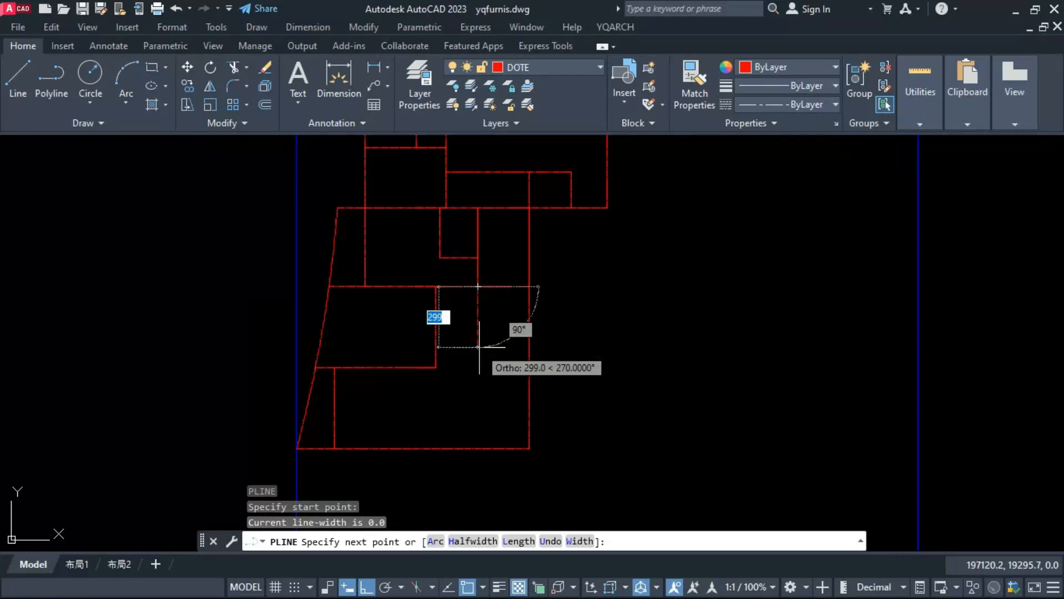
key("Escape")
key("space")
left_click(504, 287)
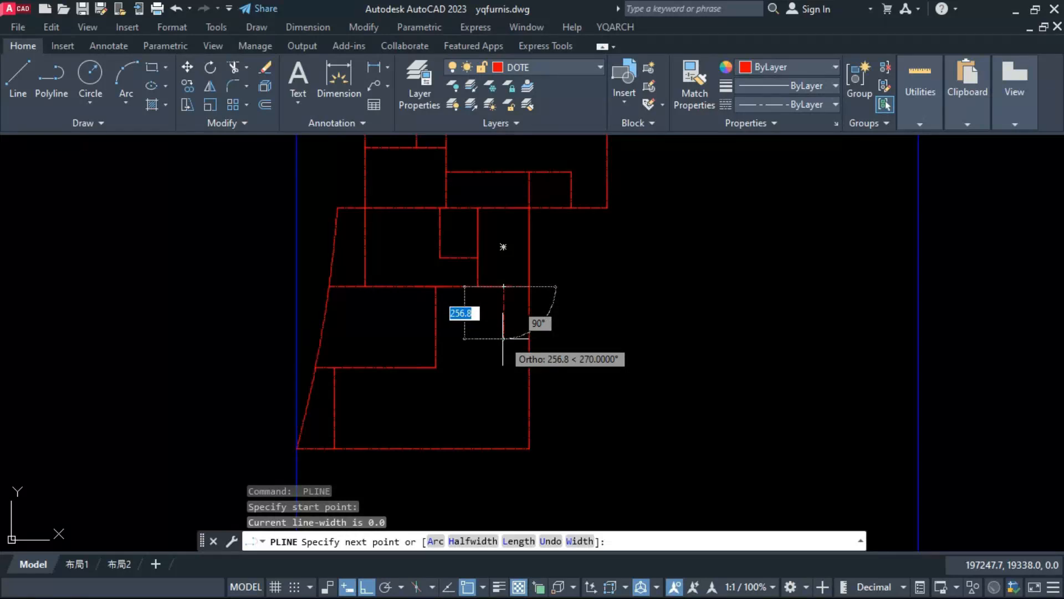
left_click(504, 367)
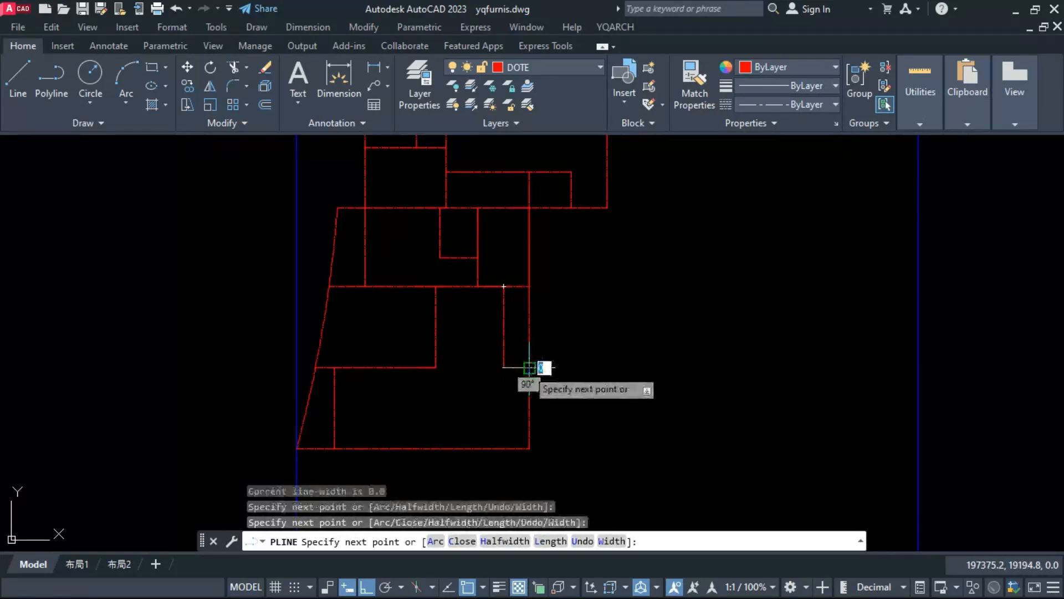
left_click(529, 367)
key("Escape")
Step: Check the distance between the new partition and the vertical divider above with a temporary dimension
left_click(502, 341)
type("dim")
key("Return")
left_click(503, 286)
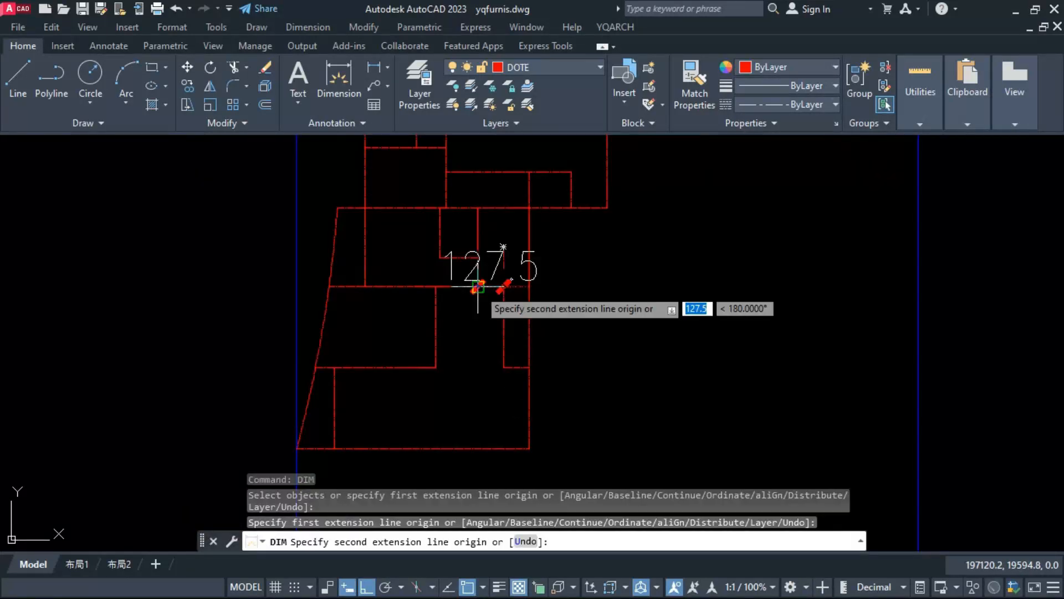
key("Escape")
left_click(503, 314)
left_click(503, 327)
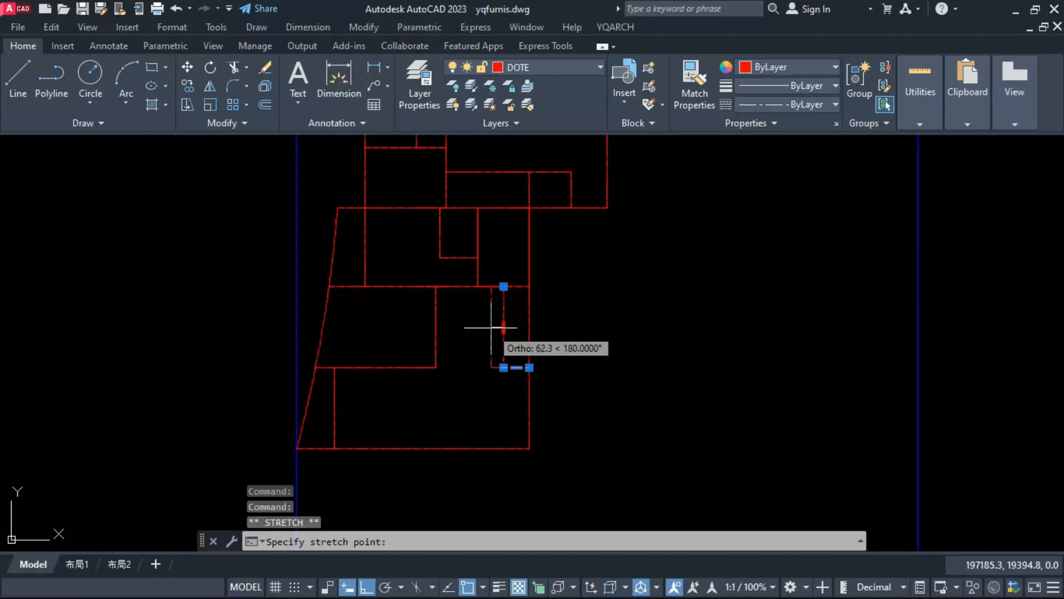
key("Escape")
Step: Draw a polyline room below the top right room, running 140 inward from the right wall, 240 down and back to the wall
type("140")
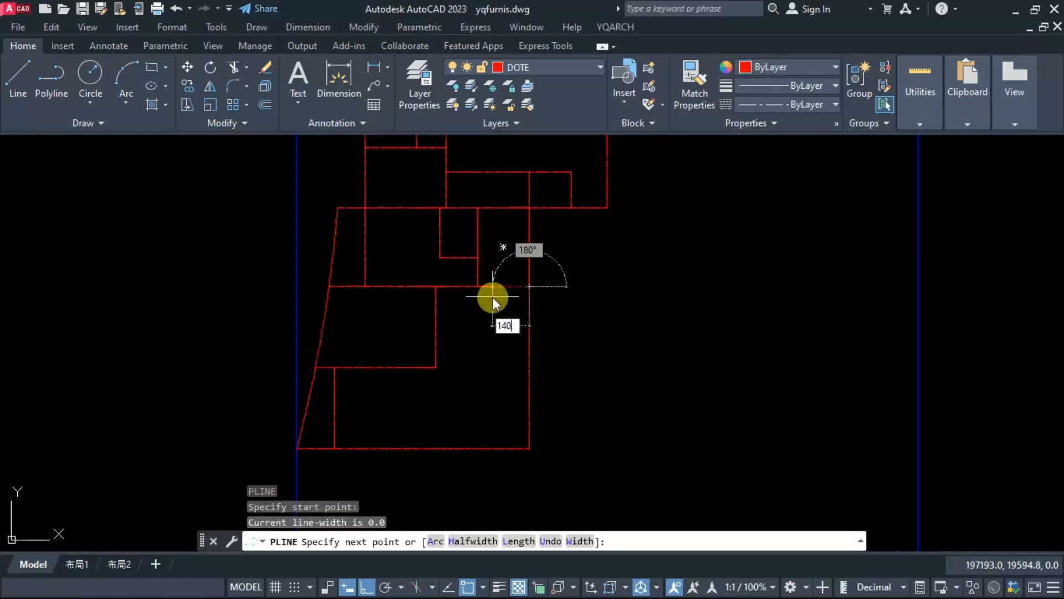
key("Return")
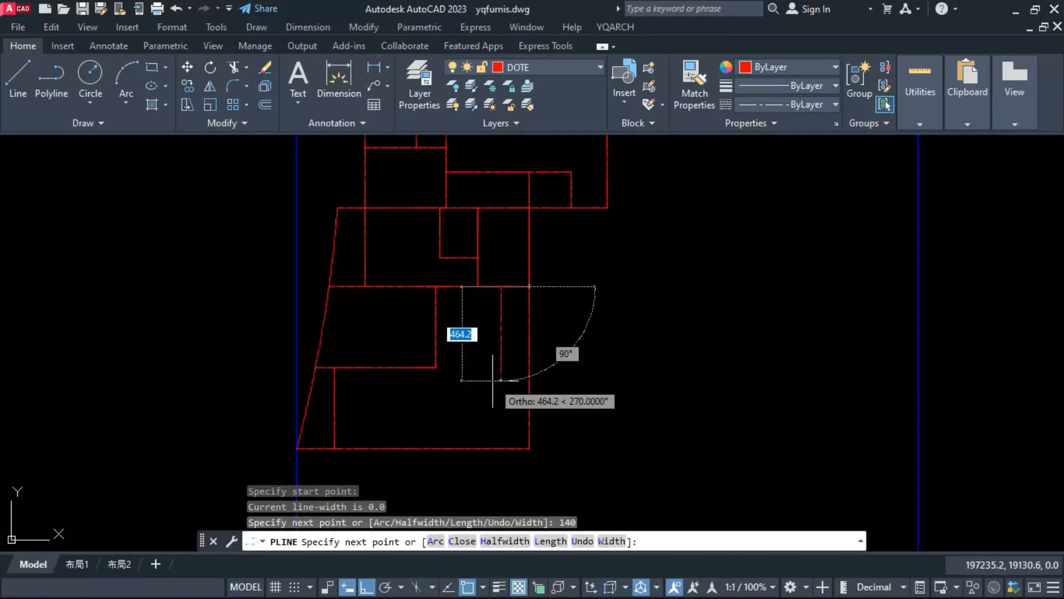
type("240")
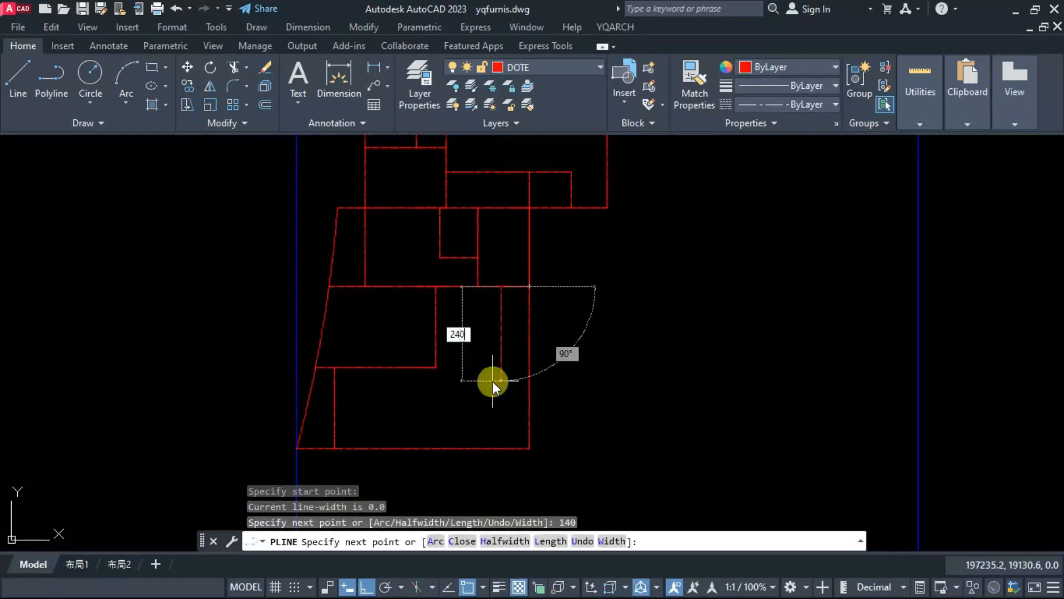
key("Return")
left_click(529, 336)
key("Escape")
Step: Collapse the new small room's top segment by moving its wall-side endpoint onto the inner top corner
left_click(515, 335)
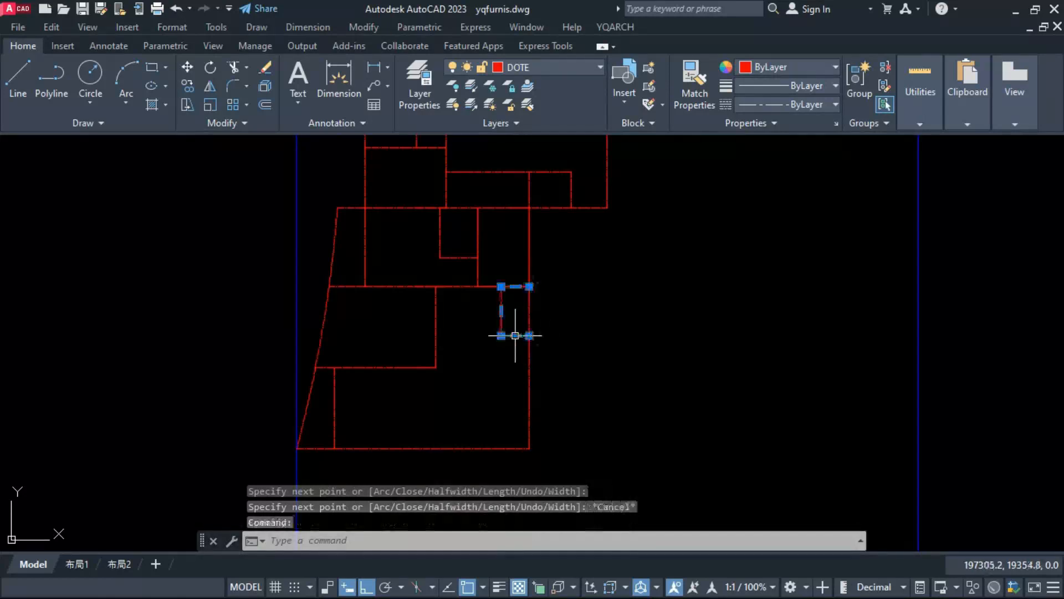
left_click(529, 286)
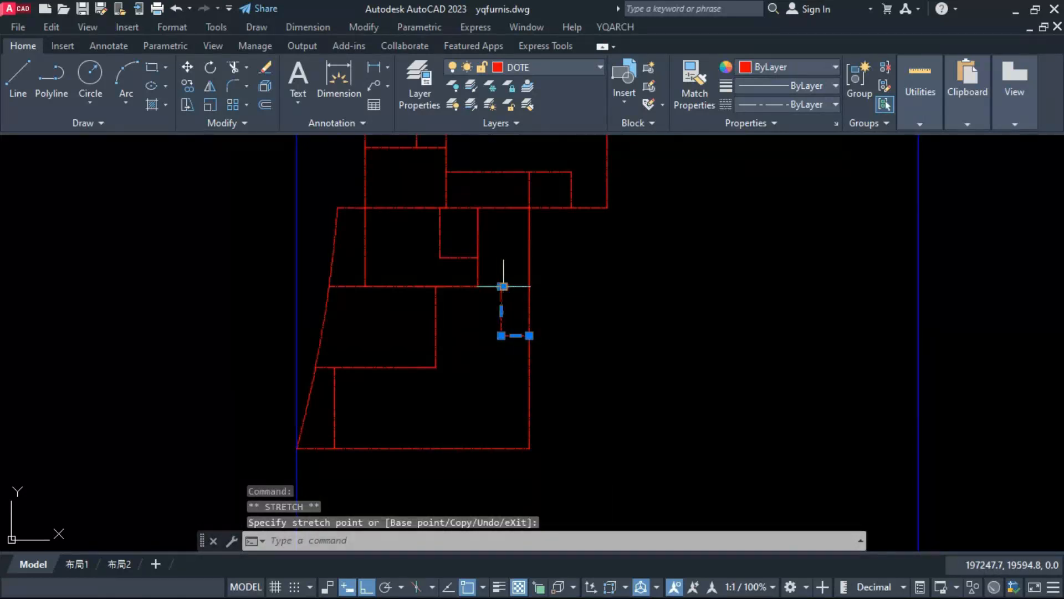
key("Escape")
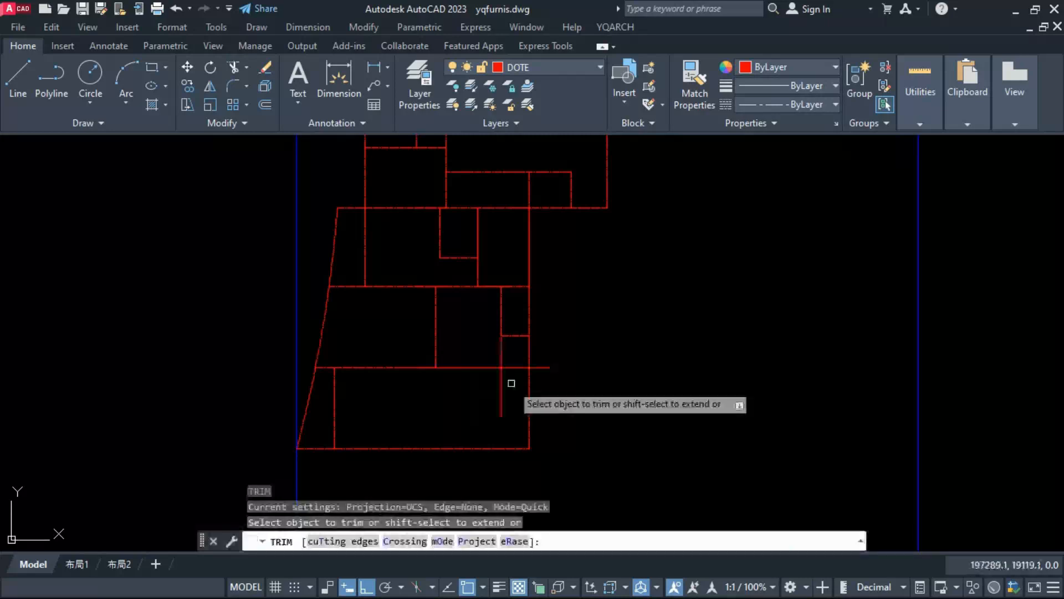
Step: Trim the excess line ends around the second small room, leaving its corner at the middle row's lower level
left_click(502, 388)
left_click(487, 368)
left_click(540, 368)
key("Escape")
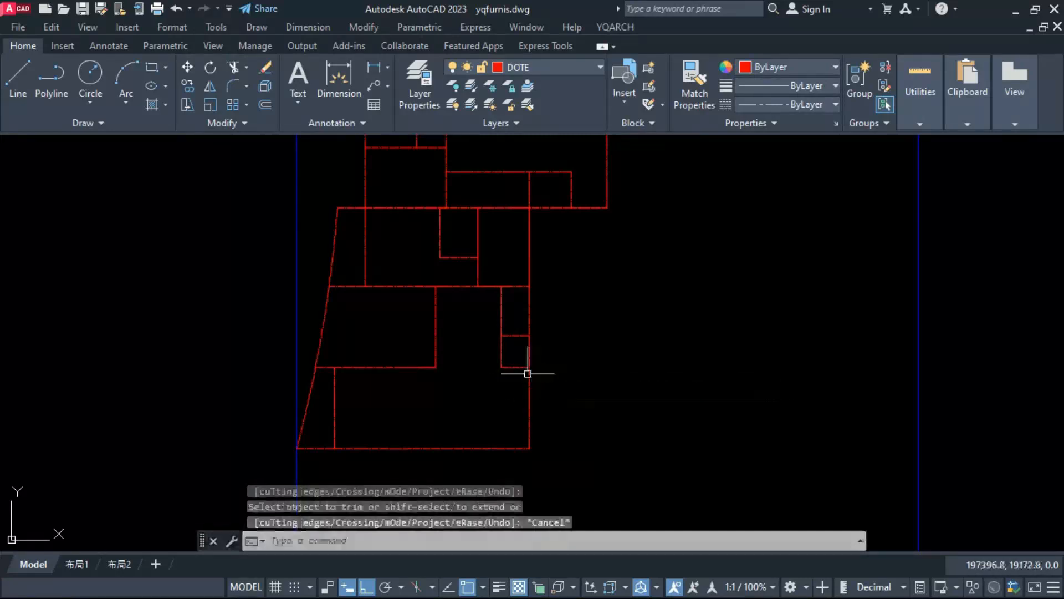
key("Escape")
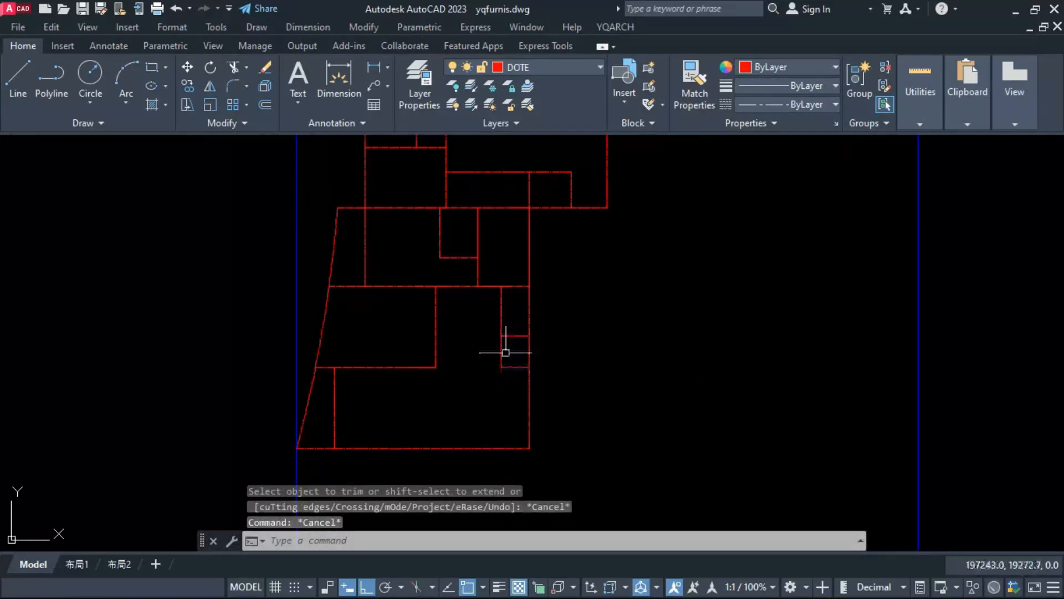
Step: Stretch the horizontal divider between the two small rooms along the right wall upward by 35
left_click(565, 326)
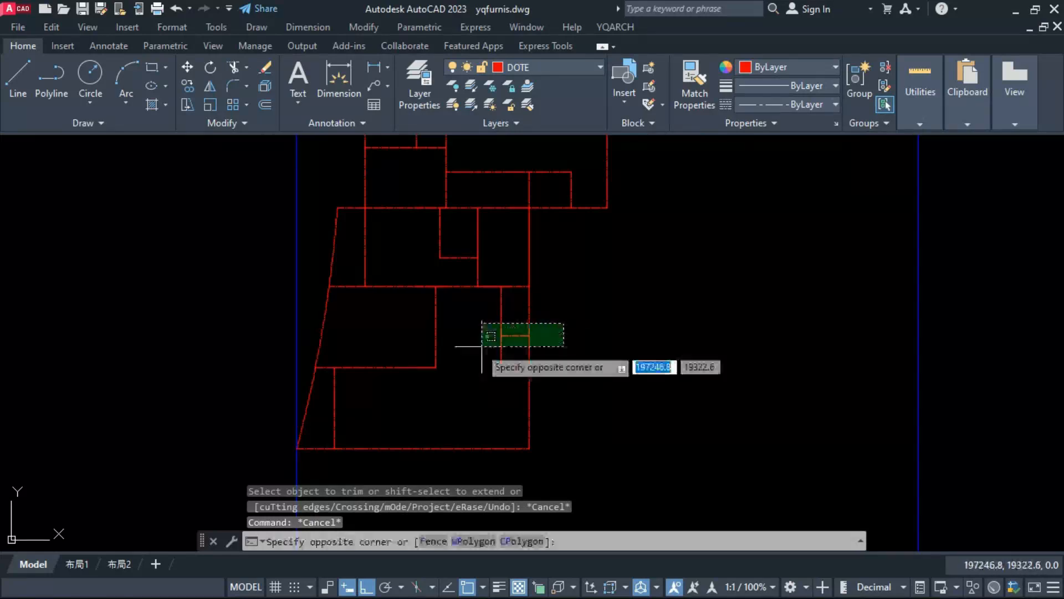
left_click(482, 344)
type("s")
key("Return")
left_click(483, 344)
type("35")
key("Return")
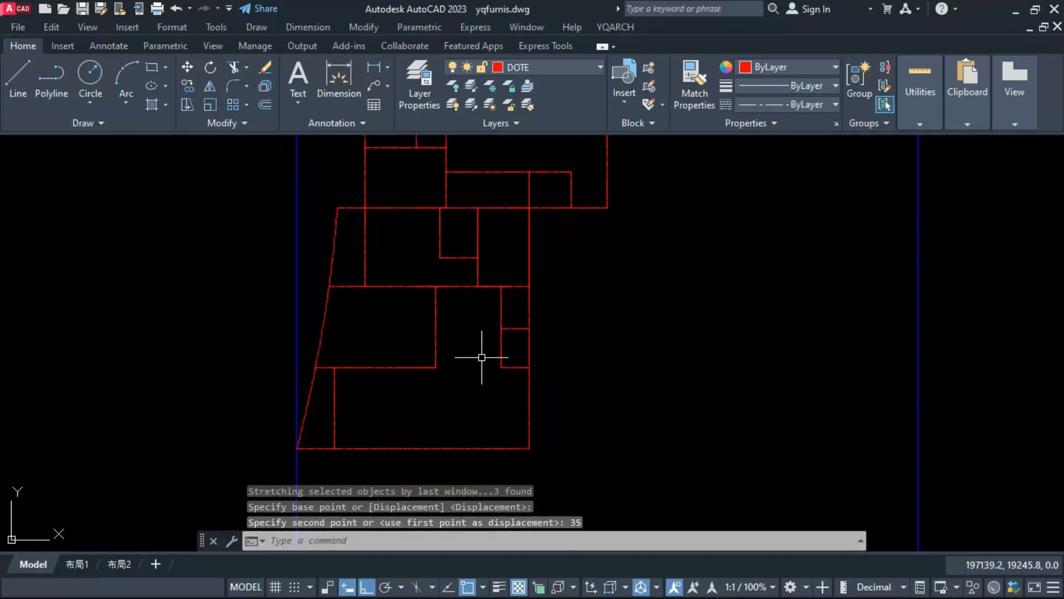
key("Escape")
key("Escape")
Step: Remove duplicate and overlapping lines across the floor plan, and window-select the plan to review its remaining segments
scroll(460, 370, "down", 2)
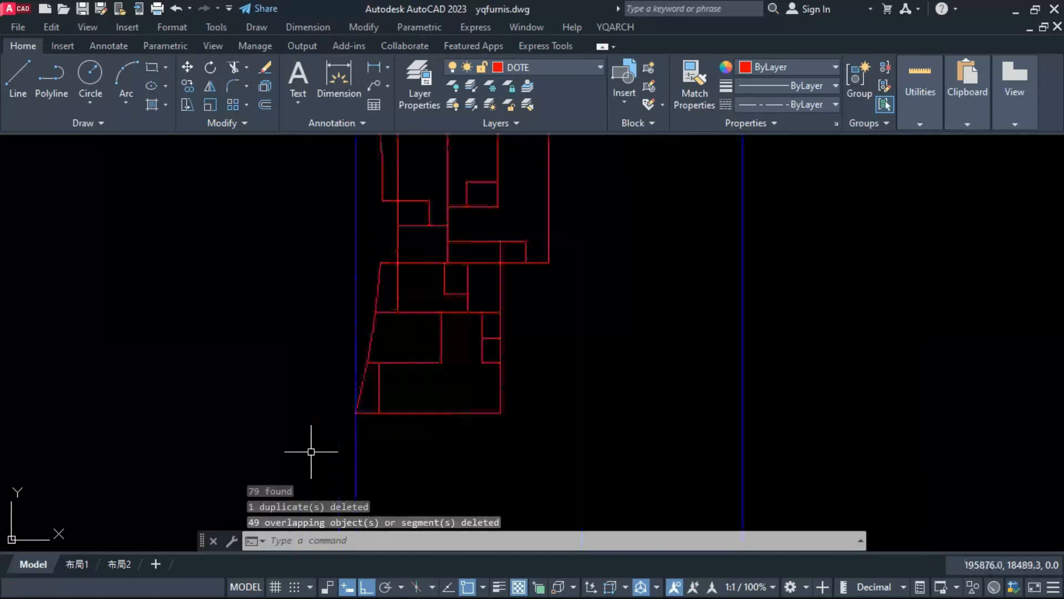
scroll(313, 449, "down", 2)
left_click(286, 466)
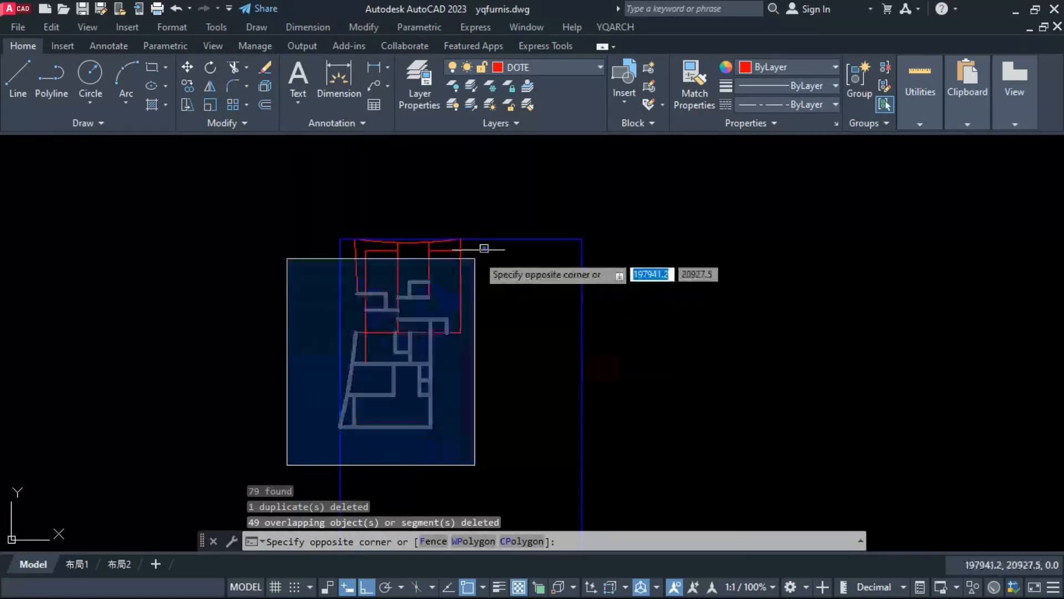
left_click(521, 221)
scroll(386, 398, "up", 2)
key("Escape")
key("Escape")
scroll(408, 361, "up", 2)
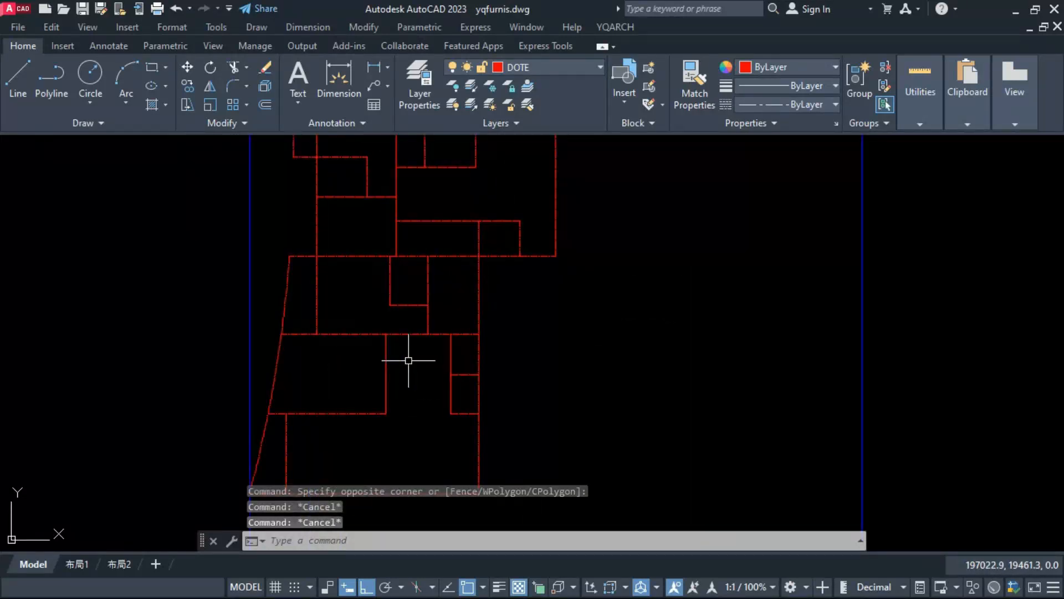
Step: Shorten the long left vertical line so its lower end stops at the lower area's top line
left_click(316, 295)
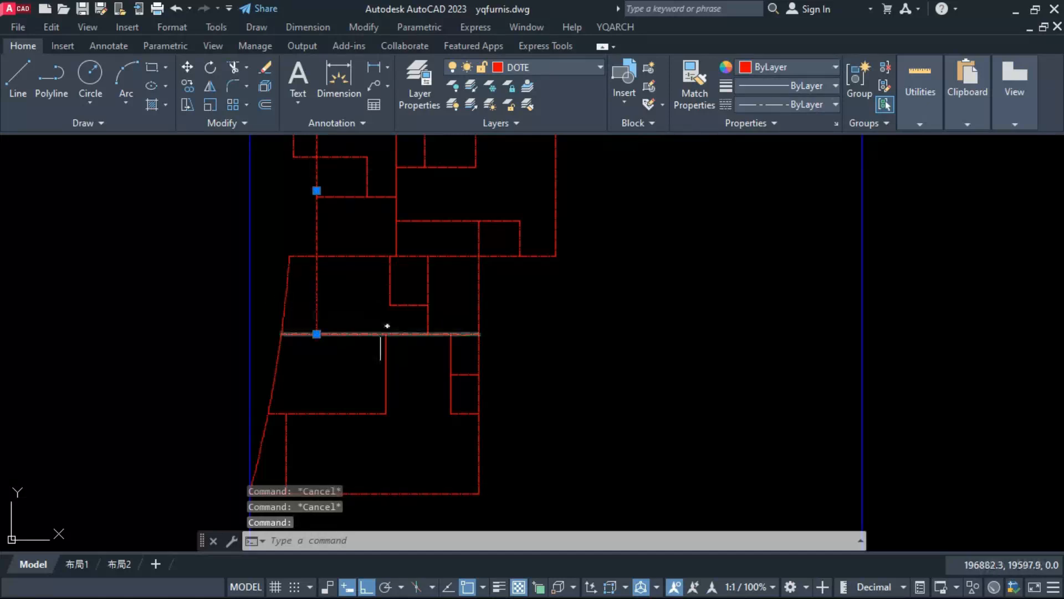
key("Escape")
scroll(384, 338, "down", 2)
Step: Stretch the middle left room's right divider, together with the small room in its lower corner, outward by 110
mouse_move(384, 340)
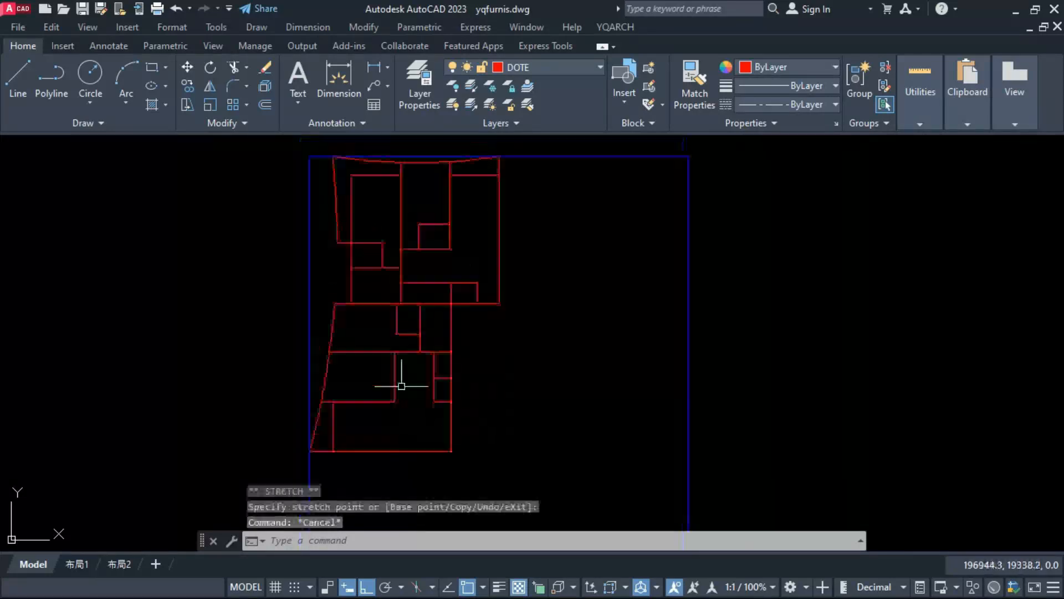
mouse_move(453, 413)
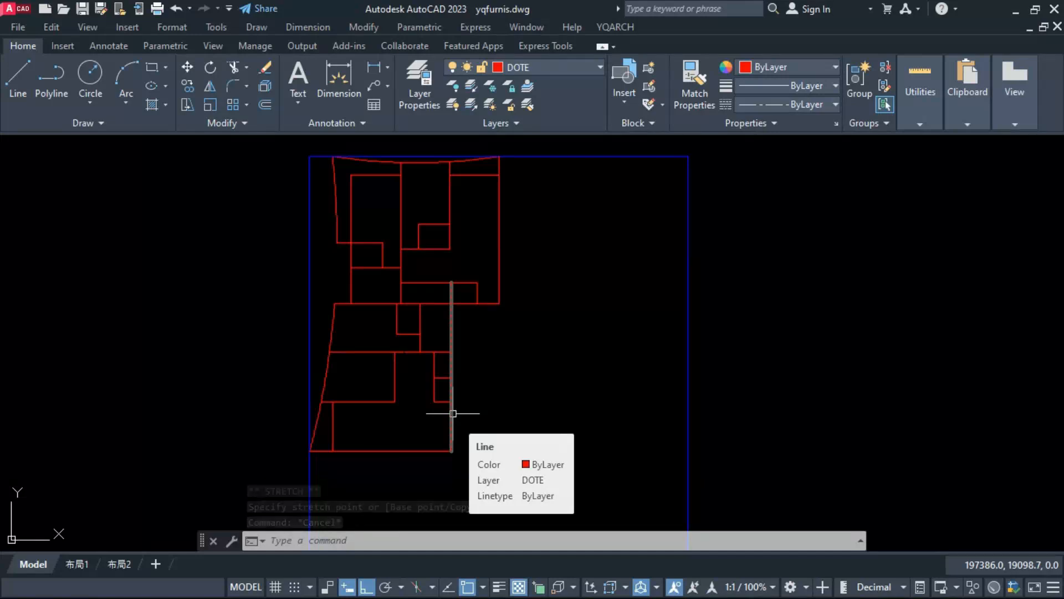
scroll(342, 339, "up", 2)
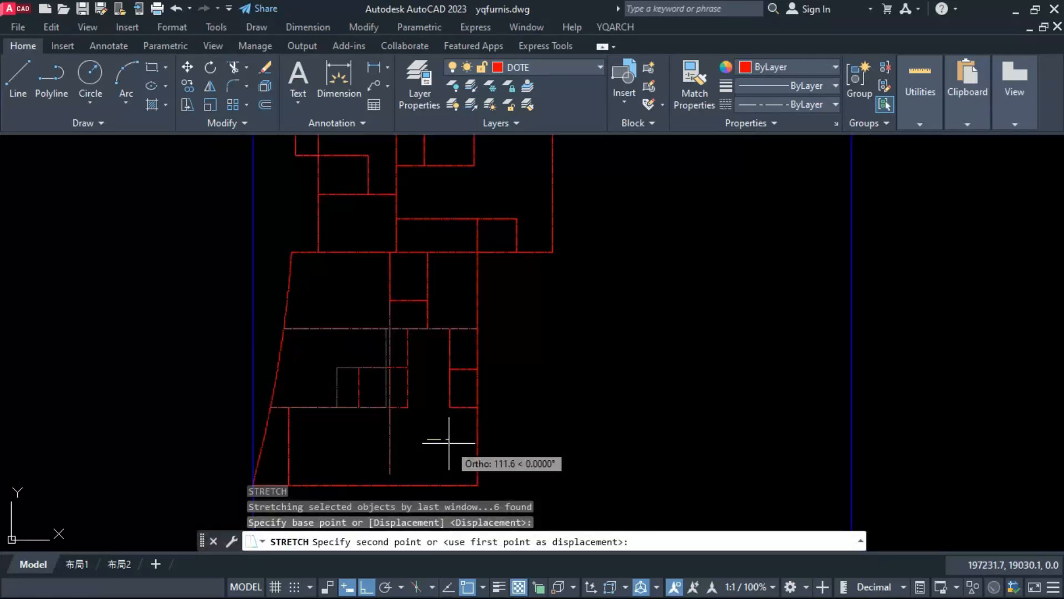
type("110")
key("Return")
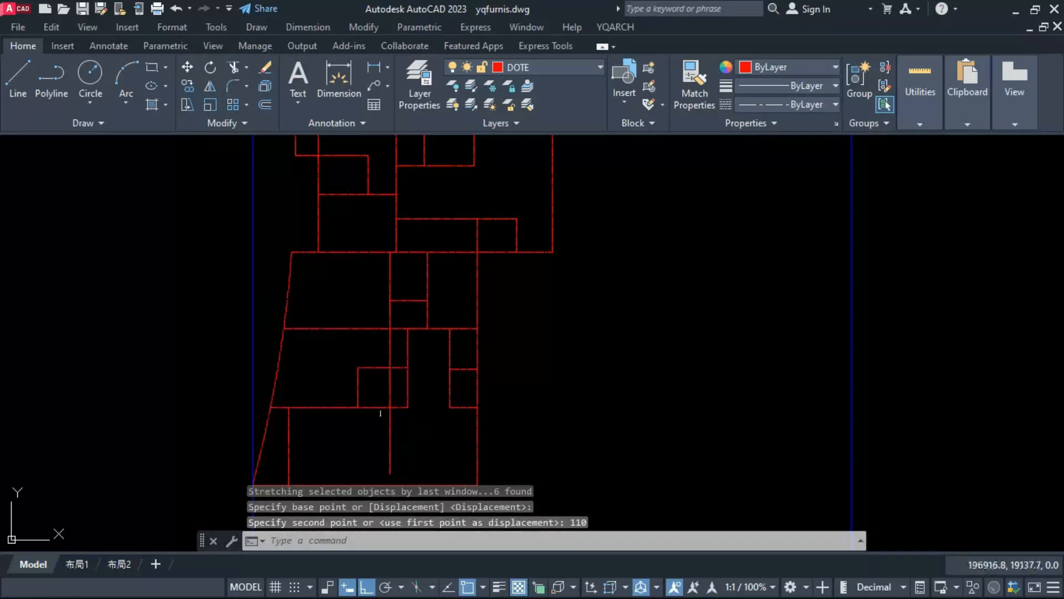
Step: Measure the horizontal distance from the shifted divider's top end to the vertical divider above
scroll(381, 397, "up", 2)
type("di")
key("Return")
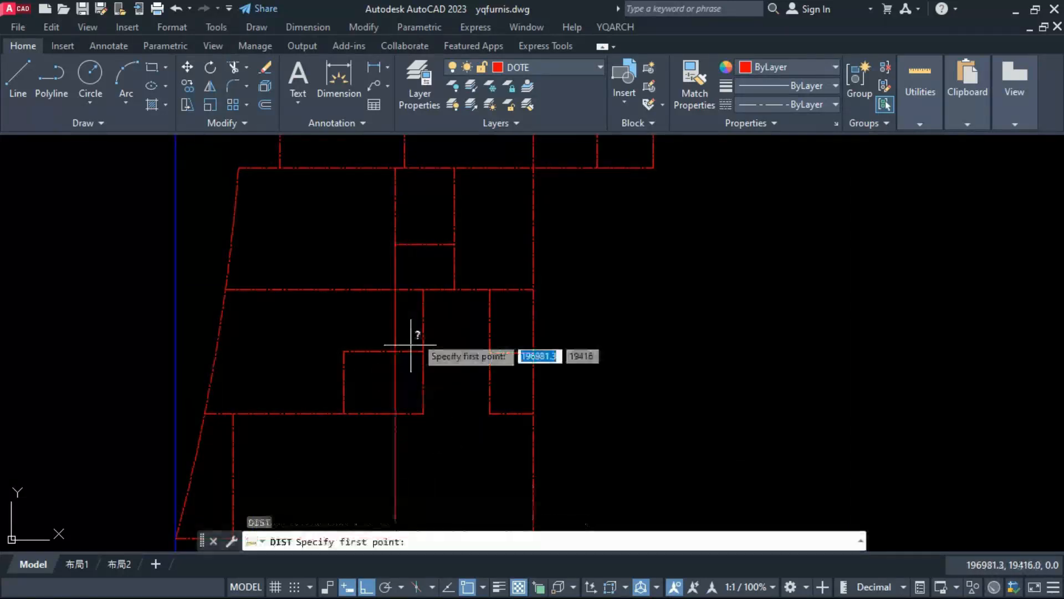
left_click(423, 288)
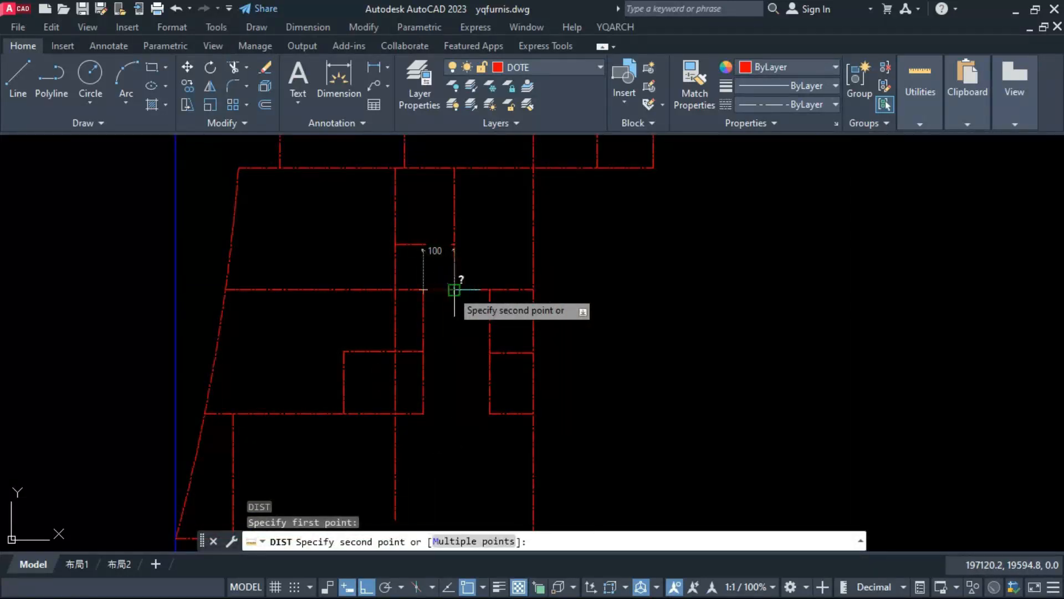
key("Escape")
left_click(434, 284)
left_click(336, 438)
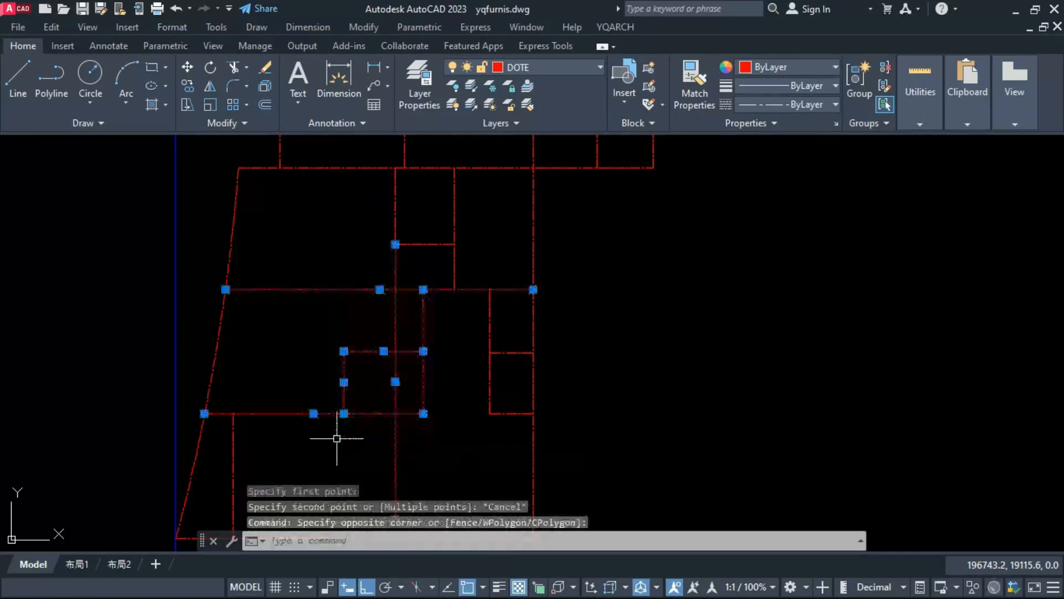
type("s")
key("Return")
left_click(354, 440)
key("Escape")
key("Escape")
key("Escape")
Step: Erase the leftover vertical line that runs through the middle room and its small corner room
left_click(414, 434)
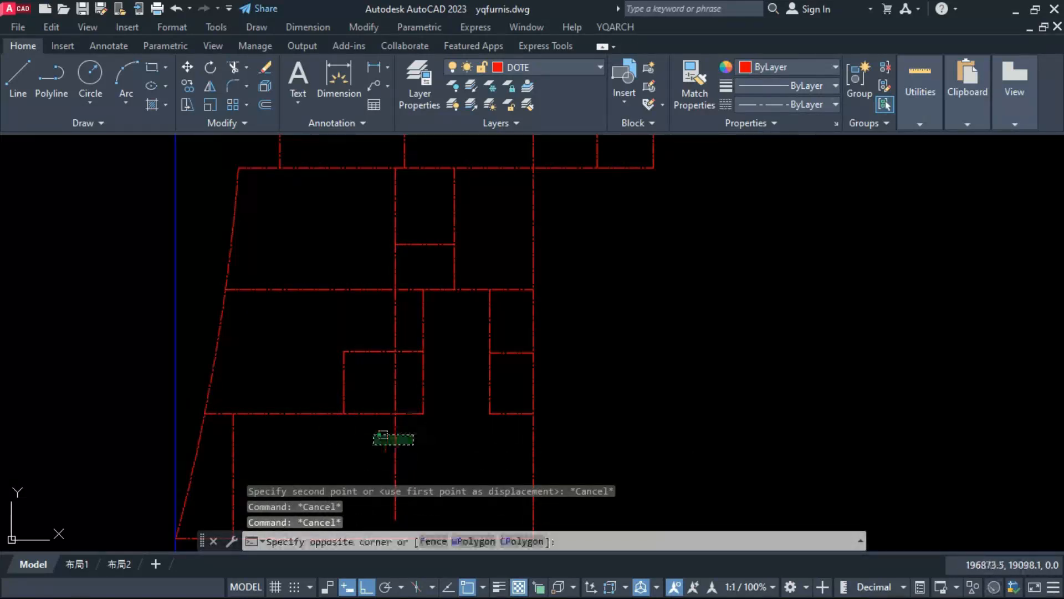
left_click(373, 444)
type("e")
key("Return")
scroll(413, 414, "down", 2)
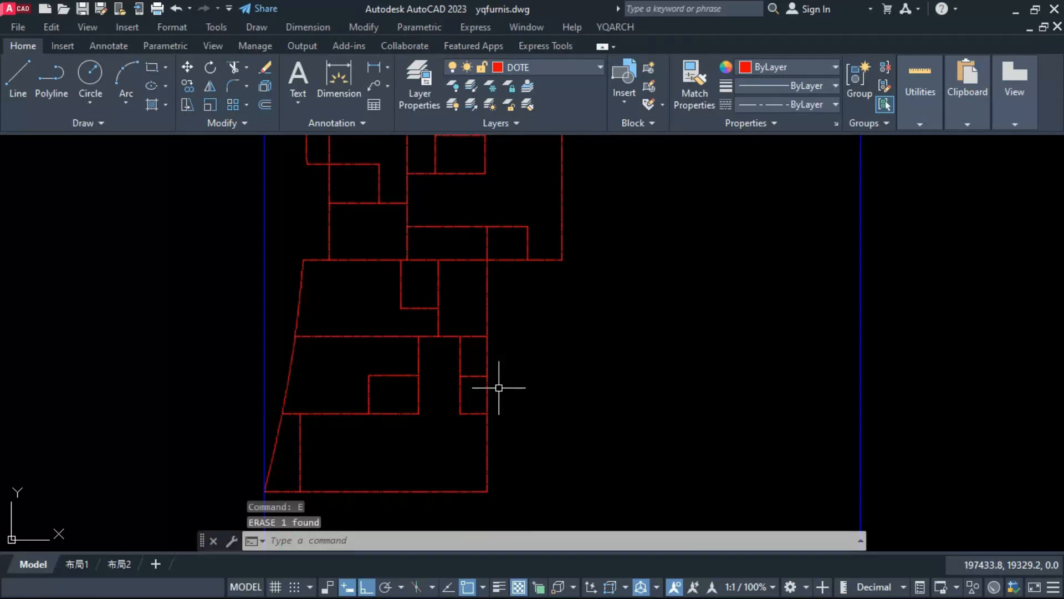
scroll(499, 388, "down", 2)
scroll(472, 420, "up", 2)
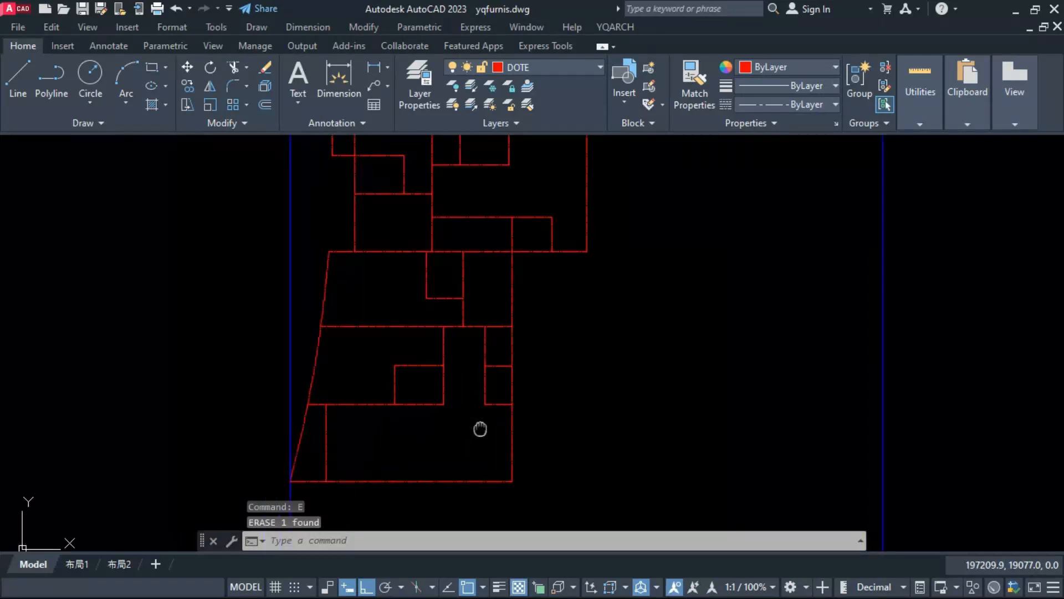
scroll(475, 431, "down", 2)
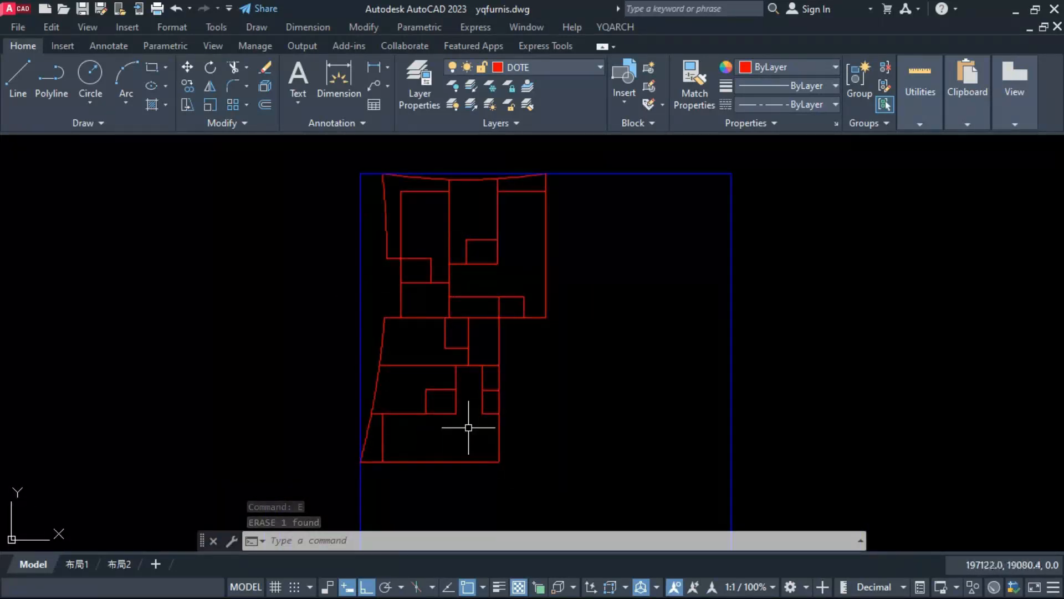
Step: Break all red floor plan lines at their intersections, and check one segment of the lower area's right edge
left_click(343, 486)
left_click(583, 157)
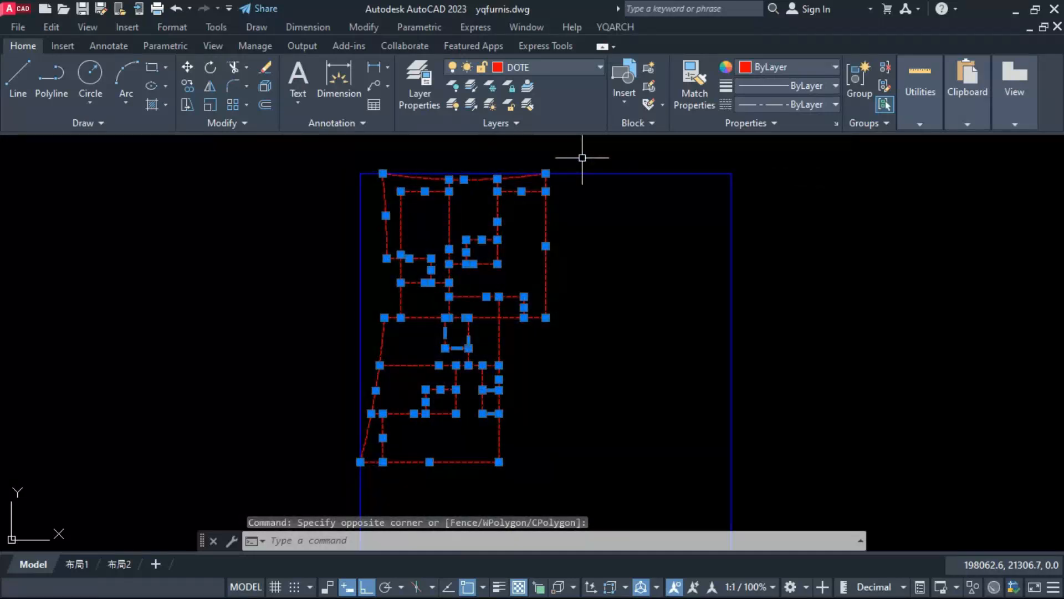
type("bb")
key("space")
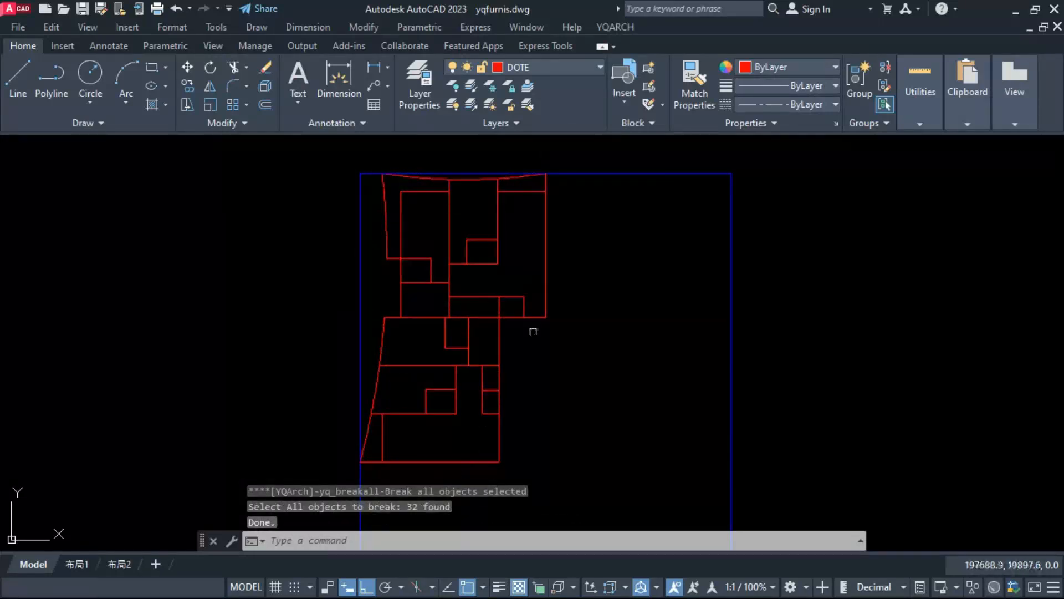
left_click(498, 334)
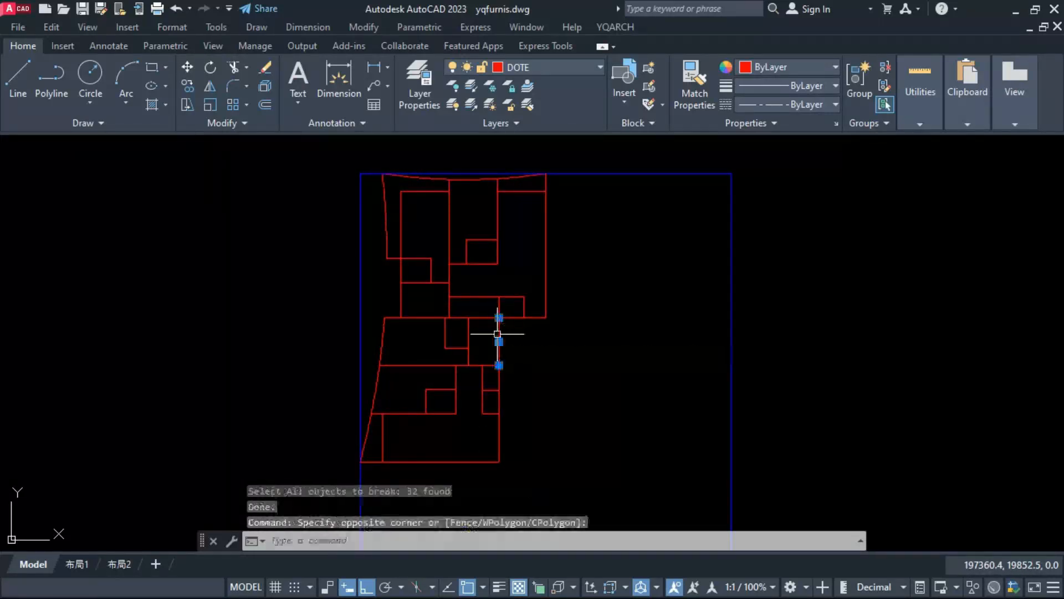
key("Escape")
scroll(508, 344, "up", 2)
scroll(498, 291, "down", 2)
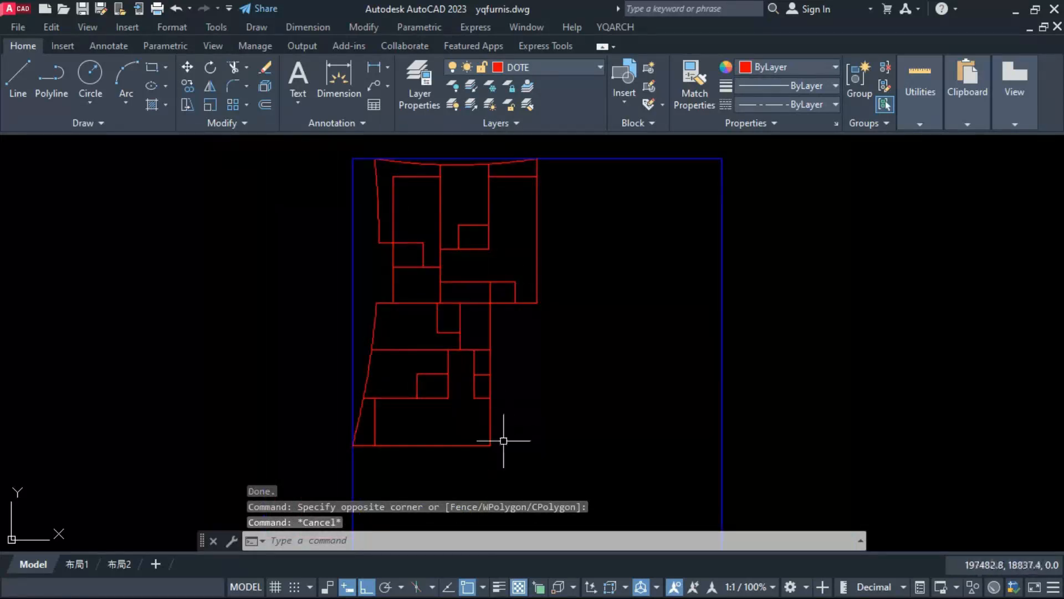
Step: Measure along the upper area's bottom line from the small lower-right room's right side to the outer right wall line
type("dim")
key("space")
left_click(514, 303)
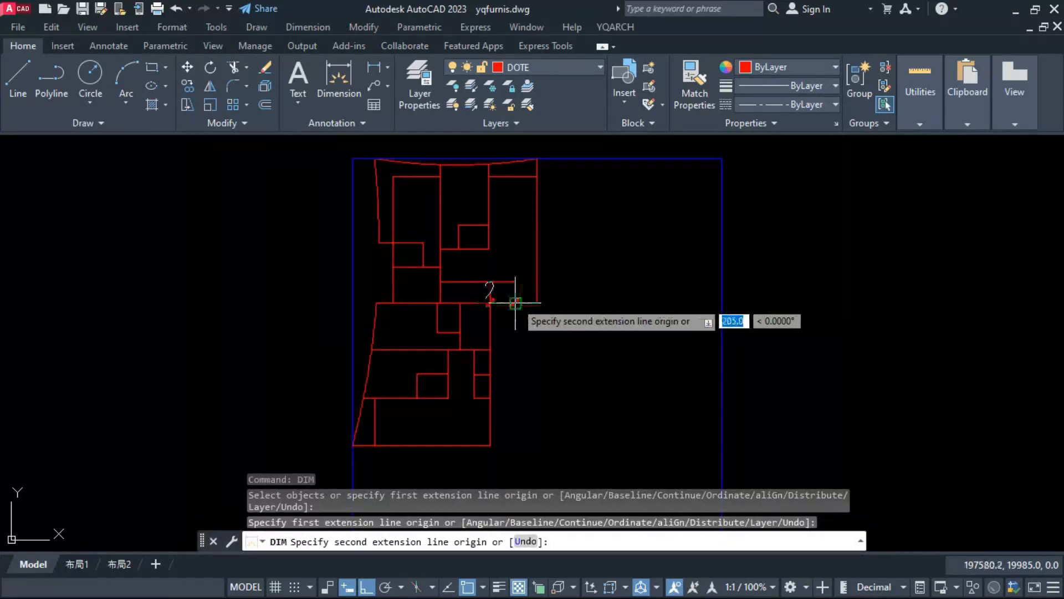
scroll(514, 302, "up", 3)
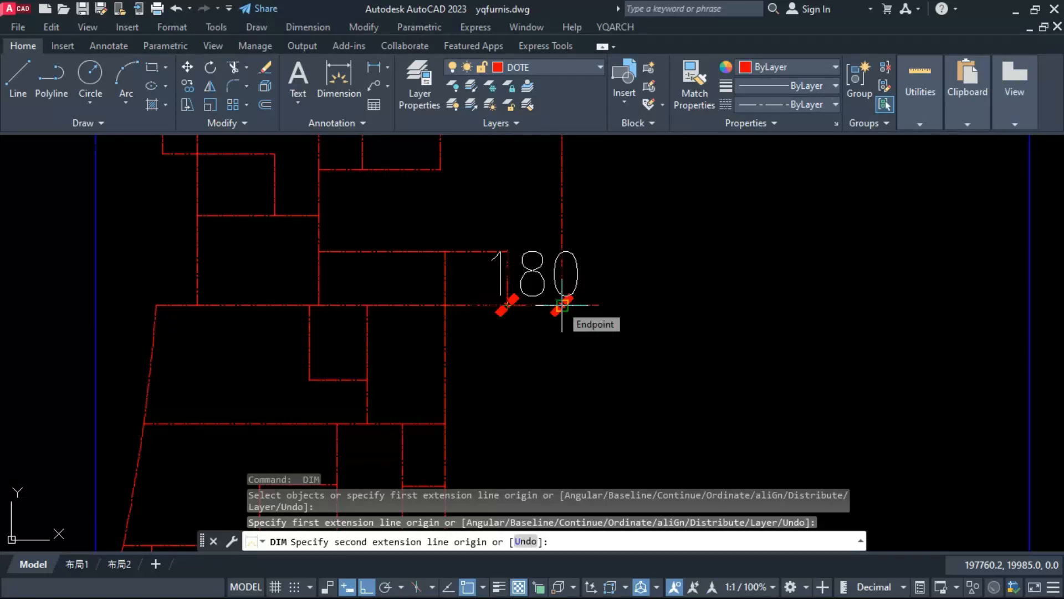
key("Escape")
left_click(518, 306)
key("Escape")
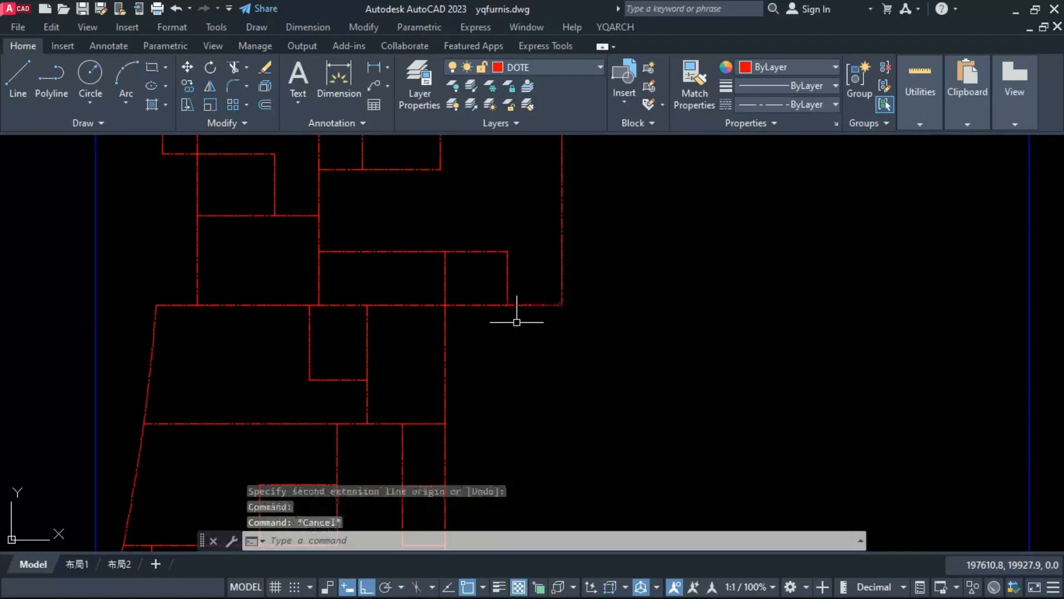
scroll(499, 313, "down", 6)
Step: Window-select the whole floor plan to check how its lines are split into segments
left_click(348, 412)
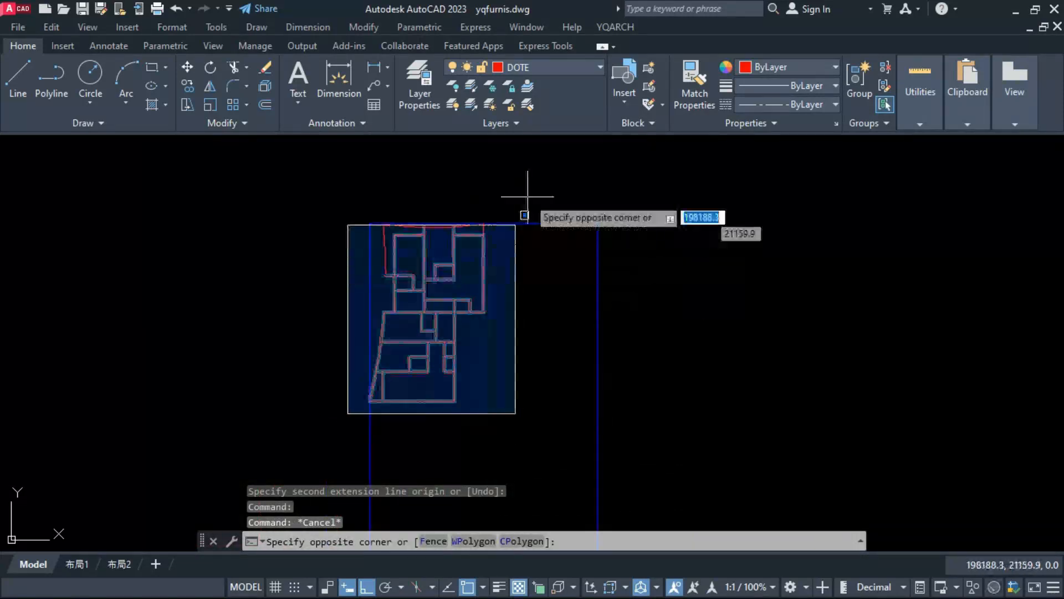
left_click(522, 218)
key("Escape")
left_click(332, 438)
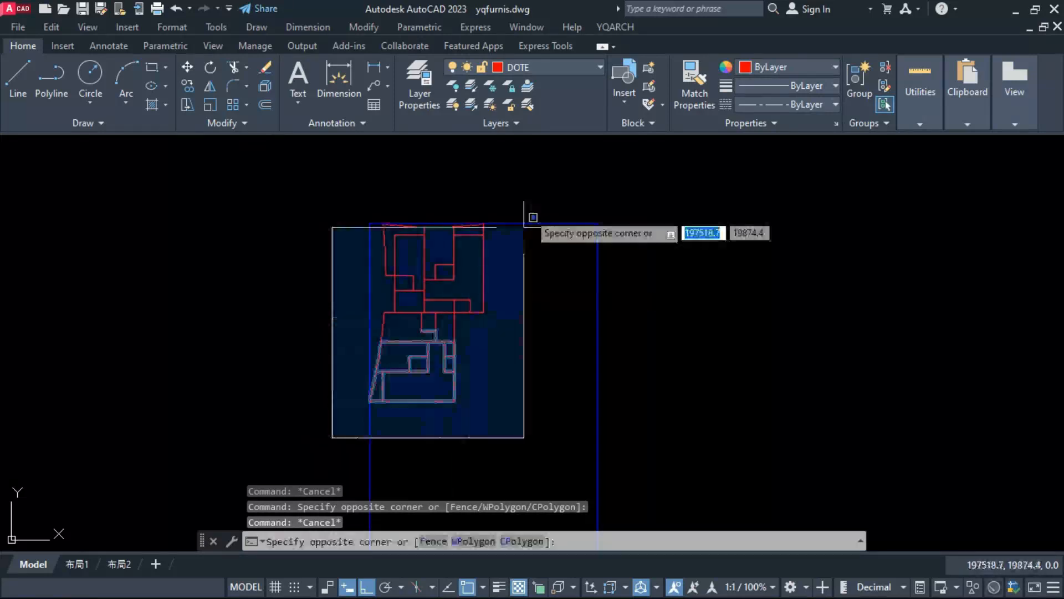
left_click(523, 225)
key("Escape")
left_click(330, 430)
left_click(548, 198)
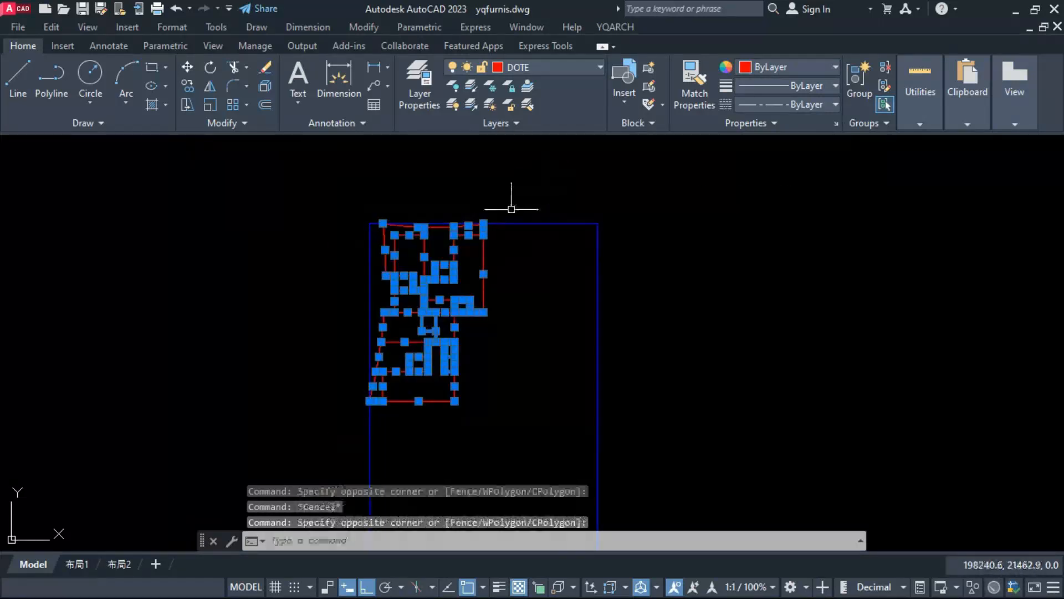
key("Escape")
scroll(438, 282, "up", 4)
scroll(418, 230, "down", 4)
scroll(399, 241, "up", 4)
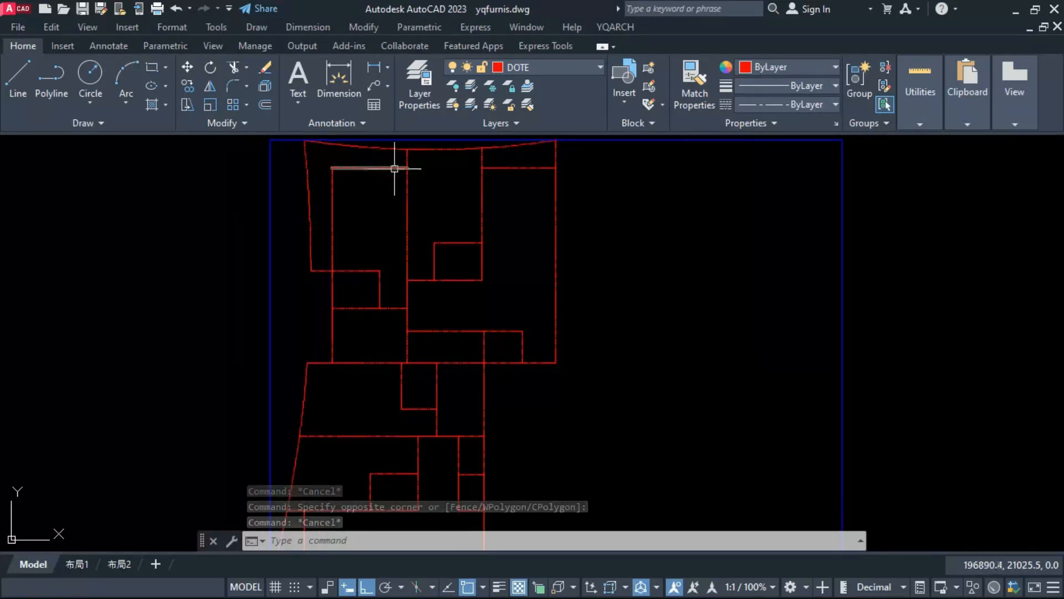
Step: Move the two short vertical segments beneath the curved top edge inward by 5 each
middle_click_drag(446, 175, 445, 197)
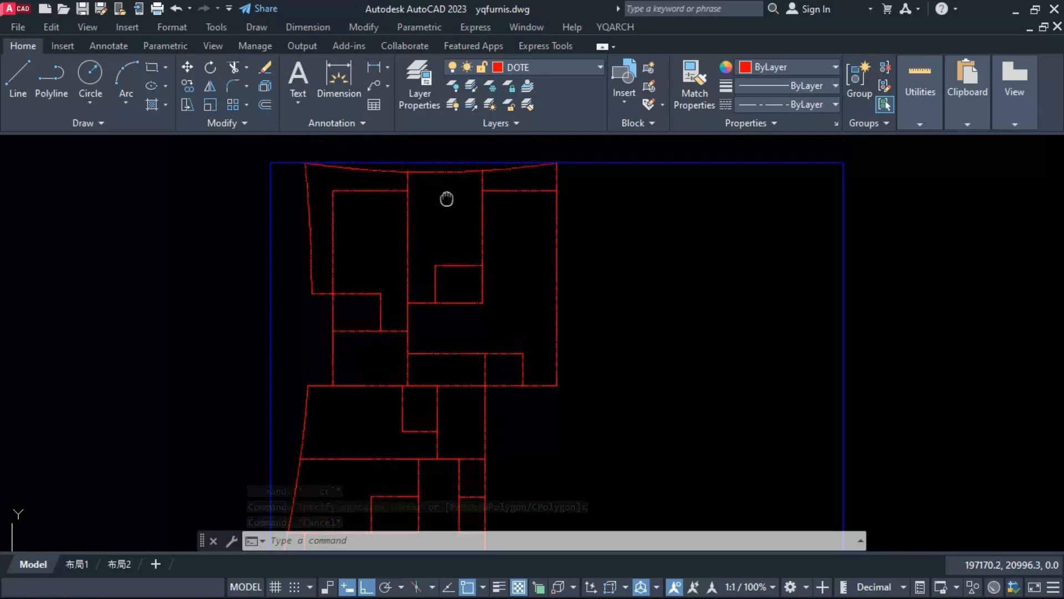
left_click(405, 181)
scroll(413, 176, "up", 4)
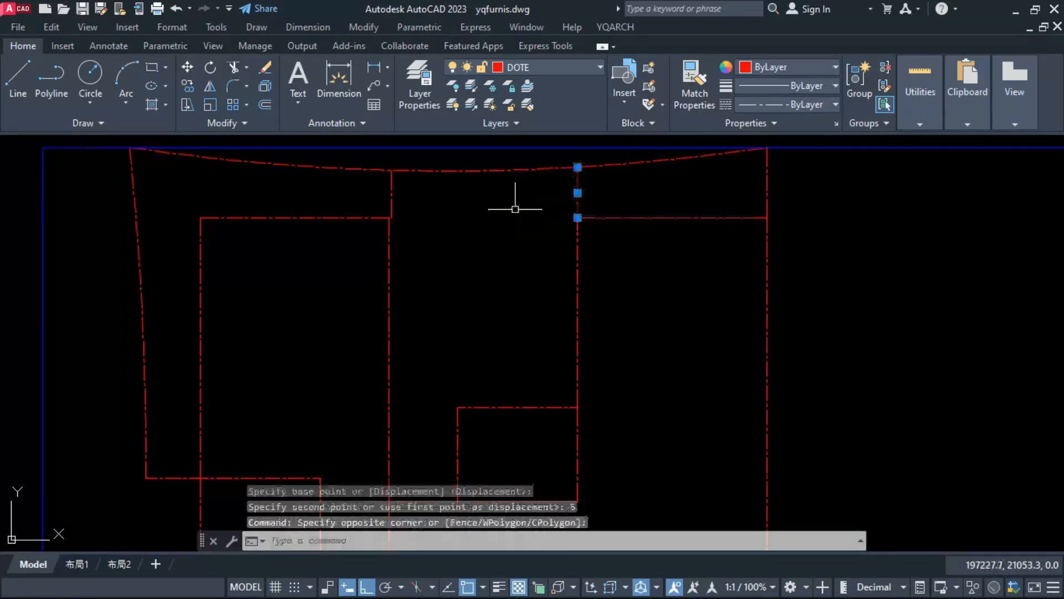
key("space")
left_click(537, 269)
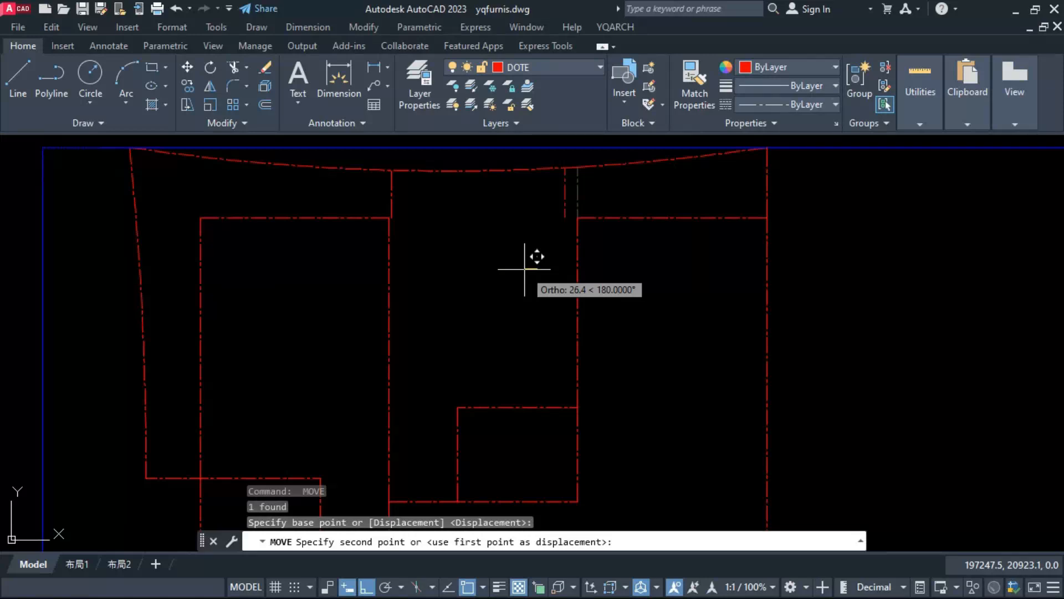
type("5")
key("Return")
scroll(505, 223, "down", 3)
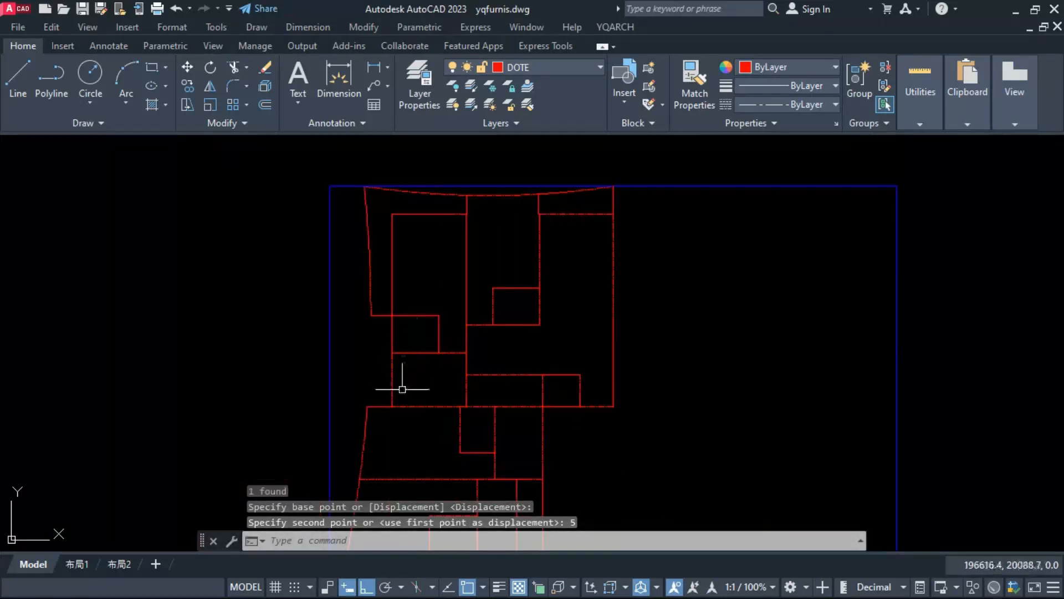
Step: Move the short horizontal segment at the lower area's upper left corner down by 5
scroll(402, 389, "up", 2)
left_click(366, 419)
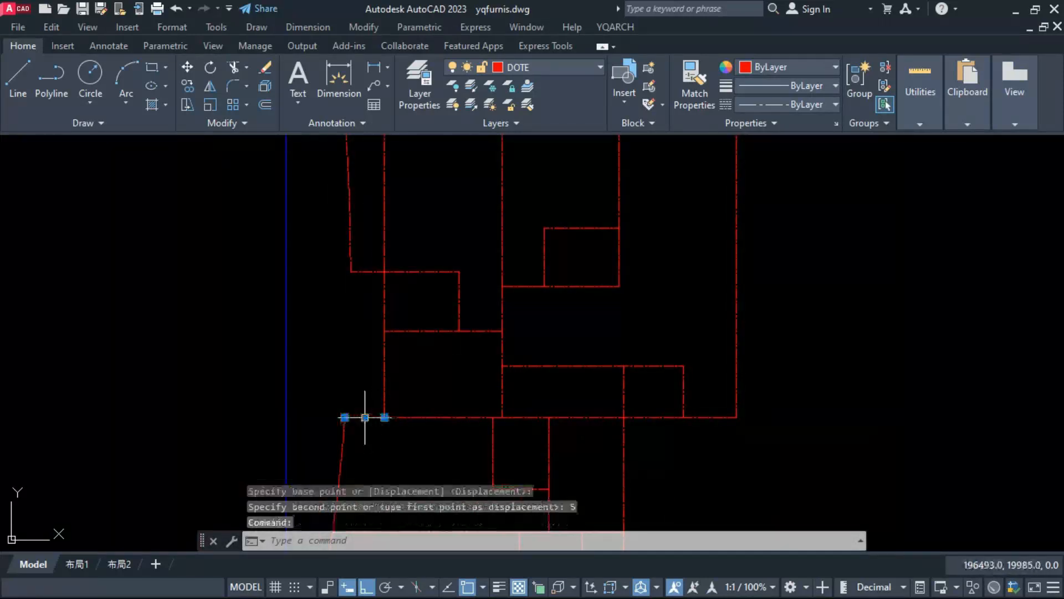
scroll(369, 441, "up", 4)
key("space")
left_click(386, 421)
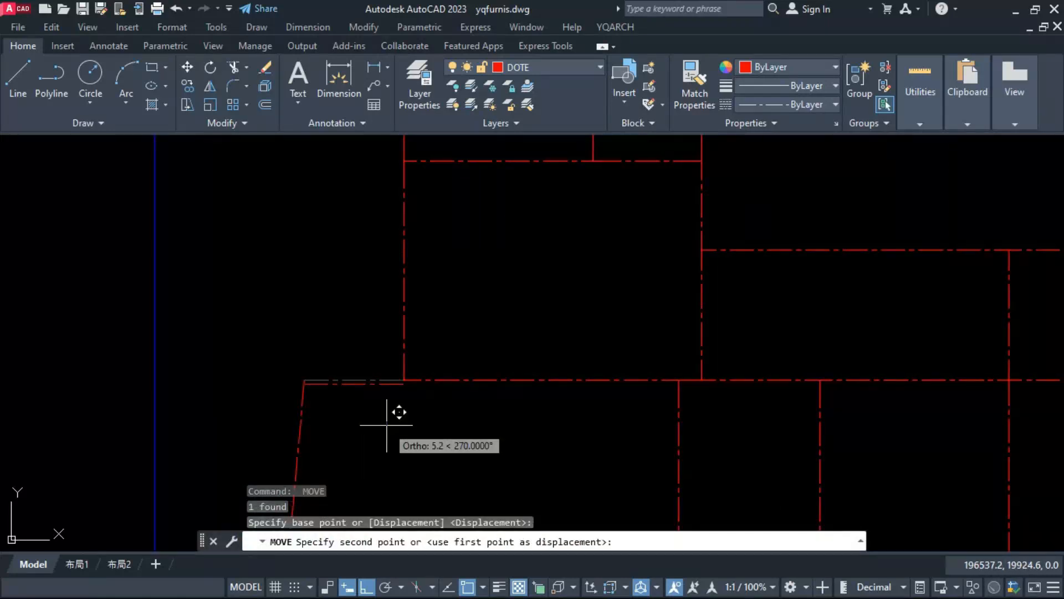
type("5")
key("Return")
scroll(369, 321, "down", 4)
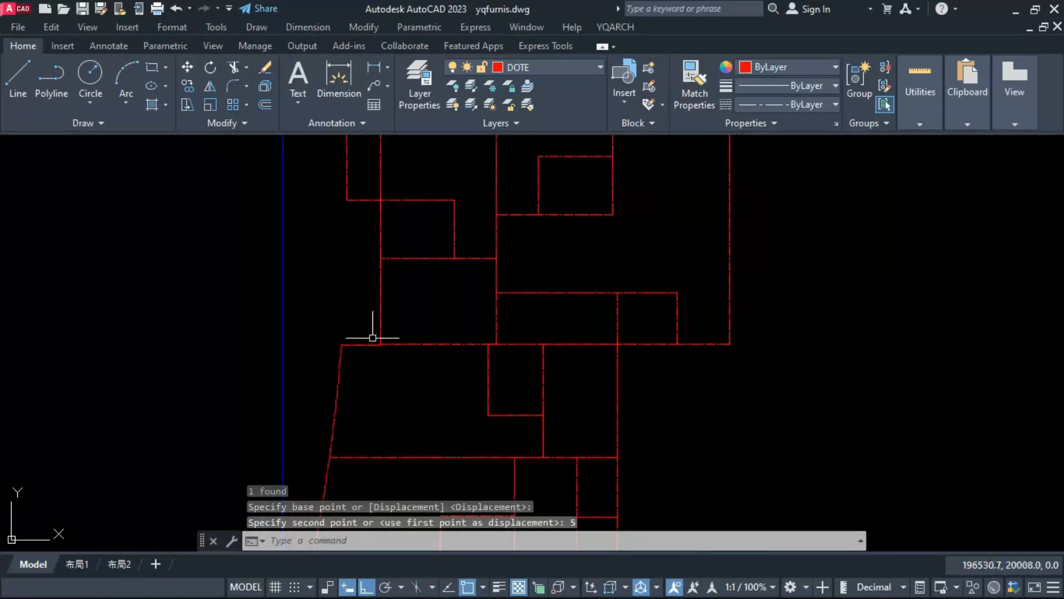
scroll(548, 288, "down", 2)
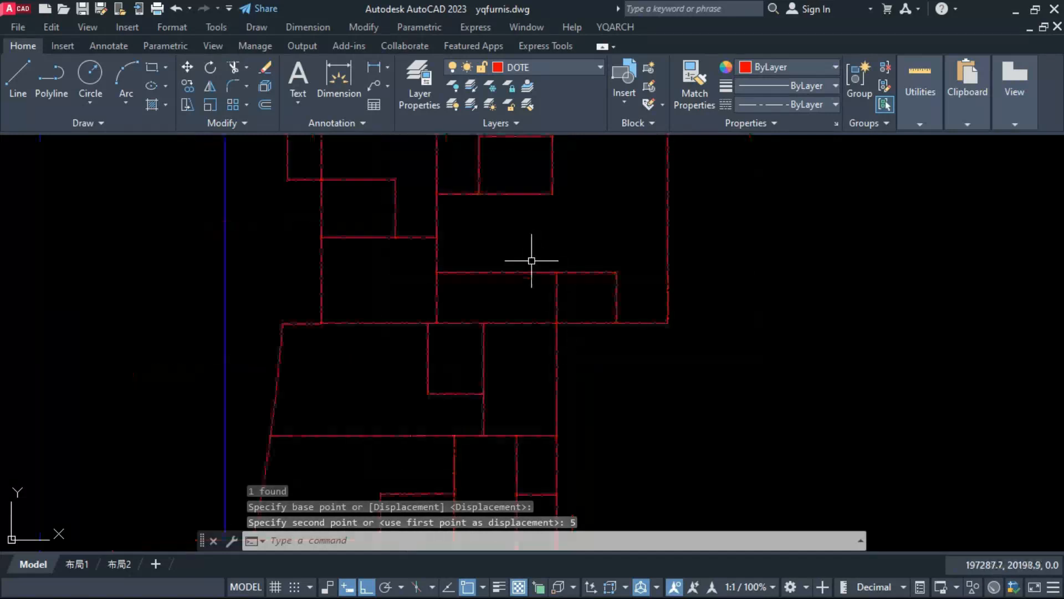
Step: Move the horizontal top segment of the wide room along the upper area's bottom line up by 5
scroll(547, 297, "up", 2)
left_click(562, 298)
key("Escape")
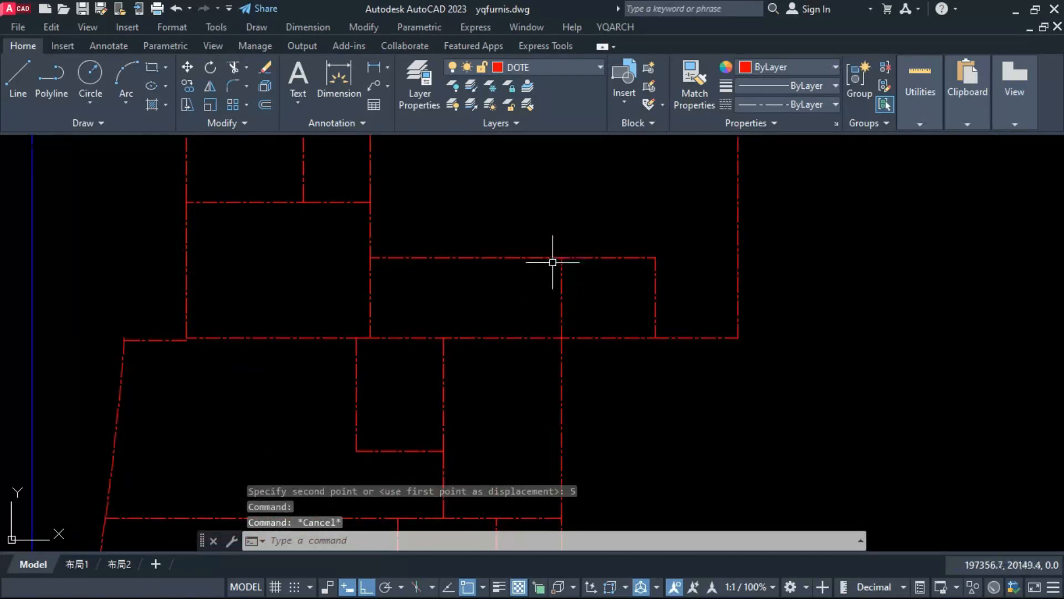
left_click(553, 257)
type("m")
key("space")
scroll(553, 260, "up", 2)
left_click(539, 292)
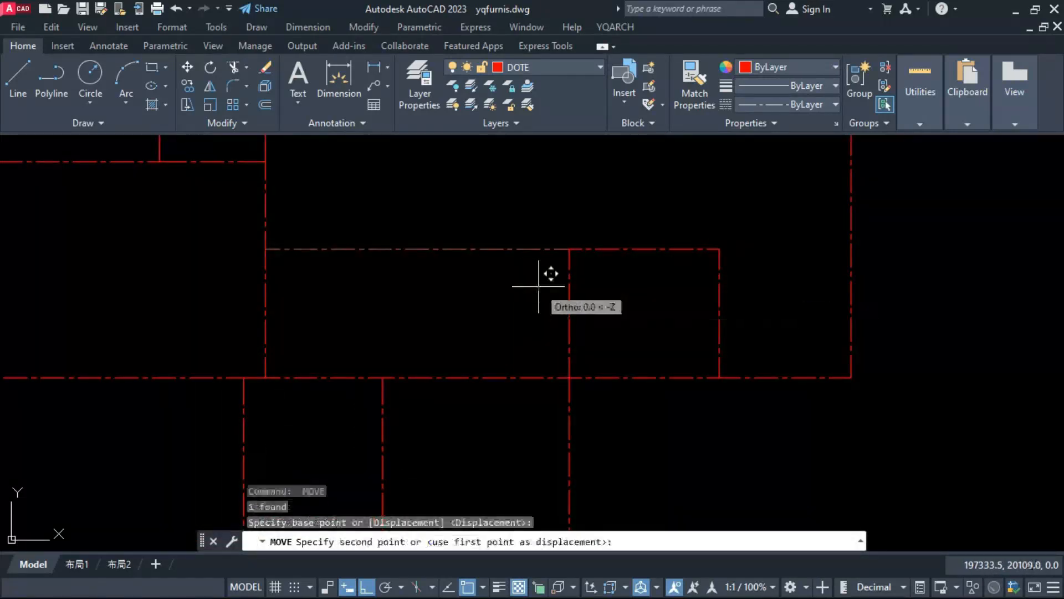
type("5")
key("Return")
scroll(531, 275, "down", 2)
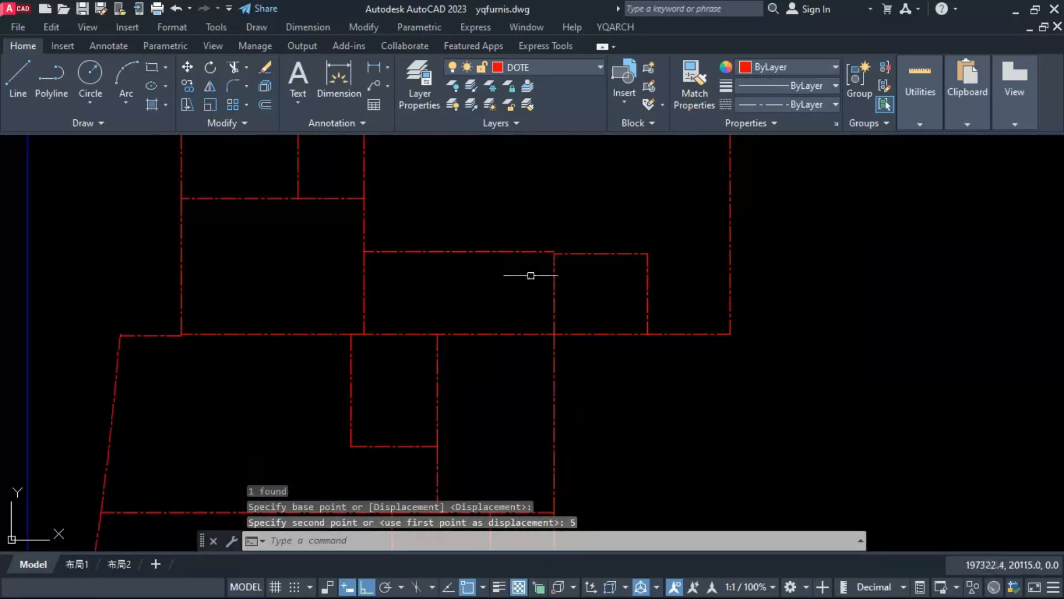
scroll(535, 284, "down", 4)
key("Escape")
Step: Start the XWW line-to-wall conversion with a wall thickness of 20 and select all floor plan lines
type("XW")
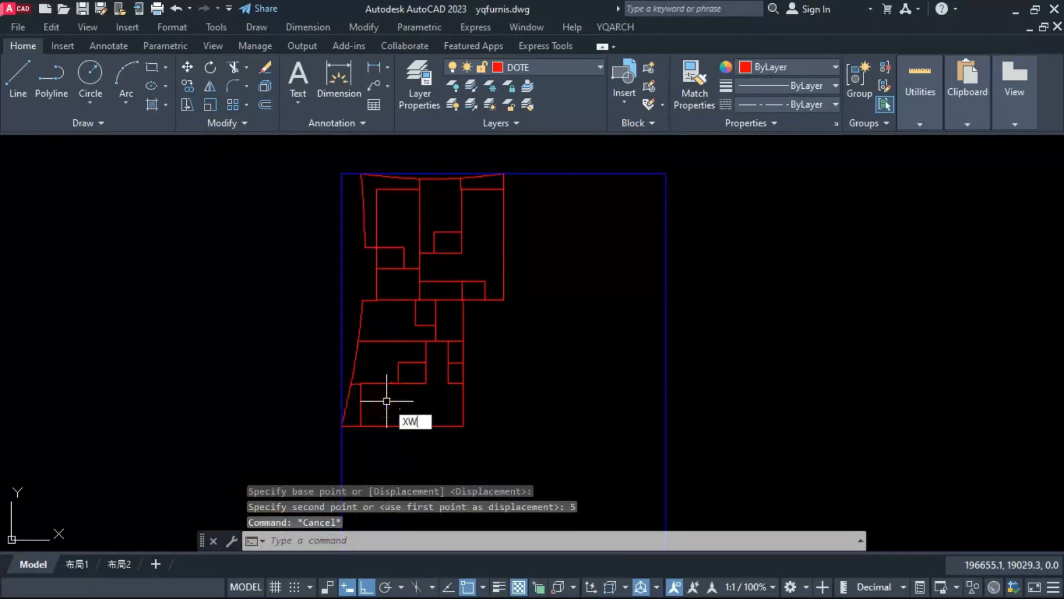
type("W")
key("Return")
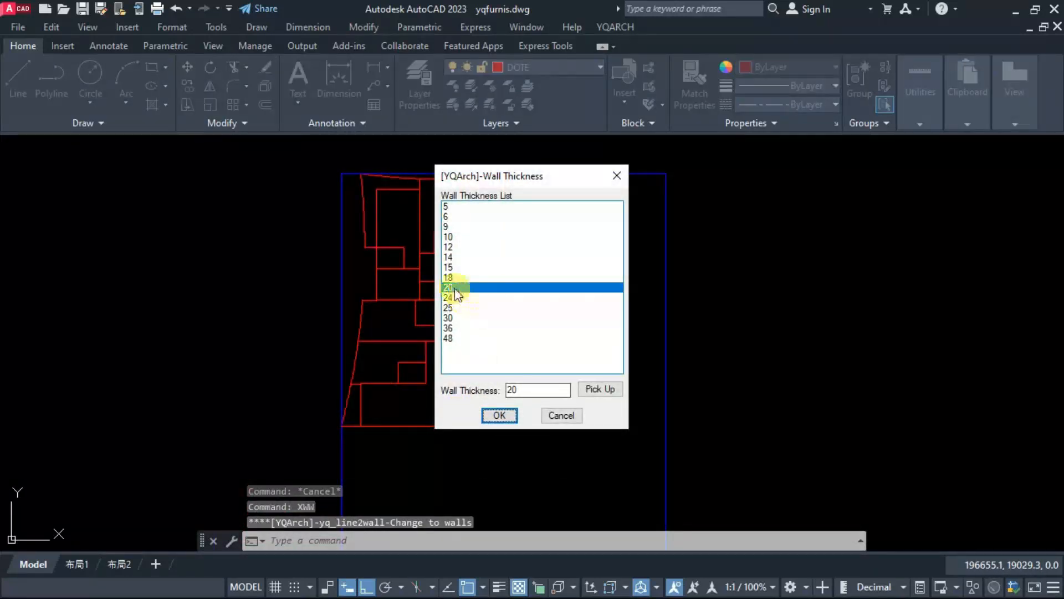
left_click(499, 416)
left_click(306, 453)
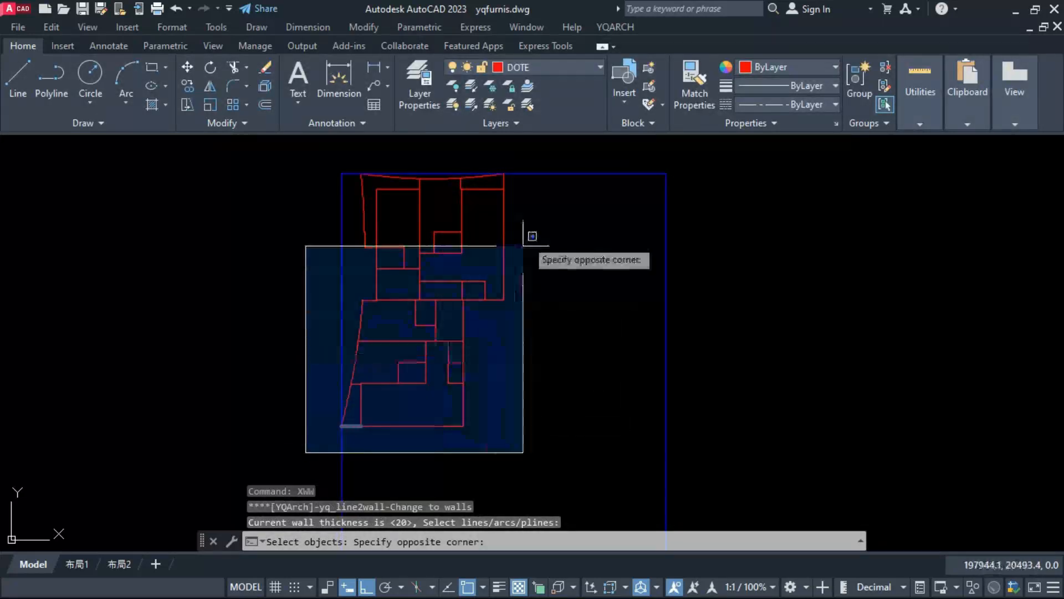
left_click(560, 161)
Step: Exclude the inner partition lines from the selection and convert the remaining lines to walls of thickness 20
scroll(488, 182, "up", 4)
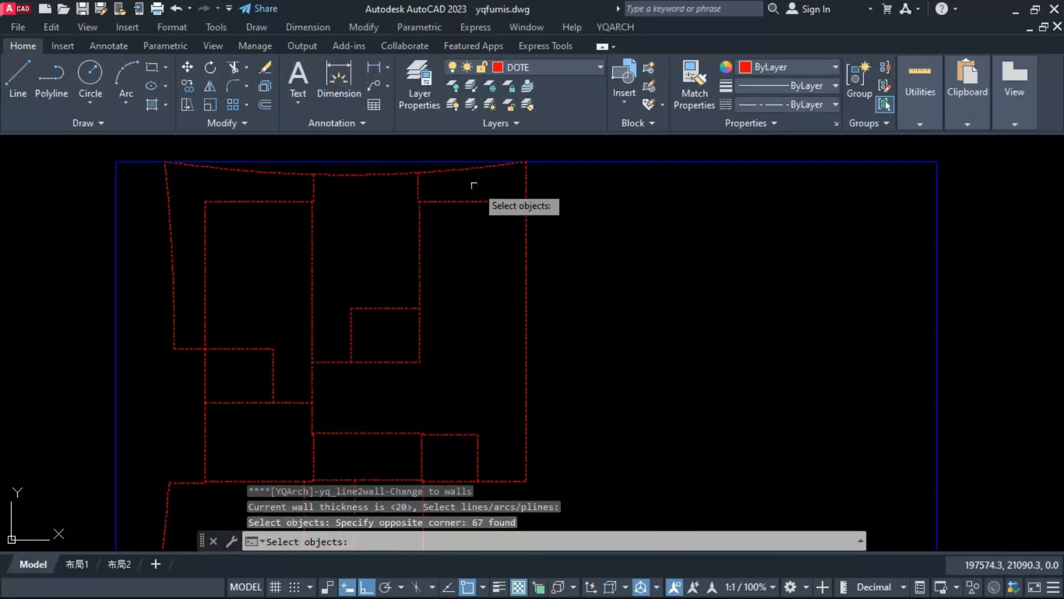
left_click(440, 229)
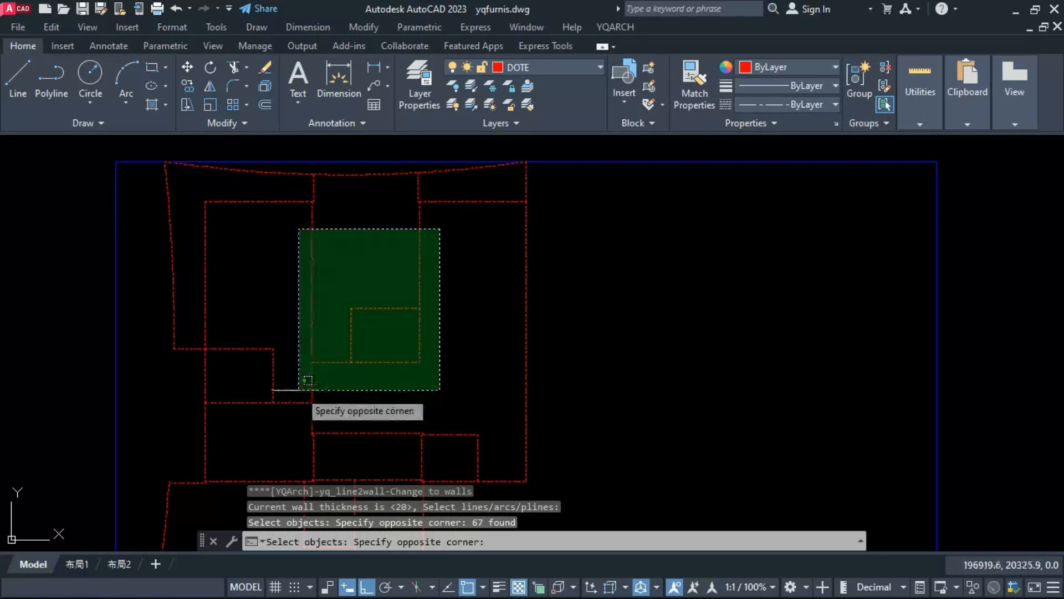
left_click(308, 380, "shift")
left_click(284, 333)
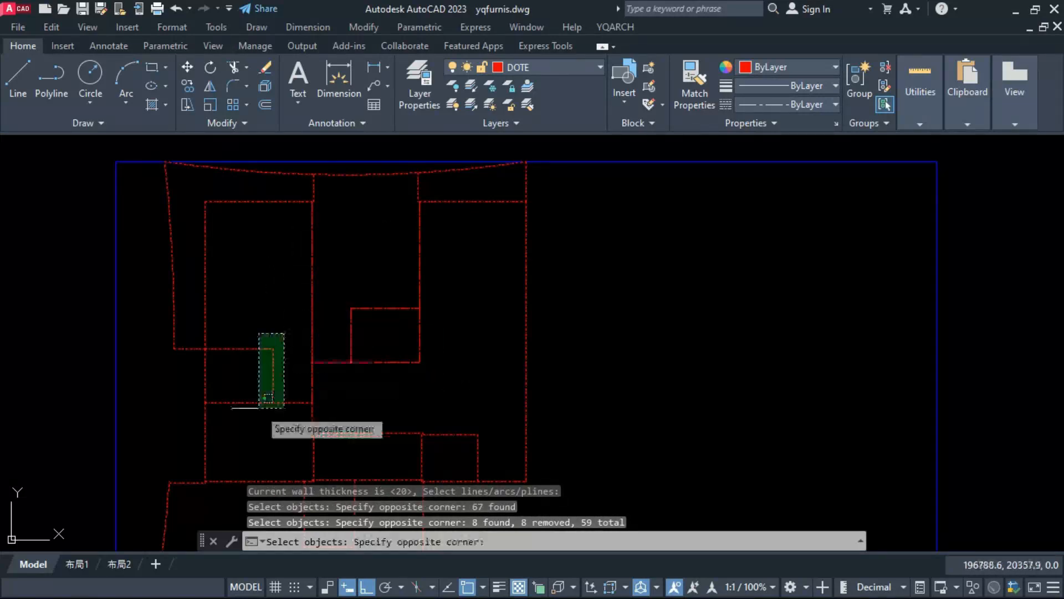
left_click(260, 407, "shift")
scroll(347, 331, "down", 2)
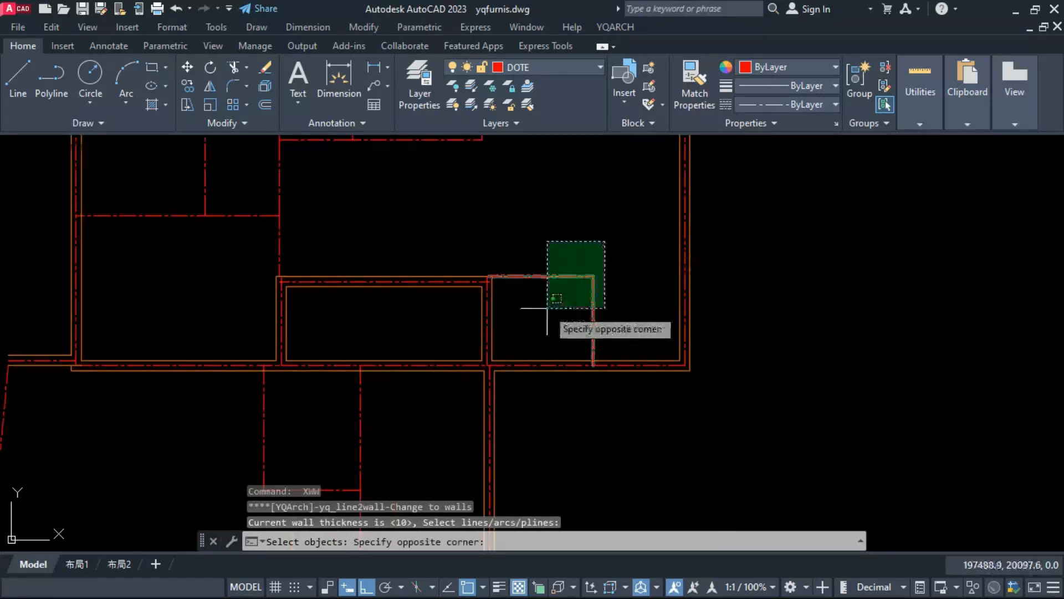
Step: Select the inner partition lines in the upper and lower areas and convert them to walls of thickness 10
left_click(548, 308)
scroll(550, 341, "down", 4)
left_click(541, 269)
left_click(365, 145)
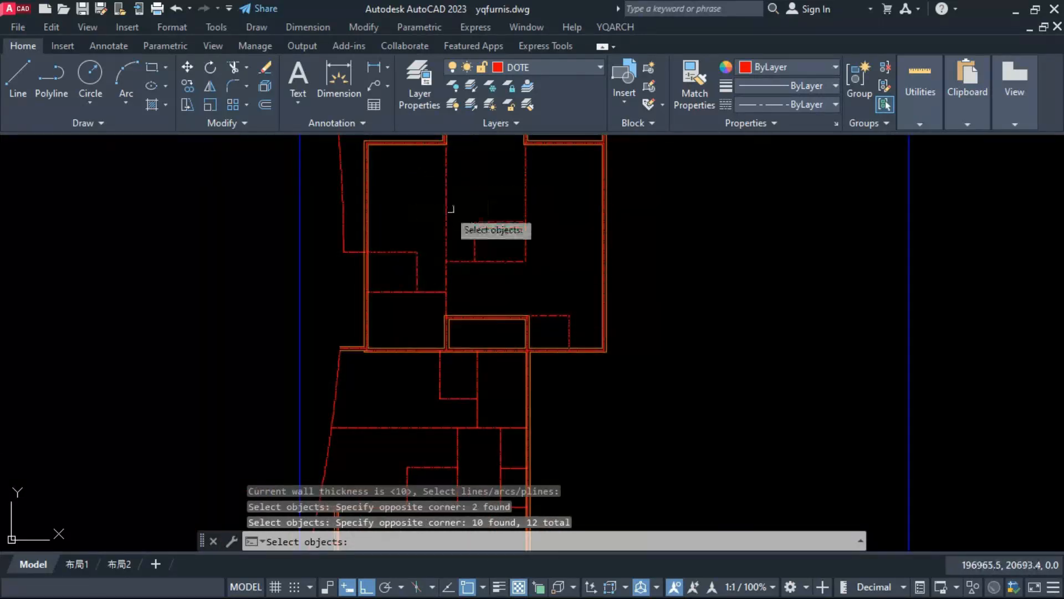
left_click(477, 186)
left_click(404, 294)
scroll(471, 366, "down", 3)
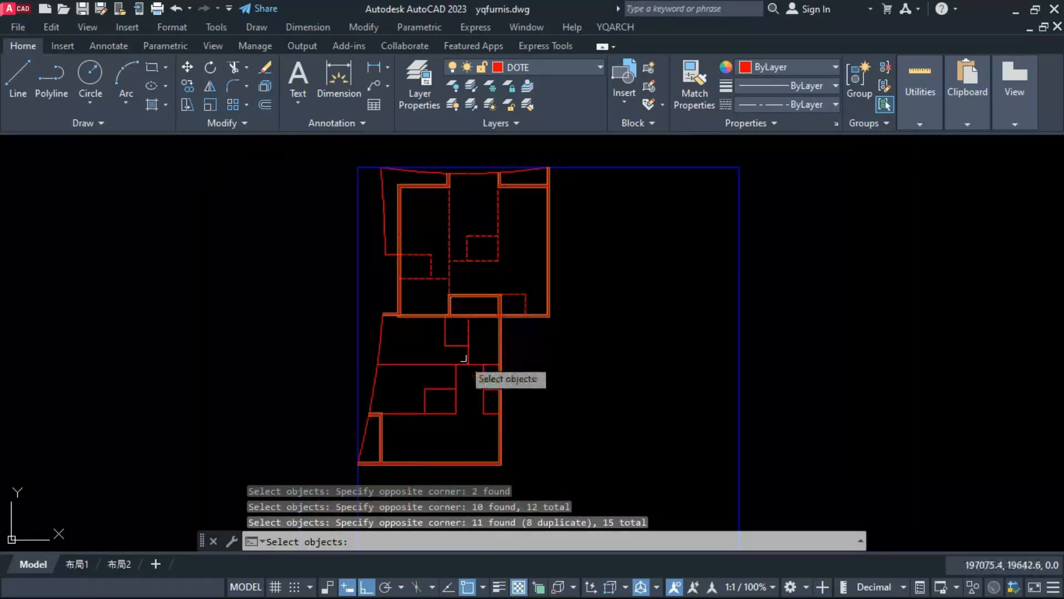
scroll(492, 327, "up", 3)
left_click(492, 325)
type("P")
key("Return")
Step: Move the small room's two upper wall lines down so they align with the outer face of the adjoining wall
scroll(499, 289, "up", 6)
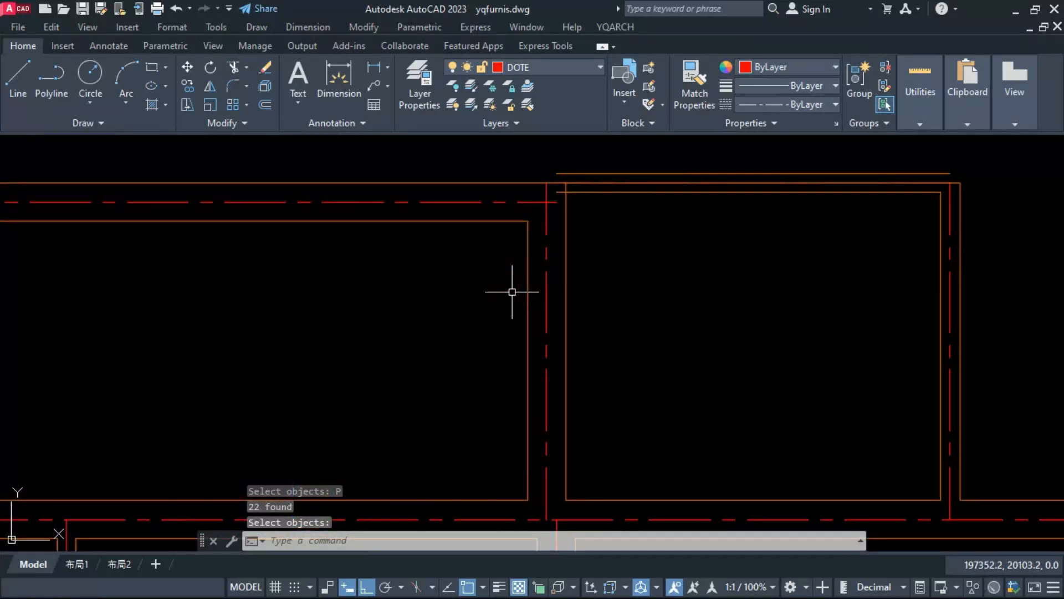
left_click(516, 203)
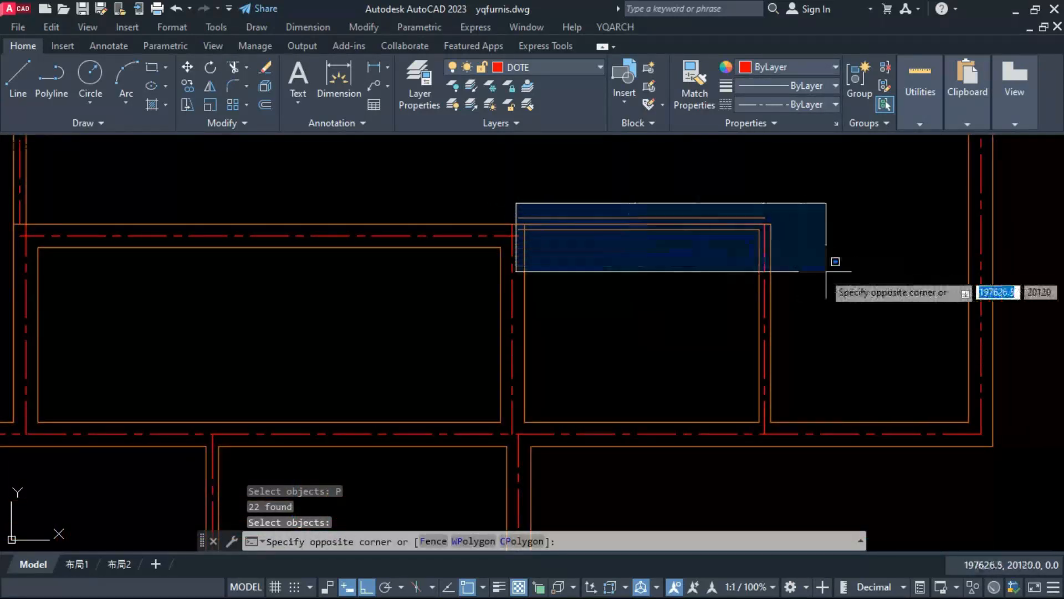
left_click(826, 265)
scroll(531, 229, "up", 4)
scroll(531, 218, "up", 4)
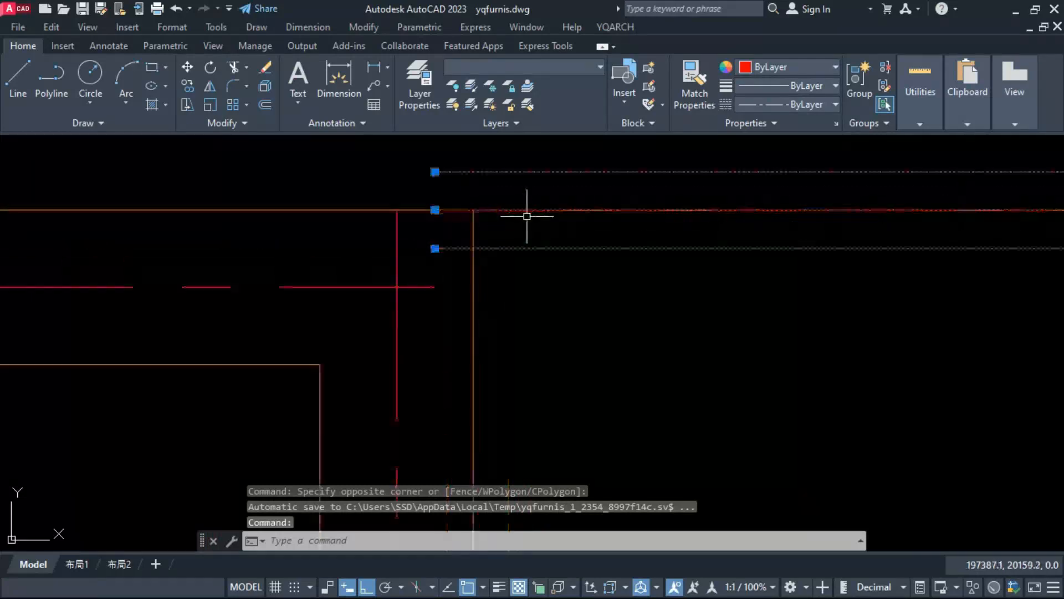
left_click(527, 197, "shift")
left_click(514, 223, "shift")
type("M")
key("Return")
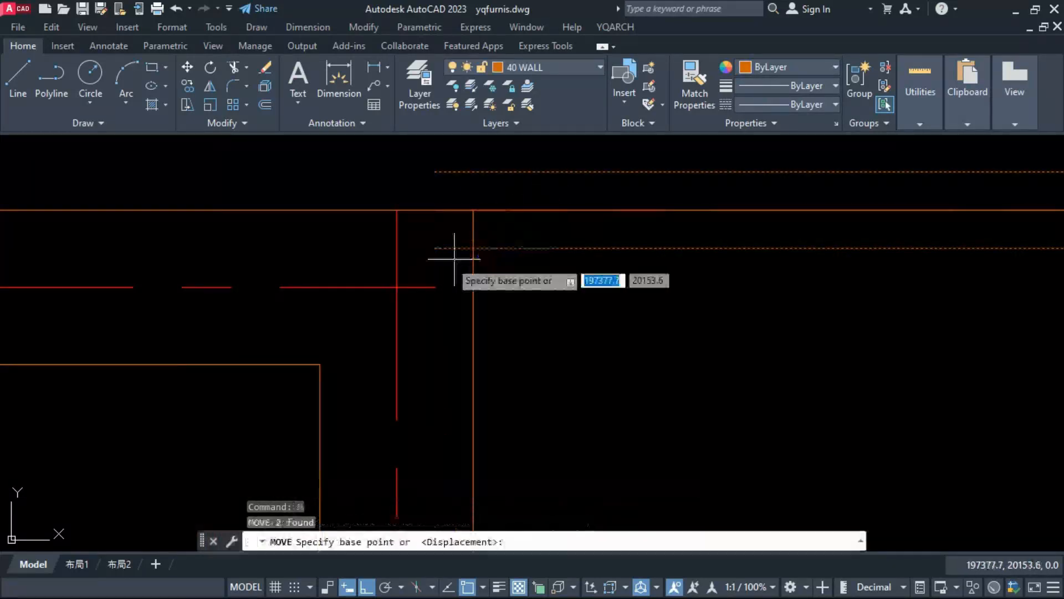
left_click(435, 249)
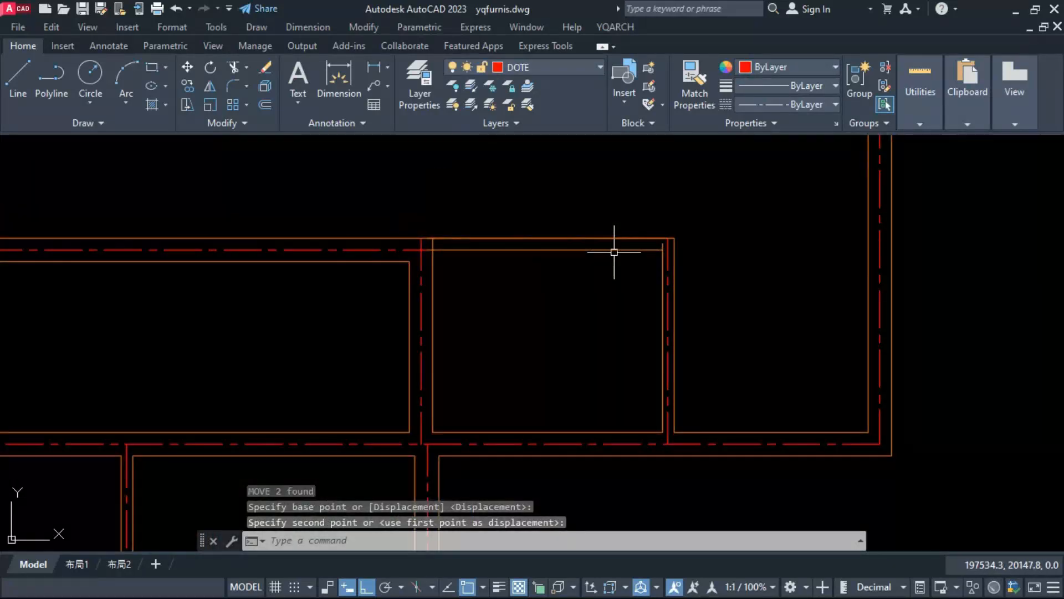
Step: Fillet the small room's top wall lines with radius 0 to close its inner corners and join the continuous outer face
type("F")
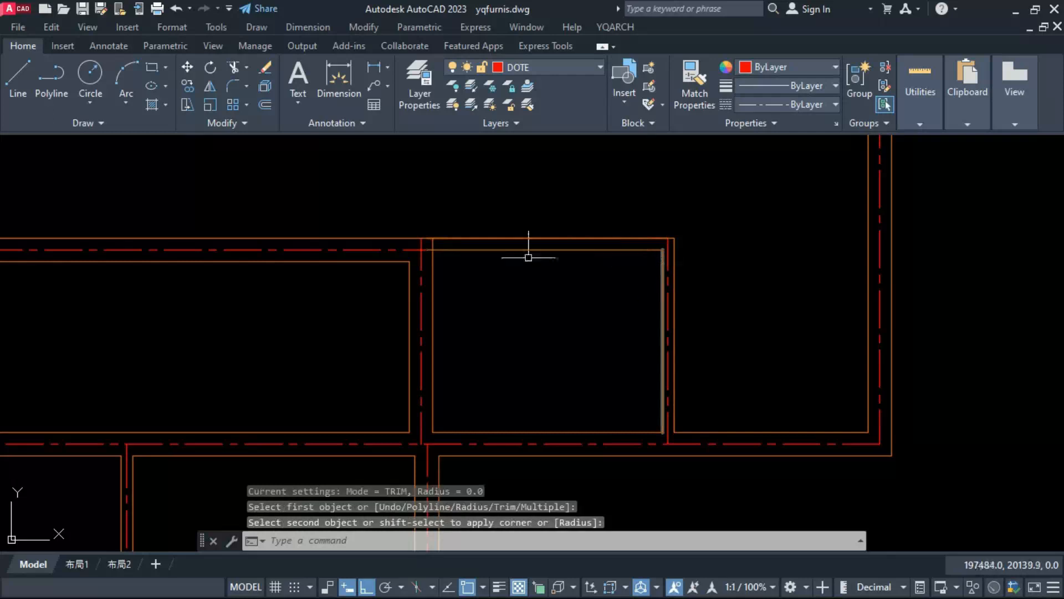
scroll(427, 228, "up", 4)
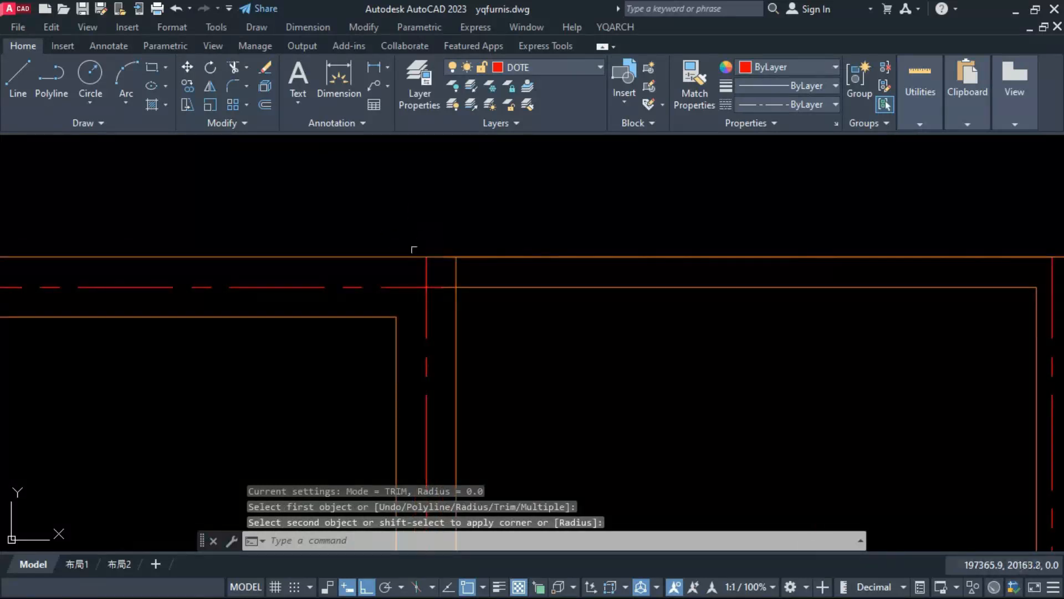
key("Return")
left_click(457, 286)
left_click(468, 285)
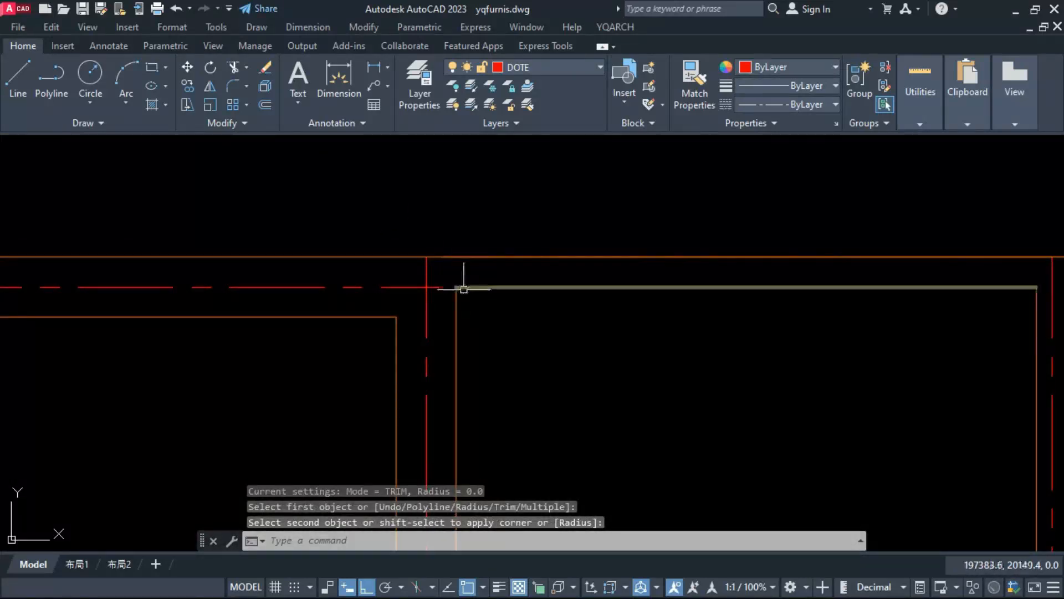
key("Return")
left_click(399, 256)
scroll(402, 256, "down", 2)
left_click(732, 285)
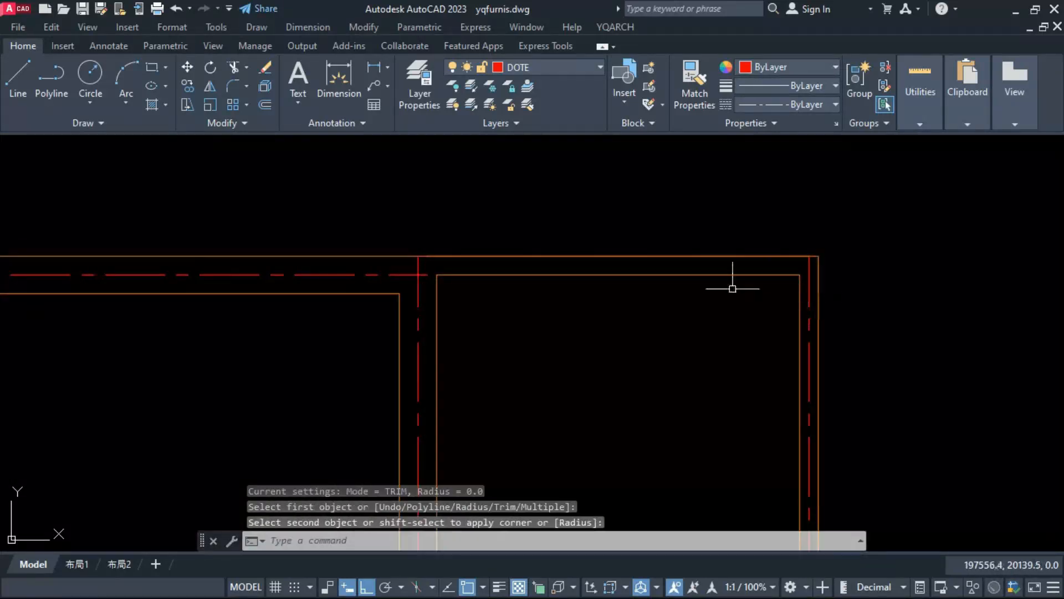
Step: Convert the remaining long horizontal partition line from the lower area's curved edge to a wall of thickness 10
scroll(558, 345, "down", 3)
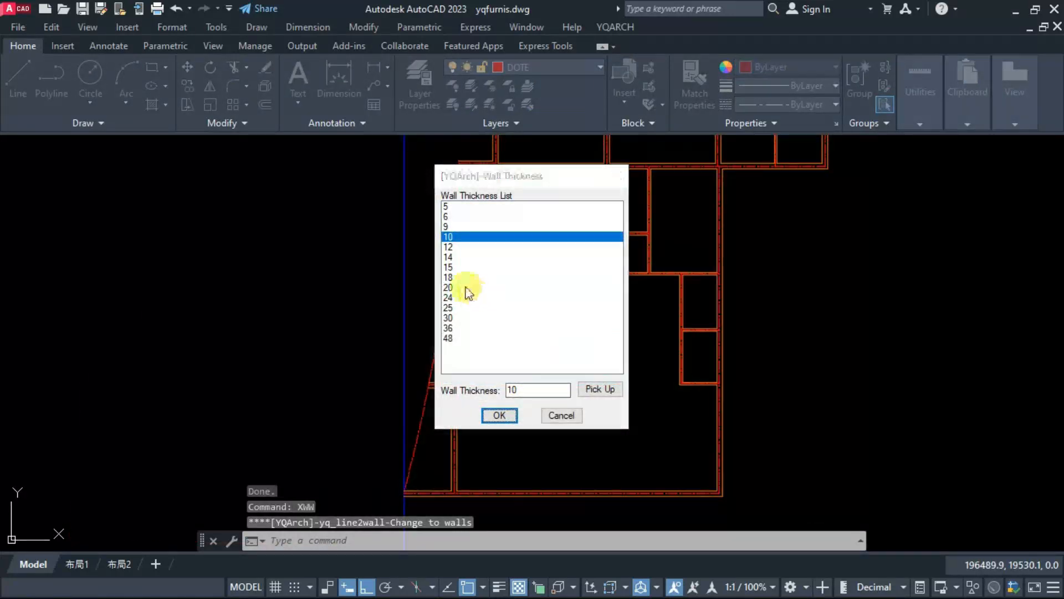
key("Return")
left_click(456, 310)
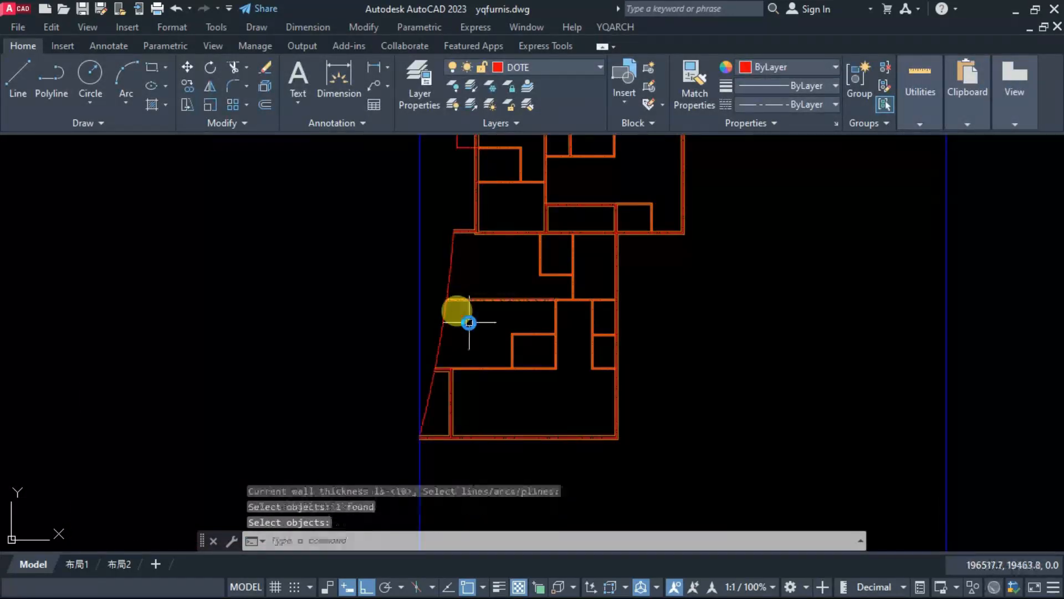
key("Return")
key("Return")
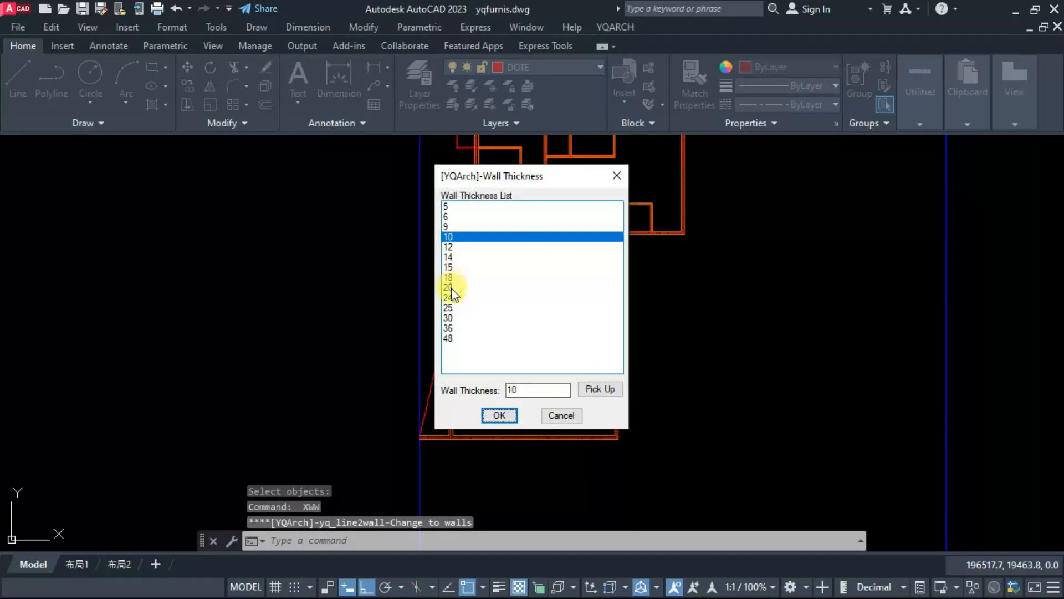
Step: Convert the two upper curved edge segments of the lower area and the central top arc to walls of thickness 20
double_click(451, 288)
left_click(447, 280)
left_click(444, 308)
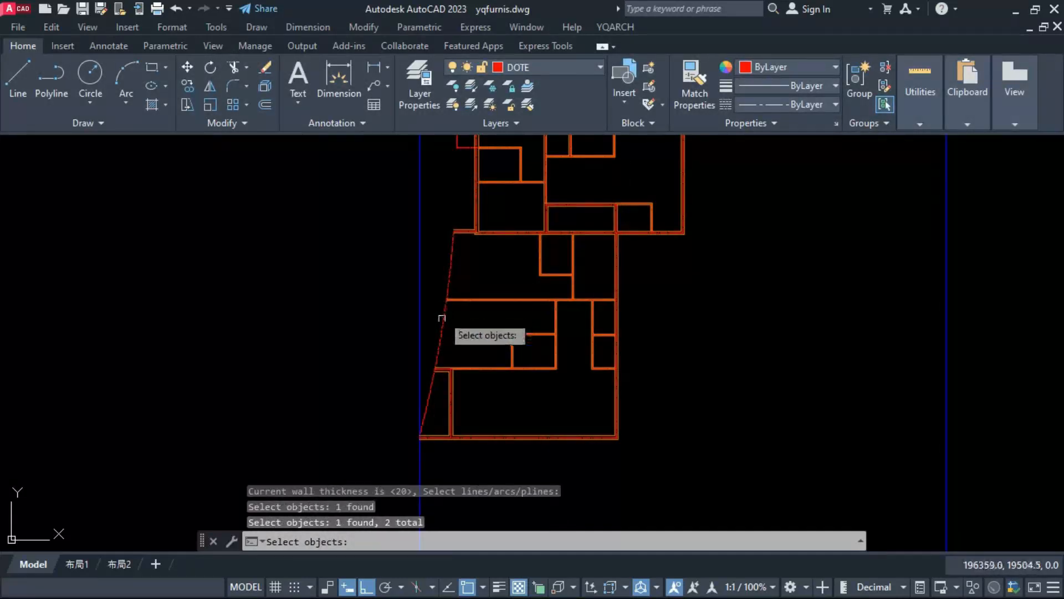
middle_click_drag(465, 325, 456, 448)
Step: Select all similar wall centre lines, add the central top arc's centre line, and erase them while keeping the outer balcony curves
scroll(532, 195, "down", 1)
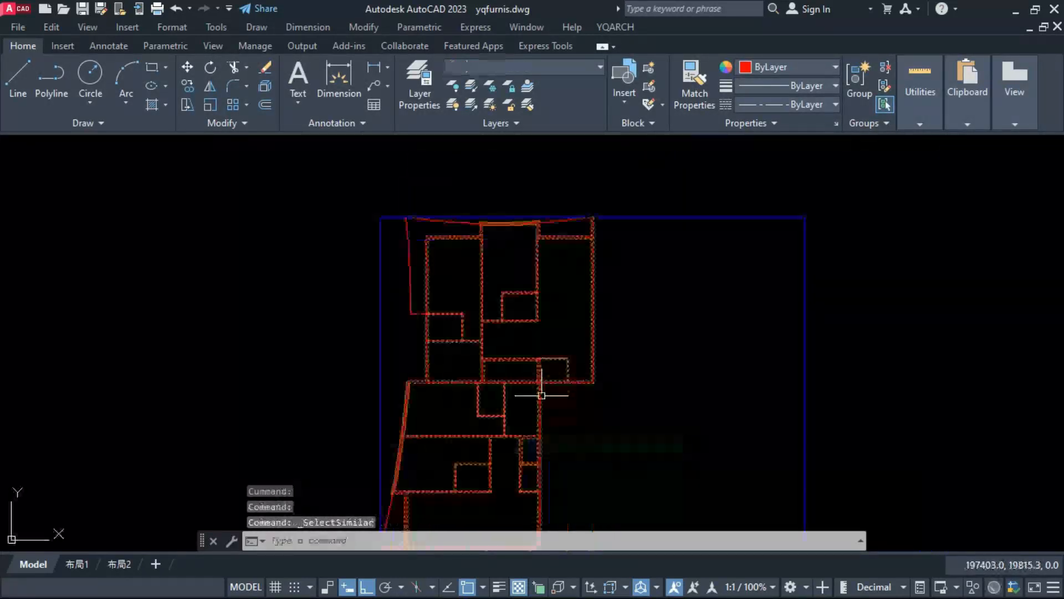
scroll(541, 240, "up", 5)
key("Escape")
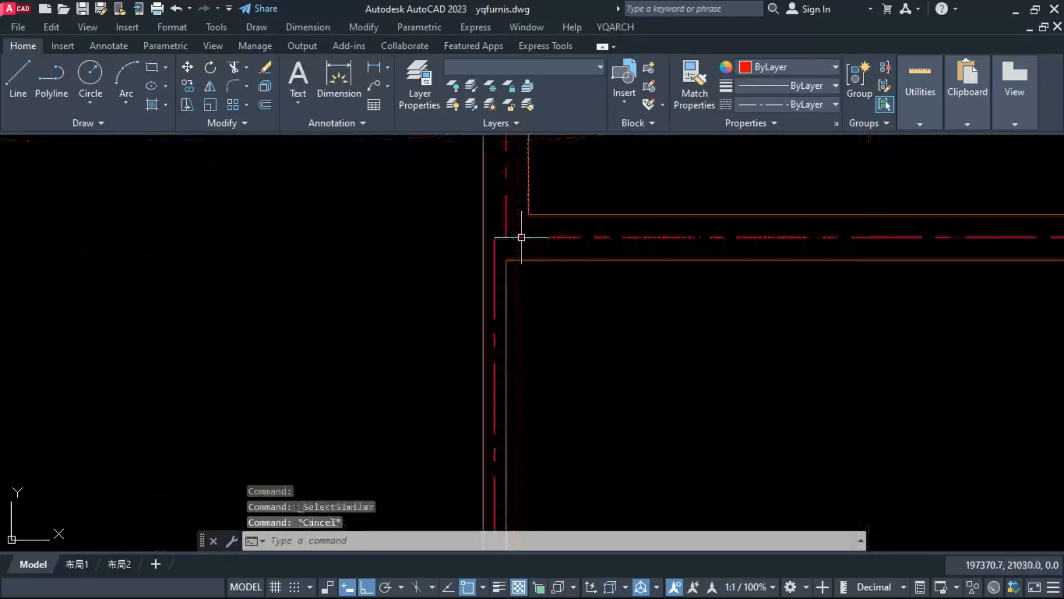
left_click(521, 226)
left_click(473, 255)
right_click(466, 221)
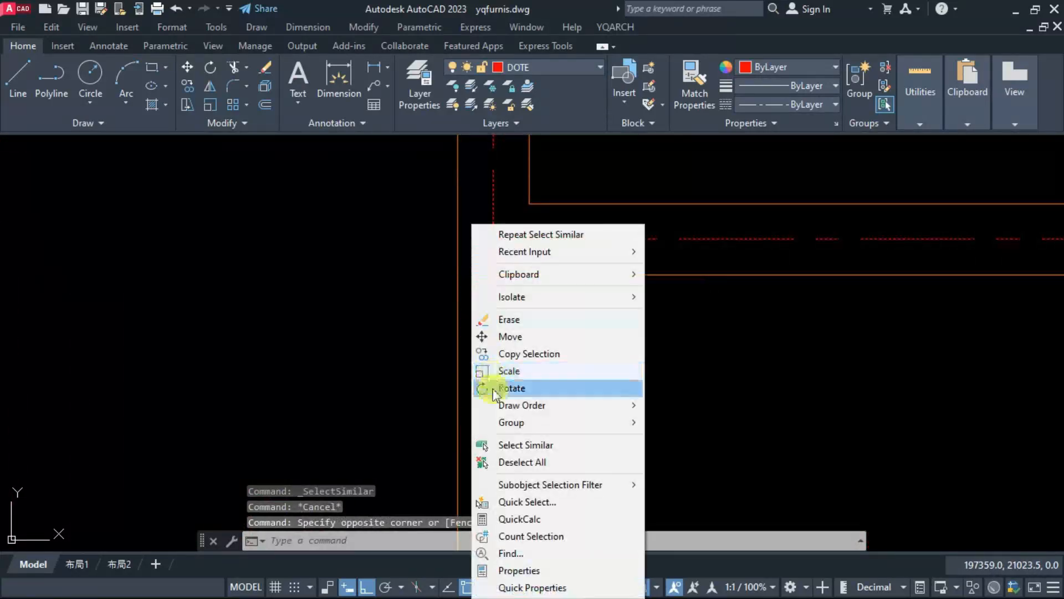
left_click(486, 444)
scroll(518, 266, "down", 5)
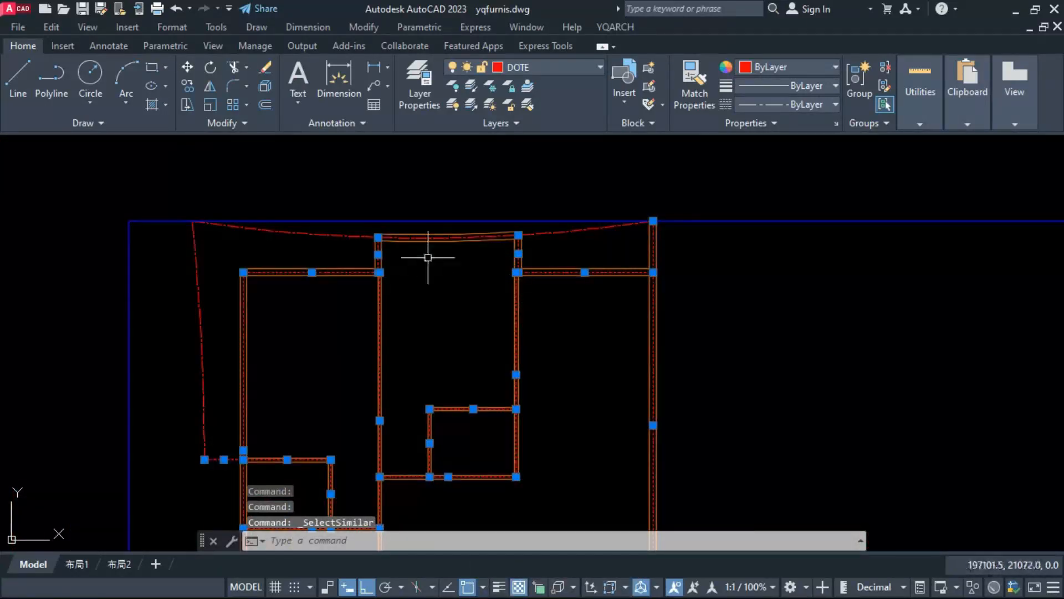
scroll(391, 253, "up", 4)
left_click(391, 228)
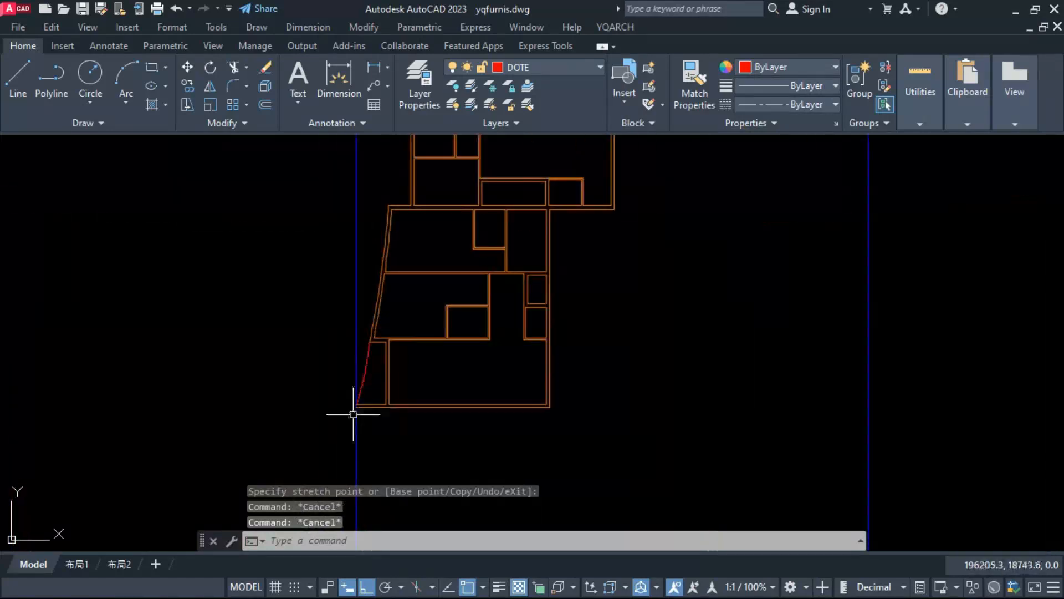
scroll(354, 416, "up", 5)
scroll(366, 380, "up", 4)
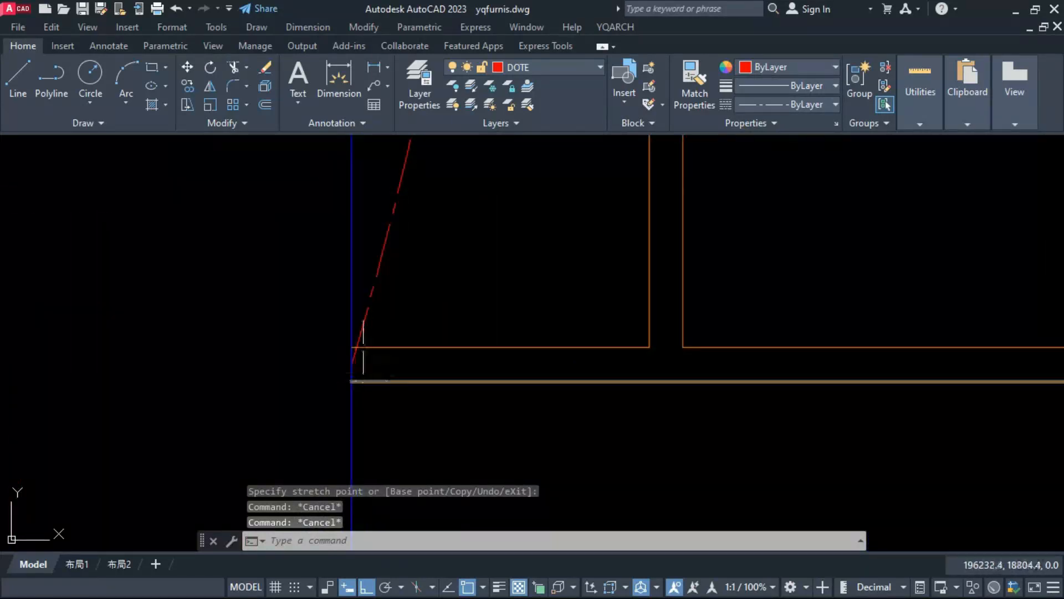
scroll(365, 347, "up", 4)
left_click(342, 336)
left_click(328, 393)
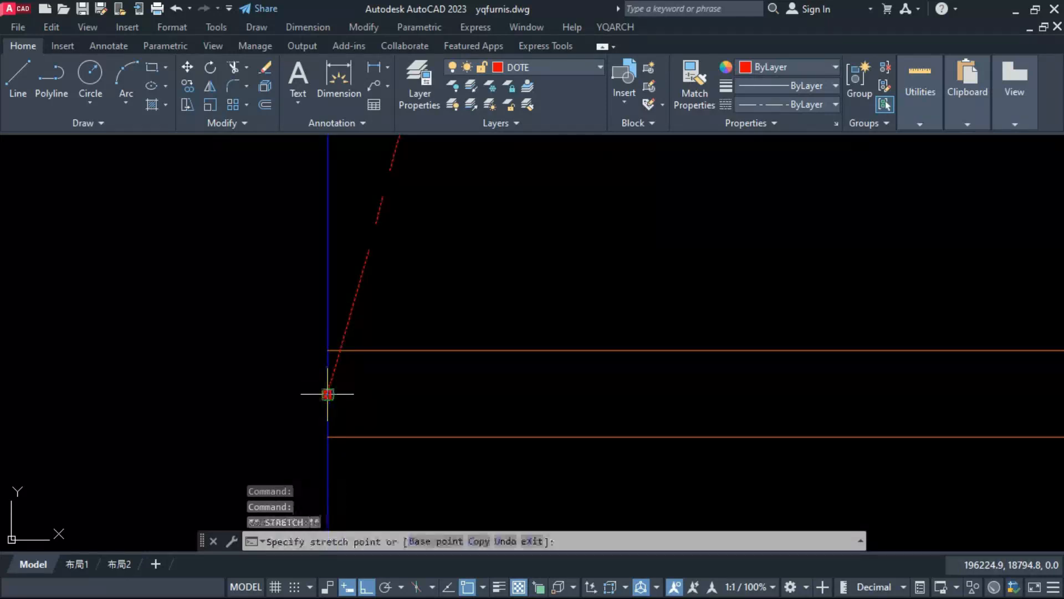
key("Escape")
key("Escape")
Step: Create a new layer named HANDRAIL with index color 17
scroll(332, 366, "down", 4)
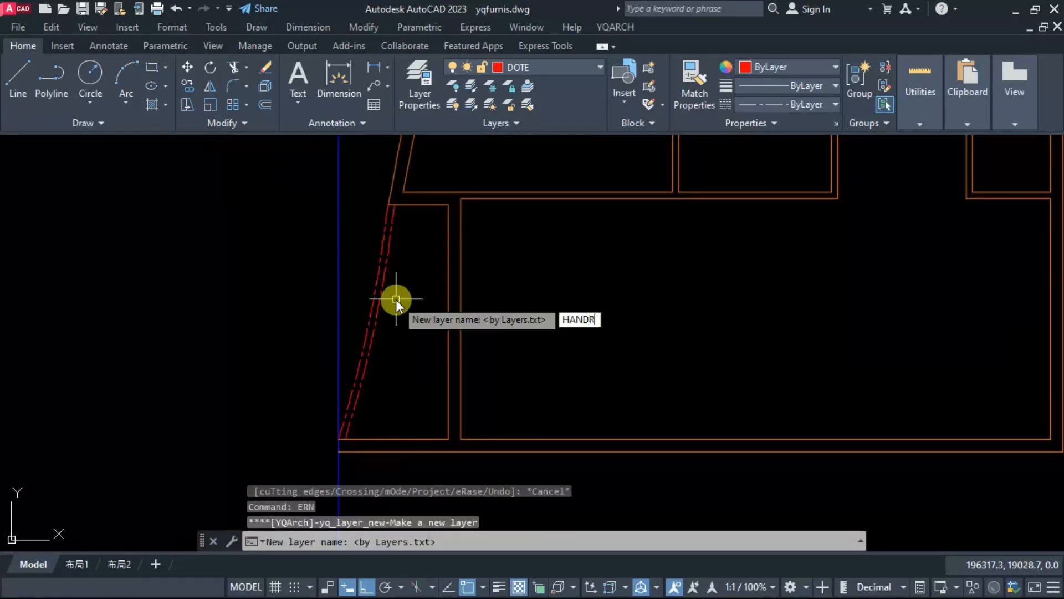
type("IL")
key("Return")
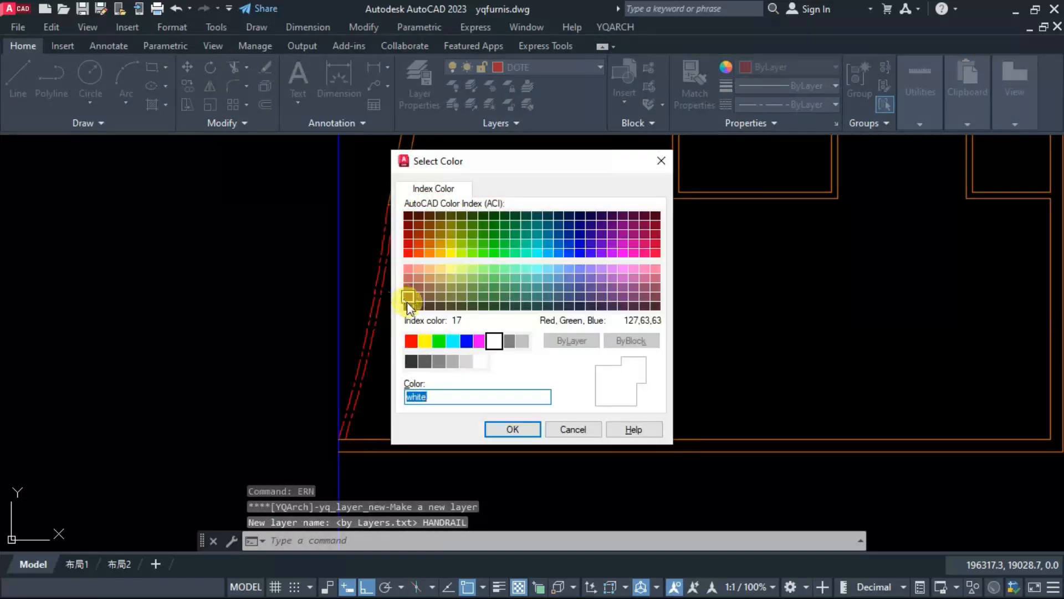
left_click(408, 298)
key("Return")
Step: Select the doubled balcony edge lines at the lower left, upper left and upper right and assign them to the HANDRAIL layer
left_click(407, 297)
left_click(363, 316)
scroll(385, 433, "down", 4)
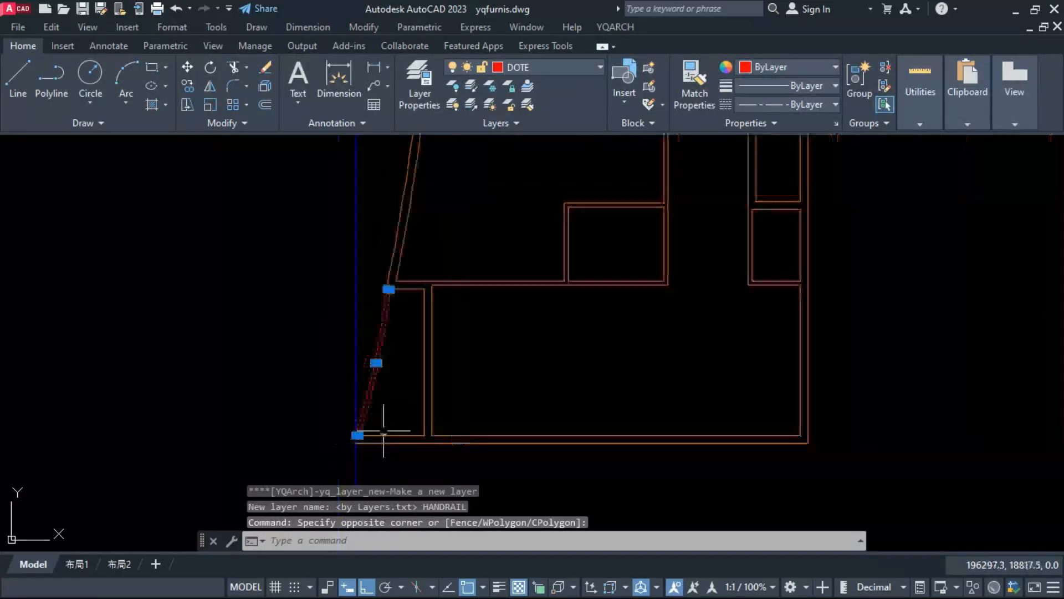
middle_click_drag(398, 291, 394, 430)
scroll(411, 358, "down", 4)
scroll(409, 246, "up", 6)
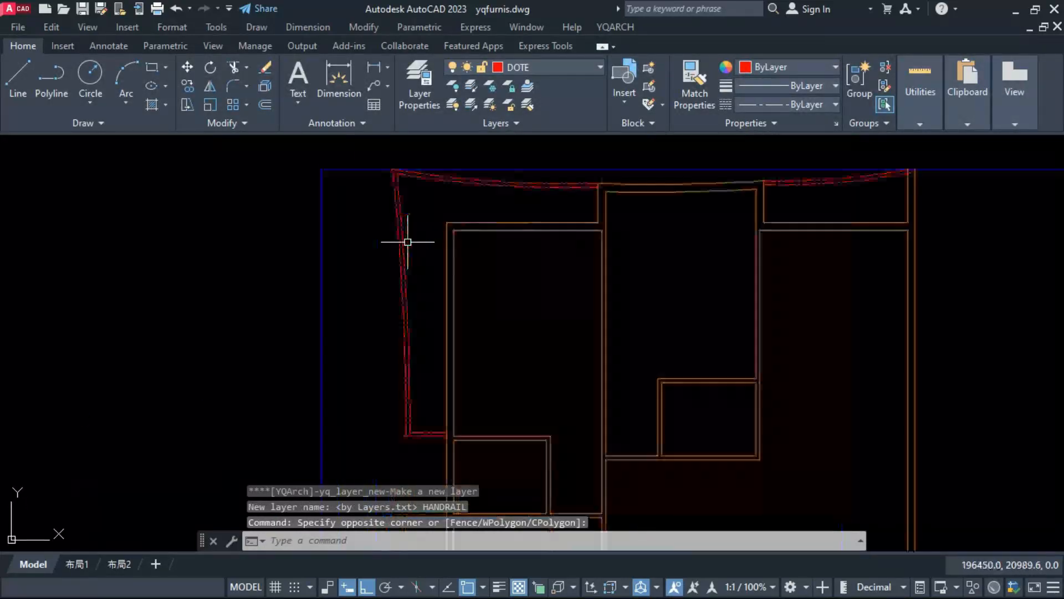
left_click(414, 246)
left_click(370, 290)
left_click(767, 209)
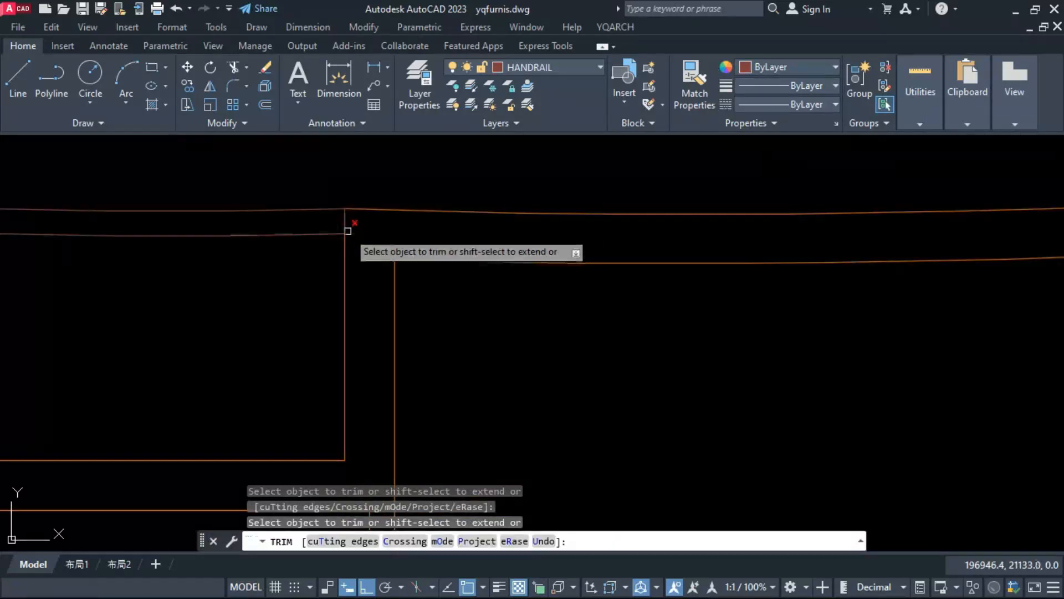
key("Escape")
key("Escape")
key("Escape")
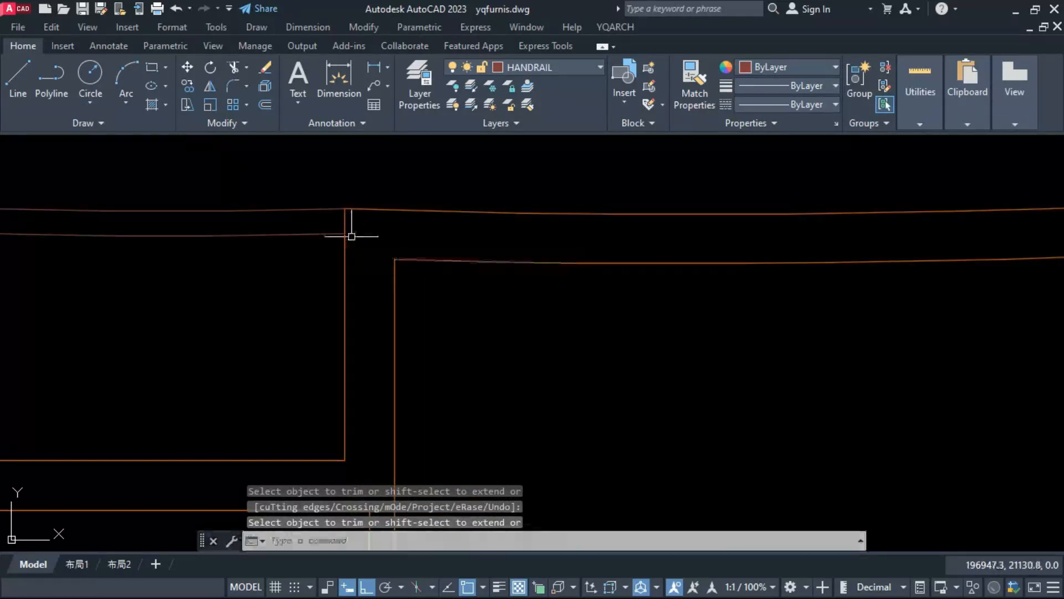
Step: Trim the end of the inner handrail arc that runs into the upper right outer wall
scroll(373, 271, "down", 5)
scroll(537, 262, "up", 10)
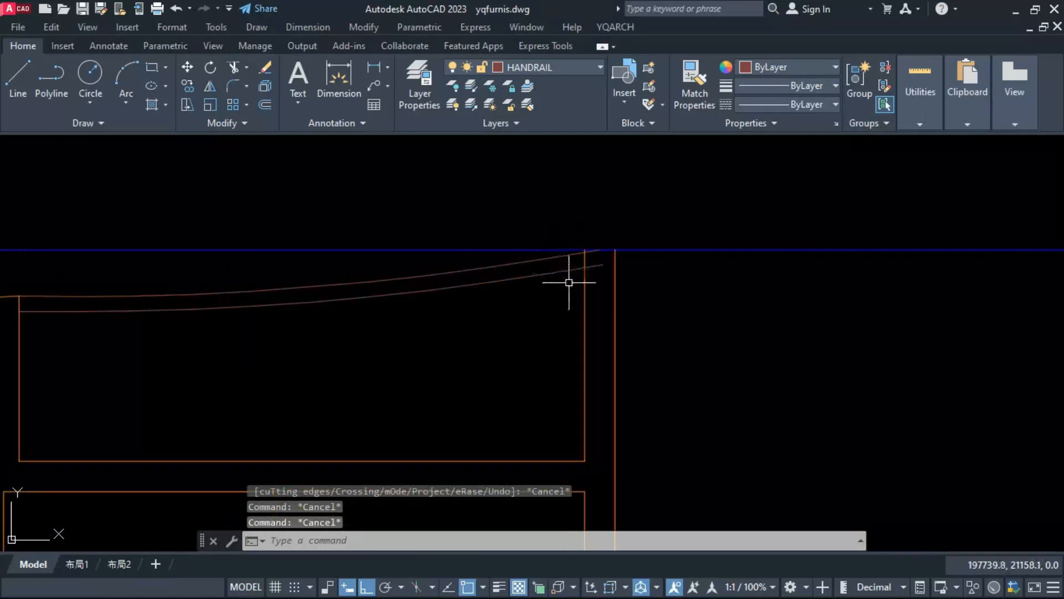
key("space")
left_click(605, 258)
scroll(609, 244, "up", 2)
key("Escape")
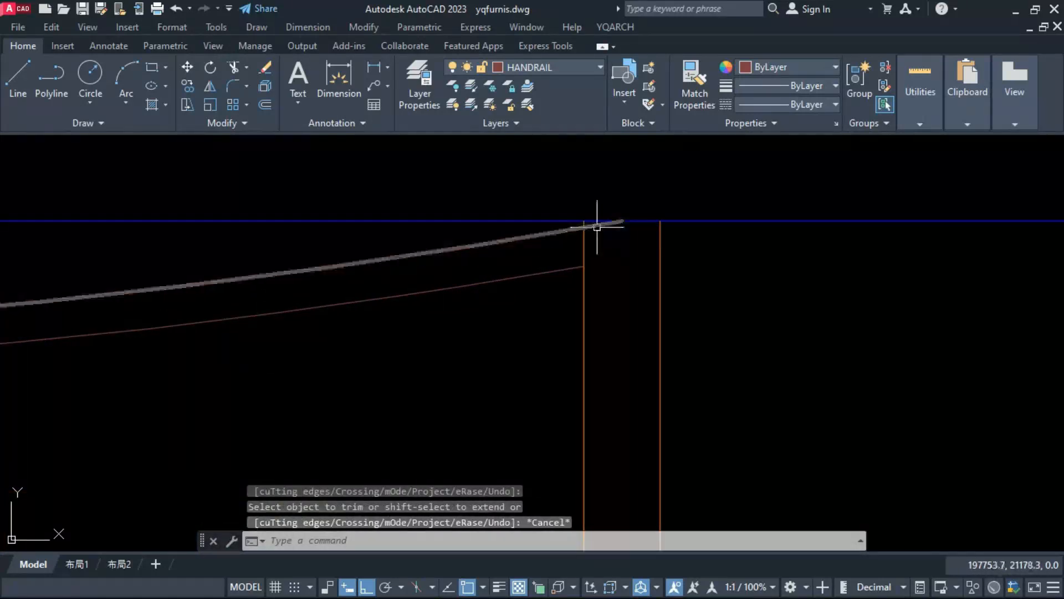
left_click(612, 224)
left_click(622, 221)
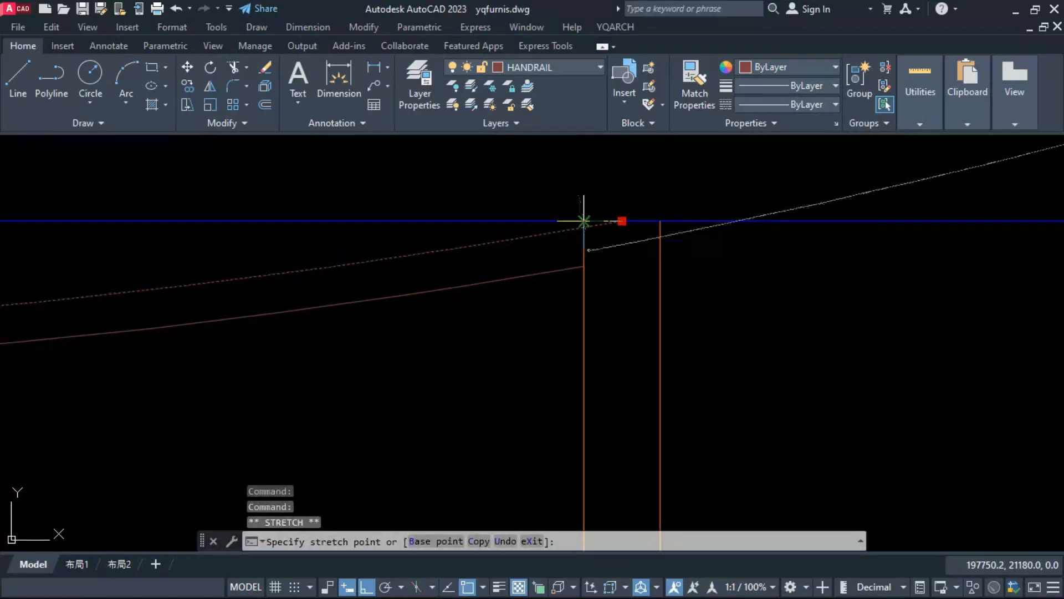
key("Escape")
scroll(582, 249, "down", 4)
key("Escape")
key("Escape")
Step: Examine the wall layout and corner joints across the floor plan's middle and lower rooms
scroll(553, 311, "down", 6)
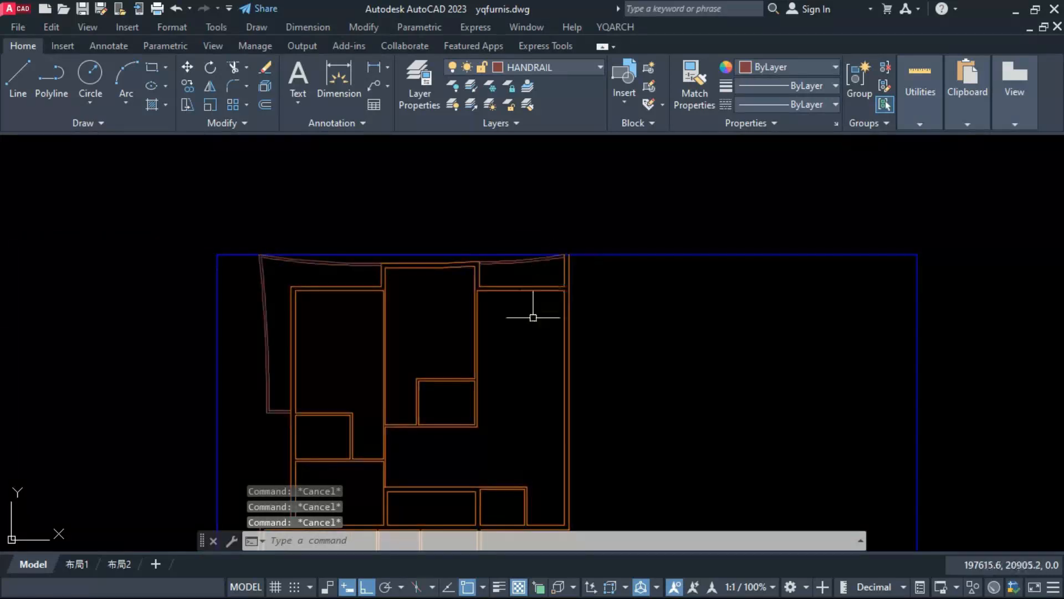
scroll(534, 308, "up", 1)
middle_click_drag(533, 366, 533, 288)
middle_click_drag(533, 289, 526, 260)
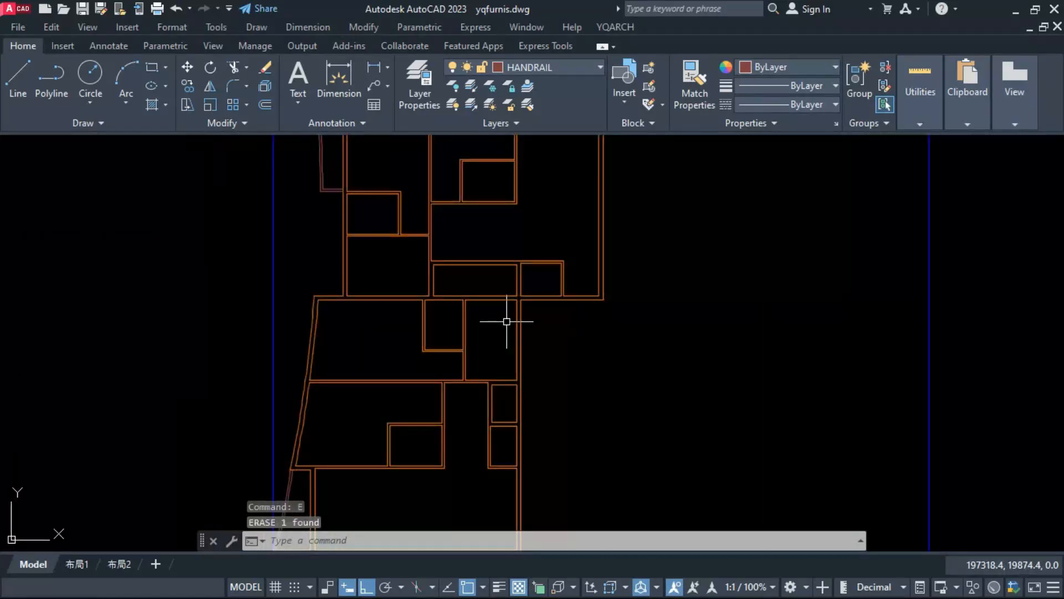
scroll(499, 316, "down", 2)
scroll(496, 300, "up", 4)
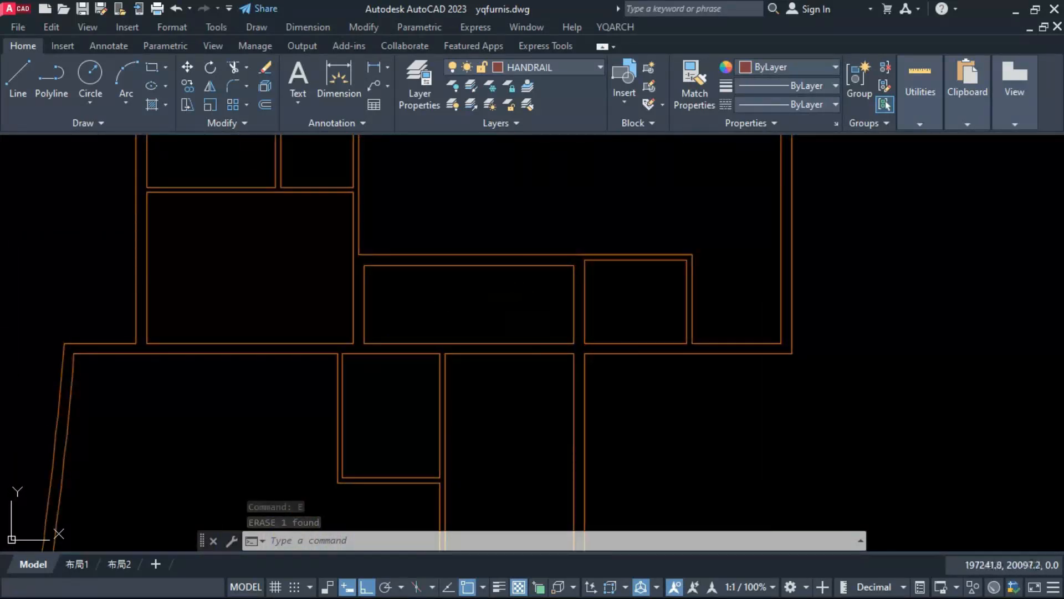
scroll(457, 256, "down", 2)
middle_click_drag(474, 386, 466, 338)
scroll(471, 329, "down", 2)
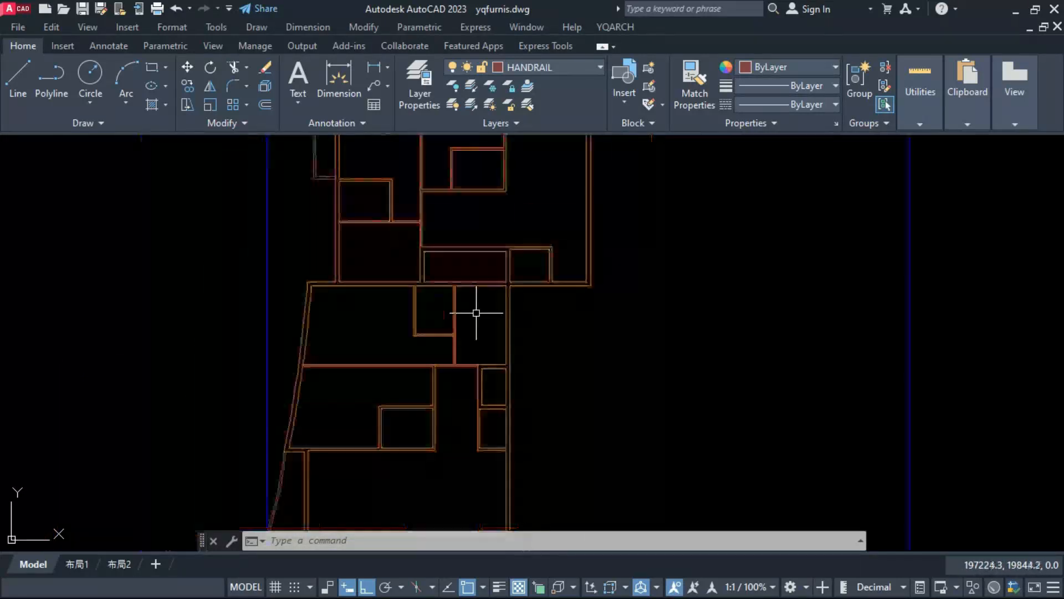
scroll(431, 303, "up", 2)
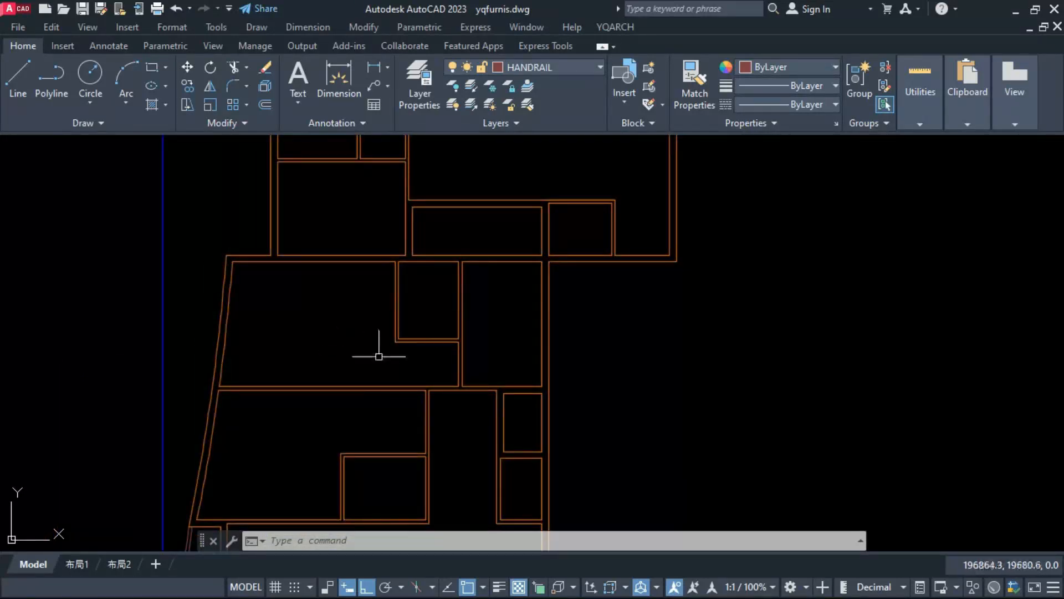
middle_click_drag(338, 306, 396, 213)
middle_click_drag(433, 326, 434, 384)
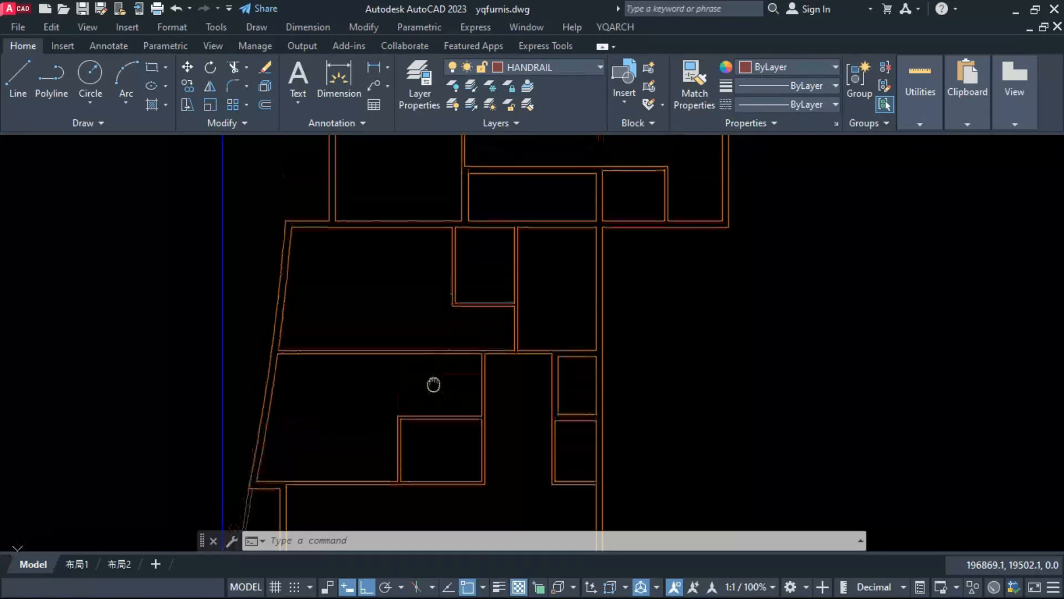
scroll(430, 458, "up", 2)
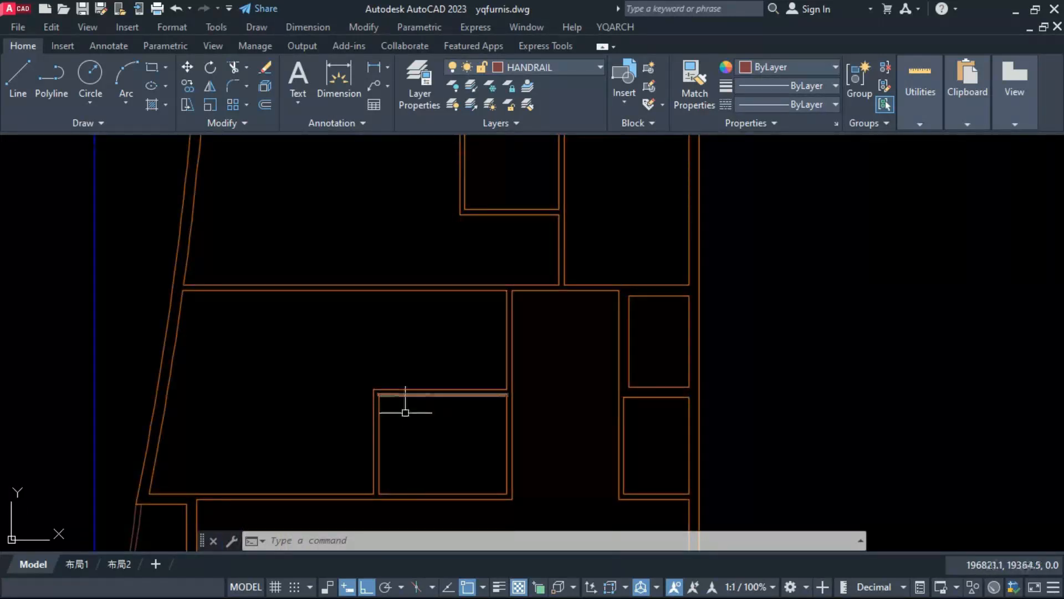
scroll(343, 480, "down", 2)
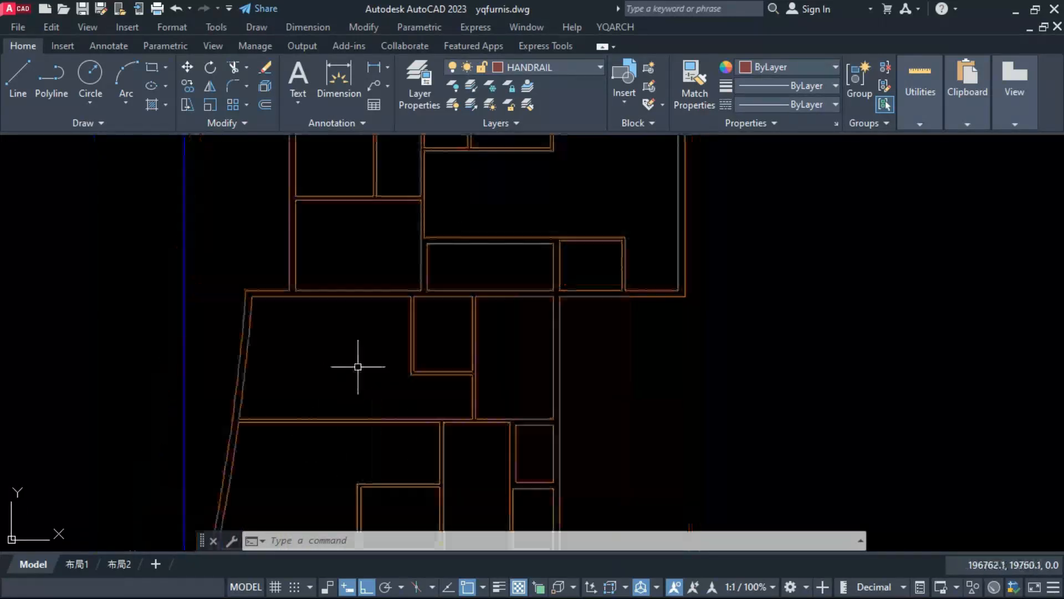
scroll(350, 423, "down", 4)
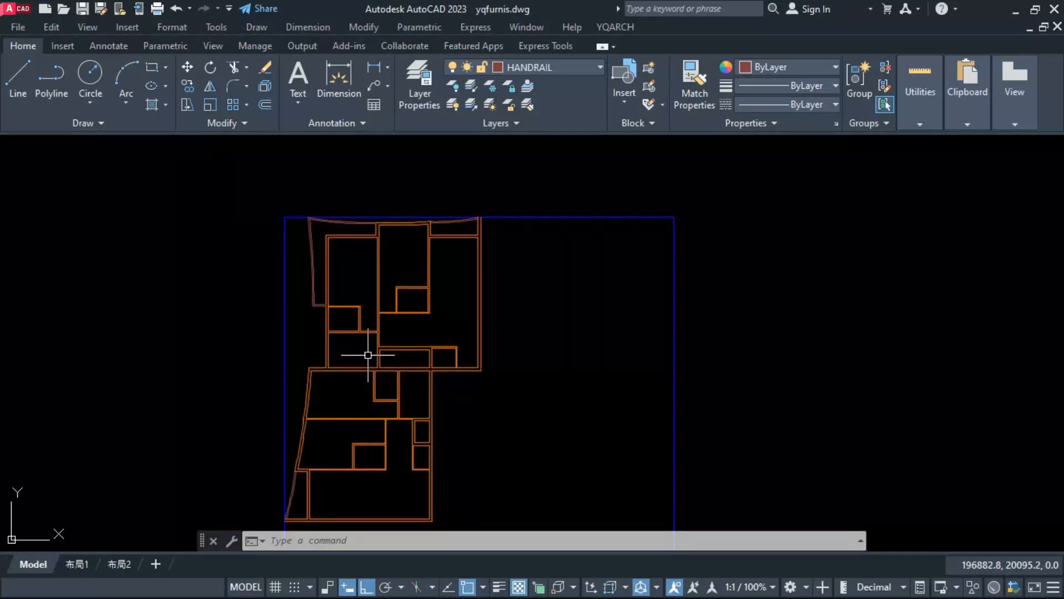
scroll(392, 267, "up", 2)
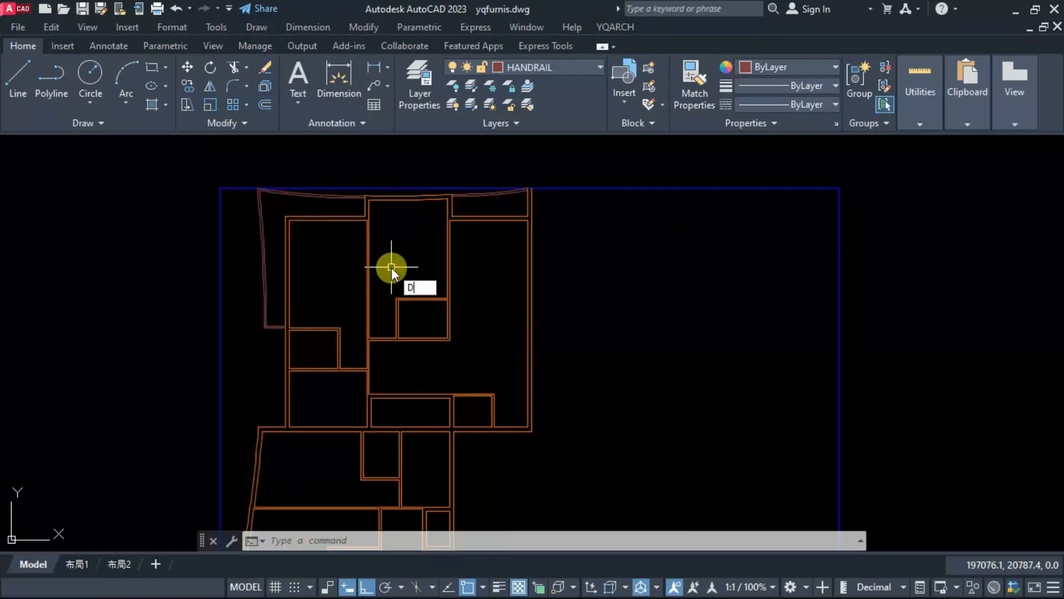
Step: Try to dimension the top and right inner sides of the upper right room with the YQArch Dimension Sides command
type("DSS")
key("Return")
left_click(497, 369)
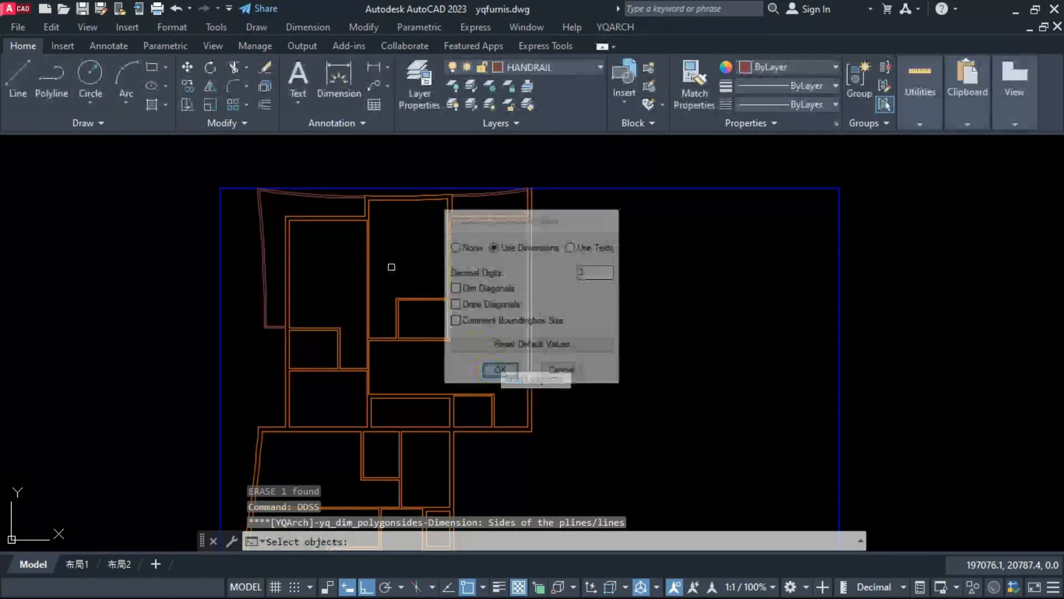
scroll(525, 263, "up", 2)
left_click(529, 241)
left_click(486, 197)
key("Return")
Step: Try to set the drawing's main scale to 1:20 and apply it to the upper right room's two dimensions
scroll(476, 279, "down", 2)
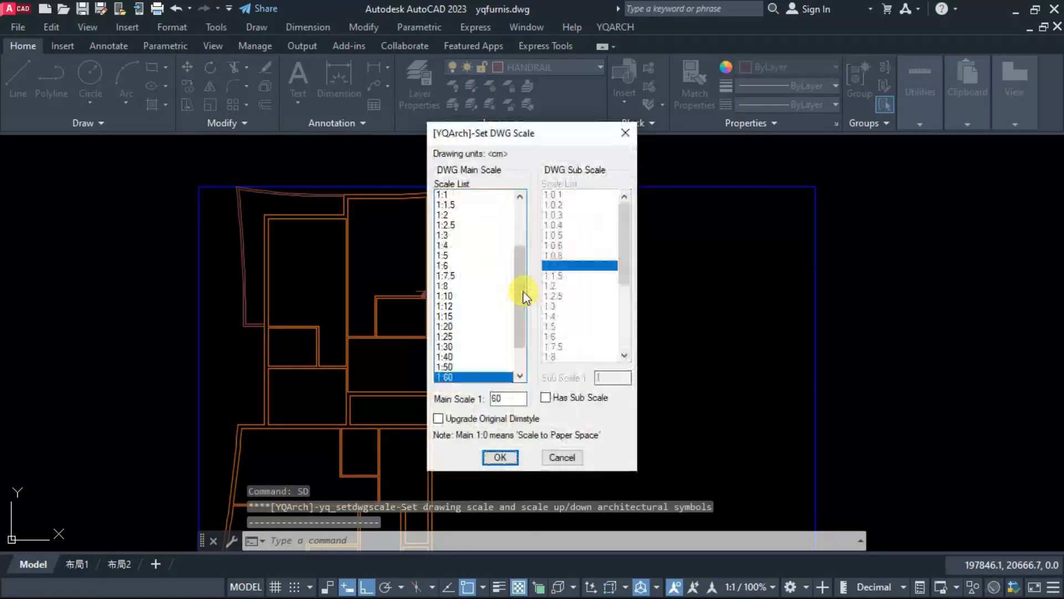
double_click(449, 326)
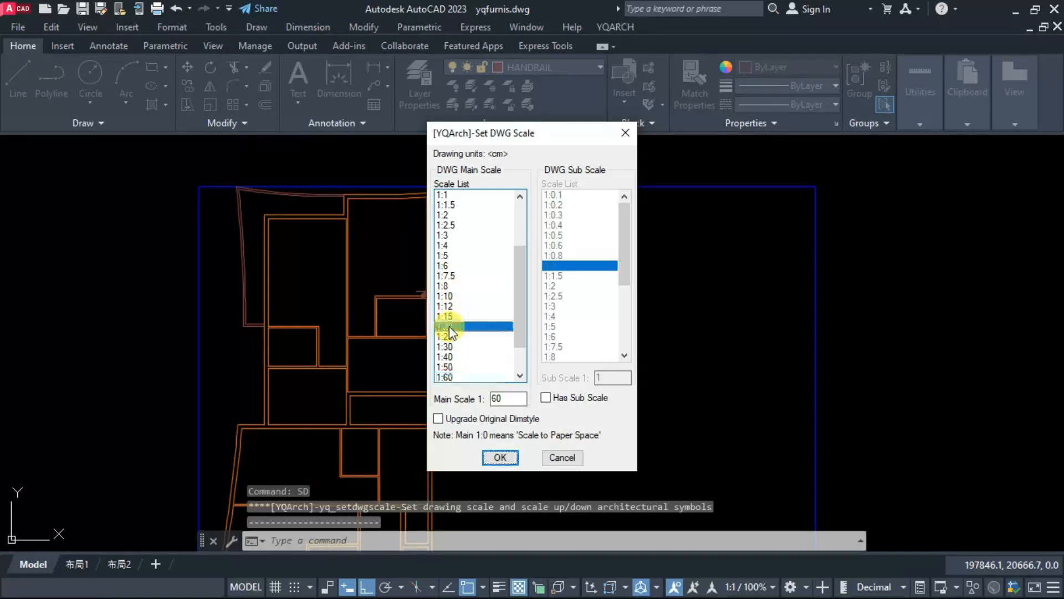
left_click(548, 295)
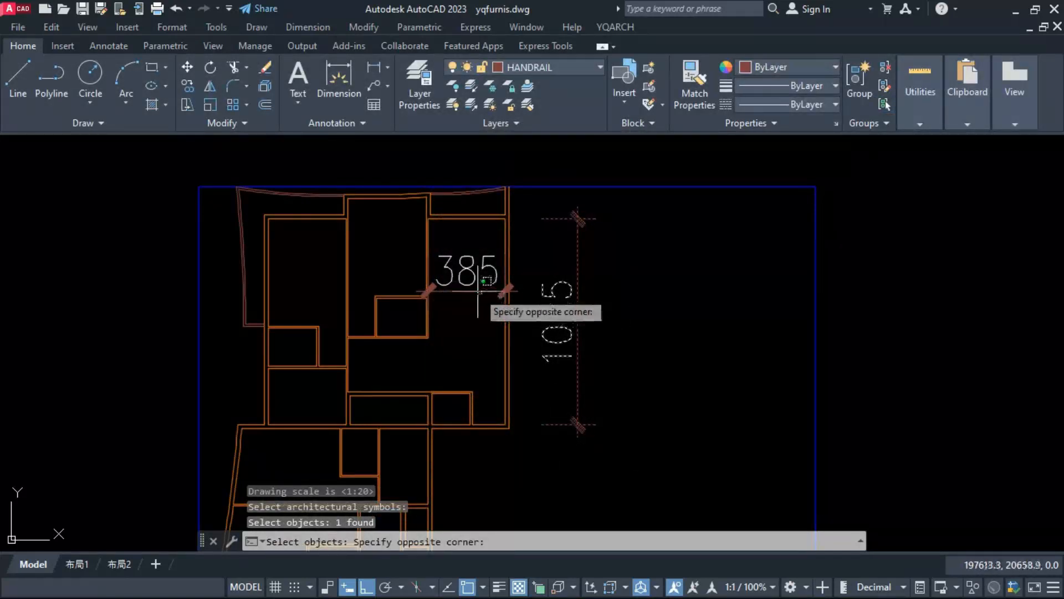
left_click(478, 291)
key("Return")
key("Escape")
Step: Set the YQArch drawing main scale to 1:15 without selecting any symbols
type("SD")
key("Return")
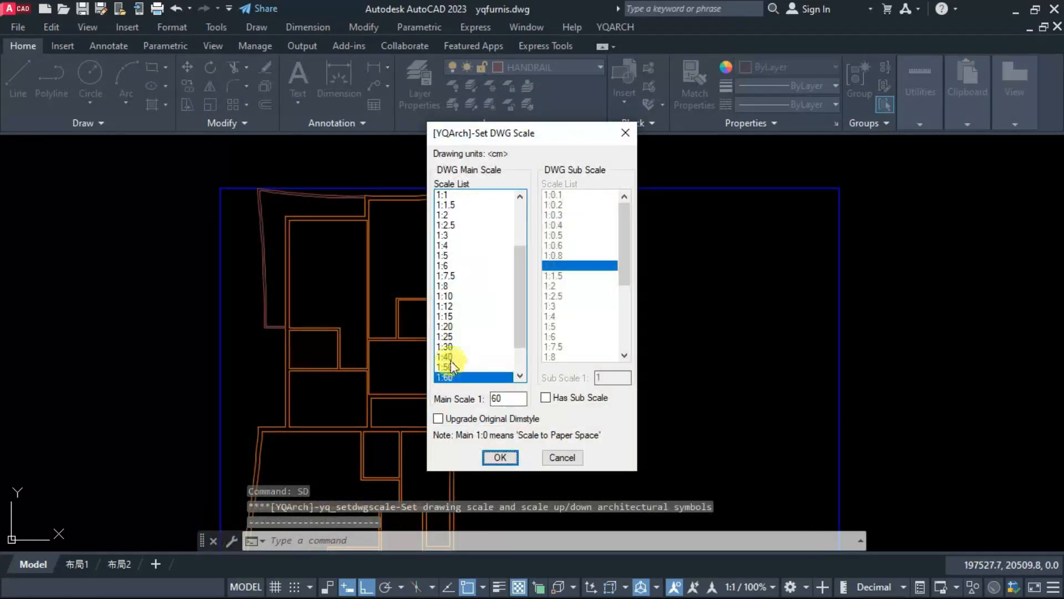
double_click(447, 317)
key("Escape")
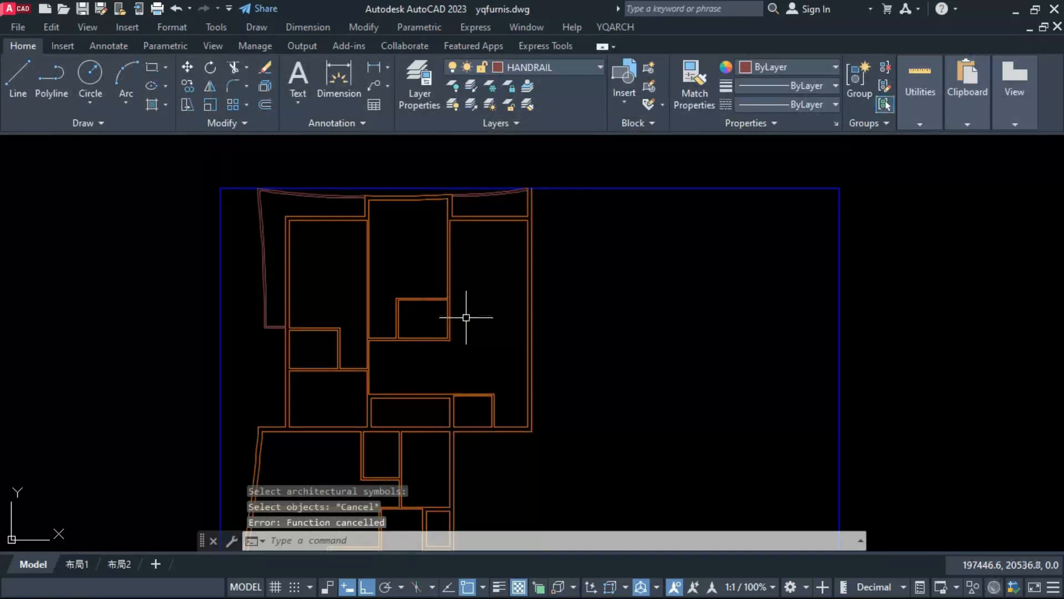
Step: Dimension the top and right inner sides of the upper right room with YQArch Dimension Sides
type("DDSS")
key("Return")
left_click(516, 221)
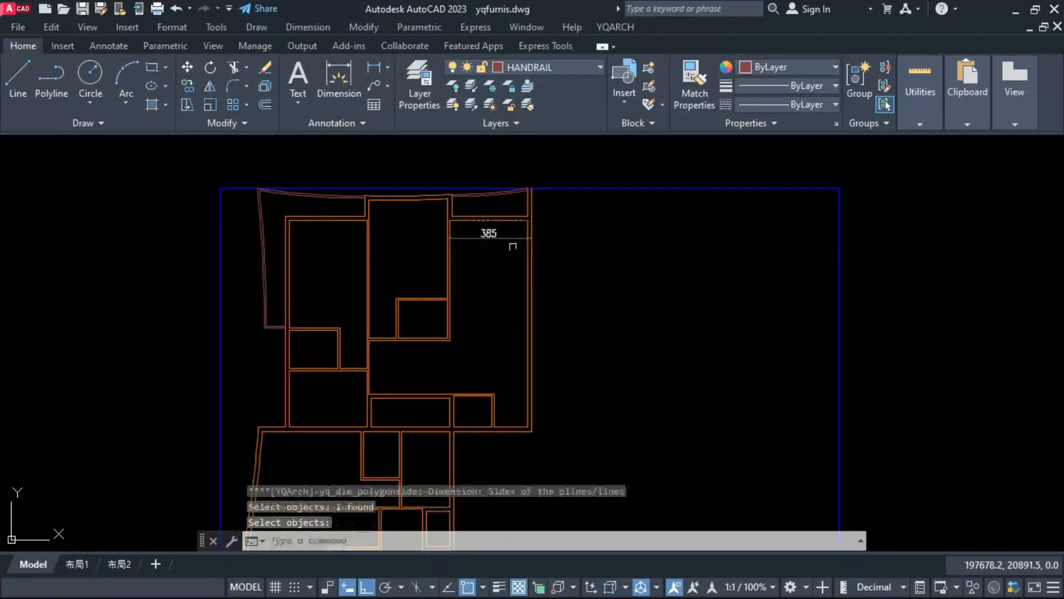
scroll(521, 244, "up", 2)
key("Return")
key("Return")
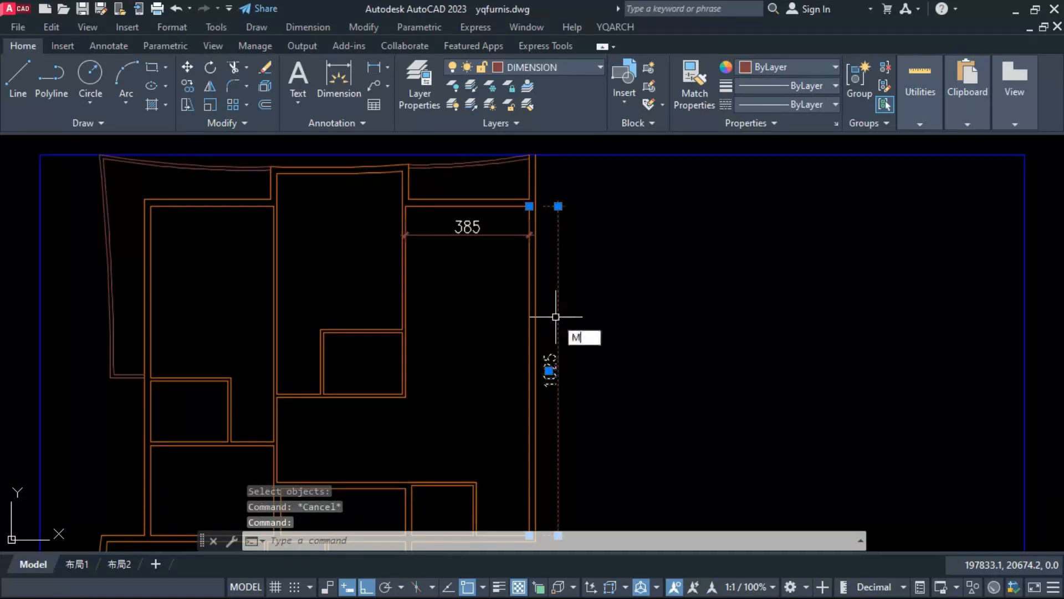
Step: Move the upper right room's vertical dimension from outside the outer wall to inside the room
key("Return")
left_click(704, 327)
left_click(655, 358)
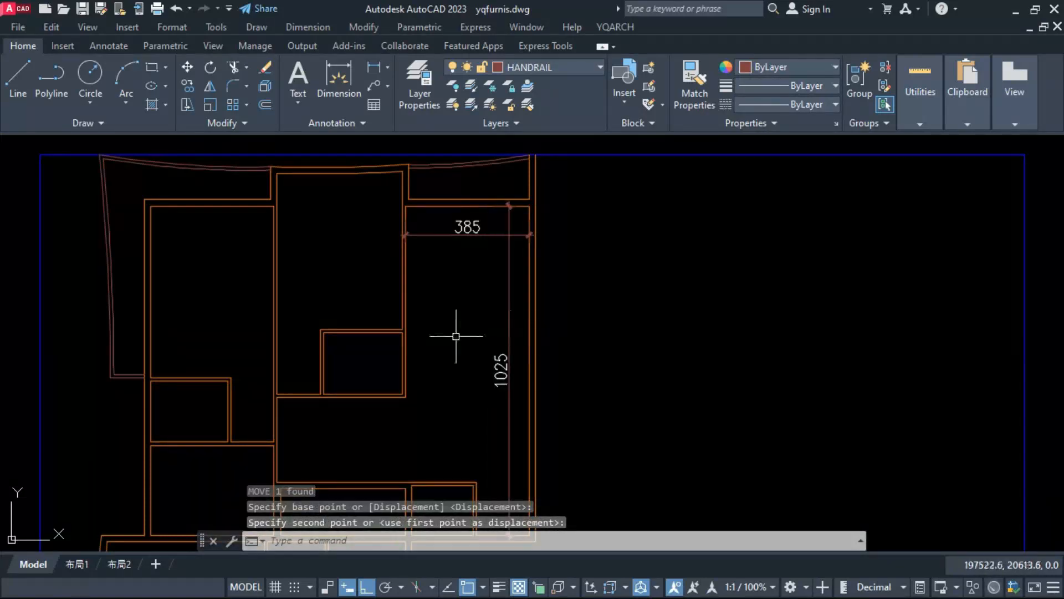
Step: Dimension the upper middle room's left side and curved top edge, and delete the arc dimension
left_click(277, 252)
key("Return")
scroll(309, 251, "up", 2)
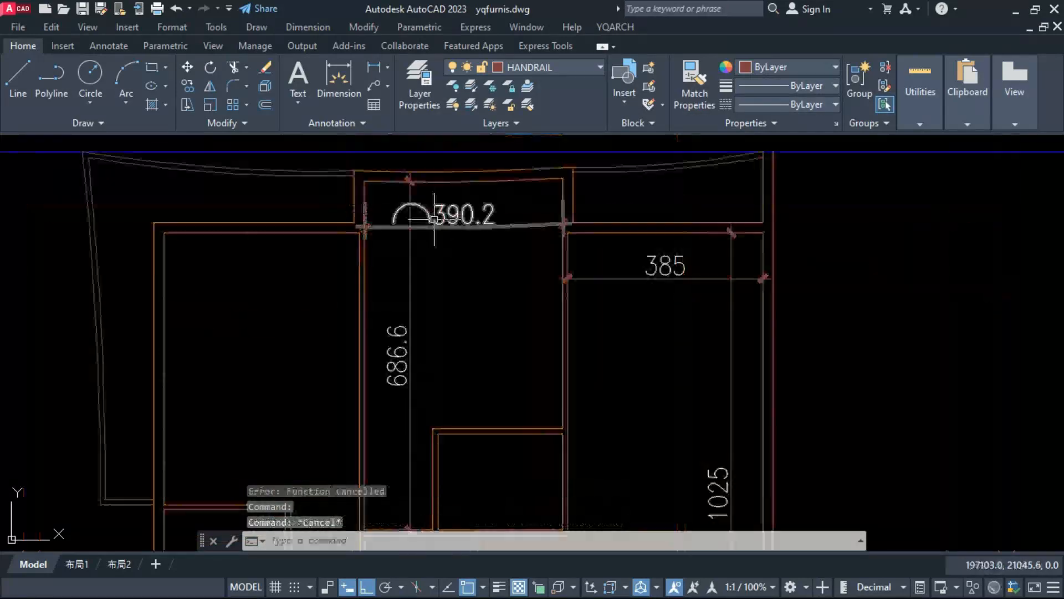
key("Delete")
Step: Add a straight width dimension to the upper middle room and end its vertical dimension at the small inner room's top wall
left_click(525, 218)
scroll(447, 250, "down", 2)
key("Return")
left_click(520, 205)
left_click(519, 362)
left_click(503, 310)
scroll(523, 201, "up", 8)
scroll(497, 197, "down", 6)
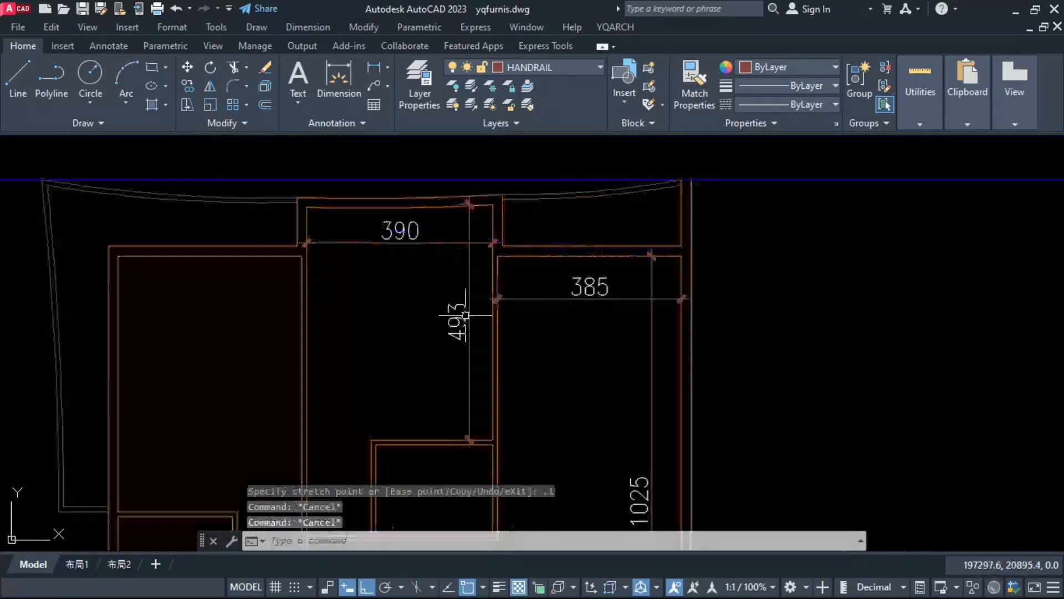
Step: Dimension the sides of the remaining upper rooms and the middle 180-wide room, shifting a dimension aside inside its room
type("m")
left_click(420, 271)
left_click(397, 271)
scroll(389, 276, "down", 3)
type("ddss")
left_click(346, 315)
key("Return")
key("Return")
scroll(518, 358, "up", 3)
left_click(540, 363)
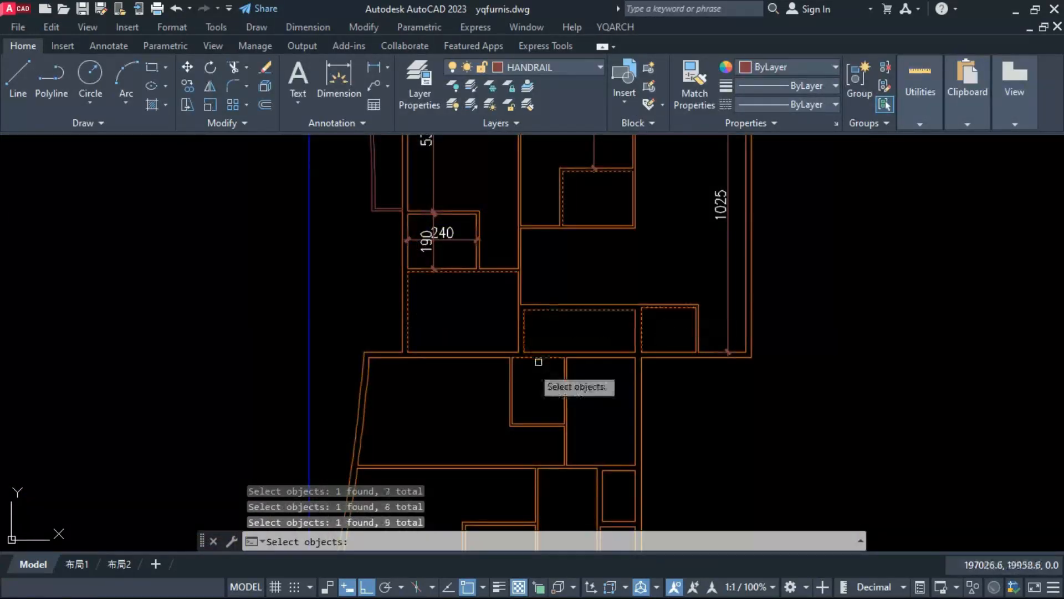
key("Return")
key("Return")
key("Return")
key("Return")
Step: Dimension the sides of the middle rooms, the two small right-hand rooms, the lower left room and its inner room
scroll(613, 424, "up", 3)
left_click(591, 303)
type("m")
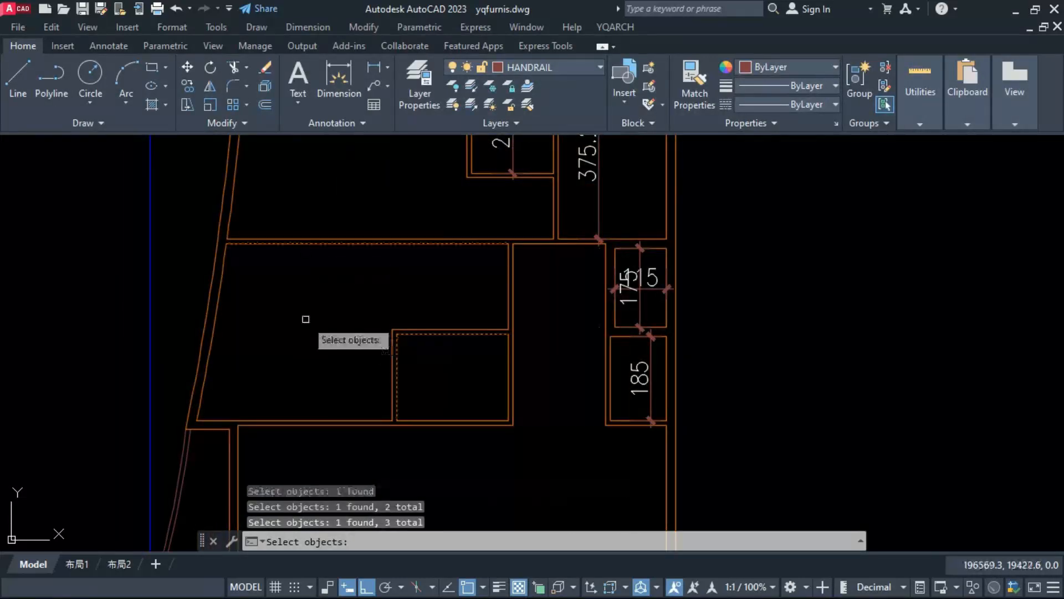
scroll(304, 318, "up", 2)
Step: Stretch the walls of the middle and lower rooms by 45, 10 and 0.2 to adjust the room sizes
type("s")
left_click(299, 367)
type("45")
key("Escape")
scroll(488, 228, "down", 3)
scroll(502, 191, "up", 5)
type("s 10 .2")
key("Escape")
key("Escape")
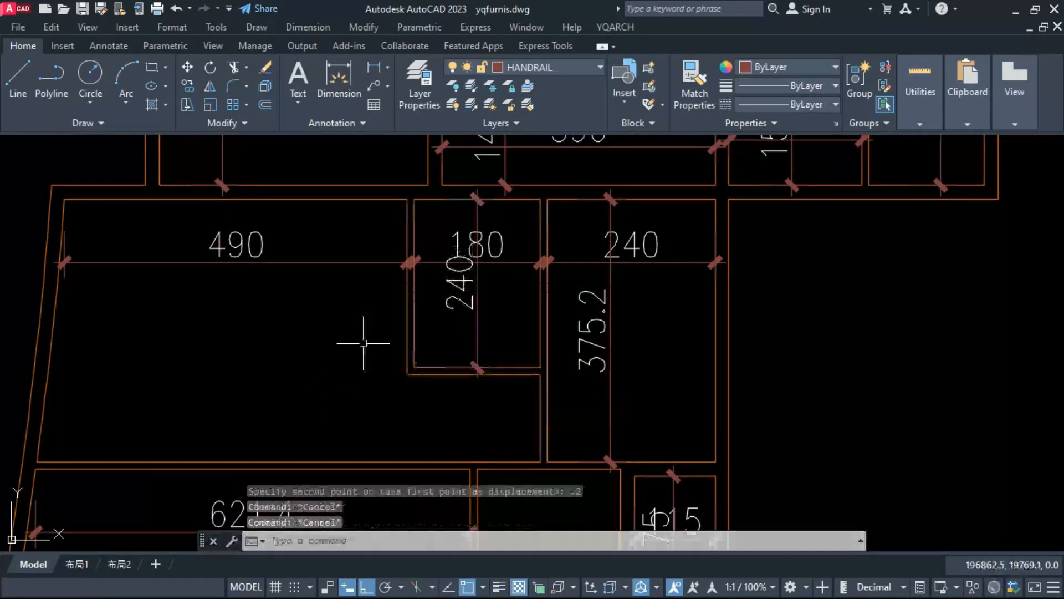
Step: Shift the vertical dimensions of the 180-wide and 115-wide rooms sideways so they clear the horizontal dimension text
key("Escape")
scroll(382, 287, "up", 5)
left_click(387, 287)
left_click(349, 287)
key("Escape")
scroll(444, 297, "down", 5)
scroll(506, 472, "up", 4)
left_click(504, 269)
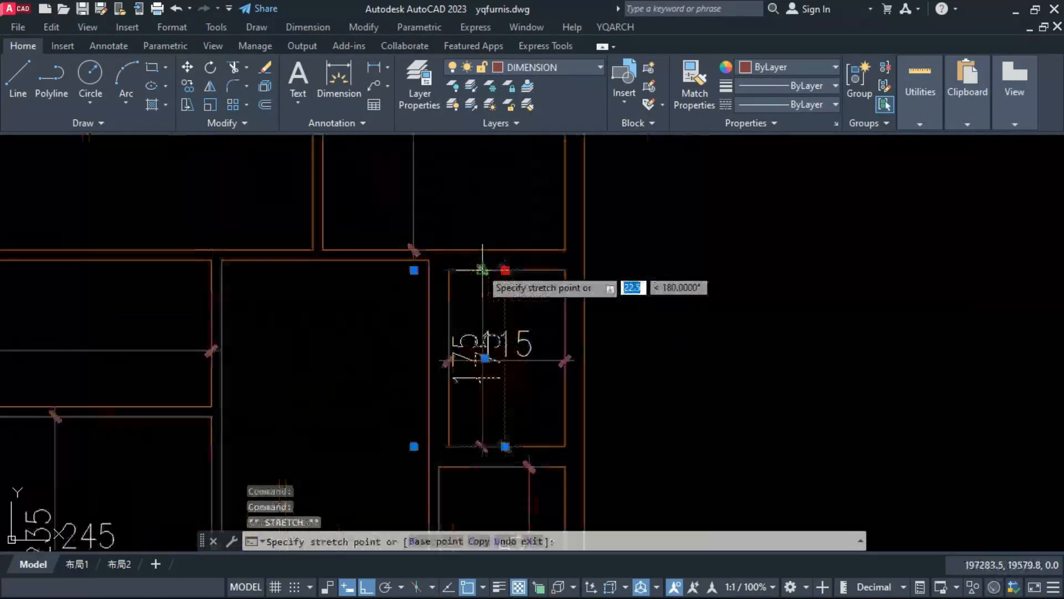
left_click(485, 268)
key("Escape")
Step: Dimension another side of the lower left rooms with YQArch Dimension Sides and move the dimension inside its room
type("ddss")
left_click(497, 372)
type("ddss")
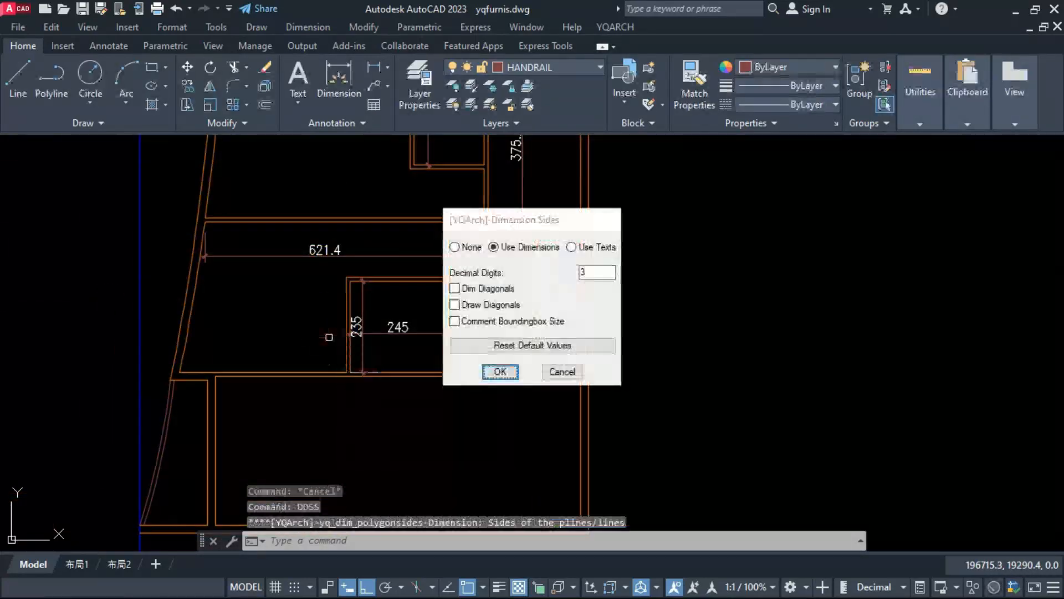
left_click(499, 371)
type("m")
left_click(397, 404)
left_click(296, 424)
Step: Dimension the lower left room's bottom side, apply a 1.6 adjustment there and reposition the small inner room's width dimension
type("ddss")
left_click(259, 372)
left_click(347, 395)
type("1.6")
key("Escape")
left_click(357, 334)
type("m")
scroll(444, 238, "down", 5)
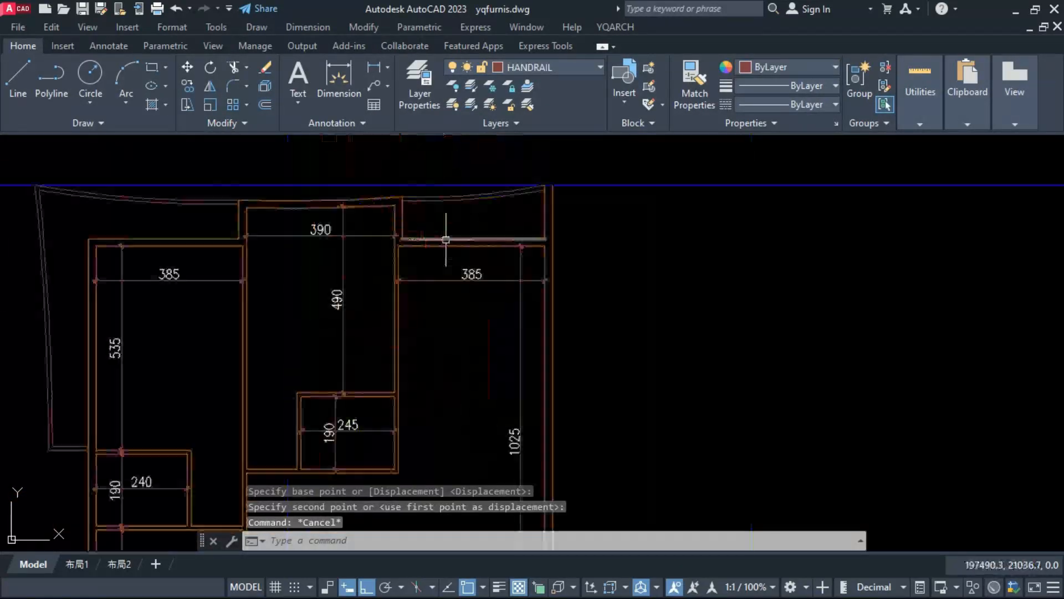
Step: Dimension the upper right balcony's depth and the lower left room's height
type("m")
key("Escape")
type("ddss")
left_click(385, 450)
left_click(357, 416)
key("Escape")
Step: Dimension the top side of the lower passage between the lower left room and the two small rooms
type("ddss")
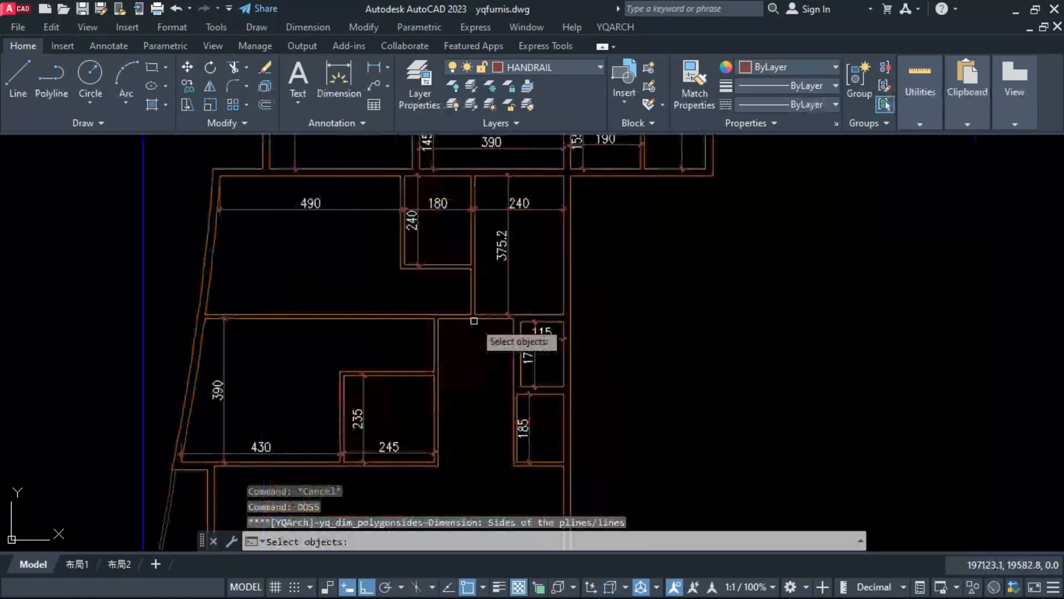
left_click(474, 320)
scroll(497, 359, "down", 3)
scroll(411, 294, "down", 5)
scroll(407, 297, "up", 5)
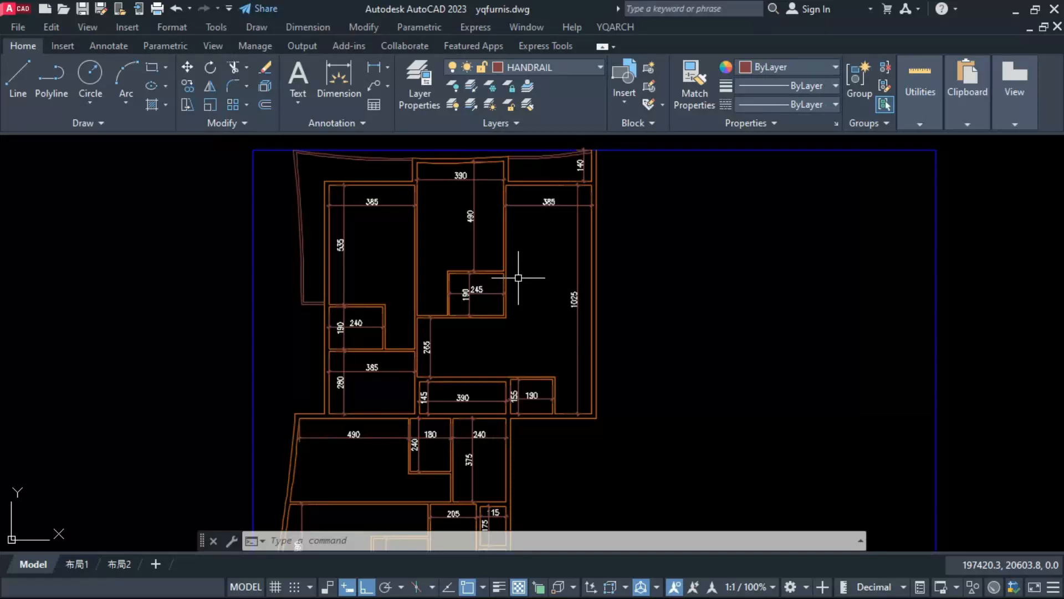
Step: Try a 90-wide door with a 20 pier in the upper middle room's lower wall, and undo it
scroll(420, 320, "up", 6)
type("dr")
left_click(417, 309)
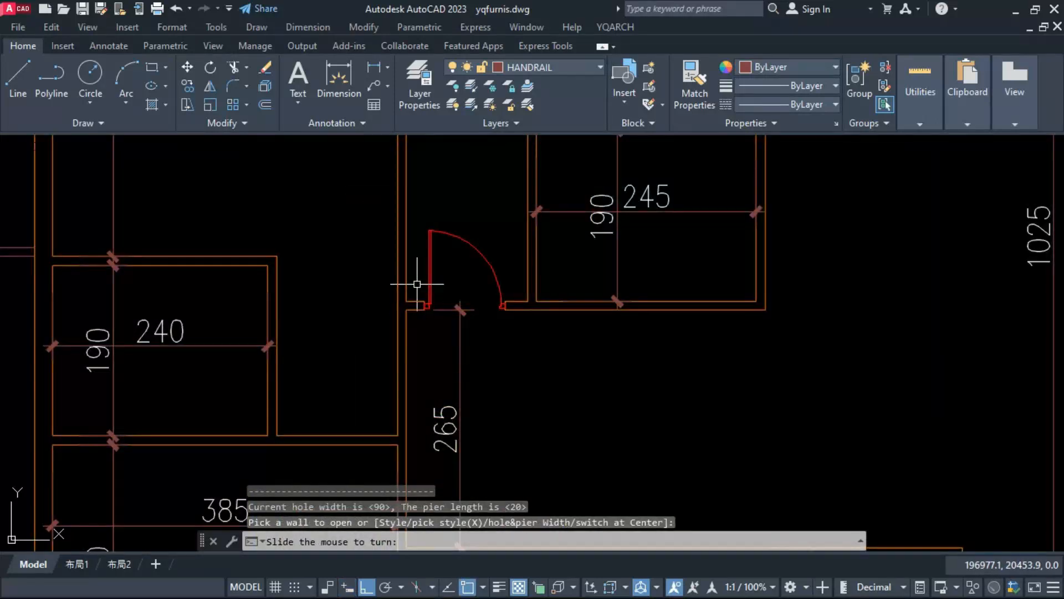
left_click(417, 284)
scroll(420, 297, "down", 2)
key("Escape")
key("ctrl+z")
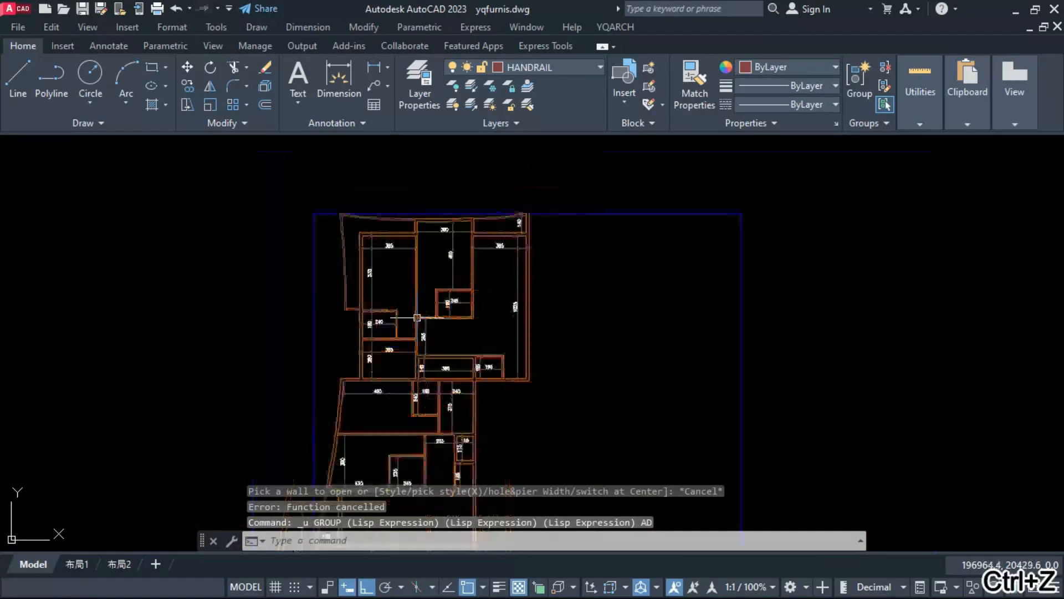
Step: Set the door hole width to 100 and pier width to 10, and place entrance doors in the two units' outer walls
middle_click_drag(502, 393, 501, 306)
type("dr w")
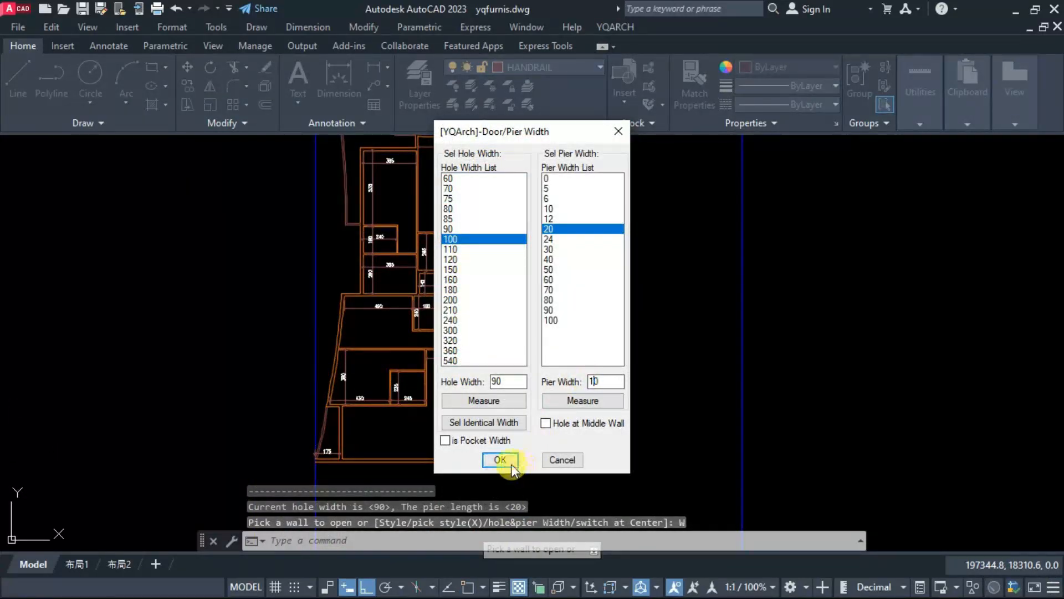
left_click(512, 465)
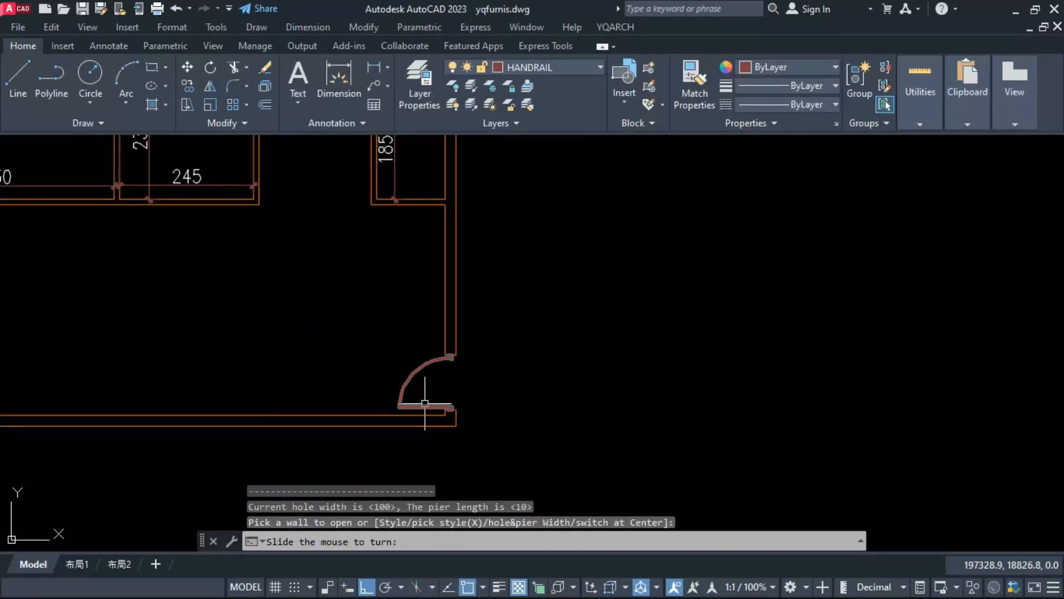
left_click(425, 404)
scroll(482, 394, "down", 5)
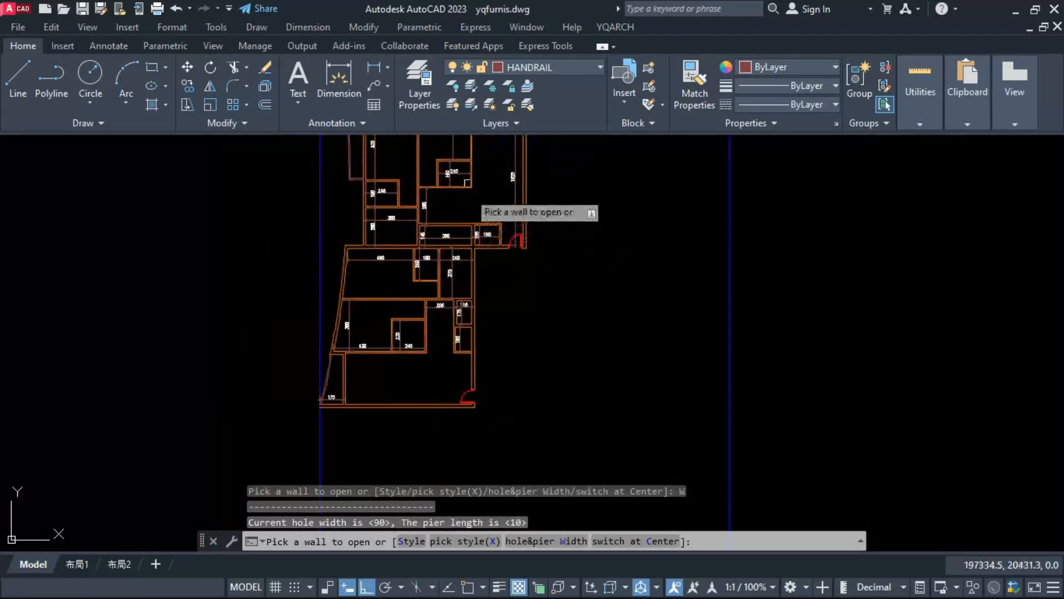
Step: Set the door hole width to 90 and place a door at the left end of the upper middle room's lower wall
scroll(404, 202, "up", 8)
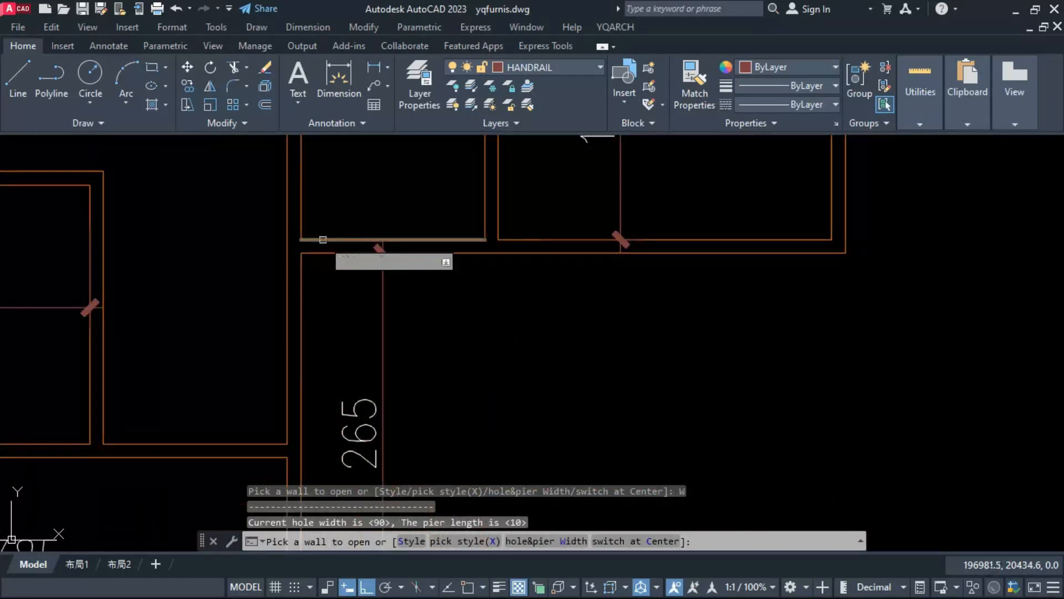
left_click(324, 240)
left_click(319, 219)
scroll(343, 221, "down", 10)
scroll(383, 404, "up", 6)
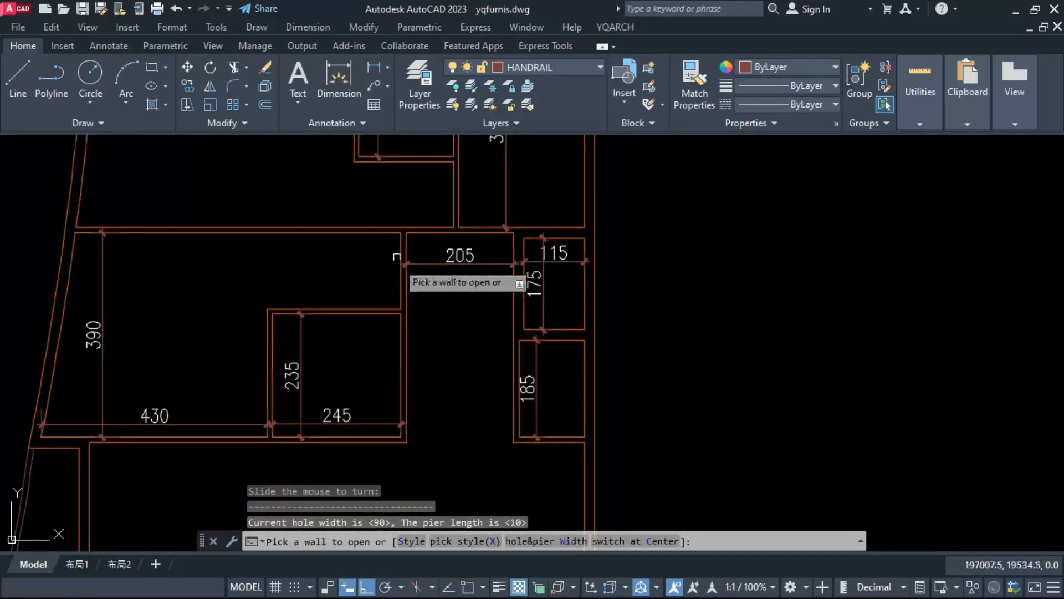
Step: Place inward-opening 90-wide doors in the middle left room's lower wall and the lower left room's passage wall
left_click(452, 290)
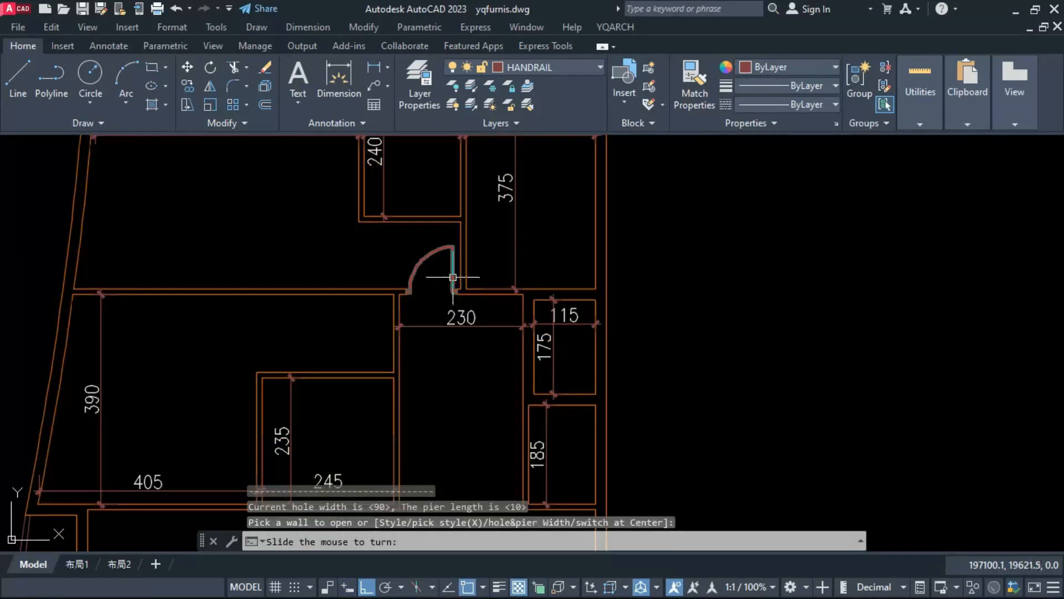
left_click(451, 277)
key("Escape")
scroll(441, 354, "down", 3)
scroll(398, 388, "up", 5)
scroll(398, 389, "down", 4)
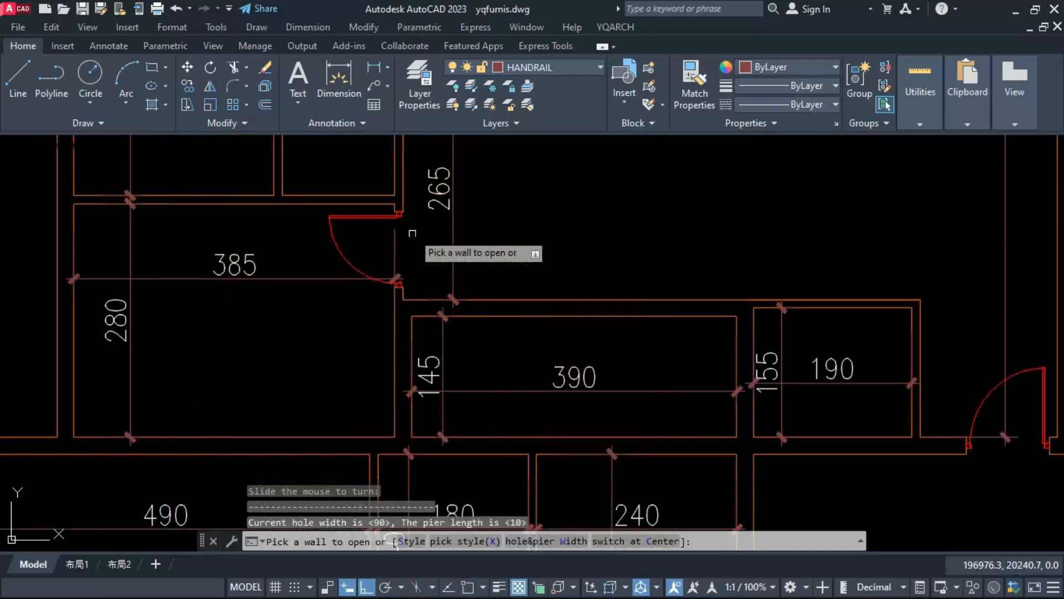
Step: Place a 90-wide door at the left end of the 240-wide middle room's lower wall, opening into the room
scroll(410, 233, "down", 4)
scroll(472, 453, "up", 4)
left_click(463, 437)
left_click(446, 410)
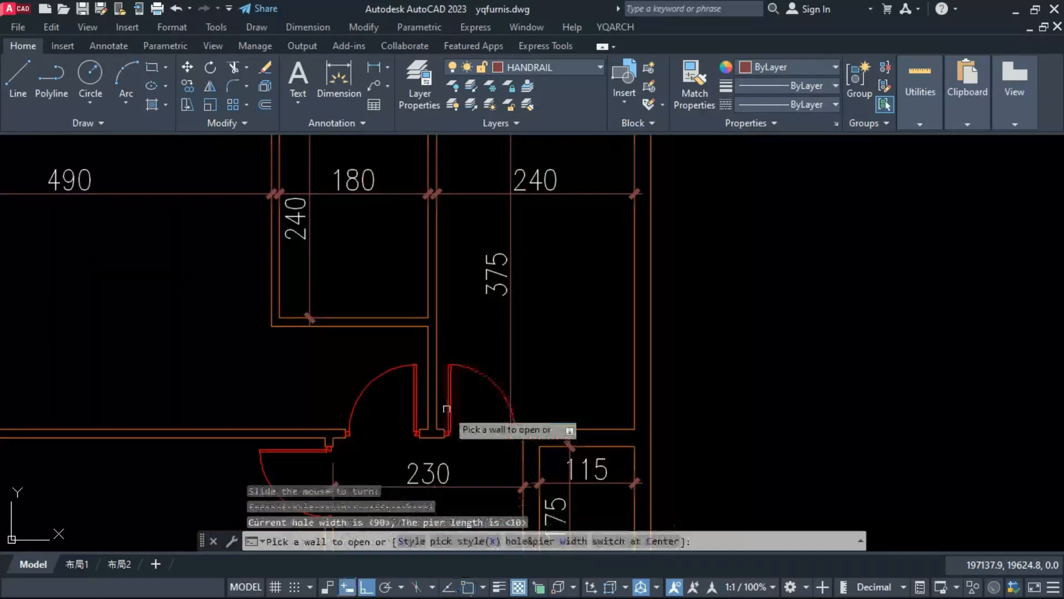
Step: Place 90-wide doors in the right wall of the 385 by 280 room and the lower wall of the upper middle room
scroll(447, 363, "down", 2)
scroll(522, 443, "down", 2)
scroll(522, 443, "down", 2)
scroll(514, 248, "up", 4)
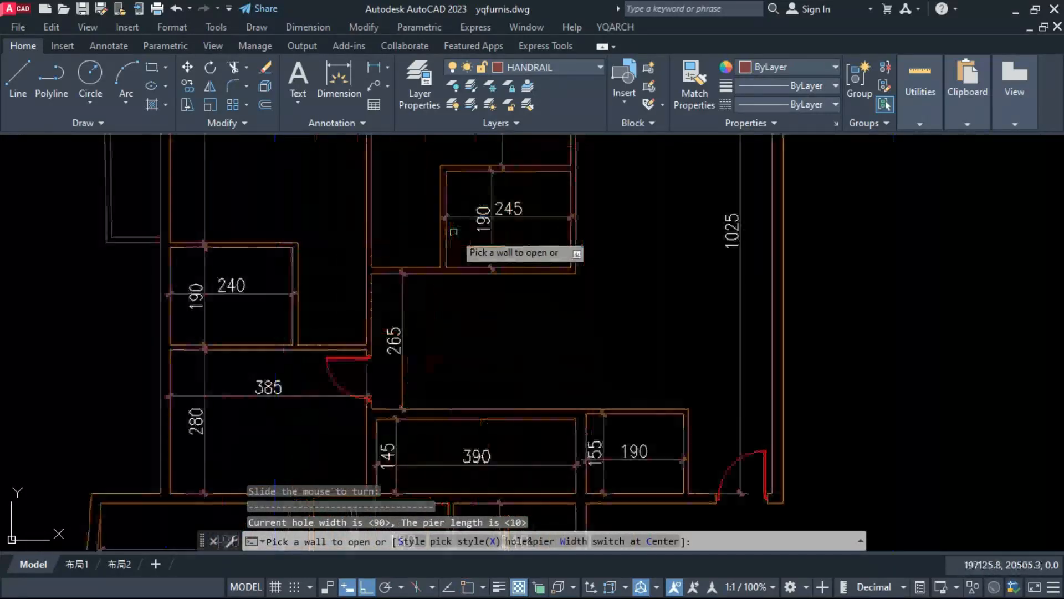
left_click(378, 266)
left_click(388, 251)
Step: Place a 90-wide door in the upper left room's passage wall, just above the 385 by 280 room's door
scroll(388, 269, "down", 2)
scroll(348, 332, "up", 2)
left_click(382, 306)
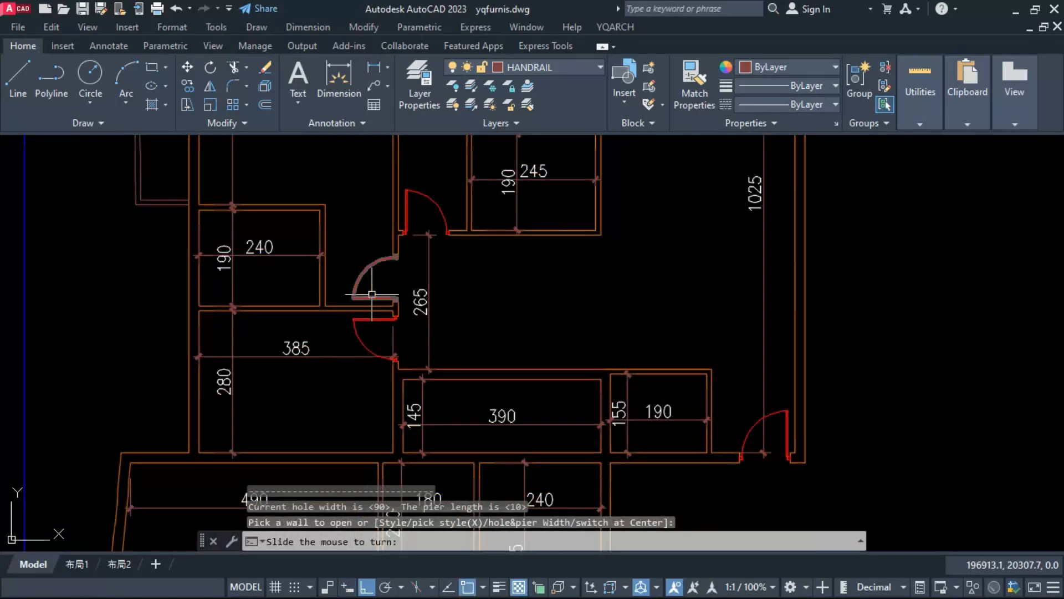
left_click(375, 289)
Step: Set the door hole width to 80 and place doors in the 245 by 235 room, the 185-deep closet and the 190 by 155 room
scroll(438, 313, "down", 6)
scroll(440, 464, "up", 4)
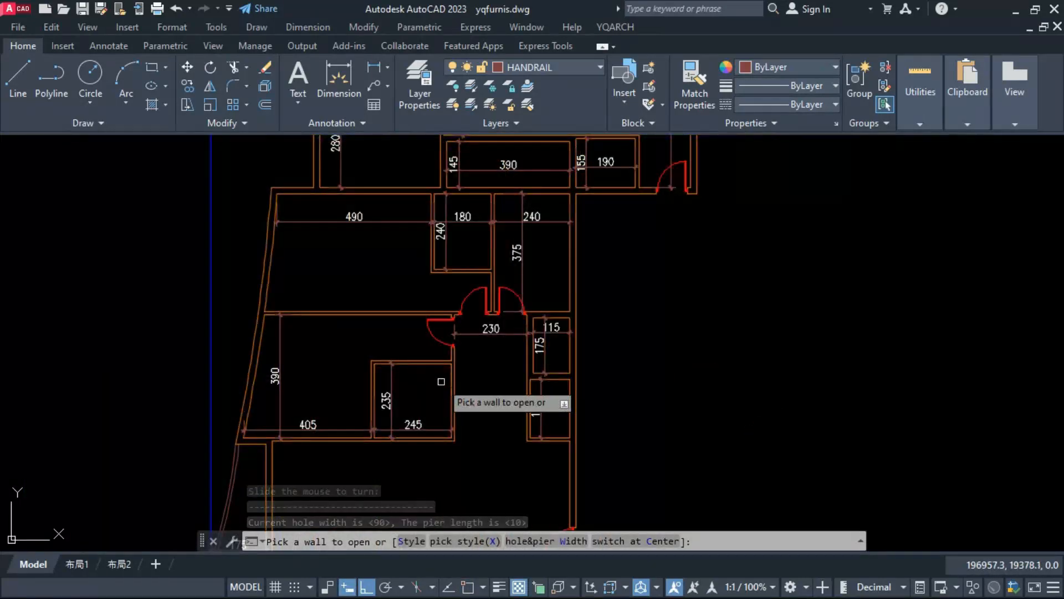
type("W")
key("Return")
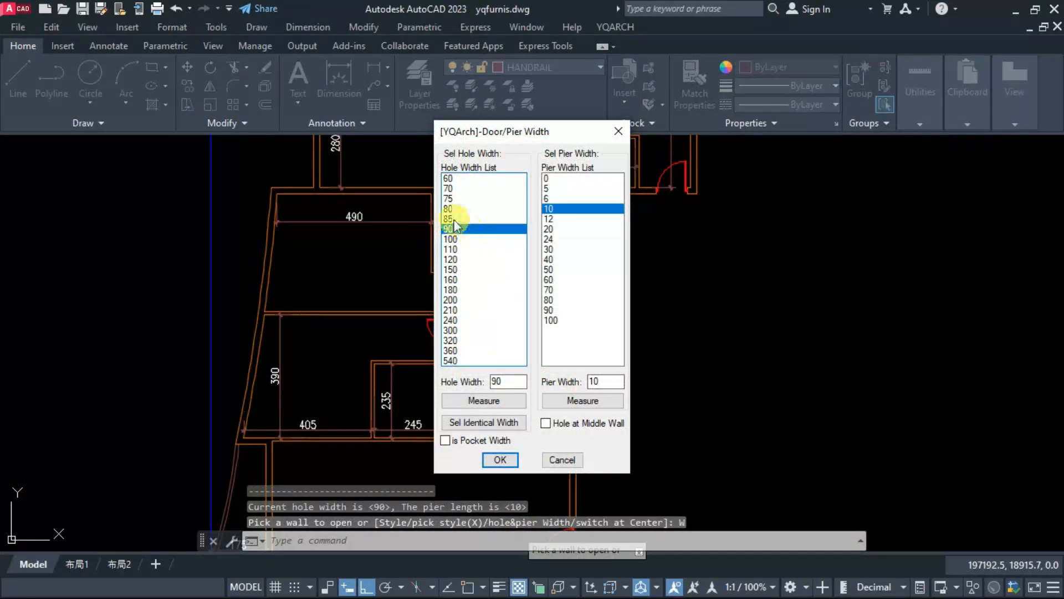
double_click(452, 209)
scroll(451, 393, "up", 4)
scroll(439, 330, "down", 3)
scroll(553, 426, "up", 3)
left_click(618, 415)
left_click(623, 396)
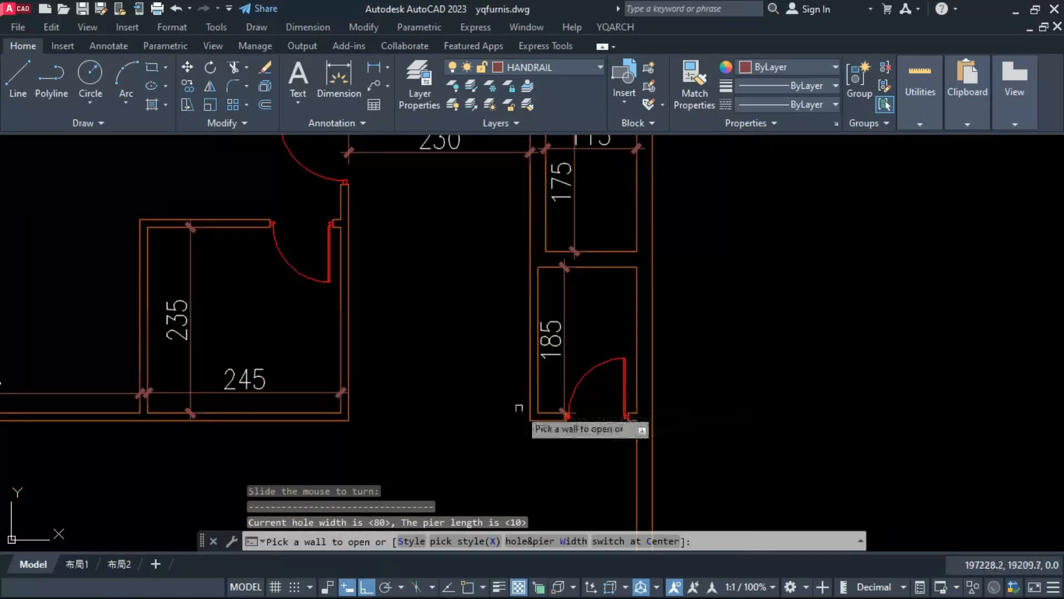
scroll(515, 413, "down", 6)
scroll(421, 166, "up", 4)
Step: Erase the 80-wide doors of the 245 by 190, 240 by 190 and 245 by 235 rooms
key("Escape")
type("ew")
key("space")
left_click(586, 209)
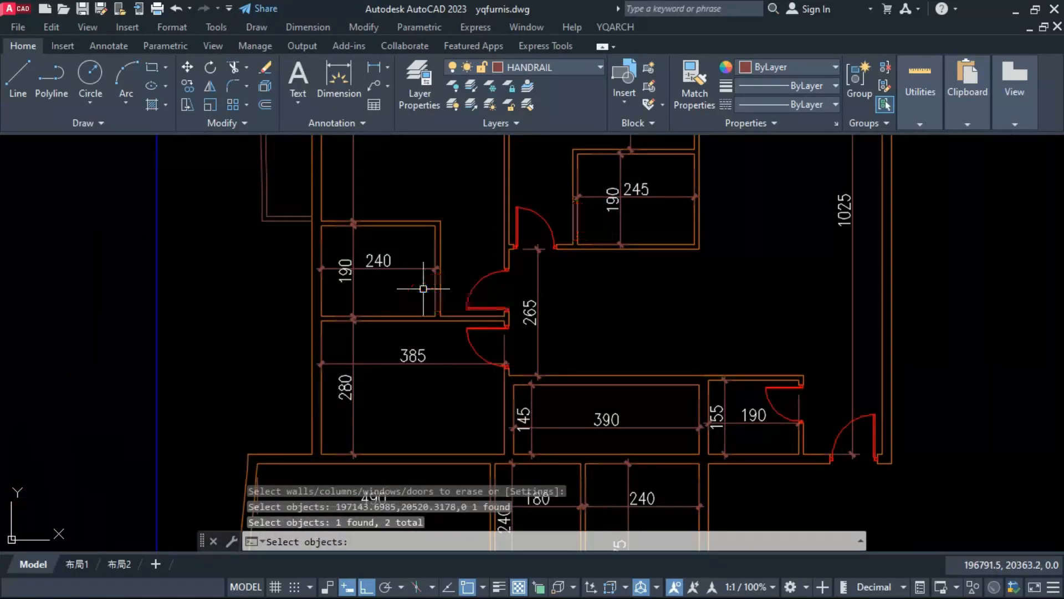
scroll(439, 242, "down", 6)
scroll(446, 349, "up", 4)
type("ew")
key("space")
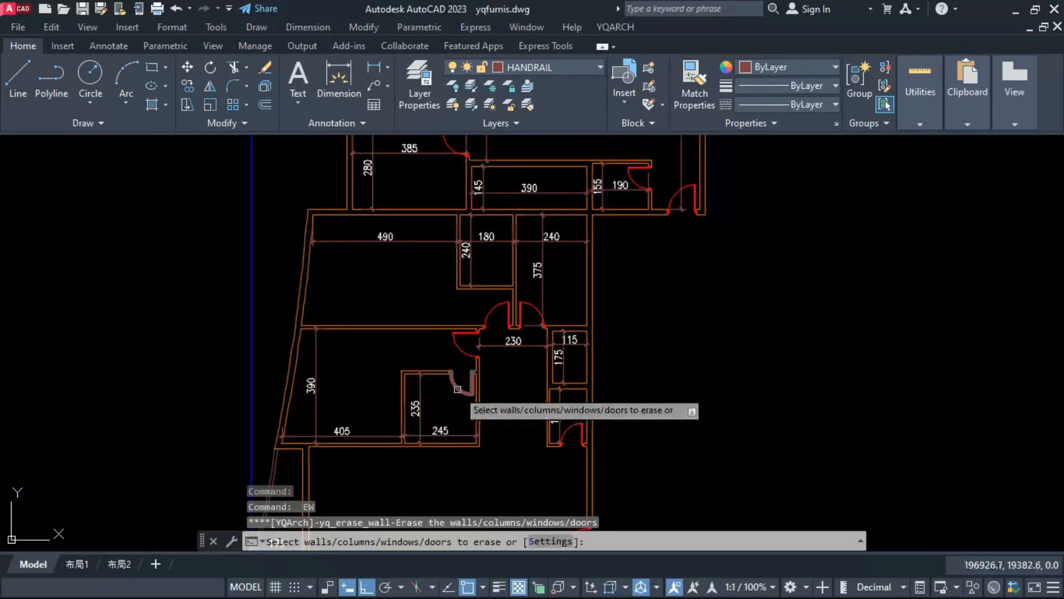
left_click(458, 389)
key("space")
Step: Place an 80-wide door at the left end of the 245 by 235 room's upper wall, opening inward
type("ad")
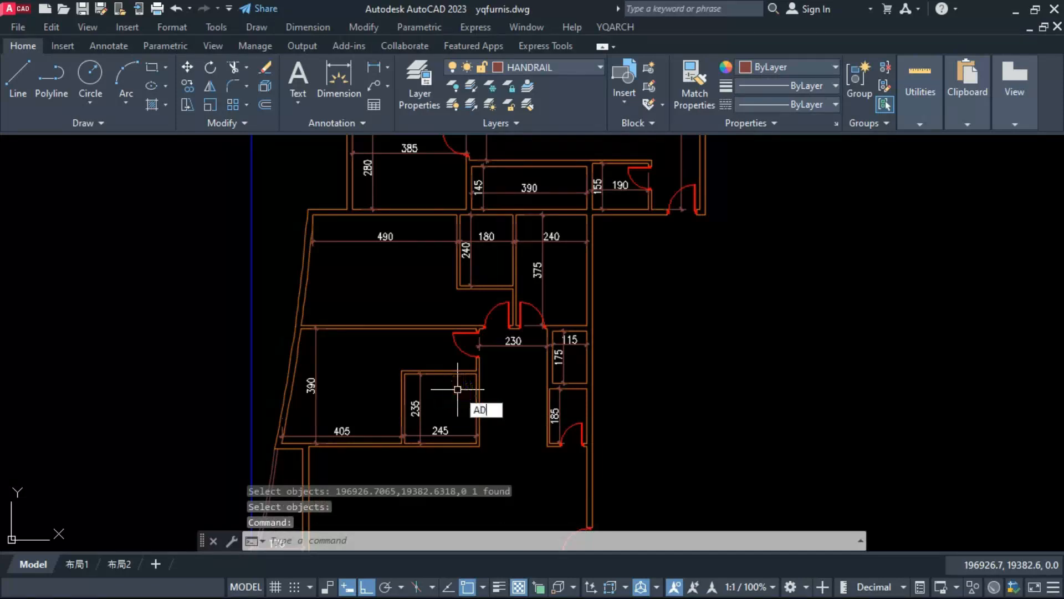
key("space")
scroll(405, 383, "up", 4)
left_click(416, 359)
left_click(415, 384)
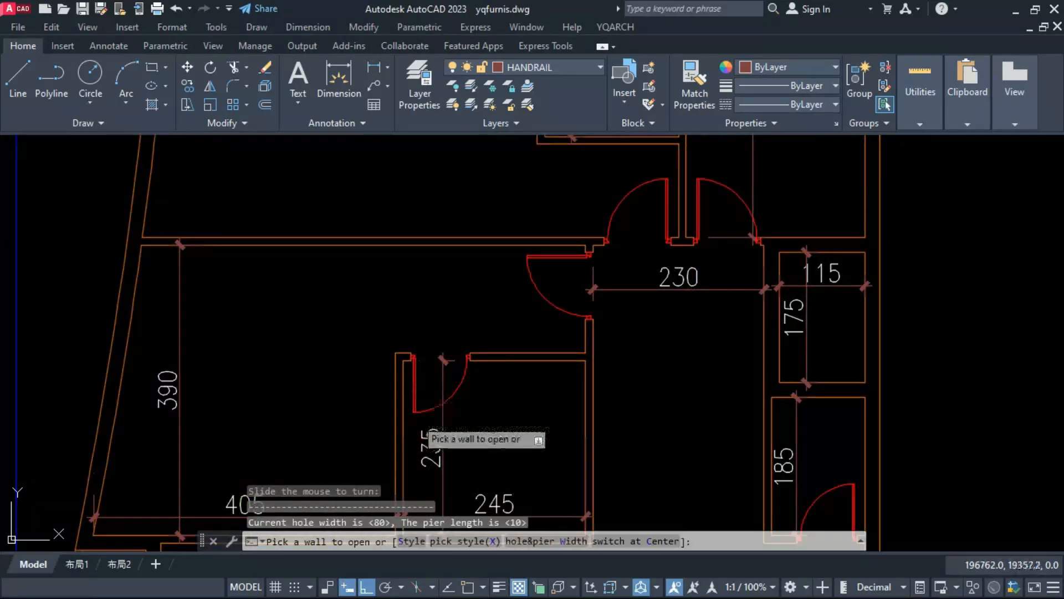
Step: Place inward-opening 80-wide doors at the upper ends of the 240 by 190 room's right wall and the 245 by 190 room's left wall
scroll(424, 435, "down", 6)
scroll(428, 227, "up", 4)
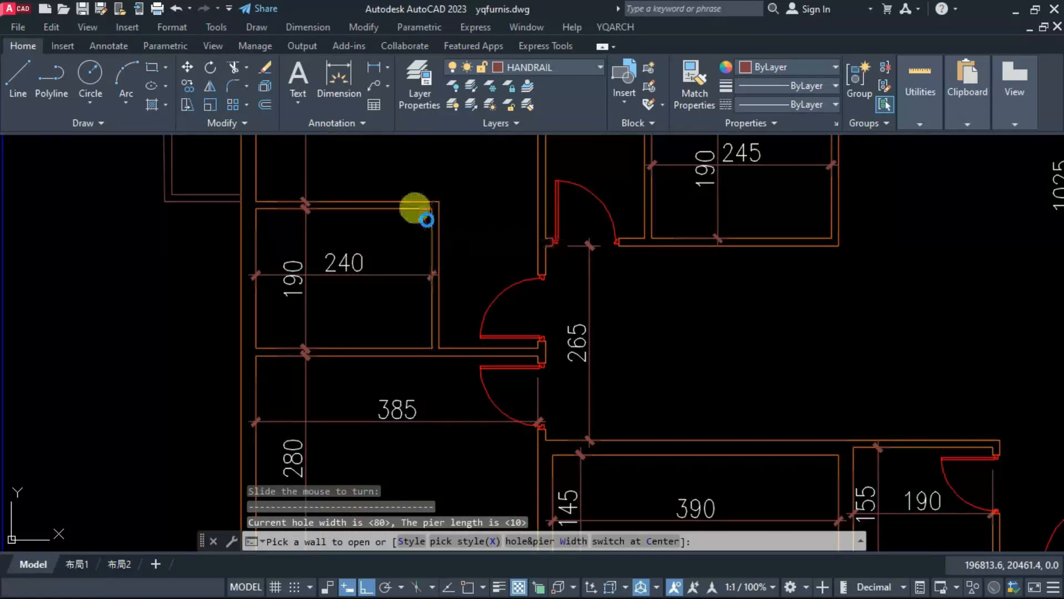
left_click(419, 221)
scroll(612, 271, "down", 4)
scroll(626, 221, "up", 6)
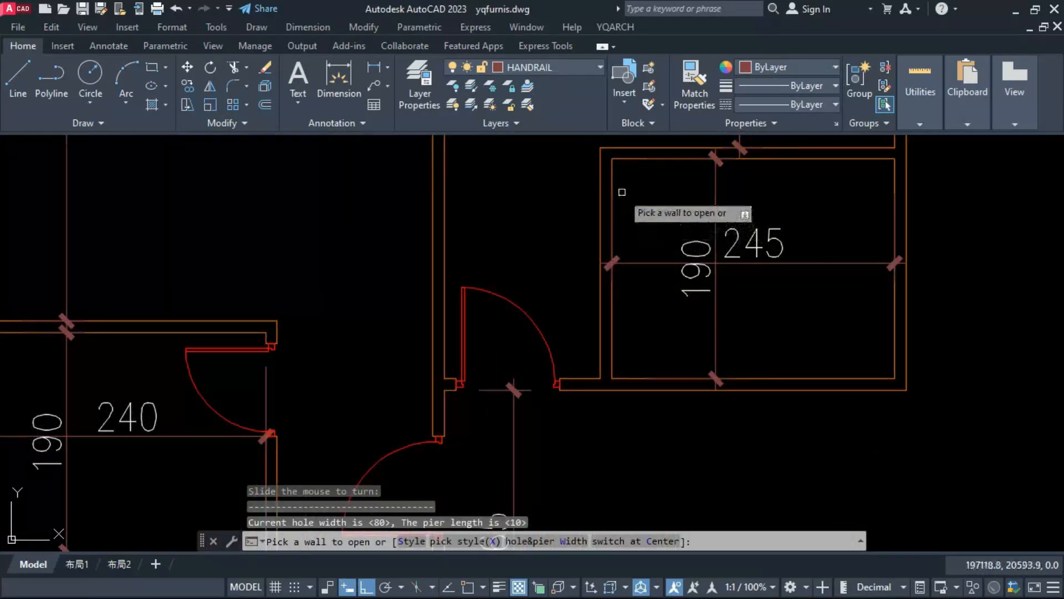
left_click(601, 164)
left_click(645, 181)
scroll(493, 233, "down", 6)
key("Escape")
key("Escape")
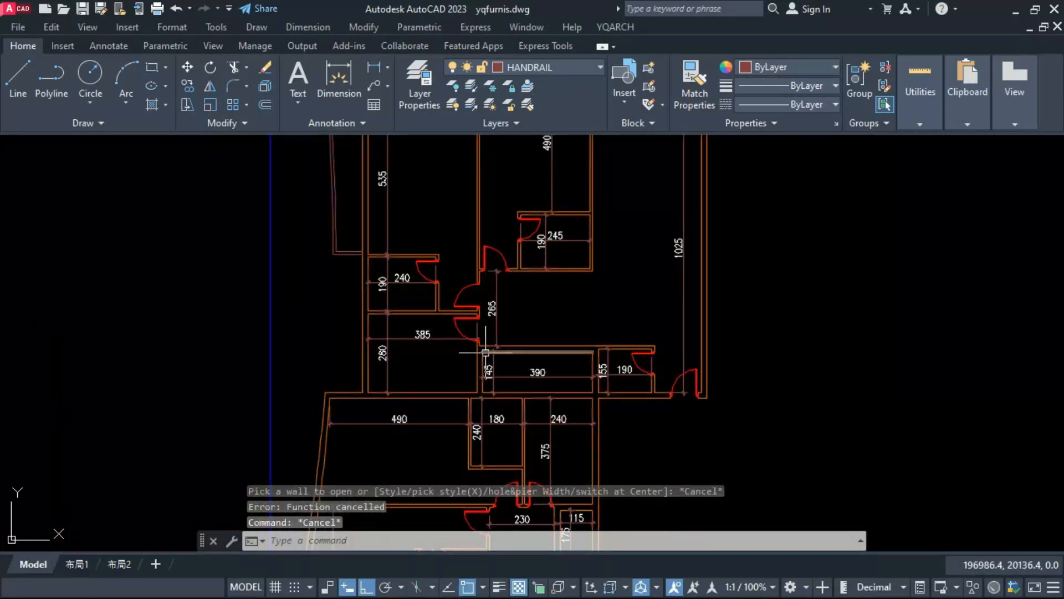
Step: Set the window hole width to 200 and place a centred window in the upper middle room's top wall
scroll(403, 326, "down", 3)
key("Return")
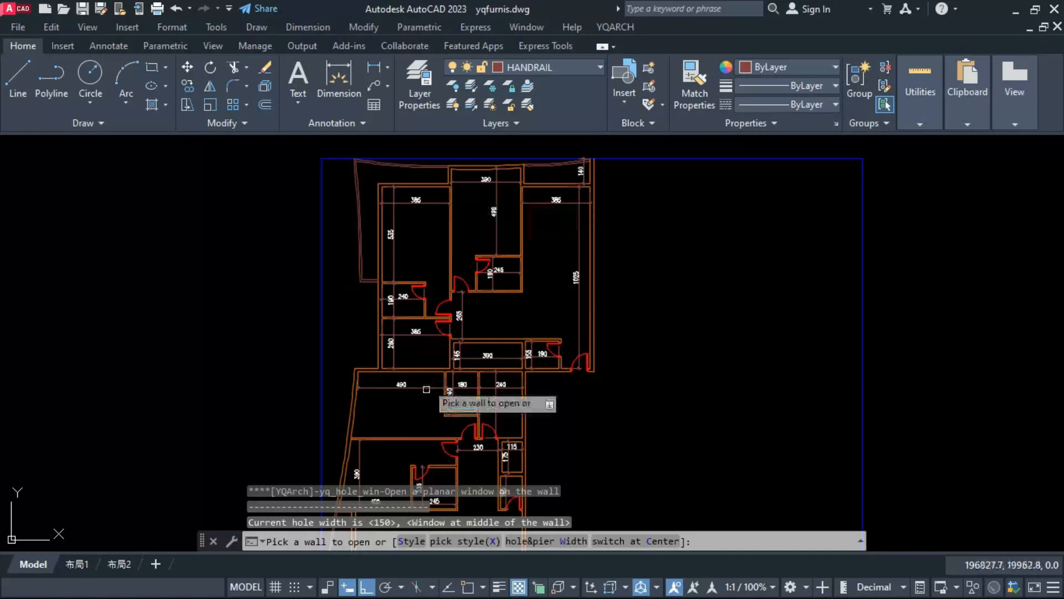
left_click(533, 541)
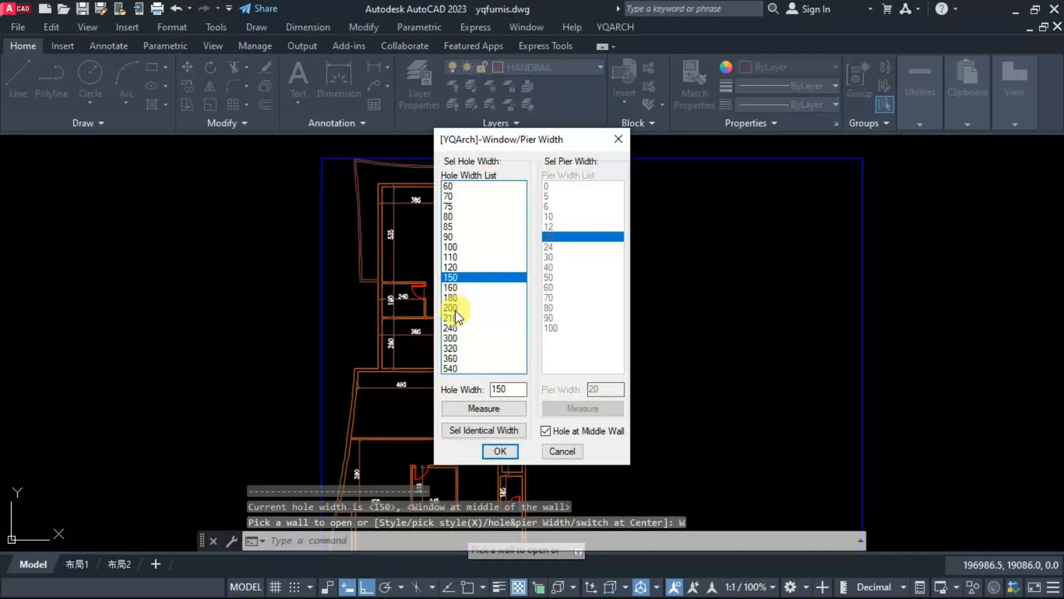
left_click(500, 452)
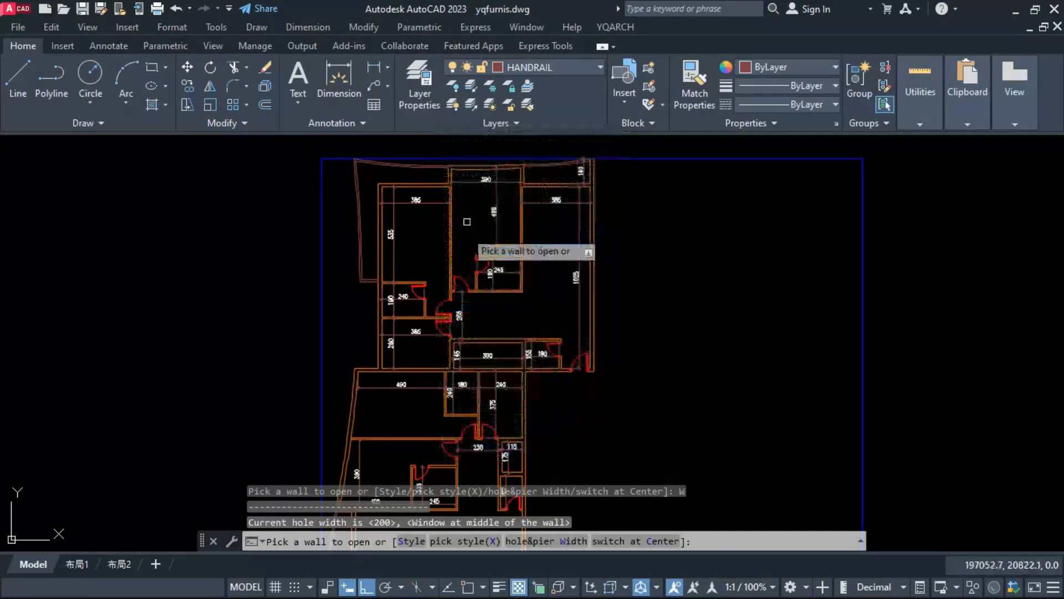
scroll(533, 166, "up", 3)
scroll(355, 310, "down", 2)
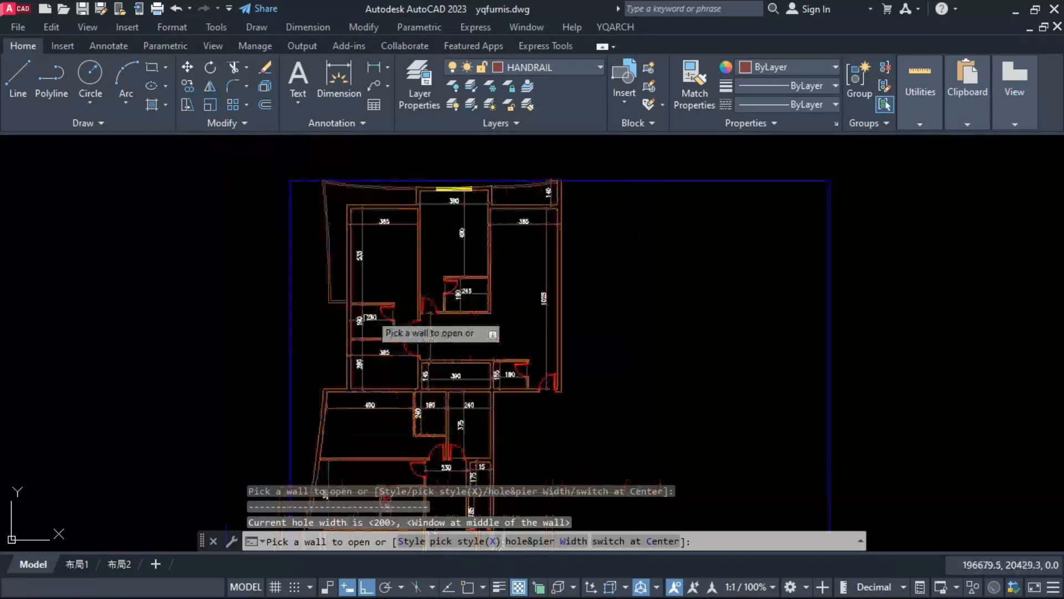
Step: Place centred 200-wide windows in the left walls of the 385 by 280, 490-wide and 405-wide rooms and the 240-wide room's upper wall
scroll(341, 372, "up", 3)
left_click(339, 339)
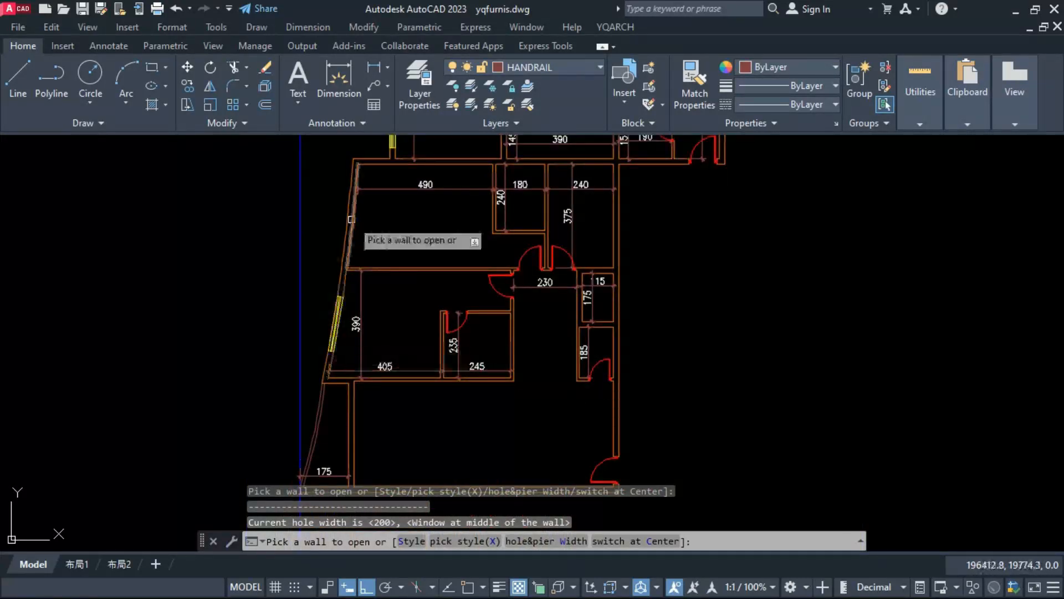
left_click(351, 221)
scroll(373, 349, "down", 4)
scroll(455, 280, "up", 4)
left_click(453, 270)
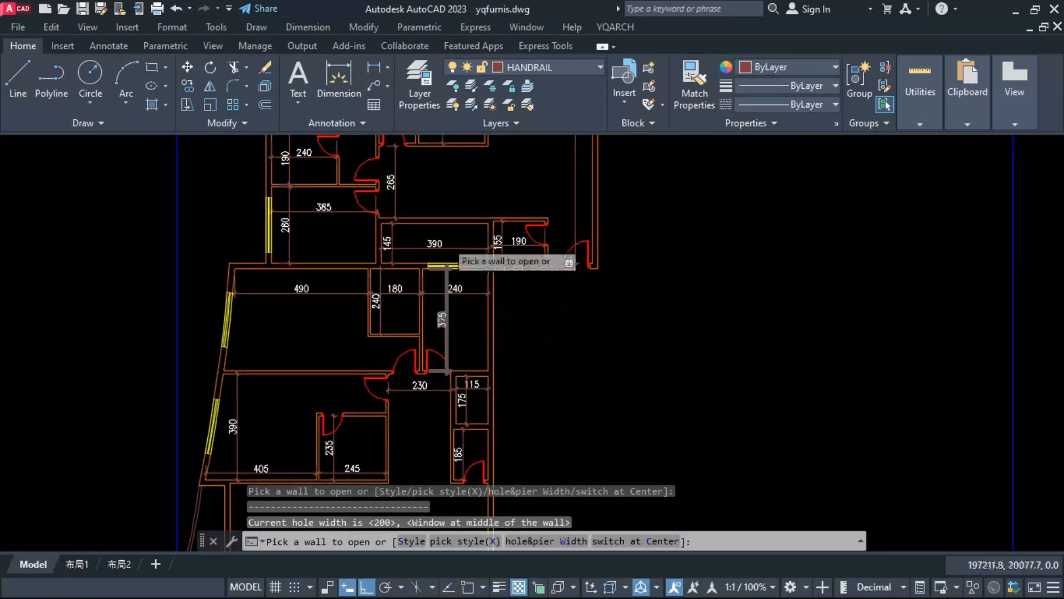
Step: Set the window hole width to 80 and place a window in the wall between the 390 by 145 and 190 by 155 rooms
scroll(447, 239, "up", 2)
type("W")
key("Return")
left_click(471, 232)
left_click(500, 452)
scroll(505, 272, "up", 2)
left_click(513, 222)
scroll(517, 274, "down", 4)
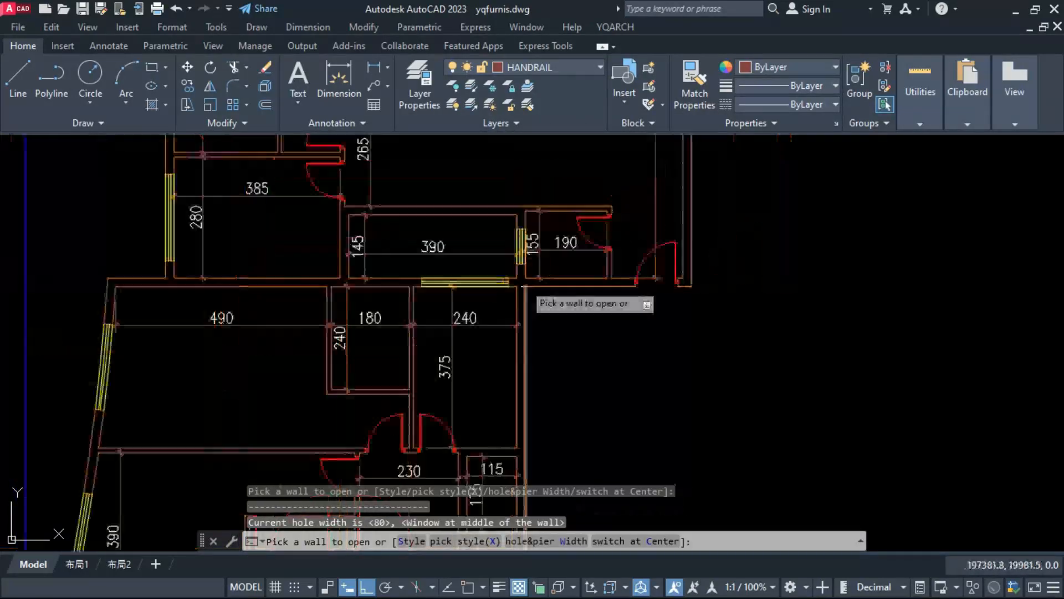
Step: Place 80-wide windows in the 180-wide room's upper wall, the 240 by 190 room's left wall and between the two small closets
scroll(430, 275, "up", 4)
left_click(426, 285)
scroll(427, 288, "down", 4)
scroll(308, 244, "up", 4)
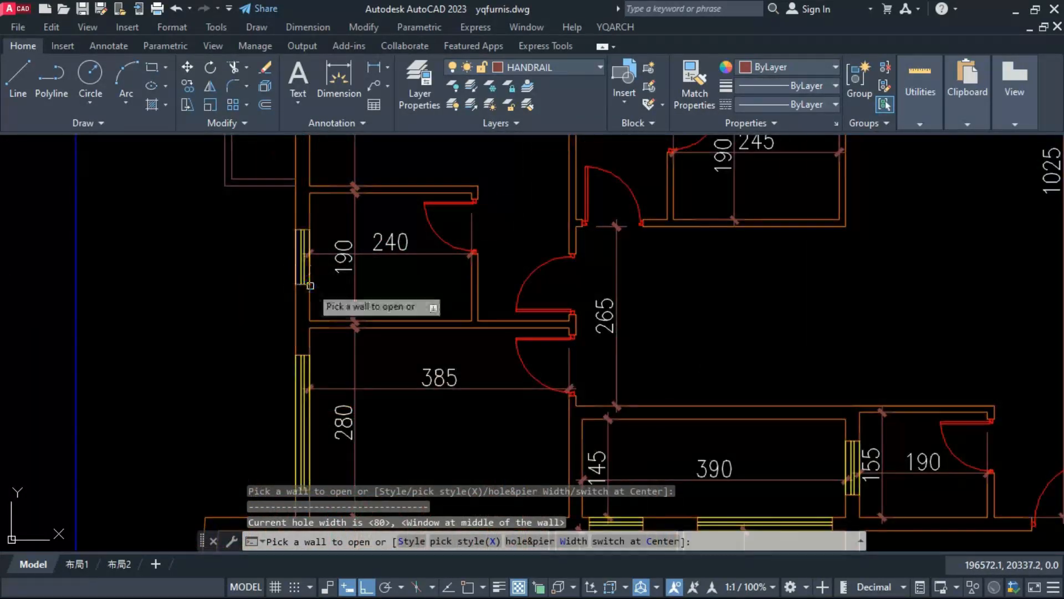
scroll(344, 305, "down", 4)
scroll(427, 222, "up", 4)
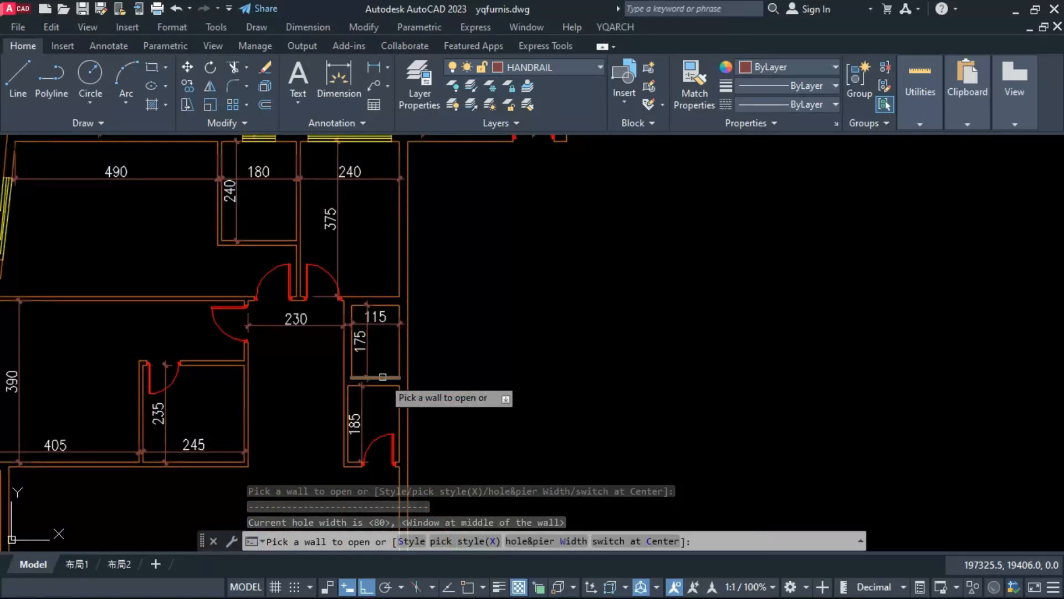
left_click(383, 377)
scroll(380, 402, "down", 4)
scroll(422, 225, "up", 4)
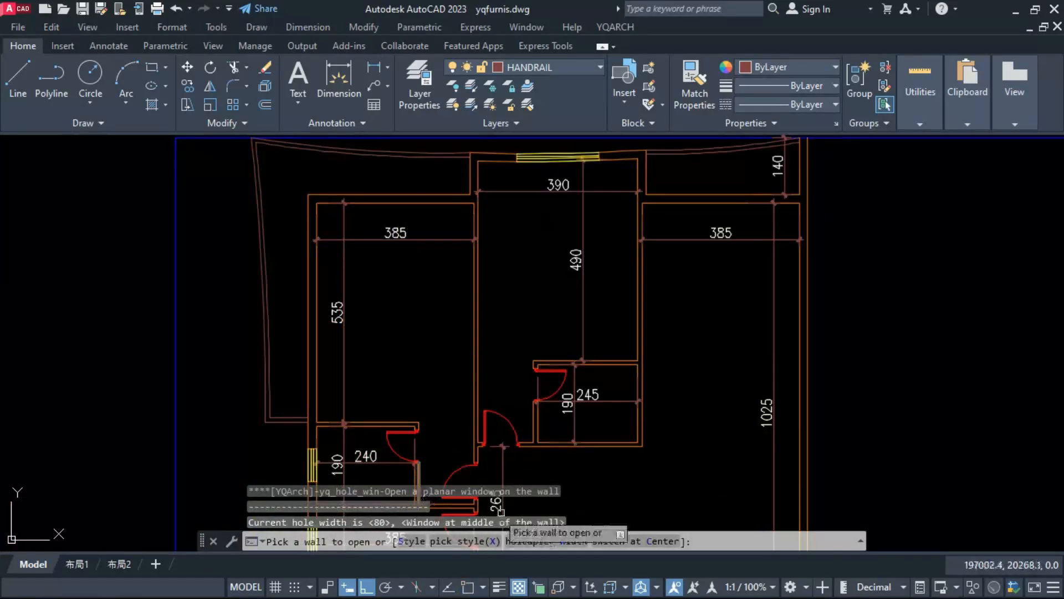
Step: Set the window width to 200 and style to WD_00_X2, and place windows in the upper left room's top and left walls
left_click(512, 542)
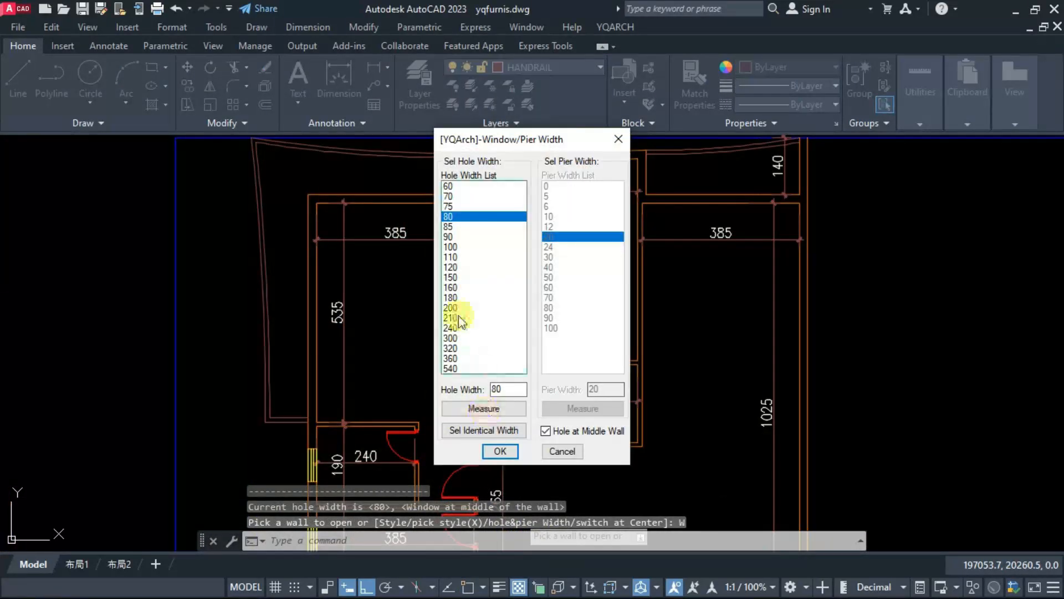
left_click(450, 307)
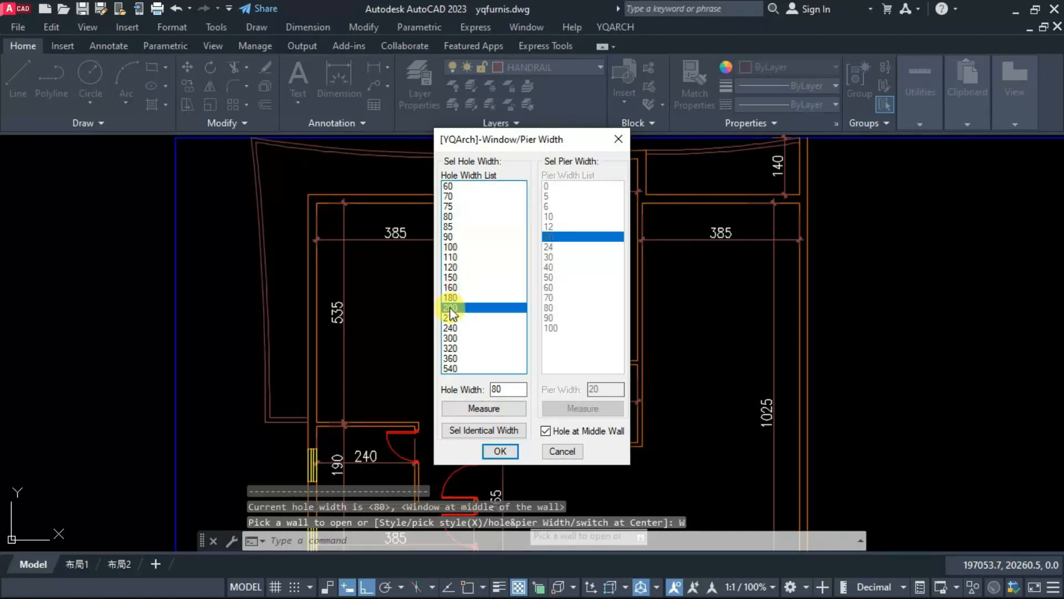
left_click(500, 451)
left_click(417, 541)
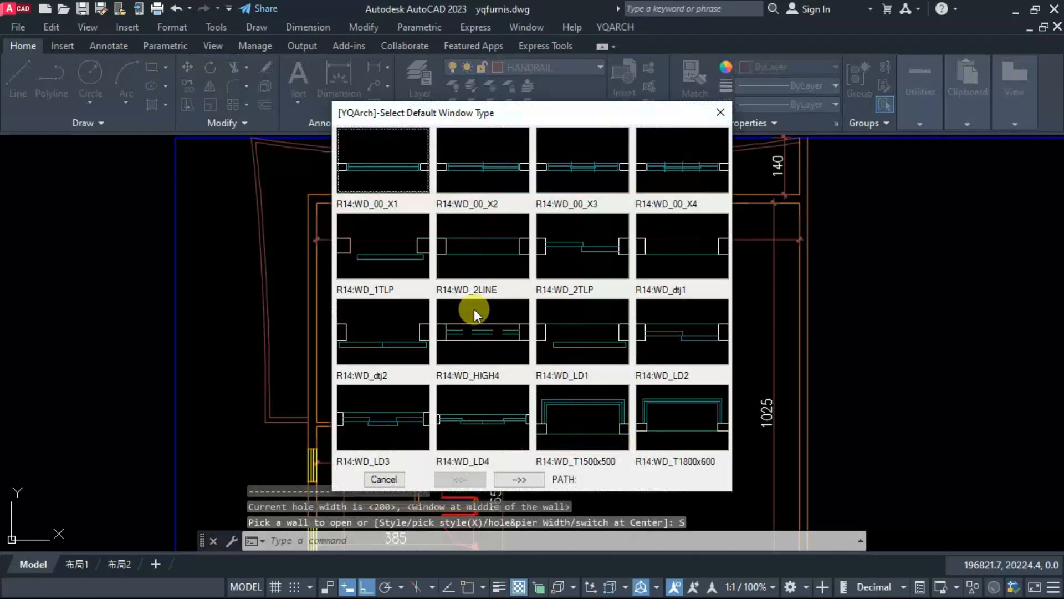
left_click(488, 164)
key("Escape")
scroll(368, 342, "down", 3)
Step: Erase the window in the left wall of the upper left room
type("EW")
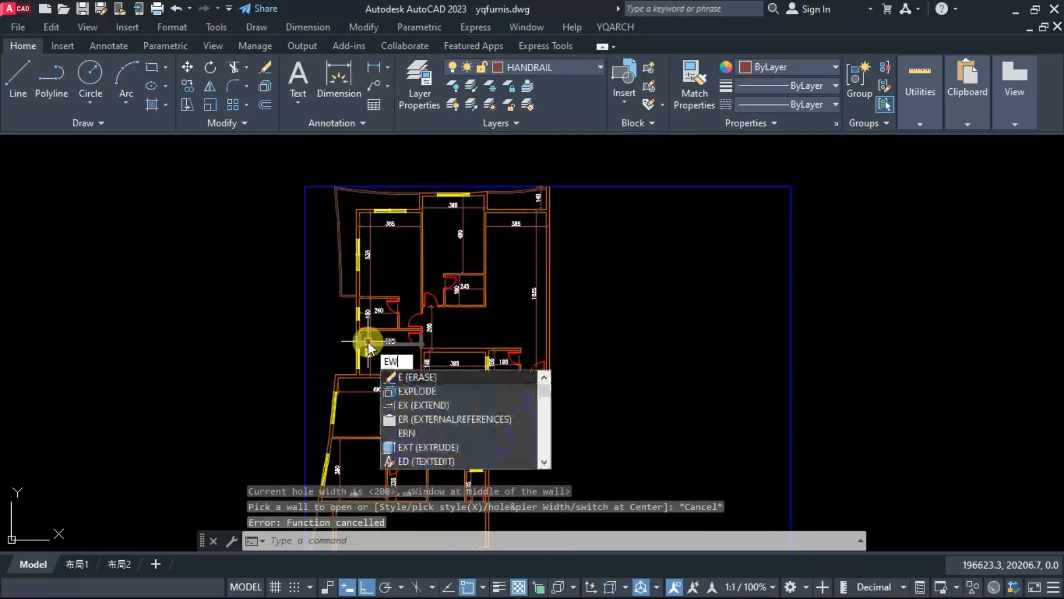
key("Return")
left_click(360, 258)
key("Return")
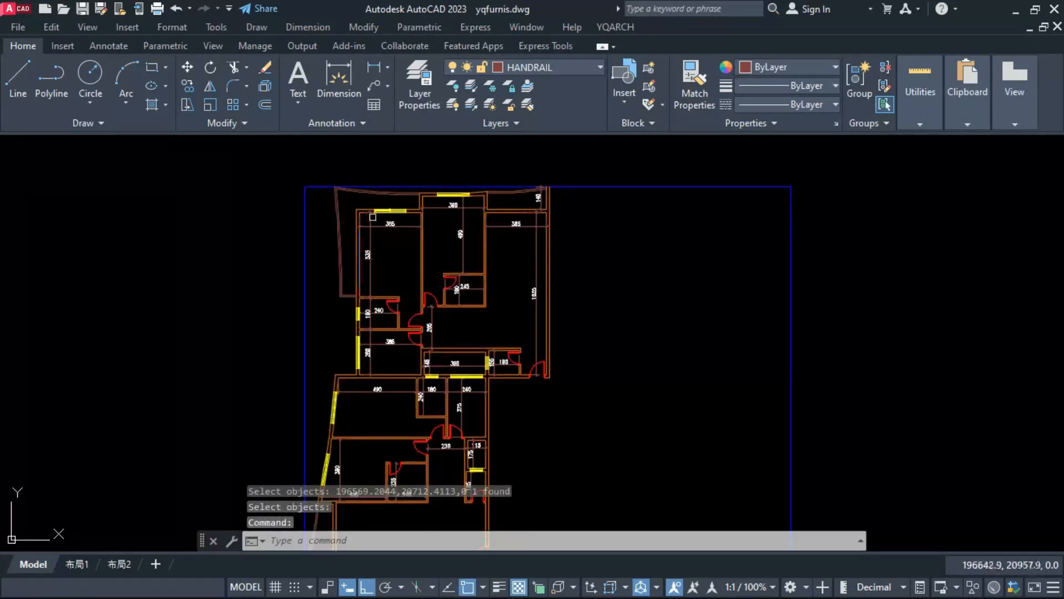
Step: Choose a three-panel window style with hole width 300 and place a centred window in the upper left room's left wall
scroll(373, 217, "up", 4)
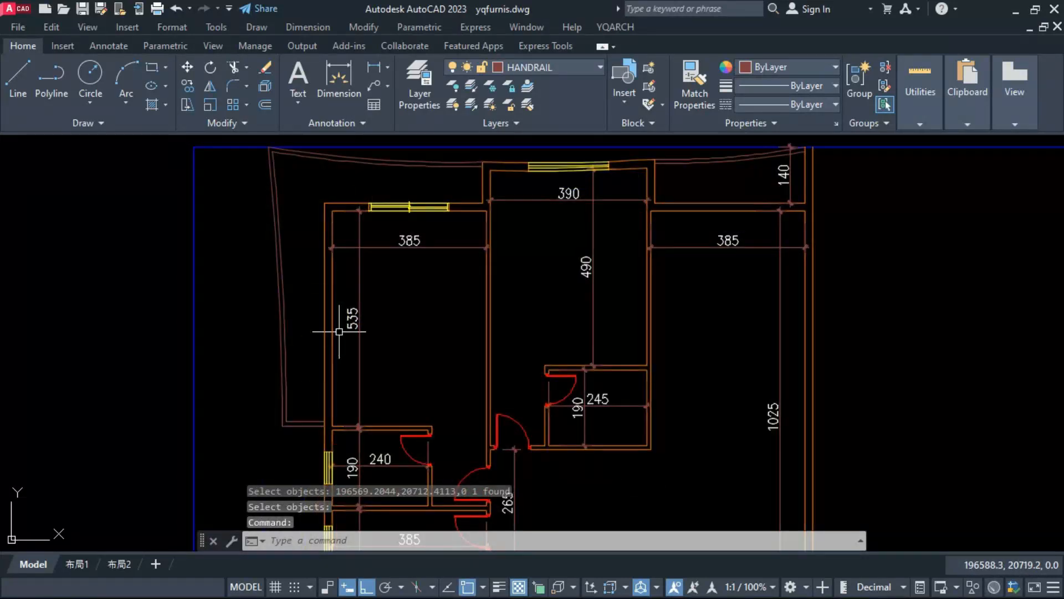
key("Return")
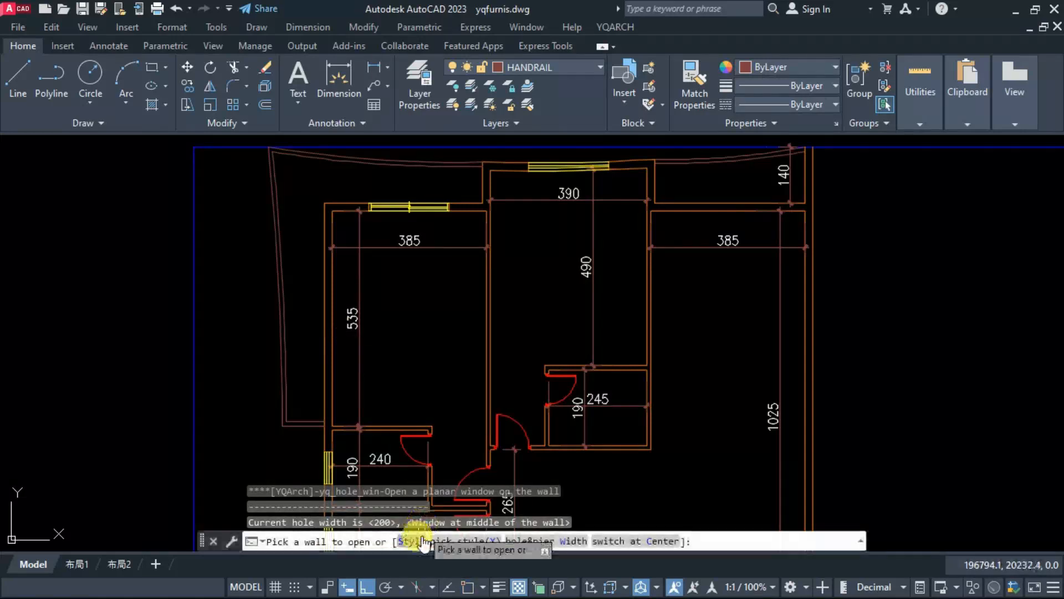
type("w")
key("Return")
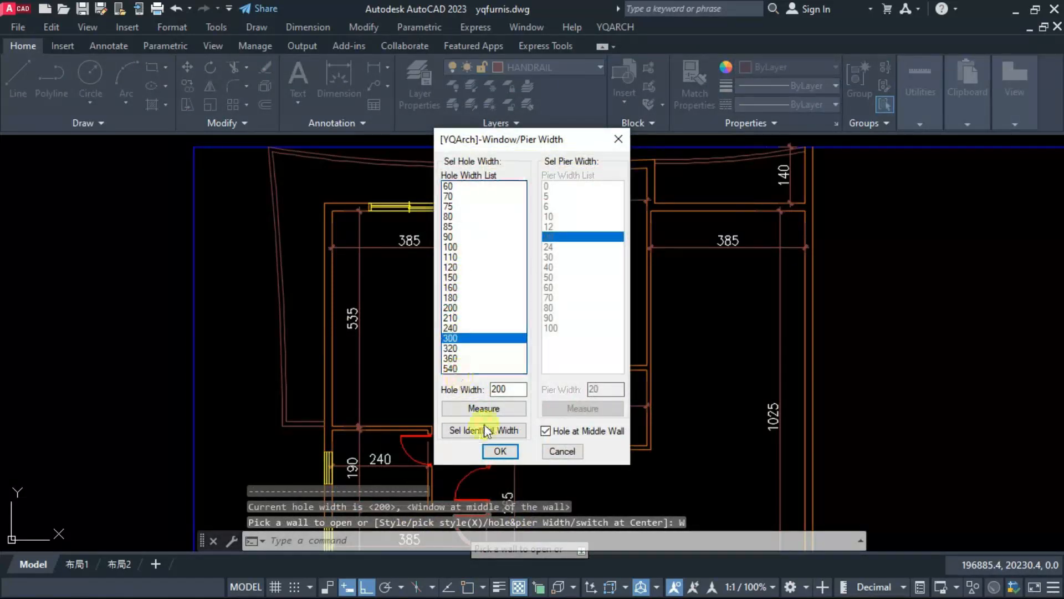
left_click(499, 451)
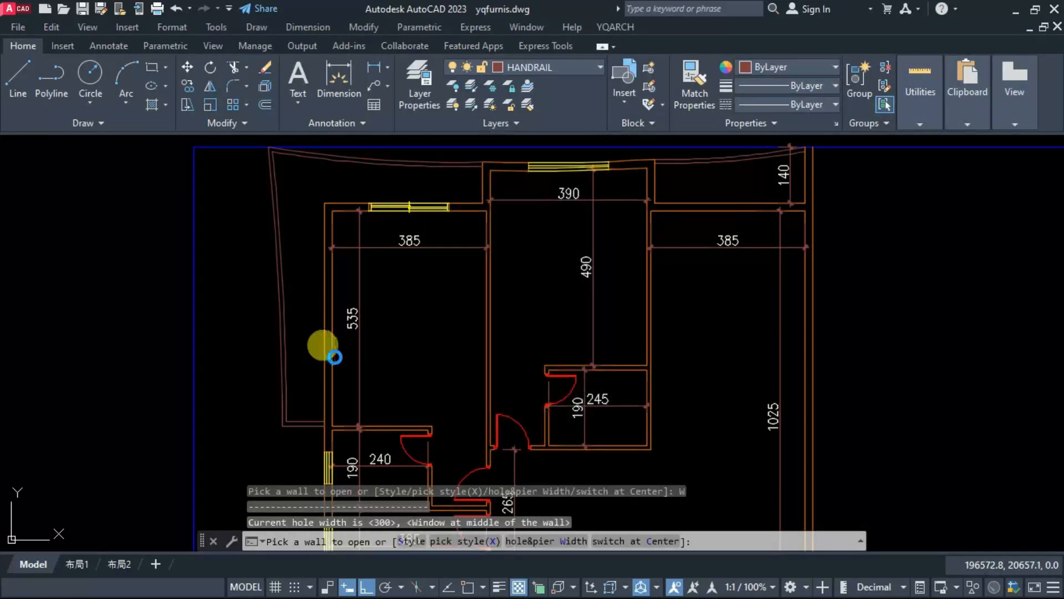
left_click(335, 357)
key("Escape")
scroll(318, 336, "up", 2)
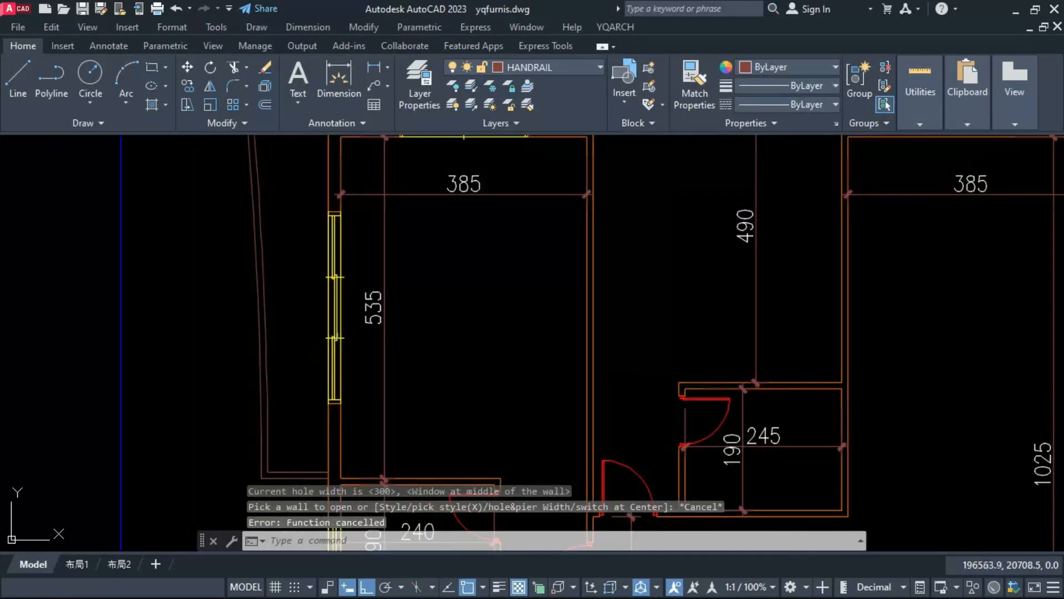
left_click(343, 335)
key("Escape")
scroll(305, 352, "down", 2)
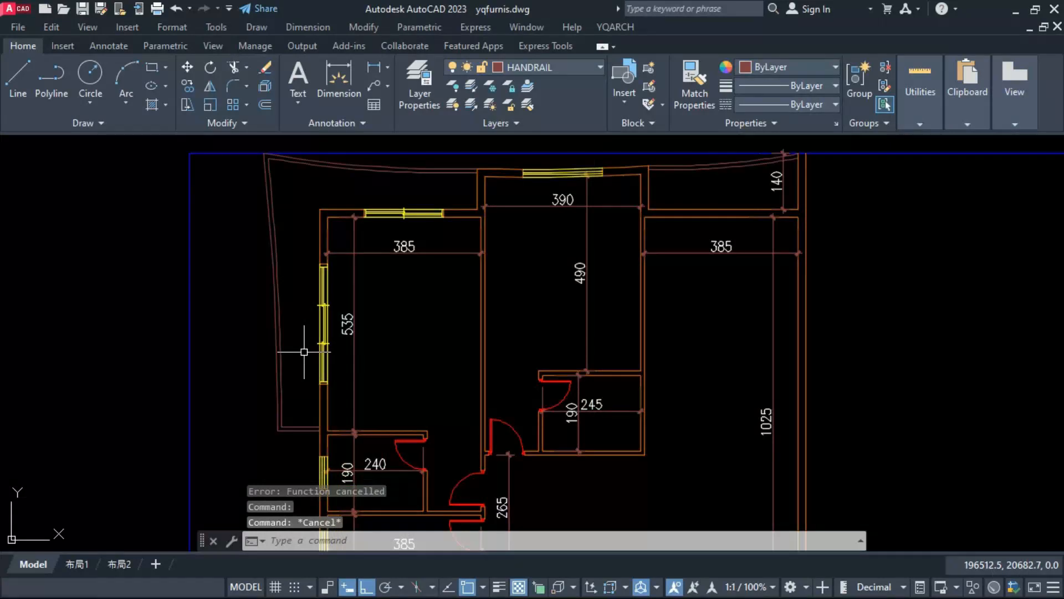
Step: Place 300-wide three-panel windows in the upper right room's top wall and the bottom room's left wall beside the 175-wide balcony
scroll(304, 352, "down", 2)
scroll(507, 337, "up", 2)
key("Return")
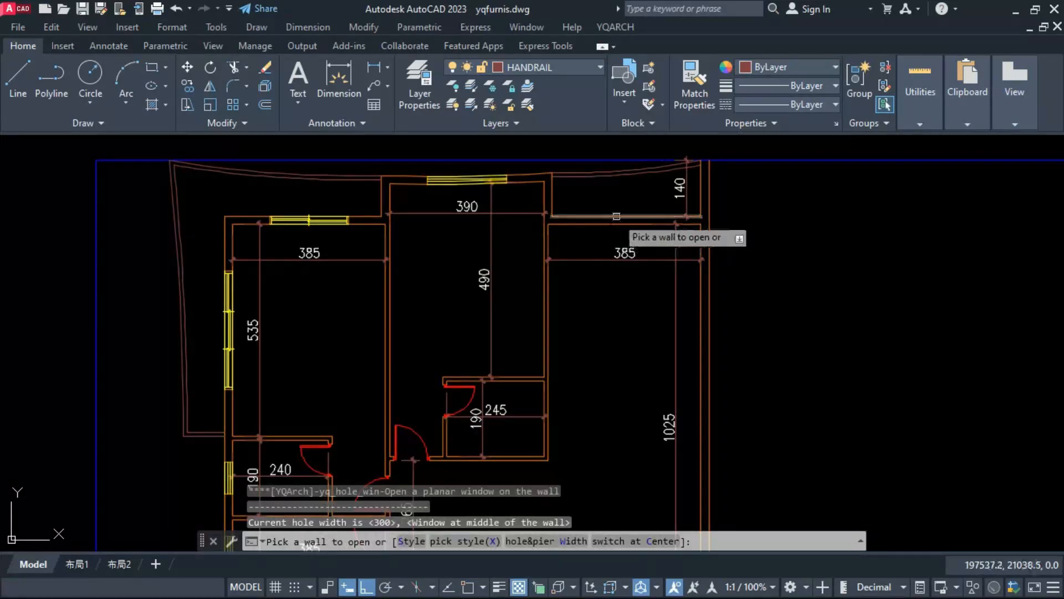
scroll(588, 194, "down", 2)
scroll(443, 389, "up", 2)
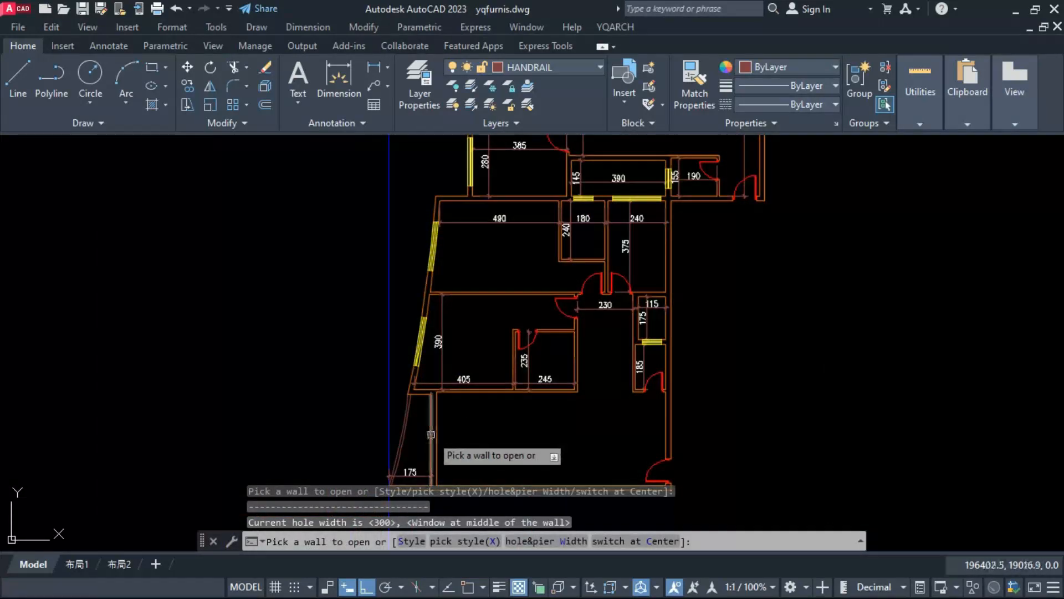
scroll(433, 396, "down", 4)
key("Escape")
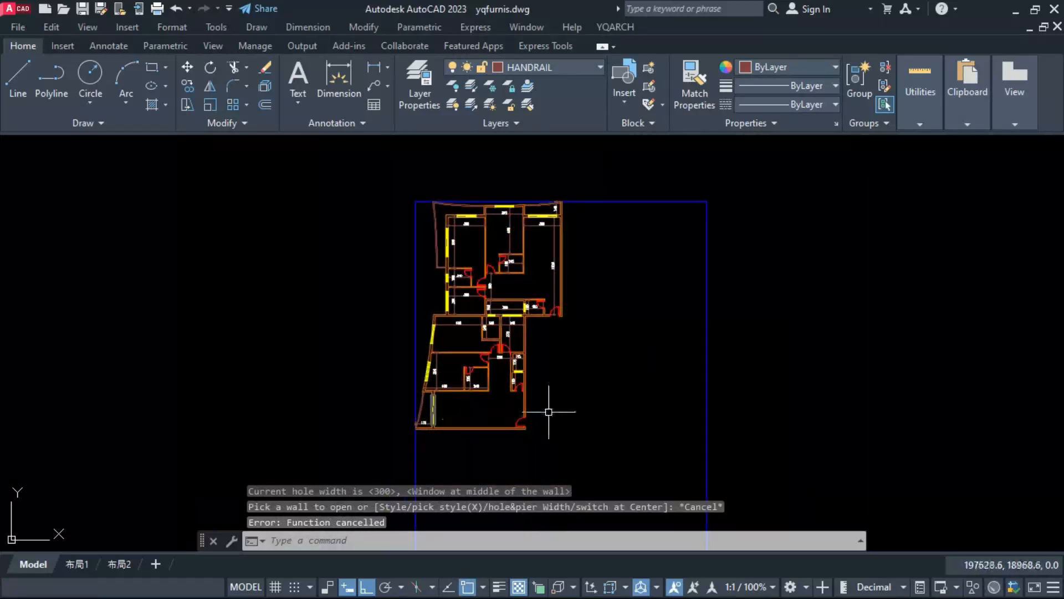
Step: Insert an 80-wide door with a 10 pier in the bottom wall of the 180 by 240 room
middle_click_drag(549, 412, 544, 420)
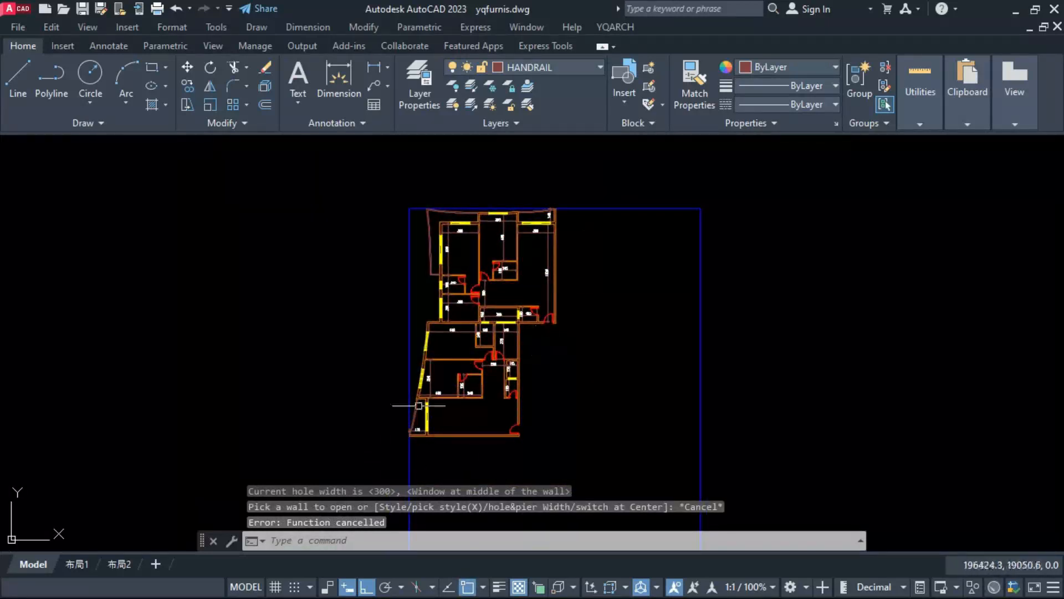
scroll(488, 358, "up", 8)
type("dd")
key("space")
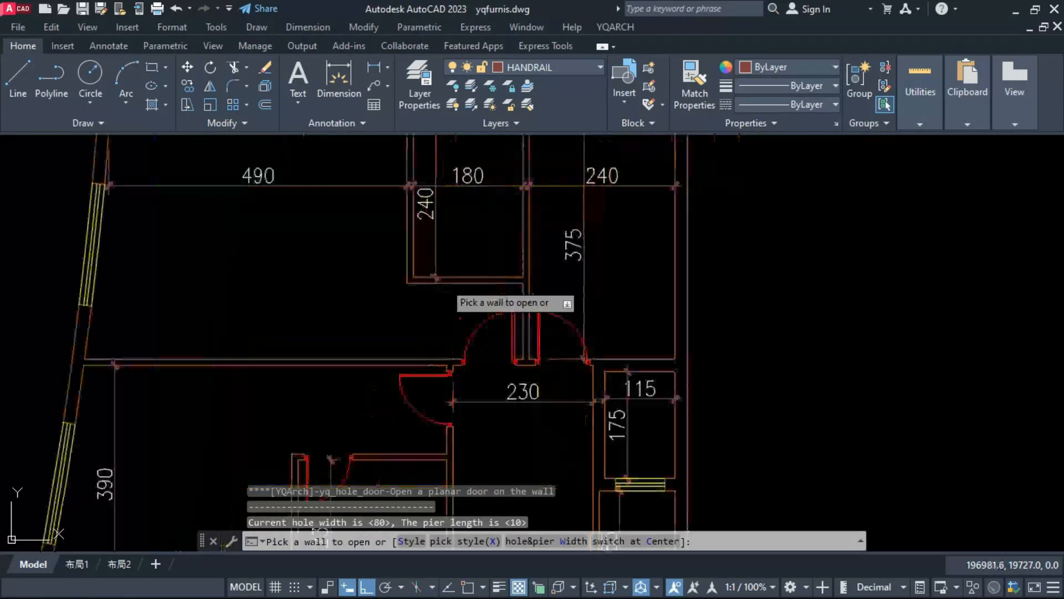
left_click(430, 280)
key("ctrl+z")
type("w")
key("Return")
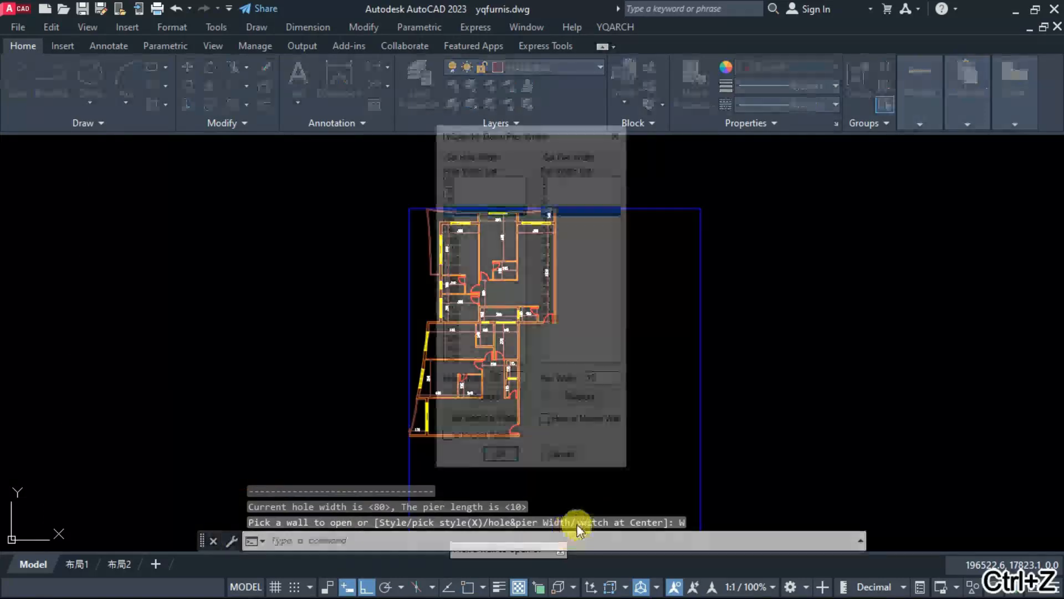
left_click(501, 460)
key("Escape")
scroll(409, 397, "down", 5)
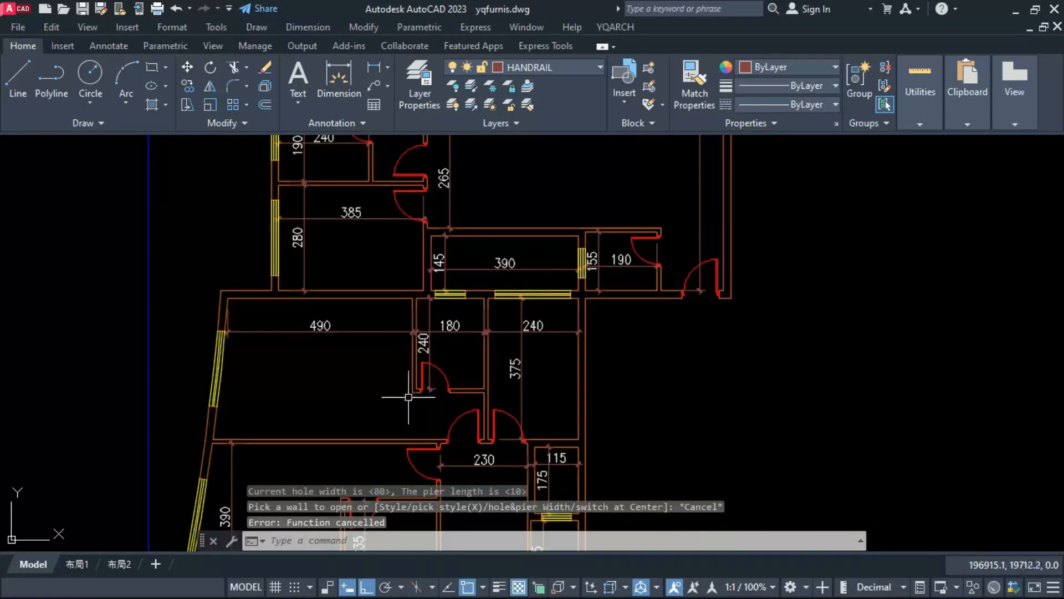
Step: Arrange living room furniture in the upper part of the upper right room, with the sofa against the right wall
type("jj")
key("space")
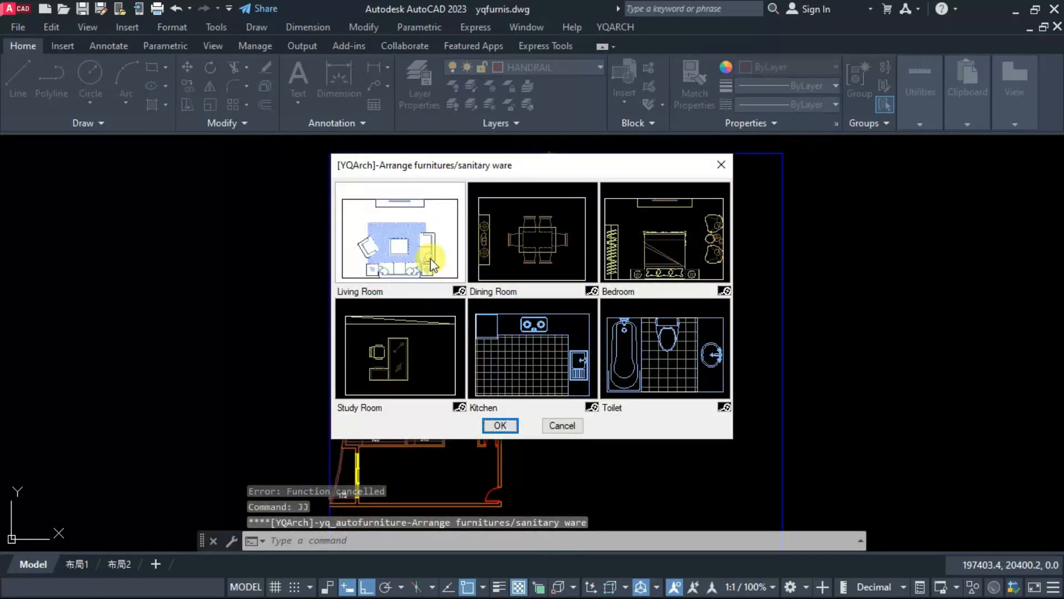
key("Escape")
key("Escape")
type("jj")
key("space")
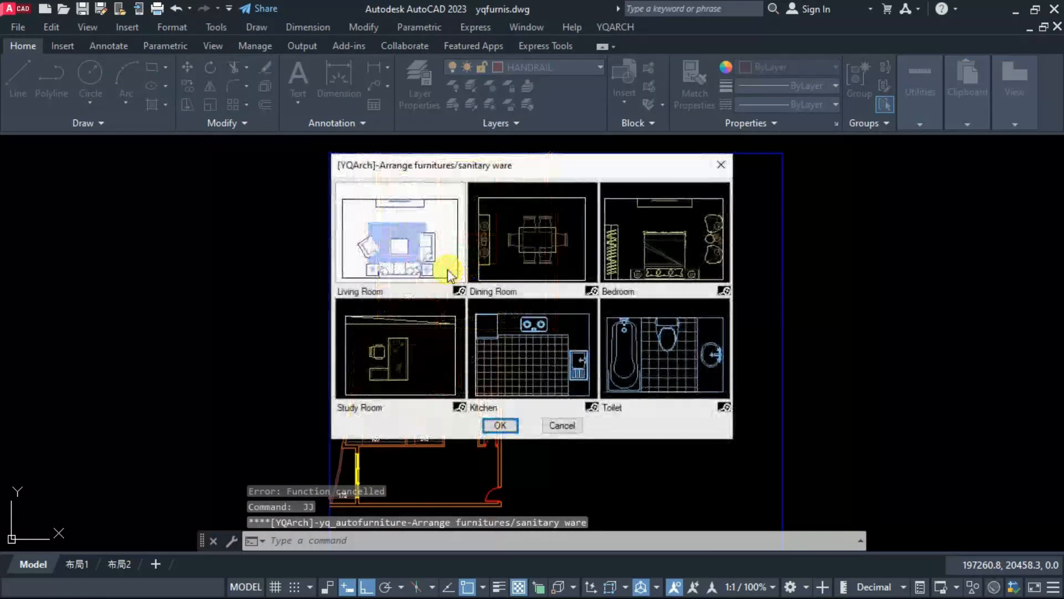
double_click(433, 261)
scroll(499, 186, "up", 4)
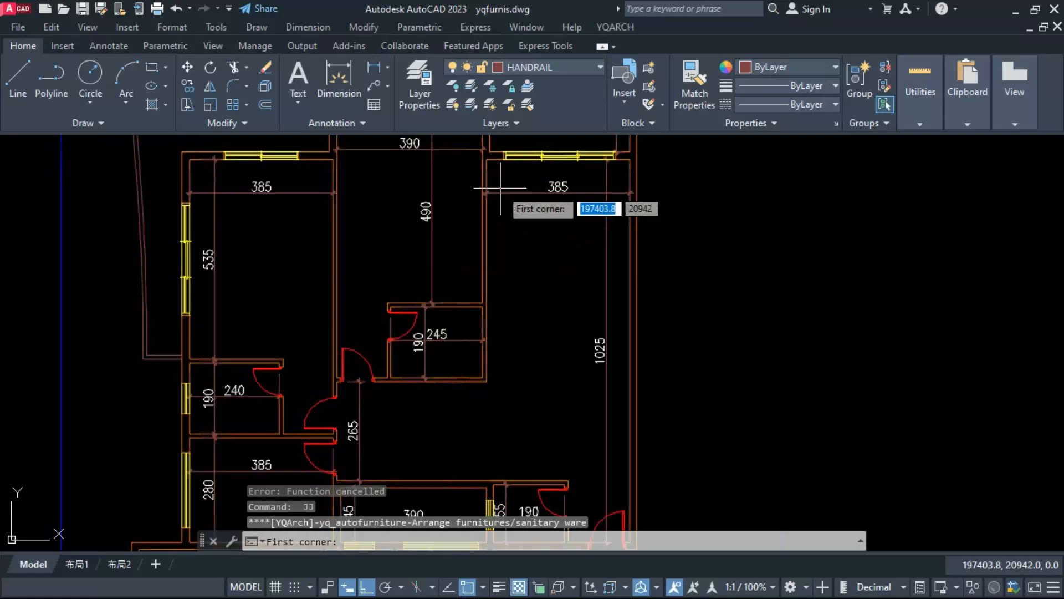
left_click(486, 160)
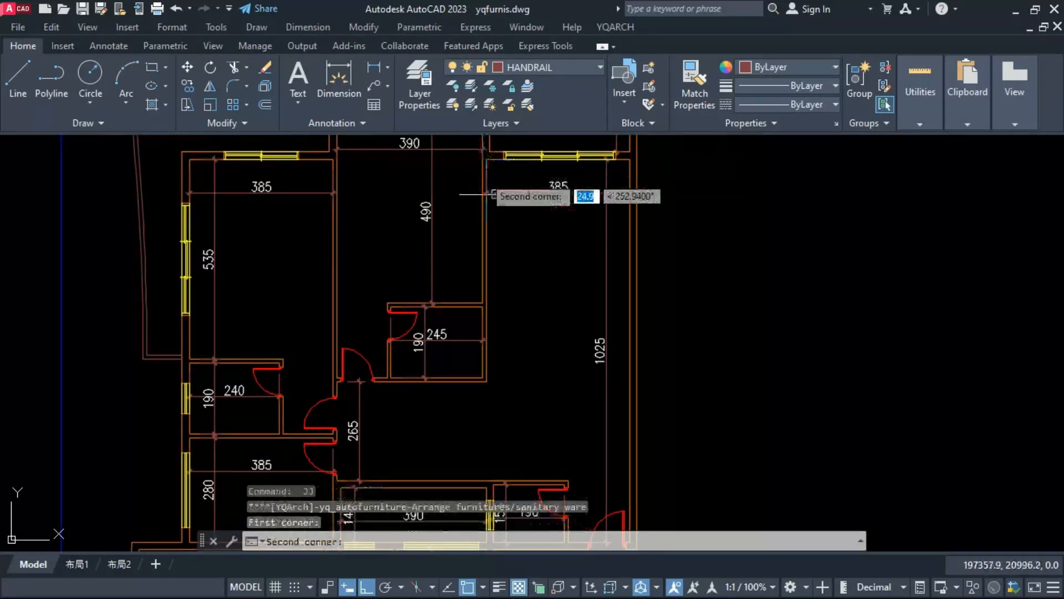
left_click(630, 392)
left_click(573, 272)
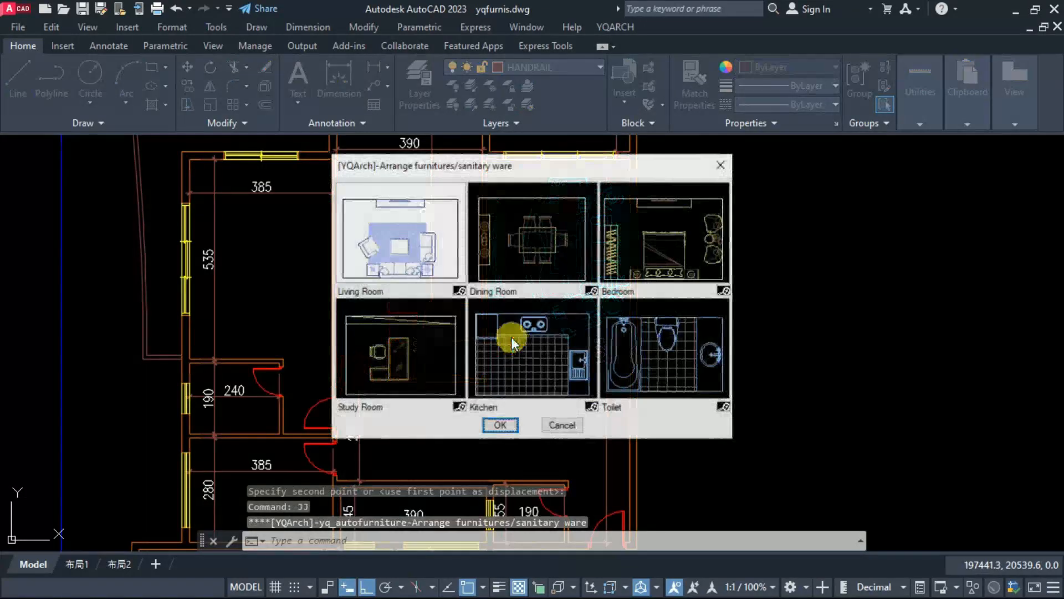
Step: Arrange living room furniture in the left part of the bottom room, with the sofa against the bottom wall
left_click(421, 247)
left_click(520, 441)
scroll(448, 374, "up", 5)
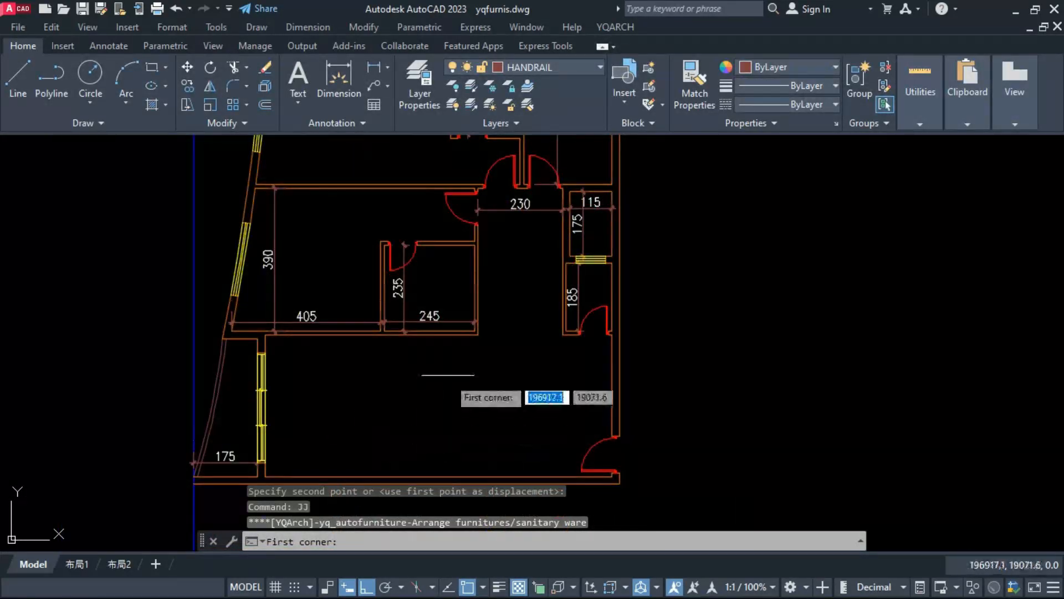
left_click(478, 335)
left_click(265, 476)
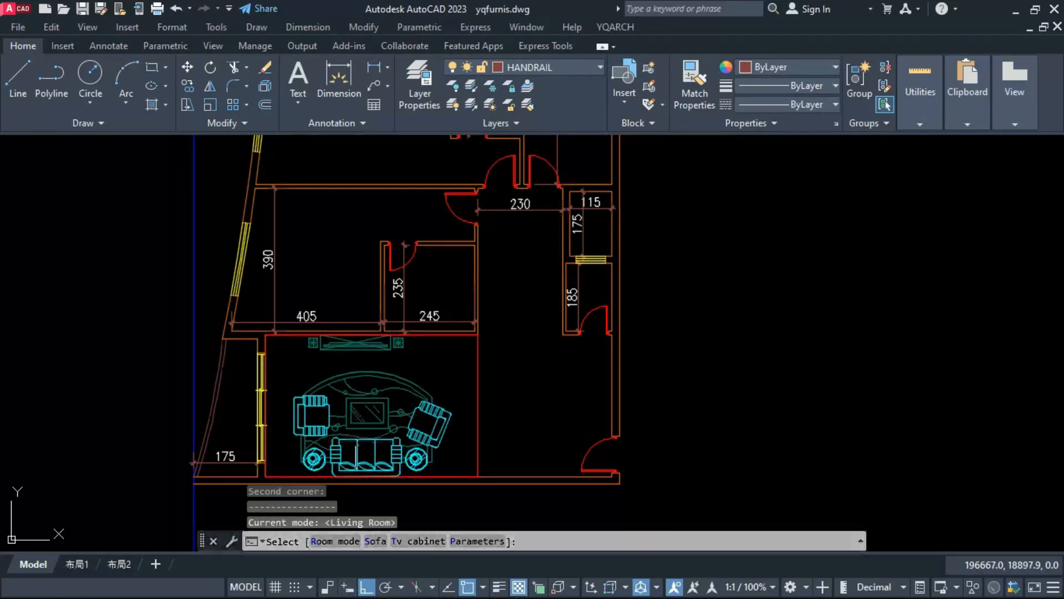
left_click(354, 450)
key("Escape")
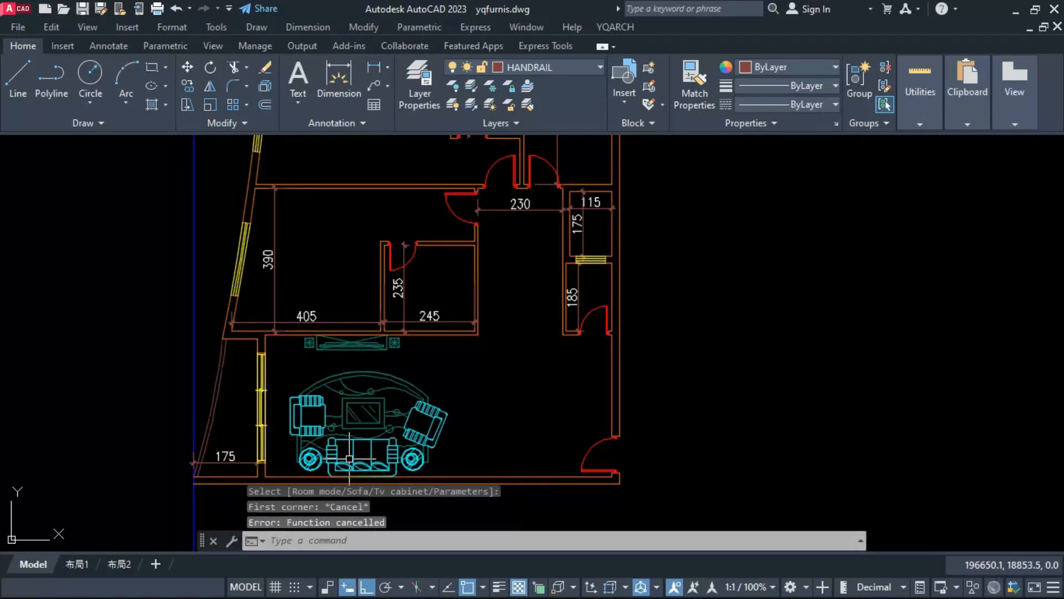
Step: Try moving the bottom room's TV cabinet slightly down from the wall, and undo the move
left_click(350, 345)
type("m")
key("space")
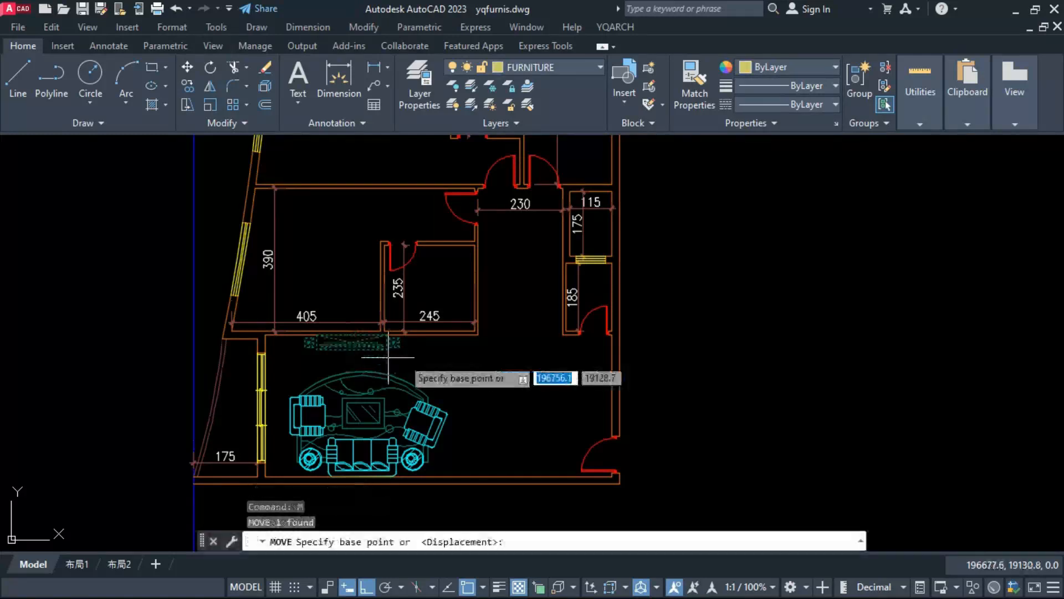
left_click(443, 360)
left_click(449, 368)
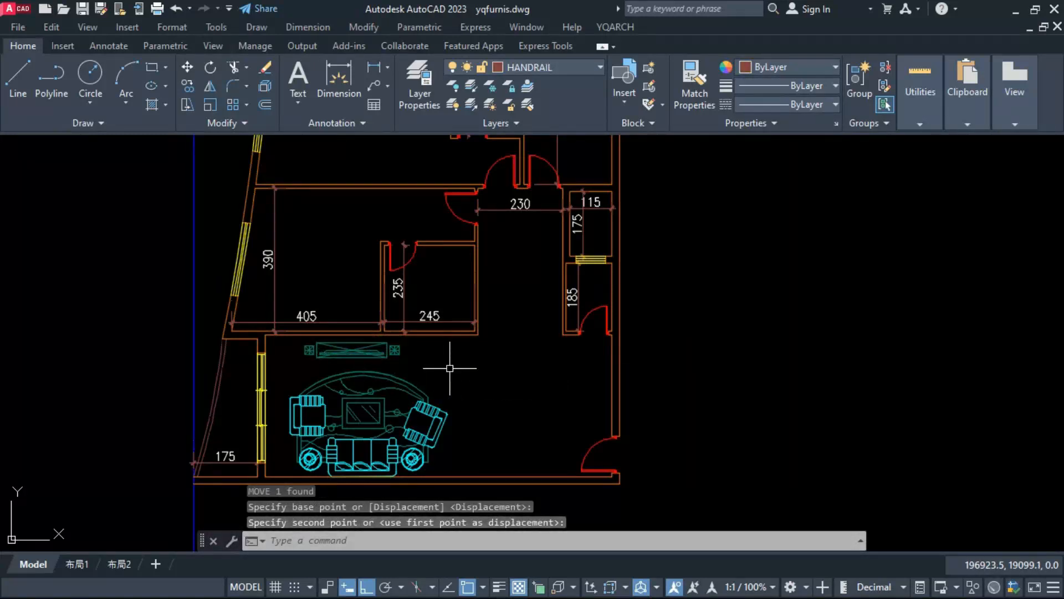
key("ctrl+z")
Step: Move the bottom room's TV cabinet slightly to the right along the upper wall
left_click(397, 359)
left_click(380, 346)
type("m")
key("space")
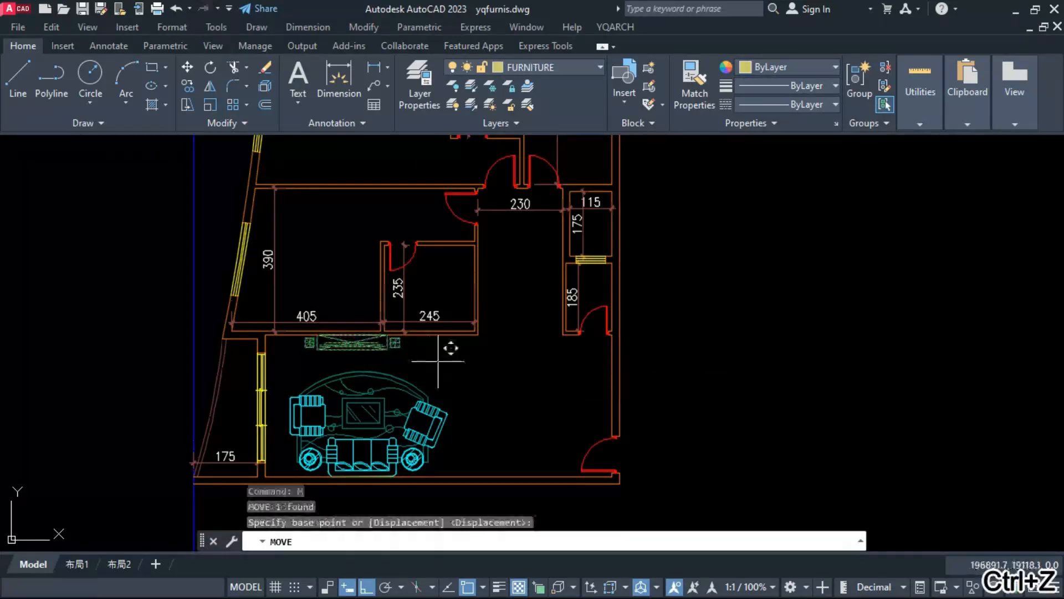
left_click(438, 360)
left_click(443, 362)
Step: Arrange bedroom furniture in the upper middle room, with chairs by the window, bed against the right wall and wardrobe against the bottom wall
scroll(388, 409, "down", 4)
scroll(471, 166, "up", 8)
key("Escape")
type("jj")
key("space")
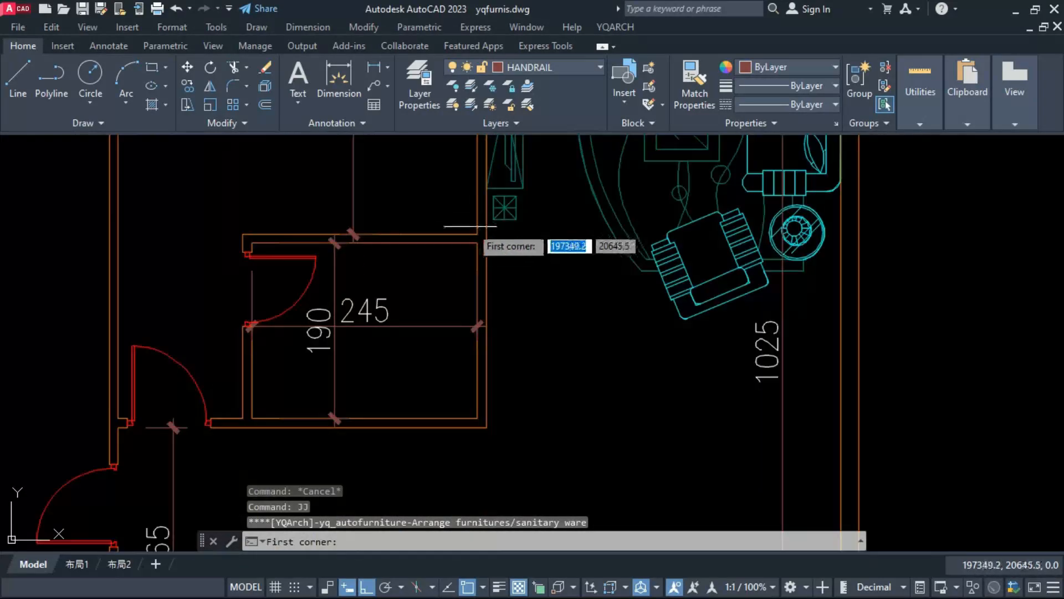
left_click(479, 234)
scroll(479, 381, "down", 4)
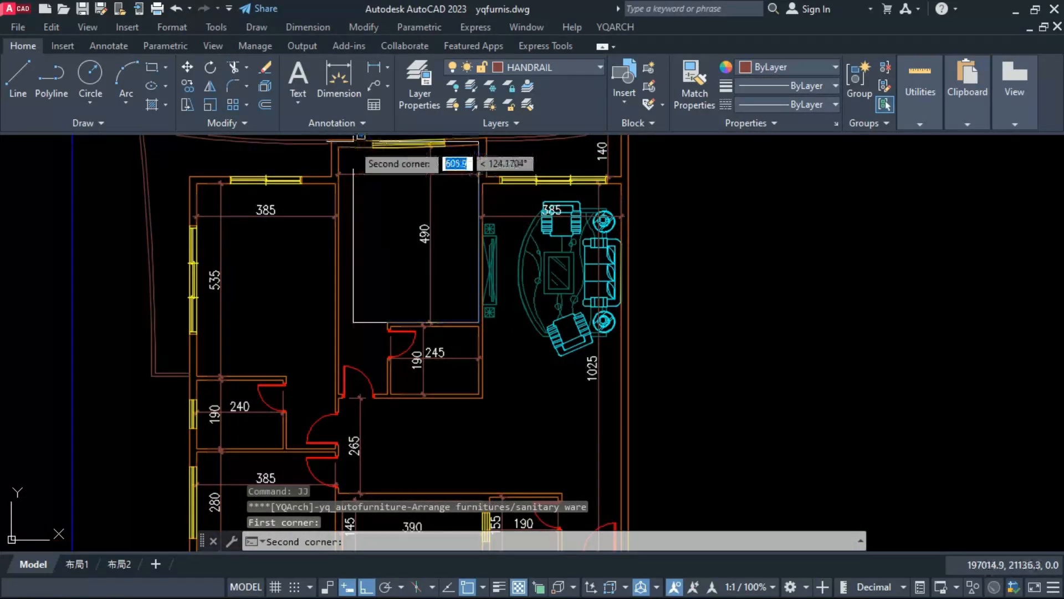
left_click(410, 199)
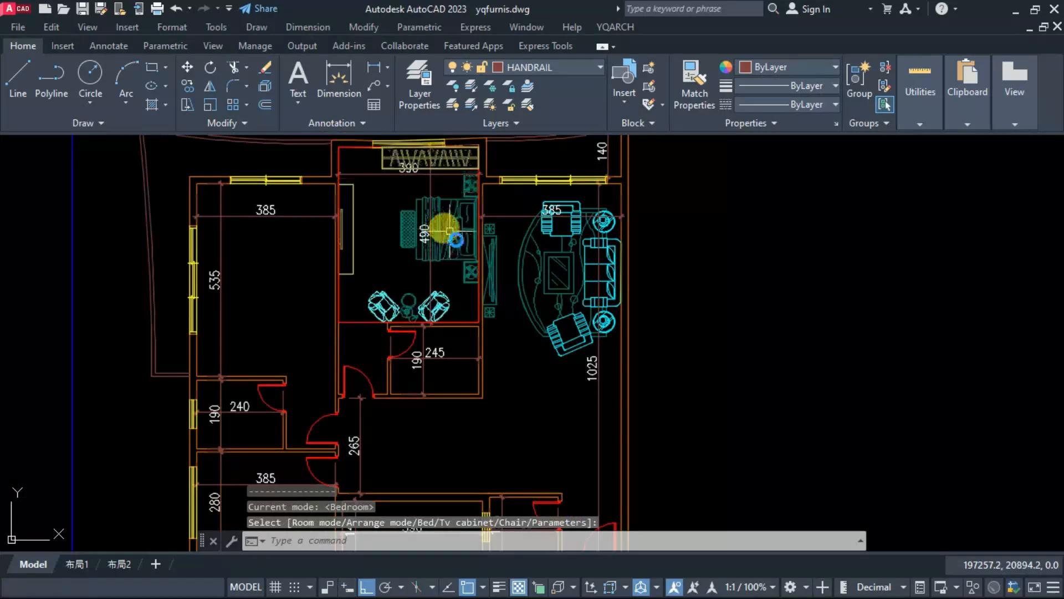
left_click(451, 231)
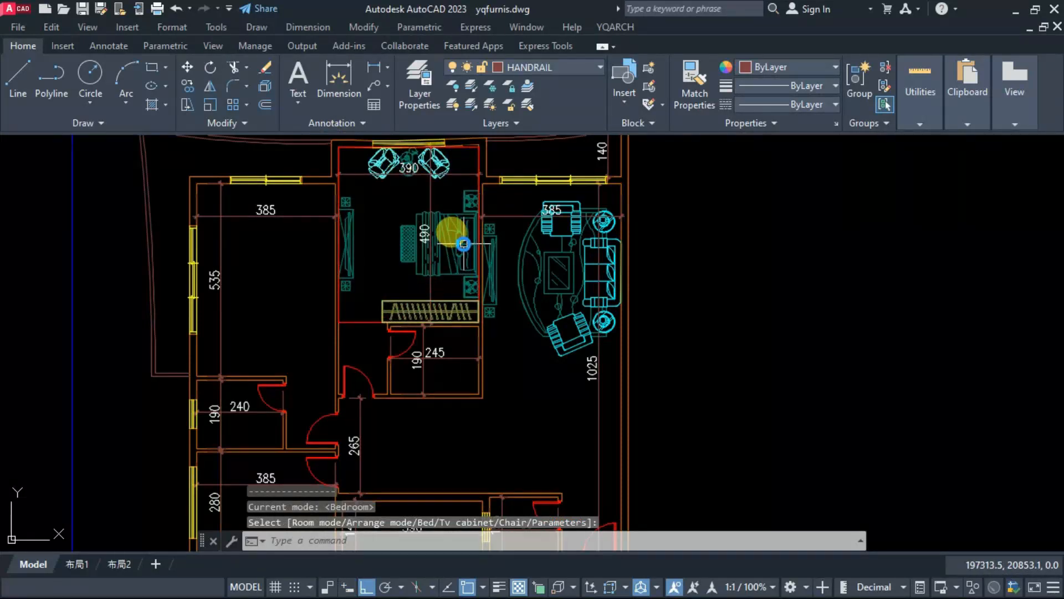
key("space")
key("Escape")
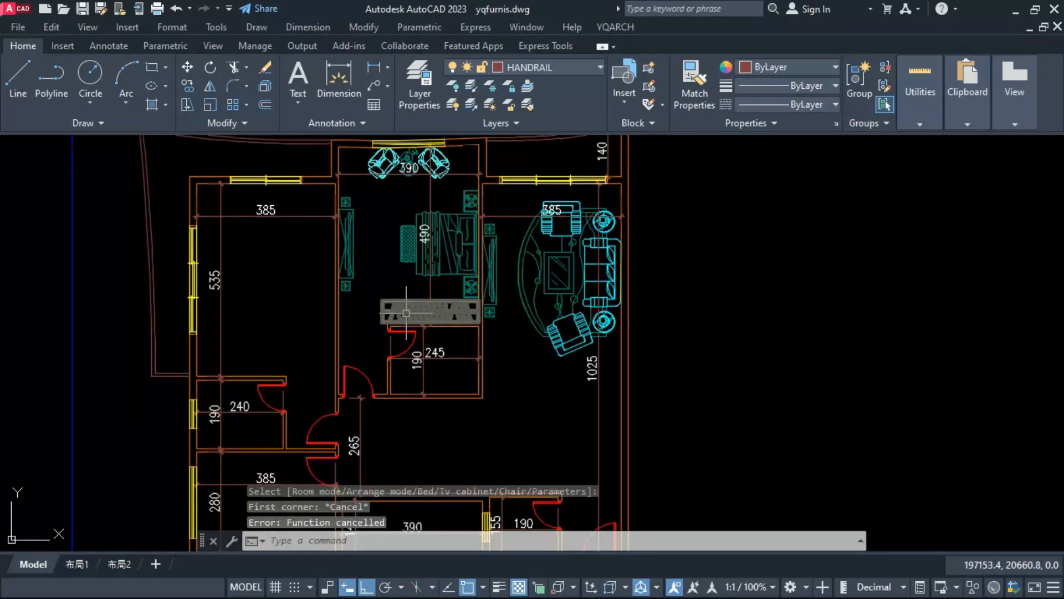
Step: Erase the wardrobe along the upper middle room's bottom wall
scroll(407, 315, "up", 5)
left_click(347, 335)
type("e")
key("Return")
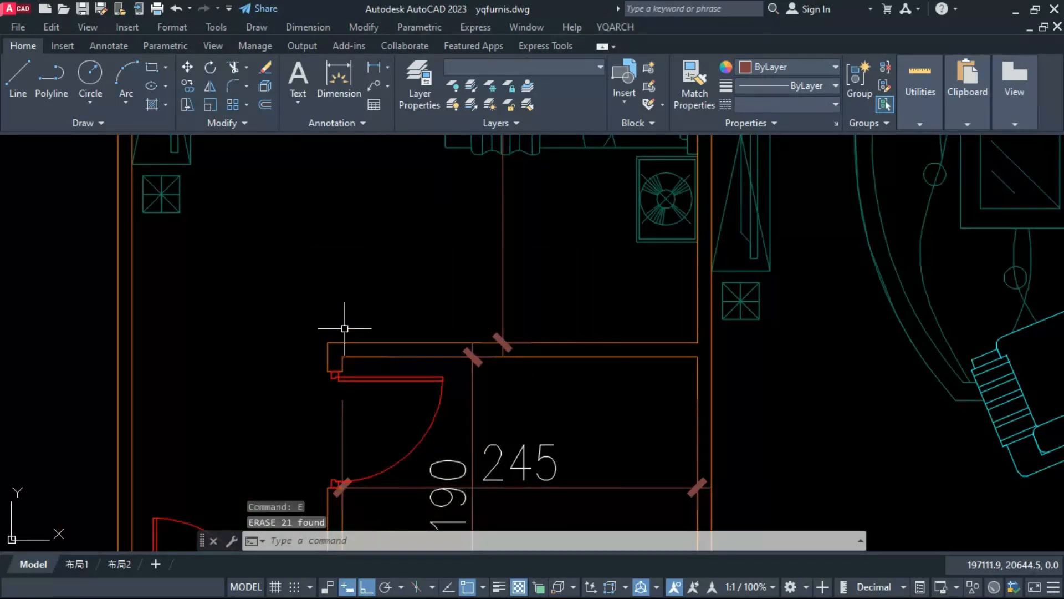
Step: Draw a 60-thick wardrobe along the full 255 length of the upper middle room's bottom wall
type("y")
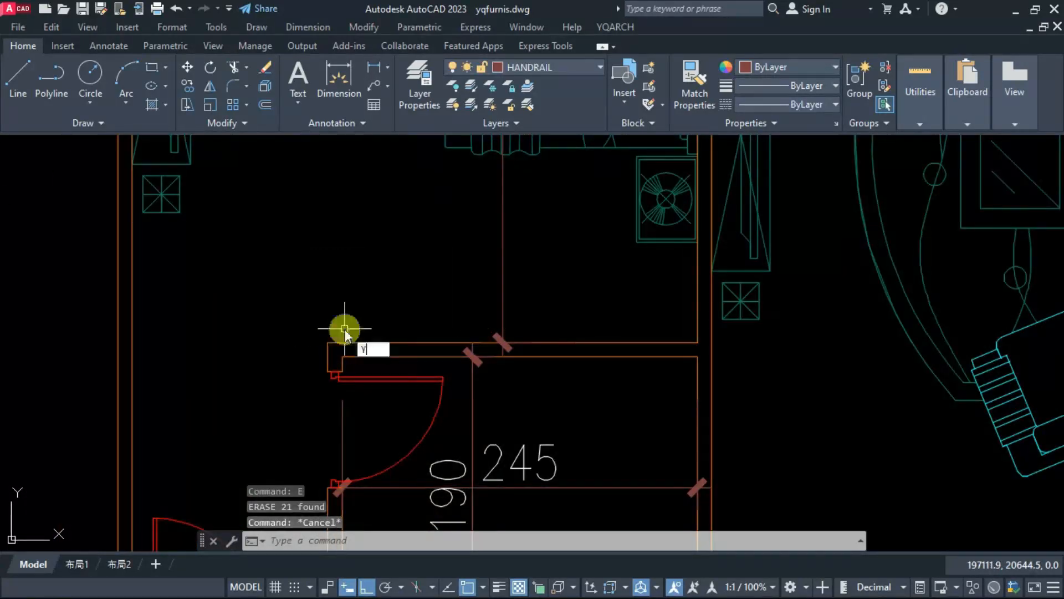
type("g")
key("space")
left_click(327, 343)
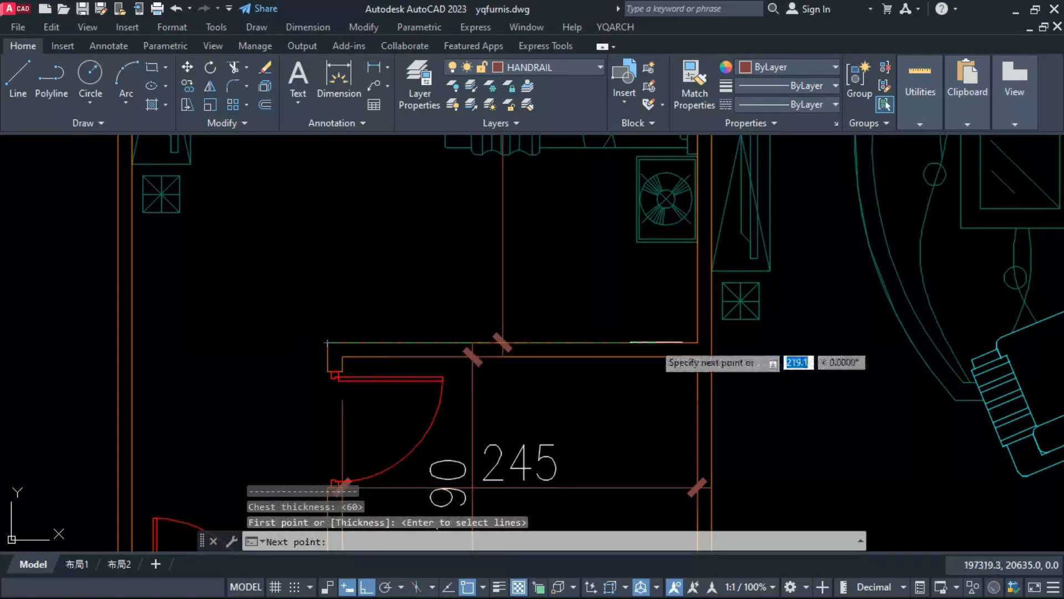
left_click(698, 343)
key("space")
left_click(670, 295)
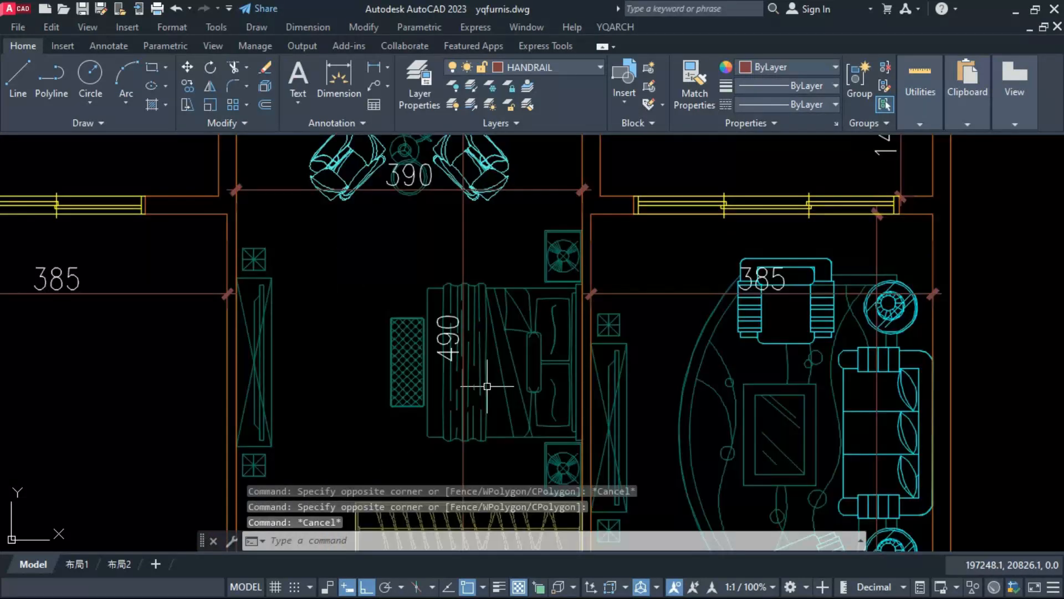
type("jj")
key("Return")
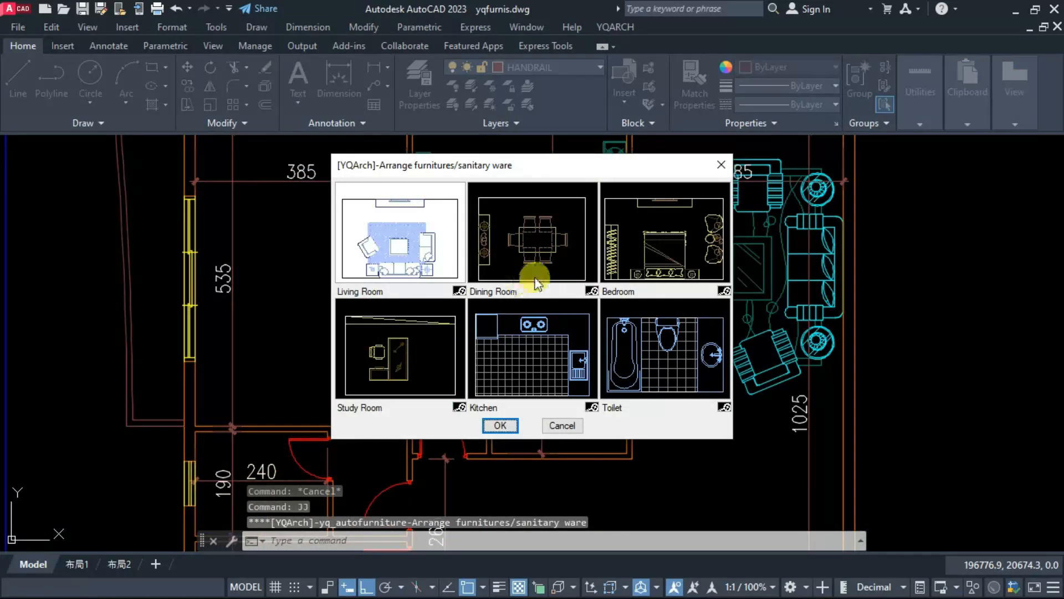
double_click(647, 244)
left_click(648, 244)
key("Escape")
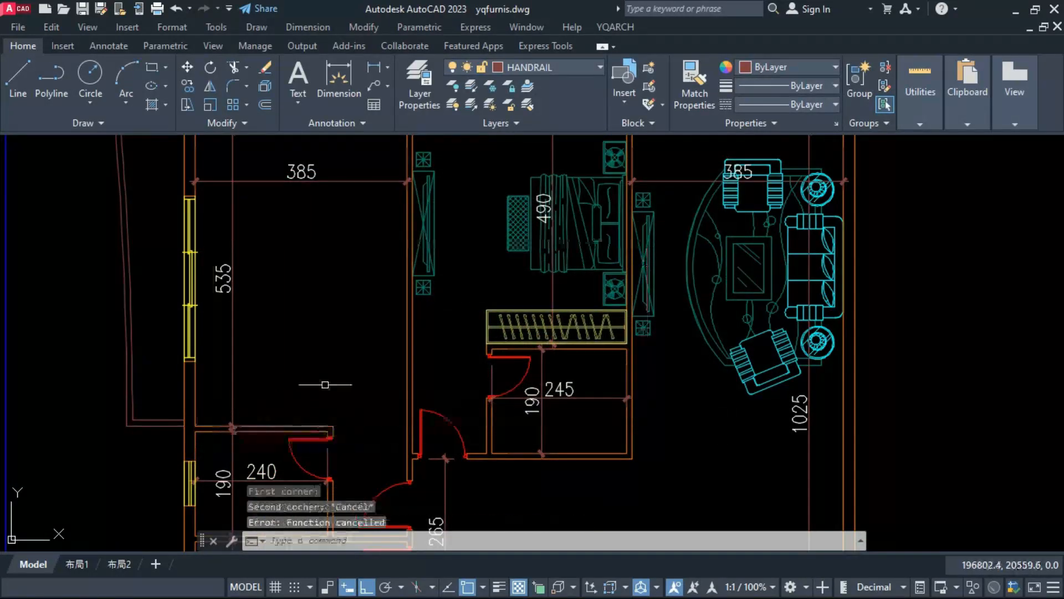
Step: Arrange bedroom furniture in the upper left room, with chairs by the top window, bed against the right wall and wardrobe at the bottom
key("space")
left_click(195, 425)
scroll(233, 410, "down", 3)
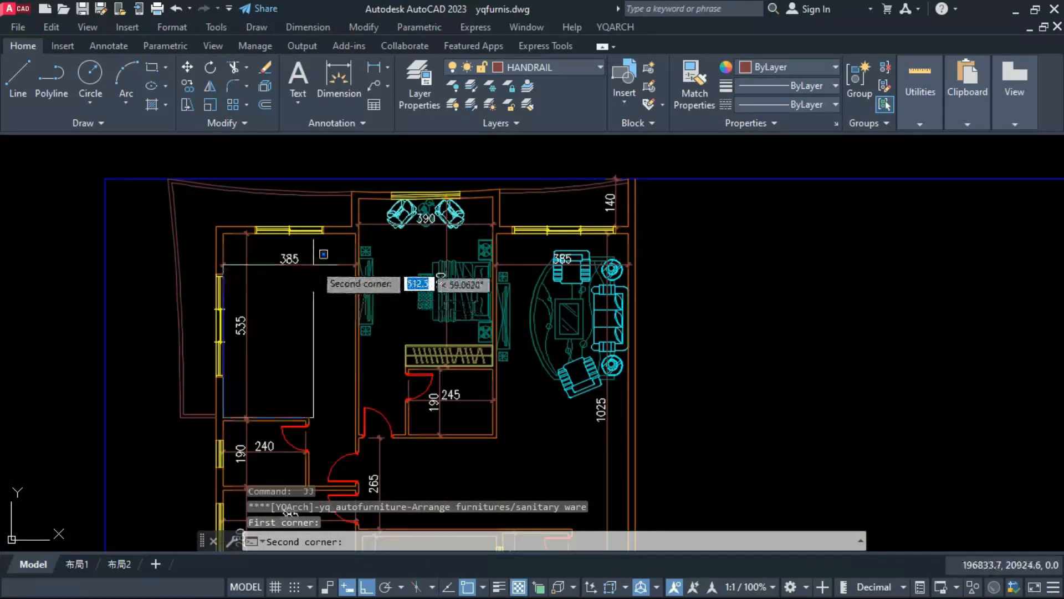
scroll(327, 272, "up", 3)
left_click(368, 209)
scroll(270, 347, "down", 2)
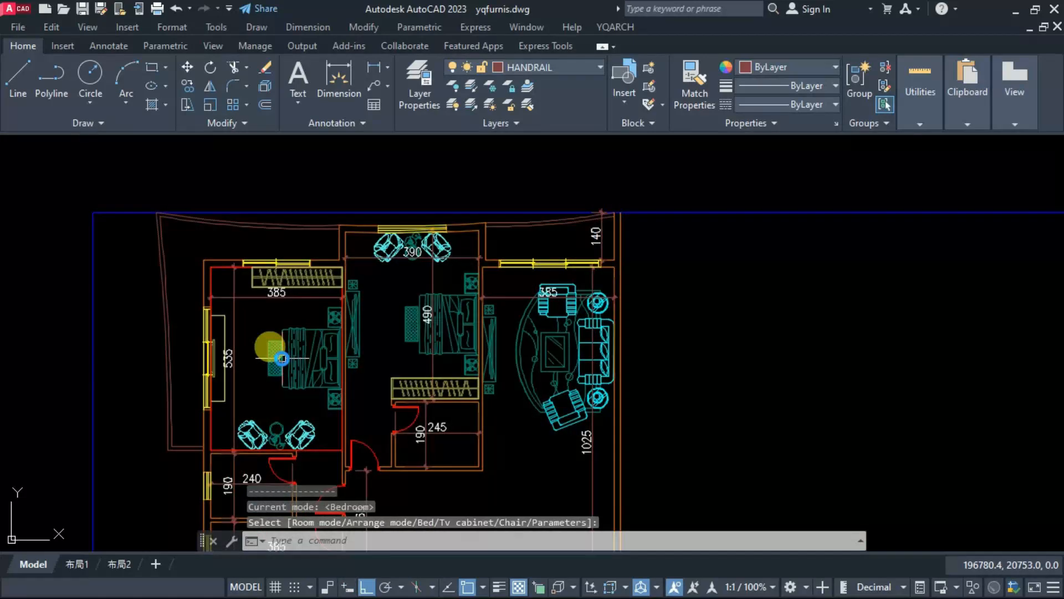
left_click(323, 356)
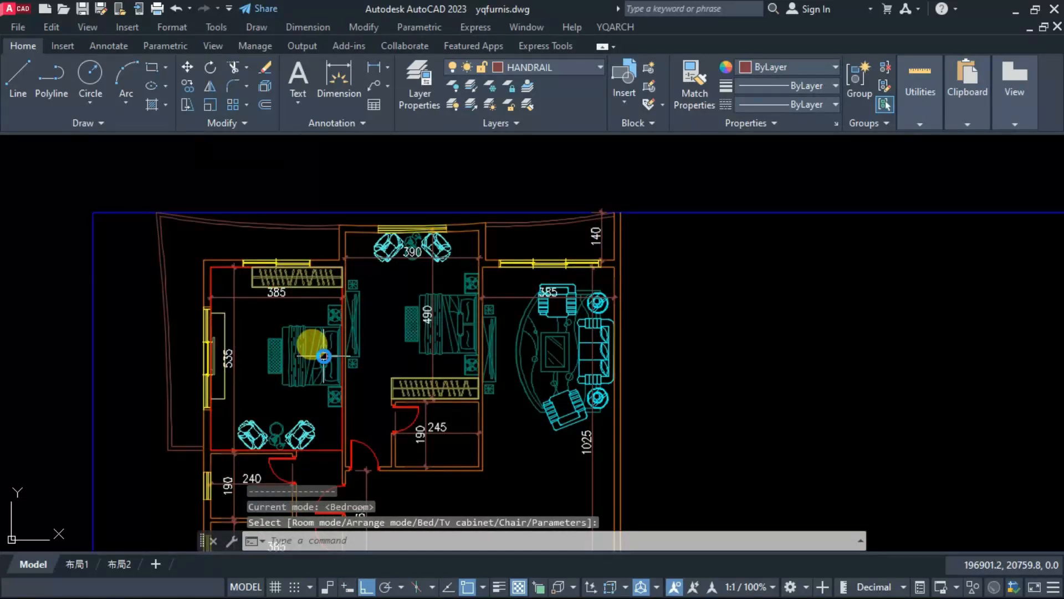
left_click(323, 359)
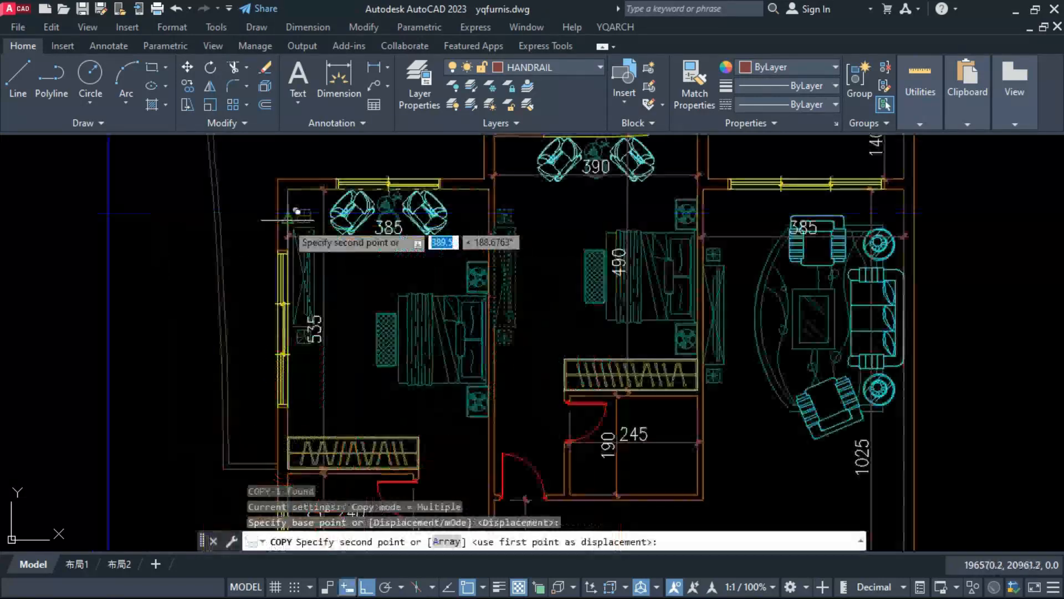
left_click(294, 221)
key("Escape")
Step: Move the upper left room's TV cabinet flush against the left wall
left_click(291, 287)
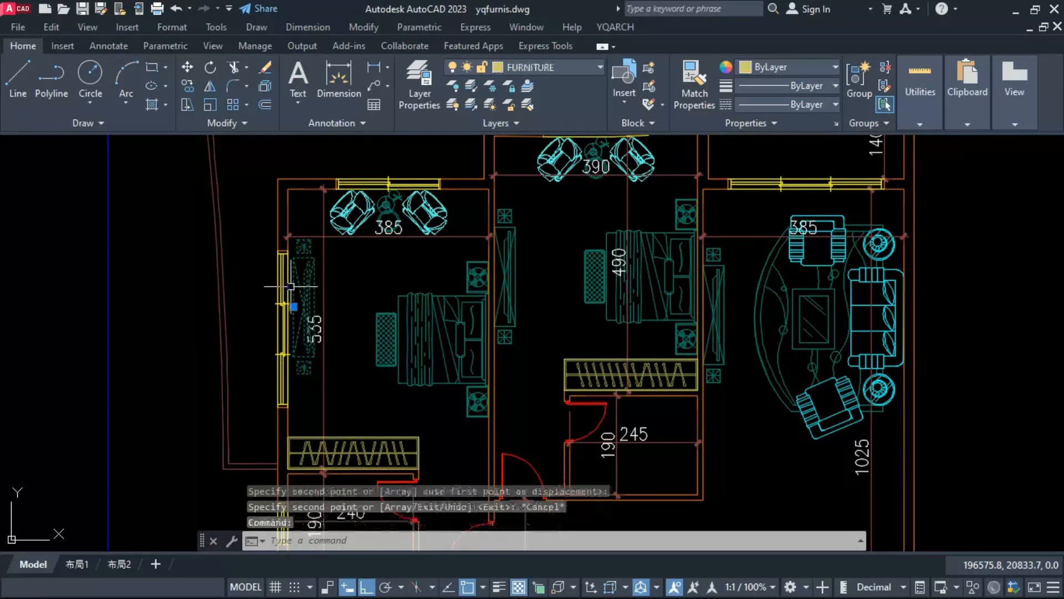
key("Return")
scroll(294, 317, "up", 3)
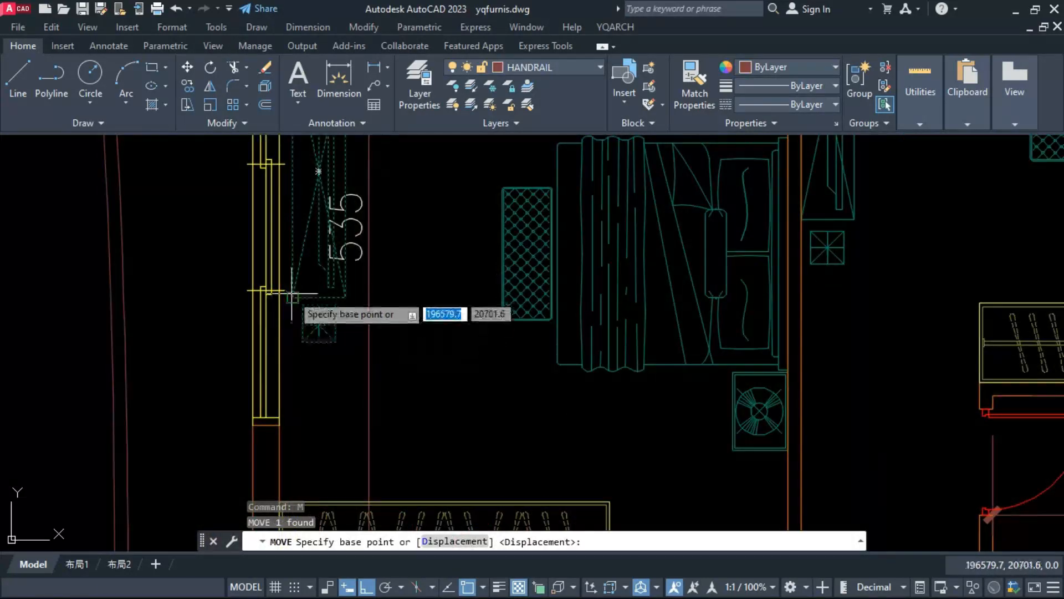
left_click(280, 294)
left_click(280, 298)
scroll(304, 334, "down", 2)
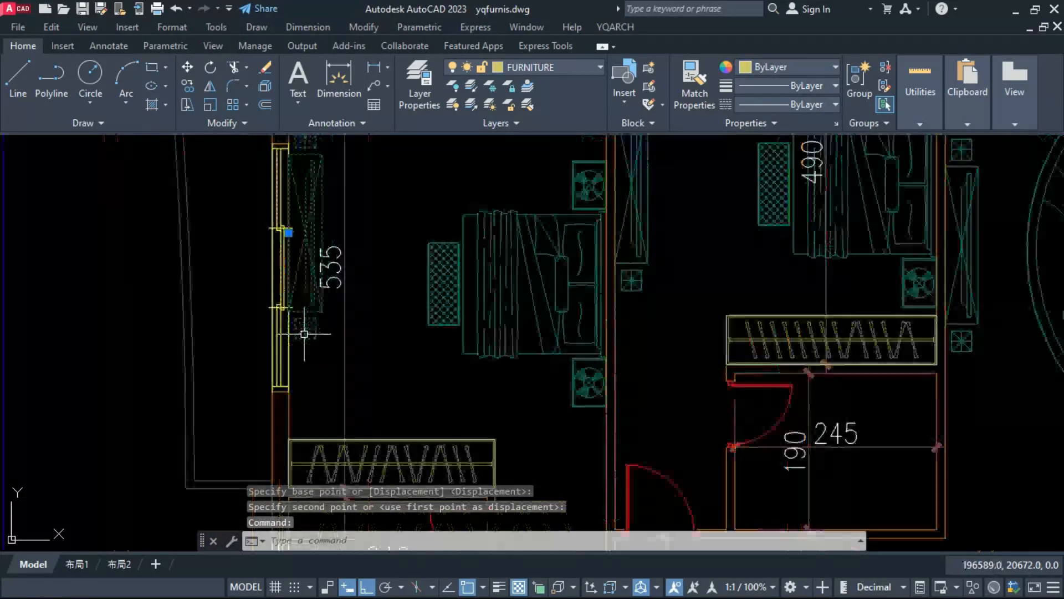
Step: Shift the upper left room's TV cabinet straight down along the left wall toward the bed's level
type("m")
key("Return")
left_click(387, 353)
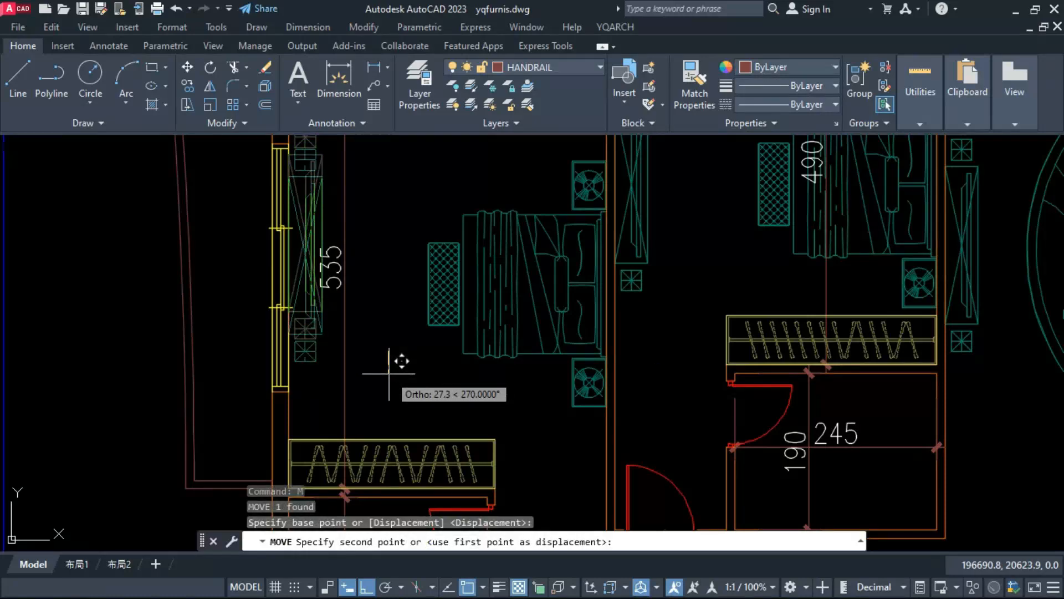
key("Escape")
key("Escape")
scroll(414, 407, "down", 4)
scroll(418, 302, "down", 4)
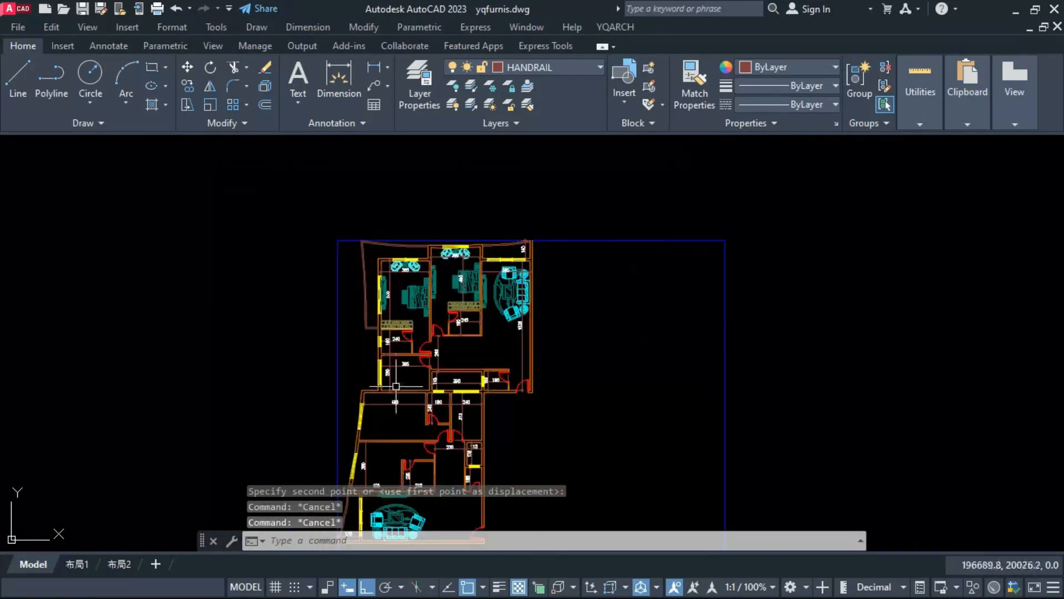
Step: Arrange bedroom furniture in the 490-wide room, with bed against the top wall, chairs by the slanted window and TV cabinet at the bottom
scroll(396, 386, "up", 2)
middle_click_drag(405, 407, 416, 318)
scroll(394, 389, "up", 2)
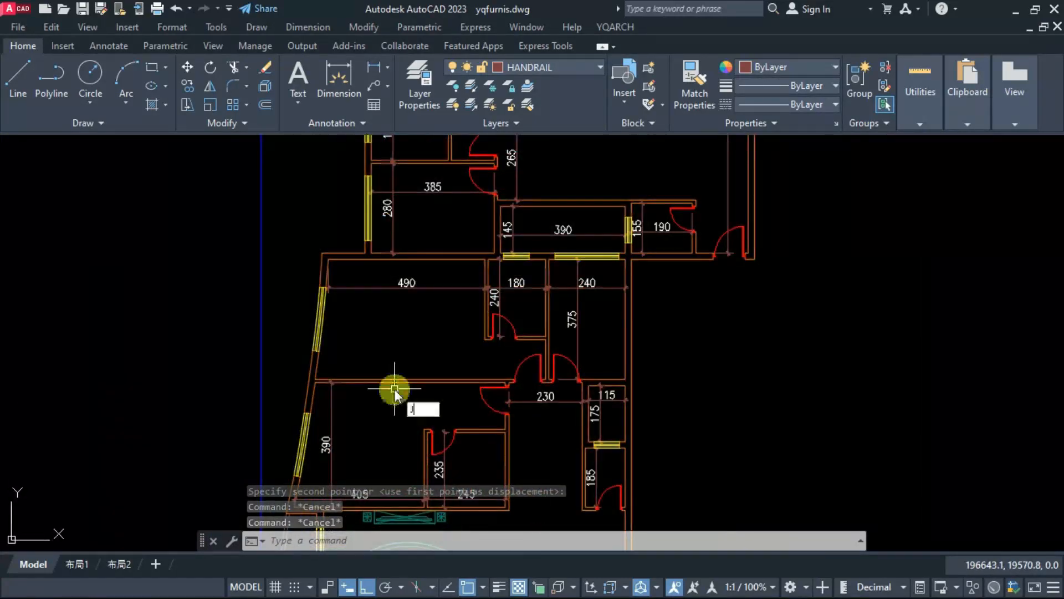
type("J")
key("Return")
left_click(646, 237)
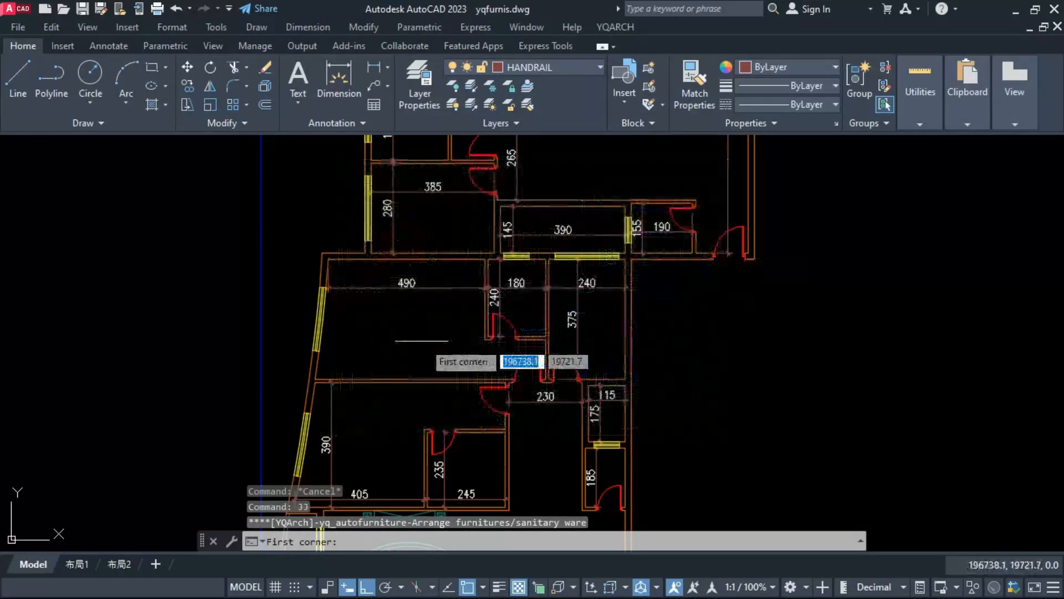
left_click(485, 259)
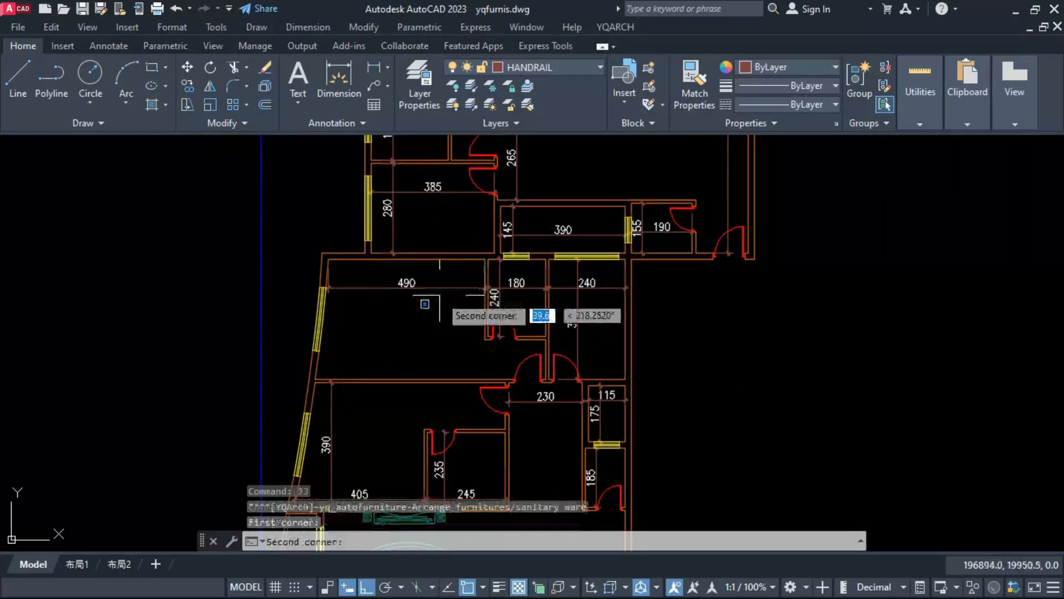
left_click(309, 381)
scroll(389, 313, "up", 3)
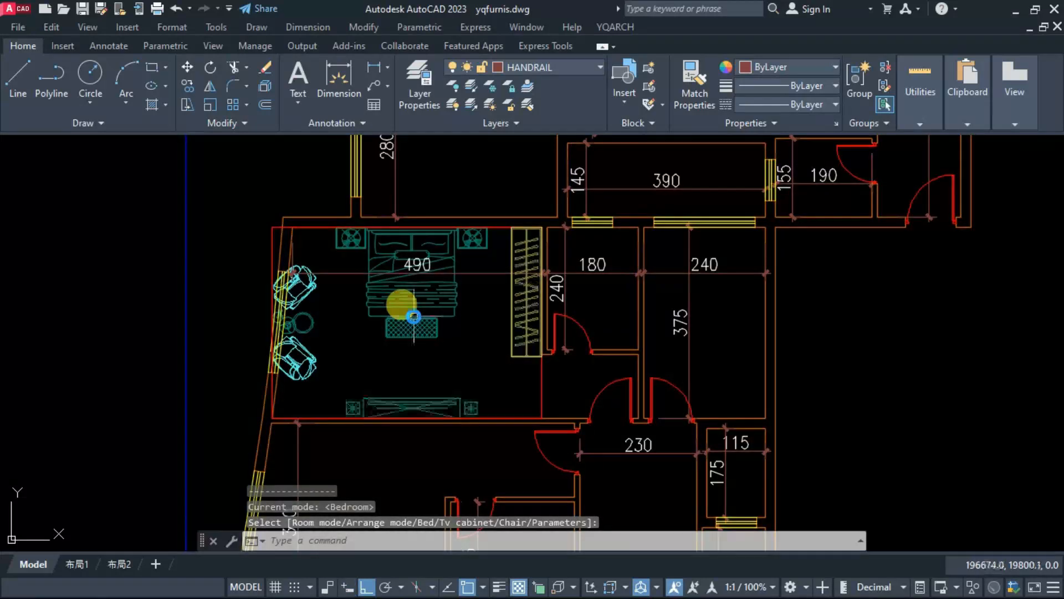
left_click(414, 322)
key("Escape")
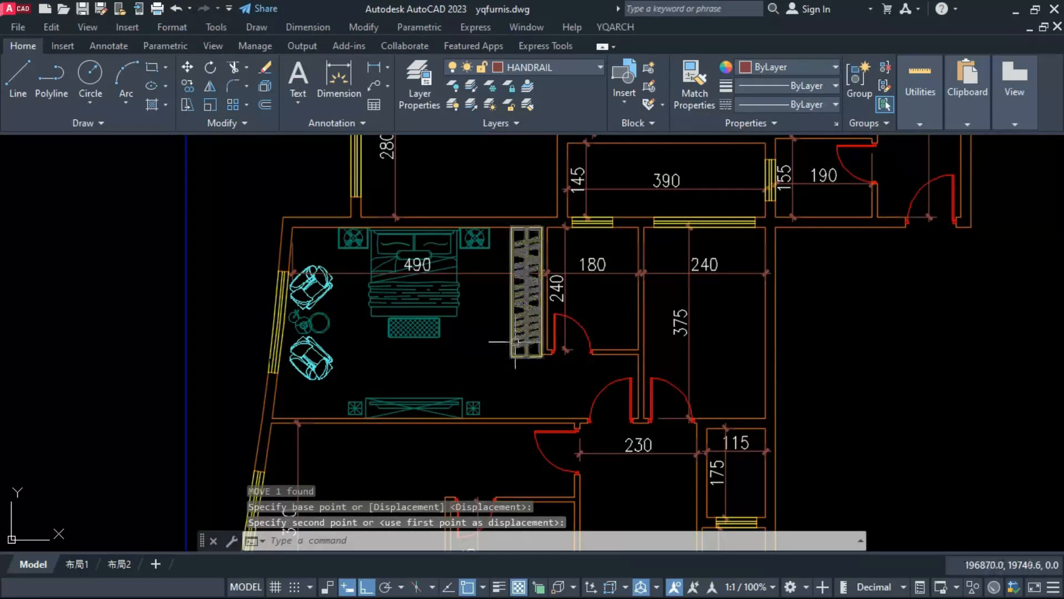
Step: Shift the chair set inside the slanted window wall of the 490-wide bedroom and erase the automatically arranged wardrobe
left_click(513, 356)
type("e")
key("space")
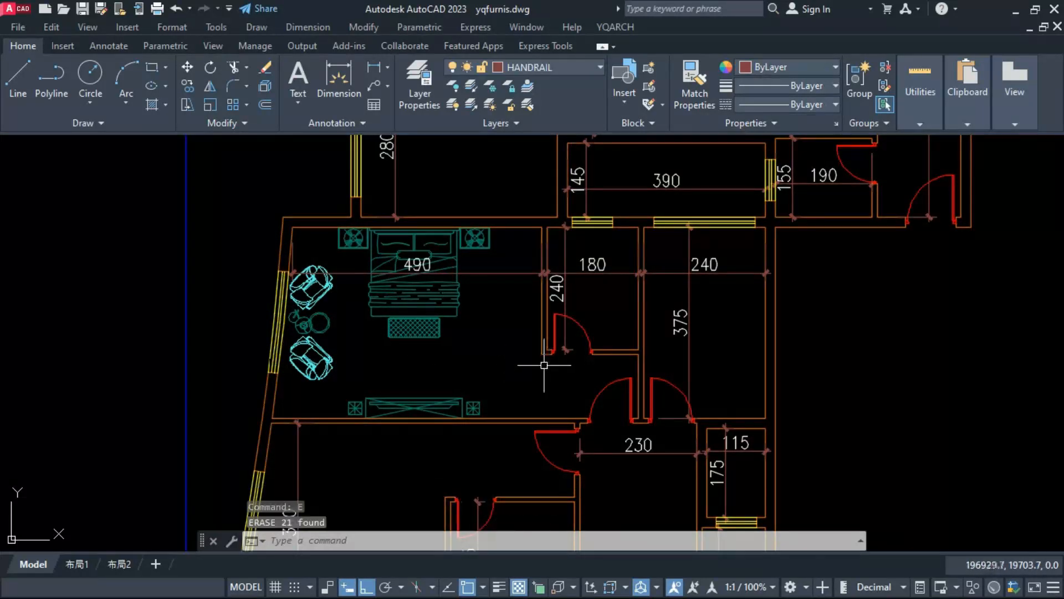
Step: Draw a new wardrobe along the 490-wide bedroom's right partition, from the partition's lower end up to the top wall
type("yg")
key("space")
left_click(543, 354)
left_click(542, 228)
key("space")
left_click(517, 255)
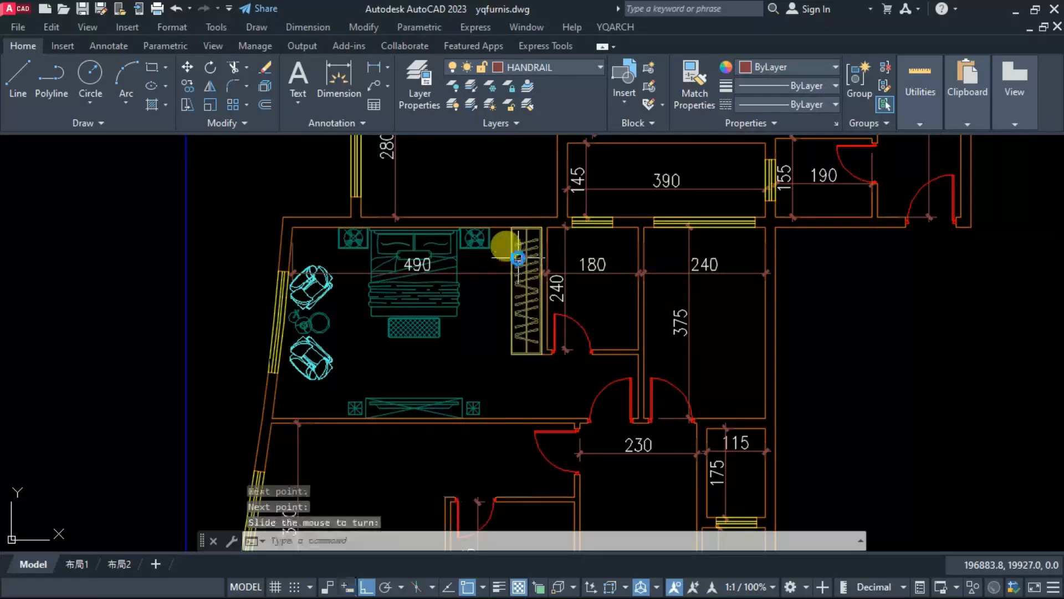
left_click(512, 271)
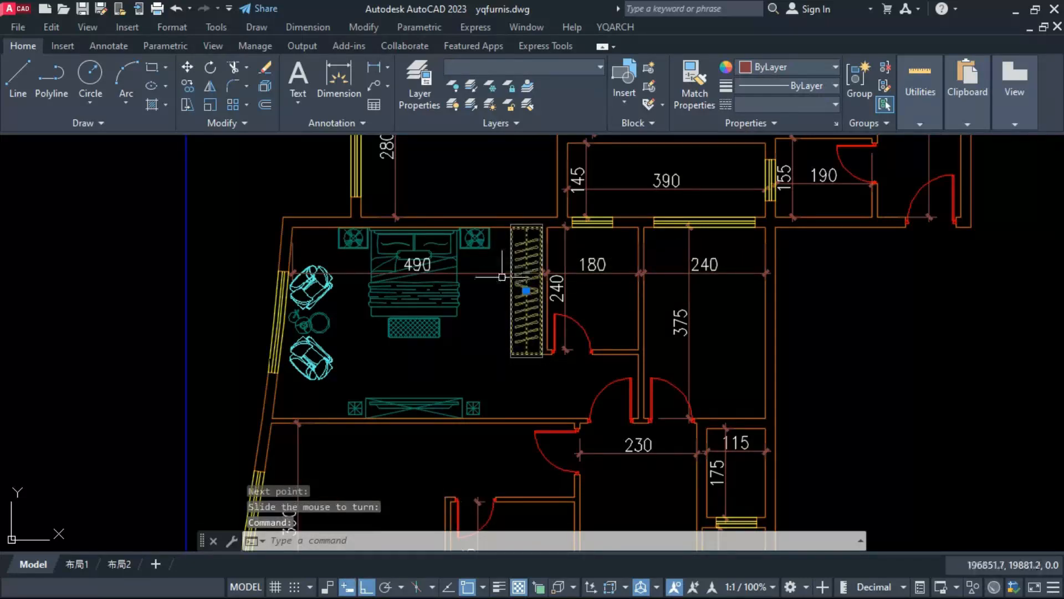
key("Escape")
scroll(410, 316, "down", 4)
key("Escape")
key("Escape")
Step: Stretch the left partition and door of the 245-wide bathroom 65 to the right, enlarging the adjoining bedroom
scroll(389, 437, "up", 4)
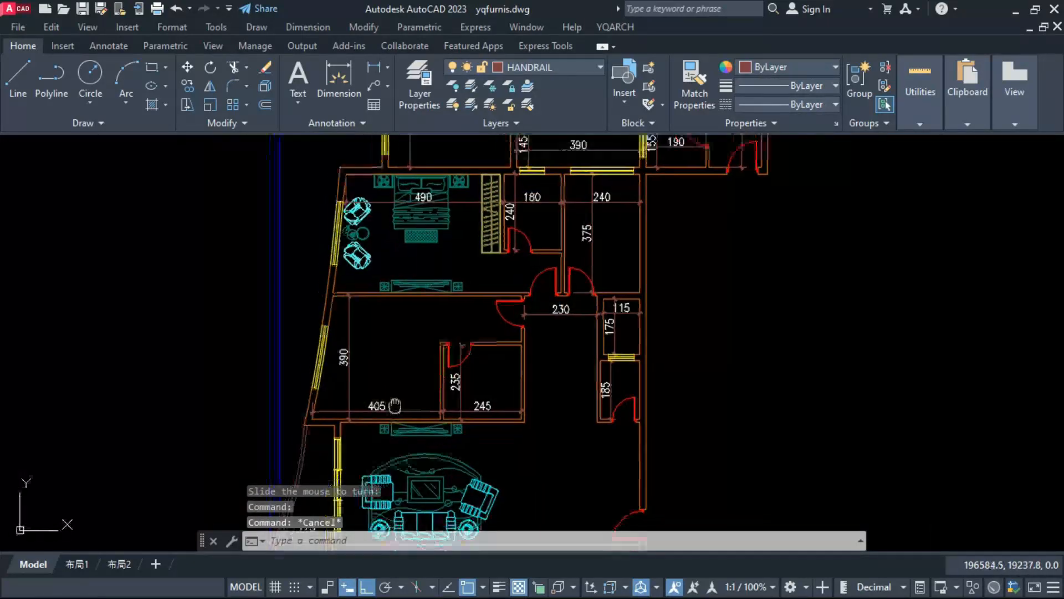
left_click(554, 271)
left_click(469, 424)
type("s")
key("space")
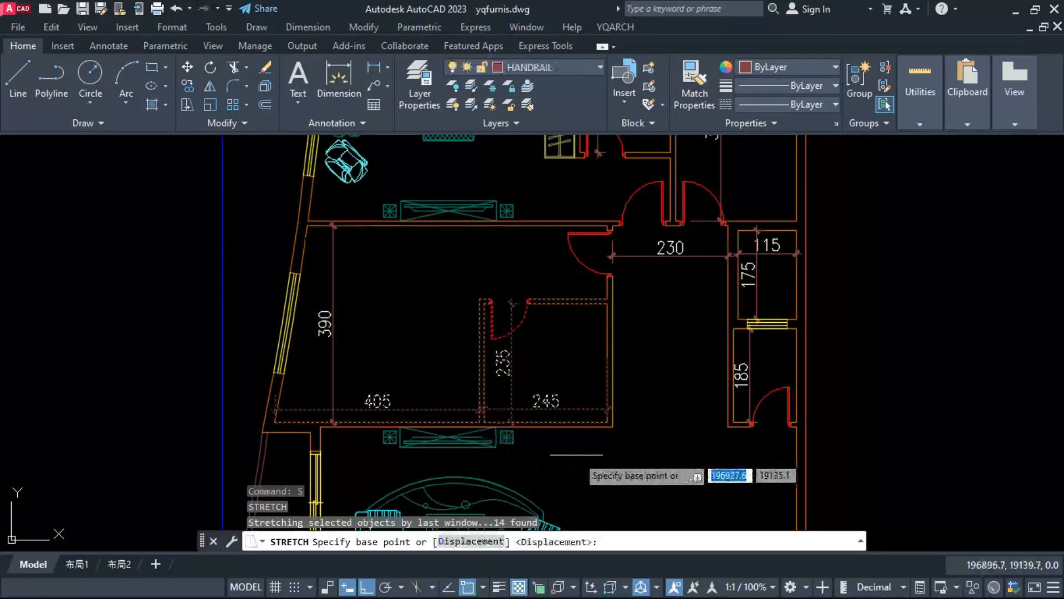
left_click(578, 456)
type("65")
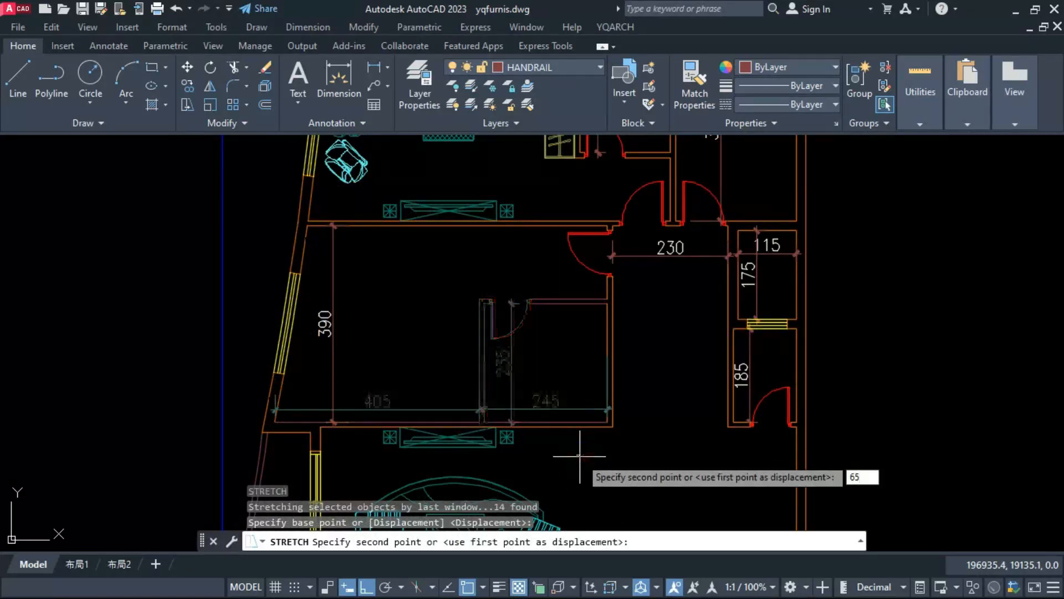
key("Return")
key("Escape")
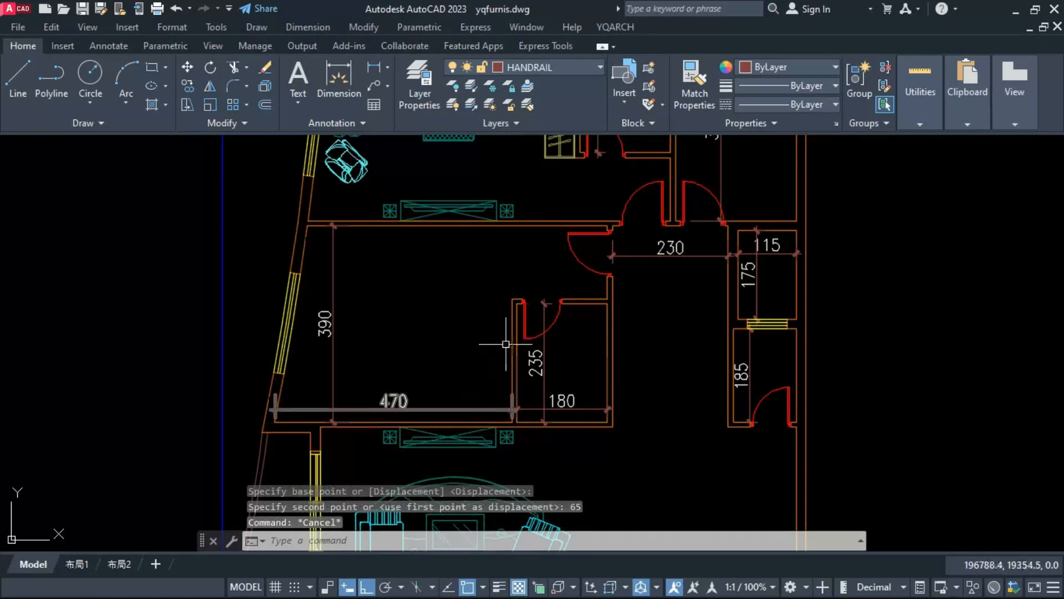
Step: Arrange bedroom furniture in the 470-wide room, with the bed against the bottom wall and the TV cabinet against the top wall
type("J")
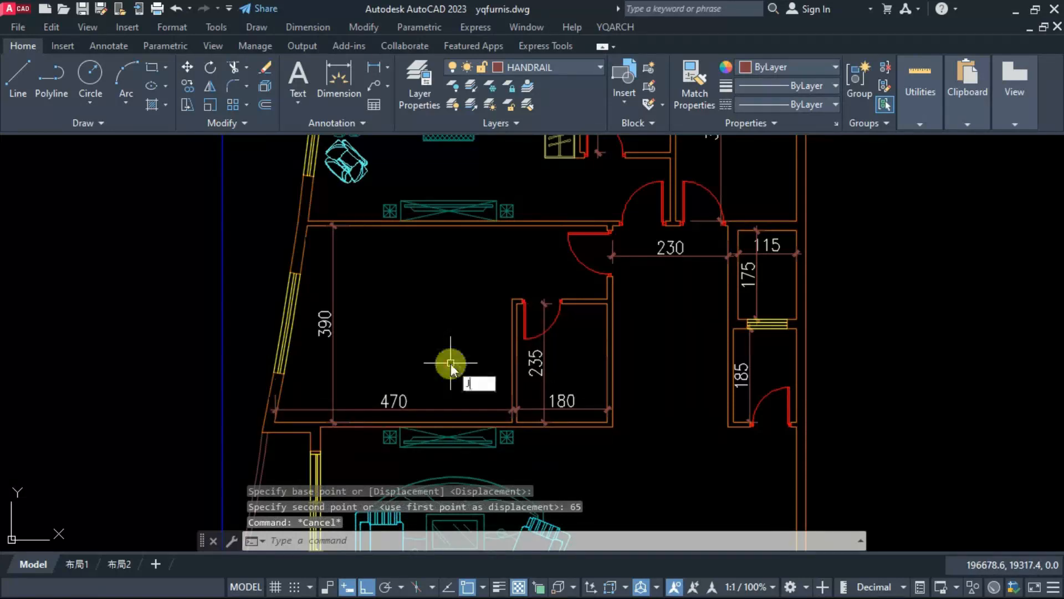
type("J")
key("Return")
left_click(657, 284)
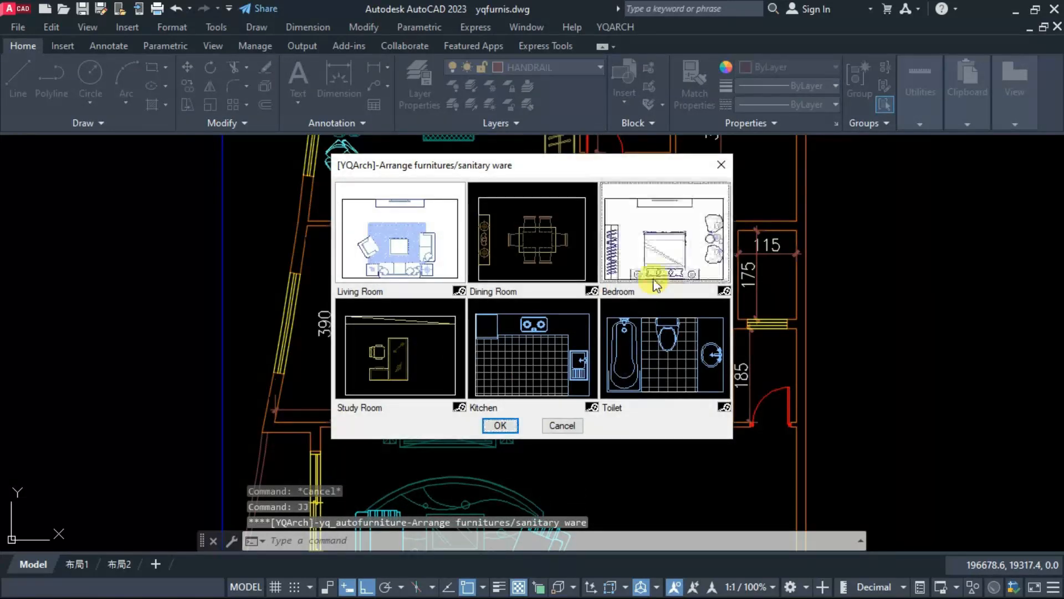
double_click(657, 284)
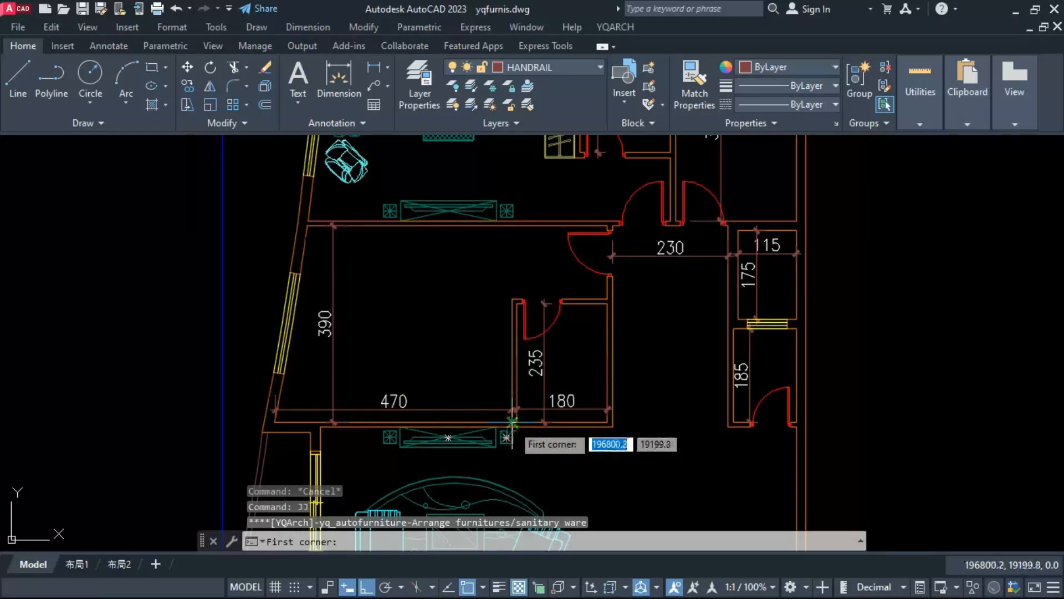
left_click(512, 422)
left_click(306, 225)
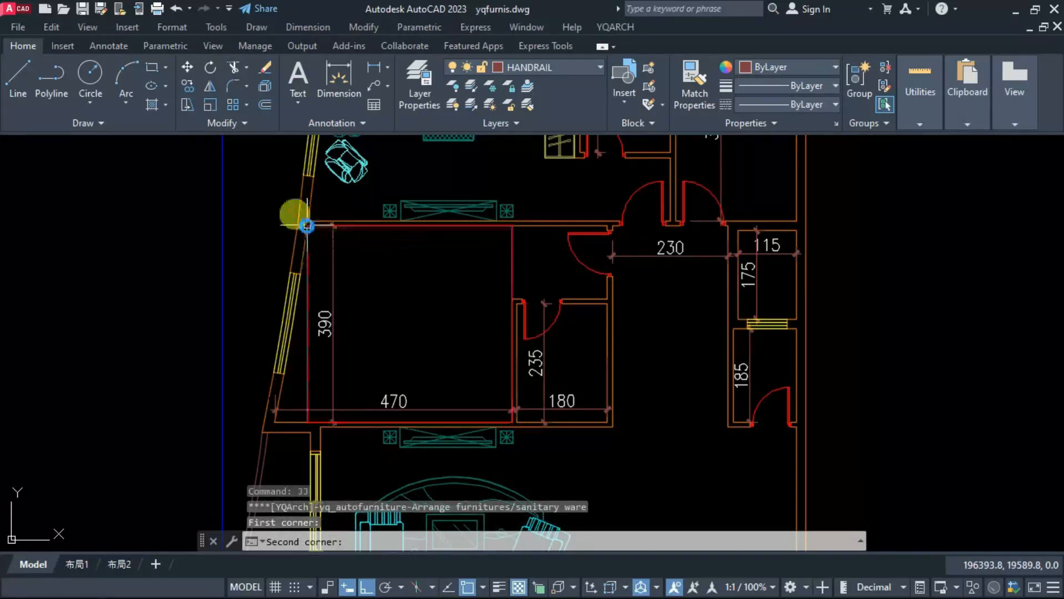
Step: Draw a 60-thick wardrobe along the full length of the partition between the 470-wide bedroom and its bathroom
left_click(512, 299)
left_click(480, 358)
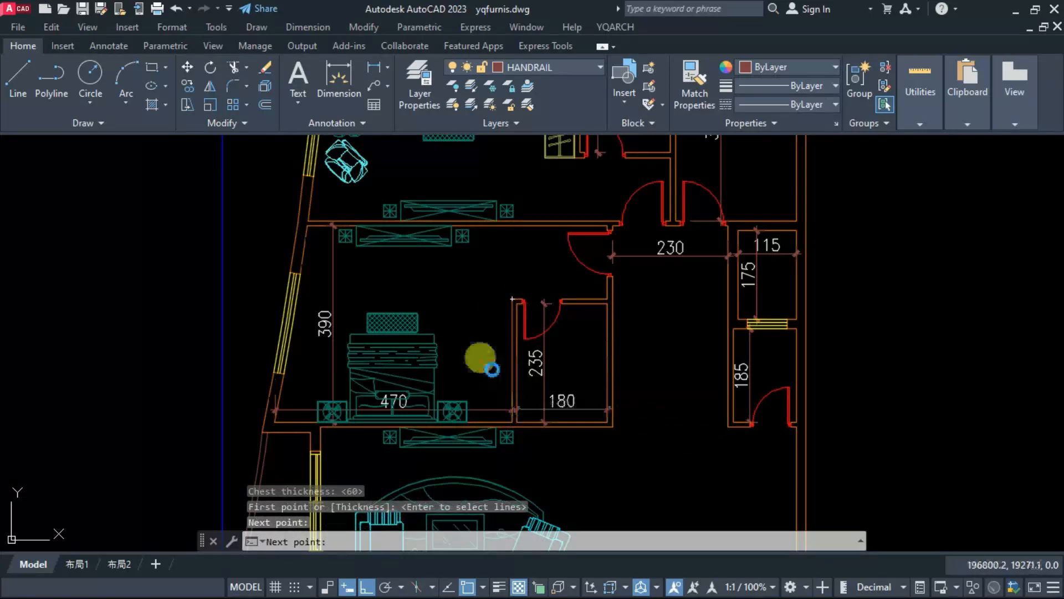
left_click(476, 343)
left_click(481, 354)
key("Escape")
Step: Arrange a kitchen in the 240 by 375 room, with sink under the top window, cooker on the right wall and ice box at the lower right
scroll(365, 342, "down", 4)
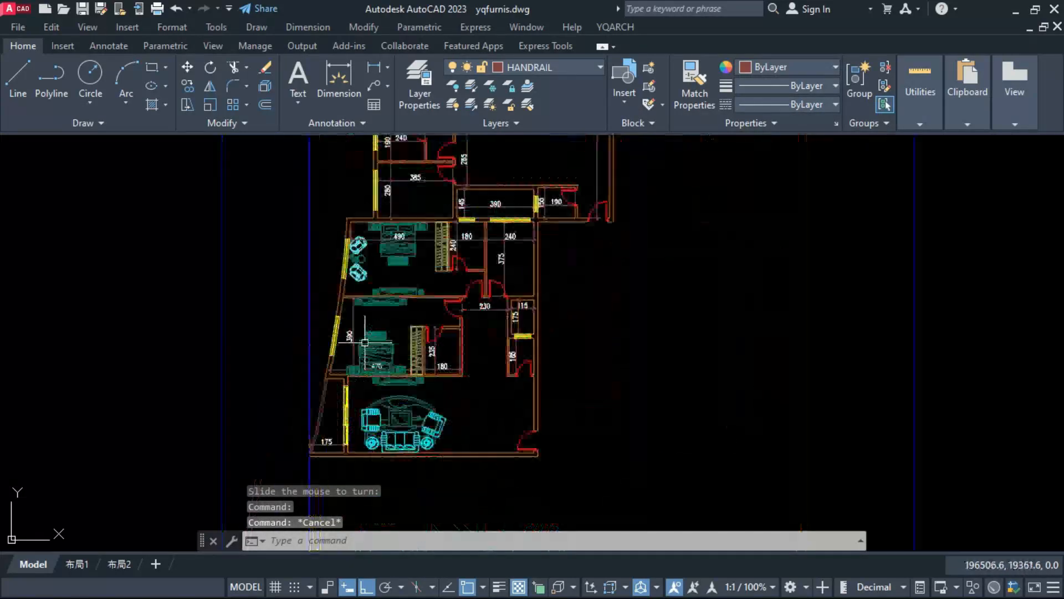
middle_click_drag(502, 330, 501, 336)
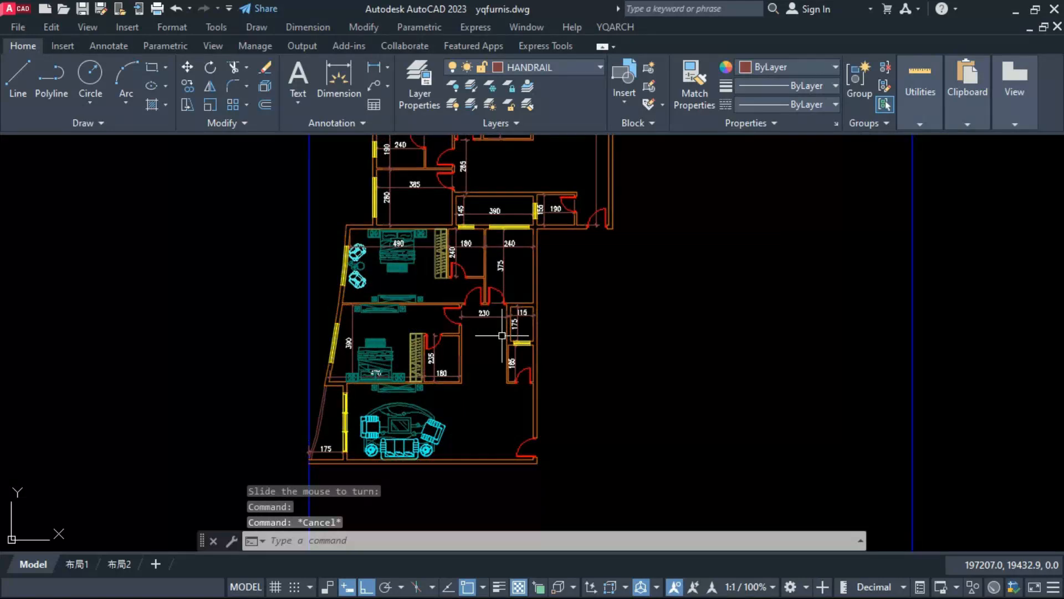
type("jj")
key("Return")
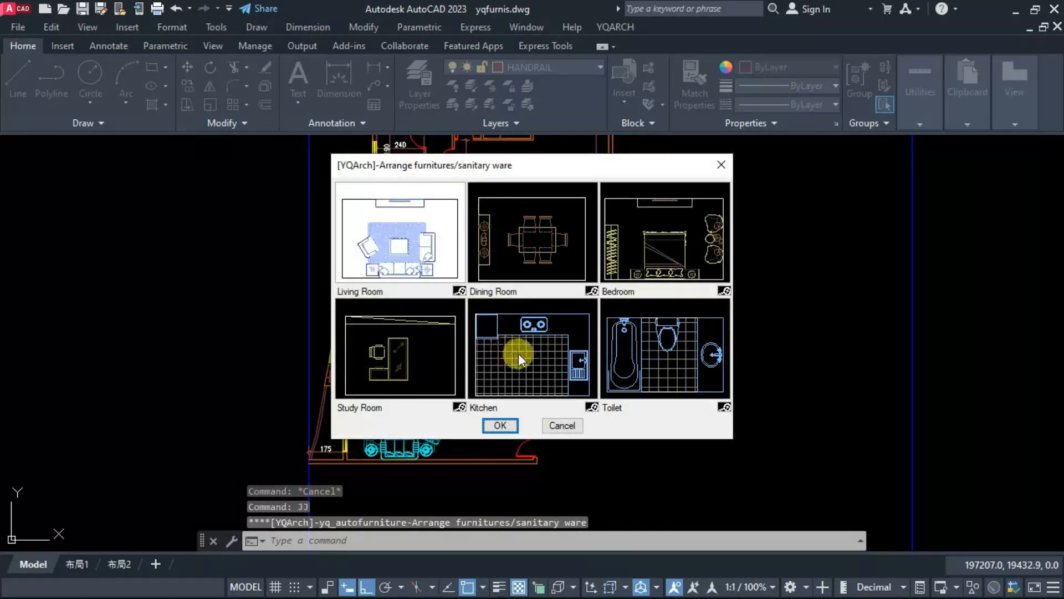
double_click(519, 357)
scroll(504, 250, "up", 4)
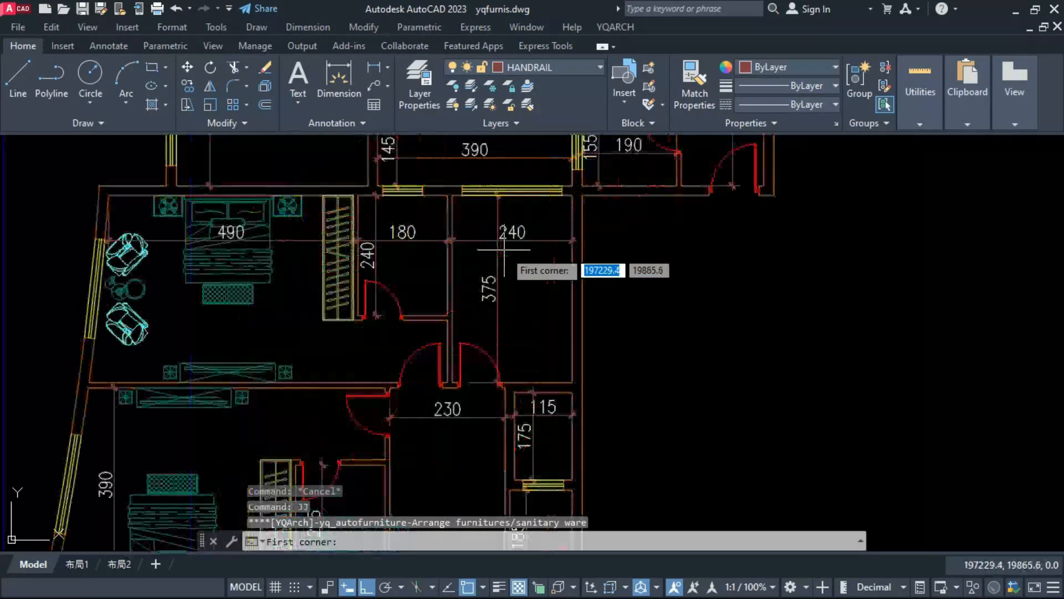
left_click(453, 195)
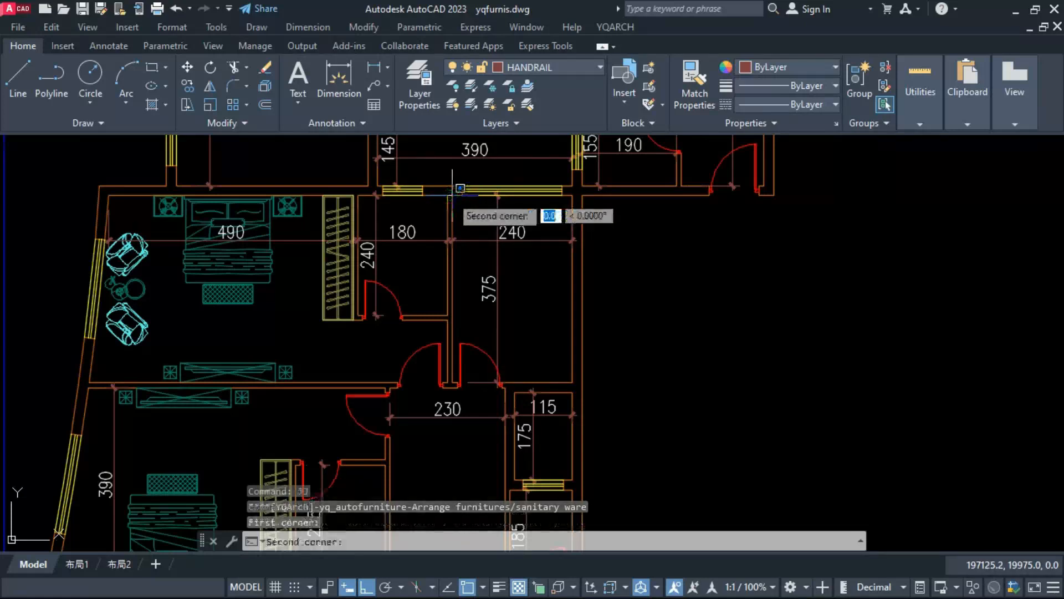
left_click(572, 382)
left_click(550, 302)
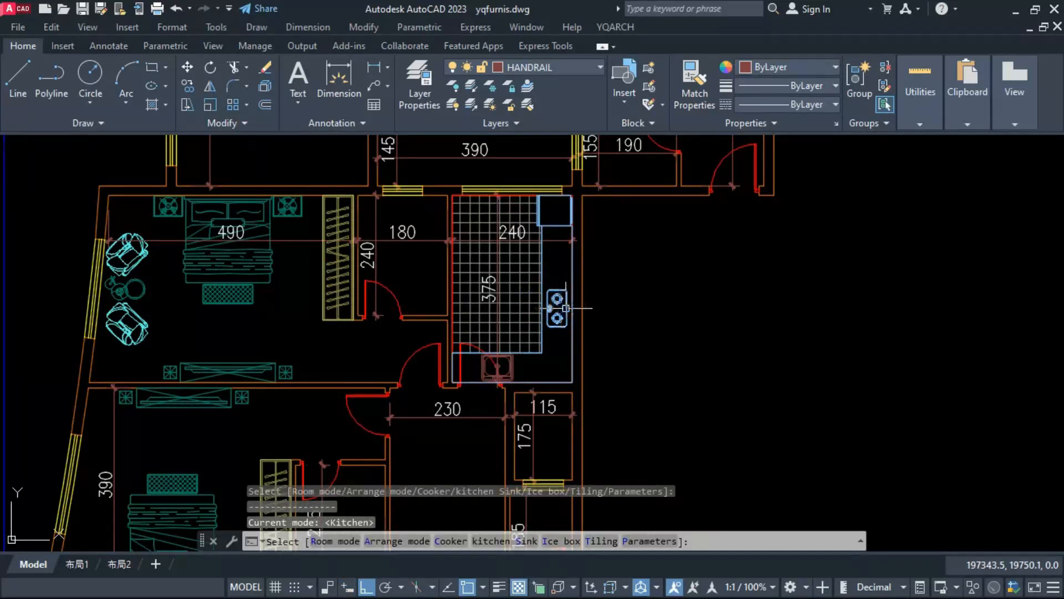
left_click(579, 292)
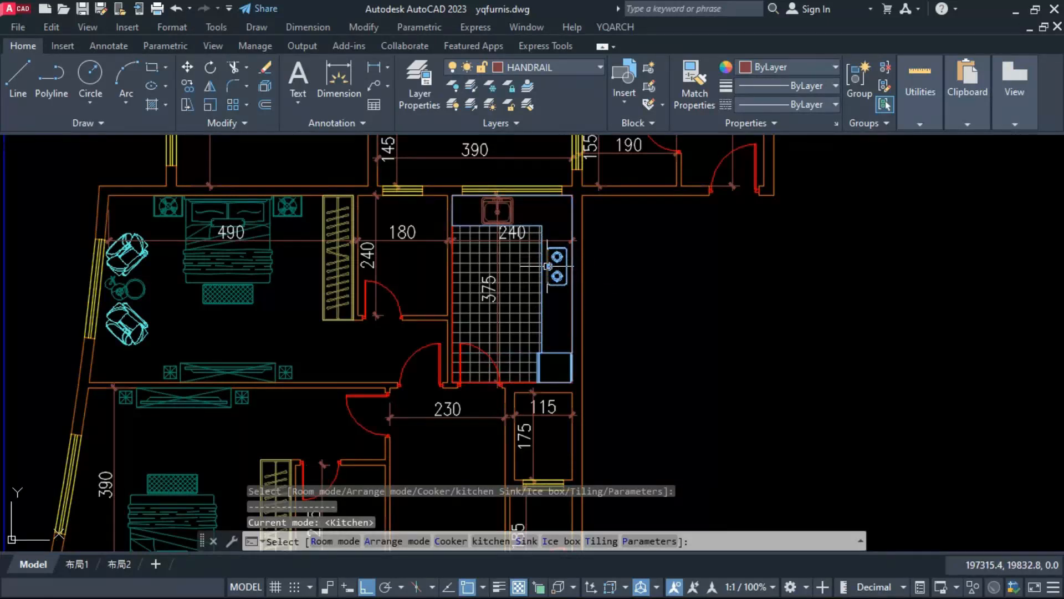
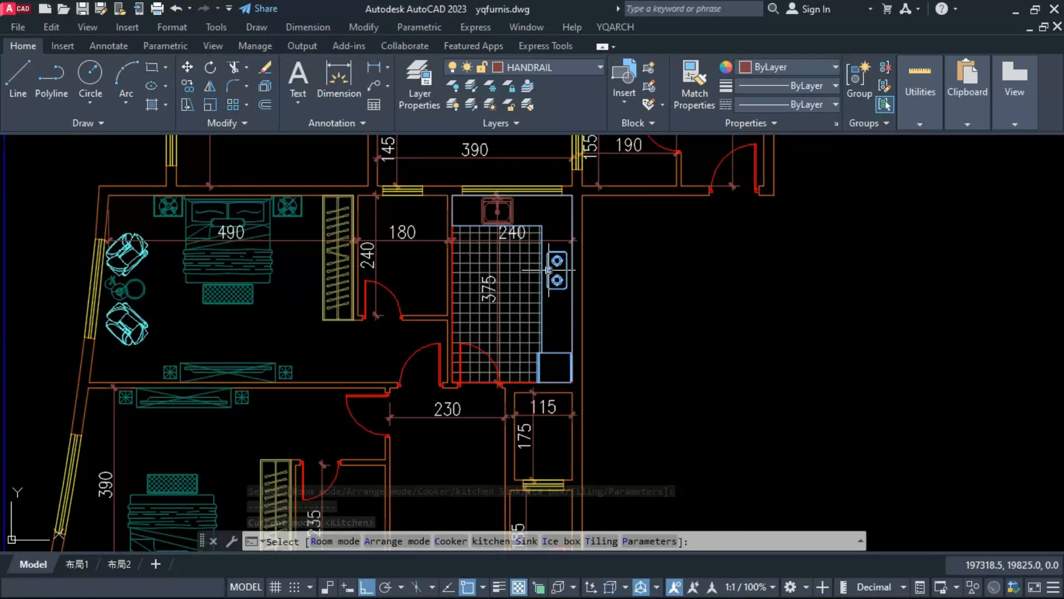
Step: Switch the 240 by 375 kitchen's sink to the double-bowl design with drainboard and finish the arrangement
left_click(549, 269)
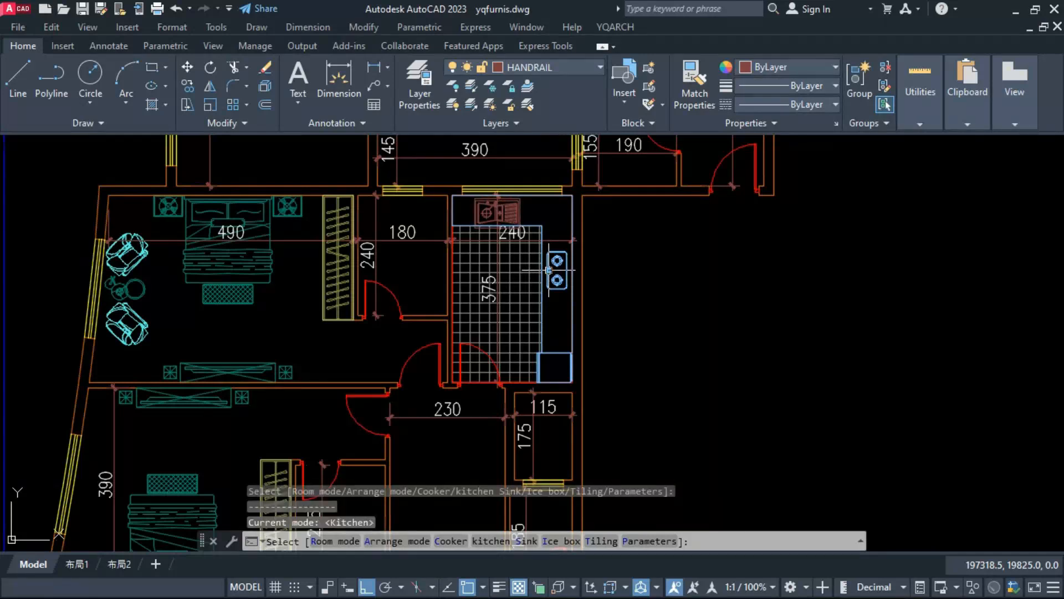
left_click(549, 271)
key("Escape")
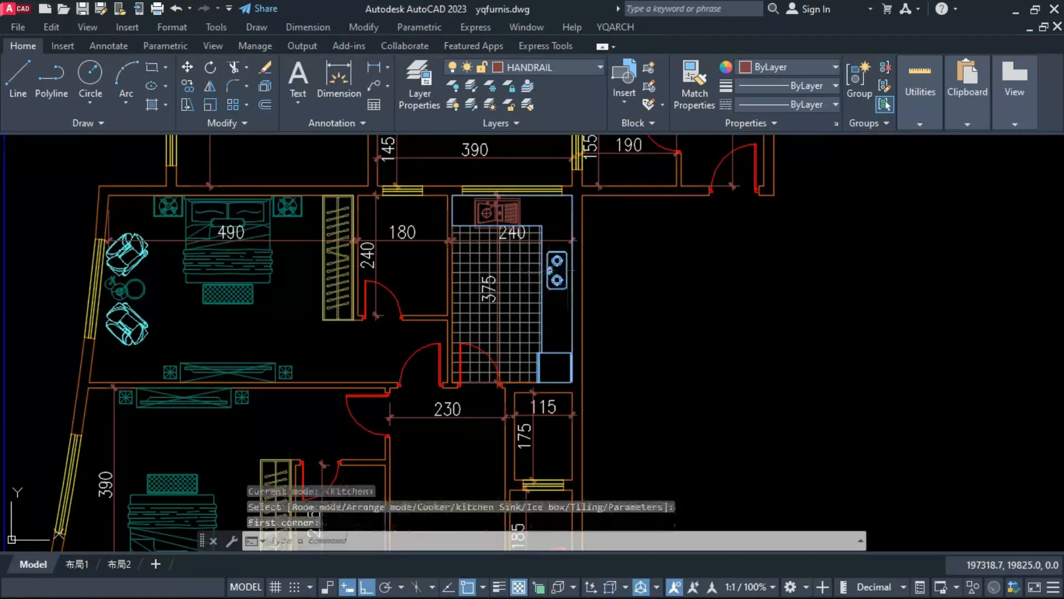
Step: Move the sink in the 240 by 375 kitchen up against the window wall so it fits within the counter
left_click(516, 216)
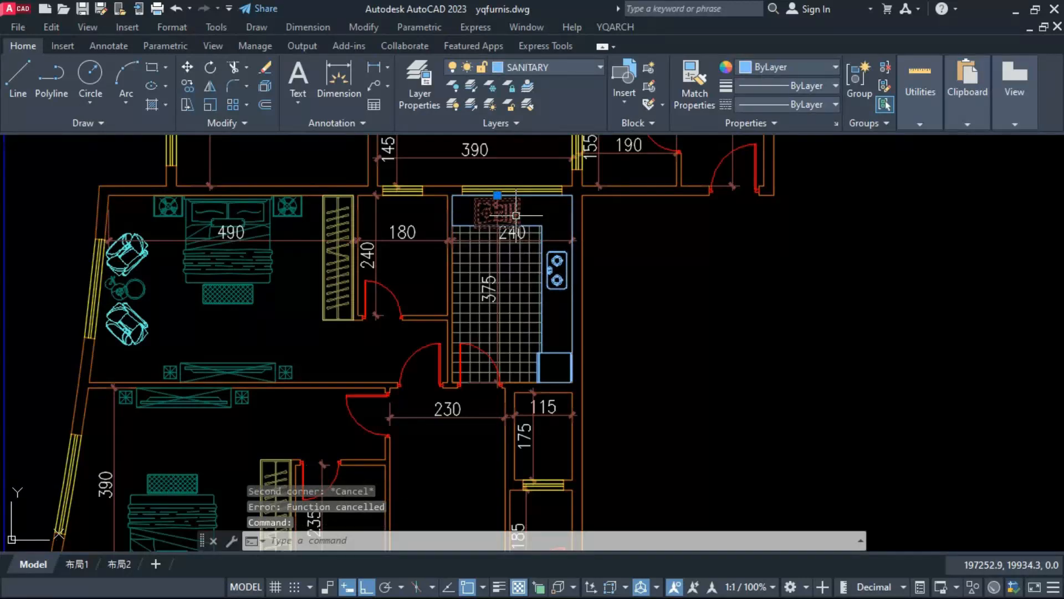
type("m")
key("Return")
scroll(516, 216, "up", 5)
left_click(455, 189)
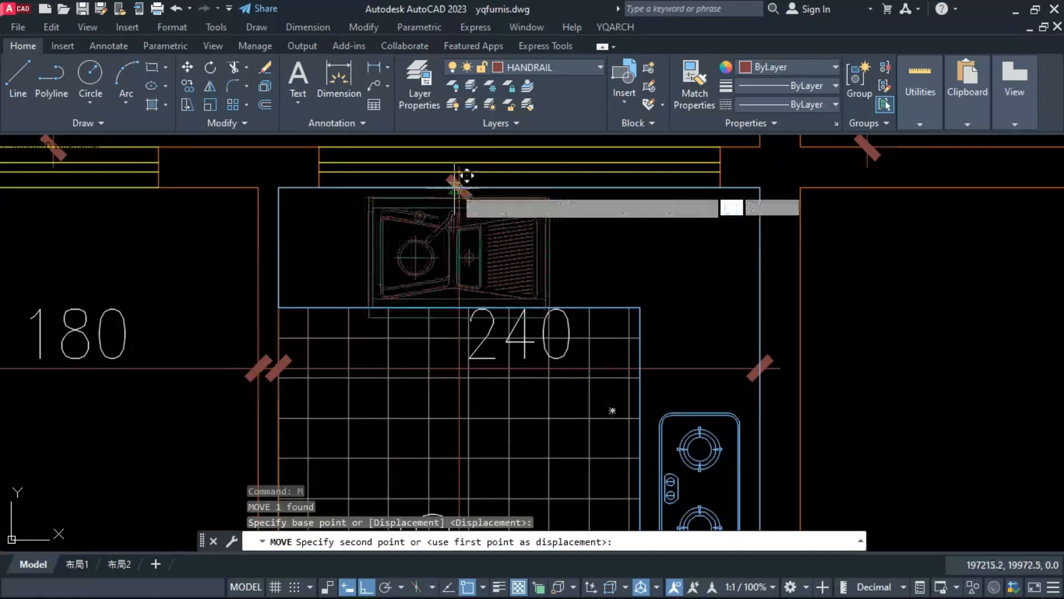
key("Escape")
scroll(451, 359, "down", 5)
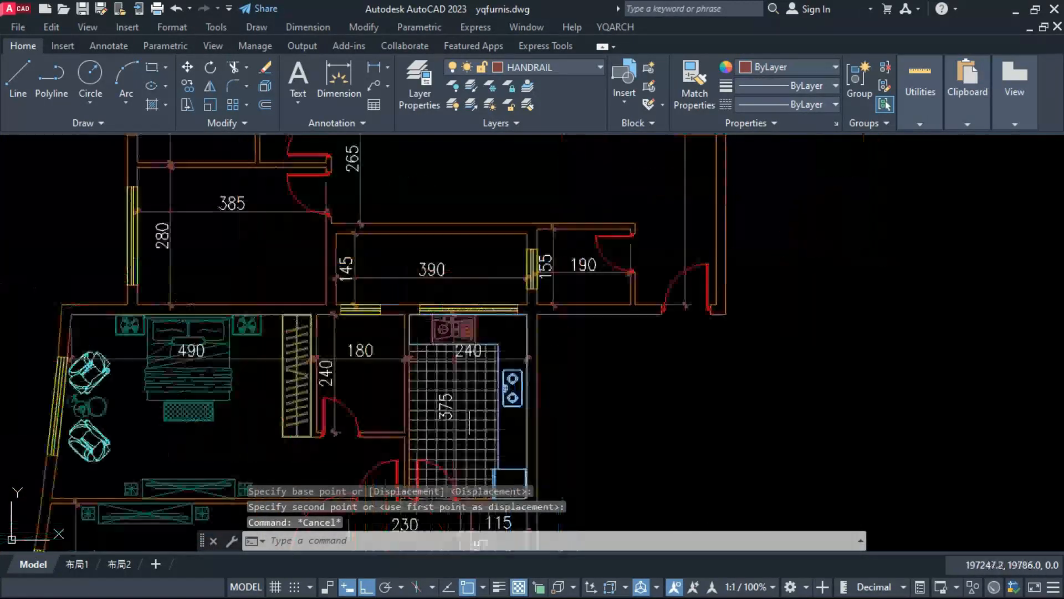
Step: Arrange a kitchen in the 385 by 280 room, with sink under the left window, cooker on the bottom wall and ice box at the lower right
scroll(470, 421, "down", 5)
scroll(450, 184, "up", 4)
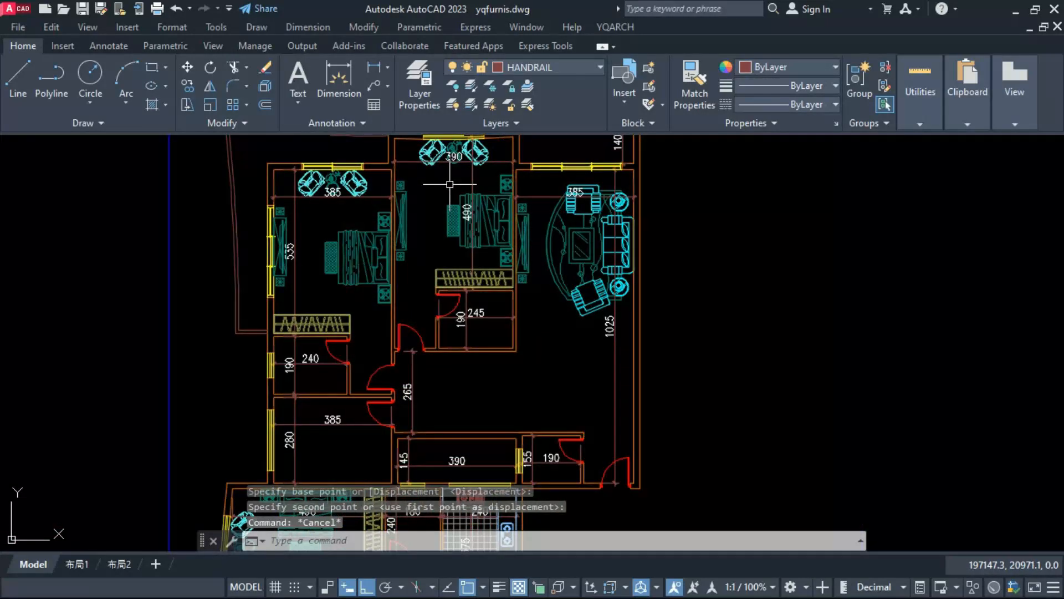
type("jj")
key("Return")
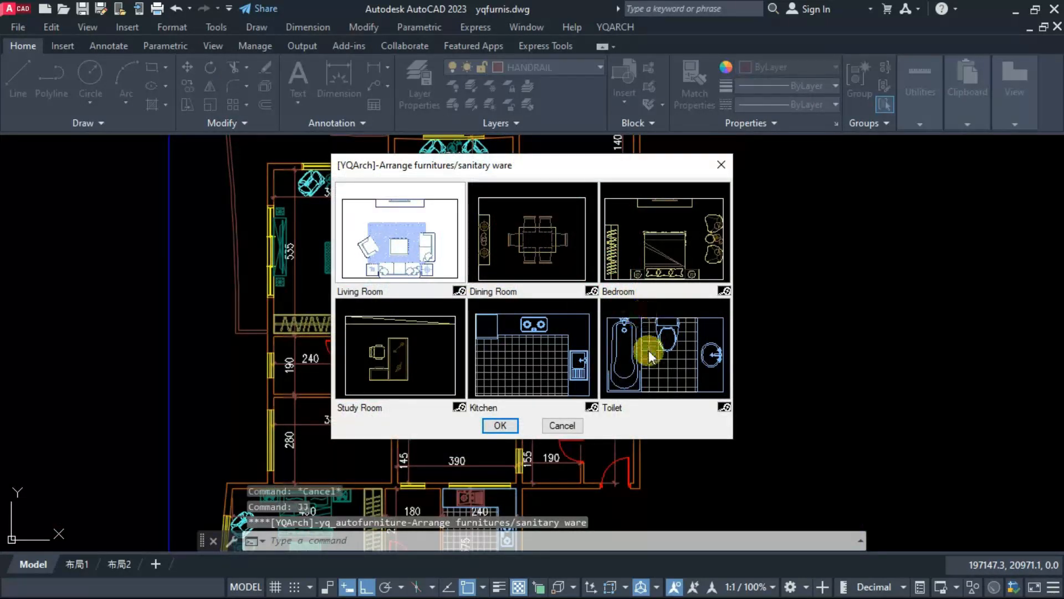
left_click(546, 357)
left_click(501, 425)
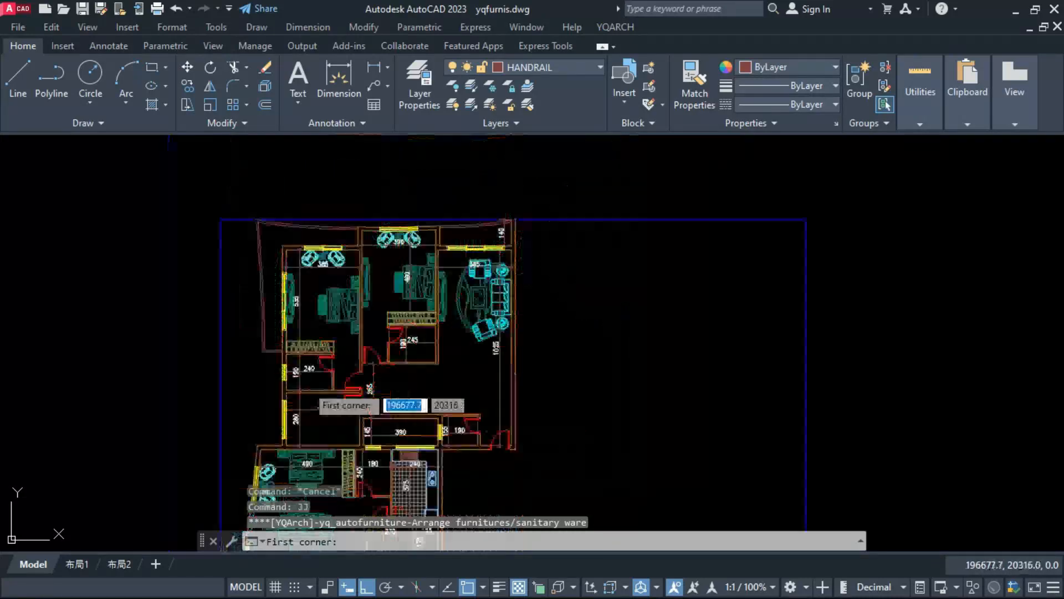
scroll(285, 442, "up", 3)
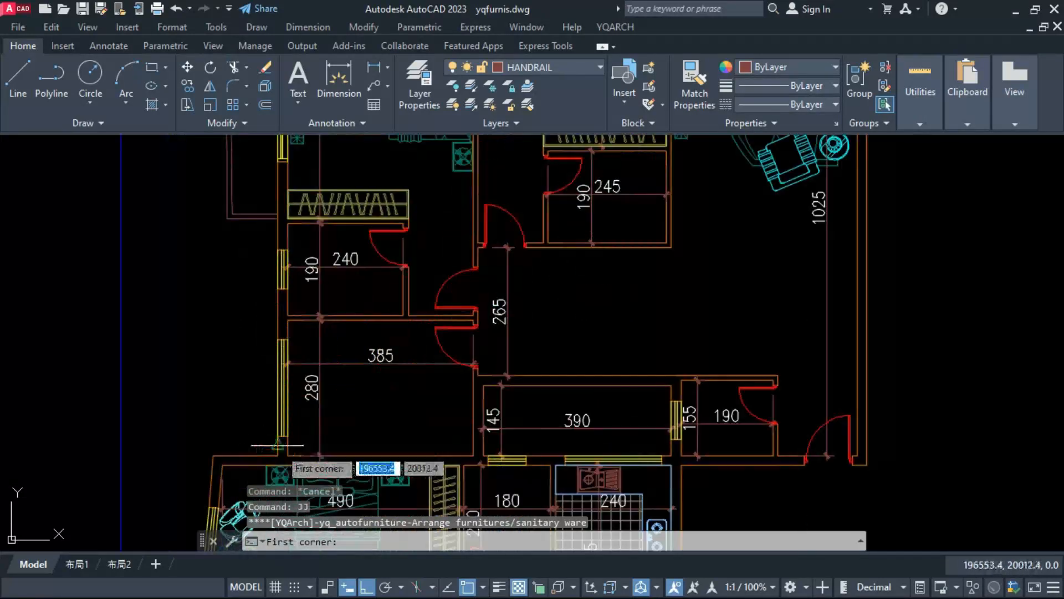
left_click(474, 456)
left_click(287, 320)
left_click(366, 400)
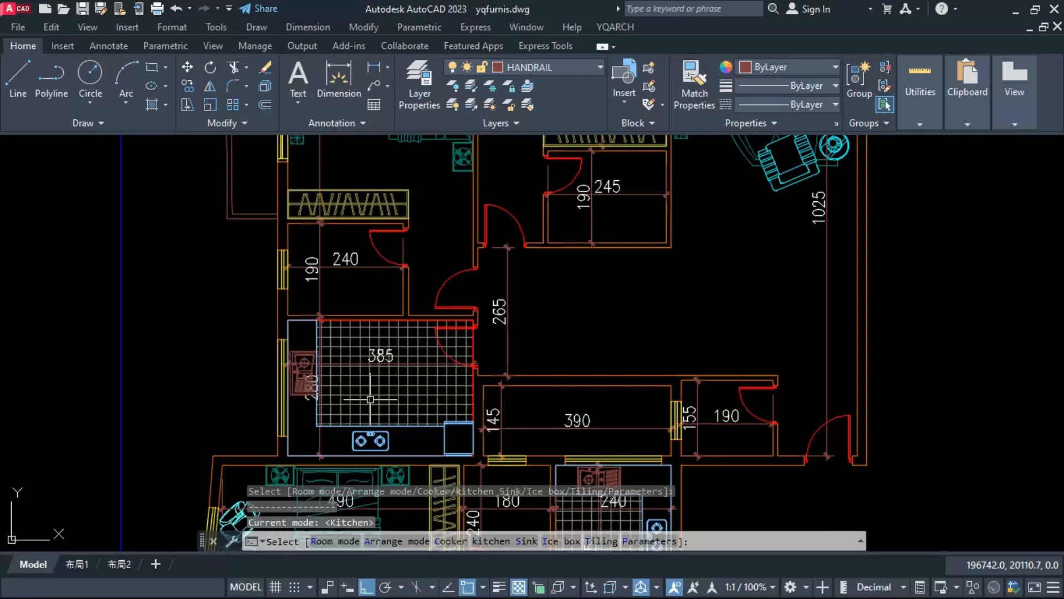
left_click(370, 400)
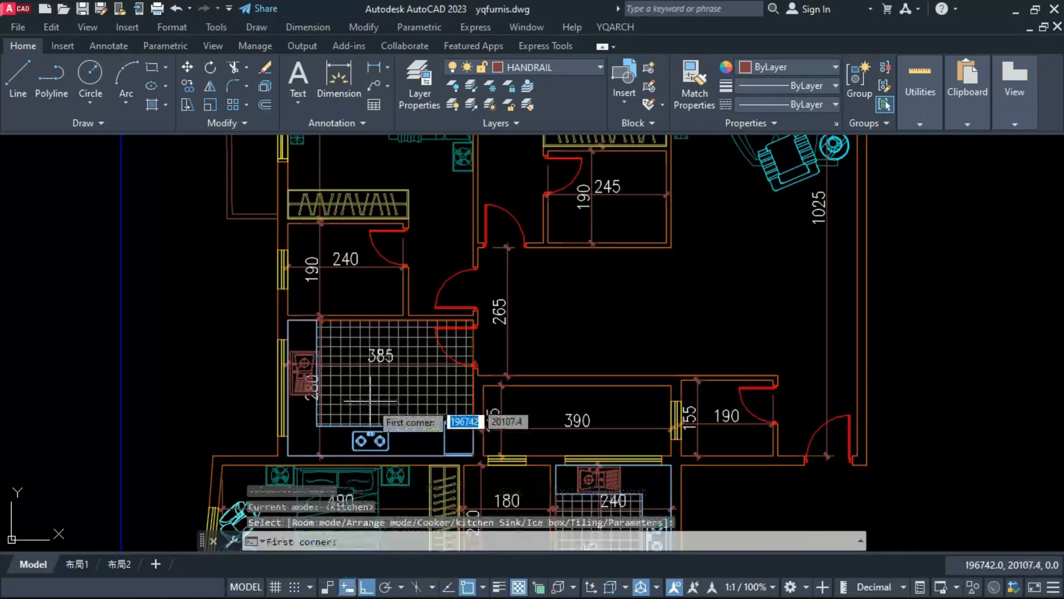
key("Escape")
Step: Move the sink in the 385 by 280 kitchen left against the window wall so it fits within the counter
left_click(309, 389)
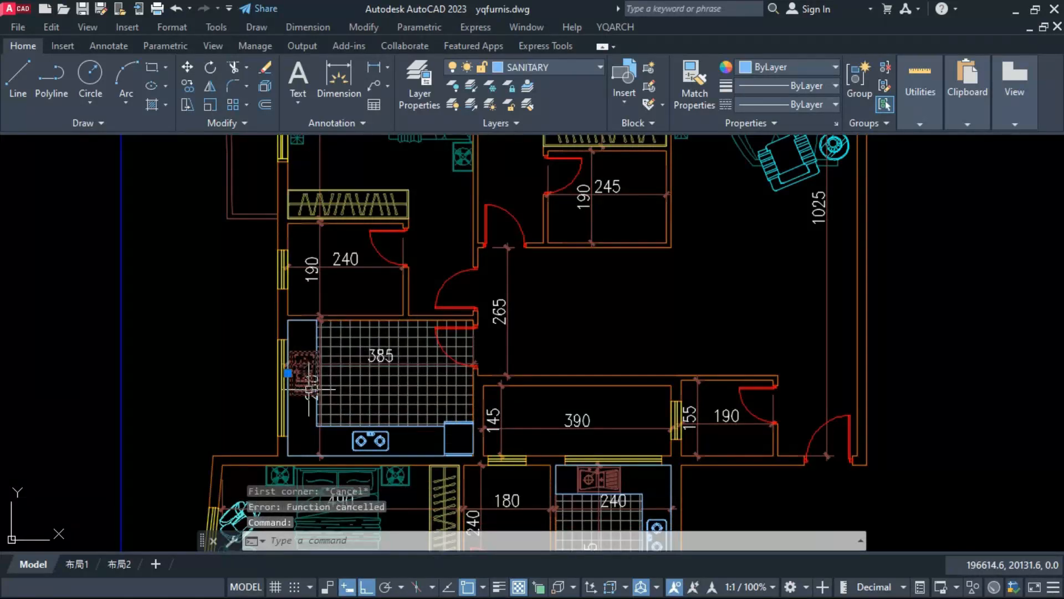
type("M")
key("Return")
scroll(309, 391, "up", 8)
left_click(275, 369)
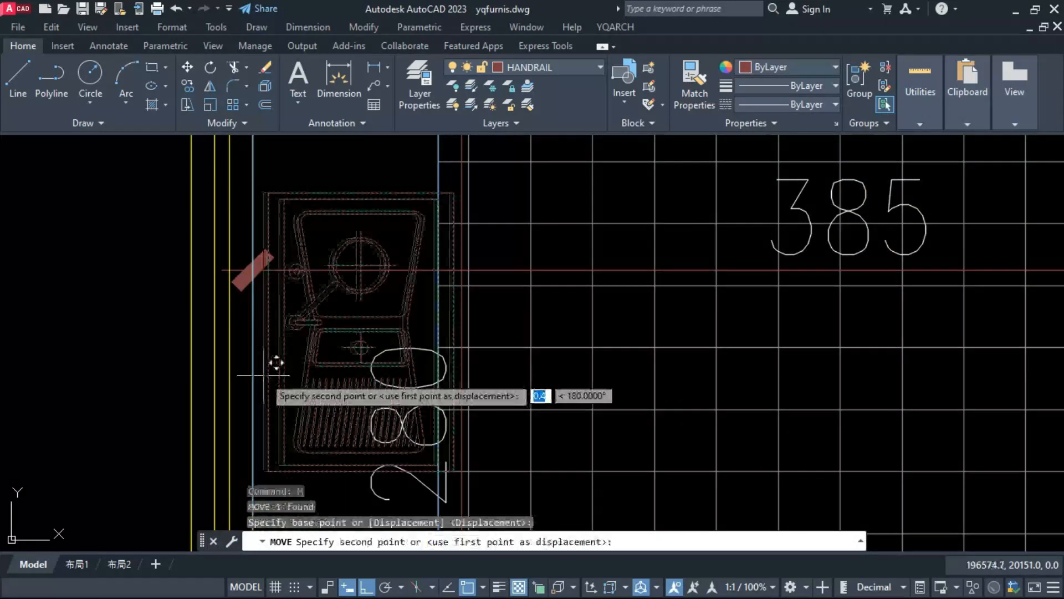
key("Escape")
key("Escape")
scroll(390, 320, "down", 10)
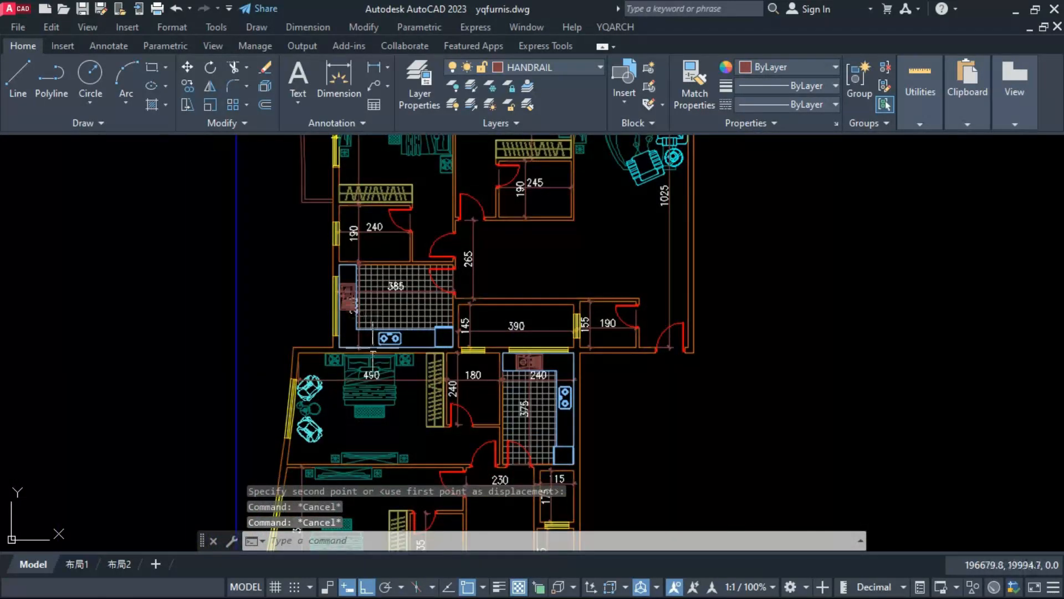
Step: Draw a crossing-line hole symbol by two points across the full 390 by 145 space between the two kitchens
scroll(390, 319, "down", 5)
scroll(464, 334, "up", 2)
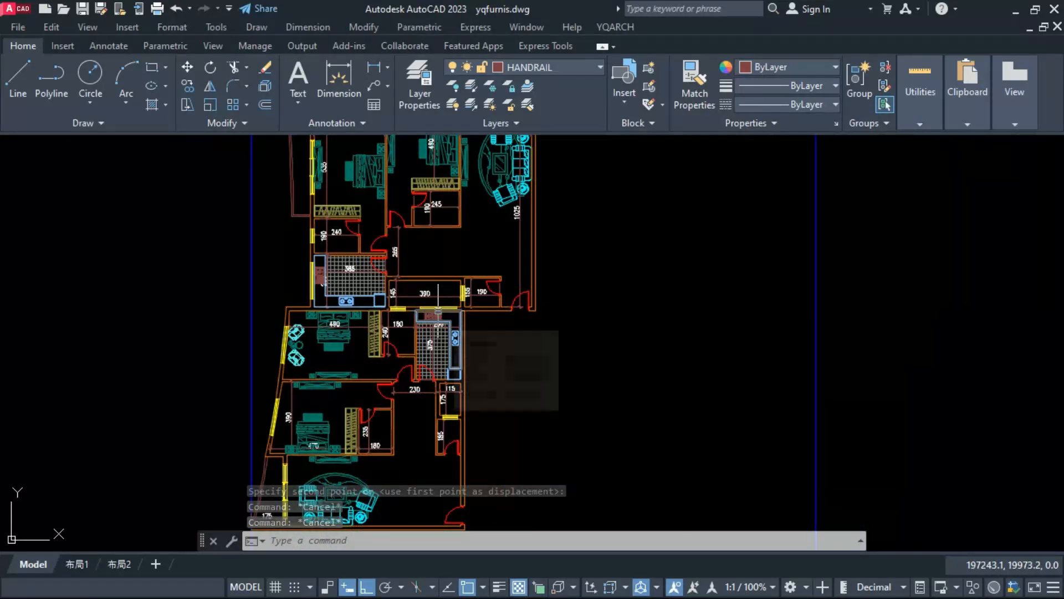
type("KD")
key("Return")
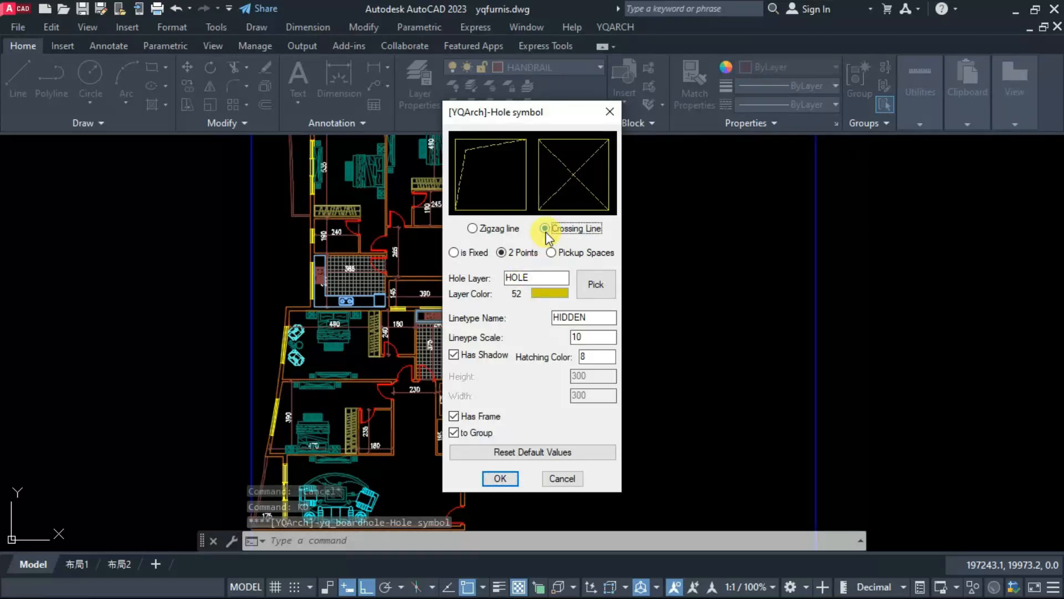
left_click(500, 478)
scroll(410, 286, "up", 5)
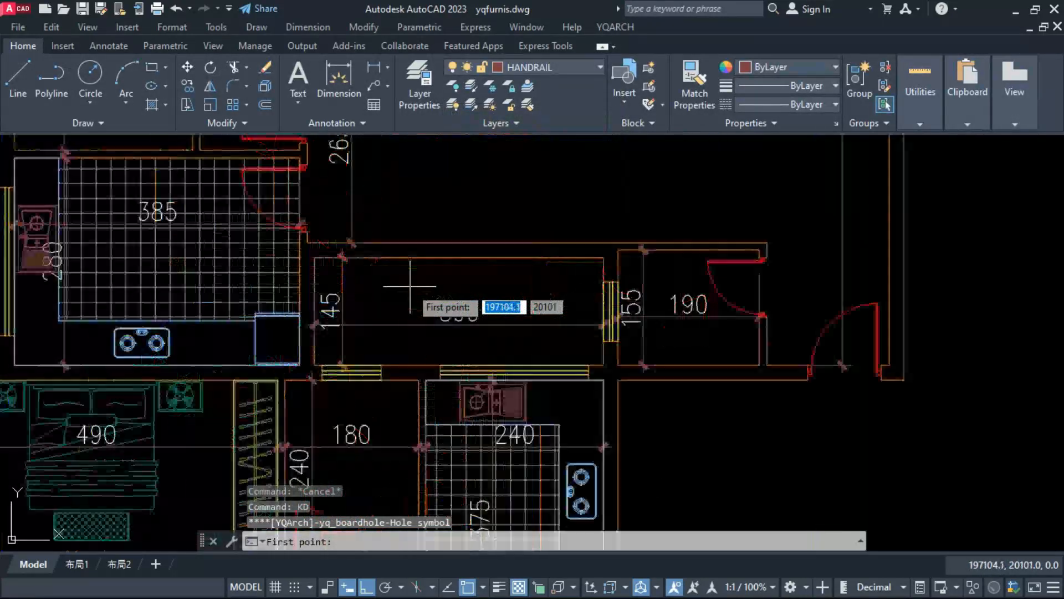
left_click(307, 355)
left_click(414, 311)
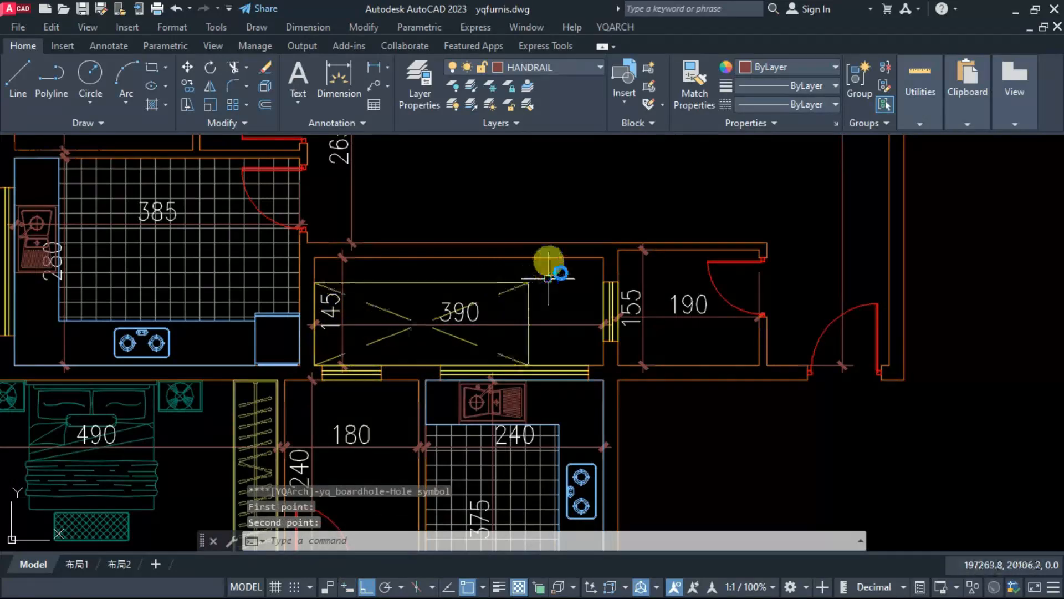
left_click(601, 257)
key("Escape")
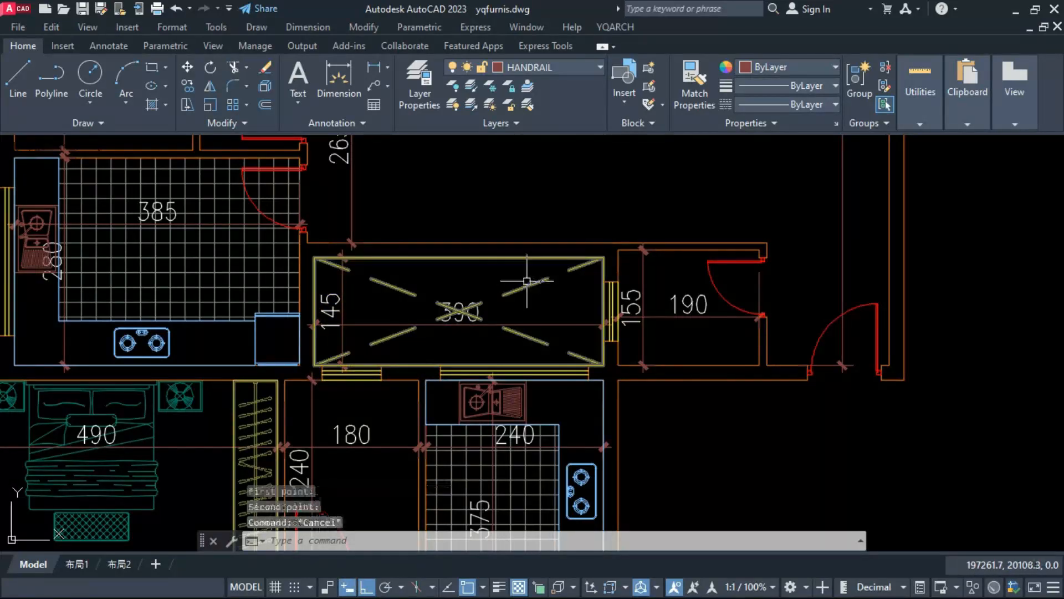
key("Escape")
Step: Arrange toilet fixtures without a bath tub in the 185-long room below the 115 by 175 space
scroll(485, 349, "down", 6)
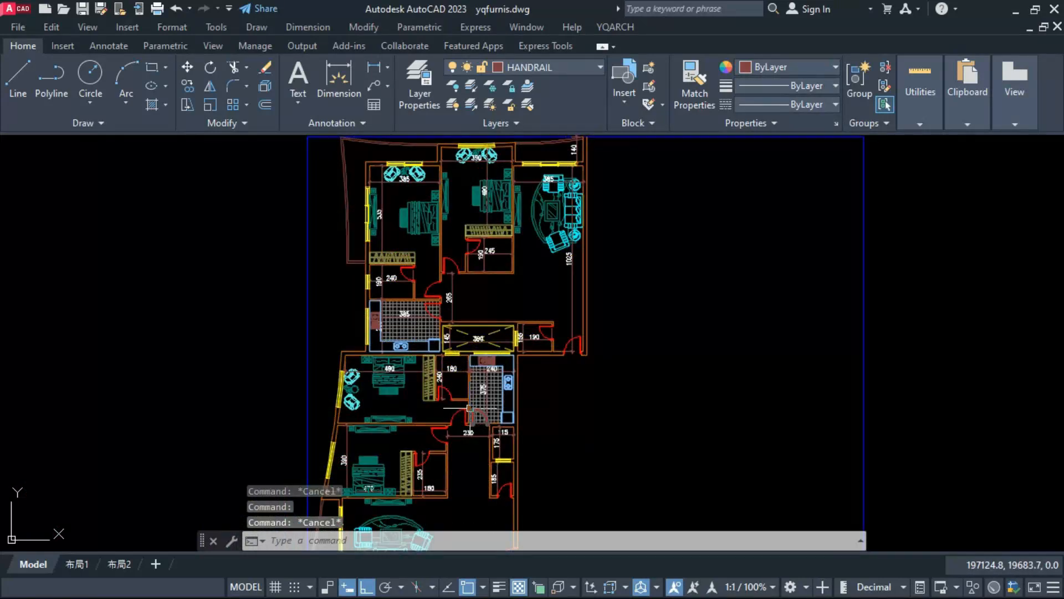
type("JJ")
key("Return")
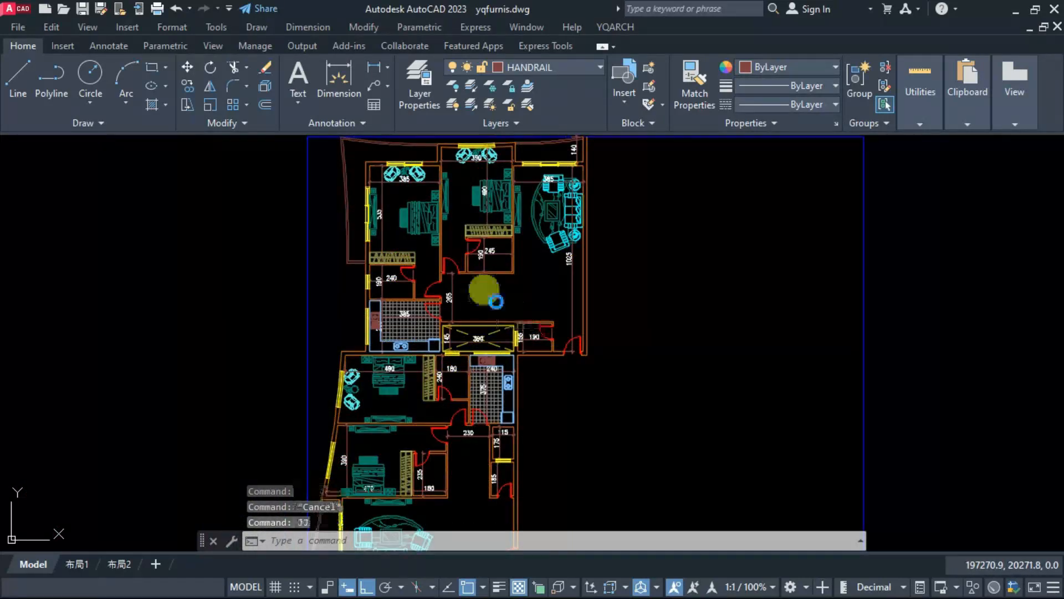
double_click(630, 374)
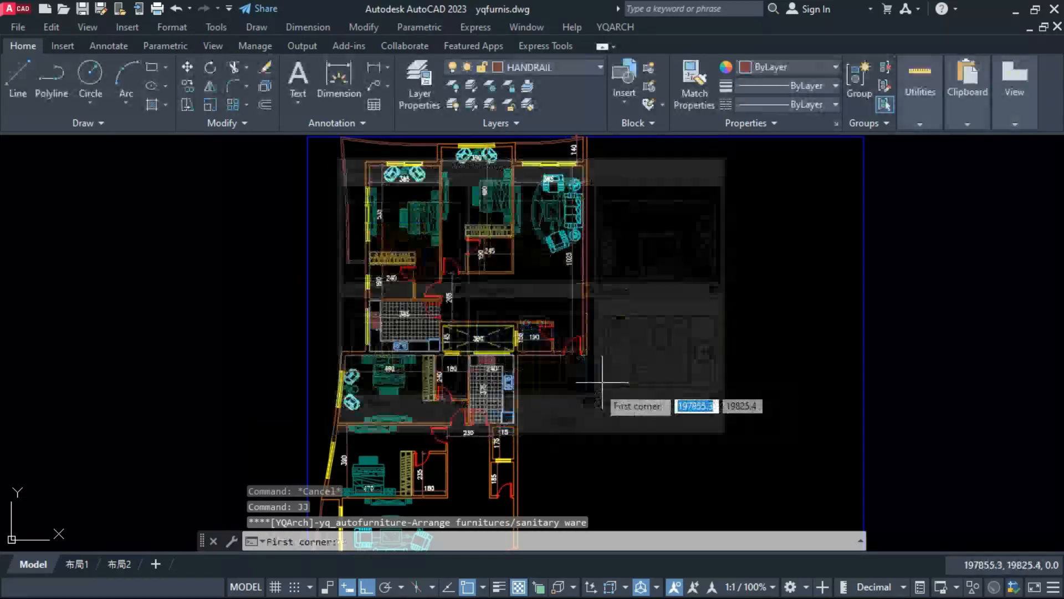
scroll(460, 432, "up", 8)
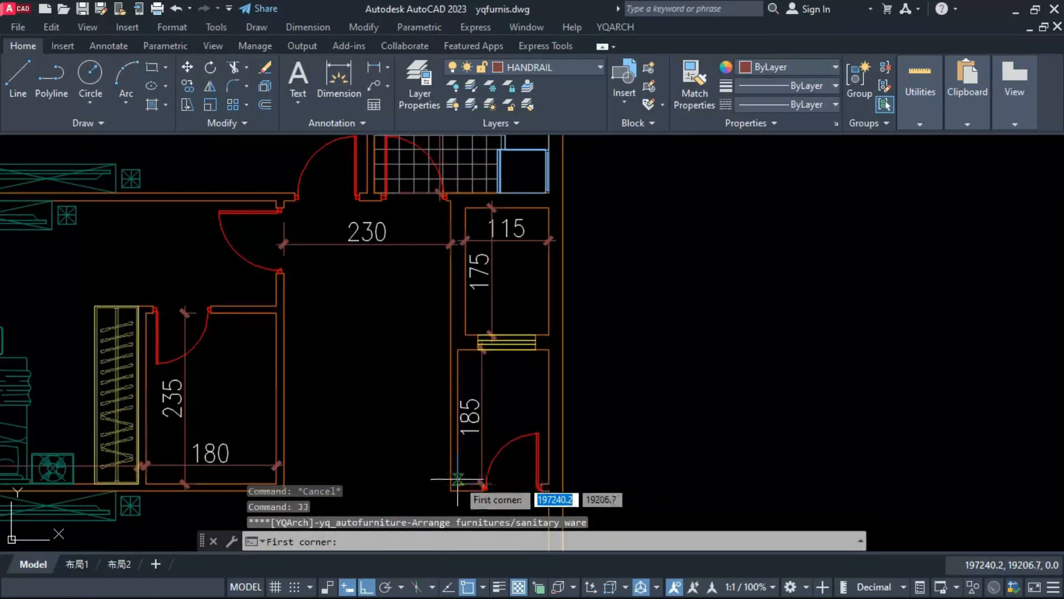
left_click(458, 484)
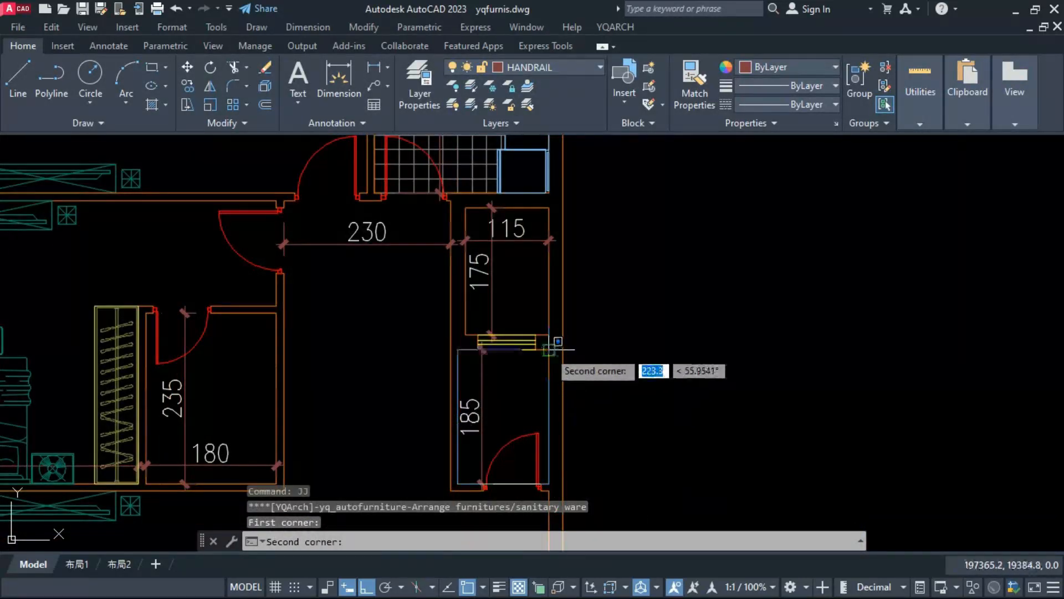
left_click(548, 357)
key("b")
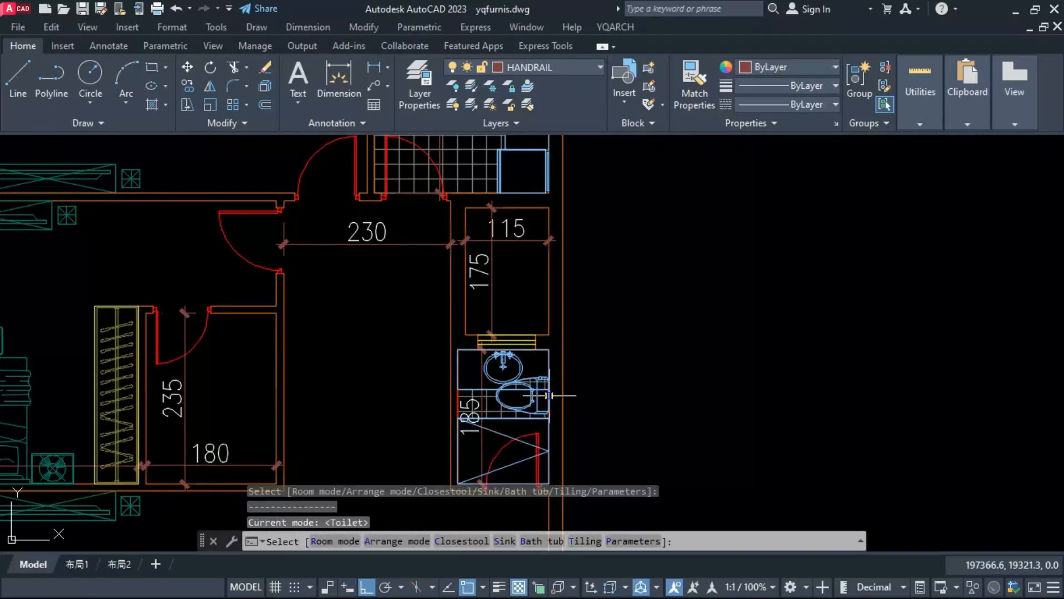
key("b")
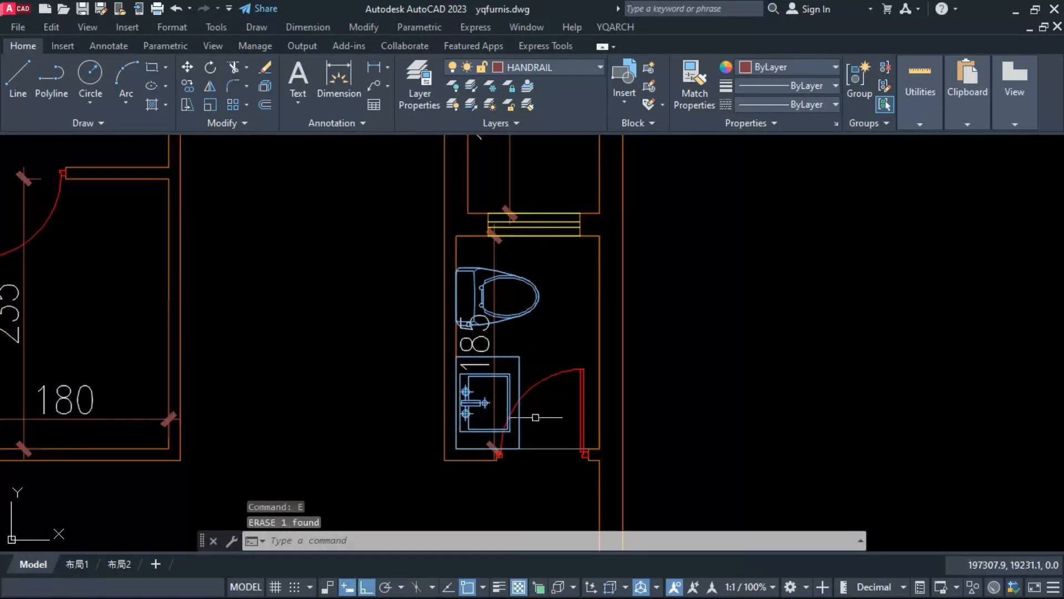
Step: Finish the toilet arrangement with closestool and sink on the left wall, and erase the floor tiling and its outline
left_click(539, 420)
left_click(537, 473)
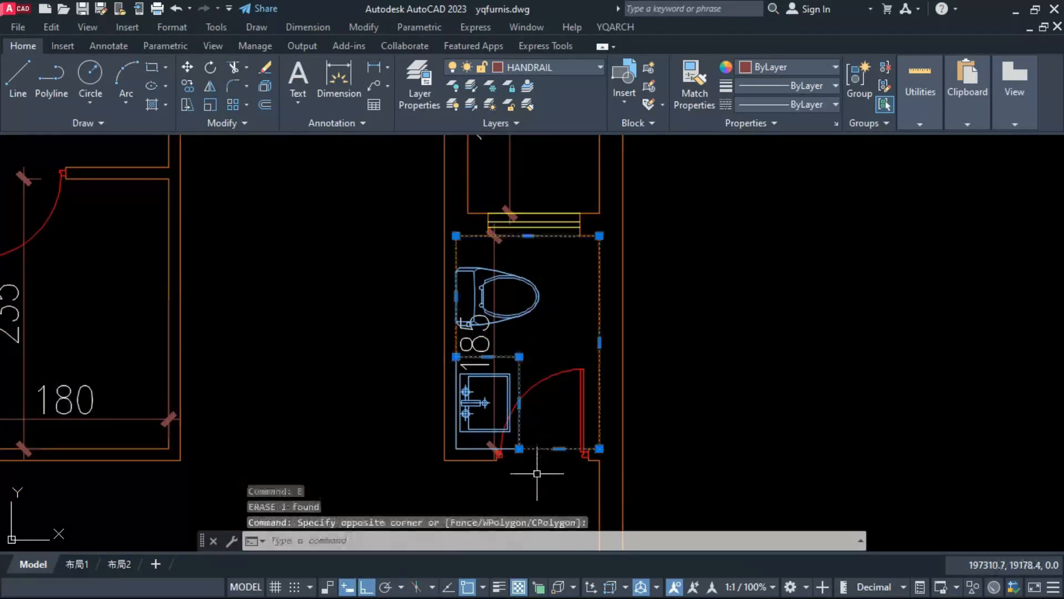
type("e")
key("space")
Step: Move the closestool and the sink counter together straight up along the left wall, away from the door
left_click(528, 348)
left_click(505, 377)
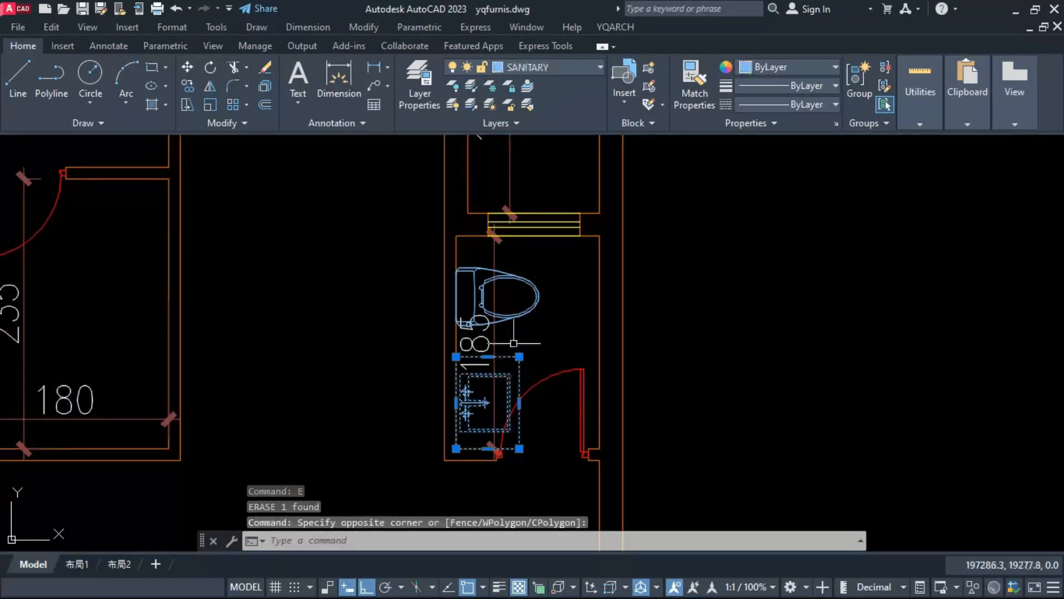
left_click(513, 340)
left_click(505, 282)
type("M")
key("space")
left_click(351, 333)
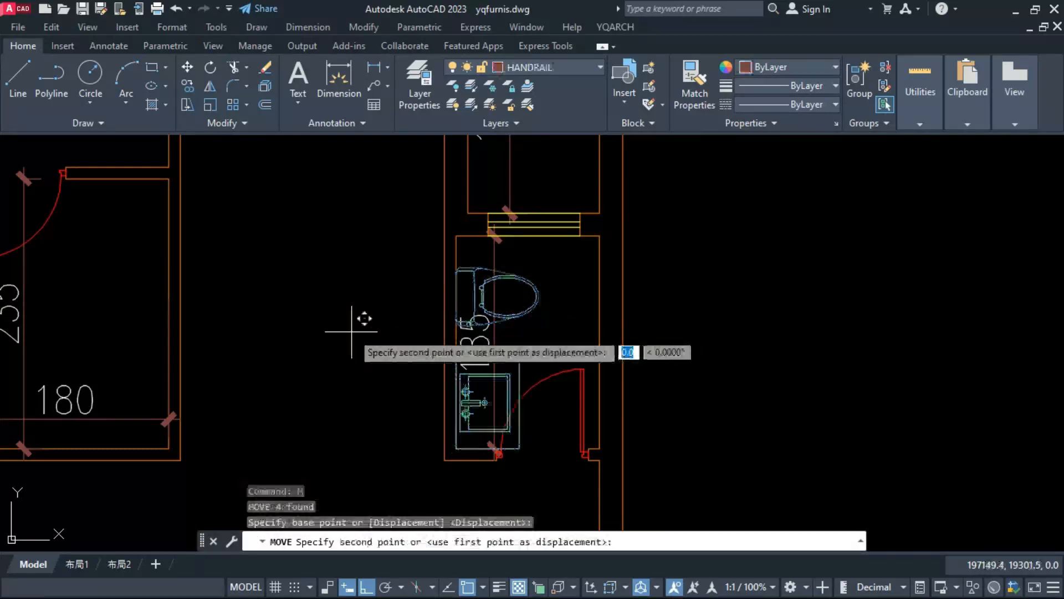
left_click(352, 304)
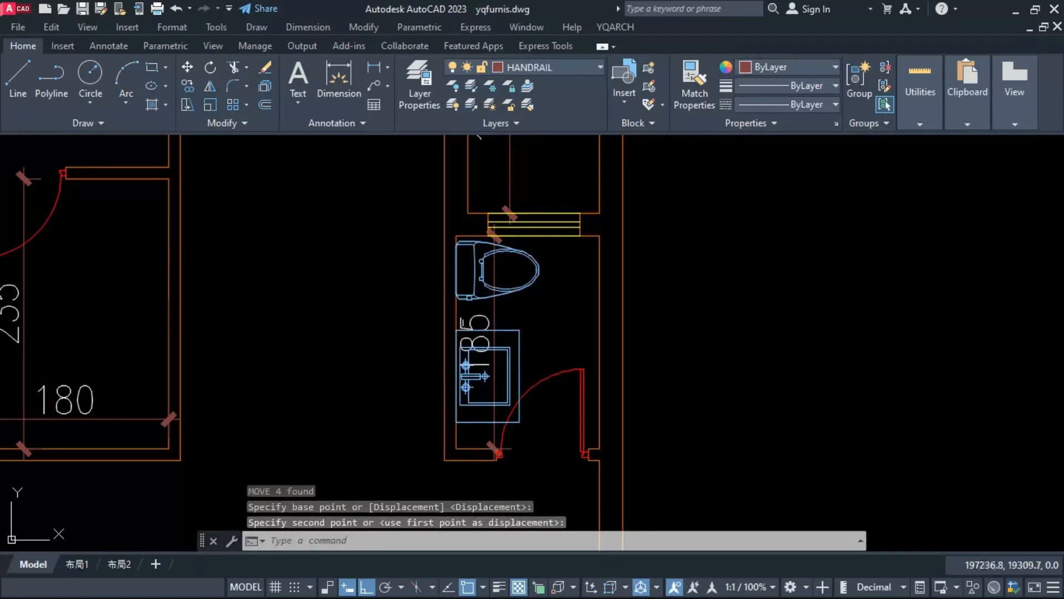
Step: Rotate the closestool 270° so its tank faces the top wall
left_click(560, 306)
left_click(515, 268)
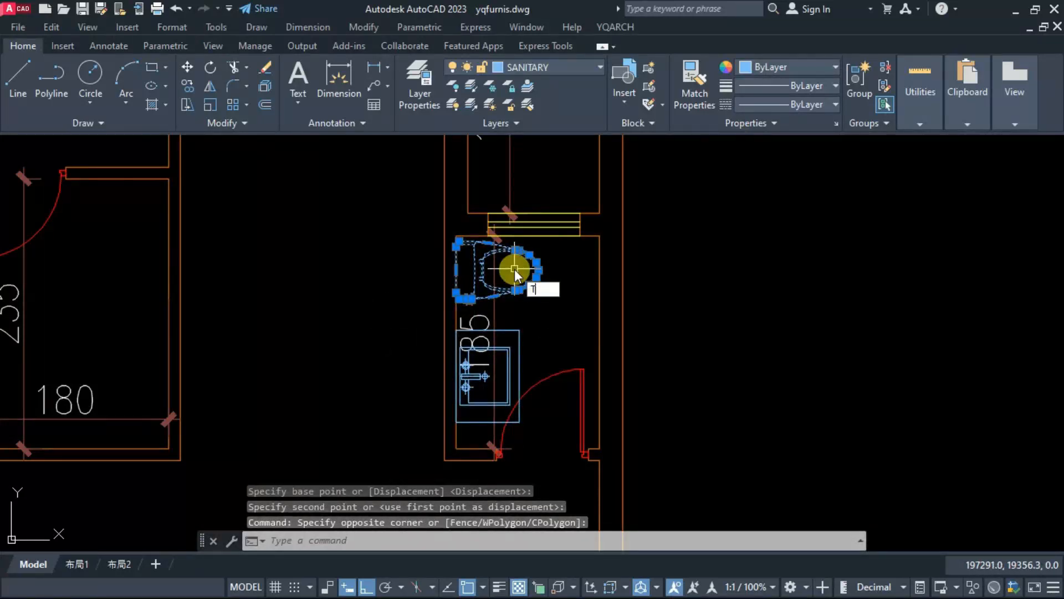
key("BackSpace")
type("RO")
key("Return")
left_click(509, 272)
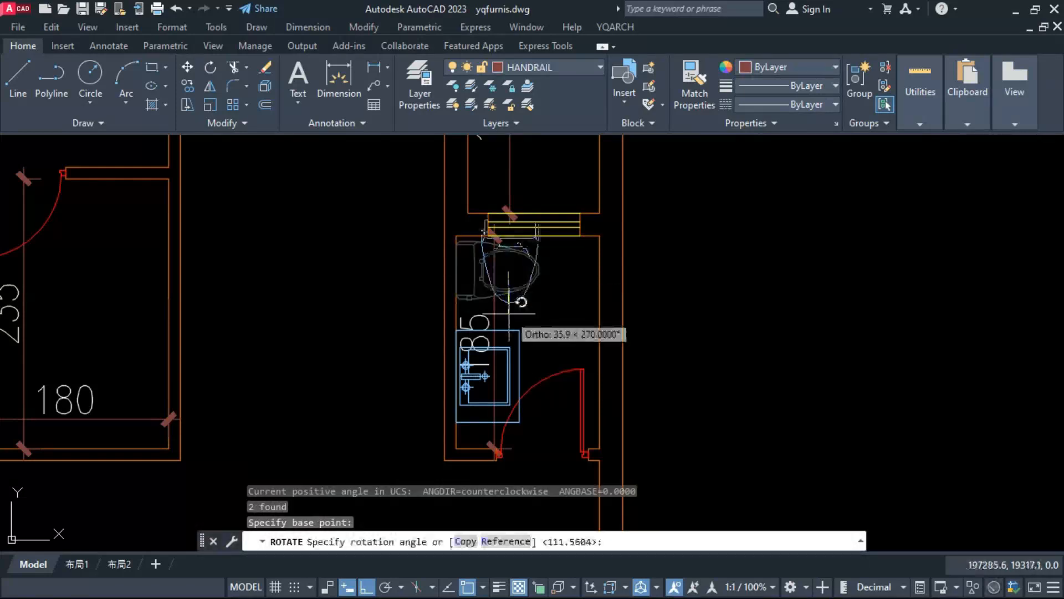
left_click(525, 312)
Step: Move the rotated closestool so the back of its tank sits against the top wall beneath the window
left_click(508, 273)
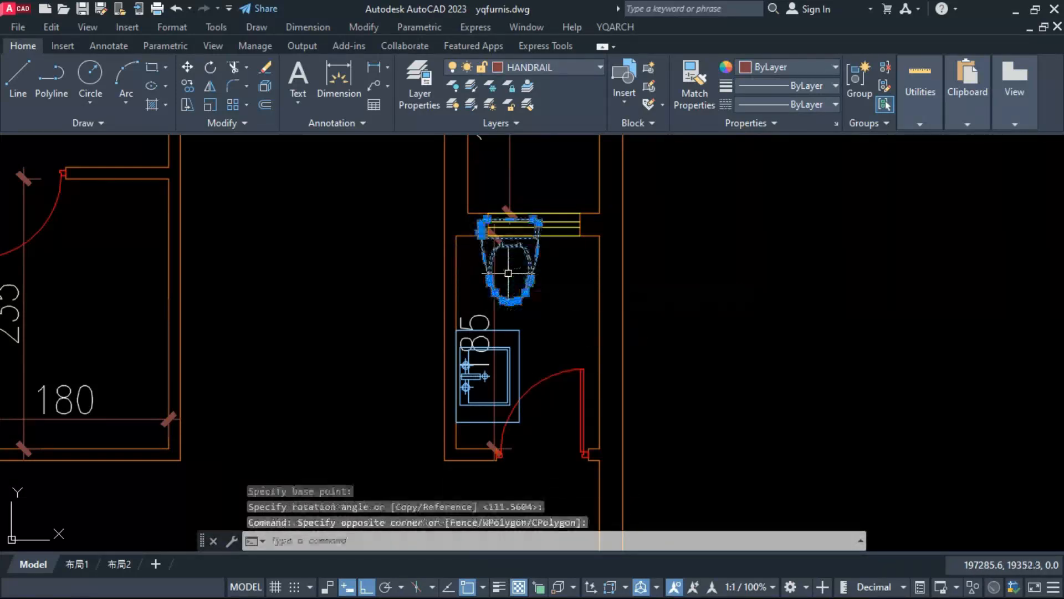
type("M")
key("Return")
left_click(513, 225)
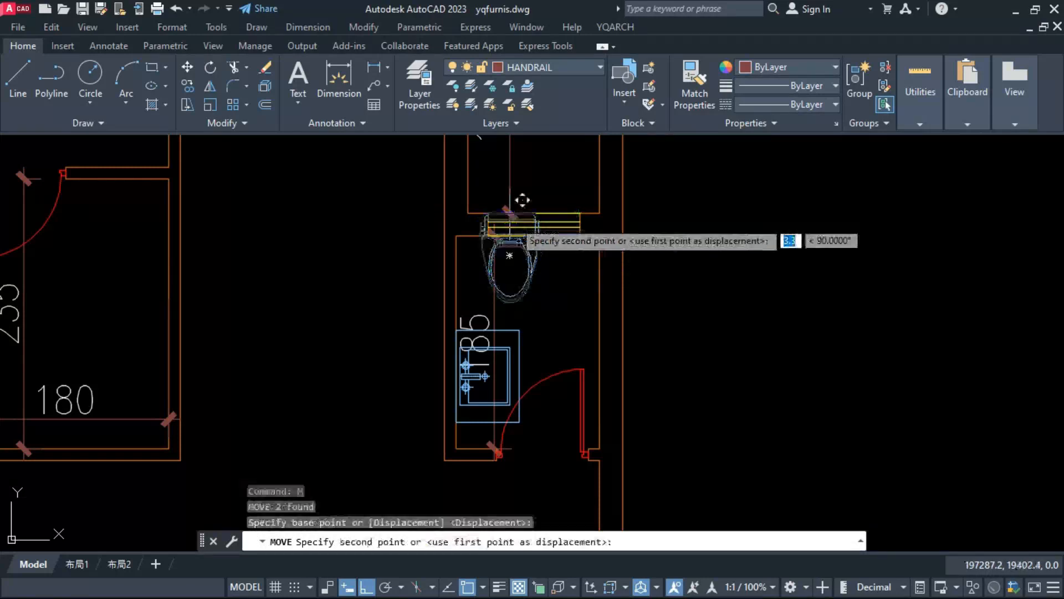
left_click(530, 233)
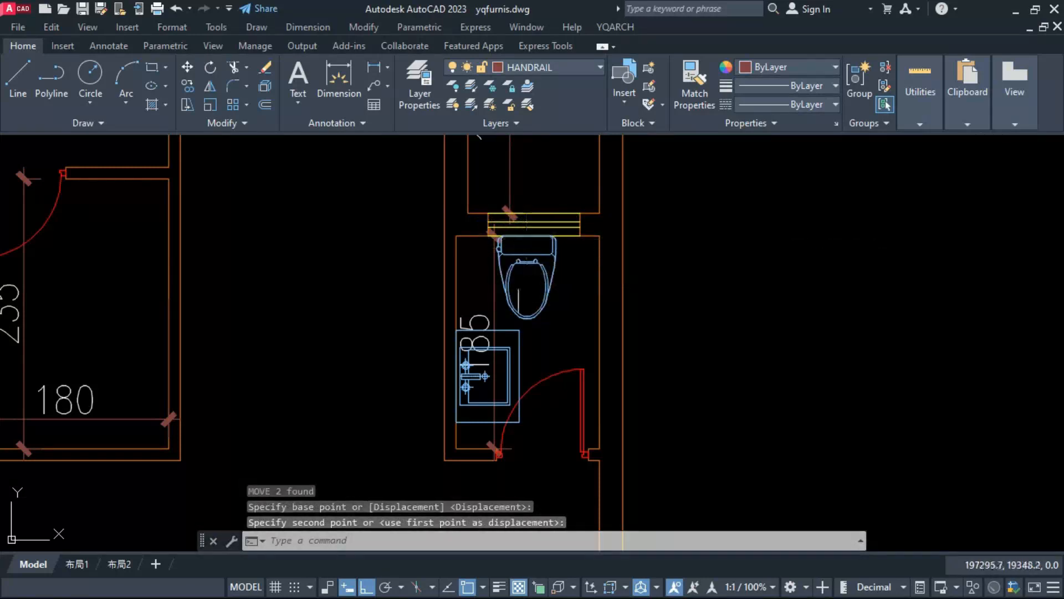
Step: Erase the rectangular counter outline around the small toilet's sink and move the 185 dimension to the right side of that room
left_click(522, 372)
type("E")
key("Return")
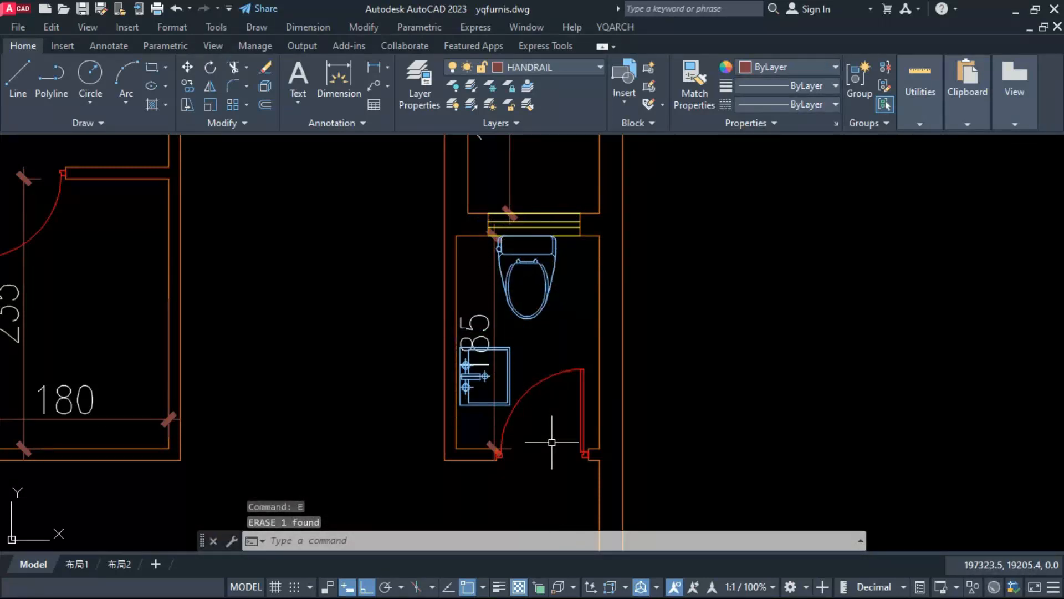
left_click(494, 386)
type("m")
key("Return")
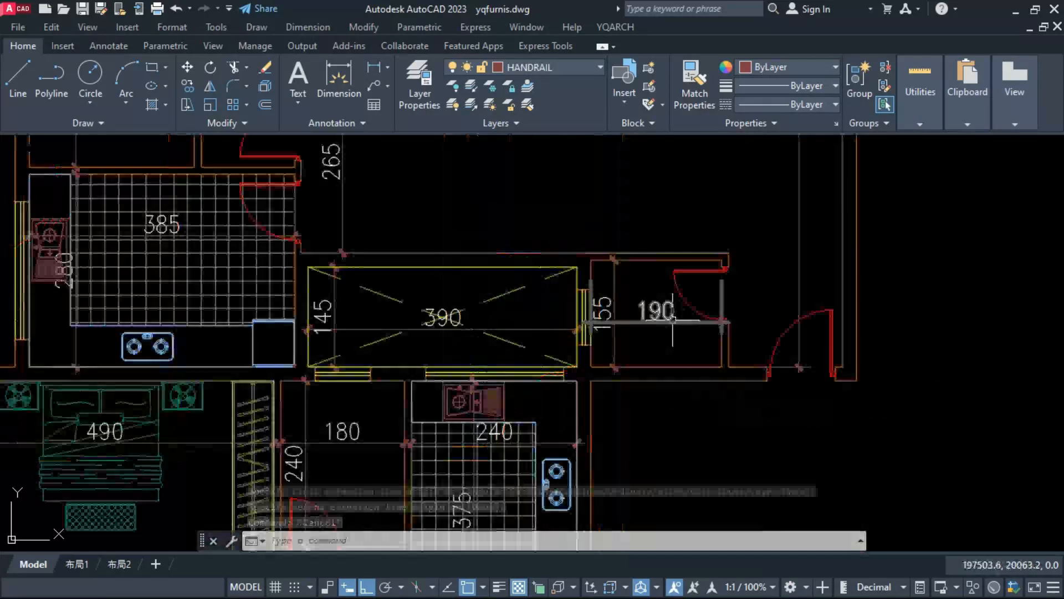
left_click(663, 310)
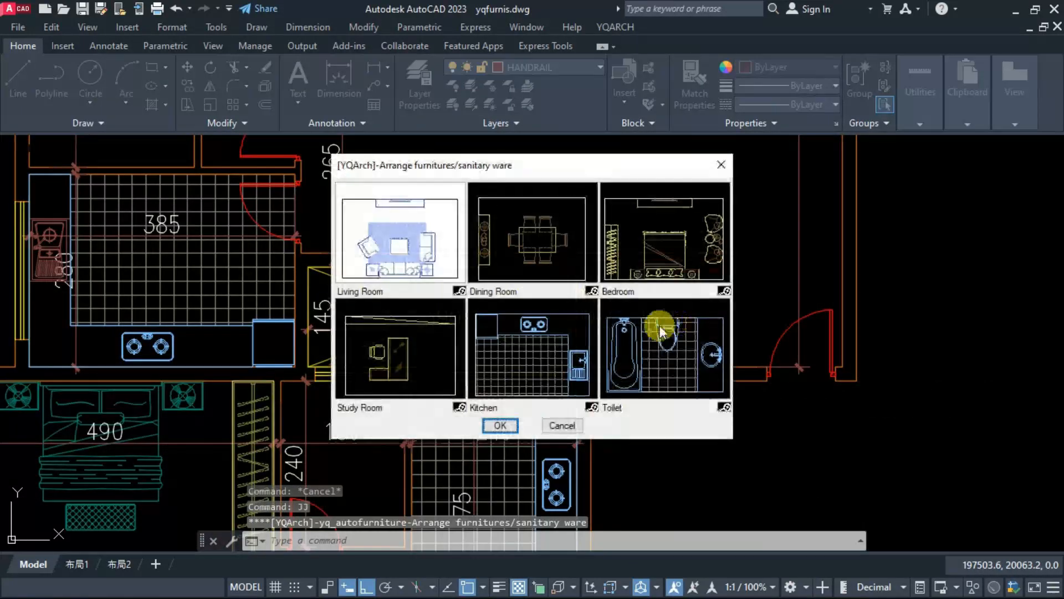
Step: Arrange the 190 by 155 toilet room with a closestool and a sink along its bottom wall and floor tiling
double_click(640, 338)
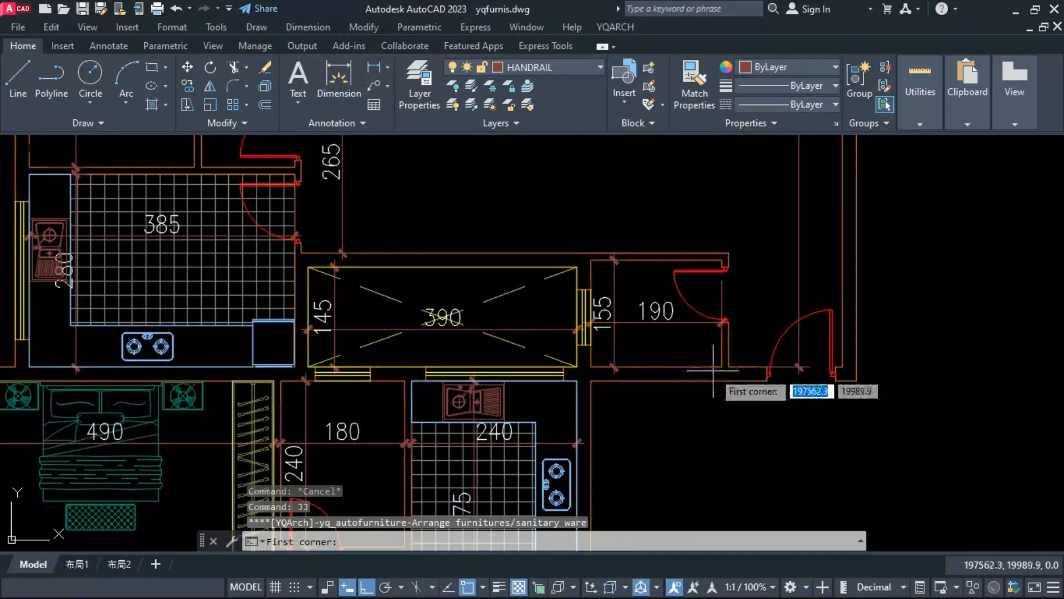
left_click(722, 367)
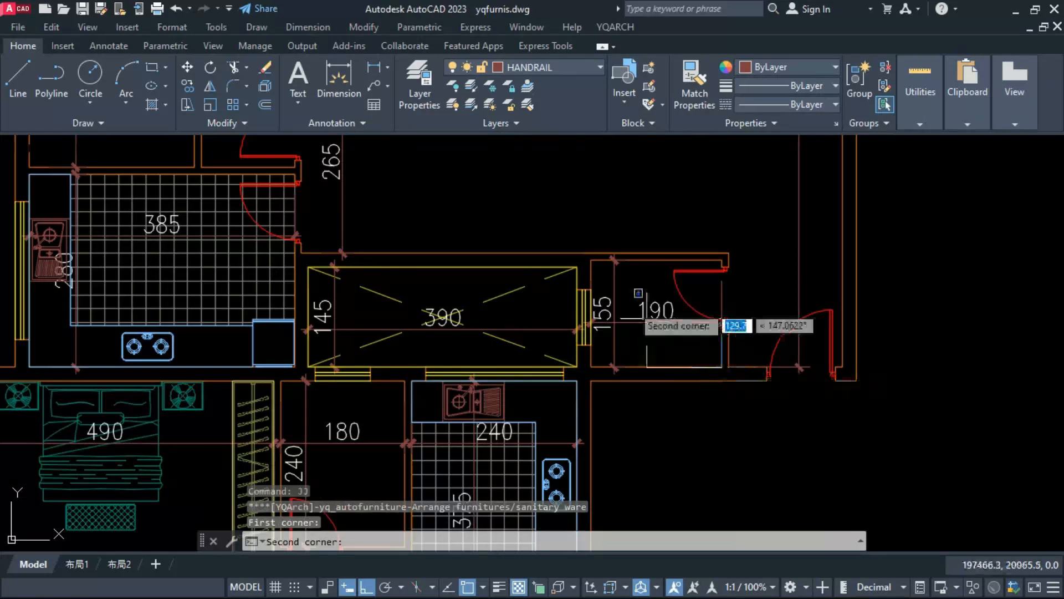
left_click(592, 259)
left_click(650, 357)
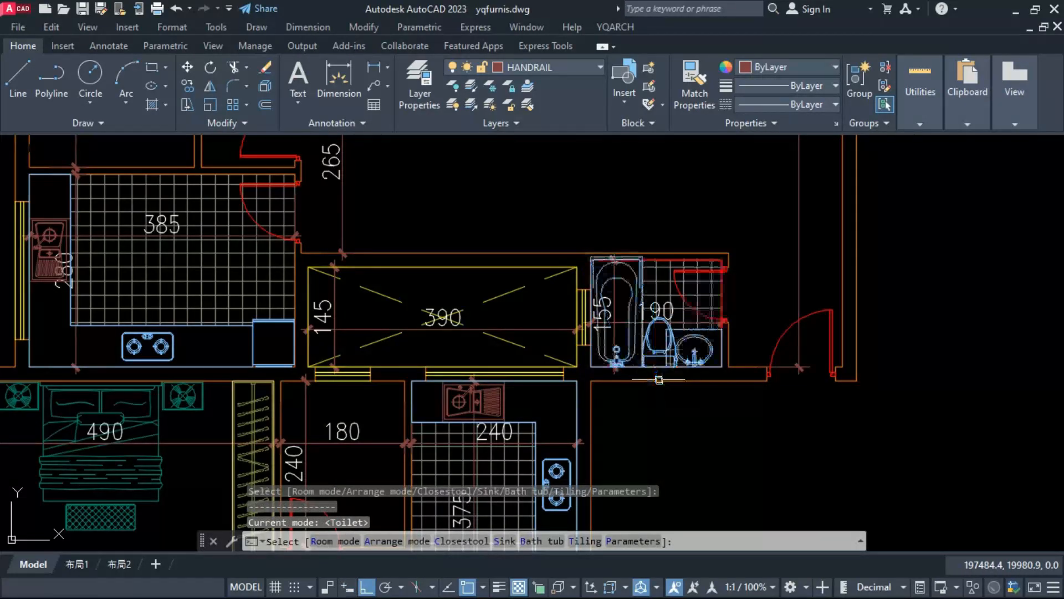
left_click(657, 385)
key("Escape")
scroll(518, 285, "down", 2)
middle_click_drag(433, 394, 482, 352)
scroll(475, 361, "up", 2)
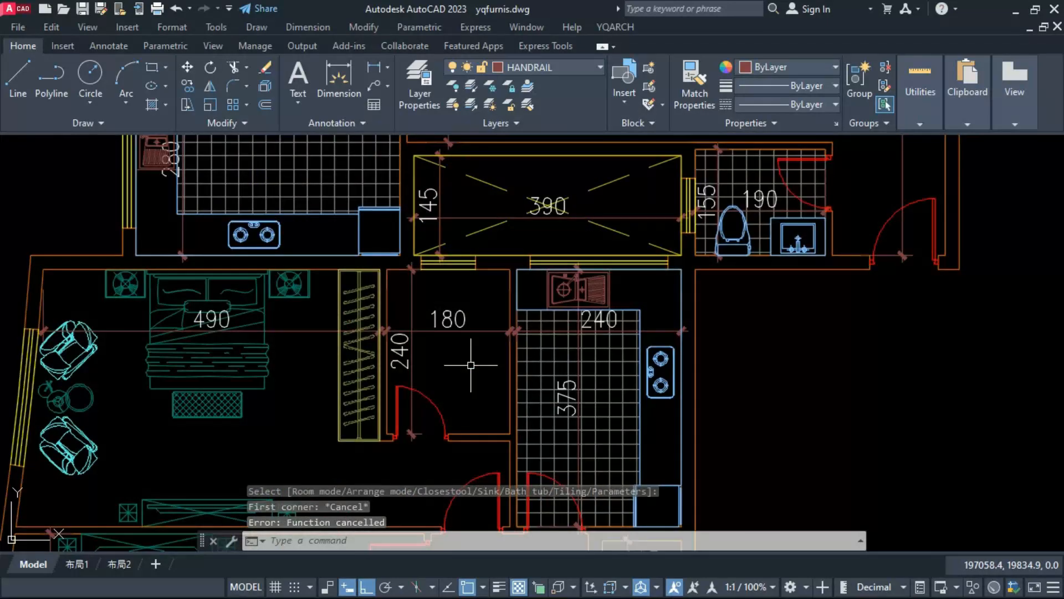
Step: Arrange the 180 by 240 bathroom with a bathtub along the top wall, closestool and sink on the right wall, and floor tiling
type("J")
key("Return")
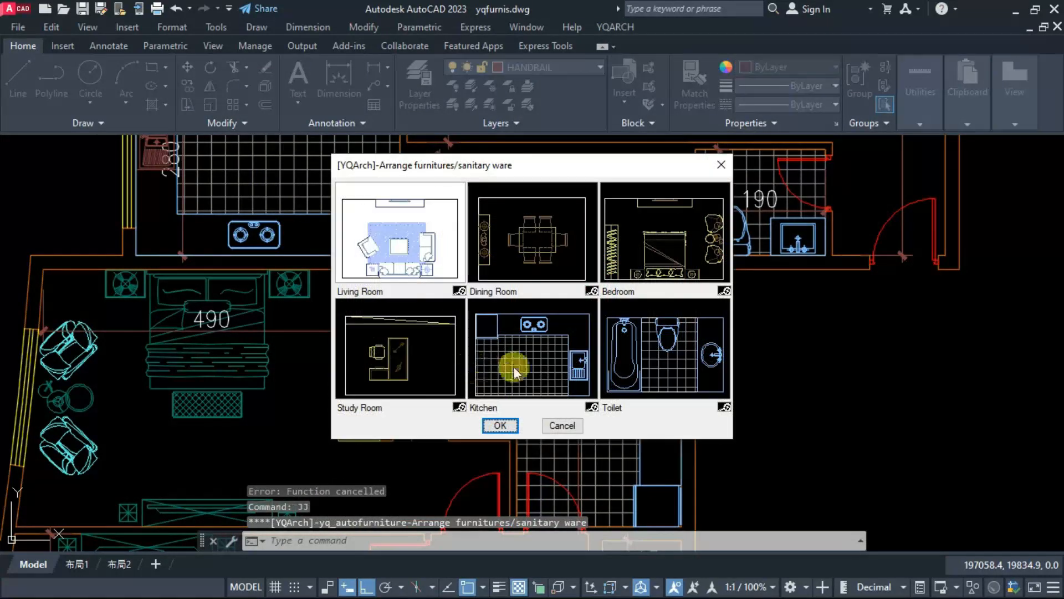
left_click(635, 368)
left_click(500, 426)
scroll(463, 482, "up", 2)
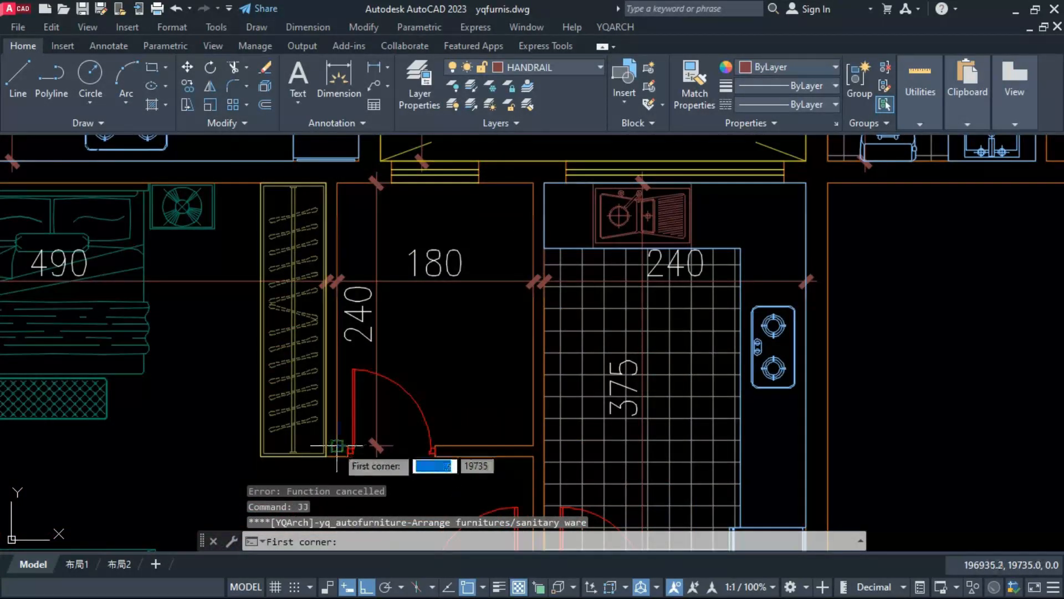
left_click(338, 445)
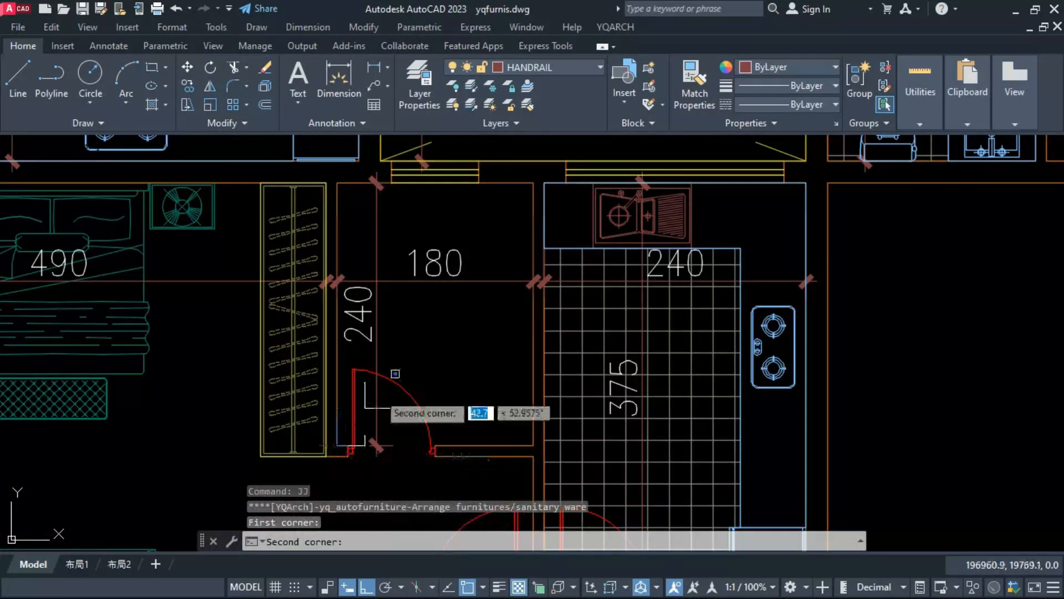
left_click(533, 183)
left_click(514, 320)
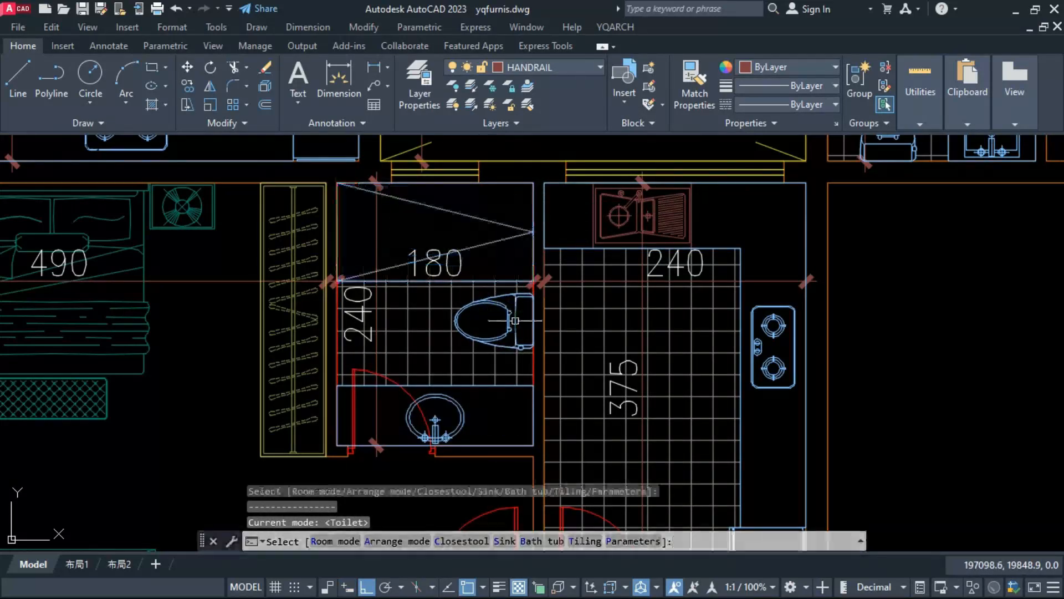
left_click(517, 312)
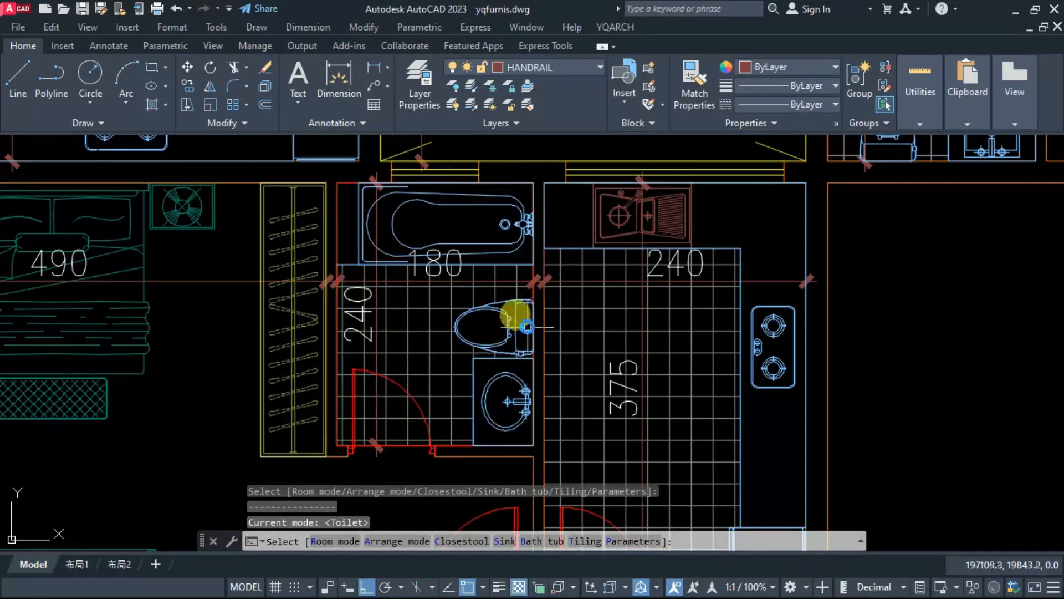
left_click(537, 315)
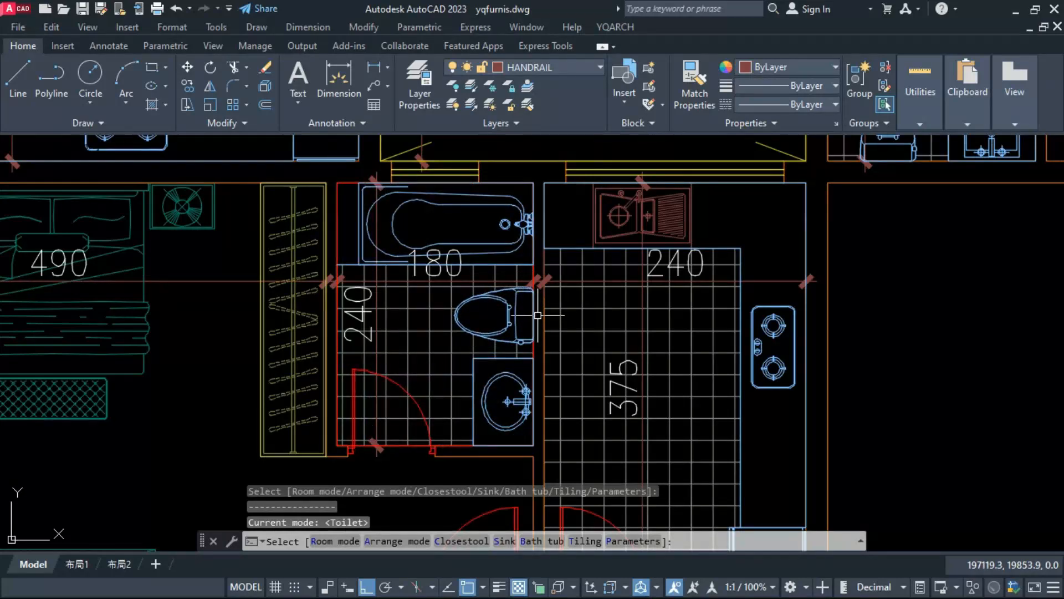
key("Return")
key("Escape")
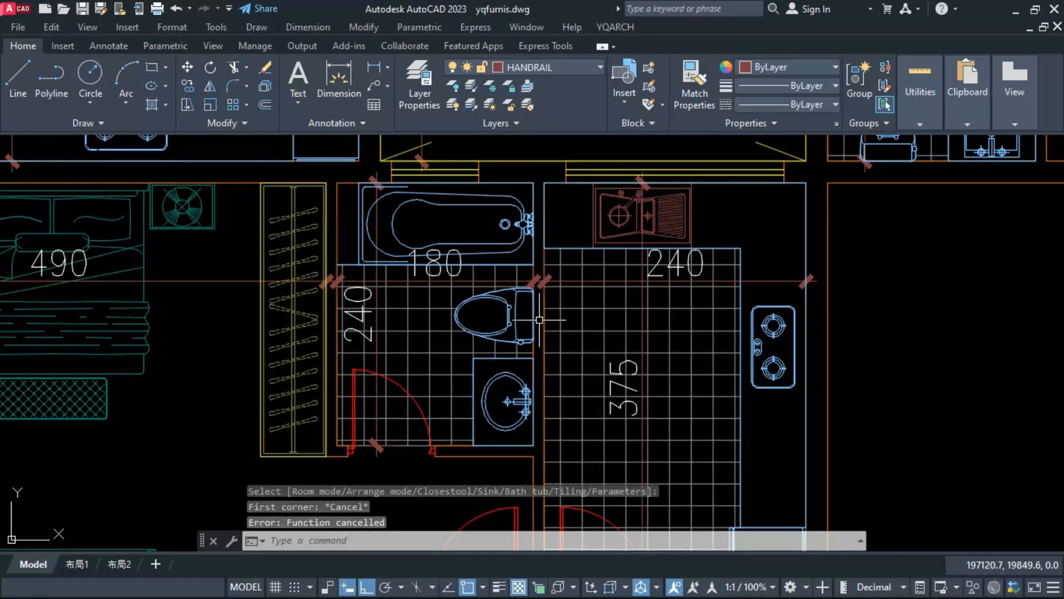
Step: Arrange the 180 by 235 bathroom with a bathtub along the bottom wall, closestool and sink on the right wall, and floor tiling
type("JJ")
key("Return")
double_click(620, 333)
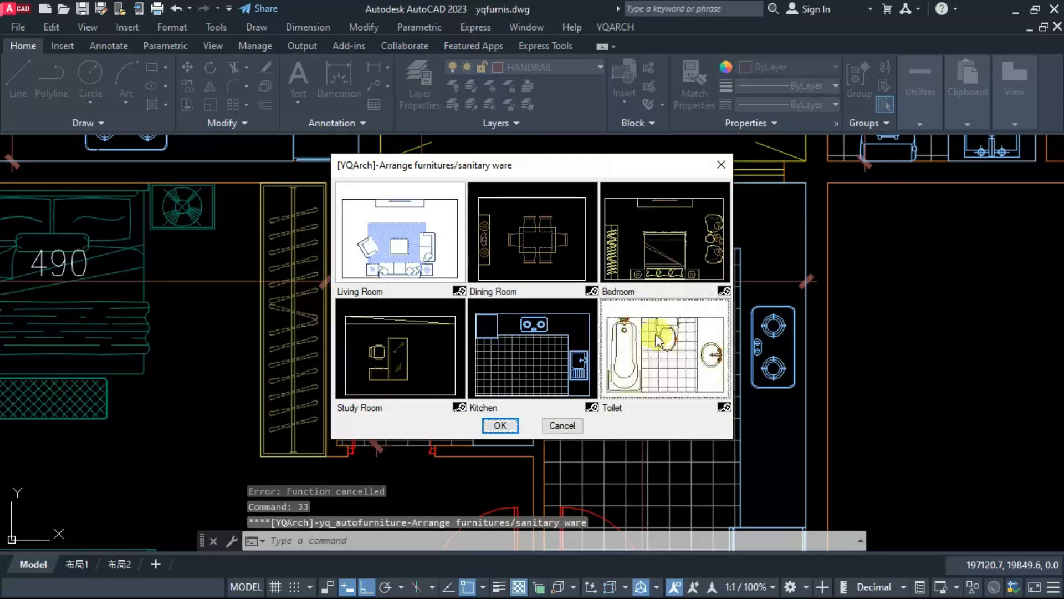
scroll(620, 334, "down", 5)
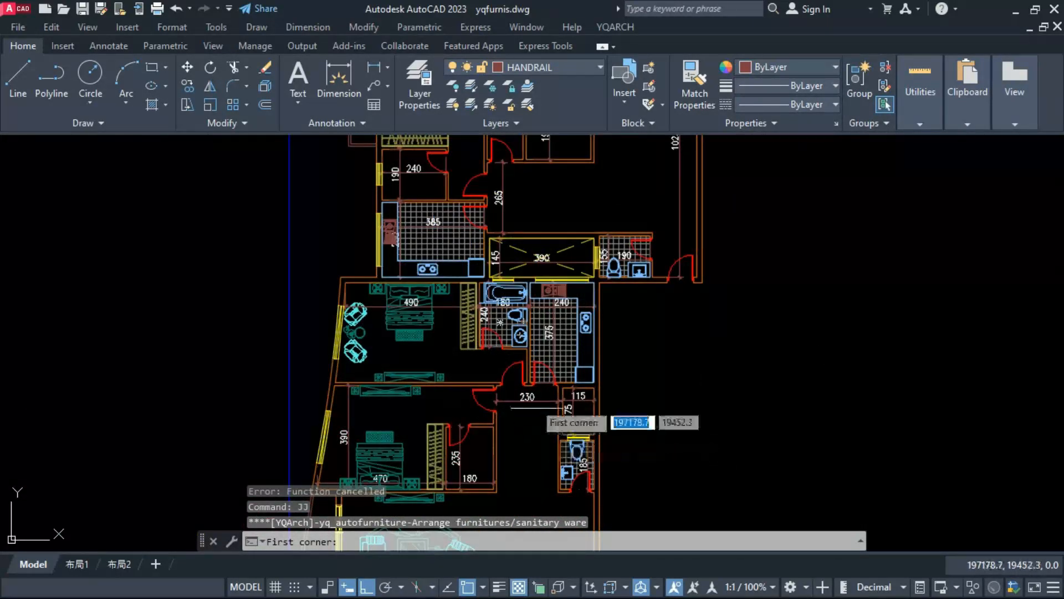
scroll(454, 509, "up", 3)
scroll(454, 509, "up", 6)
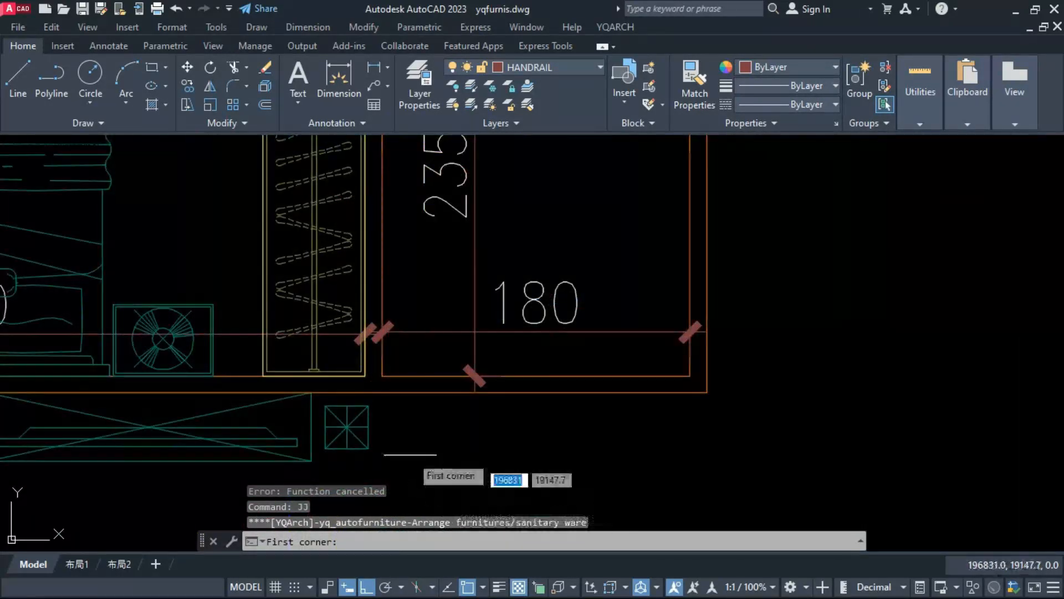
left_click(381, 374)
scroll(384, 393, "down", 2)
middle_click_drag(552, 148, 534, 248)
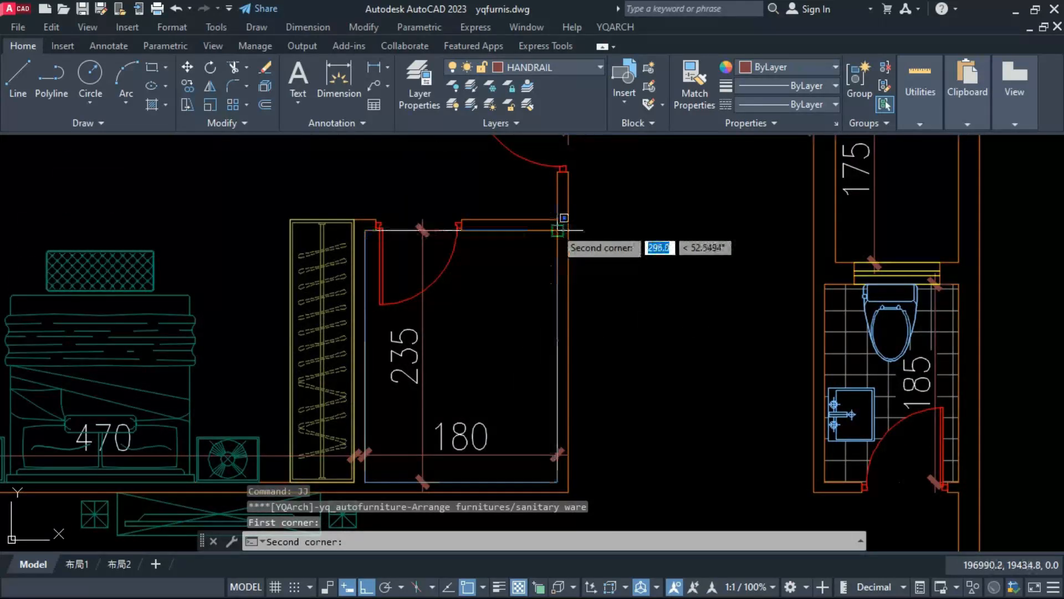
left_click(558, 230)
key("Escape")
scroll(558, 230, "down", 6)
scroll(394, 256, "up", 4)
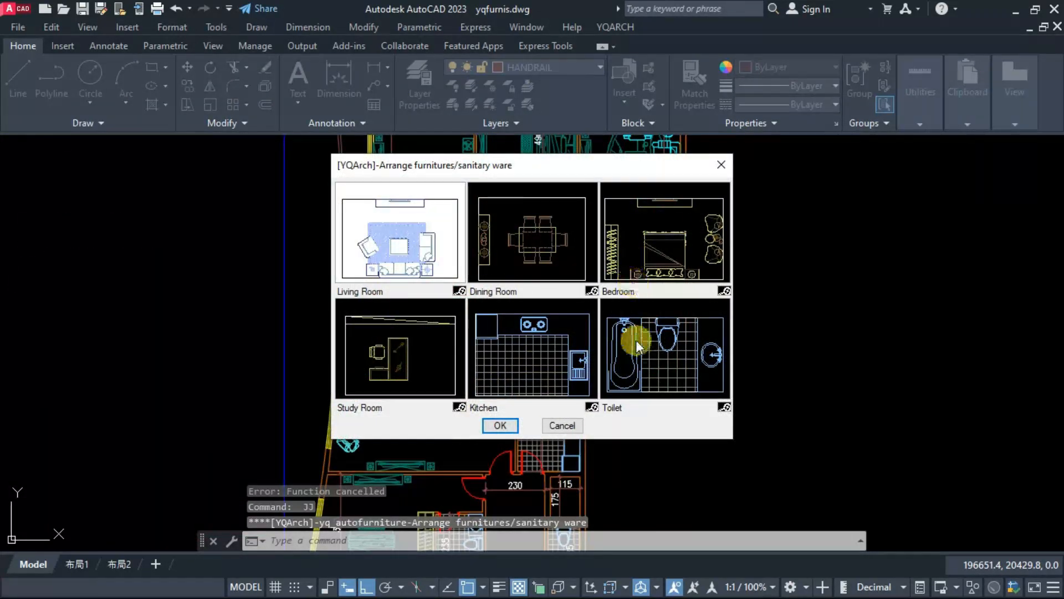
Step: Arrange the 240 by 190 bathroom with a bathtub on the left wall, closestool and sink on the bottom wall, and floor tiling
double_click(636, 340)
scroll(385, 232, "up", 5)
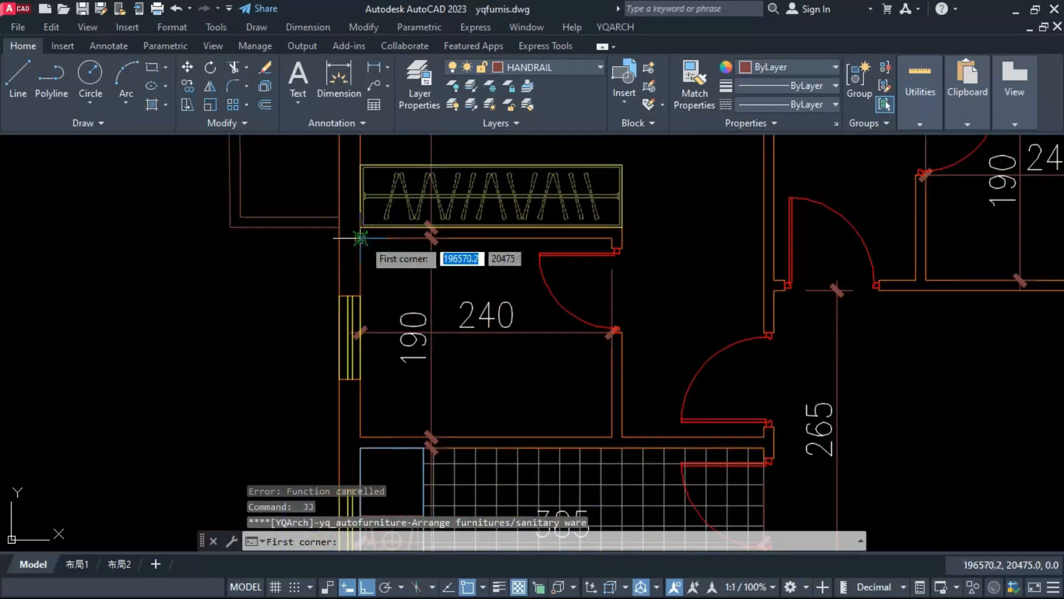
left_click(361, 240)
left_click(612, 436)
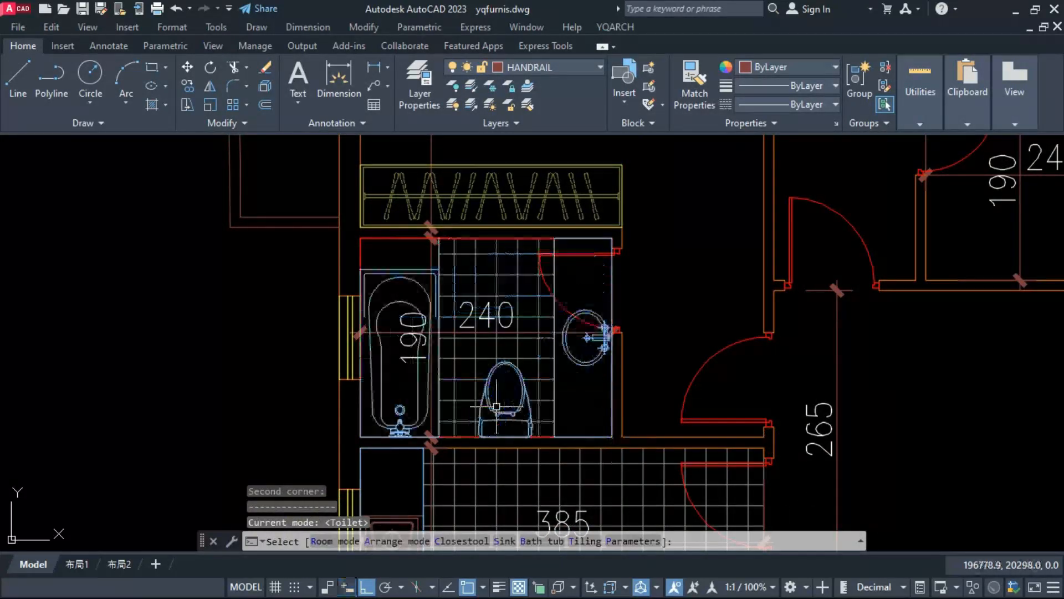
left_click(475, 397)
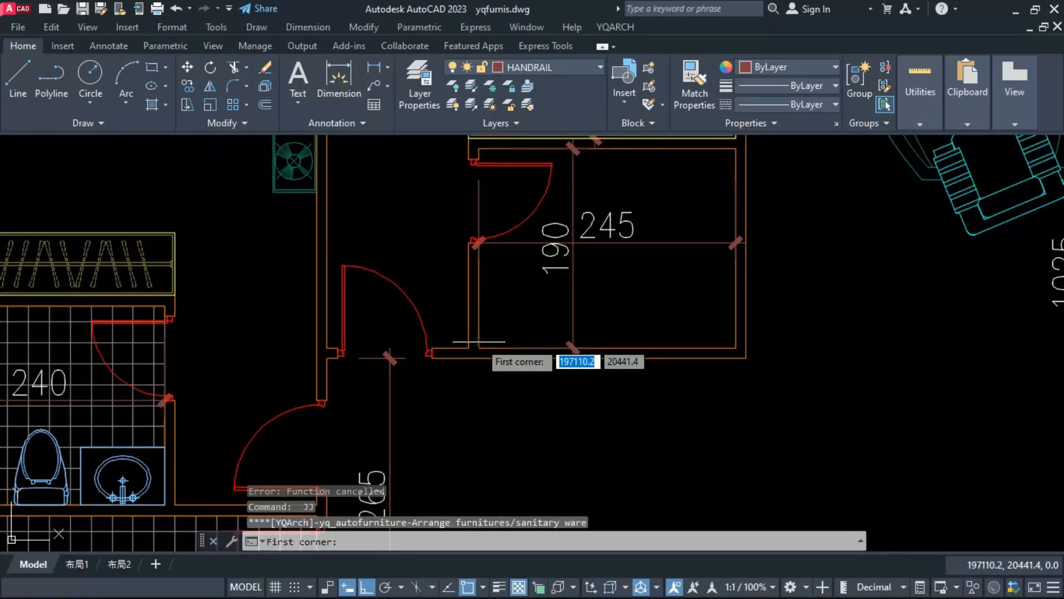
Step: Arrange the 245 by 190 bathroom with sink and closestool on the bottom wall, a bathtub on the right wall, and floor tiling
left_click(479, 348)
left_click(736, 148)
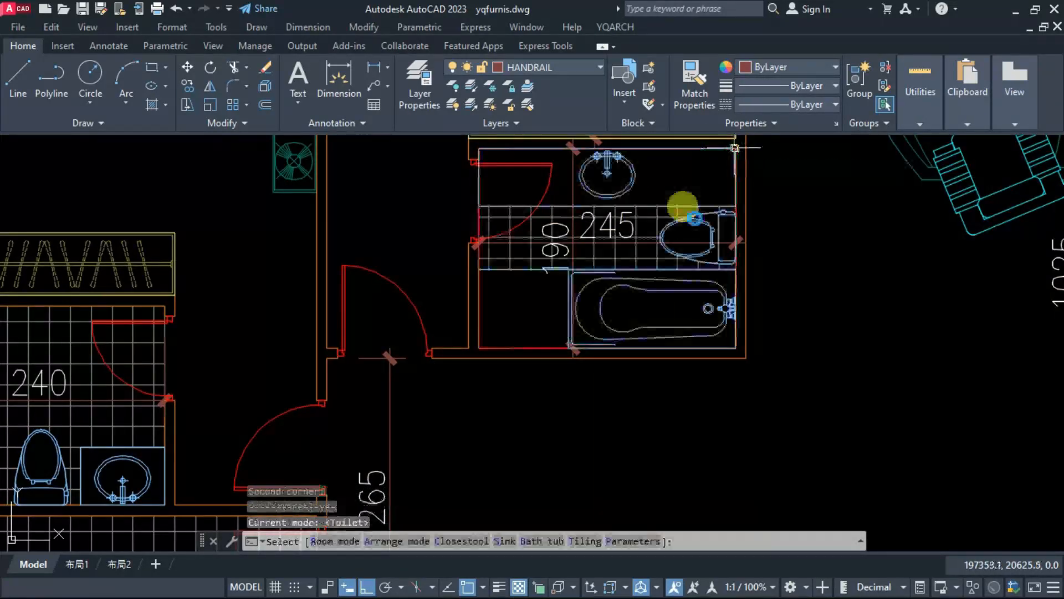
left_click(665, 276)
left_click(591, 306)
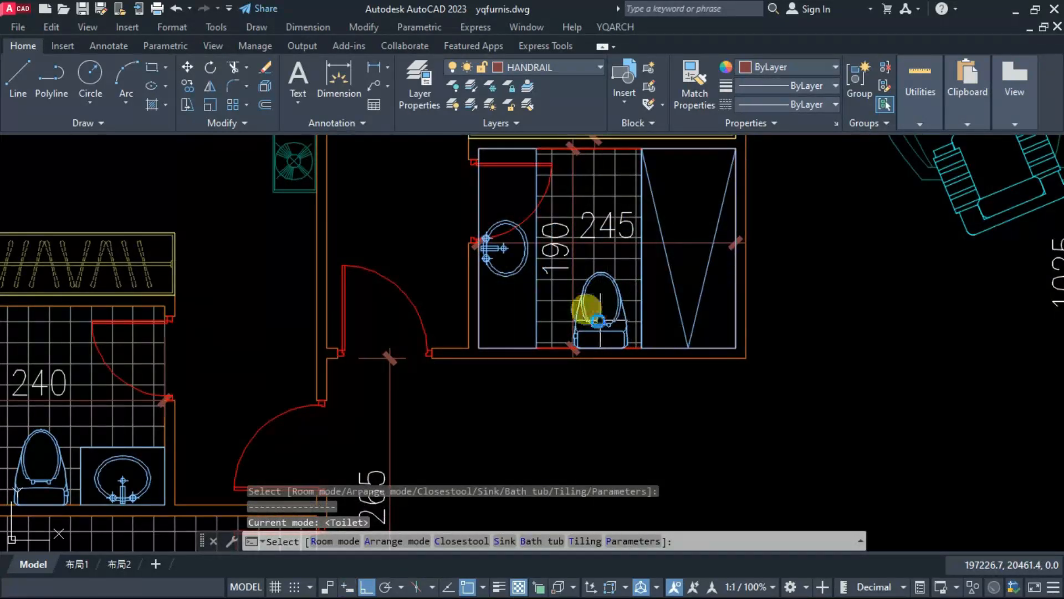
left_click(589, 325)
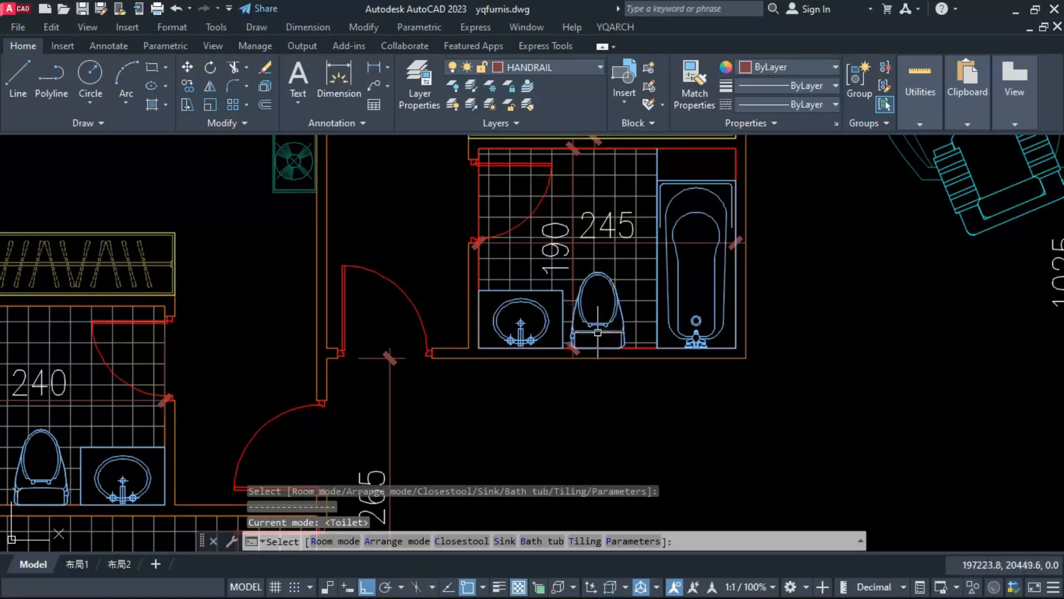
key("Return")
key("Escape")
scroll(524, 326, "down", 8)
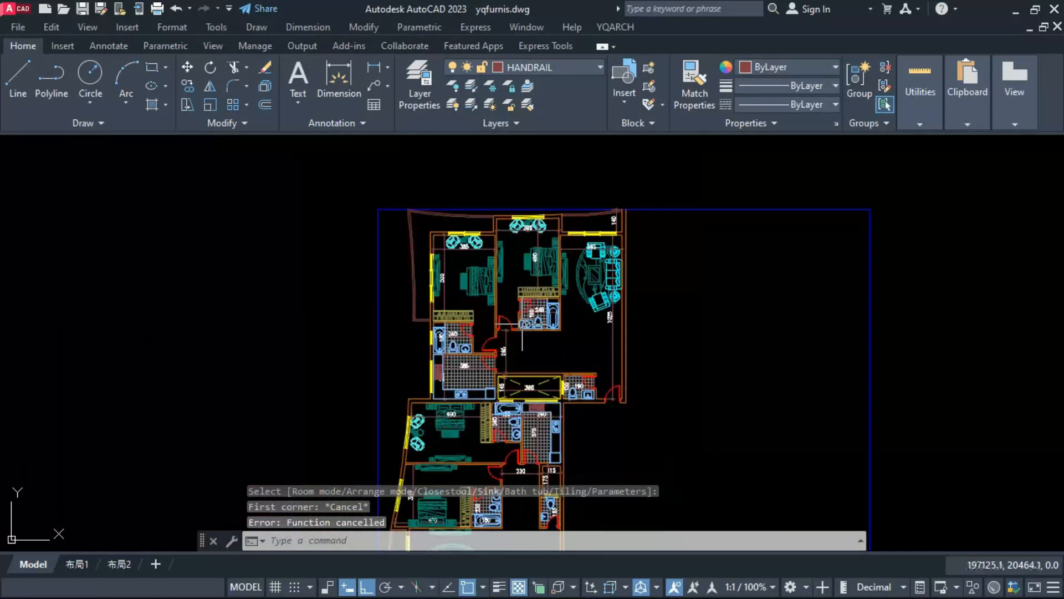
middle_click_drag(522, 326, 541, 250)
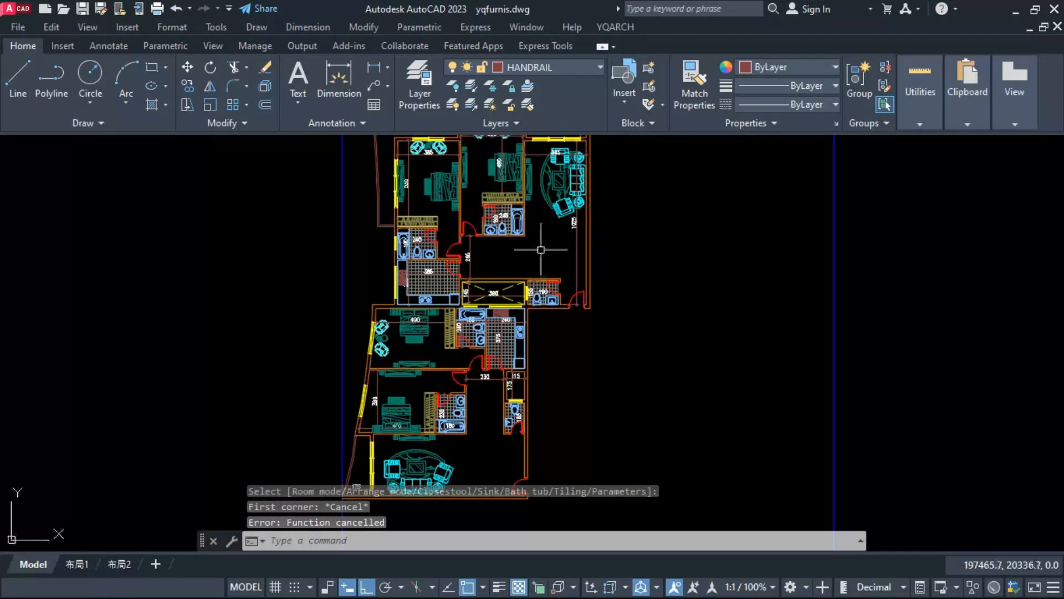
type("mt")
key("Return")
scroll(540, 249, "up", 4)
left_click(479, 251)
left_click(570, 293)
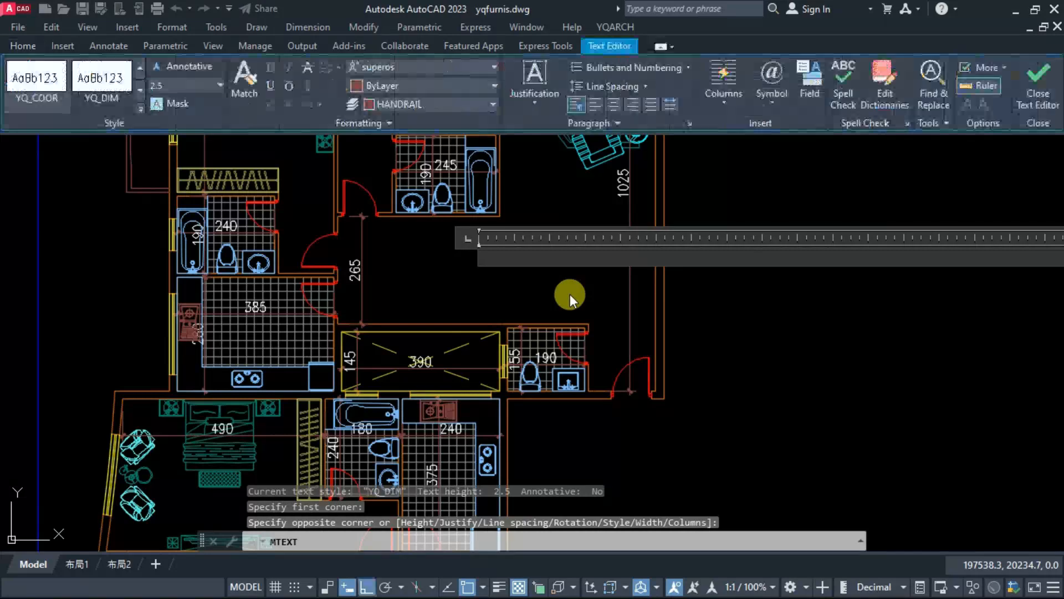
key("Escape")
Step: Arrange a dining room set between the lower living room's sofas and entrance door, with a four-chair table and a cupboard on the bottom wall
scroll(511, 277, "down", 5)
scroll(484, 390, "up", 5)
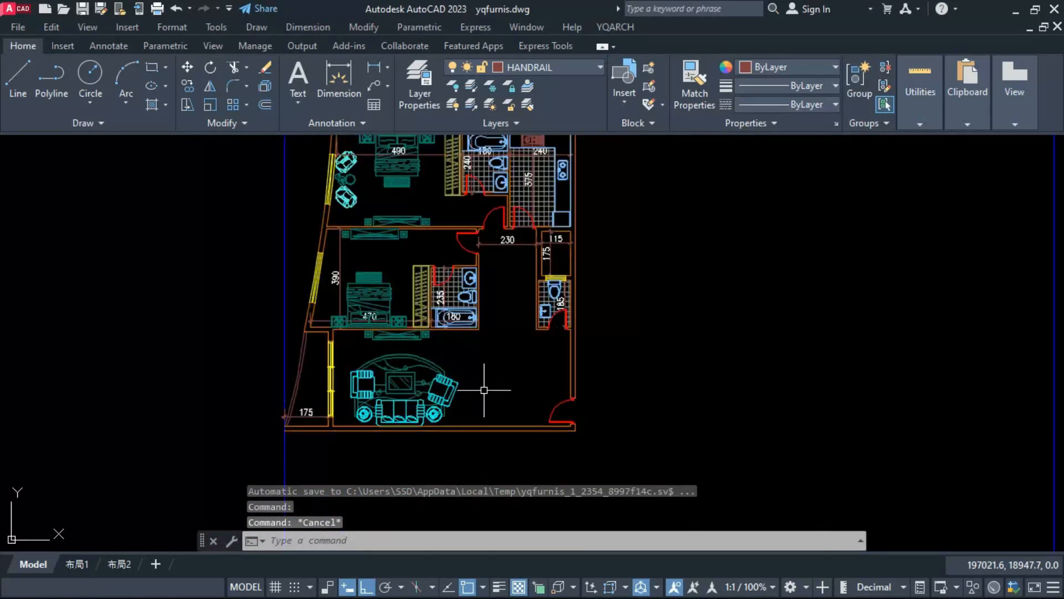
type("jj")
key("Return")
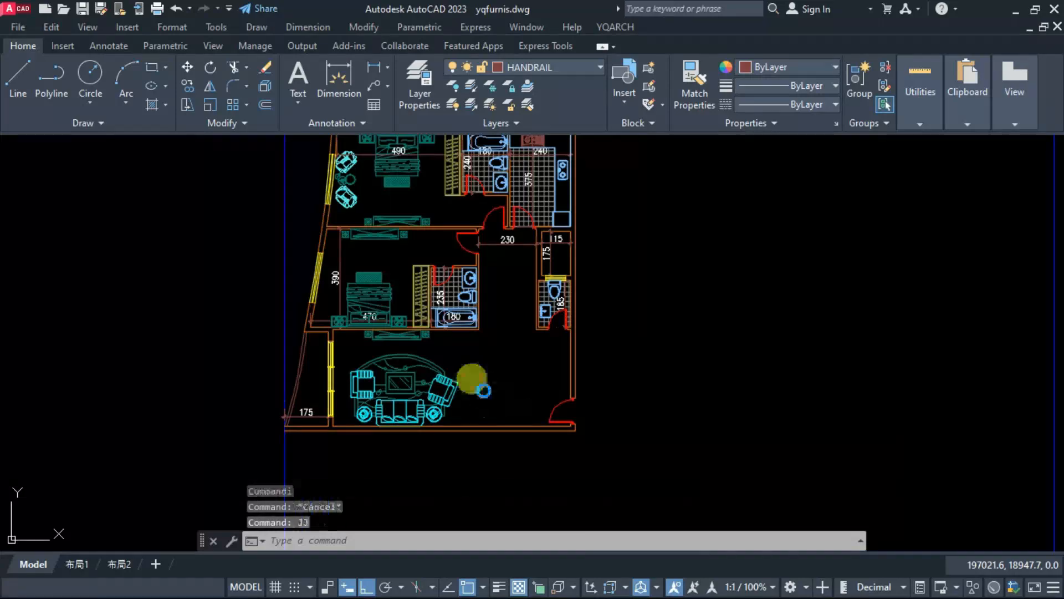
double_click(530, 256)
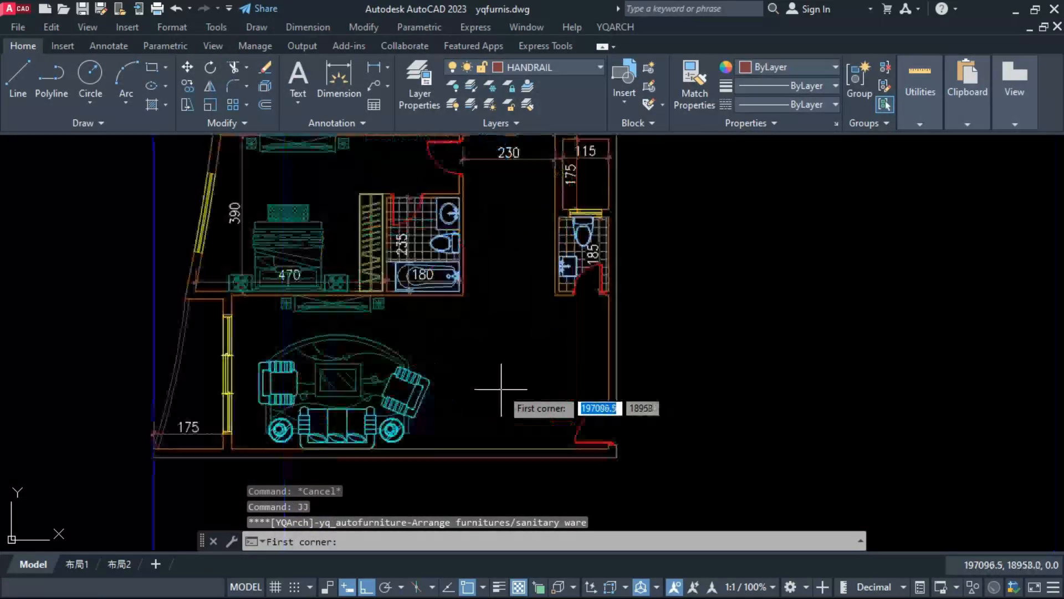
left_click(475, 447)
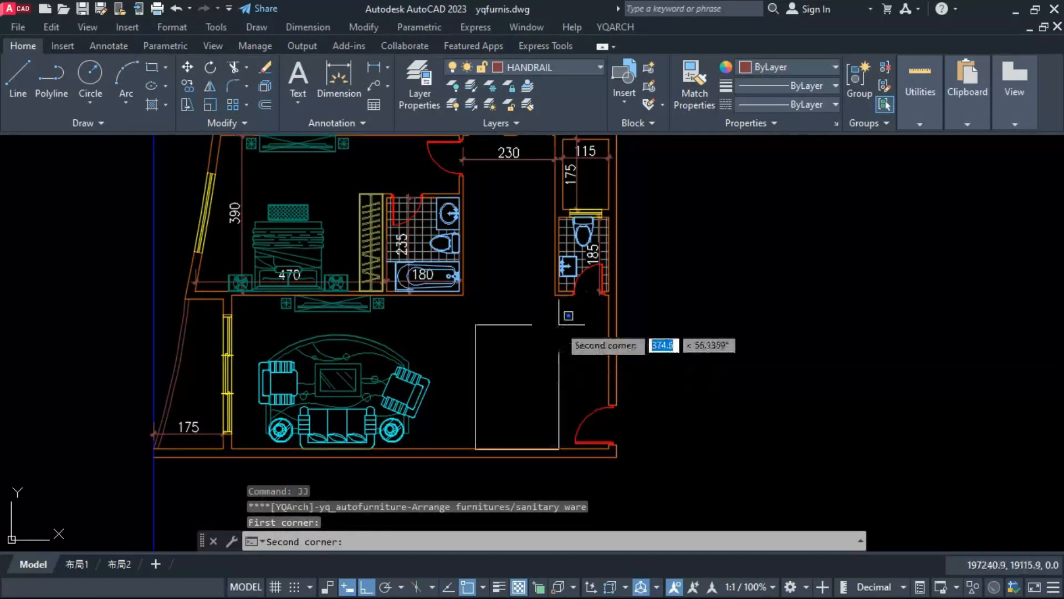
left_click(559, 326)
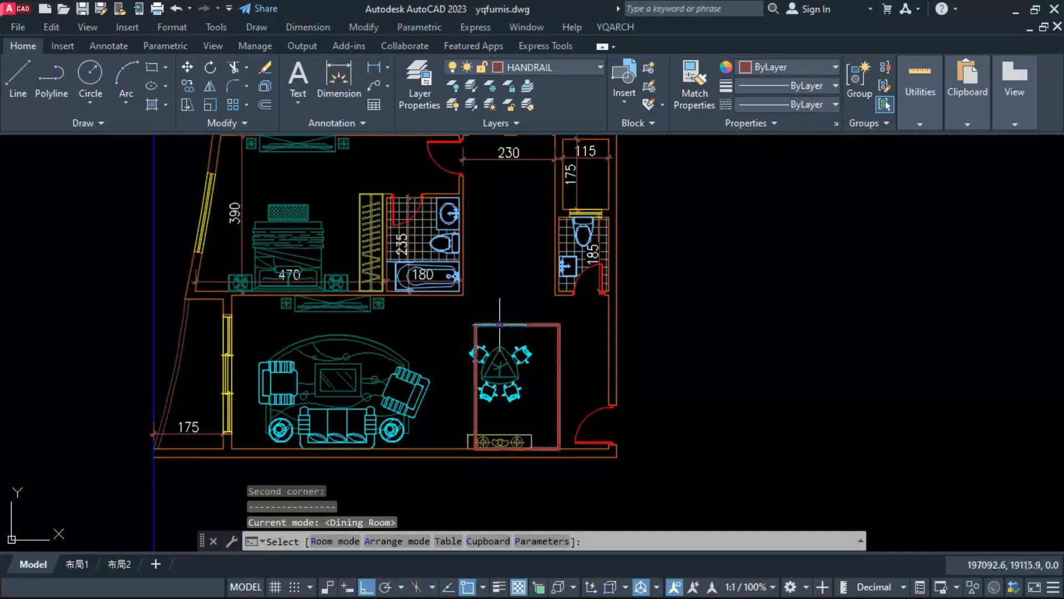
left_click(508, 307)
key("Escape")
Step: Move the dining table set and the cupboard together within the lower living room
left_click(506, 359)
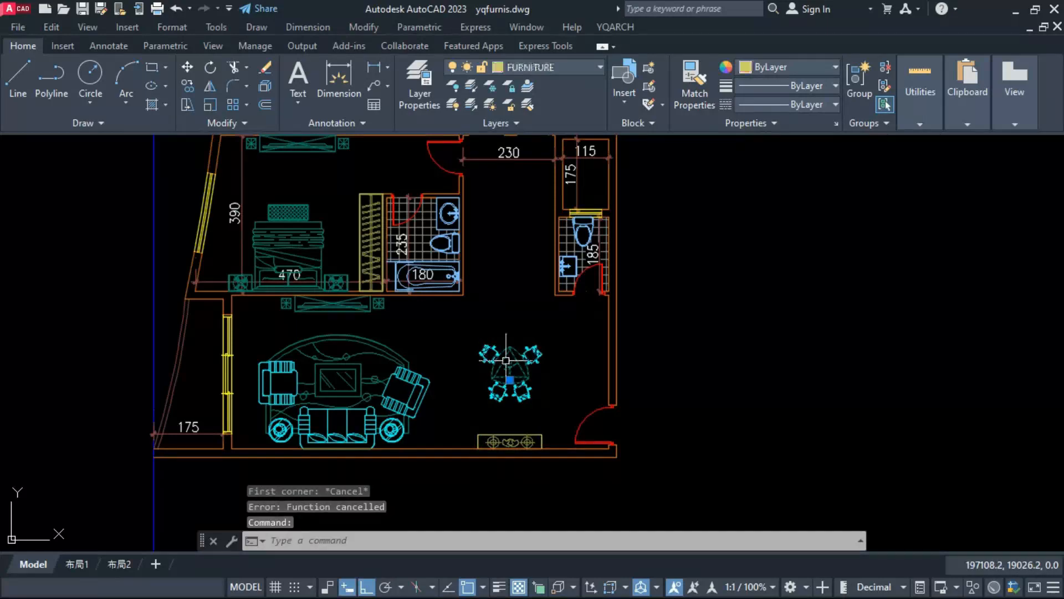
left_click_drag(506, 359, 485, 394)
scroll(463, 405, "down", 5)
middle_click_drag(479, 301, 479, 429)
scroll(499, 311, "up", 5)
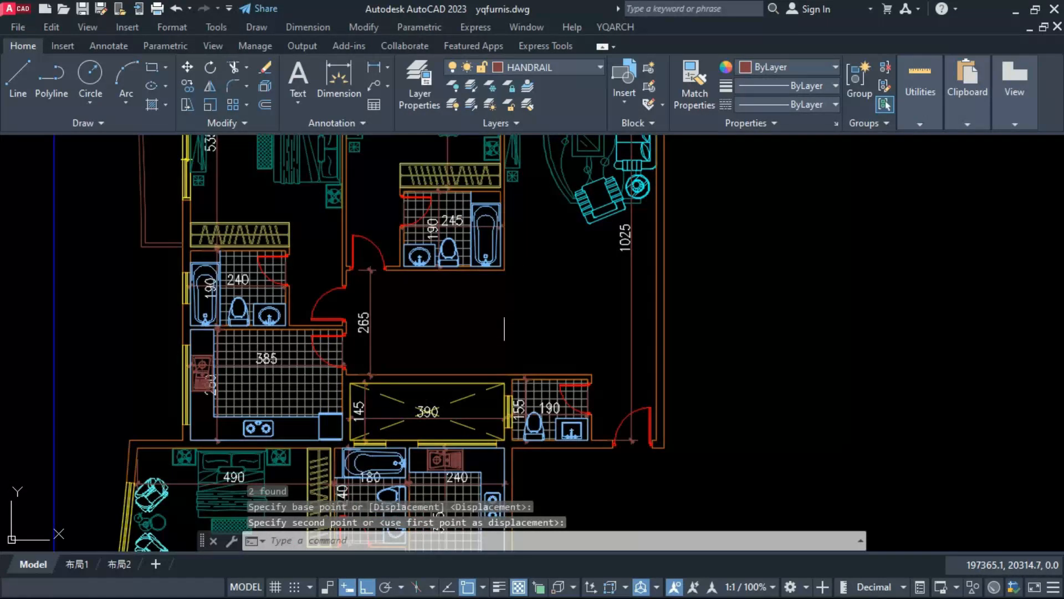
Step: Arrange a dining set below the upper living room's sofas, with a four-chair table and a cupboard on the right wall
key("space")
key("Escape")
type("J")
key("space")
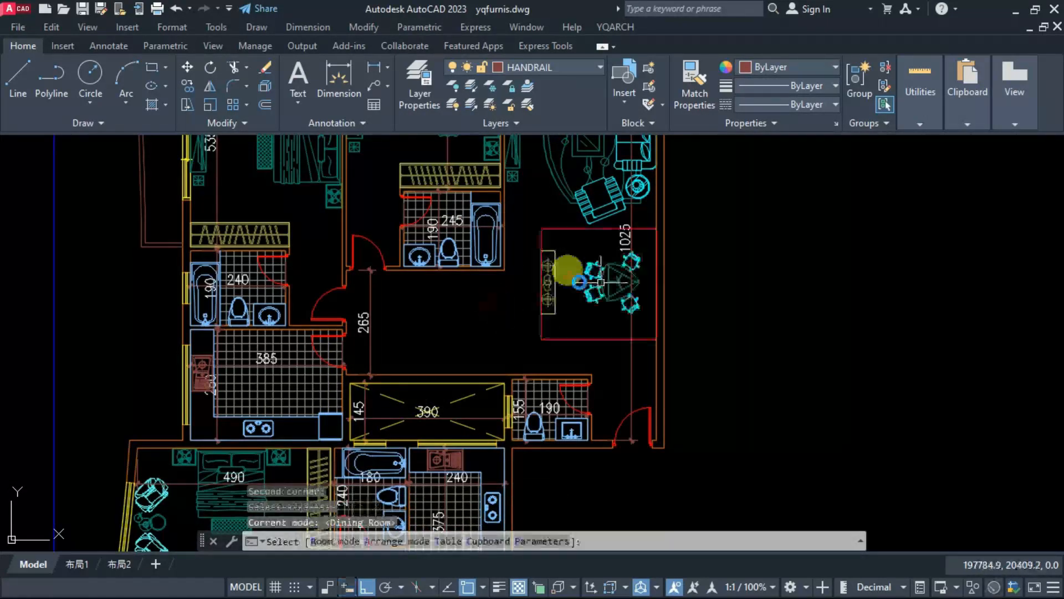
key("Escape")
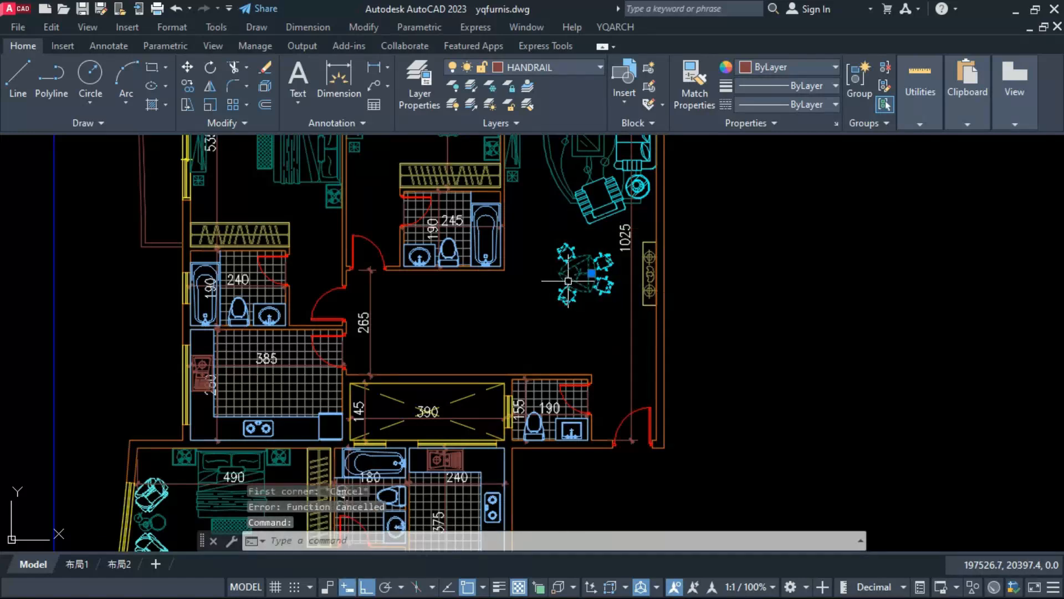
Step: Add a multiline text reading BEDROOM in the open area between the upper apartment's bathroom and the duct
key("space")
left_click(703, 320)
left_click(719, 325)
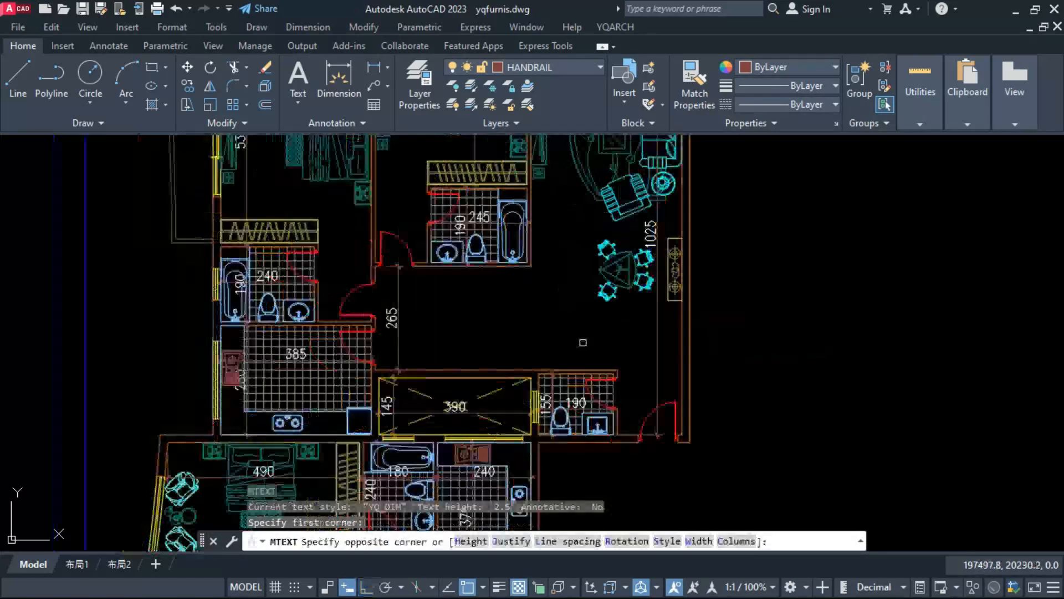
left_click(583, 343)
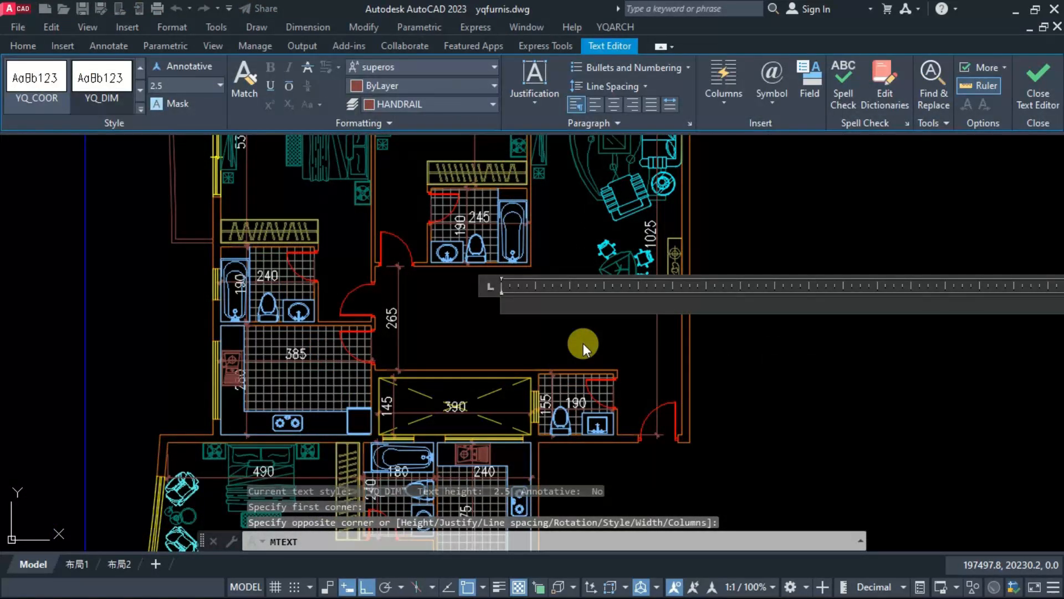
type("BEDROOM")
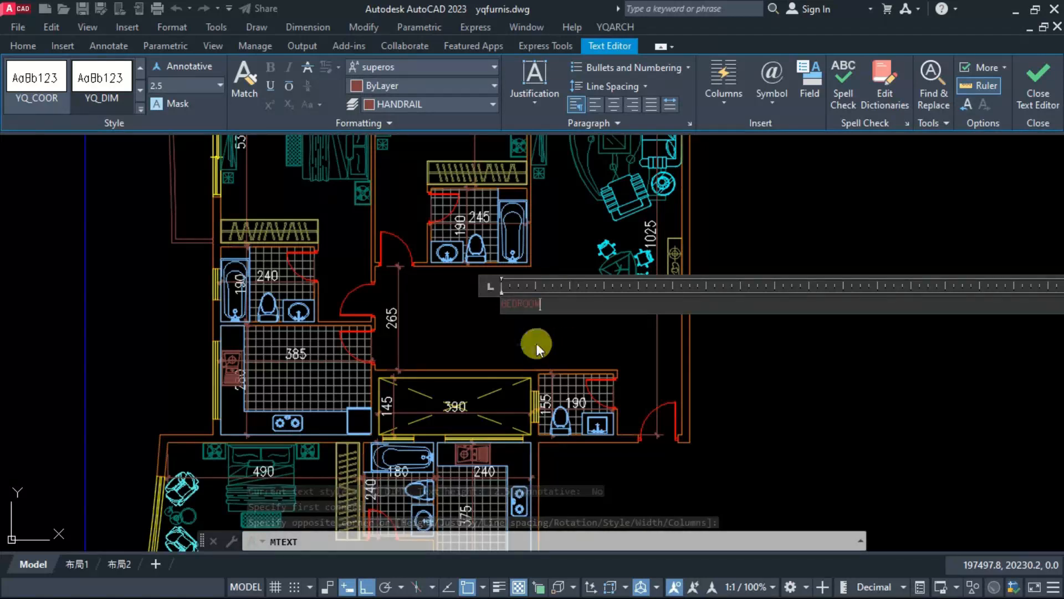
key("Escape")
Step: Create a new layer named TEXT with the colour green
type("ERN")
key("Return")
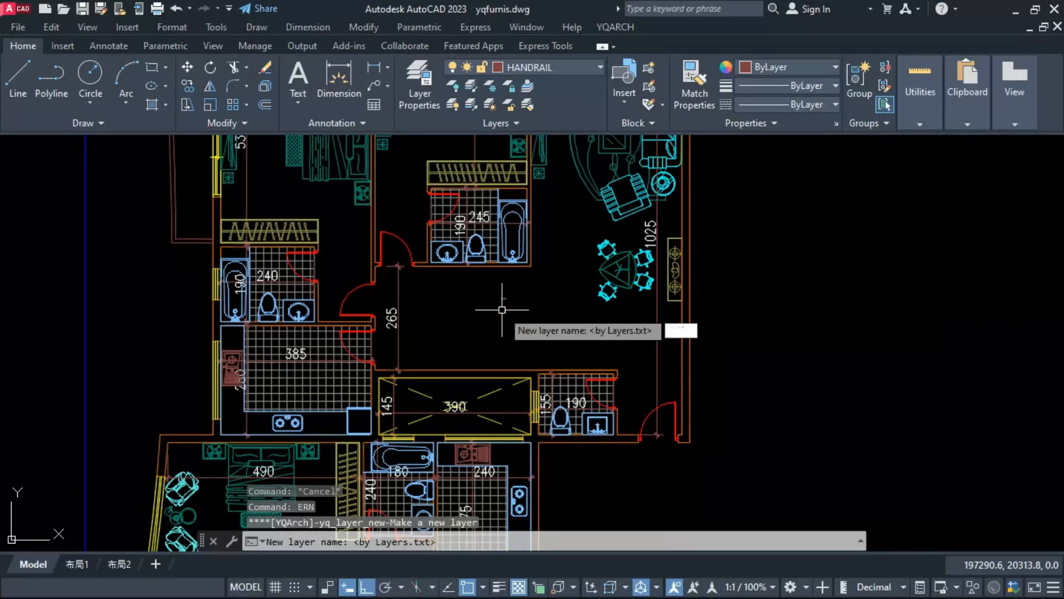
type("TEXT")
key("Return")
left_click(441, 342)
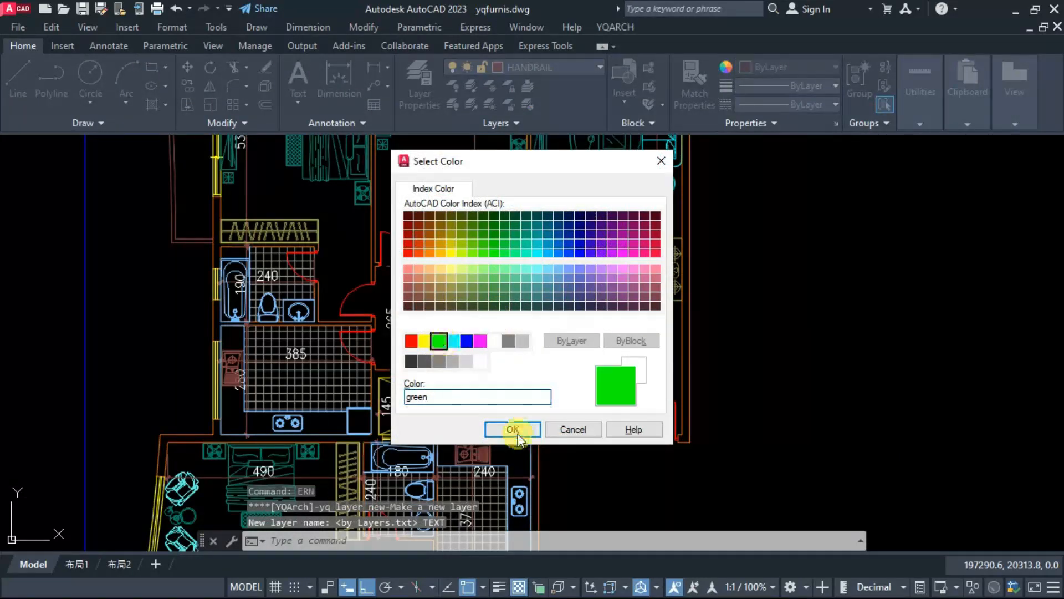
left_click(513, 430)
Step: Erase the small text placed in the upper apartment's open living area
left_click(506, 309)
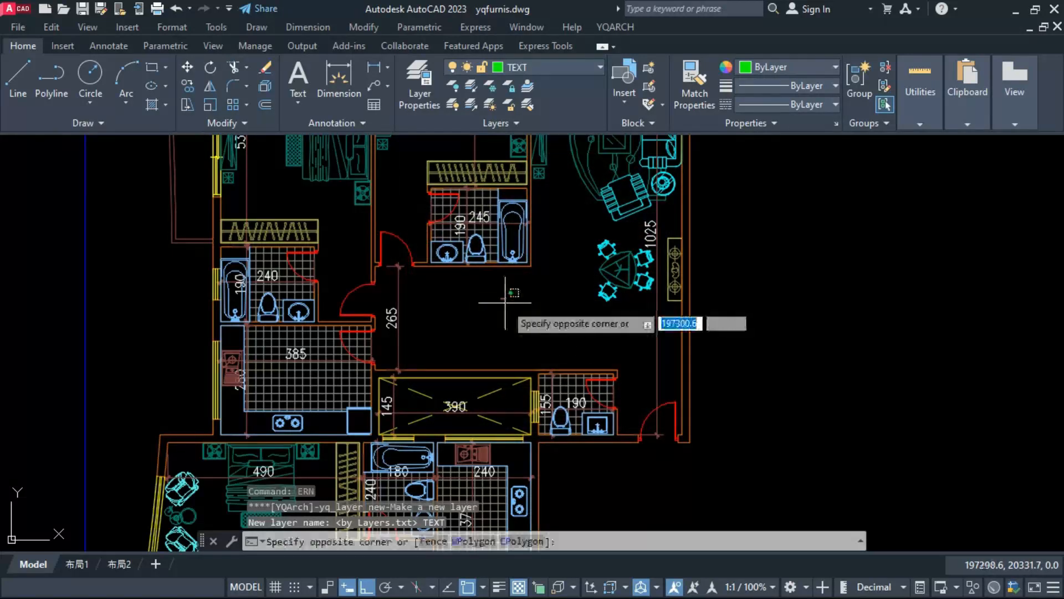
left_click(501, 274)
type("E")
key("Return")
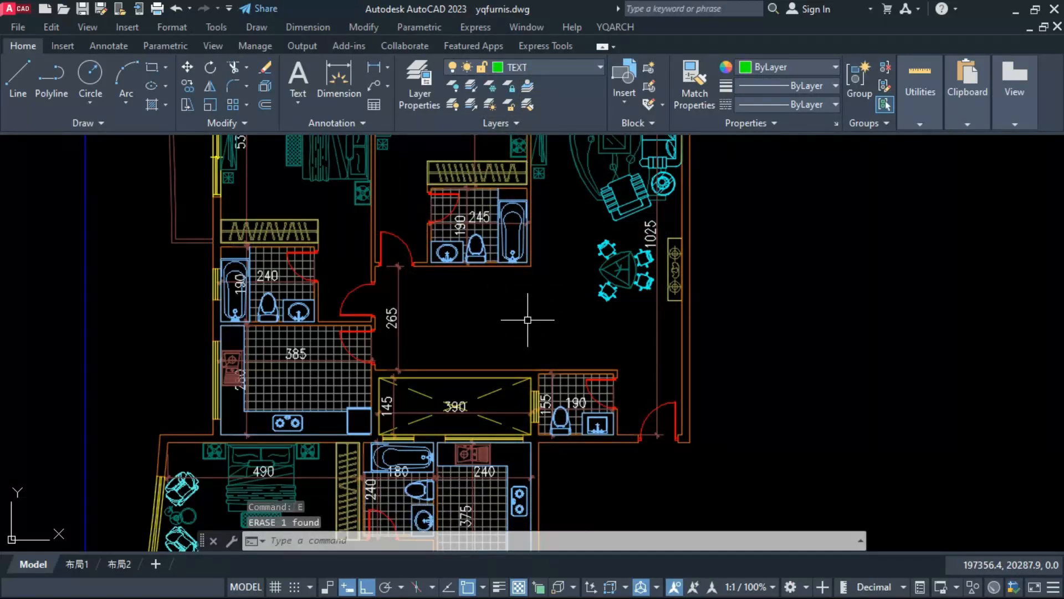
Step: Add a LIVING/DINING text label, copy it into every room, and retitle the copies BEDROOM-1, BEDROOM-2, LIVING, BATH., KITCHEN, TOI., DUCT and BAL
type("t")
key("Return")
left_click(500, 274)
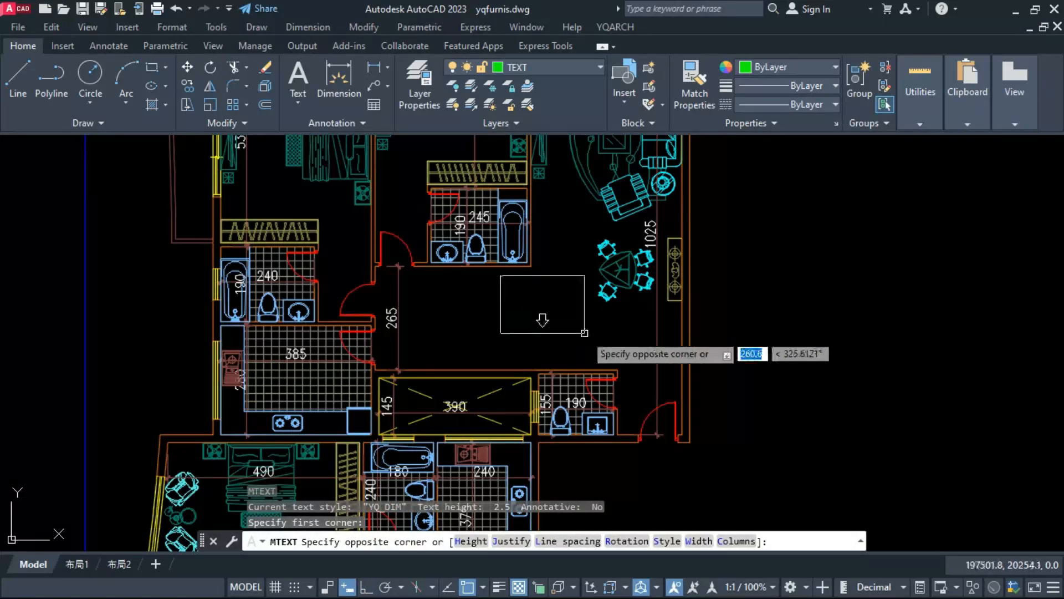
left_click(582, 322)
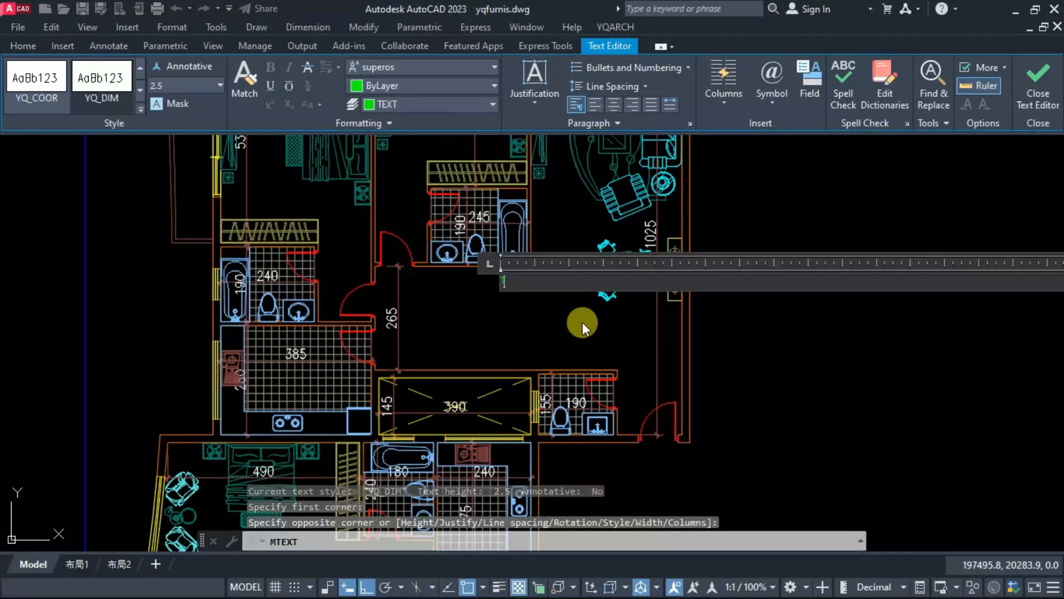
scroll(496, 281, "up", 4)
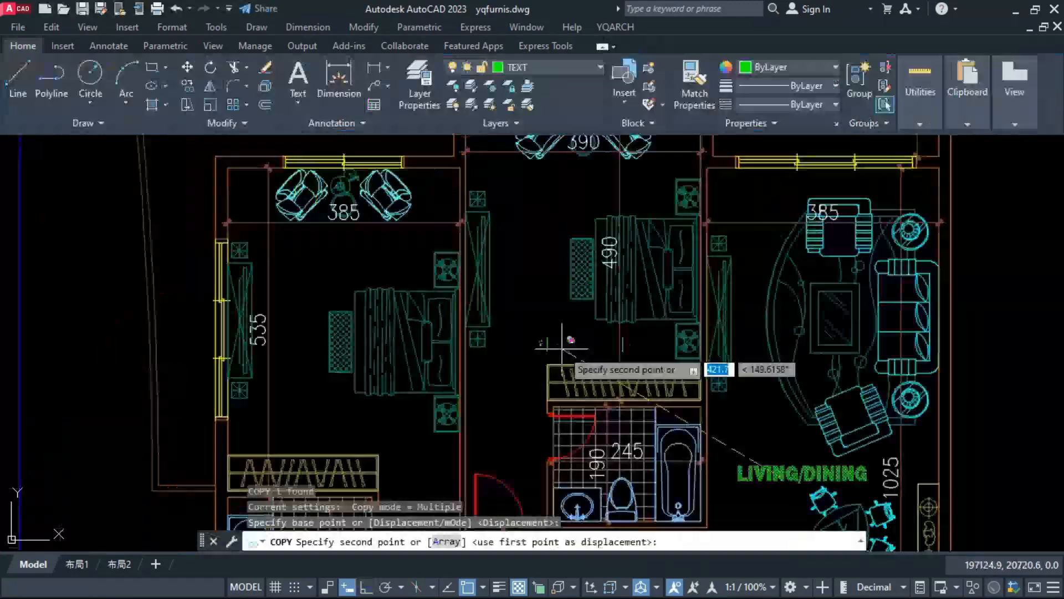
scroll(580, 368, "up", 2)
key("Escape")
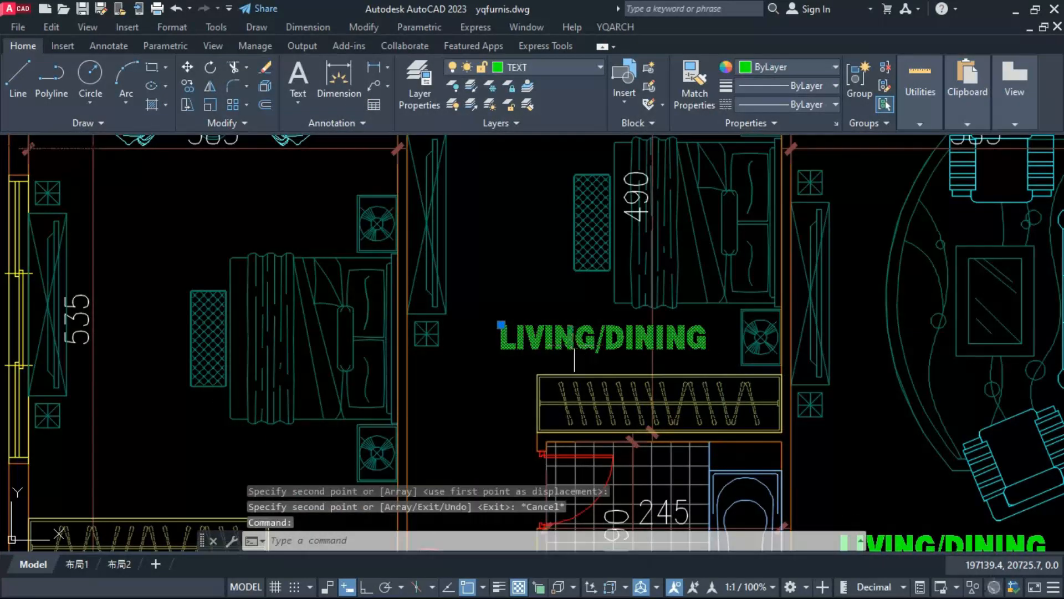
double_click(690, 340)
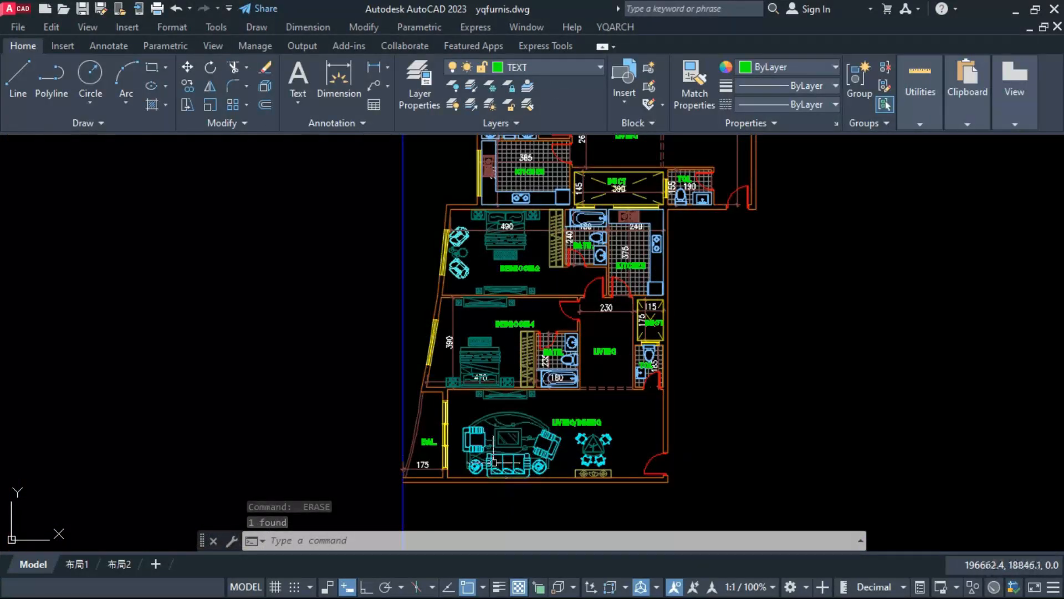
Step: Examine the room labels and furniture in the upper apartment's bedrooms, bathrooms, kitchen, living areas and duct
middle_click_drag(474, 462, 422, 489)
scroll(532, 313, "up", 4)
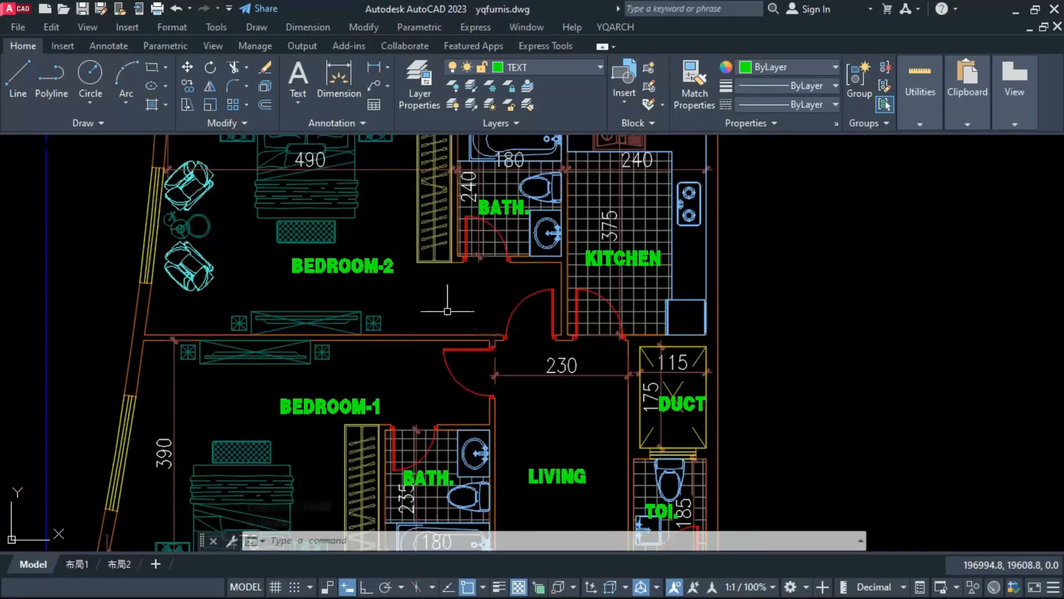
scroll(417, 386, "down", 4)
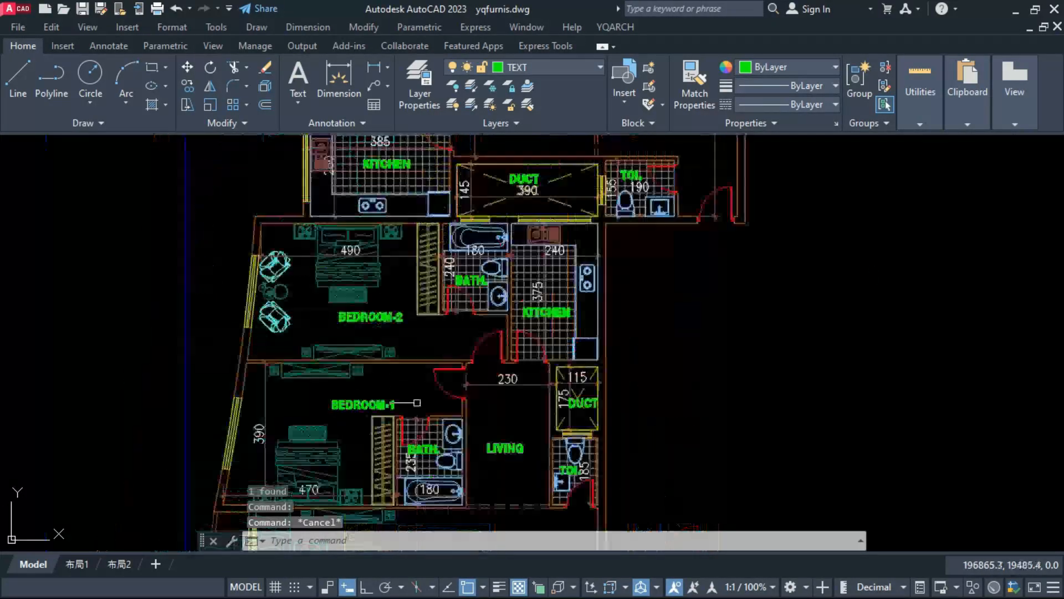
scroll(385, 183, "up", 6)
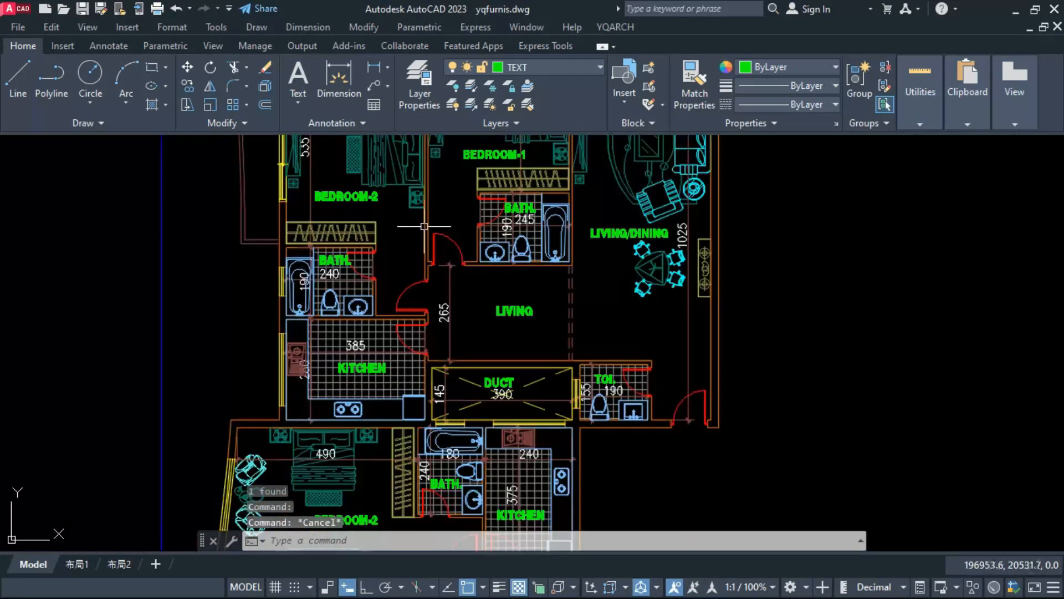
left_click(282, 293)
key("Escape")
scroll(282, 310, "down", 4)
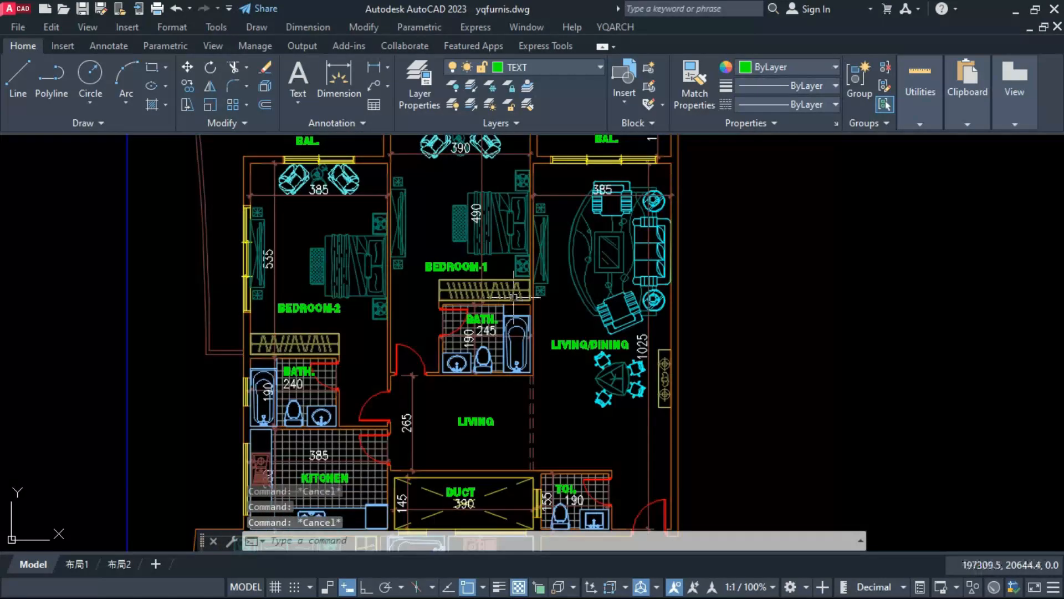
scroll(616, 358, "up", 4)
scroll(603, 338, "down", 4)
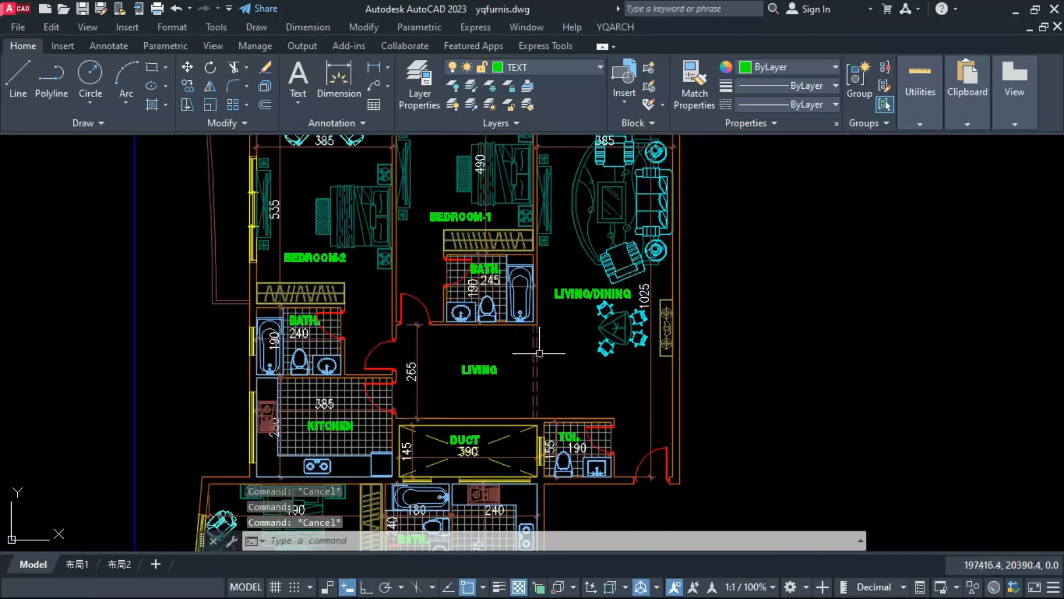
scroll(476, 378, "up", 4)
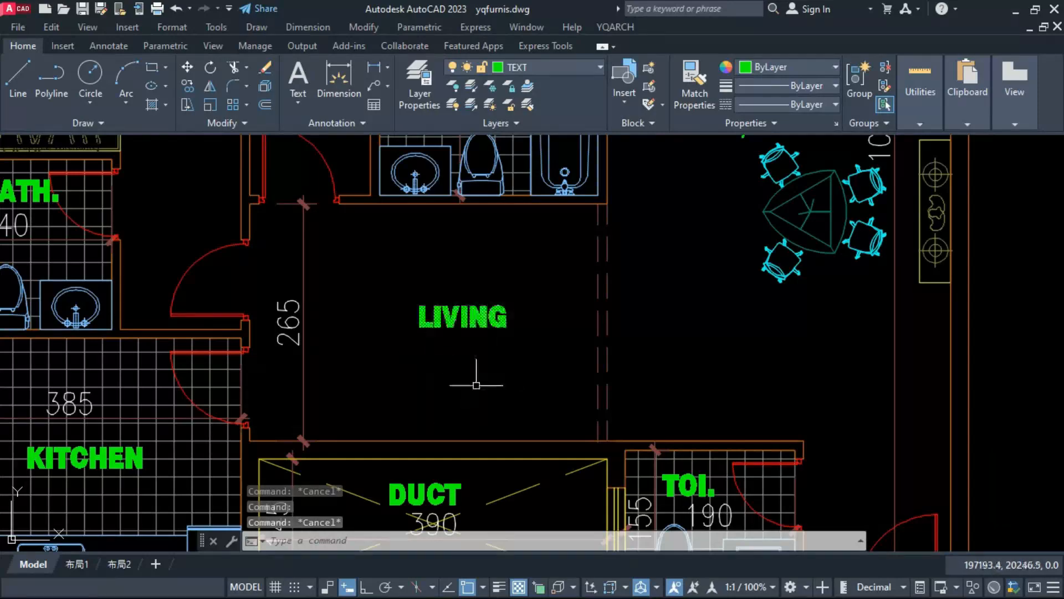
scroll(476, 385, "down", 4)
scroll(389, 321, "up", 5)
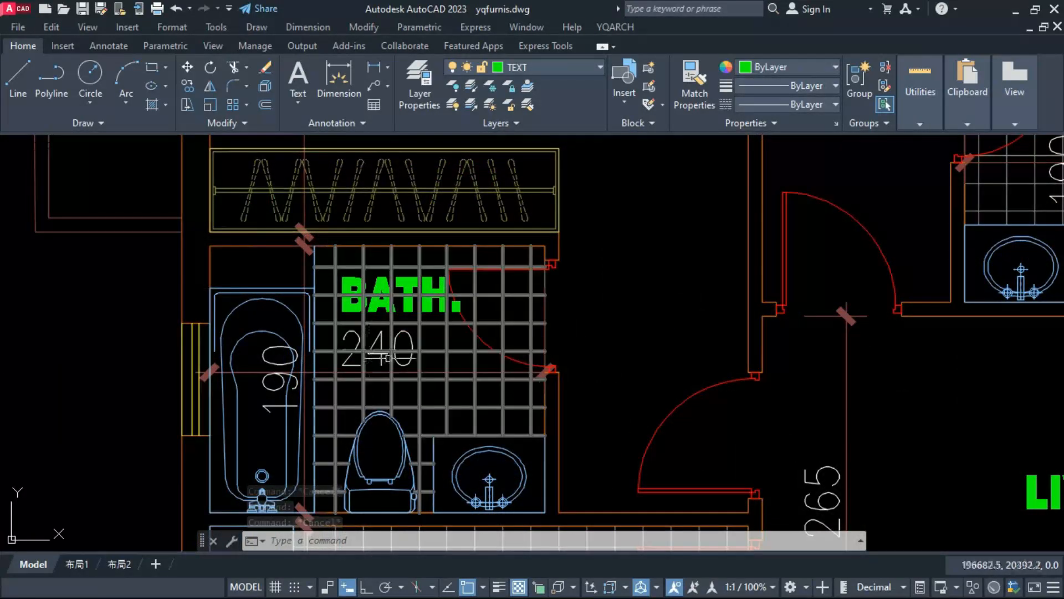
scroll(388, 358, "down", 3)
scroll(464, 252, "up", 2)
middle_click_drag(511, 265, 287, 383)
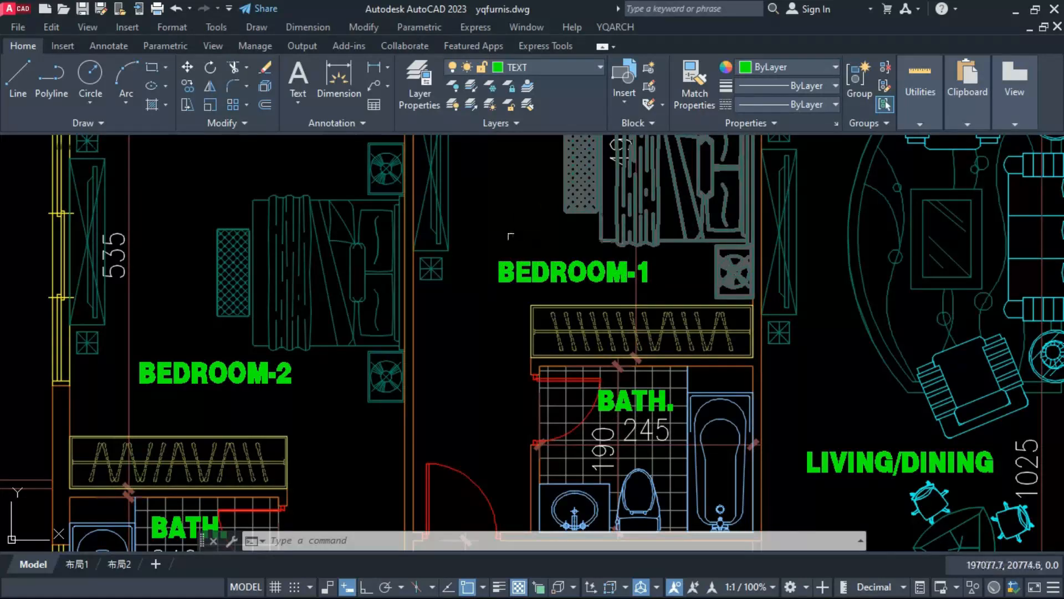
scroll(508, 235, "down", 6)
scroll(615, 170, "up", 2)
scroll(613, 166, "up", 4)
scroll(577, 190, "down", 6)
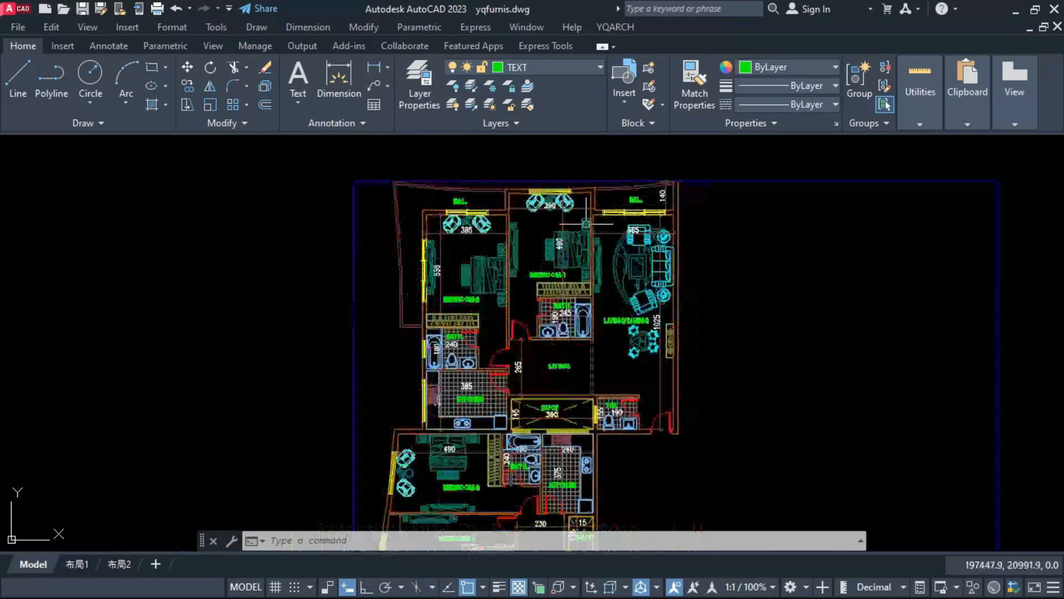
scroll(411, 235, "up", 4)
scroll(411, 234, "down", 6)
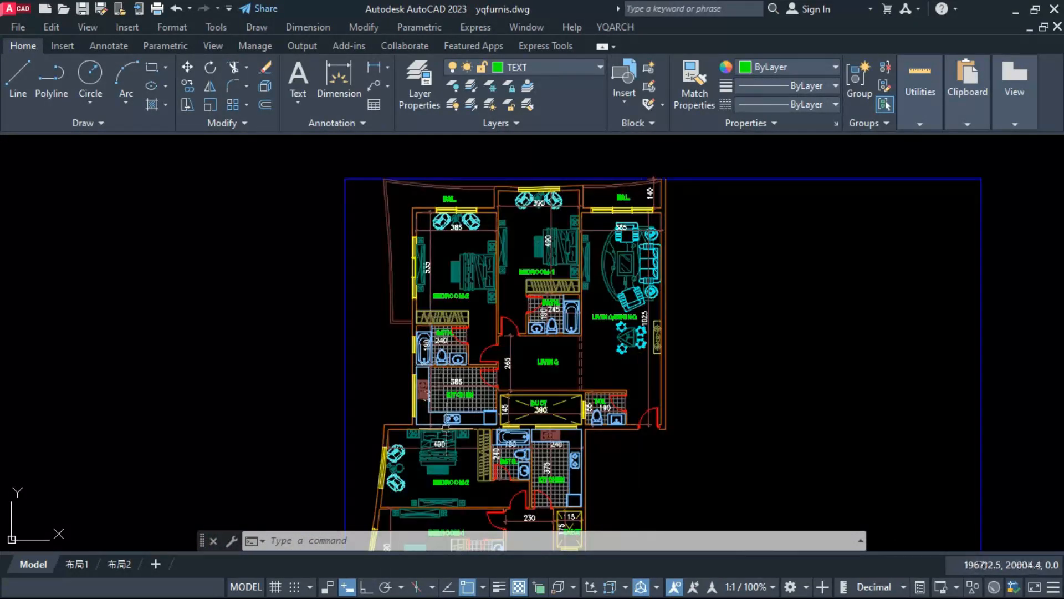
scroll(502, 334, "up", 6)
middle_click_drag(502, 336, 484, 277)
scroll(657, 320, "up", 2)
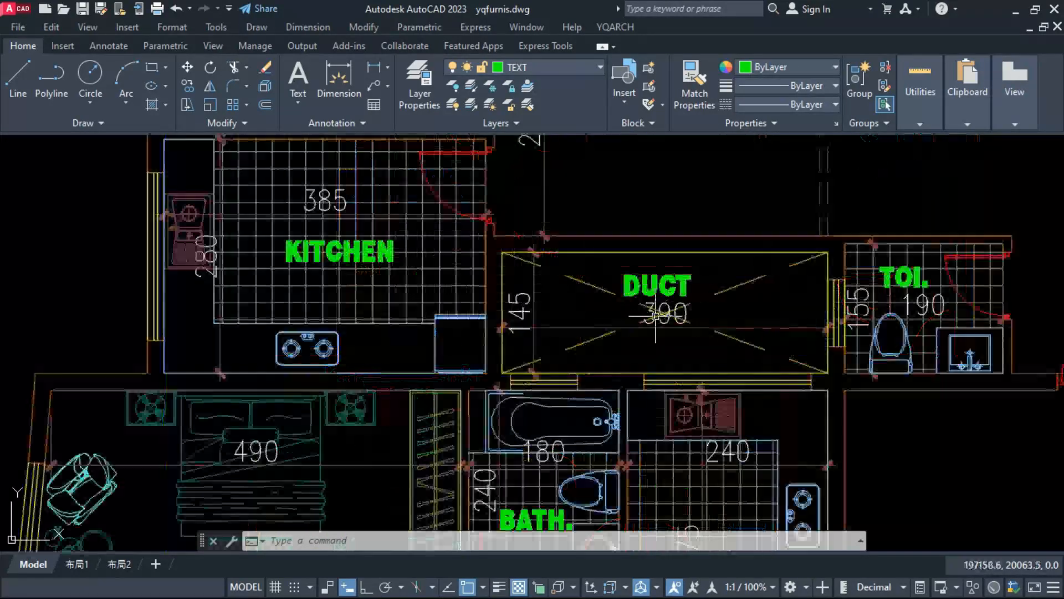
Step: Examine the room labels and furniture in the lower apartment, from its kitchen and bedrooms down to the living and dining room
scroll(492, 247, "down", 5)
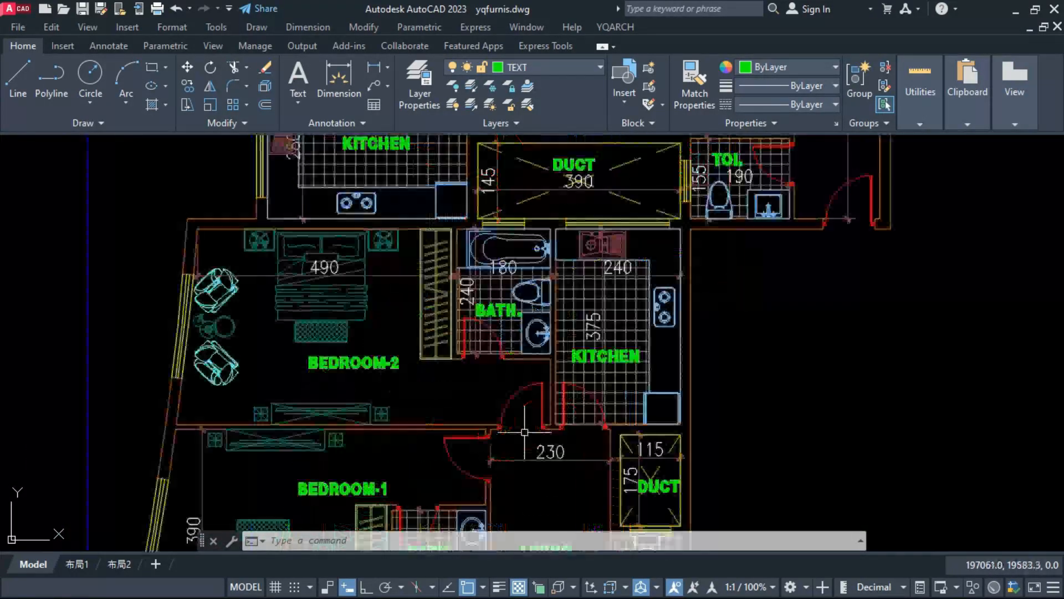
scroll(582, 459, "up", 3)
scroll(482, 324, "up", 4)
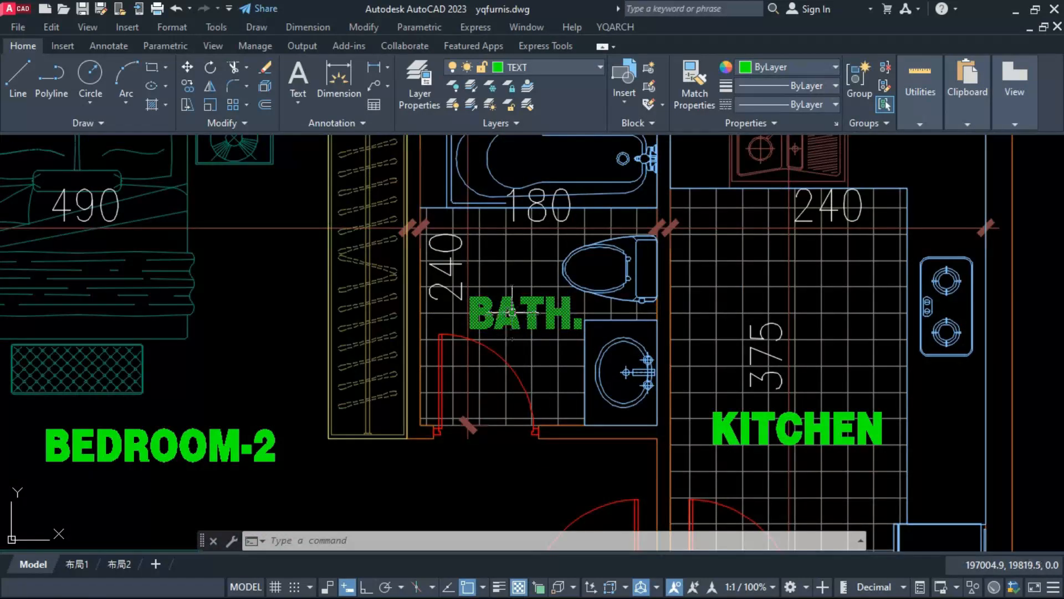
scroll(512, 312, "down", 3)
scroll(346, 392, "up", 1)
scroll(580, 261, "down", 3)
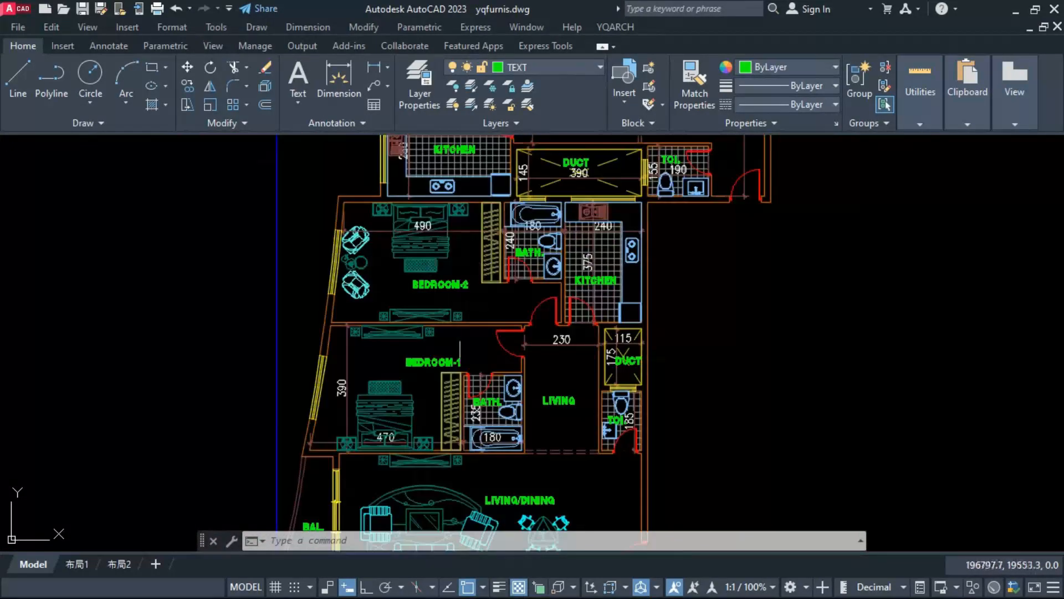
scroll(572, 413, "up", 2)
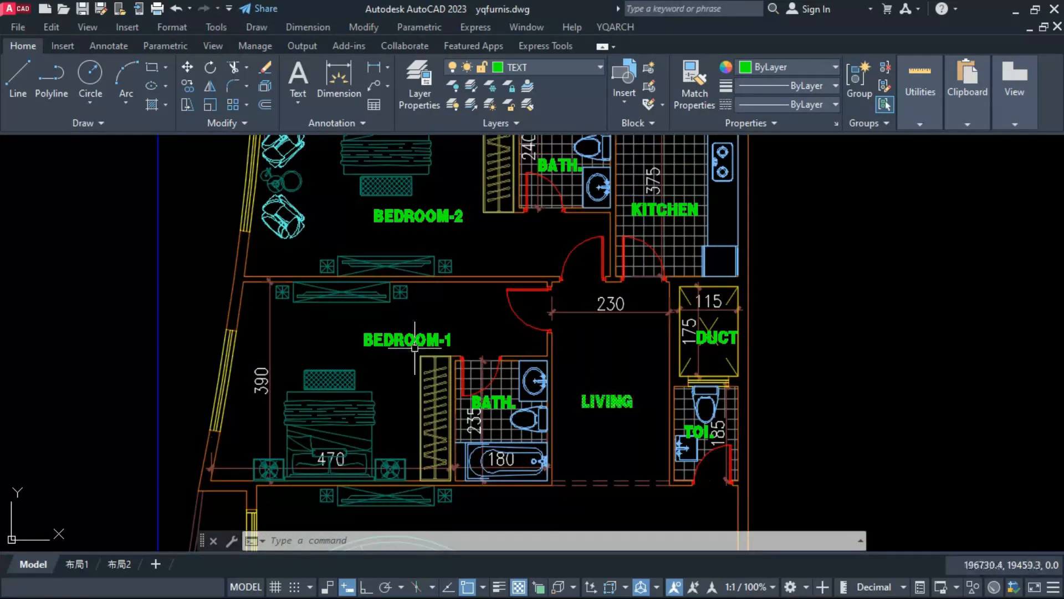
middle_click_drag(609, 412, 479, 378)
scroll(584, 326, "up", 2)
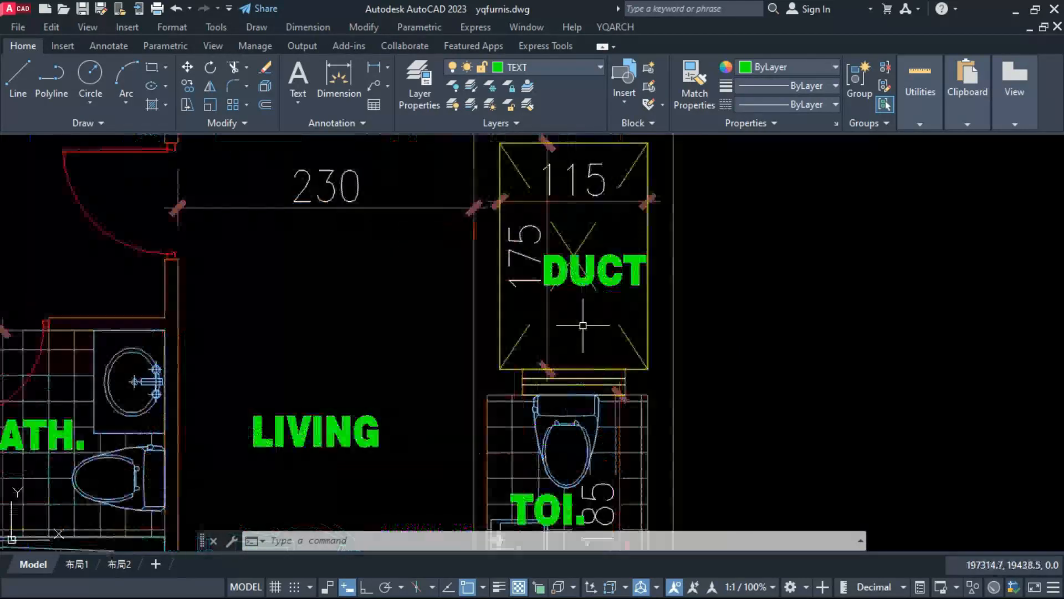
scroll(565, 280, "down", 2)
scroll(553, 407, "up", 1)
scroll(554, 415, "up", 2)
scroll(572, 292, "down", 4)
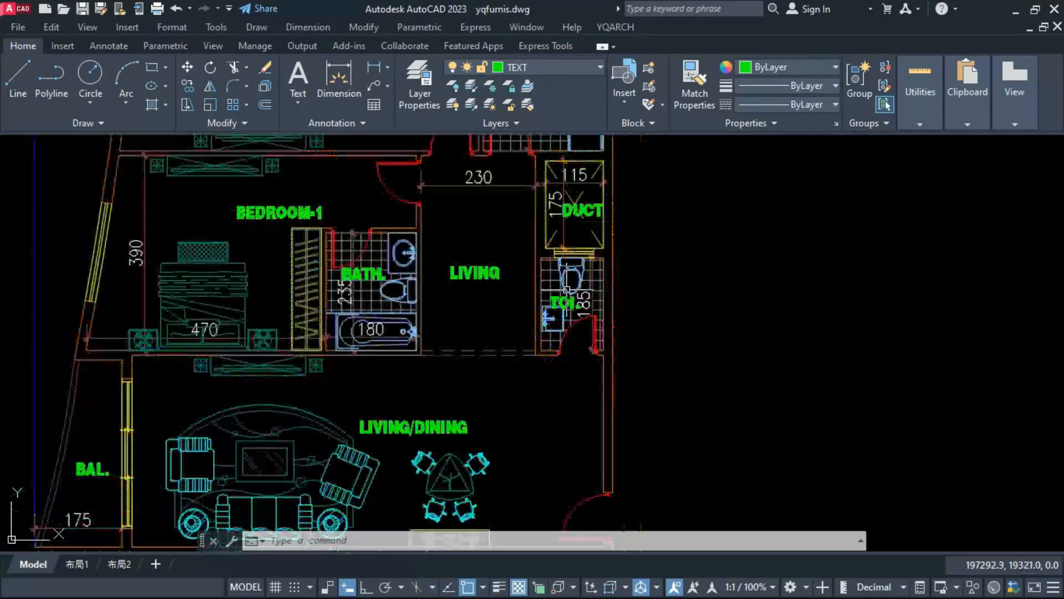
middle_click_drag(474, 451, 526, 357)
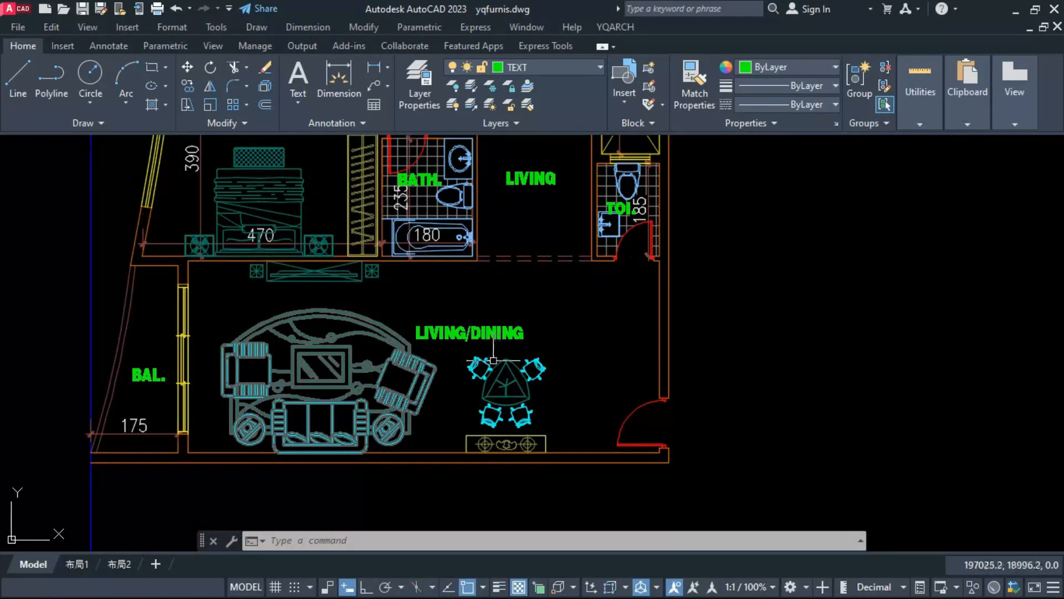
middle_click_drag(602, 340, 569, 380)
scroll(459, 424, "down", 2)
middle_click_drag(487, 393, 520, 447)
scroll(521, 448, "down", 2)
middle_click_drag(505, 300, 507, 384)
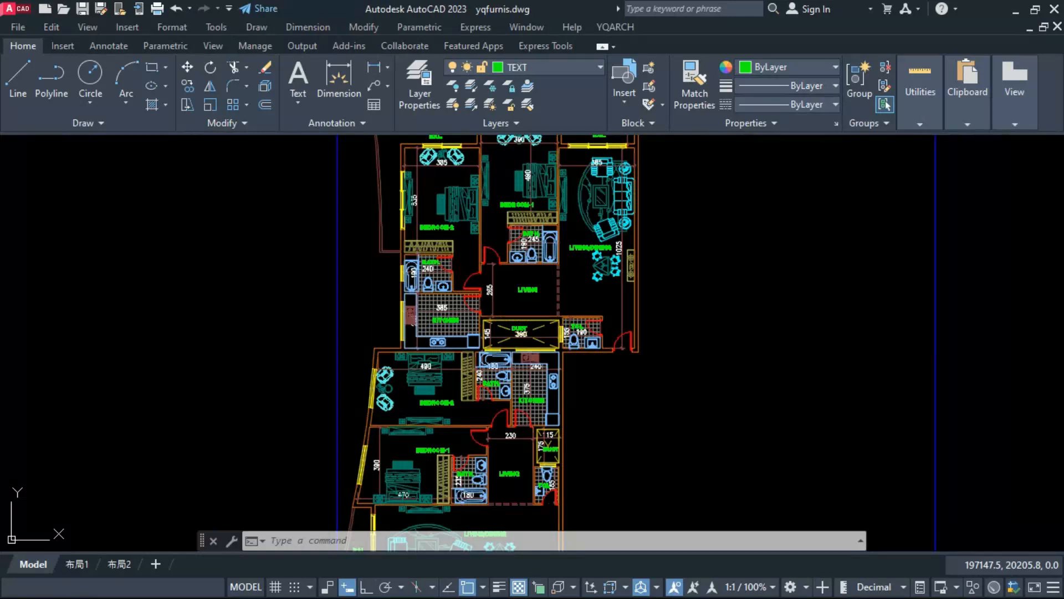
Step: Hatch the upper apartment's two balconies with the user-defined square grid at a spacing of 20
type("h")
key("Return")
mouse_move(388, 168)
middle_mouse_down()
mouse_move(398, 252)
mouse_move(398, 230)
middle_mouse_up()
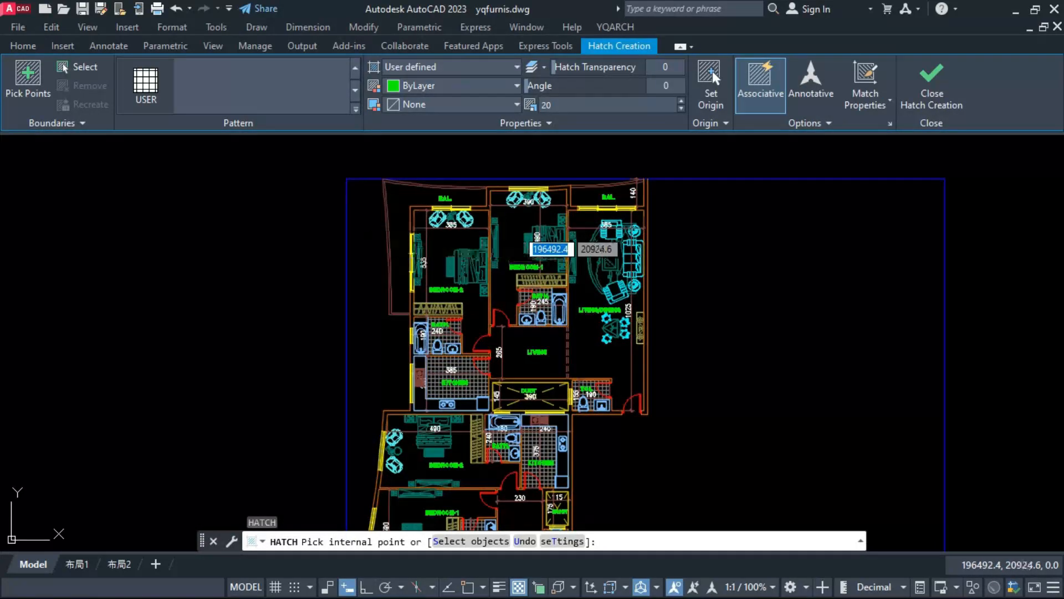
left_click(398, 242)
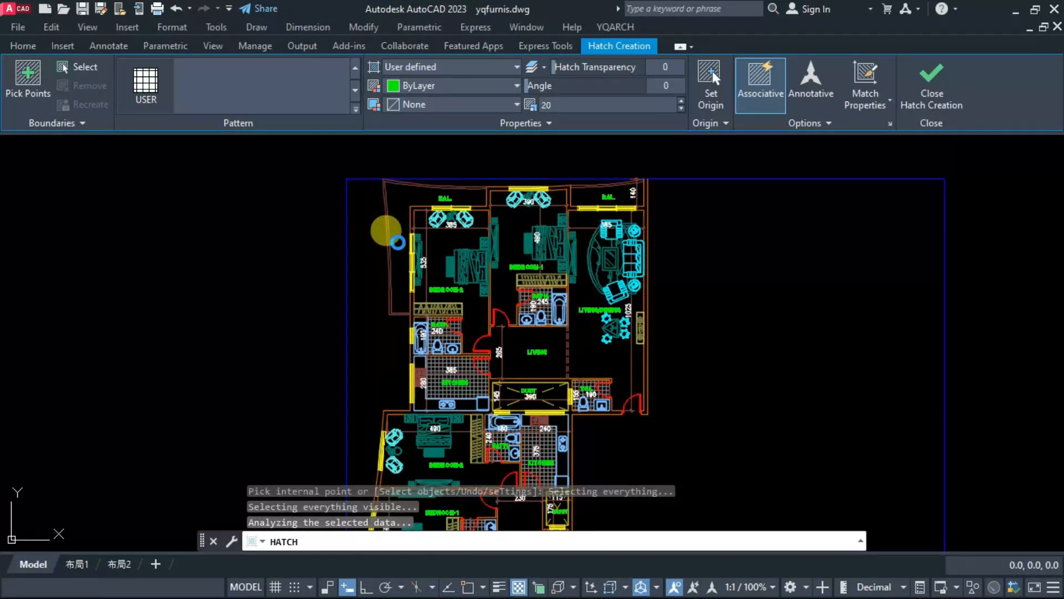
scroll(404, 205, "up", 4)
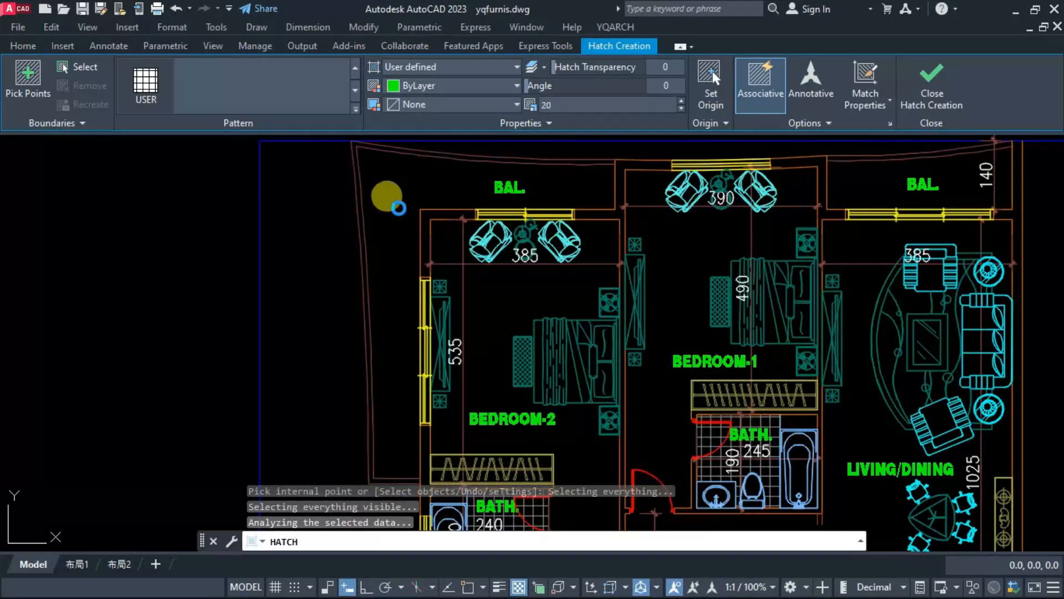
key("Return")
middle_click_drag(726, 239, 382, 288)
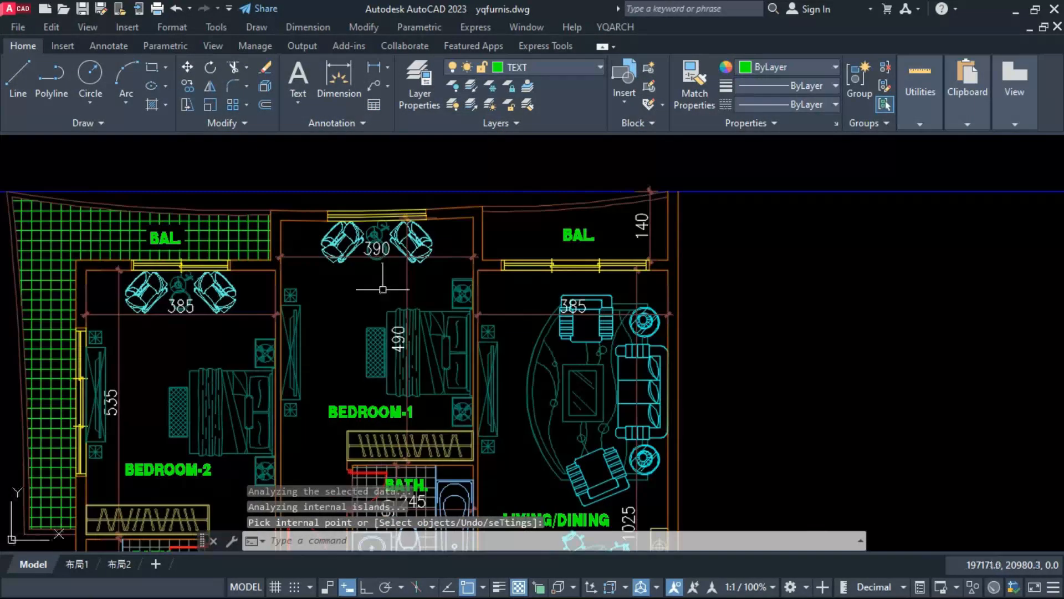
key("Return")
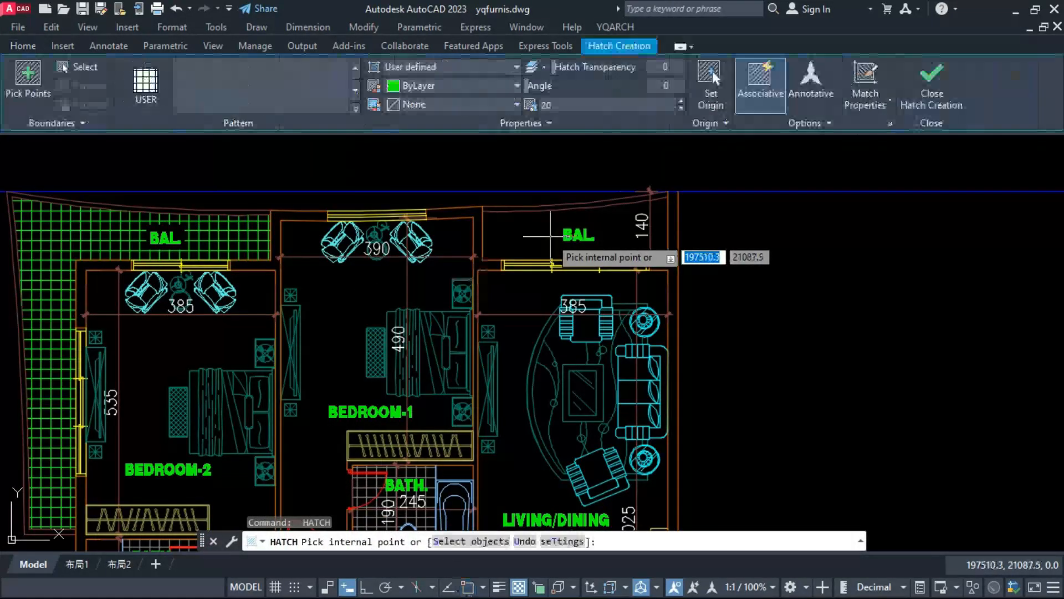
left_click(546, 223)
key("Return")
key("Return")
Step: Hatch the lower apartment's balcony with the same user-defined grid at a spacing of 20
scroll(547, 223, "down", 6)
scroll(432, 467, "up", 6)
left_click(483, 373)
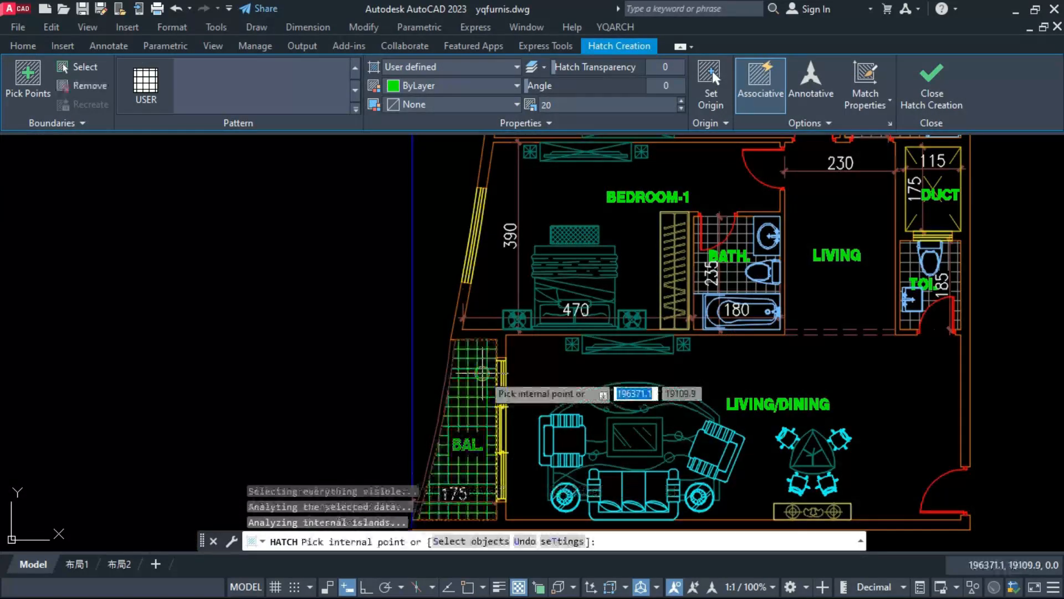
key("Return")
Step: Edit the lower balcony's hatch and change its pattern to ANSI32
left_click(473, 385)
type("he")
key("Return")
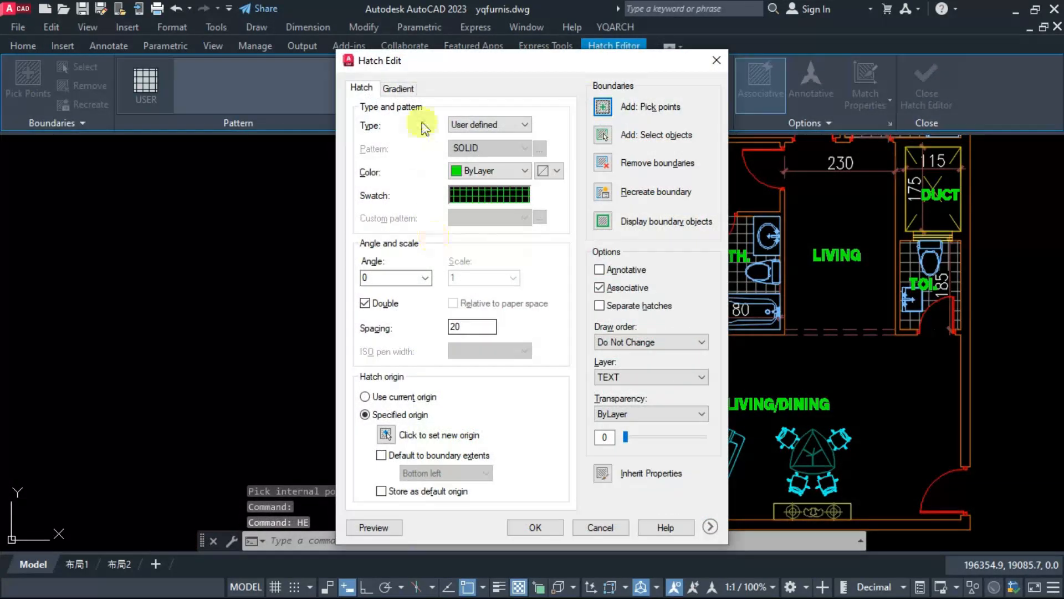
left_click(395, 90)
left_click(365, 89)
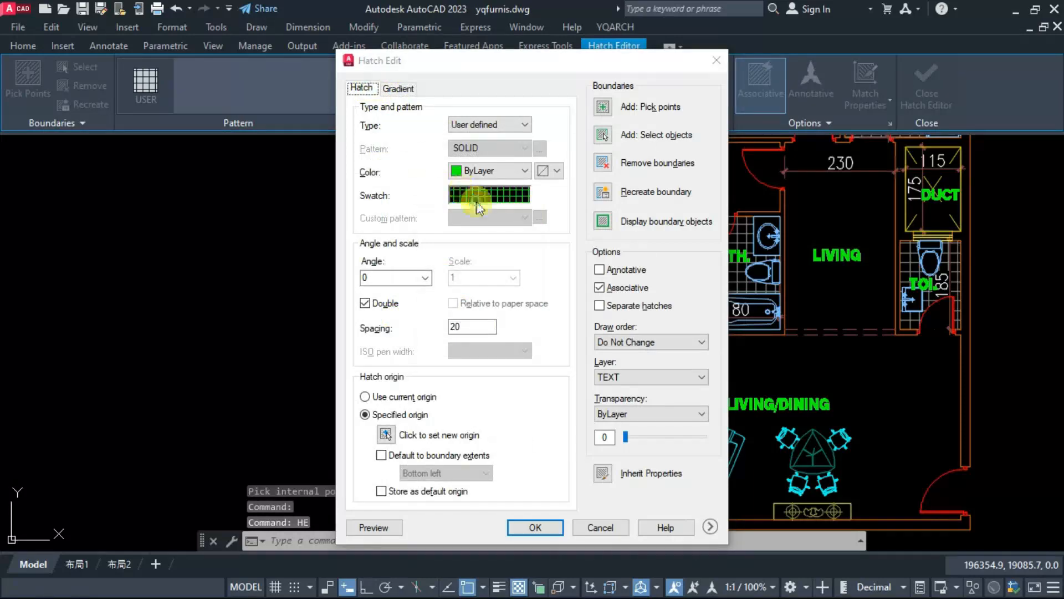
left_click(477, 203)
left_click(413, 165)
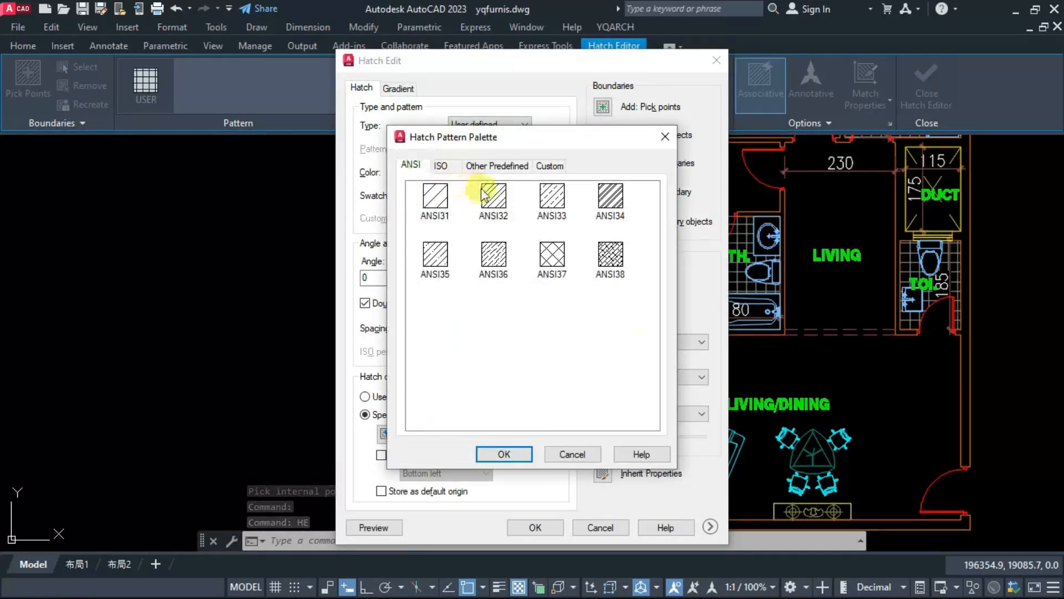
left_click(504, 454)
left_click(535, 527)
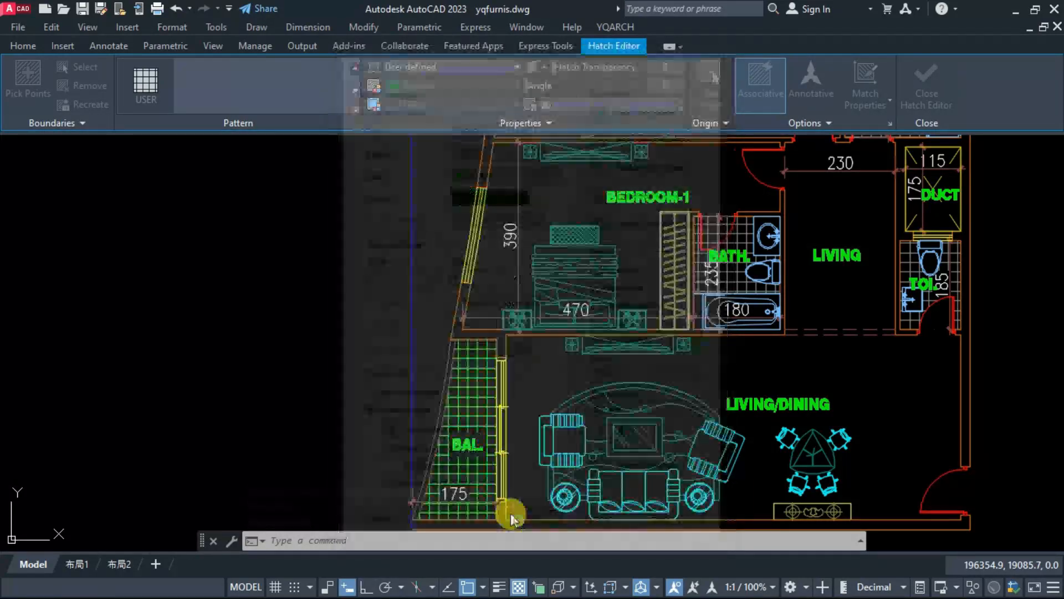
Step: Set the scale of the lower balcony's ANSI32 hatch to 1.2
left_click(478, 409)
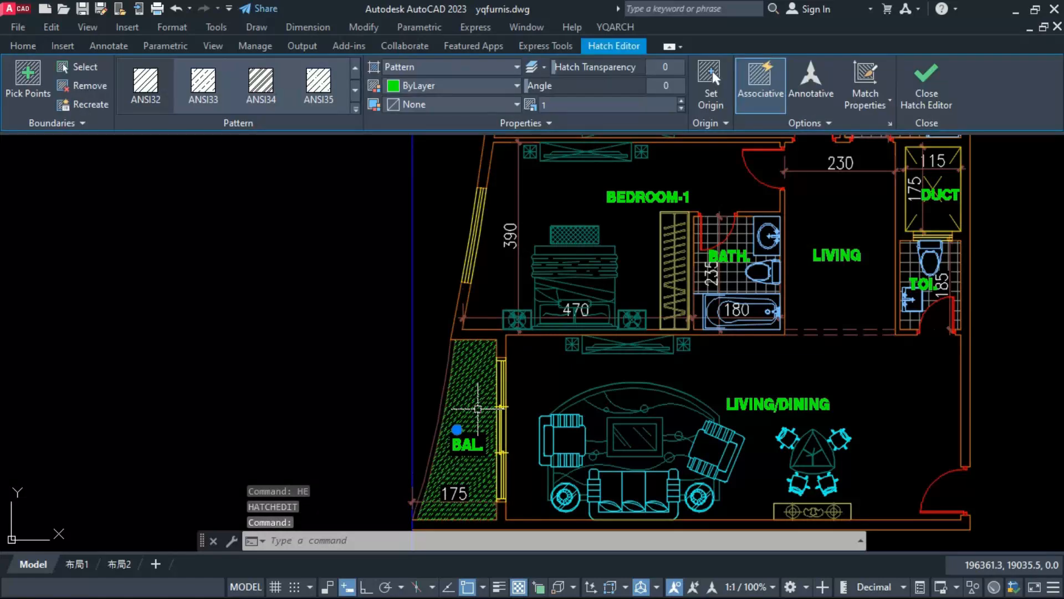
scroll(464, 443, "up", 4)
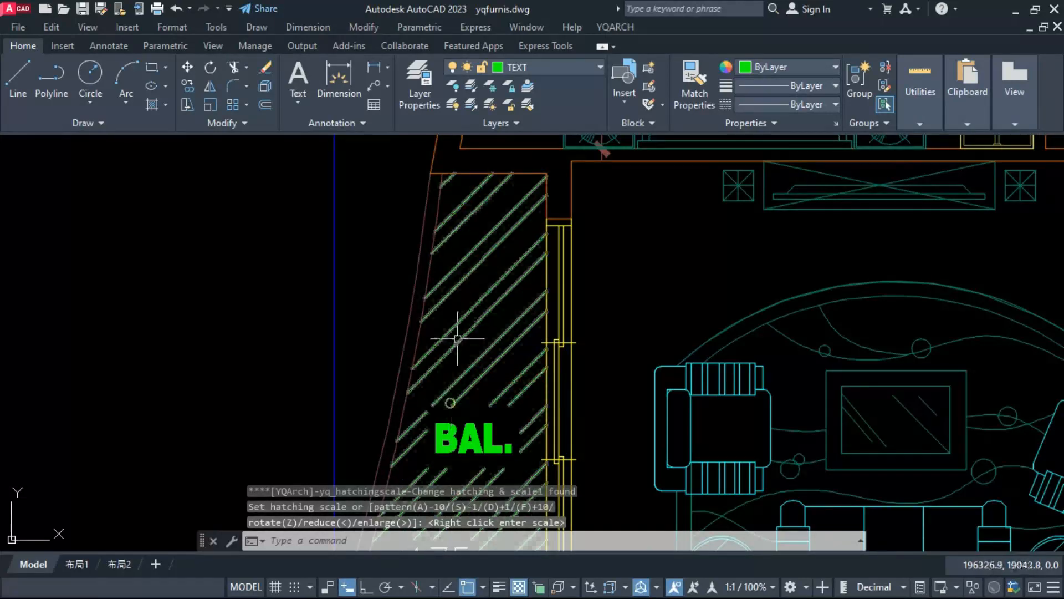
scroll(461, 350, "down", 4)
scroll(458, 357, "up", 8)
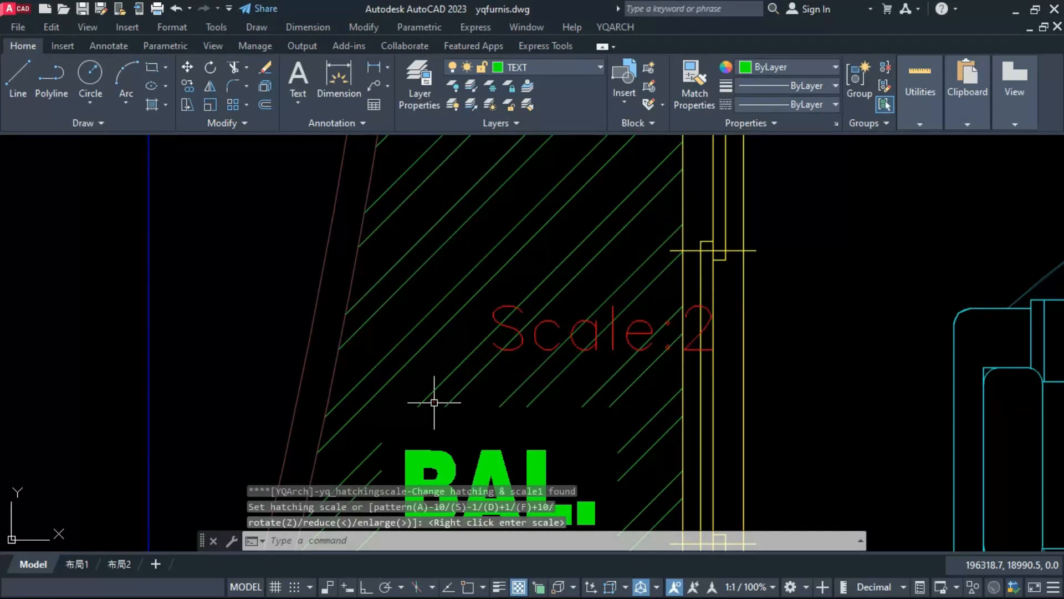
left_click(434, 399)
scroll(482, 329, "down", 4)
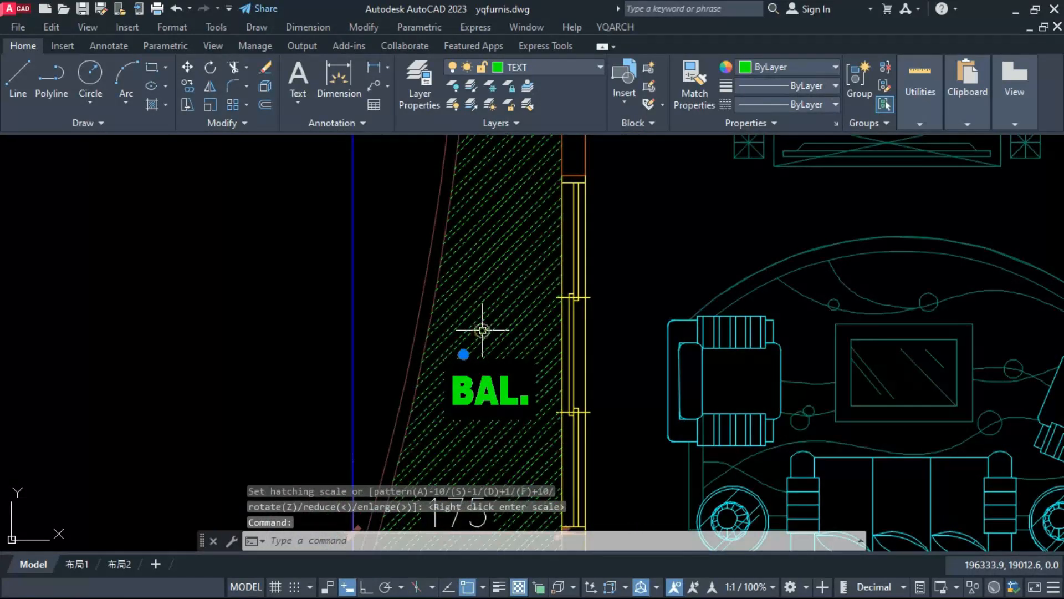
Step: Rotate the lower balcony's hatch to an angle of 136 so its lines run about horizontally
left_click(482, 330)
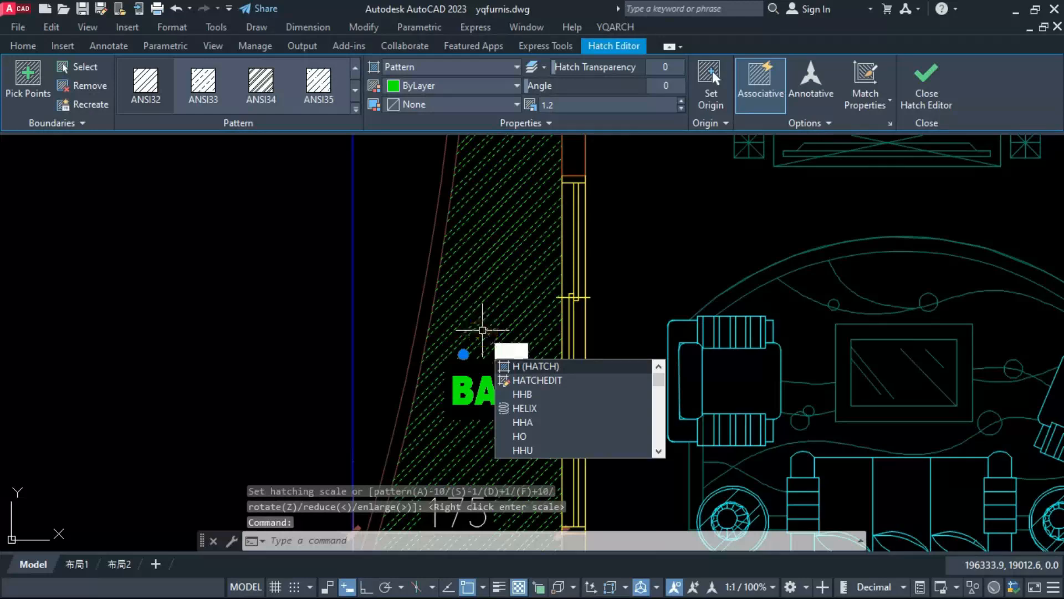
key("Escape")
key("Escape")
type("HHR")
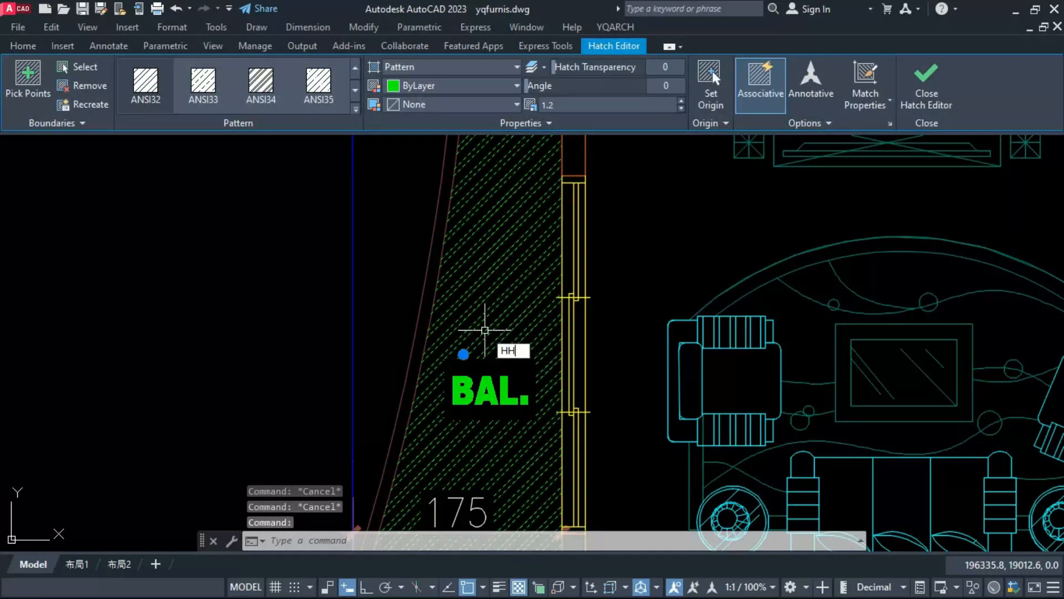
key("space")
left_click(488, 332)
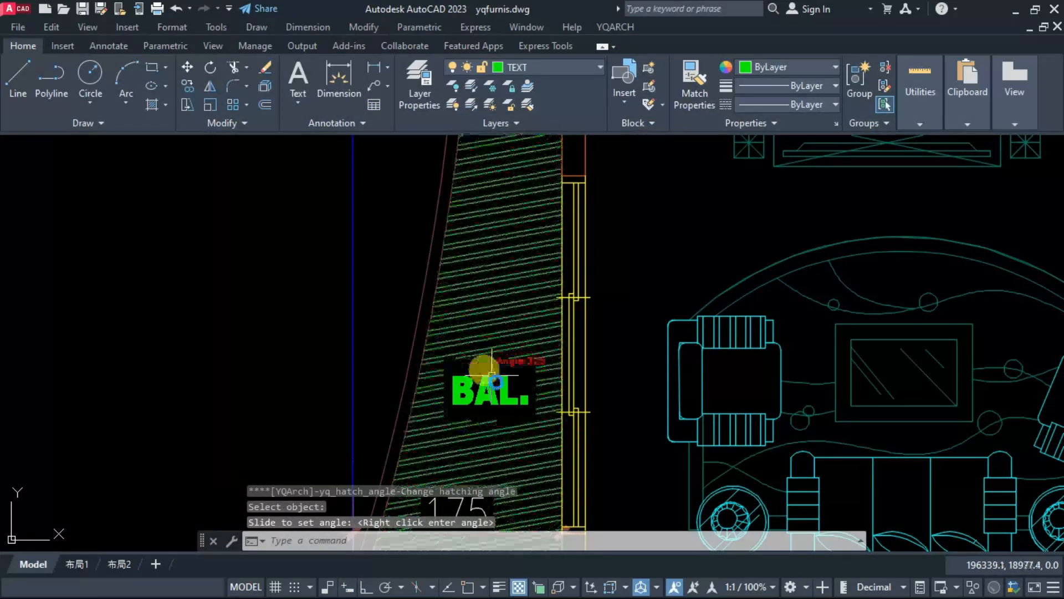
scroll(484, 364, "down", 2)
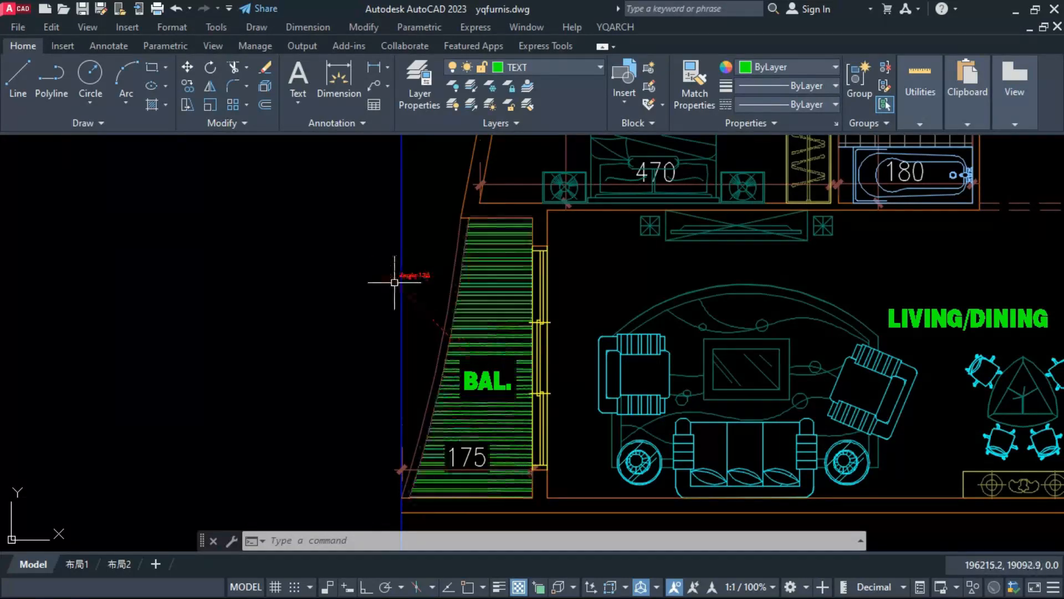
scroll(392, 274, "down", 5)
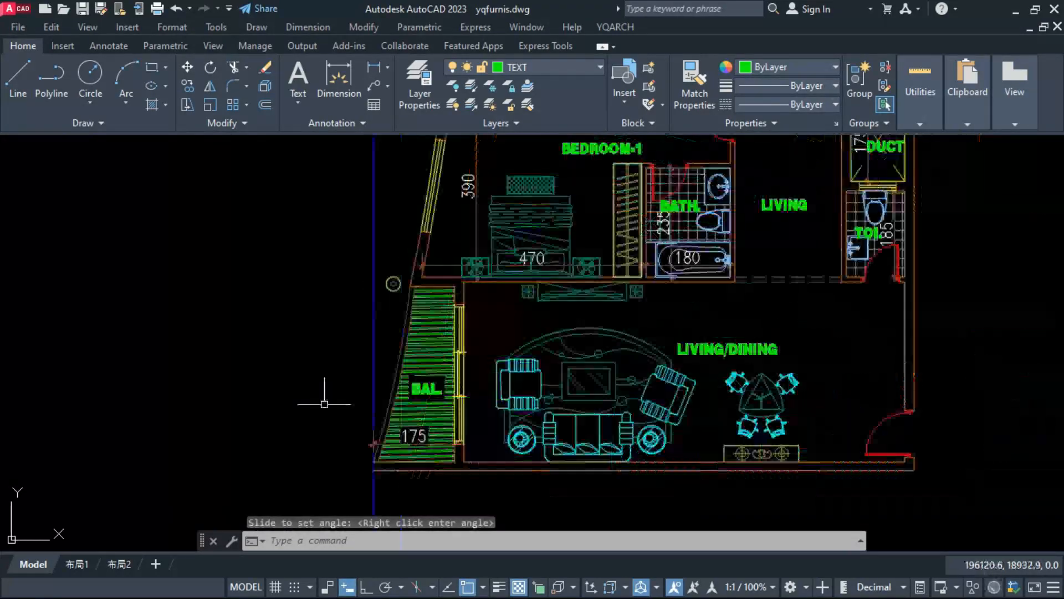
key("Escape")
Step: Match the lower balcony's hatch properties onto both balcony hatches of the upper apartment
left_click(394, 356)
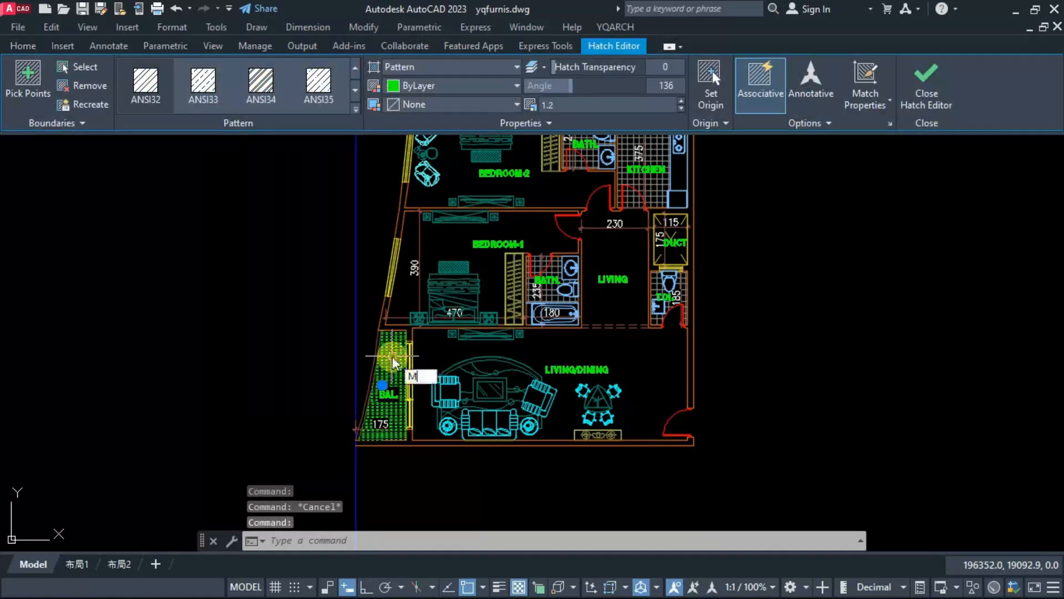
type("MA")
key("Return")
scroll(392, 433, "down", 2)
middle_click_drag(405, 226, 392, 394)
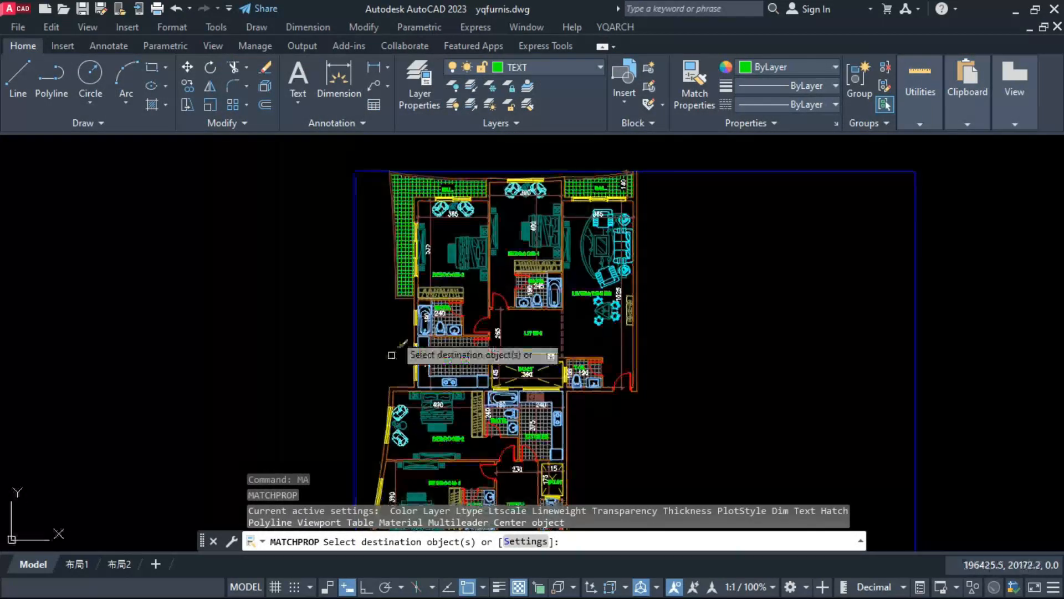
left_click(397, 211)
scroll(601, 178, "up", 6)
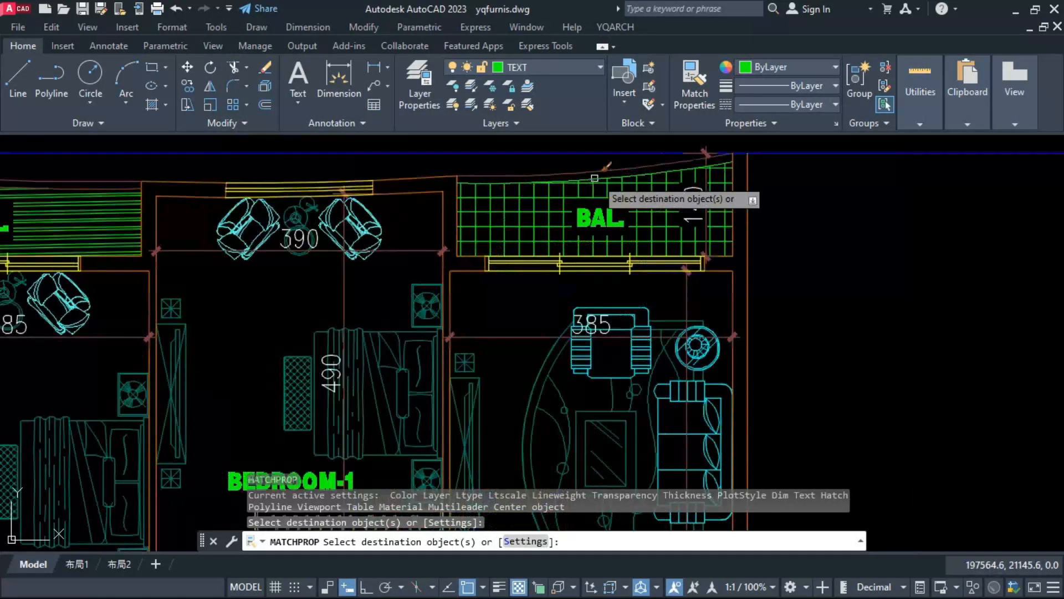
left_click(533, 214)
key("Escape")
Step: Rotate the hatch of the upper apartment's balcony beside the living/dining room to an angle of 225
type("HHR")
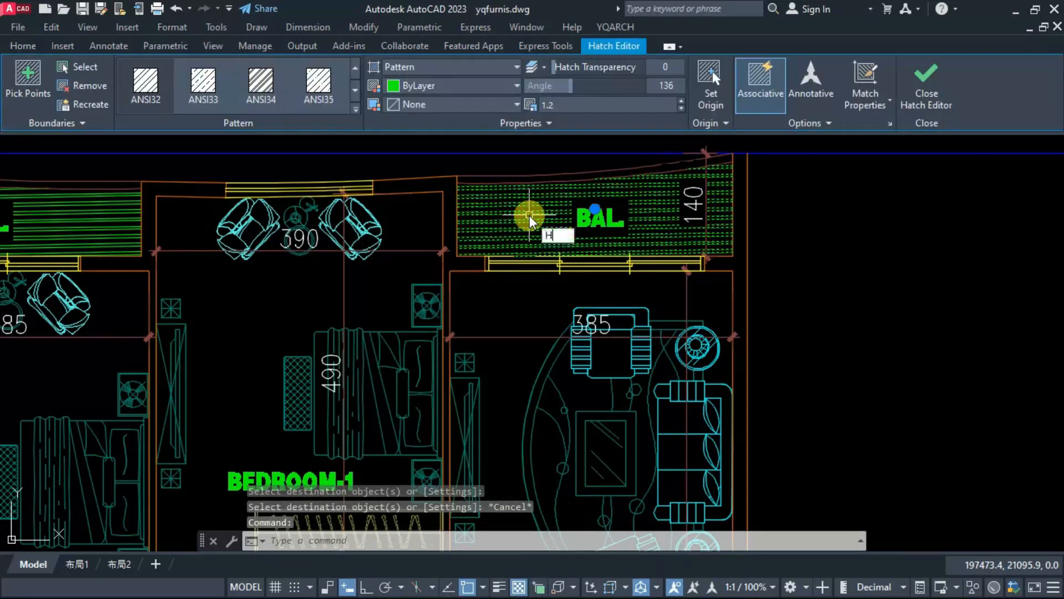
key("Return")
left_click(527, 217)
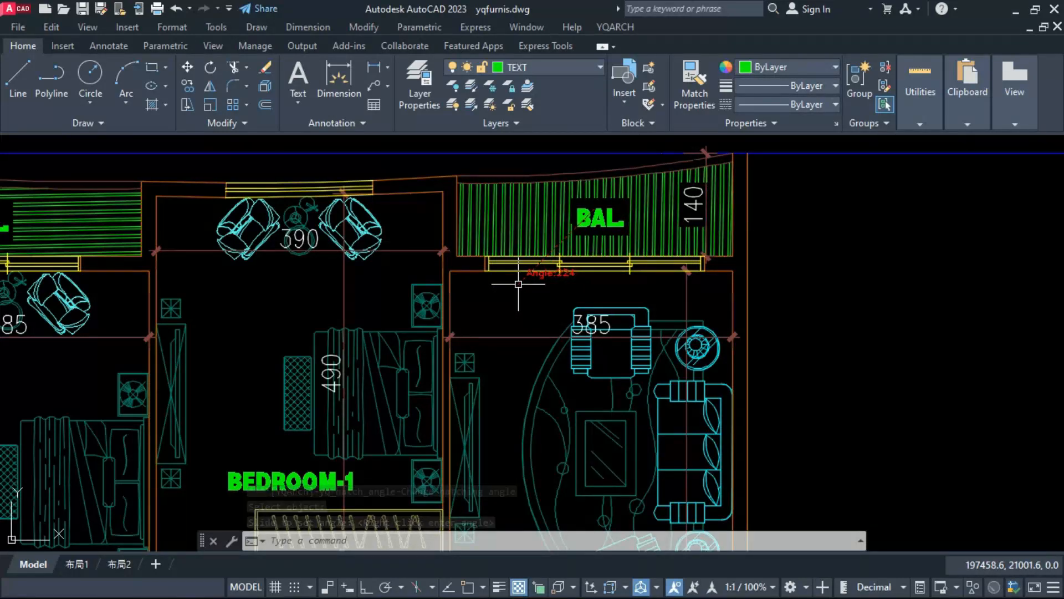
key("Escape")
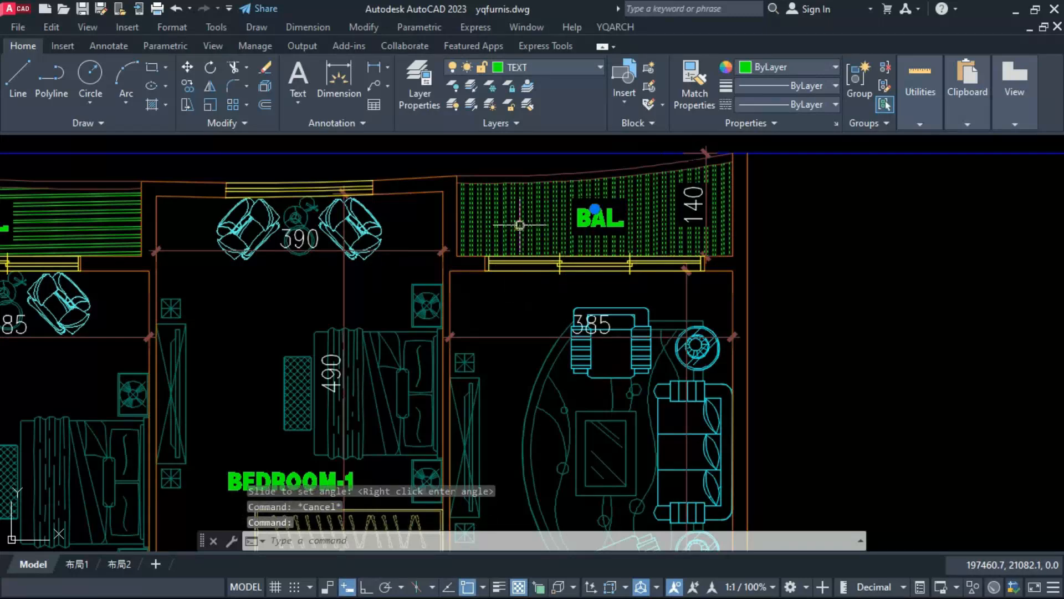
Step: Select all three balcony hatches and set their colour to index colour 8
scroll(520, 225, "down", 2)
left_click(212, 230)
left_click(233, 229)
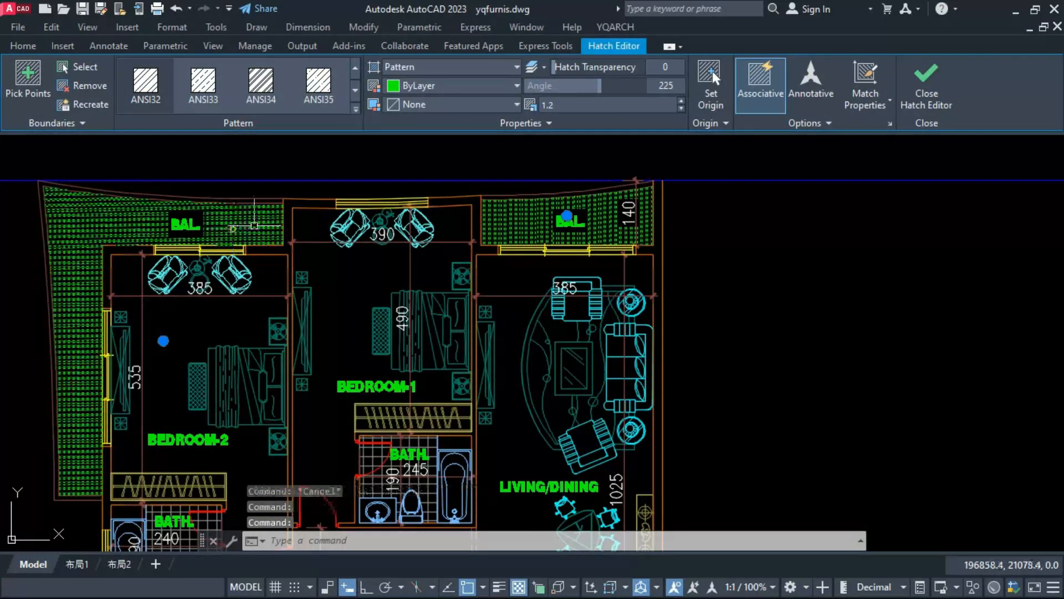
scroll(344, 216, "down", 6)
scroll(277, 443, "up", 2)
left_click(258, 438)
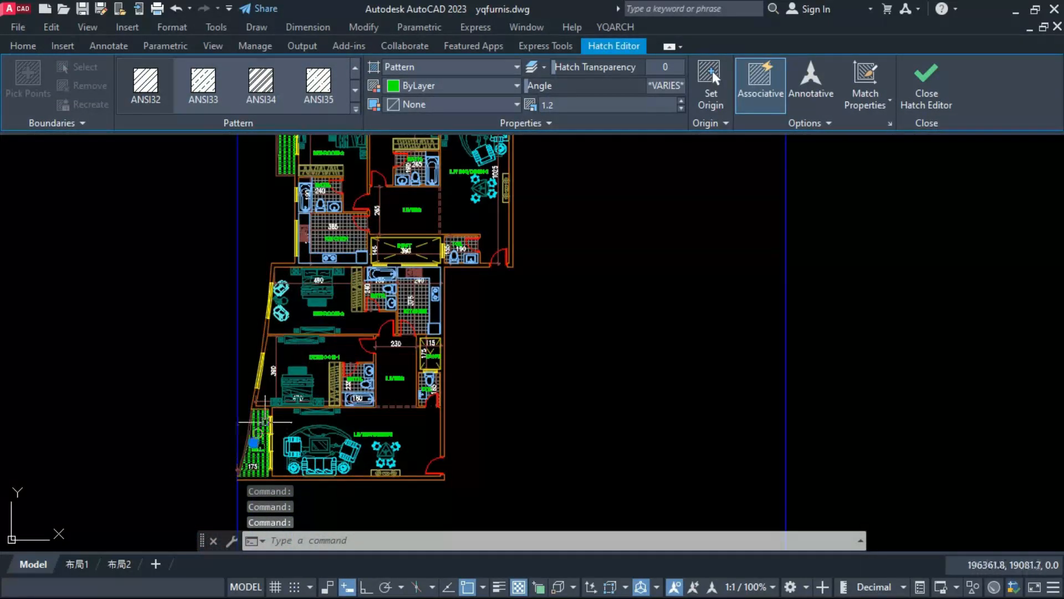
left_click(434, 85)
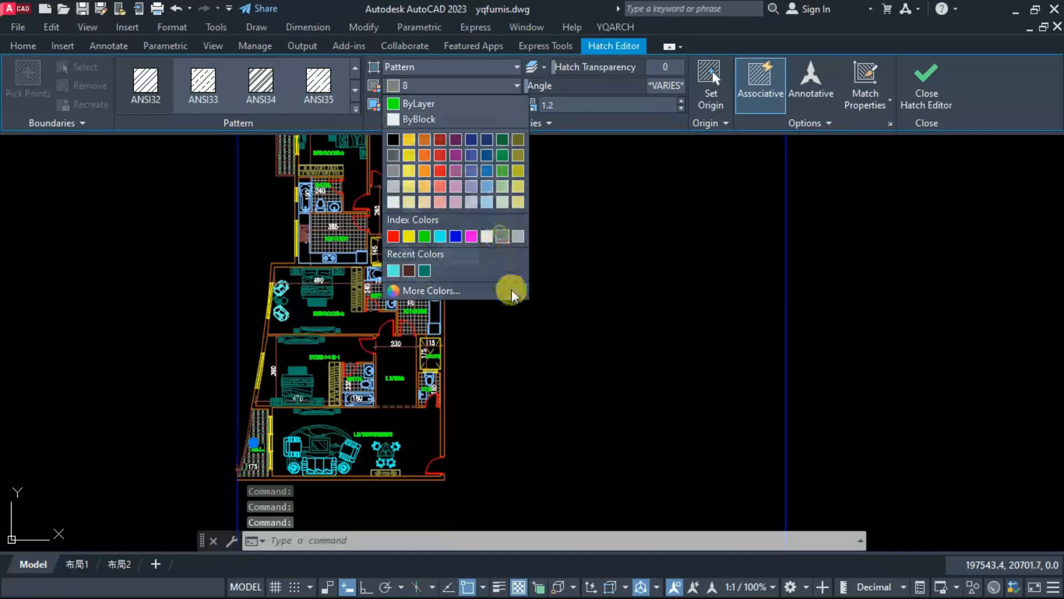
key("Escape")
key("Escape")
middle_click_drag(554, 333, 651, 416)
scroll(529, 326, "down", 2)
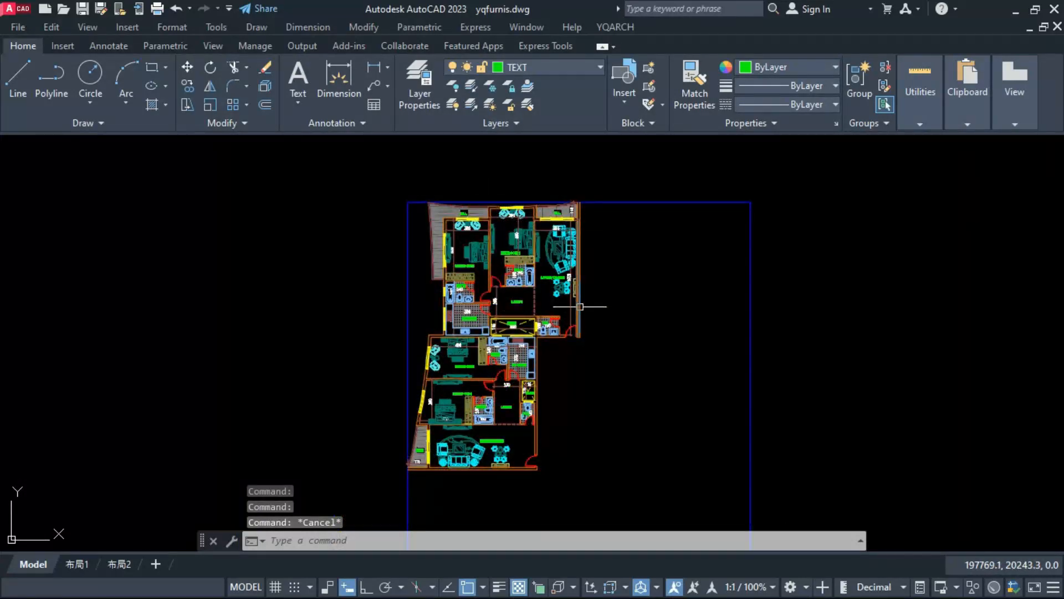
left_click(371, 489)
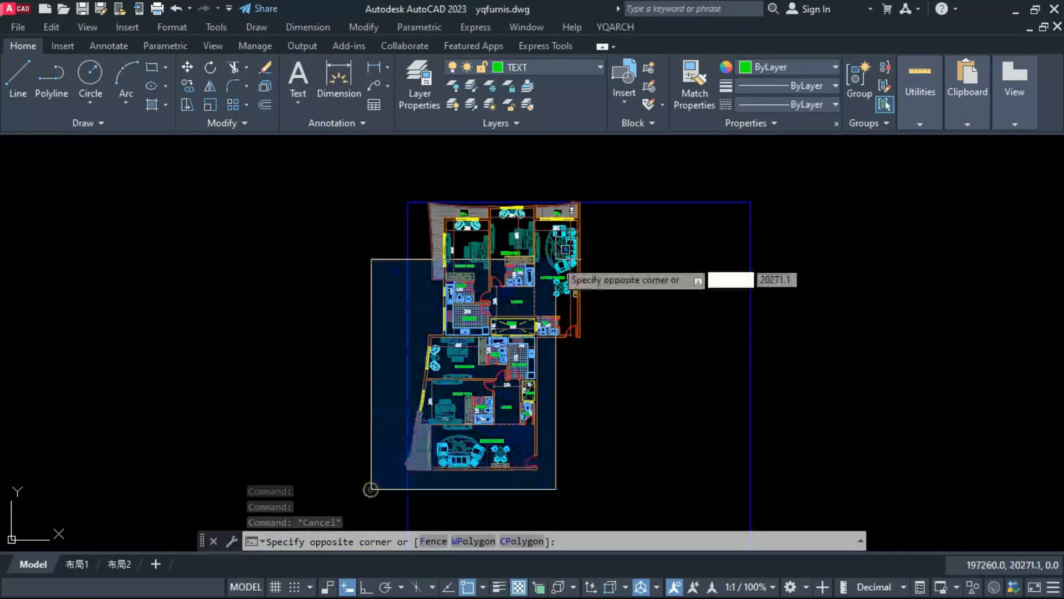
left_click(615, 172)
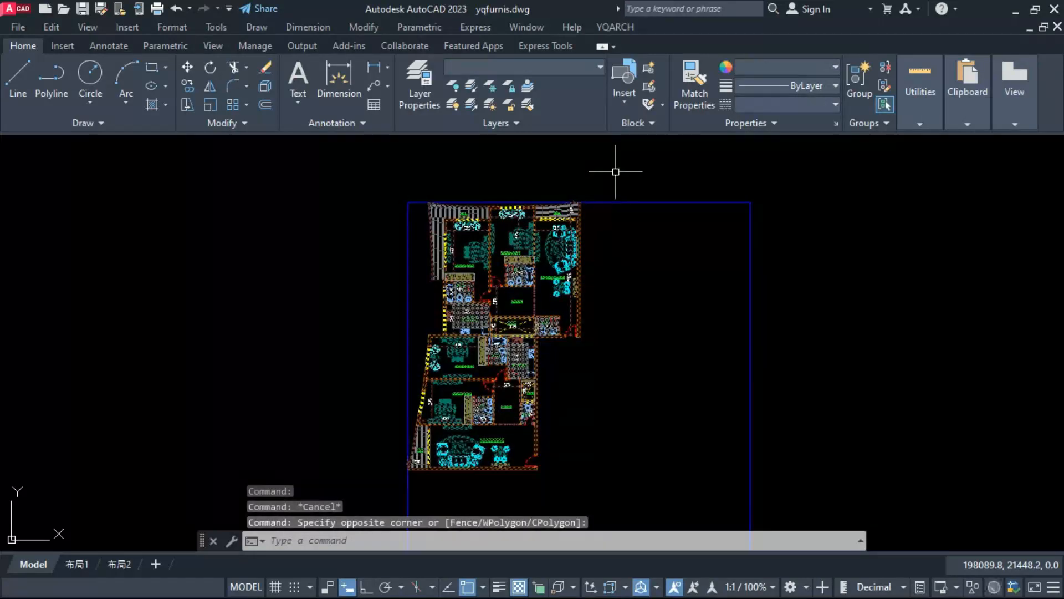
scroll(422, 475, "up", 8)
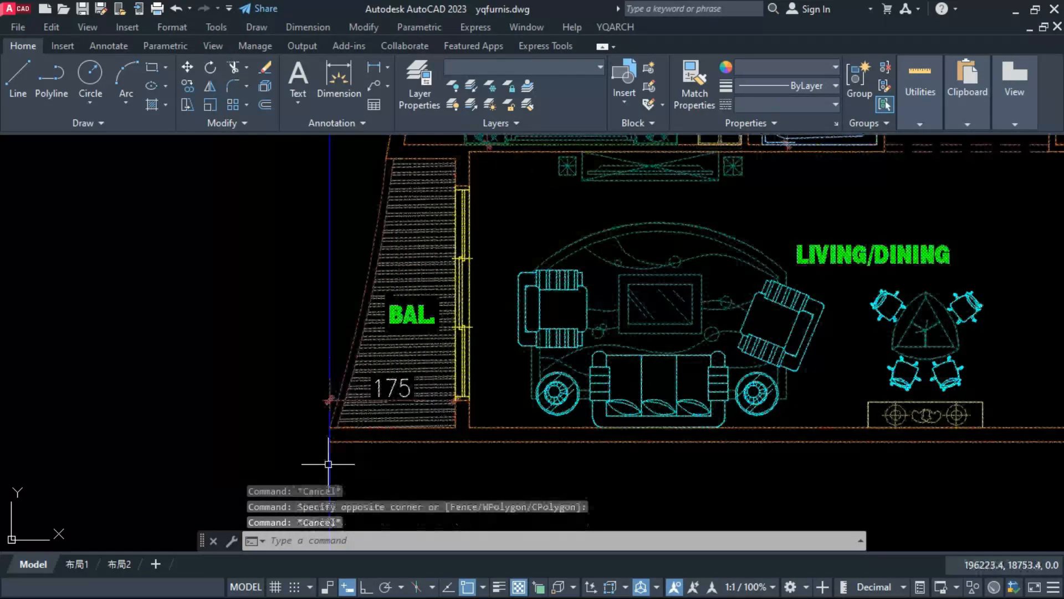
key("Escape")
Step: Draw a short line closing the open end of the outer wall at the lower balcony's bottom corner
type("l")
key("Return")
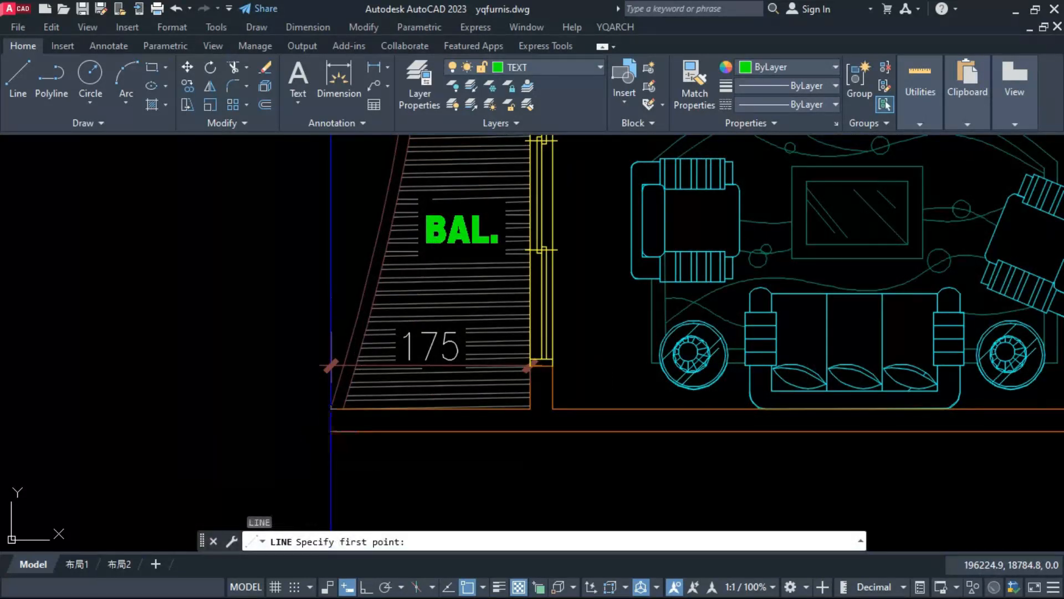
left_click(331, 431)
key("Escape")
Step: Match the outer wall line's properties onto the closing line at the lower balcony's corner
left_click(337, 430)
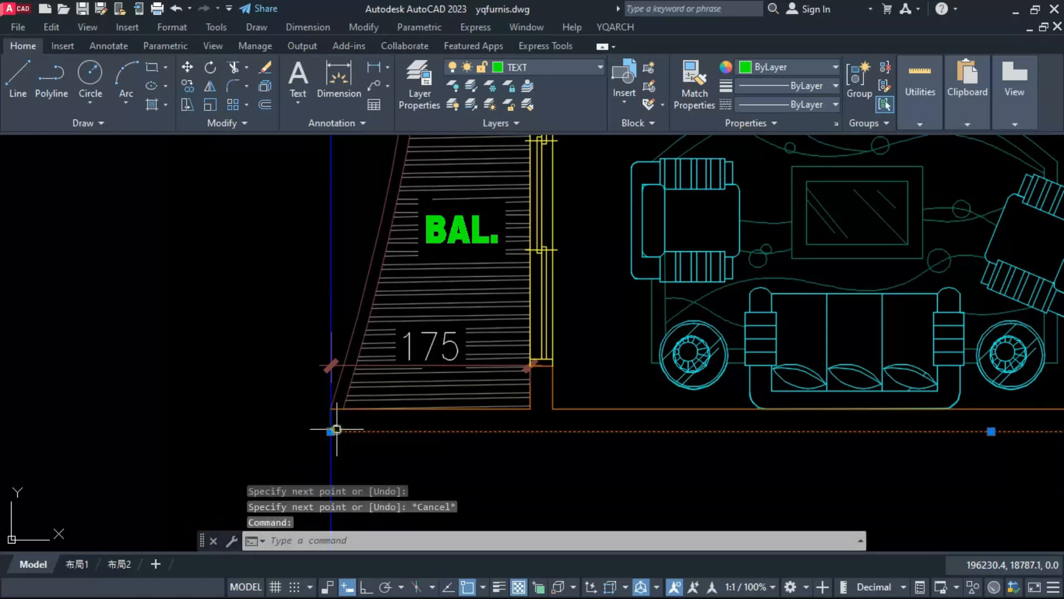
type("ma")
key("Return")
left_click(304, 450)
left_click(355, 388)
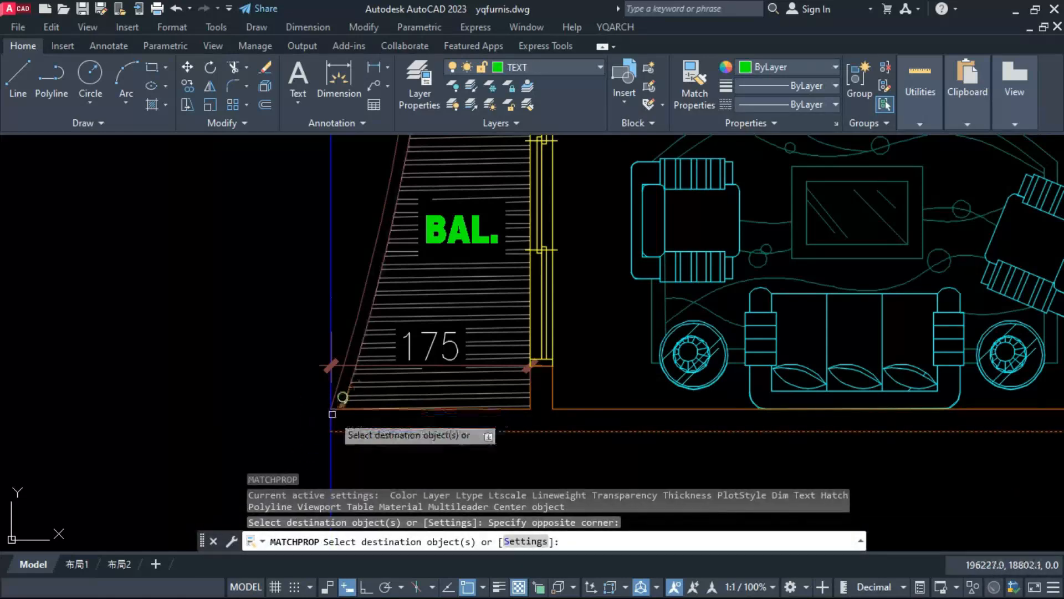
Step: Fill the walls of both apartments with a solid hatch using the WWF wall-fill command on the whole plan
scroll(333, 427, "down", 8)
scroll(332, 437, "down", 5)
scroll(359, 483, "up", 3)
key("Escape")
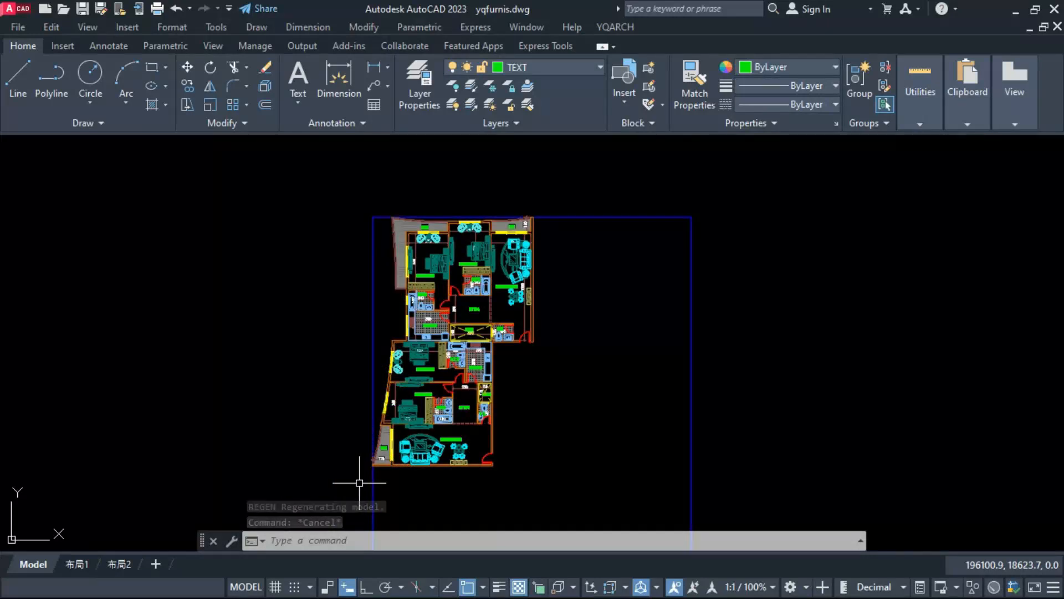
key("Escape")
key("Escape")
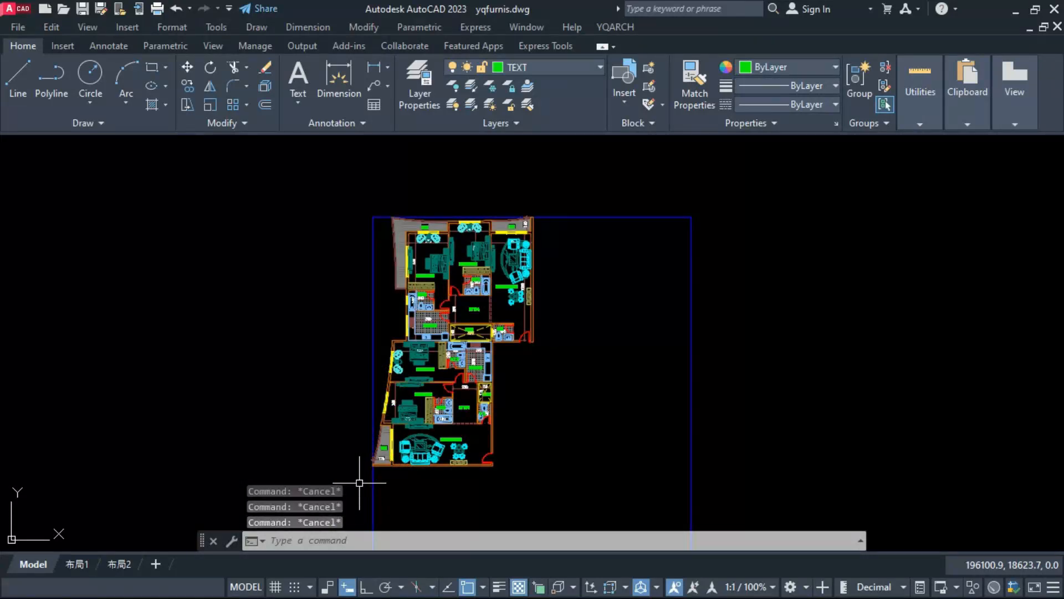
type("WWF")
key("Return")
left_click(340, 484)
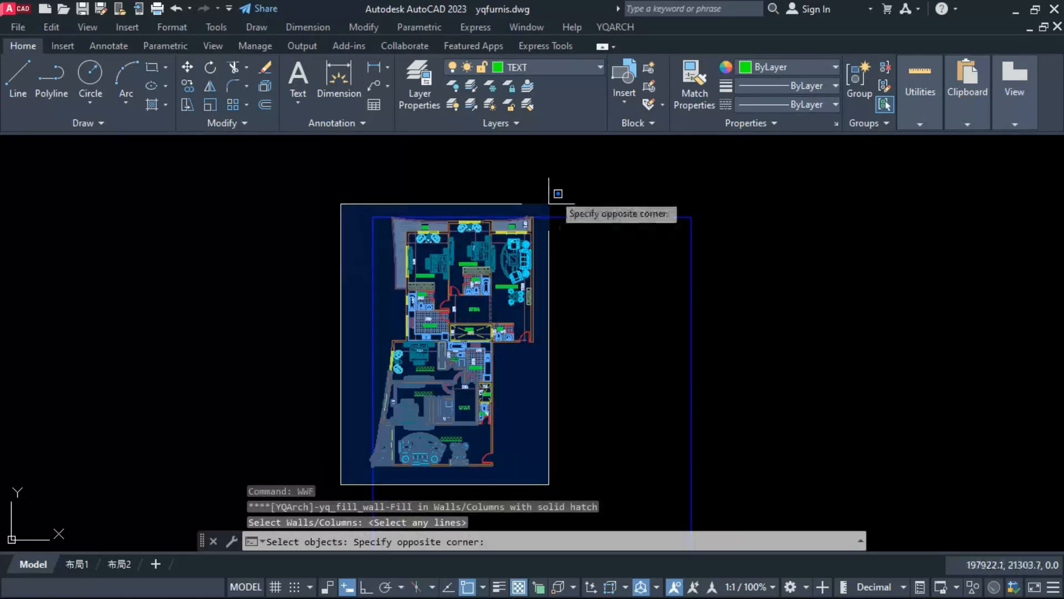
left_click(556, 177)
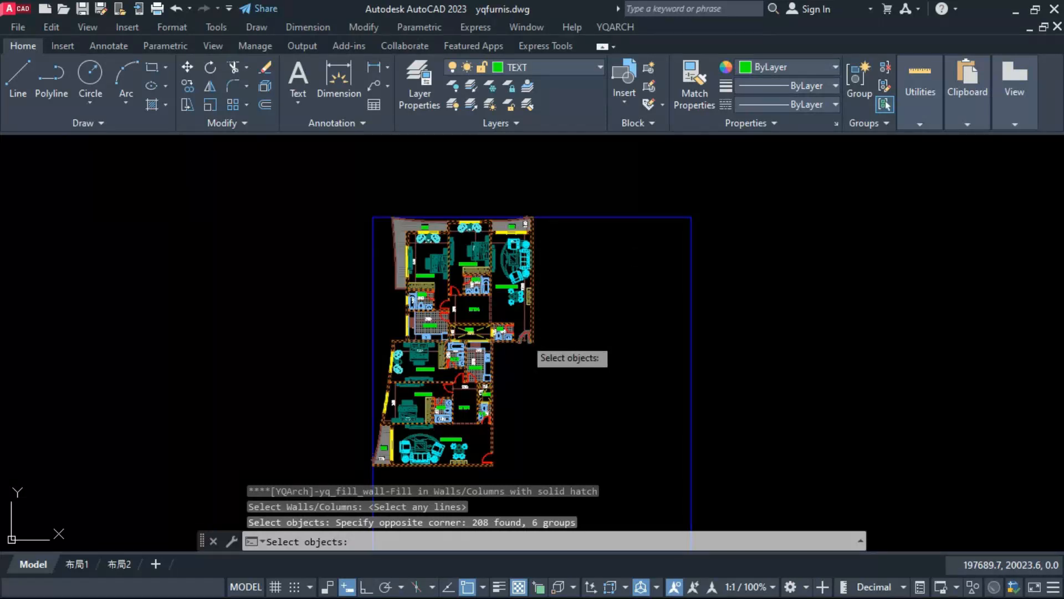
key("Return")
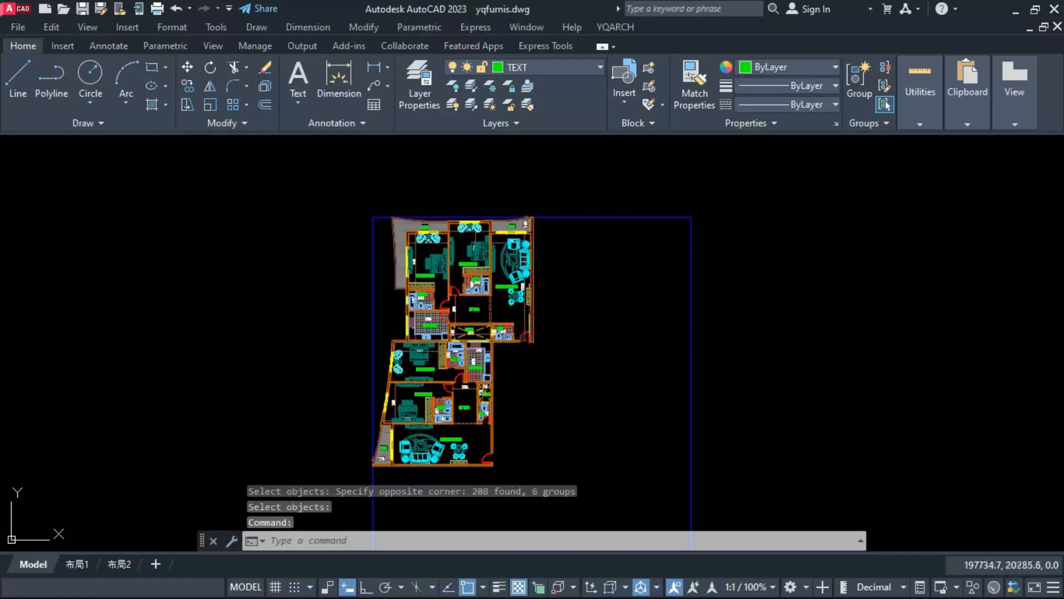
Step: Try to hatch the inside of the upper apartment's outer wall beside the living/dining room
scroll(533, 236, "up", 8)
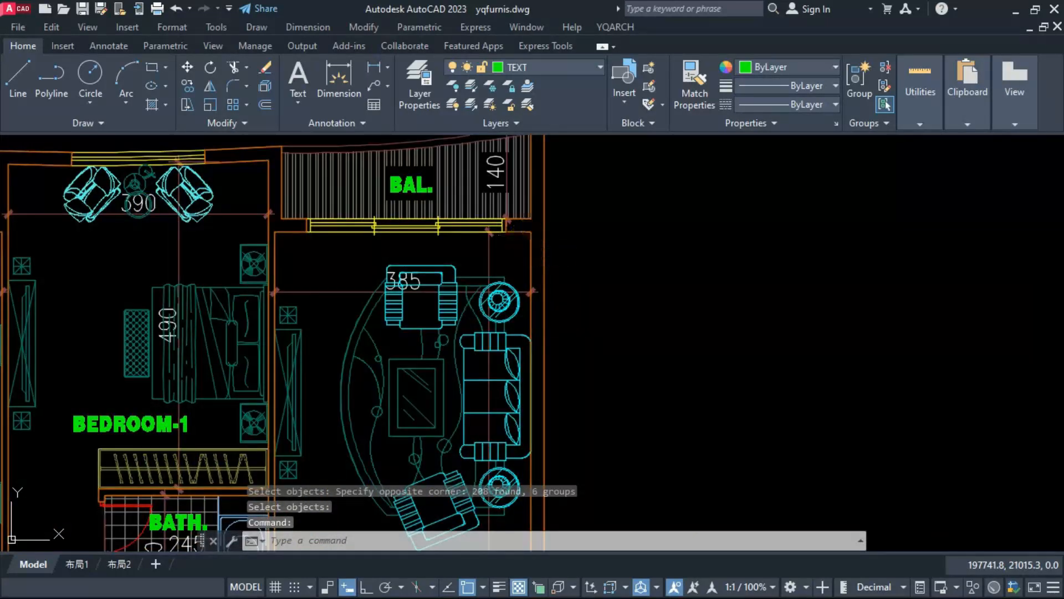
type("h")
key("Return")
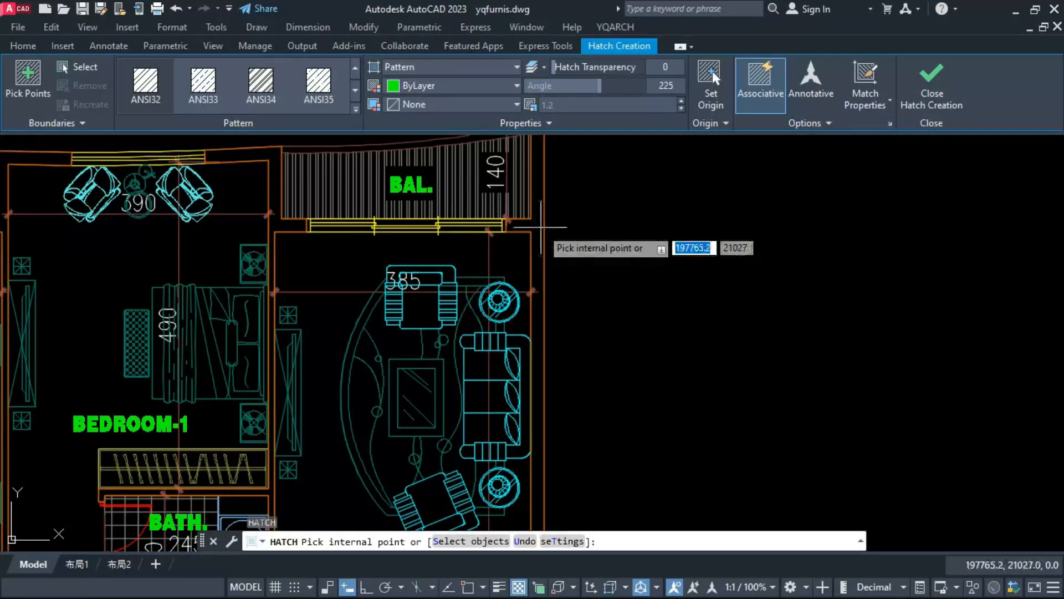
left_click(525, 215)
scroll(536, 218, "down", 5)
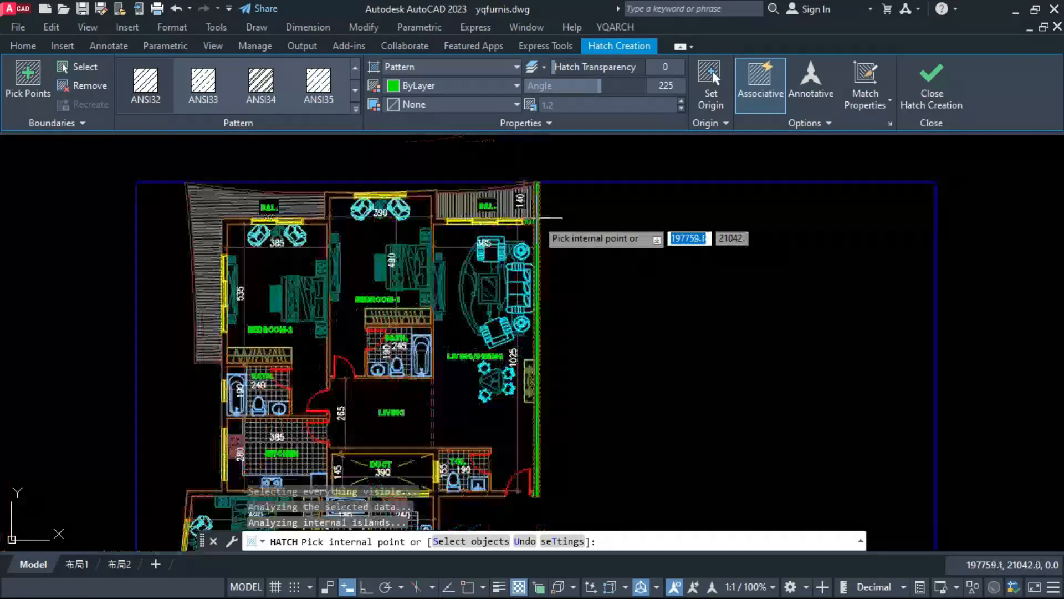
scroll(425, 224, "up", 5)
key("Return")
Step: Draw a short line across the thickness of the lower apartment's bottom outer wall, below the living/dining room
scroll(351, 468, "down", 5)
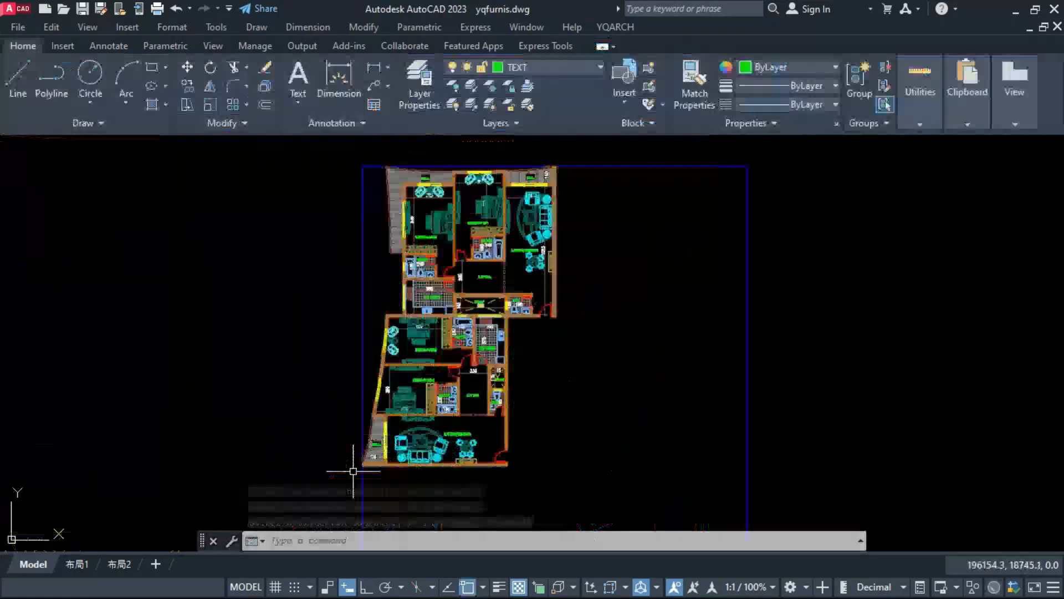
scroll(423, 482, "up", 5)
type("l")
key("Return")
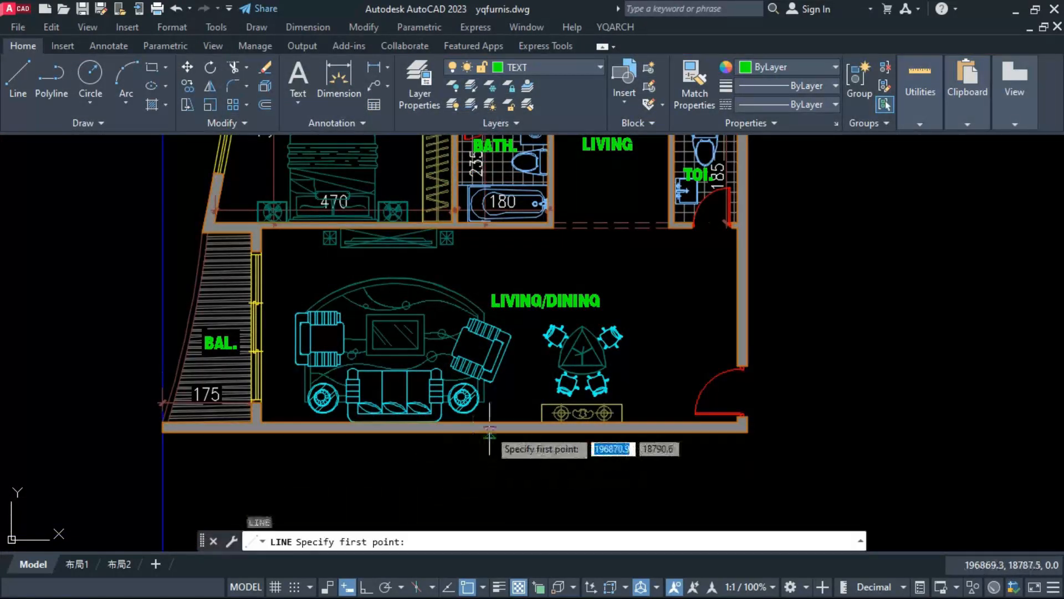
left_click(490, 429)
left_click(490, 430)
key("Escape")
scroll(497, 406, "down", 5)
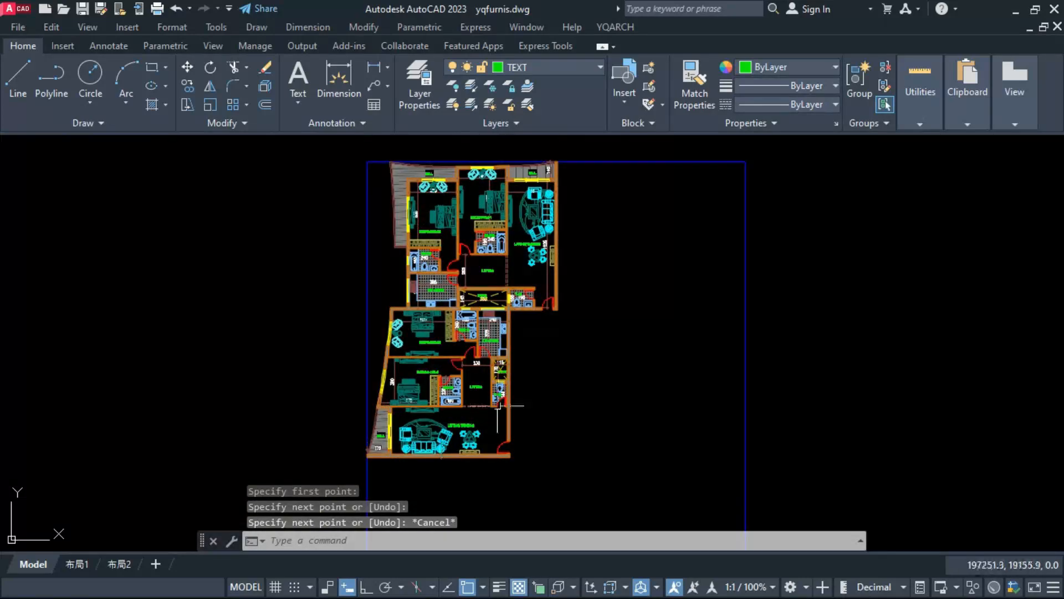
Step: Draw a short line across the thickness of the upper apartment's outer wall beside the living/dining room
scroll(543, 233, "up", 5)
type("l")
key("Return")
left_click(564, 305)
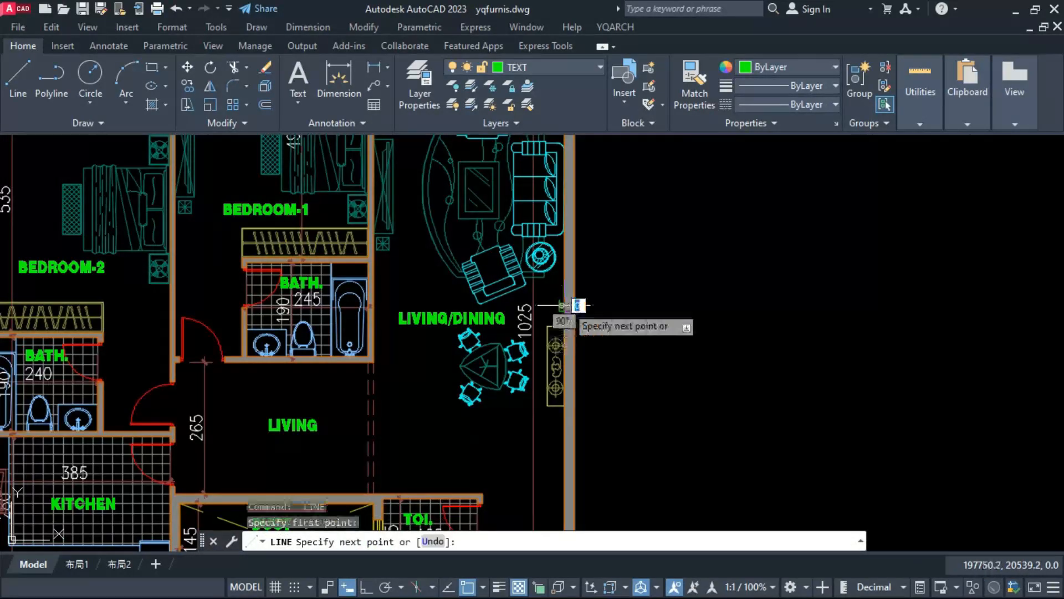
key("Escape")
Step: Select the two short lines across the outer walls and bring them to the front of the draw order
left_click(570, 305)
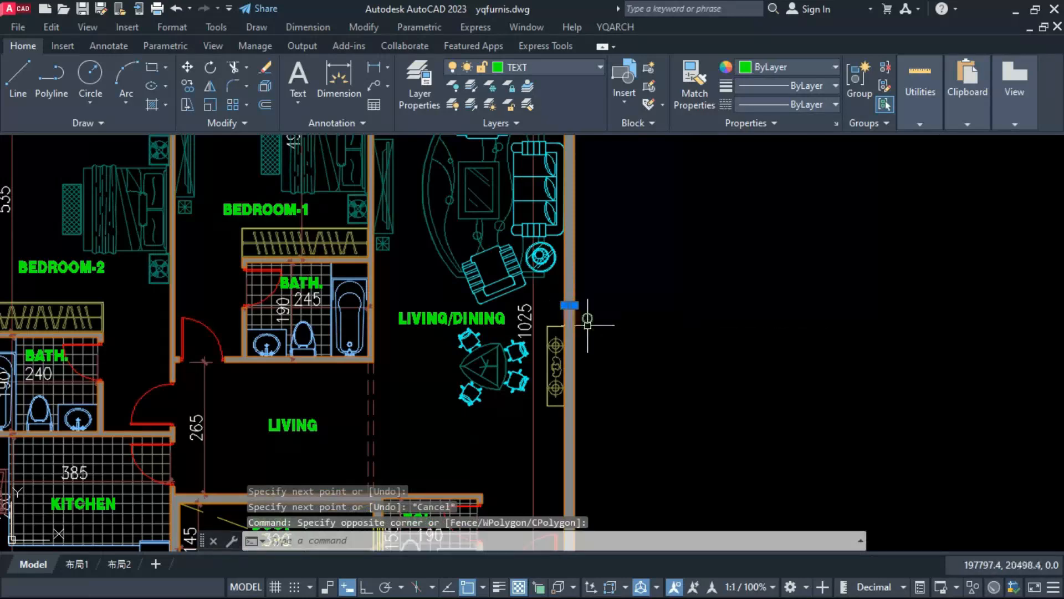
scroll(570, 305, "down", 5)
scroll(454, 463, "up", 3)
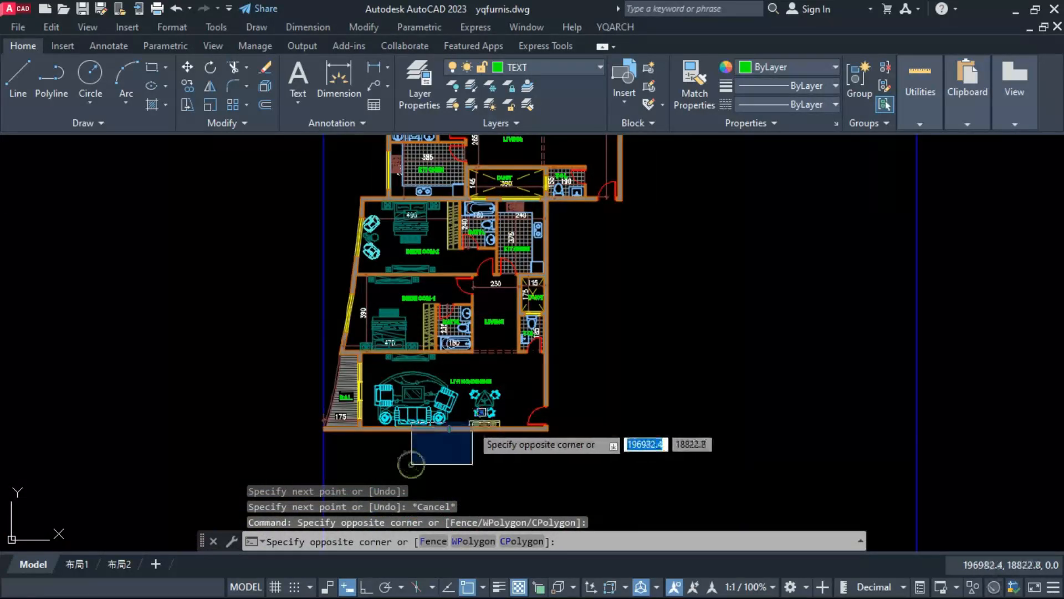
left_click(471, 427)
right_click(457, 442)
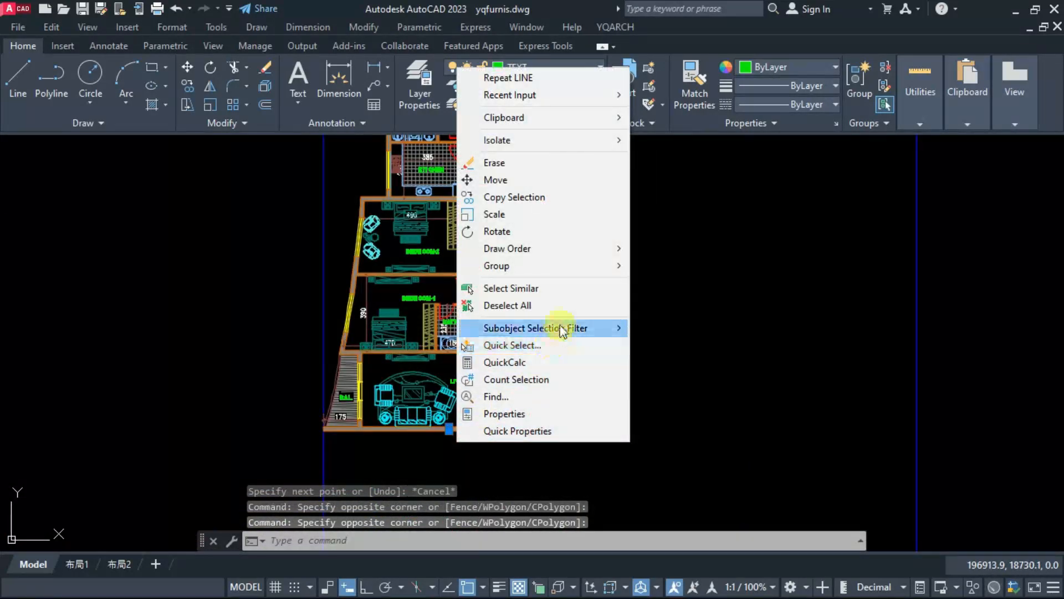
mouse_move(571, 258)
left_click(679, 245)
scroll(433, 439, "up", 4)
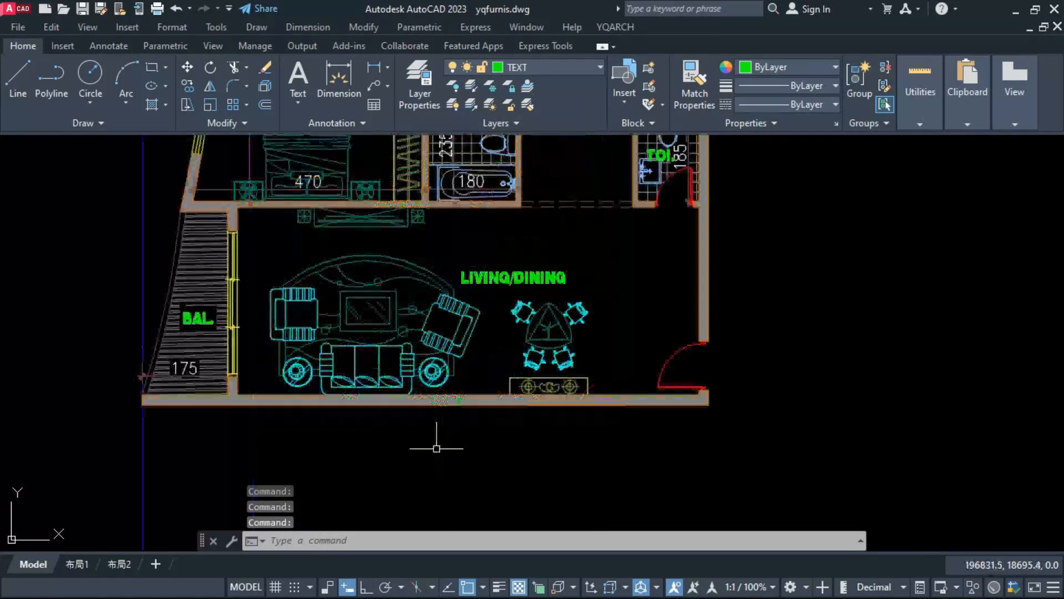
Step: Check the short lines across the lower apartment's bottom wall and the upper apartment's living/dining outer wall
left_click(453, 416)
left_click(471, 369)
key("Escape")
scroll(449, 423, "up", 4)
left_click(464, 419)
left_click(499, 307)
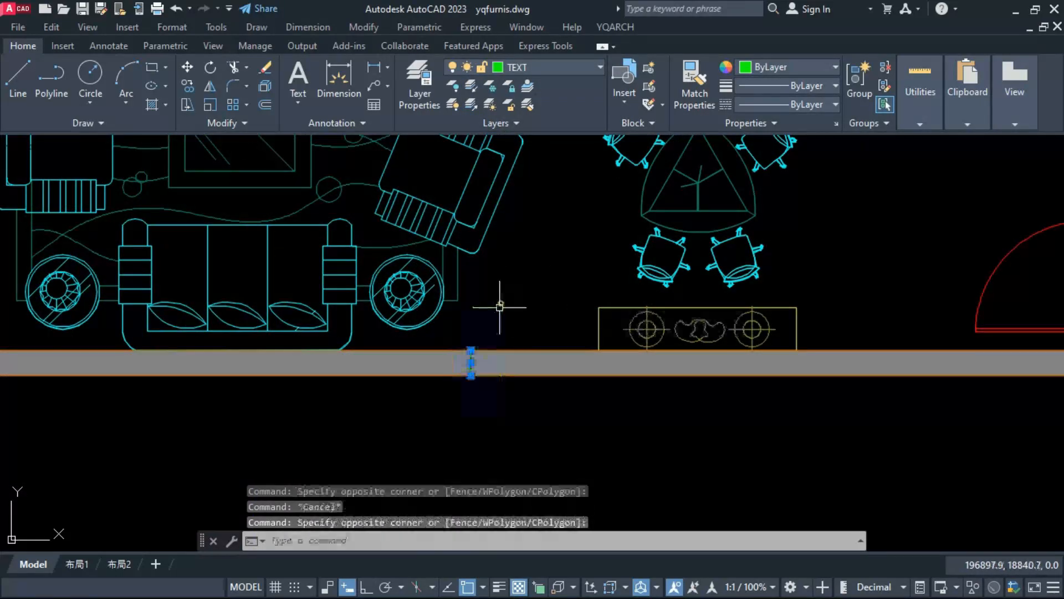
key("Escape")
scroll(395, 451, "down", 8)
scroll(394, 451, "down", 2)
scroll(498, 223, "up", 6)
scroll(521, 259, "up", 2)
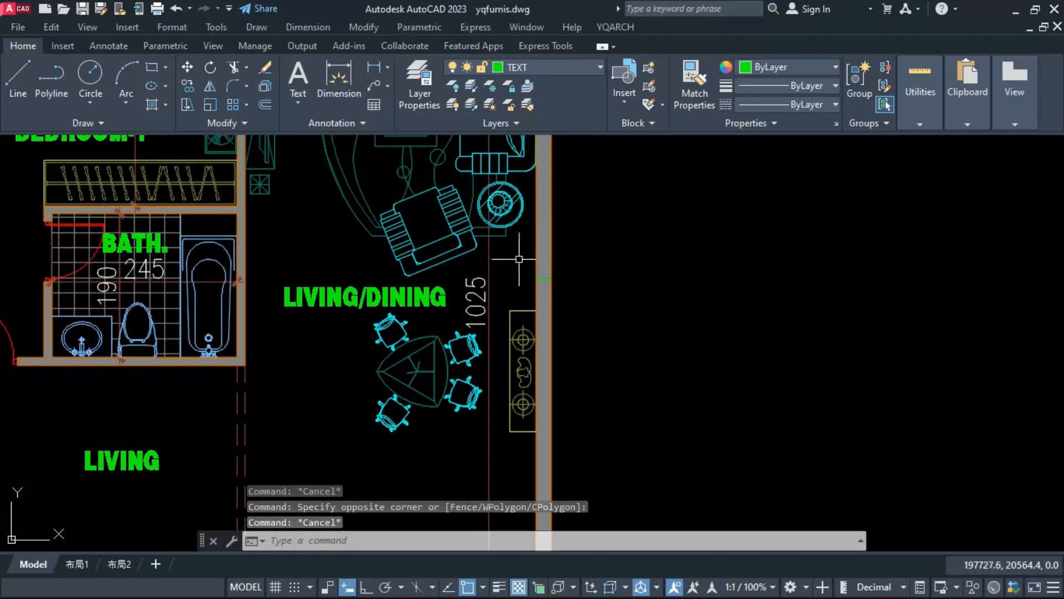
left_click(519, 260)
left_click(566, 292)
key("Escape")
Step: Mirror the whole two-apartment plan about a vertical line through the outer wall beside the upper living/dining room, keeping the original
scroll(470, 320, "down", 8)
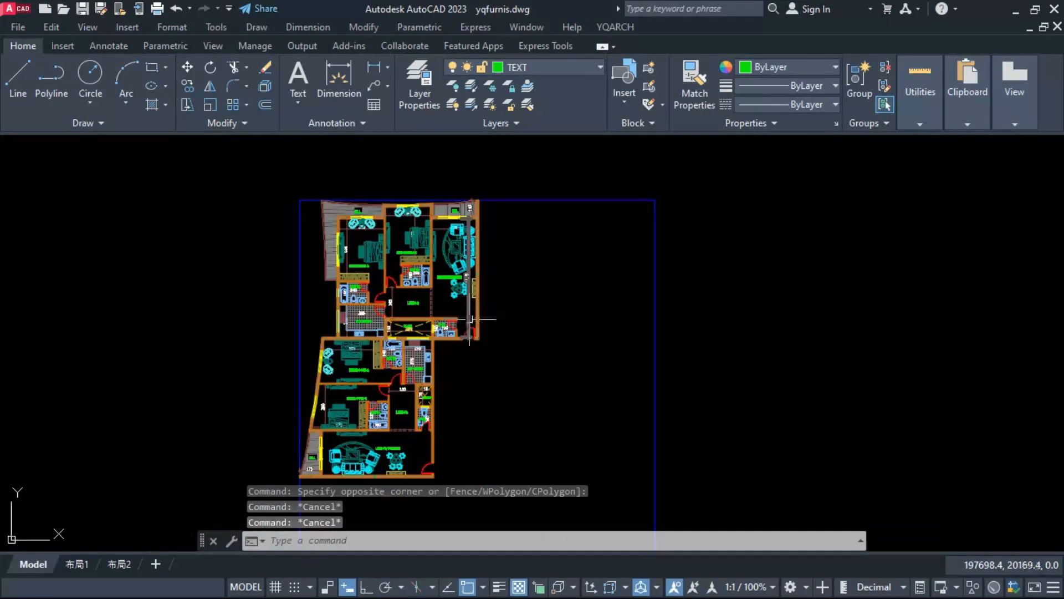
scroll(483, 251, "down", 2)
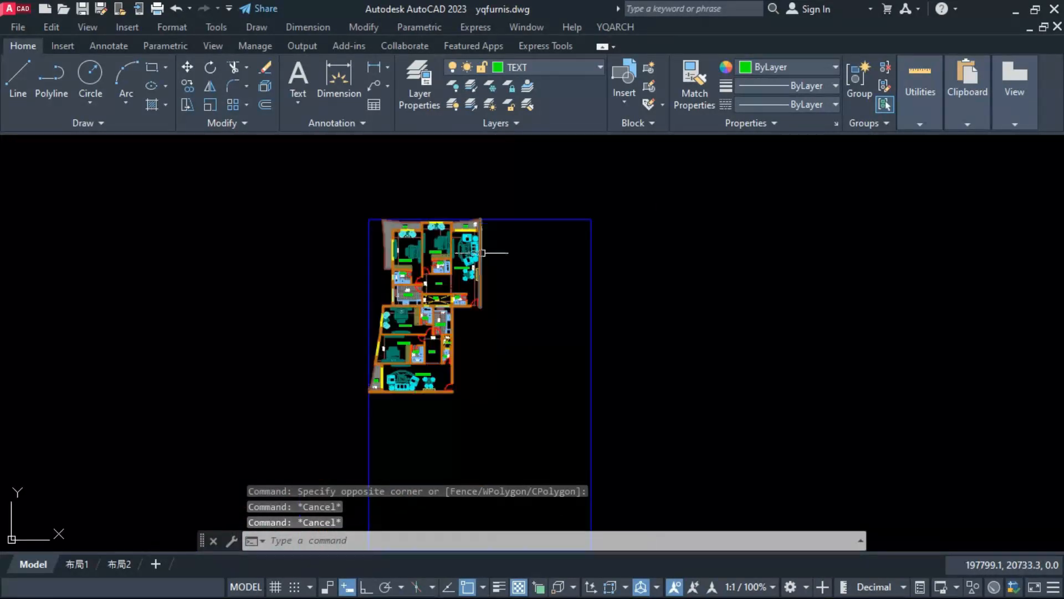
left_click(307, 196)
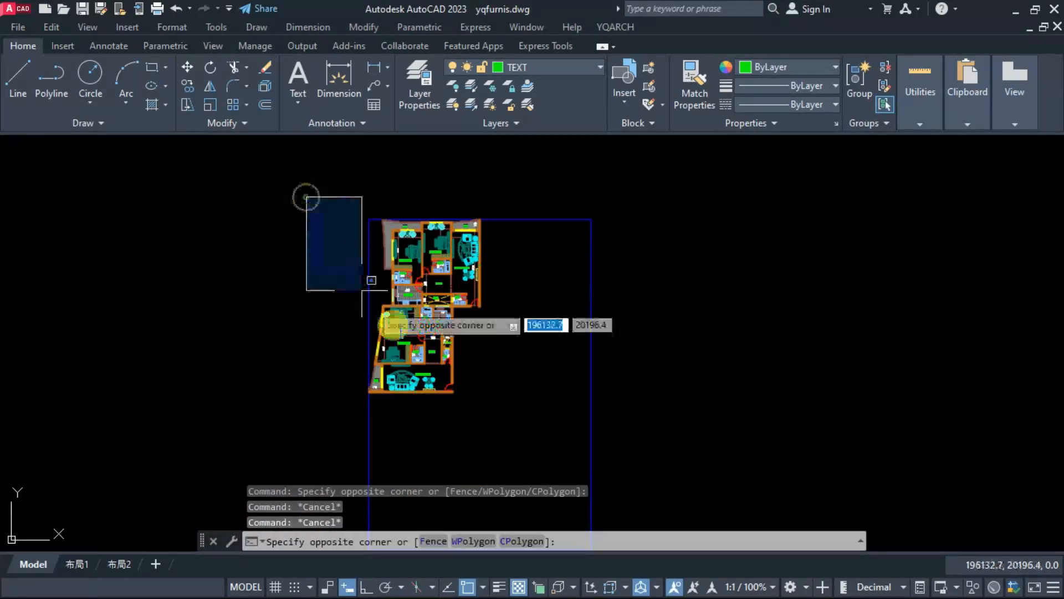
left_click(534, 444)
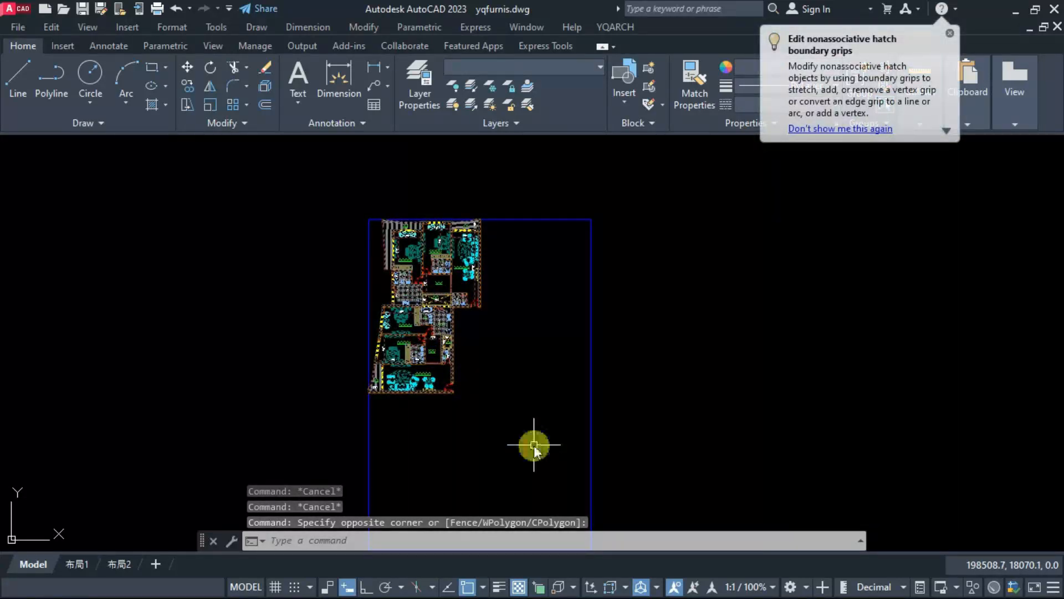
key("Return")
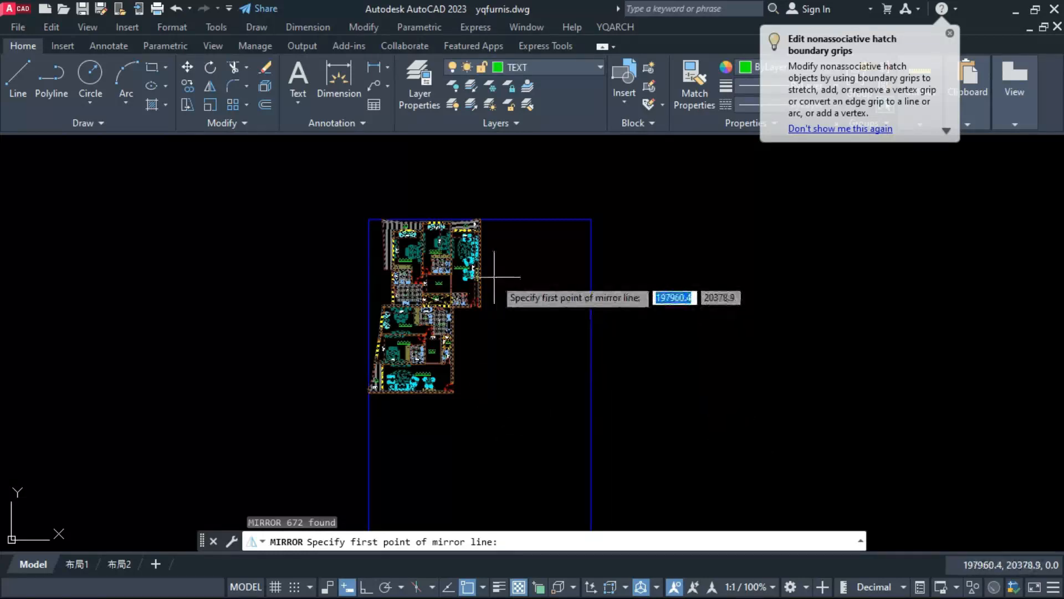
scroll(496, 298, "up", 4)
scroll(442, 256, "up", 5)
scroll(452, 302, "down", 2)
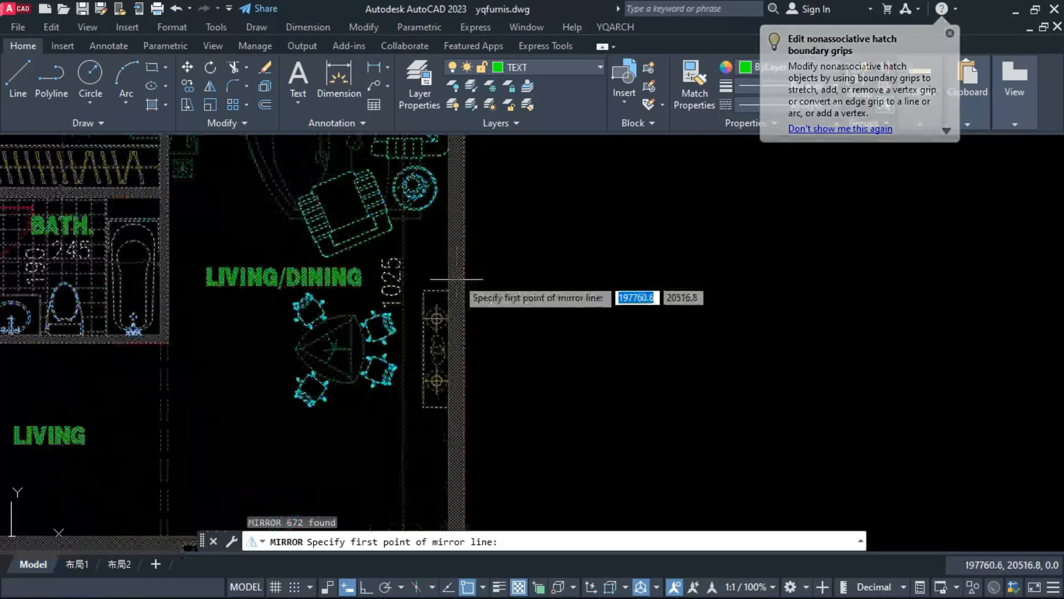
scroll(440, 354, "down", 4)
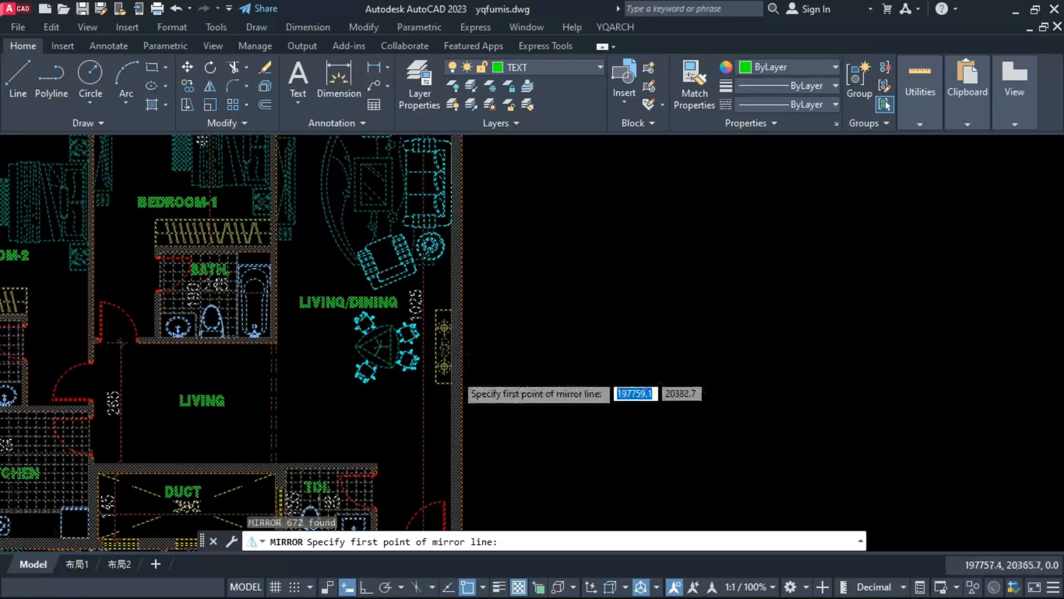
scroll(452, 167, "up", 4)
scroll(443, 277, "down", 2)
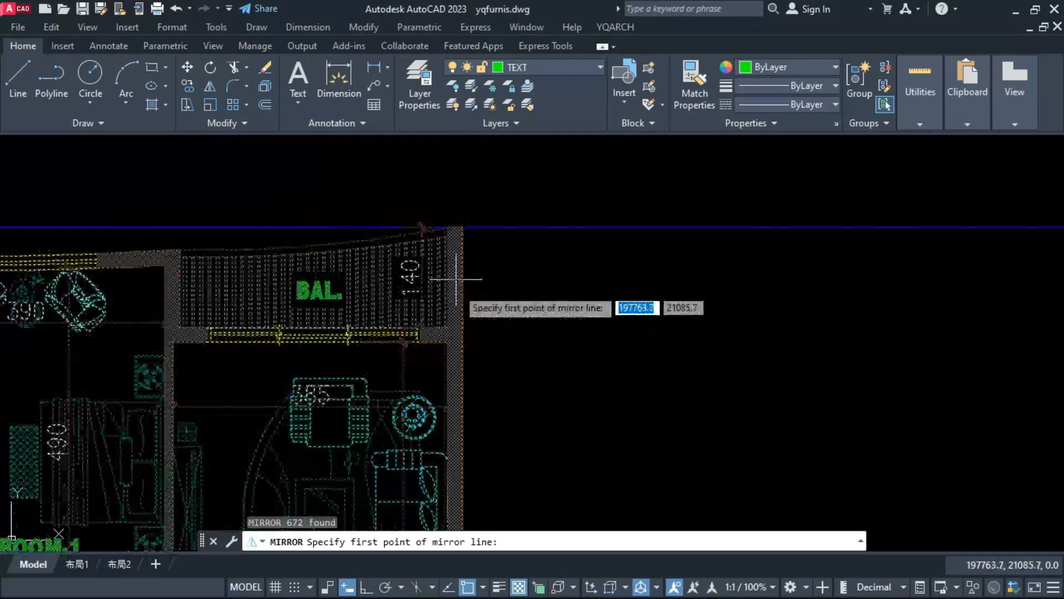
left_click(452, 223)
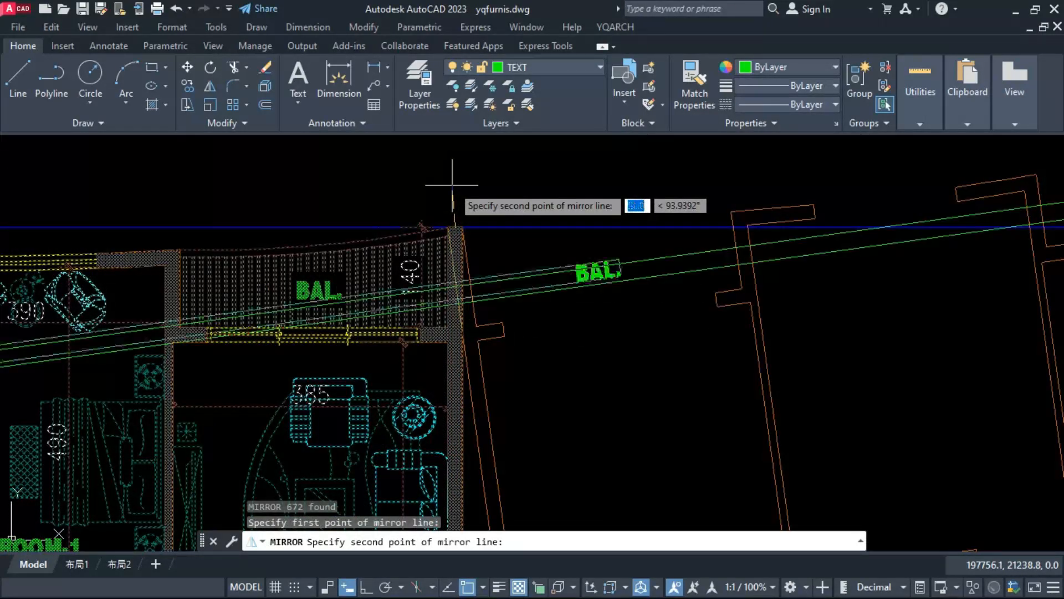
scroll(463, 271, "down", 3)
scroll(463, 271, "down", 3)
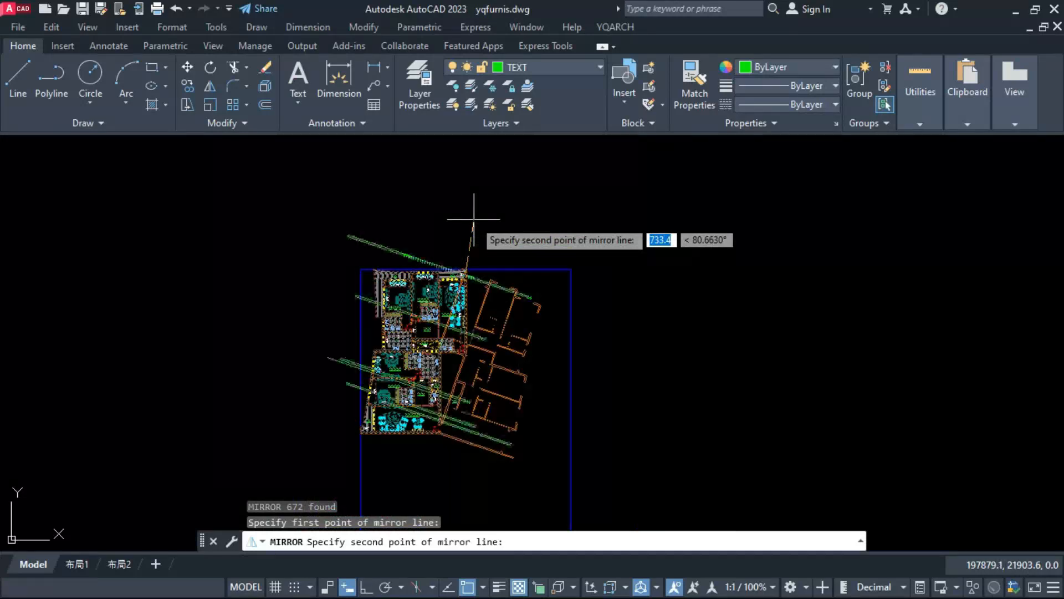
key("F8")
left_click(460, 199)
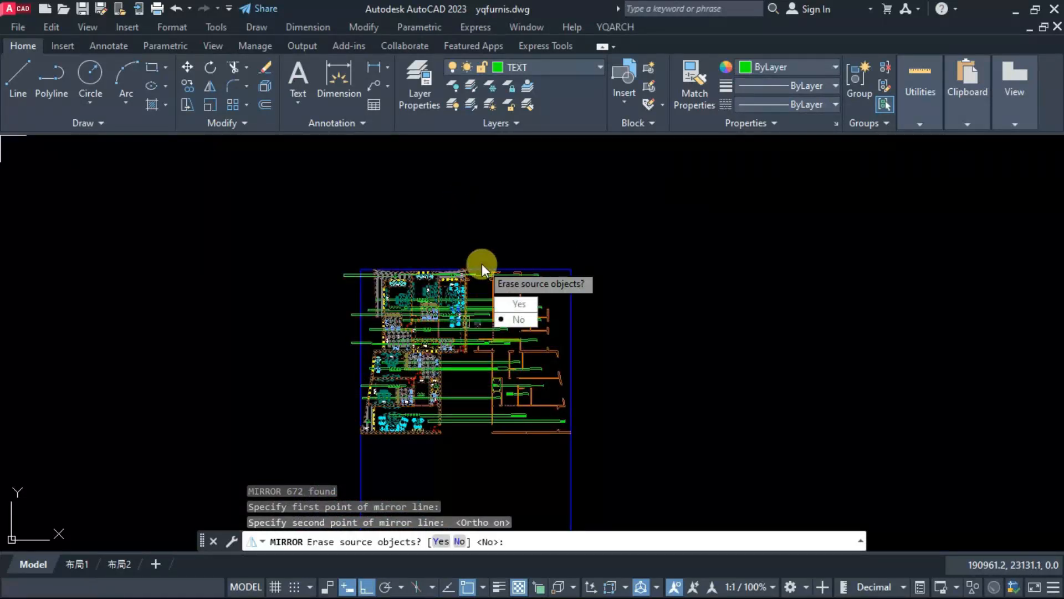
key("Return")
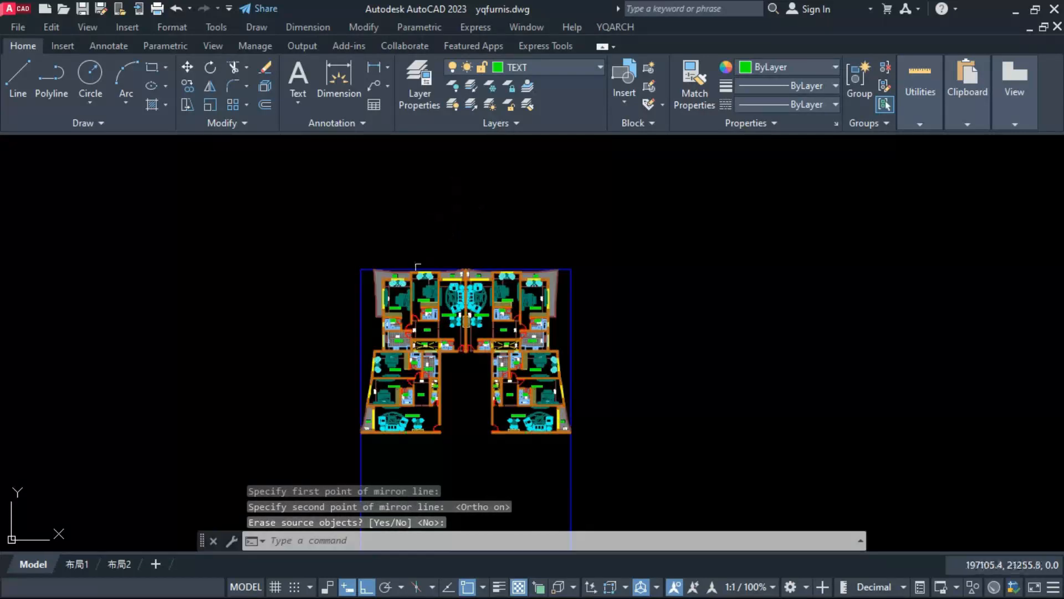
Step: Mirror the whole four-apartment plan about a horizontal line through the lower apartments' bottom living/dining wall, keeping the original
left_click(313, 451)
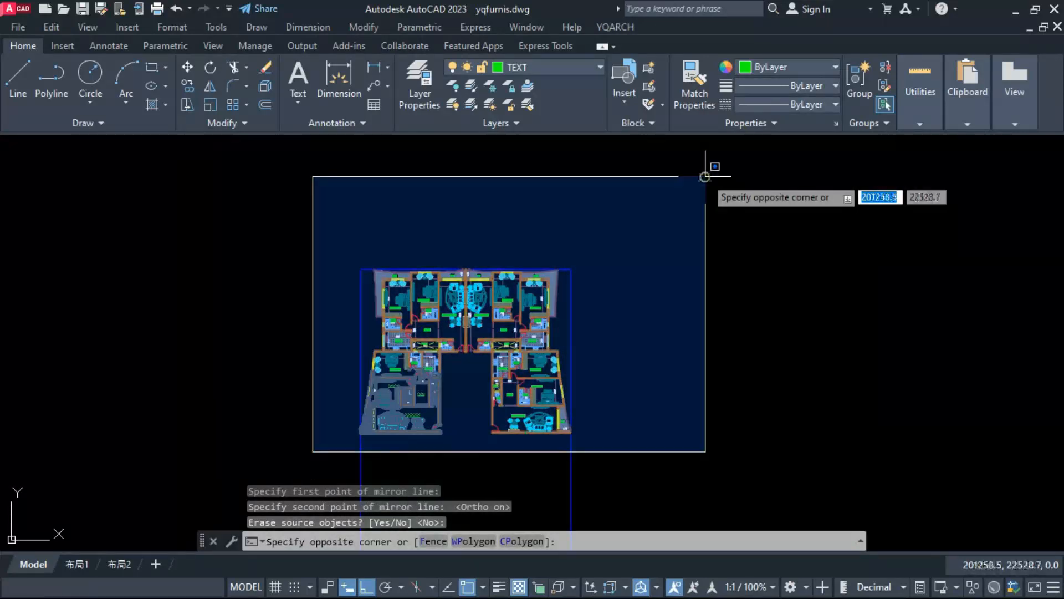
left_click(706, 176)
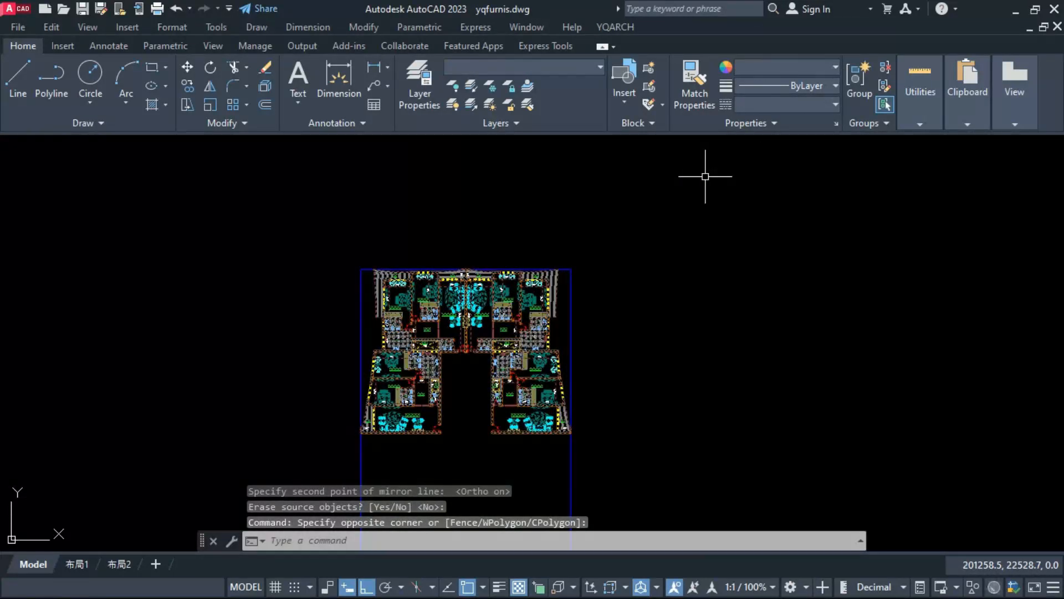
type("Mi")
key("Return")
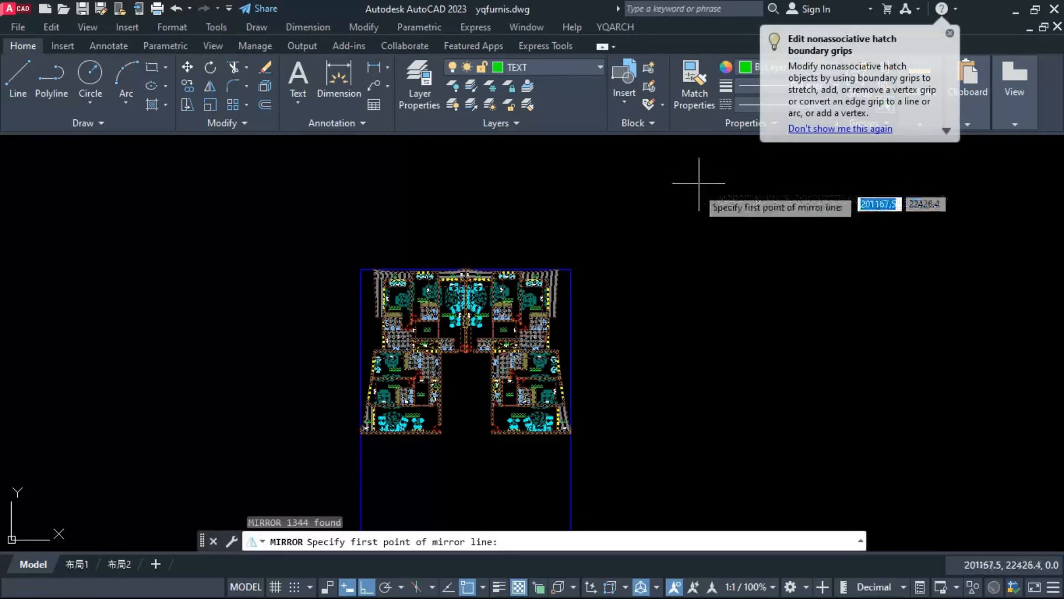
scroll(382, 444, "up", 5)
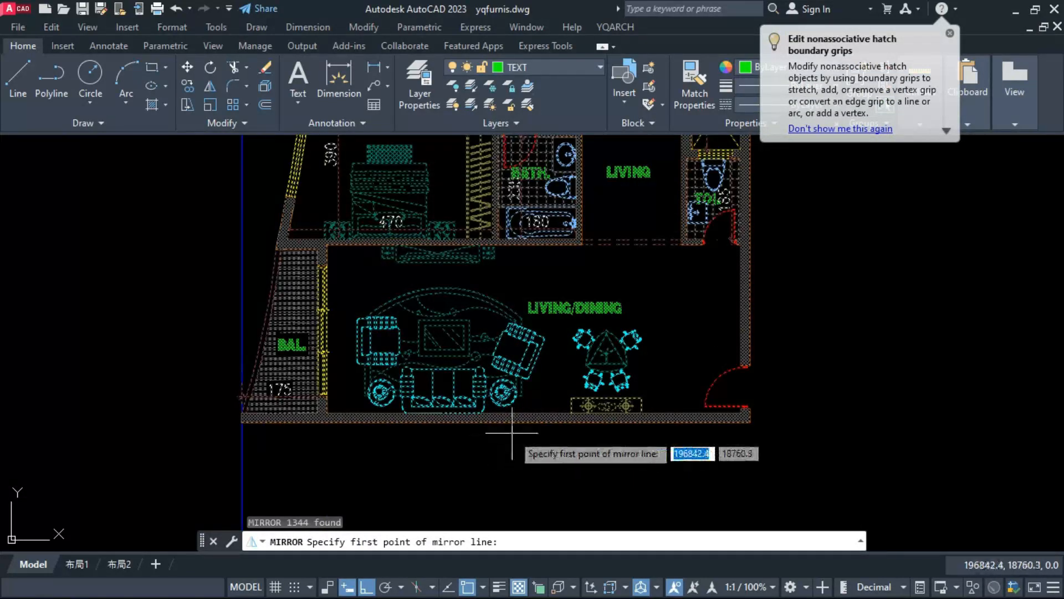
scroll(242, 450, "up", 2)
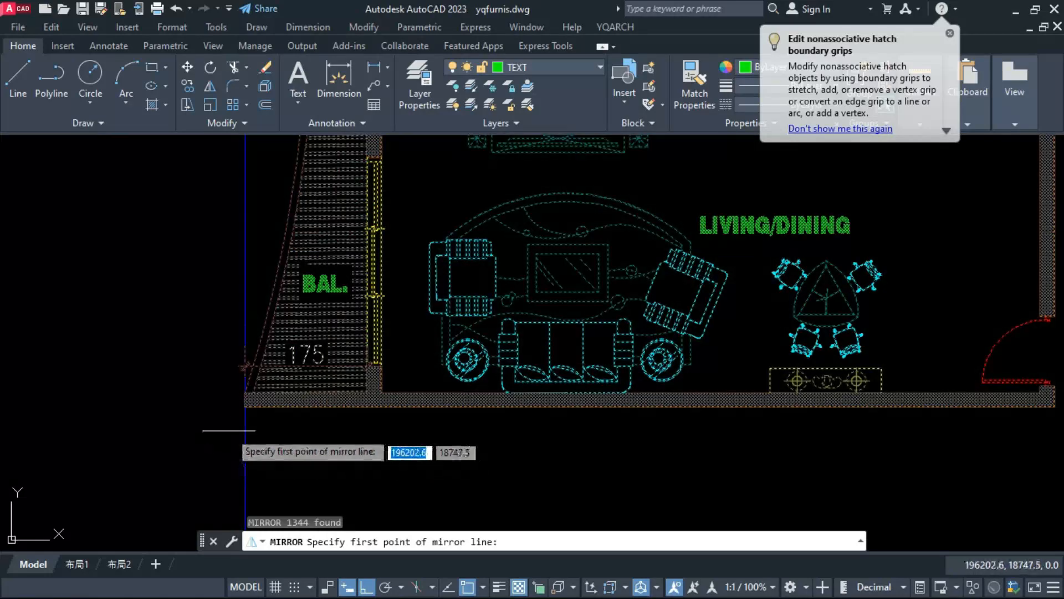
left_click(244, 398)
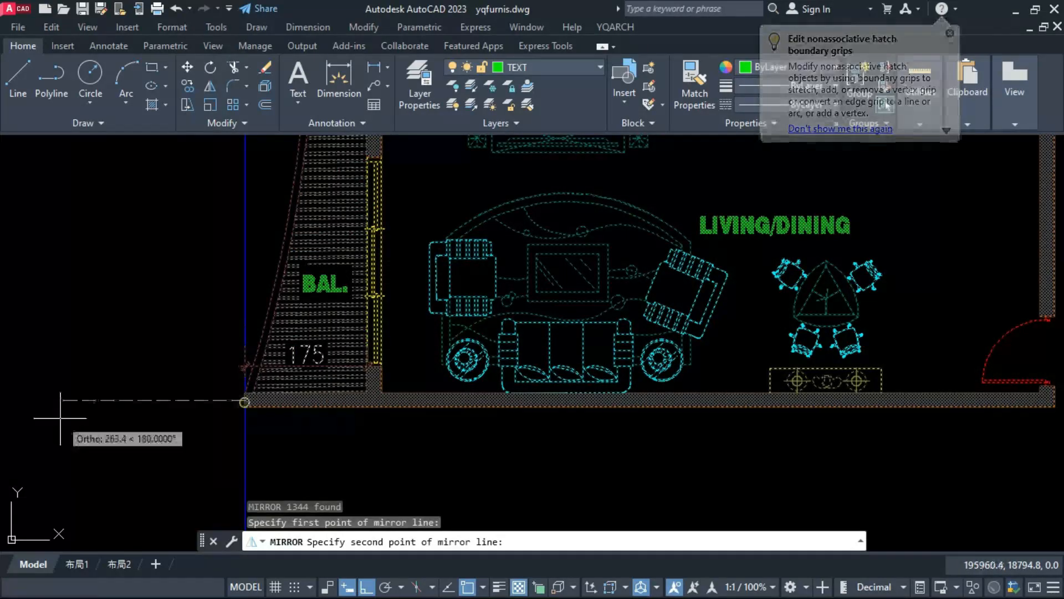
left_click(60, 418)
type("N")
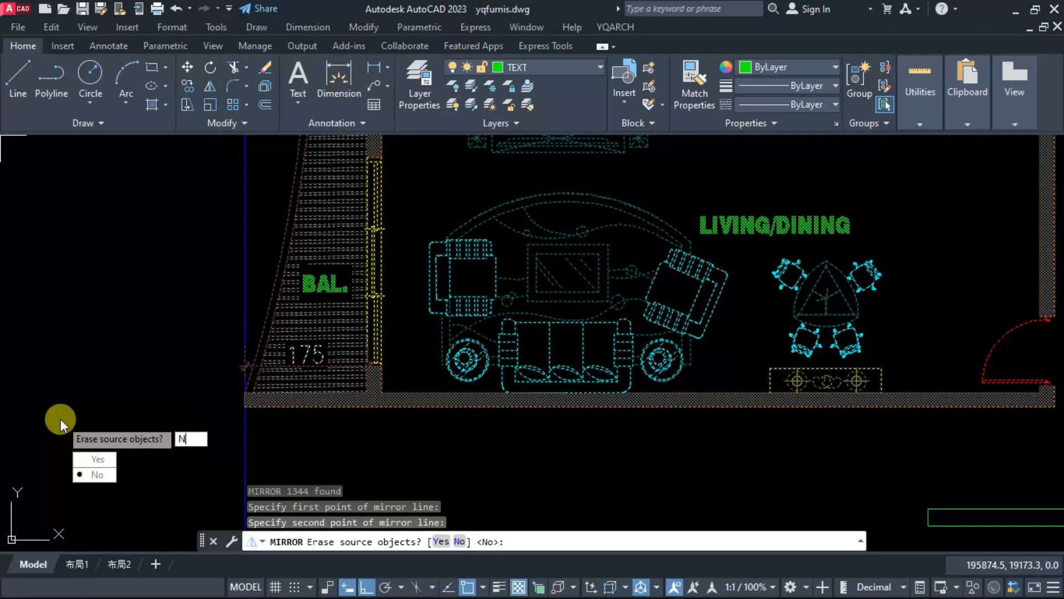
key("Return")
scroll(342, 277, "down", 4)
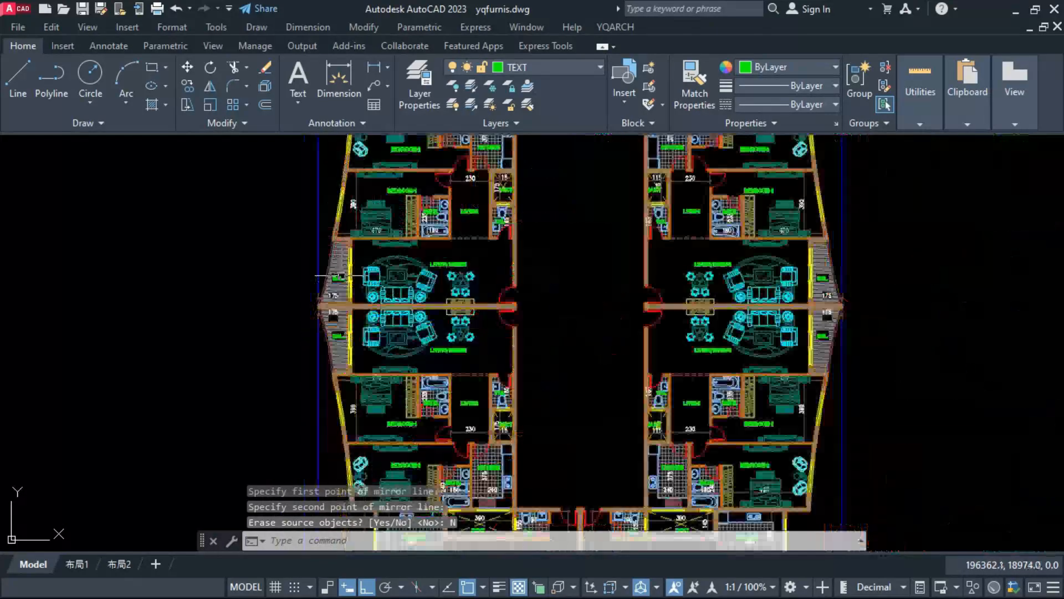
scroll(311, 304, "down", 3)
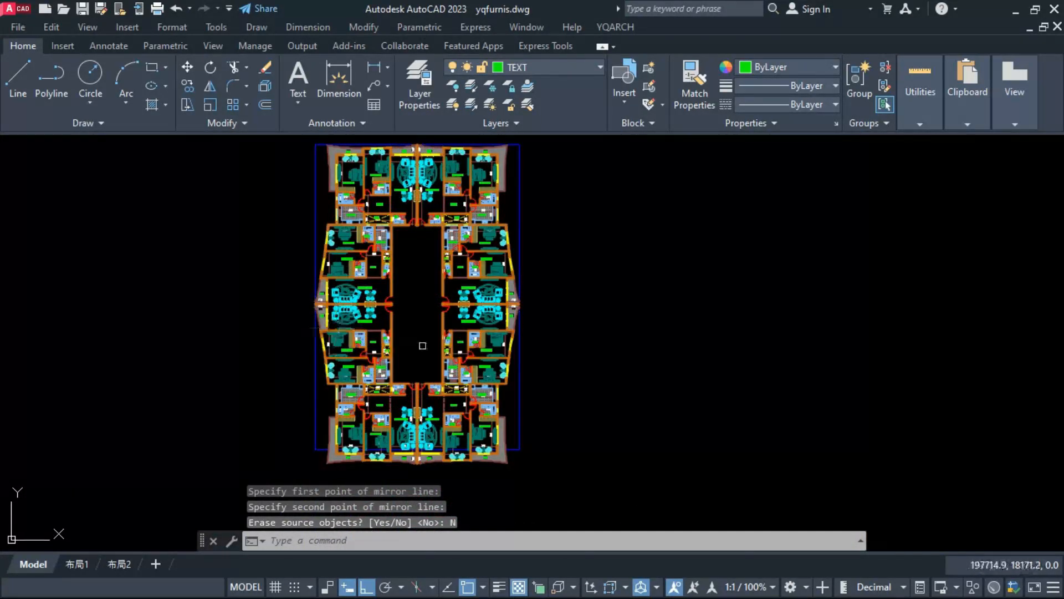
middle_click_drag(595, 356, 611, 365)
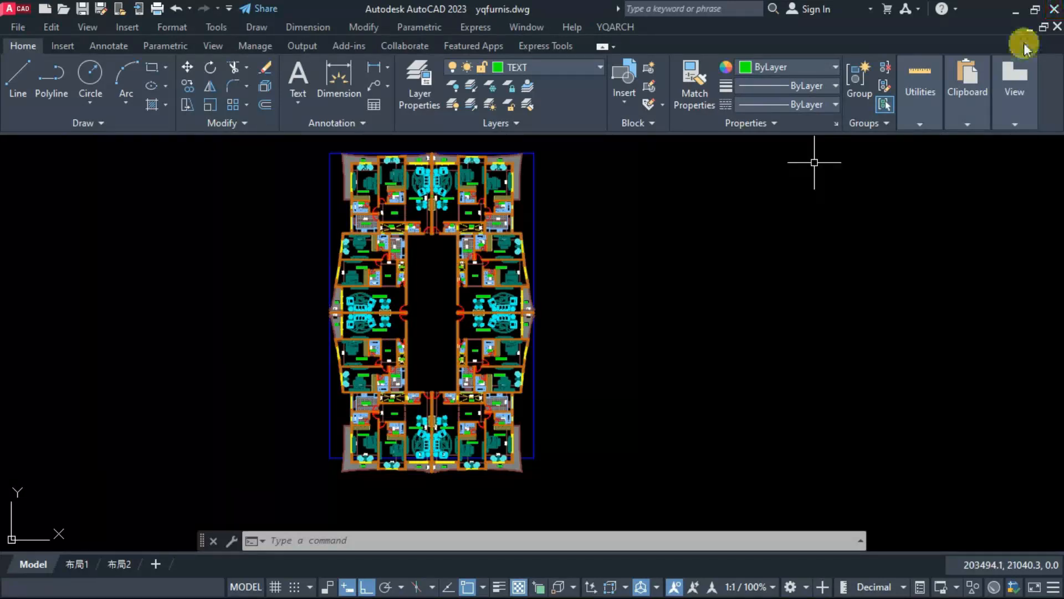
scroll(350, 503, "up", 8)
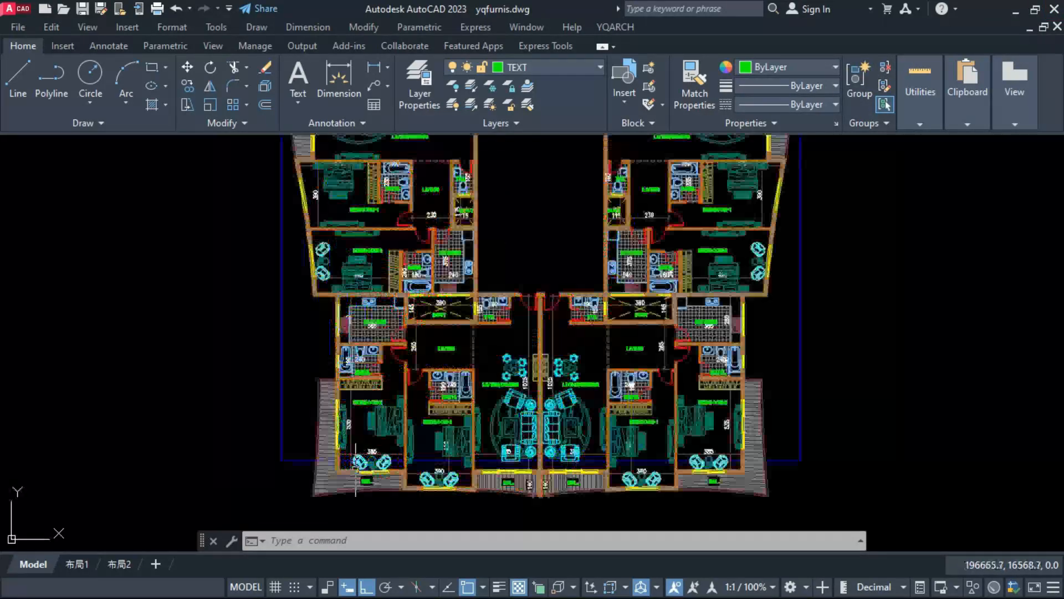
middle_click_drag(416, 492, 406, 451)
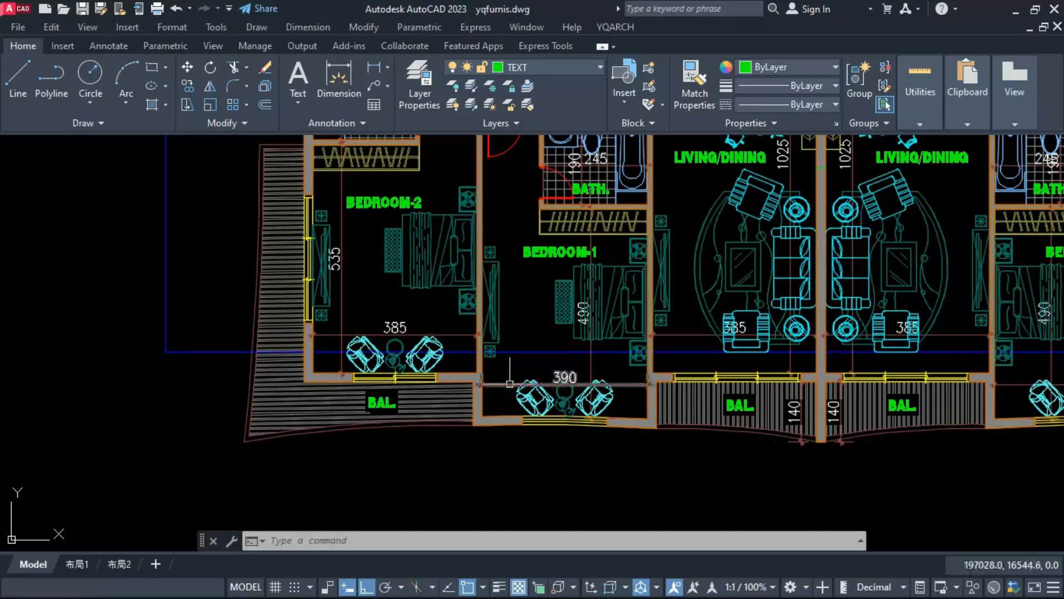
middle_click_drag(510, 382, 388, 384)
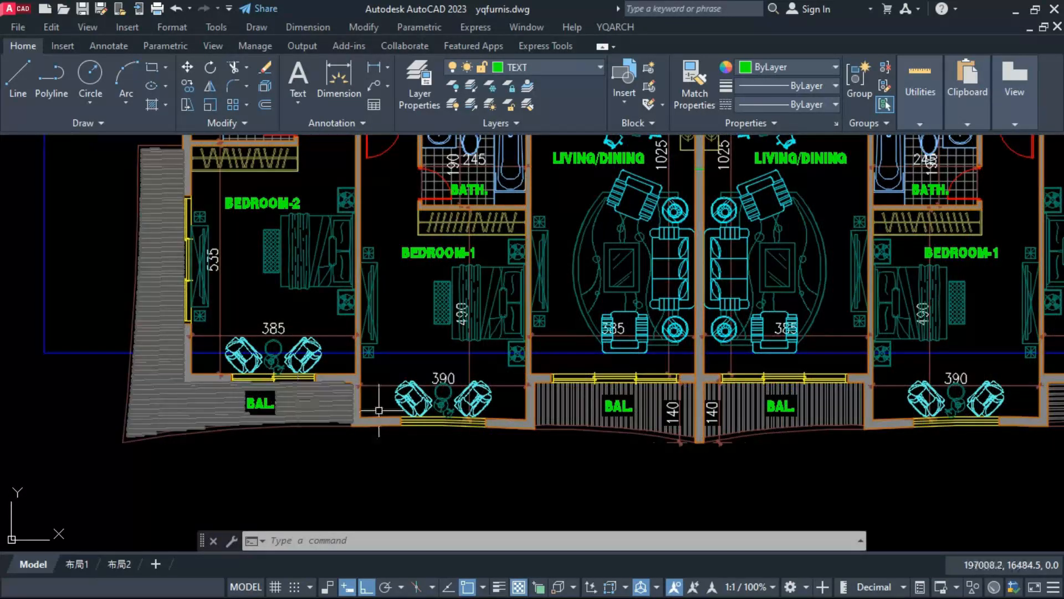
type("IM")
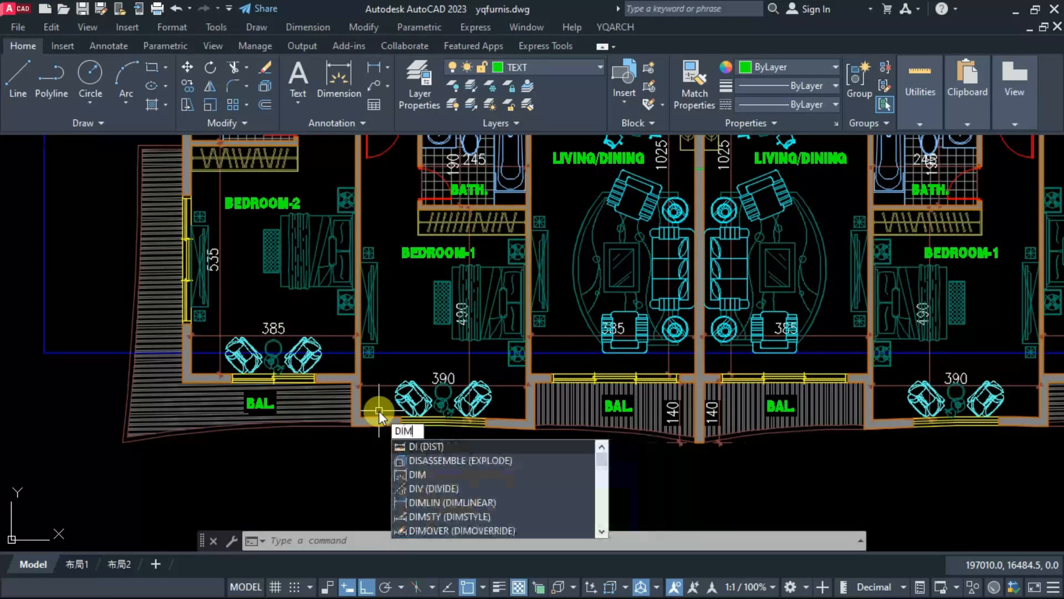
key("Return")
key("Escape")
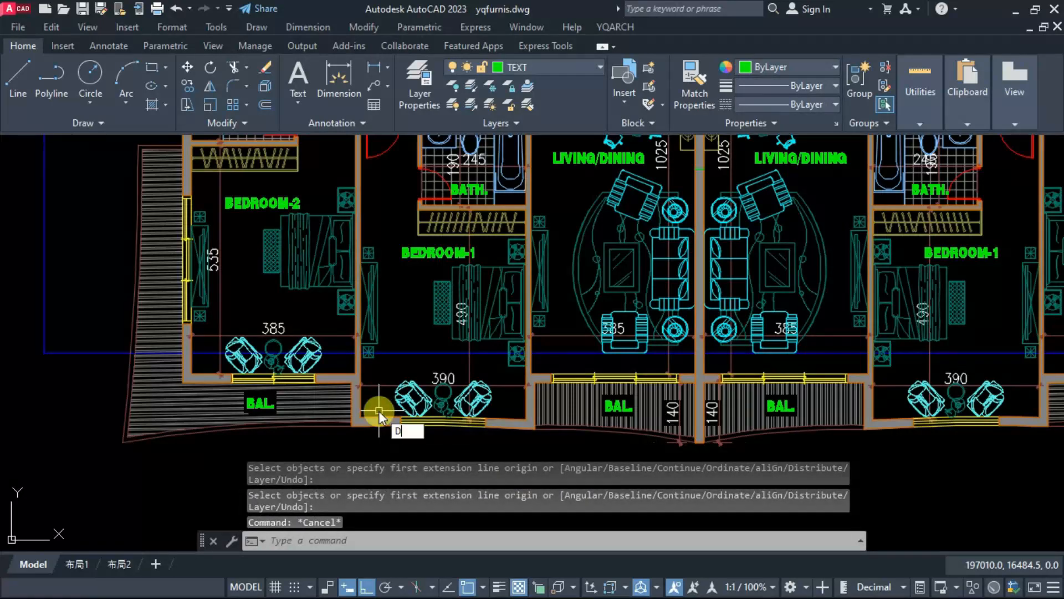
key("Return")
scroll(454, 410, "up", 2)
left_click(498, 425)
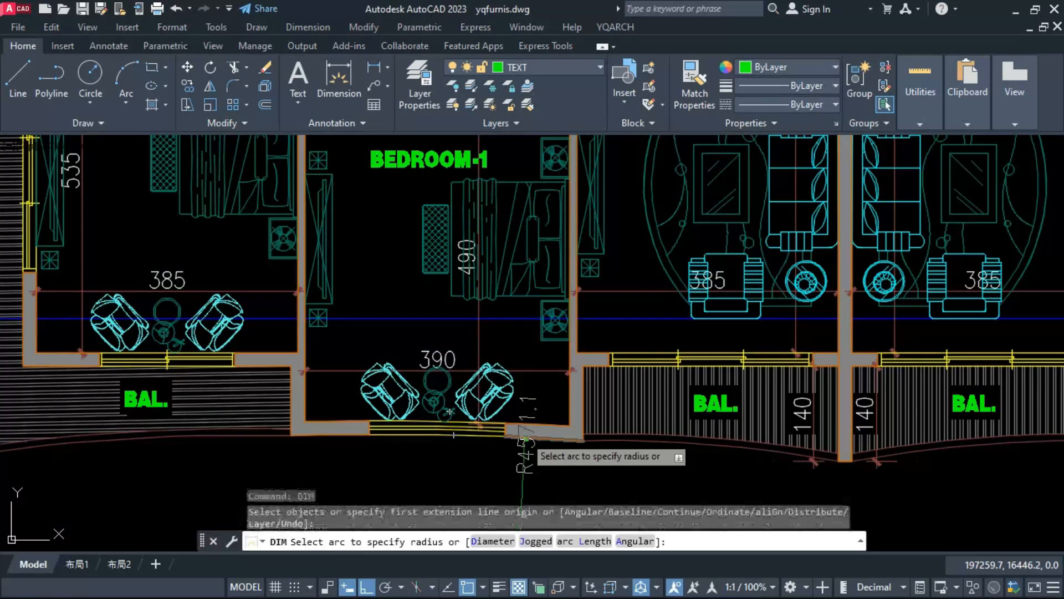
key("Escape")
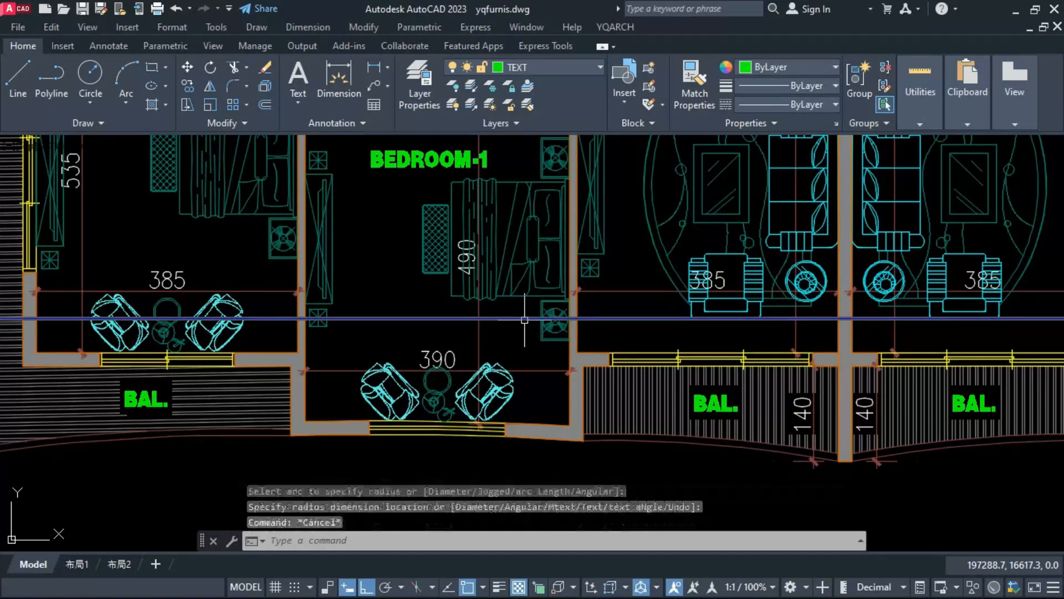
Step: Measure the vertical distance from the lower blue boundary line to the outer face of the bottom Bedroom-1 wall
type("DIML")
key("Return")
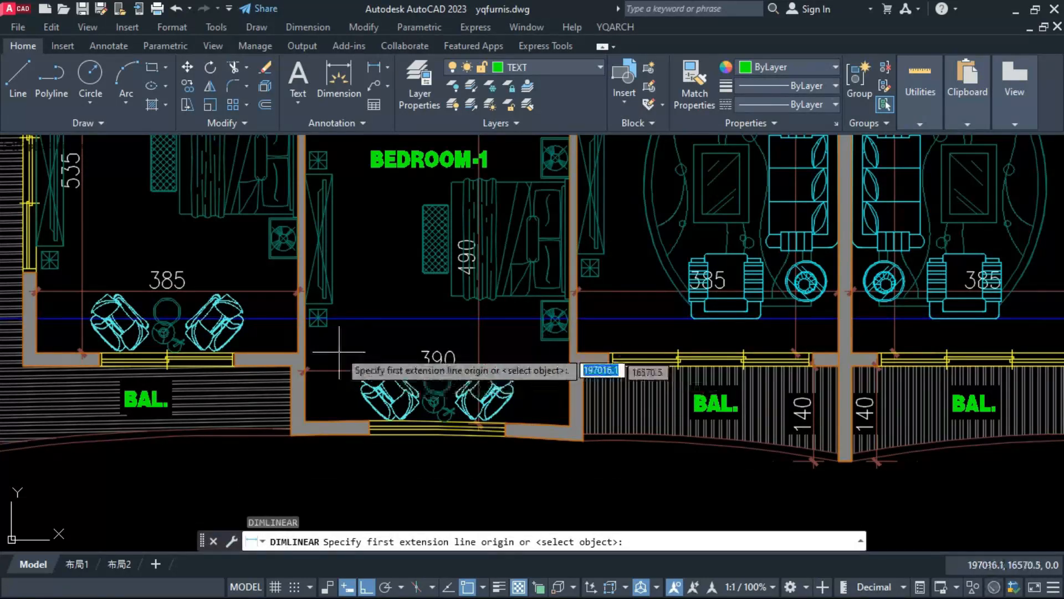
left_click(343, 318)
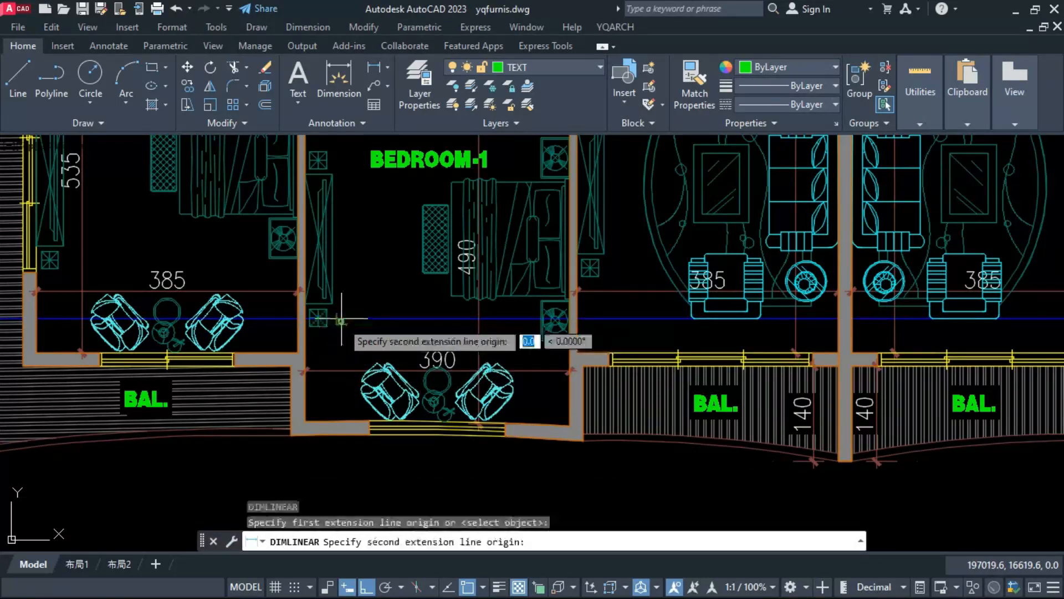
left_click(330, 438)
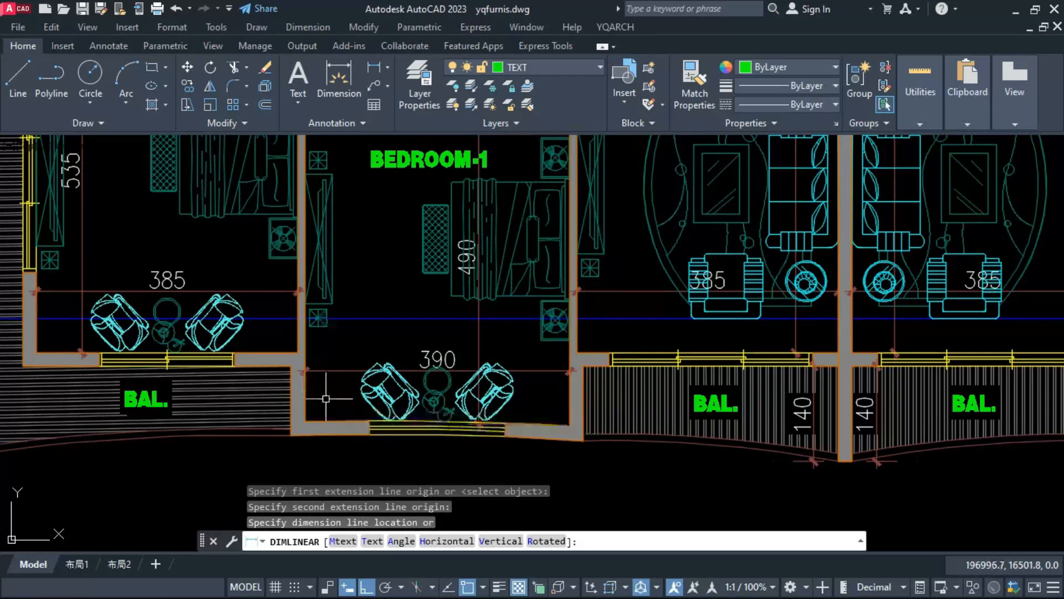
key("Escape")
scroll(394, 383, "down", 2)
scroll(394, 394, "down", 2)
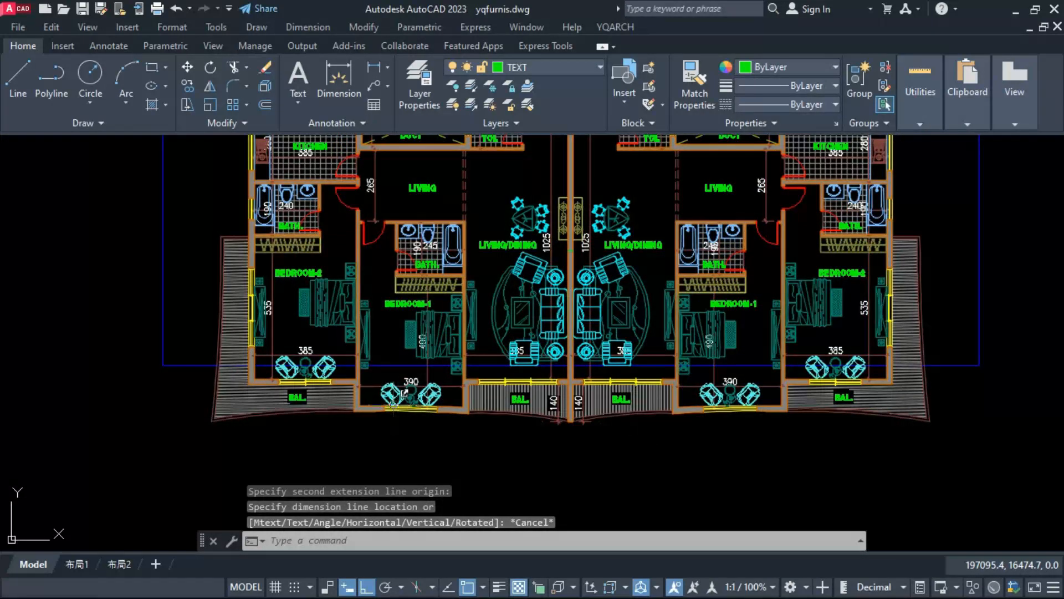
scroll(585, 441, "up", 2)
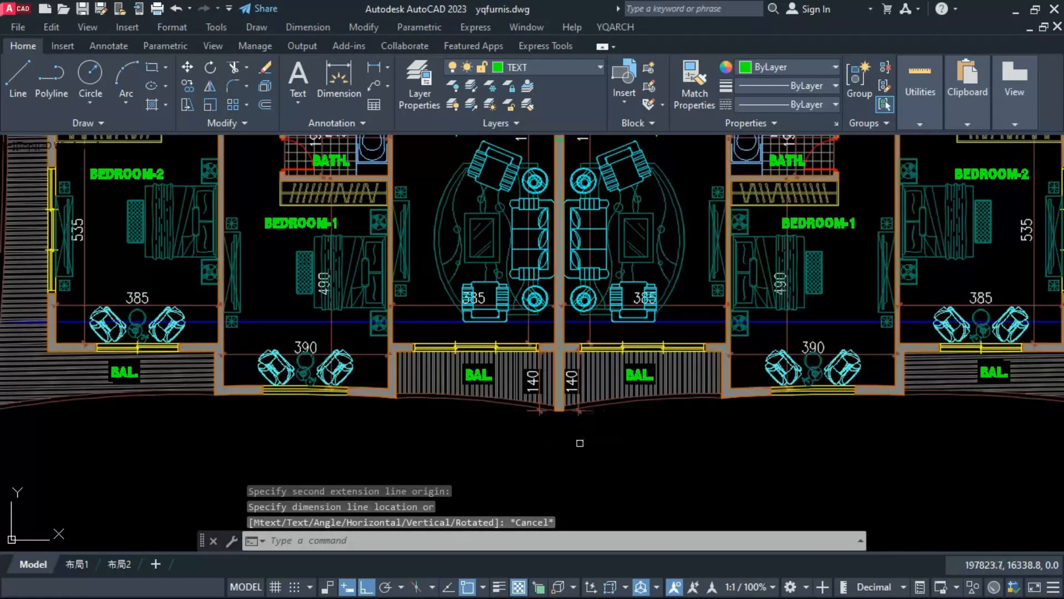
scroll(417, 443, "down", 4)
scroll(536, 461, "down", 4)
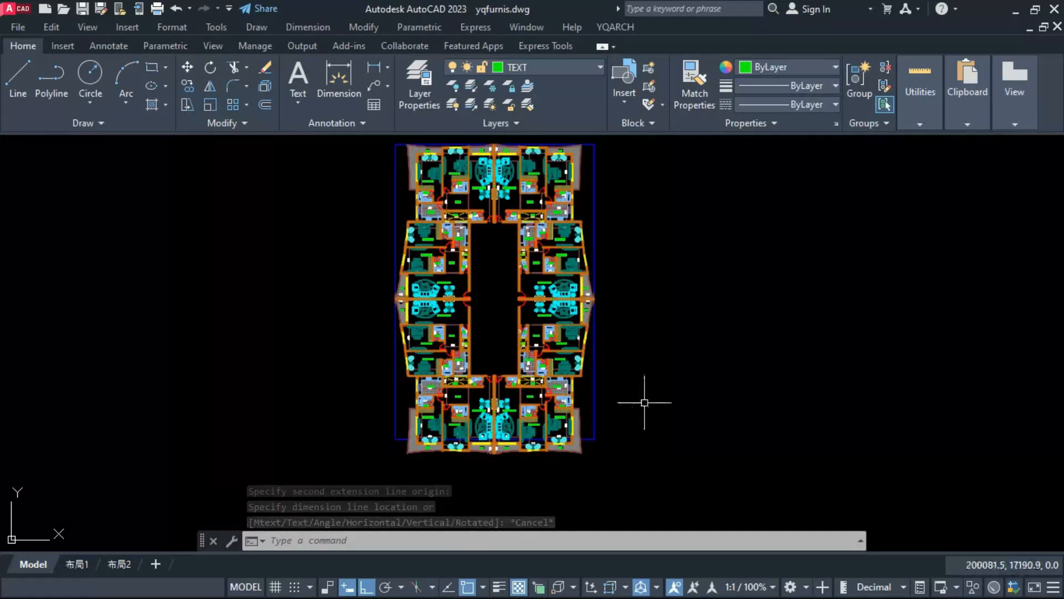
middle_click_drag(644, 403, 652, 408)
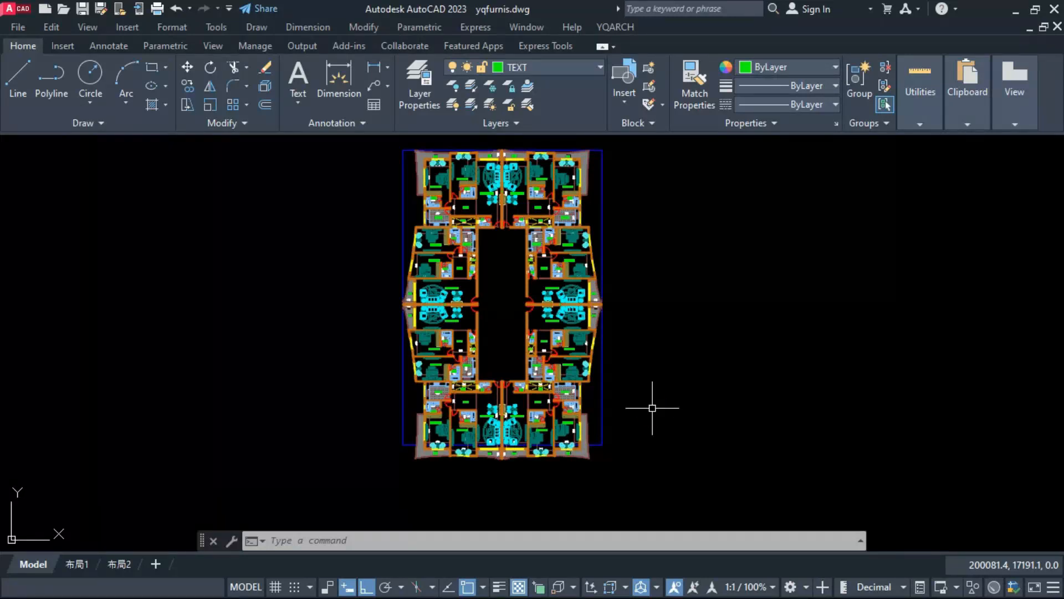
Step: Start a polyline at the blue boundary's lower-right corner: 300 outward, up level with the boundary's top edge, and 300 further up
type("pl")
key("Return")
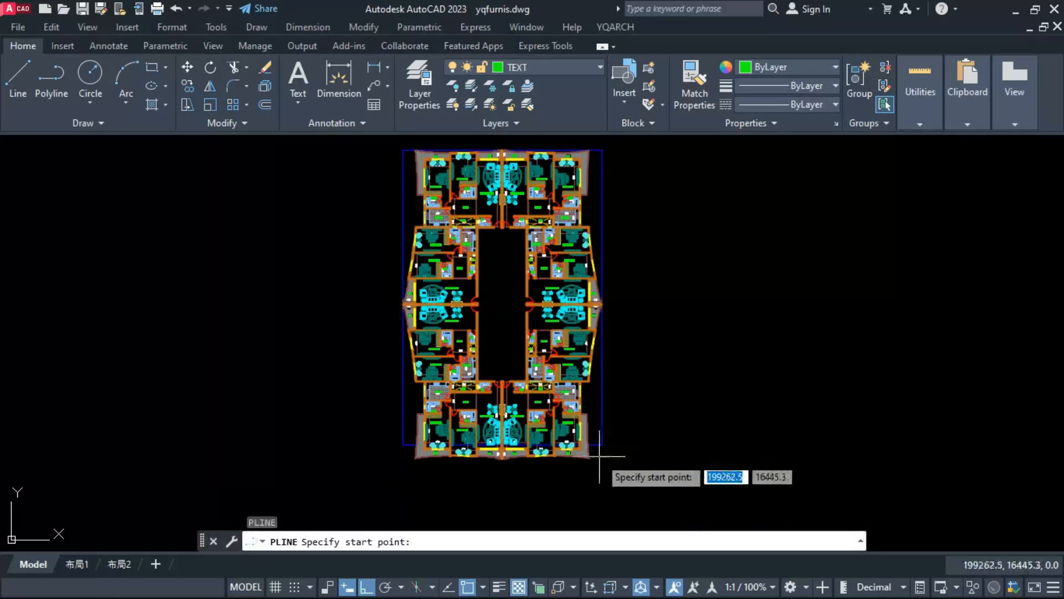
left_click(600, 444)
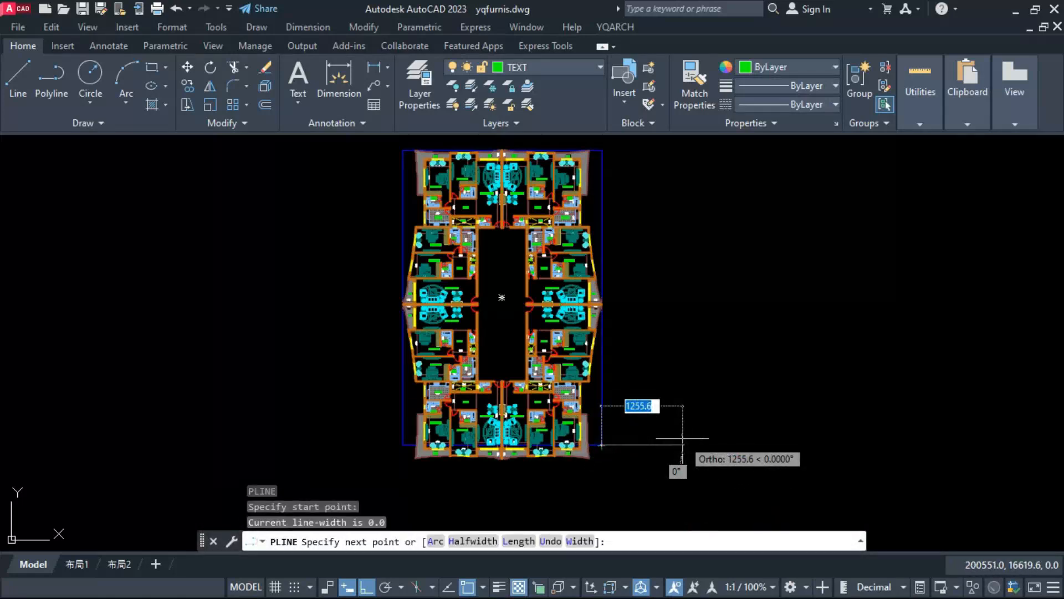
type("300")
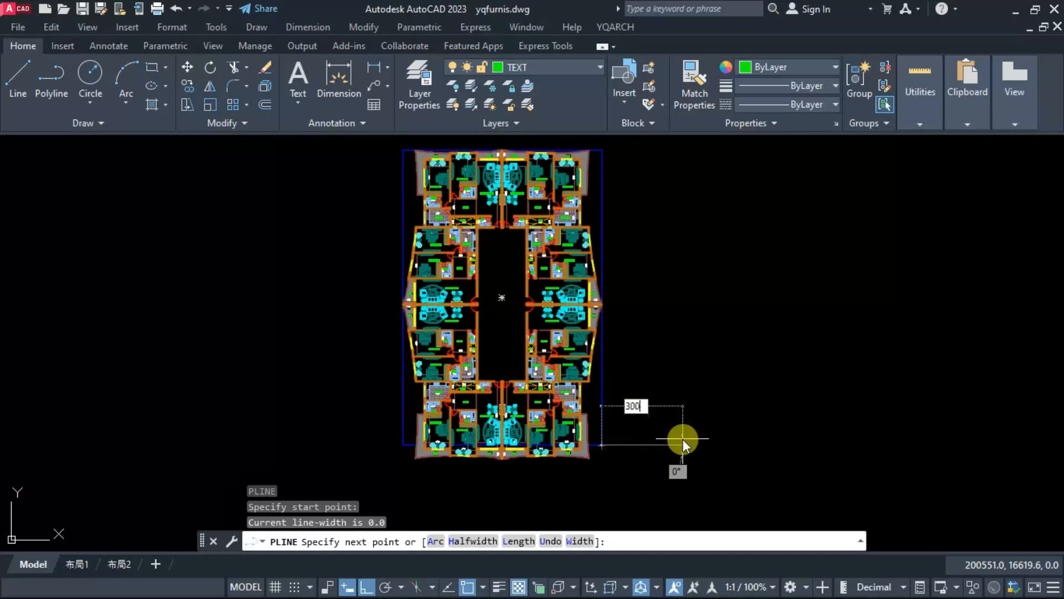
key("Return")
scroll(665, 419, "down", 2)
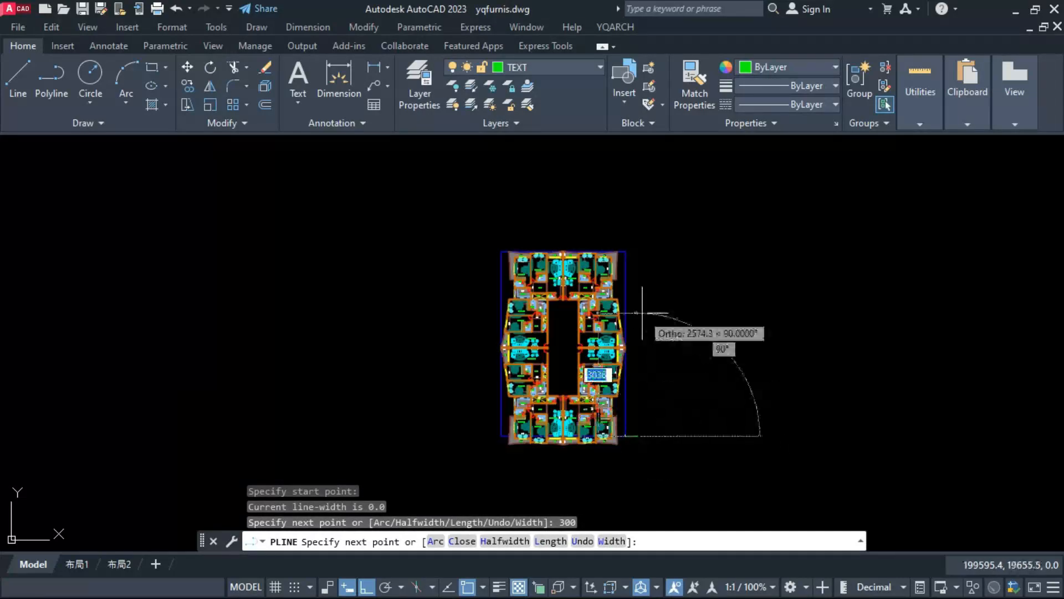
scroll(634, 235, "up", 4)
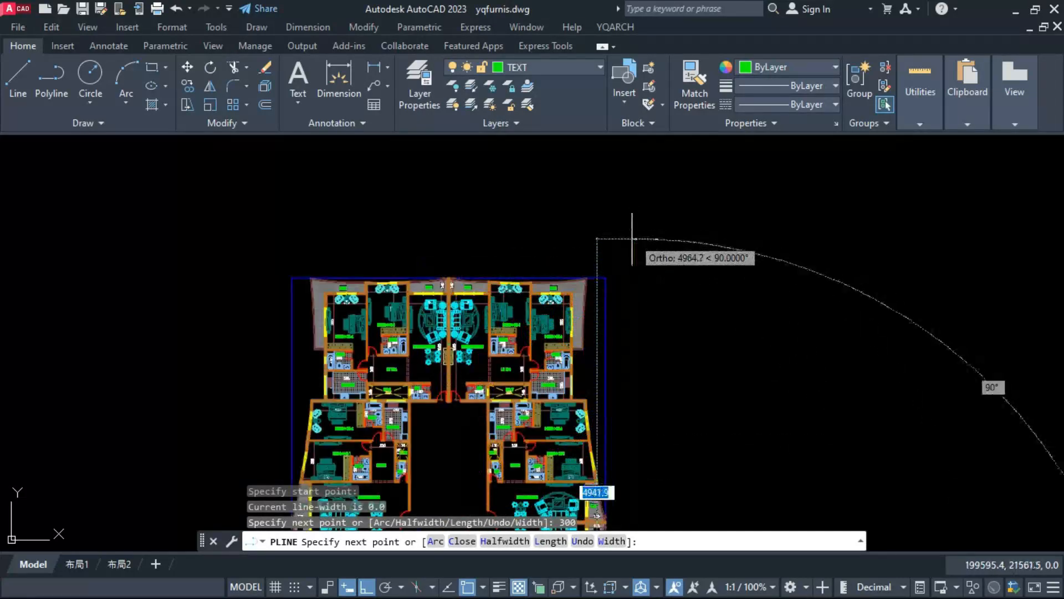
left_click(606, 278)
type("300")
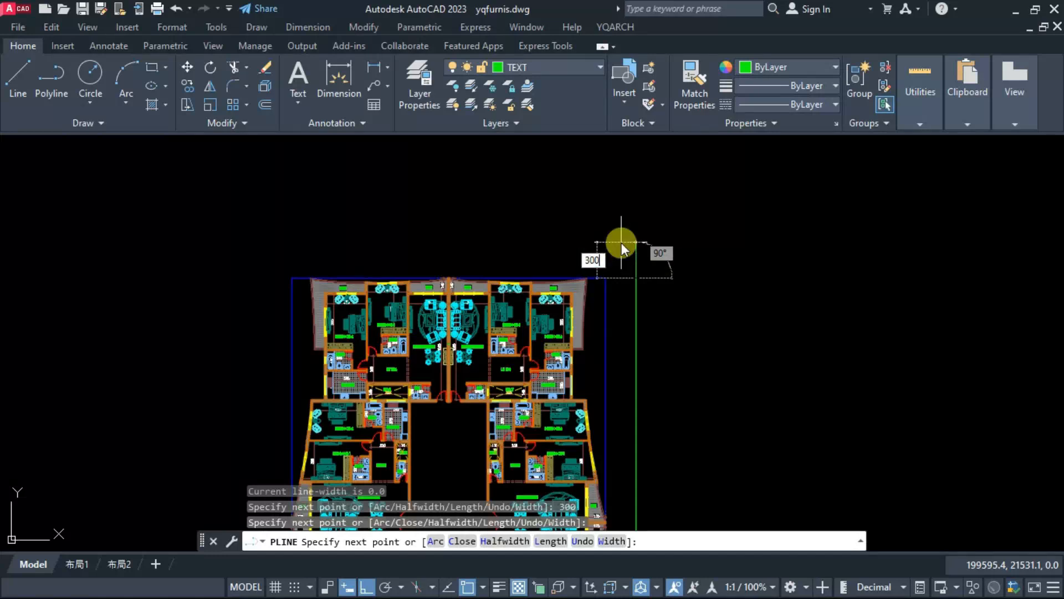
key("Return")
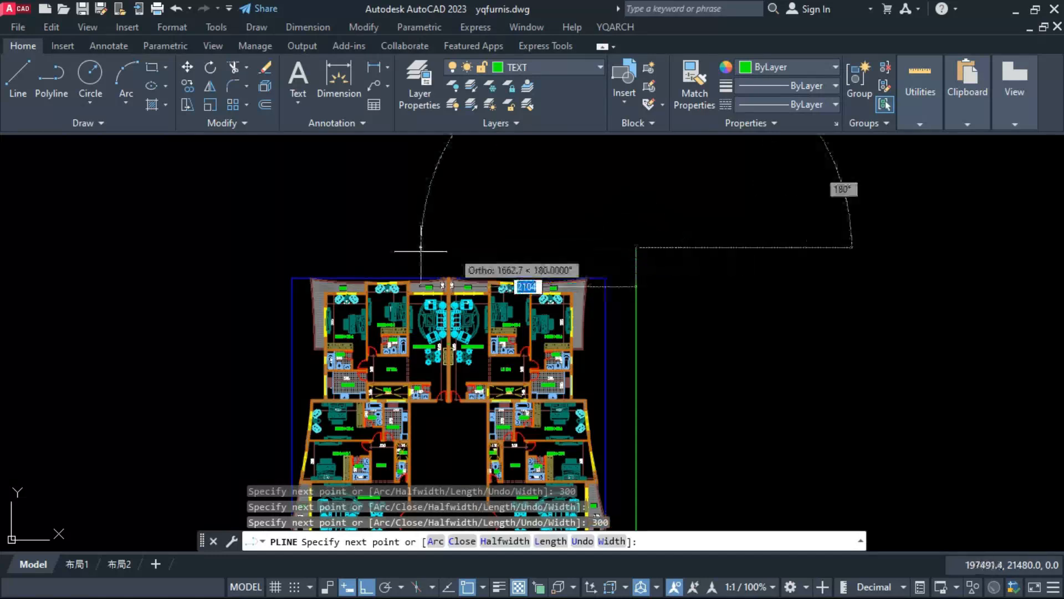
Step: Finish the outer polyline: across to the boundary's left edge, 300 outward, down level with its bottom edge, and in to its lower-left corner
left_click(289, 269)
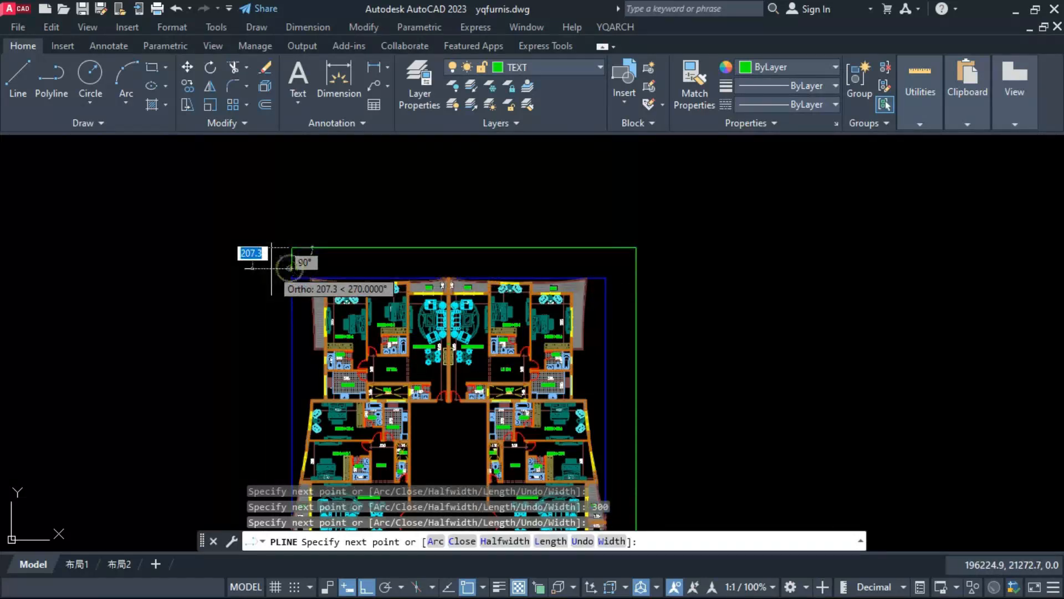
type("3")
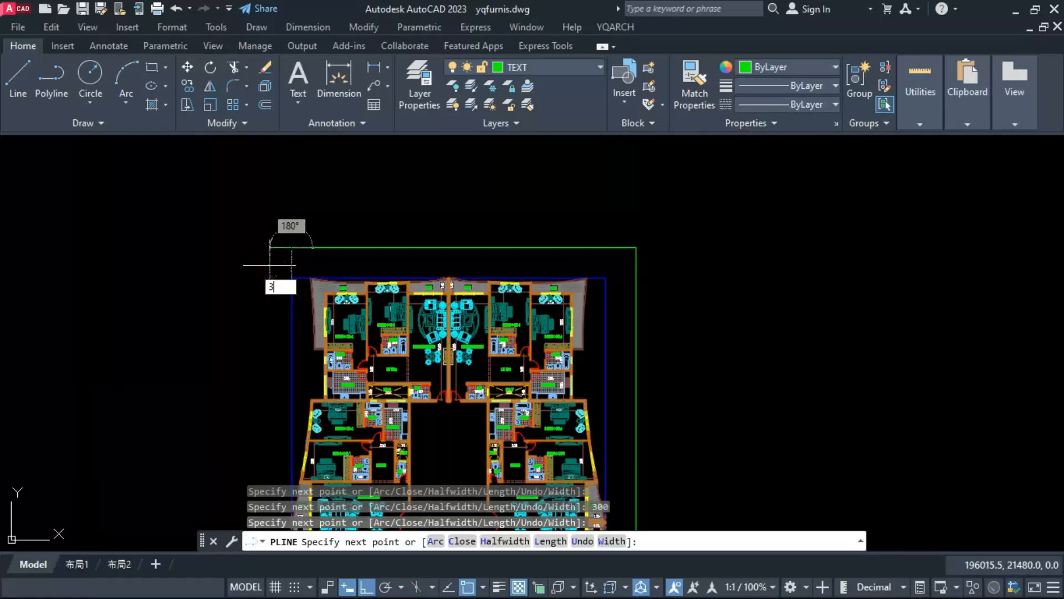
type("00")
key("Return")
scroll(273, 238, "down", 5)
scroll(274, 424, "up", 3)
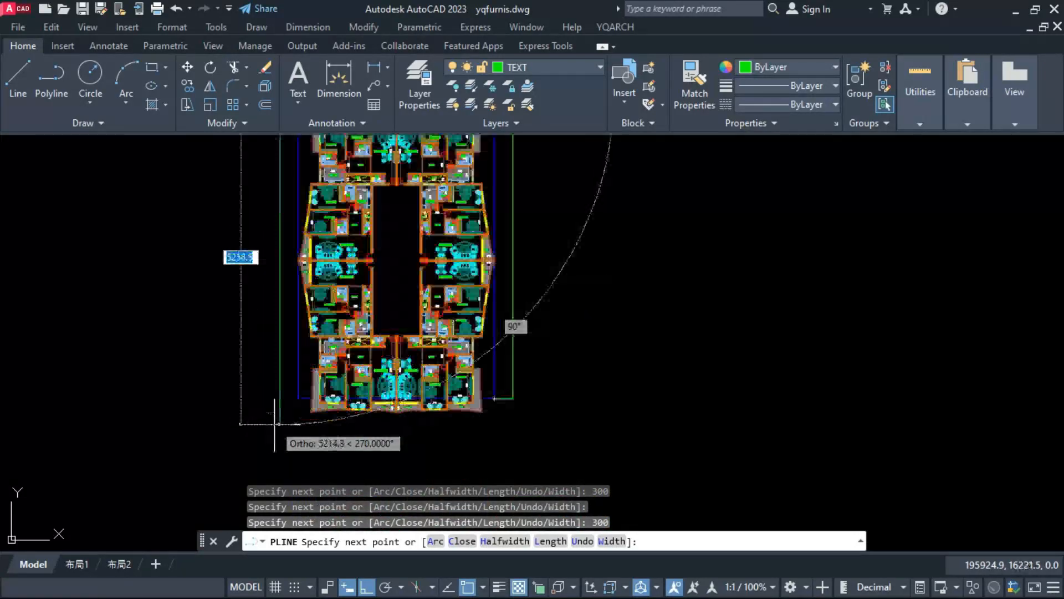
scroll(276, 423, "up", 2)
left_click(300, 386)
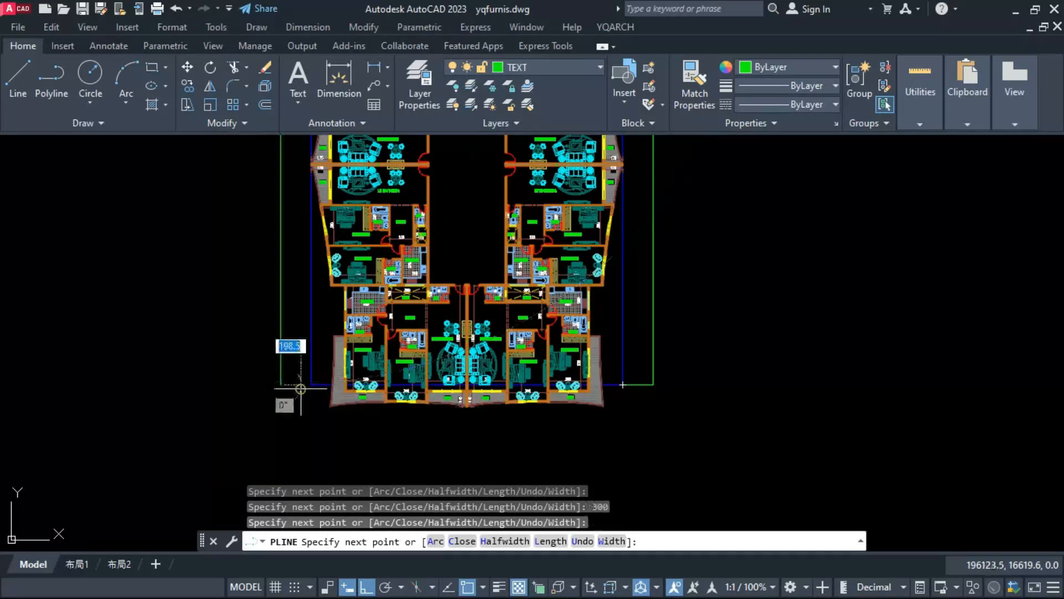
key("Escape")
scroll(356, 438, "down", 2)
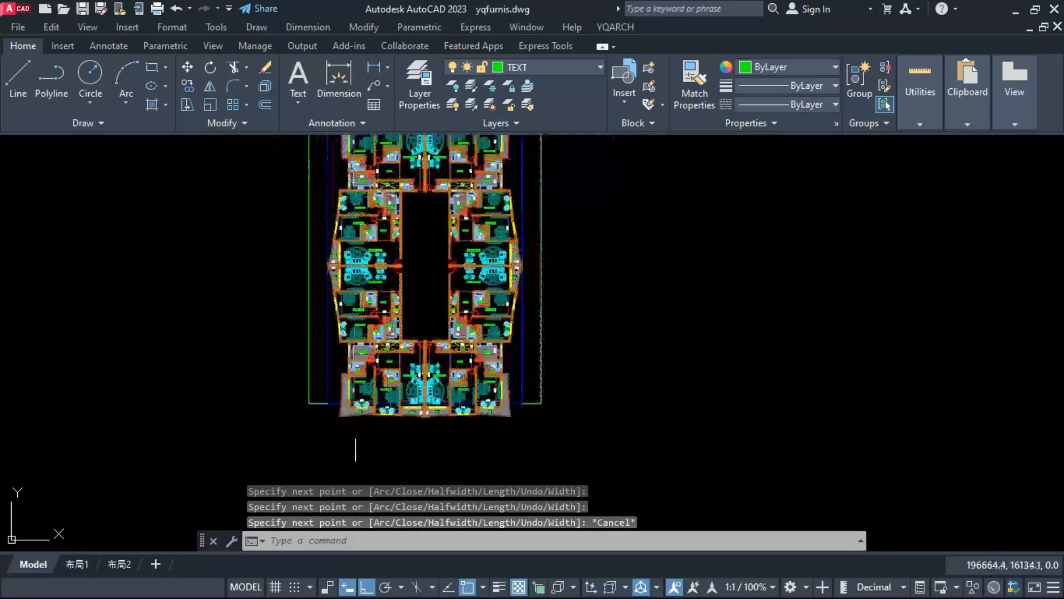
scroll(541, 418, "down", 2)
scroll(408, 267, "up", 2)
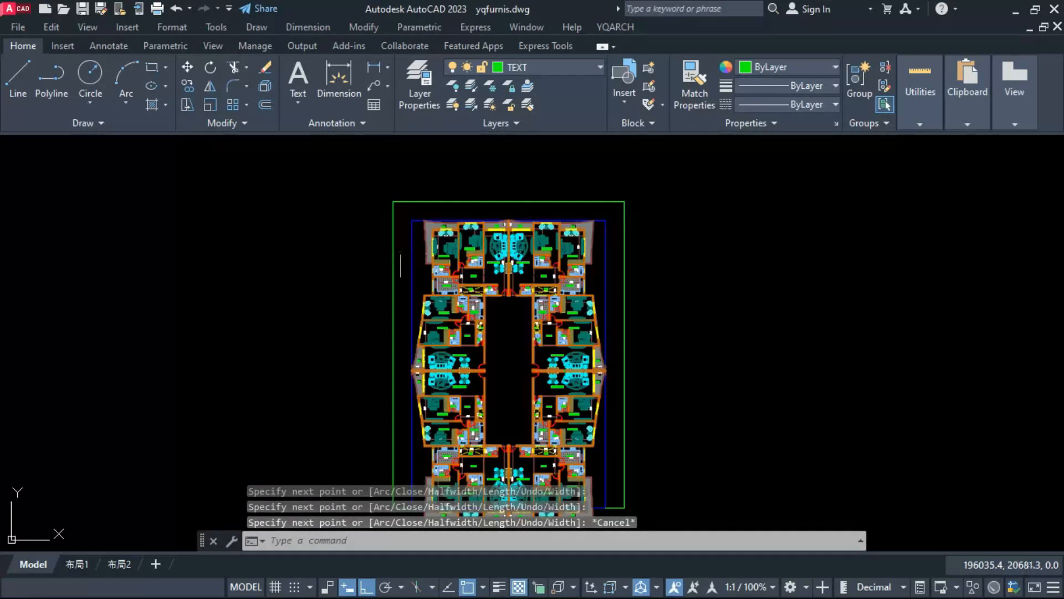
Step: Match the properties of the inner blue boundary onto the new green outer polyline
left_click(412, 245)
type("MA")
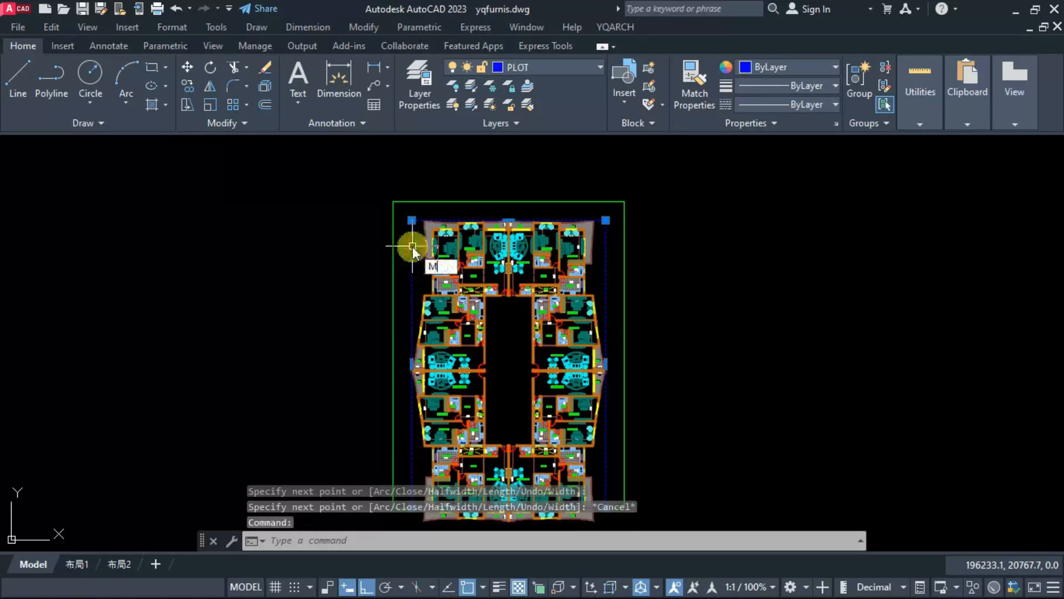
key("Return")
left_click(394, 254)
key("Escape")
key("Escape")
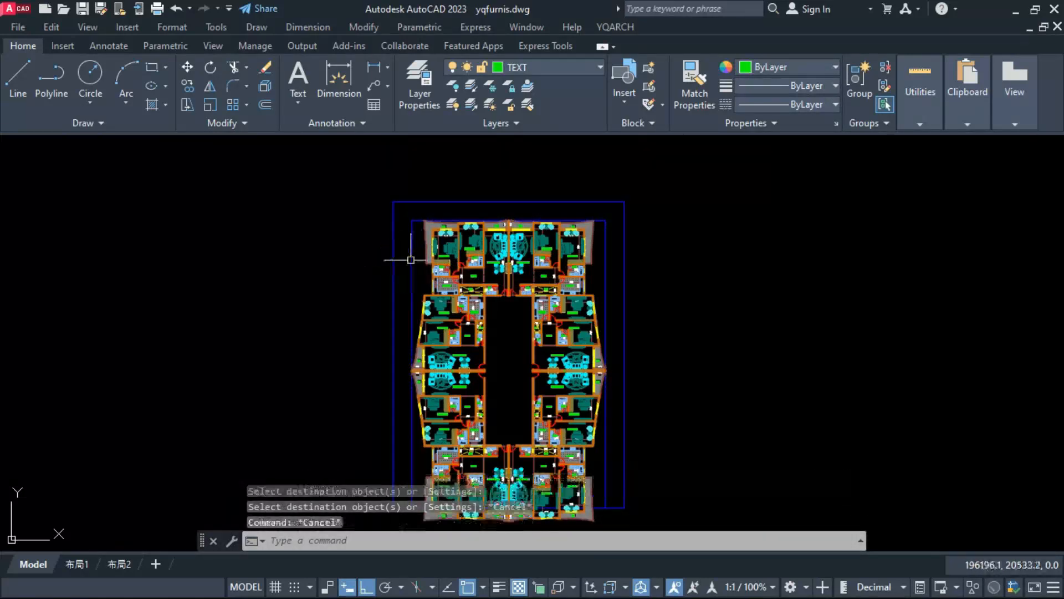
Step: Move the inner boundary rectangle to the 40 WALL layer and clear the selection
left_click(412, 260)
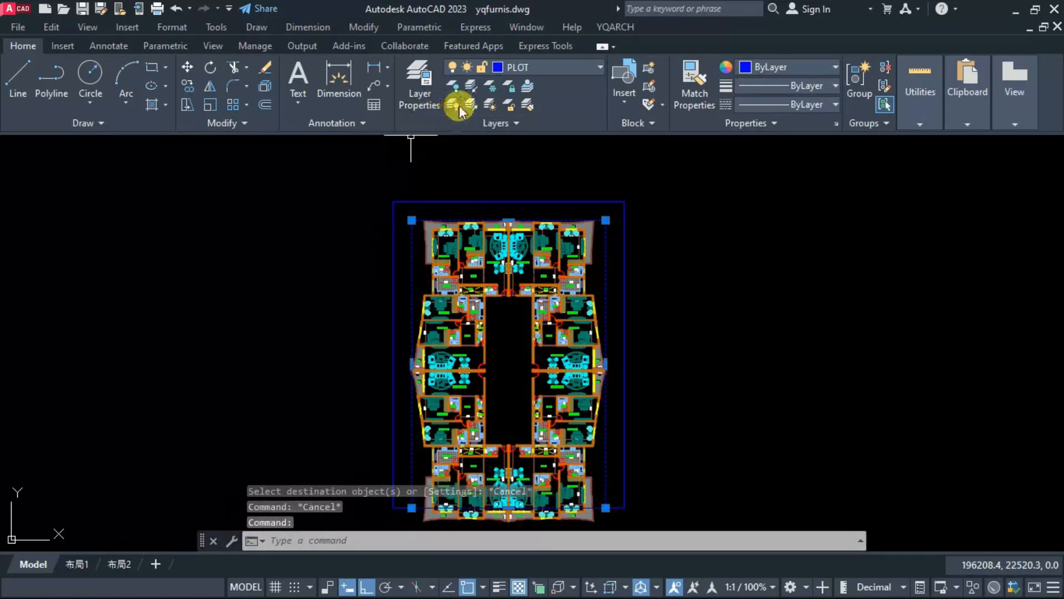
left_click(521, 66)
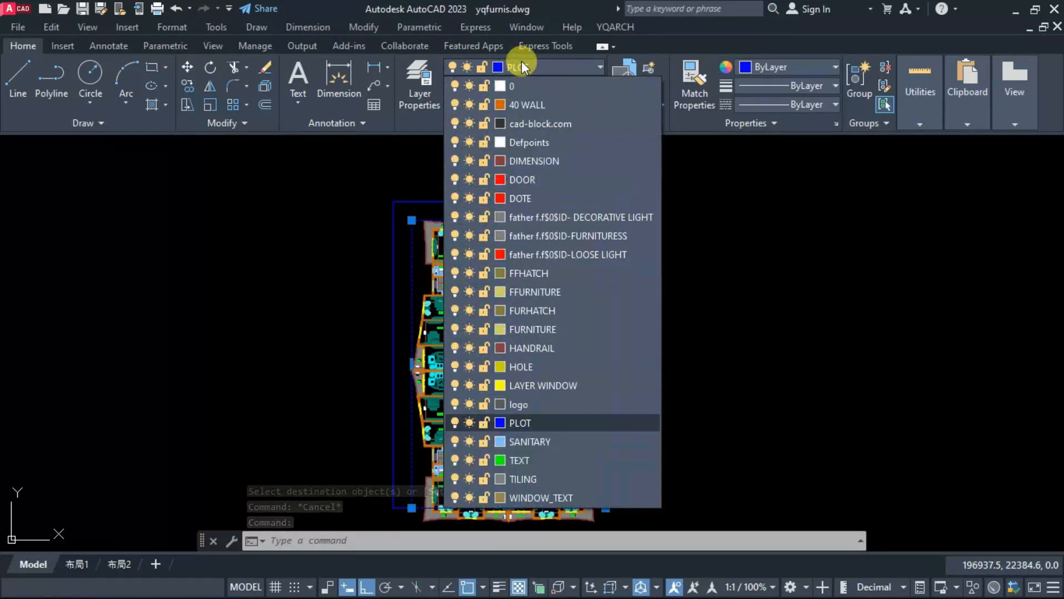
left_click(522, 105)
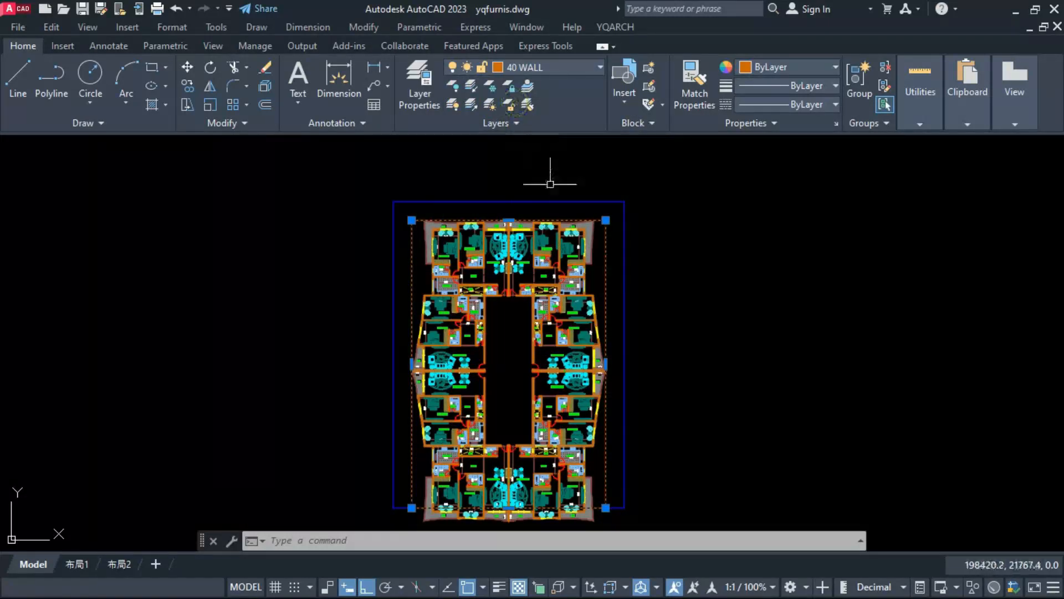
key("Escape")
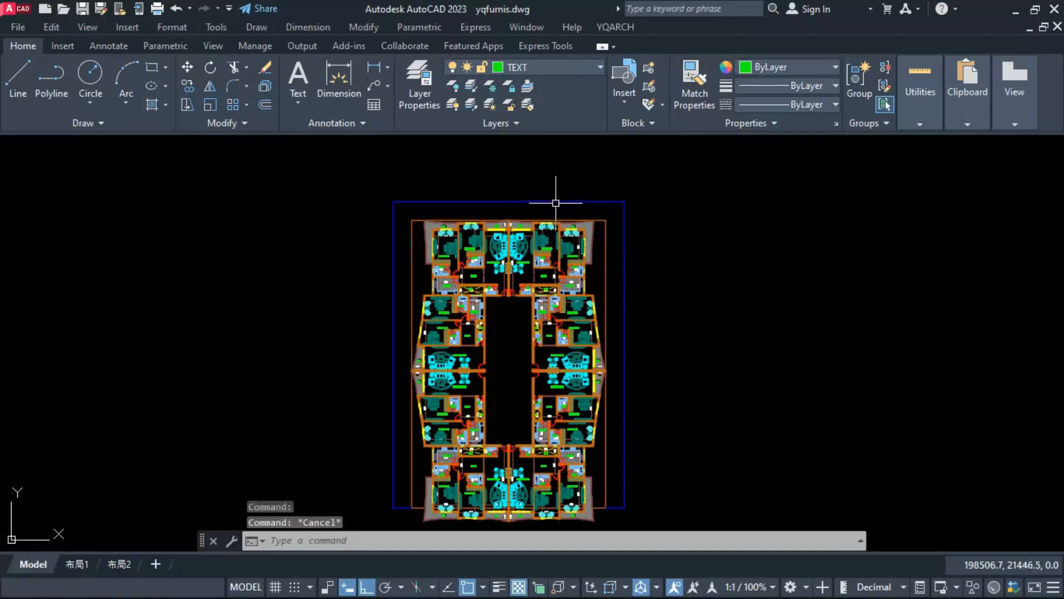
type("ssw")
key("Return")
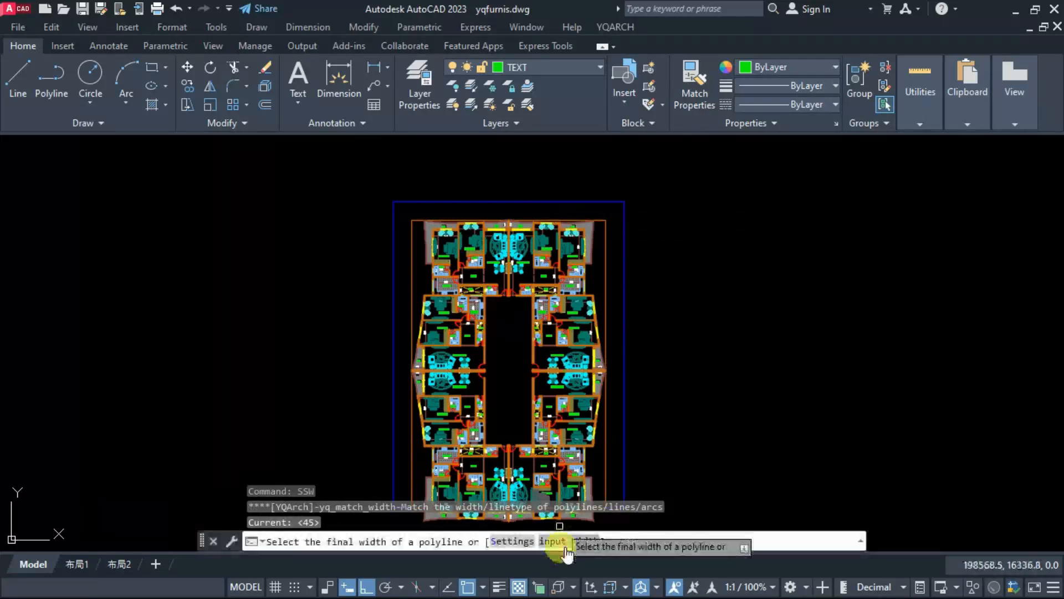
left_click(623, 300)
key("Return")
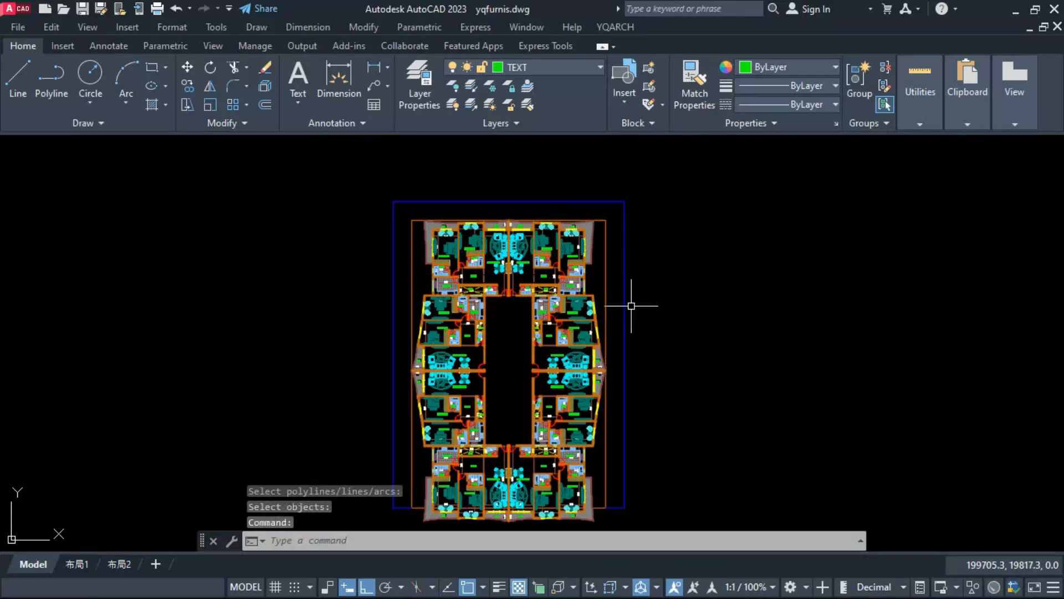
key("Return")
left_click(556, 542)
type("1")
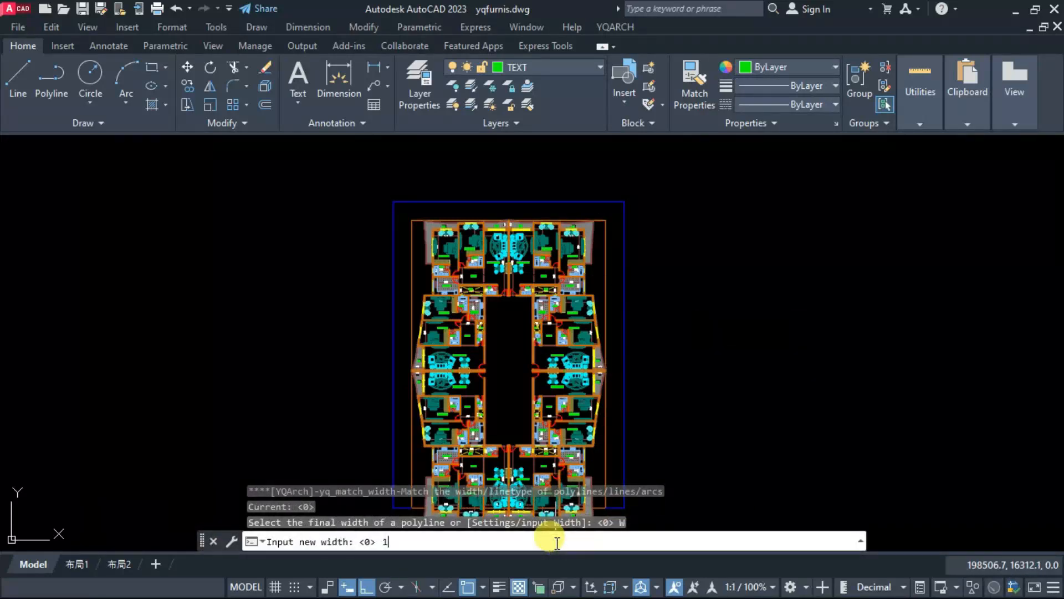
type("6")
key("Return")
key("Escape")
Step: Use the SSW width-matching command to give the outer blue boundary polyline a width of 44
key("Return")
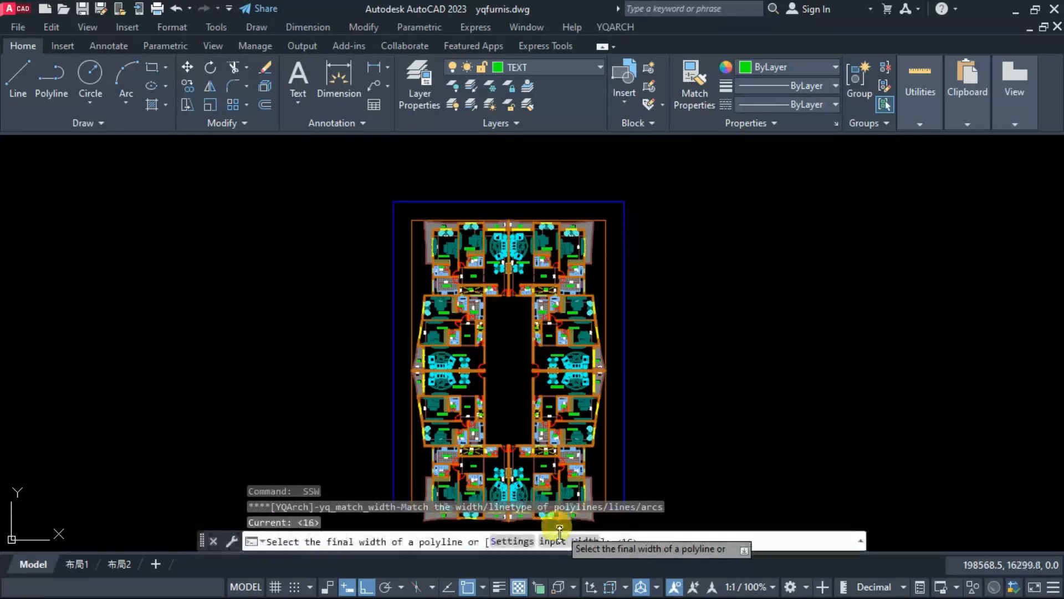
left_click(556, 542)
key("Return")
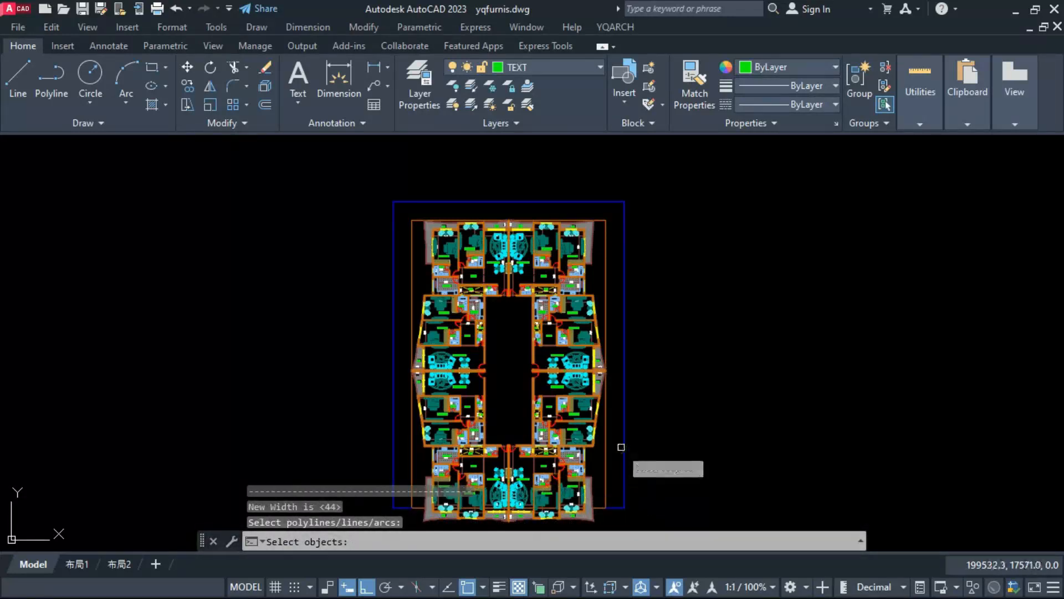
left_click(625, 443)
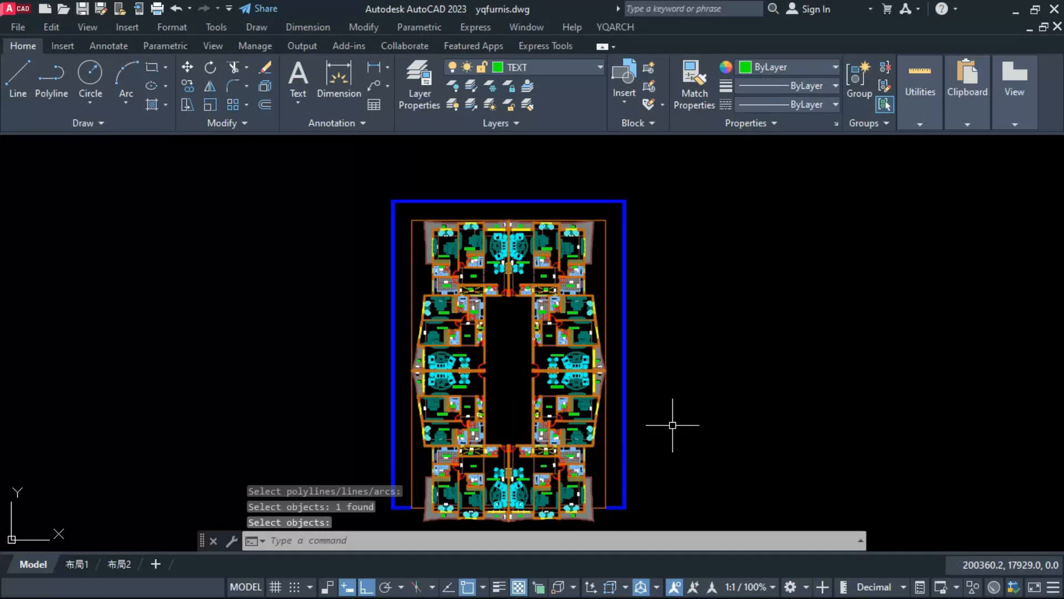
key("Return")
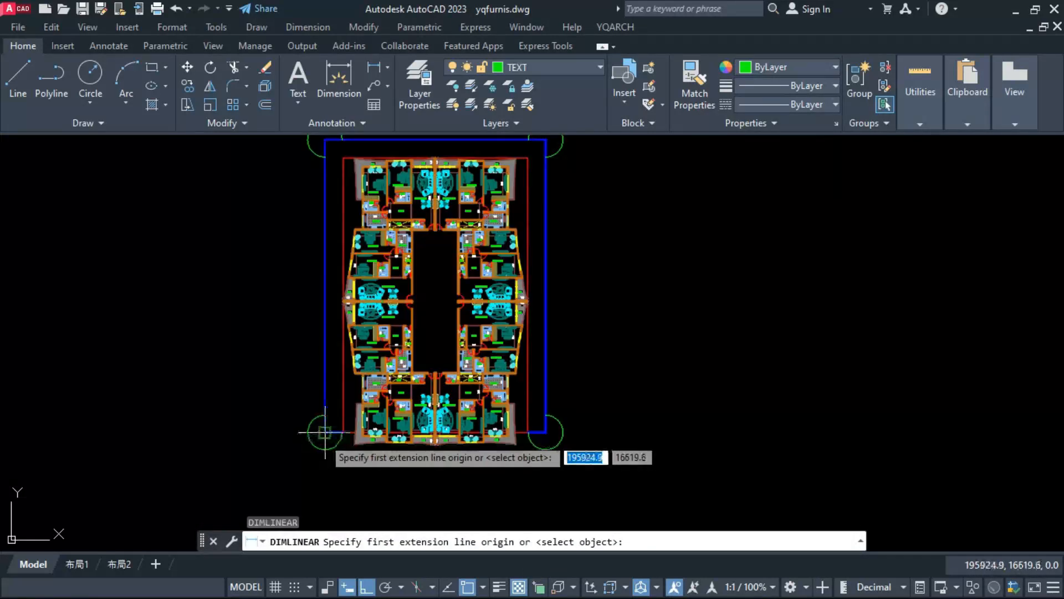
Step: Add linear dimensions to the outer blue boundary's left side and top side
left_click(325, 433)
scroll(325, 433, "down", 2)
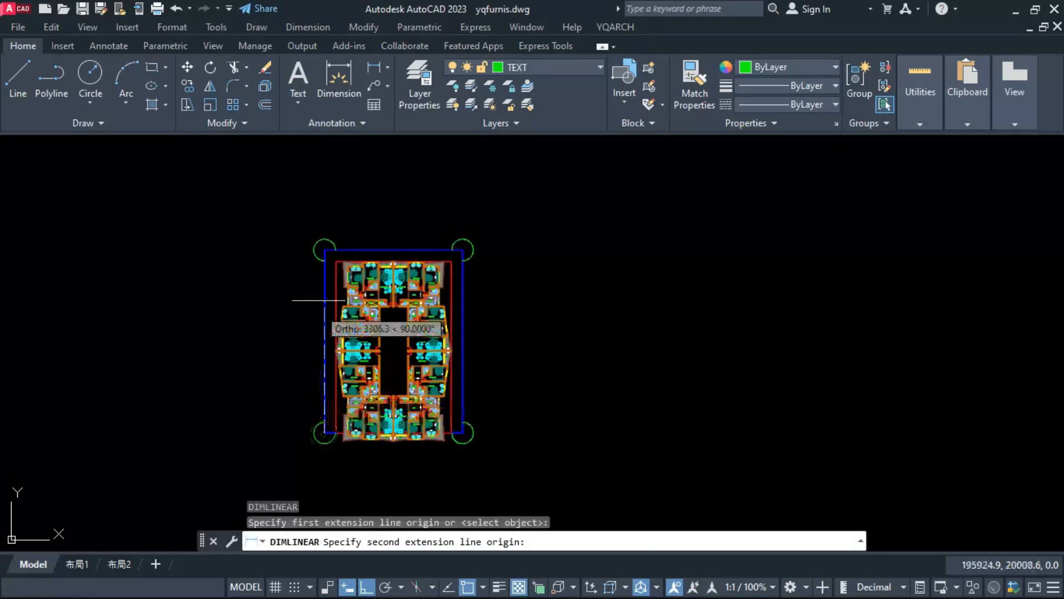
left_click(325, 249)
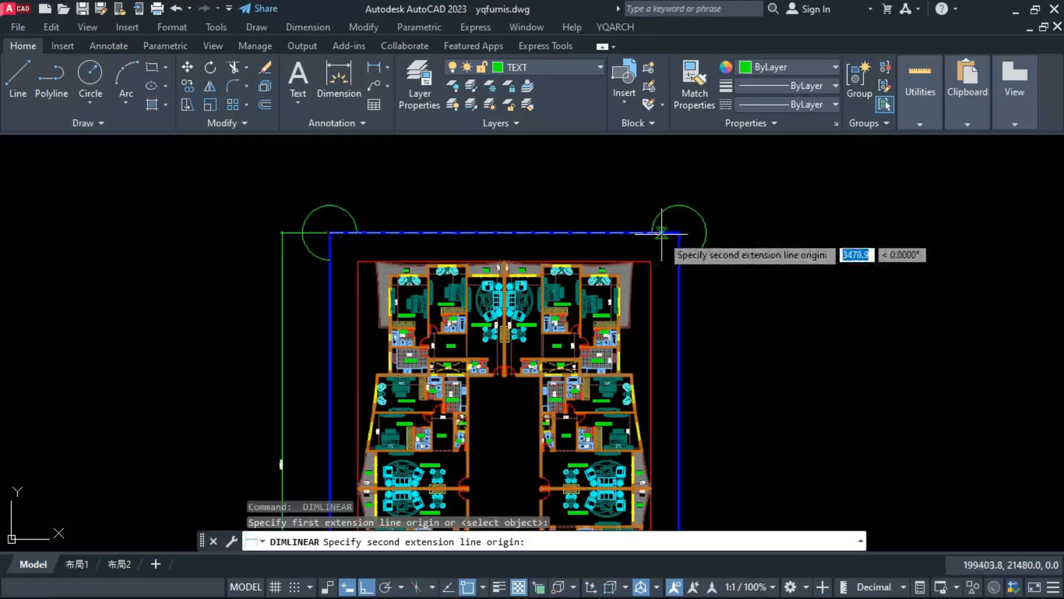
left_click(678, 233)
key("Escape")
Step: Set the drawing's main scale to 1:100 with the SD command and update both boundary dimensions to it
type("sd")
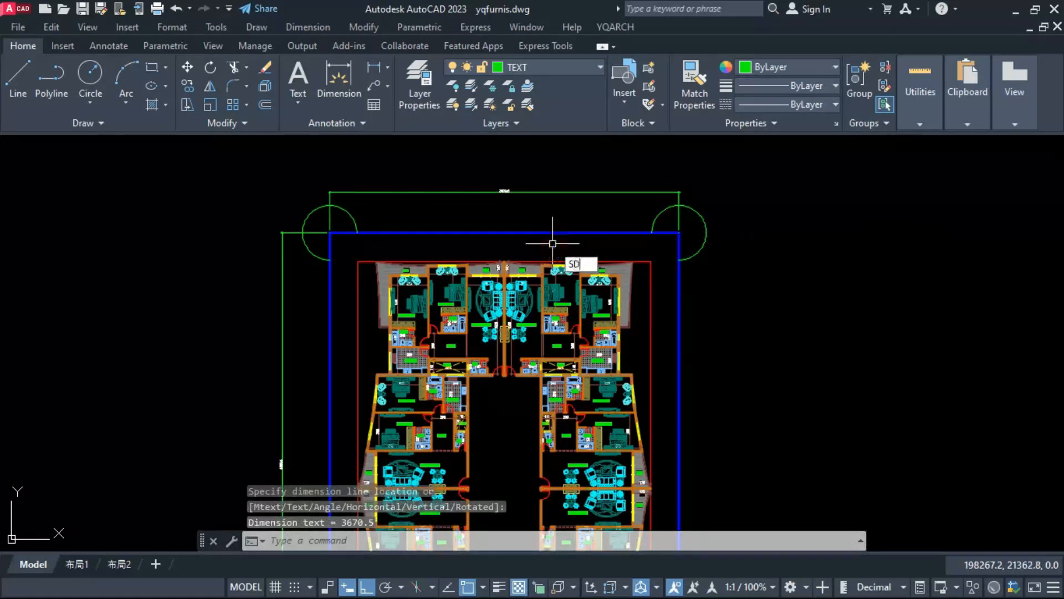
key("Return")
left_click(452, 377)
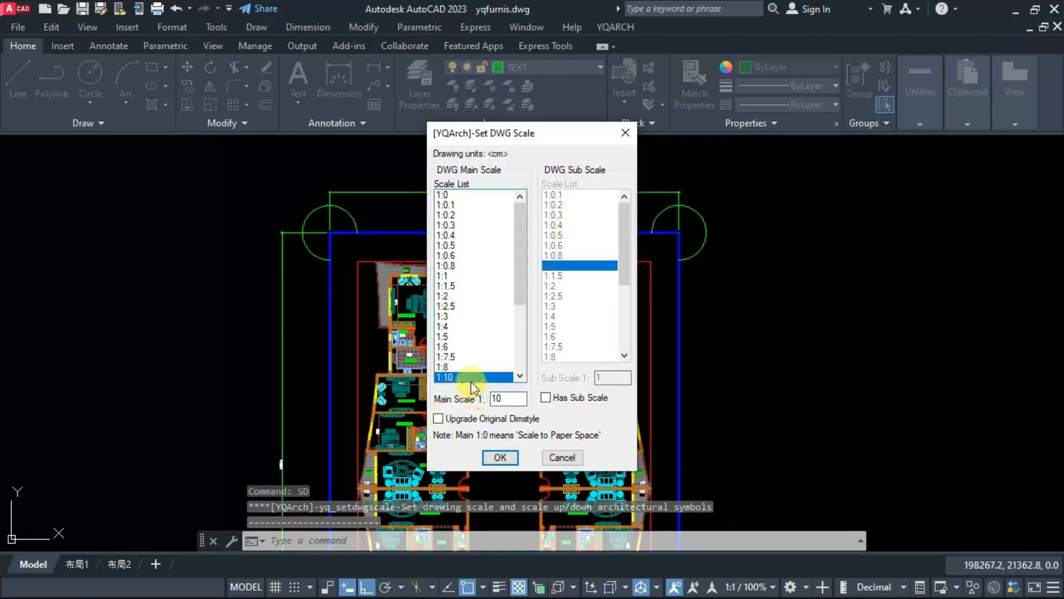
scroll(449, 376, "down", 4)
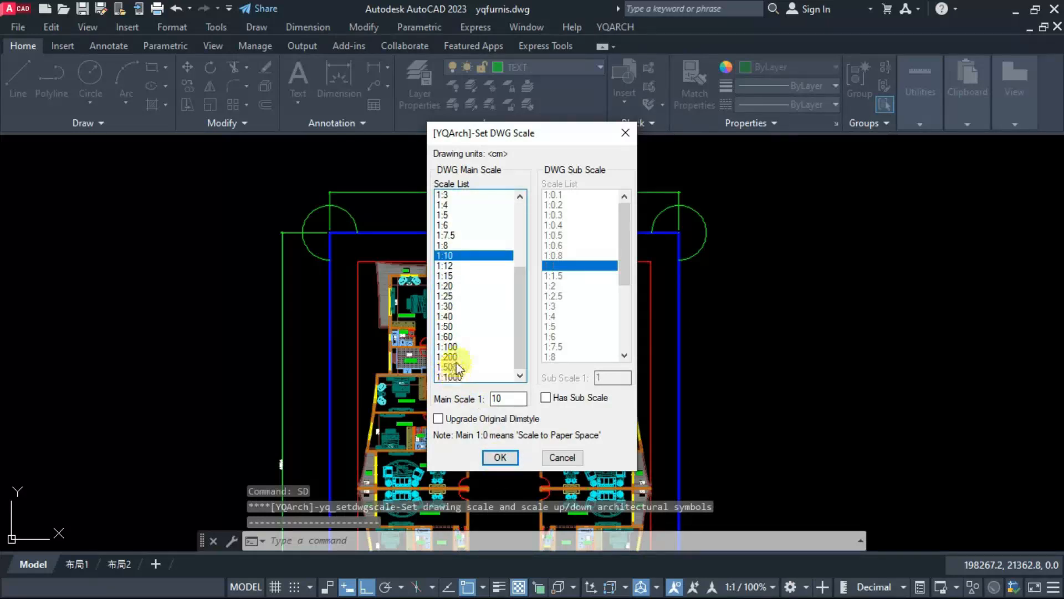
left_click(449, 326)
left_click(450, 337)
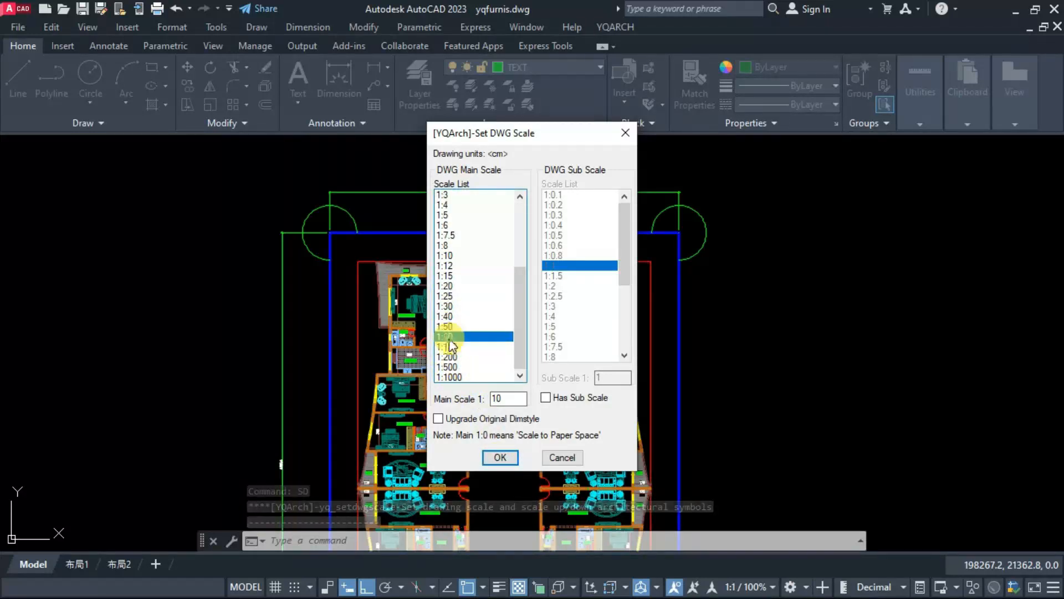
left_click(448, 347)
left_click(500, 458)
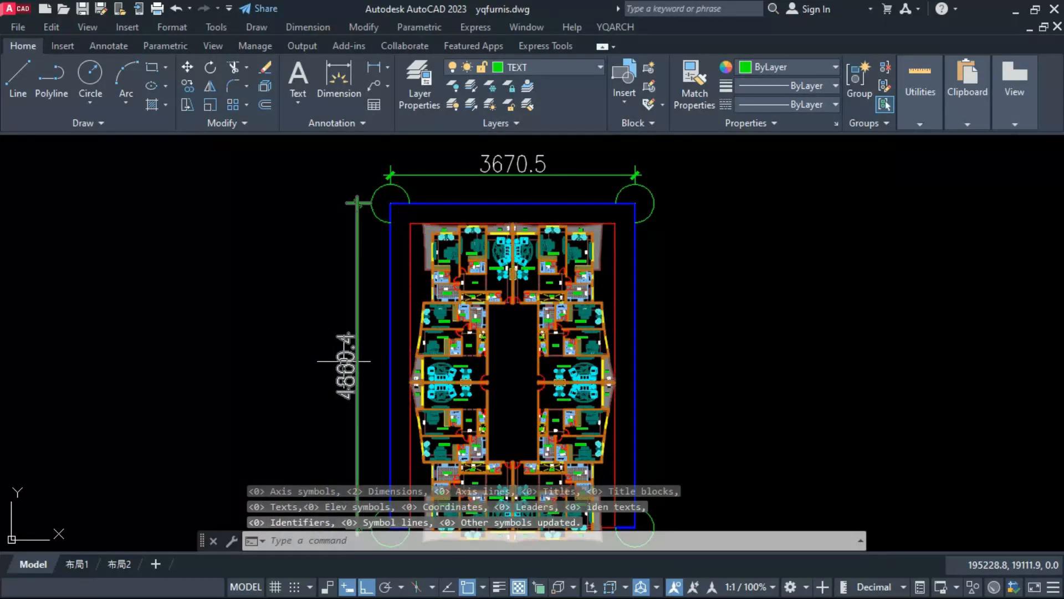
mouse_move(344, 360)
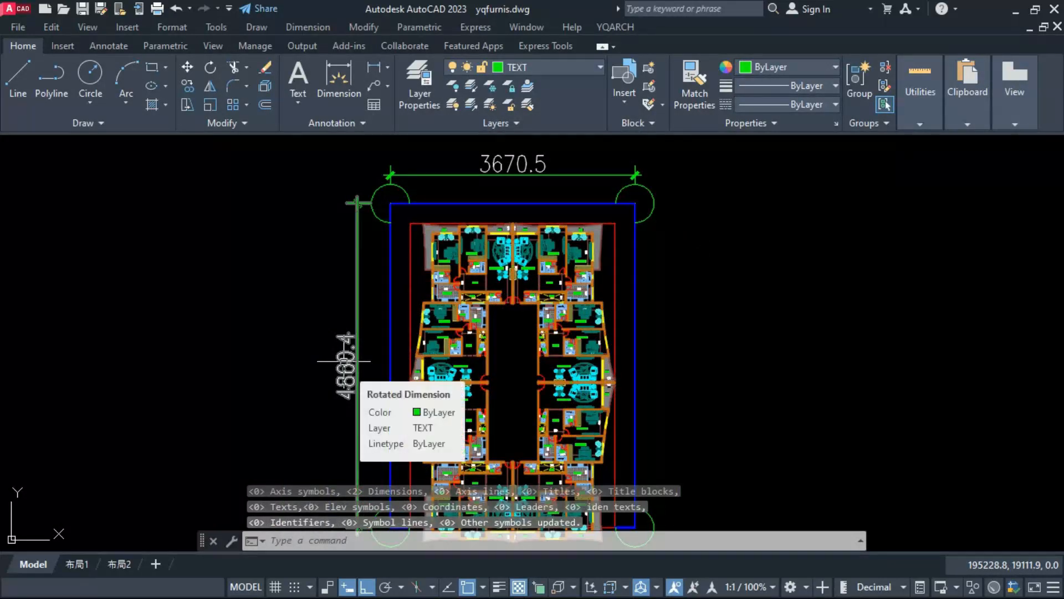
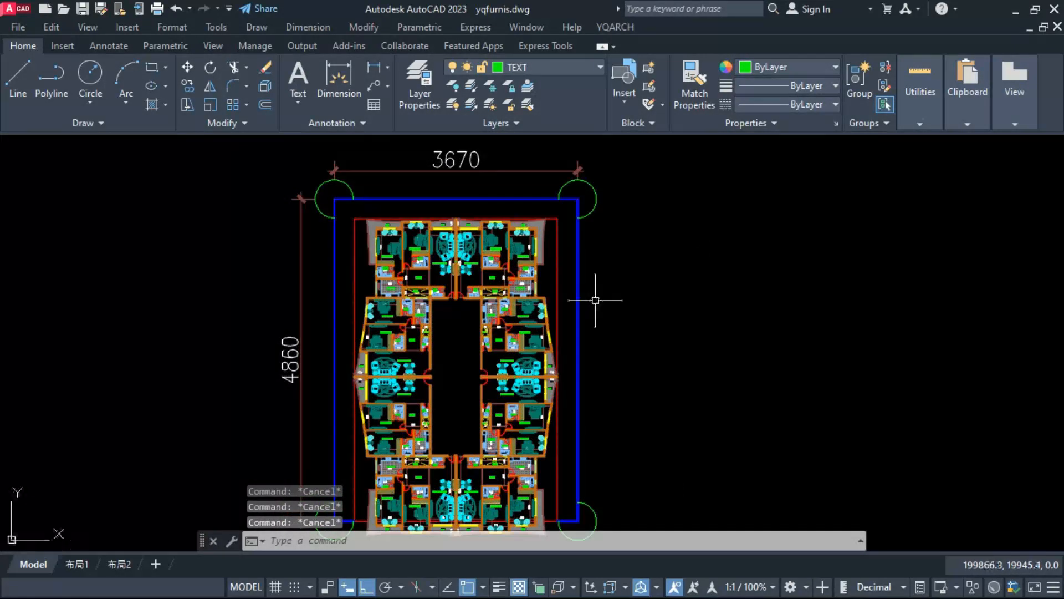
Step: Add a linear dimension across the horizontal gap between the inner and outer boundaries on the plan's left side
type("dimlinear")
key("Return")
left_click(356, 259)
left_click(334, 258)
scroll(335, 258, "up", 2)
left_click(344, 259)
scroll(326, 297, "down", 2)
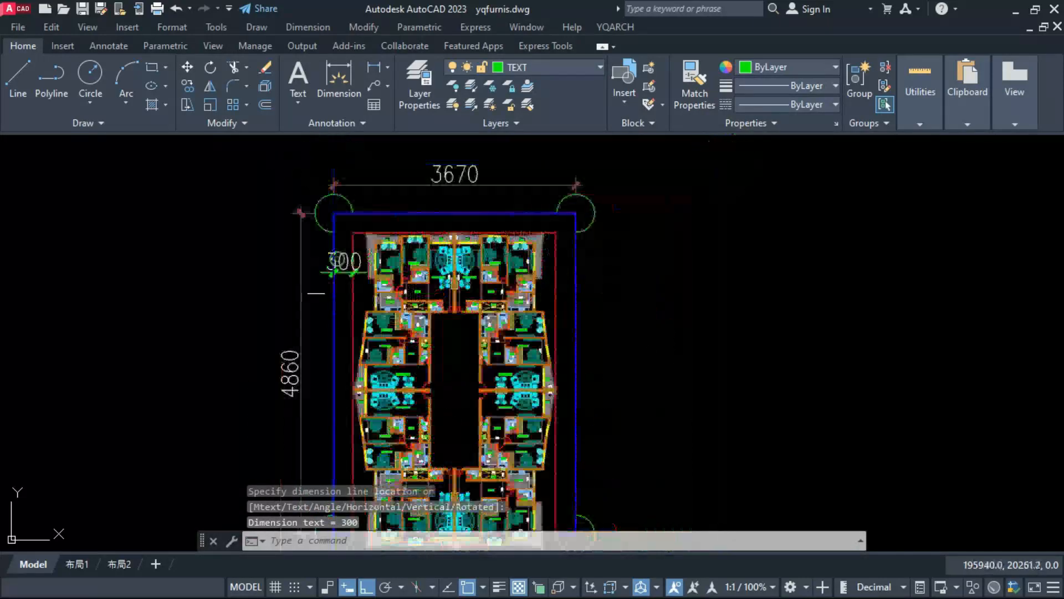
Step: Add a linear dimension across the vertical gap between the inner and outer boundaries along the plan's top edge
scroll(379, 217, "up", 4)
key("Return")
left_click(388, 258)
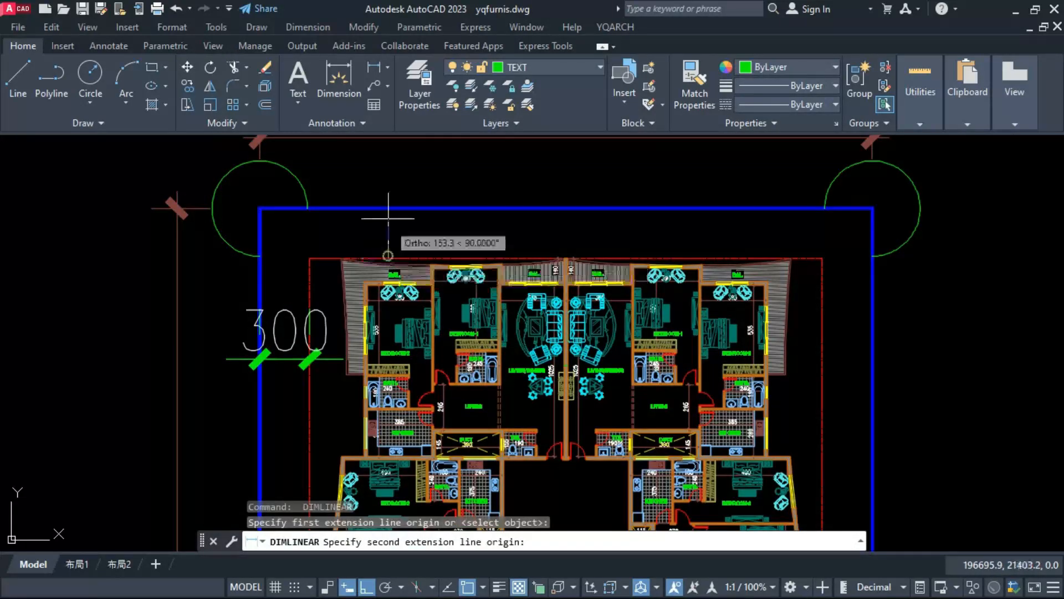
left_click(388, 209)
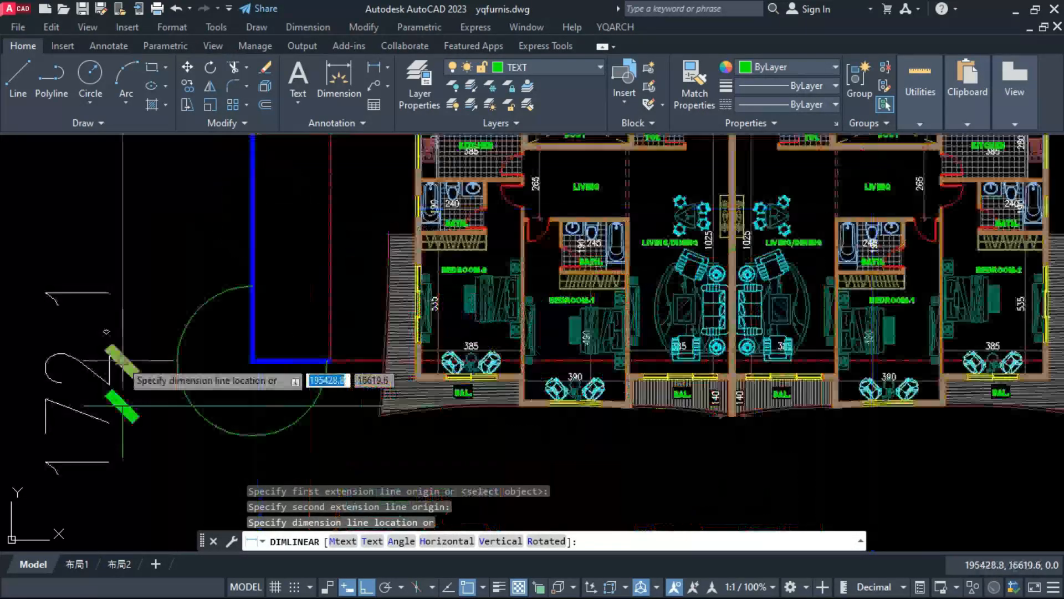
left_click(120, 359)
scroll(265, 342, "down", 4)
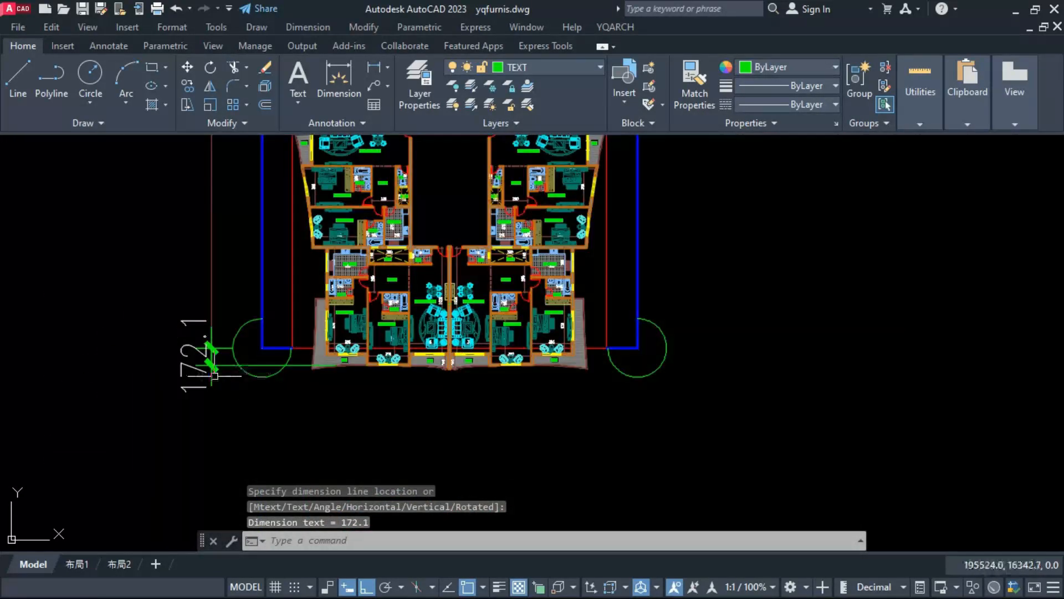
Step: Copy the two lines of the courtyard's left wall 240 to the right, beside the upper-left kitchen
scroll(214, 365, "up", 4)
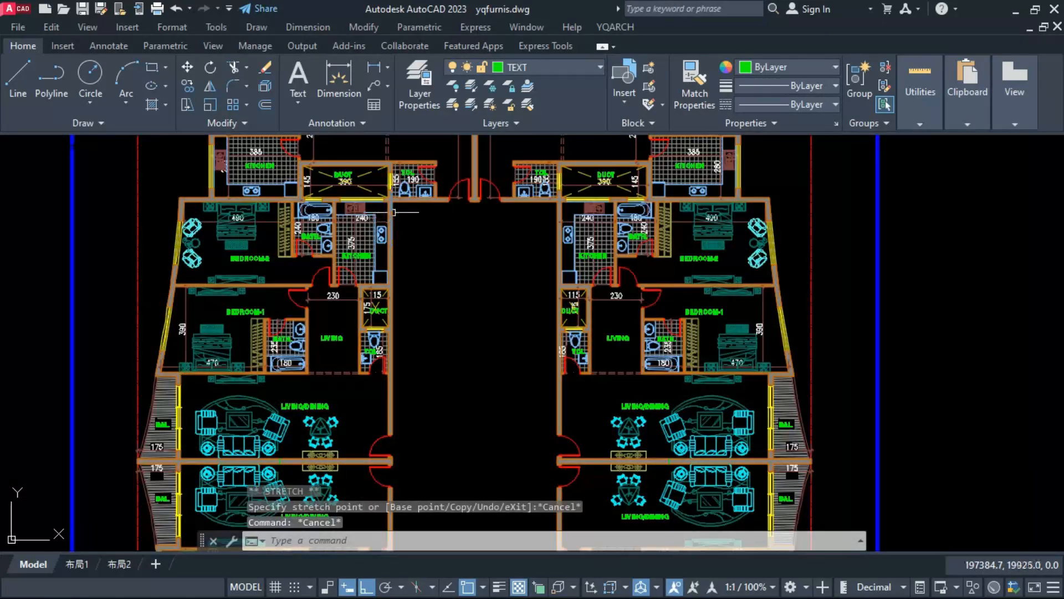
scroll(392, 211, "up", 2)
left_click(392, 211)
left_click(382, 217)
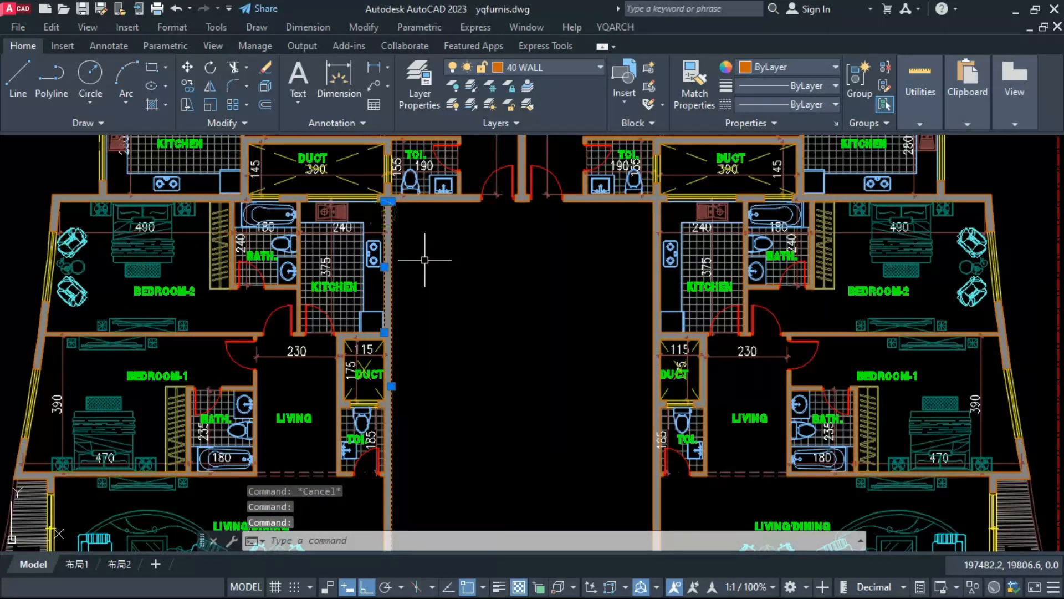
type("co")
key("Return")
left_click(438, 315)
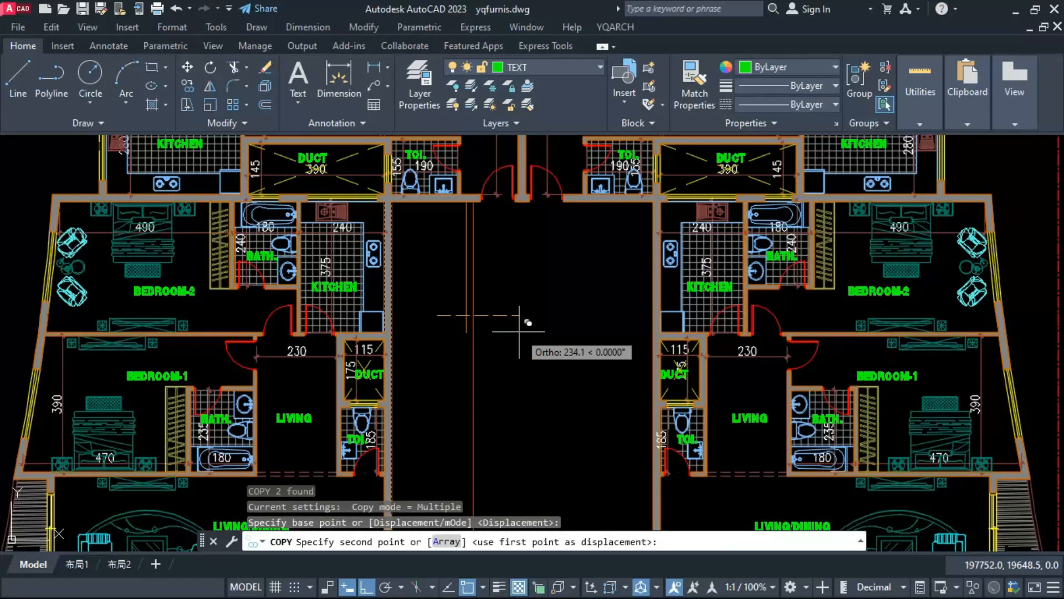
type("240")
key("Return")
key("Escape")
Step: Check the distance between the courtyard's left wall and the copied lines with a linear dimension
type("D")
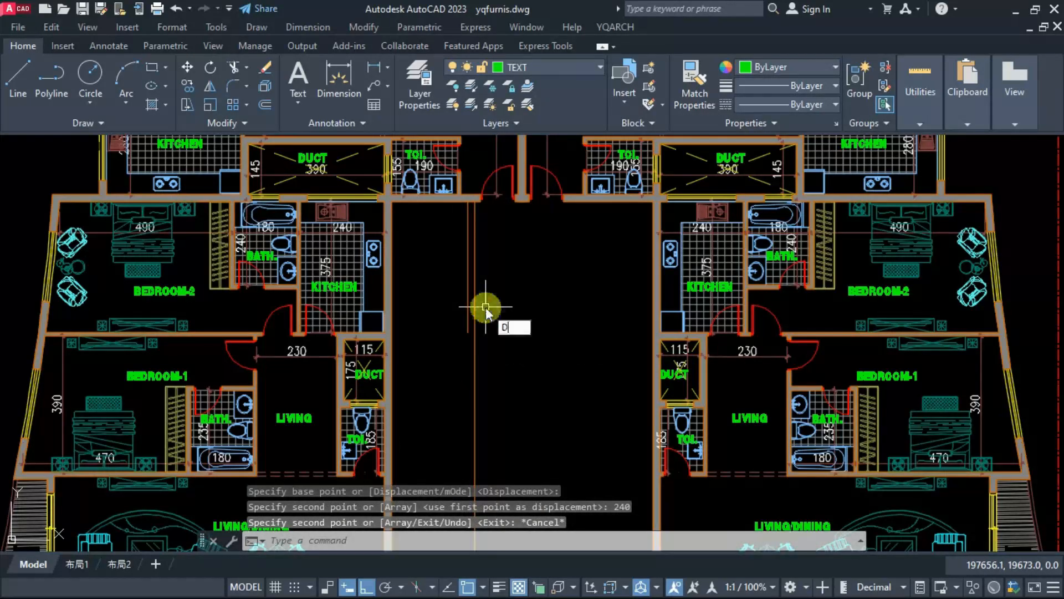
type("LI")
key("Return")
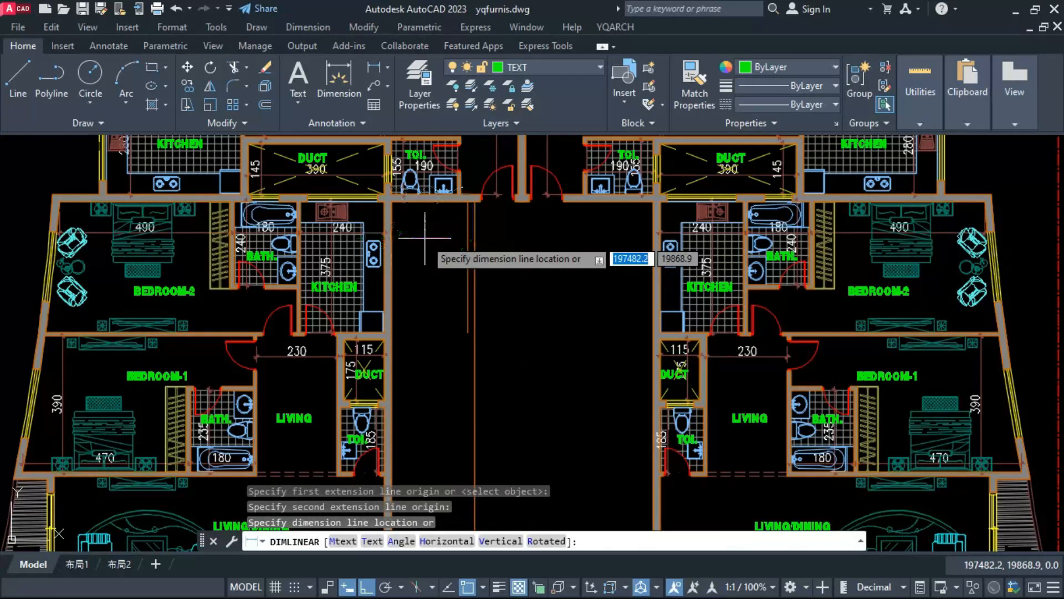
scroll(431, 239, "up", 2)
key("Escape")
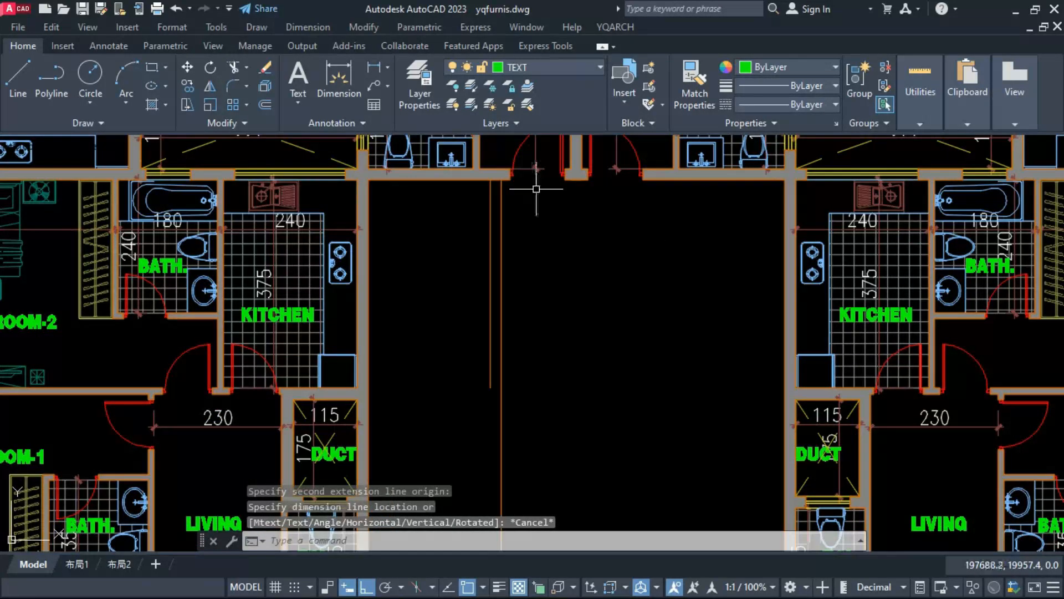
Step: Move the two copied wall lines 10 to the right
left_click(536, 189)
left_click(467, 224)
type("M")
key("Return")
scroll(547, 185, "up", 2)
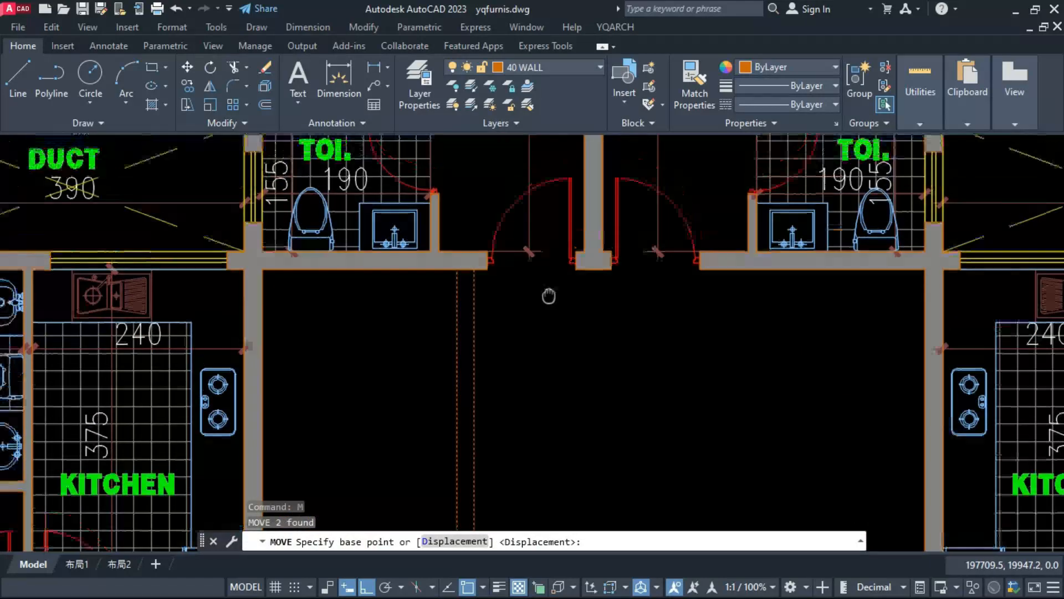
left_click(554, 324)
type("10")
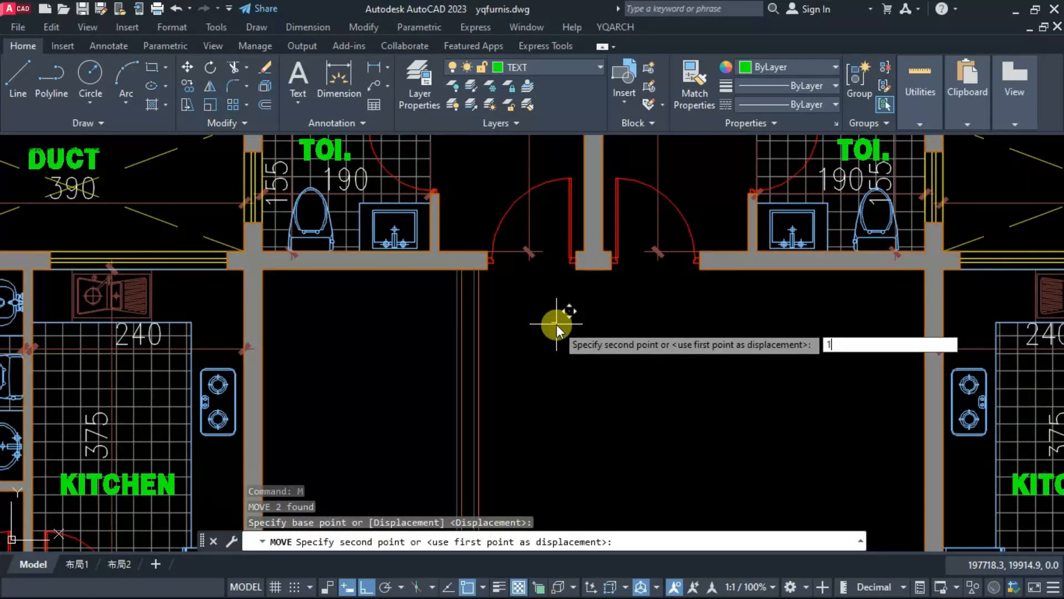
key("Return")
scroll(506, 345, "down", 6)
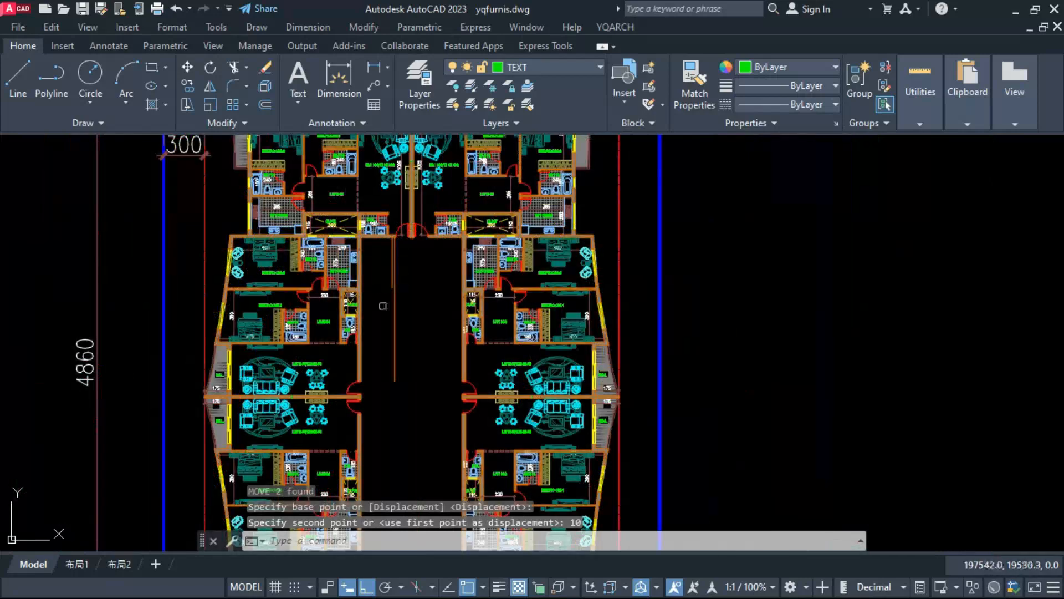
Step: Copy the horizontal wall line at the courtyard's upper-left edge 520 downward
scroll(399, 209, "up", 3)
left_click(399, 208)
type("c")
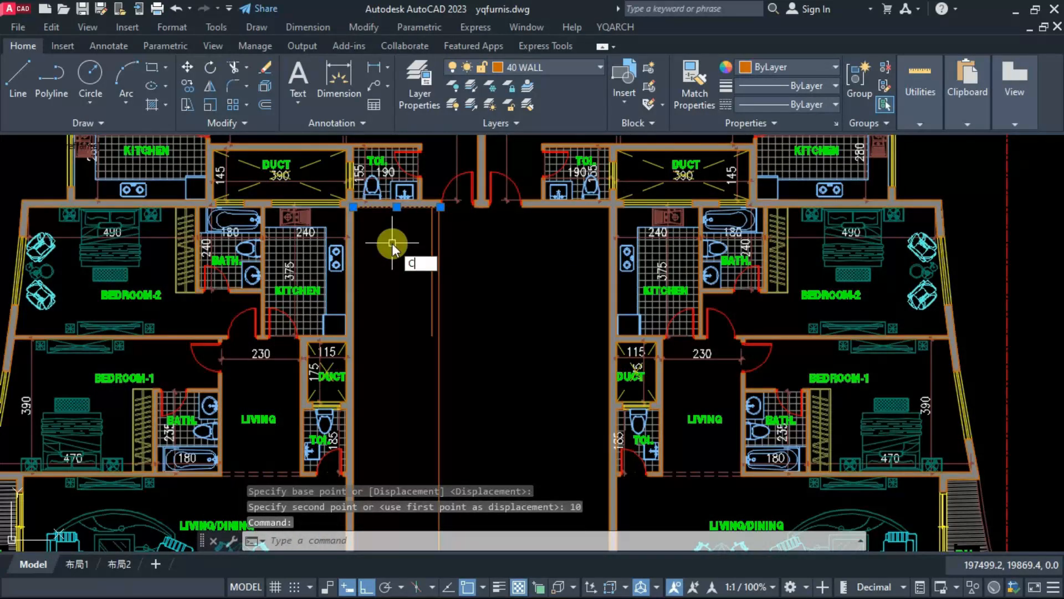
key("Return")
left_click(389, 249)
type("520")
key("Return")
key("Escape")
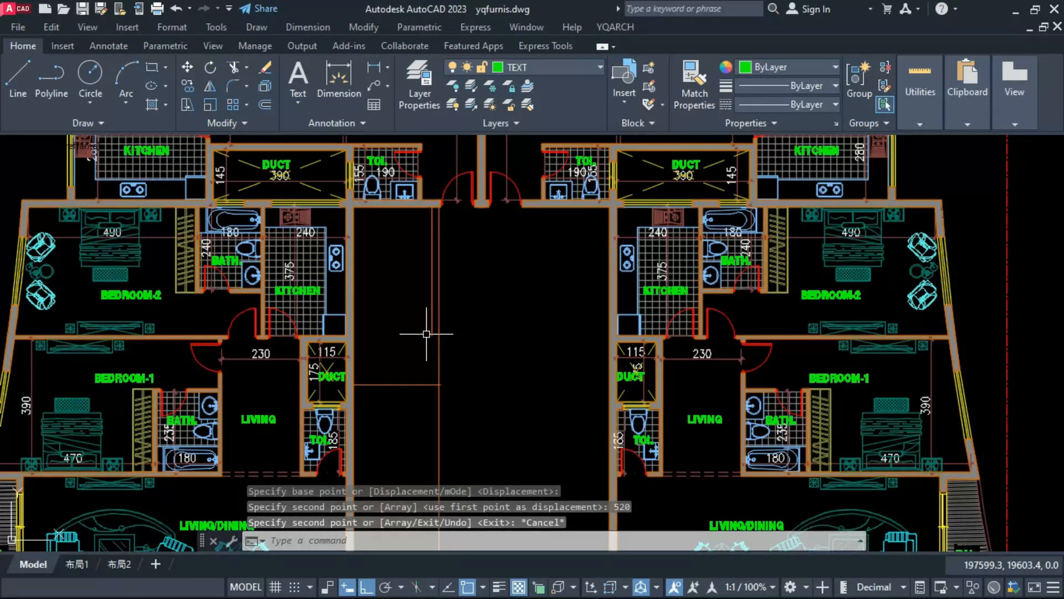
Step: Fillet the copied horizontal line with the inner vertical line into a corner and offset the horizontal line downward
type("f")
left_click(432, 333)
left_click(417, 384)
type("o")
left_click(432, 385)
left_click(417, 384)
left_click(415, 406)
key("Escape")
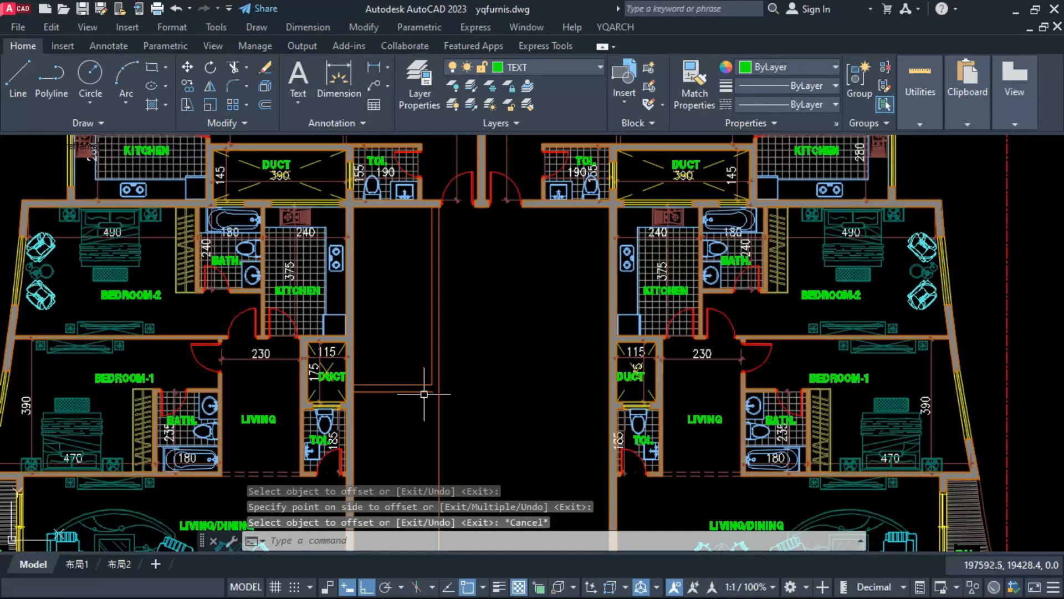
Step: Fillet the offset horizontal line with the outer vertical line to close the outer corner
type("f")
left_click(424, 392)
left_click(439, 355)
Step: Move the four lines of the L-shaped courtyard wall 300 downward
scroll(448, 245, "down", 3)
left_click_drag(461, 346, 424, 311)
type("m")
left_click(463, 328)
type("300")
scroll(438, 267, "up", 3)
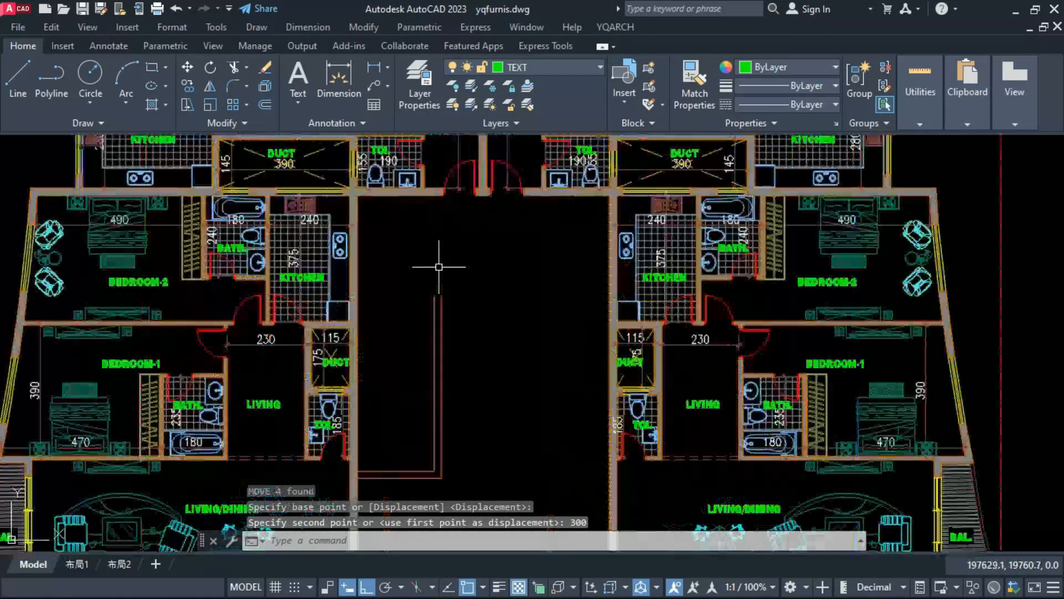
key("Escape")
Step: Measure the left courtyard enclosure's inner width with a linear dimension
type("d")
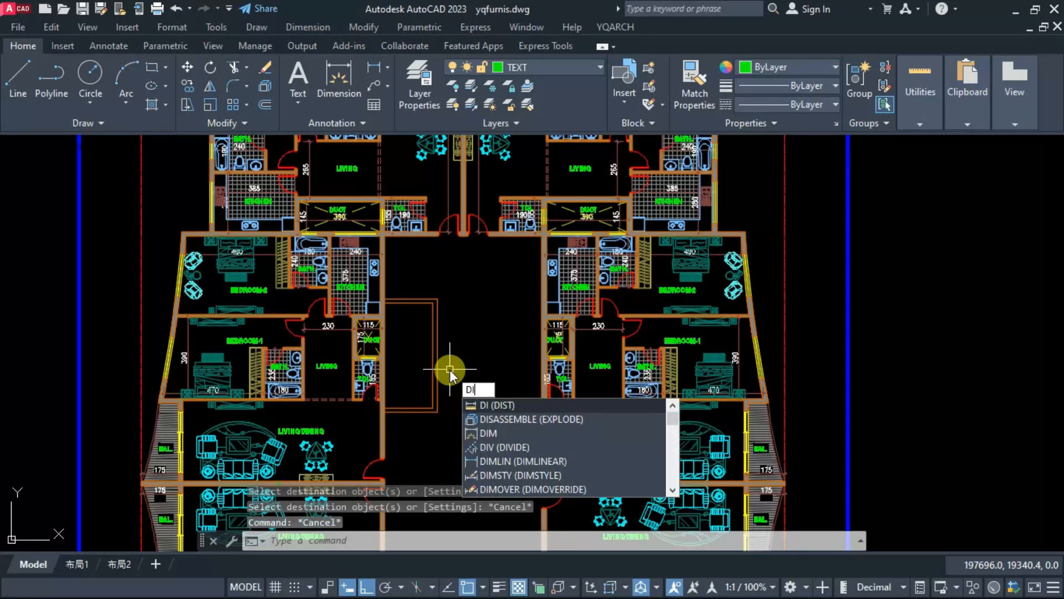
type("imlin")
left_click(433, 333)
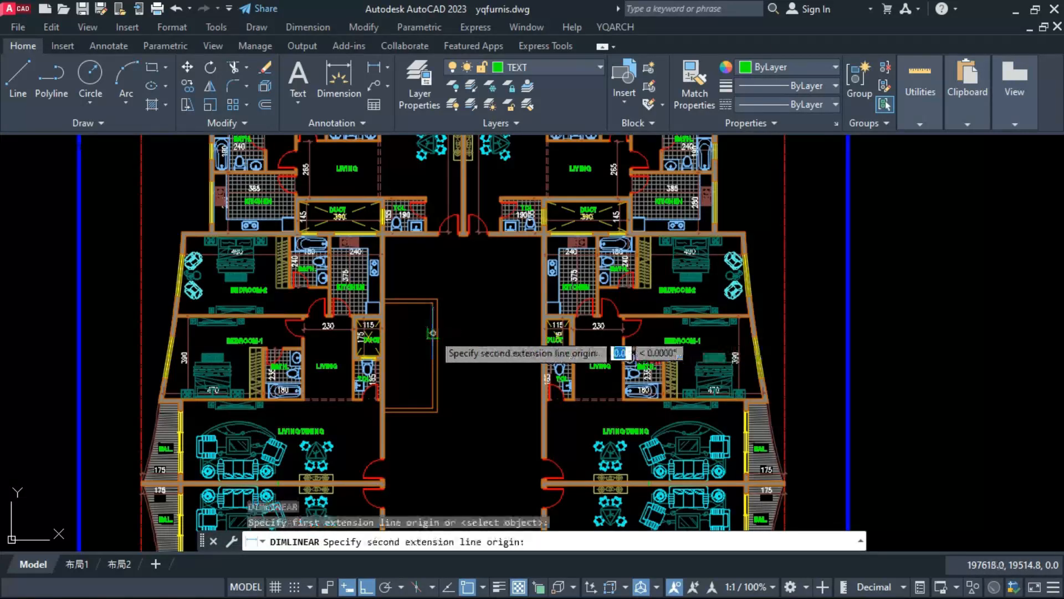
left_click(383, 334)
scroll(413, 338, "up", 4)
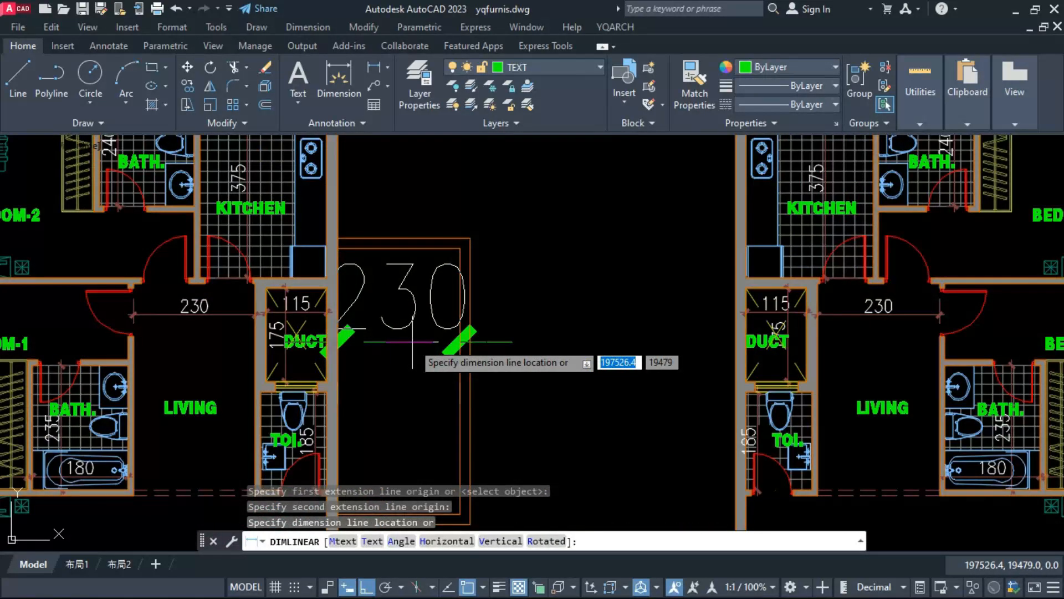
scroll(412, 342, "down", 4)
left_click(438, 333)
key("space")
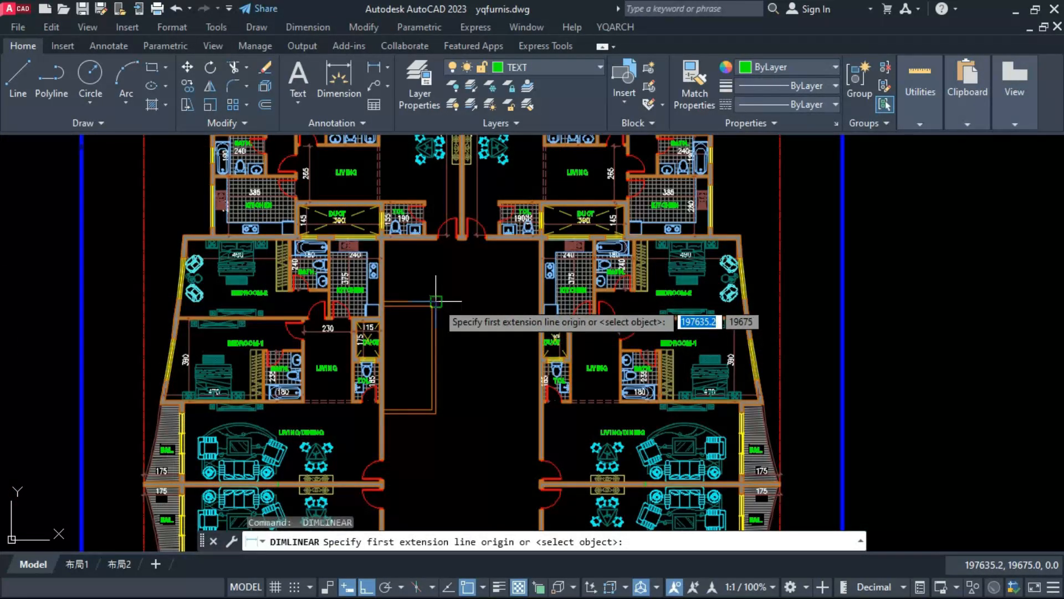
scroll(442, 323, "up", 2)
key("Escape")
Step: Move the six lines of the left courtyard enclosure 10 downward
scroll(431, 222, "down", 2)
left_click(431, 223)
left_click(413, 402)
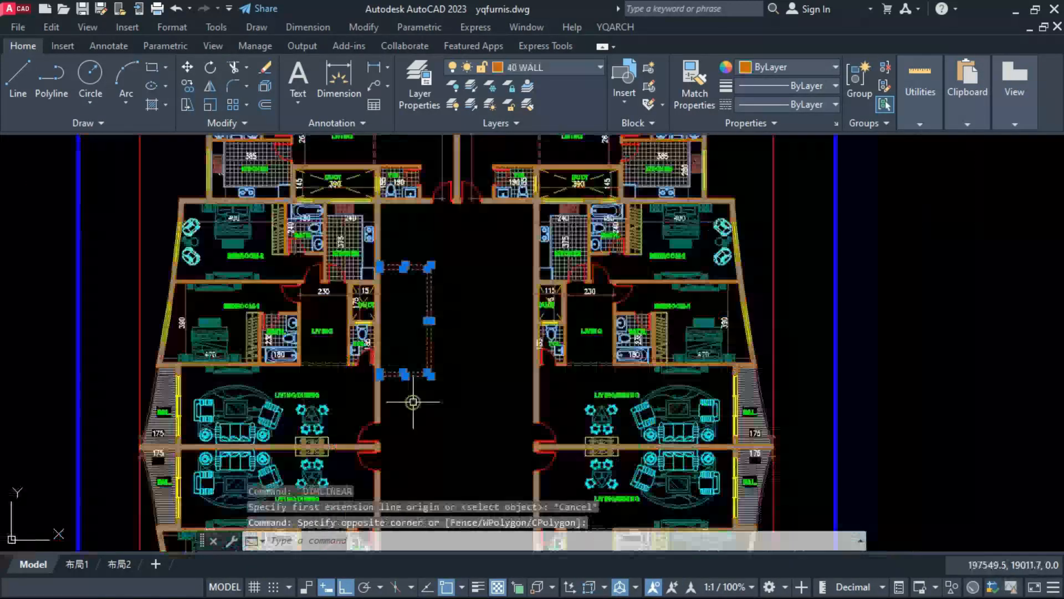
type("M")
key("space")
left_click(463, 361)
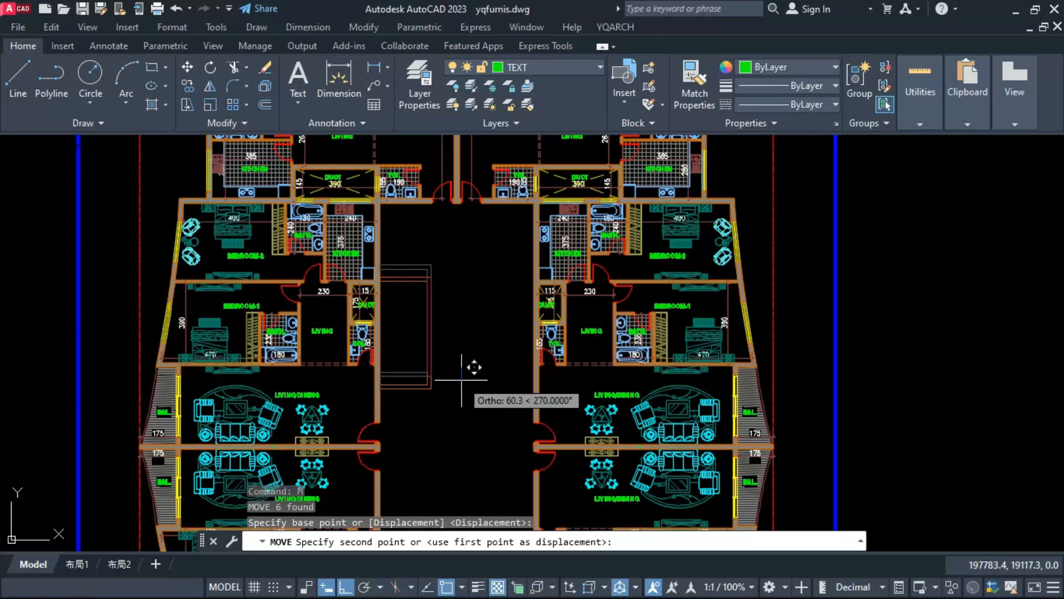
type("10")
key("space")
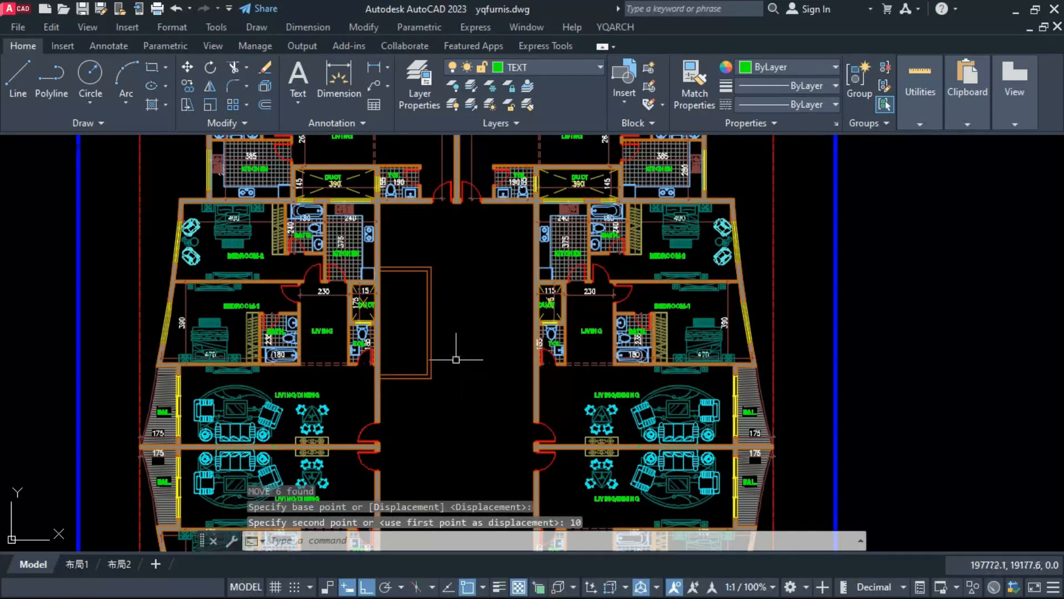
Step: Copy the left enclosure's outer vertical line 200 to the right
left_click(431, 341)
type("CO")
key("space")
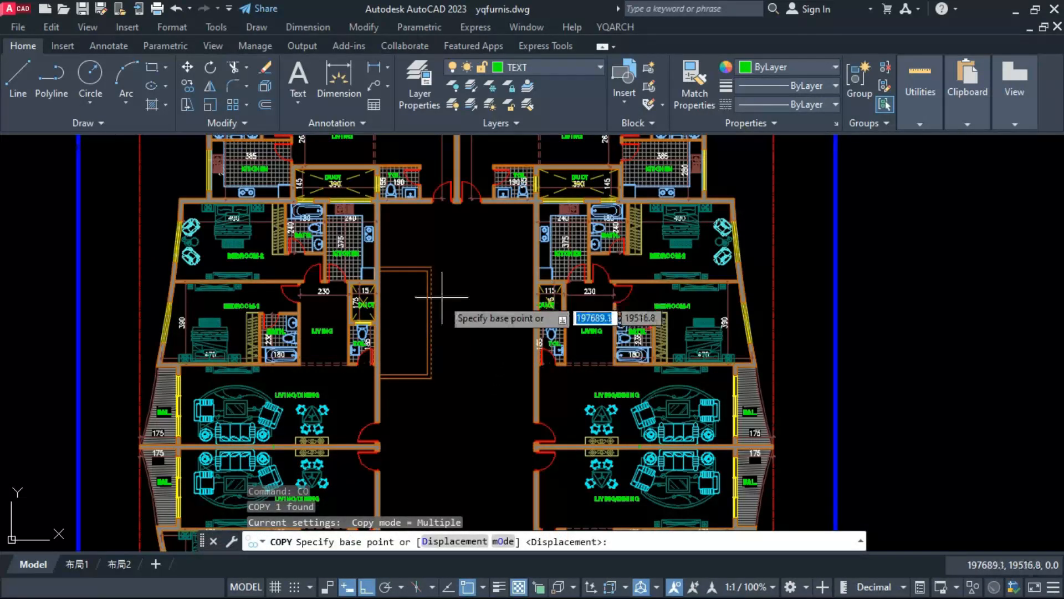
left_click(441, 298)
type("200")
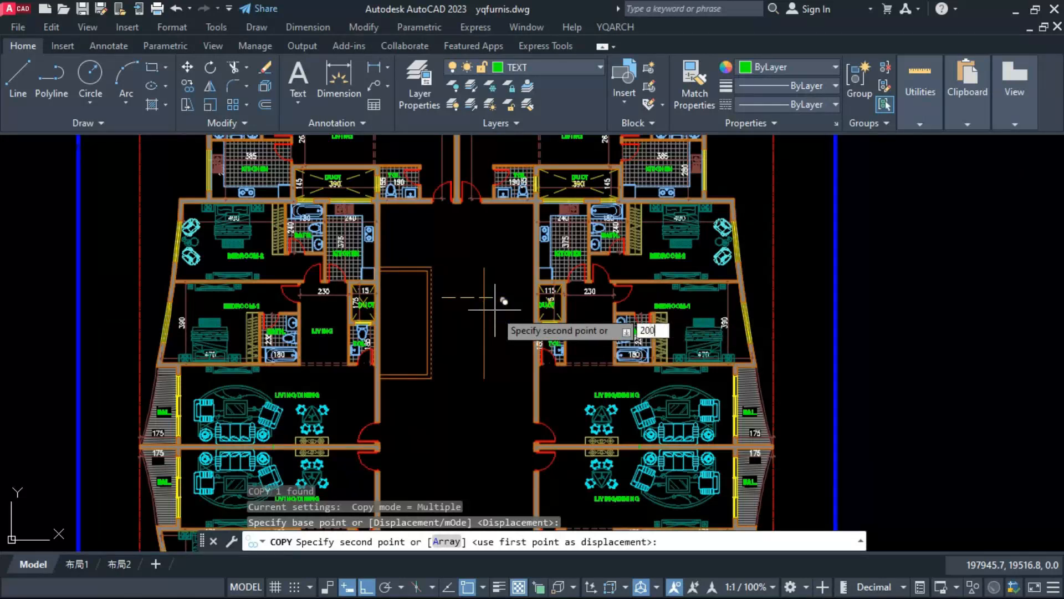
key("space")
key("Escape")
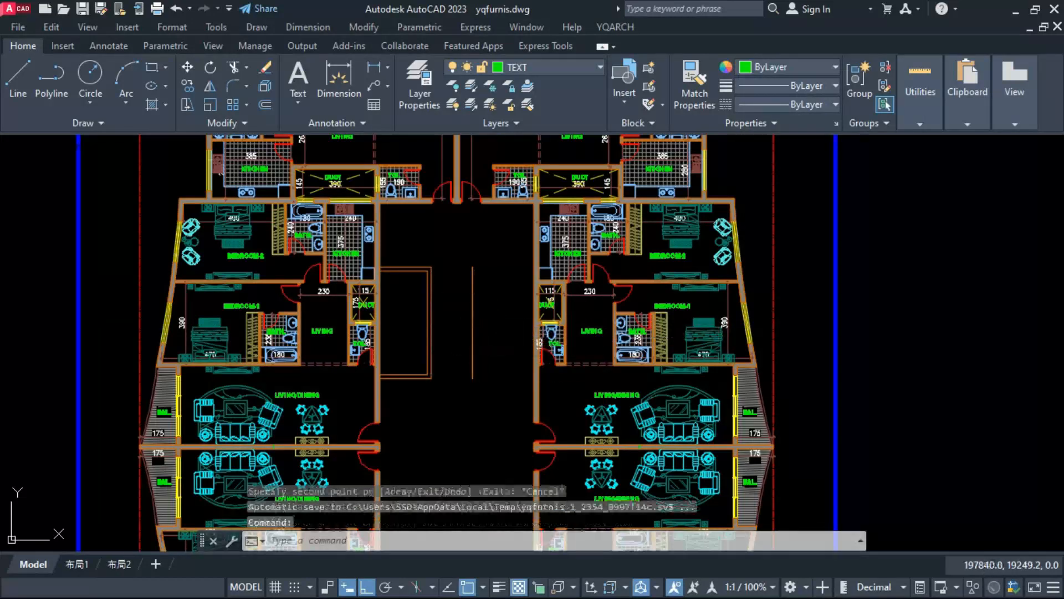
Step: Offset the copied vertical line 20 to the right and draw upper and lower lines across to the right courtyard wall
left_click(455, 322)
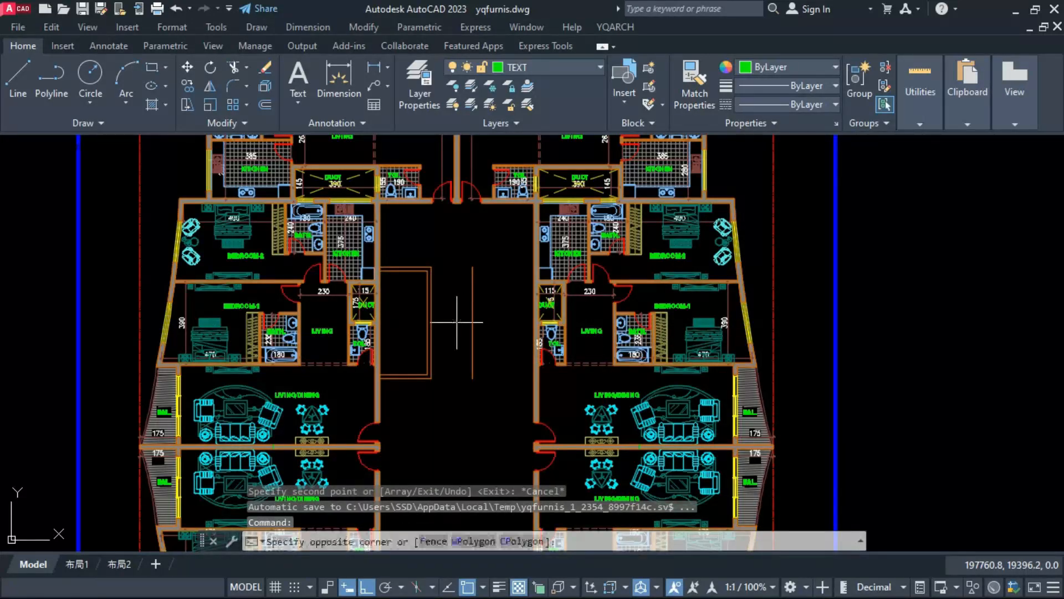
left_click(413, 334)
key("Escape")
scroll(436, 332, "up", 2)
type("o")
key("space")
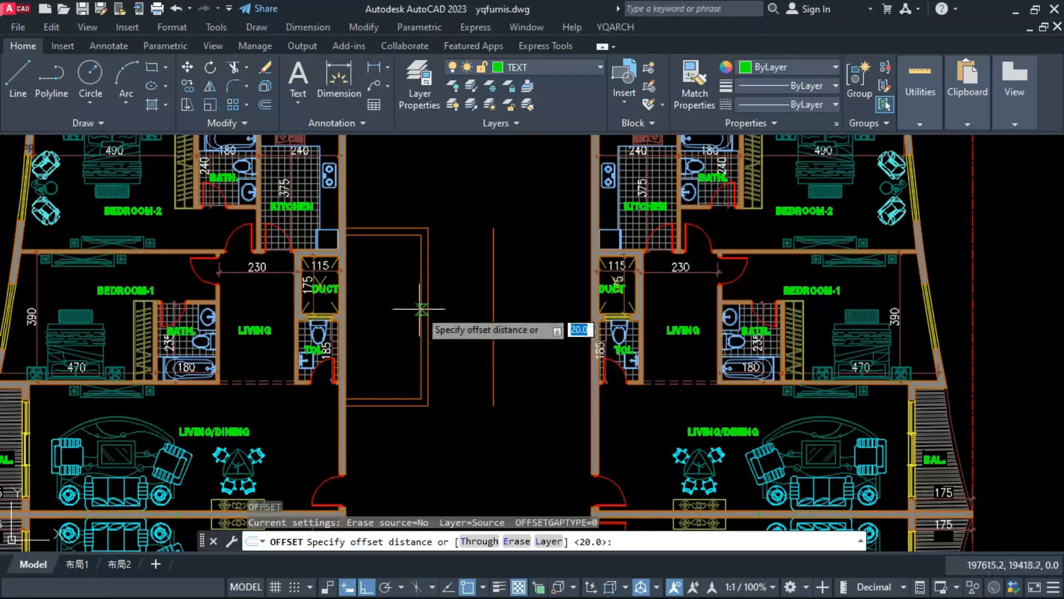
left_click(422, 308)
left_click(426, 310)
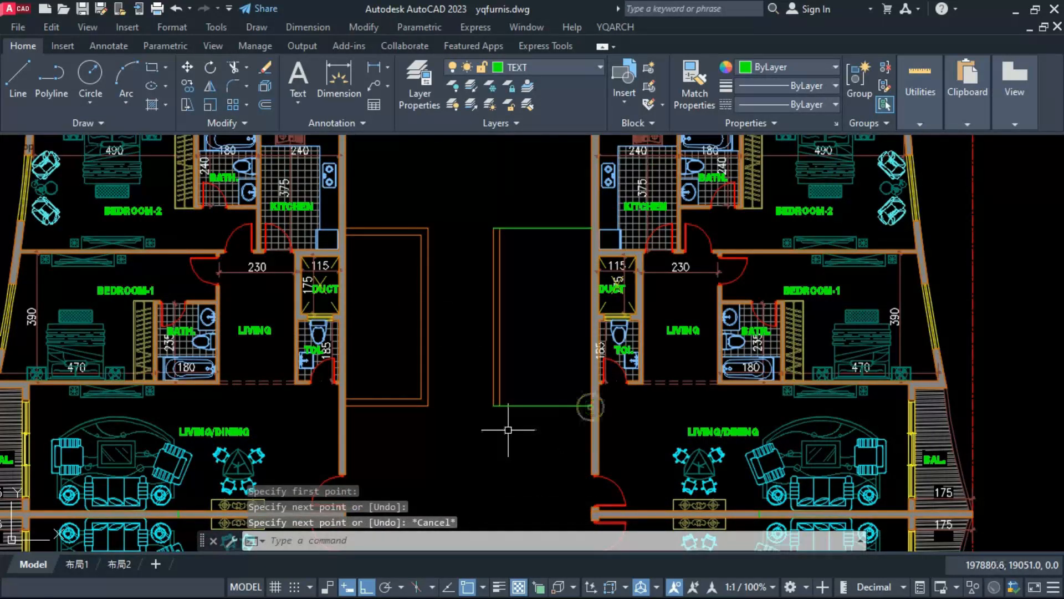
Step: Match the two green horizontal lines of the right enclosure to the properties of its vertical wall line
type("ma")
key("space")
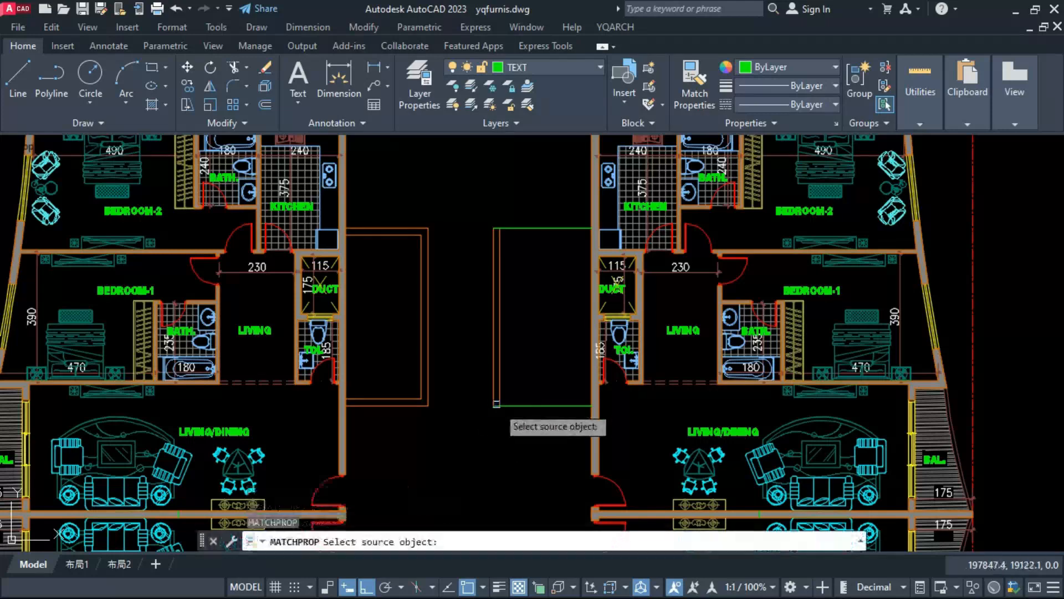
left_click(496, 404)
left_click(516, 415)
left_click(482, 162)
key("Escape")
key("Escape")
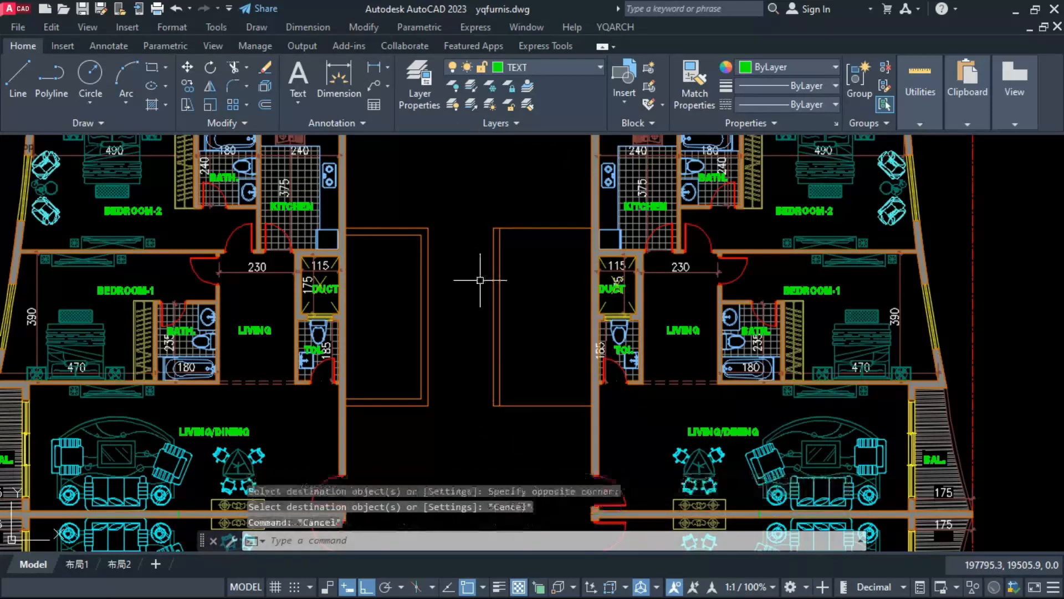
Step: Offset the right enclosure's upper and lower horizontal lines 20 inward
type("o")
key("space")
key("Escape")
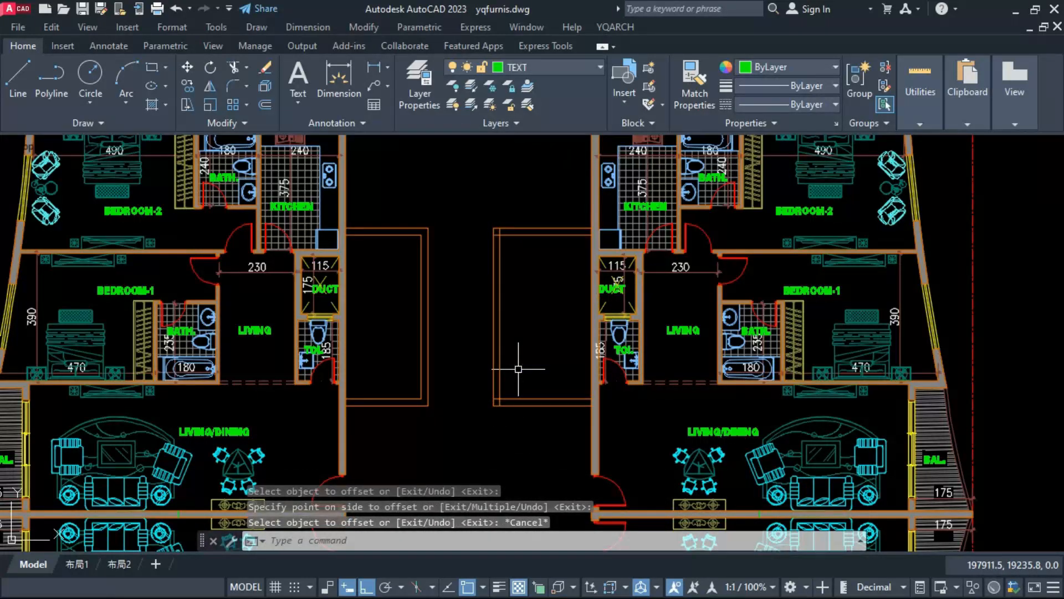
Step: Trim the double-line corners of both courtyard enclosures with the TT command
type("tt")
key("space")
left_click(461, 454)
left_click(519, 223)
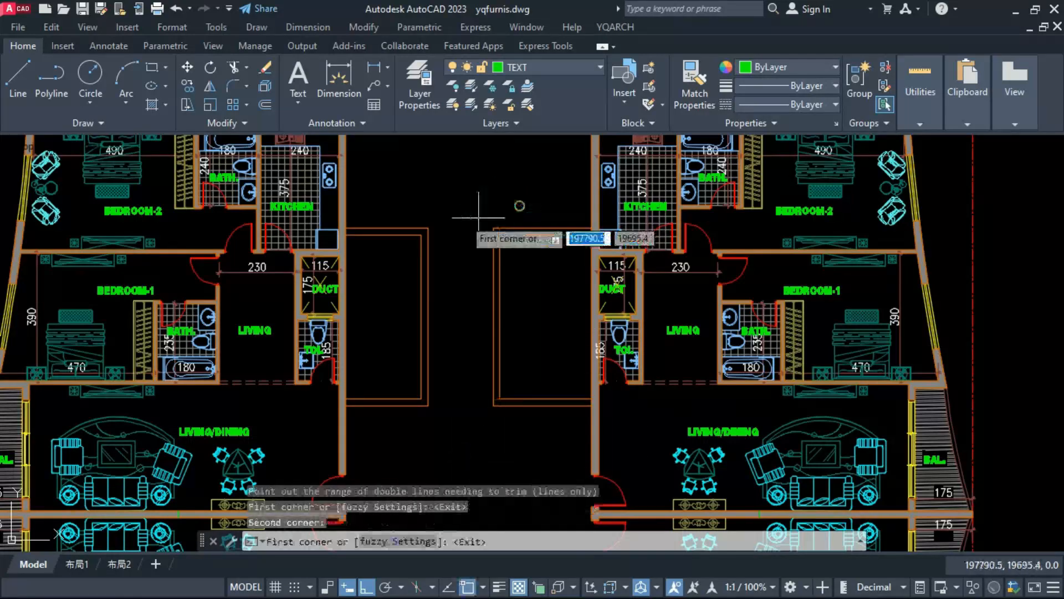
left_click(398, 194)
left_click(455, 412)
key("Escape")
key("Escape")
Step: Check the inner sides of the right and left courtyard enclosures with temporary DIM dimensions, placing none
scroll(470, 362, "down", 6)
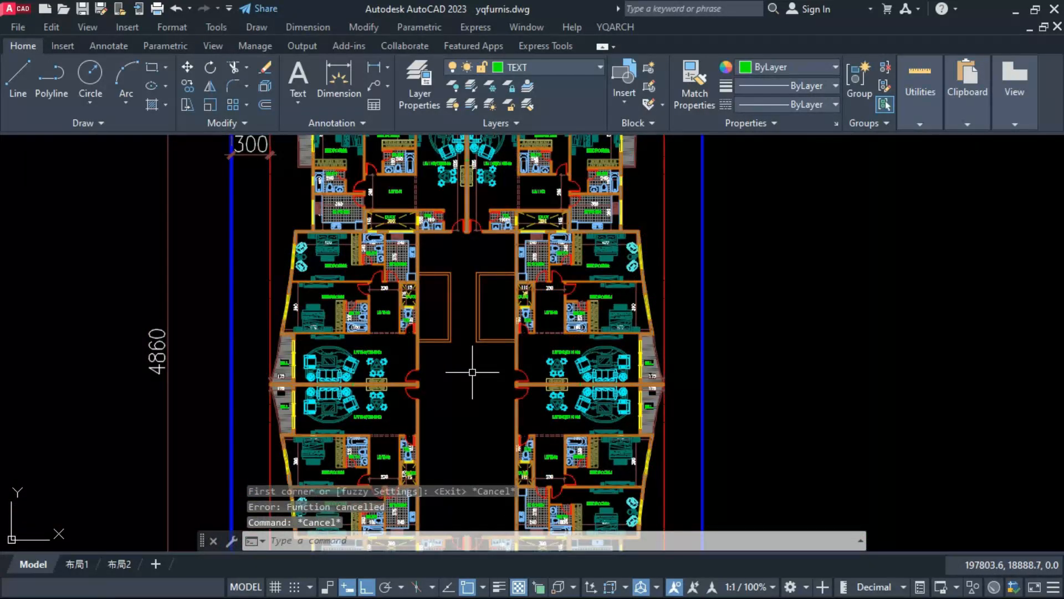
scroll(472, 372, "up", 2)
scroll(495, 257, "down", 2)
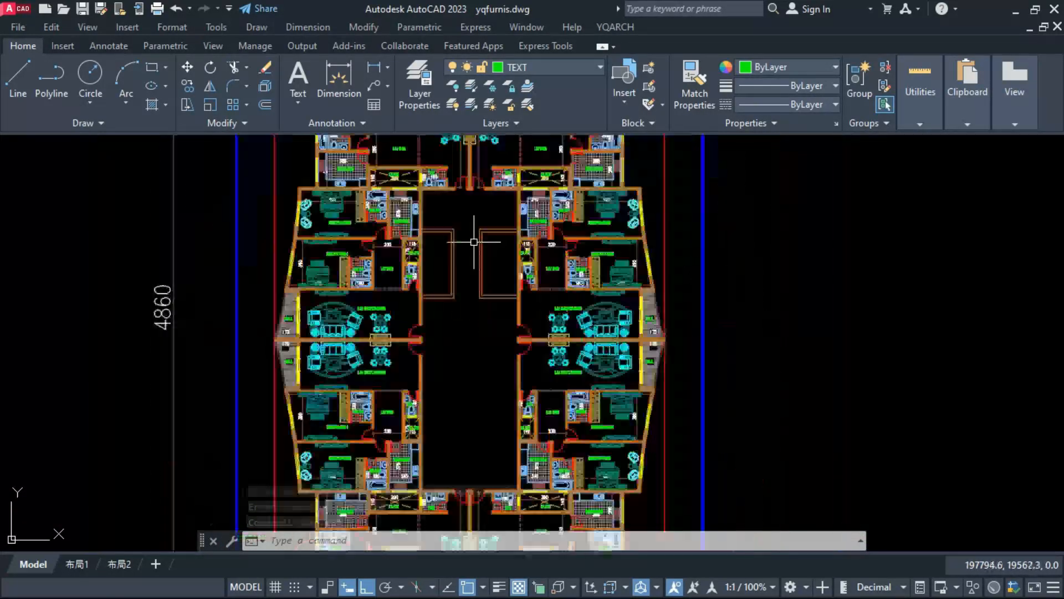
scroll(488, 256, "up", 4)
type("dim")
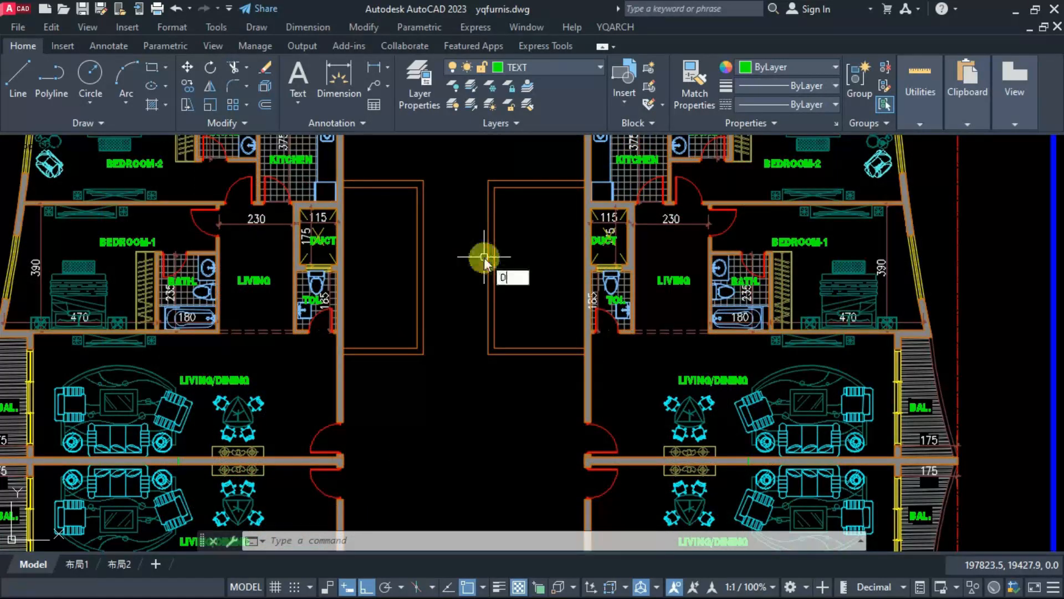
key("Return")
left_click(495, 187)
middle_click_drag(523, 258, 533, 282)
key("Return")
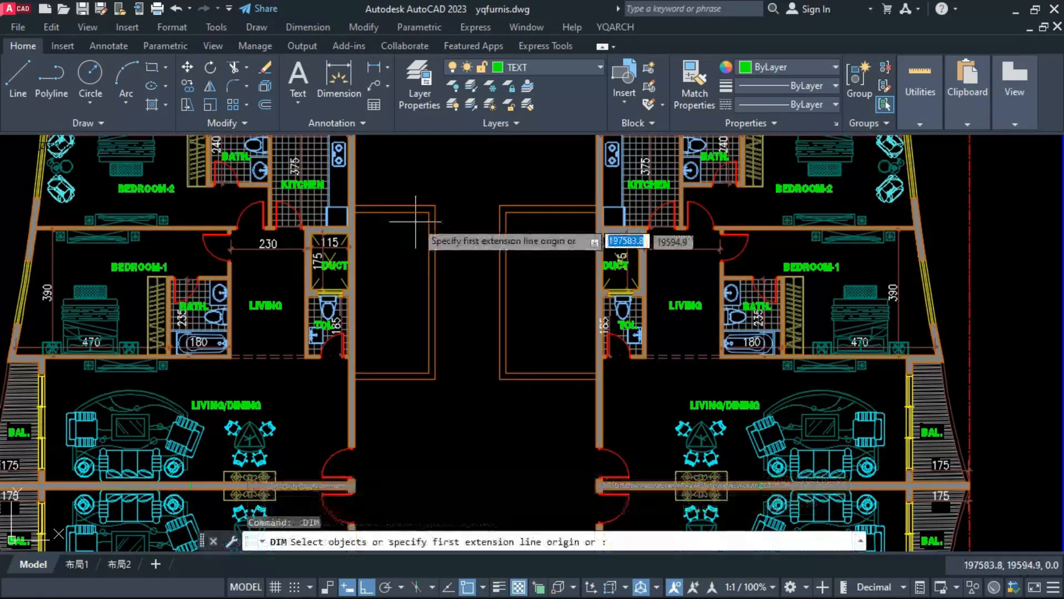
left_click(428, 212)
key("Escape")
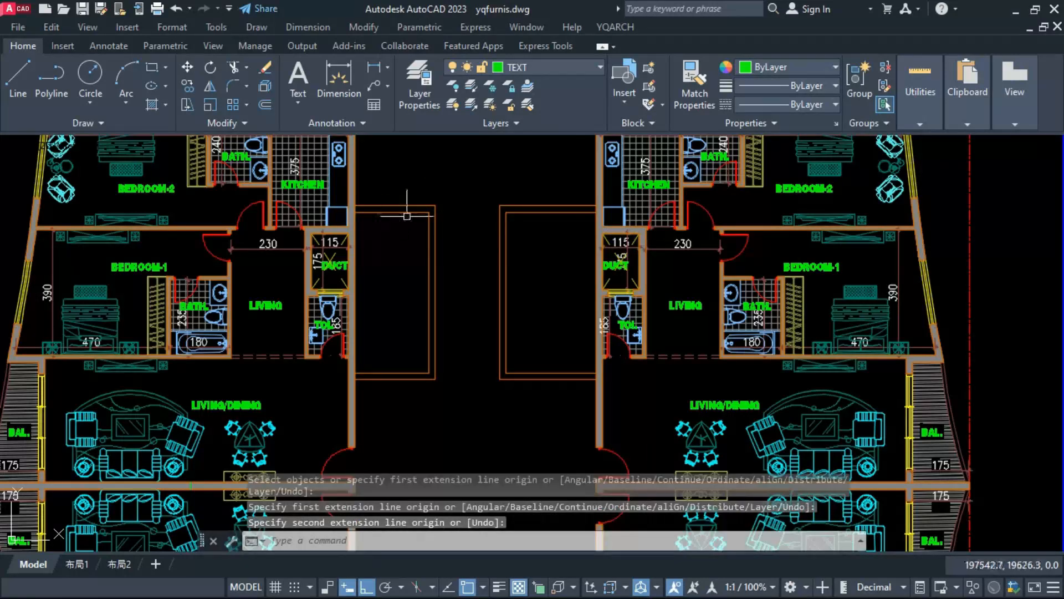
Step: Divide the left courtyard enclosure's inner vertical wall line into 3 segments
left_click(427, 235)
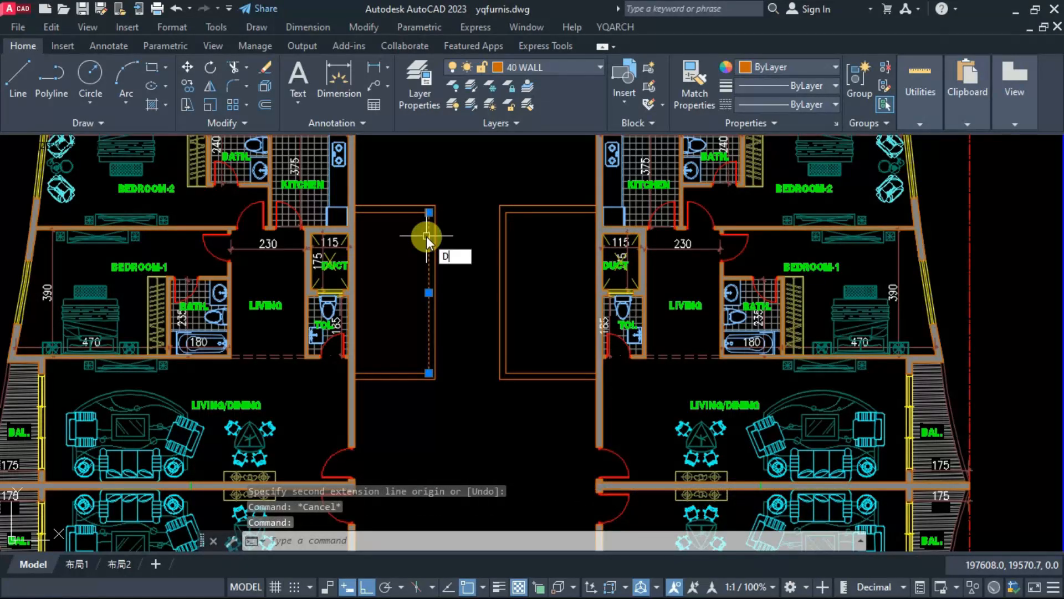
type("DIV")
key("Return")
left_click(426, 241)
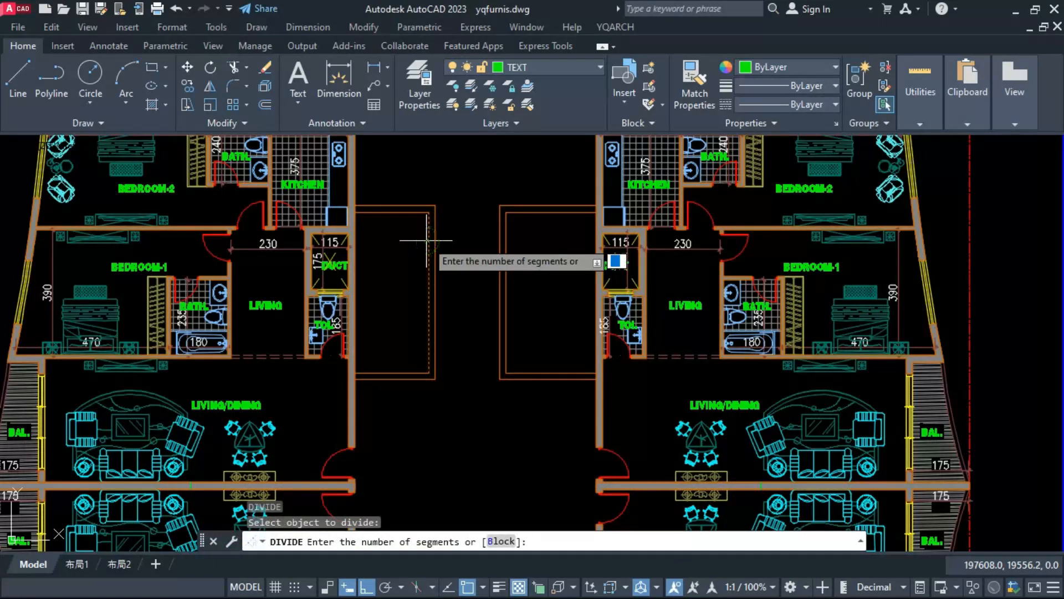
type("3")
key("Return")
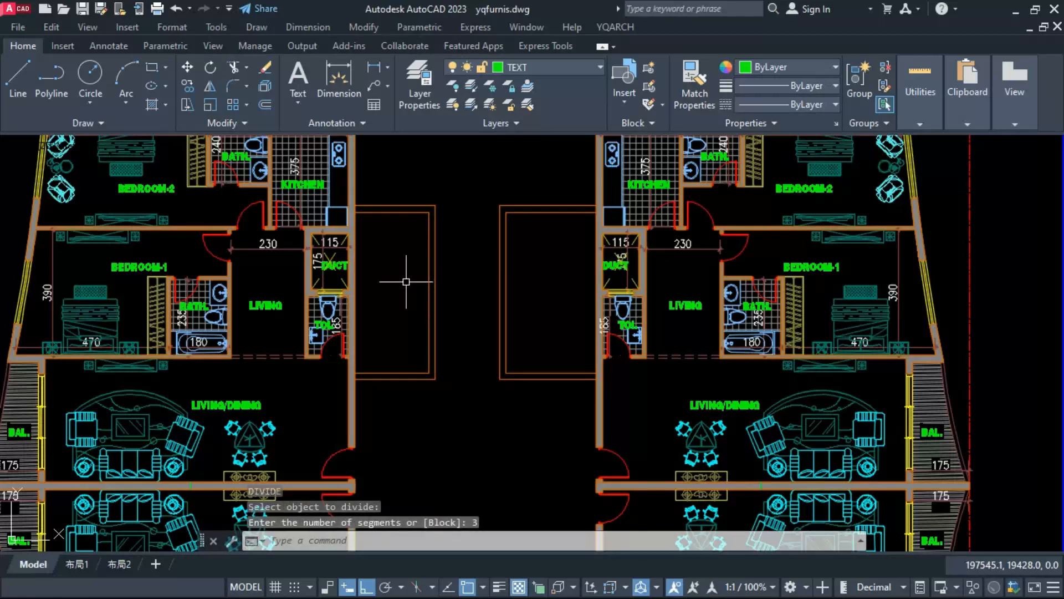
type("L")
key("Return")
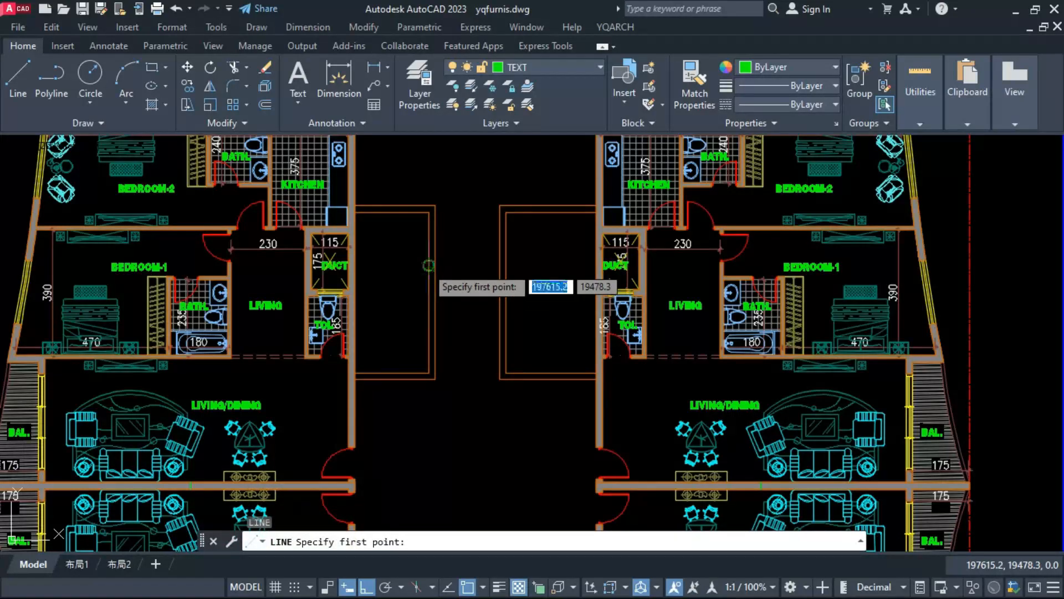
left_click(433, 210)
key("Escape")
Step: Move the left enclosure's two upper wall lines up 50 and rejoin them with the vertical wall lines
scroll(404, 297, "down", 2)
scroll(404, 297, "up", 2)
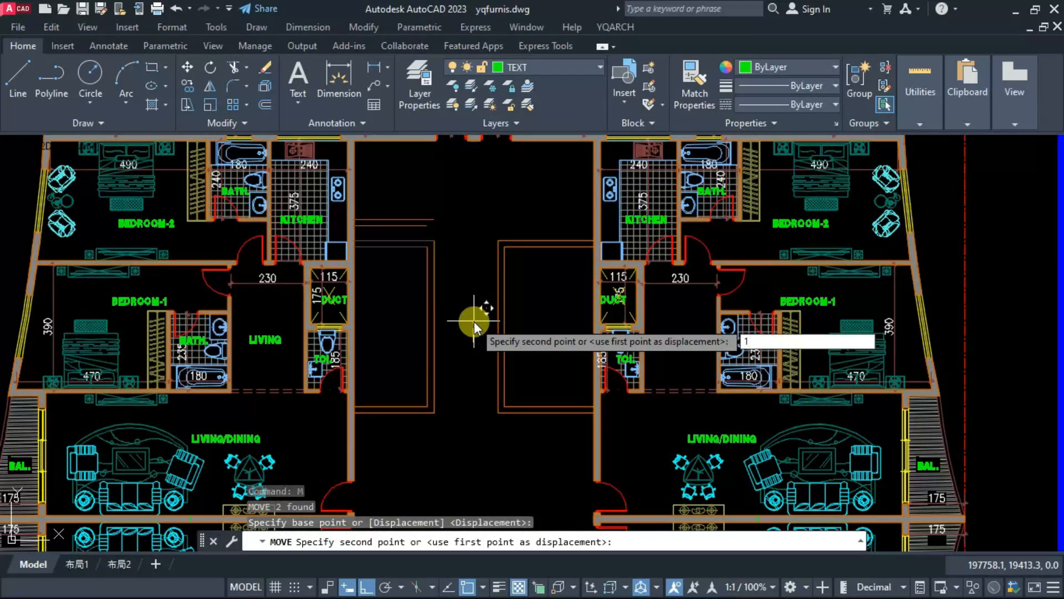
type("0")
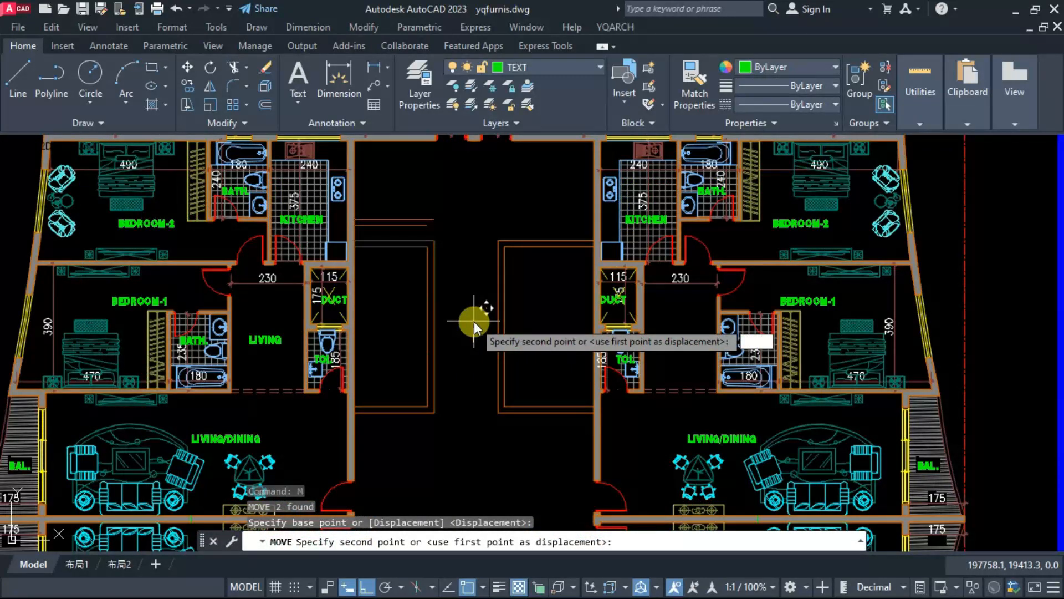
type("50")
key("Return")
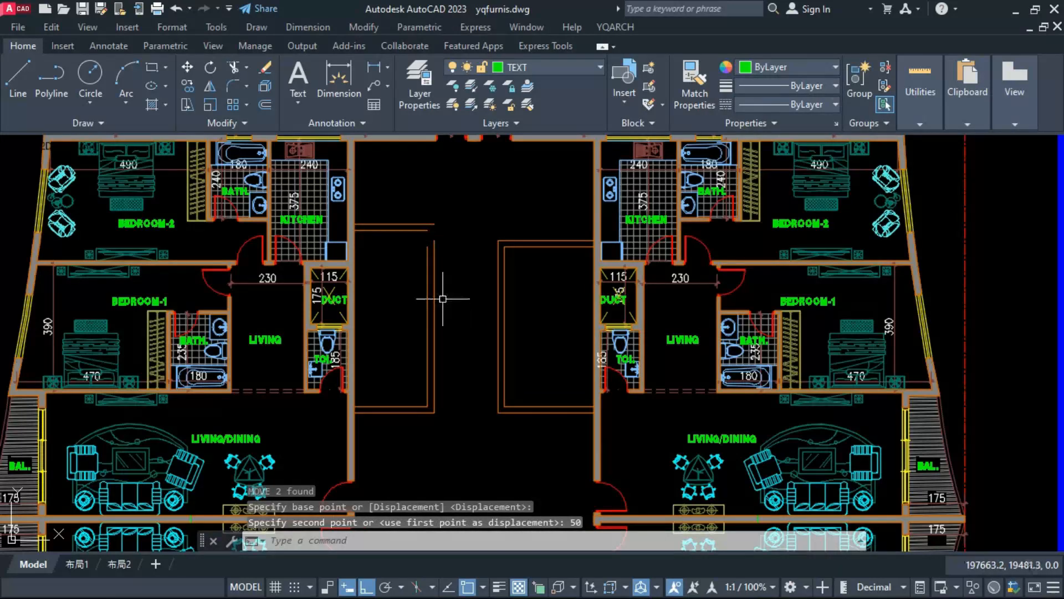
key("Return")
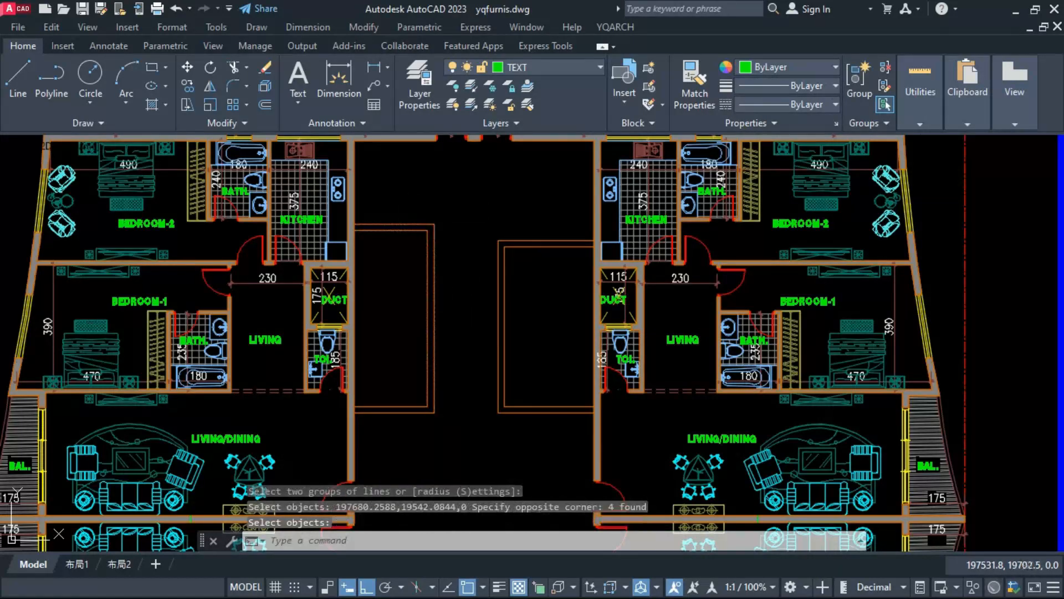
Step: Move the left enclosure's two lower wall lines down 50
left_click(411, 388)
left_click(386, 441)
type("m")
key("Return")
left_click(411, 445)
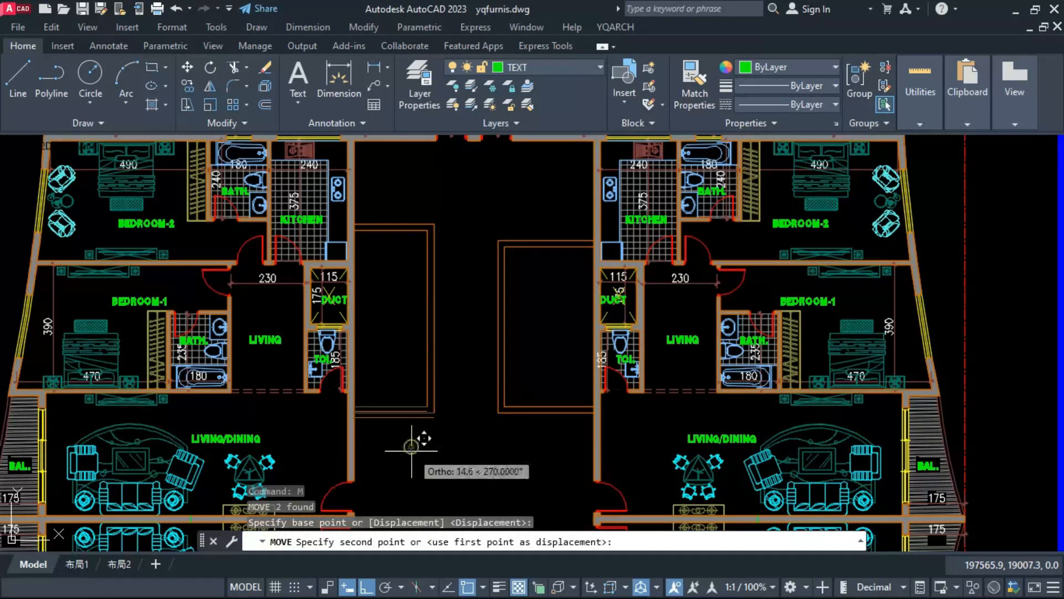
type("50")
key("Return")
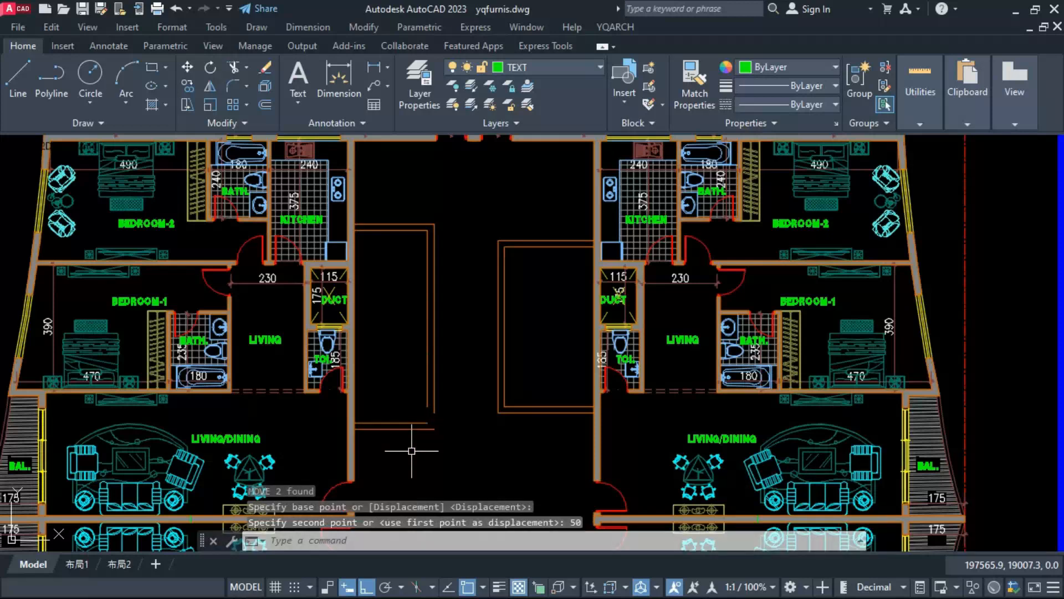
Step: Join the left enclosure's lower double-line corner with the FF command
type("ff")
key("Return")
left_click(437, 450)
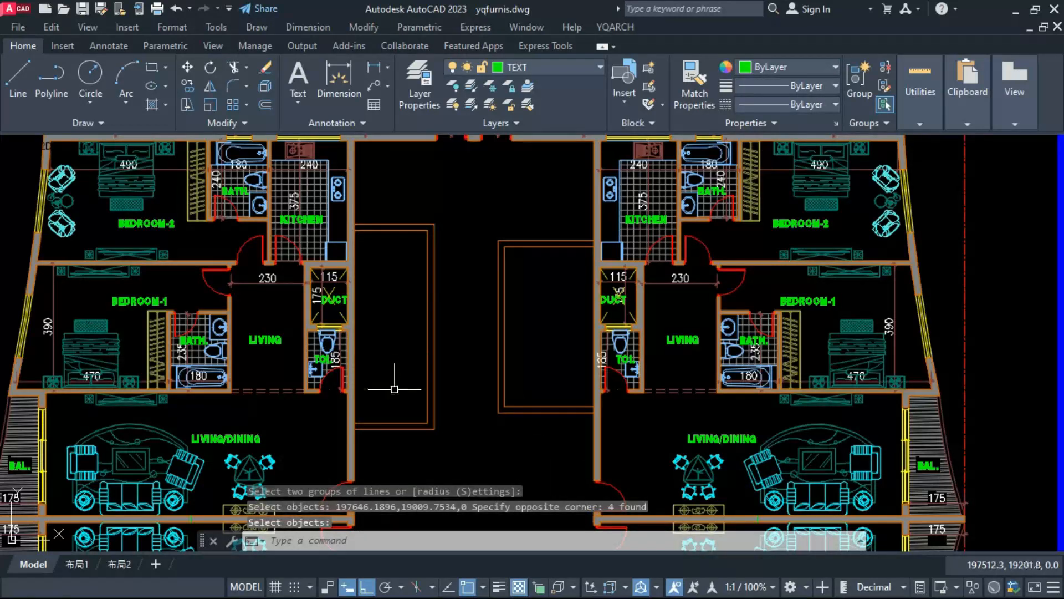
key("Escape")
Step: Divide the lengthened inner vertical wall line of the left enclosure into 3 segments
type("div")
key("Return")
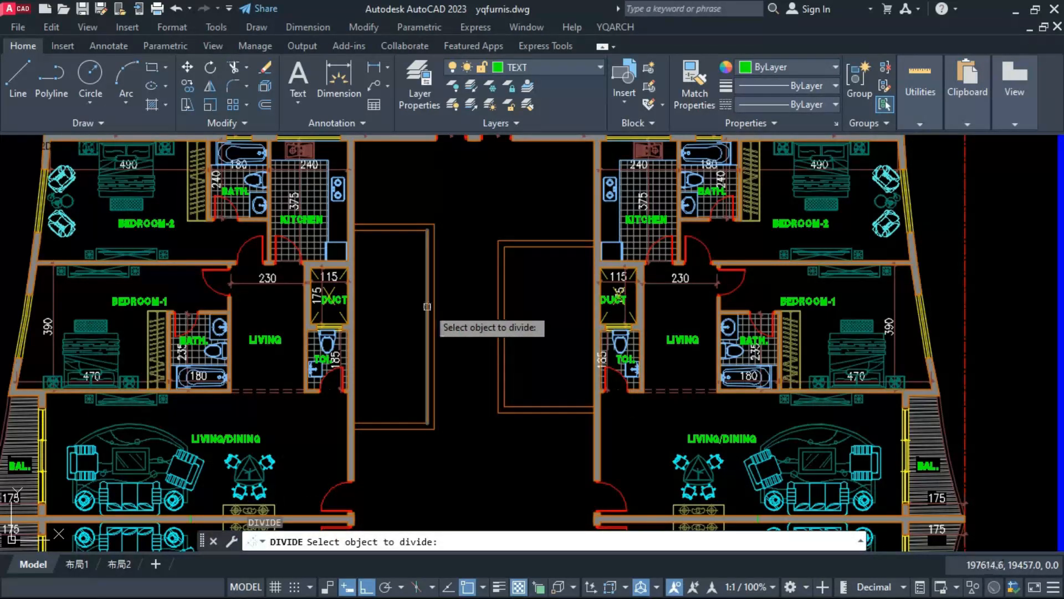
left_click(427, 306)
type("3")
key("Return")
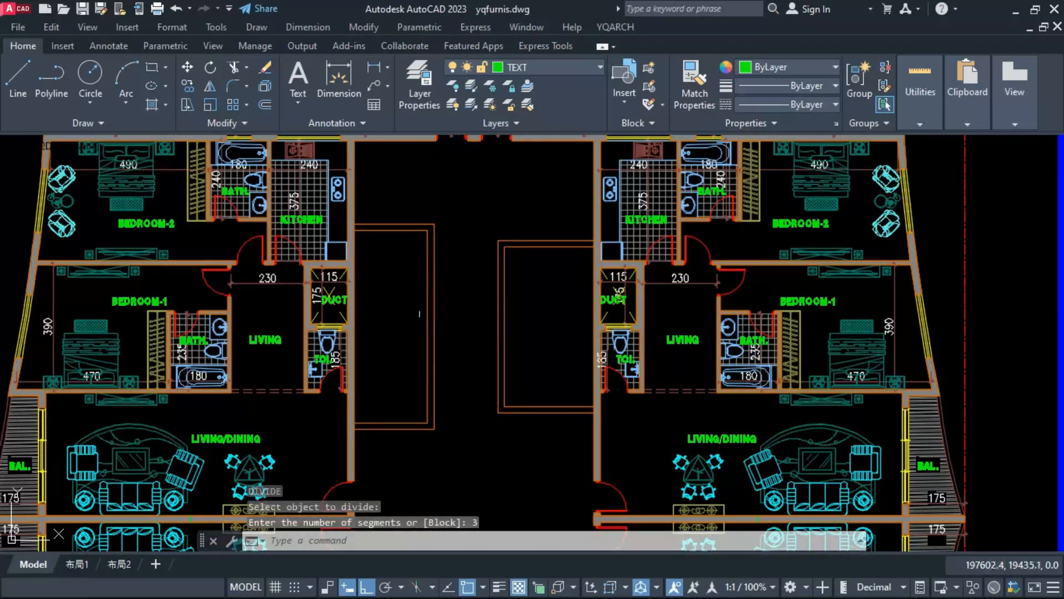
Step: Draw a horizontal line from the upper division point across to the left courtyard wall
type("l")
key("Return")
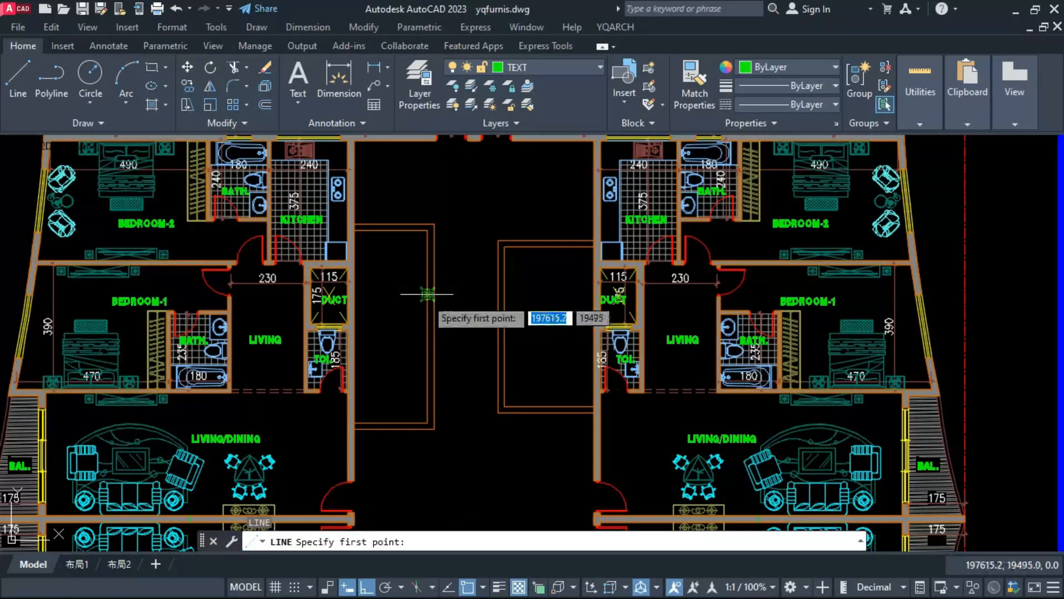
left_click(427, 294)
left_click(354, 294)
key("Escape")
Step: Copy the horizontal divider line down 200 to the lower division point
left_click(383, 295)
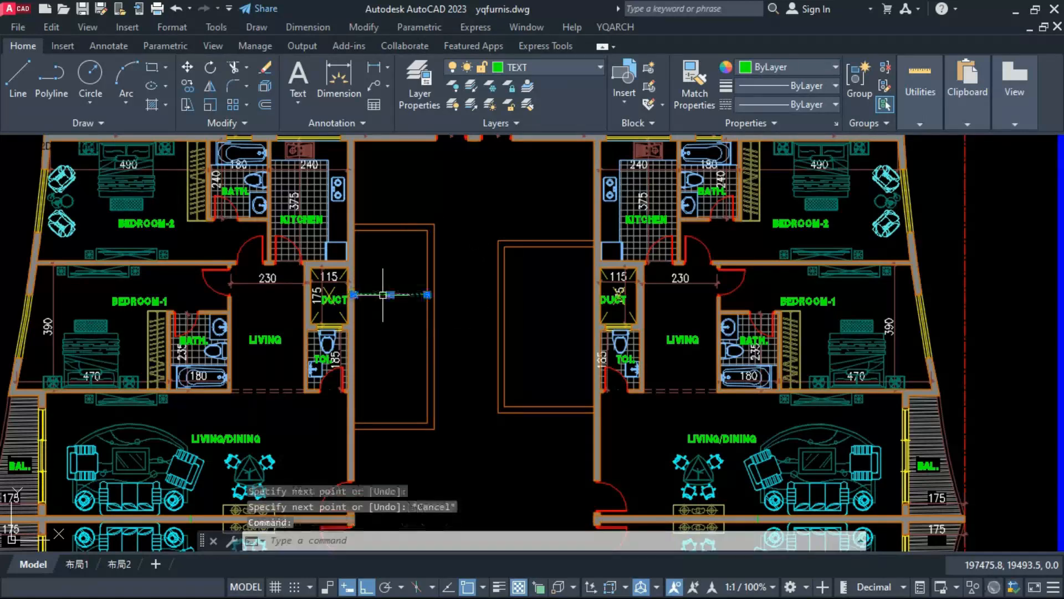
type("CO")
key("Return")
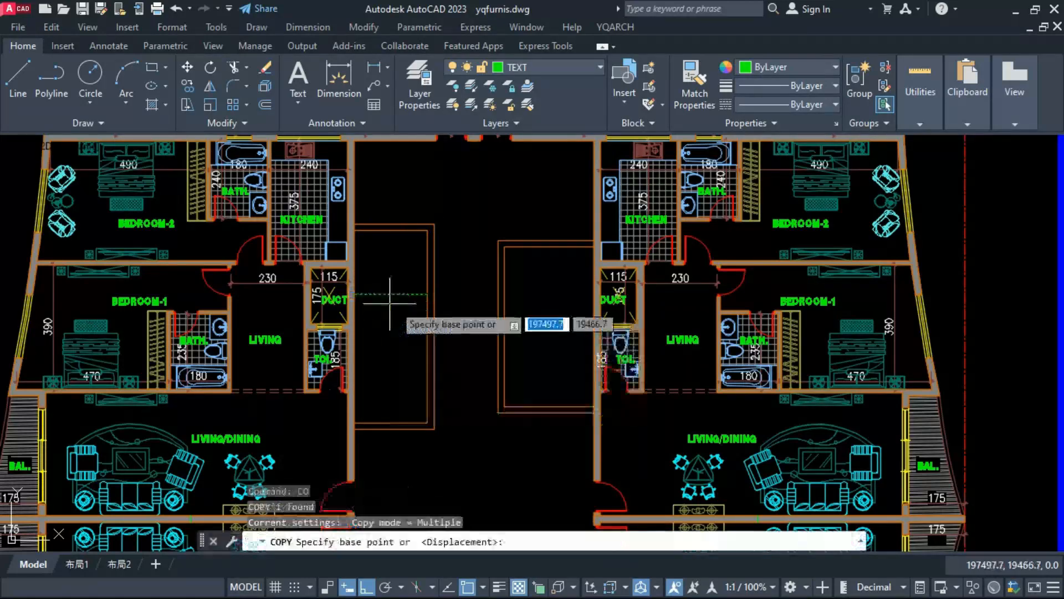
left_click(427, 295)
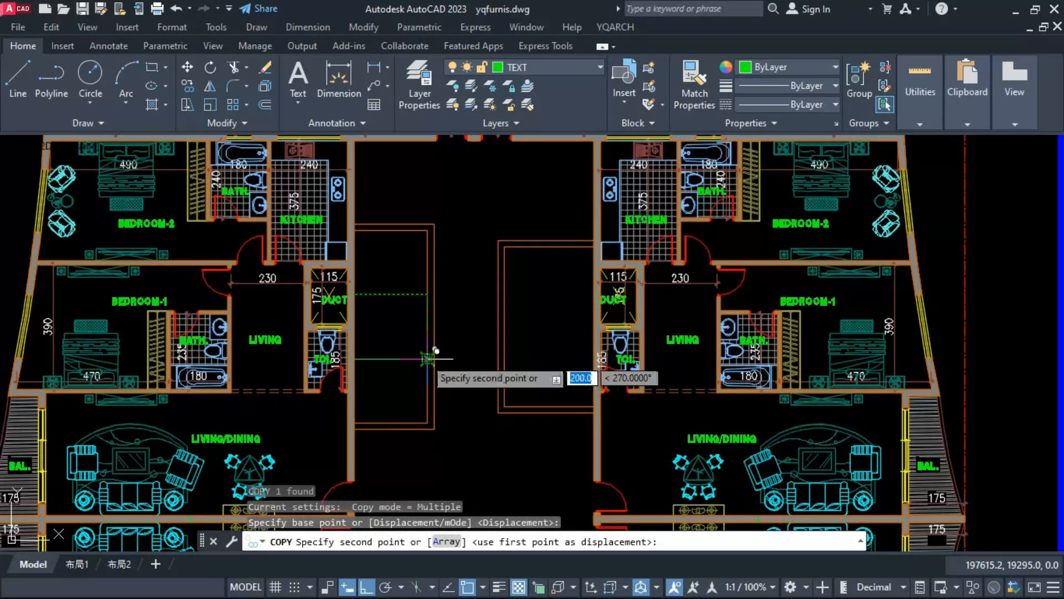
left_click(425, 359)
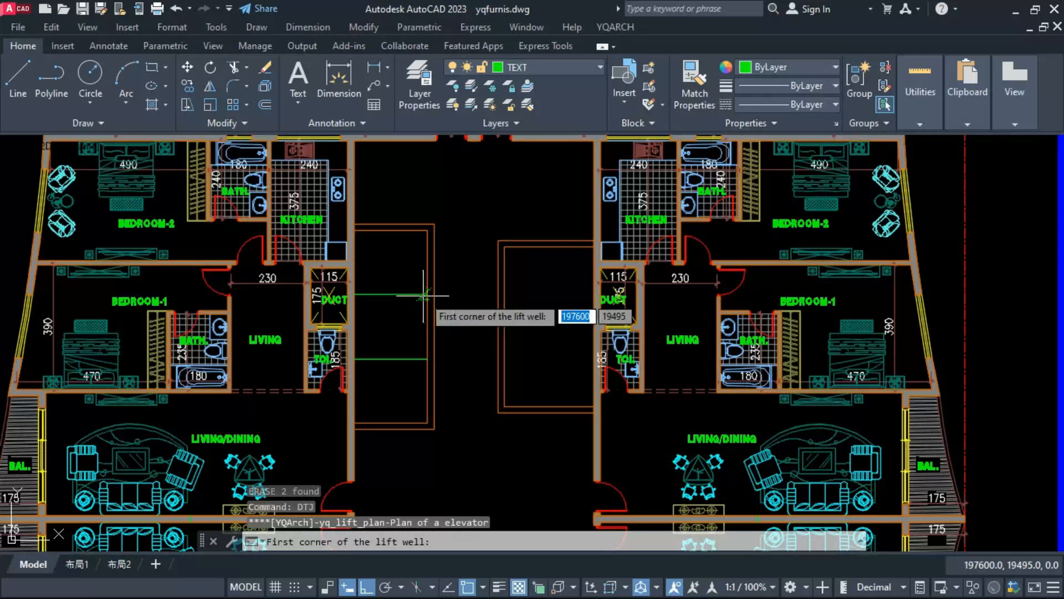
Step: Try to place a DTJ lift in the upper bay with its counterweight along the enclosure's inner vertical wall line
left_click(427, 294)
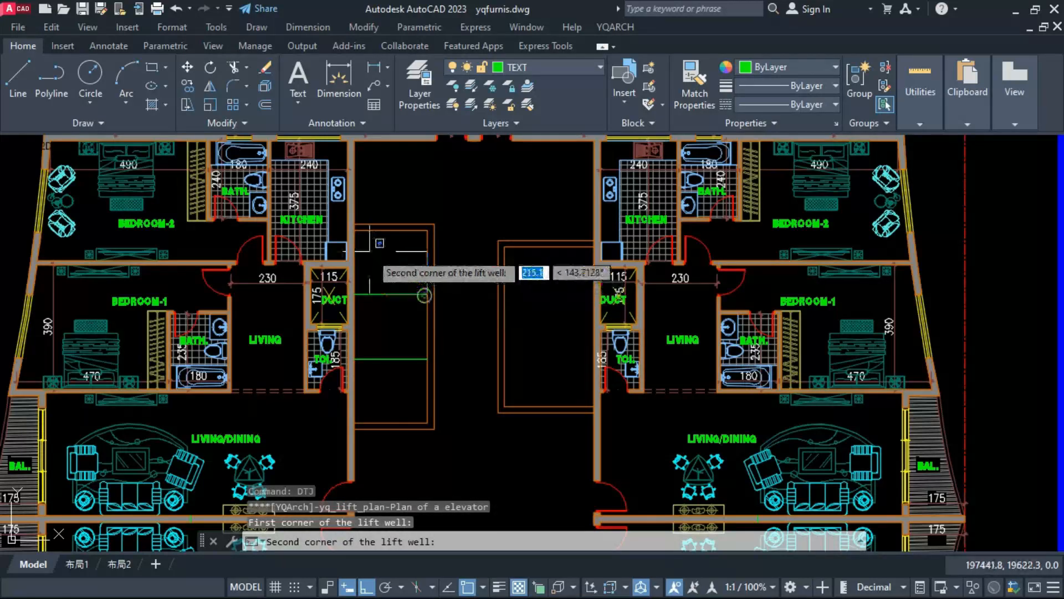
left_click(353, 227)
left_click(427, 258)
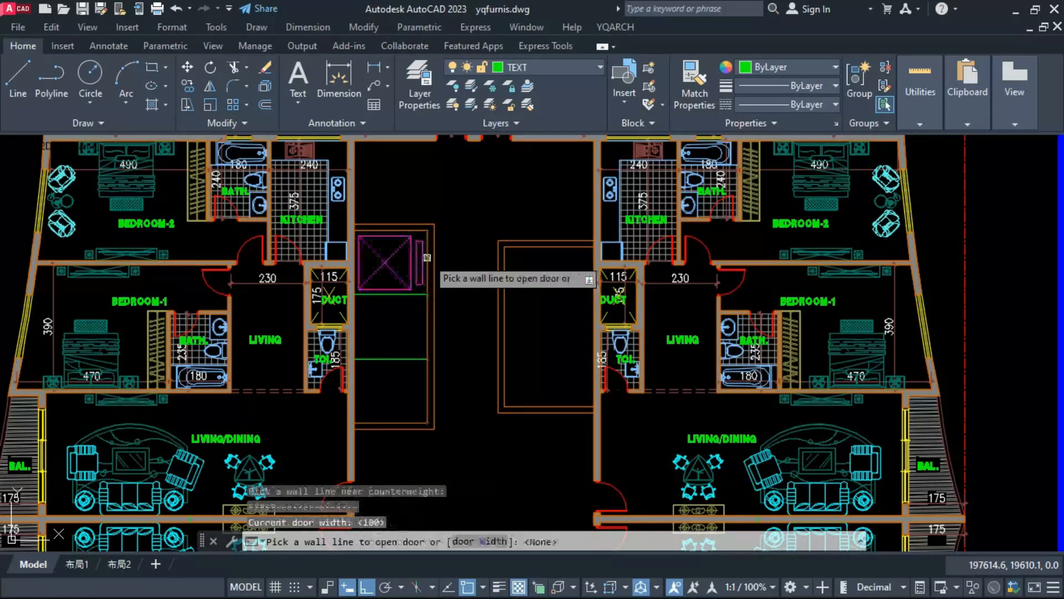
key("ctrl+z")
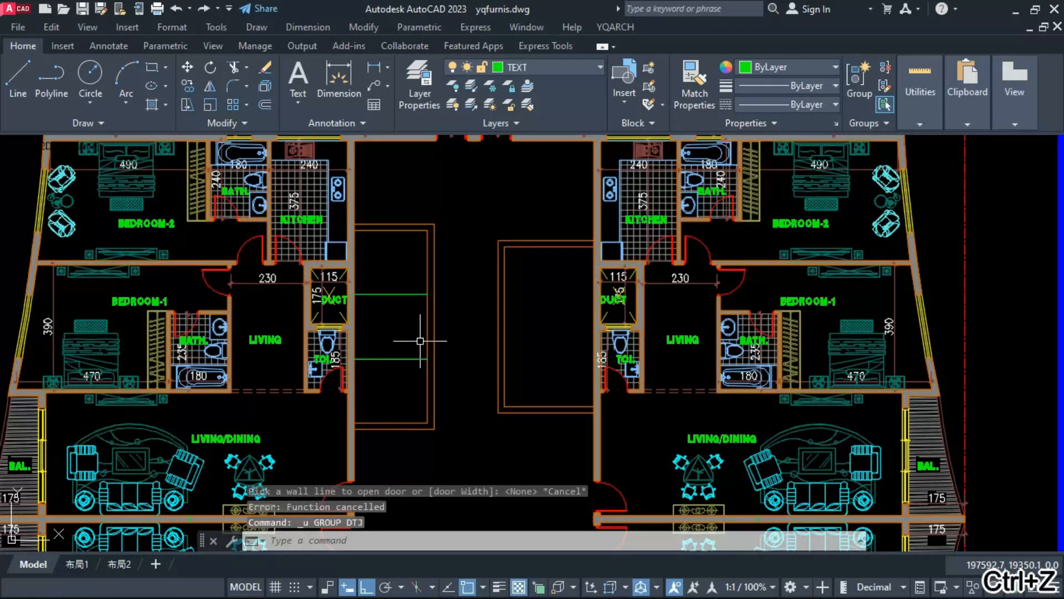
Step: Place a DTJ lift in the upper bay with its counterweight beside the left courtyard wall and its door facing the courtyard
type("dtj")
key("space")
left_click(426, 294)
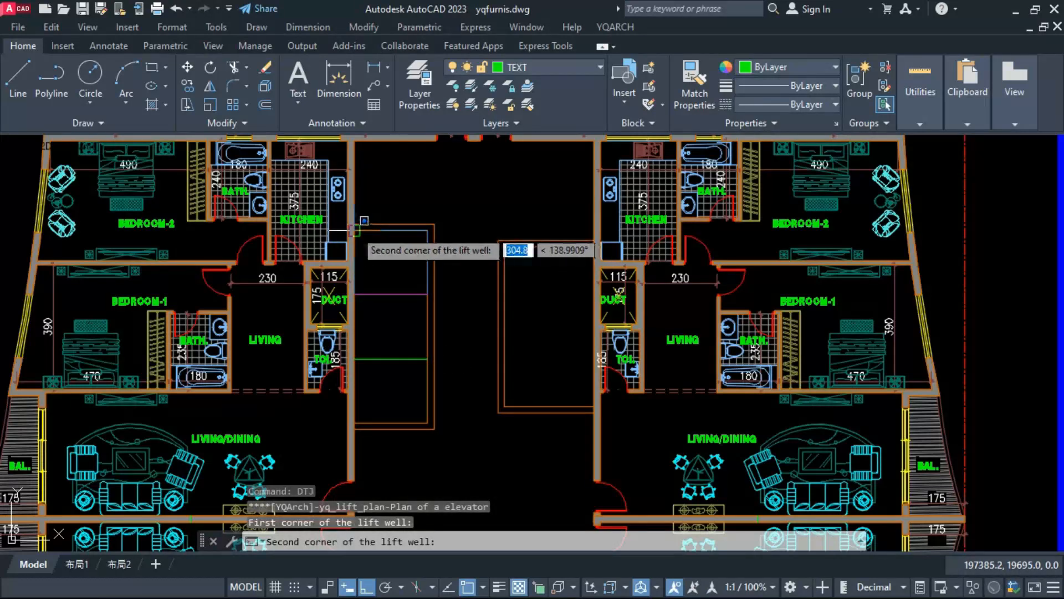
left_click(354, 228)
left_click(355, 244)
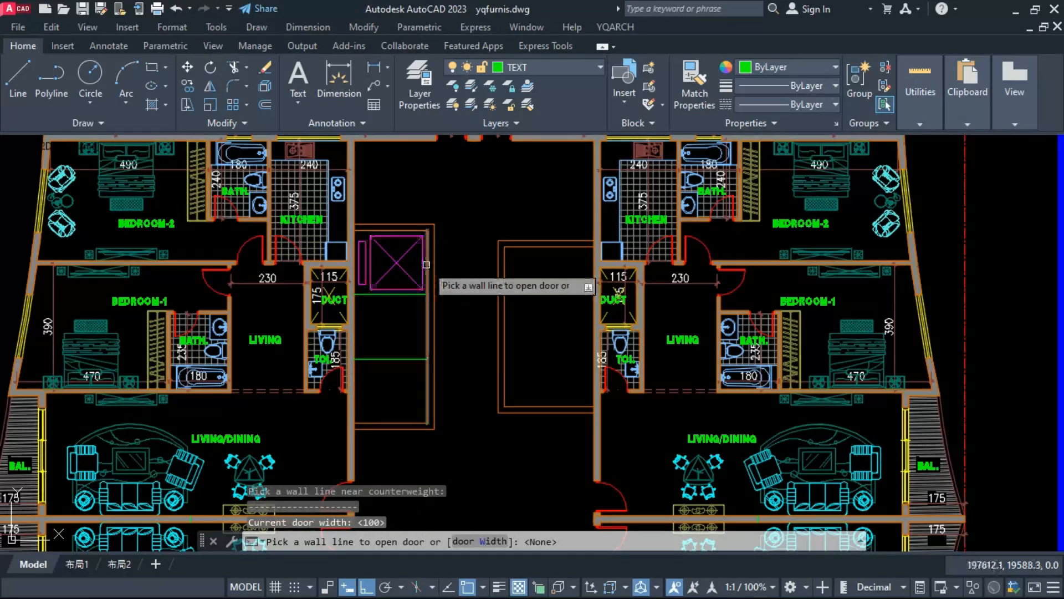
key("space")
key("space")
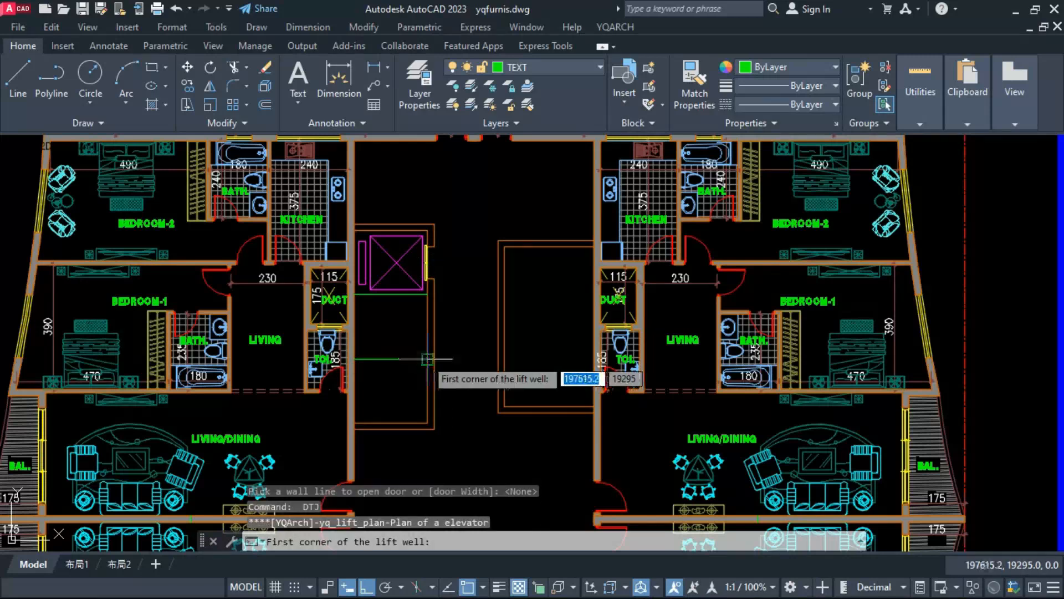
Step: Place a DTJ lift in the middle bay with its counterweight beside the courtyard wall and its door facing the courtyard
left_click(420, 339)
left_click(355, 292)
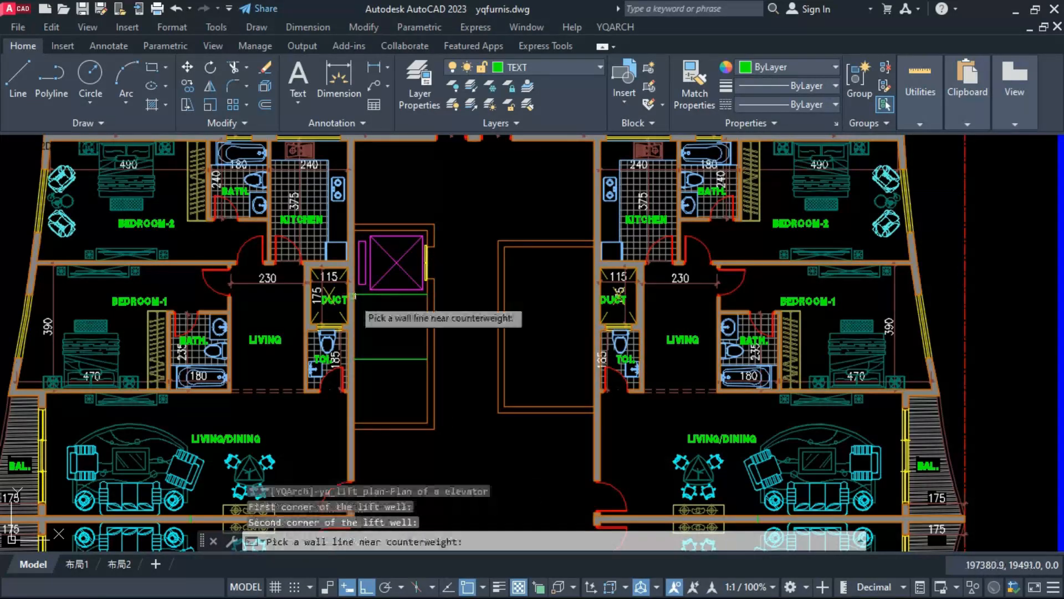
left_click(356, 314)
key("space")
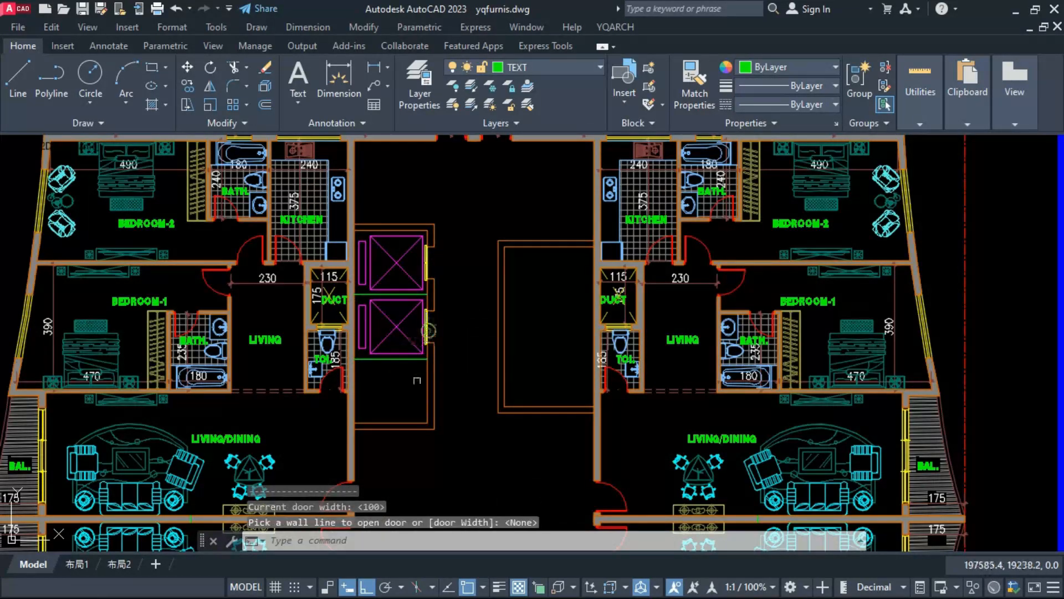
Step: Place a DTJ lift in the lower bay with its counterweight beside the courtyard wall and its door facing the courtyard
key("space")
left_click(428, 424)
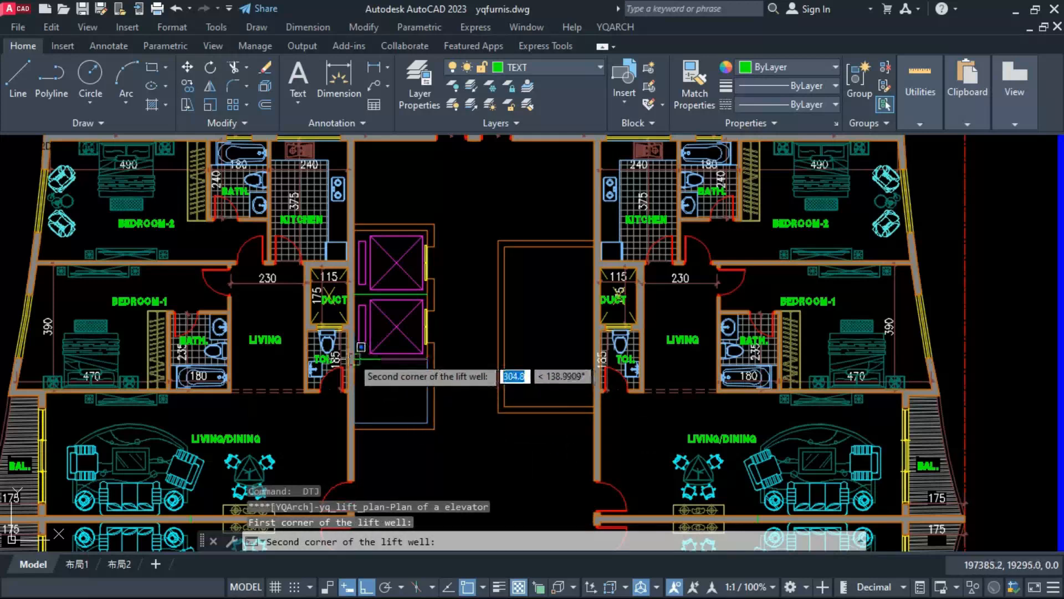
left_click(356, 361)
left_click(355, 380)
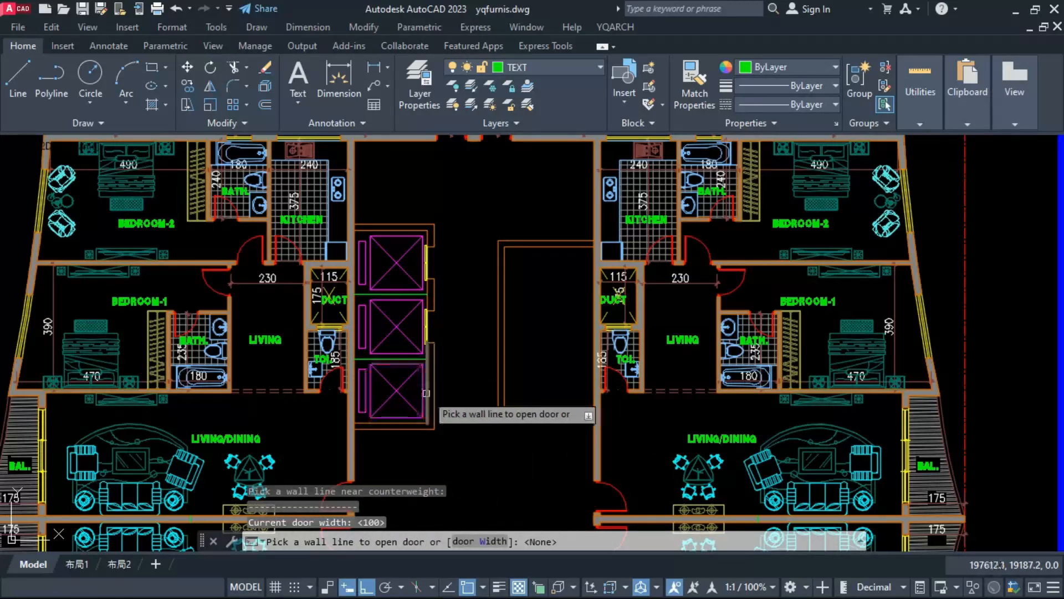
key("Escape")
key("Escape")
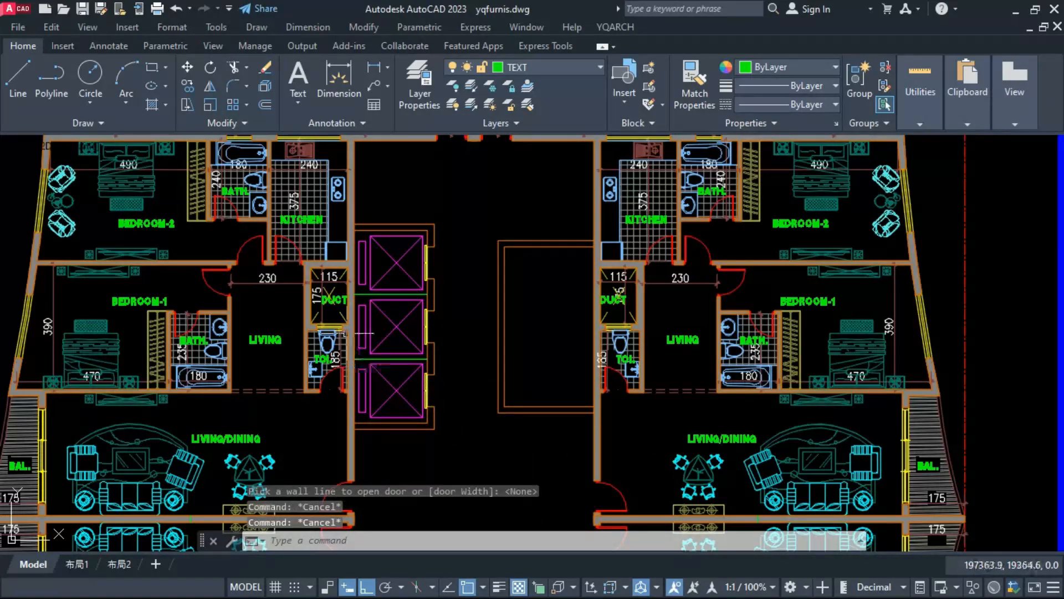
Step: Dimension the inner width and height of the left lift enclosure
left_click(361, 295)
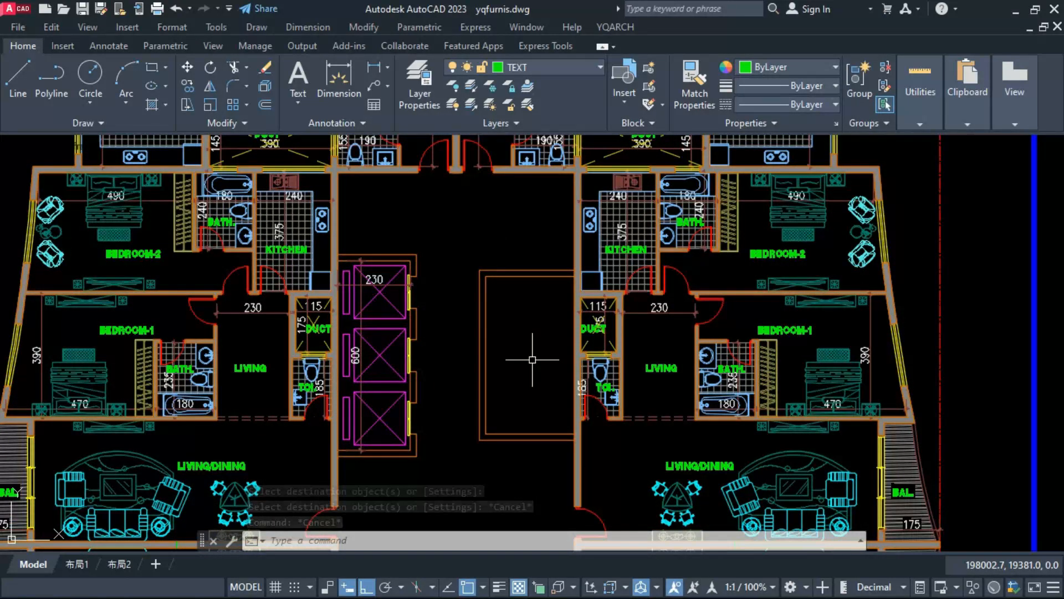
key("Escape")
key("Escape")
middle_click_drag(518, 414, 539, 441)
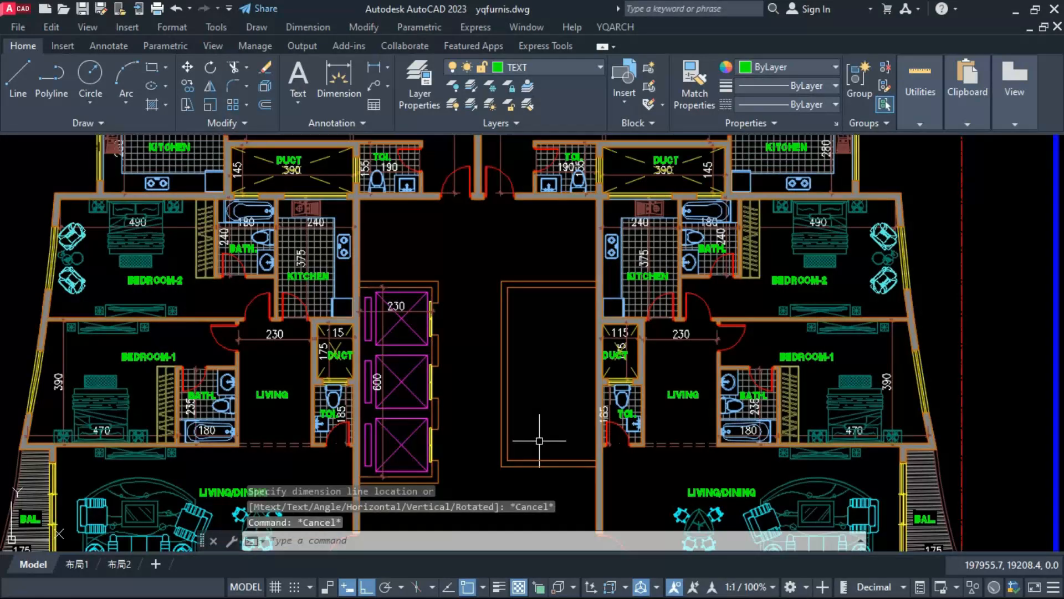
Step: Draw a vertical line from the upper corridor wall down to the top wall of the left lift enclosure
scroll(389, 234, "up", 2)
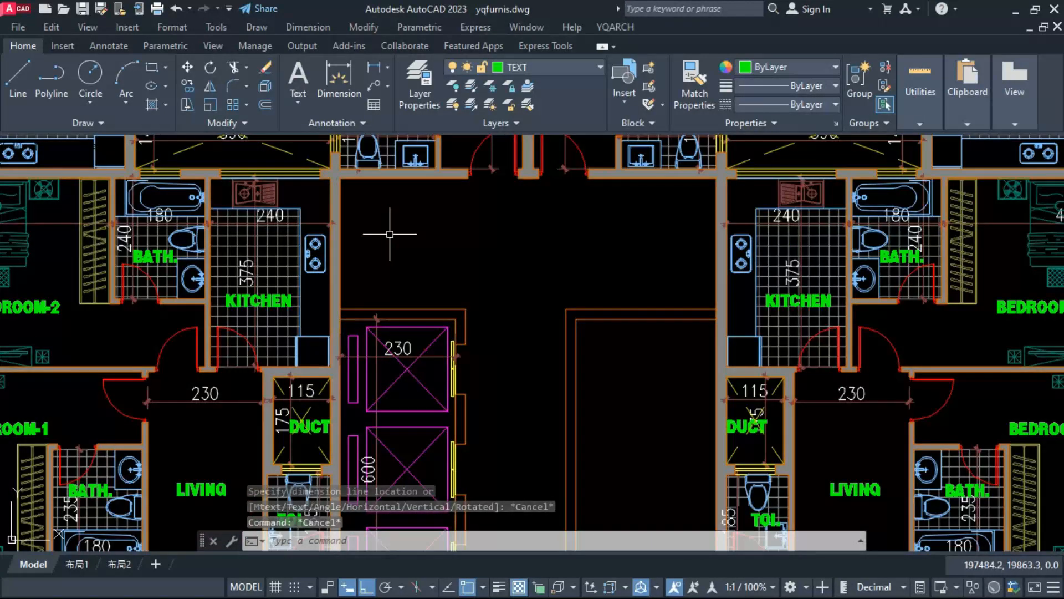
type("l")
key("Return")
left_click(392, 179)
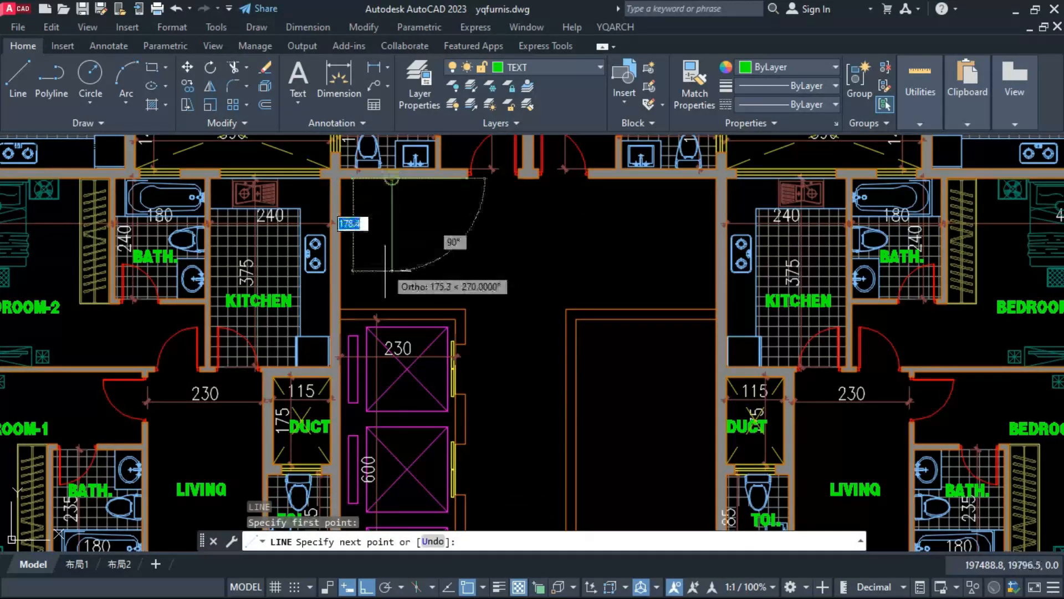
left_click(391, 308)
key("Escape")
Step: Copy the vertical line above the lift enclosure 10 units to its right to form a wall pair
left_click(391, 303)
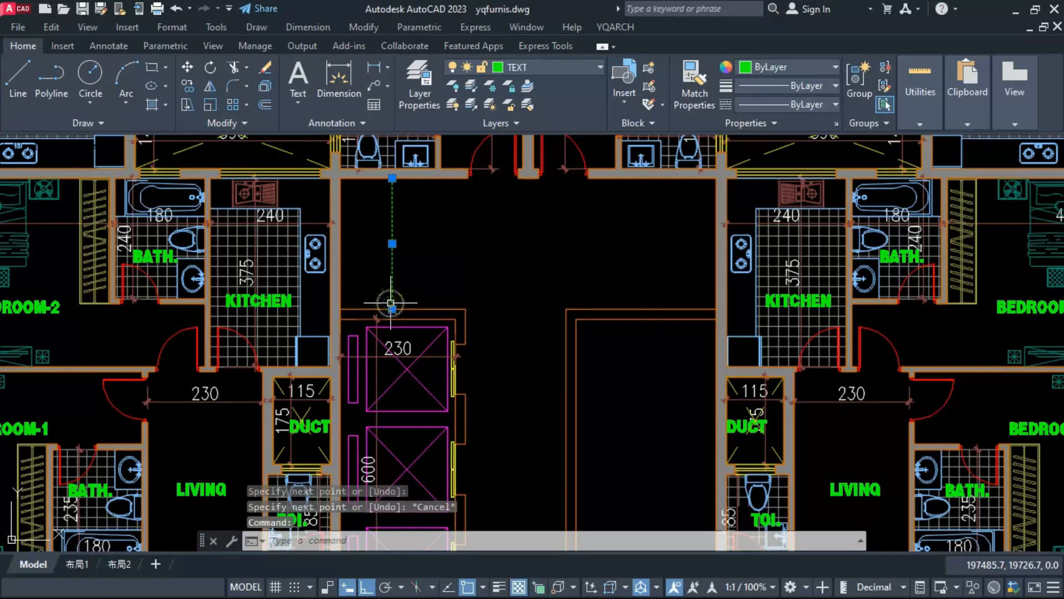
type("co")
key("Return")
left_click(416, 300)
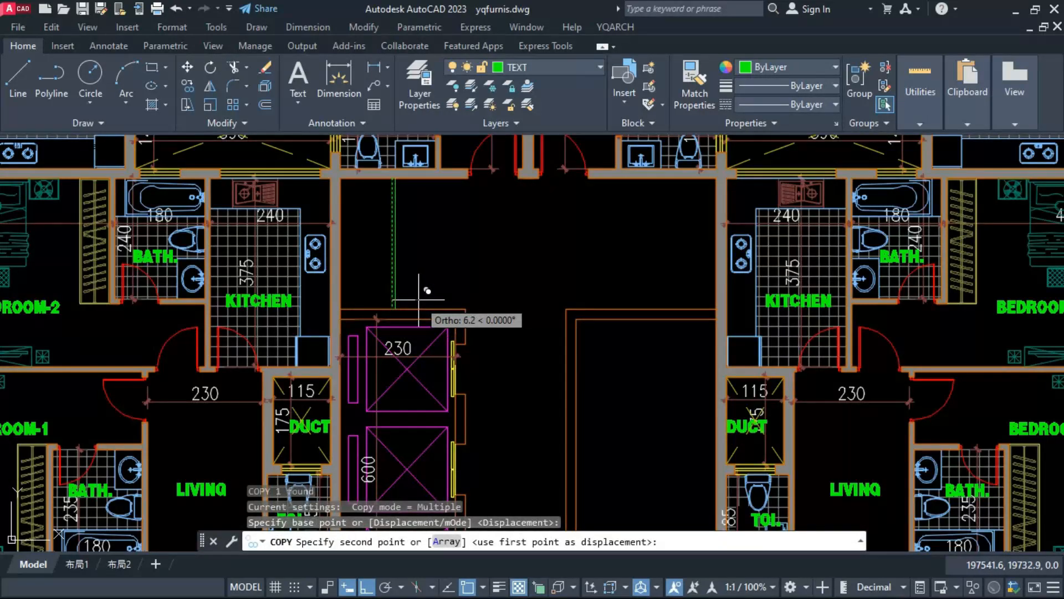
type("10")
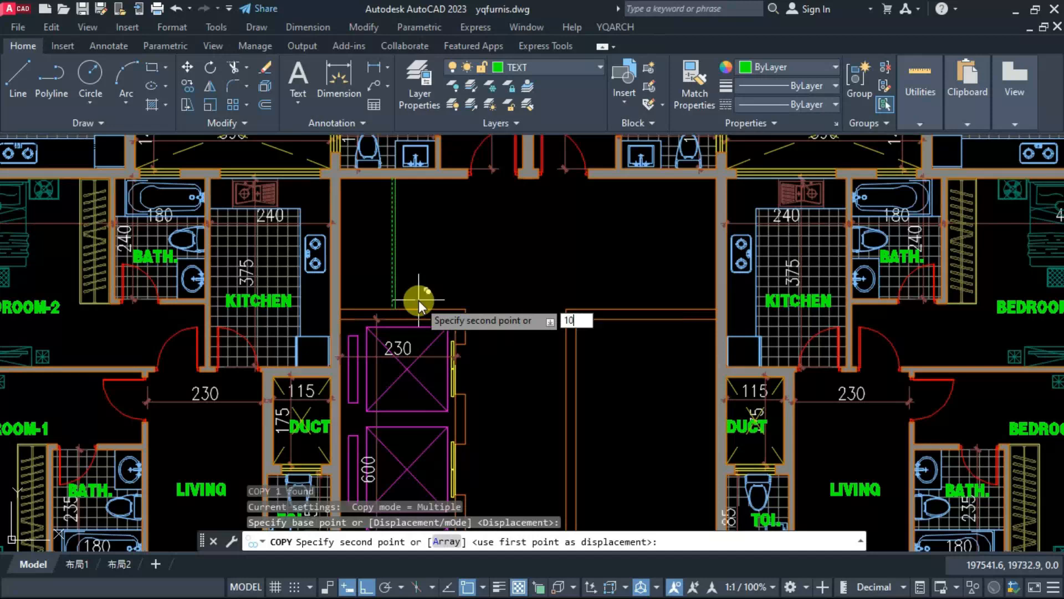
key("Return")
key("Escape")
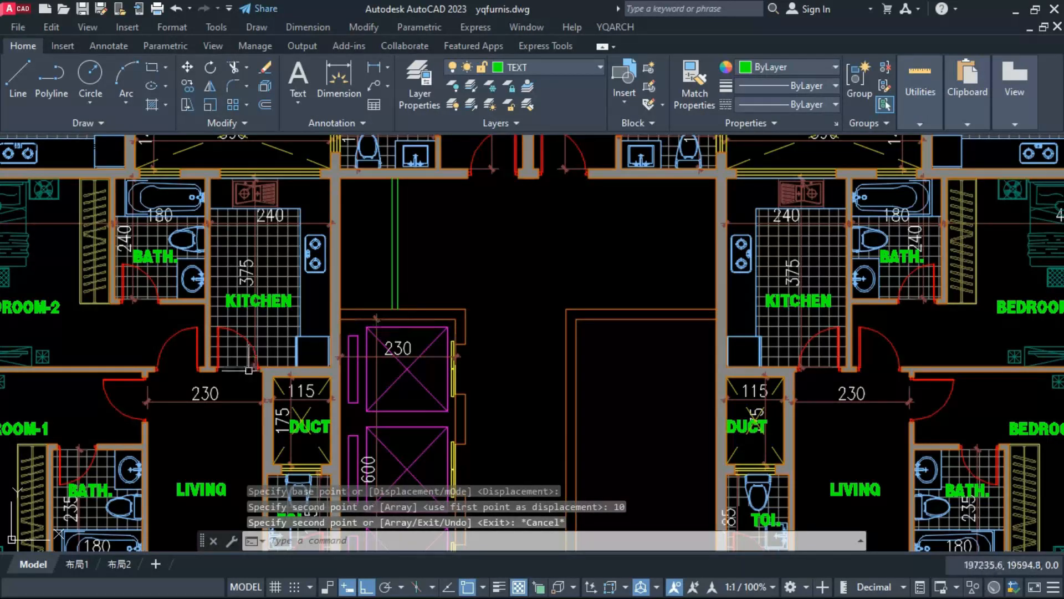
Step: Copy the two bottom wall lines of the right enclosure 170 units downward to form a duct bay below it
scroll(504, 465, "down", 2)
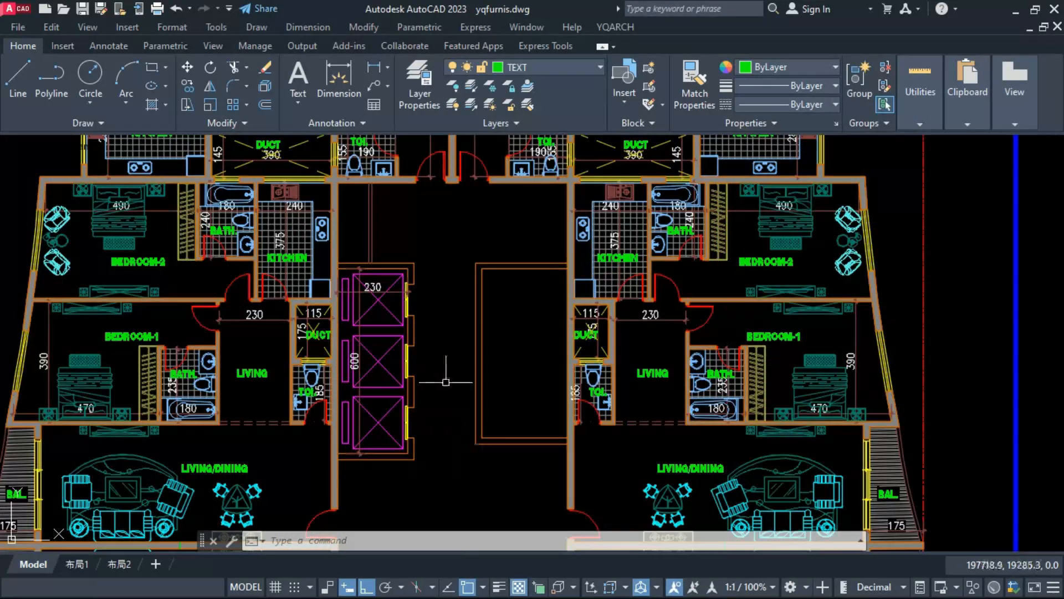
type("co")
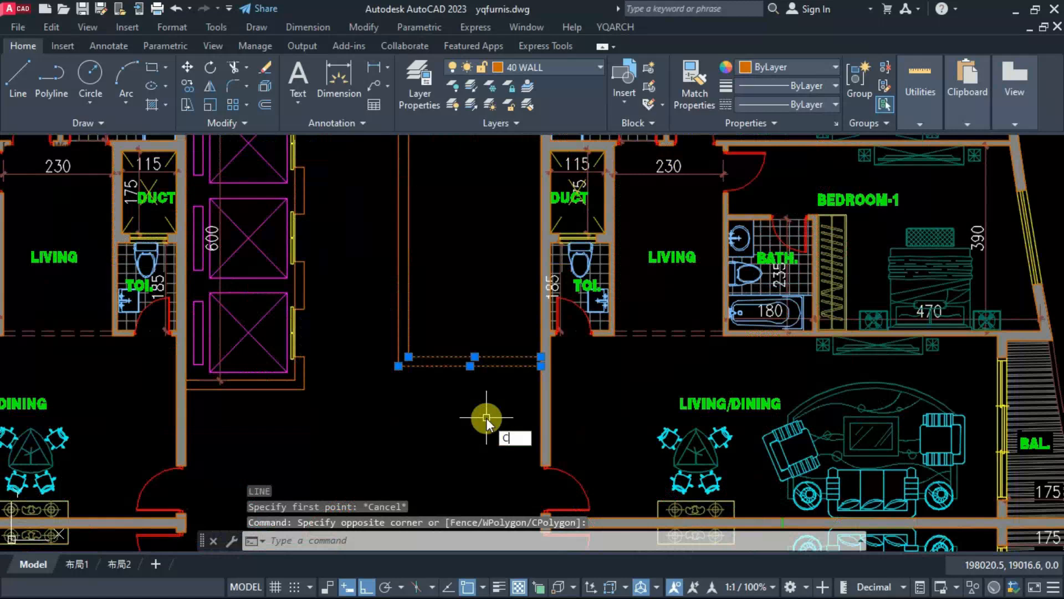
key("Return")
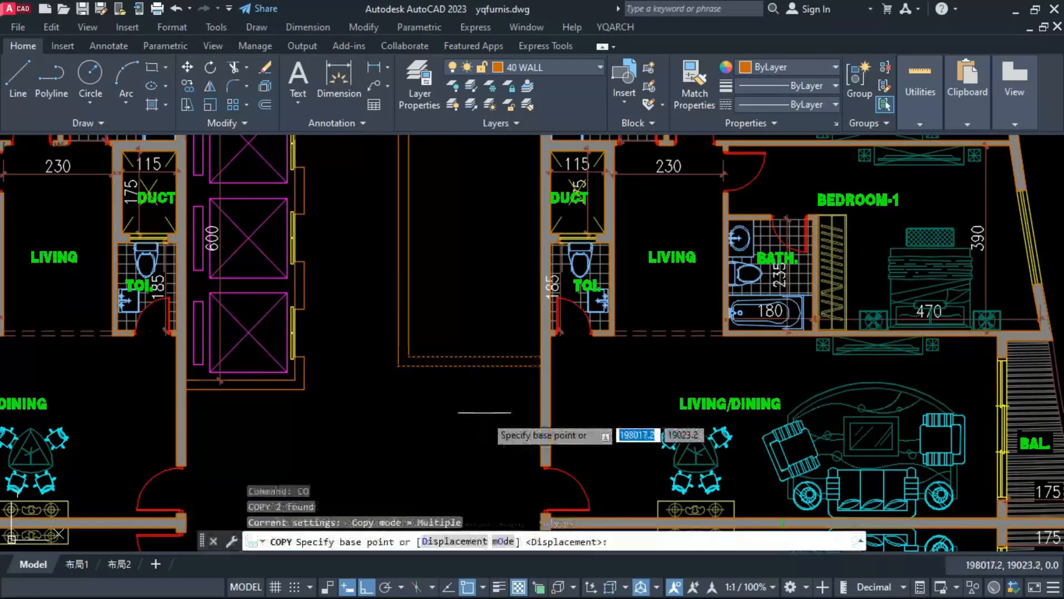
scroll(485, 361, "down", 2)
scroll(542, 399, "up", 2)
left_click(572, 358)
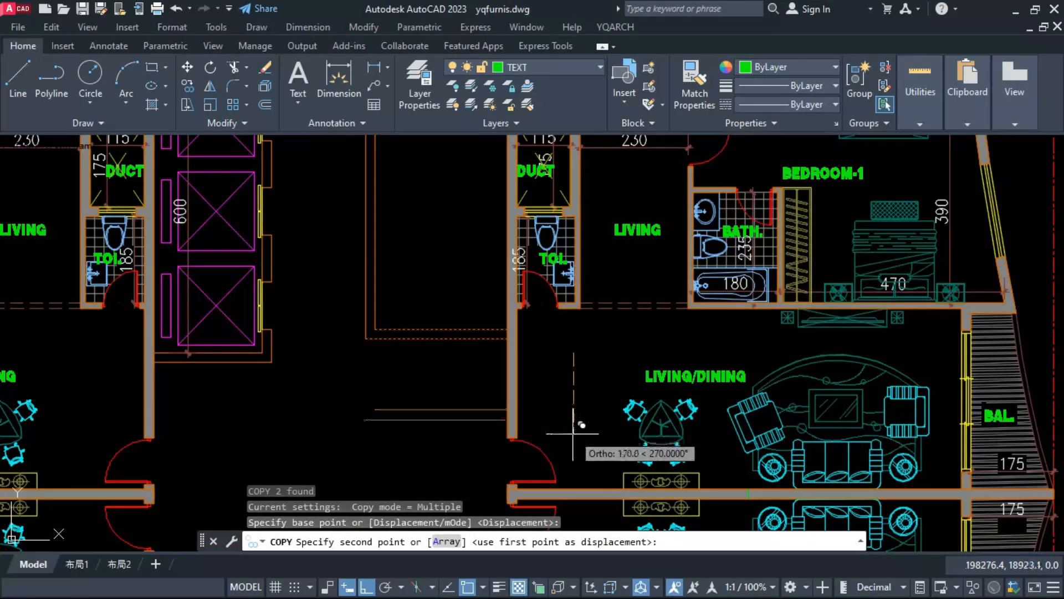
type("1")
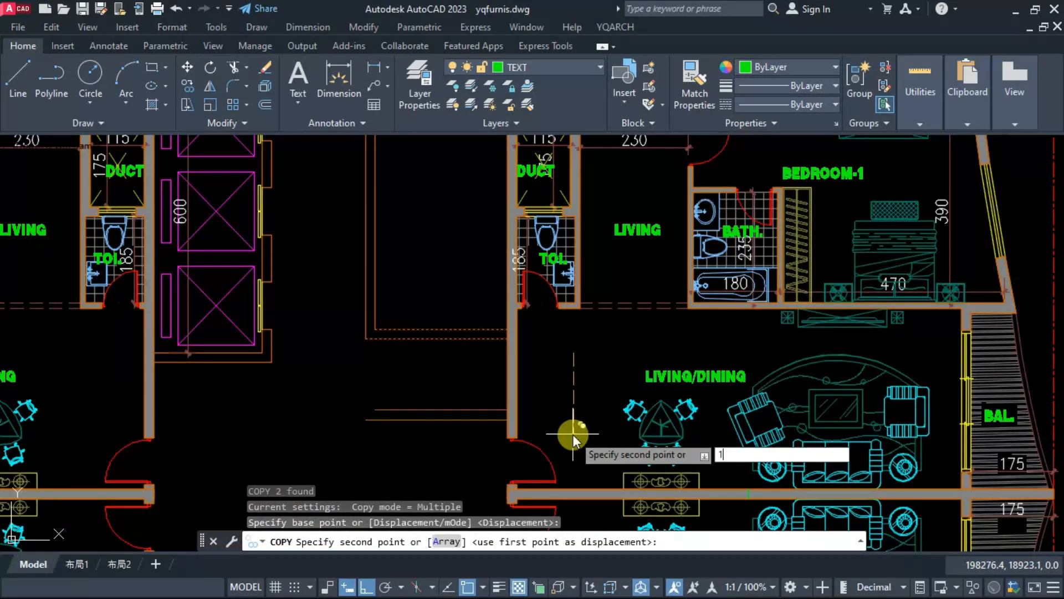
type("20")
key("Return")
key("Return")
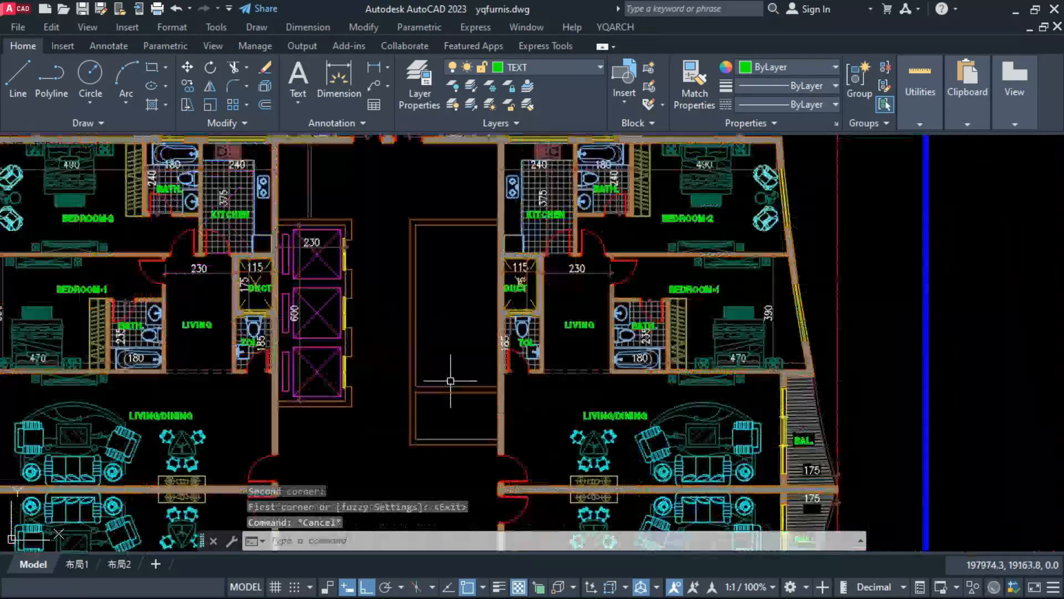
Step: Insert an 80-wide door at the upper end of the right enclosure's courtyard-side wall, swinging into the enclosure
scroll(419, 233, "up", 2)
type("df")
key("space")
left_click(419, 232)
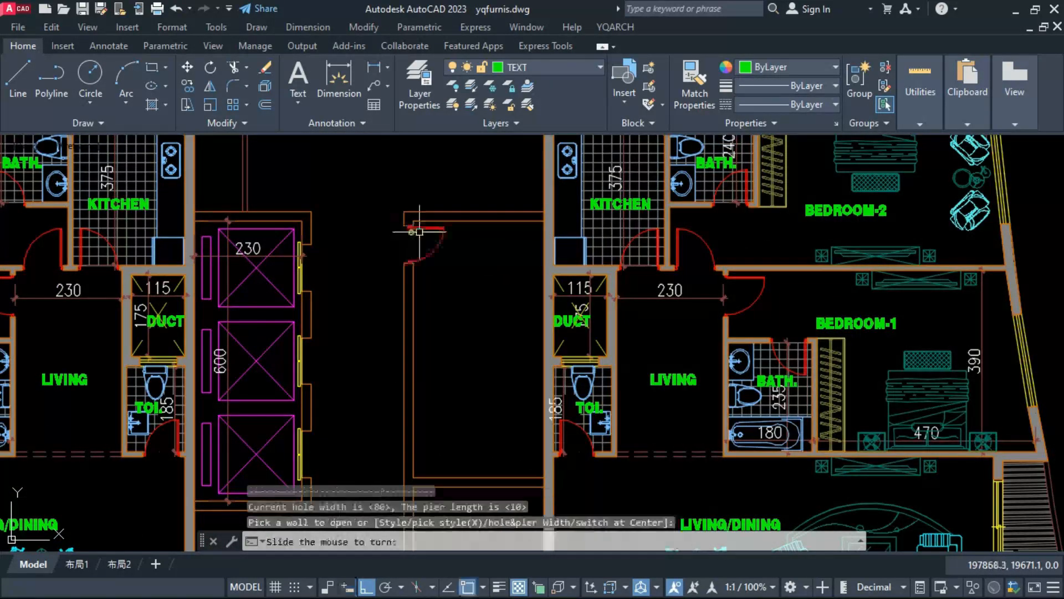
left_click(420, 233)
scroll(437, 255, "down", 3)
key("Escape")
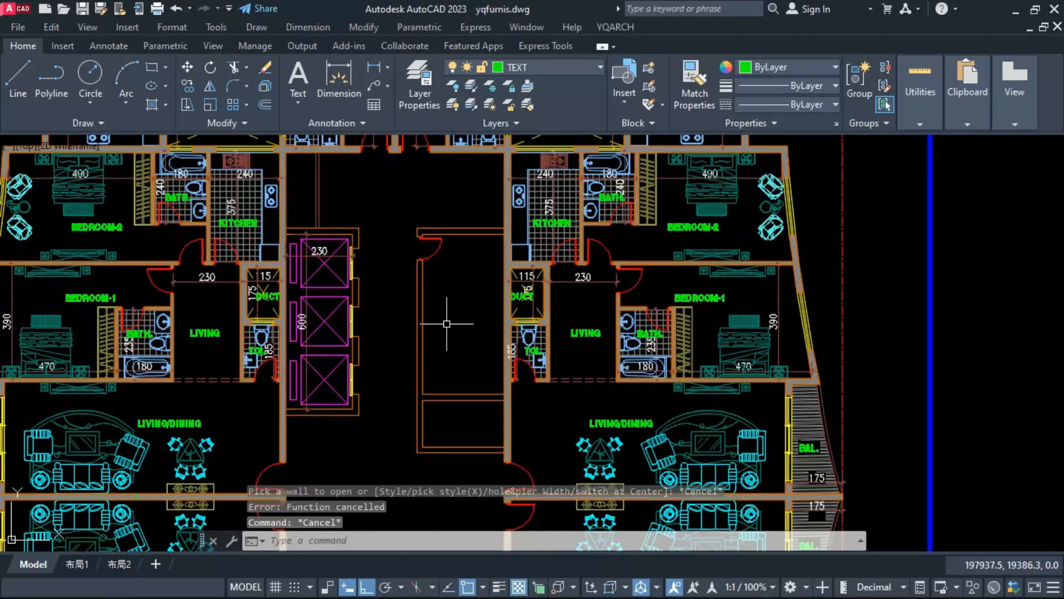
Step: Configure a double-tread staircase with total width 280 picked across the enclosure, 20 steps, 10 in the first tread and rotation 180
type("LTJ")
key("space")
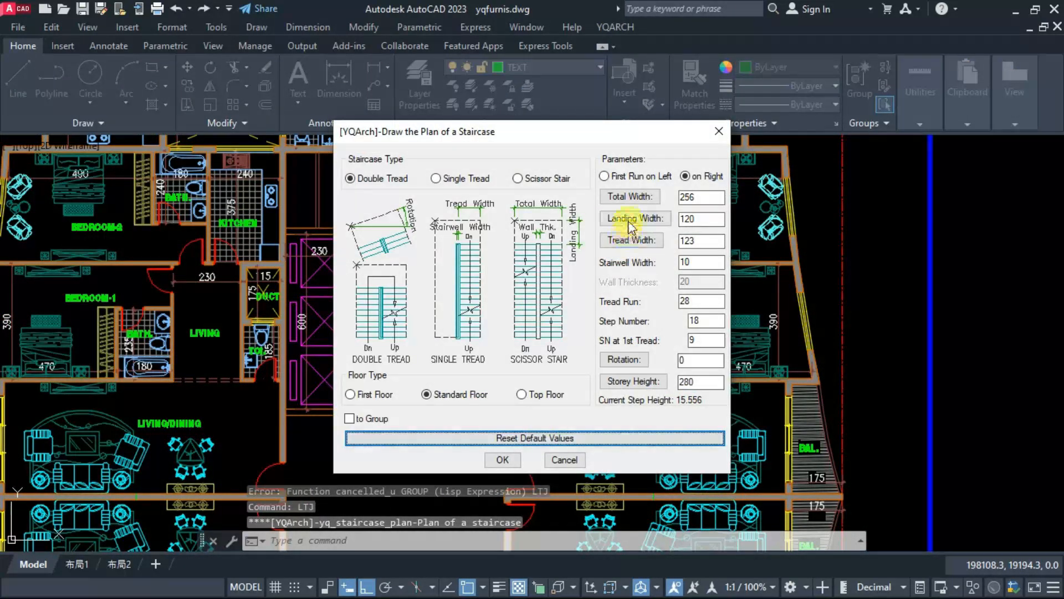
left_click(630, 198)
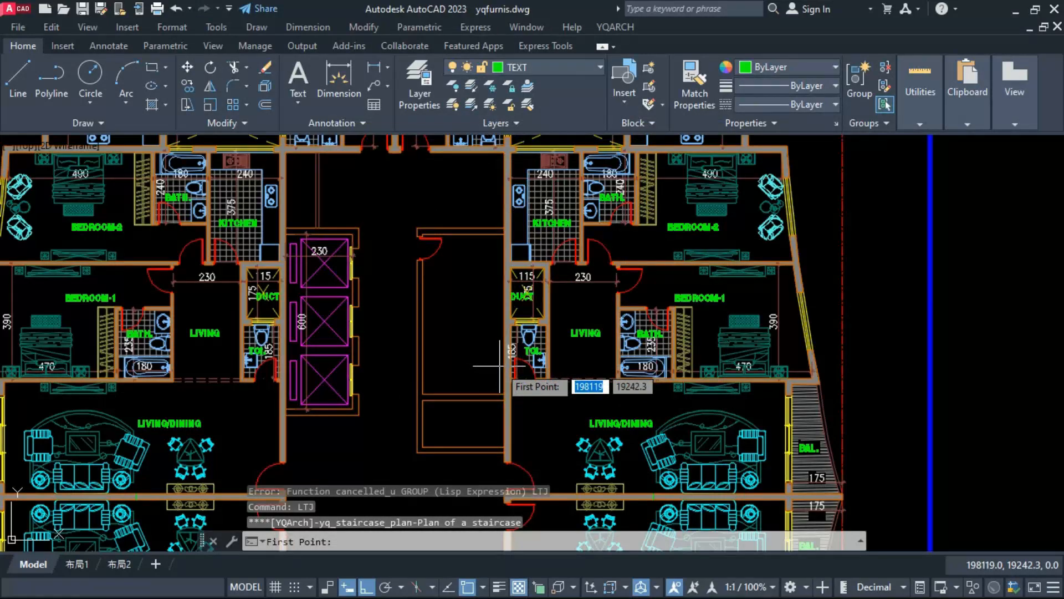
left_click(502, 366)
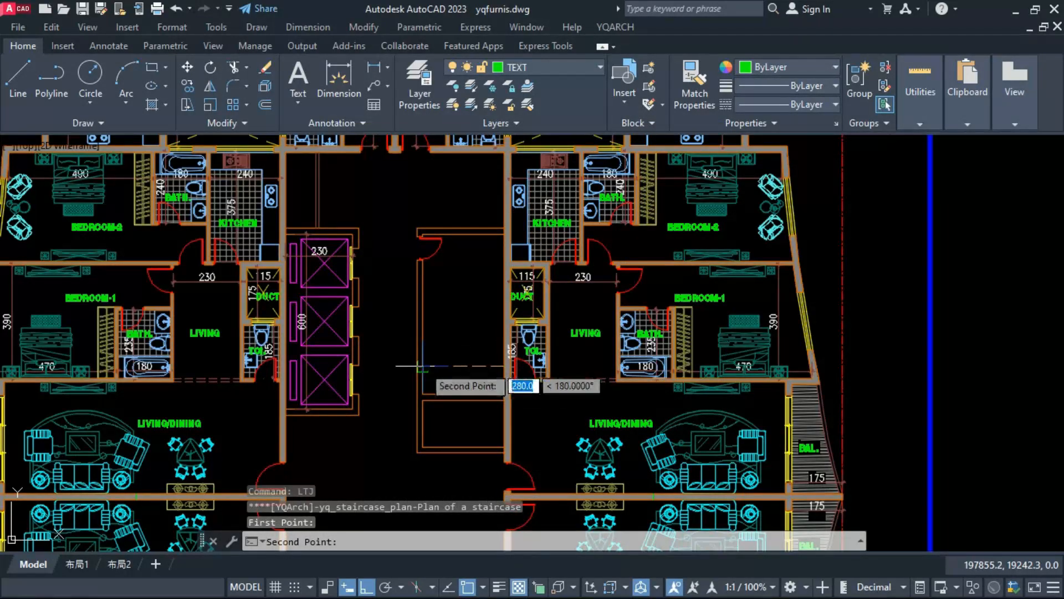
left_click(423, 369)
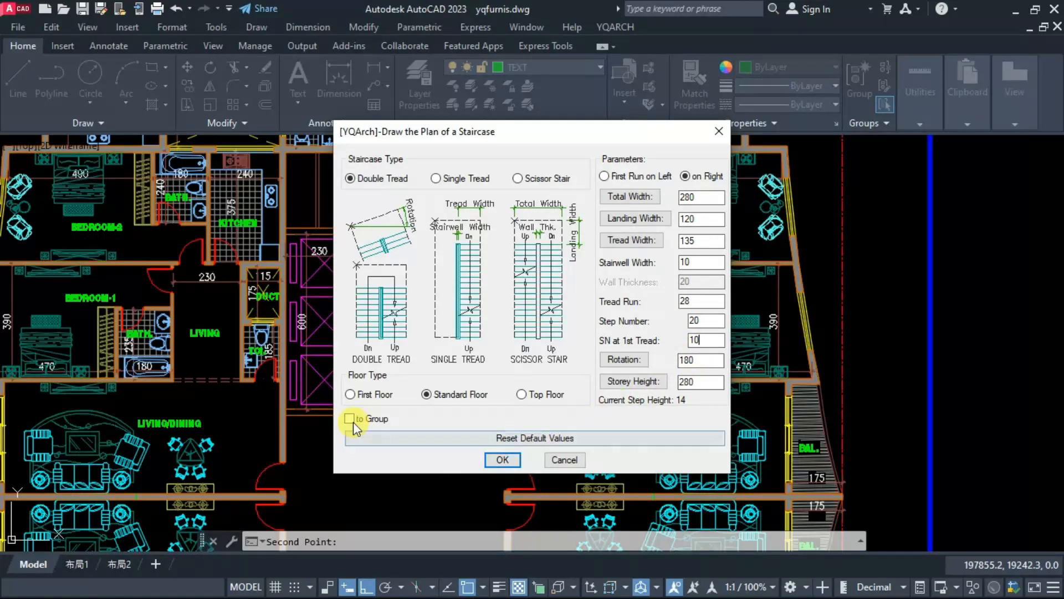
Step: Place the configured staircase in the right enclosure, spanning its inner width above the bottom wall
left_click(496, 460)
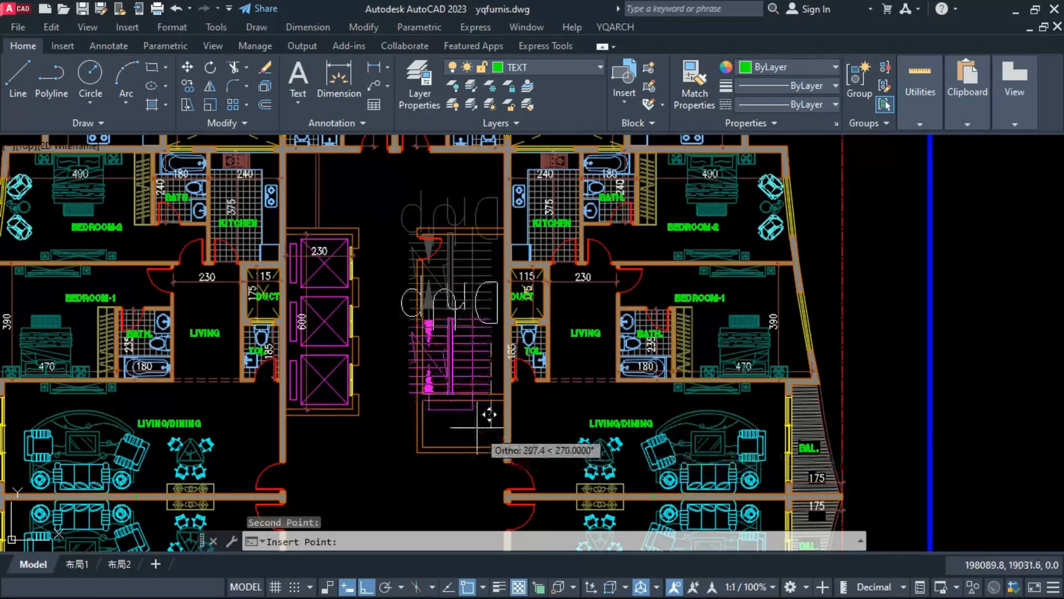
left_click(491, 430)
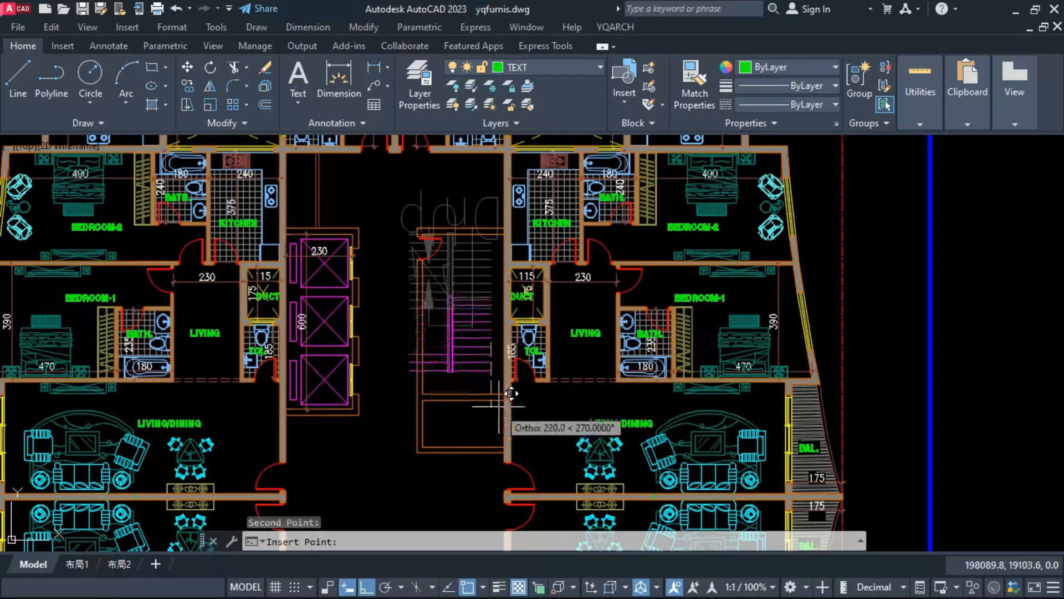
left_click(501, 381)
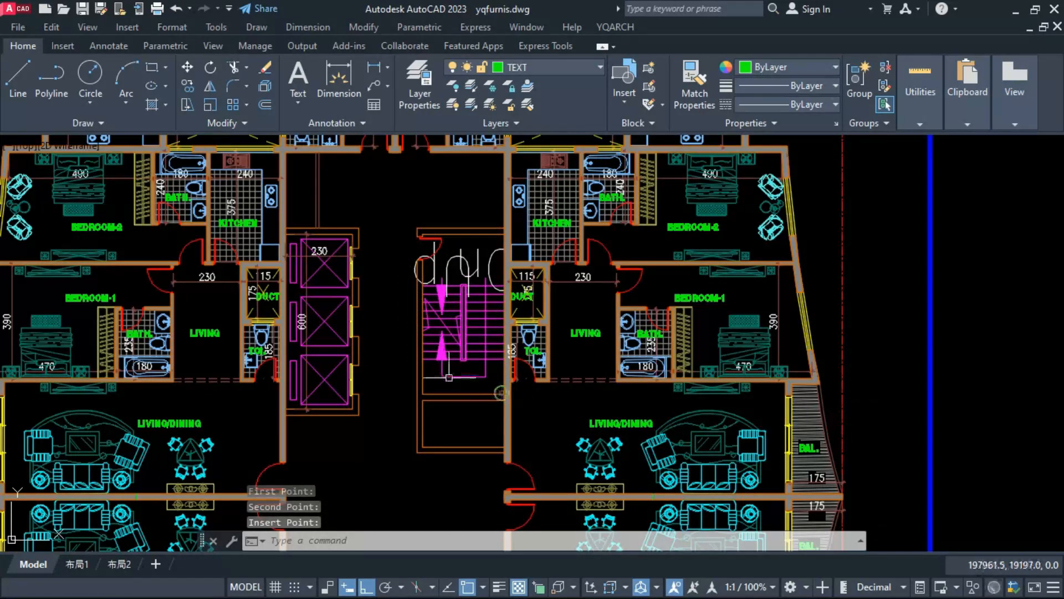
Step: Explode the staircase group so its direction labels can be edited separately
scroll(453, 376, "up", 2)
left_click(466, 194)
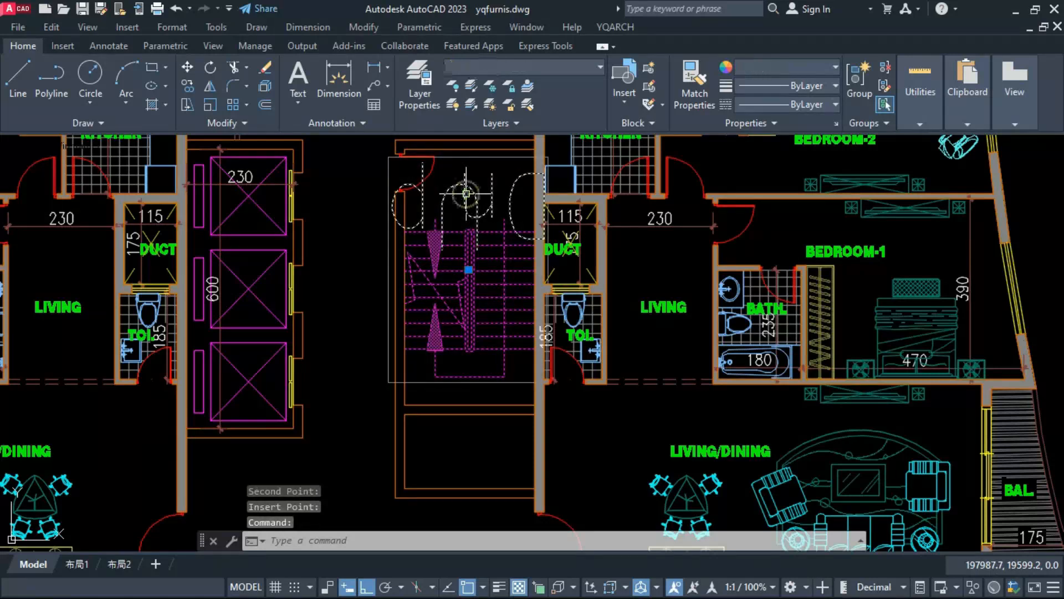
type("G")
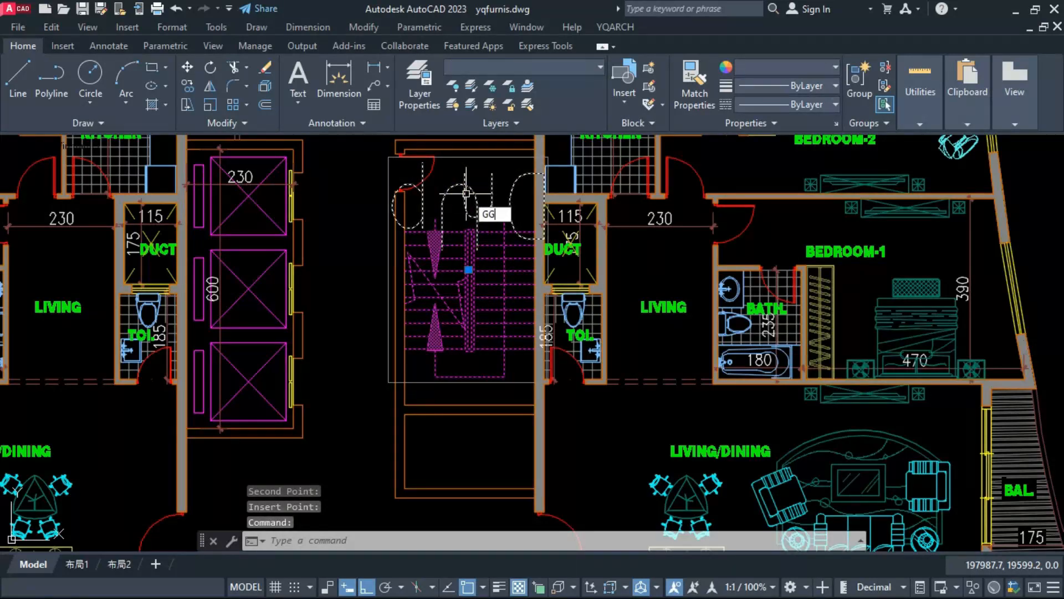
type("G")
key("Return")
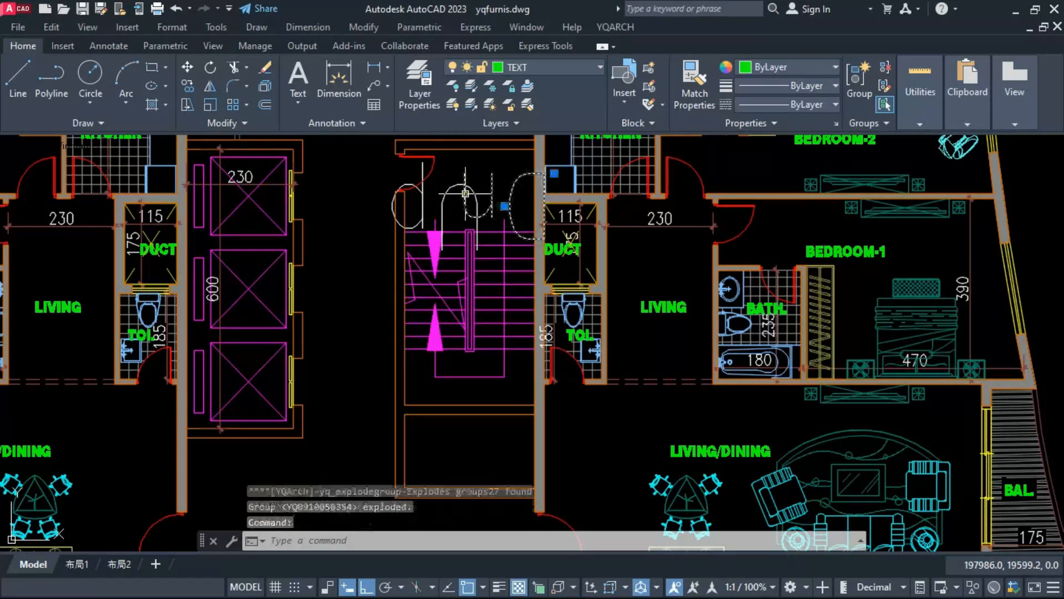
Step: Scale the staircase's Up and Dn labels in place by a factor of 0.4
left_click(447, 187)
type("ASC")
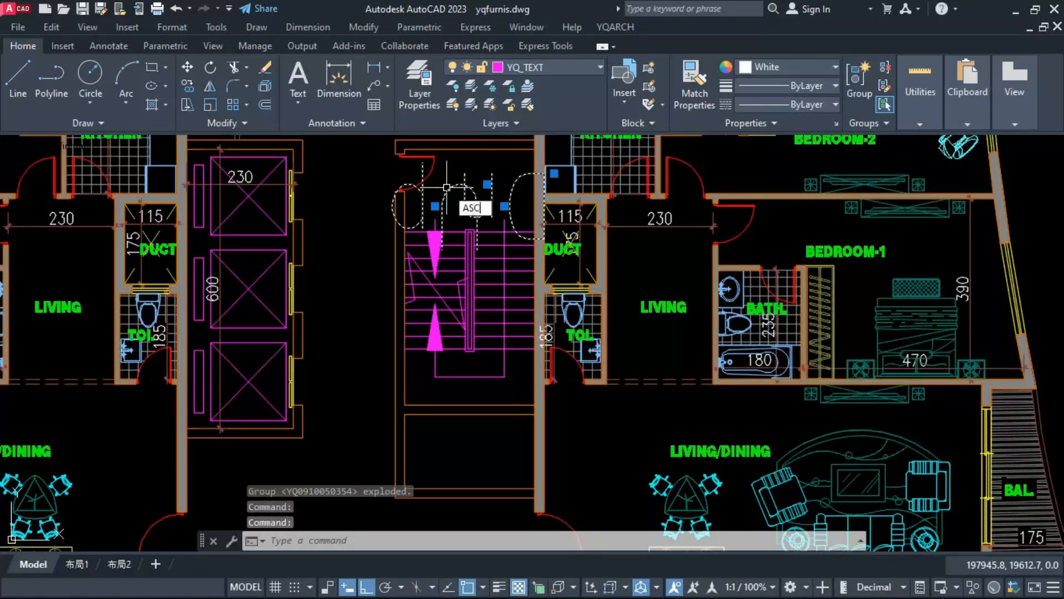
key("Return")
type(".4")
key("Return")
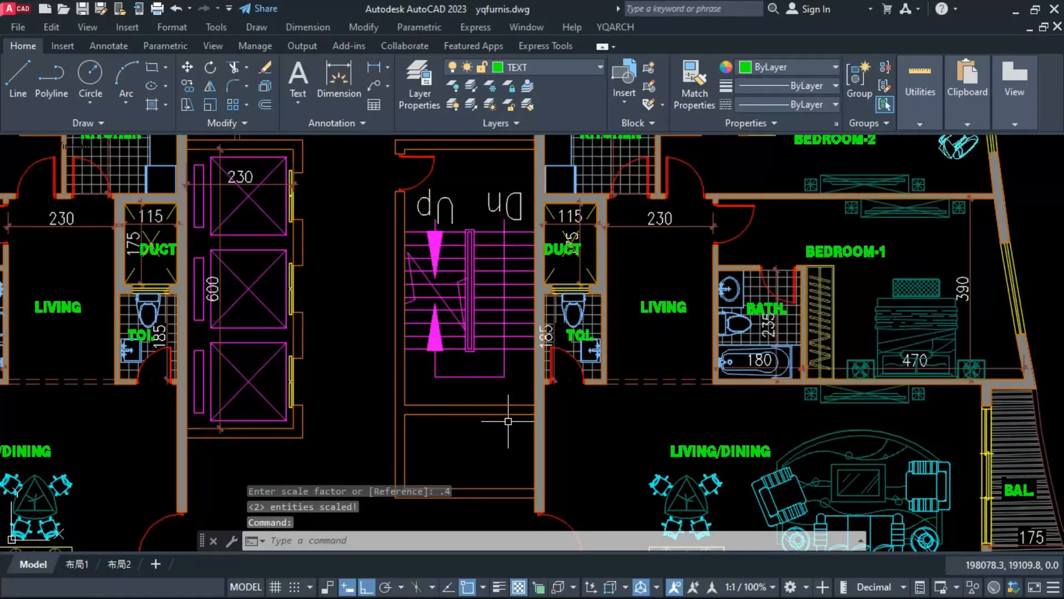
Step: Insert a 100-wide window at the middle of the wall between the staircase and the duct bay
scroll(503, 349, "down", 2)
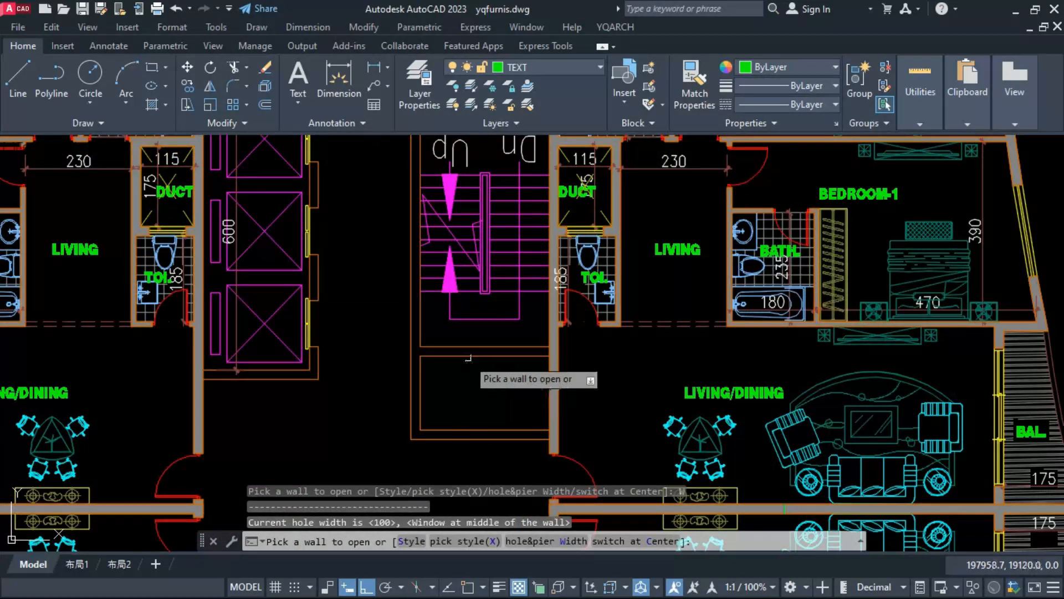
left_click(467, 354)
key("Escape")
scroll(460, 424, "down", 2)
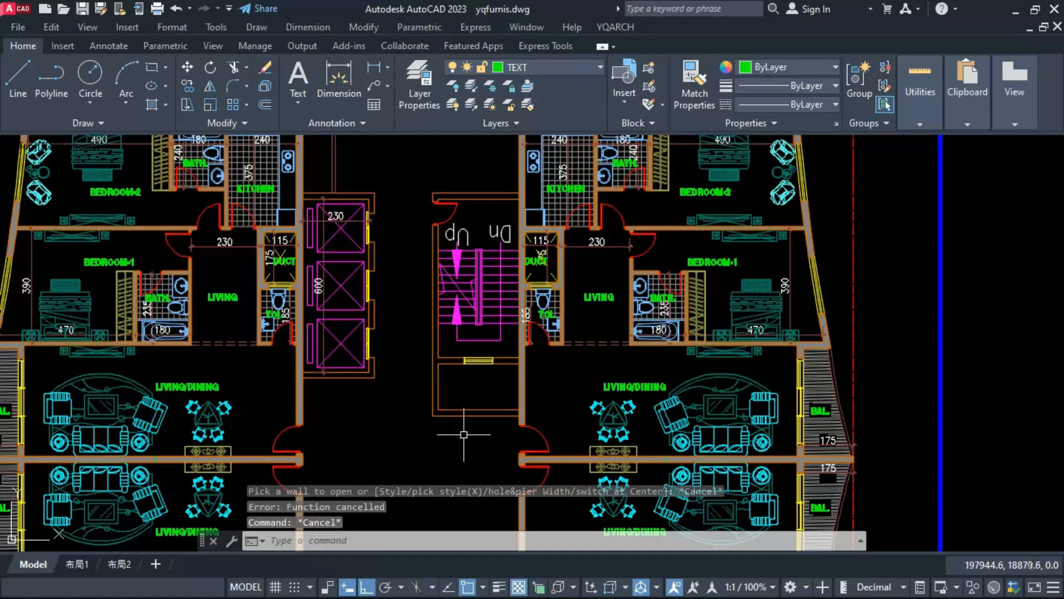
Step: Add a hole symbol across the bay below the staircase and copy a DUCT label into it
type("KD")
key("Return")
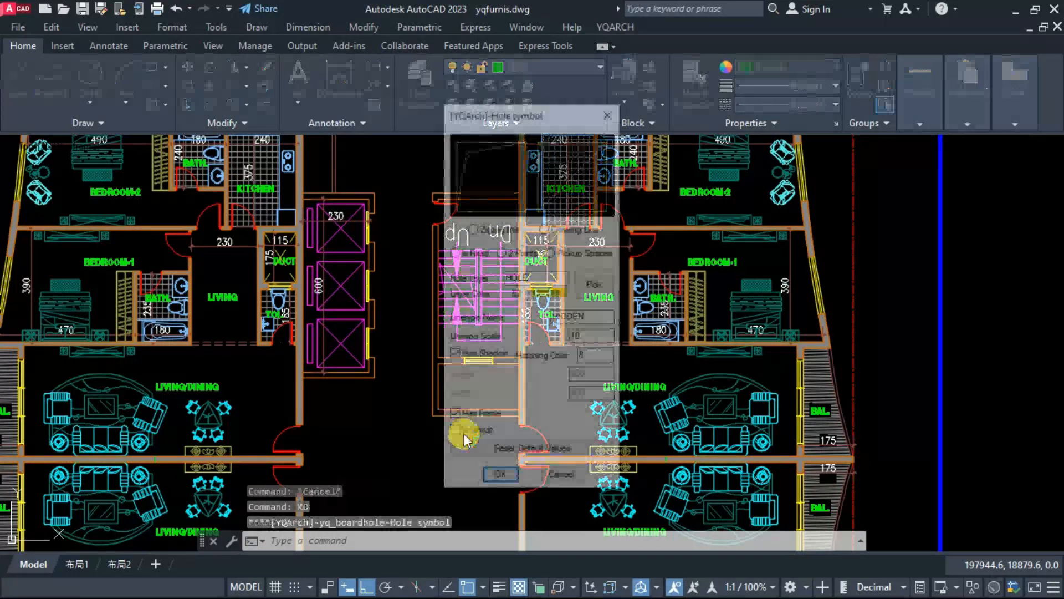
left_click(499, 480)
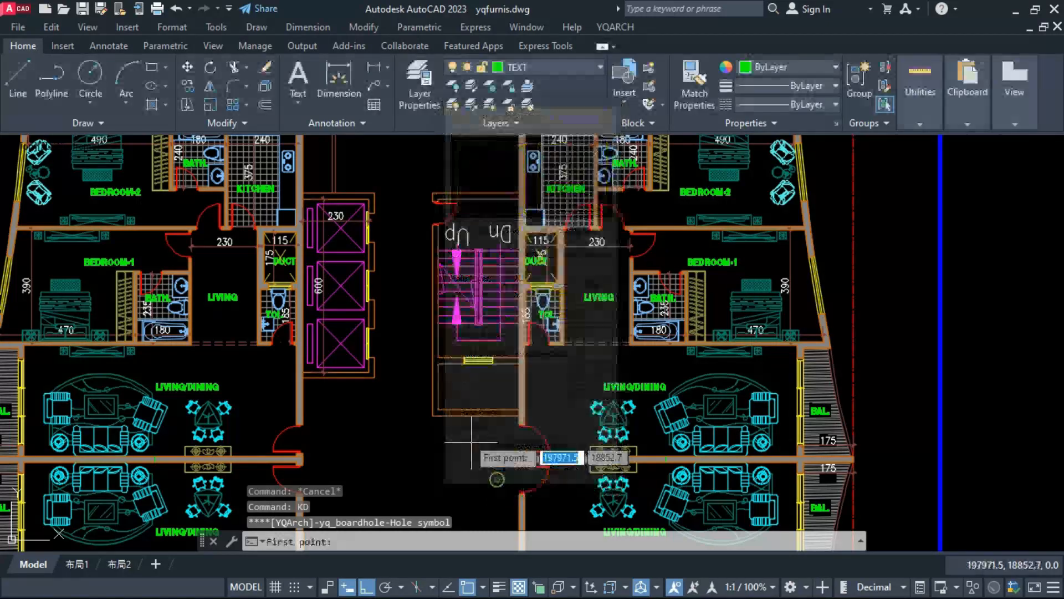
left_click(456, 398)
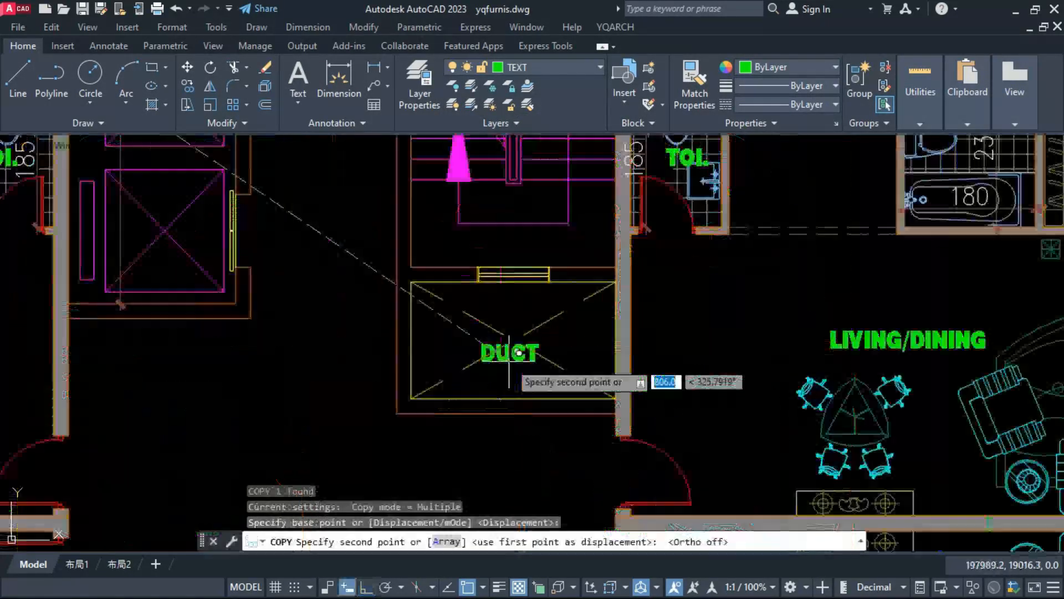
key("Escape")
key("Escape")
scroll(459, 361, "down", 5)
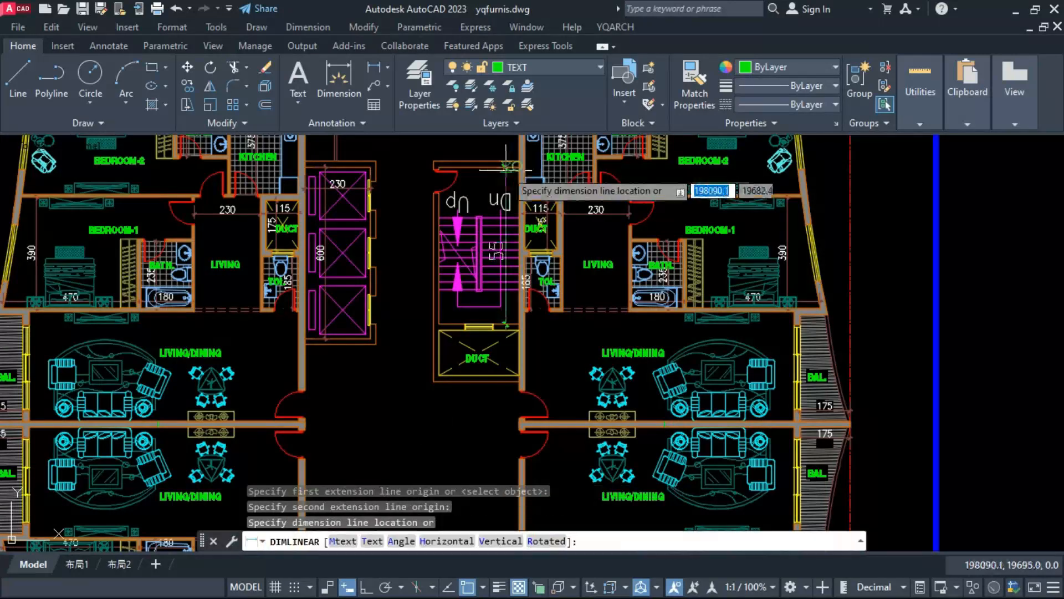
Step: Dimension the stair enclosure's inner height and width and the height of the duct below it
left_click(507, 168)
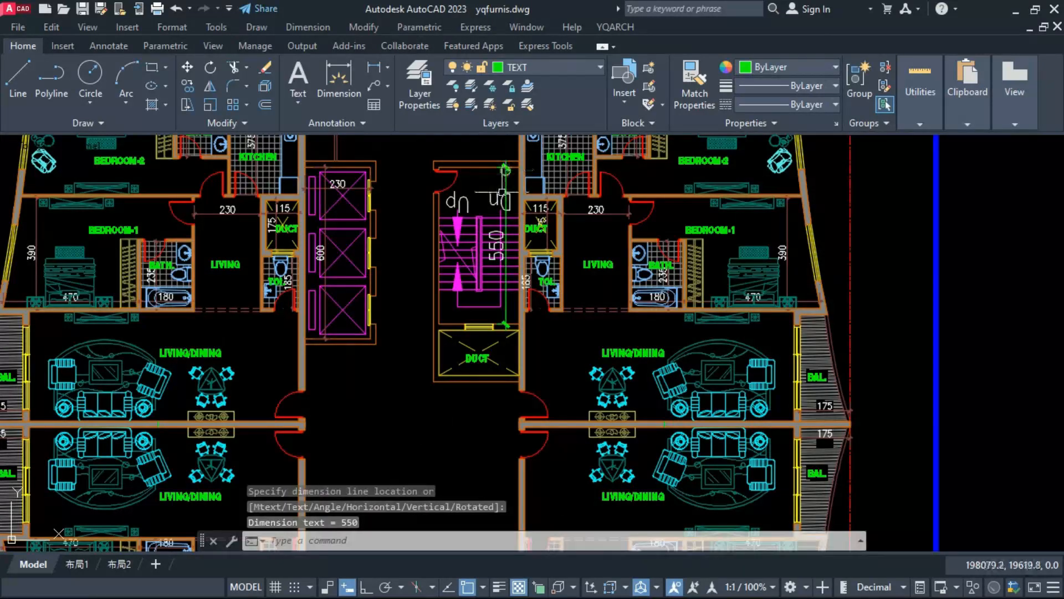
scroll(485, 297, "up", 2)
key("space")
left_click(411, 332)
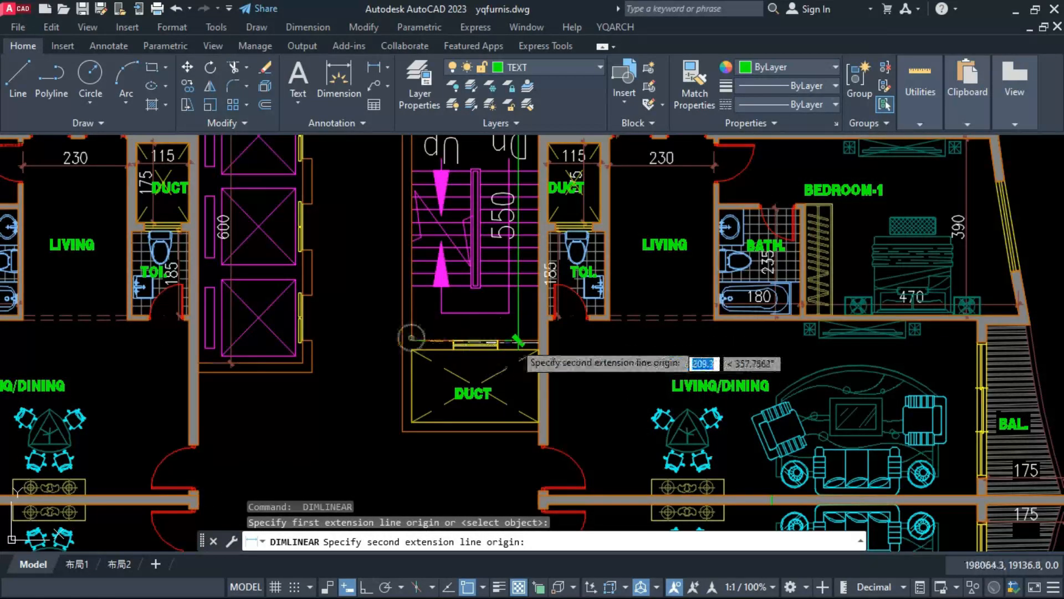
left_click(536, 336)
scroll(524, 333, "up", 3)
left_click(521, 331)
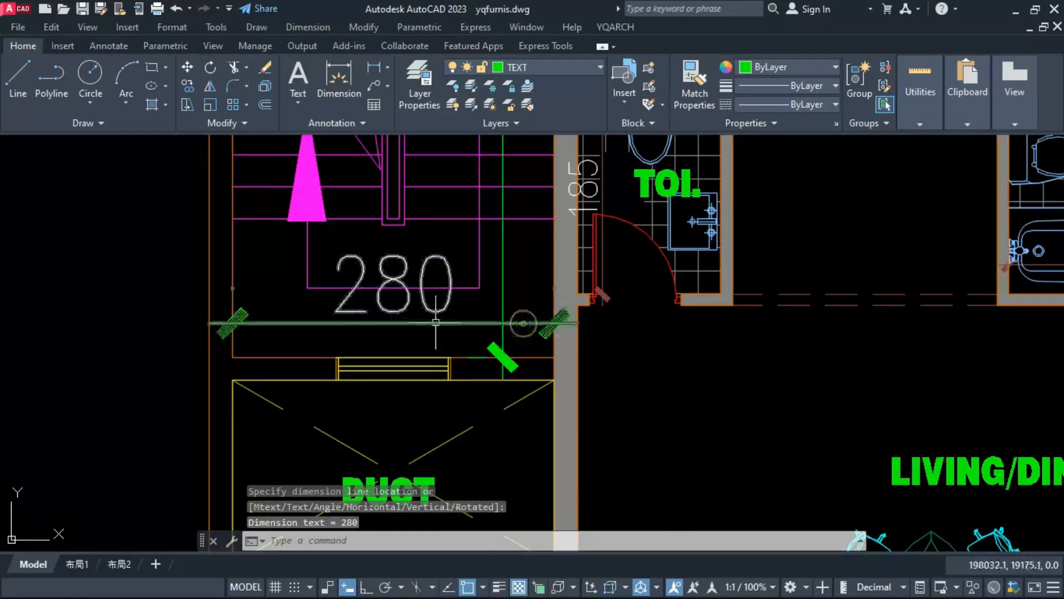
scroll(524, 333, "down", 2)
scroll(524, 333, "up", 2)
scroll(371, 385, "down", 4)
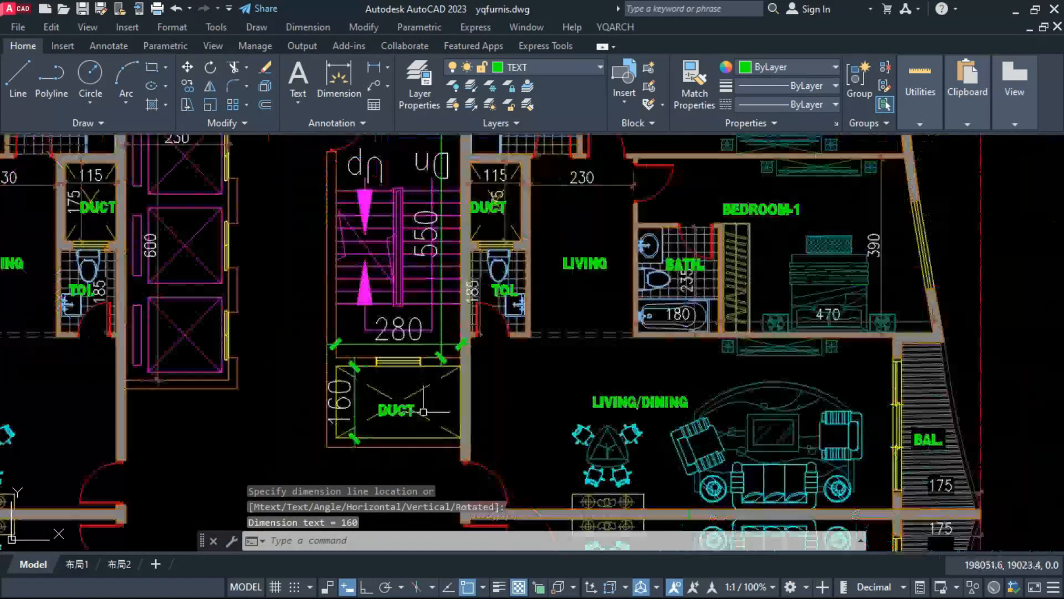
Step: Match the new stair and duct dimensions to the properties of the existing room dimensions
type("ma")
key("space")
scroll(417, 410, "down", 3)
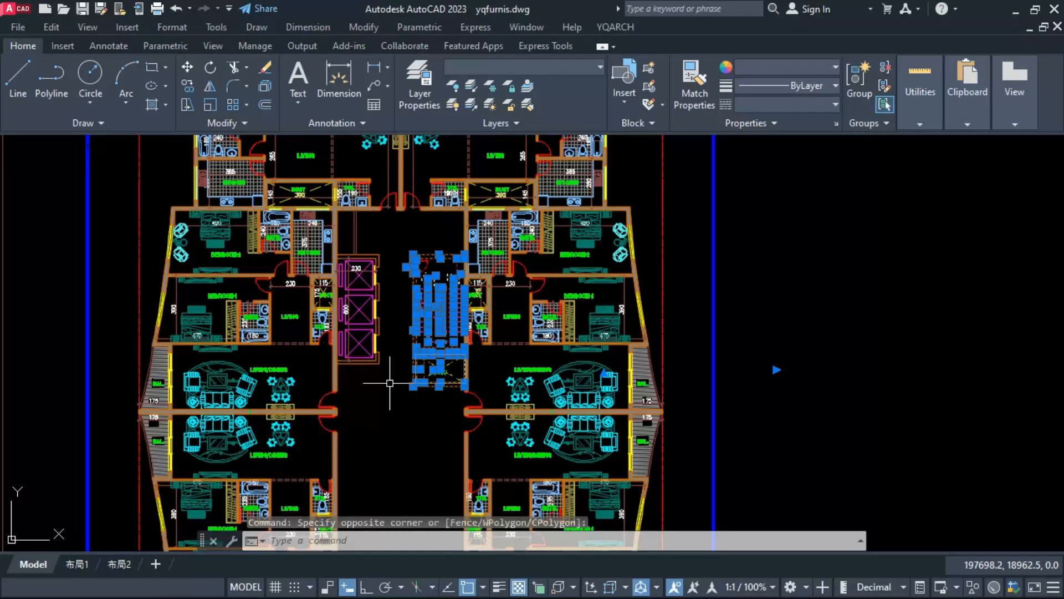
Step: Mirror the staircase, its enclosure and the duct bay about the horizontal party wall axis into the lower half, keeping the originals
type("mi")
key("space")
scroll(388, 385, "up", 4)
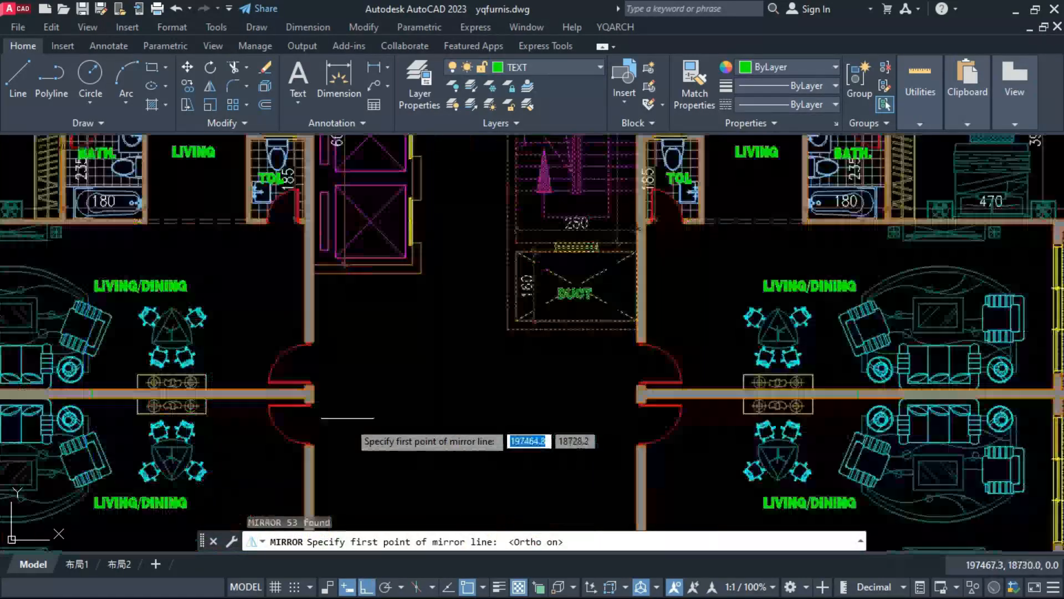
left_click(314, 391)
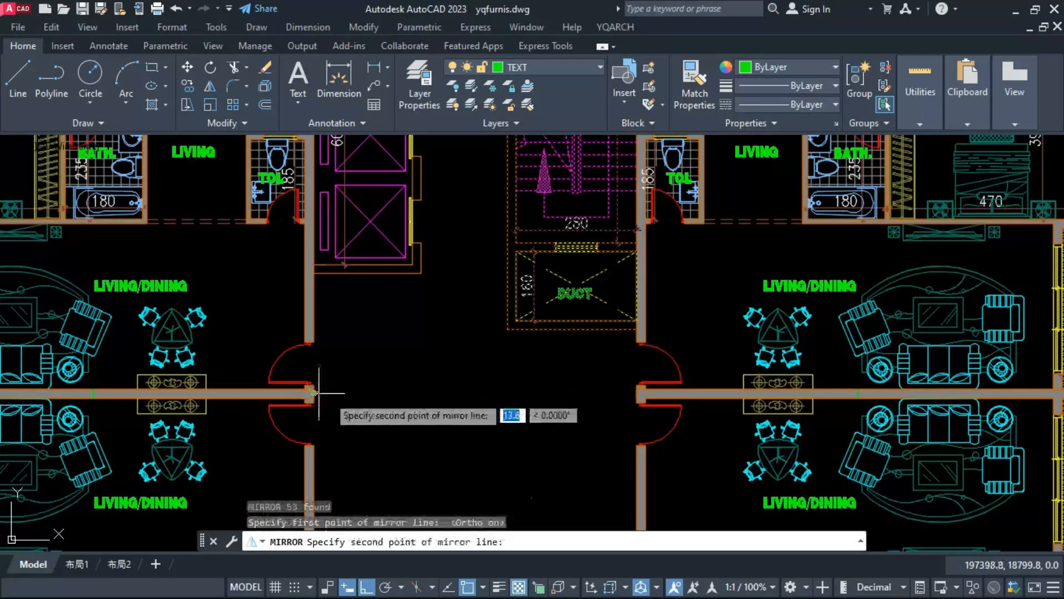
left_click(357, 391)
key("Return")
scroll(482, 365, "down", 5)
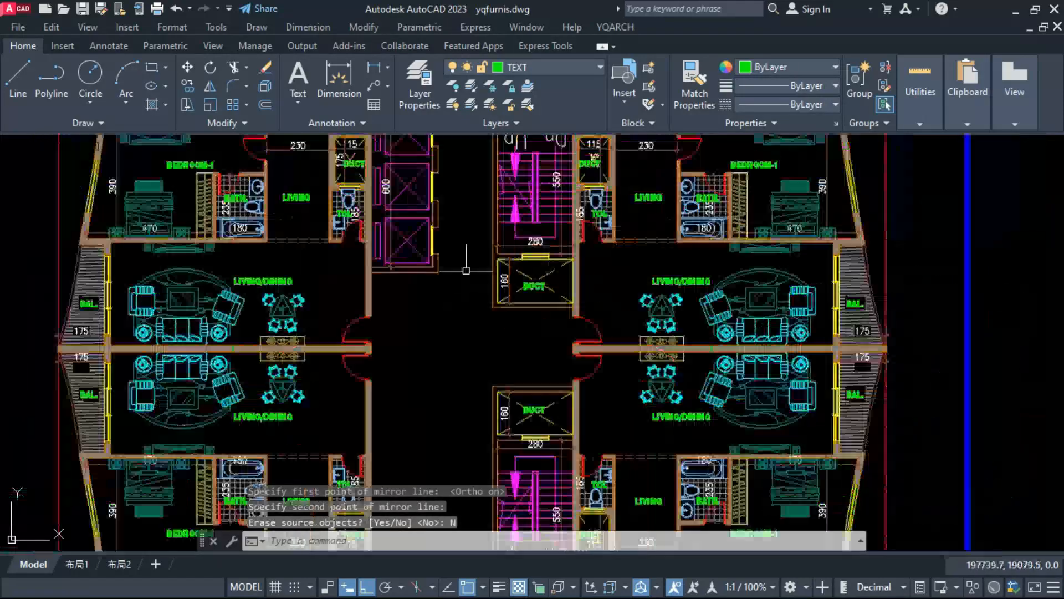
Step: Mirror the pair of thin lines above the lift enclosure about the courtyard's vertical centre axis, keeping the originals
scroll(482, 365, "up", 4)
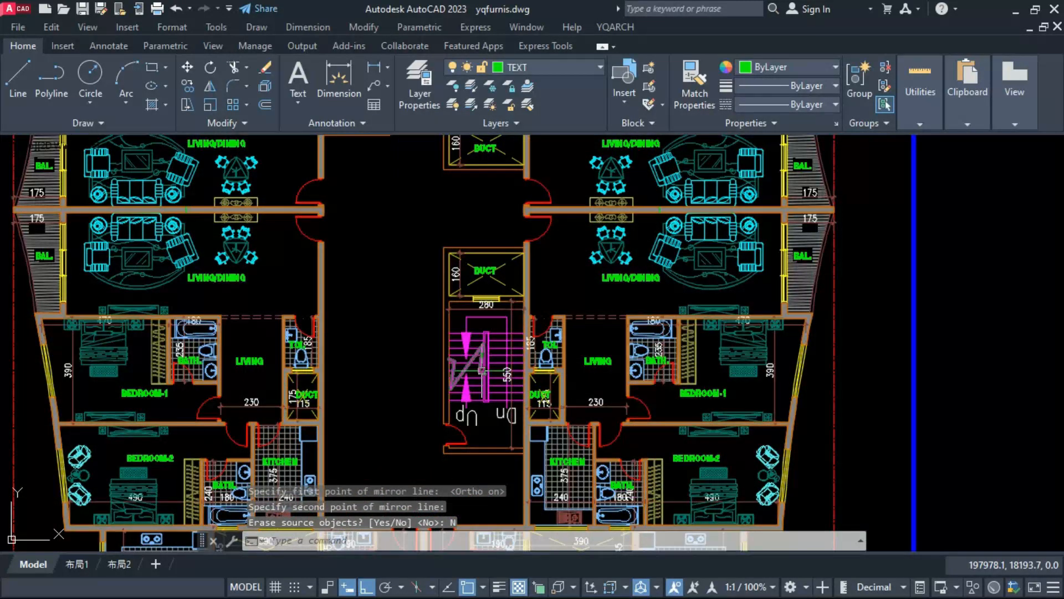
scroll(482, 370, "down", 4)
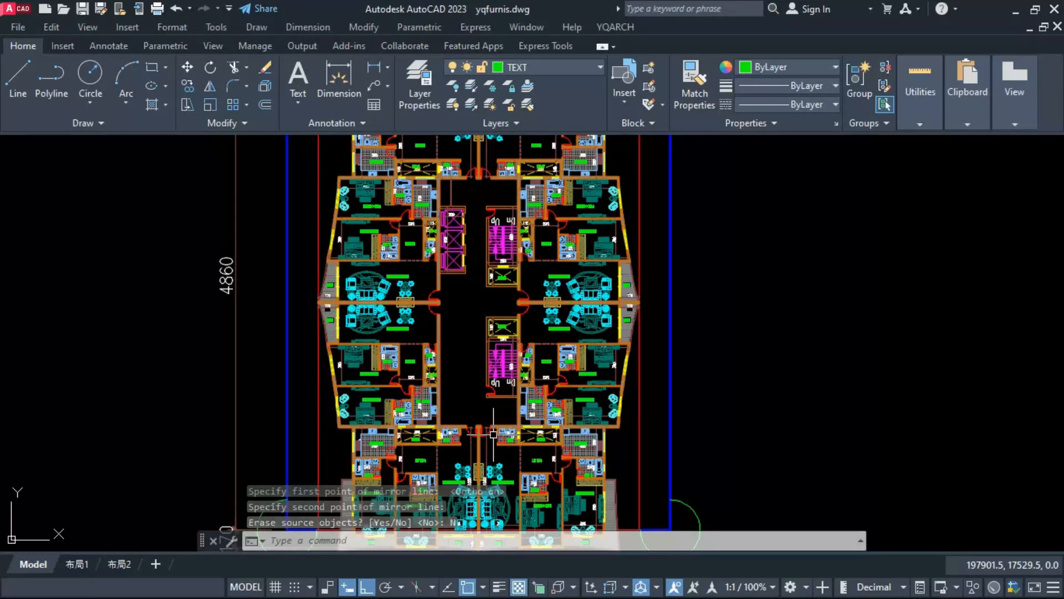
scroll(493, 435, "up", 2)
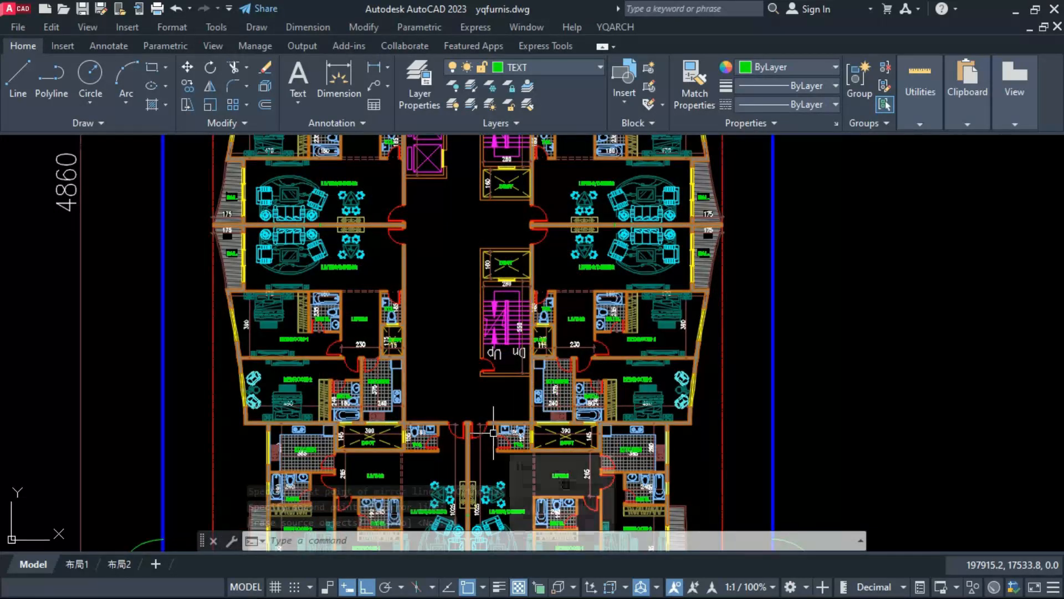
scroll(493, 433, "down", 2)
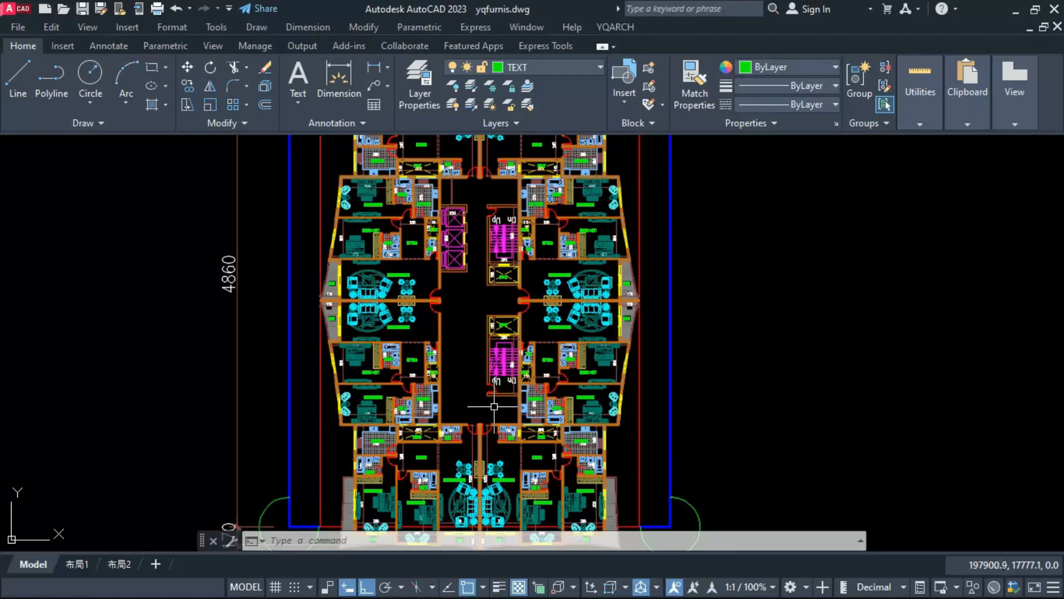
scroll(488, 407, "up", 1)
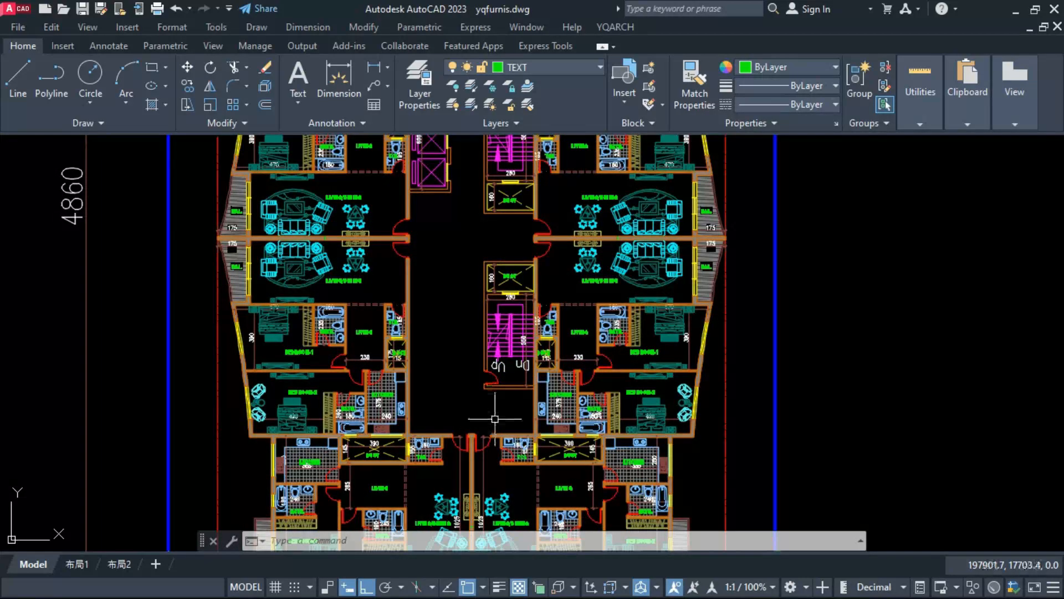
scroll(495, 419, "down", 1)
scroll(477, 227, "up", 3)
left_click(473, 224)
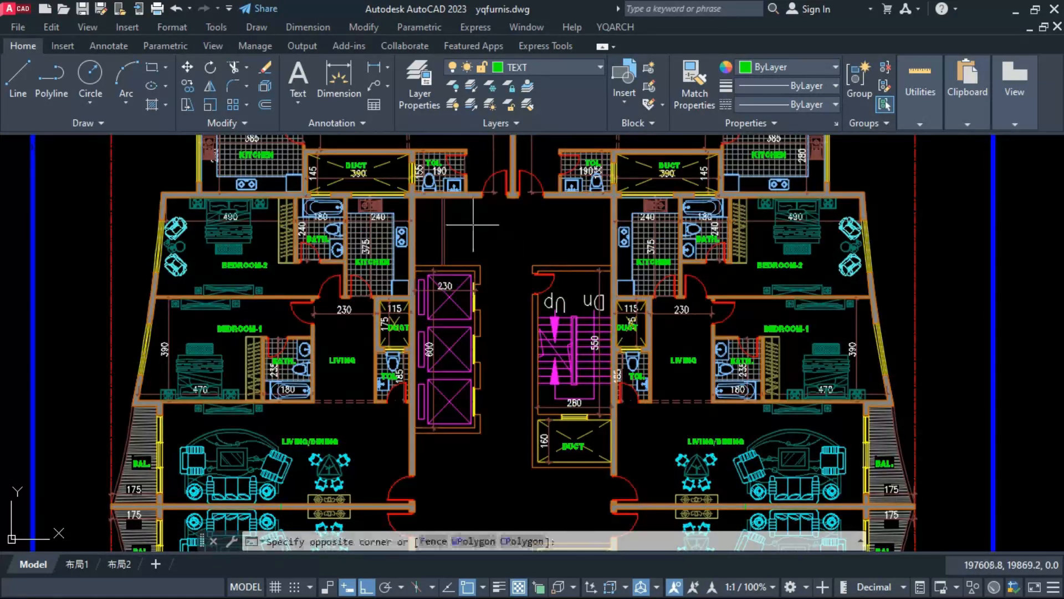
left_click(432, 243)
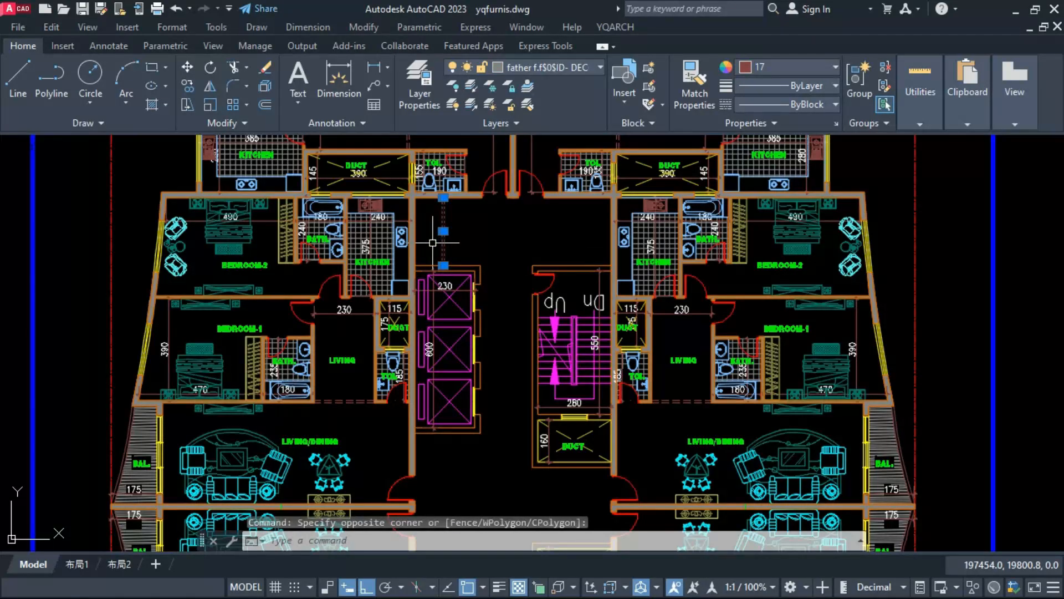
type("mi")
key("Return")
scroll(516, 217, "up", 2)
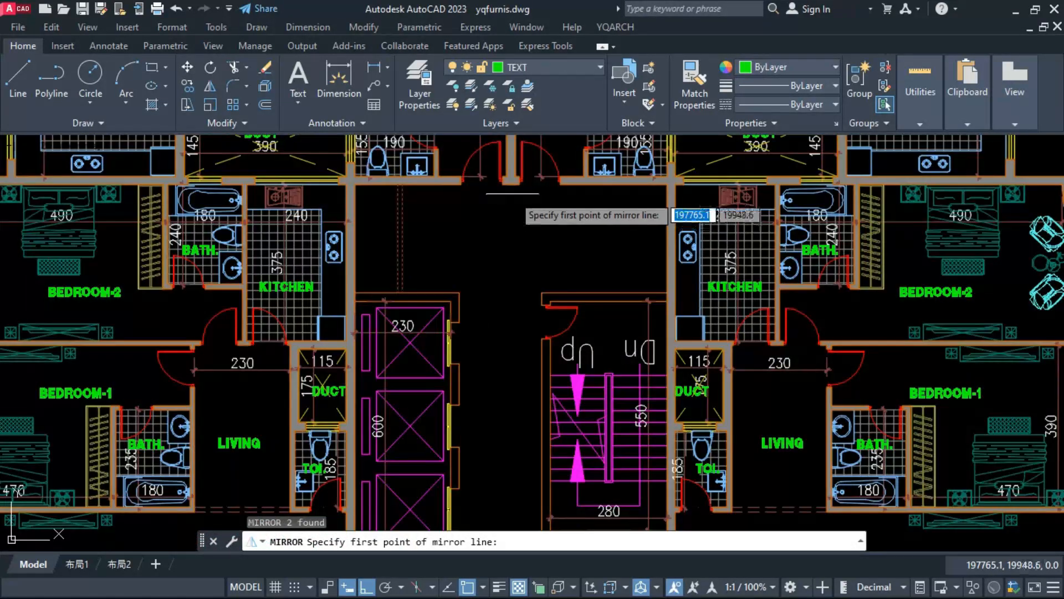
left_click(513, 183)
left_click(507, 247)
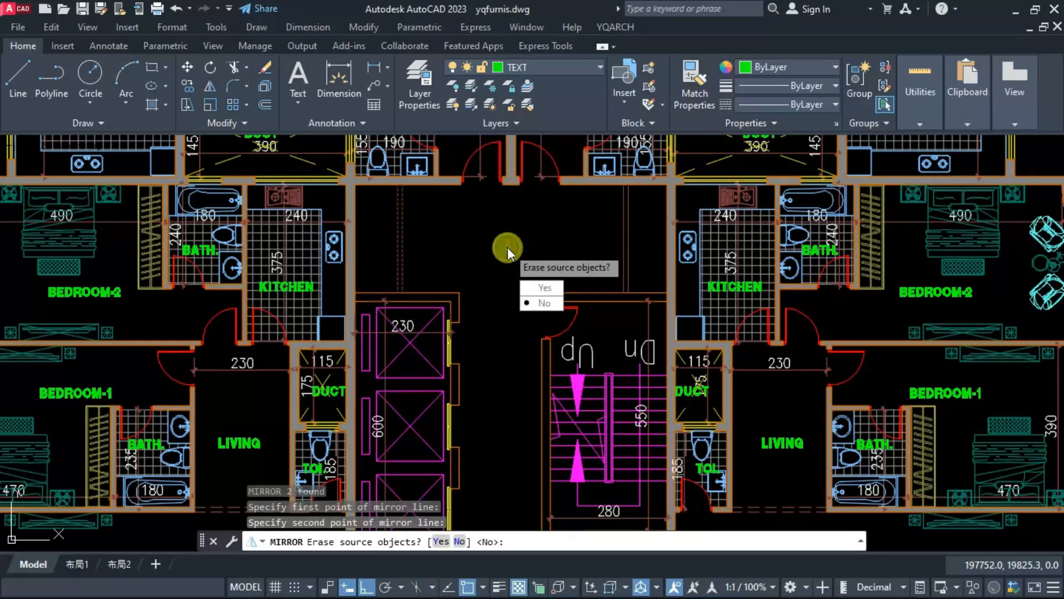
type("n")
key("Return")
Step: Mirror both pairs of thin lines at the courtyard's upper end about the party wall axis to its lower end, keeping the originals
left_click(642, 244)
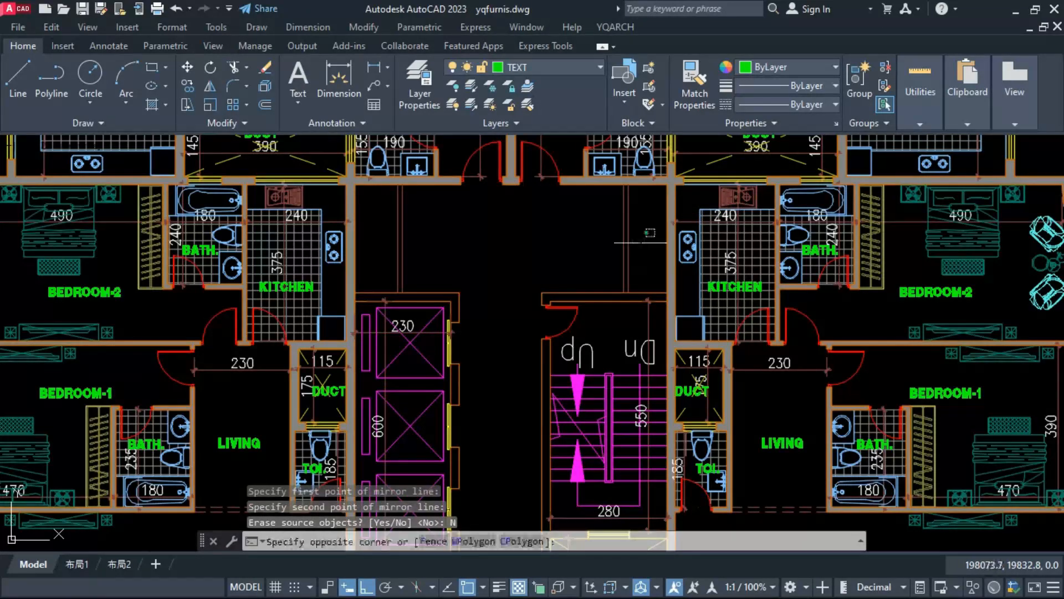
left_click(388, 251)
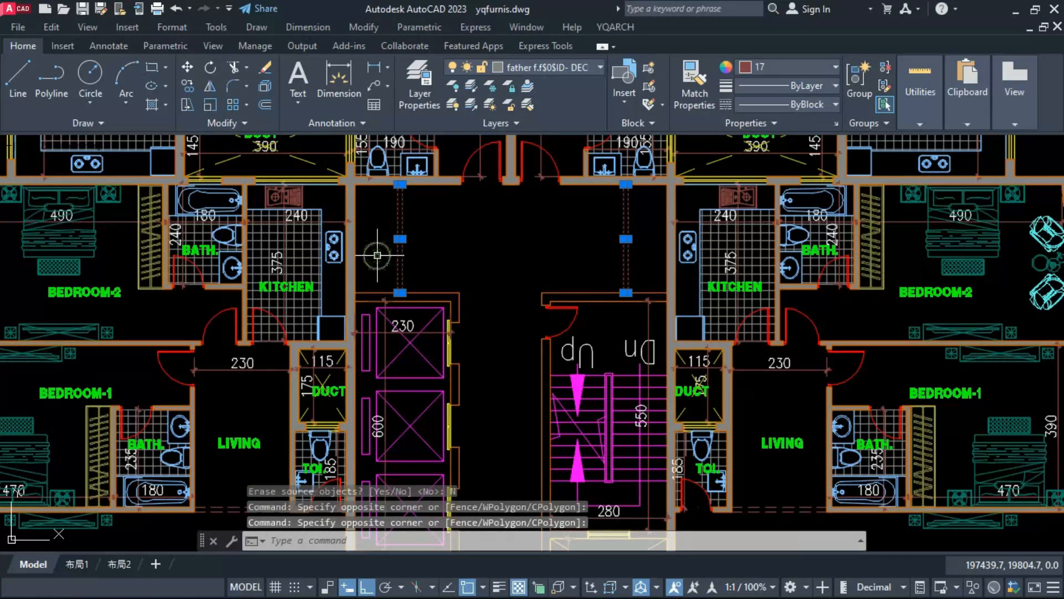
type("mi")
key("Return")
scroll(477, 169, "down", 5)
scroll(461, 306, "up", 5)
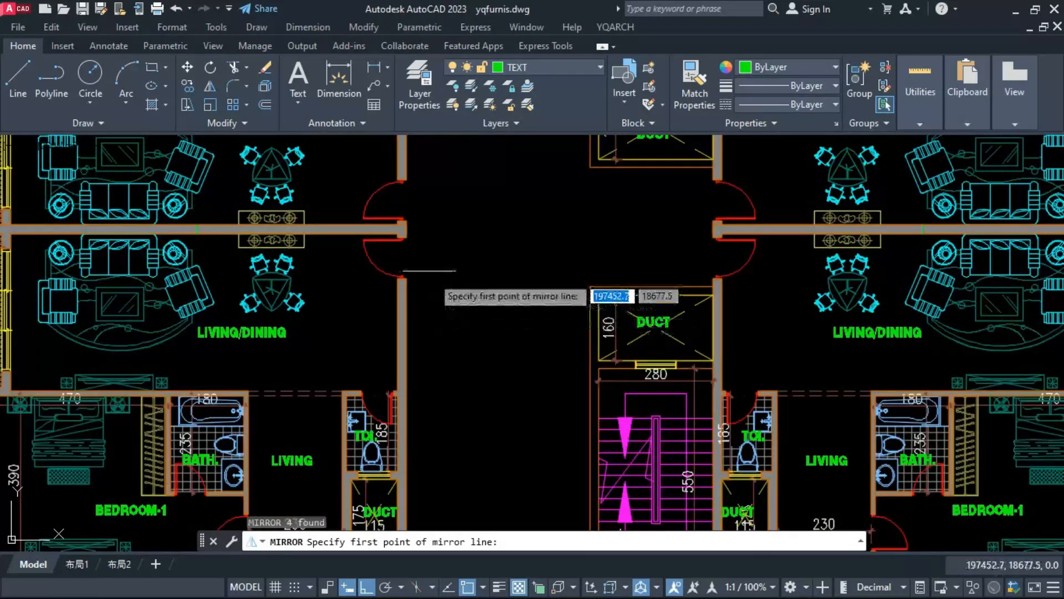
scroll(428, 233, "up", 2)
left_click(394, 226)
left_click(460, 219)
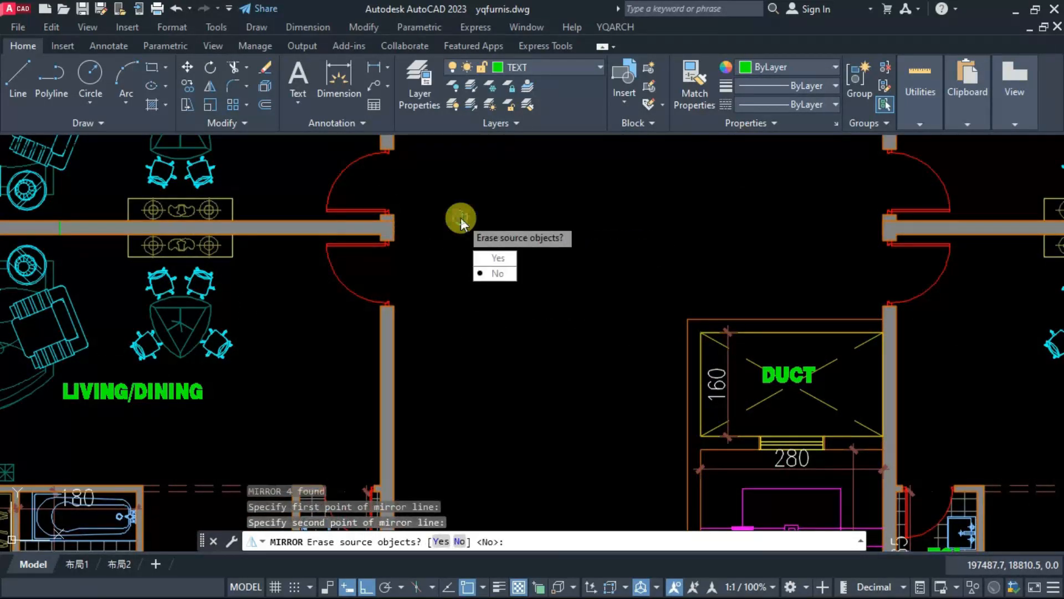
type("n")
key("Return")
scroll(452, 256, "down", 5)
scroll(489, 405, "up", 2)
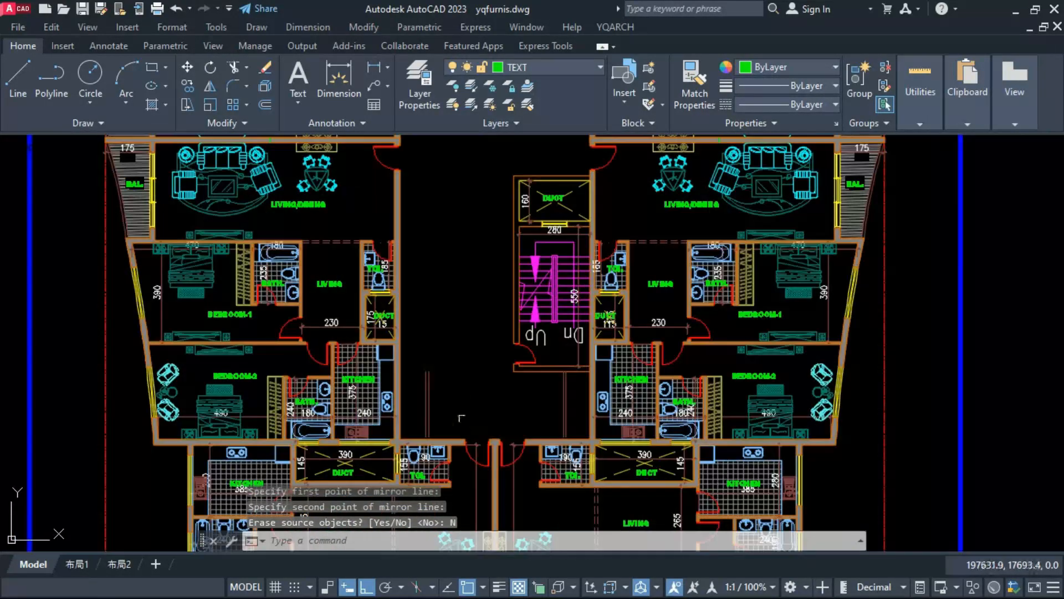
Step: Mirror the lift enclosure's upper and lower wall lines, with the lower corner return, about the party wall axis, keeping the originals
middle_click_drag(485, 397, 498, 468)
scroll(497, 468, "down", 2)
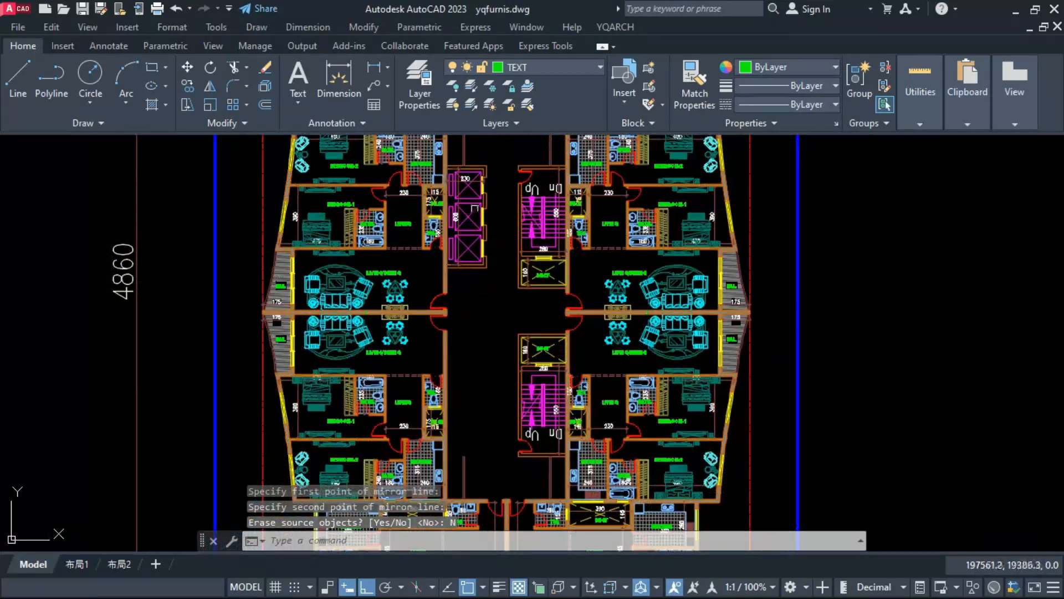
scroll(477, 154, "up", 4)
scroll(477, 156, "up", 2)
left_click(474, 175)
left_click(458, 219)
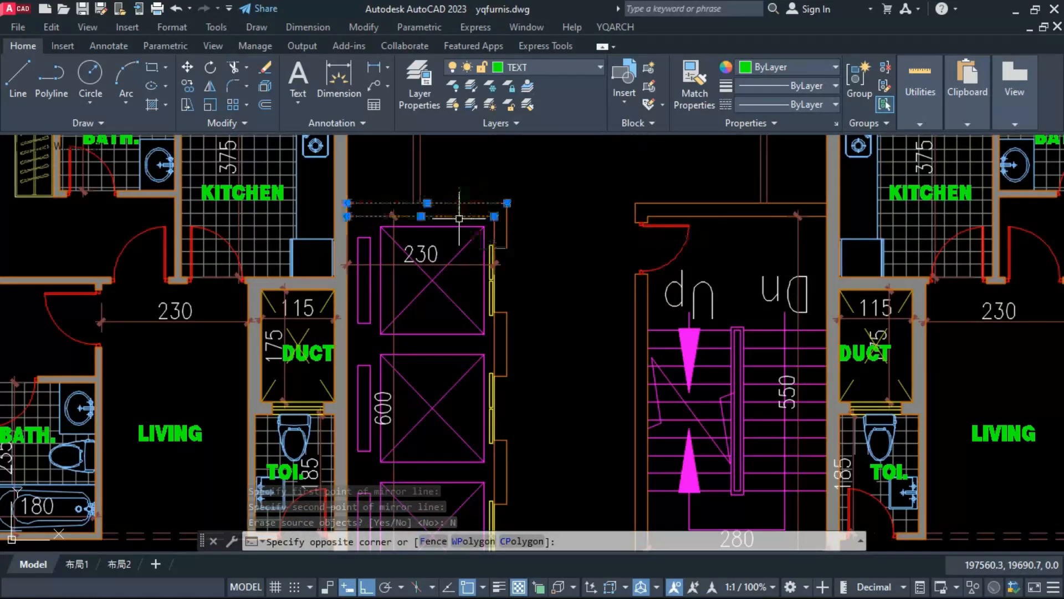
scroll(458, 220, "down", 4)
scroll(455, 356, "up", 4)
left_click(474, 407)
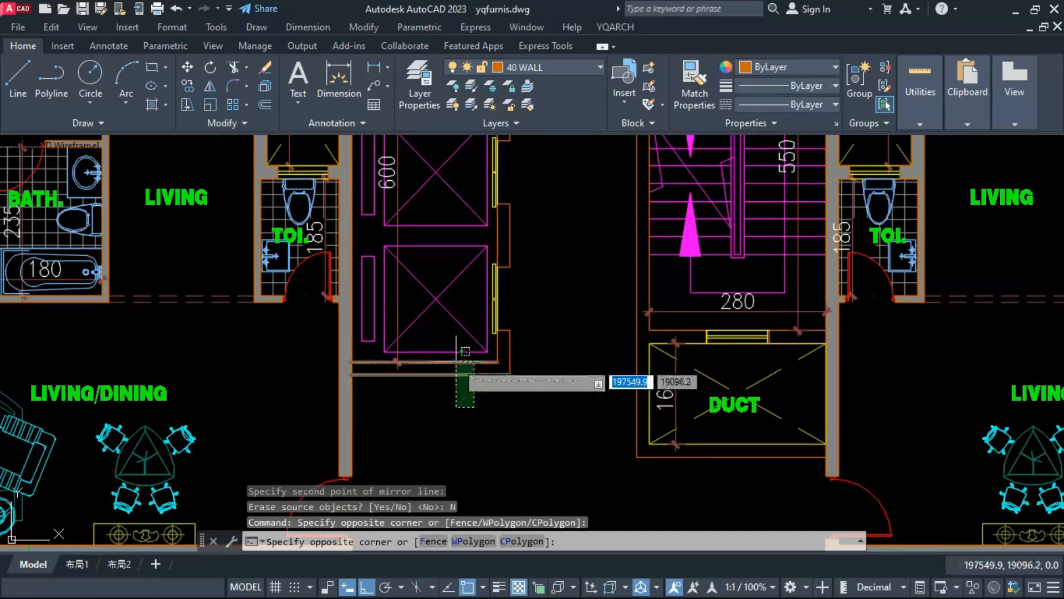
left_click(457, 359)
left_click(494, 385)
left_click(524, 323)
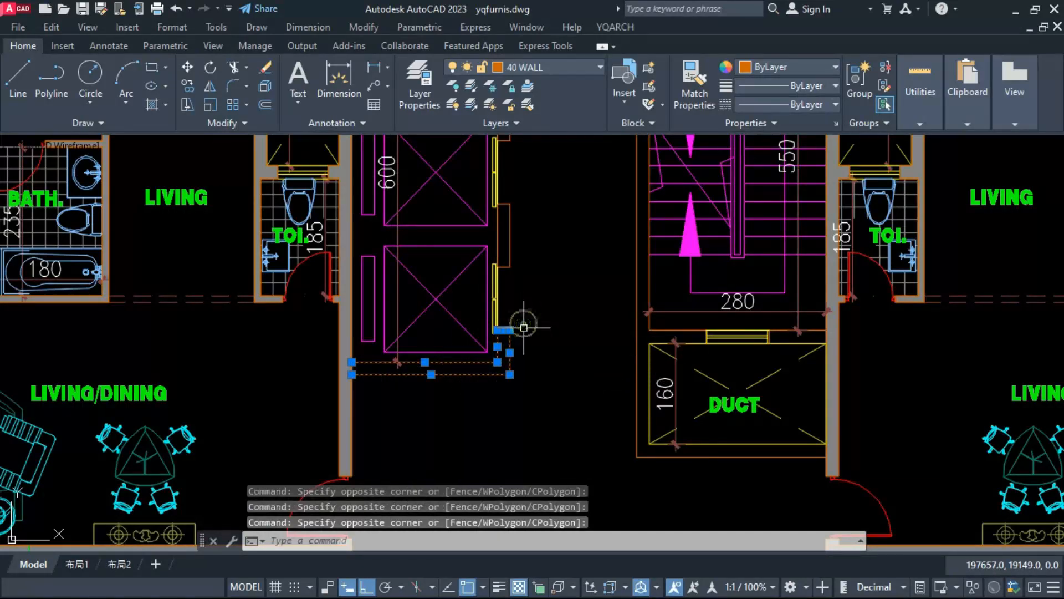
type("mi")
key("Return")
scroll(522, 339, "down", 5)
scroll(475, 343, "up", 5)
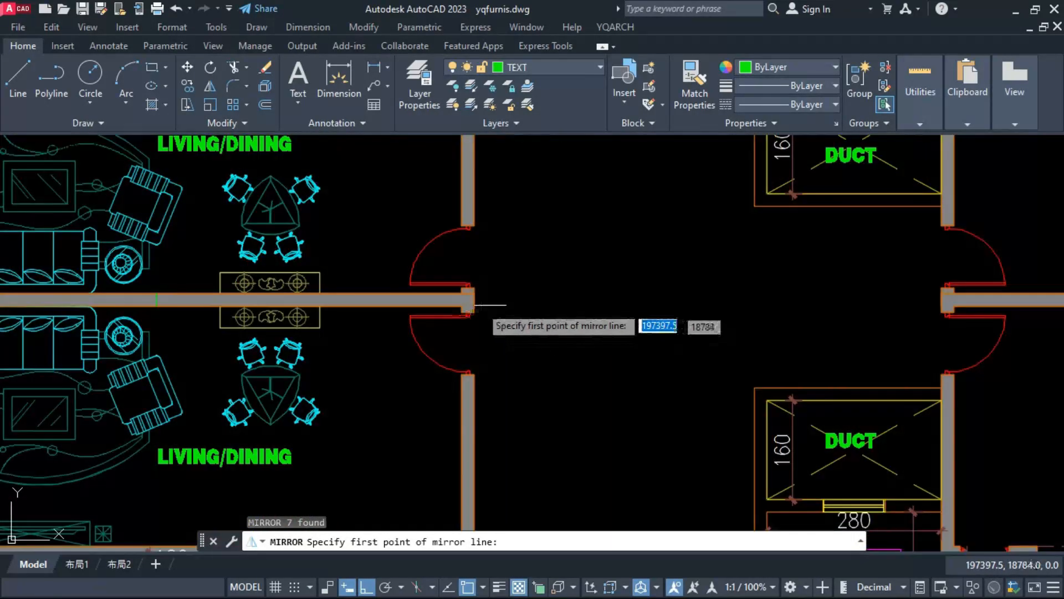
left_click(476, 305)
left_click(548, 306)
type("n")
key("Return")
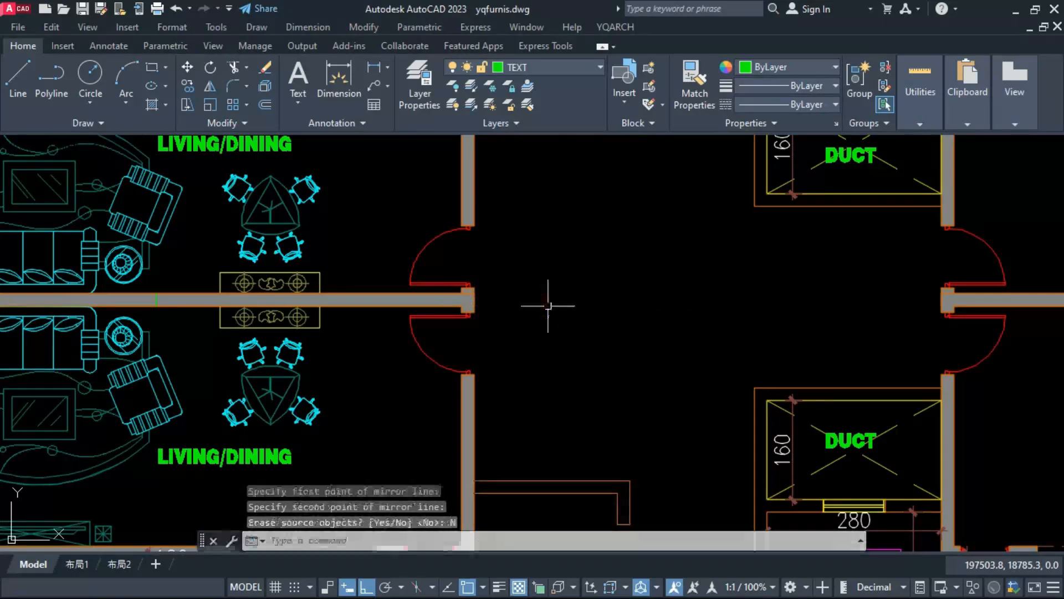
scroll(548, 306, "down", 5)
key("Escape")
key("Escape")
middle_click_drag(530, 368, 530, 382)
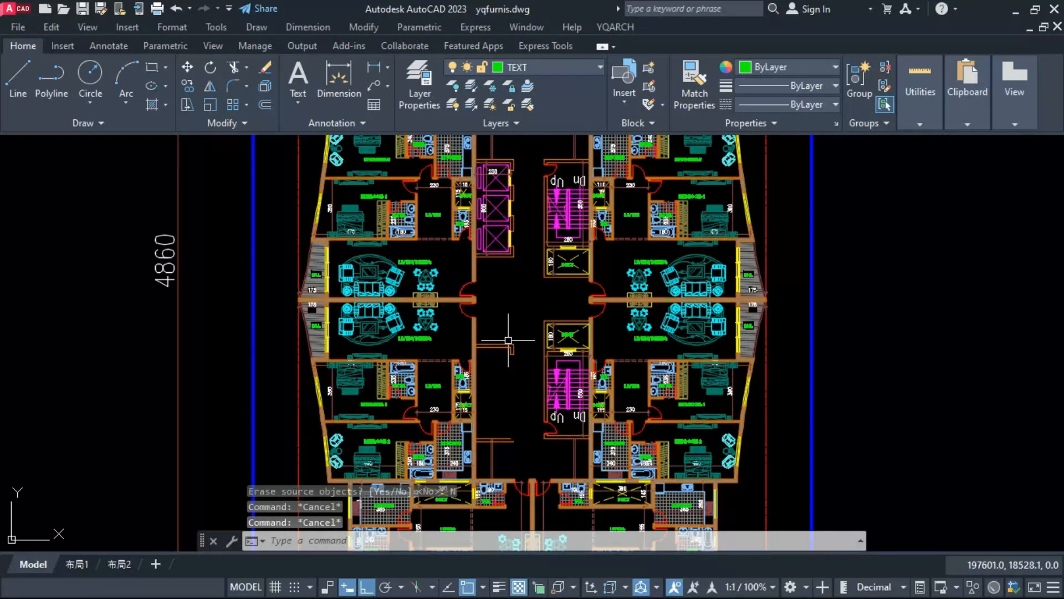
scroll(509, 340, "up", 2)
middle_click_drag(509, 340, 518, 433)
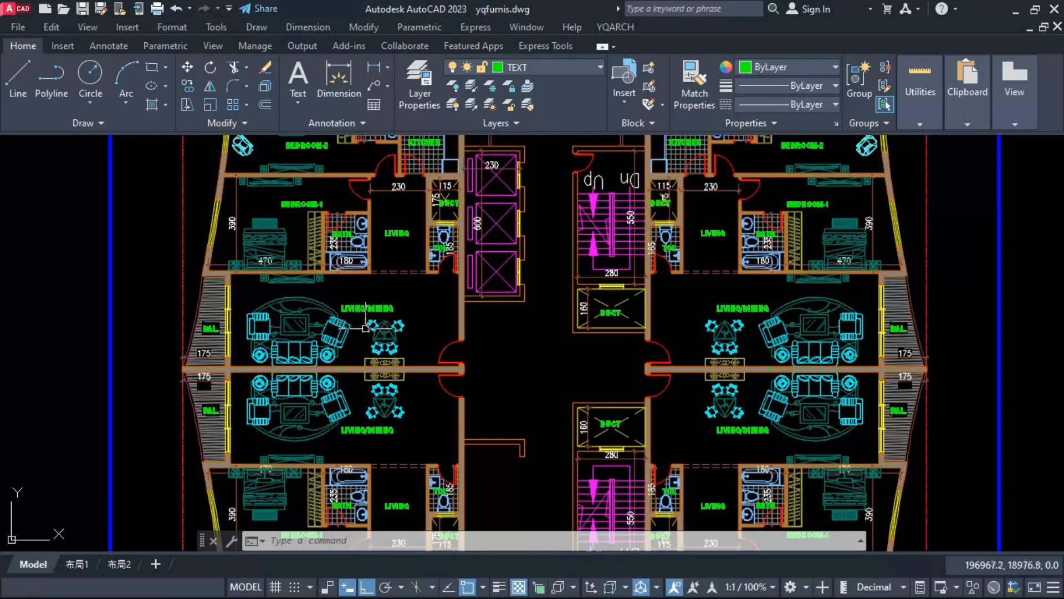
scroll(382, 306, "down", 3)
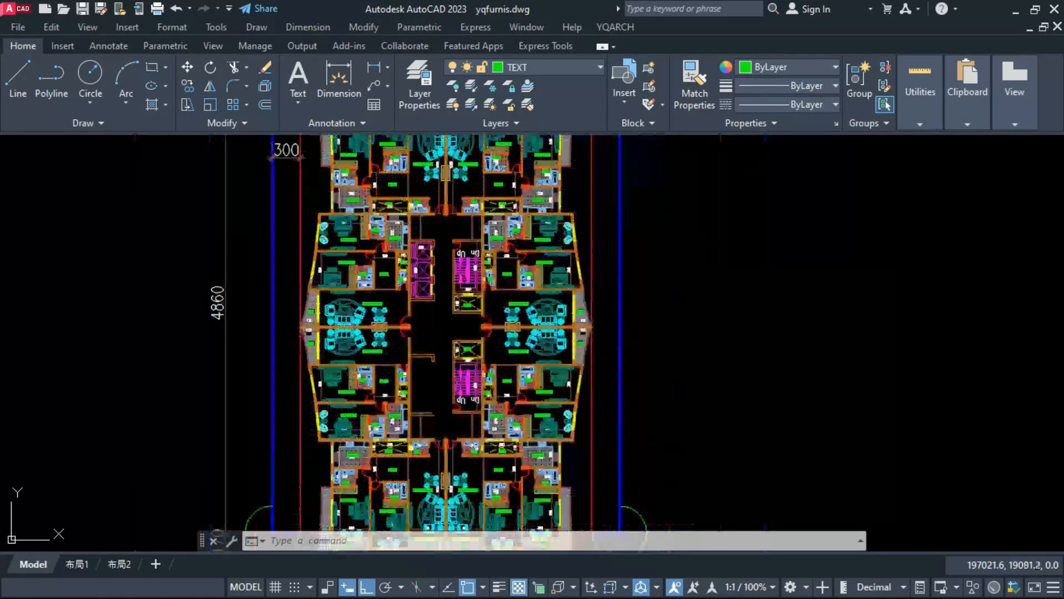
scroll(420, 346, "up", 1)
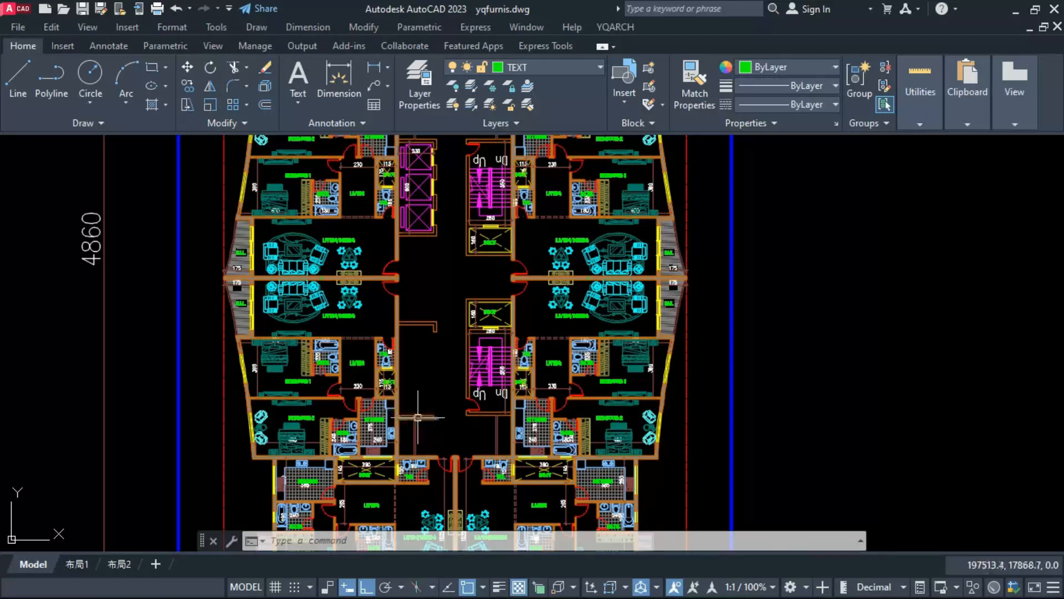
scroll(418, 417, "up", 2)
scroll(451, 220, "up", 2)
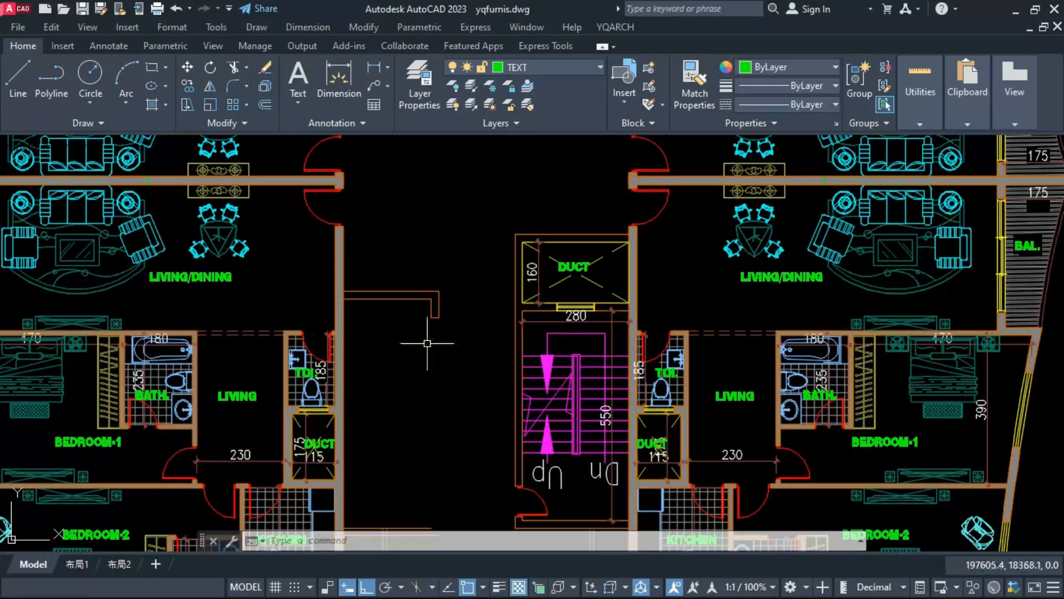
left_click(466, 283)
left_click(398, 369)
type("m")
key("Return")
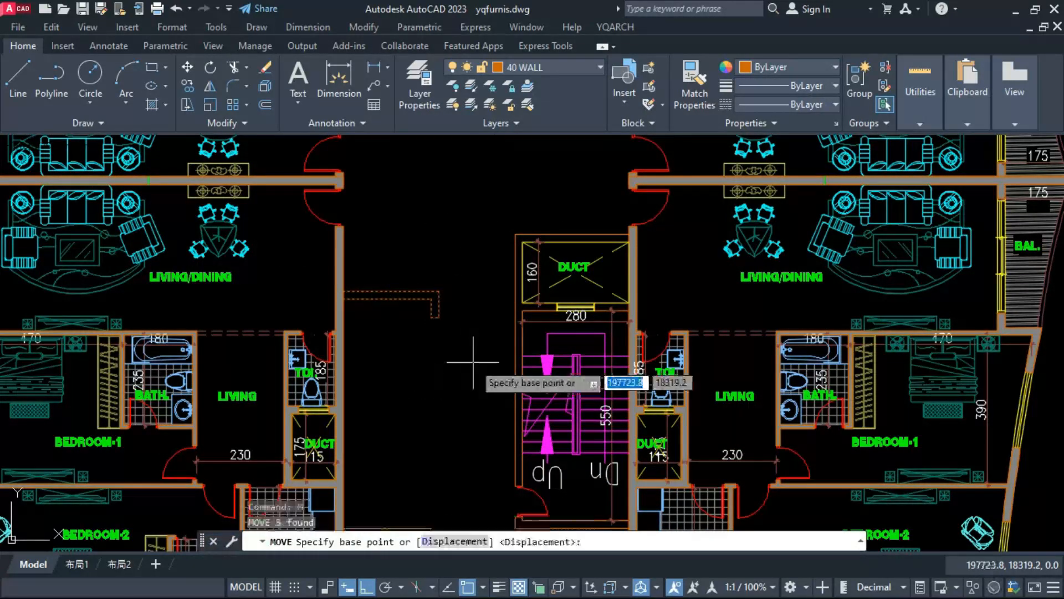
left_click(476, 362)
left_click(476, 331)
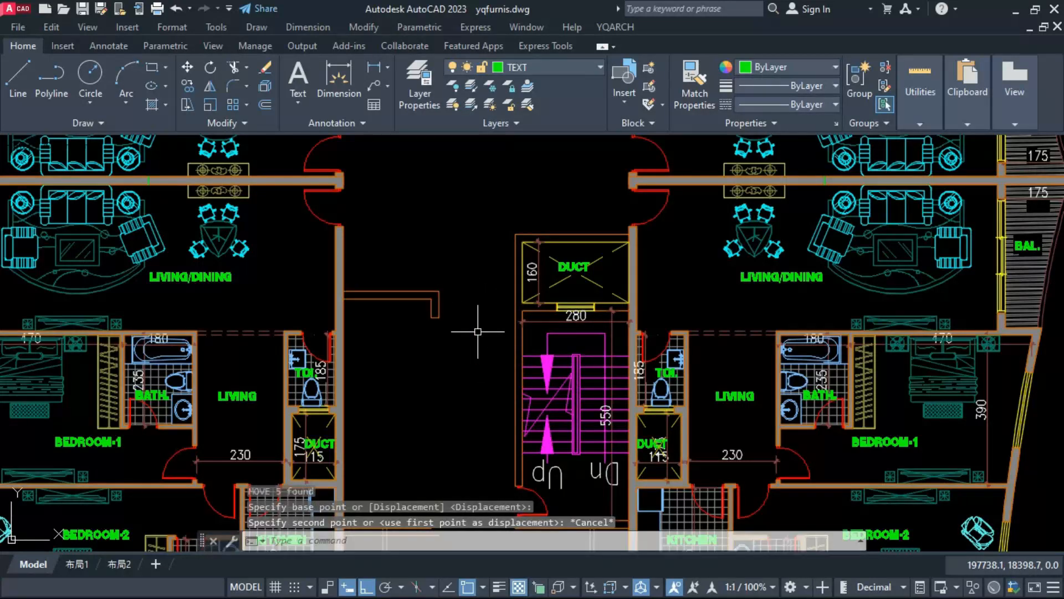
Step: Draw a horizontal guide line from the lower duct enclosure's upper-left corner across the courtyard past its left wall
type("l")
key("Return")
left_click(515, 232)
left_click(269, 291)
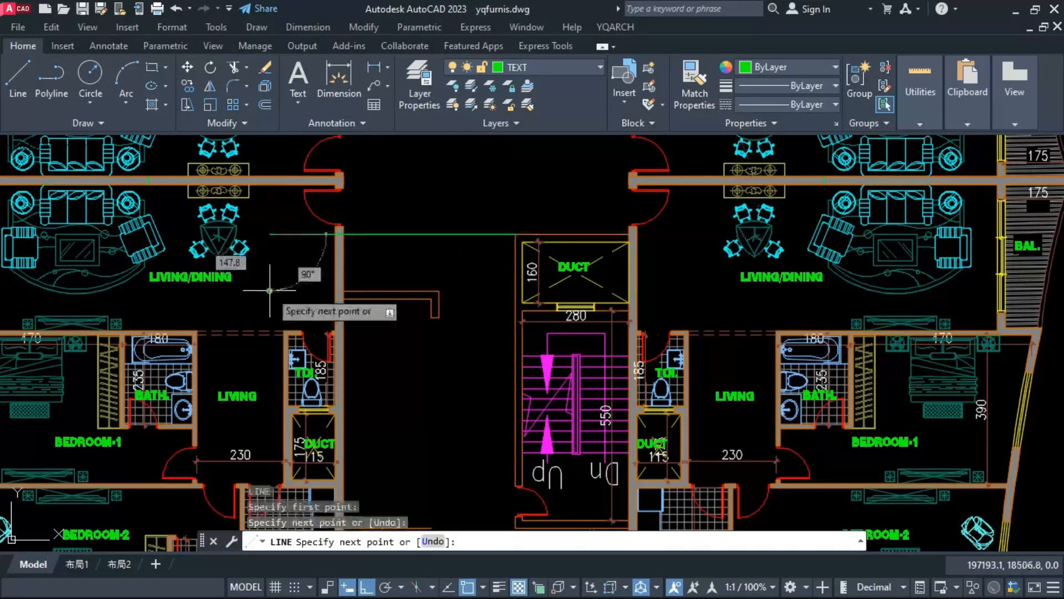
key("Escape")
Step: Move the mirrored corner walls in the lower-left courtyard up 150 onto the guide line
left_click(439, 261)
left_click(387, 362)
key("Return")
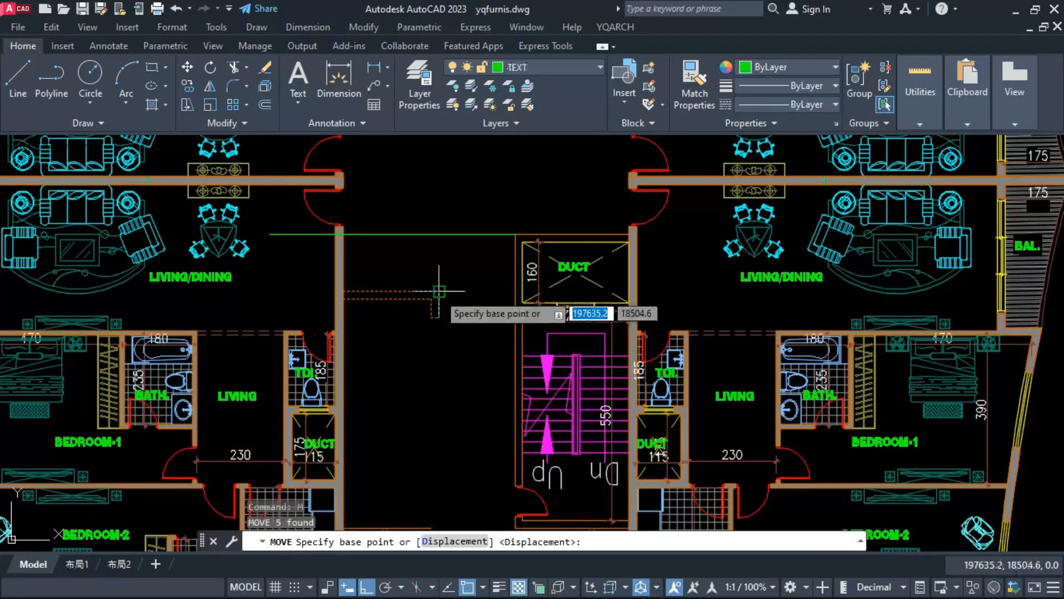
left_click(441, 299)
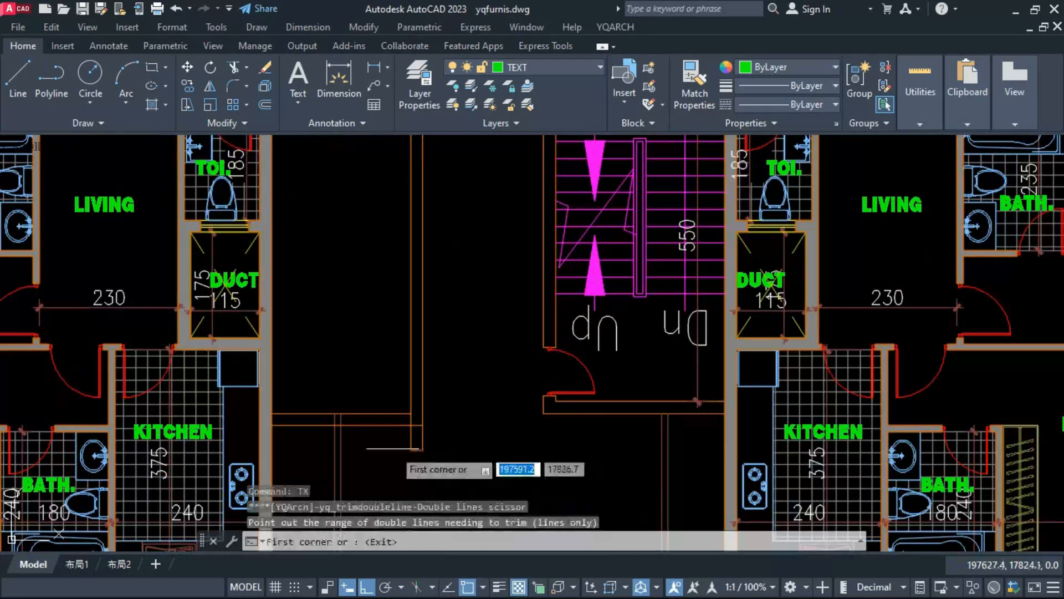
Step: Clean up the wall junction where the lower-left enclosure's side wall meets its bottom wall
left_click(394, 448)
left_click(447, 372)
right_click(459, 382)
key("Escape")
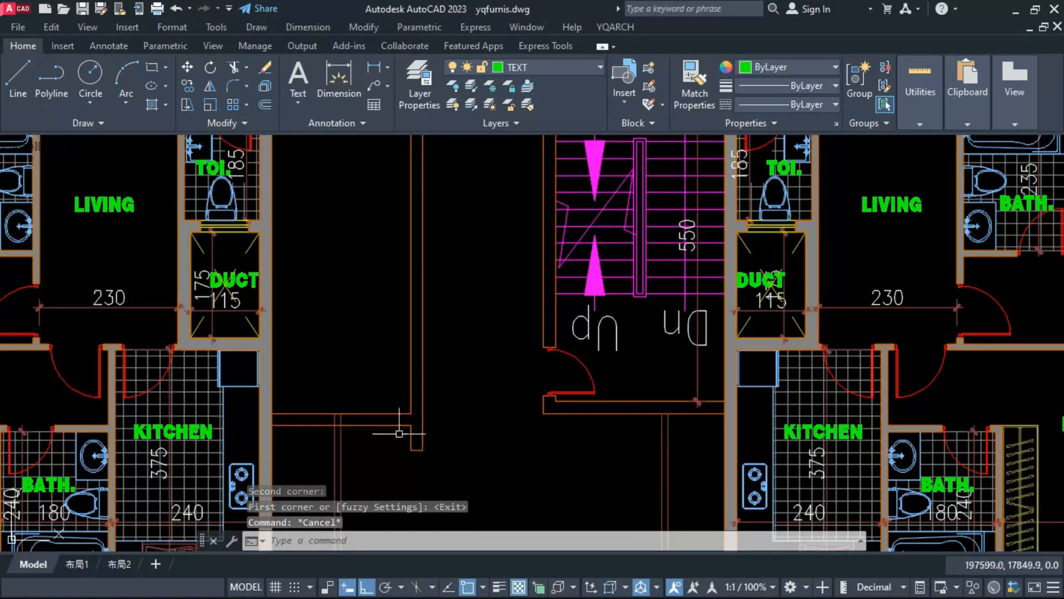
Step: Fillet the lower-left enclosure's outer side and bottom wall lines into a clean corner and erase the leftover wall stub below it
type("f")
left_click(401, 425)
left_click(424, 413)
key("Escape")
left_click(427, 435)
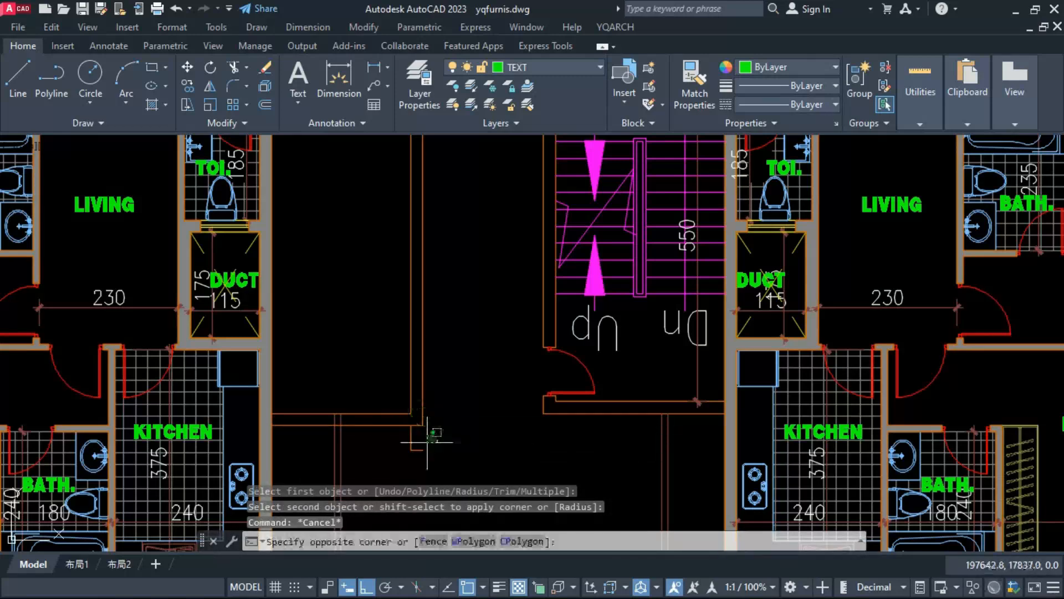
left_click(397, 458)
type("e")
Step: Stretch the upper ends of the two thin vertical lines below the enclosure to the outer face of its bottom wall
left_click(361, 452)
left_click(311, 363)
type("s")
scroll(349, 409, "up", 5)
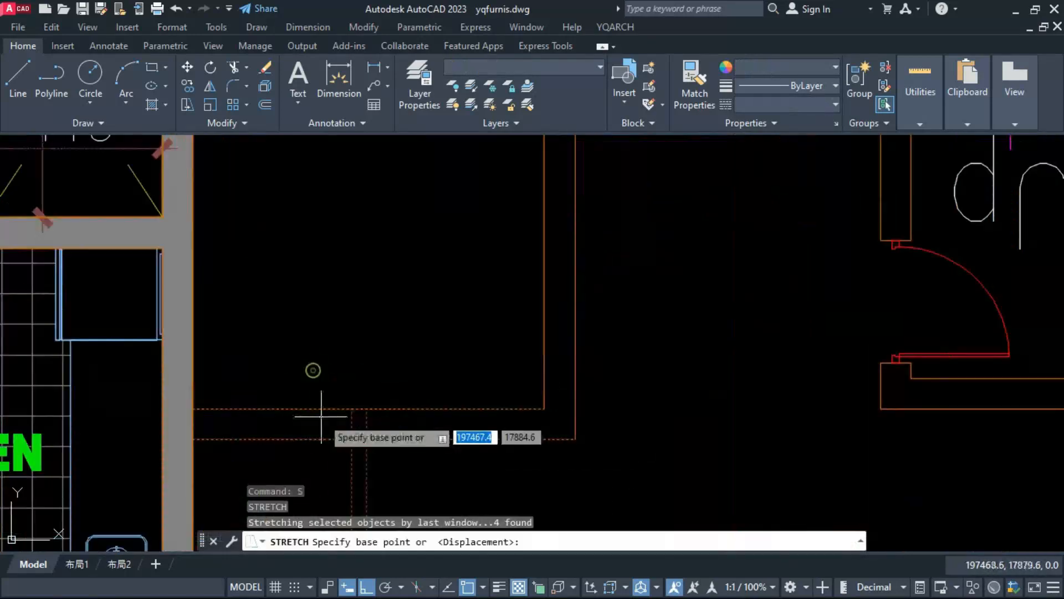
left_click(350, 407)
key("Escape")
key("Escape")
scroll(352, 434, "down", 8)
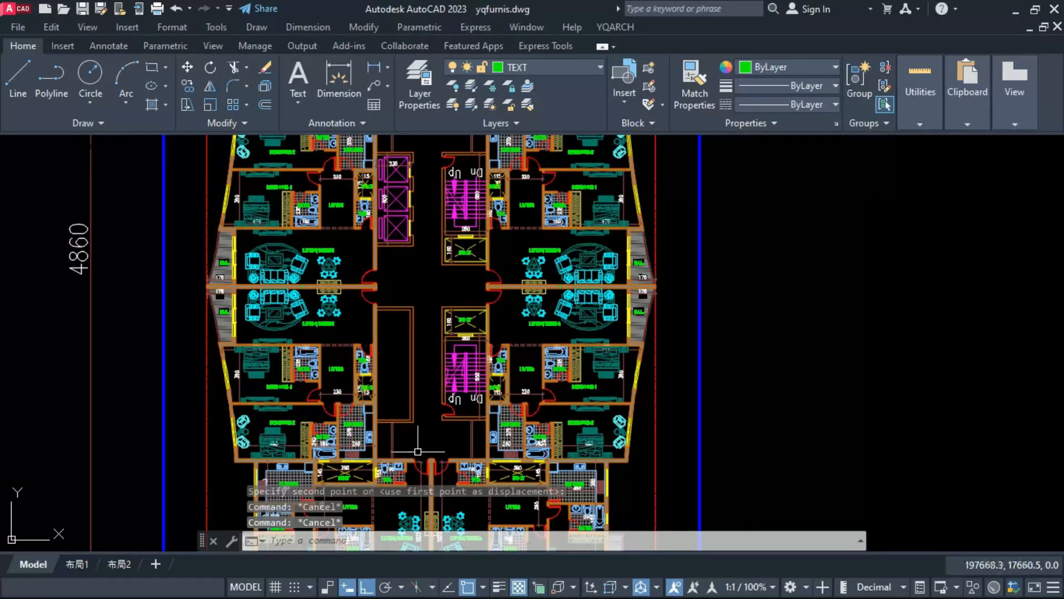
Step: Copy the enclosure's bottom wall lines upward repeatedly at 130 spacing to divide it into six compartments
scroll(416, 451, "up", 4)
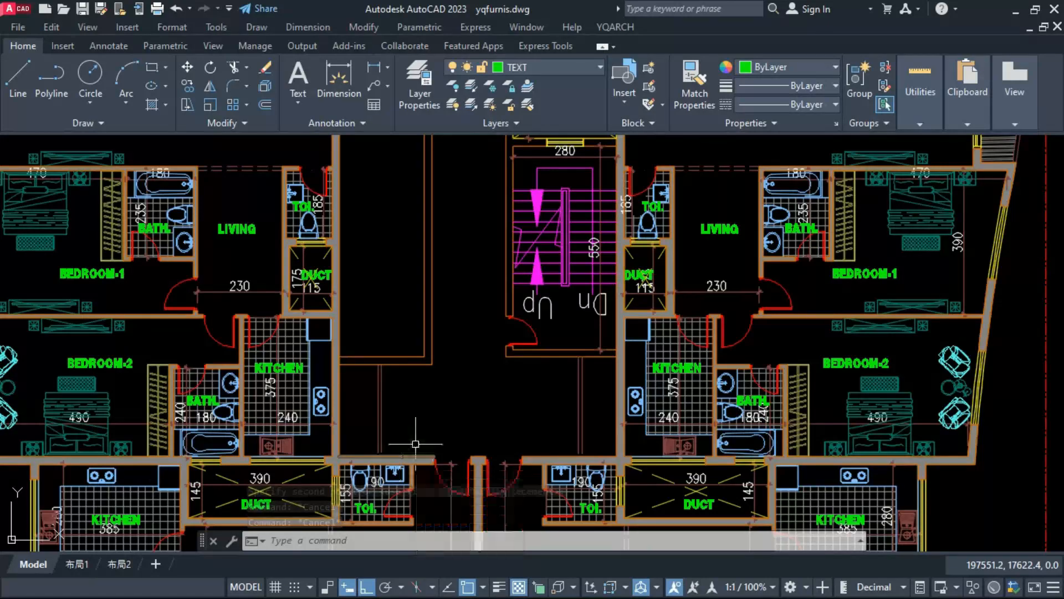
left_click(403, 333)
left_click(396, 386)
type("CV")
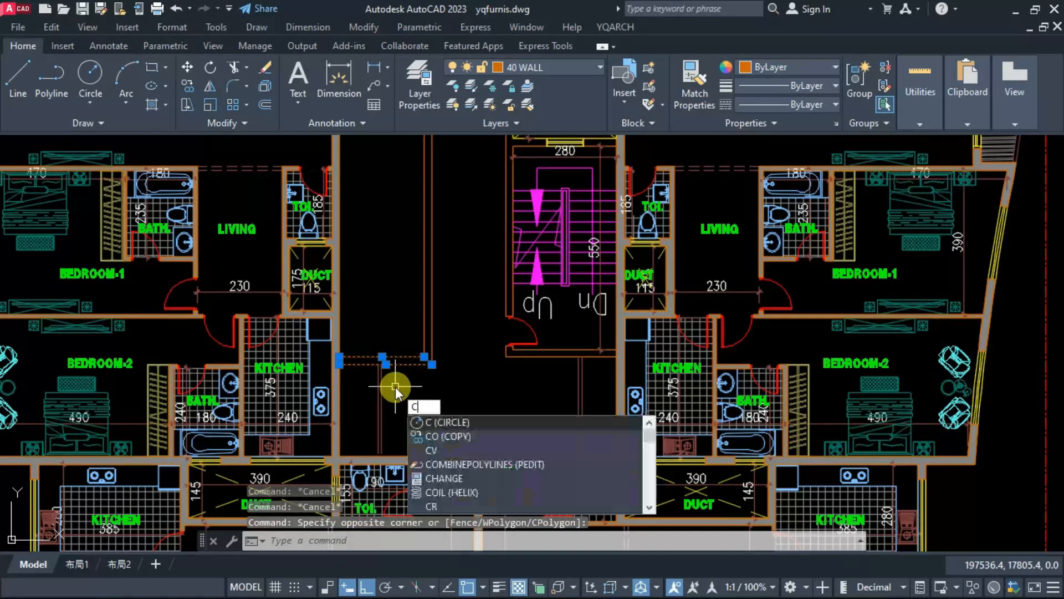
key("Return")
left_click(402, 364)
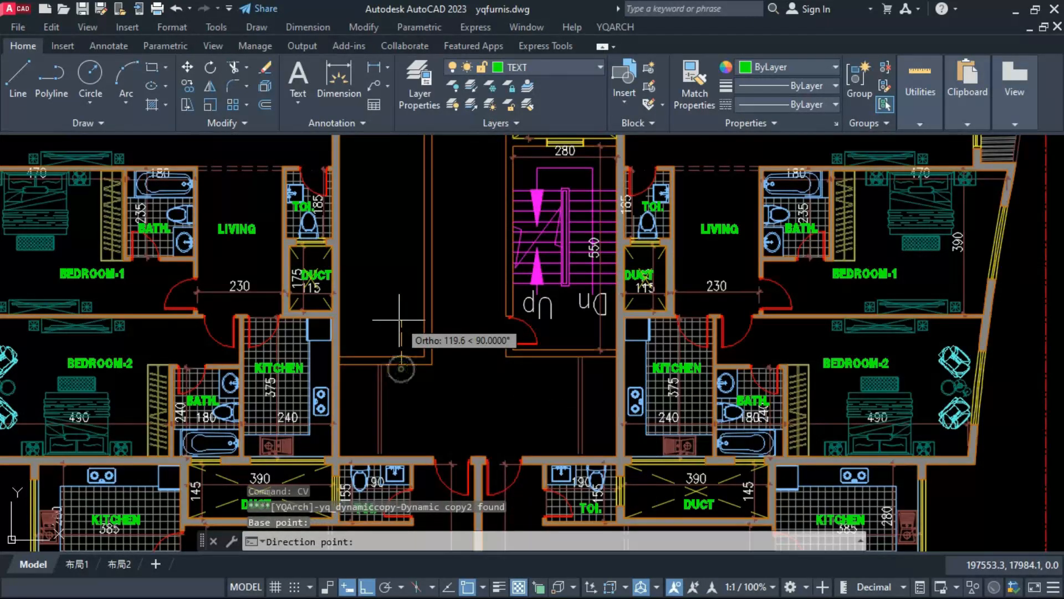
type("130")
key("Return")
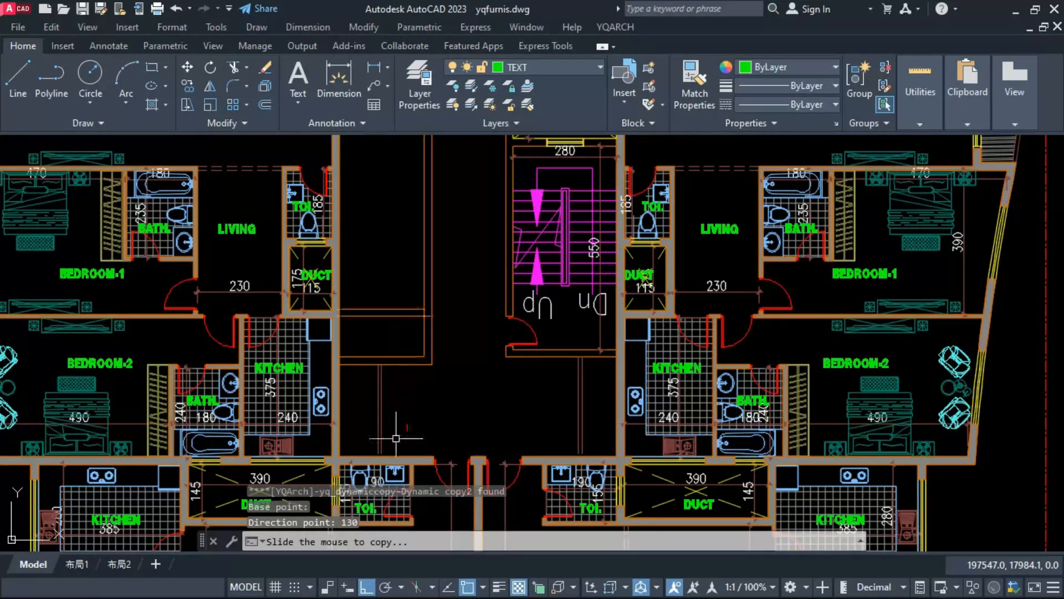
scroll(388, 302, "down", 2)
key("Escape")
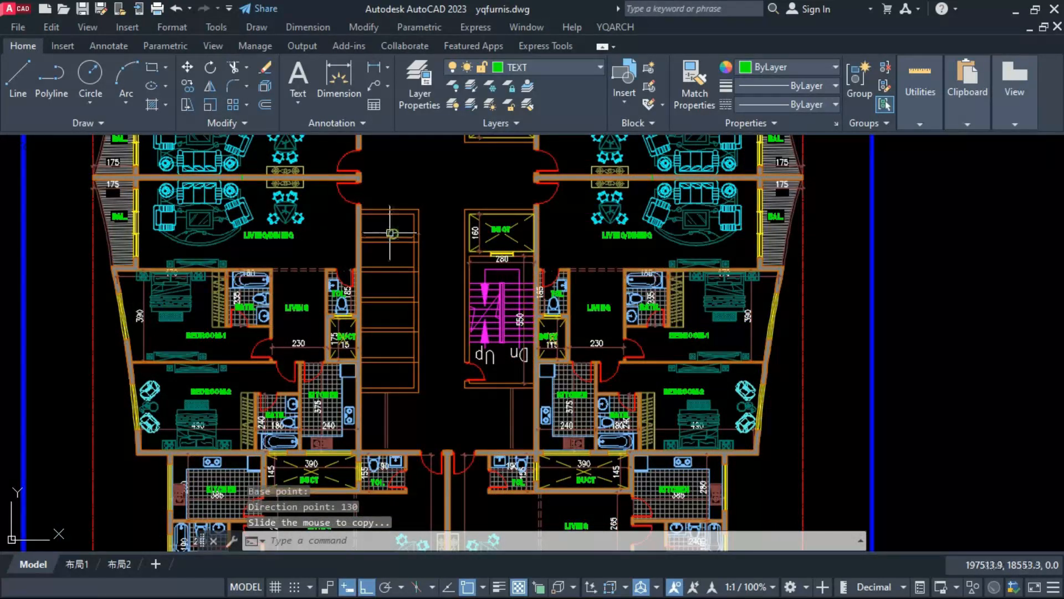
Step: Trim the double-line junctions where the new partitions meet the enclosure's side wall
key("Return")
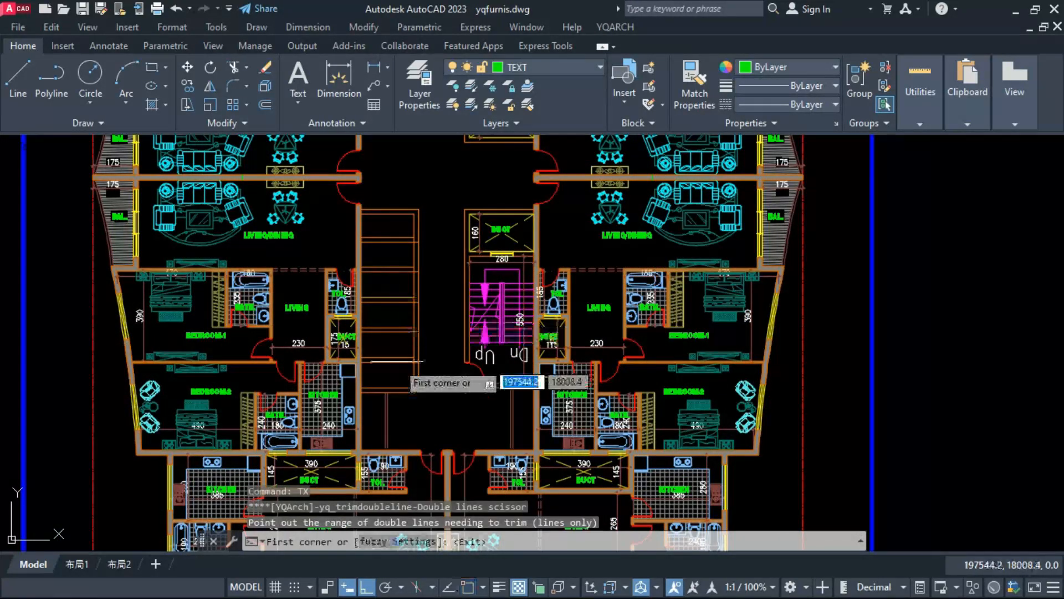
left_click(396, 366)
left_click(434, 218)
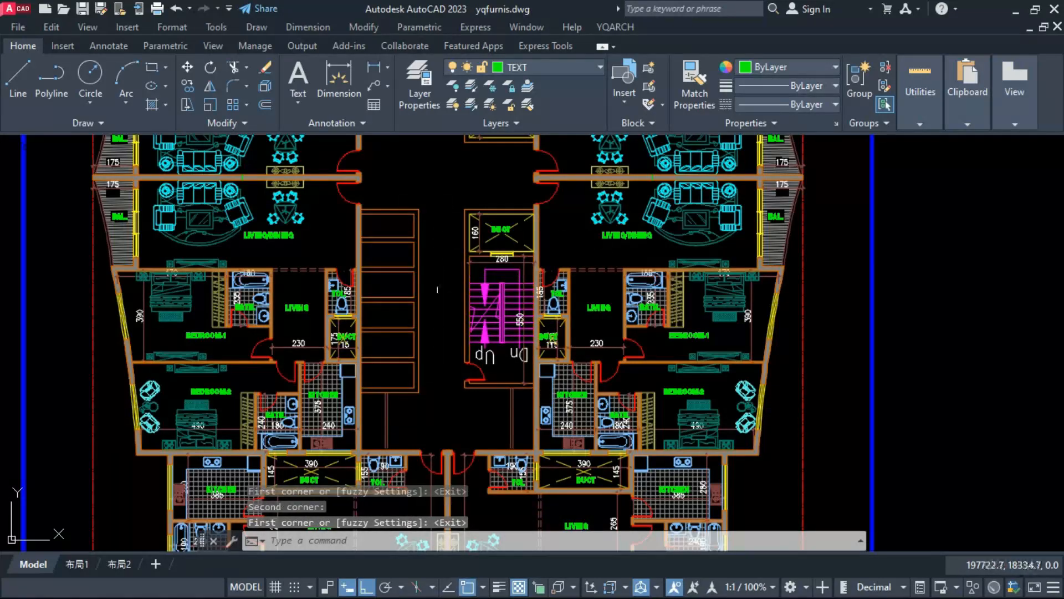
key("Escape")
key("Escape")
Step: Place a GAS ROOM label in the enclosure's second compartment from the bottom
scroll(438, 354, "up", 3)
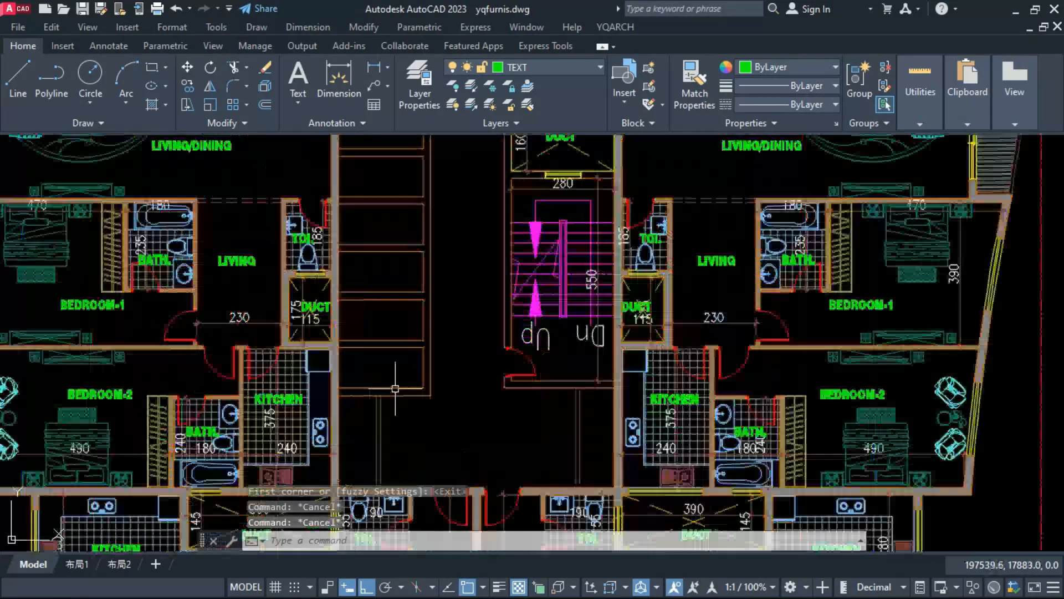
middle_click_drag(395, 355, 399, 437)
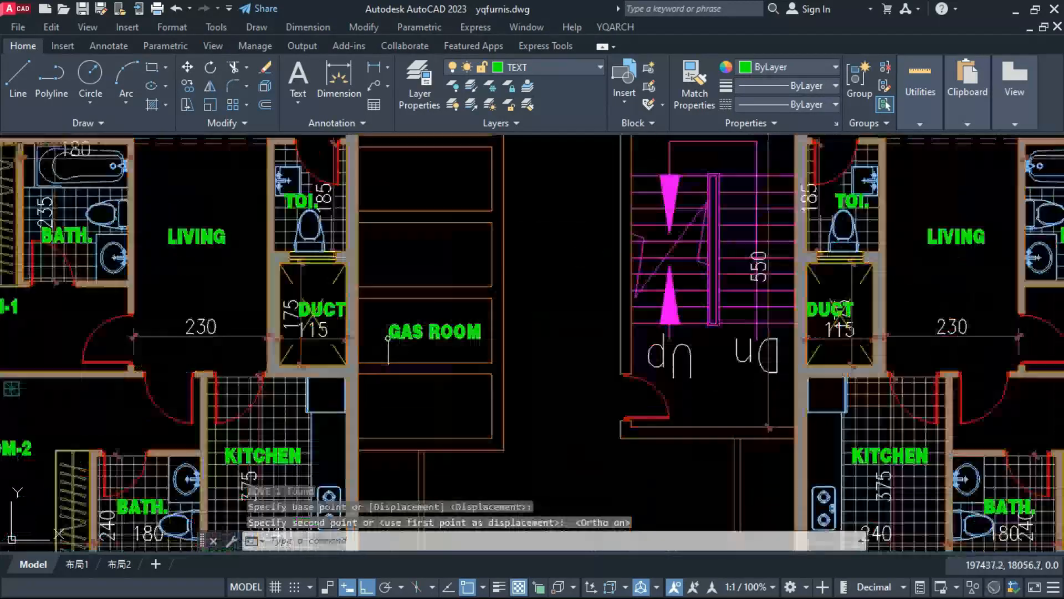
scroll(336, 325, "up", 2)
left_click(282, 227)
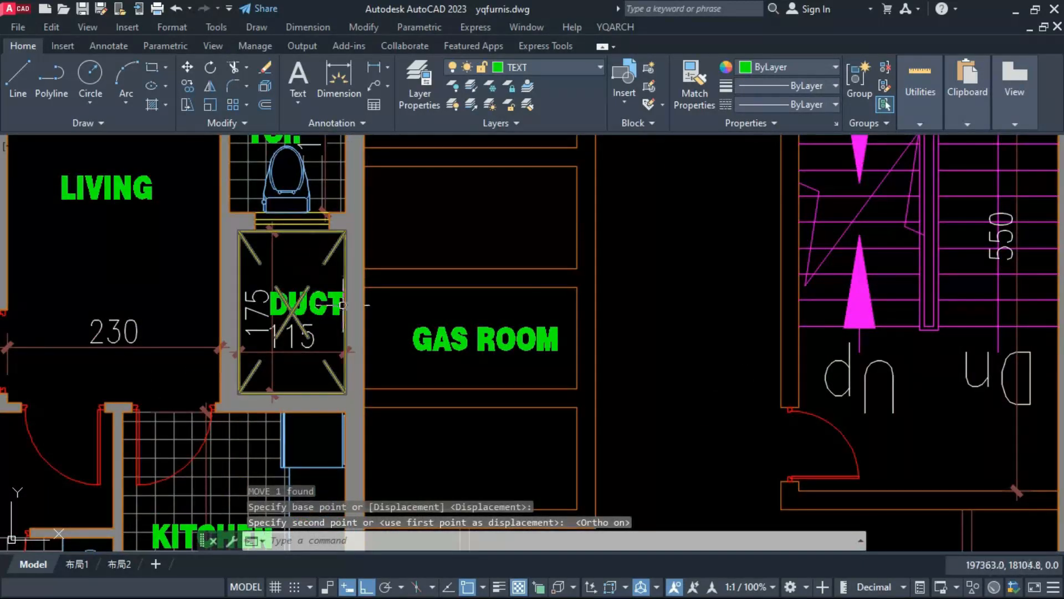
left_click(345, 311)
key("Escape")
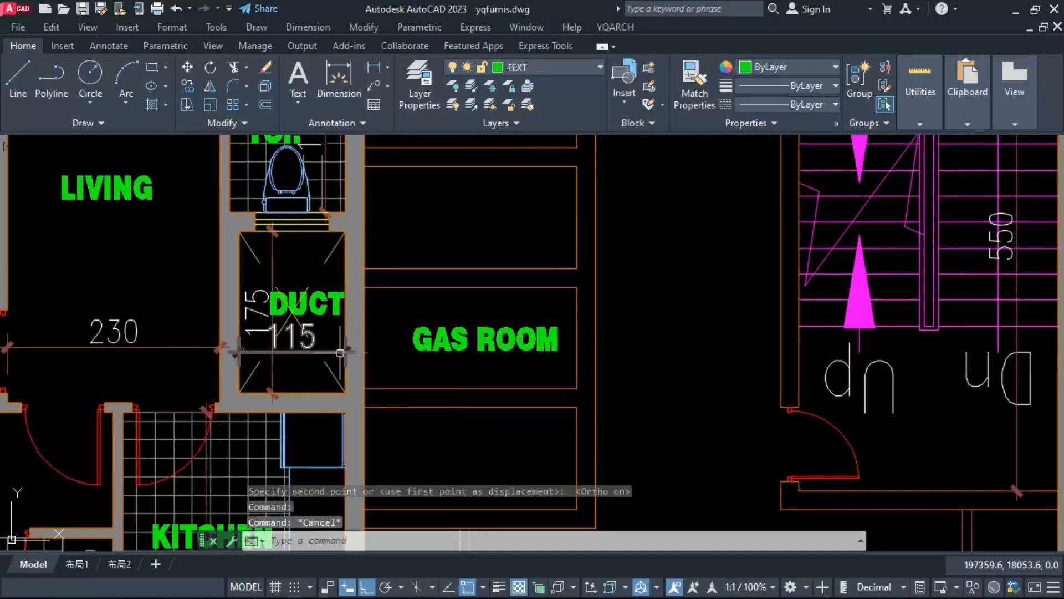
Step: Draw two short horizontal jamb lines across the wall between the small duct and the gas room
left_click(419, 345)
type("l")
key("Return")
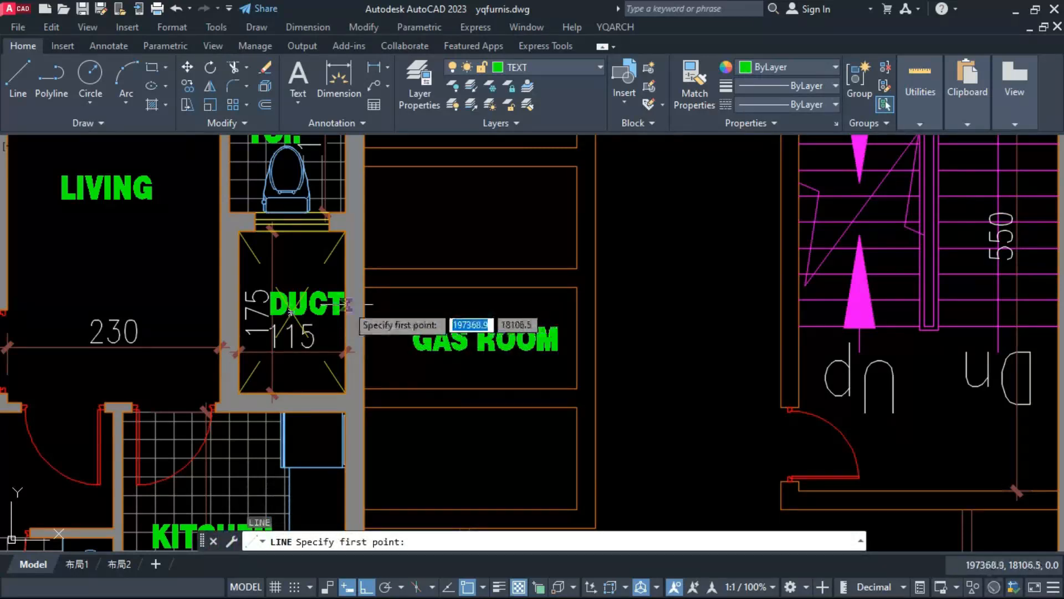
left_click(364, 306)
left_click(361, 307)
key("Return")
key("Return")
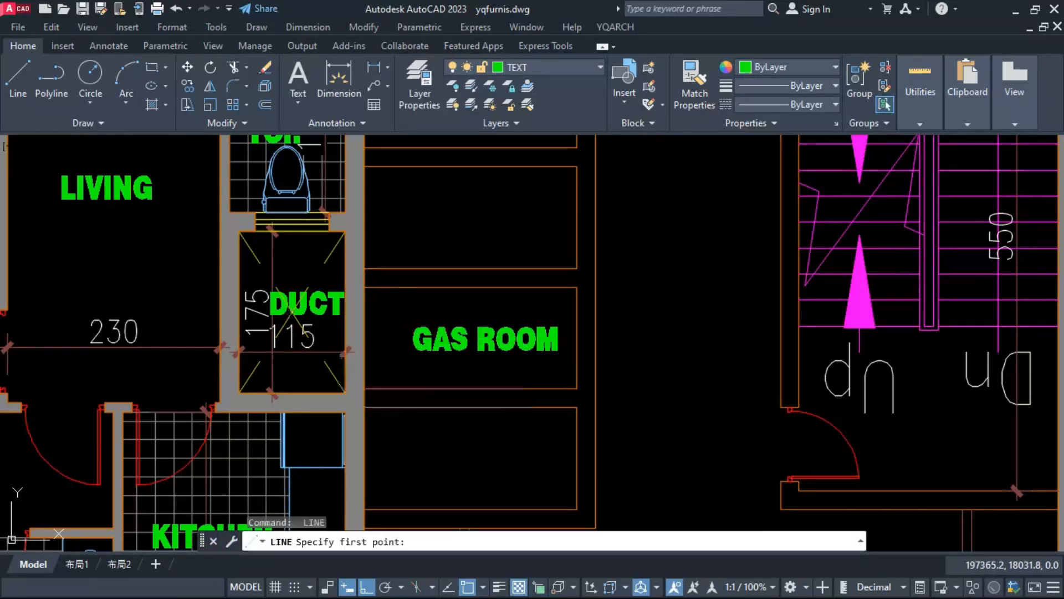
left_click(346, 371)
left_click(364, 370)
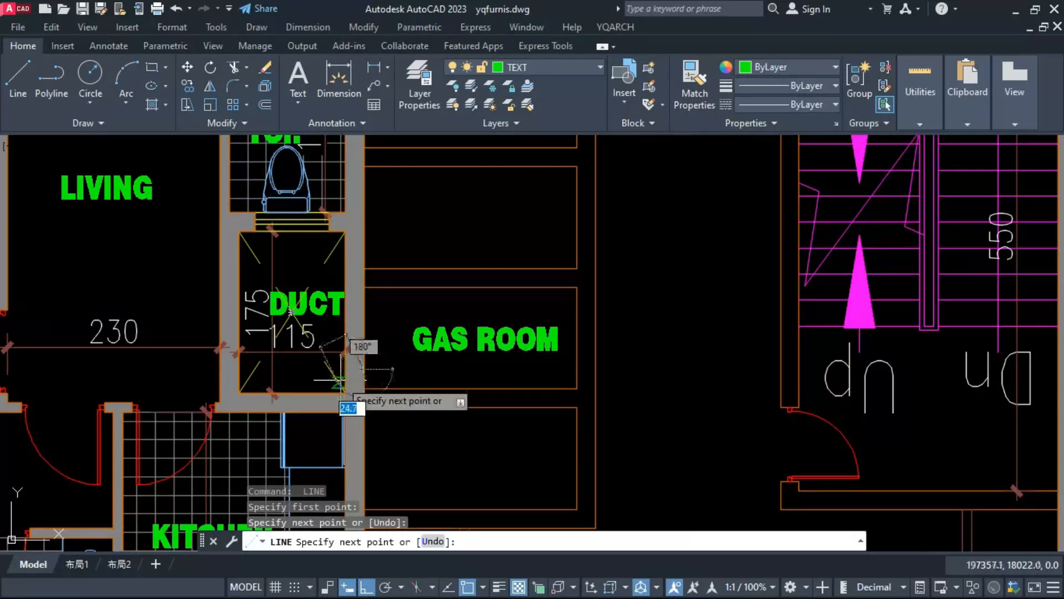
key("ctrl+z")
key("F8")
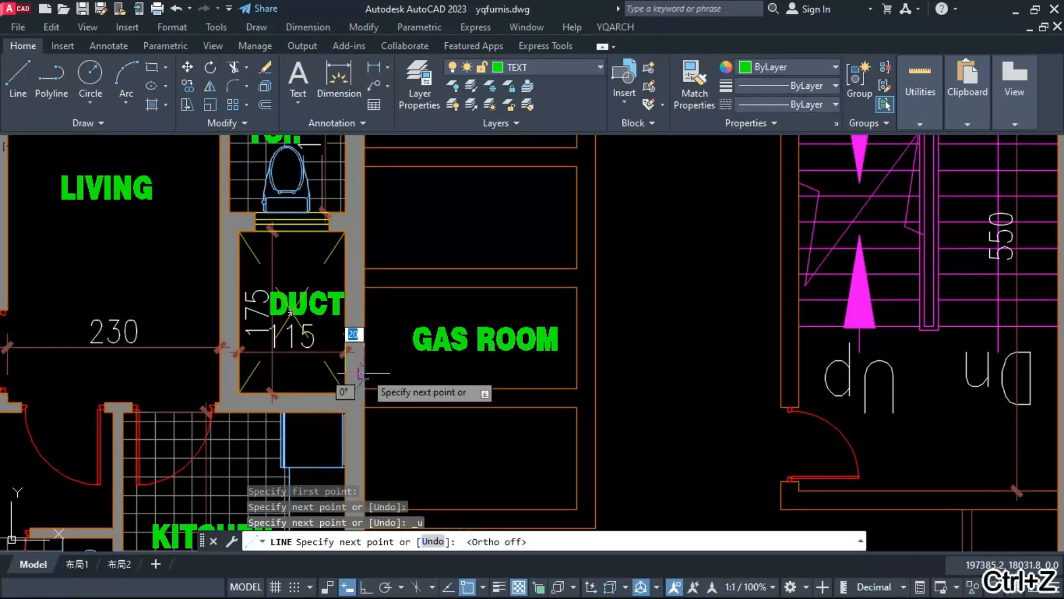
key("Escape")
Step: Cut the wall open between the two jamb lines and insert a two-point planar window with wall thickness 20
type("a")
key("Return")
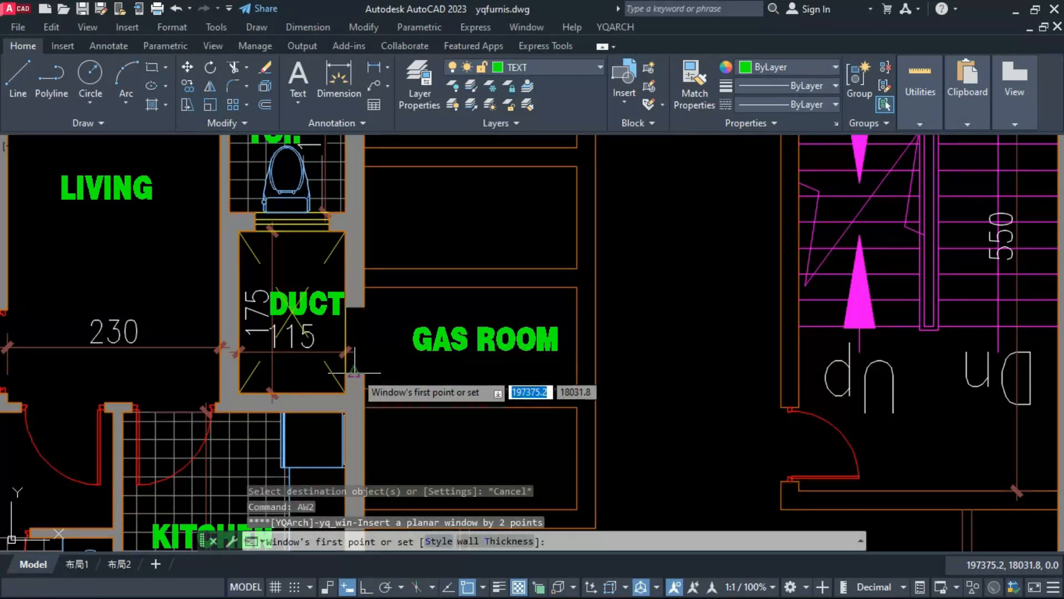
left_click(355, 374)
left_click(355, 305)
key("Return")
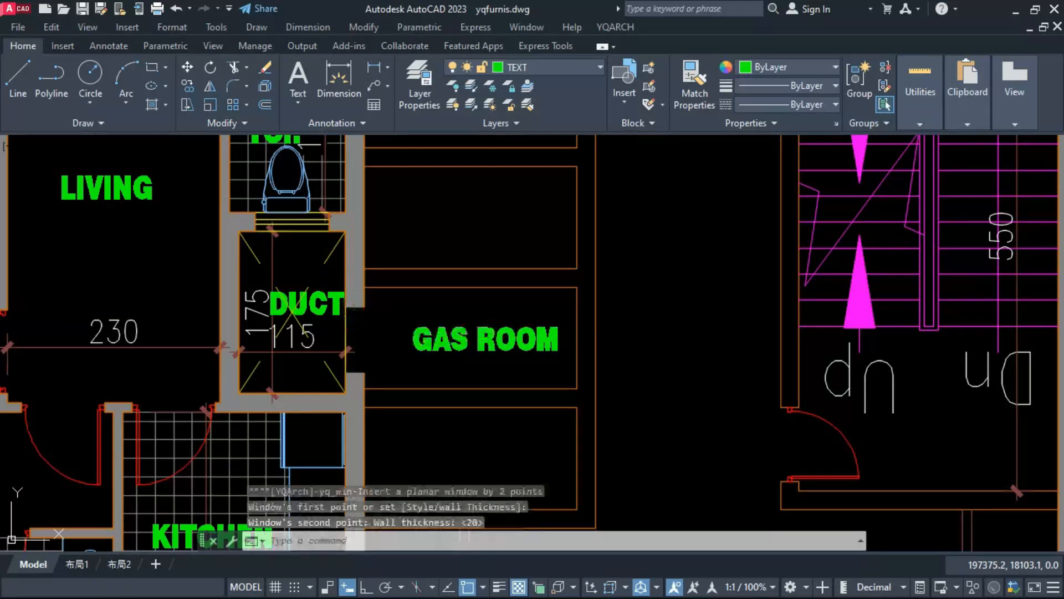
key("Escape")
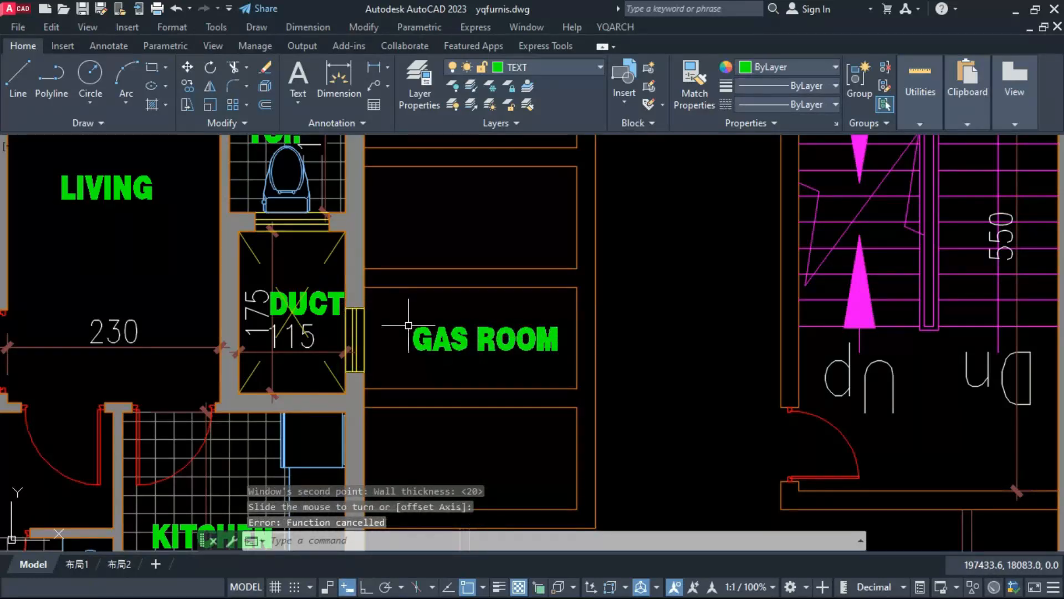
Step: Copy the GAS ROOM label straight down into the bottom compartment
scroll(415, 357, "down", 2)
left_click(424, 357)
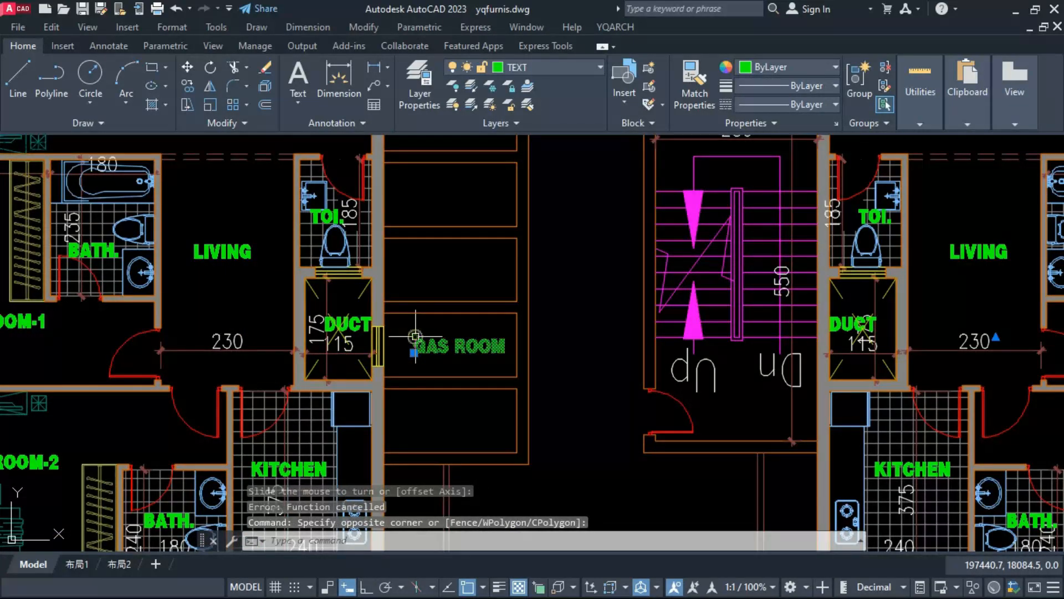
type("CO")
key("Return")
left_click(444, 342)
key("F8")
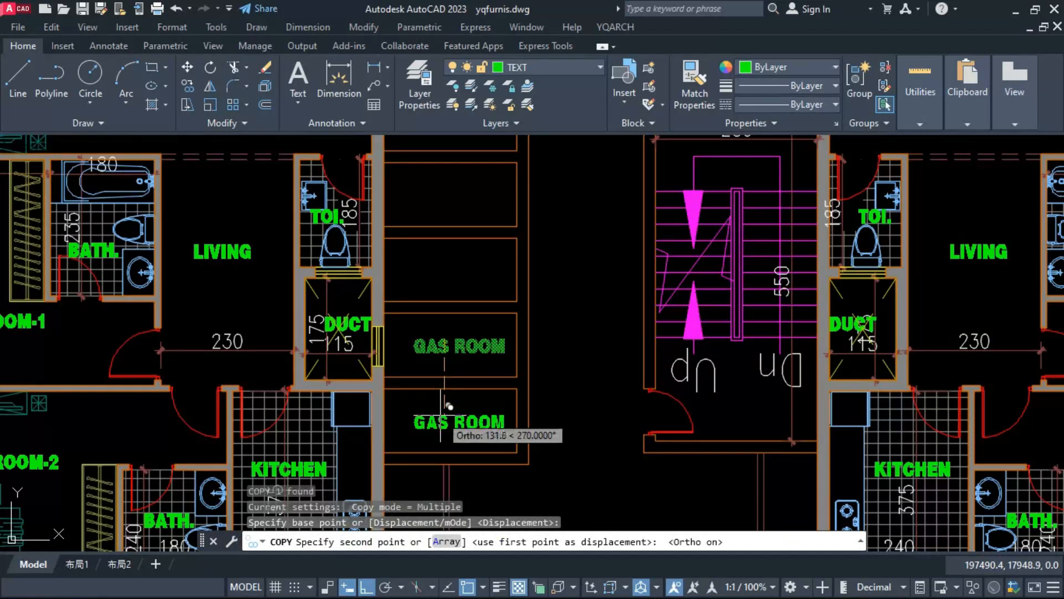
left_click(442, 415)
key("Return")
Step: Change the copied label in the bottom compartment to "TELE."
double_click(444, 424)
type("TE")
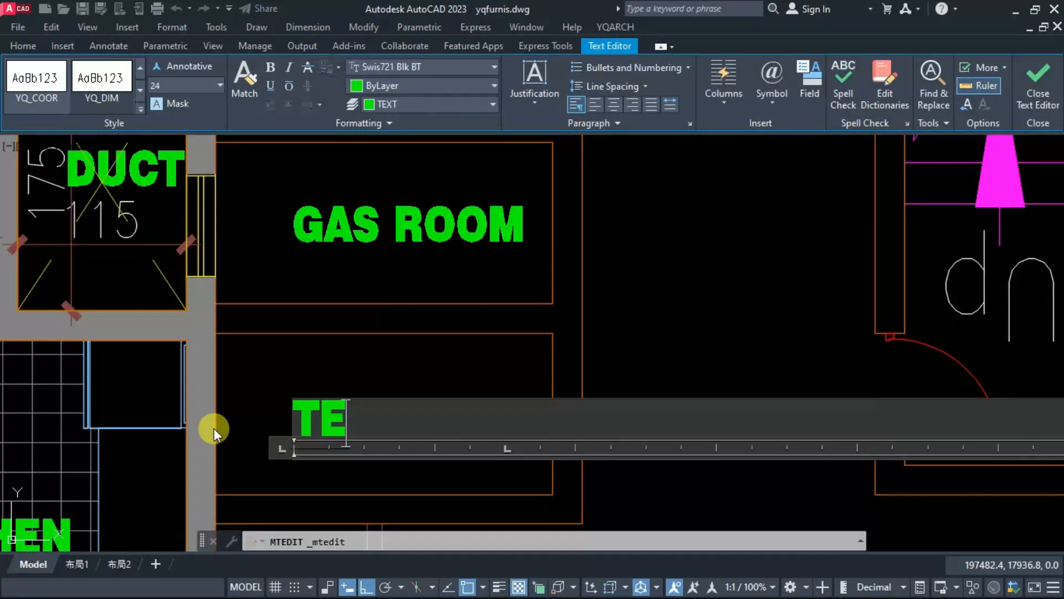
type("LE.")
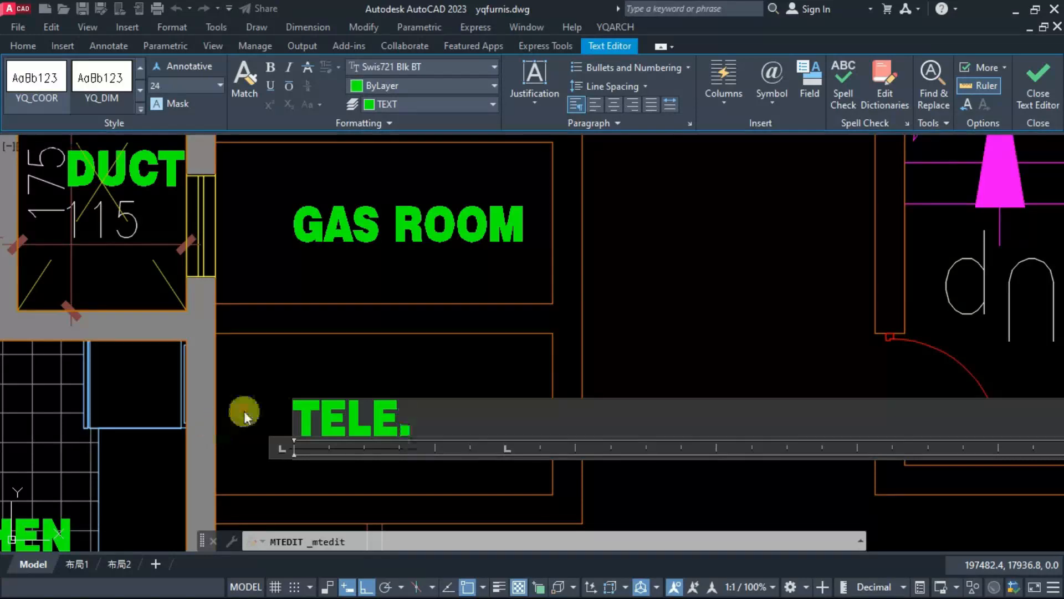
left_click(342, 364)
Step: Copy a label into the compartment above the gas room and change its text to CCTV
scroll(342, 364, "down", 2)
middle_click_drag(342, 363, 343, 502)
double_click(344, 294)
type("ELEC.")
left_click(271, 339)
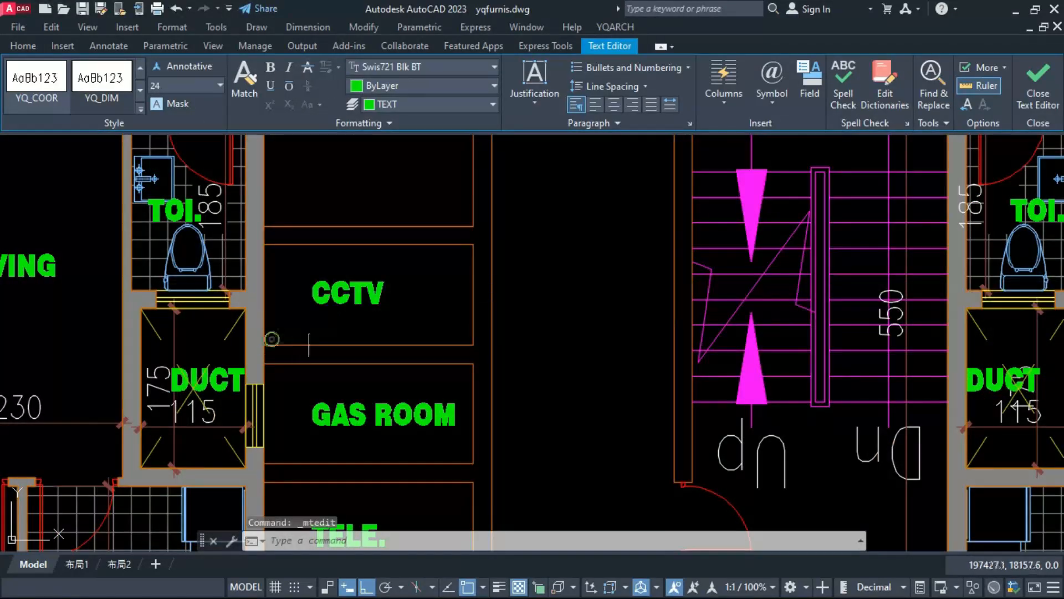
Step: Copy the CCTV label up into the next compartment
type("O")
left_click(356, 294)
scroll(344, 412, "down", 3)
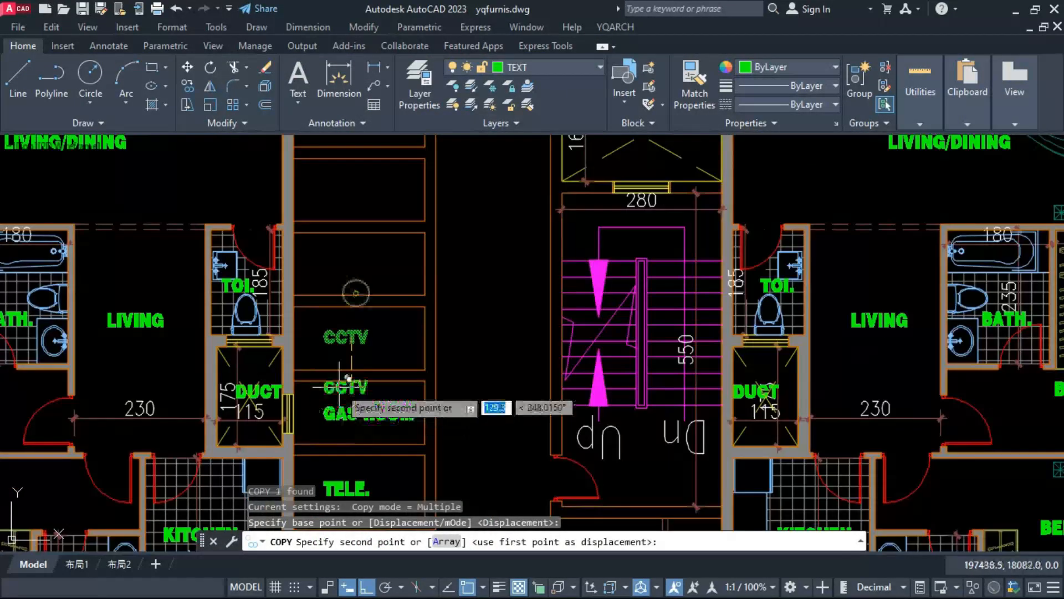
left_click(344, 303)
key("space")
Step: Change the label in the compartment directly above the gas room to "ELEC."
double_click(349, 415)
left_click_drag(397, 413, 281, 414)
type("ELEC.")
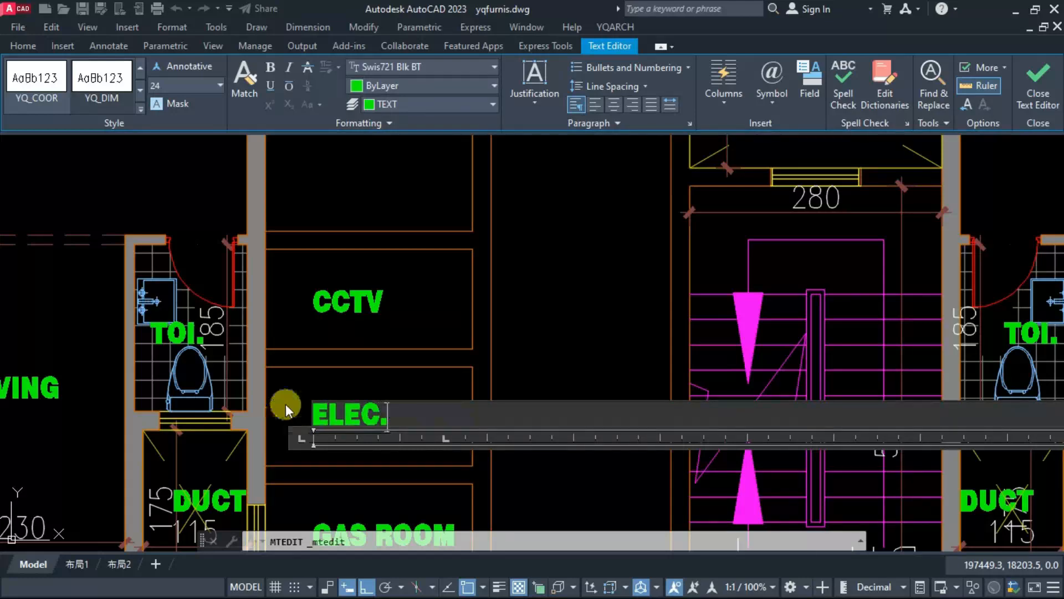
left_click(330, 356)
Step: Set the label in the compartment above CCTV to "W.M."
left_click_drag(394, 283, 304, 284)
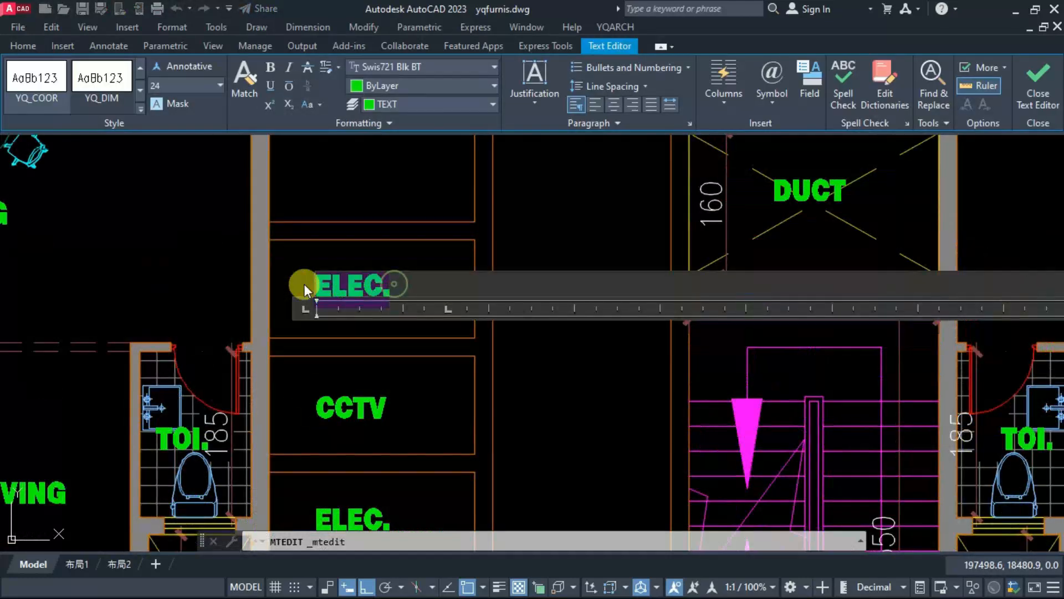
type("W,")
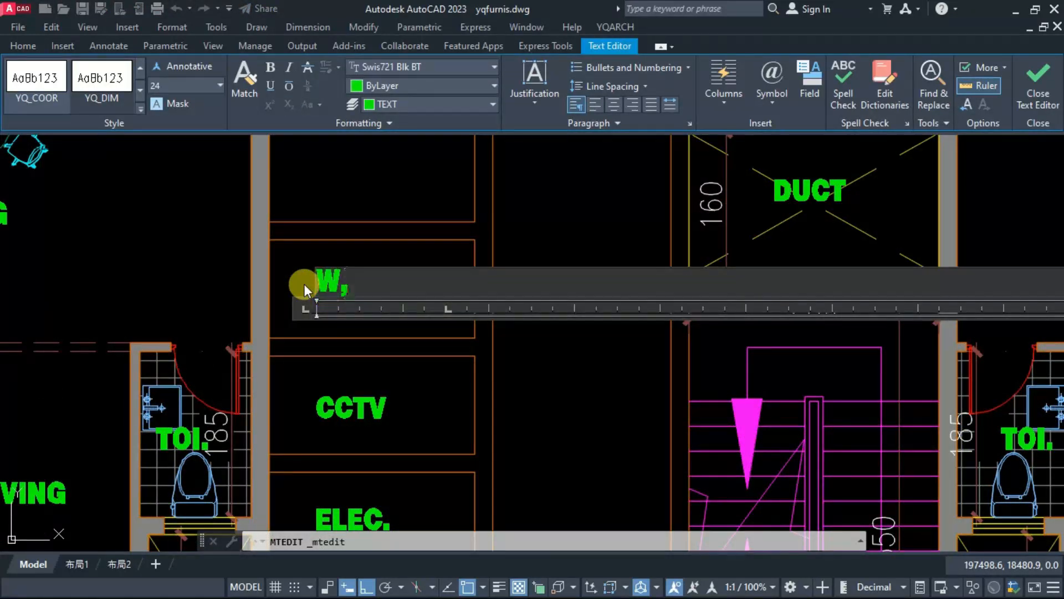
key("BackSpace")
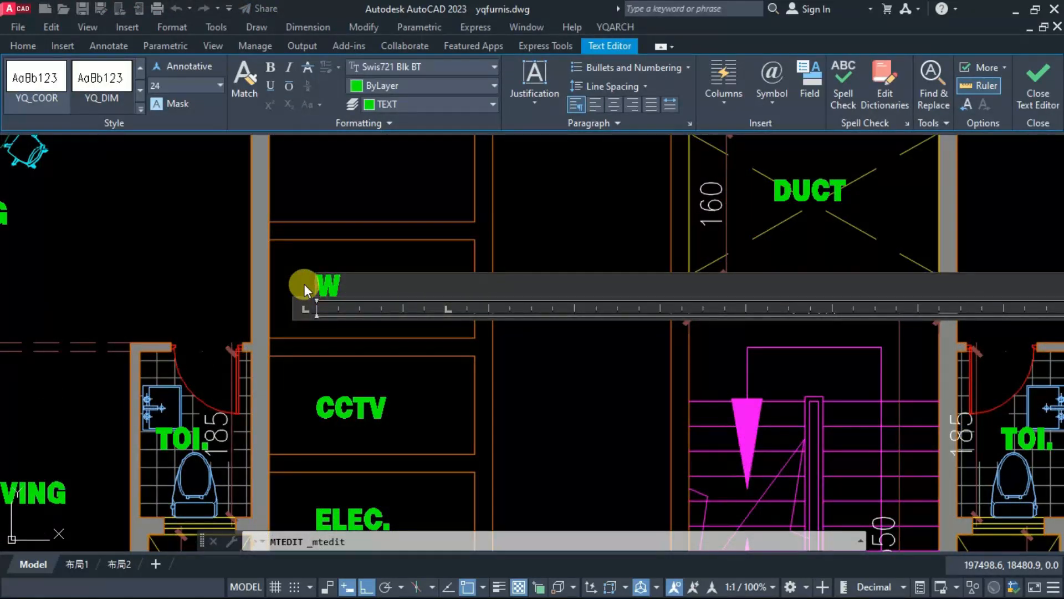
type(".M.")
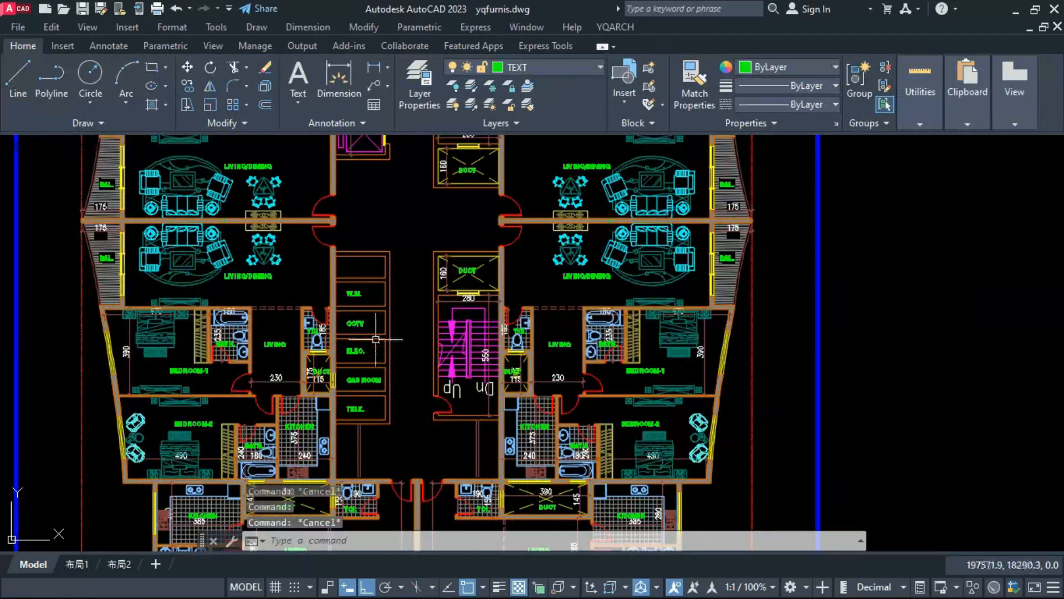
Step: Copy the W.M. label straight up into the empty top compartment
scroll(376, 351, "up", 5)
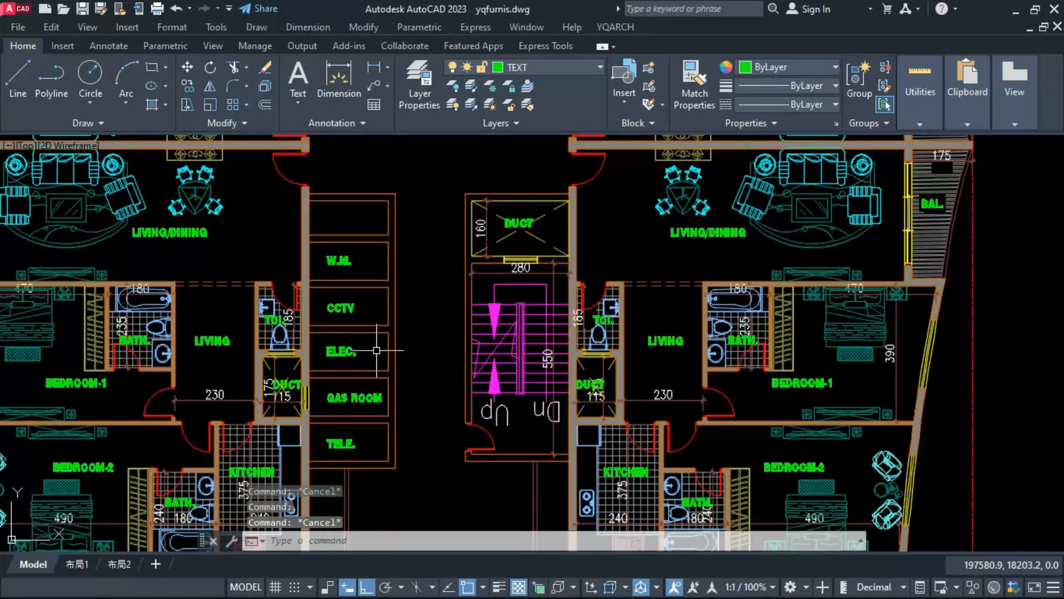
middle_click_drag(374, 329, 380, 338)
scroll(324, 242, "up", 2)
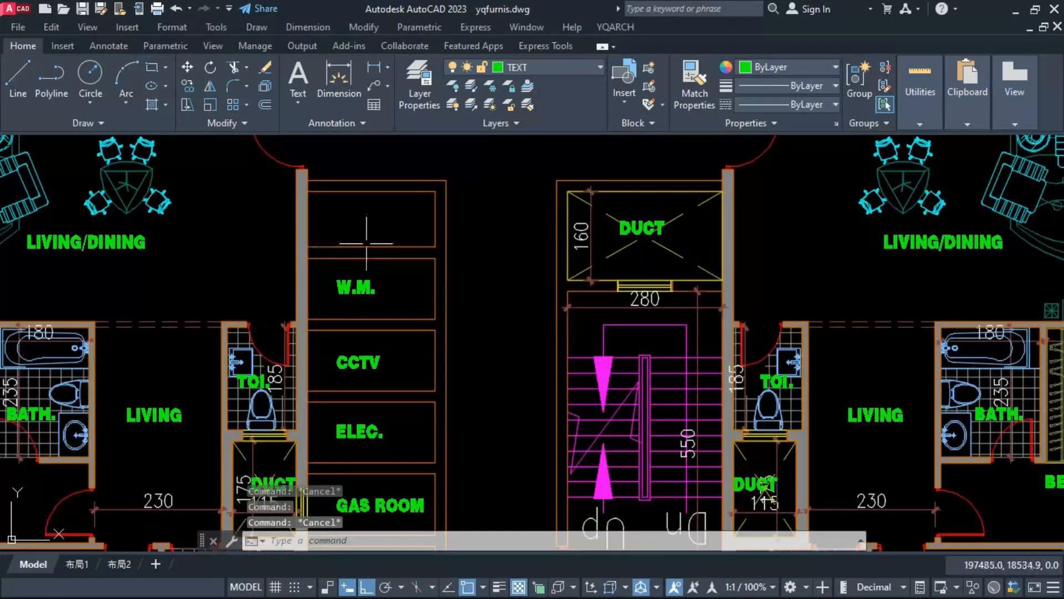
left_click(409, 234)
key("Escape")
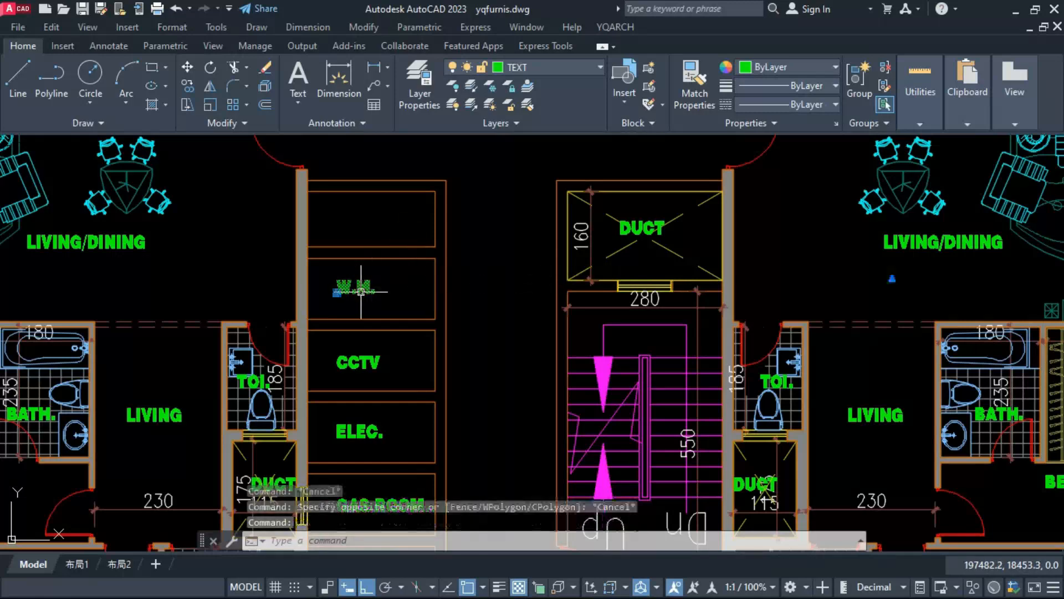
type("co")
key("Return")
left_click(502, 297)
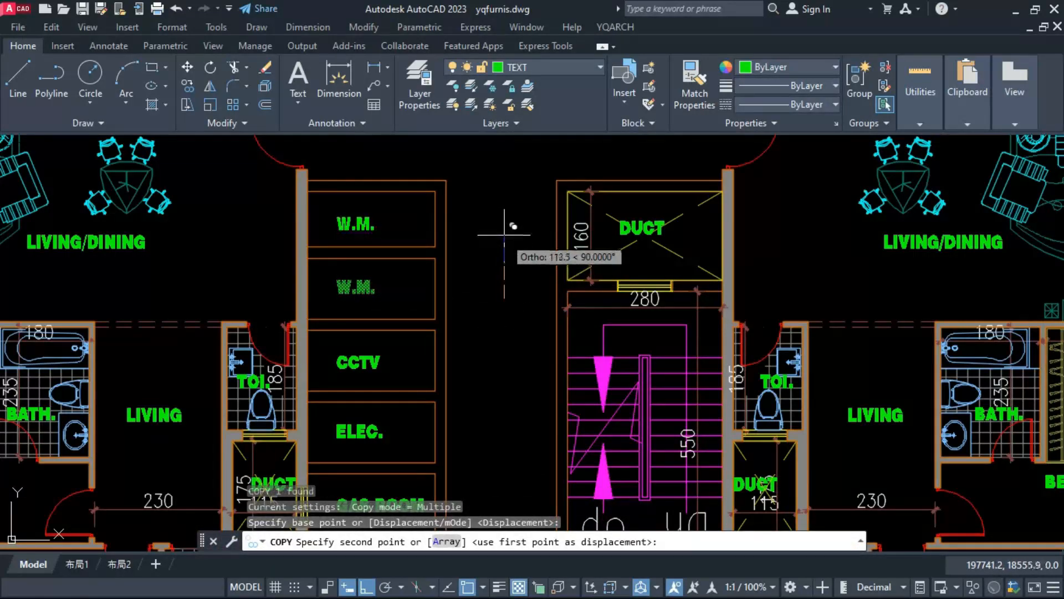
left_click(503, 234)
key("Escape")
key("Escape")
Step: Finish copying the W.M. label into the top service compartment and change the copied text to "L.C."
left_click(367, 222)
double_click(361, 222)
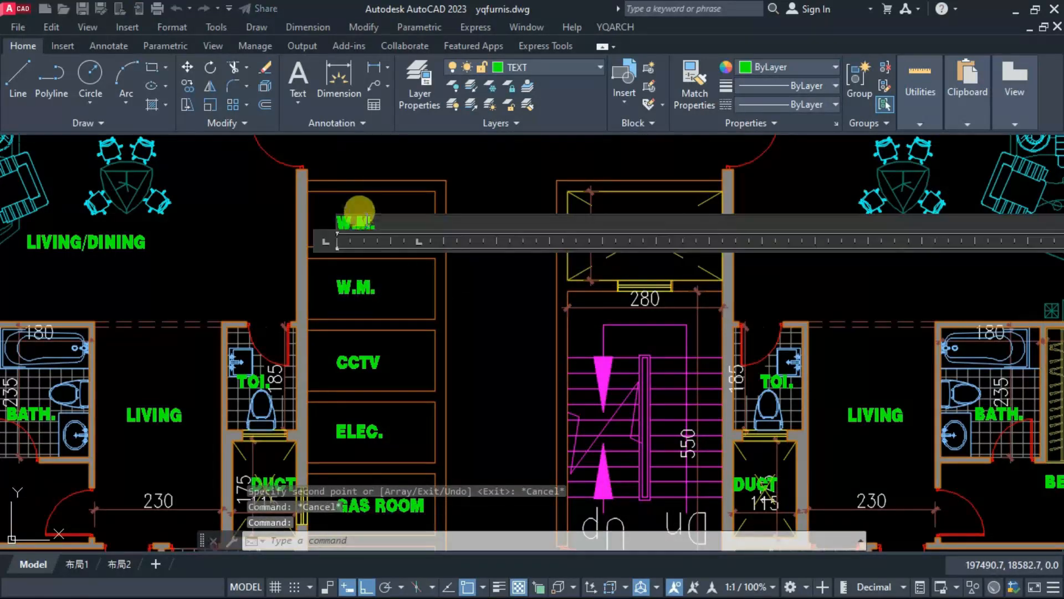
left_click_drag(383, 219, 268, 225)
type("LO.")
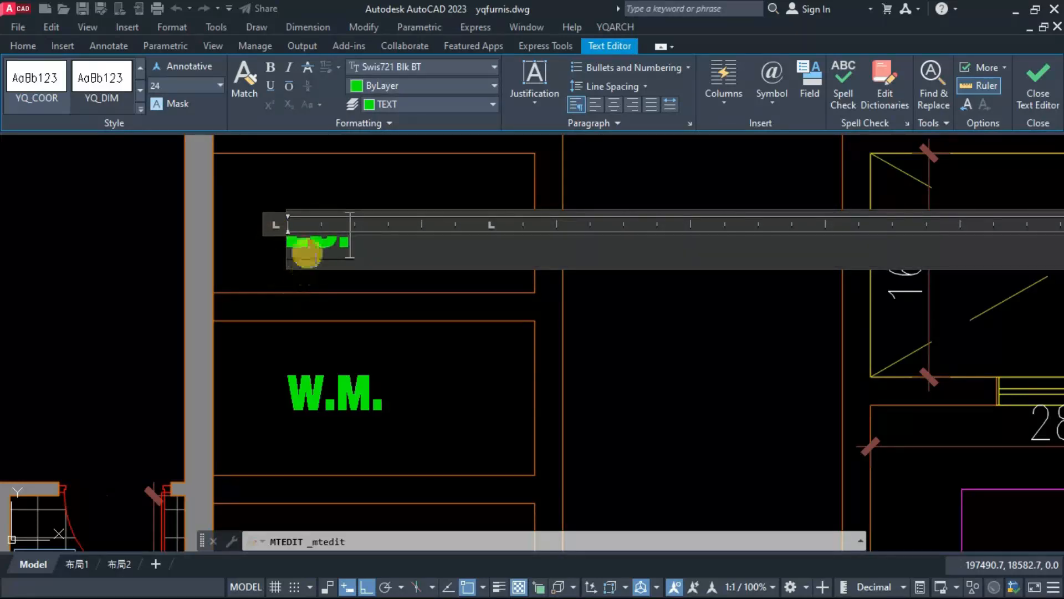
left_click(308, 246)
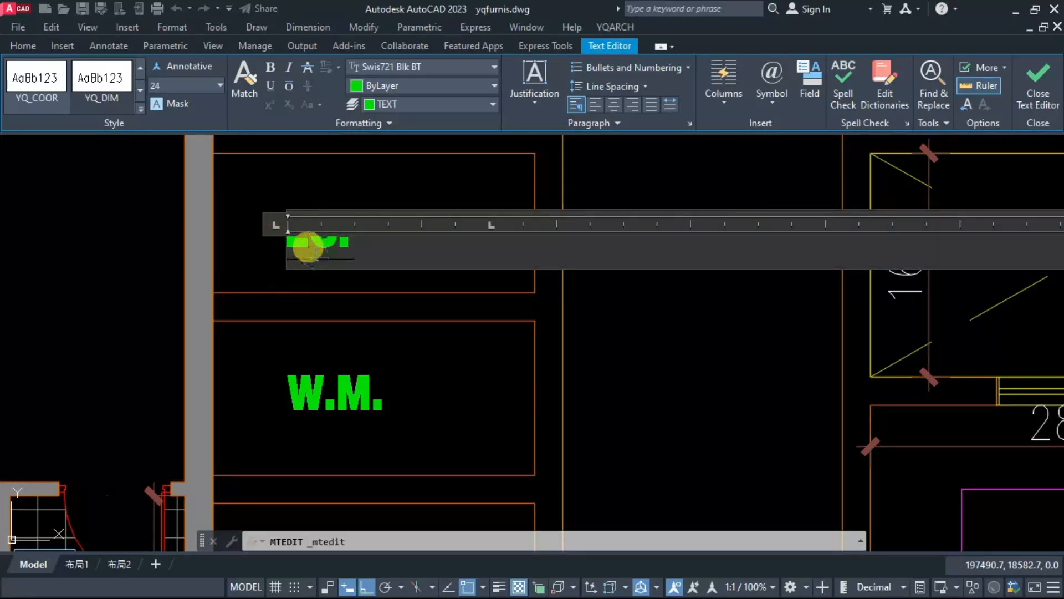
key("Escape")
key("Escape")
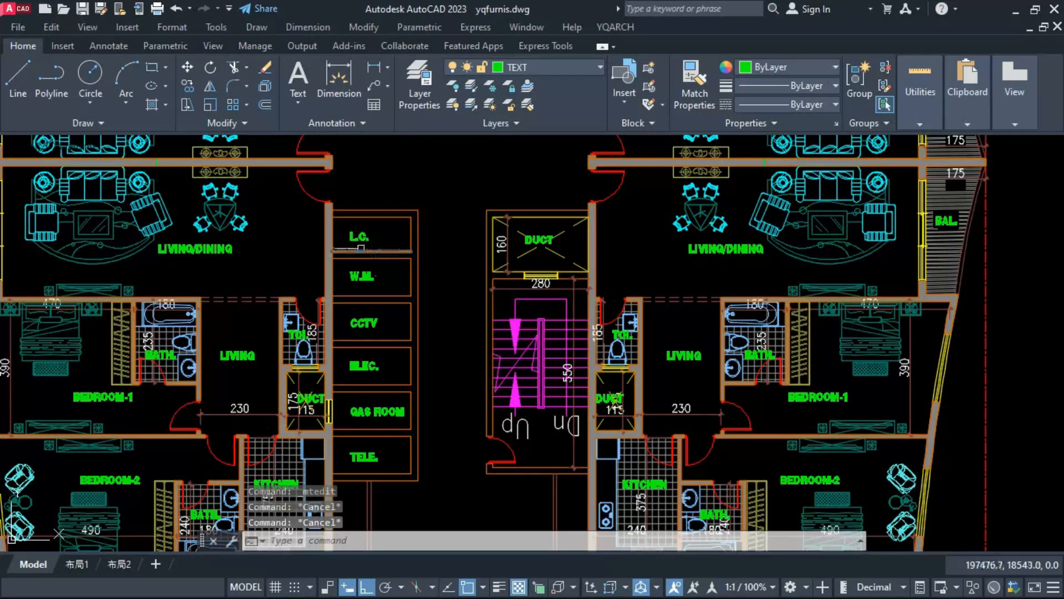
Step: Set the wall door tool to door type DR_CSDR1 with a hole width of 70 and a pier width of 10
type("hd")
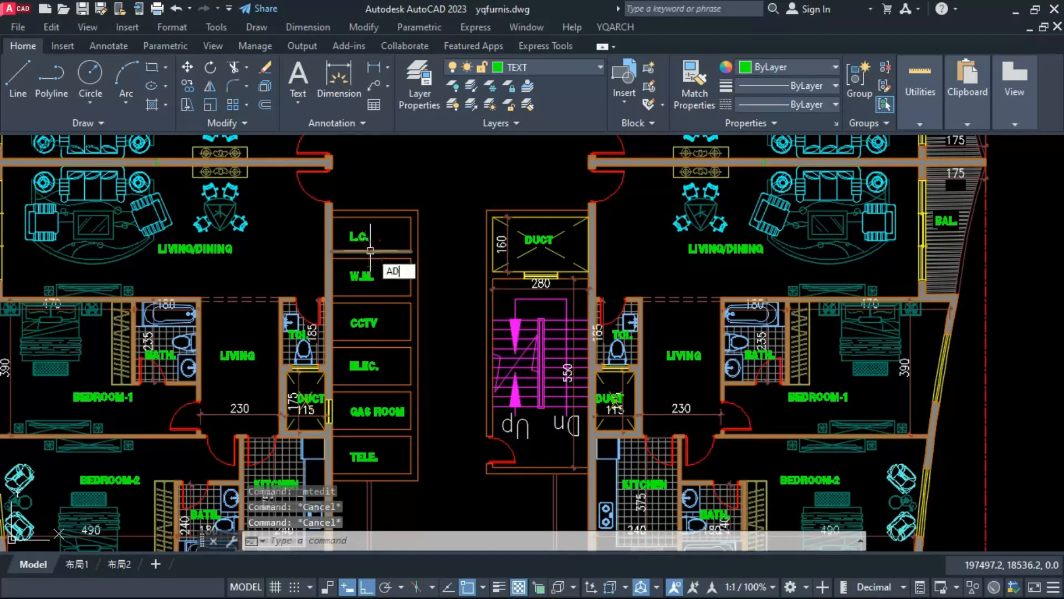
key("Return")
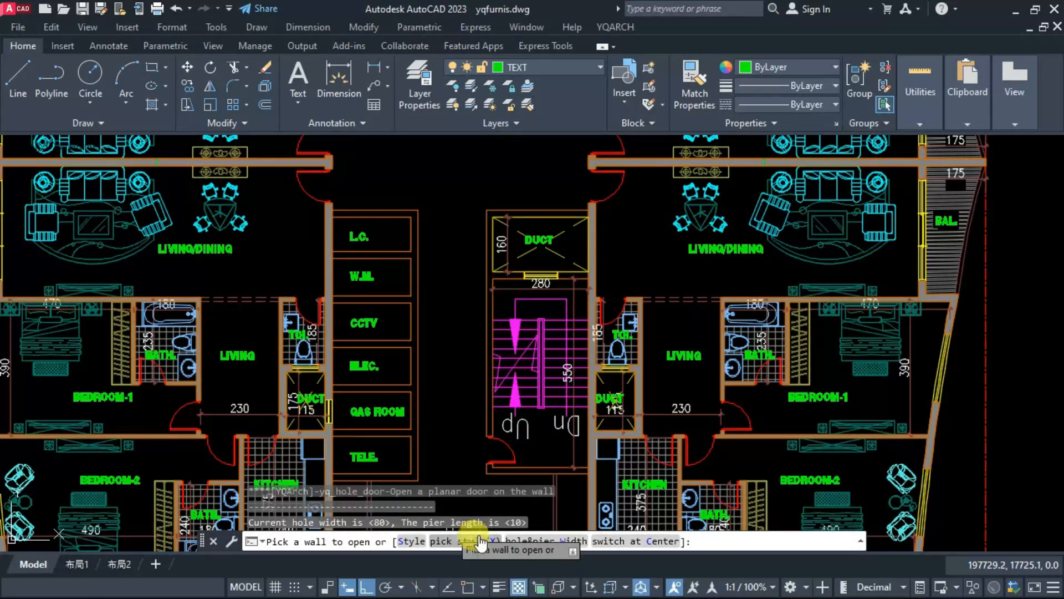
left_click(471, 541)
key("Escape")
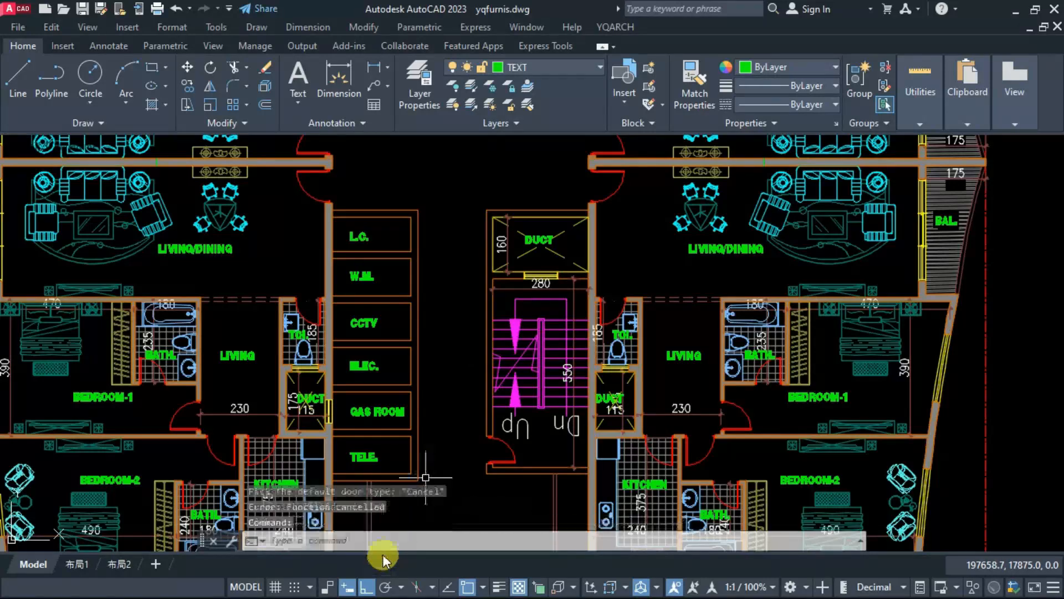
key("Return")
left_click(411, 542)
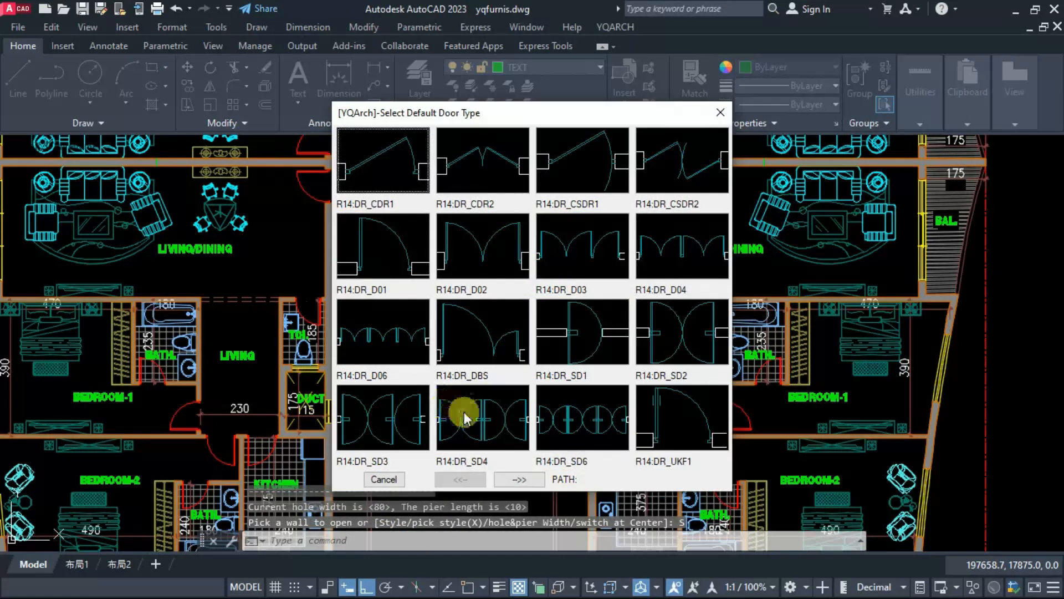
left_click(578, 187)
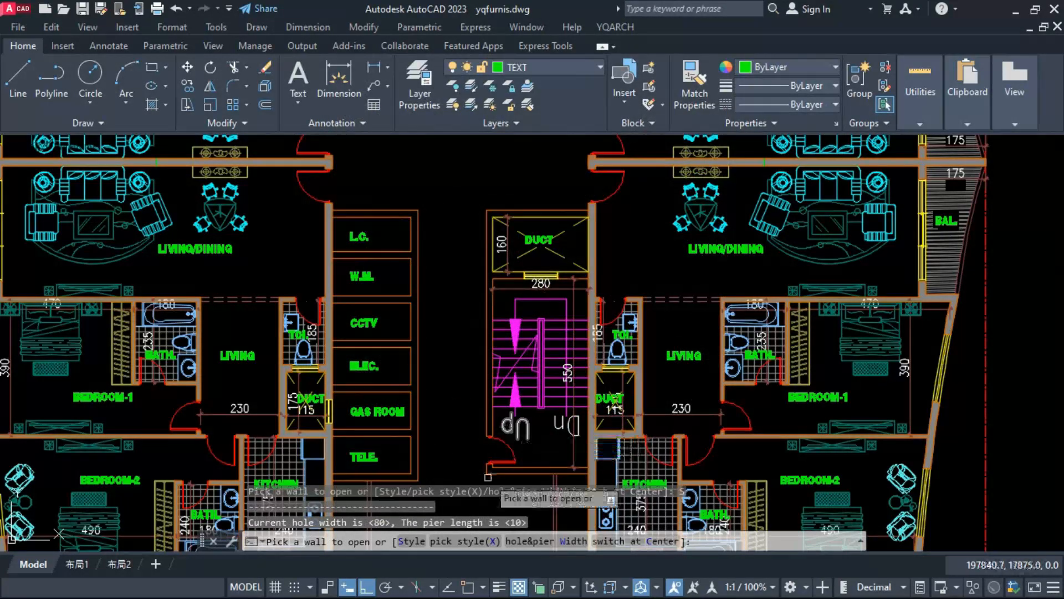
left_click(532, 542)
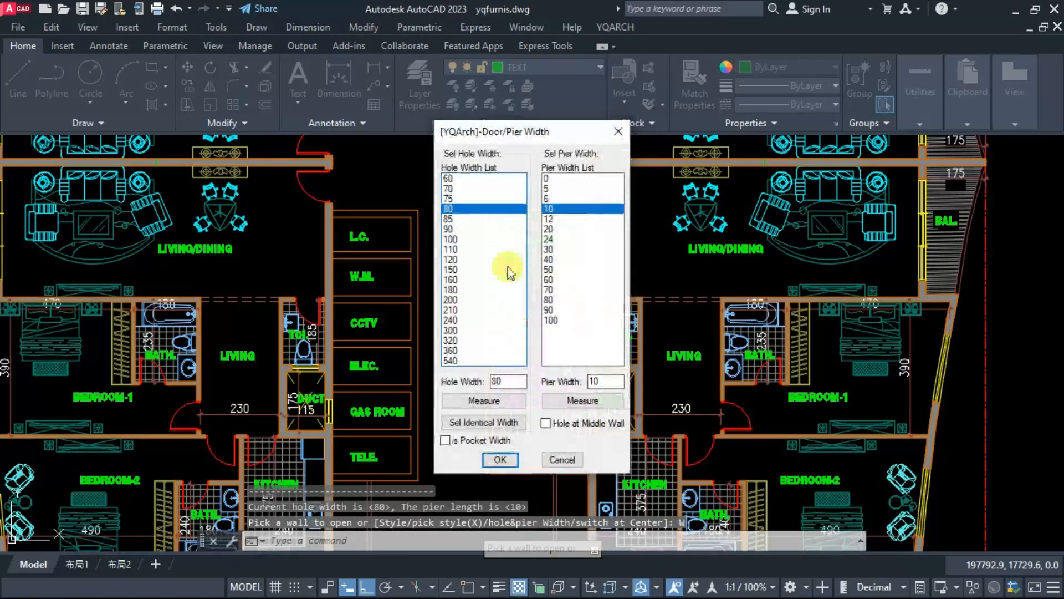
double_click(452, 189)
Step: Insert an outward-opening door in the corridor-side wall of each service compartment, from TELE. up to L.C
scroll(416, 471, "up", 4)
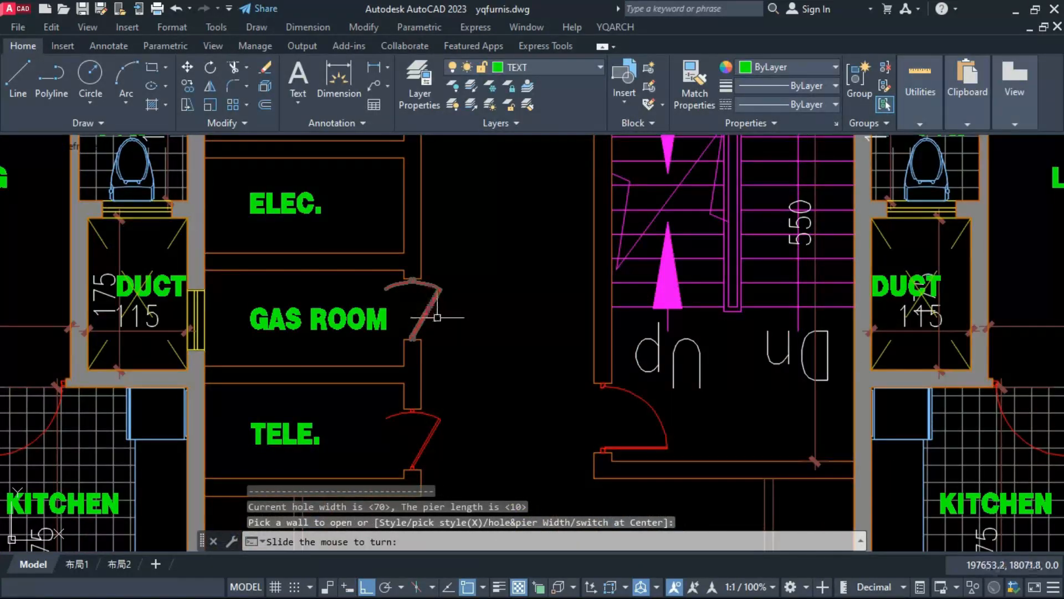
left_click(437, 317)
scroll(427, 357, "down", 2)
key("Escape")
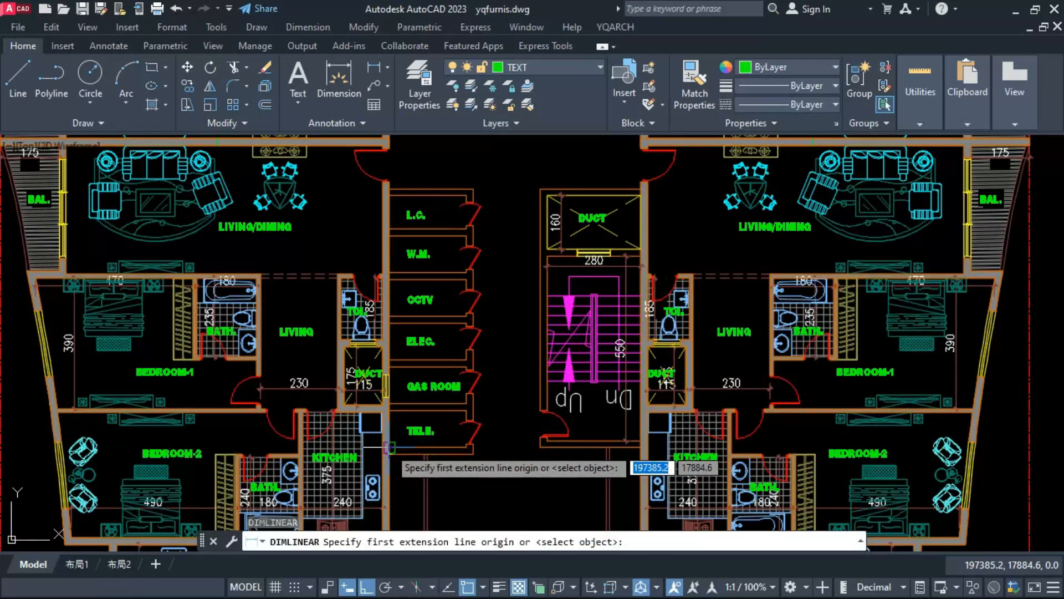
Step: Try to dimension the height of the TELE. compartment with a linear dimension
left_click(390, 447)
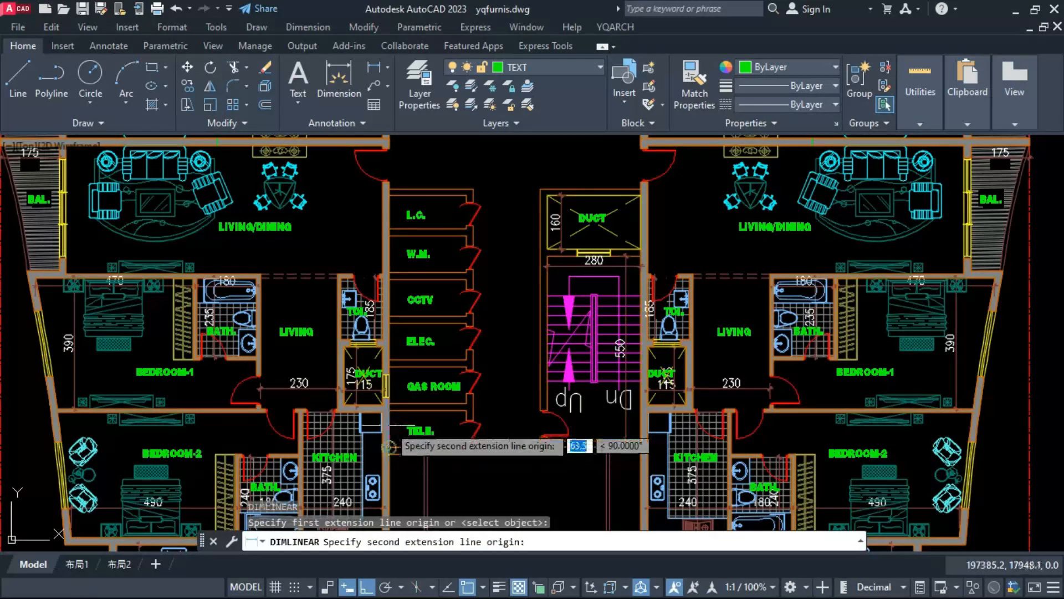
left_click(389, 412)
scroll(392, 418, "up", 2)
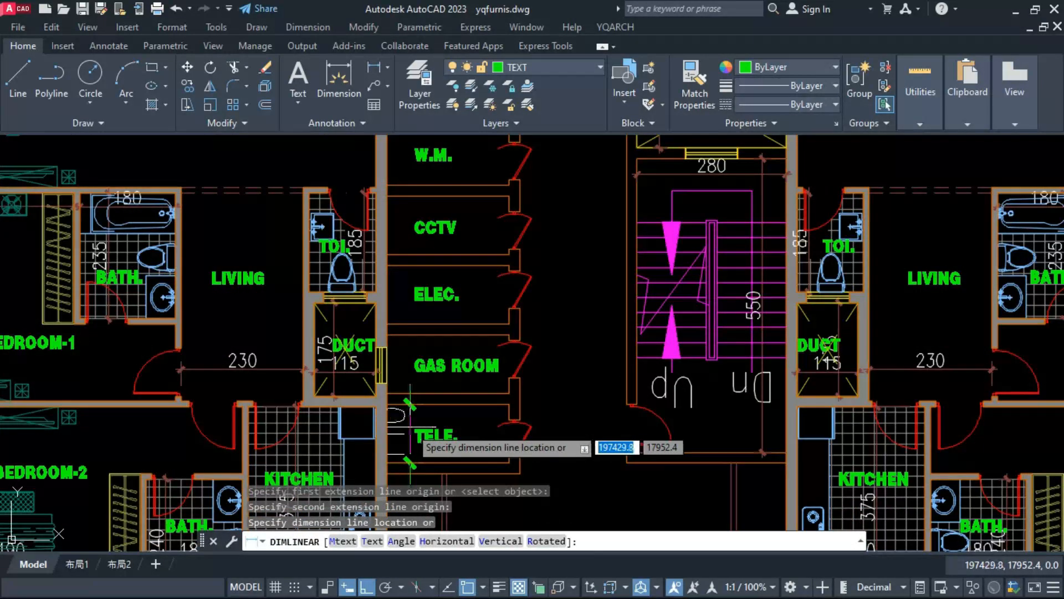
left_click(411, 431)
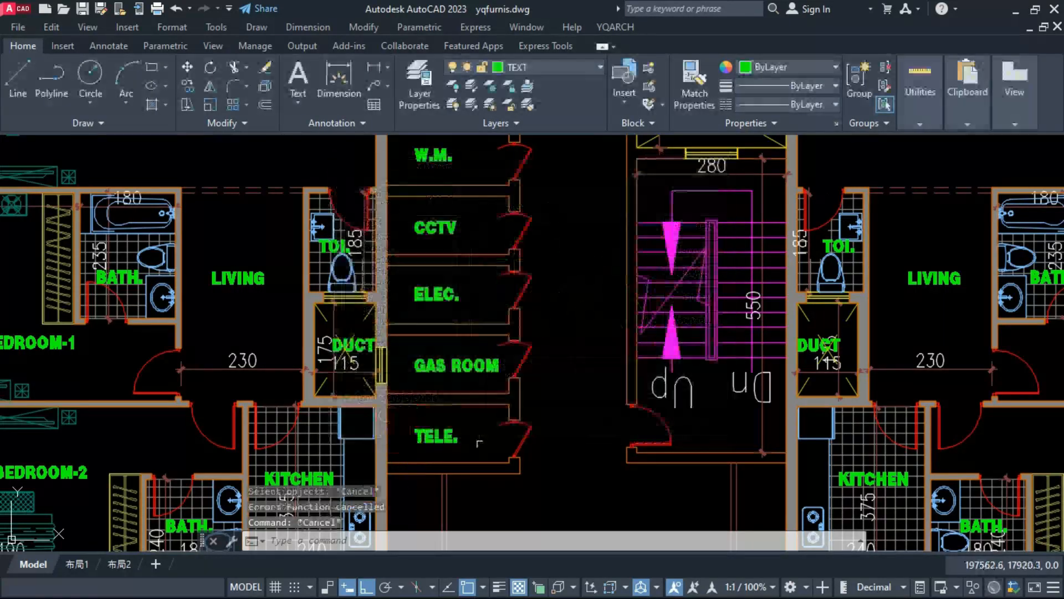
Step: Dimension the column of service compartments by intersections, running the crossing line from below TELE. to above L.C
type("DD")
key("Return")
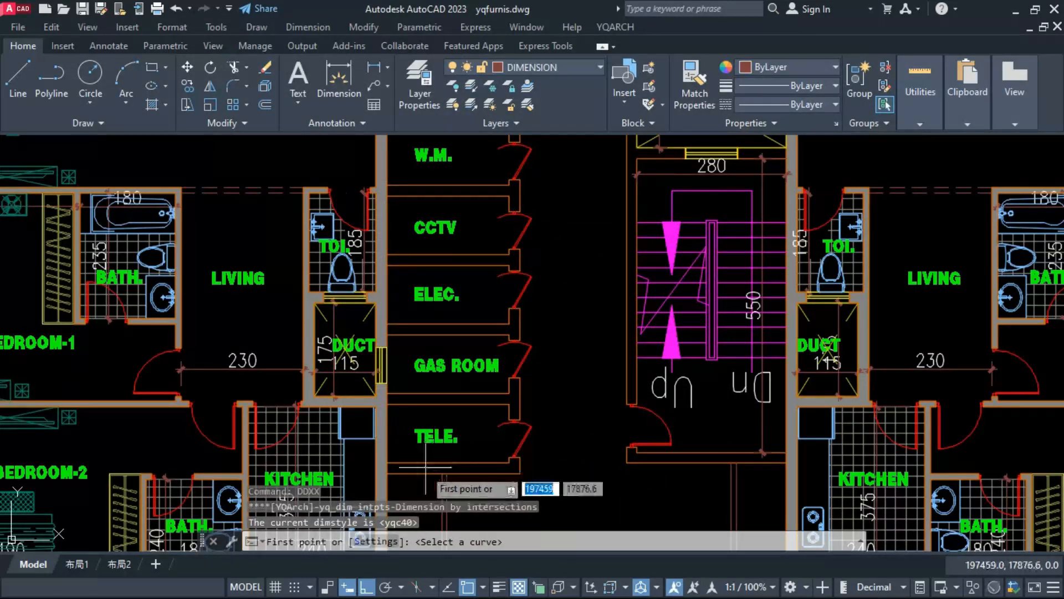
left_click(421, 462)
scroll(421, 407, "down", 3)
left_click(422, 172)
left_click(460, 181)
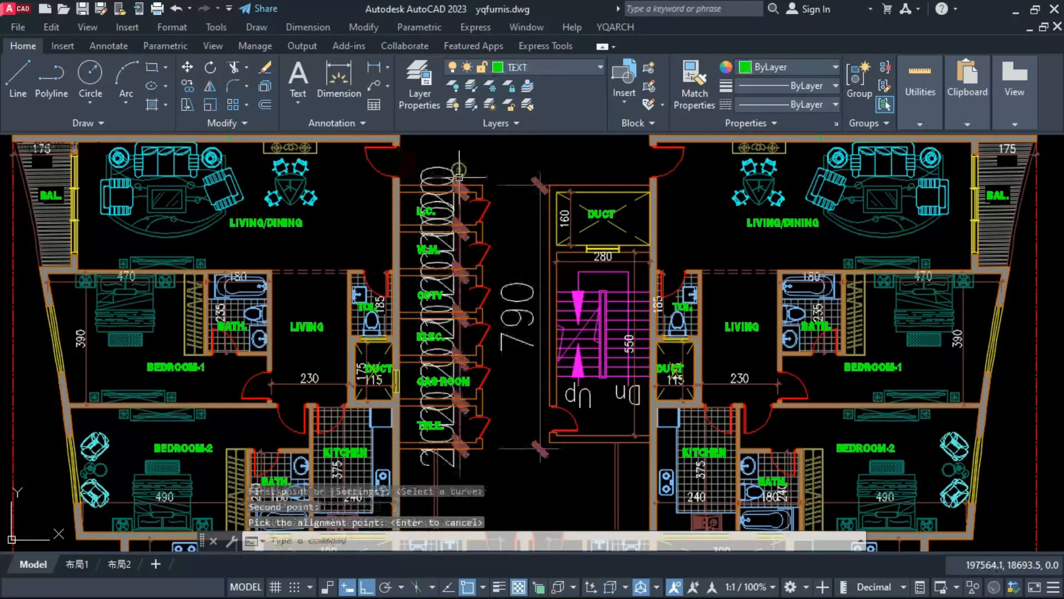
Step: Erase the overall height dimension beside the column of service compartments
left_click(500, 192)
type("e")
key("space")
Step: Match the properties of the compartment chain dimensions to the 230 dimension in the adjoining living area
key("space")
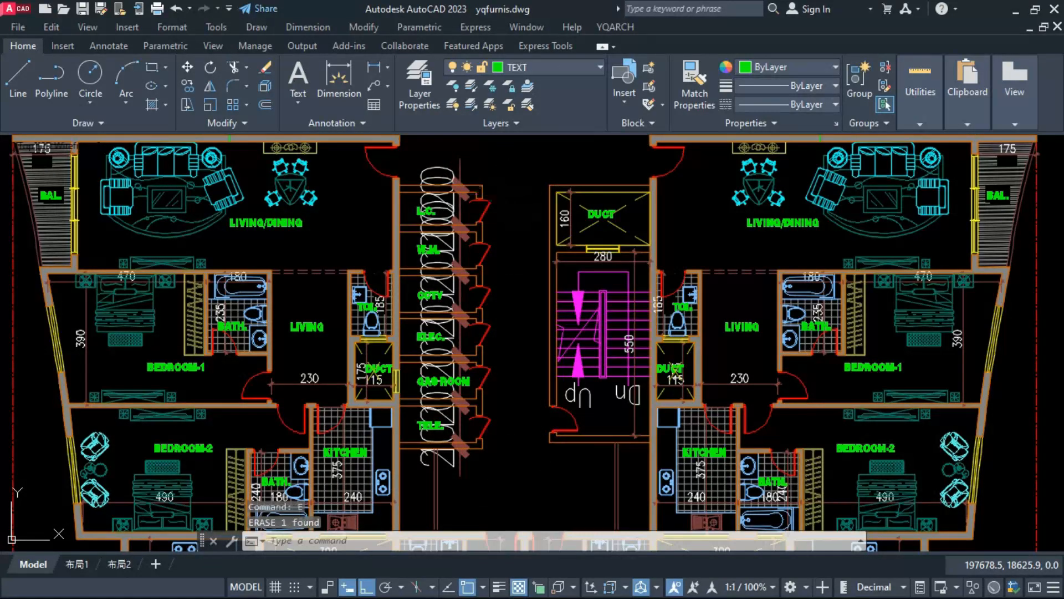
type("ma")
key("space")
left_click(294, 377)
left_click(291, 383)
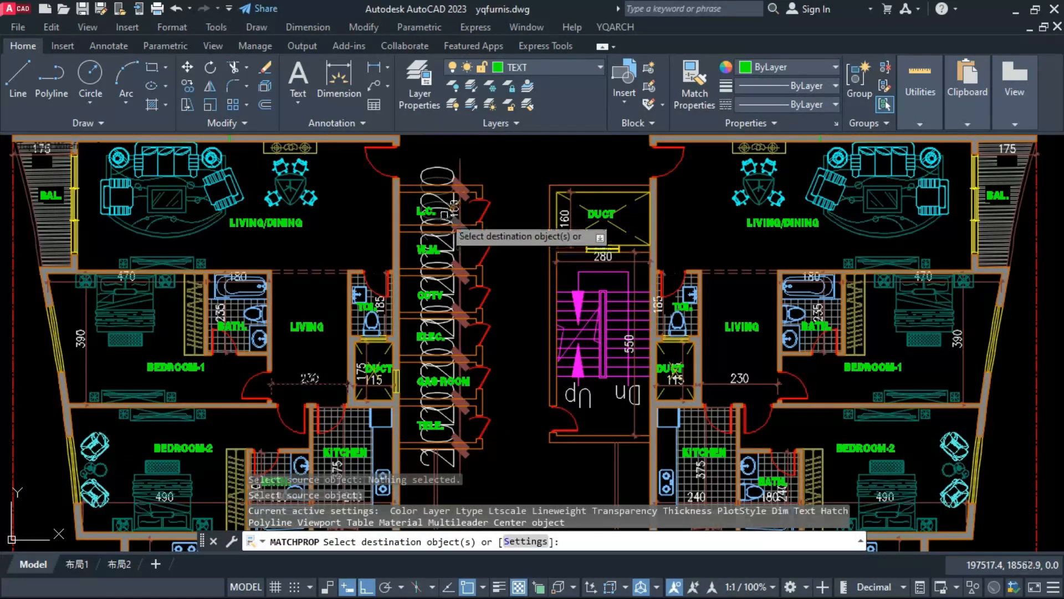
scroll(444, 214, "up", 4)
scroll(475, 208, "down", 6)
scroll(452, 333, "up", 5)
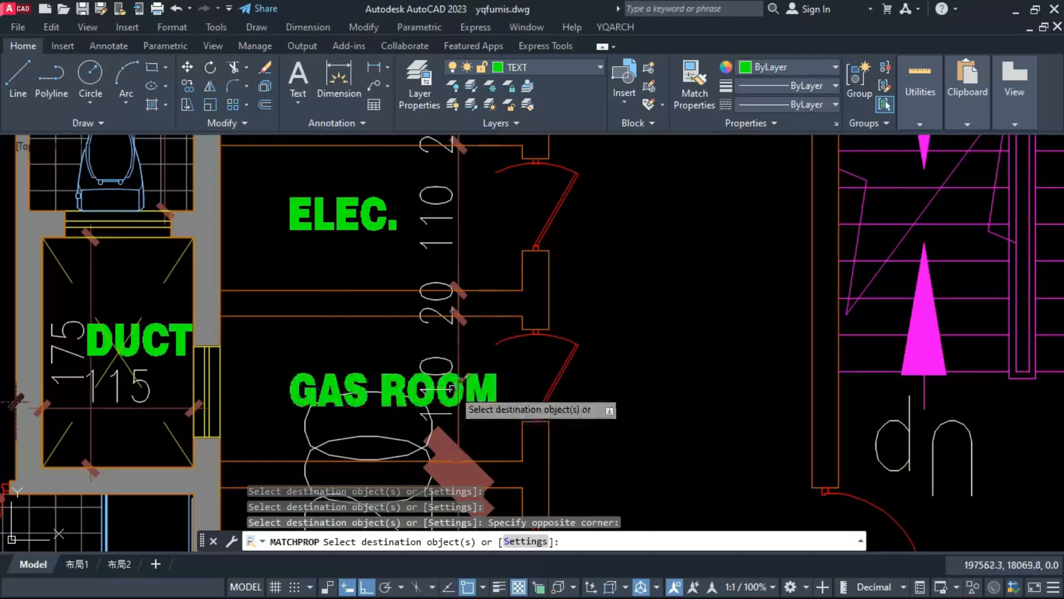
scroll(446, 344, "down", 1)
scroll(453, 409, "up", 1)
left_click(453, 408)
left_click(438, 347)
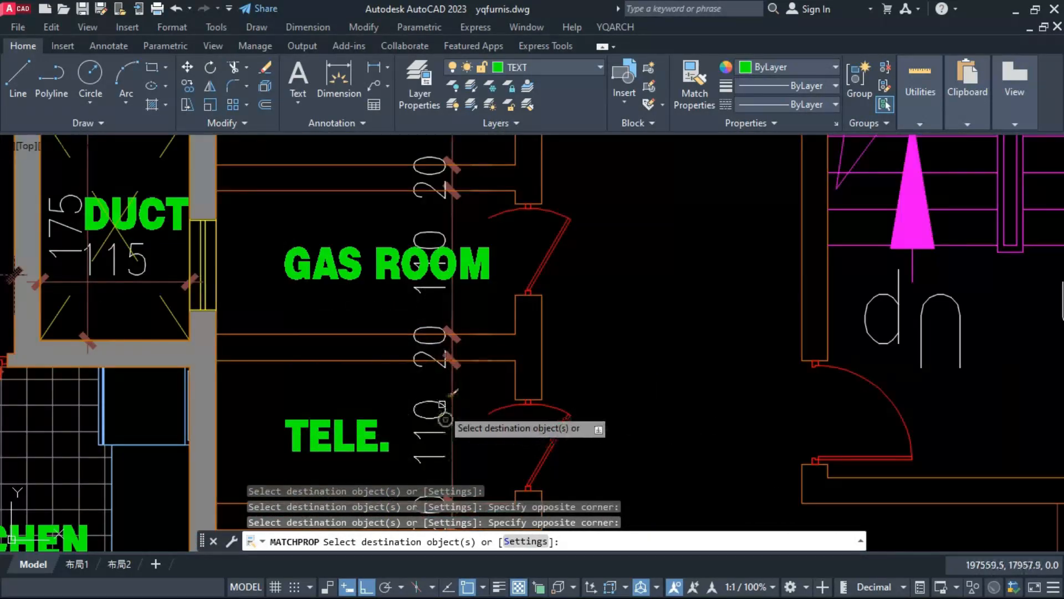
key("Escape")
Step: Erase the 20 wall-thickness dimensions from the compartment dimension chain, keeping the compartment heights
left_click(434, 342)
type("e")
key("Return")
scroll(434, 279, "down", 4)
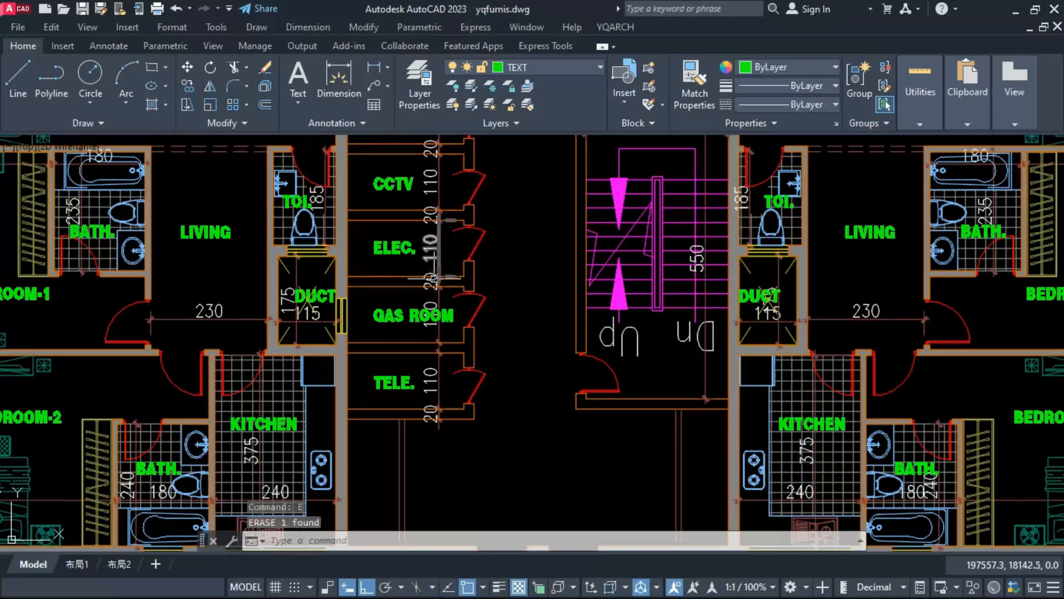
scroll(435, 281, "up", 3)
left_click(430, 281)
type("e")
key("Return")
Step: Dimension the inner width of the TELE. compartment and match its style to the compartment's height dimension
left_click(450, 377)
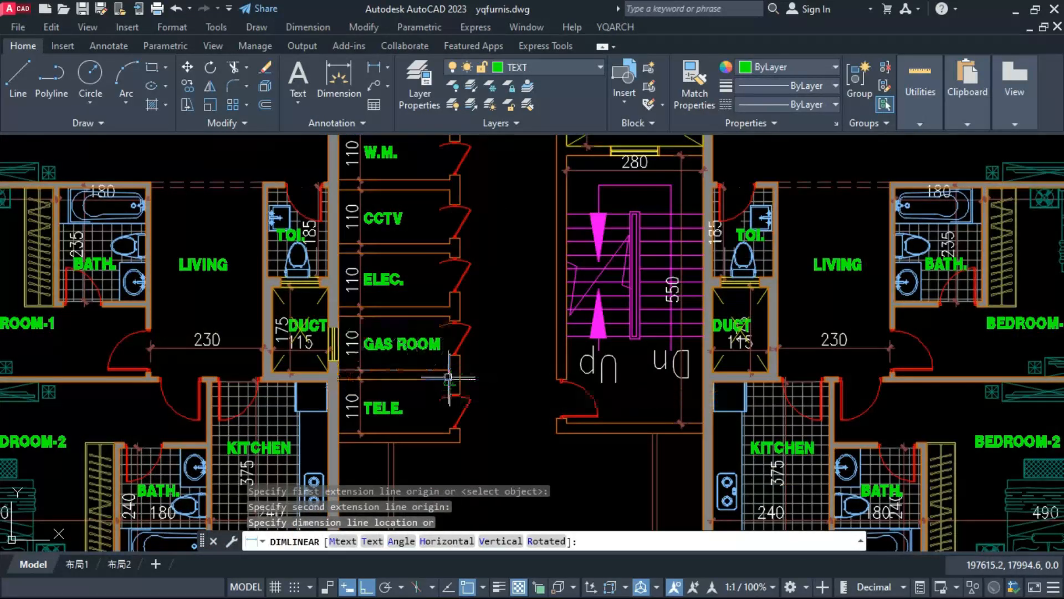
key("Escape")
left_click(361, 407)
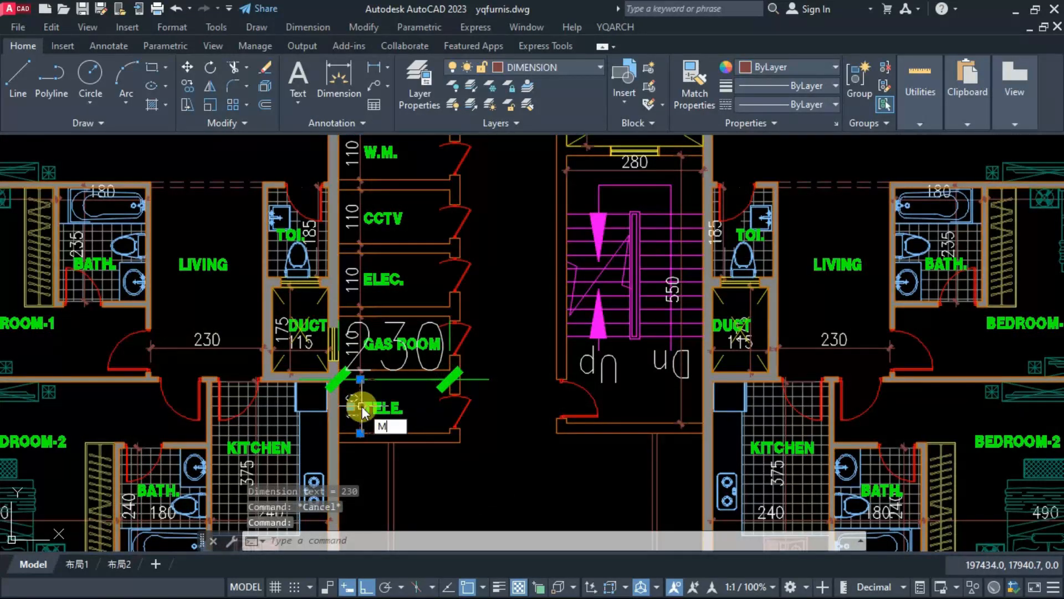
type("a")
key("Return")
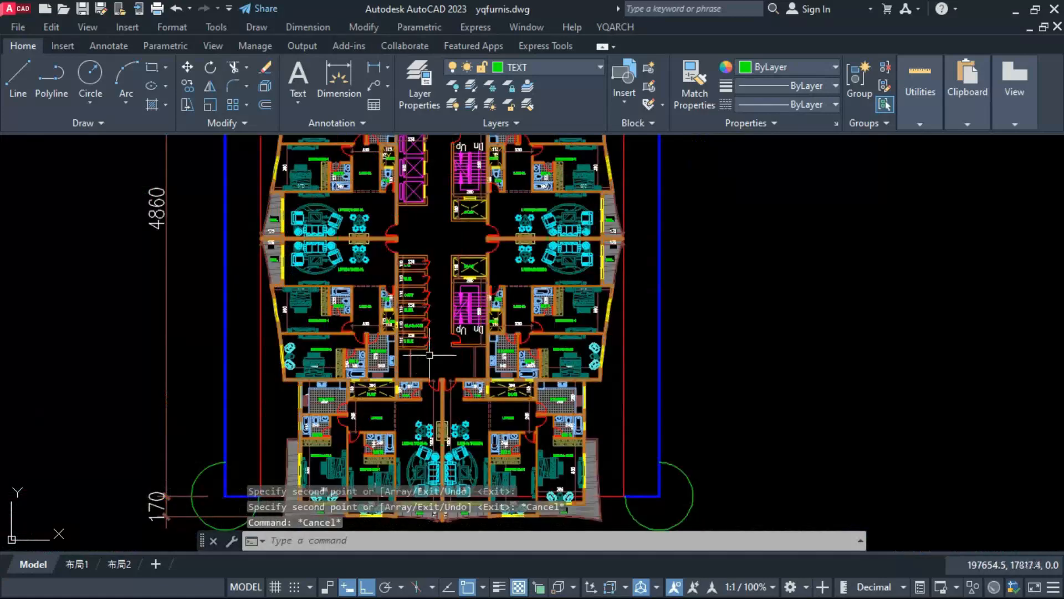
scroll(430, 354, "up", 3)
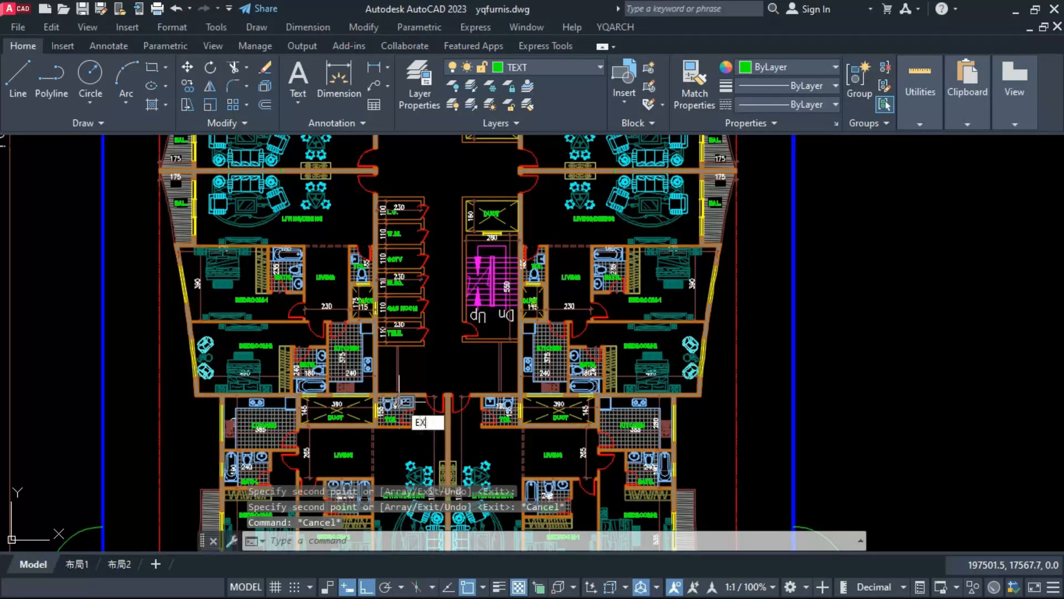
Step: Change the copied TELE. label in the space below the service compartments to "F.F."
type("EX")
key("Return")
double_click(425, 349)
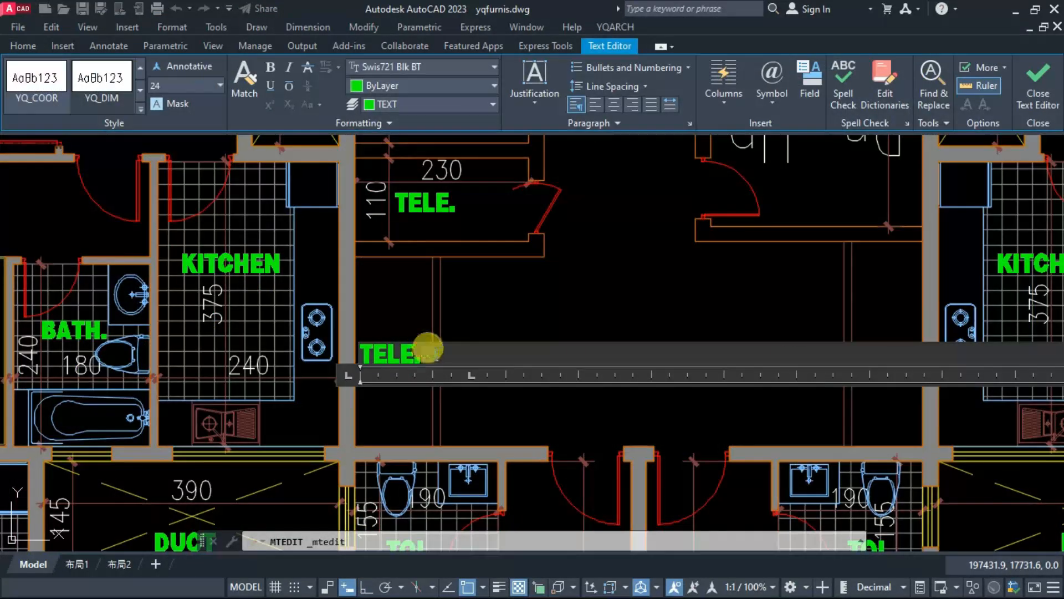
left_click_drag(360, 348, 433, 354)
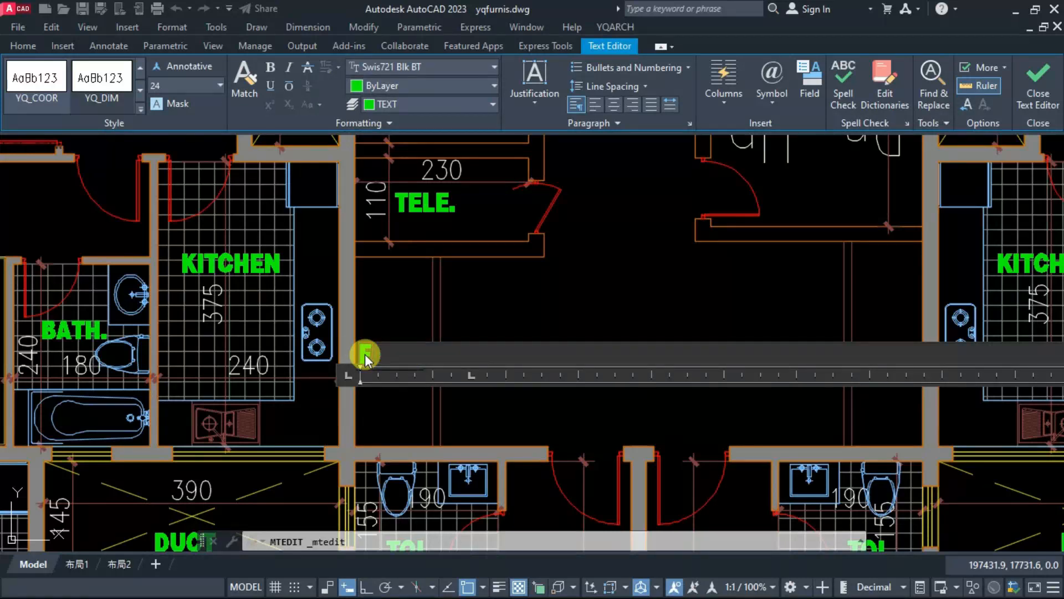
key("Escape")
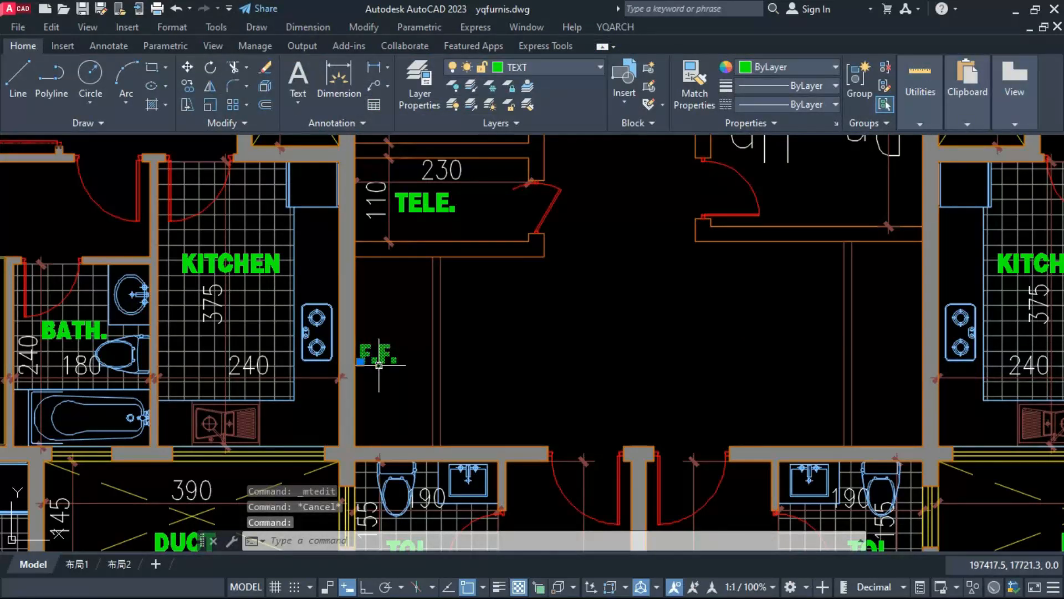
Step: Move the F.F. label slightly away from the wall to centre it in its space
type("m")
key("space")
left_click(469, 375)
left_click(485, 375)
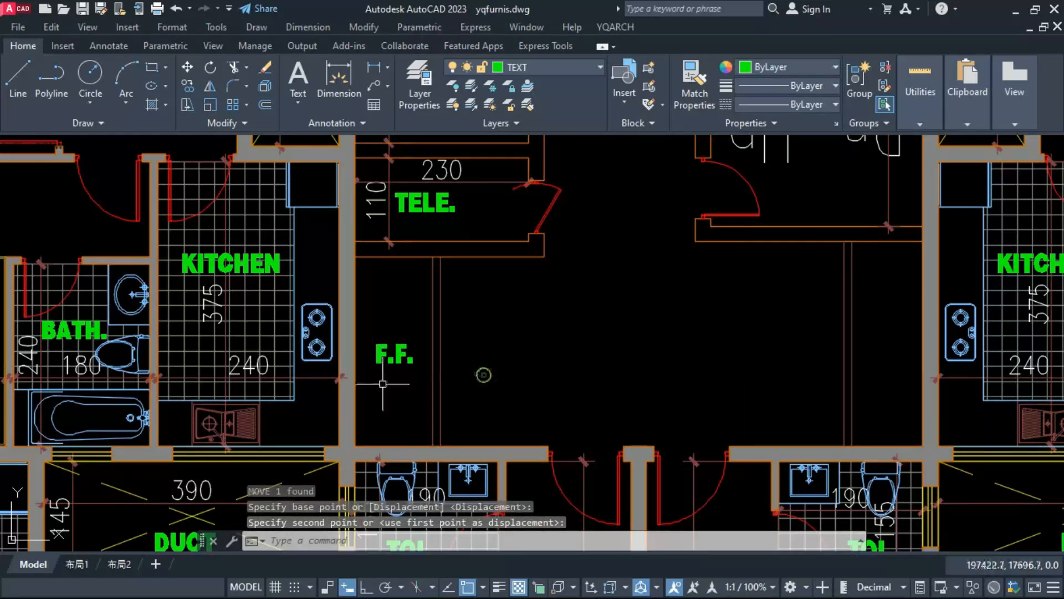
scroll(381, 390, "down", 5)
key("Escape")
key("Escape")
scroll(525, 414, "up", 2)
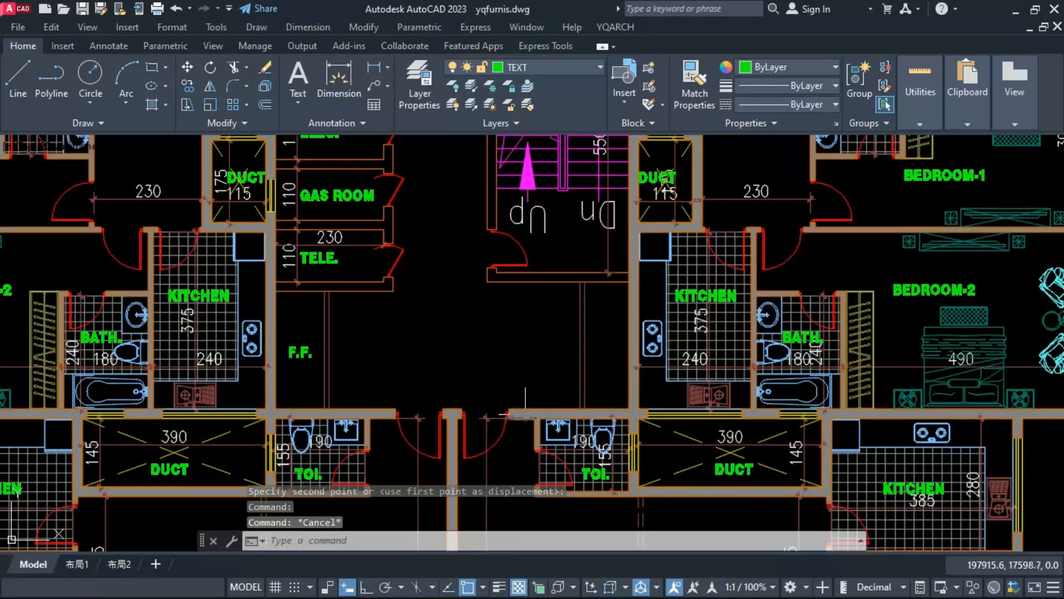
Step: Copy the F.F. label to the matching space beside the kitchen, past the upper staircase
left_click(375, 413)
type("co")
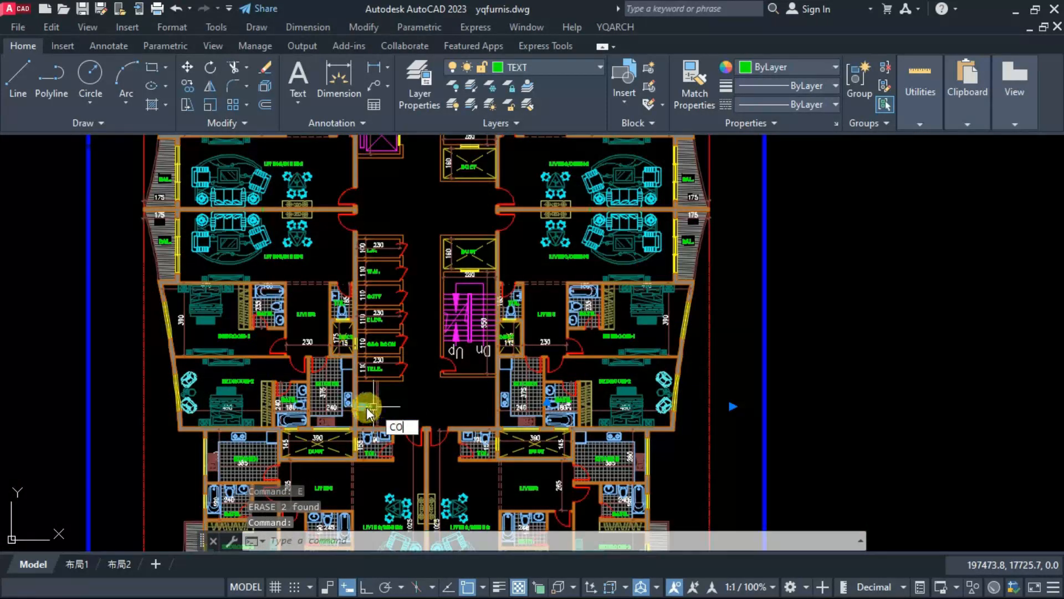
key("space")
left_click(369, 411)
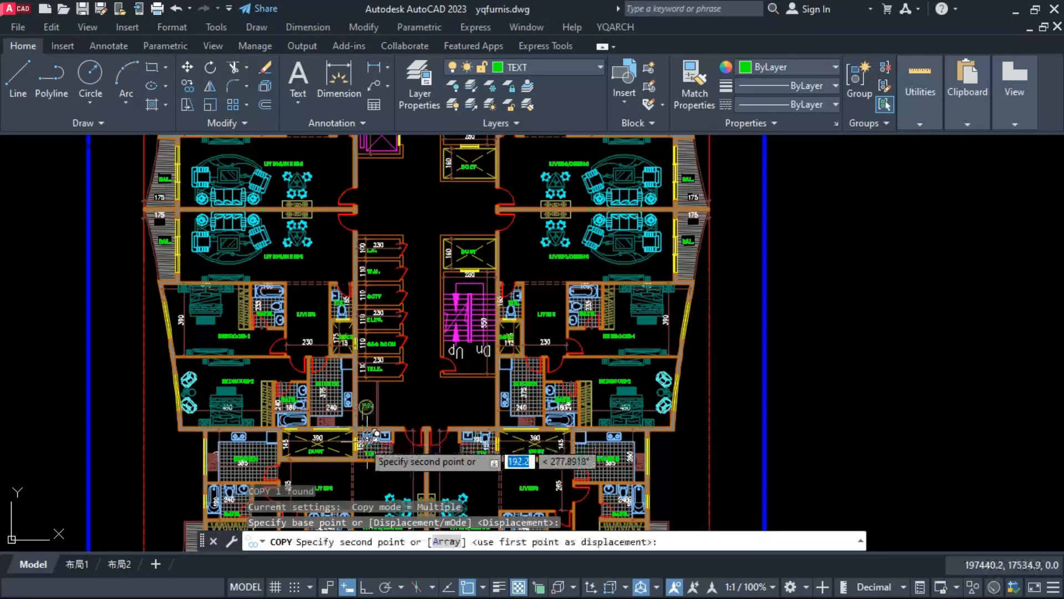
scroll(369, 412, "down", 3)
scroll(456, 386, "up", 8)
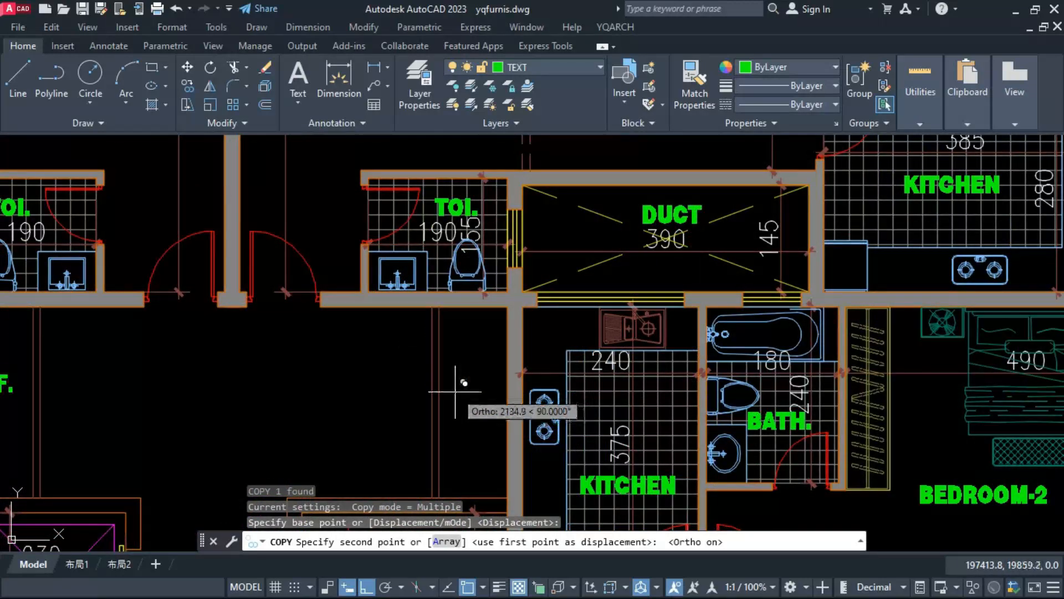
key("F8")
left_click(458, 409)
key("Escape")
key("Escape")
Step: Erase the two partition lines in the open space next to the lift shafts
left_click(166, 373)
left_click(113, 406)
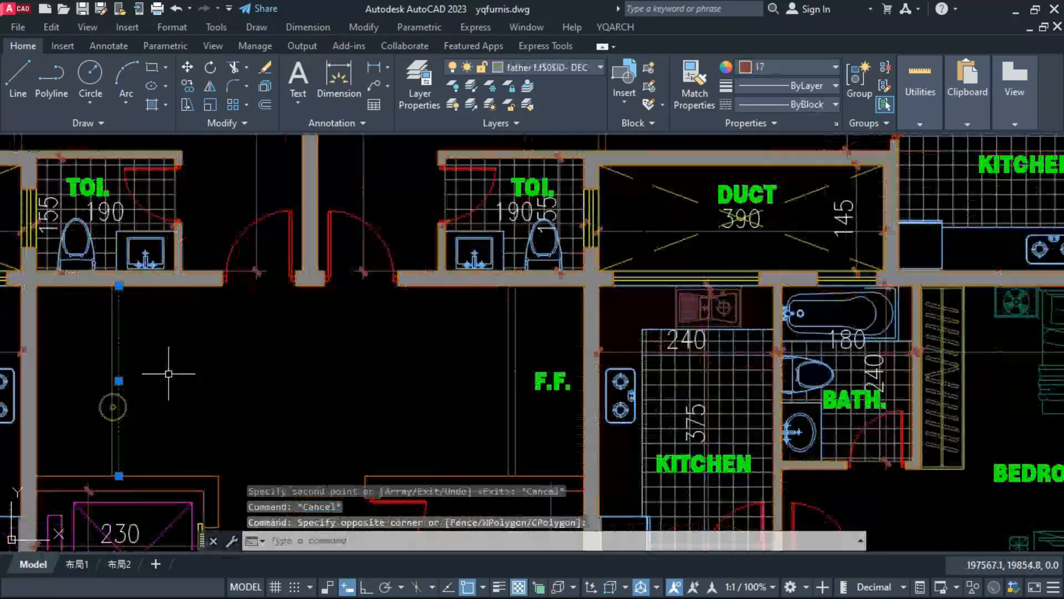
left_click(169, 373)
left_click(99, 407)
type("e")
key("space")
scroll(346, 295, "down", 4)
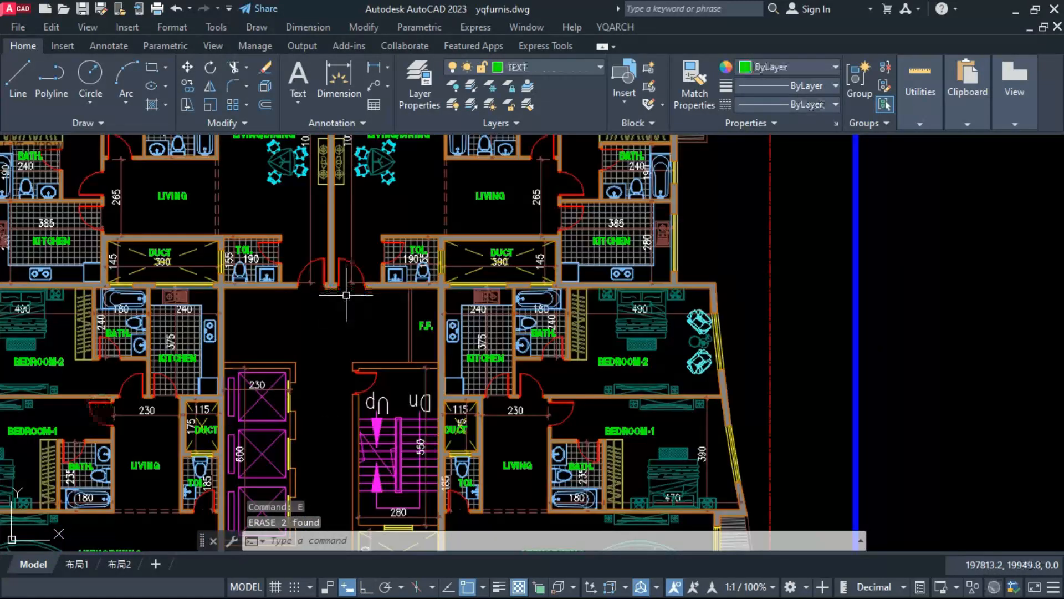
scroll(201, 355, "down", 8)
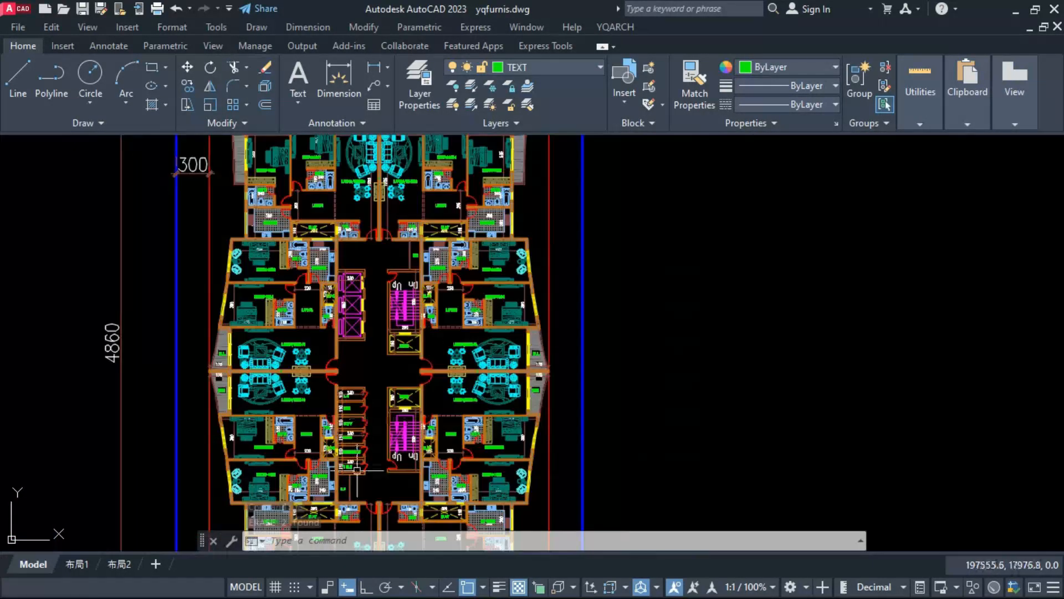
scroll(376, 312, "up", 2)
scroll(364, 272, "up", 2)
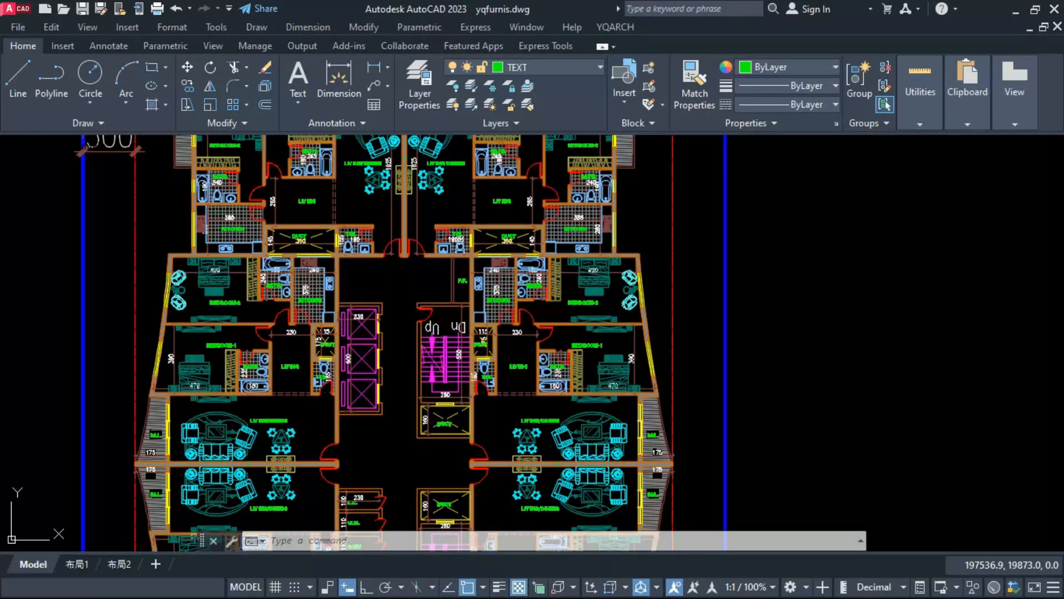
type("h")
key("space")
scroll(376, 312, "up", 2)
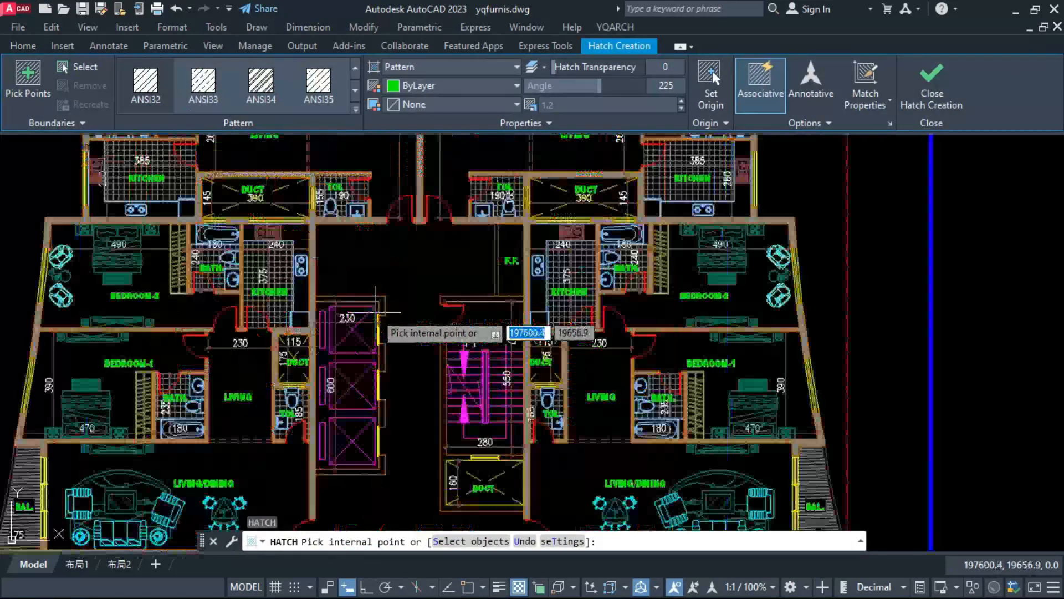
Step: Outline the corridor along its walls and offset the outline inward twice to form a double floor border
middle_click_drag(406, 332, 422, 378)
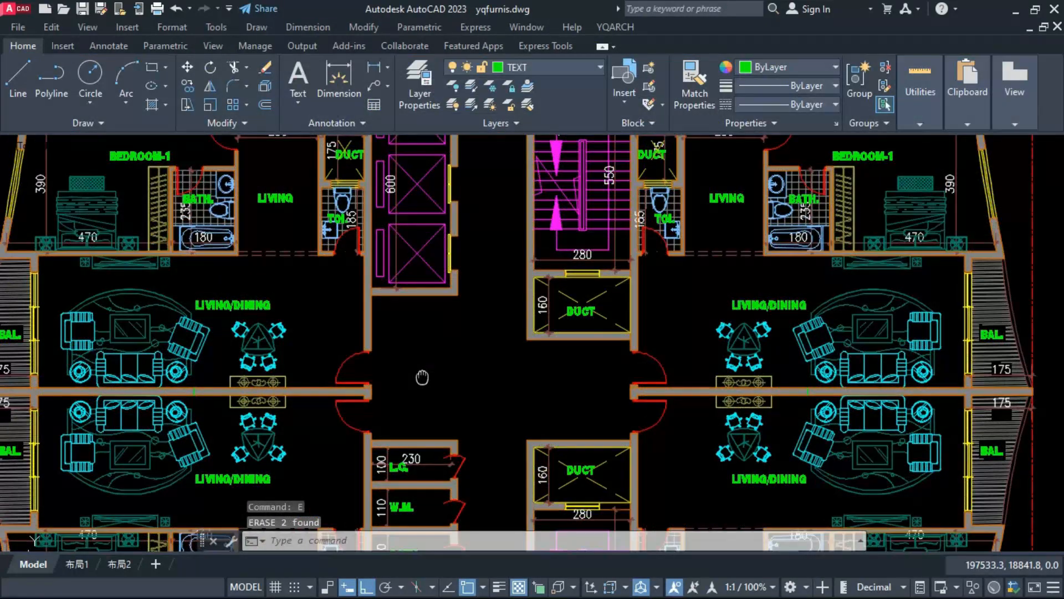
scroll(423, 375, "down", 2)
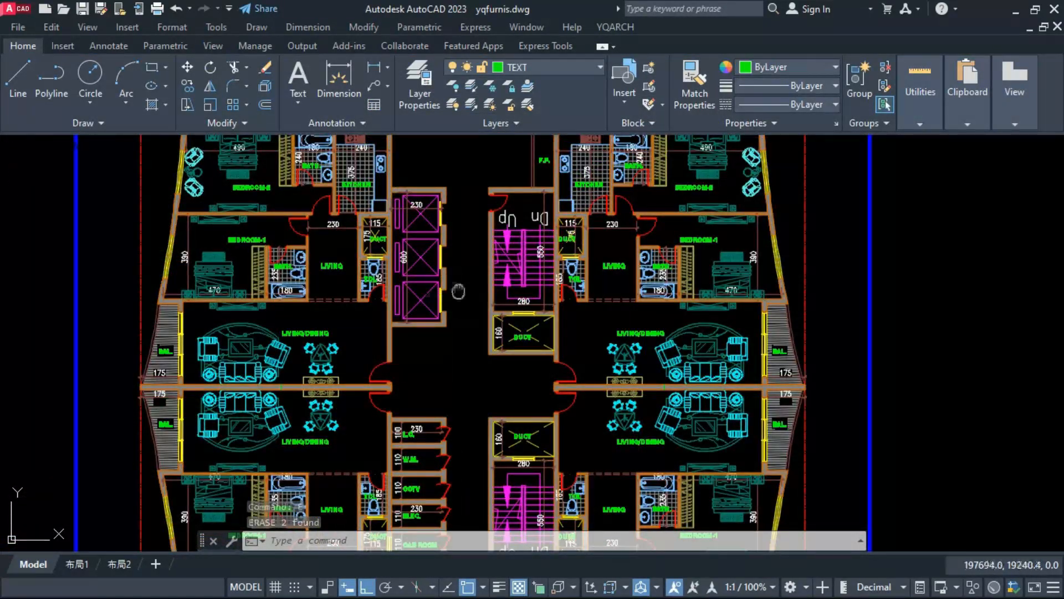
middle_click_drag(458, 291, 459, 369)
scroll(447, 244, "up", 2)
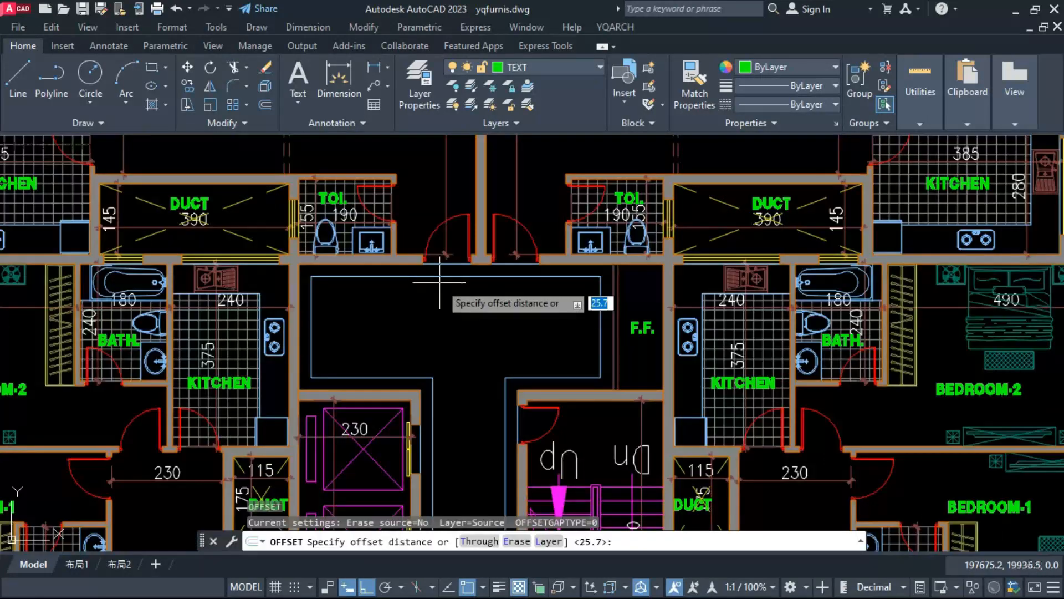
left_click(436, 276)
left_click(437, 288)
left_click(438, 276)
left_click(438, 284)
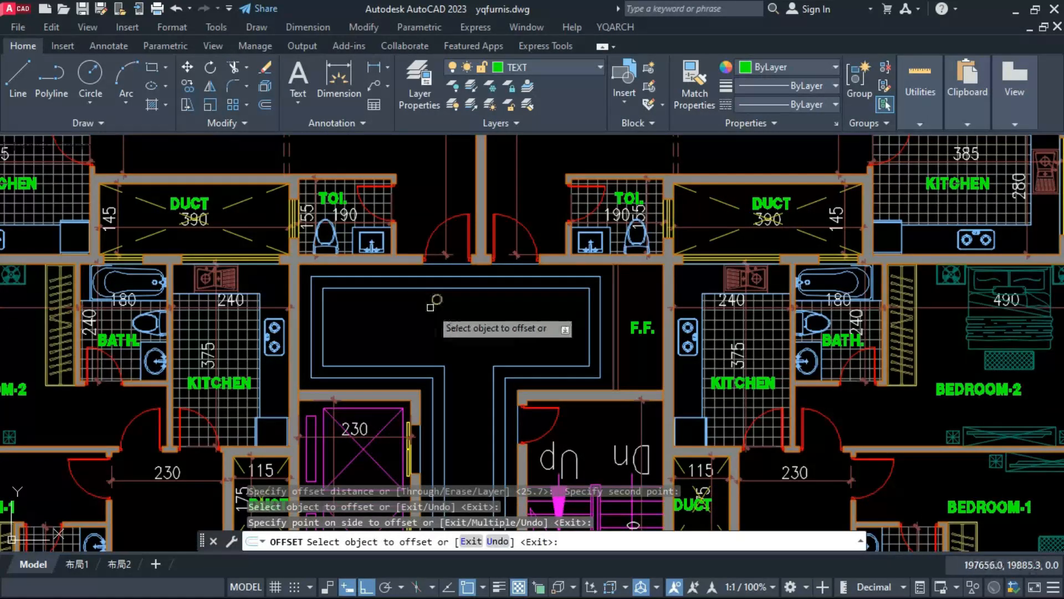
key("Escape")
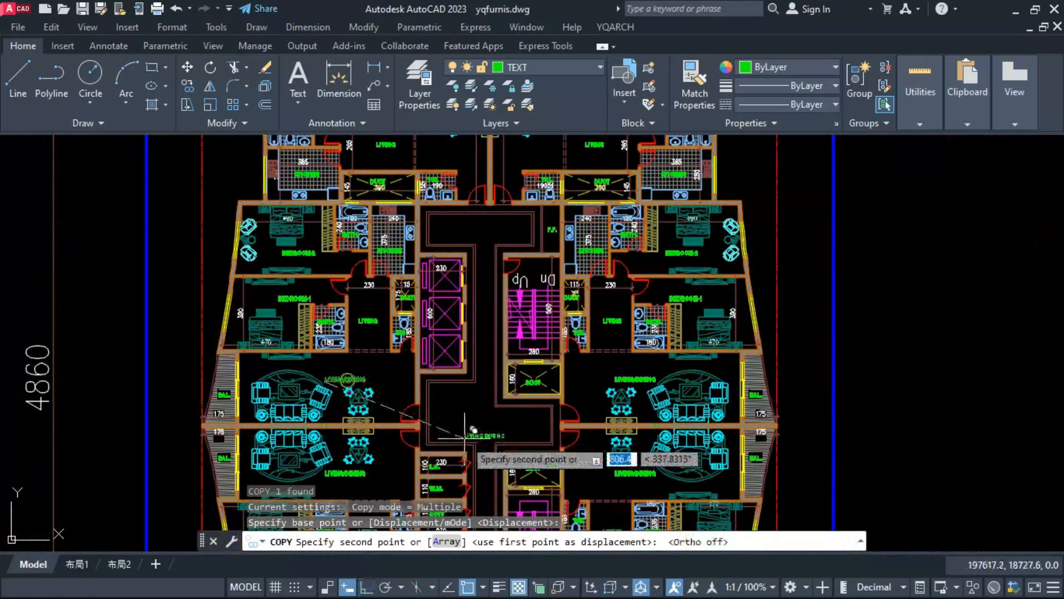
Step: Label the central space "CORRIDOR" using a copied LIVING/DINING label, and dimension the corridor's width between the lift shafts and upper staircase
scroll(464, 437, "up", 2)
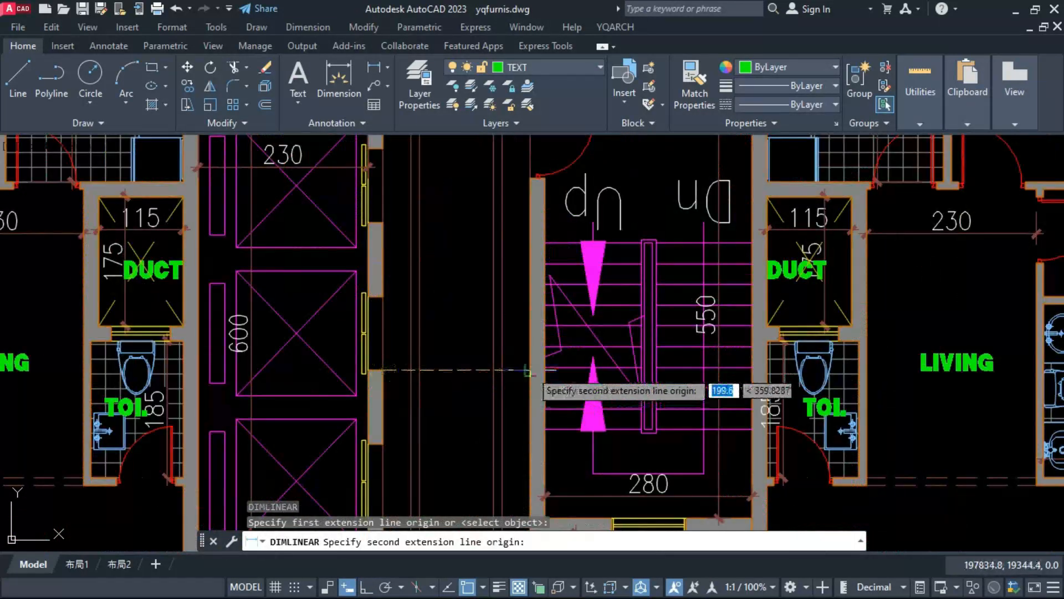
left_click(528, 371)
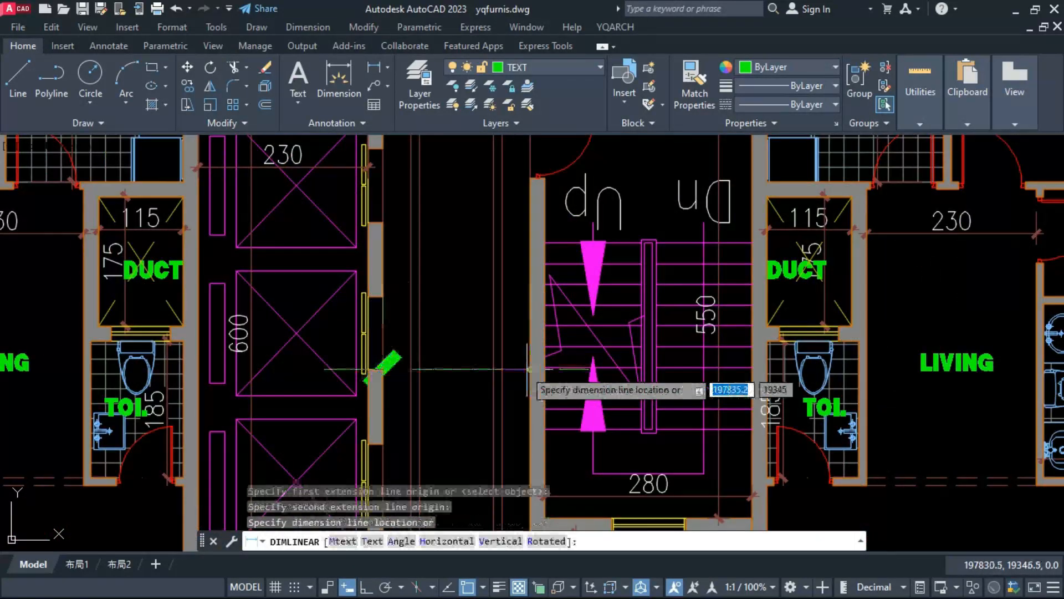
left_click(455, 365)
scroll(428, 304, "down", 6)
scroll(438, 333, "up", 10)
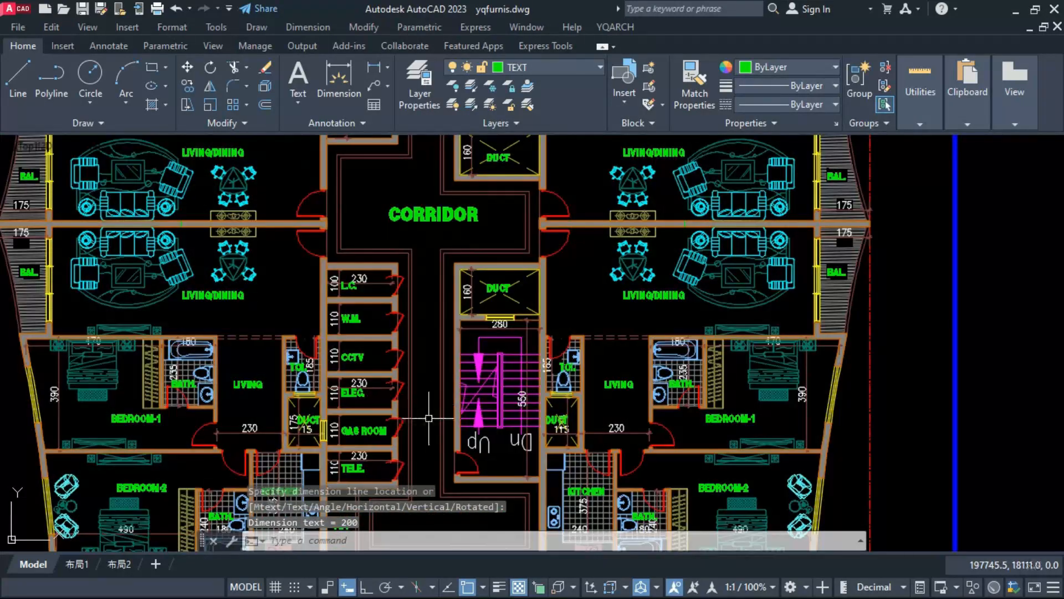
Step: Dimension the corridor's width between the ELEC. compartment and the lower staircase
key("space")
left_click(350, 404)
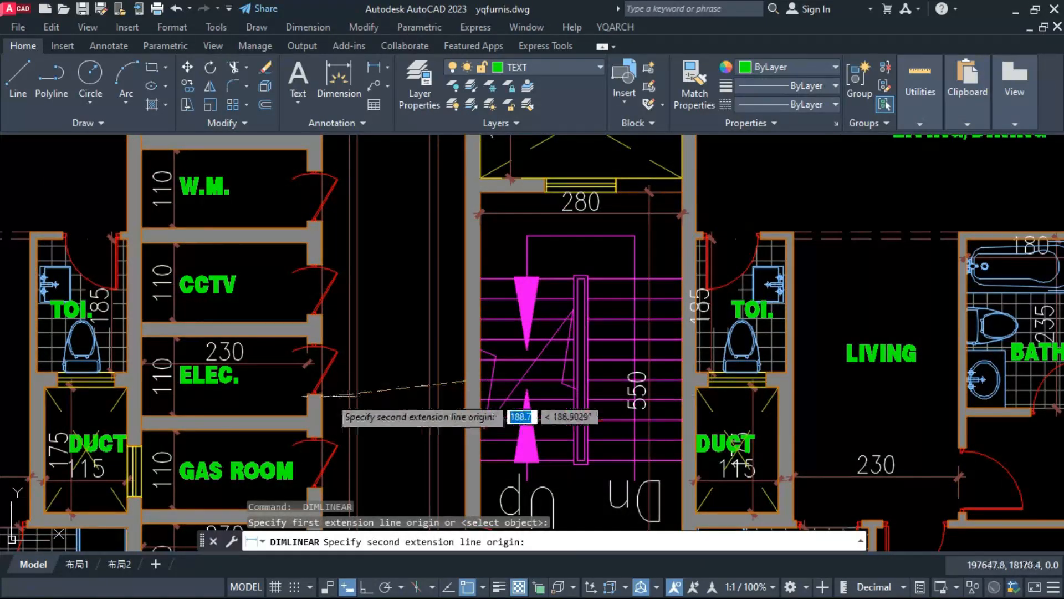
left_click(460, 382)
left_click(394, 397)
scroll(389, 416, "down", 2)
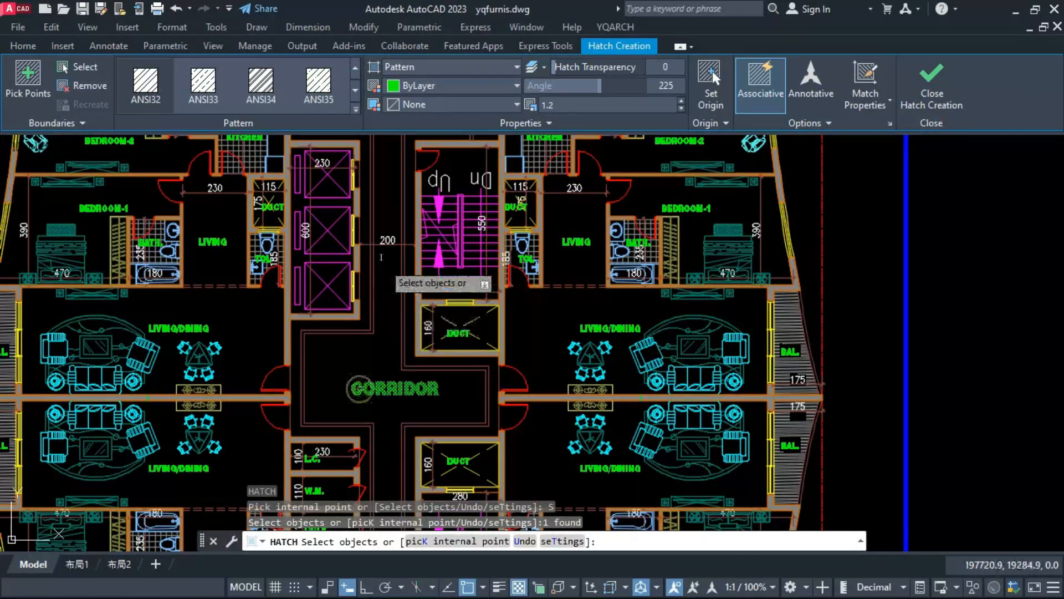
Step: Hatch the corridor floor inside the inner border with a square tile grid, leaving the CORRIDOR label and both width dimensions clear
left_click(381, 257)
scroll(382, 342, "down", 5)
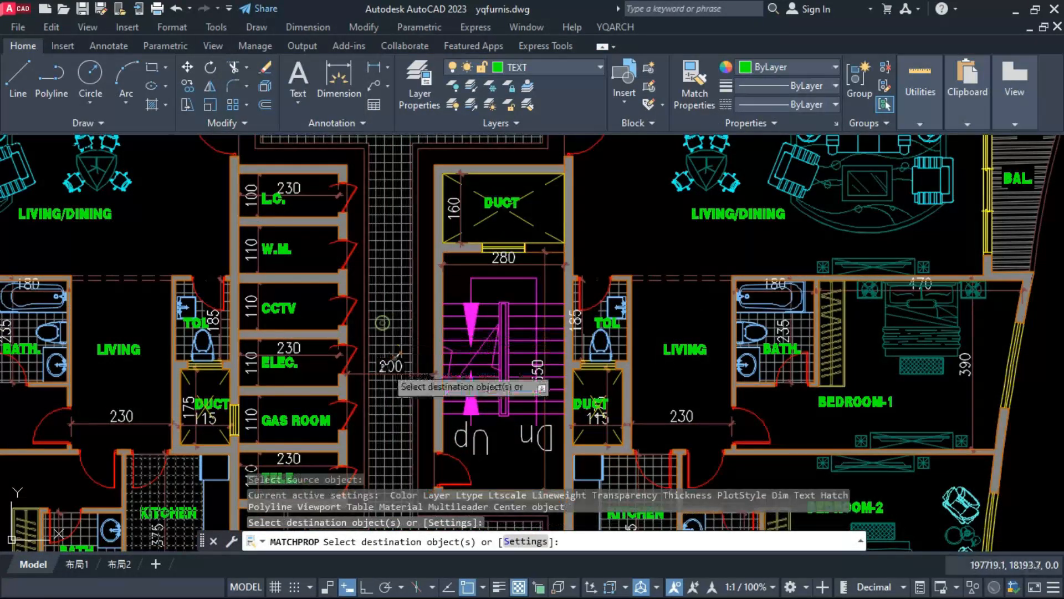
key("Escape")
scroll(391, 363, "down", 6)
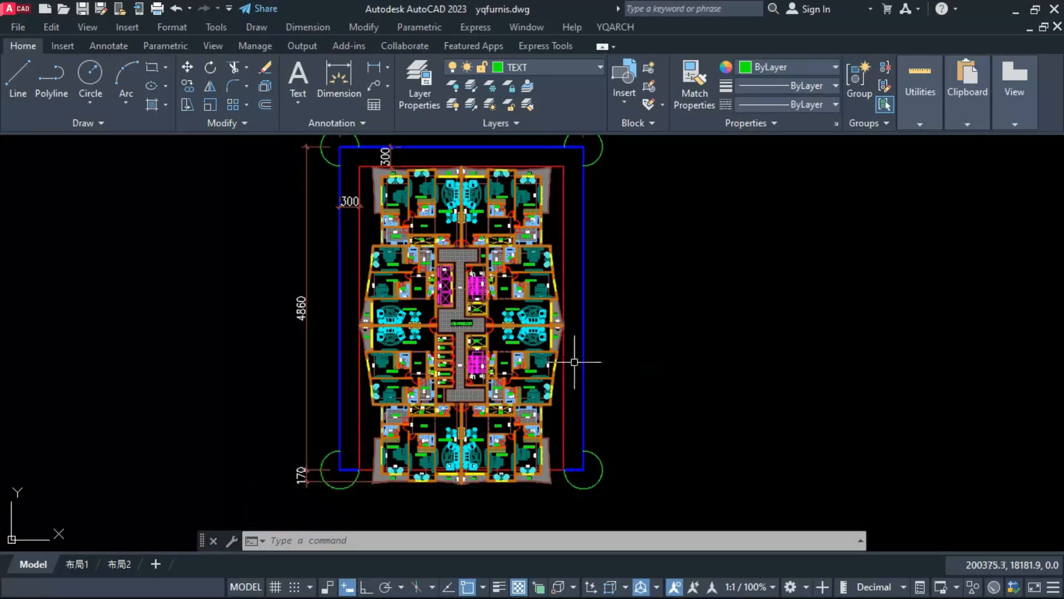
Step: Erase the small stray marks in the party walls between the upper LIVING/DINING rooms and between those right of the corridor
scroll(464, 202, "up", 8)
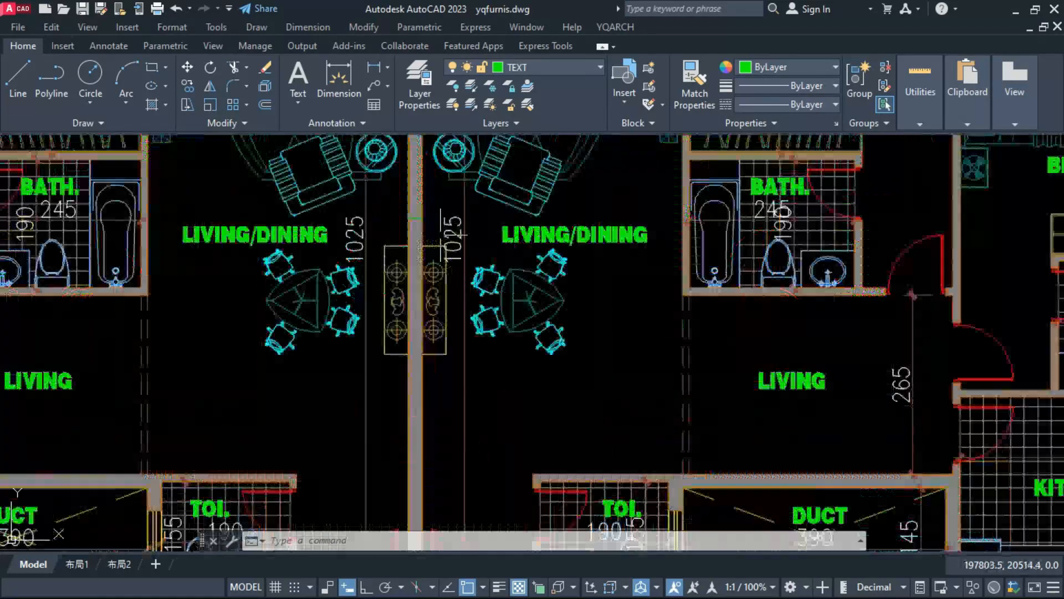
type("e")
key("Return")
scroll(398, 183, "down", 6)
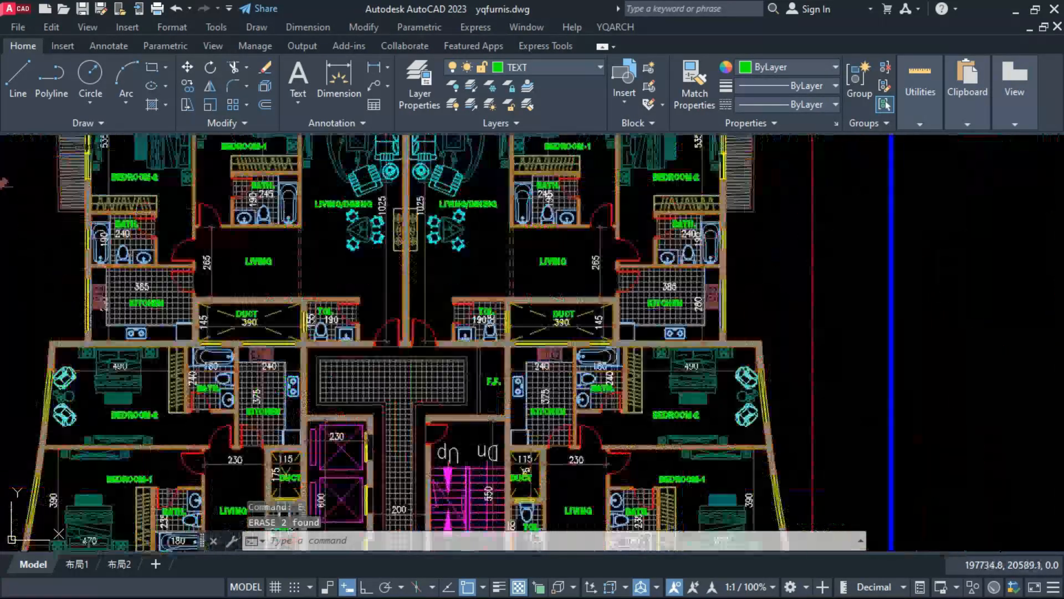
scroll(529, 510, "up", 4)
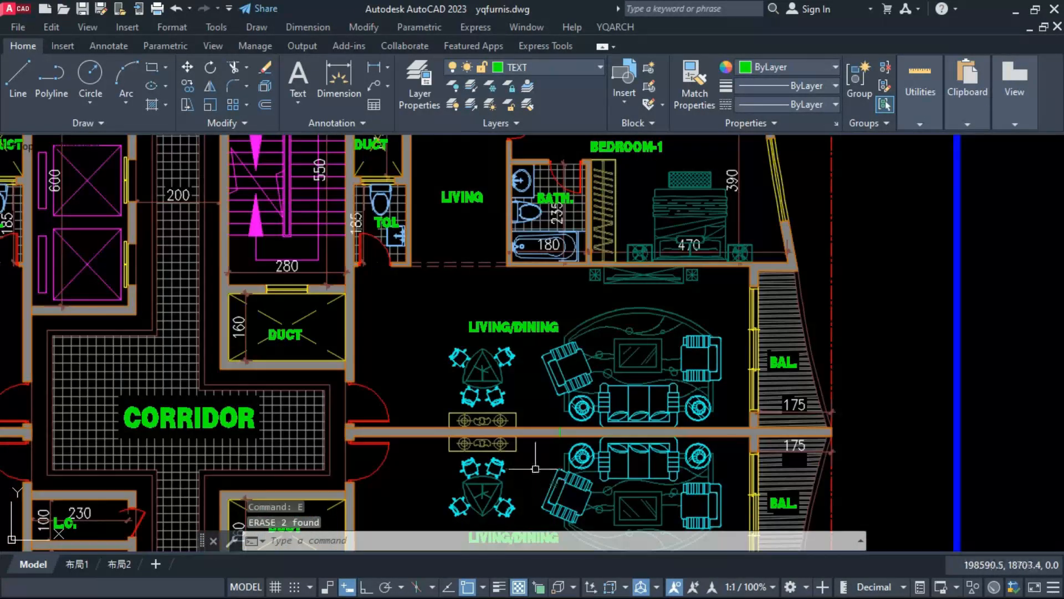
scroll(544, 292, "down", 8)
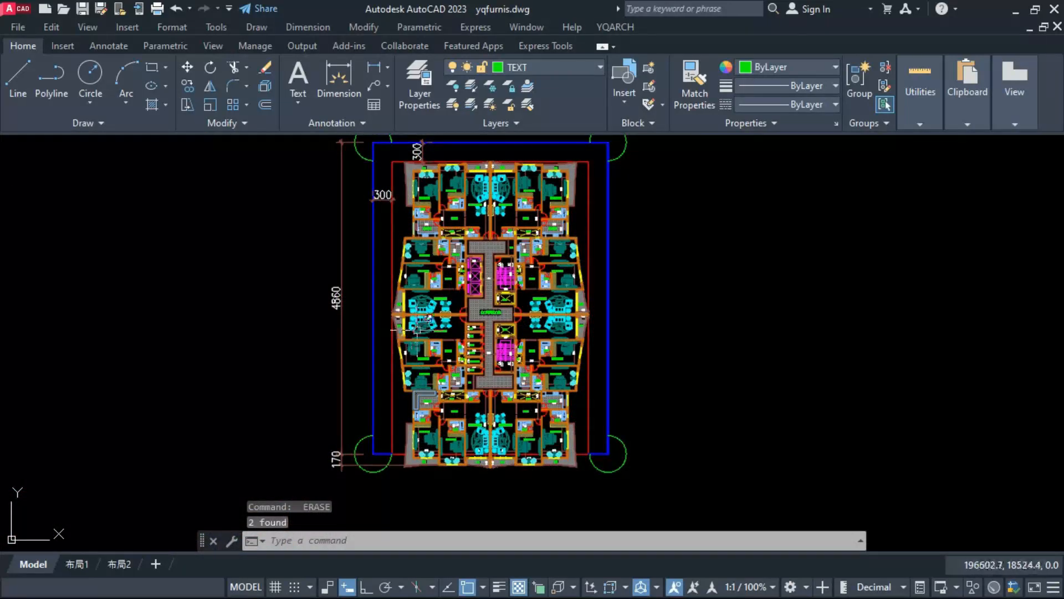
Step: Erase the small stray marks in the party walls between the LIVING/DINING rooms left of the corridor and between the lower ones
scroll(417, 331, "up", 8)
left_click(466, 270)
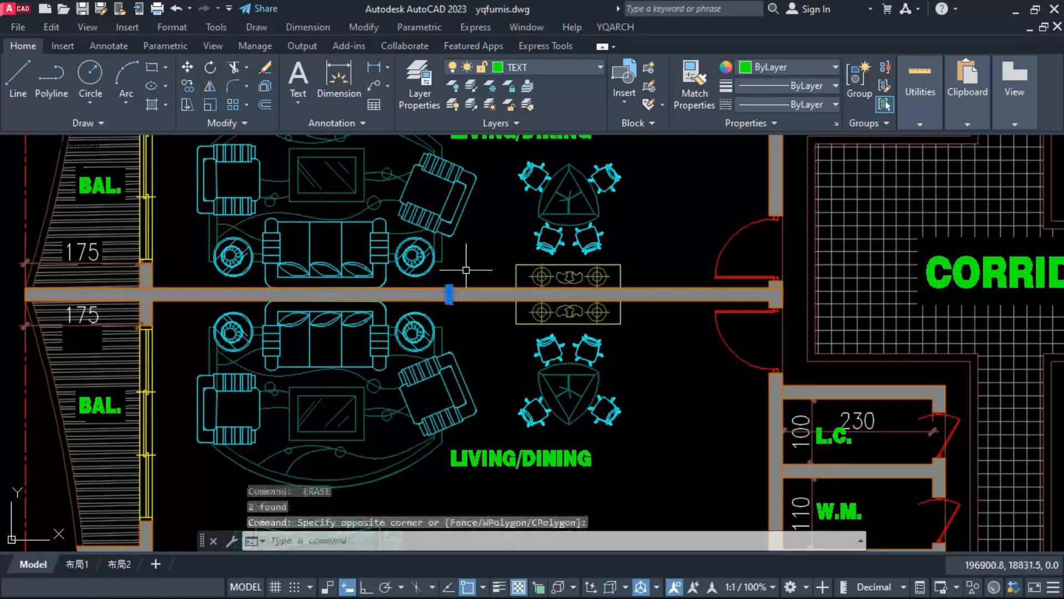
scroll(467, 270, "down", 8)
scroll(488, 366, "up", 6)
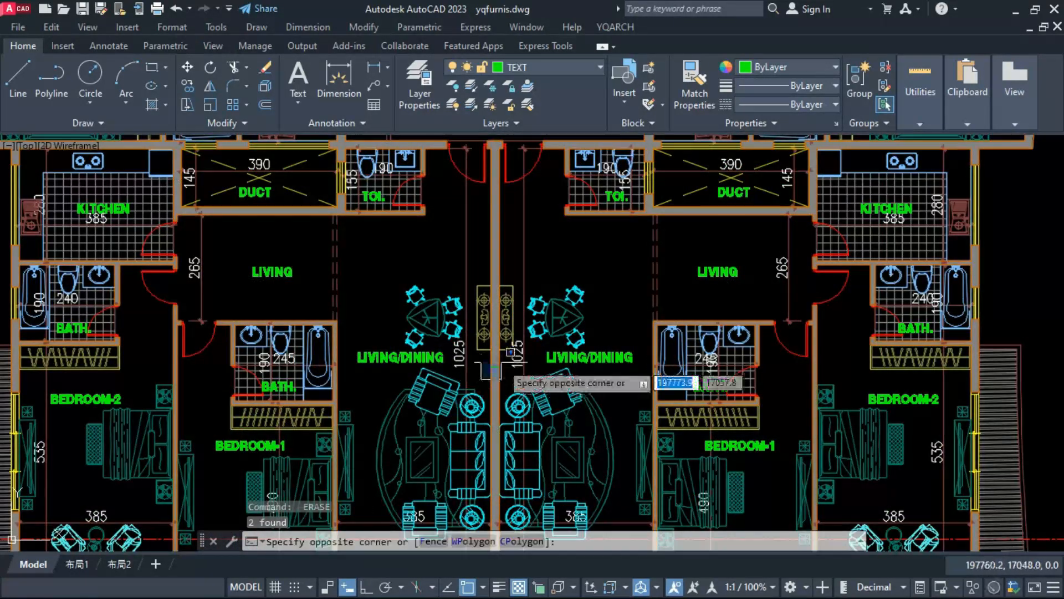
key("Escape")
scroll(488, 367, "down", 8)
scroll(465, 321, "up", 6)
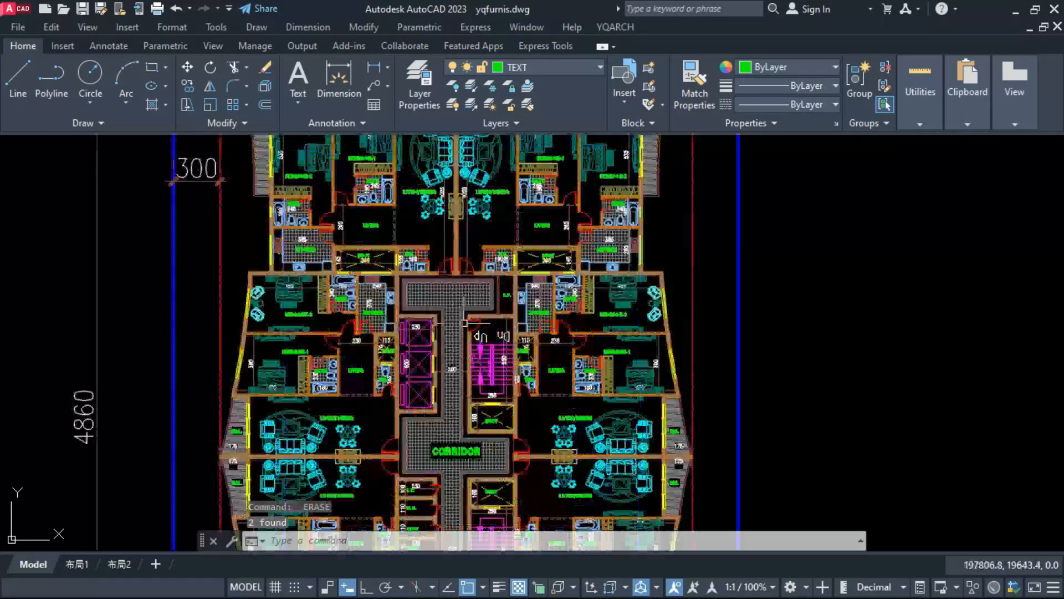
Step: Examine the whole storey layout and its fit within the red setback outline
scroll(438, 269, "up", 6)
scroll(438, 268, "down", 8)
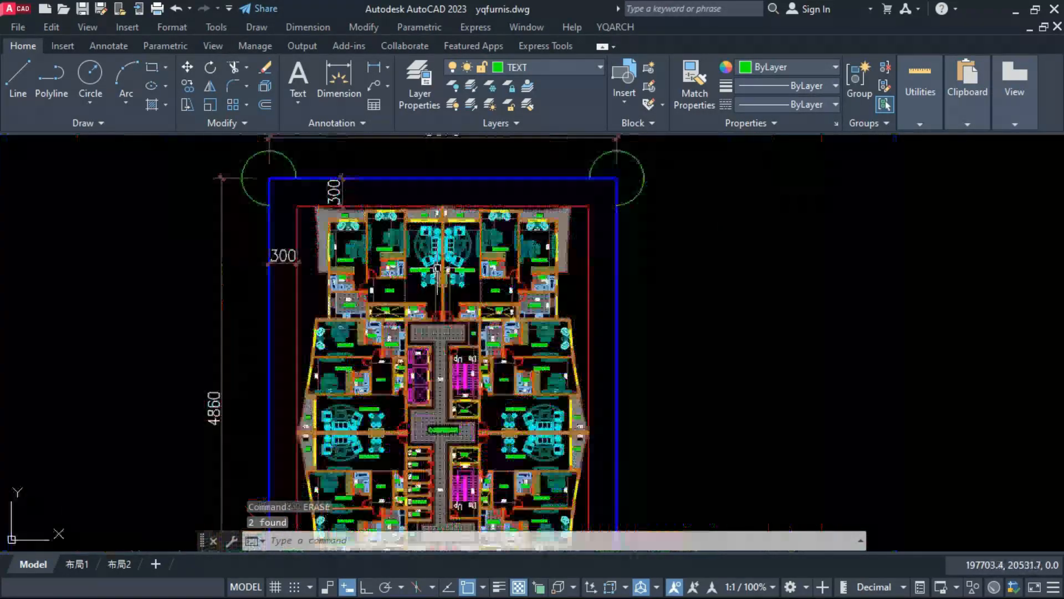
key("Escape")
key("Escape")
scroll(437, 269, "down", 2)
left_click(539, 279)
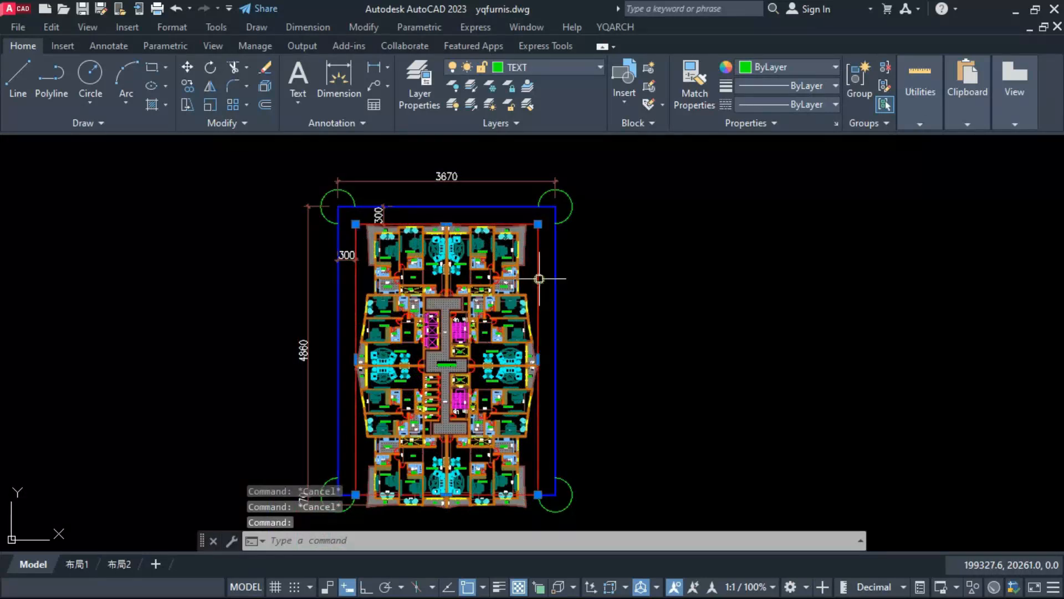
key("Escape")
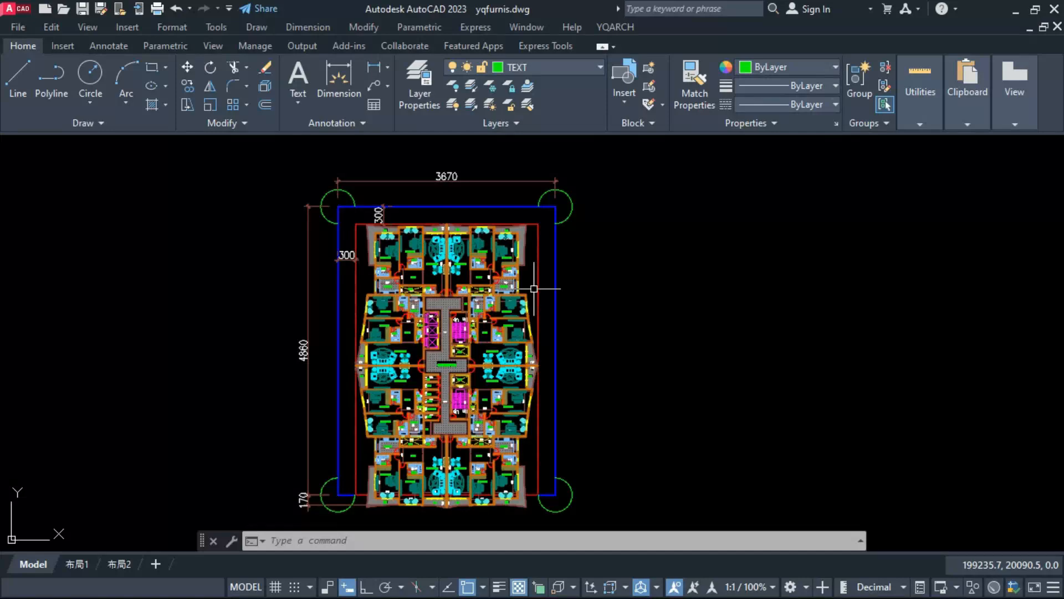
scroll(447, 388, "up", 4)
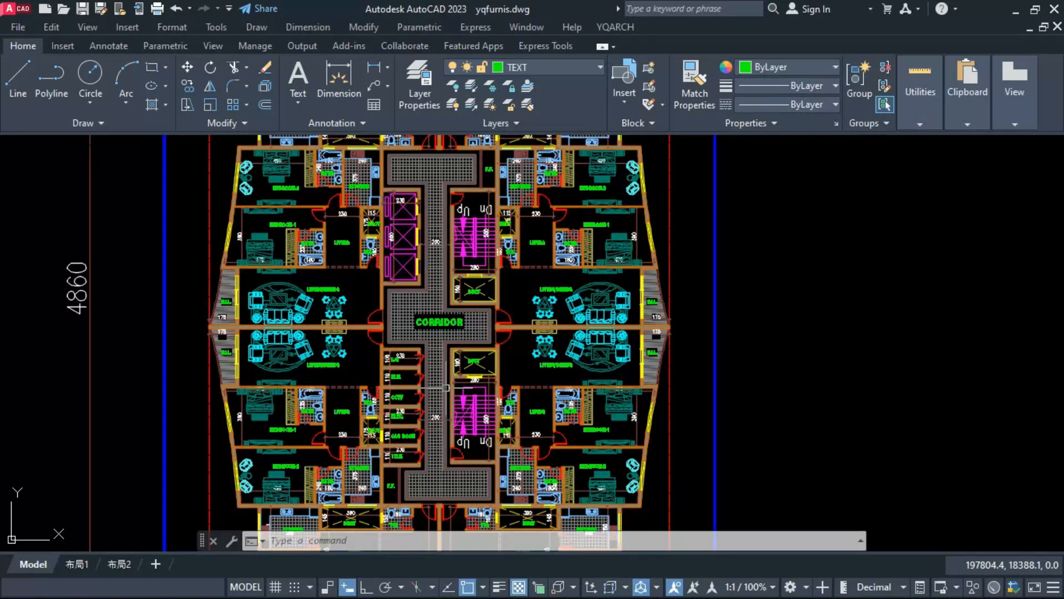
type("DIM")
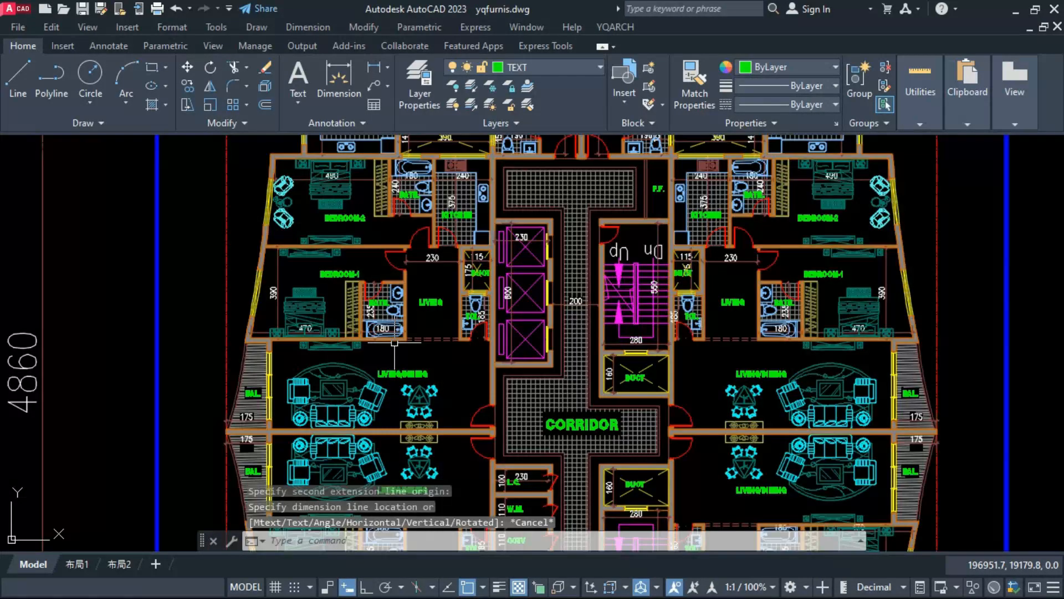
scroll(394, 357, "down", 2)
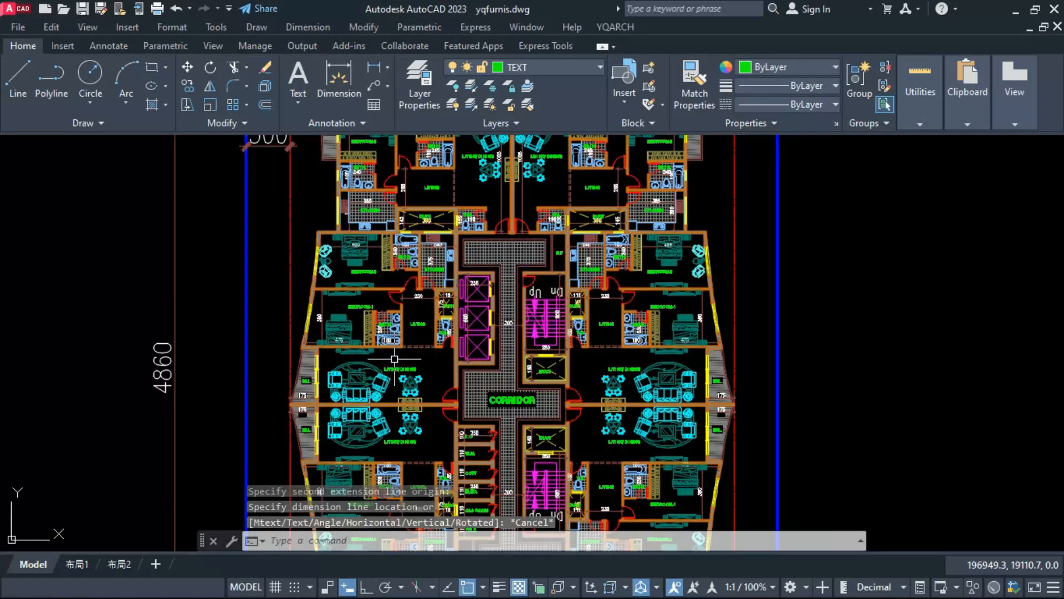
scroll(394, 359, "down", 2)
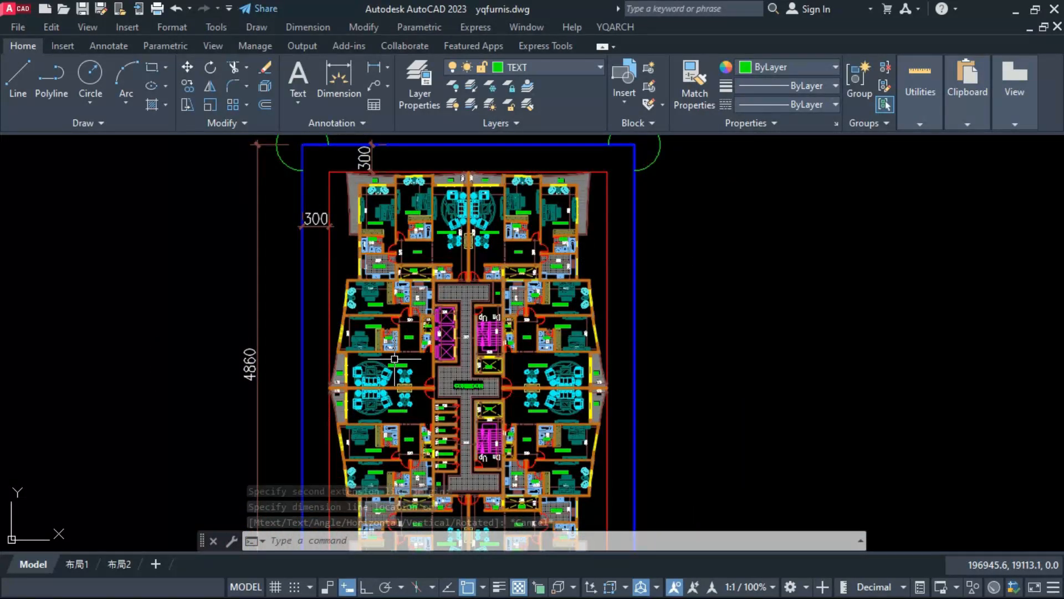
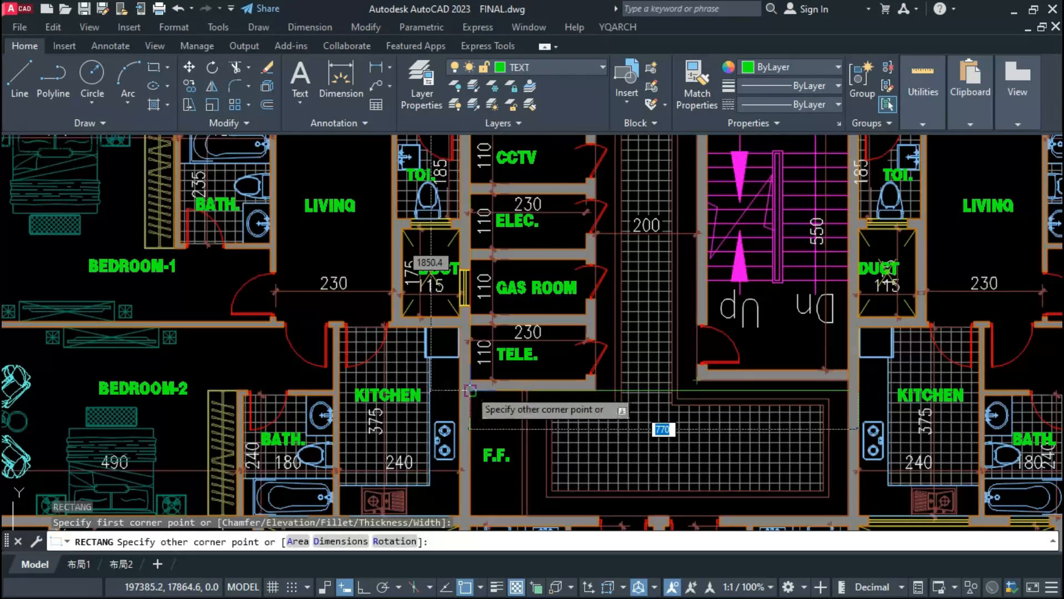
Step: Finish the rectangle around the building's central core and adjust its left edge to the corridor wall face
left_click(471, 389)
scroll(464, 409, "down", 4)
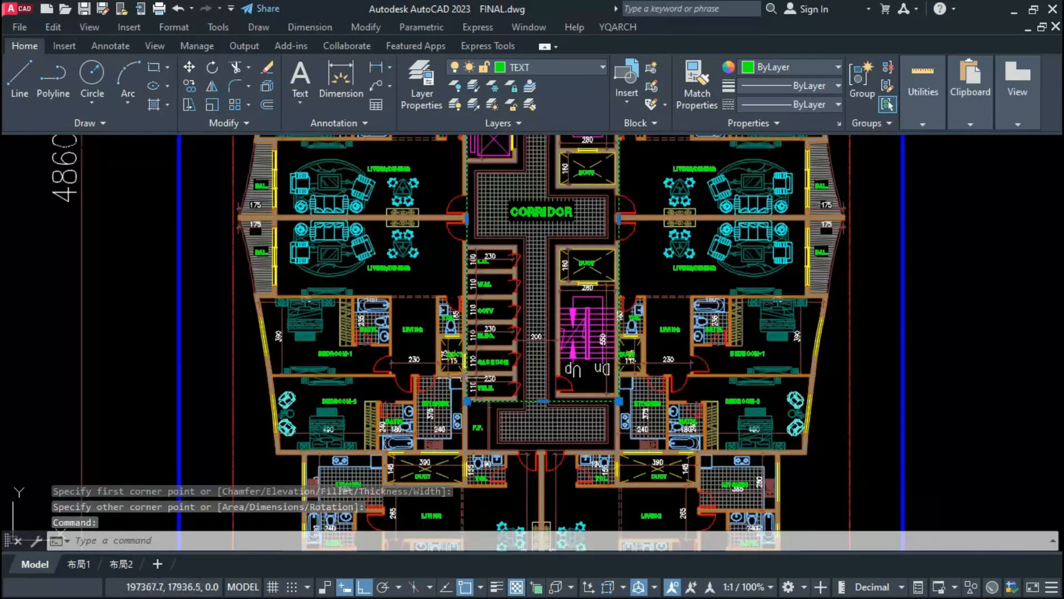
scroll(468, 219, "up", 8)
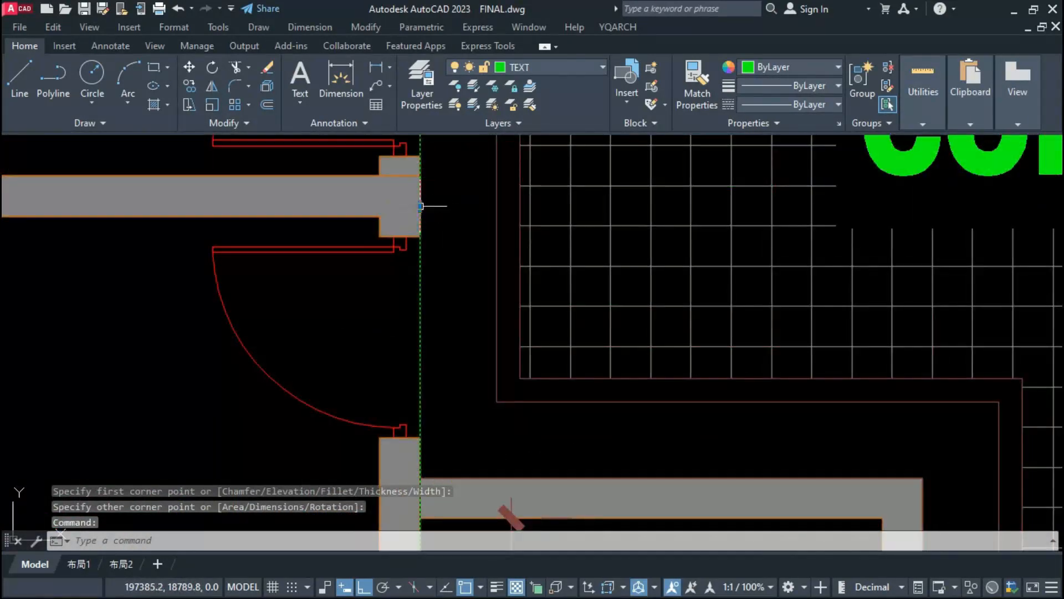
left_click(421, 206)
scroll(422, 213, "down", 6)
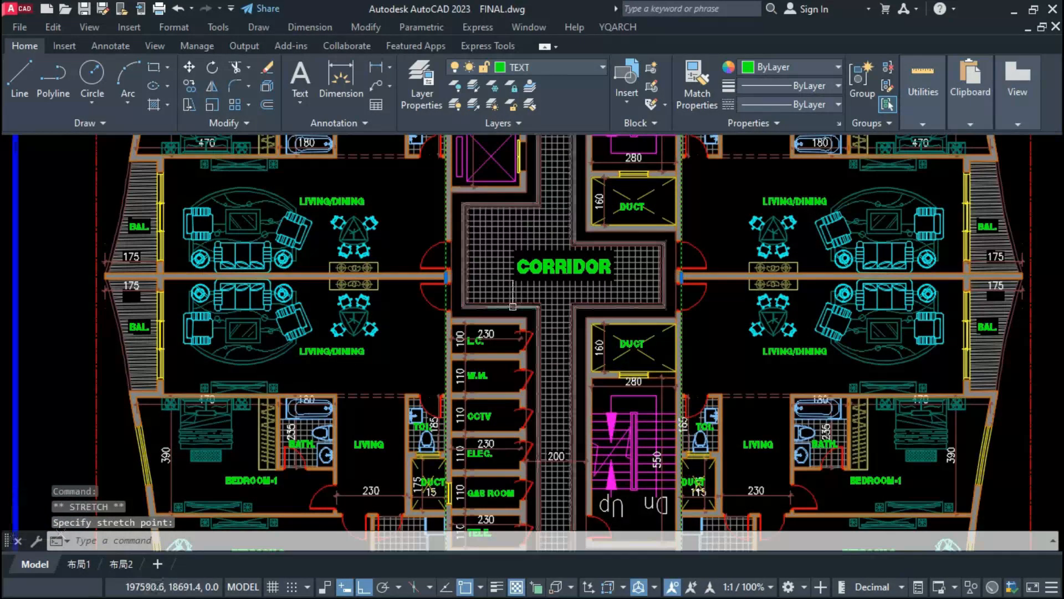
scroll(513, 306, "down", 2)
scroll(479, 412, "down", 2)
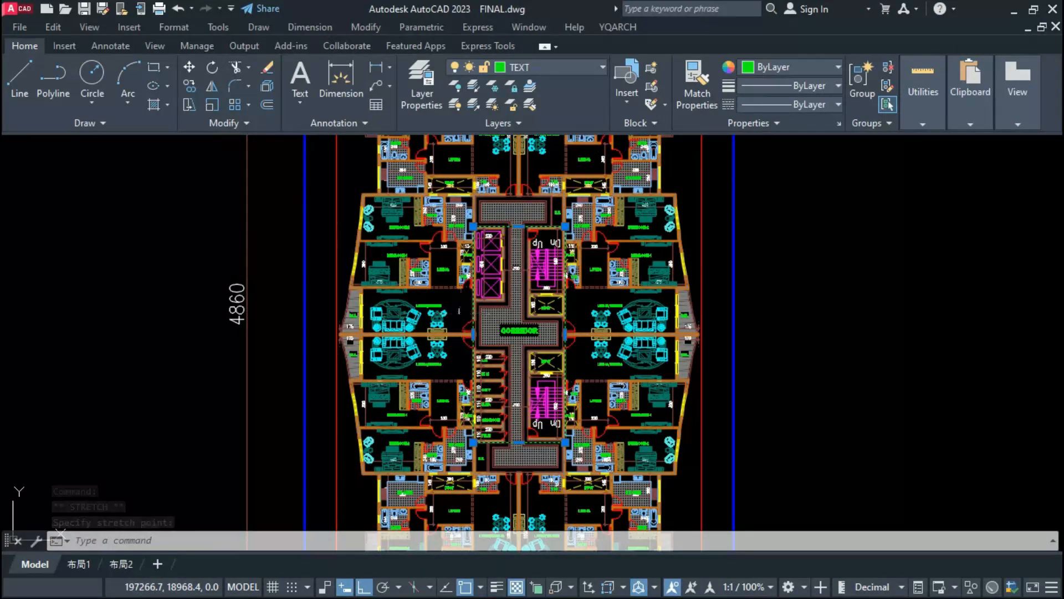
key("Escape")
Step: Create a red layer named parking and put the core rectangle on it
key("Return")
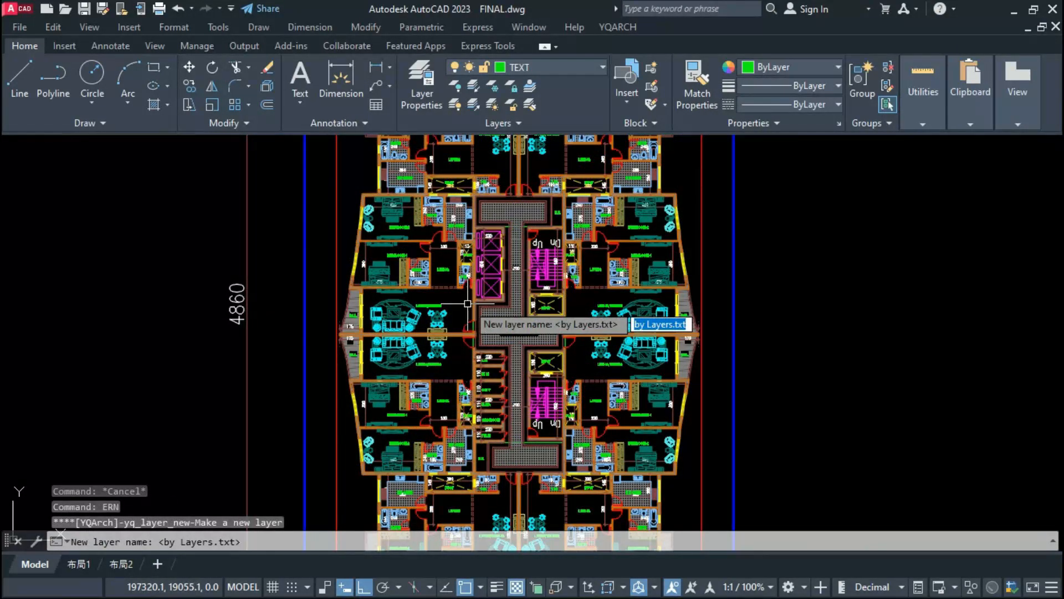
type("p")
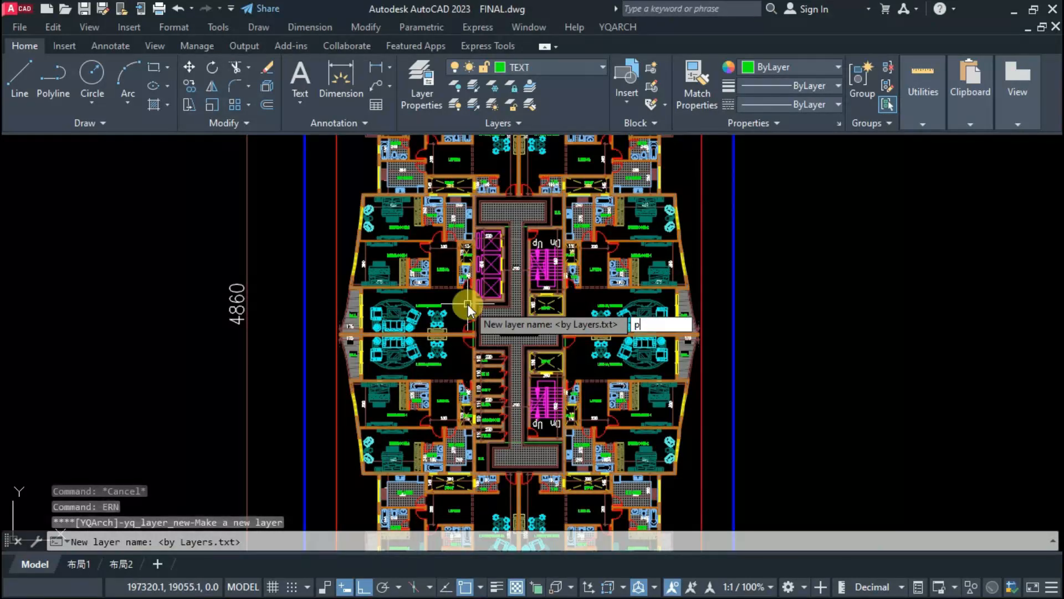
type("arking")
key("Return")
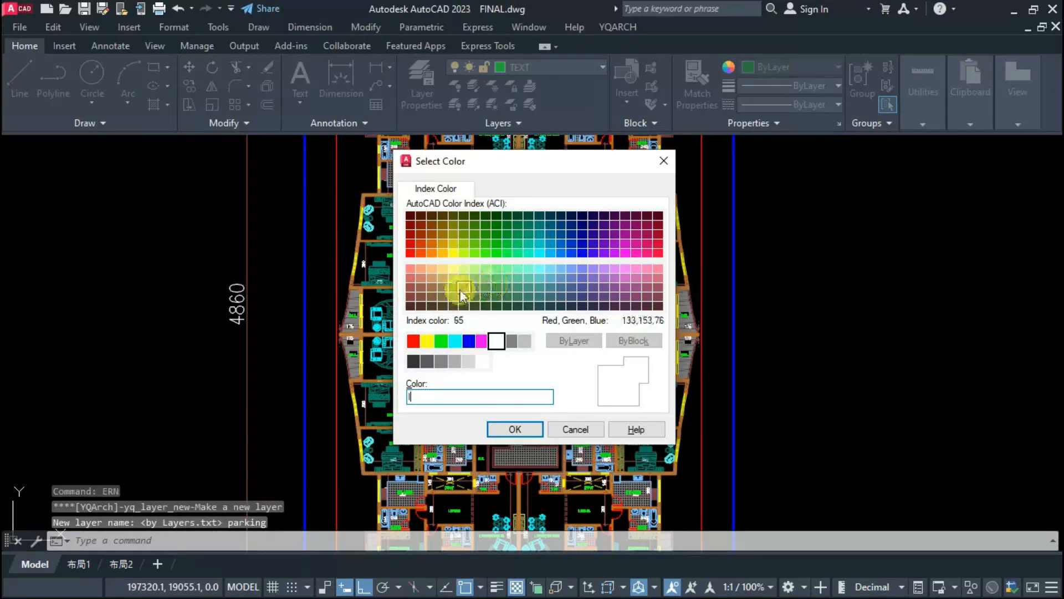
left_click(413, 341)
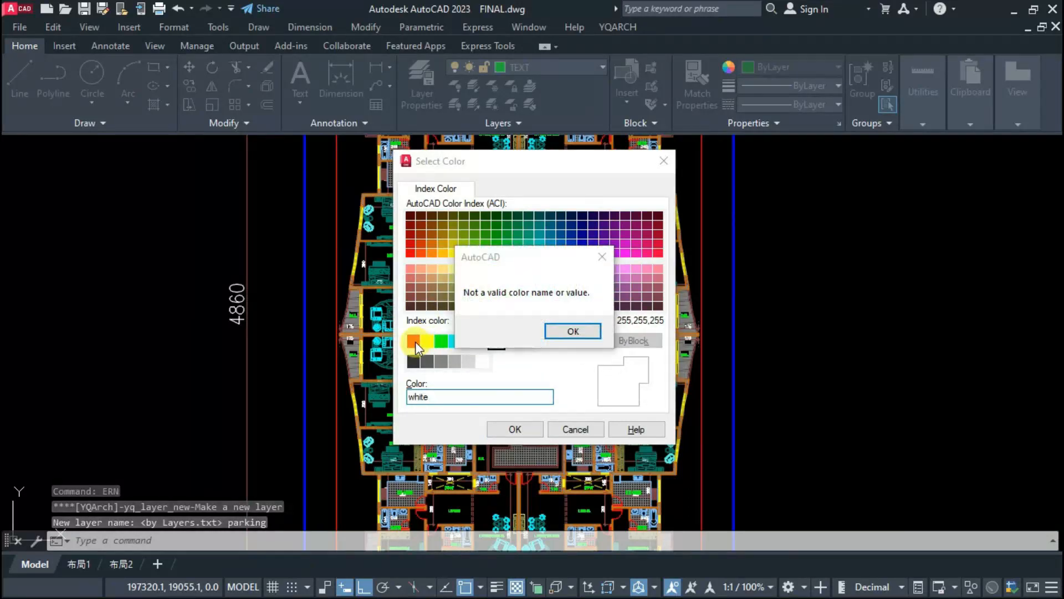
key("Return")
left_click(413, 341)
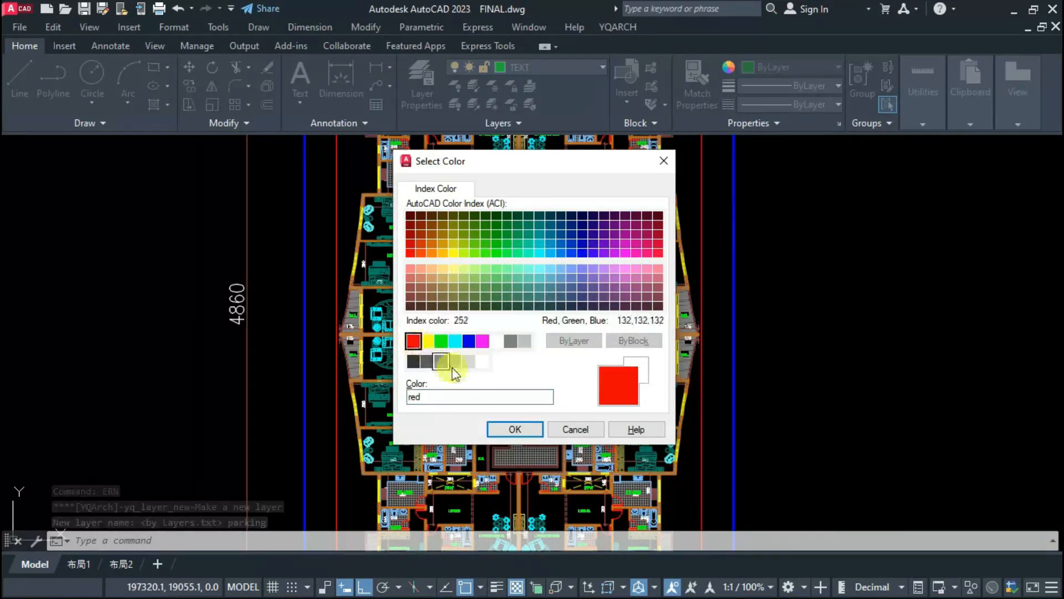
left_click(512, 430)
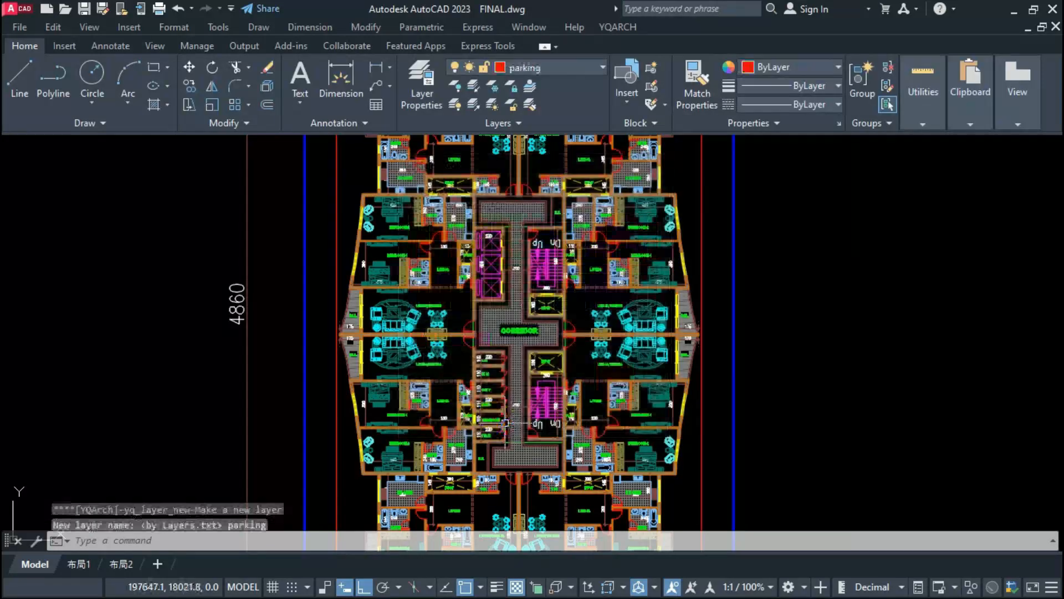
left_click(525, 66)
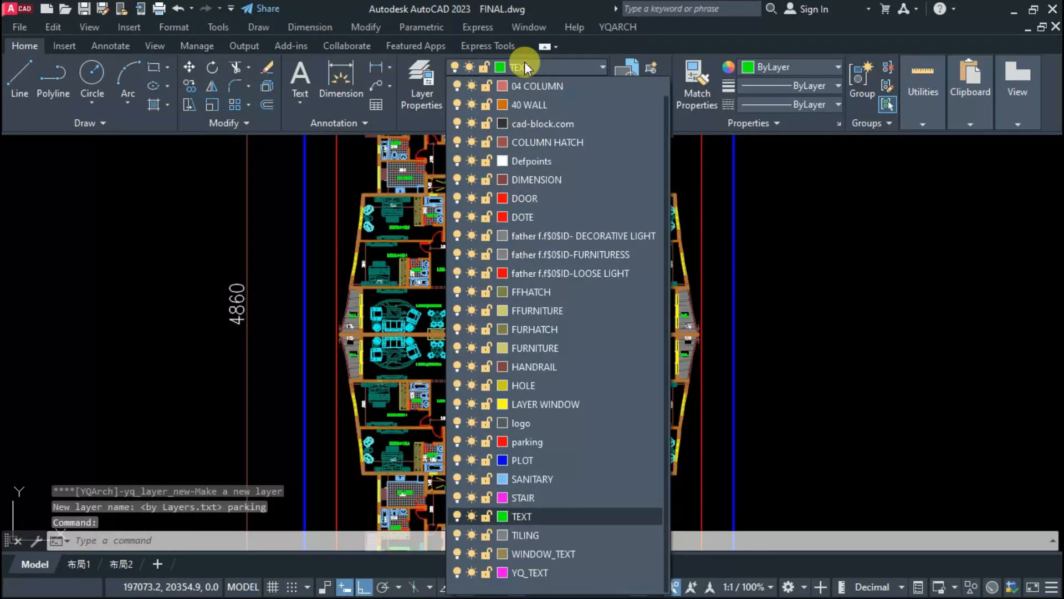
left_click(521, 442)
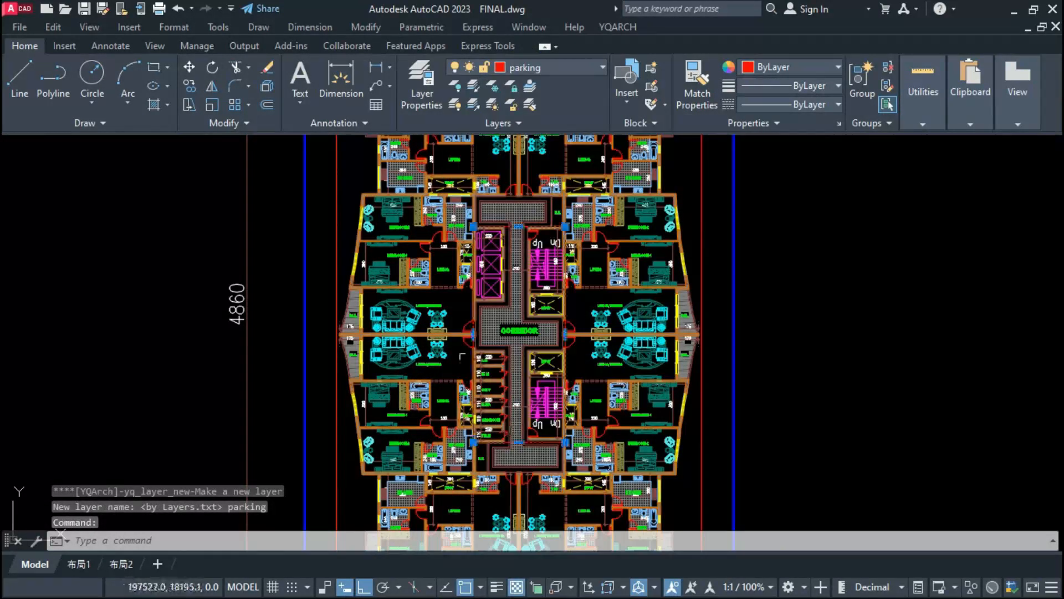
Step: Offset the core rectangle outward by 600
type("o")
key("Return")
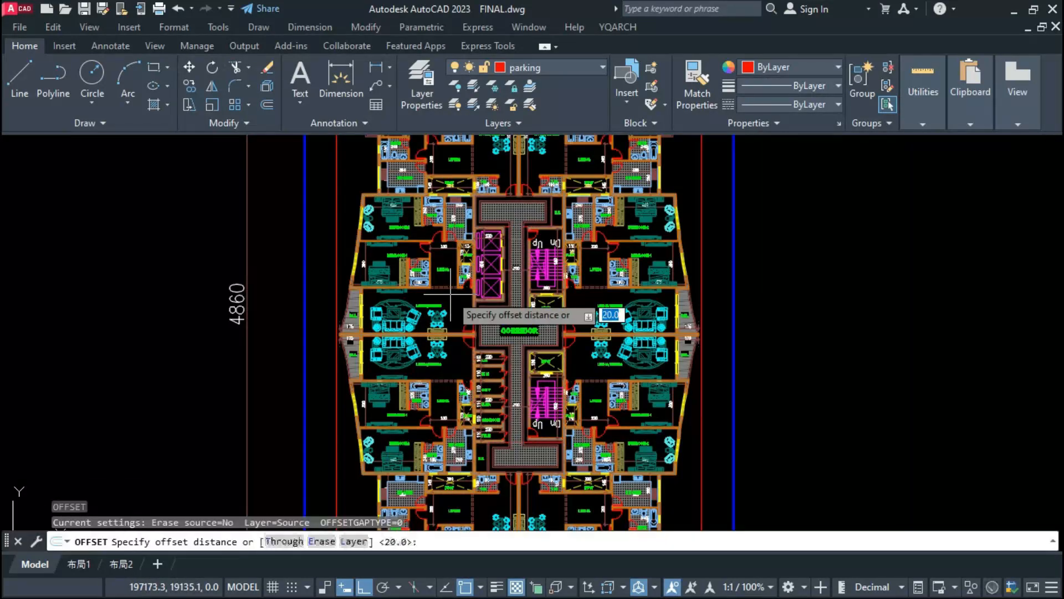
scroll(326, 365, "up", 4)
type("600")
key("Return")
scroll(655, 316, "up", 2)
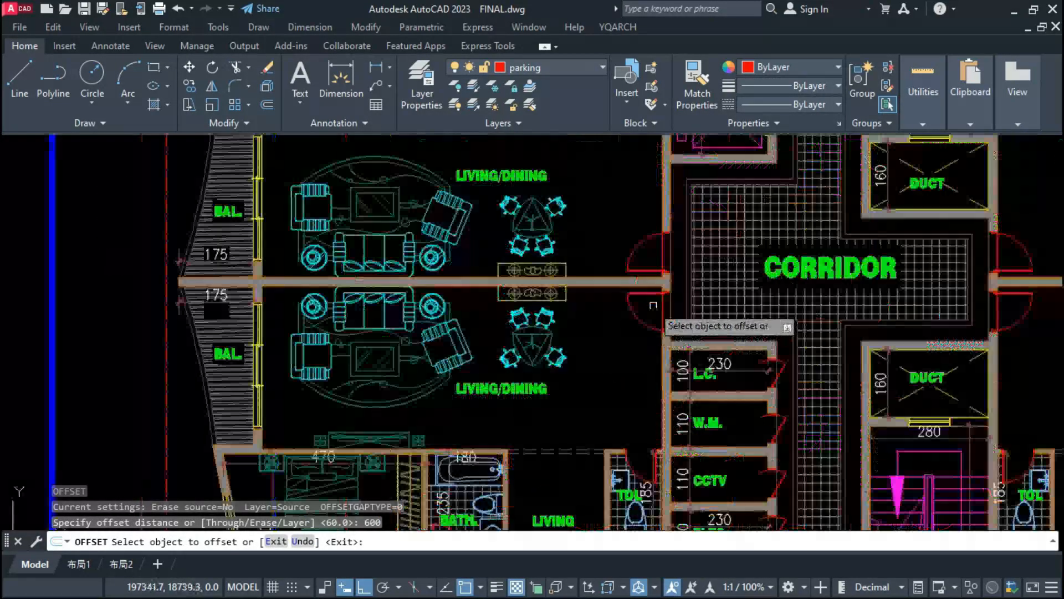
left_click(663, 319)
left_click(488, 358)
key("Escape")
Step: Offset the enlarged rectangle outward by another 500
type("o")
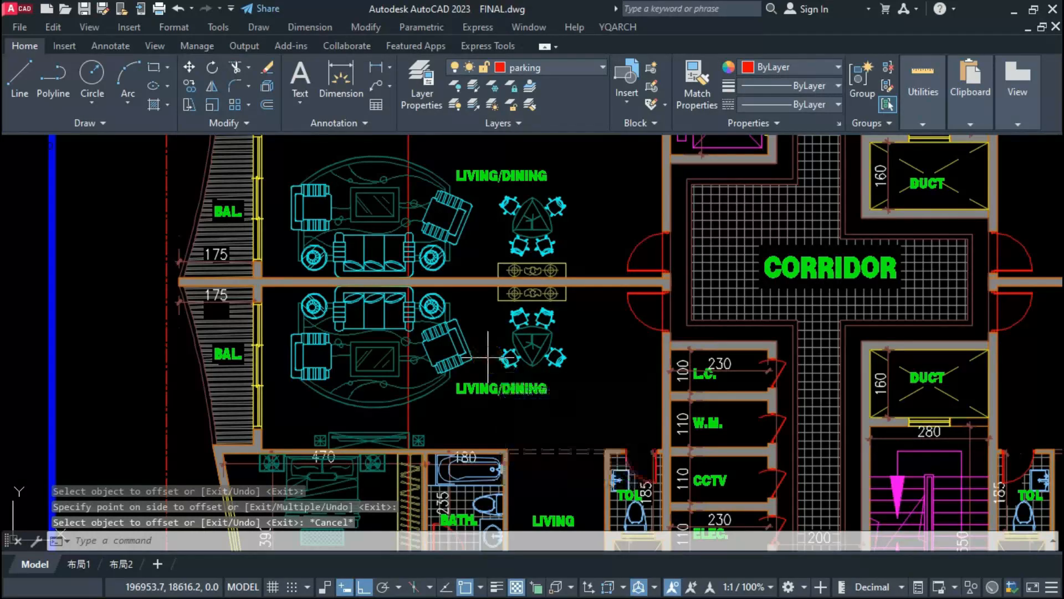
key("Return")
type("500")
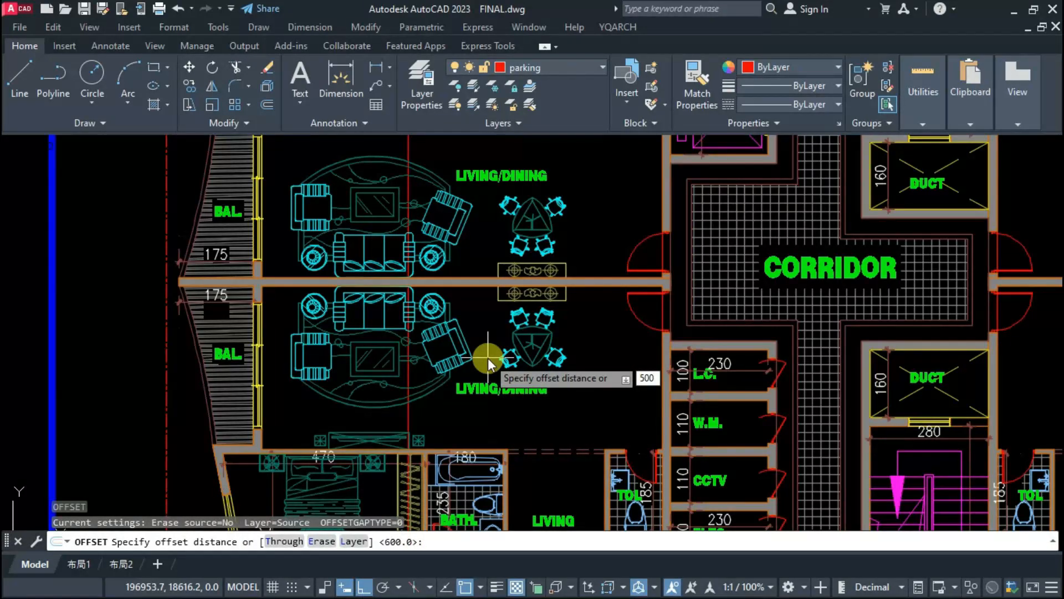
key("Return")
key("Escape")
scroll(488, 363, "down", 8)
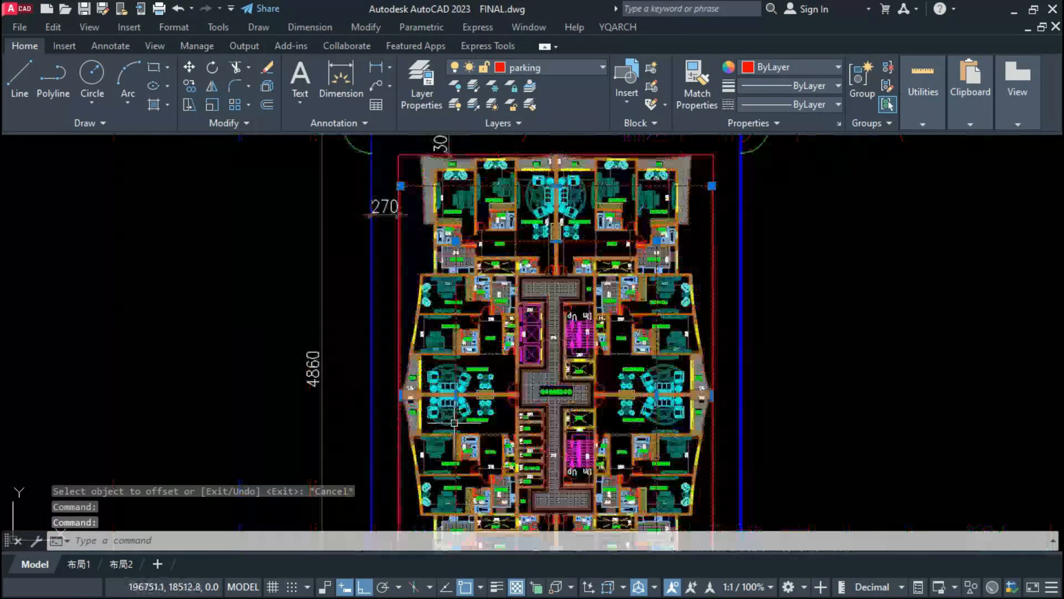
scroll(518, 321, "up", 2)
scroll(586, 295, "down", 2)
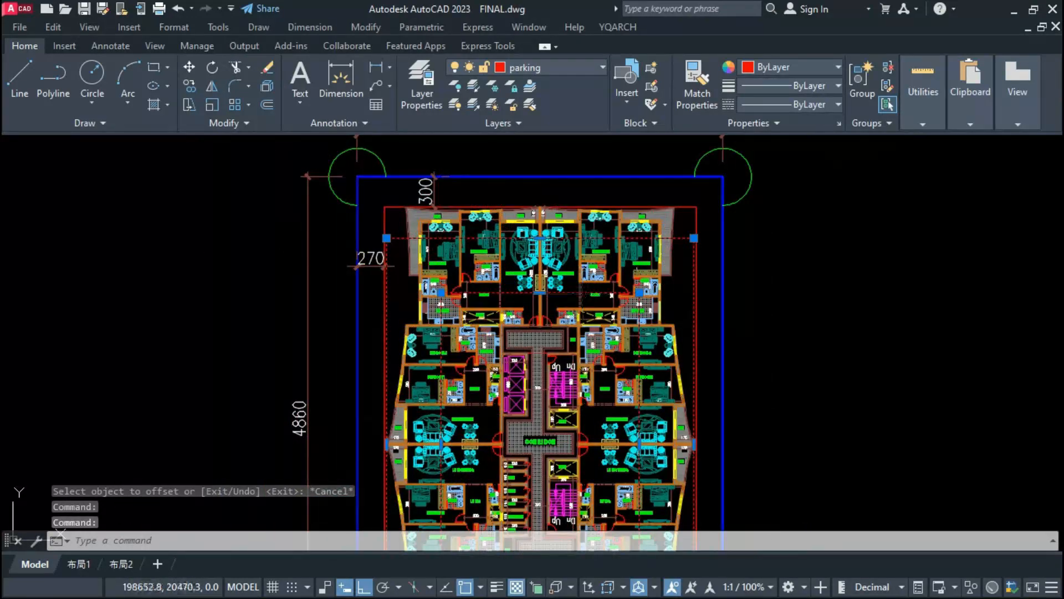
left_click(697, 218)
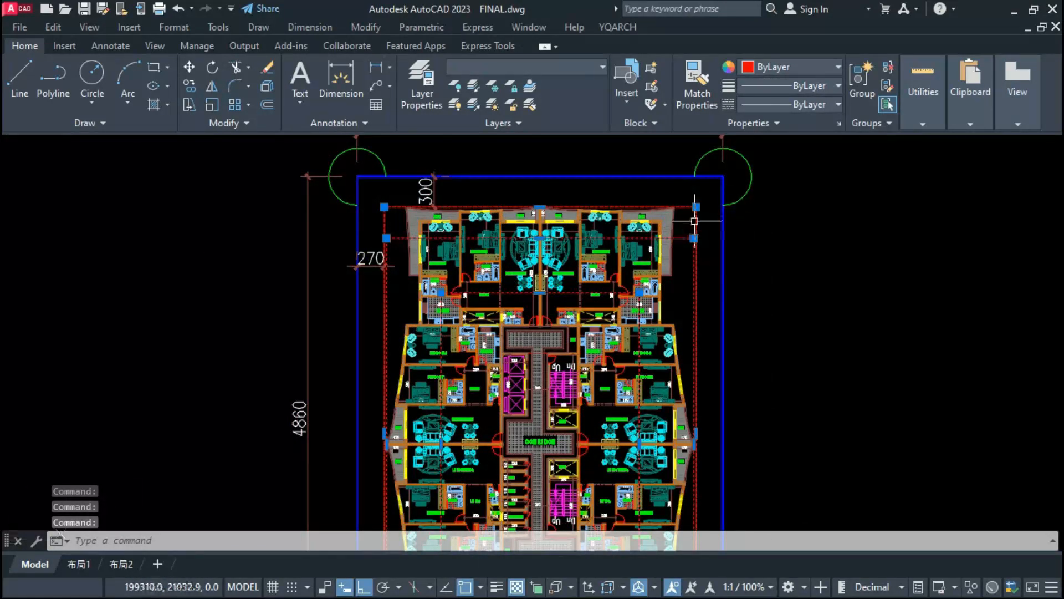
scroll(695, 220, "up", 4)
scroll(746, 337, "down", 4)
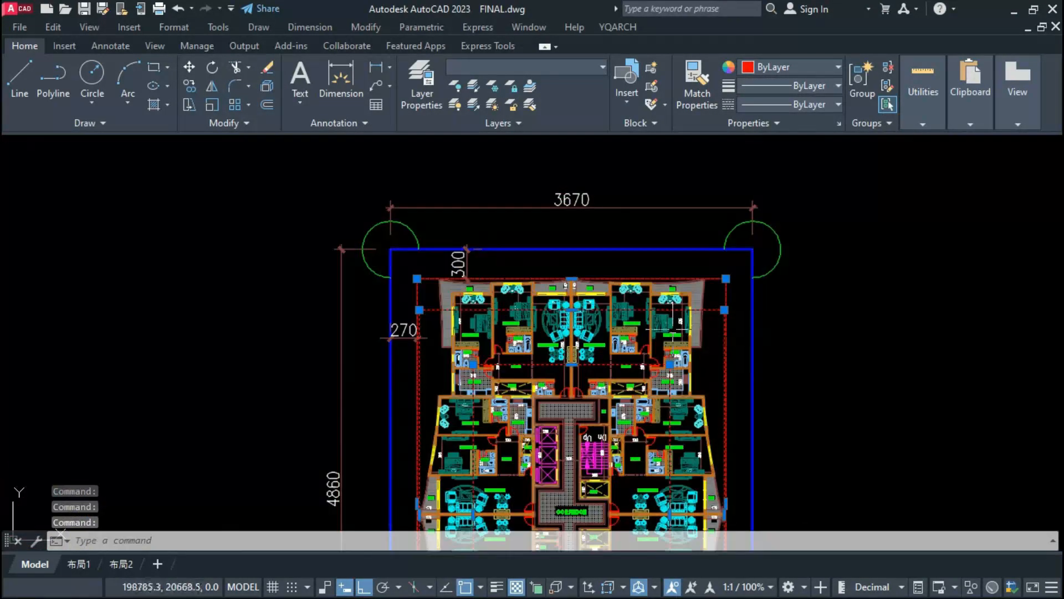
scroll(366, 308, "up", 4)
scroll(460, 315, "down", 3)
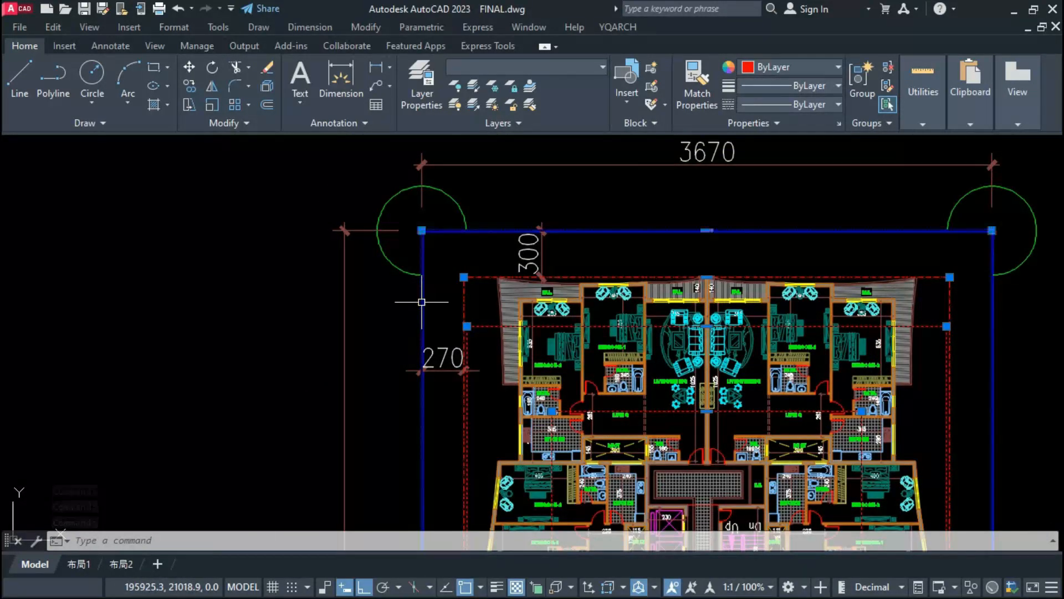
type("co")
key("Return")
left_click(421, 302)
scroll(881, 215, "down", 5)
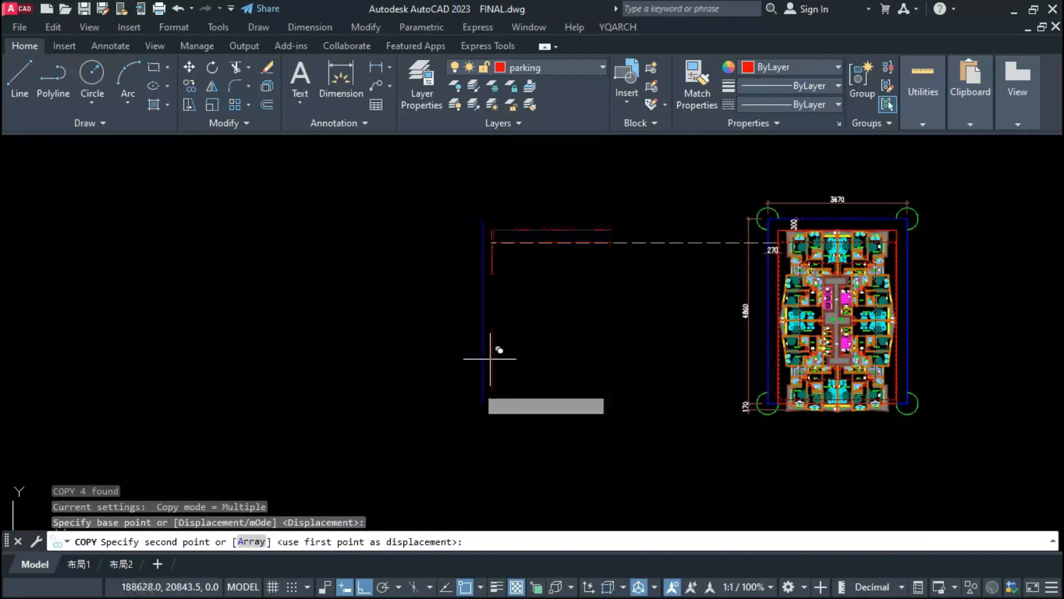
key("Escape")
Step: Copy the three nested parking rectangles, the setback rectangle and the blue plot boundary horizontally into the empty area left of the plan
left_click(797, 336)
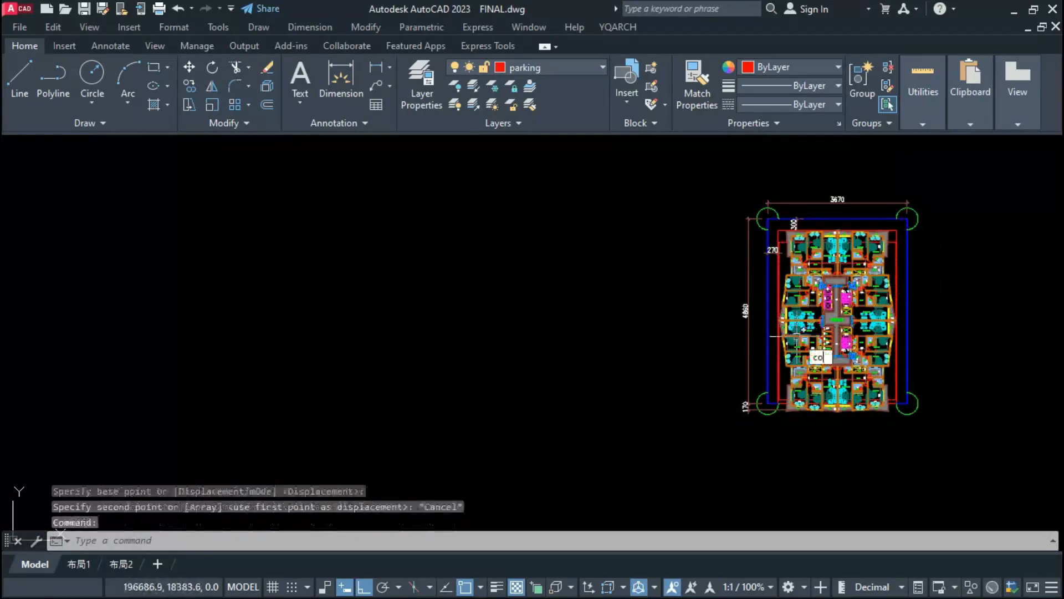
type("co")
key("Return")
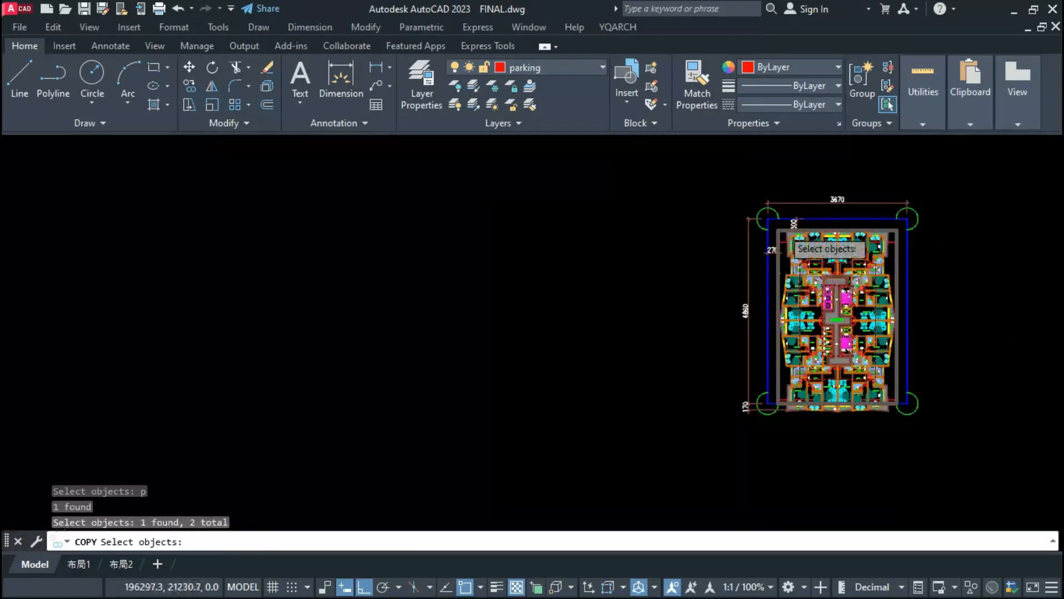
scroll(784, 240, "up", 6)
left_click(758, 269)
left_click(653, 357)
key("Return")
left_click(673, 368)
scroll(784, 307, "down", 5)
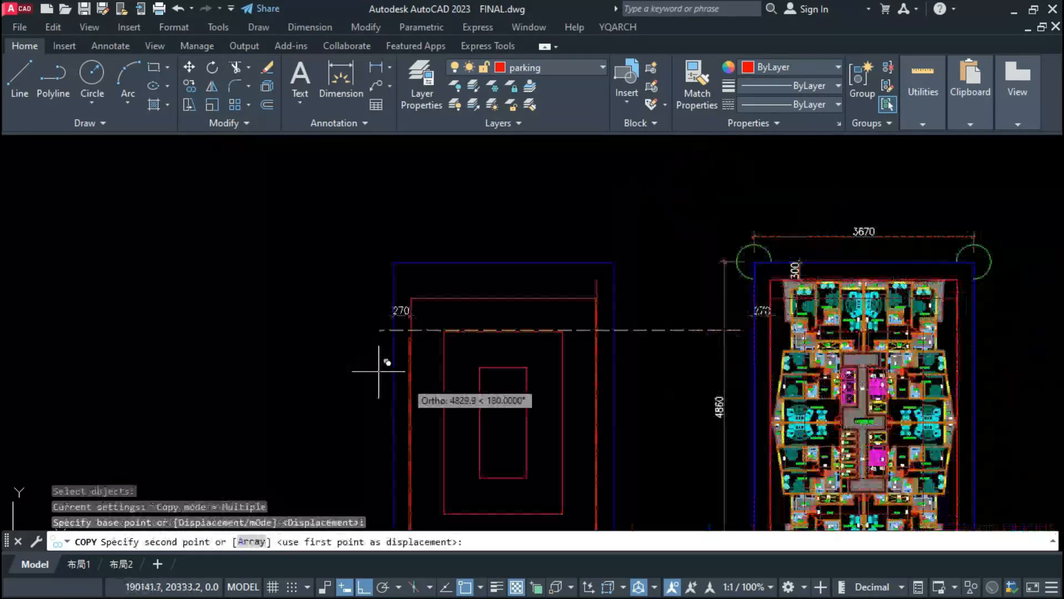
left_click(371, 369)
key("Escape")
Step: Erase the setback dimension that was copied along with the outlines
left_click(370, 304)
left_click(427, 354)
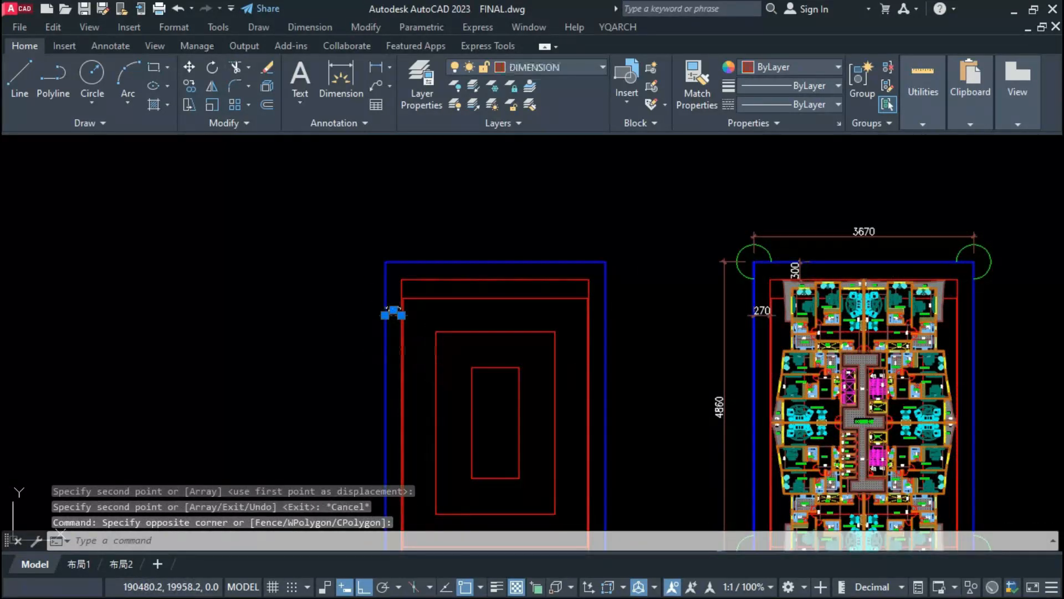
type("e")
key("Return")
middle_click_drag(492, 408, 537, 352)
scroll(537, 351, "up", 3)
scroll(561, 351, "down", 4)
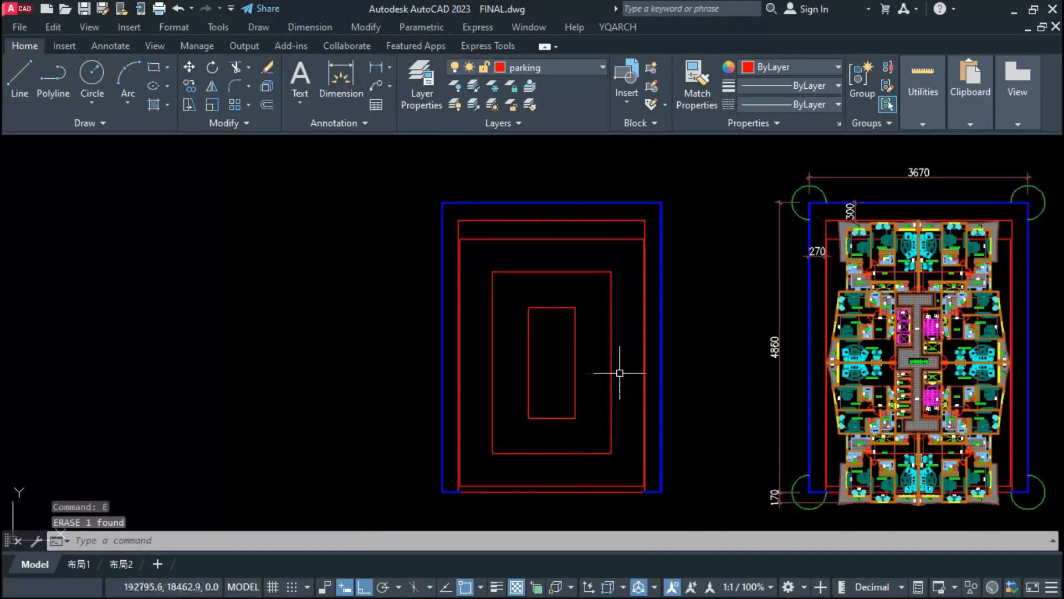
scroll(622, 371, "up", 5)
left_click(571, 235)
left_click(555, 264)
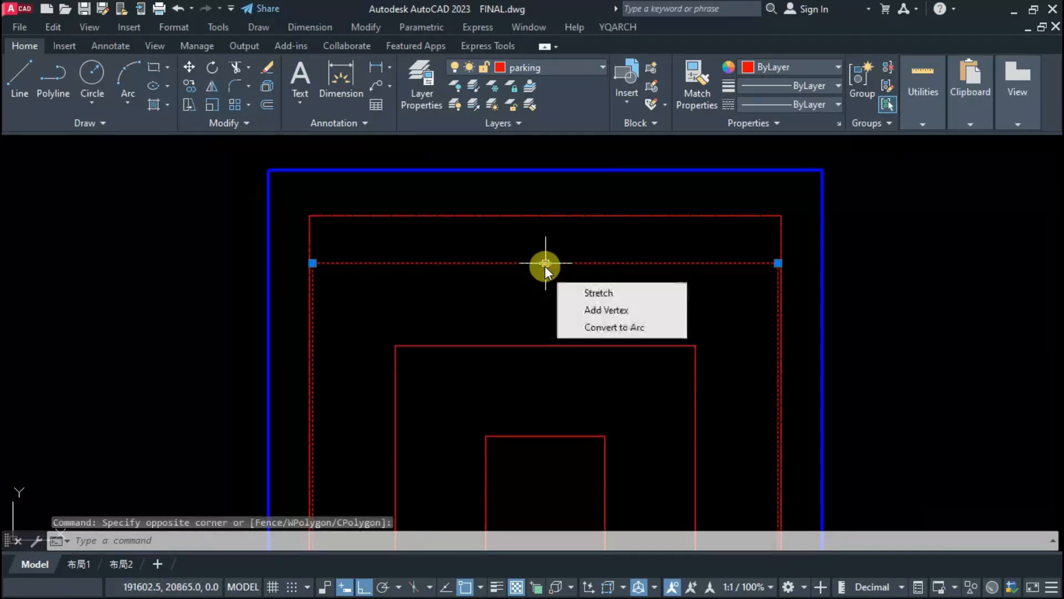
key("Escape")
key("Escape")
Step: Stretch the upper ends of the three nested parking rectangles upward until the outermost one meets the setback rectangle's top edge
left_click(797, 248)
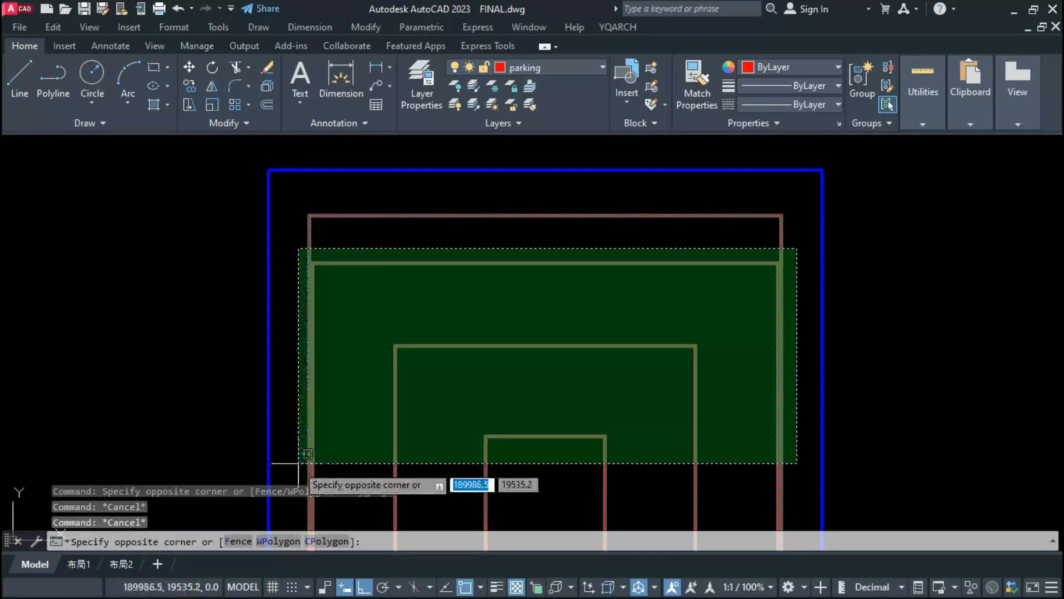
left_click(302, 407)
type("s")
key("Return")
left_click(520, 263)
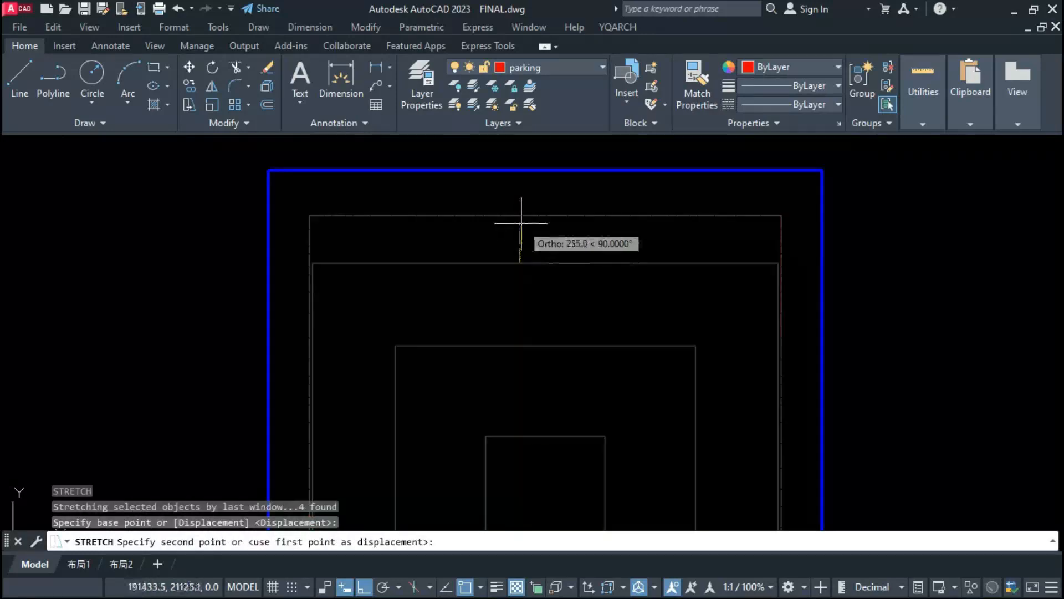
left_click(519, 216)
scroll(508, 273, "down", 6)
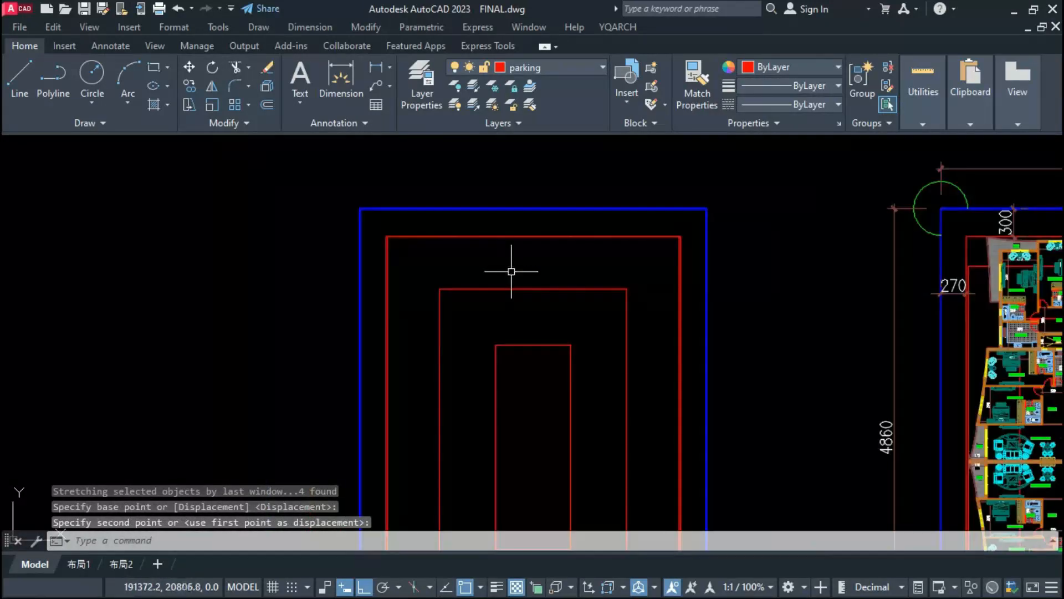
scroll(530, 418, "up", 5)
left_click(554, 291)
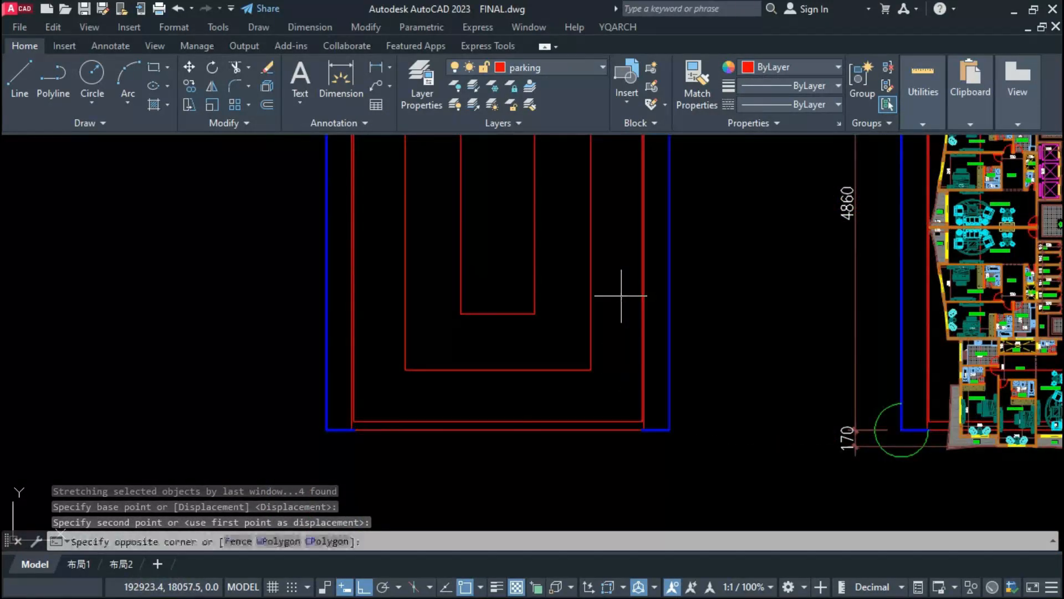
key("Escape")
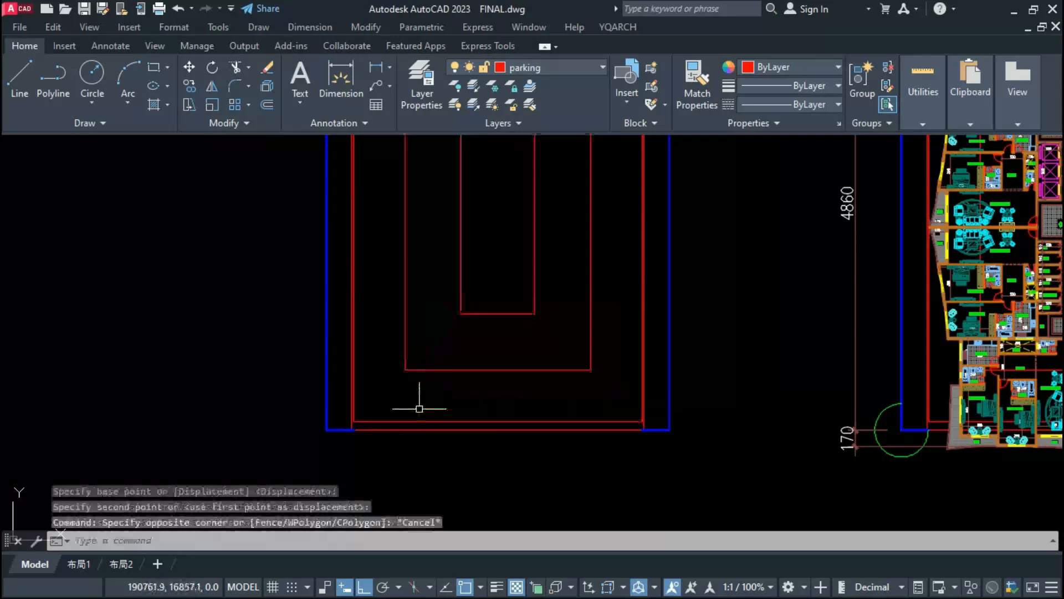
left_click(650, 424)
left_click(373, 331)
key("Escape")
scroll(383, 388, "down", 3)
scroll(894, 442, "up", 4)
left_click(488, 390)
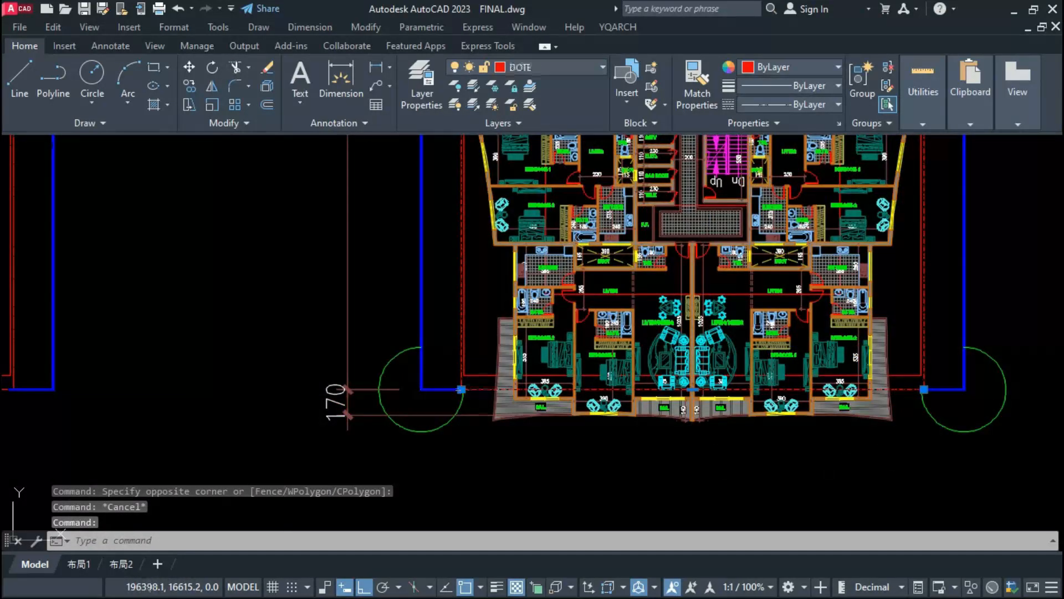
scroll(521, 386, "up", 2)
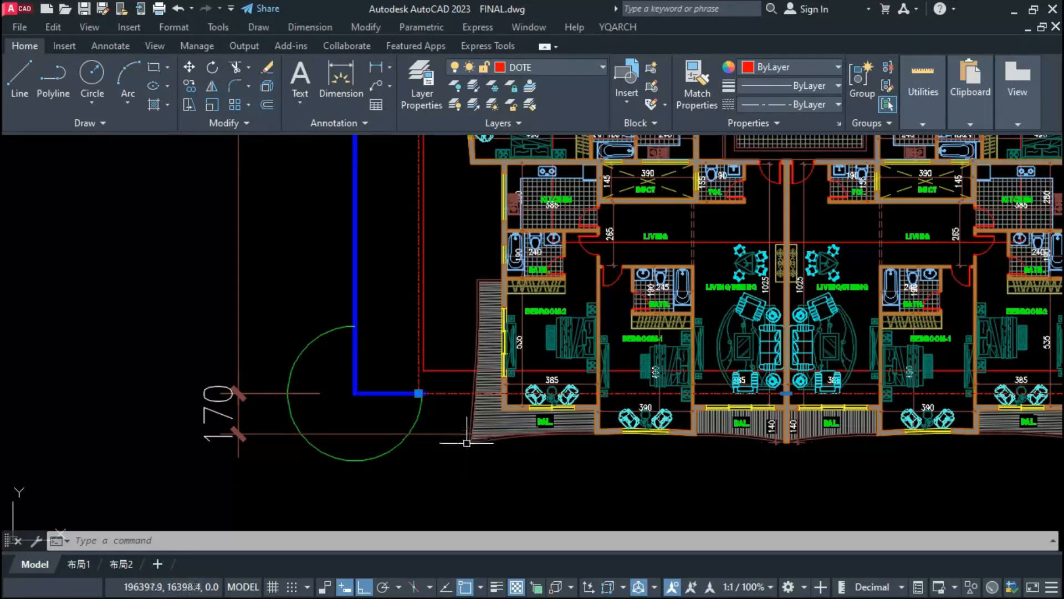
key("Escape")
left_click(447, 371)
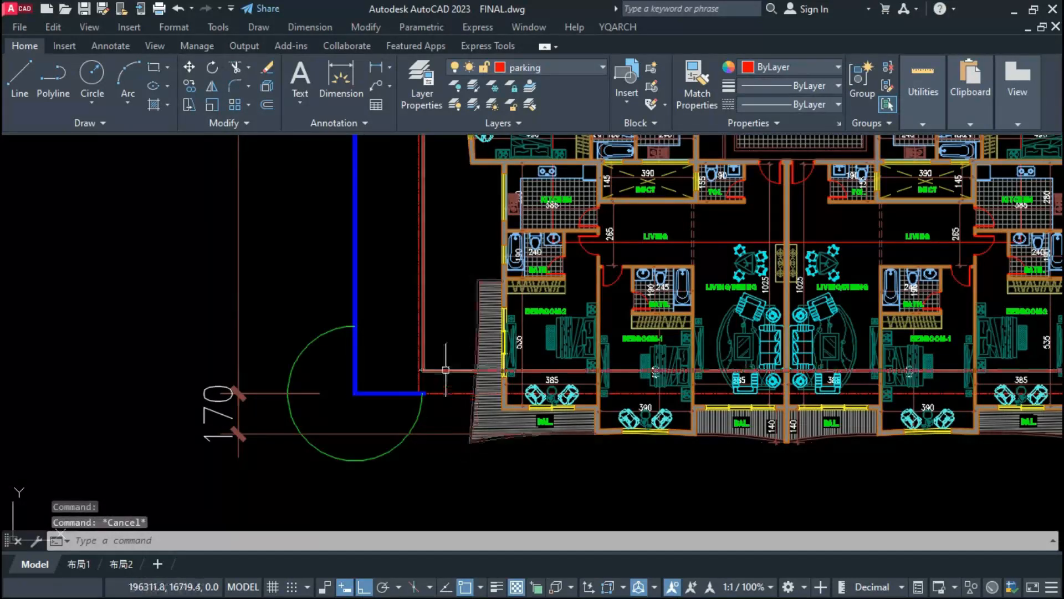
left_click(787, 370)
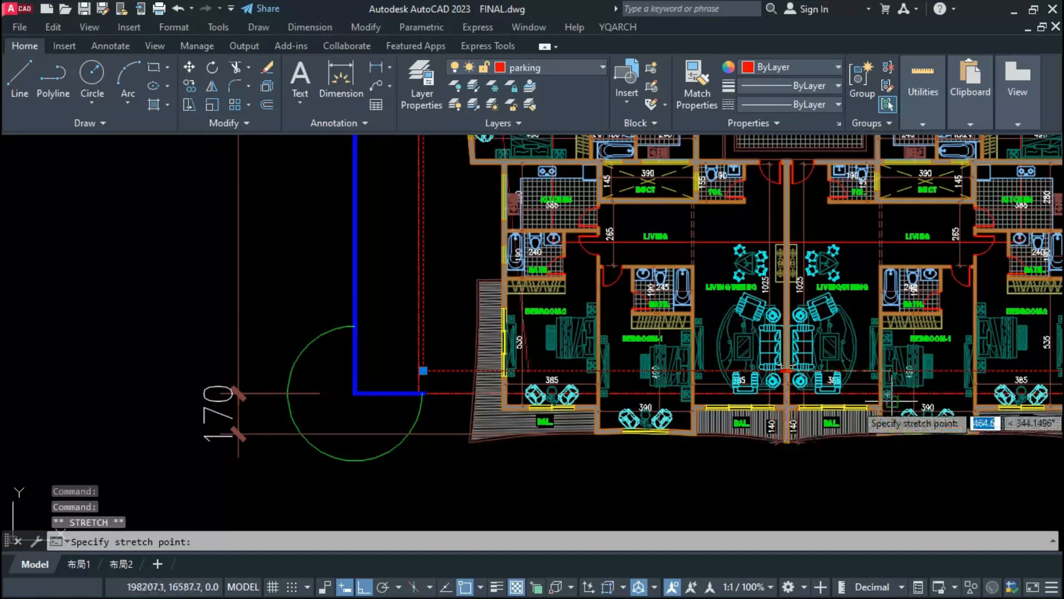
scroll(787, 444, "down", 5)
key("Escape")
scroll(294, 405, "up", 3)
left_click(294, 404)
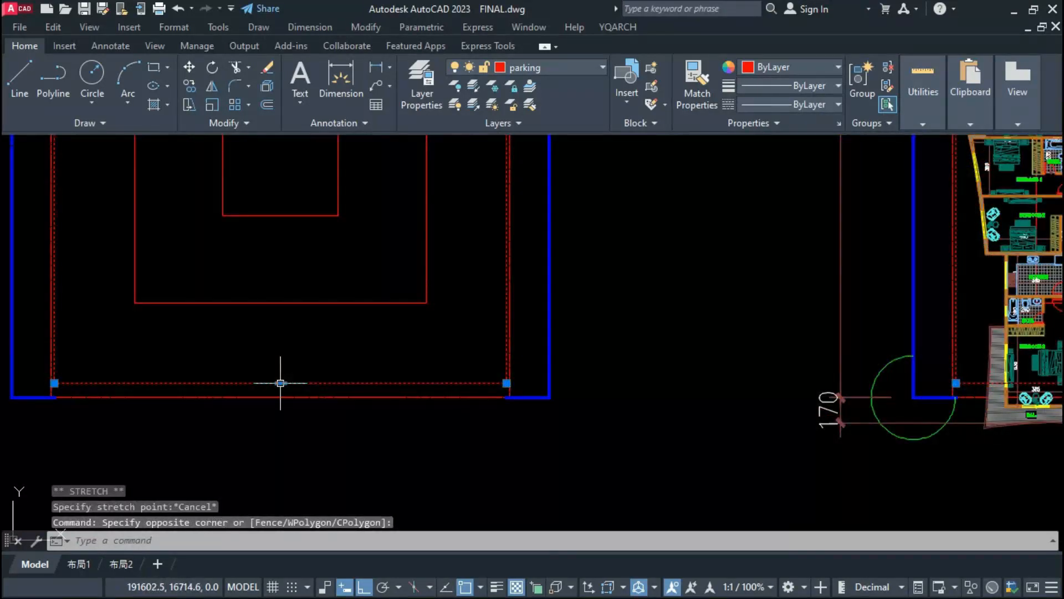
scroll(280, 382, "down", 2)
key("Escape")
Step: Draw a horizontal guide line about 6790 long from the building's lower edge level leftward beneath the copied outlines
type("l")
key("Return")
left_click(657, 405)
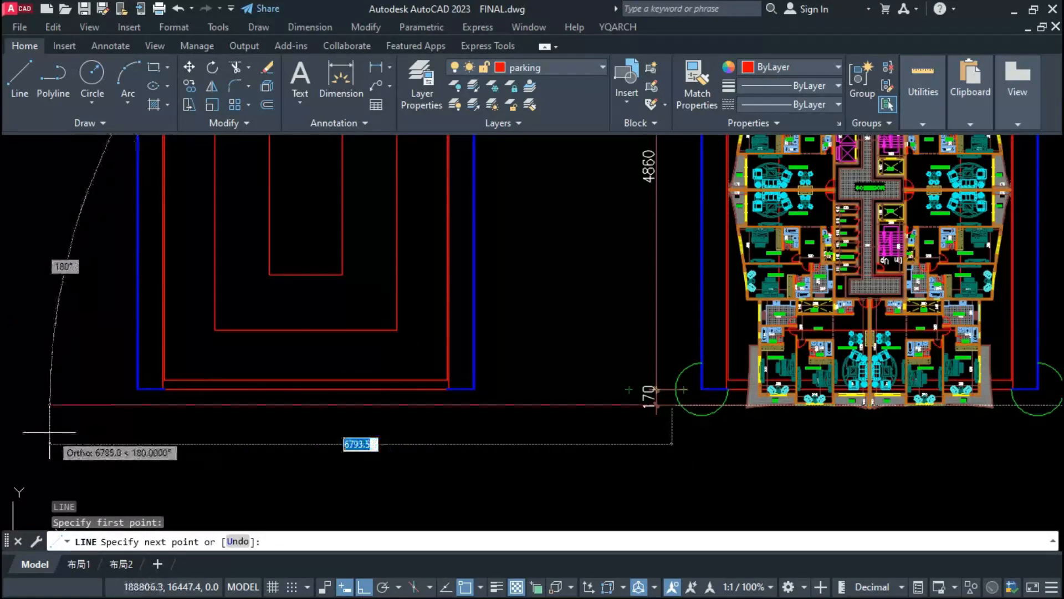
left_click(50, 432)
scroll(61, 422, "up", 2)
key("Escape")
Step: Stretch the lower edge of the outermost copied parking rectangle down to the guide line
left_click(277, 356)
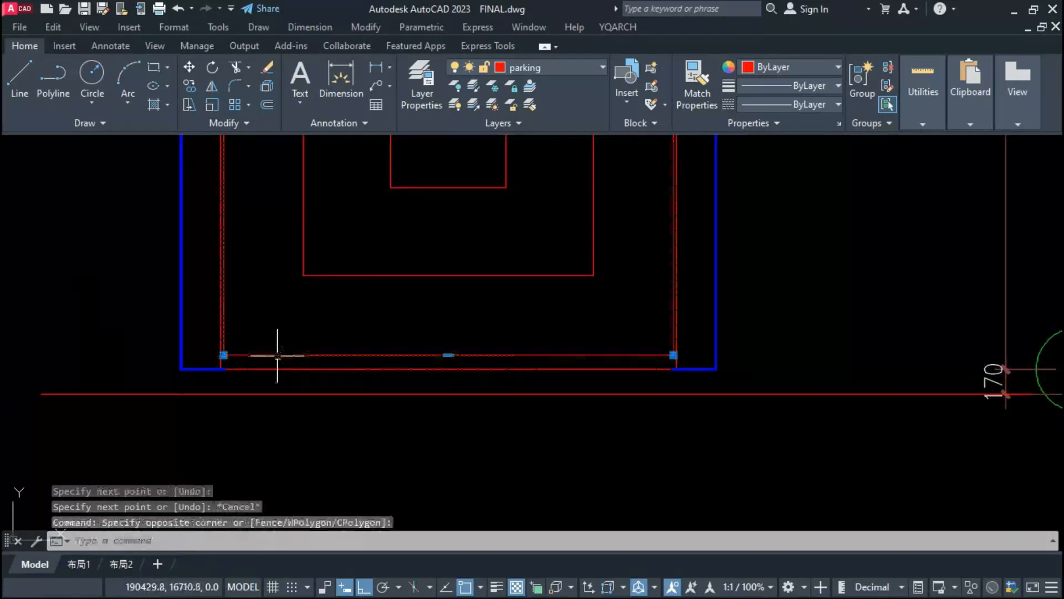
left_click(448, 354)
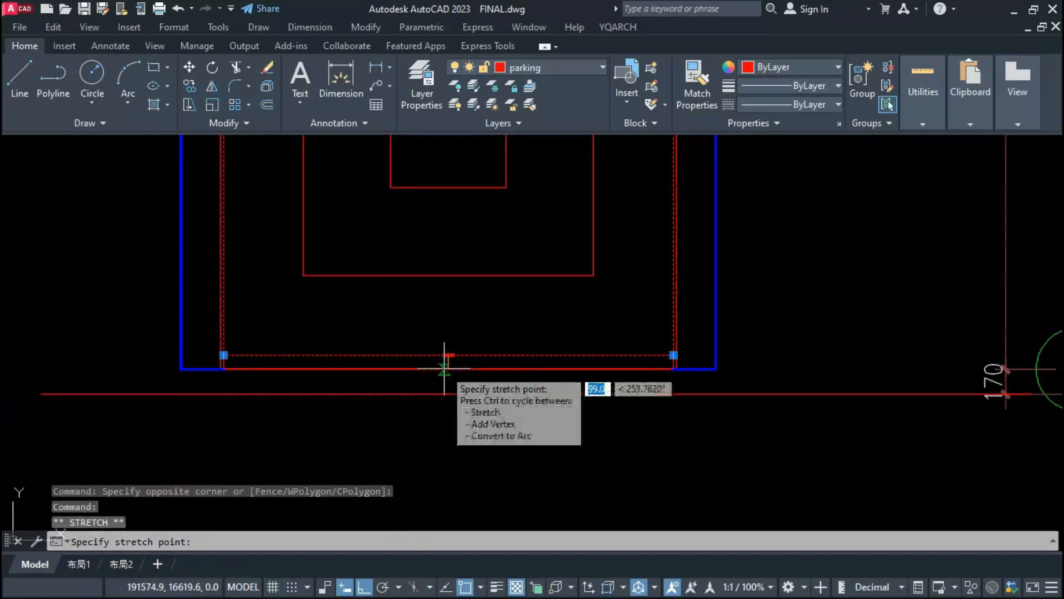
scroll(444, 382, "down", 2)
scroll(457, 363, "up", 4)
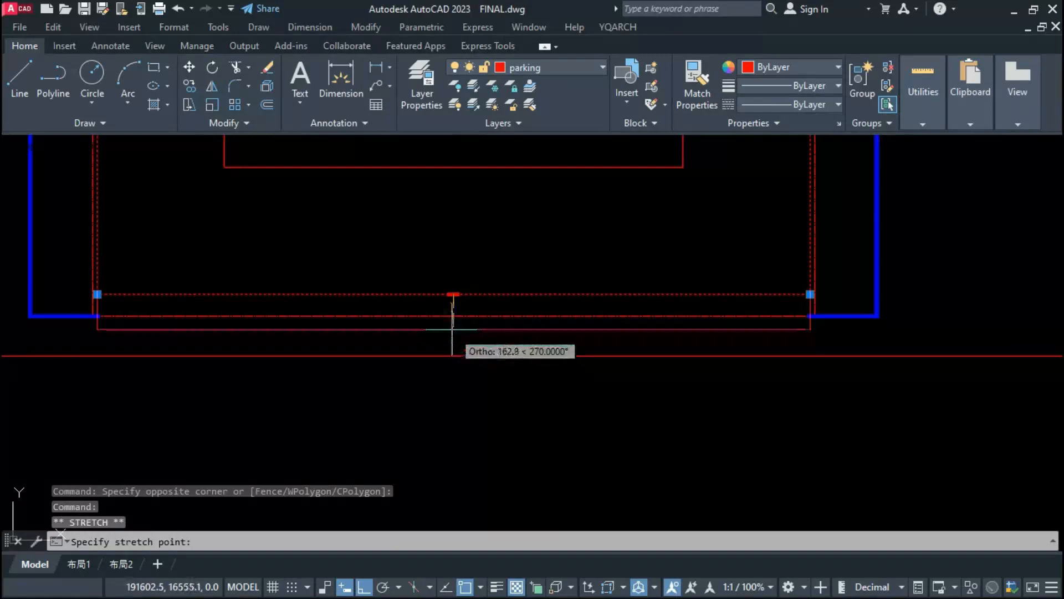
scroll(419, 401, "down", 3)
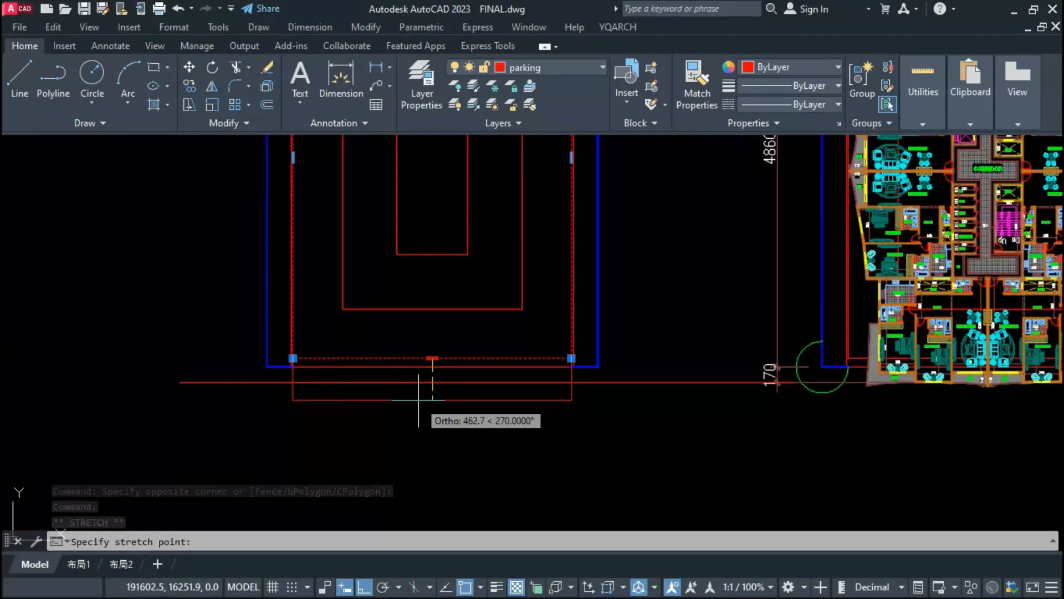
key("Escape")
key("Escape")
Step: Erase the horizontal guide line beneath the copied outlines
scroll(822, 423, "down", 3)
scroll(564, 373, "up", 6)
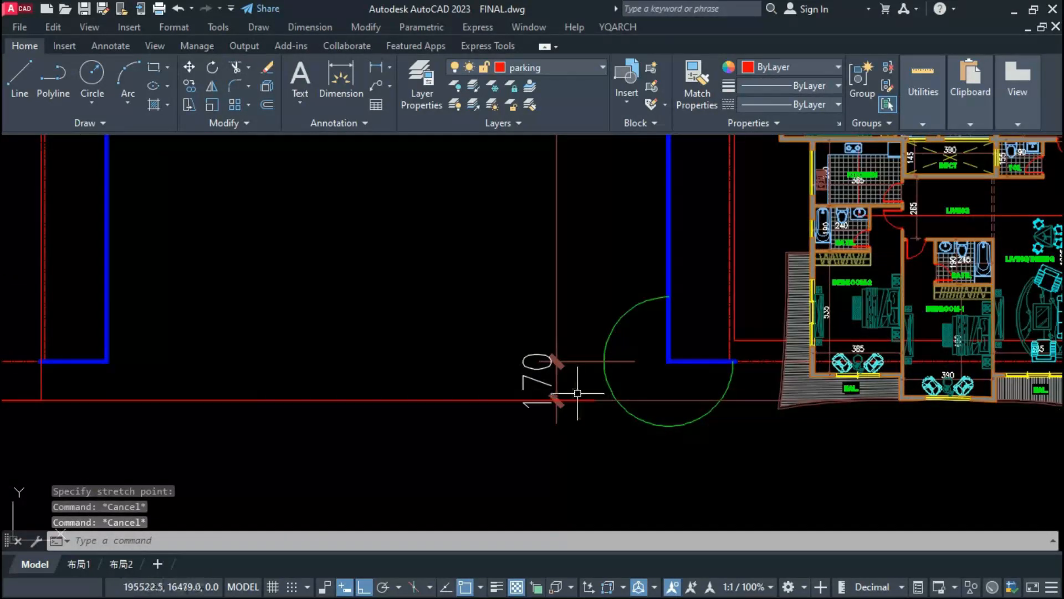
scroll(837, 415, "down", 2)
scroll(689, 427, "down", 2)
scroll(498, 432, "up", 5)
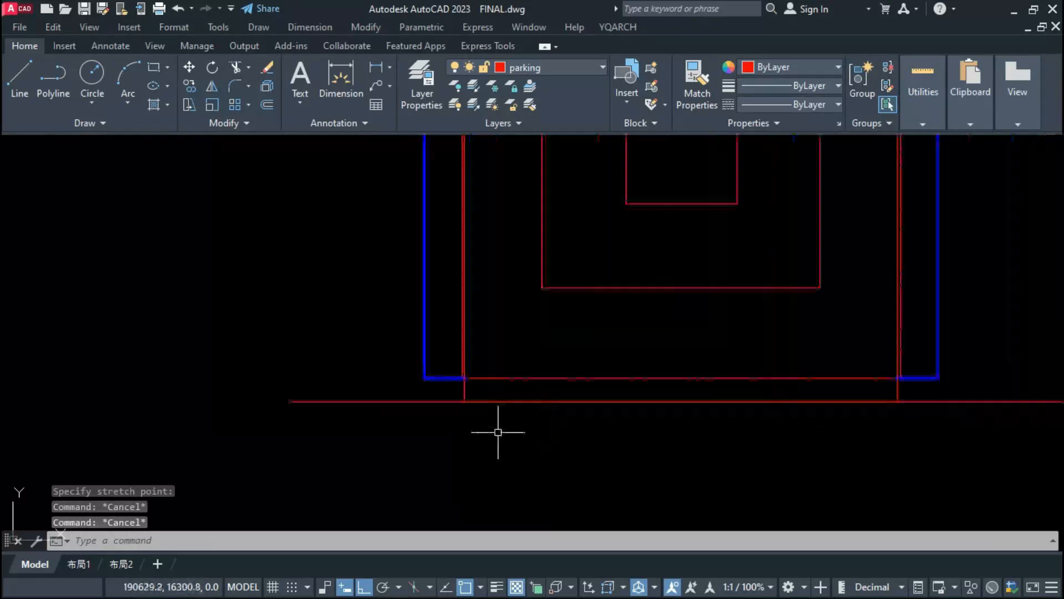
left_click(388, 405)
type("e")
key("Return")
scroll(402, 443, "down", 2)
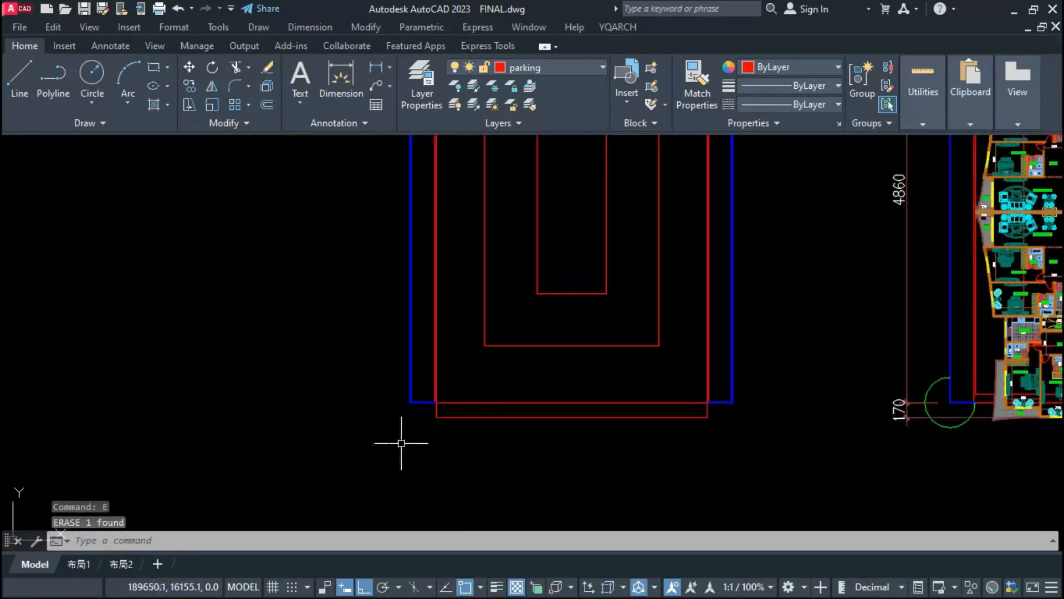
Step: Try to measure the gap from the outermost parking rectangle's lower edge up to the middle rectangle with a linear dimension
type("diml")
key("Return")
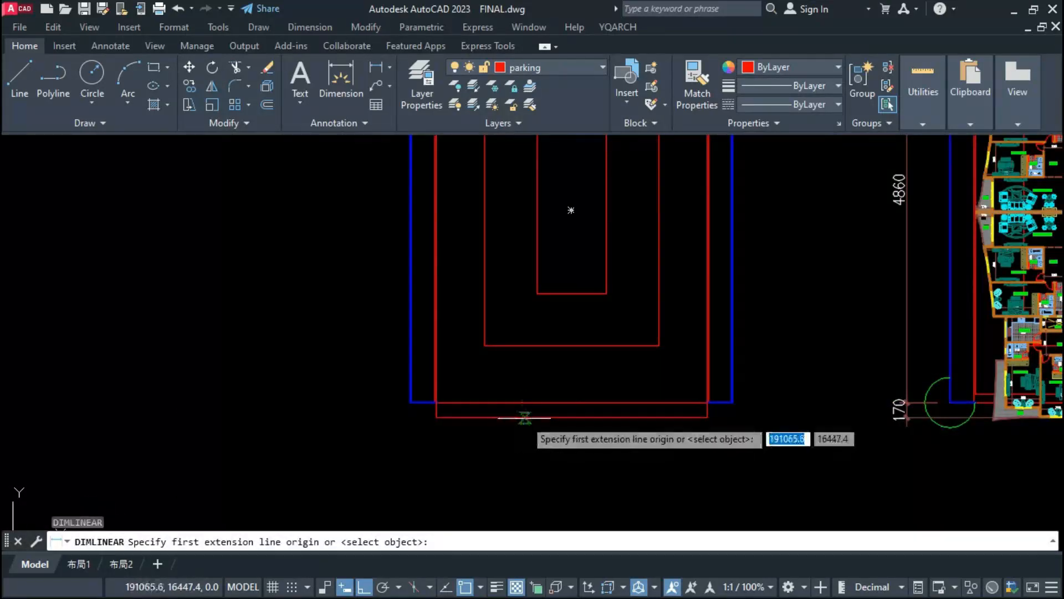
left_click(525, 417)
left_click(525, 346)
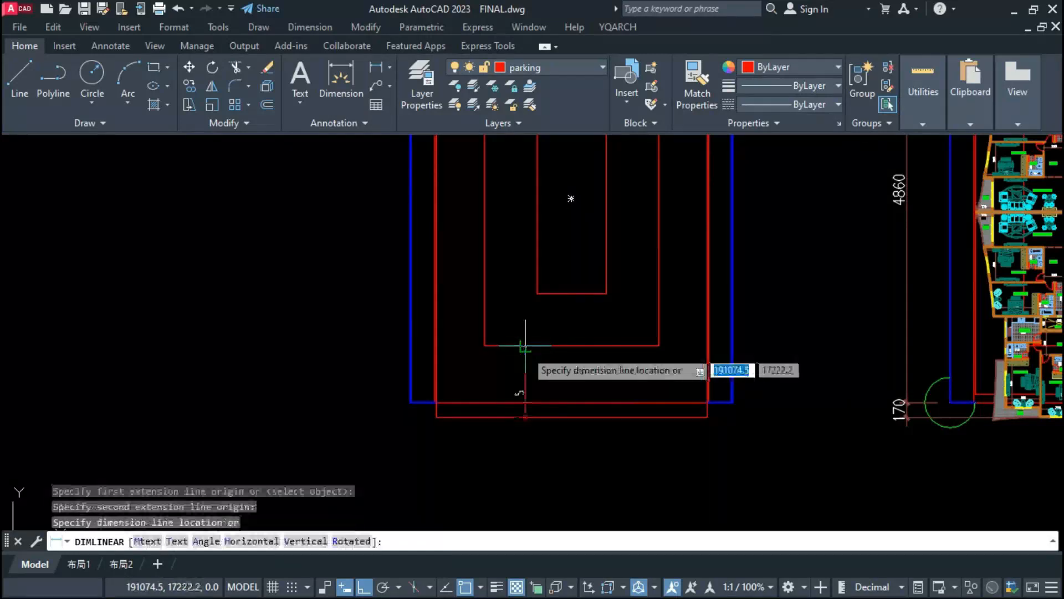
scroll(521, 332, "up", 6)
scroll(513, 380, "down", 4)
key("Escape")
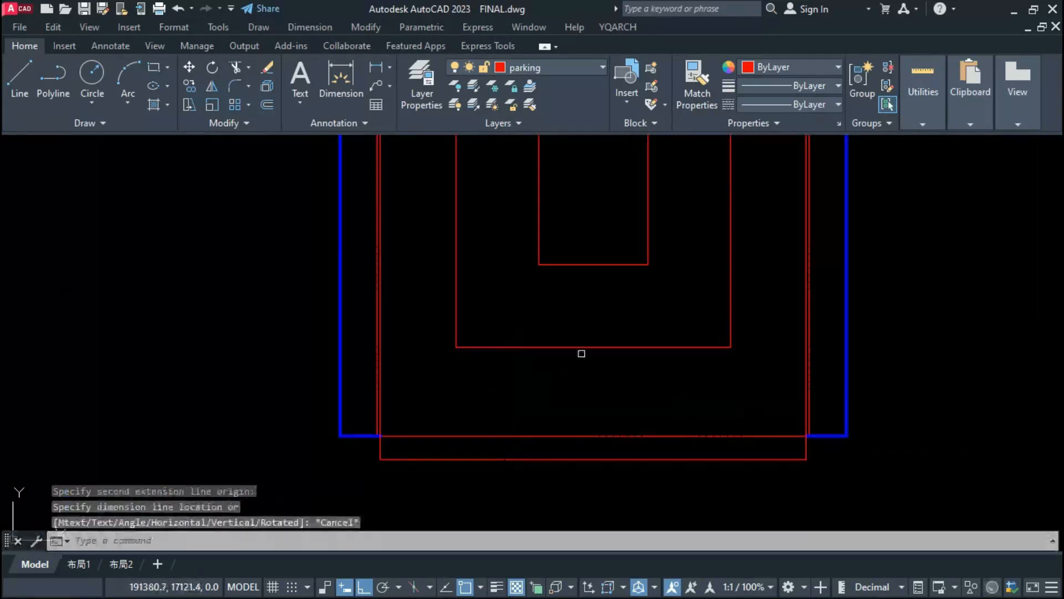
Step: Measure the gap between the lower edges of the innermost and middle parking rectangles without placing the dimension
key("Return")
left_click(593, 265)
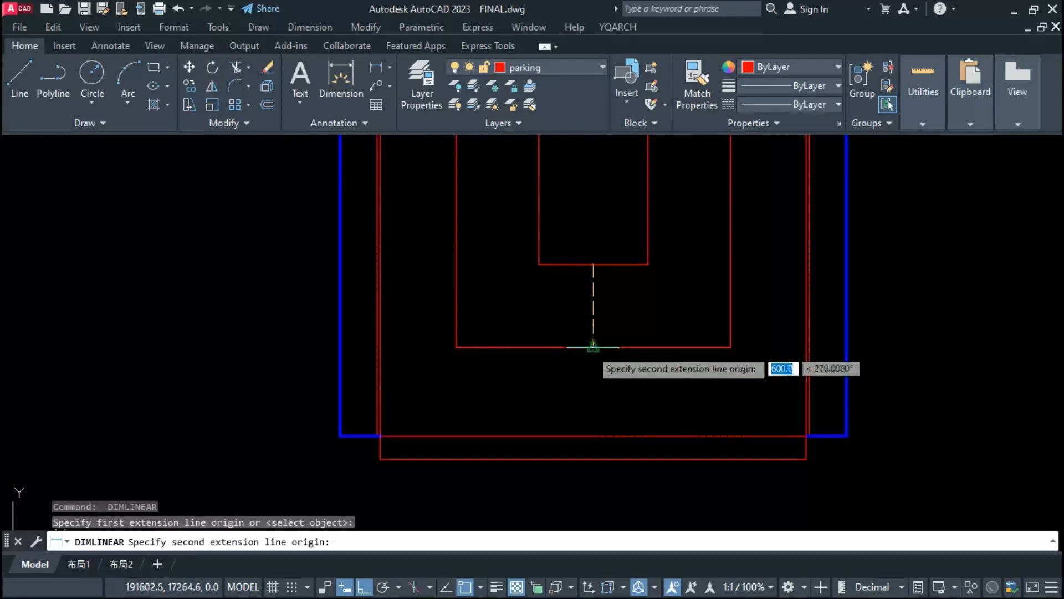
left_click(593, 347)
scroll(571, 324, "up", 2)
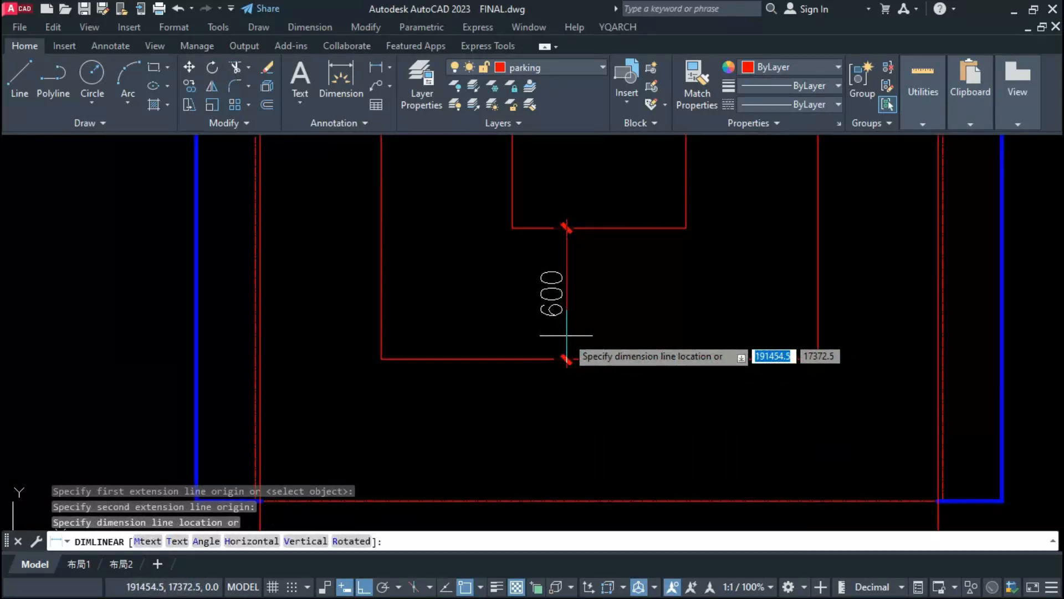
scroll(566, 311, "down", 3)
key("Escape")
Step: Measure the gap between the lower edges of the middle and outermost parking rectangles without placing the dimension
key("Return")
left_click(525, 350)
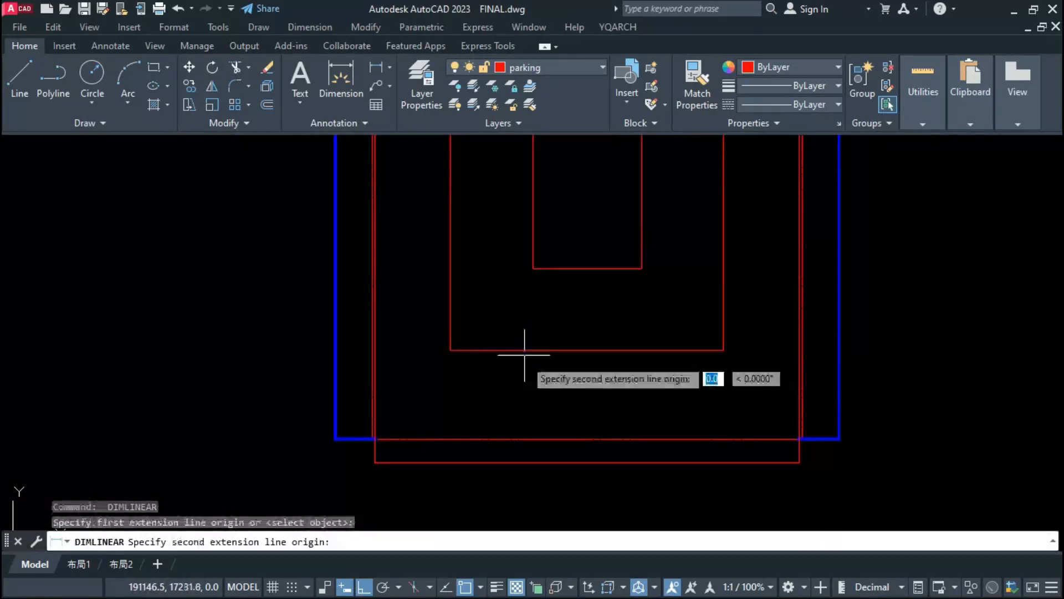
left_click(524, 462)
scroll(521, 449, "up", 2)
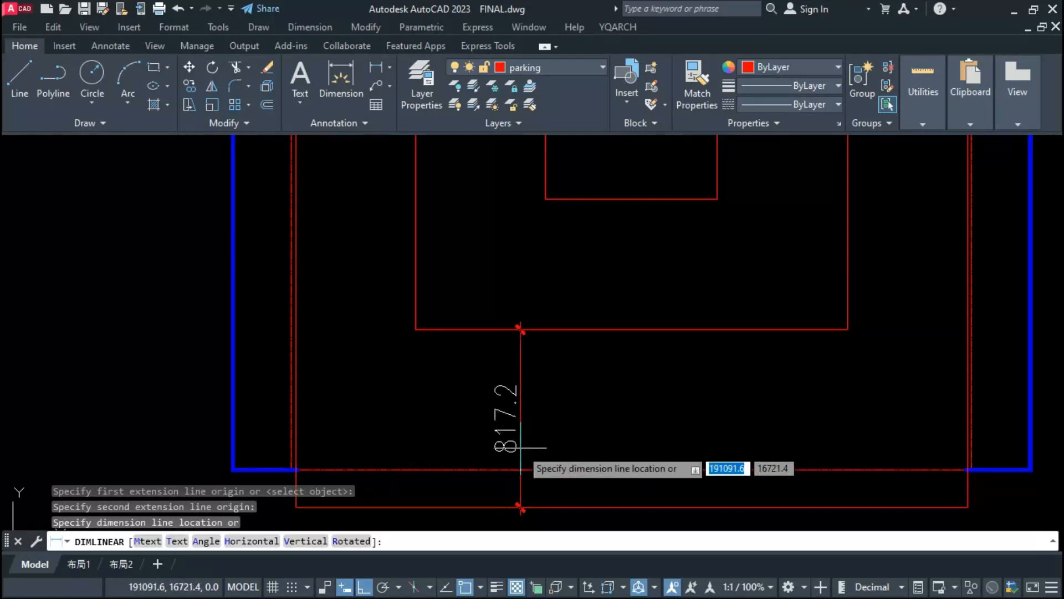
scroll(520, 447, "down", 2)
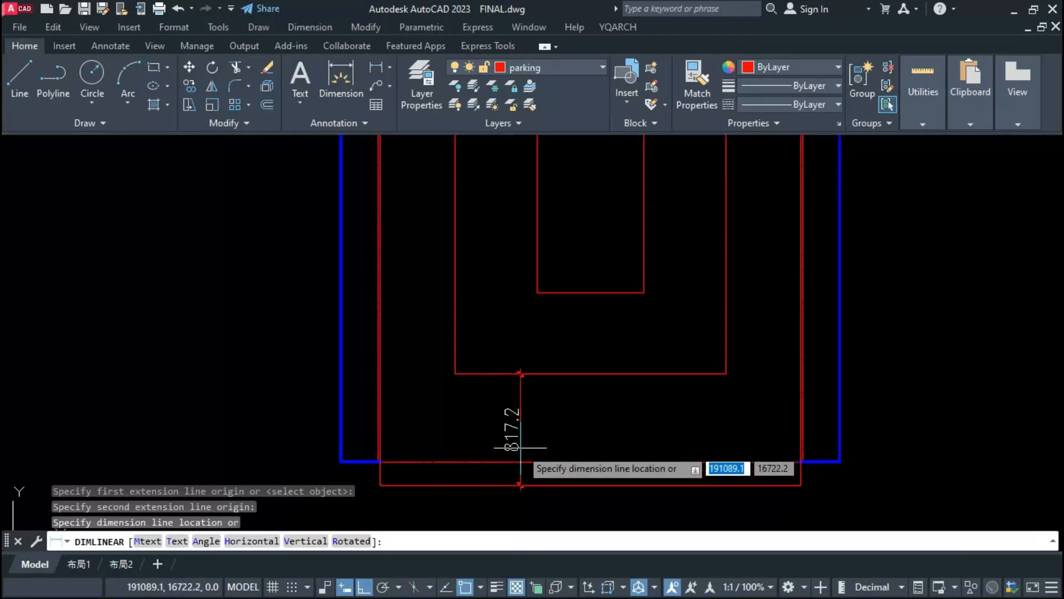
key("Escape")
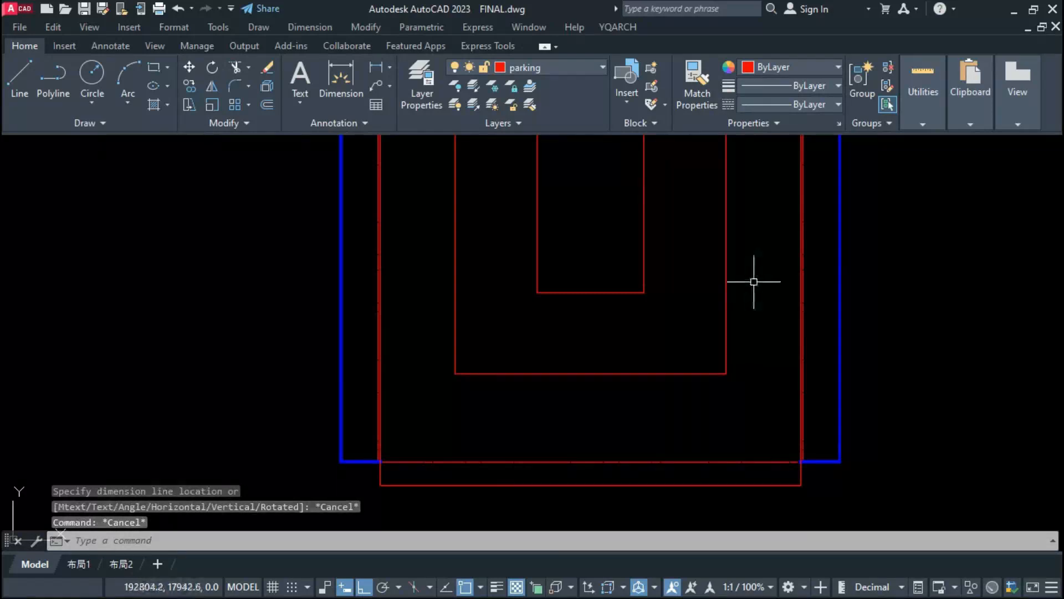
Step: Stretch the lower ends of the two inner parking rectangles downward by 200
left_click(754, 281)
left_click(400, 404)
type("s")
key("Return")
left_click(245, 340)
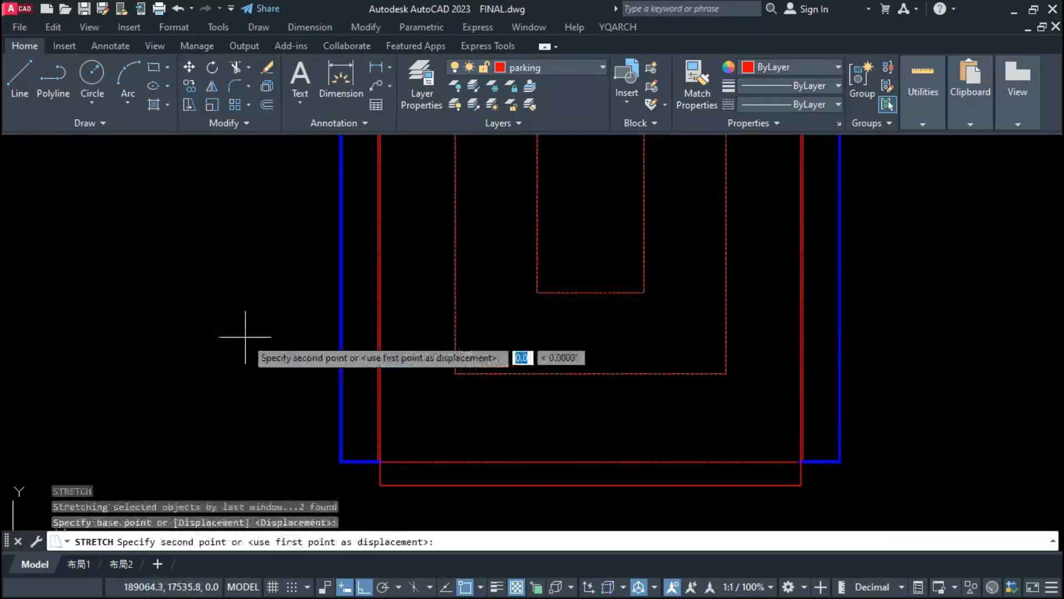
type("200")
key("Return")
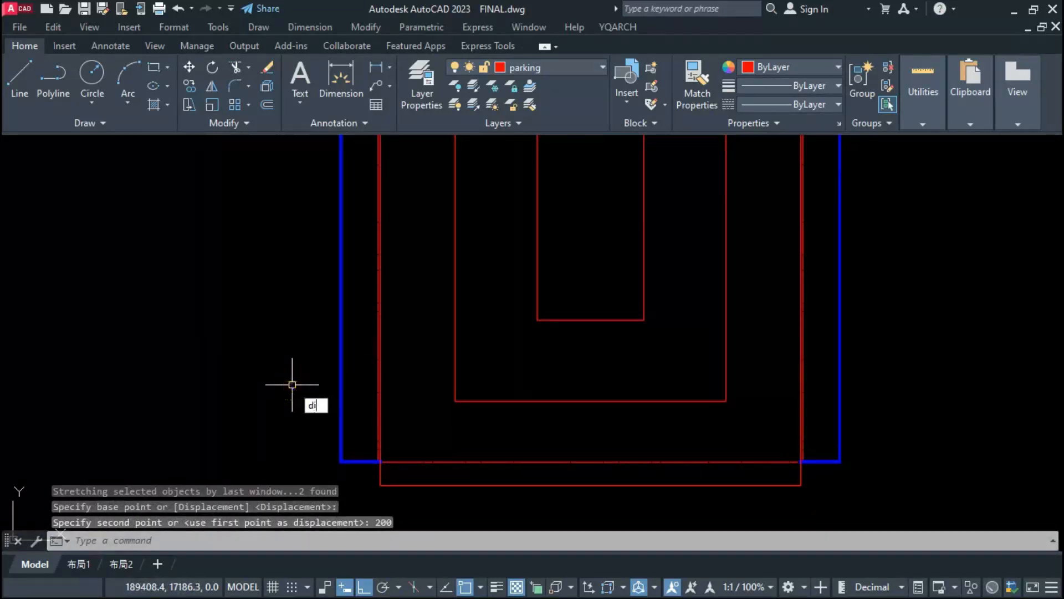
Step: Measure the remaining gap between the lower edges of the middle and outermost parking rectangles without placing the dimension
type("dim")
key("BackSpace")
key("BackSpace")
type("li")
key("Return")
left_click(480, 402)
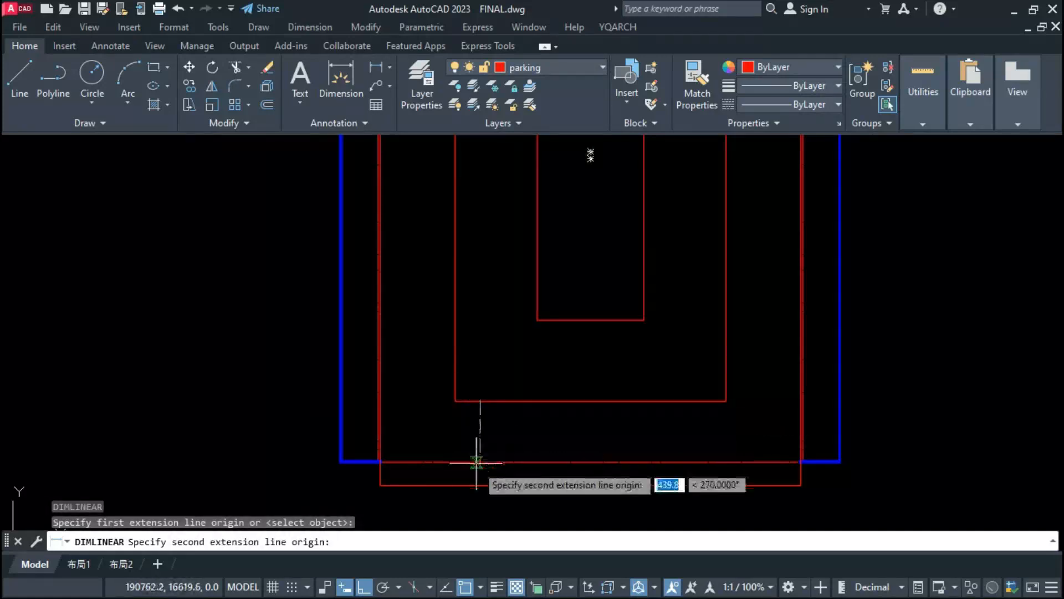
left_click(480, 485)
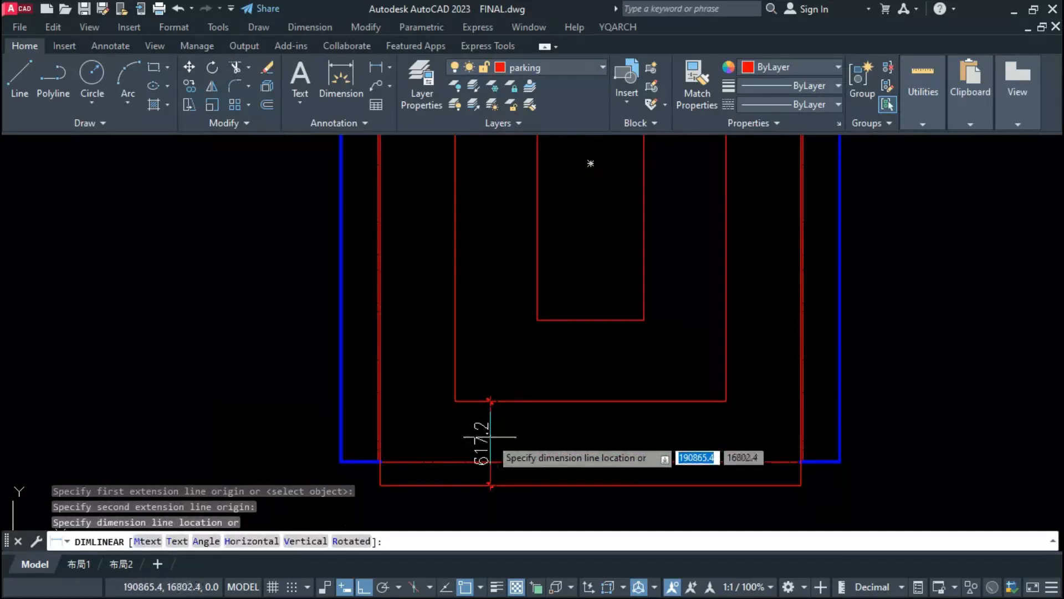
scroll(483, 438, "up", 2)
key("Escape")
Step: Stretch the lower ends of the two inner parking rectangles downward by another 17.2
scroll(490, 437, "down", 2)
type("s")
key("Return")
left_click(506, 342)
type("1")
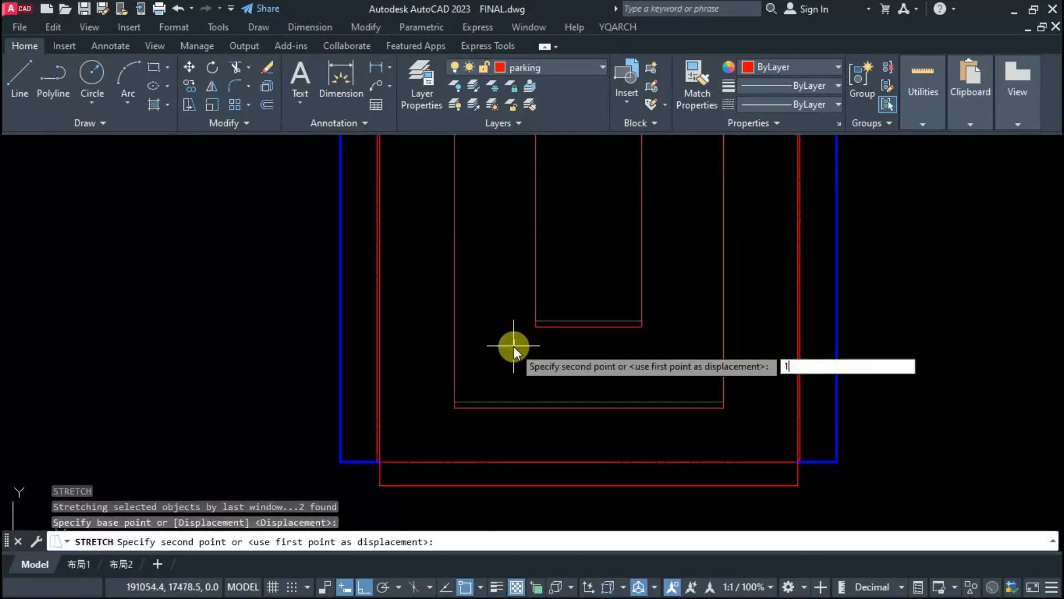
type("7.2")
scroll(506, 431, "down", 2)
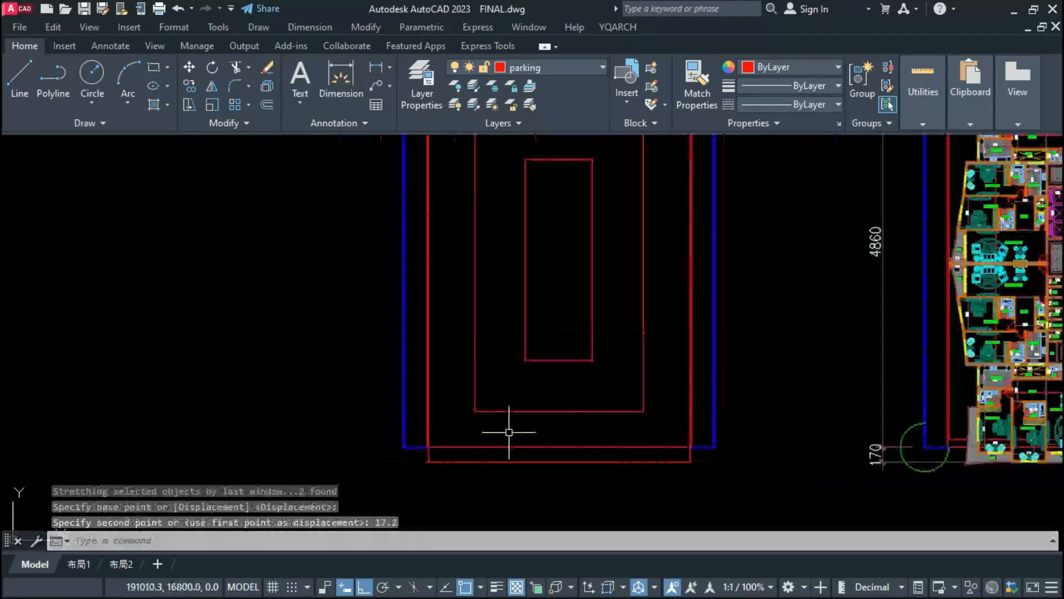
key("Return")
Step: Stretch the copied setback rectangle's lower edge down to the outermost parking rectangle's lower edge, and then 20 further
scroll(498, 449, "down", 2)
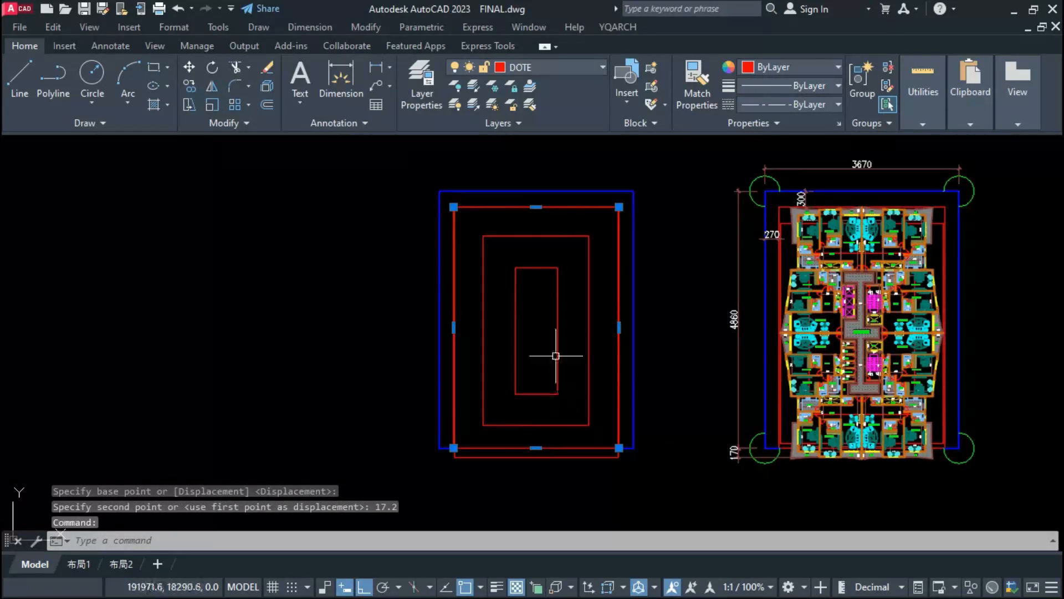
scroll(466, 415, "up", 3)
scroll(447, 523, "up", 3)
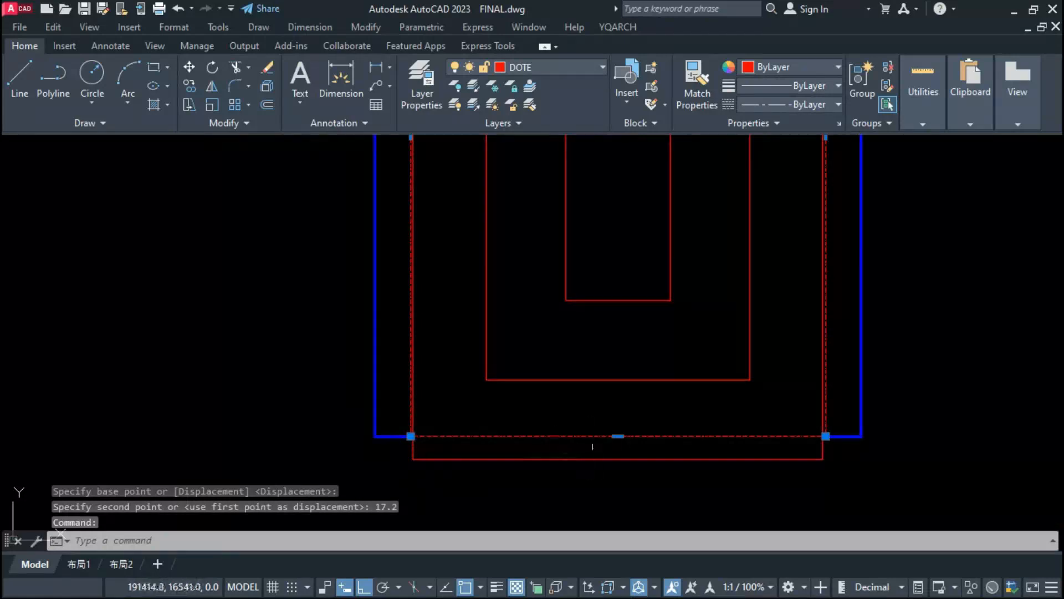
left_click(616, 437)
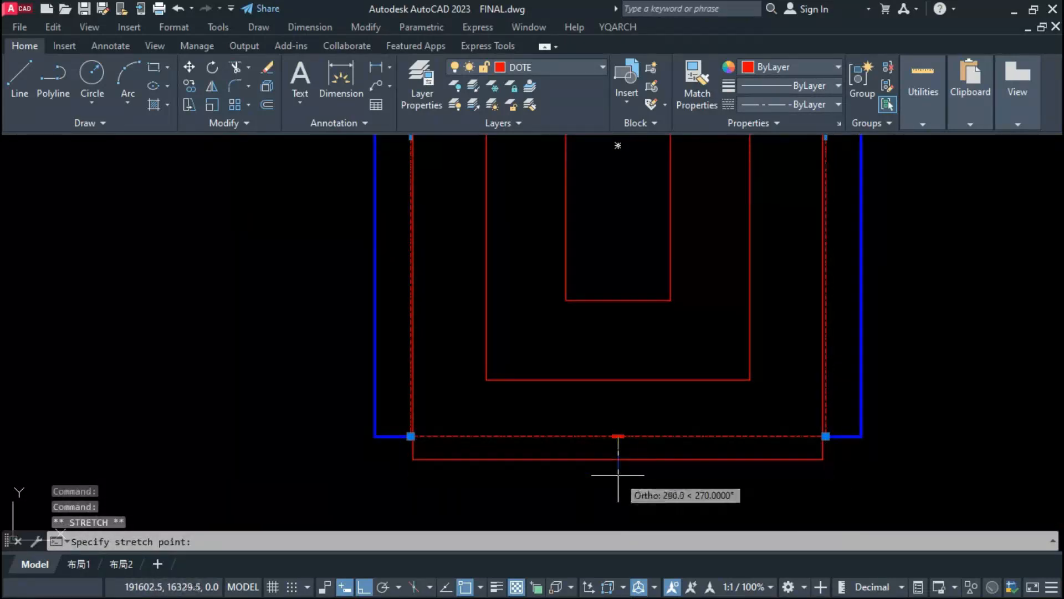
type("20")
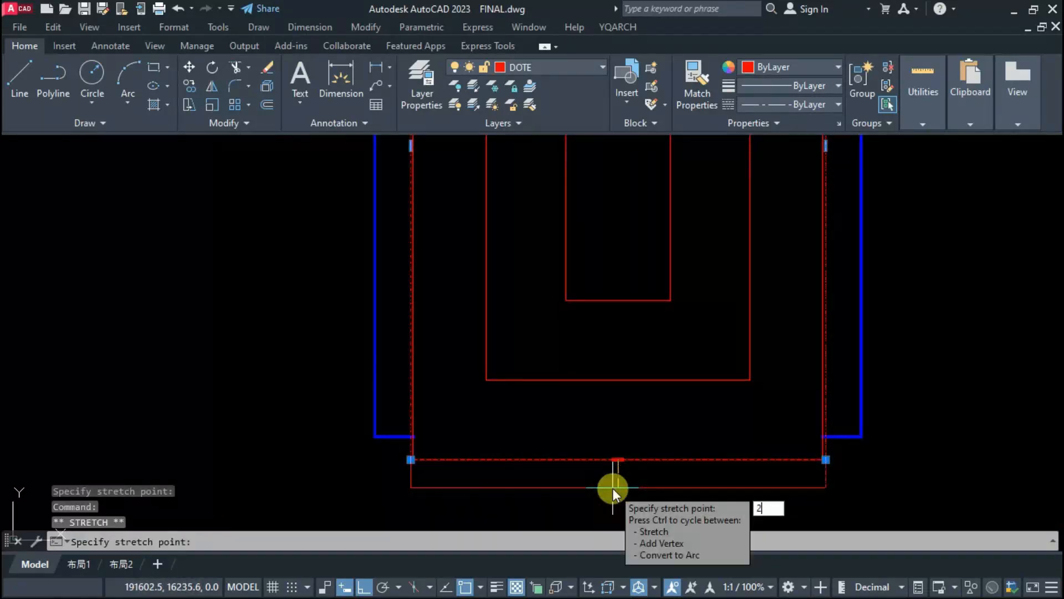
key("Return")
Step: Put the copied setback rectangle and the outermost parking rectangle on the 40 WALL layer
key("Escape")
scroll(418, 414, "up", 2)
left_click(437, 388)
left_click(372, 398)
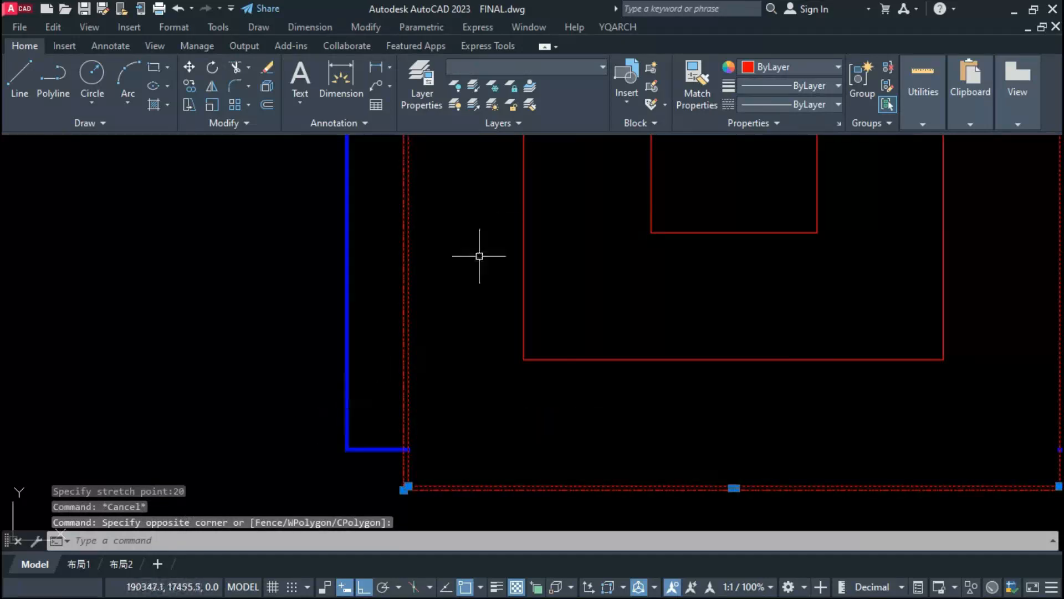
left_click(530, 67)
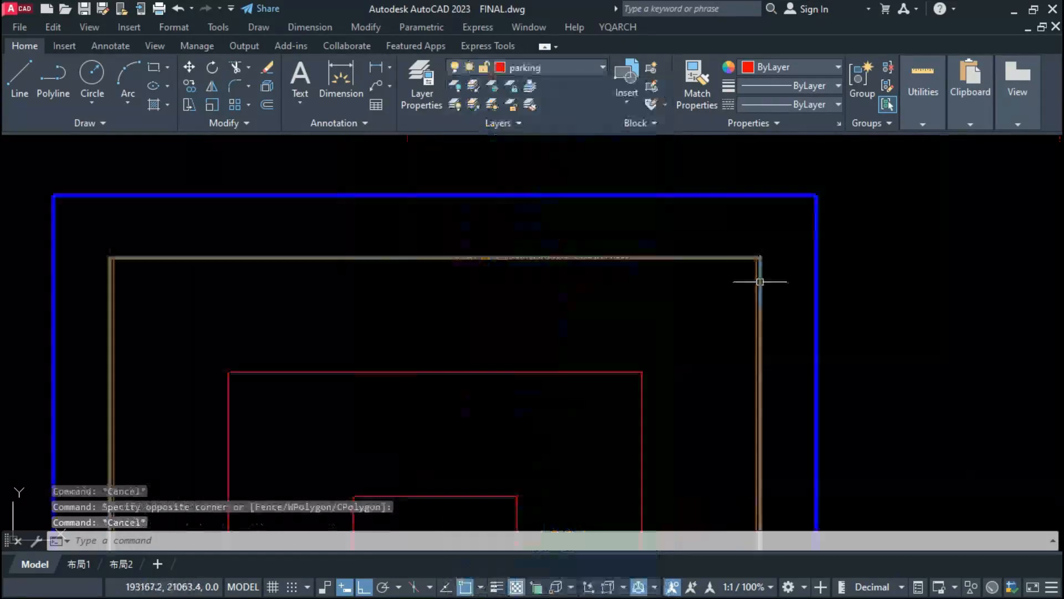
left_click(761, 282)
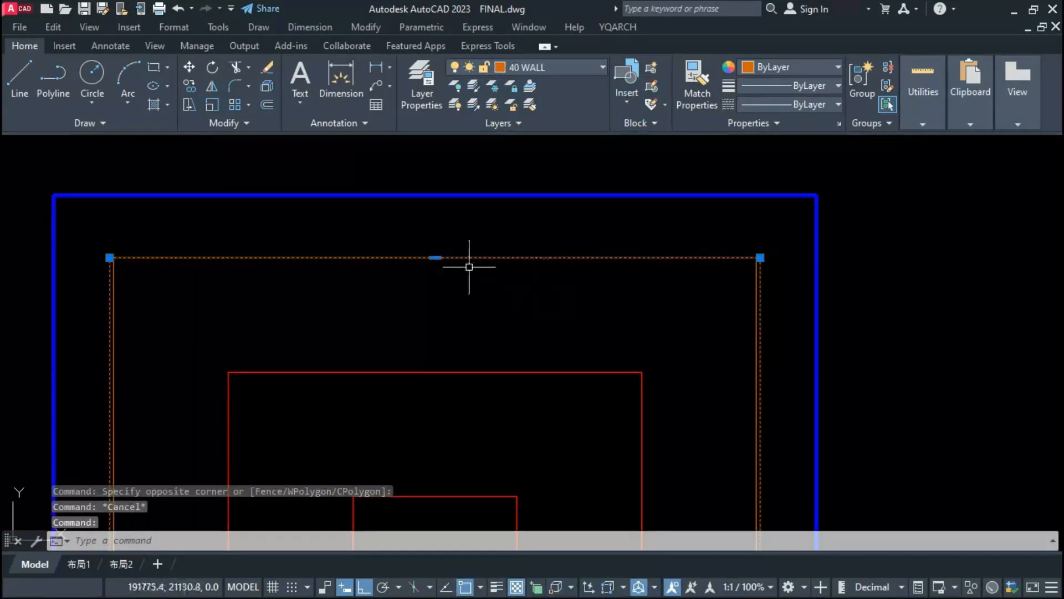
scroll(469, 267, "up", 2)
left_click(419, 255)
key("Escape")
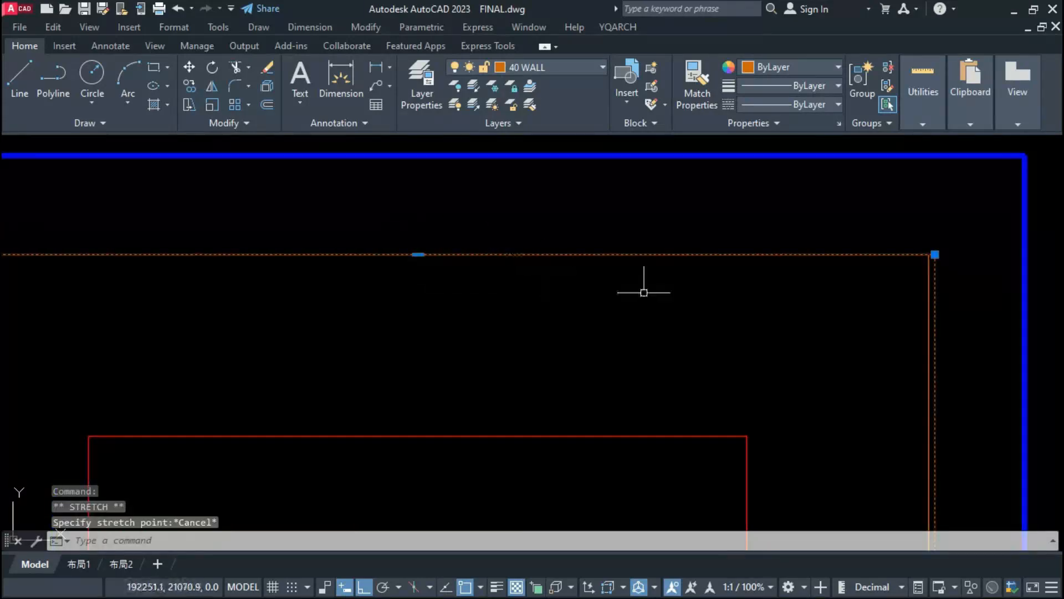
scroll(523, 273, "down", 4)
key("Escape")
type("l")
key("Return")
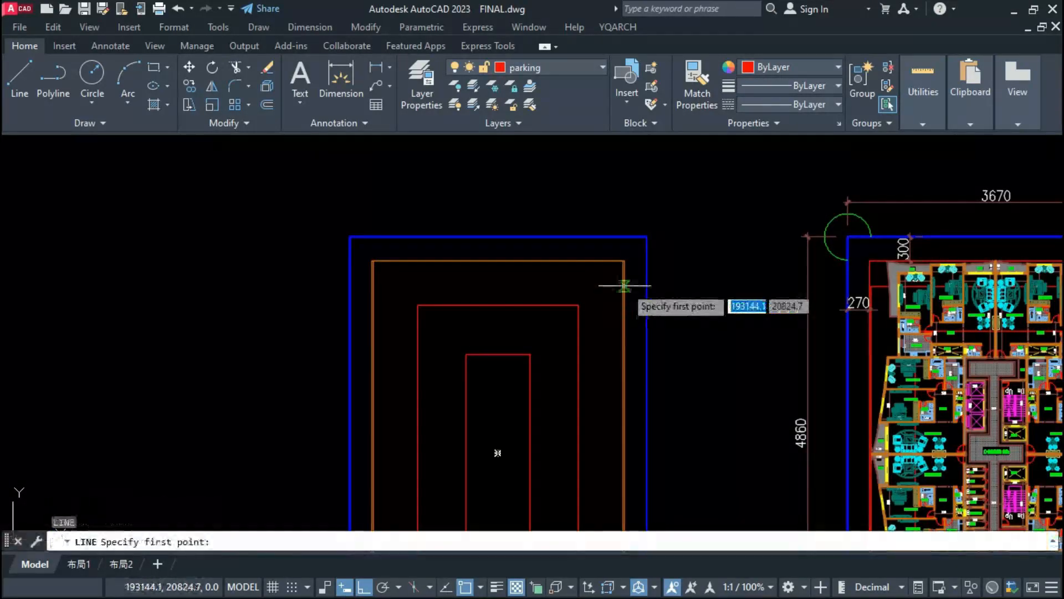
left_click(624, 261)
scroll(968, 276, "up", 4)
scroll(563, 240, "down", 4)
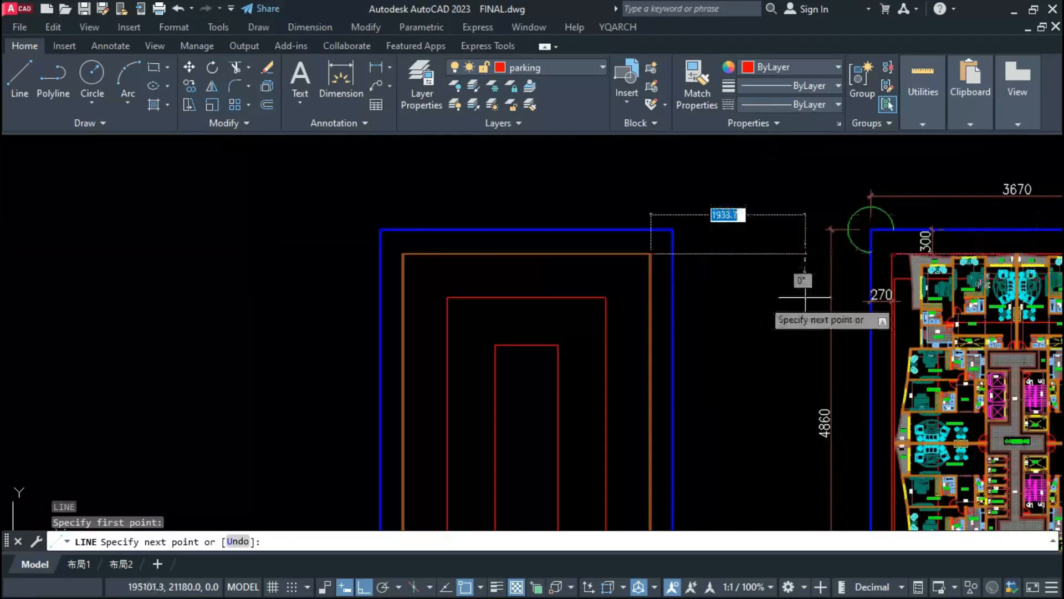
key("Escape")
Step: Stretch the inner wall rectangle's upper edge down by 20
scroll(681, 276, "up", 4)
left_click(408, 236)
left_click(392, 238)
type("20")
key("Return")
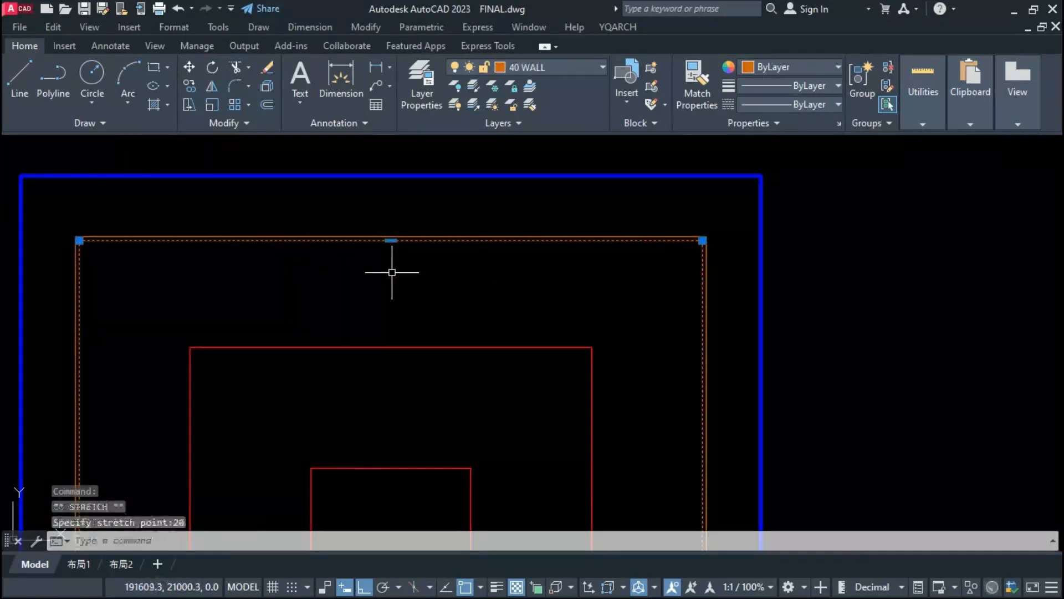
key("Escape")
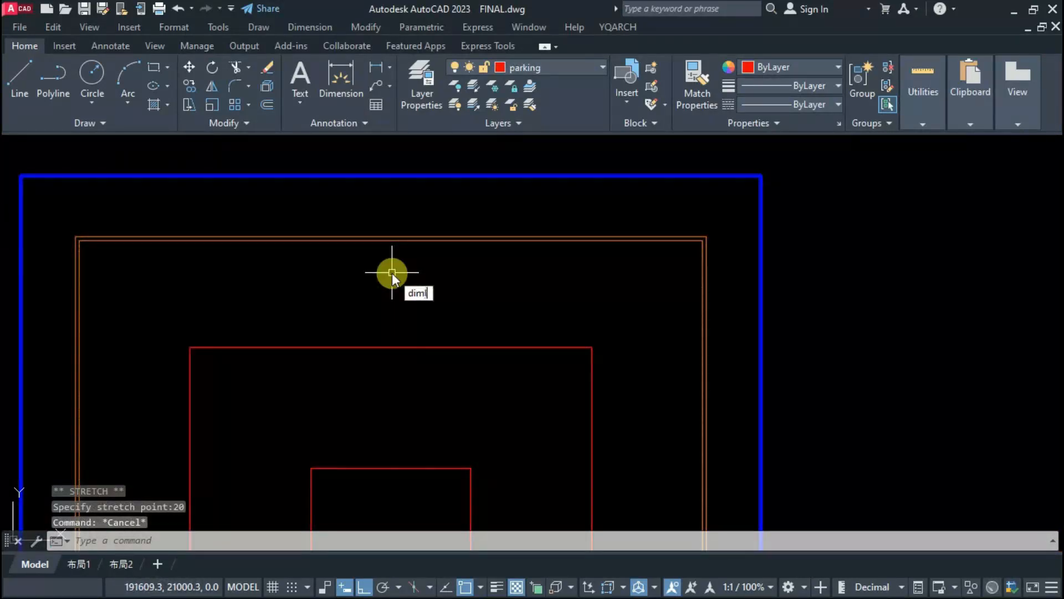
Step: Measure the gap between the upper edges of the inner wall rectangle and the larger red parking rectangle without placing the dimension
type("diml")
key("Return")
left_click(403, 240)
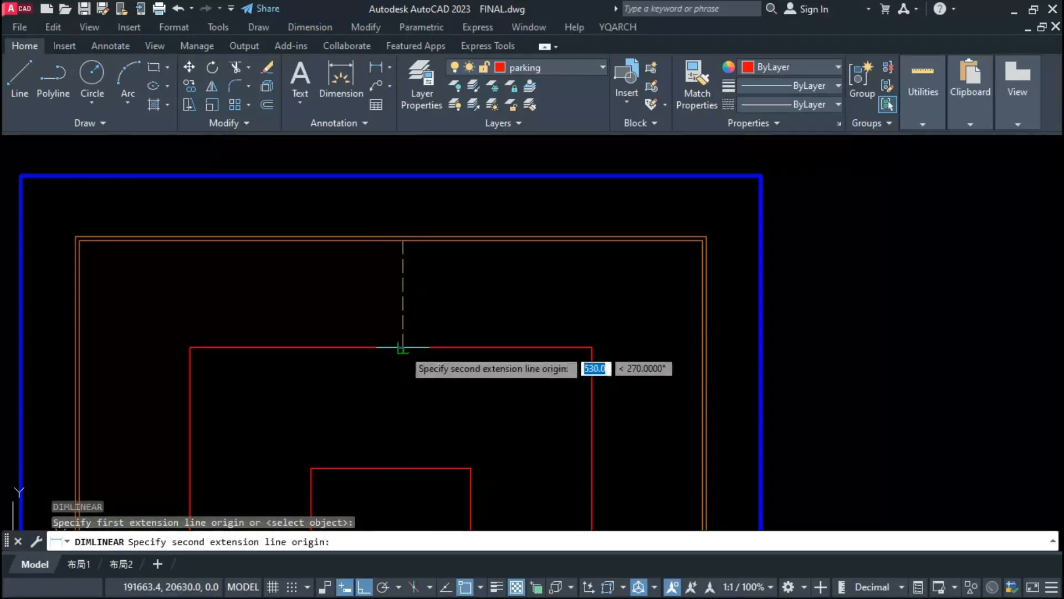
left_click(403, 348)
scroll(396, 327, "up", 3)
scroll(433, 282, "down", 3)
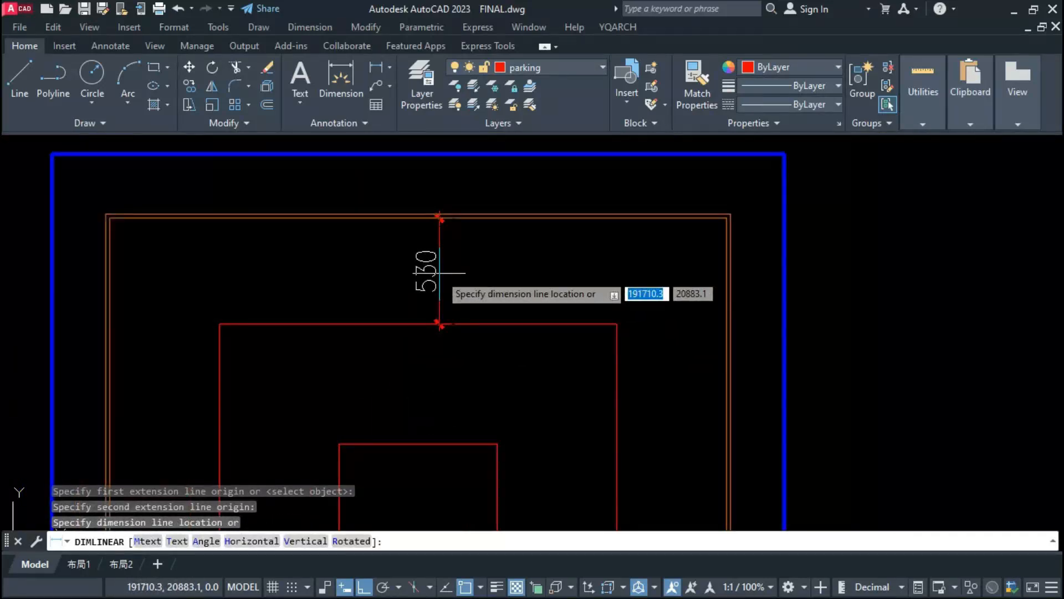
key("Escape")
Step: Measure the gap between the upper edges of the two red parking rectangles without placing the dimension
key("Return")
scroll(446, 286, "down", 2)
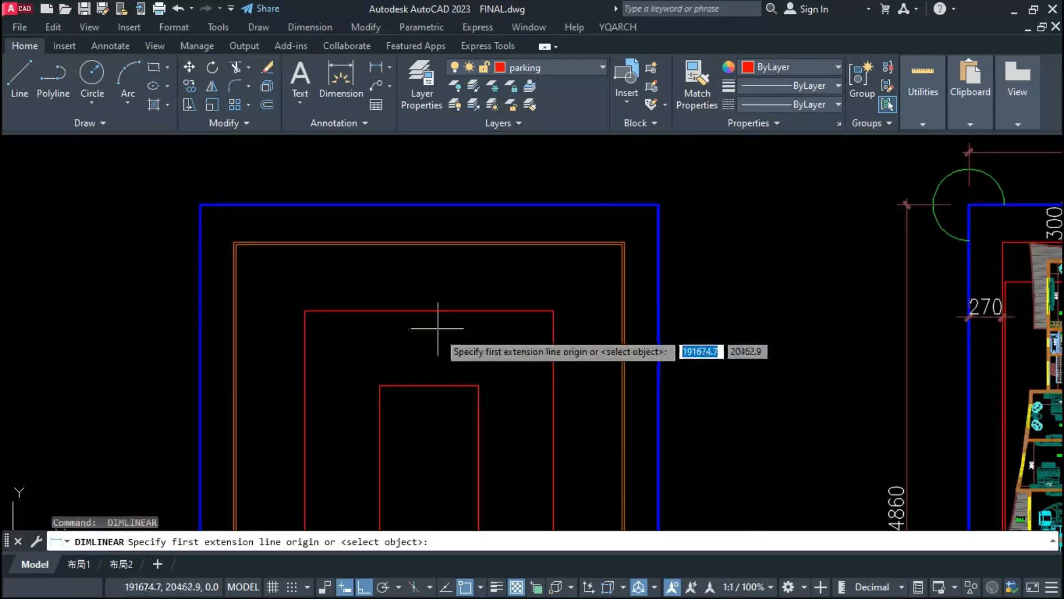
left_click(428, 311)
left_click(429, 384)
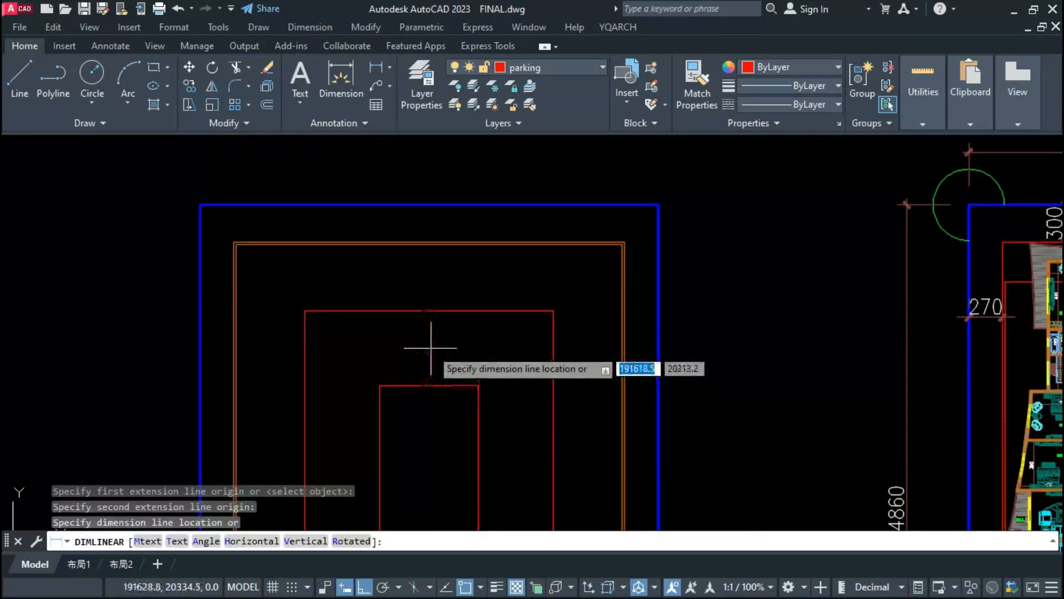
scroll(431, 348, "up", 3)
scroll(430, 358, "down", 2)
key("Escape")
Step: Stretch the upper ends of the two red parking rectangles downward by 20
left_click(669, 271)
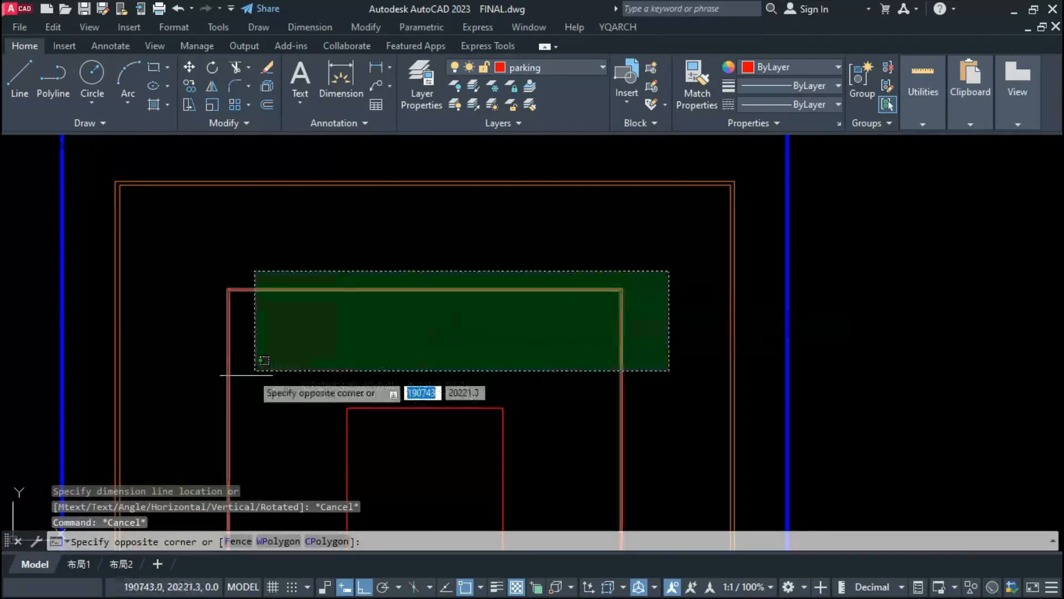
left_click(162, 432)
type("s")
key("Return")
left_click(316, 362)
type("20")
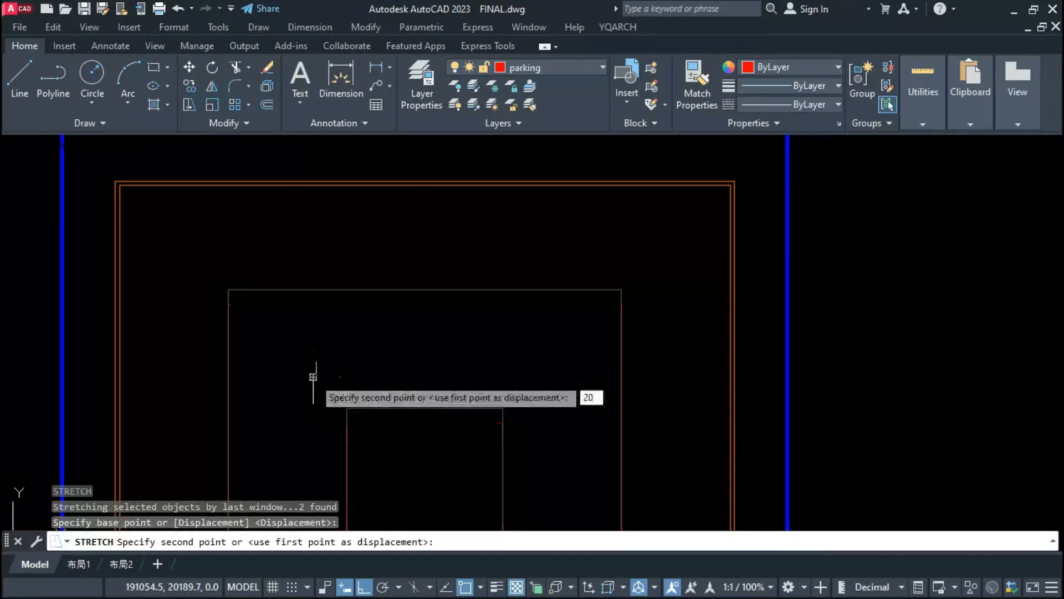
key("Return")
Step: Check the spacing between the perimeter wall and the parking rectangles at several sides using the DDWW wall-dimension command
scroll(459, 222, "down", 4)
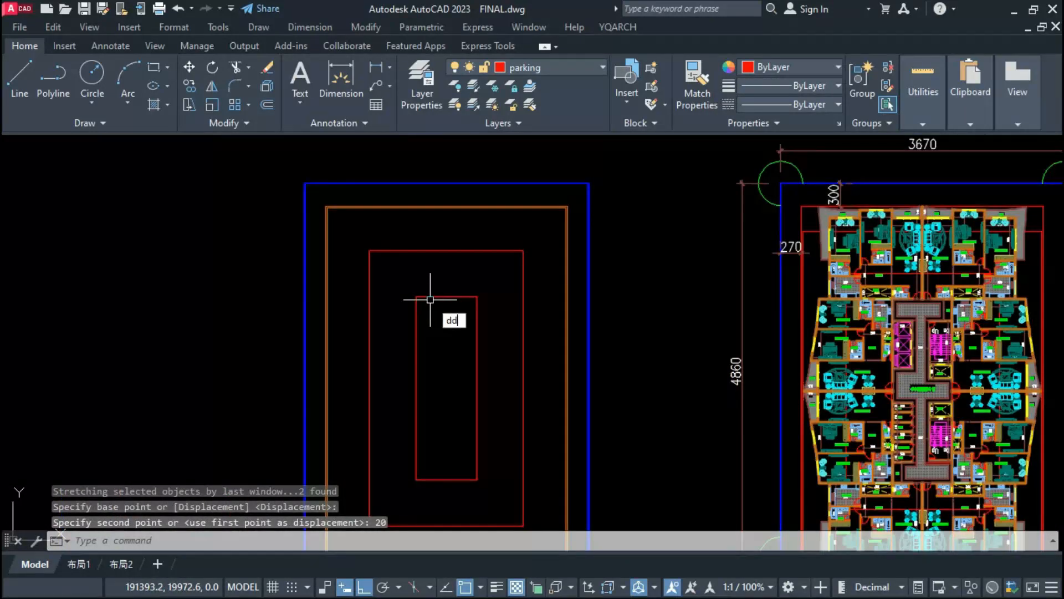
type("dd")
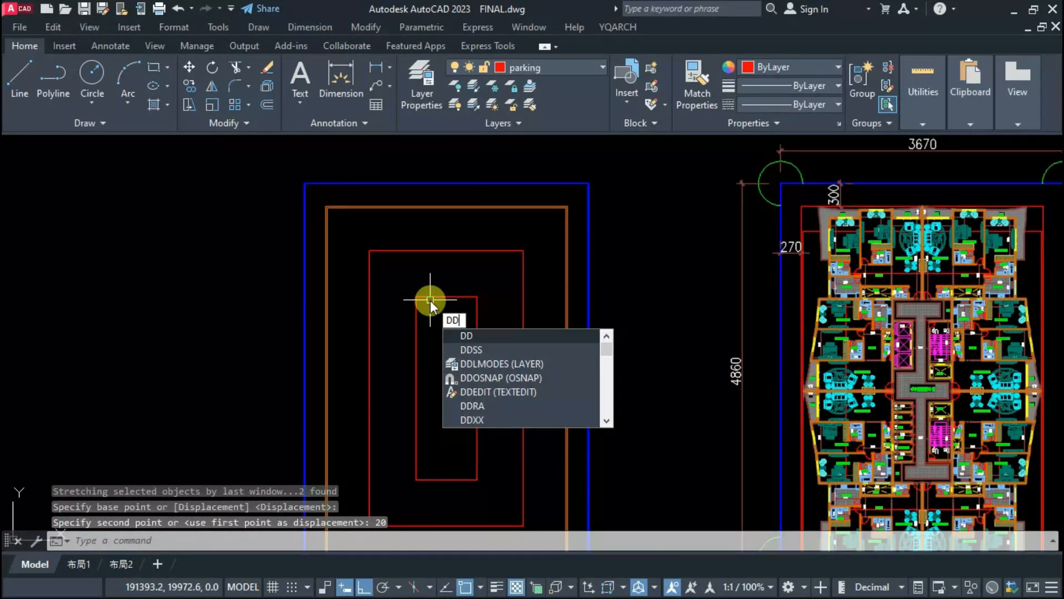
type("ww")
key("Return")
scroll(430, 226, "up", 3)
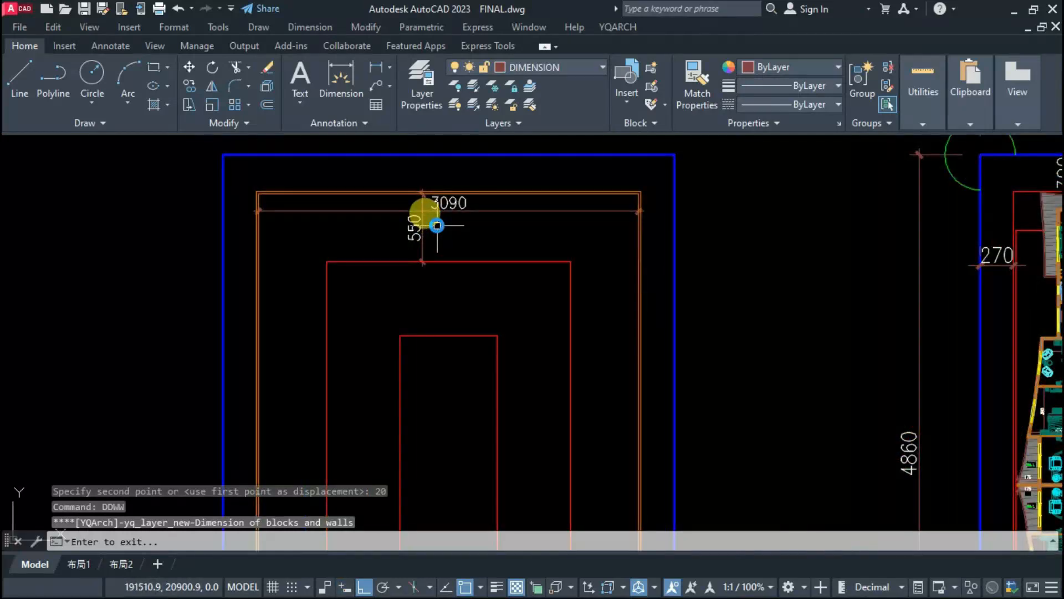
scroll(435, 300, "down", 1)
scroll(441, 310, "up", 1)
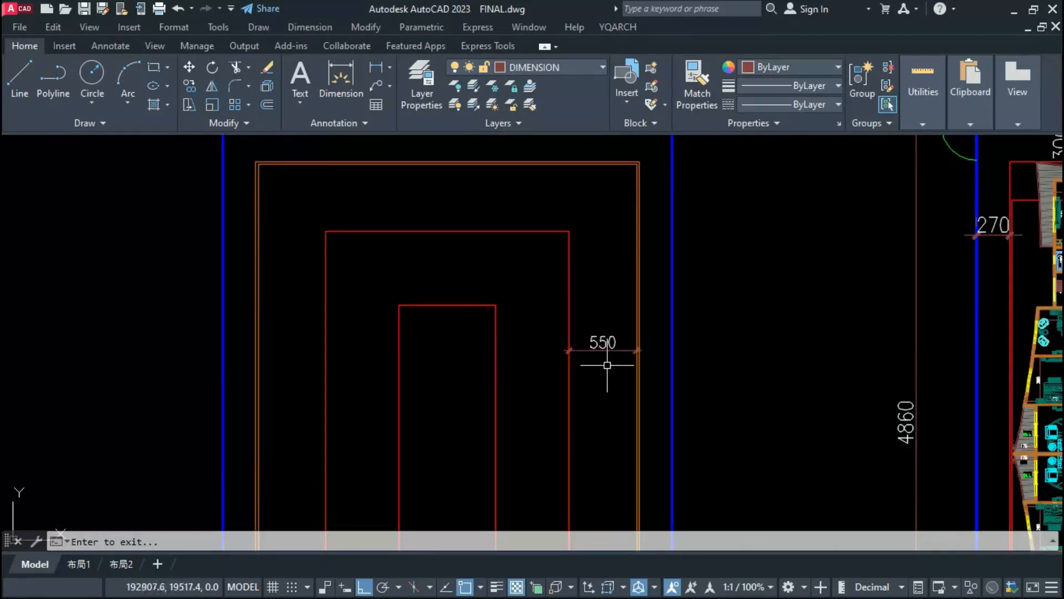
scroll(280, 371, "down", 2)
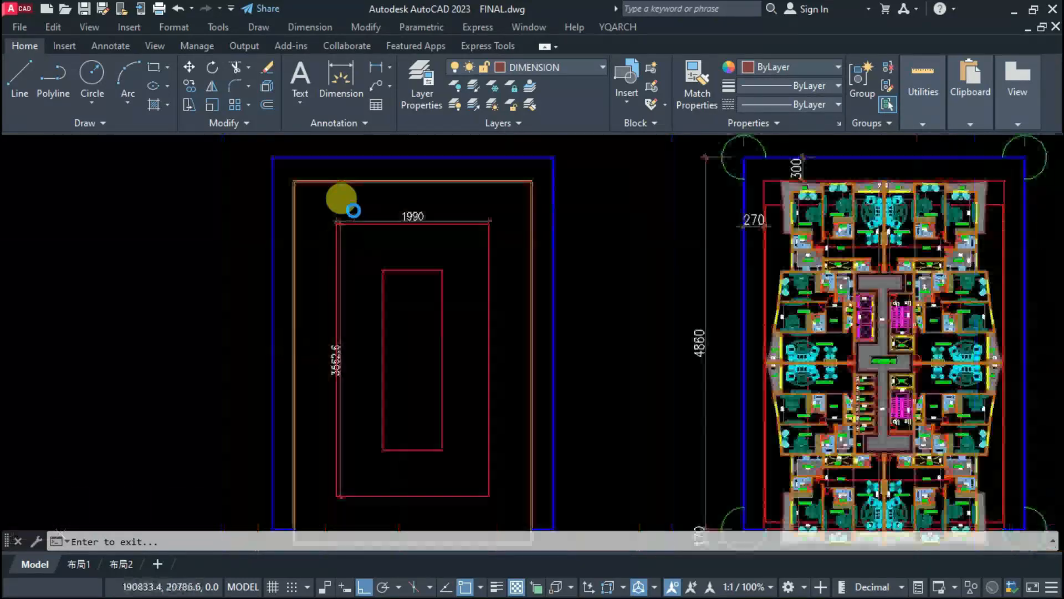
scroll(482, 213, "up", 3)
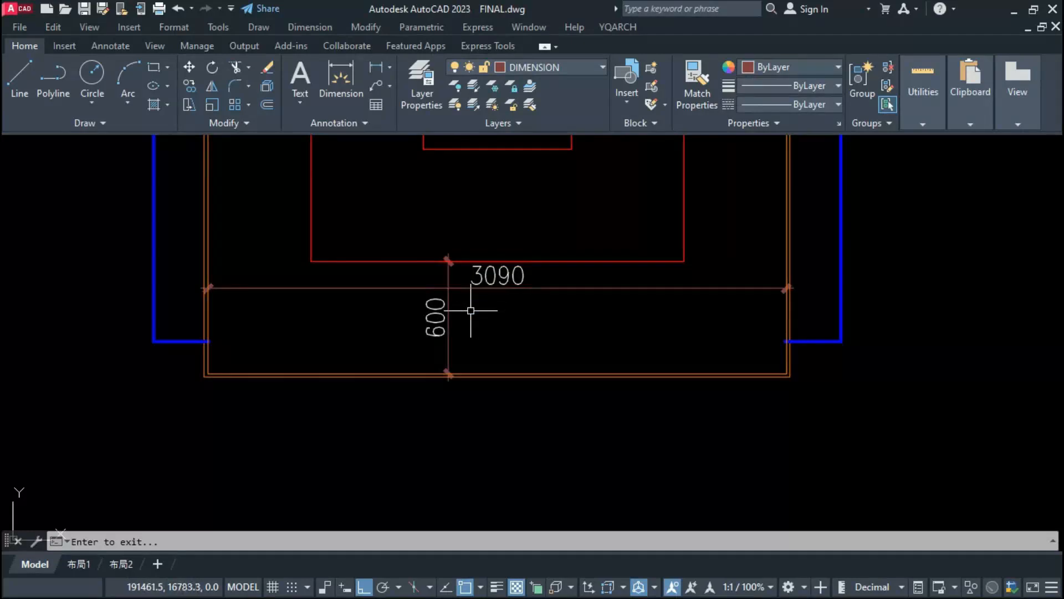
scroll(467, 411, "down", 2)
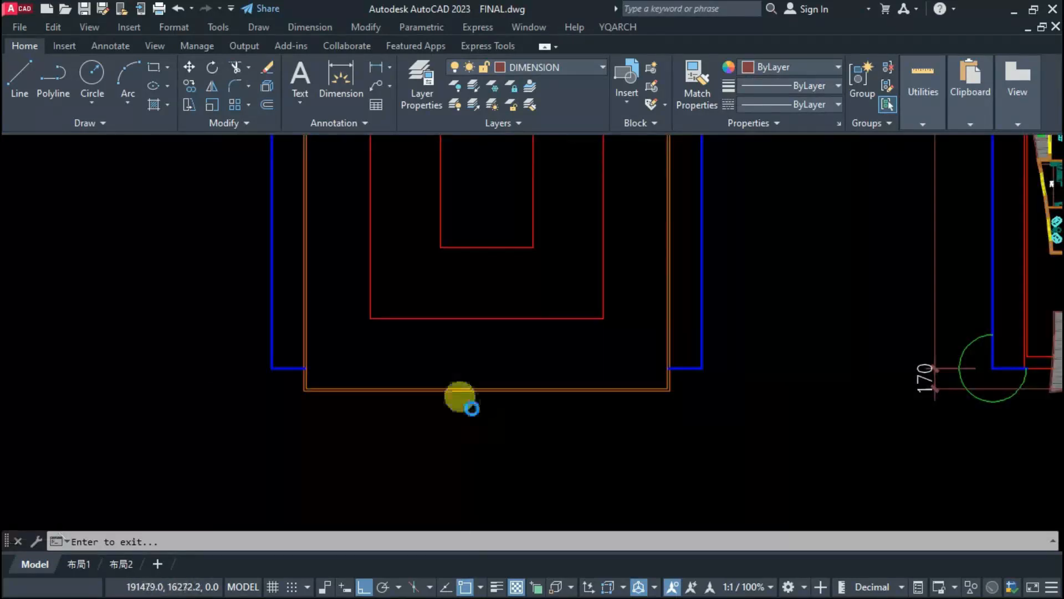
scroll(487, 397, "down", 2)
key("Escape")
Step: Copy the outer wall rectangle onto the apartment floor plan, aligning it by the plot outline's lower corner
scroll(584, 397, "up", 4)
left_click(586, 396)
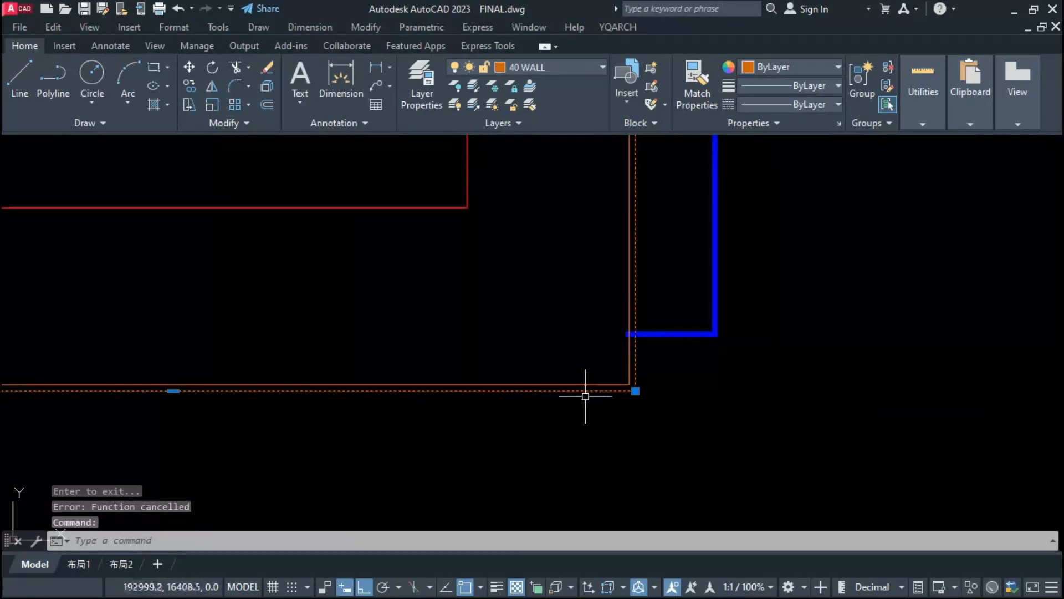
type("co")
key("Return")
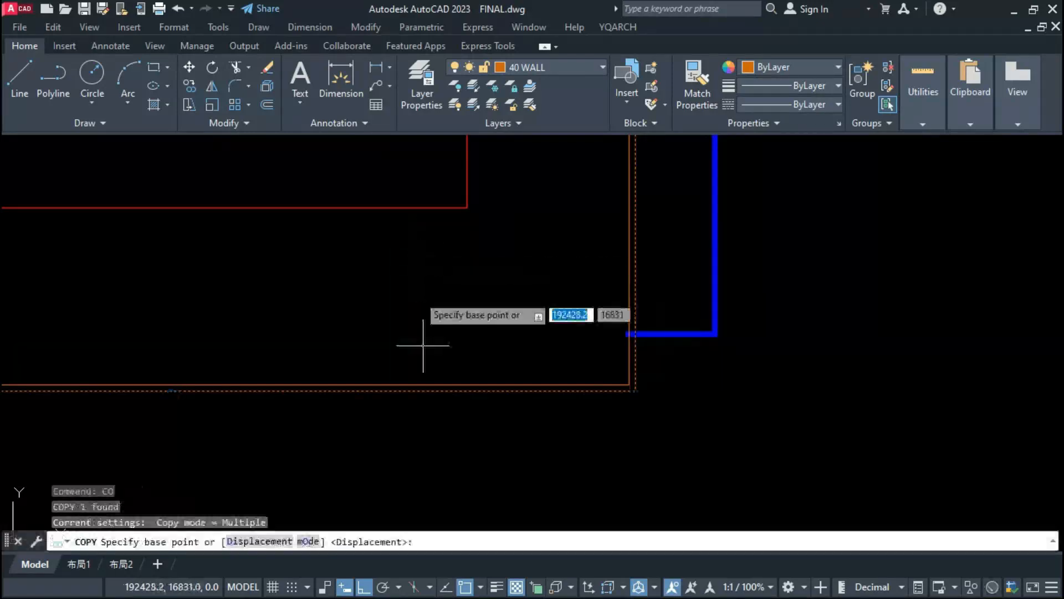
scroll(430, 416, "down", 3)
left_click(543, 385)
scroll(546, 400, "down", 5)
scroll(662, 401, "up", 8)
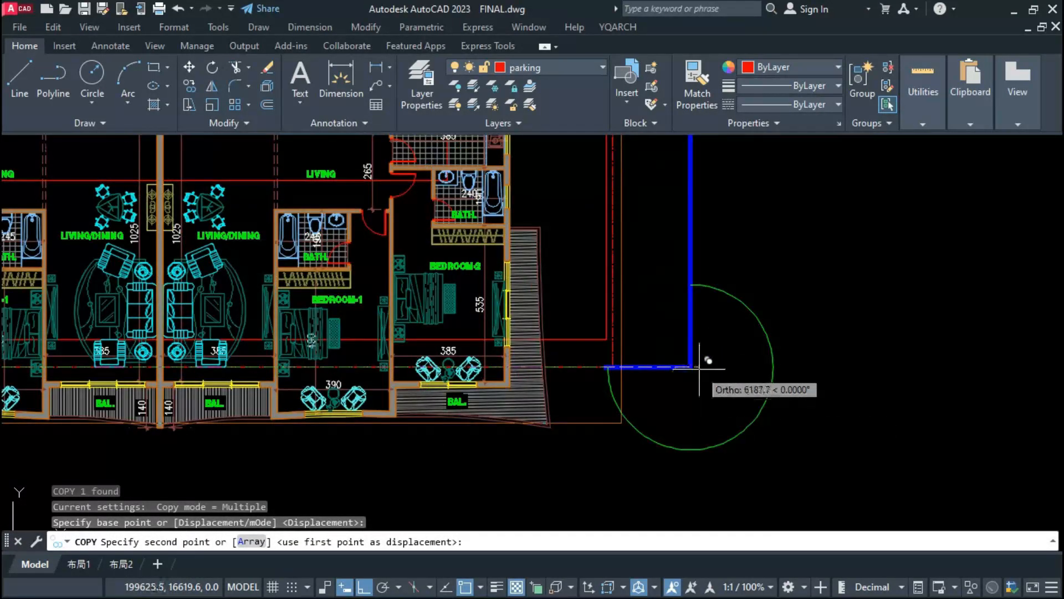
left_click(687, 382)
key("Escape")
scroll(364, 423, "up", 2)
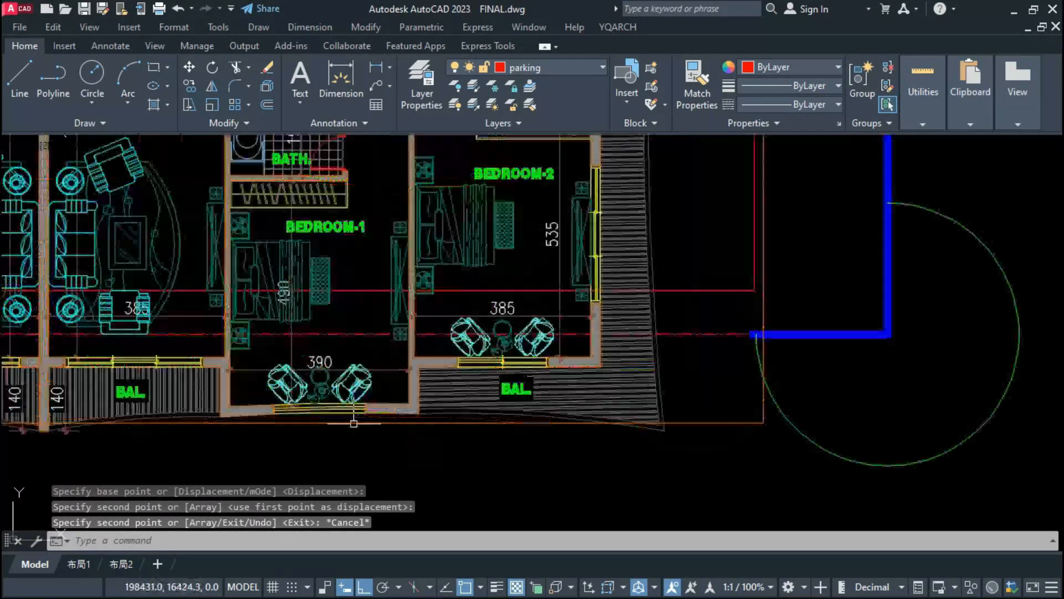
Step: Measure the gap from the copied wall outline's lower edge to the end of the central balcony wall without placing the dimension
left_click(331, 424)
scroll(438, 397, "down", 2)
scroll(214, 440, "down", 2)
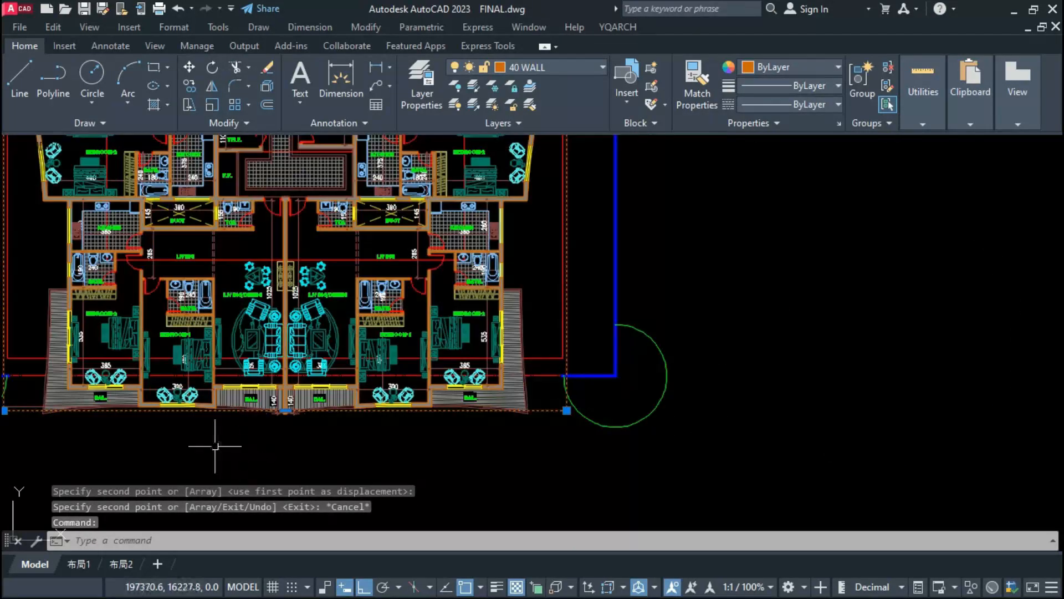
scroll(356, 432, "up", 8)
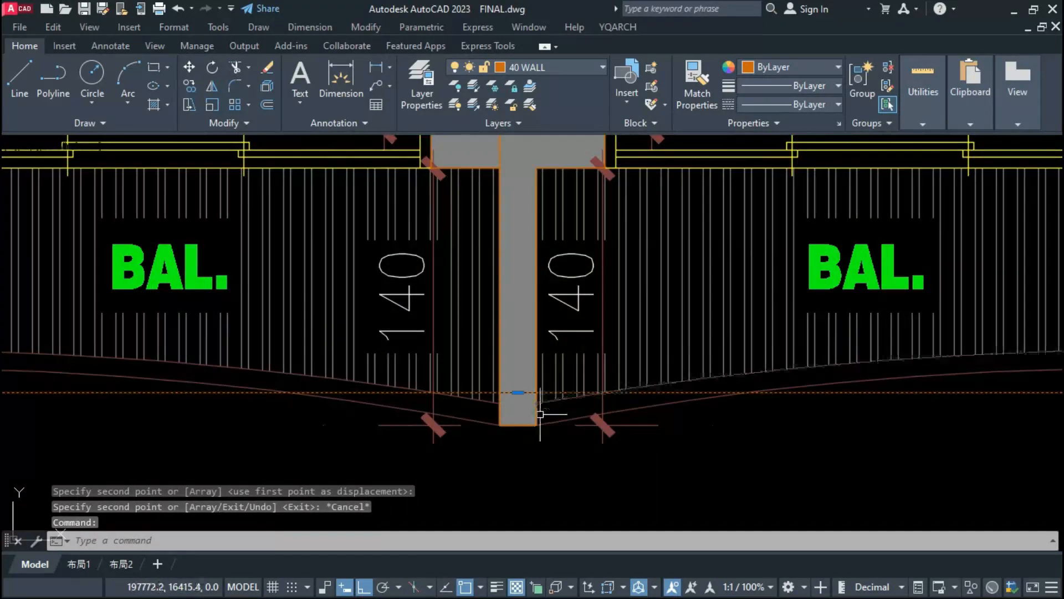
left_click(525, 394)
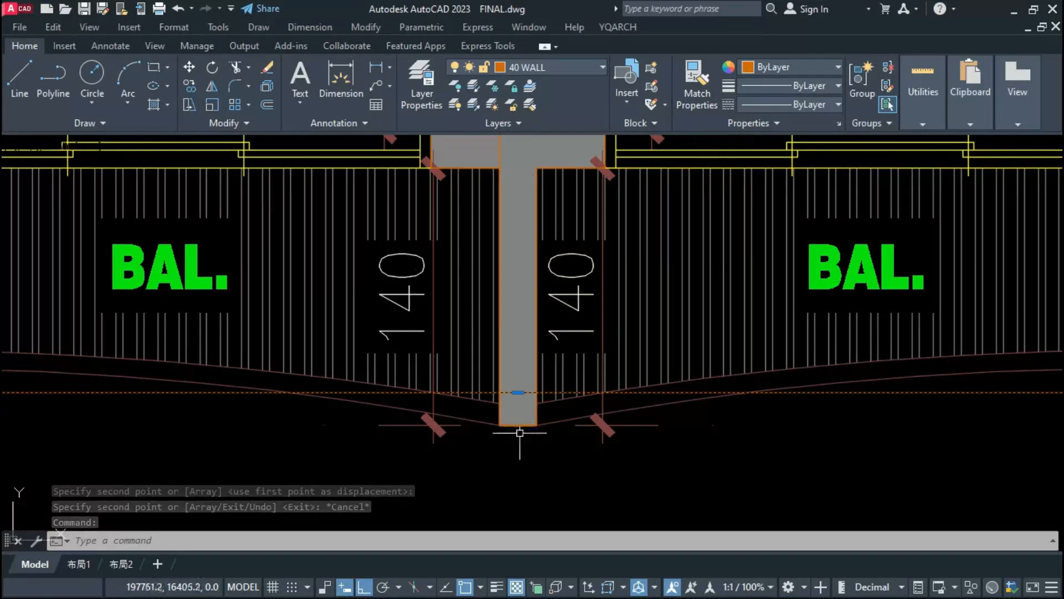
key("Escape")
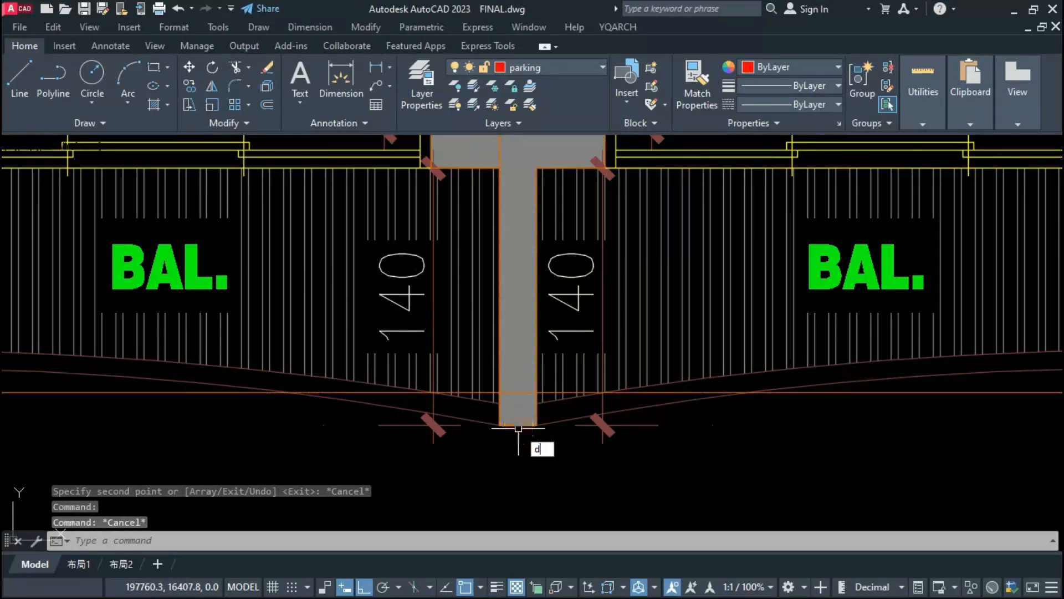
type("diml")
key("Return")
left_click(519, 393)
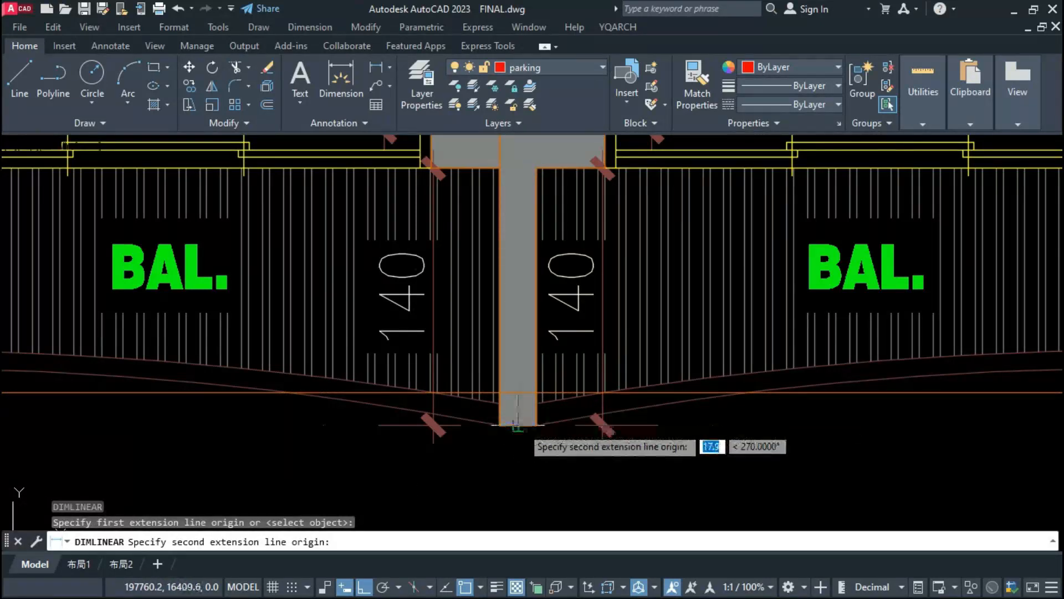
left_click(521, 426)
scroll(489, 435, "down", 4)
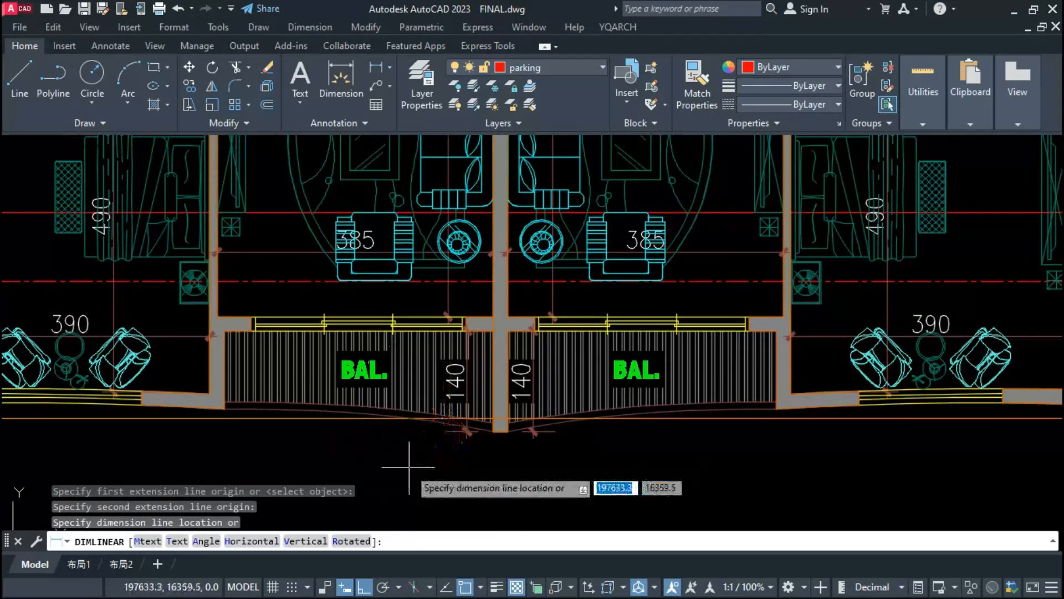
key("Escape")
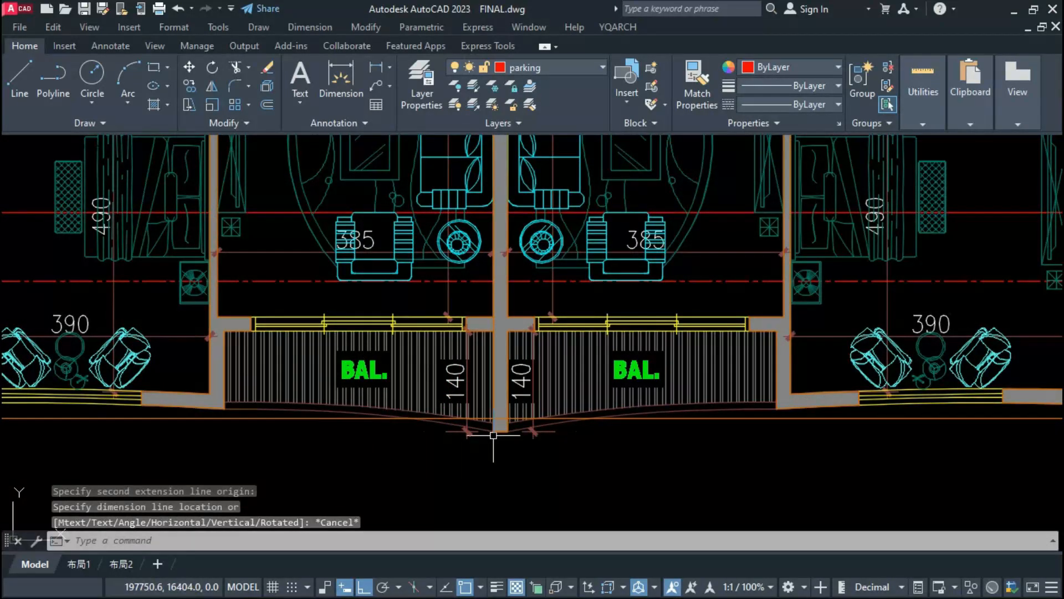
Step: Remove the copied wall outline from the apartment floor plan
scroll(552, 424, "up", 2)
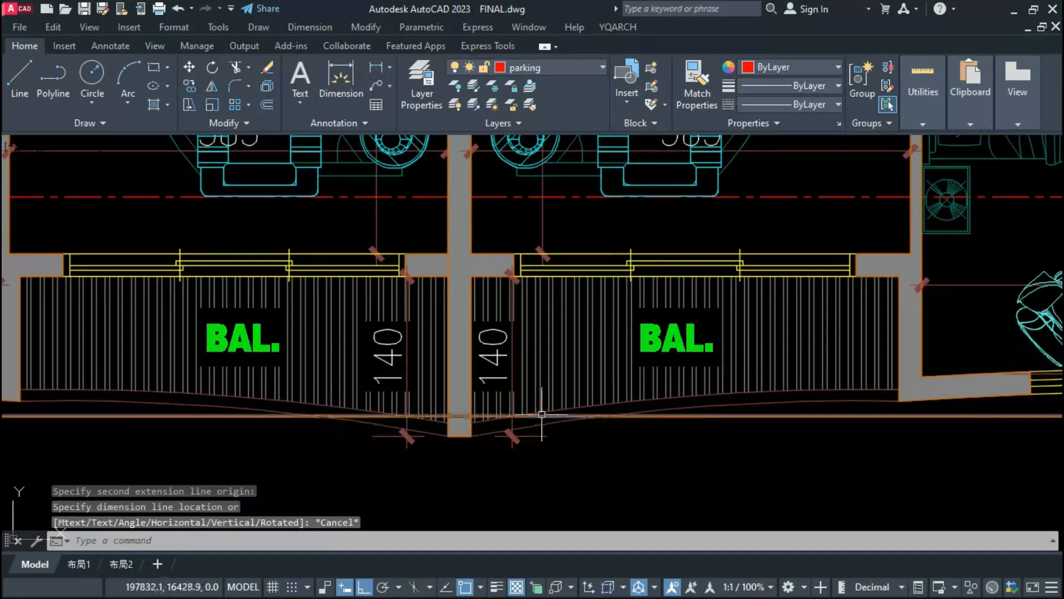
left_click(543, 417)
scroll(399, 417, "down", 6)
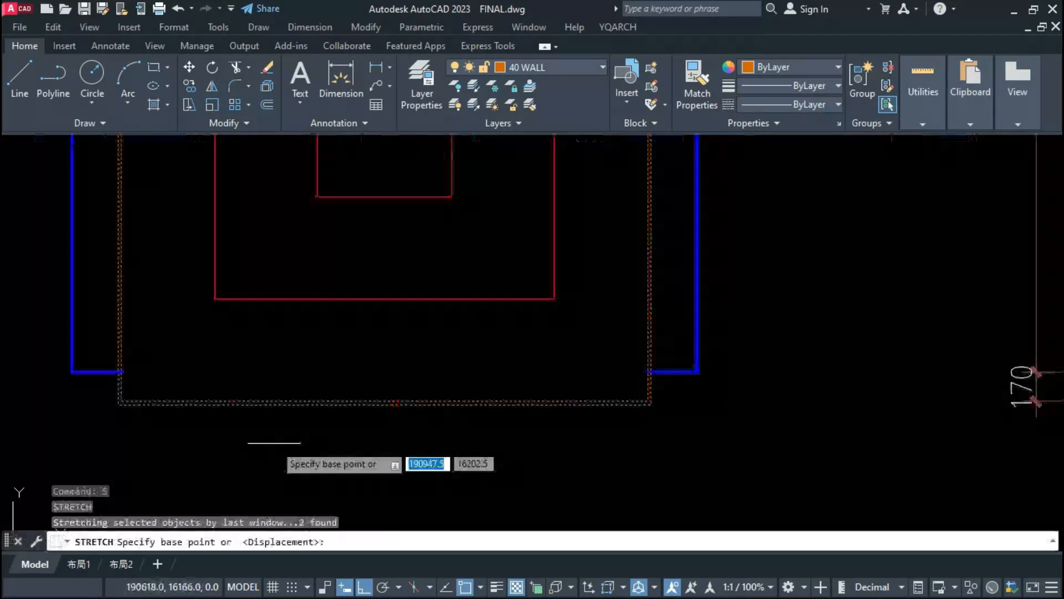
Step: Stretch the lower edges of both perimeter wall rectangles on the parking plan downward by 20
left_click(273, 442)
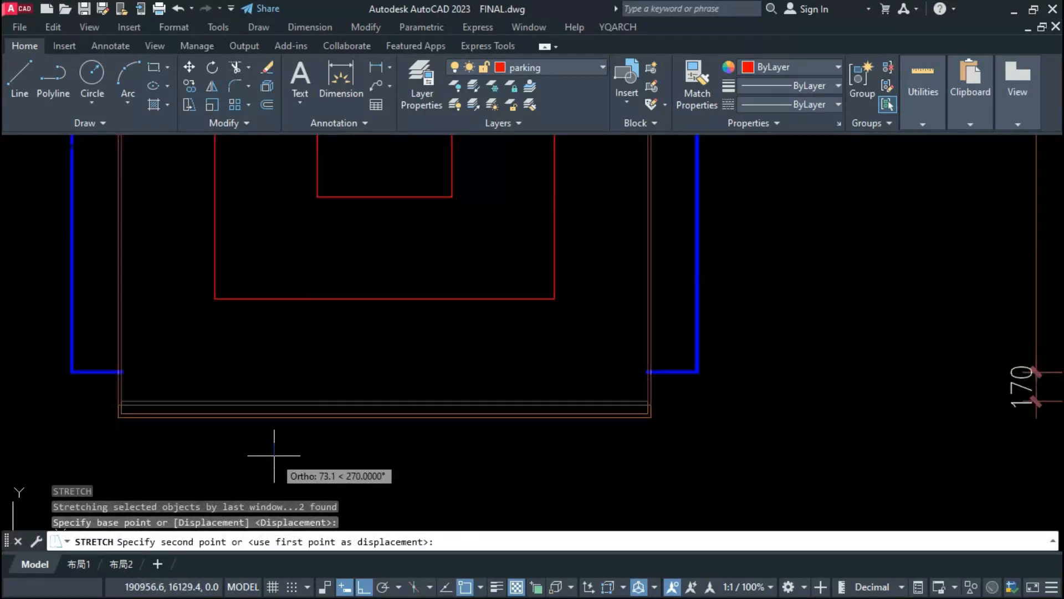
type("20")
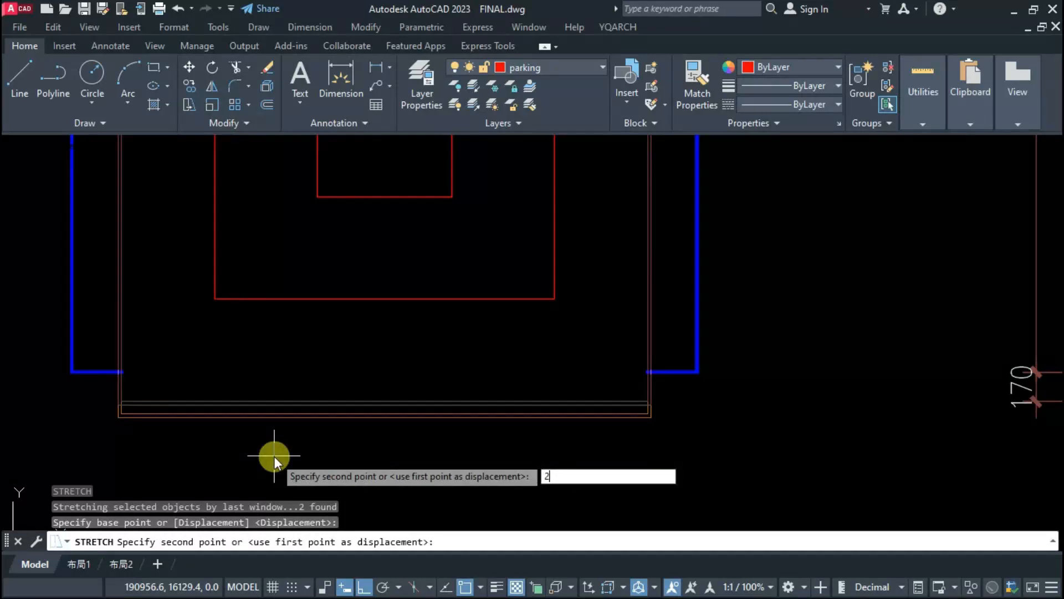
key("Return")
scroll(379, 409, "down", 4)
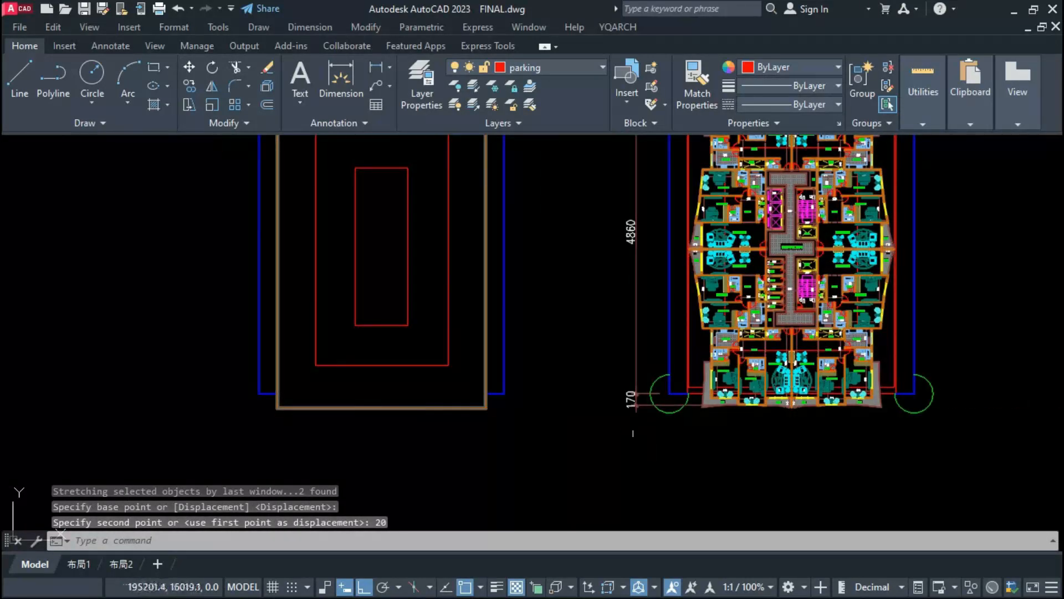
middle_click_drag(773, 380, 793, 410)
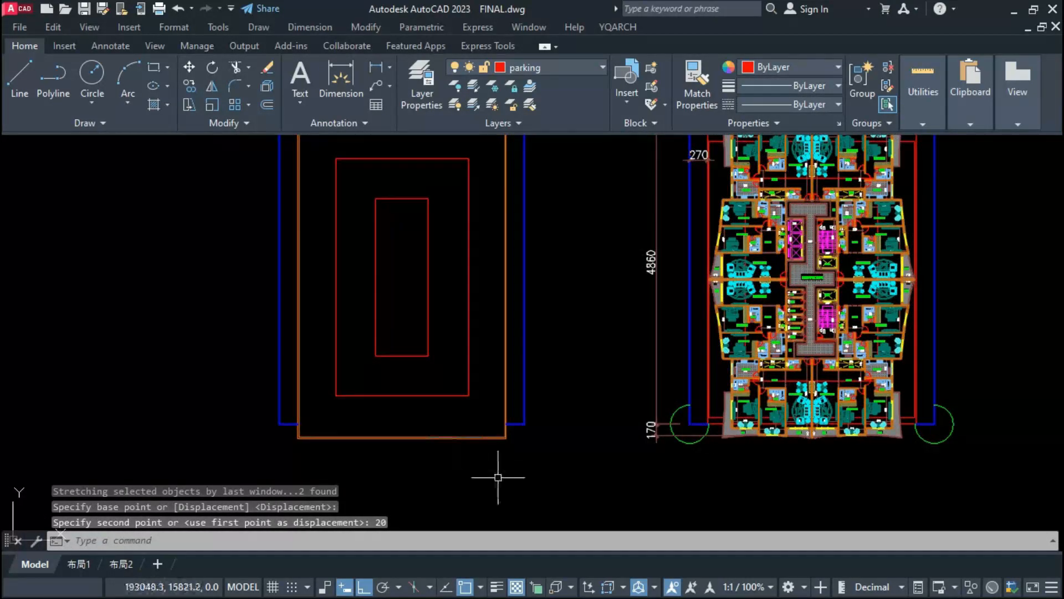
Step: Copy both staircases and the lift block from the apartment plan onto the parking plan, using the plot outline's upper corner as base point
scroll(445, 435, "up", 2)
middle_click_drag(363, 433, 472, 476)
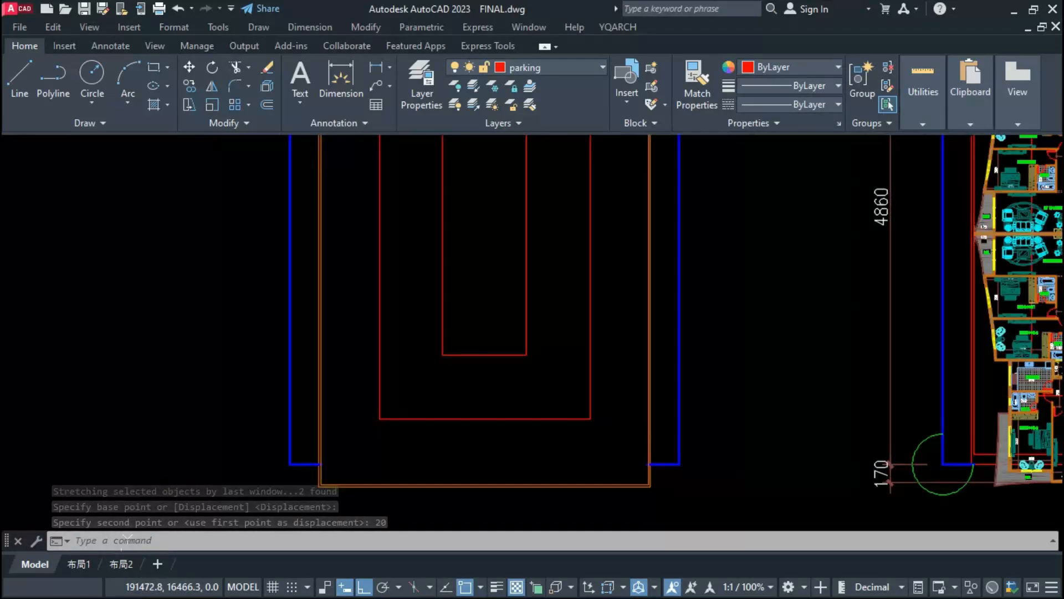
scroll(488, 427, "down", 2)
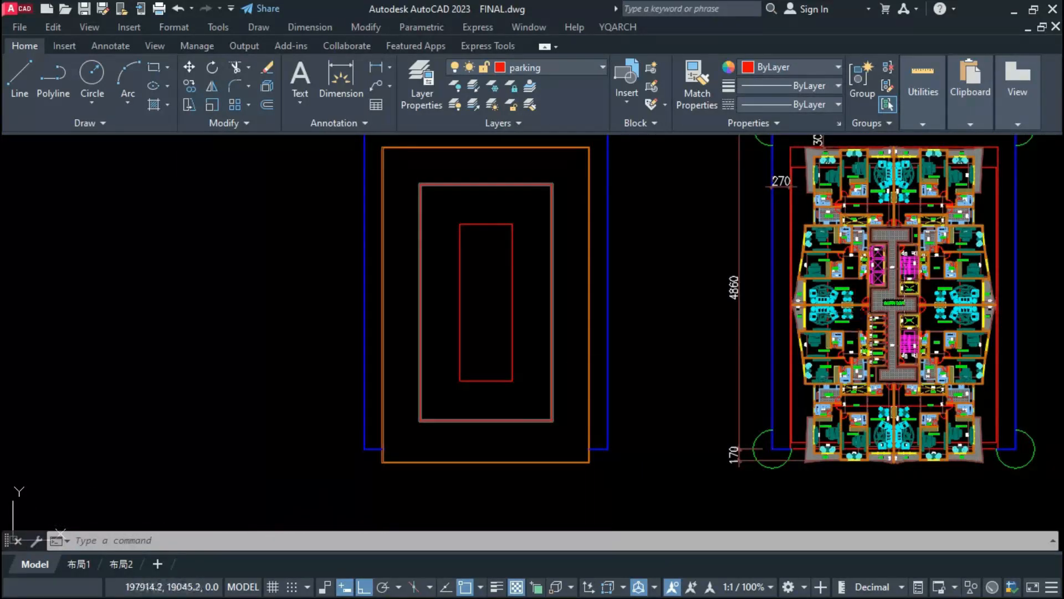
scroll(914, 272, "up", 4)
scroll(882, 275, "up", 4)
left_click(818, 359)
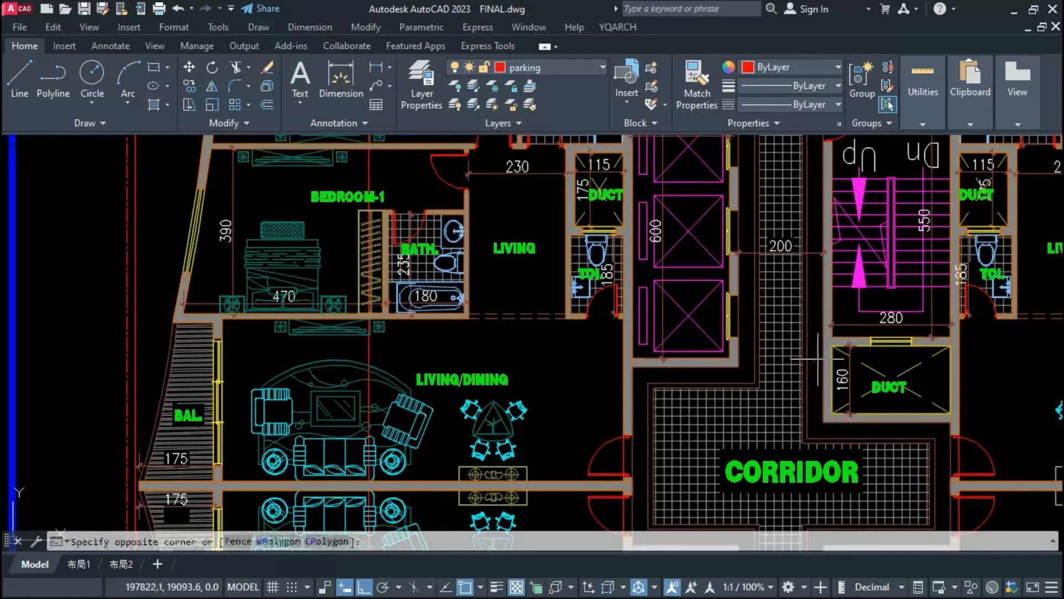
scroll(762, 446, "down", 2)
left_click(766, 213)
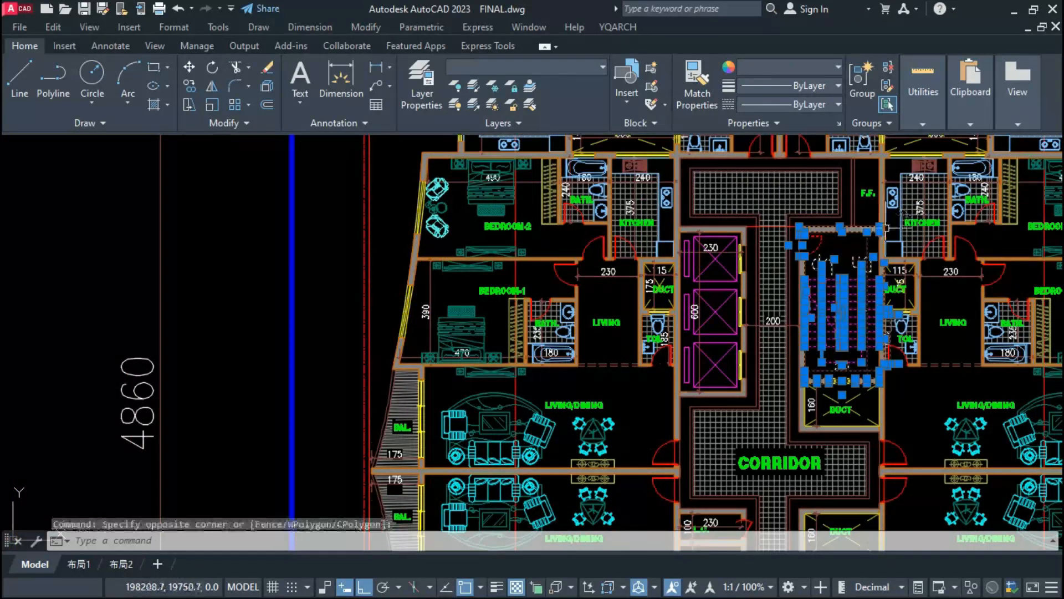
left_click(669, 411)
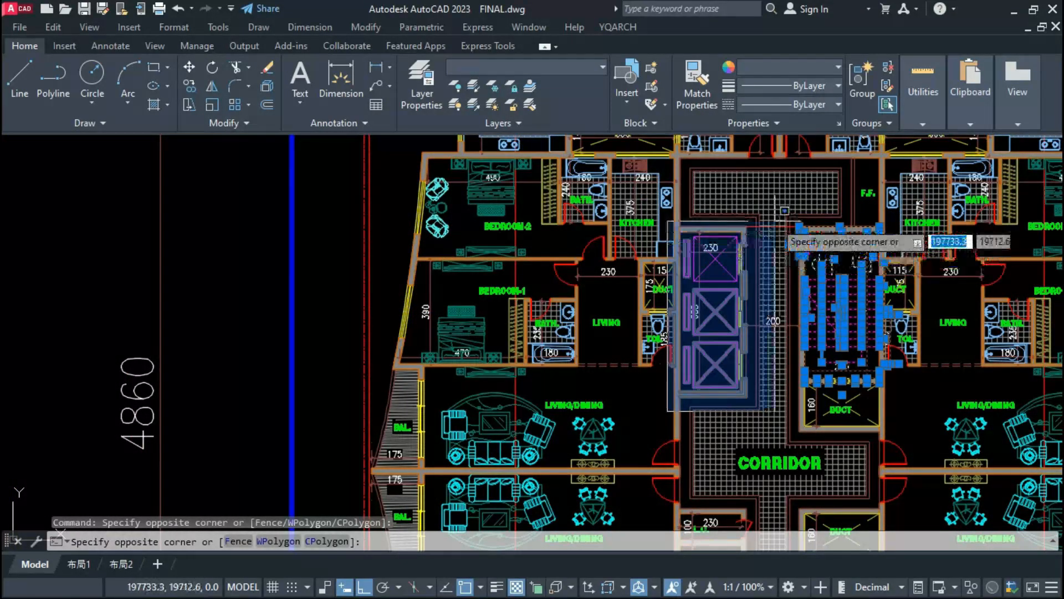
left_click(776, 217)
scroll(706, 314, "down", 5)
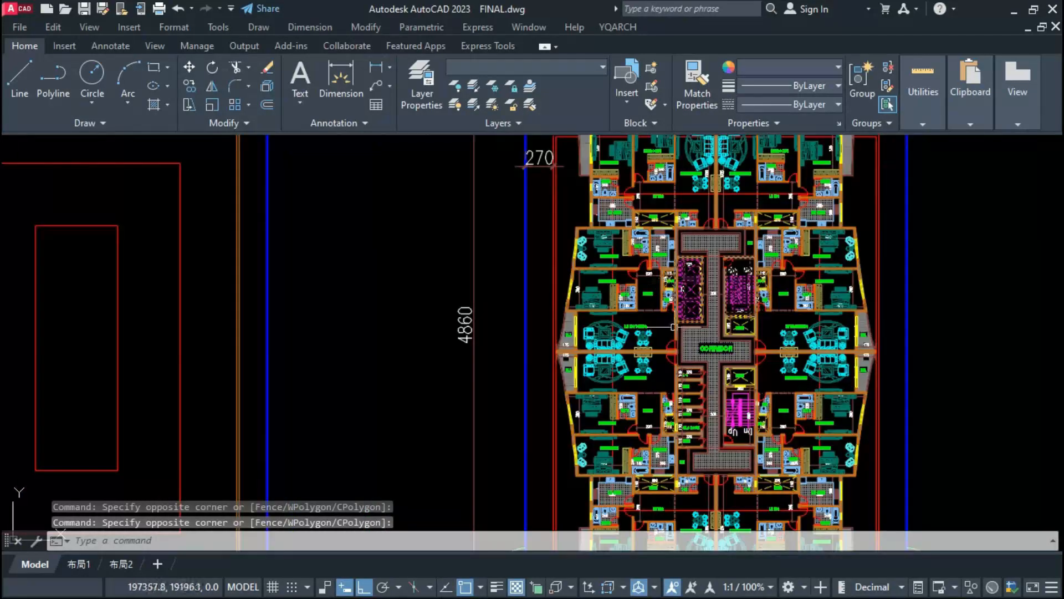
scroll(712, 332, "up", 3)
scroll(748, 353, "up", 4)
scroll(749, 364, "up", 2)
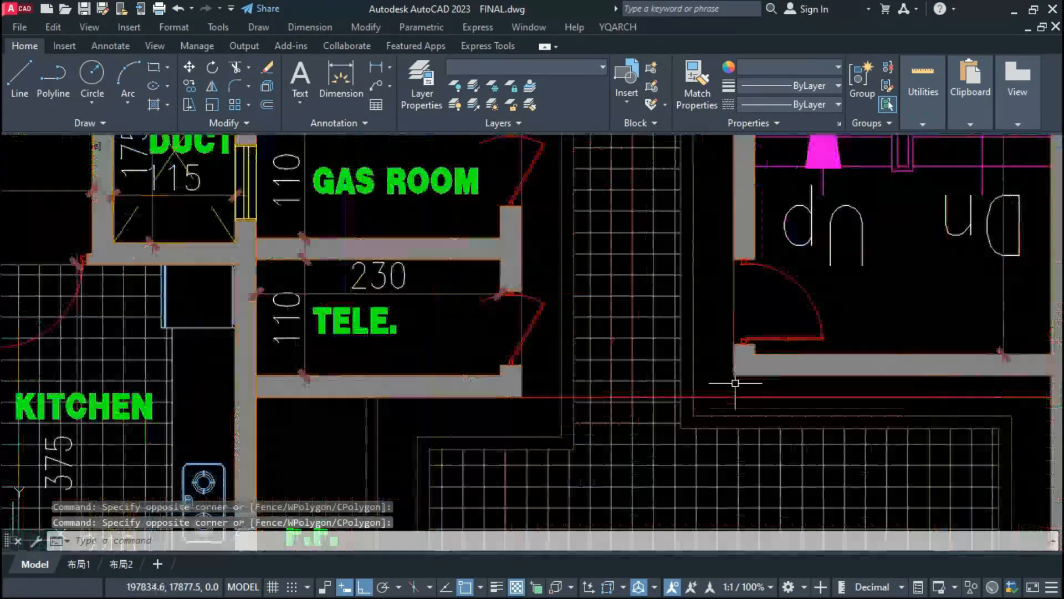
left_click(733, 383)
scroll(698, 503, "down", 3)
left_click(799, 305)
type("CO")
key("Return")
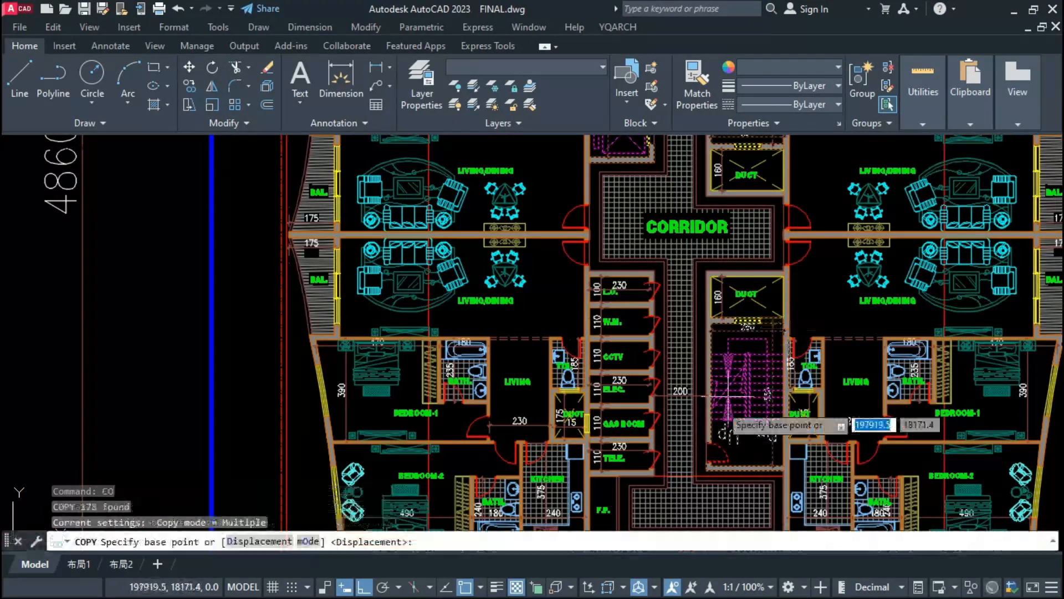
scroll(803, 447, "down", 5)
left_click(807, 228)
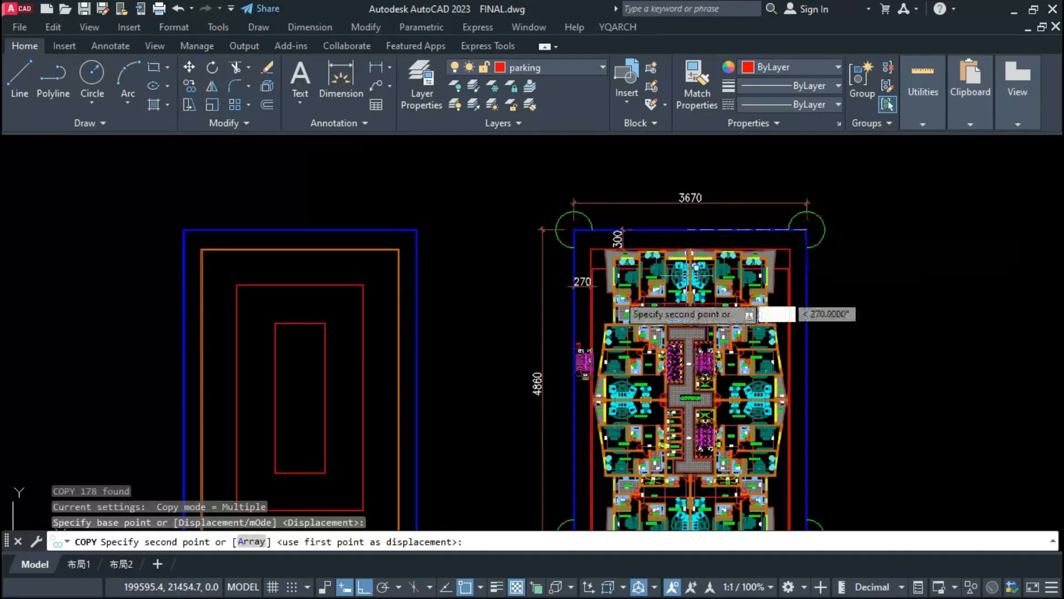
left_click(274, 382)
key("Escape")
Step: Erase the leftover wall fragments outside the copied lift block on the parking plan
scroll(267, 381, "up", 3)
scroll(266, 381, "up", 4)
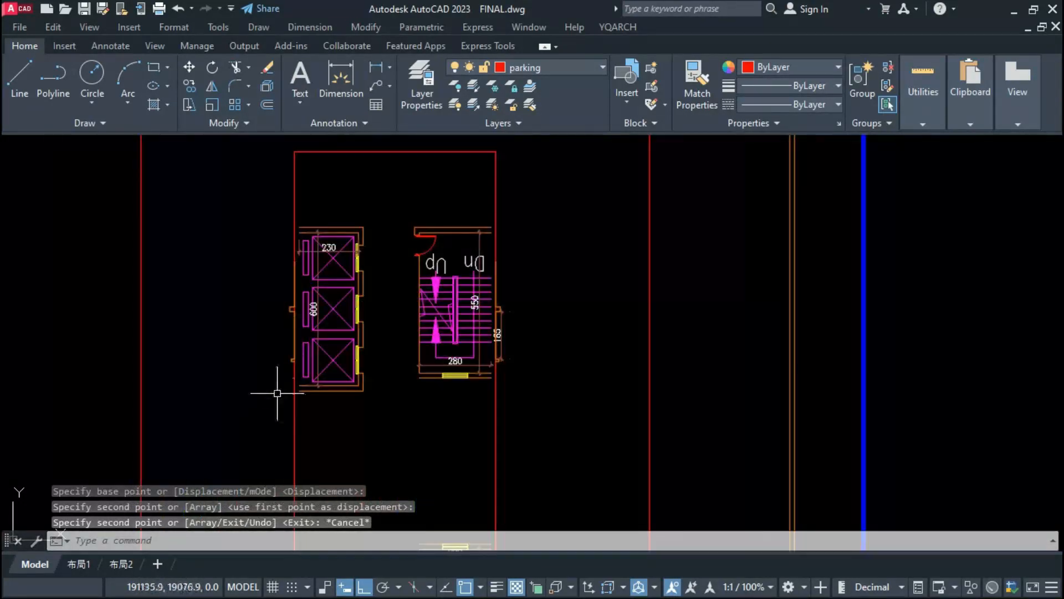
left_click(275, 386)
left_click(306, 247)
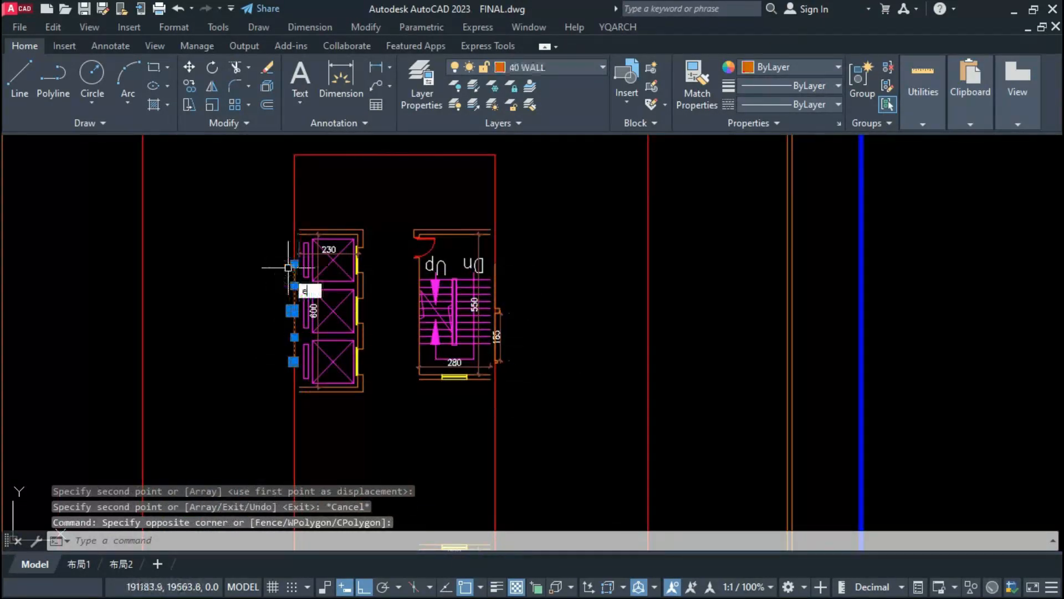
type("E")
key("Return")
Step: Draw the missing outer wall line of the upper staircase from its door jamb down to the lower wall
scroll(439, 264, "up", 2)
type("l")
key("Return")
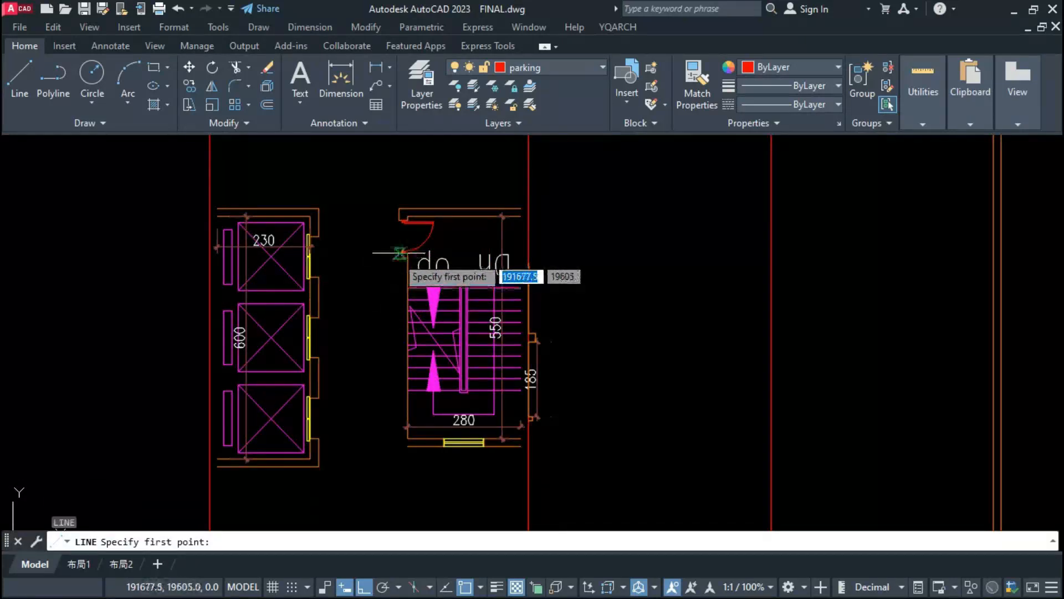
left_click(399, 253)
left_click(401, 484)
key("Escape")
left_click(411, 446)
left_click(407, 447)
key("Escape")
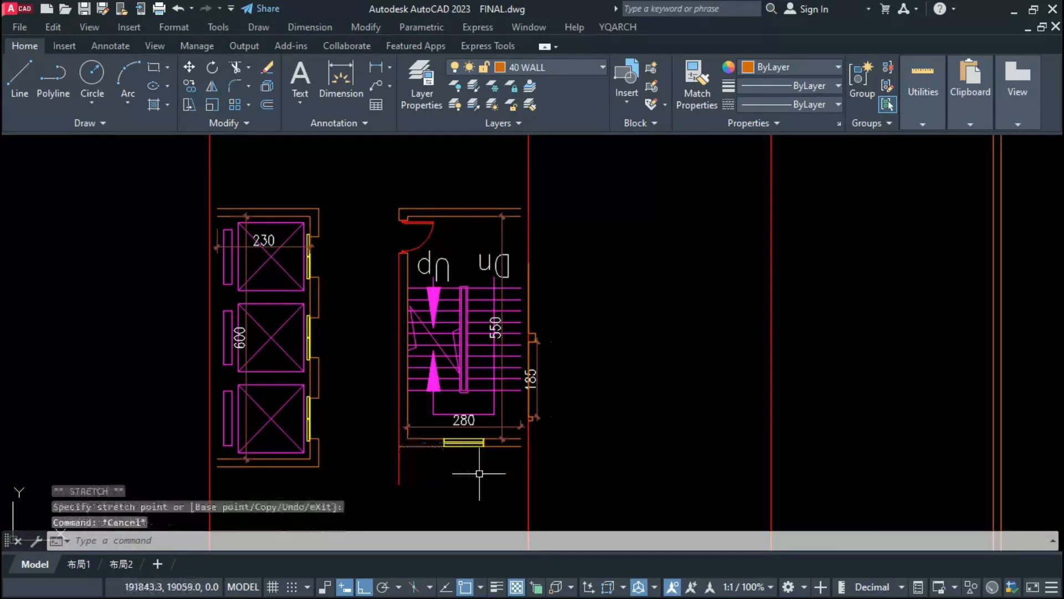
key("Escape")
type("l")
key("Return")
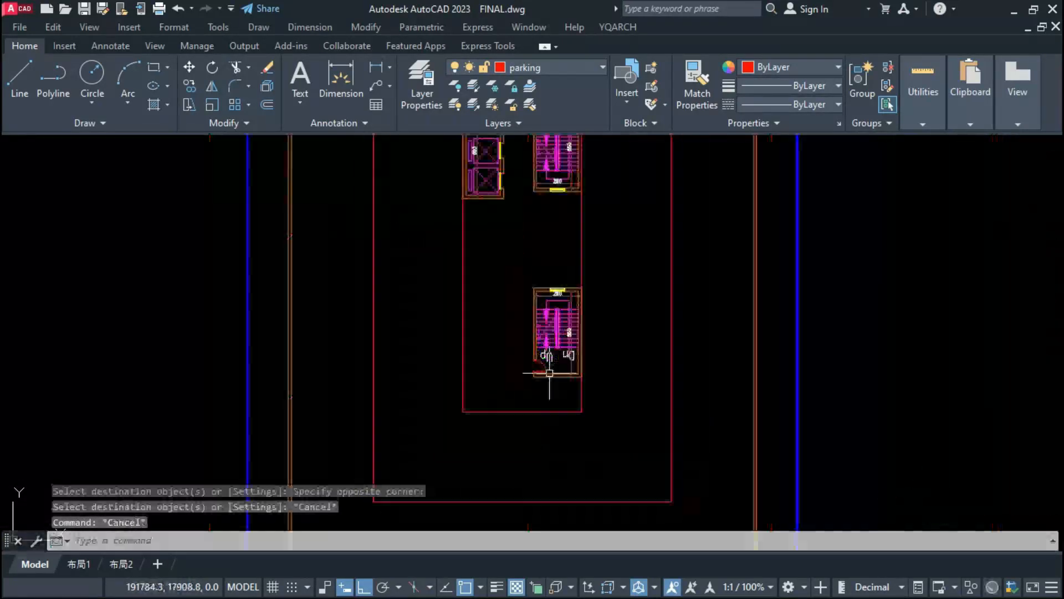
Step: Draw a horizontal bay divider between the left perimeter wall and the midpoint of the middle rectangle's left edge
scroll(507, 350, "down", 3)
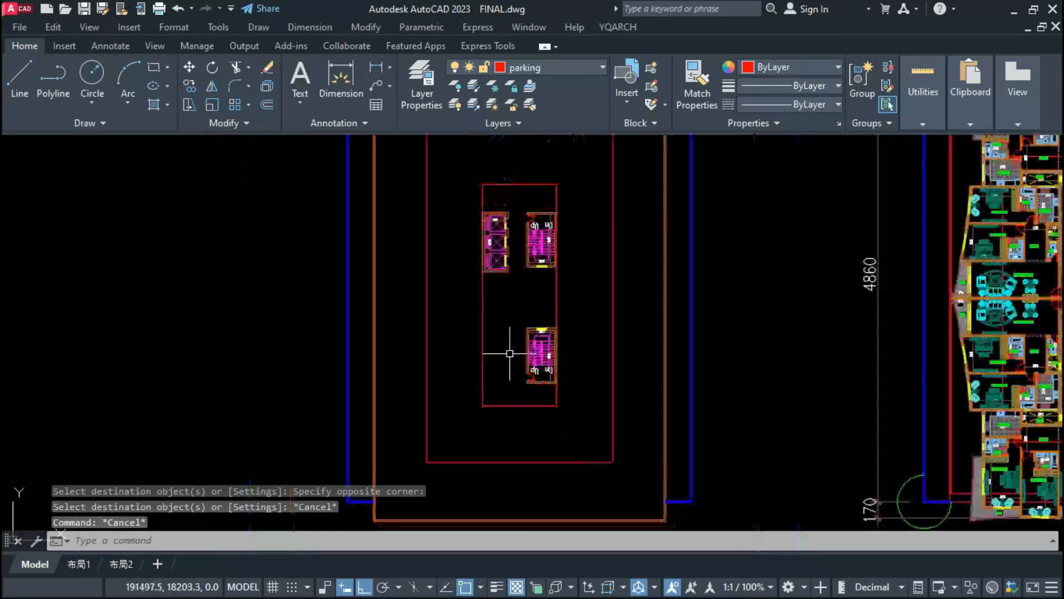
scroll(492, 401, "down", 2)
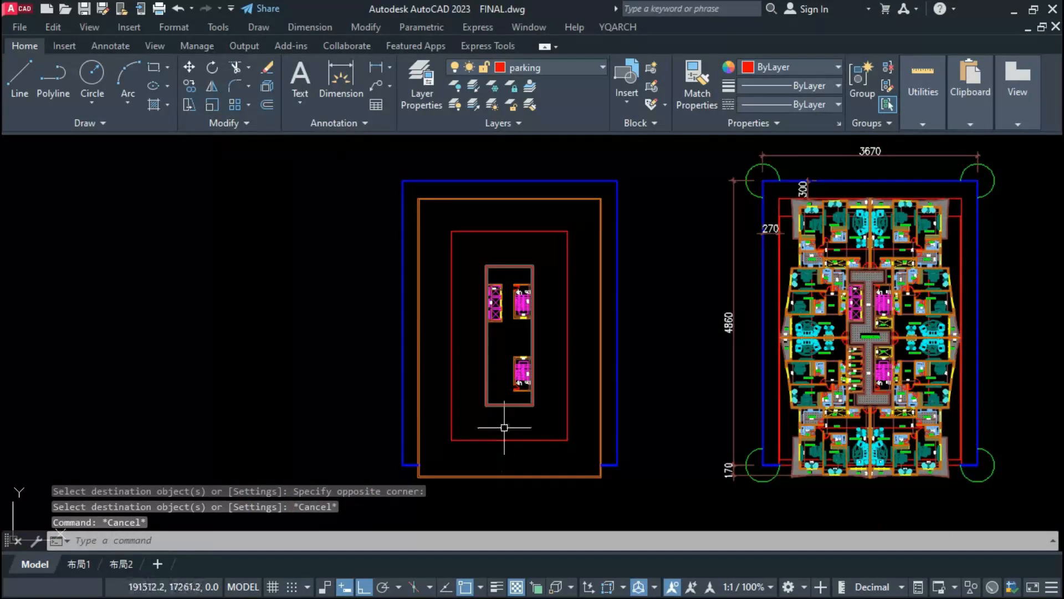
type("l")
key("Return")
left_click(451, 336)
Step: Copy the bay divider repeatedly upward at 250 spacing with Dynamic copy, up to the middle rectangle's upper edge
scroll(443, 344, "up", 4)
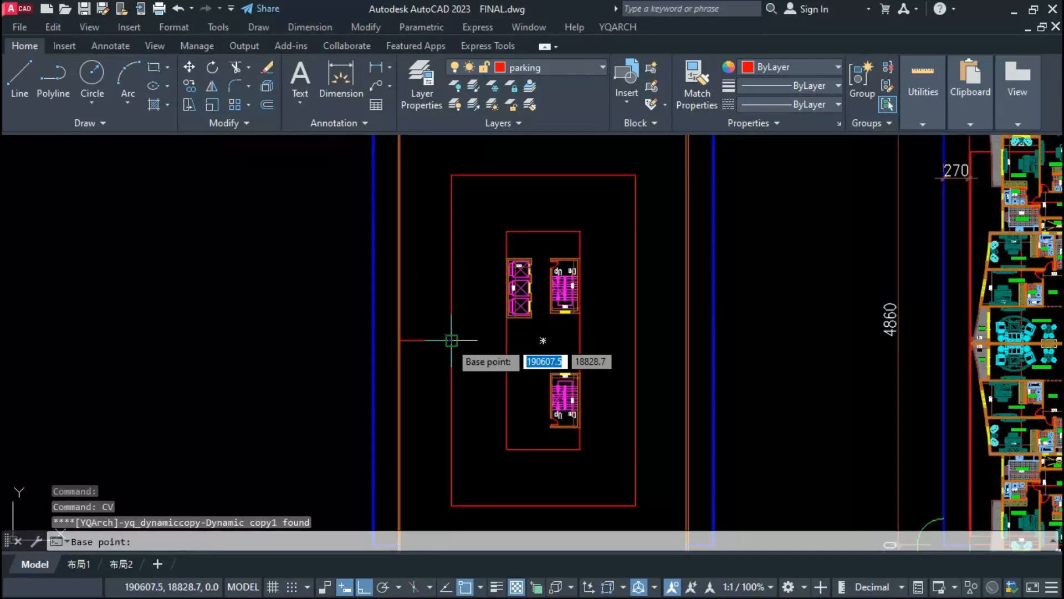
left_click(451, 339)
type("250")
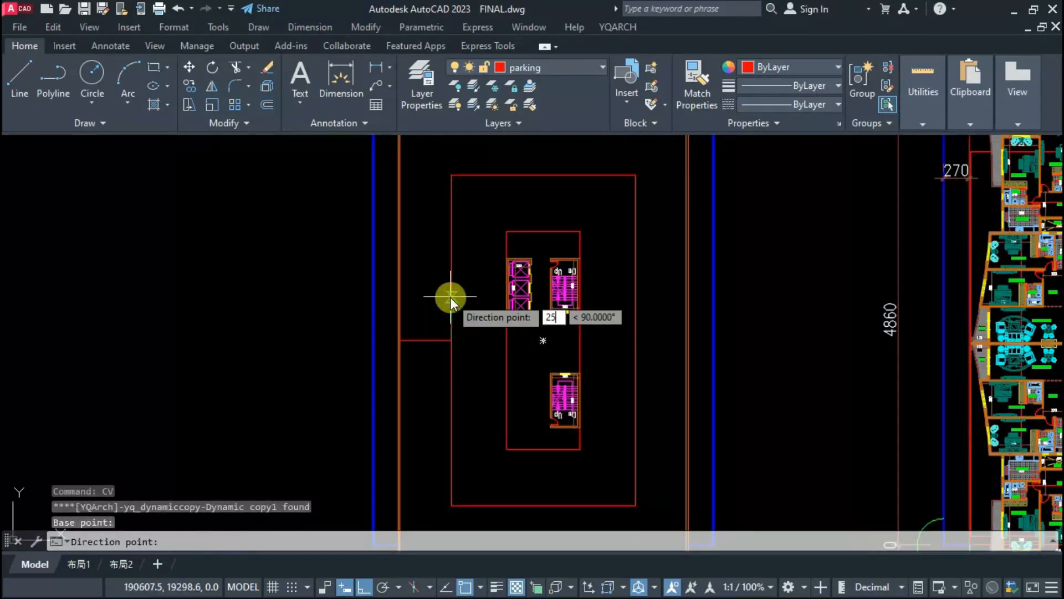
key("Return")
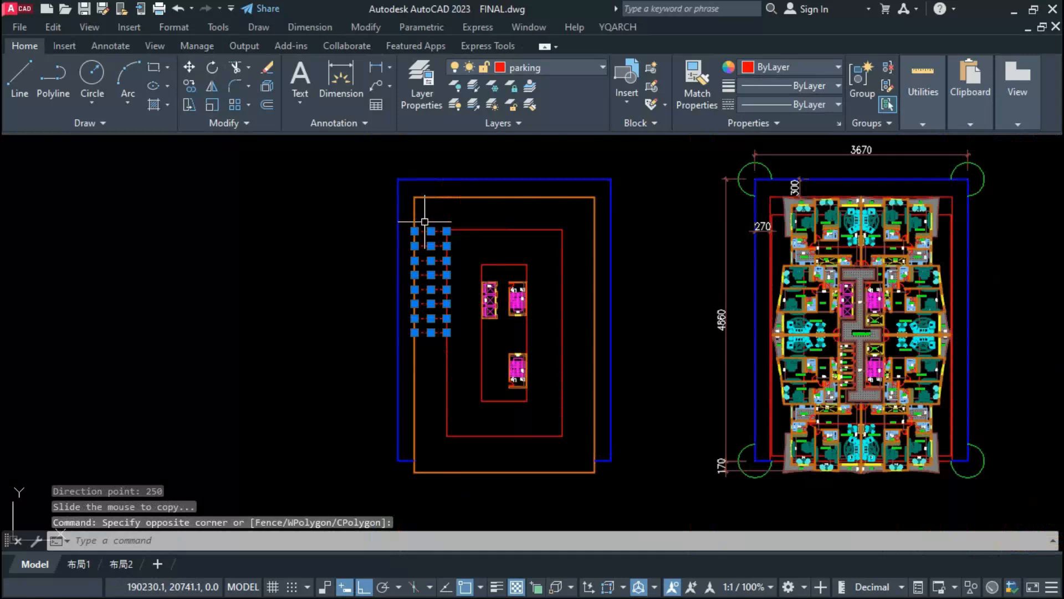
Step: Mirror the left bay dividers across the plan's vertical centre line, keeping the originals
type("mi")
key("Return")
left_click(504, 230)
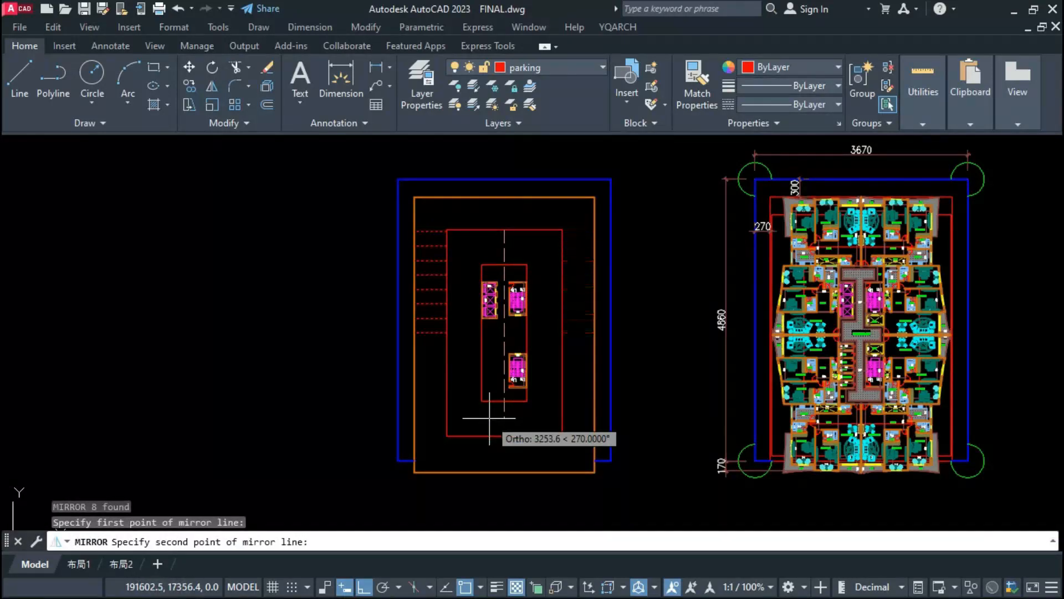
left_click(490, 418)
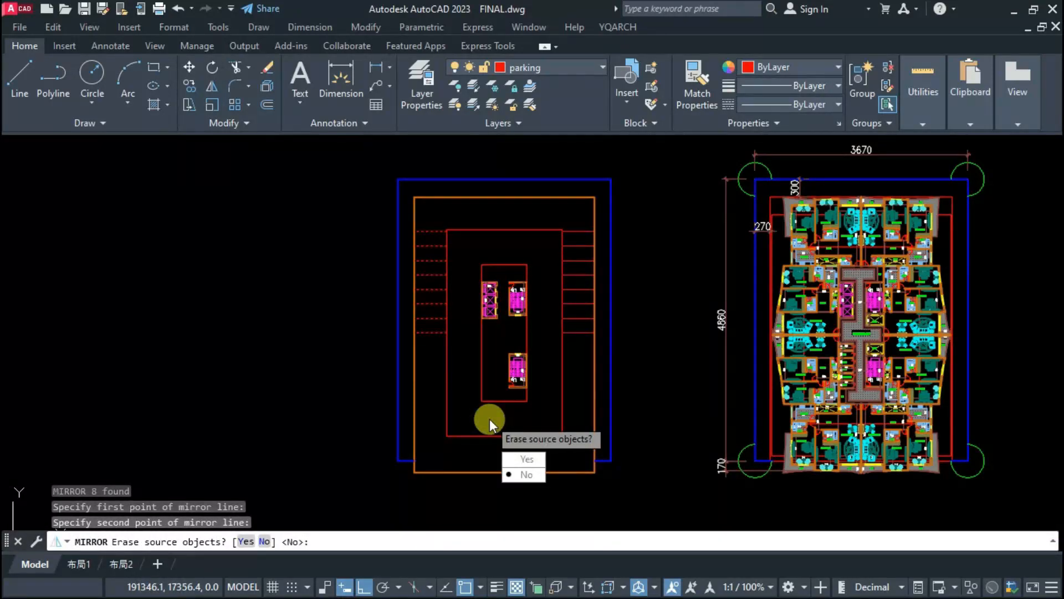
key("Return")
Step: Draw a vertical divider from the middle rectangle's upper edge midpoint to the perimeter wall and copy it leftward at 250 spacing
type("l")
key("Return")
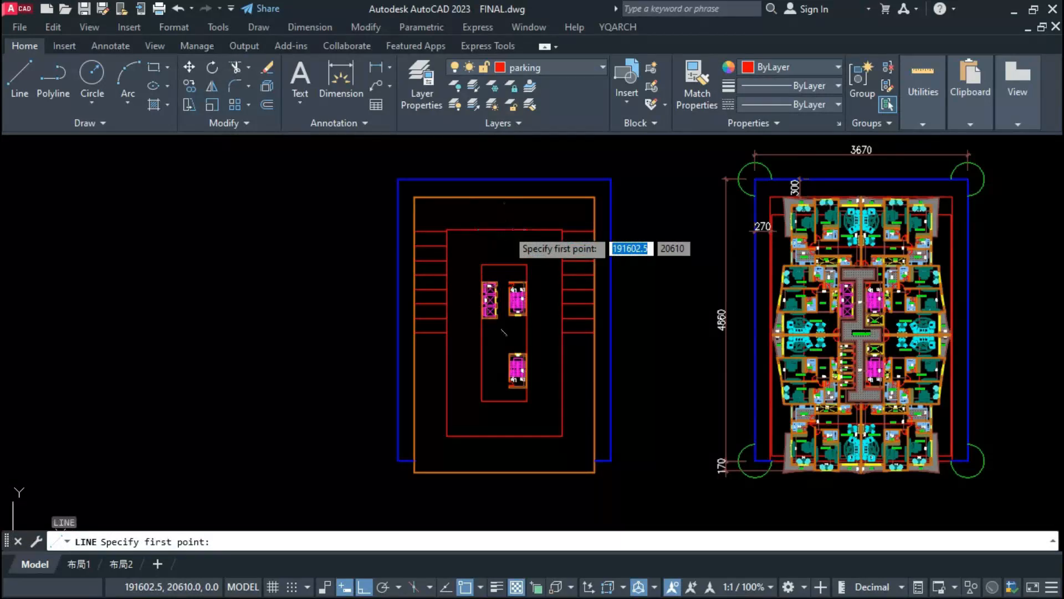
left_click(504, 230)
left_click(505, 197)
left_click(505, 230)
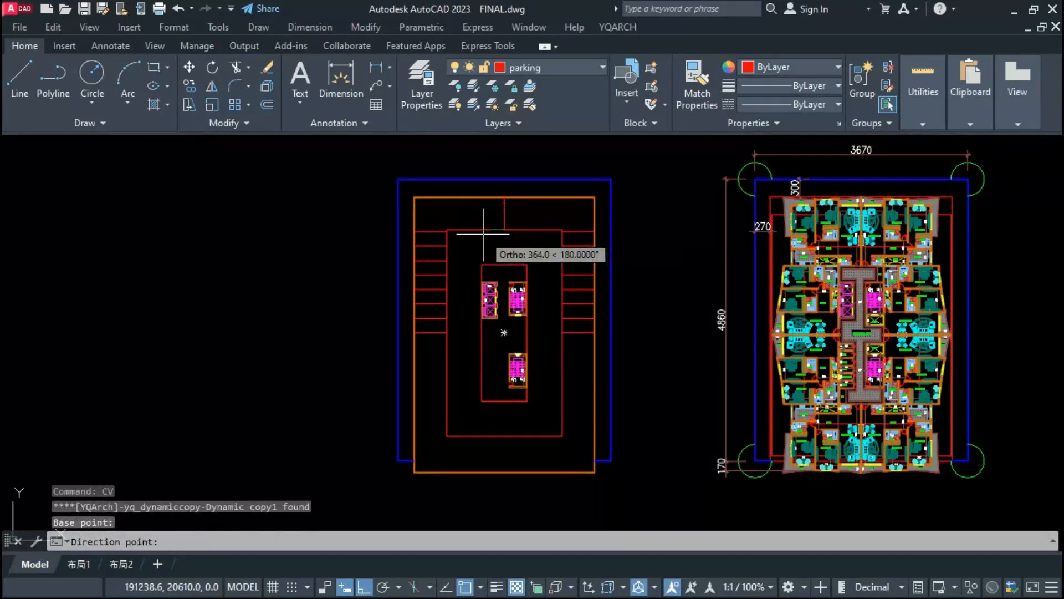
type("2")
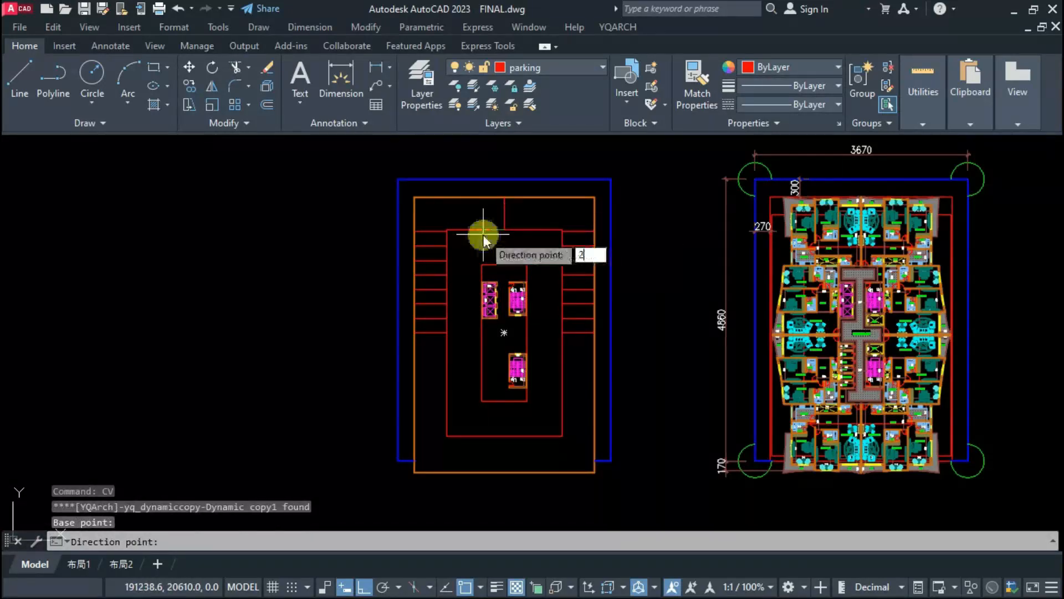
type("50")
key("Return")
key("Escape")
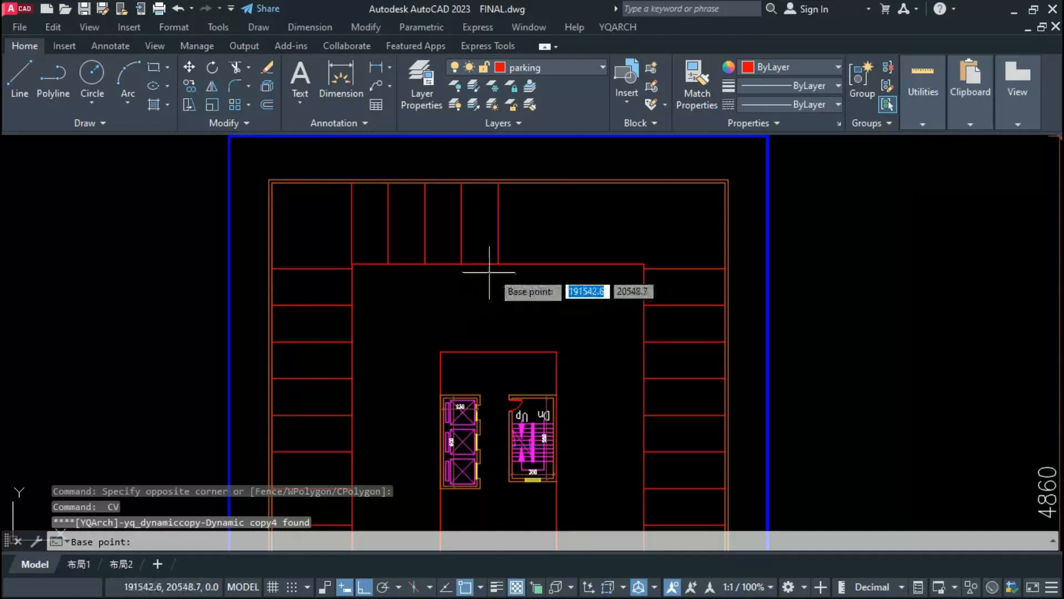
Step: Mirror the upper row's vertical dividers to the right half of the plan, keeping the originals
left_click(498, 264)
type("n")
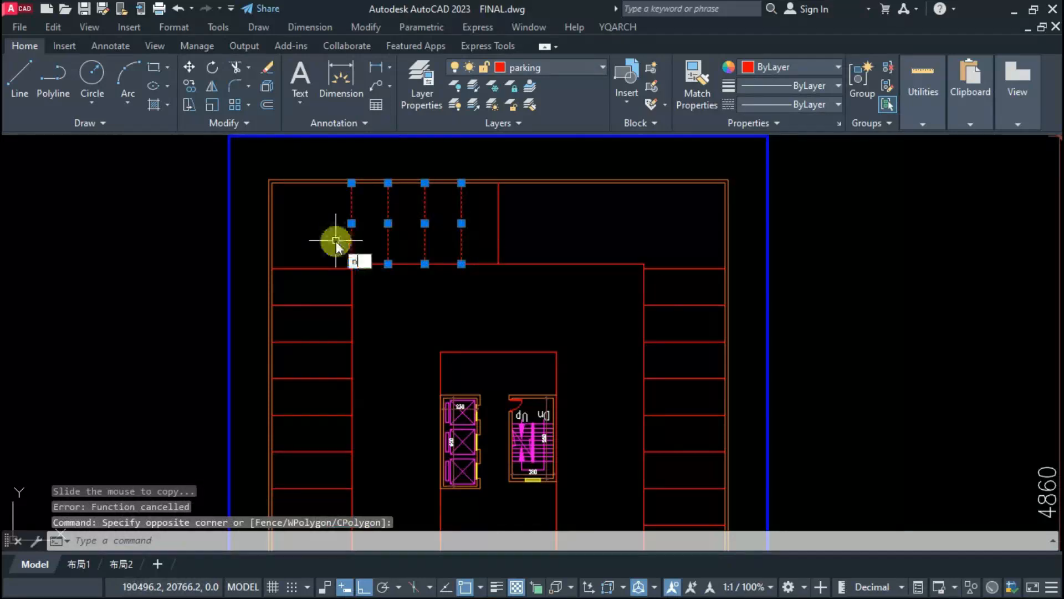
key("Escape")
Step: Mirror the left, right and upper bay dividers onto the lower half of the parking plan
left_click(613, 427)
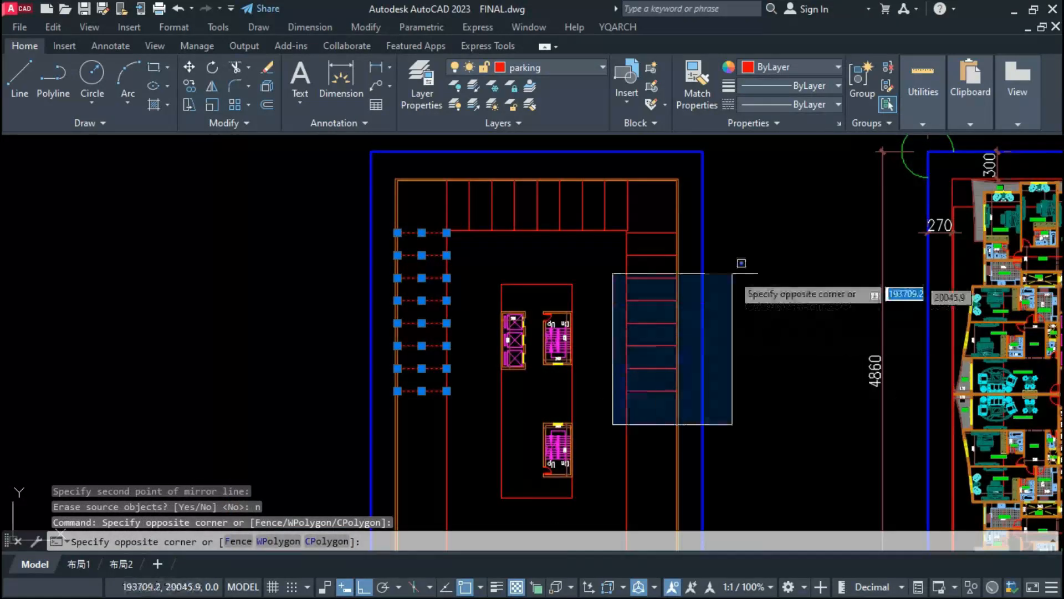
left_click(740, 234)
left_click(672, 220)
left_click(438, 199)
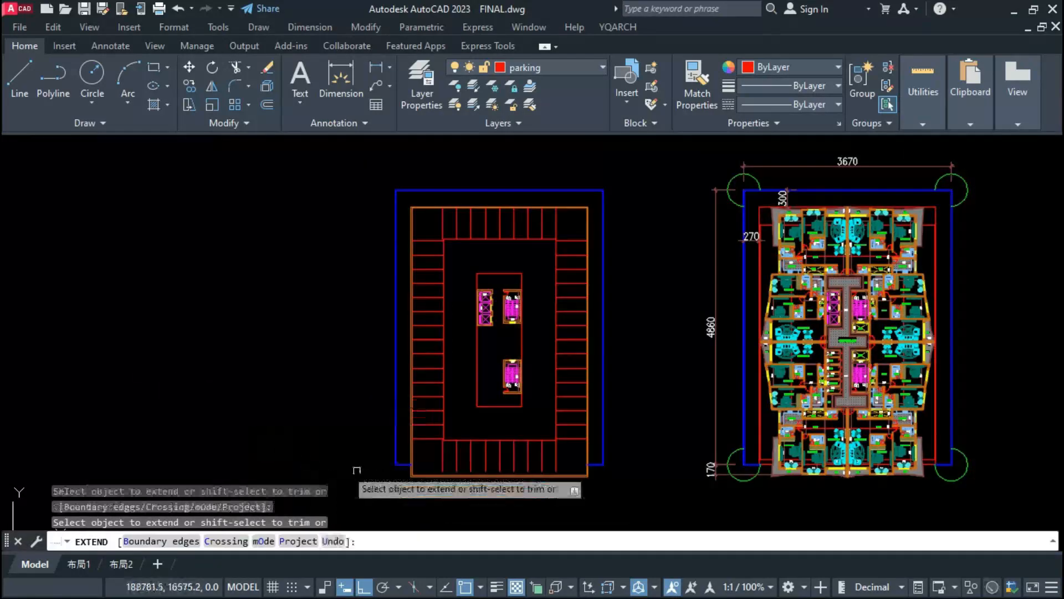
Step: Extend the lower row's vertical bay dividers down to the perimeter wall
scroll(511, 463, "up", 5)
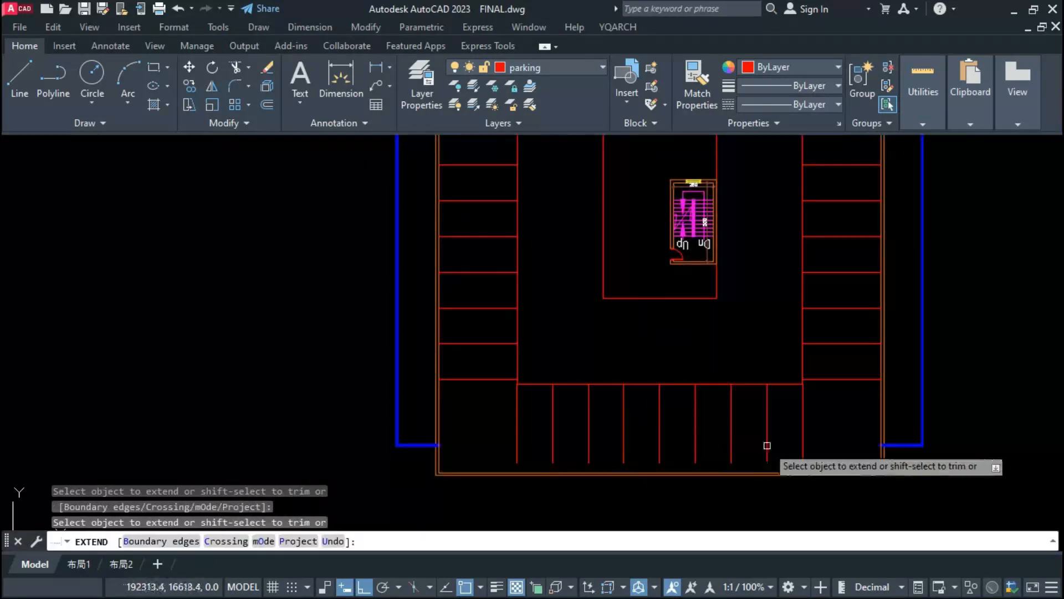
left_click(811, 460)
left_click(475, 451)
key("Return")
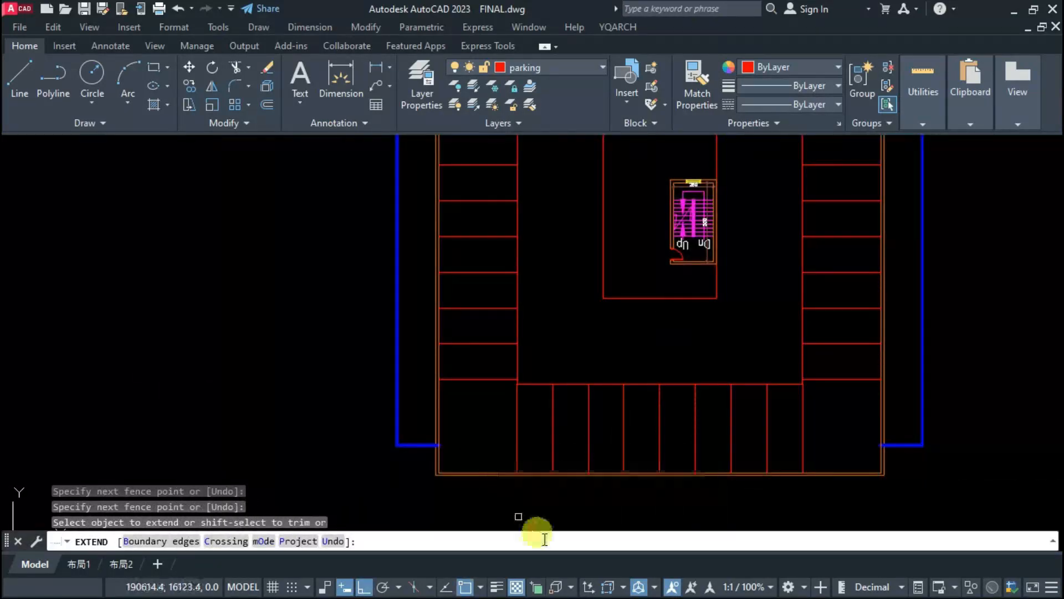
key("Escape")
scroll(469, 470, "down", 4)
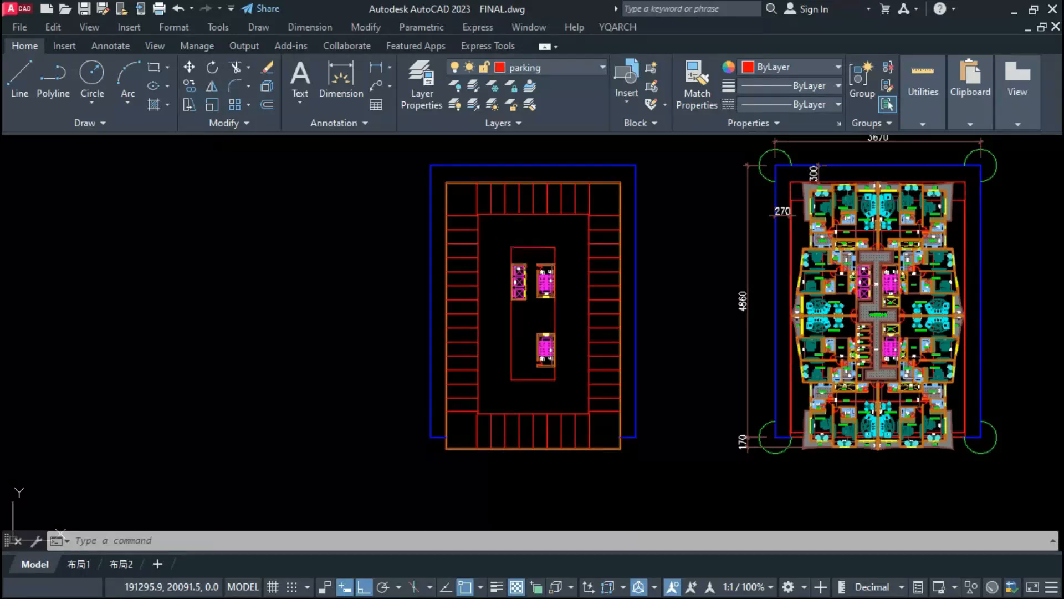
Step: Fillet the two upper corners of the central core rectangle with a radius of 150
type("f")
key("Return")
type("r")
key("Return")
type("150")
key("Return")
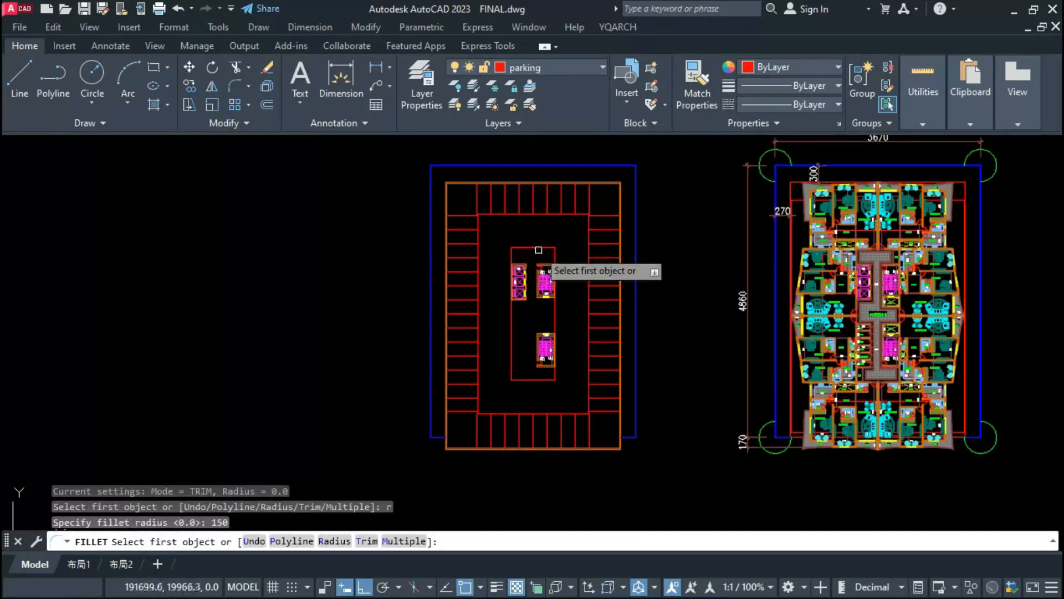
left_click(539, 250)
left_click(512, 256)
Step: Fillet the two lower corners of the central core rectangle with the same 150 radius
key("Return")
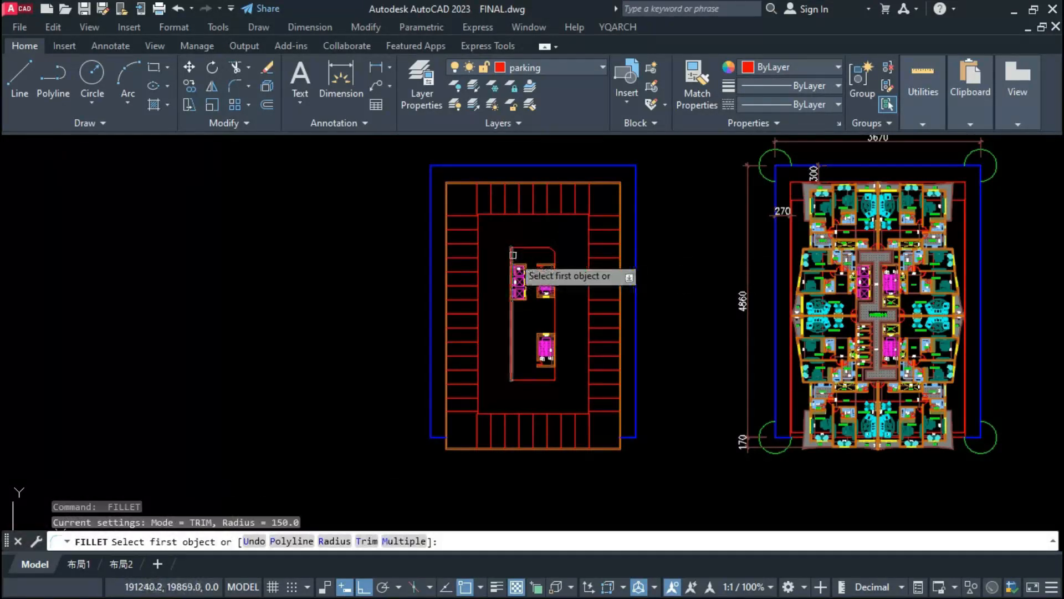
left_click(512, 255)
left_click(521, 248)
key("Return")
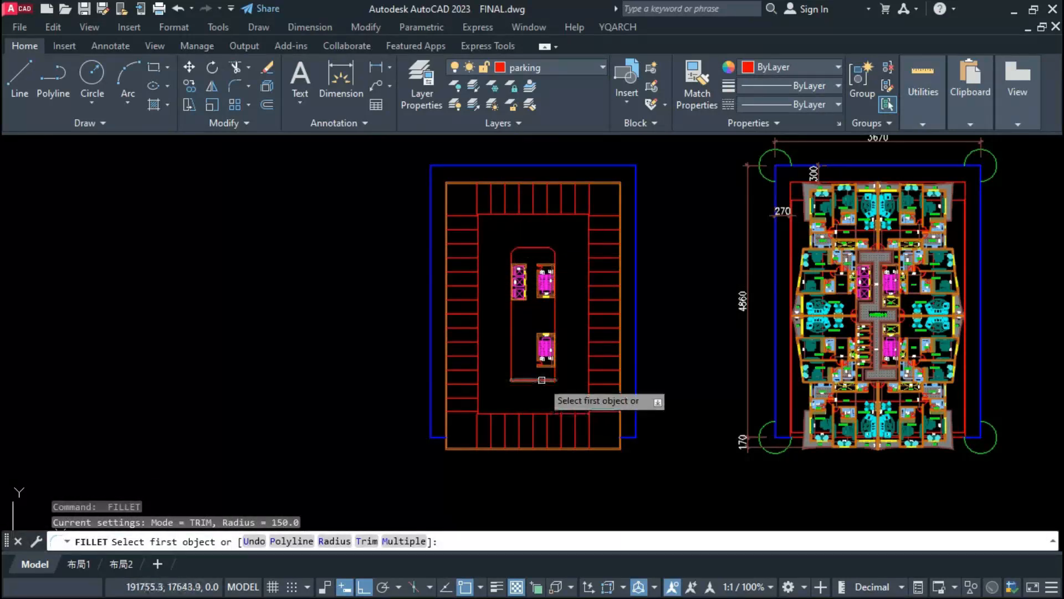
left_click(542, 380)
left_click(554, 368)
Step: Offset the rounded core outline outward by 600 for the driveway edge, and offset another outline midway between the two
key("Return")
left_click(528, 379)
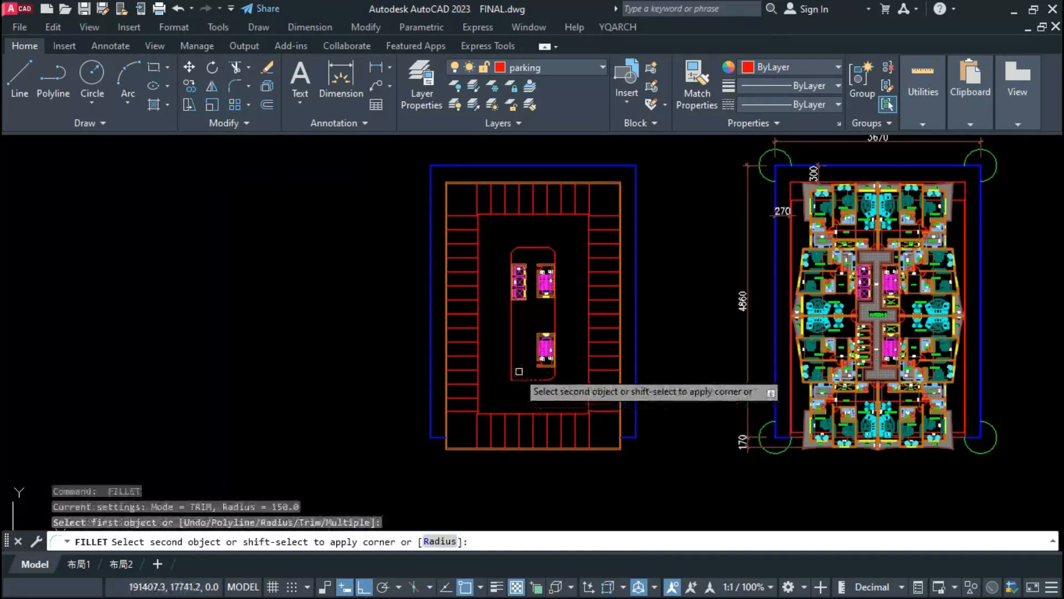
left_click(519, 371)
type("o")
key("Return")
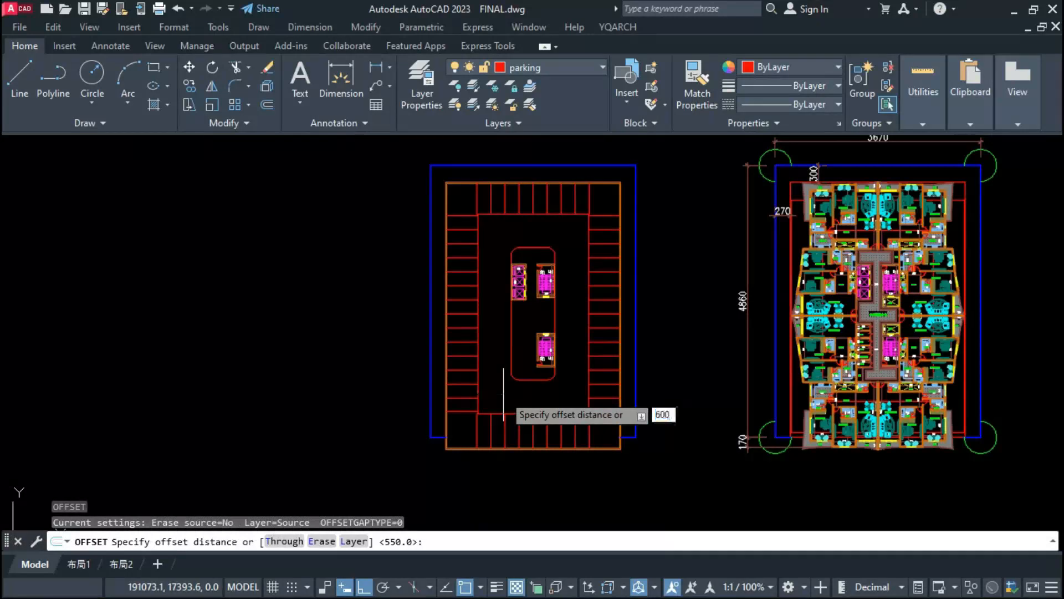
key("Return")
left_click(513, 378)
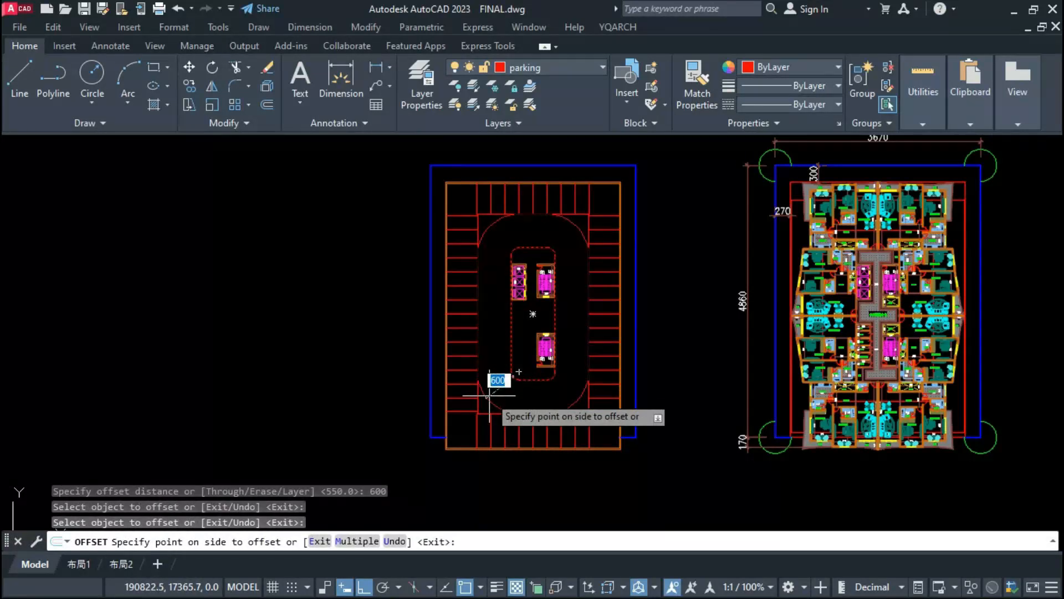
left_click(409, 444)
key("Escape")
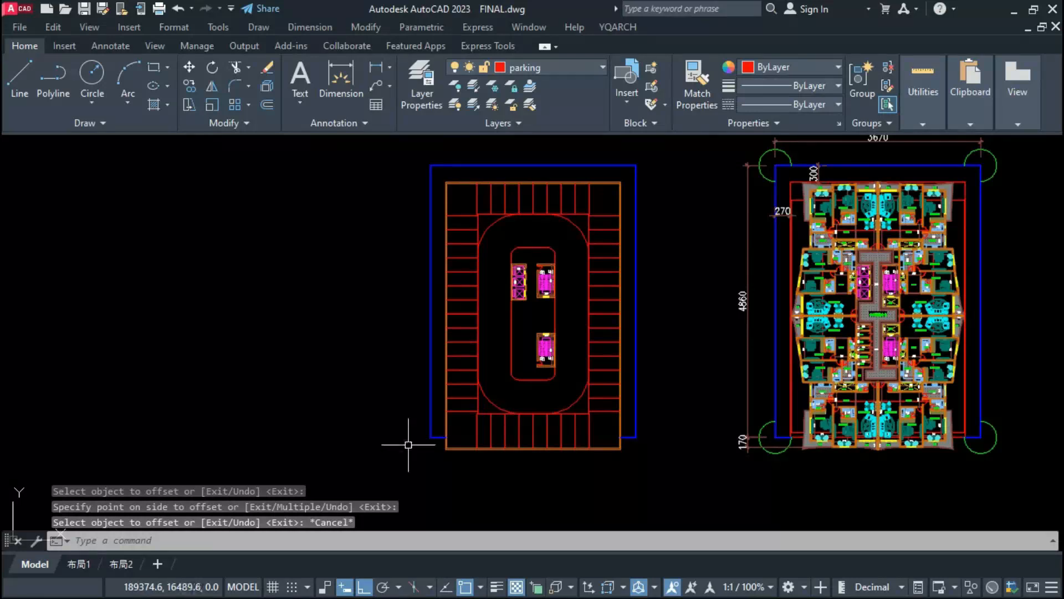
key("Return")
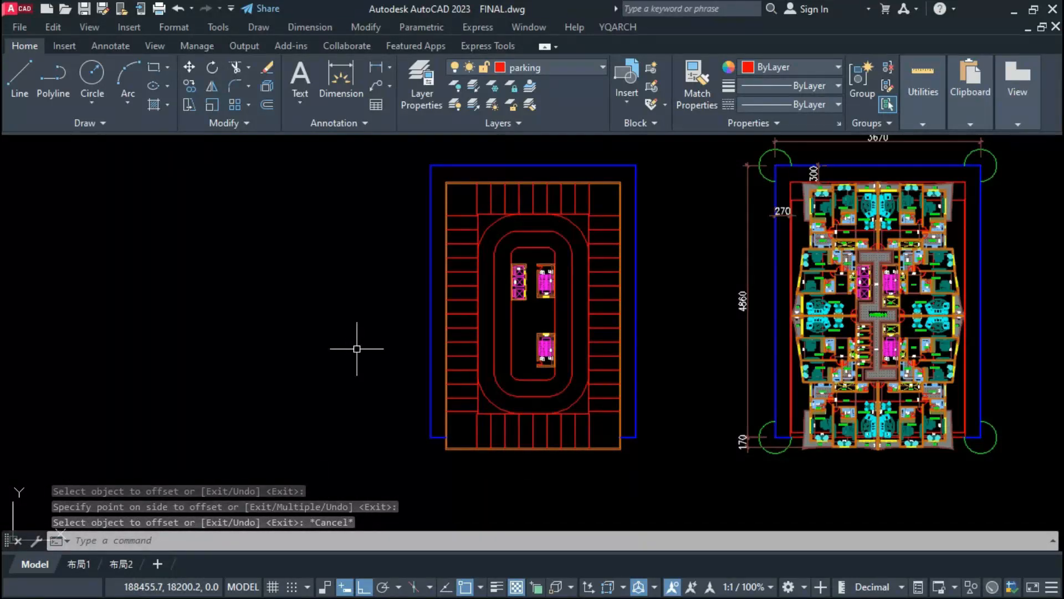
Step: Copy the whole parking plan with its plot boundary horizontally into the empty space on its left
left_click(417, 470)
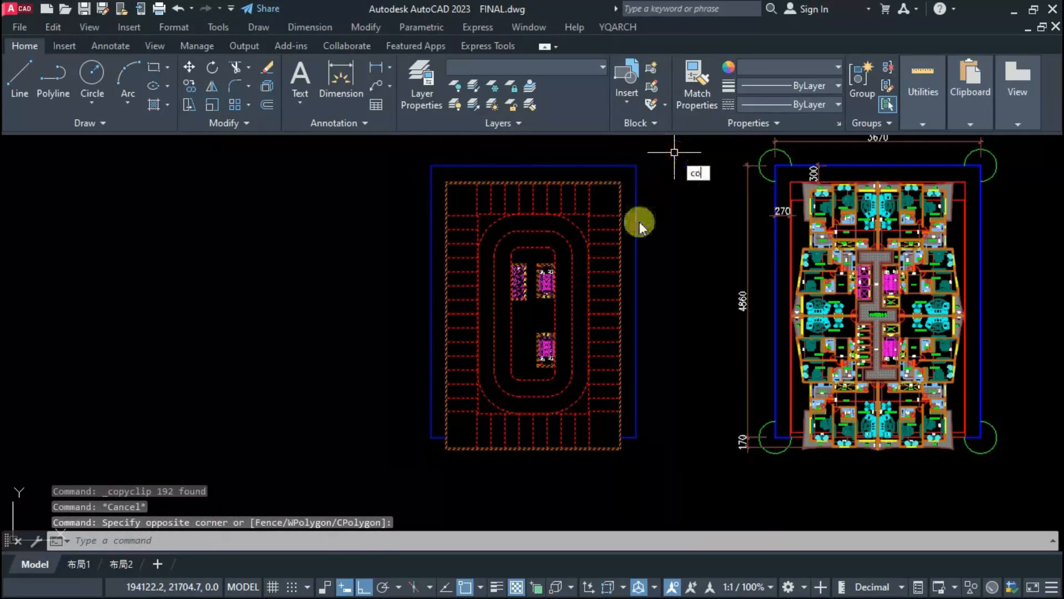
type("co")
key("Return")
left_click(528, 312)
left_click(239, 310)
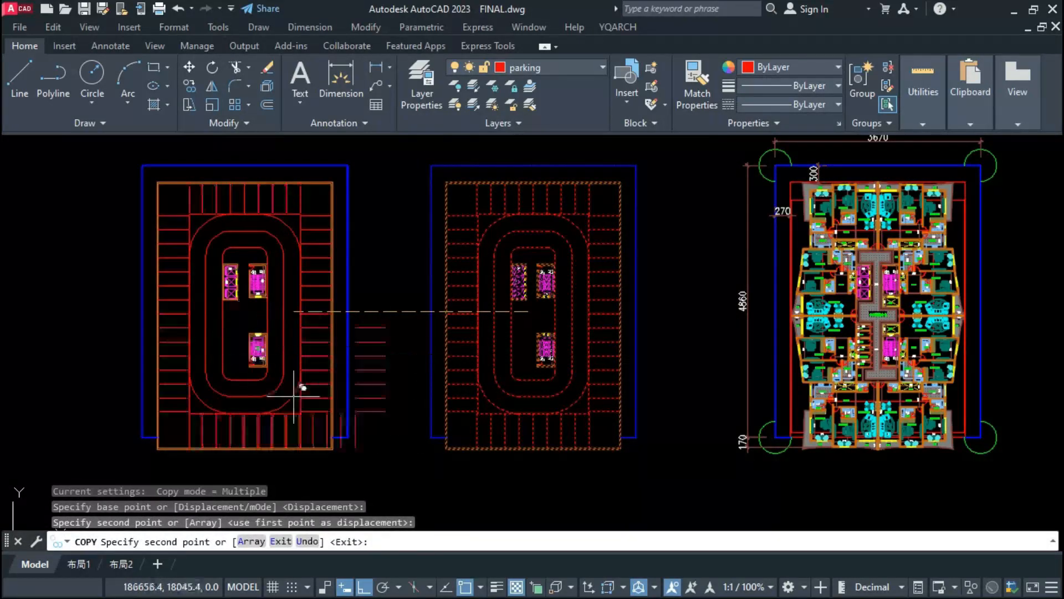
key("Escape")
left_click(431, 473)
left_click(642, 147)
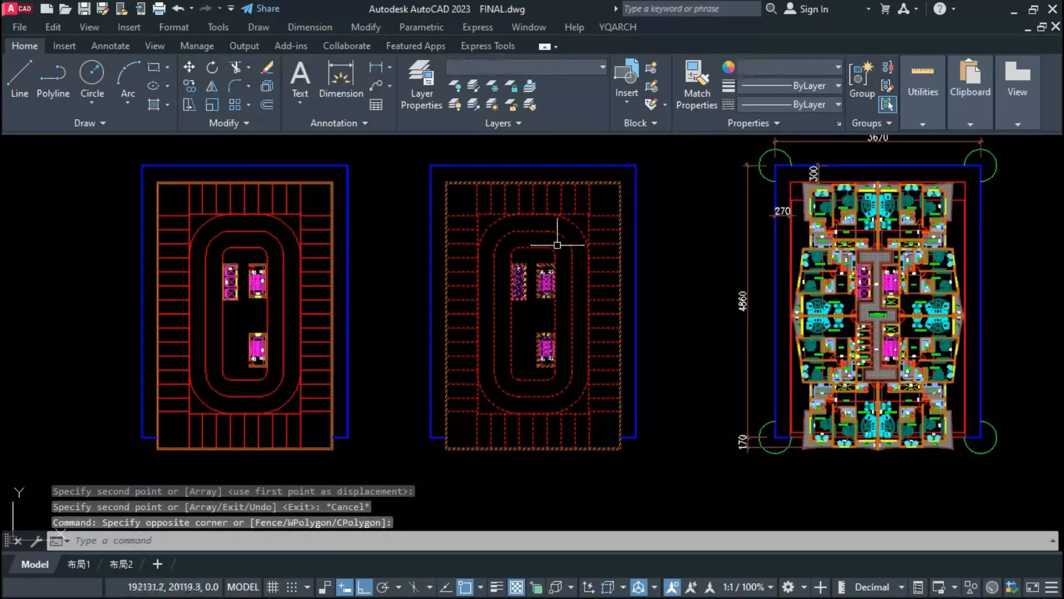
key("Escape")
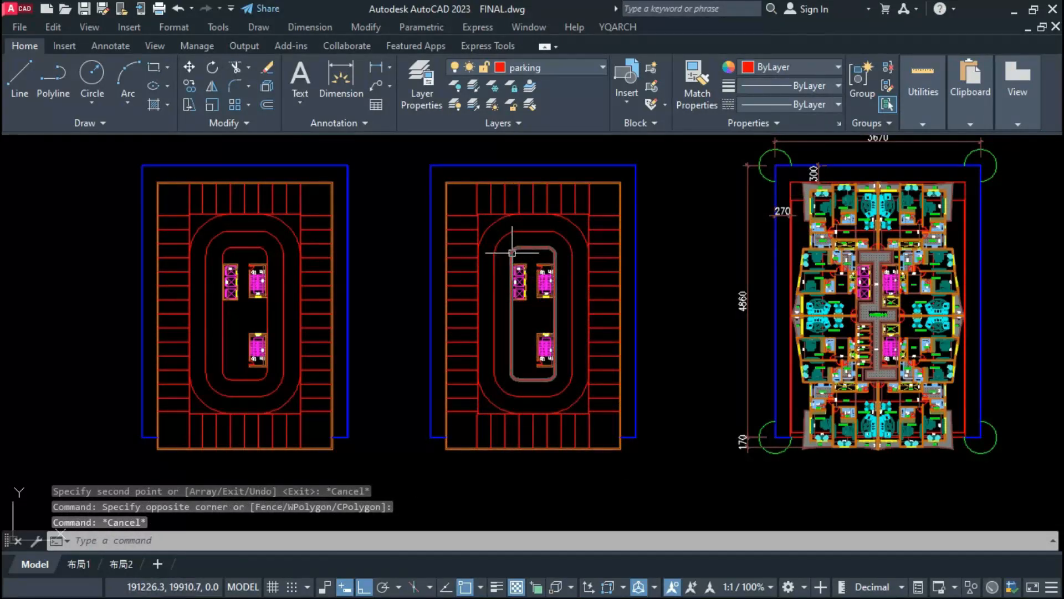
left_click(512, 253)
left_click(601, 198)
left_click(471, 409)
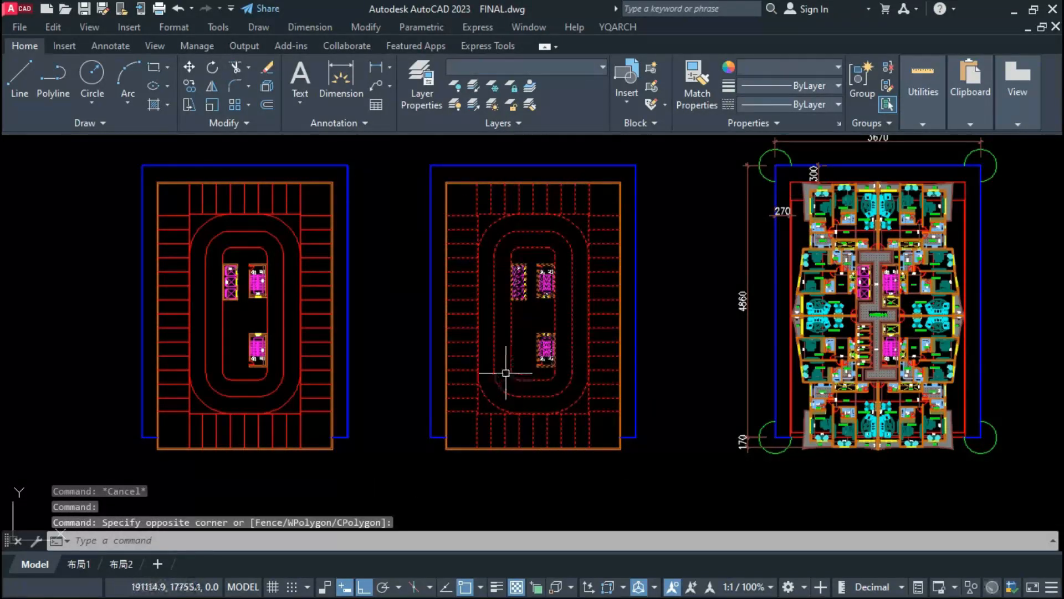
left_click(506, 309)
left_click(565, 258)
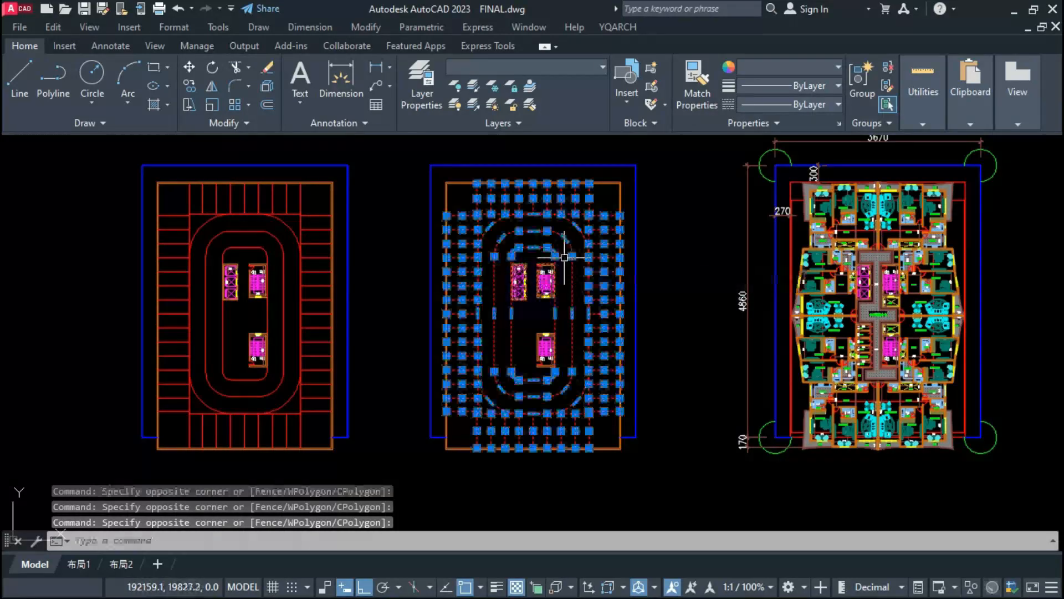
left_click(507, 67)
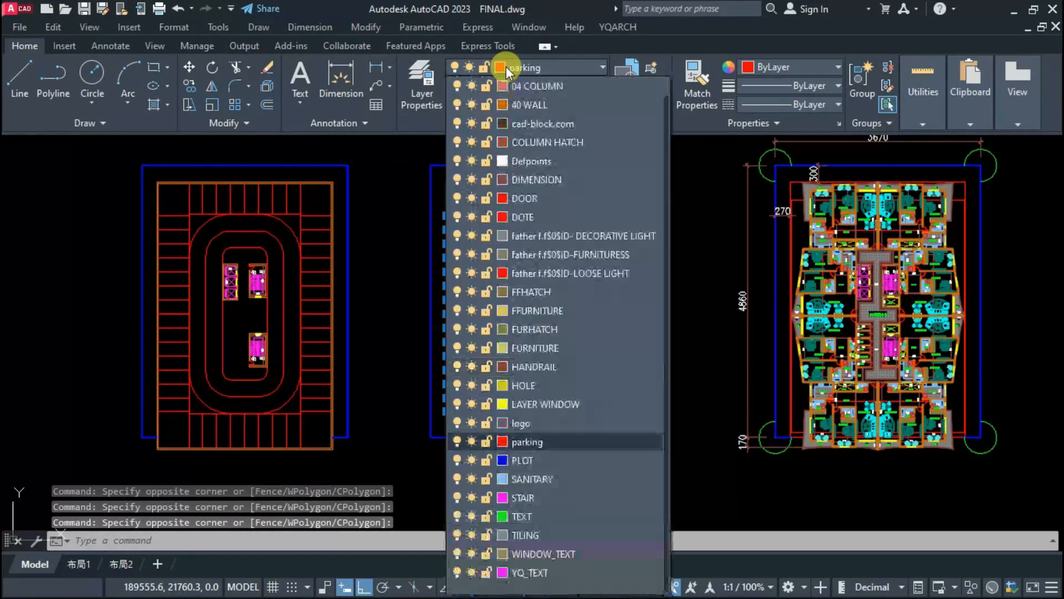
key("Escape")
Step: Copy the complete apartment floor plan with its dimensions and plot boundary horizontally to the right of the original
middle_click_drag(673, 366, 533, 362)
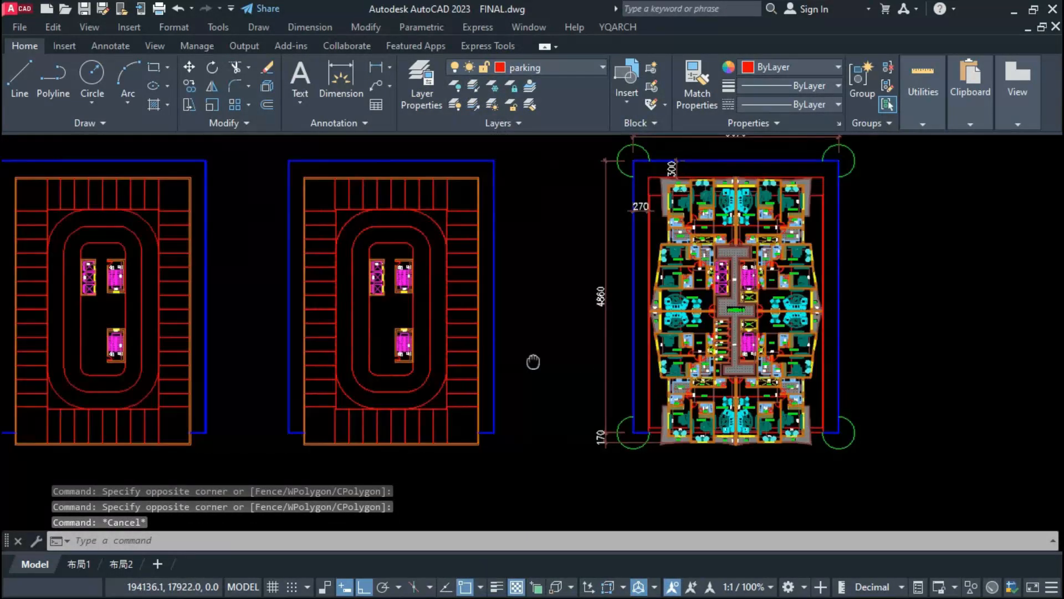
scroll(527, 355, "down", 2)
left_click(536, 189)
left_click(777, 461)
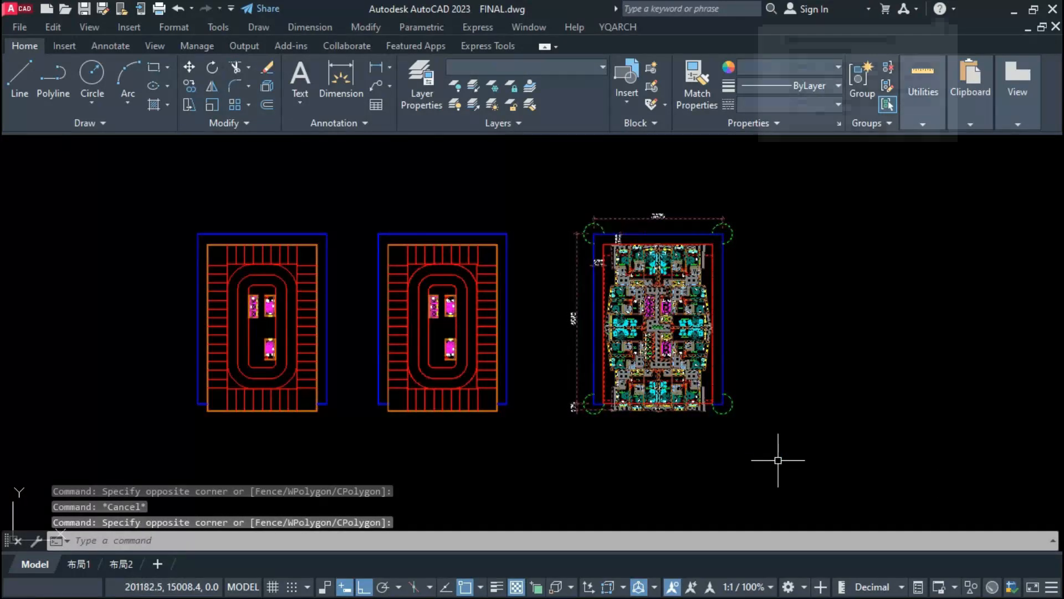
type("co")
key("space")
left_click(635, 442)
left_click(862, 442)
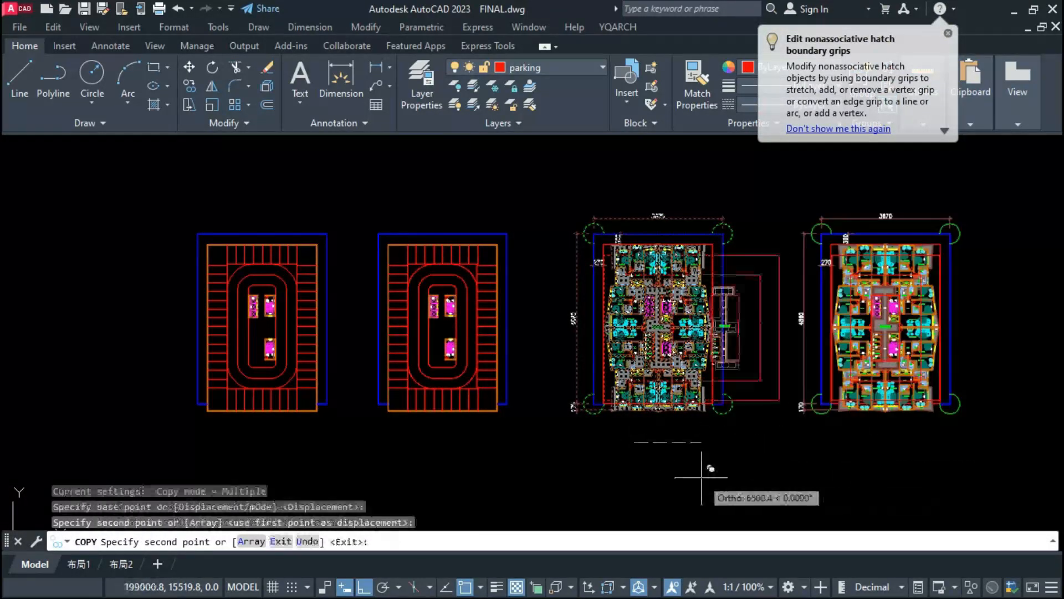
key("Escape")
Step: Explode the original apartment floor plan and recolour all its objects grey (99,100,102)
left_click(542, 458)
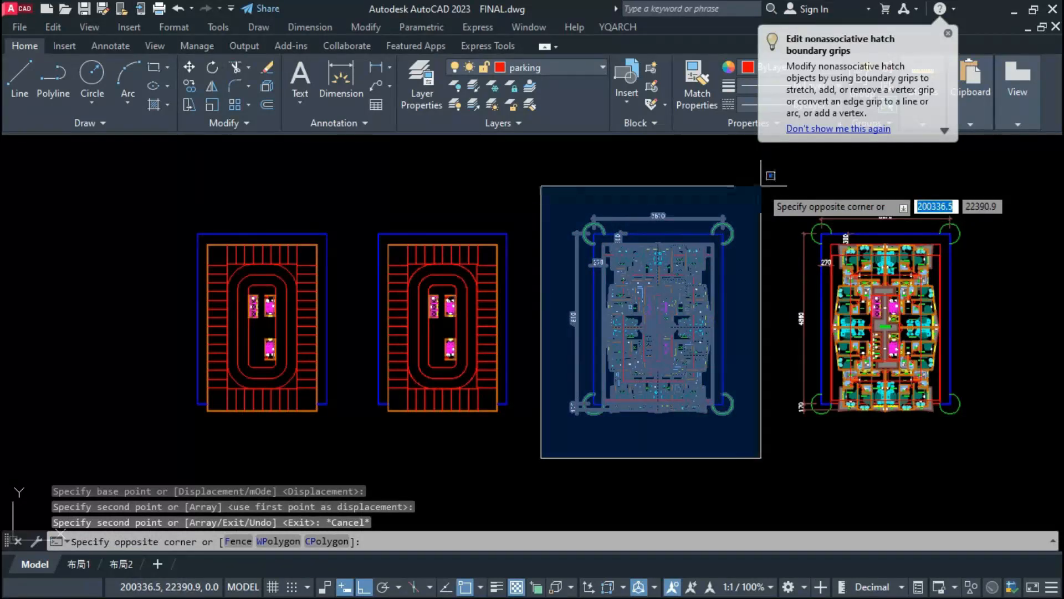
left_click(761, 186)
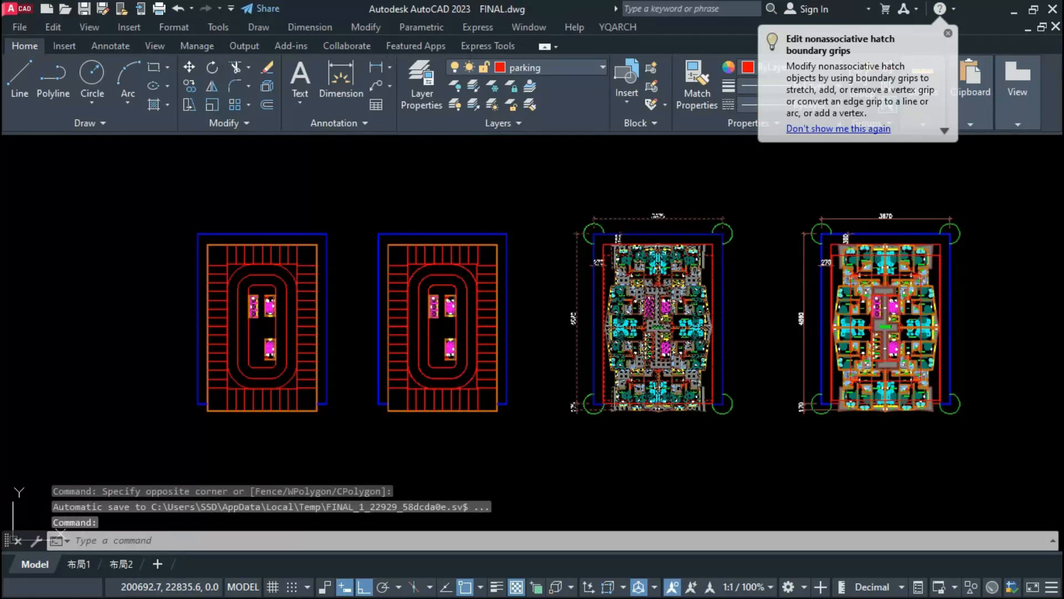
left_click(774, 193)
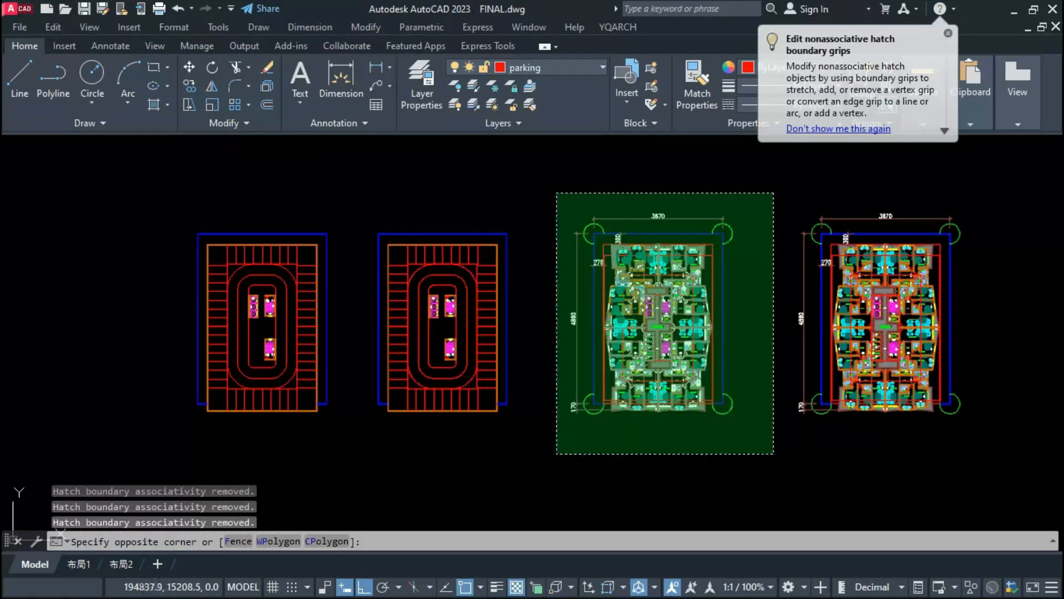
left_click(557, 428)
left_click(755, 67)
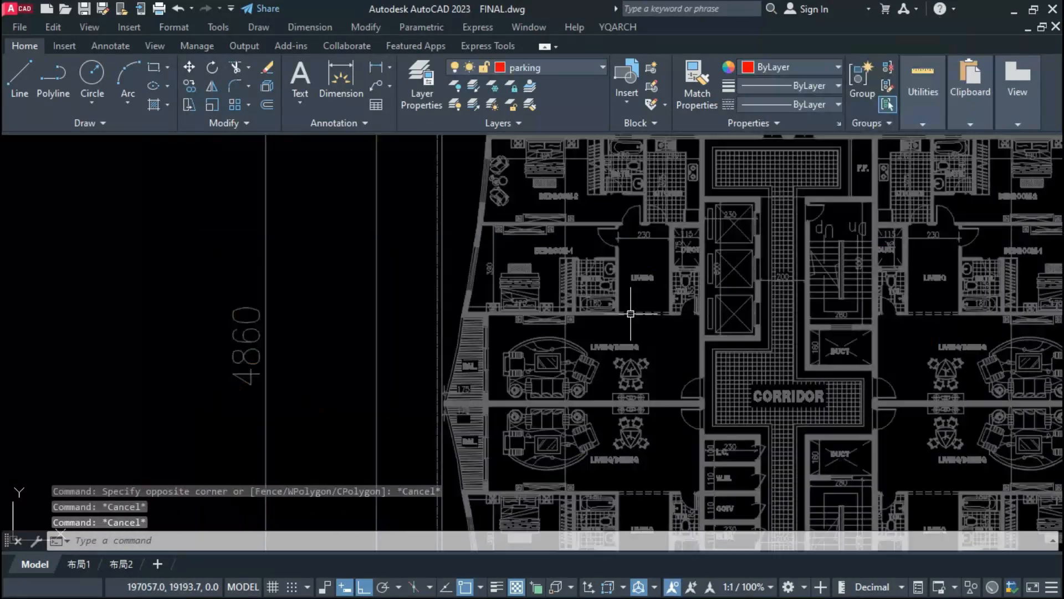
Step: Copy the parking plan onto the grey floor plan, matching the upper-right corners of their plot boundaries
scroll(532, 333, "down", 5)
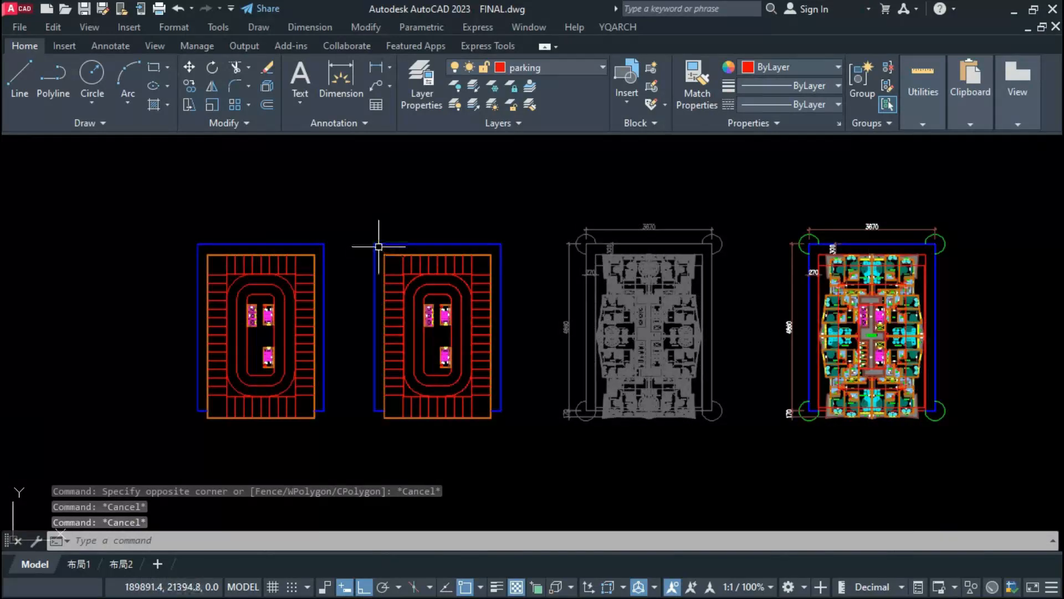
left_click(379, 247)
left_click(408, 344)
type("co")
key("Return")
left_click(501, 244)
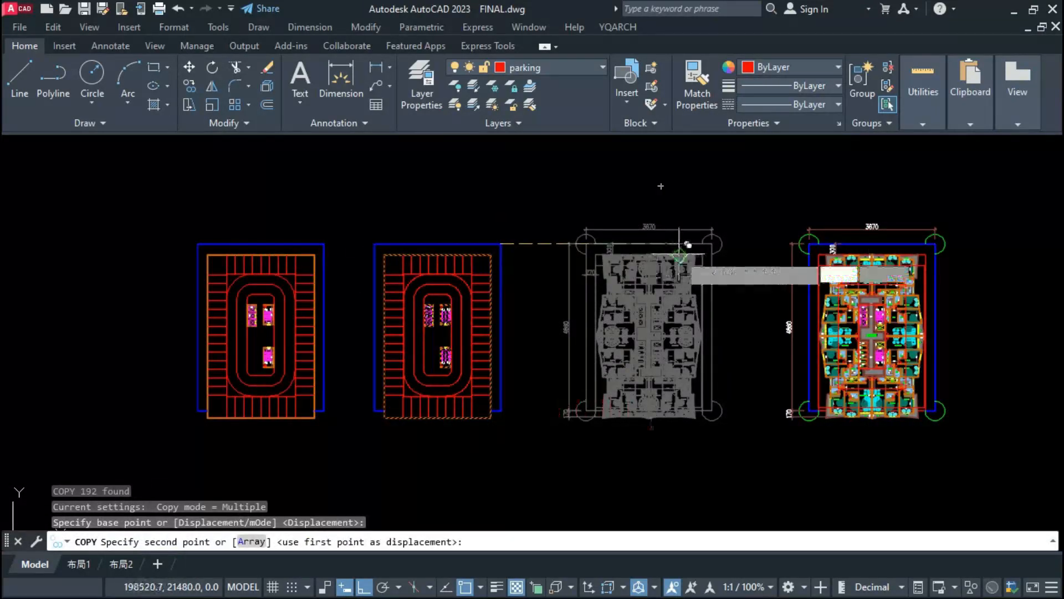
left_click(711, 244)
key("Escape")
Step: Examine how the apartment walls and balconies line up with the overlaid parking bays along the upper edge
scroll(643, 446, "up", 2)
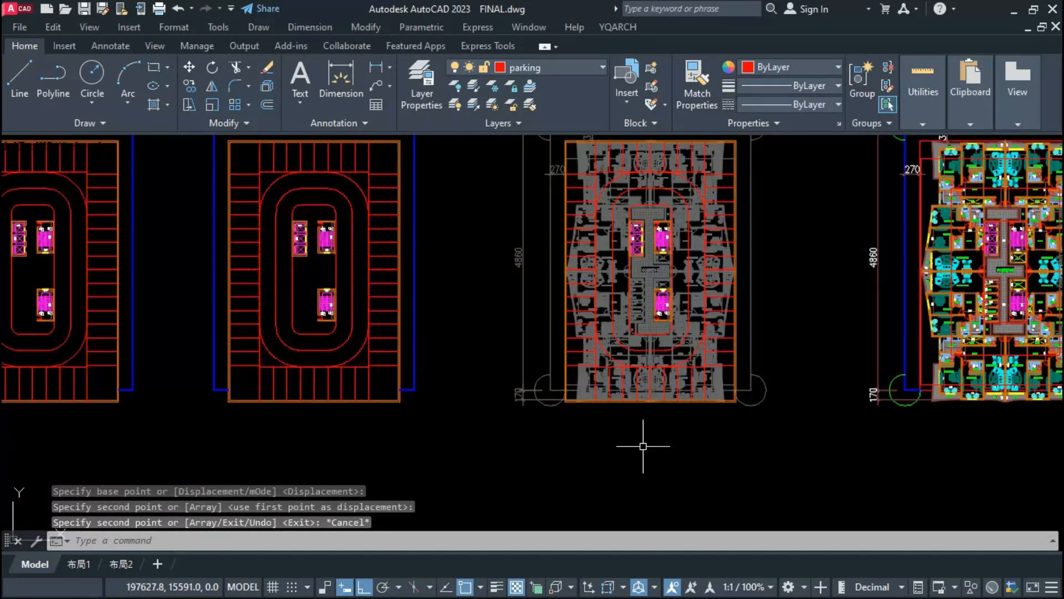
scroll(615, 461, "down", 2)
scroll(595, 439, "up", 2)
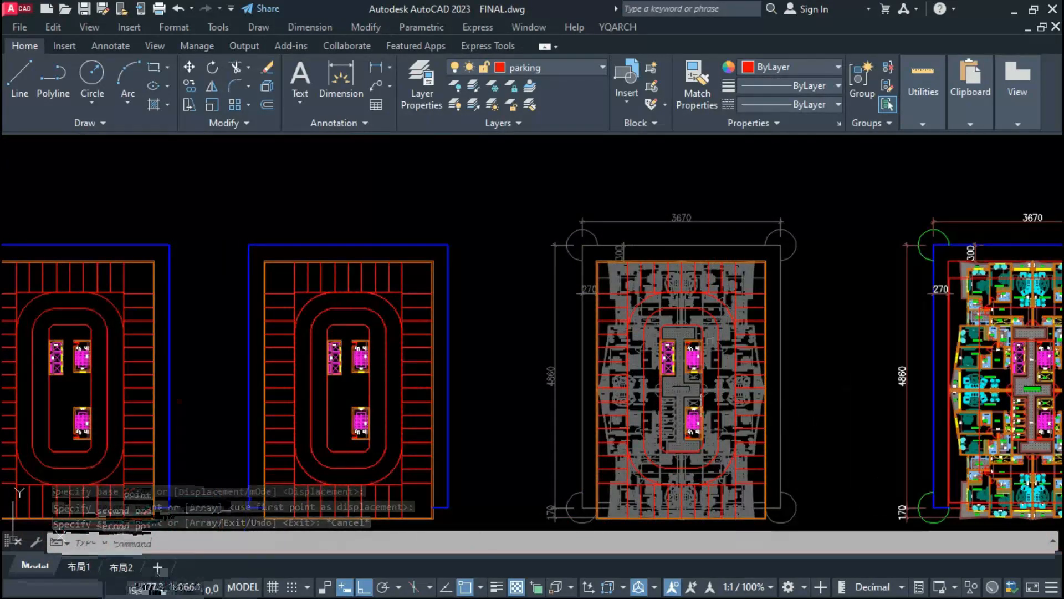
scroll(693, 333, "up", 5)
scroll(647, 405, "up", 2)
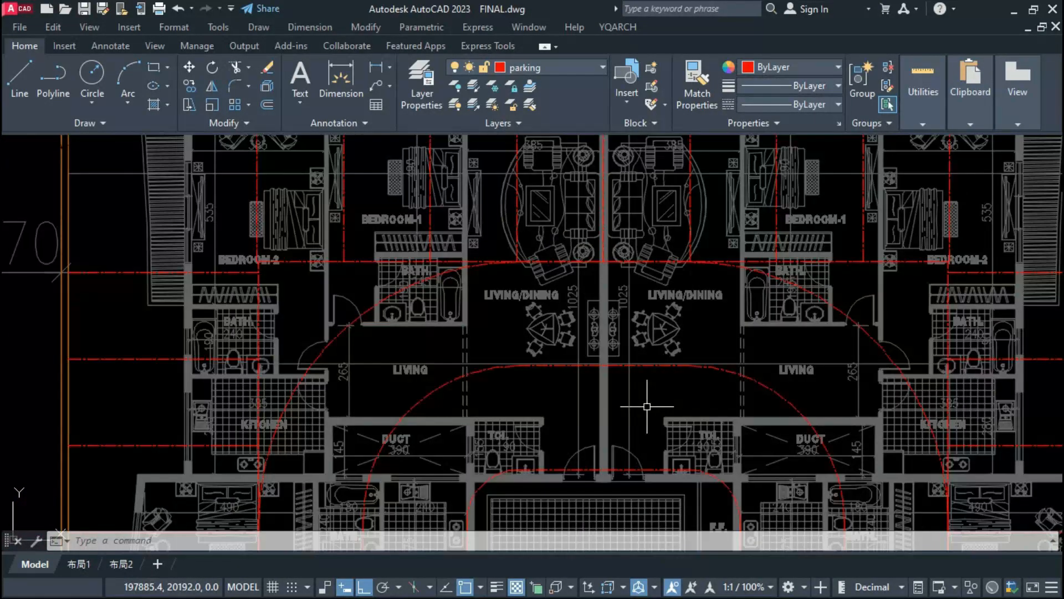
scroll(647, 407, "down", 2)
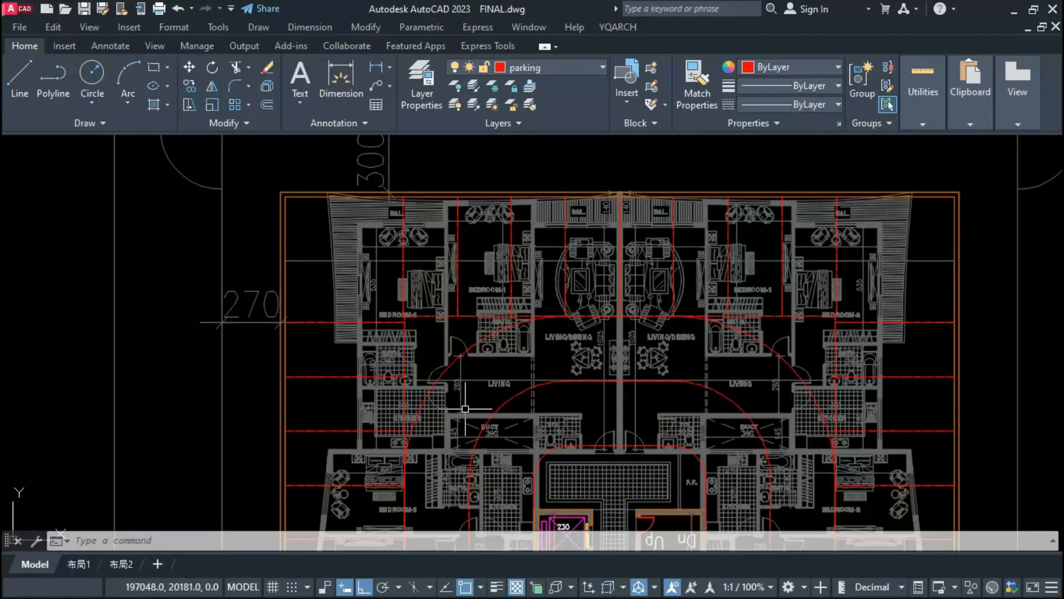
scroll(632, 205, "up", 2)
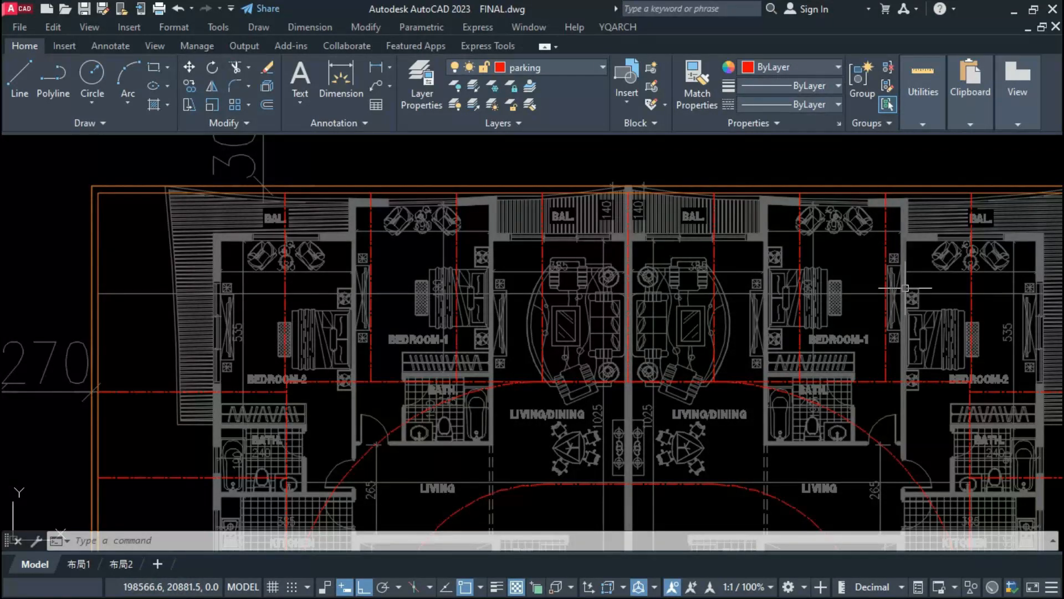
scroll(643, 196, "up", 2)
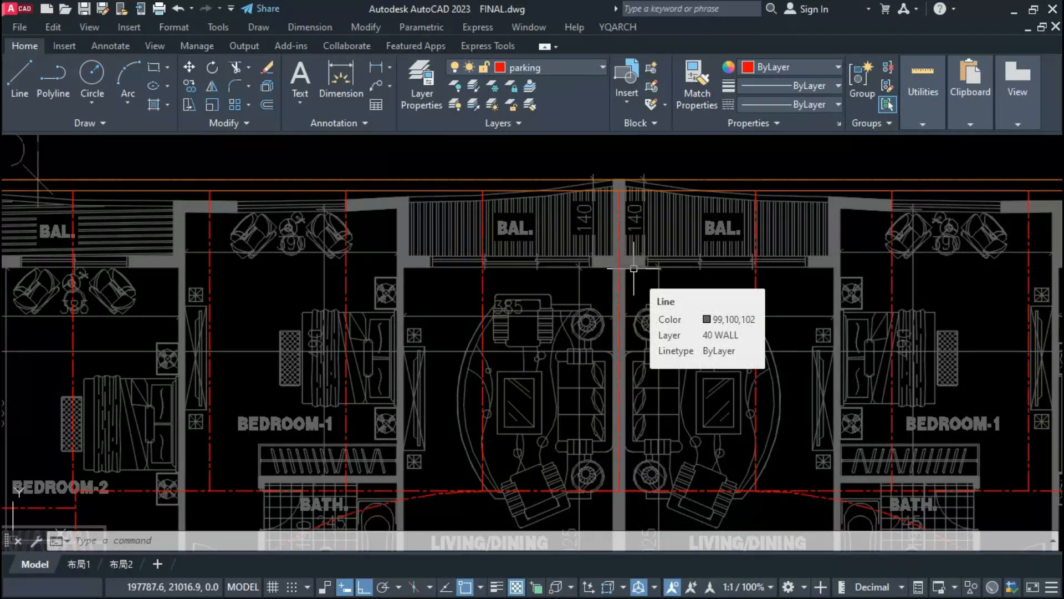
Step: Insert a filled 120 by 20 upright column just above the central wall between the two upper apartments
type("zzr")
key("Return")
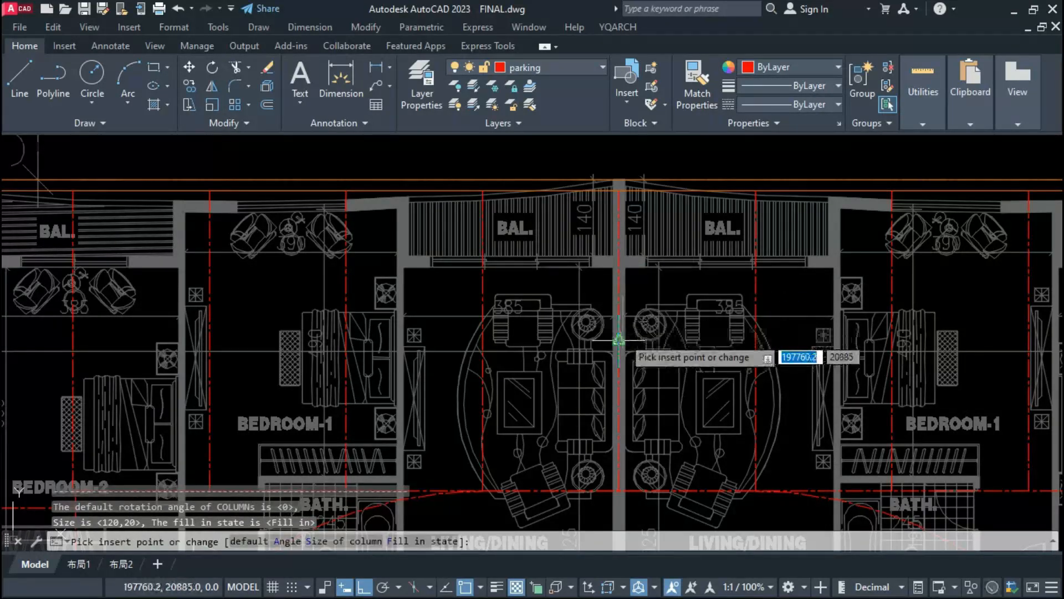
left_click(345, 542)
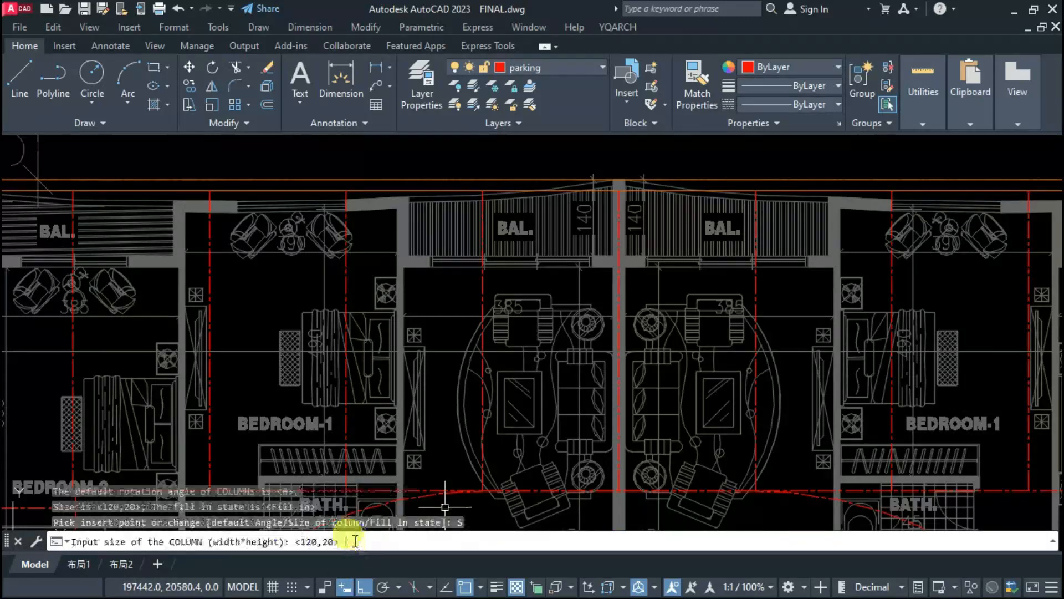
key("Return")
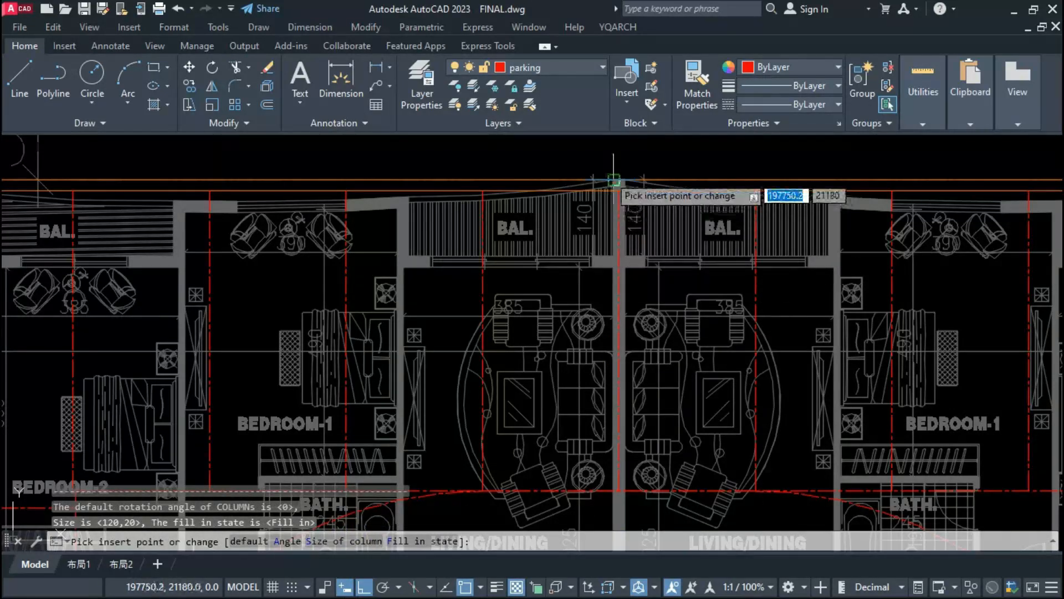
scroll(613, 180, "down", 3)
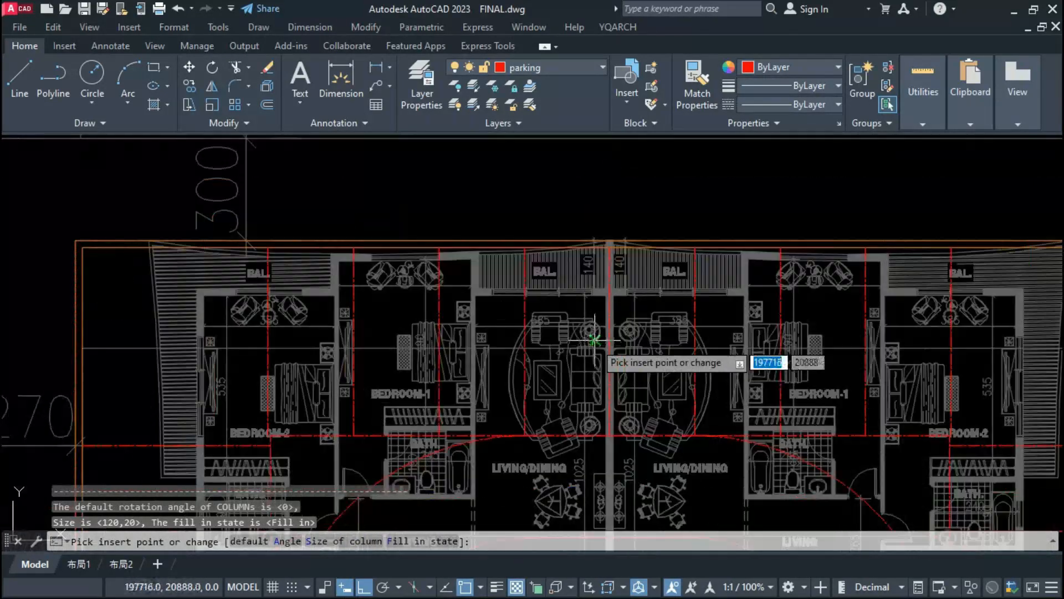
left_click(609, 181)
key("Escape")
Step: Convert the inserted column into a block based at its center
left_click(637, 146)
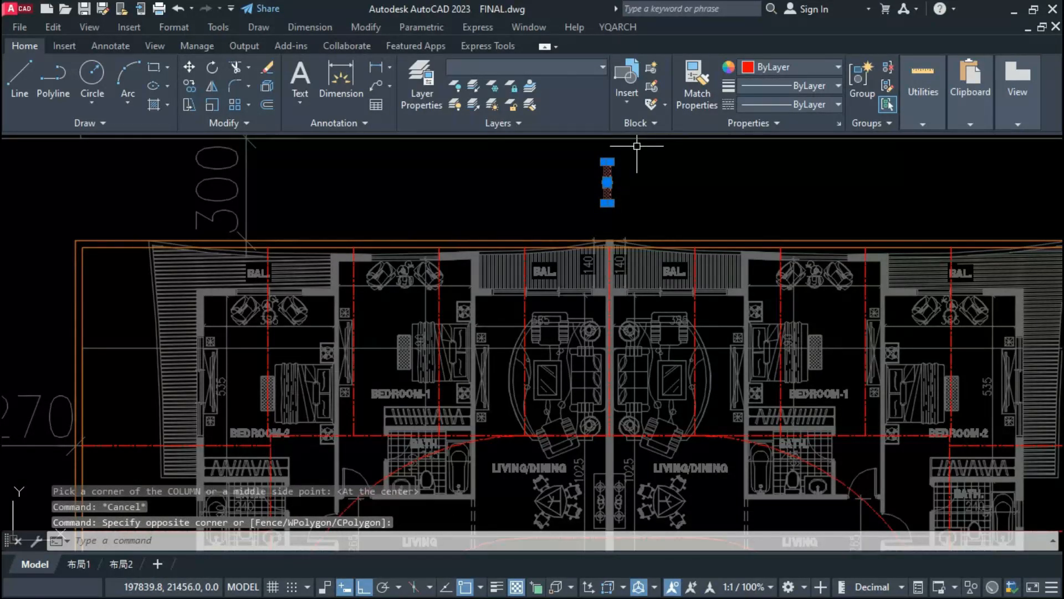
type("bb")
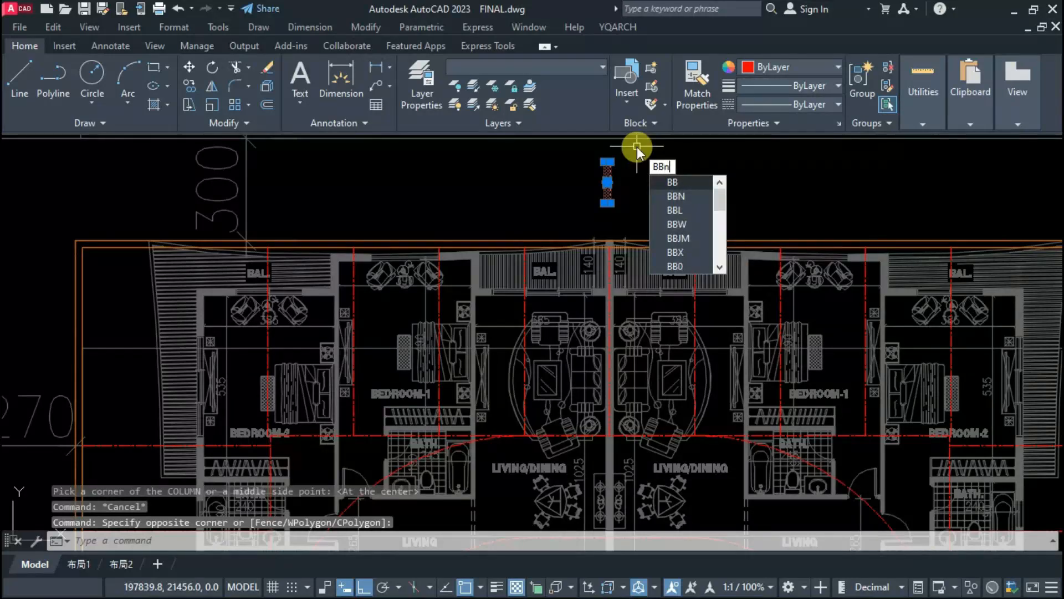
key("Return")
Step: Move the column block from its top midpoint onto the central party wall, against the perimeter wall's inner line
key("Return")
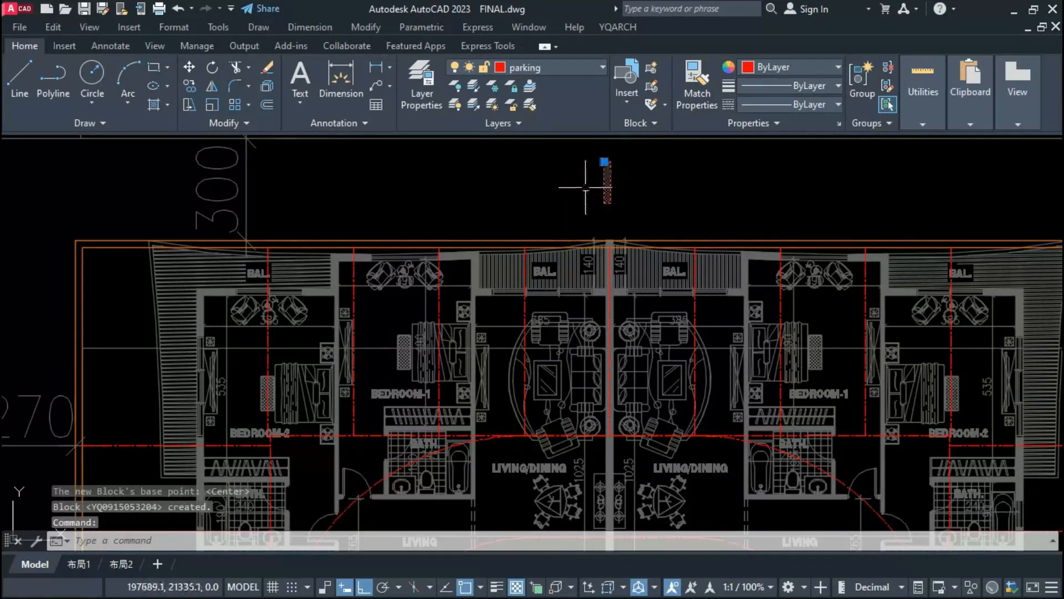
type("m")
key("Return")
scroll(602, 159, "up", 2)
left_click(609, 162)
left_click(611, 300)
middle_click_drag(611, 300, 611, 172)
Step: Copy the column block from its top midpoint onto the wall between BEDROOM-2 and BEDROOM-1 of the upper-left apartment
type("c")
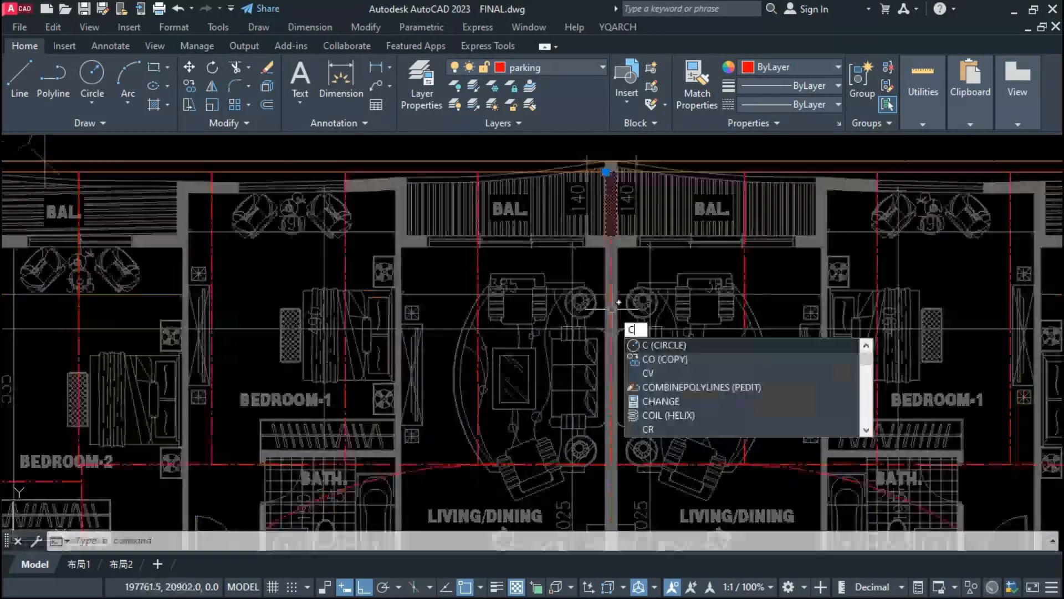
key("Return")
key("Escape")
left_click(610, 200)
type("co")
key("Return")
left_click(611, 171)
scroll(601, 185, "down", 2)
scroll(371, 191, "up", 2)
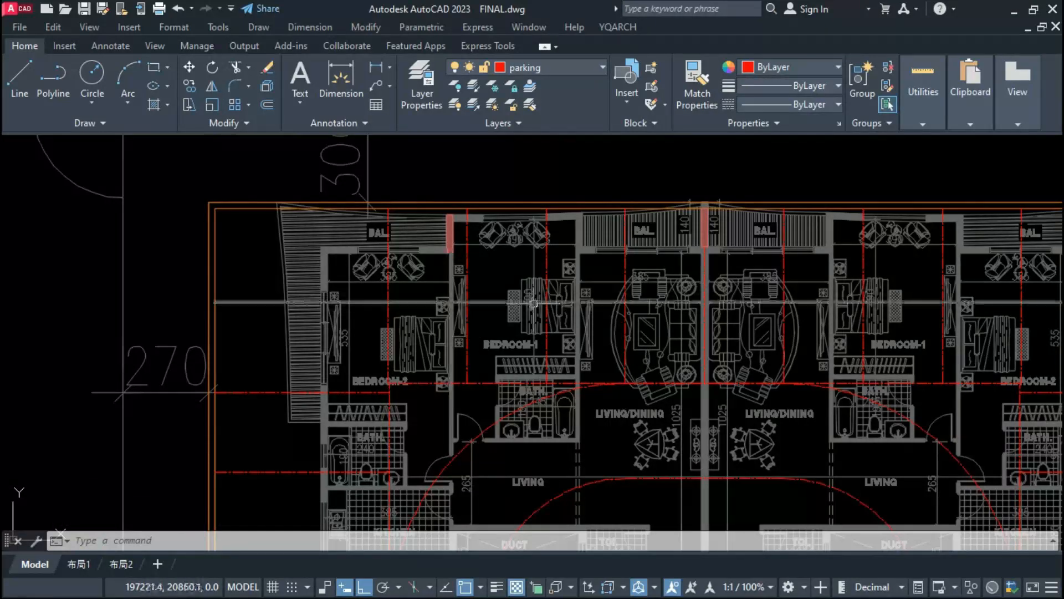
Step: Copy the central column from its lower right corner onto the wall between BEDROOM-1 and BEDROOM-2 of the upper-right apartment
scroll(551, 254, "down", 2)
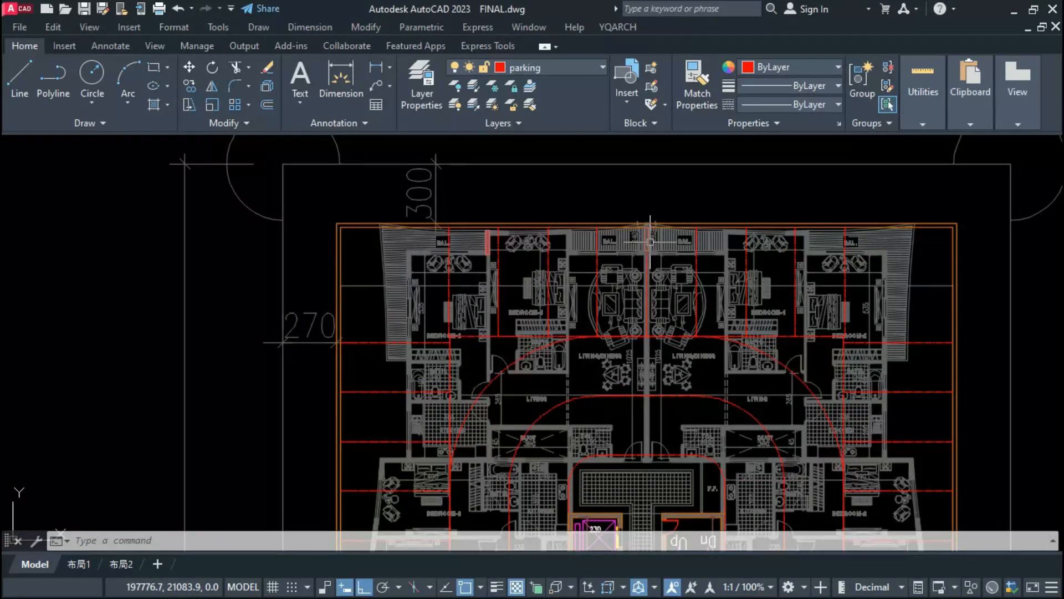
type("co")
key("Return")
scroll(651, 241, "up", 4)
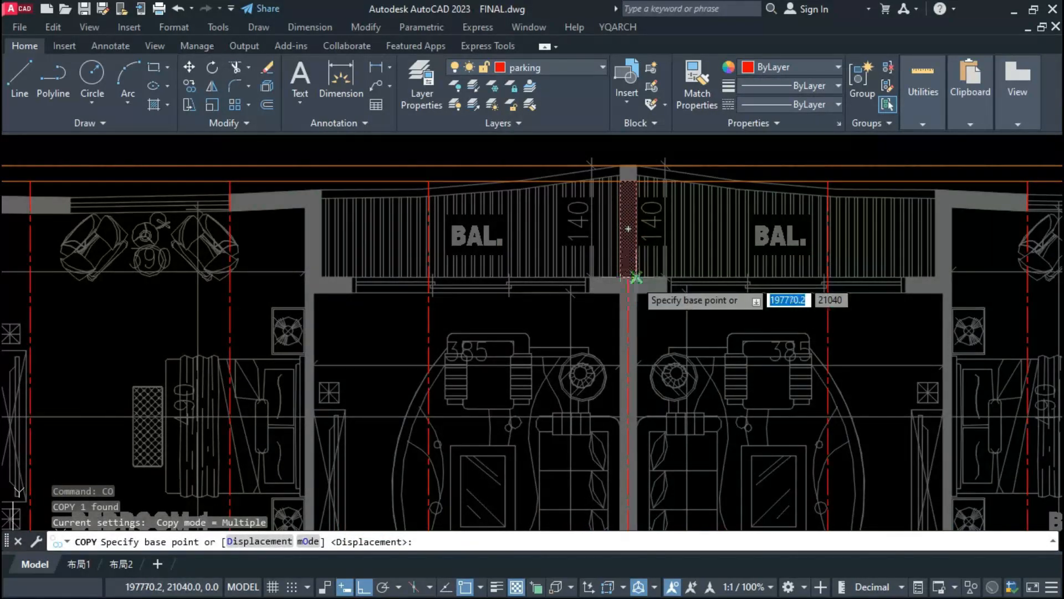
left_click(637, 277)
scroll(494, 327, "down", 4)
scroll(689, 304, "up", 8)
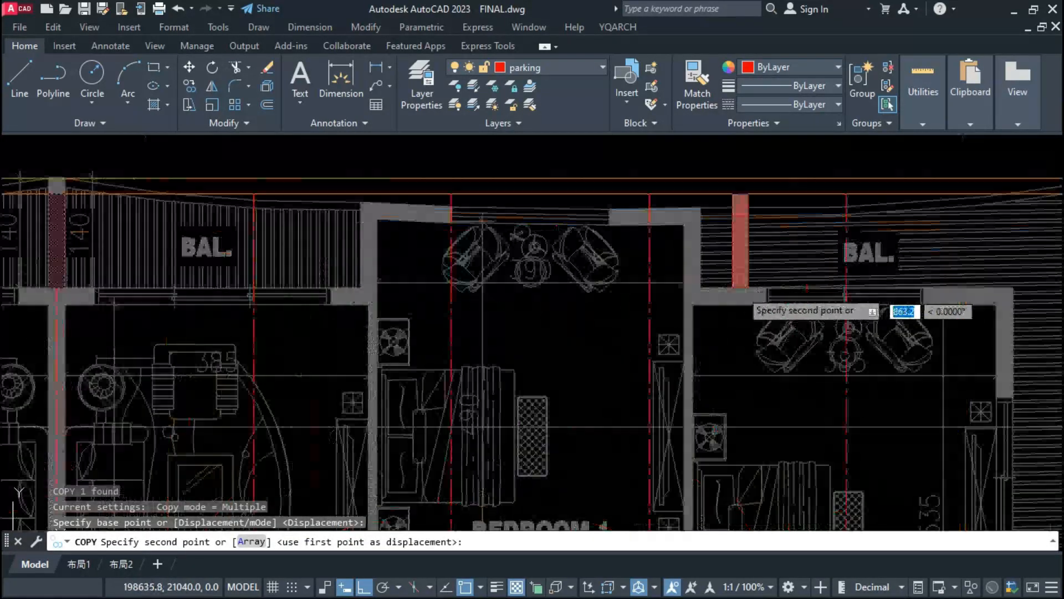
left_click(741, 293)
key("Escape")
scroll(629, 368, "down", 4)
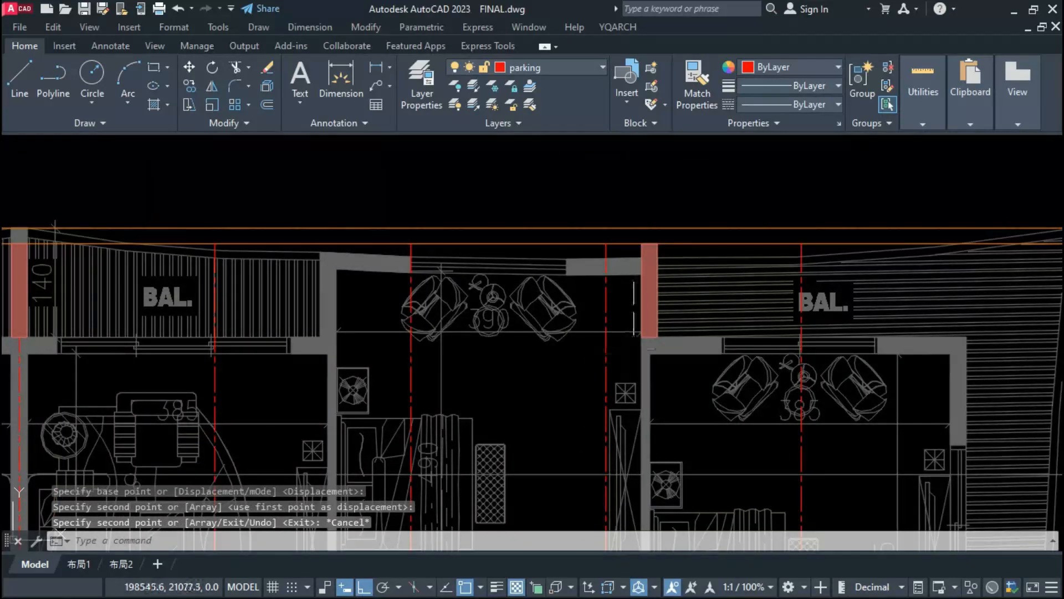
Step: Move the upper-right apartment's column from its top-left corner straight up to the perimeter wall's outer line
scroll(704, 288, "down", 4)
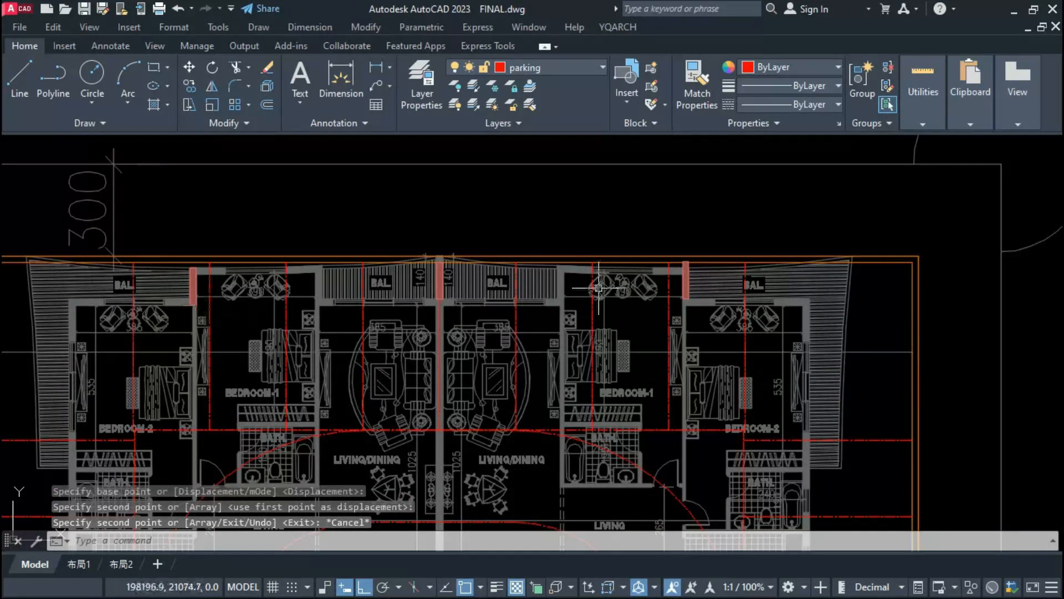
scroll(660, 282, "up", 2)
scroll(702, 253, "up", 7)
left_click(702, 252)
type("m")
key("space")
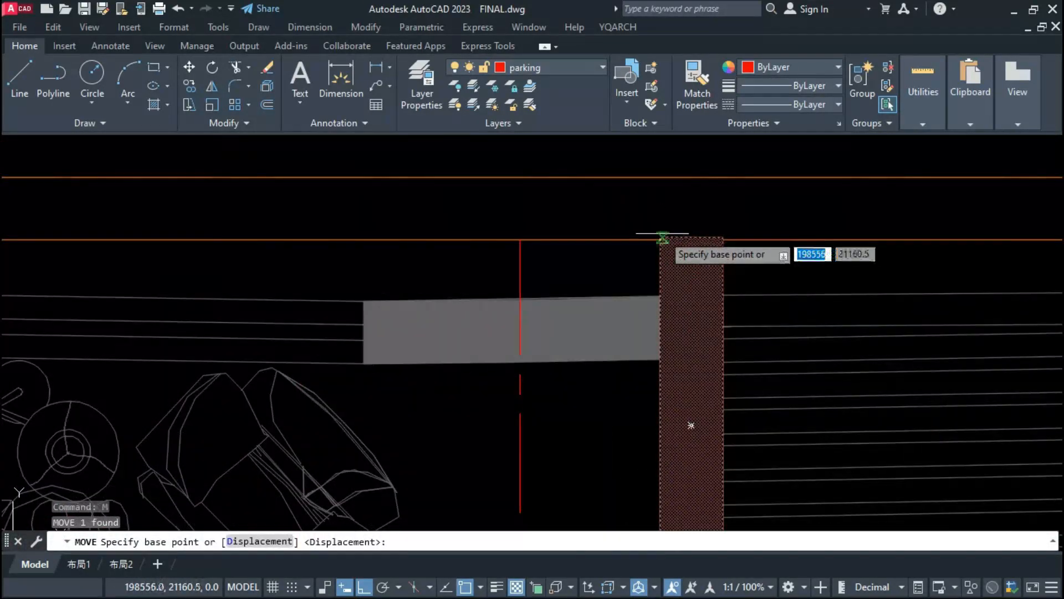
scroll(660, 237, "up", 6)
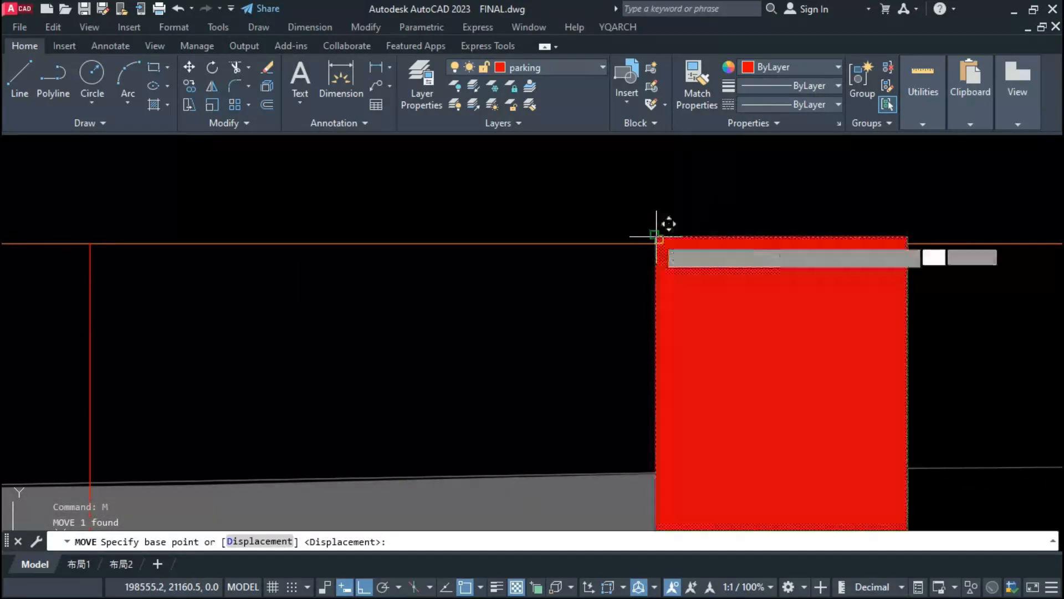
left_click(657, 237)
scroll(657, 237, "down", 6)
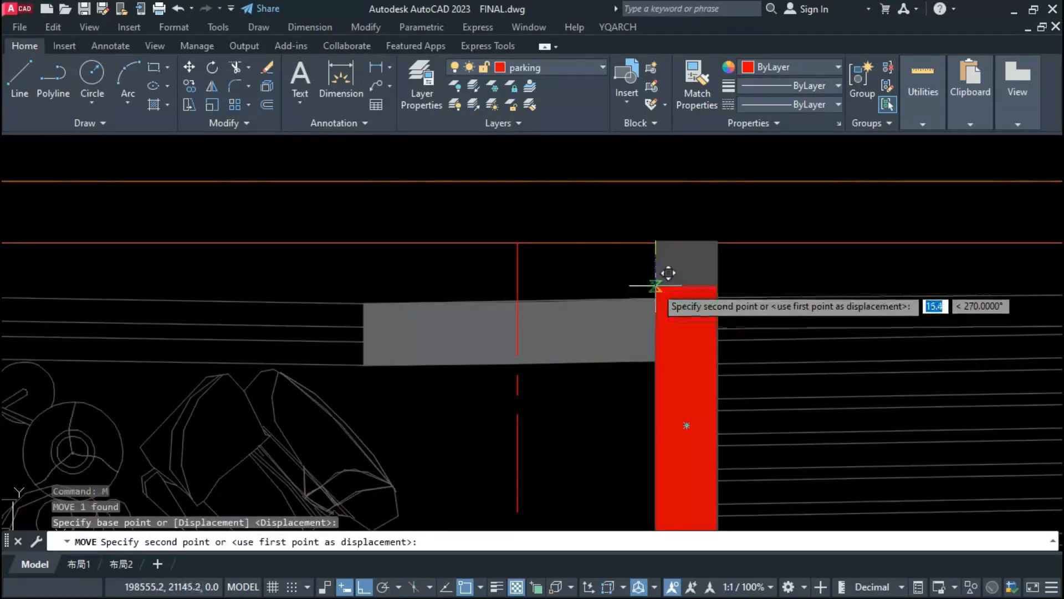
scroll(656, 286, "up", 6)
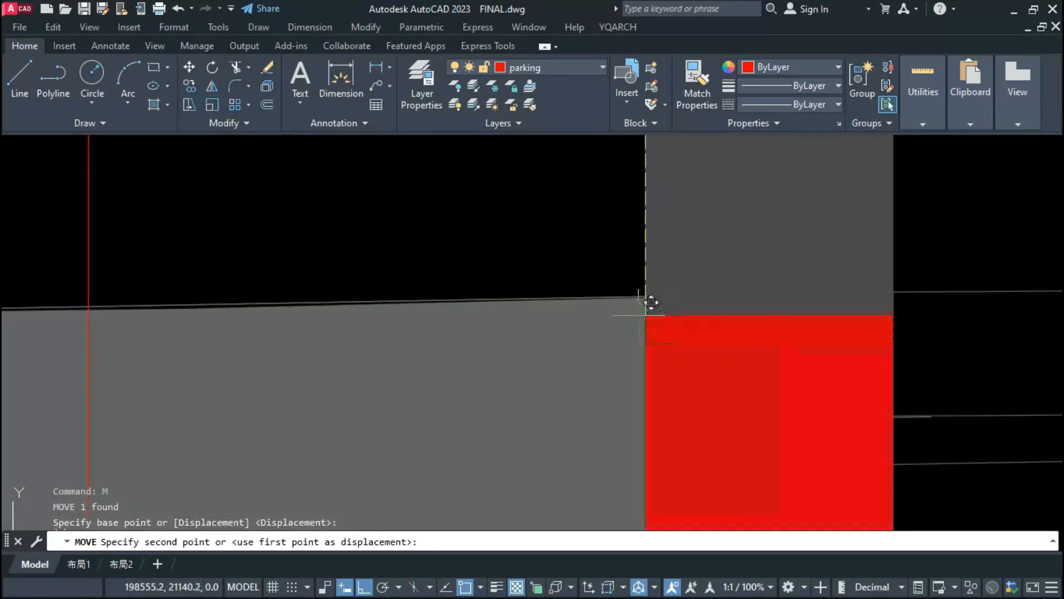
scroll(659, 304, "down", 6)
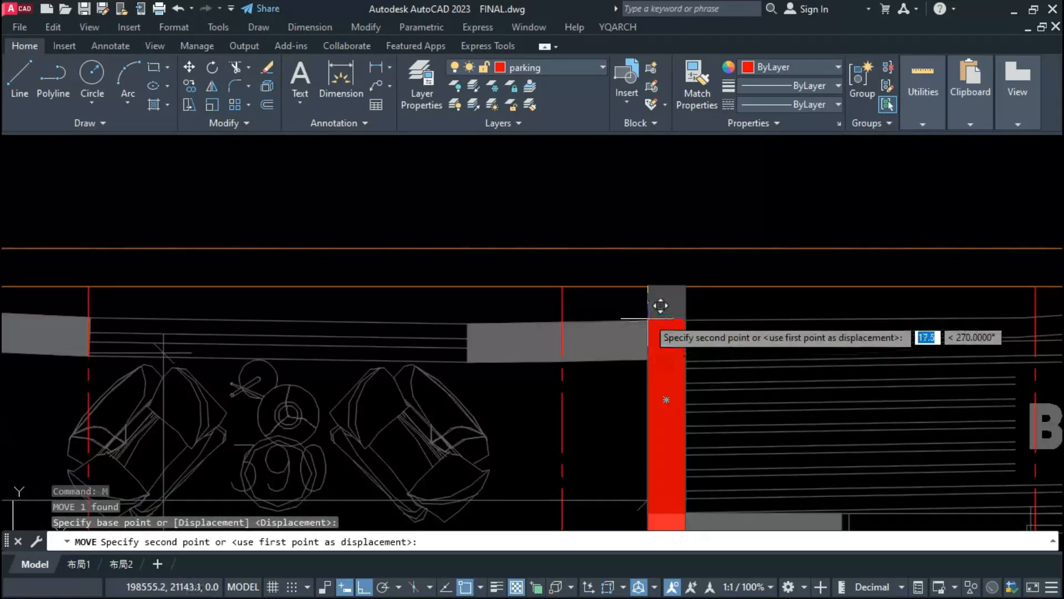
left_click(656, 233)
scroll(652, 317, "down", 5)
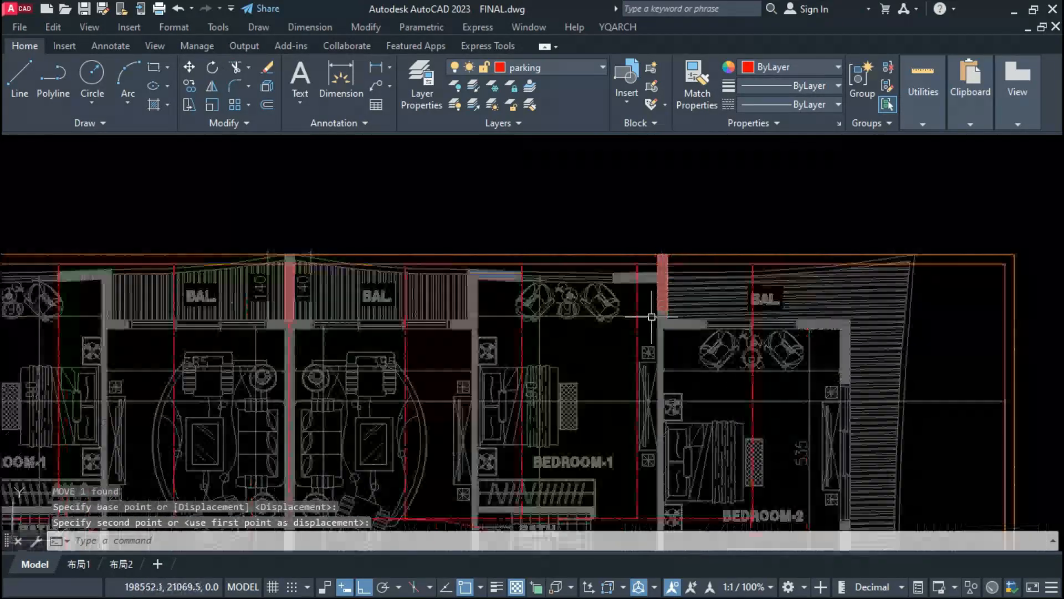
Step: Examine how the three upper columns line up with the upper perimeter wall and the apartment walls
scroll(641, 341, "down", 5)
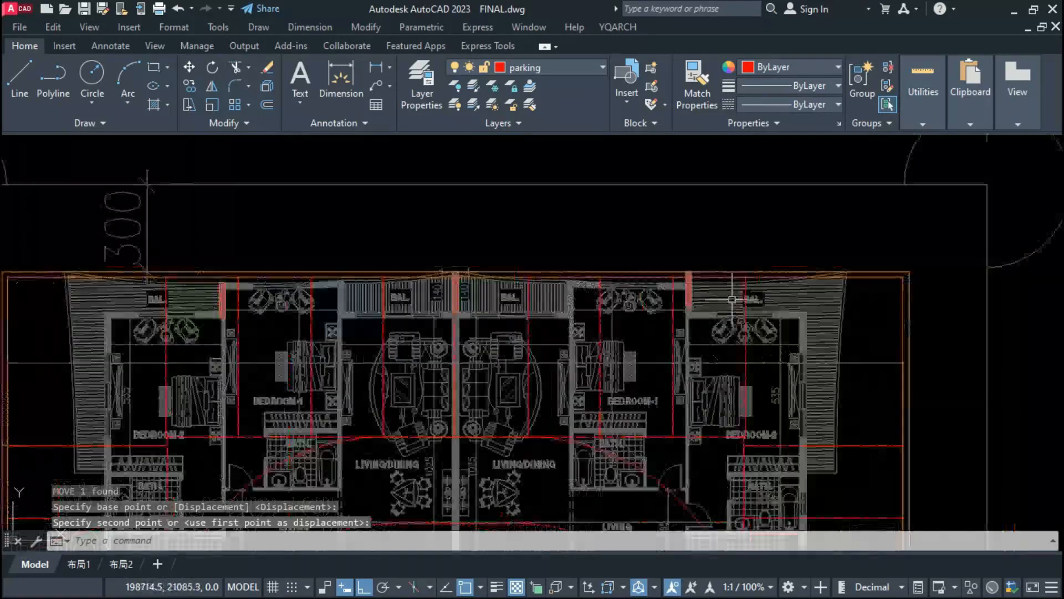
scroll(665, 327, "up", 5)
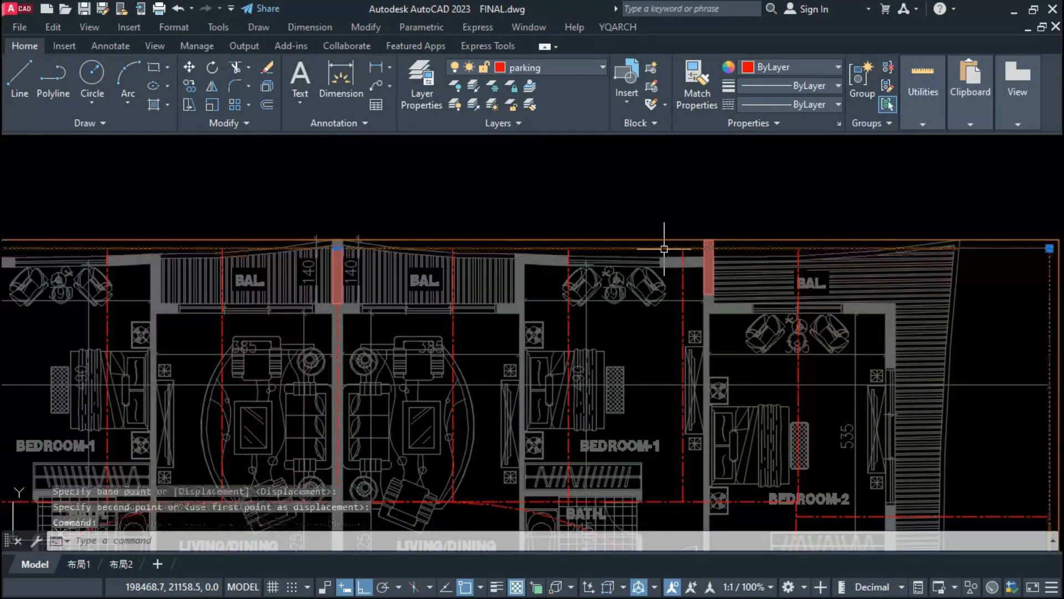
left_click(715, 240)
scroll(671, 333, "down", 5)
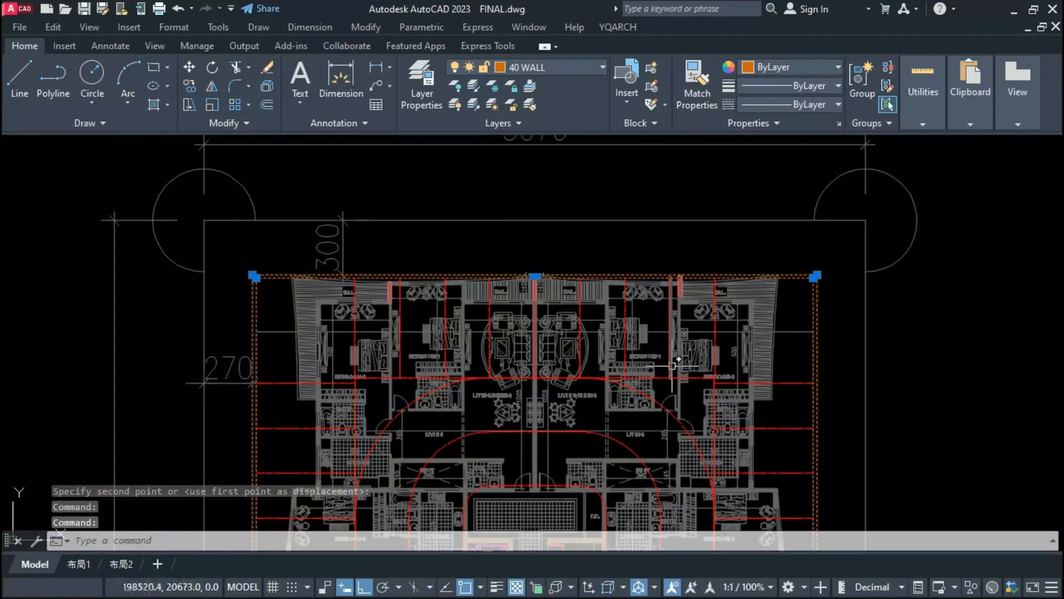
mouse_move(672, 365)
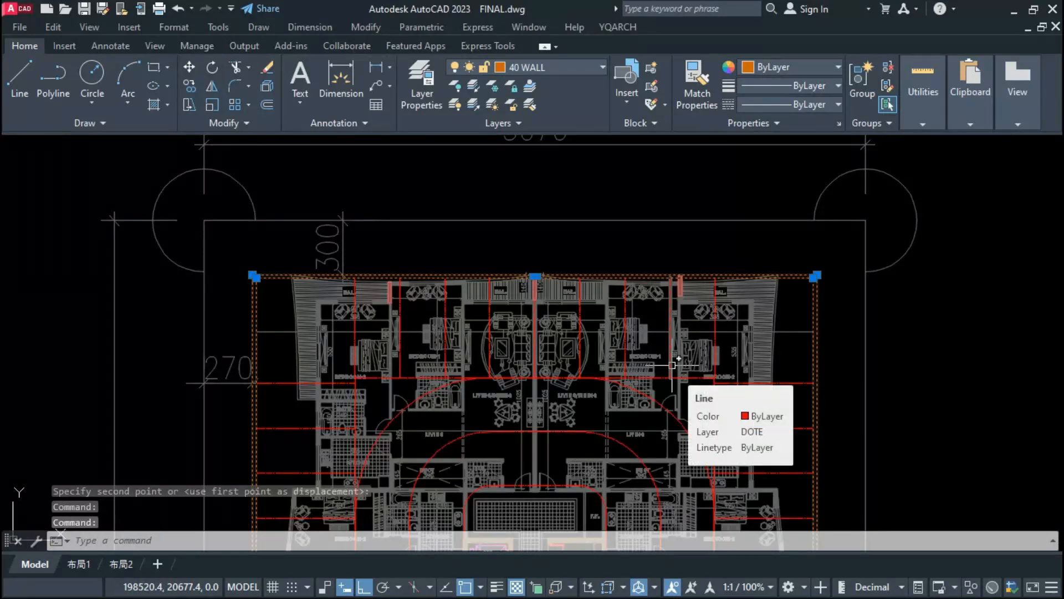
scroll(676, 280, "up", 6)
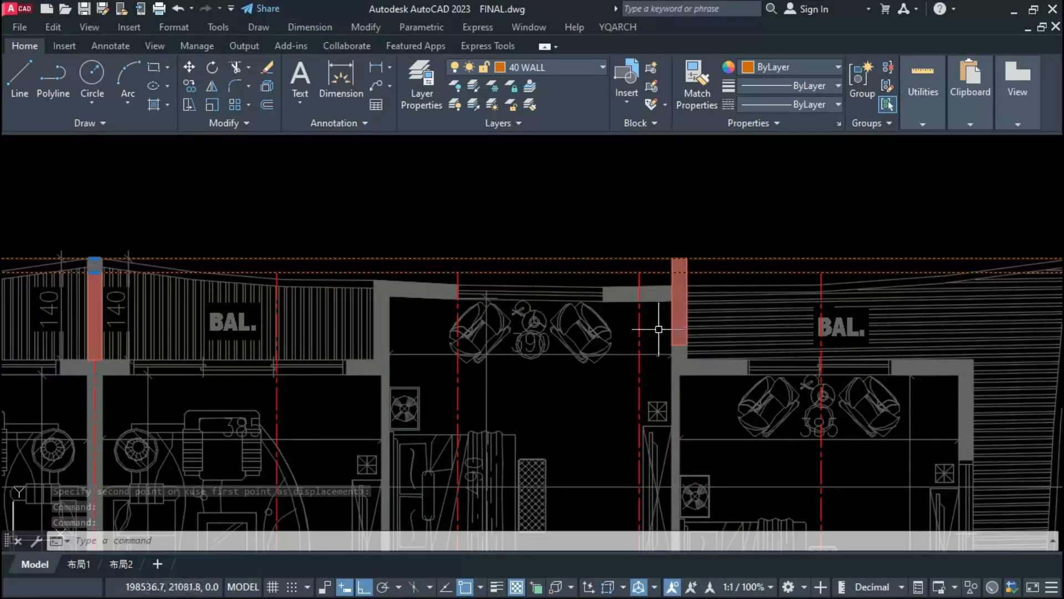
scroll(673, 312, "down", 5)
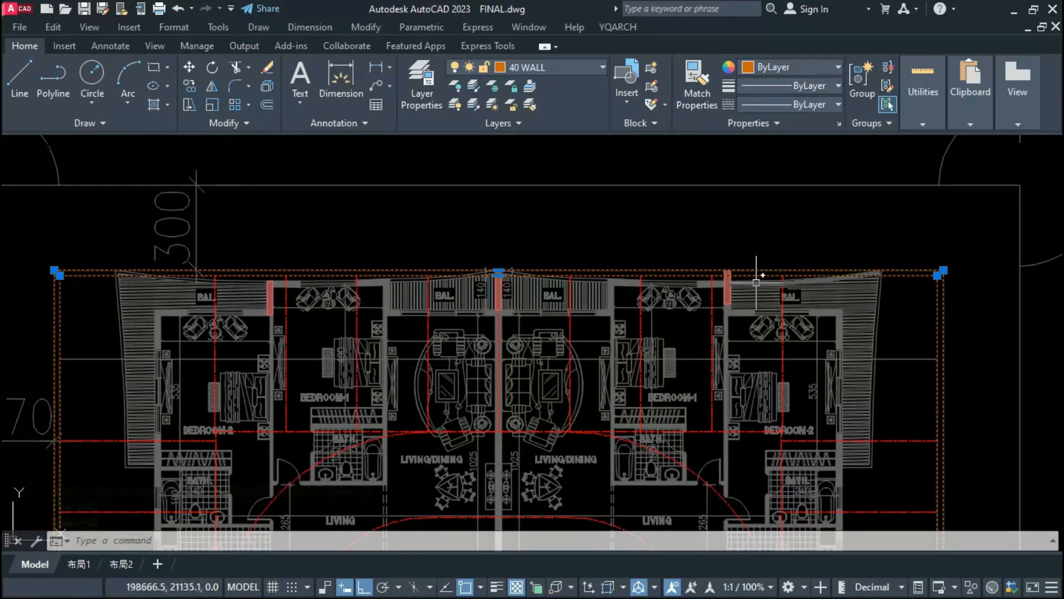
mouse_move(756, 281)
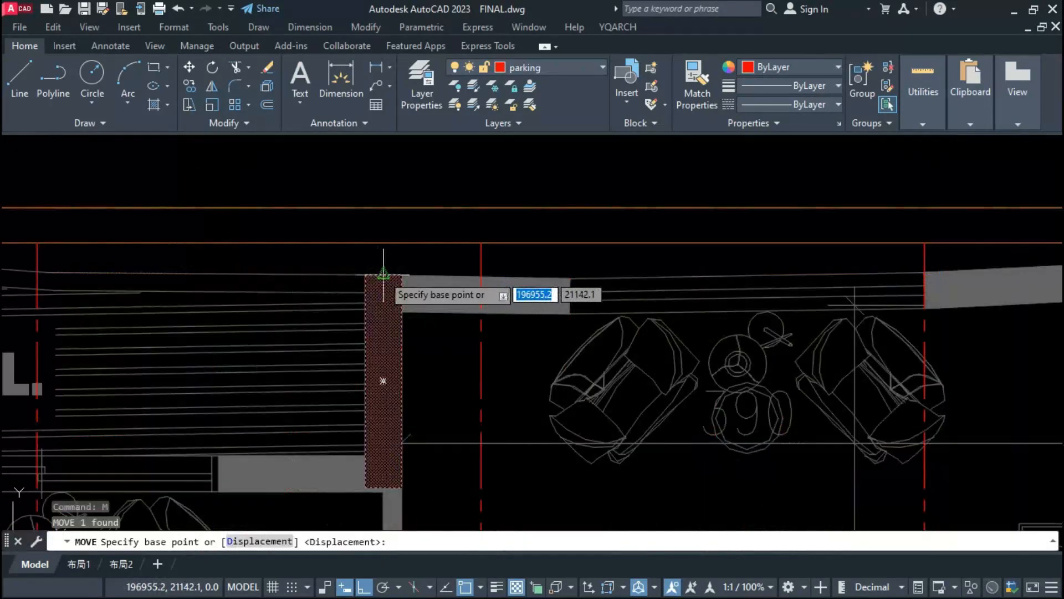
Step: Move the upper-left apartment's column straight up to the perimeter wall's outer line
left_click(383, 275)
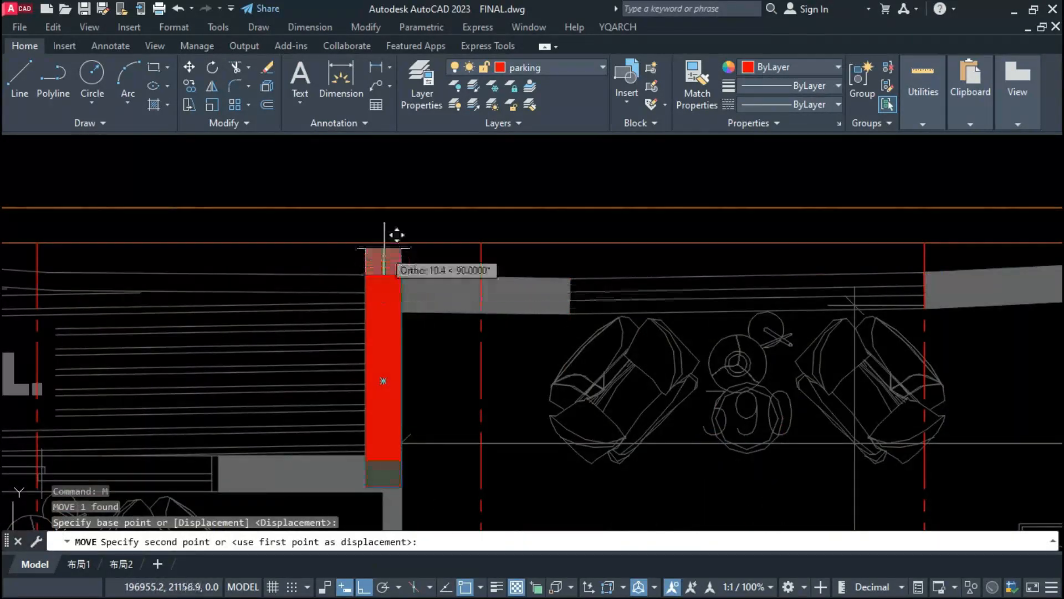
left_click(384, 209)
scroll(377, 325, "down", 5)
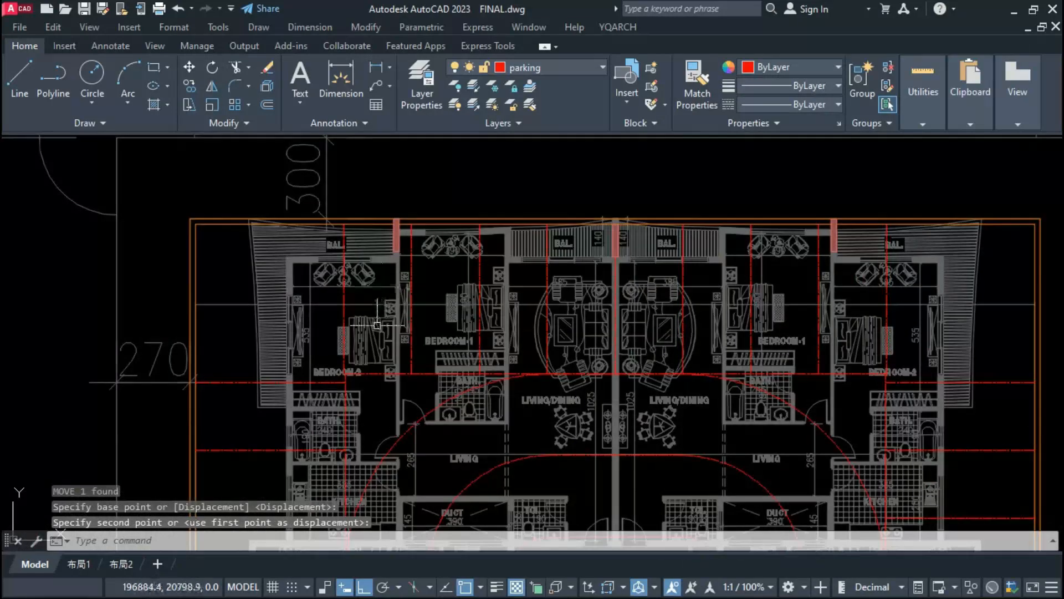
Step: Copy the upper-left column from its top midpoint to where the uppermost left-hand parking bay line meets the perimeter wall's inner line
scroll(379, 247, "up", 2)
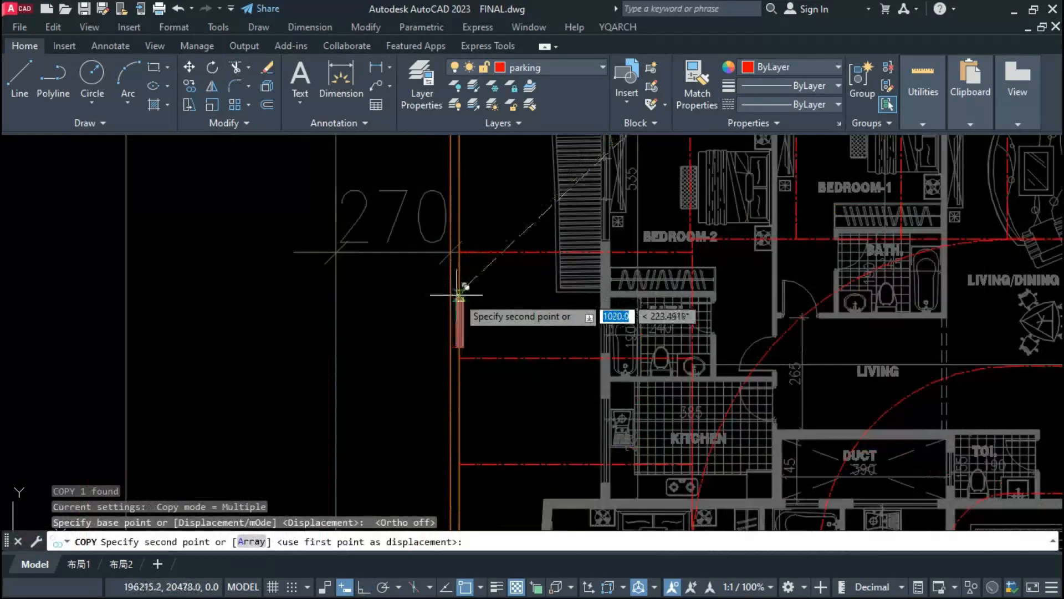
scroll(463, 321, "down", 2)
scroll(499, 339, "down", 2)
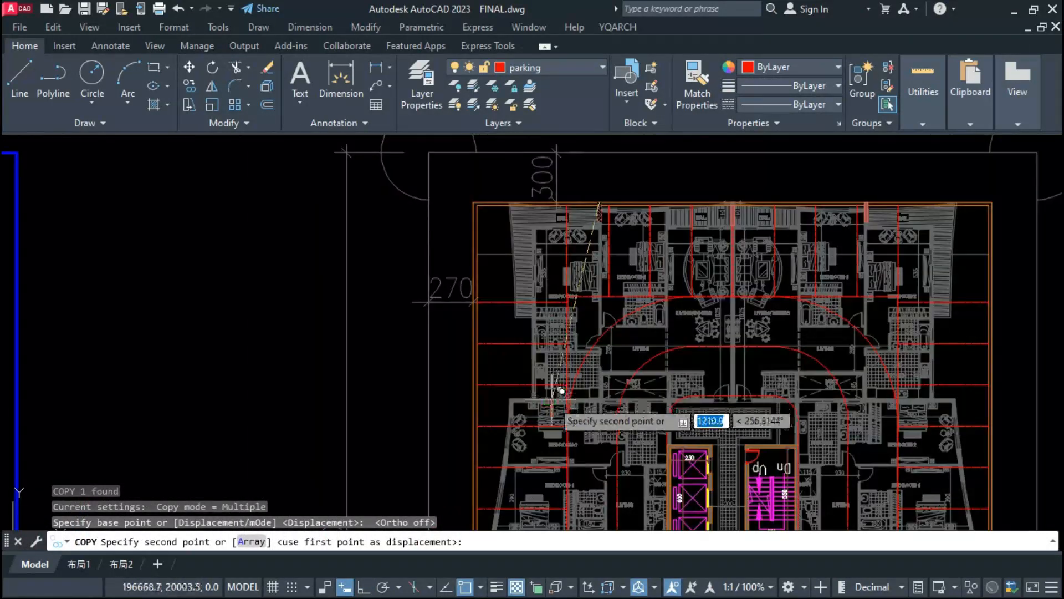
scroll(510, 338, "up", 4)
scroll(516, 355, "down", 4)
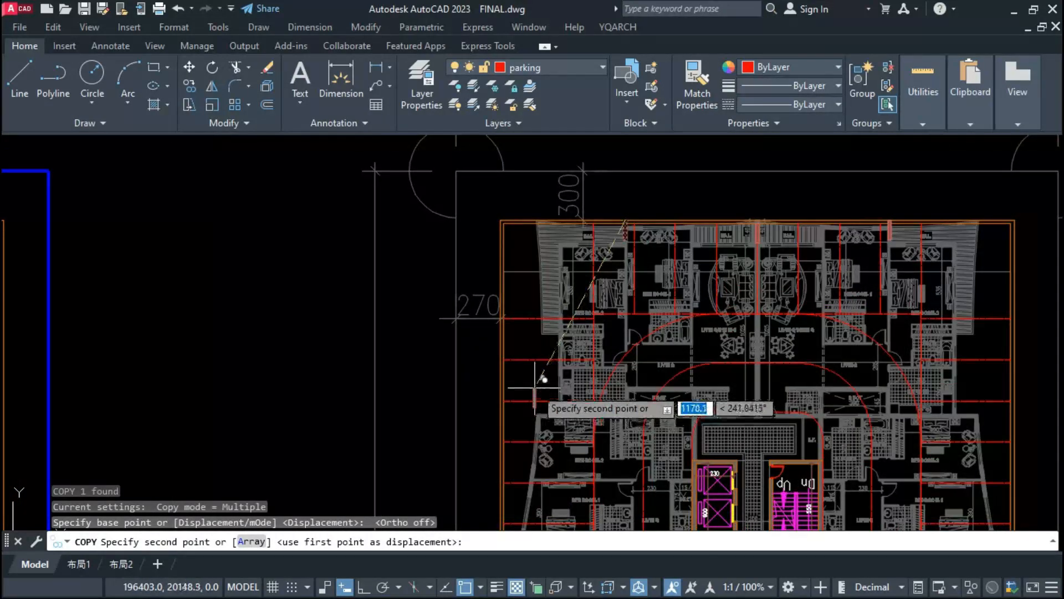
scroll(535, 388, "up", 2)
scroll(498, 339, "down", 2)
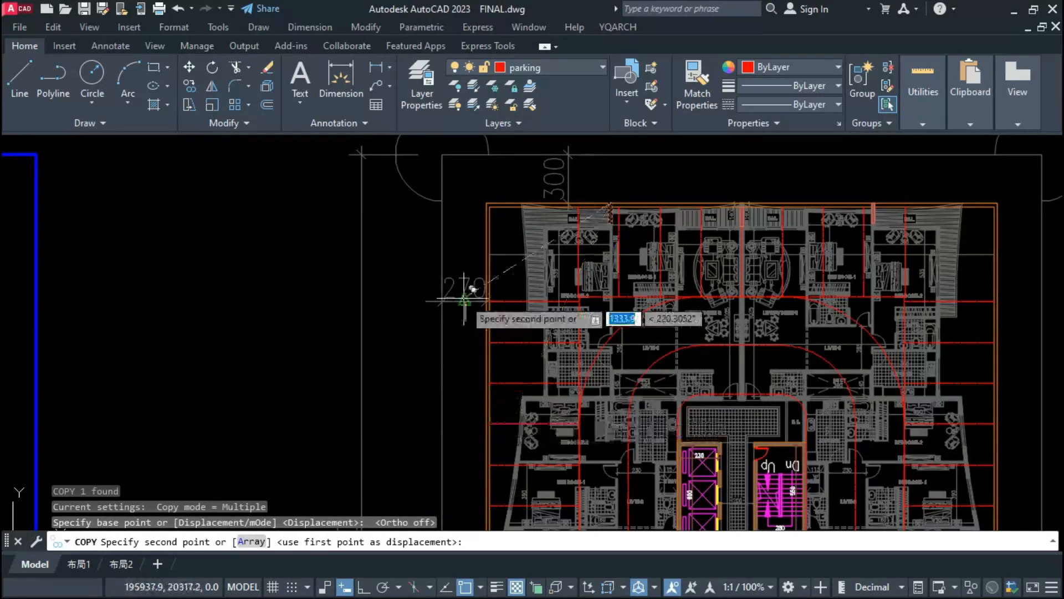
scroll(465, 301, "up", 2)
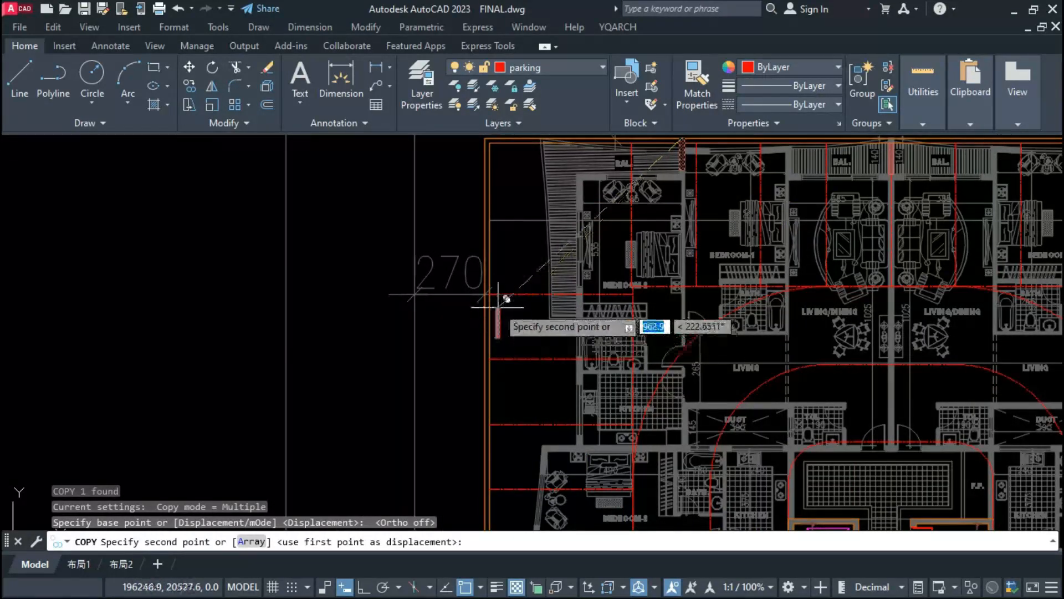
scroll(498, 304, "up", 5)
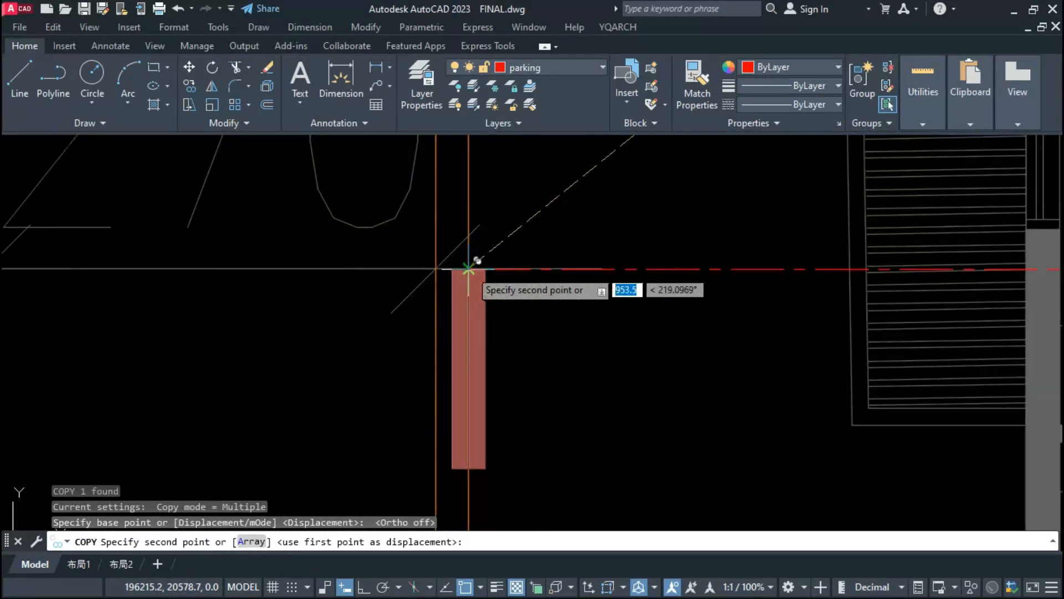
left_click(468, 269)
key("Escape")
scroll(490, 314, "down", 4)
Step: Rotate the copied column on the left perimeter wall to horizontal, pointing inward along the parking bay line
left_click(486, 355)
type("ro")
key("space")
scroll(479, 300, "up", 4)
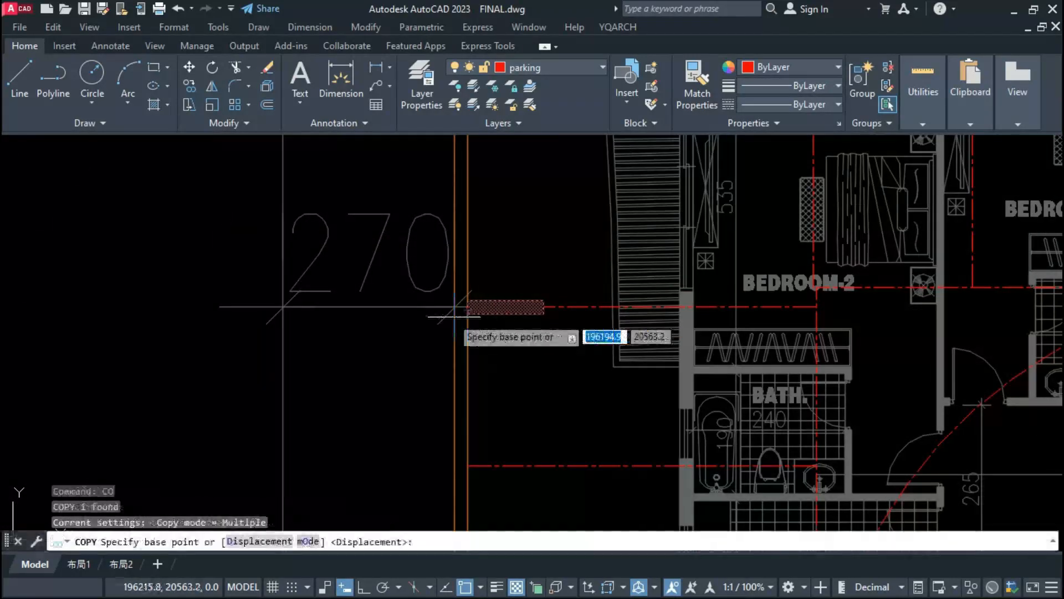
scroll(461, 305, "up", 4)
left_click(502, 310)
Step: Copy the horizontal column onto the wall between BATH and KITCHEN of the upper-left apartment
scroll(504, 344, "down", 4)
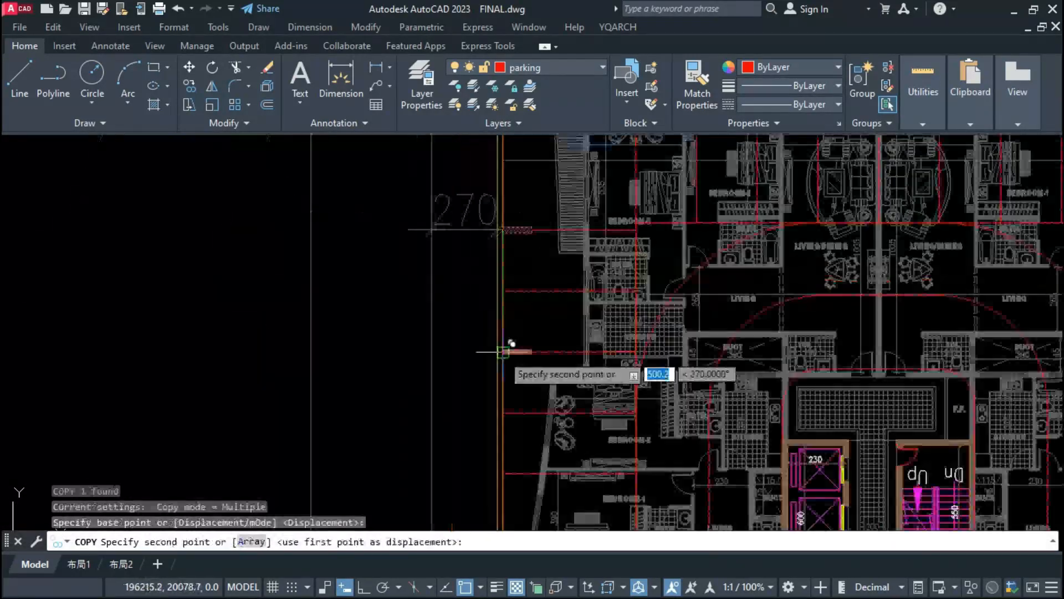
scroll(511, 343, "up", 3)
scroll(502, 412, "up", 2)
left_click(637, 240)
scroll(480, 350, "down", 2)
middle_click_drag(637, 240, 541, 215)
scroll(499, 350, "down", 2)
scroll(498, 360, "up", 4)
key("Escape")
Step: Copy the horizontal column onto the left side's lower BEDROOM-2/BEDROOM-1 wall and near the party wall between the LIVING/DINING rooms
left_click(532, 192)
type("co")
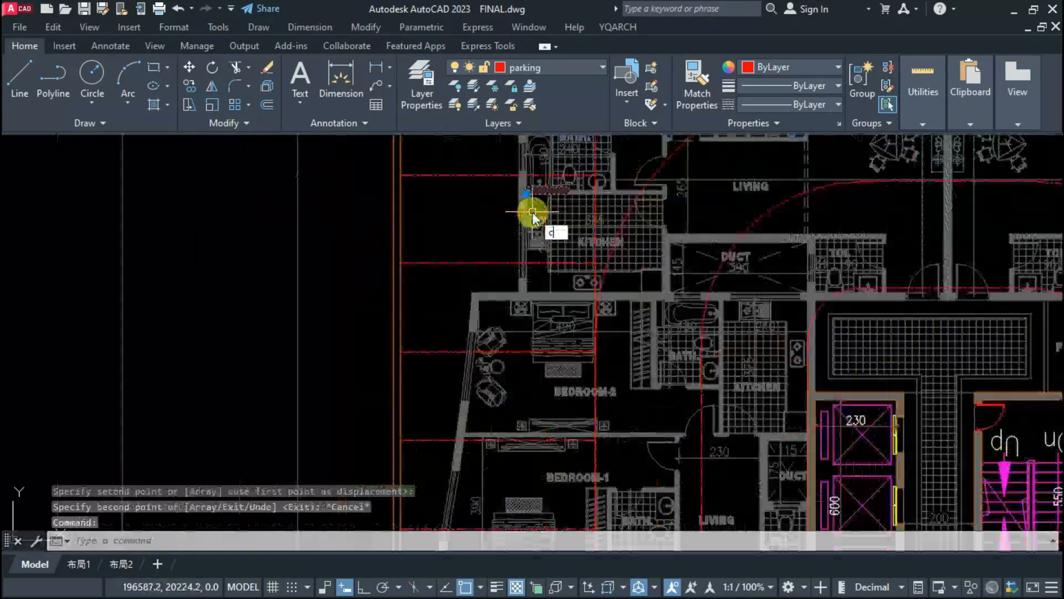
key("space")
scroll(533, 210, "up", 3)
left_click(527, 190)
scroll(526, 189, "down", 5)
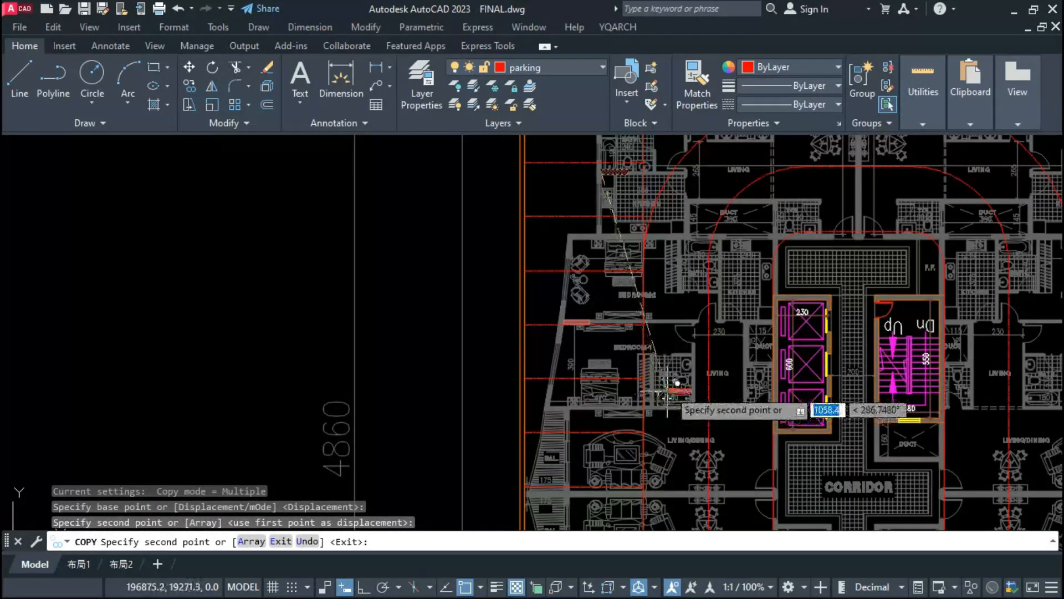
scroll(618, 258, "down", 2)
scroll(596, 370, "up", 2)
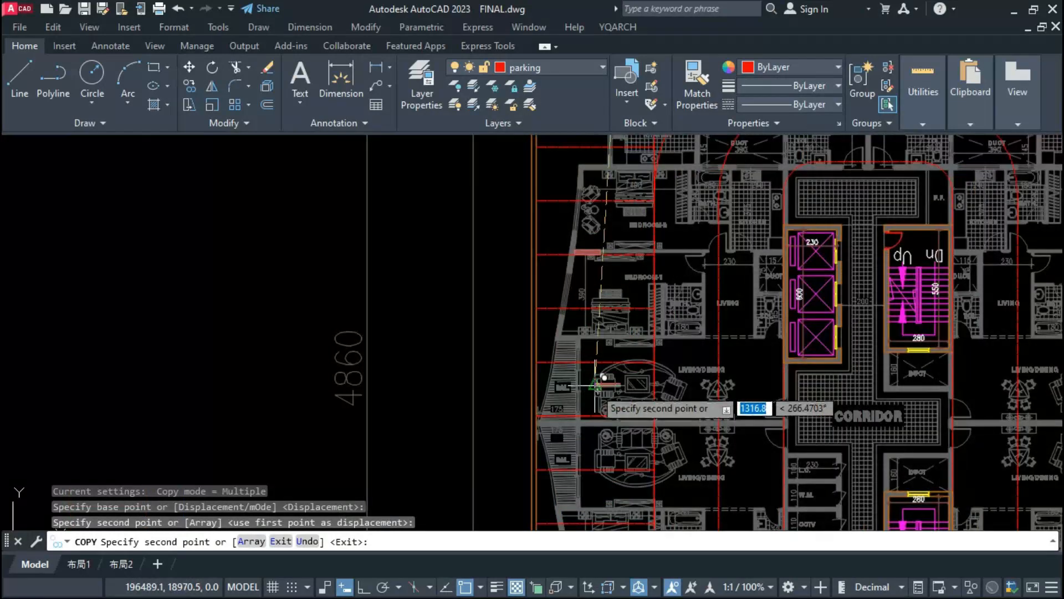
scroll(587, 434, "up", 6)
left_click(552, 402)
key("Escape")
Step: Move the lowest horizontal column onto the party wall between the two left LIVING/DINING rooms, starting at the balcony wall
left_click(586, 410)
type("m")
key("space")
scroll(588, 408, "up", 2)
left_click(696, 413)
left_click(696, 399)
scroll(549, 358, "down", 4)
Step: Mirror the four horizontal left-side columns about the building's central vertical axis, keeping the originals
left_click(552, 361)
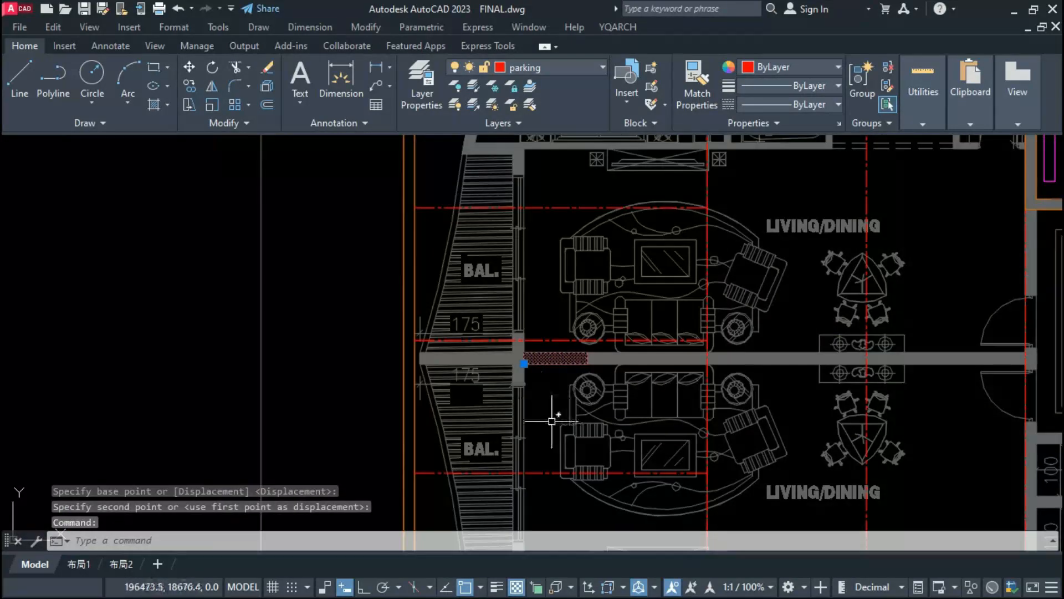
scroll(554, 424, "down", 2)
scroll(547, 420, "down", 3)
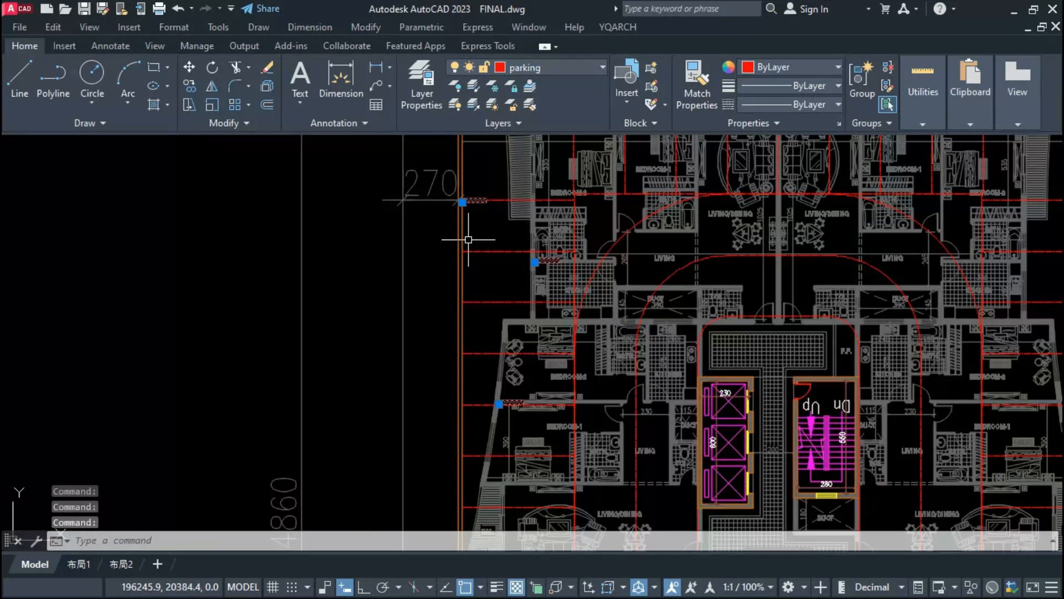
type("mi")
key("space")
scroll(469, 244, "down", 2)
scroll(645, 247, "up", 5)
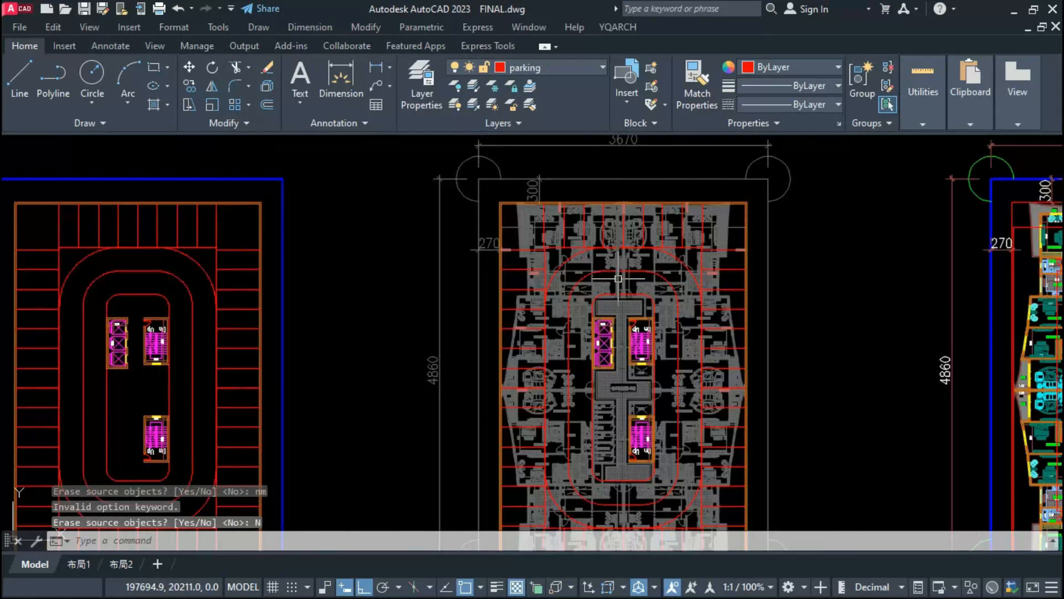
scroll(610, 234, "up", 6)
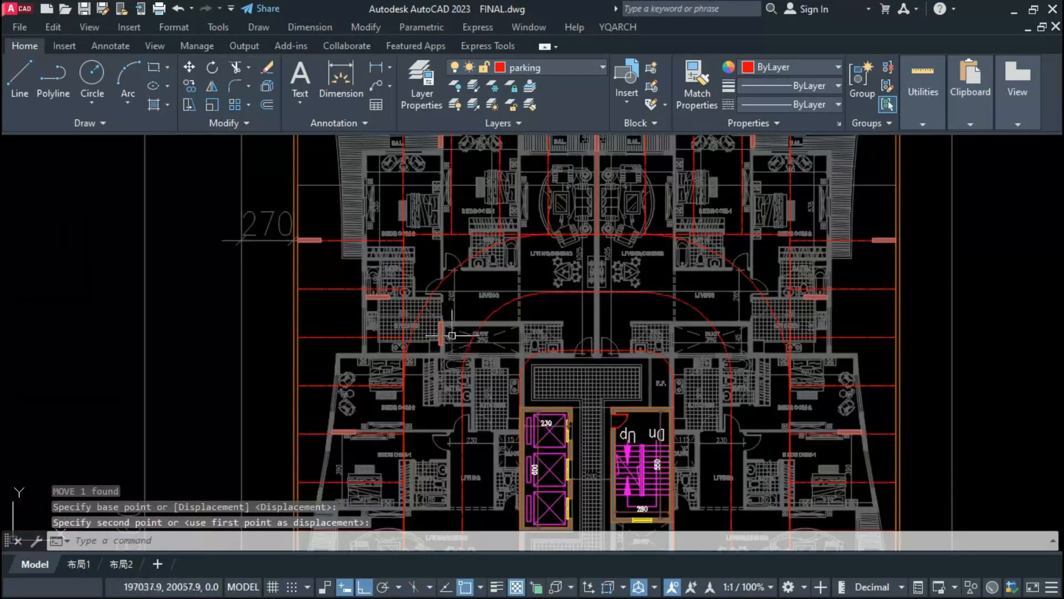
Step: Move the vertical column beside the upper-left KITCHEN up onto the BEDROOM-2/BEDROOM-1 wall, with its top at the horizontal parking line
scroll(435, 327, "up", 5)
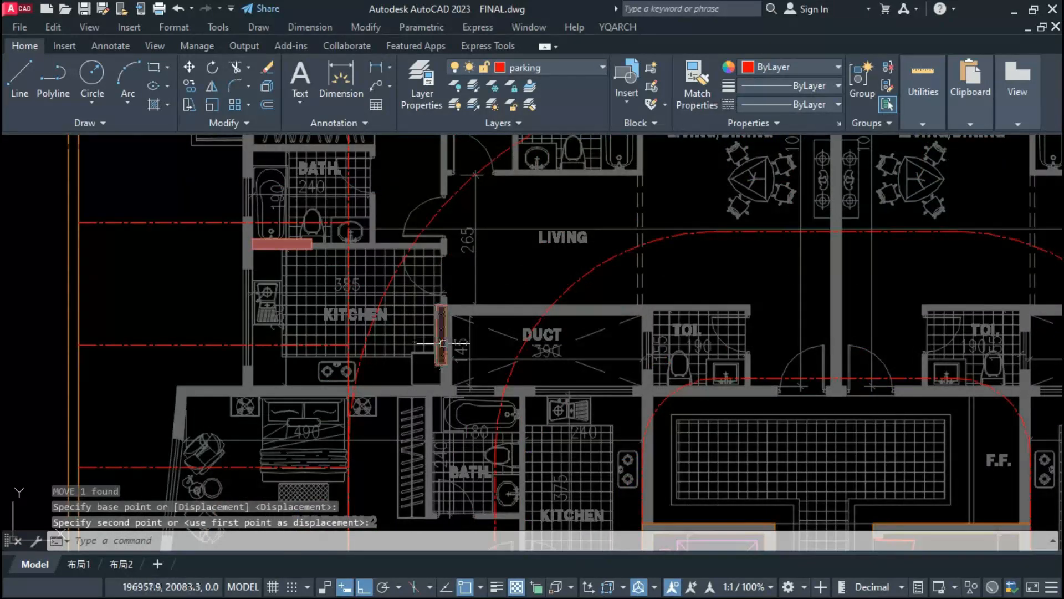
left_click(446, 344)
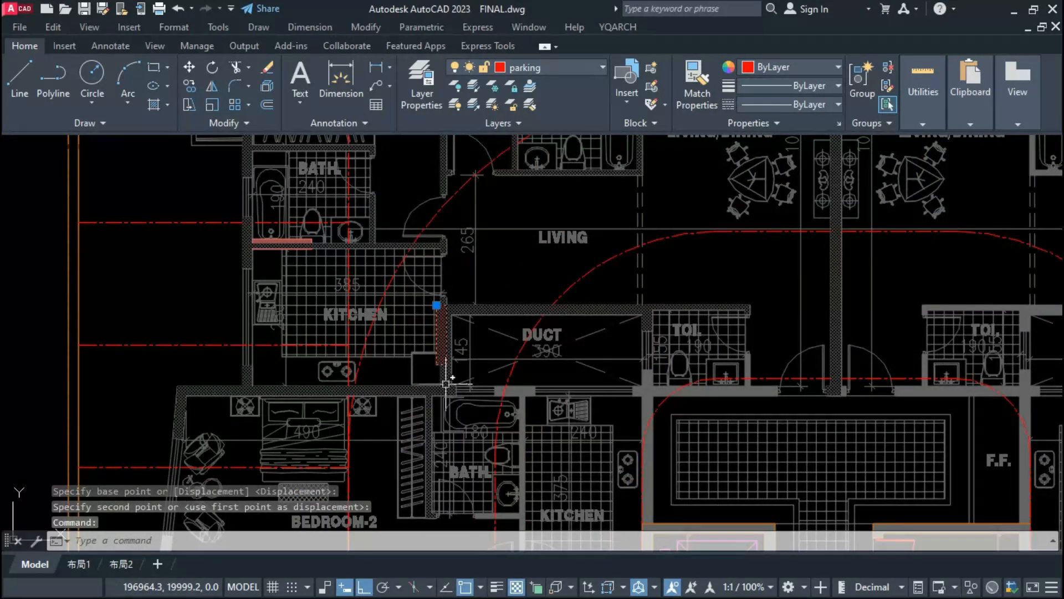
type("M")
key("Return")
scroll(446, 382, "down", 2)
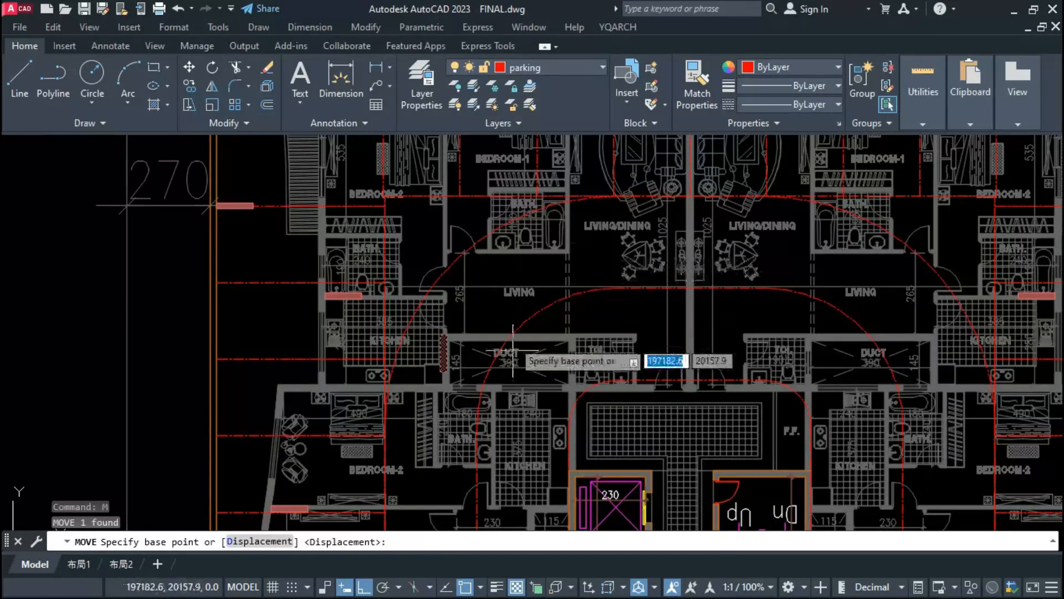
scroll(435, 345, "up", 4)
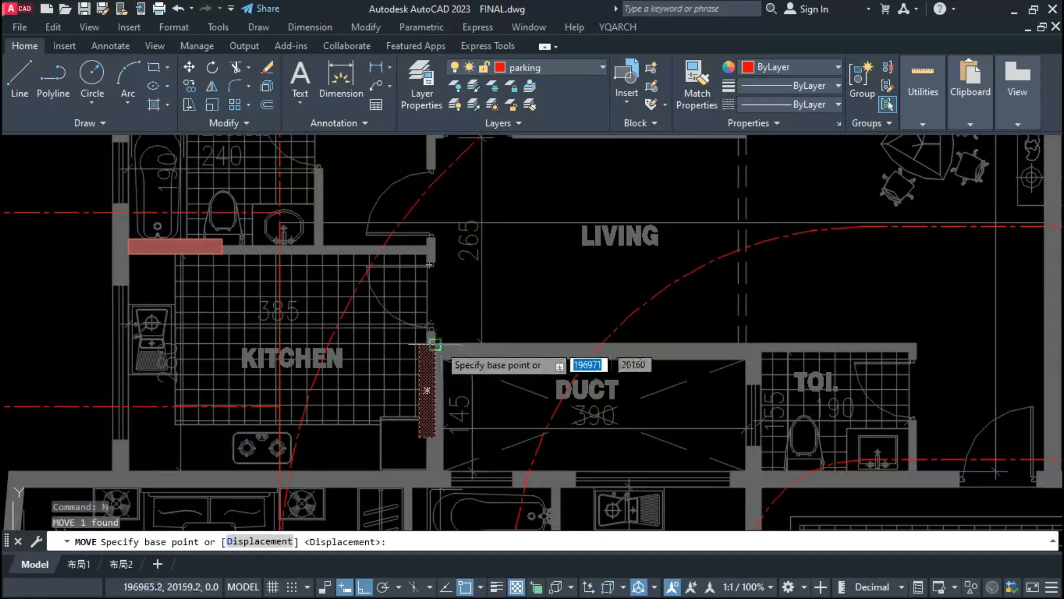
left_click(436, 345)
scroll(442, 333, "down", 3)
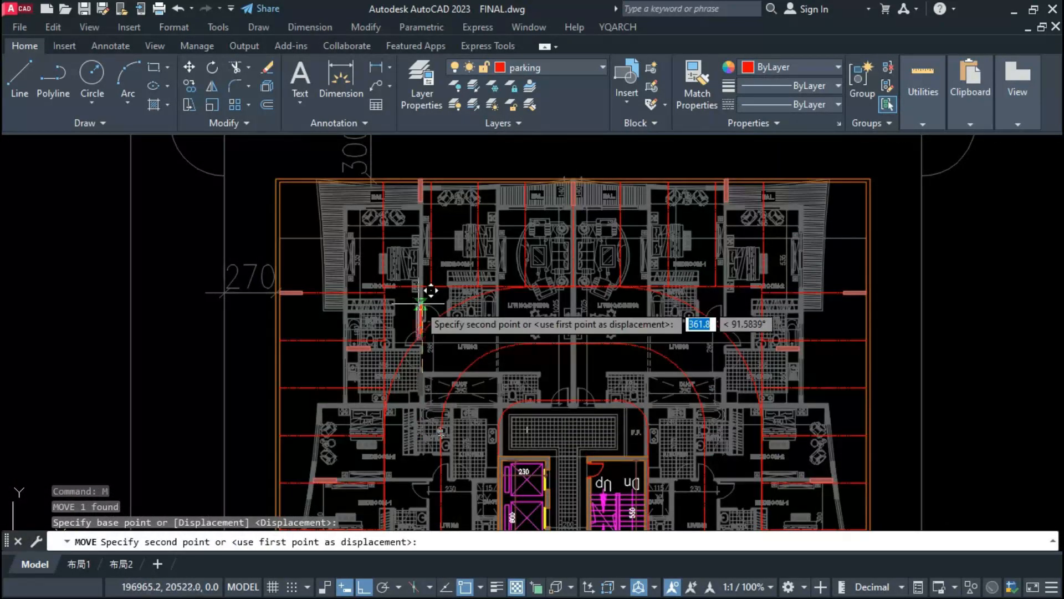
scroll(422, 303, "up", 5)
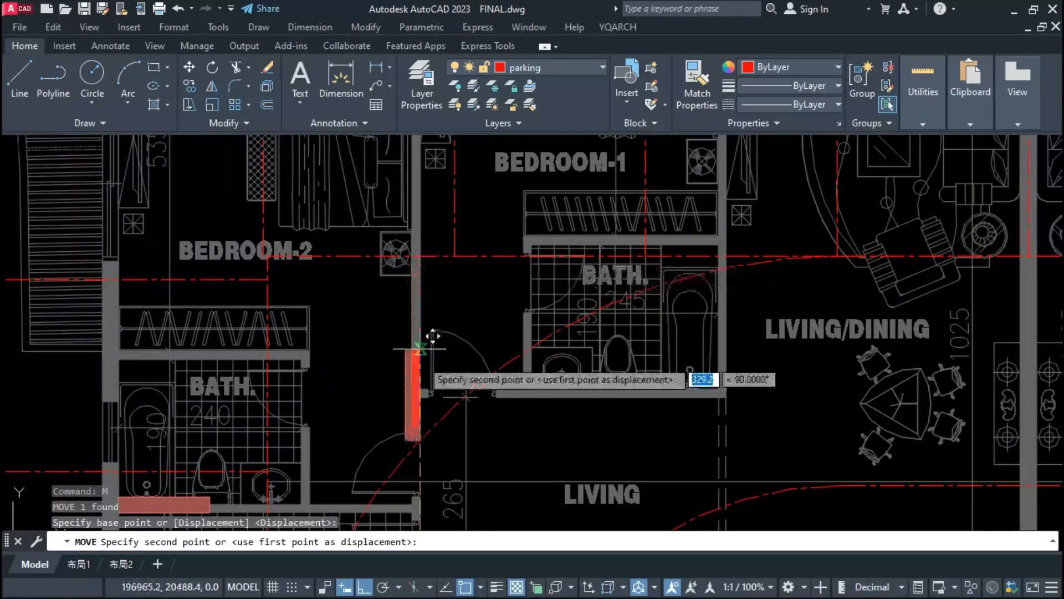
left_click(421, 256)
Step: Shift that column further up the BEDROOM-2/BEDROOM-1 wall so its lower end sits on the parking line
scroll(443, 316, "down", 5)
left_click(434, 326)
type("m")
key("Return")
scroll(437, 326, "up", 5)
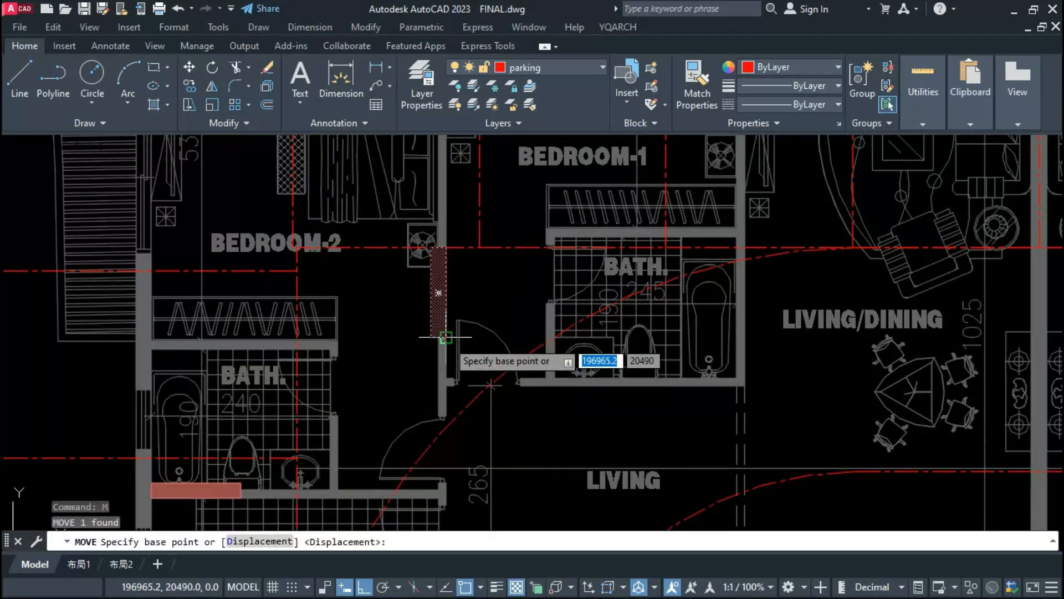
left_click(446, 337)
left_click(445, 249)
Step: Copy the vertical bedroom-wall column onto the party wall between the two upper LIVING/DINING rooms
type("co")
key("Return")
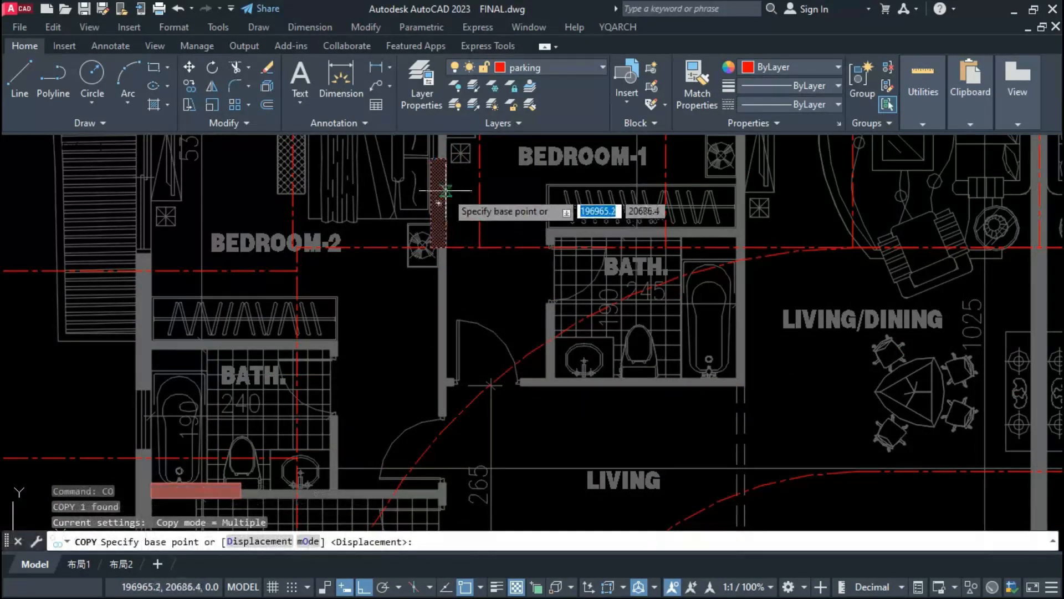
left_click(446, 158)
scroll(387, 221, "down", 5)
scroll(549, 200, "up", 6)
left_click(543, 189)
Step: Copy the same vertical column onto the upper-right BEDROOM-1/BEDROOM-2 wall and align it with the wall's BEDROOM-1 face, projecting toward BEDROOM-2
scroll(537, 190, "down", 5)
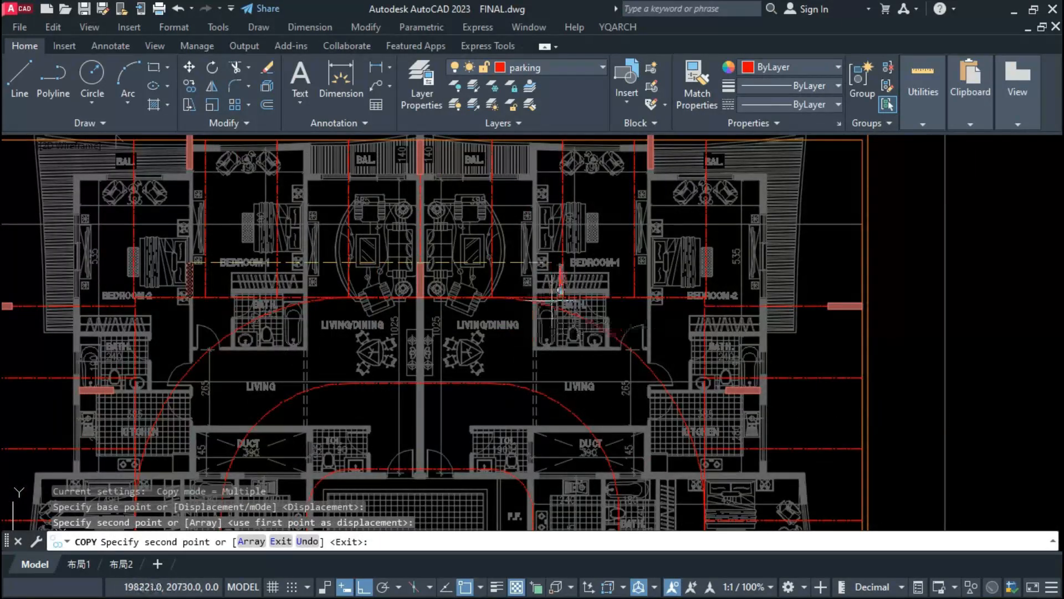
scroll(656, 252, "up", 4)
scroll(656, 252, "up", 4)
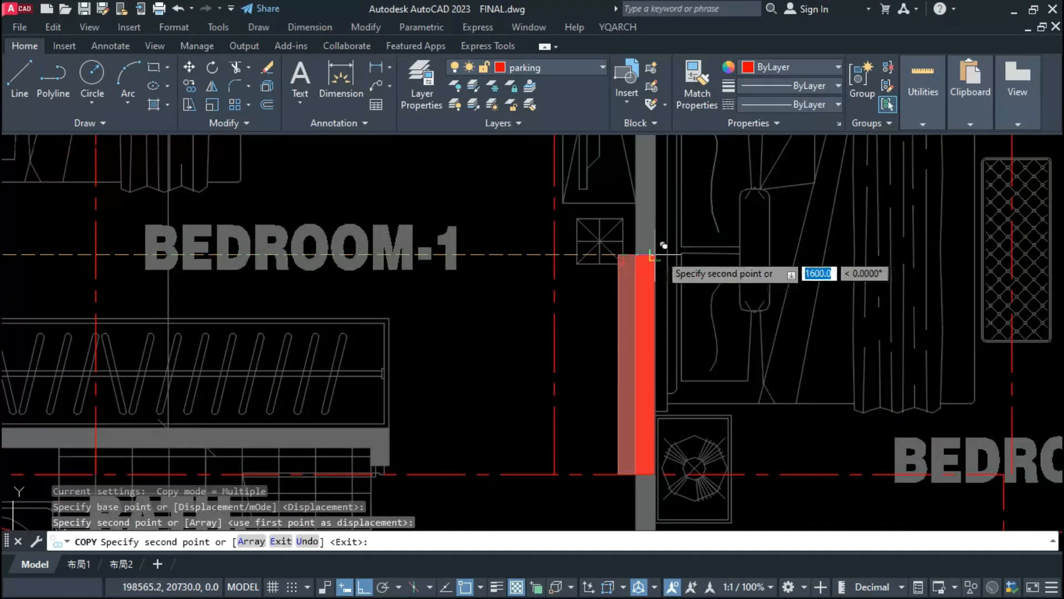
left_click(660, 255)
key("Escape")
type("m")
key("Return")
left_click(642, 255)
left_click(646, 255)
scroll(693, 316, "down", 6)
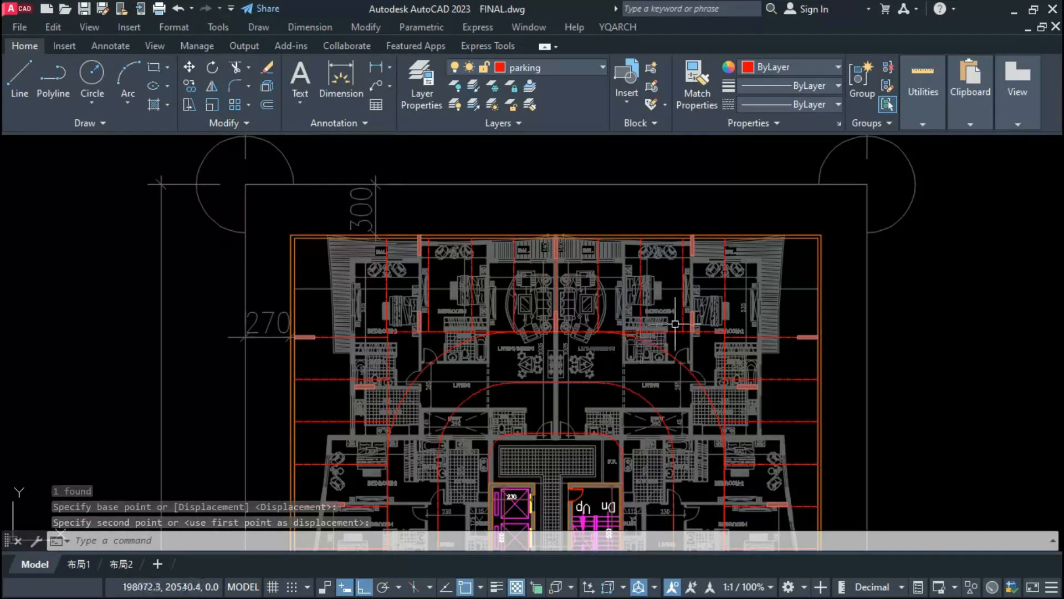
scroll(735, 402, "up", 4)
scroll(699, 300, "down", 3)
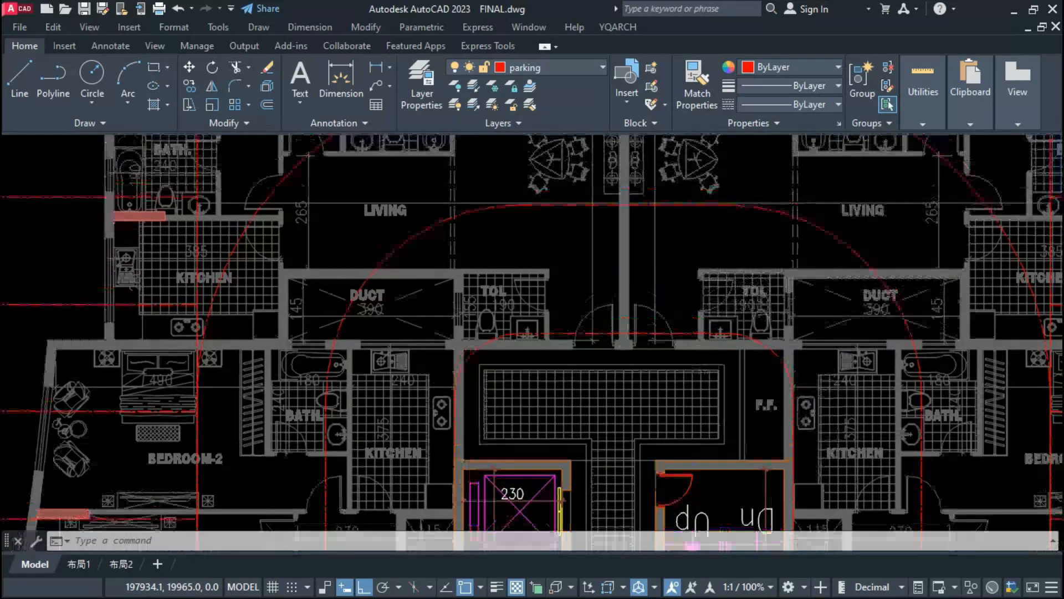
scroll(590, 412, "down", 2)
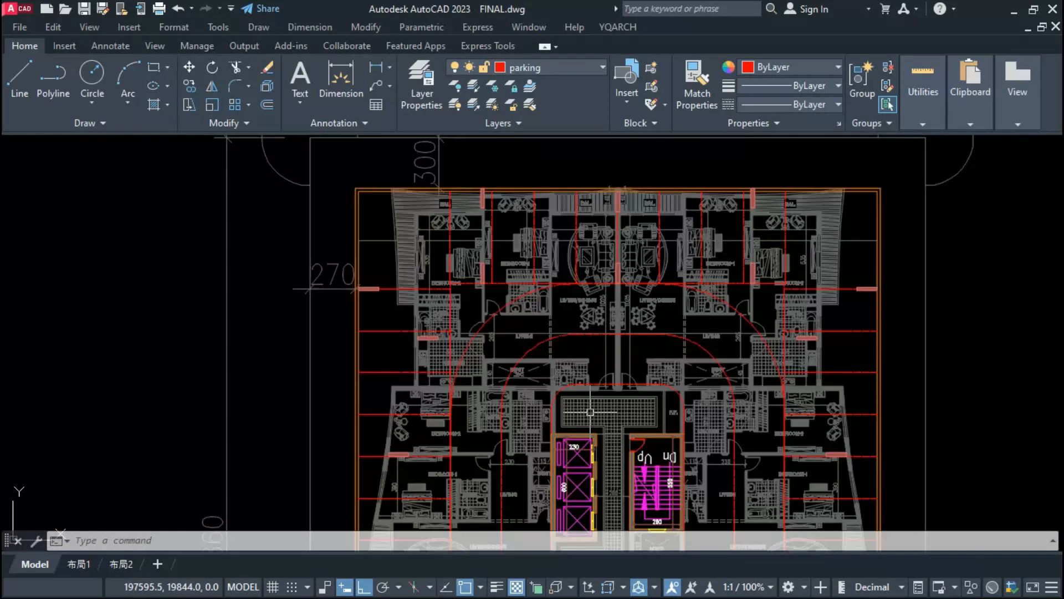
scroll(615, 266, "up", 4)
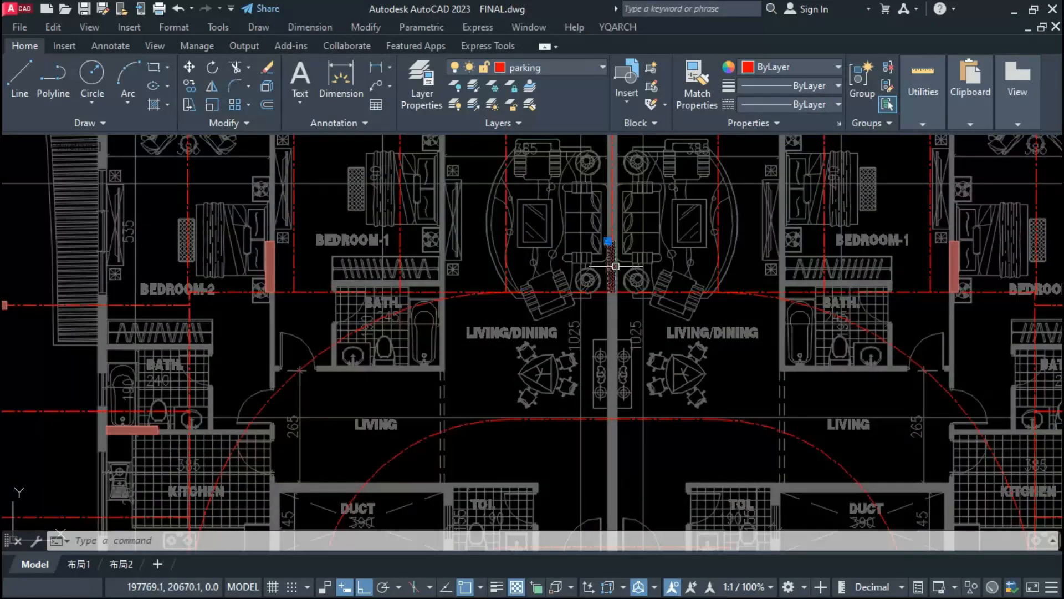
type("o")
key("Return")
scroll(616, 266, "down", 4)
key("Escape")
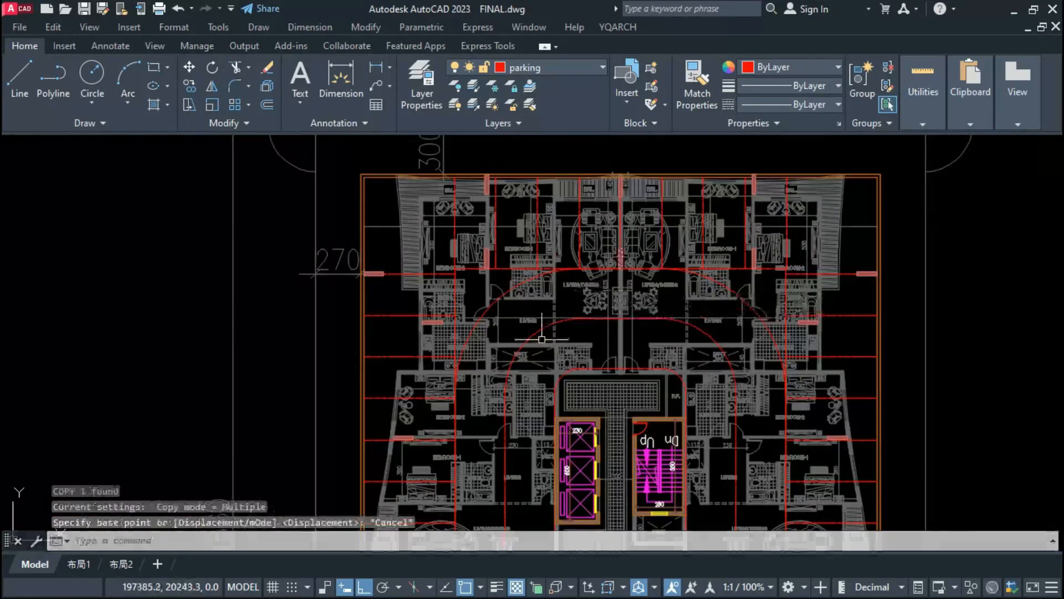
Step: Copy the horizontal column from the upper-left BATH/KITCHEN wall onto the corridor's upper end wall, one beside each TOI. room
left_click(426, 322)
type("co")
key("Return")
scroll(425, 323, "up", 6)
left_click(409, 316)
scroll(436, 291, "down", 5)
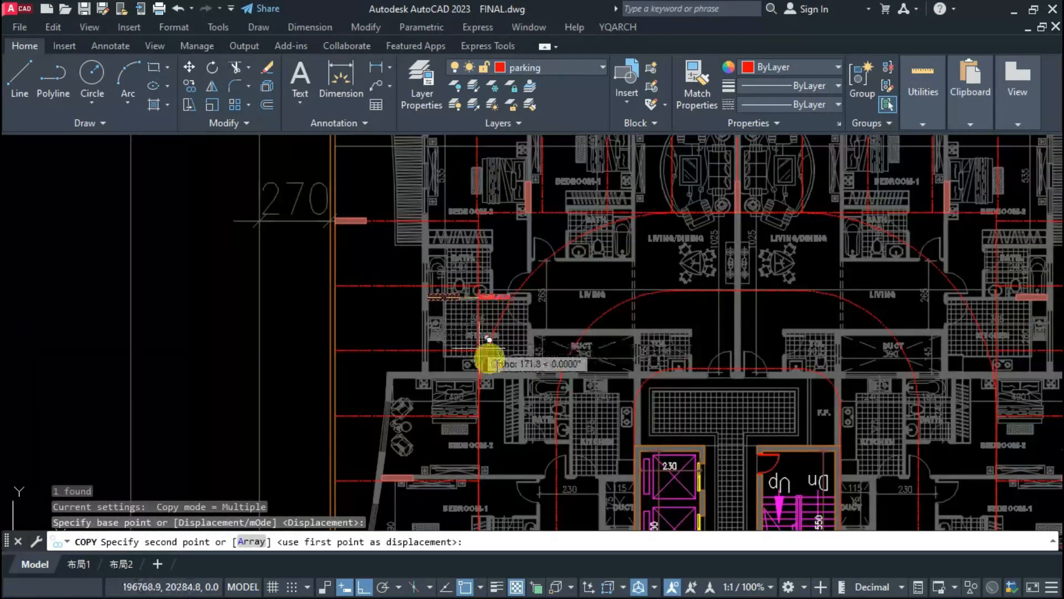
scroll(495, 364, "down", 2)
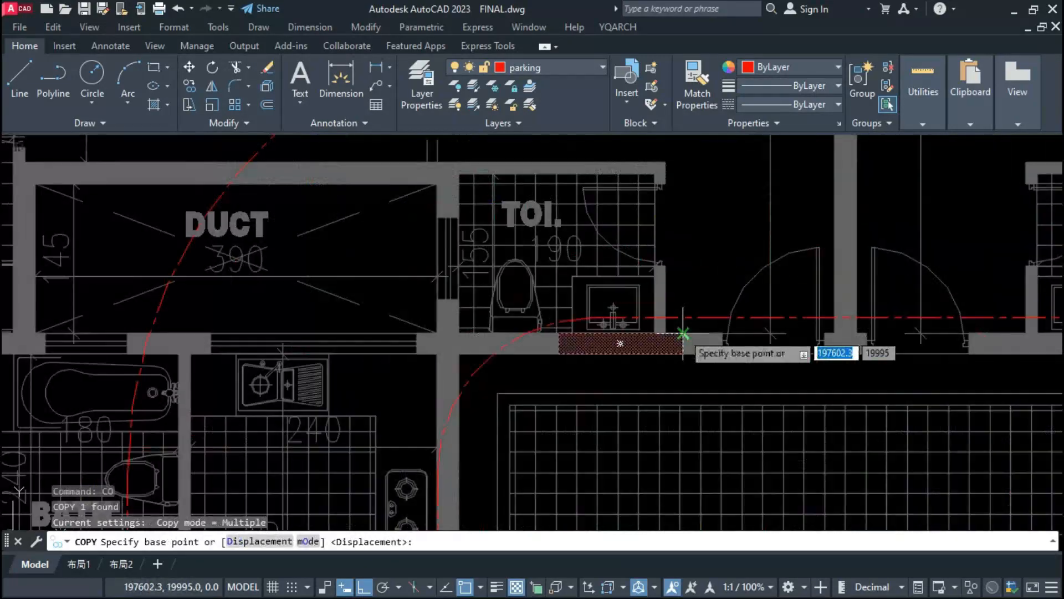
left_click(689, 285)
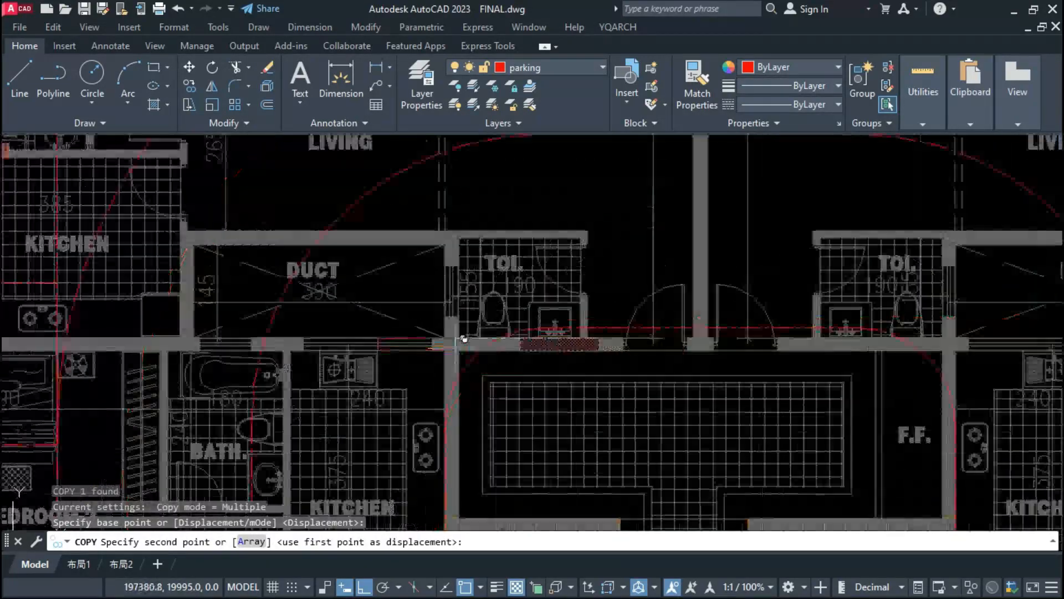
scroll(542, 373, "down", 4)
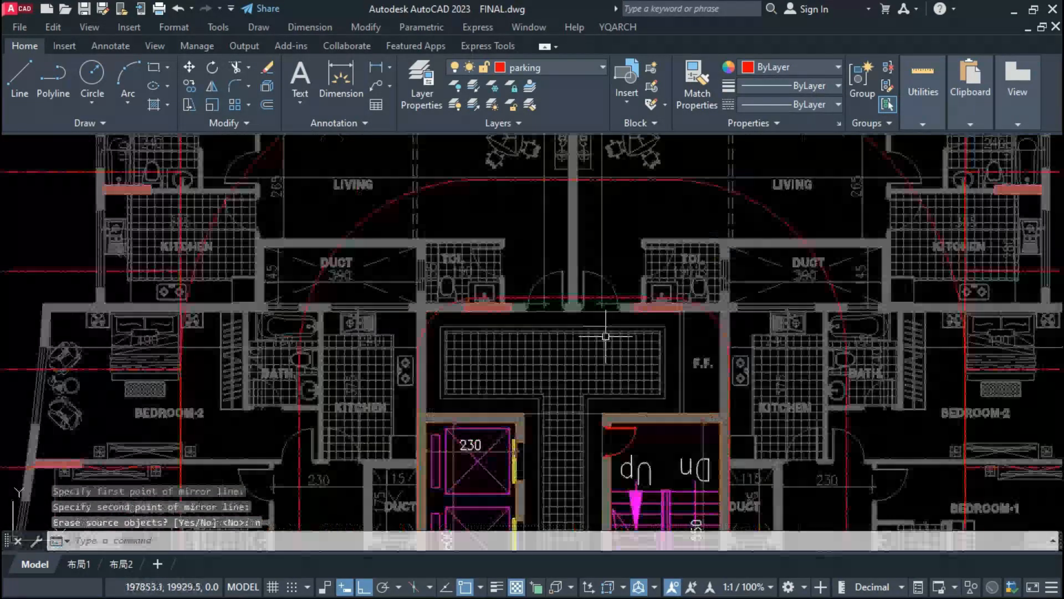
scroll(591, 388, "down", 4)
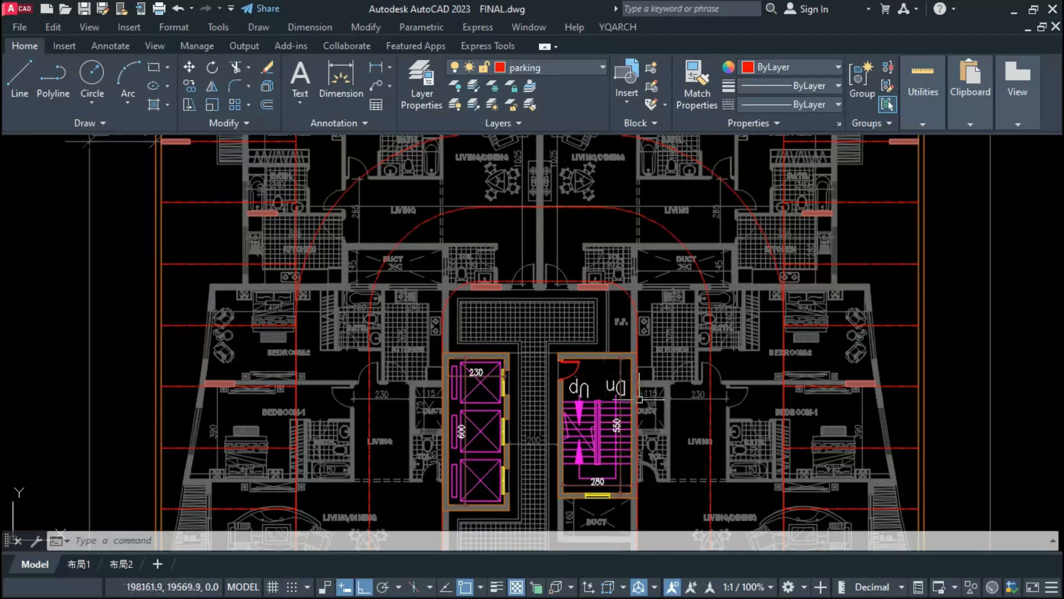
Step: Copy the left BEDROOM-2/BEDROOM-1 wall column and the LIVING/DINING party-wall column inward along their walls toward the parking stalls' inner ends
middle_click_drag(493, 392, 536, 287)
scroll(536, 289, "down", 2)
scroll(485, 400, "up", 1)
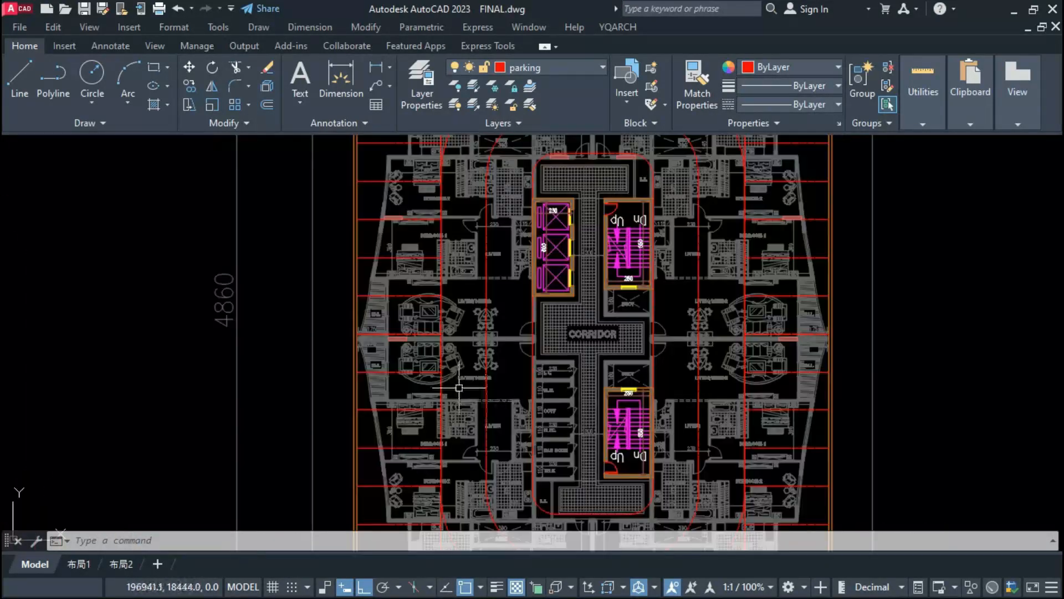
scroll(408, 356, "up", 1)
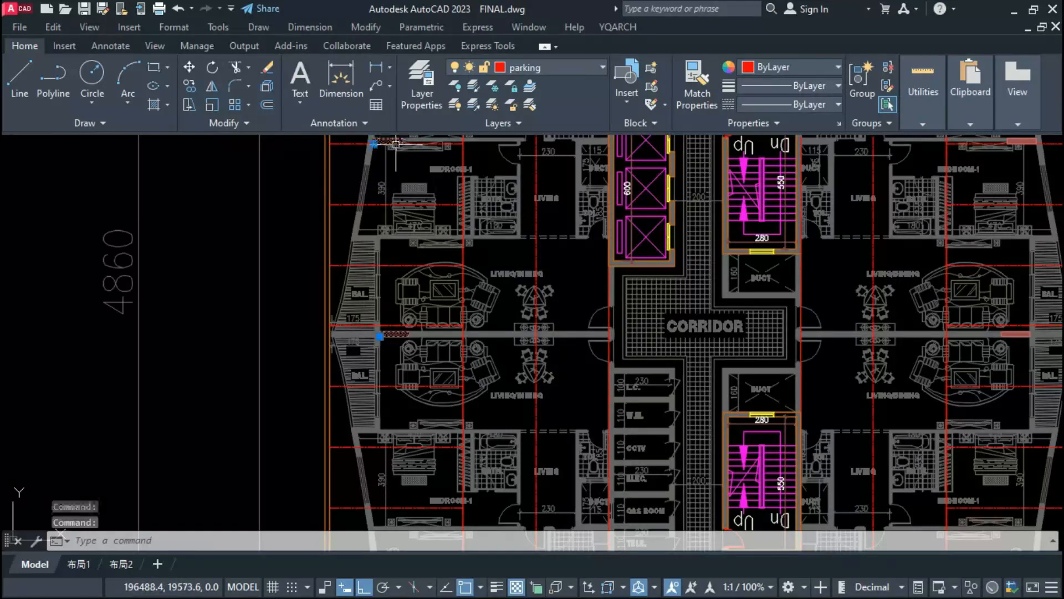
scroll(386, 198, "down", 2)
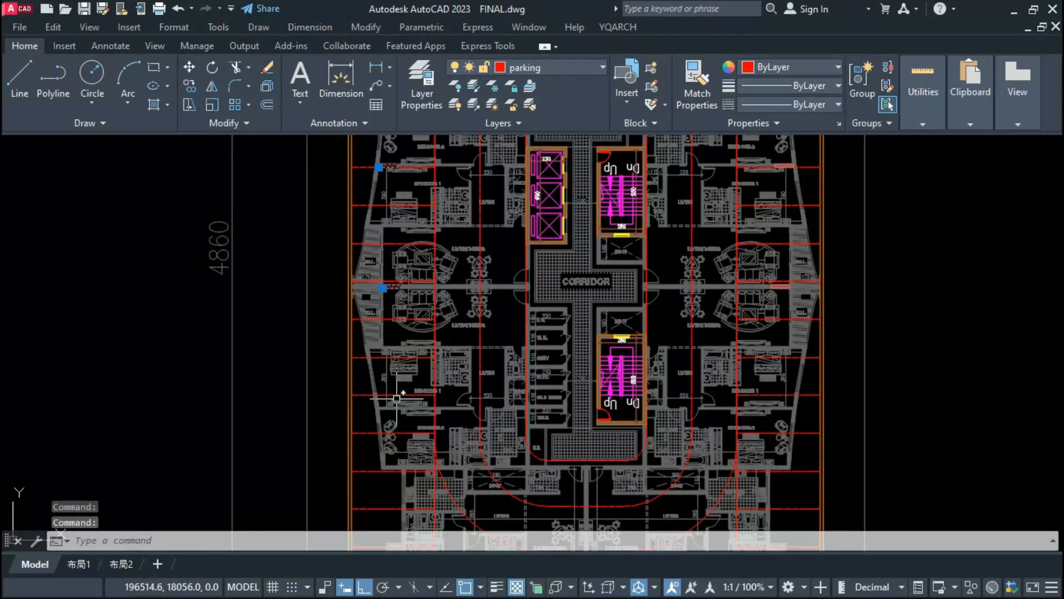
scroll(397, 393, "down", 2)
scroll(390, 374, "up", 2)
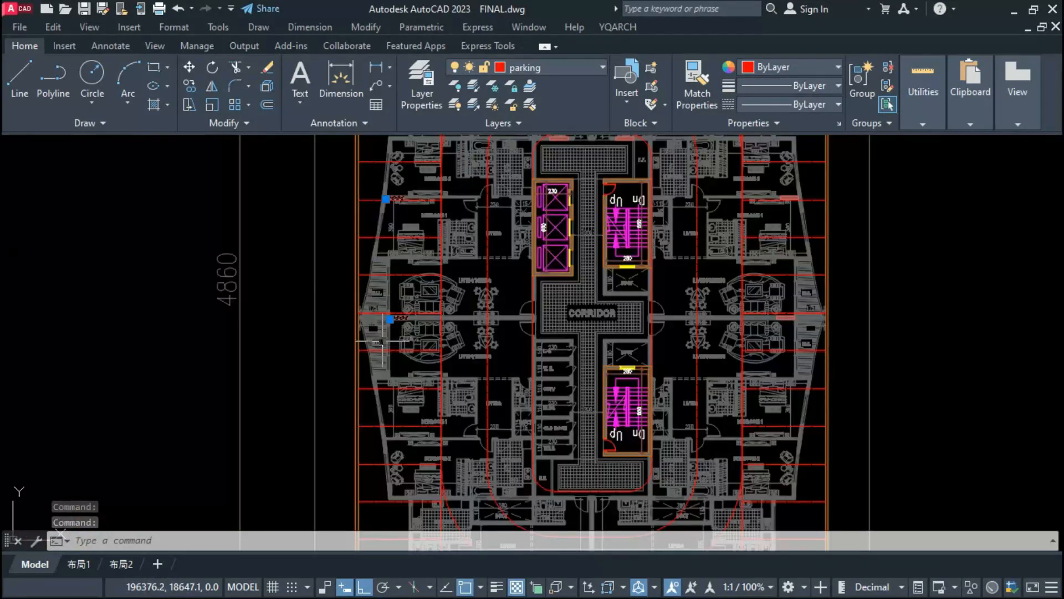
type("co")
key("Return")
scroll(409, 322, "up", 4)
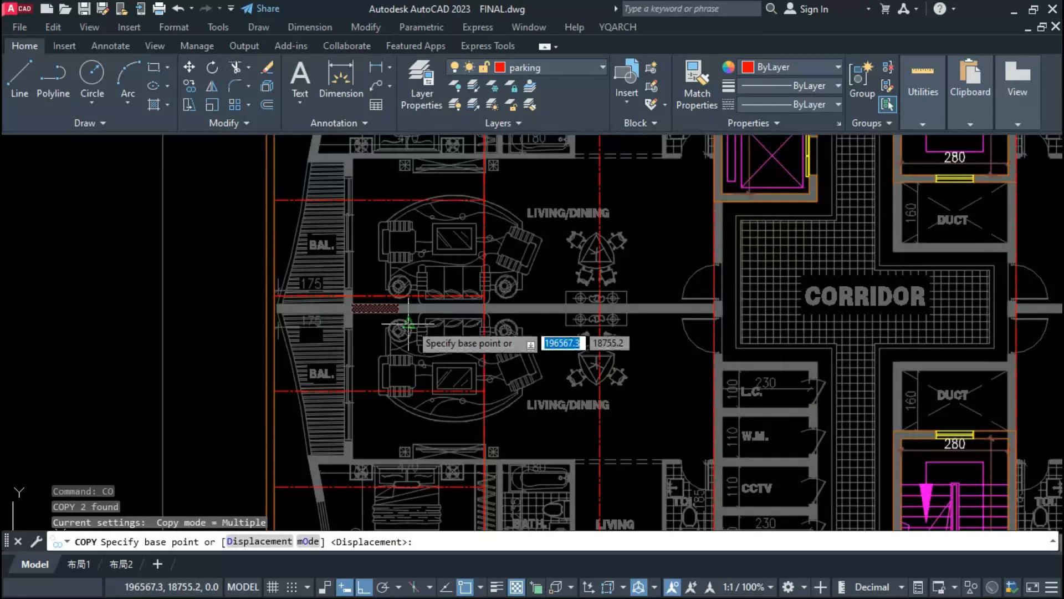
scroll(406, 311, "up", 2)
middle_click_drag(602, 390, 602, 467)
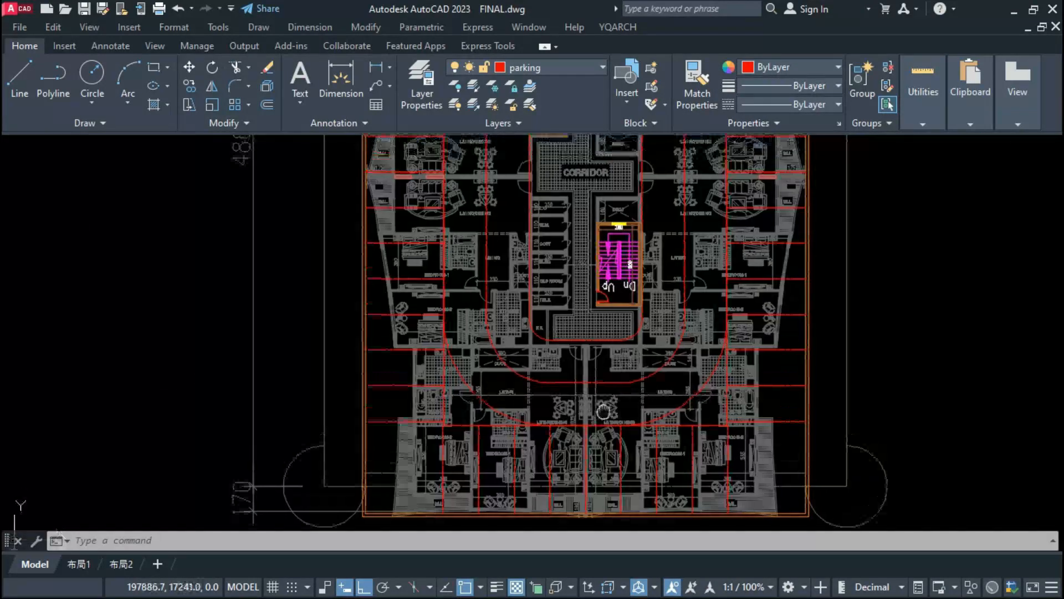
scroll(543, 408, "up", 2)
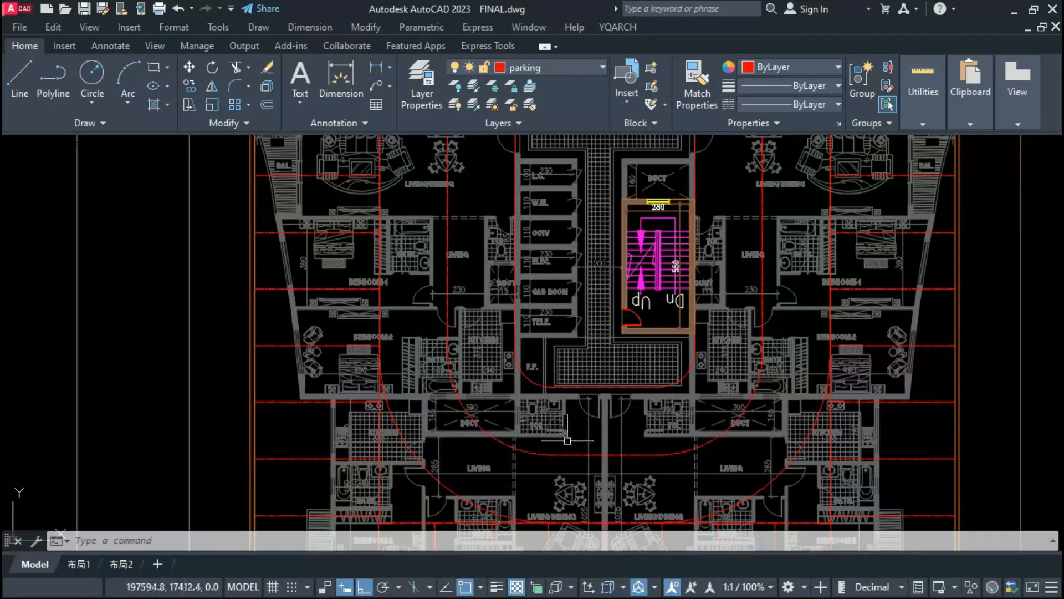
scroll(570, 449, "down", 2)
scroll(570, 455, "down", 2)
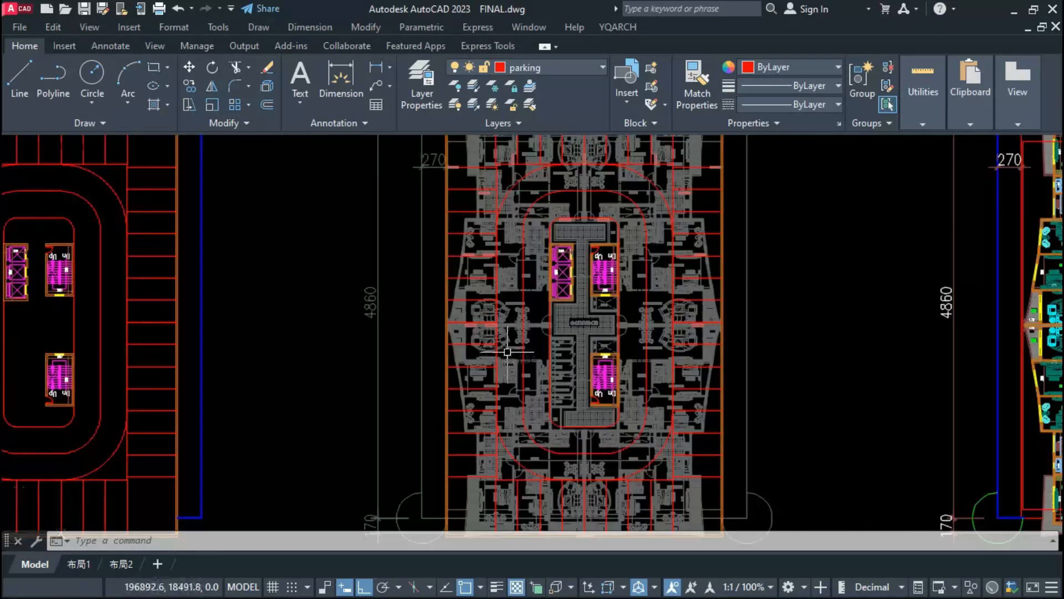
scroll(536, 388, "up", 2)
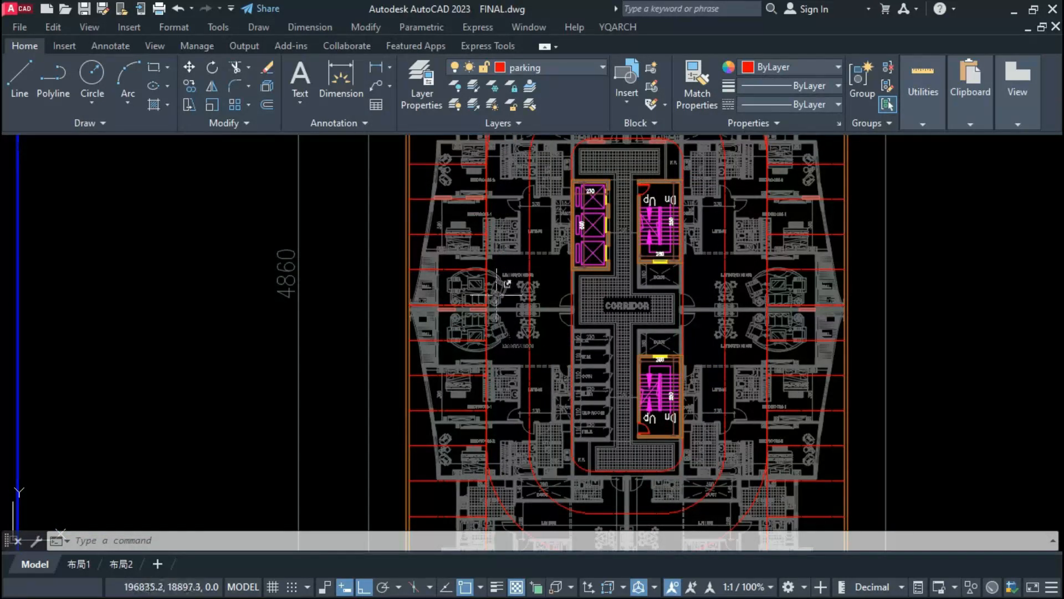
scroll(507, 388, "down", 2)
scroll(454, 263, "up", 4)
left_click(477, 280)
right_click(477, 280)
left_click(516, 445)
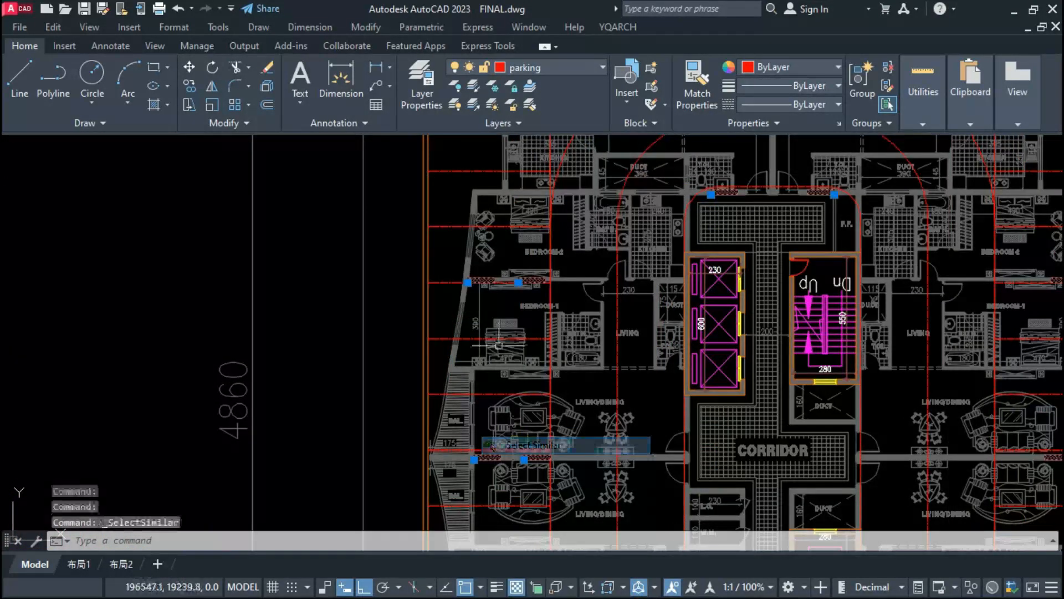
scroll(486, 320, "down", 4)
scroll(486, 320, "down", 2)
Step: Mirror the two inner left-side columns about the building's central vertical axis, keeping the originals
scroll(543, 359, "up", 2)
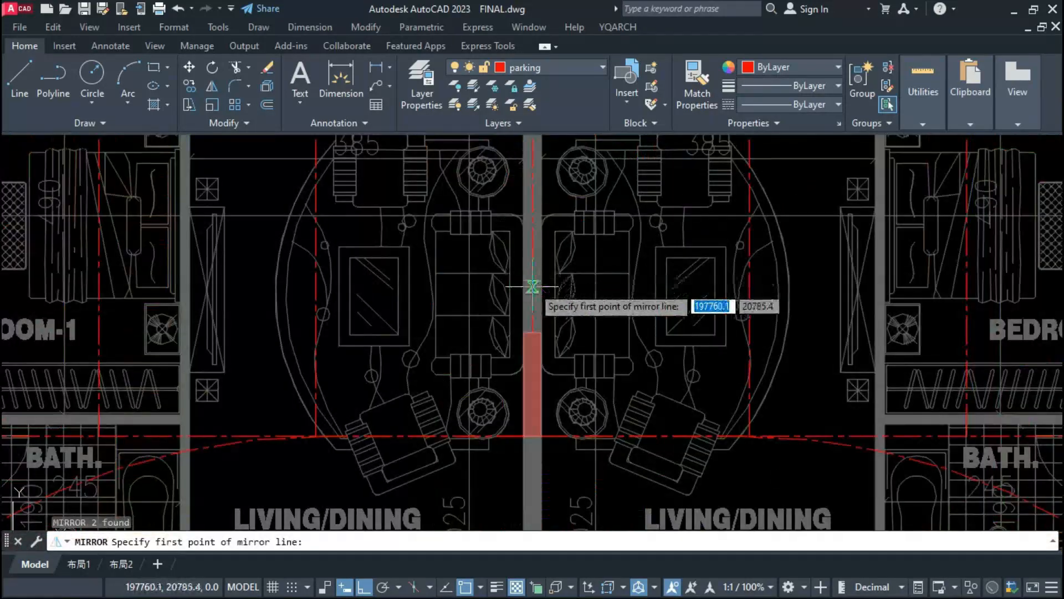
left_click(533, 332)
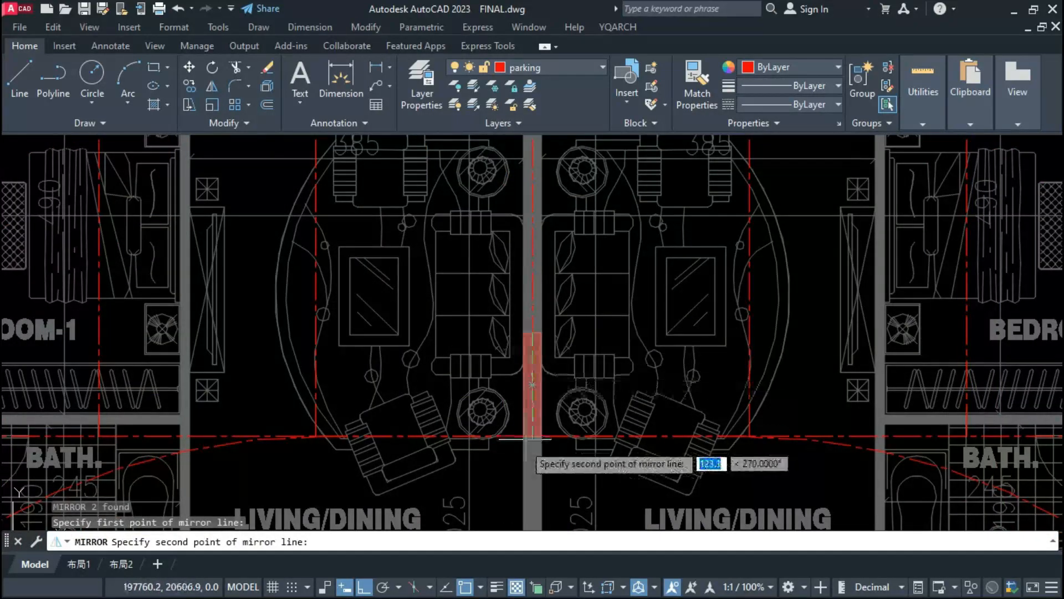
left_click(521, 443)
type("n")
key("Return")
Step: Select all similar columns and mirror them about the building's central horizontal axis into the lower half
scroll(539, 234, "down", 6)
scroll(667, 492, "up", 2)
left_click(704, 342)
right_click(704, 342)
left_click(743, 227)
scroll(612, 274, "down", 4)
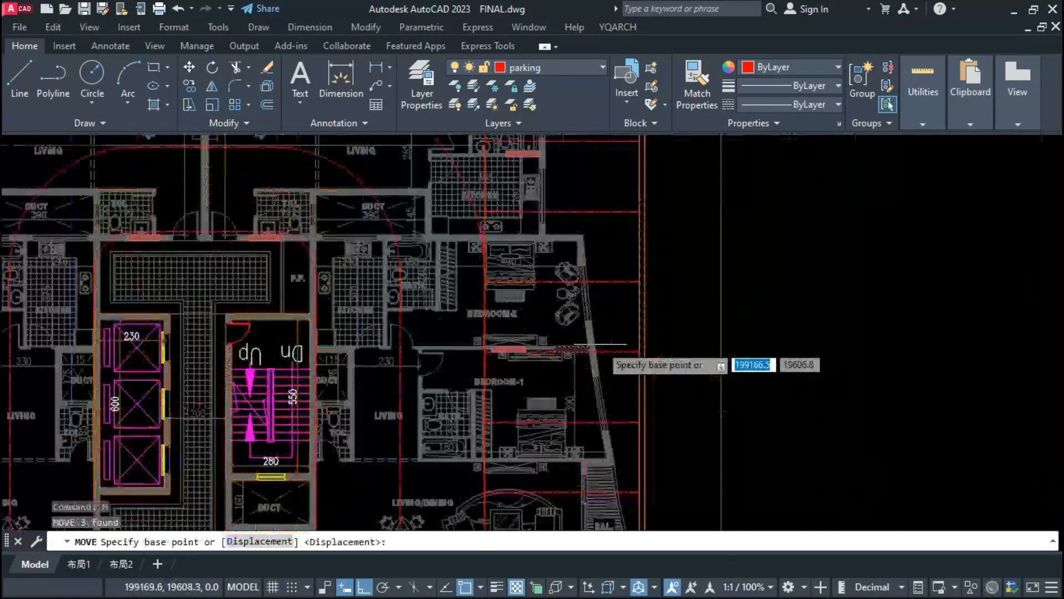
Step: Move the three outer right-side columns outward to the parking floor's outer wall
scroll(608, 356, "up", 3)
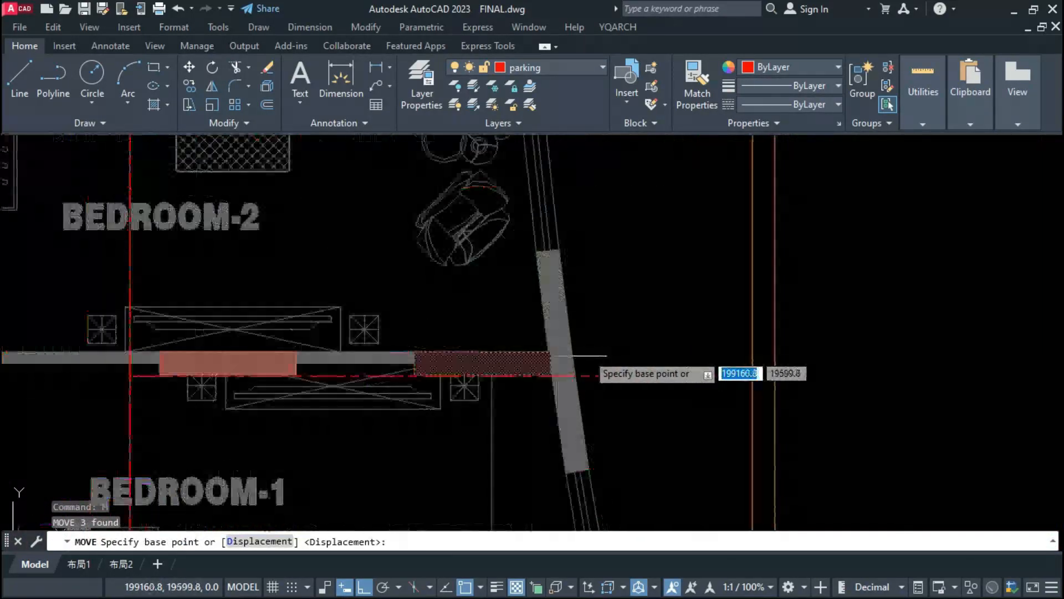
left_click(550, 364)
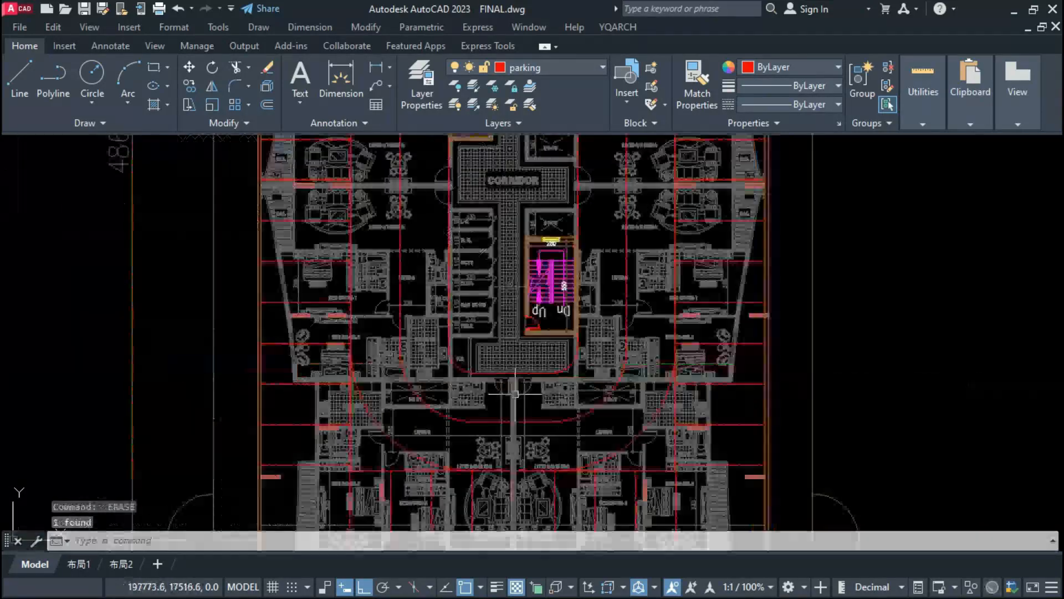
scroll(511, 381, "up", 2)
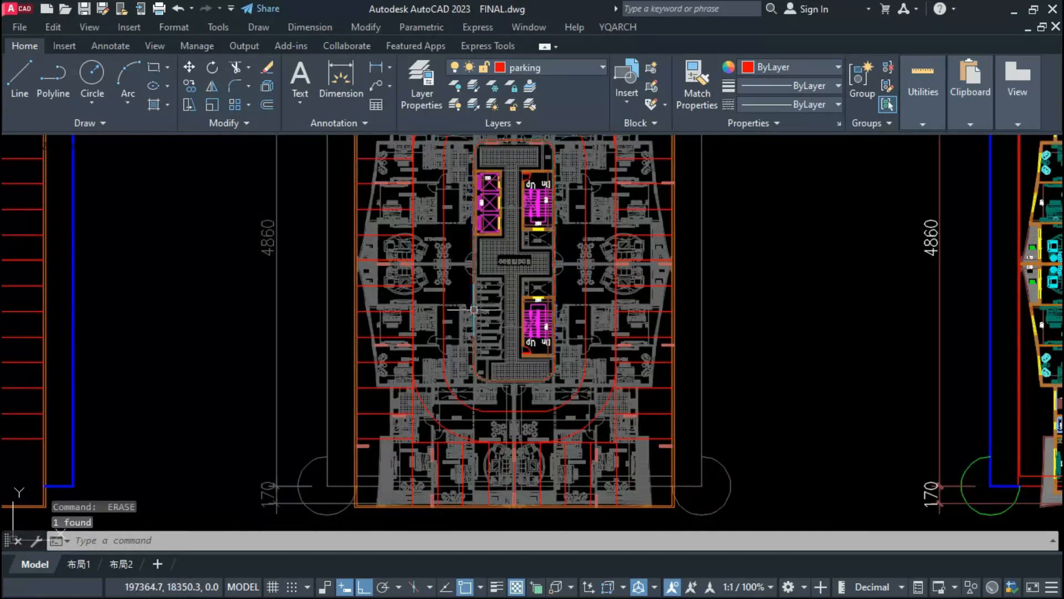
Step: Undo the last column erasure and move the lower corridor end-wall column up onto the wall below the TELE. room
scroll(483, 390, "up", 8)
key("ctrl+z")
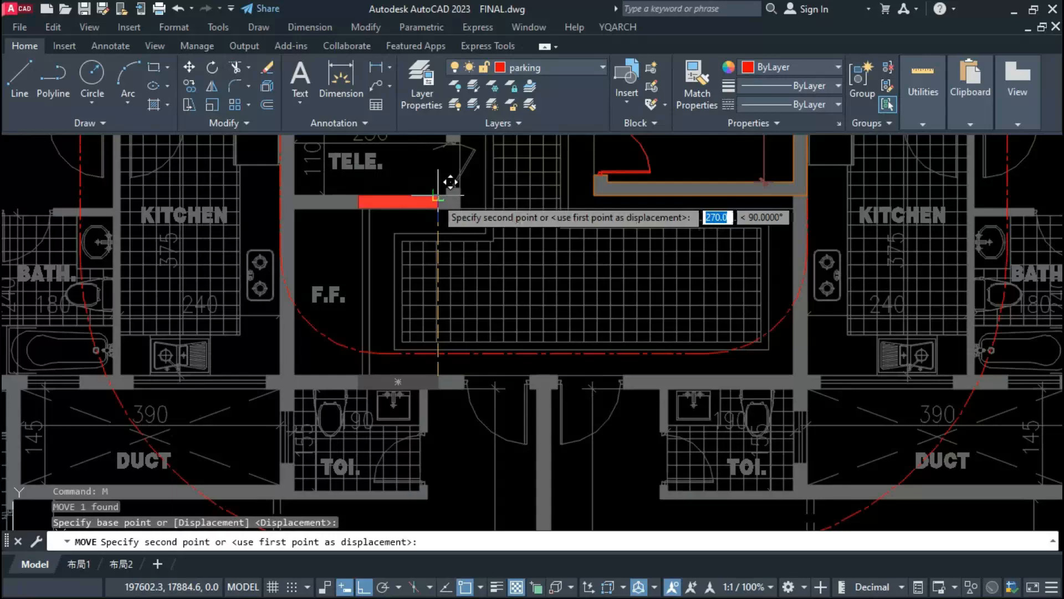
left_click(446, 182)
scroll(490, 403, "down", 6)
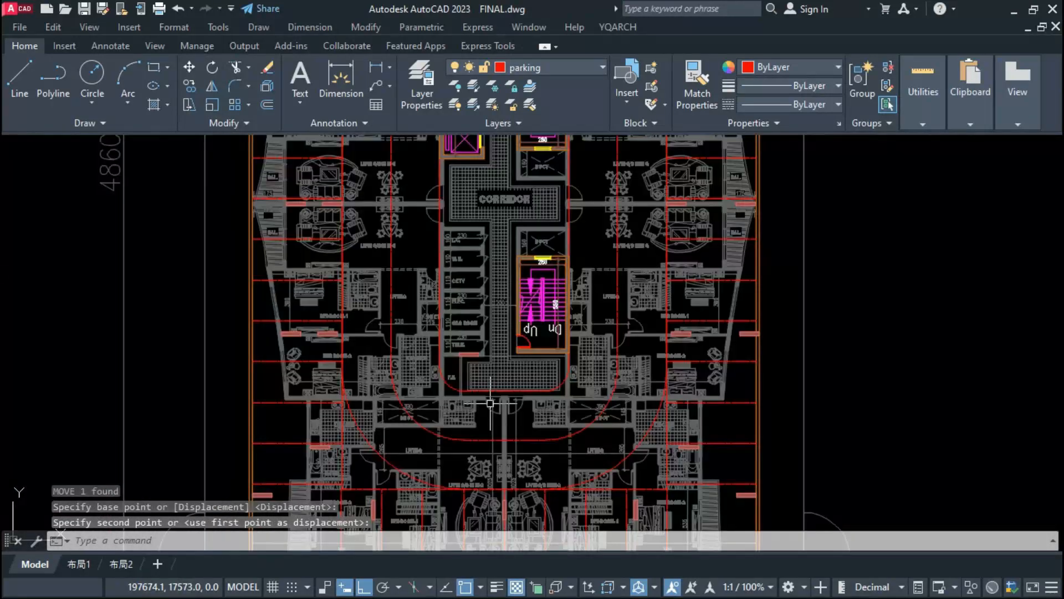
Step: Copy the corridor end-wall column up onto the wall above the L.C. room
scroll(482, 397, "down", 2)
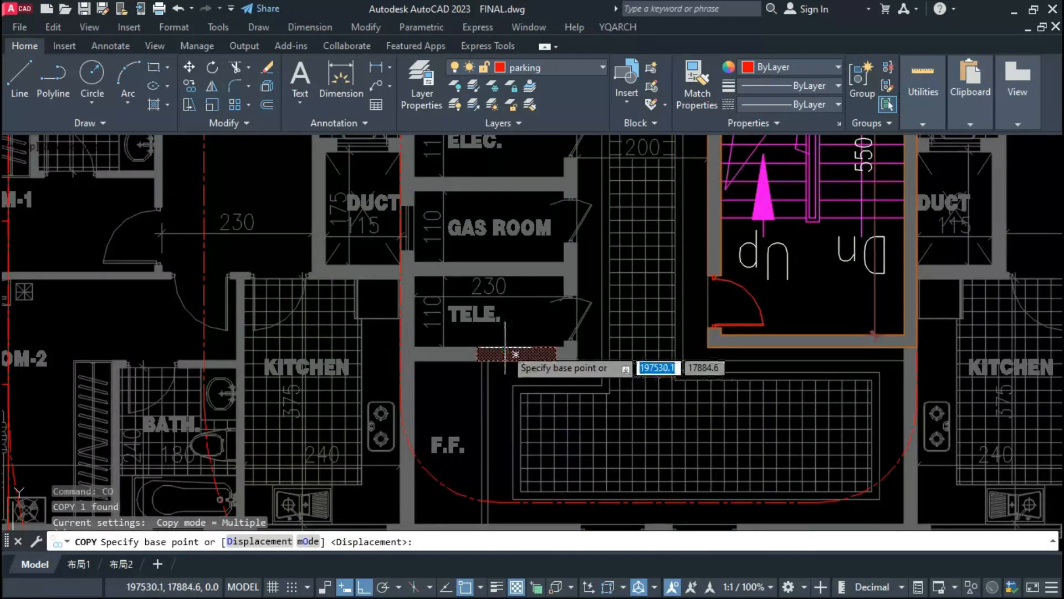
left_click(506, 272)
scroll(481, 191, "up", 3)
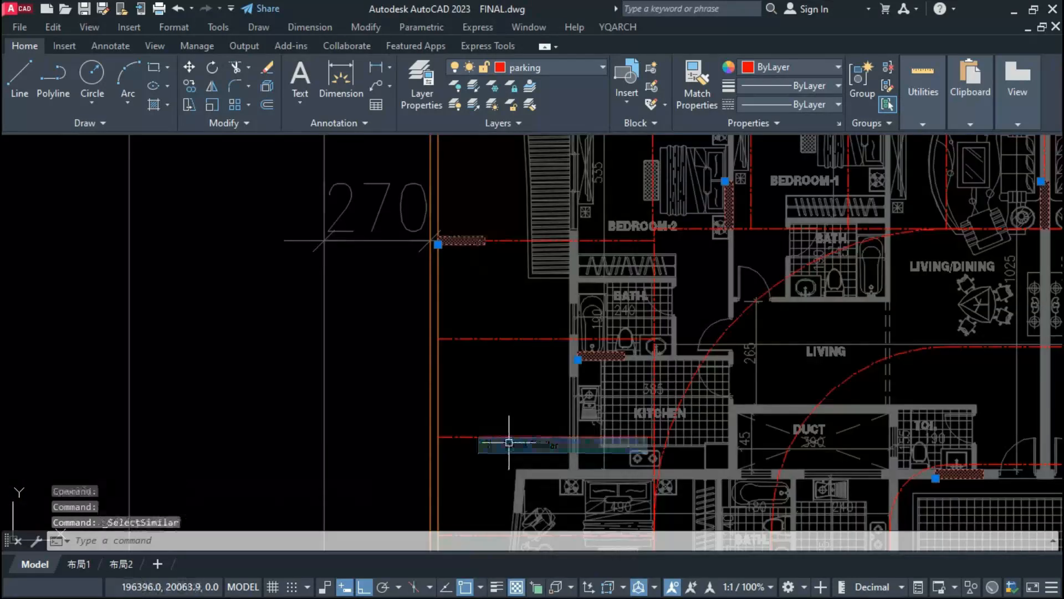
Step: Select all similar columns and copy them onto the middle parking plan, using the outer wall's upper-left corner as reference
left_click(509, 440)
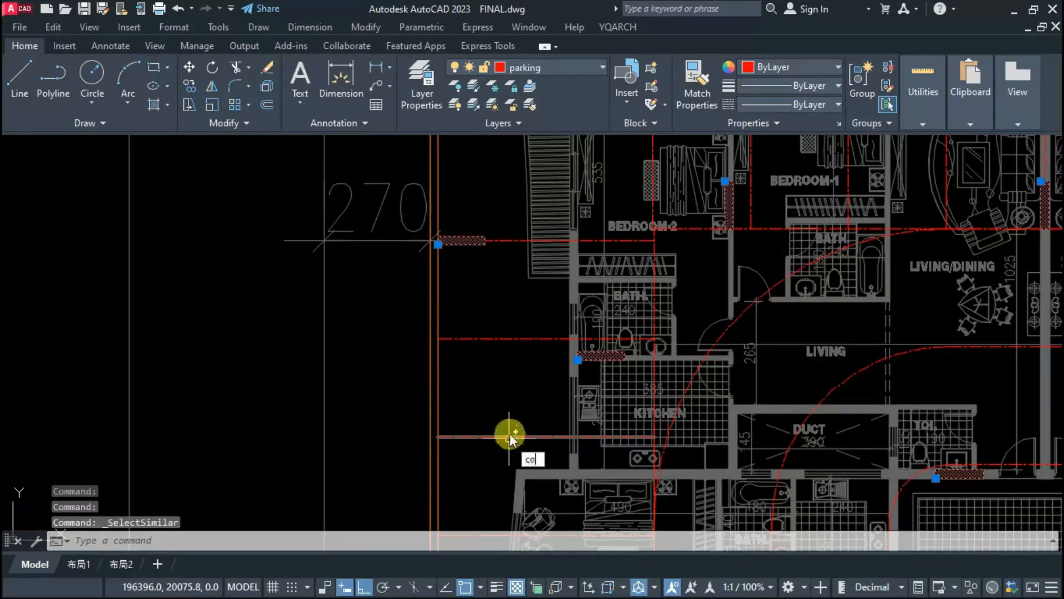
key("Return")
scroll(525, 436, "down", 5)
left_click(505, 333)
scroll(505, 333, "down", 3)
scroll(438, 333, "up", 5)
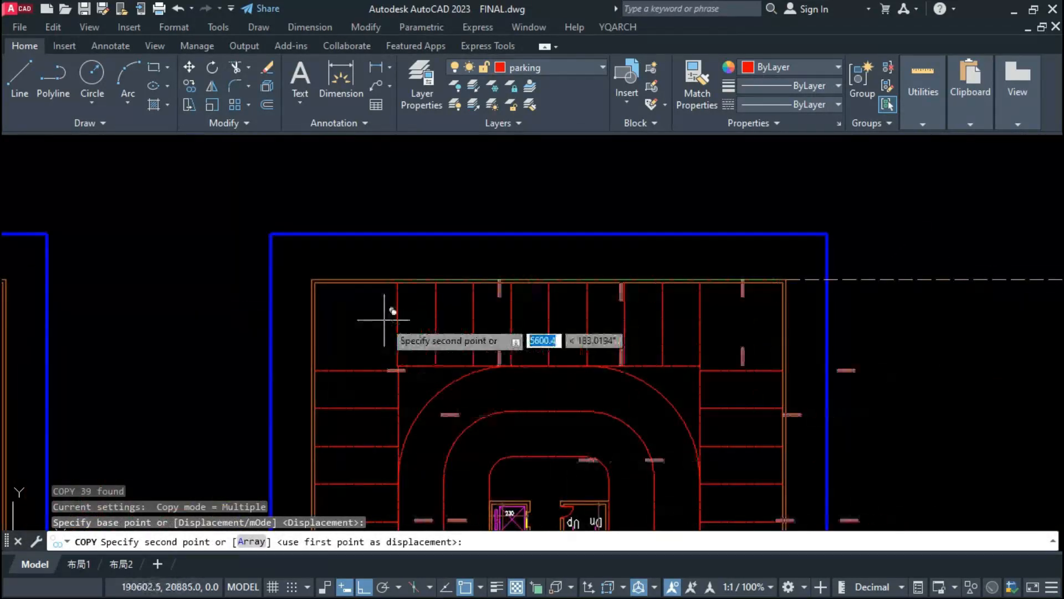
left_click(313, 280)
key("Escape")
Step: Examine how the copied columns sit against the bays and driveway of the middle parking plan
scroll(506, 281, "down", 5)
middle_click_drag(522, 440, 530, 328)
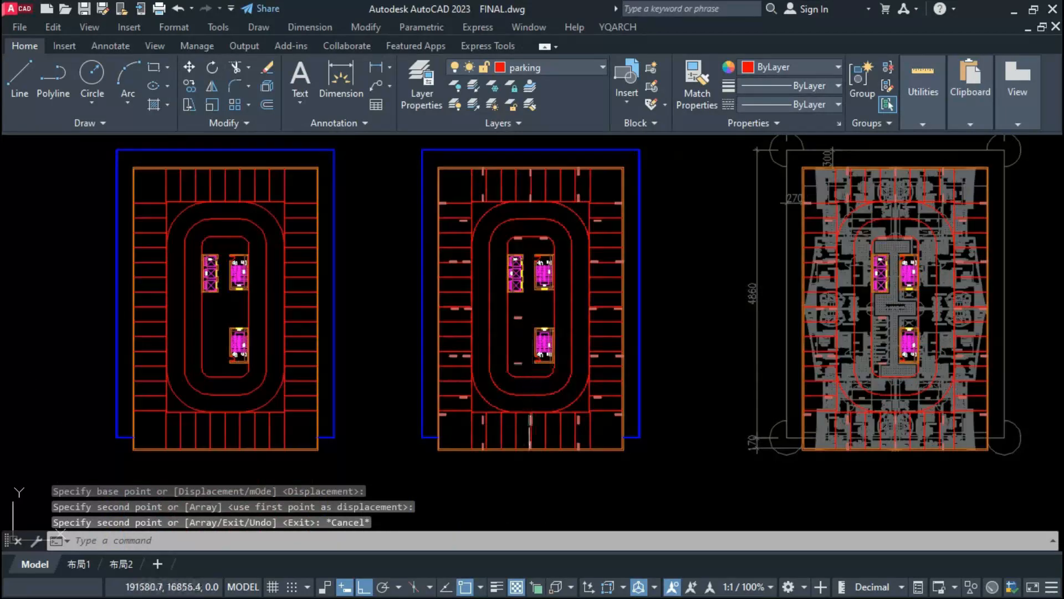
scroll(530, 435, "up", 2)
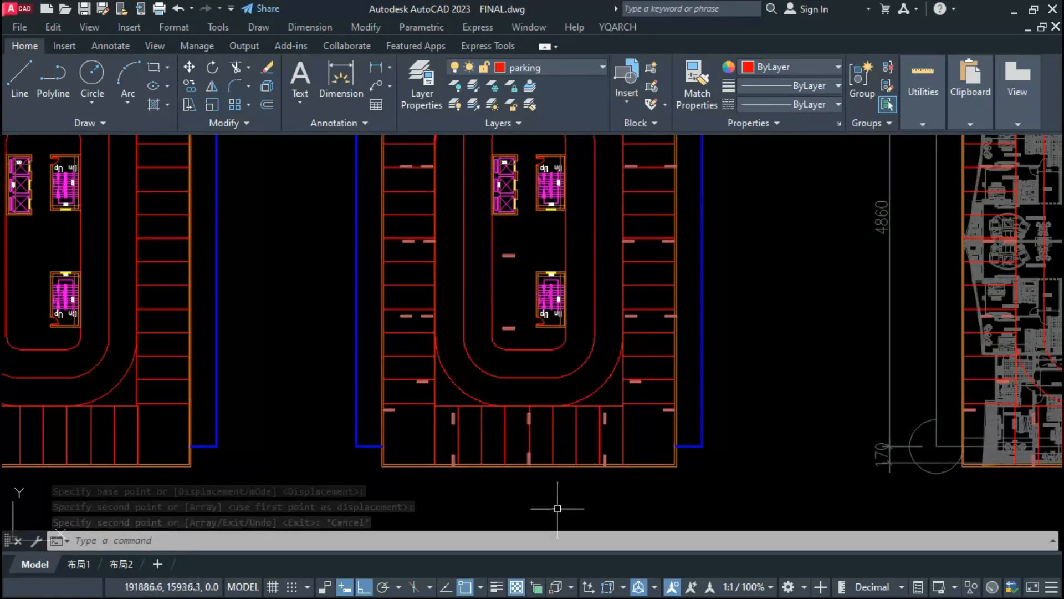
middle_click_drag(591, 442, 609, 488)
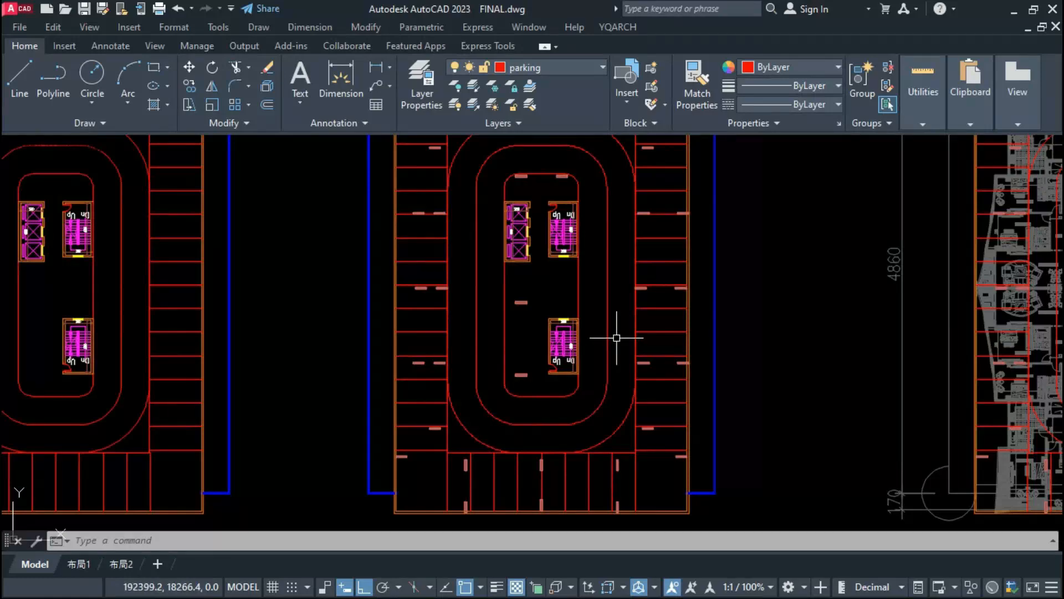
scroll(632, 344, "up", 2)
scroll(604, 360, "down", 2)
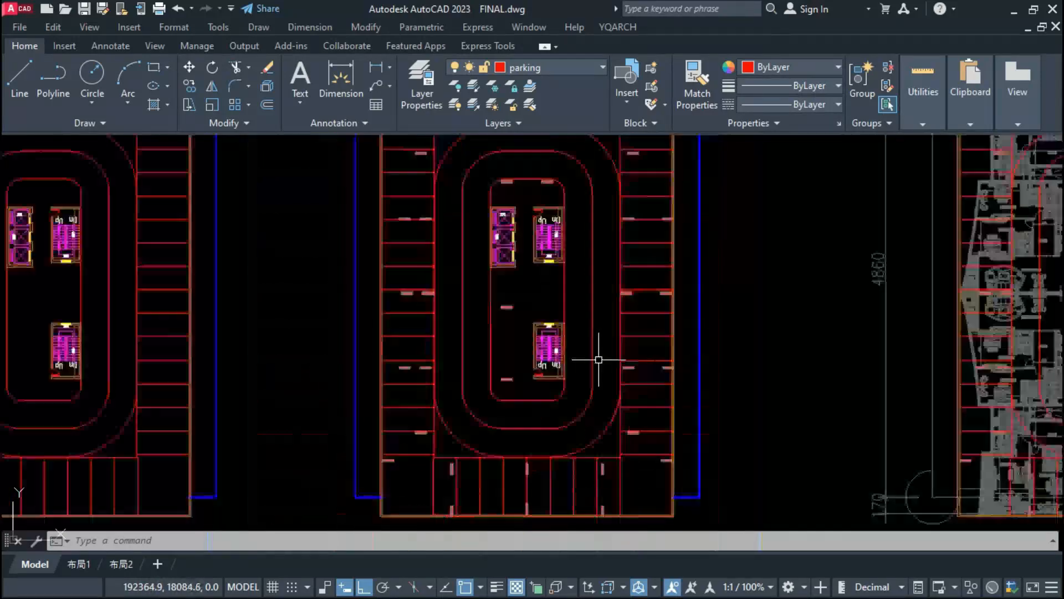
middle_click_drag(598, 364, 599, 399)
middle_click_drag(491, 319, 490, 370)
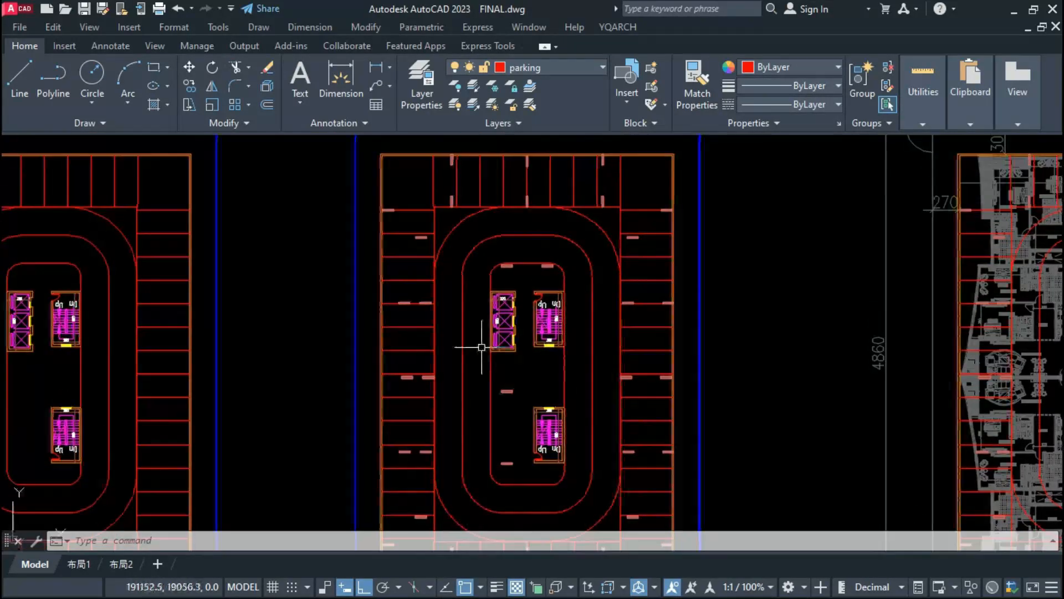
Step: Measure the gap between the upper-right inner column and the adjacent corner bay line with a linear dimension
scroll(503, 188, "up", 2)
scroll(503, 188, "up", 2)
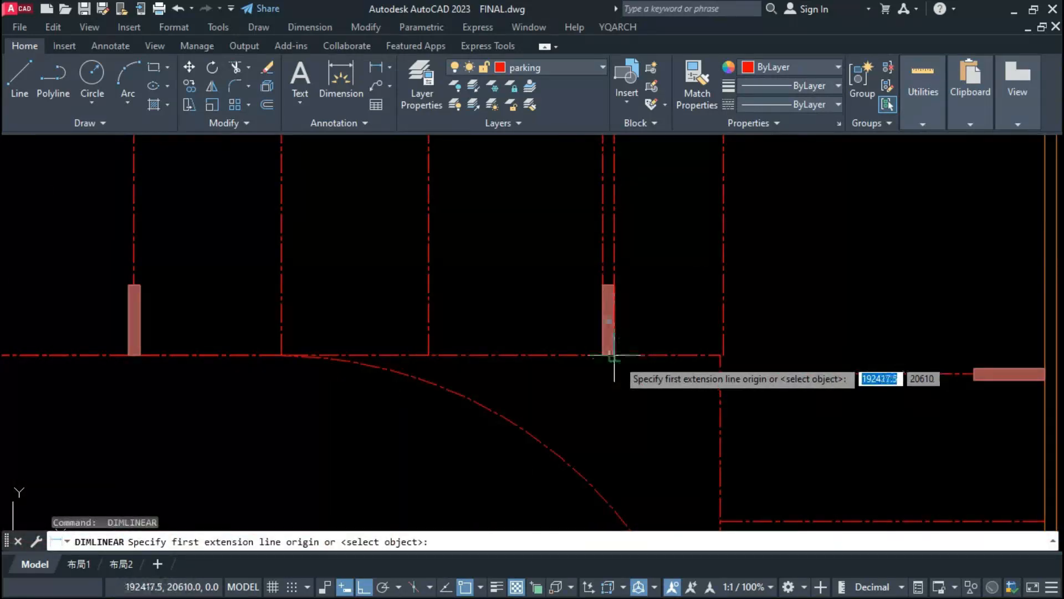
left_click(614, 356)
left_click(719, 373)
key("Escape")
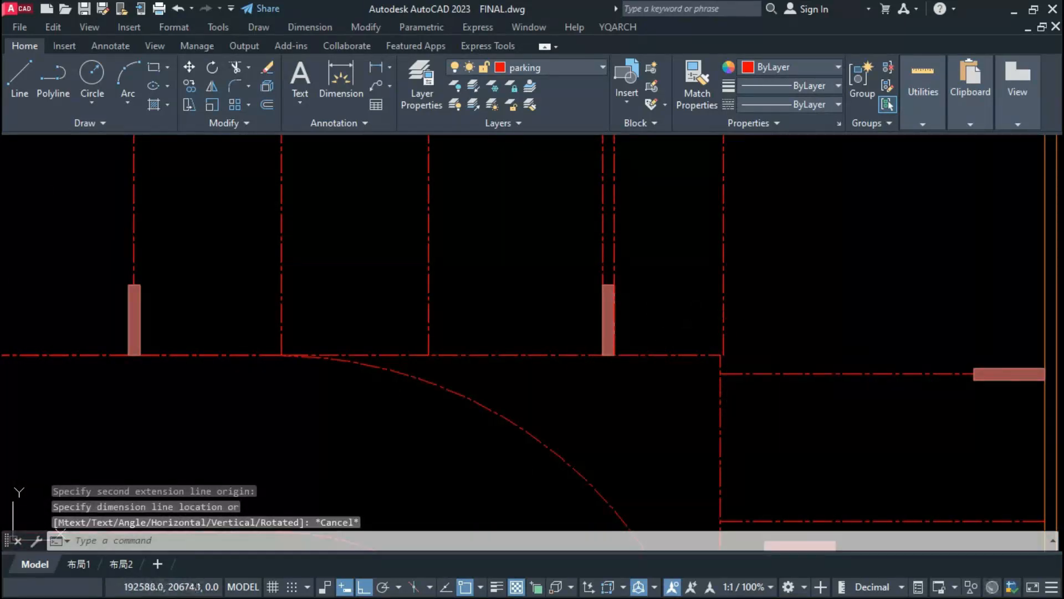
left_click(720, 318)
key("Escape")
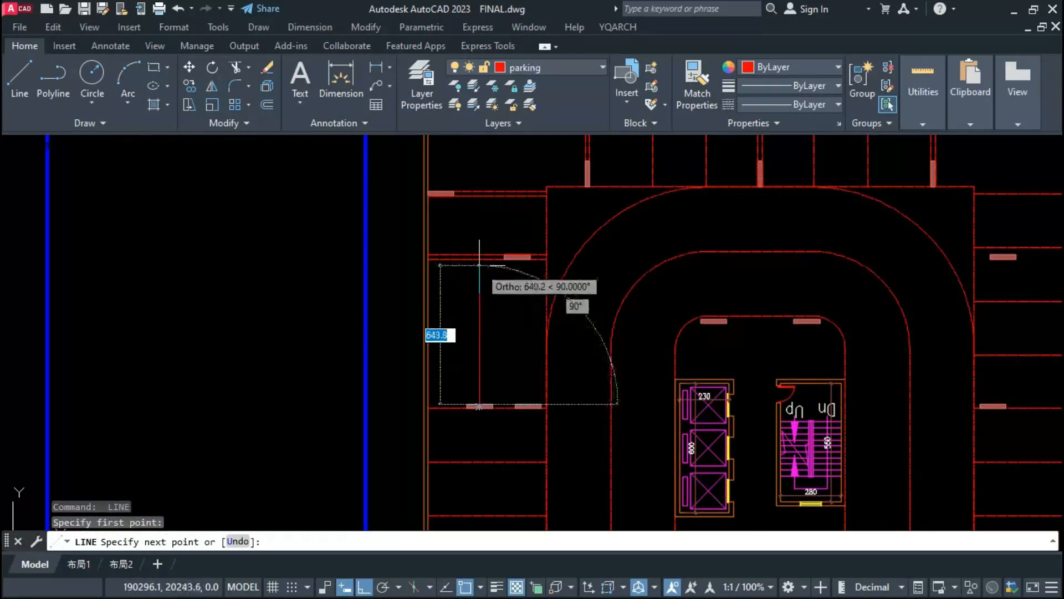
Step: Draw a vertical guide line between the column row and the bay line above it in the left-side bays
left_click(480, 261)
key("Escape")
key("space")
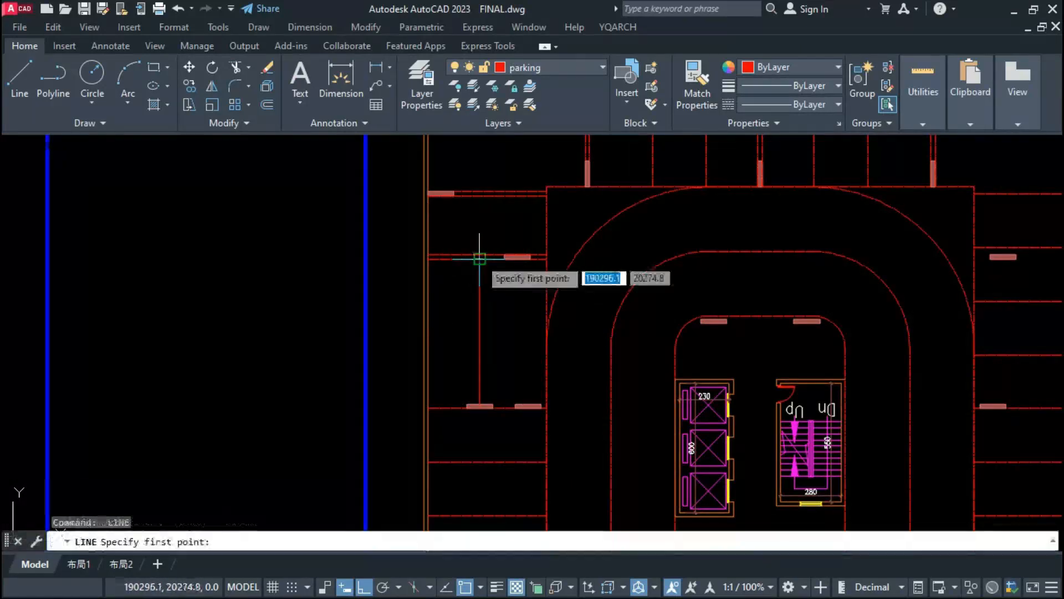
left_click(480, 258)
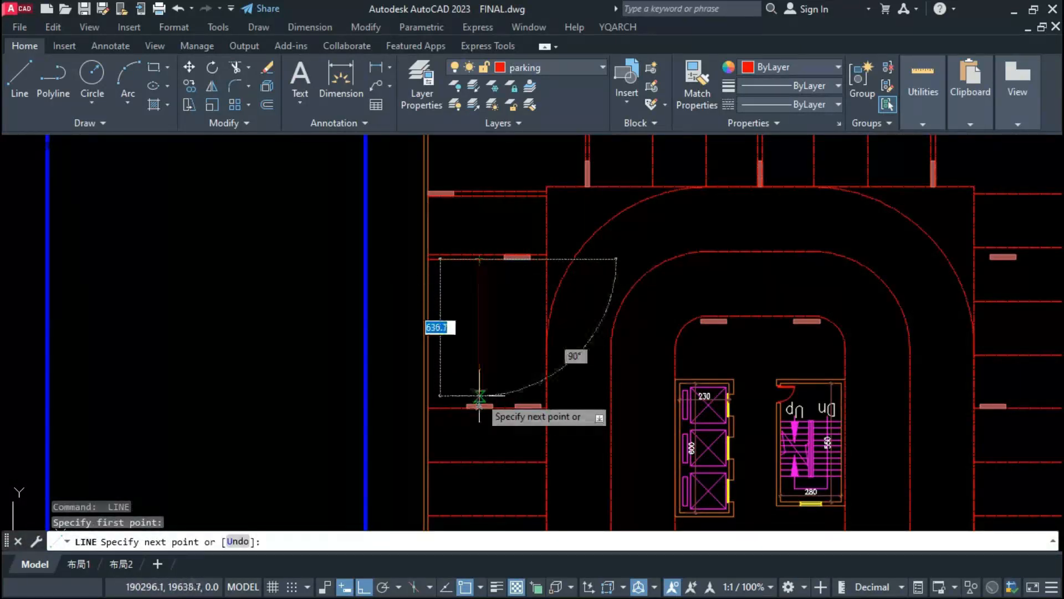
key("Escape")
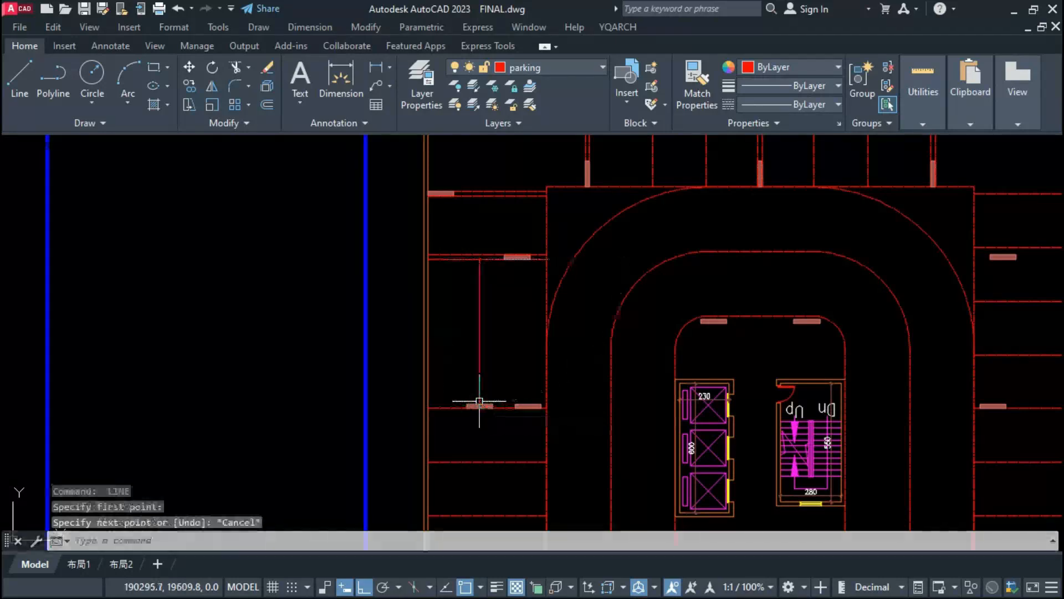
Step: Divide the vertical guide line in the left-side bays into 2 segments
type("div")
key("Return")
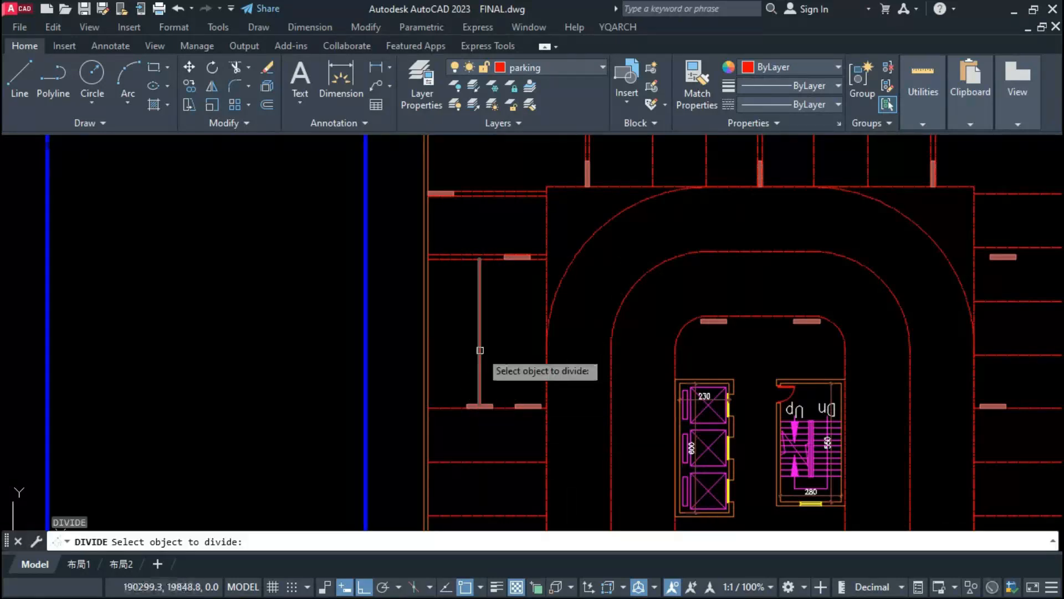
type("2")
key("Return")
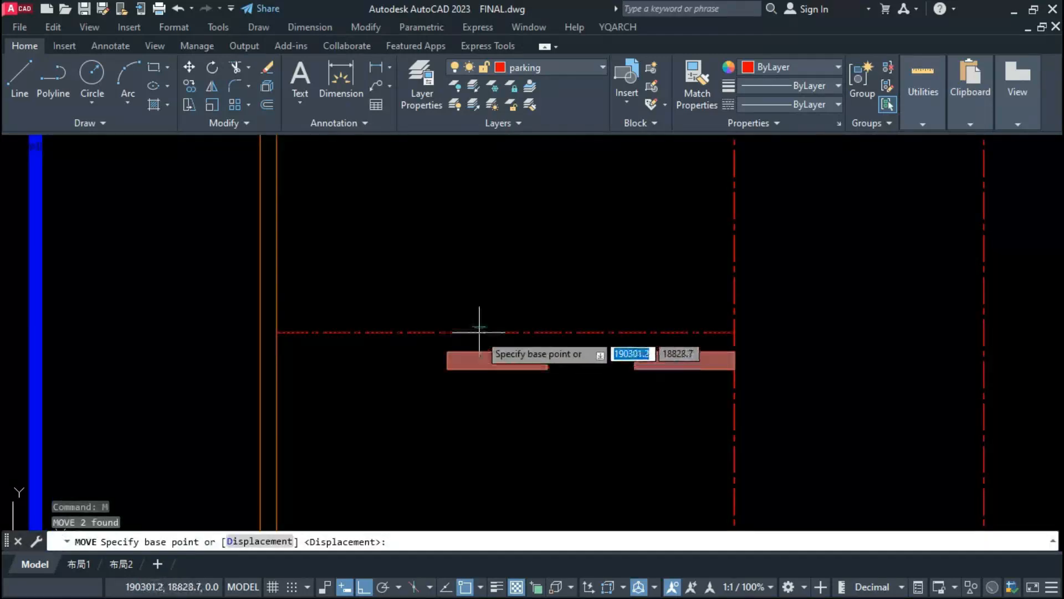
Step: Move the bay divider lines so they align with the edges of the columns
left_click(483, 316)
left_click(487, 333)
left_click(423, 352)
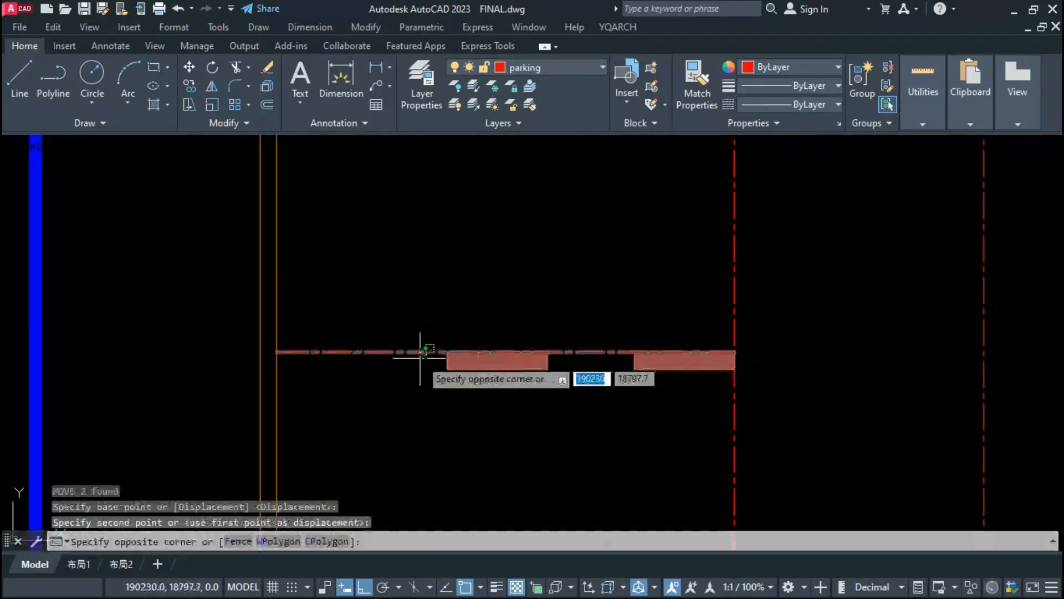
key("Escape")
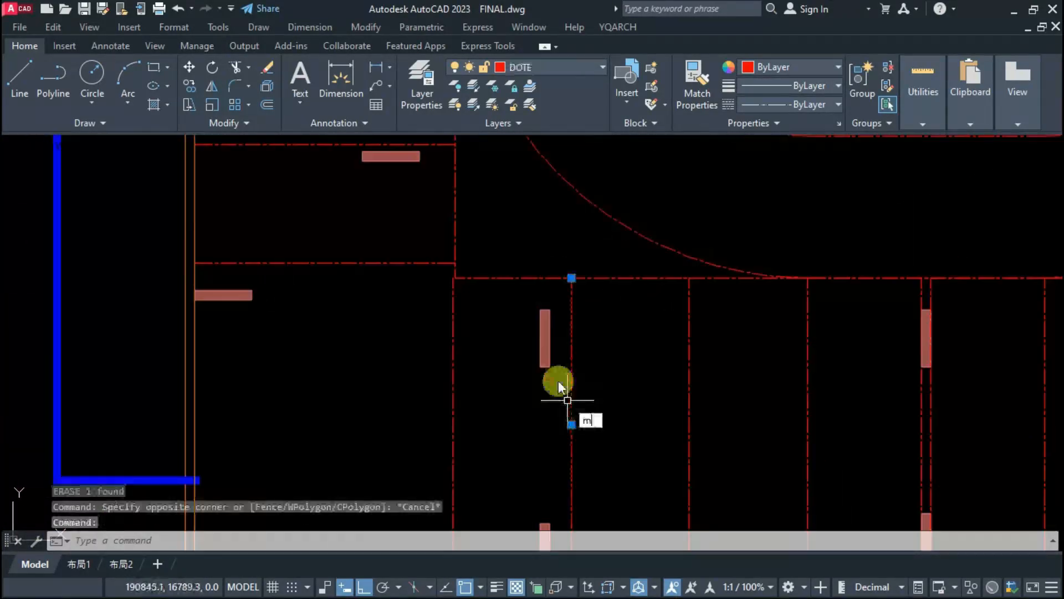
scroll(558, 380, "up", 3)
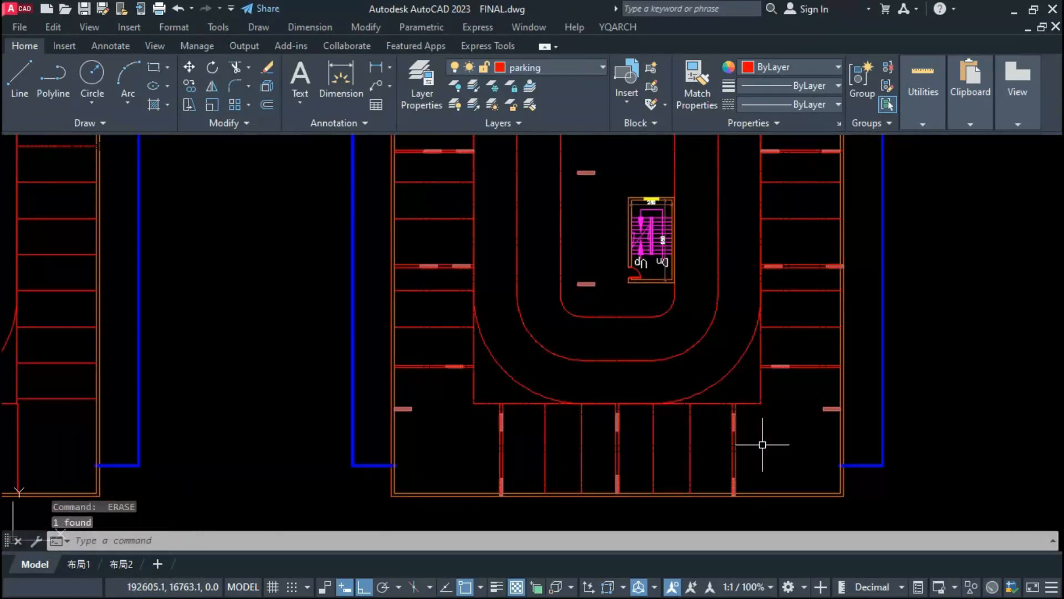
Step: Draw a diagonal line across the lower-left inner corner, joining the ends of the bottom and left bay lines
scroll(454, 388, "up", 4)
type("l")
key("Return")
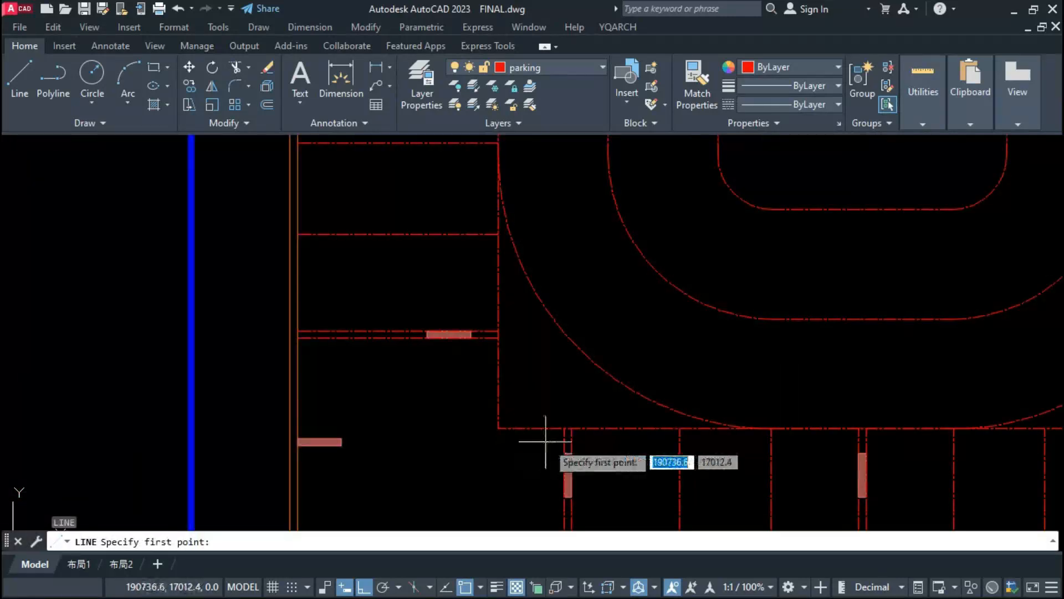
left_click(564, 428)
left_click(498, 332)
key("Escape")
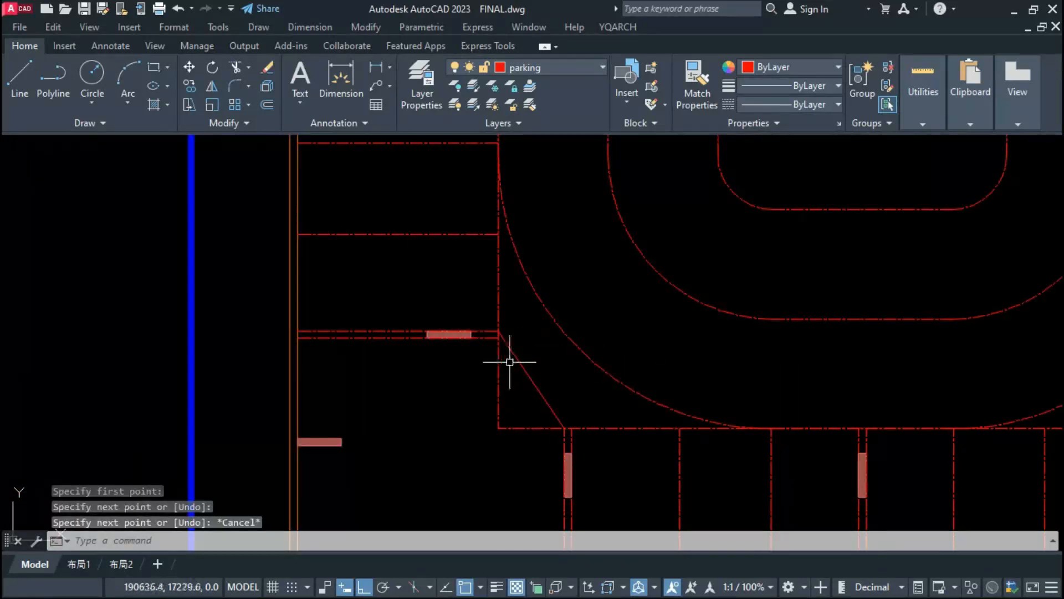
Step: Offset the diagonal line by 550 toward the lower-left outer corner
key("Return")
type("550")
key("Return")
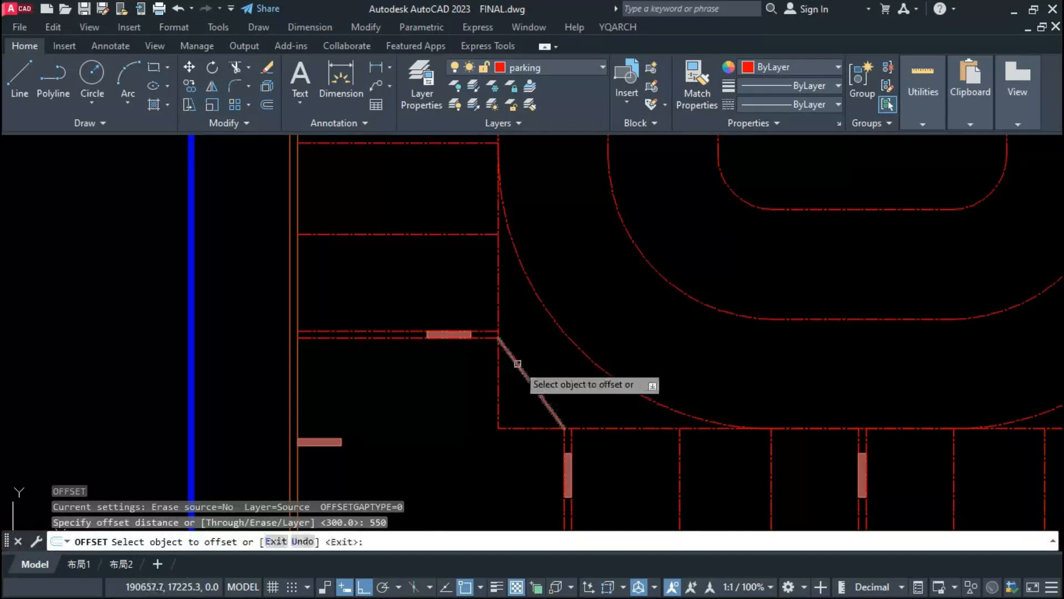
left_click(518, 363)
left_click(479, 420)
key("Escape")
Step: Join the ends of the two parallel diagonals with side lines to close a rotated corner bay
scroll(383, 504, "down", 2)
middle_click_drag(383, 505, 416, 419)
type("l")
key("Return")
left_click(428, 446)
scroll(518, 384, "up", 4)
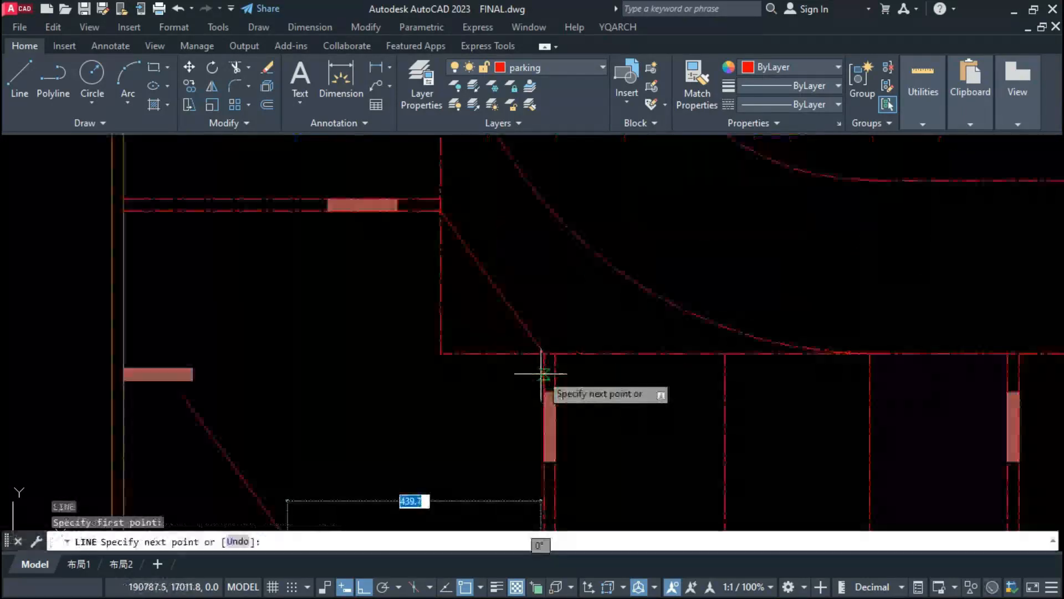
left_click(544, 354)
key("Escape")
type("l")
key("Return")
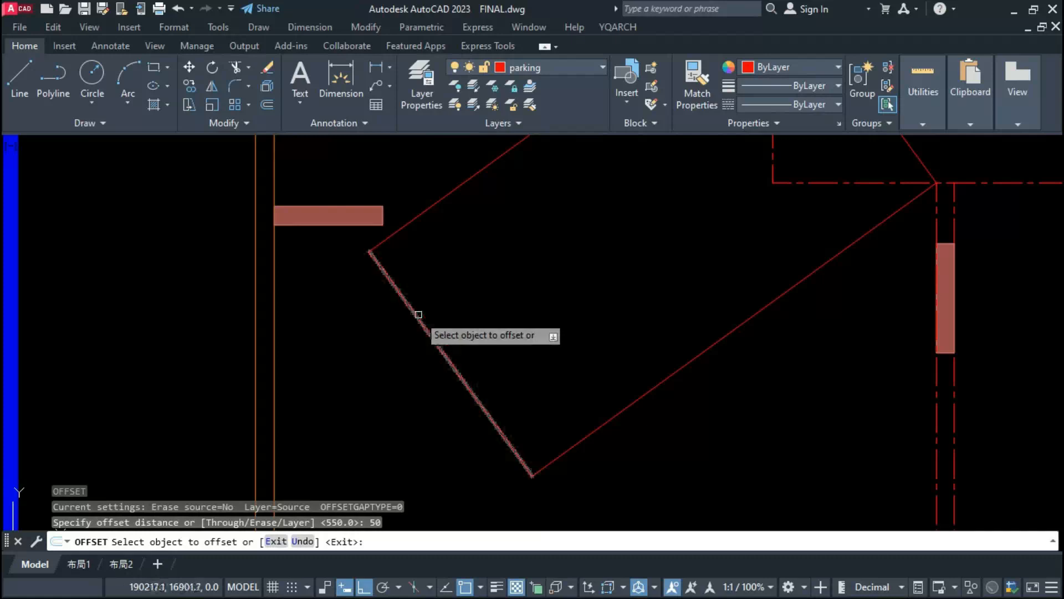
Step: Offset the rotated bay's outer end line outward by 50 twice to lengthen the bay
left_click(418, 317)
left_click(347, 360)
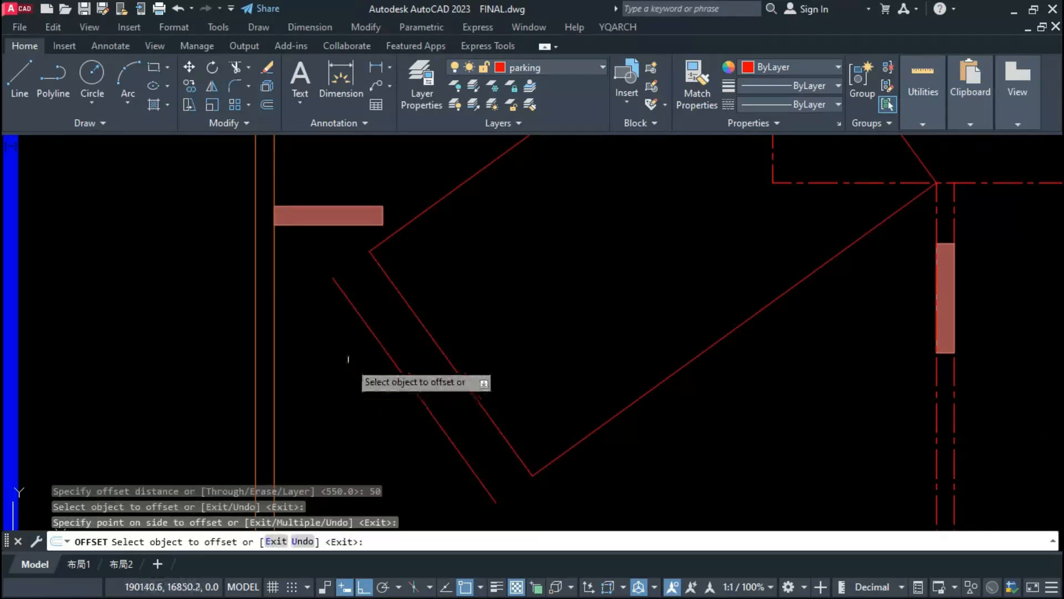
left_click(373, 336)
left_click(308, 377)
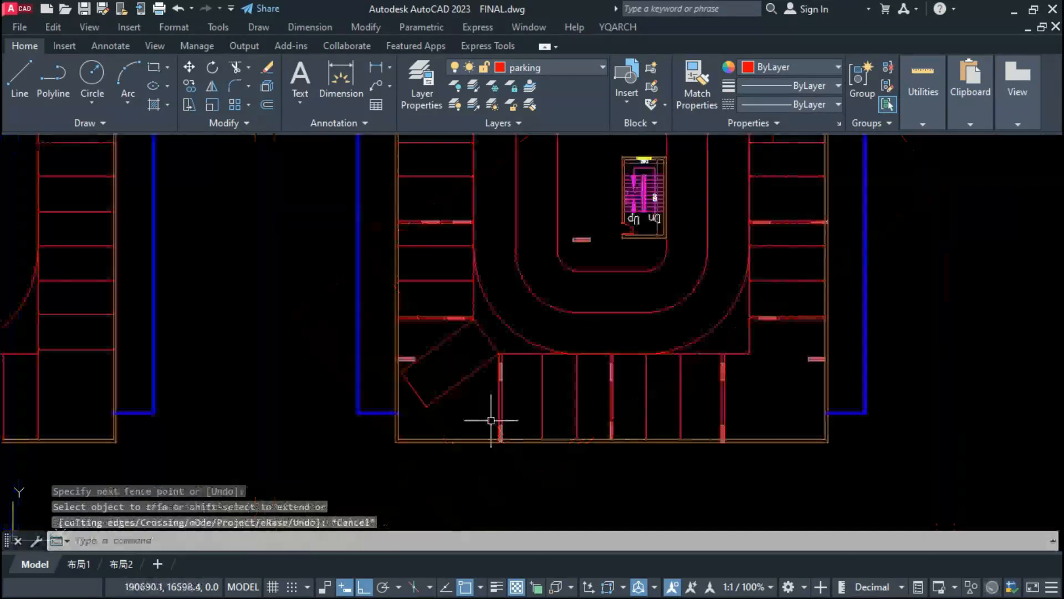
Step: Trim the lower-right inner corner lines and mirror the rotated bay about the vertical centre axis, keeping the original
type("tr")
key("Return")
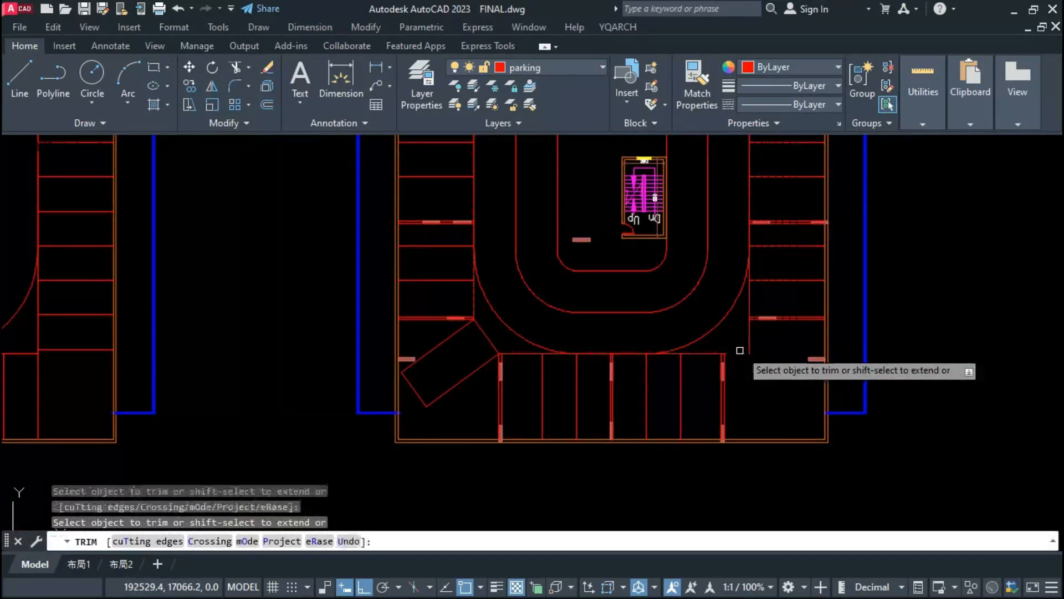
type("m")
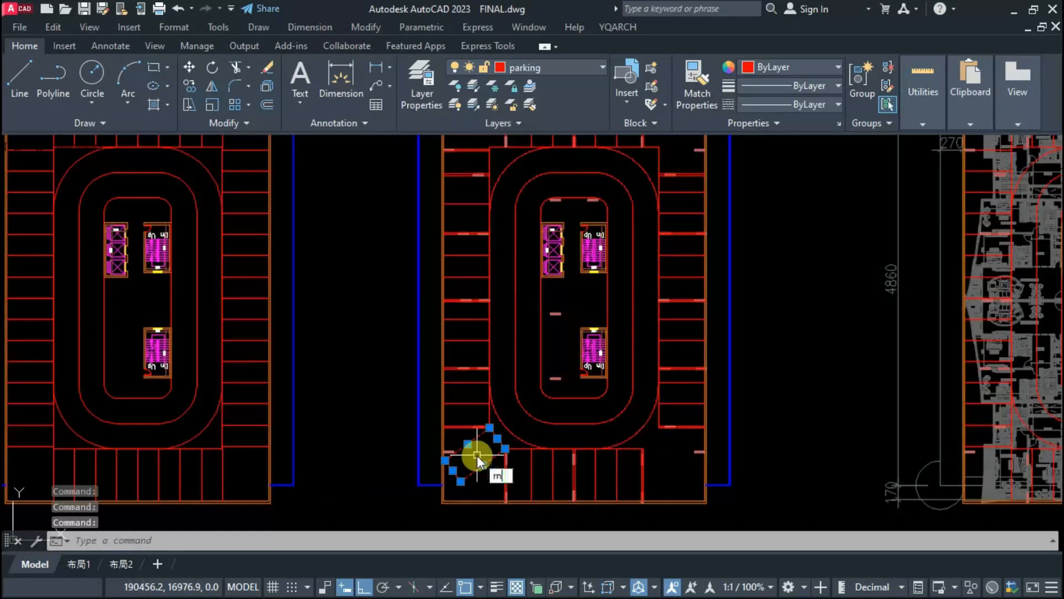
type("i")
key("Return")
left_click(570, 404)
left_click(565, 295)
type("n")
key("Return")
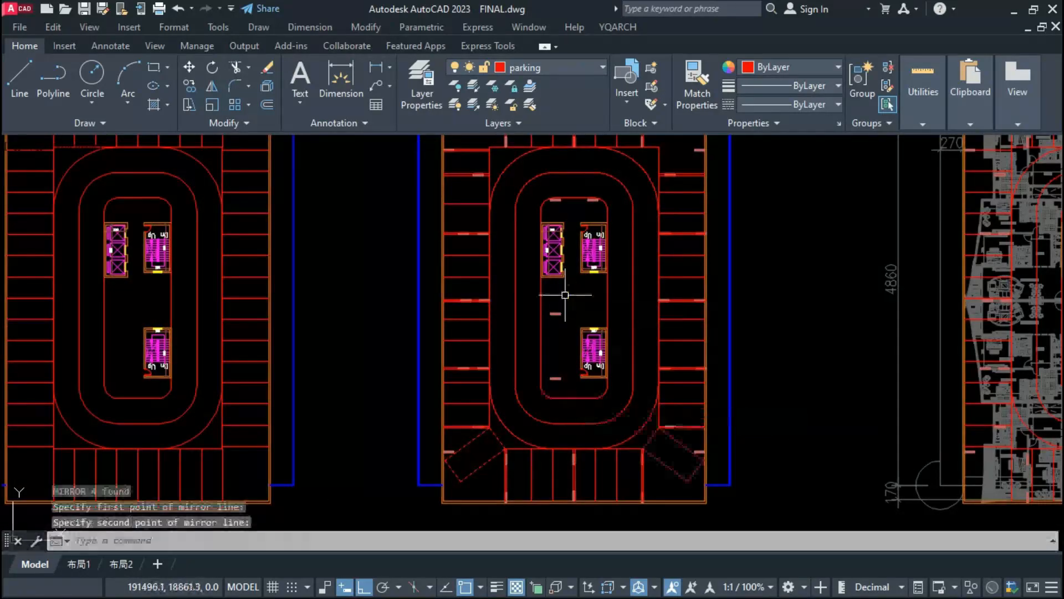
Step: Mirror both lower rotated corner bays about the plan's horizontal centre axis into the upper corners
left_click(669, 437)
type("mi")
key("Return")
left_click(345, 309)
left_click(352, 314)
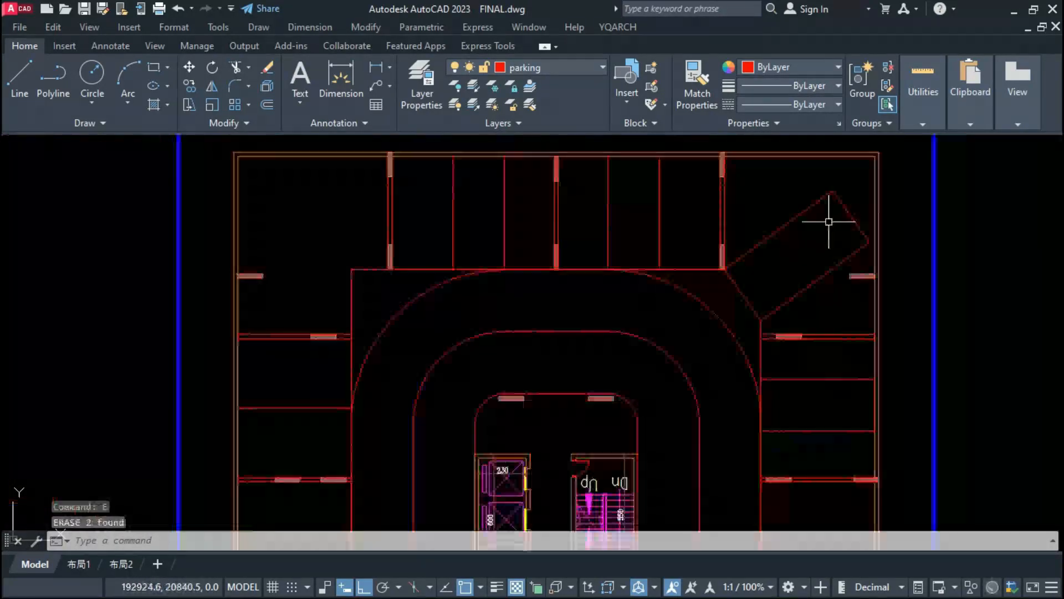
Step: Trim the leftover inner corner lines beside the upper rotated bays
left_click(829, 221)
left_click(807, 271)
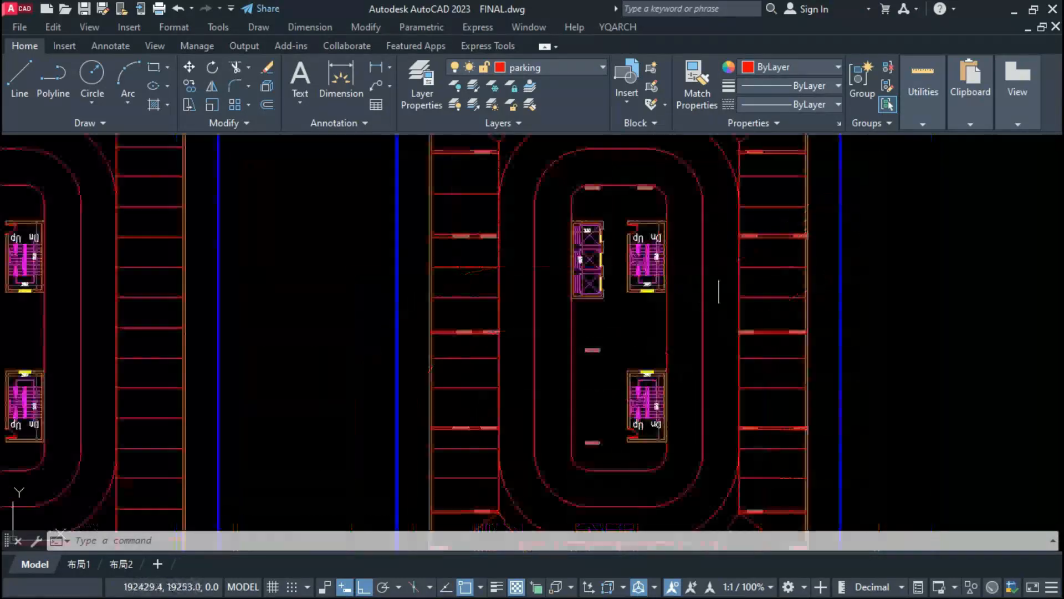
scroll(594, 389, "down", 1)
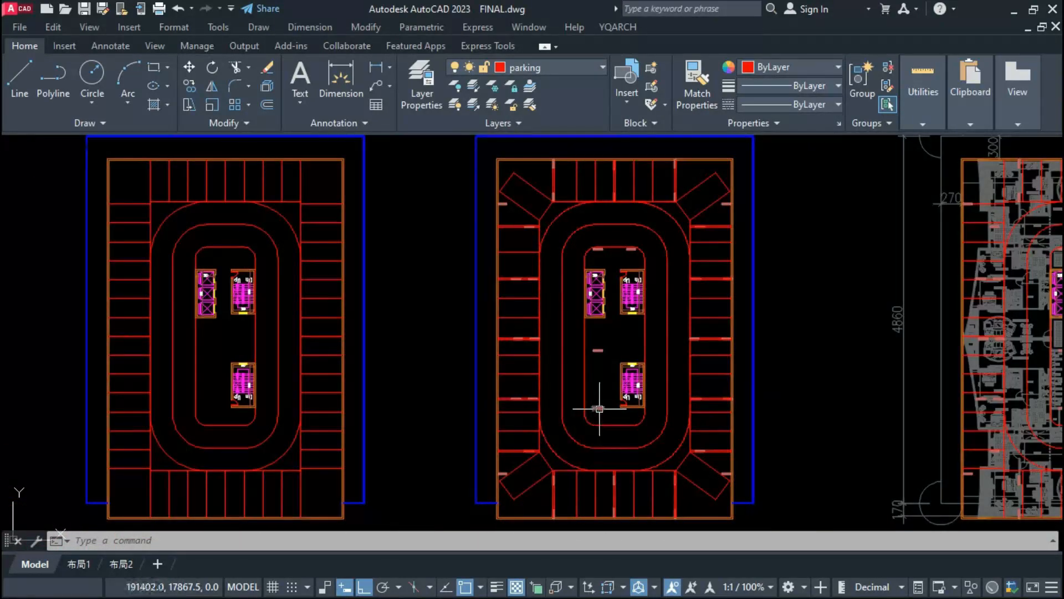
key("Escape")
key("Escape")
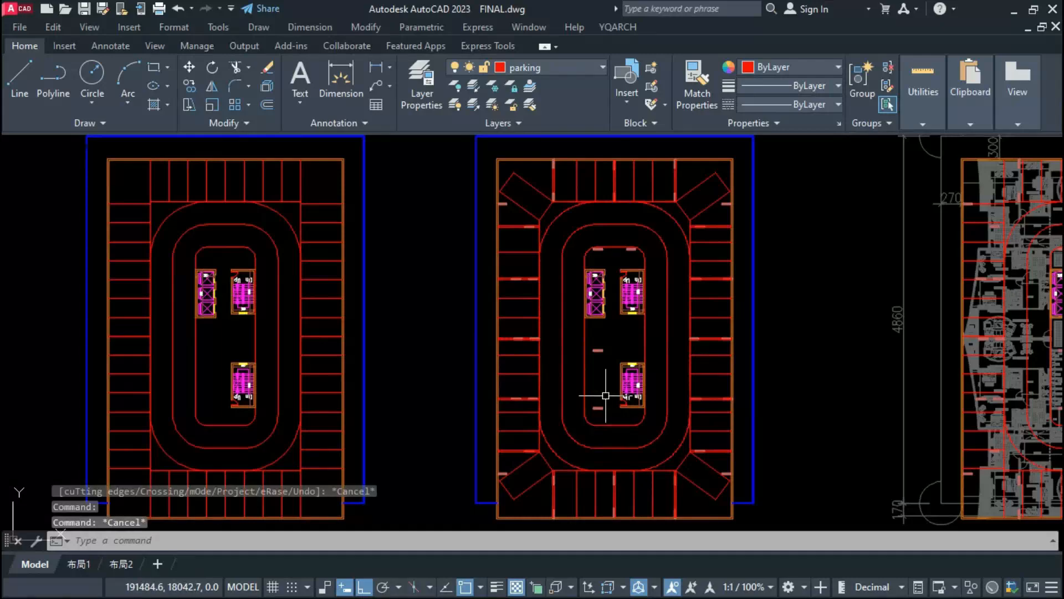
Step: Copy the left core column beside the middle corridor across to the duct wall on the corridor's right side
middle_click_drag(605, 395, 306, 297)
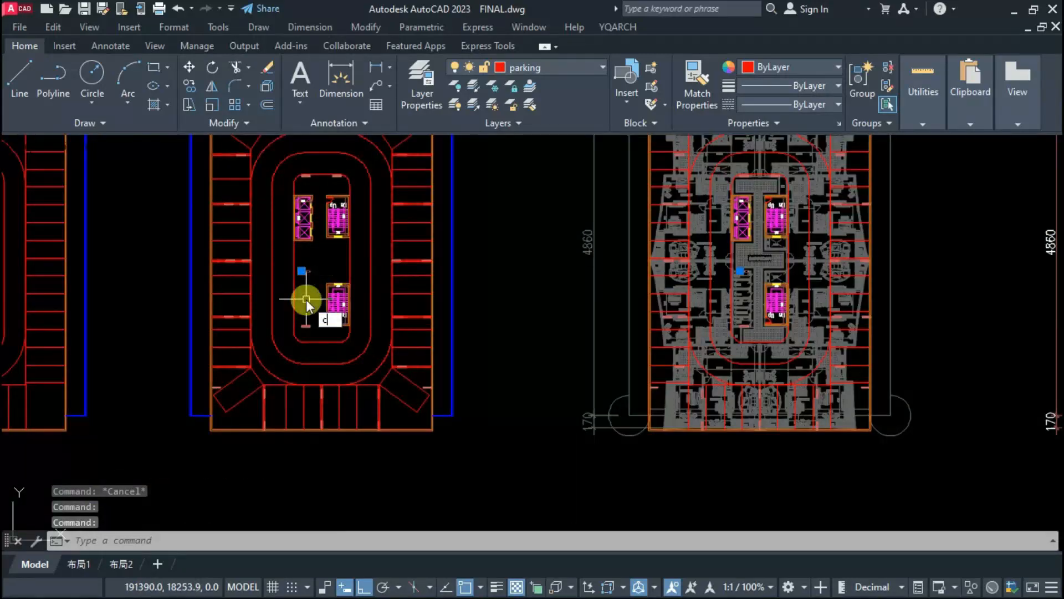
type("co")
key("Return")
scroll(312, 270, "up", 4)
left_click(306, 261)
scroll(310, 262, "up", 8)
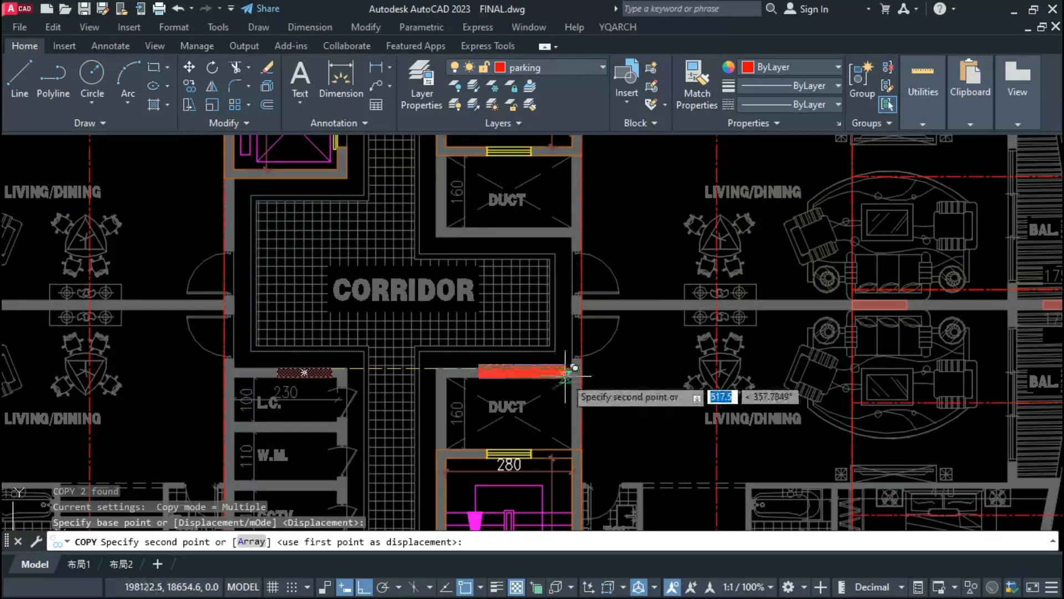
left_click(600, 359)
scroll(600, 359, "down", 12)
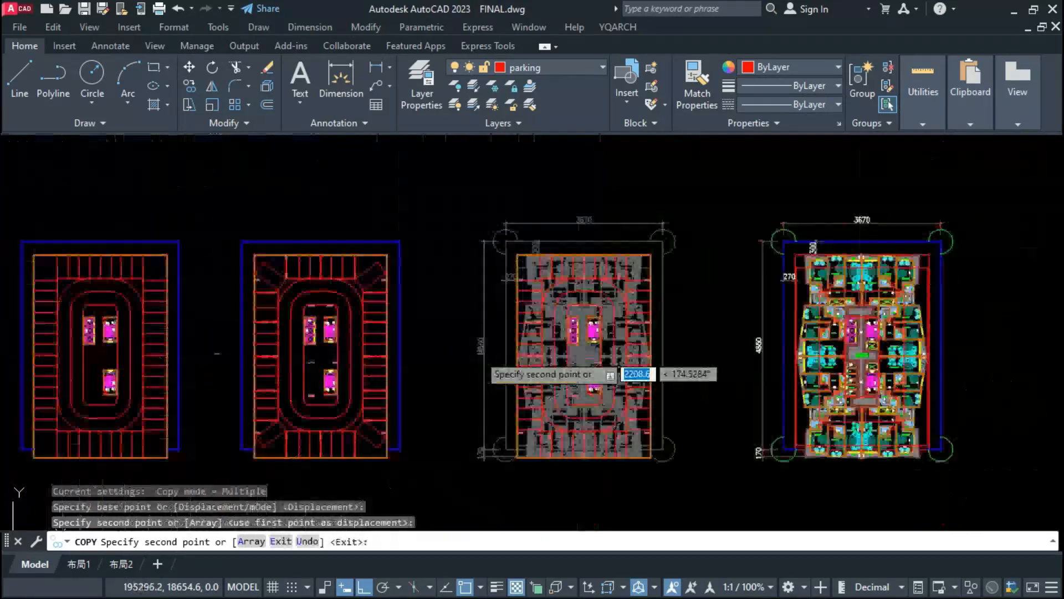
scroll(313, 385, "up", 4)
key("Escape")
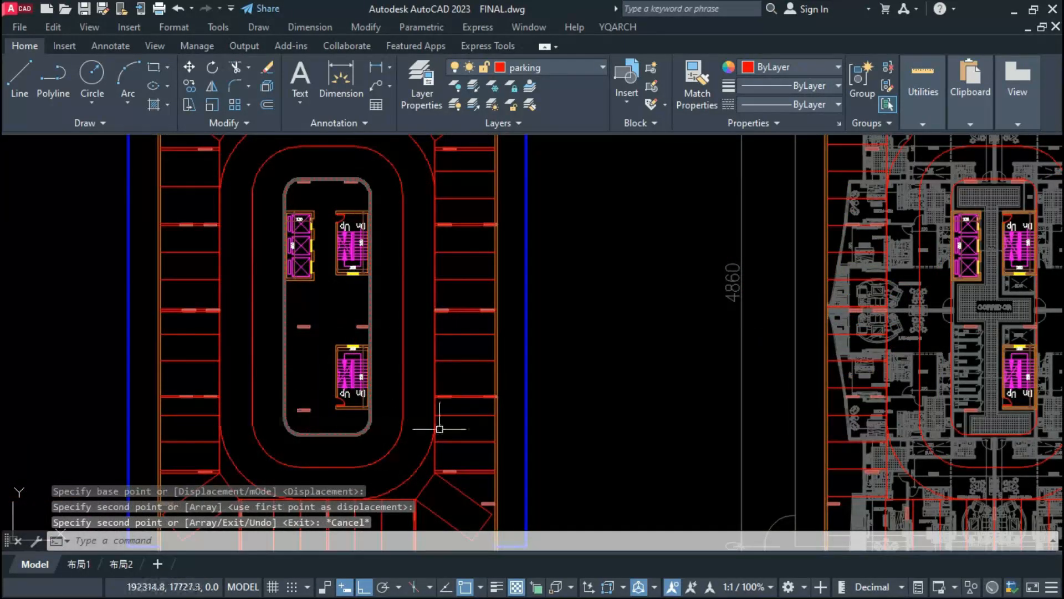
Step: Erase the two bay dividing lines between the lowest side columns in both the left and right bay rows
scroll(439, 428, "down", 3)
scroll(444, 360, "down", 2)
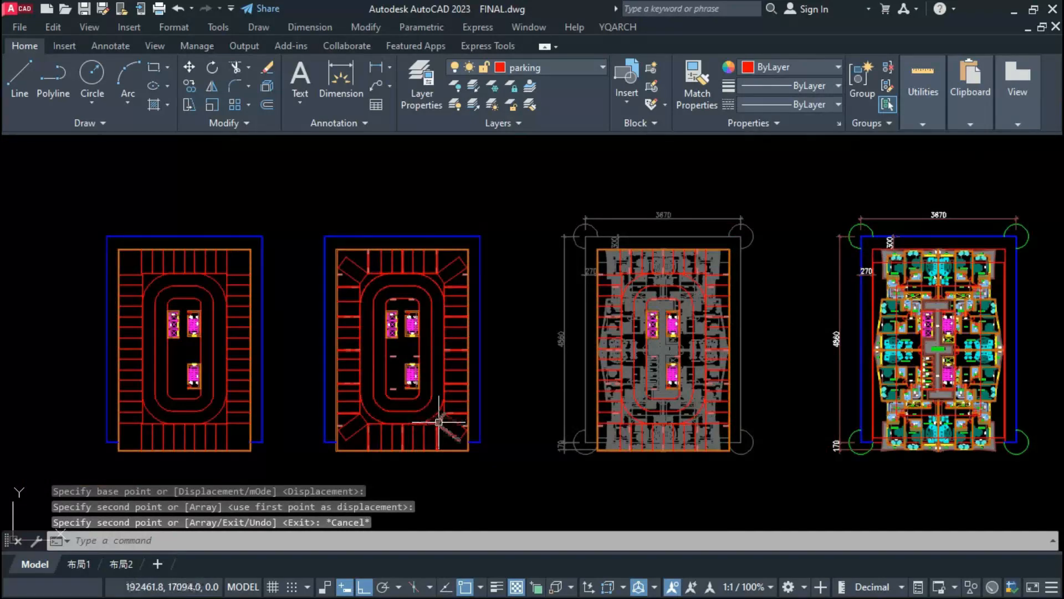
scroll(439, 422, "up", 4)
scroll(431, 417, "down", 4)
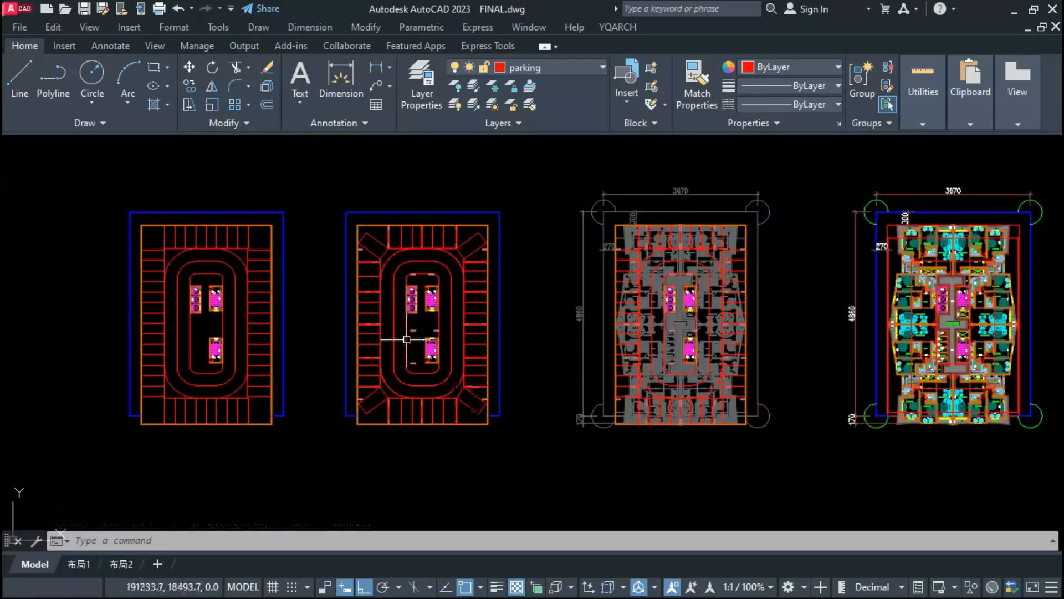
scroll(396, 353, "up", 4)
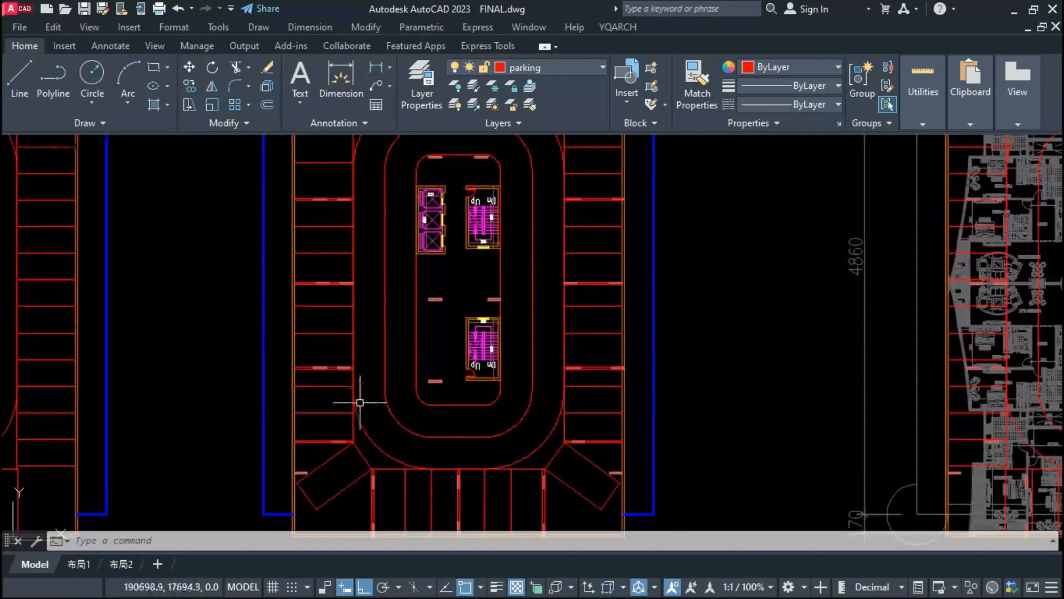
left_click(328, 396)
left_click(323, 423)
left_click(314, 397)
left_click(336, 387)
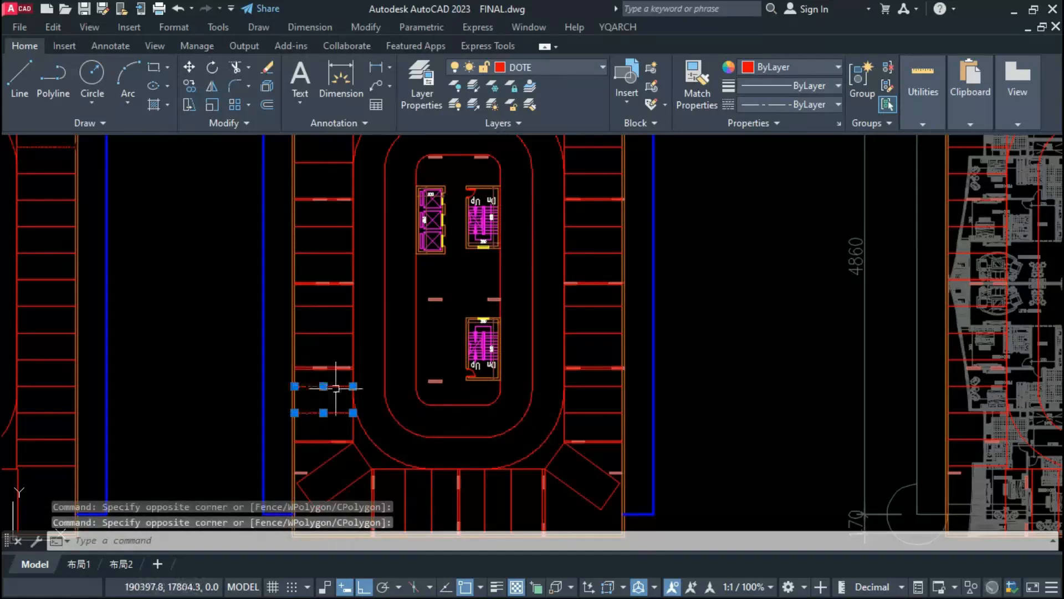
left_click(575, 387)
left_click(580, 412)
key("Delete")
Step: Erase the bay dividing line between the upper two columns of the right bay row, keeping the left row's line
scroll(580, 415, "down", 2)
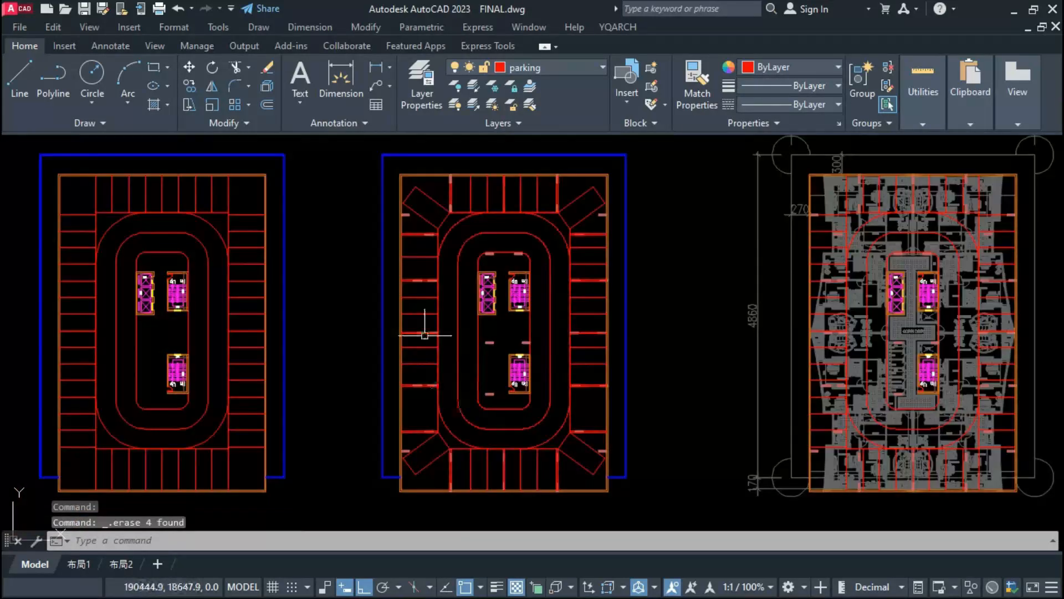
left_click(422, 256)
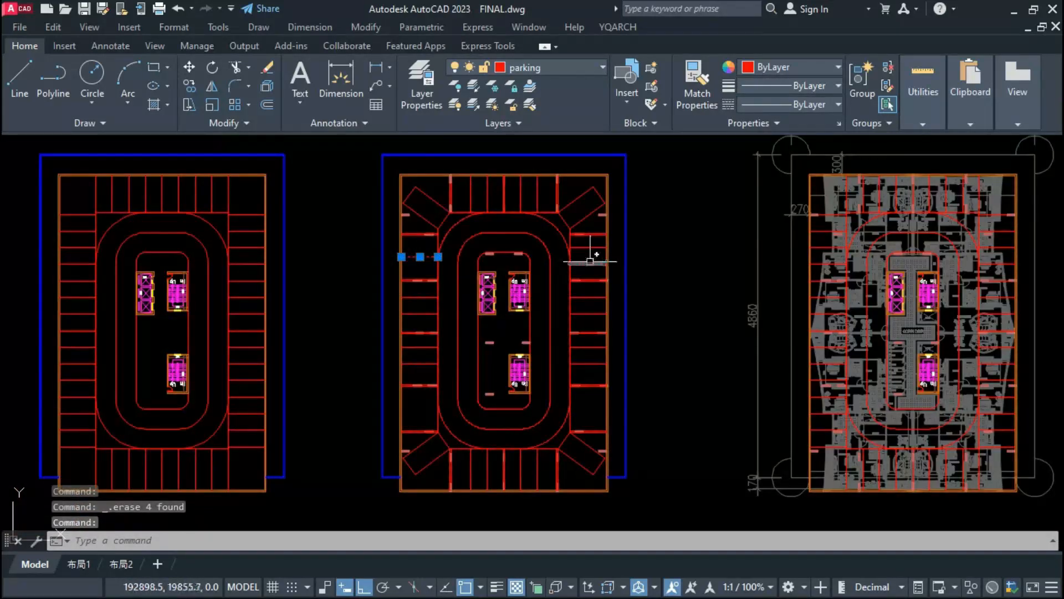
scroll(590, 252, "up", 2)
key("Escape")
left_click(593, 235)
left_click(589, 258)
type("e")
key("space")
left_click(579, 273)
key("space")
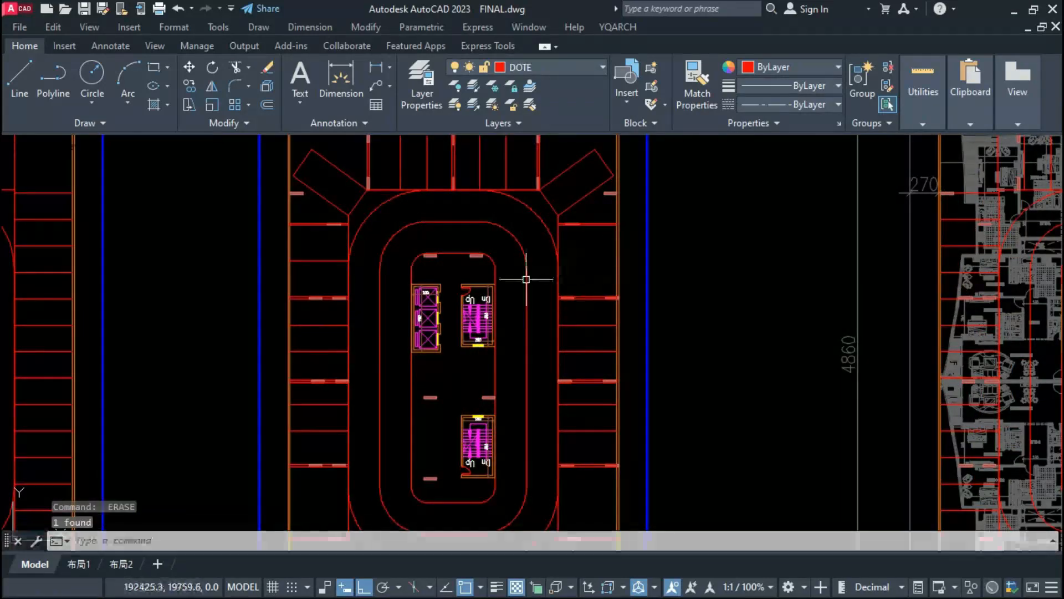
Step: Copy the upper dividing line of the left bay row straight across into the matching gap of the right row
left_click(319, 264)
left_click(320, 261)
type("c")
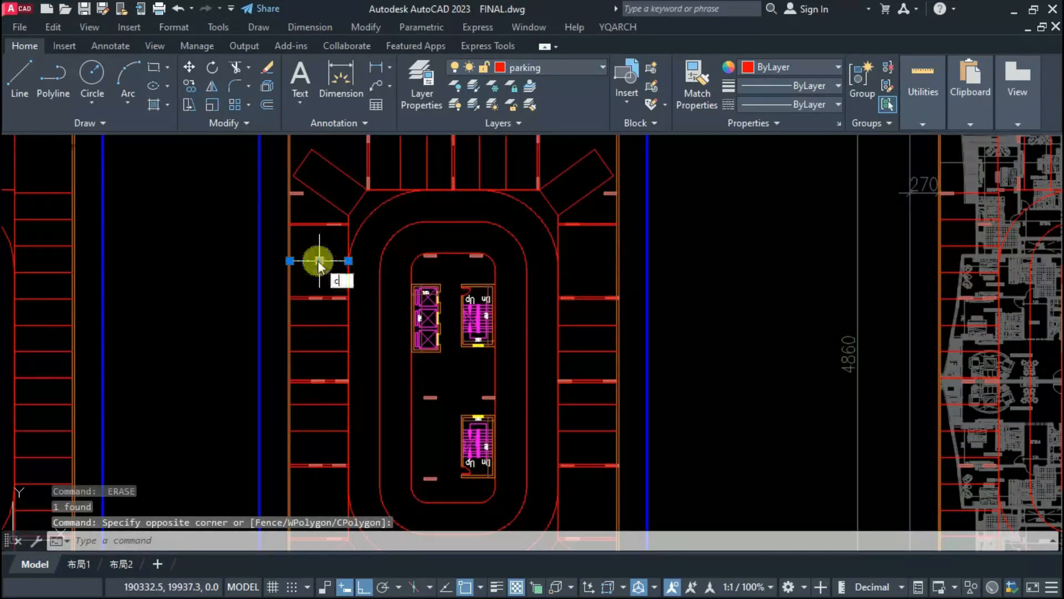
type("o")
key("space")
left_click(348, 260)
left_click(617, 261)
key("Escape")
Step: Mirror both upper side dividing lines about the plan's horizontal centre axis into the cleared lower side bays
left_click(589, 261)
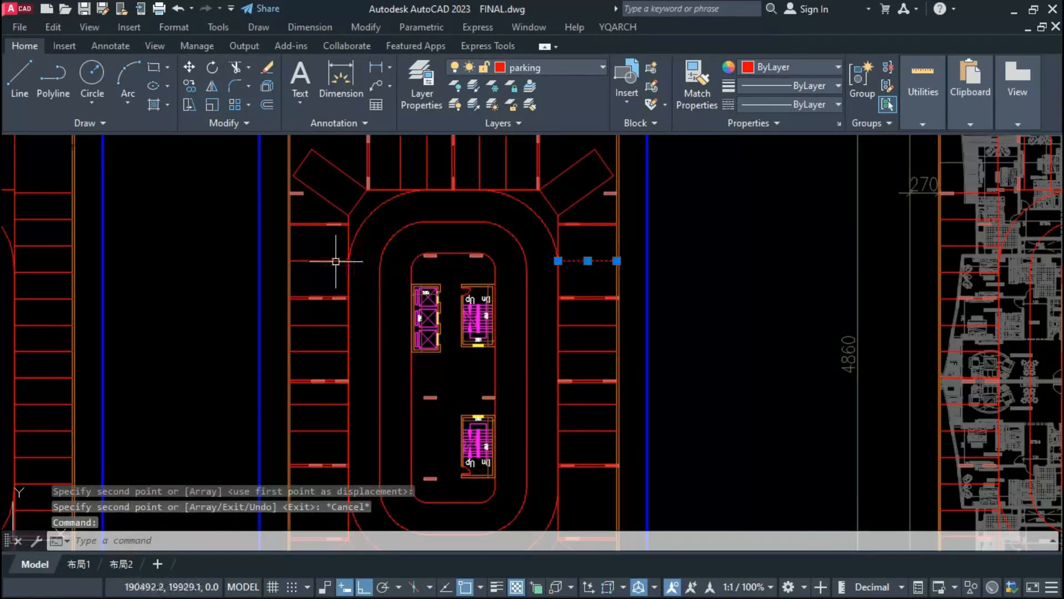
left_click(333, 260)
type("mi")
key("space")
scroll(334, 279, "down", 2)
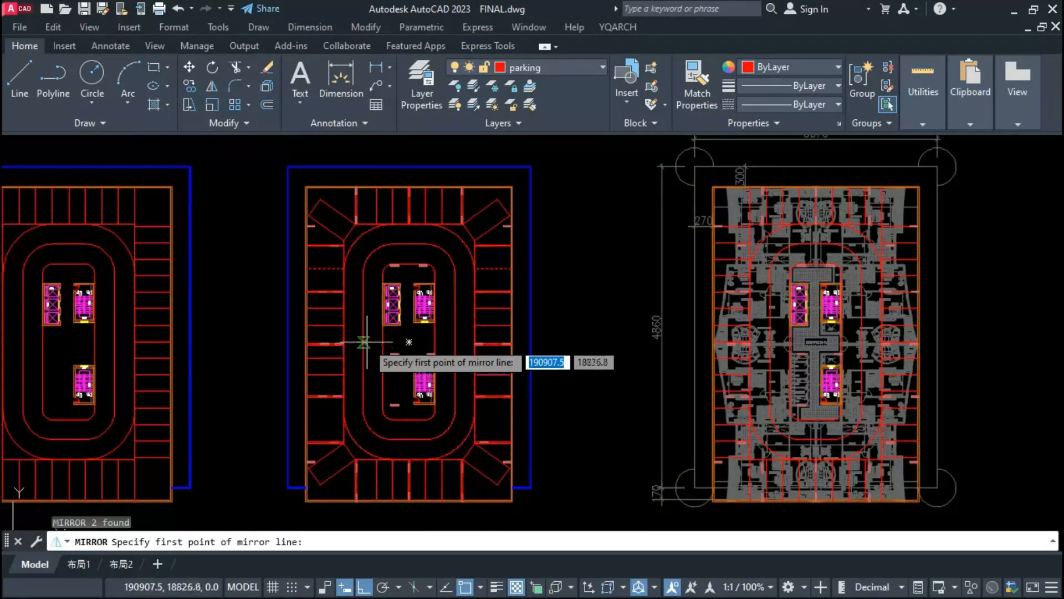
left_click(323, 339)
left_click(323, 356)
key("Escape")
middle_click_drag(333, 267, 420, 239)
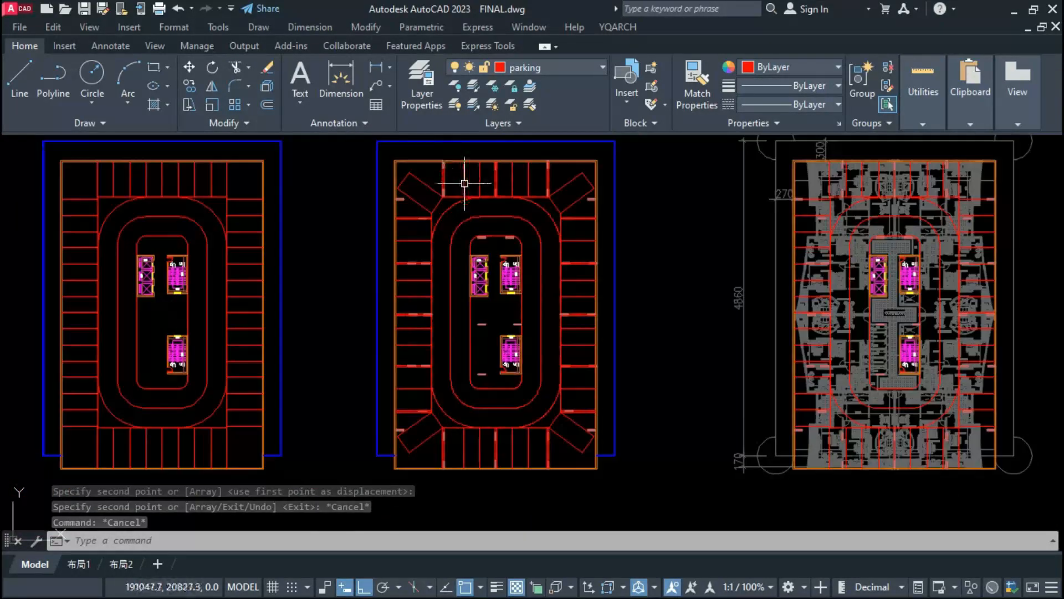
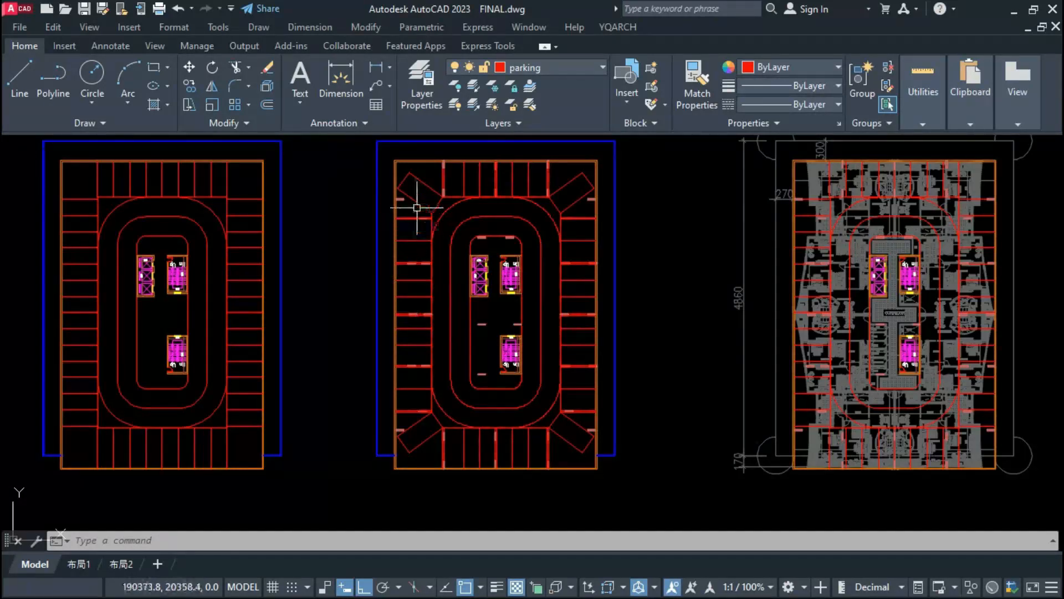
Step: Draw a vertical helper line across the undivided bay gap in the left row beside the lower staircase and divide it into 3 segments
scroll(403, 271, "up", 4)
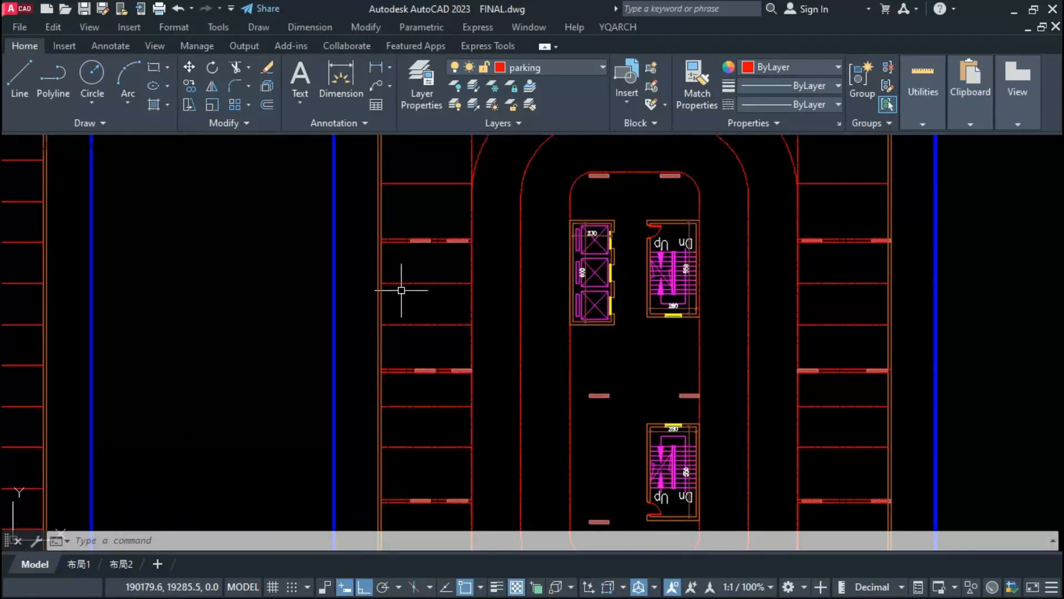
type("dww")
key("Return")
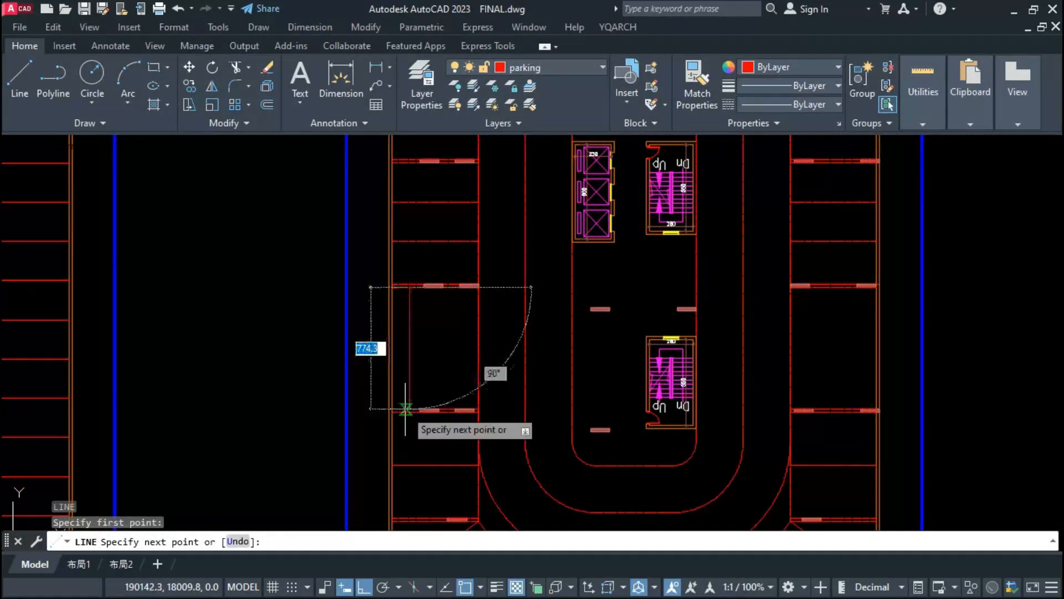
left_click(411, 410)
key("Escape")
left_click(410, 365)
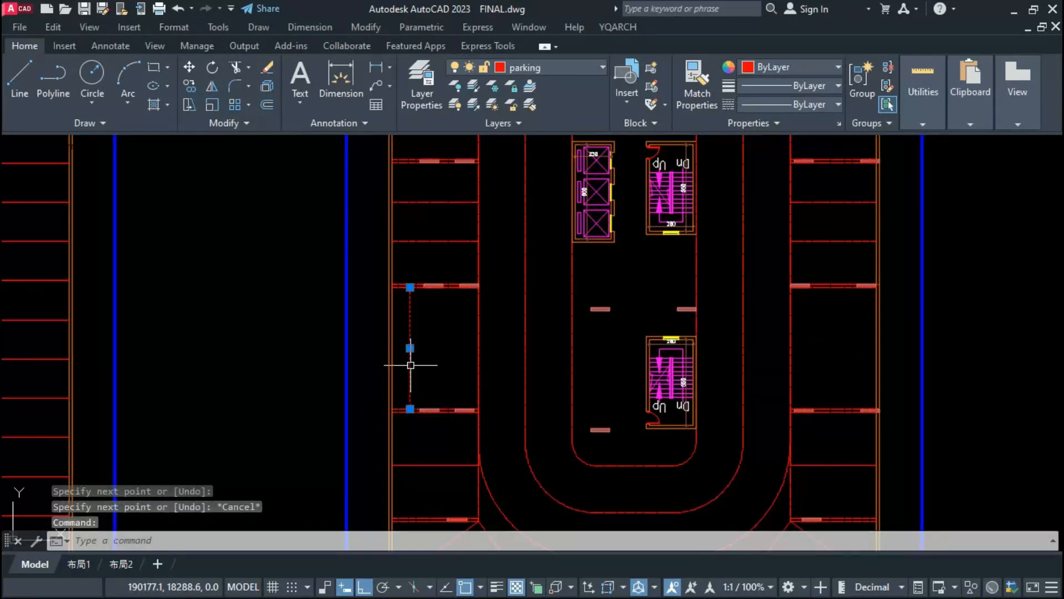
type("div")
key("Return")
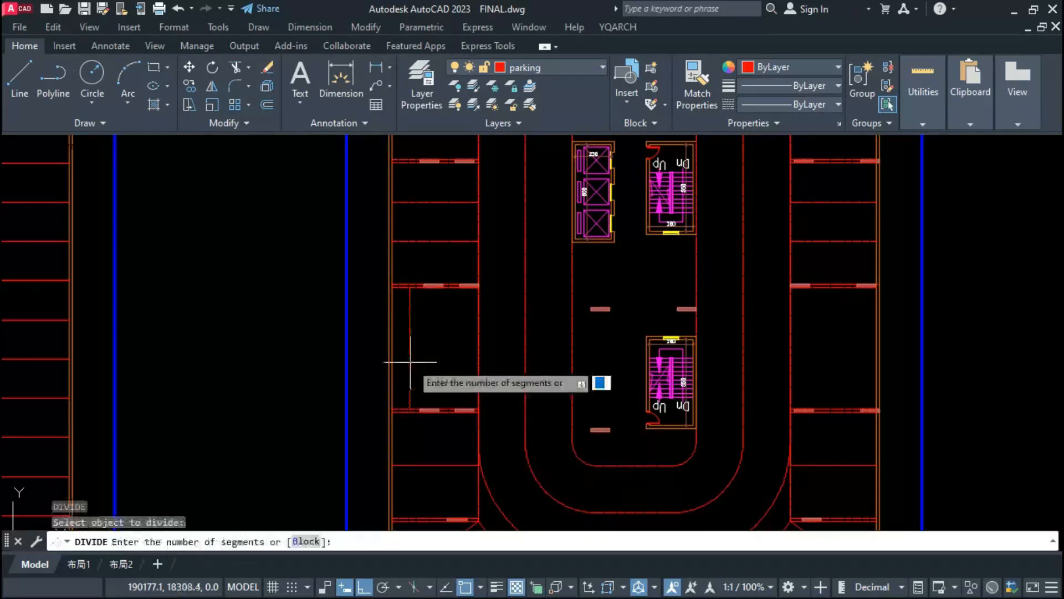
type("3")
key("Return")
Step: Draw a horizontal bay divider from the helper line's upper third point to the aisle line and stretch it out to the outer wall
type("l")
key("Return")
left_click(410, 327)
left_click(476, 327)
key("Escape")
left_click(419, 328)
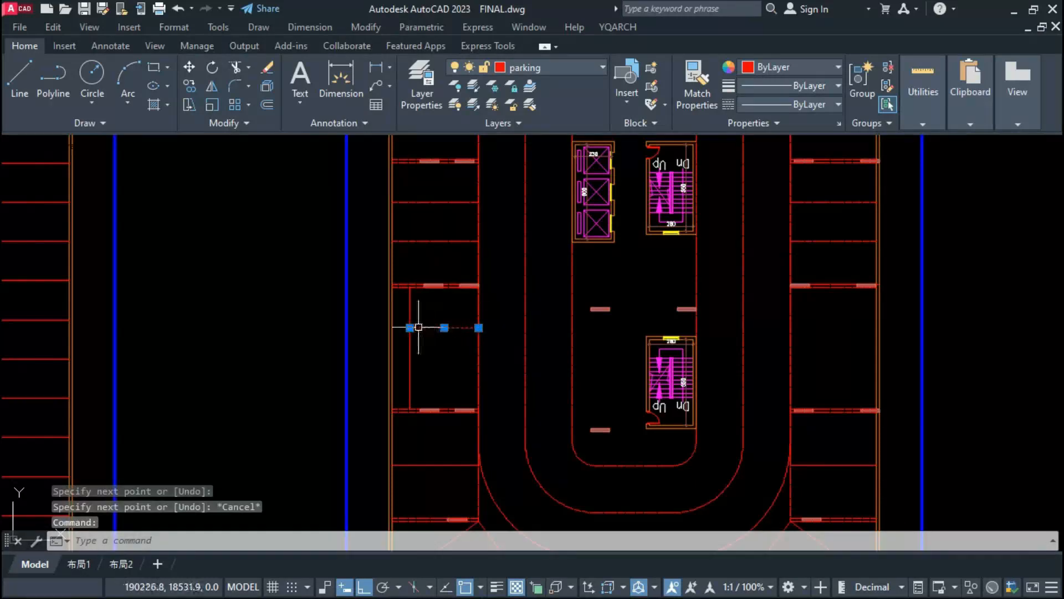
left_click(410, 328)
left_click(392, 328)
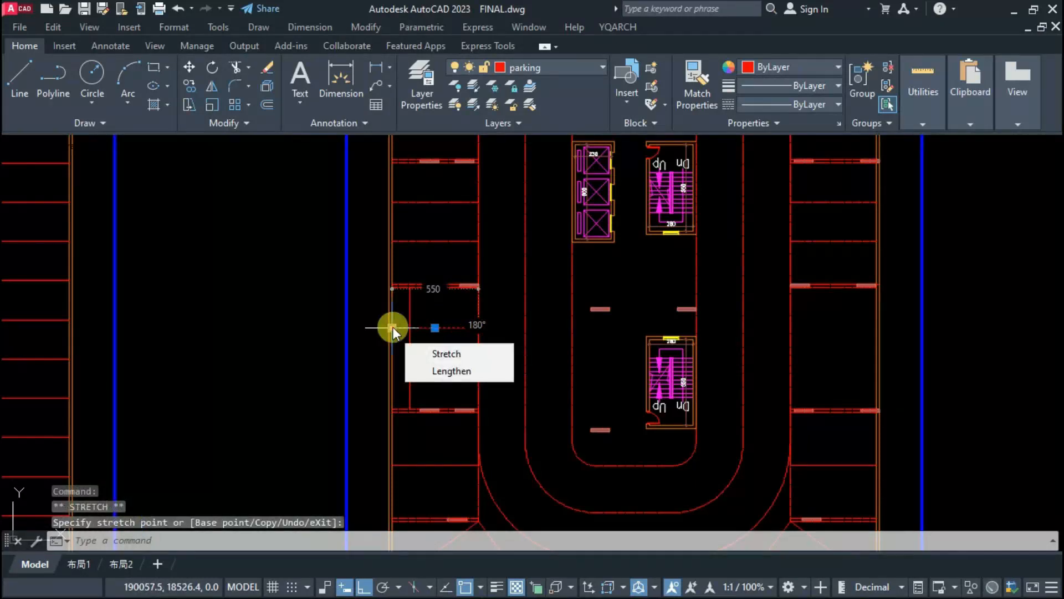
Step: Copy the new bay divider down by one third of the gap to form three equal bays
type("co")
key("Return")
left_click(410, 287)
left_click(409, 327)
key("Escape")
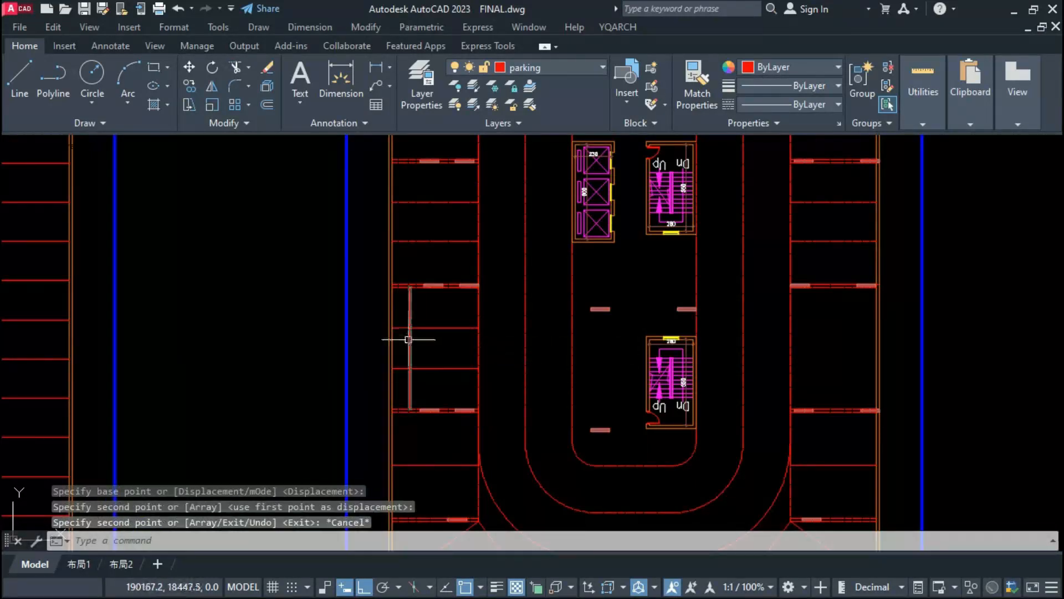
Step: Erase the vertical helper line from the left bay row
left_click(405, 315)
left_click(428, 381)
type("e")
key("Return")
left_click(411, 361)
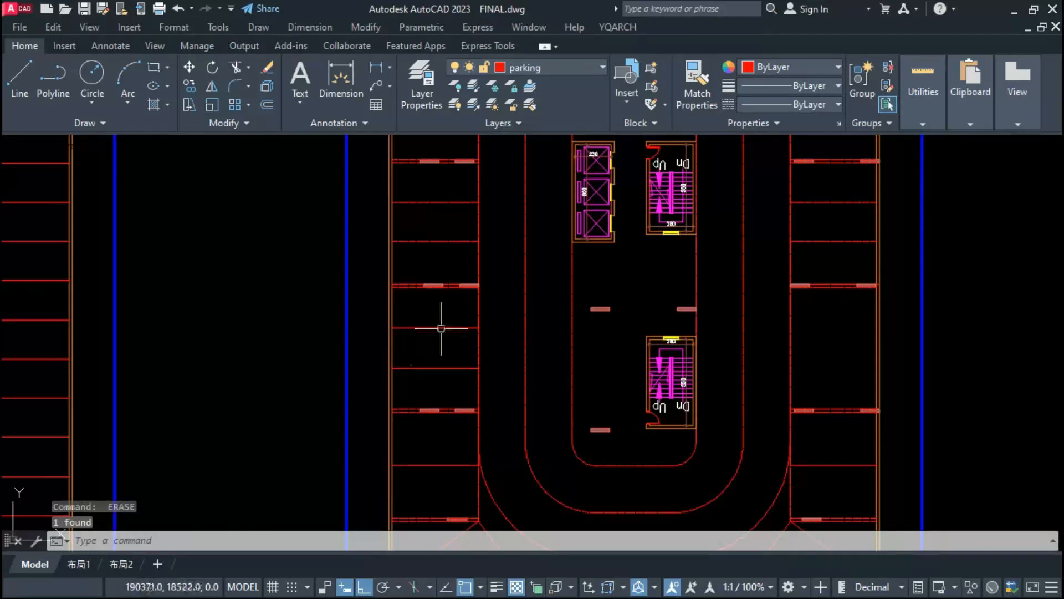
Step: Copy the two new left-row bay dividers straight across into the matching gap of the right row
left_click(444, 317)
left_click(428, 388)
key("Return")
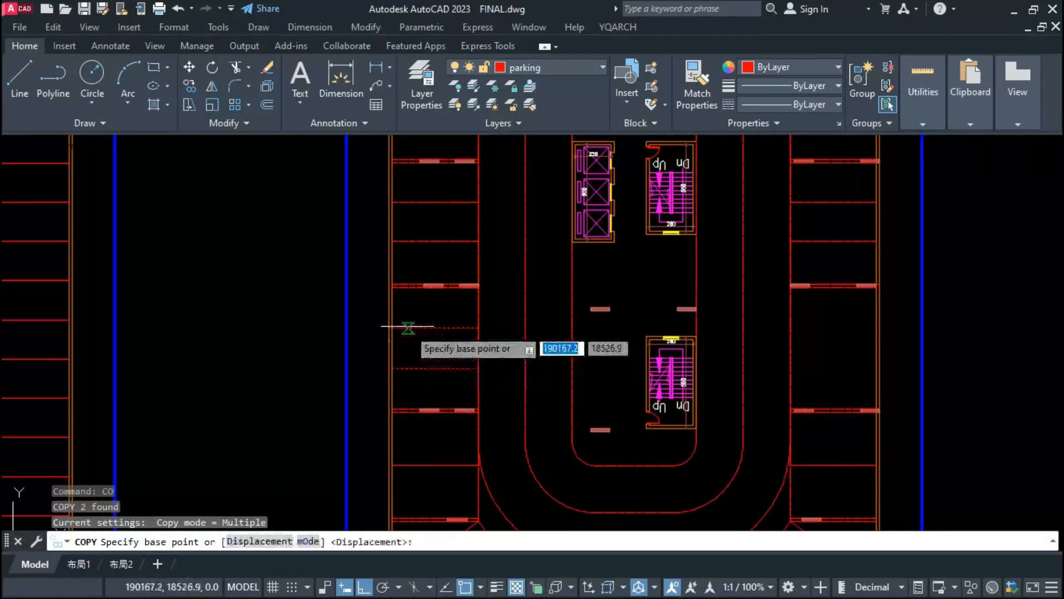
left_click(394, 301)
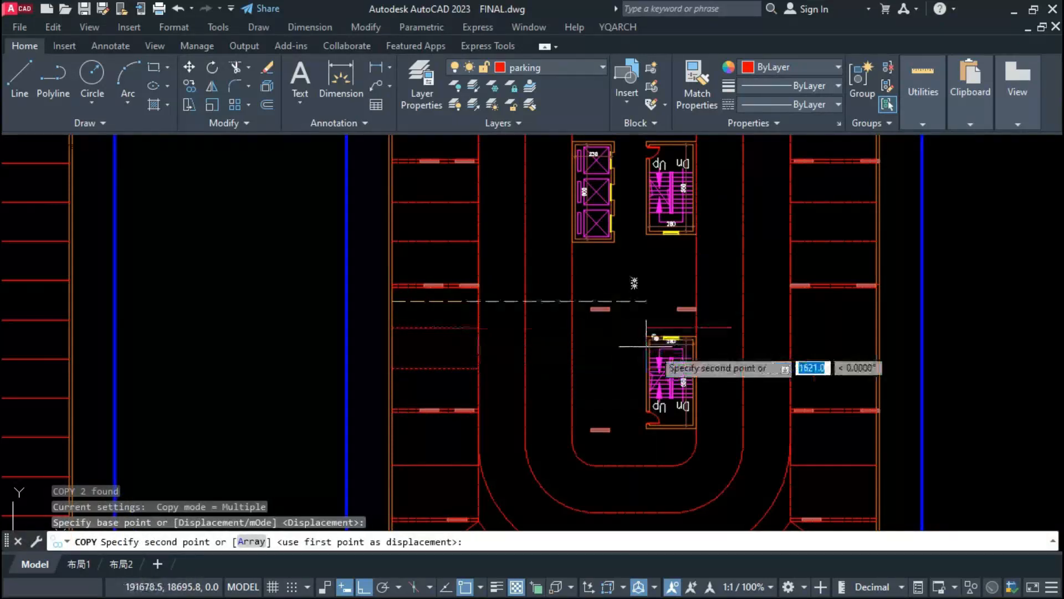
left_click(791, 302)
key("Escape")
Step: Measure the widths of the bays beside the middle column of the bottom parking row with a linear dimension
scroll(791, 304, "down", 2)
middle_click_drag(791, 303, 668, 225)
scroll(599, 428, "up", 2)
scroll(578, 438, "up", 2)
left_click(679, 386)
left_click(589, 412)
key("Escape")
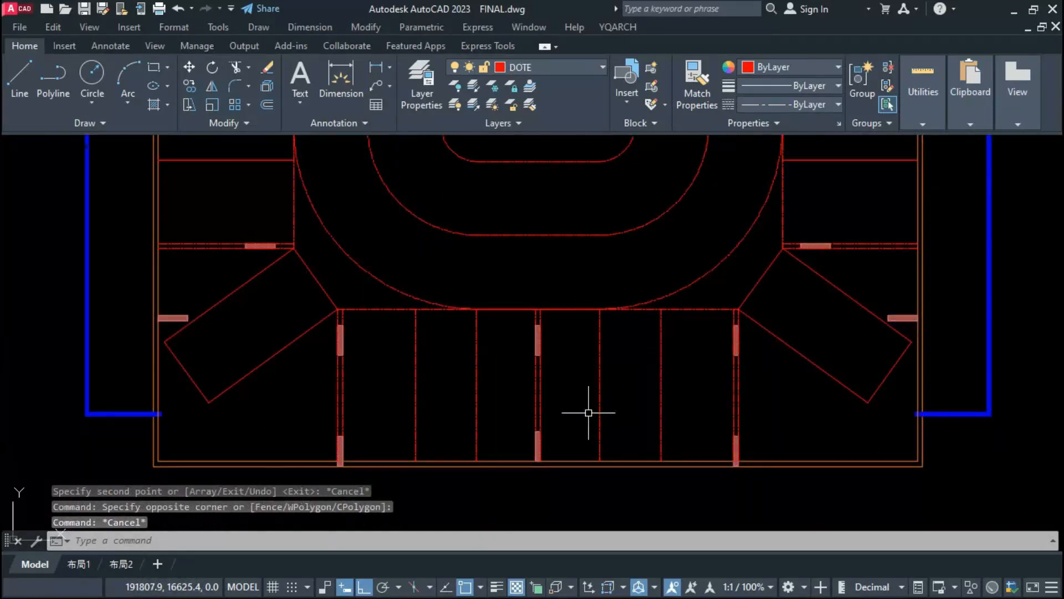
key("Return")
left_click(601, 383)
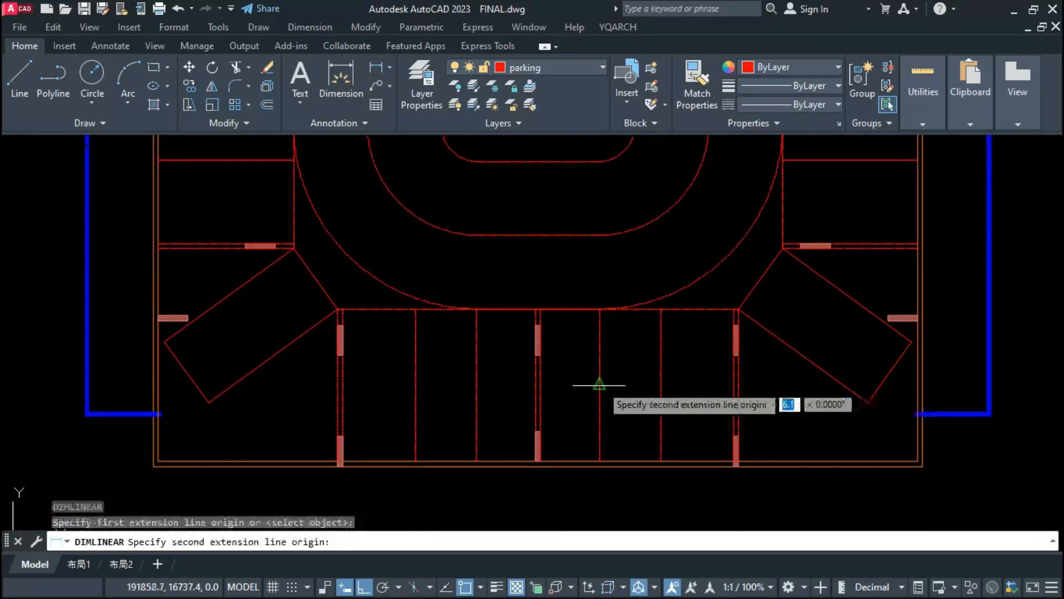
left_click(661, 406)
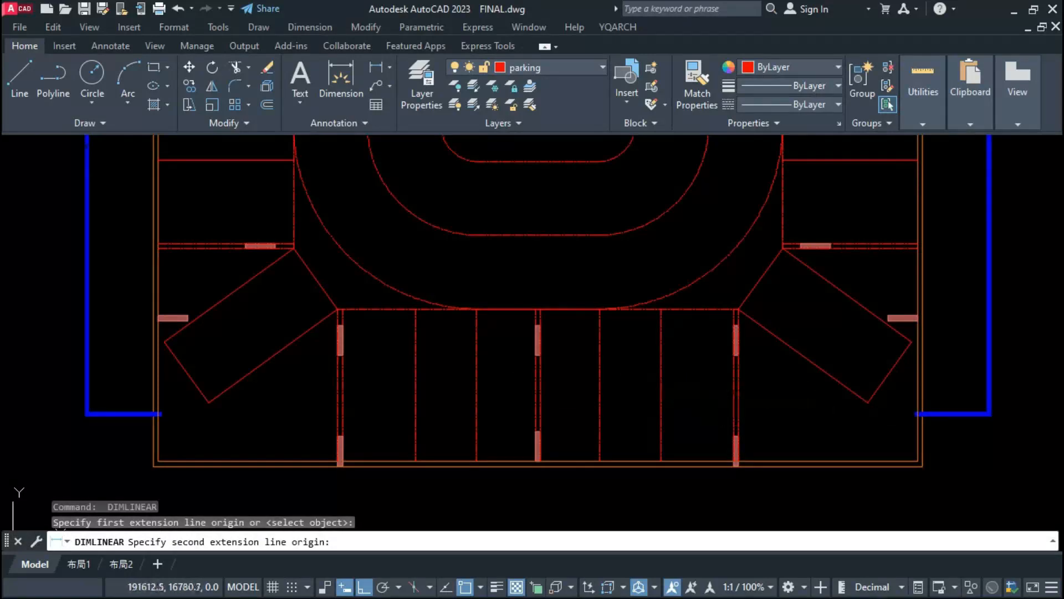
left_click(538, 388)
key("Escape")
Step: Move the two bay dividers in the right half of the bottom row 15 units to the right
left_click(600, 396)
left_click(662, 410)
type("m")
key("space")
left_click(629, 418)
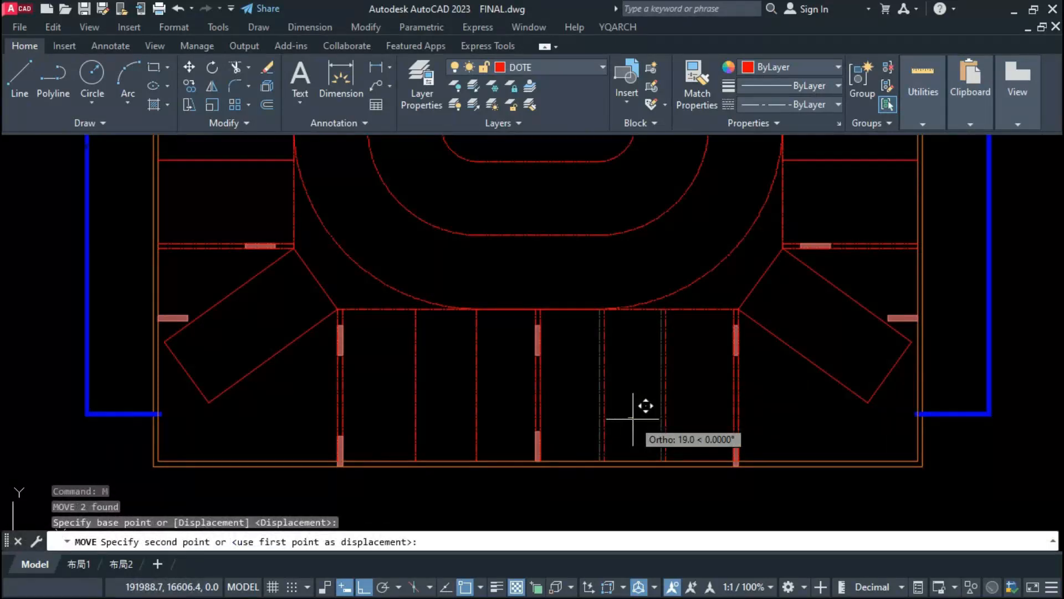
type("15")
key("Return")
Step: Move the two bay dividers in the left half of the bottom row 15 units to the left
left_click(476, 383)
left_click(416, 400)
type("m")
key("space")
left_click(380, 426)
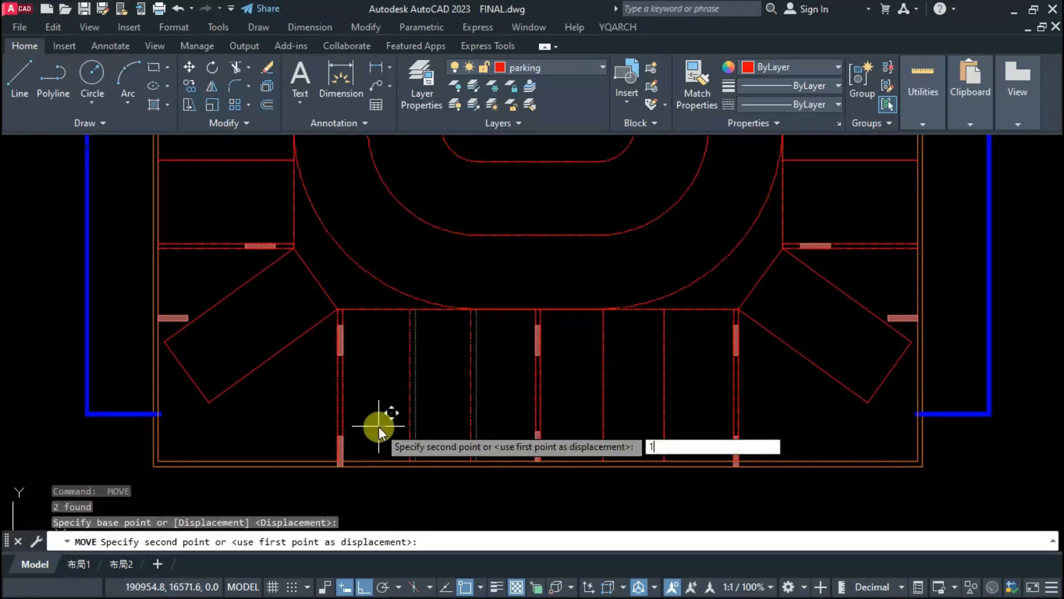
type("15")
key("Return")
Step: Move the two bay dividers in the left half of the top row 15 units to the left
scroll(438, 478, "down", 6)
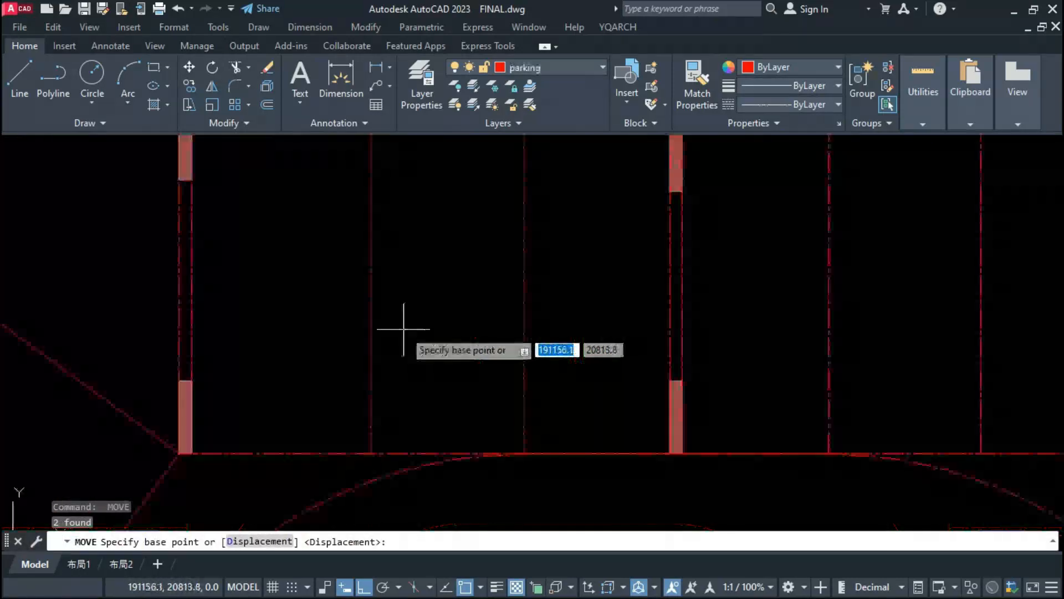
left_click(396, 329)
type("5")
key("Return")
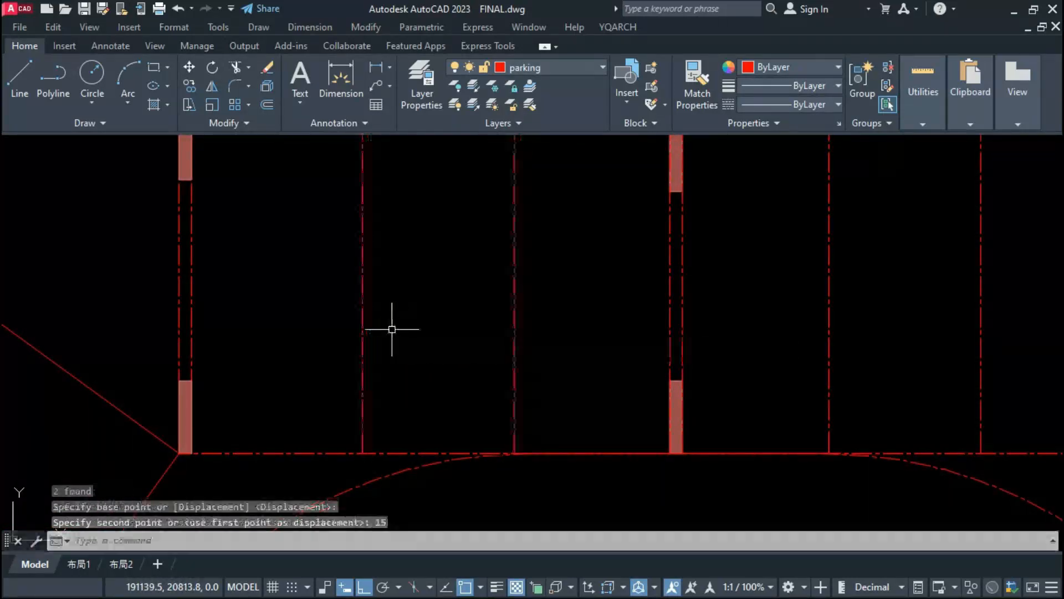
Step: Move the two bay dividers in the right half of the top row 15 units to the right
scroll(392, 332, "down", 2)
left_click(792, 314)
left_click(641, 361)
type("m")
key("Return")
left_click(700, 354)
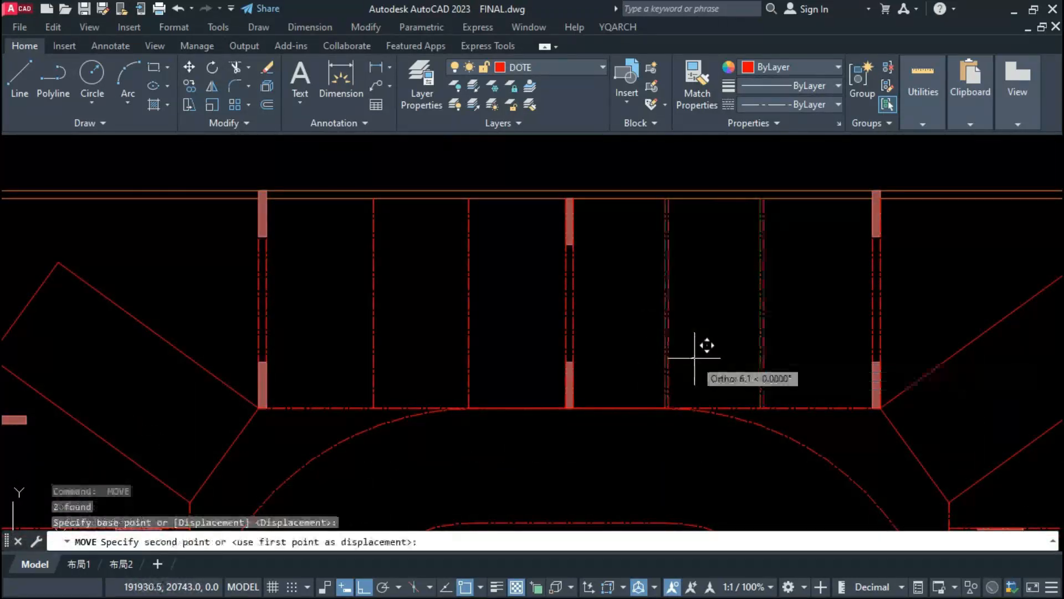
type("15")
key("Return")
key("Escape")
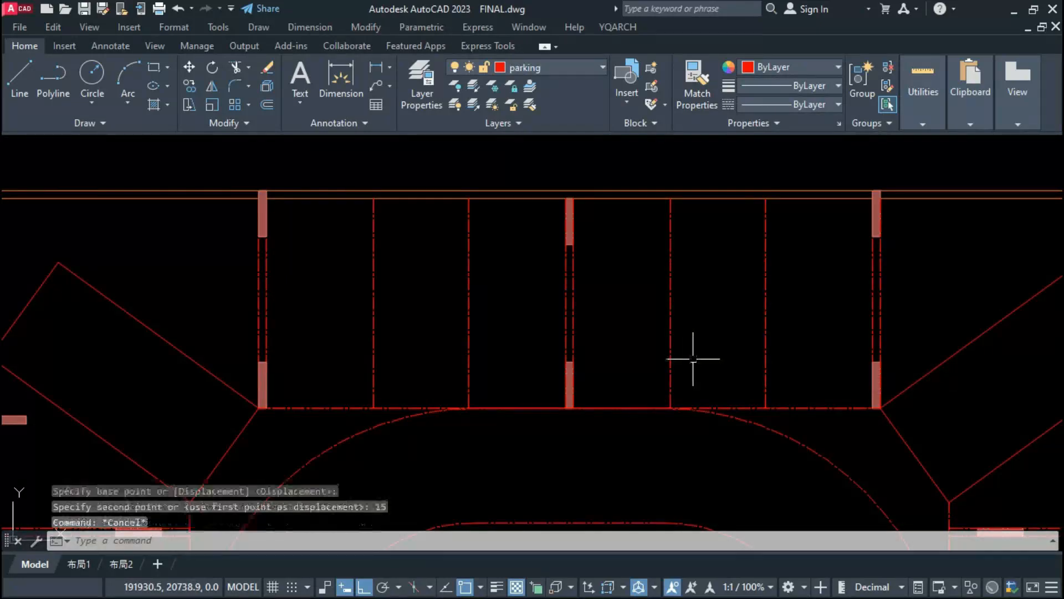
Step: Select all lines similar to the upper left side bay divider of the parking plan with columns
scroll(518, 394, "down", 4)
scroll(472, 295, "down", 4)
scroll(501, 404, "up", 2)
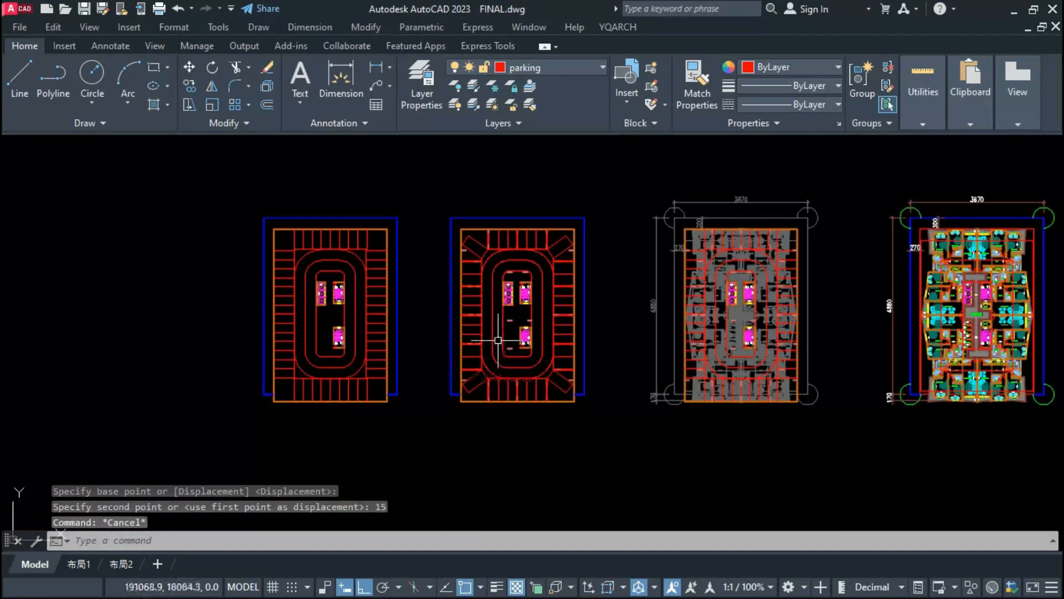
middle_click_drag(497, 341, 503, 350)
scroll(505, 352, "up", 2)
left_click(461, 239)
right_click(462, 239)
left_click(503, 419)
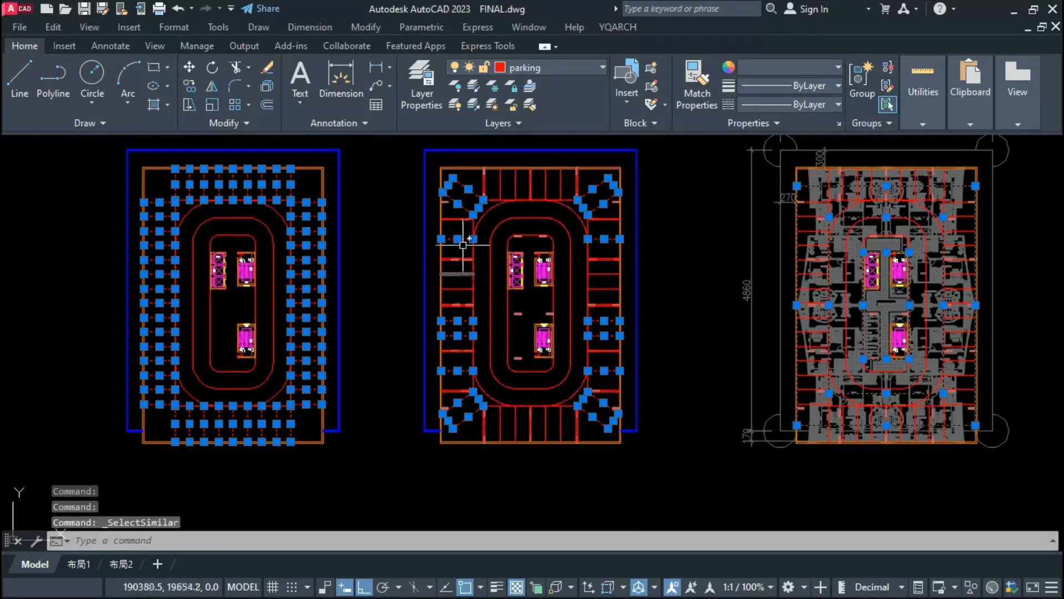
Step: Extend the selection to all lines similar to the remaining bay dividers, including those between the columns
scroll(487, 212, "up", 4)
left_click(411, 205)
left_click(399, 242)
right_click(399, 241)
left_click(438, 419)
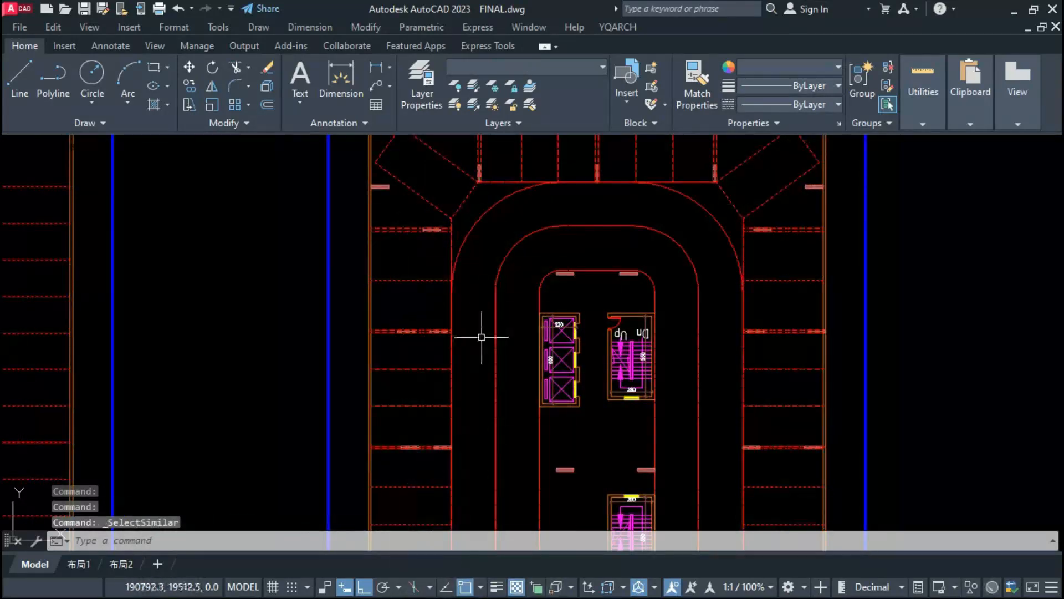
Step: Add the curved driving lane outlines and the bay front lines to the selection
left_click(507, 247)
left_click(493, 282)
left_click(478, 243)
left_click(457, 220)
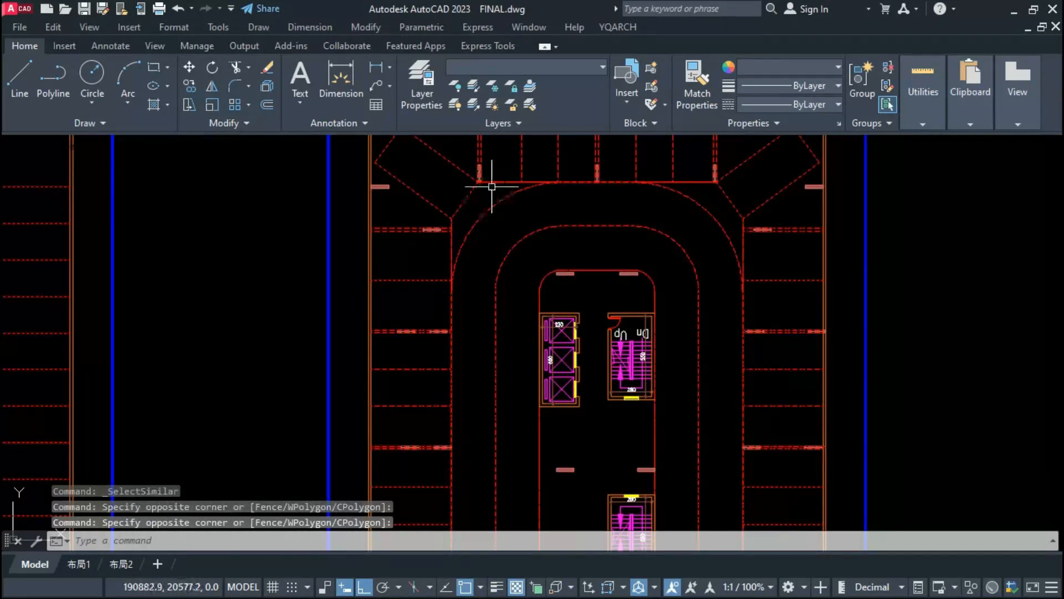
scroll(492, 187, "down", 6)
scroll(605, 442, "up", 6)
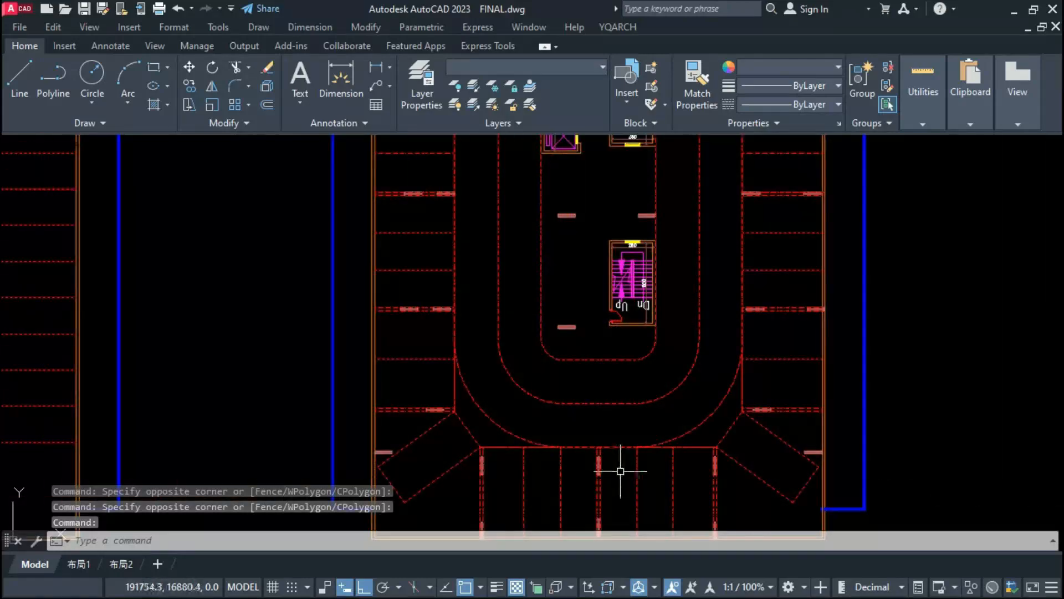
Step: Change the selected parking lines to index color 17
left_click(735, 76)
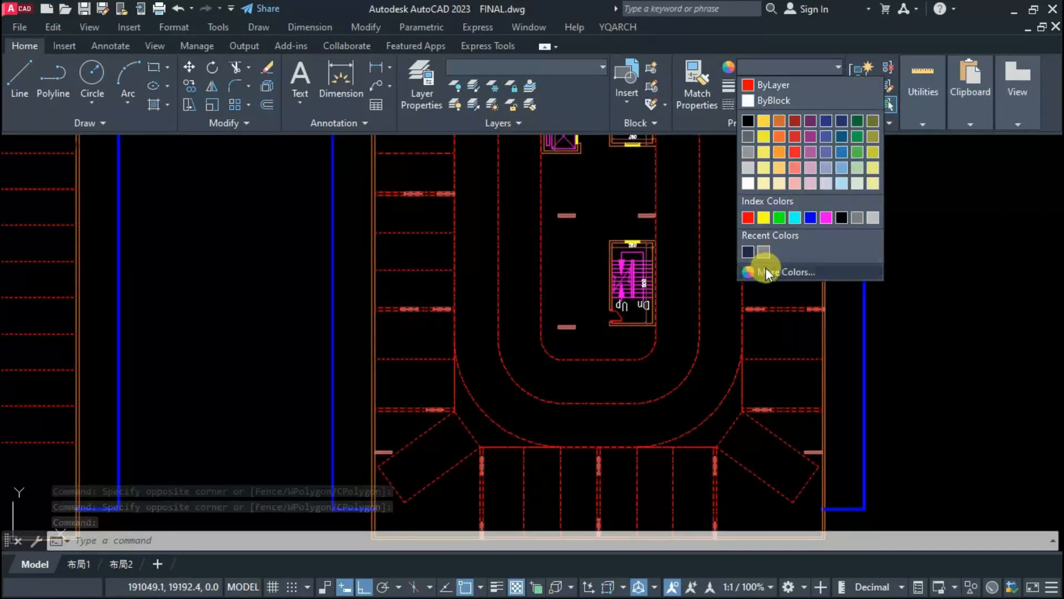
left_click(766, 267)
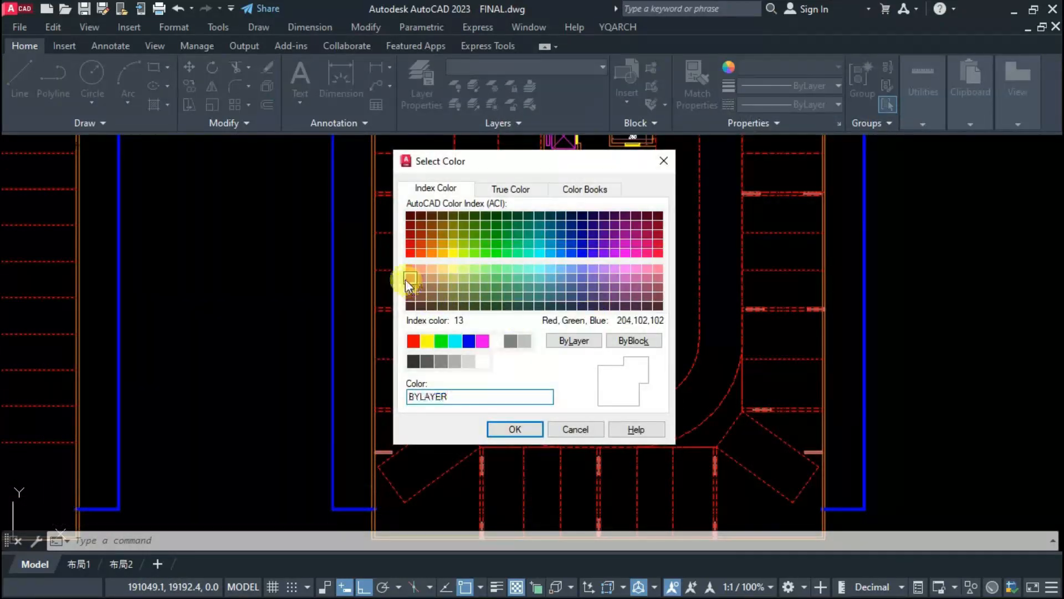
left_click(409, 279)
left_click(418, 295)
left_click(410, 297)
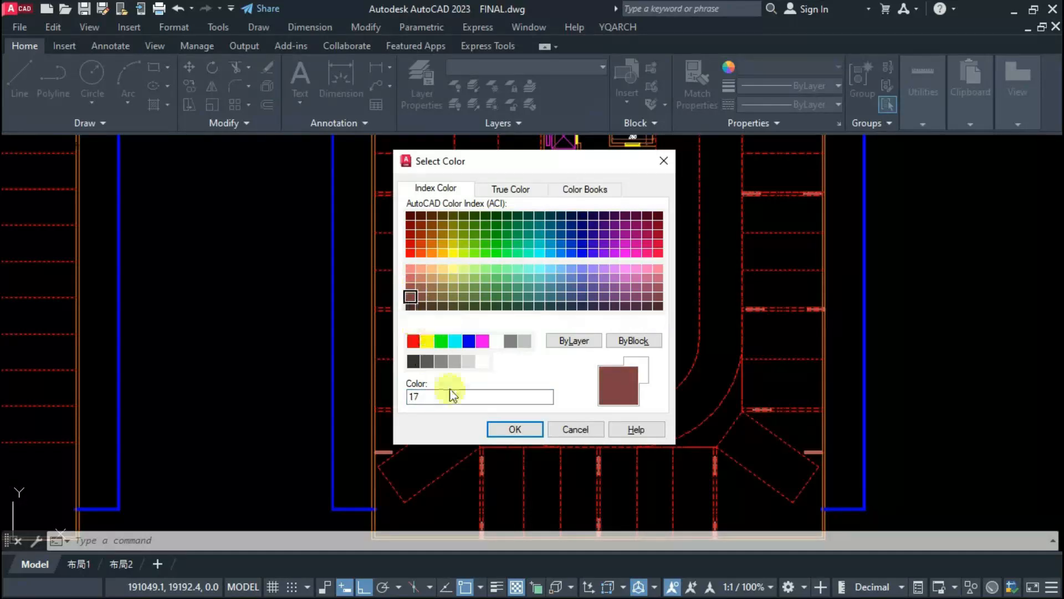
left_click(515, 430)
key("Escape")
Step: Move the grey apartment plan overlaid with parking lines up out of the row of plans
scroll(518, 499, "down", 5)
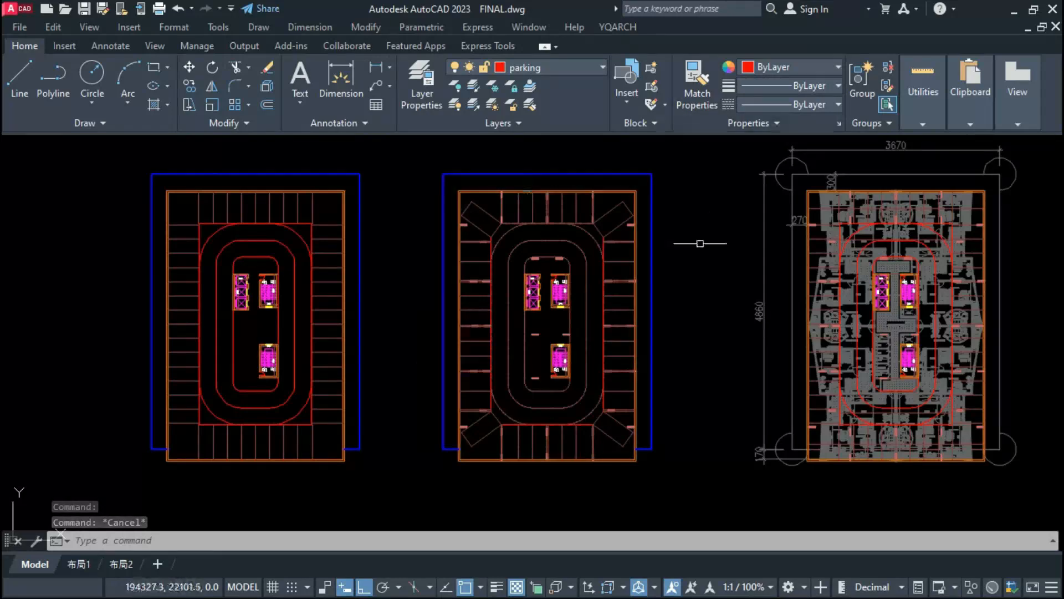
left_click(893, 501)
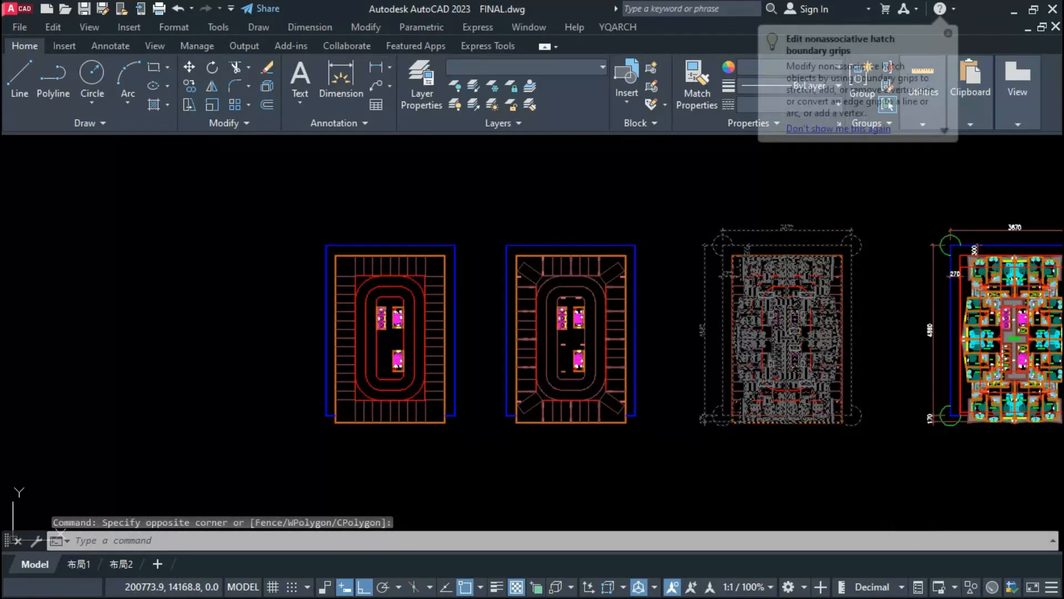
type("m")
key("Return")
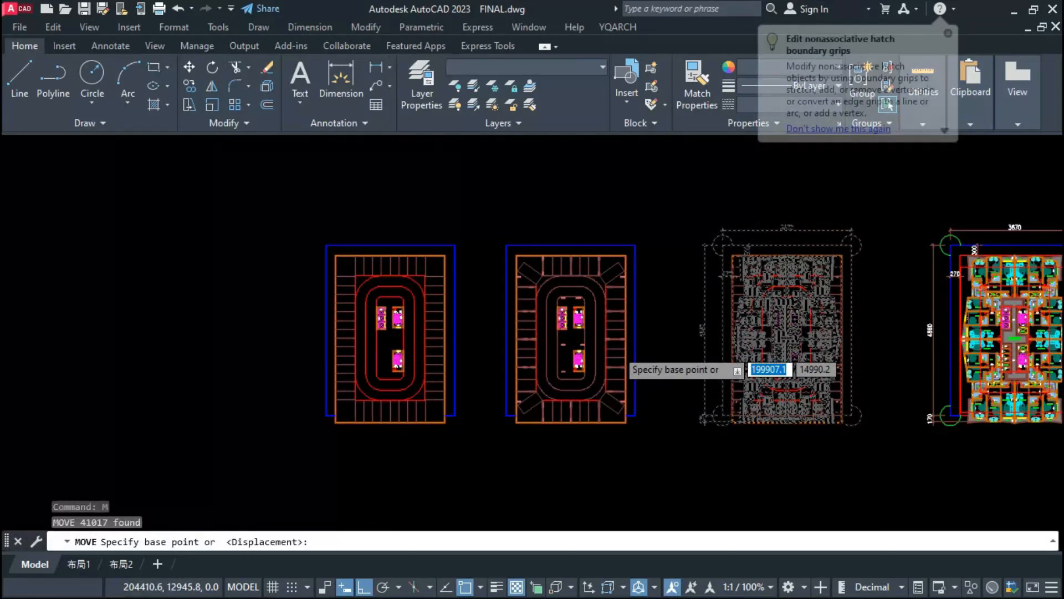
scroll(600, 354, "down", 2)
left_click(600, 354)
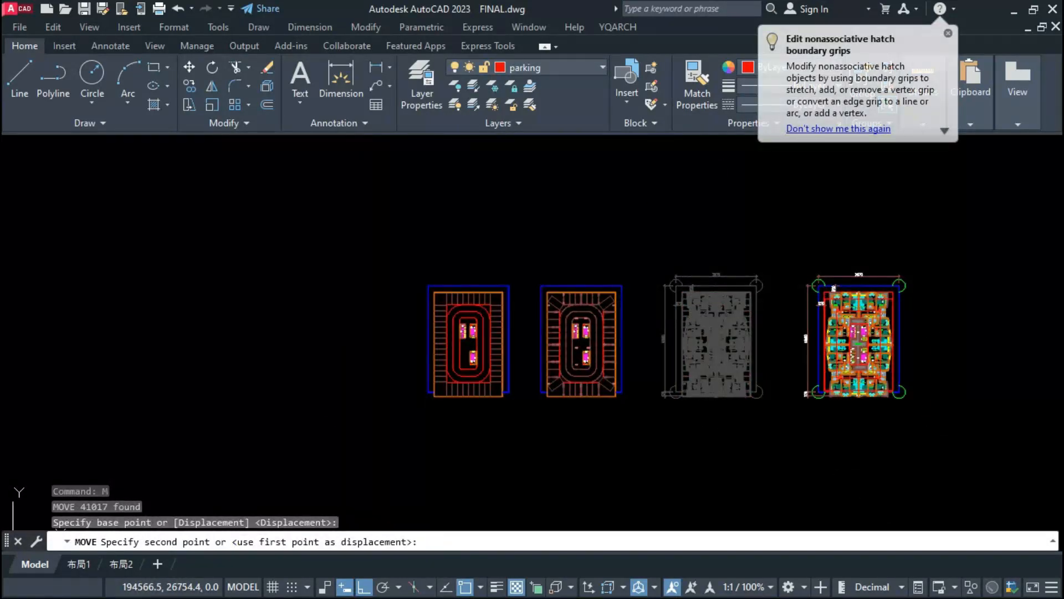
left_click(643, 168)
scroll(586, 391, "up", 2)
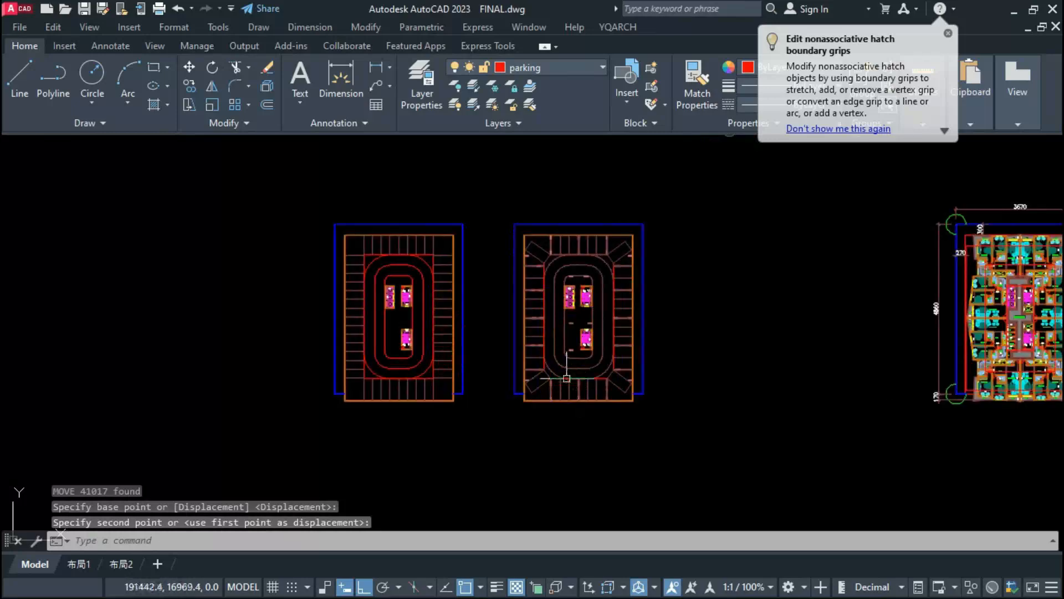
Step: Move the parking plan with columns right beside the coloured apartment plan
left_click(481, 210)
left_click(699, 472)
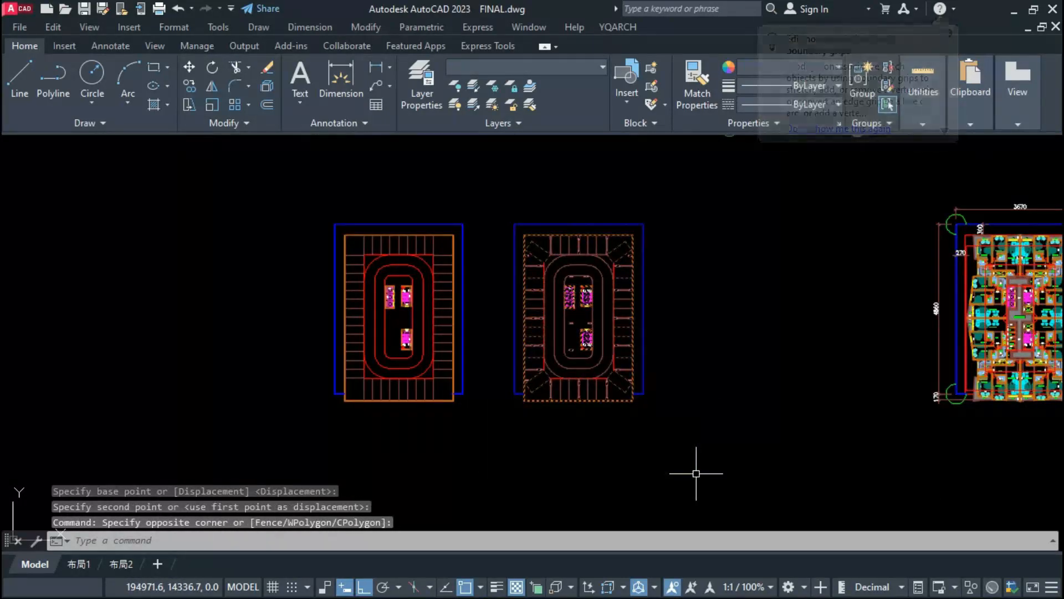
type("m")
left_click(643, 224)
scroll(929, 225, "up", 4)
left_click(923, 211)
Step: Copy the apartment plan's boundary dimensions and green corner circles onto the matching boundary of the adjacent parking plan
scroll(632, 255, "down", 4)
scroll(772, 240, "up", 6)
left_click(740, 225)
left_click(686, 304)
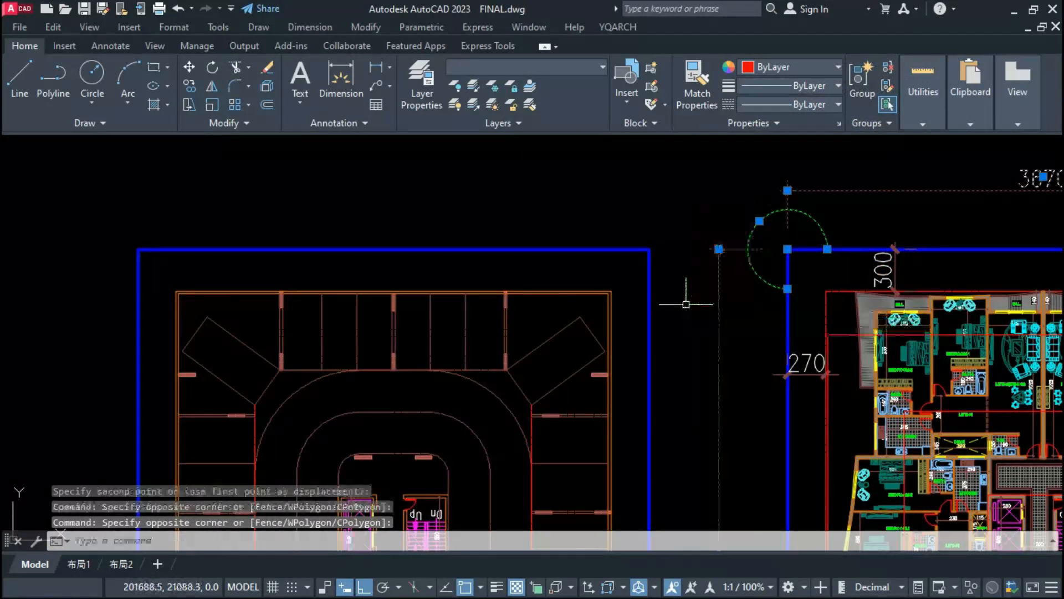
left_click(809, 360)
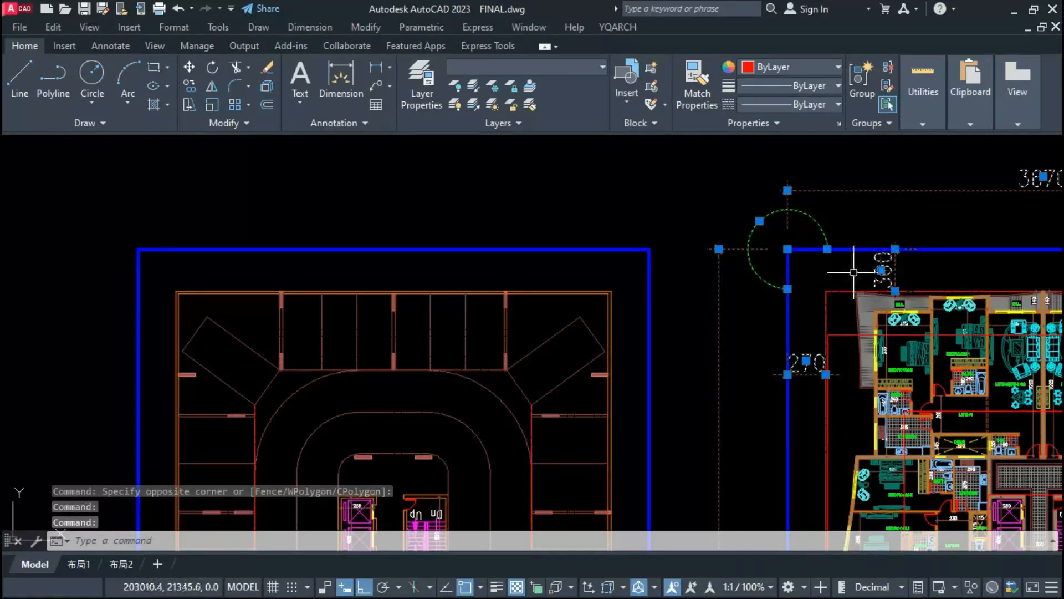
scroll(851, 273, "down", 4)
left_click(953, 208)
left_click(889, 275)
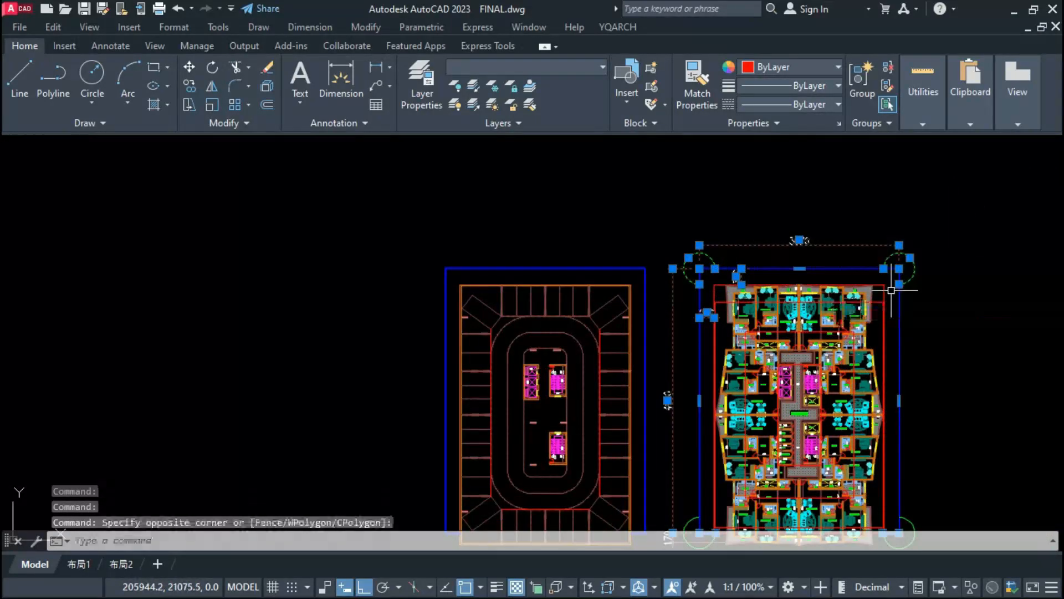
scroll(821, 250, "down", 4)
type("co")
scroll(785, 343, "up", 8)
left_click(697, 355)
scroll(704, 352, "down", 6)
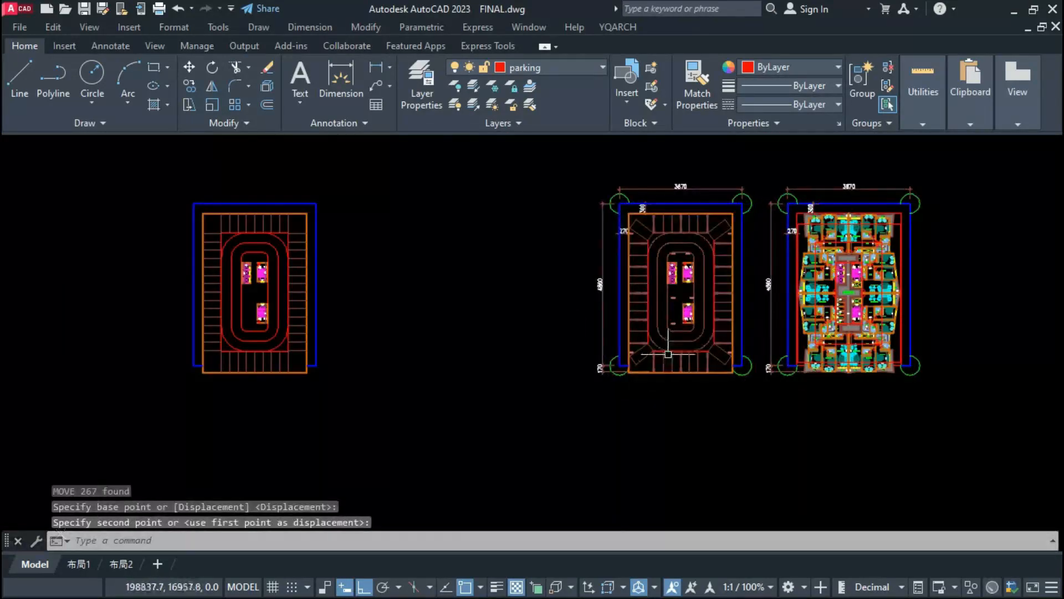
scroll(668, 354, "up", 4)
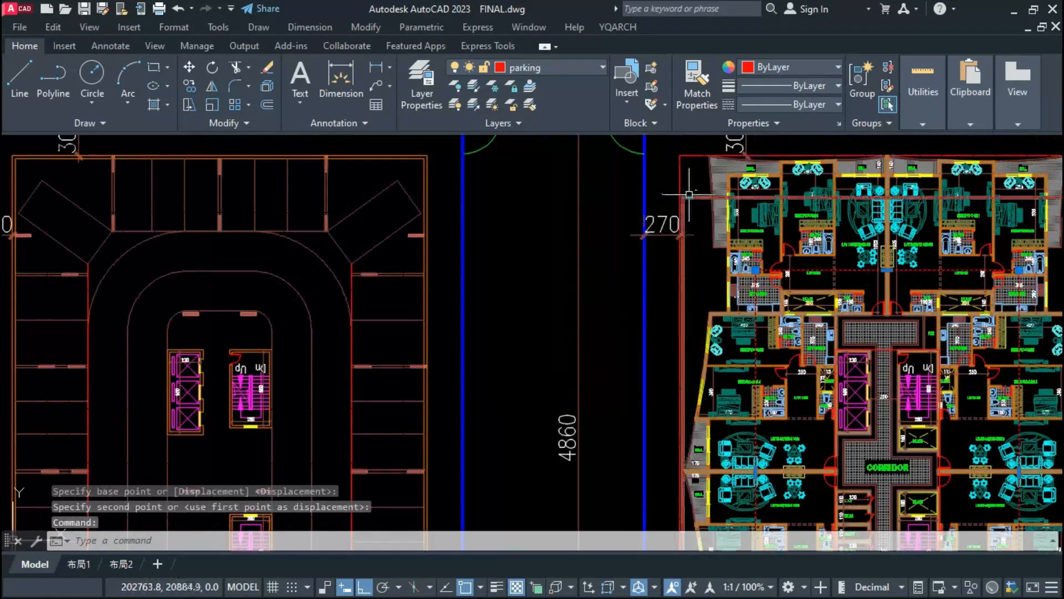
Step: Erase the two leftover red parking lines from the apartment plan and copy all the parking plan's columns onto it
left_click(689, 197)
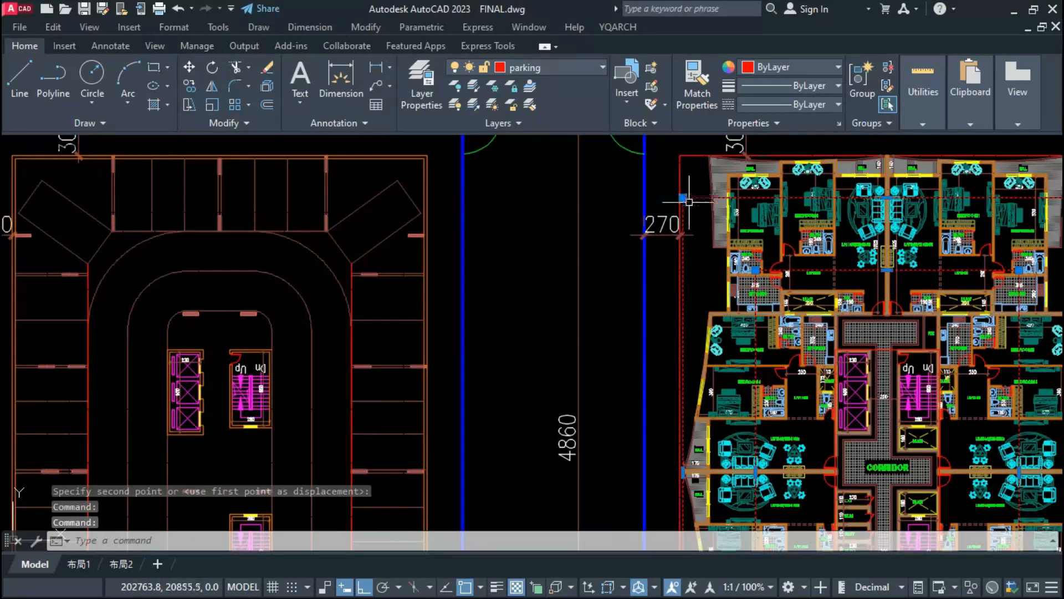
key("Delete")
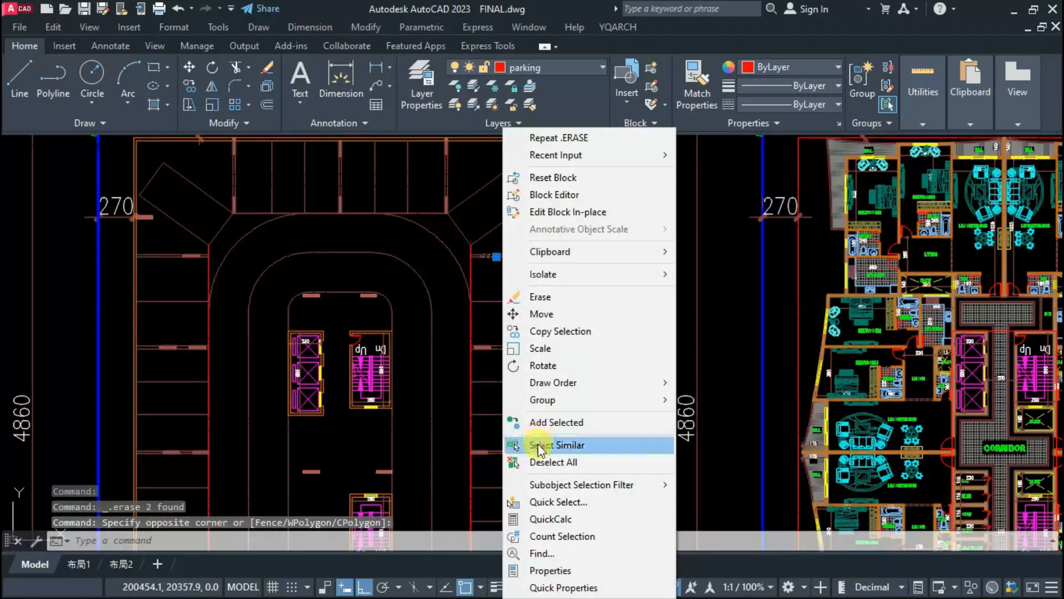
left_click(539, 446)
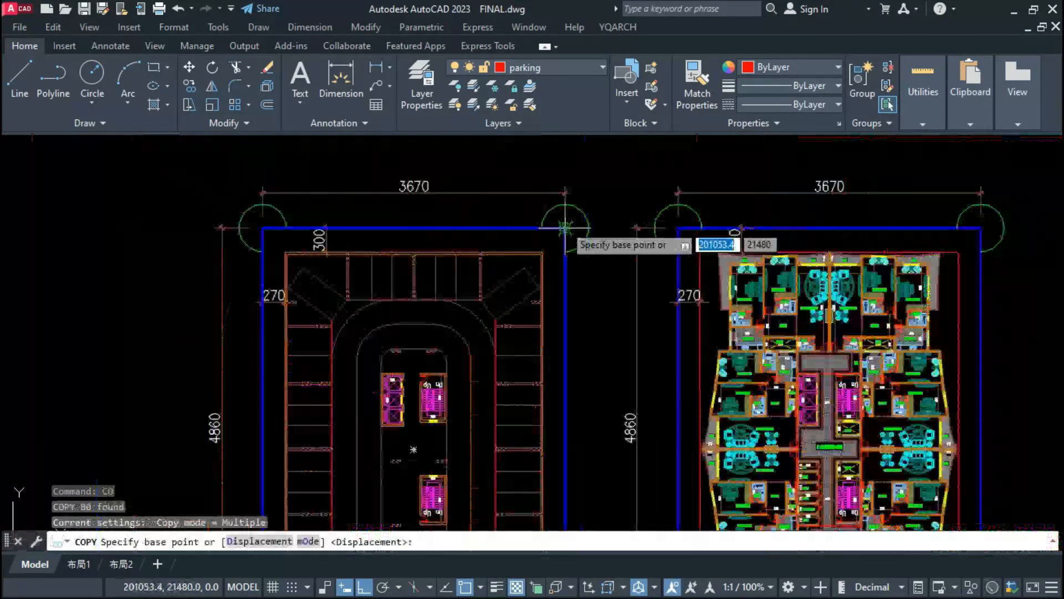
left_click(565, 228)
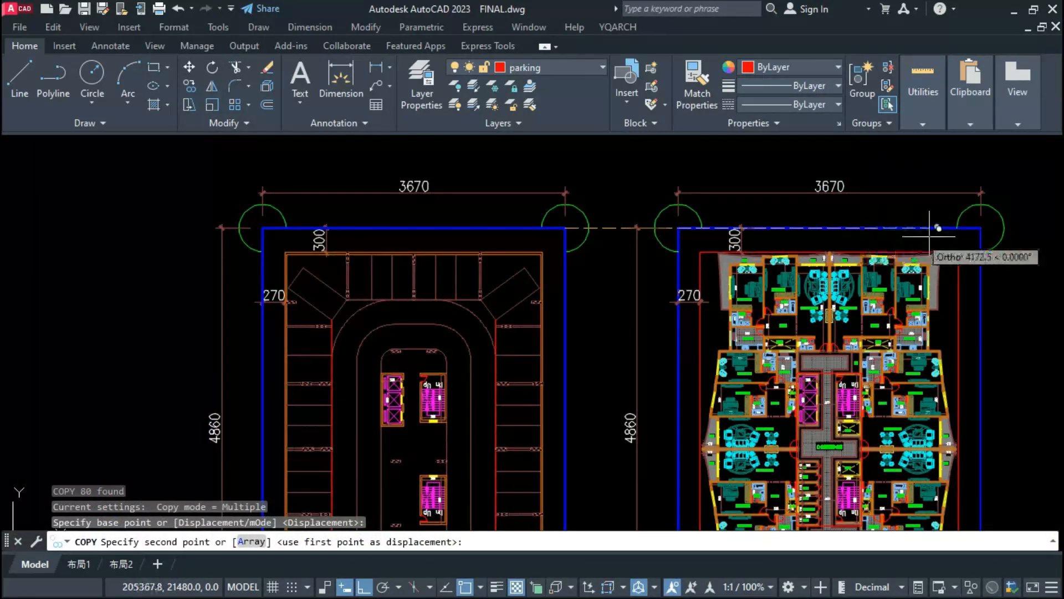
left_click(981, 227)
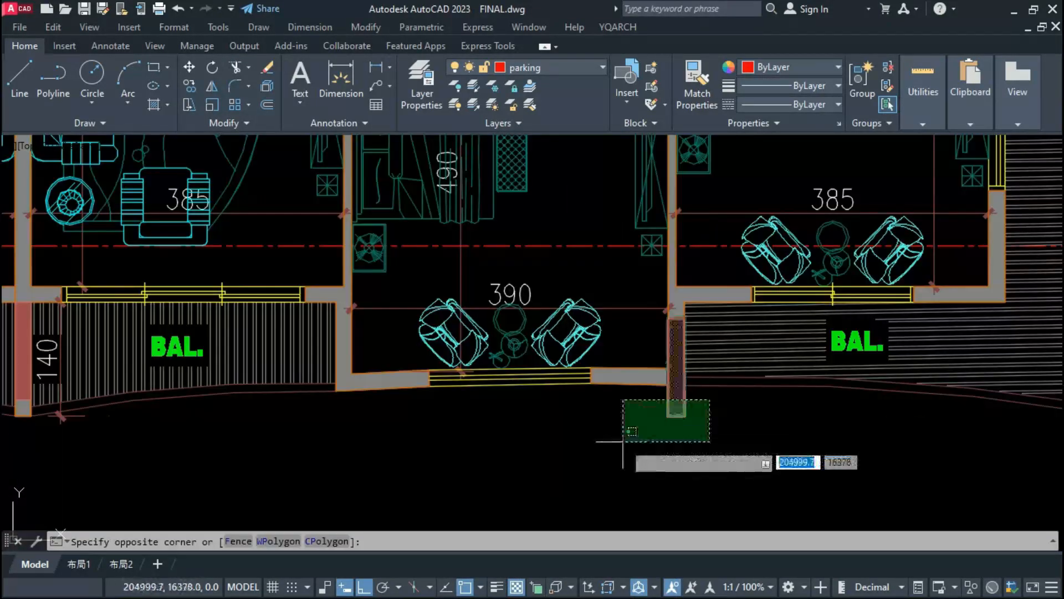
Step: Explode the two copied columns that protrude past the bedroom walls beside the lower balconies of the apartment plan
left_click(622, 442)
scroll(622, 441, "down", 5)
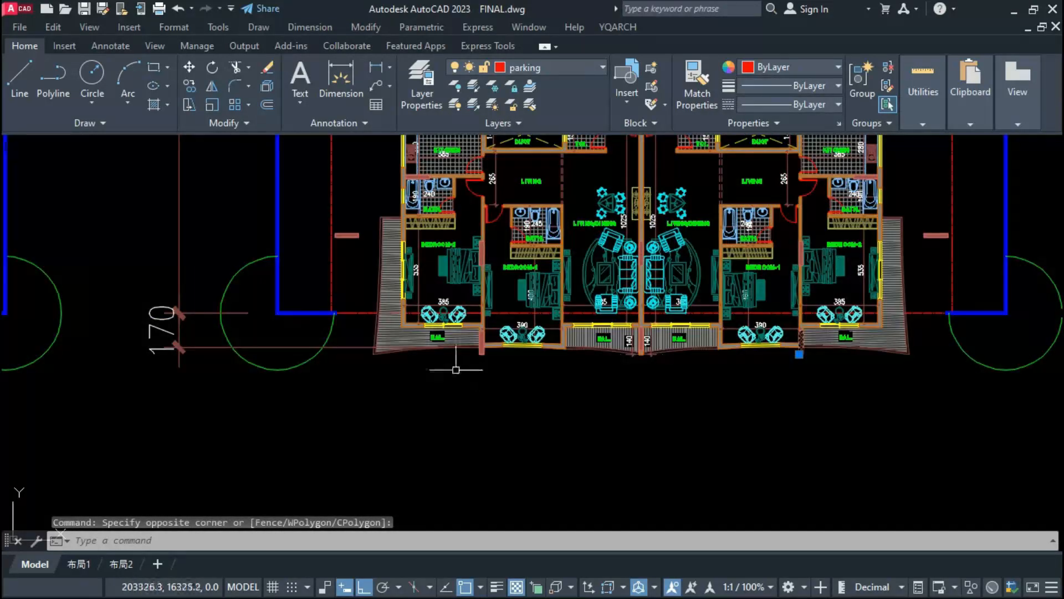
scroll(535, 352, "up", 5)
scroll(535, 352, "down", 1)
left_click(562, 336)
left_click(493, 373)
type("x")
Step: Stretch the protruding columns beside the lower balconies upward so they end flush with the bedroom walls
left_click(540, 335)
left_click(489, 371)
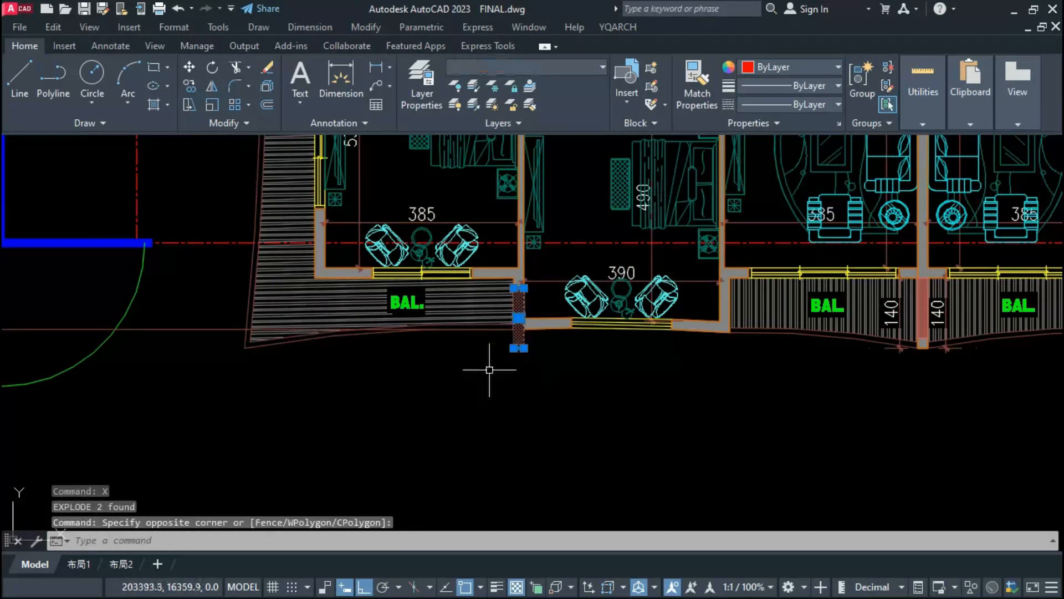
type("s")
scroll(516, 335, "up", 2)
left_click(513, 356)
left_click(513, 334)
scroll(721, 339, "up", 6)
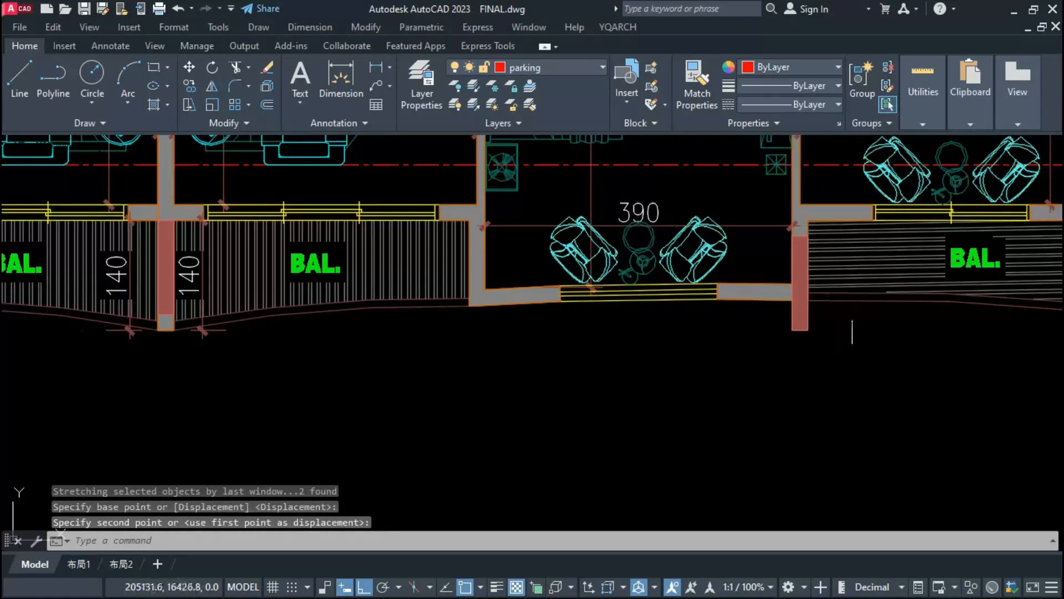
key("Escape")
key("Escape")
Step: Examine how the copied columns sit against the bedrooms, balconies and core of the apartment plan
scroll(639, 379, "down", 10)
scroll(658, 308, "up", 8)
left_click(285, 314)
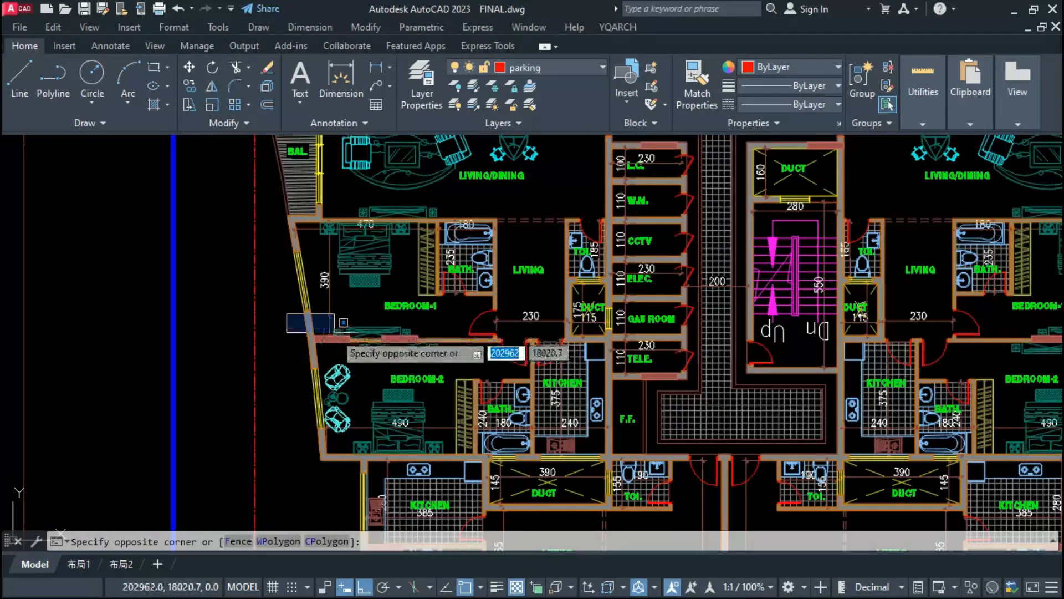
left_click(281, 332)
scroll(281, 332, "down", 8)
scroll(238, 201, "up", 6)
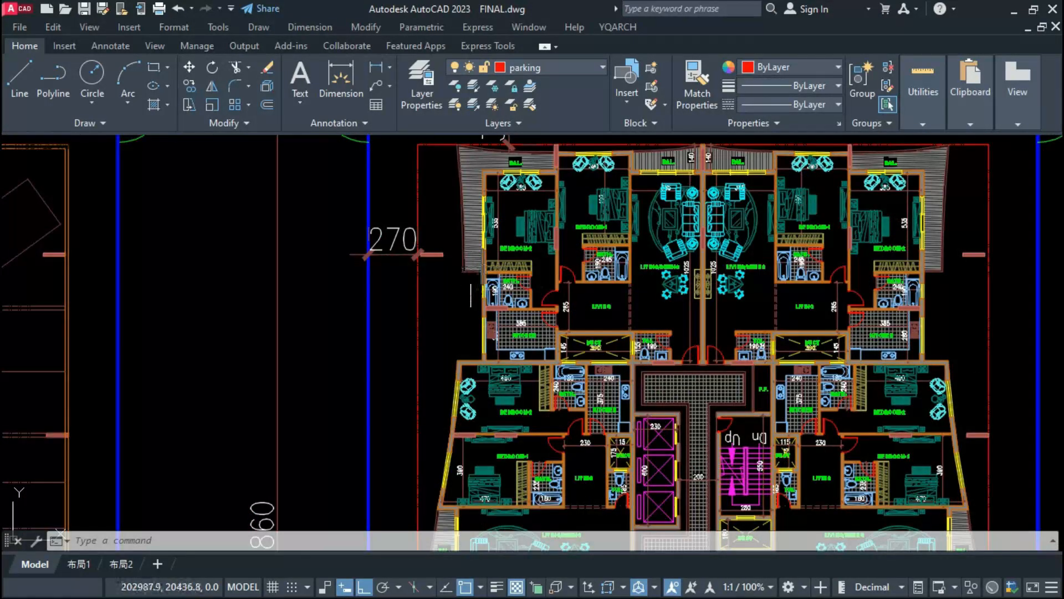
scroll(543, 261, "down", 2)
scroll(479, 257, "up", 4)
scroll(524, 290, "up", 2)
scroll(507, 288, "down", 4)
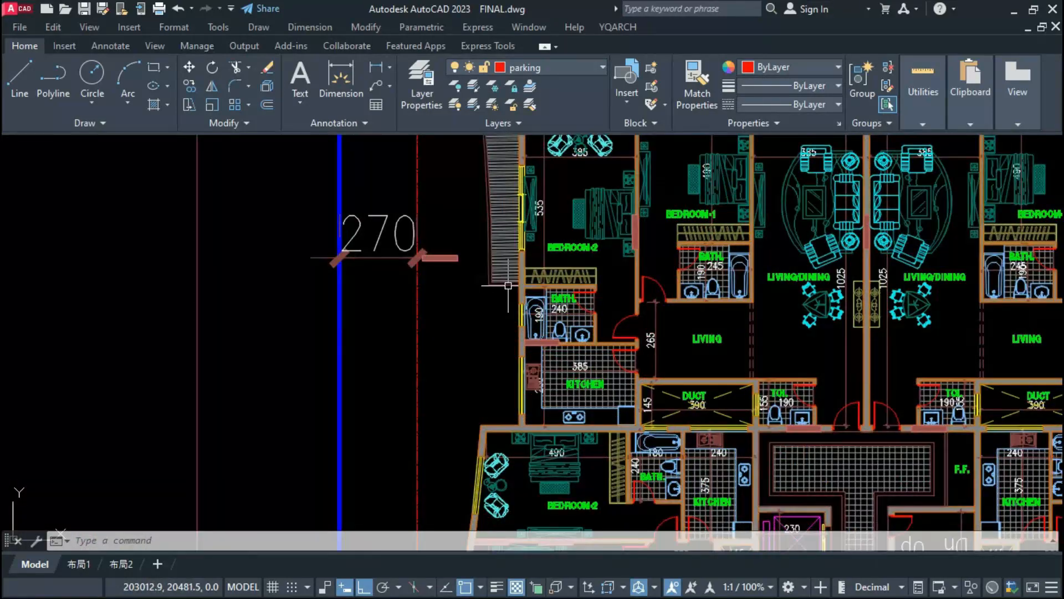
scroll(507, 289, "down", 4)
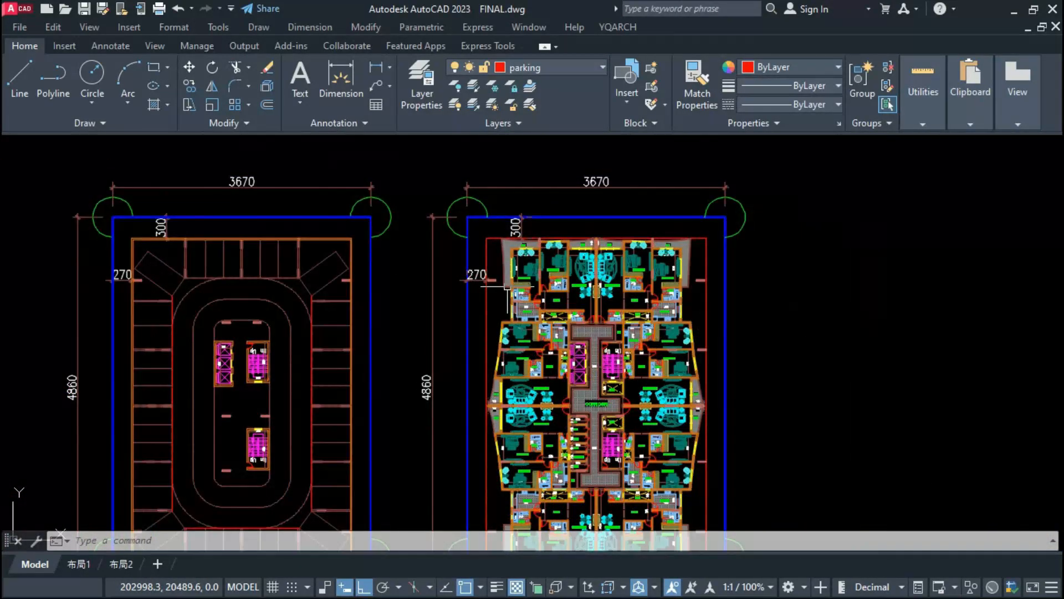
scroll(475, 321, "down", 3)
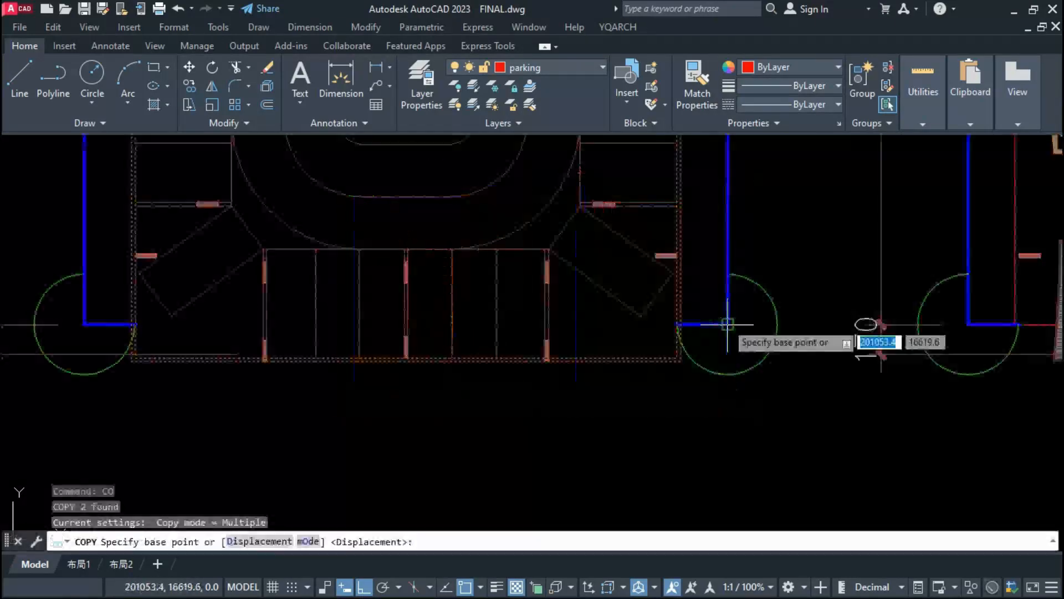
Step: Try to copy the parking plan's two outer wall outlines onto the apartment plan
left_click(728, 324)
scroll(689, 356, "down", 5)
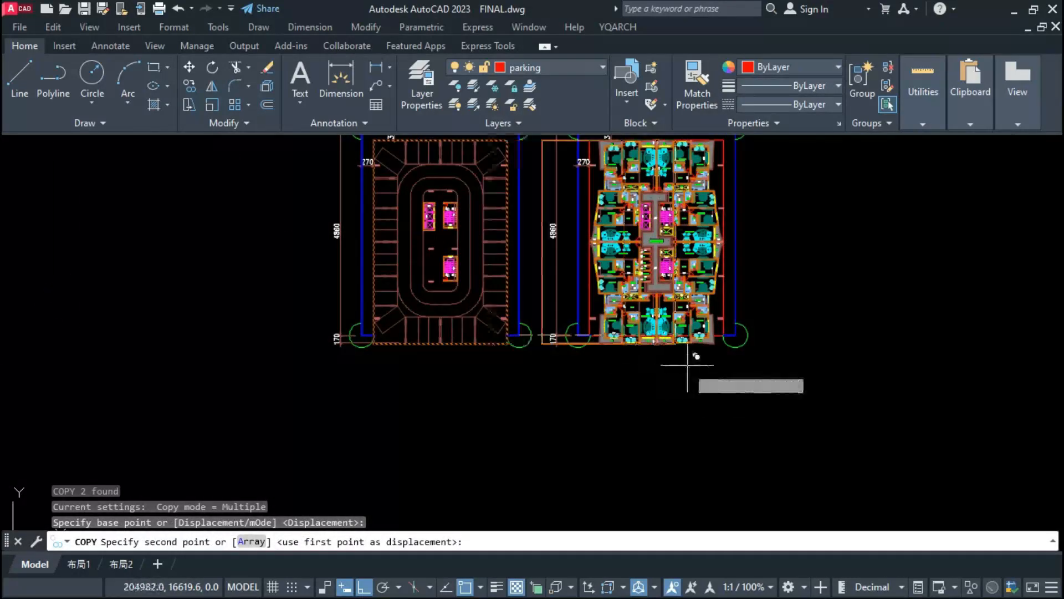
scroll(701, 297, "up", 4)
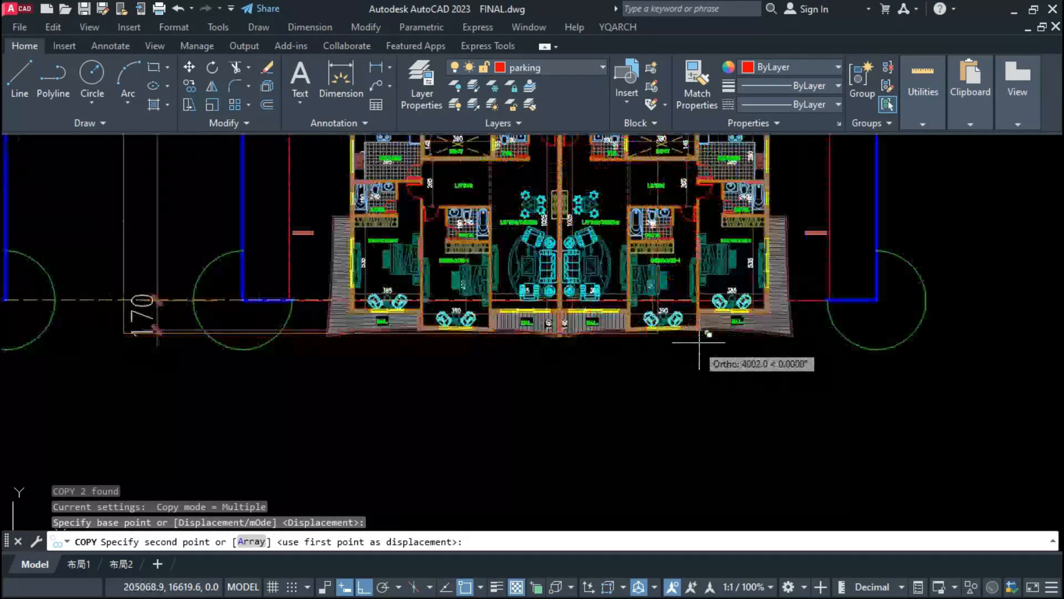
left_click(878, 300)
key("Escape")
Step: Select the copied wall outlines and check them against the apartment plan's balconies at the lower and upper corners
scroll(814, 334, "up", 4)
left_click(808, 334)
left_click(804, 428)
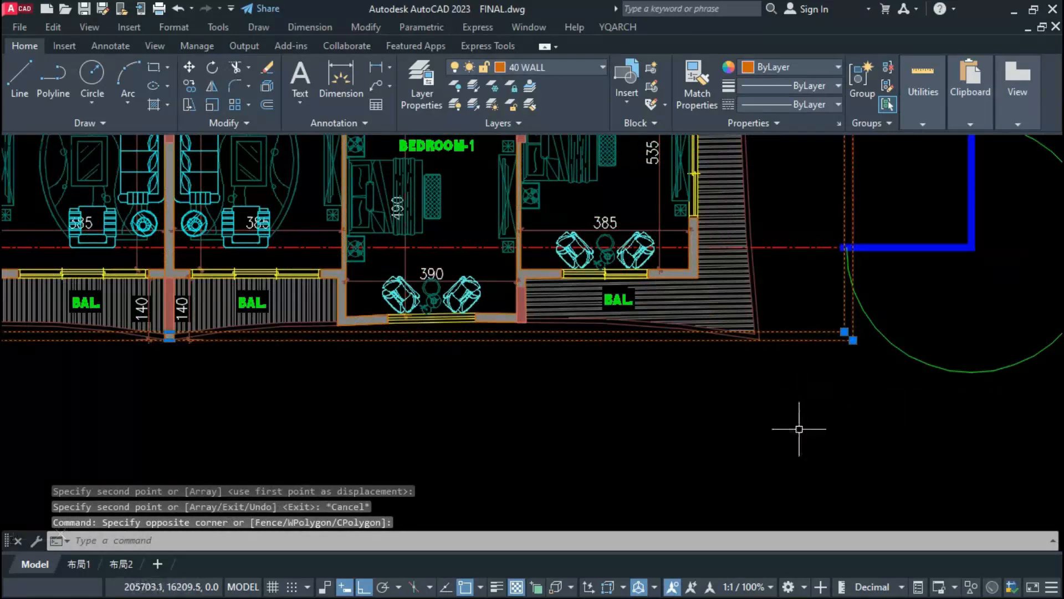
scroll(491, 444, "down", 5)
scroll(374, 171, "up", 6)
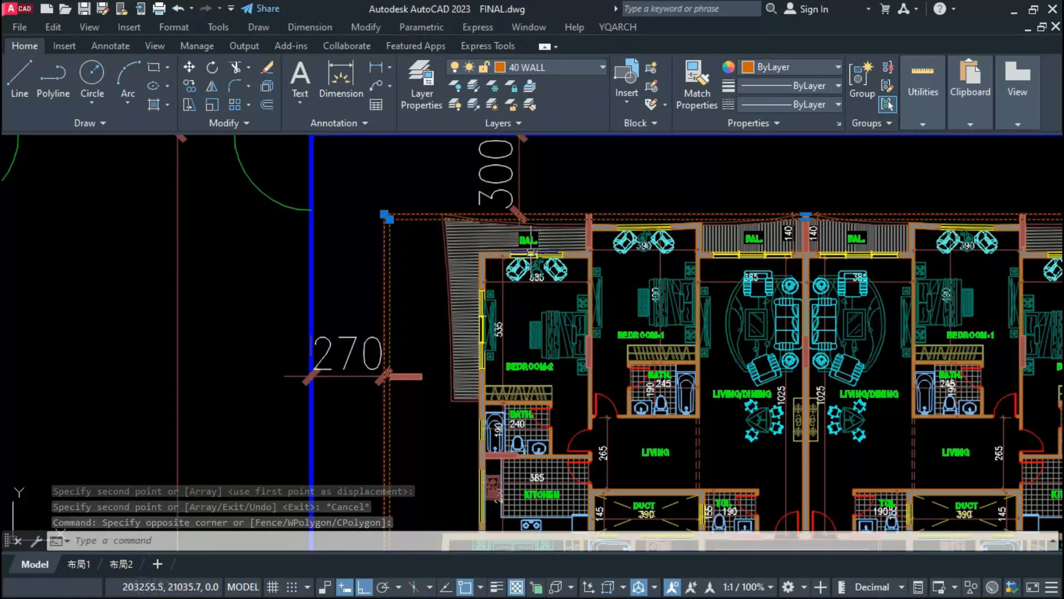
scroll(807, 222, "down", 5)
scroll(737, 258, "down", 5)
scroll(603, 258, "up", 7)
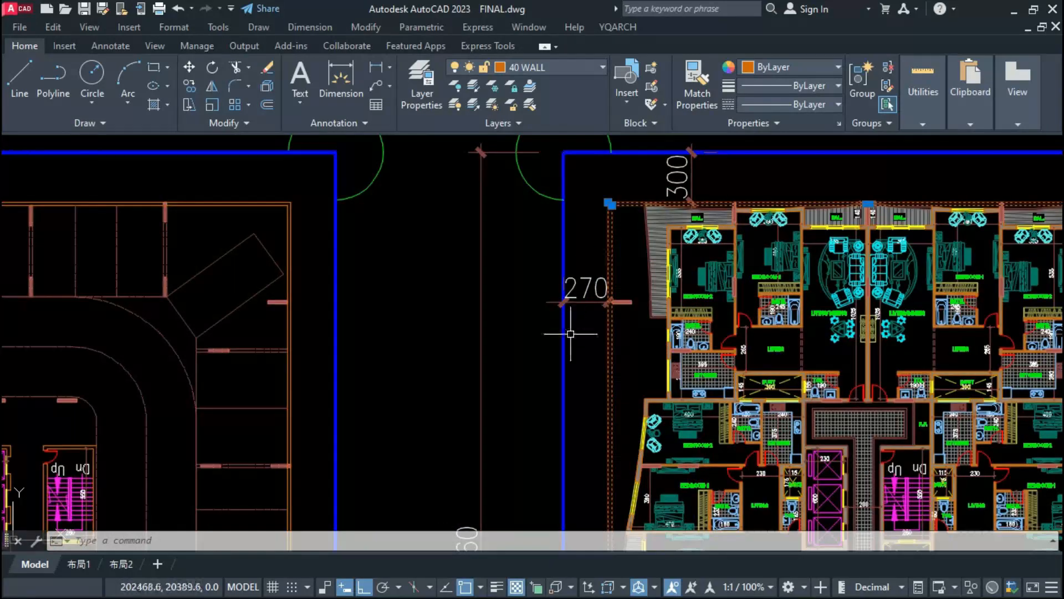
Step: Copy the whole dimensioned parking plan into the empty space on its left side in the row of plans
left_click(558, 157)
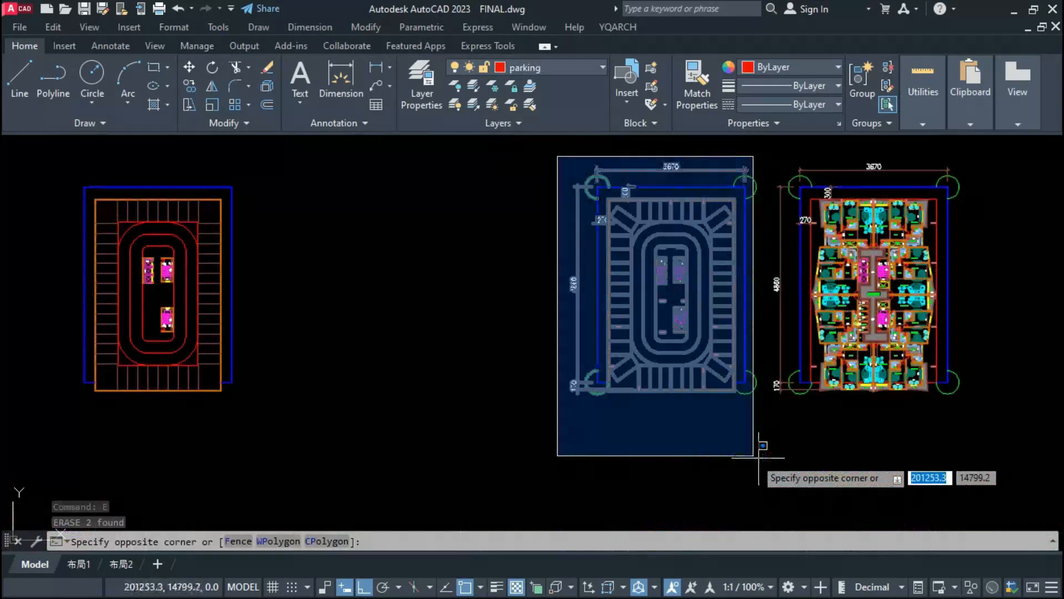
left_click(763, 458)
type("co")
key("Return")
left_click(706, 422)
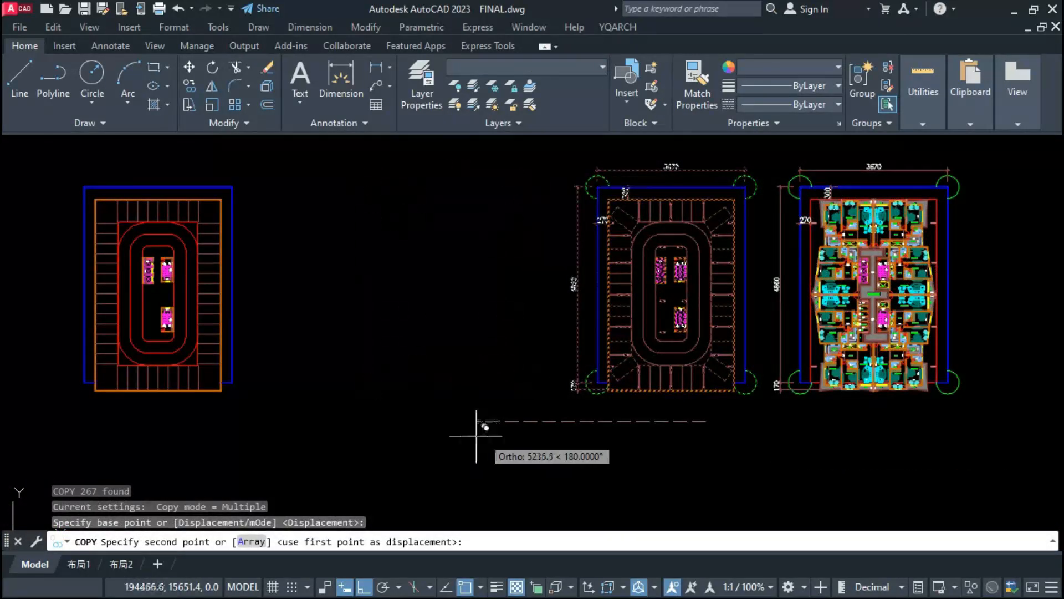
left_click(474, 435)
key("Escape")
Step: Copy the undimensioned parking plan with red driving lanes farther left in the row
scroll(473, 402, "down", 3)
left_click(472, 406)
left_click(281, 224)
type("co")
key("Return")
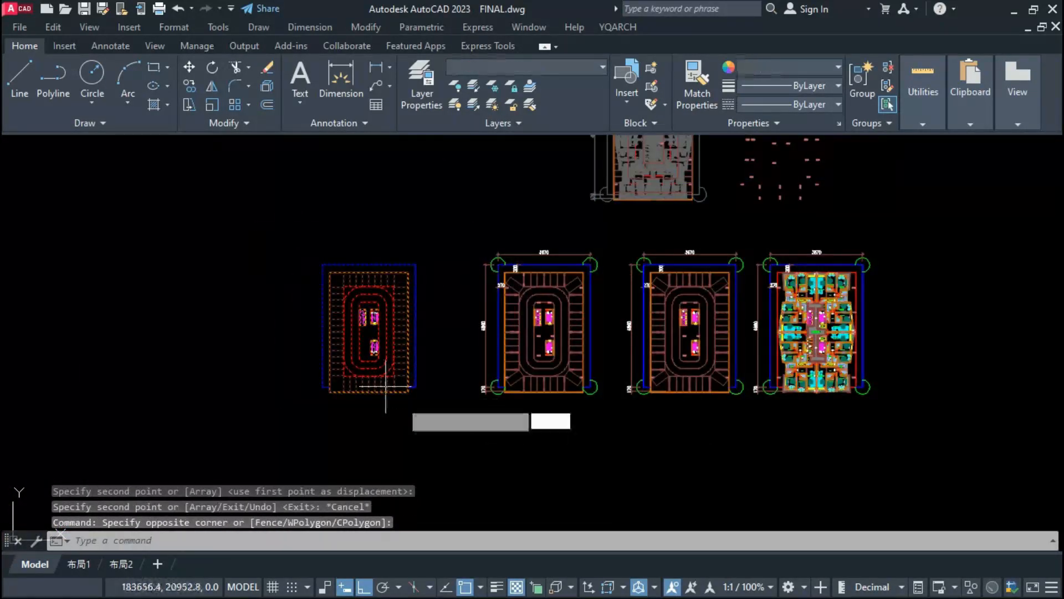
left_click(448, 444)
left_click(255, 431)
key("Escape")
Step: Replace the undimensioned parking plan in second place from the left with another copy of the dimensioned parking plan
left_click(273, 434)
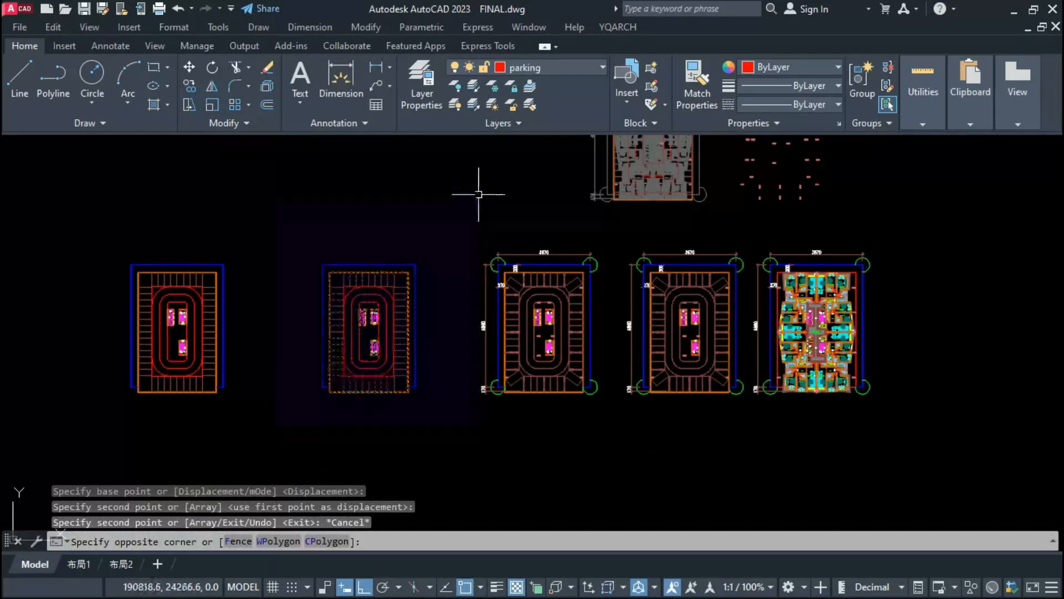
left_click(478, 195)
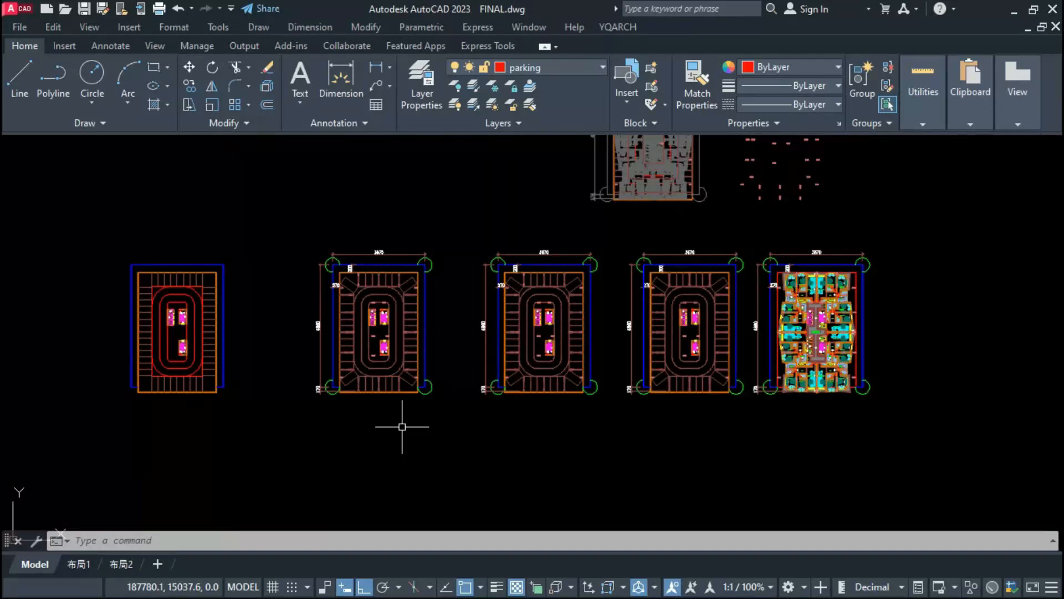
scroll(648, 435, "down", 4)
scroll(526, 444, "up", 4)
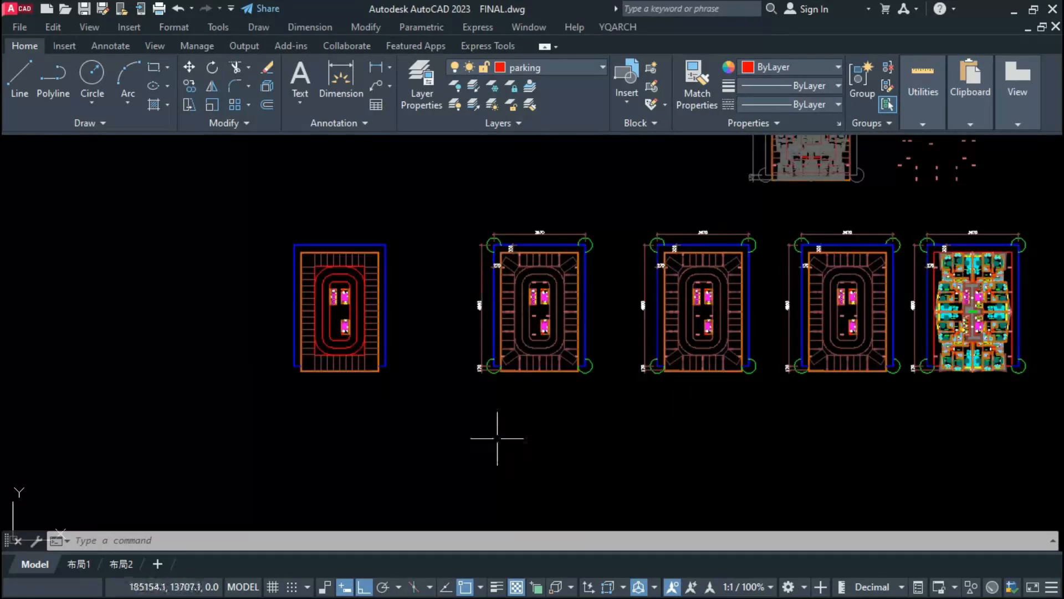
Step: Save the drawing with its row of parking and apartment plans
middle_click_drag(497, 438, 514, 455)
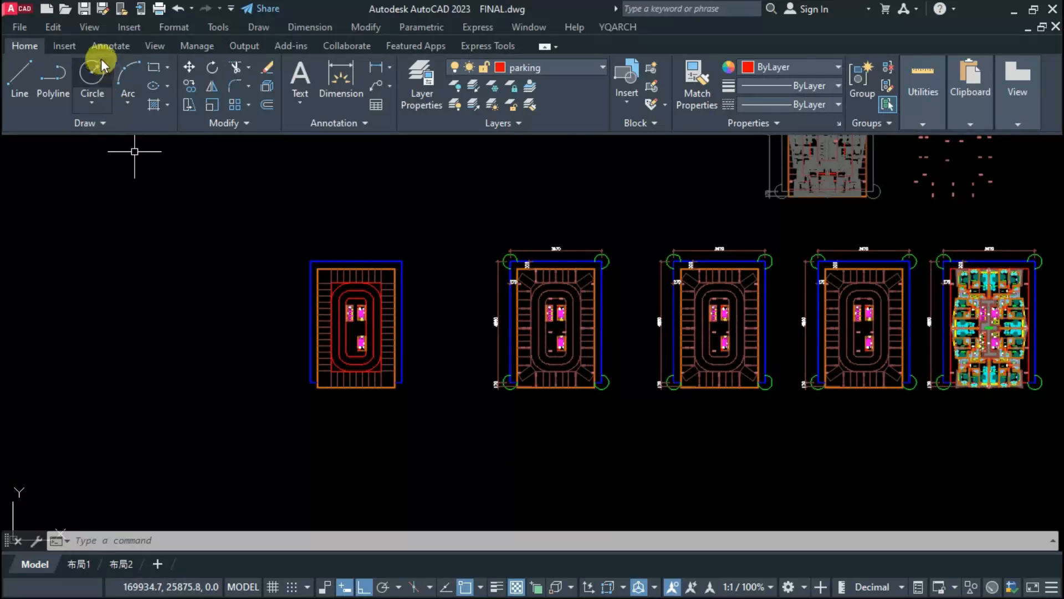
left_click(84, 10)
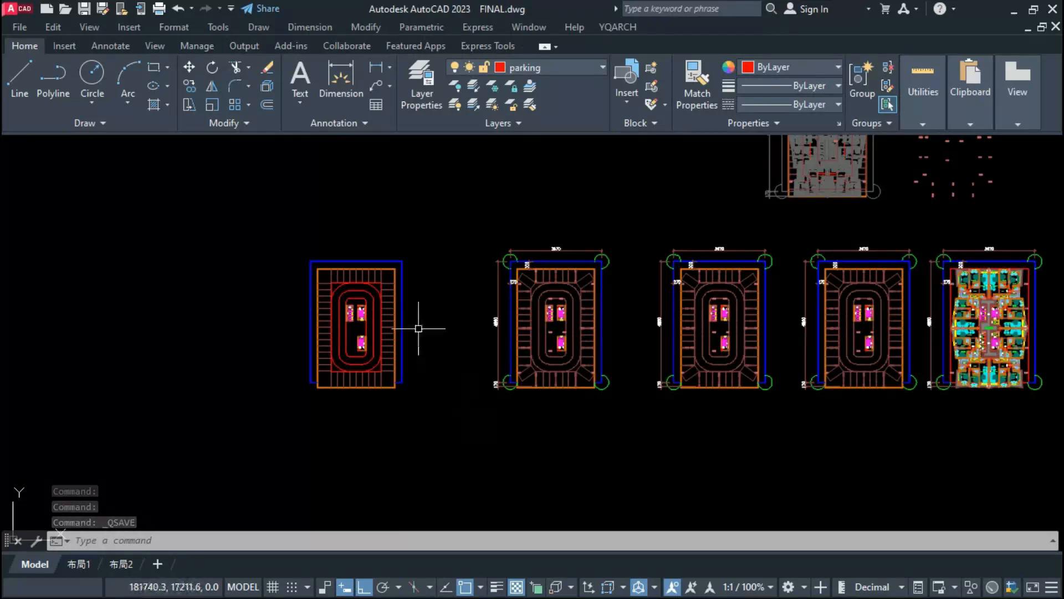
middle_click_drag(468, 305, 445, 316)
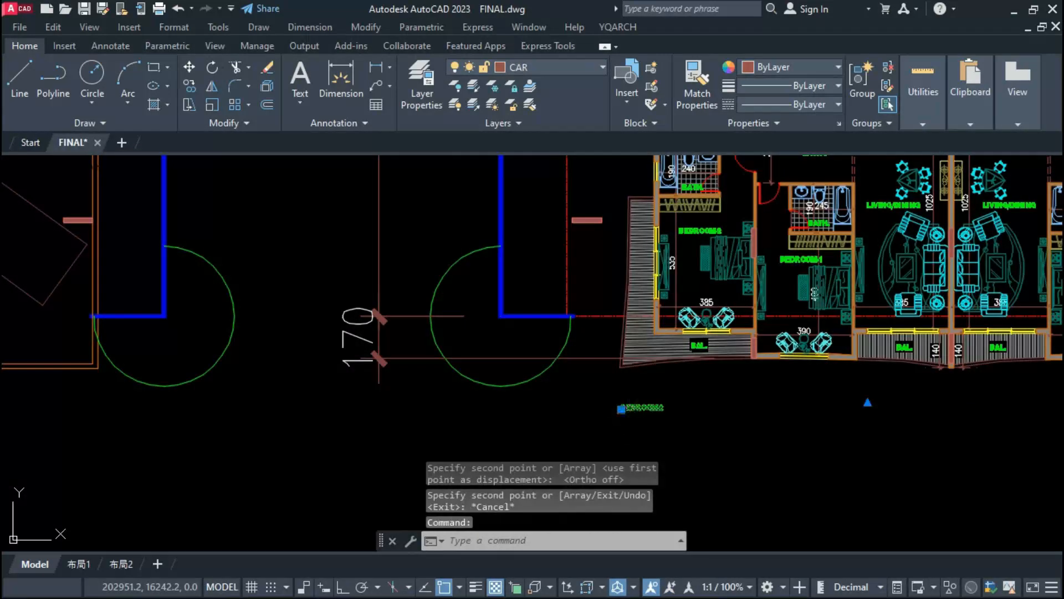
Step: Change the copied bedroom label below the apartment plan to "TYPICAL FLOOR PLAN" and scale it up as a title
double_click(644, 411)
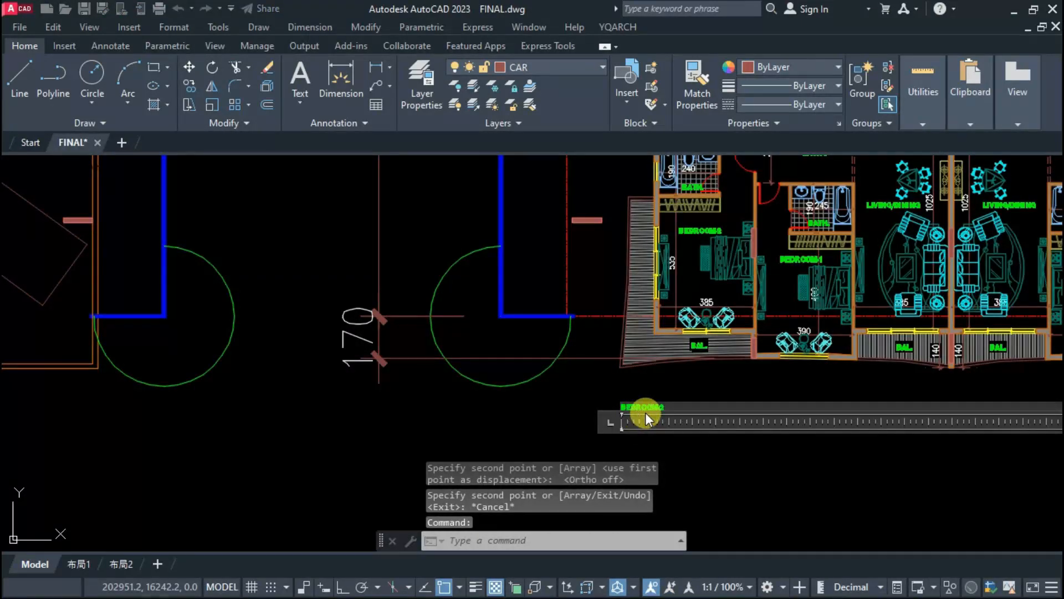
type("TYPICAL FLOOR PLAN")
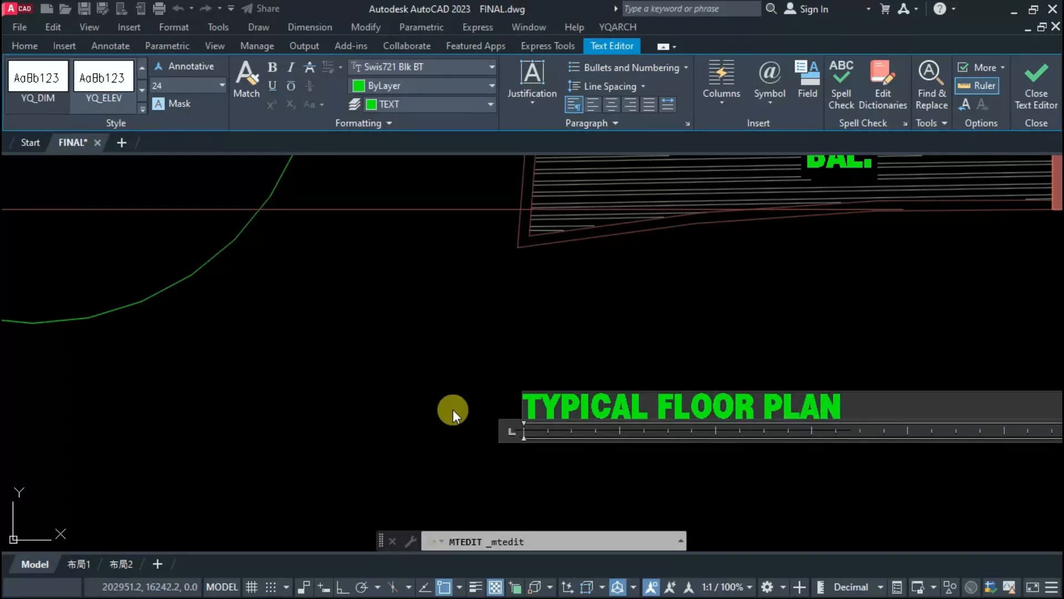
left_click(457, 411)
left_click(534, 406)
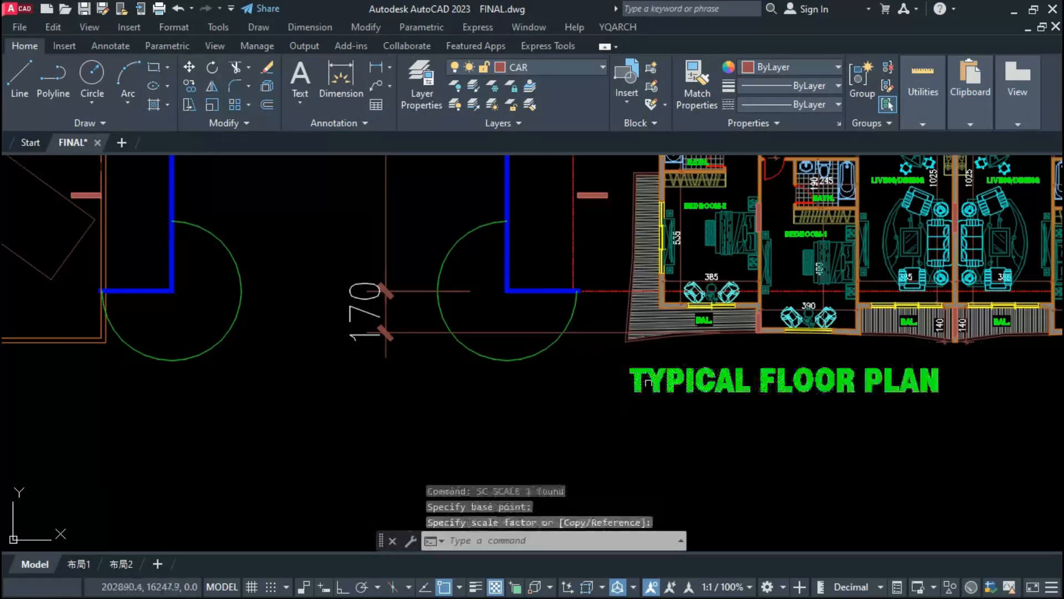
Step: Title the parking plan "2ND PARKING FLOOR PLAN" and add the level suffixes (LVL-1) and (LVL-2) to the parking titles
key("ctrl+a")
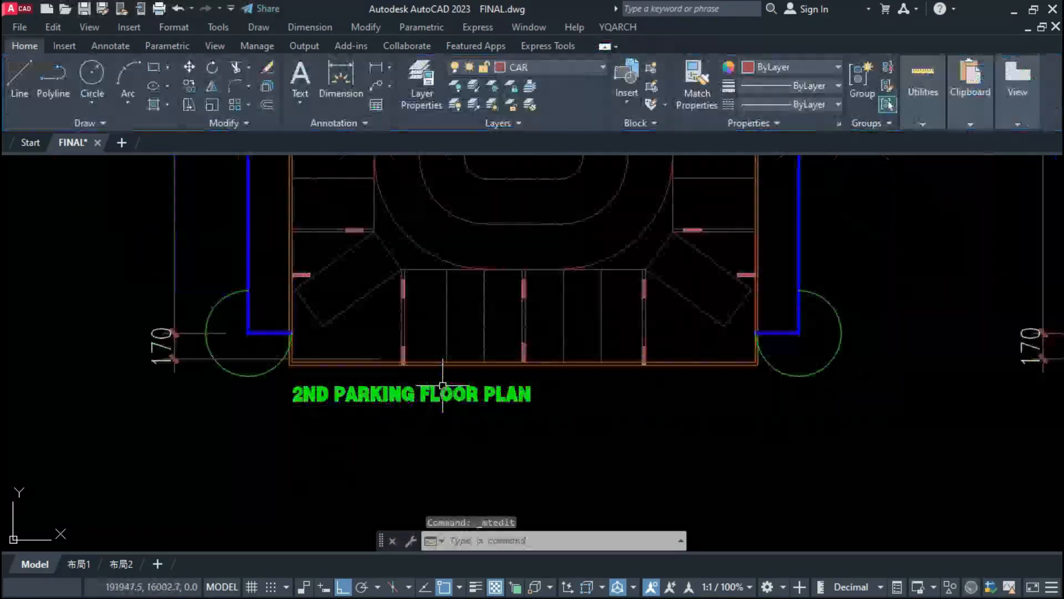
double_click(443, 385)
type("(LVL-1")
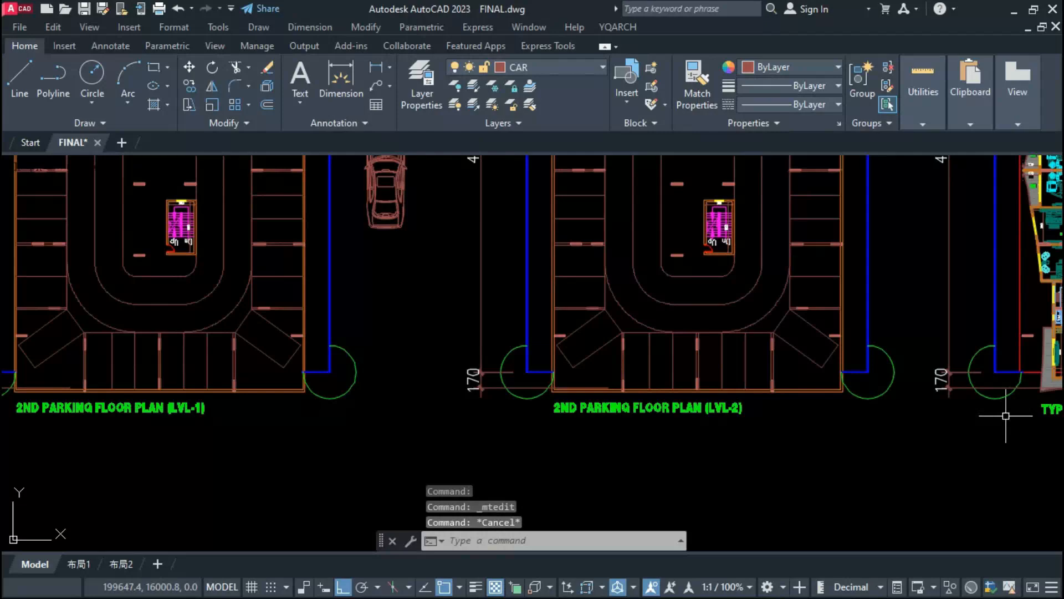
middle_click_drag(1006, 415, 821, 414)
scroll(828, 390, "up", 2)
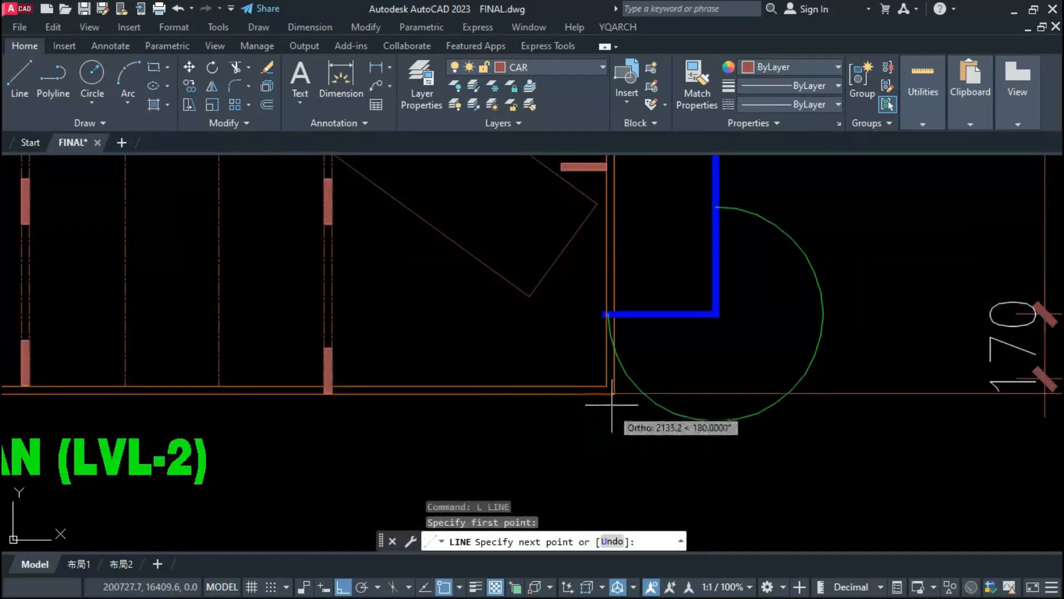
Step: Check the alignment of the floor plans' lower edges with a temporary horizontal line from the typical plan's balcony corner
scroll(611, 403, "up", 8)
scroll(423, 369, "down", 8)
key("Escape")
scroll(420, 368, "down", 6)
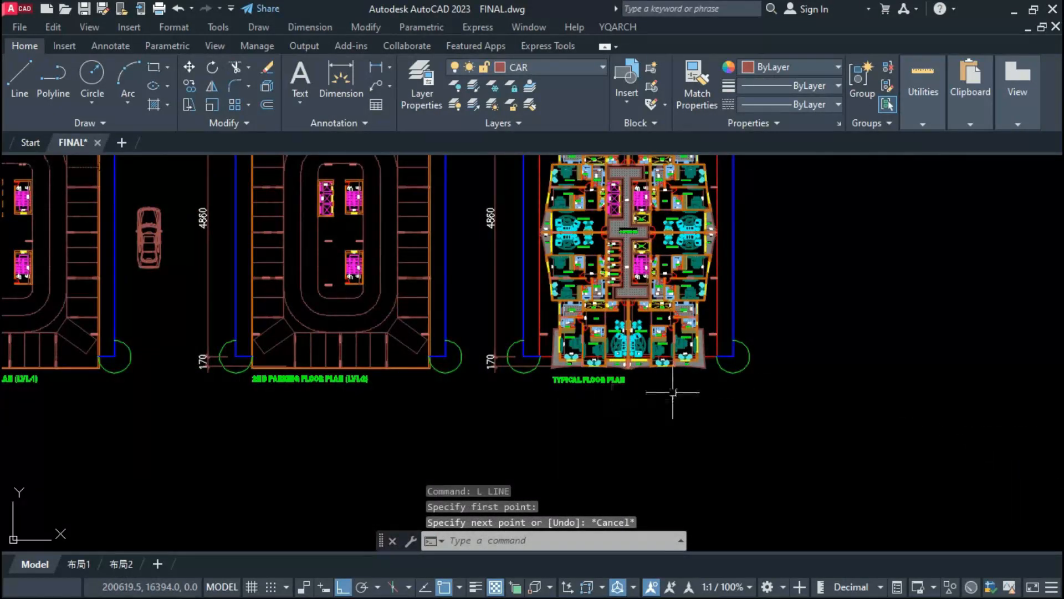
scroll(708, 374, "up", 10)
key("Return")
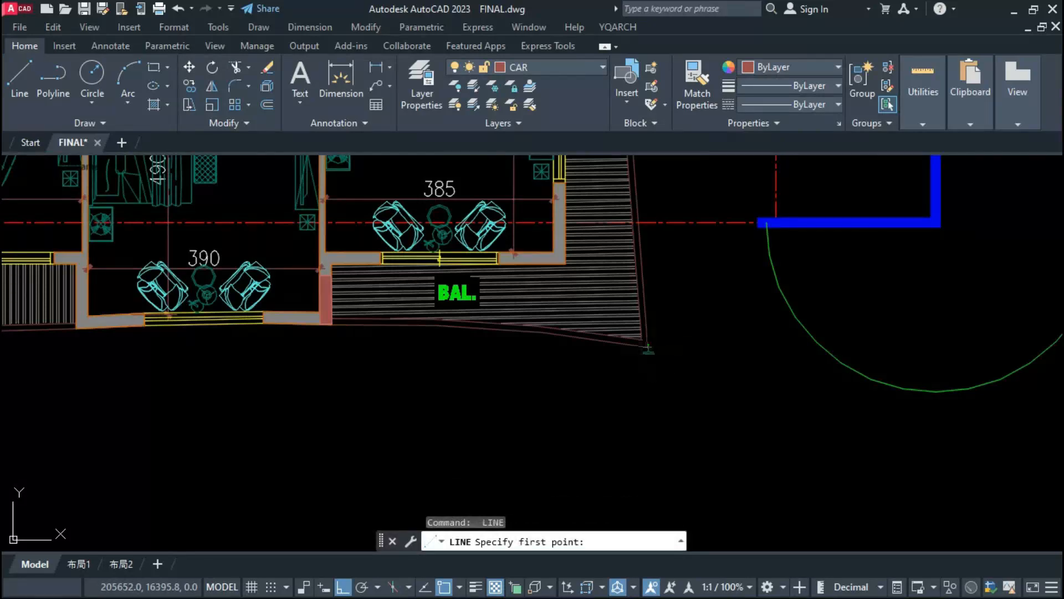
left_click(647, 349)
scroll(914, 321, "down", 8)
scroll(424, 314, "up", 8)
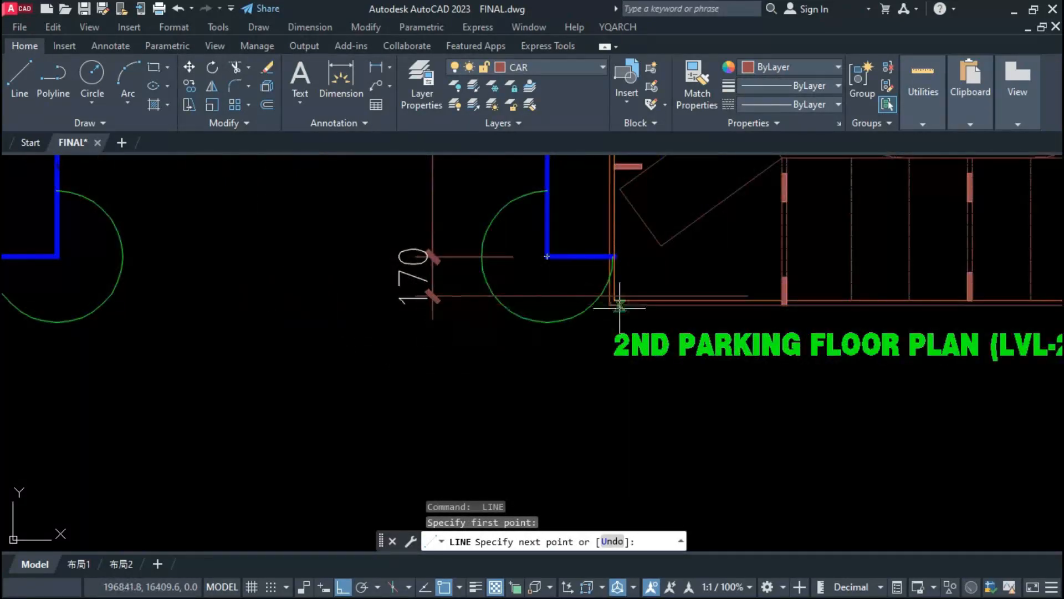
scroll(620, 306, "up", 1)
scroll(542, 333, "down", 6)
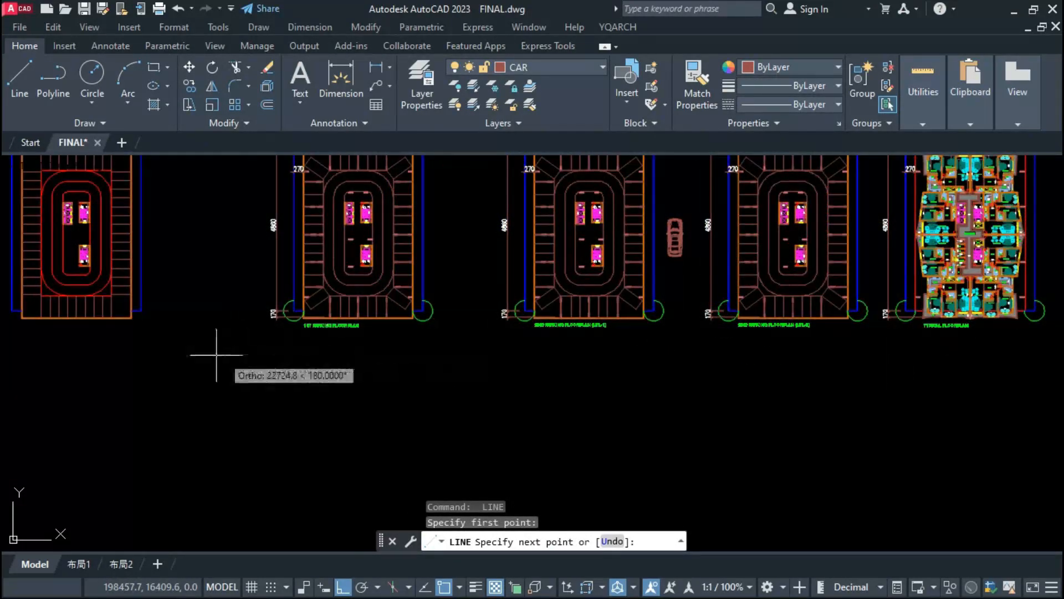
scroll(564, 336, "down", 2)
scroll(218, 337, "up", 6)
Step: Dimension the left column of parking stalls on the 2ND PARKING FLOOR PLAN (LVL-1) by intersections, without picking an alignment point
left_click(214, 337)
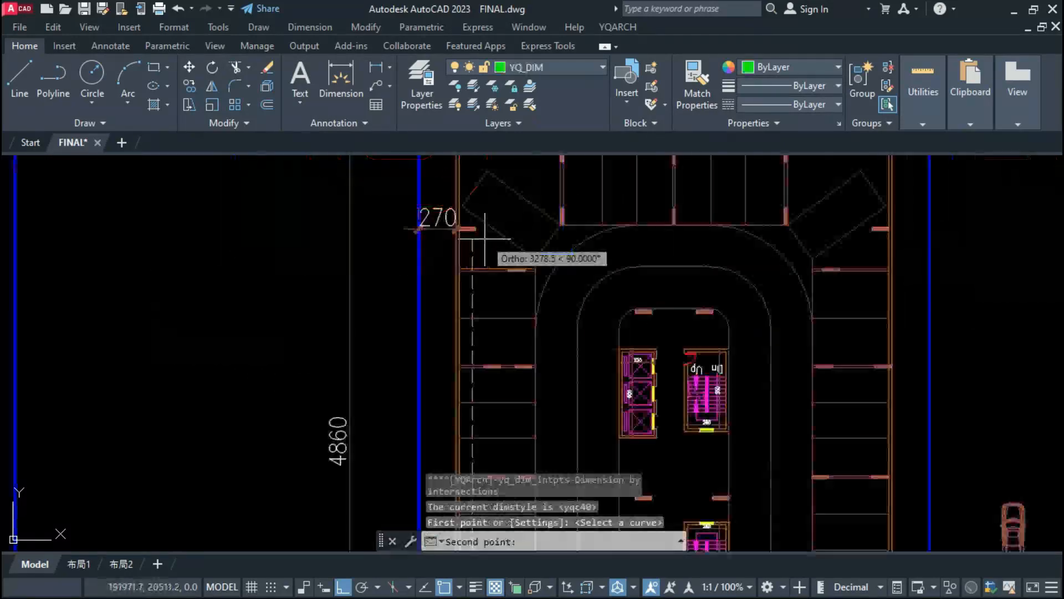
left_click(468, 234)
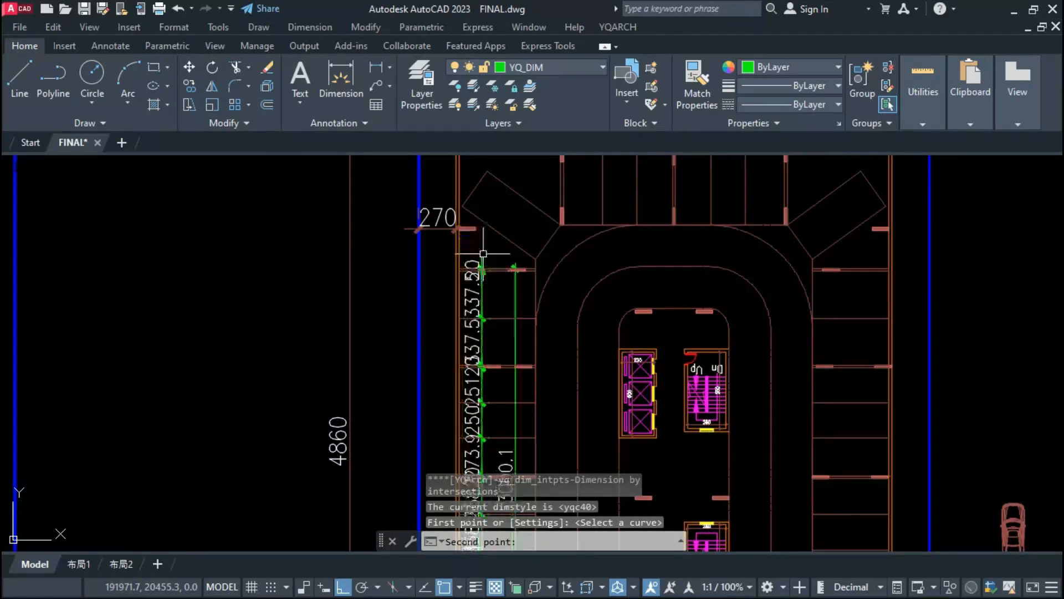
scroll(462, 310, "up", 4)
key("Escape")
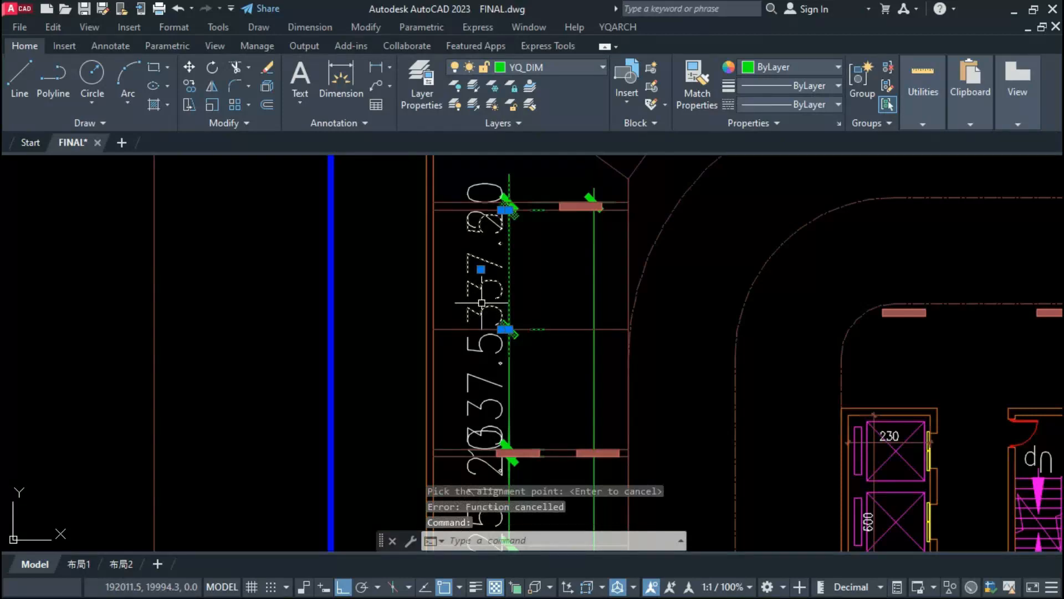
key("Escape")
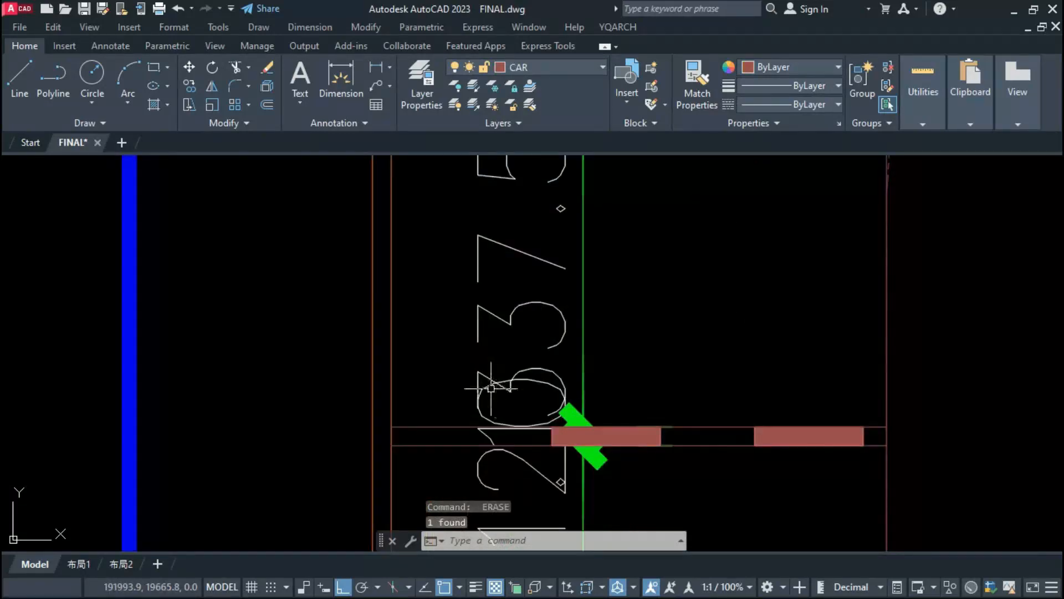
Step: Erase the surplus short dimensions from the left stall chain, restyle the rest with smaller text and move the chain into place
scroll(491, 388, "down", 5)
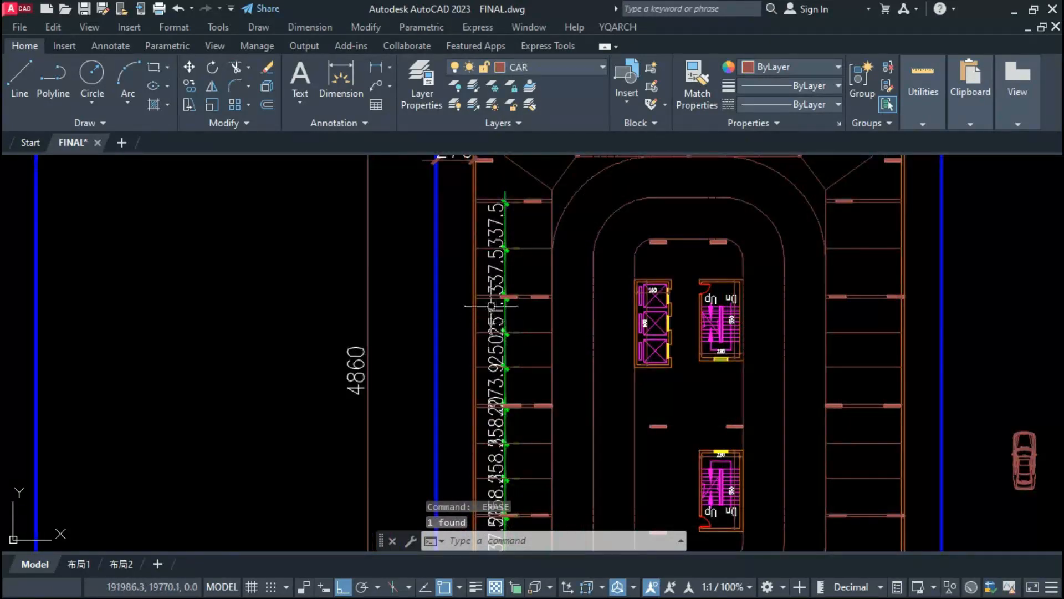
scroll(491, 305, "up", 2)
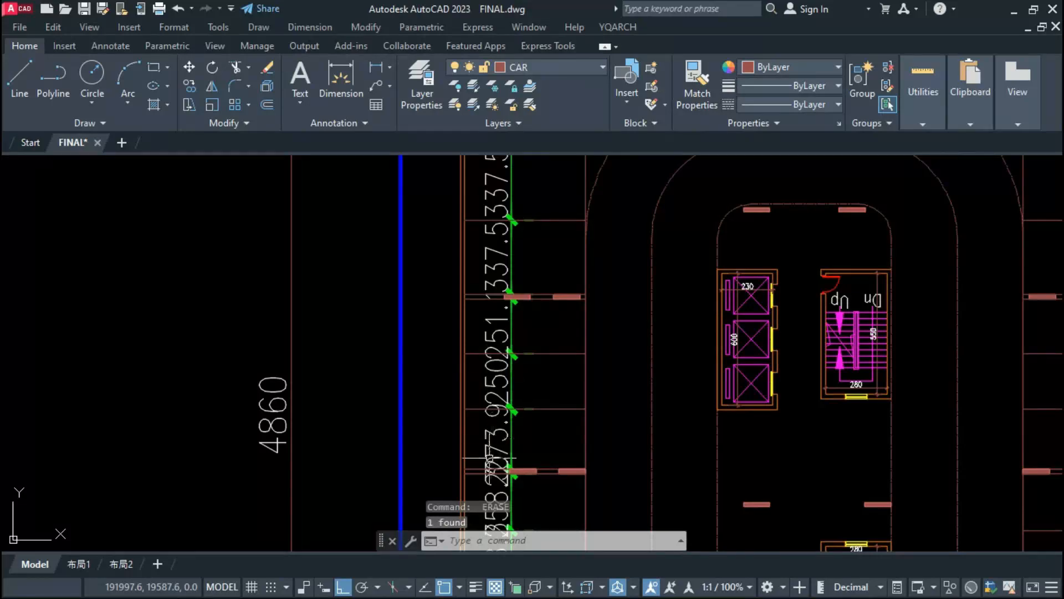
scroll(490, 459, "up", 8)
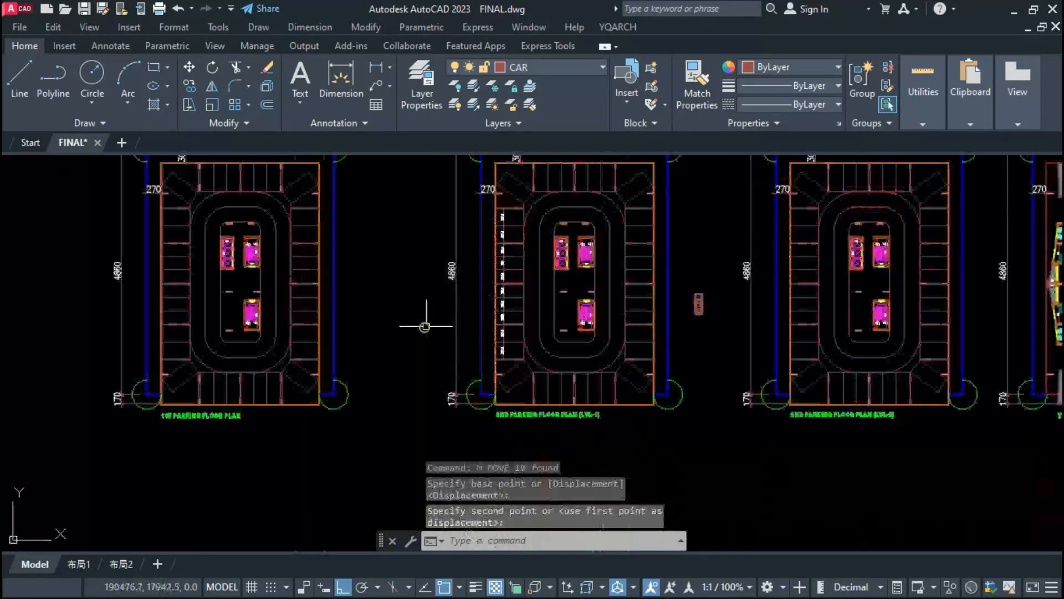
scroll(486, 316, "up", 5)
scroll(494, 283, "down", 3)
scroll(486, 355, "up", 4)
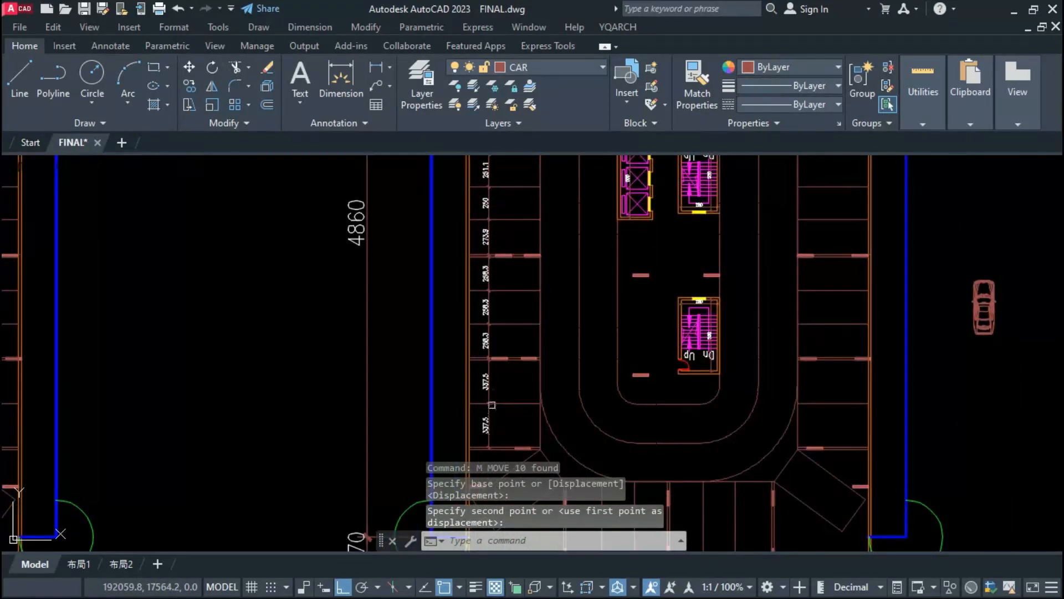
Step: Round the left stall column's dimensions to the nearest 1 with the YQArch dimension rounding command
type("DD0")
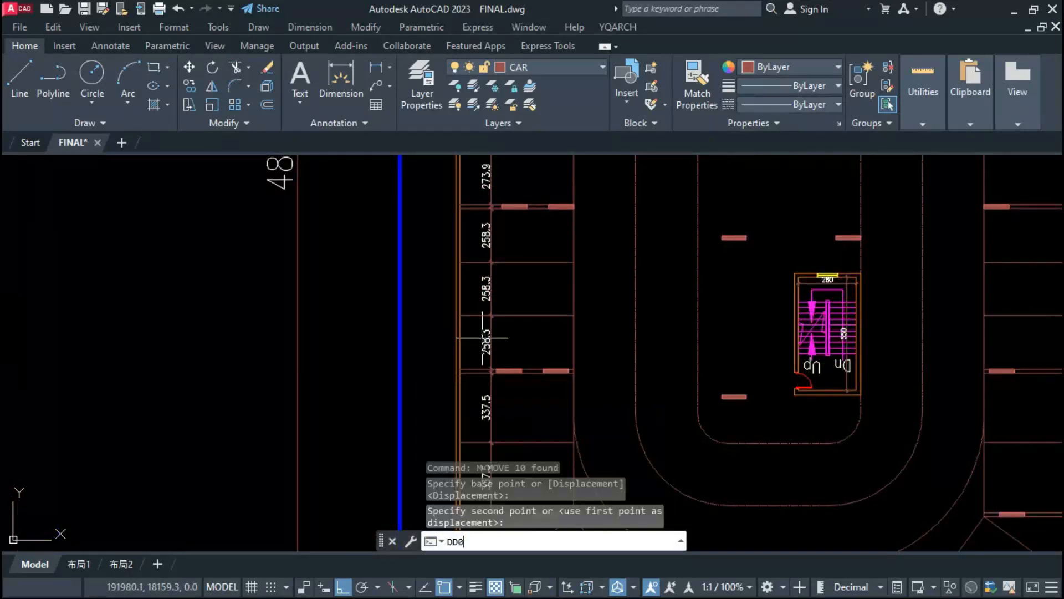
key("Return")
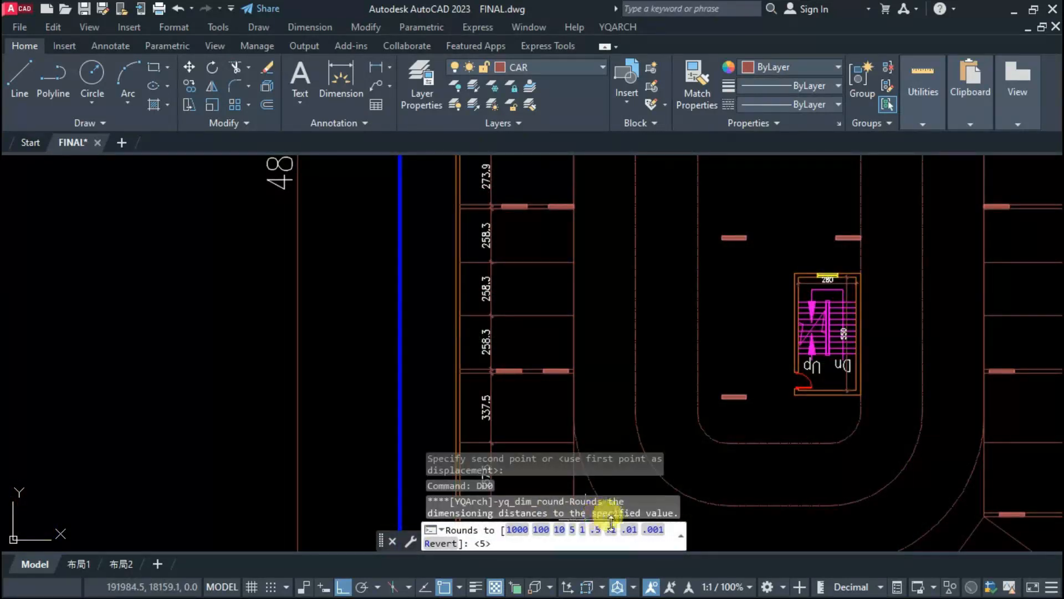
left_click(585, 531)
scroll(501, 356, "down", 4)
scroll(496, 430, "up", 4)
left_click(490, 426)
scroll(493, 429, "down", 4)
left_click(507, 168)
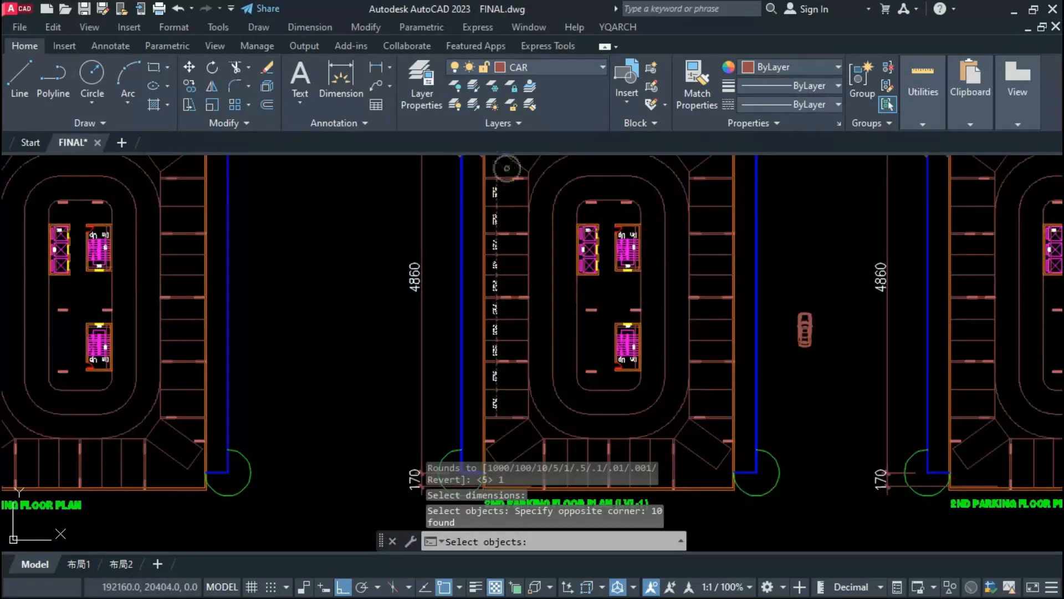
key("Return")
Step: Add a horizontal linear dimension across the depth of the uppermost stall in the left column
scroll(481, 198, "up", 5)
middle_click_drag(514, 195, 505, 254)
type("DIMLIN")
key("Return")
left_click(484, 261)
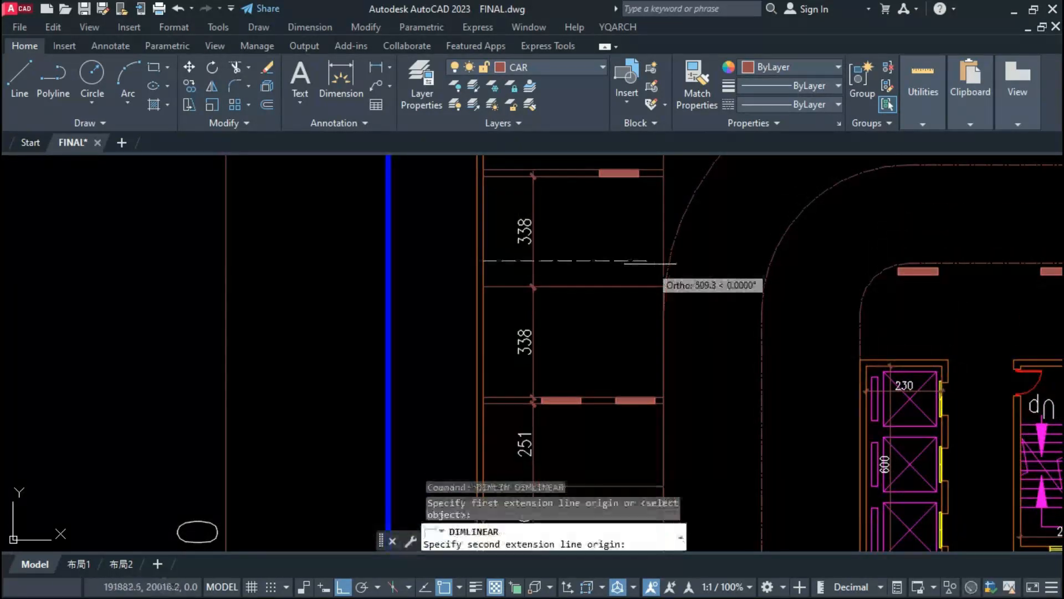
left_click(635, 263)
Step: Copy the stall depth dimension to other stalls down the left column
left_click(563, 261)
type("CO")
key("Return")
left_click(484, 286)
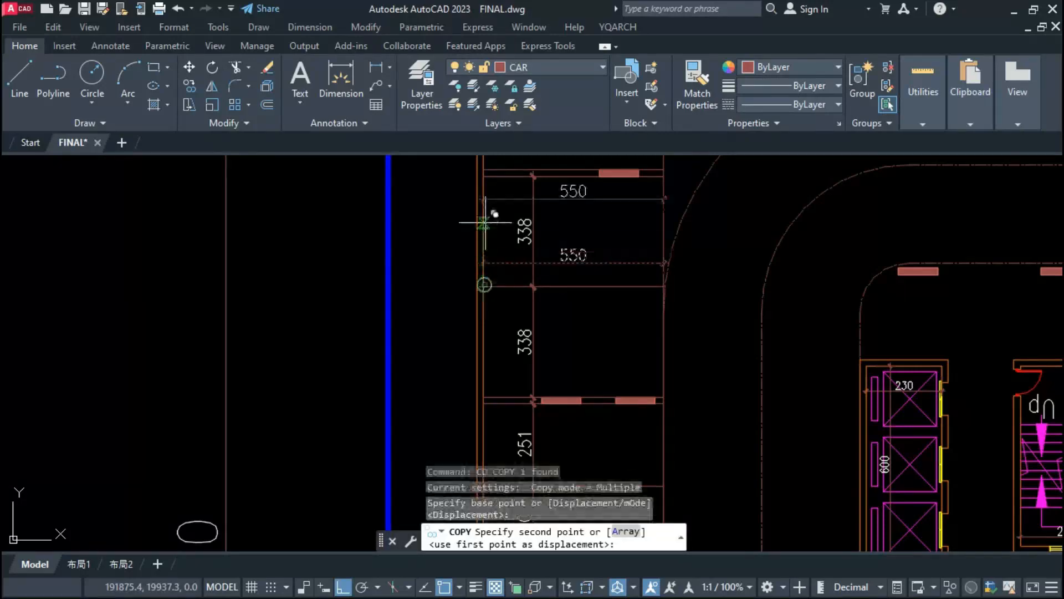
scroll(486, 269, "down", 6)
scroll(491, 344, "up", 4)
left_click(486, 358)
key("Escape")
key("Escape")
Step: Mirror the left column's stall width and depth dimensions onto the right column of stalls
scroll(486, 357, "down", 5)
scroll(480, 488, "down", 3)
left_click(471, 410)
left_click(460, 256)
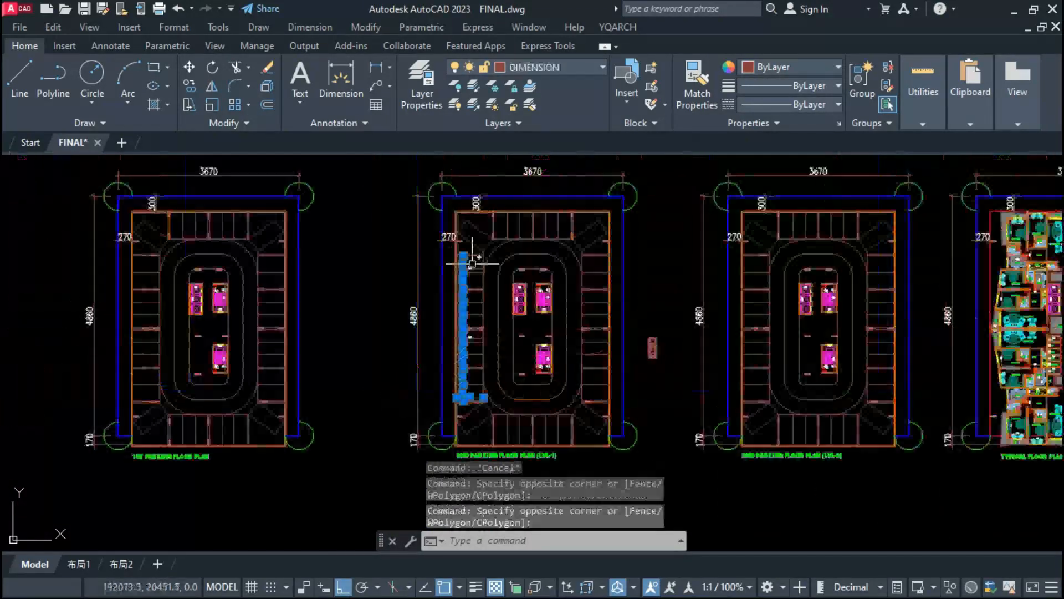
left_click(473, 268)
scroll(470, 306, "up", 3)
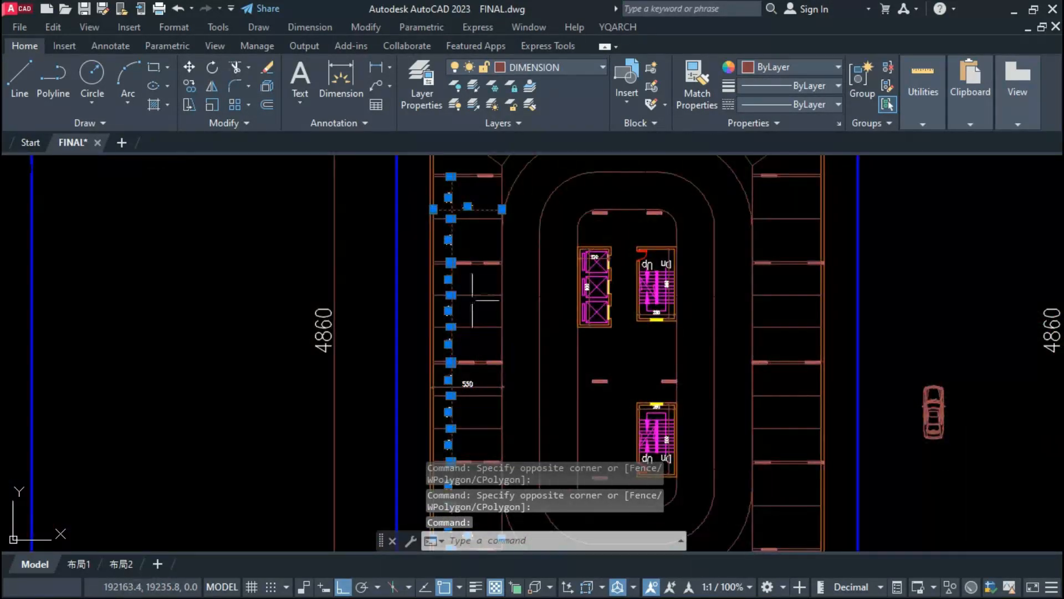
scroll(641, 214, "up", 3)
Step: Dimension the upper angled corner stalls with aligned dimensions and dimension the stall widths along the upper row
type("DIMLIN")
key("Return")
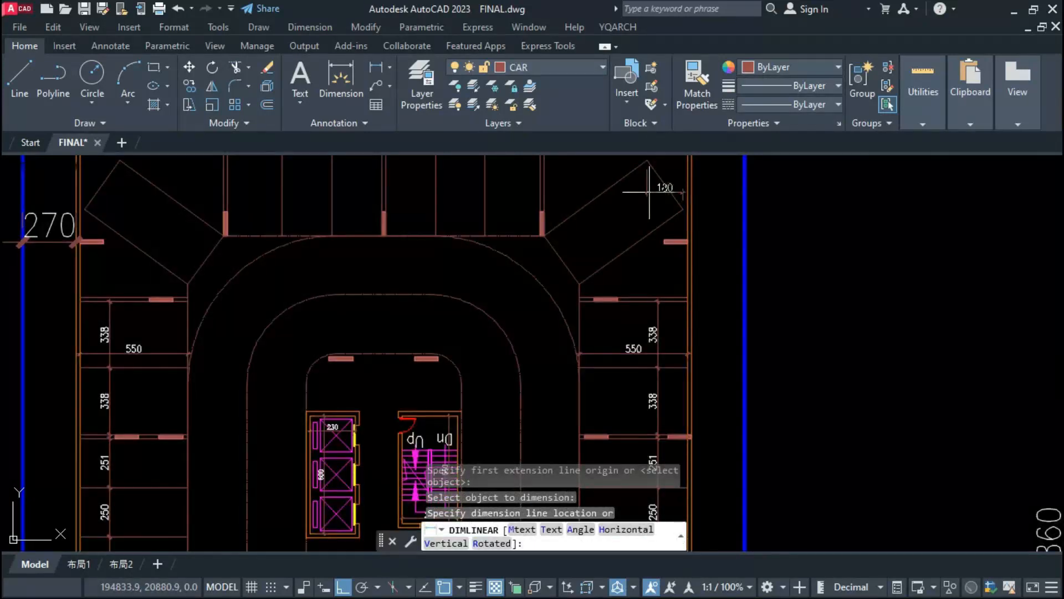
left_click(392, 71)
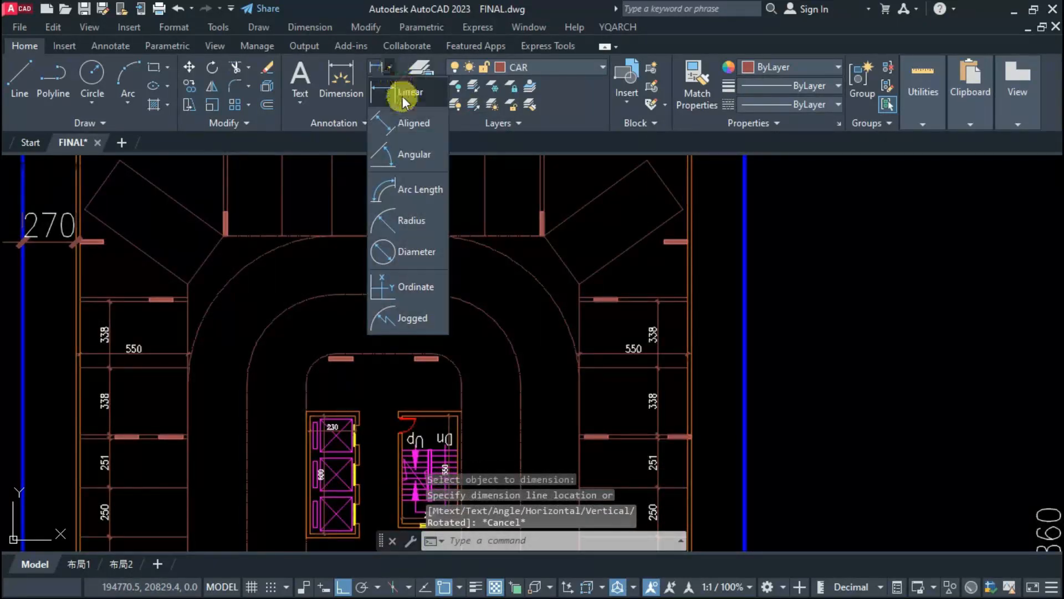
left_click(426, 119)
Step: Add a vertical linear depth dimension to the rightmost stall of the upper row and match it to the stall width dimensions
type("DIMLIN")
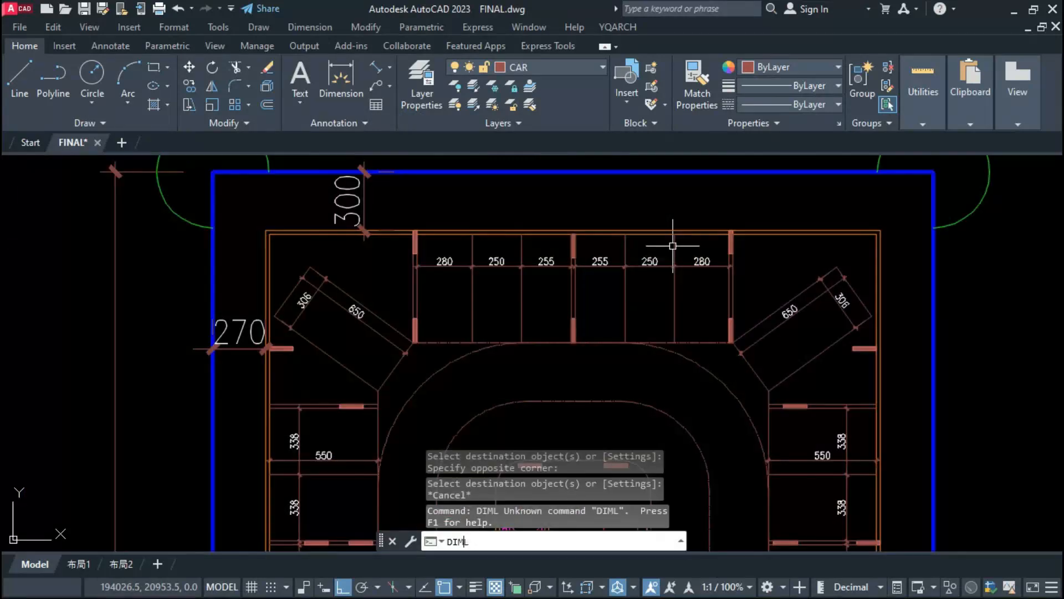
key("Return")
left_click(674, 238)
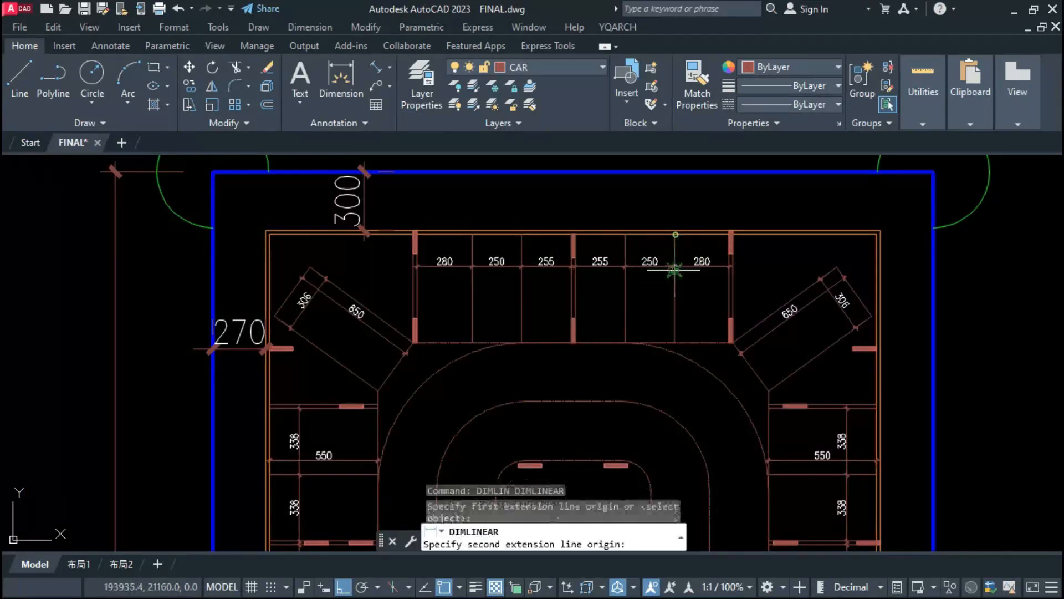
left_click(676, 338)
left_click(694, 319)
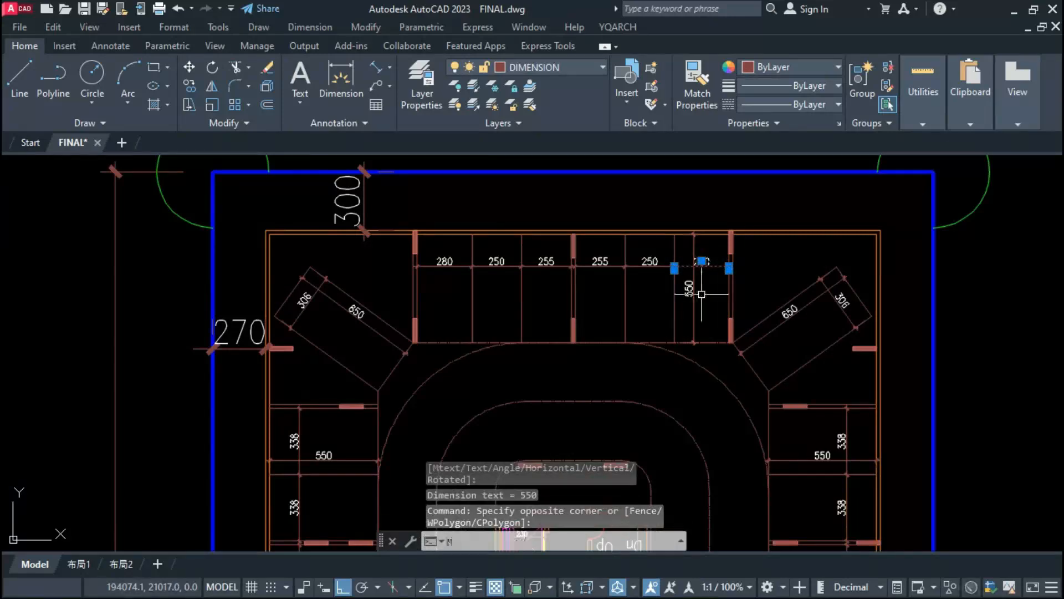
type("ma")
key("Return")
key("Escape")
Step: Mirror the upper row's dimensions about the plan's horizontal centreline onto the lower row, keeping the originals
scroll(679, 251, "down", 4)
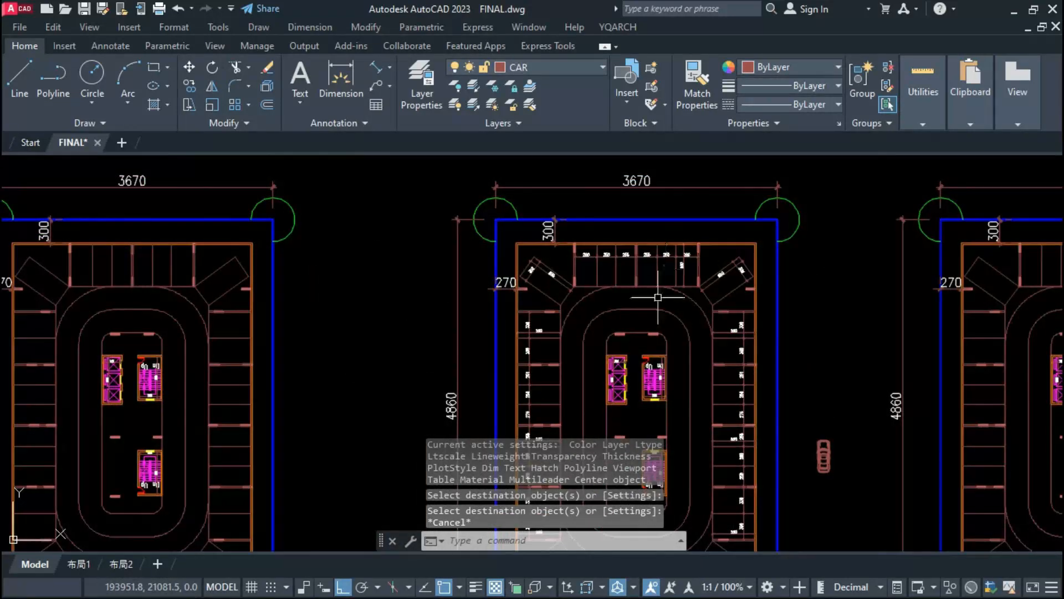
scroll(658, 298, "up", 2)
left_click(697, 245)
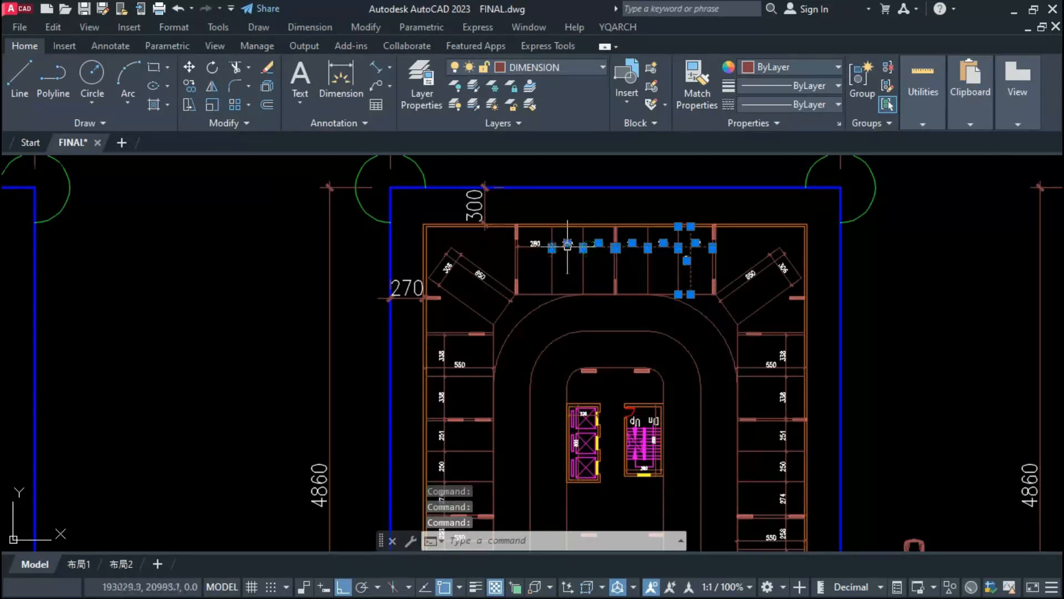
type("mi")
key("Return")
scroll(607, 234, "down", 4)
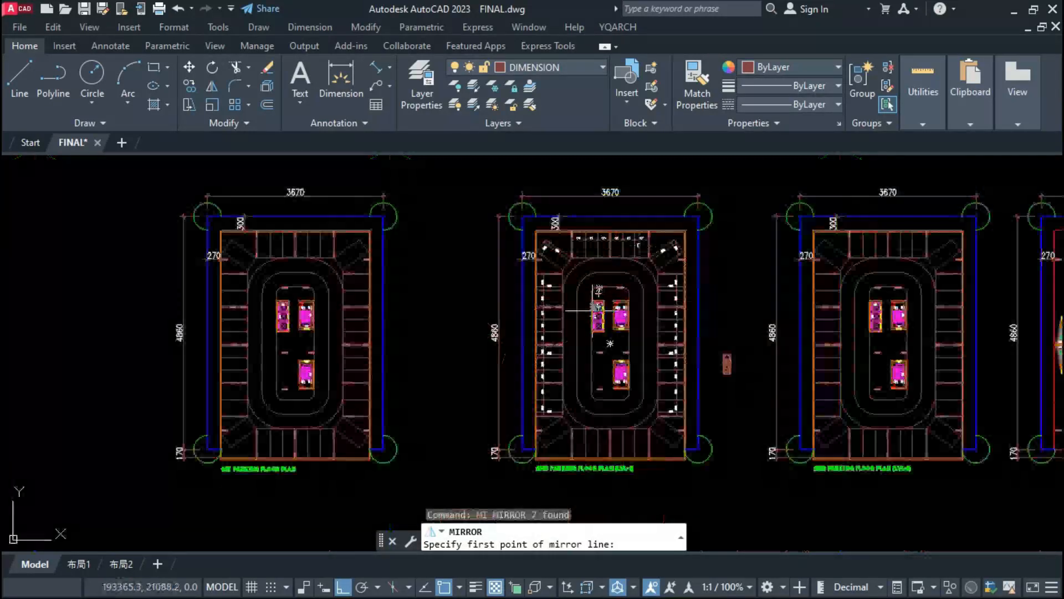
left_click(576, 342)
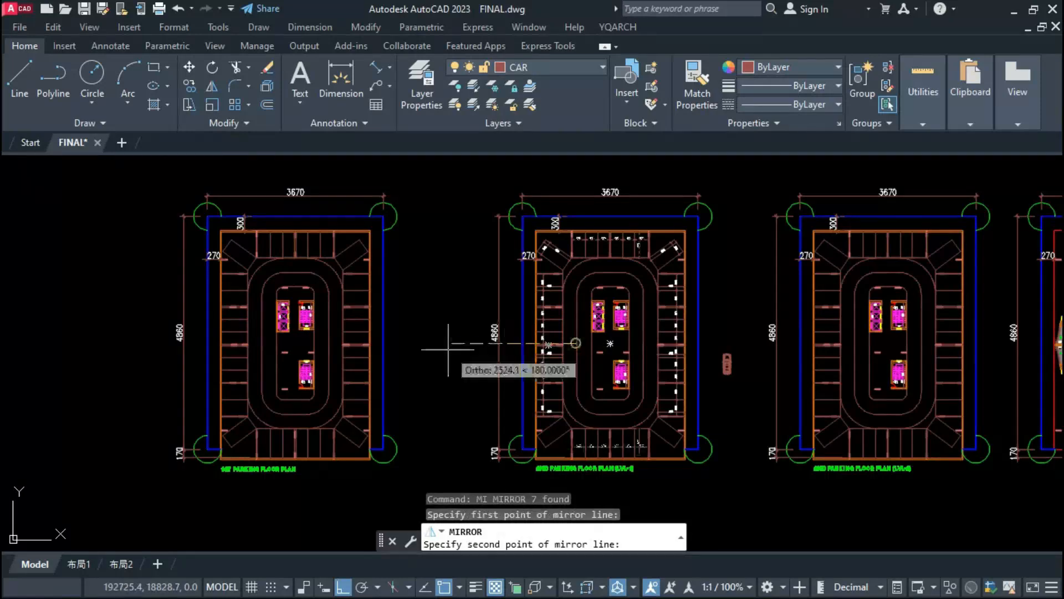
left_click(448, 349)
type("n")
key("Return")
Step: Stretch the mirrored depth dimension in the lower row so it reaches the wall line at the stall's lower end
scroll(619, 456, "up", 8)
left_click(758, 433)
left_click(735, 462)
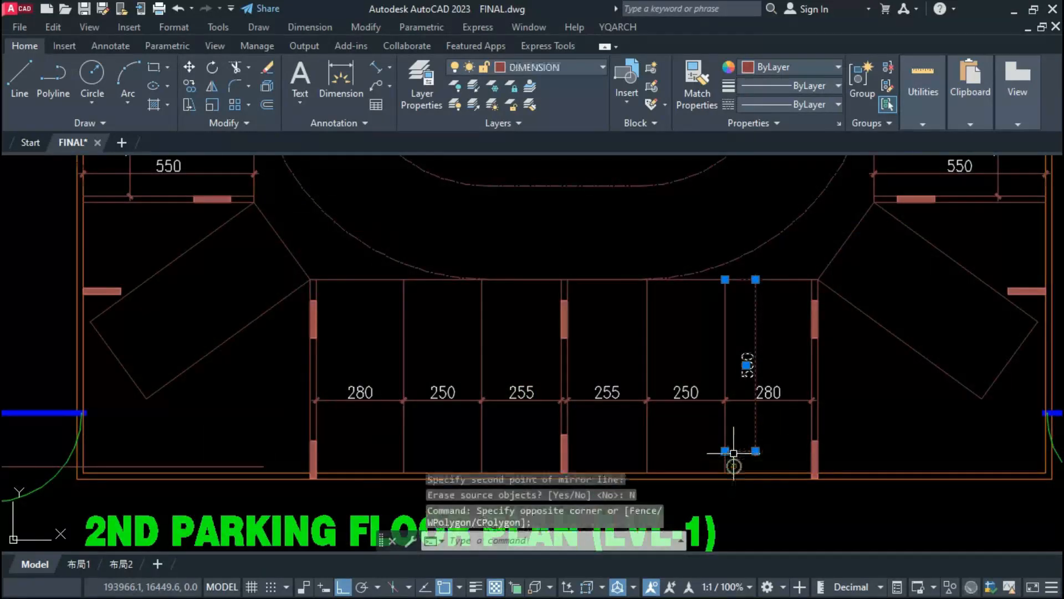
left_click(726, 455)
key("Escape")
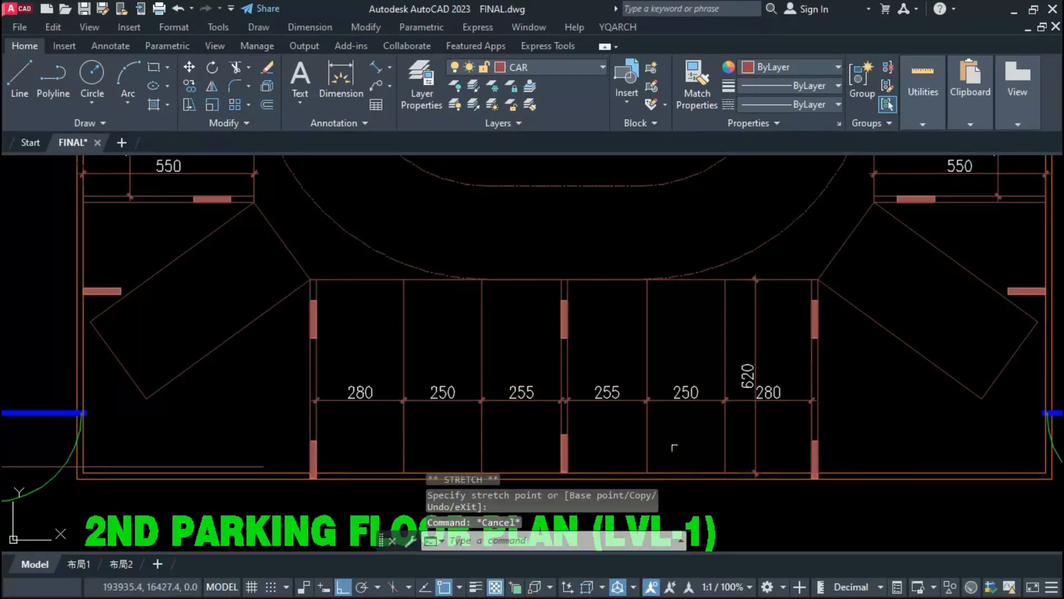
Step: Mirror the aligned dimensions of both upper corner stalls about the horizontal centreline onto the lower corner stalls, keeping the originals
scroll(674, 447, "down", 10)
scroll(552, 250, "up", 5)
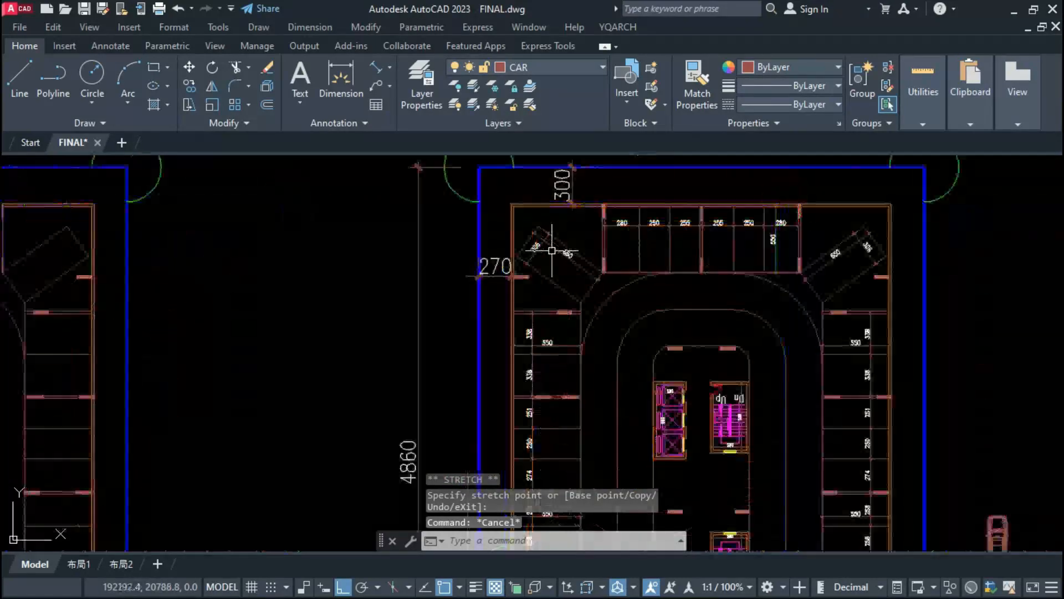
left_click(552, 251)
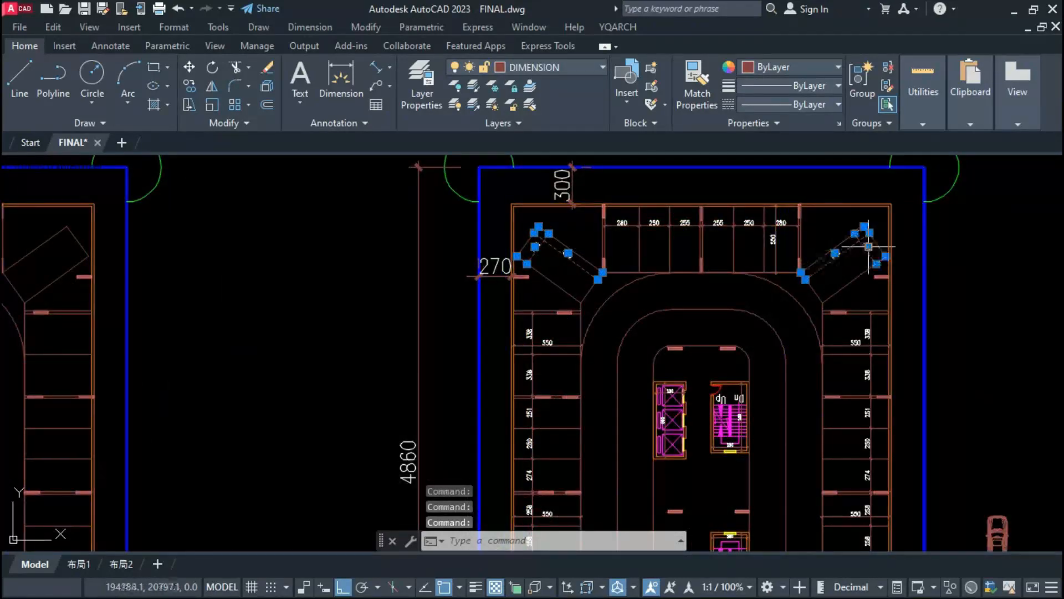
type("MI")
key("Return")
scroll(746, 308, "down", 5)
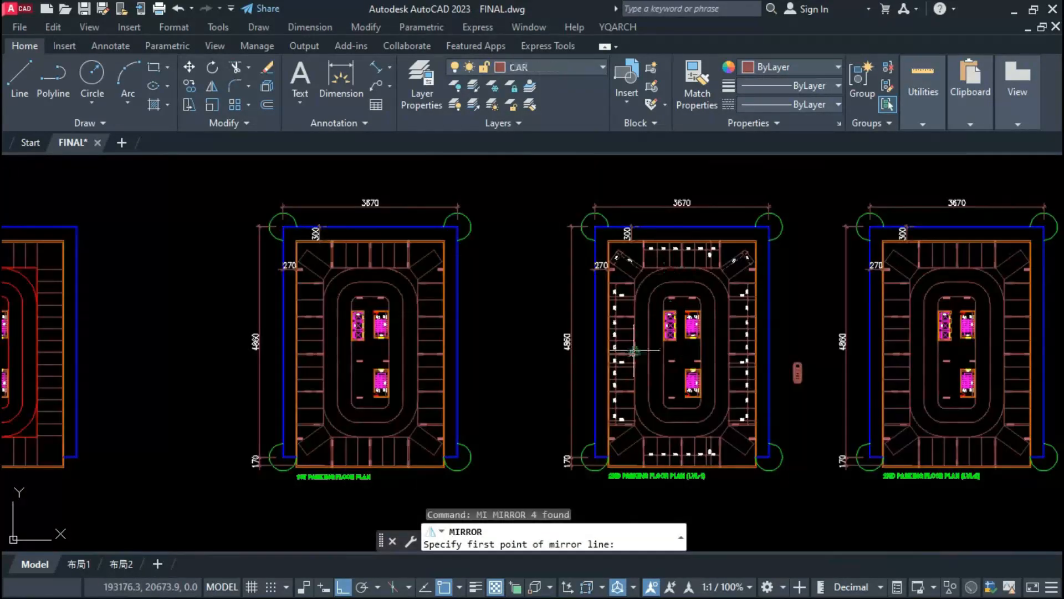
left_click(632, 353)
left_click(682, 355)
key("Return")
middle_click_drag(682, 396, 588, 372)
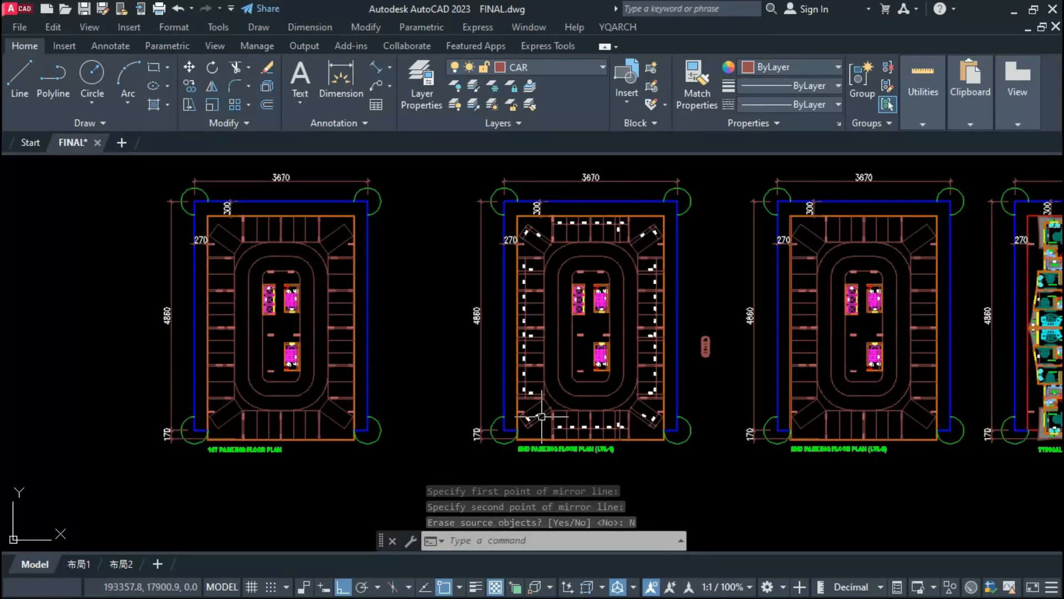
Step: Rotate the loose car block beside the 2ND PARKING FLOOR PLAN (LVL-1) a quarter turn so it lies horizontally
scroll(482, 419, "up", 2)
left_click(852, 338)
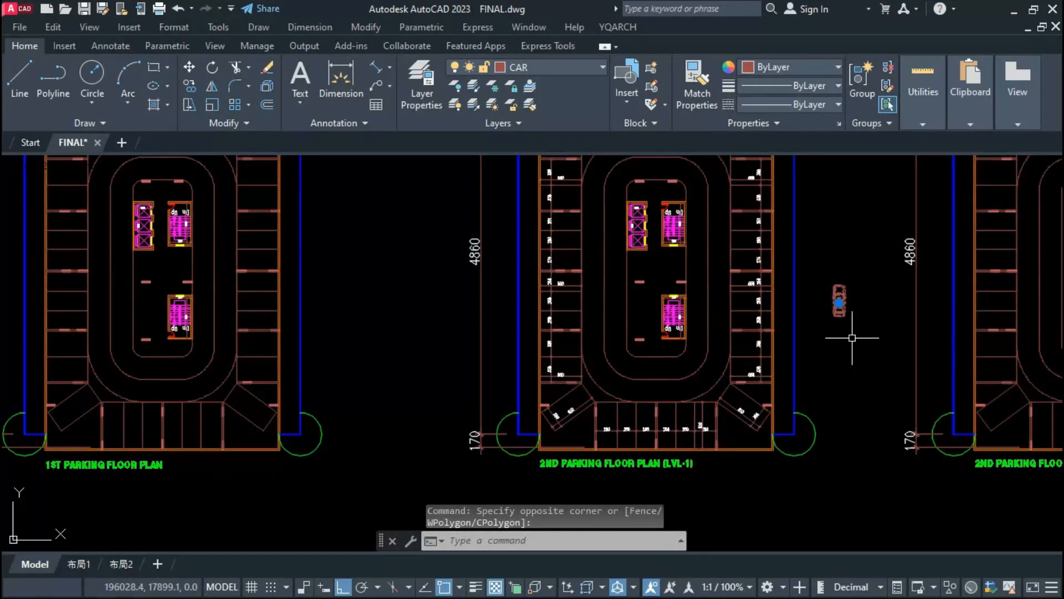
type("o")
key("space")
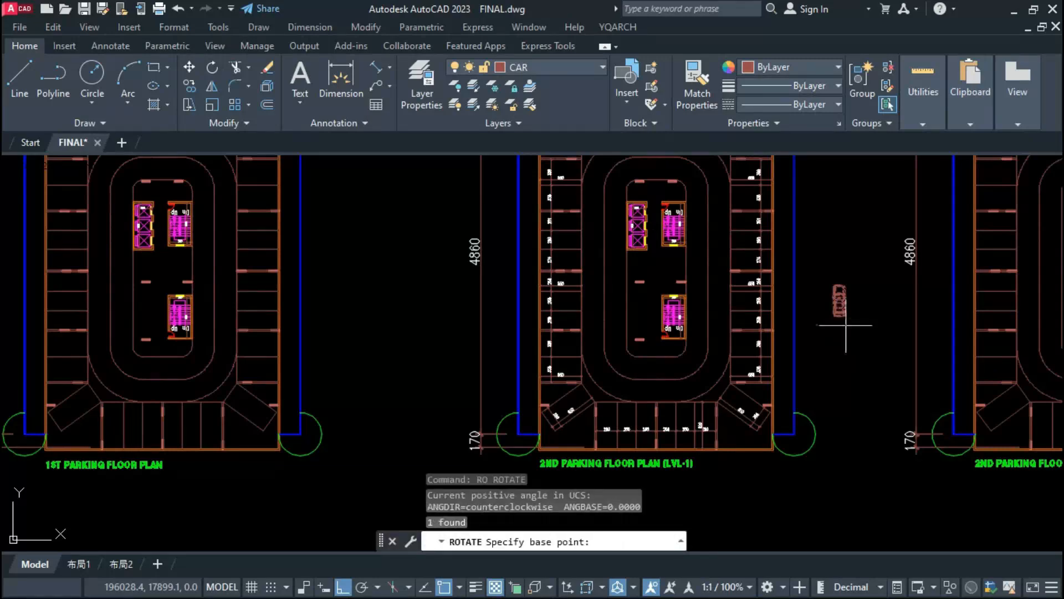
key("F8")
left_click(838, 299)
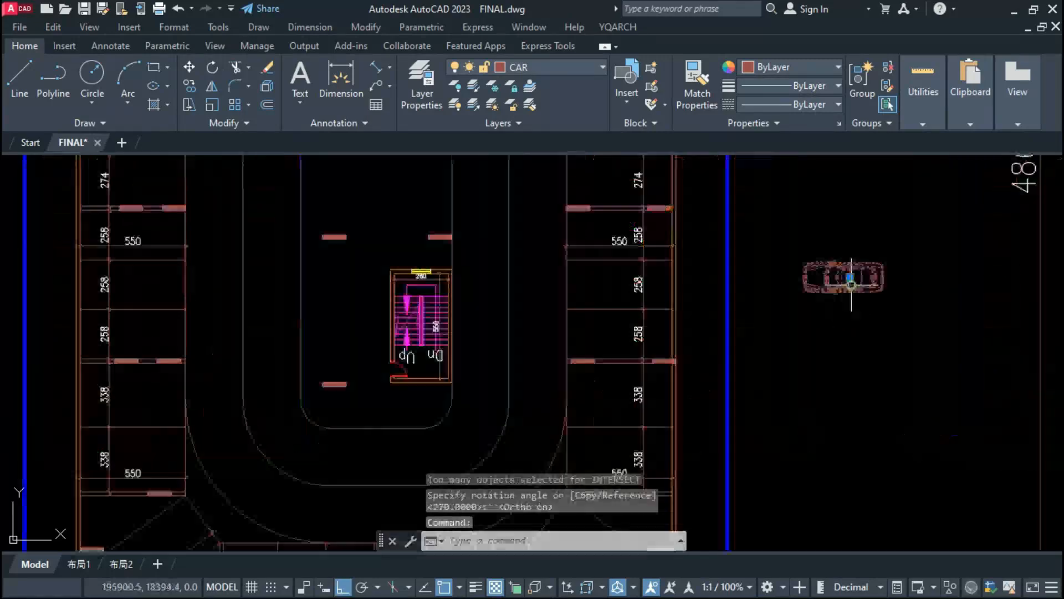
Step: Copy the rotated car from its rear end into the lowest stall of the plan's left column
type("co")
key("space")
scroll(880, 287, "up", 5)
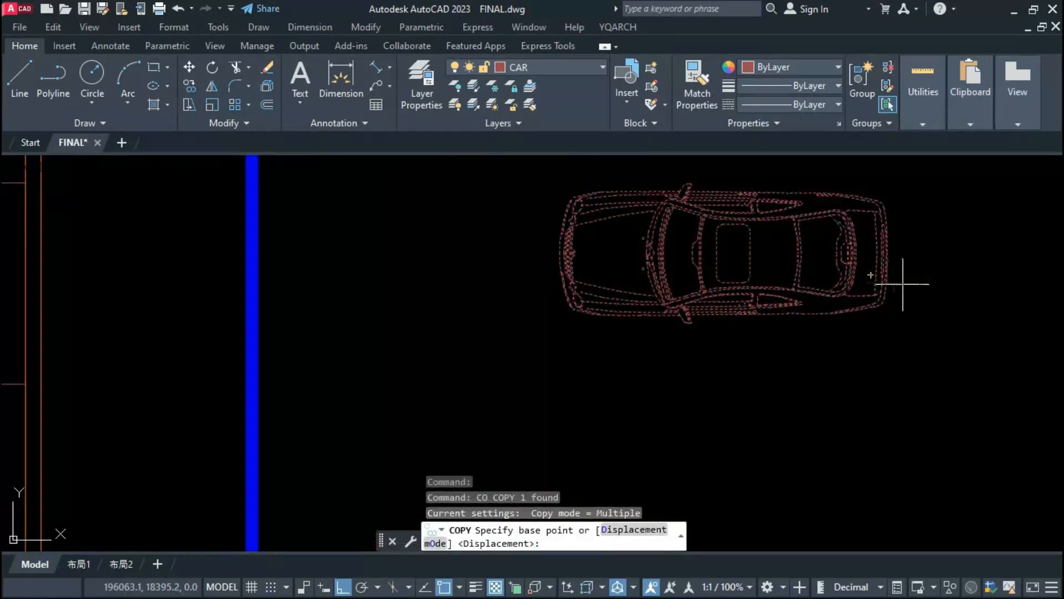
left_click(883, 284)
scroll(899, 281, "down", 6)
scroll(335, 428, "up", 3)
scroll(338, 425, "up", 5)
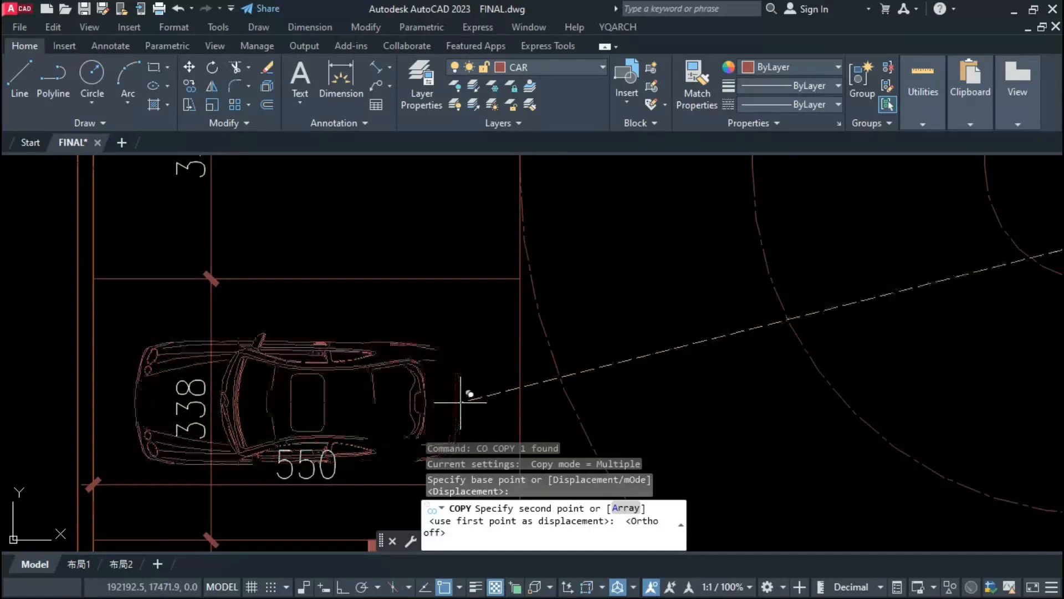
left_click(459, 401)
scroll(578, 297, "down", 6)
key("space")
Step: Explode the copied car in the lowest left stall and change its colour to grey
scroll(558, 346, "up", 4)
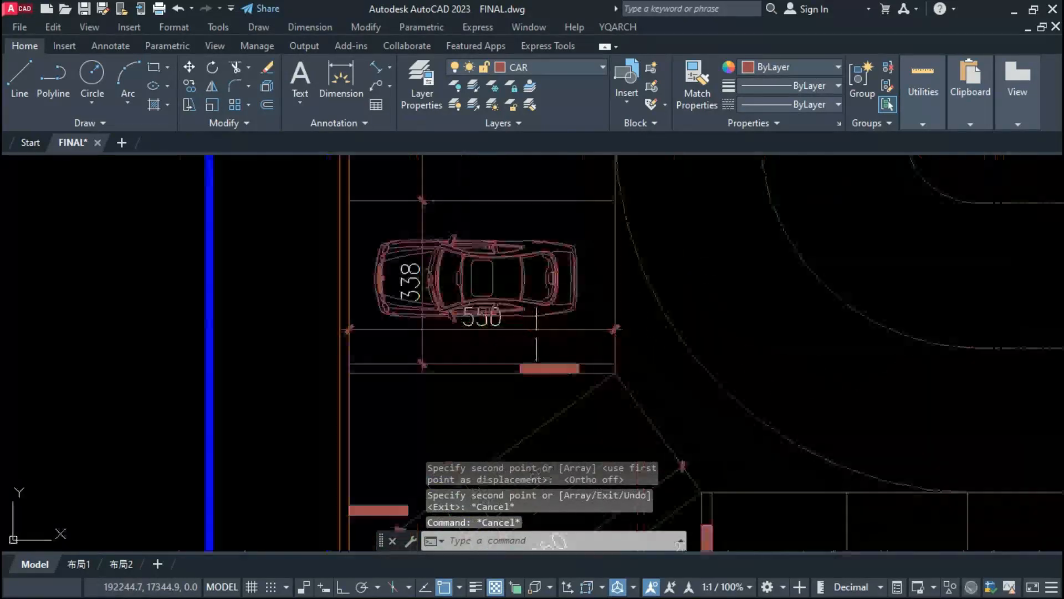
left_click(545, 311)
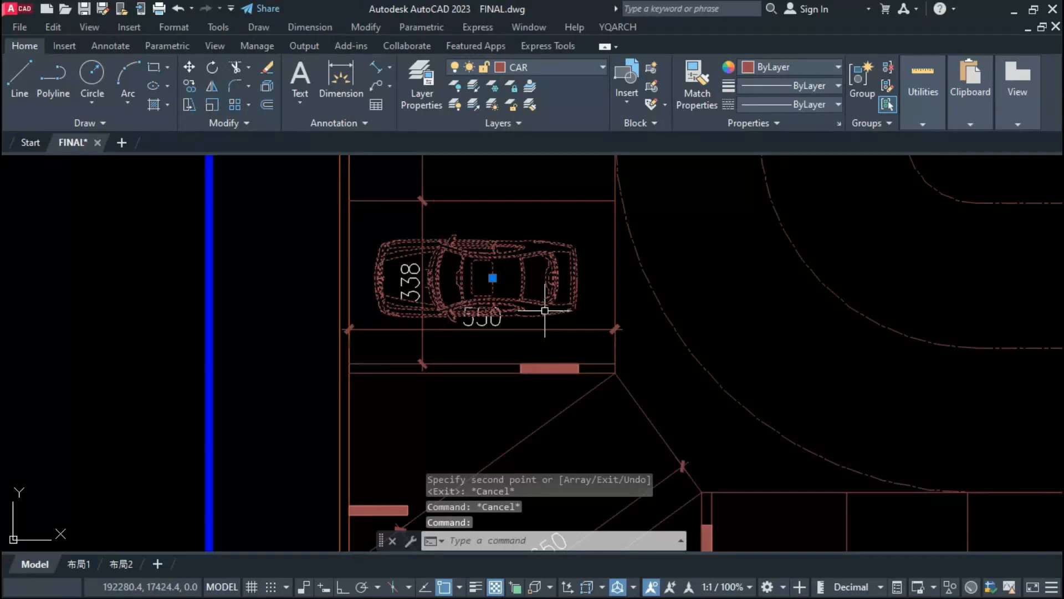
type("x")
left_click_drag(350, 228, 592, 340)
left_click(792, 67)
left_click(772, 249)
Step: Copy the grey car into all the remaining stalls of the plan's left column
left_click(573, 281)
type("co")
left_click(348, 279)
scroll(528, 364, "down", 4)
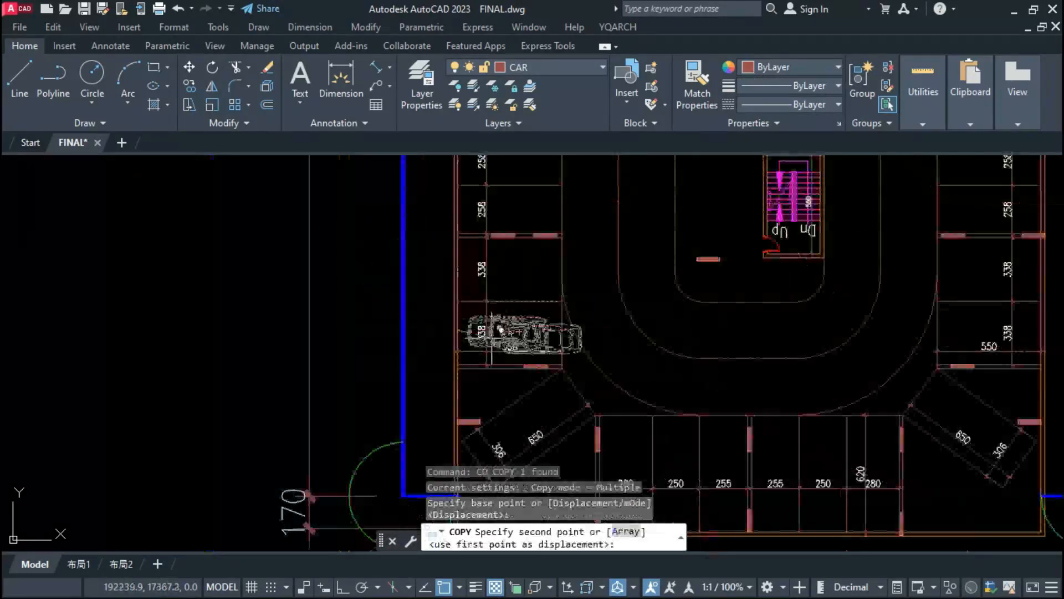
left_click(458, 269)
scroll(461, 209, "up", 4)
left_click(454, 297)
scroll(456, 294, "down", 2)
left_click(468, 297)
left_click(469, 215)
left_click(482, 254)
left_click(494, 286)
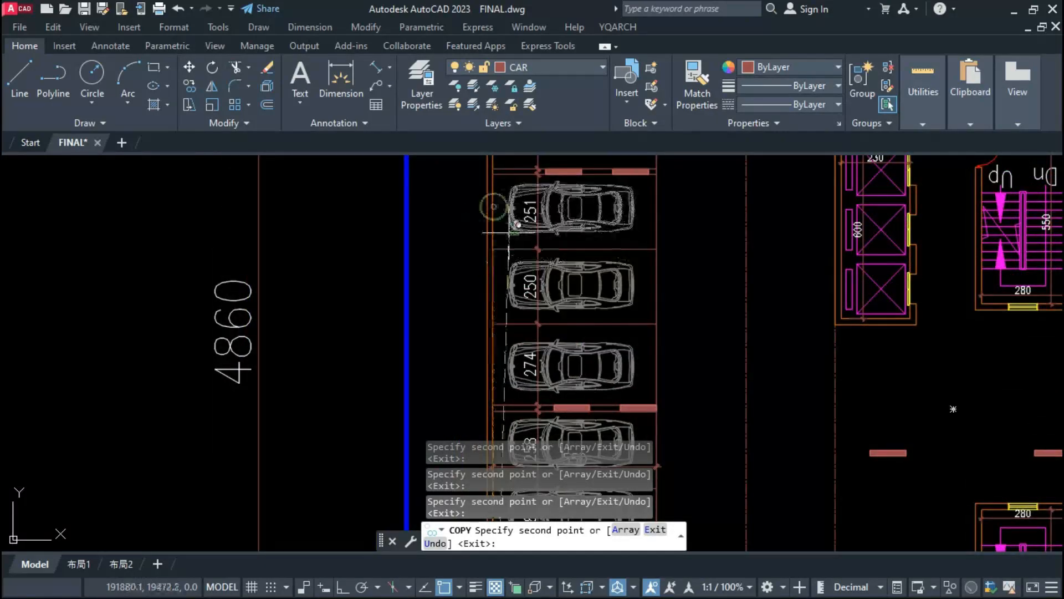
left_click(493, 320)
left_click(494, 230)
Step: Rotate a copy of the car to the angled upper-left corner stall's direction and move it inside that stall
scroll(493, 239, "down", 3)
scroll(495, 270, "up", 4)
type("ro")
left_click(489, 240)
type("m")
left_click(818, 486)
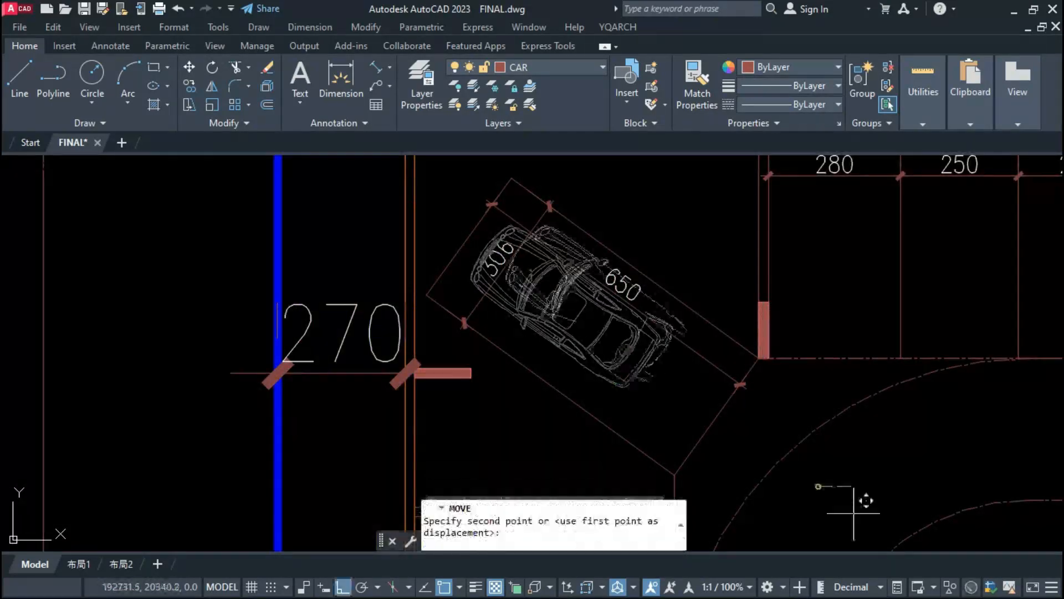
left_click(853, 513)
Step: Mirror the upper-left corner car onto the upper-right corner stall, keeping the original
scroll(584, 370, "down", 5)
type("mi")
left_click(772, 406)
Step: Place a vertical copy of the car in the first stall of the upper row and centre it there
type("co m")
scroll(666, 371, "up", 3)
left_click(731, 414)
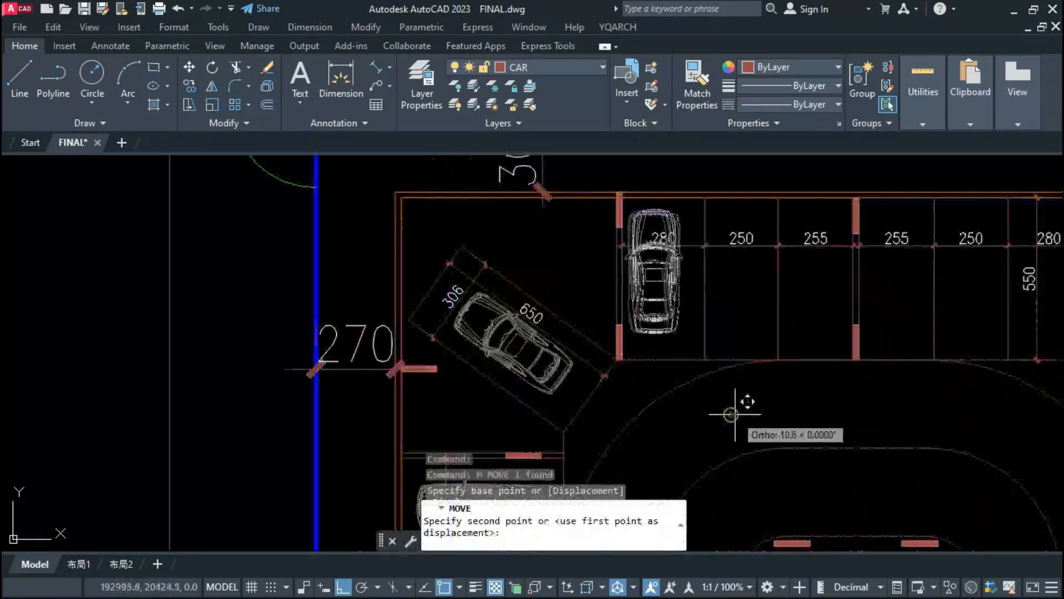
left_click(743, 415)
Step: Copy the vertical car into the remaining stalls of the upper row
type("co")
left_click(664, 403)
left_click(738, 403)
left_click(893, 418)
left_click(824, 433)
key("Escape")
key("Escape")
scroll(678, 256, "down", 4)
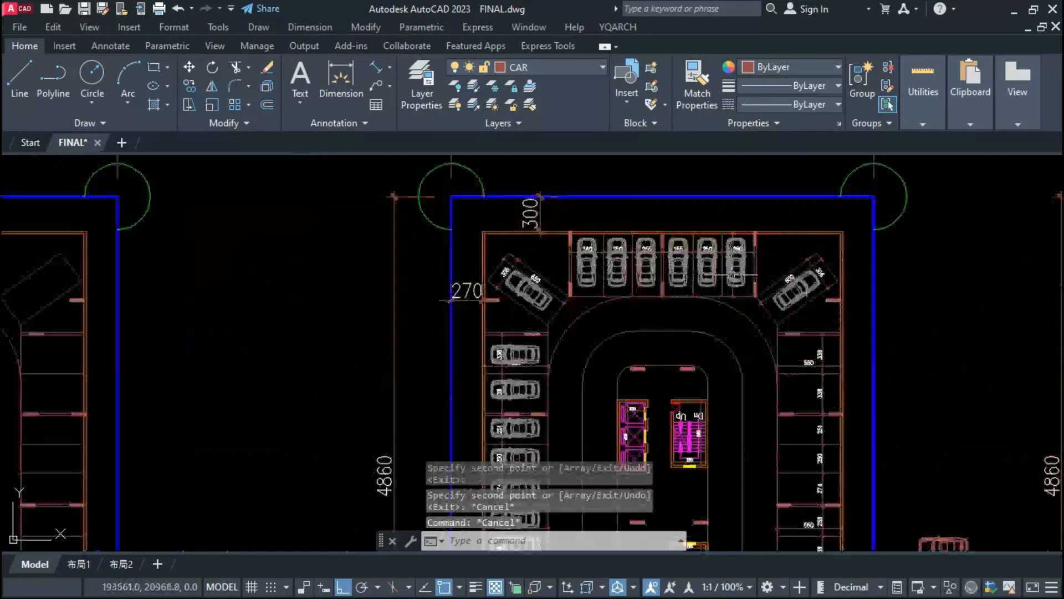
Step: Mirror the upper row's cars and both upper corner cars onto the lower stalls, keeping the originals
left_click(731, 275)
type("mi")
left_click(499, 375)
left_click(309, 390)
left_click(441, 335)
left_click(437, 223)
Step: Mirror the left column's cars about the plan's vertical centreline onto the right column, keeping the originals
type("mi")
left_click(529, 310)
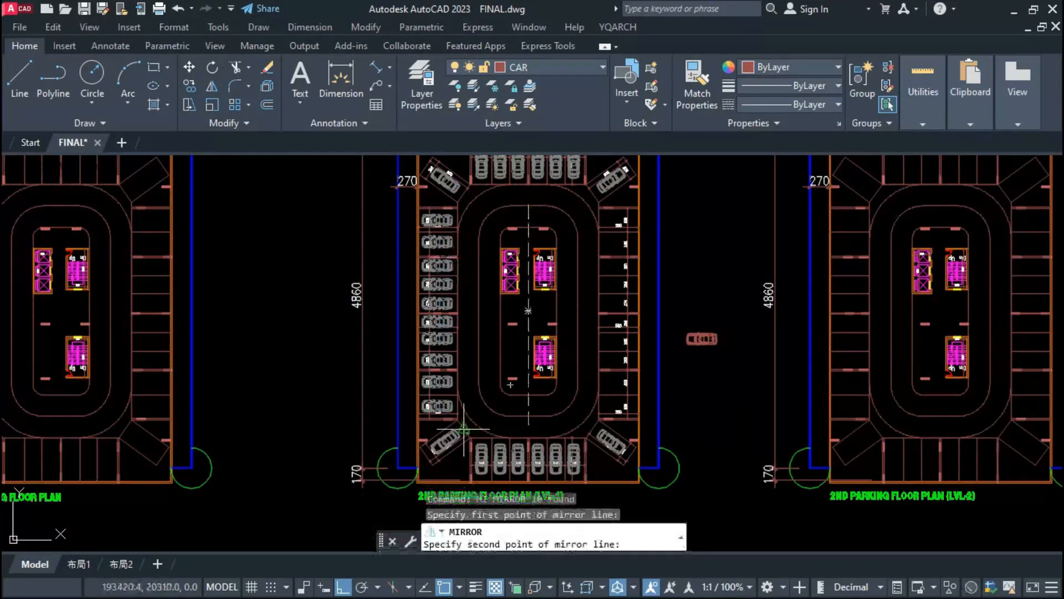
left_click(464, 428)
key("Return")
Step: Close the gap between the elevator core and the upper staircase with a wall 20 thick
scroll(482, 300, "up", 4)
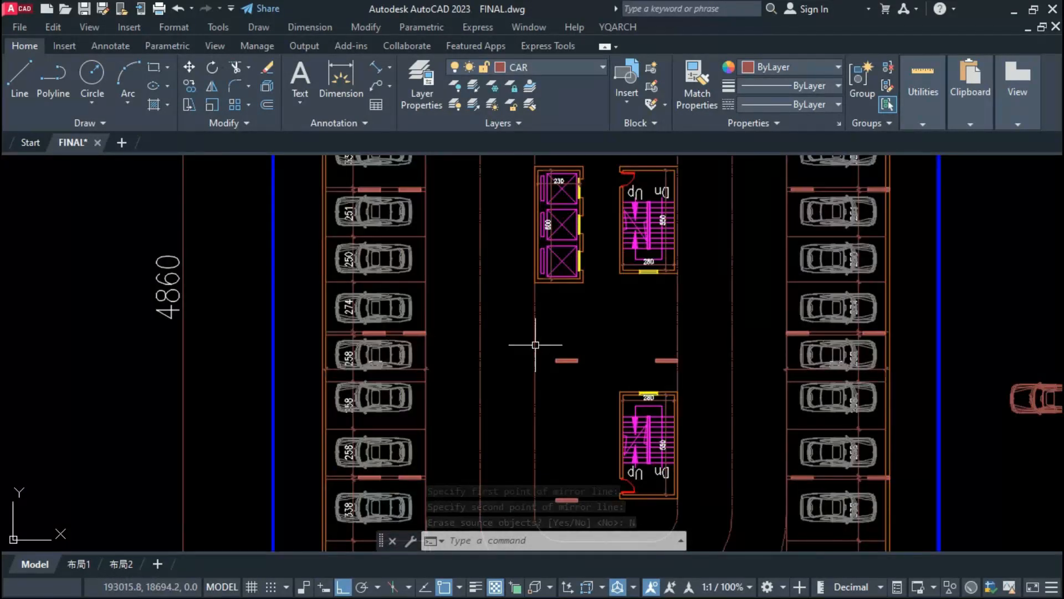
type("l")
scroll(582, 280, "up", 2)
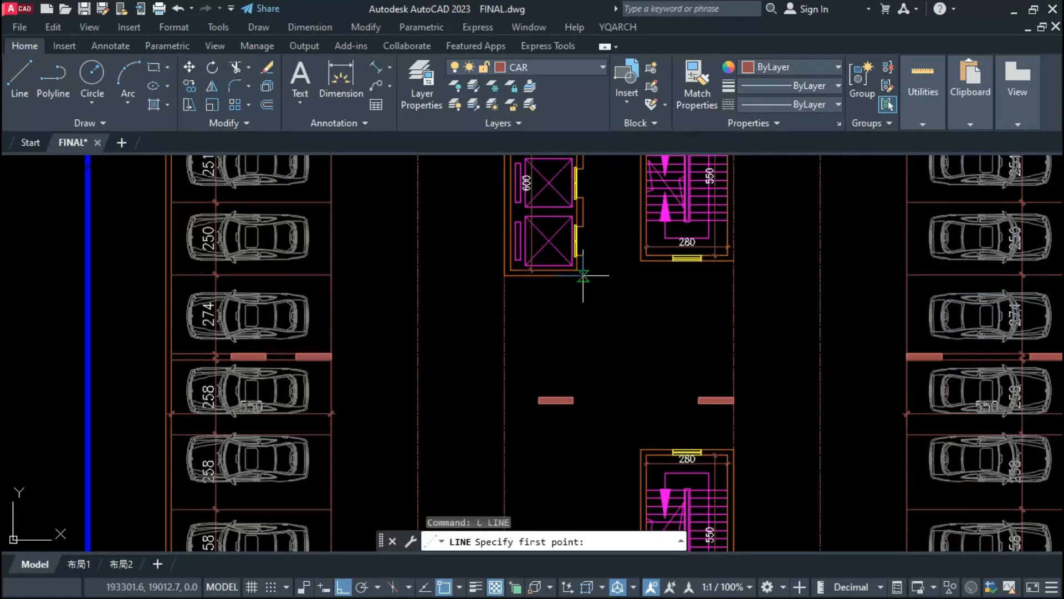
scroll(649, 280, "up", 2)
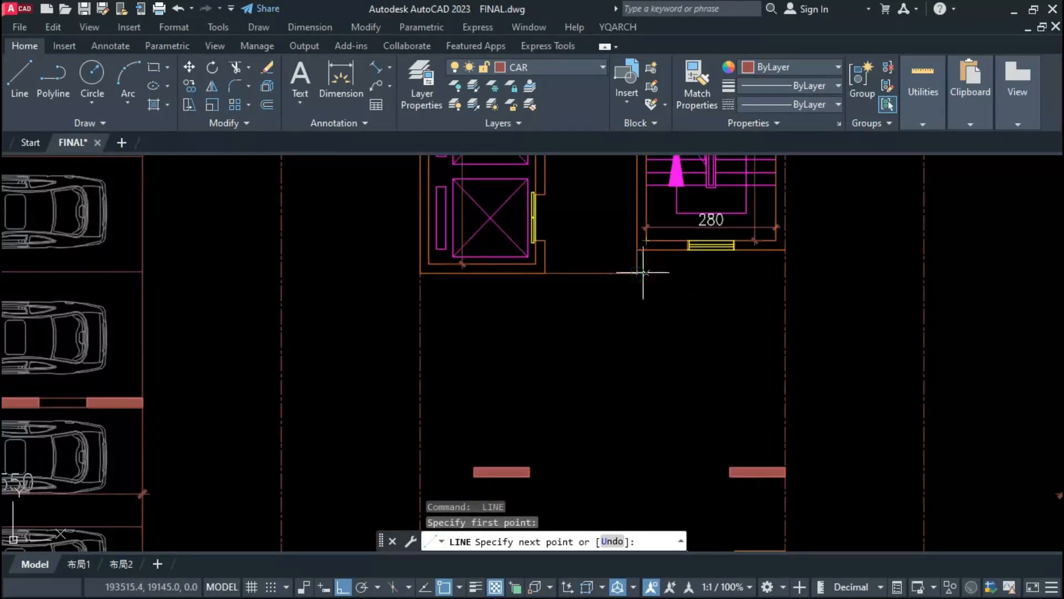
left_click(645, 273)
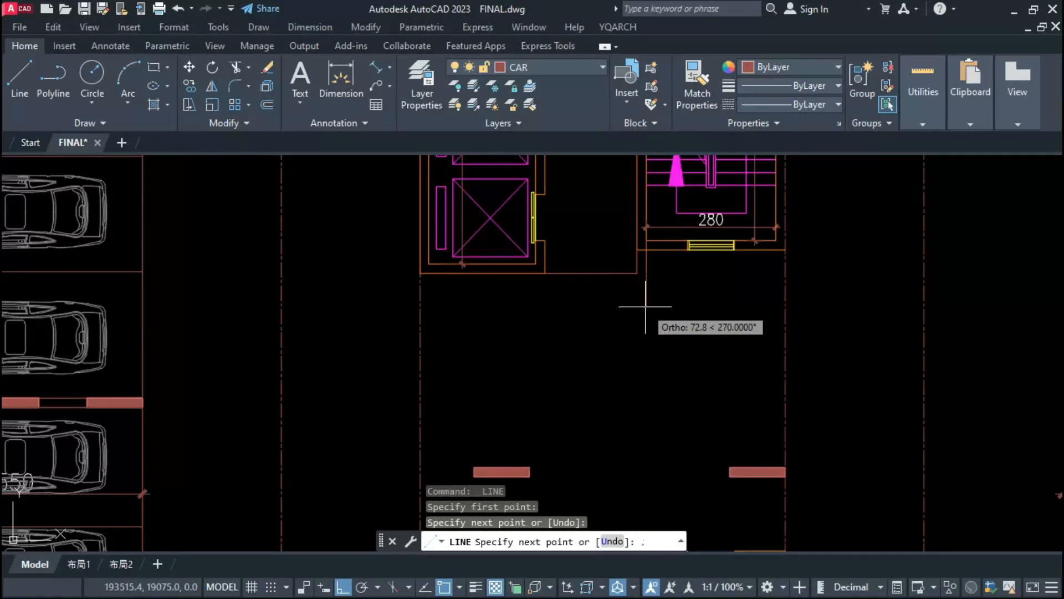
type("20")
key("Return")
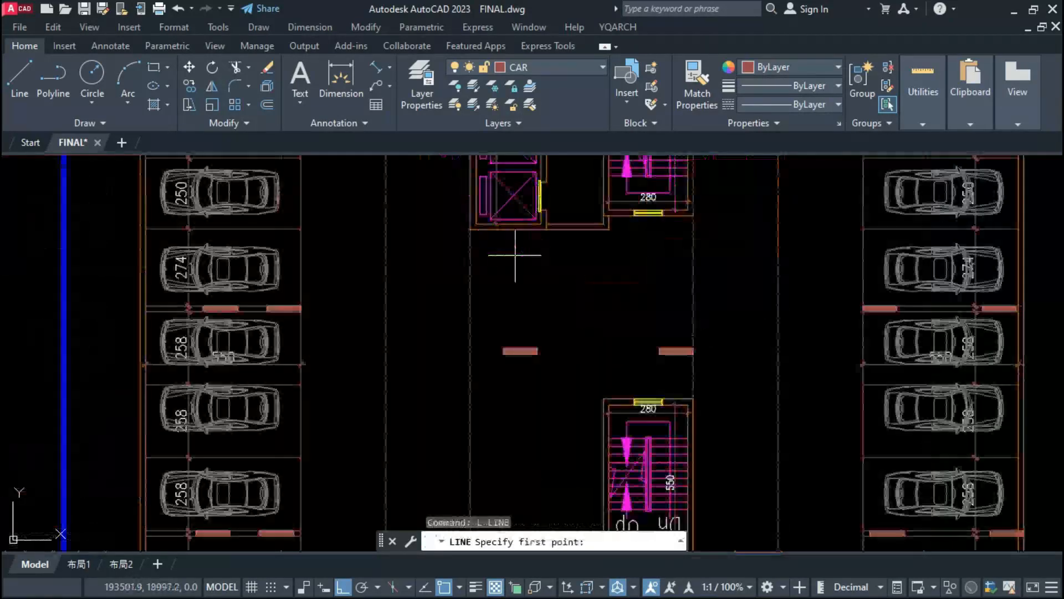
key("Escape")
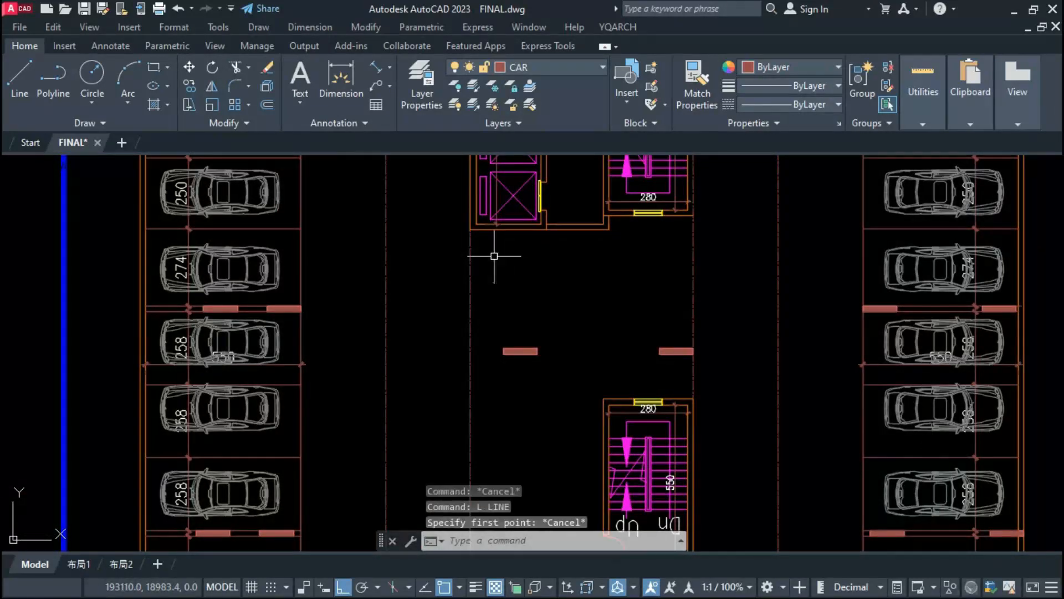
Step: Measure the central island's width below the elevator core with a temporary linear dimension
type("DIMLI")
key("Return")
left_click(470, 271)
left_click(694, 276)
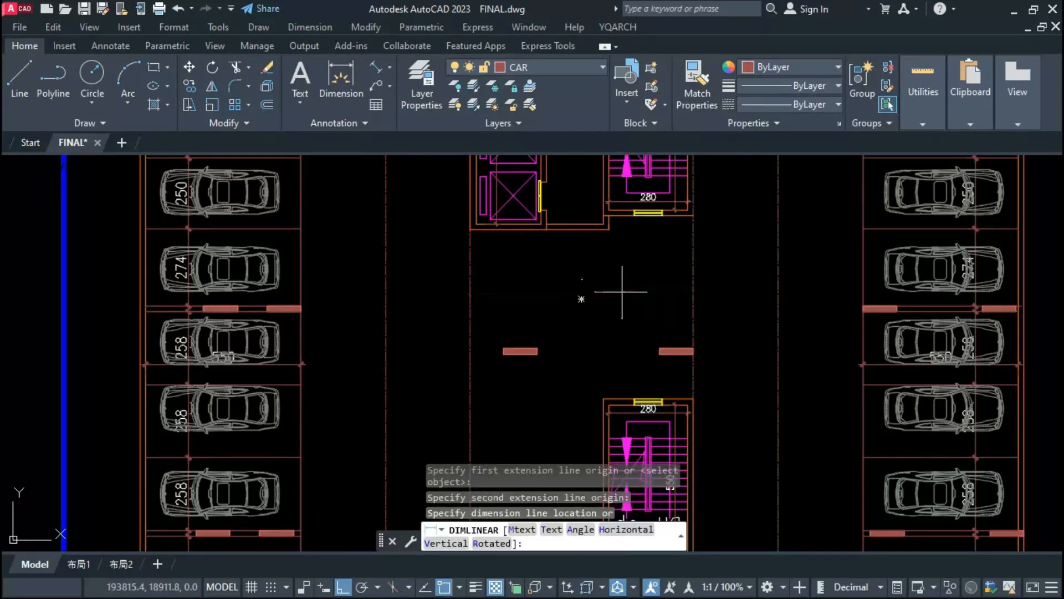
scroll(583, 285, "up", 5)
scroll(582, 304, "down", 5)
key("Escape")
key("Escape")
key("Escape")
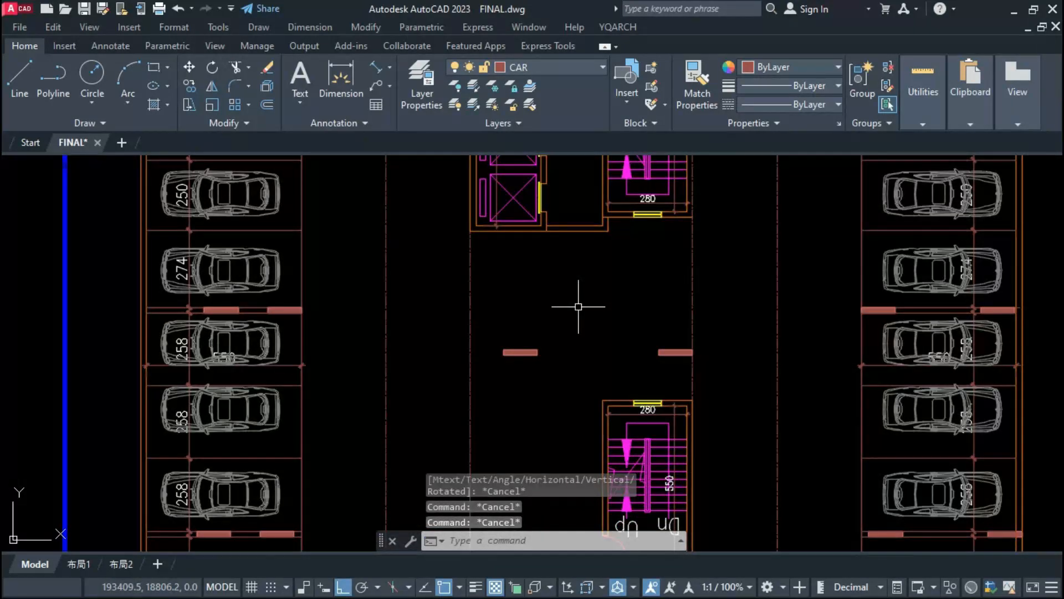
Step: Draw a stall outline 250 deep and 550 long below the elevator core, starting at the core's lower-left corner
key("Return")
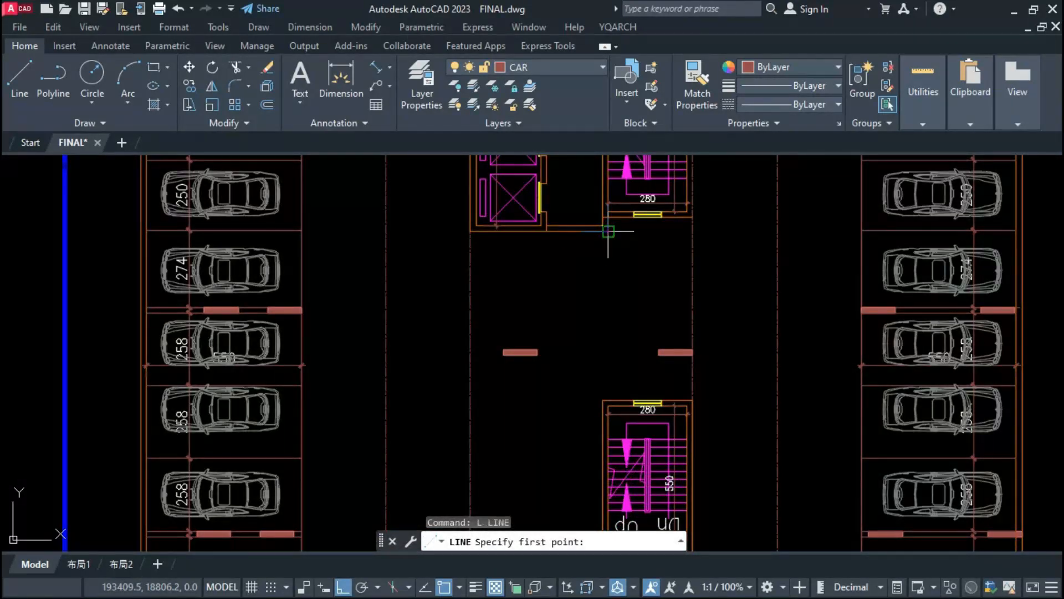
left_click(471, 231)
type("250")
key("Return")
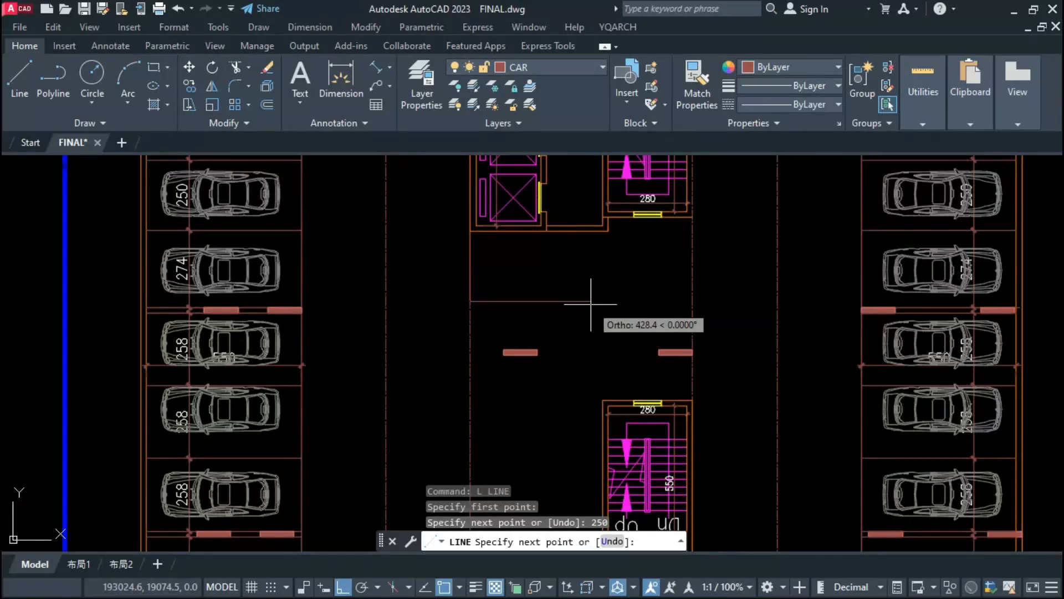
type("550")
key("Return")
left_click(625, 217)
key("Escape")
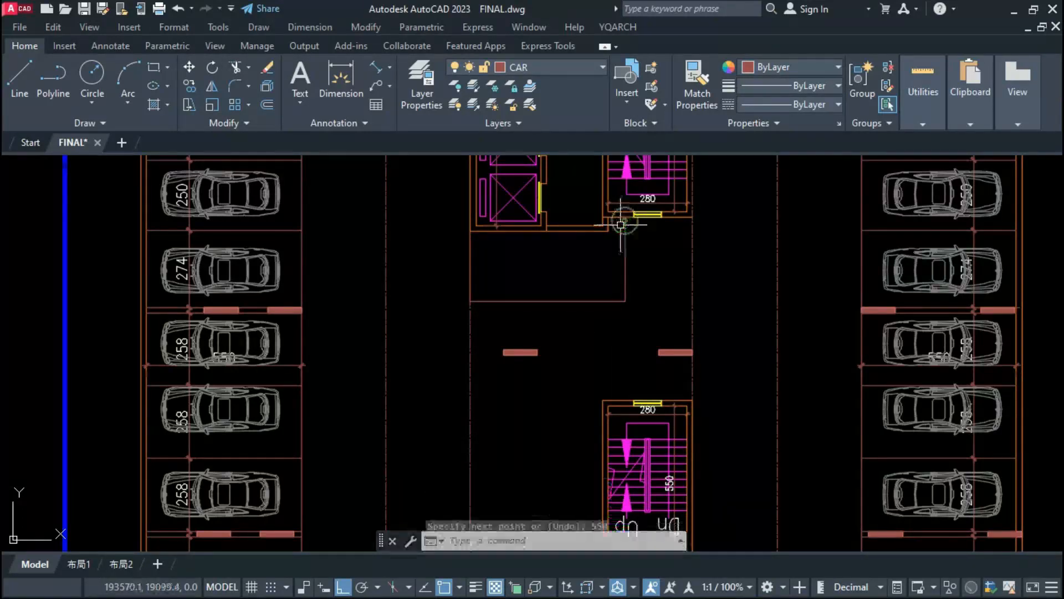
Step: Extend the core's lower wall line to the island's right edge and shorten the stall's end line to meet it
left_click(609, 231)
left_click(692, 230)
key("Escape")
left_click(624, 250)
key("Escape")
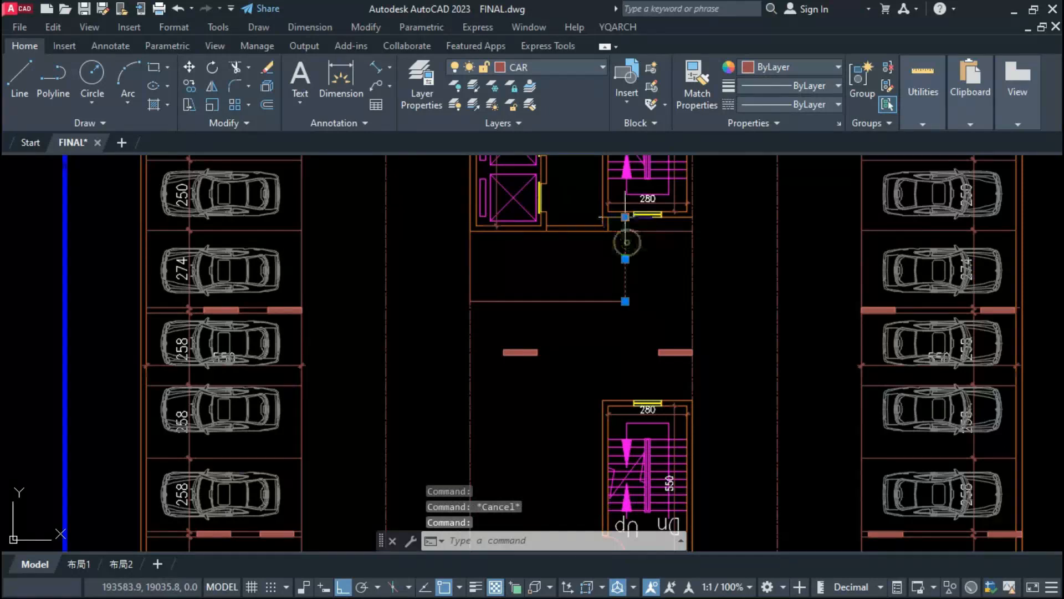
left_click(626, 217)
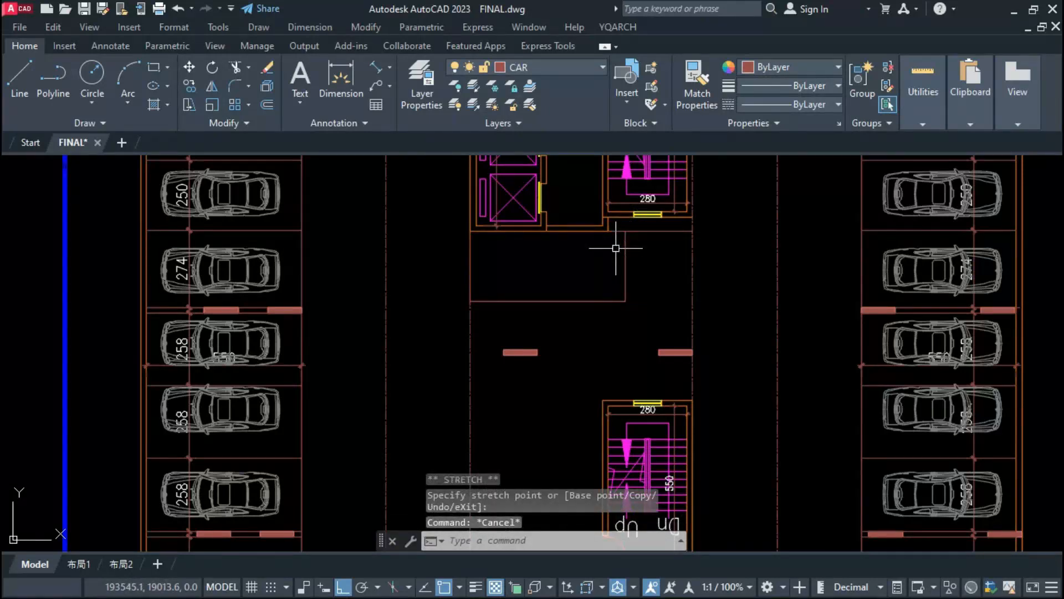
key("Escape")
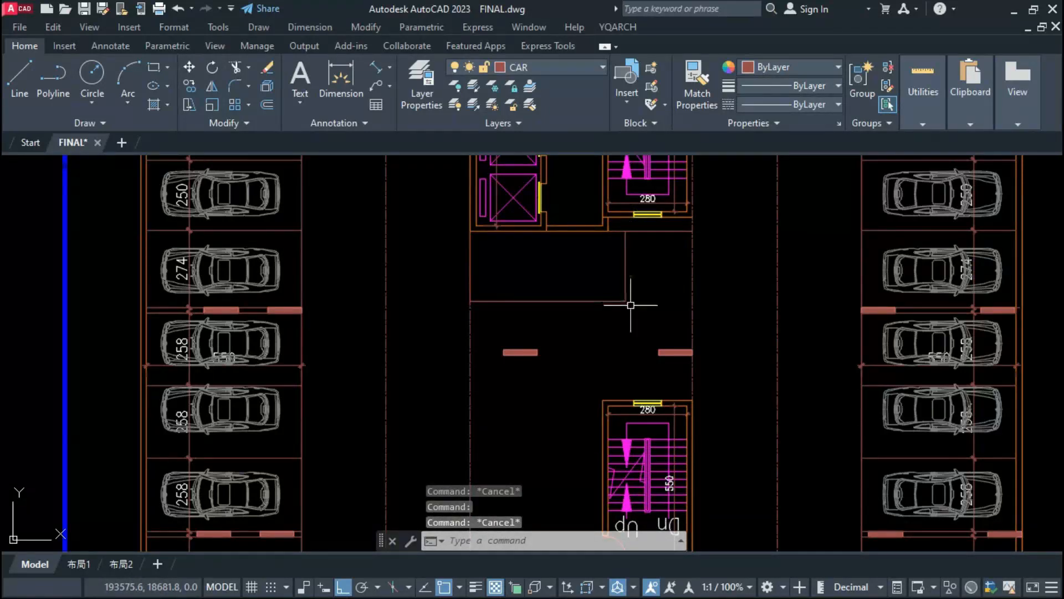
Step: Measure the vertical distance between the island's right column and the upper staircase wall with temporary linear dimensions
type("DIMLIN")
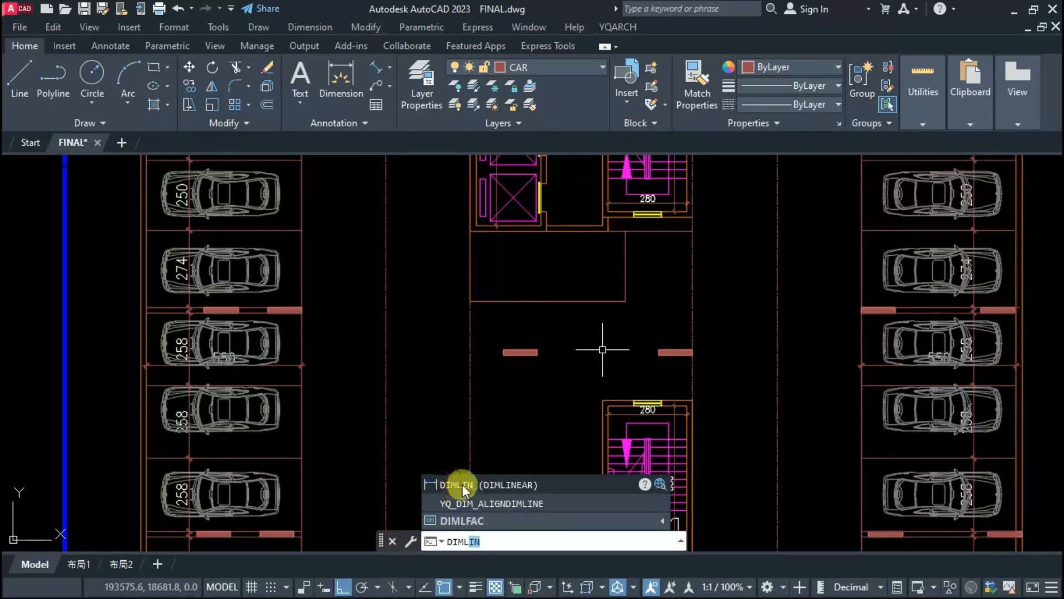
left_click(461, 485)
left_click(693, 349)
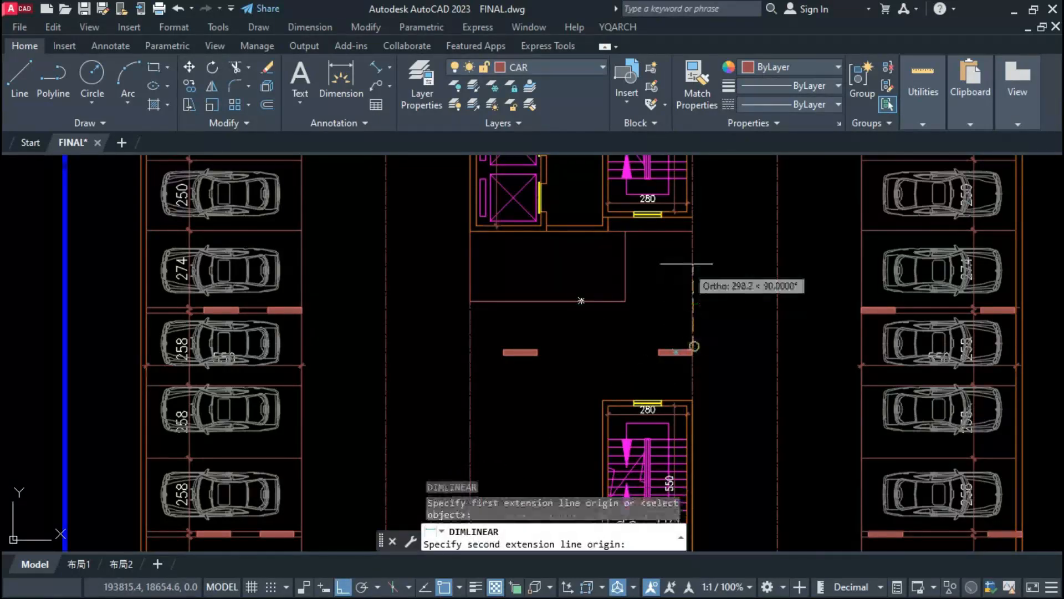
left_click(690, 218)
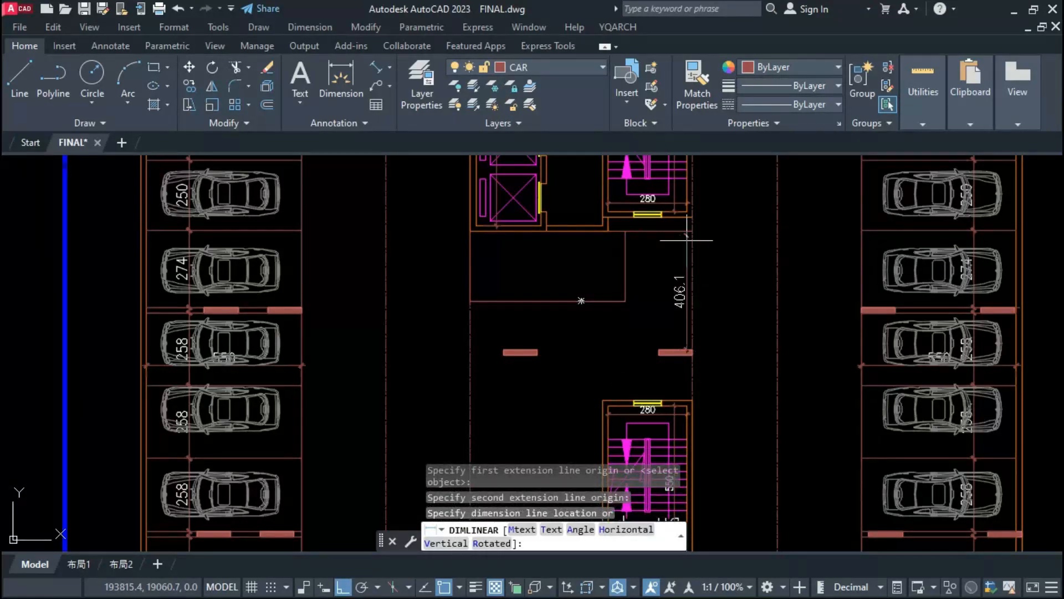
key("Escape")
key("space")
left_click(692, 218)
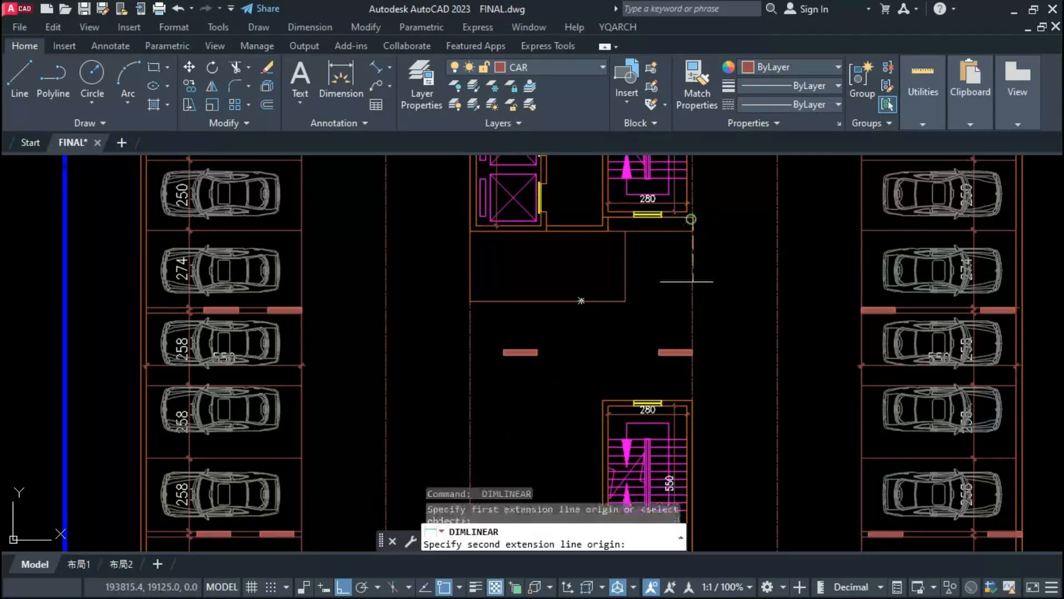
left_click(693, 349)
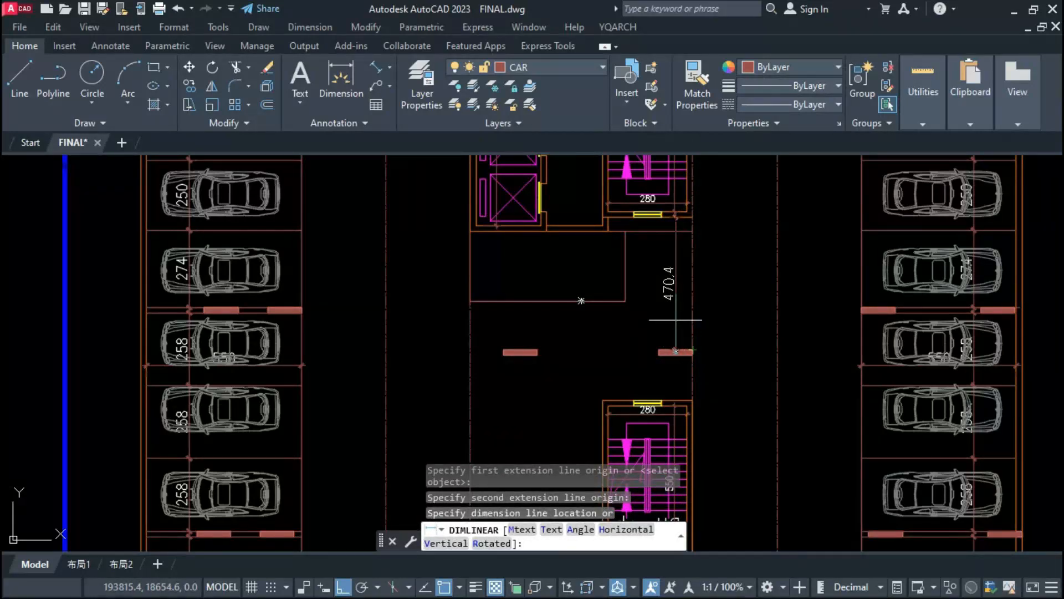
scroll(676, 320, "up", 2)
key("Escape")
Step: Measure the vertical distance between the island's right column and the lower staircase wall with a temporary linear dimension
key("Return")
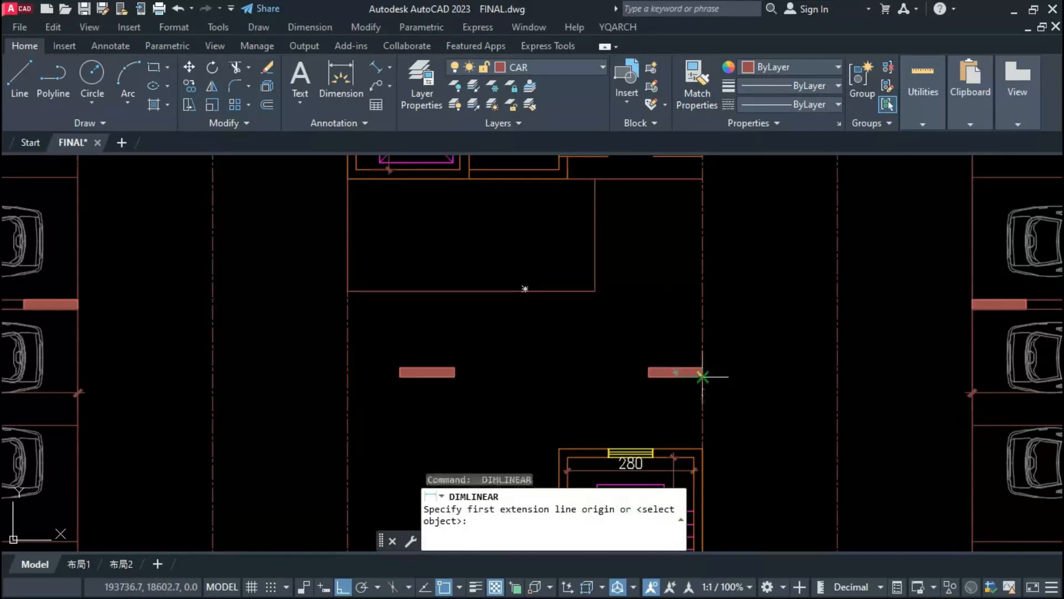
left_click(701, 377)
left_click(702, 449)
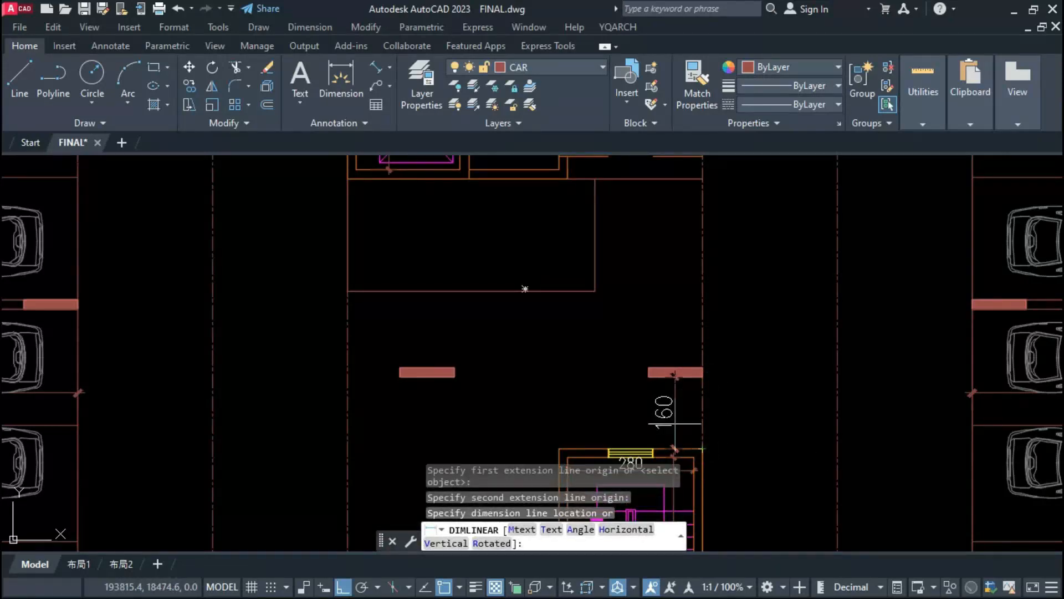
scroll(674, 424, "down", 2)
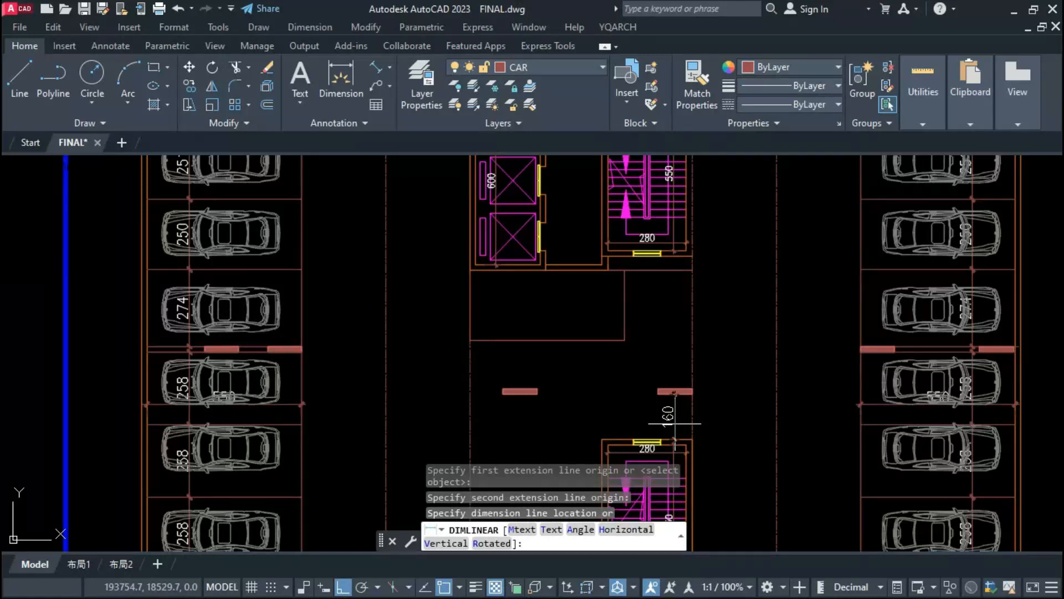
key("Escape")
scroll(677, 423, "down", 3)
scroll(614, 382, "up", 3)
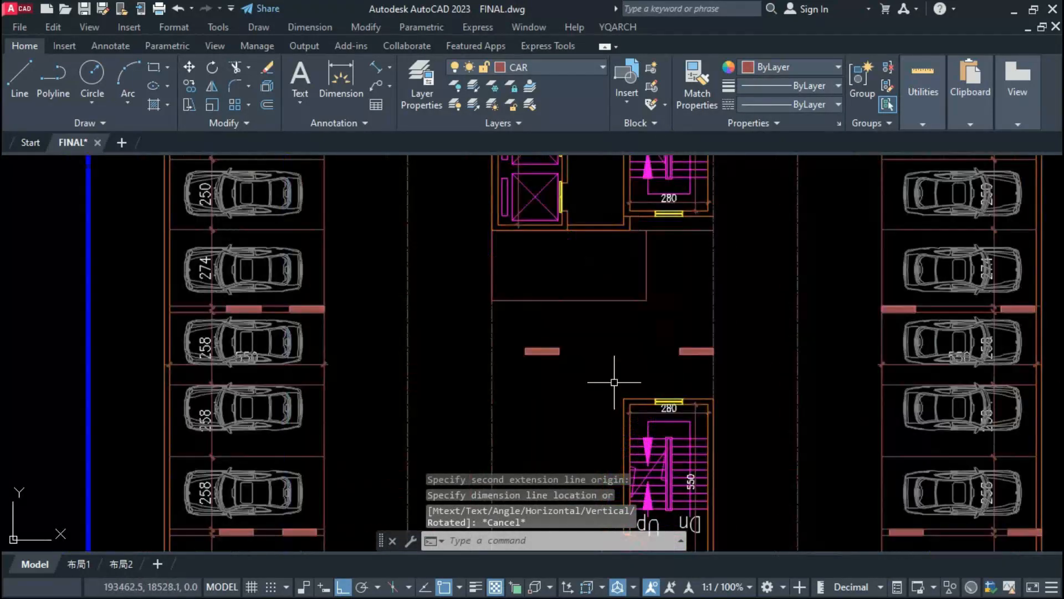
Step: Move the paired middle core columns on the parking and typical floor plans down onto the wall between the L.C. and W.M. rooms
left_click(665, 295)
left_click(606, 331)
key("Escape")
left_click(688, 338)
left_click(660, 366)
left_click(516, 336)
left_click(587, 375)
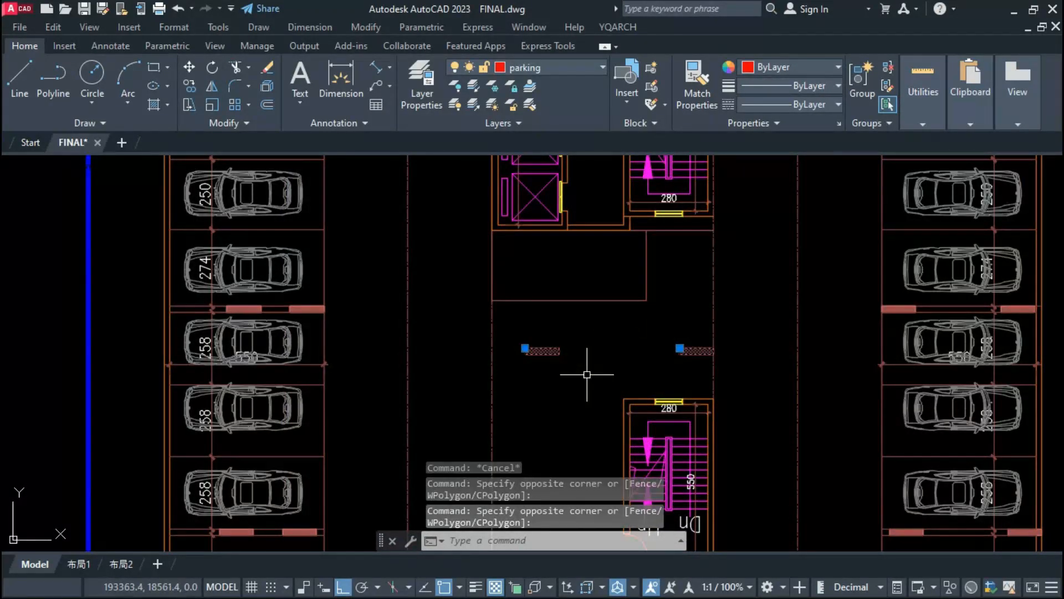
scroll(469, 353, "down", 3)
middle_click_drag(841, 364, 547, 363)
middle_click_drag(919, 367, 760, 367)
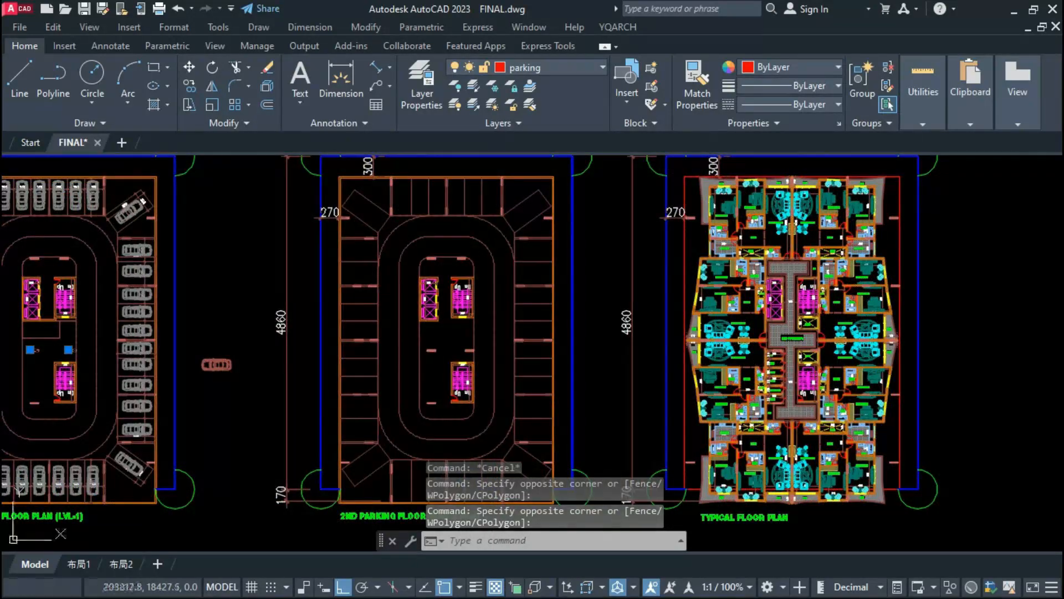
scroll(802, 347, "up", 6)
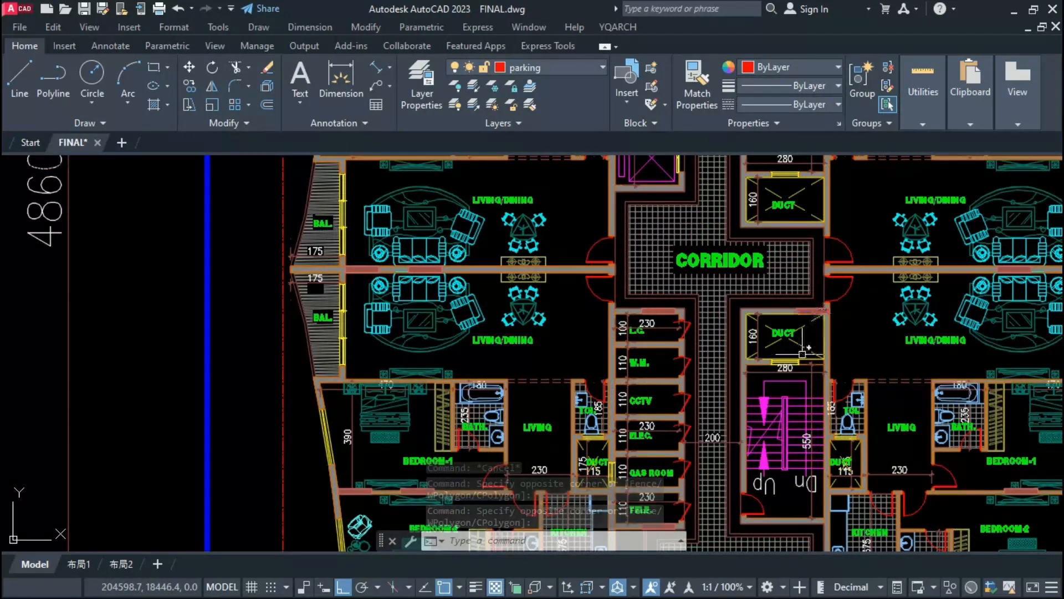
scroll(802, 353, "up", 4)
scroll(748, 352, "down", 4)
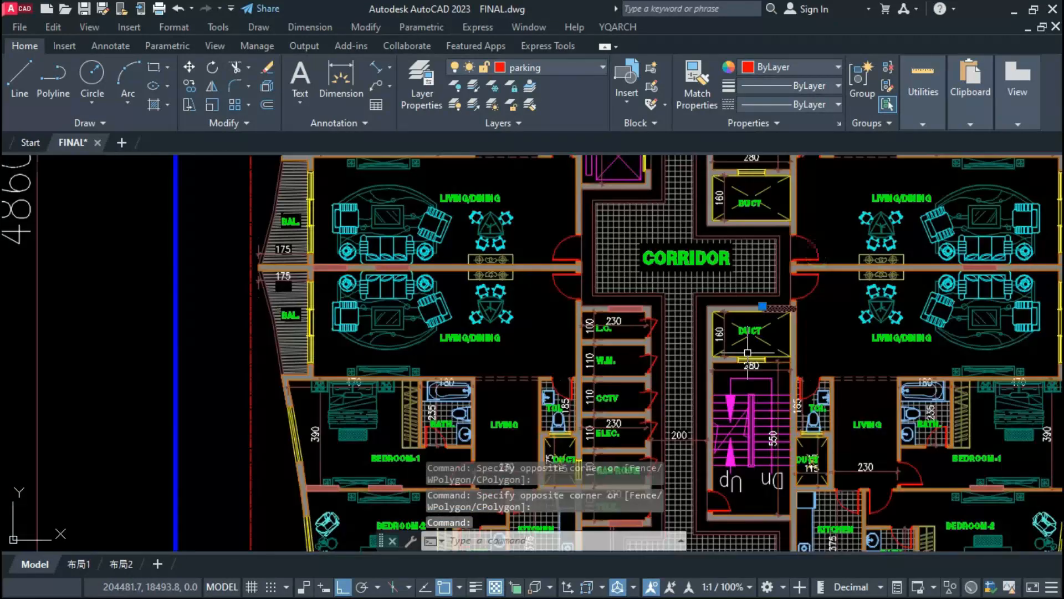
scroll(645, 320, "down", 5)
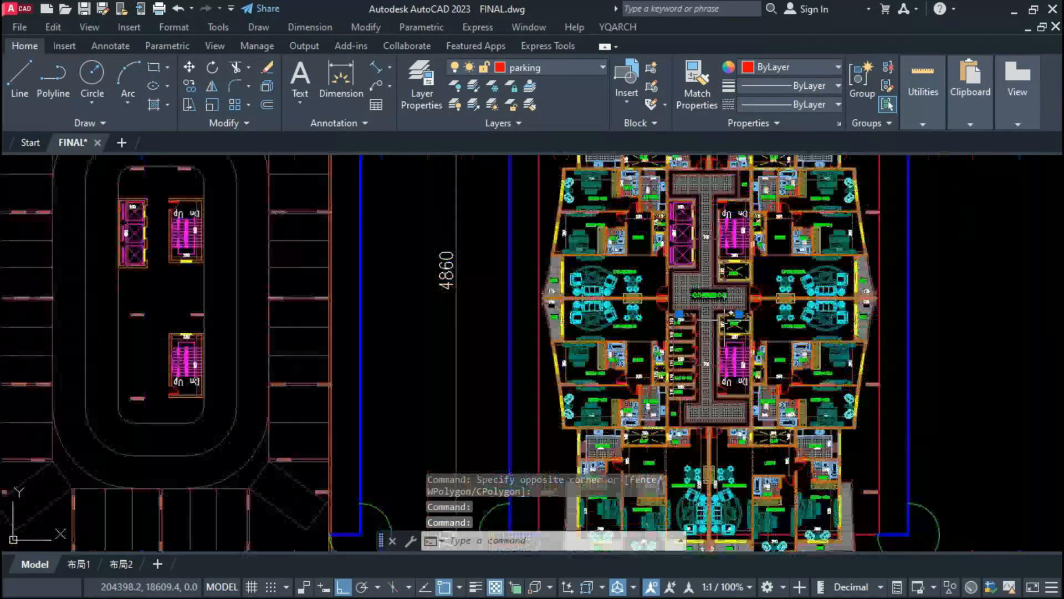
scroll(736, 324, "up", 5)
scroll(604, 303, "up", 4)
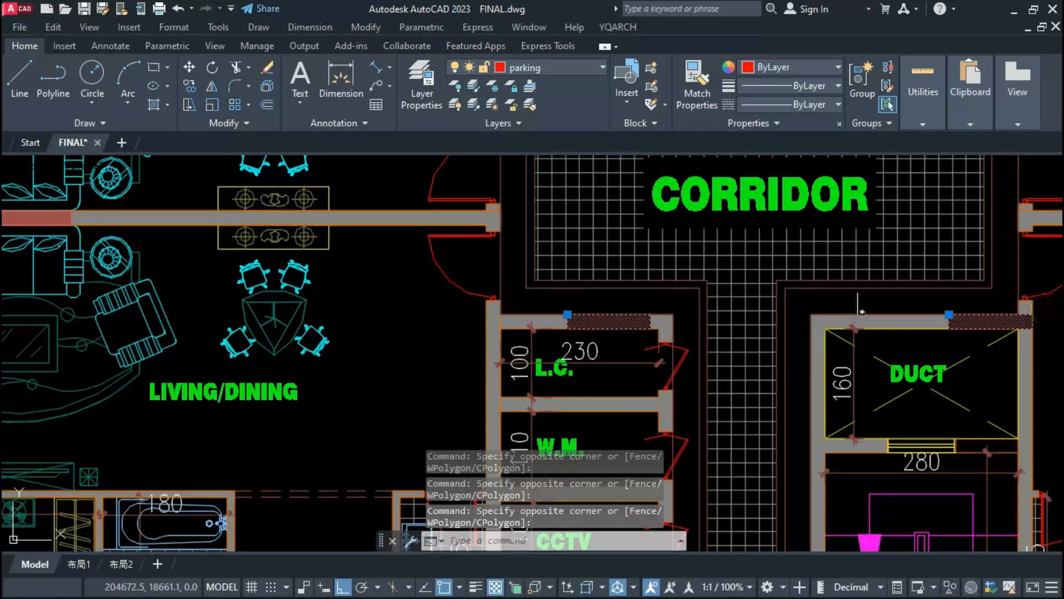
scroll(763, 311, "down", 5)
scroll(771, 326, "up", 5)
type("m")
key("space")
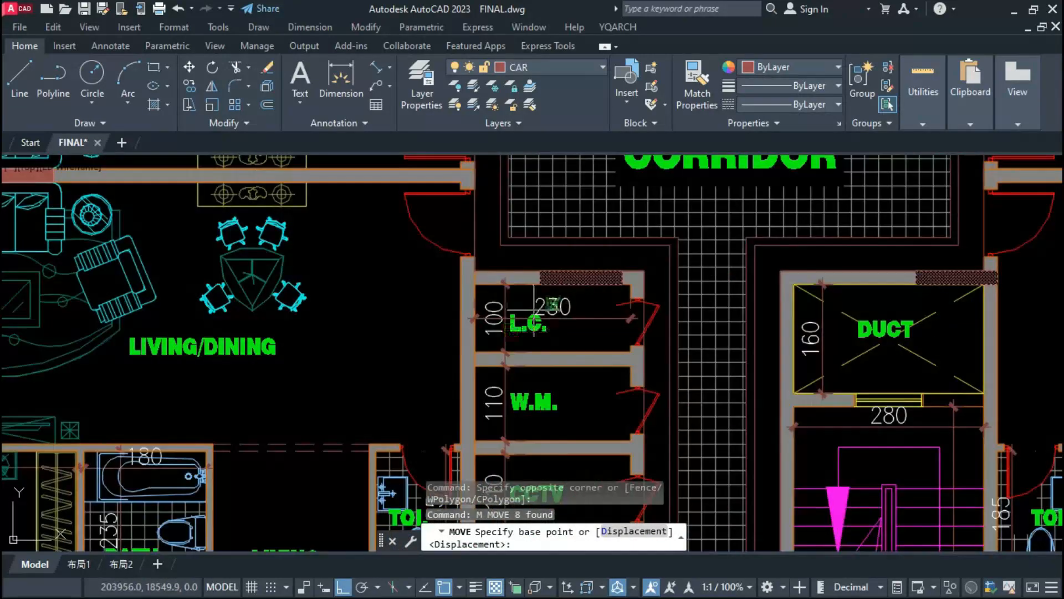
left_click(541, 284)
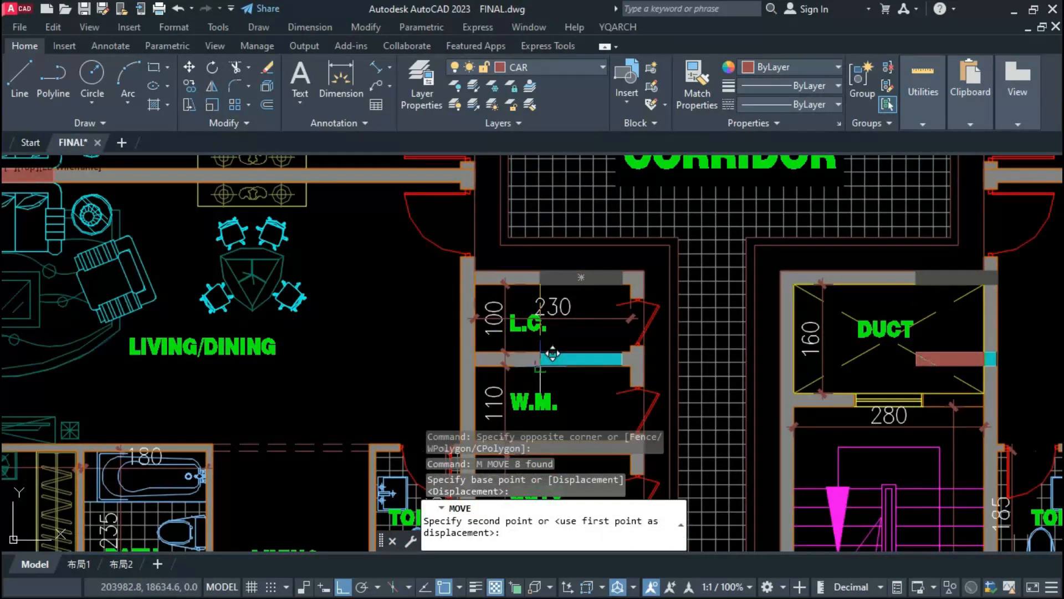
left_click(541, 367)
Step: Erase the column that projects into the duct above the lower staircase on the TYPICAL FLOOR PLAN
scroll(903, 374, "up", 2)
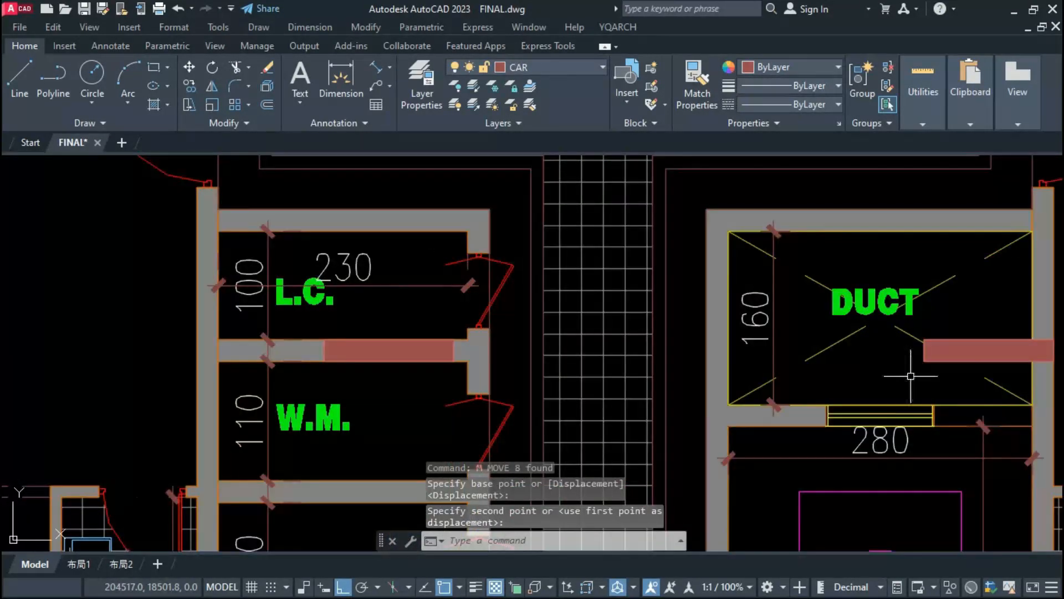
scroll(839, 354, "down", 5)
scroll(807, 348, "up", 5)
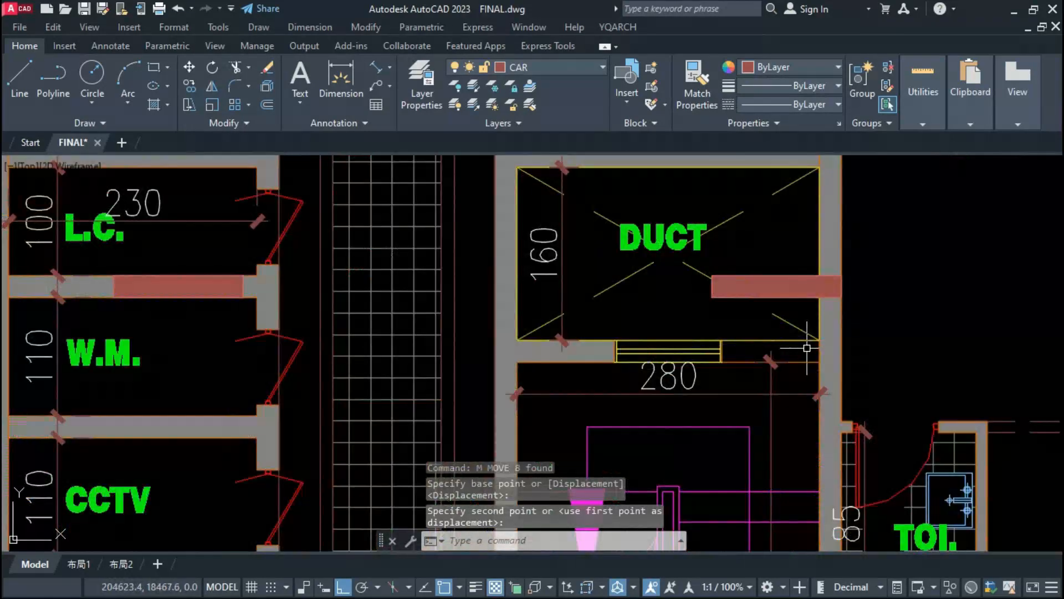
left_click(807, 303)
left_click(798, 264)
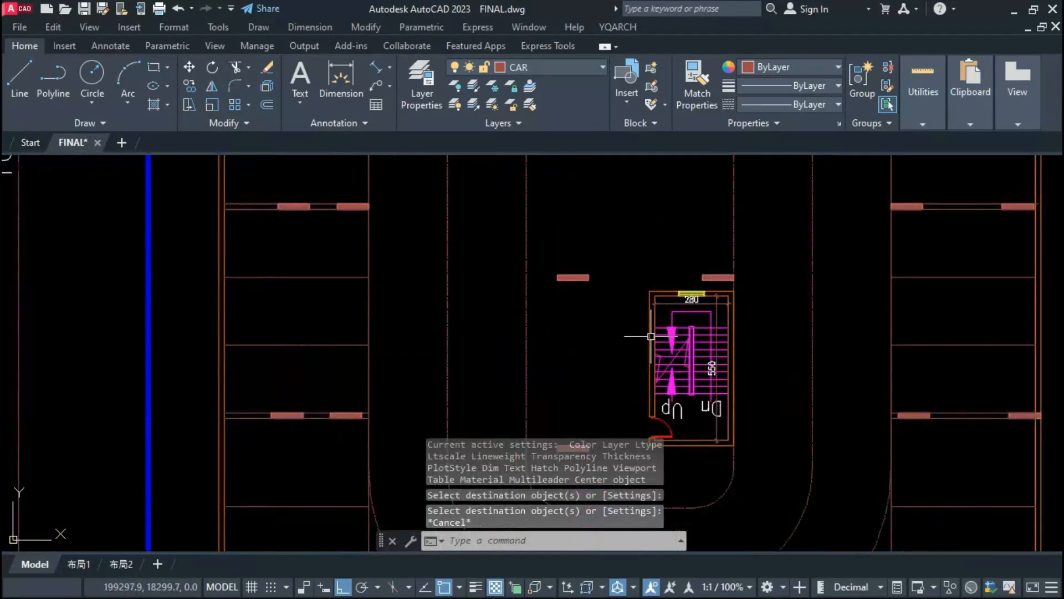
scroll(762, 336, "down", 2)
scroll(723, 297, "up", 4)
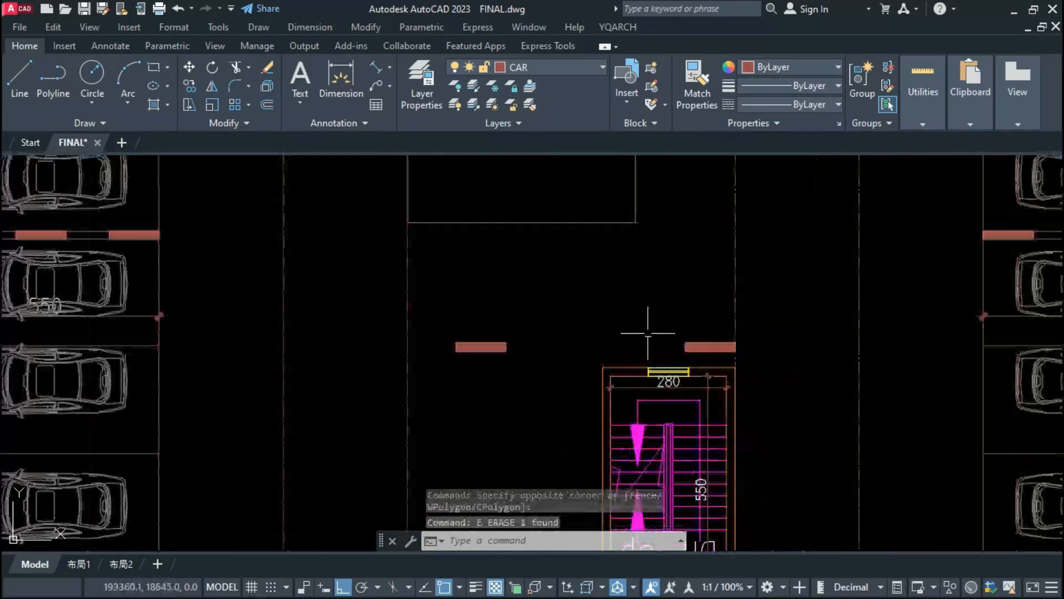
Step: Erase the matching column above the lower staircase in the central island of the LVL-1 parking plan
left_click(725, 326)
left_click(692, 350)
type("e")
key("space")
scroll(792, 326, "down", 2)
middle_click_drag(791, 325, 710, 380)
Step: Extend the stall's end line down to the lower staircase and measure the horizontal distance from it to the island's right edge
left_click(612, 302)
left_click(613, 315)
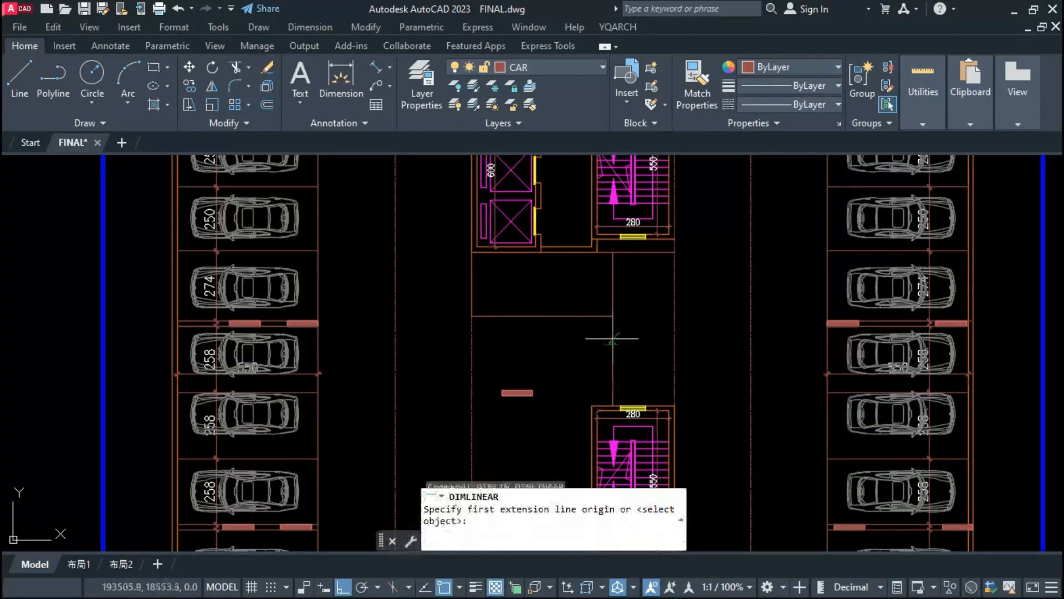
left_click(613, 288)
left_click(675, 287)
scroll(650, 292, "up", 2)
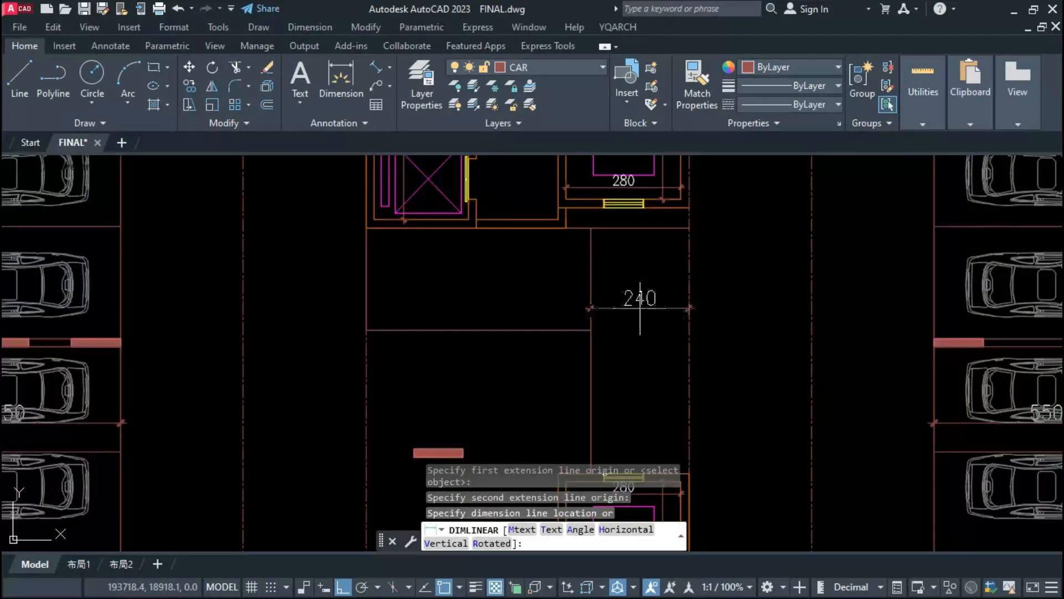
key("Escape")
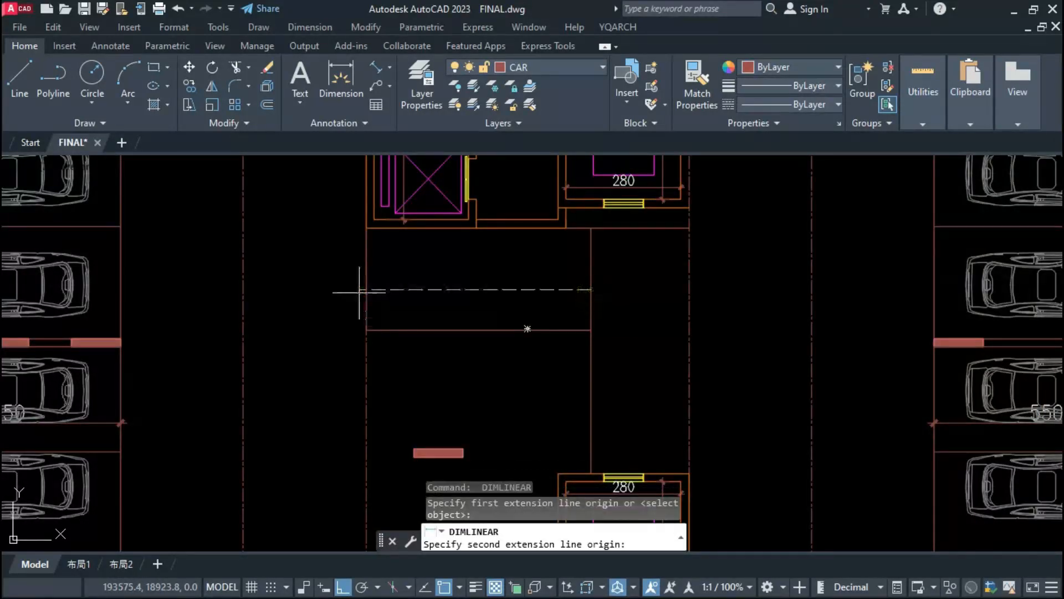
key("Escape")
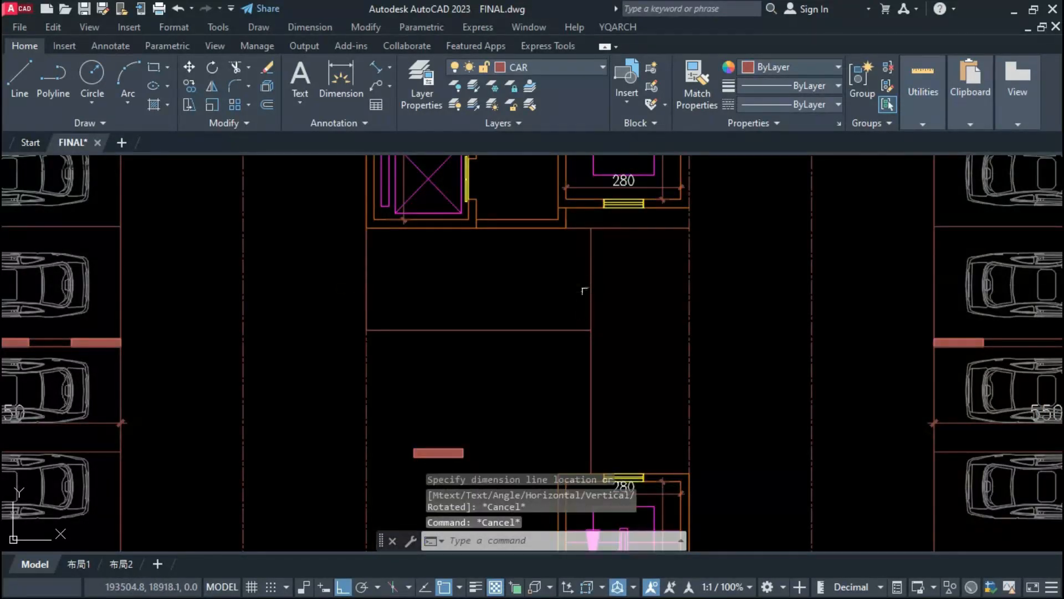
Step: Move the stall's end line 5 to the left and shorten the stall's lower line to meet it
type("M")
key("Return")
left_click(657, 340)
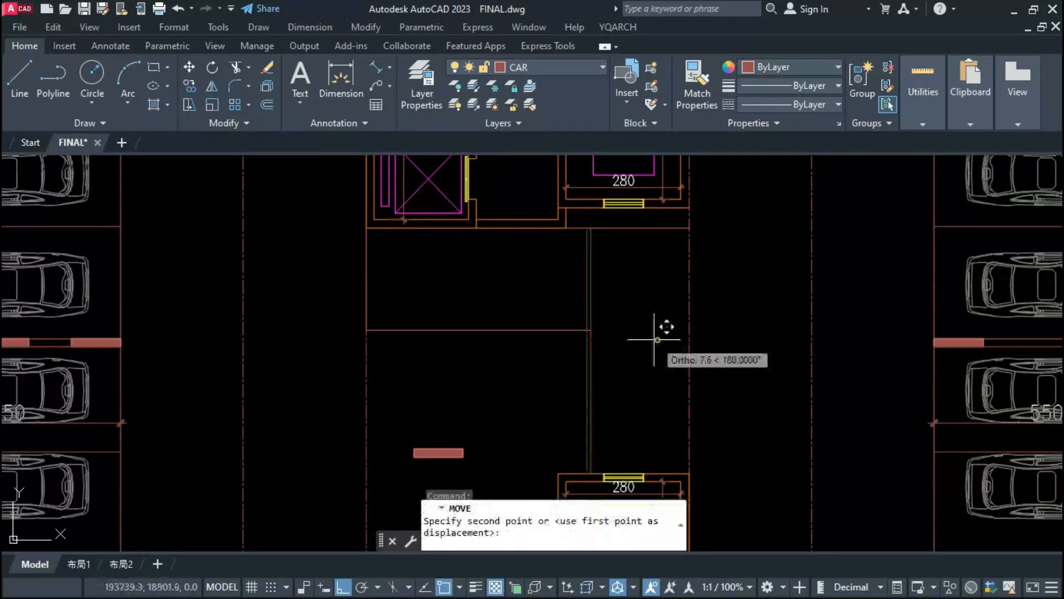
type("1")
key("BackSpace")
type("5")
key("Return")
left_click(617, 312)
left_click(565, 369)
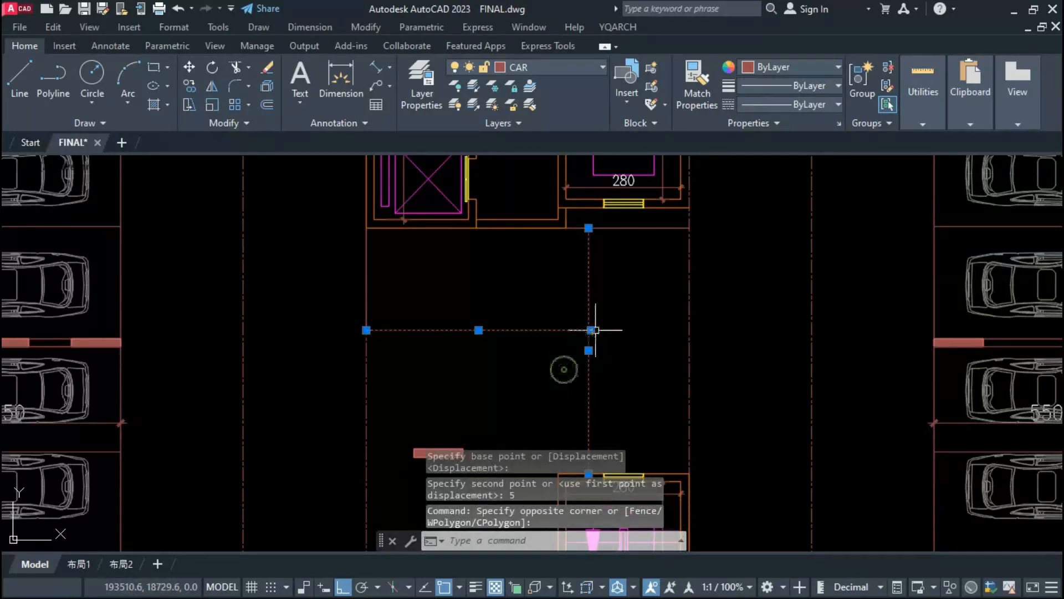
left_click(591, 330)
key("Escape")
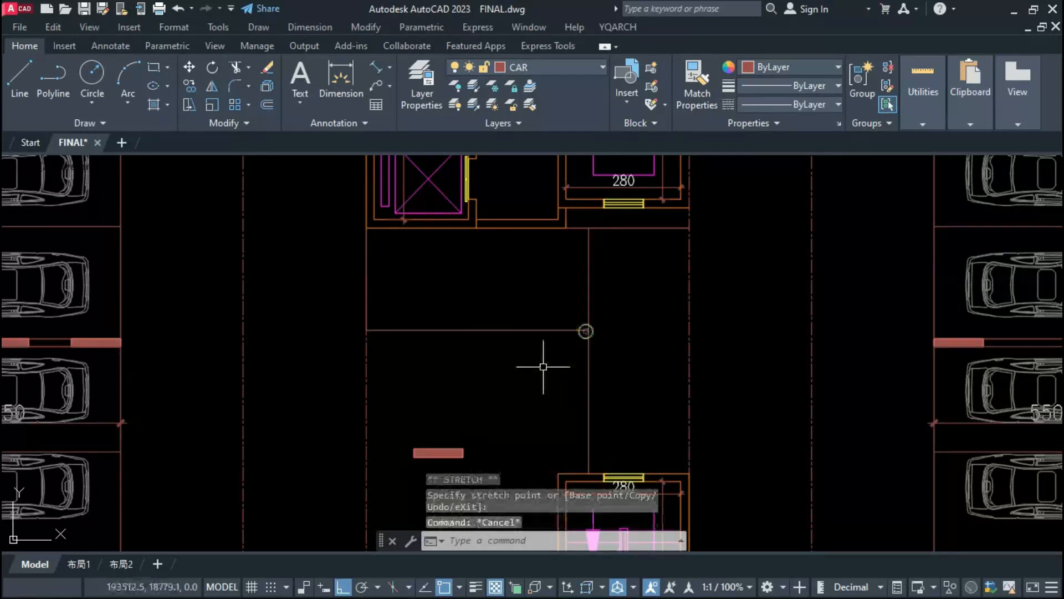
Step: Copy the stall's lower line down to the upper and lower edges of the remaining middle column
scroll(576, 365, "down", 2)
left_click(547, 341)
type("co")
key("Return")
left_click(503, 336)
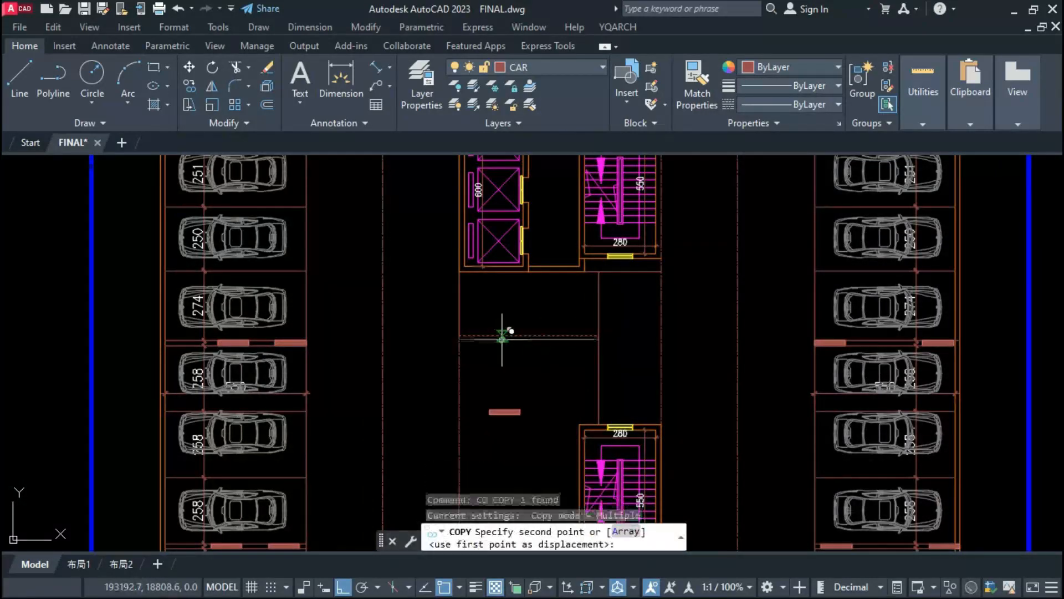
left_click(505, 409)
left_click(504, 415)
key("Escape")
Step: Copy the vertical line on the island's left edge 250 to the right to outline an upright stall between the two columns
middle_click_drag(559, 438, 561, 296)
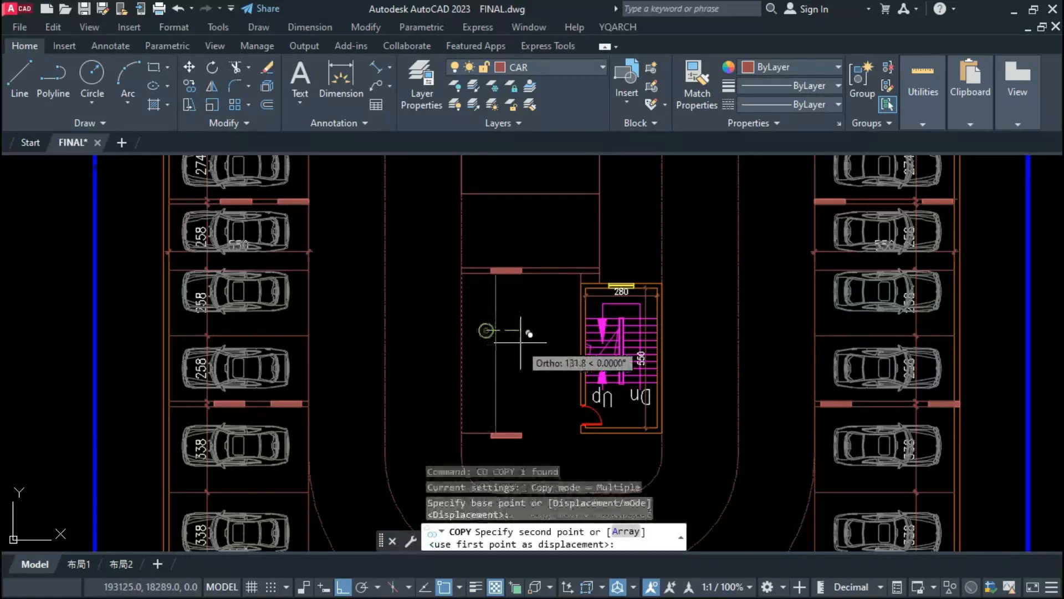
type("0")
key("Return")
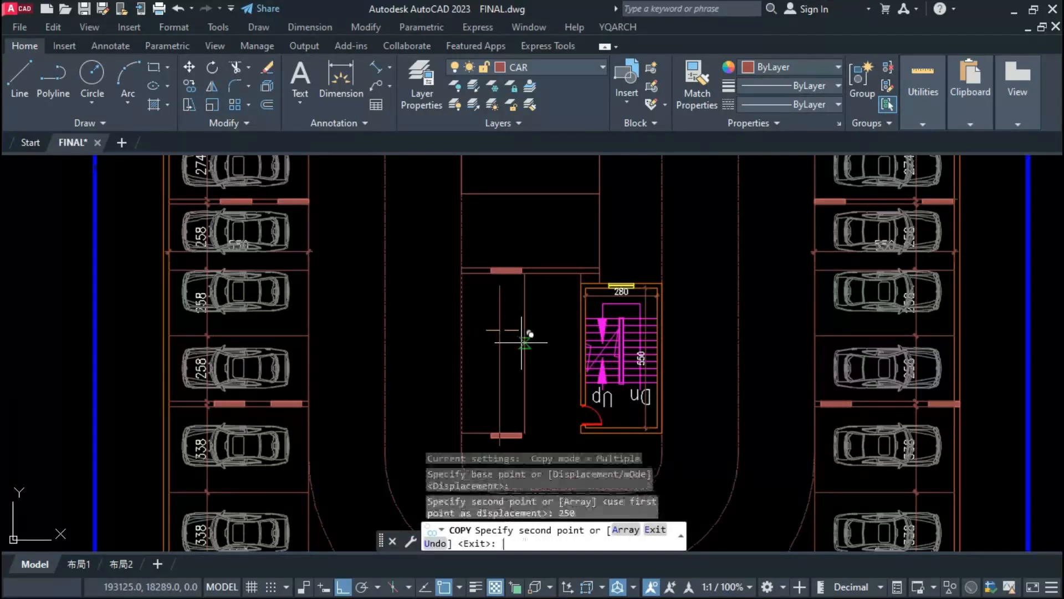
key("Return")
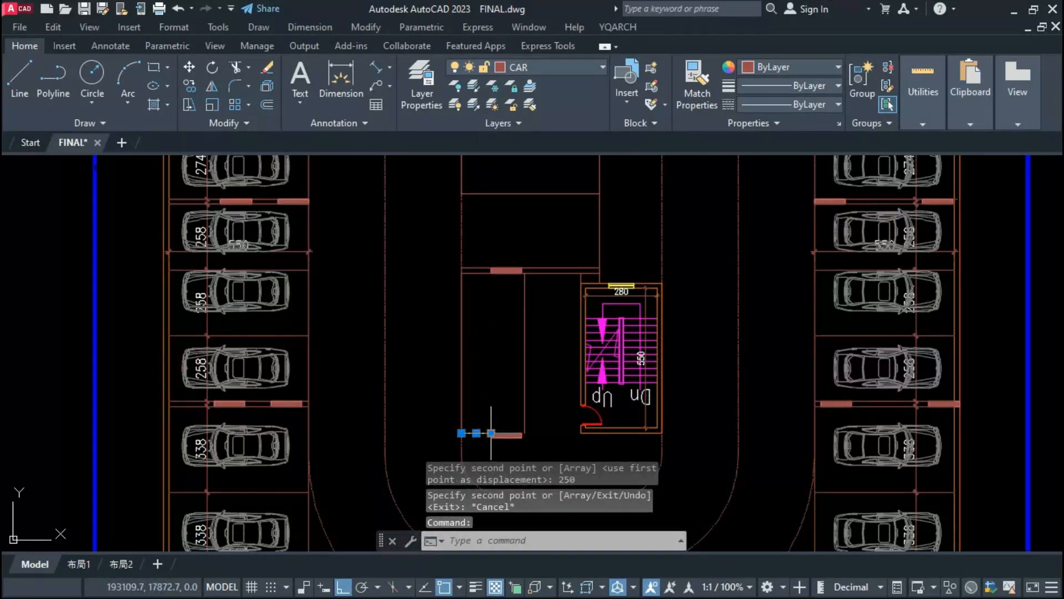
key("Escape")
Step: Copy a car from the right-hand row into both horizontal stalls below the elevator core and over the upright stall
scroll(578, 429, "down", 3)
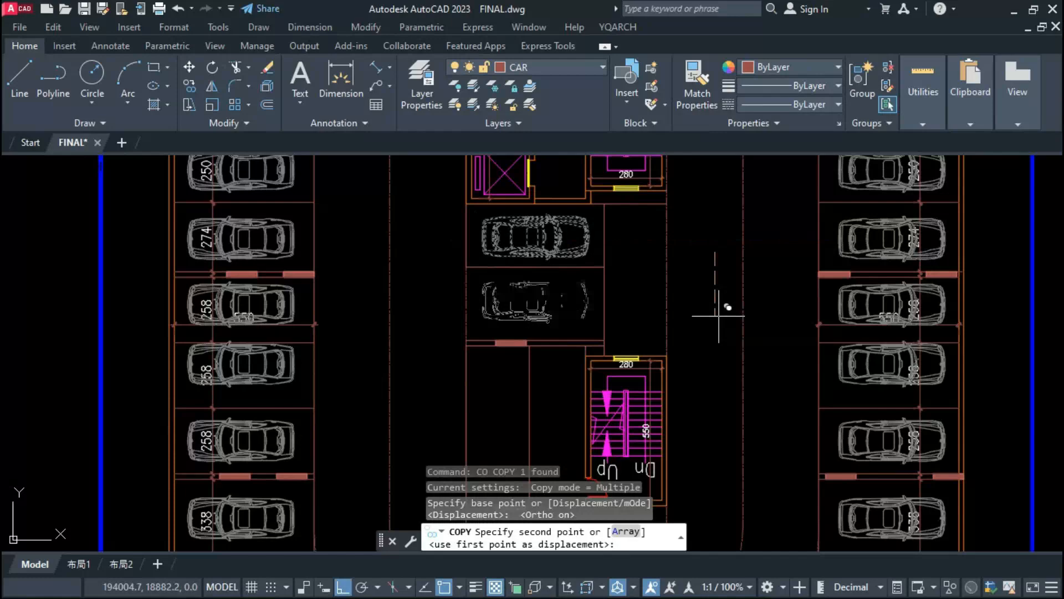
left_click(717, 310)
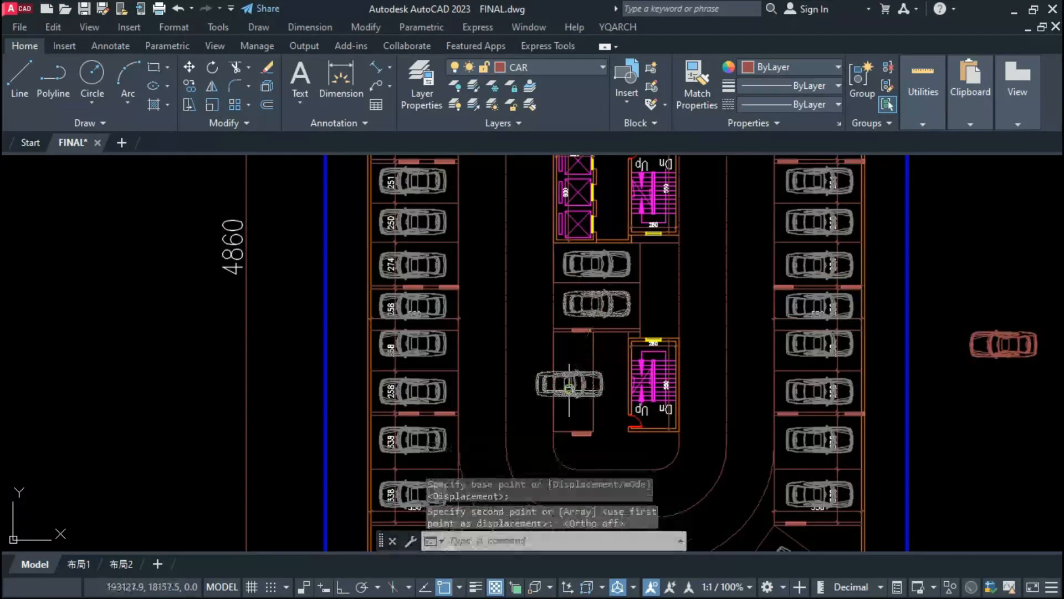
key("Escape")
Step: Rotate the car over the upright stall by 90 degrees so it stands vertically
type("R")
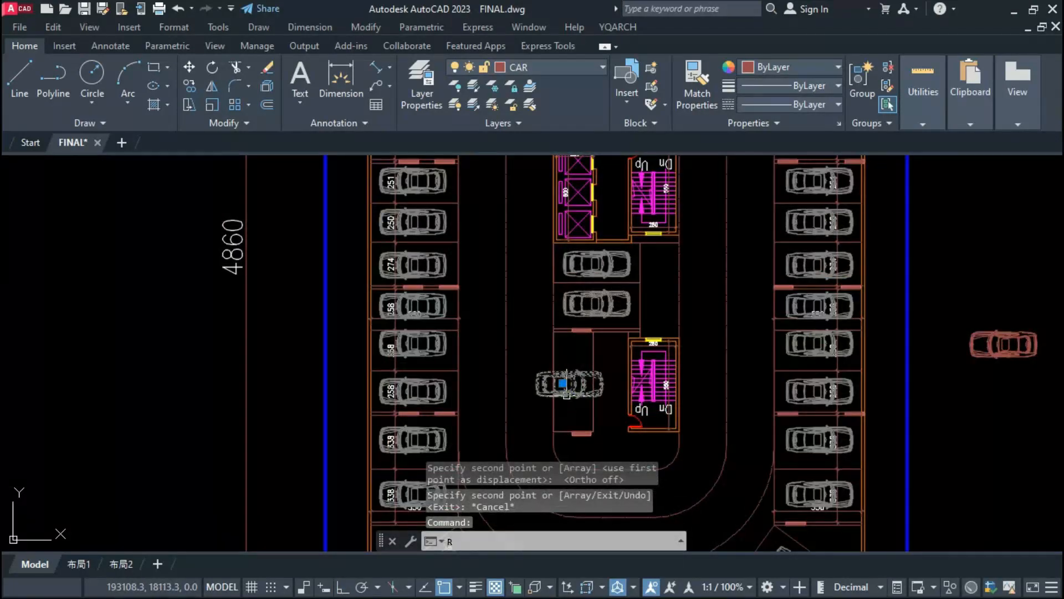
type("o")
key("Return")
left_click(568, 383)
key("F8")
scroll(568, 355, "up", 5)
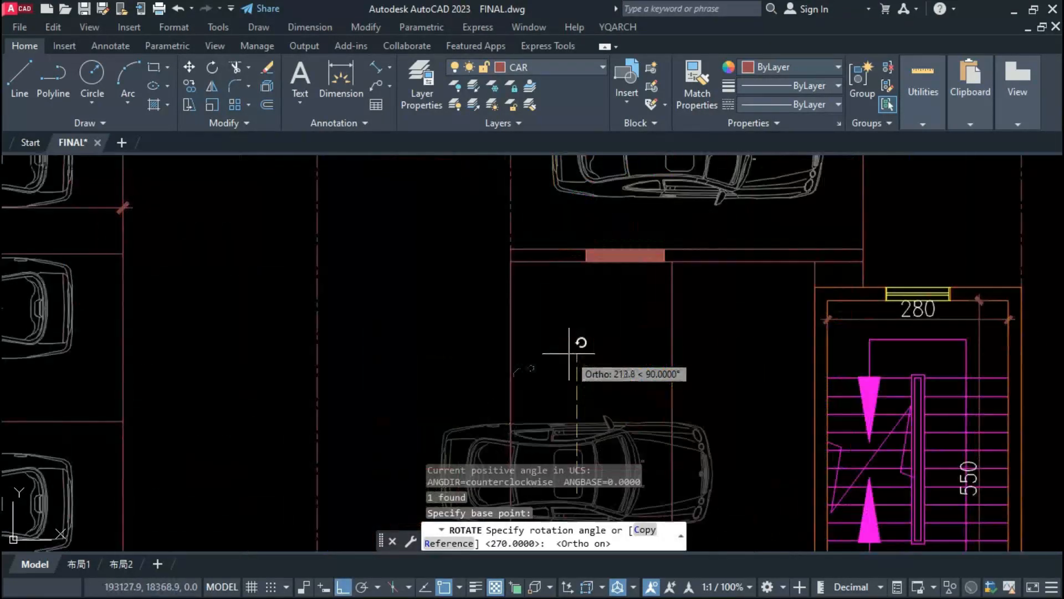
left_click(573, 326)
scroll(570, 311, "down", 5)
Step: Move the rotated car to the centre of the upright stall beside the lower staircase
left_click(571, 349)
type("m")
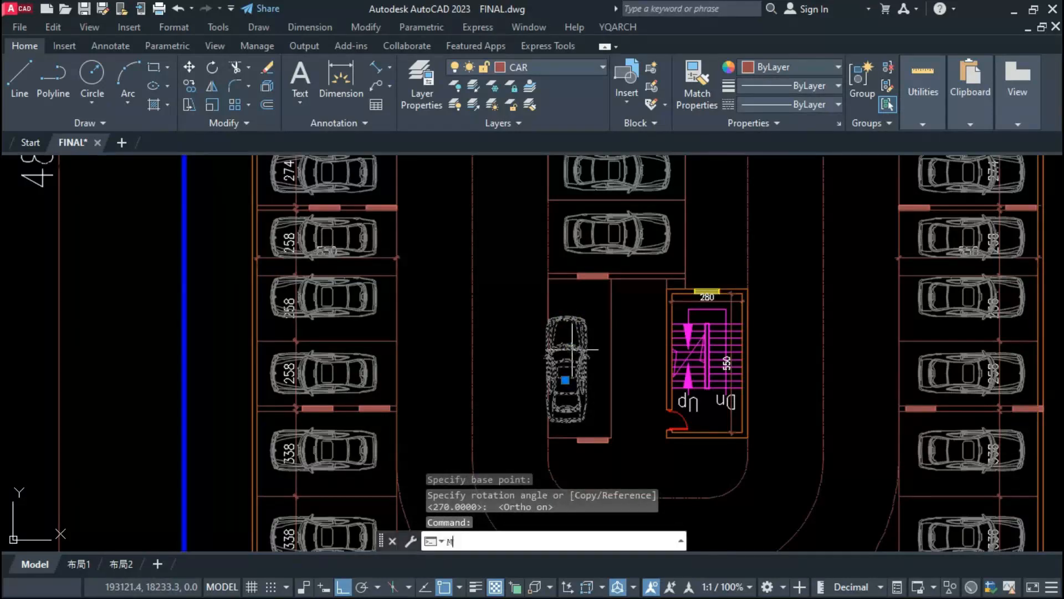
key("Return")
key("F8")
scroll(584, 409, "up", 3)
left_click(653, 400)
left_click(675, 381)
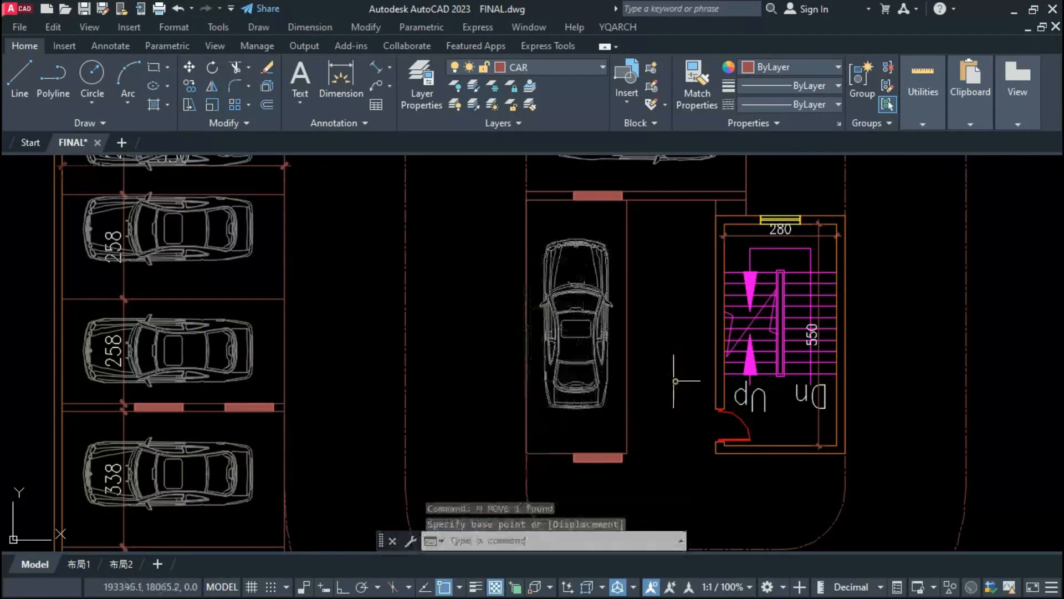
Step: Copy the upright car into the strip between the two staircases, beside the horizontal stalls
scroll(598, 398, "down", 4)
left_click(592, 361)
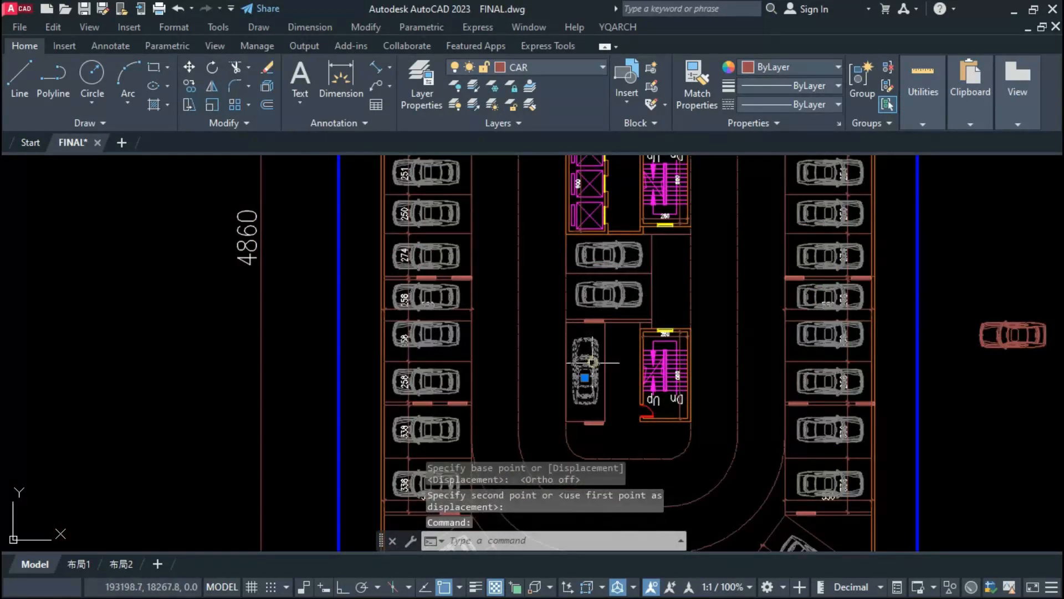
key("Return")
left_click(585, 371)
scroll(682, 280, "up", 2)
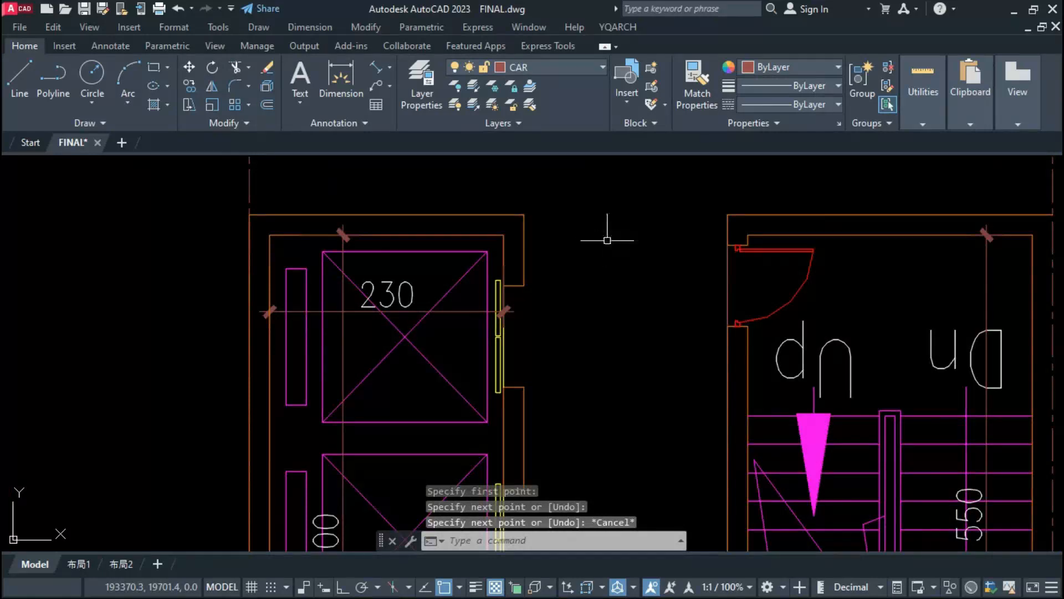
Step: Close the lobby's upper opening between the elevators and the upper staircase with wall lines and a window
type("AS")
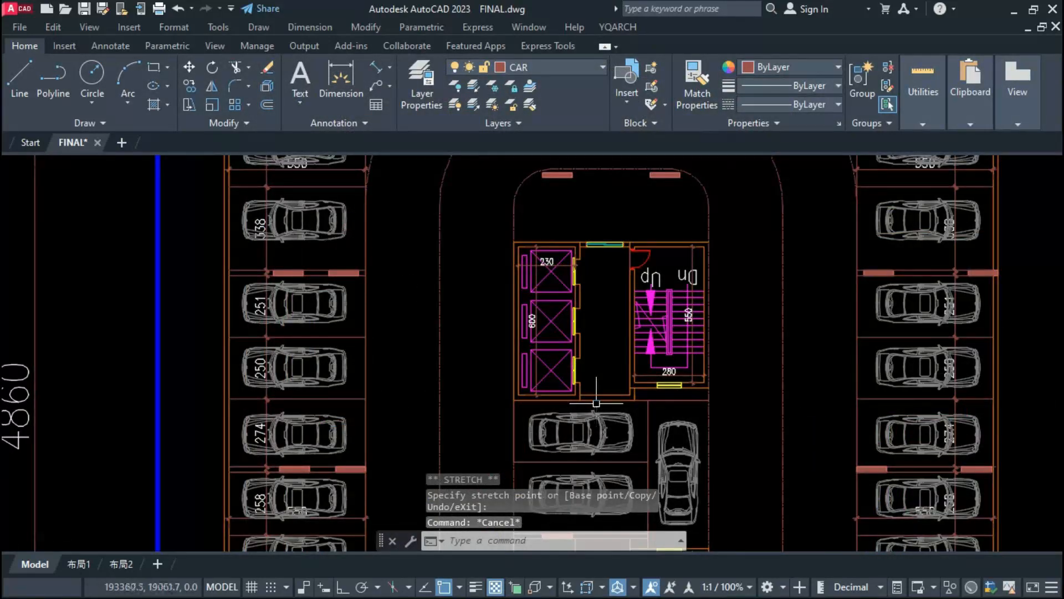
scroll(596, 403, "up", 2)
scroll(641, 394, "down", 2)
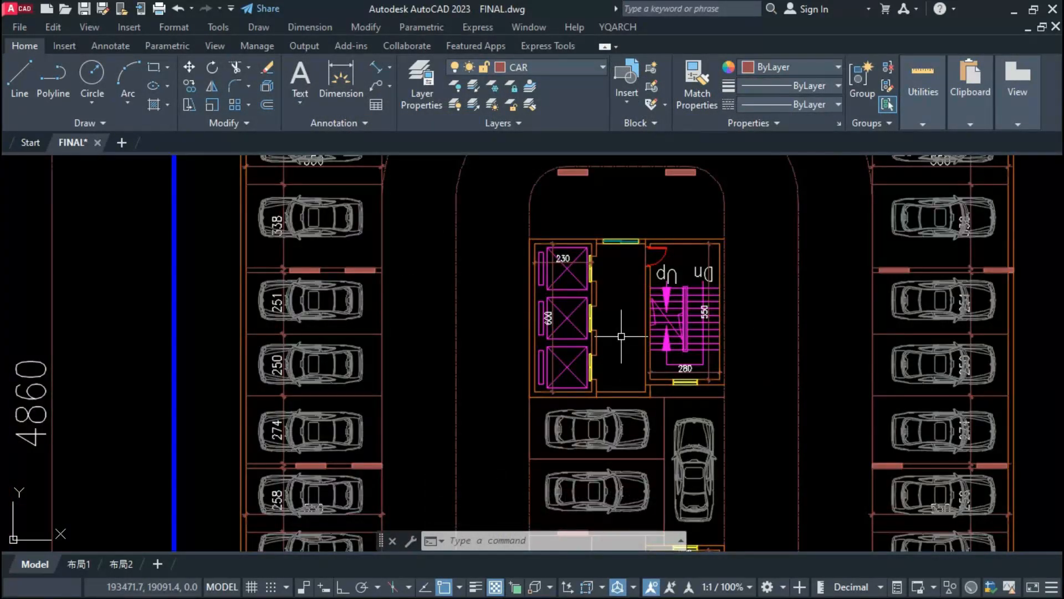
Step: Hatch the rounded area above the lift core and the upper-left corner around the angled stall
type("HATCH")
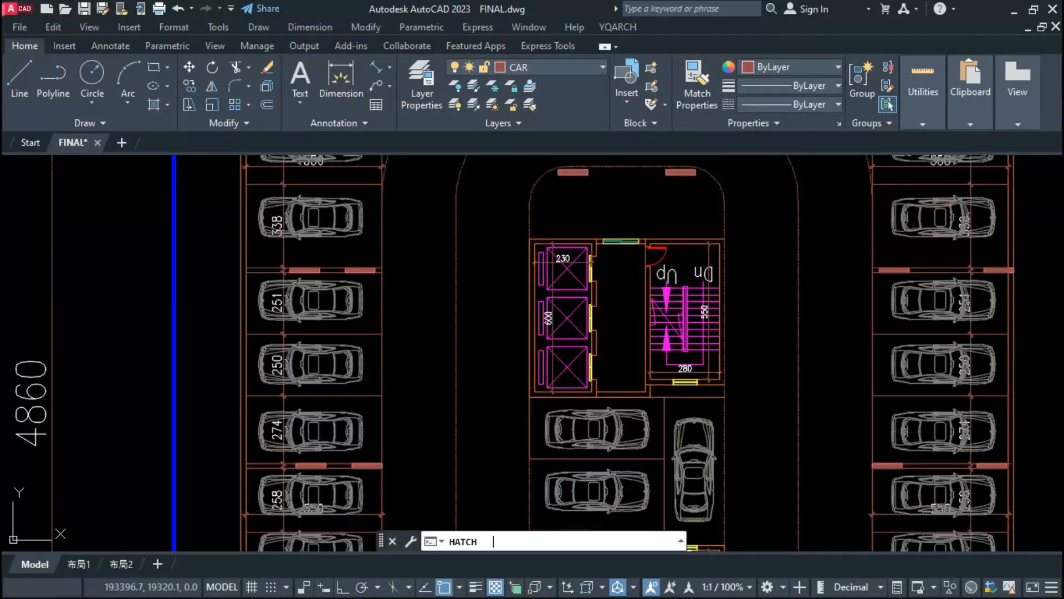
key("Return")
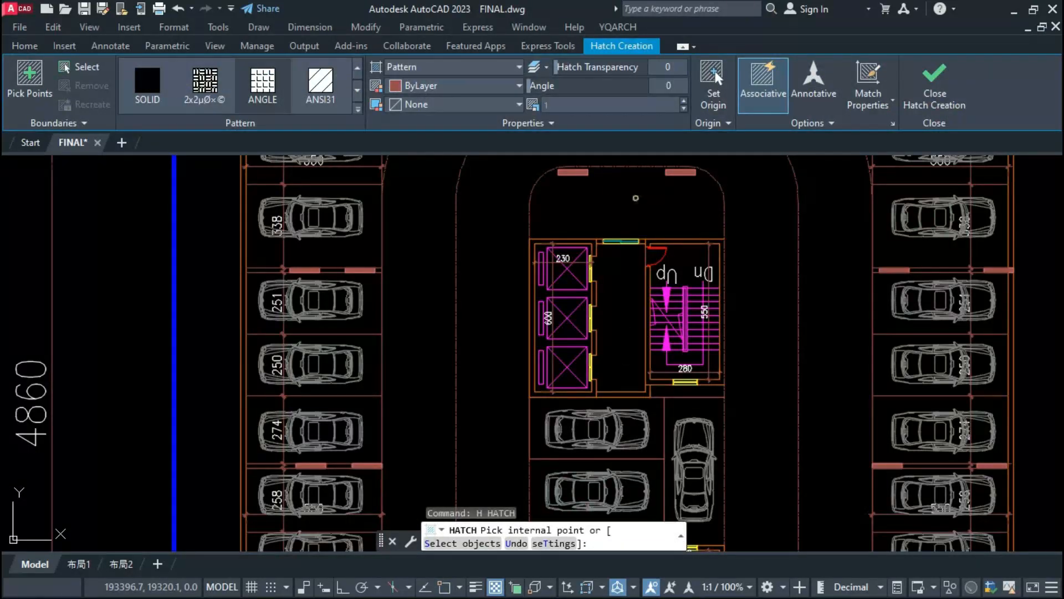
scroll(611, 295, "down", 2)
left_click(619, 240)
scroll(627, 224, "up", 6)
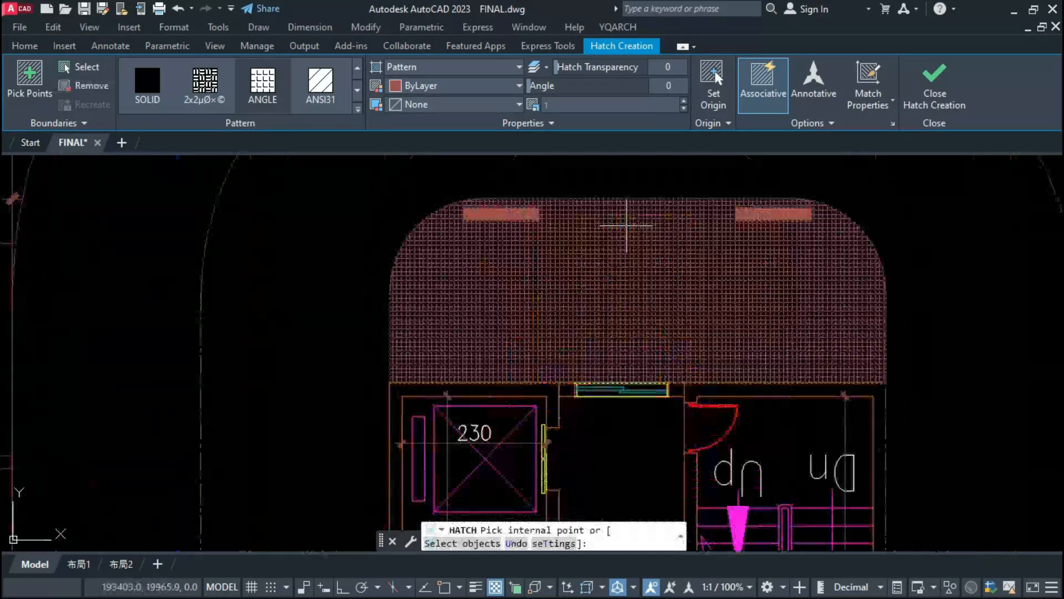
scroll(626, 267, "down", 3)
scroll(470, 248, "up", 4)
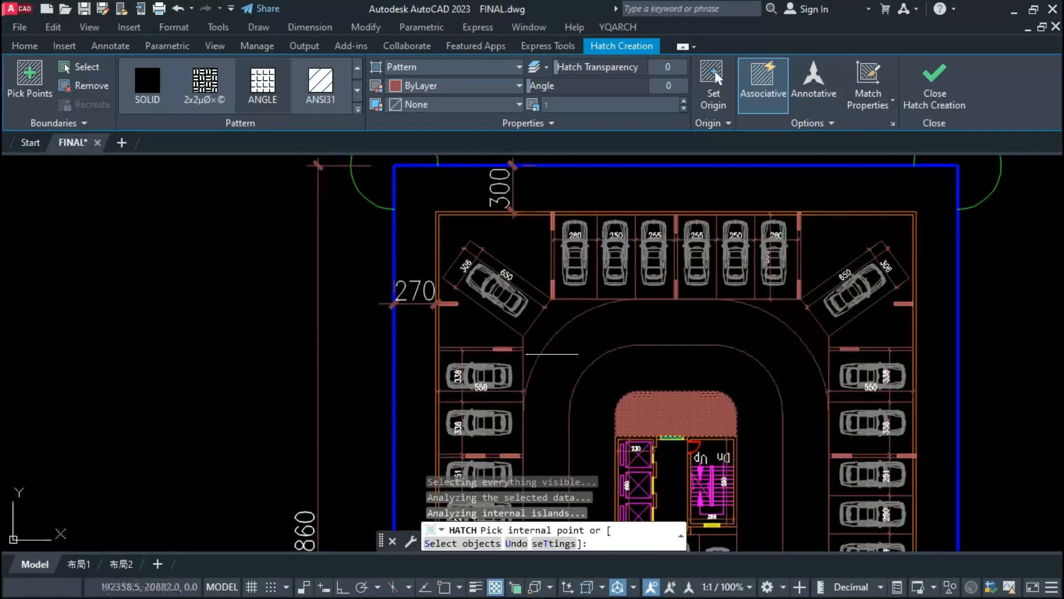
left_click(503, 236)
key("Return")
Step: Hatch the remaining areas around the angled corner stalls and the free area beside the lower staircase
scroll(450, 268, "down", 4)
scroll(671, 316, "up", 4)
key("Return")
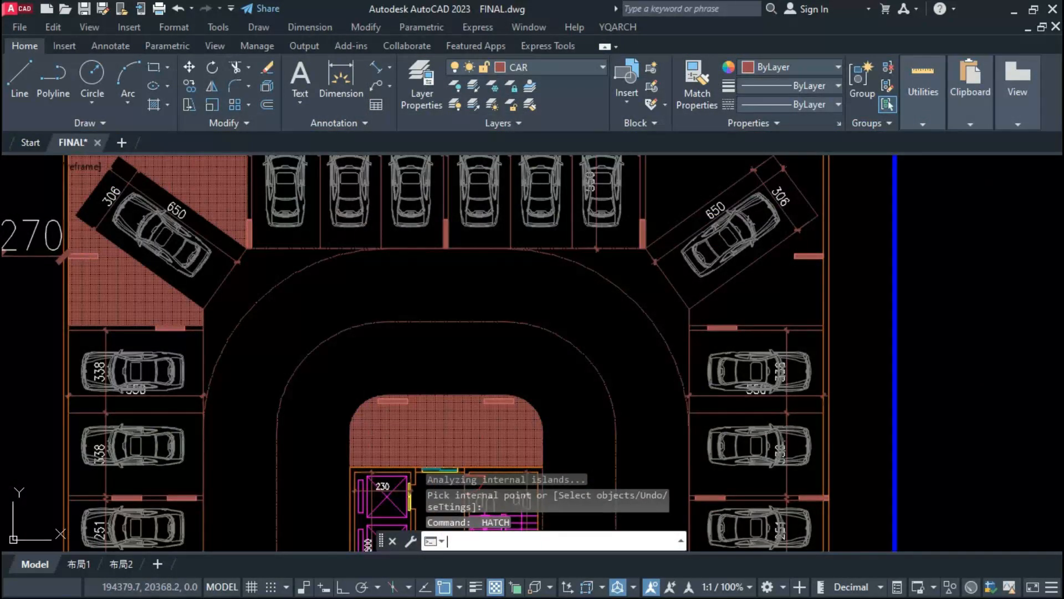
scroll(676, 311, "down", 5)
scroll(685, 419, "up", 5)
left_click(676, 419)
middle_click_drag(175, 415, 370, 402)
left_click(370, 402)
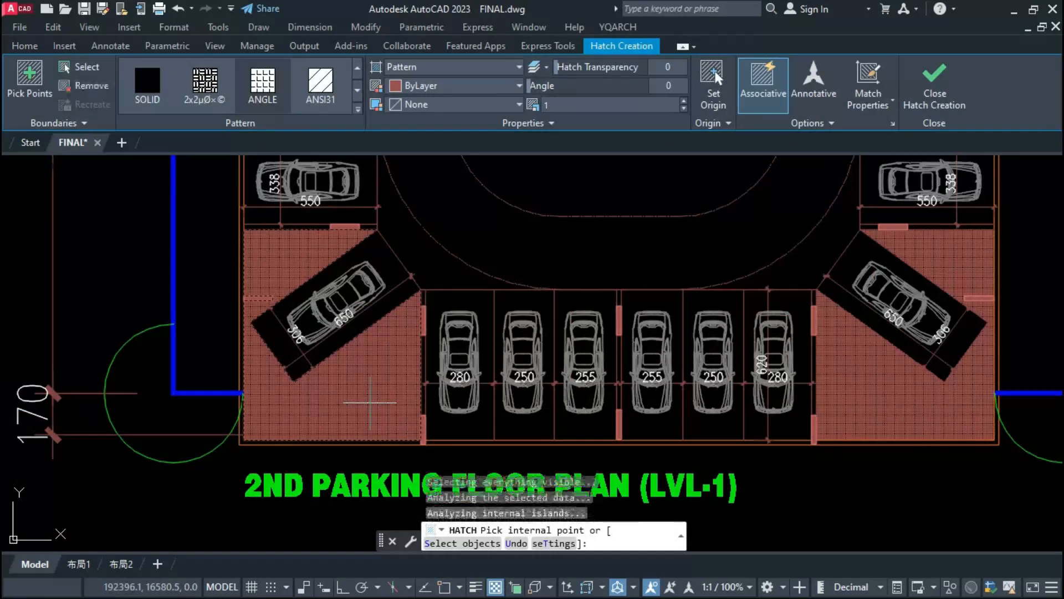
key("Return")
Step: Assign the selected hatches of the LVL-1 plan to the layer father f.f$0$ID- DECORATIVE LIGHT
left_click(380, 395)
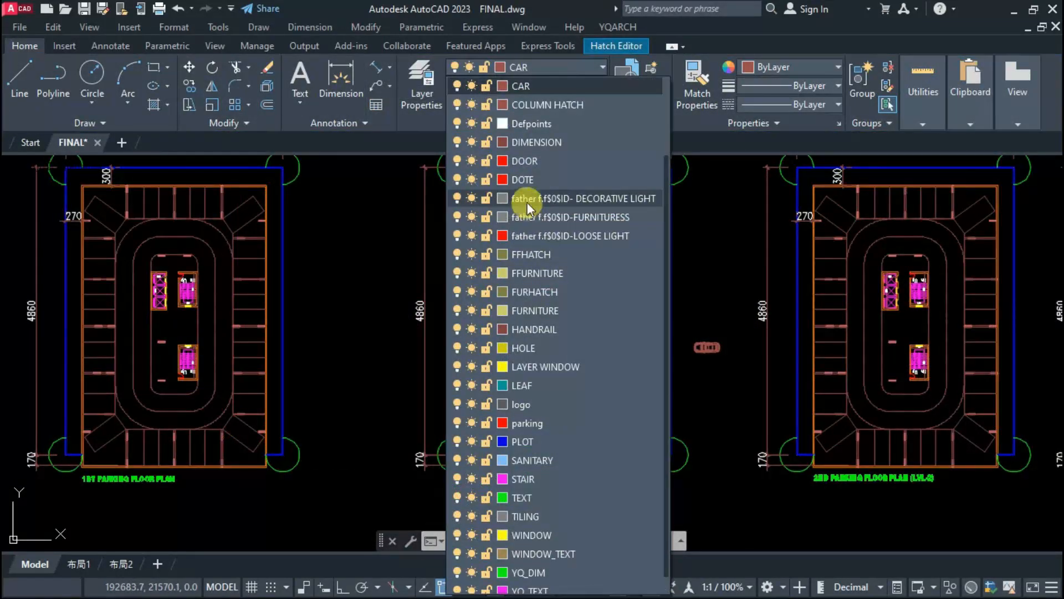
scroll(519, 250, "down", 1)
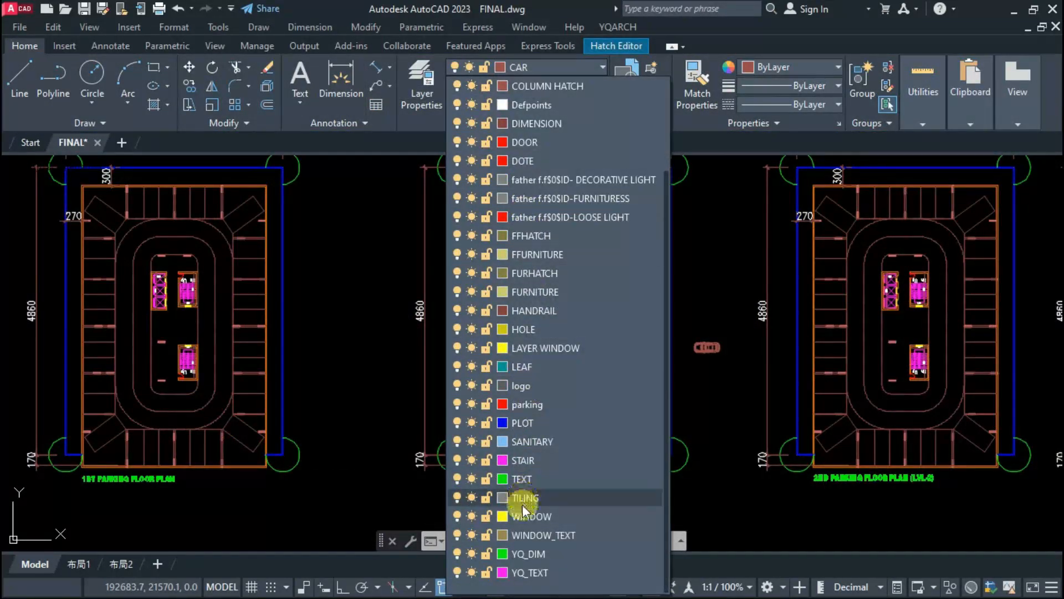
scroll(524, 444, "up", 5)
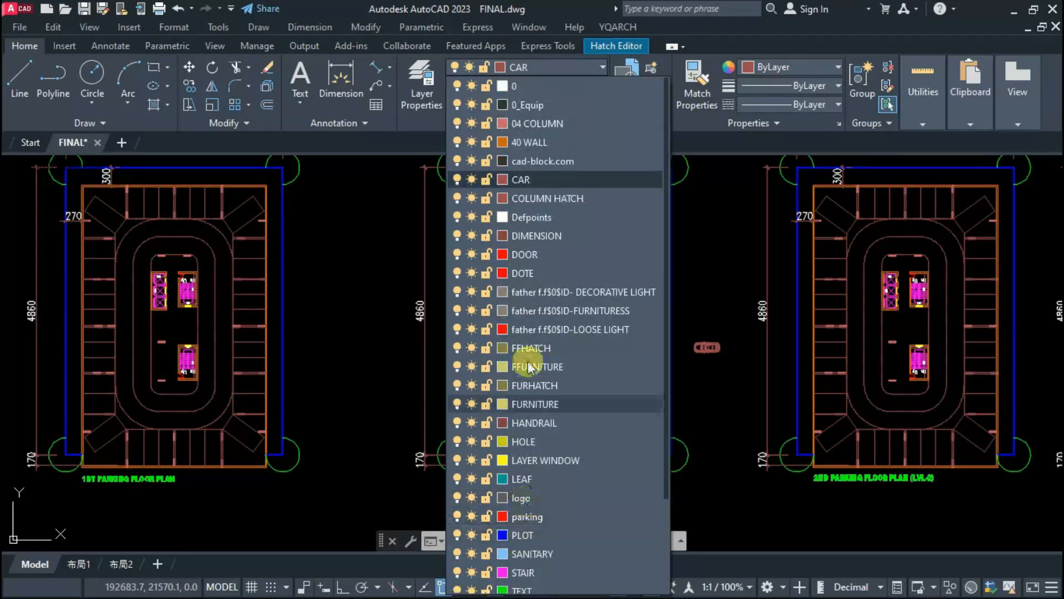
left_click(536, 285)
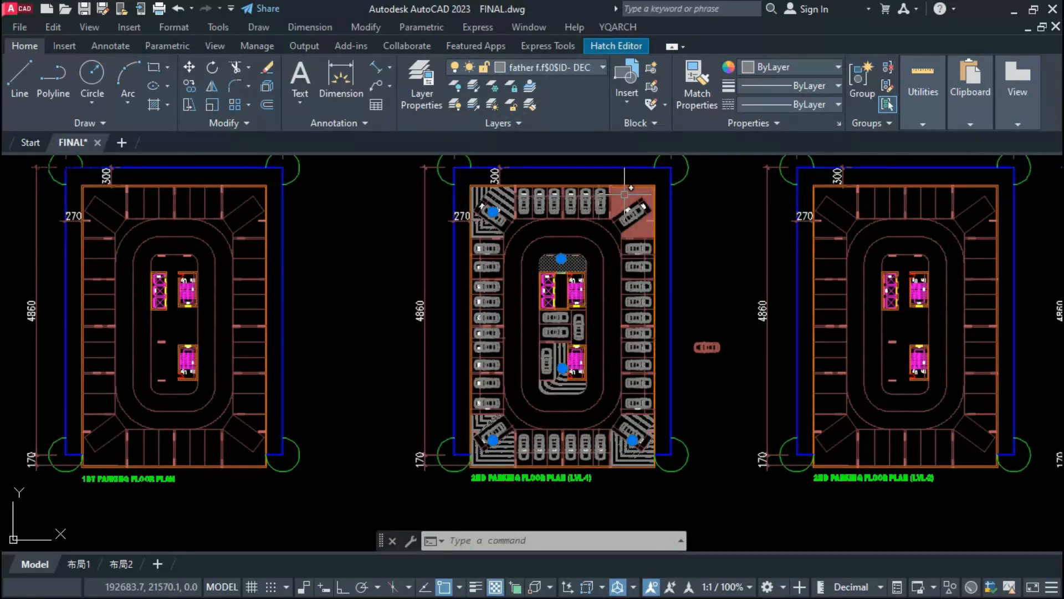
key("Escape")
Step: Match the properties of the upper-left corner hatch onto the upper-right corner hatch
scroll(521, 198, "up", 6)
left_click(469, 203)
type("ma")
key("space")
left_click(946, 207)
key("Escape")
Step: Set the upper-right corner hatch's scale to 5.5 with the YQArch hatching scale command
left_click(947, 207)
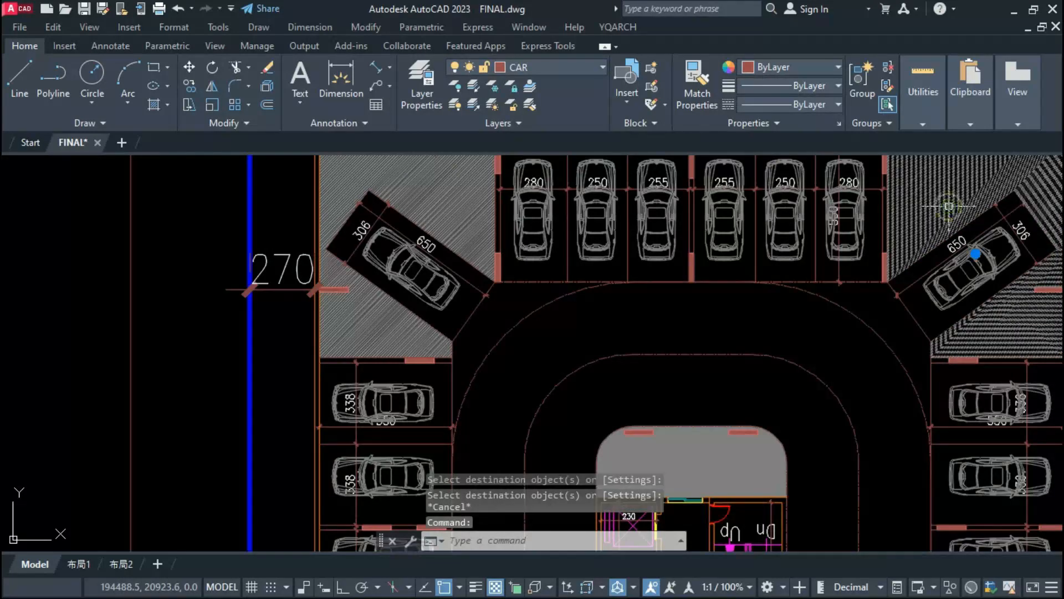
type("xc")
key("space")
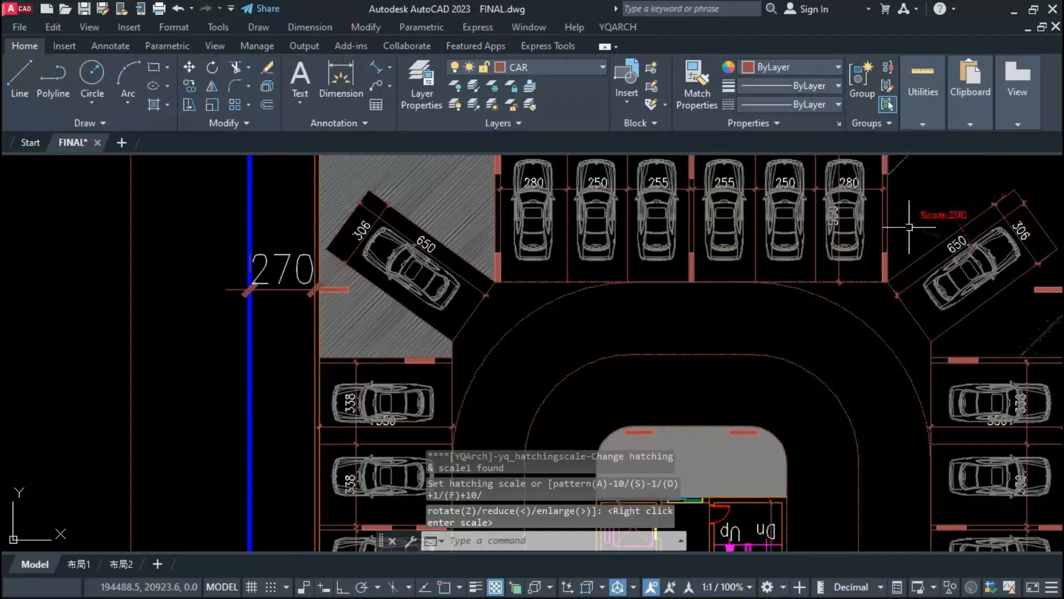
left_click(950, 249)
Step: Match the upper-right corner hatch's properties onto the other corner hatches and the central island hatches
scroll(815, 293, "down", 3)
type("ma")
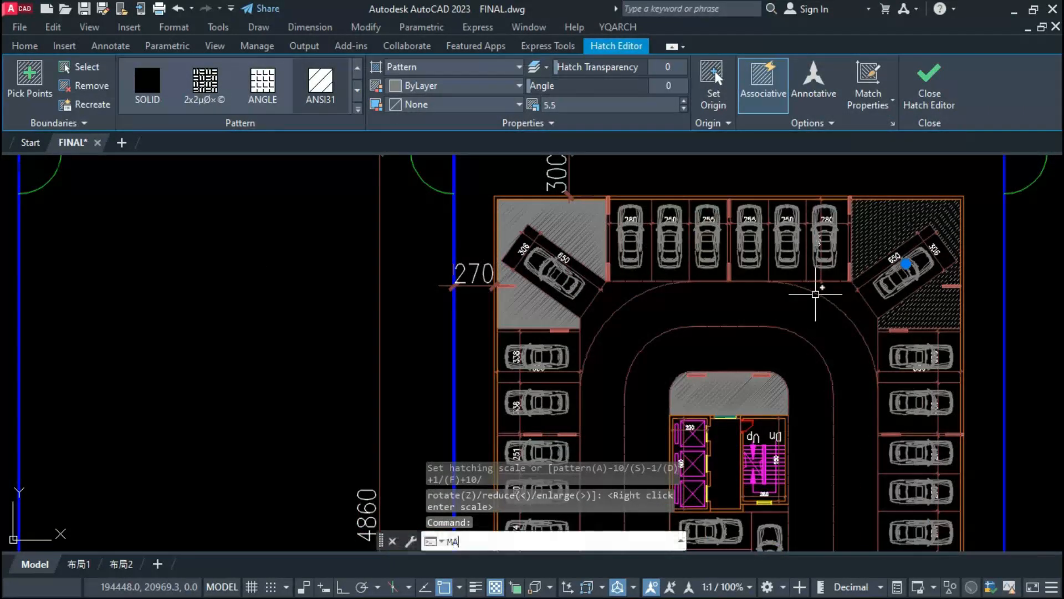
key("space")
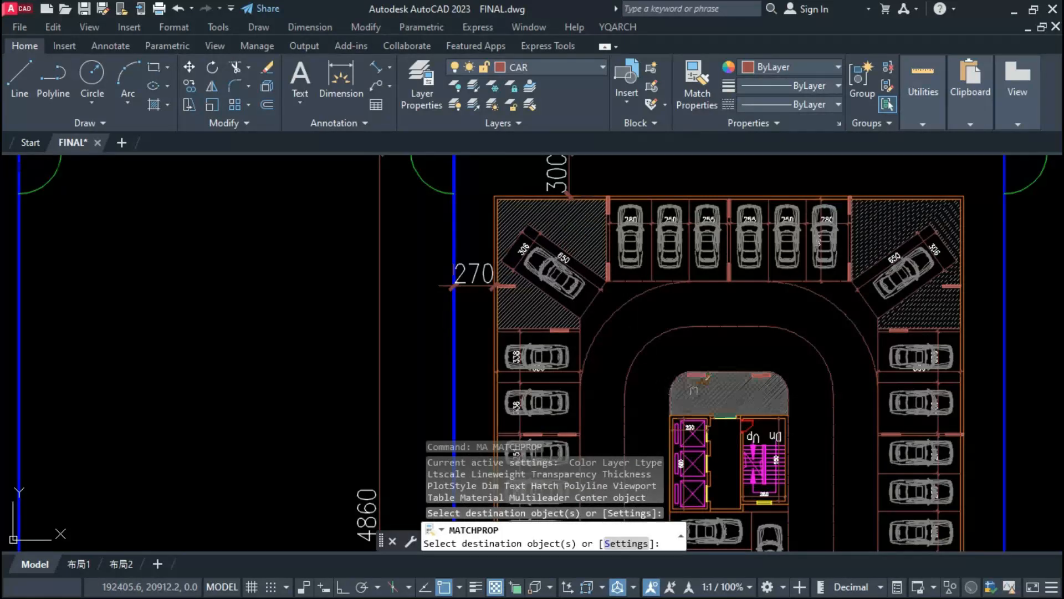
left_click(694, 390)
scroll(669, 243, "down", 4)
scroll(696, 328, "up", 8)
left_click(641, 175)
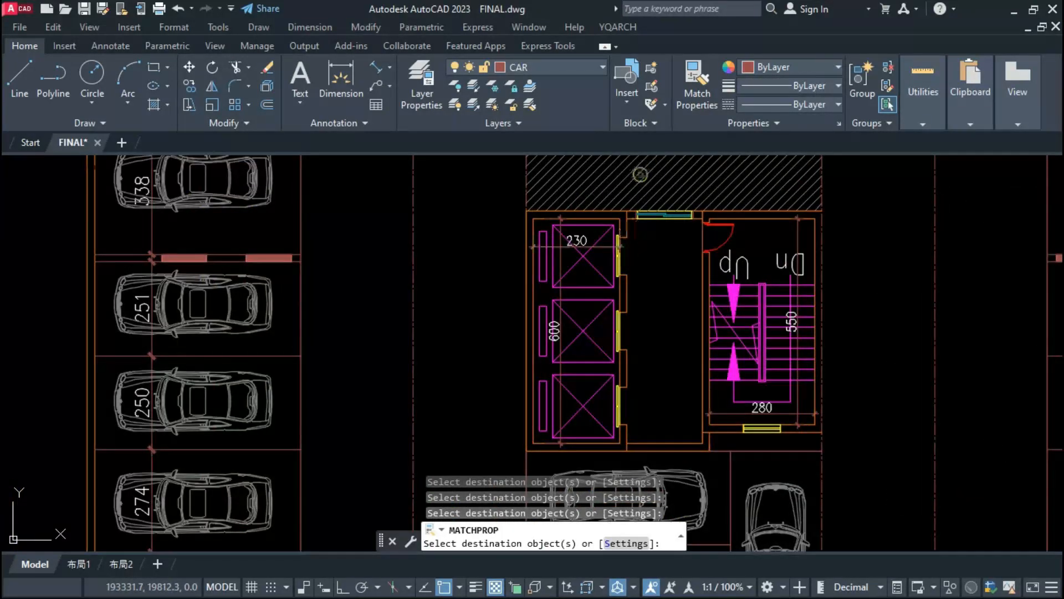
key("Escape")
Step: Draw a rectangle around the lobby floor between the lifts and the upper staircase, and offset it inward
type("rec")
key("Return")
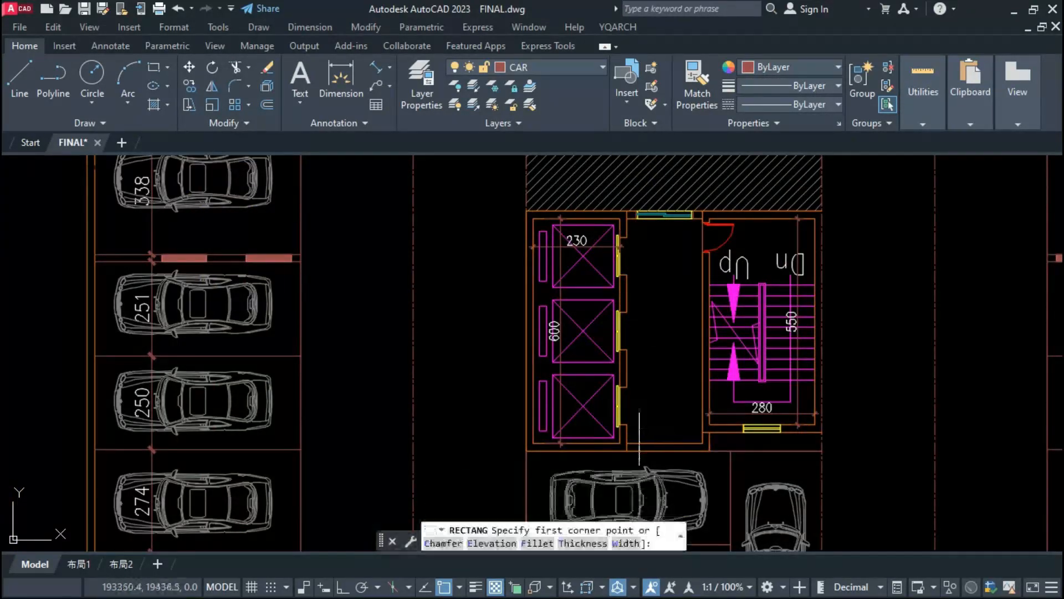
left_click(629, 443)
scroll(689, 239, "up", 2)
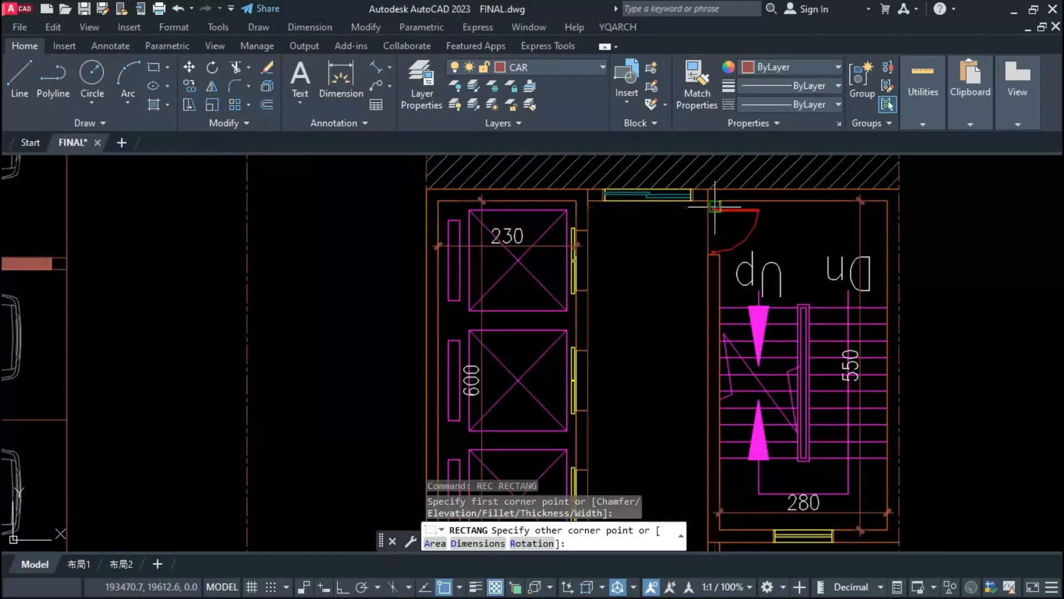
left_click(703, 222)
type("o")
key("Return")
key("Return")
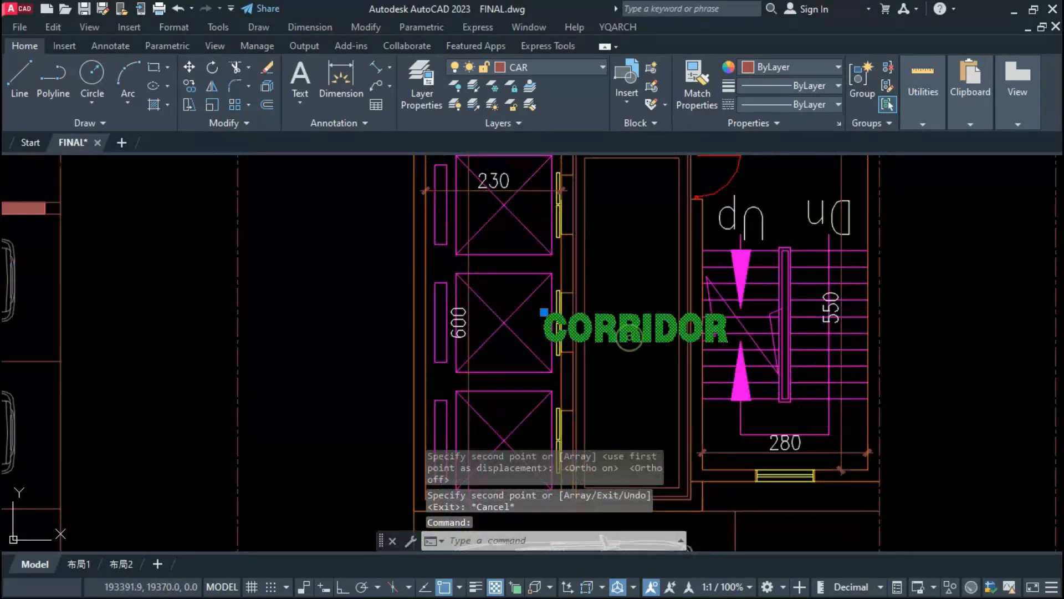
Step: Change the CORRIDOR label in the lobby to LIFT LOBBY
double_click(624, 330)
key("ctrl+a")
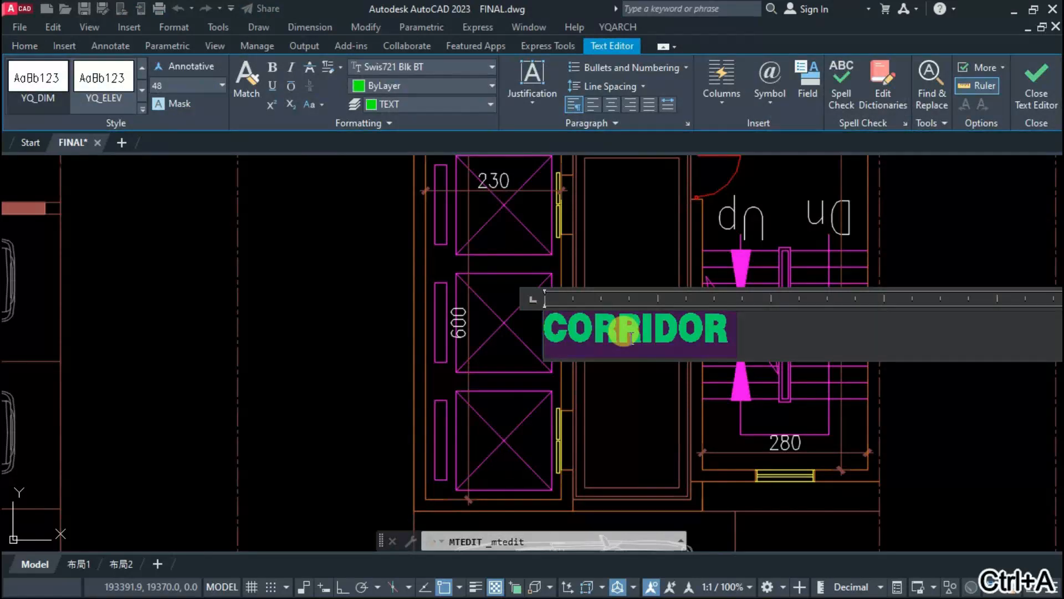
type("LIFT LOBBY")
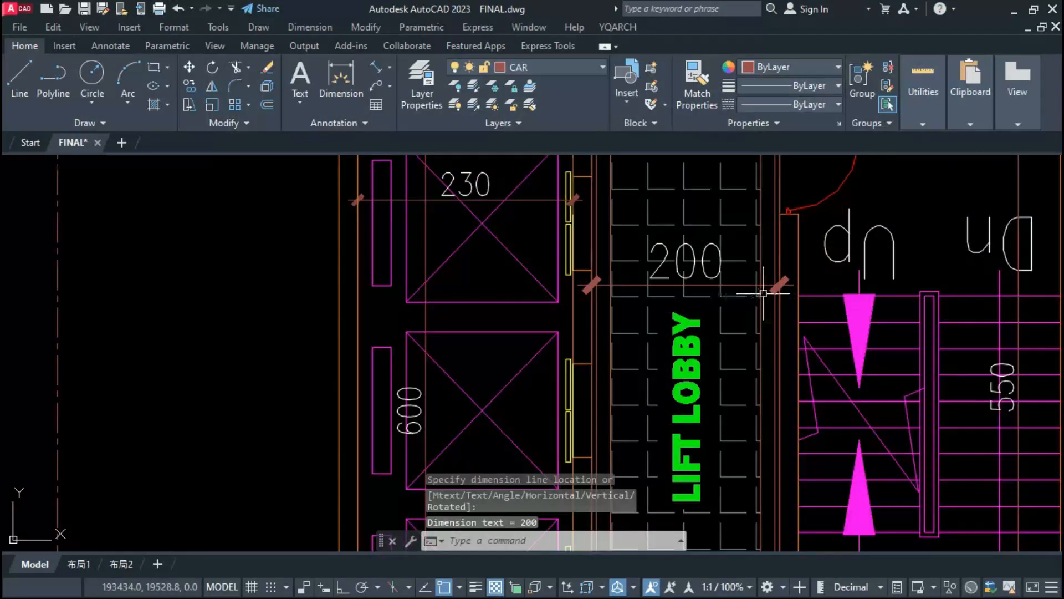
Step: Erase the lift lobby's width dimension and undo the erasure
left_click(780, 264)
type("E")
key("Return")
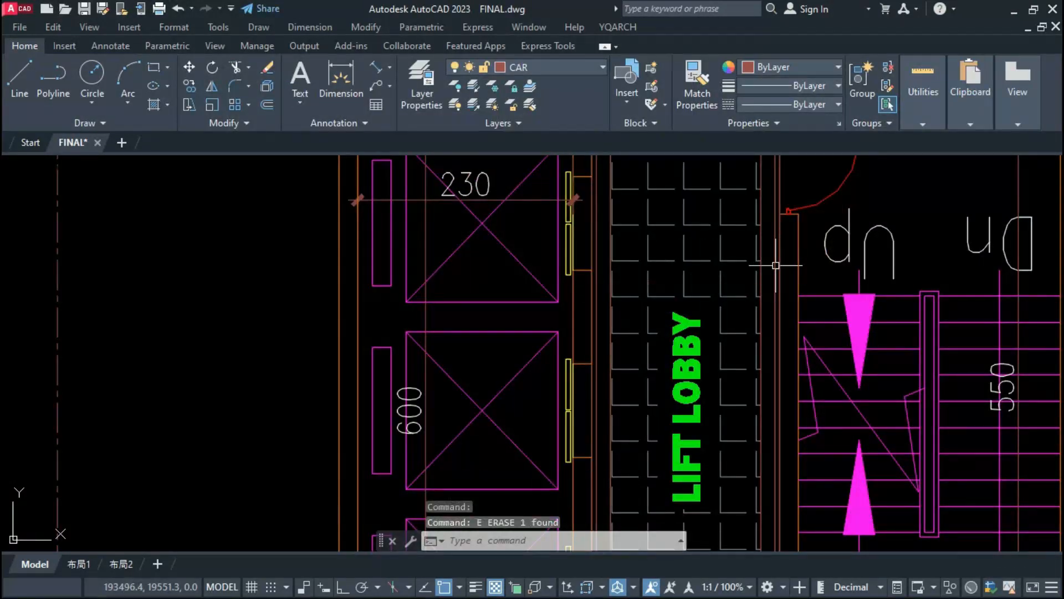
key("ctrl+z")
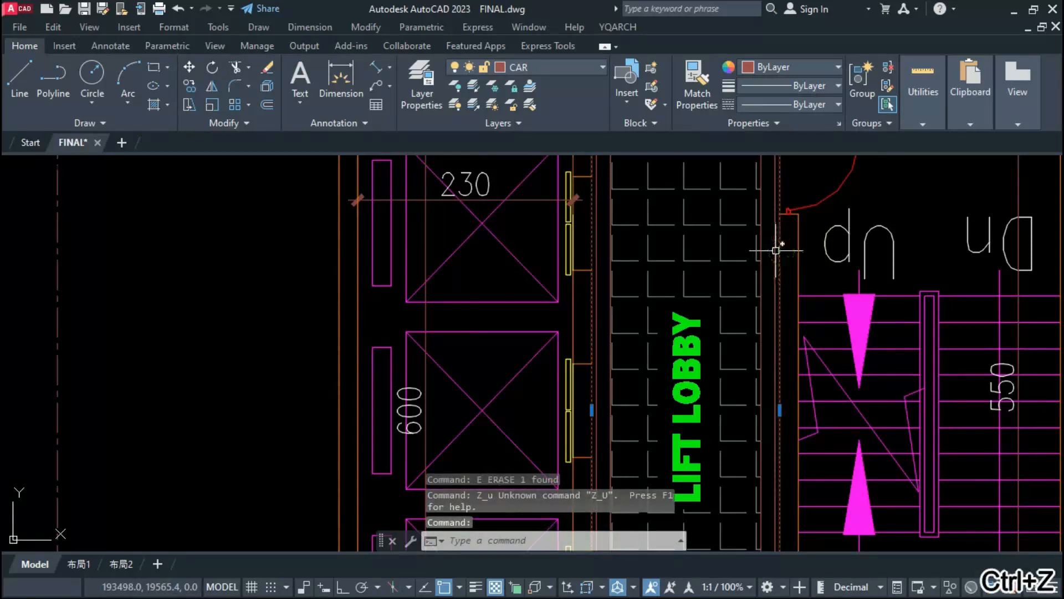
key("ctrl+z")
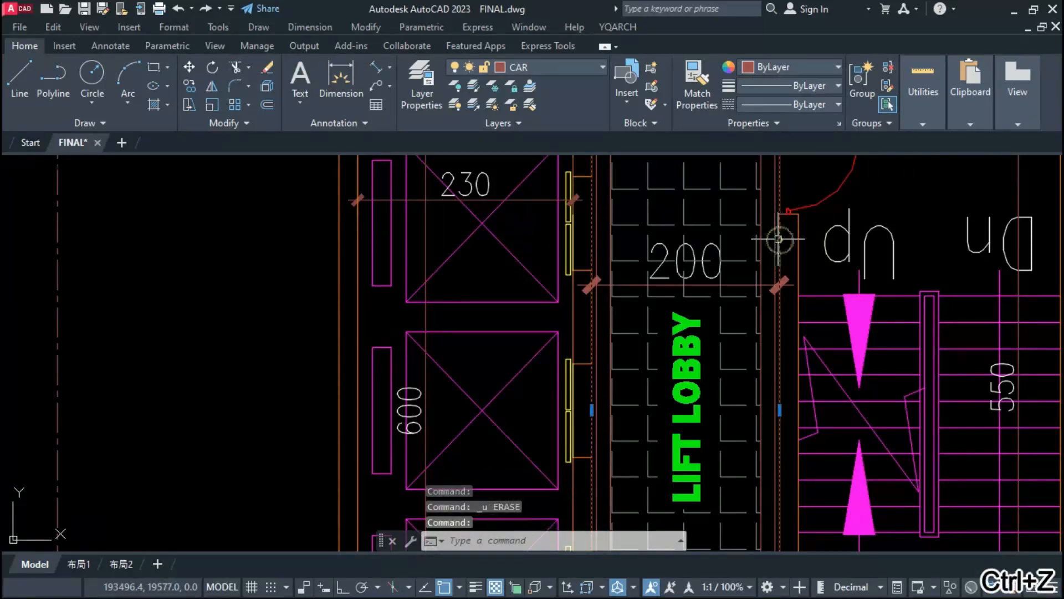
Step: Erase the outermost construction rectangle around the lift lobby floor
type("e")
key("Return")
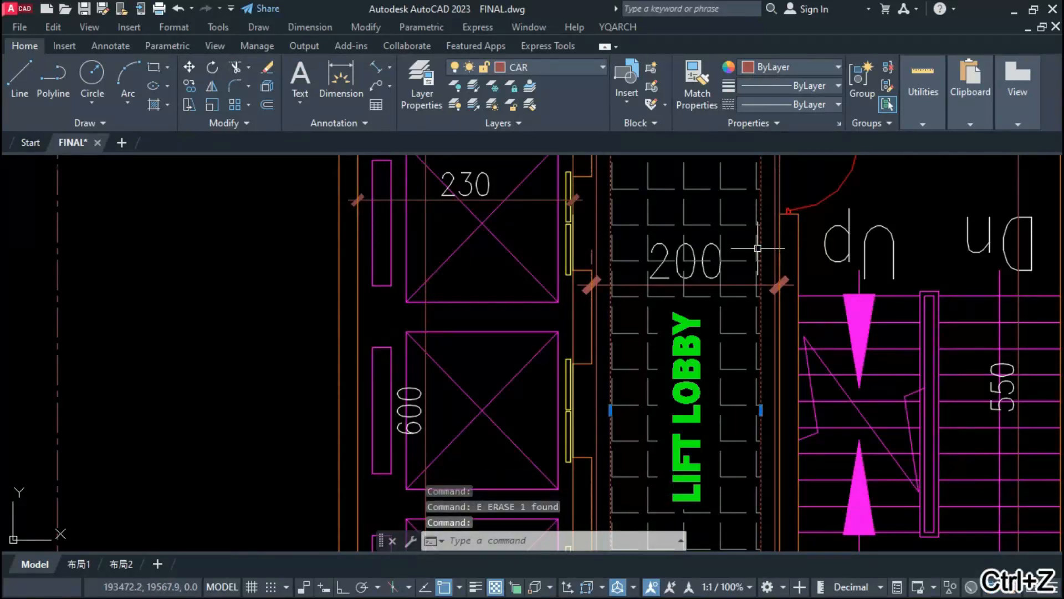
key("Escape")
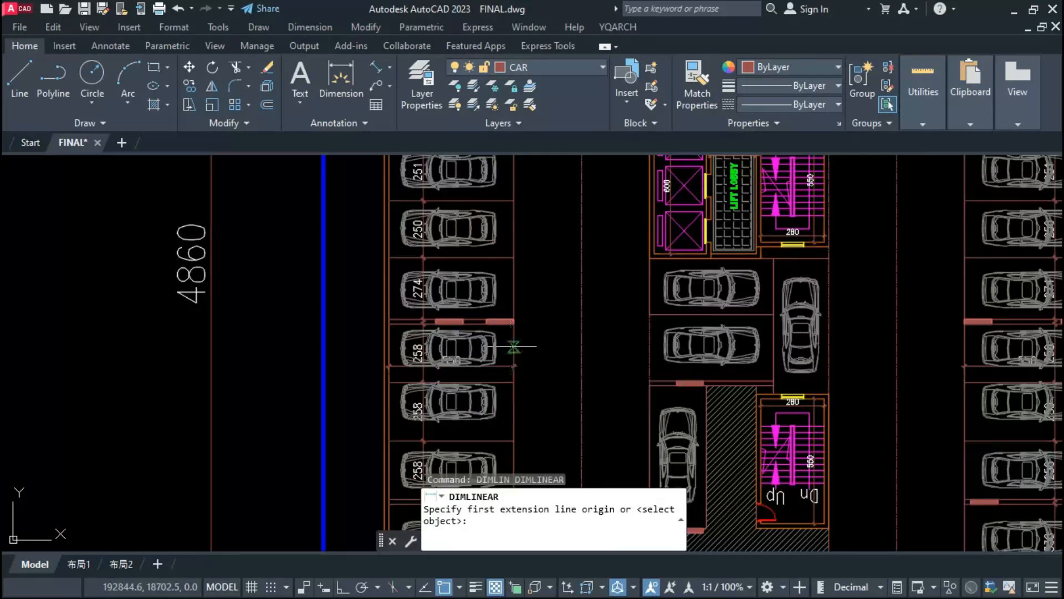
Step: Add horizontal linear dimensions across the driveways on both long sides of the central island
left_click(510, 347)
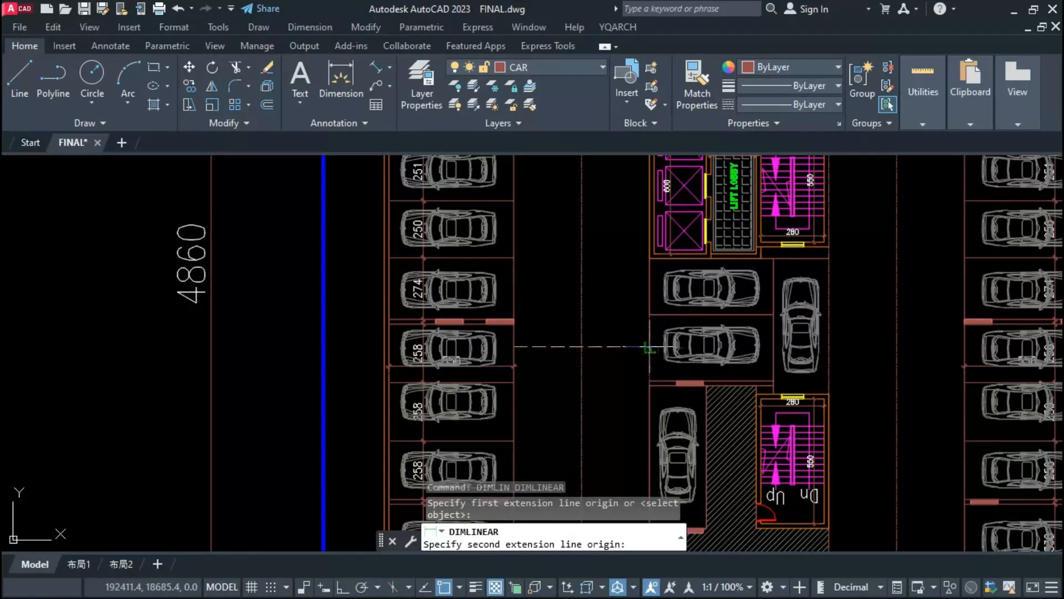
left_click(650, 347)
left_click(617, 350)
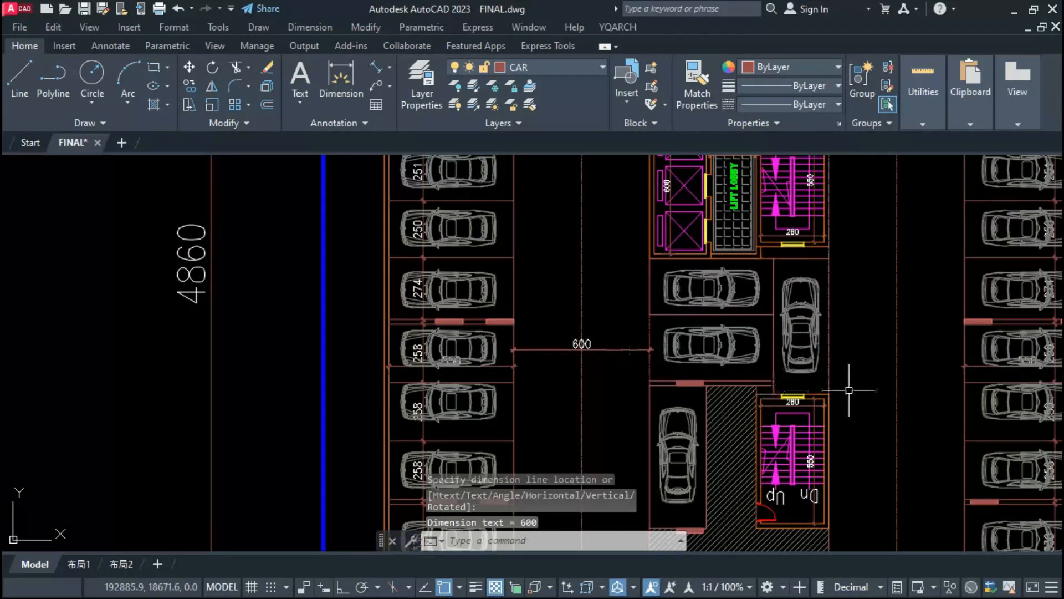
key("Return")
left_click(829, 365)
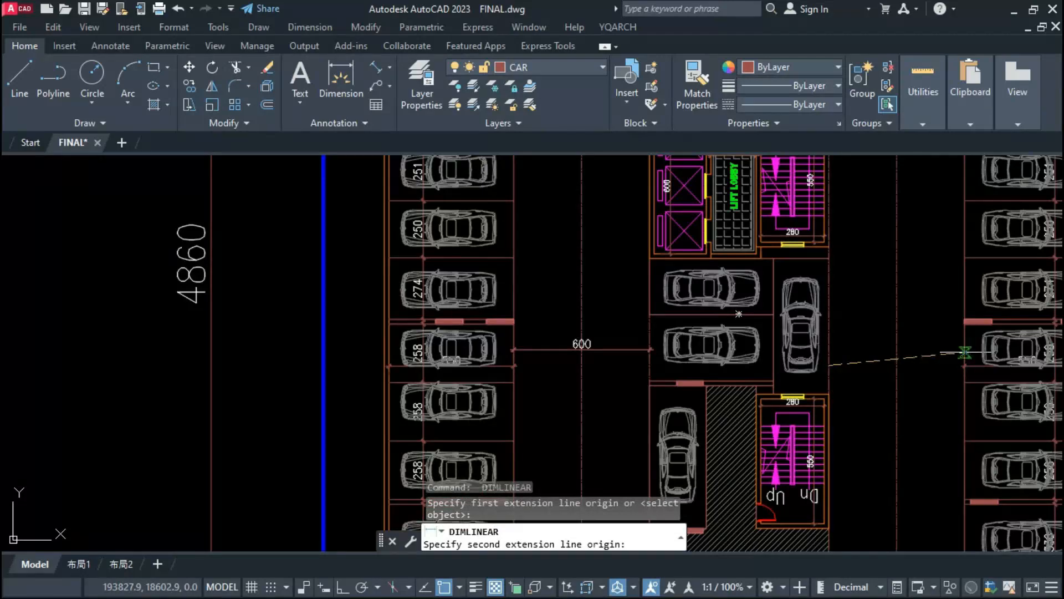
left_click(965, 353)
left_click(940, 356)
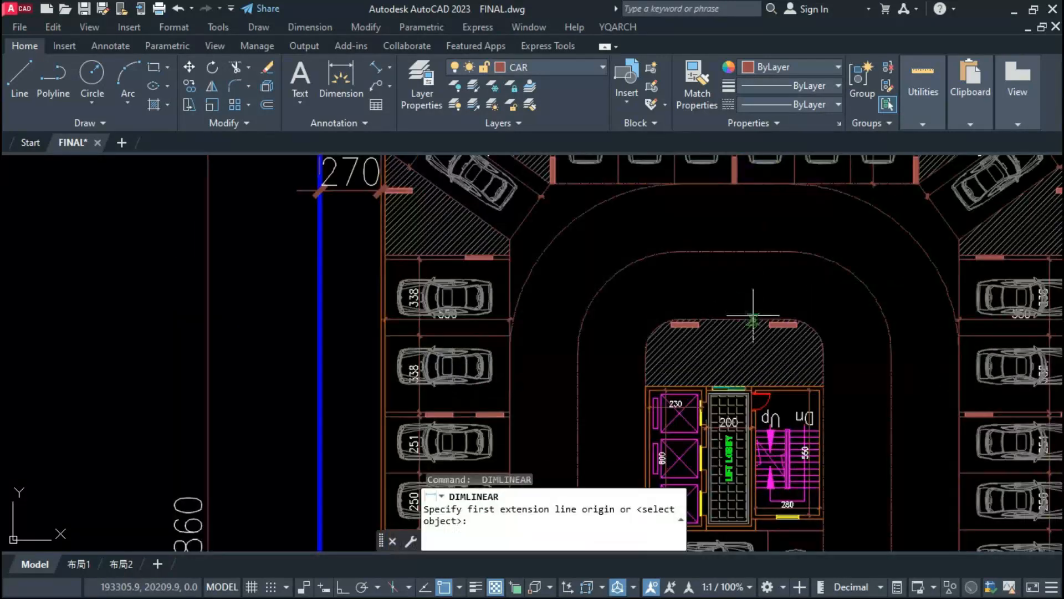
Step: Add vertical linear dimensions across the driveways above and below the central island
left_click(751, 317)
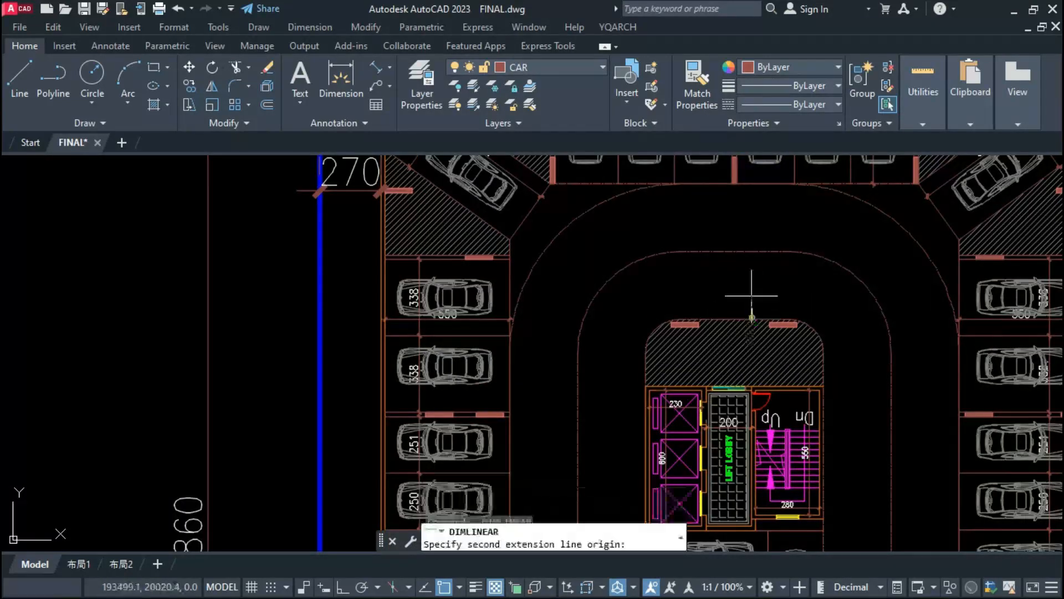
left_click(753, 184)
left_click(742, 194)
scroll(699, 245, "down", 6)
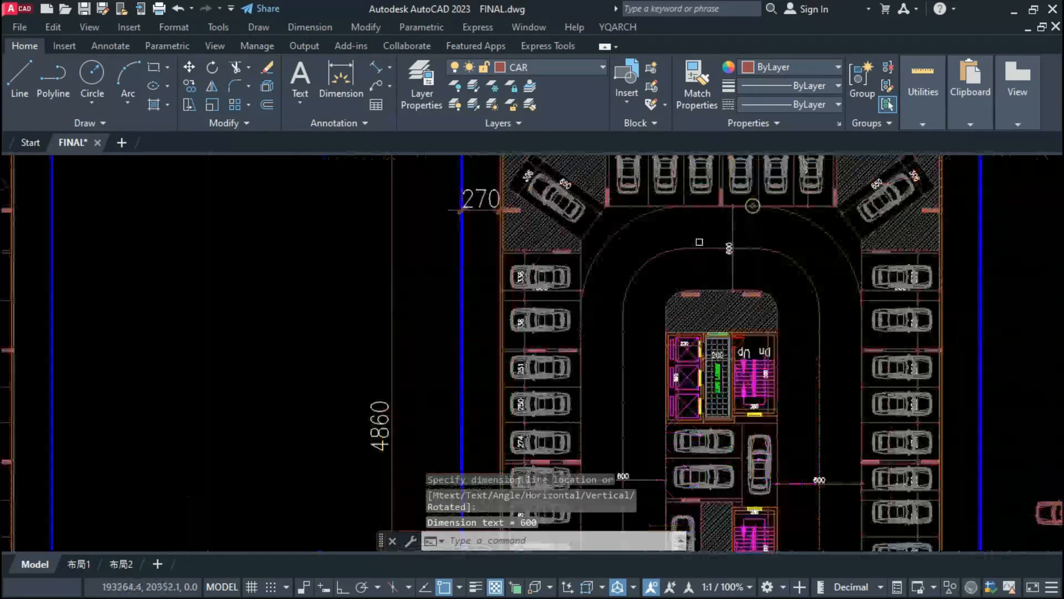
scroll(717, 407, "up", 6)
key("Return")
left_click(704, 328)
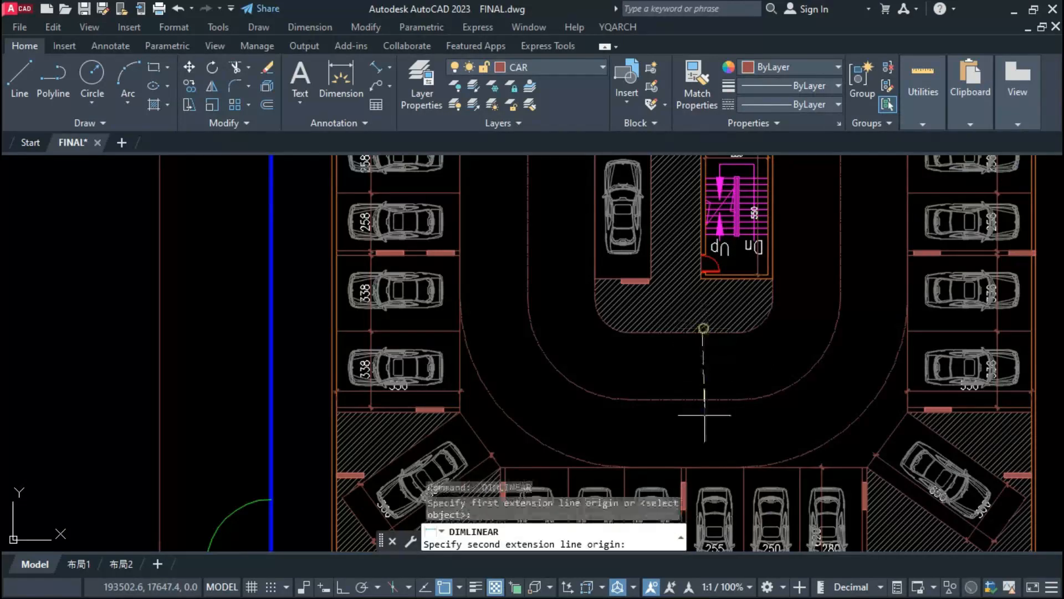
left_click(704, 467)
left_click(703, 438)
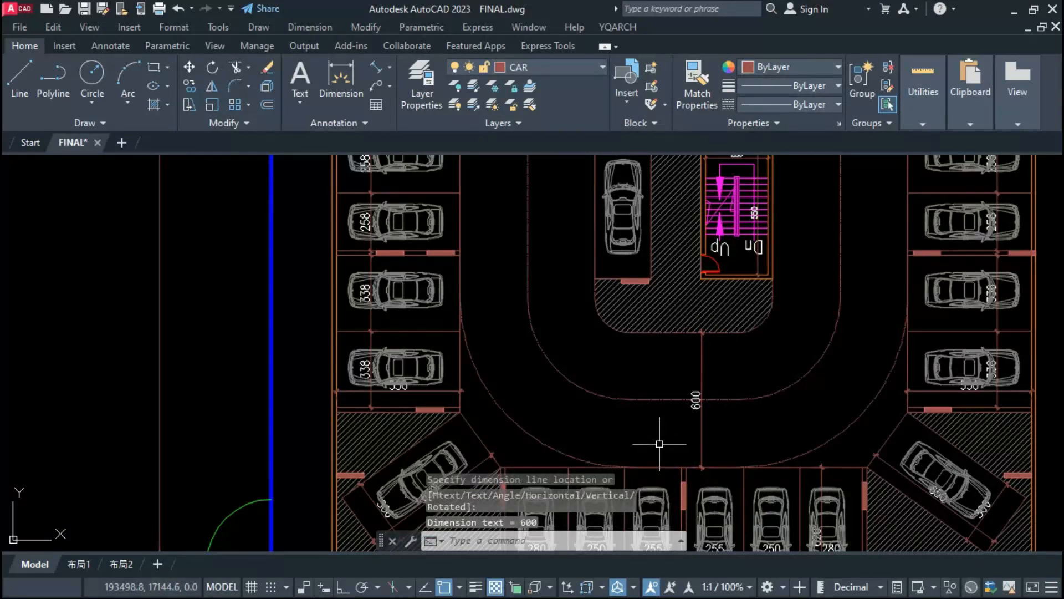
Step: Add a radius dimension to the central island's lower-left rounded corner
key("Escape")
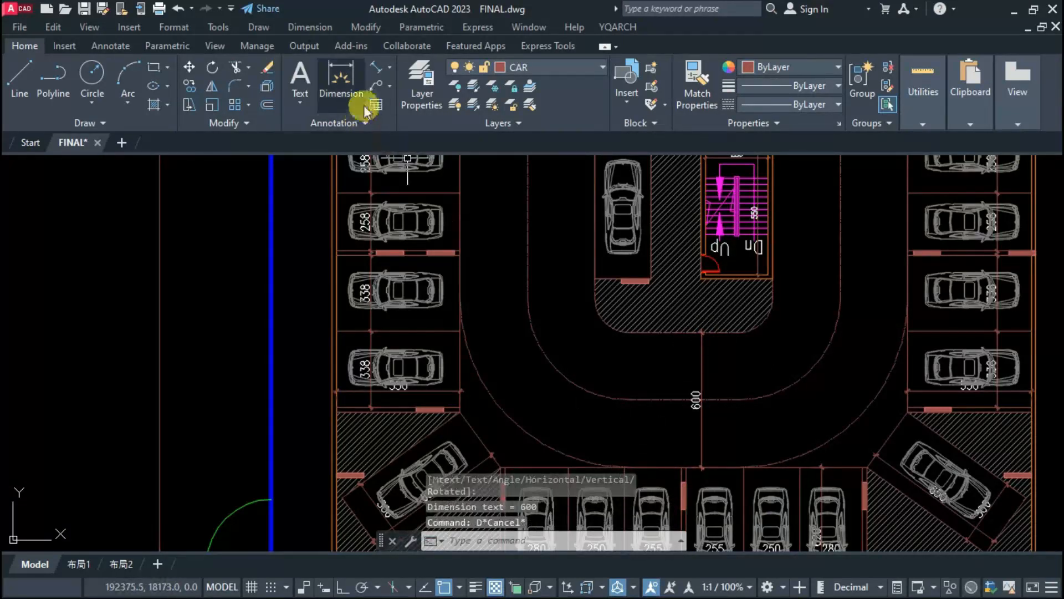
left_click(392, 71)
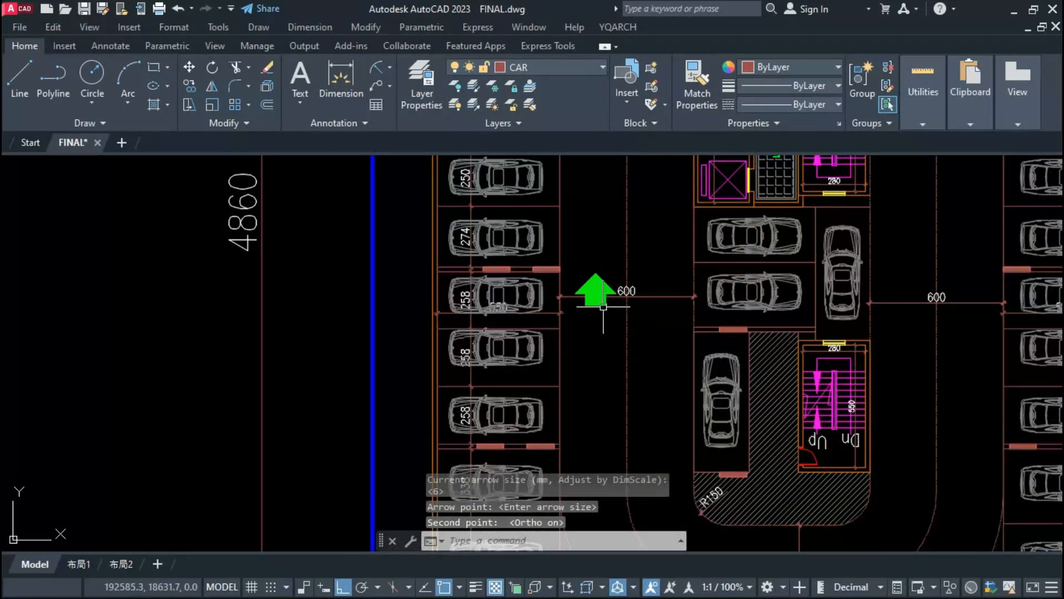
Step: Place a downward YQArch entrance arrow beside the upward arrow in the left driveway, on the island side of its centreline
left_click(606, 308)
key("Return")
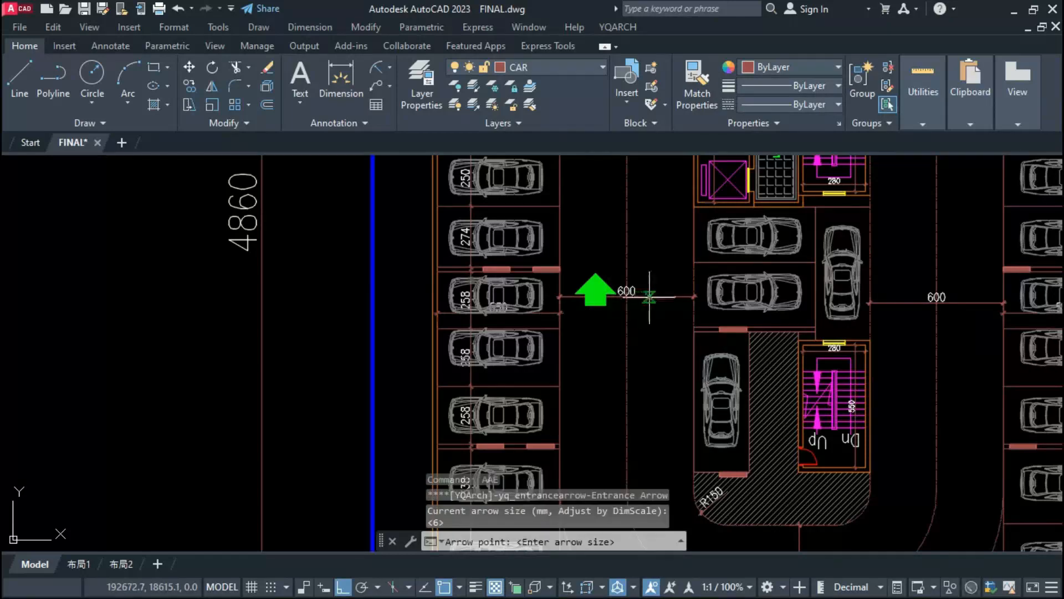
left_click(653, 307)
left_click(651, 221)
key("Escape")
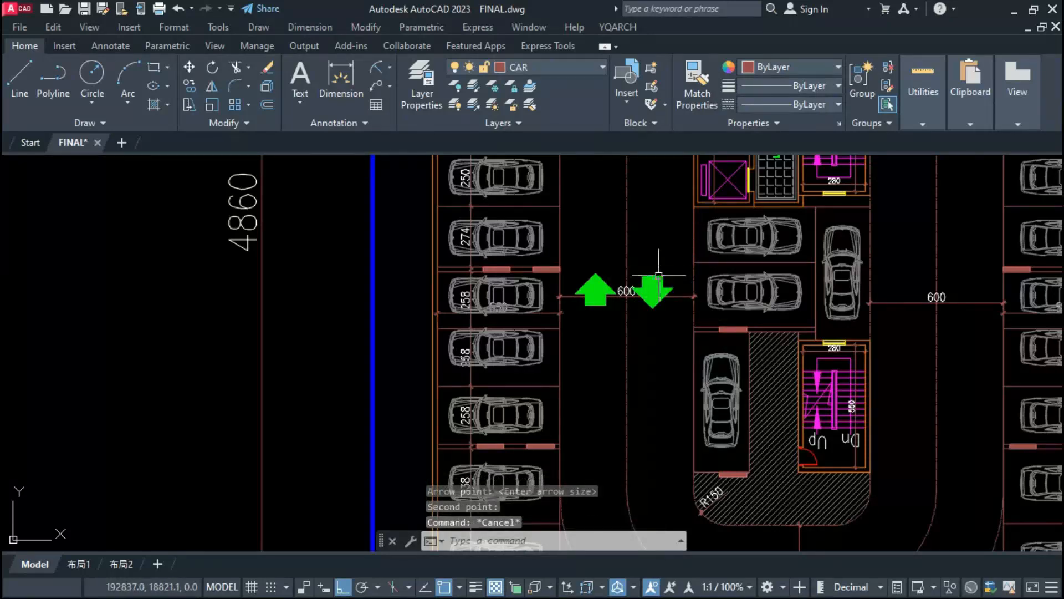
Step: Move the upward and downward arrows in the left driveway straight up, clear of the 600 driveway dimension
left_click(659, 276)
scroll(577, 375, "down", 2)
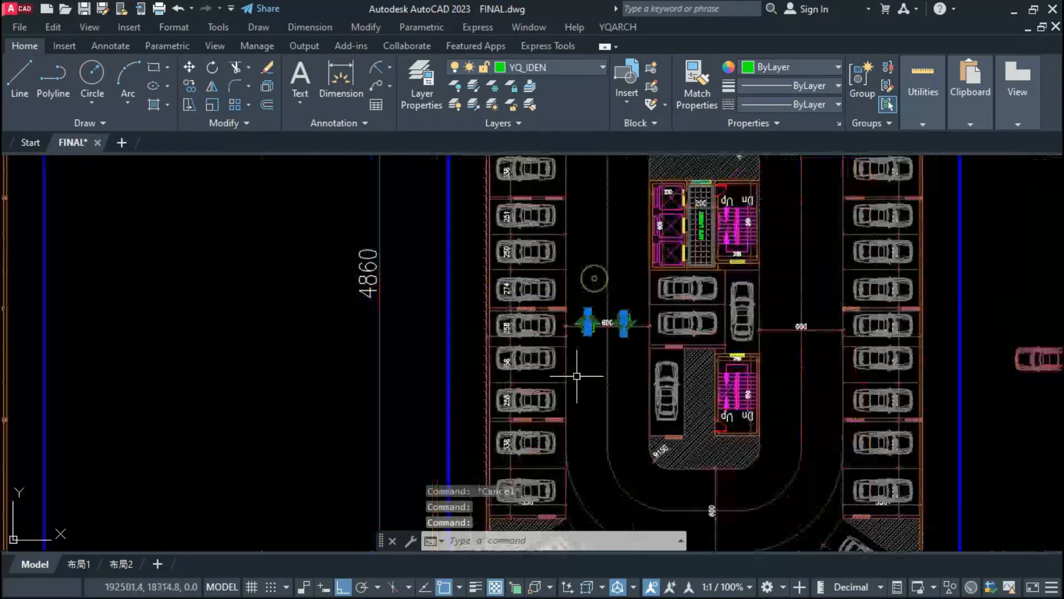
type("m")
key("Return")
left_click(630, 251)
left_click(631, 233)
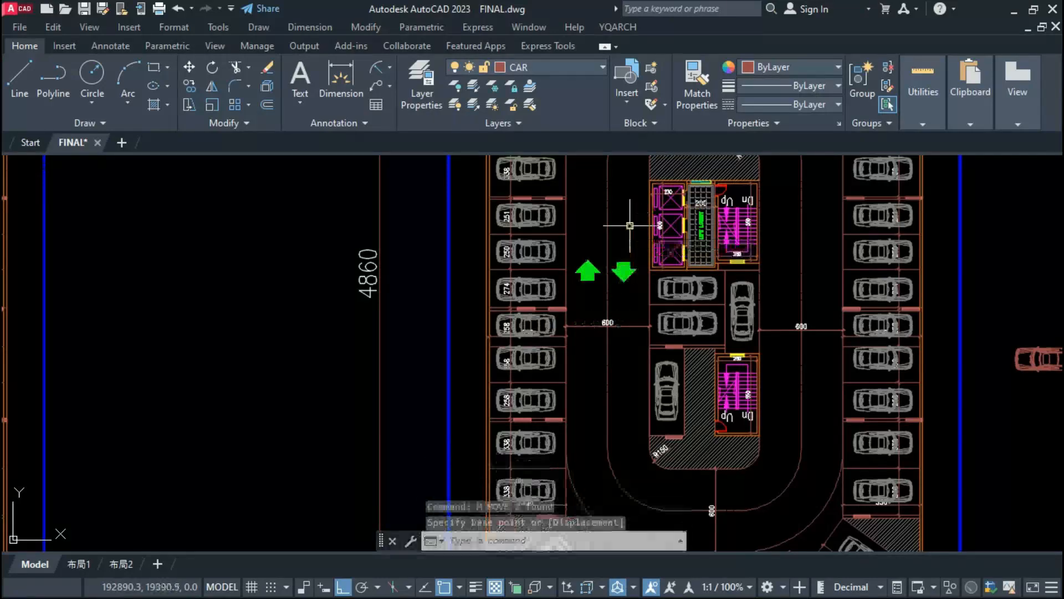
Step: Undo the accidental grip edit and stretch the tail of the left driveway's downward arrow upward to lengthen it
key("ctrl+z")
scroll(613, 277, "up", 3)
left_click(653, 260)
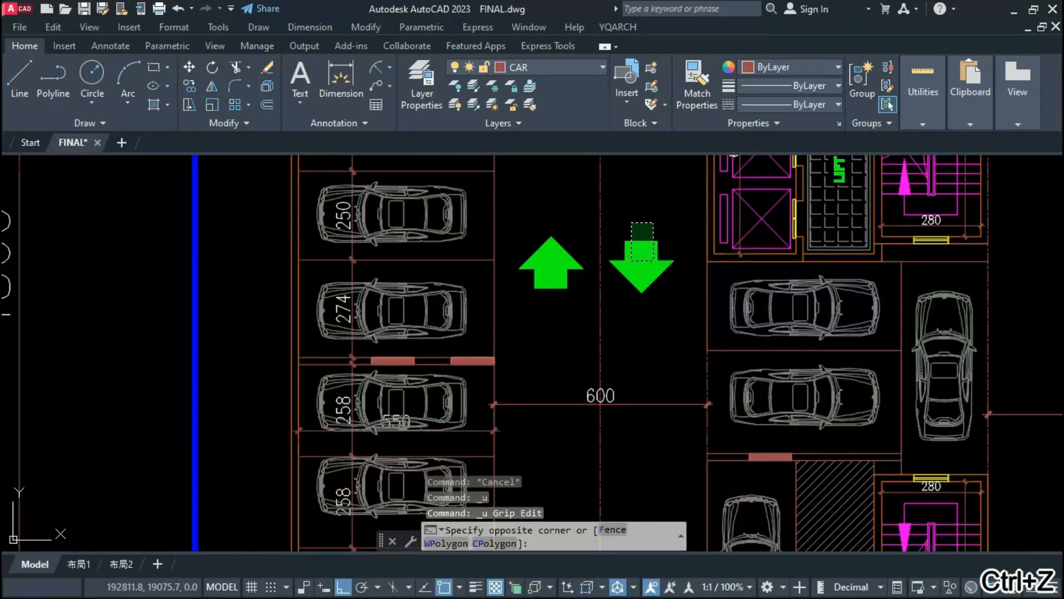
left_click(632, 224)
left_click(642, 241)
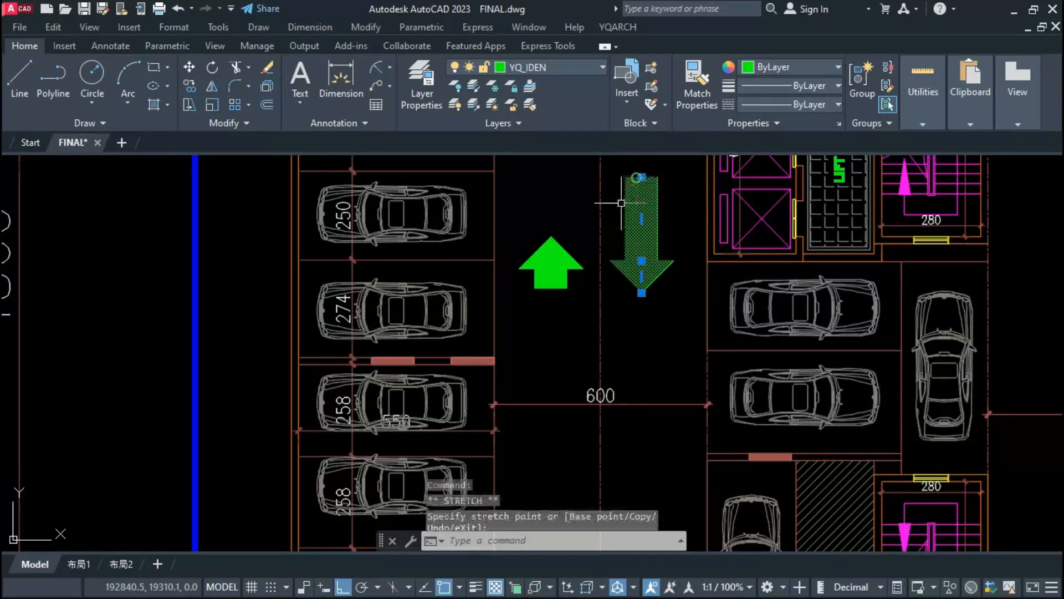
key("Escape")
Step: Stretch the tail of the left driveway's upward arrow downward to a length similar to the neighbouring arrow
left_click(552, 266)
left_click(557, 288)
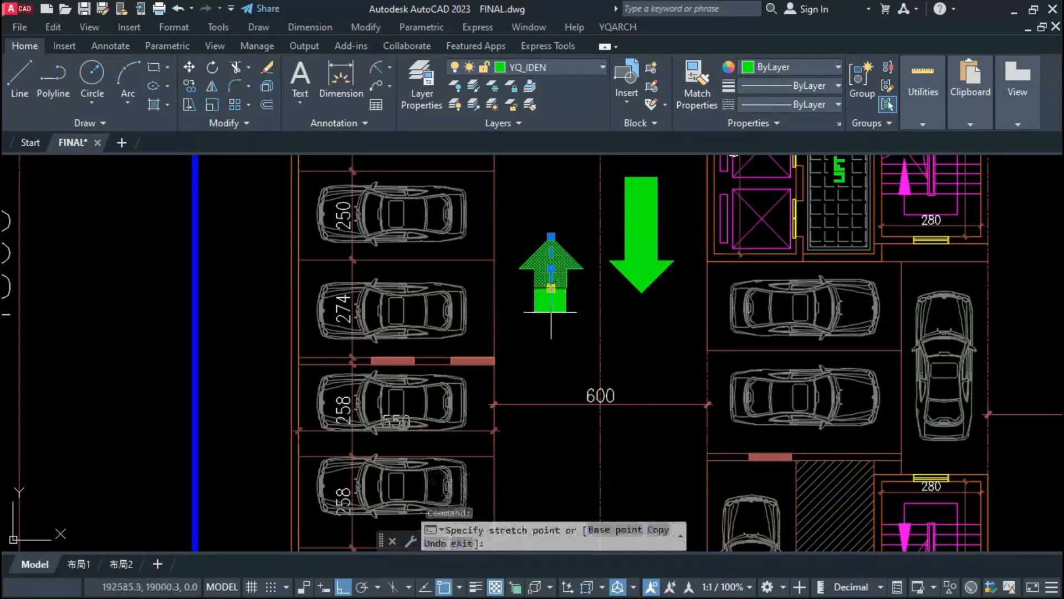
left_click(557, 353)
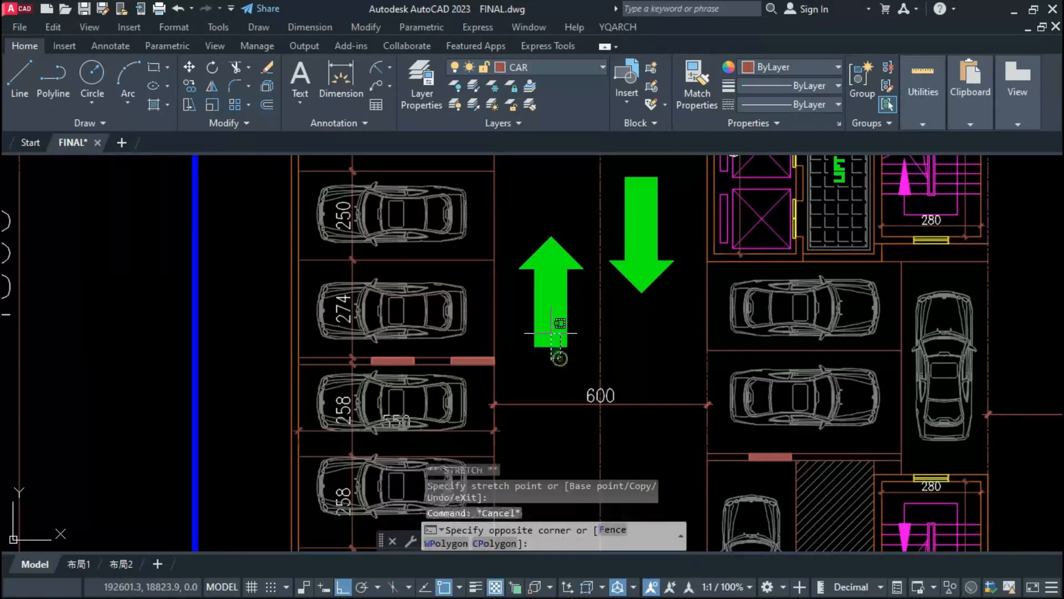
Step: Move the lengthened upward arrow straight up so it sits roughly beside the downward arrow
left_click(551, 335)
type("m")
key("Return")
left_click(677, 361)
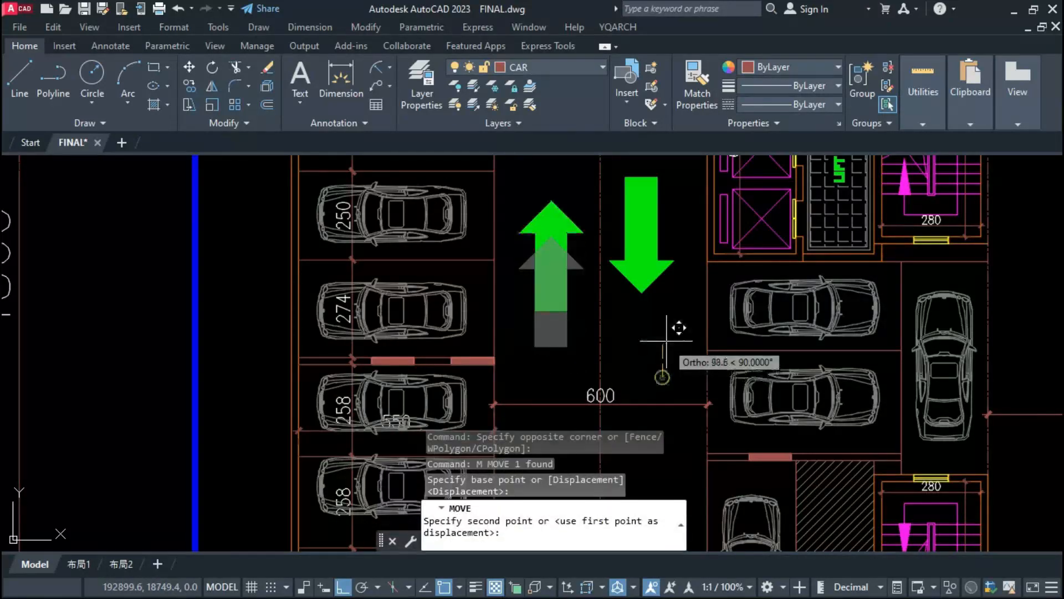
scroll(585, 295, "down", 5)
key("Escape")
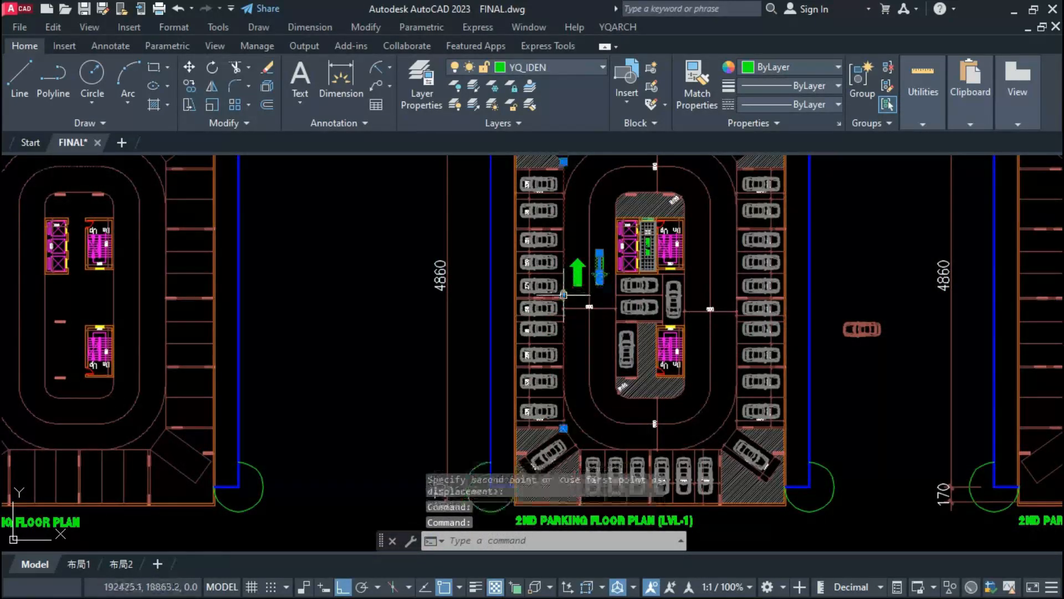
left_click(577, 284)
left_click(599, 267)
mouse_move(596, 288)
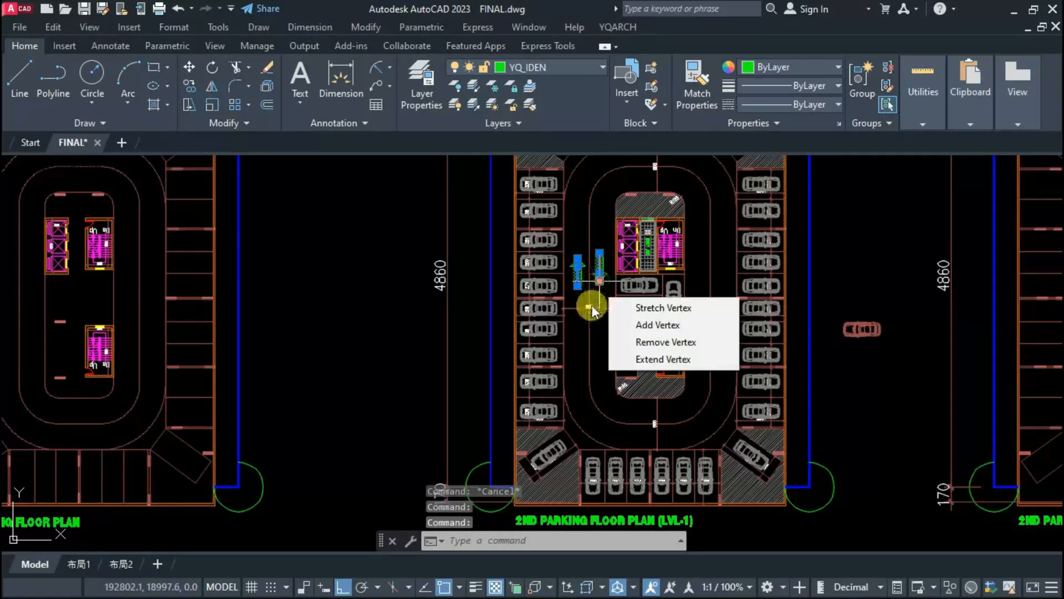
type("o")
key("Return")
key("Escape")
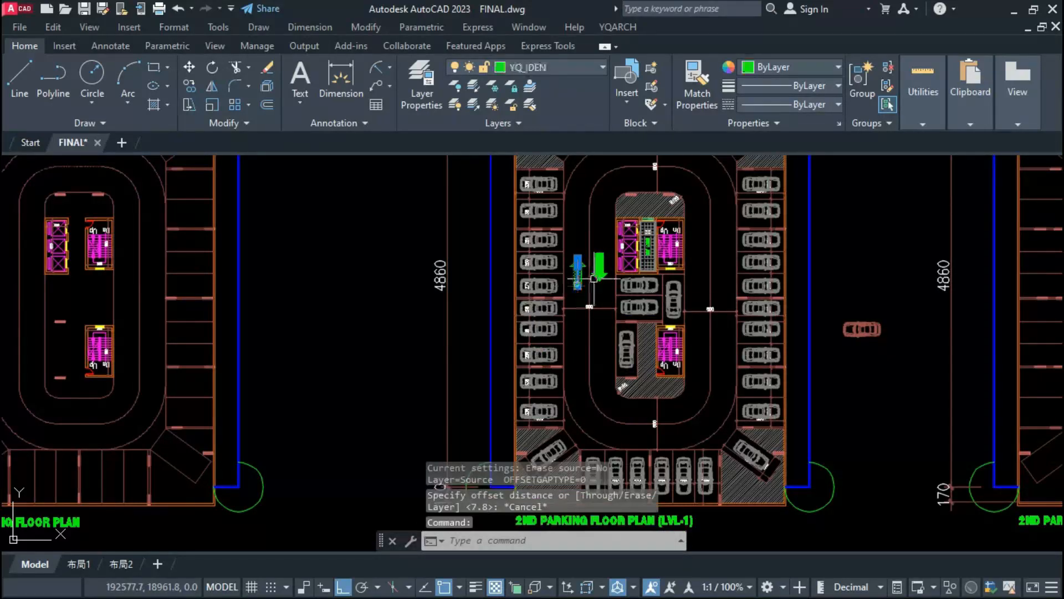
key("Escape")
Step: Erase the old parking layout, island, lifts and stairs inside the 2ND PARKING FLOOR PLAN (LVL-2) walls
scroll(594, 279, "down", 3)
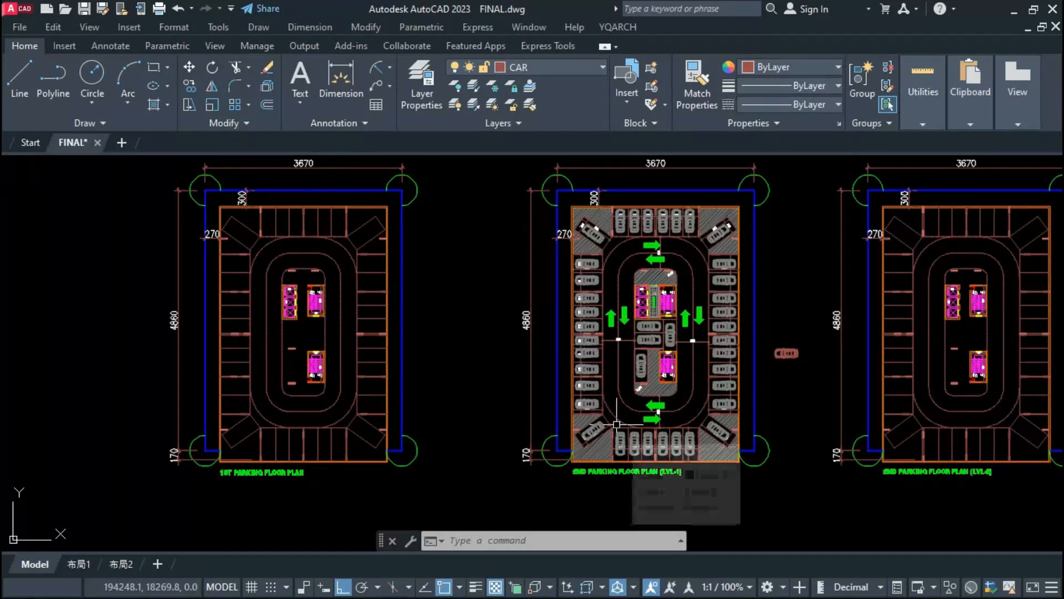
middle_click_drag(672, 423, 609, 425)
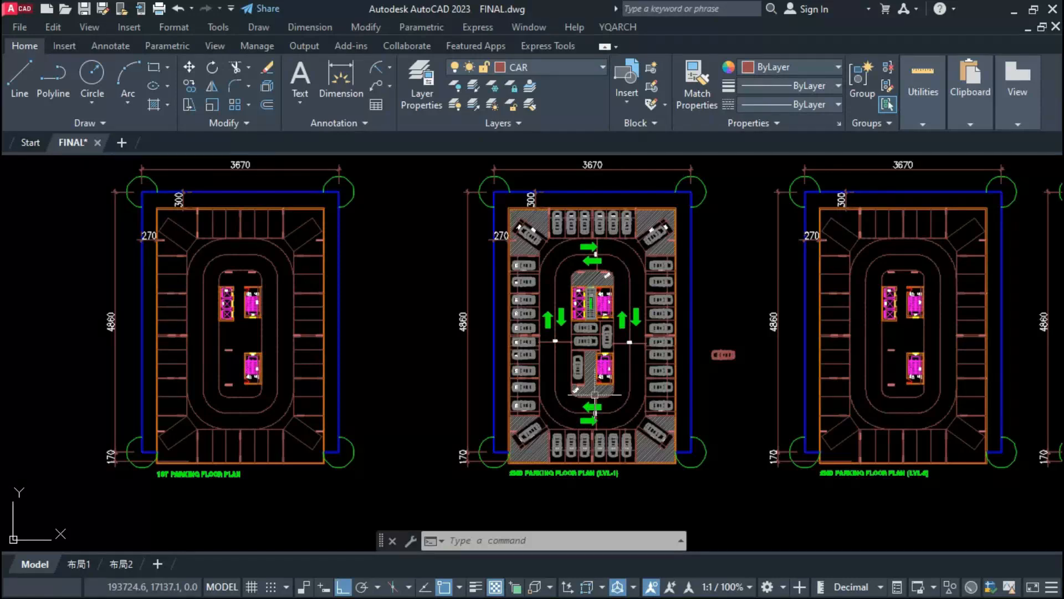
left_click(982, 213)
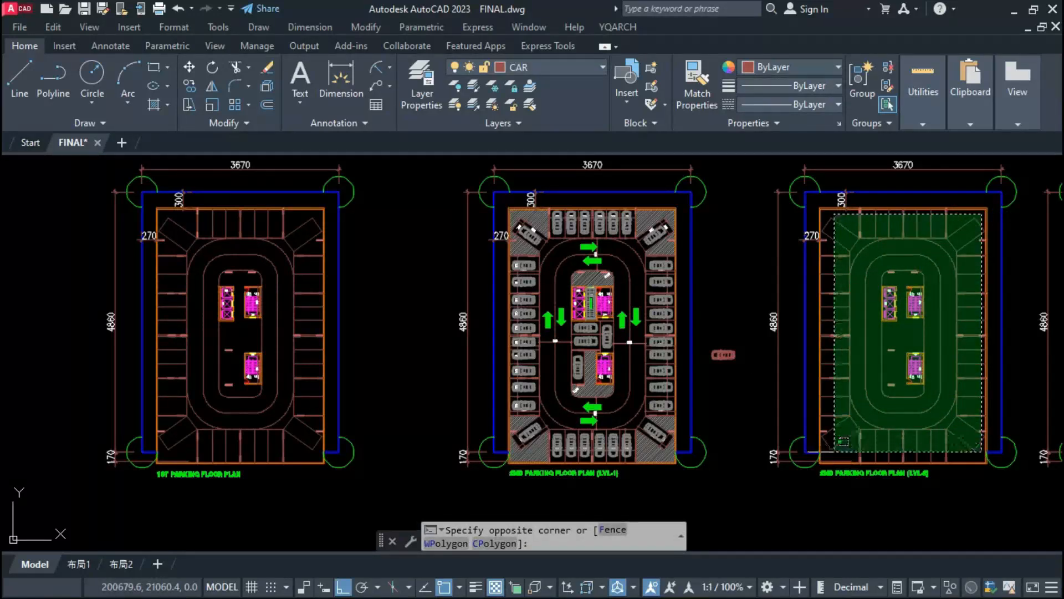
left_click(839, 441)
type("E")
key("Return")
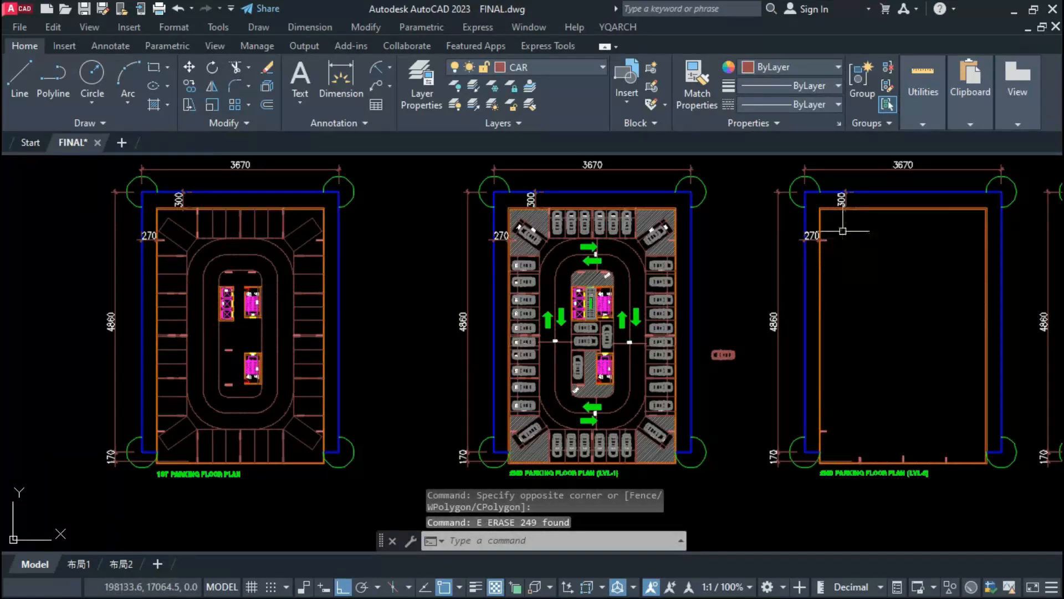
Step: Erase the leftover column pieces along the left and bottom walls of the LVL-2 parking plan
left_click(843, 229)
left_click(828, 279)
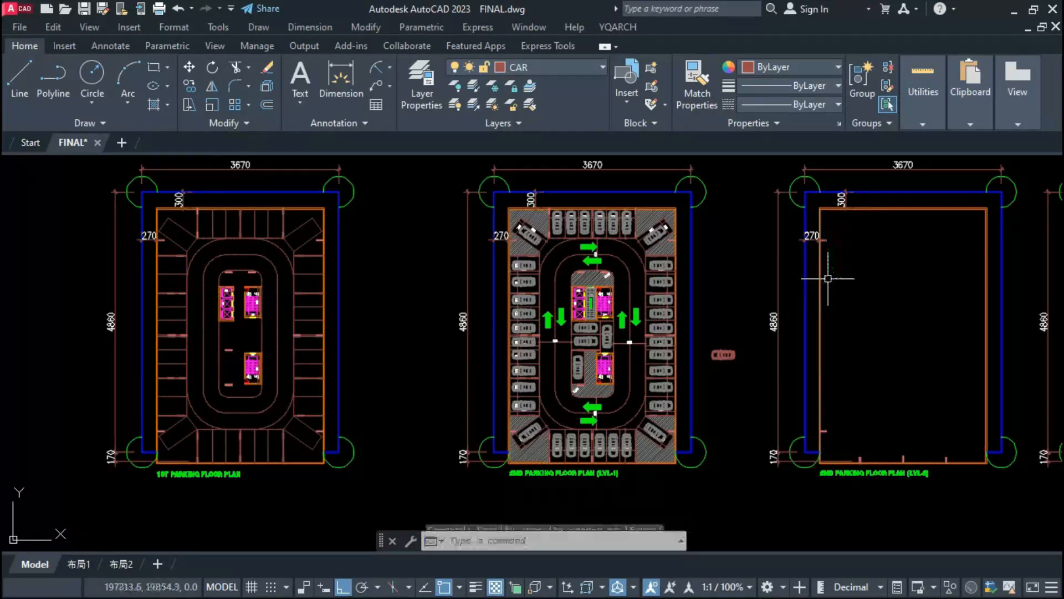
left_click(812, 215)
left_click(837, 283)
key("space")
left_click(812, 407)
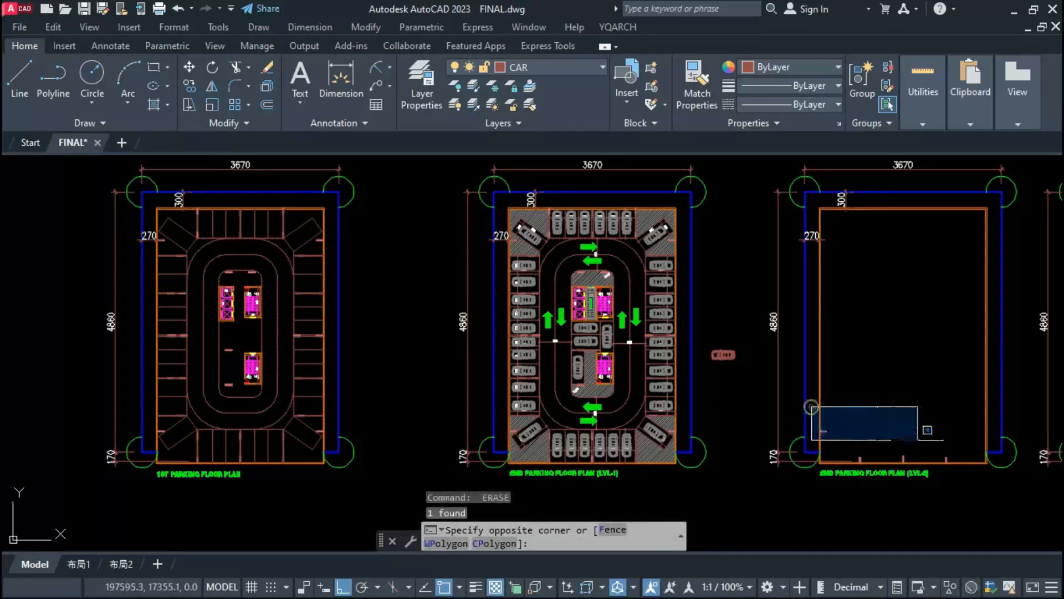
left_click(957, 462)
key("space")
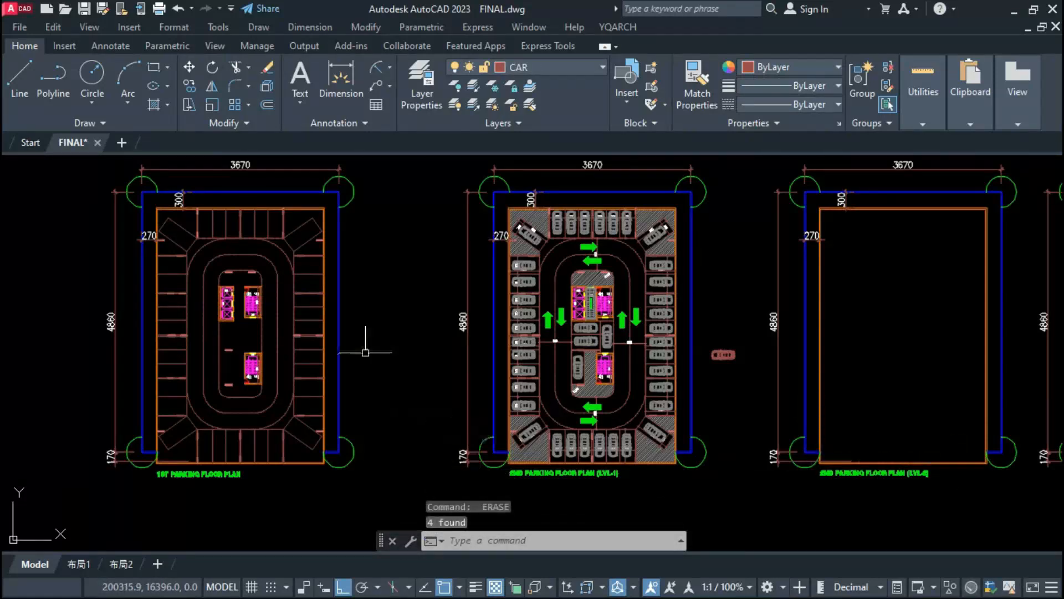
Step: Erase the old parking layout and the remaining outer walls from the 1ST PARKING FLOOR PLAN
left_click(319, 213)
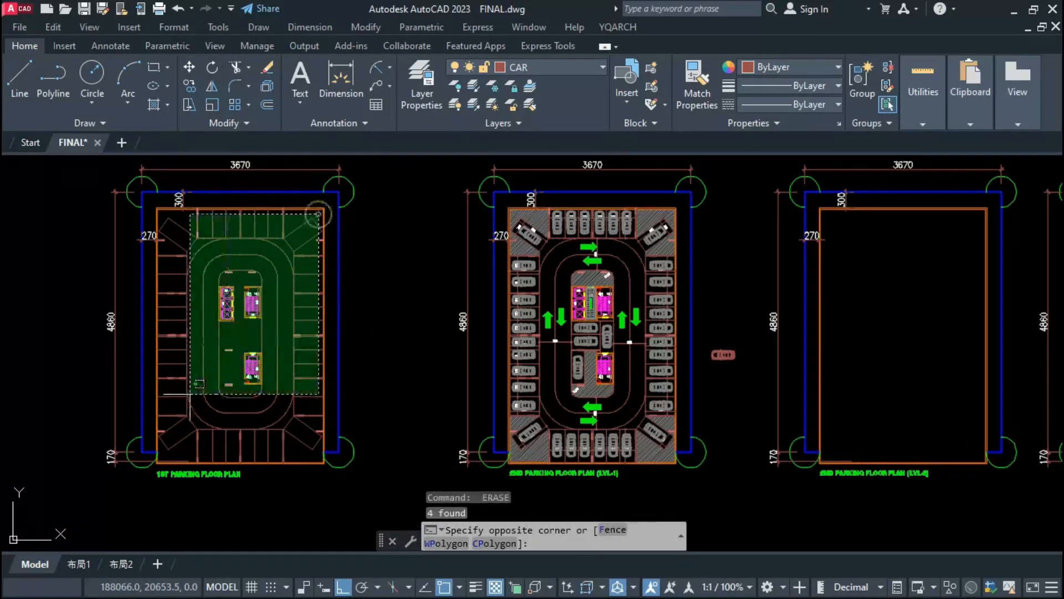
left_click(166, 449)
type("e")
key("space")
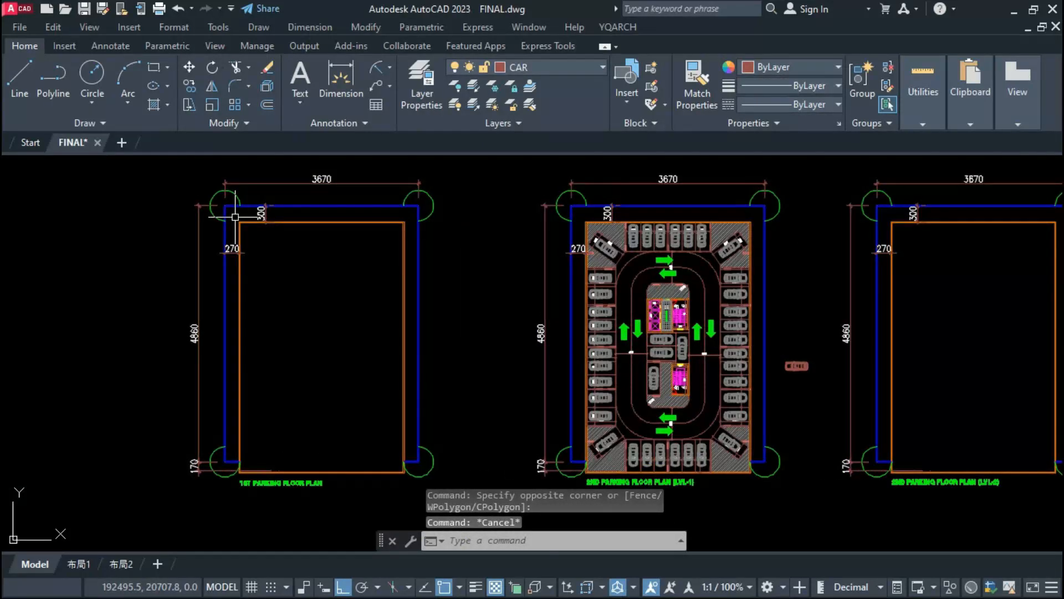
left_click(235, 217)
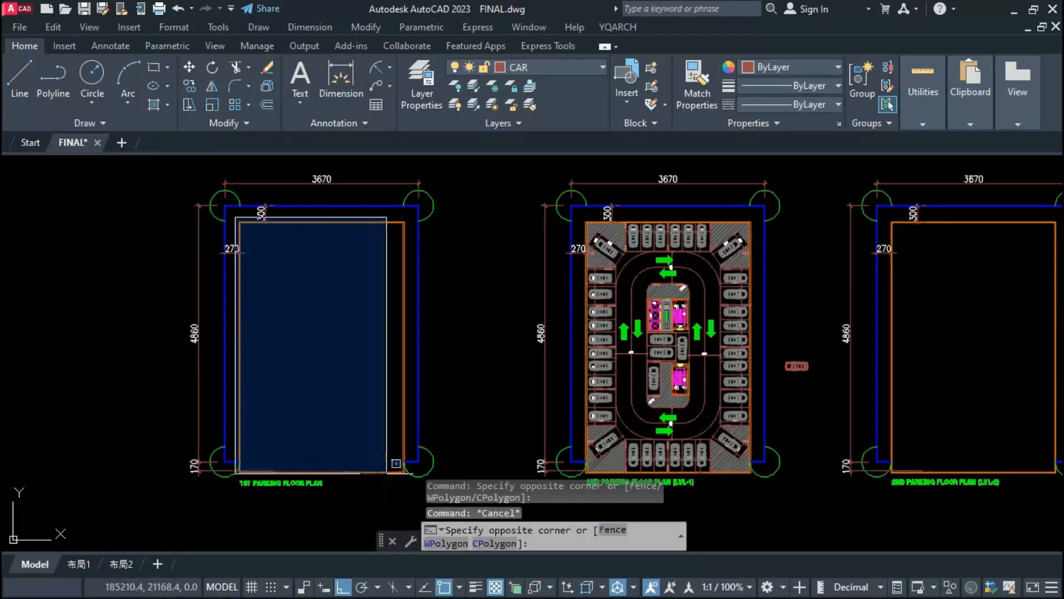
left_click(408, 475)
key("Delete")
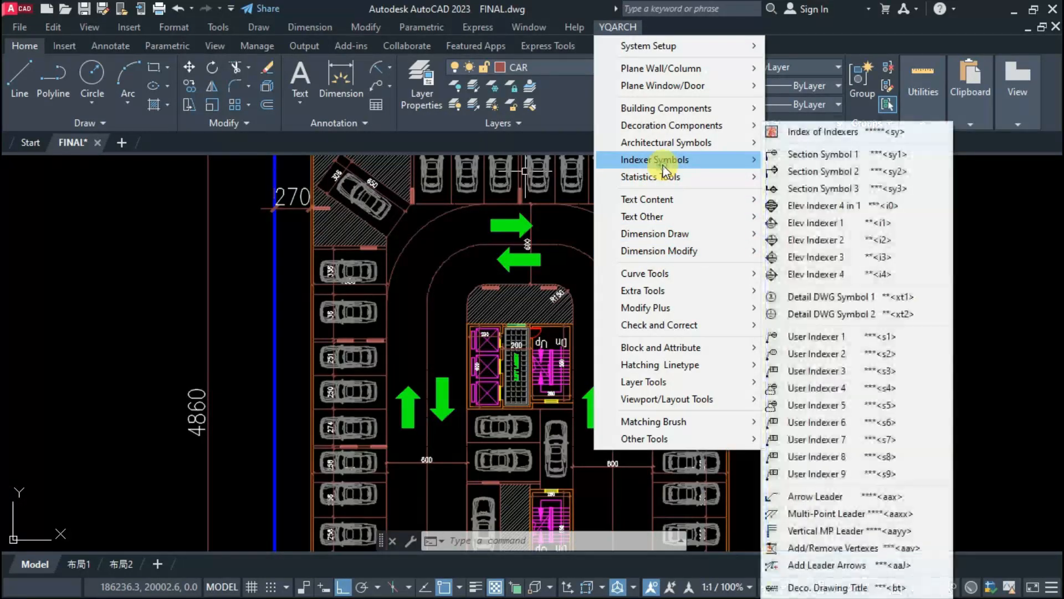
left_click(444, 297)
key("Escape")
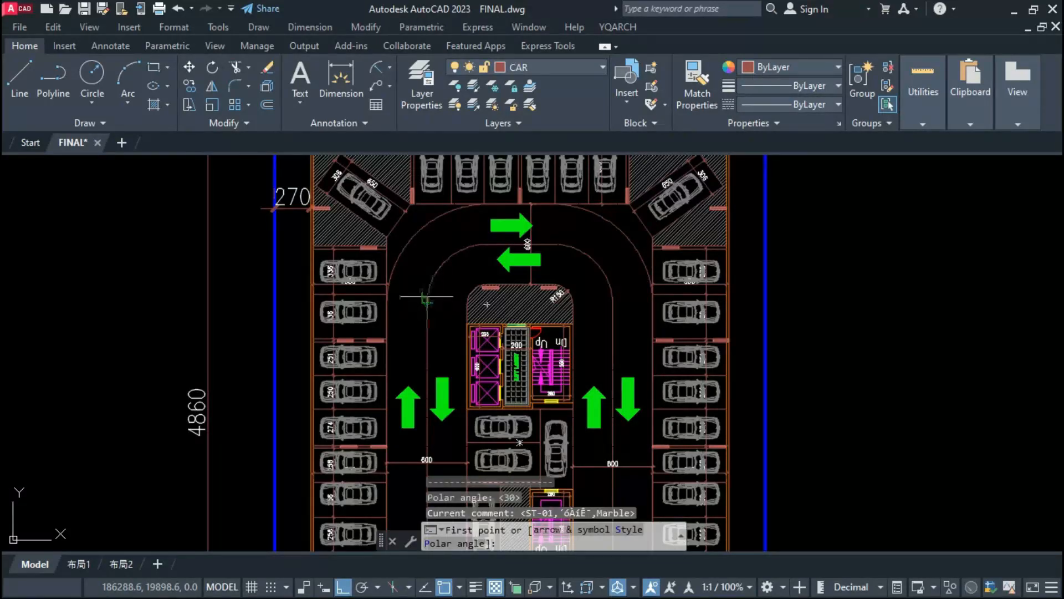
scroll(422, 309, "up", 2)
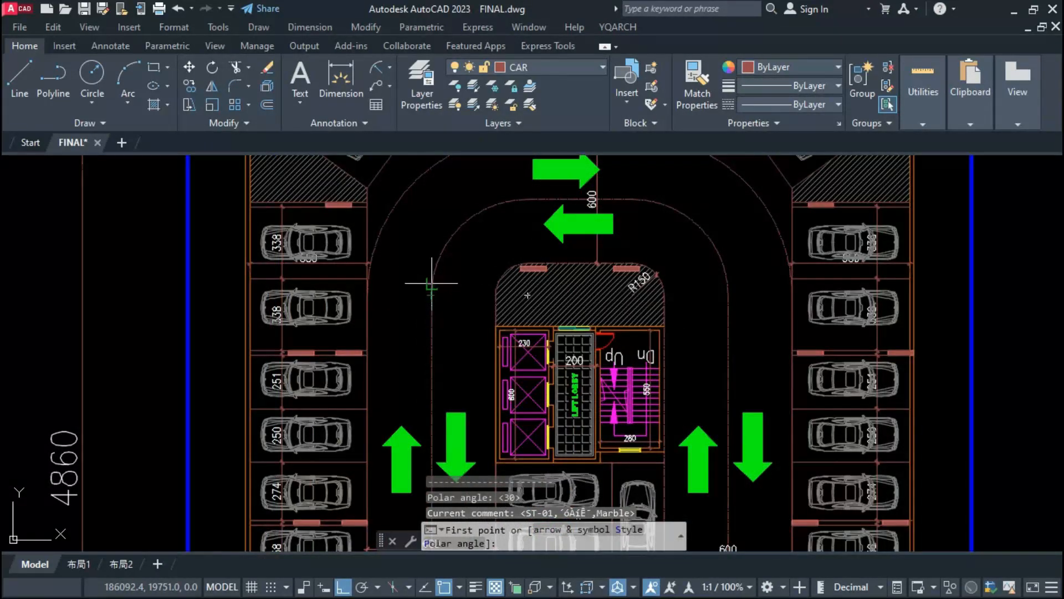
key("Escape")
Step: Draw a YQArch leader from the point where the left driveway centreline meets its upper curve in the 1st parking plan
left_click(433, 268)
scroll(435, 303, "up", 3)
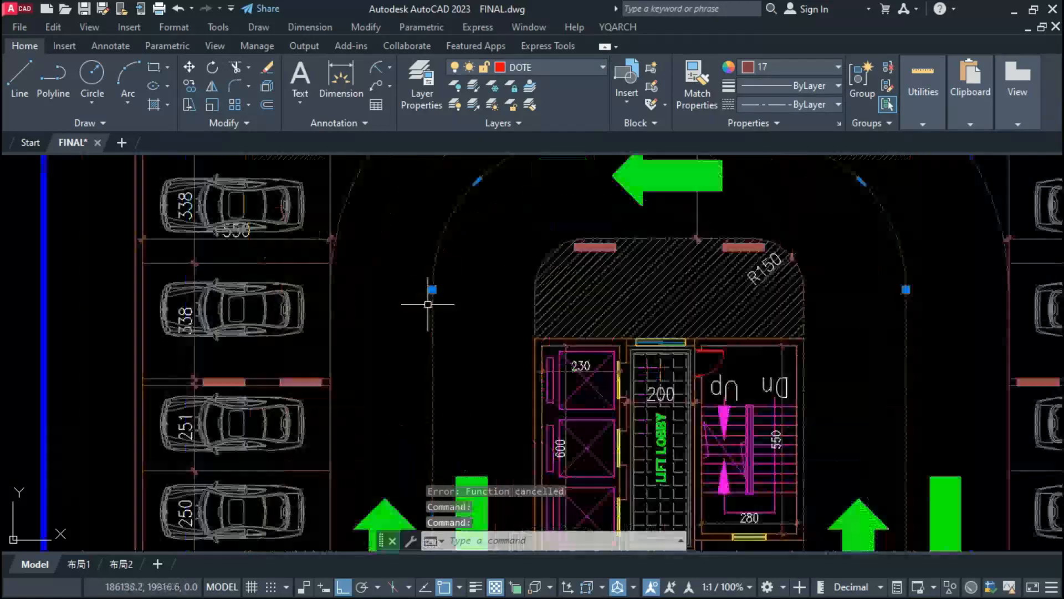
key("Escape")
key("Return")
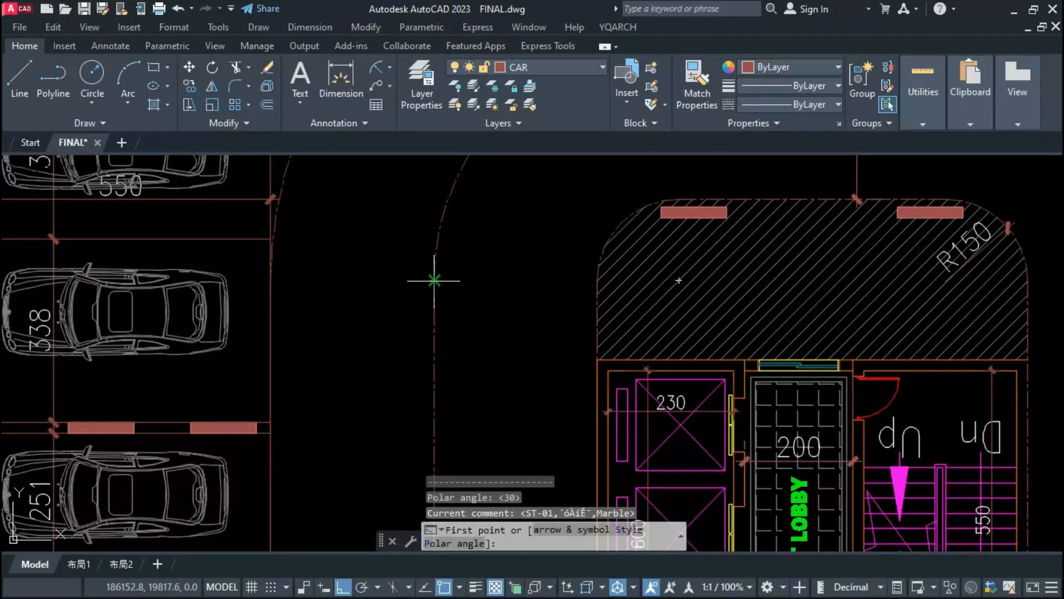
left_click(435, 280)
left_click(467, 245)
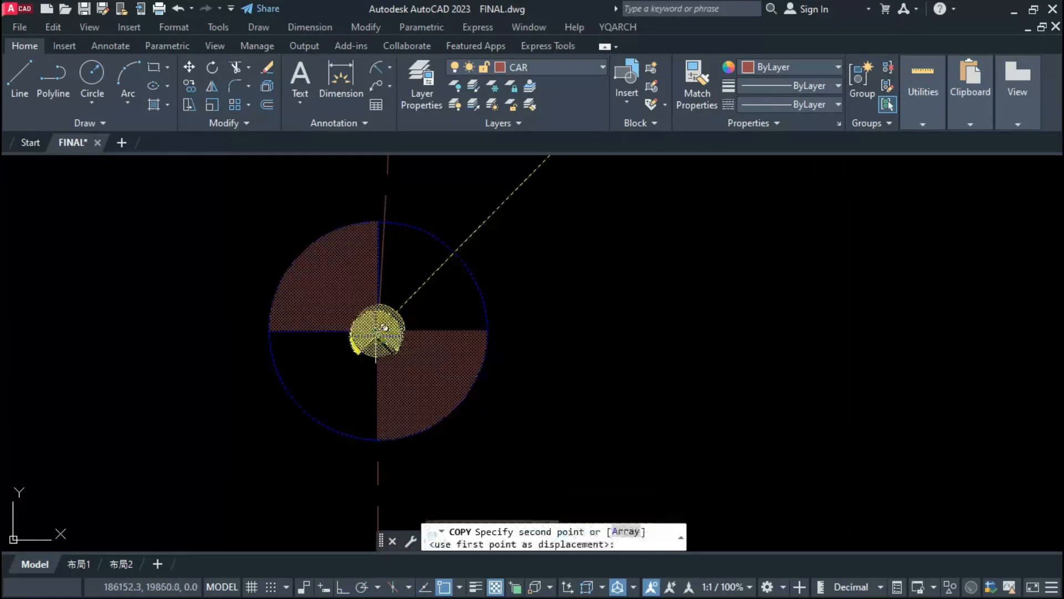
Step: Copy the LVL level marker to the other three ends of the centreline curves above the central island
scroll(304, 378, "down", 5)
scroll(304, 378, "down", 4)
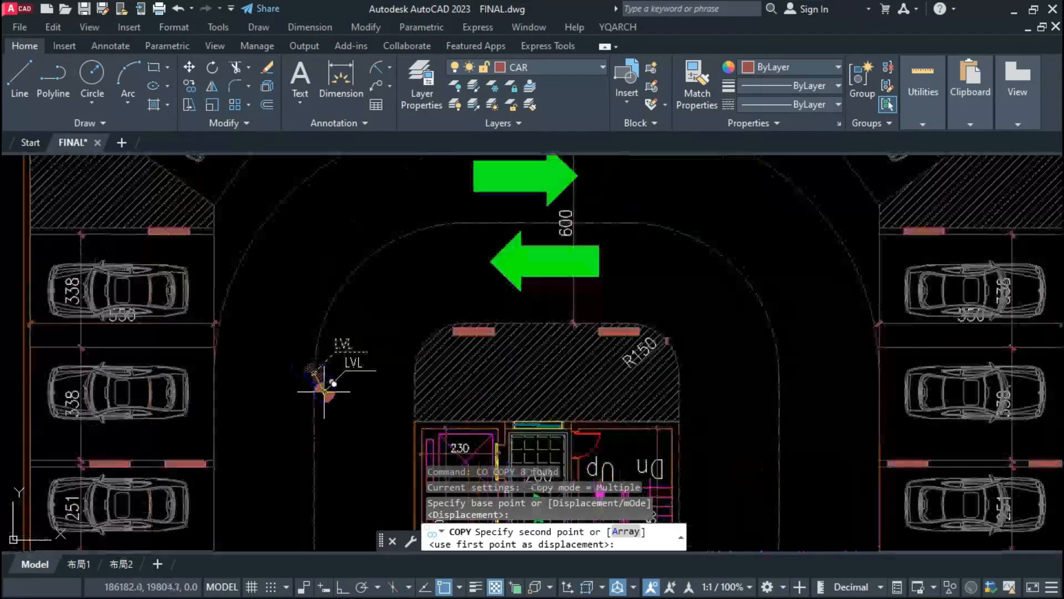
left_click(464, 223)
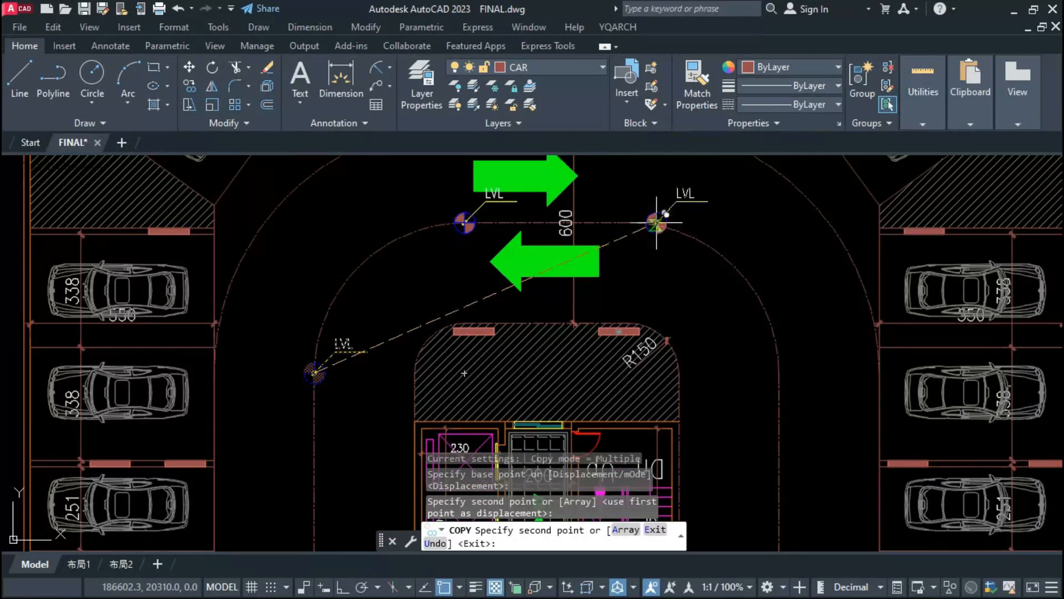
left_click(628, 223)
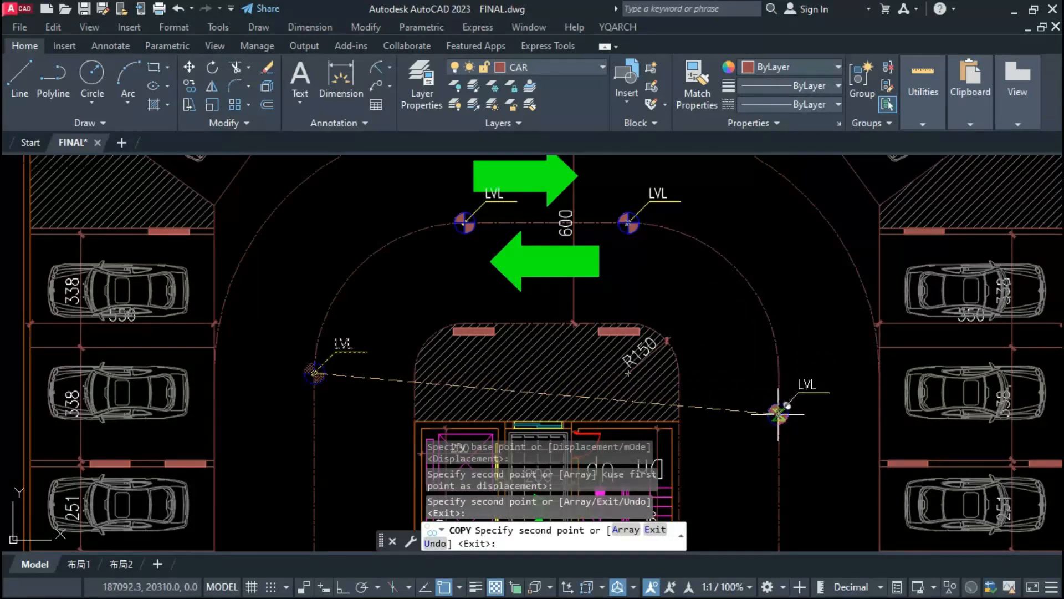
left_click(779, 373)
key("Escape")
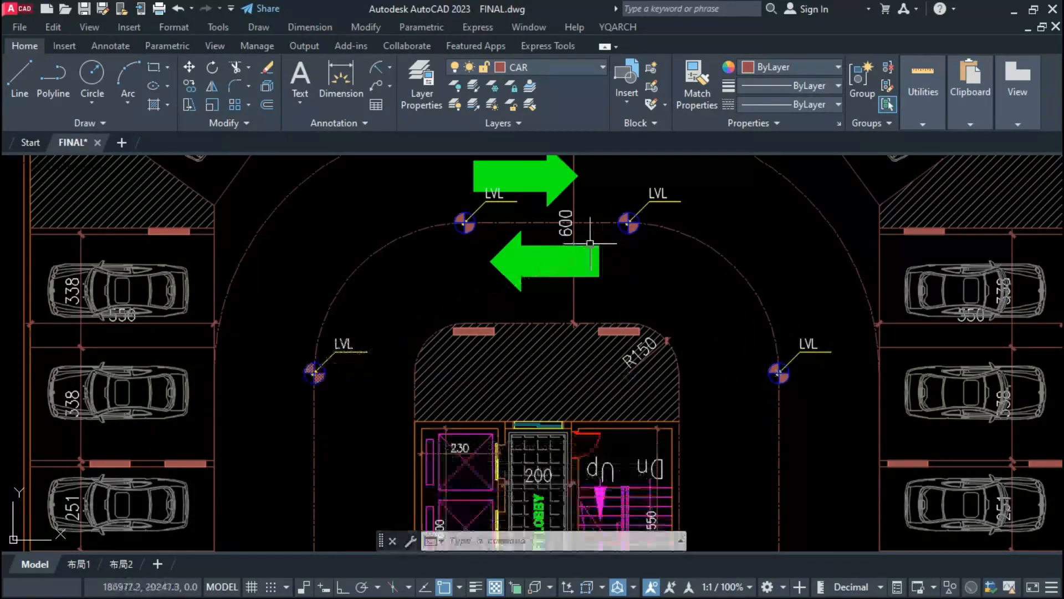
Step: With Ortho on, move the right-pointing arrow in the upper driveway up about 28 units, away from the LVL text
middle_click_drag(636, 284, 652, 369)
left_click(550, 274)
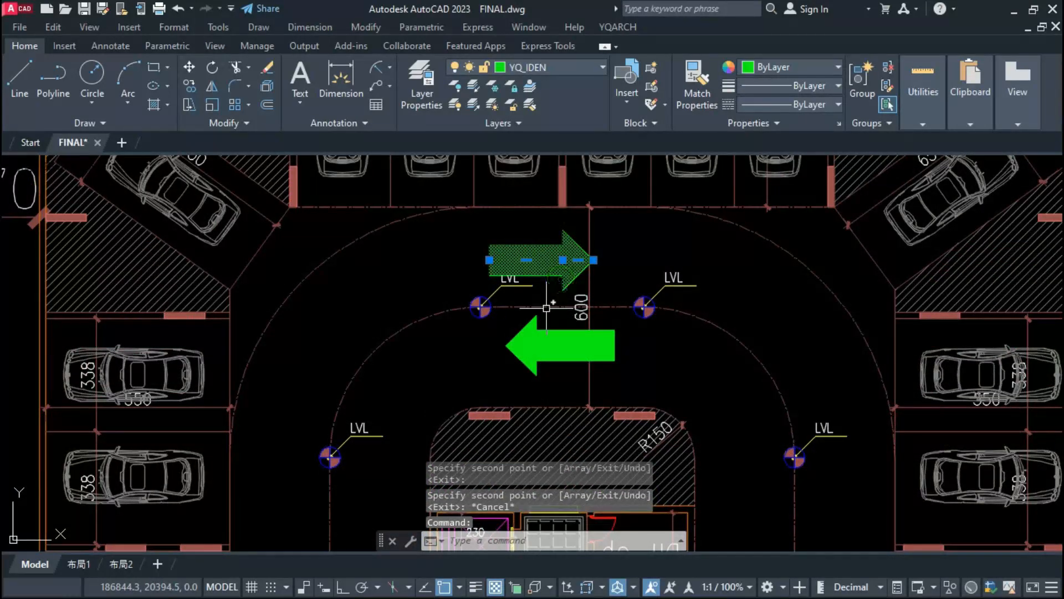
type("m")
key("Return")
key("F8")
left_click(686, 376)
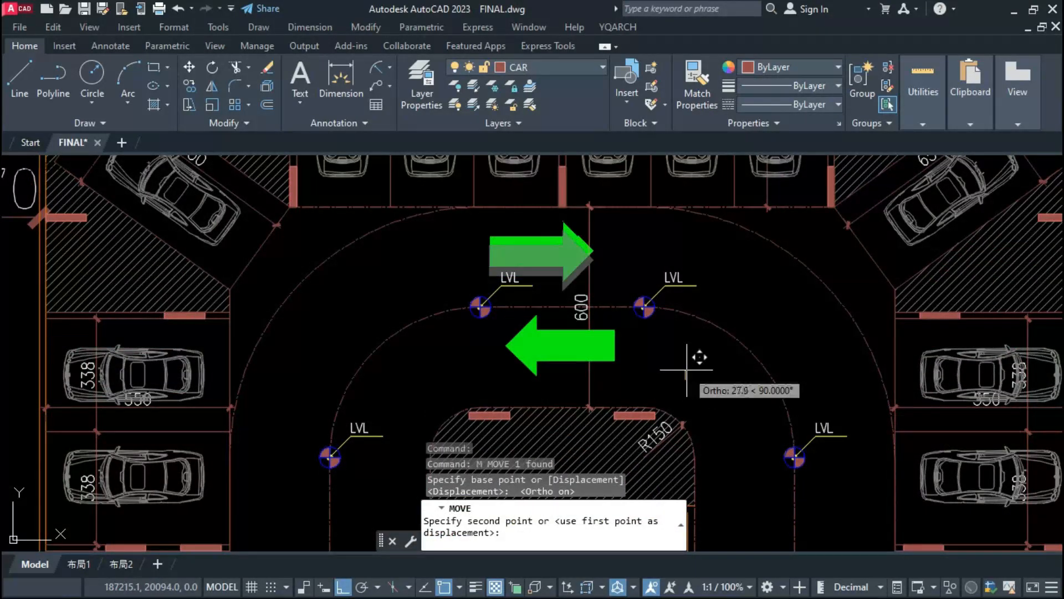
left_click(687, 369)
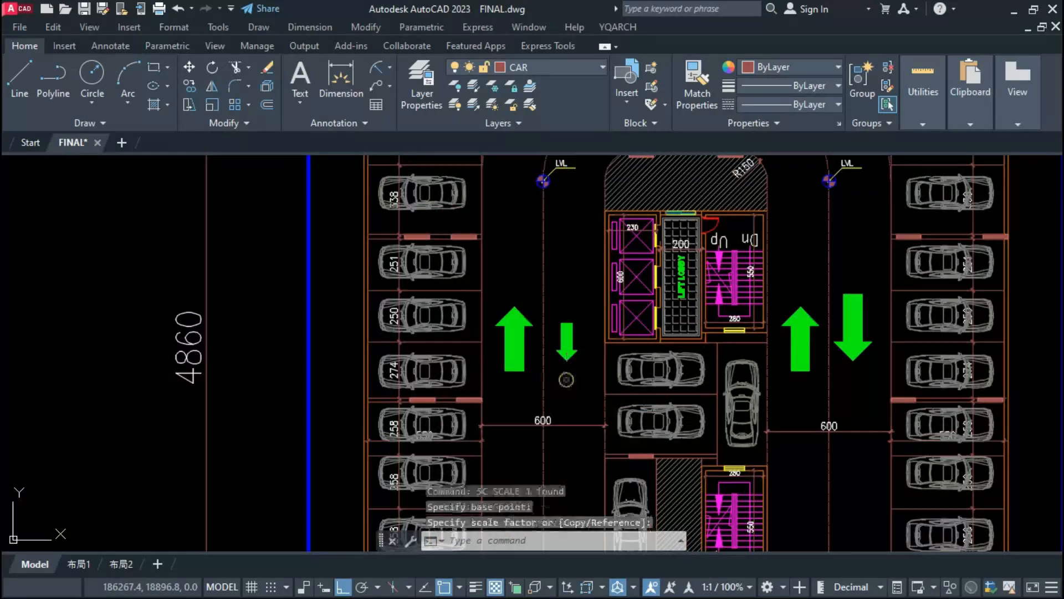
Step: Erase the large upward arrow in the left driveway of the 1st parking plan
left_click(519, 341)
type("e")
key("Return")
Step: Mirror the small downward arrow in the left driveway of the 1st parking plan about a horizontal line through its middle, keeping the original
left_click(566, 366)
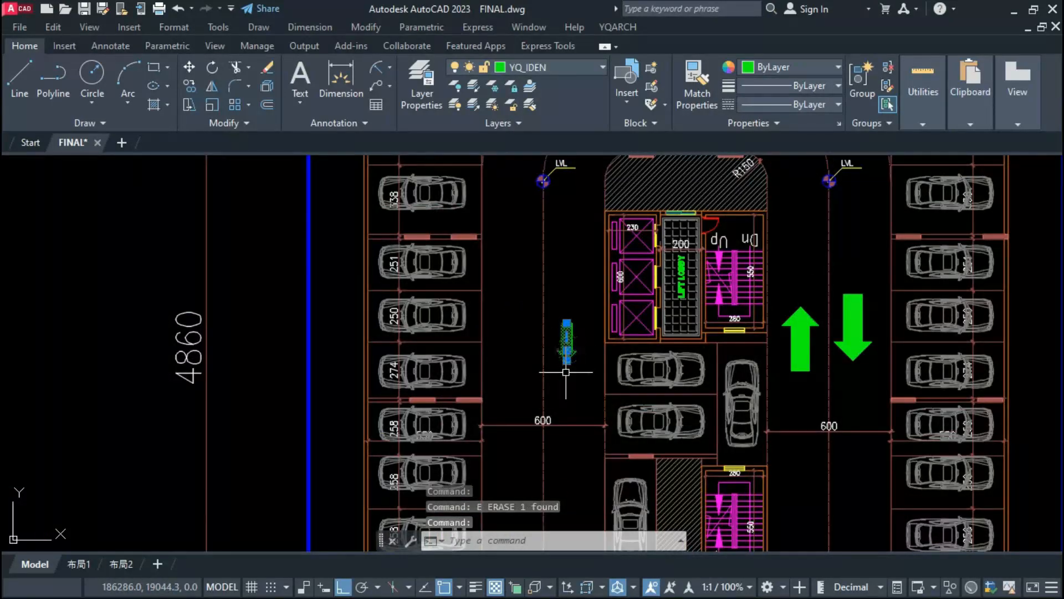
type("mi")
key("Return")
left_click(566, 341)
left_click(511, 350)
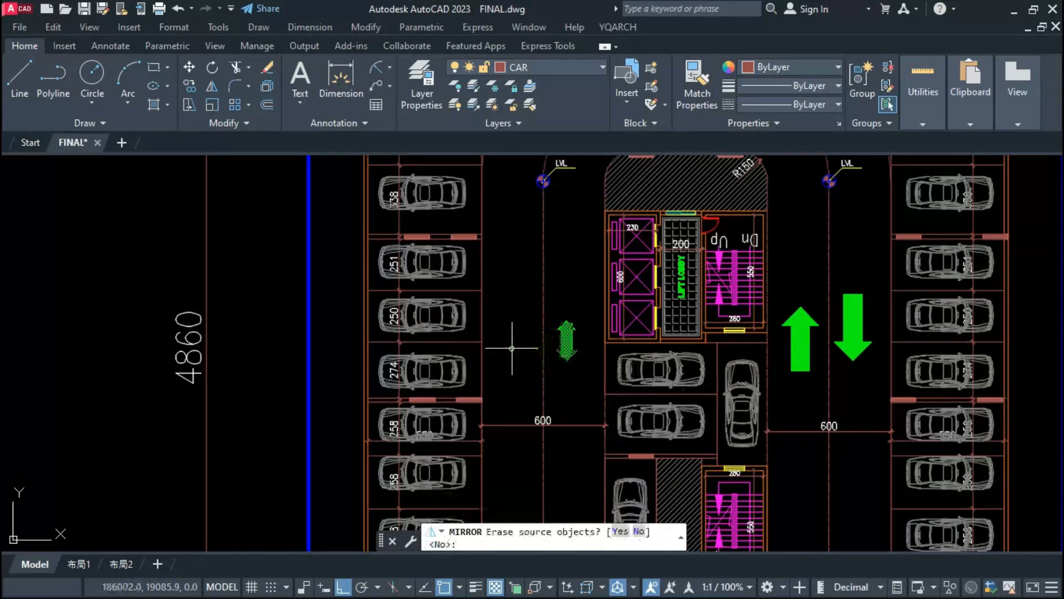
key("Return")
Step: Move the mirrored upward arrow horizontally to the left side of the left driveway's centreline
left_click(554, 376)
left_click(560, 353)
left_click(563, 351)
type("m")
key("Return")
left_click(570, 358)
left_click(516, 373)
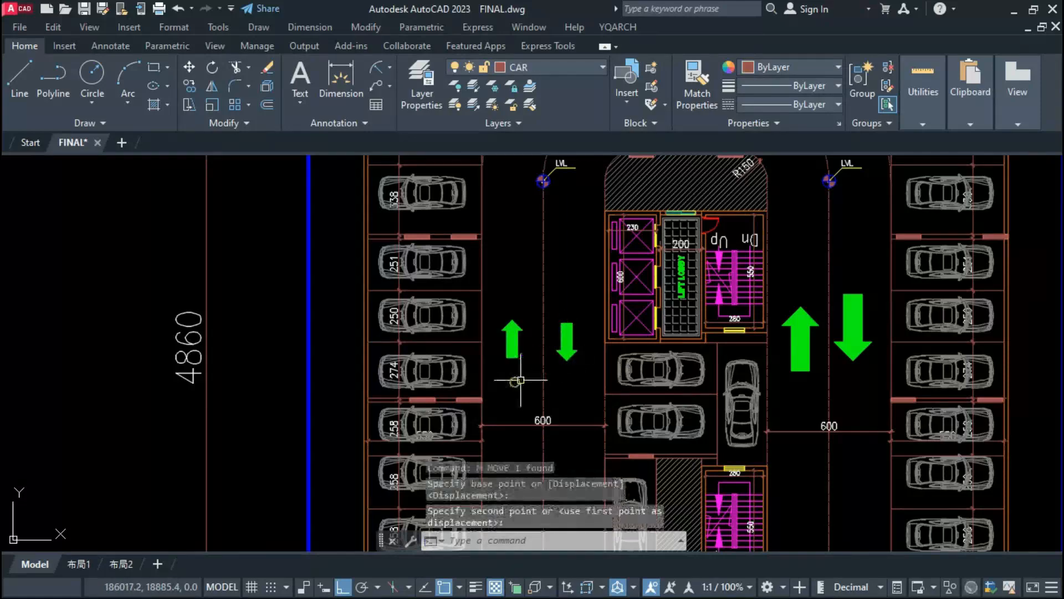
left_click(517, 361)
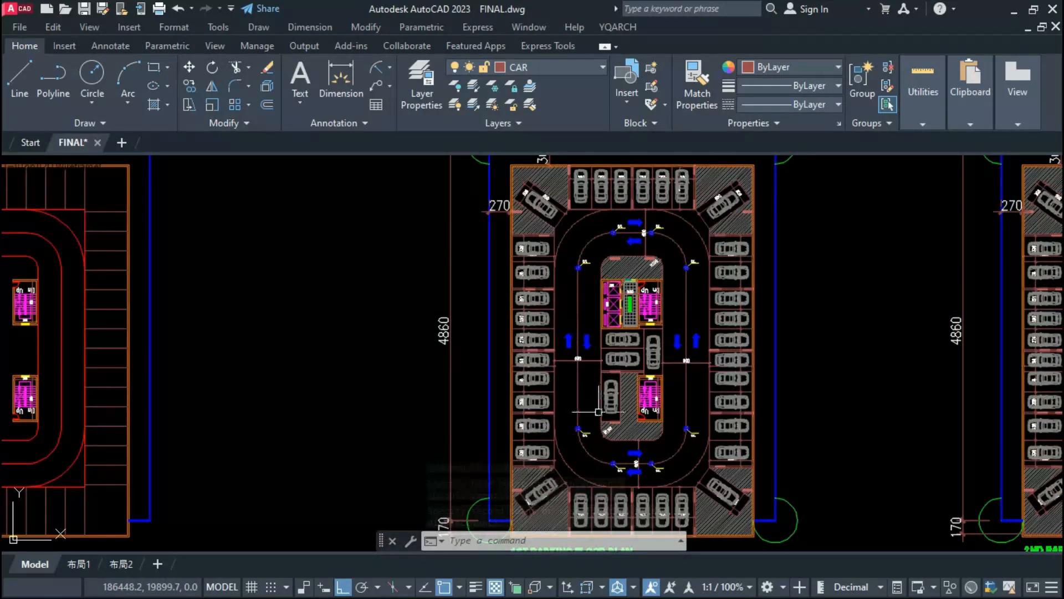
Step: Mirror the TWO WAY DRIVE text from the upper driveway into the lower driveway of the 1st parking plan, keeping the original
scroll(617, 317, "up", 4)
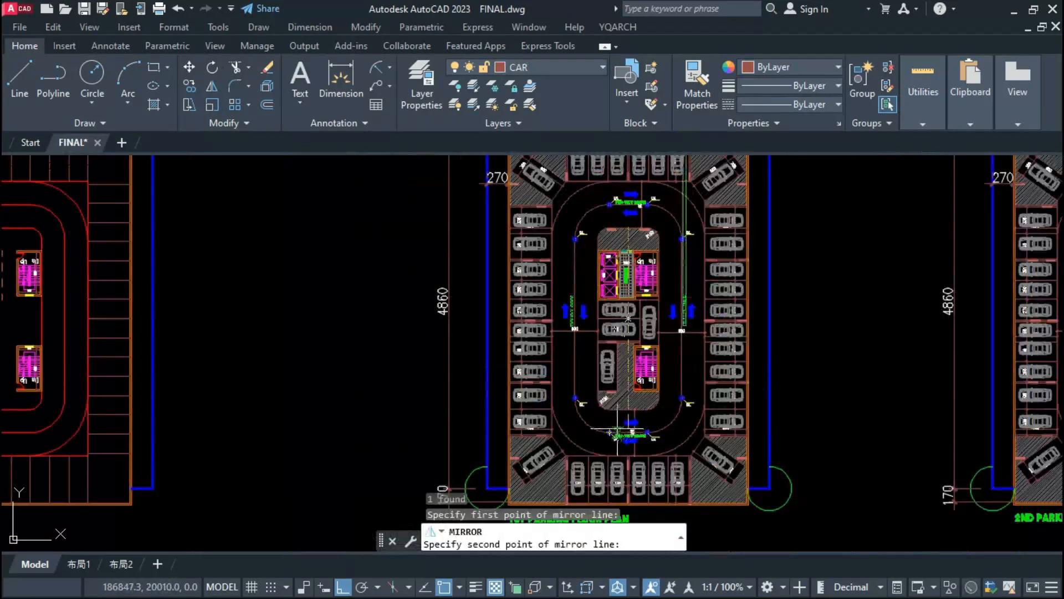
scroll(577, 427, "up", 3)
left_click(605, 417)
type("N")
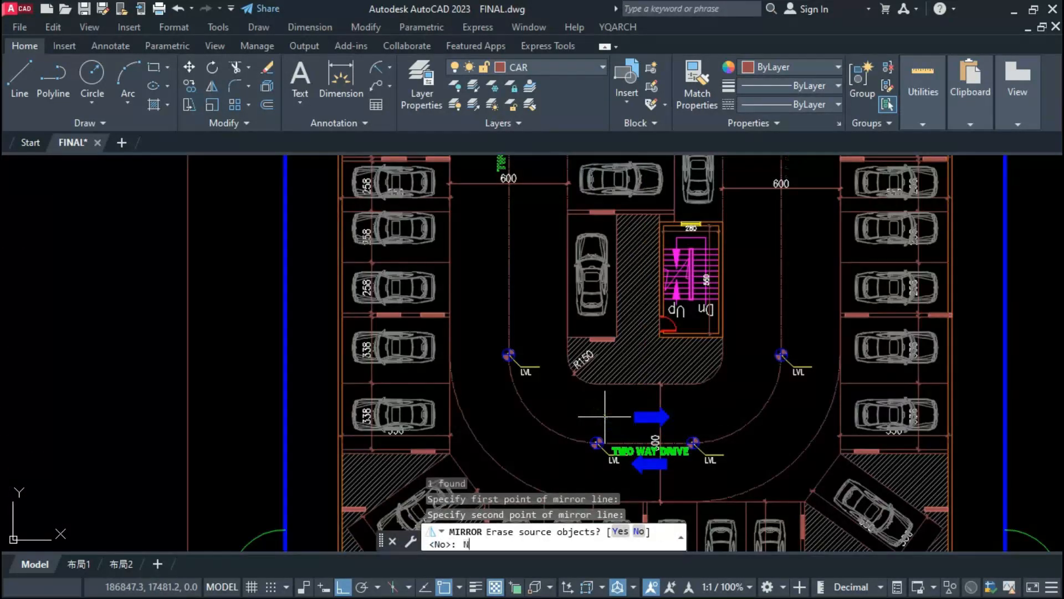
key("Return")
scroll(594, 402, "down", 5)
scroll(611, 296, "down", 2)
key("Escape")
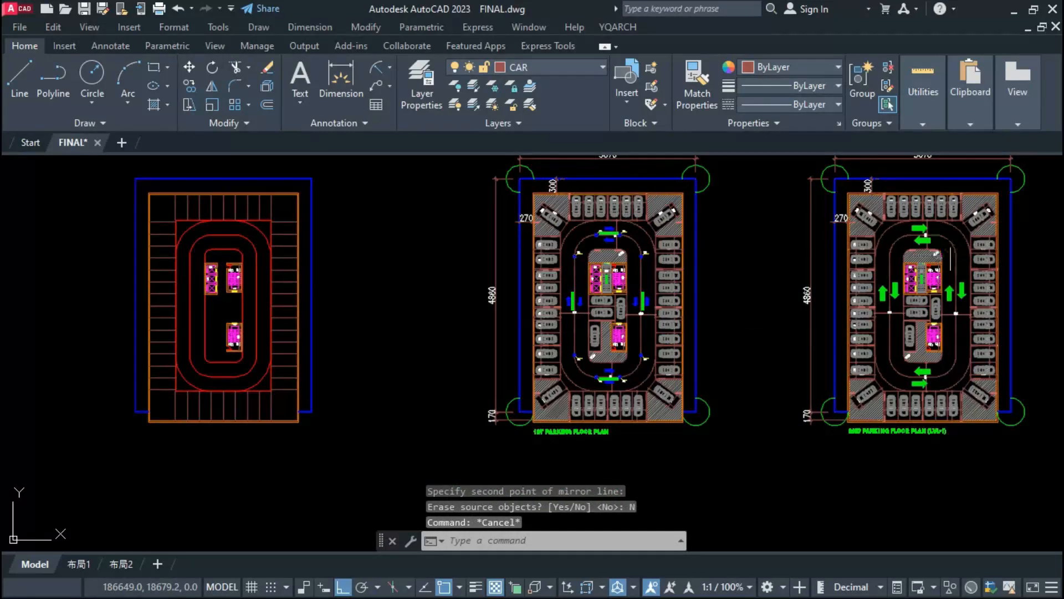
Step: Erase the old driveway centrelines, dimensions and green traffic arrows from the 2nd parking floor plan (LVL-1)
left_click(966, 242)
left_click(866, 377)
key("Delete")
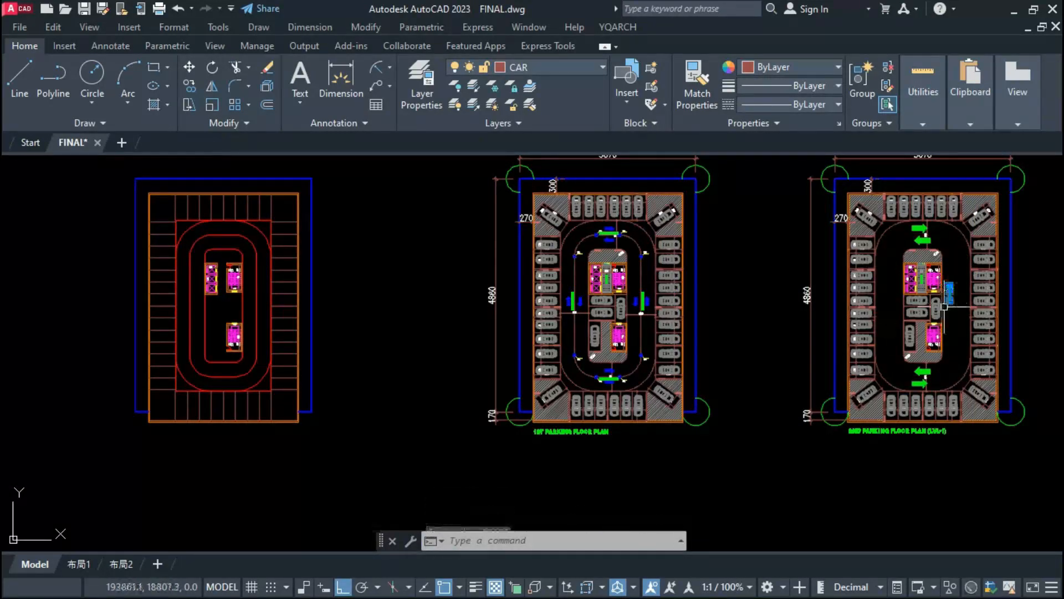
left_click(917, 234)
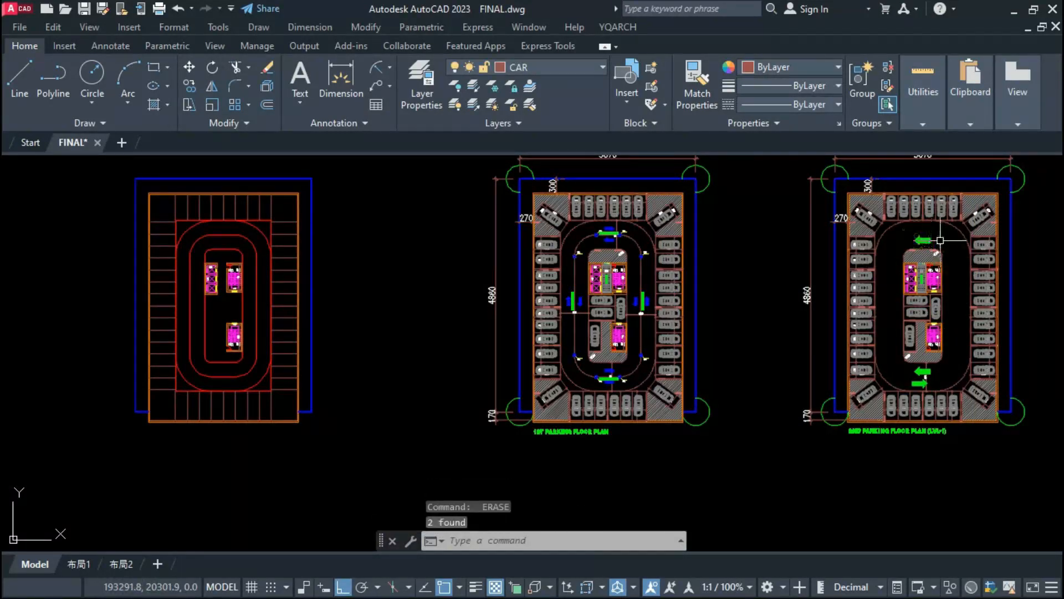
left_click(940, 372)
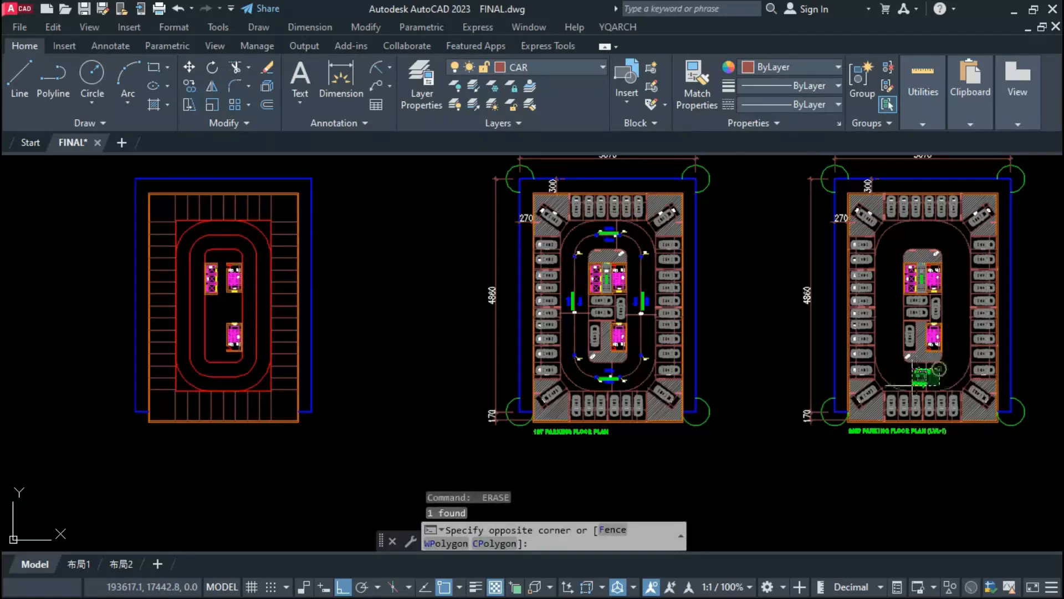
left_click(911, 383)
Step: Erase the old driveway centrelines, dimensions and green traffic arrows on all four sides of the 2nd parking floor plan (LVL-2)
middle_click_drag(558, 300, 216, 318)
left_click(875, 248)
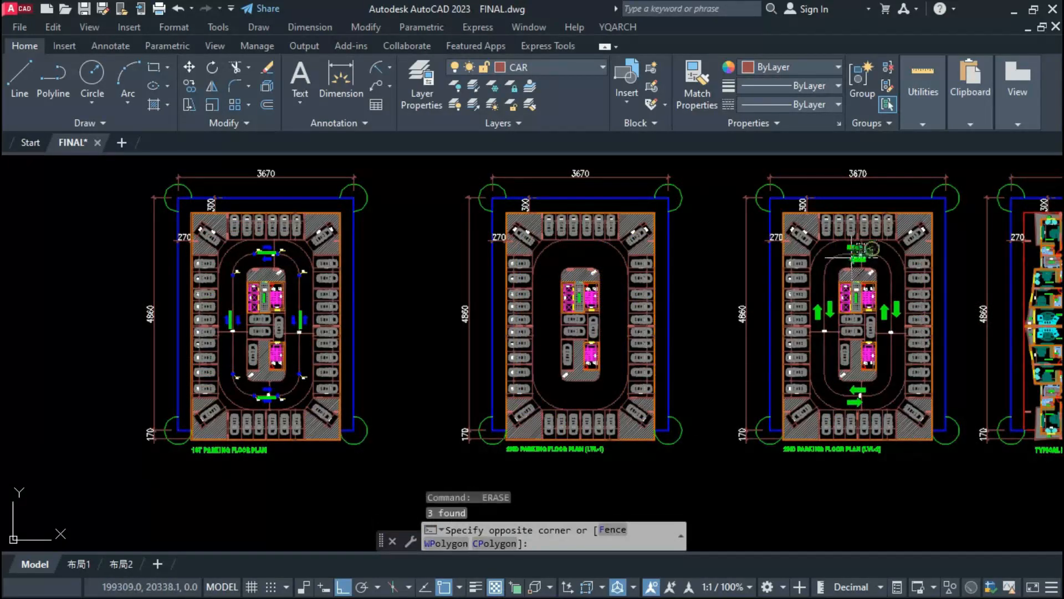
left_click(848, 261)
key("Delete")
left_click(836, 287)
left_click(814, 359)
key("Delete")
left_click(909, 283)
left_click(886, 339)
key("Delete")
left_click(881, 389)
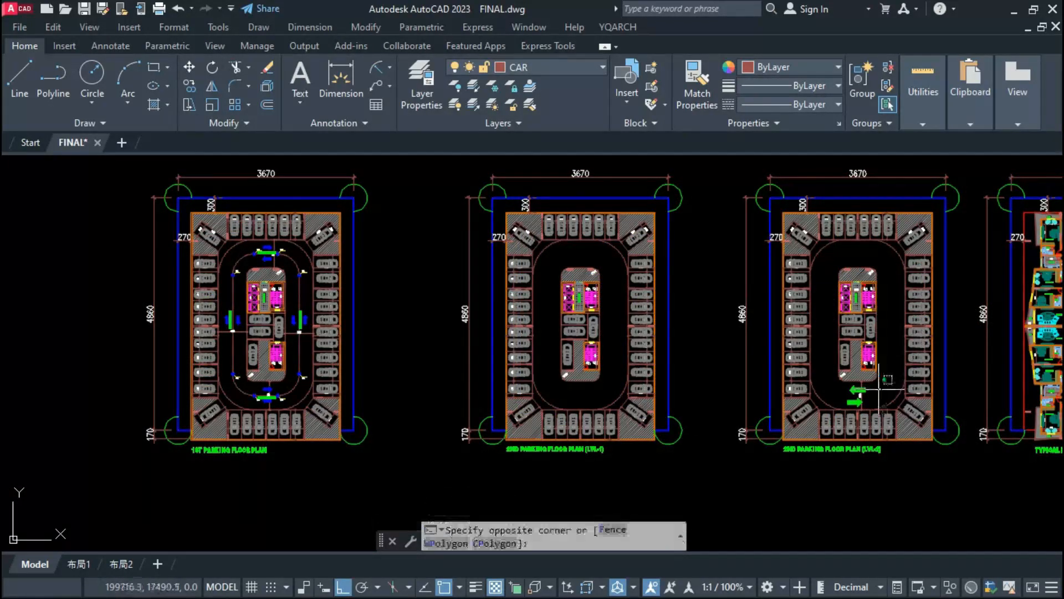
left_click(840, 405)
key("Delete")
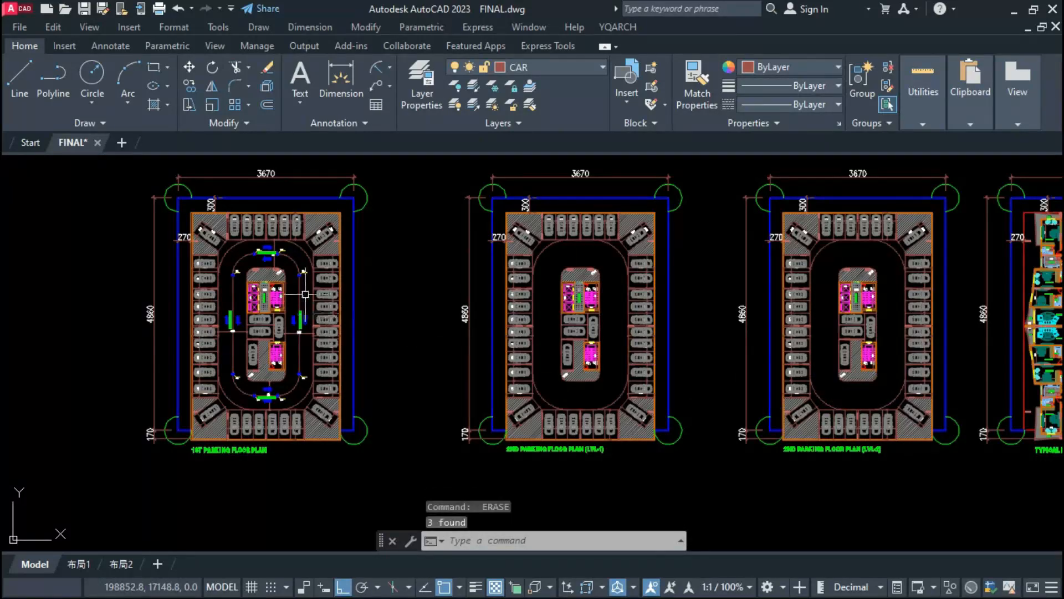
Step: Copy the 1st plan's centrelines, driveway dimensions, arrows, LVL markers and TWO WAY DRIVE texts into both 2nd parking plans, using the upper staircase corner as base point
left_click(303, 262)
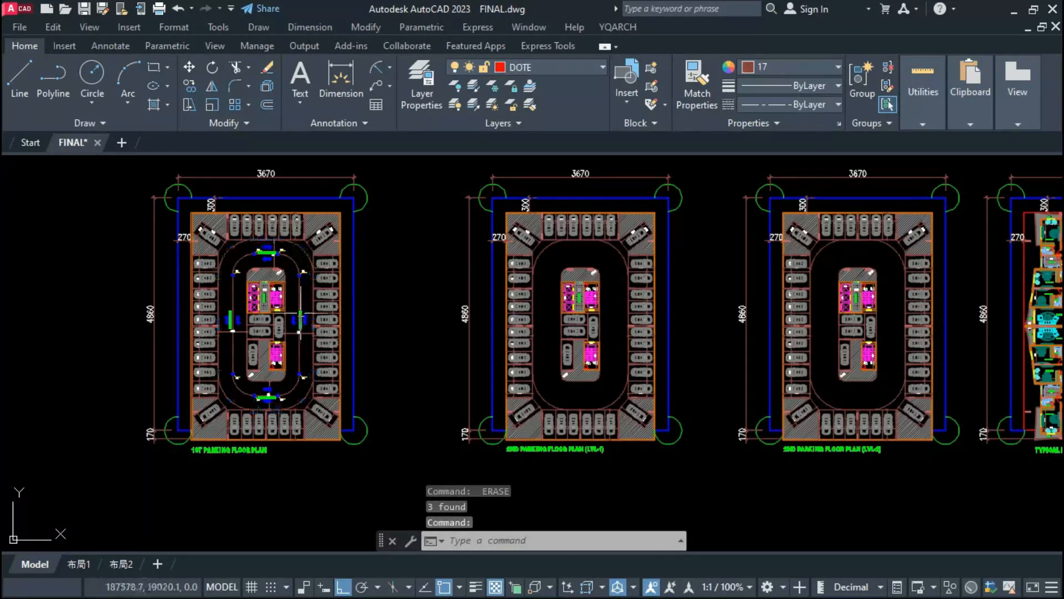
left_click(304, 270)
left_click(270, 414)
scroll(266, 413, "up", 4)
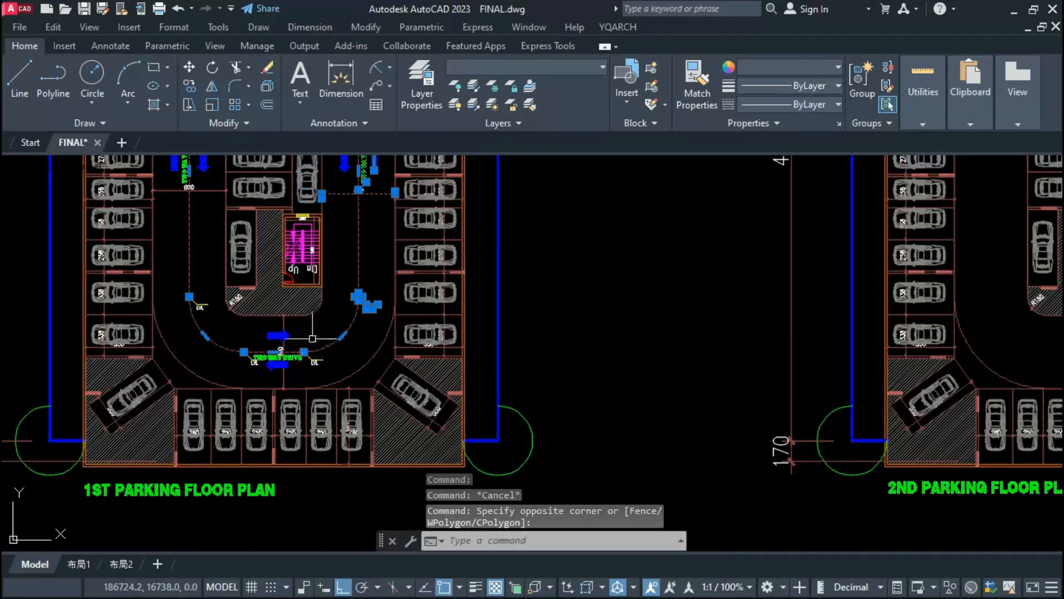
left_click(321, 325)
left_click(228, 370)
middle_click_drag(228, 339, 406, 387)
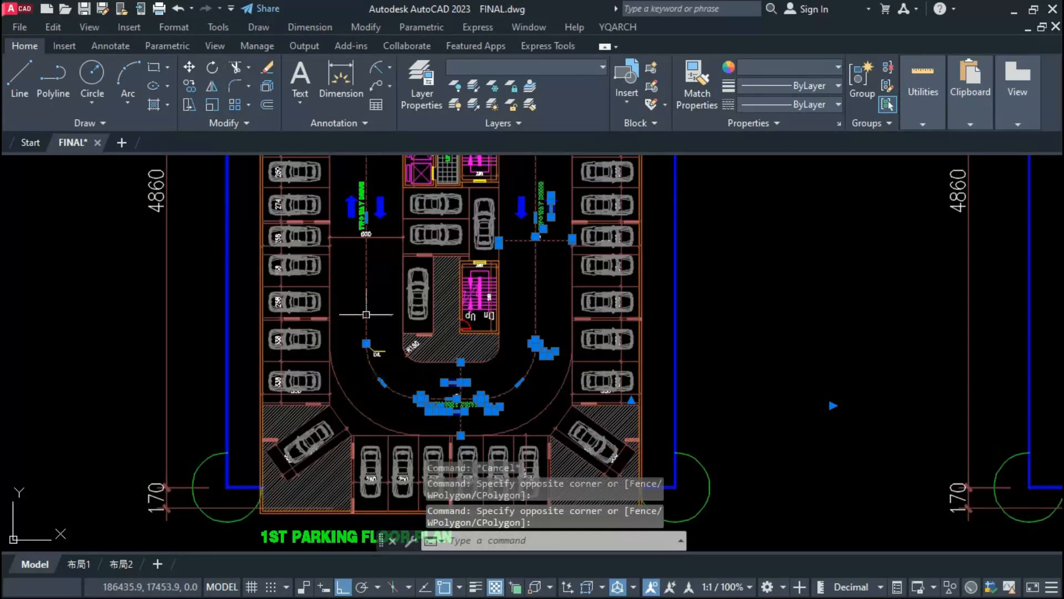
left_click(387, 174)
left_click(355, 377)
scroll(355, 380, "down", 2)
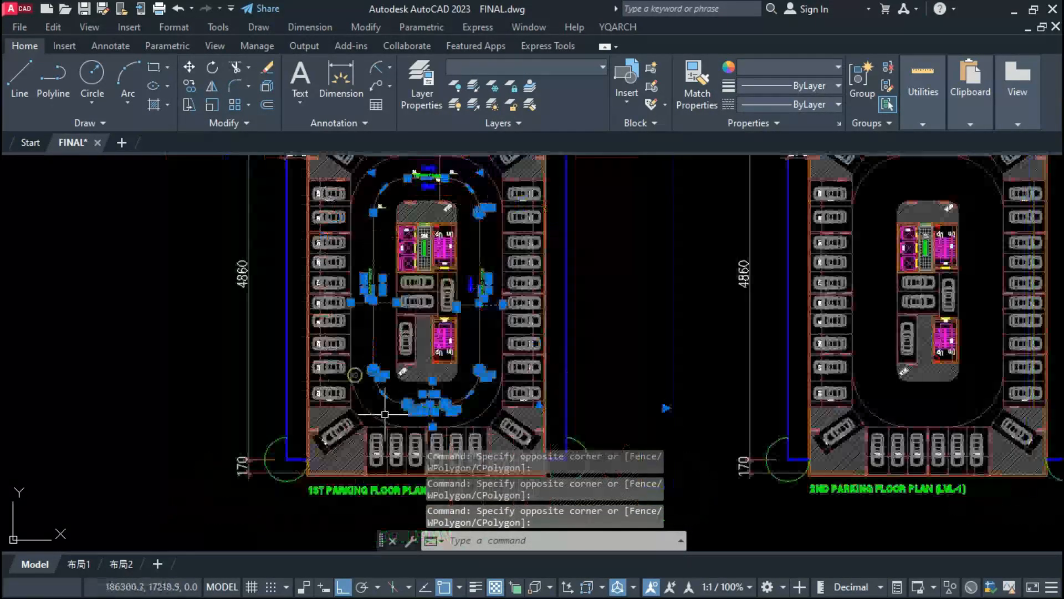
scroll(419, 192, "up", 3)
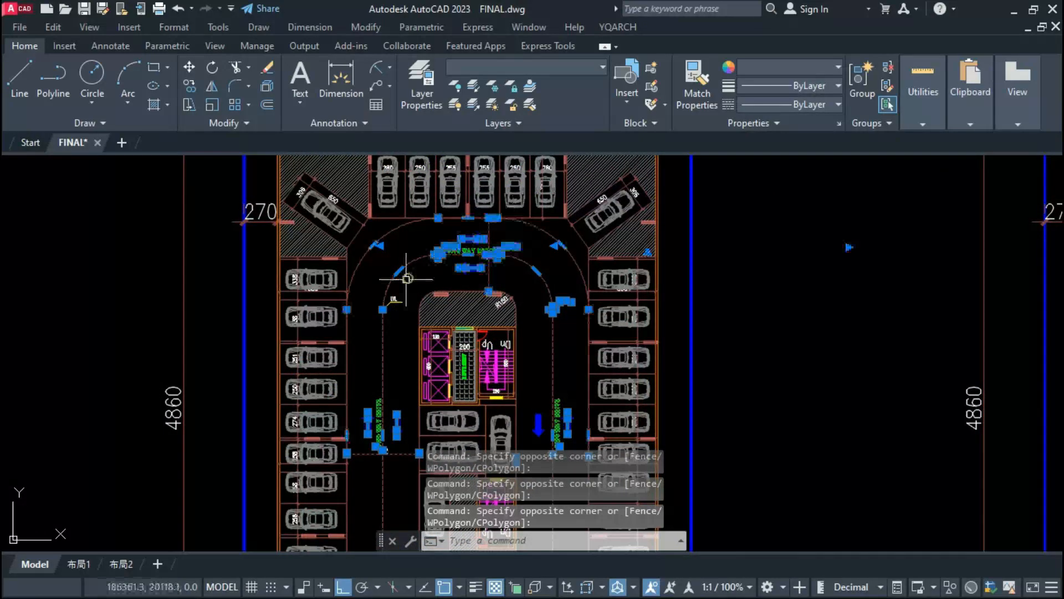
left_click(372, 336)
left_click(371, 336)
type("co")
key("space")
scroll(507, 337, "up", 4)
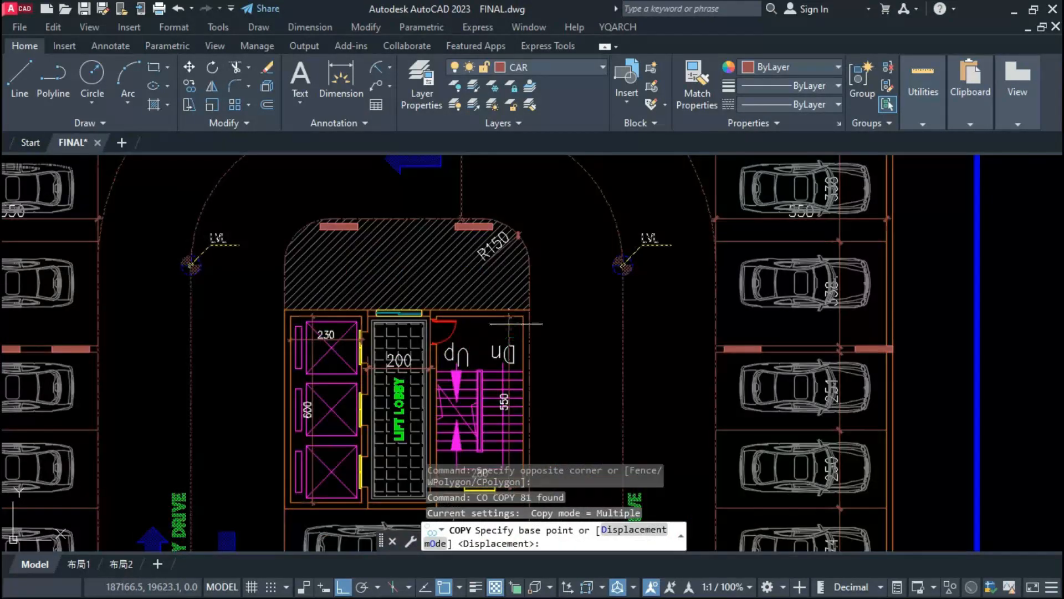
left_click(524, 315)
scroll(524, 315, "down", 9)
scroll(743, 317, "up", 6)
scroll(749, 307, "up", 4)
left_click(791, 269)
key("Escape")
scroll(640, 271, "down", 8)
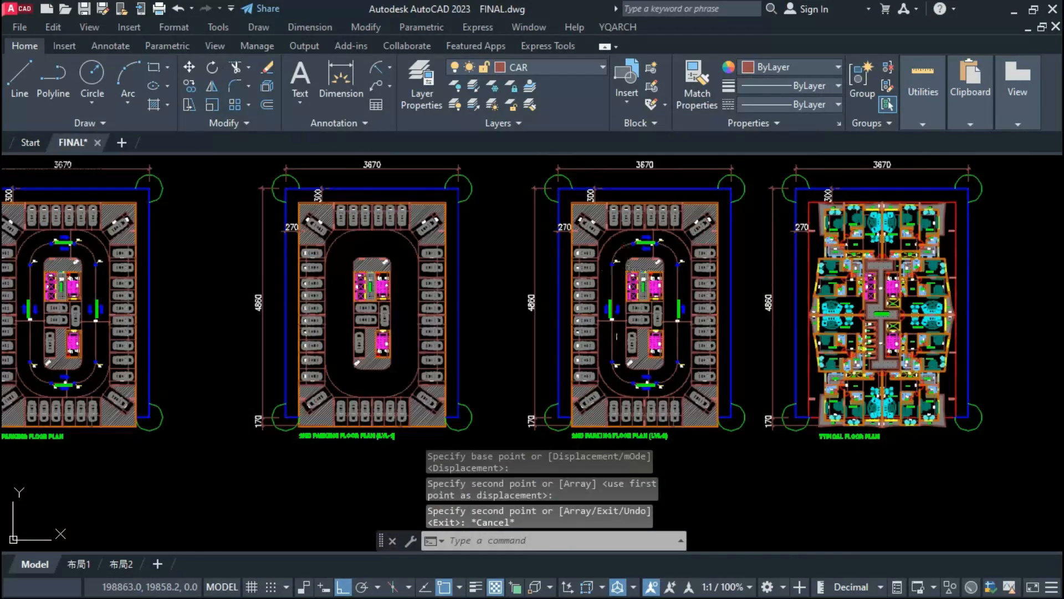
scroll(616, 373, "up", 3)
scroll(613, 368, "down", 4)
key("Escape")
key("Escape")
key("Escape")
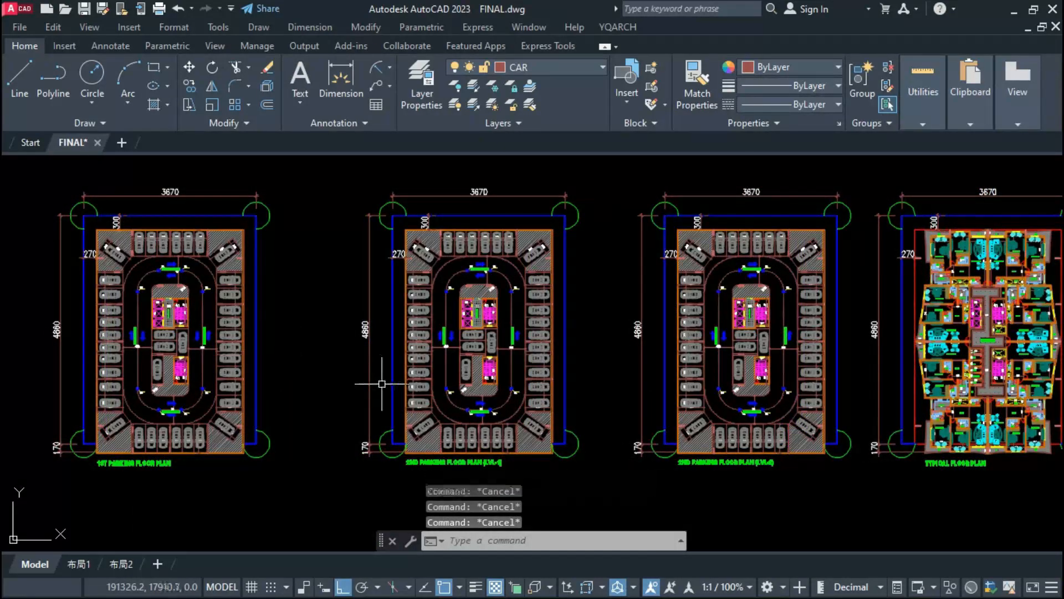
Step: Hatch the walls of the lower staircase in the 2nd parking plan (LVL-1)
scroll(687, 285, "up", 8)
type("h")
key("space")
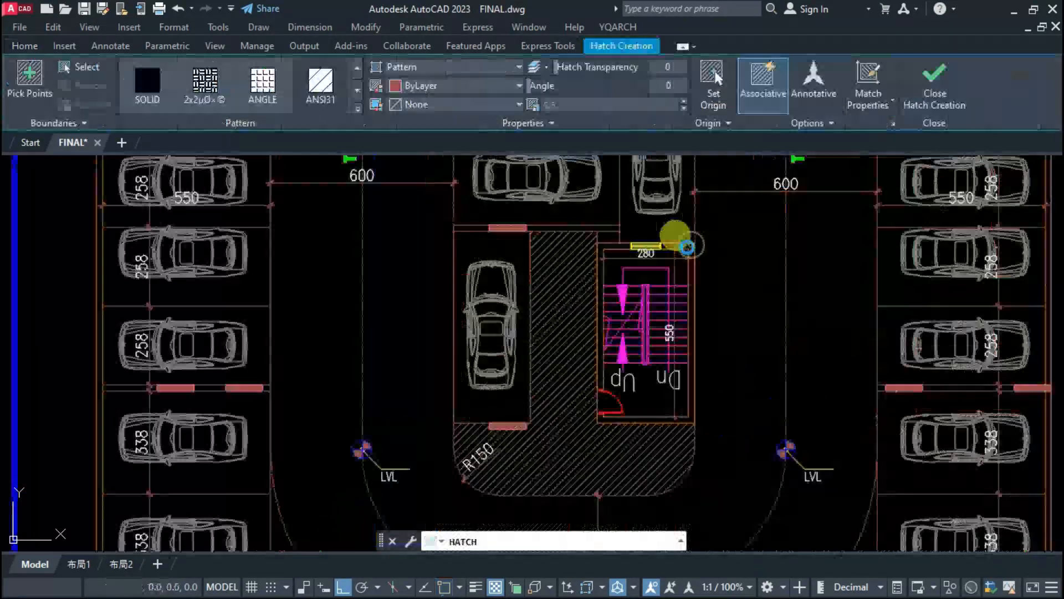
left_click(687, 285)
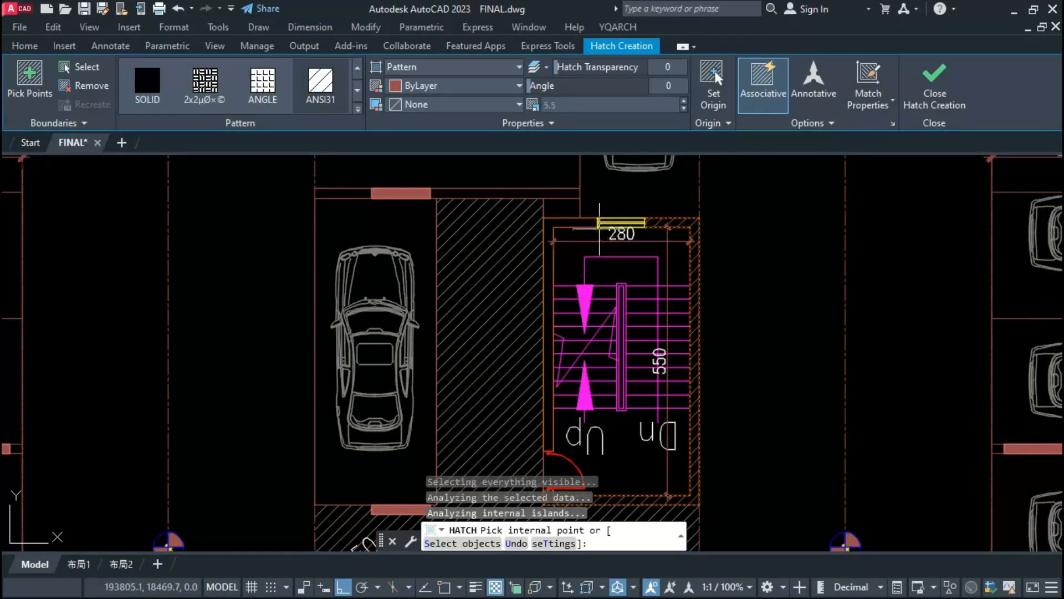
left_click(587, 232)
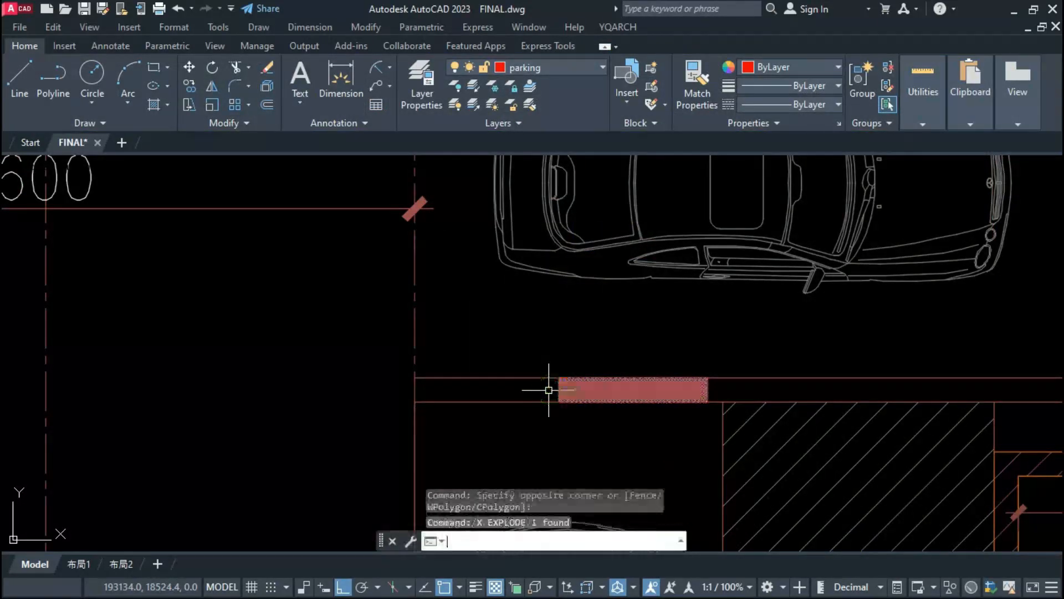
Step: Match the properties of the exploded column's fill above the hatched strip onto the staircase wall hatches
left_click(579, 389)
type("ma")
key("space")
scroll(610, 327, "down", 10)
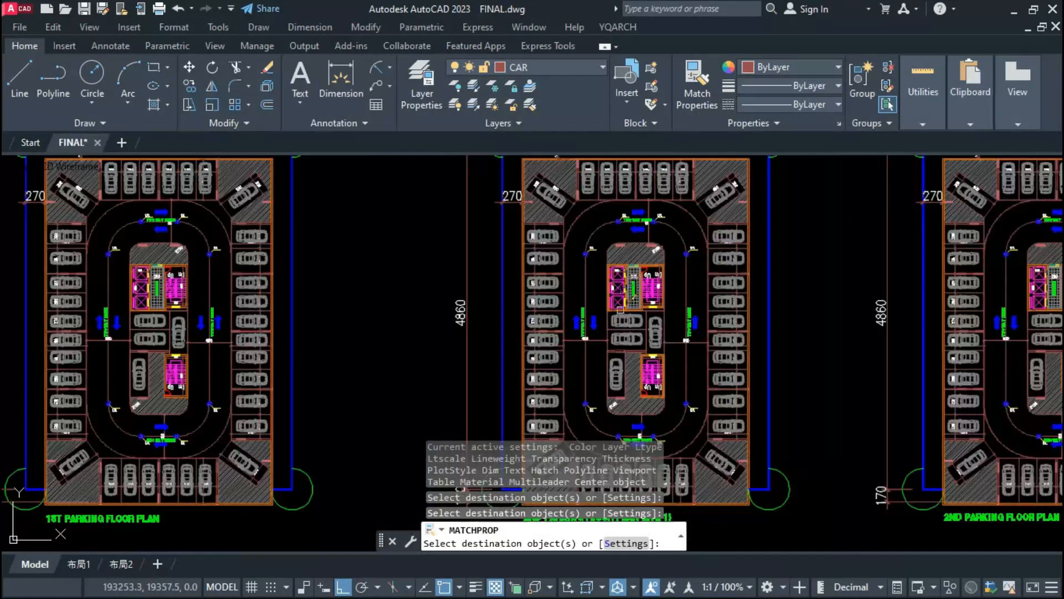
key("Escape")
Step: Copy the two wall hatches of the lower staircase from the LVL-1 plan to the matching staircase in the LVL-2 plan
scroll(621, 314, "up", 7)
scroll(654, 264, "up", 5)
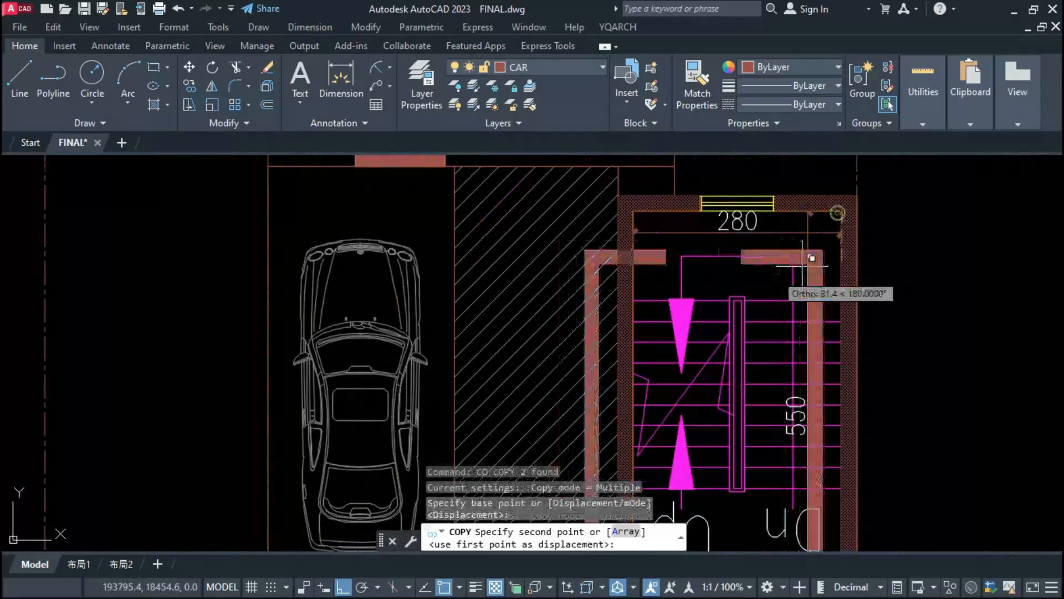
scroll(808, 257, "down", 10)
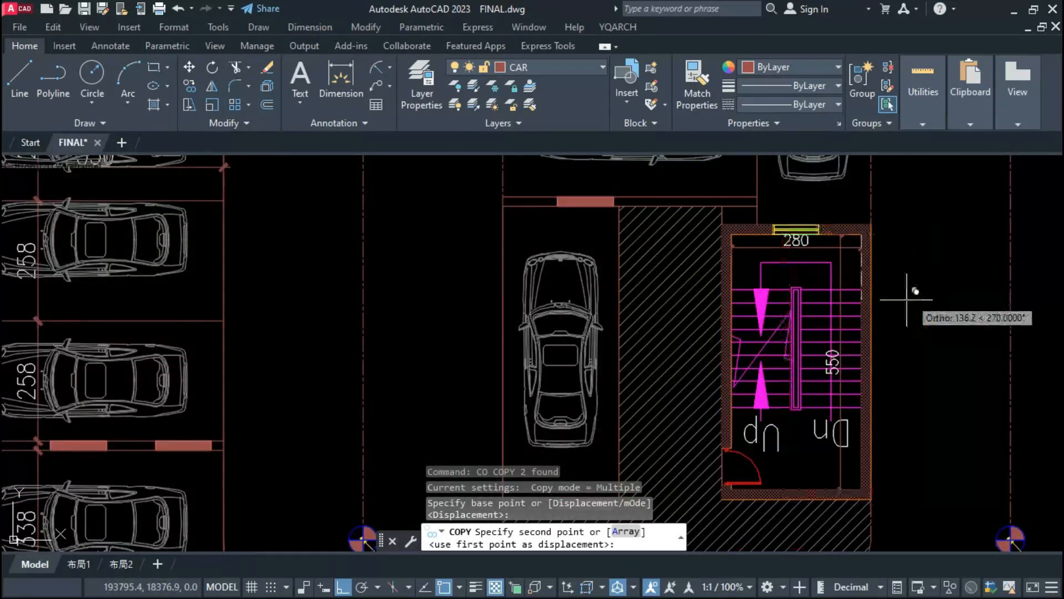
scroll(524, 285, "up", 5)
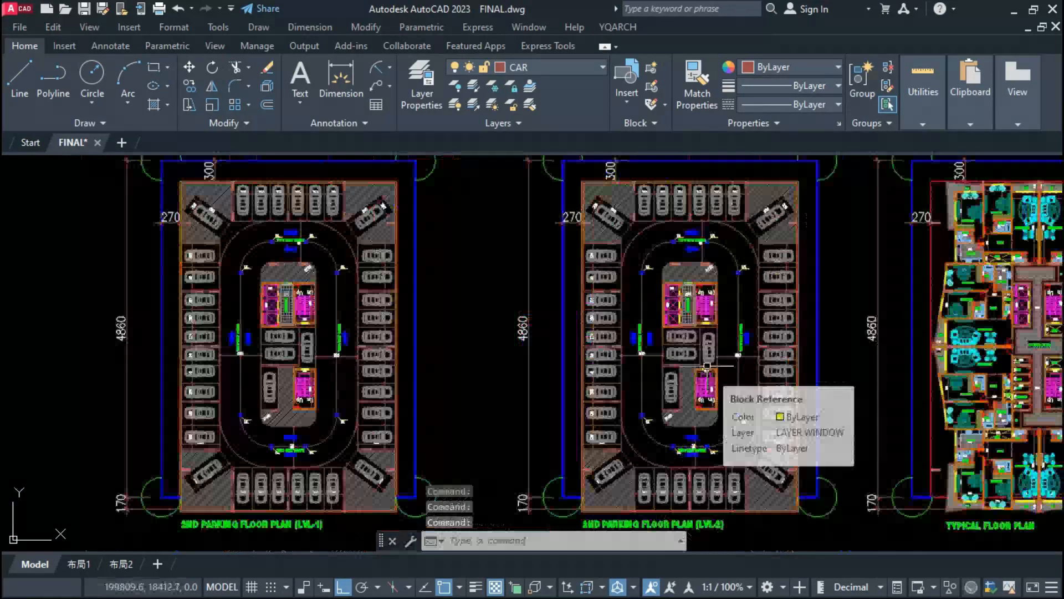
scroll(707, 366, "down", 5)
scroll(569, 405, "up", 4)
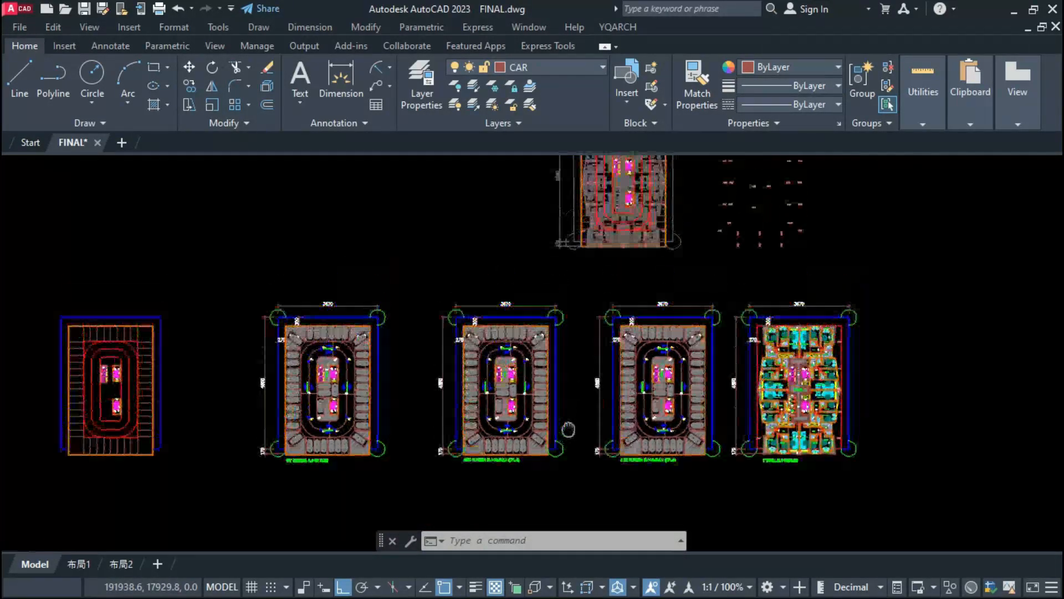
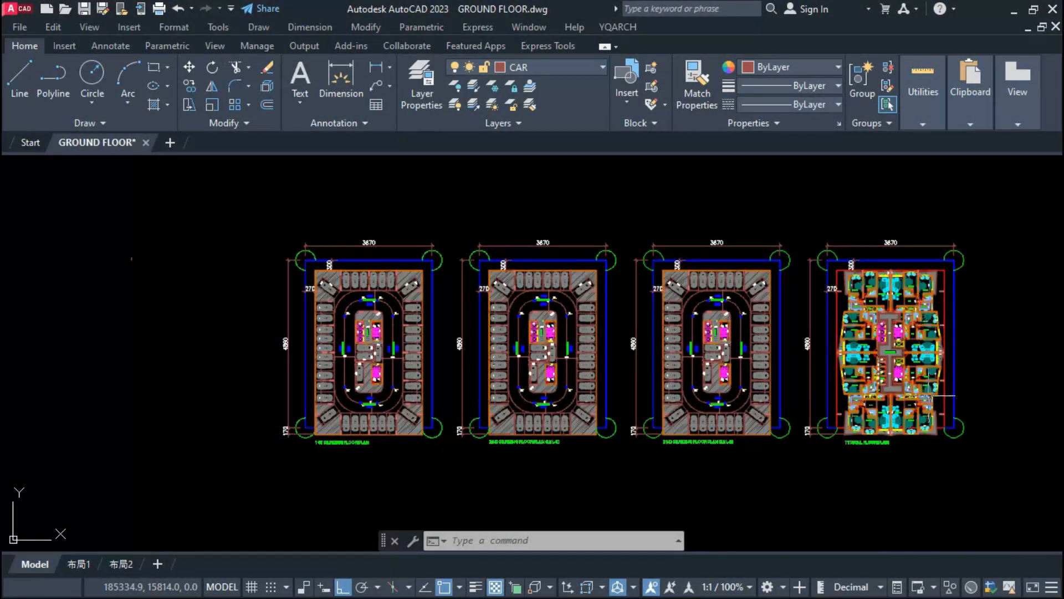
left_click(1009, 233)
key("Escape")
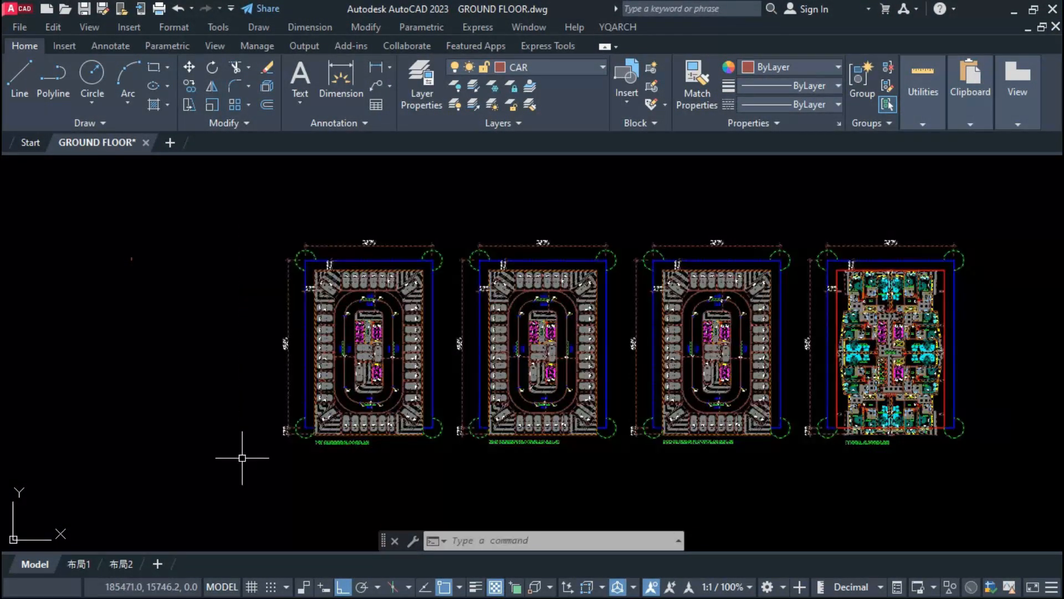
key("Escape")
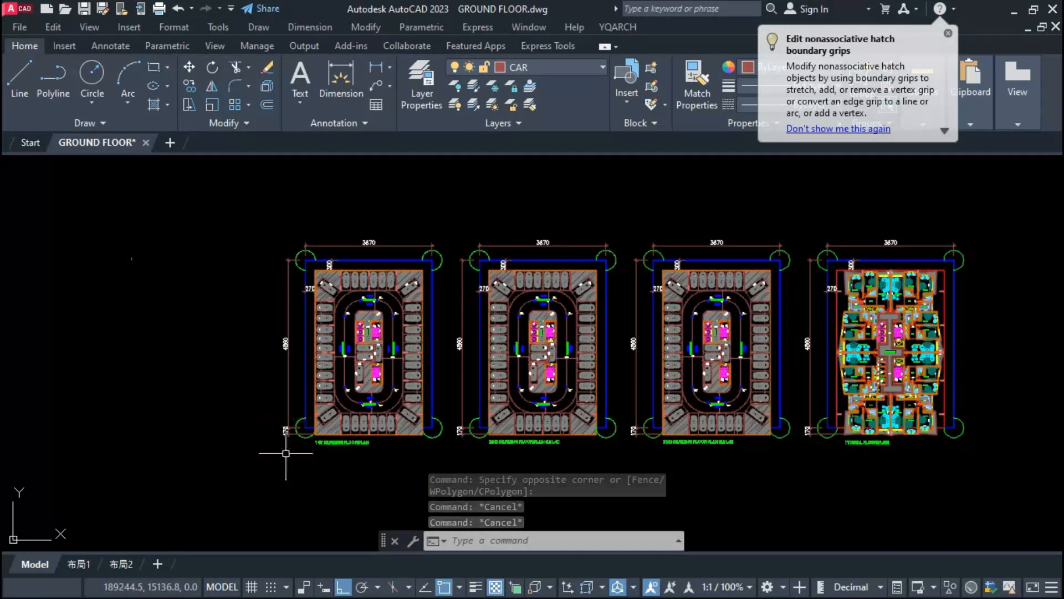
Step: Select the 1st parking plan's site boundary, corner circles, outer dimensions and title for copying
left_click(316, 225)
left_click(242, 481)
left_click(444, 259)
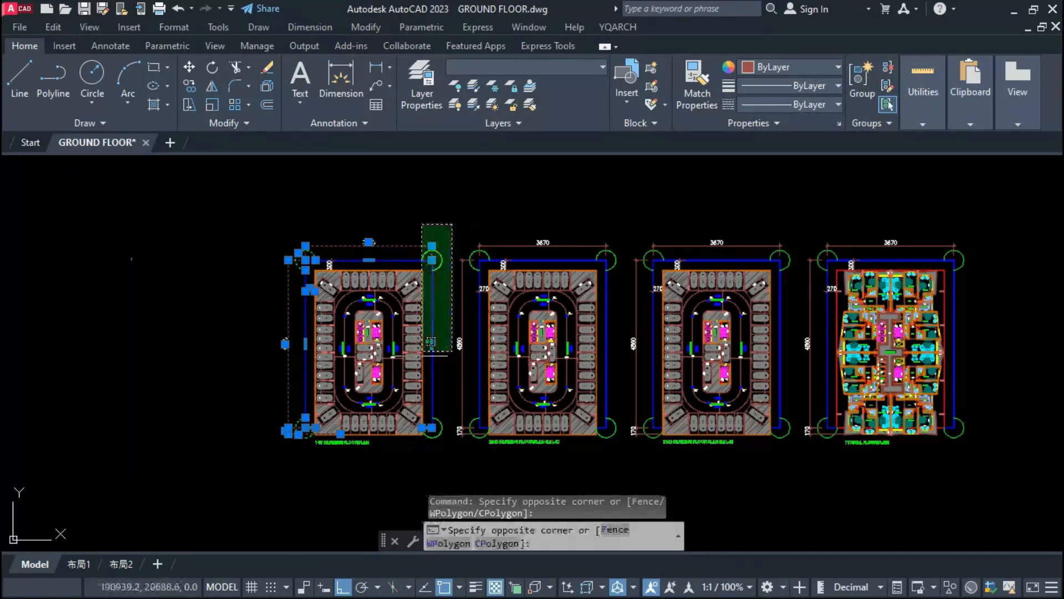
left_click(342, 458)
type("co")
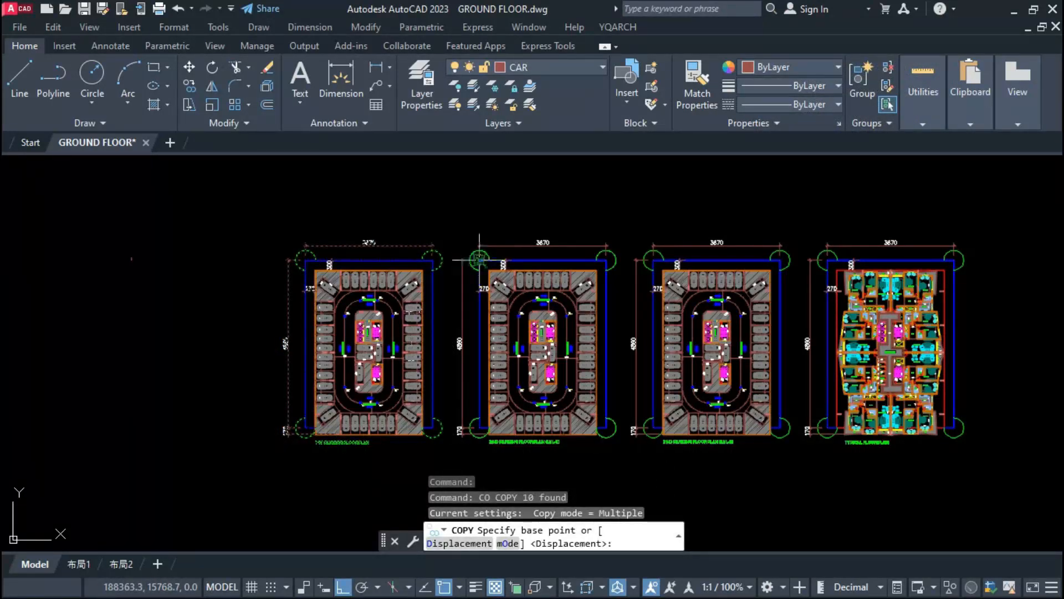
left_click(479, 259)
key("Escape")
Step: Add the 1st plan's outer walls, columns, lift and staircase core and lower staircase to the previous copy selection
type("co")
key("space")
type("p")
key("space")
scroll(311, 275, "up", 10)
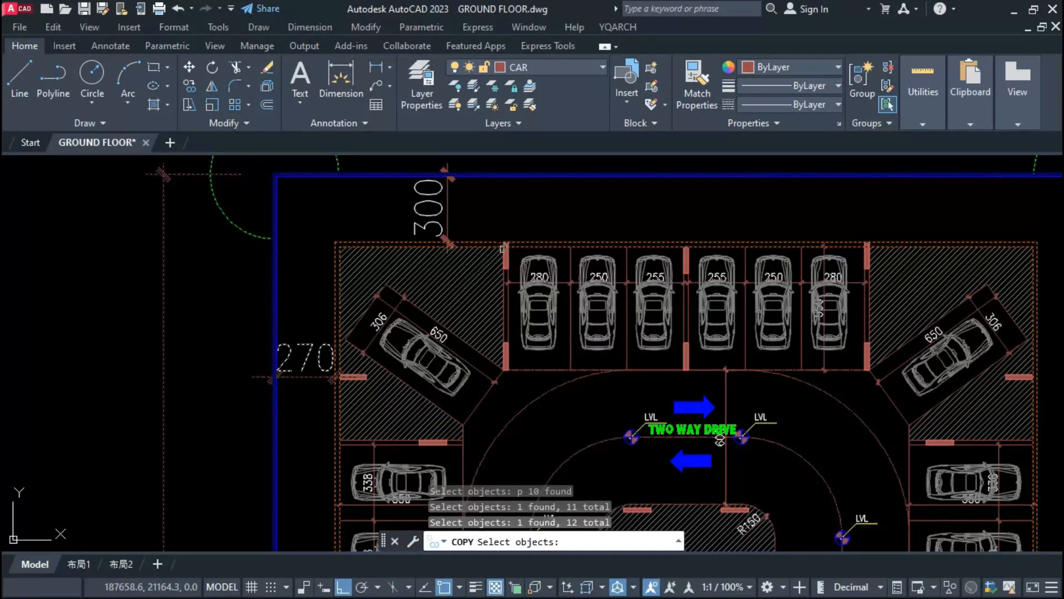
scroll(503, 249, "down", 5)
scroll(534, 359, "up", 3)
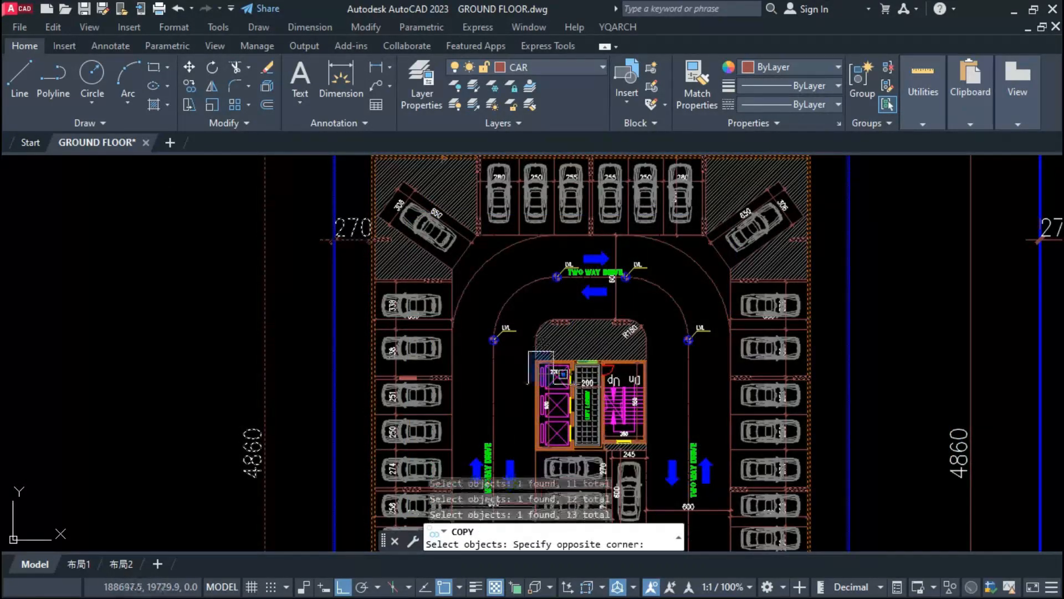
left_click(656, 451)
scroll(656, 451, "down", 5)
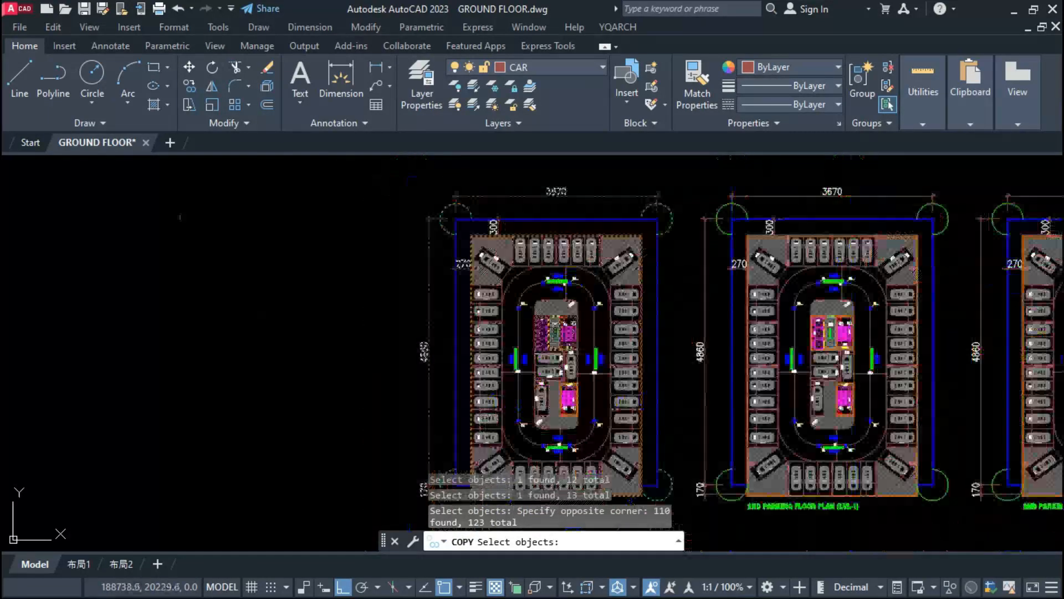
scroll(572, 360, "up", 5)
scroll(572, 361, "up", 10)
left_click(602, 303)
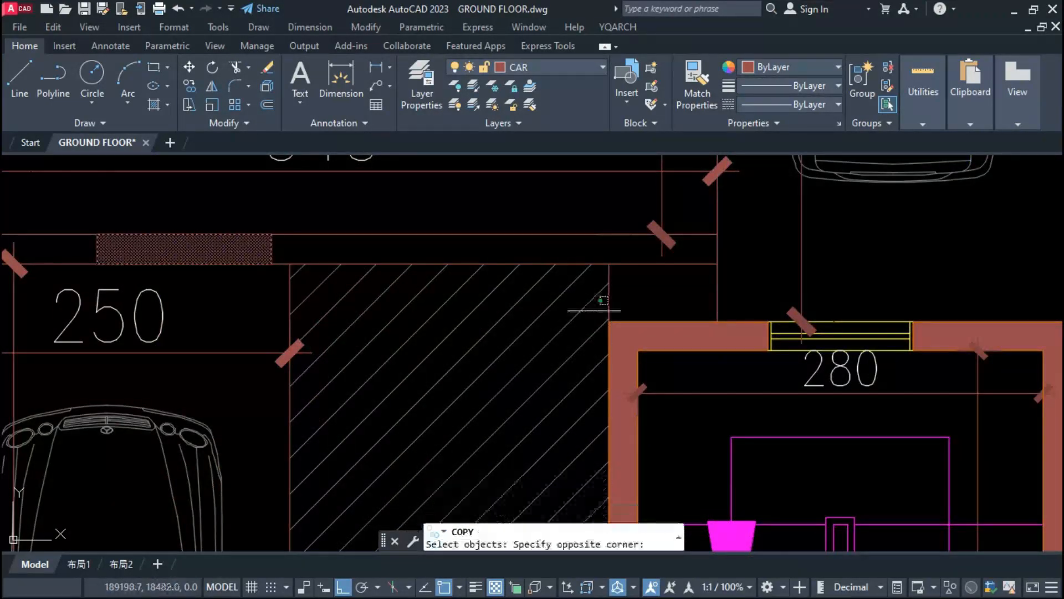
scroll(573, 244, "down", 6)
left_click(732, 453)
scroll(619, 375, "down", 8)
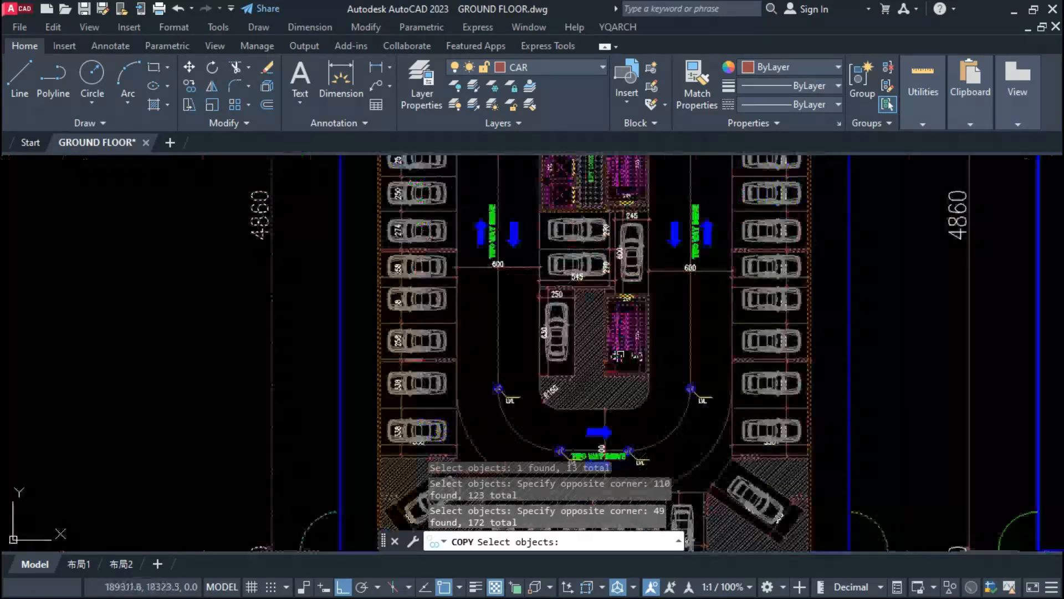
Step: Copy the selected walls, columns, cores, boundary and dimensions horizontally into the empty space left of the 1st parking plan
type("co")
key("Return")
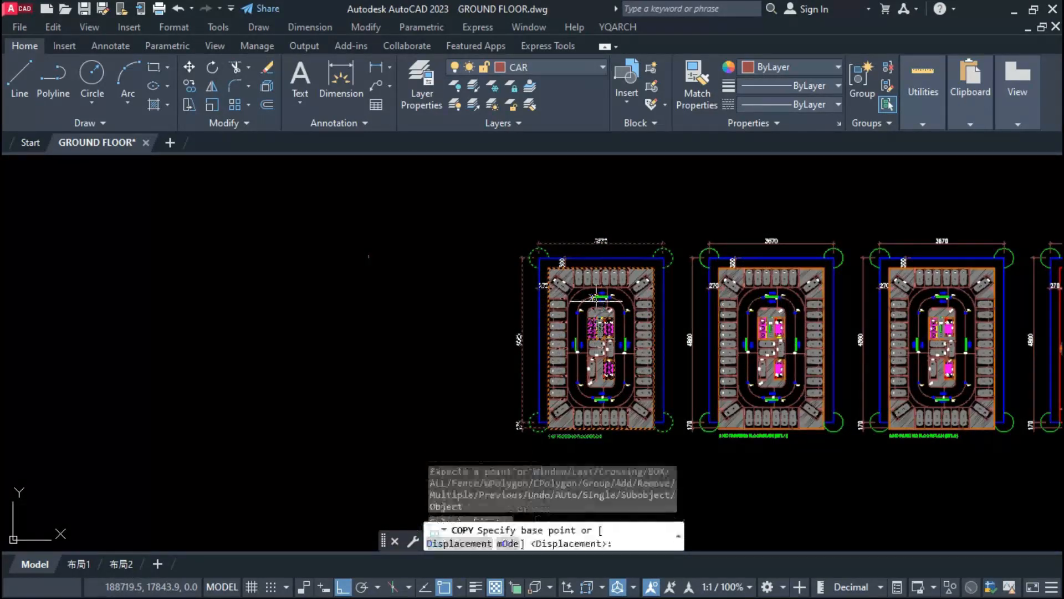
scroll(544, 263, "up", 6)
left_click(533, 244)
scroll(532, 243, "down", 6)
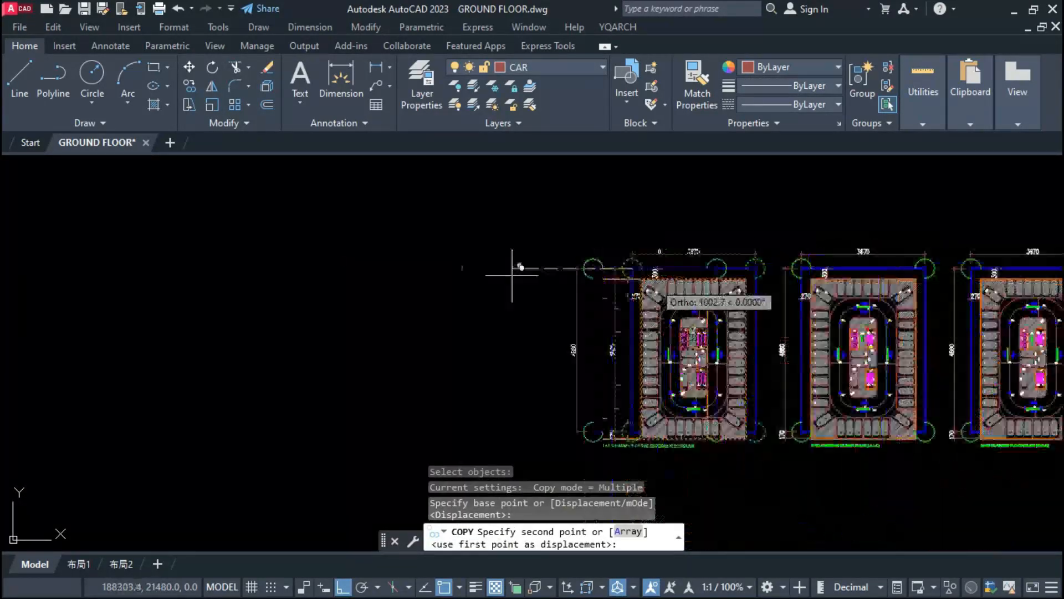
scroll(444, 268, "up", 2)
left_click(490, 268)
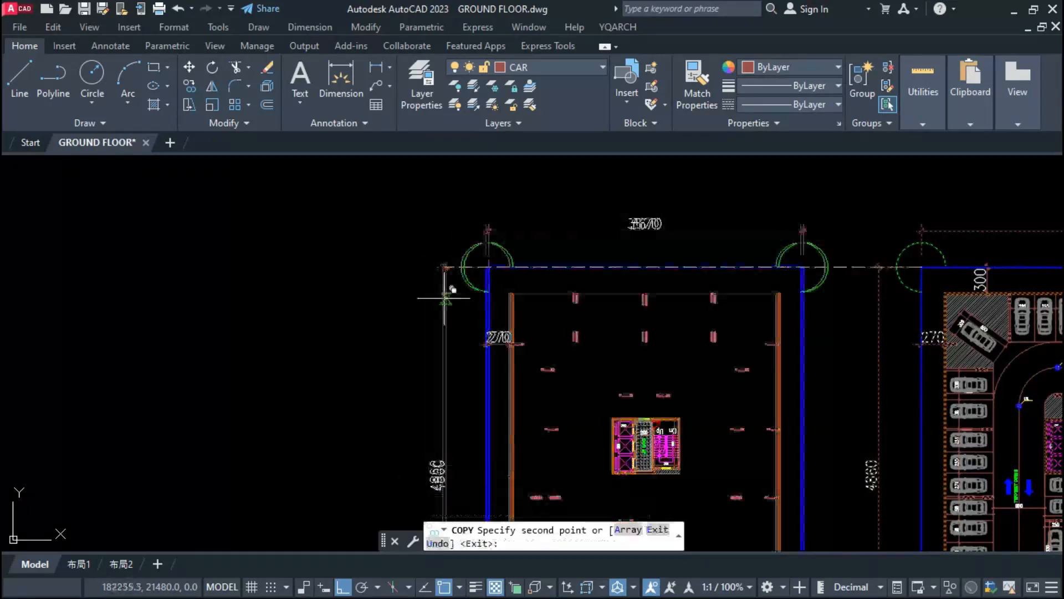
key("Escape")
key("Escape")
scroll(432, 268, "down", 4)
scroll(446, 318, "up", 6)
scroll(466, 360, "down", 6)
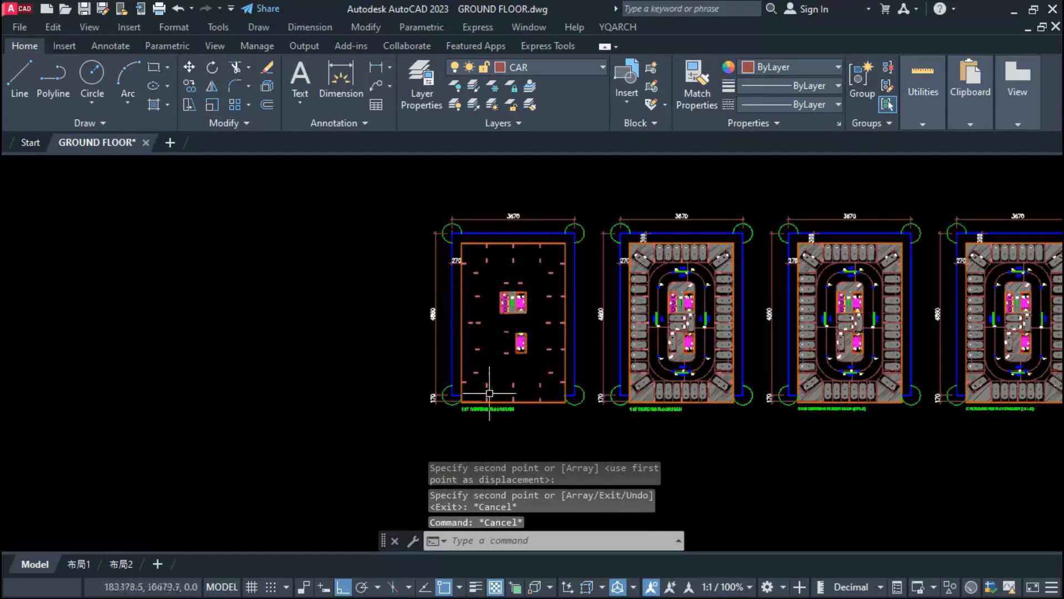
Step: Draw a horizontal guide line across the copied plan from the lower right corner of its blue site boundary
scroll(485, 420, "up", 4)
scroll(411, 429, "up", 2)
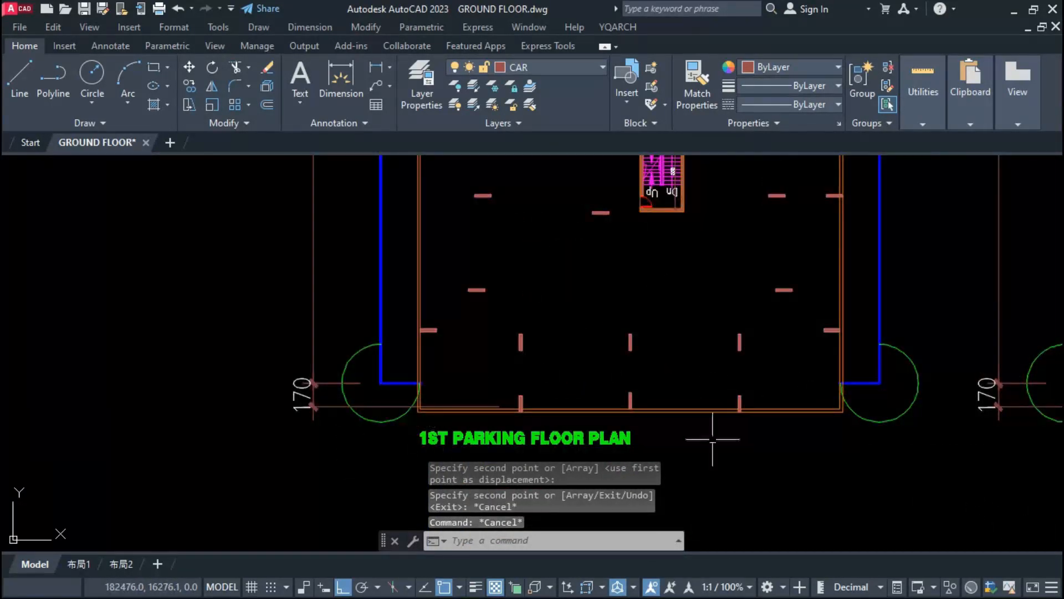
left_click(832, 408)
key("Escape")
scroll(538, 399, "down", 2)
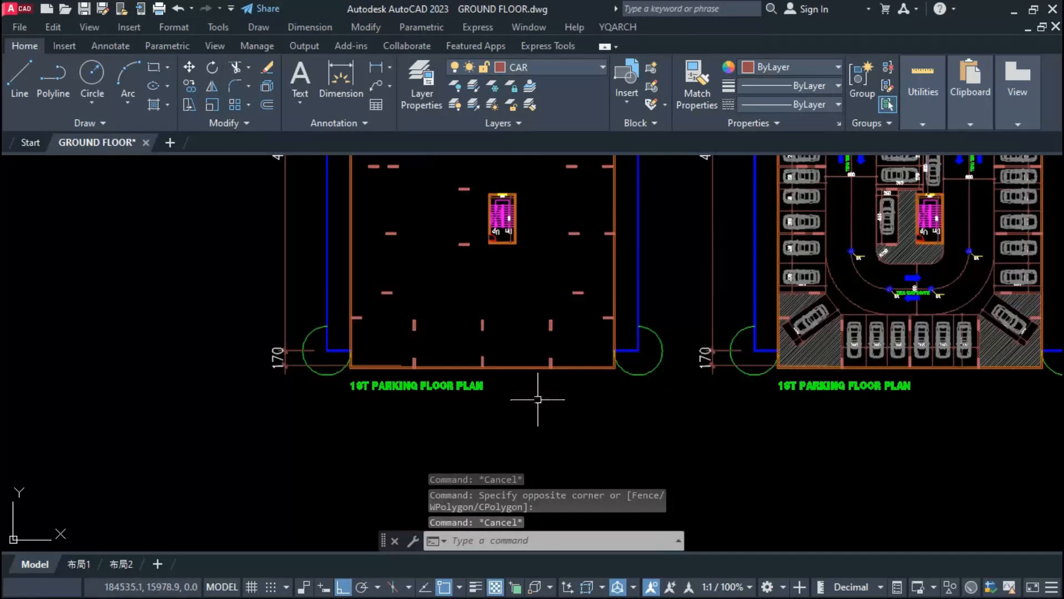
type("l")
key("space")
scroll(604, 357, "up", 8)
left_click(832, 316)
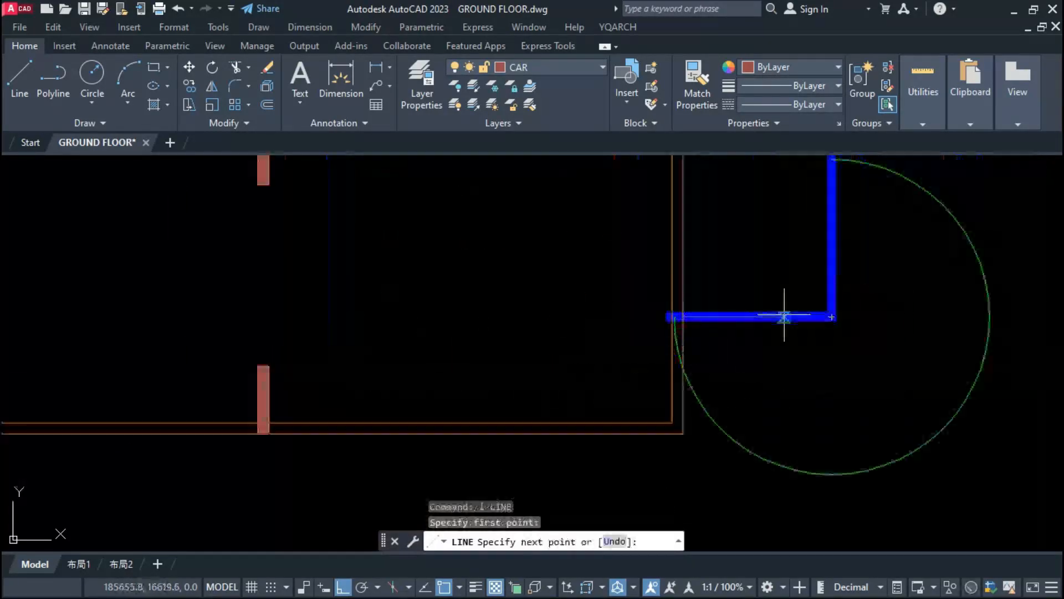
scroll(784, 316, "down", 6)
left_click(134, 359)
key("Escape")
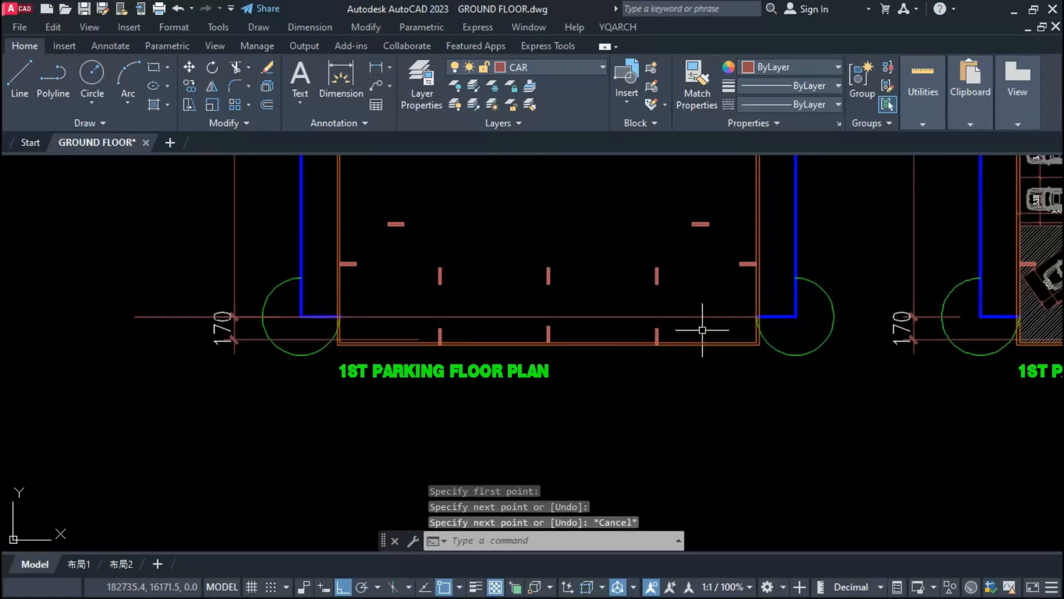
Step: Move the copied plan's three lowest columns up so that their lower ends meet the horizontal guide line
type("m")
key("space")
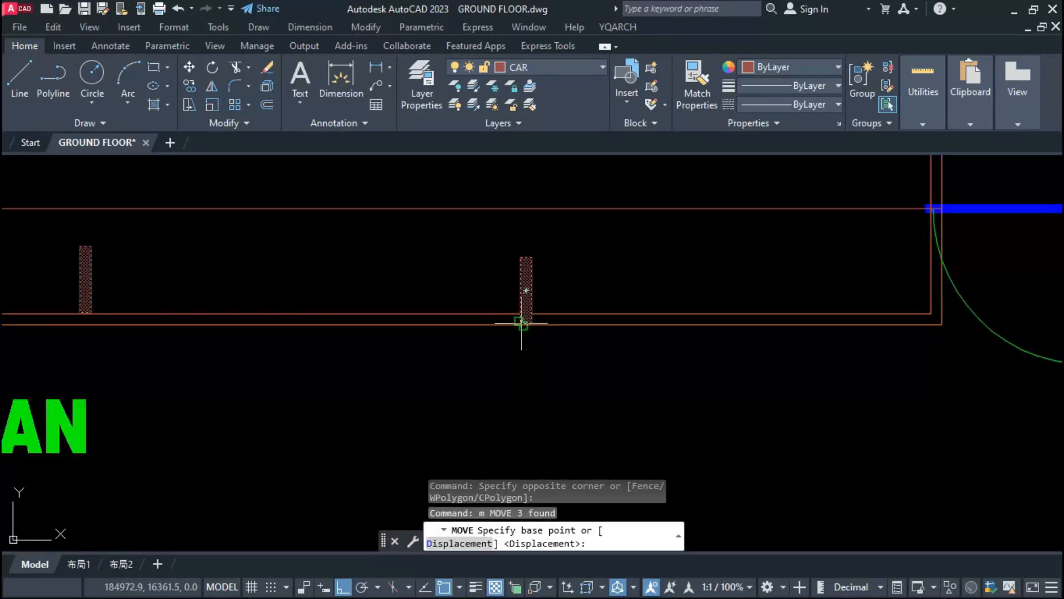
left_click(521, 323)
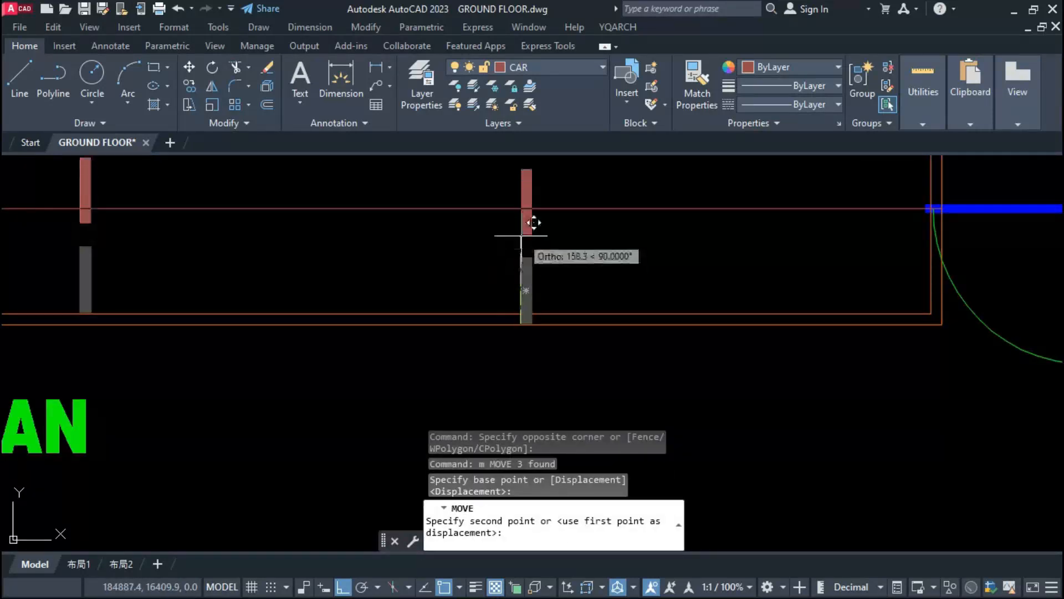
left_click(521, 209)
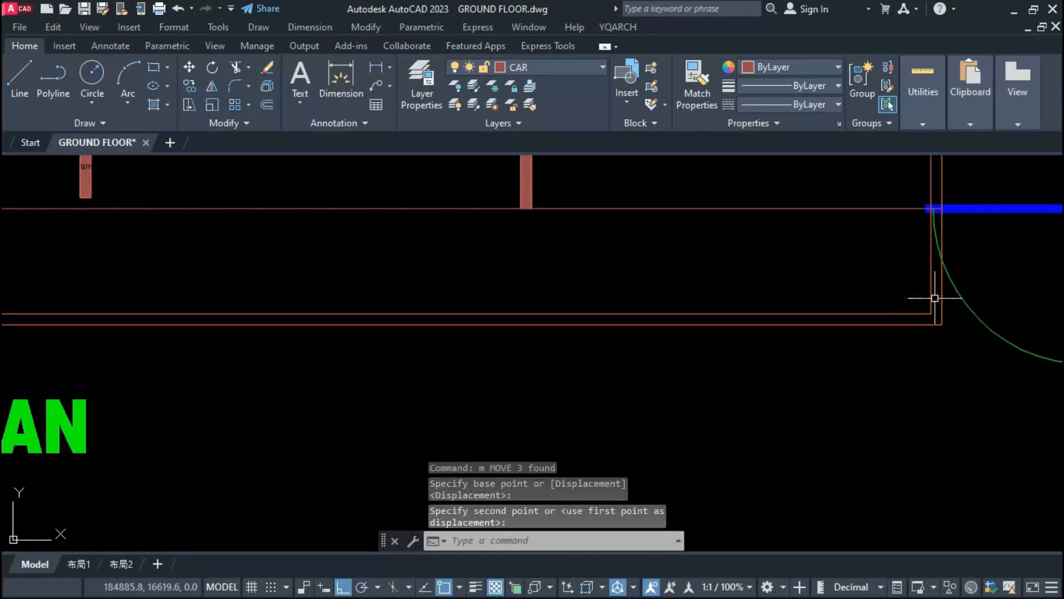
Step: Stretch the copied plan's lower outer wall up to the horizontal guide line
left_click(952, 304)
scroll(894, 315, "down", 2)
scroll(682, 317, "down", 4)
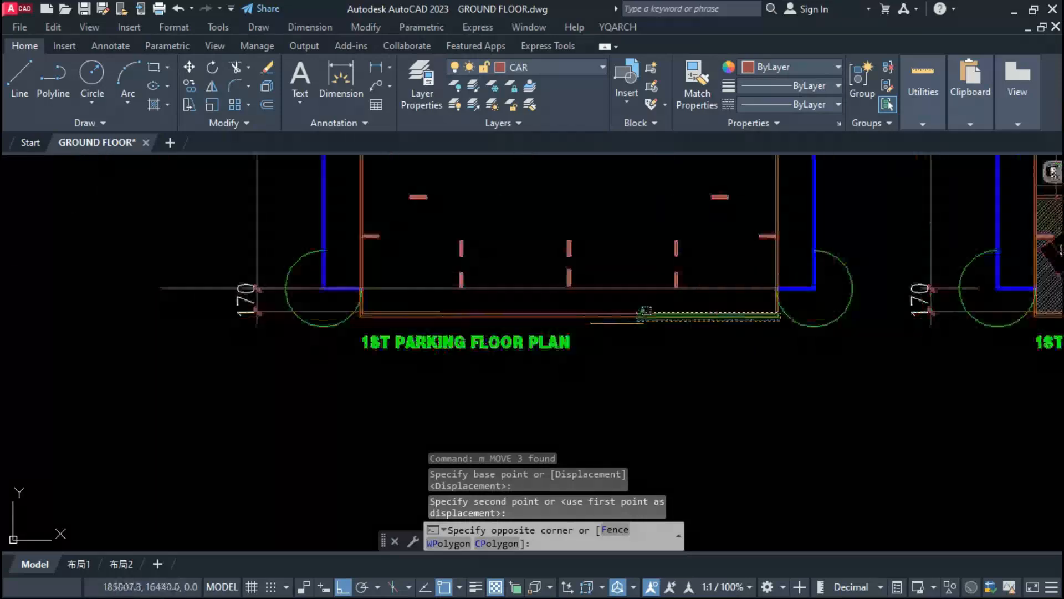
left_click(370, 331)
type("s")
key("Return")
scroll(463, 317, "up", 6)
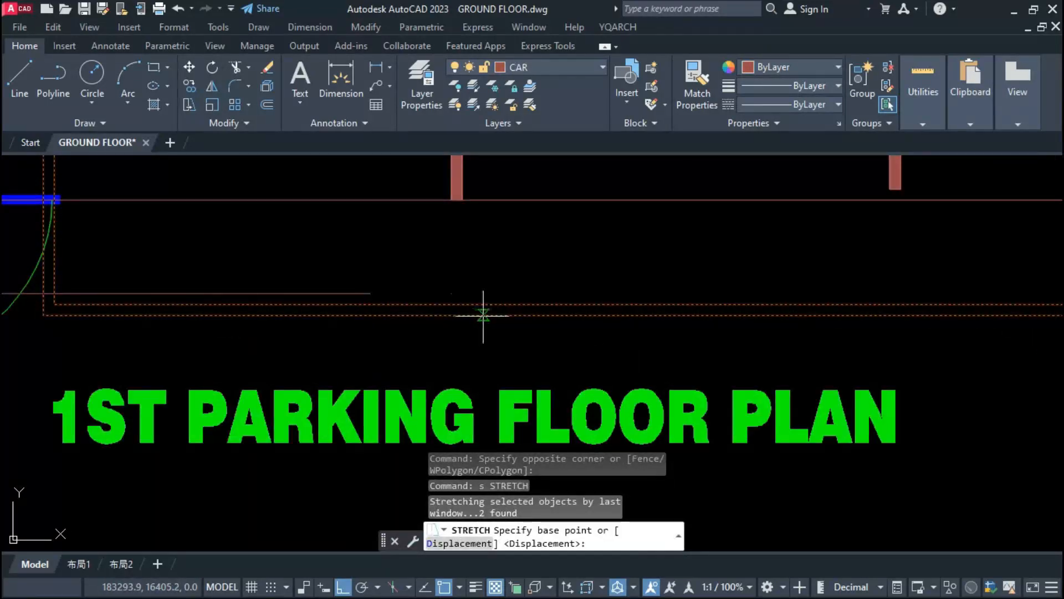
left_click(483, 316)
left_click(480, 200)
scroll(444, 299, "down", 4)
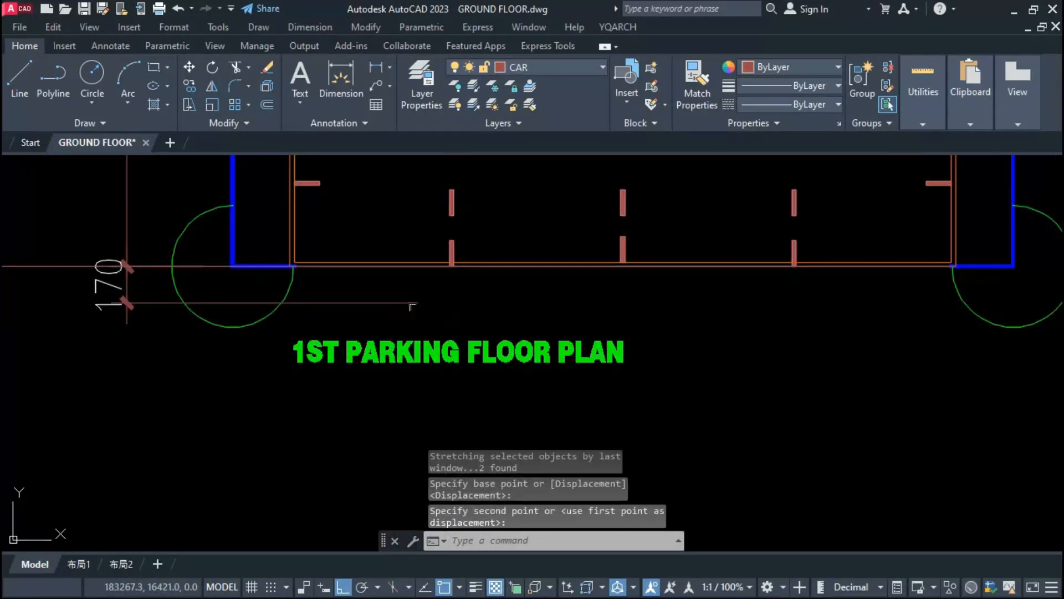
Step: Outline the strip below the copied plan's raised lower wall with a dashed red polyline at the 170 dimension's lower end
scroll(412, 307, "down", 4)
scroll(383, 330, "up", 2)
type("p")
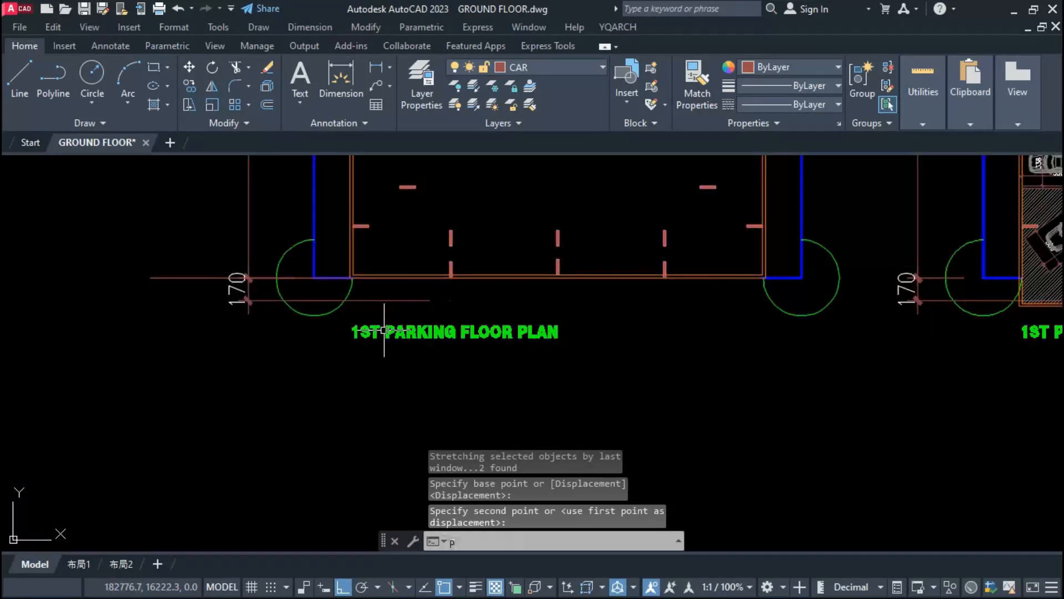
type("l")
key("Return")
scroll(352, 311, "up", 2)
left_click(350, 257)
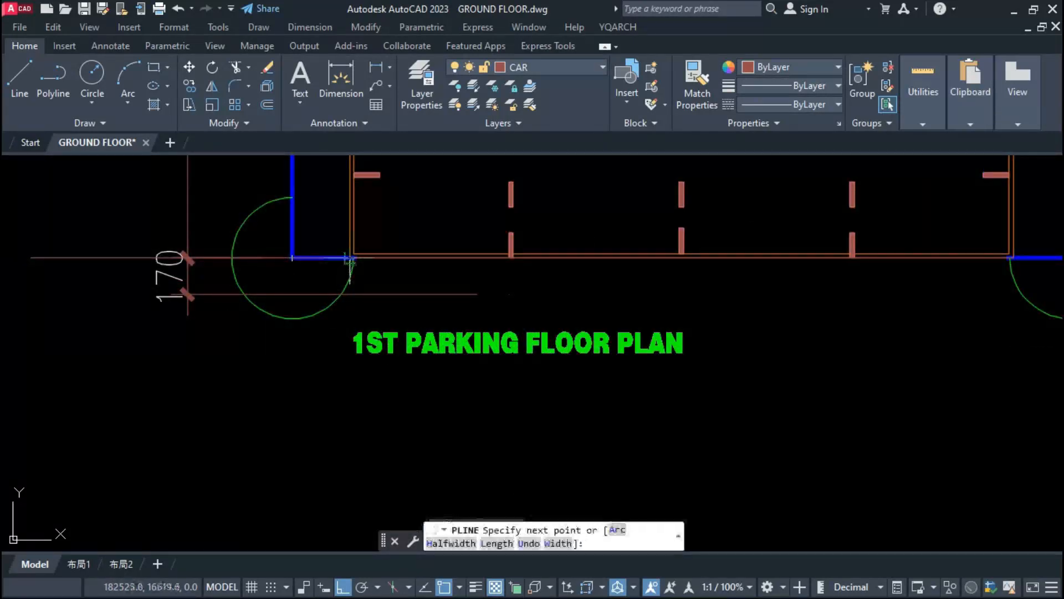
left_click(350, 295)
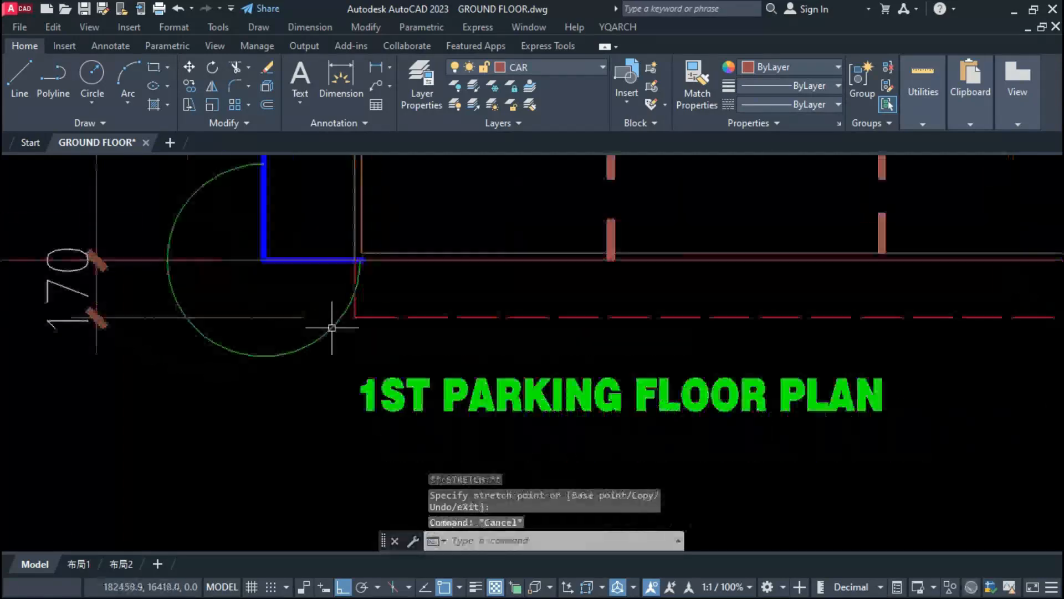
Step: Erase the horizontal guide line along the copied plan's lower wall
scroll(331, 328, "down", 2)
scroll(231, 355, "down", 4)
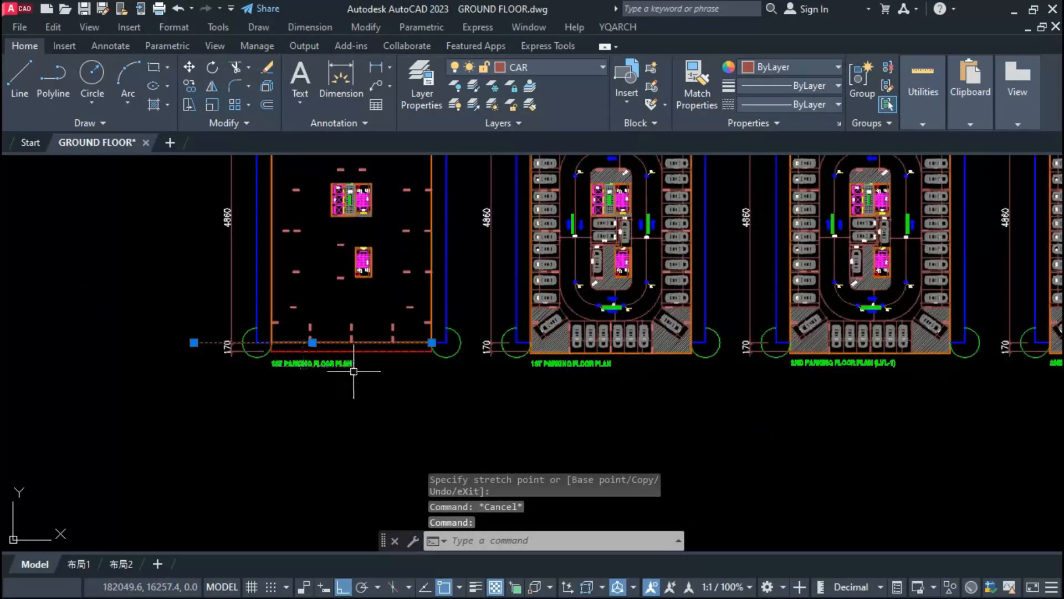
type("e")
key("Return")
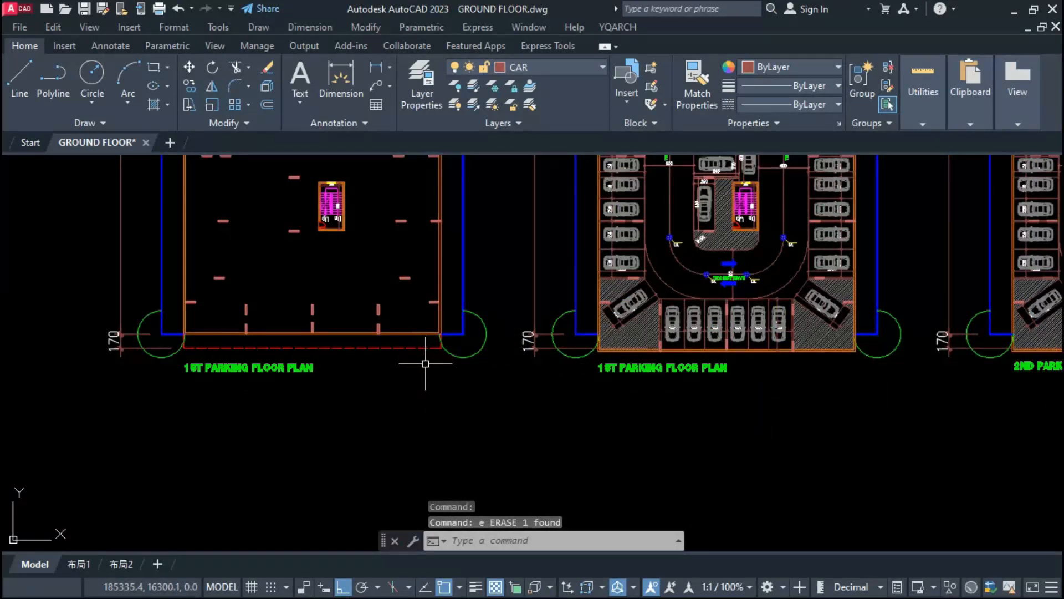
Step: Draw a horizontal construction line through the copied plan's raised lower wall, crossing all the neighbouring parking plans
type("xl")
key("Return")
type("h")
key("Return")
scroll(407, 352, "up", 4)
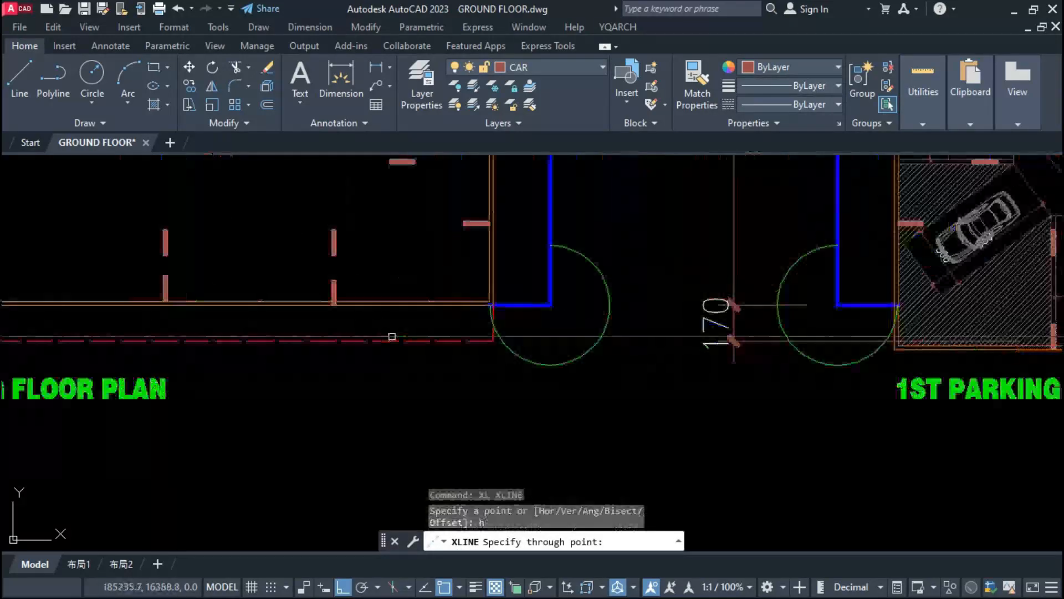
left_click(387, 309)
scroll(272, 344, "down", 4)
key("Escape")
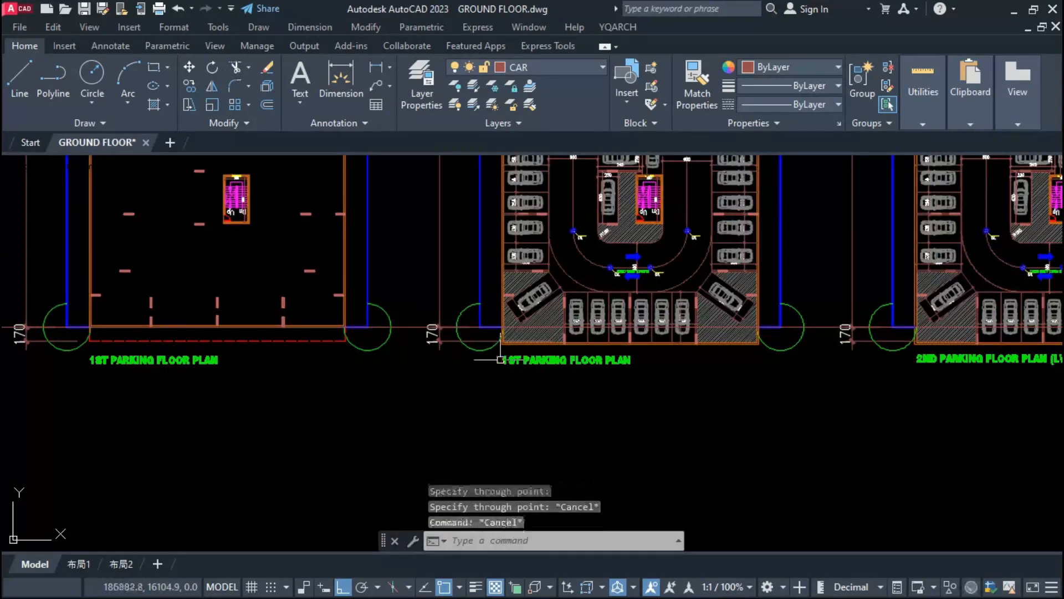
Step: Explode the column fills of the original 1st parking plan into separate objects
scroll(573, 336, "up", 6)
left_click(522, 378)
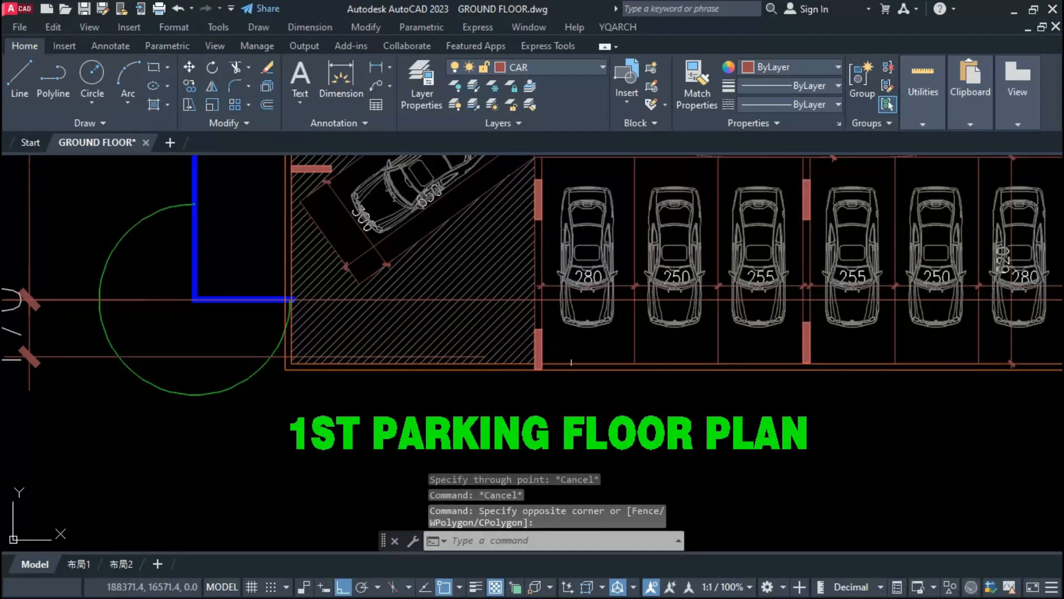
left_click(541, 349)
key("Return")
key("Escape")
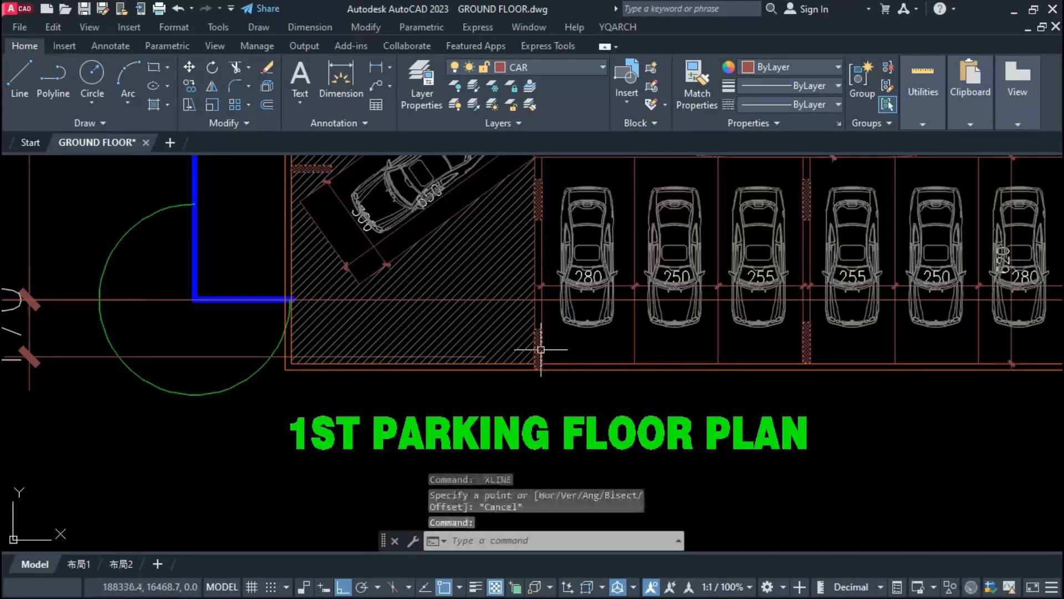
type("x")
key("Return")
Step: Erase the three lowest columns standing at the lower outer wall of the original 1st parking plan
left_click(535, 368)
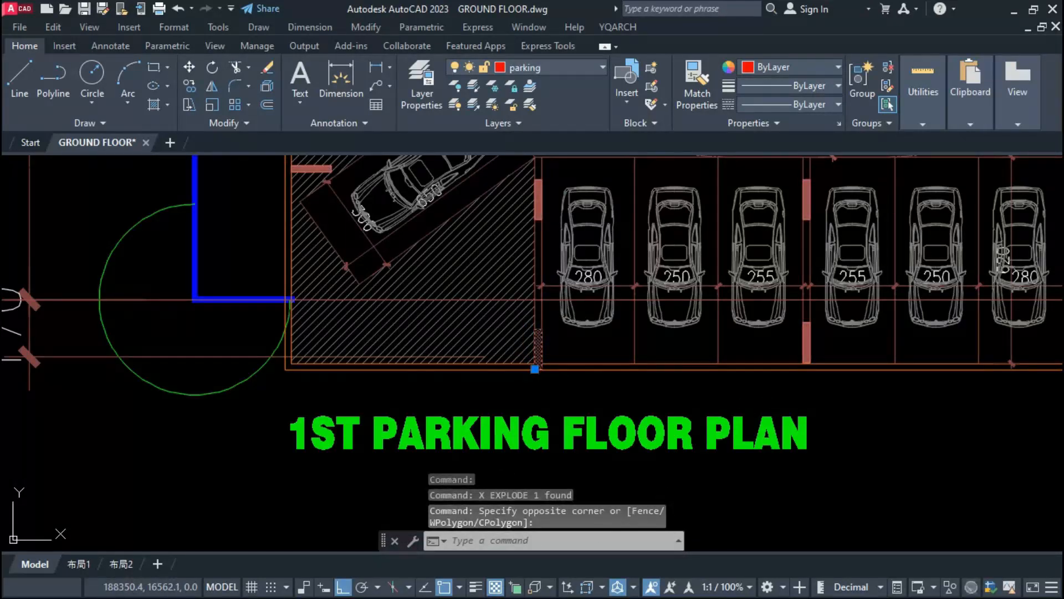
left_click(770, 401)
left_click(829, 305)
middle_click_drag(828, 305, 313, 312)
left_click(551, 419)
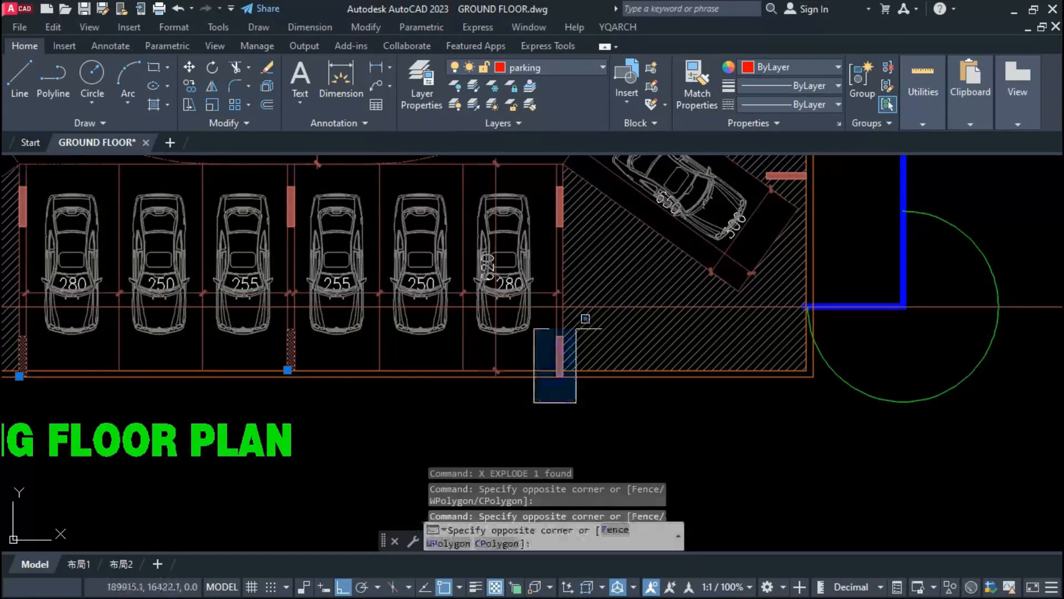
left_click(591, 312)
key("Delete")
scroll(591, 313, "down", 5)
middle_click_drag(591, 312, 365, 355)
scroll(280, 342, "up", 6)
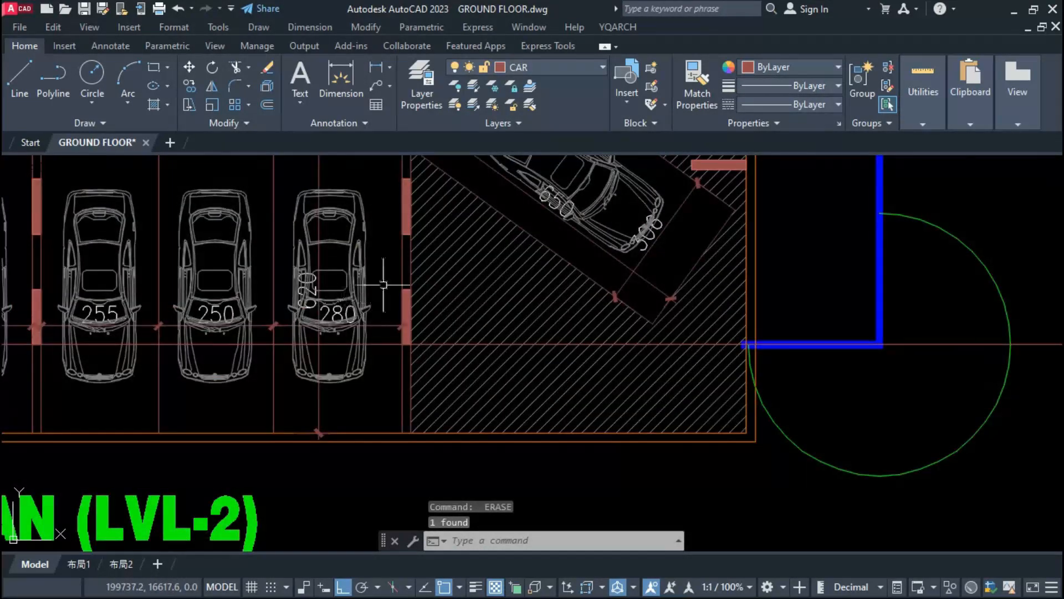
Step: Copy the two outer lower columns of the 2nd parking plan (LVL-2) onto the matching position of the typical floor plan
left_click(384, 284)
left_click(474, 363)
scroll(574, 337, "down", 4)
scroll(209, 326, "up", 6)
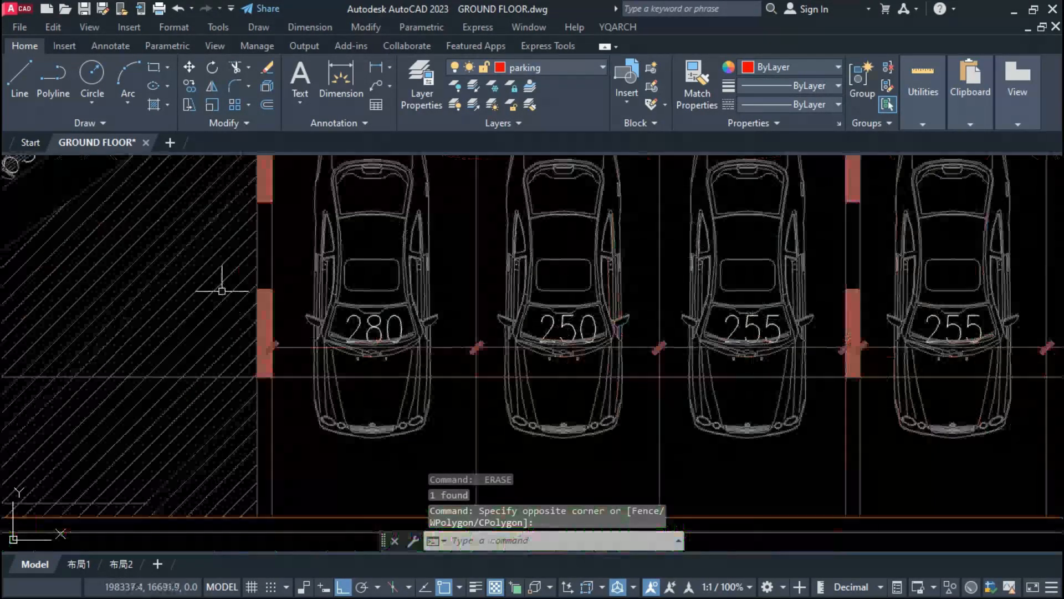
scroll(245, 273, "up", 2)
left_click(244, 270)
left_click(305, 452)
type("co")
key("Return")
scroll(305, 451, "down", 8)
scroll(311, 388, "down", 2)
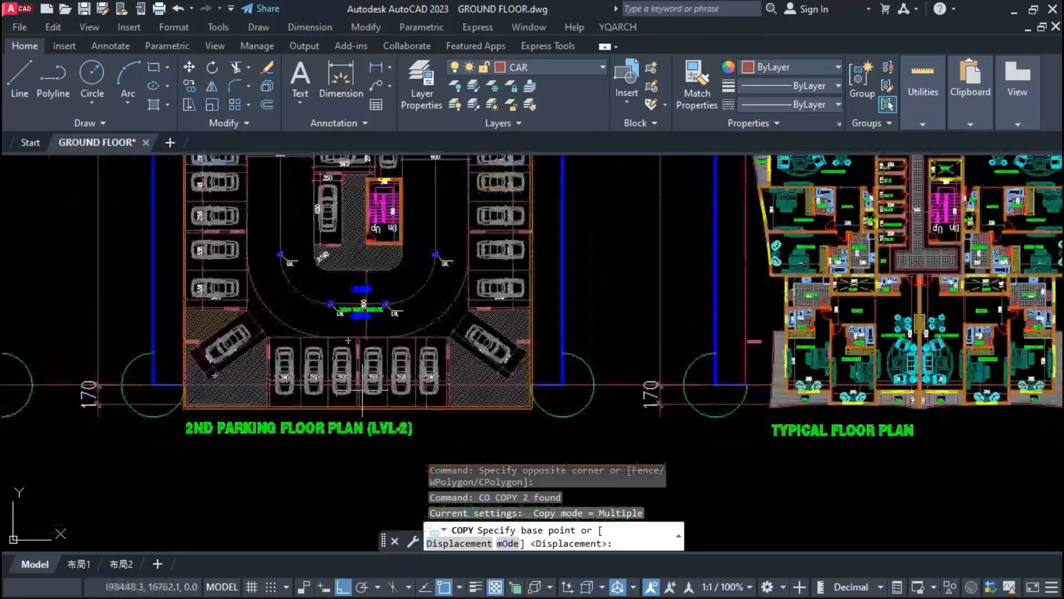
scroll(559, 384, "up", 5)
left_click(559, 390)
scroll(559, 390, "down", 4)
left_click(918, 366)
key("Escape")
scroll(636, 396, "up", 6)
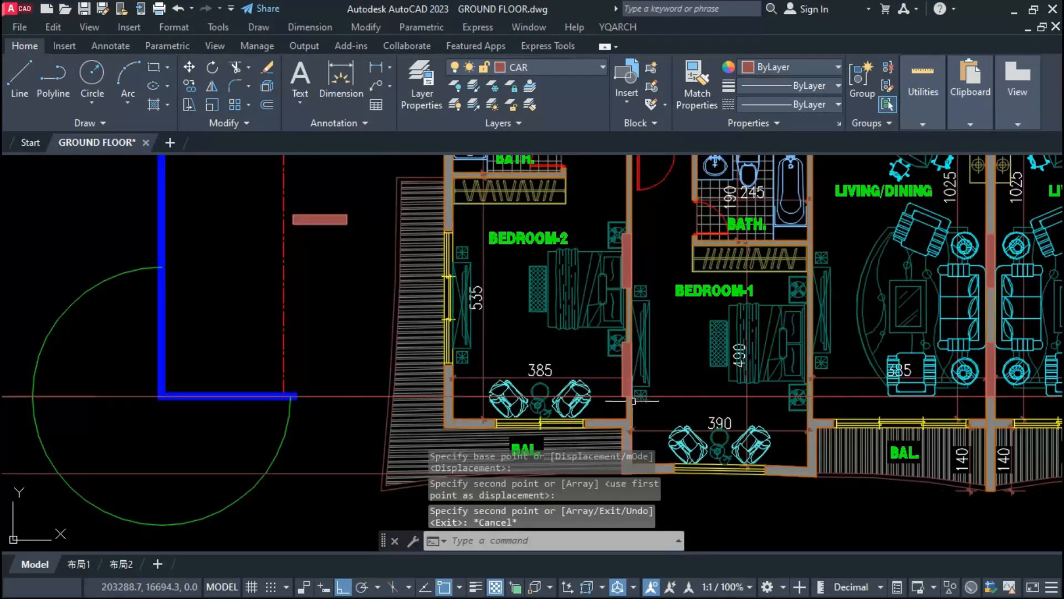
Step: Erase the horizontal construction line running through the lower ends of all the floor plans
scroll(629, 377, "up", 2)
scroll(613, 368, "down", 8)
scroll(730, 359, "up", 2)
scroll(817, 355, "up", 6)
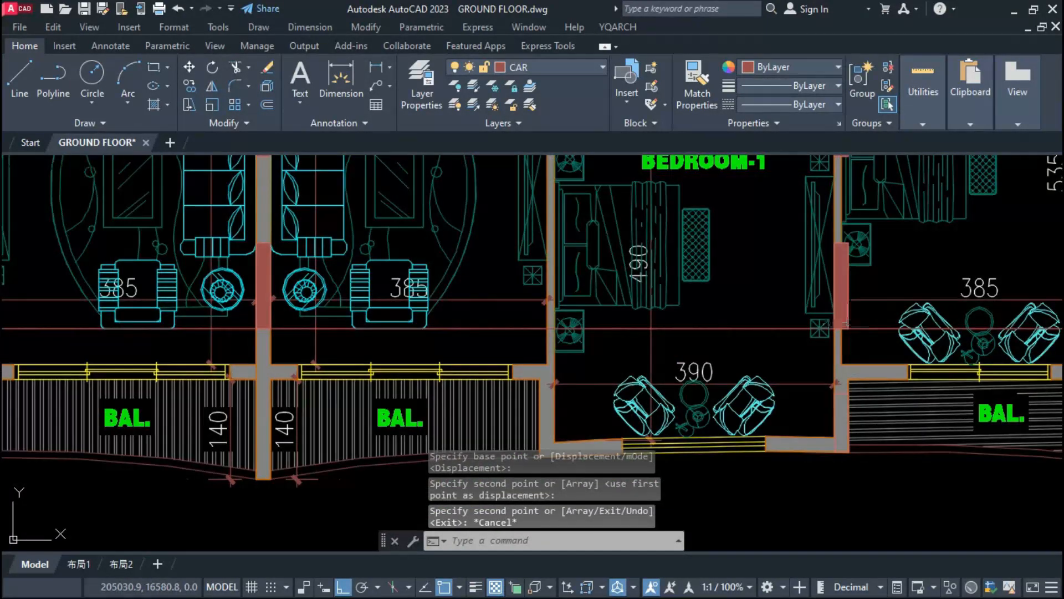
scroll(846, 325, "down", 12)
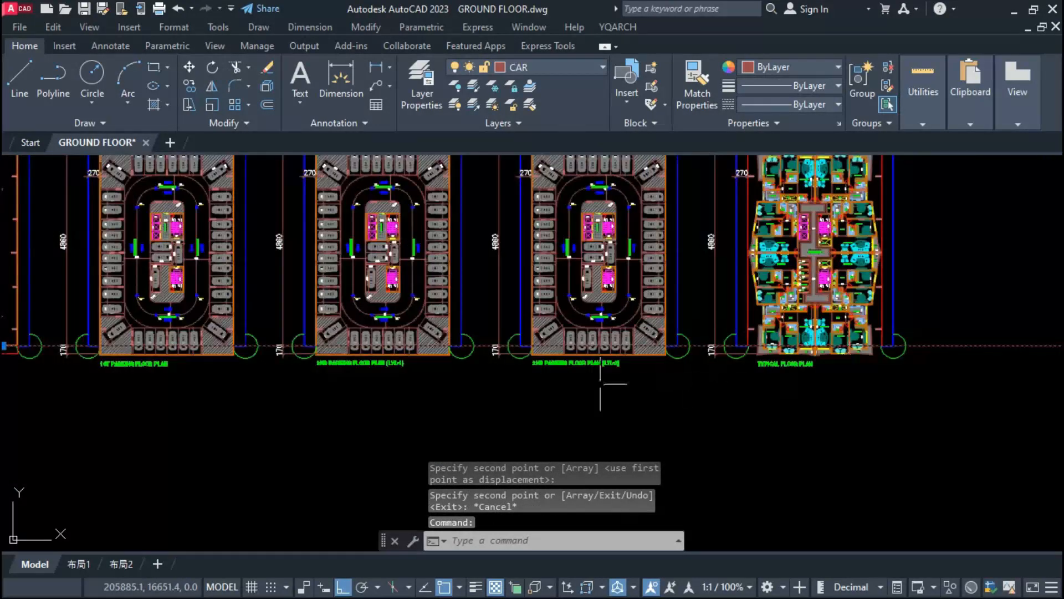
type("e")
key("space")
scroll(755, 356, "down", 2)
middle_click_drag(406, 359, 561, 358)
scroll(382, 355, "up", 8)
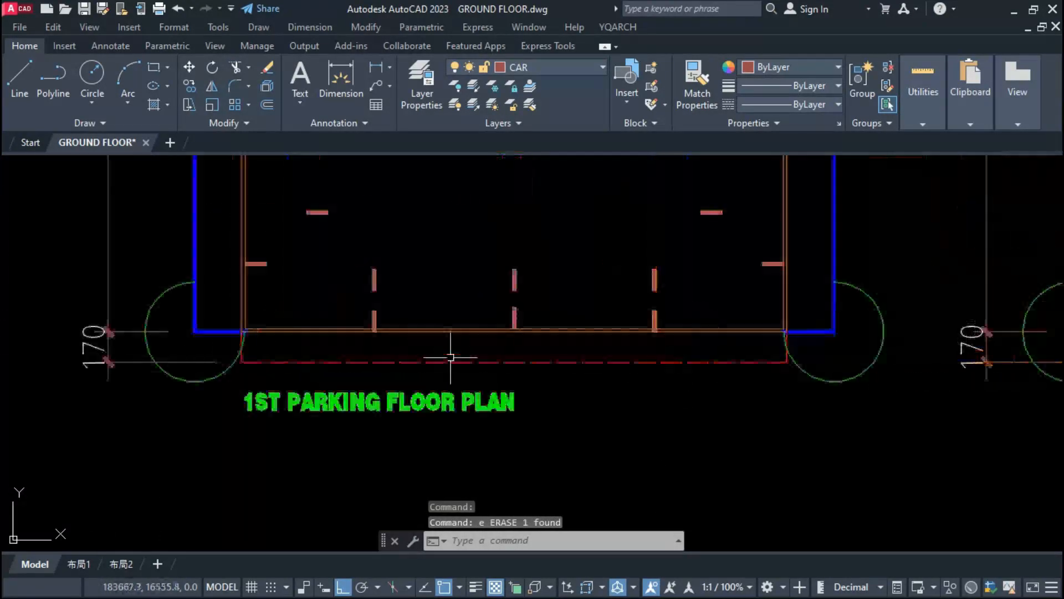
key("Escape")
Step: Copy the driveway's inner and outer rounded loops from the original 1st parking plan into the stripped-down copy, aligned by the site boundary corner
scroll(520, 432, "down", 5)
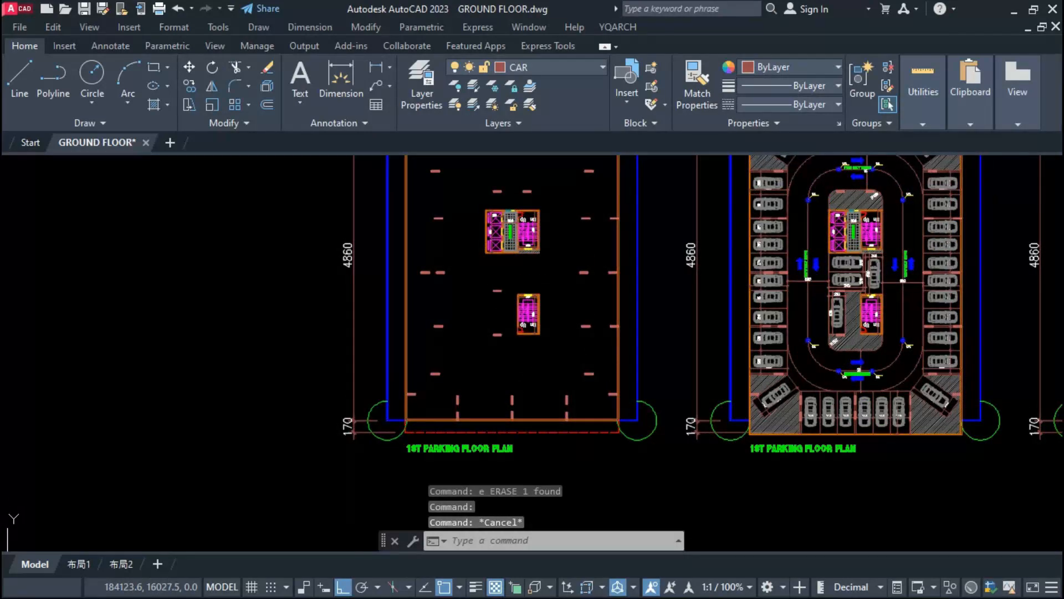
scroll(897, 249, "up", 8)
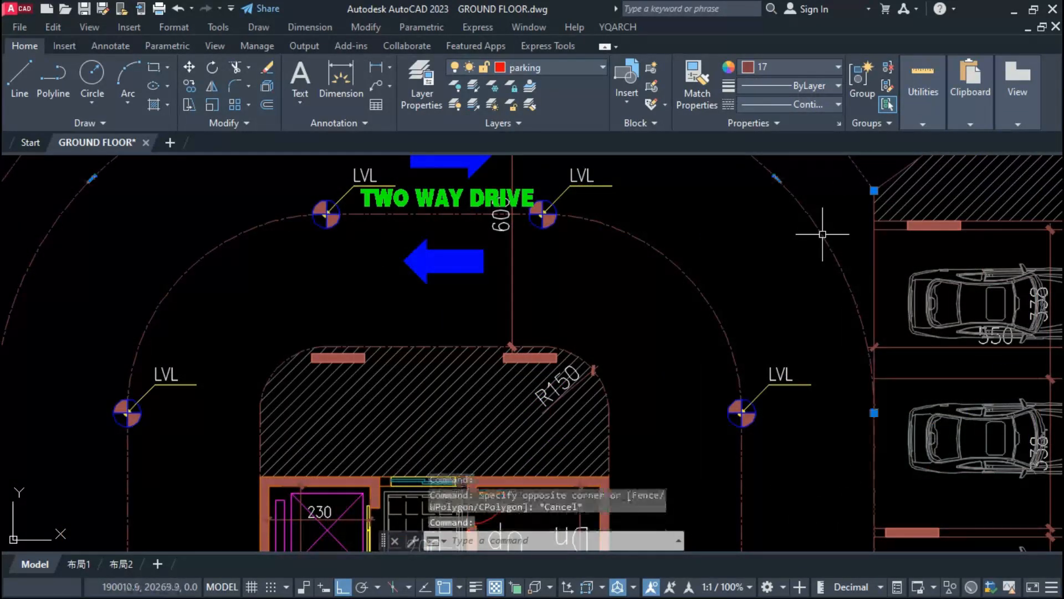
left_click(703, 299)
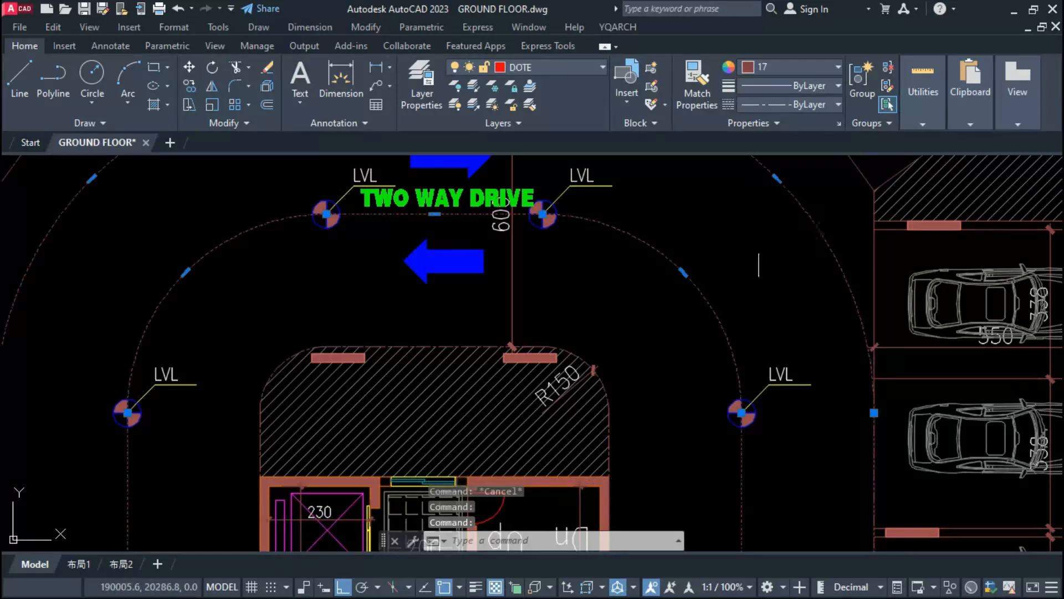
scroll(748, 285, "down", 5)
type("co")
key("Return")
scroll(819, 275, "down", 2)
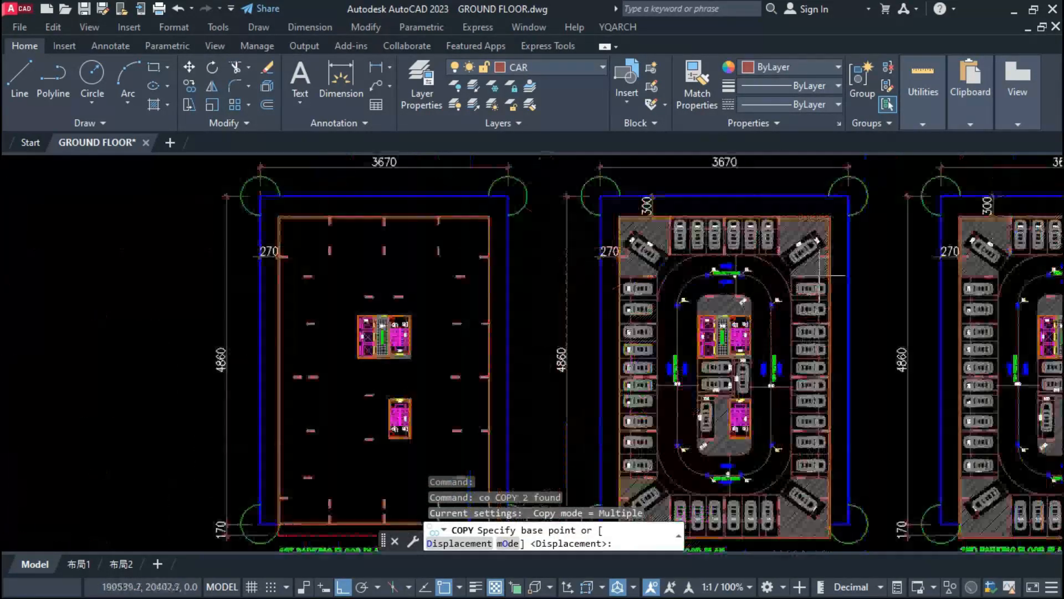
scroll(819, 275, "down", 2)
left_click(849, 197)
scroll(660, 221, "up", 4)
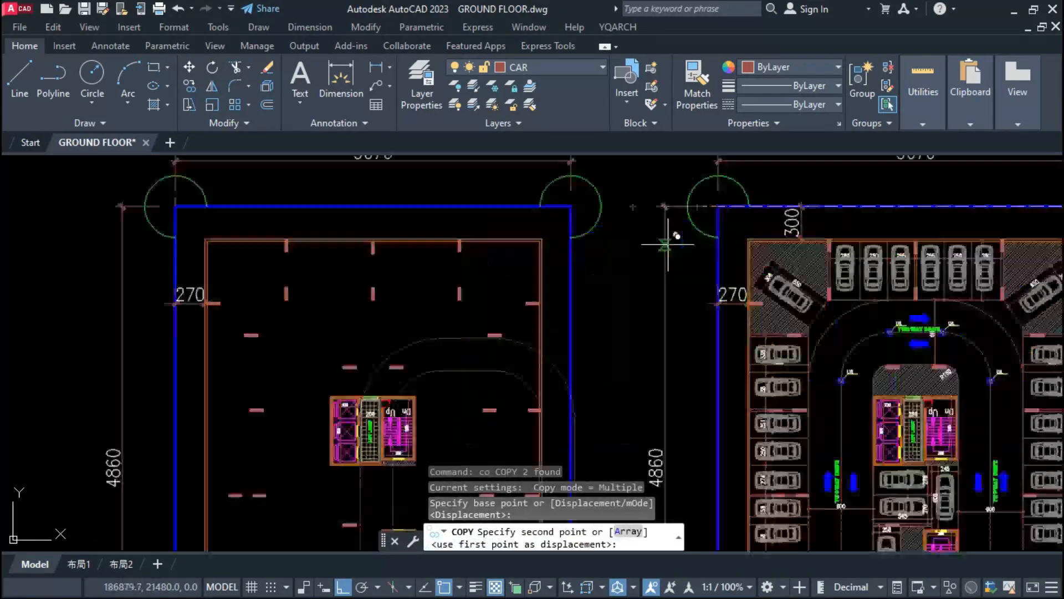
left_click(572, 208)
key("Escape")
scroll(480, 252, "down", 3)
scroll(463, 343, "up", 3)
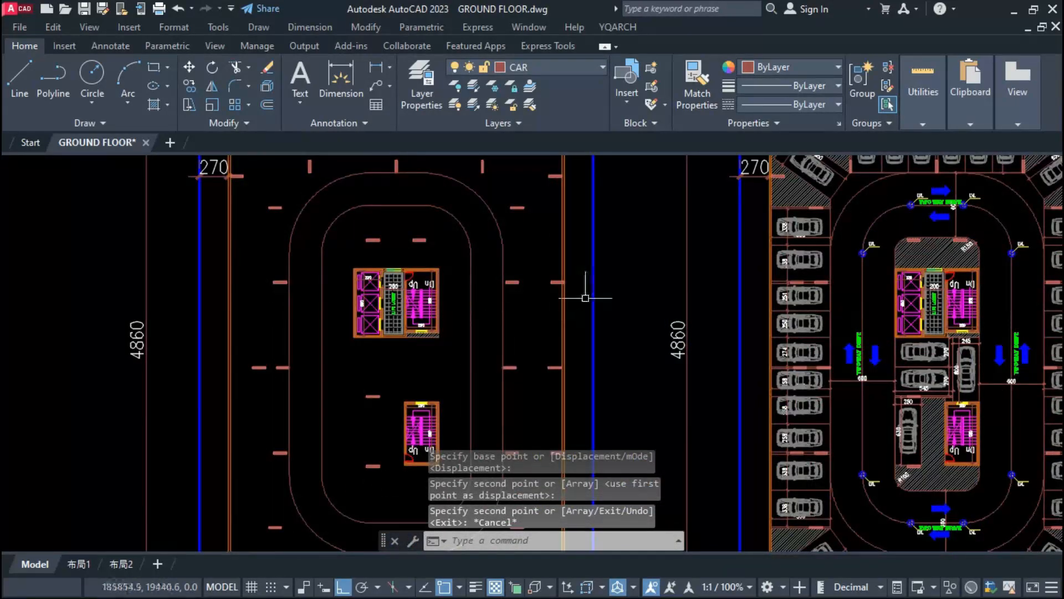
scroll(585, 298, "down", 2)
scroll(543, 244, "up", 4)
type("dli")
key("space")
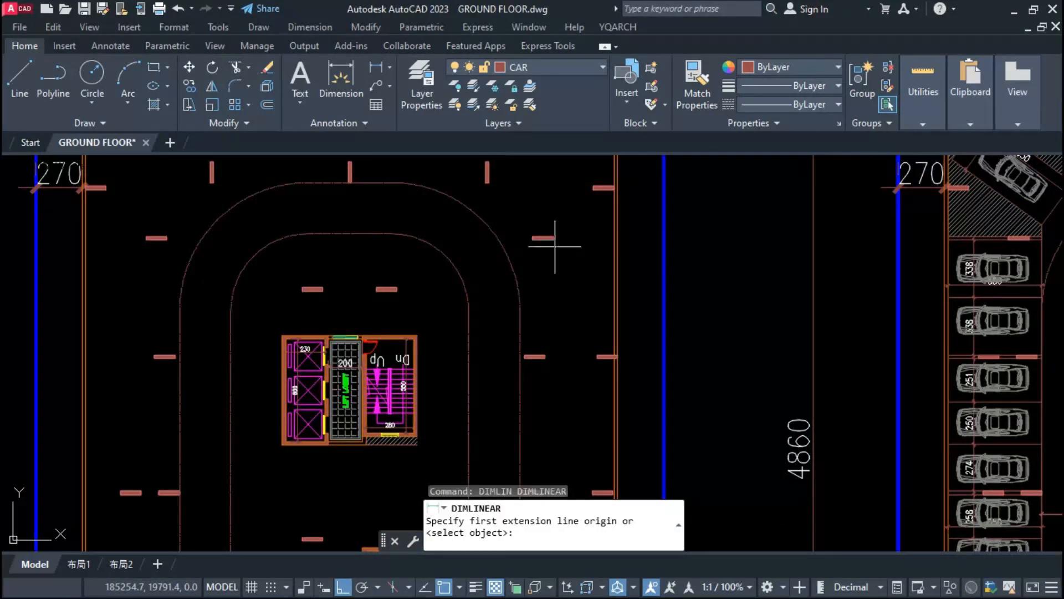
left_click(556, 242)
left_click(558, 355)
scroll(546, 297, "up", 4)
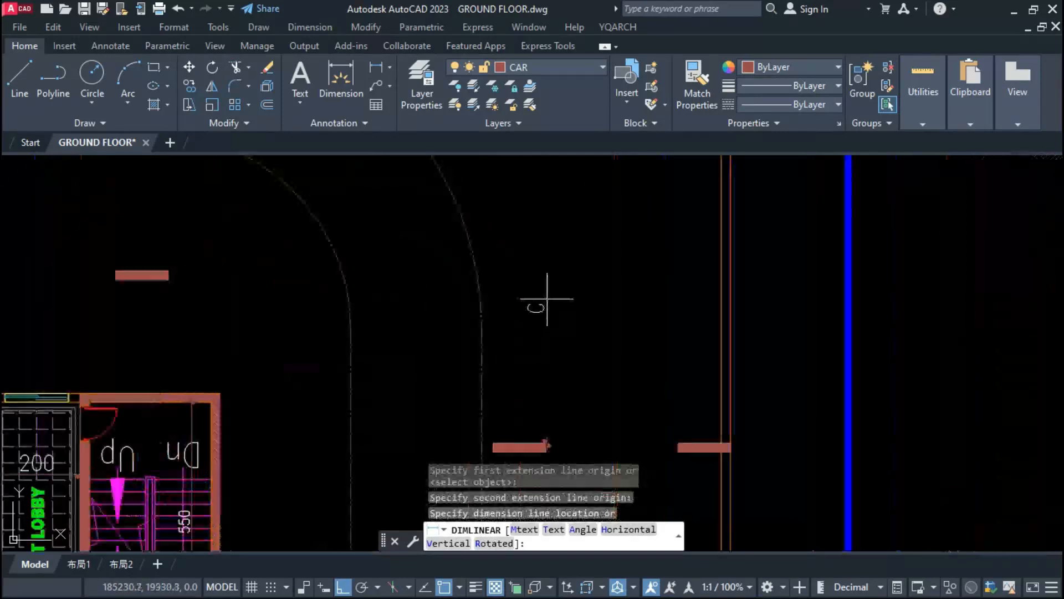
key("Escape")
key("Escape")
scroll(549, 327, "down", 4)
Step: Draw two parallel wall lines joining the inner column to the outer-wall column level with the lift lobby's upper end
type("l")
key("space")
scroll(558, 363, "up", 2)
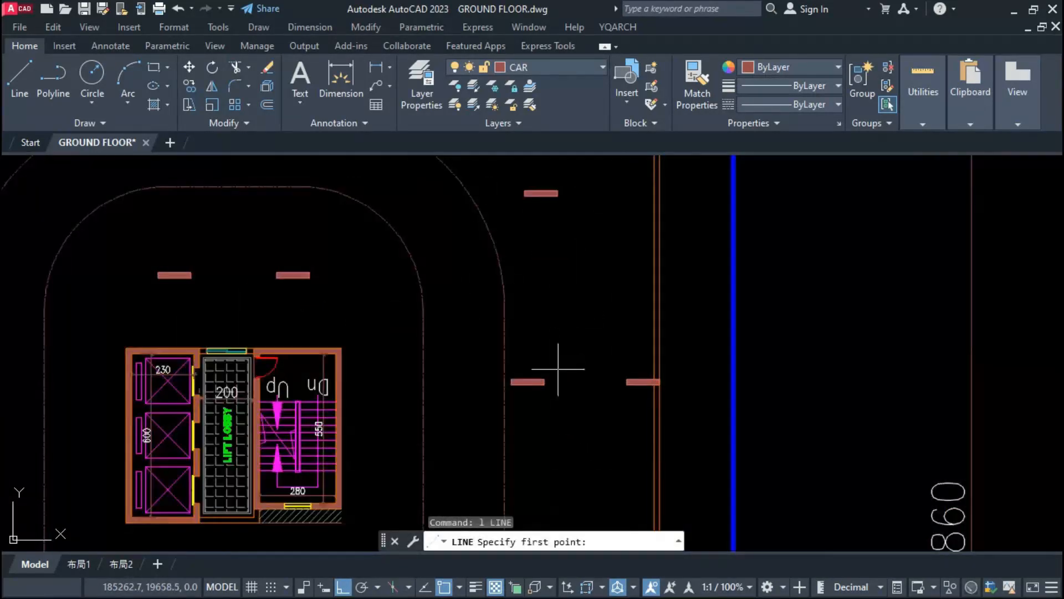
left_click(544, 381)
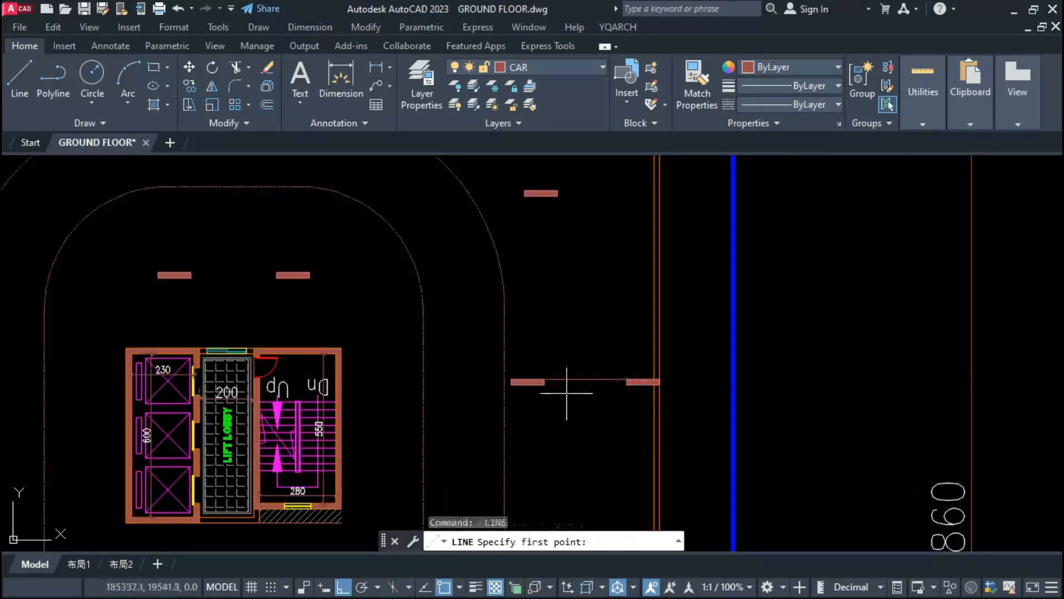
left_click(545, 382)
left_click(625, 387)
key("Escape")
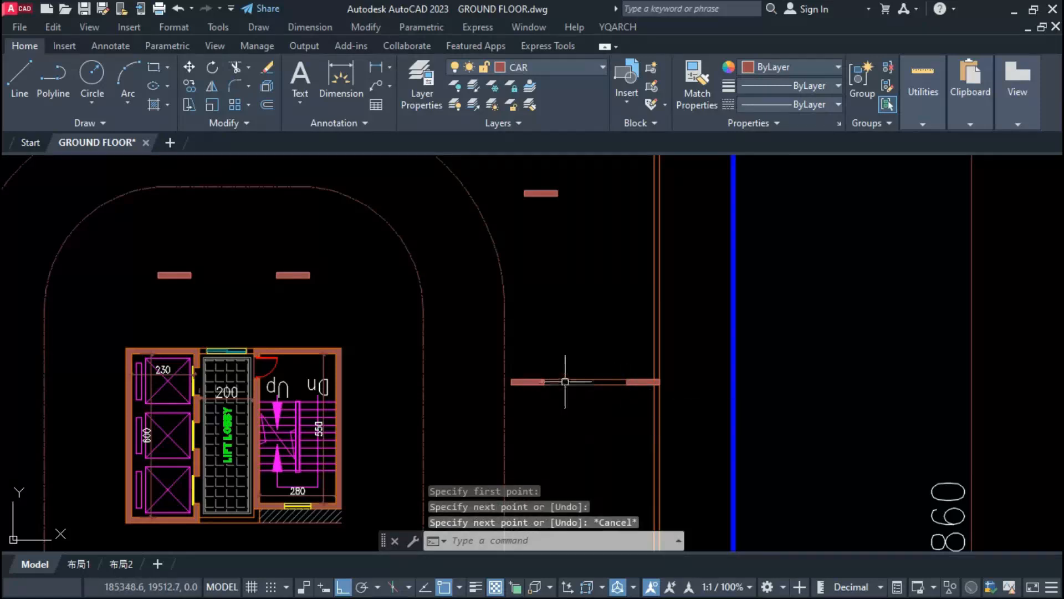
Step: Copy the upper wall line between the two columns 600 upward
left_click(564, 378)
type("co")
key("space")
left_click(578, 345)
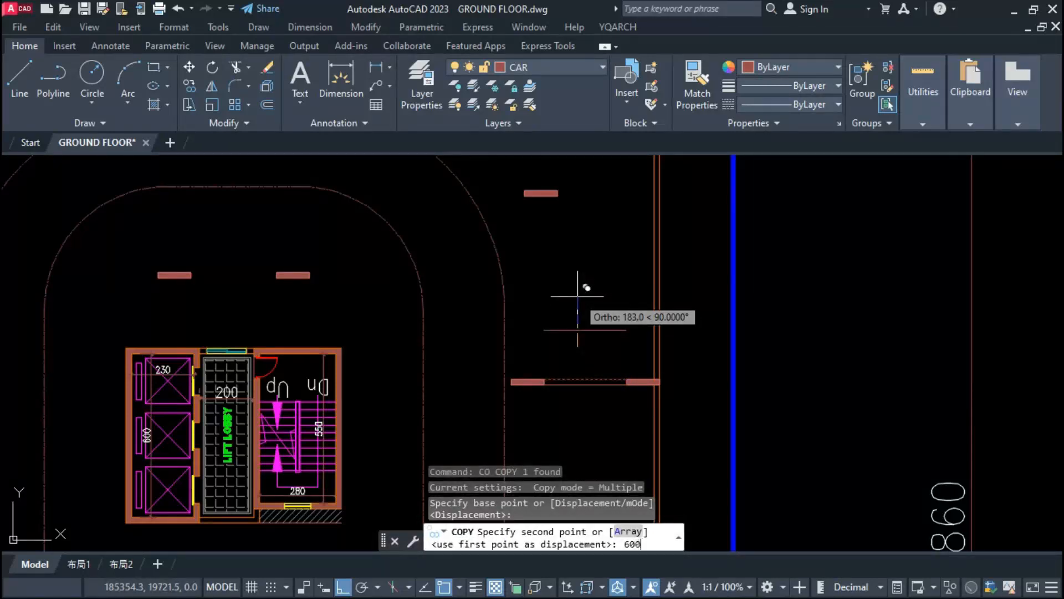
key("space")
key("Escape")
Step: Stretch the copied line inward across the driveway's outer loop and outward to meet the outer wall
left_click(566, 214)
left_click(544, 216)
left_click(461, 231)
key("Escape")
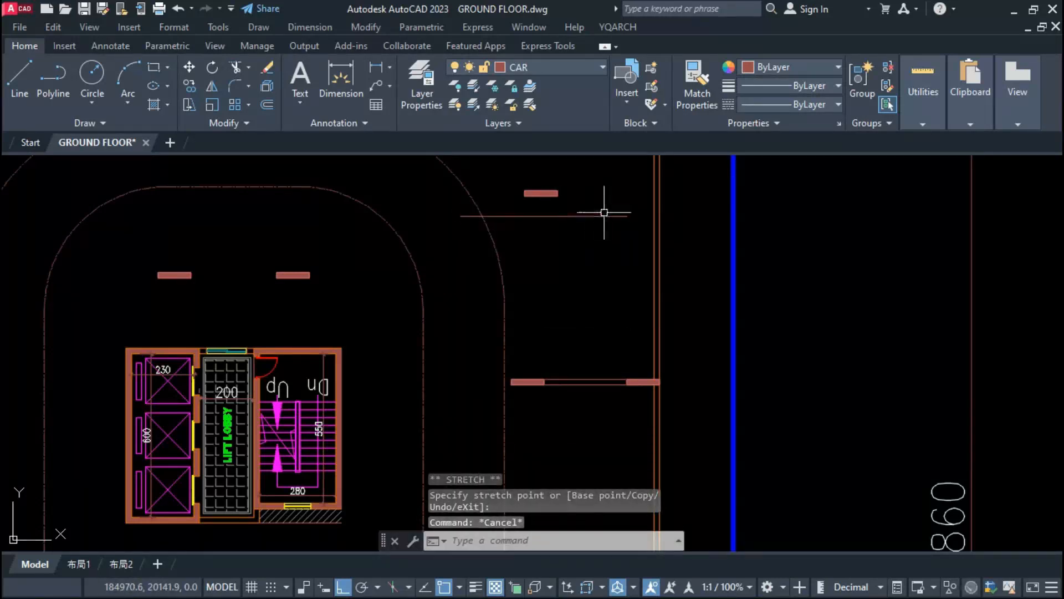
left_click(604, 213)
left_click(582, 217)
left_click(627, 217)
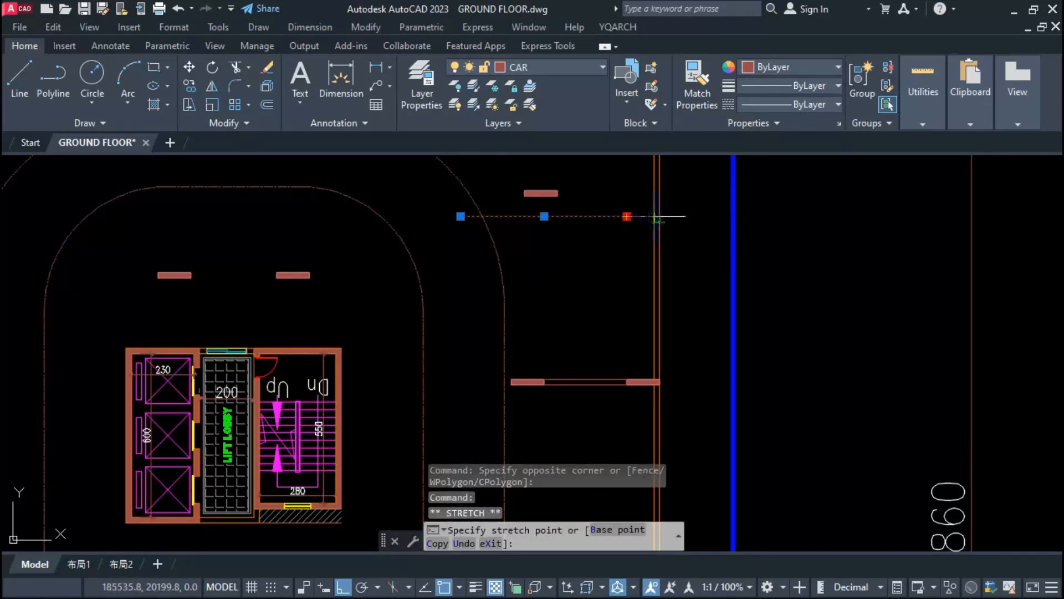
left_click(657, 216)
key("Escape")
key("Escape")
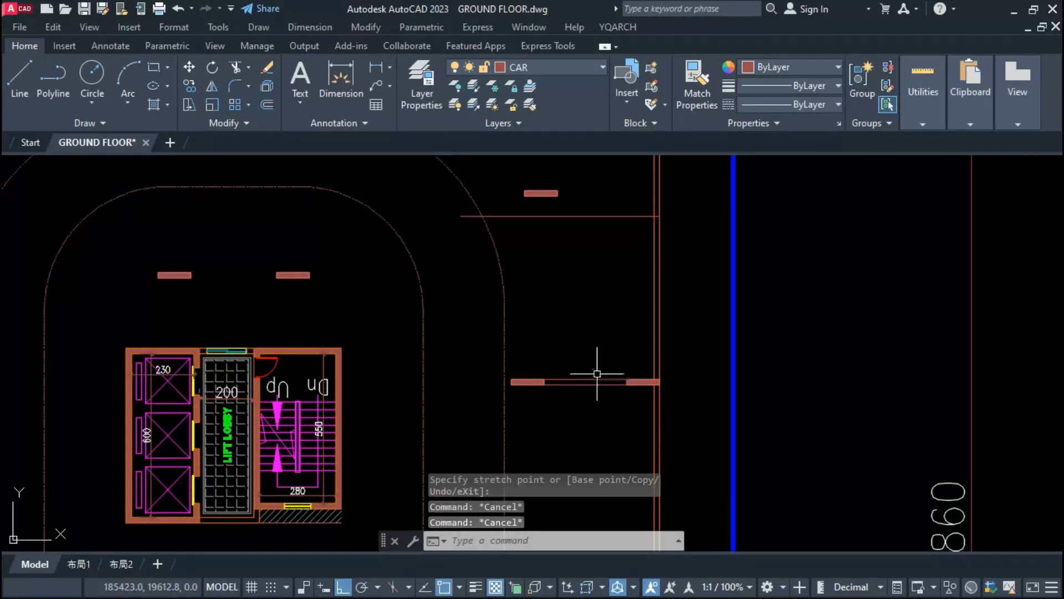
Step: Trim the outer wall lines between the copied line and the new wall to open a vehicle entrance
type("tr")
key("space")
left_click(653, 305)
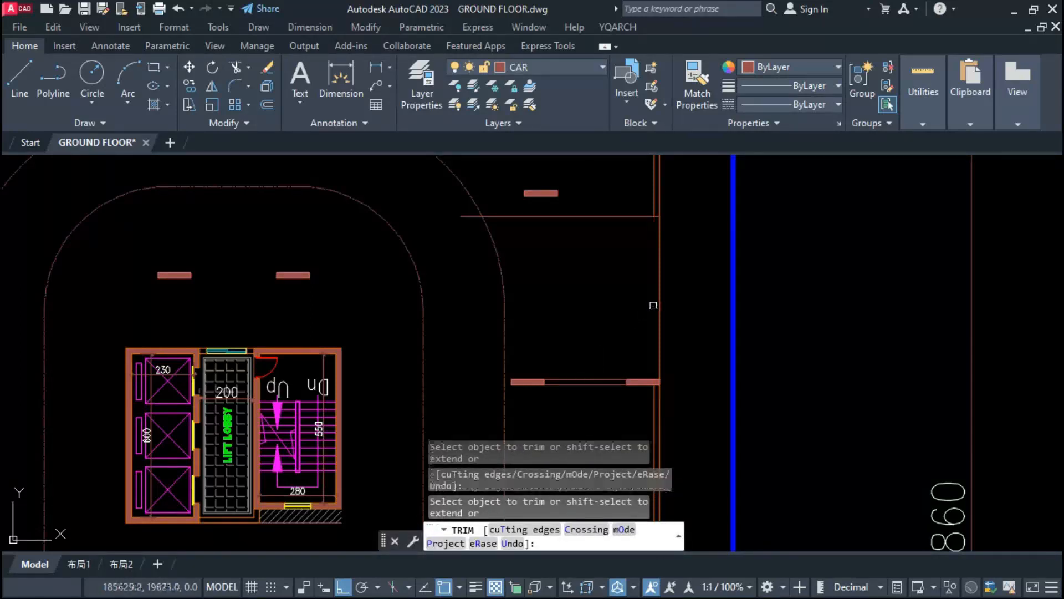
key("Escape")
Step: Fillet the copied line into the outer wall with radius 150 and connect its inner end to the driveway curve beside the lift core
middle_click_drag(662, 233, 661, 308)
type("f")
key("Return")
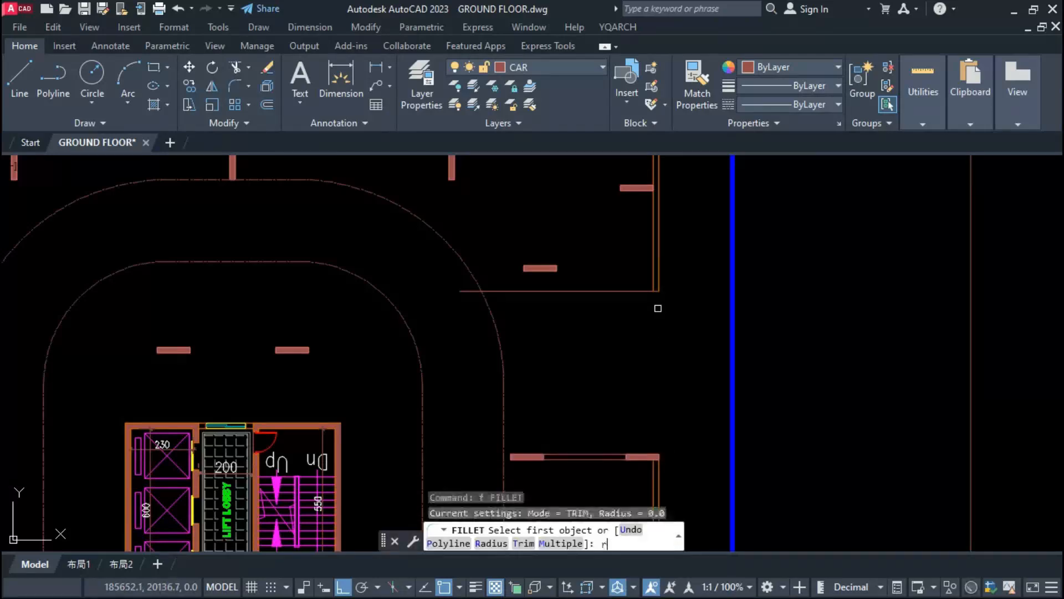
type("r")
key("Return")
type("150")
key("Return")
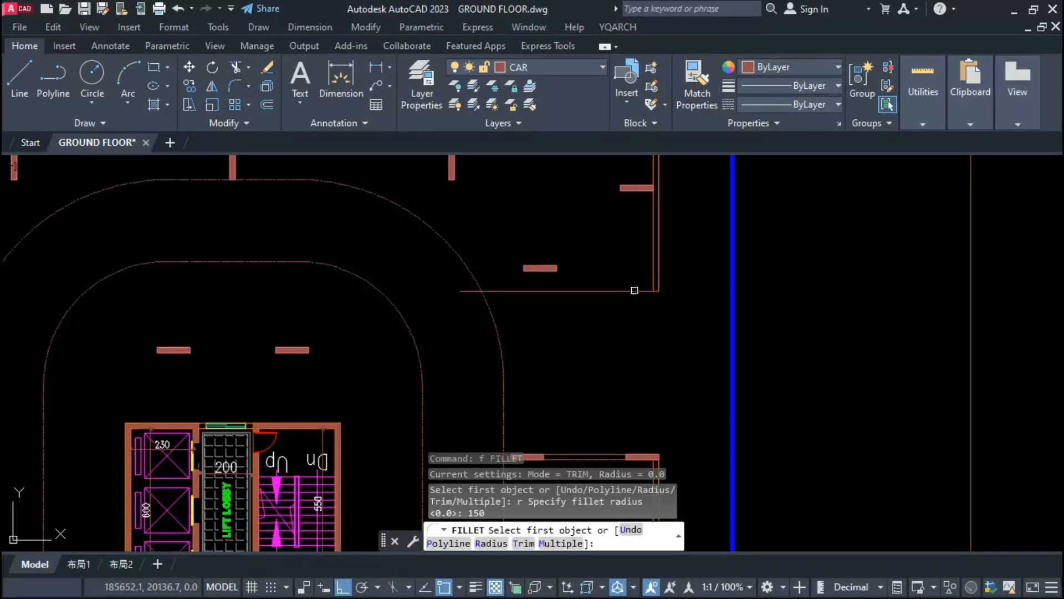
left_click(635, 291)
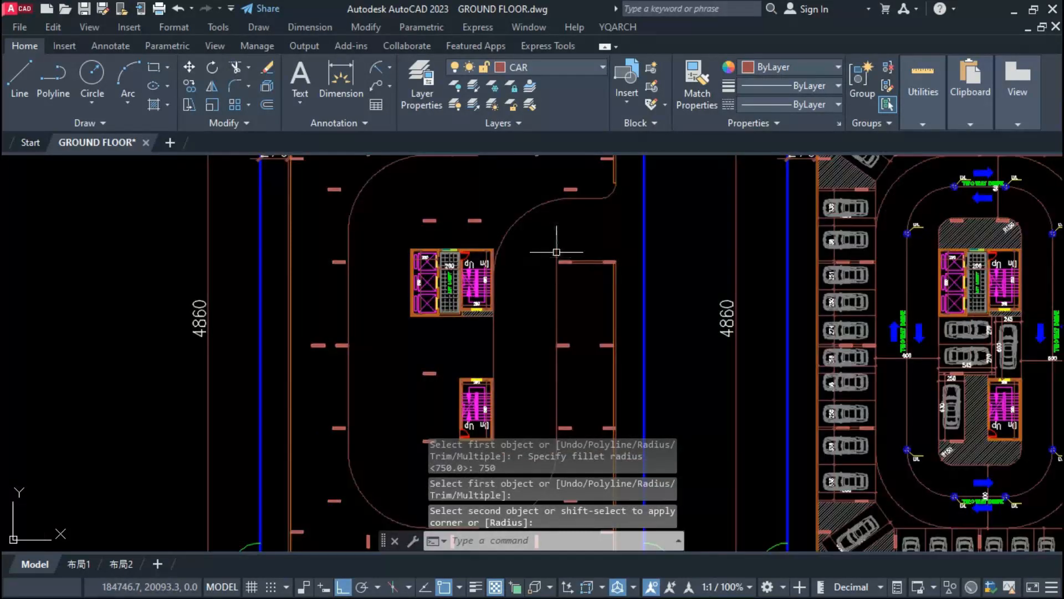
left_click(555, 254)
Step: Offset the curved driveway edge beside the lift core by 600 toward the outer wall
type("e")
key("Return")
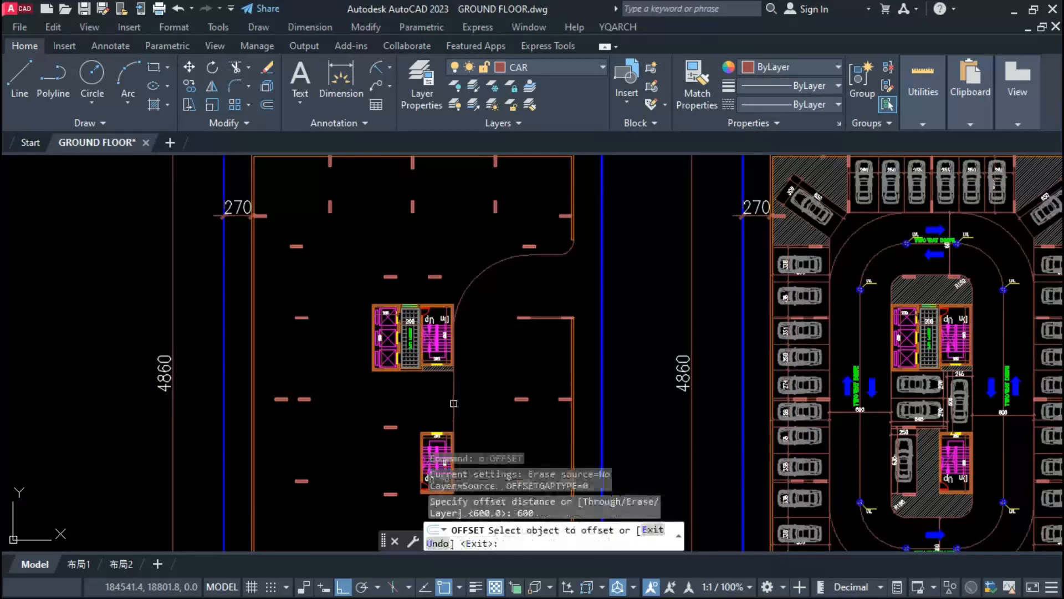
left_click(453, 404)
left_click(497, 394)
key("Return")
scroll(515, 326, "up", 6)
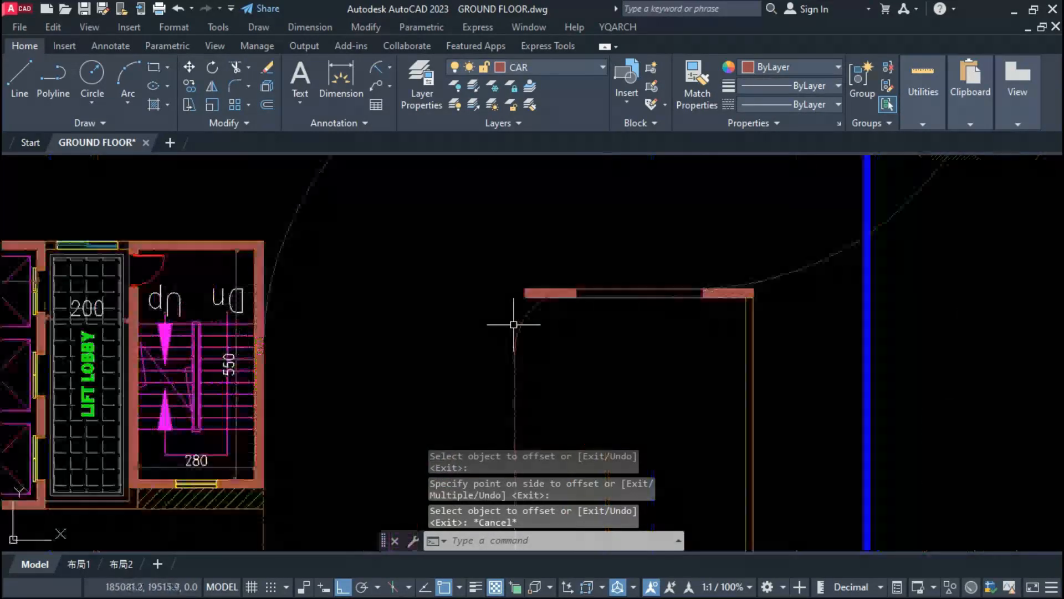
Step: Break the offset driveway edge near the inner column and erase its curved part extending past the outer wall
left_click(513, 339)
scroll(465, 347, "down", 4)
key("Escape")
key("Escape")
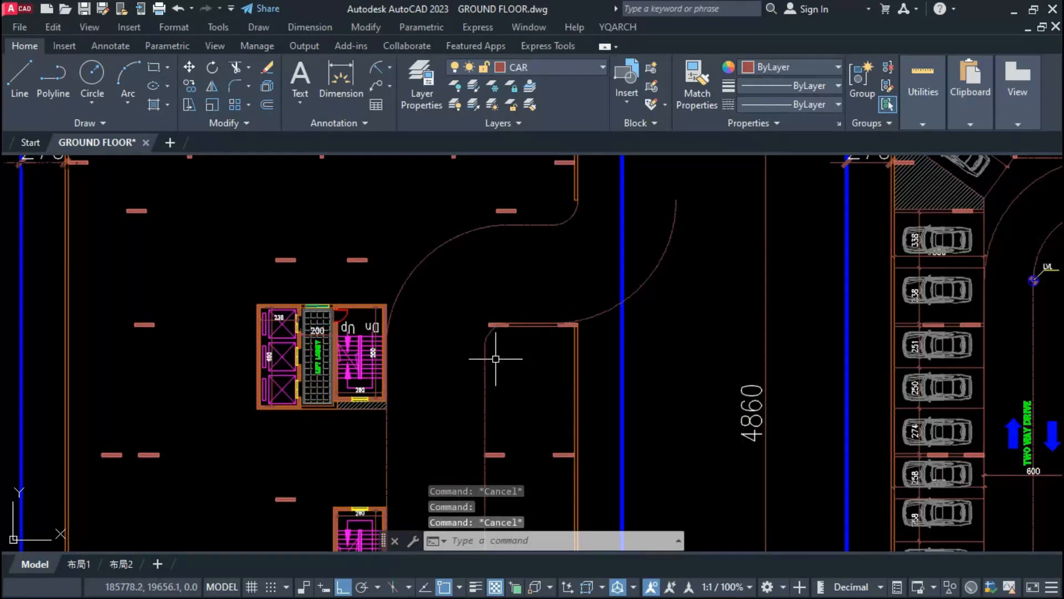
type("br")
key("Return")
scroll(487, 342, "up", 5)
Step: Move the two driveway edges upward together, so the entrance line lies above the inner column
left_click(480, 260)
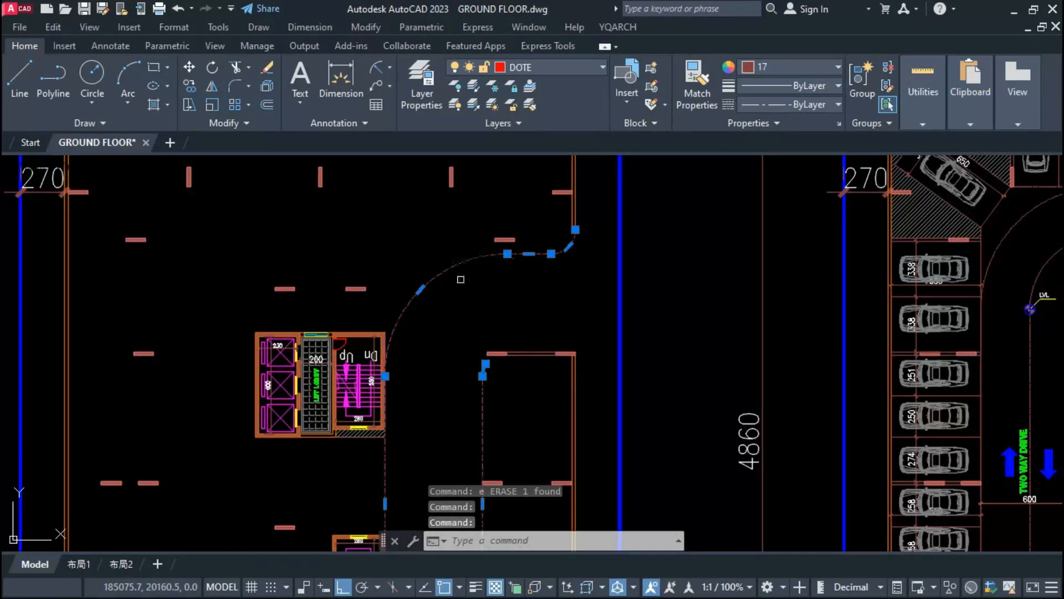
type("m")
key("Return")
scroll(472, 348, "up", 4)
key("Escape")
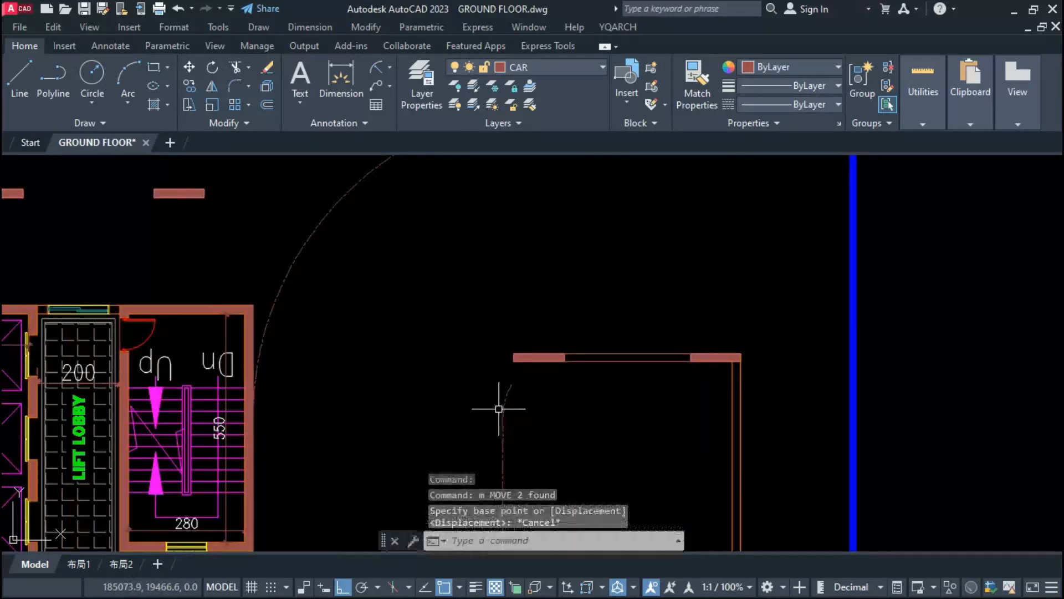
type("ex")
key("Return")
scroll(494, 357, "down", 5)
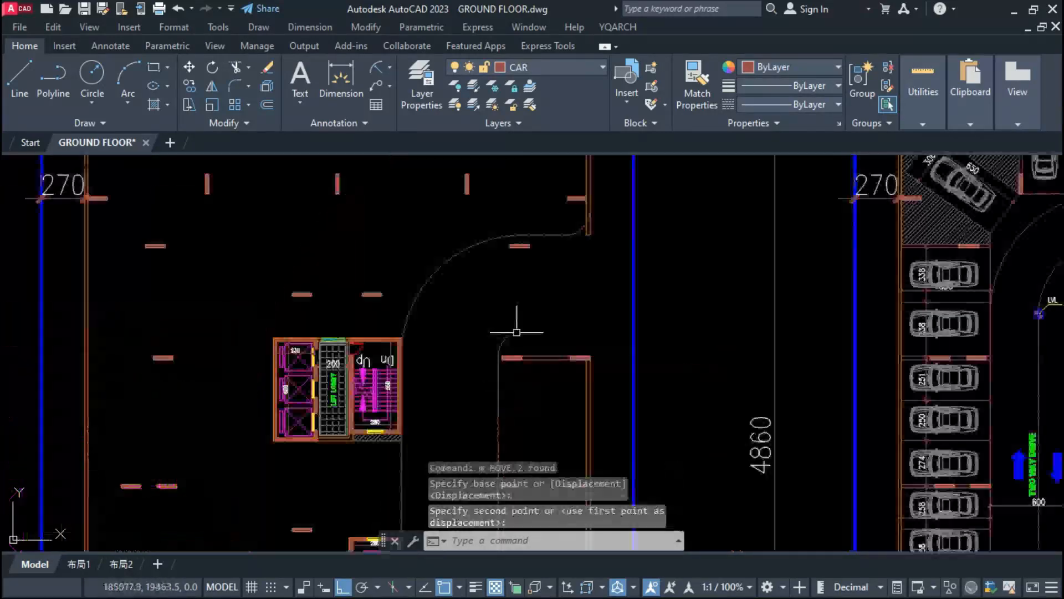
Step: Move the same two driveway edges again to align the entrance line with the upper edge of the column beside it
type("m")
key("Return")
type("p")
key("Return")
scroll(513, 233, "up", 2)
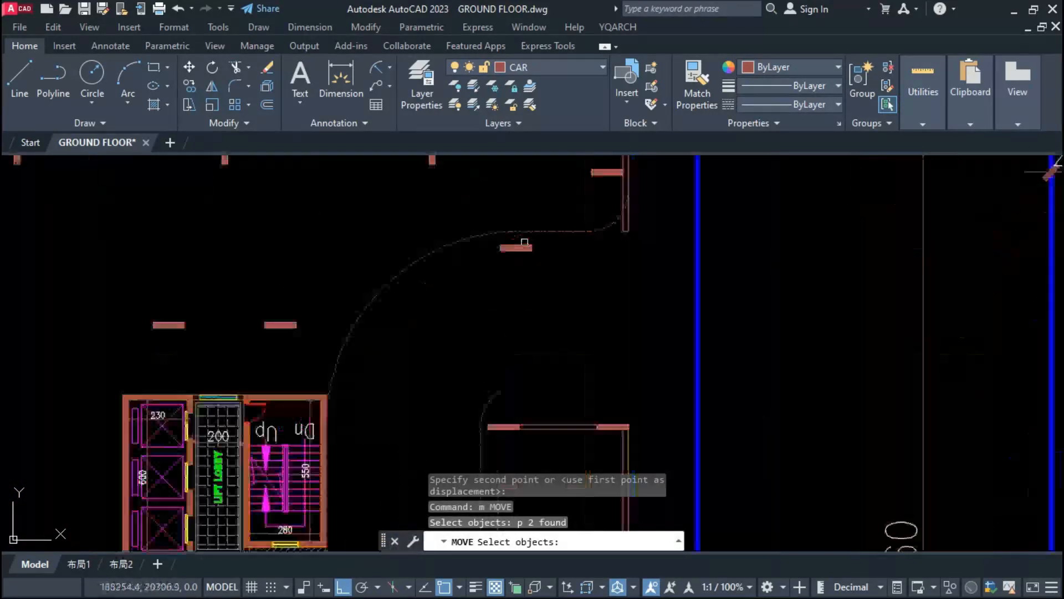
key("Return")
scroll(516, 228, "up", 3)
left_click(516, 225)
scroll(527, 227, "down", 3)
scroll(487, 361, "up", 4)
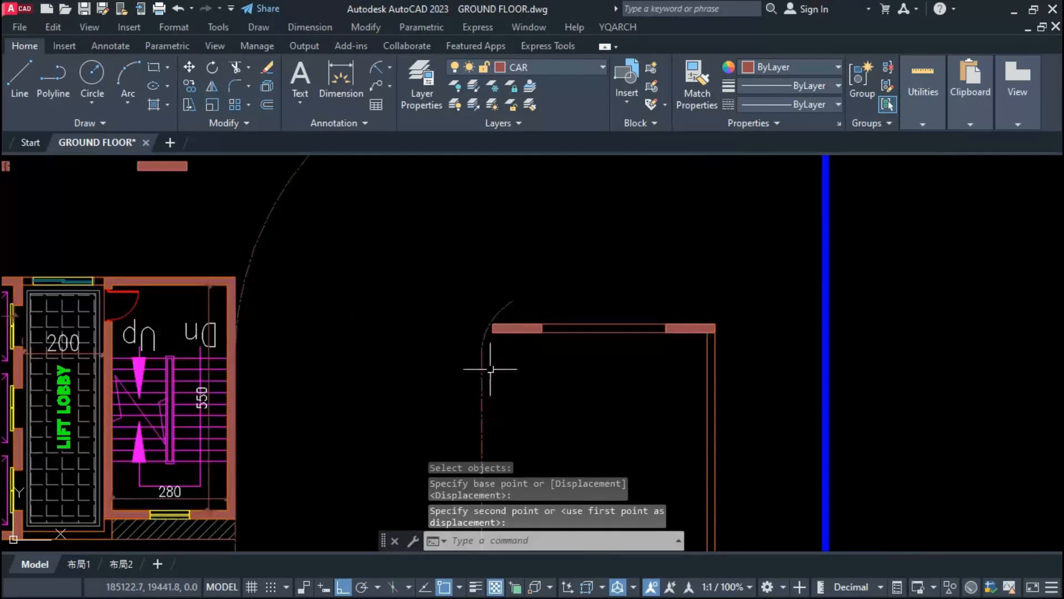
Step: Draw a horizontal line from the lower corner of the inner column at the entrance across the offset driveway edge
left_click(483, 341)
type("l")
key("Return")
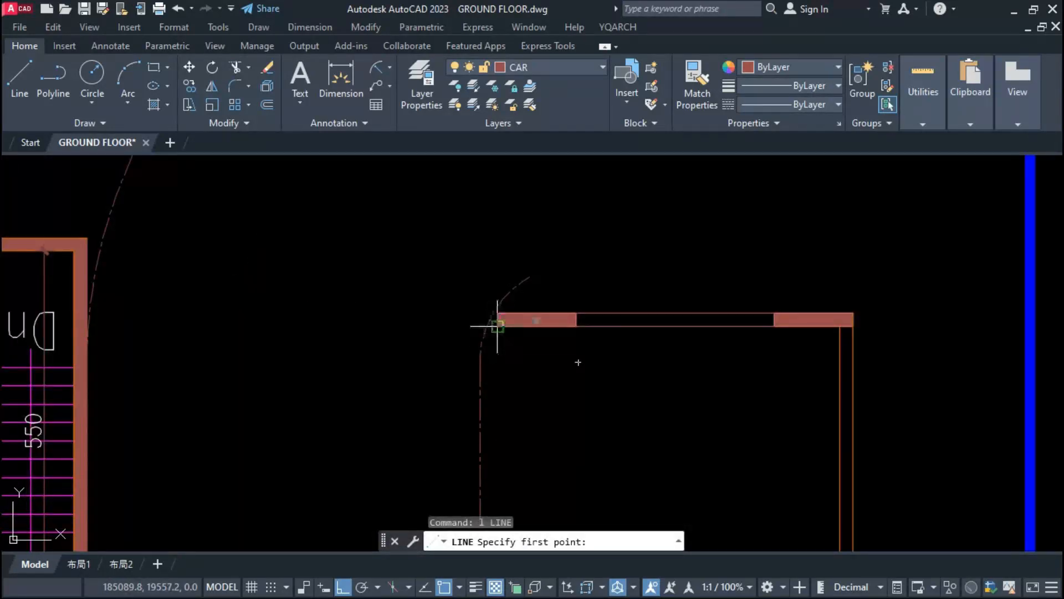
left_click(497, 326)
left_click(415, 344)
key("Return")
key("Return")
scroll(494, 313, "down", 5)
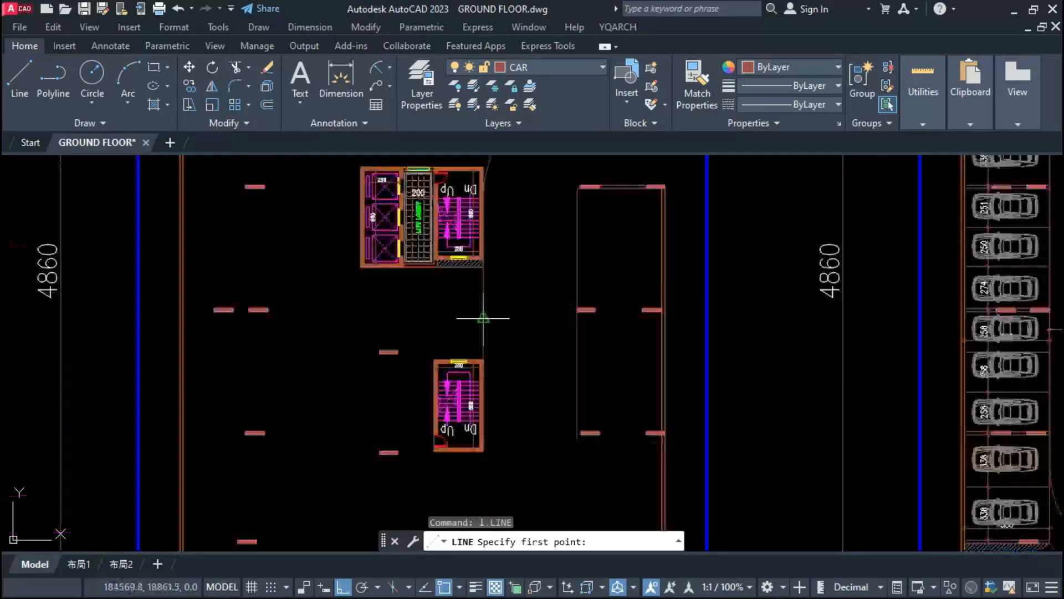
key("Escape")
Step: Place a diagonal zigzag break line across the driveway beside the stair block and trim its excess segments
type("a")
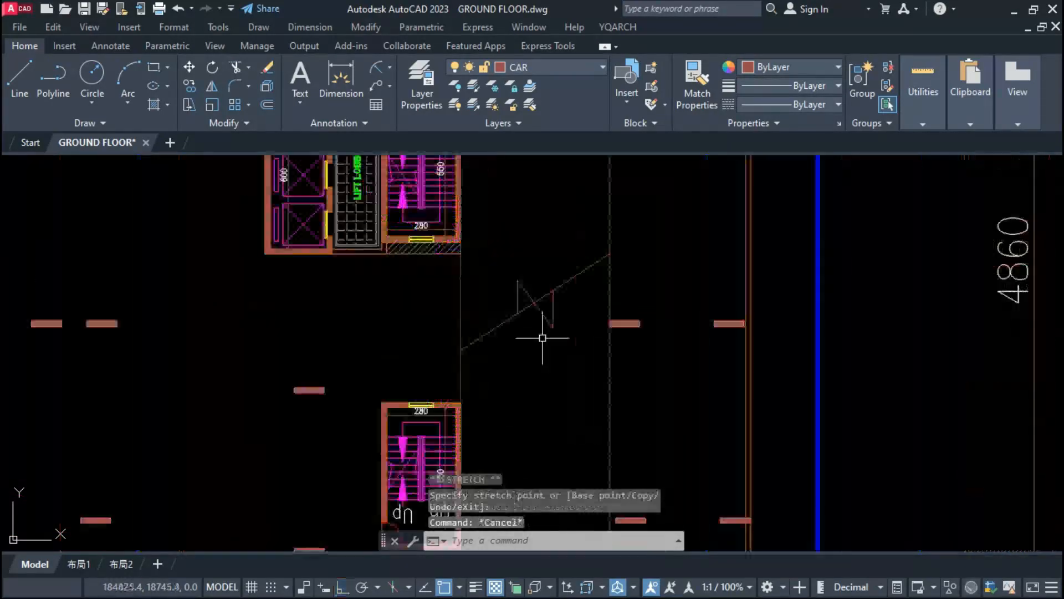
type("tr")
key("Return")
left_click(537, 302)
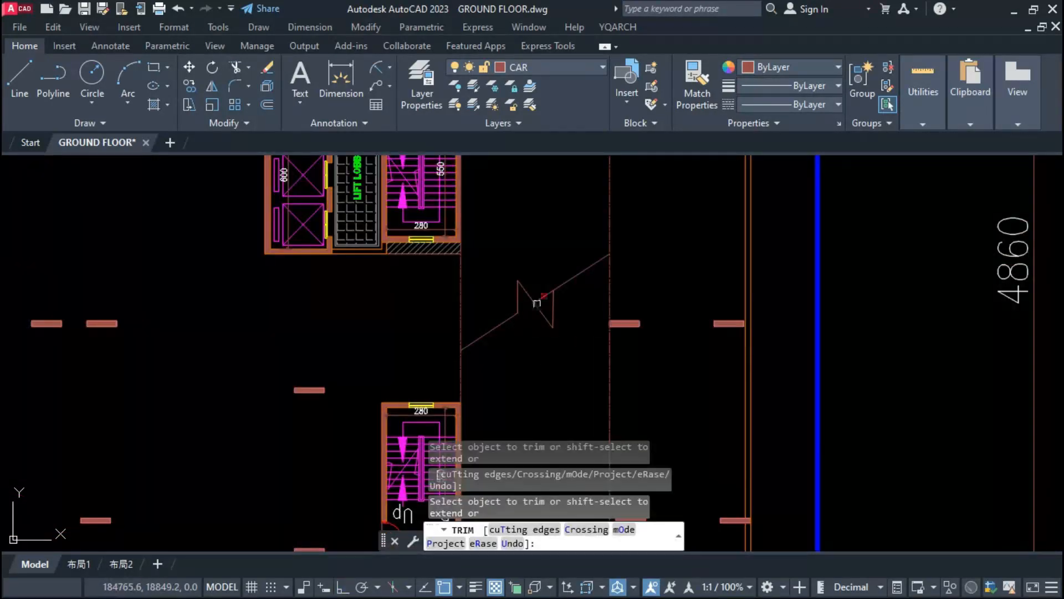
key("Escape")
key("Escape")
scroll(548, 353, "down", 3)
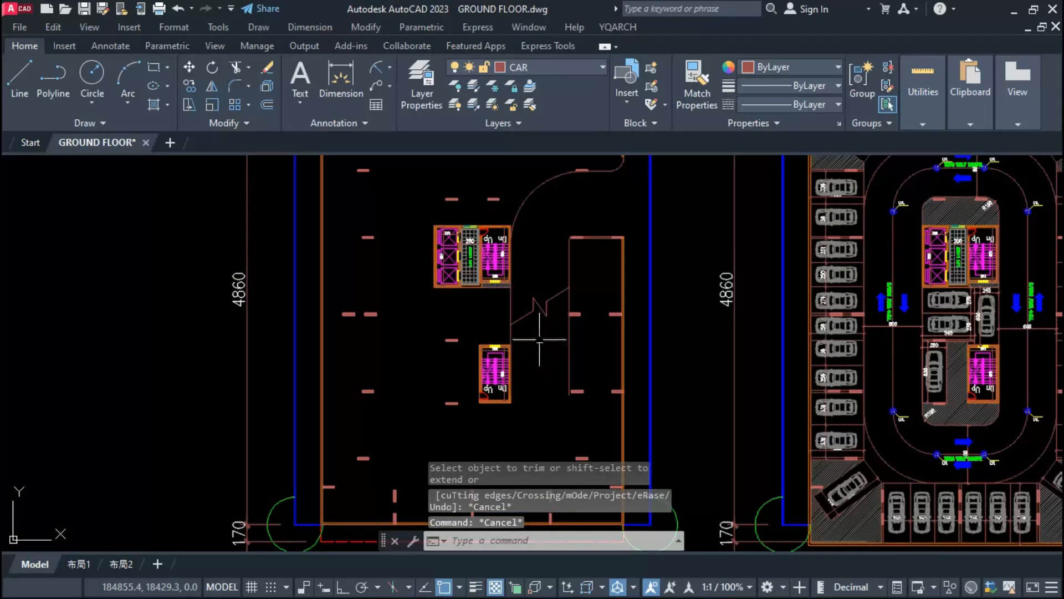
Step: Scale down the zigzag of the break line about its centre
scroll(539, 339, "up", 5)
left_click(541, 315)
type("sc")
key("Return")
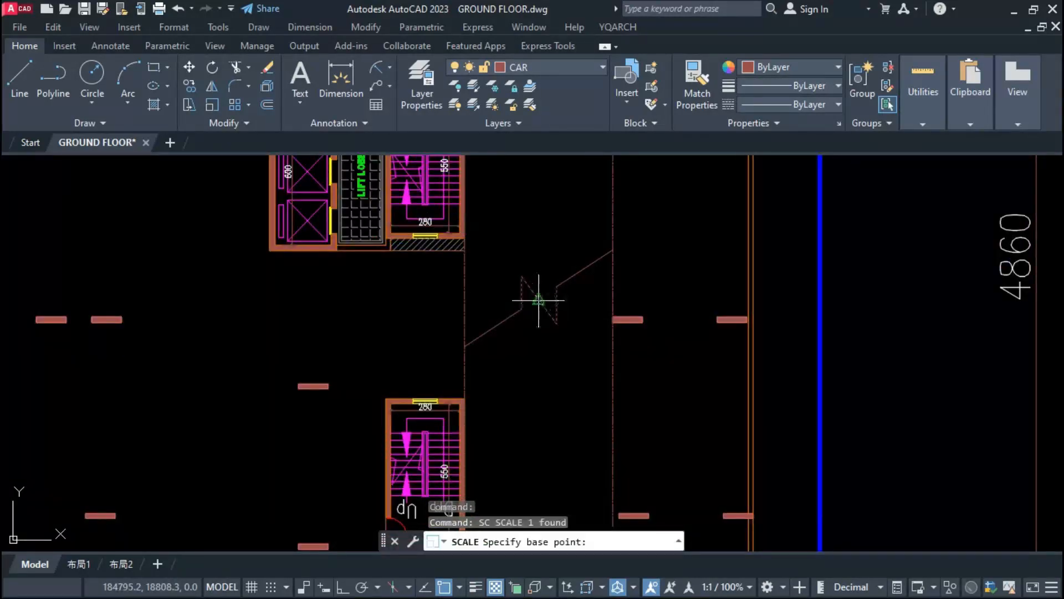
left_click(540, 301)
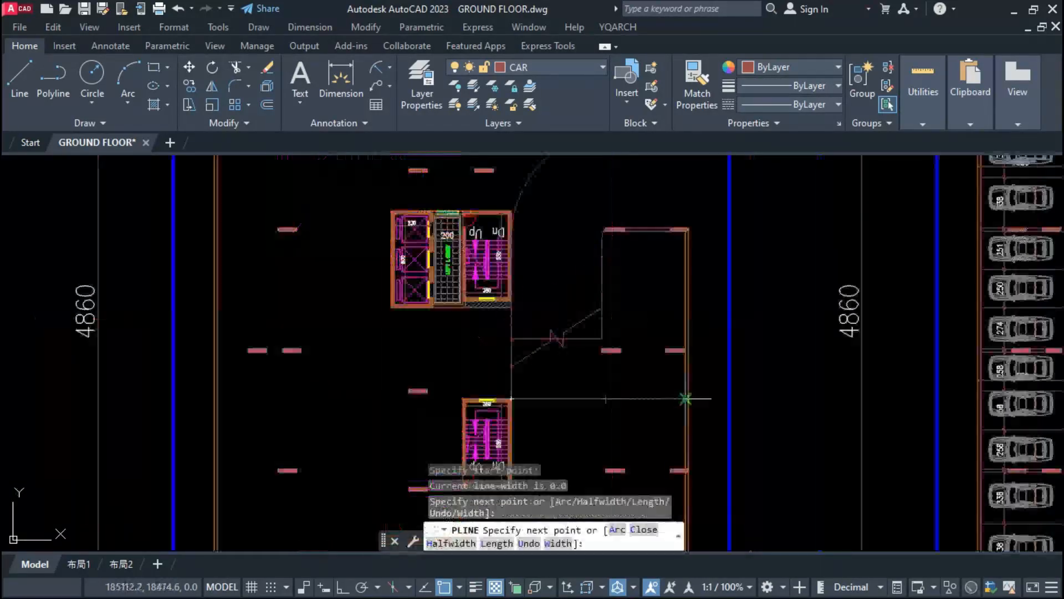
Step: Finish the polyline from the driveway edge past the lower stair block to the outer wall, and draw a horizontal polyline between that block and the nearby column
key("Escape")
key("Escape")
scroll(589, 343, "down", 3)
scroll(589, 413, "up", 5)
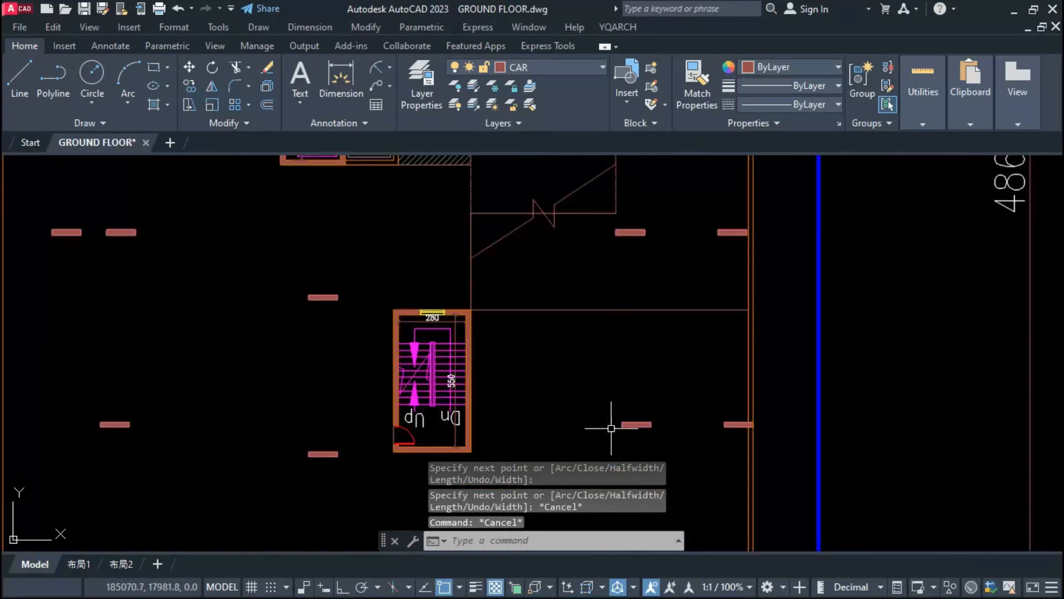
key("space")
left_click(622, 427)
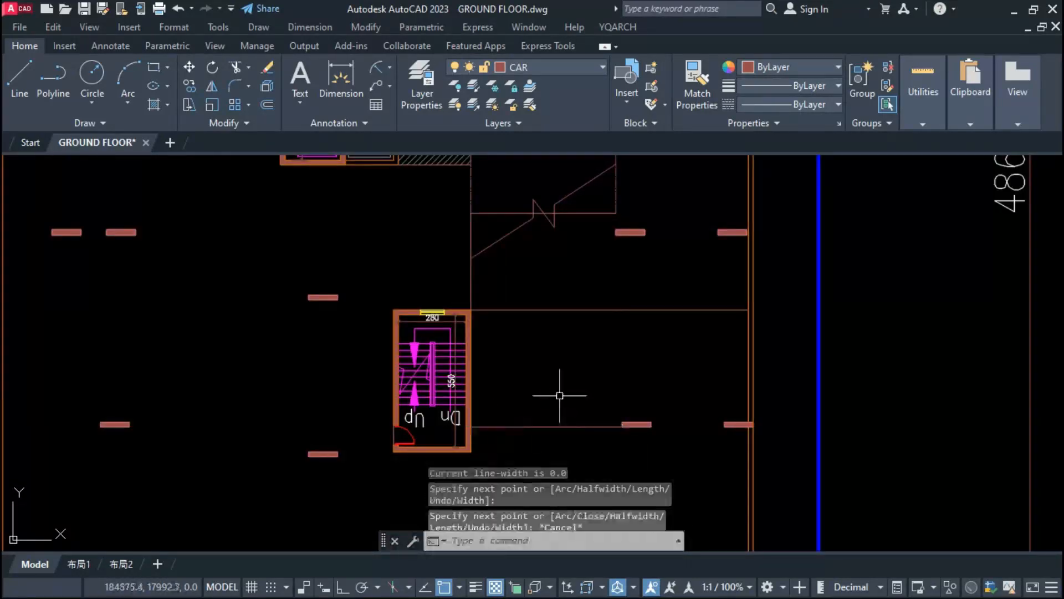
scroll(560, 395, "down", 5)
scroll(538, 350, "up", 2)
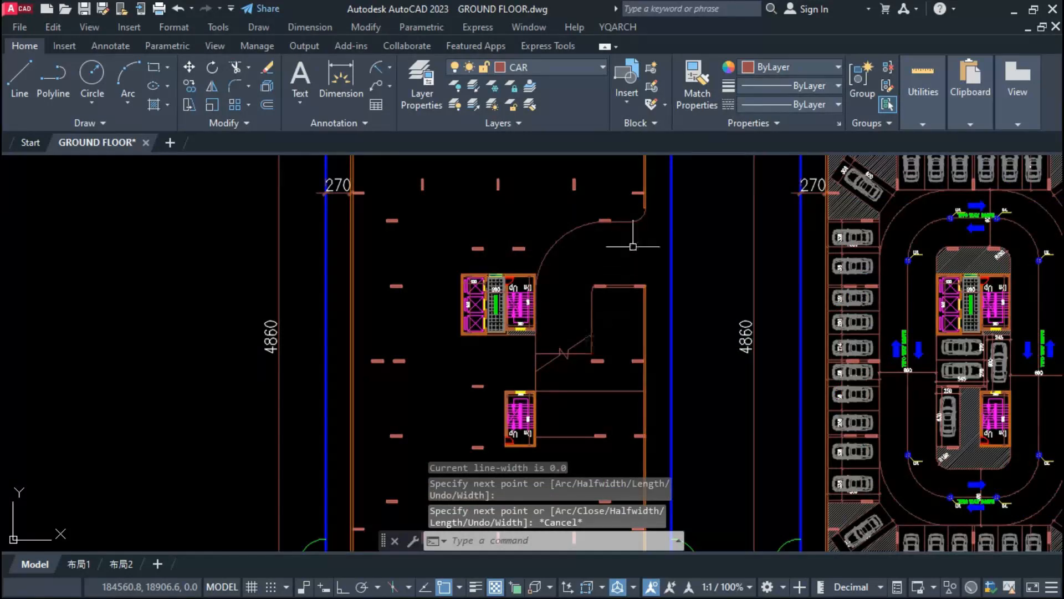
Step: Draw zigzag ramp lines between the driveway's two edges, from the entrance around the curve to the break line
scroll(641, 229, "up", 2)
type("pl")
key("space")
left_click(649, 194)
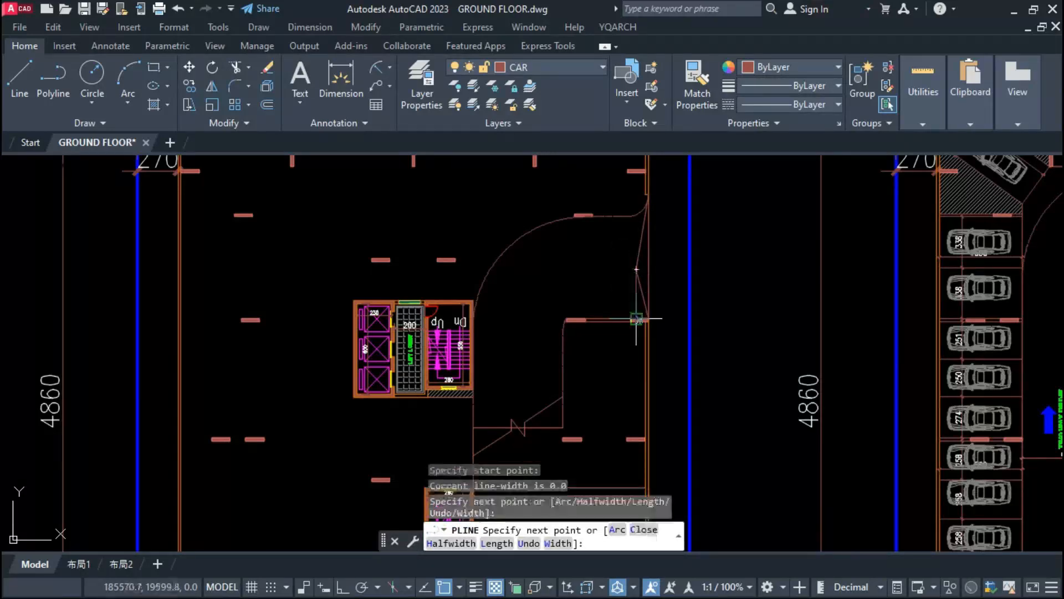
type("pl")
key("space")
scroll(645, 227, "up", 2)
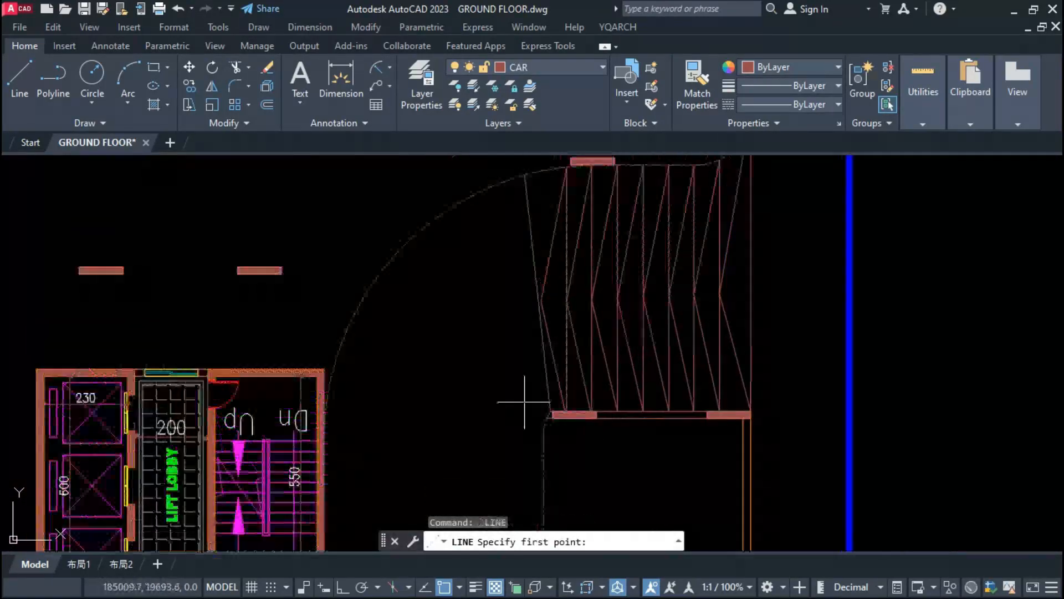
left_click(546, 423)
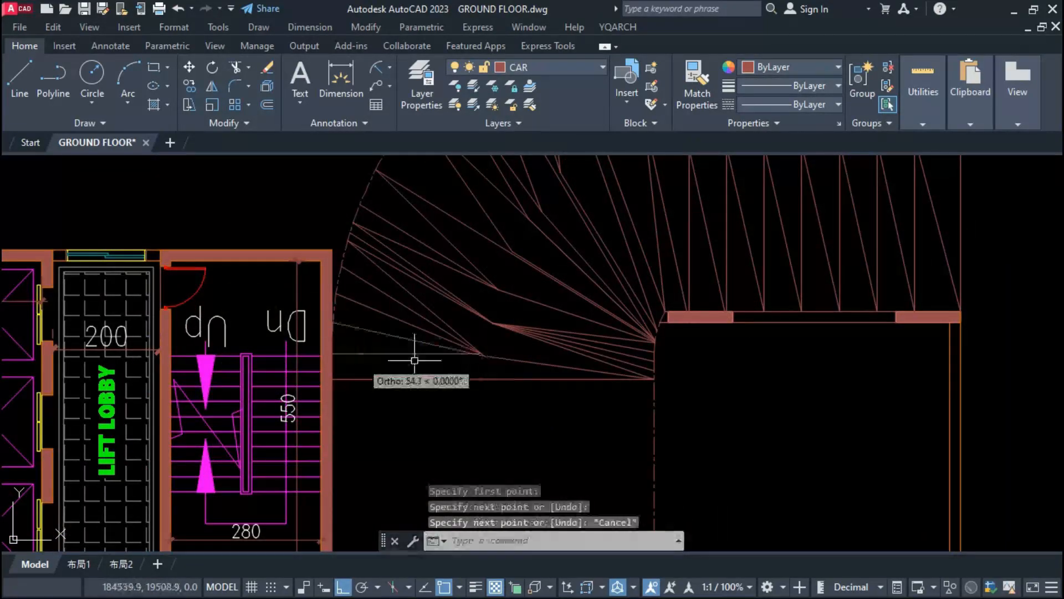
scroll(441, 406, "up", 2)
type("pl")
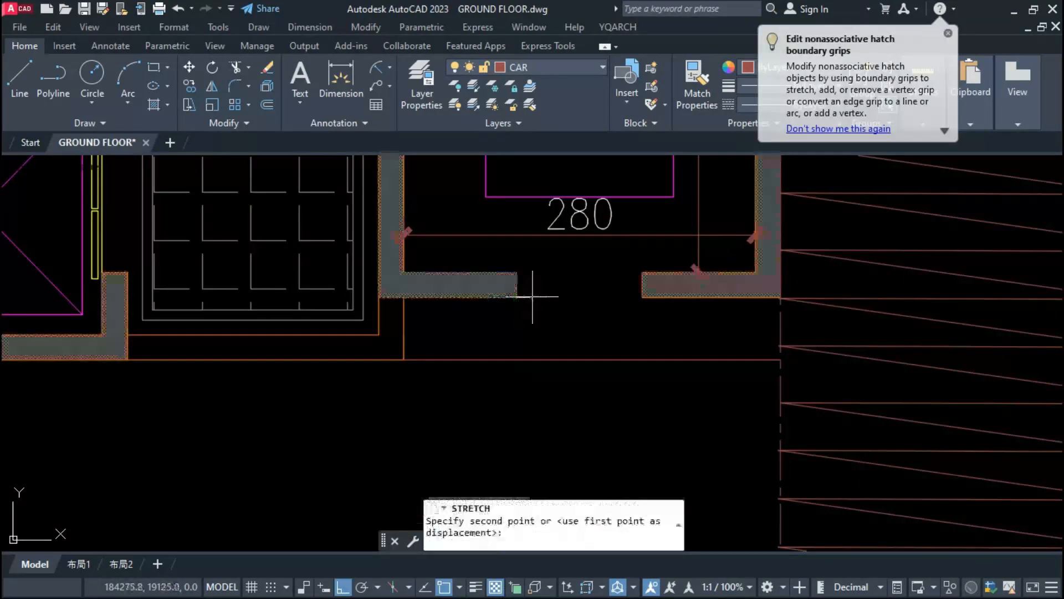
Step: Stretch the wall and its fill across the window opening in the lower wall of the upper stair block
left_click(636, 299)
left_click(508, 288)
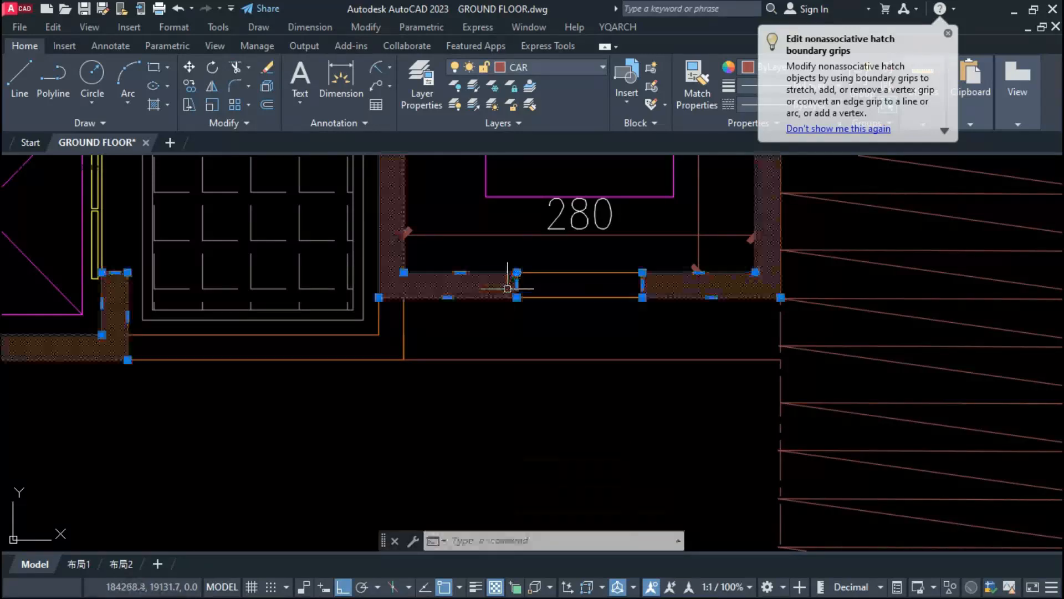
left_click(516, 285)
key("Escape")
Step: Erase the horizontal line below the upper stair block and the wall lines along the lift lobby's lower edge
left_click(596, 335)
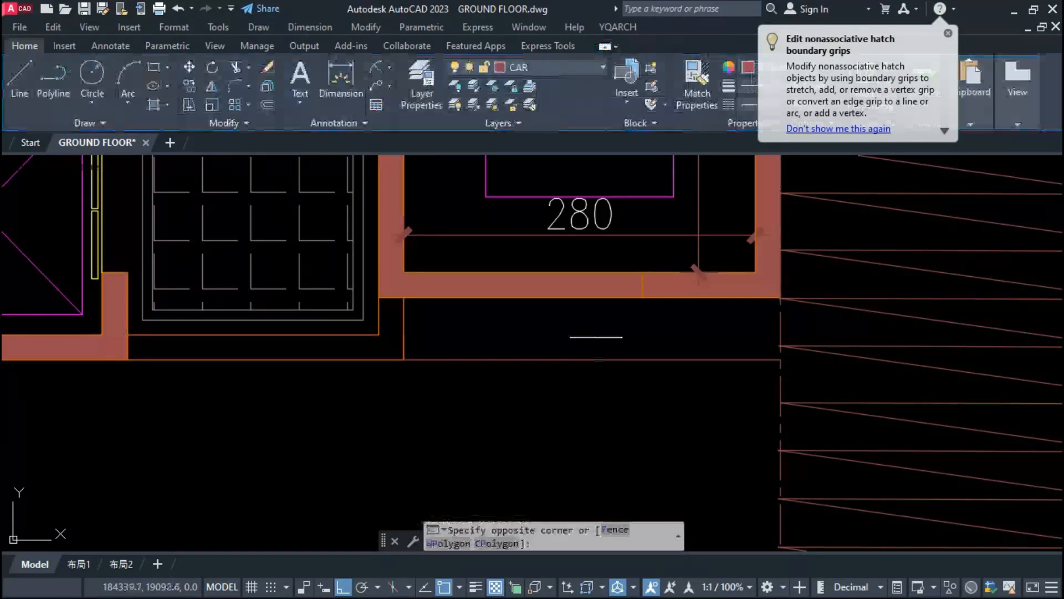
left_click(563, 370)
type("e")
key("space")
scroll(563, 371, "down", 10)
scroll(542, 364, "up", 4)
left_click(580, 334)
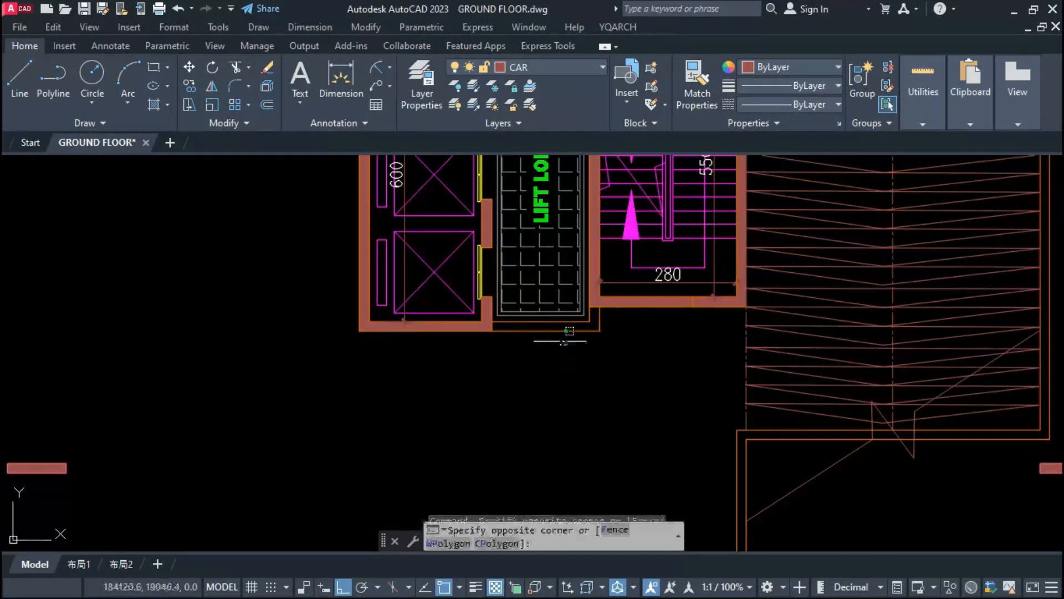
left_click(531, 304)
key("space")
Step: Erase the window above the lift lobby together with the leftover wall stub and end line beside its opening
scroll(611, 382, "down", 4)
scroll(587, 240, "up", 6)
left_click(593, 267)
type("e")
key("space")
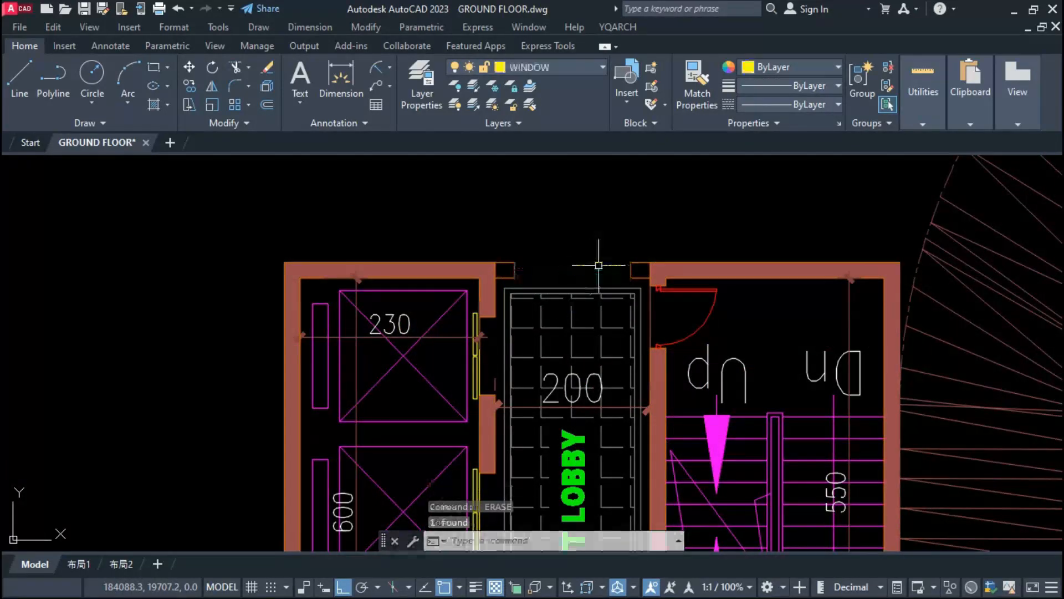
left_click(637, 255)
left_click(511, 257)
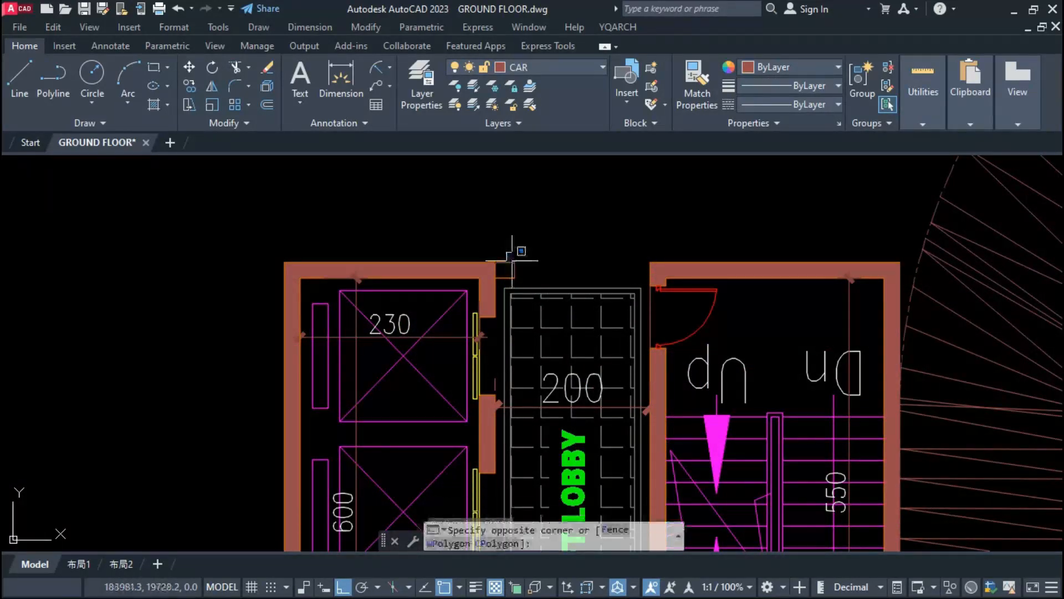
left_click(526, 284)
type("e")
key("space")
Step: Stretch the two remaining wall lines across the former window opening above the lift lobby
left_click(527, 247)
left_click(510, 280)
type("s")
key("space")
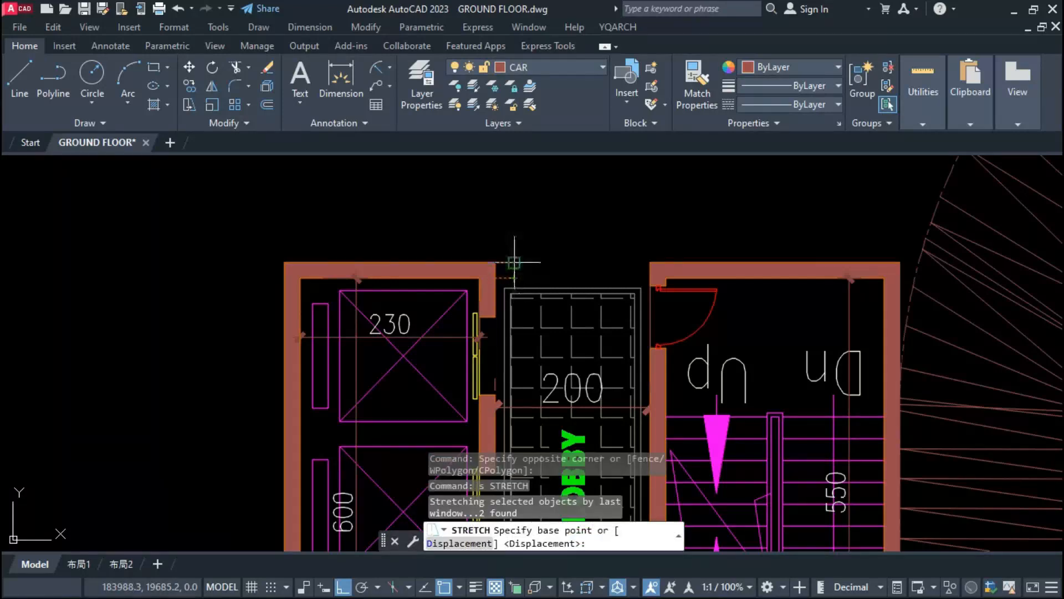
left_click(514, 277)
key("Escape")
Step: Draw horizontal wall lines from the left outer wall to the inner column level with the lower stair block
scroll(559, 273, "down", 4)
scroll(559, 342, "down", 4)
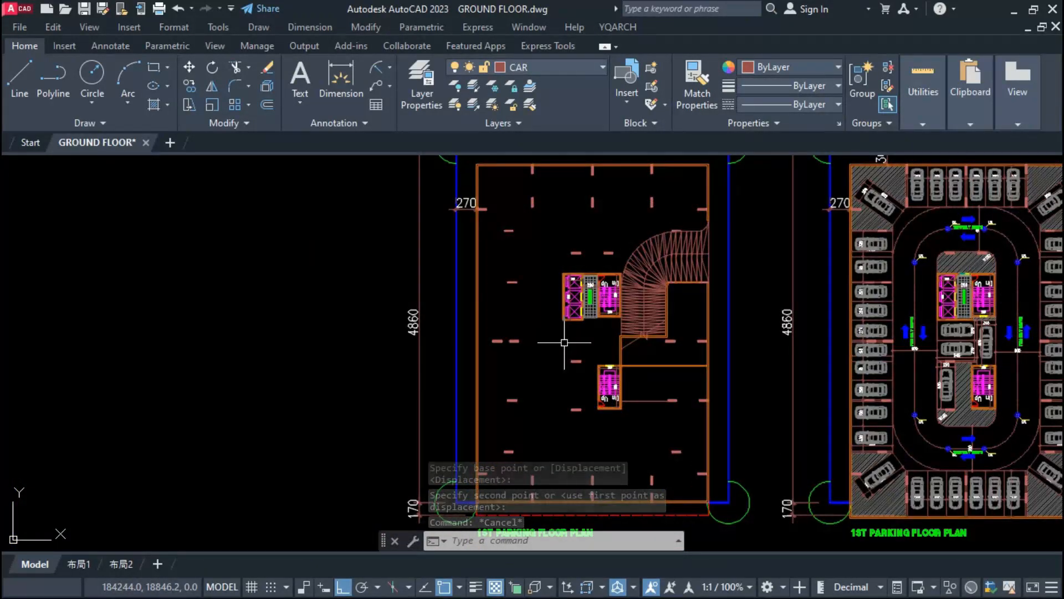
scroll(563, 346, "down", 2)
scroll(563, 344, "up", 4)
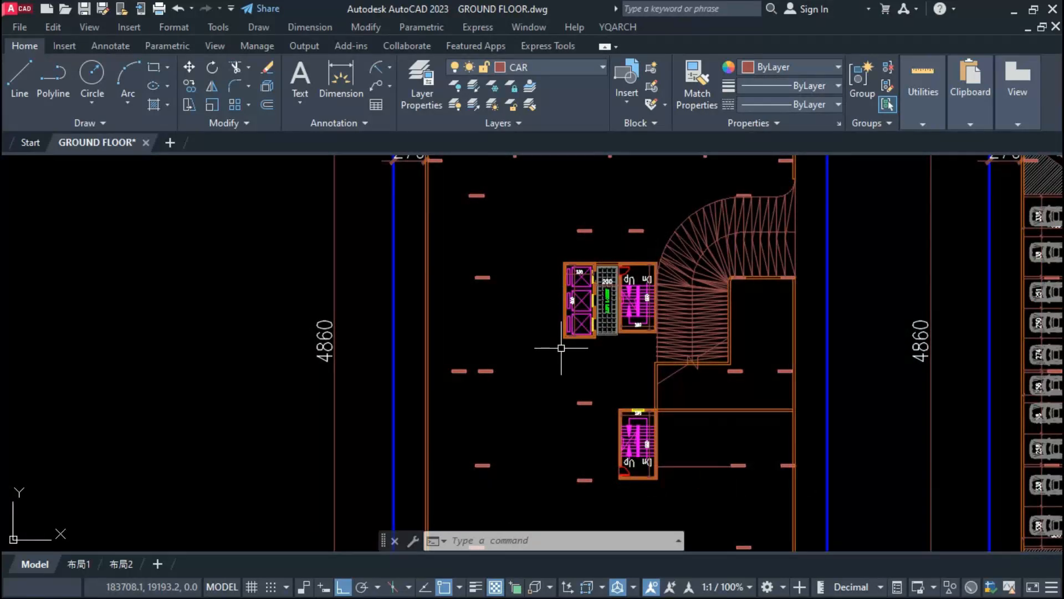
type("l")
key("space")
middle_click_drag(517, 488, 563, 451)
Step: Draw a line from the inner column below the lift block's level horizontally across, then up to the lift block's lower outer corner
scroll(594, 339, "down", 4)
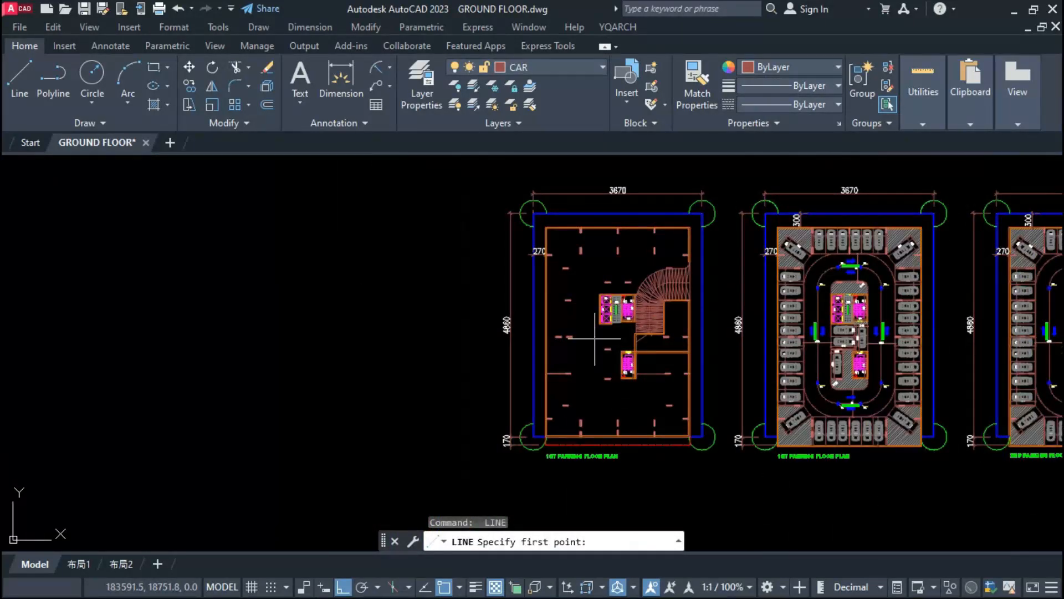
scroll(598, 400, "up", 2)
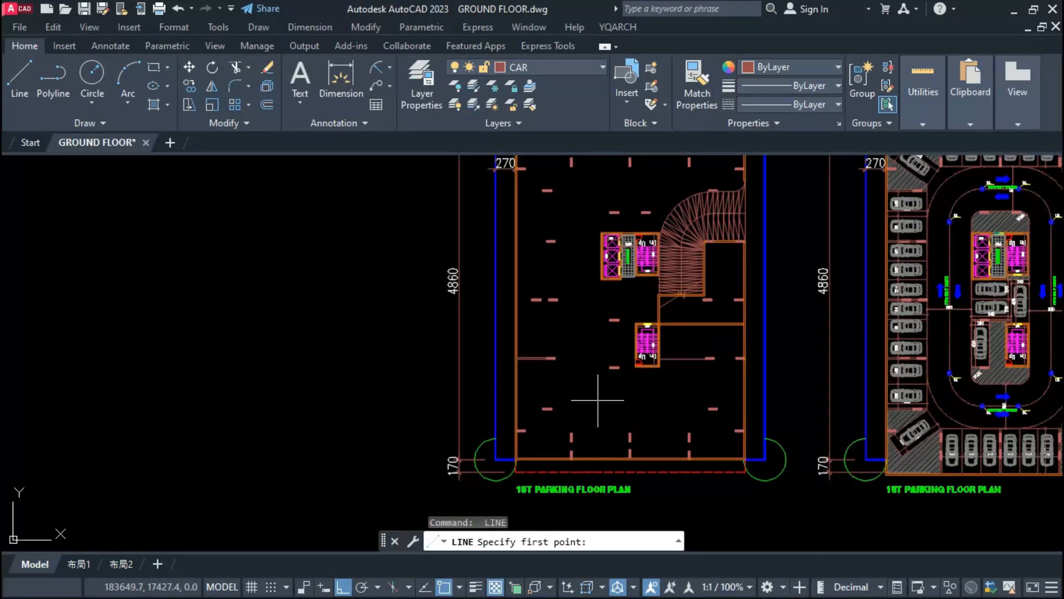
scroll(598, 399, "down", 2)
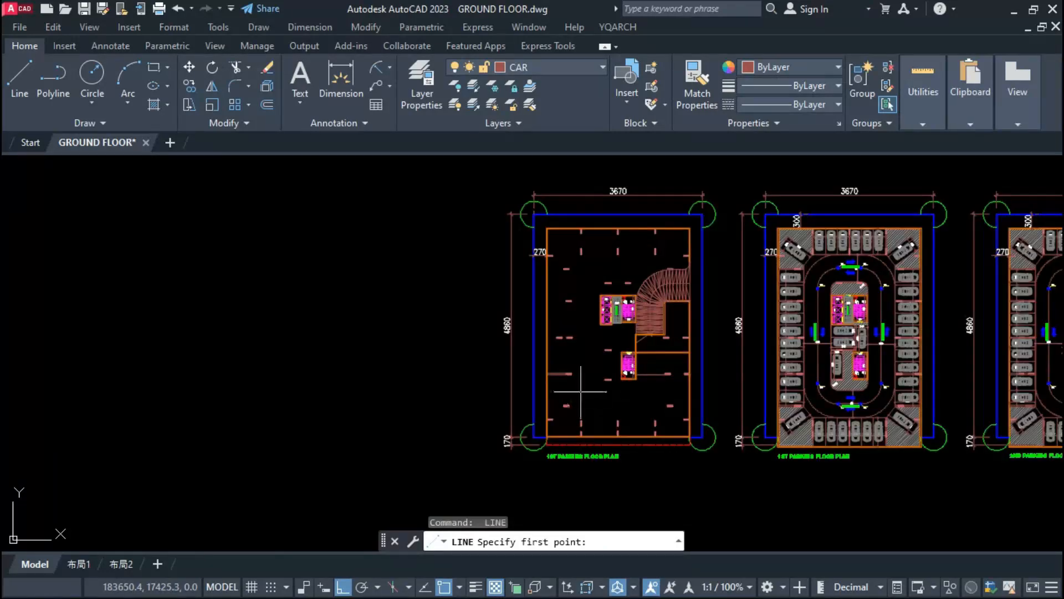
scroll(581, 391, "up", 3)
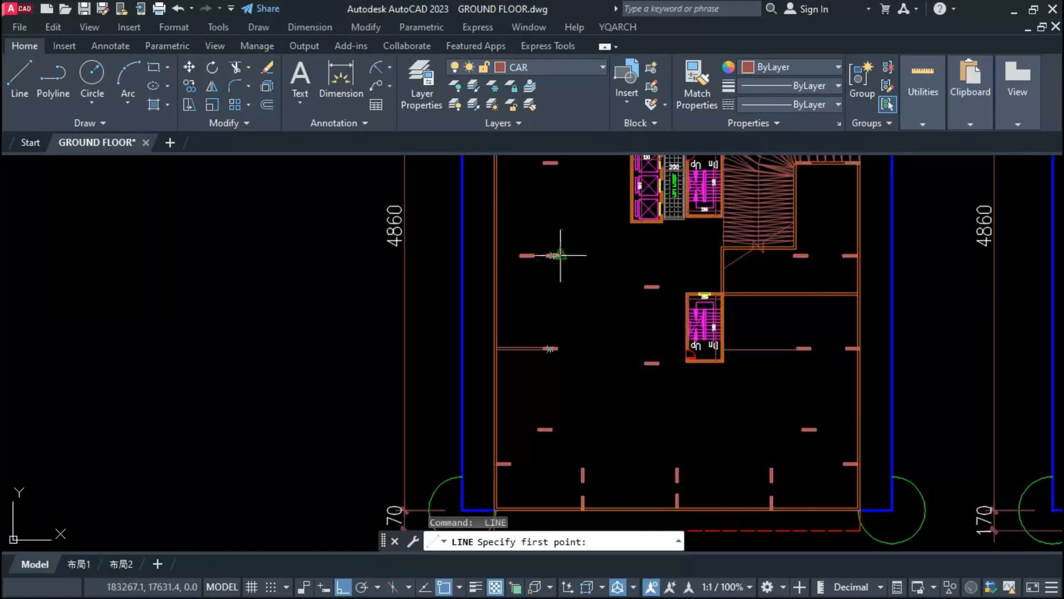
scroll(583, 240, "up", 2)
left_click(547, 266)
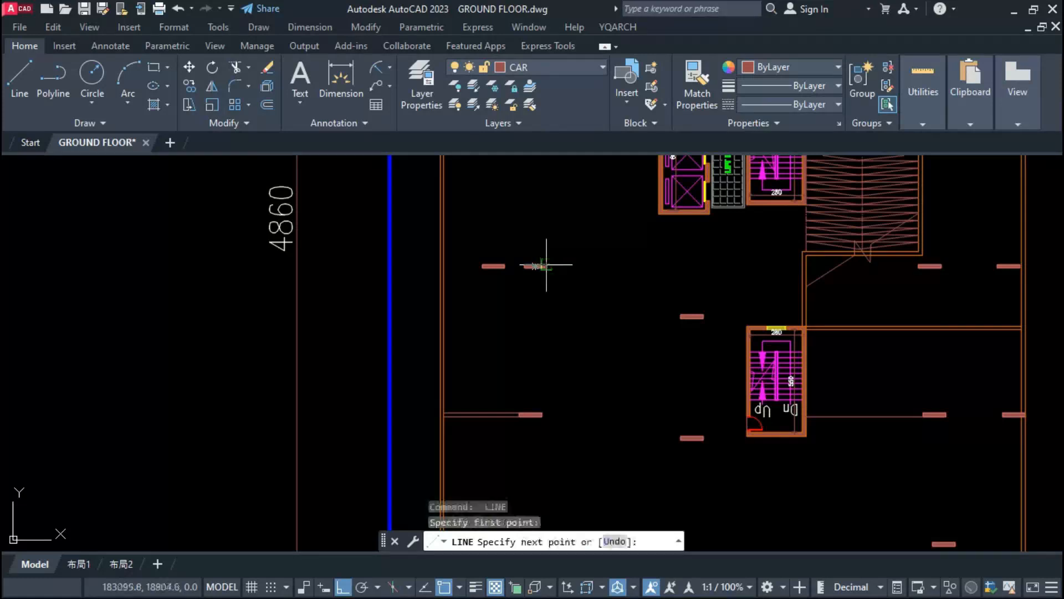
left_click(660, 265)
left_click(659, 213)
key("Escape")
Step: Copy the vertical line below the lift block 20 units inward to form a double wall line
left_click(659, 234)
type("c")
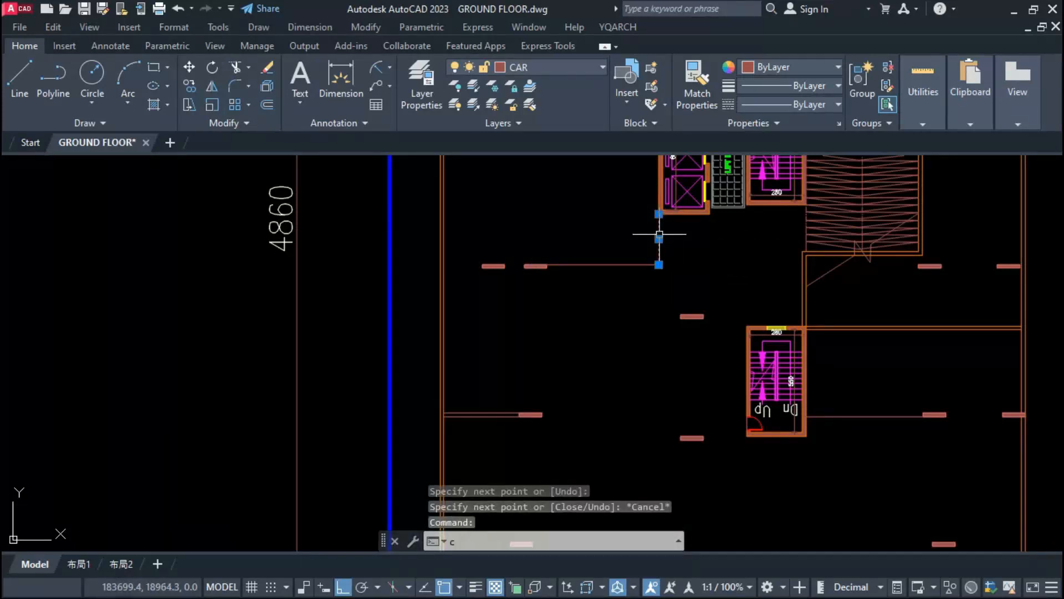
type("o")
key("Return")
left_click(660, 265)
key("Return")
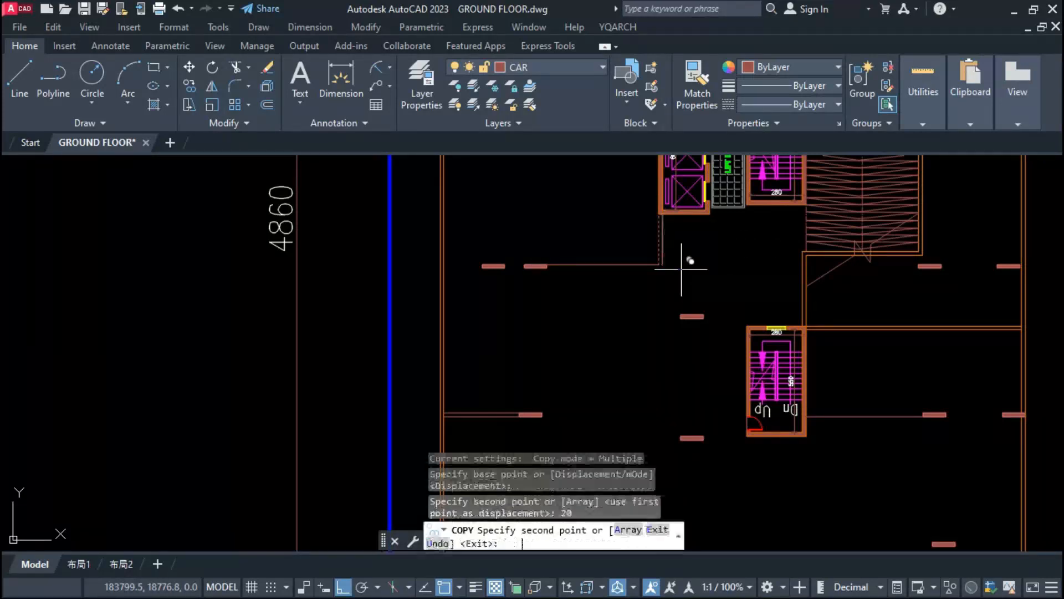
key("Escape")
type("o")
Step: Offset the horizontal line between the inner column and the lift block downward
key("Return")
key("Return")
left_click(632, 265)
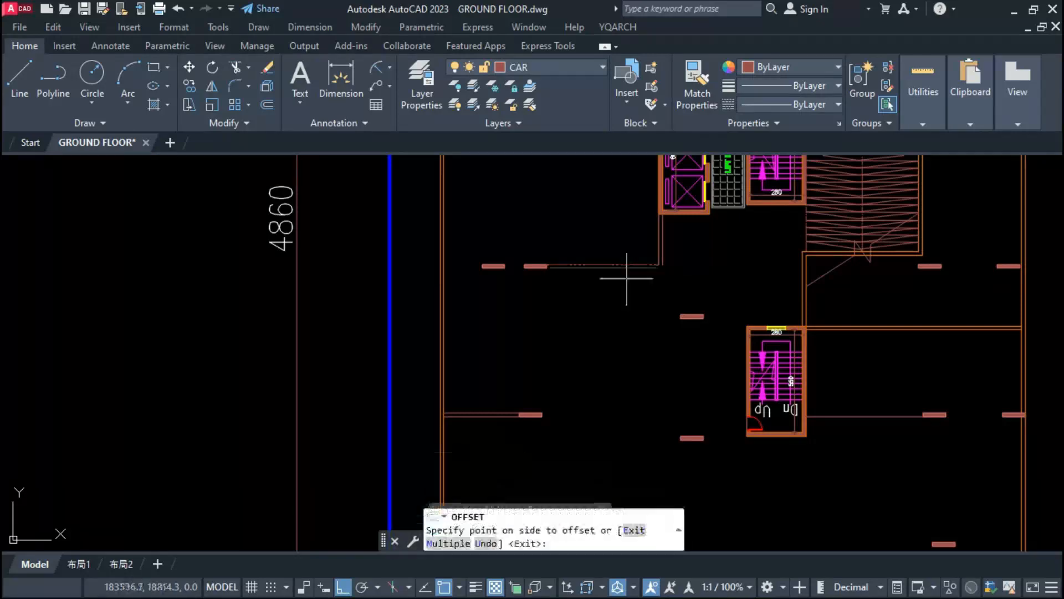
left_click(619, 296)
key("Escape")
Step: Set 40 WALL as the layer for the new walls
left_click(549, 67)
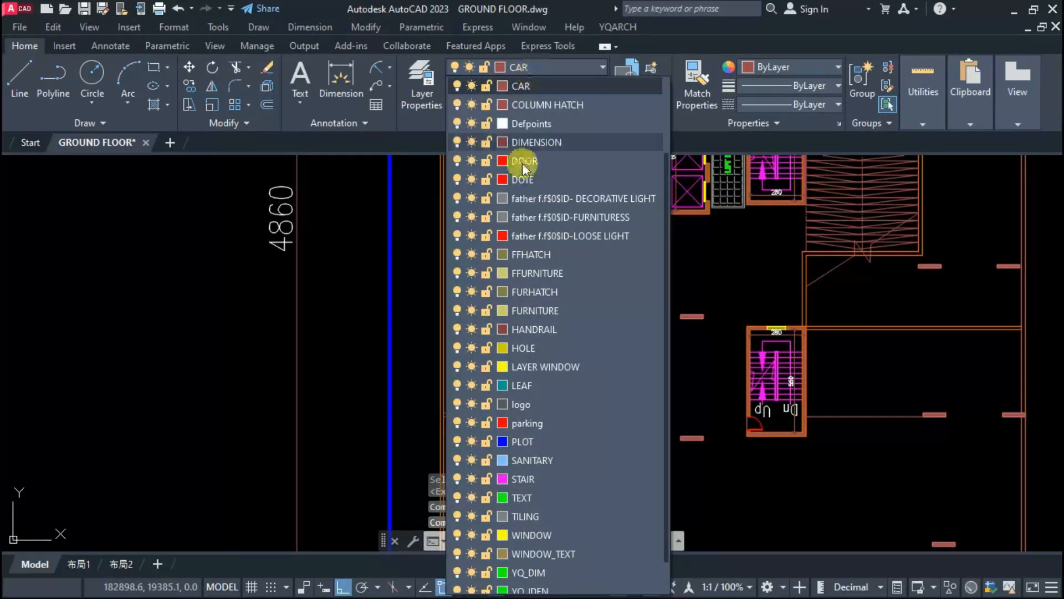
scroll(521, 222, "up", 2)
left_click(527, 147)
Step: Join the vertical double wall below the lift block to the lower horizontal double wall in a clean corner
type("f")
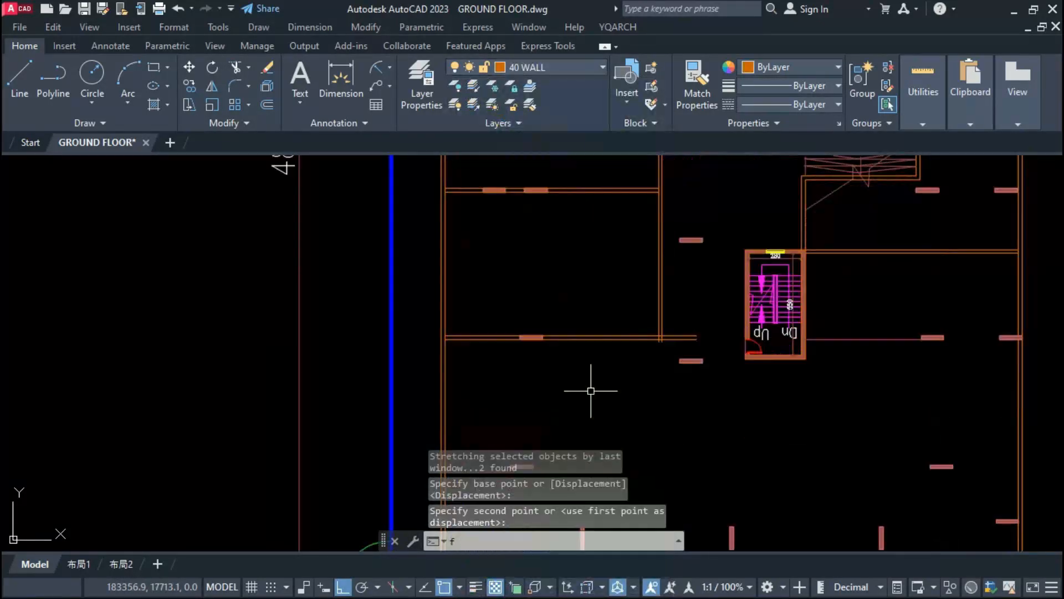
type("f")
key("Return")
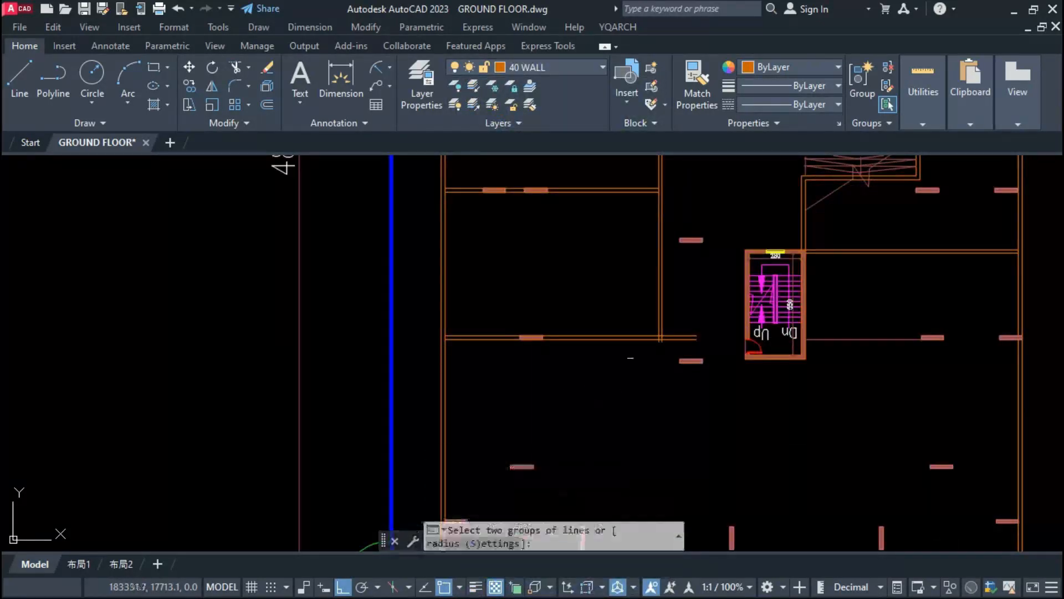
scroll(631, 350, "up", 4)
left_click(733, 278)
left_click(672, 337)
key("Return")
scroll(624, 406, "down", 2)
scroll(636, 293, "down", 3)
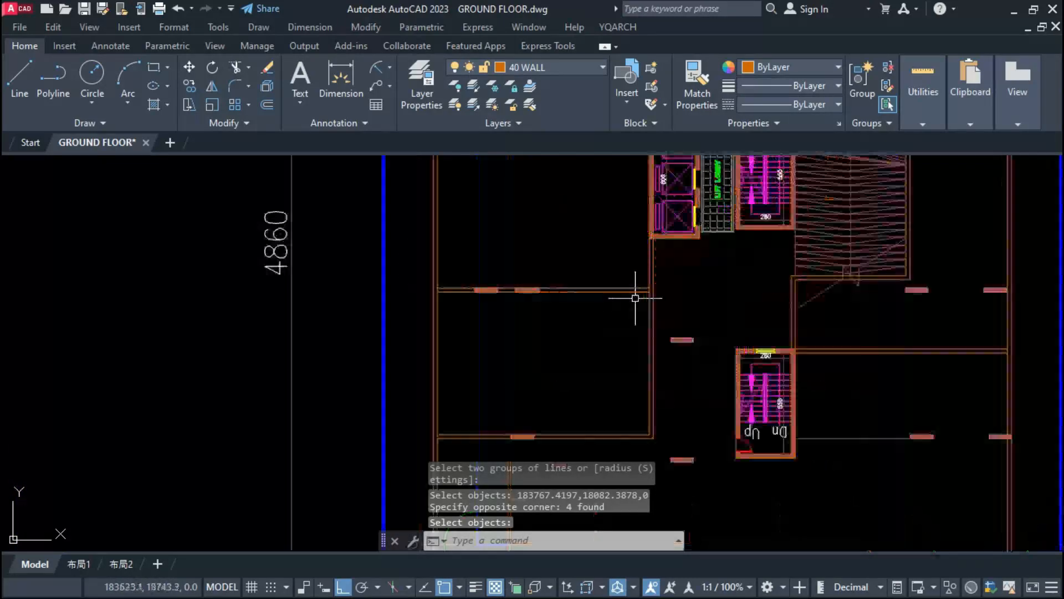
Step: Stretch the lower horizontal wall to the lower stair block and pull its lower line's end to the block's outer face
scroll(606, 309, "up", 3)
scroll(586, 330, "down", 3)
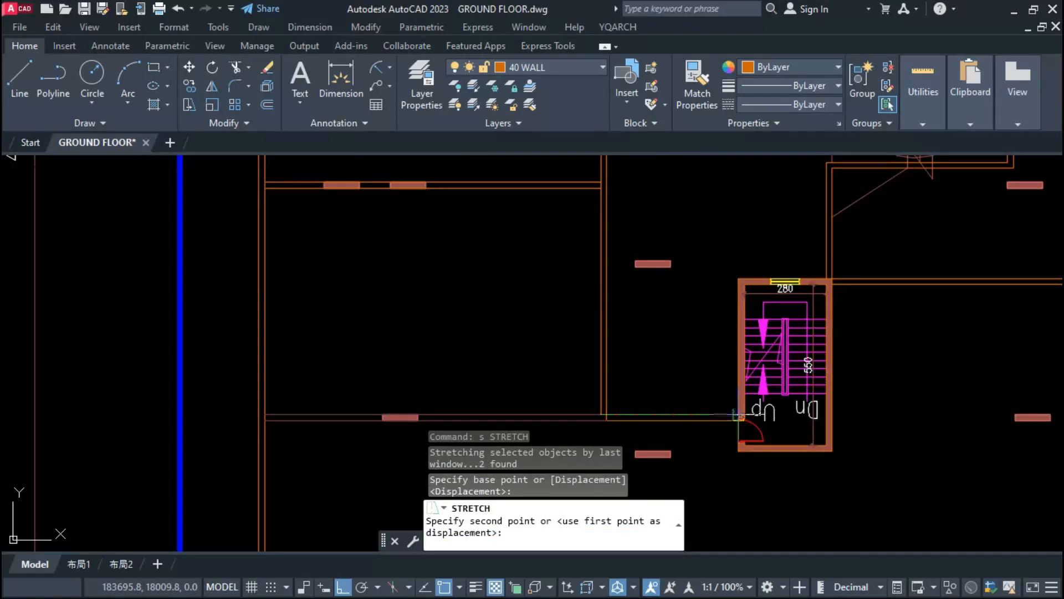
left_click(737, 415)
scroll(739, 417, "up", 6)
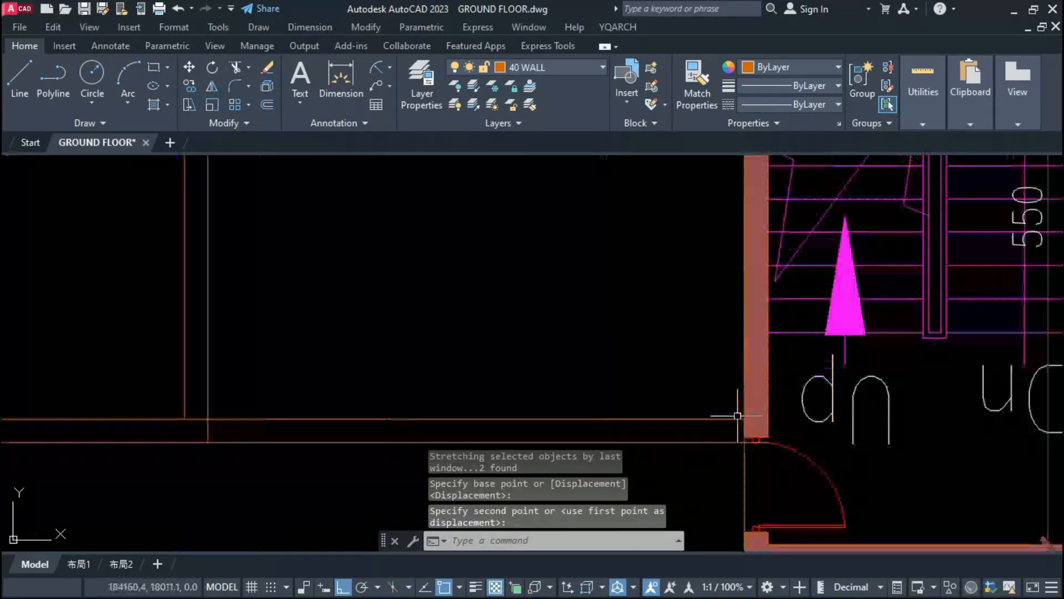
left_click(768, 443)
key("Escape")
scroll(638, 404, "down", 8)
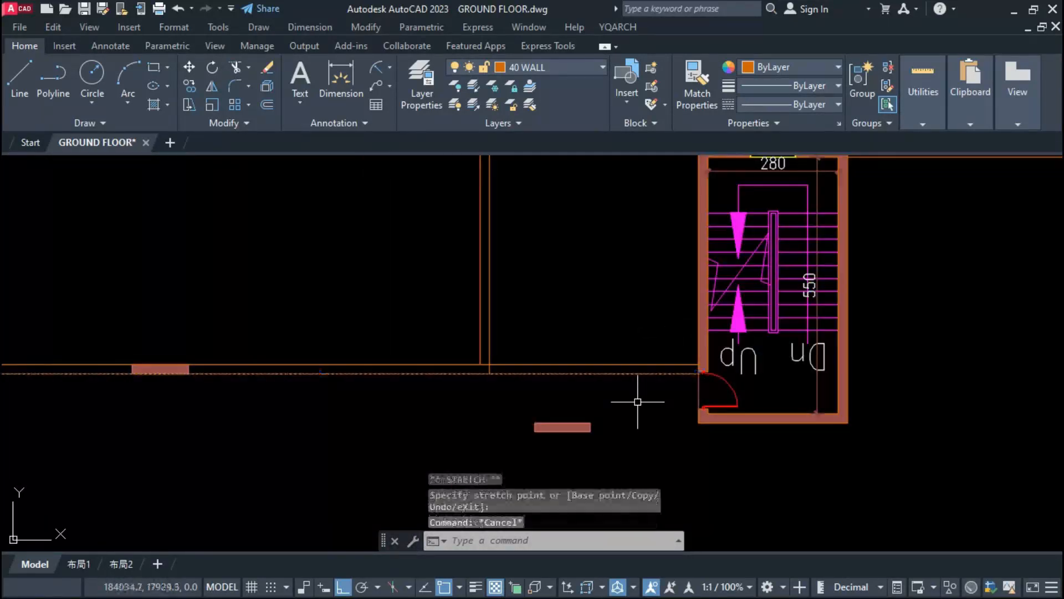
Step: Copy the lower stair block's door to its opposite side wall and cut the wall hatch open for it
key("Escape")
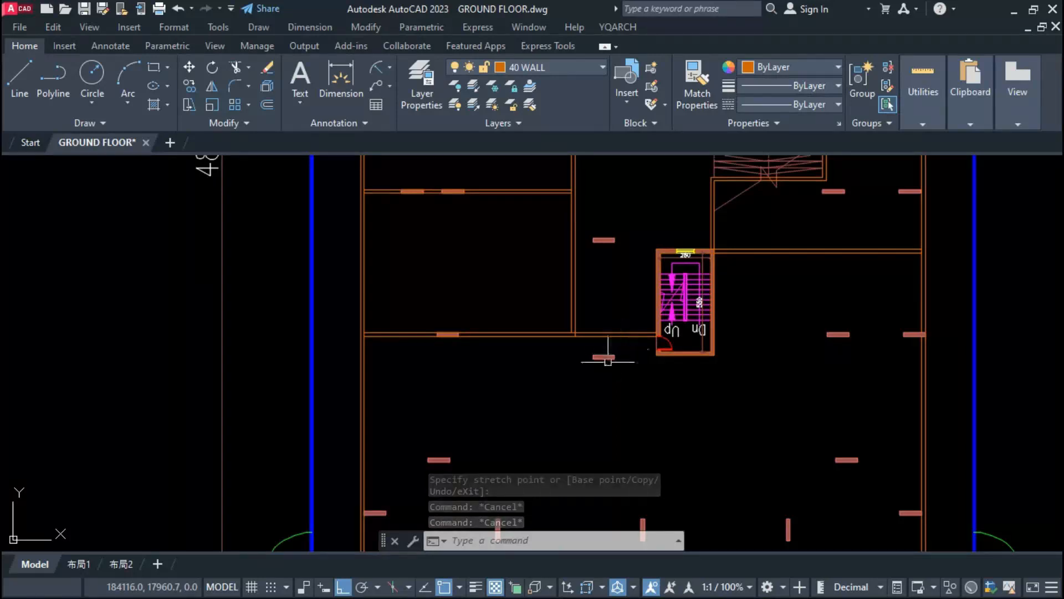
scroll(608, 361, "down", 2)
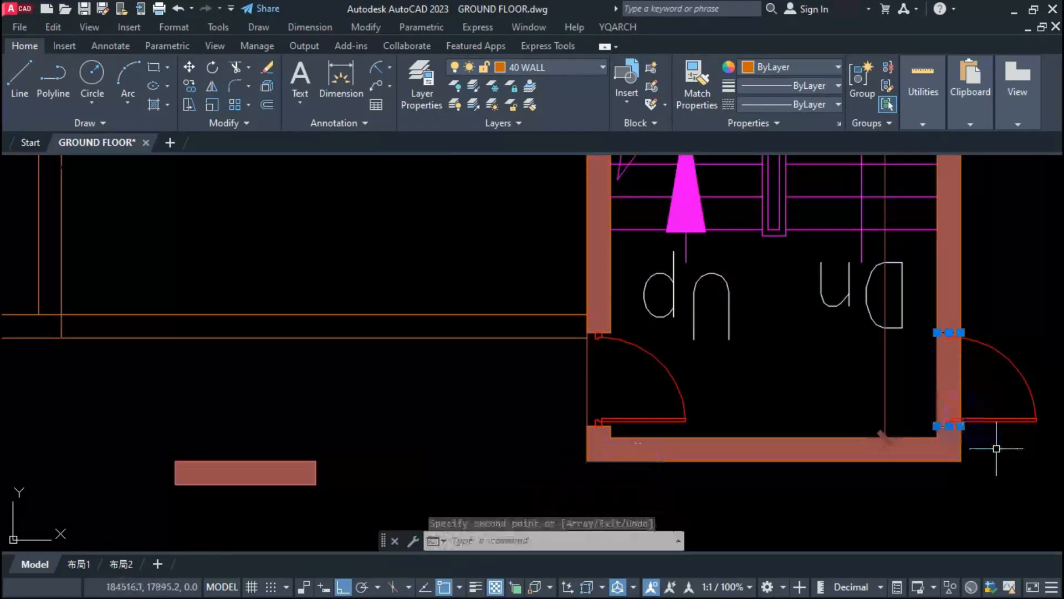
left_click(964, 389)
key("Escape")
key("Escape")
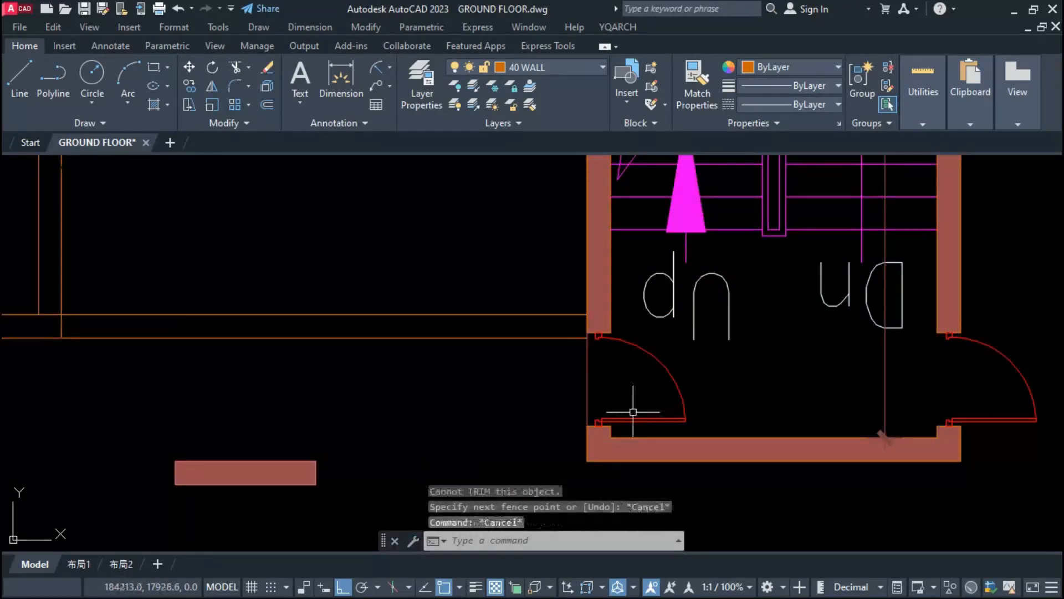
Step: Delete the lower stair block's original door, stretch the wall to close its opening and erase the leftover pieces
key("Delete")
left_click(624, 407)
left_click(583, 430)
type("s")
key("Return")
left_click(602, 425)
left_click(602, 333)
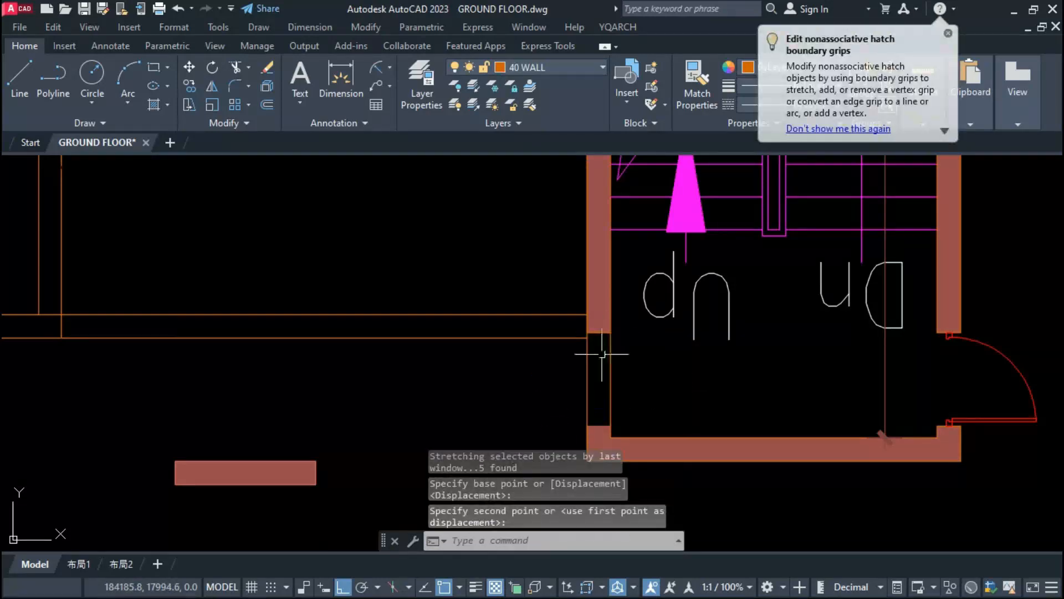
left_click(593, 449)
left_click(589, 439)
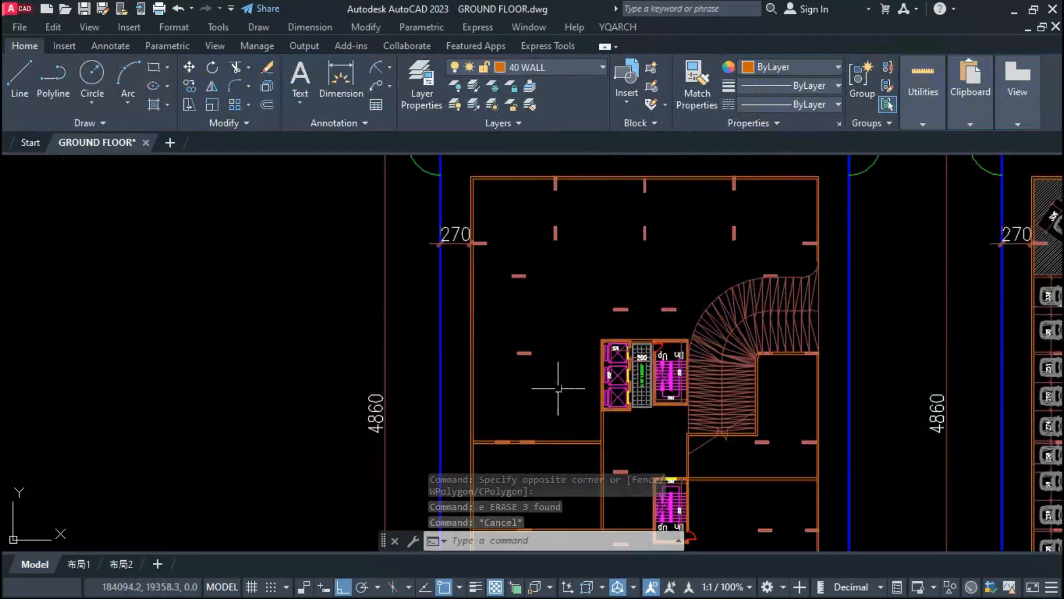
scroll(554, 380, "up", 5)
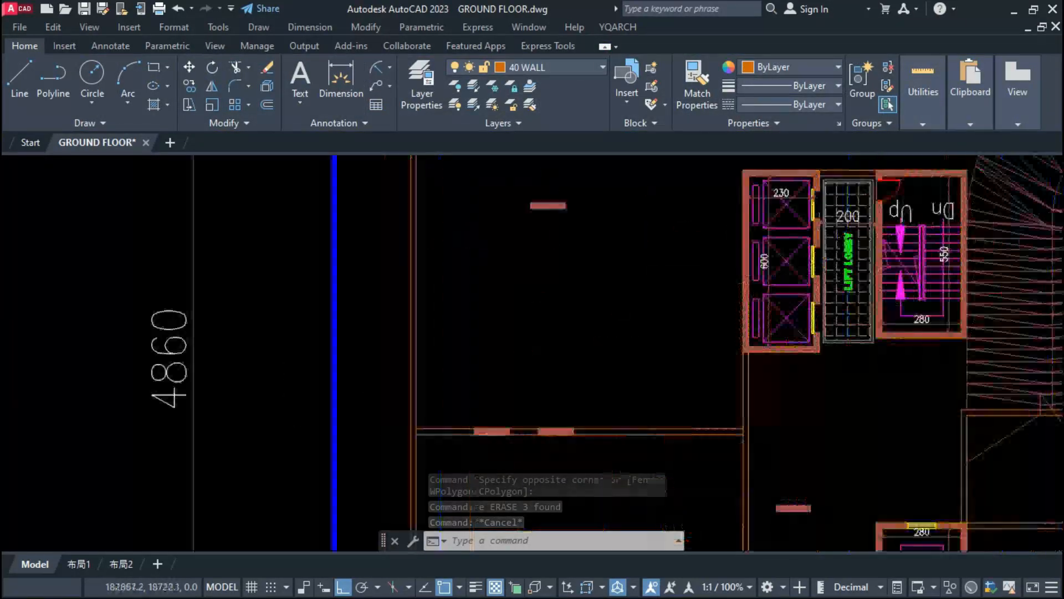
Step: Copy the horizontal double wall that holds two columns upward to the next column, meeting the lift block
scroll(537, 415, "up", 3)
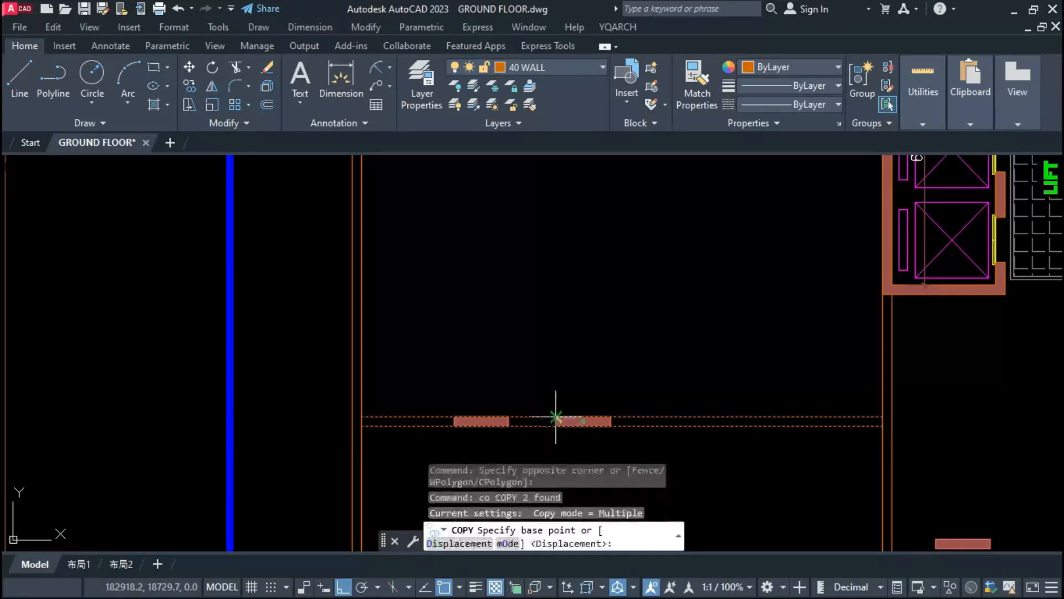
left_click(556, 417)
scroll(556, 417, "down", 5)
left_click(555, 309)
key("Escape")
scroll(537, 313, "down", 3)
scroll(549, 245, "up", 4)
scroll(567, 359, "down", 2)
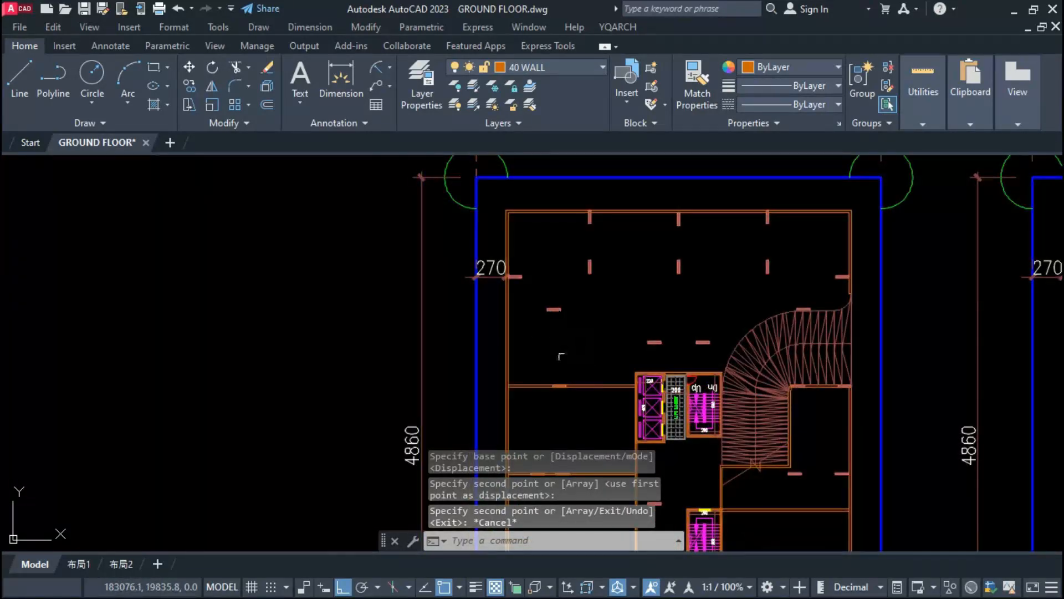
Step: Match the ramp's outer curved edge lines to the properties of the walls
scroll(561, 356, "up", 3)
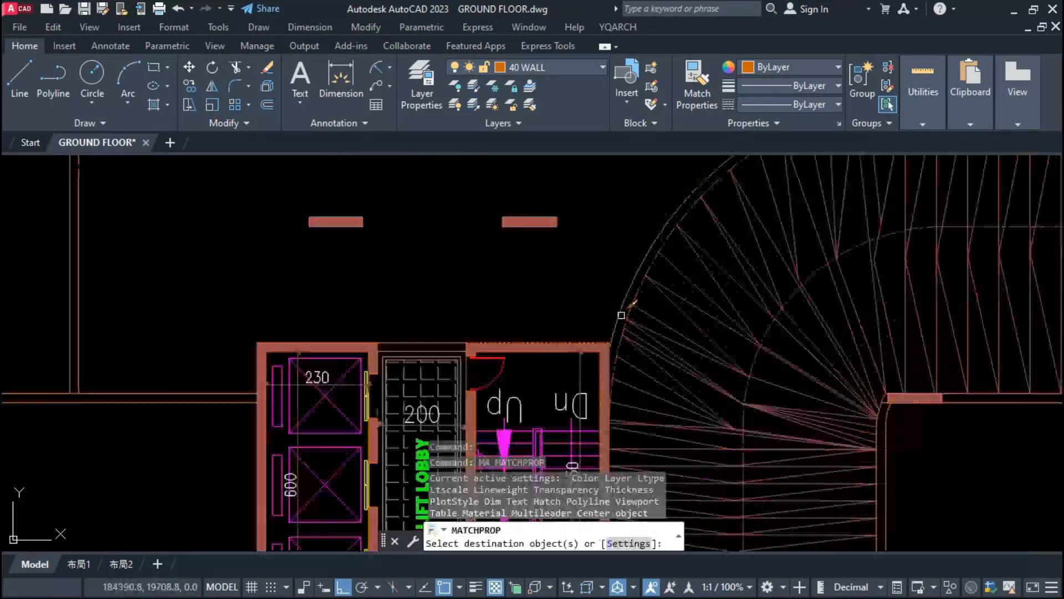
left_click(623, 312)
left_click(634, 296)
scroll(580, 355, "down", 4)
scroll(609, 255, "down", 3)
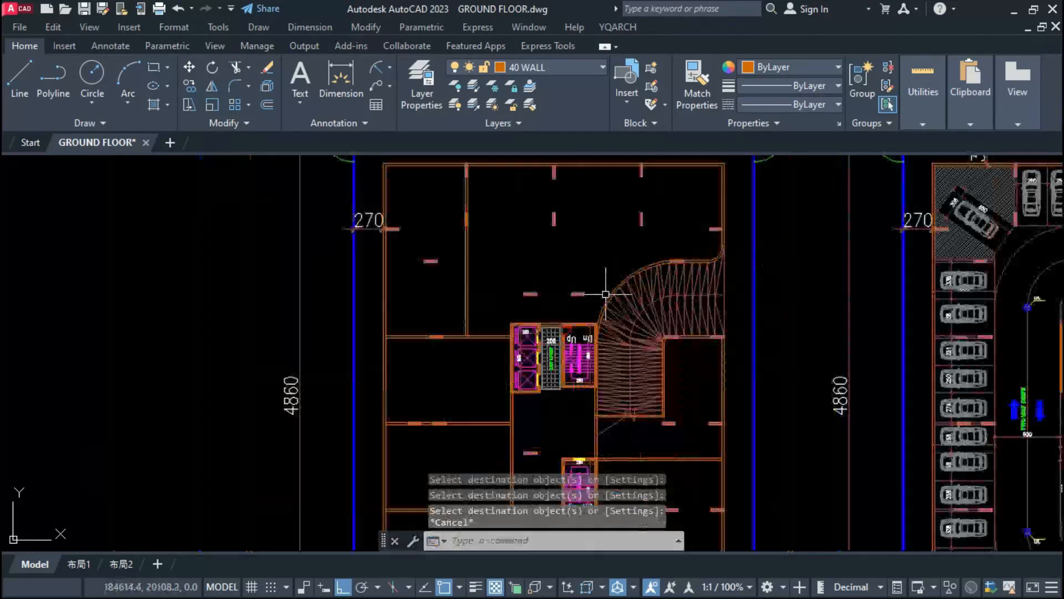
key("Escape")
Step: Trim the ramp's edge lines where they meet the upper stair block and erase the surplus line
scroll(604, 261, "up", 5)
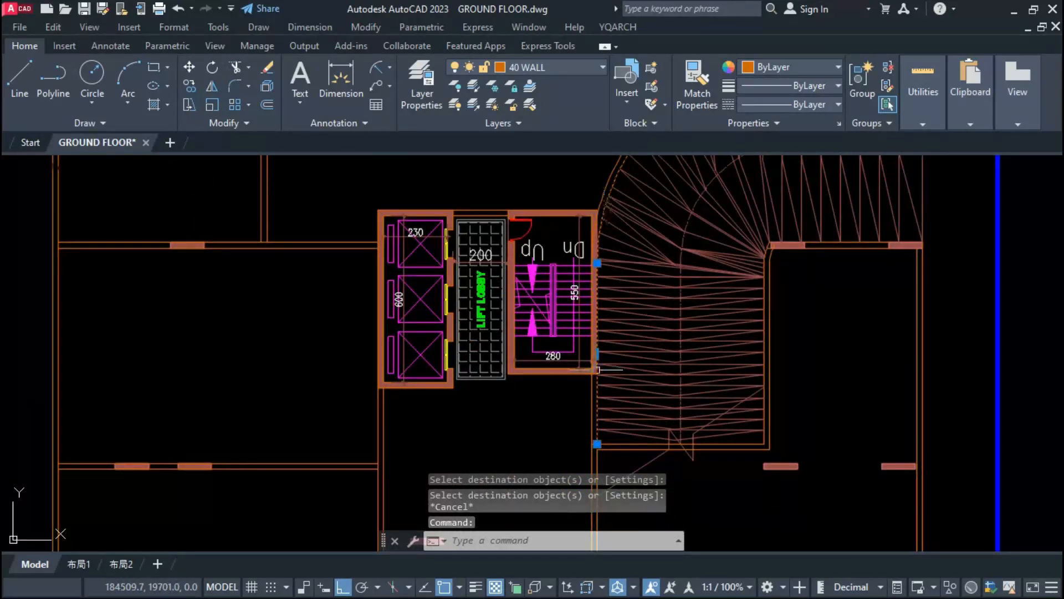
scroll(600, 444, "up", 5)
left_click(603, 445)
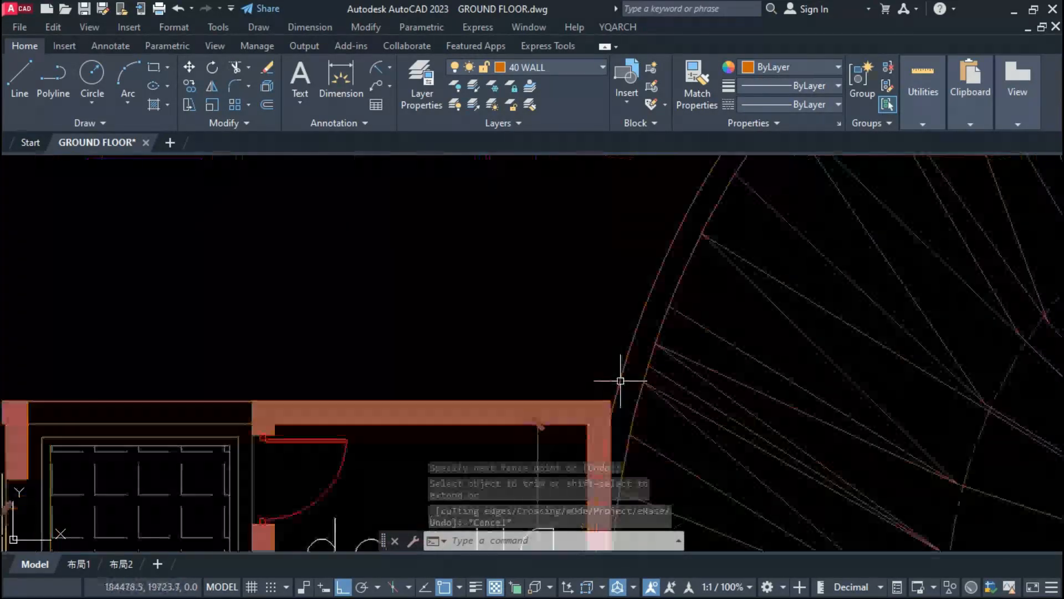
type("b")
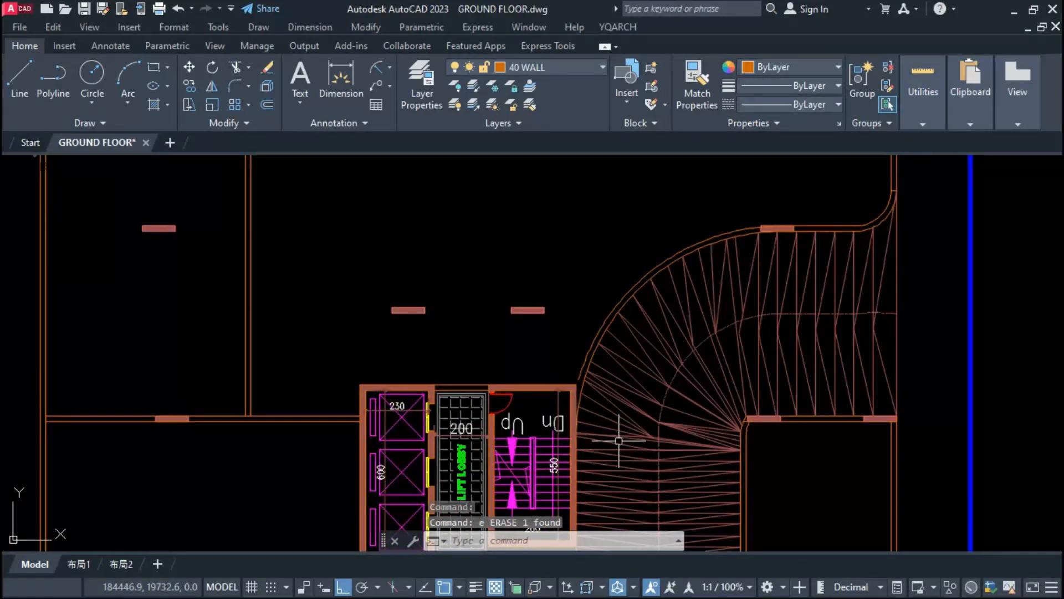
scroll(579, 377, "up", 5)
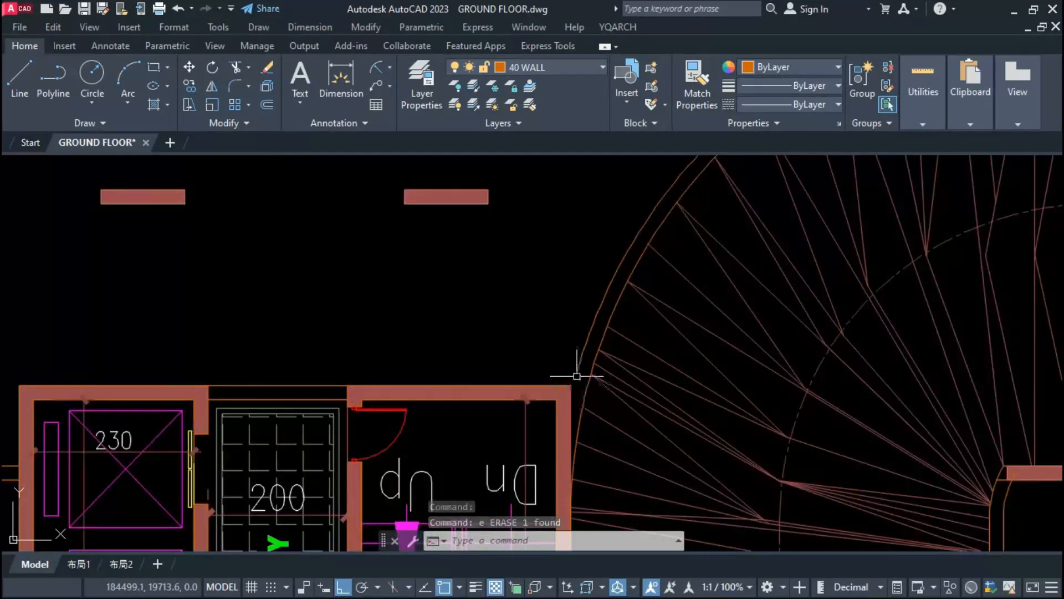
Step: Offset the ramp's outer curved edge 600 towards the inside of the ramp
scroll(577, 373, "down", 3)
type("o")
key("space")
key("space")
left_click(661, 352)
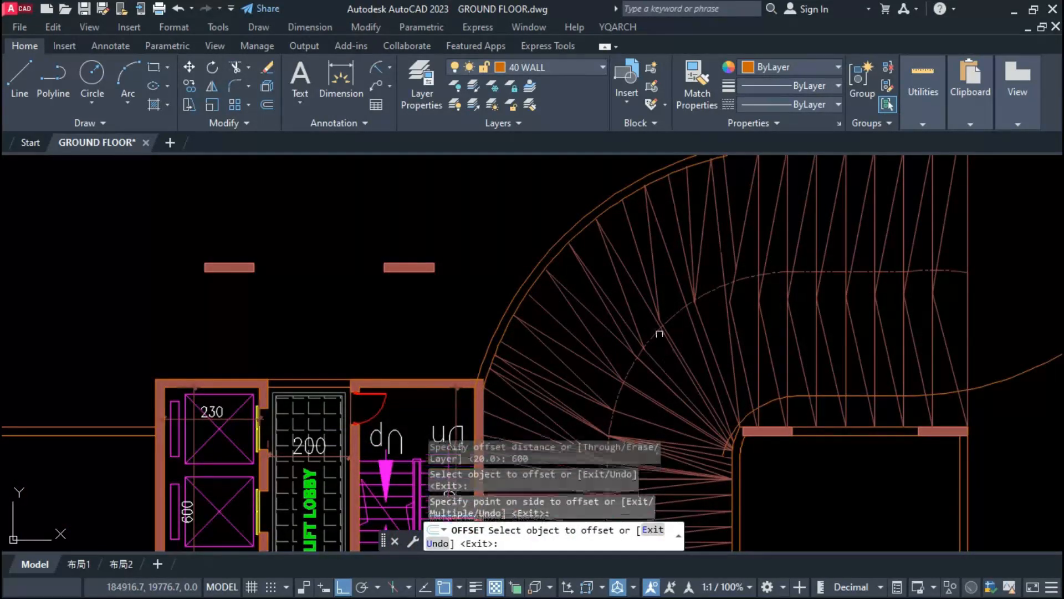
Step: Adjust the ends of the curved ramp wall to the outer corner of the upper stair block
scroll(649, 312, "down", 5)
scroll(666, 377, "up", 5)
scroll(463, 293, "up", 6)
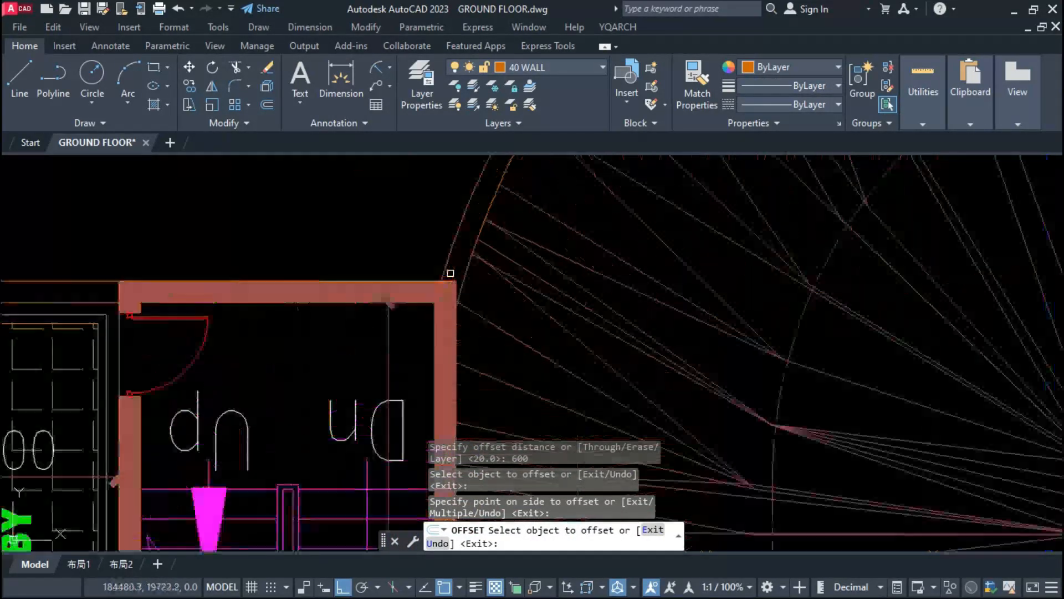
key("Escape")
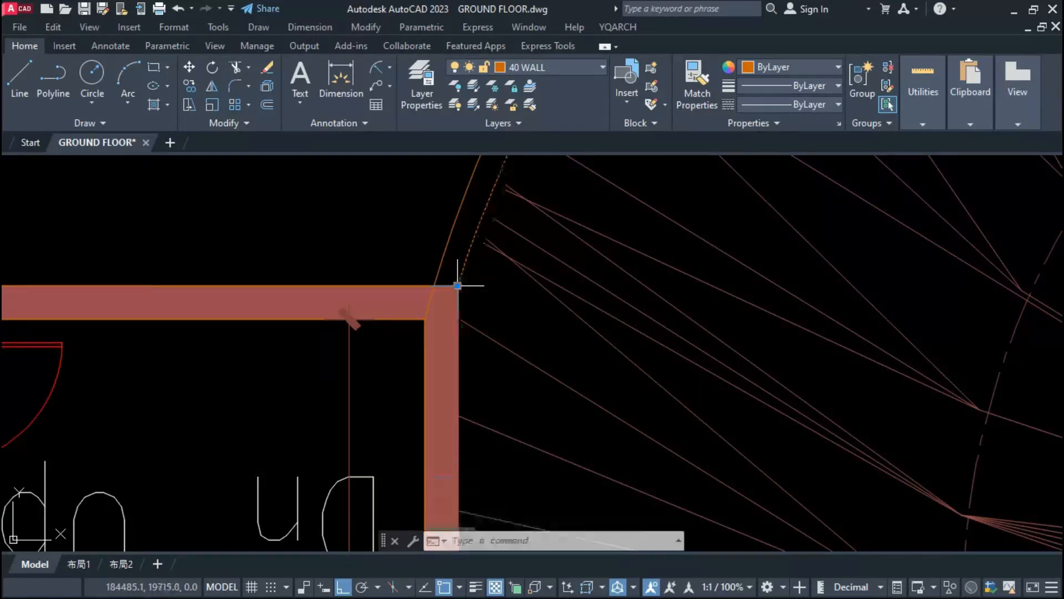
key("Escape")
scroll(460, 280, "down", 8)
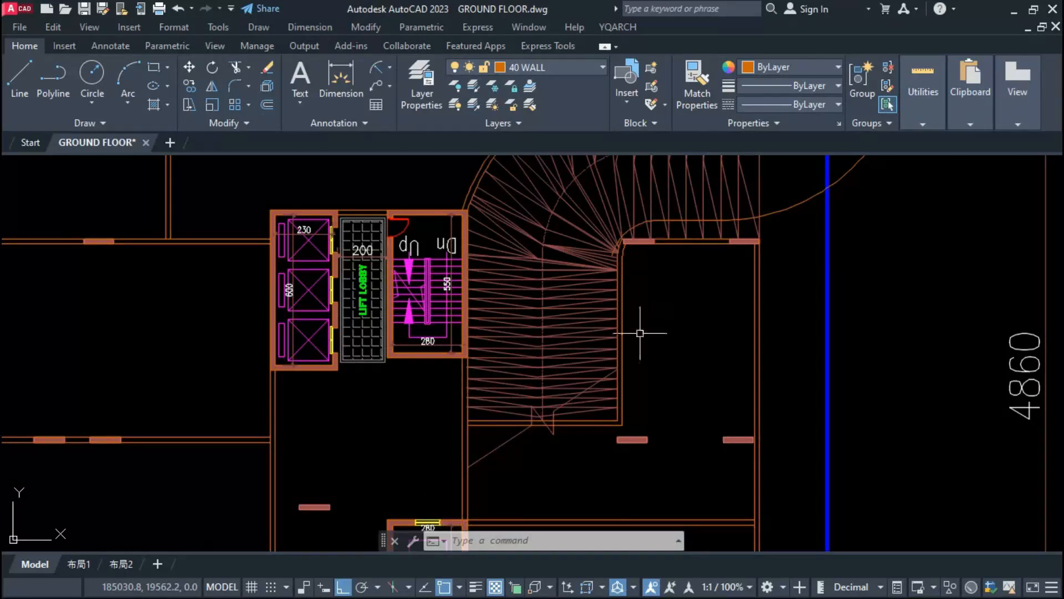
Step: Erase the 600 offset curve and copy the upper vertical double wall to the middle column line
scroll(643, 330, "down", 2)
middle_click_drag(660, 316, 656, 342)
type("co")
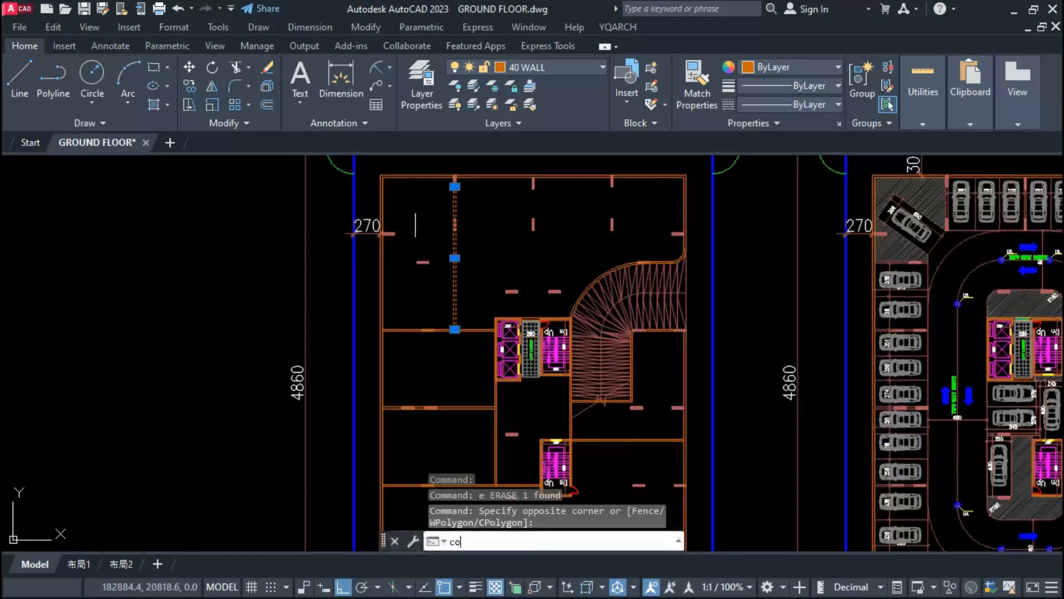
key("Return")
scroll(454, 185, "up", 5)
left_click(431, 200)
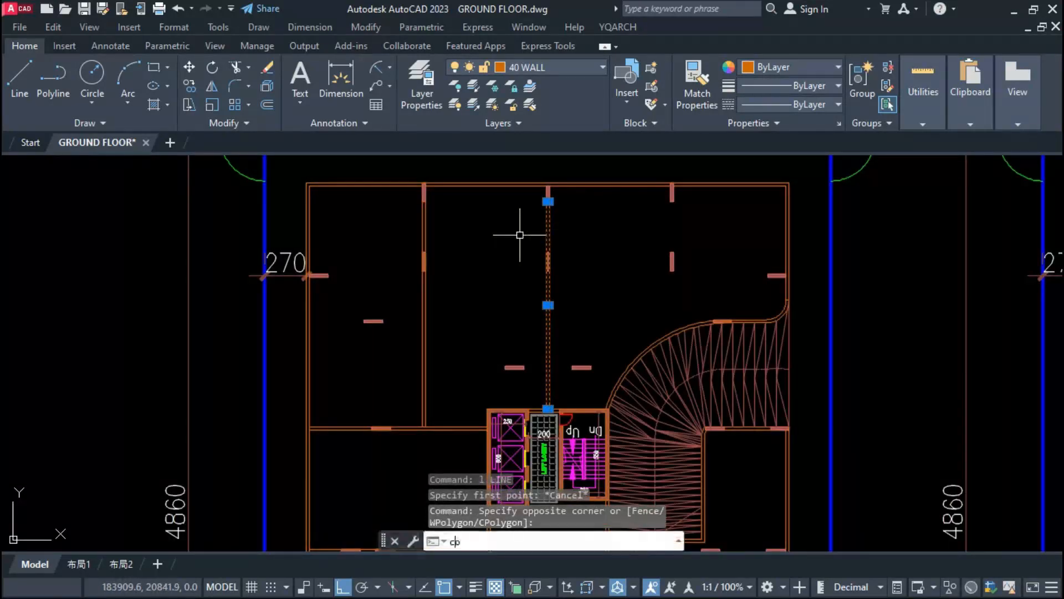
Step: Copy the middle vertical double wall to the third upper column, above the curved ramp
key("Return")
scroll(580, 201, "up", 4)
left_click(502, 210)
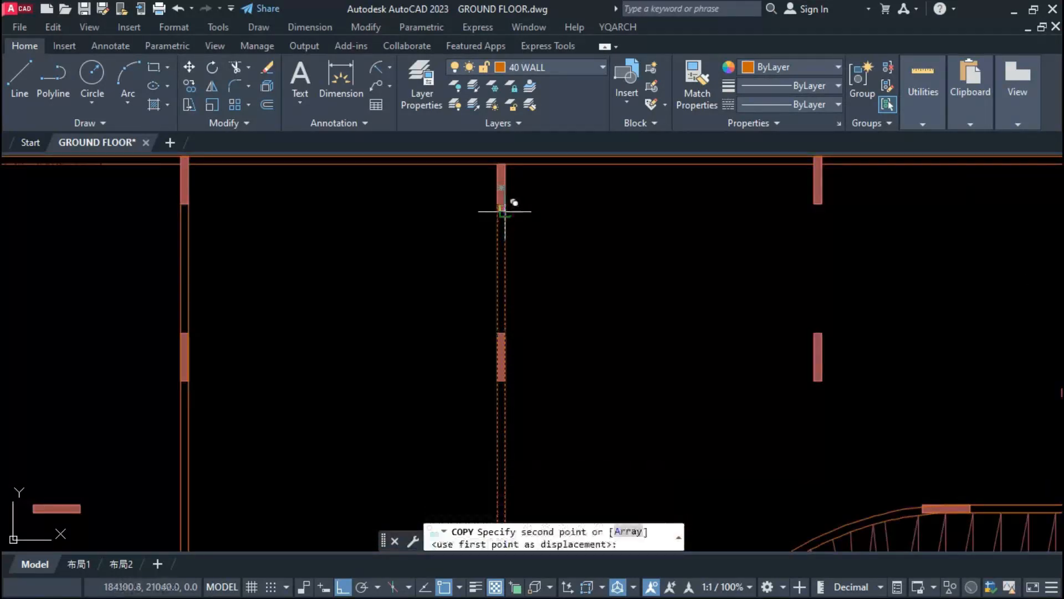
left_click(822, 203)
scroll(637, 226, "down", 5)
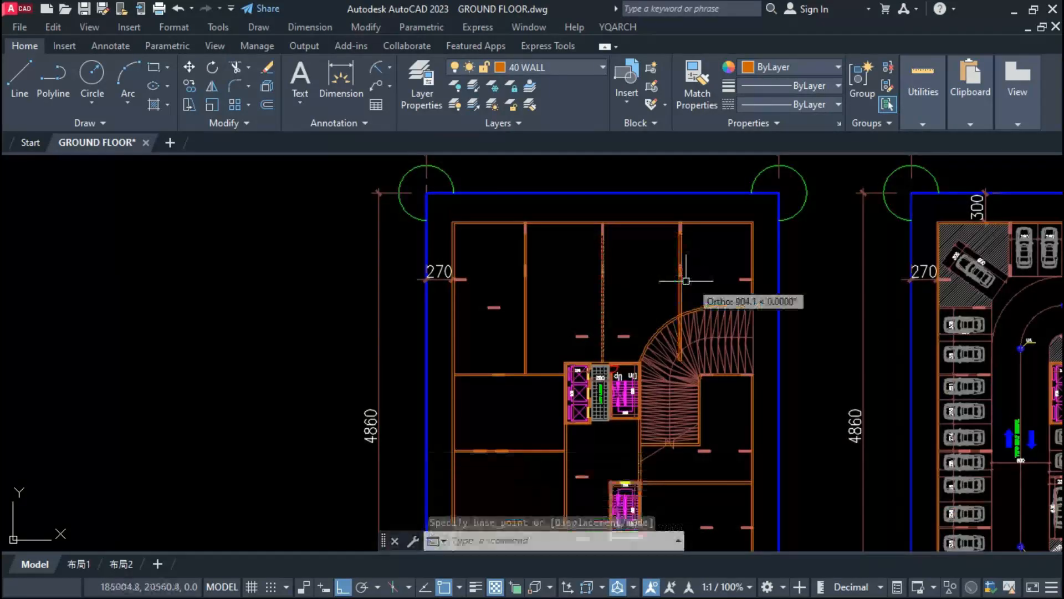
key("Escape")
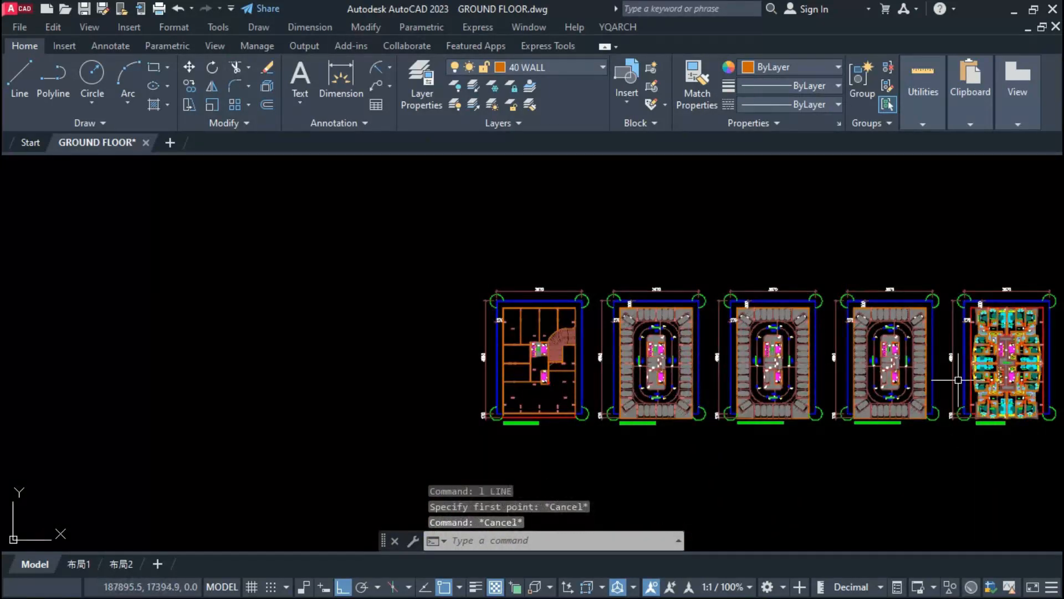
Step: Copy the lower horizontal double wall beside the lower stair block upward
scroll(959, 379, "up", 8)
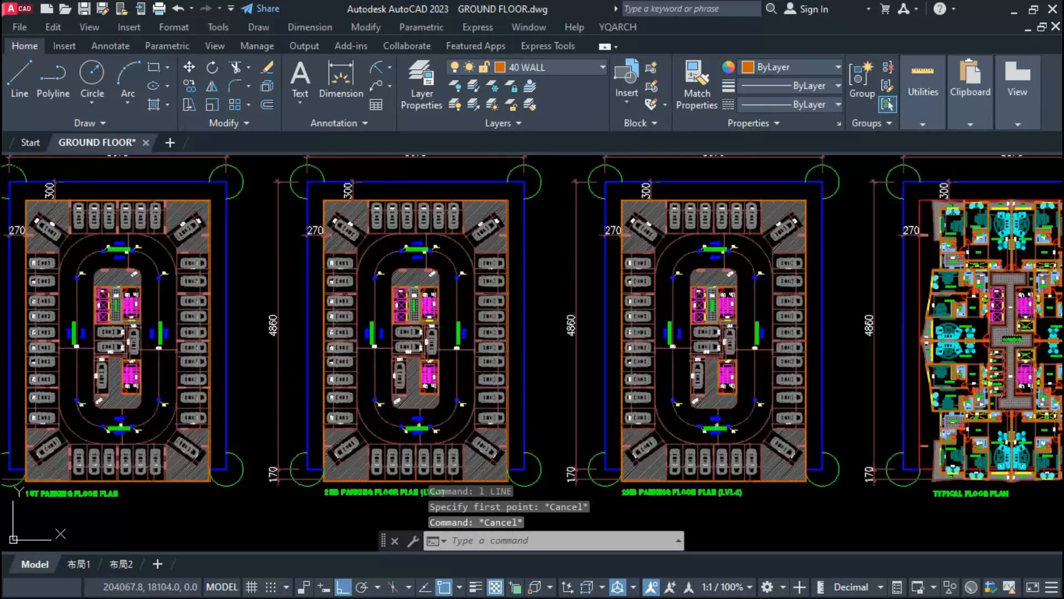
scroll(894, 353, "down", 3)
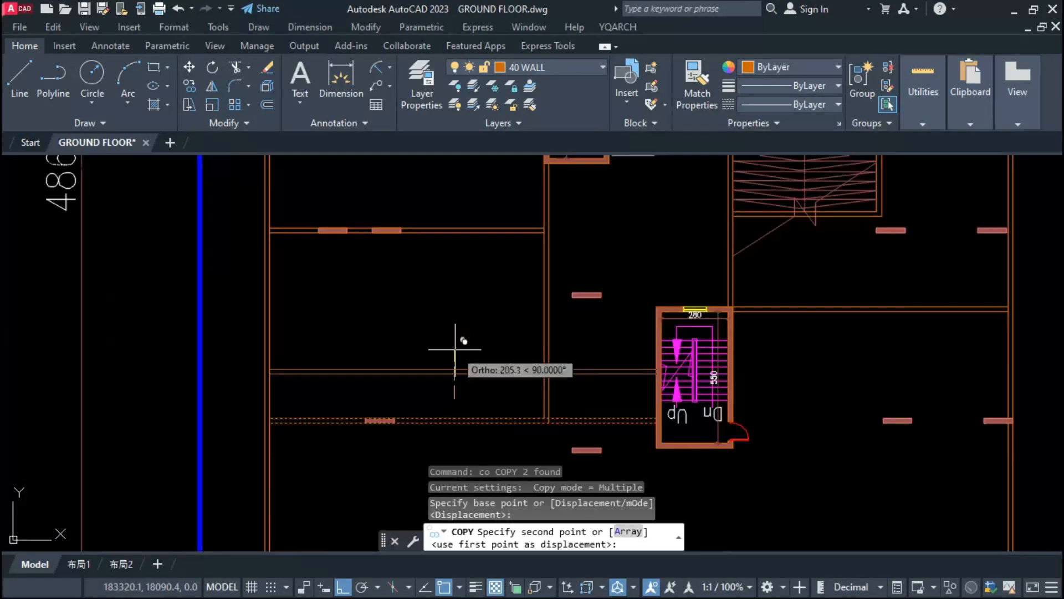
key("Return")
scroll(499, 435, "down", 2)
key("Escape")
key("Escape")
key("Escape")
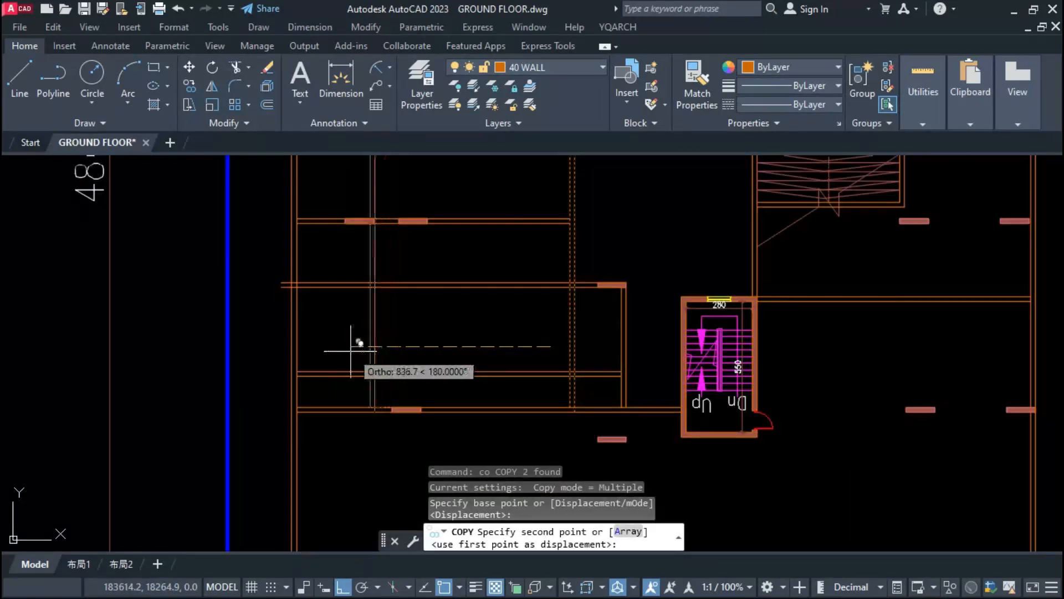
Step: Copy the vertical double wall below the lift block towards the outer wall and trim the short horizontal wall beyond the copy
left_click(368, 316)
key("Escape")
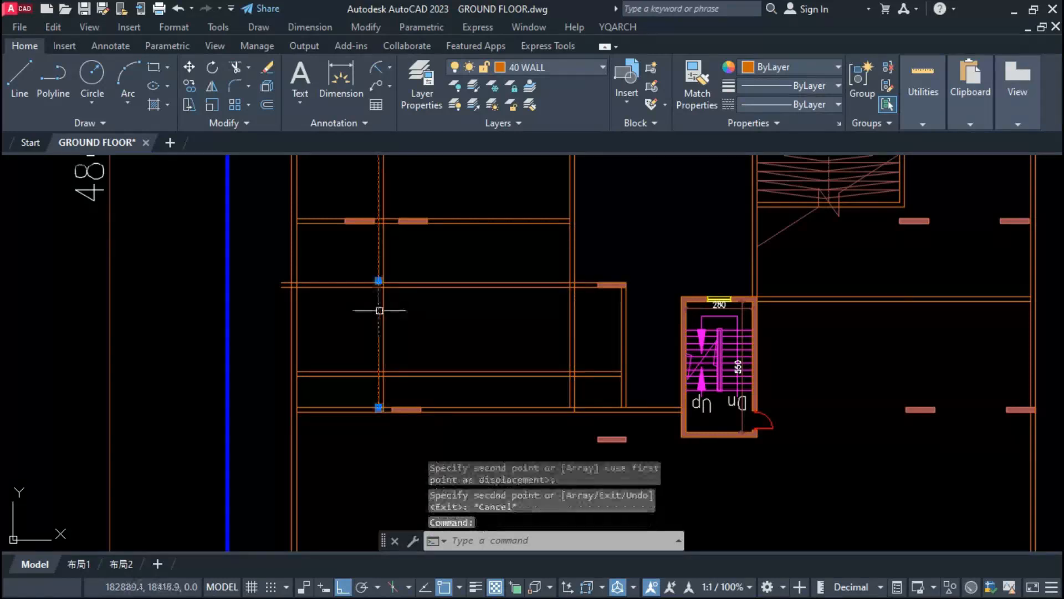
left_click(383, 315)
type("tr")
key("space")
left_click(431, 371)
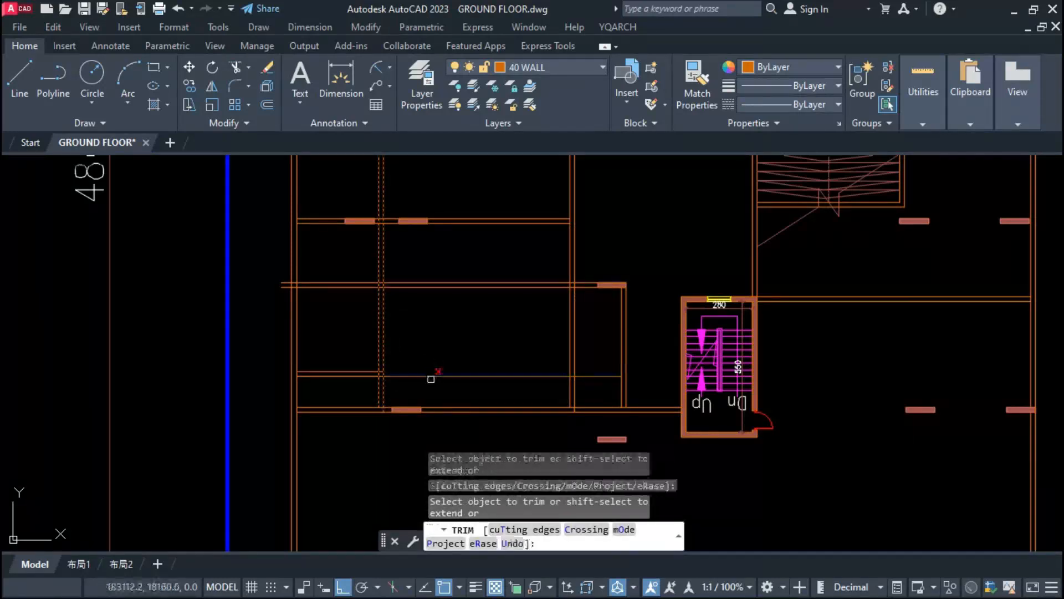
left_click(431, 377)
Step: Trim away the original vertical double wall below the lift block
left_click(571, 333)
left_click(574, 328)
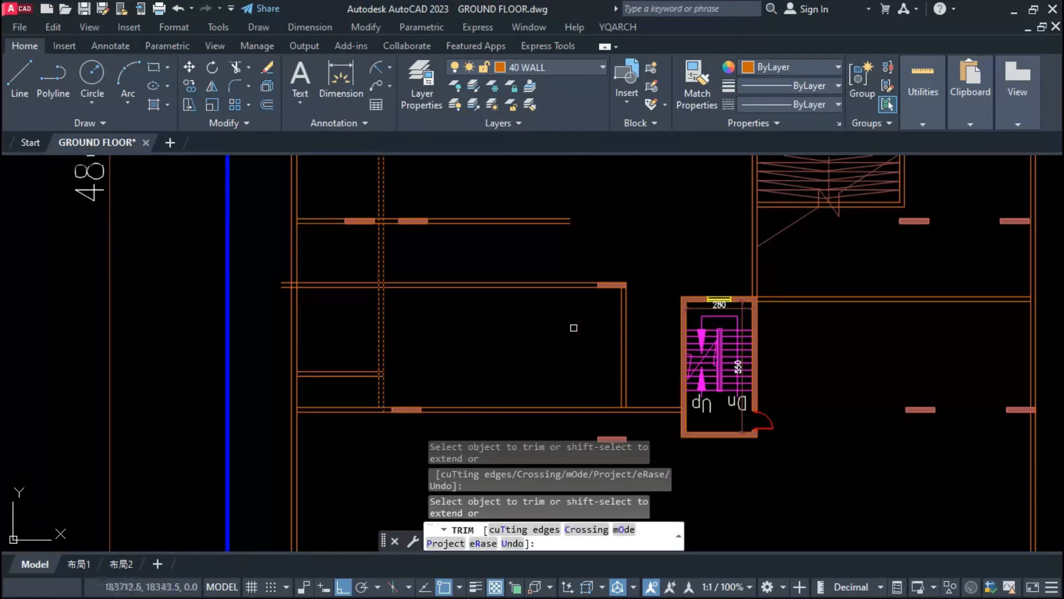
key("space")
key("space")
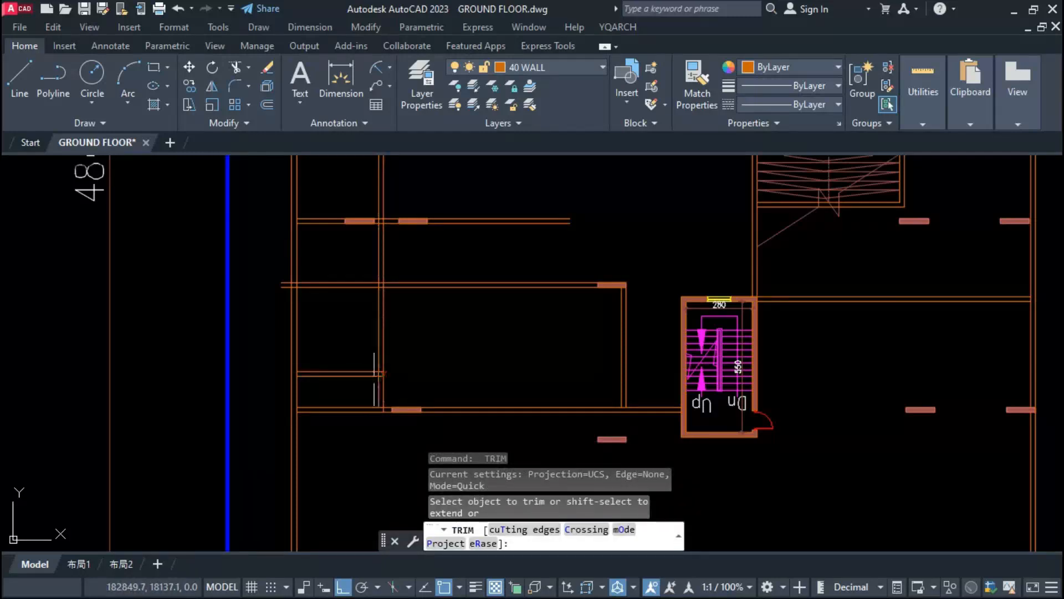
key("Escape")
Step: Join the copied vertical double wall and the short horizontal double wall in a clean zero-radius corner
type("fs")
key("space")
left_click(388, 380)
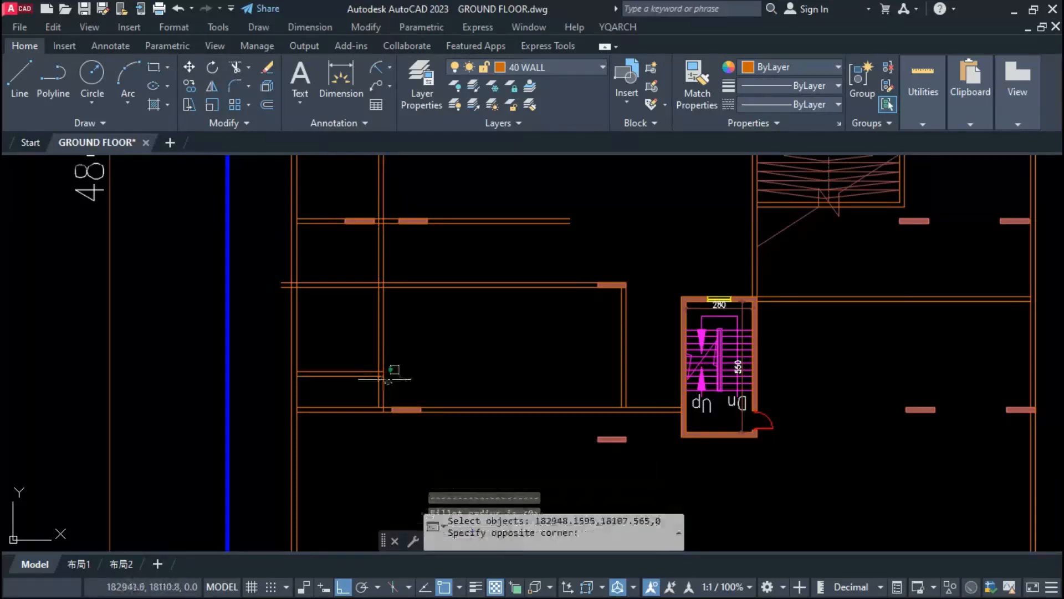
left_click(364, 348)
key("Escape")
Step: Trim the room's upper horizontal wall where it overshoots the outer wall, and trim the vertical double wall above it
type("tr")
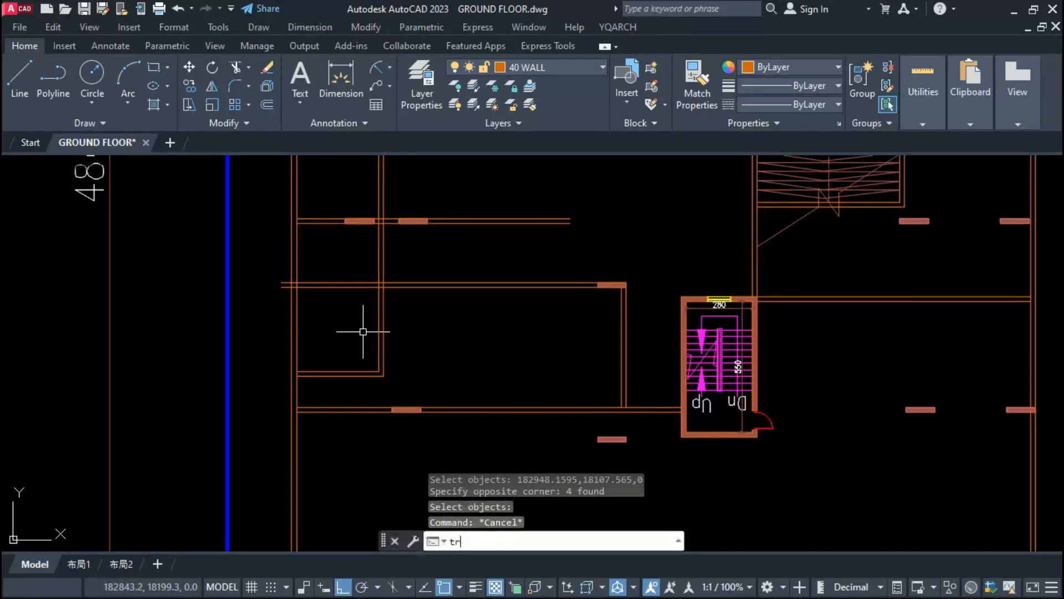
key("space")
scroll(379, 292, "up", 4)
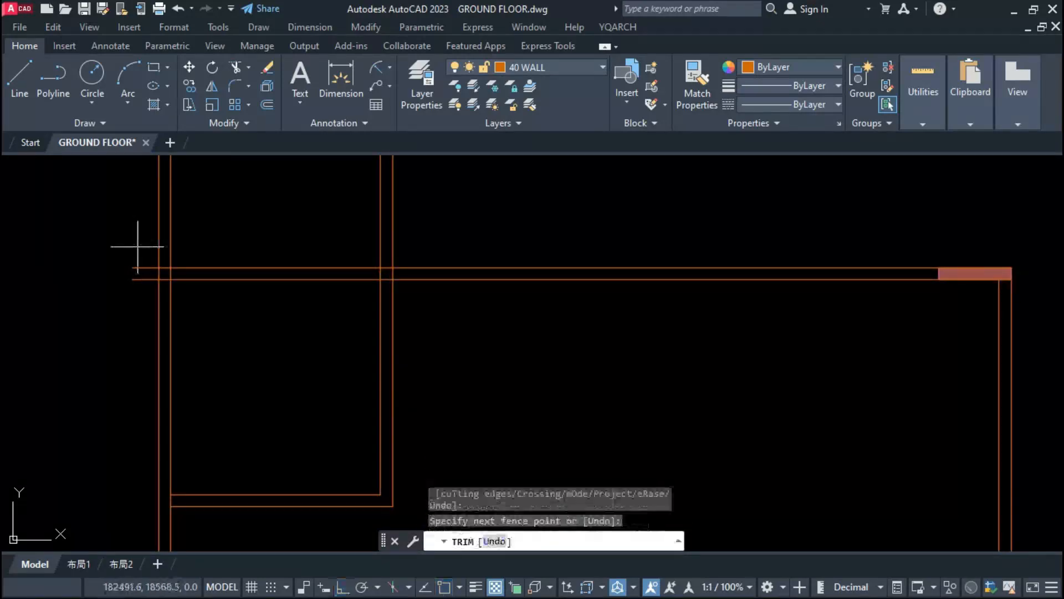
left_click_drag(142, 238, 142, 297)
scroll(377, 311, "down", 2)
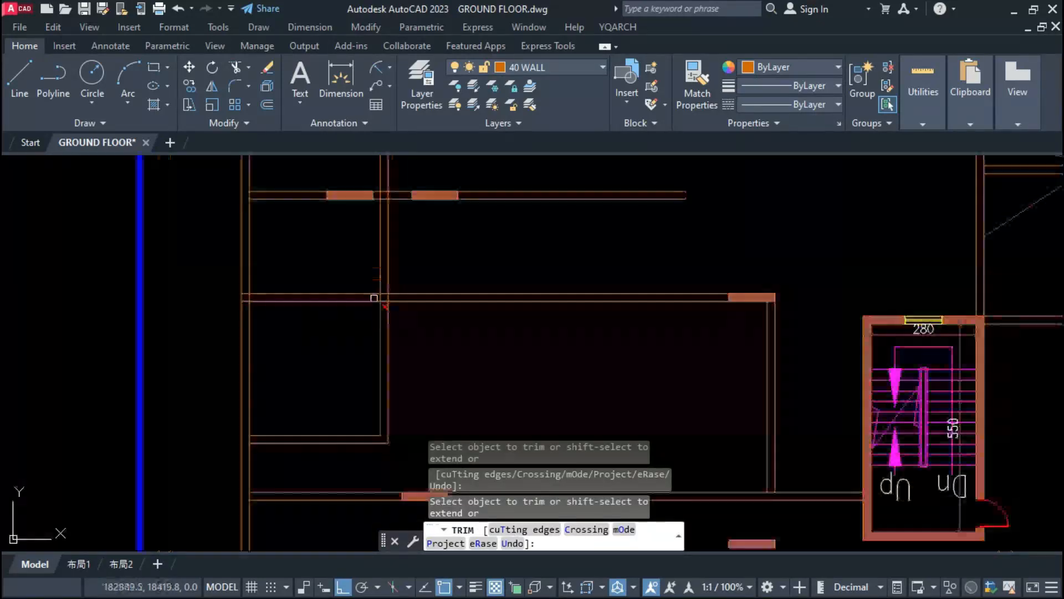
left_click(371, 271)
left_click(395, 271)
scroll(395, 371, "down", 6)
key("Escape")
key("Escape")
Step: Delete the leftover vertical wall stub above the horizontal wall with two columns
scroll(409, 319, "up", 2)
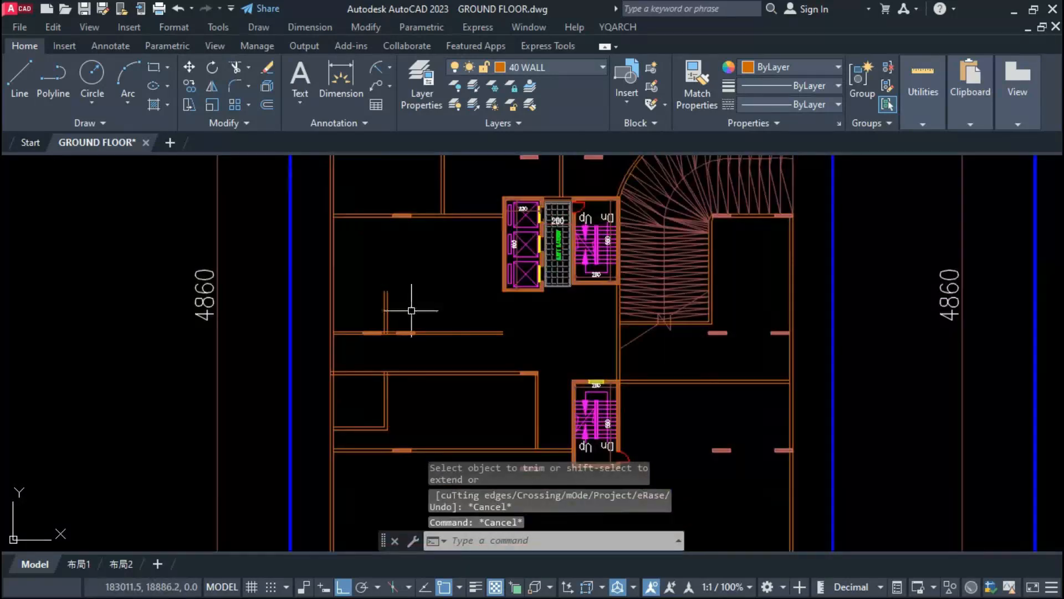
left_click_drag(411, 309, 365, 271)
key("Delete")
scroll(355, 394, "up", 2)
left_click_drag(448, 412, 394, 264)
type("s")
left_click(483, 353)
key("Escape")
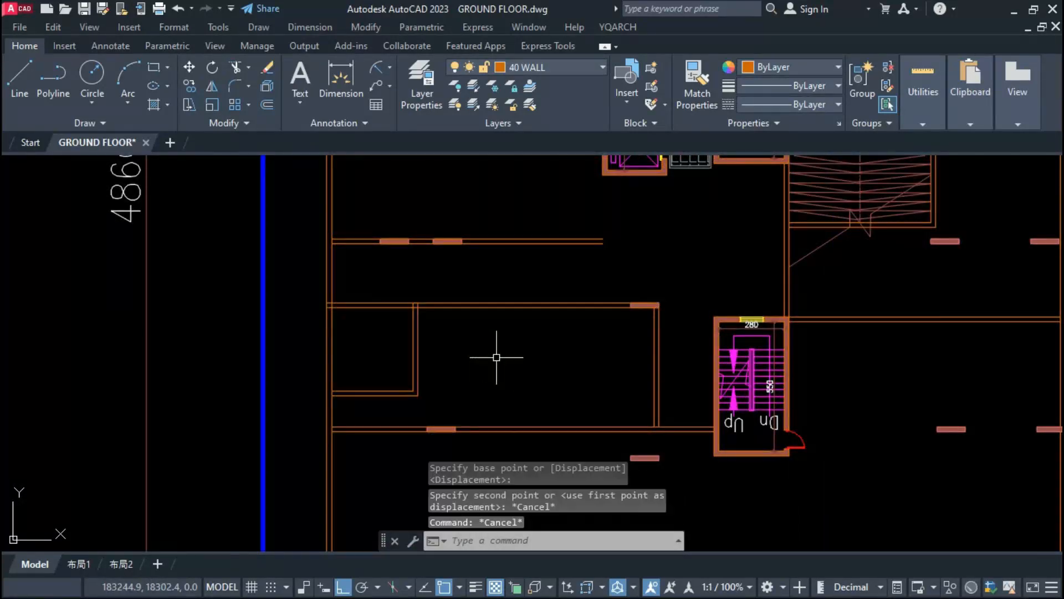
type("tr")
left_click_drag(496, 358, 438, 286)
key("Escape")
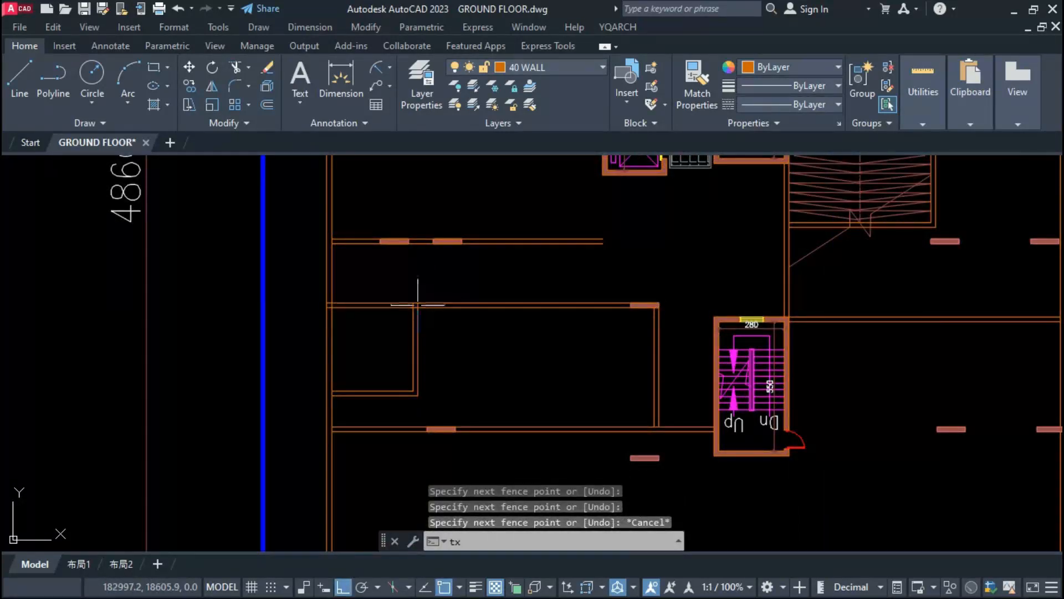
Step: Draw a short double wall from the room's vertical wall to the lower stair and insert a 90-wide door in it
key("Escape")
type("ts")
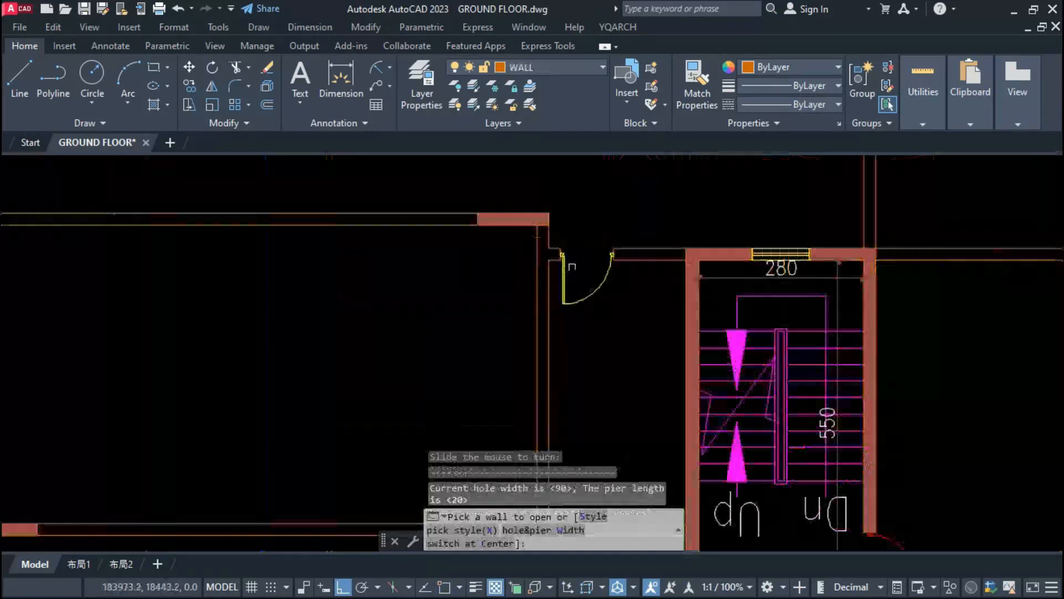
scroll(572, 267, "down", 4)
scroll(233, 399, "up", 2)
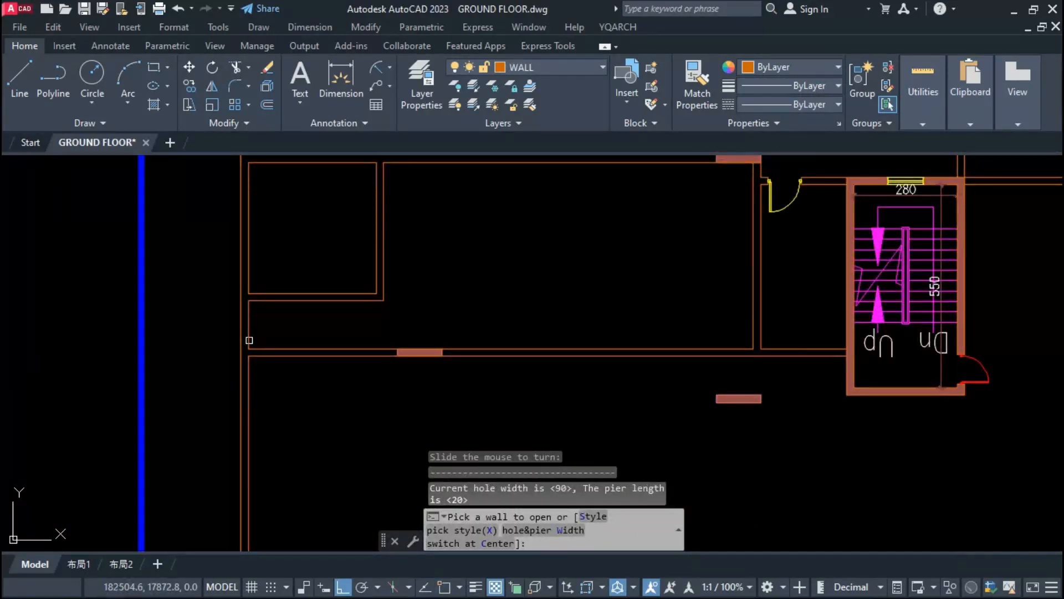
key("Escape")
Step: Measure the vertical gap between the small room's lower wall and the horizontal wall below it
type("dimlin")
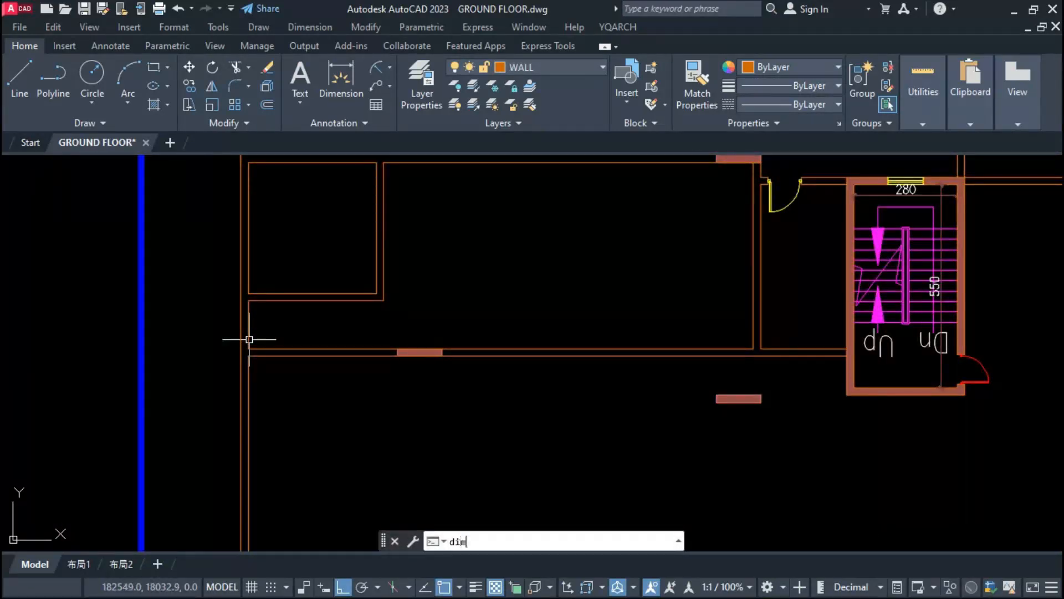
key("Return")
left_click(279, 347)
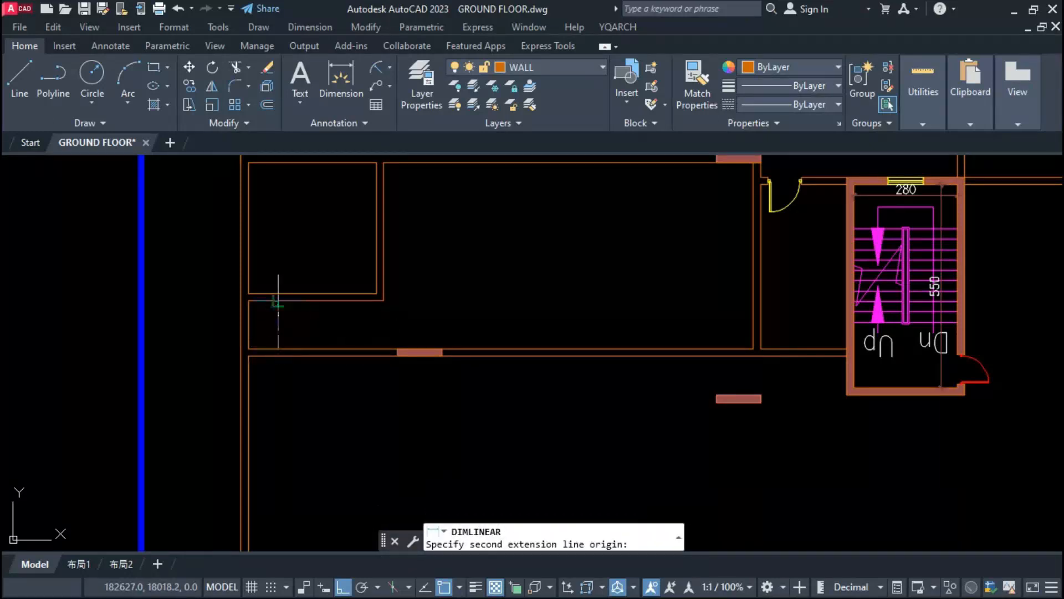
left_click(280, 302)
key("Escape")
Step: Stretch the small room's lower double wall upward by 50
left_click(451, 253)
left_click(191, 327)
type("s")
key("Return")
left_click(473, 333)
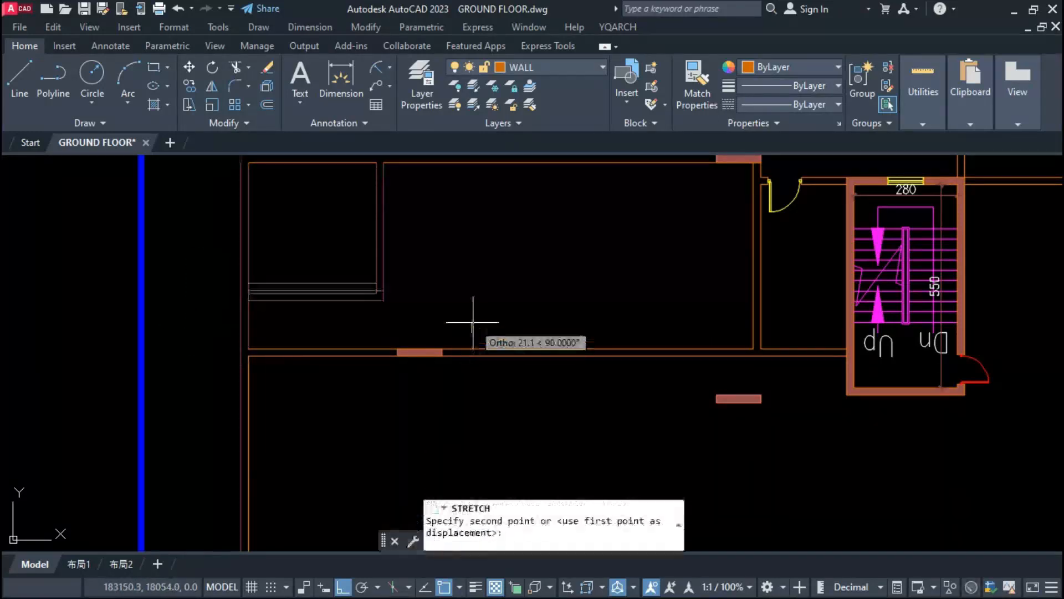
type("50")
key("Return")
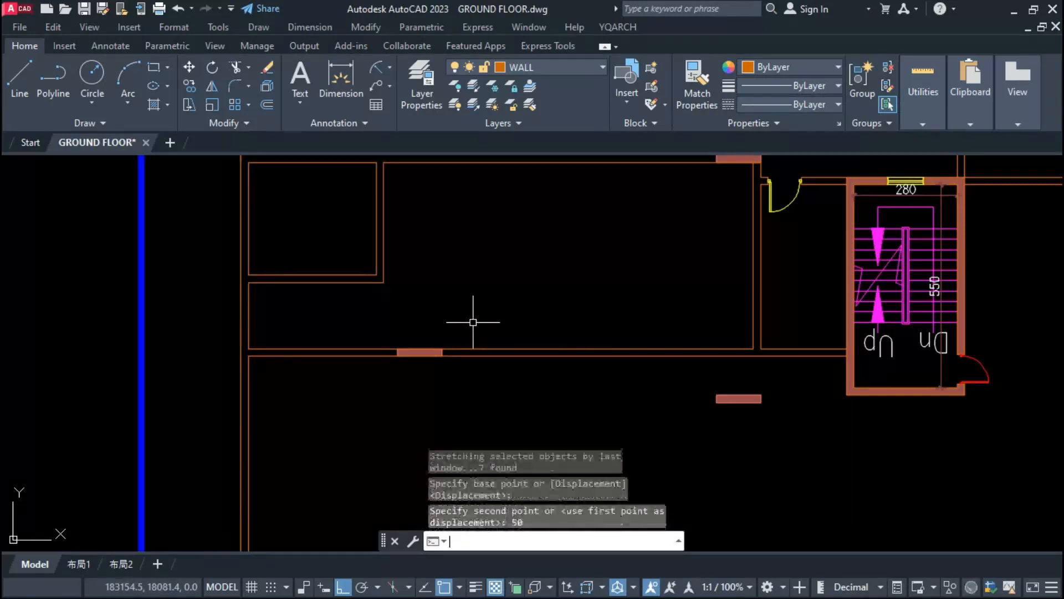
Step: Insert a double door with hole width 180 and pier width 20 in the outer wall below the small room
type("aa")
key("Return")
left_click(513, 529)
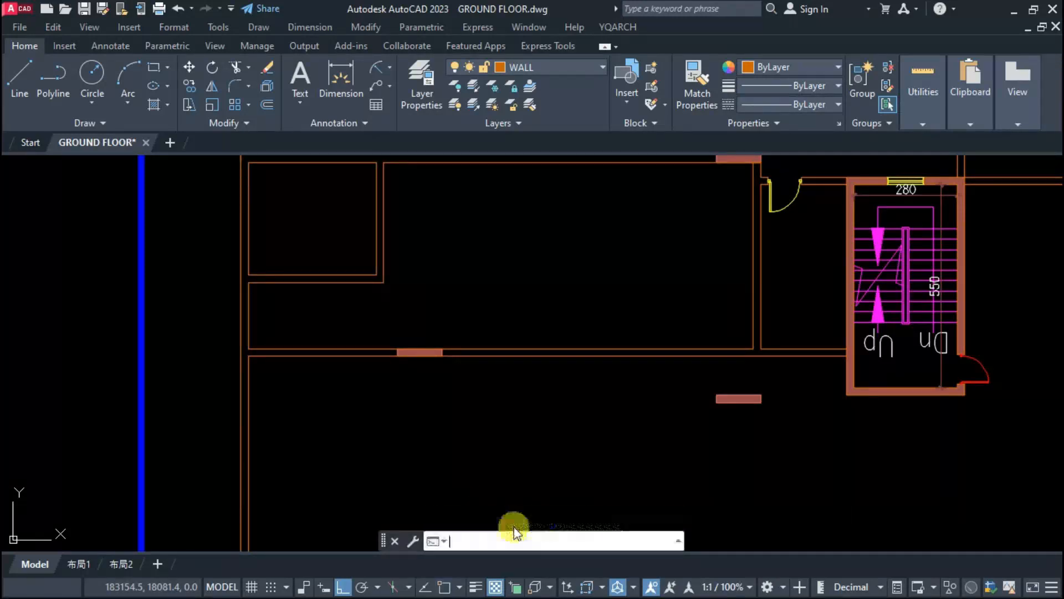
left_click(451, 290)
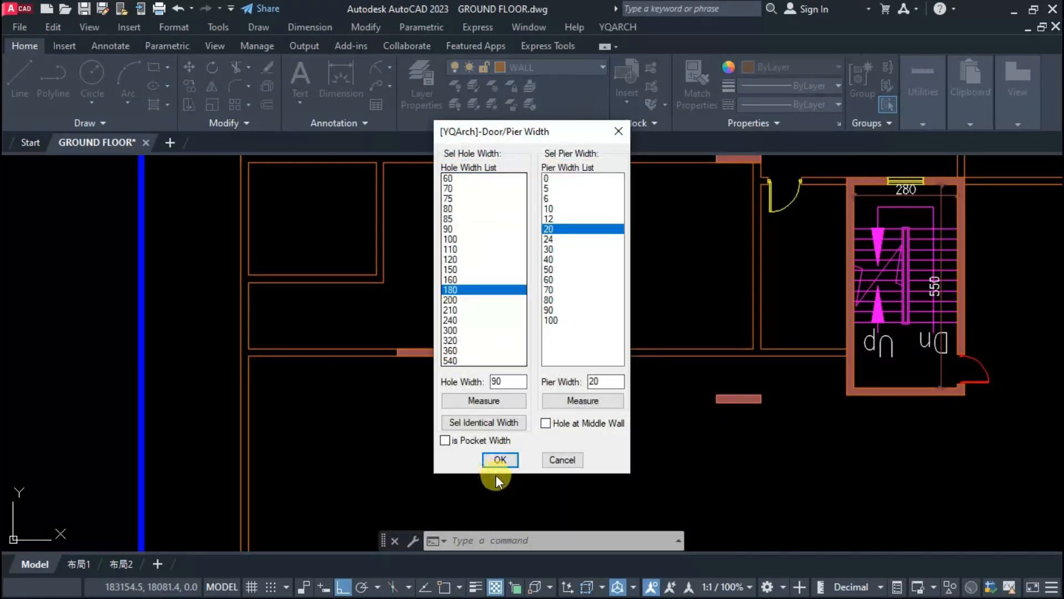
left_click(500, 459)
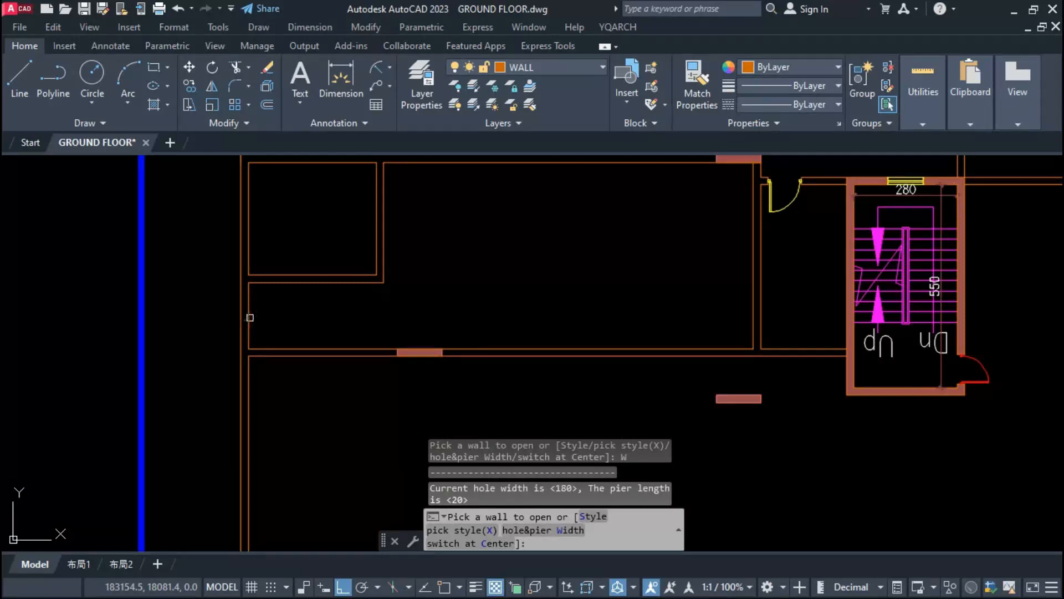
left_click(250, 318)
left_click(248, 311)
scroll(237, 323, "up", 3)
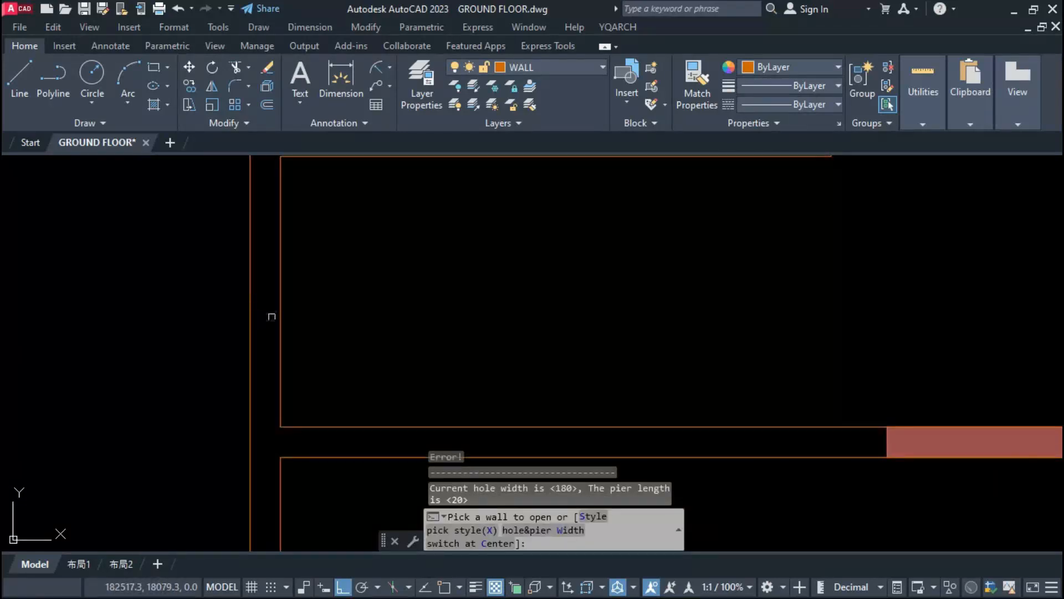
key("Escape")
left_click(281, 317)
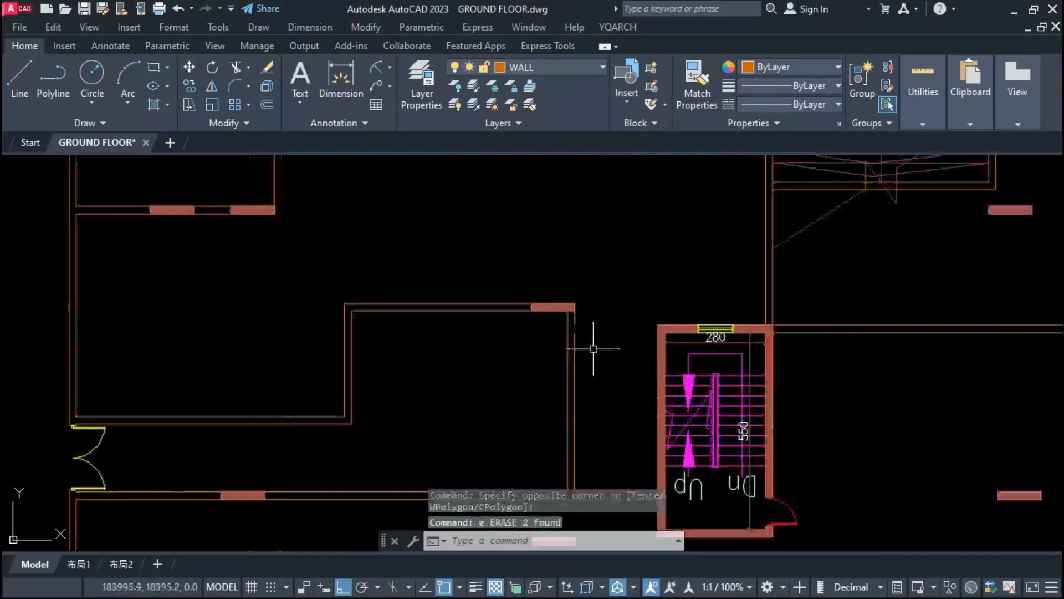
Step: Erase the vertical double wall below the column, along with the short door wall beside the stair
left_click(594, 348)
left_click(543, 356)
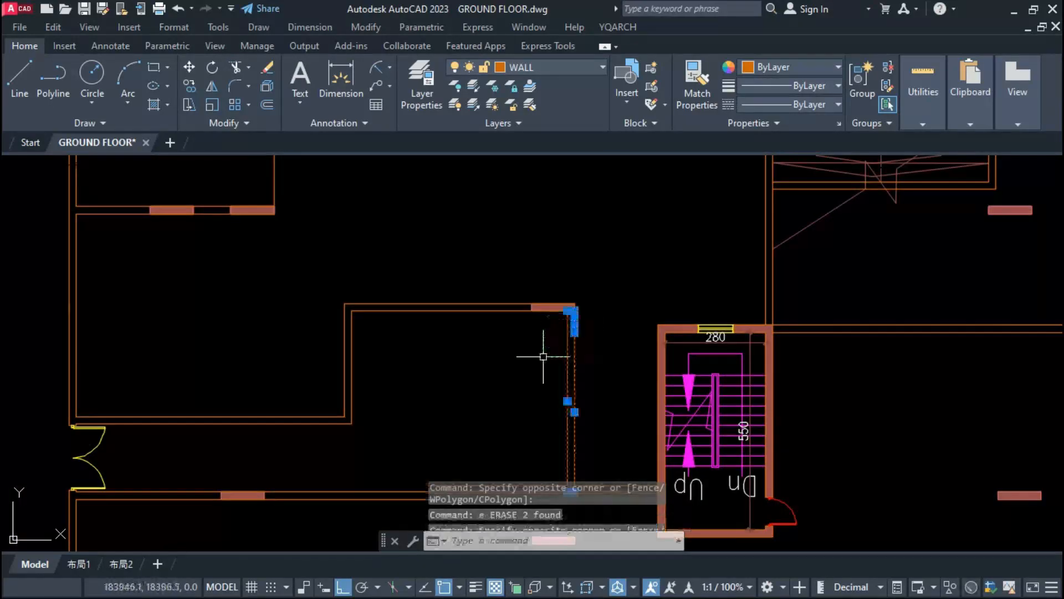
type("e")
key("space")
left_click(540, 280)
left_click(534, 335)
key("Escape")
type("s")
key("space")
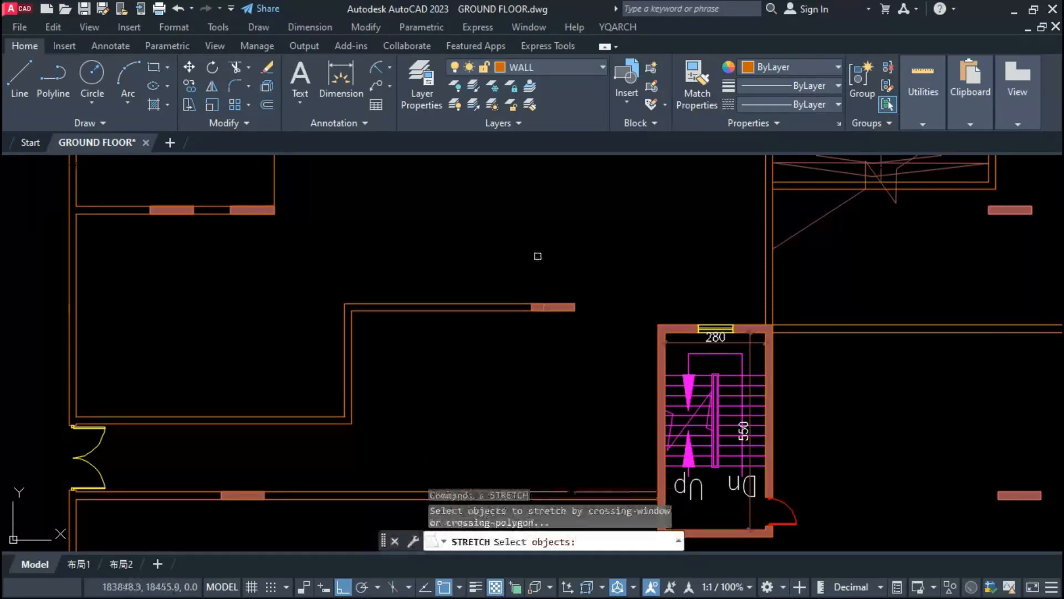
key("Escape")
left_click(518, 278)
left_click(499, 335)
left_click(589, 282)
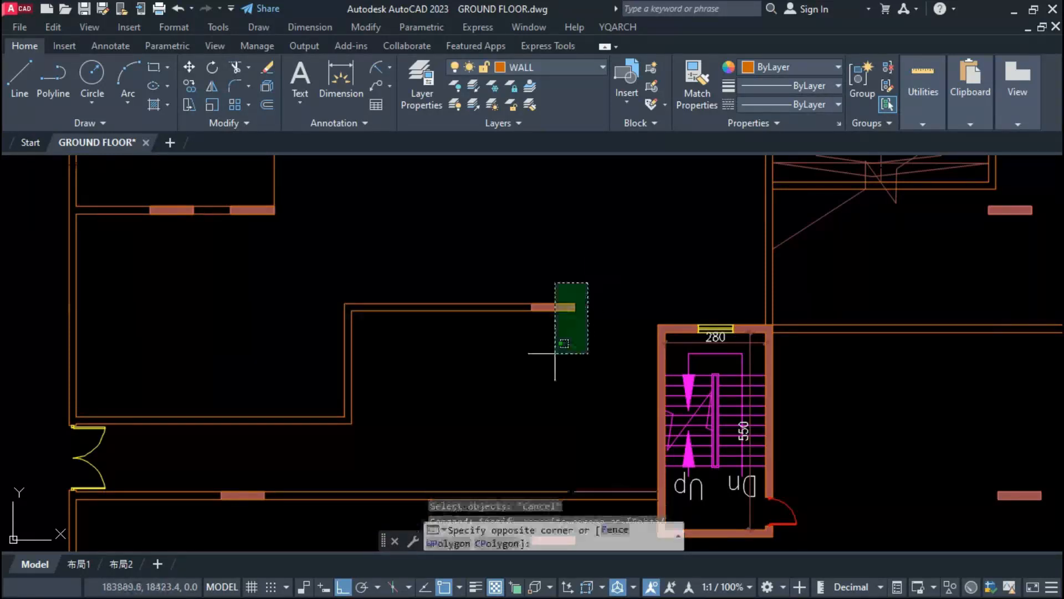
left_click(533, 354)
left_click(504, 349)
left_click(470, 250)
key("Escape")
Step: Extend the column's horizontal double wall to the stair corner, and repair the lower horizontal wall's broken line so it reaches the stair
left_click(583, 252)
left_click(534, 350)
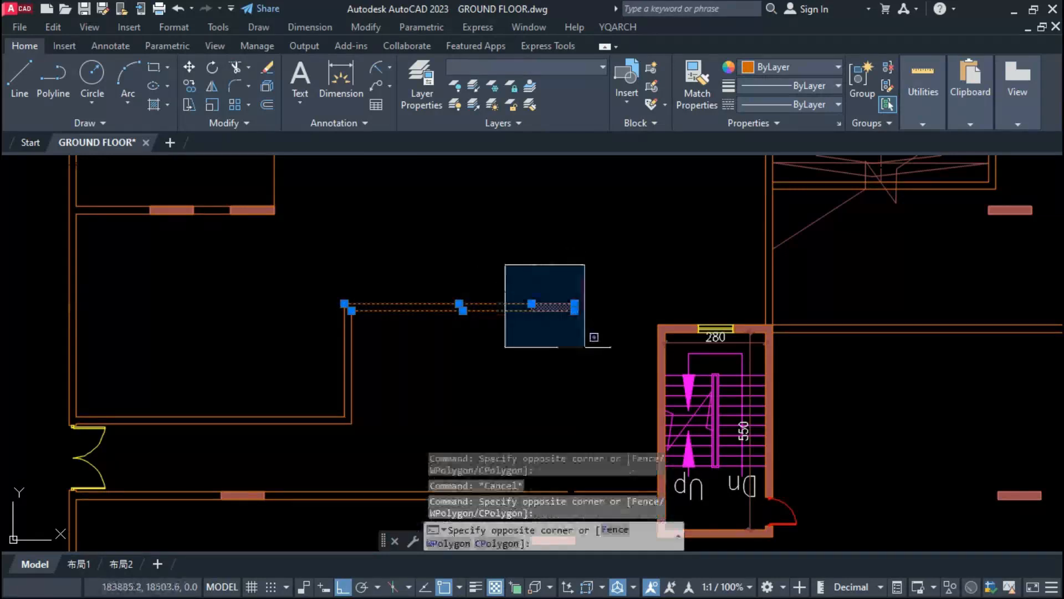
scroll(660, 328, "up", 5)
left_click(652, 323)
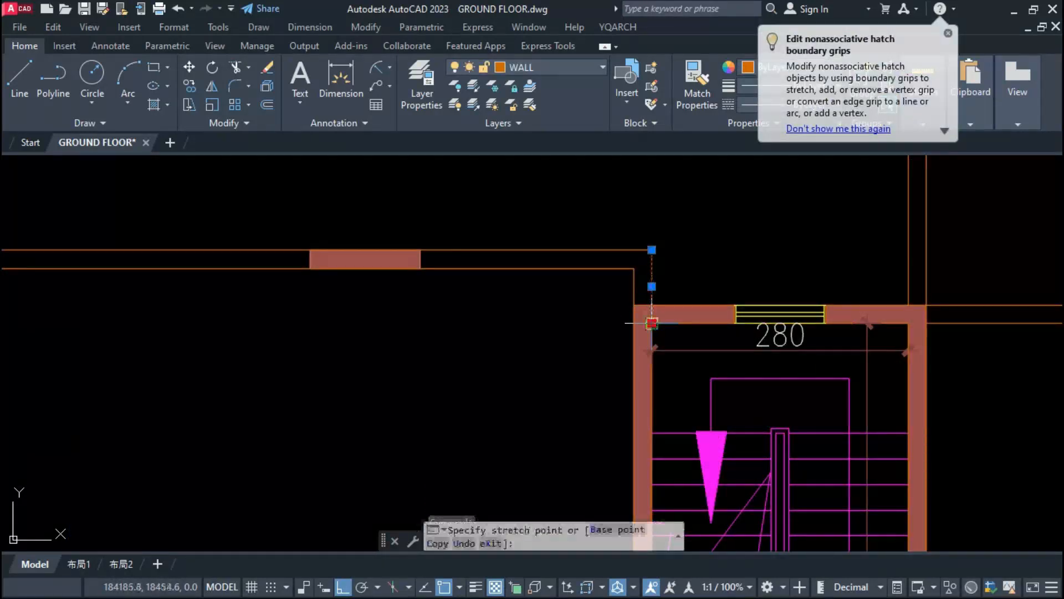
left_click(652, 305)
key("Escape")
left_click(634, 295)
key("Escape")
scroll(635, 304, "down", 5)
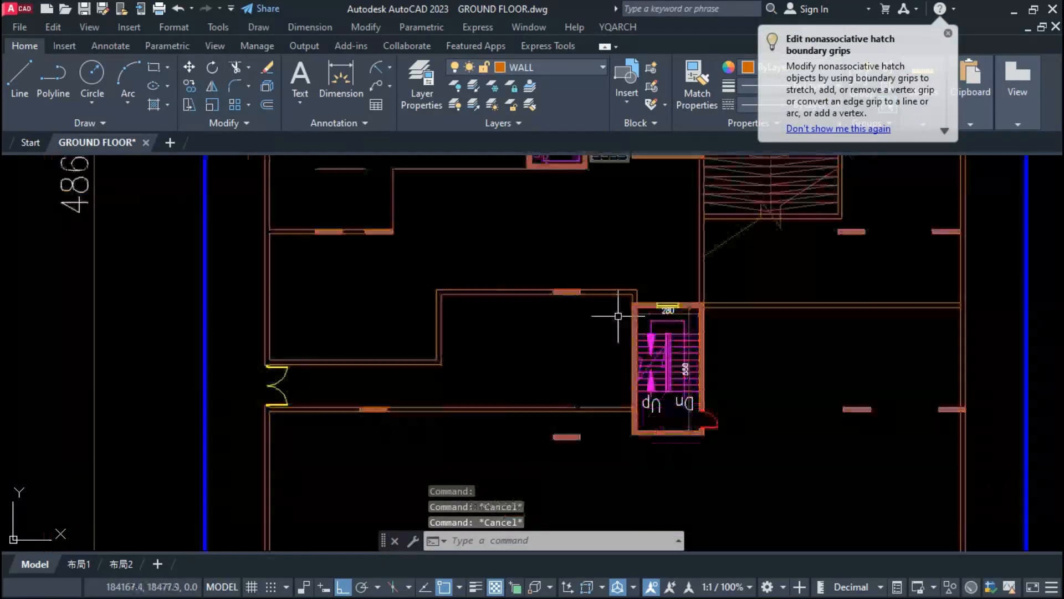
left_click(579, 408)
type("e")
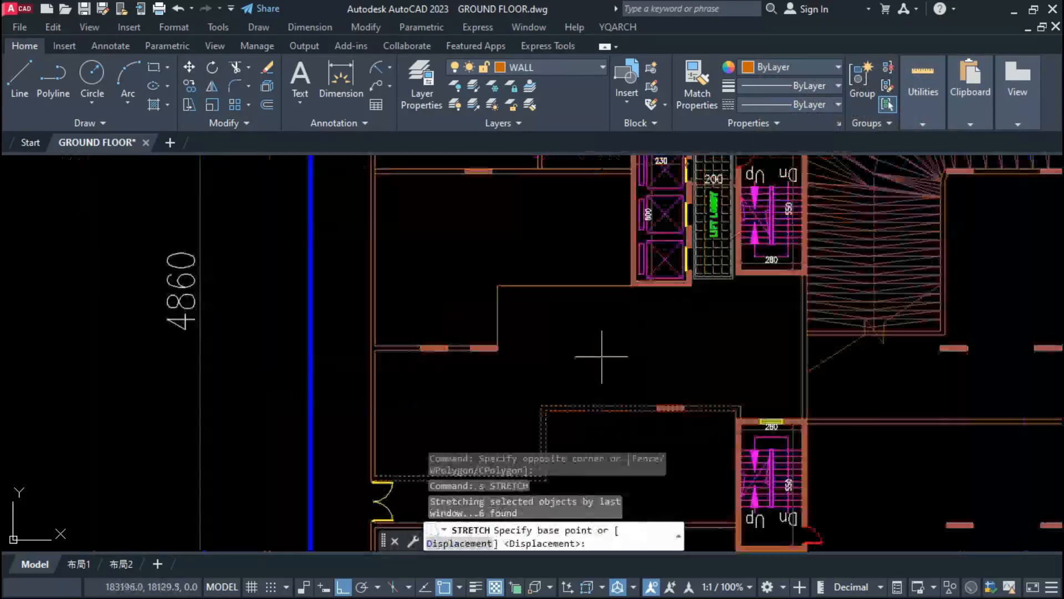
Step: Stretch the small room's inner vertical double wall toward the outer wall, then extend it up to the two-column wall and trim it
left_click(605, 355)
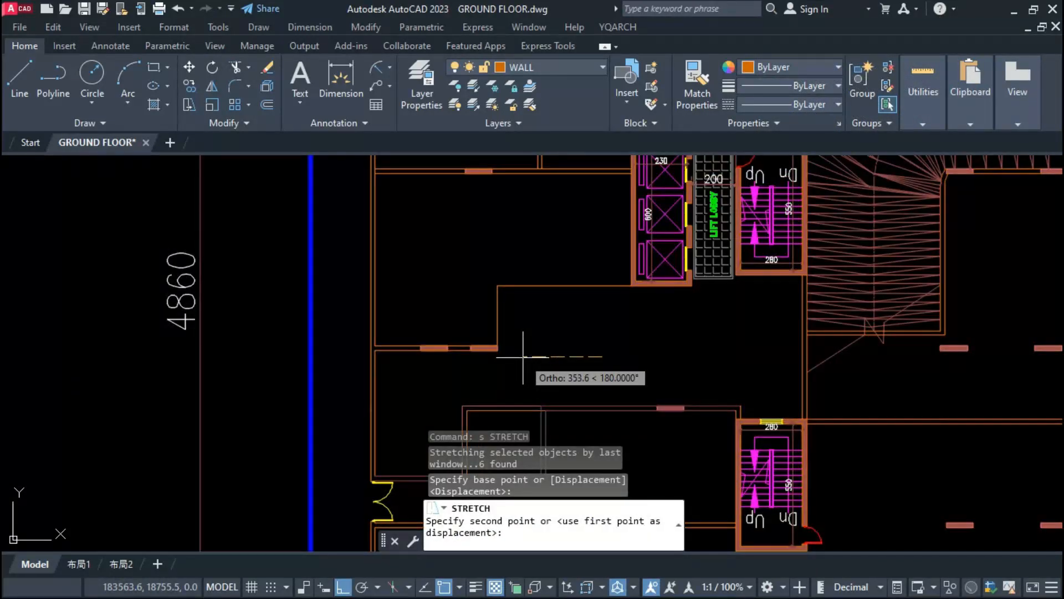
left_click(513, 358)
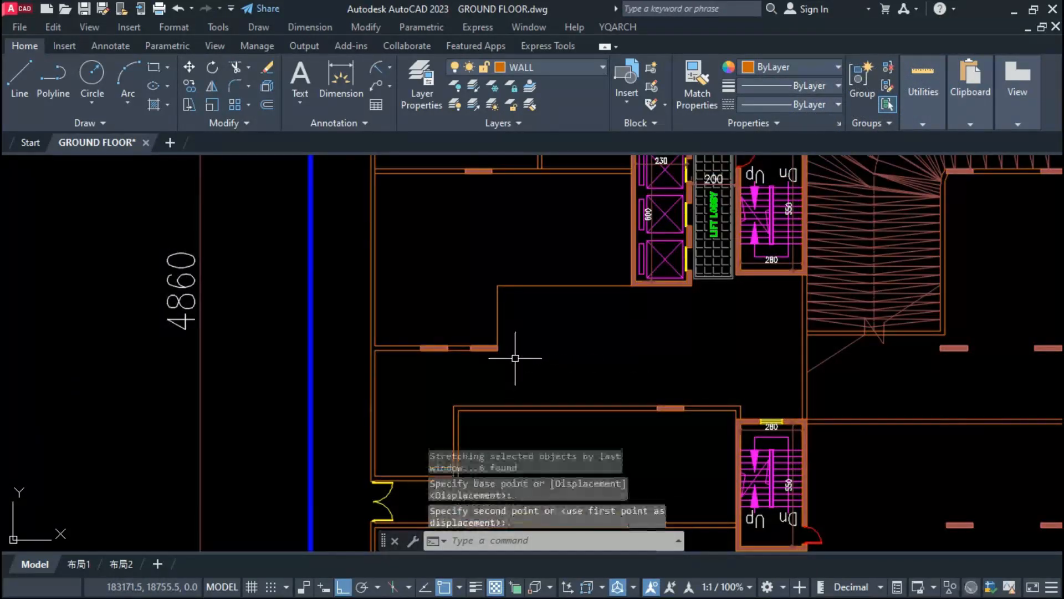
scroll(499, 369, "up", 3)
left_click(482, 410)
key("Return")
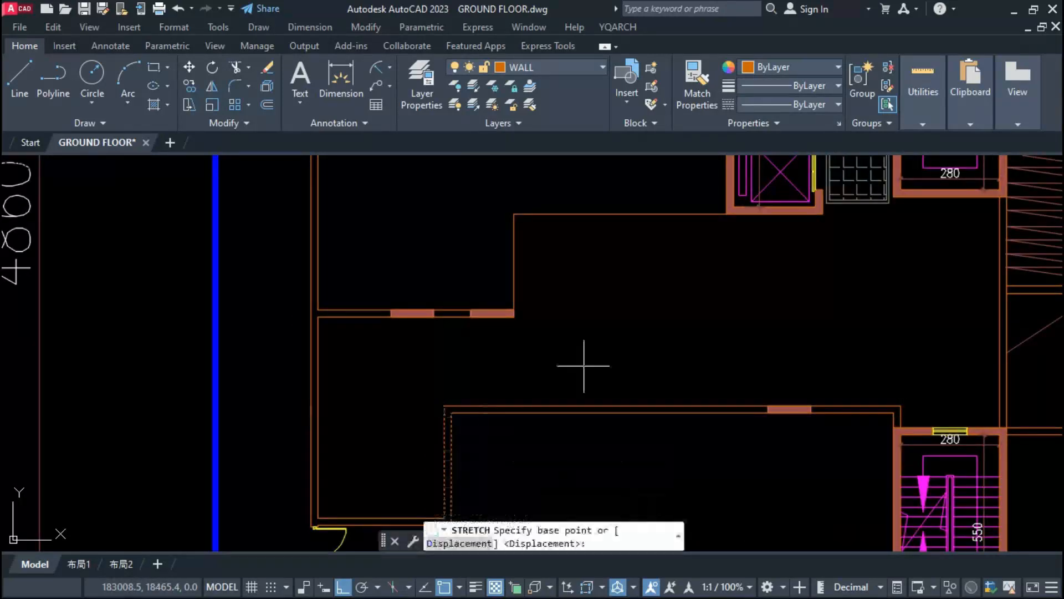
left_click(582, 363)
left_click(600, 249)
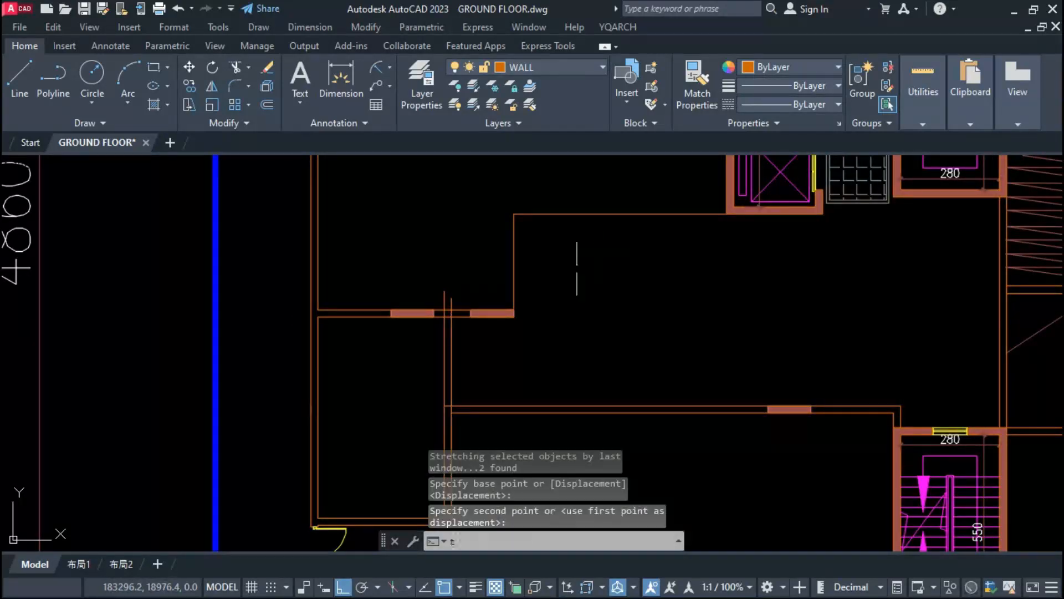
scroll(603, 418, "down", 3)
Step: Draw a vertical double wall from the end column of the two-column wall down to the horizontal wall by copying a line
type("l")
key("Return")
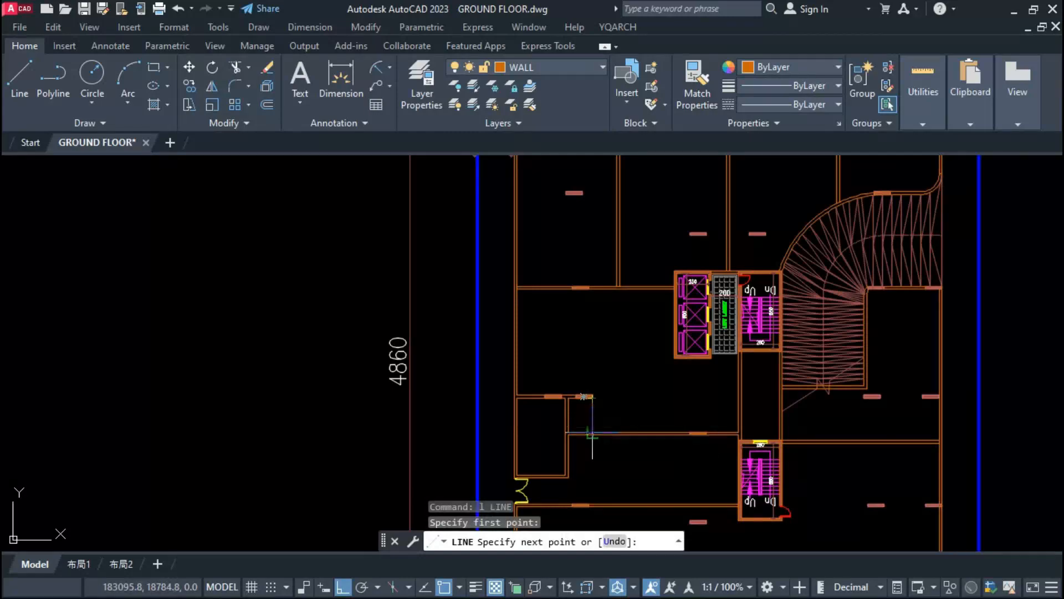
left_click(592, 432)
key("Escape")
left_click(591, 421)
type("co")
key("Return")
scroll(579, 424, "up", 5)
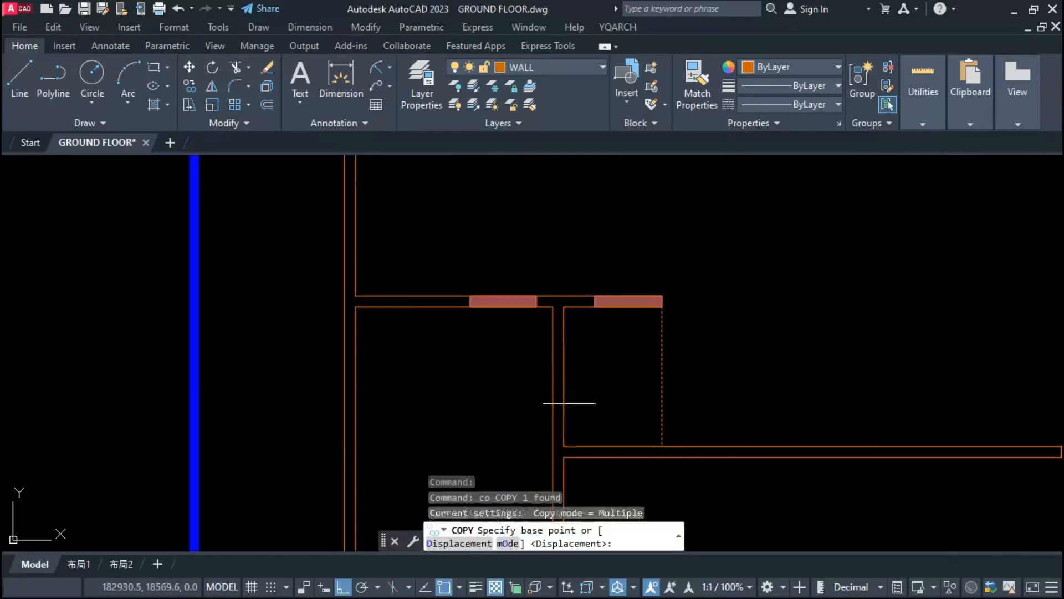
left_click(563, 393)
key("Escape")
key("Escape")
key("Escape")
Step: Draw a 20-thick horizontal wall across the passage between the two stairs and trim its junction with the ramp-side wall
scroll(549, 399, "down", 5)
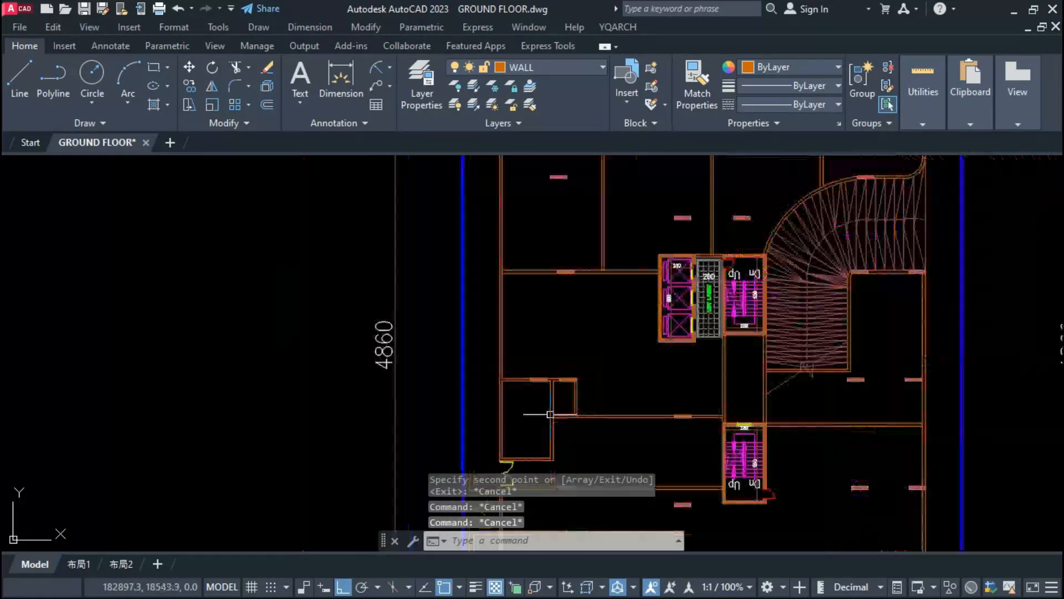
middle_click_drag(582, 328, 594, 353)
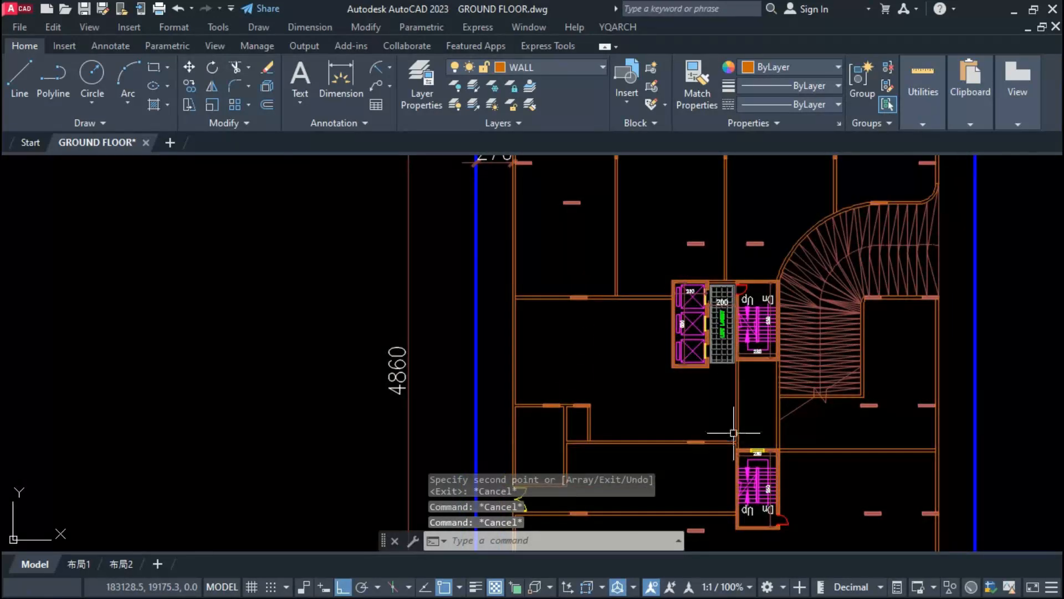
scroll(749, 435, "up", 4)
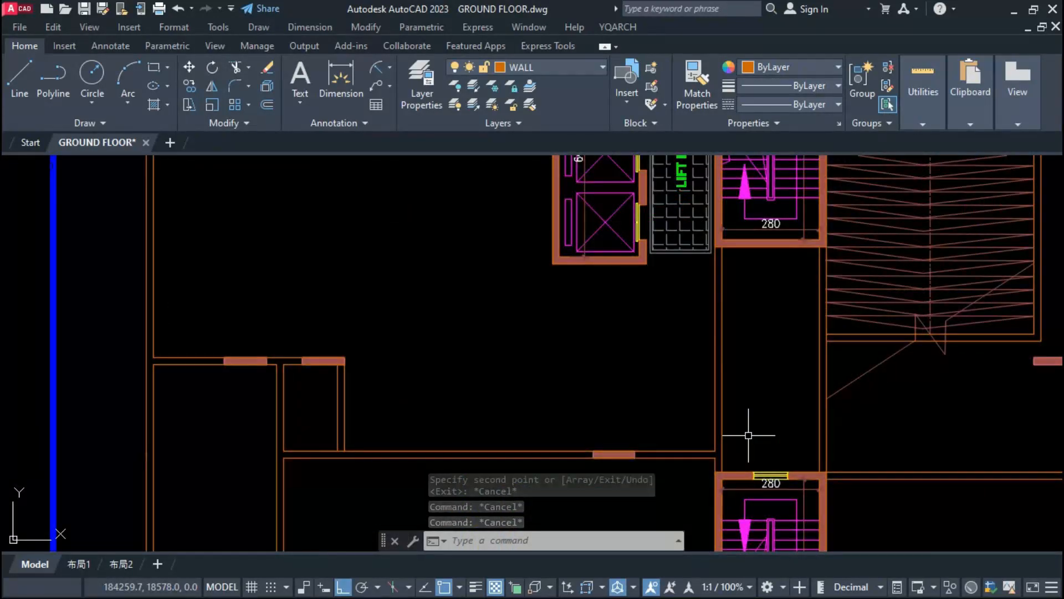
type("ww")
key("space")
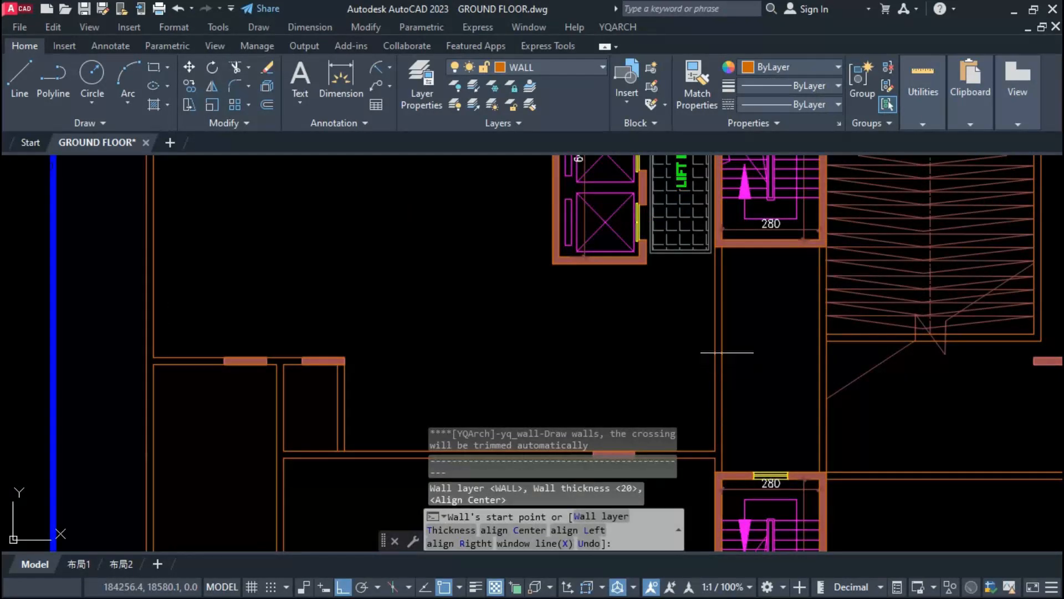
key("Escape")
type("tr")
key("space")
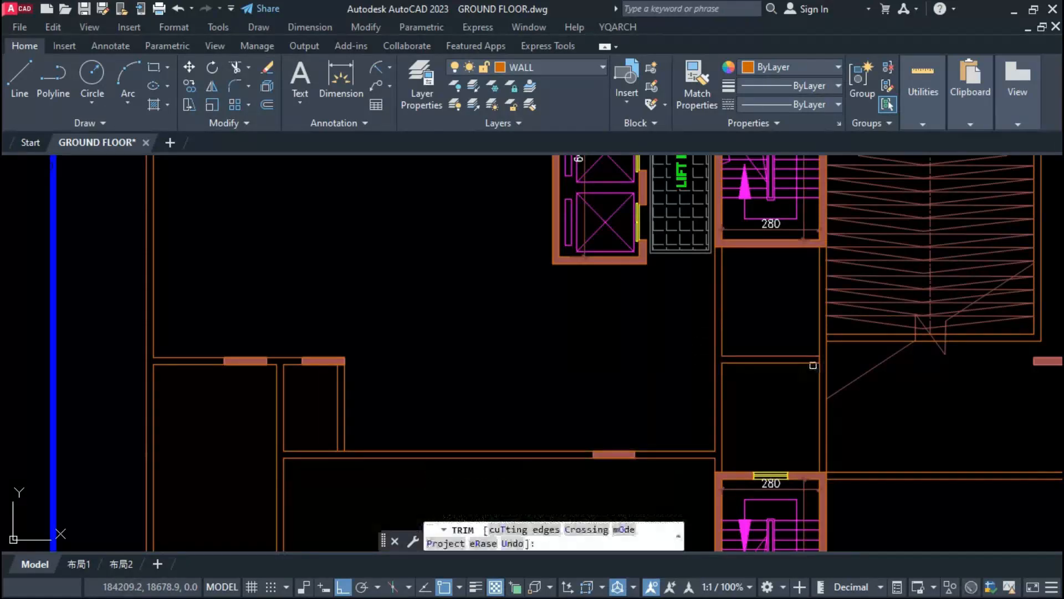
scroll(820, 358, "up", 4)
key("Escape")
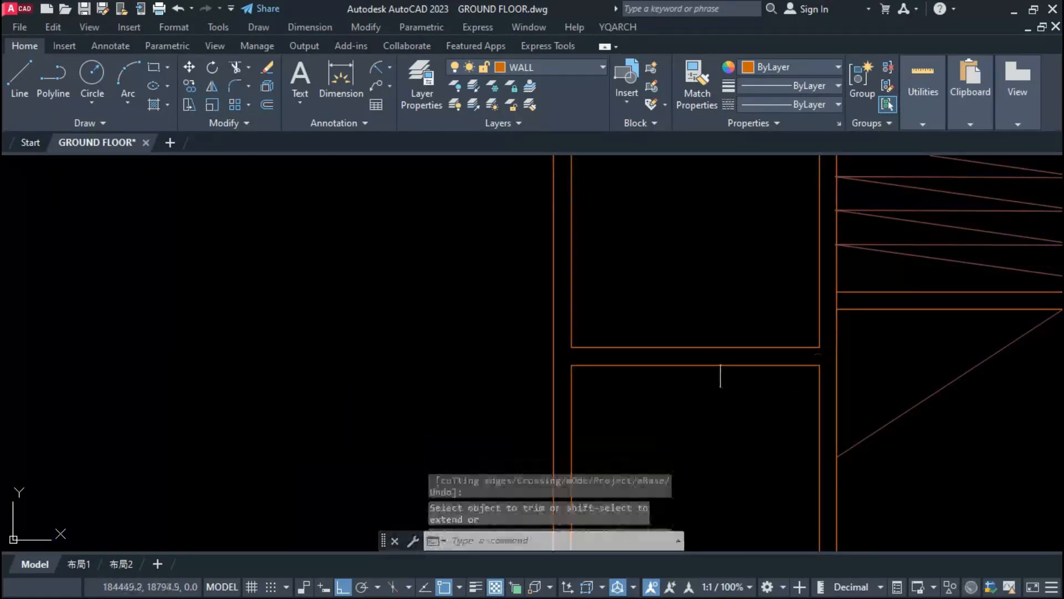
scroll(713, 375, "down", 4)
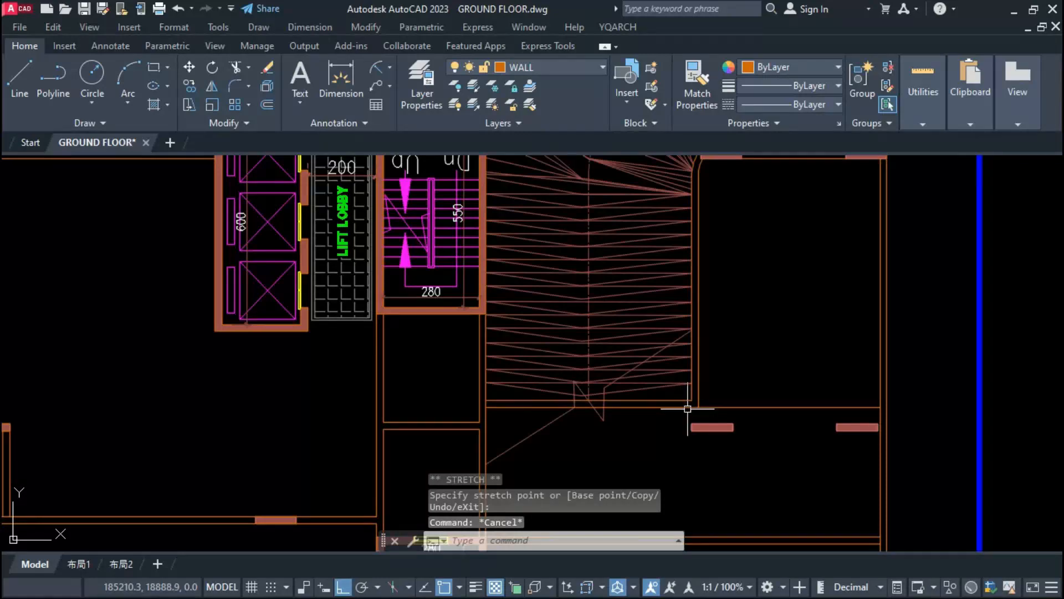
Step: Try marking the enclosed area beside the ramp with corner-to-corner diagonal lines
type("l")
key("space")
left_click(697, 408)
scroll(697, 408, "down", 2)
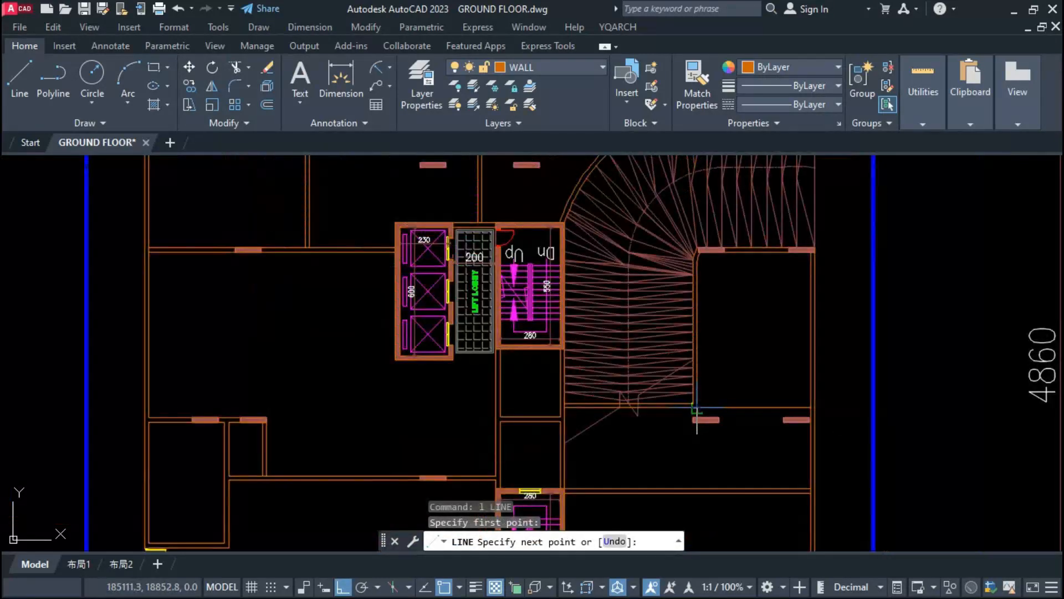
left_click(812, 252)
key("space")
key("space")
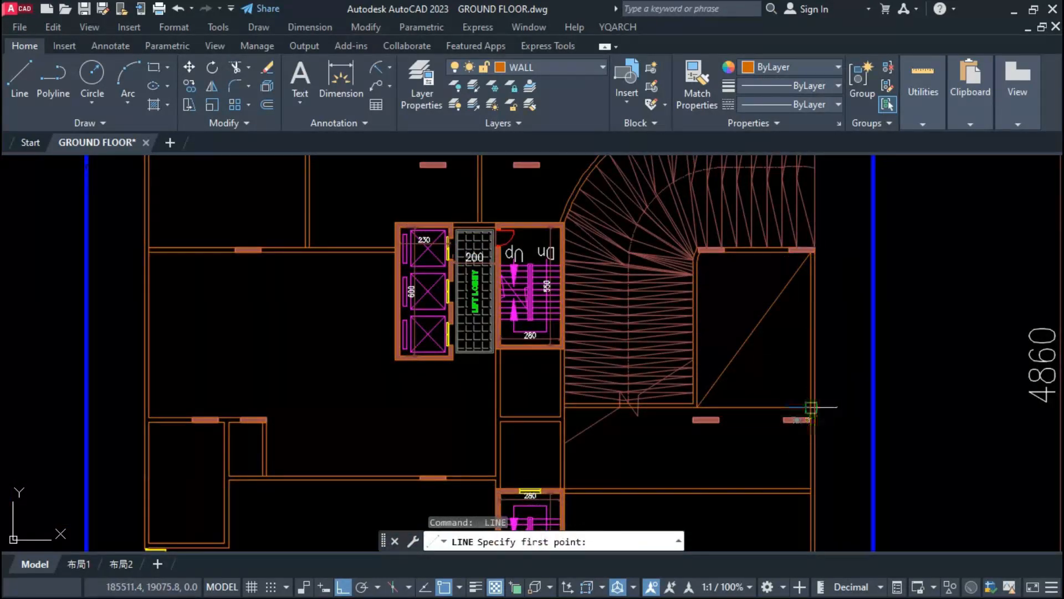
left_click(811, 408)
Step: Extend the ramp's end wall as a double wall to the outer wall and trim the junctions clean
scroll(707, 299, "up", 2)
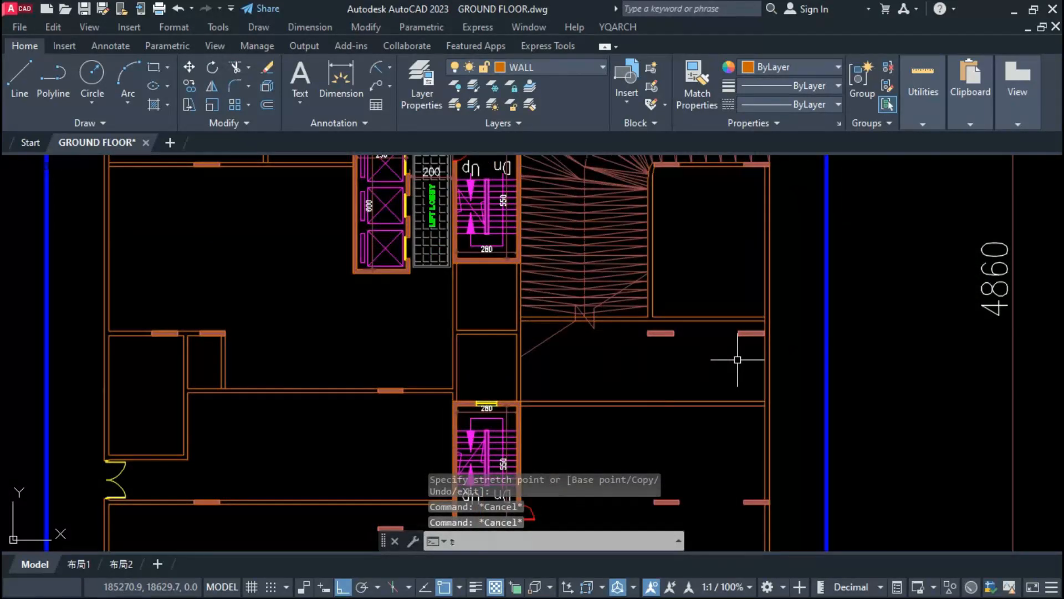
type("r")
key("space")
scroll(756, 331, "up", 6)
left_click(792, 281)
left_click(791, 282)
Step: Trim the horizontal wall's outer-wall junction below the ramp and move that double wall farther down alongside the lower stair
scroll(781, 284, "down", 4)
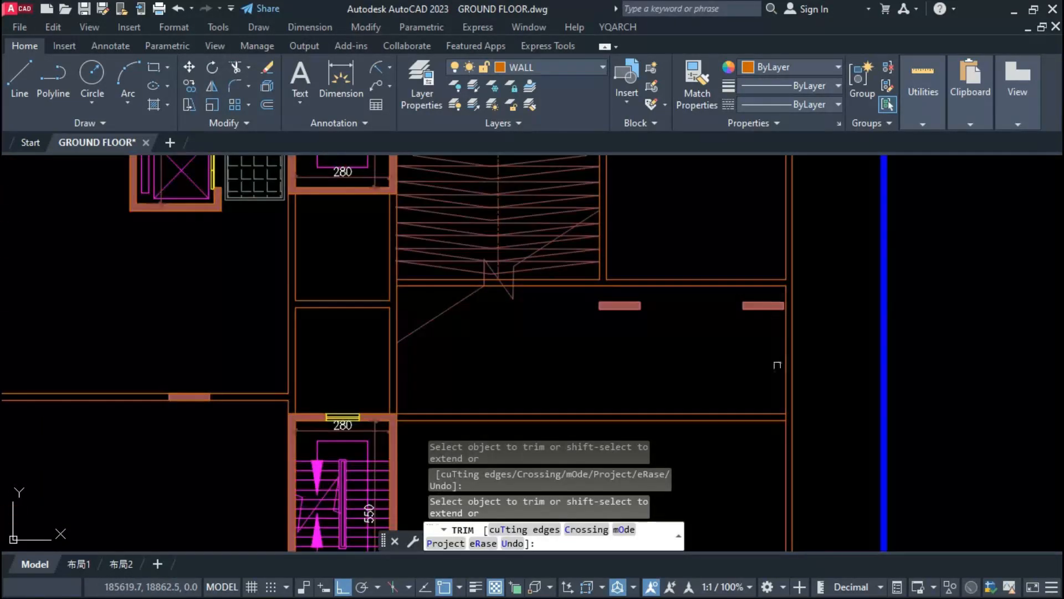
scroll(782, 400, "up", 2)
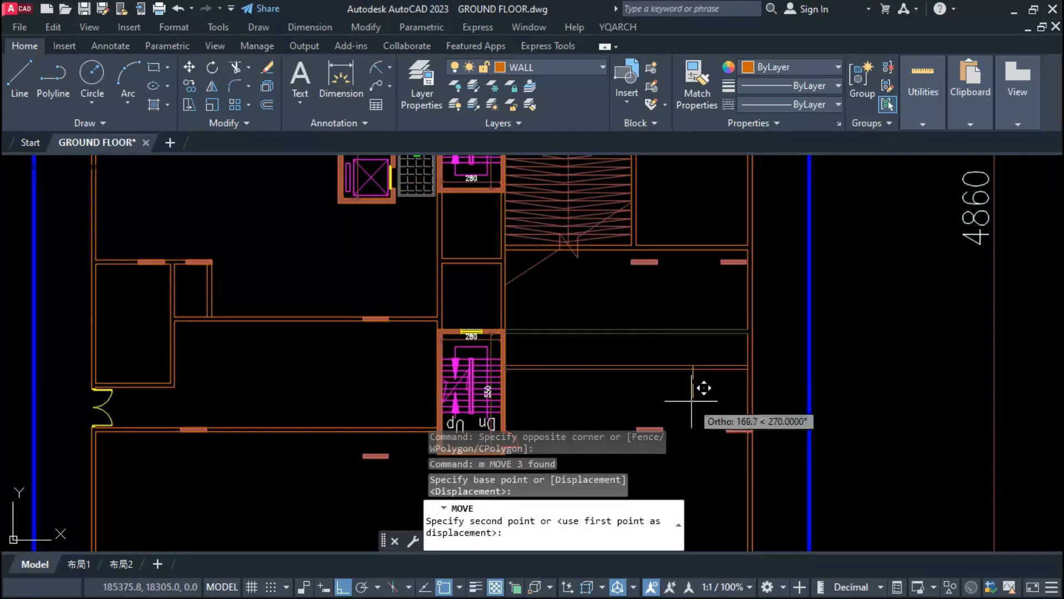
type("00")
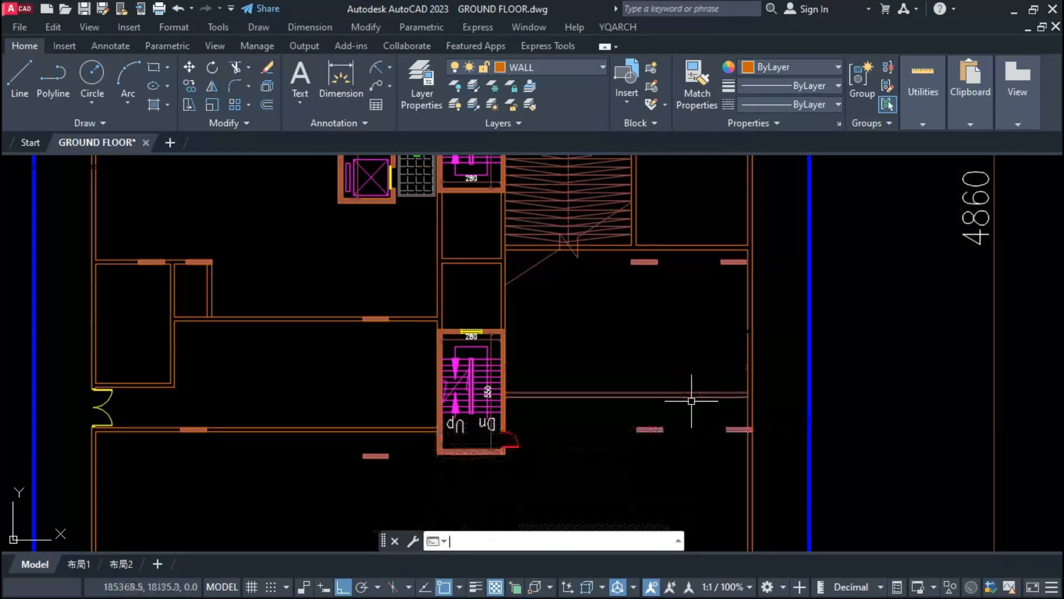
key("Return")
key("Return")
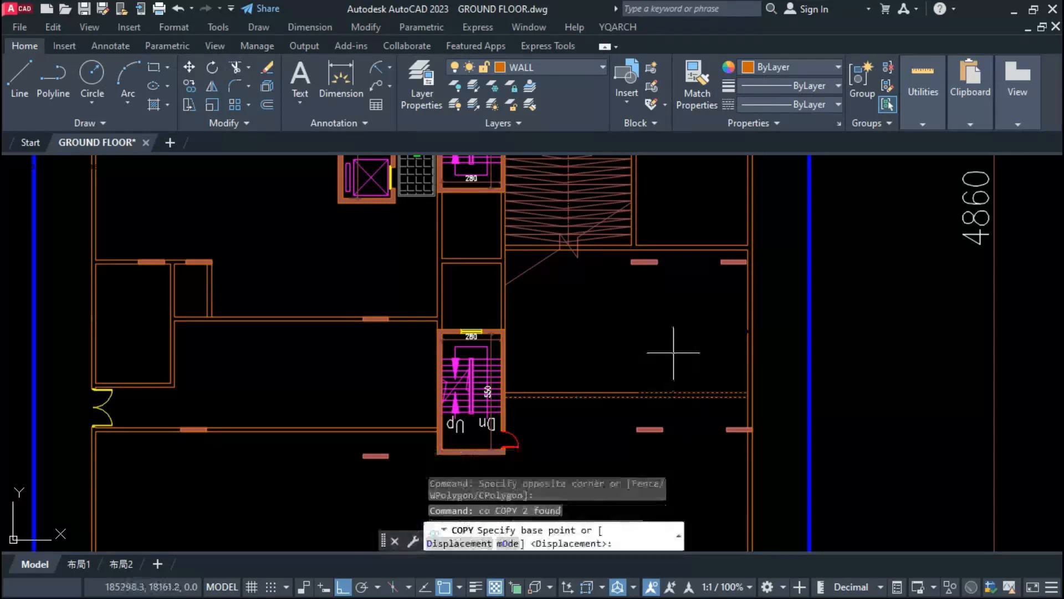
Step: Copy the moved horizontal double wall 170 upward to form a narrow corridor beside the lower stair
left_click(651, 356)
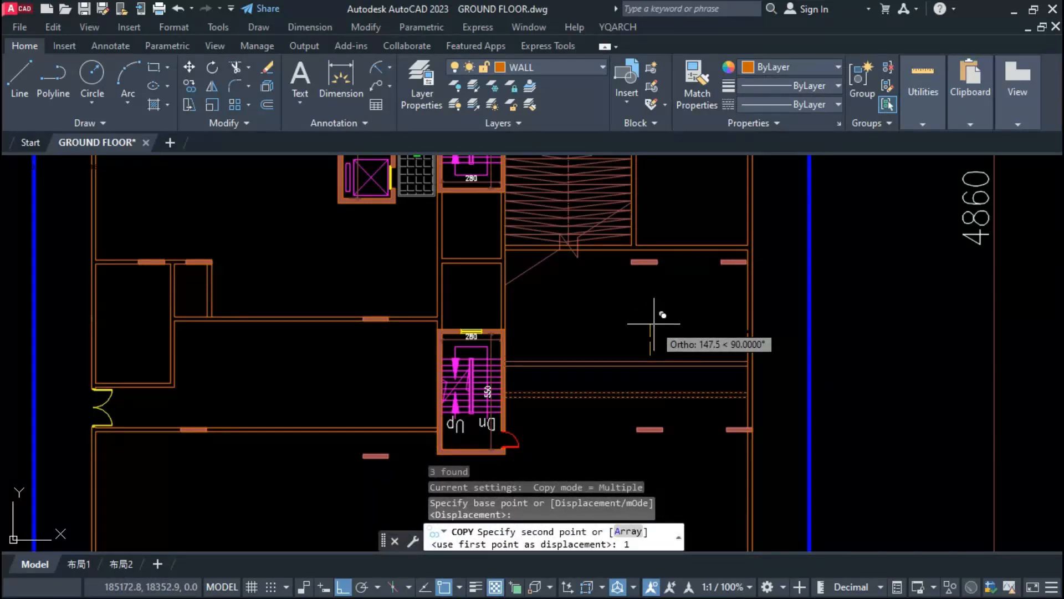
type("170")
key("Return")
key("Escape")
key("Escape")
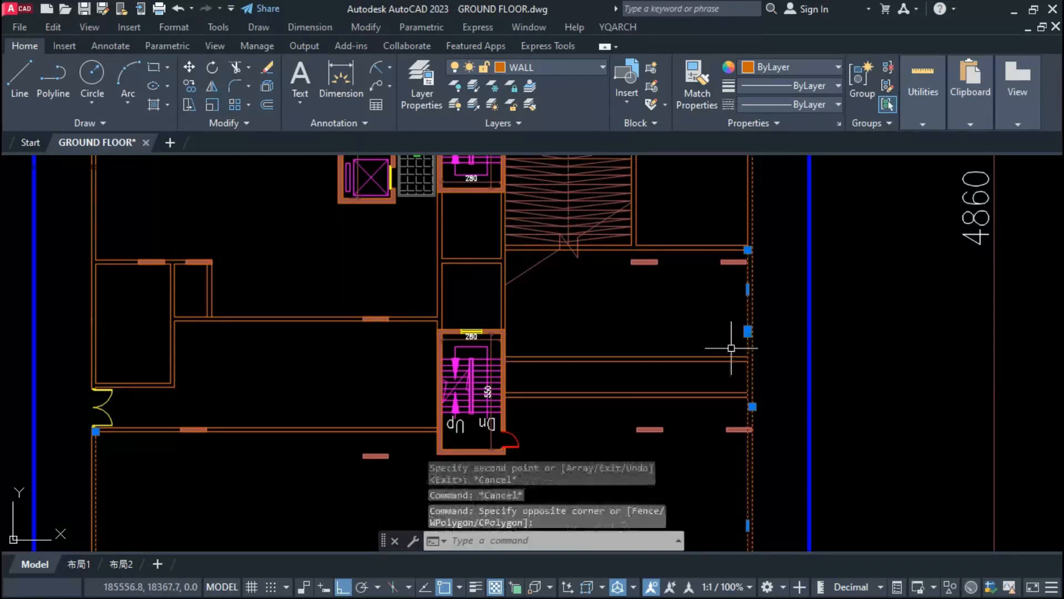
Step: Stretch the outer wall's inner line to the copied corridor wall and trim the corridor walls' junctions with the outer wall
type("s")
key("Return")
left_click(748, 356)
left_click(724, 388)
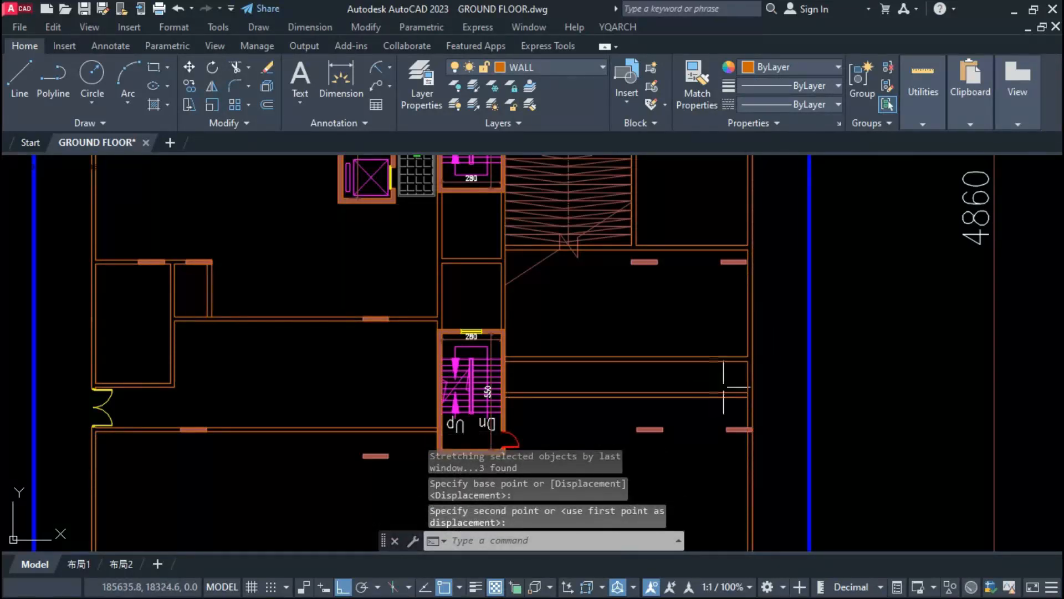
scroll(736, 397, "up", 7)
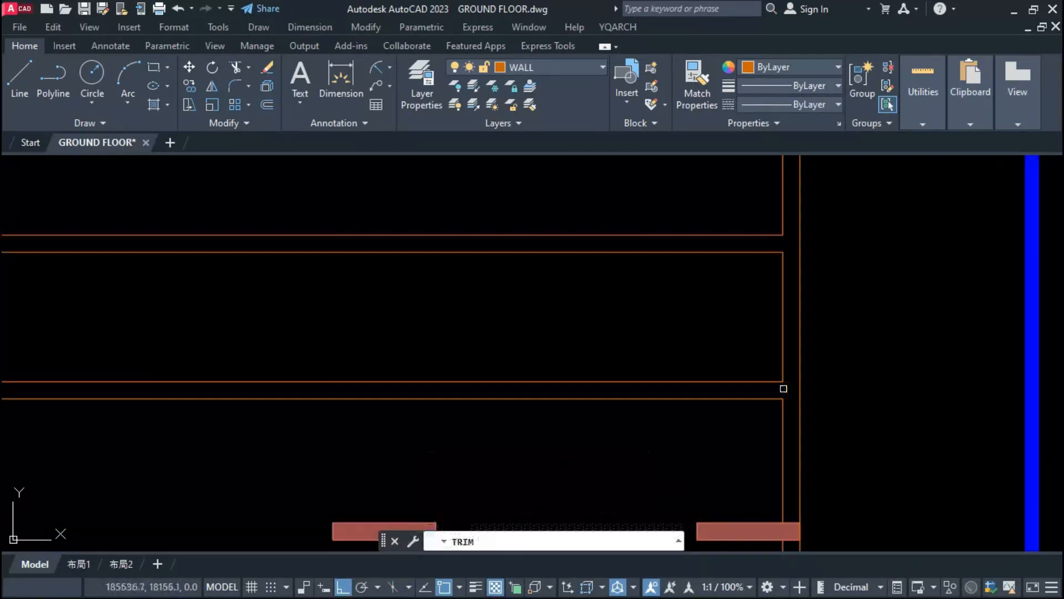
scroll(783, 389, "down", 7)
key("Escape")
key("Escape")
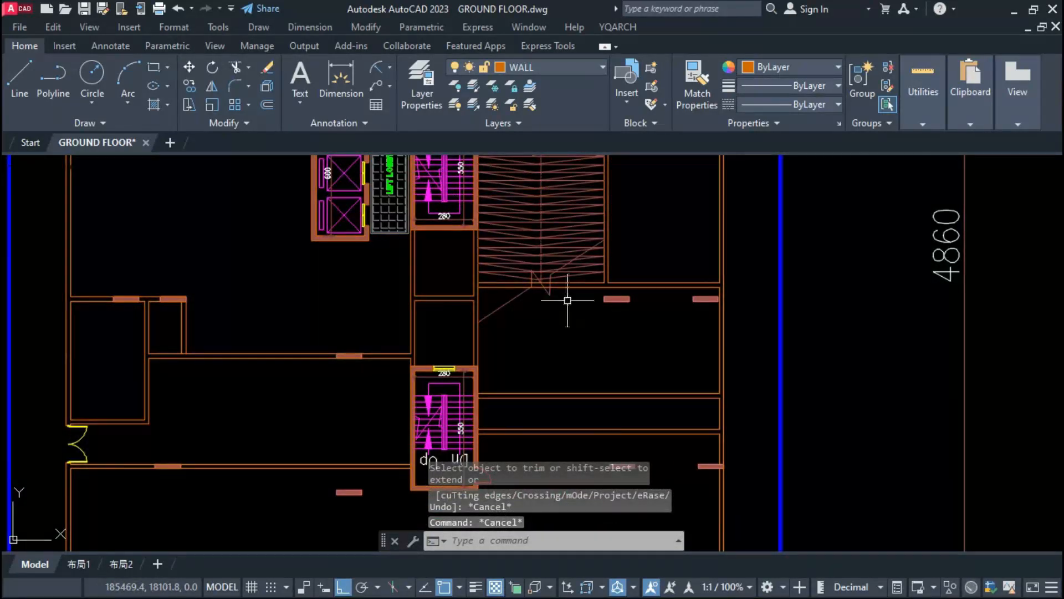
Step: Draw a vertical double wall from the ramp's end wall to the corridor wall, stretch it in line with the ramp's side wall, and trim its junctions
left_click(582, 289)
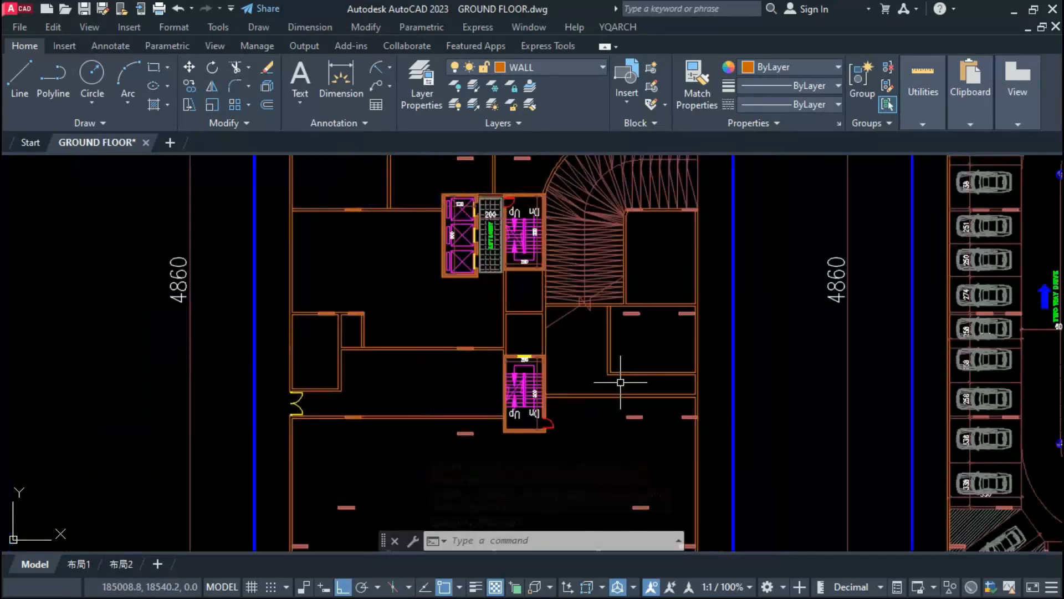
scroll(621, 381, "up", 3)
left_click(619, 383)
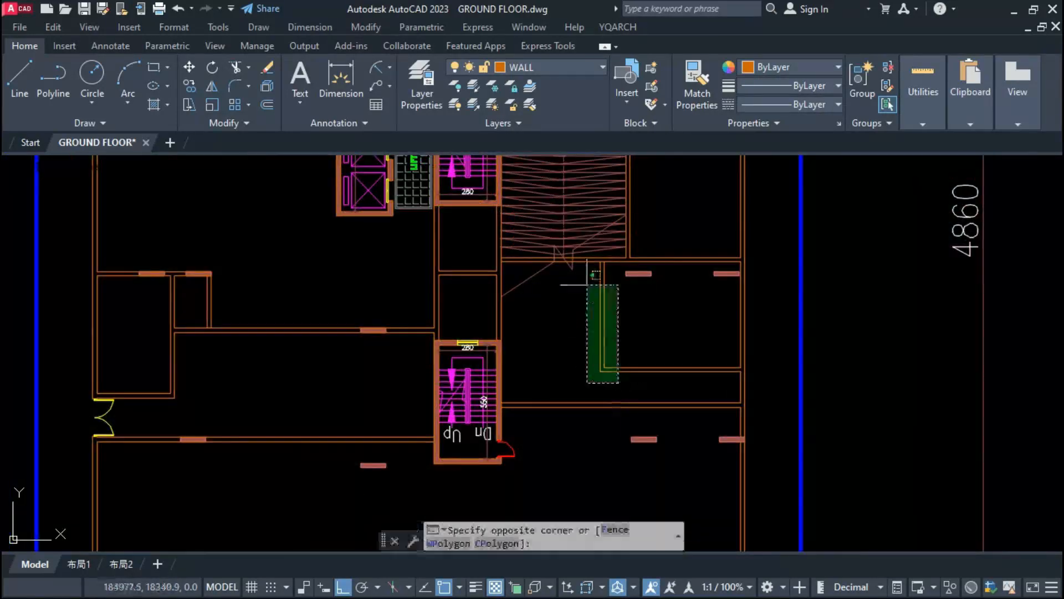
left_click(589, 265)
type("s")
key("Return")
scroll(585, 272, "up", 4)
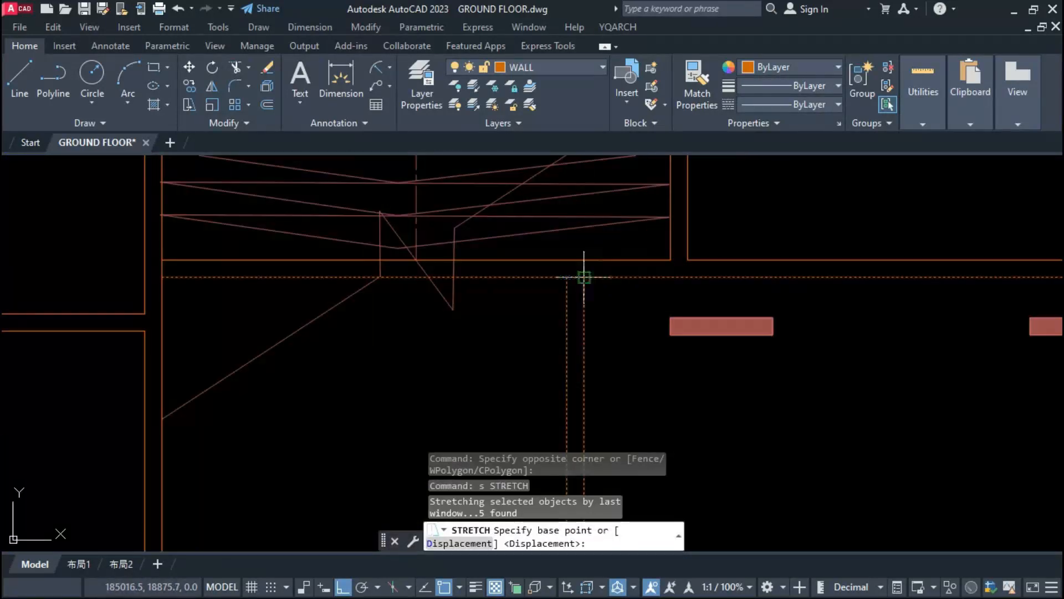
key("Escape")
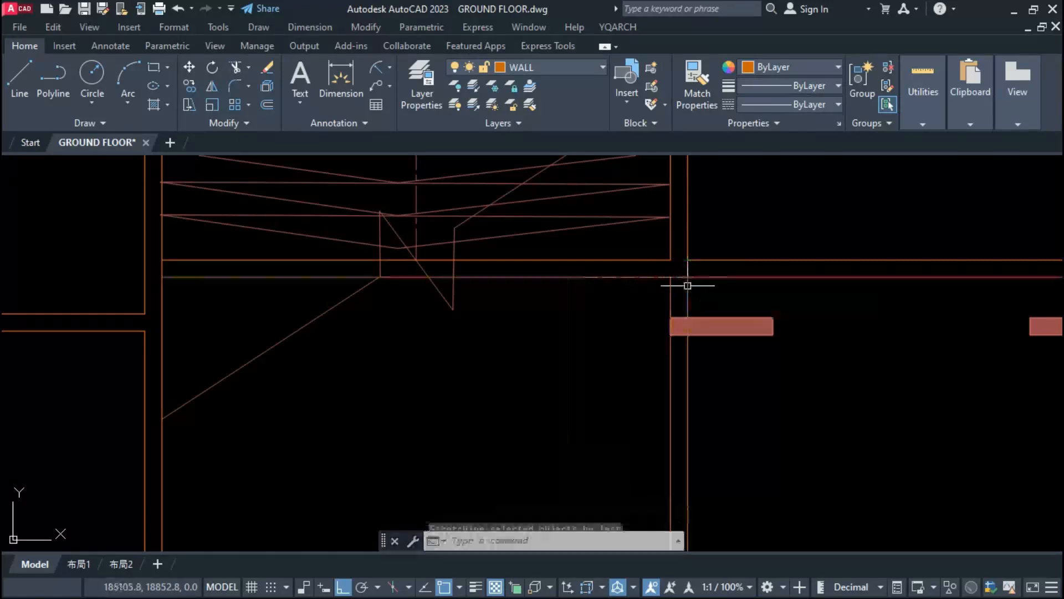
scroll(680, 276, "down", 3)
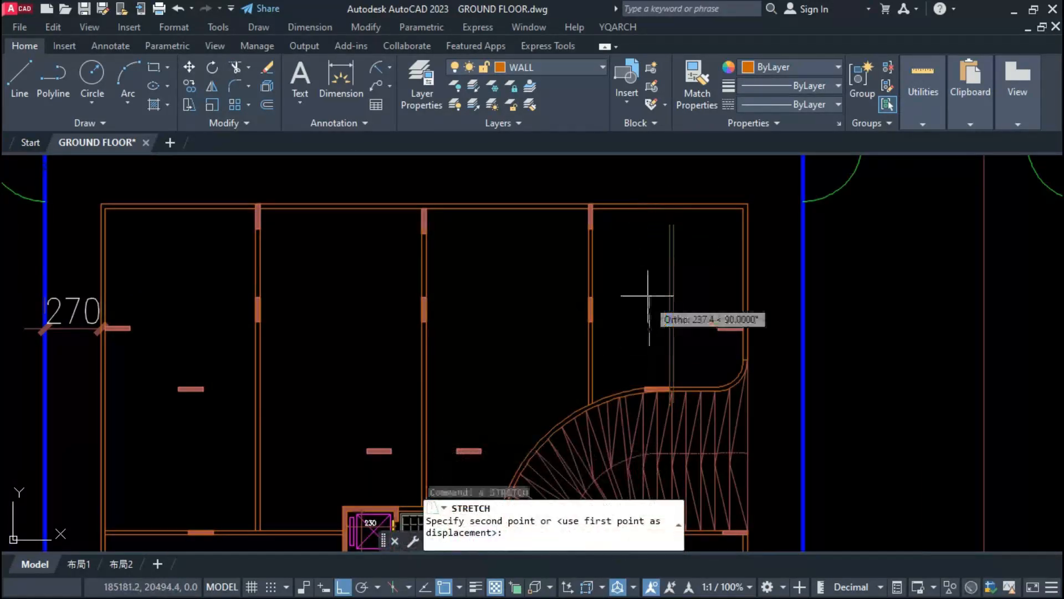
Step: Place a vertical double wall through the upper room beside the ramp and trim its overshoot at the upper outer wall
left_click(647, 278)
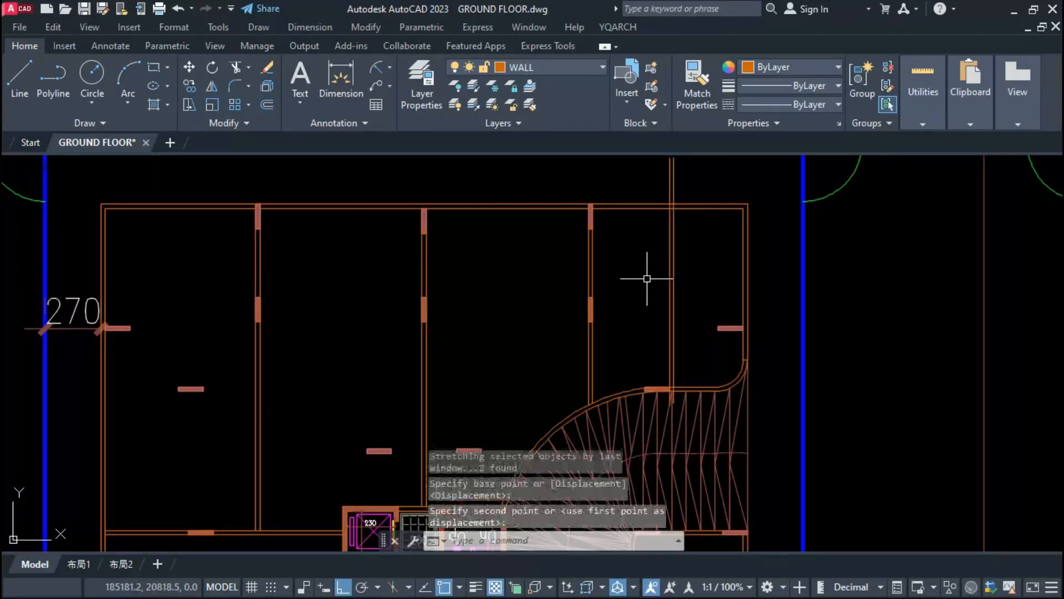
scroll(669, 191, "up", 4)
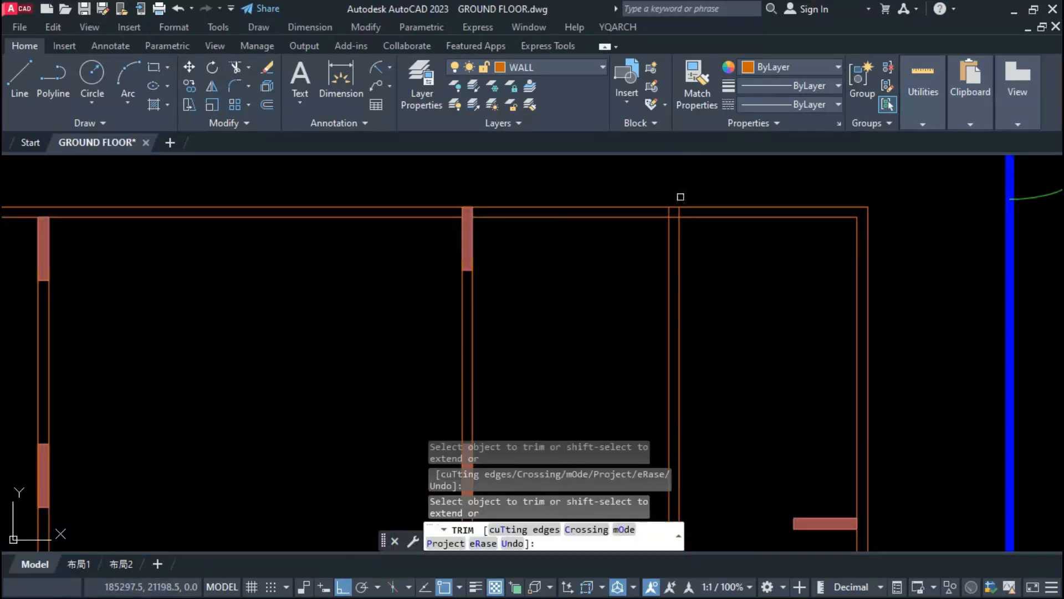
scroll(681, 197, "down", 4)
scroll(680, 400, "up", 5)
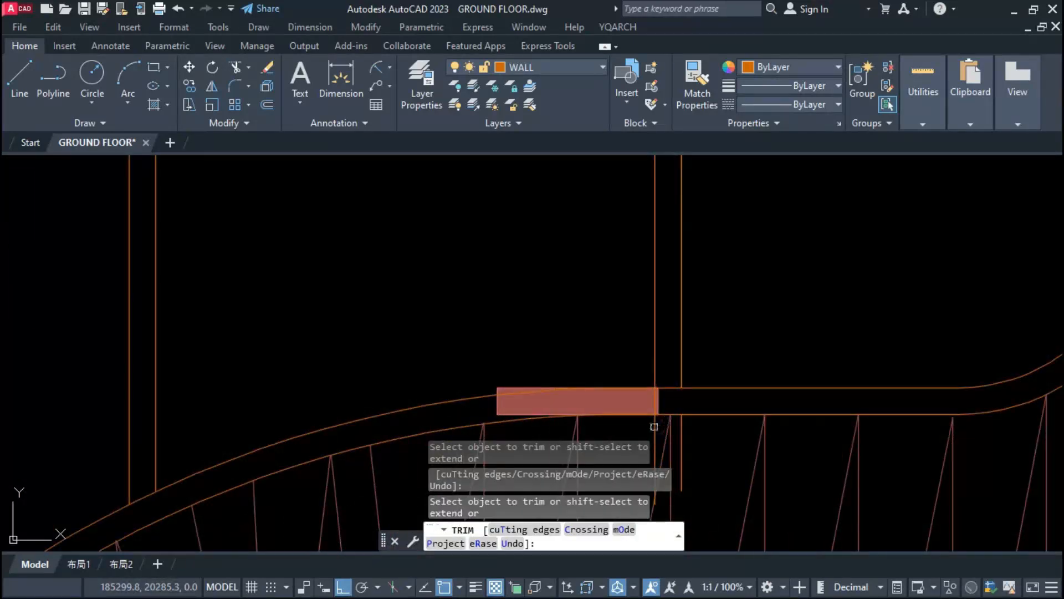
key("Escape")
Step: Erase the new wall's leftover stubs below the curved ramp wall and trim its junctions at the column and upper outer wall
left_click(681, 438)
scroll(662, 387, "down", 2)
left_click(653, 416)
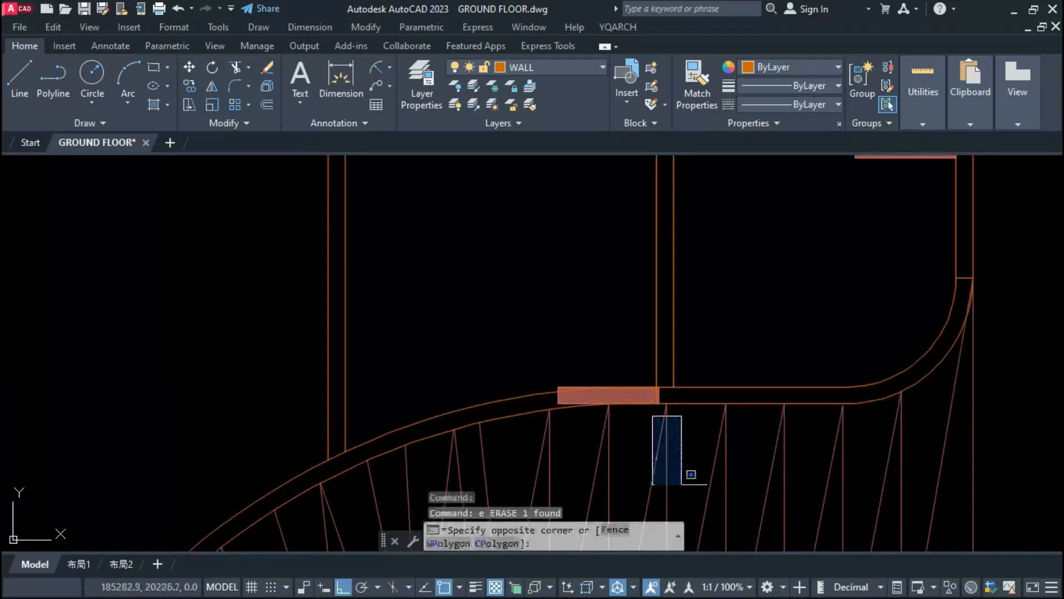
left_click(683, 484)
type("e")
key("space")
scroll(636, 433, "down", 6)
scroll(636, 434, "up", 6)
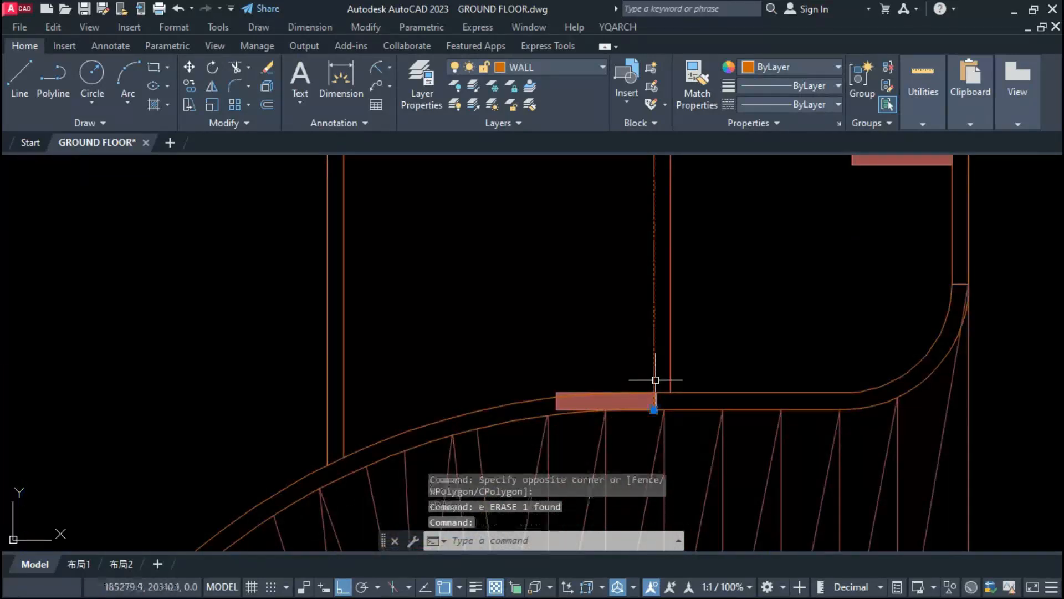
type("tr")
key("space")
scroll(625, 235, "up", 6)
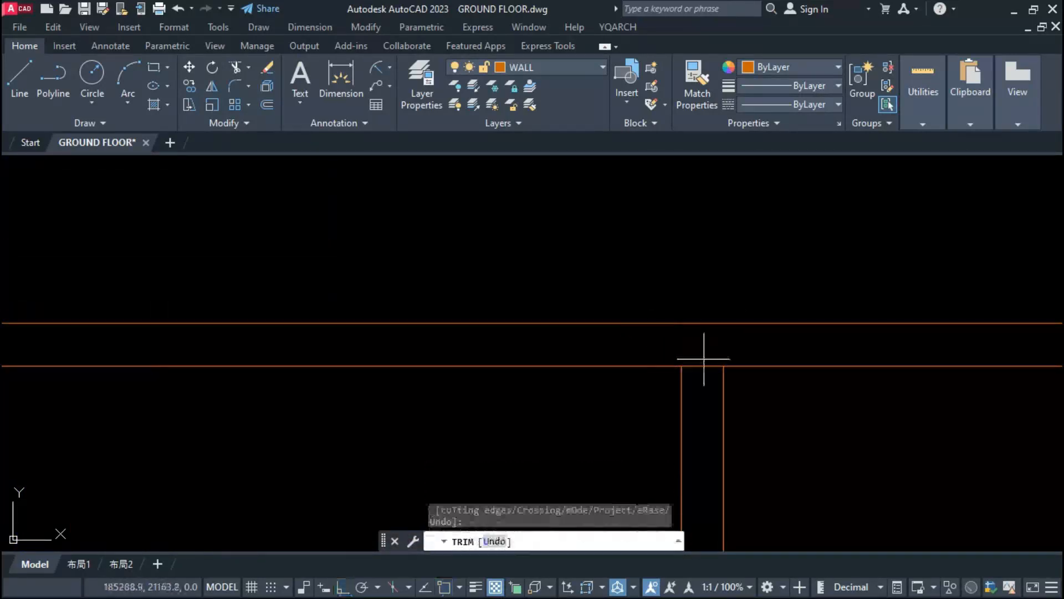
left_click_drag(704, 360, 704, 372)
key("Escape")
scroll(648, 259, "down", 6)
type("dr")
key("space")
left_click(637, 306)
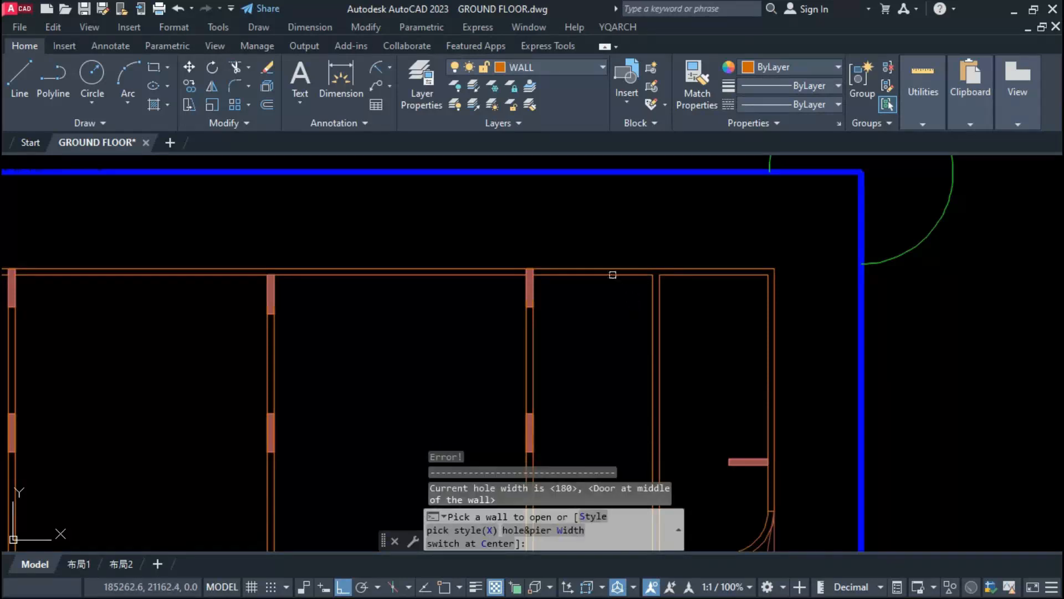
left_click(604, 276)
key("Escape")
key("ctrl+z")
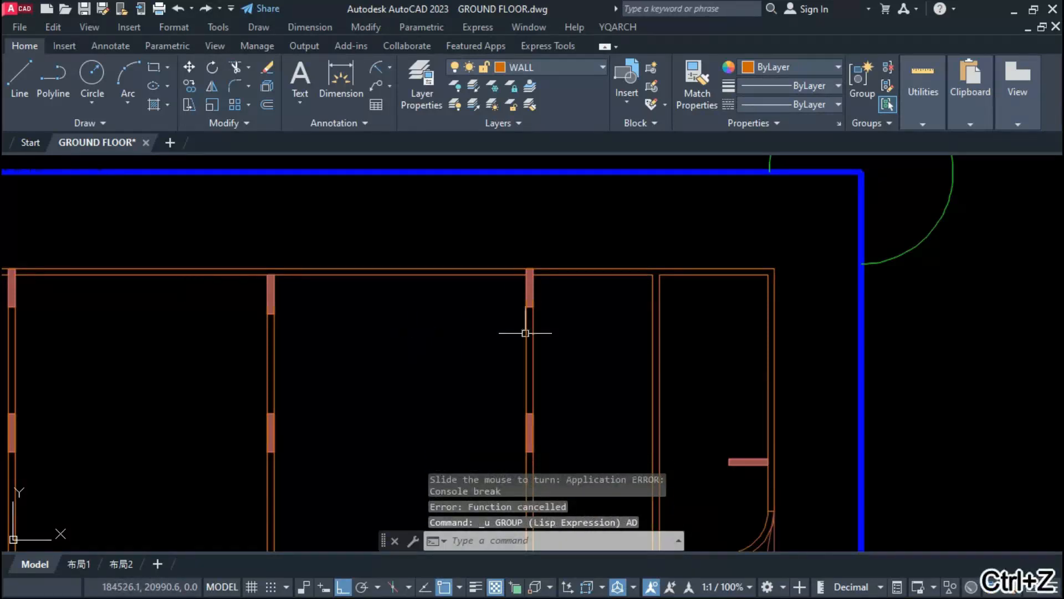
Step: Break the upper outer wall lines at the last partition column and insert a 180-wide double door midway to the new wall
left_click_drag(525, 330, 565, 301)
type("br")
key("space")
left_click_drag(554, 256, 544, 309)
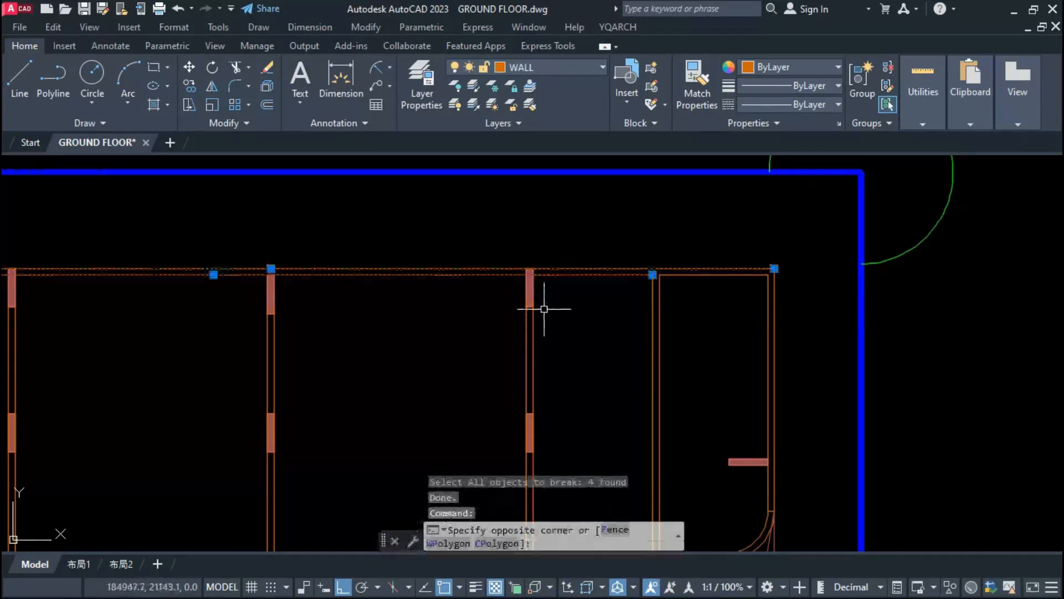
key("Escape")
left_click_drag(559, 263, 540, 311)
left_click(594, 272)
key("Escape")
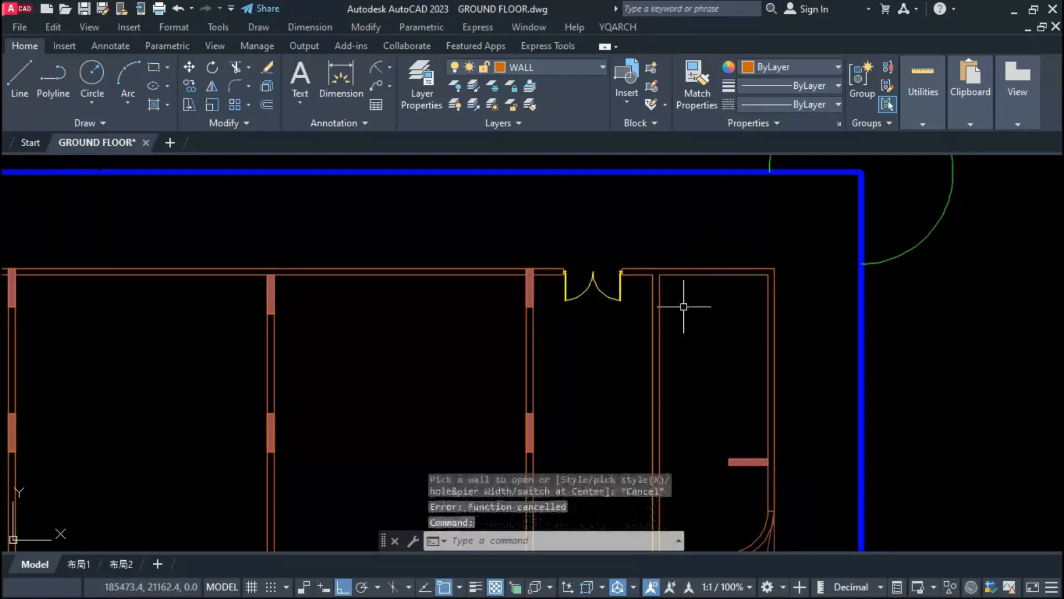
Step: Break the upper outer wall at the new partition and insert a matching 180-wide double door in the corner room
left_click_drag(684, 305, 668, 237)
type("x")
key("space")
left_click(713, 271)
scroll(721, 277, "down", 2)
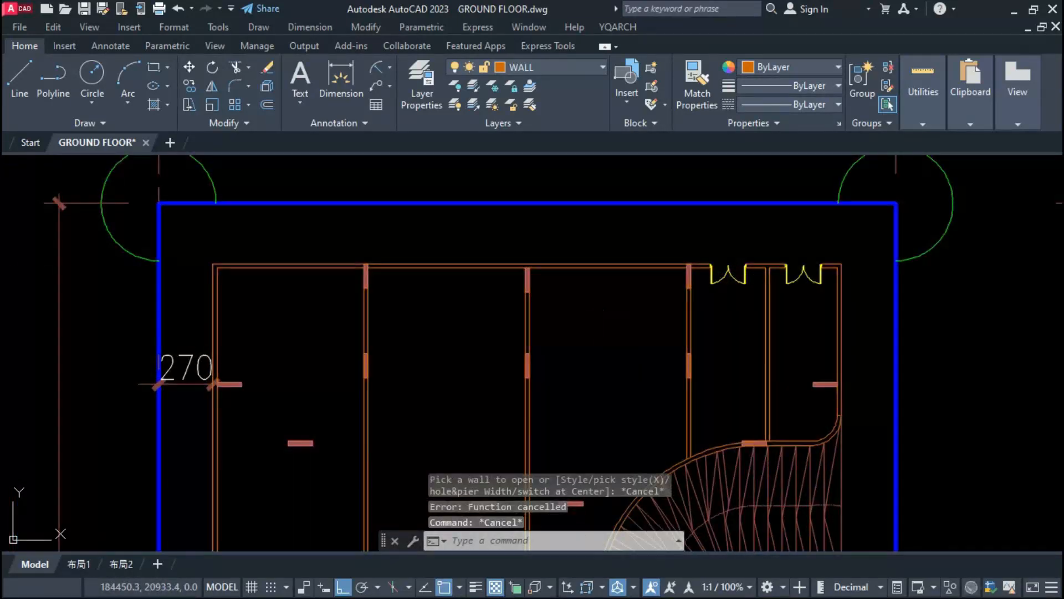
type("w")
key("Return")
key("Return")
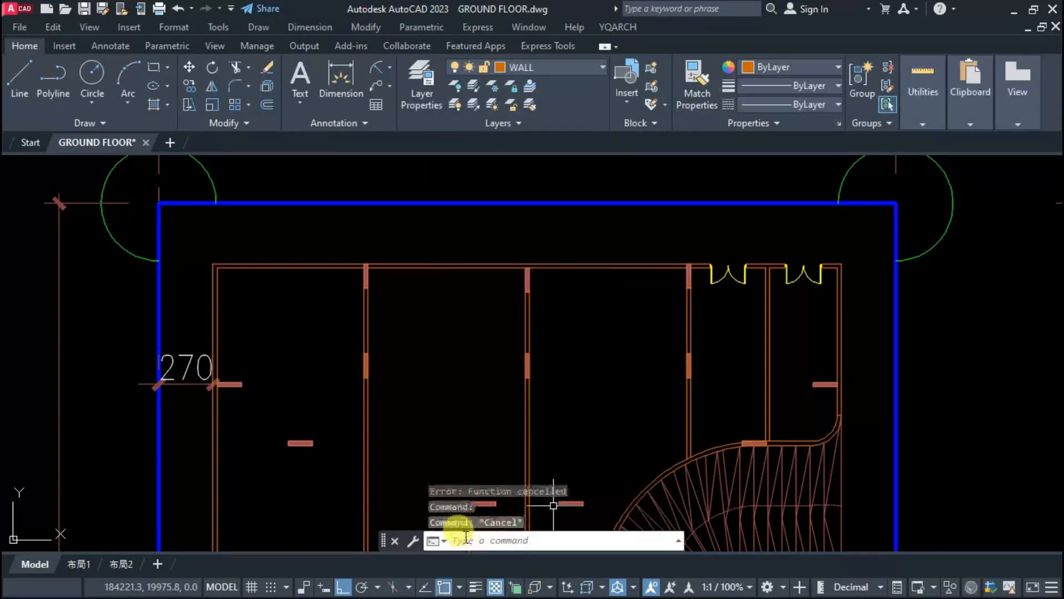
left_click(455, 531)
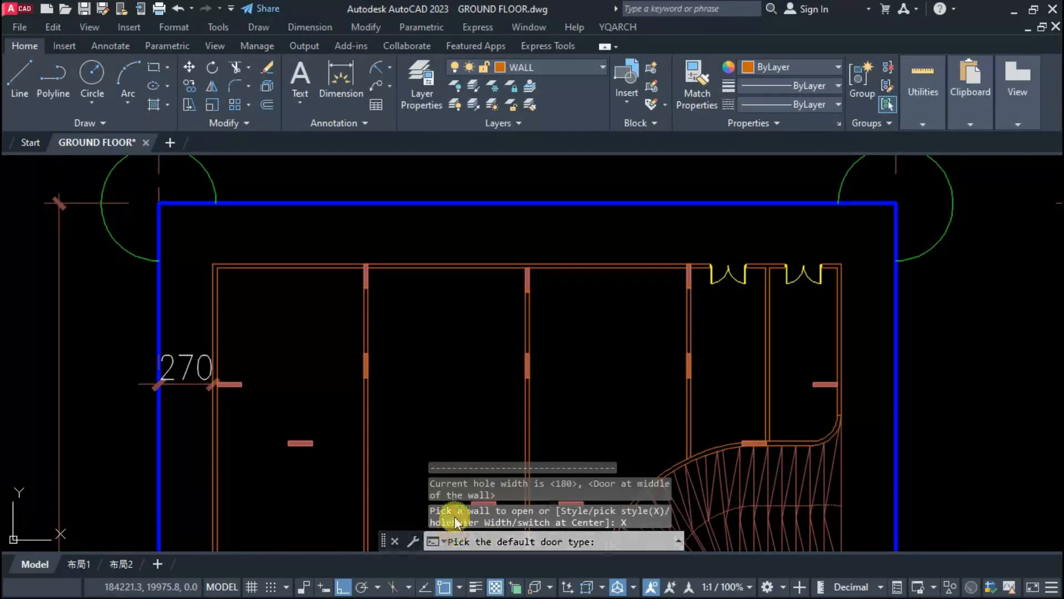
key("ctrl+z")
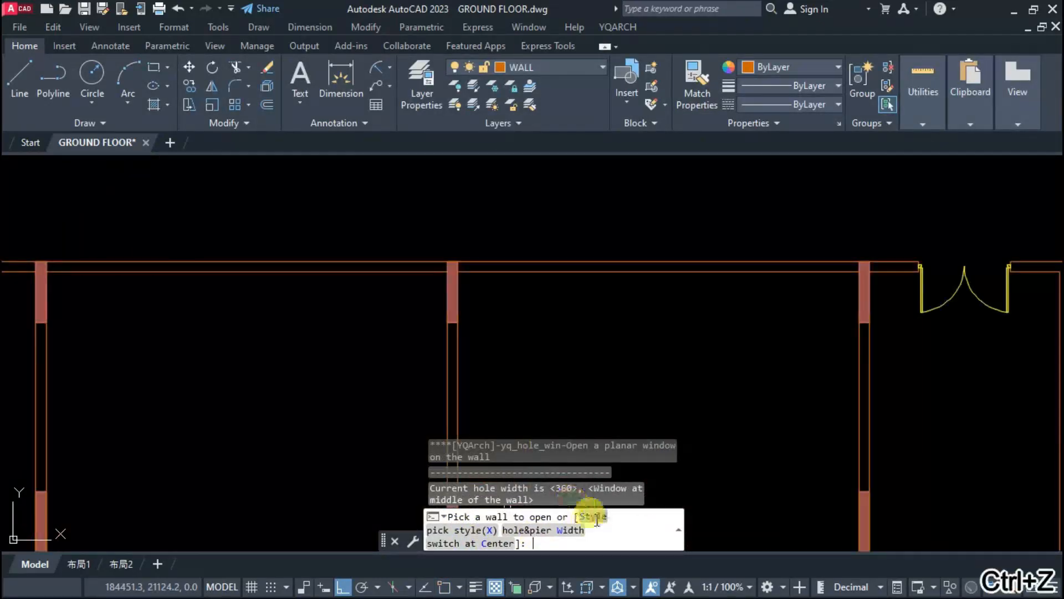
Step: Set the default window type to R14:WD_WIN4 and the window opening width to 540
type("s")
key("Return")
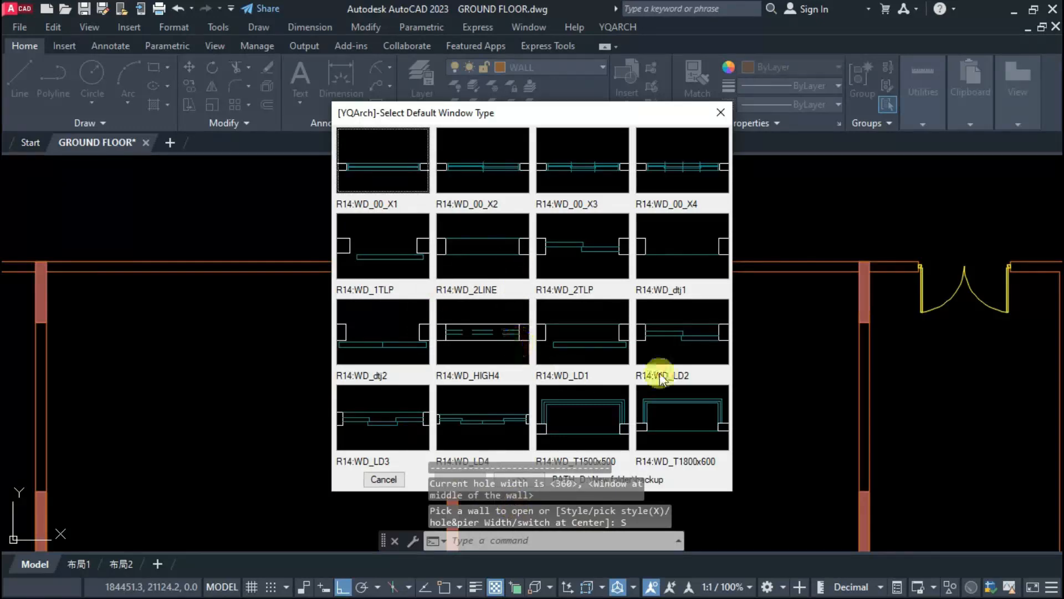
mouse_move(560, 113)
left_mouse_down()
mouse_move(563, 88)
mouse_move(564, 105)
left_mouse_up()
left_click(519, 477)
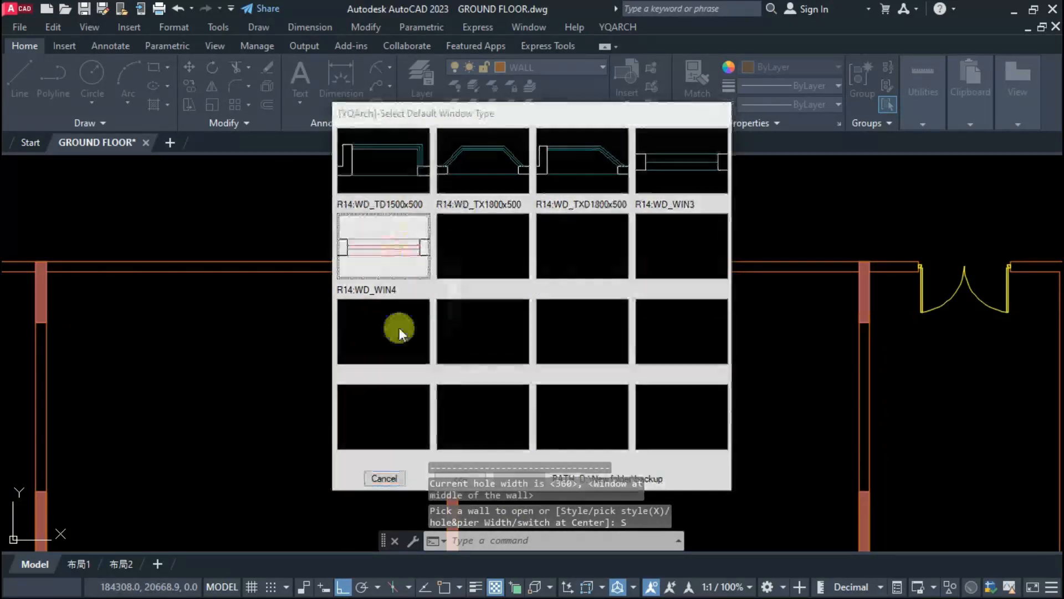
left_click(399, 327)
left_click(465, 529)
left_click(500, 445)
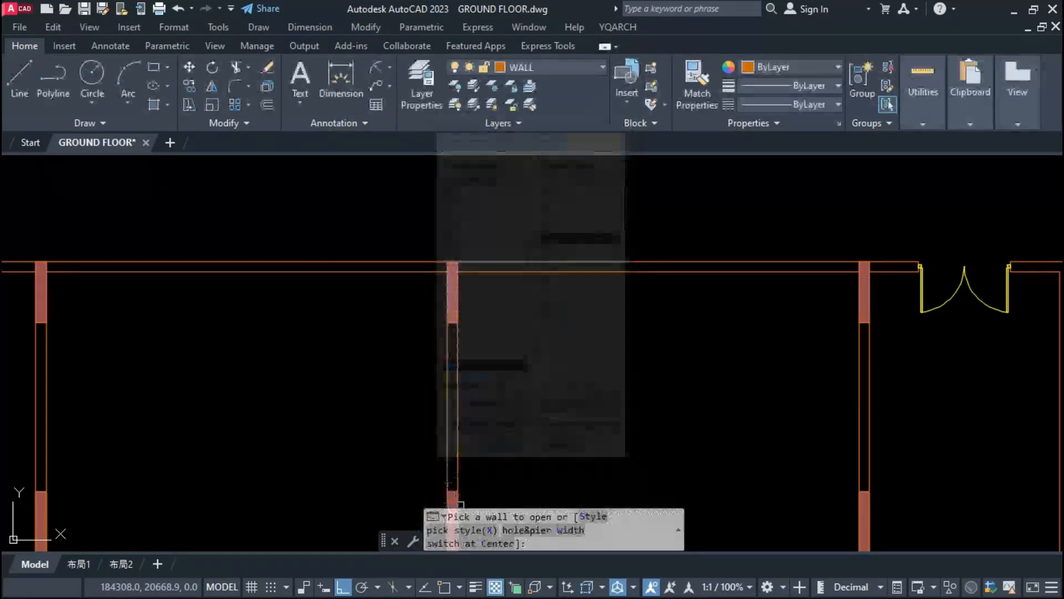
Step: Insert 540-wide windows at the middle of the three upper outer wall bays without doors
left_click(676, 270)
scroll(689, 305, "down", 2)
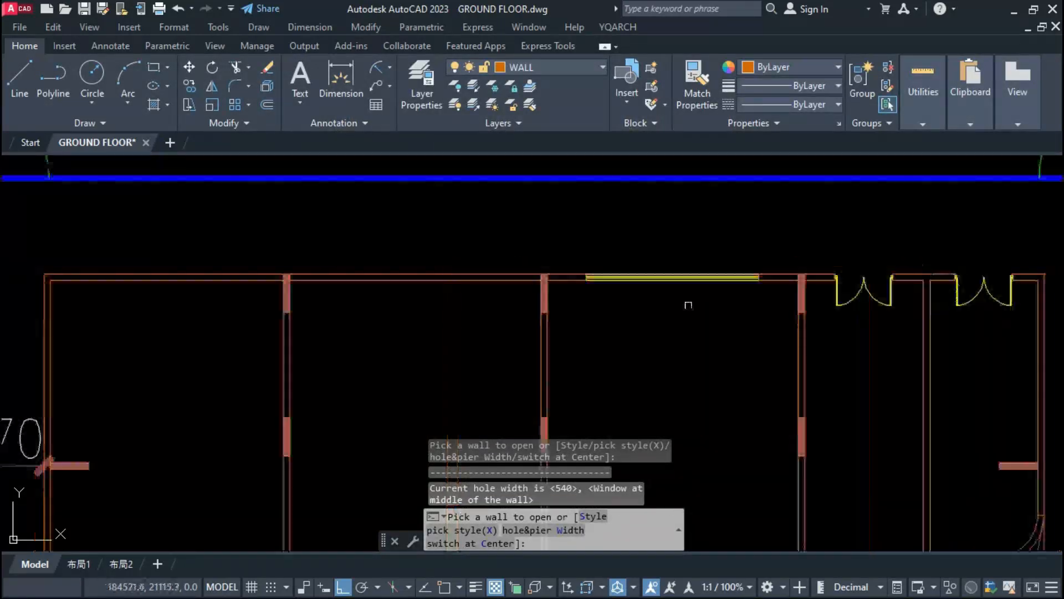
scroll(609, 274, "down", 2)
scroll(378, 286, "up", 2)
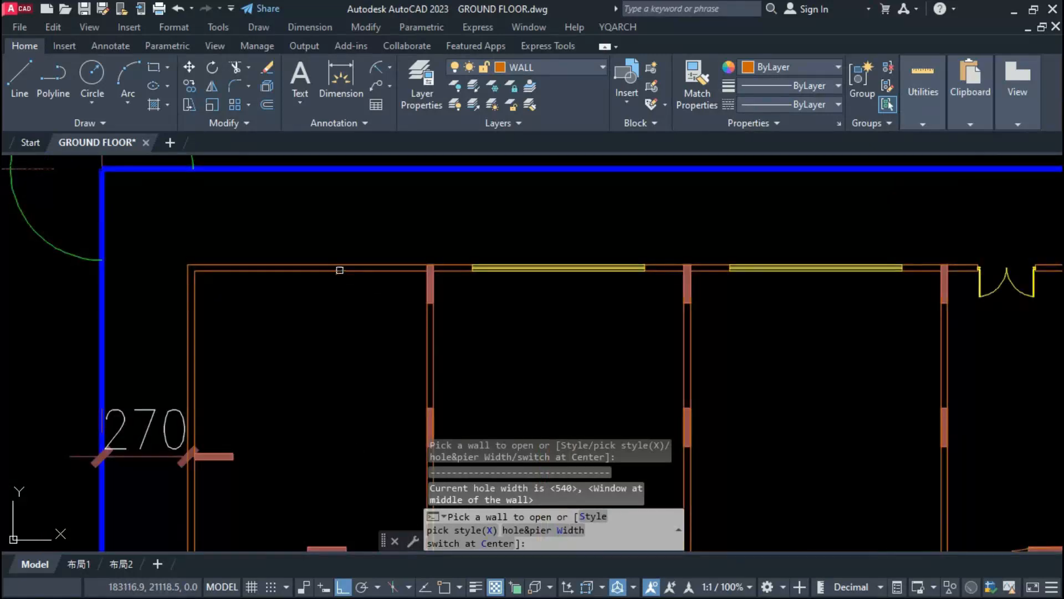
left_click(339, 269)
Step: Insert 540-wide windows midway along the left outer wall in the upper corner room and the room beside the lifts
scroll(388, 283, "down", 3)
scroll(365, 352, "up", 3)
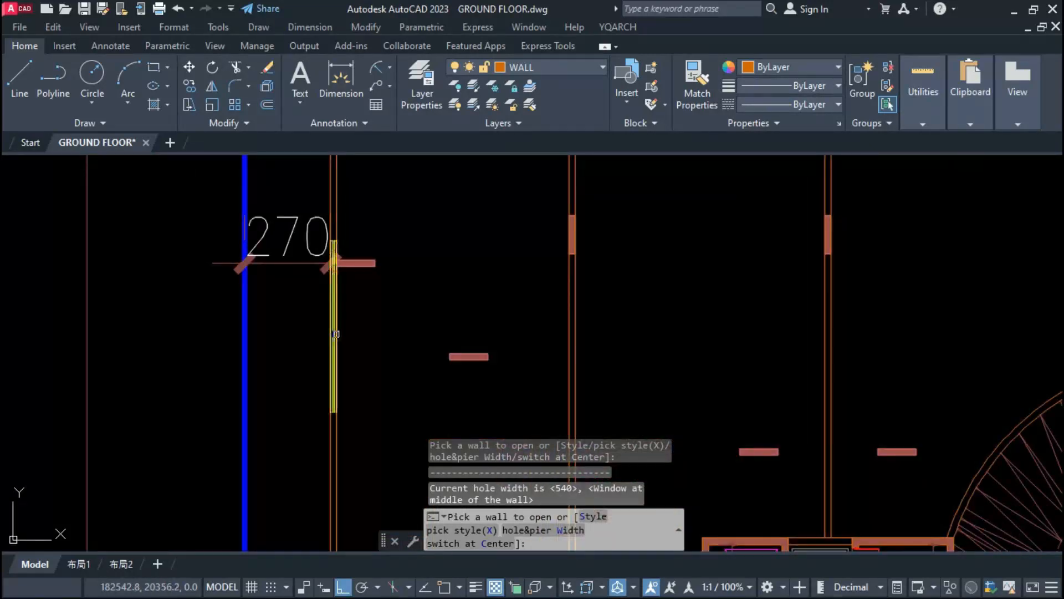
scroll(336, 334, "down", 3)
scroll(393, 339, "up", 3)
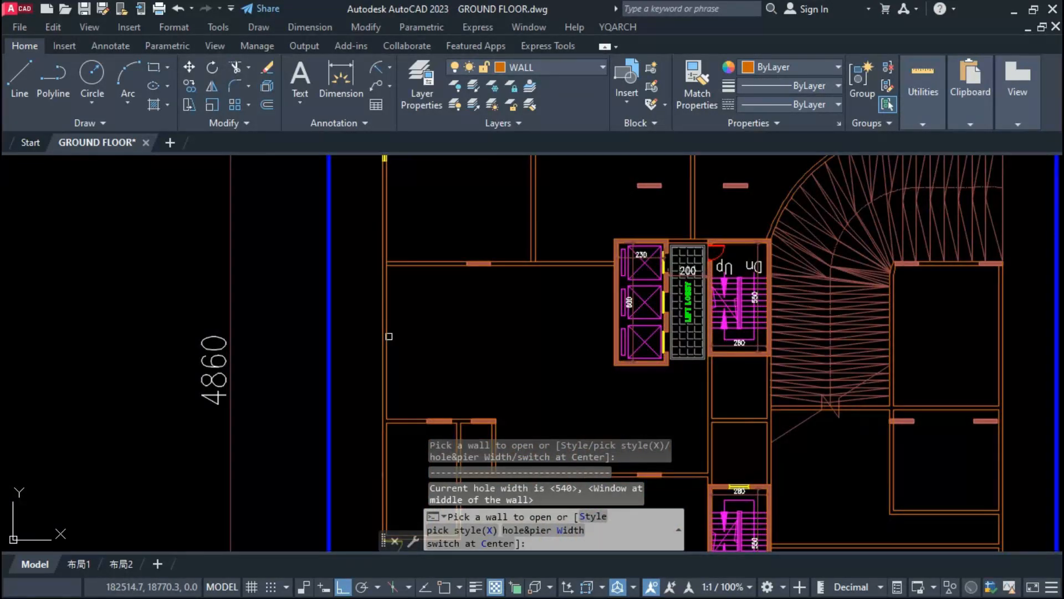
scroll(389, 336, "down", 3)
scroll(426, 399, "up", 3)
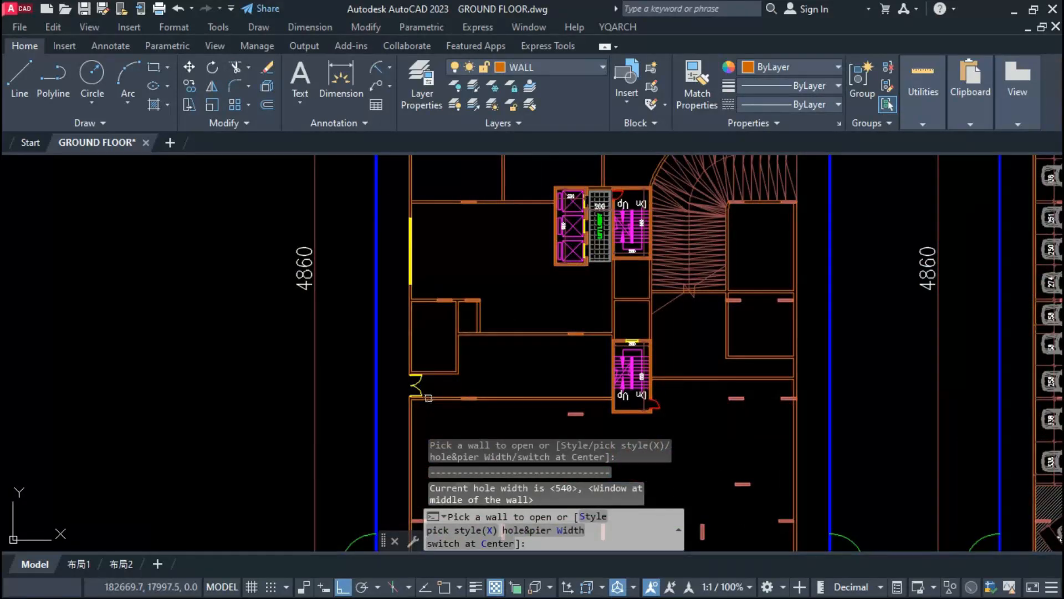
scroll(429, 405, "down", 3)
scroll(468, 363, "up", 3)
key("Escape")
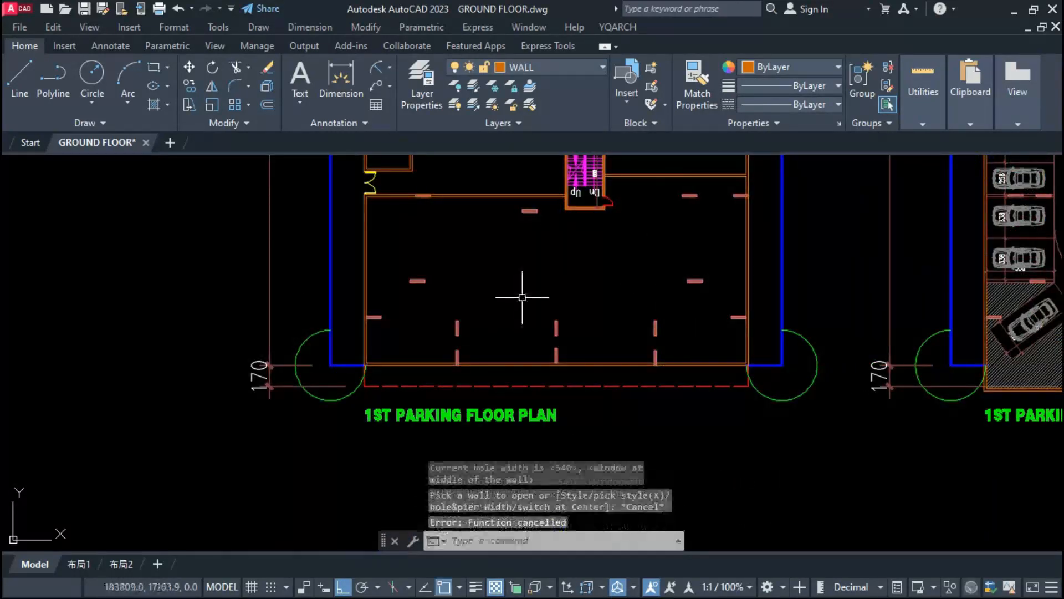
Step: Copy the two left outer wall lines to the three lower column rows as partition walls
scroll(365, 342, "up", 3)
left_click(388, 338)
left_click(352, 318)
type("co")
key("Return")
left_click(369, 320)
scroll(571, 345, "up", 2)
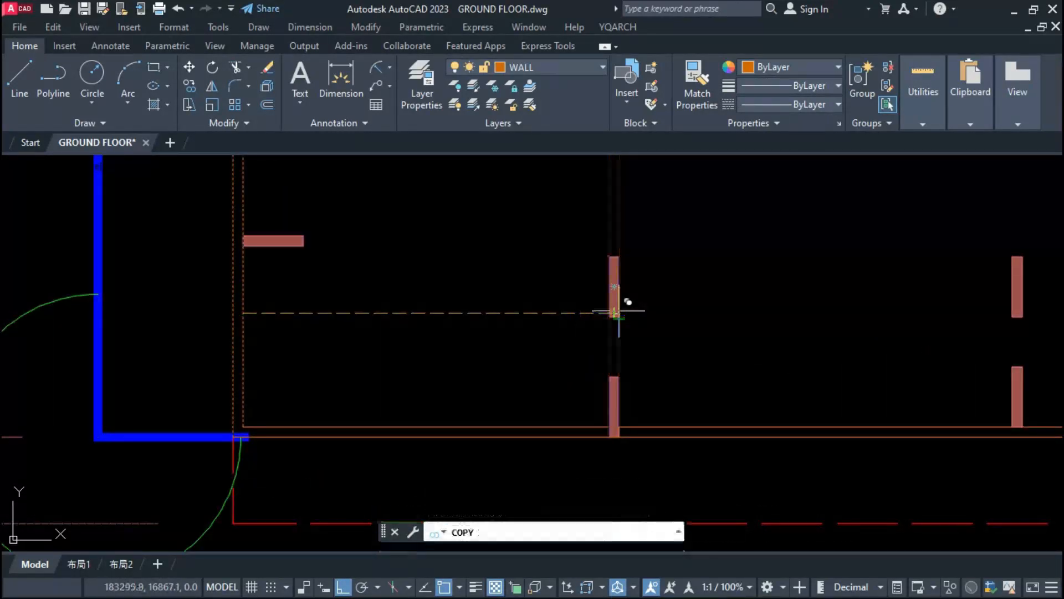
scroll(638, 322, "down", 4)
scroll(660, 327, "up", 4)
left_click(708, 304)
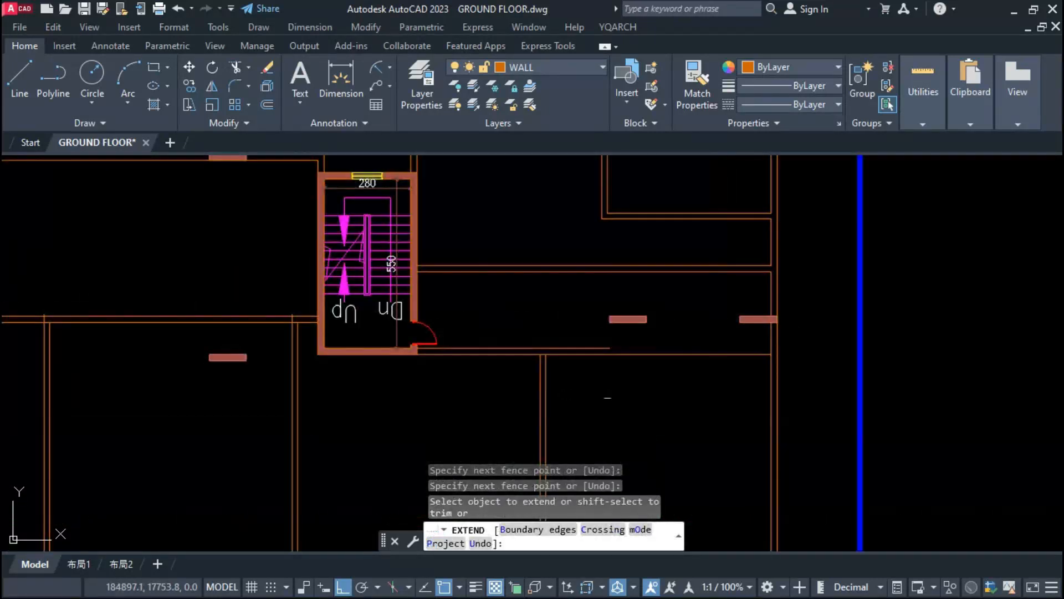
key("Escape")
key("Escape")
key("Escape")
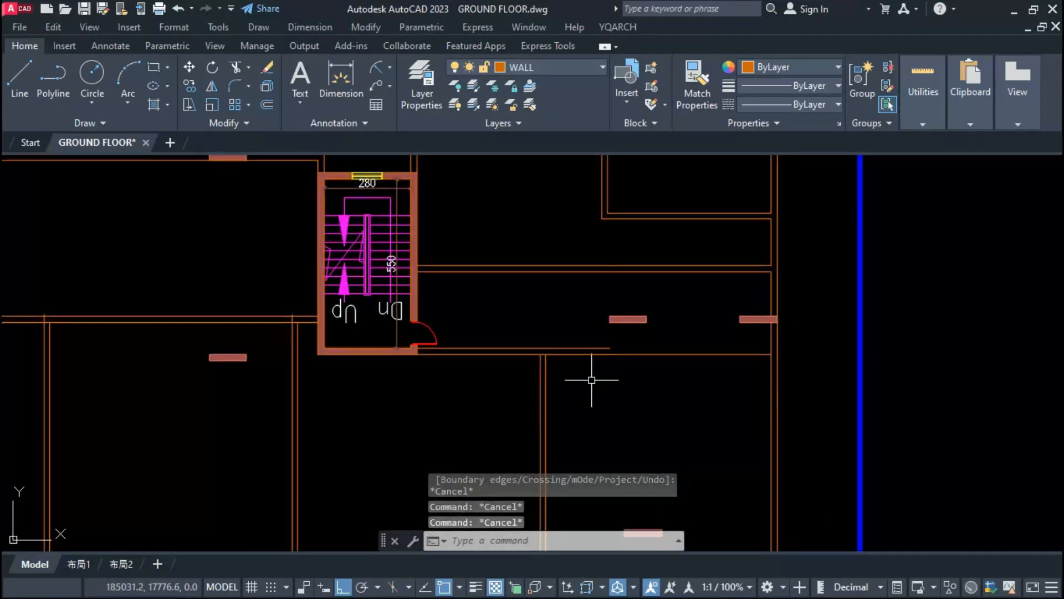
scroll(606, 353, "up", 2)
left_click(608, 346)
left_click(615, 346)
key("Escape")
key("Escape")
scroll(520, 391, "down", 2)
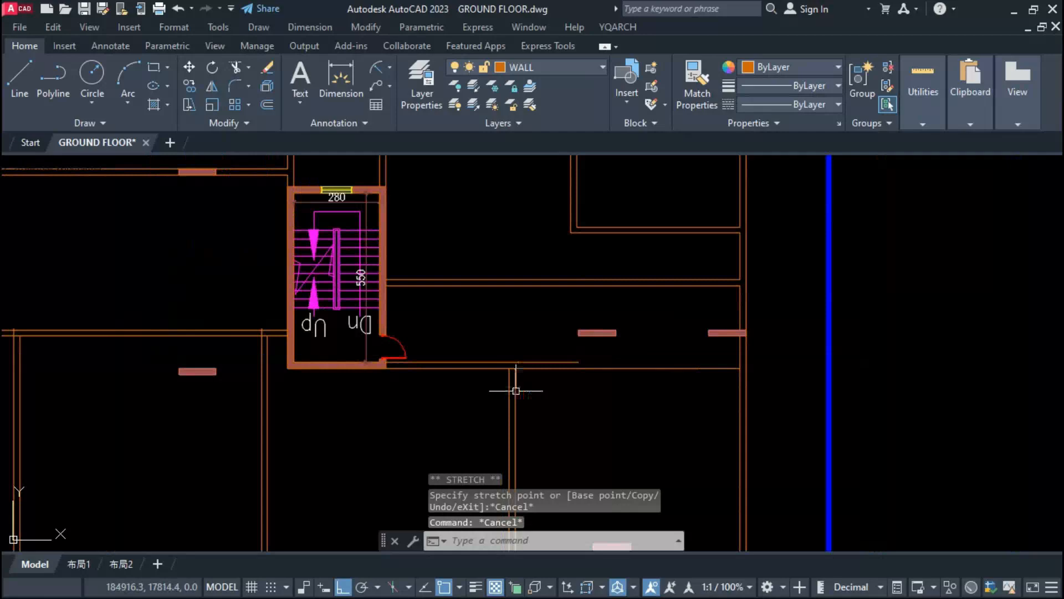
left_click(590, 368)
key("Escape")
left_click(540, 297)
left_click(762, 344)
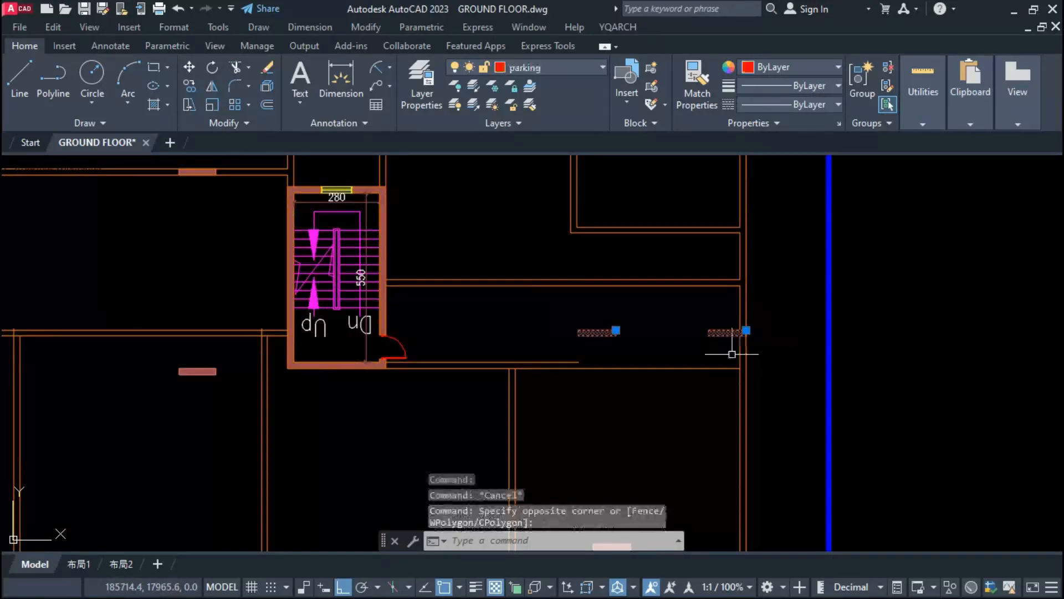
scroll(506, 357, "down", 5)
key("Escape")
key("Escape")
Step: Extend the short upper line of the wall beside the lower stair to the right outer wall
scroll(518, 356, "up", 3)
scroll(446, 381, "up", 2)
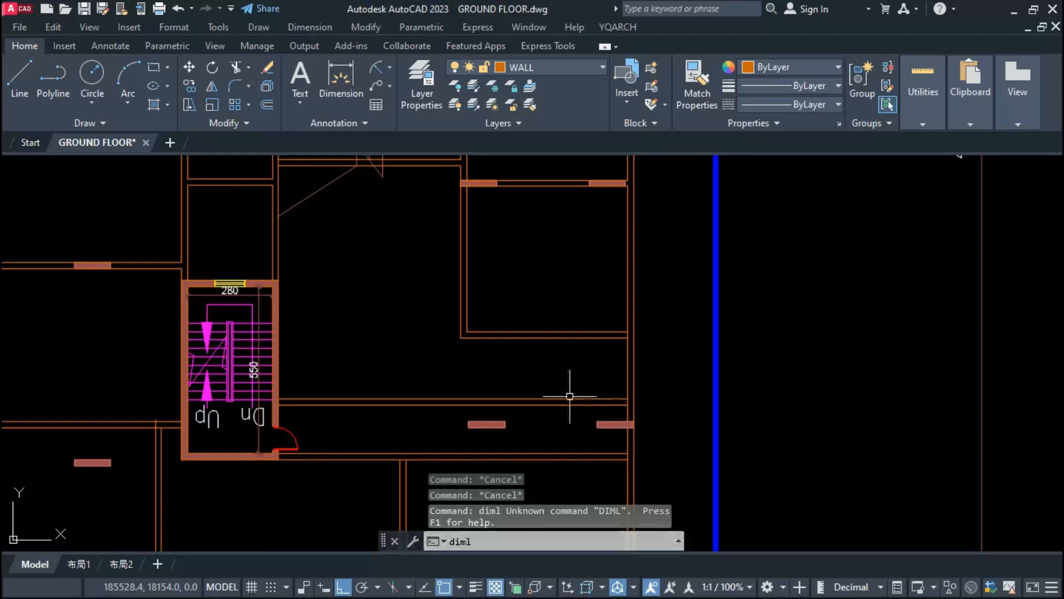
key("Return")
Step: Measure the gap between the right-hand room's lower wall and the corridor wall with a linear dimension
left_click(568, 396)
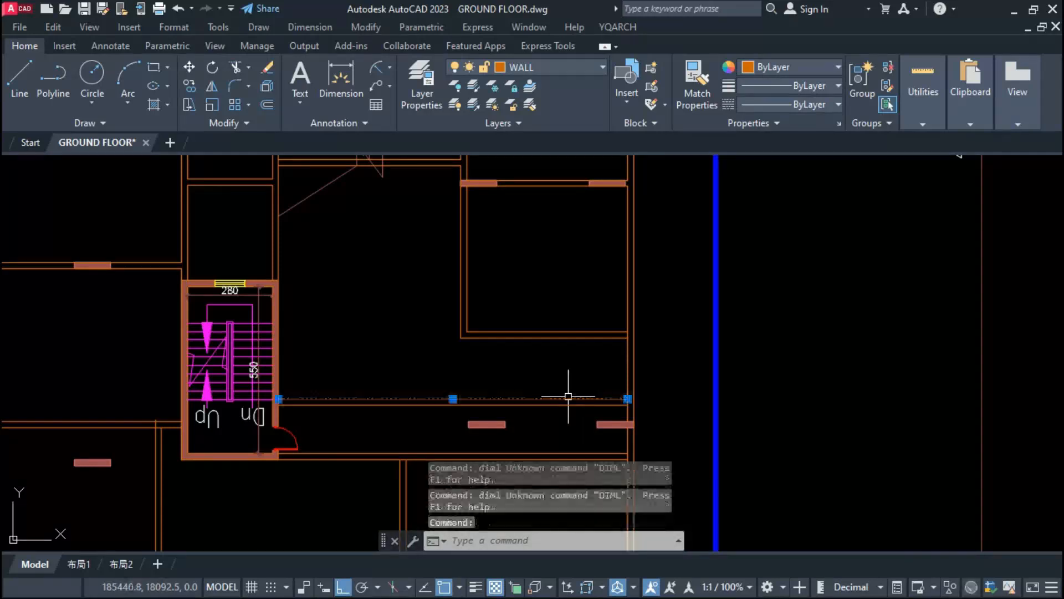
key("Escape")
key("Escape")
type("dimlin")
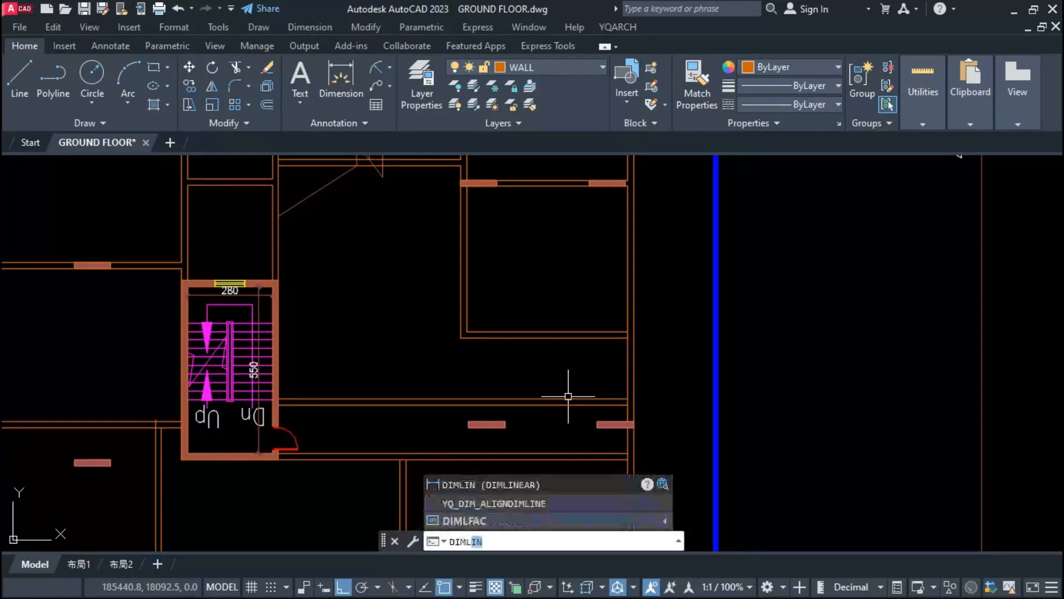
key("Return")
left_click(558, 397)
left_click(558, 336)
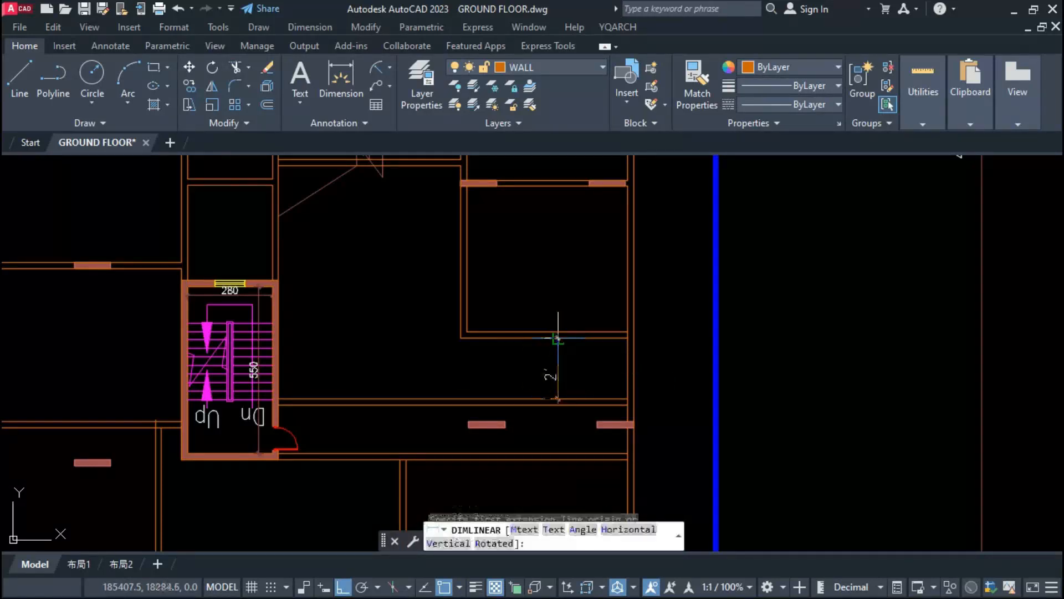
key("Escape")
key("Escape")
Step: Extend the right-hand room's side wall to the corridor wall, removing the room's old lower wall and opening the wall junction
scroll(551, 338, "down", 2)
scroll(534, 396, "up", 2)
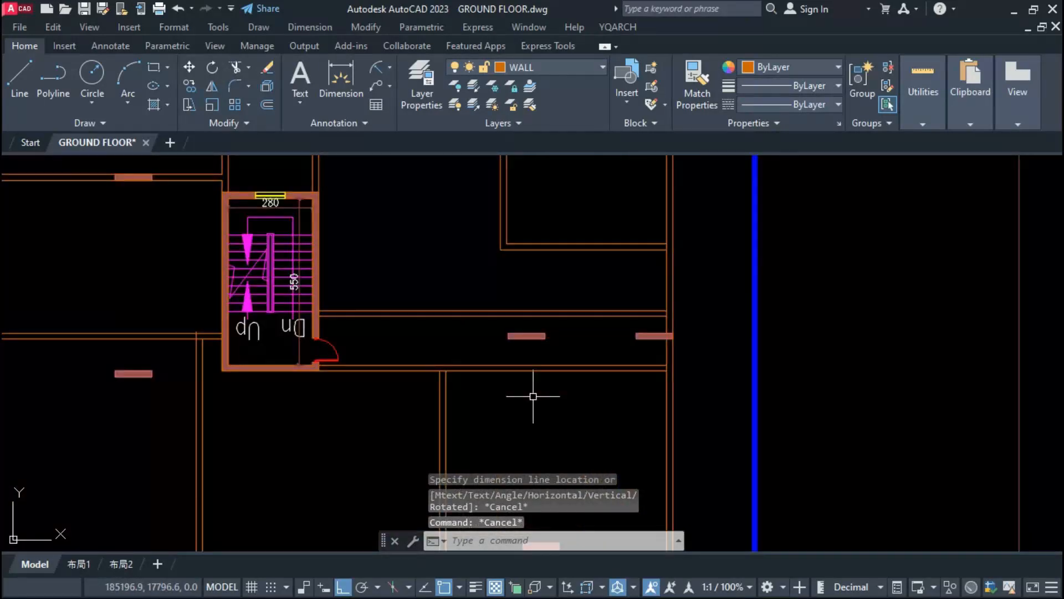
scroll(586, 388, "down", 3)
scroll(585, 391, "up", 1)
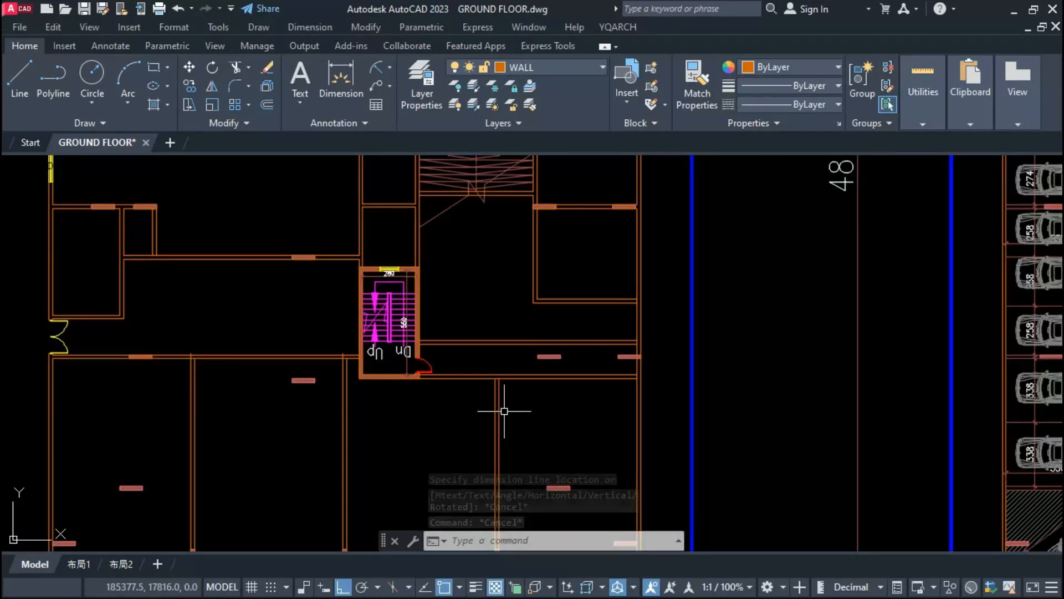
scroll(504, 410, "up", 5)
type("ex")
key("Return")
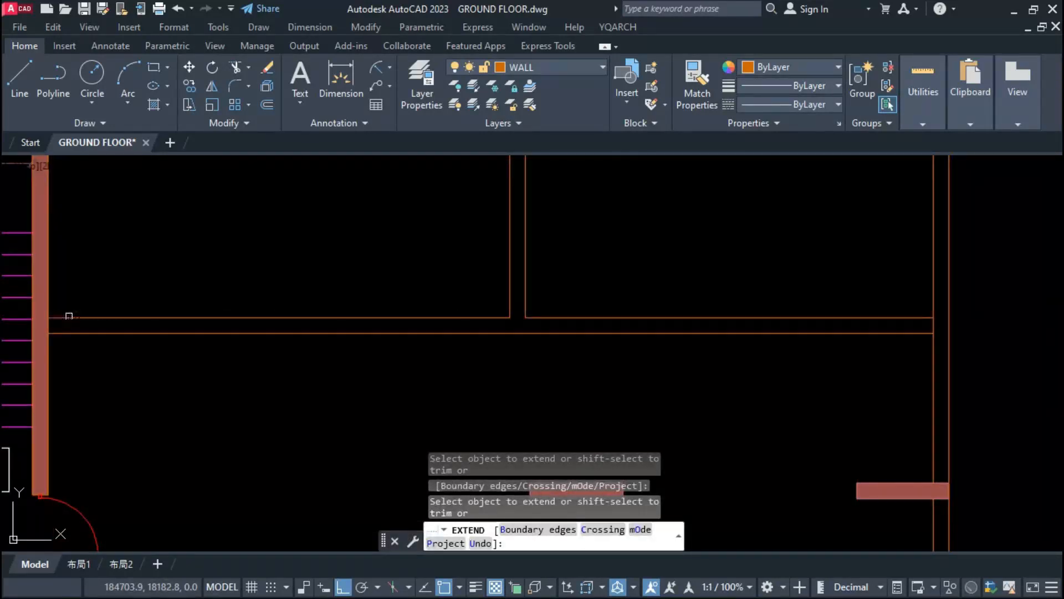
key("Escape")
Step: Set the door type to R14:DR_D02 with a 240 opening width and try to insert it in the corridor wall
type("aw")
key("Return")
key("Escape")
type("ad")
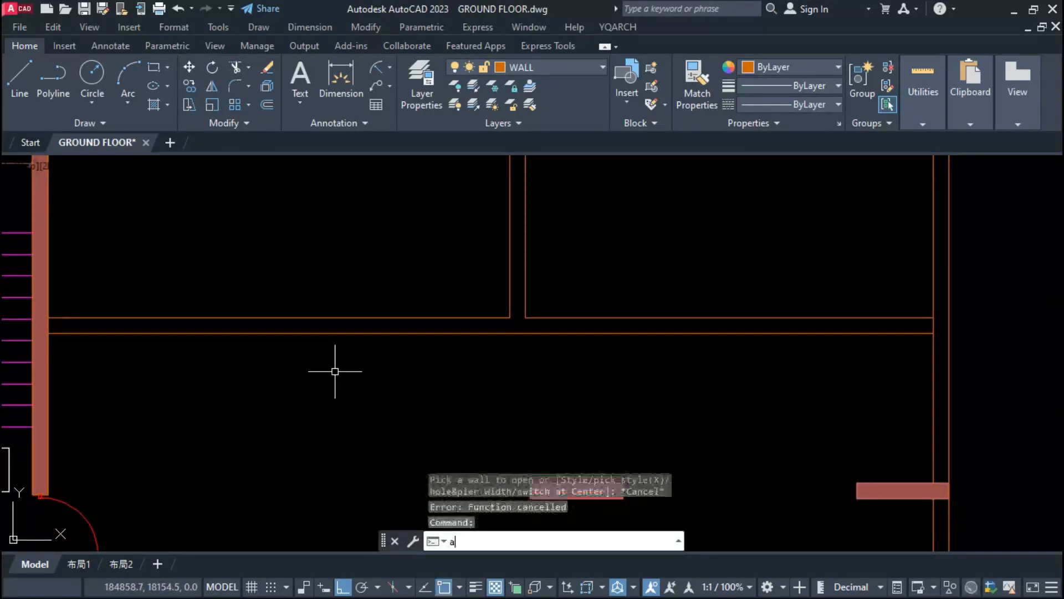
key("Return")
left_click(590, 516)
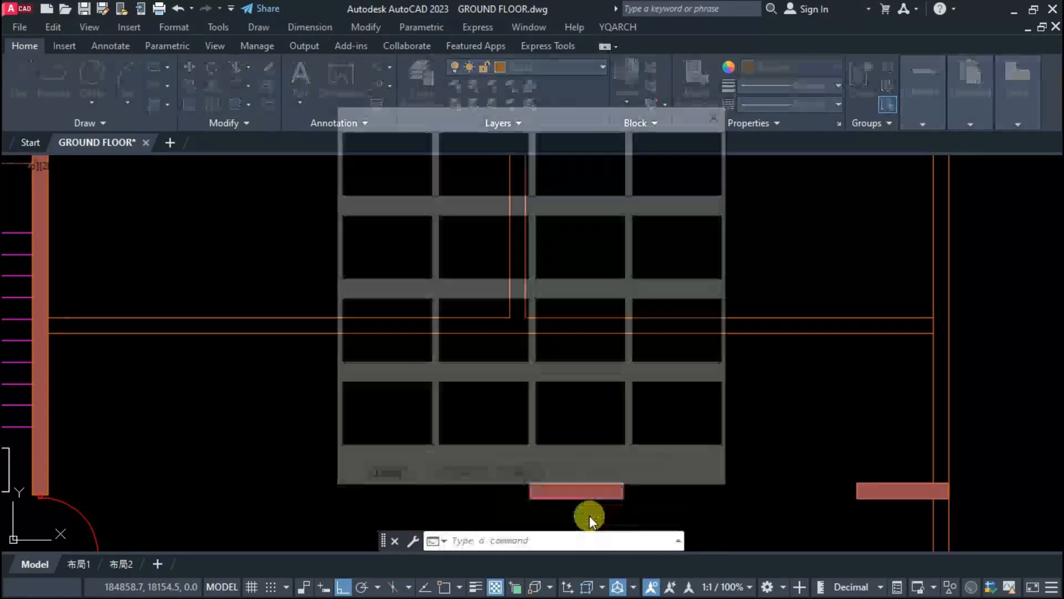
left_click(464, 268)
type("w")
key("Return")
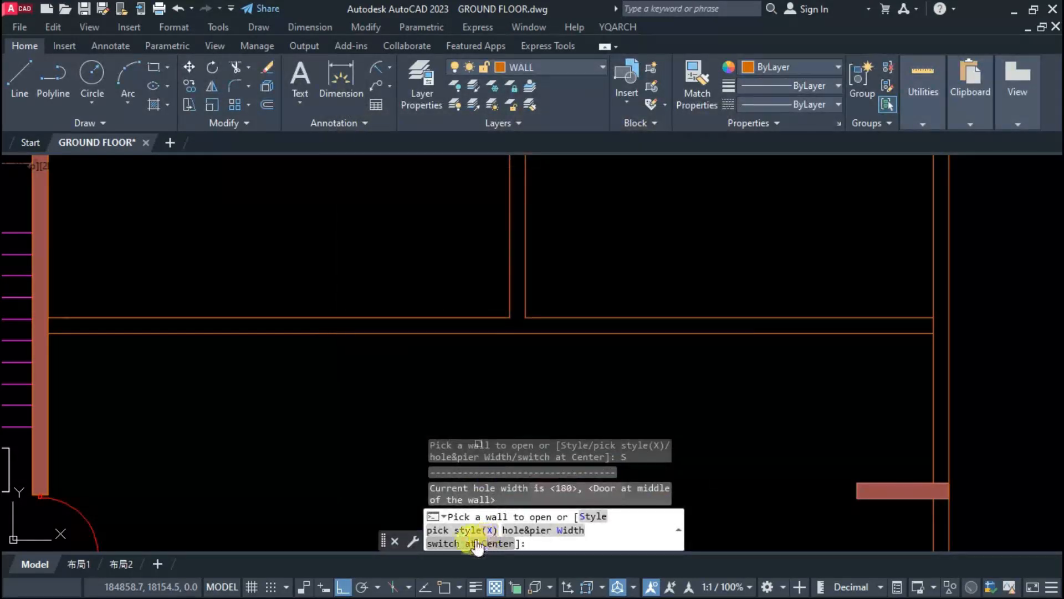
left_click(450, 311)
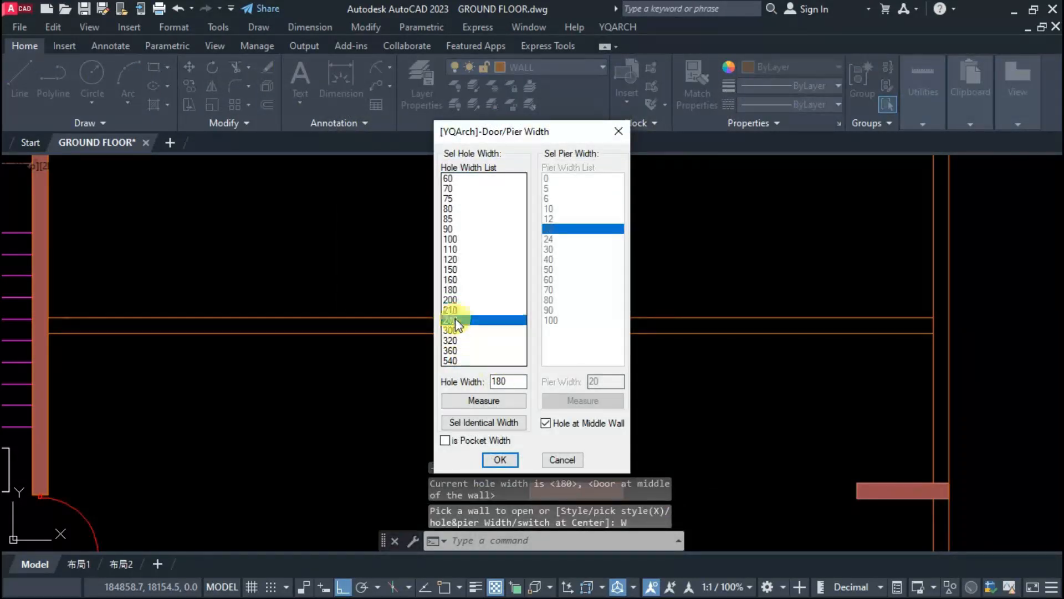
left_click(500, 460)
Step: Set the default door to type R14:DR_D01 with a 90 opening width and turn off placement at the middle of the wall
type("s")
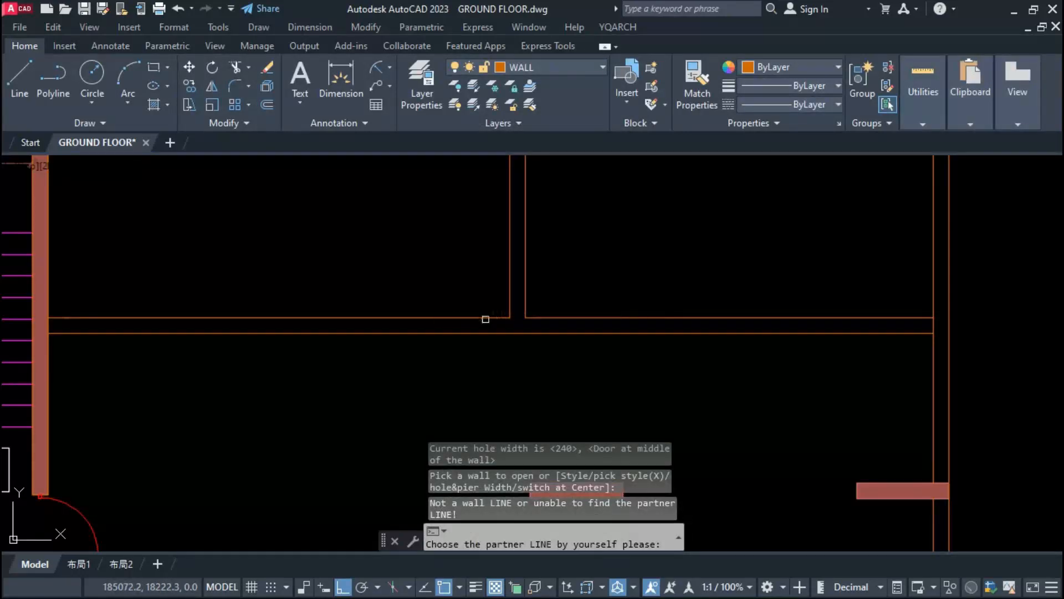
key("Return")
left_click(408, 246)
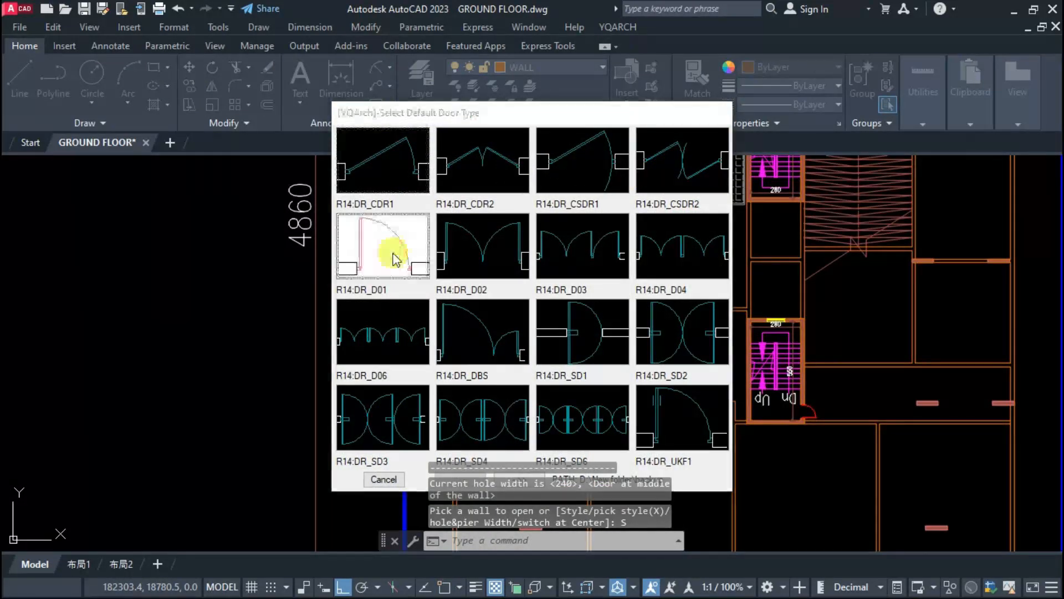
type("w")
key("Return")
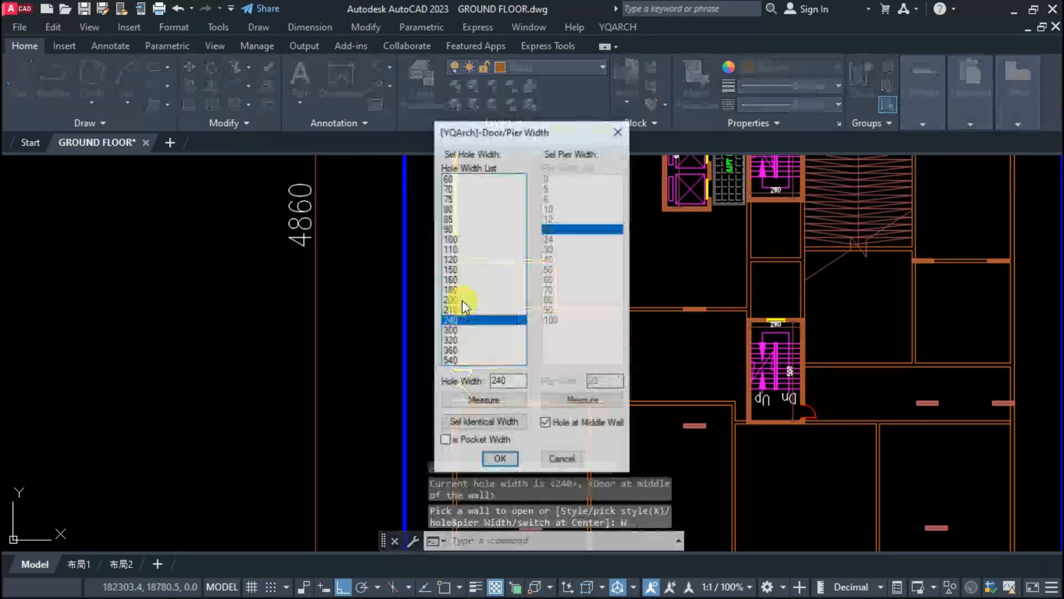
left_click(466, 229)
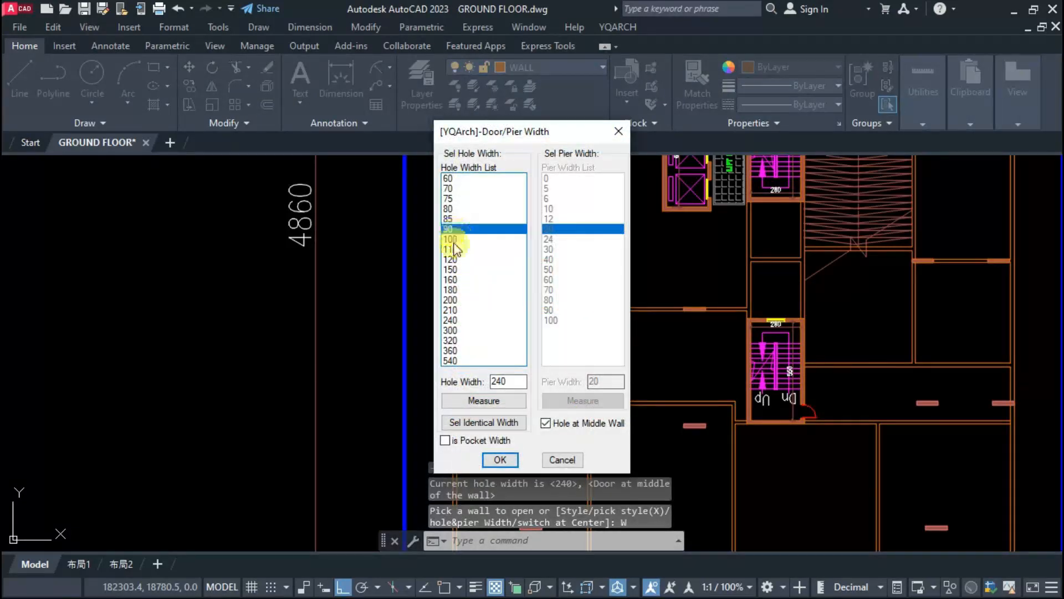
left_click(546, 423)
left_click(501, 459)
Step: Remove the partition between the small left-hand room and its adjoining closet and trim the remaining wall junction
scroll(447, 260, "up", 3)
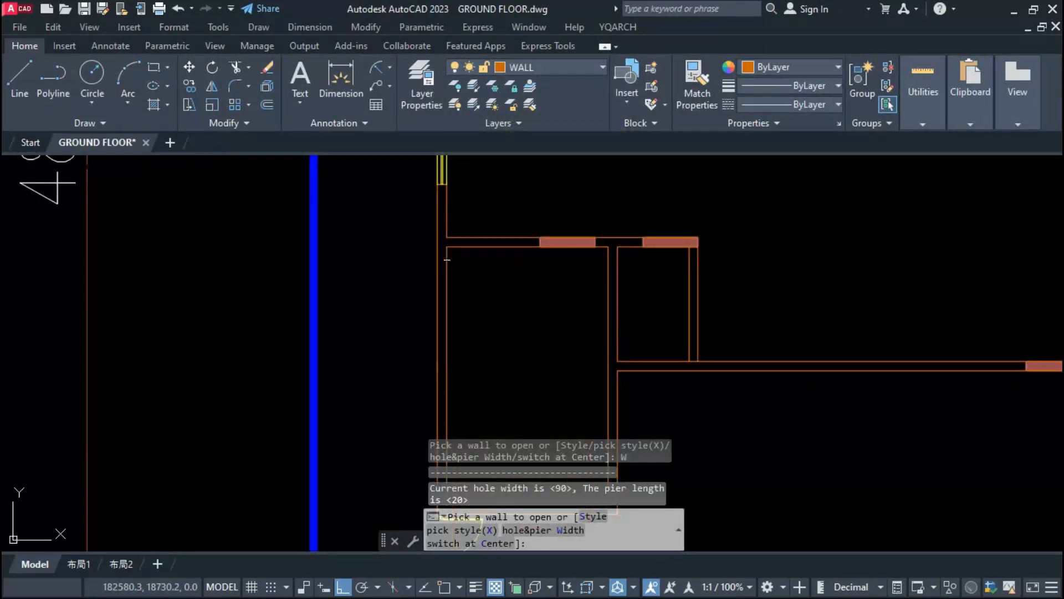
scroll(447, 273, "down", 5)
scroll(447, 361, "up", 5)
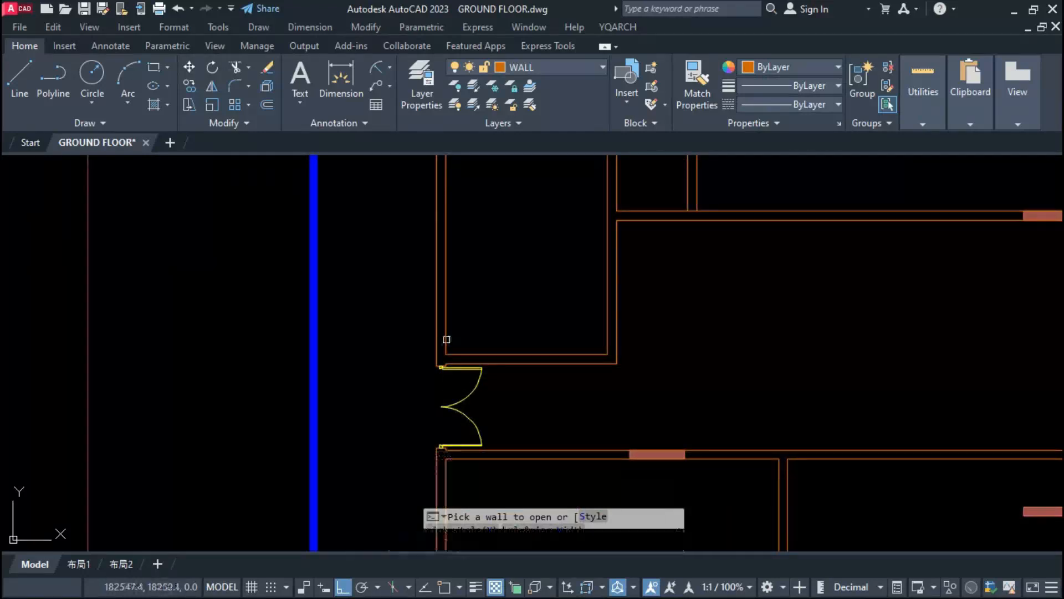
left_click(447, 339)
scroll(455, 349, "down", 2)
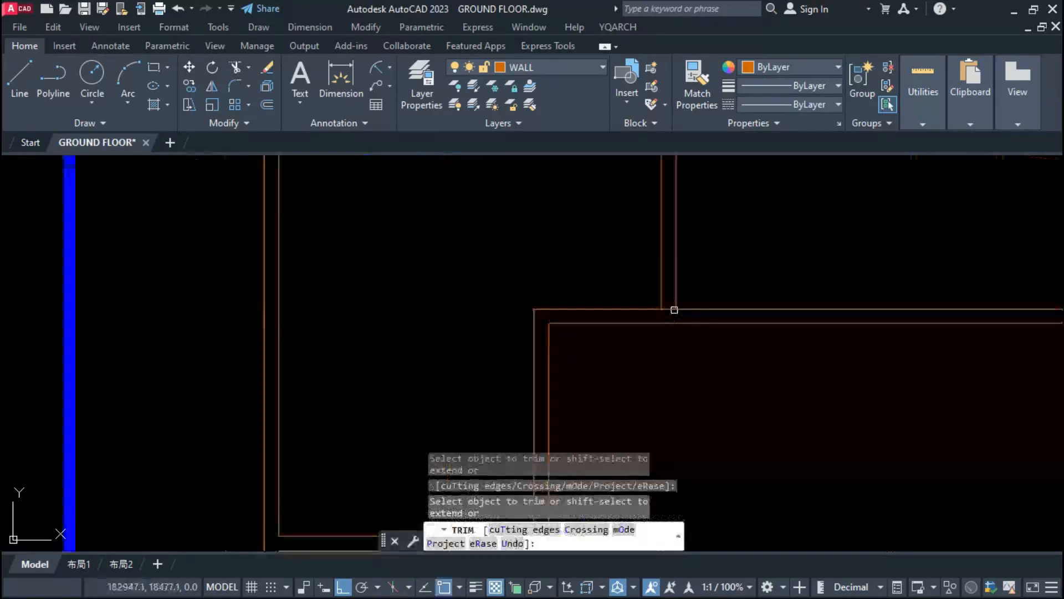
key("Escape")
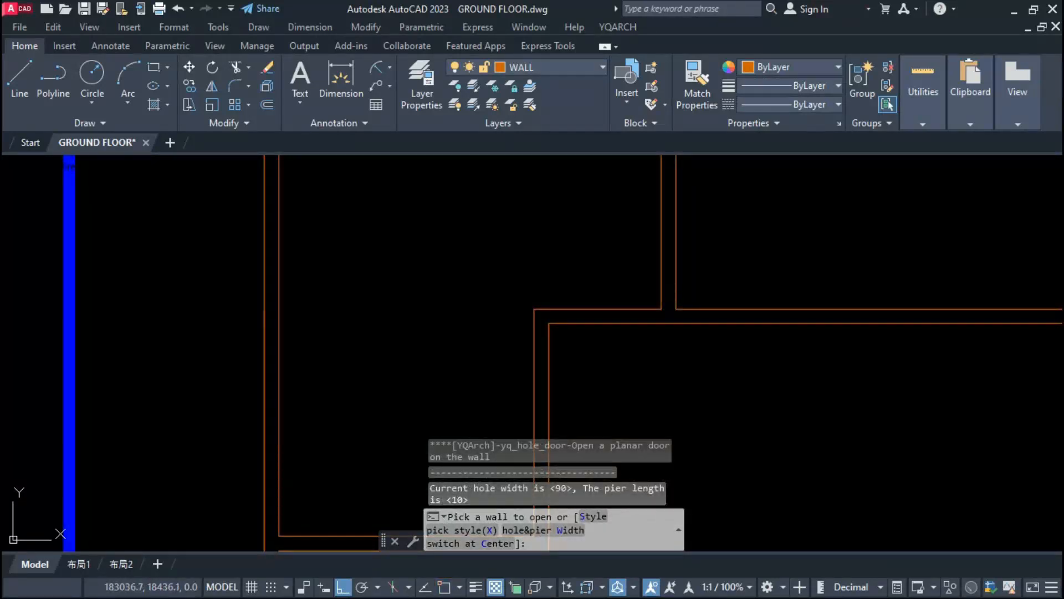
Step: Insert a 90-wide single door with a pier length of 10 in the short side wall of the merged left-hand room
left_click(655, 322)
left_click(637, 340)
scroll(552, 373, "down", 4)
scroll(529, 382, "up", 2)
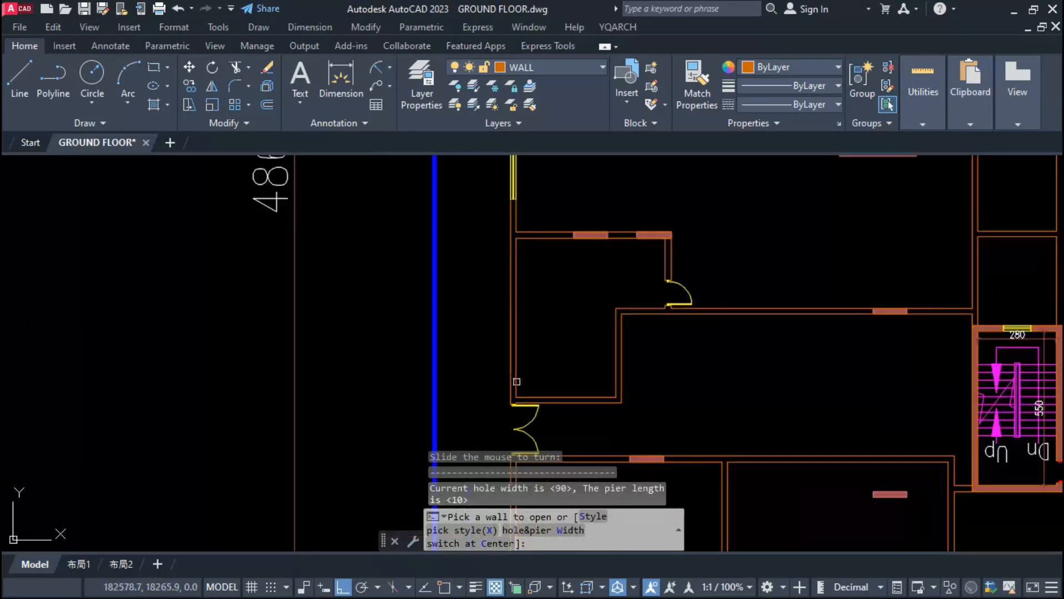
scroll(624, 372, "down", 3)
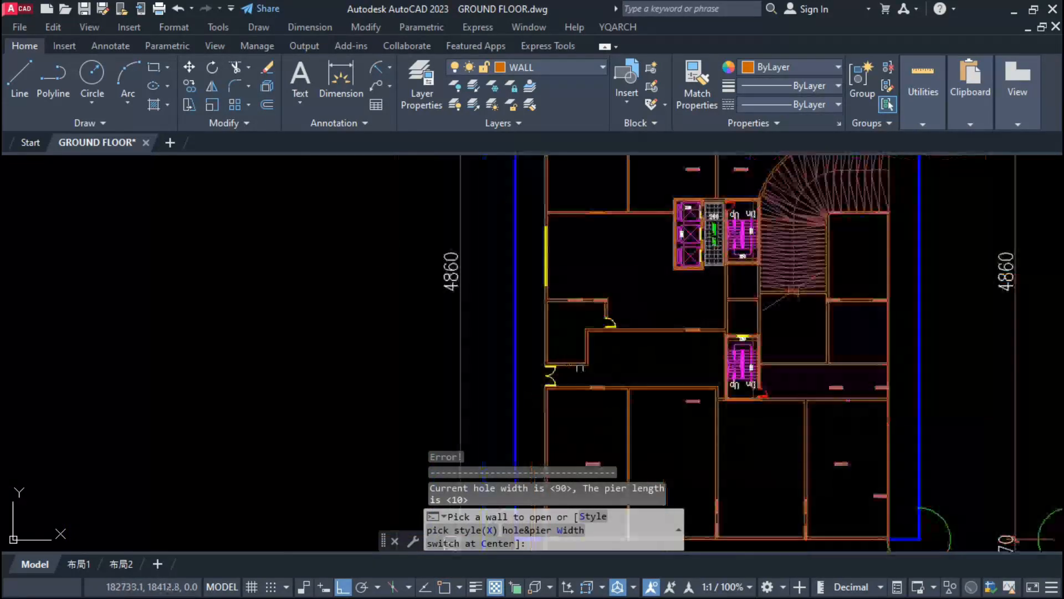
key("Escape")
Step: Insert a 540-wide window in the right outer wall of the lower corner room
scroll(558, 322, "up", 2)
middle_click_drag(556, 322, 554, 364)
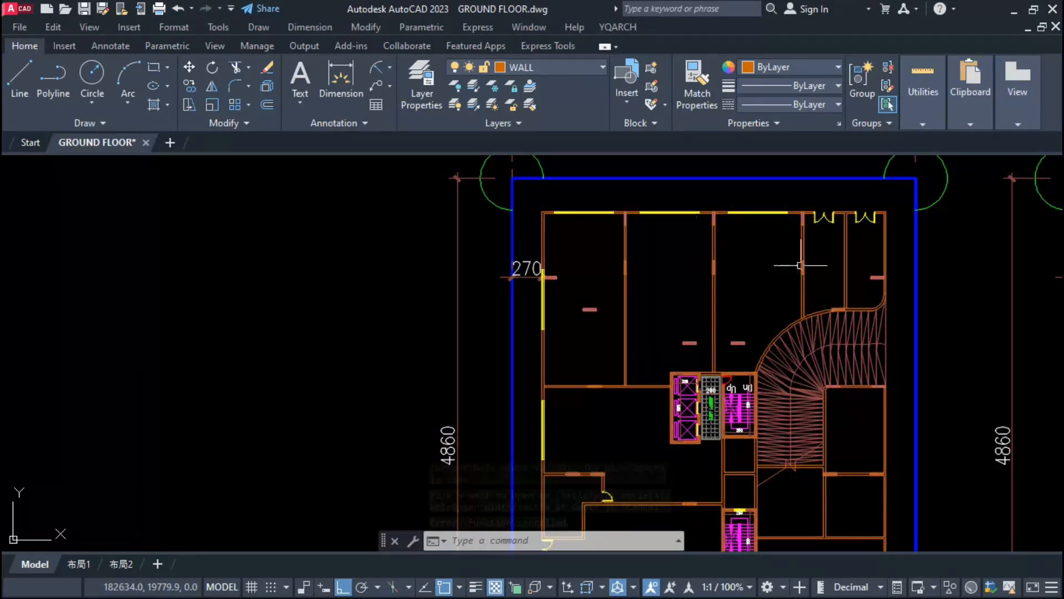
scroll(762, 266, "down", 2)
scroll(765, 399, "up", 4)
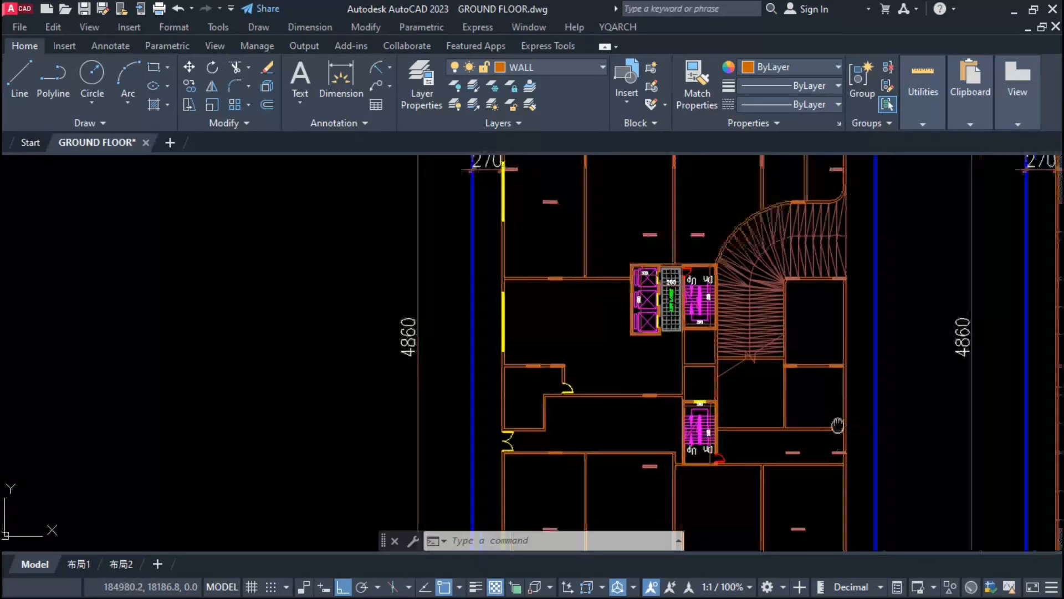
type("ww")
key("space")
scroll(678, 407, "up", 2)
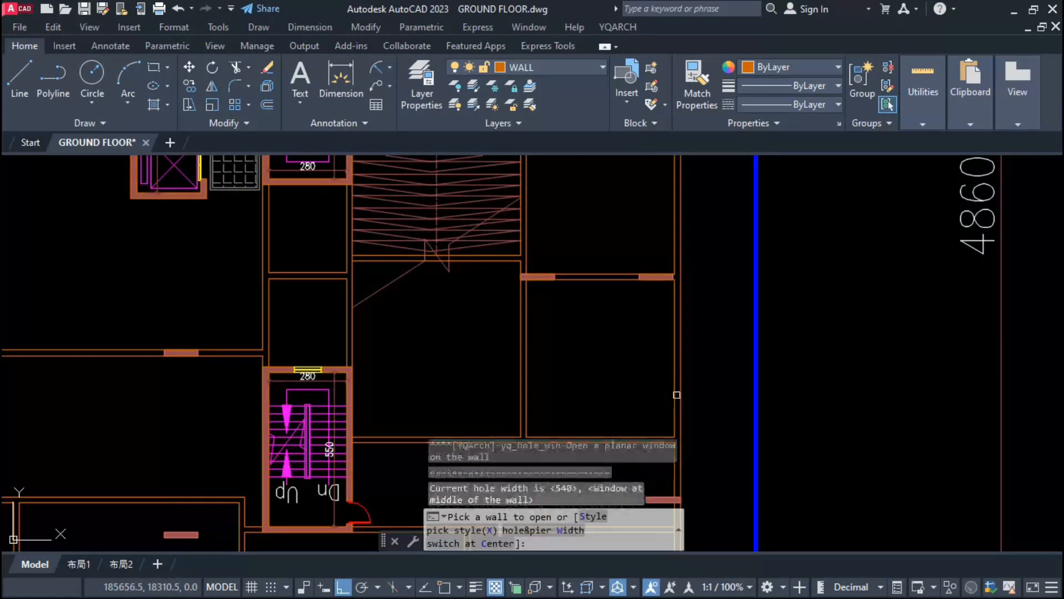
left_click(676, 394)
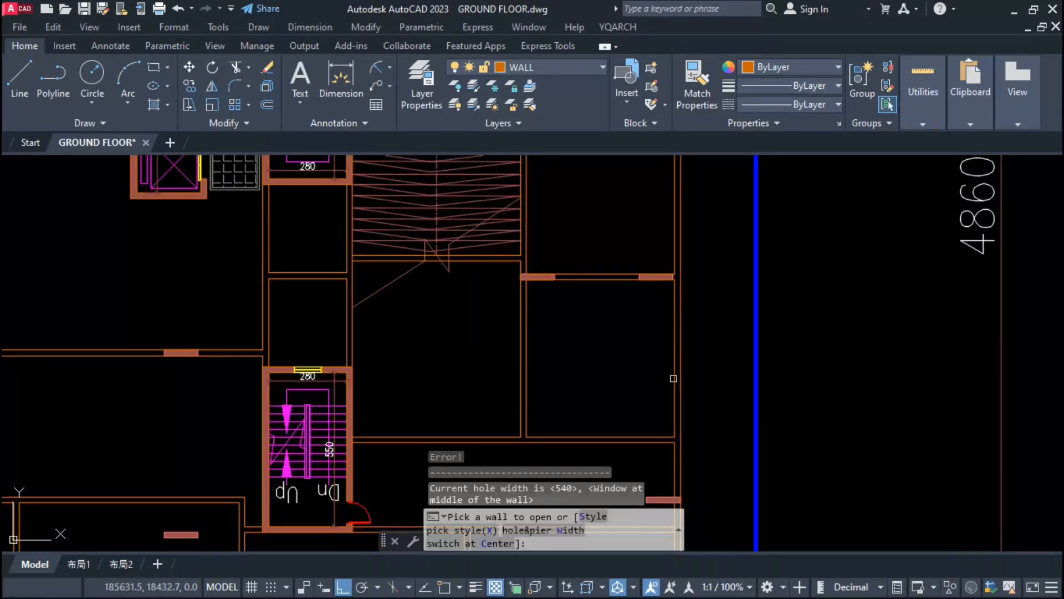
key("Escape")
scroll(673, 378, "down", 2)
scroll(593, 294, "up", 2)
type("a")
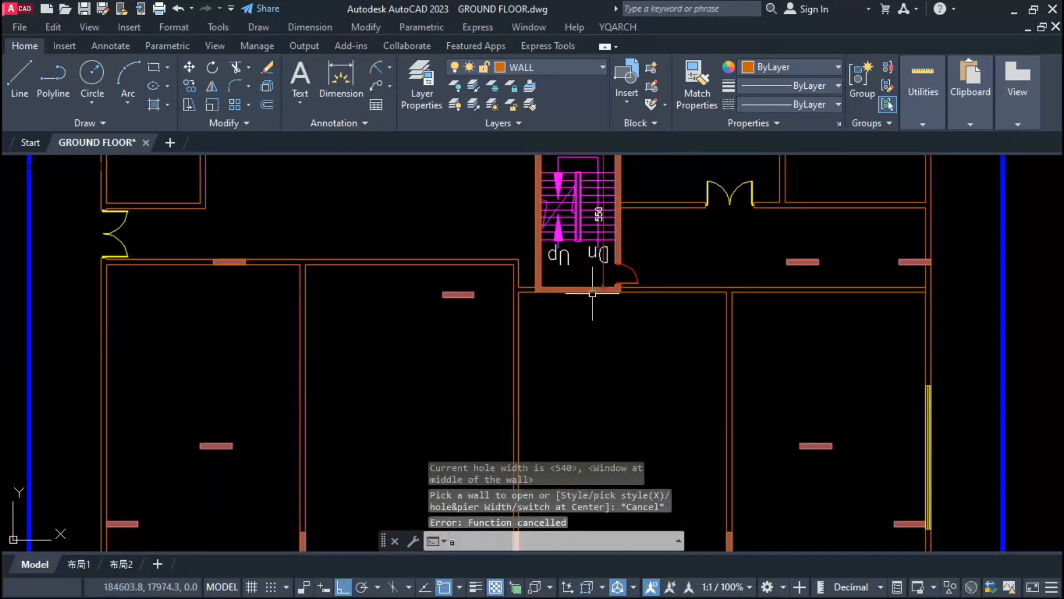
type("d")
Step: Insert a 90-wide door with a pier length of 10 in the right outer wall at the corridor's end
key("space")
left_click(927, 215)
left_click(912, 235)
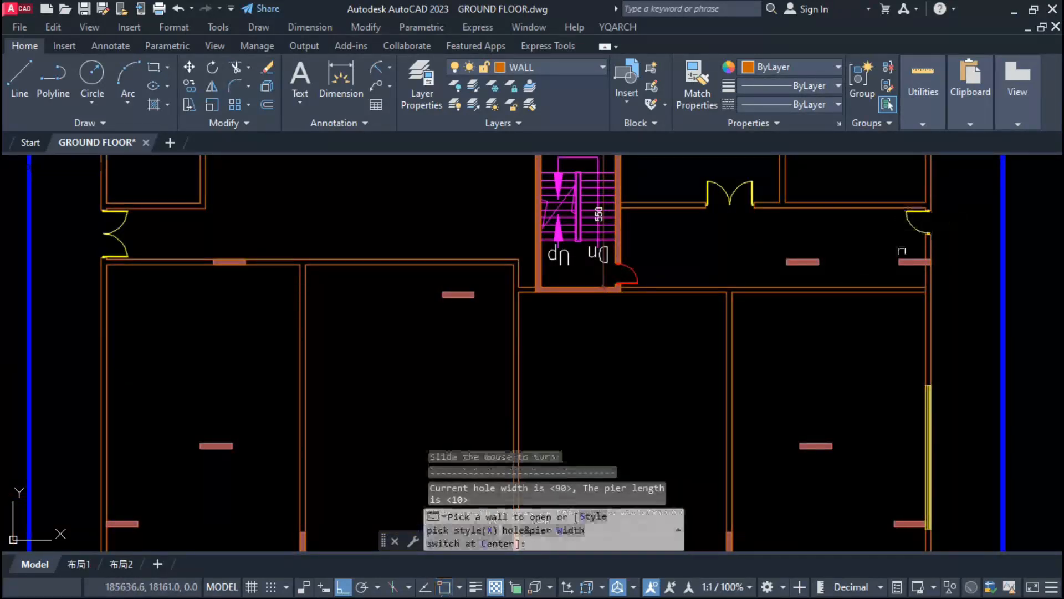
Step: Remove the door and the adjoining outer wall piece at the corridor's right end, opening it down to the edge column
scroll(950, 238, "up", 4)
key("Escape")
left_click(861, 215)
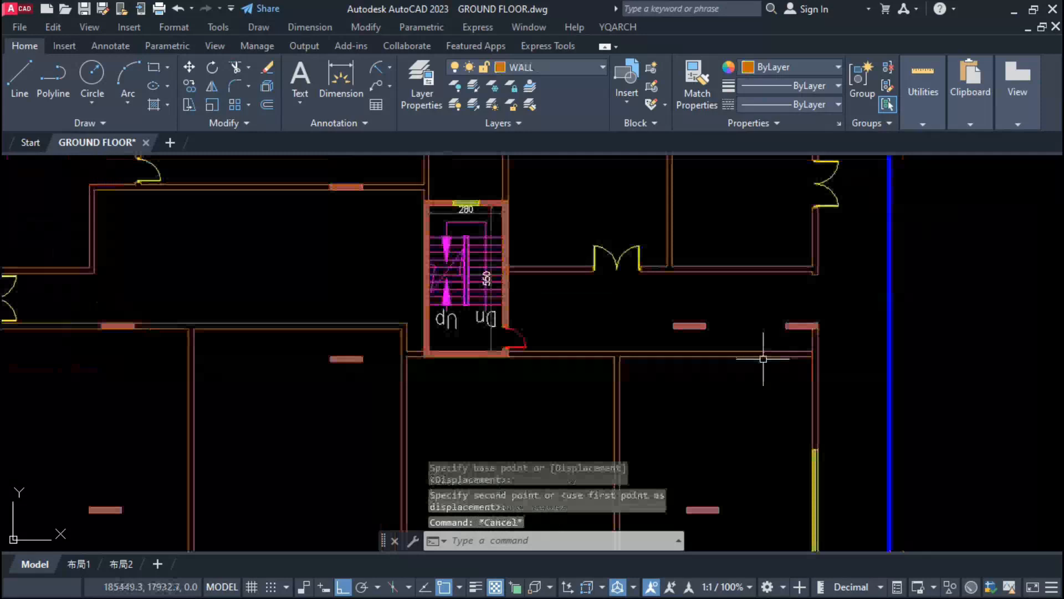
scroll(782, 353, "up", 2)
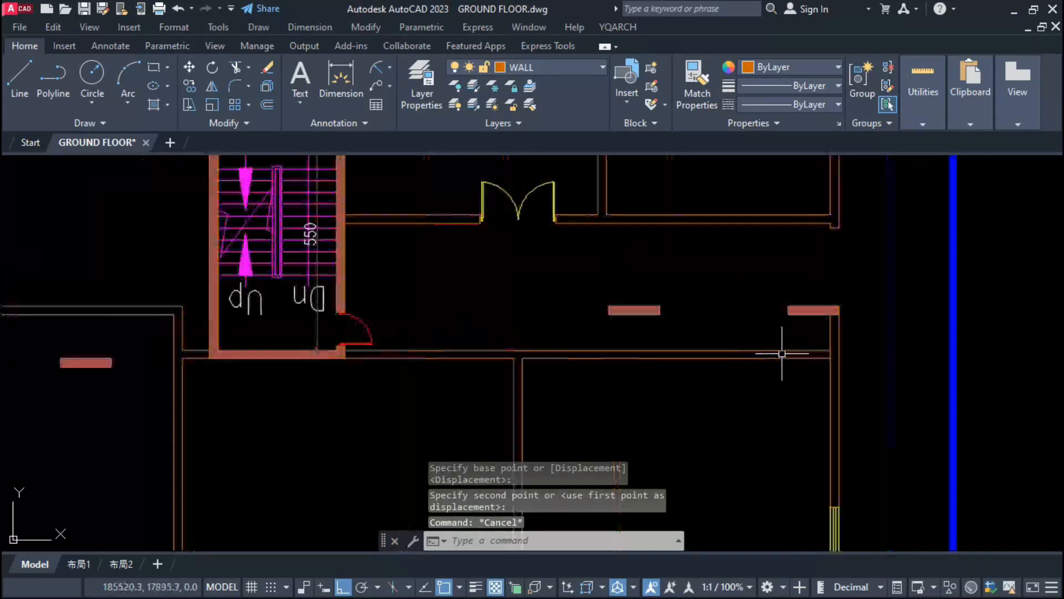
type("l")
key("space")
left_click(789, 314)
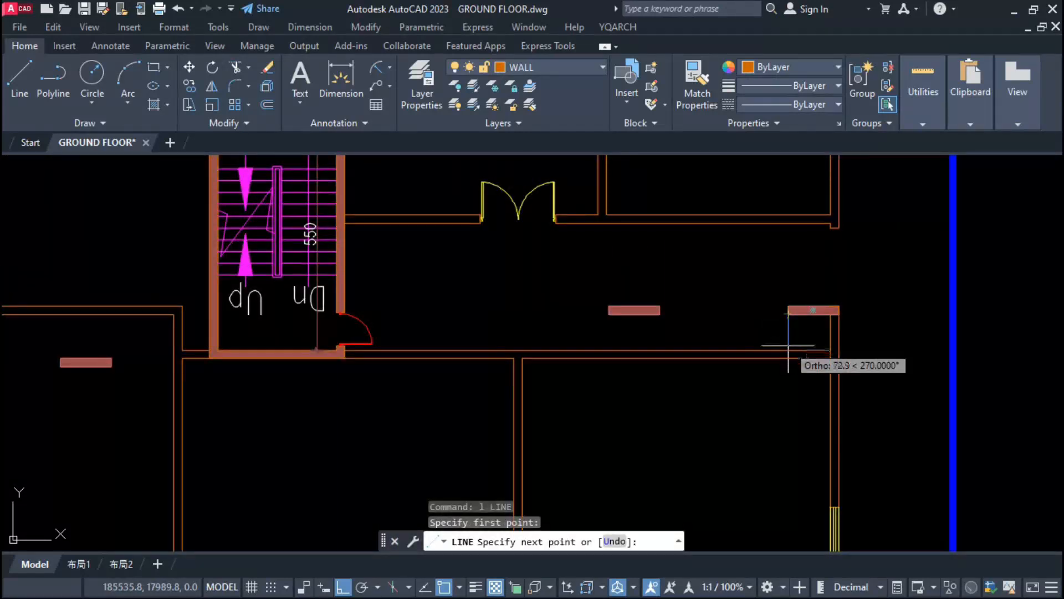
key("Escape")
Step: Fillet the corridor's lower wall lines with the right outer wall lines at zero radius to close the corner
type("f")
key("space")
left_click(815, 358)
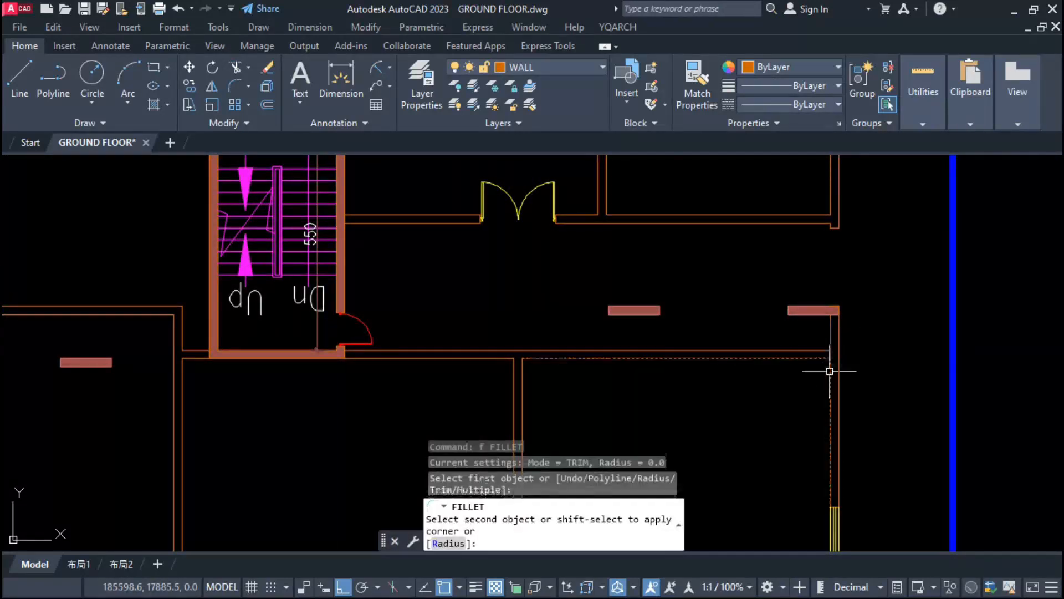
left_click(835, 346)
key("space")
left_click(826, 354)
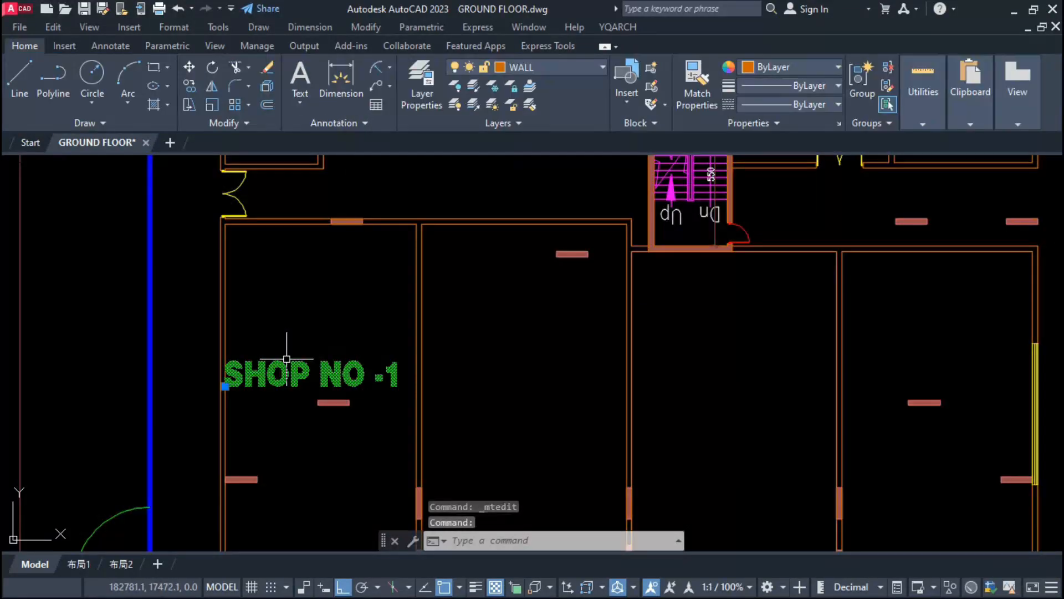
Step: Scale the SHOP NO -1 label by a factor of 0.5
type("sc")
key("Return")
left_click(299, 383)
type("0.5")
key("Return")
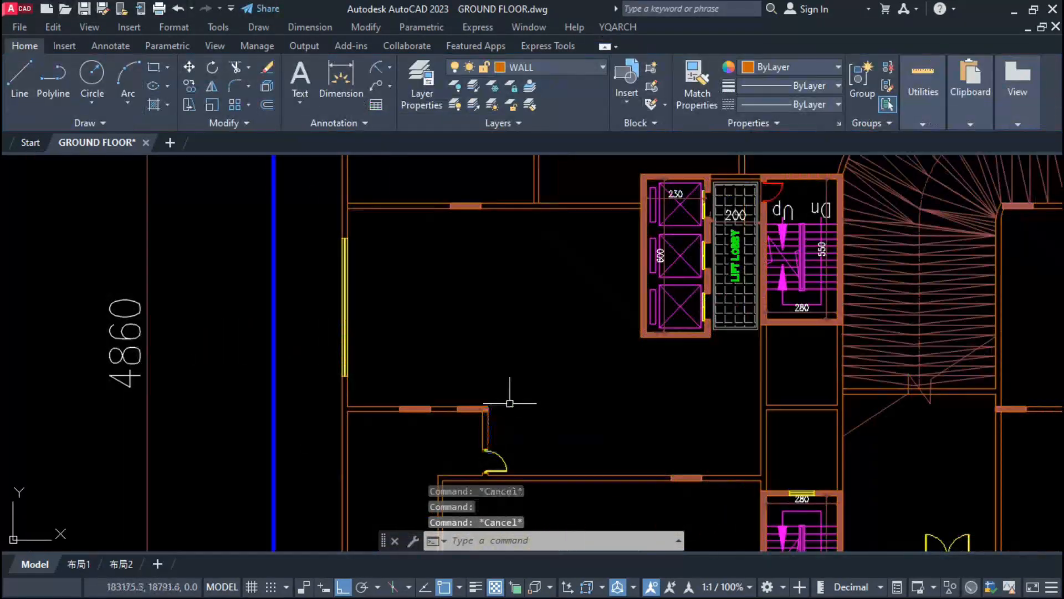
scroll(501, 344, "down", 2)
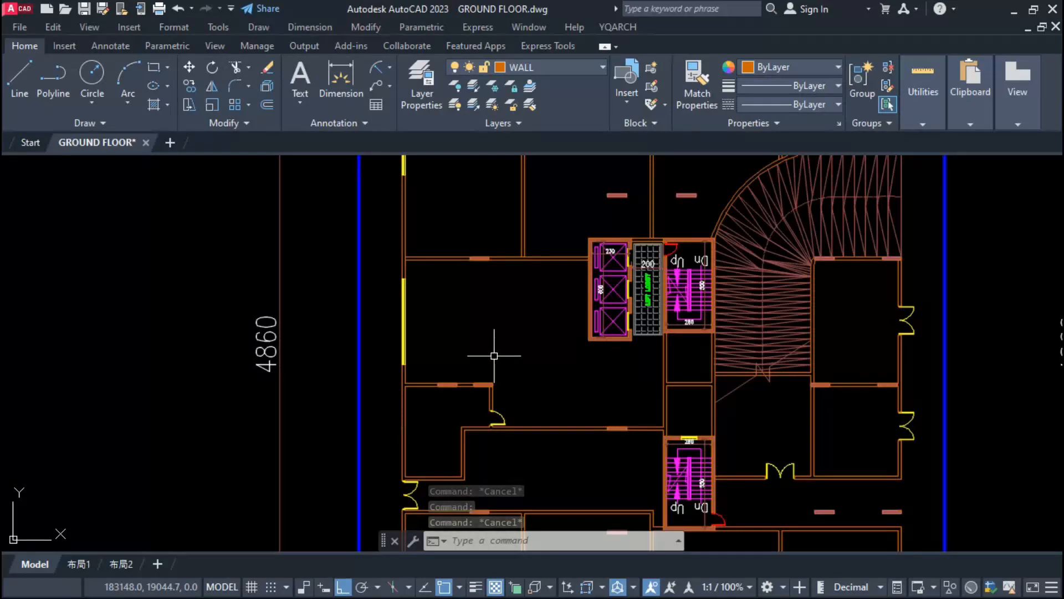
Step: Extend the partition lines below the upper-left shop to the left outer wall
scroll(410, 256, "up", 5)
type("ex")
key("Return")
left_click(411, 261)
left_click(411, 261)
left_click(409, 267)
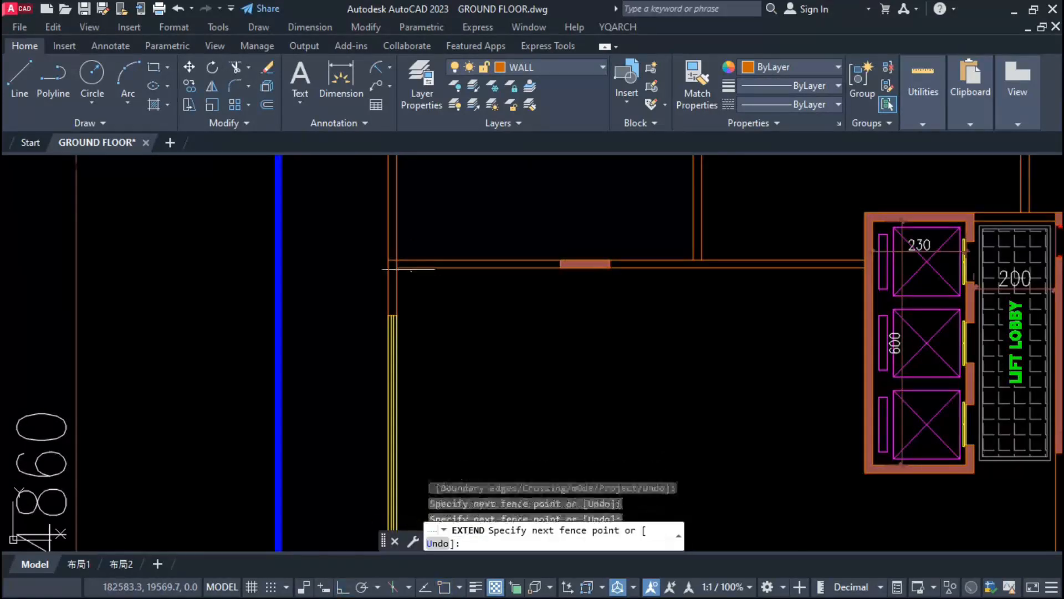
left_click(408, 268)
key("Escape")
Step: Trim the wall lines where the partition below the upper-left shop meets the left outer wall
type("tr")
key("Return")
scroll(394, 266, "up", 2)
left_click(393, 252)
left_click(403, 261)
scroll(408, 265, "down", 4)
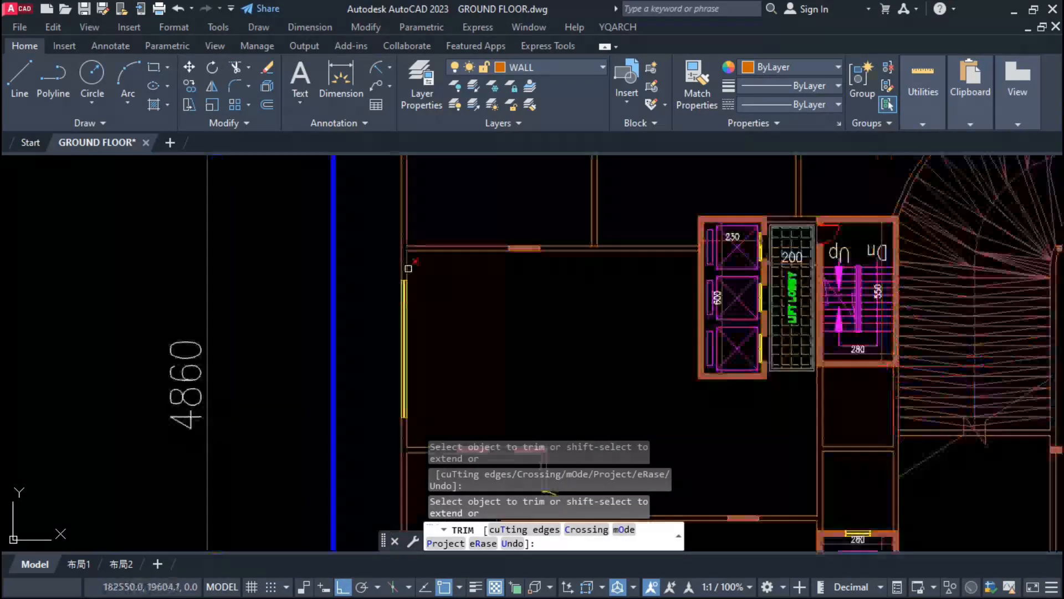
Step: Move the left outer wall segment with its window inward, in line with the small room's door wall
key("Escape")
scroll(410, 268, "up", 3)
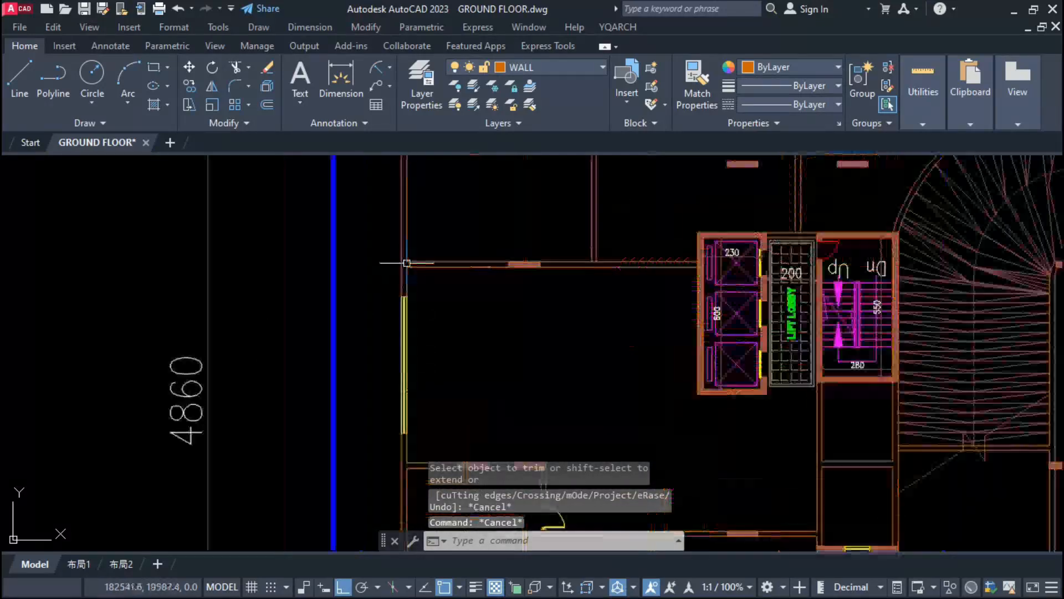
scroll(460, 249, "down", 3)
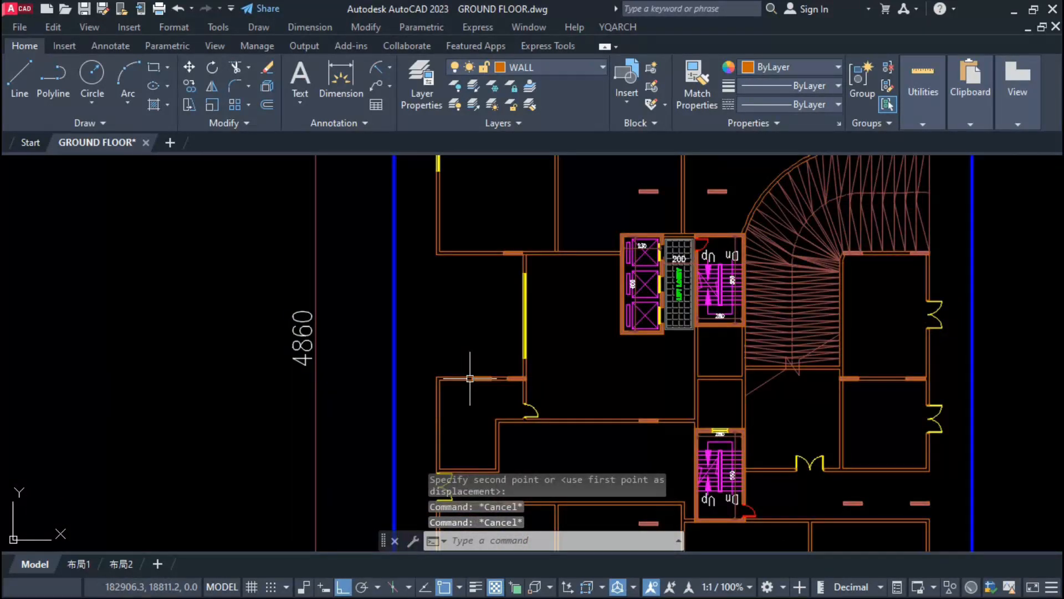
Step: Draw three step lines spaced 30 apart across the opening in the left outer wall and change them to blue
type("l")
key("Return")
left_click(437, 255)
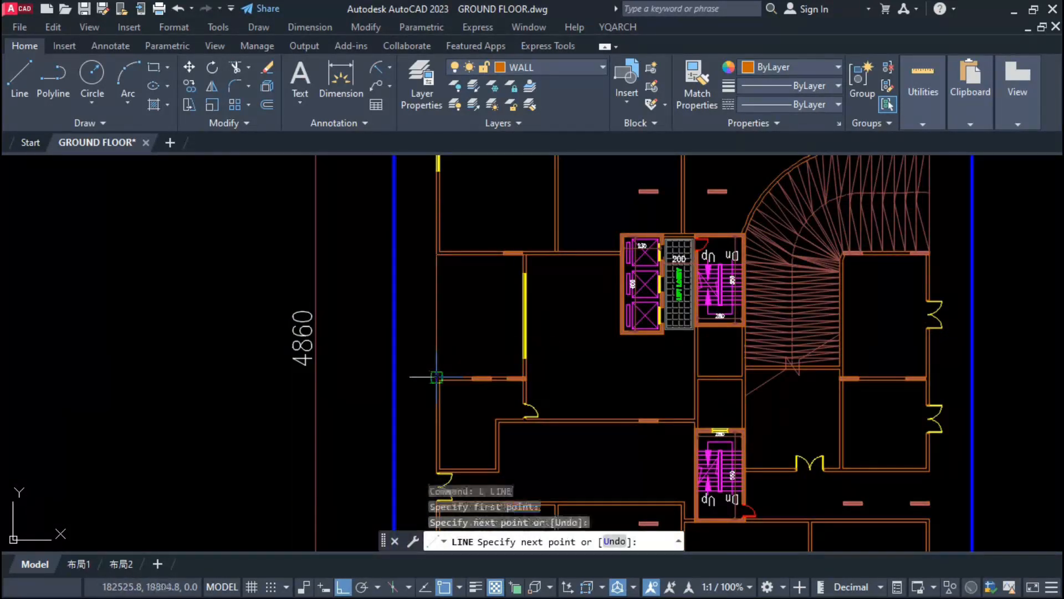
type("o")
key("Return")
left_click(437, 316)
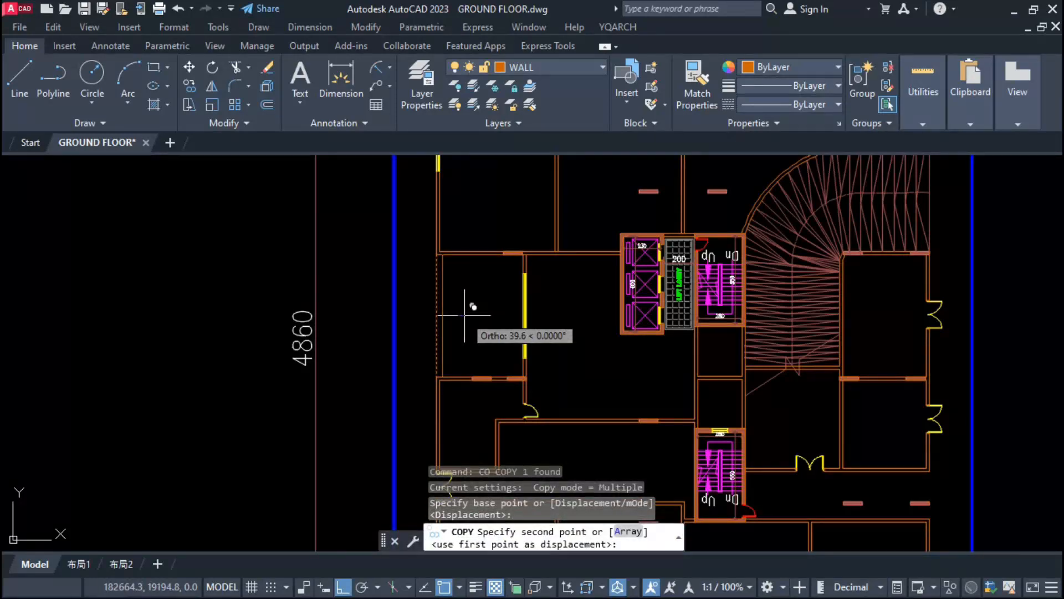
type("60")
key("Return")
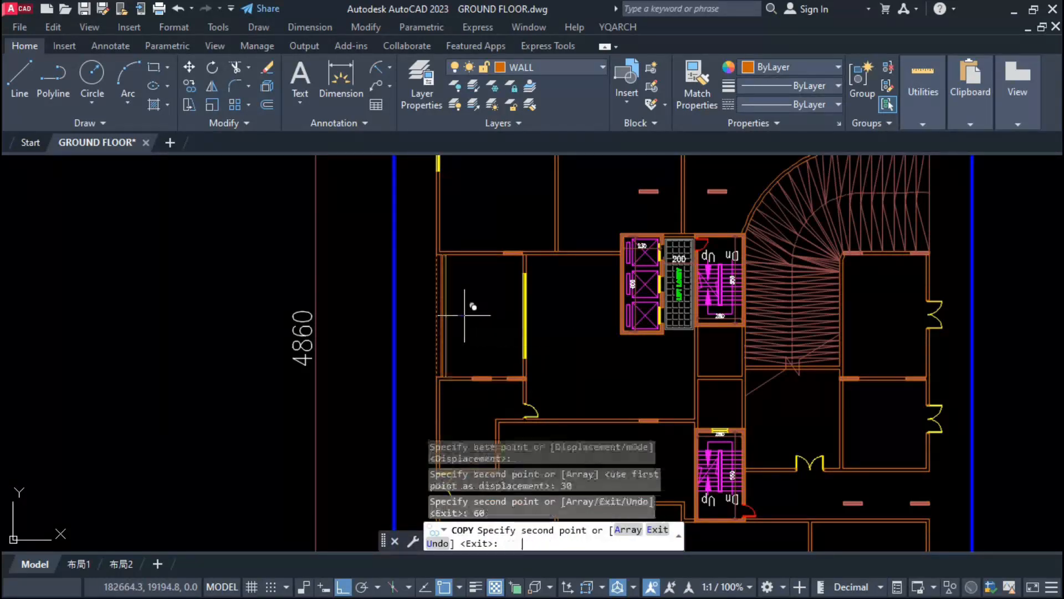
key("Return")
left_click(466, 315)
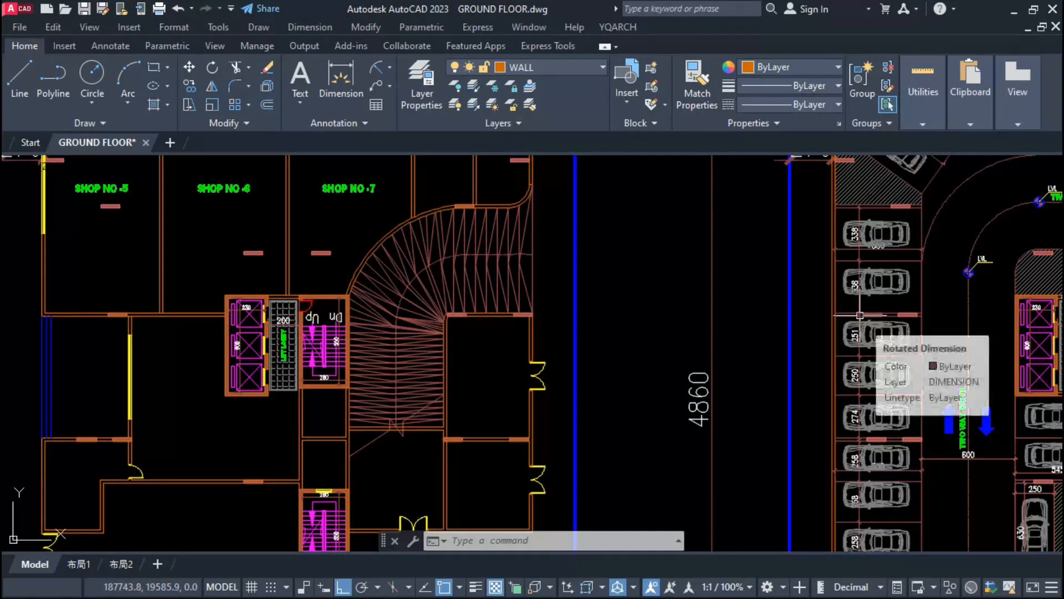
Step: Explode the plan's wide window blocks, including the one in the left outer wall of SHOP NO -5
scroll(871, 319, "up", 4)
scroll(882, 302, "up", 3)
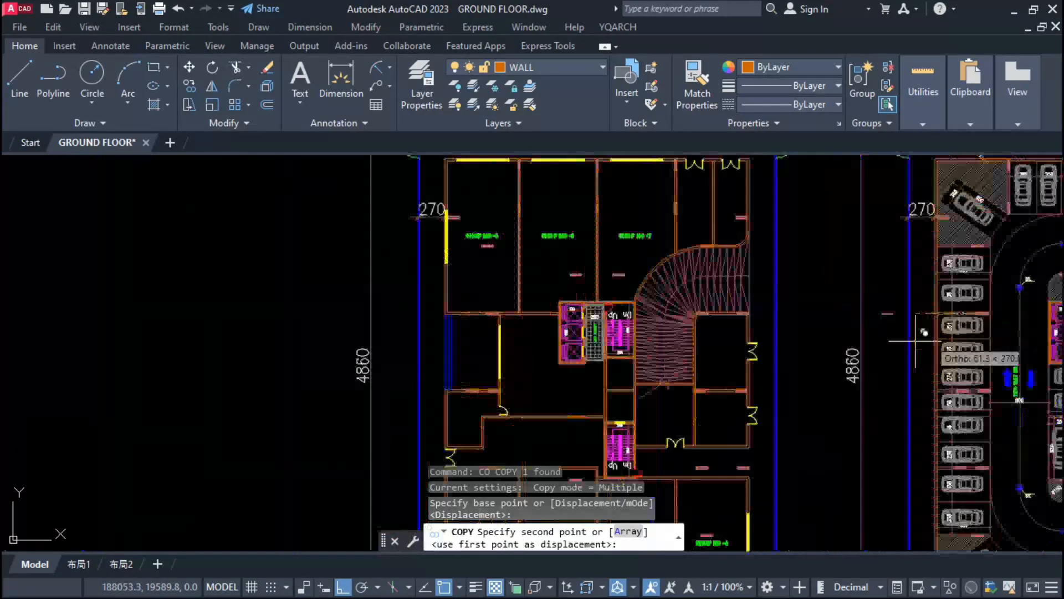
scroll(547, 228, "up", 5)
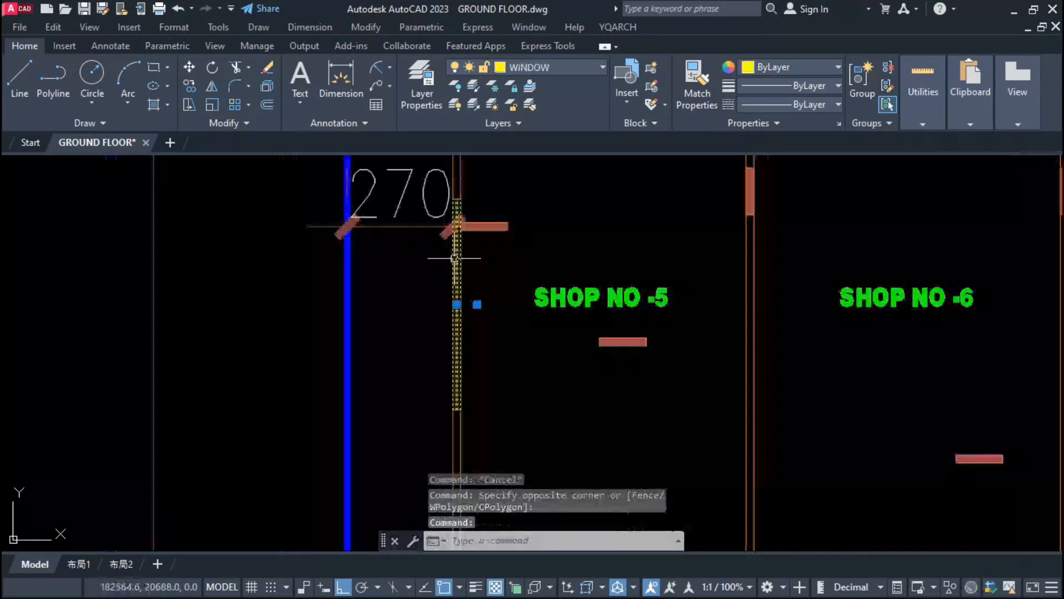
type("x")
key("Return")
scroll(586, 224, "down", 4)
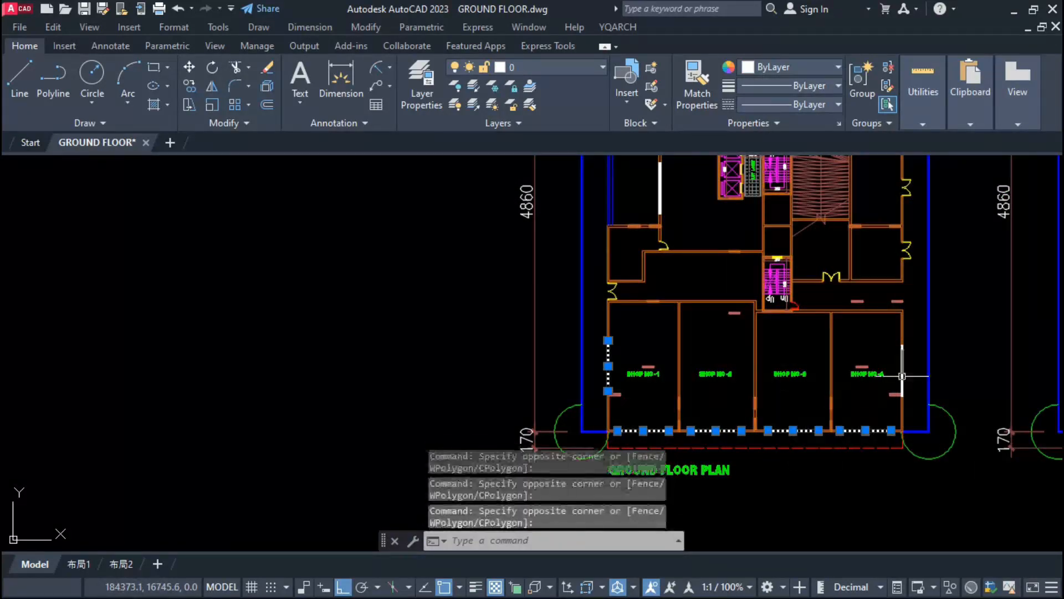
Step: Select the exploded windows along the shop fronts, side walls and recessed entrance wall and change them to green
middle_click_drag(622, 311, 632, 406)
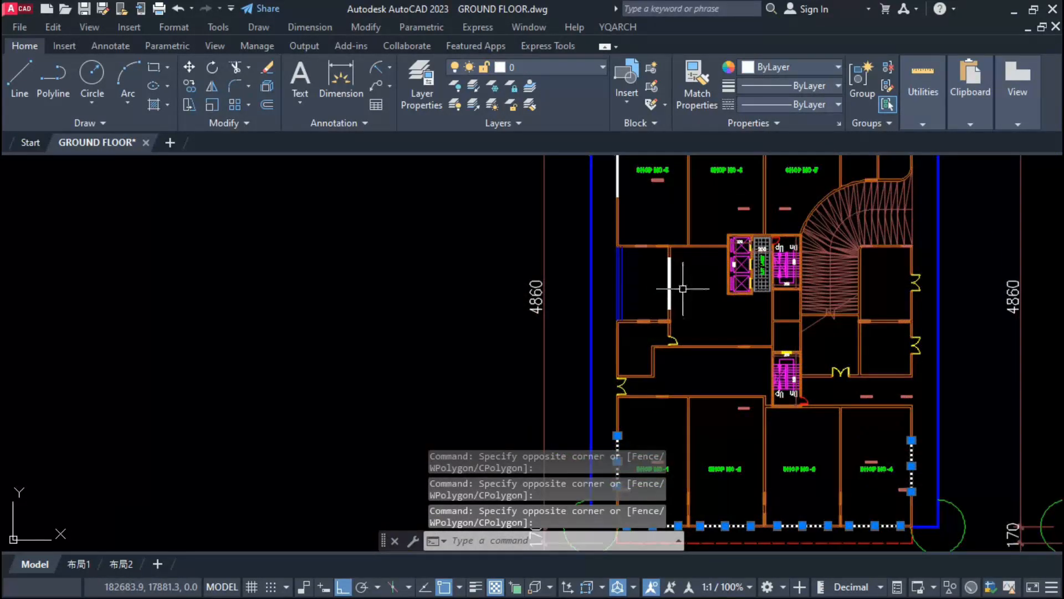
left_click(682, 289)
left_click(662, 292)
mouse_move(639, 186)
middle_mouse_down()
mouse_move(632, 270)
mouse_move(582, 327)
middle_mouse_up()
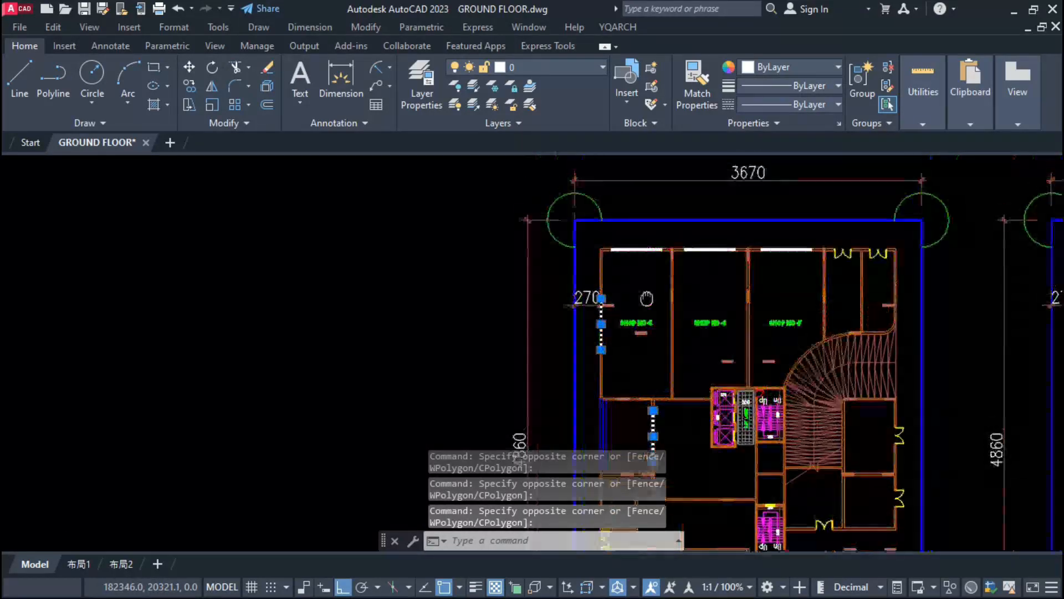
key("Escape")
scroll(670, 298, "down", 2)
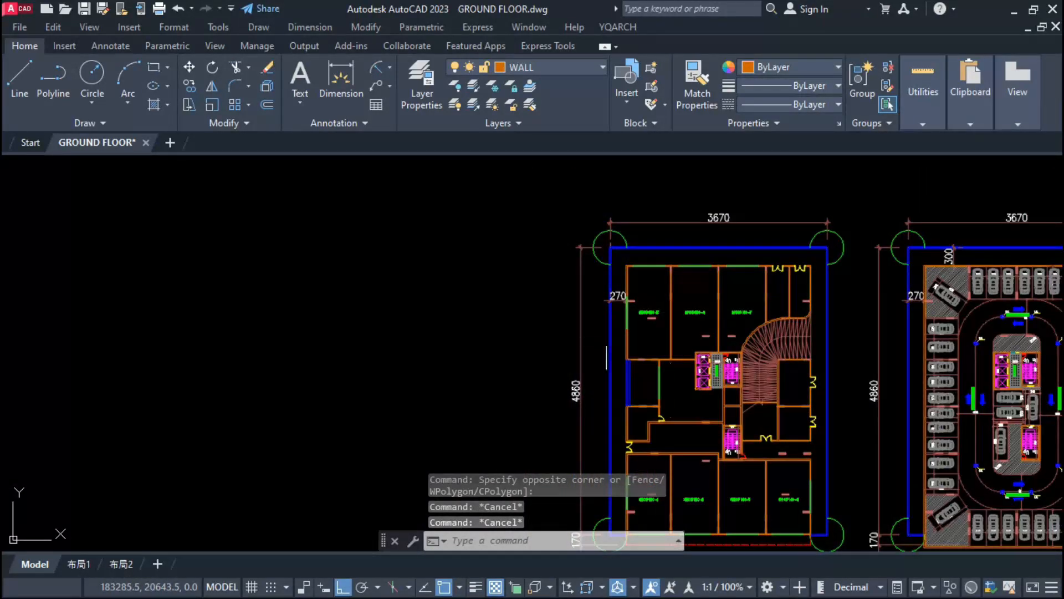
Step: Copy a double door from the right outer wall onto the middle of the recessed window wall behind the steps
scroll(637, 443, "up", 12)
left_click(556, 460)
left_click(499, 413)
type("co")
key("space")
scroll(527, 364, "down", 5)
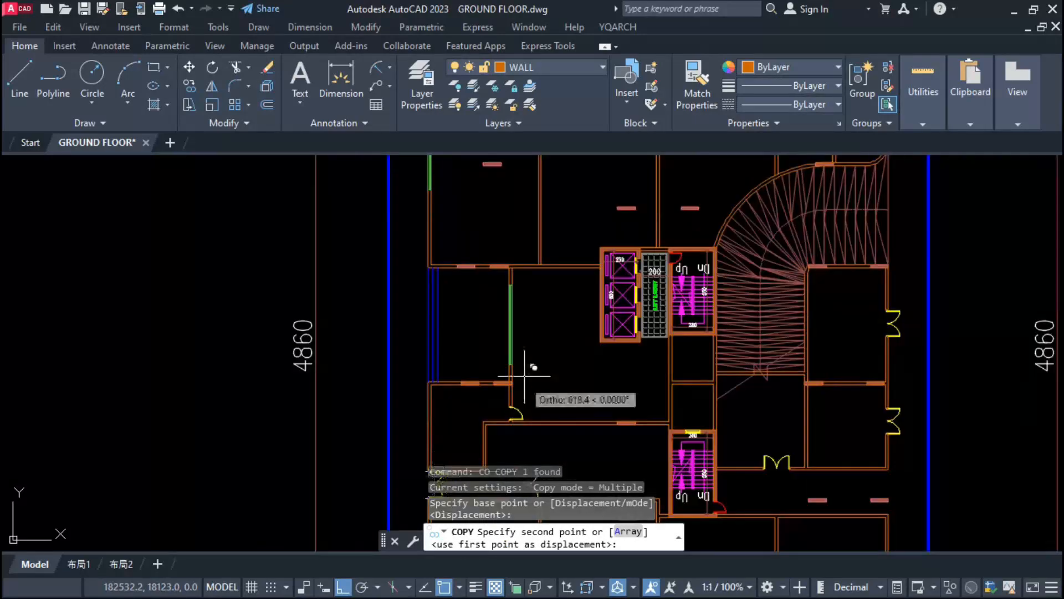
scroll(509, 328, "up", 5)
scroll(475, 308, "down", 4)
scroll(433, 250, "up", 3)
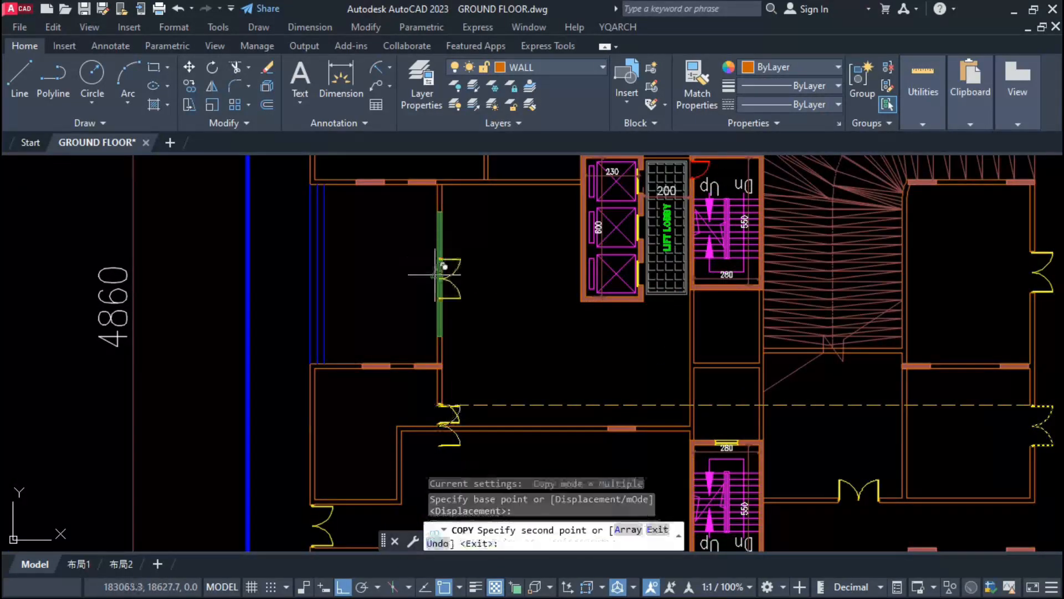
scroll(435, 274, "down", 3)
Step: Copy the double door of the room beside the lower staircase onto the front windows of SHOP NO -1 to -4
type("co")
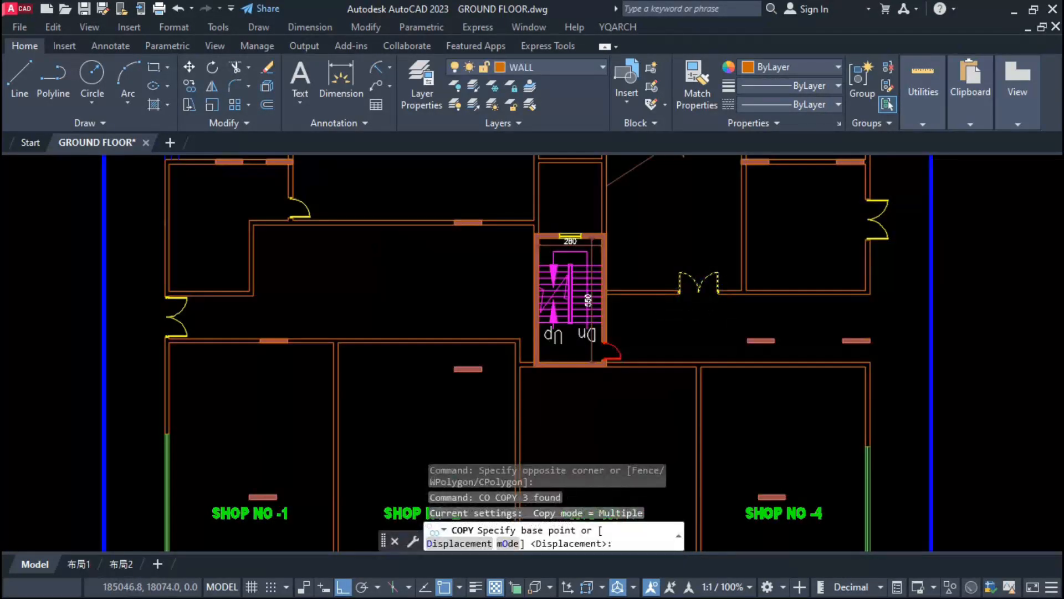
scroll(693, 313, "up", 5)
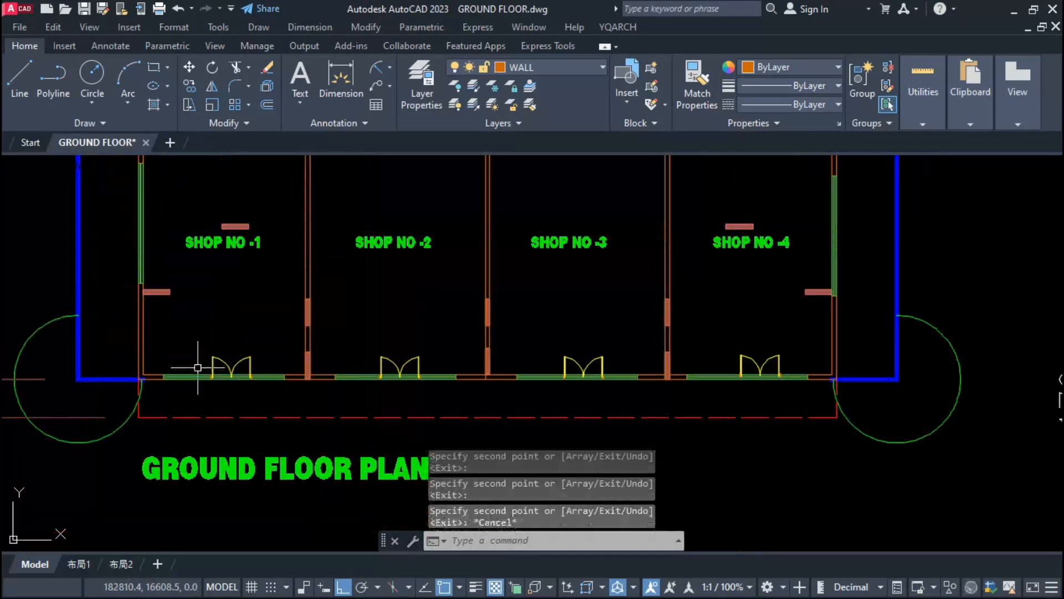
left_click(197, 354)
left_click(282, 388)
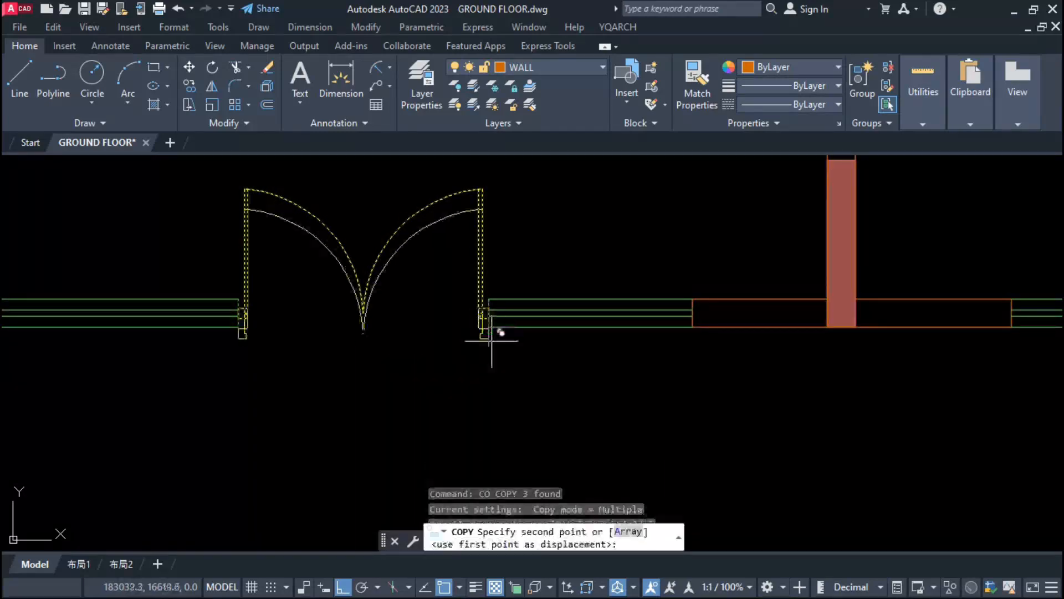
Step: Copy the shop-front double door onto the front windows of SHOP NO -5, -6 and -7, opening inward
scroll(510, 232, "down", 8)
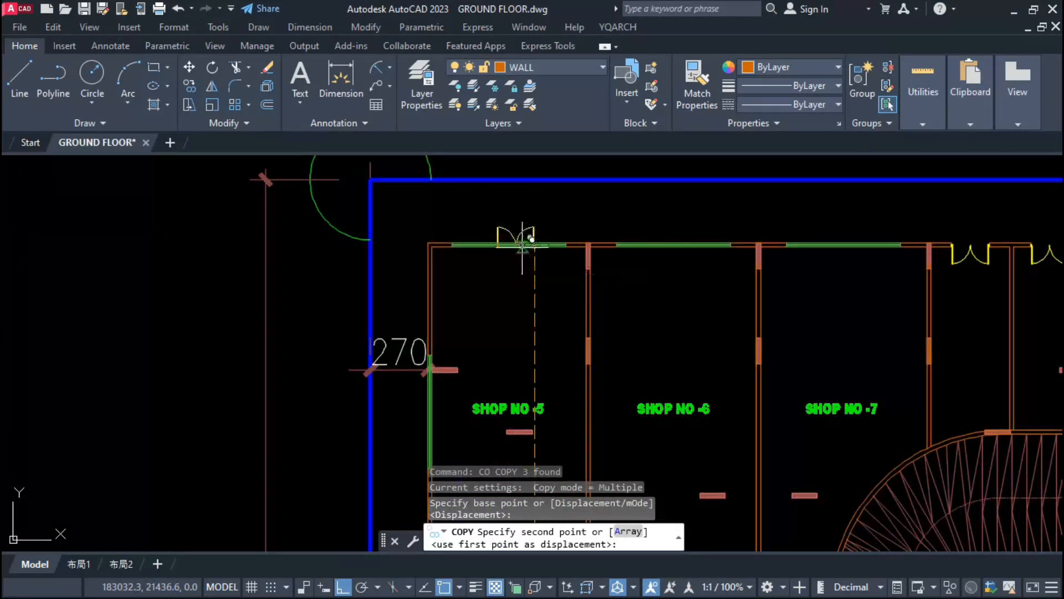
scroll(520, 244, "up", 3)
left_click(820, 423)
scroll(821, 423, "down", 2)
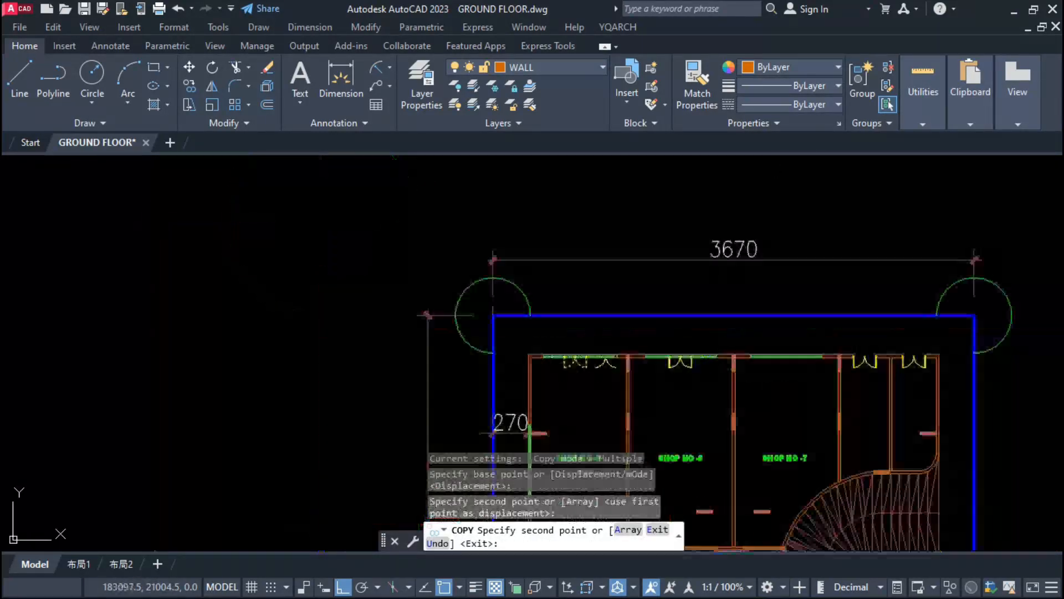
scroll(809, 409, "up", 2)
key("Escape")
Step: Trim the window lines out of the double-door openings in the shop fronts
left_click(784, 226)
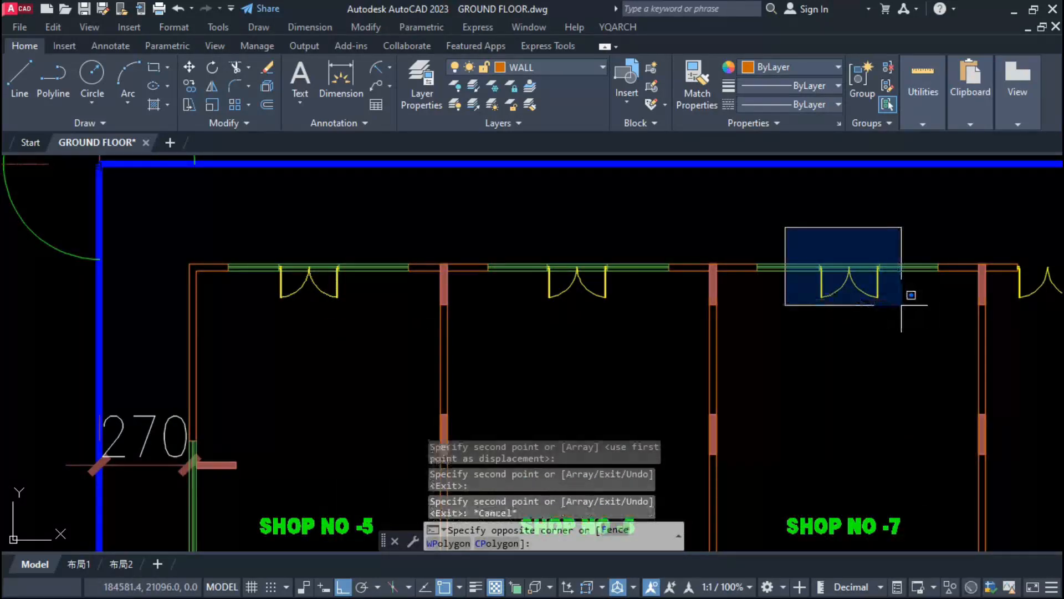
left_click(910, 300)
key("Return")
key("Escape")
key("Escape")
scroll(592, 338, "down", 8)
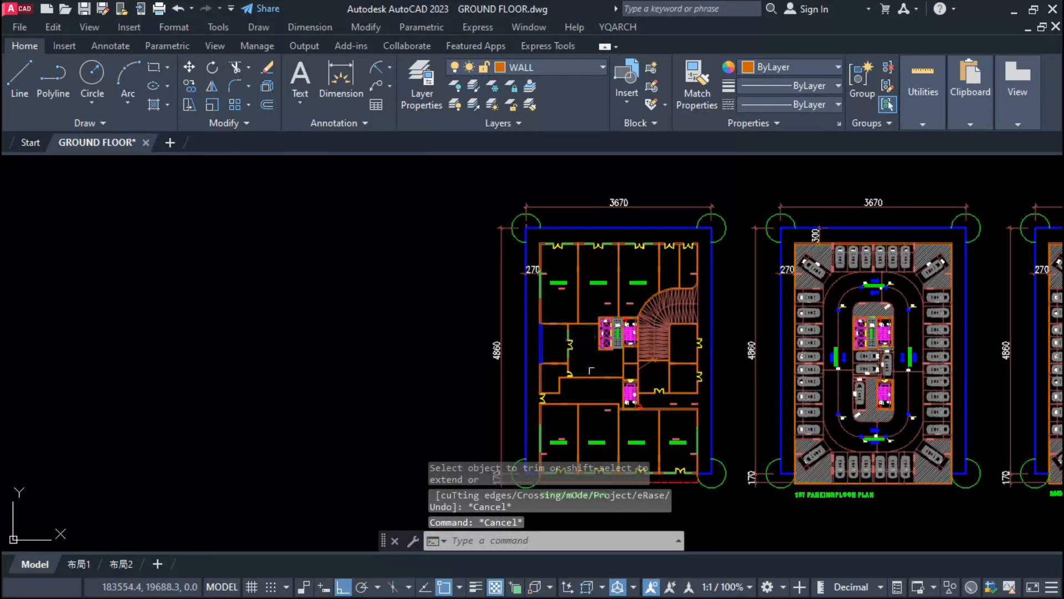
Step: Copy the SHOP NO -2 label into the room directly above it, with ortho turned off
scroll(598, 441, "up", 6)
left_click(599, 445)
left_click(575, 442)
type("co")
key("Return")
left_click(587, 442)
key("F8")
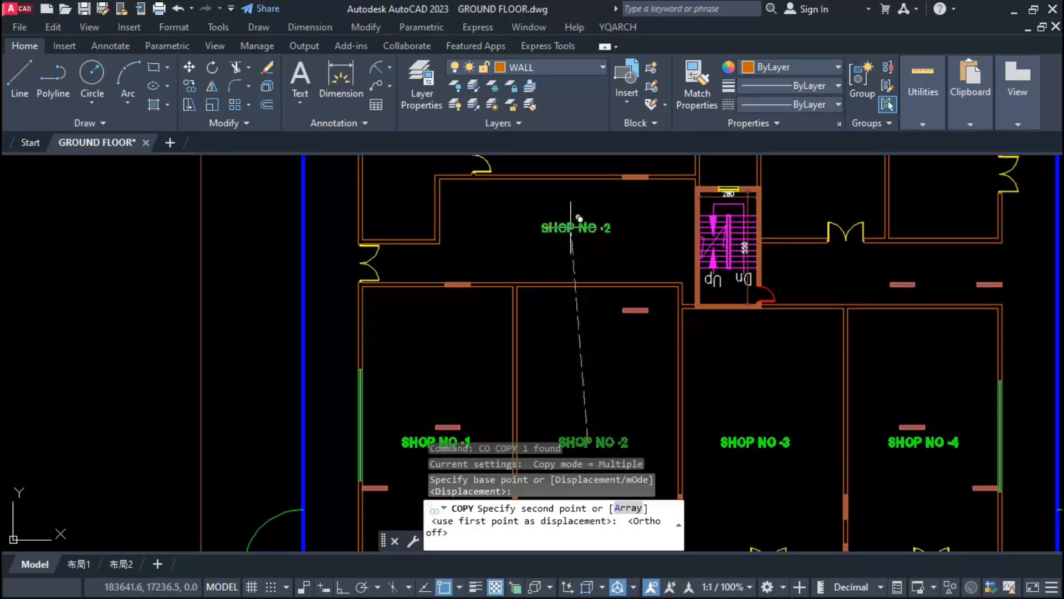
left_click(570, 227)
left_click(562, 230)
key("Escape")
Step: Erase the duplicate SHOP NO -2 label in the room above the shop
left_click(560, 229)
type("e")
key("space")
key("space")
left_click(560, 229)
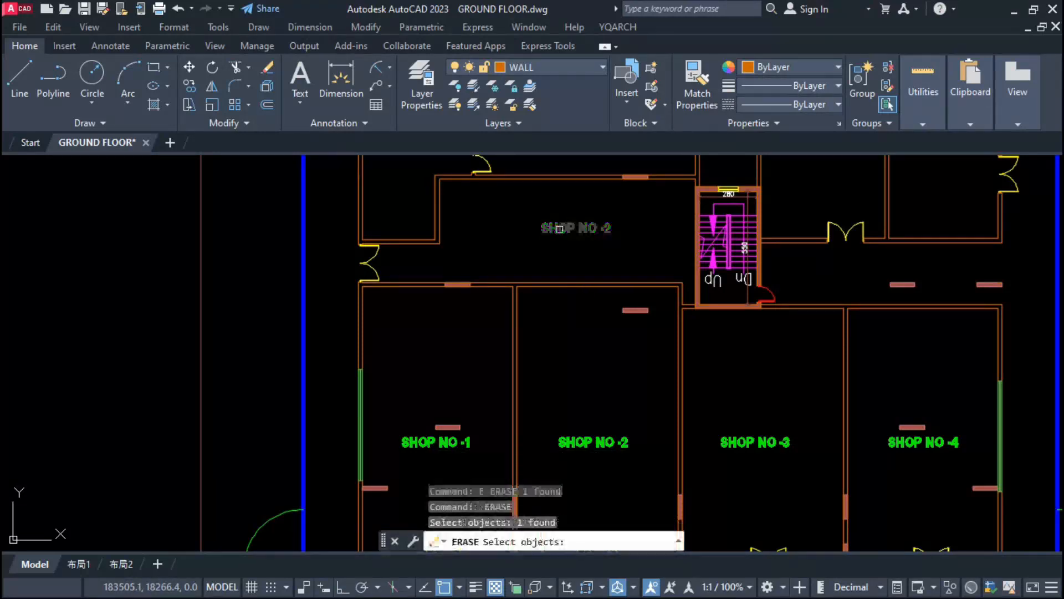
Step: Change the copied label's text to GRABAGE ROOM
double_click(560, 229)
key("ctrl+a")
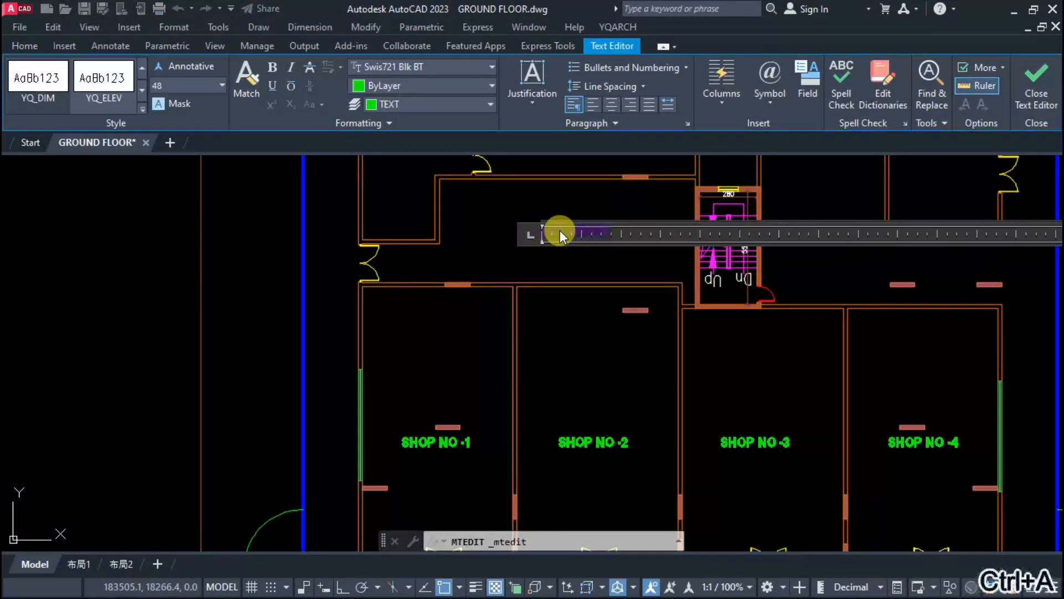
type("C")
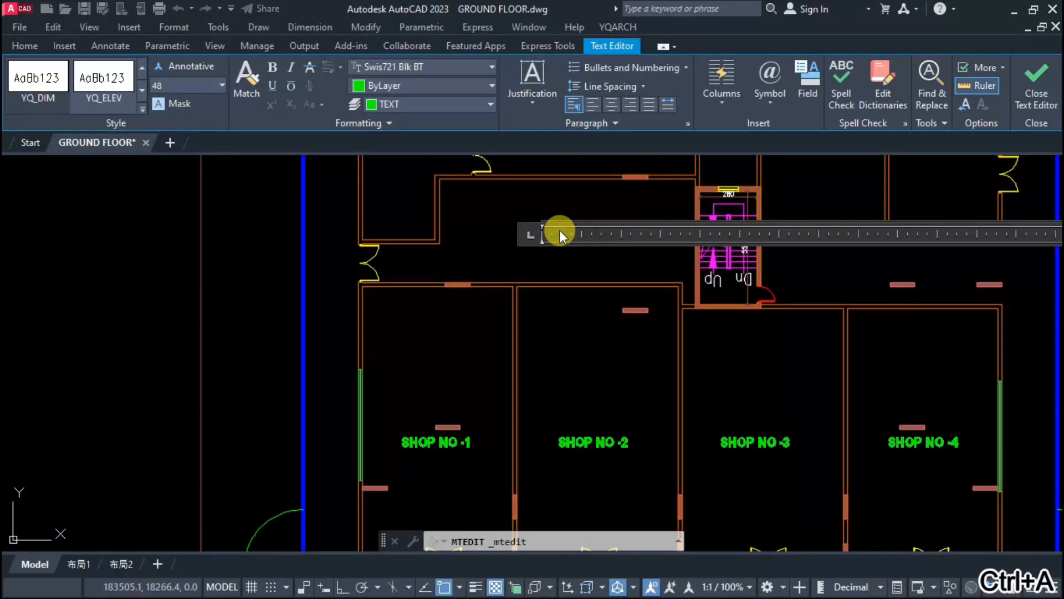
type(" PASSAGE")
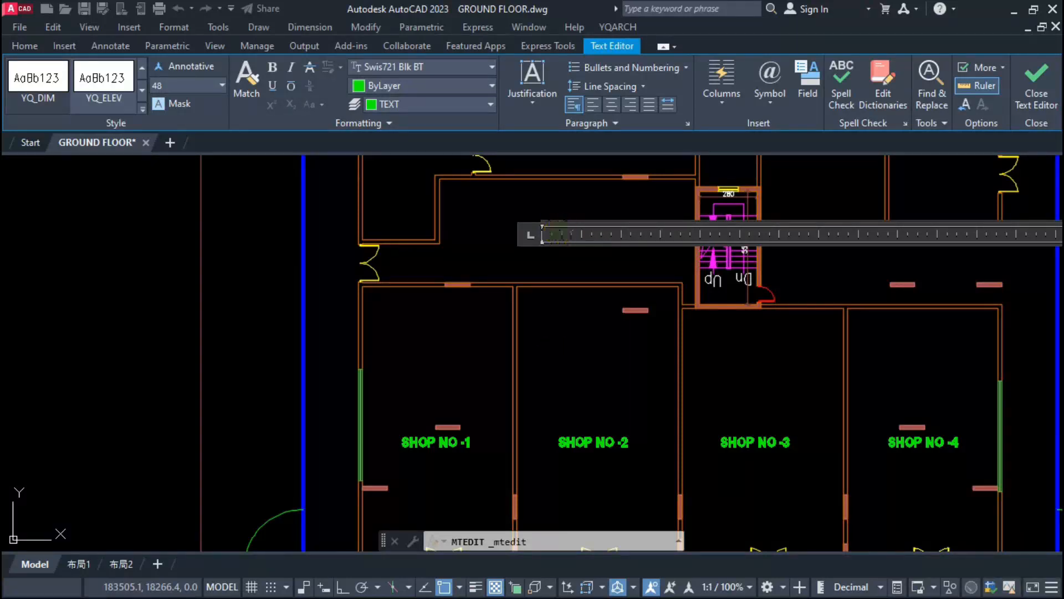
key("Escape")
Step: Copy the GRABAGE ROOM label to the other service rooms
left_click(597, 224)
type("CO")
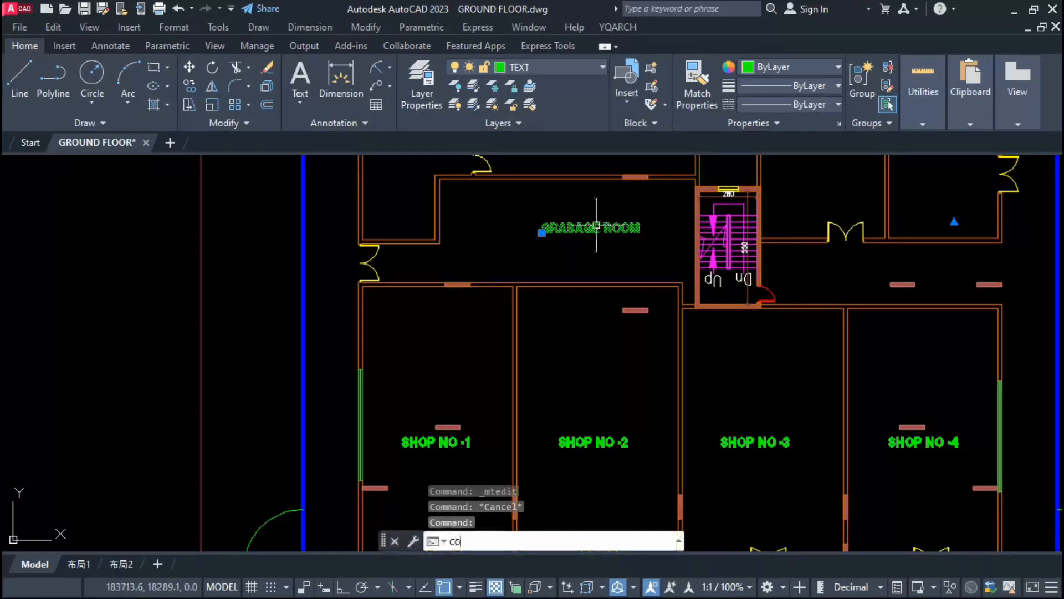
key("Return")
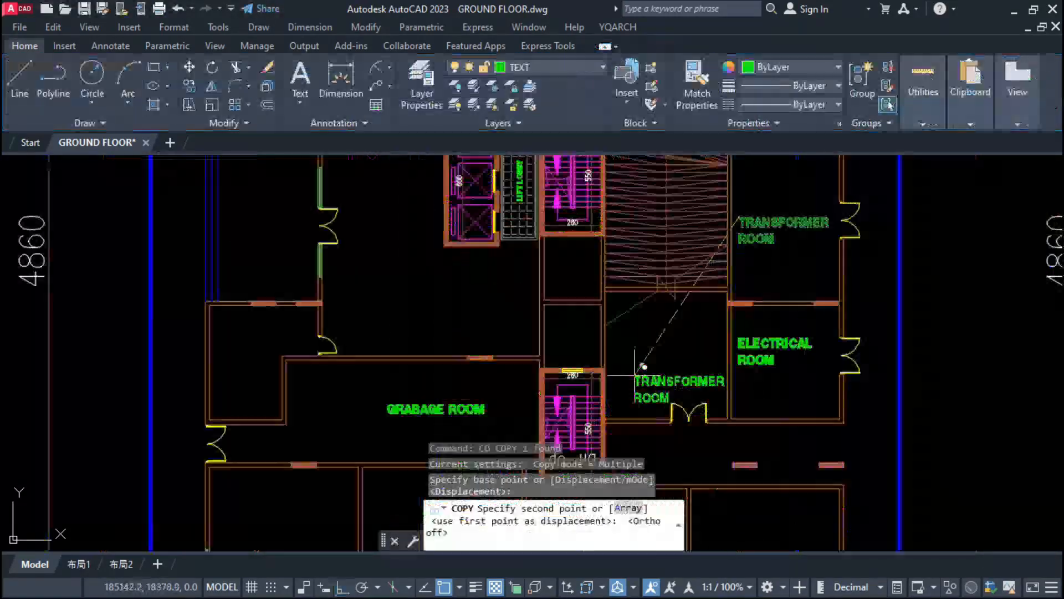
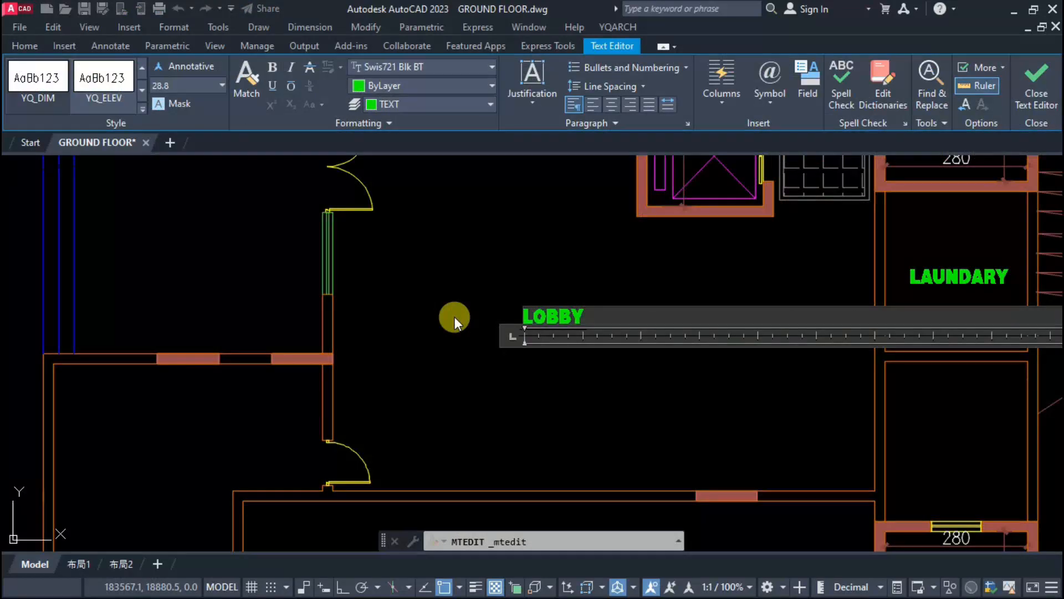
Step: Change the LOBBY label of the front lobby room to ENTRANCE LOBBY
key("Left")
key("Left")
key("Left")
type("E")
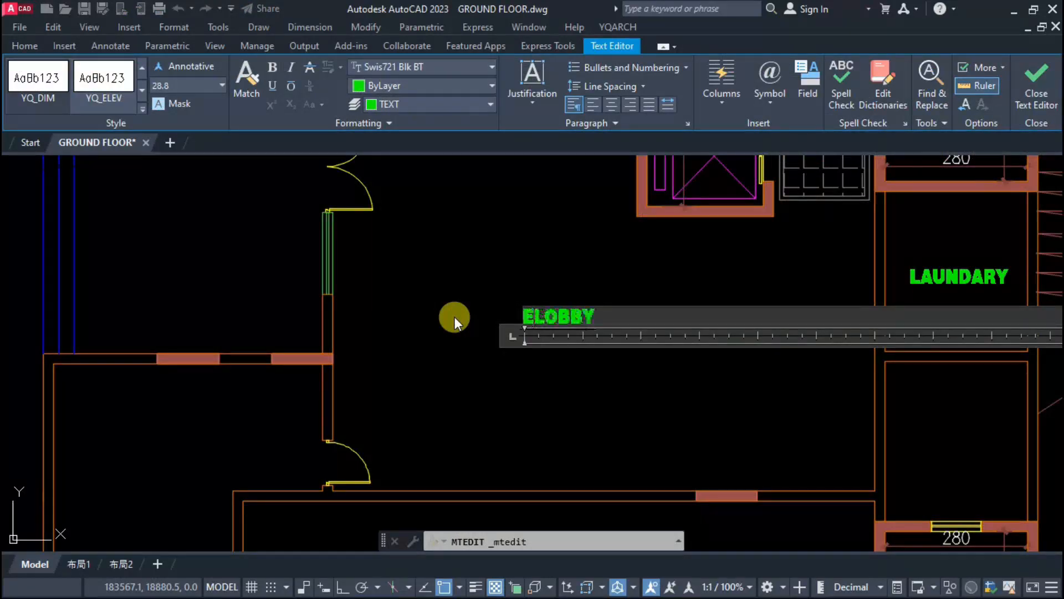
type("NTR")
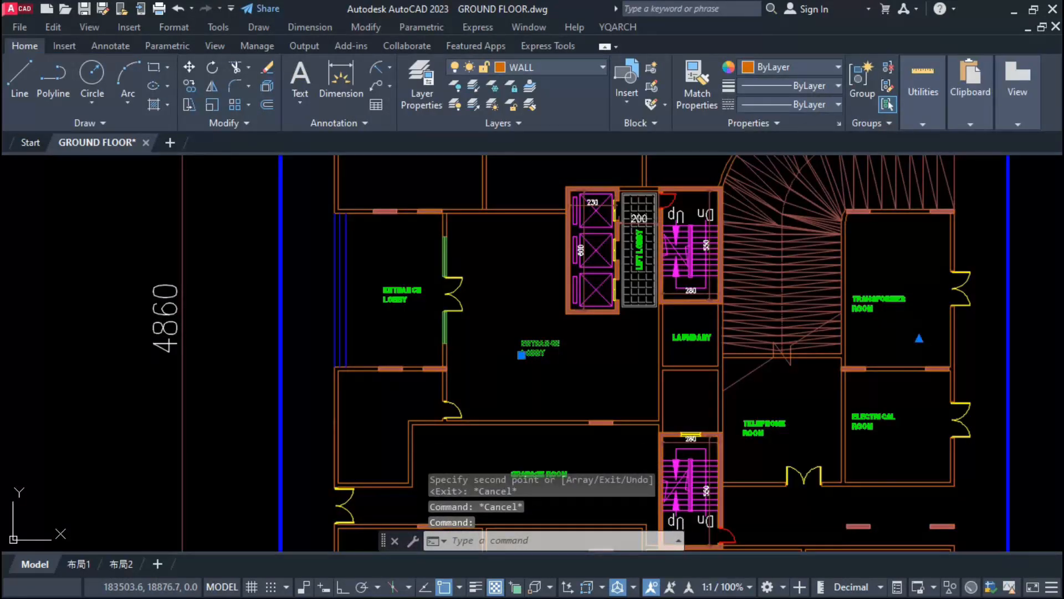
Step: Change the copied label in the central hall to LOBBY and the label in the room below the laundry to SERVICE
double_click(532, 345)
scroll(554, 338, "up", 3)
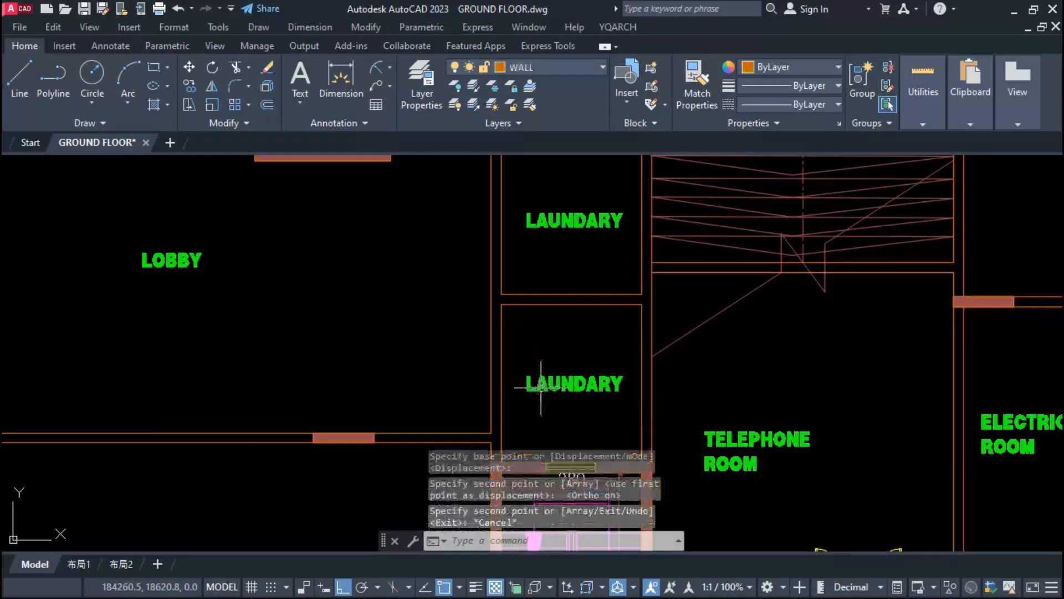
double_click(541, 388)
key("ctrl+a")
type("SE")
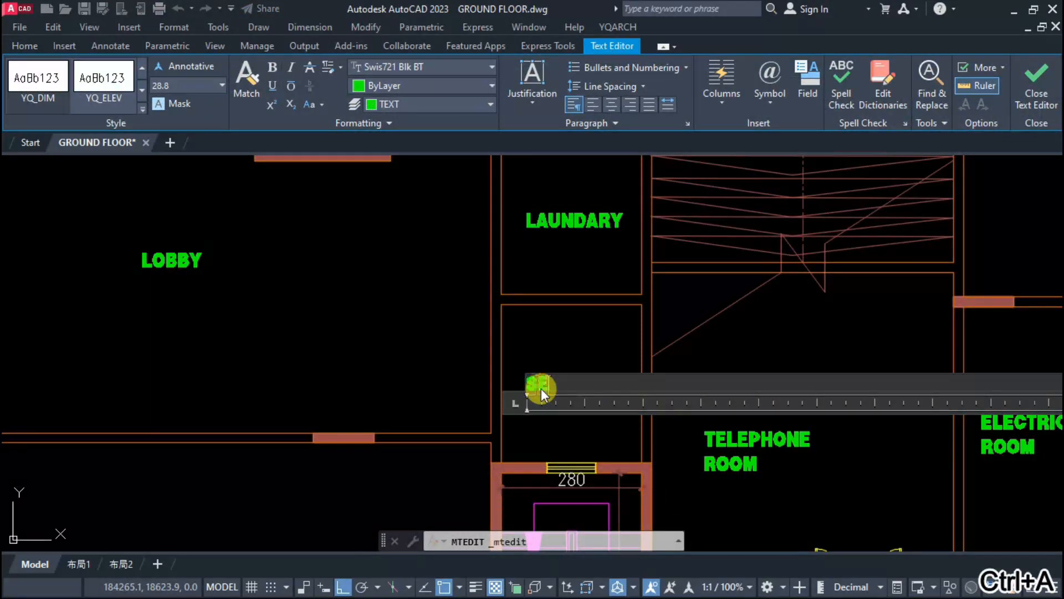
type("RVICE")
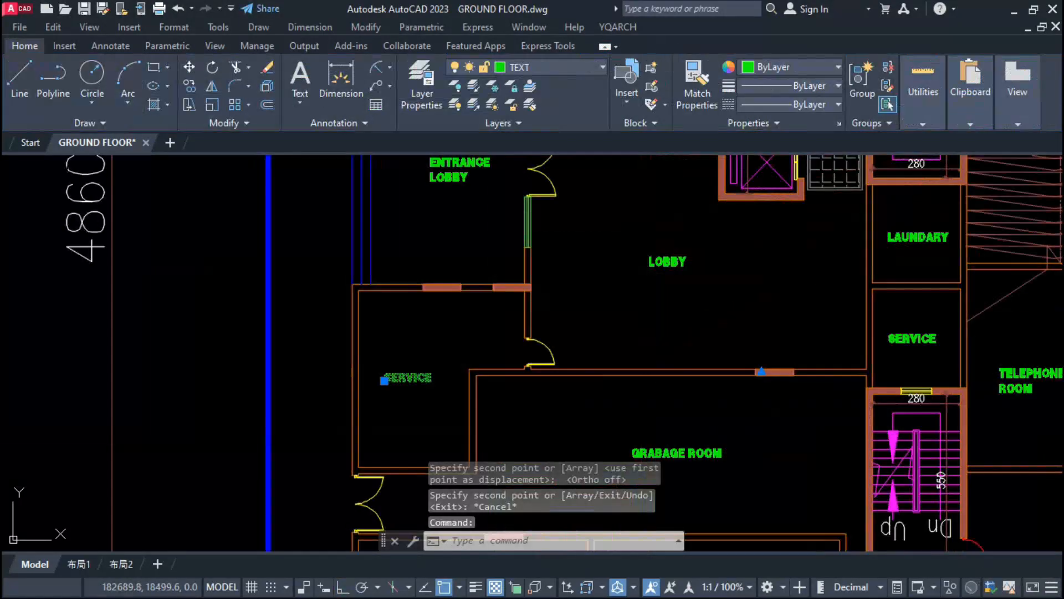
Step: Label the room below the entrance lobby WATCHMAN ROOM and stretch the window in its outer wall
double_click(399, 377)
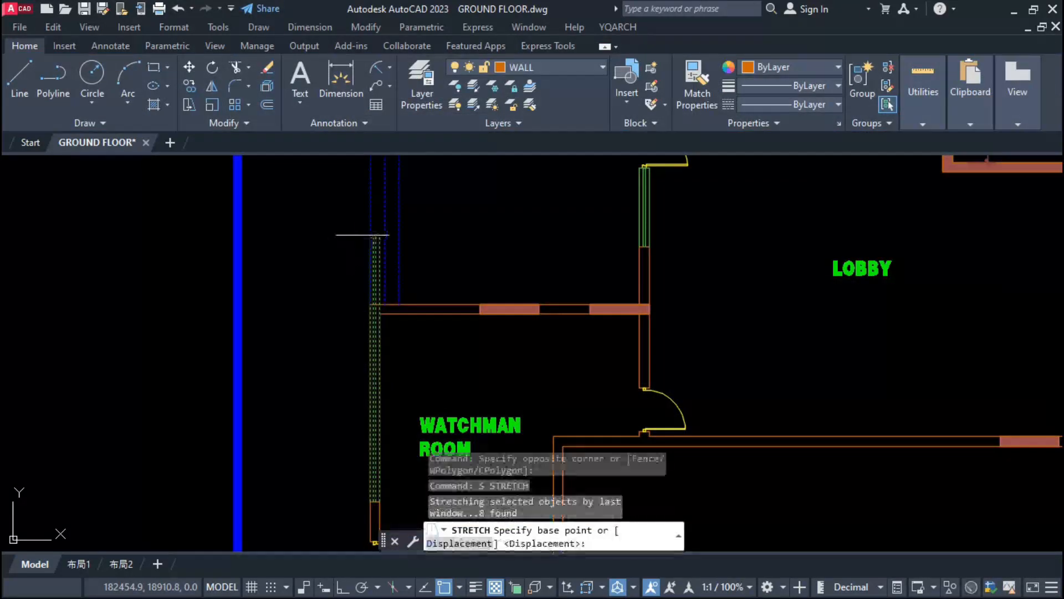
left_click(344, 261)
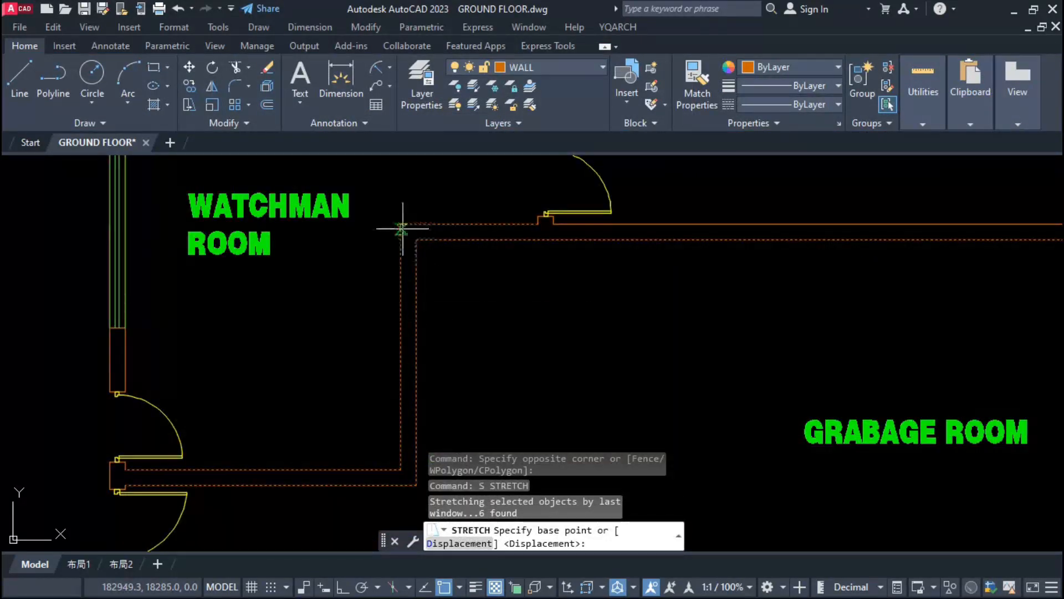
Step: Stretch the watchman room's inner wall corner in line with the lobby wall and move the room's label towards its centre
left_click(401, 225)
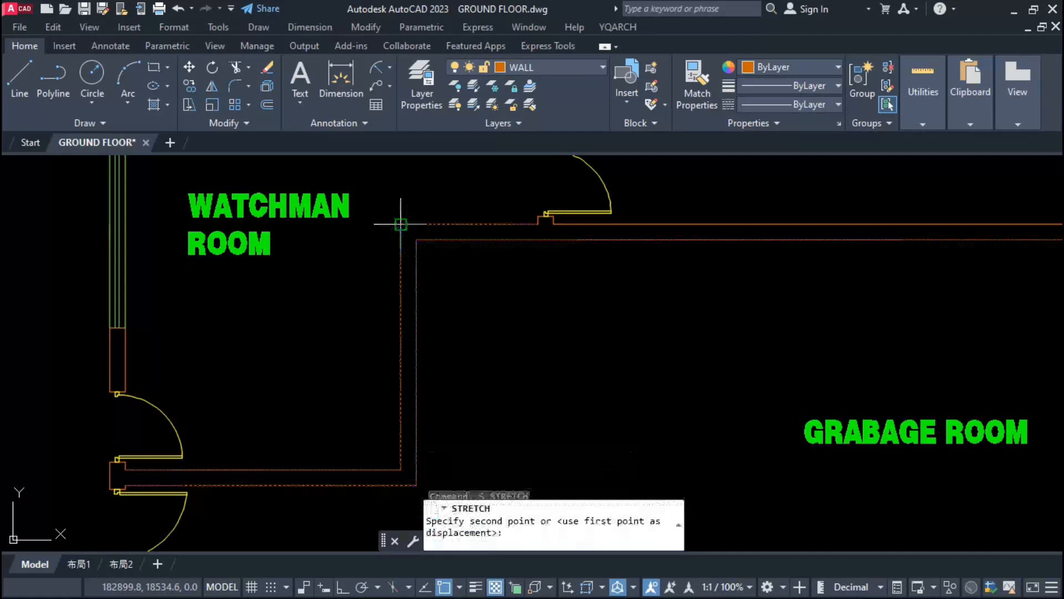
left_click(538, 225)
key("Escape")
key("Escape")
scroll(470, 288, "down", 6)
left_click(404, 263)
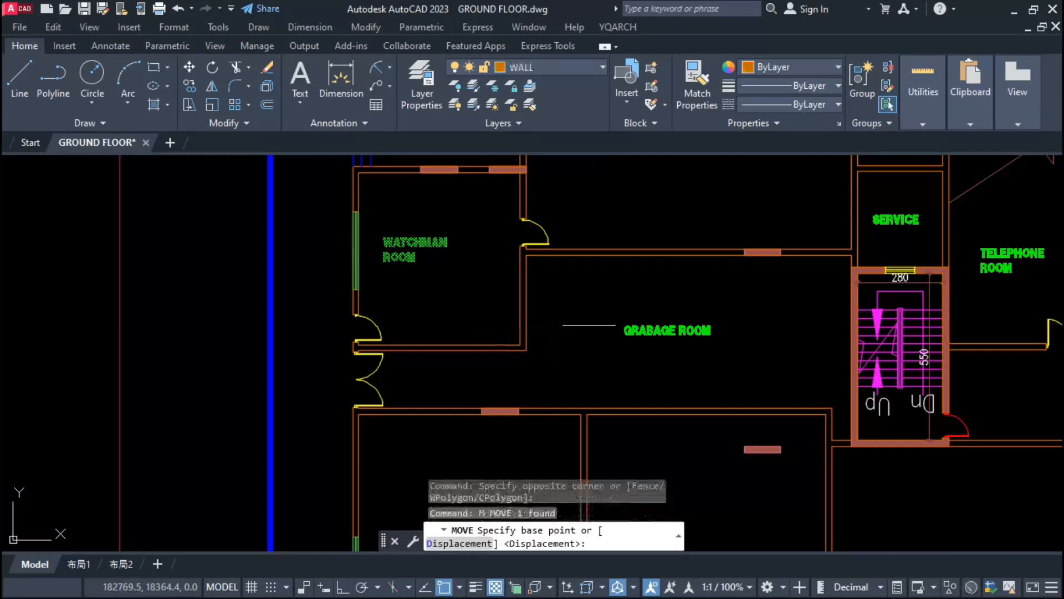
left_click(589, 290)
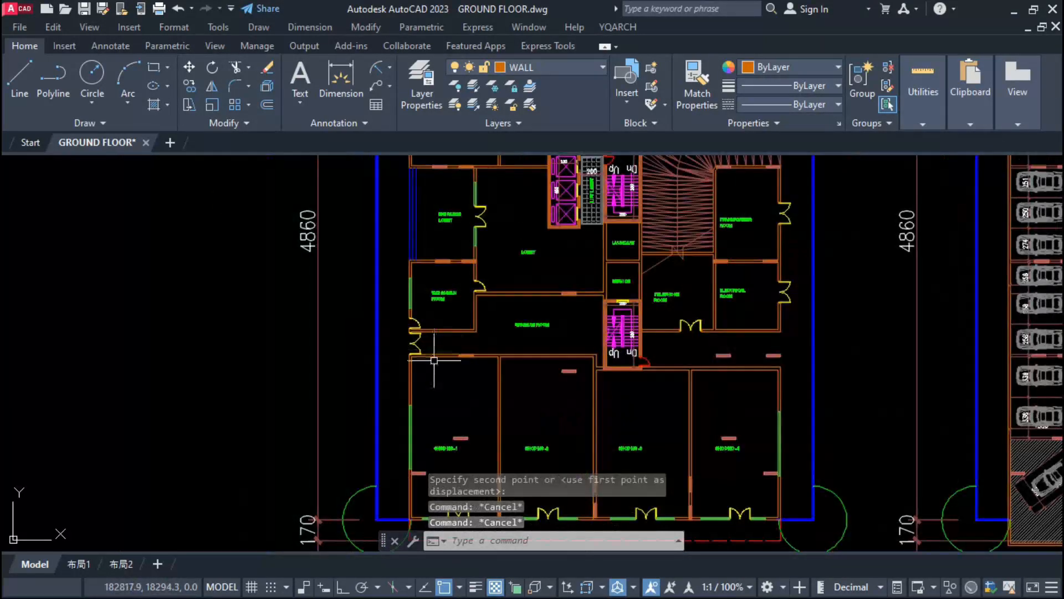
Step: Trace a polyline along the inner walls of the lobby and lift lobby, and fill it with the square tile hatch
scroll(435, 360, "down", 3)
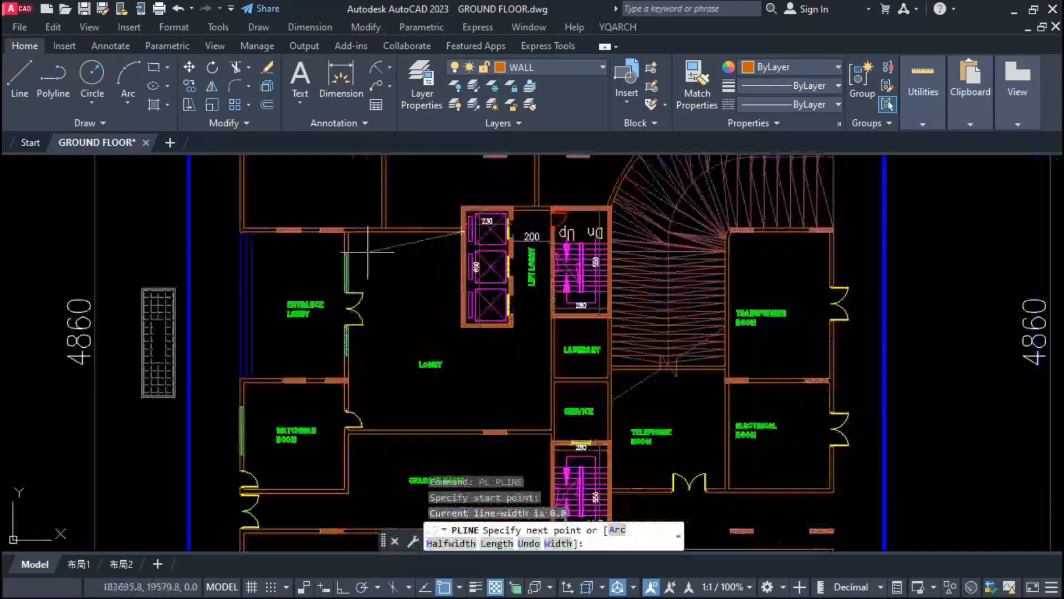
left_click(353, 232)
key("ctrl+z")
left_click(350, 232)
scroll(352, 432, "up", 6)
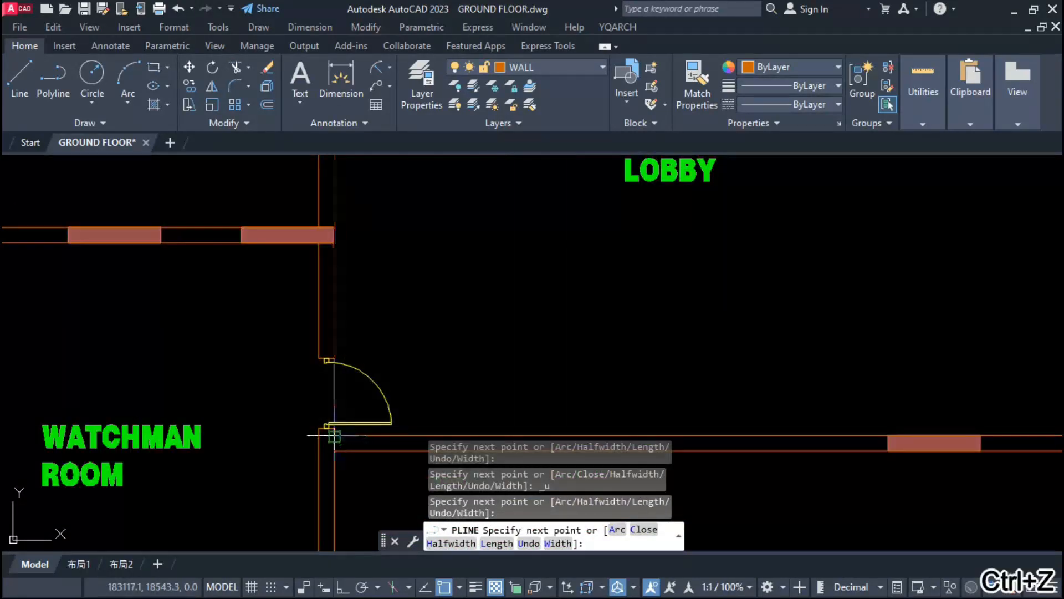
left_click(335, 435)
scroll(335, 435, "down", 2)
key("ctrl+z")
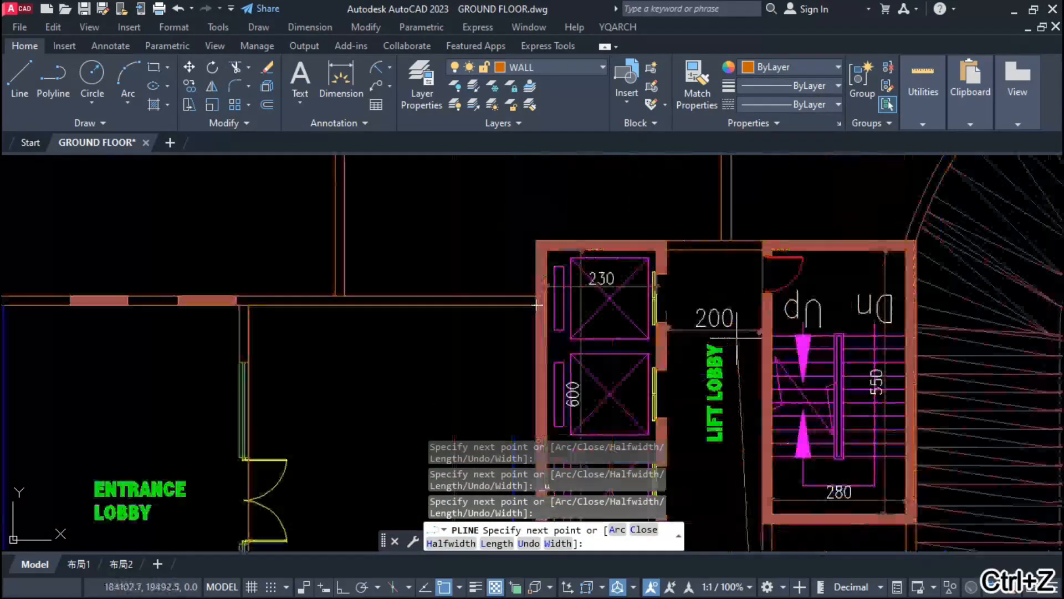
type("DIML")
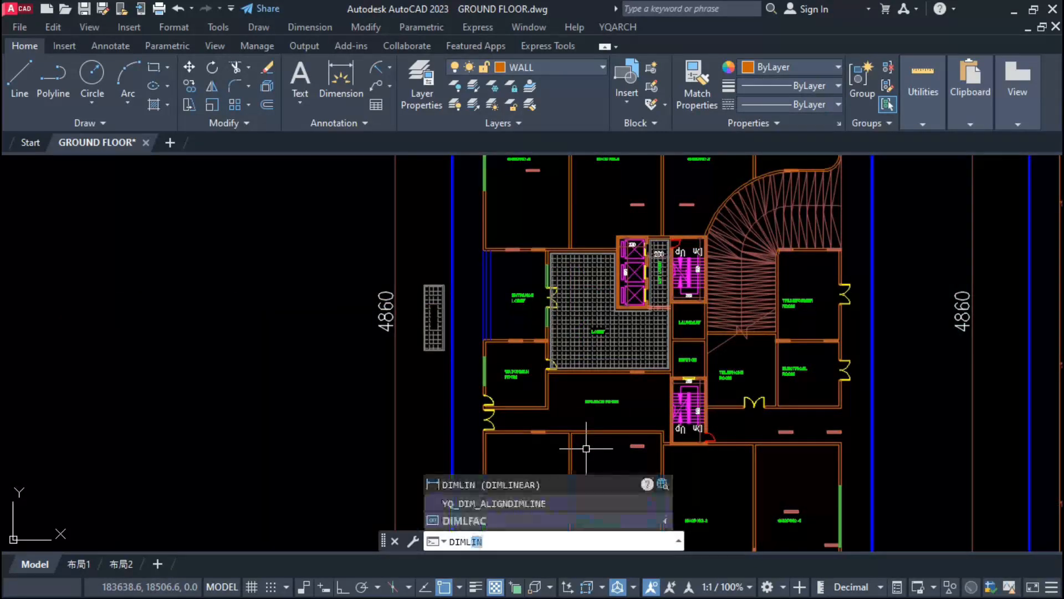
type("L")
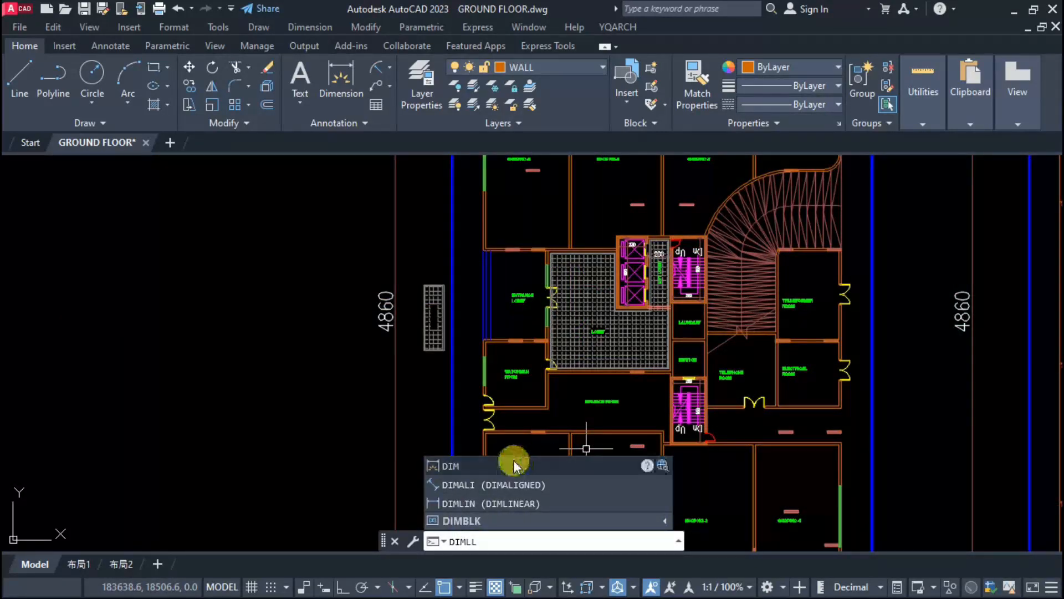
key("Escape")
key("Escape")
Step: Add linear dimensions for the inside width and depth of Shop No -1
scroll(554, 388, "down", 3)
scroll(561, 367, "up", 5)
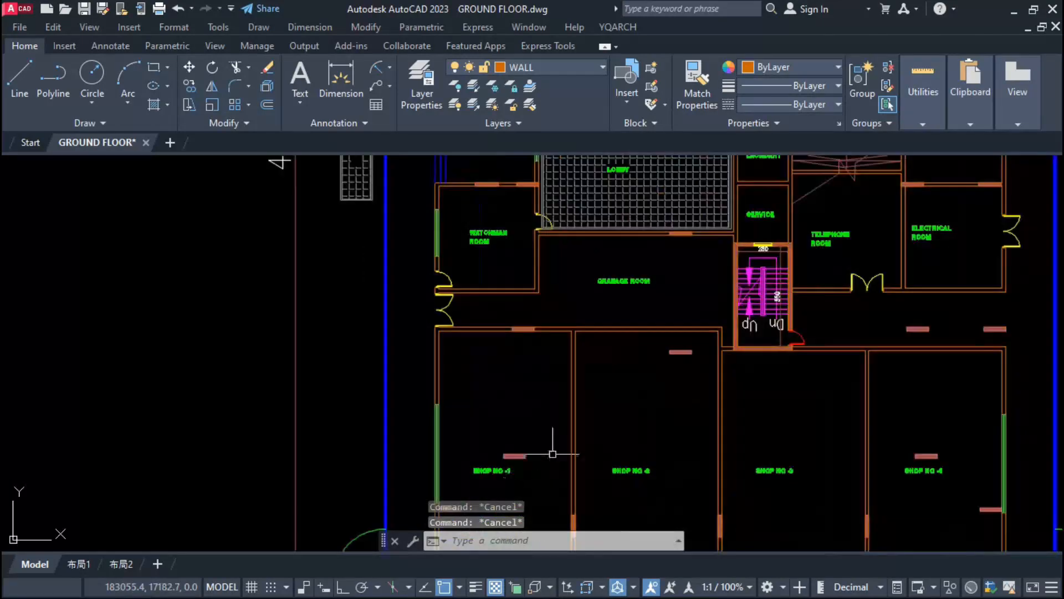
type("DIMLINEAR")
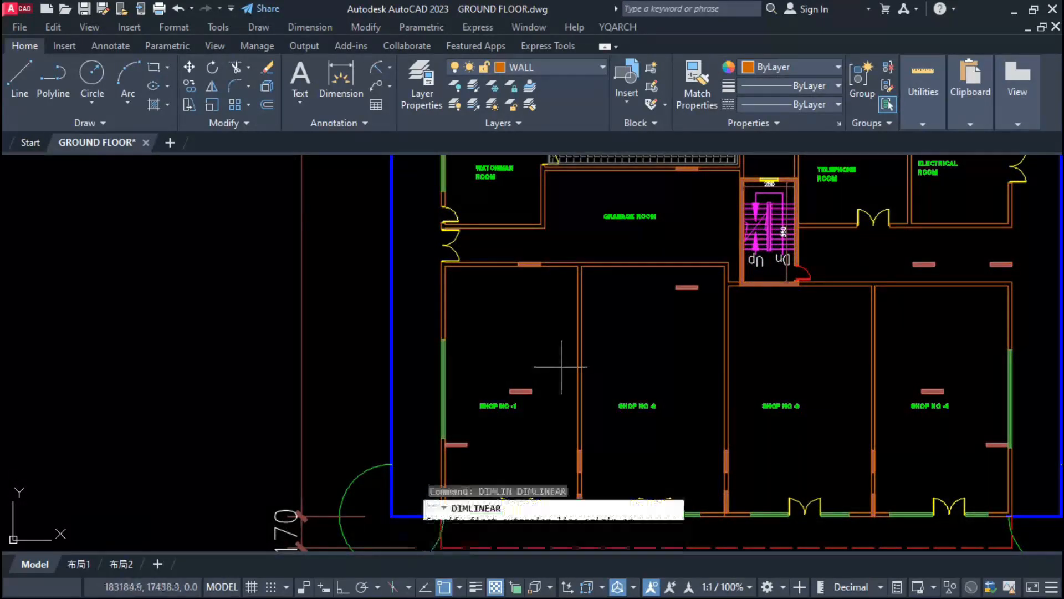
key("Return")
left_click(577, 267)
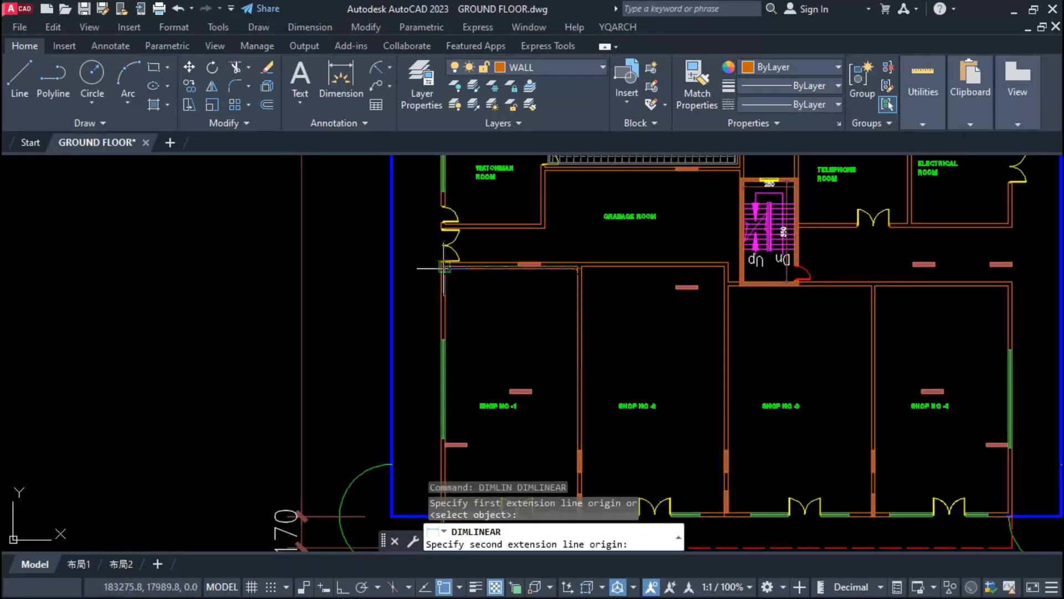
scroll(578, 514, "up", 2)
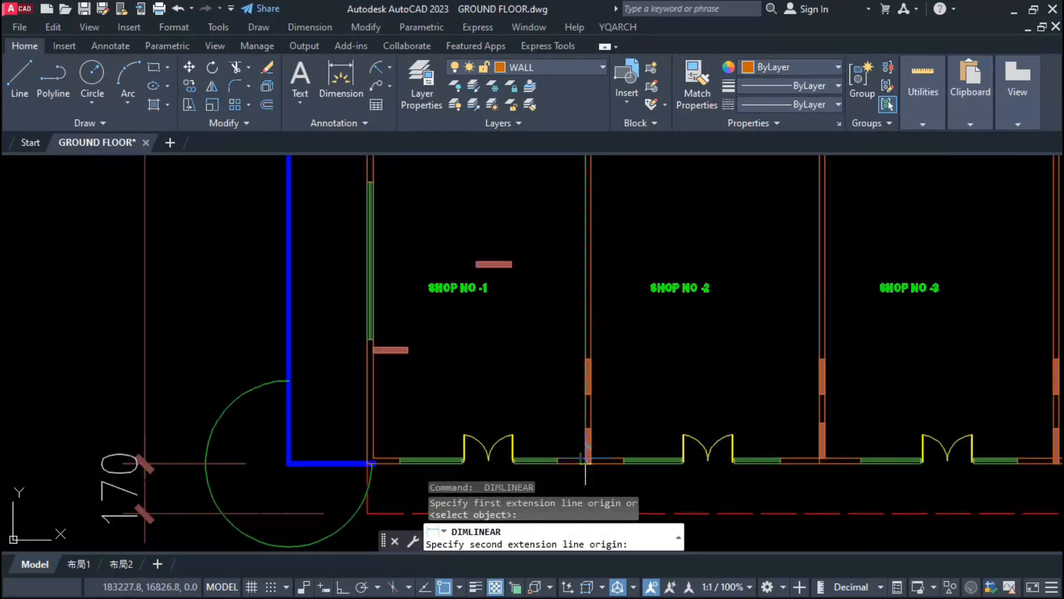
left_click(586, 459)
left_click(561, 266)
scroll(557, 263, "down", 3)
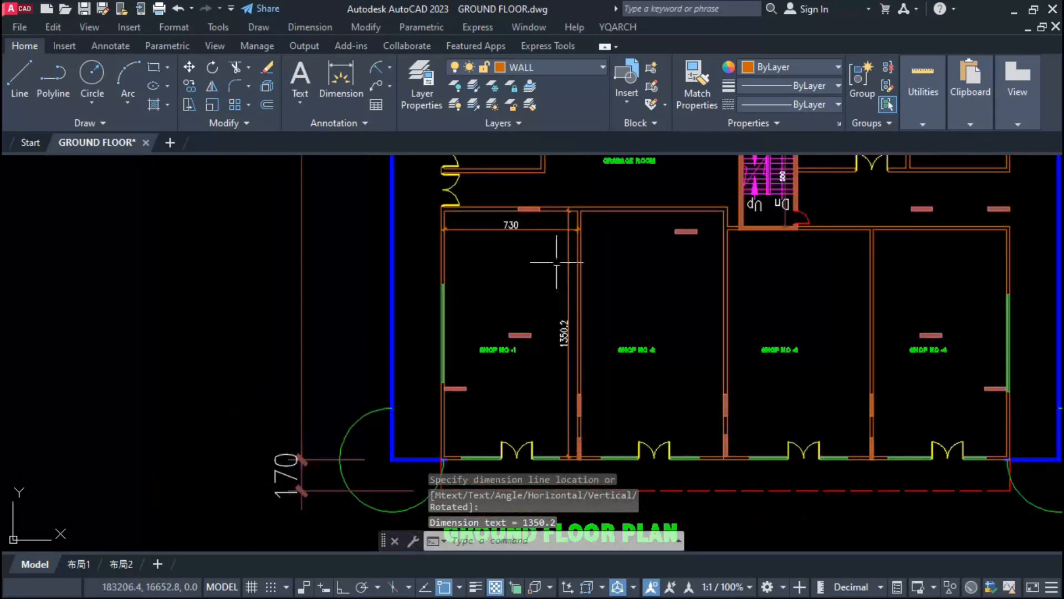
Step: Copy the width dimension of Shop No -1 to the neighbouring shops and the depth dimension of Shop No -4 to Shop No -3
left_click(547, 229)
type("co")
key("Return")
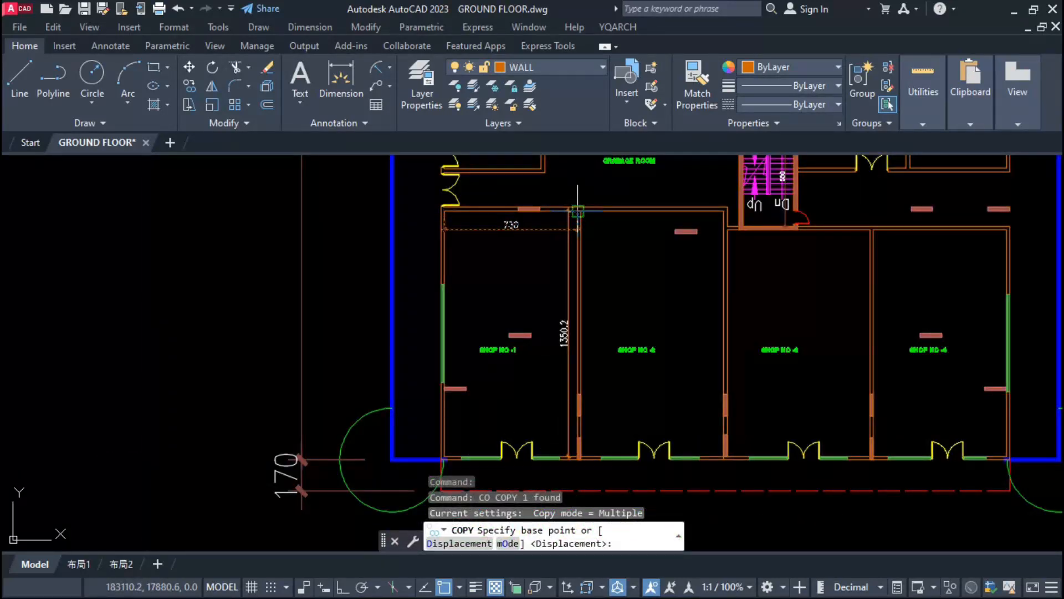
left_click(578, 210)
left_click(724, 211)
type("co")
key("Return")
left_click(725, 211)
left_click(871, 229)
scroll(820, 297, "up", 3)
left_click(665, 299)
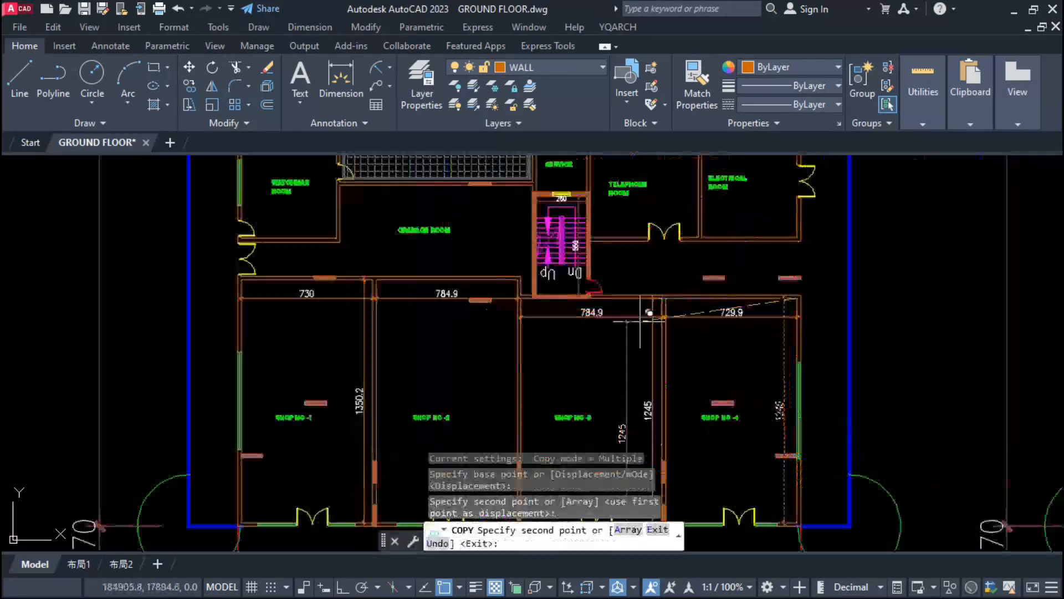
key("Escape")
Step: Add width and depth dimensions to the pump room, the transformer room and the upper row of shops
scroll(654, 250, "up", 3)
left_click(560, 250)
middle_click_drag(734, 250, 603, 400)
left_click(702, 221)
scroll(687, 221, "down", 3)
left_click(668, 217)
left_click(456, 217)
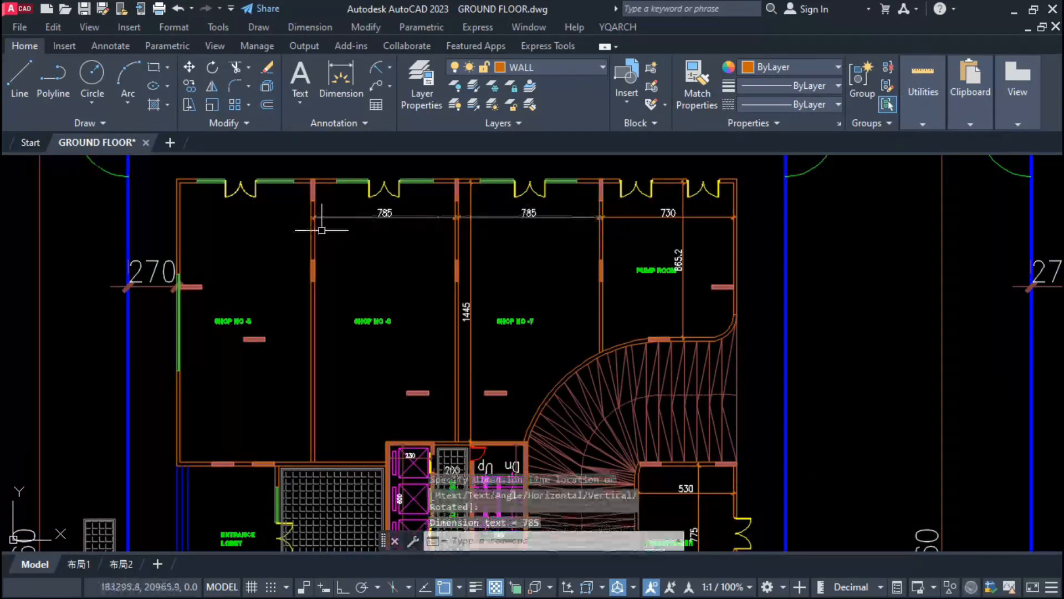
Step: Dimension the remaining sides of Shops No -5 and -6, the entrance lobby and the lobby
middle_click_drag(321, 230, 536, 210)
left_click(475, 309)
scroll(429, 354, "up", 5)
left_click(430, 318)
key("space")
Step: Insert doors with a 90 opening and a 10 pier in the lobby-side walls of the service room and laundry
scroll(554, 233, "down", 5)
scroll(723, 293, "up", 6)
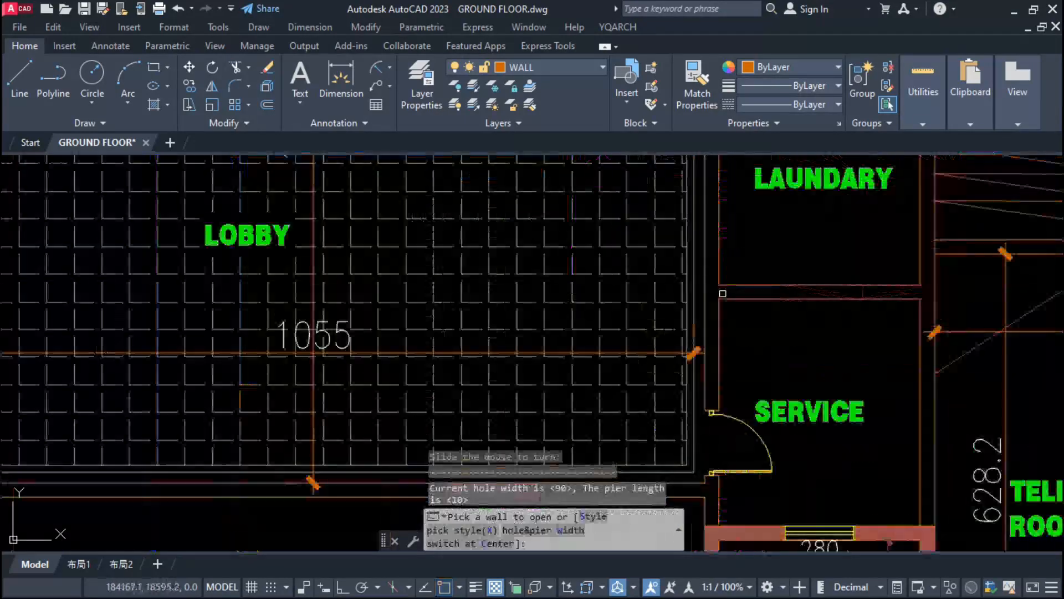
left_click(726, 273)
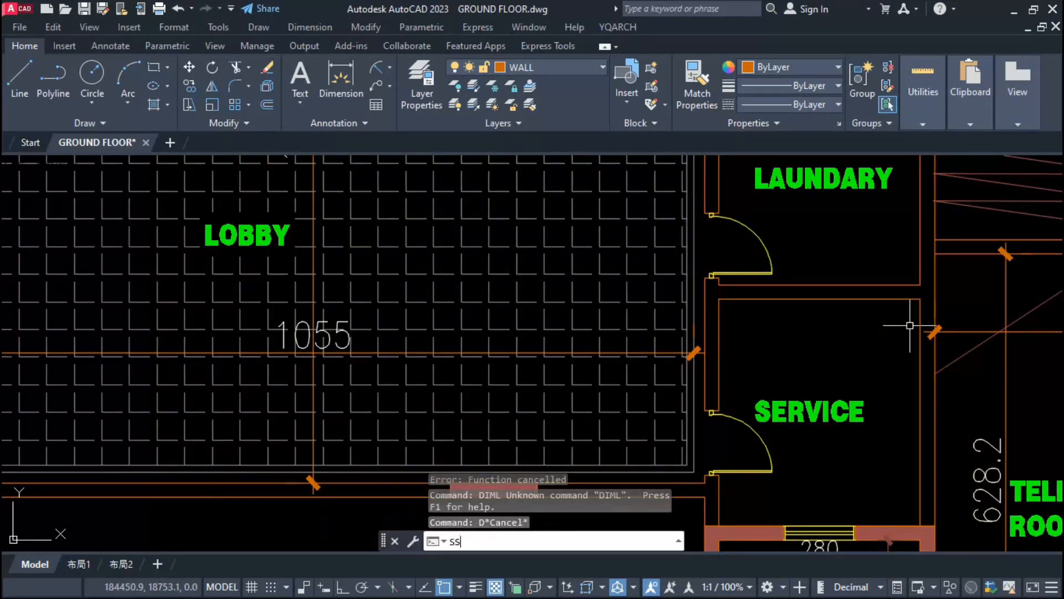
Step: Dimension the sides of the service room and laundry with Dimension Sides, and change the copied corridor label to FRIE EXIT
key("Return")
scroll(882, 252, "down", 2)
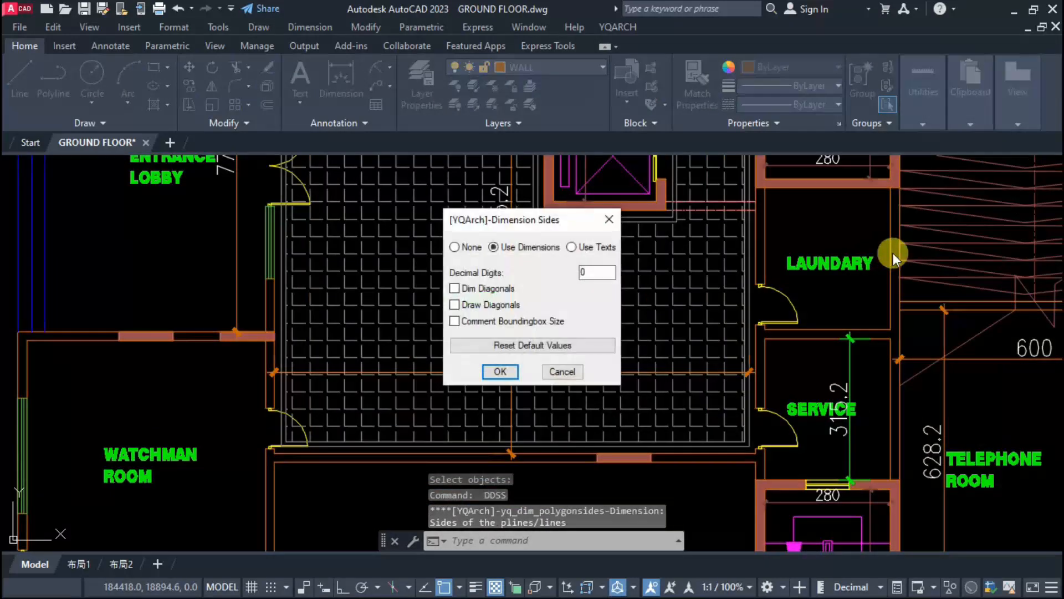
key("Return")
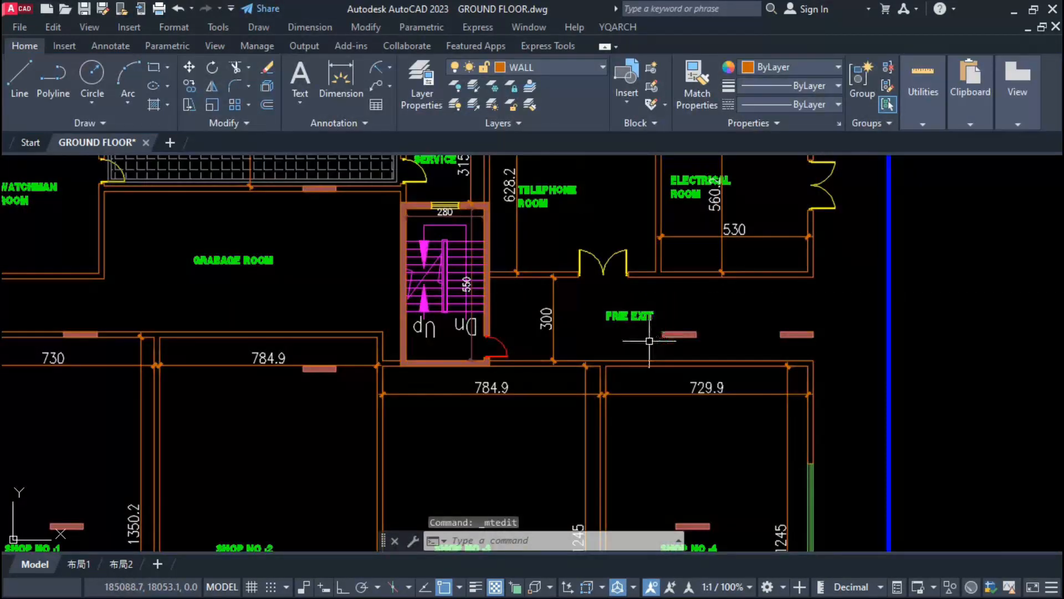
scroll(627, 358, "down", 4)
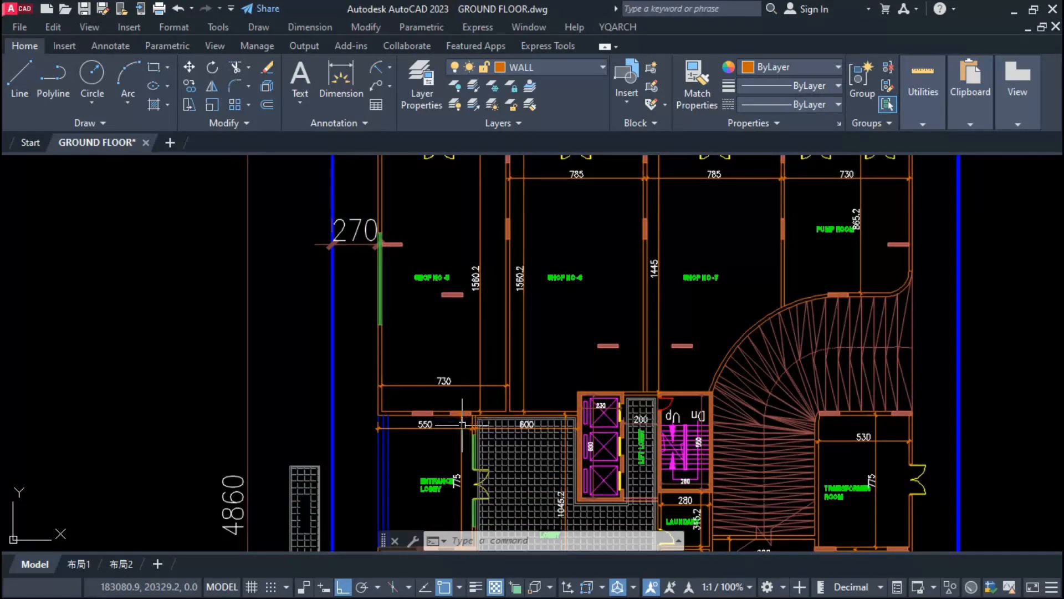
Step: Put all the selected room dimensions of the ground floor plan on the DIMENSION layer
scroll(461, 421, "down", 2)
left_click(528, 68)
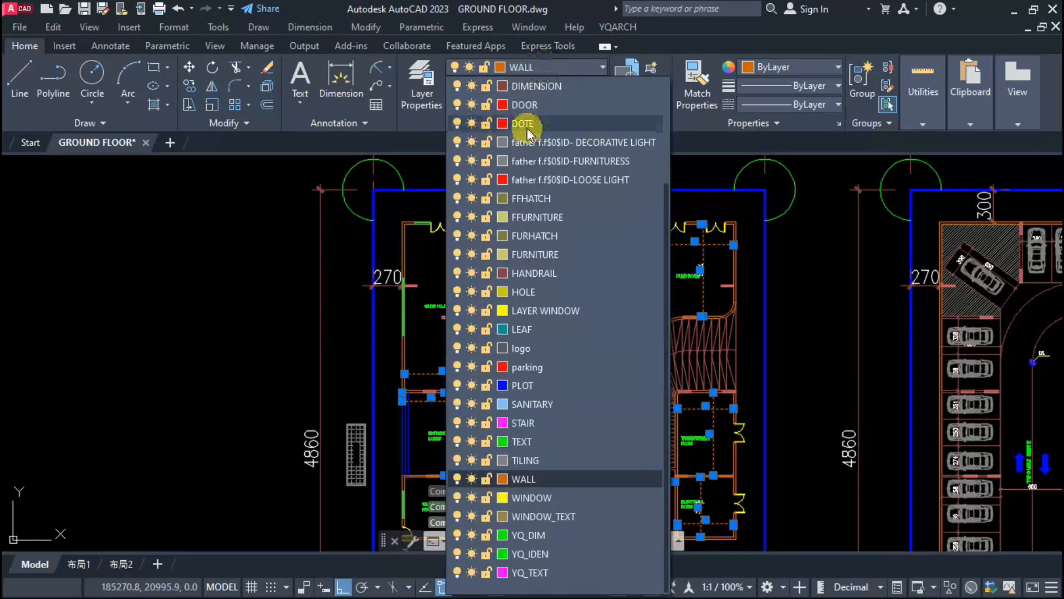
left_click(528, 89)
key("Escape")
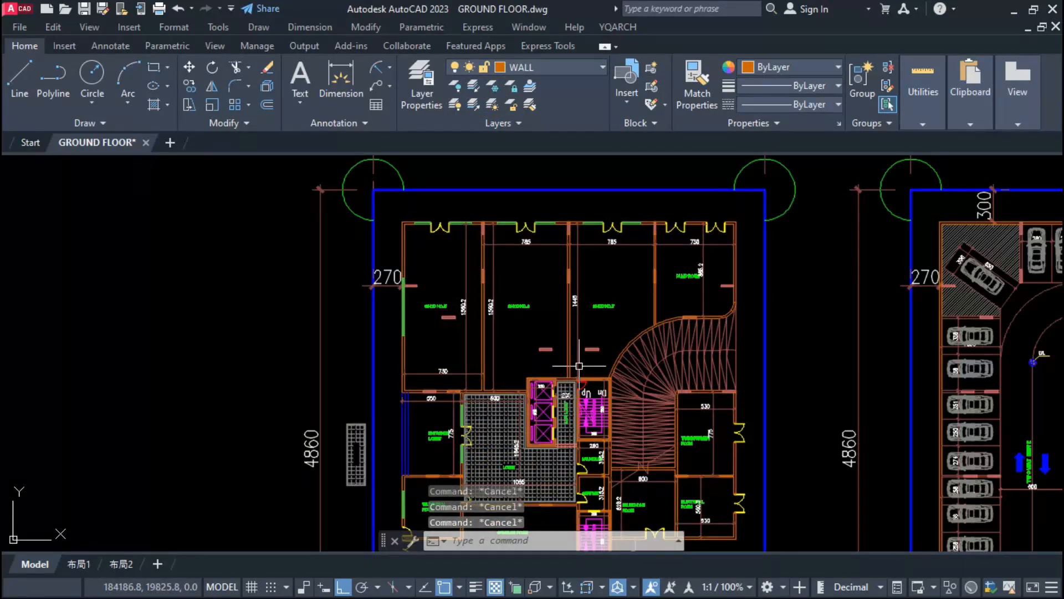
Step: Round all dimensions inside the ground floor plan to the nearest 1 with the DD0 dimension rounding command
type("dd0")
key("Return")
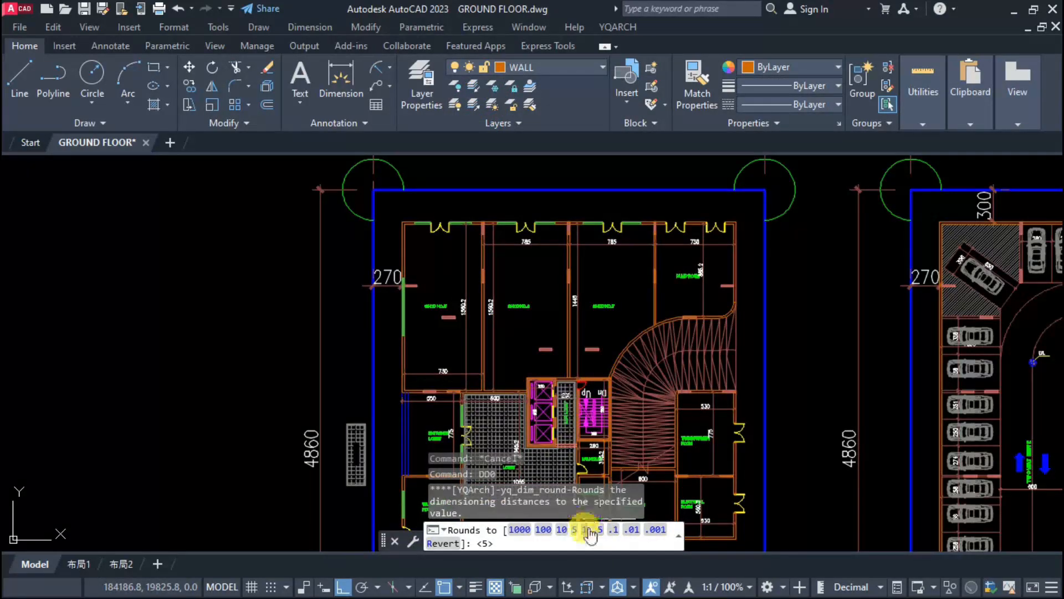
left_click(589, 534)
scroll(565, 302, "down", 4)
left_click(498, 263)
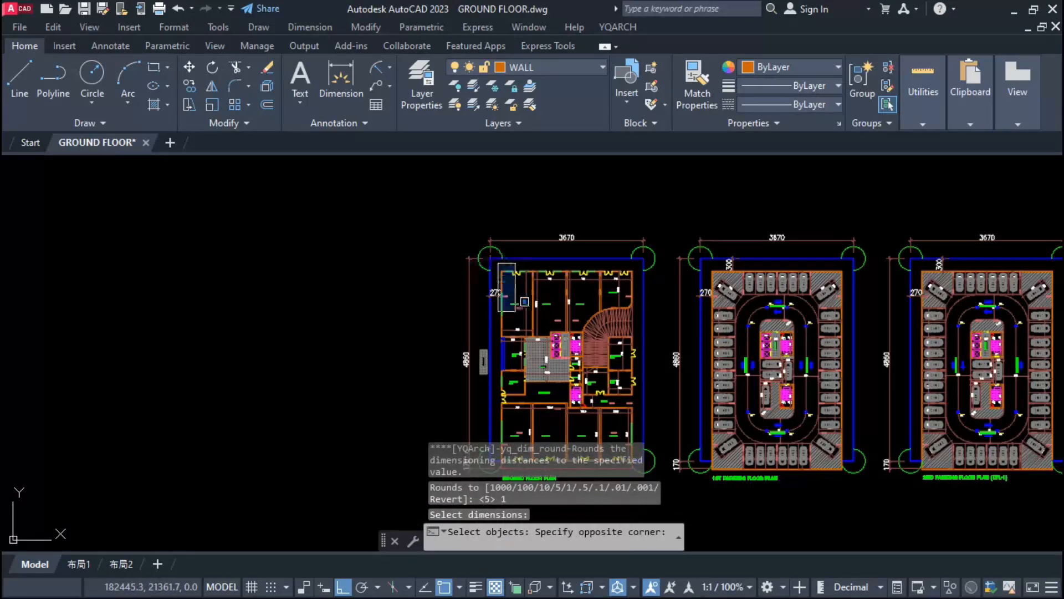
scroll(563, 311, "down", 4)
left_click(585, 375)
scroll(585, 376, "up", 5)
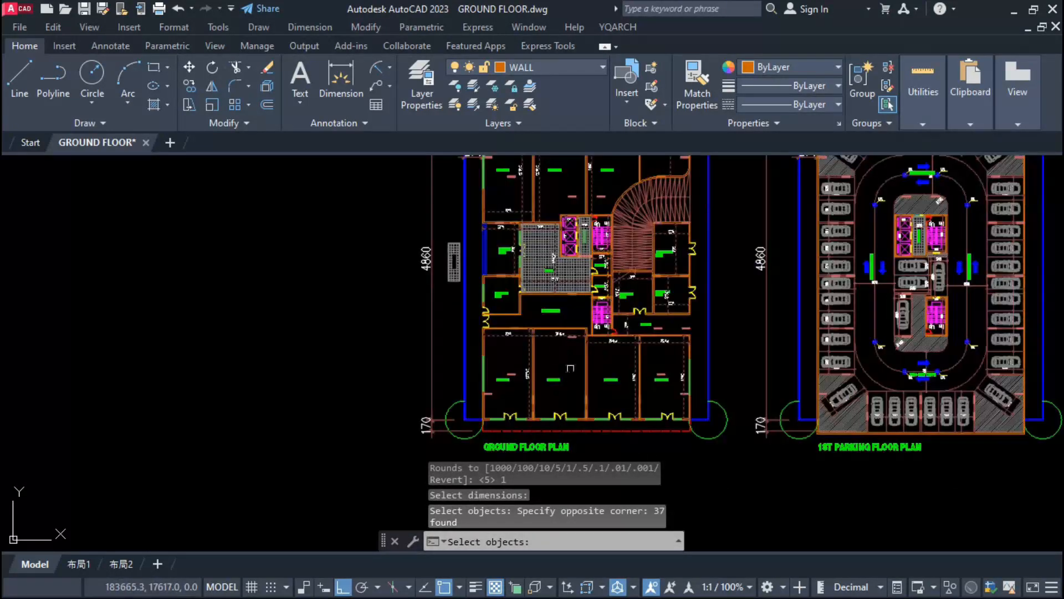
key("Return")
scroll(572, 343, "up", 6)
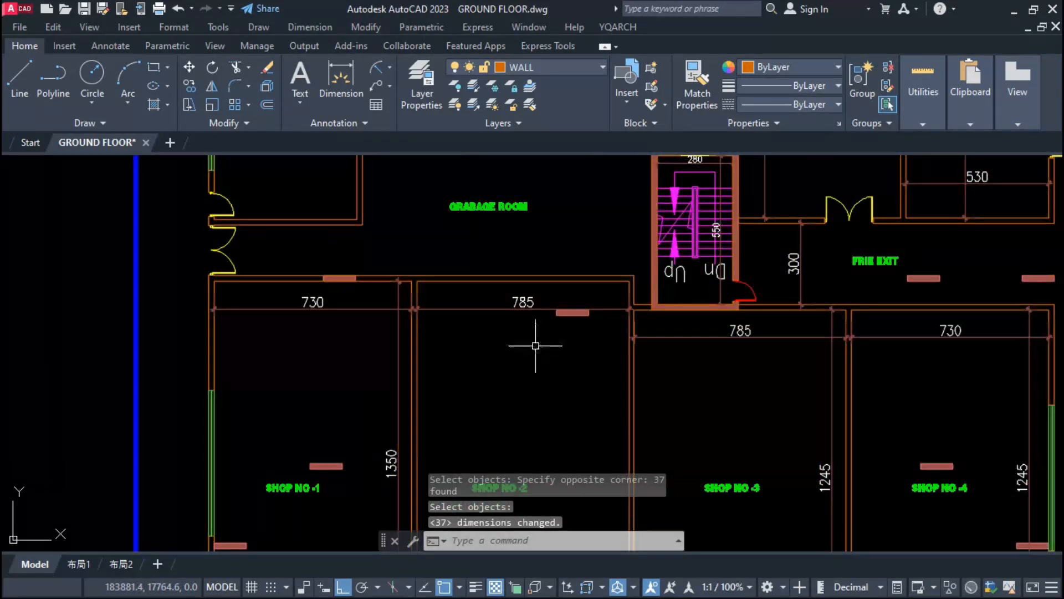
scroll(536, 346, "down", 2)
scroll(563, 403, "down", 2)
scroll(581, 344, "up", 8)
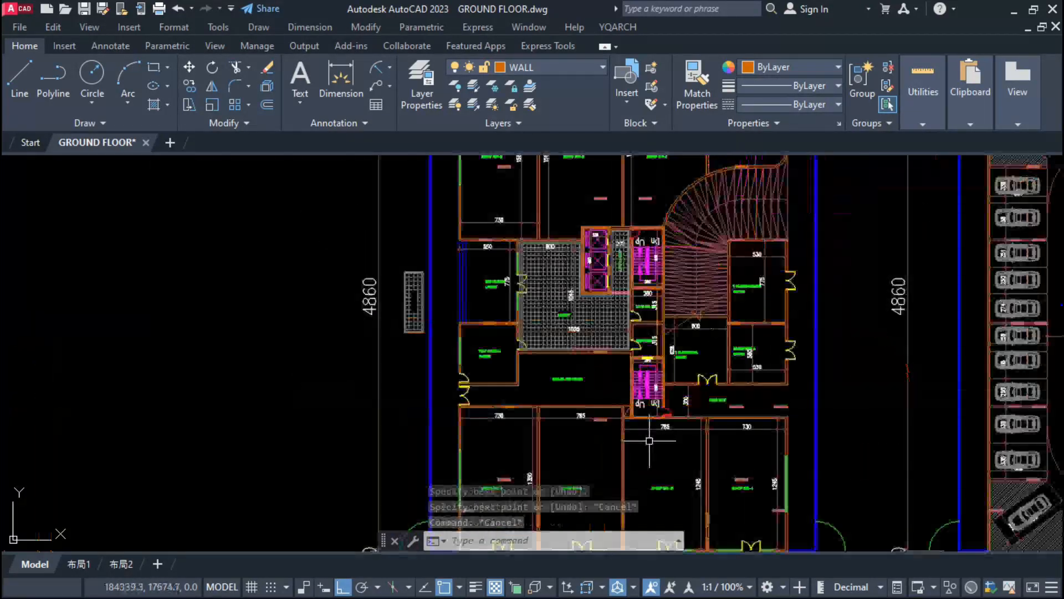
scroll(643, 366, "up", 8)
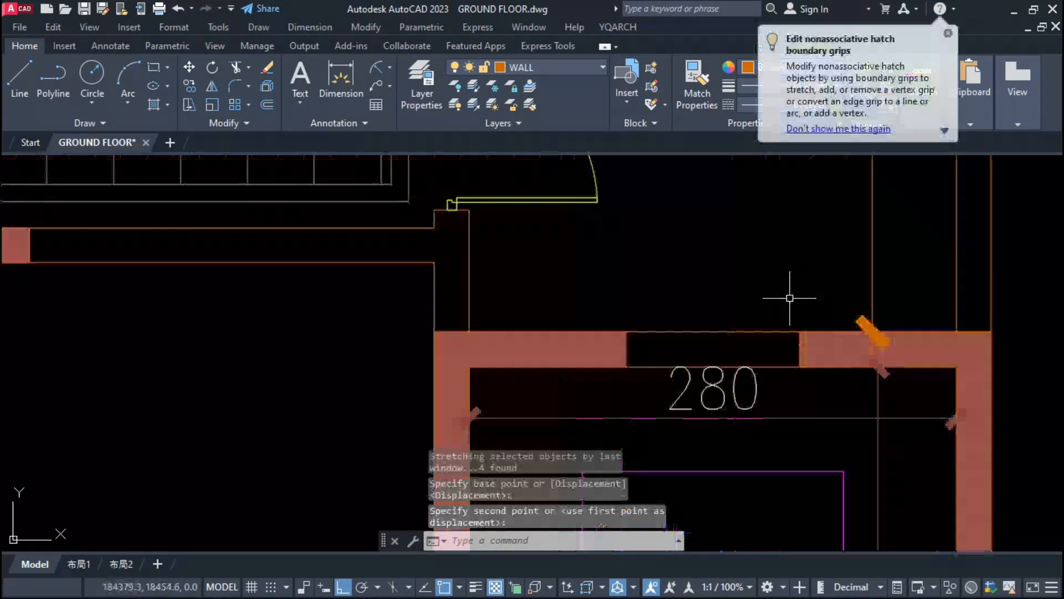
Step: Erase the window in the stairwell's wall beside the service room and close the wall hatch across the opening
left_click(790, 298)
left_click(820, 391)
type("e")
key("space")
left_click(820, 391)
left_click(804, 353)
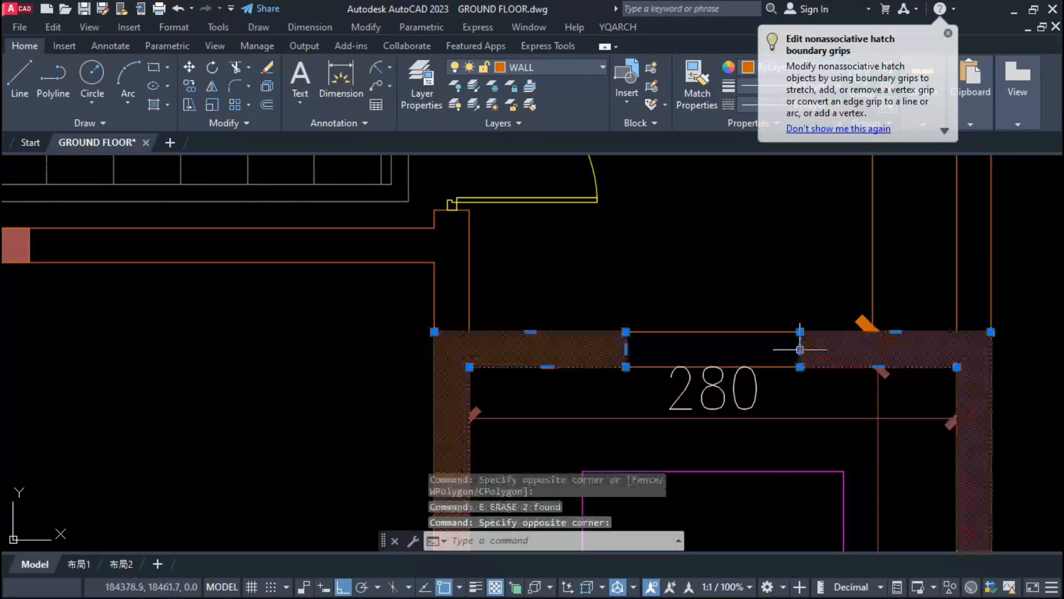
left_click(568, 430)
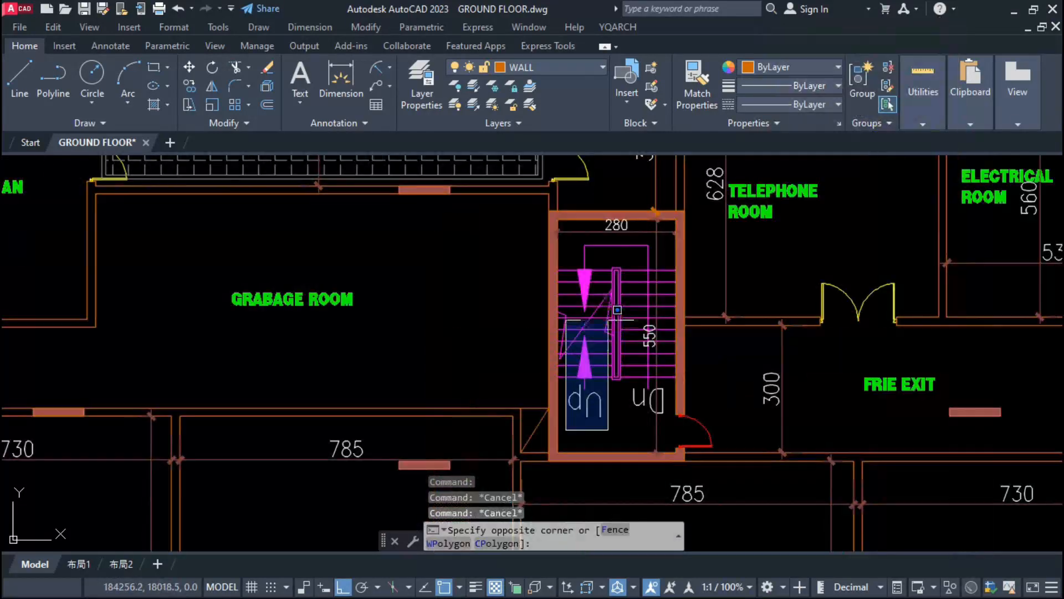
key("Escape")
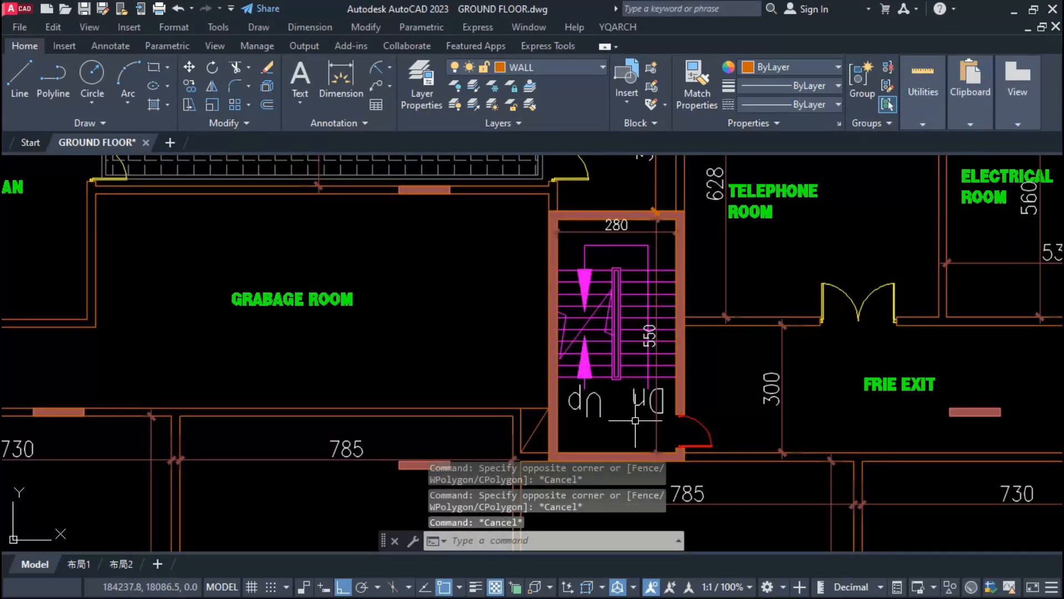
Step: Save the ground floor drawing with QSAVE
scroll(635, 420, "down", 10)
scroll(606, 363, "up", 3)
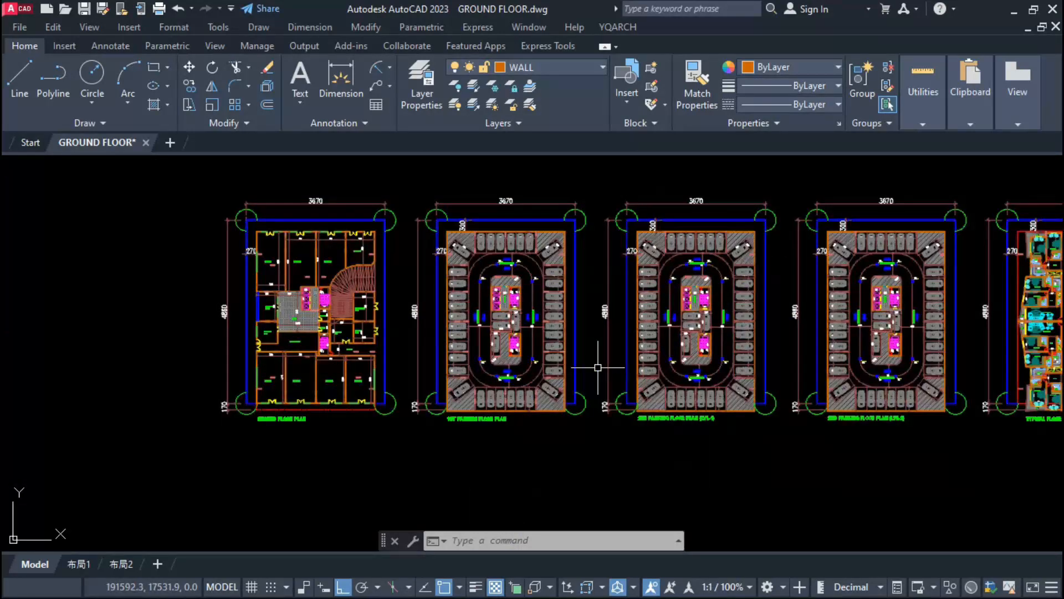
middle_click_drag(606, 364, 505, 380)
type("QSA")
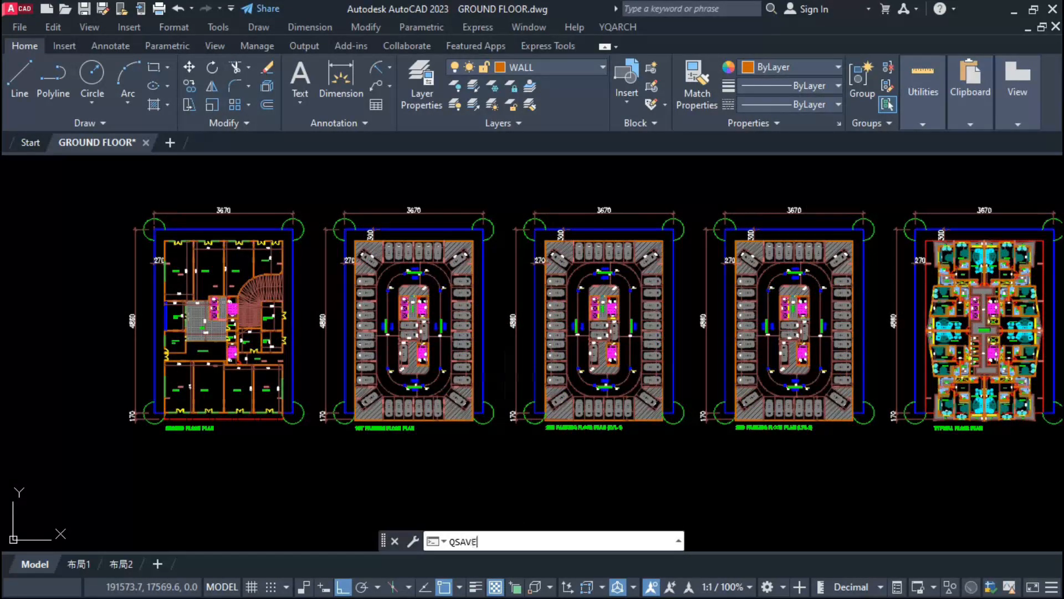
type("VE")
key("Return")
Step: In SHOP NO-3, copy the partition wall line 220 into the shop and the fire-exit-side wall line 200 inward
middle_click_drag(247, 487, 469, 501)
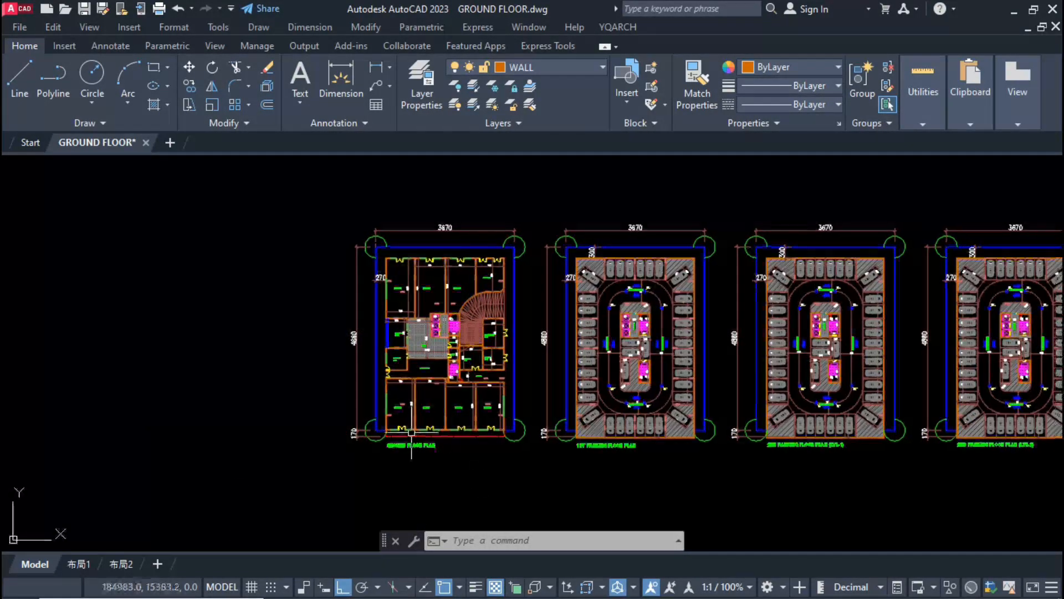
scroll(408, 428, "up", 5)
middle_click_drag(435, 391, 483, 473)
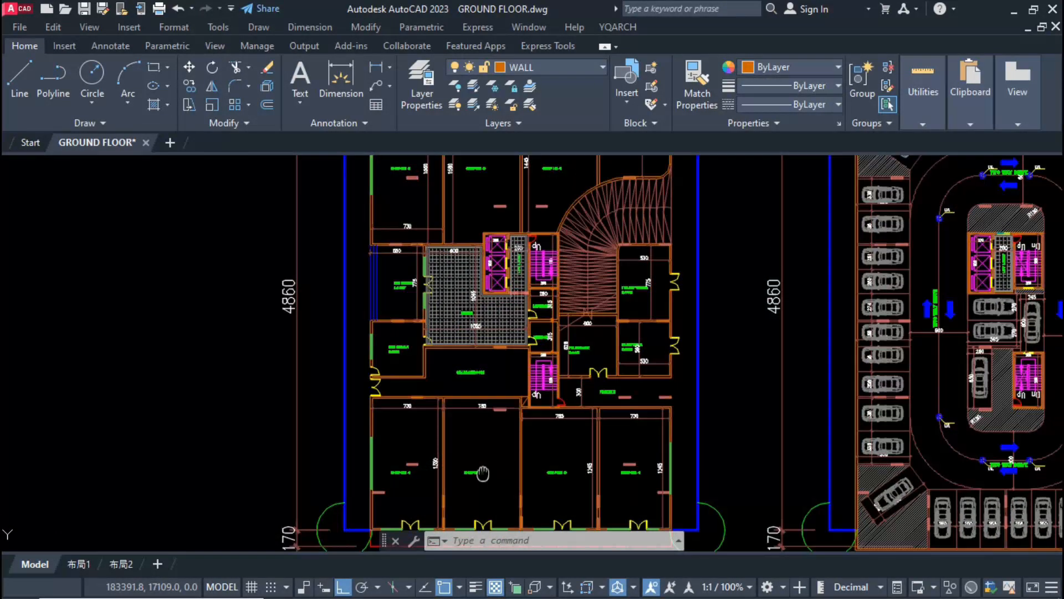
scroll(471, 429, "down", 2)
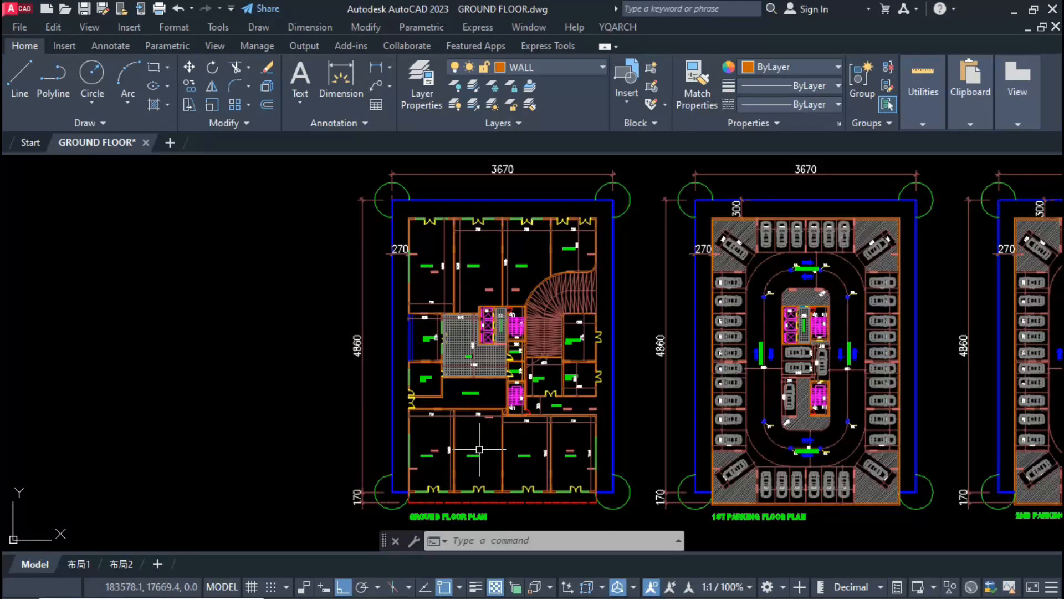
scroll(563, 430, "up", 8)
type("co")
key("Return")
key("F8")
left_click(463, 395)
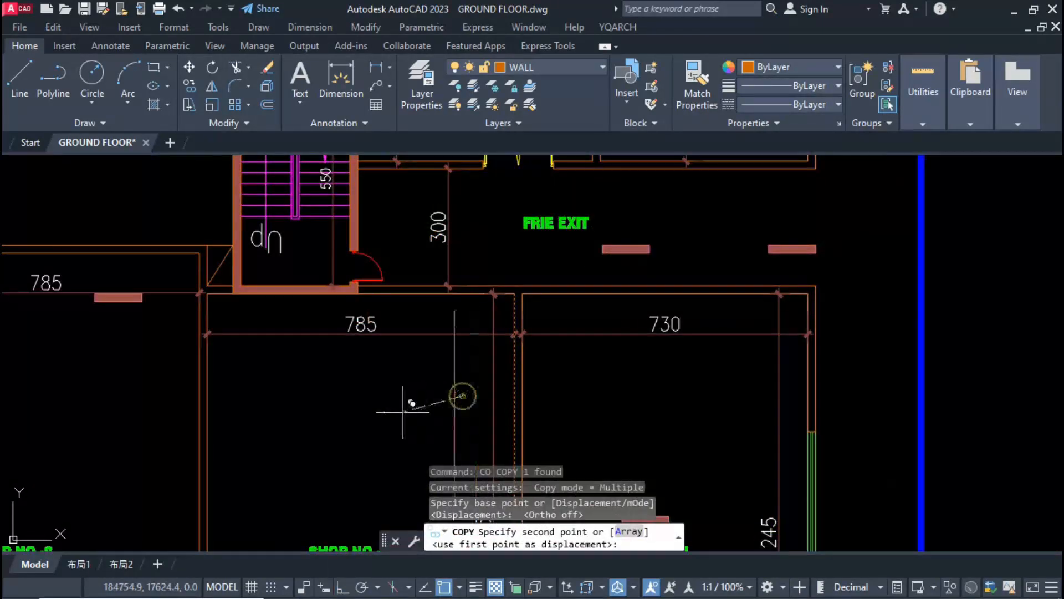
key("F8")
type("200")
key("Return")
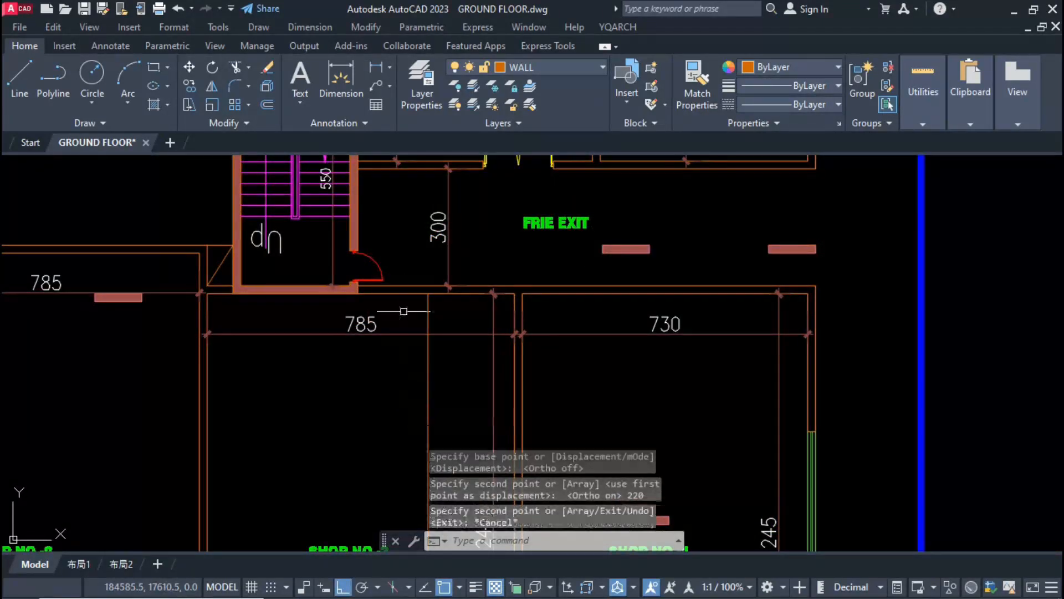
key("Escape")
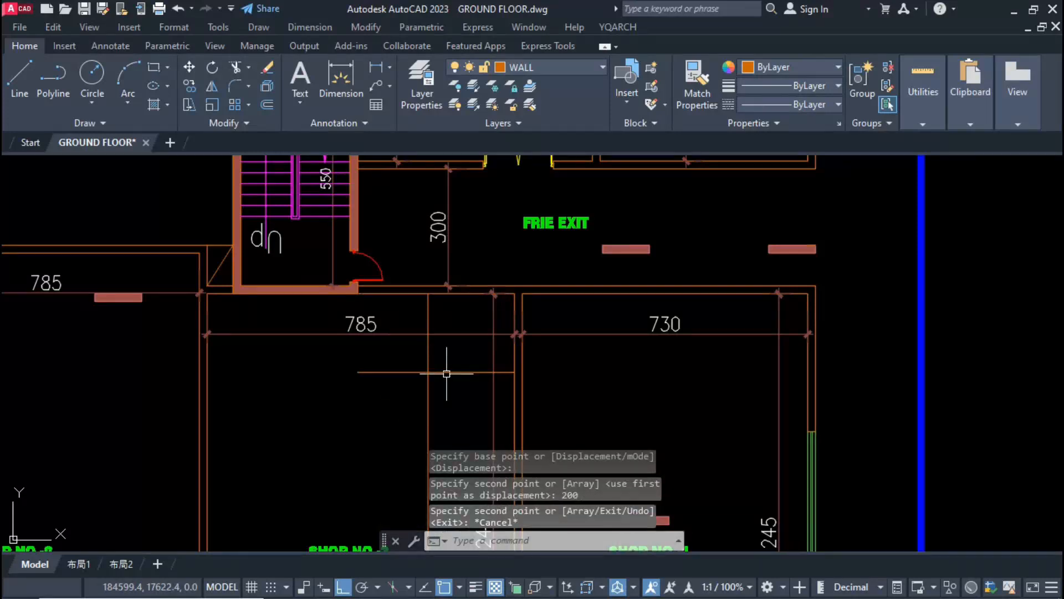
Step: Offset the enclosure's two lines by 10 to form walls, and copy the double side wall 100 toward the shop partition
type("o")
key("Return")
type("10")
key("Return")
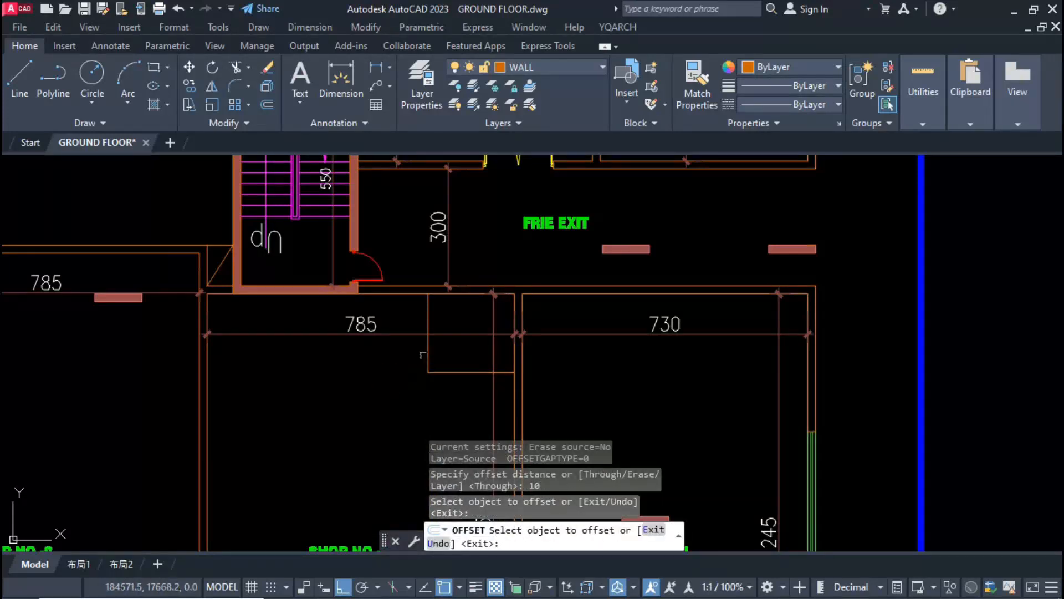
left_click(425, 355)
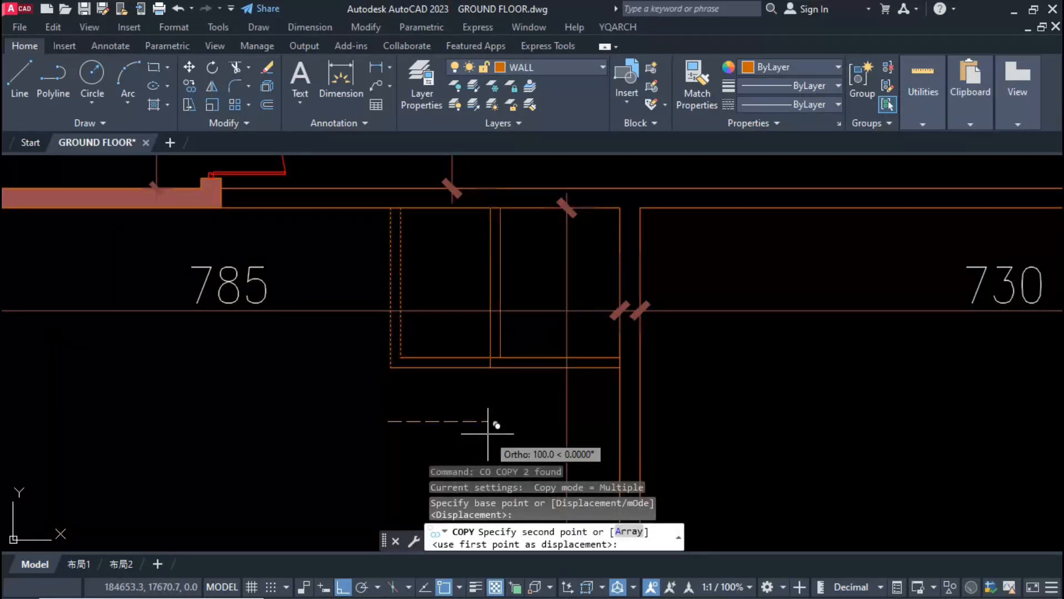
type("100")
key("Return")
key("Escape")
Step: Trim the double-line wall junctions of the enclosure and cut a 90 door hole with a 20 pier in its outer side wall
type("vv")
key("Return")
left_click(531, 334)
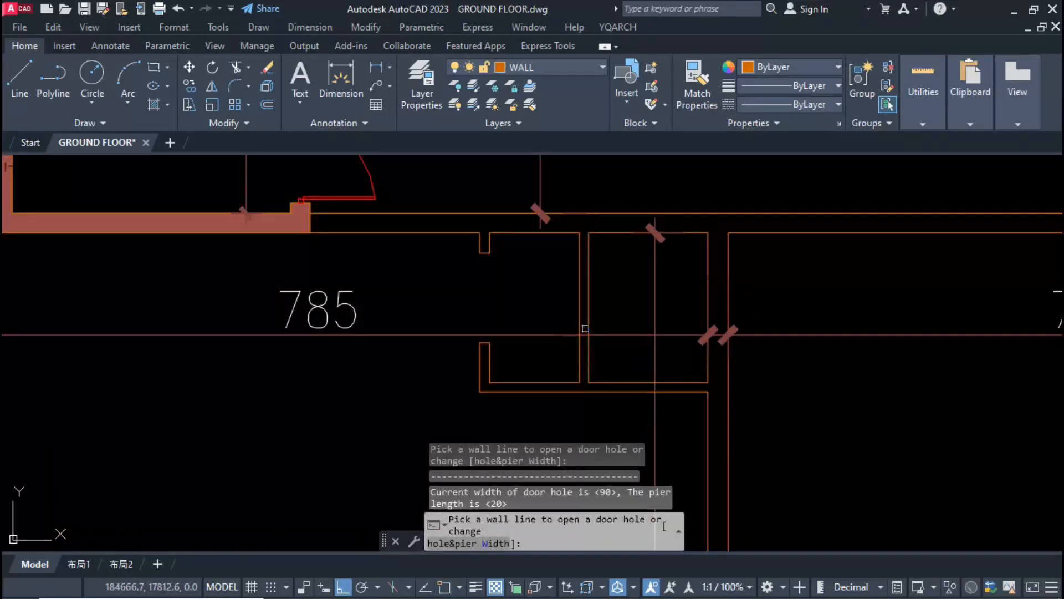
key("Escape")
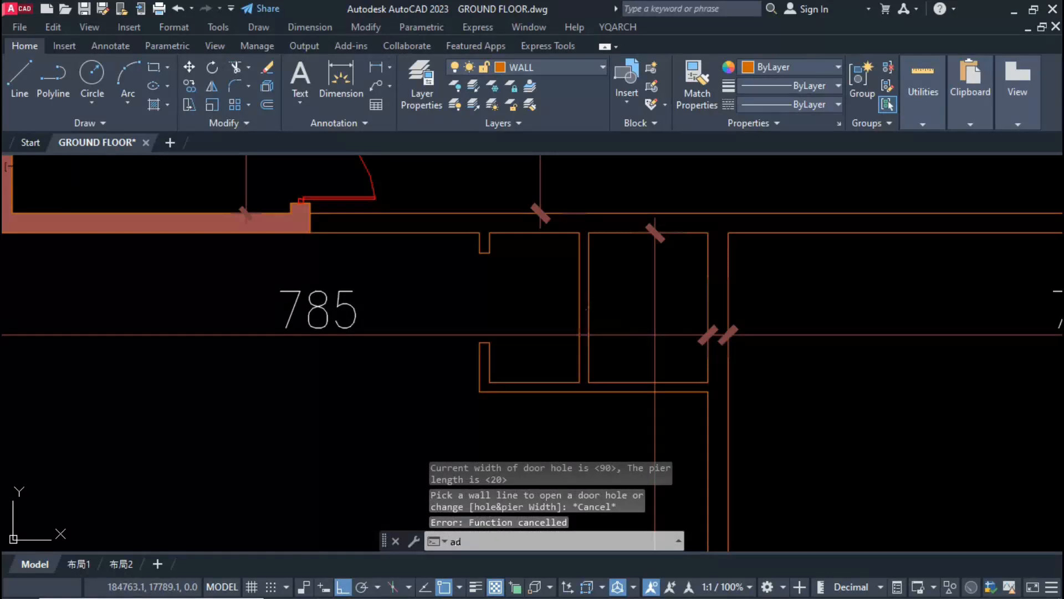
key("Return")
left_click(588, 247)
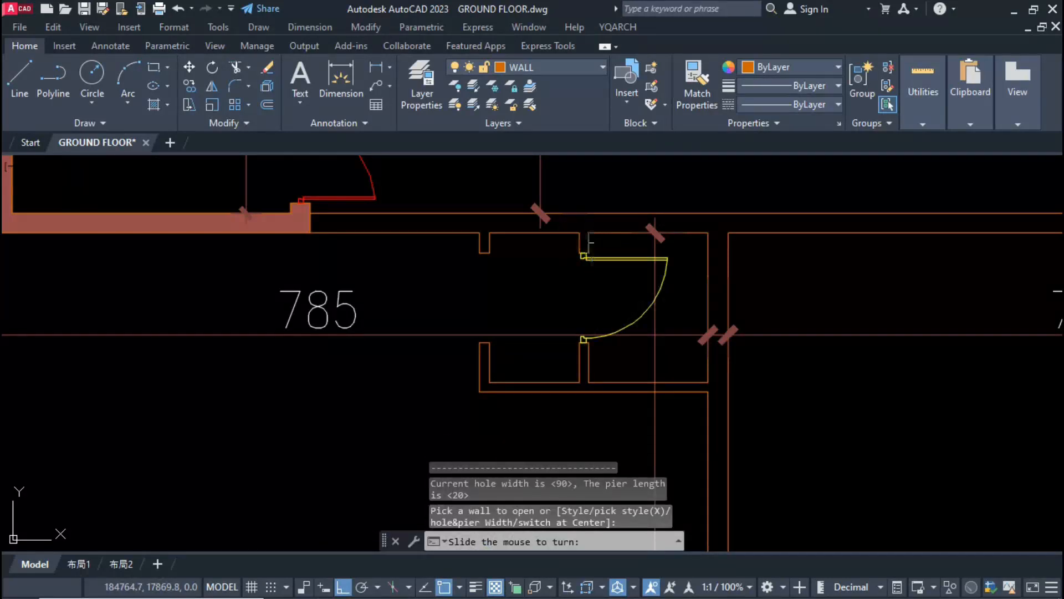
key("ctrl+z")
Step: Insert a door in the enclosure's inner partition using changed hole and pier widths
type("a")
right_click(592, 246)
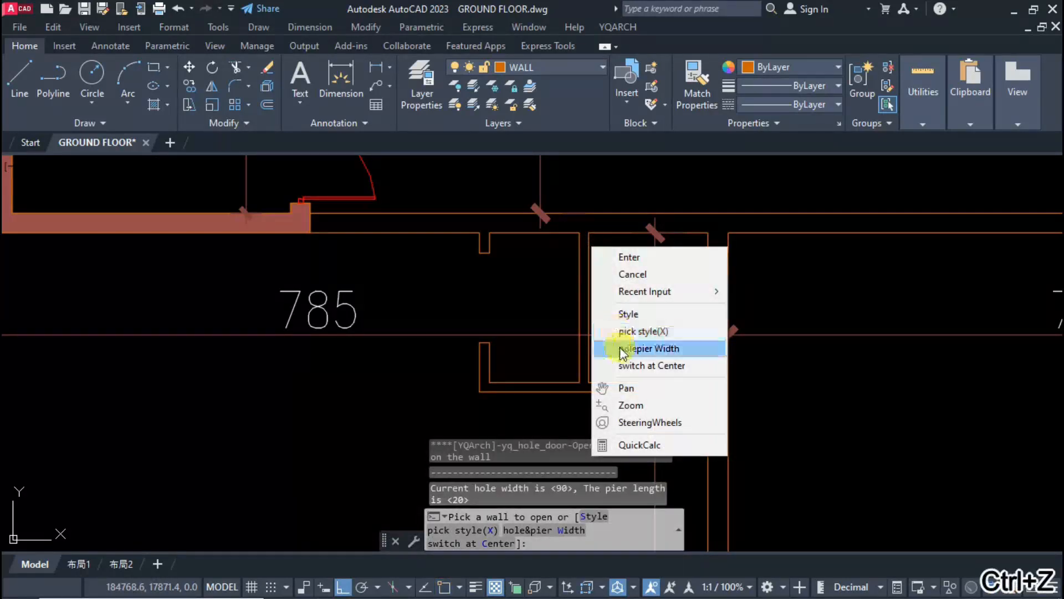
left_click(595, 342)
double_click(448, 208)
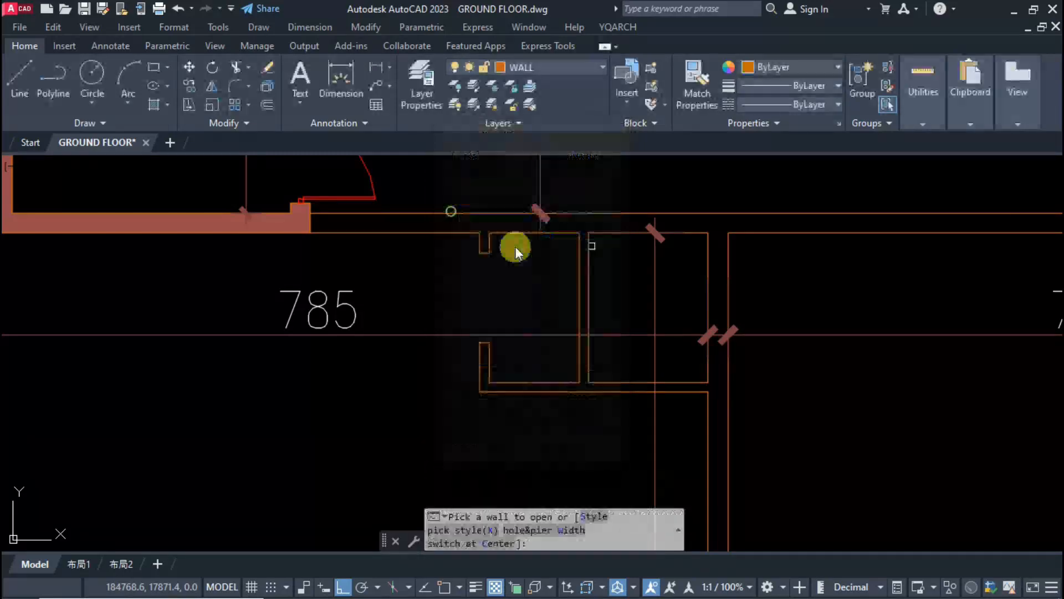
right_click(582, 294)
left_click(595, 390)
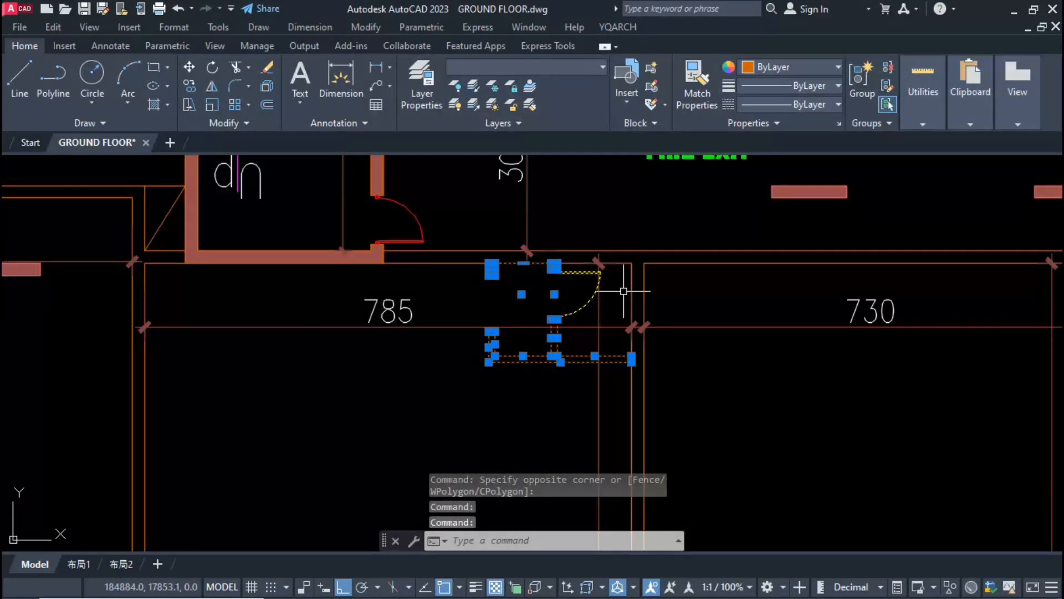
Step: Mirror the enclosure with its door about the centre of the shop partition into the adjoining 730-wide shop, keeping the original
key("Escape")
type("l")
key("space")
left_click(631, 277)
left_click(644, 277)
key("Escape")
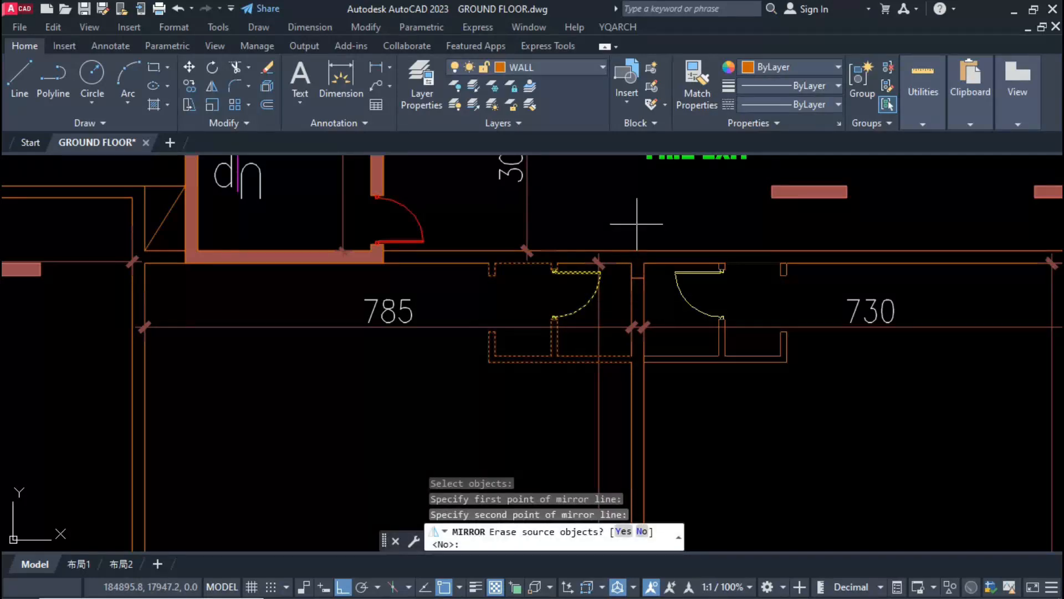
key("Return")
Step: Dimension the width and depth of the inner room beside the partition in SHOP NO-3
scroll(637, 221, "up", 2)
type("dimlin")
key("Return")
left_click(581, 254)
key("Escape")
Step: Set the drawing scale to 1:10 with the SD command and apply it to the inner room's two dimensions
type("sd")
key("Return")
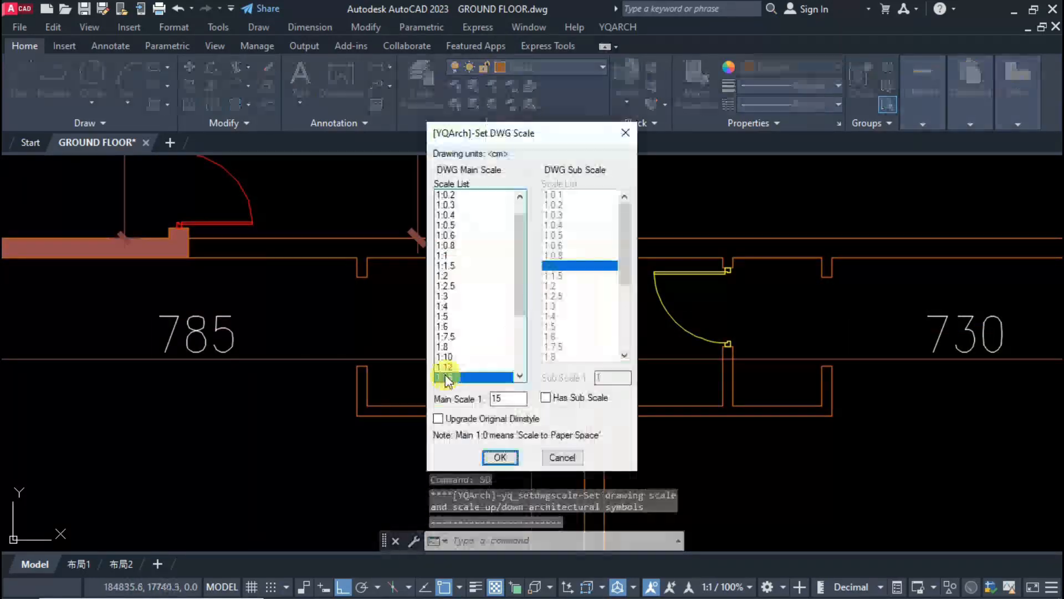
double_click(447, 356)
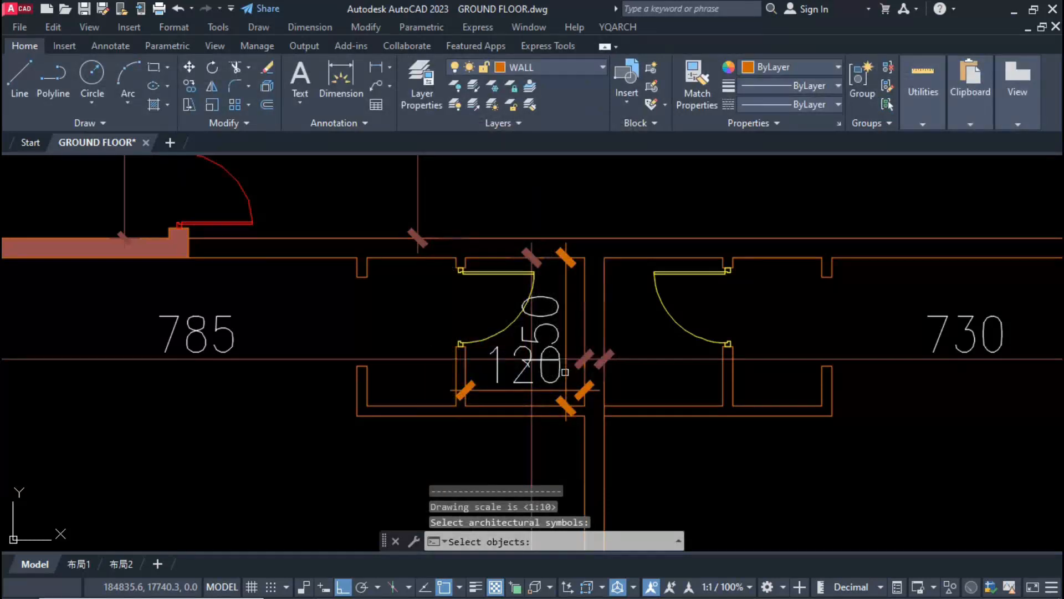
key("Return")
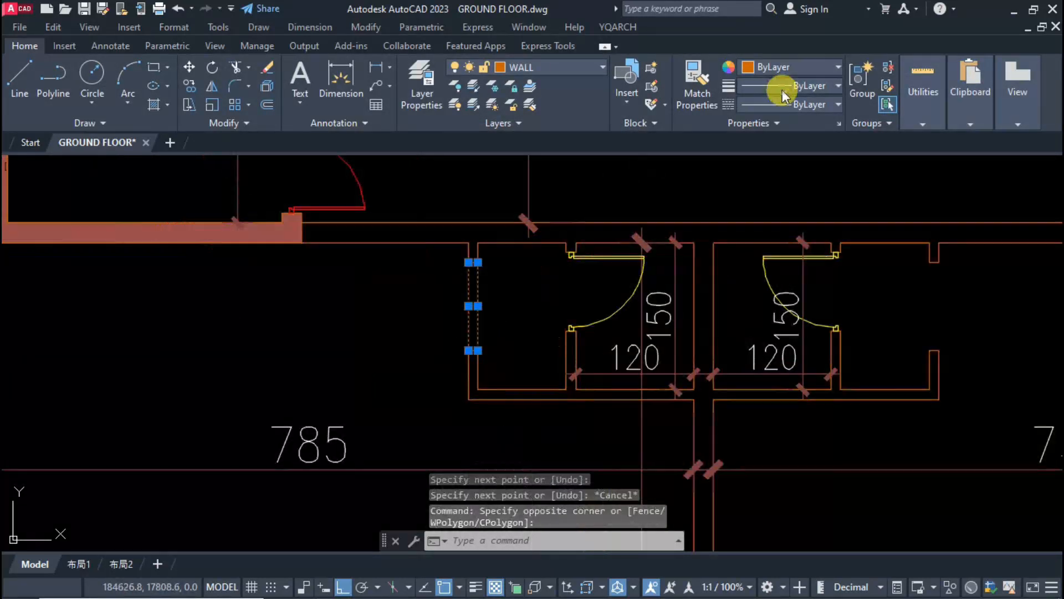
Step: Put the inner room's two dimensions on the DIMENSION layer with ByLayer colour and copy them into the mirrored room
left_click(783, 90)
key("Escape")
key("Escape")
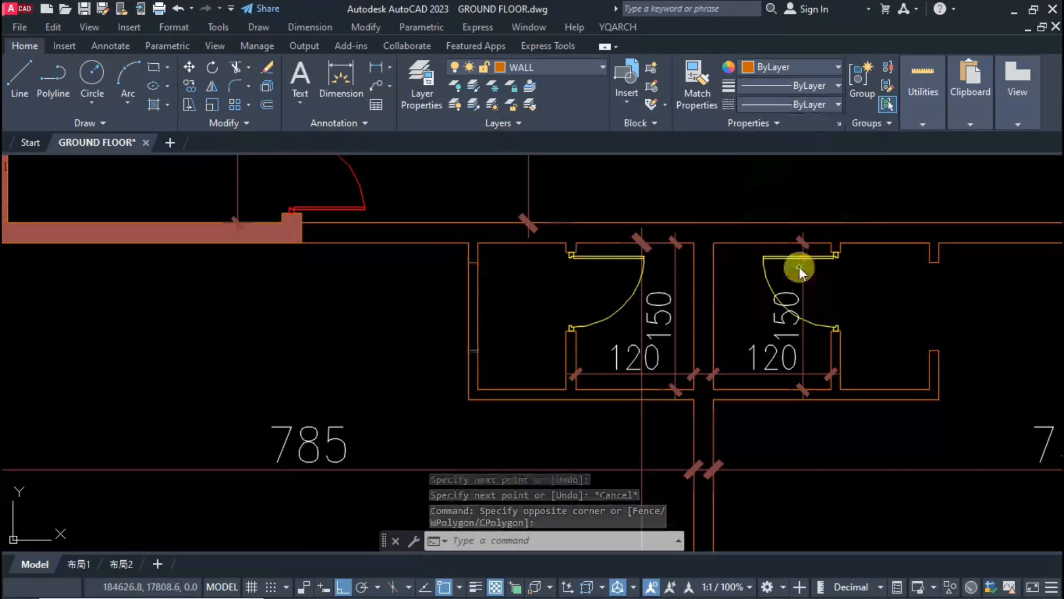
Step: Give the two dashed lines across the enclosure's outer opening a linetype scale of 40 and the grey colour 147,149,152
right_click(460, 419)
left_click(485, 569)
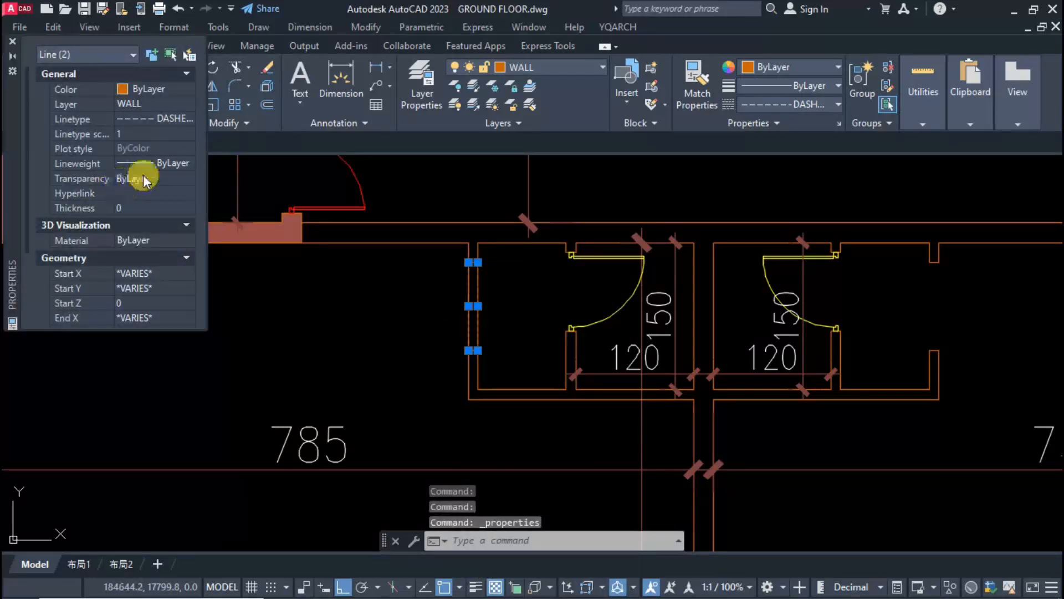
left_click(129, 134)
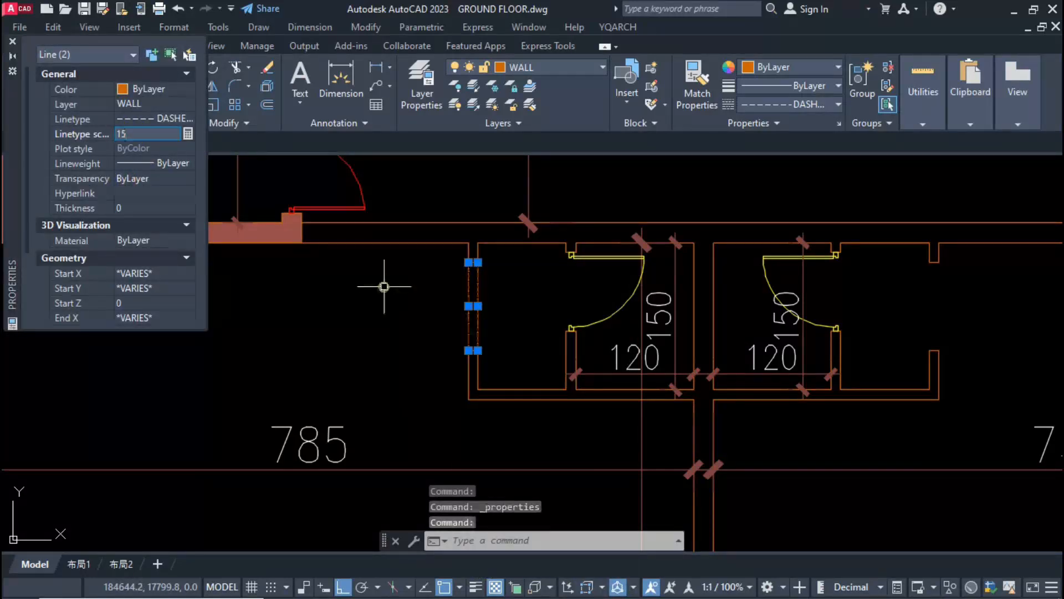
left_click(765, 68)
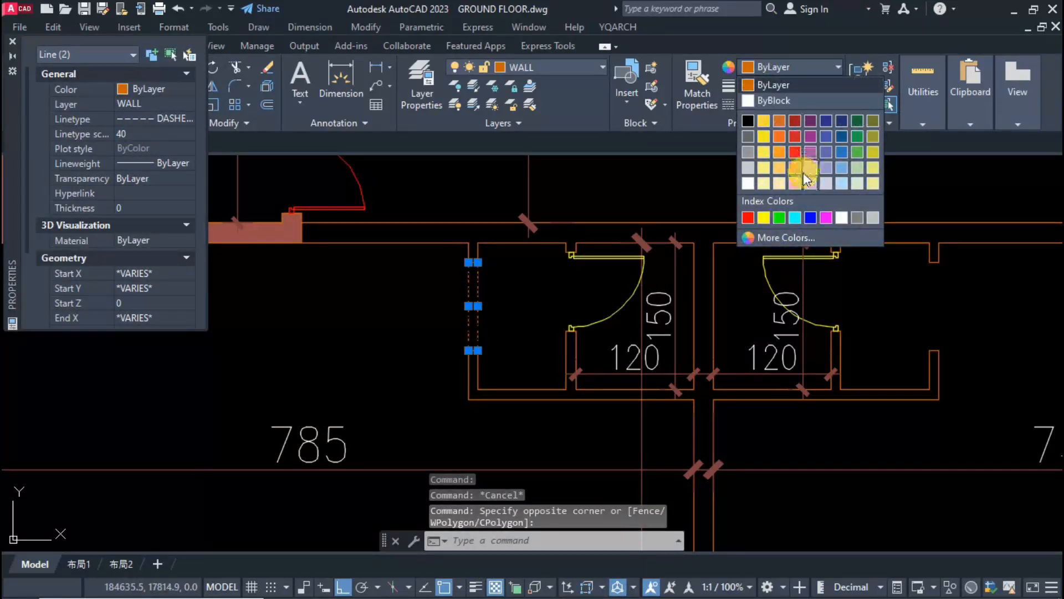
left_click(747, 168)
Step: Copy the two grey dashed opening lines to the outer opening of the mirrored enclosure
type("c")
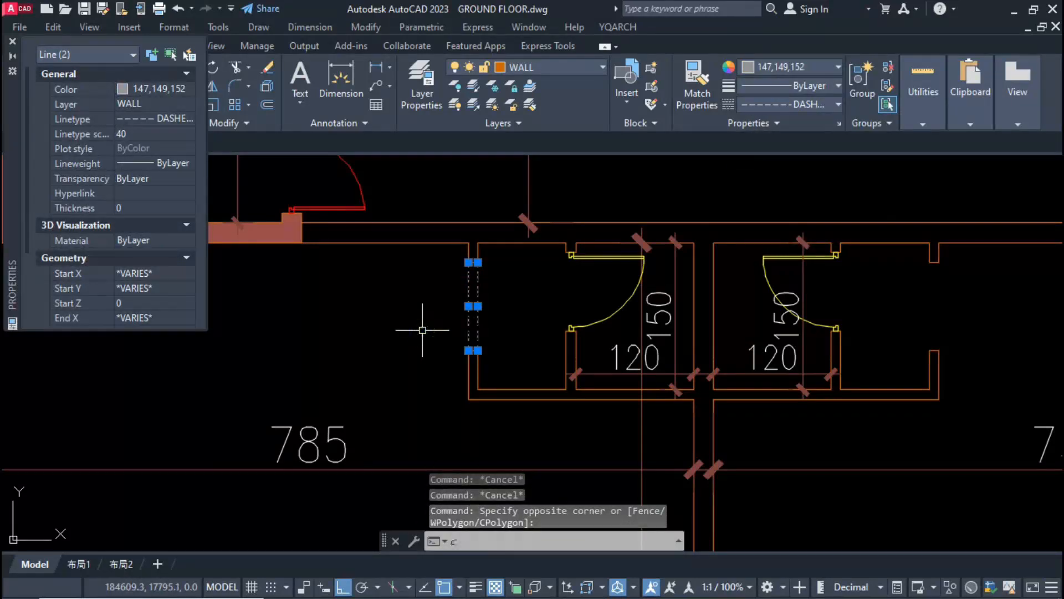
type("o")
key("Return")
left_click(478, 262)
Step: Copy the inner room's width dimension into the outer rooms of both enclosures
left_click(566, 389)
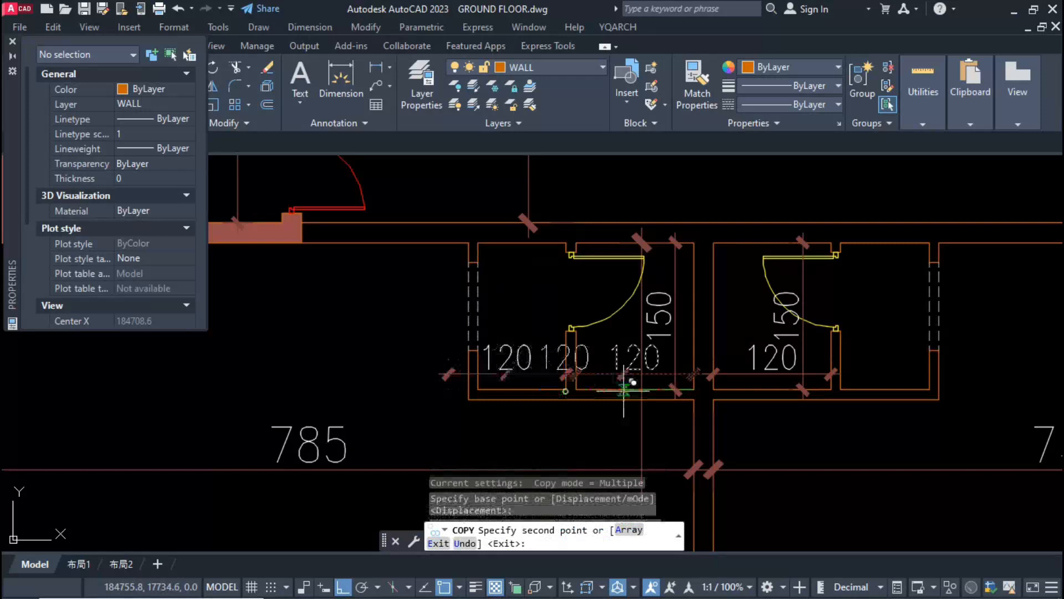
left_click(930, 389)
key("Escape")
Step: Stretch the two copied width dimensions to the inner wall faces of the outer rooms
left_click(897, 374)
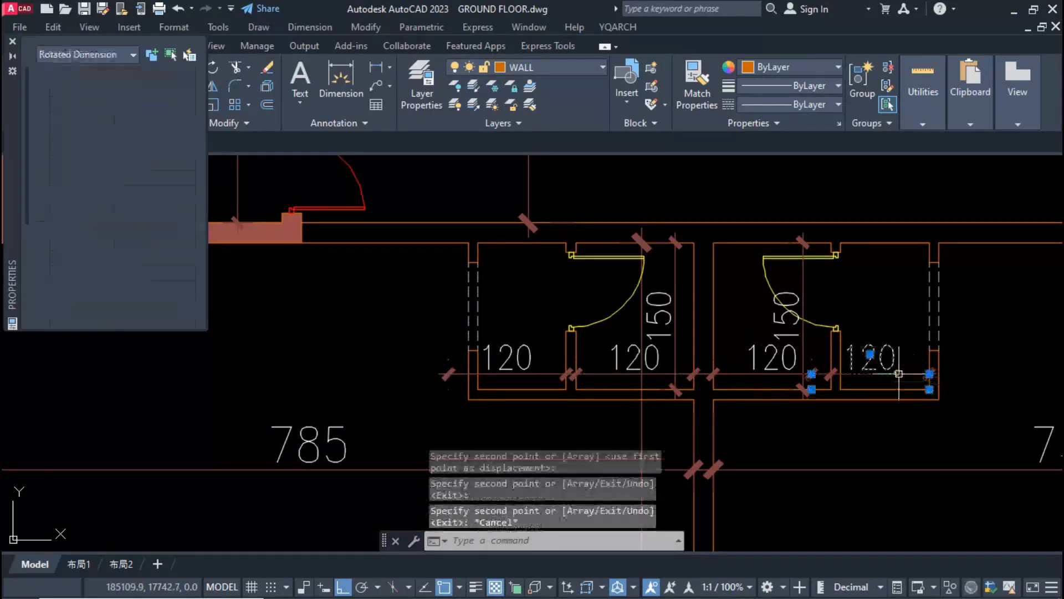
left_click(812, 389)
left_click(840, 390)
key("Escape")
left_click(449, 388)
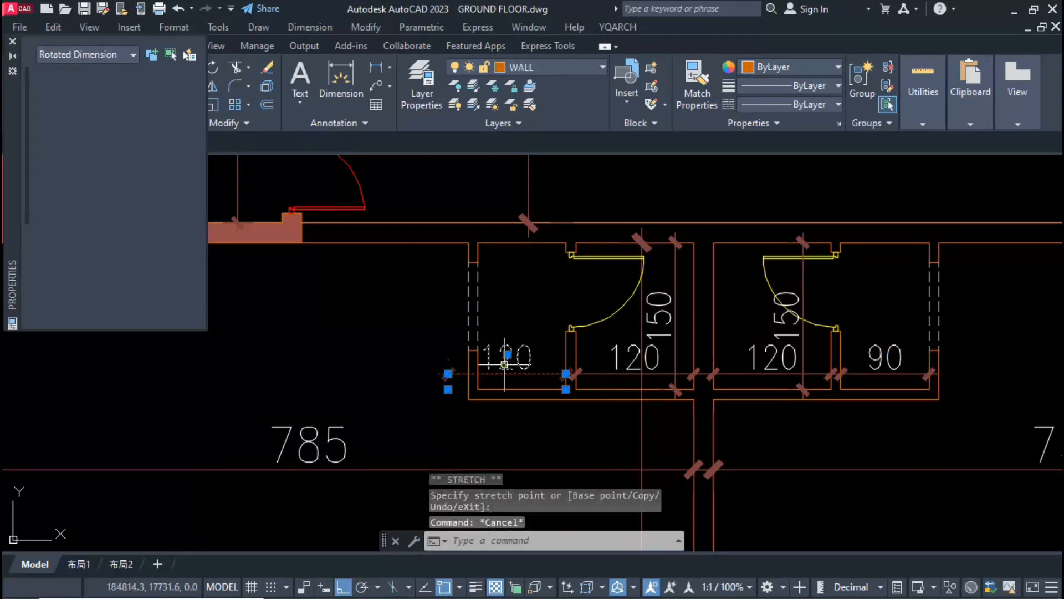
left_click(449, 390)
left_click(478, 389)
key("Escape")
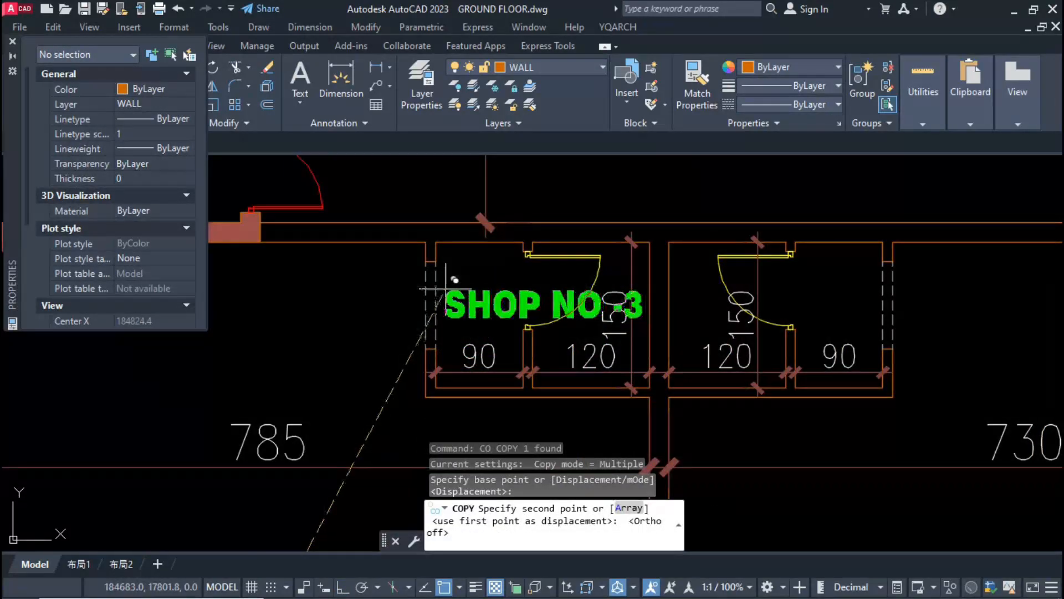
Step: Label the small rooms PAN and TOI. in both enclosures, and copy a labelled enclosure into SHOP NO-2
left_click(728, 384)
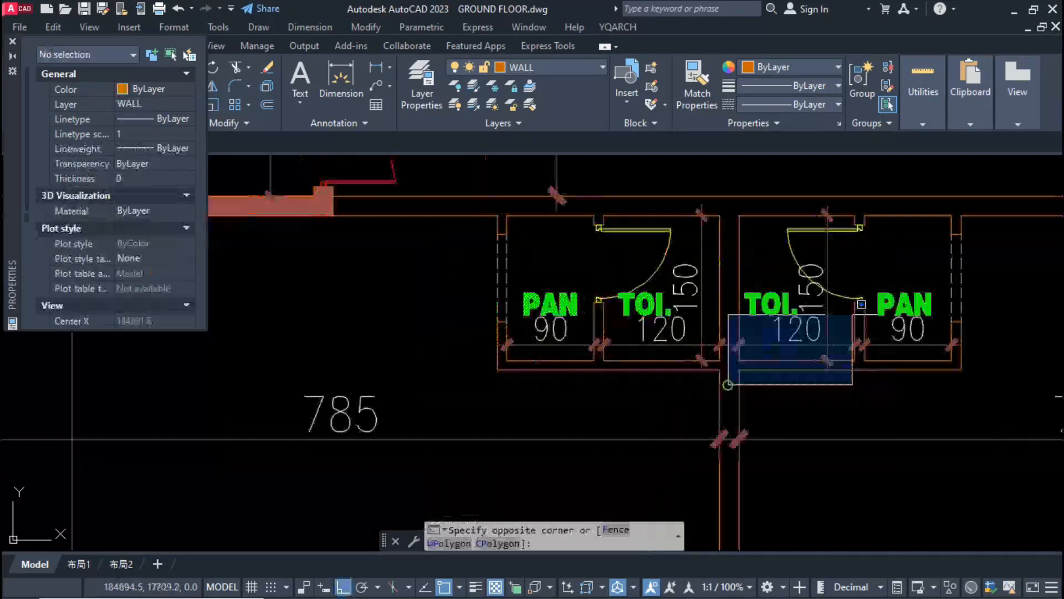
left_click(981, 204)
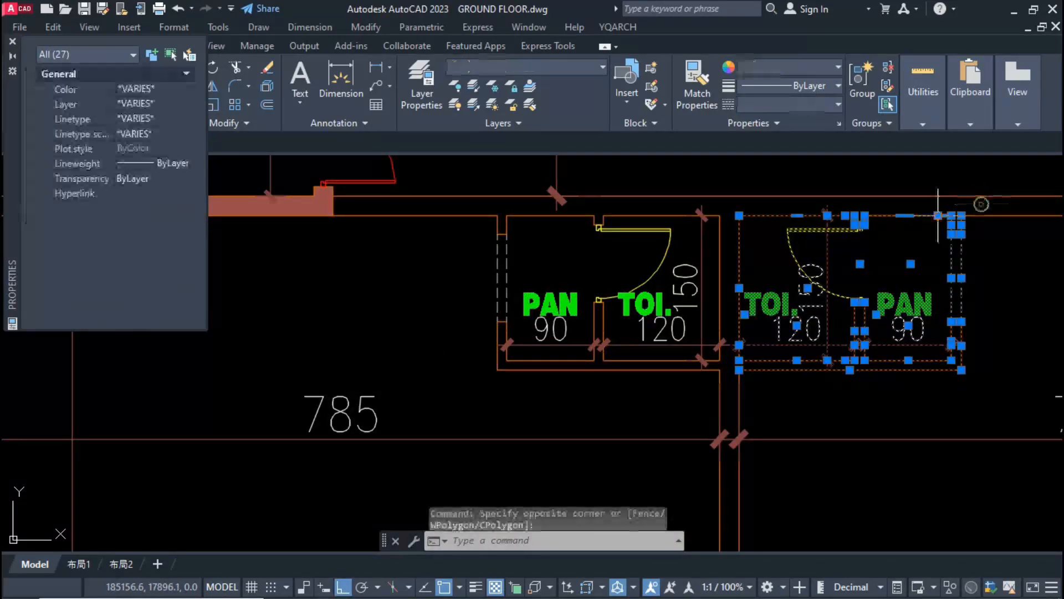
left_click(910, 228, "shift")
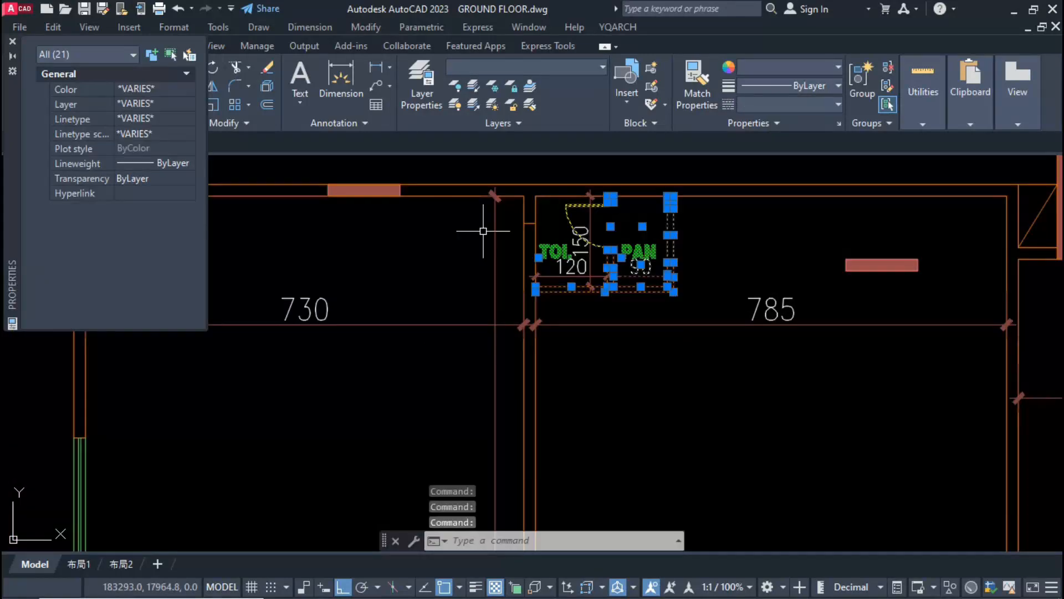
Step: Mirror the copied PAN and TOI. enclosure about the shop partition into SHOP NO-1 and erase the helper line
key("Return")
scroll(483, 231, "down", 5)
scroll(595, 312, "up", 3)
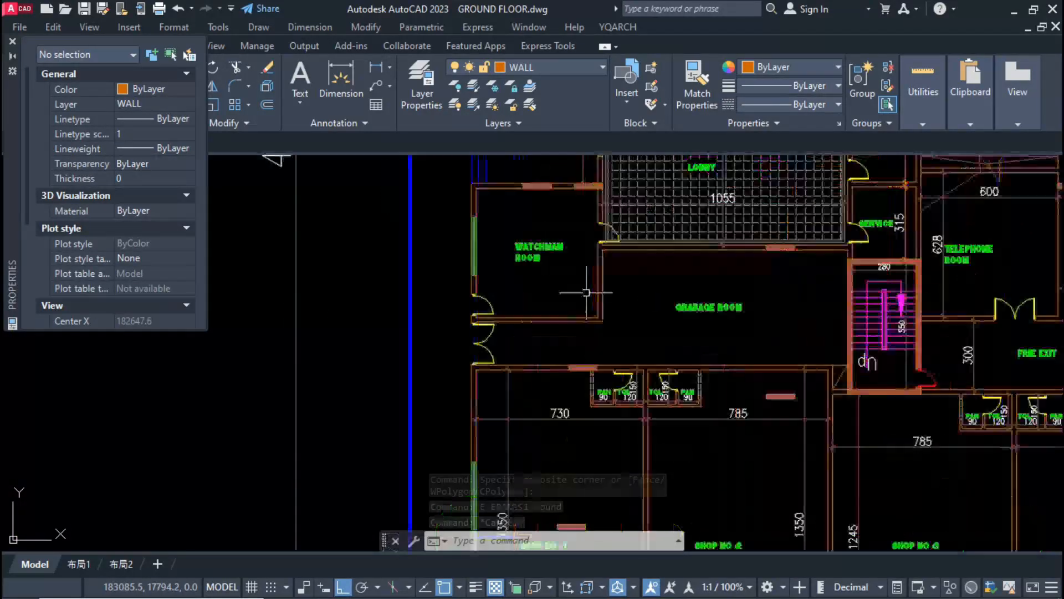
key("Escape")
Step: Copy the watchman room's inner wall line on the garbage room side into the room and erase the surplus copy
scroll(606, 289, "up", 3)
left_click(593, 294)
type("co")
key("Return")
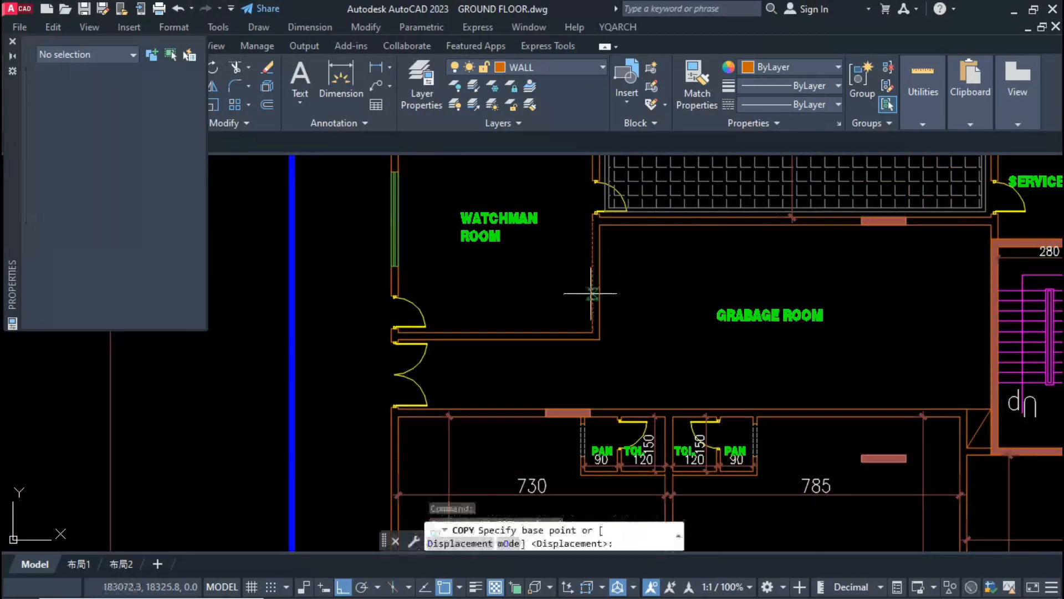
scroll(603, 369, "down", 3)
scroll(555, 335, "up", 4)
left_click(549, 328)
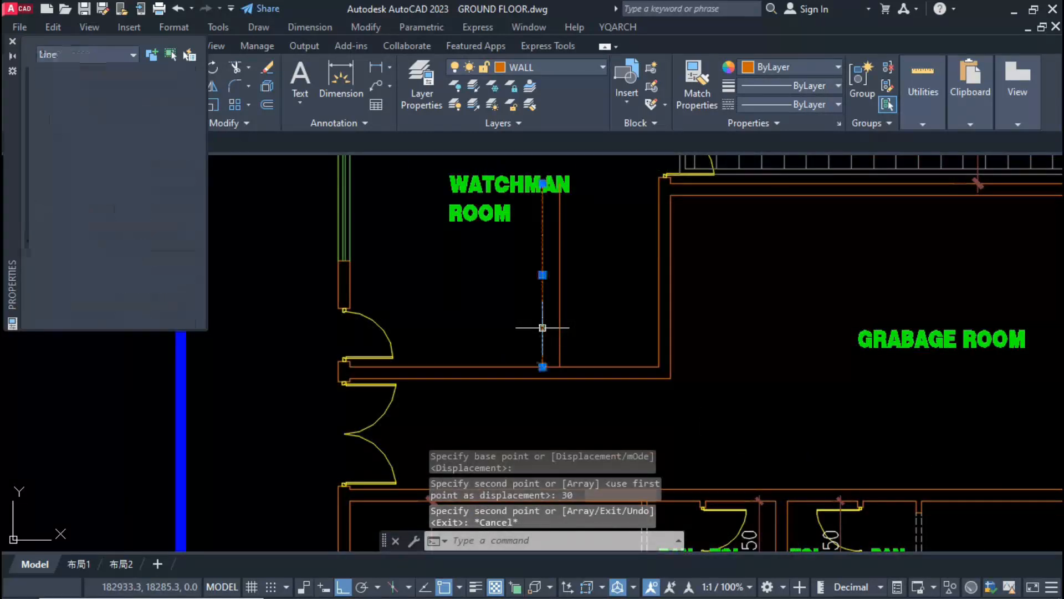
key("Escape")
Step: Copy the watchman room's lower inner wall line upward to form the new corner enclosure's top wall line
left_click(580, 373)
left_click(578, 363)
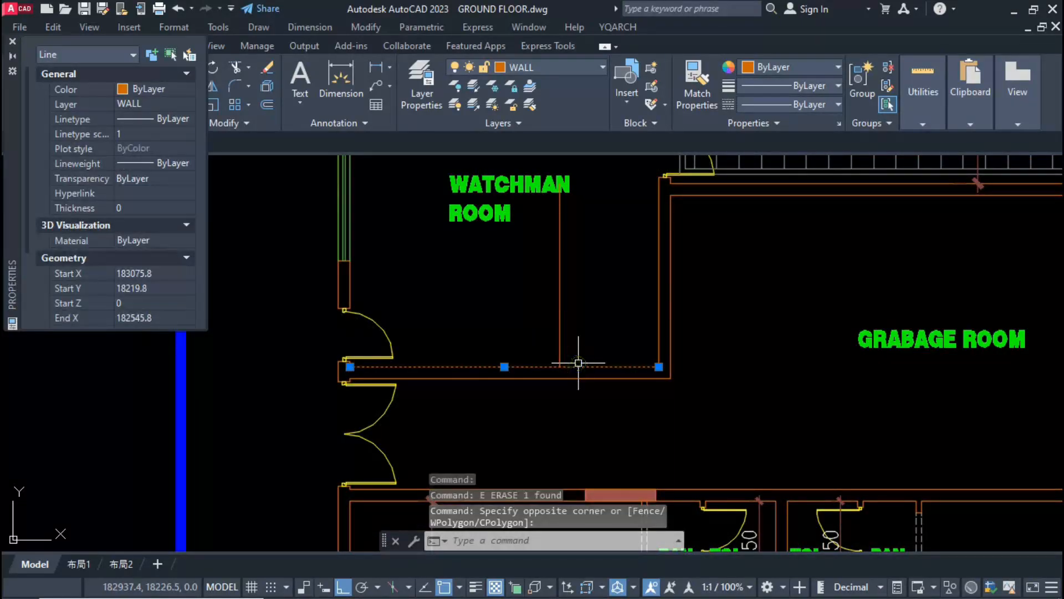
type("co")
key("Return")
Step: Move the WATCHMAN ROOM label slightly upward
left_click(551, 302)
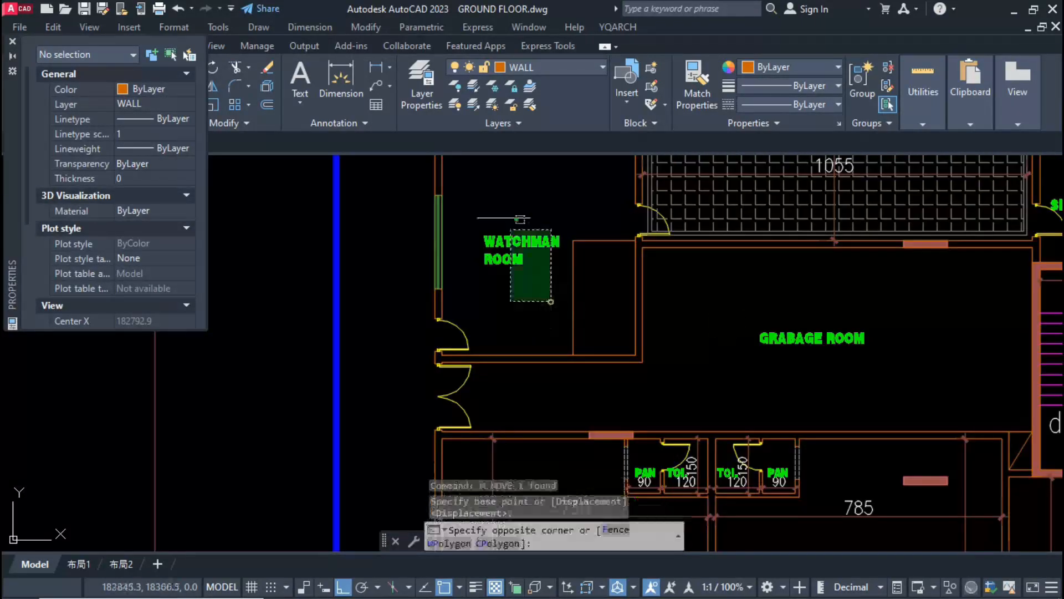
left_click(489, 184)
type("m")
key("Return")
left_click(509, 342)
left_click(509, 329)
Step: Insert an 80-wide door with a 10 pier in the partition between the enclosure's two small rooms
scroll(509, 329, "up", 1)
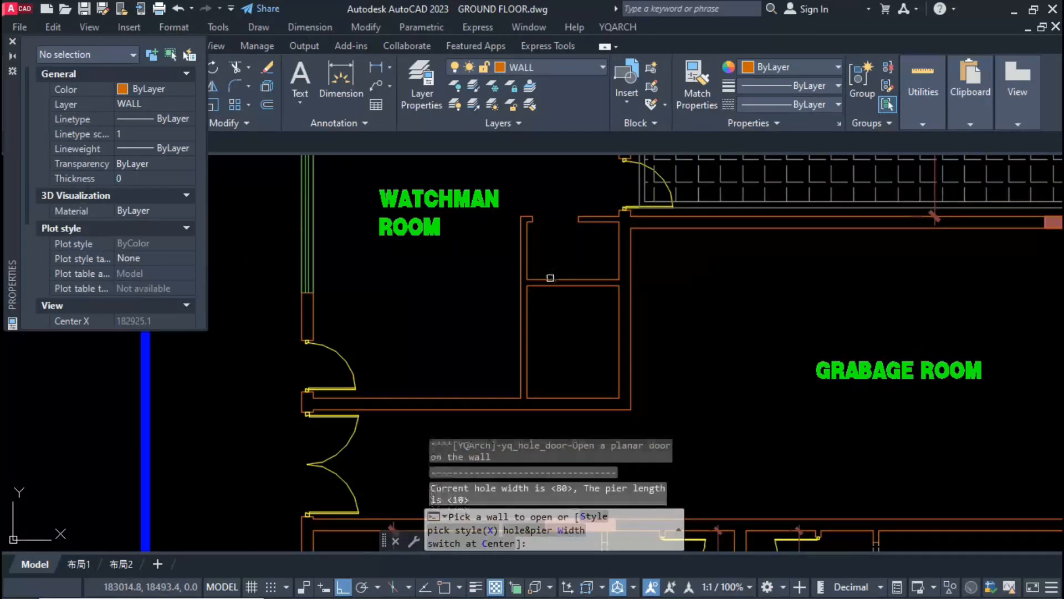
left_click(536, 284)
key("Escape")
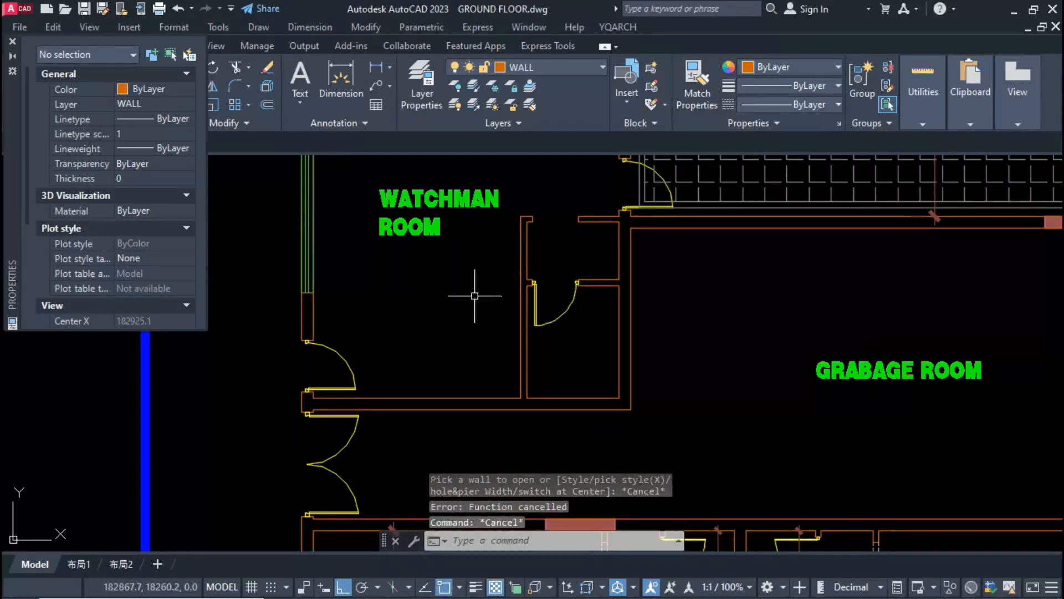
Step: Add vertical linear dimensions to the upper and lower rooms of the watchman room enclosure
type("dli")
key("space")
left_click(619, 222)
left_click(619, 280)
left_click(599, 267)
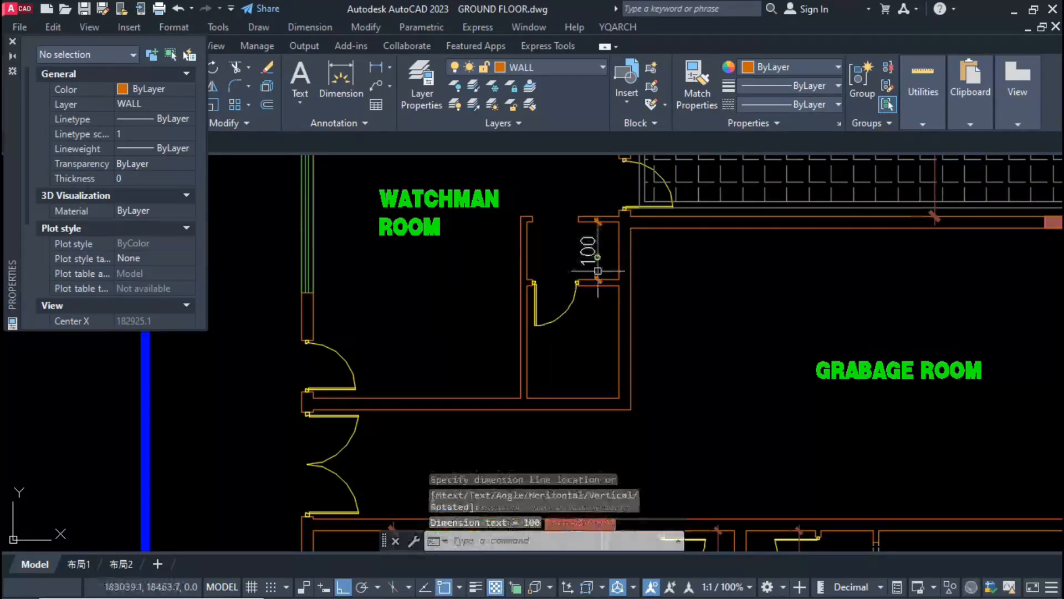
key("space")
left_click(619, 284)
left_click(619, 398)
left_click(598, 338)
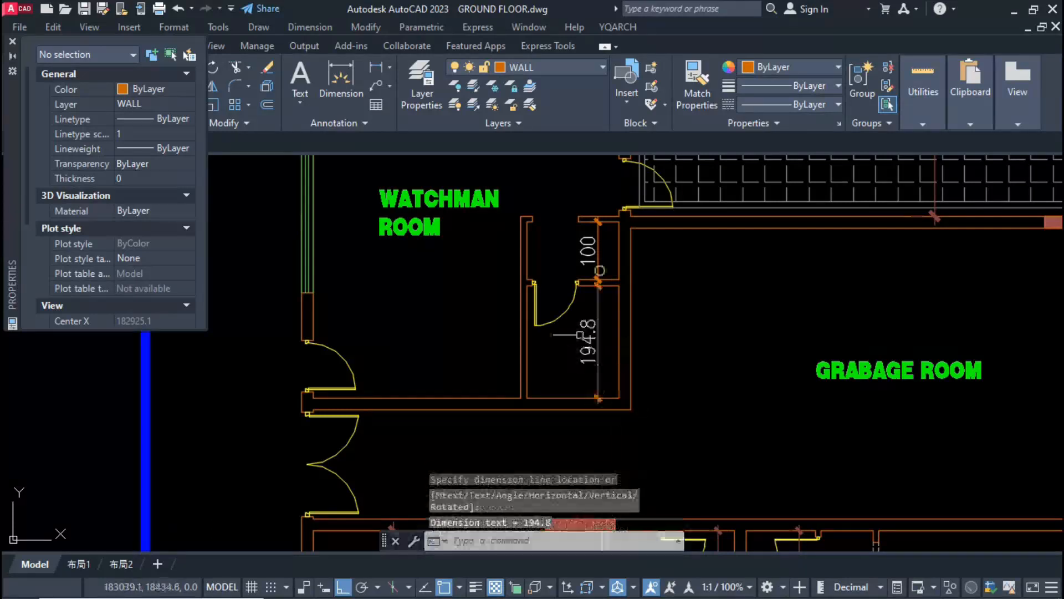
Step: Dimension the inner width of the enclosure's lower room
key("space")
left_click(527, 388)
left_click(619, 398)
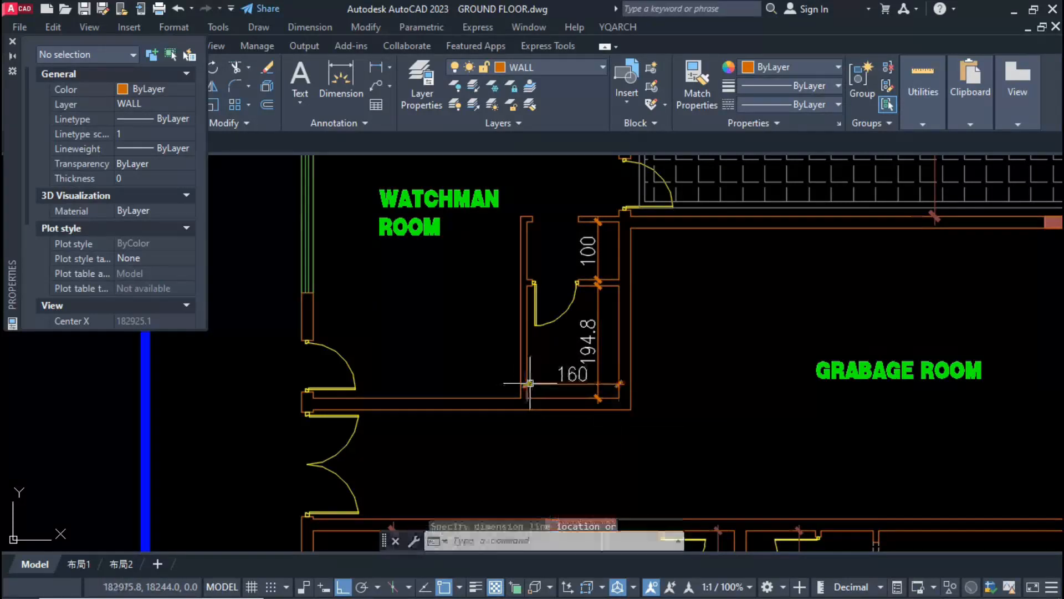
left_click(540, 383)
Step: Round the enclosure's three new dimensions to the nearest 1
type("DD")
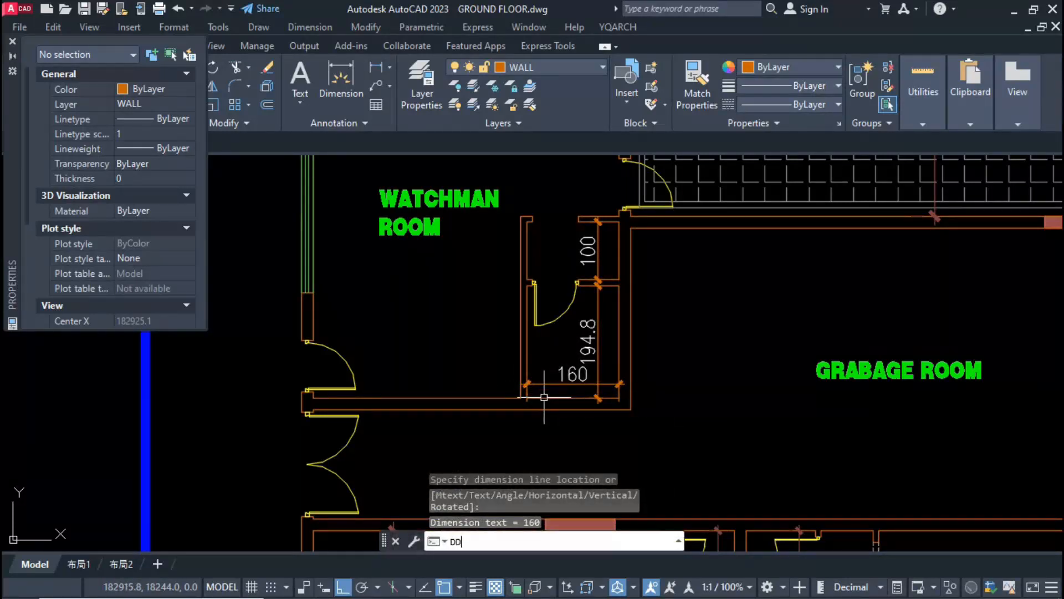
key("Return")
type("1")
key("Return")
left_click(592, 353)
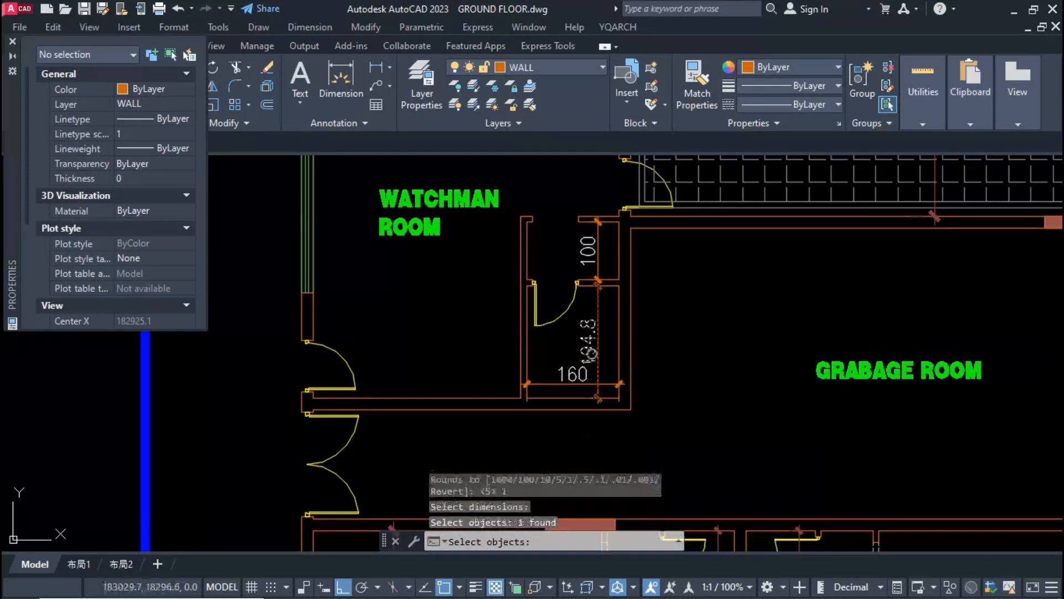
left_click(573, 375)
left_click(588, 251)
key("Return")
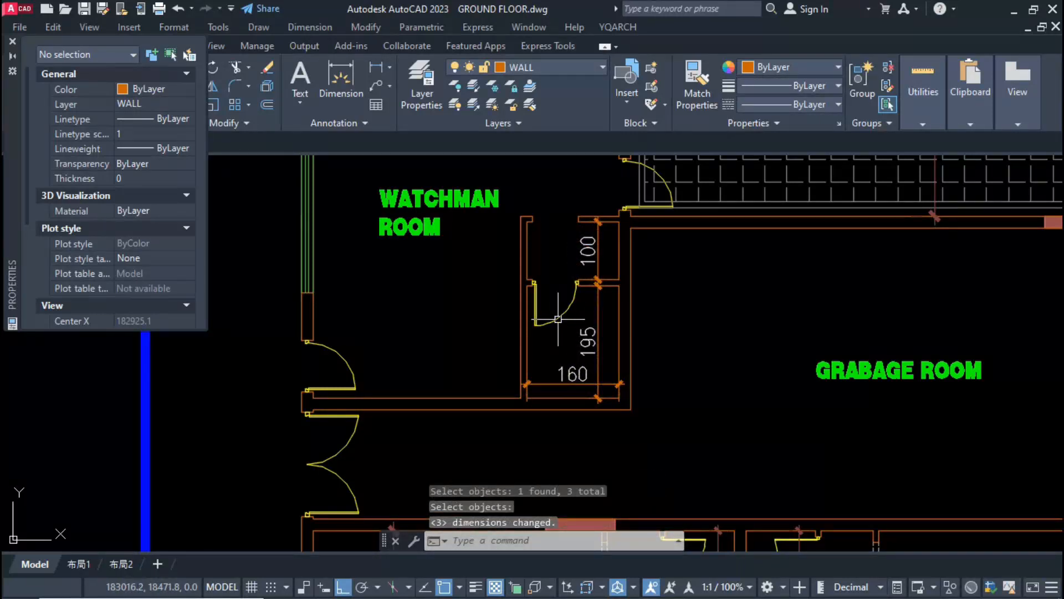
type("MA")
key("Return")
scroll(558, 319, "down", 2)
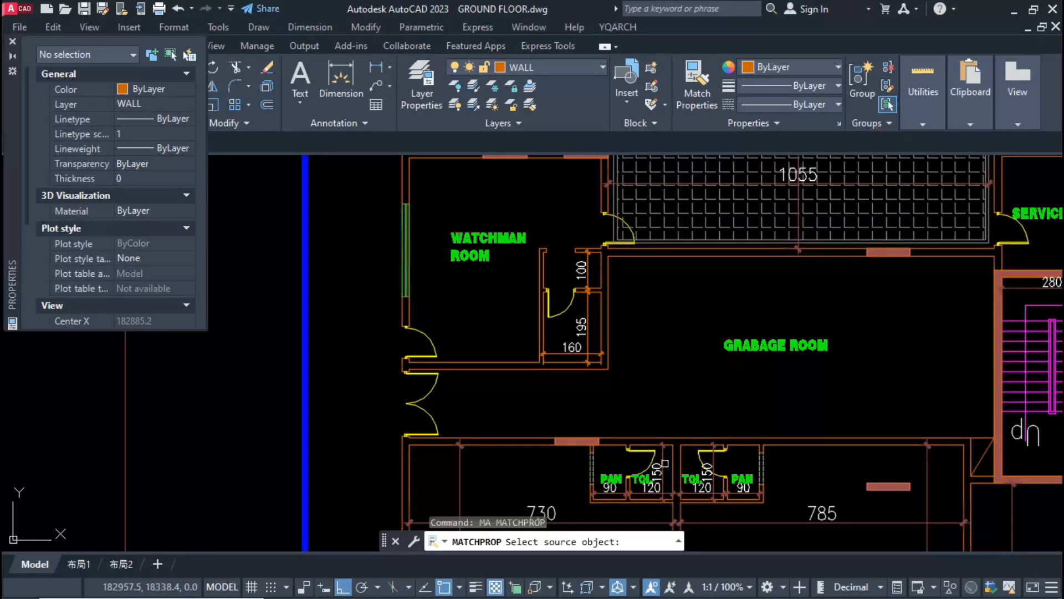
key("Escape")
Step: Match the watchman room enclosure's dimensions to the properties of the plan's existing dimensions
left_click(581, 319)
left_click(567, 353)
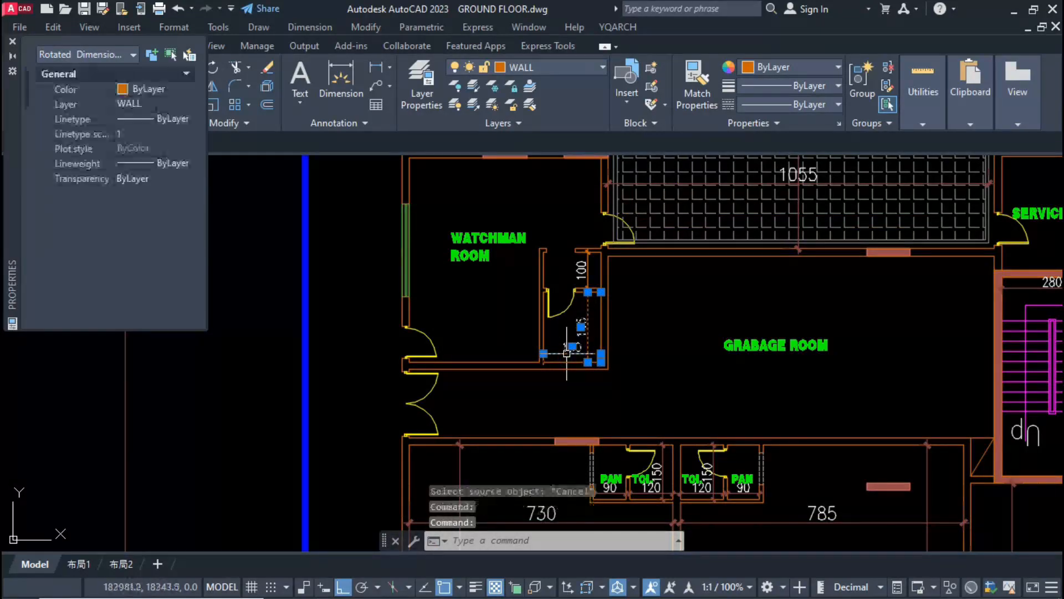
scroll(566, 354, "down", 3)
key("Escape")
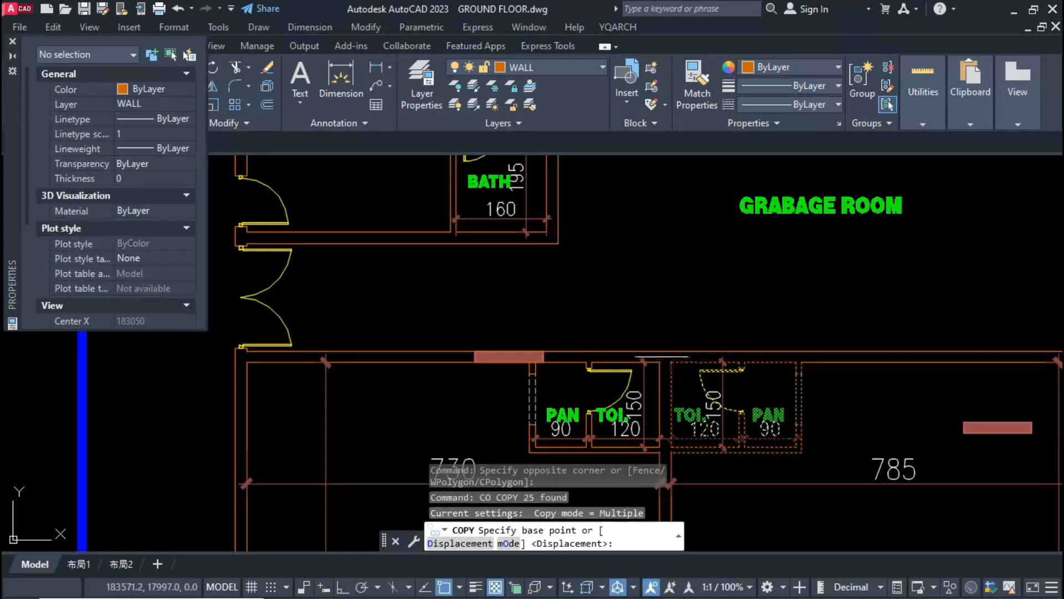
Step: Copy the SHOP NO-2 PAN and TOI. enclosure into the middle upper shop above the lobby
left_click(663, 358)
scroll(663, 357, "down", 5)
scroll(616, 318, "up", 7)
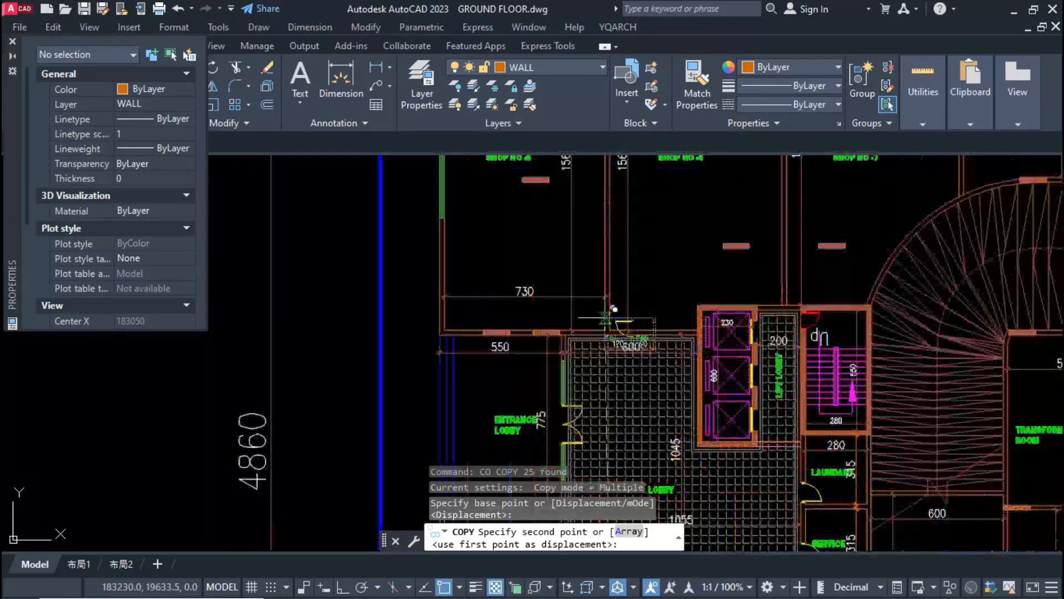
scroll(633, 305, "up", 4)
left_click(658, 242)
Step: Rotate the copied enclosure and move it into the corner between the shop partition and the lobby wall
type("ro")
key("F8")
left_click(715, 272)
left_click(715, 174)
left_click(657, 172)
left_click(793, 341)
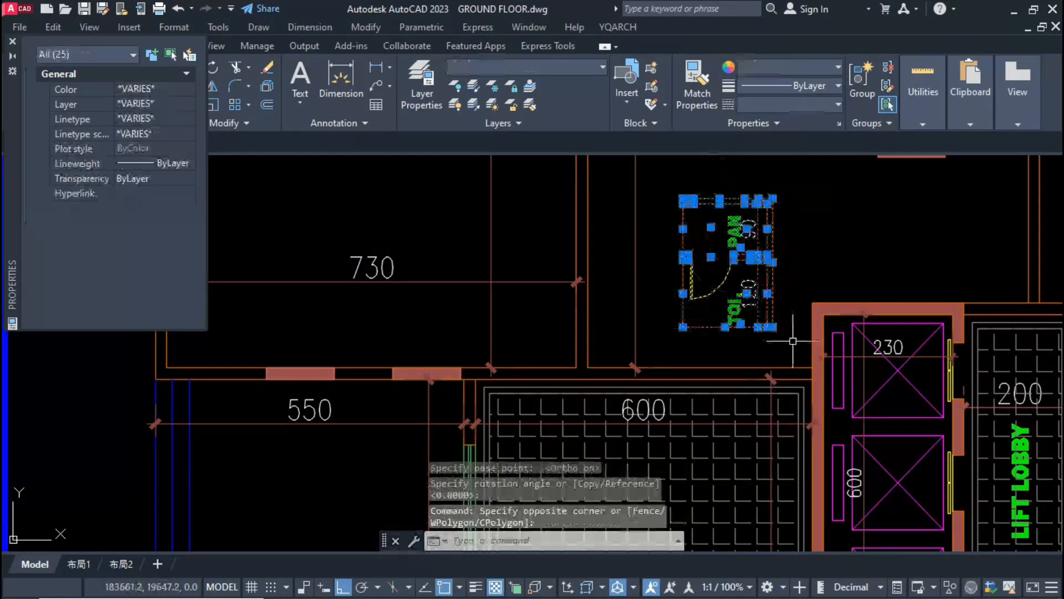
type("ro m")
left_click(664, 365)
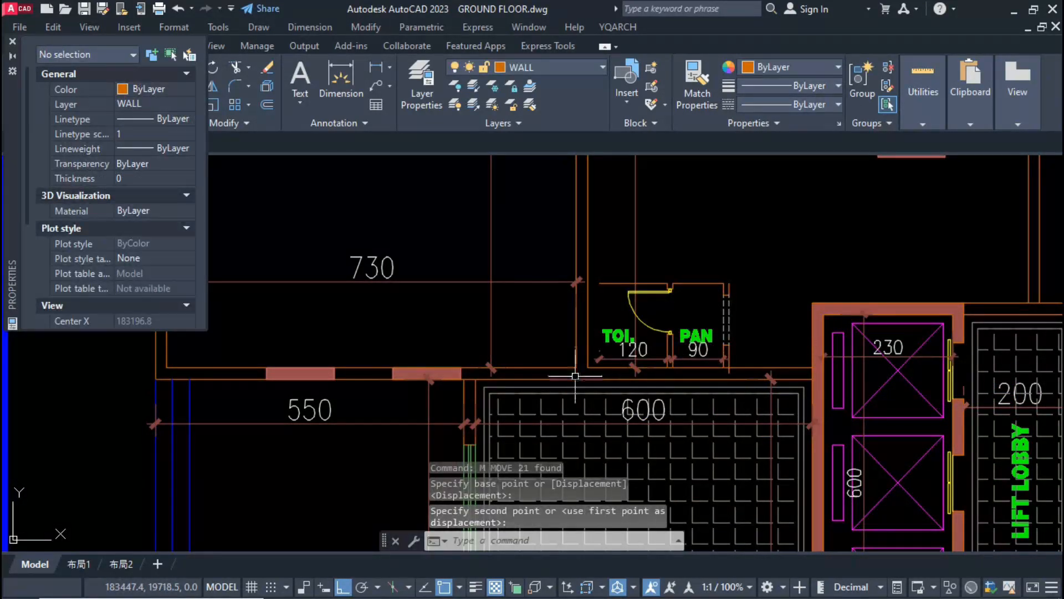
Step: Mirror the enclosure about the shop partition's centreline into the adjacent upper shop, keeping the source objects
type("m mi")
scroll(603, 347, "up", 5)
left_click(521, 198)
left_click(507, 339)
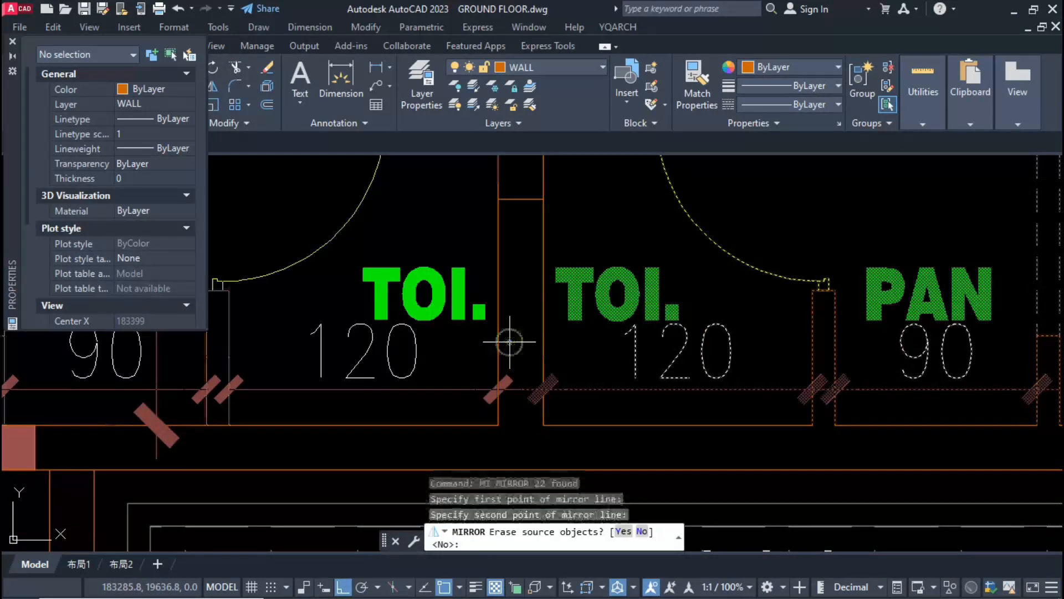
type("n")
Step: Erase the helper line across the partition and trim the leftover wall lines around the two enclosures
scroll(599, 360, "down", 2)
type("e")
scroll(652, 322, "down", 5)
type("tr")
key("Escape")
key("Escape")
scroll(603, 410, "down", 8)
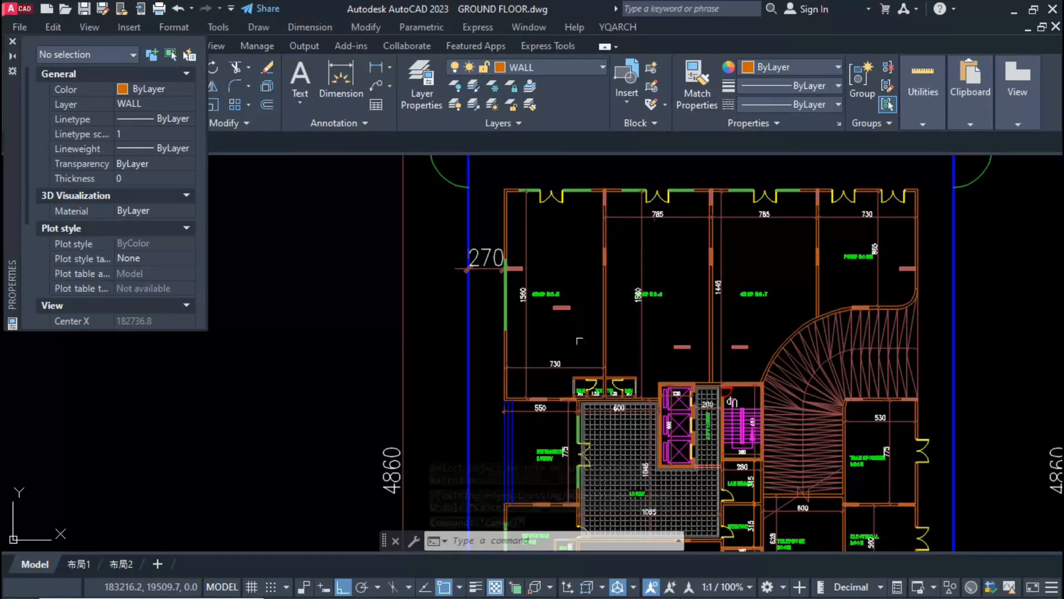
Step: Move the first upper shop's 730 width dimension up in line with the neighbouring shops' 785 dimensions
left_click(579, 366)
type("m")
scroll(616, 402, "up", 6)
Step: Copy the upper PAN and TOI. enclosure into the next shop, against its partition above the stair
left_click(568, 388)
left_click(715, 280)
type("co")
left_click(564, 411)
middle_click_drag(996, 350, 625, 420)
left_click(625, 419)
key("Escape")
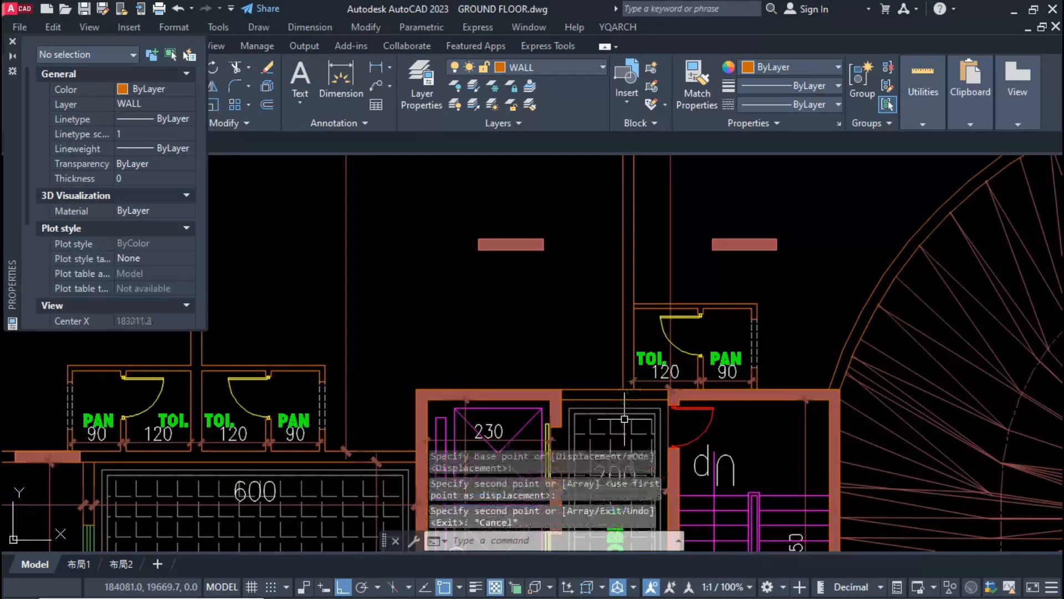
Step: Trim the leftover wall lines where the partition beside the copied enclosure meets the lift lobby wall
type("tr")
left_click(628, 390)
scroll(591, 417, "down", 7)
key("Escape")
key("Escape")
type("t")
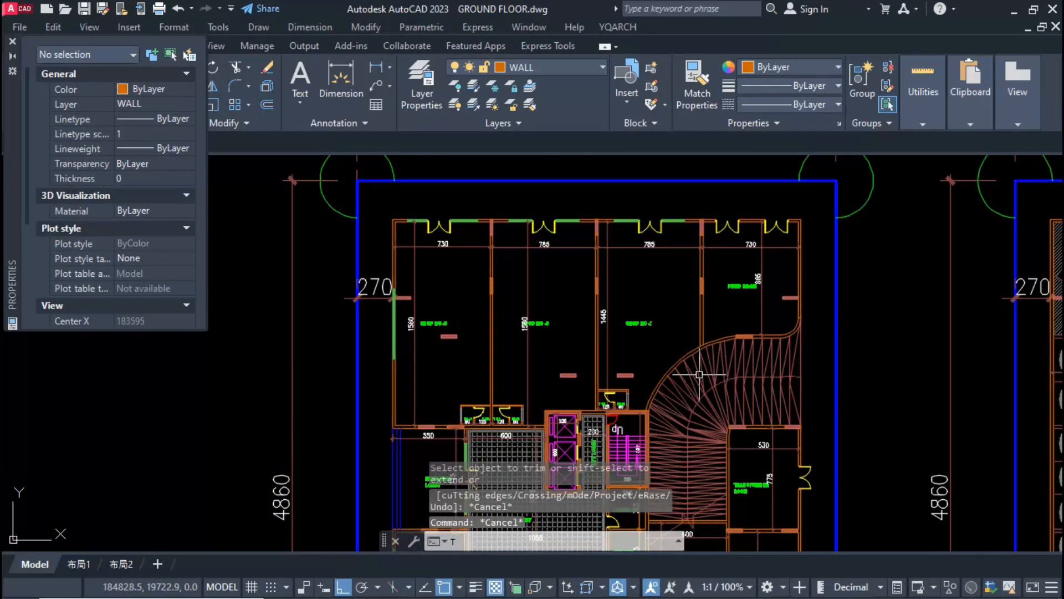
type("r")
scroll(700, 339, "up", 8)
Step: Dimension the watchman room's inner height and its clear width beside the PAN and BATH enclosure
left_click(350, 270)
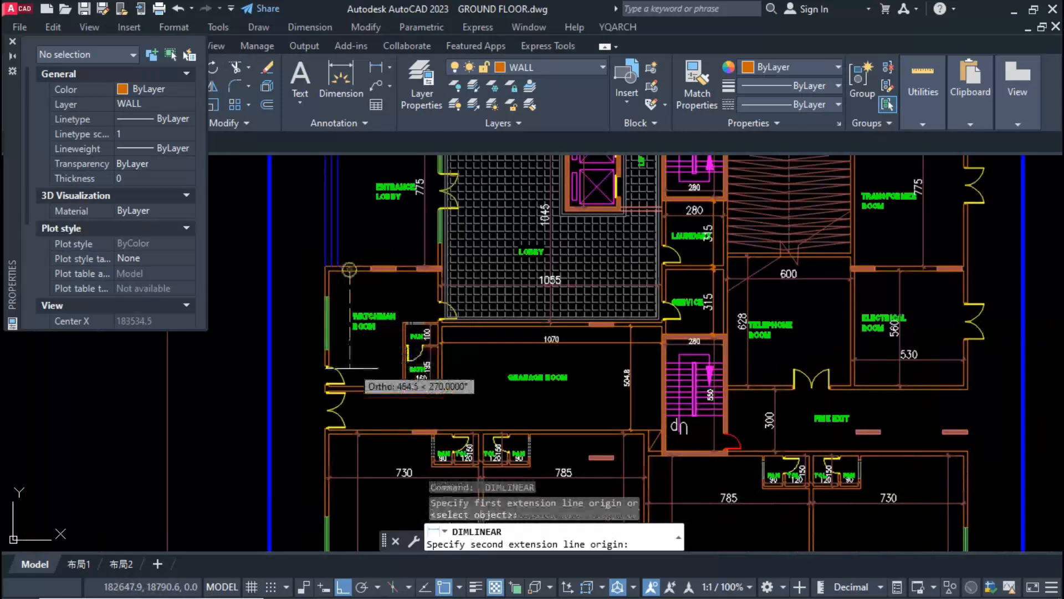
left_click(350, 386)
left_click(346, 328)
scroll(342, 285, "up", 3)
key("space")
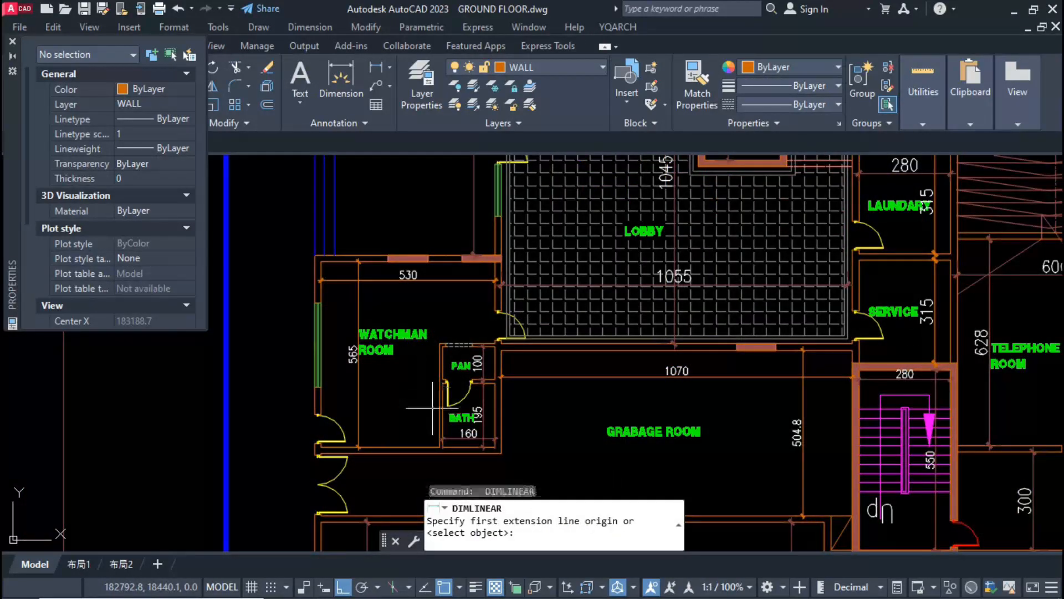
left_click(437, 408)
left_click(321, 409)
left_click(342, 409)
scroll(423, 451, "down", 5)
scroll(422, 330, "up", 2)
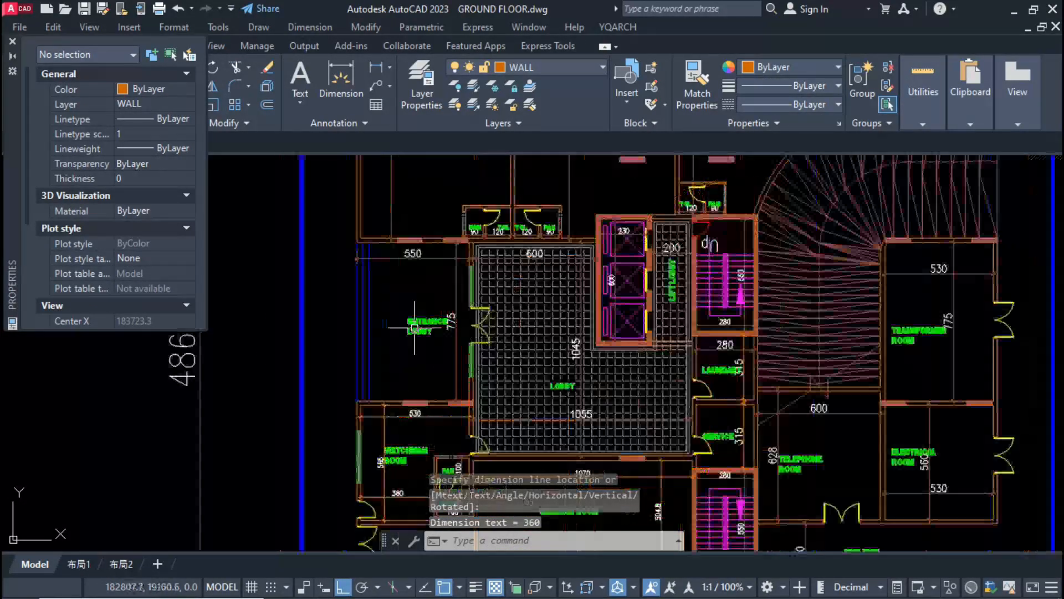
middle_click_drag(428, 350, 430, 445)
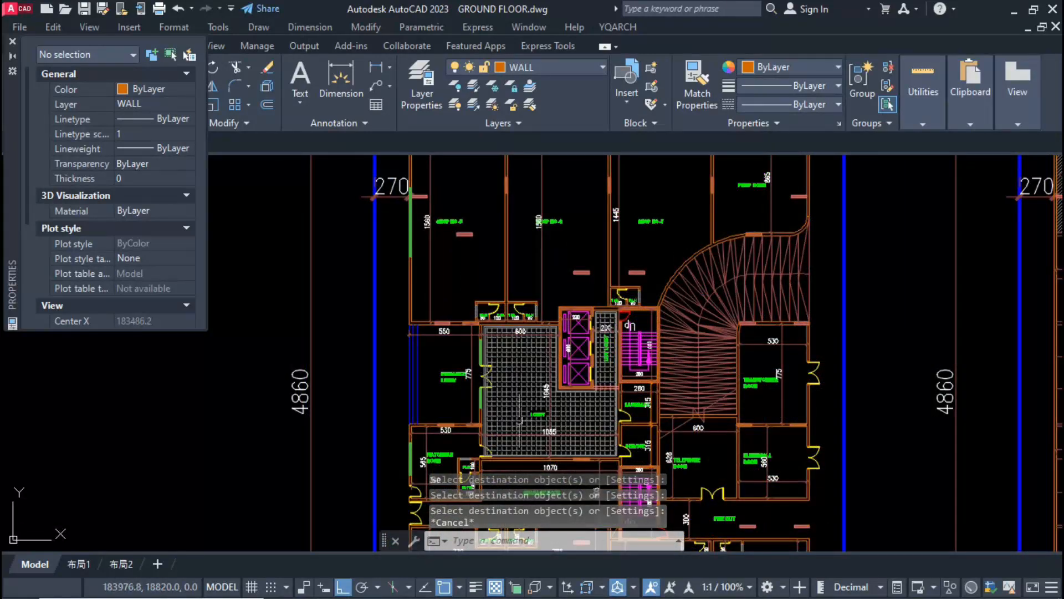
scroll(424, 413, "up", 4)
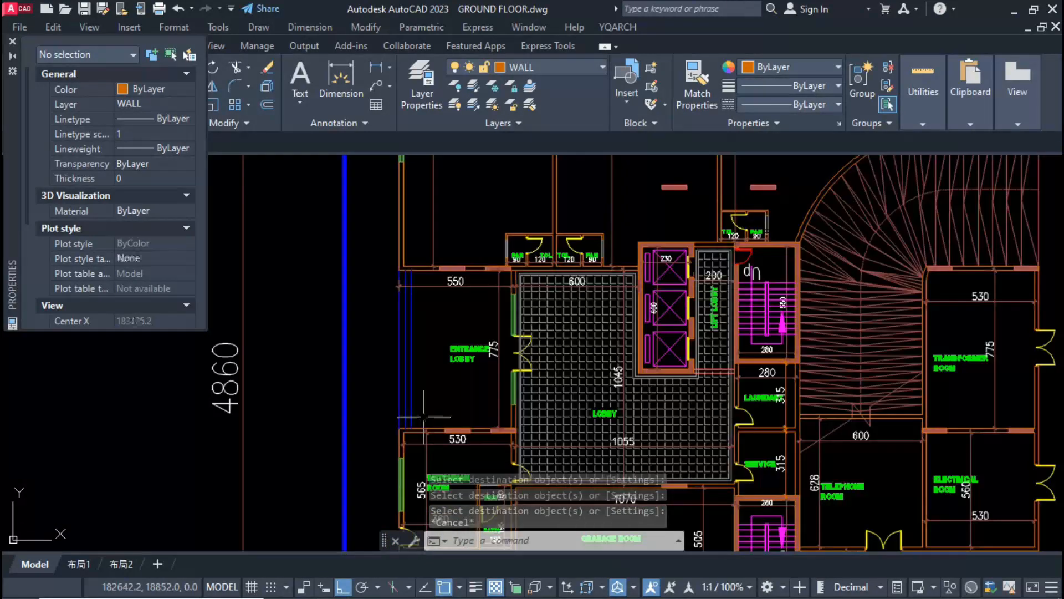
scroll(494, 338, "down", 2)
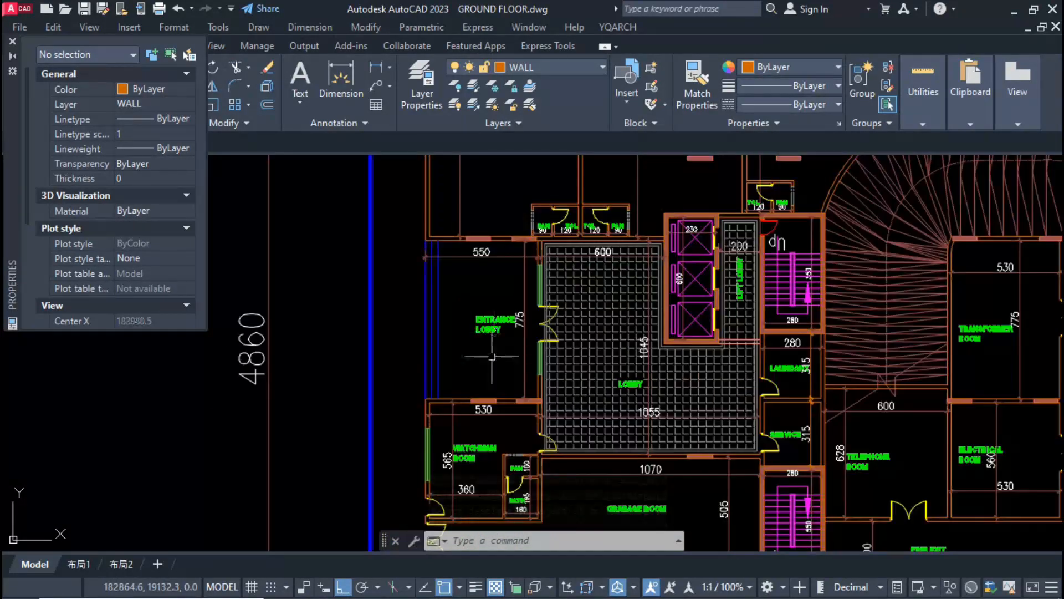
scroll(491, 359, "down", 2)
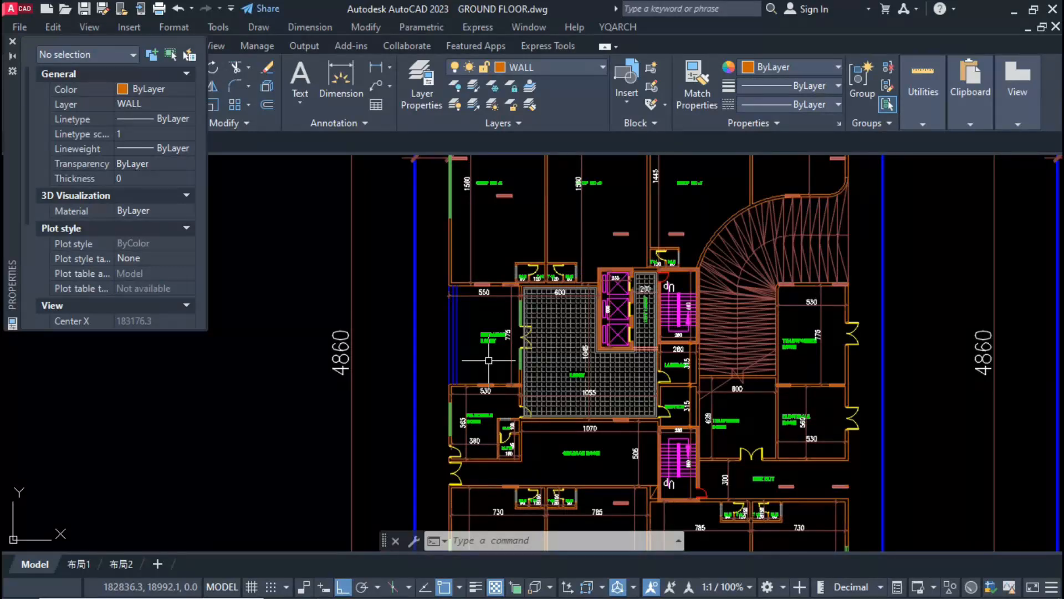
scroll(489, 360, "down", 4)
left_click(813, 323)
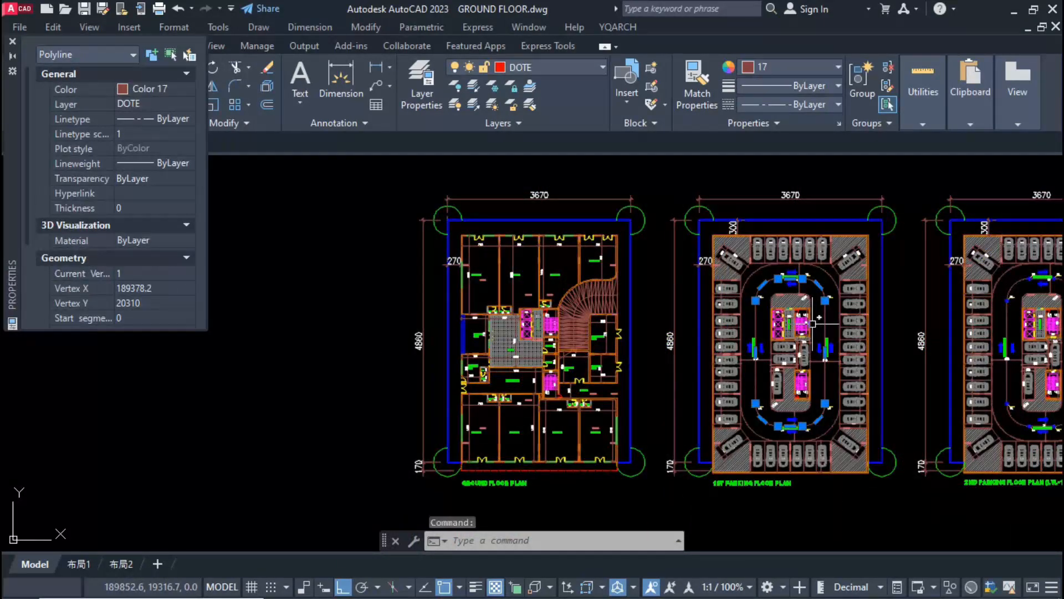
key("Return")
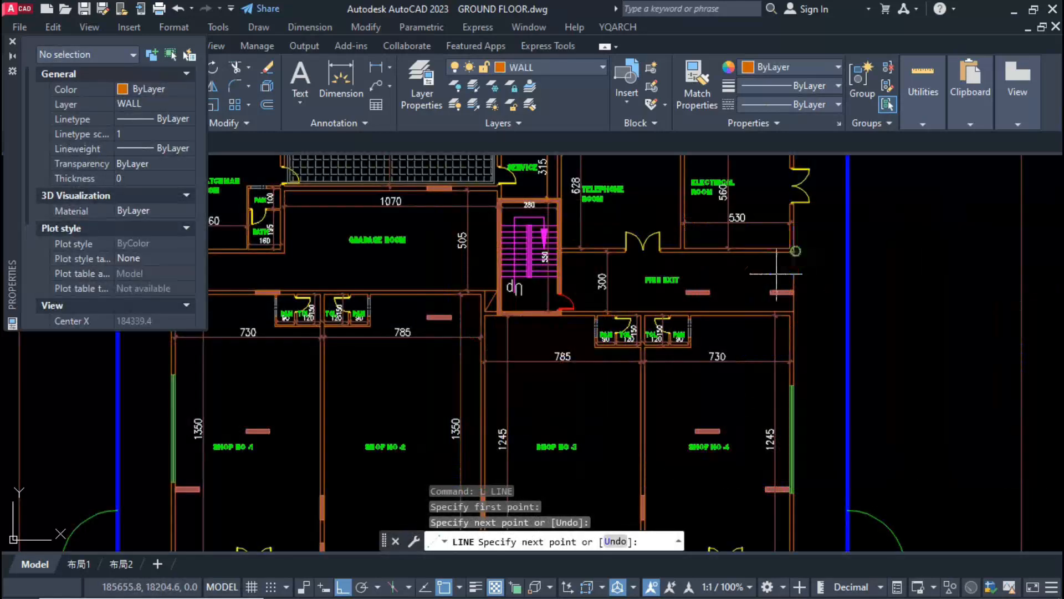
key("Escape")
key("Return")
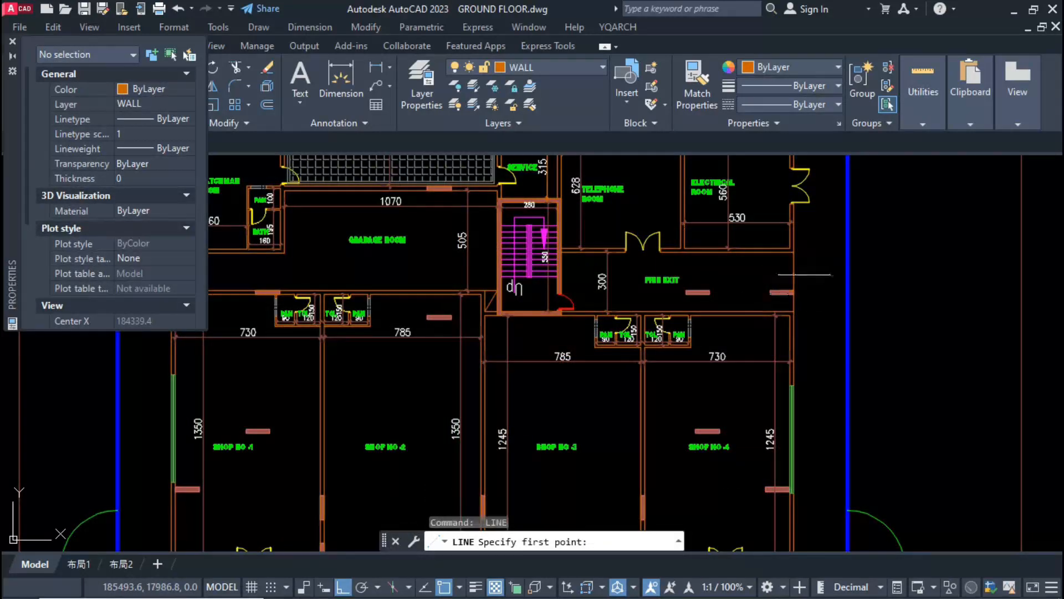
key("Escape")
left_click(794, 273)
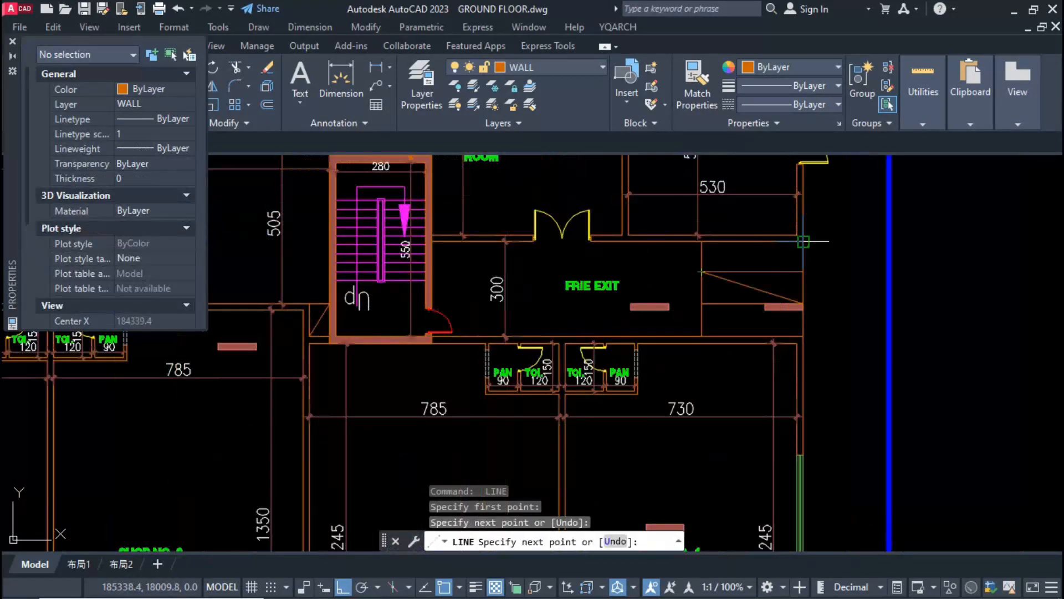
left_click(804, 241)
key("Escape")
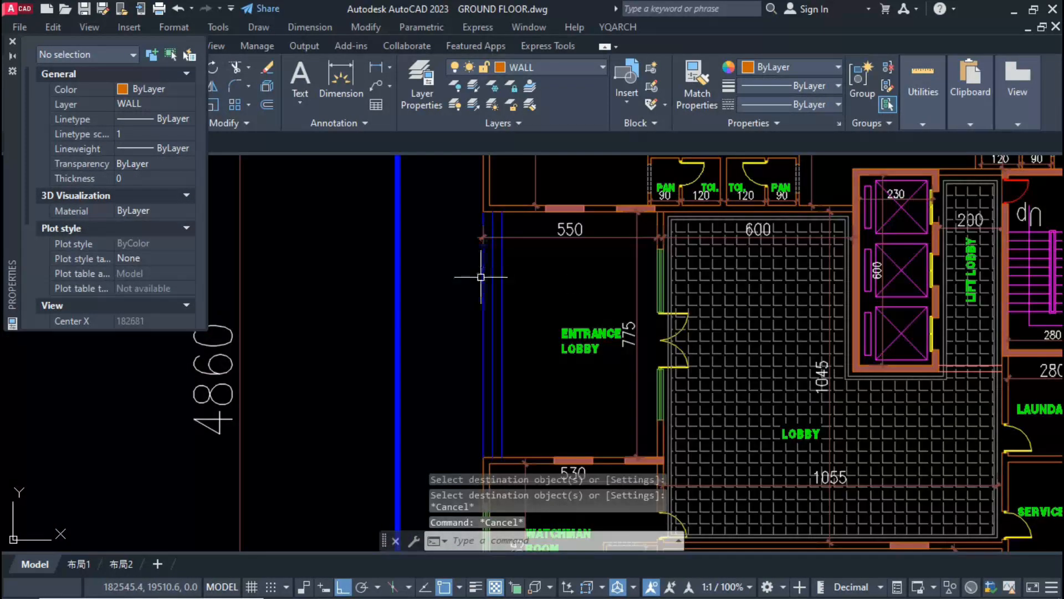
Step: Draw a short horizontal line across the blue step lines at the upper part of the entrance lobby
type("l")
key("space")
left_click(483, 275)
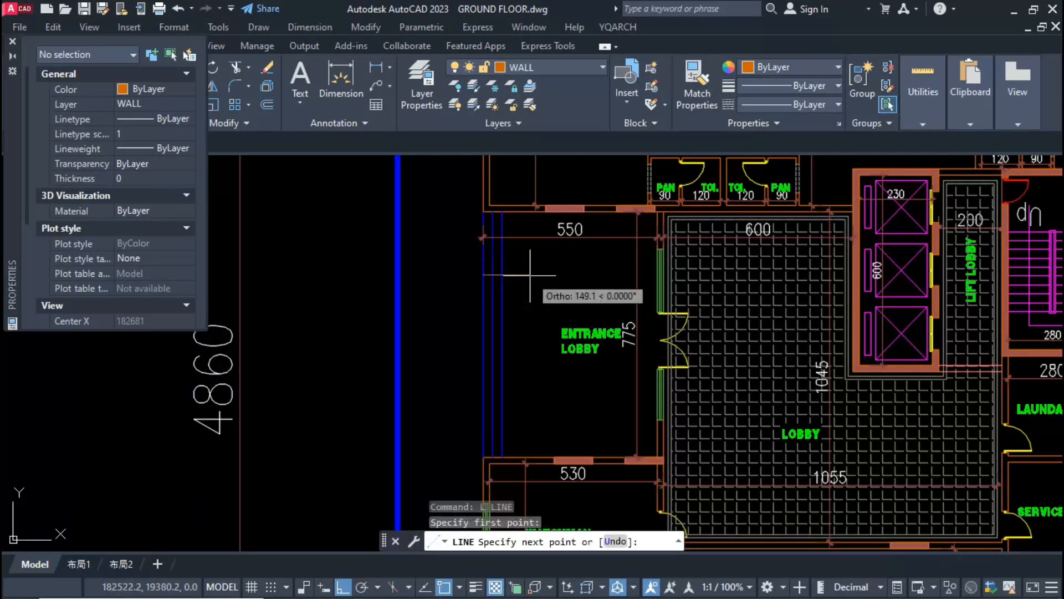
left_click(503, 275)
key("Escape")
Step: Trim the middle blue step line above the new cross line at the entrance lobby
type("tr")
key("space")
left_click(494, 261)
key("Escape")
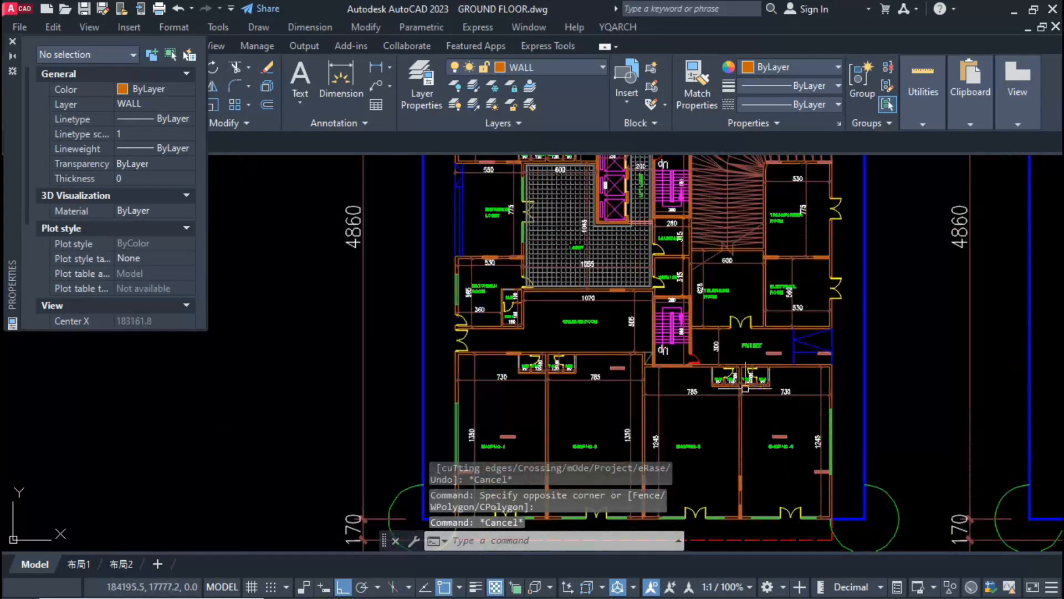
Step: Stretch the first upper shop's front glazing across the partition column to meet the second shop's glazing
middle_click_drag(770, 404, 767, 331)
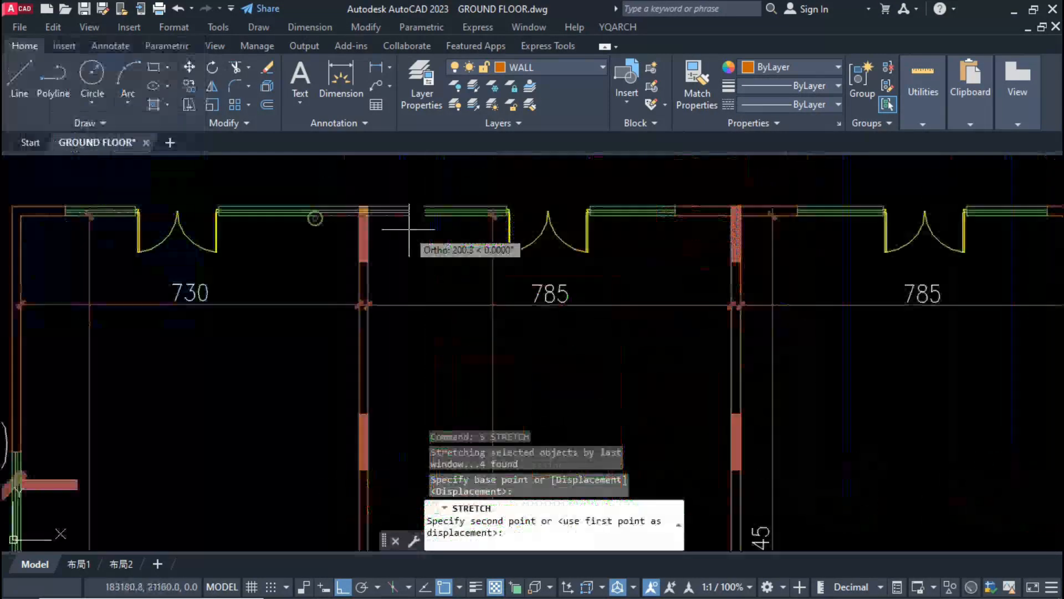
left_click(413, 211)
Step: Replace the wall segment at the column between the second and third upper shops with continuous front glazing
left_click(644, 194)
left_click(786, 229)
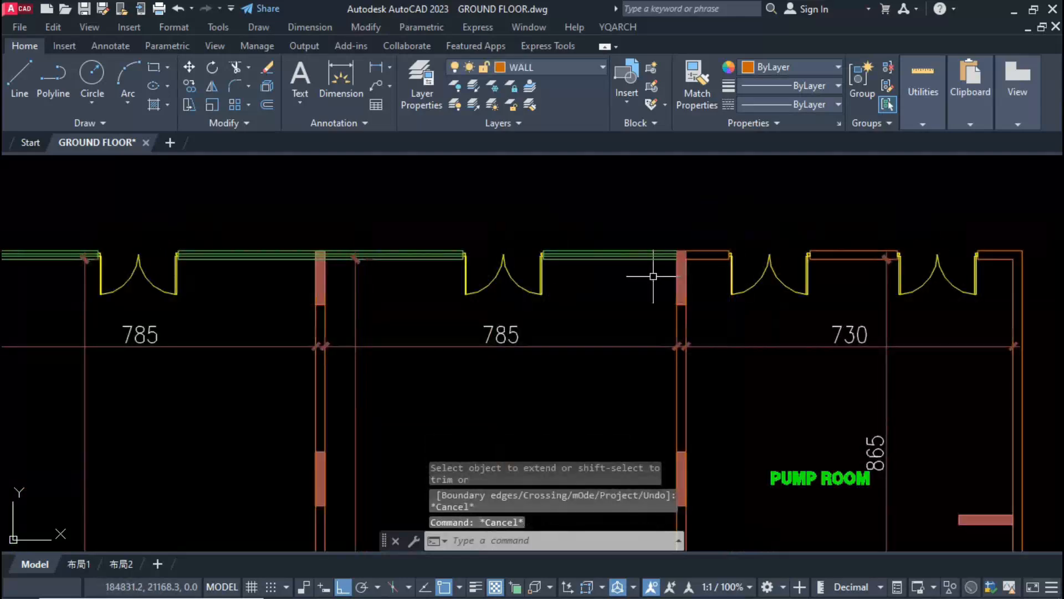
scroll(488, 309, "down", 5)
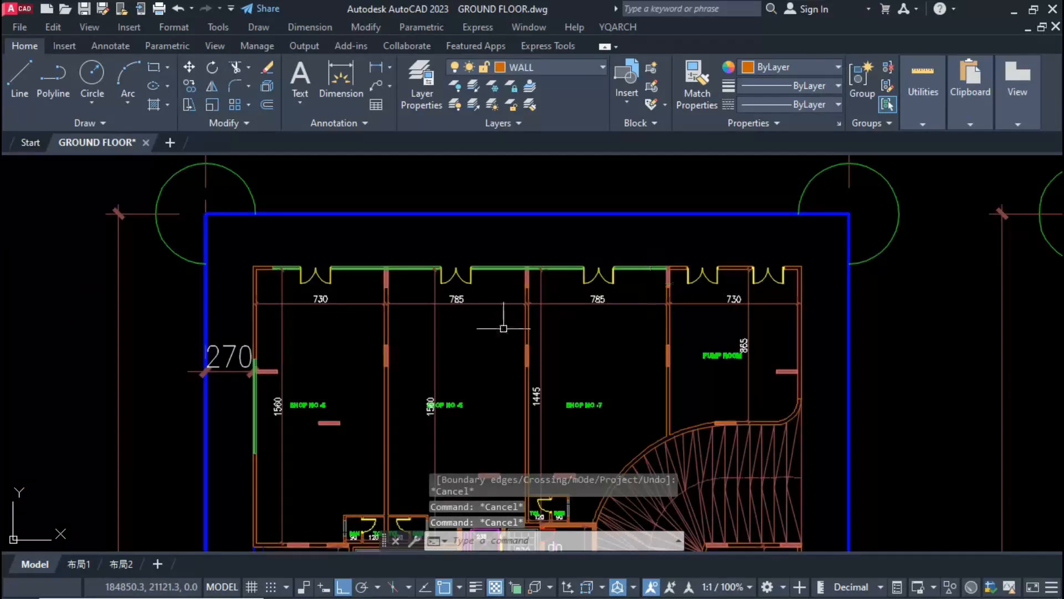
Step: Stretch the first upper shop's outer side glazing down towards the wall of the entrance lobby
scroll(377, 223, "up", 2)
scroll(380, 220, "up", 3)
scroll(440, 200, "down", 3)
left_click(472, 360)
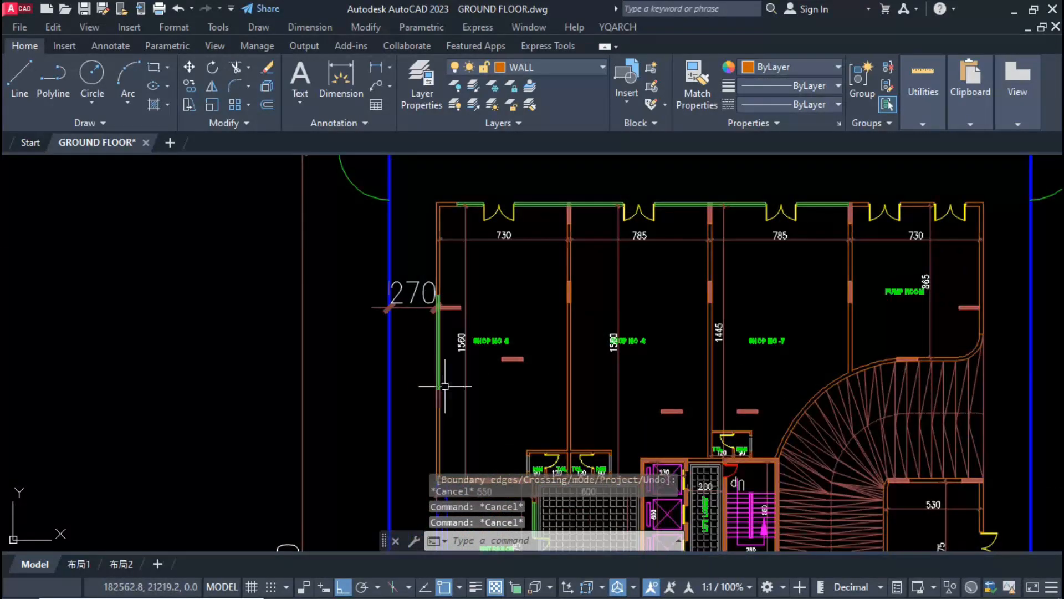
left_click(419, 413)
type("s")
key("Return")
left_click(252, 331)
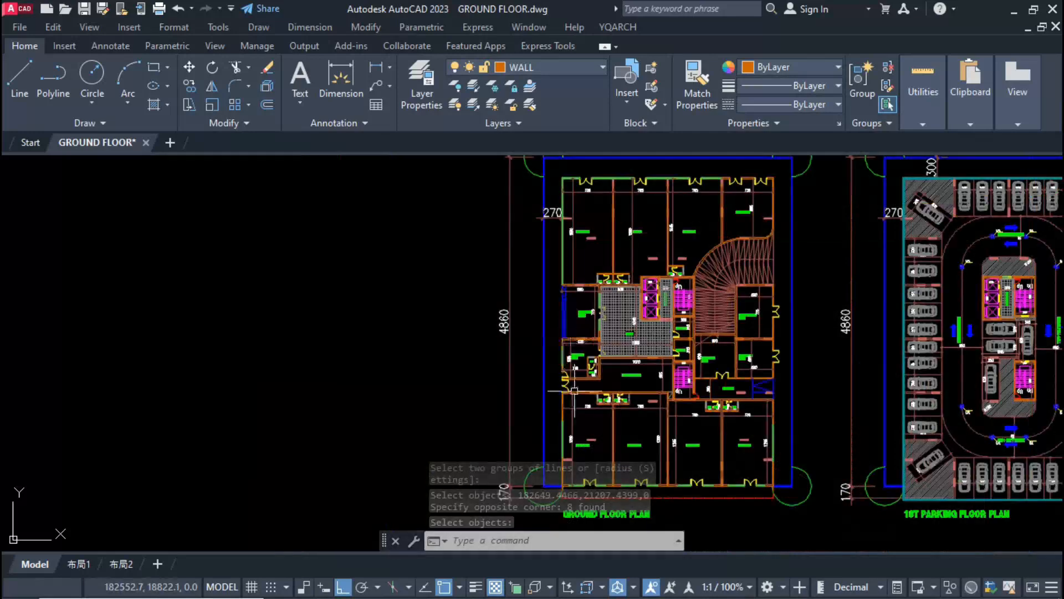
Step: Erase the wall lines at Shop No-1's outer front corner and fillet the side and front glazing into a sharp corner
middle_click_drag(575, 396, 563, 321)
scroll(547, 409, "up", 5)
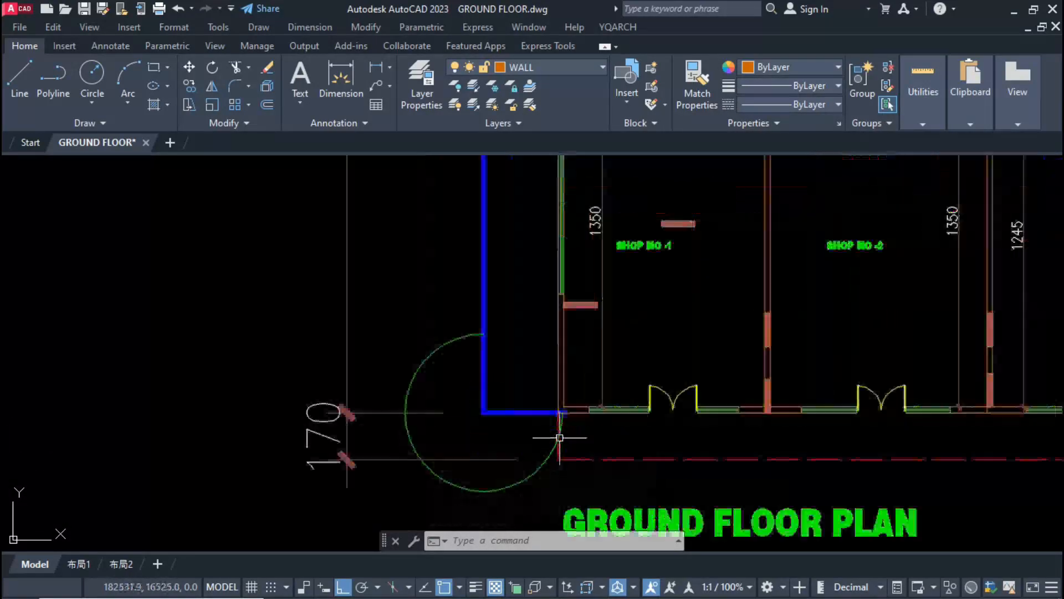
left_click(534, 282)
left_click(588, 421)
key("Delete")
type("ff")
key("Return")
left_click(615, 383)
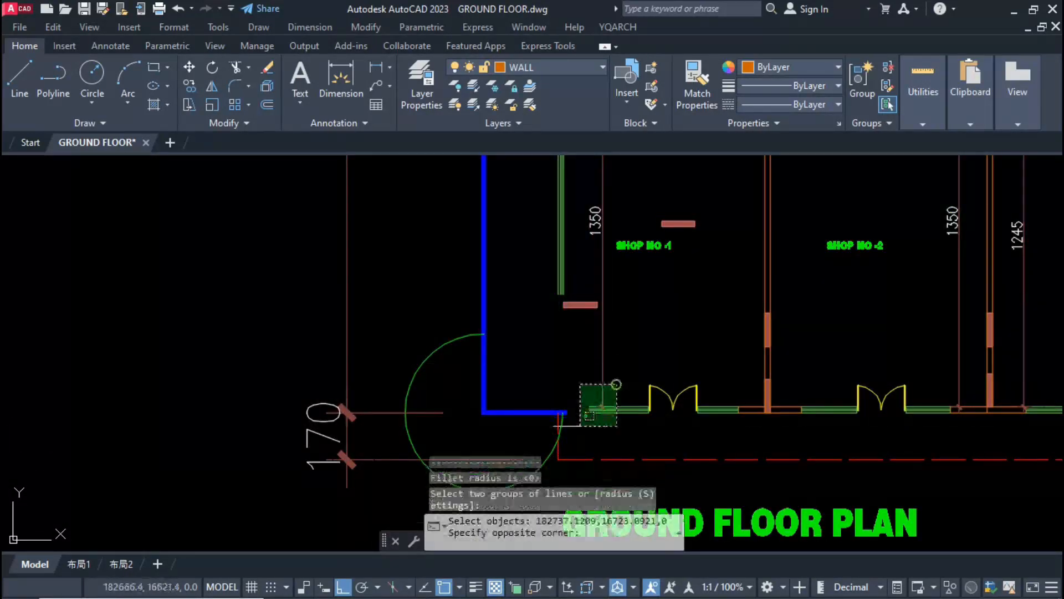
left_click(578, 427)
left_click(572, 276)
left_click(529, 308)
left_click(486, 360)
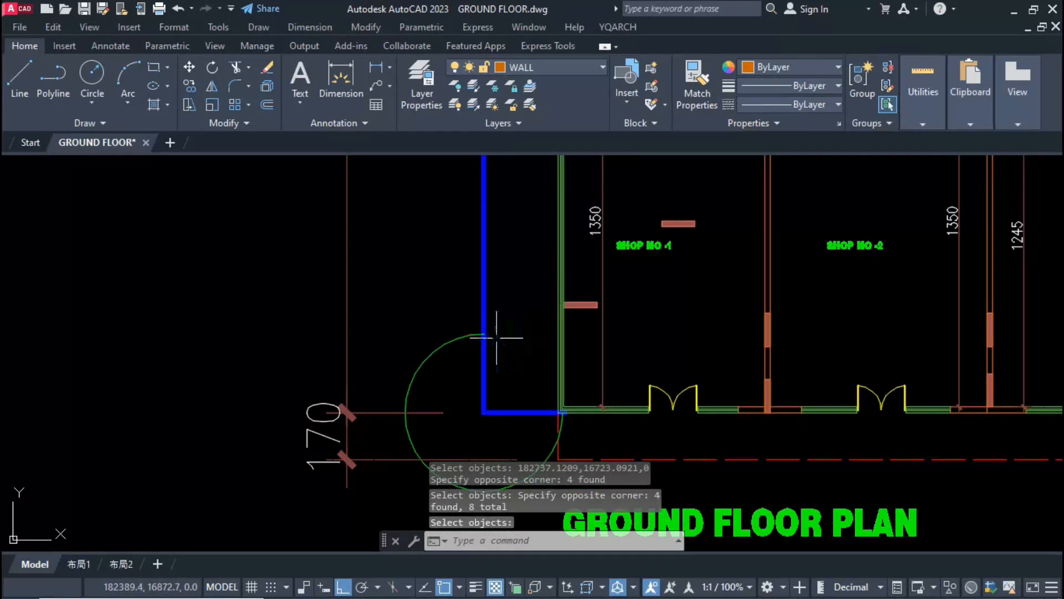
Step: Erase the front wall segment between Shop No-1 and Shop No-2 and stretch the glazing across the column to close the gap
scroll(488, 344, "down", 2)
scroll(587, 347, "up", 4)
left_click(702, 398)
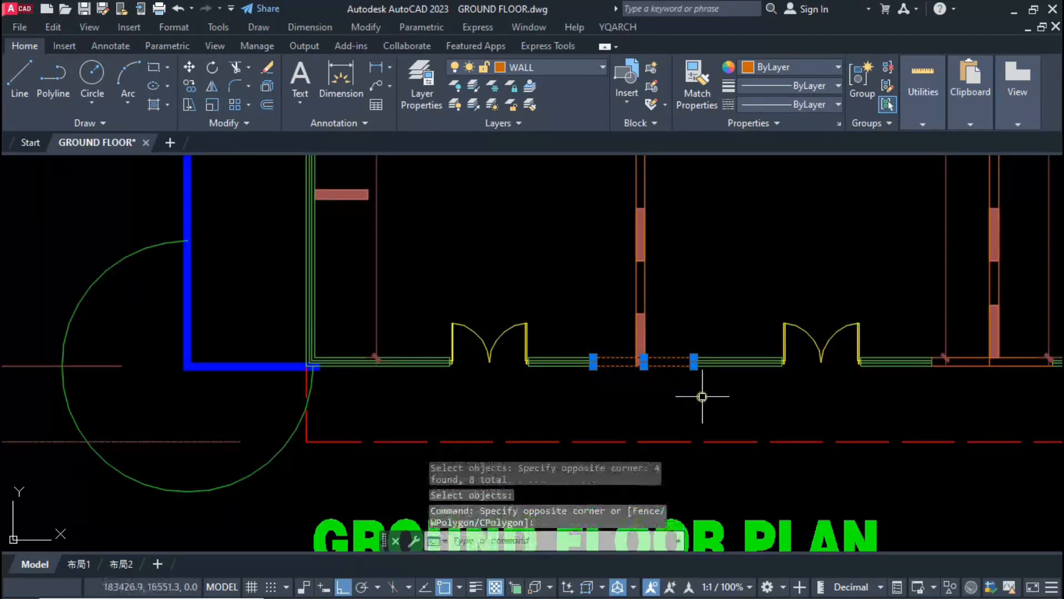
type("e")
key("Return")
left_click(703, 330)
left_click(670, 394)
type("s")
key("Return")
left_click(692, 363)
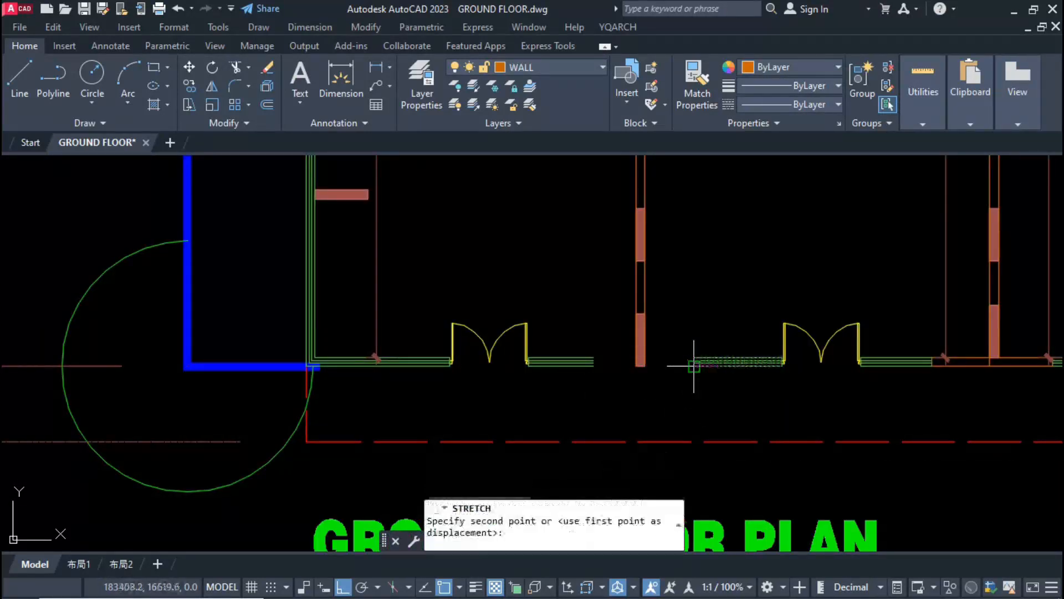
left_click(583, 364)
Step: Stretch the front glazing across the partition columns from Shop No-2 to Shop No-4
scroll(621, 388, "down", 2)
scroll(670, 378, "up", 2)
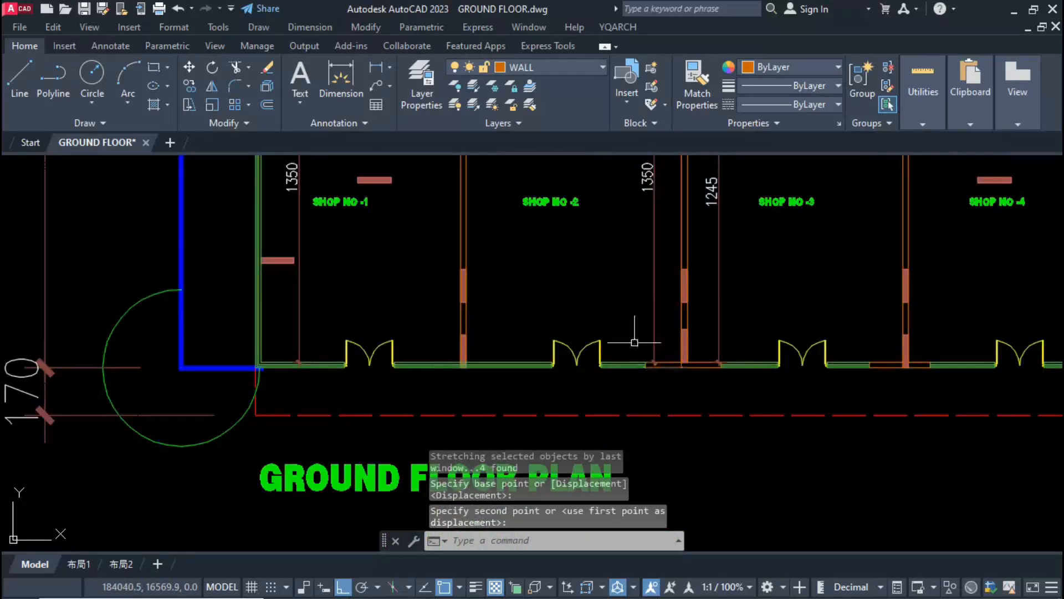
left_click(922, 380)
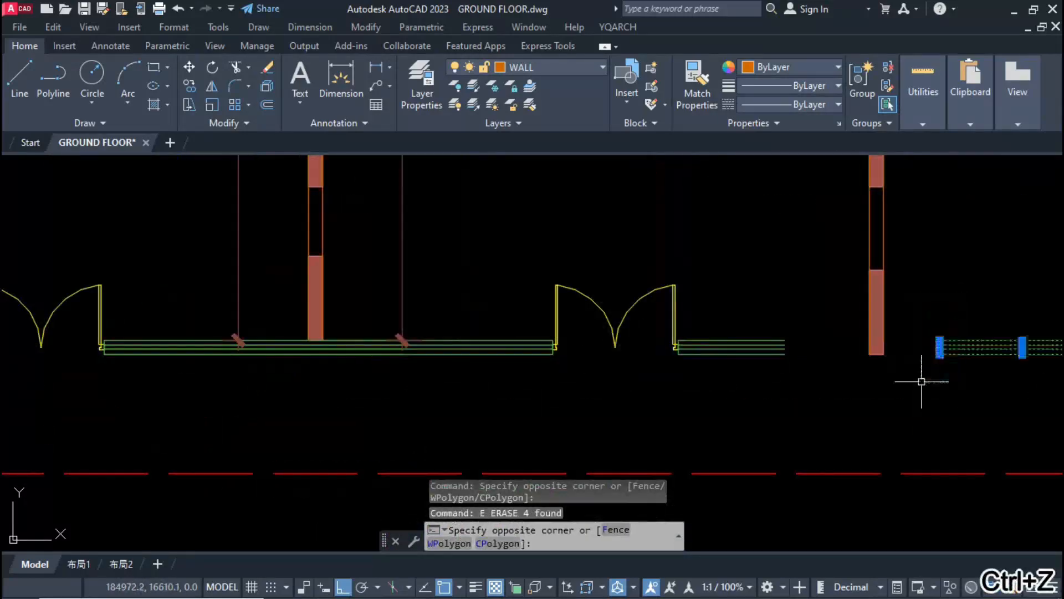
type("s")
key("Return")
left_click(939, 354)
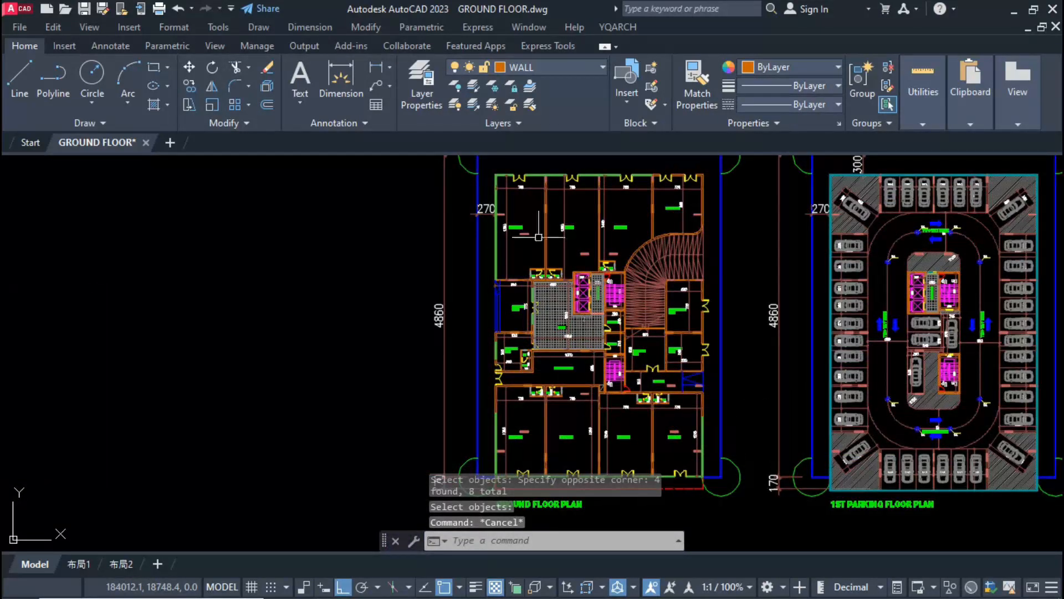
scroll(545, 250, "up", 5)
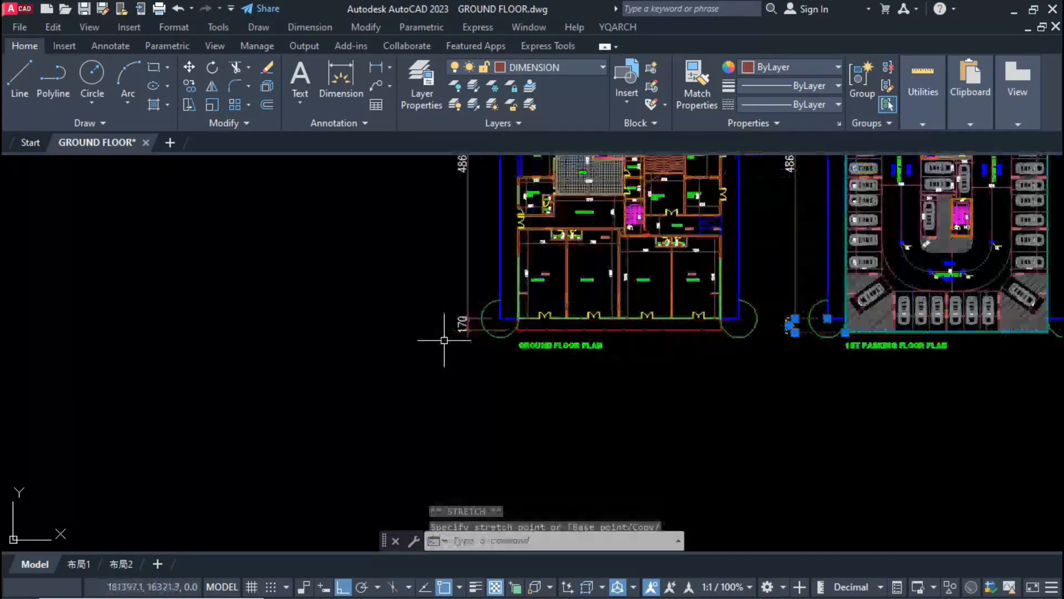
Step: Draw a horizontal reference line from the 1st parking floor's lower outer corner across below the ground floor shopfronts
key("Return")
scroll(845, 340, "up", 6)
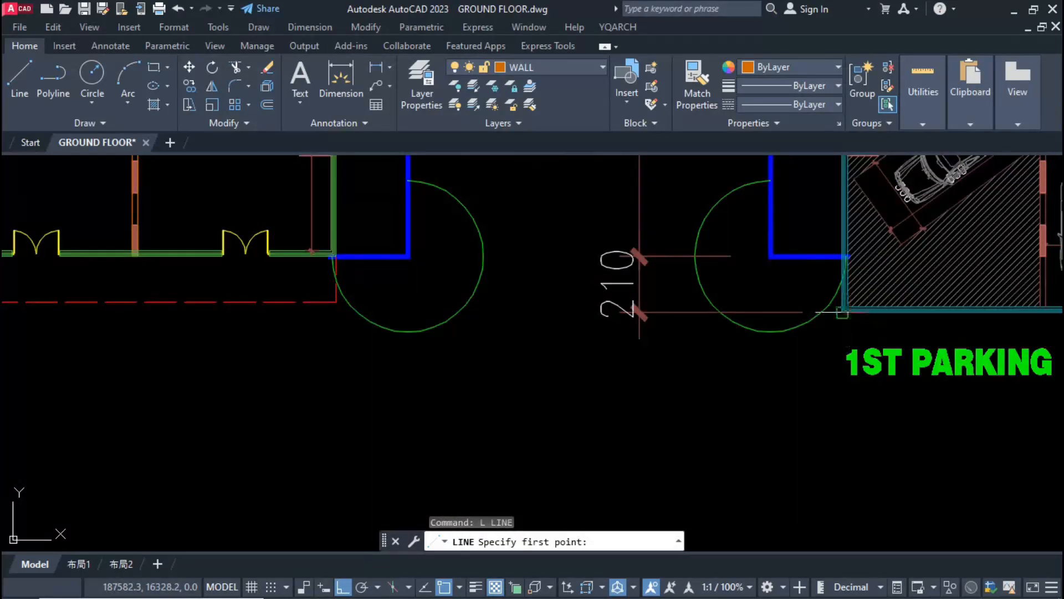
left_click(843, 311)
scroll(643, 331, "down", 6)
scroll(400, 353, "up", 2)
key("Escape")
scroll(382, 297, "up", 4)
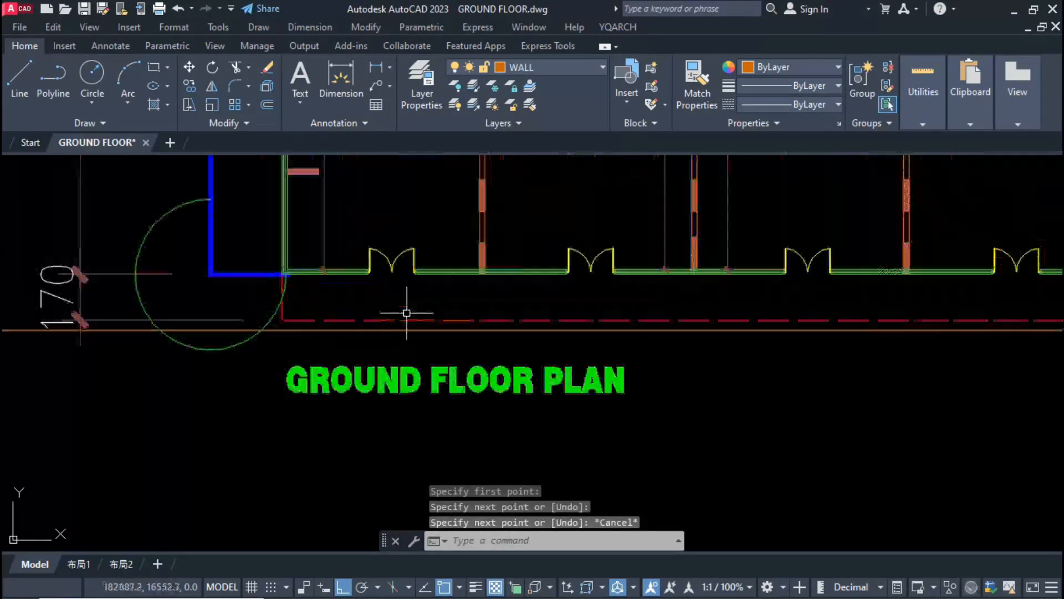
Step: Stretch the red dashed outline below the shopfronts down to the horizontal reference line
left_click(392, 319)
left_click(695, 320)
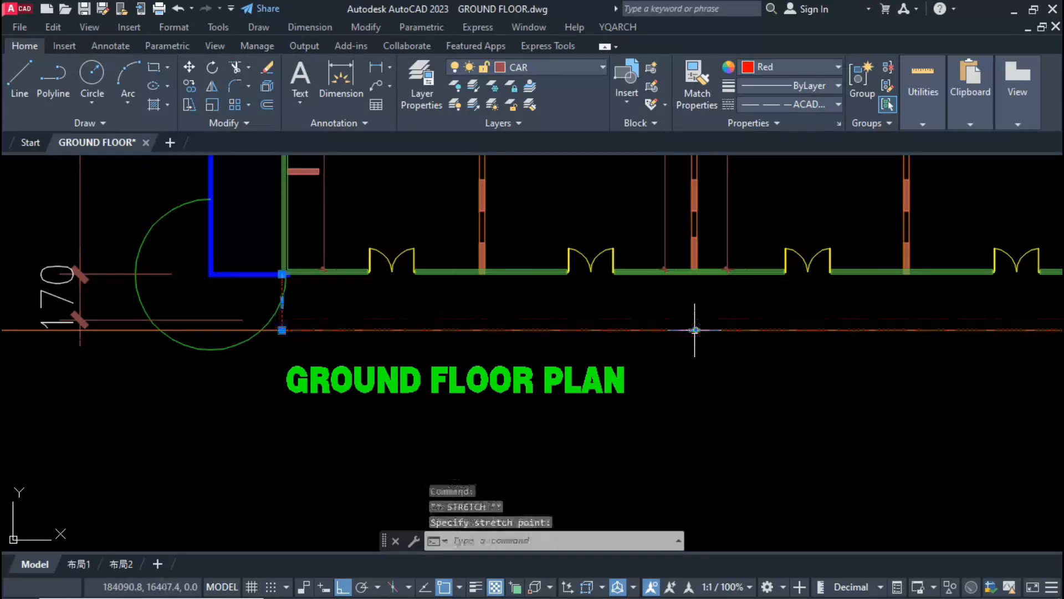
key("Escape")
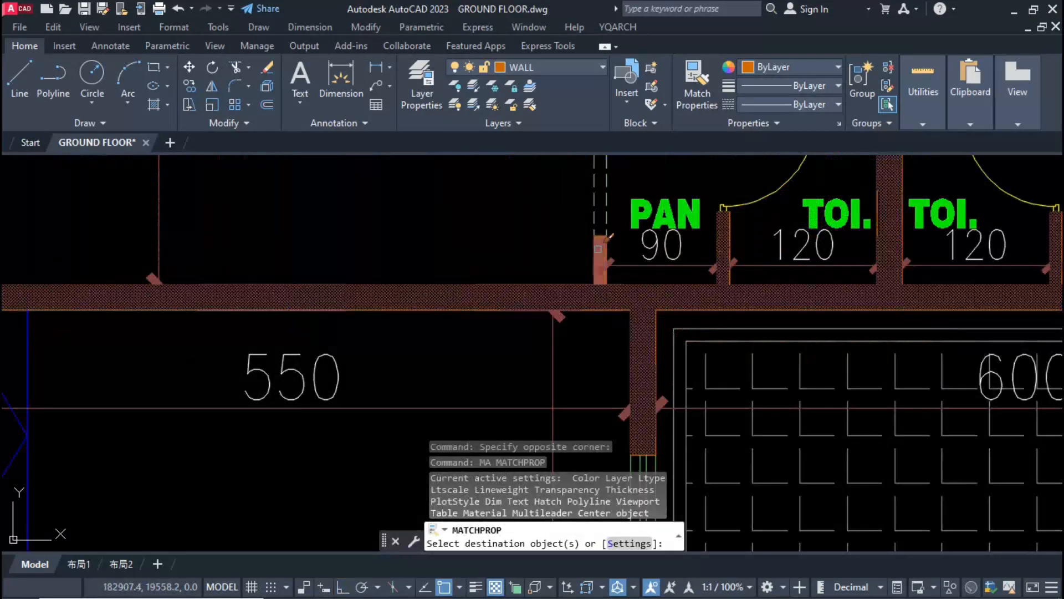
key("Escape")
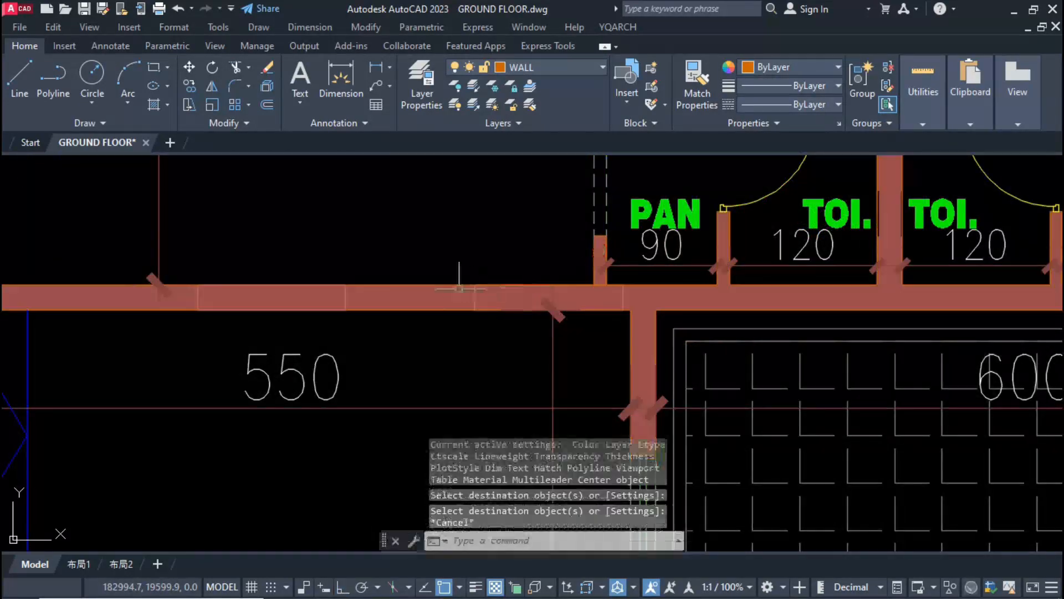
Step: Select all column blocks similar to the one in the entrance lobby's upper wall and bring them to the front
left_click(434, 261)
left_click(636, 336)
right_click(636, 336)
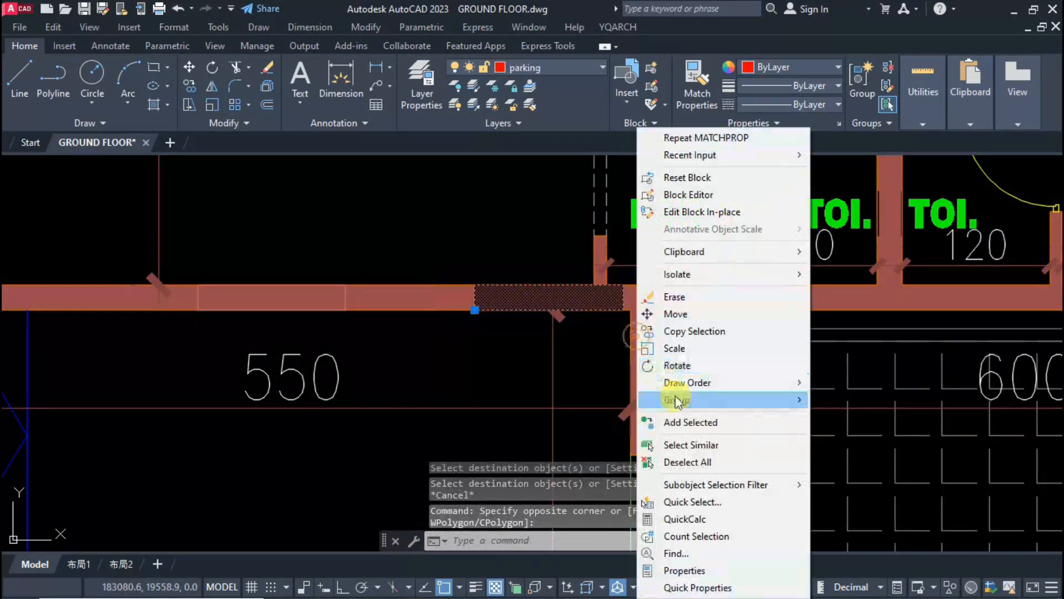
left_click(688, 442)
right_click(691, 441)
mouse_move(813, 246)
left_click(898, 243)
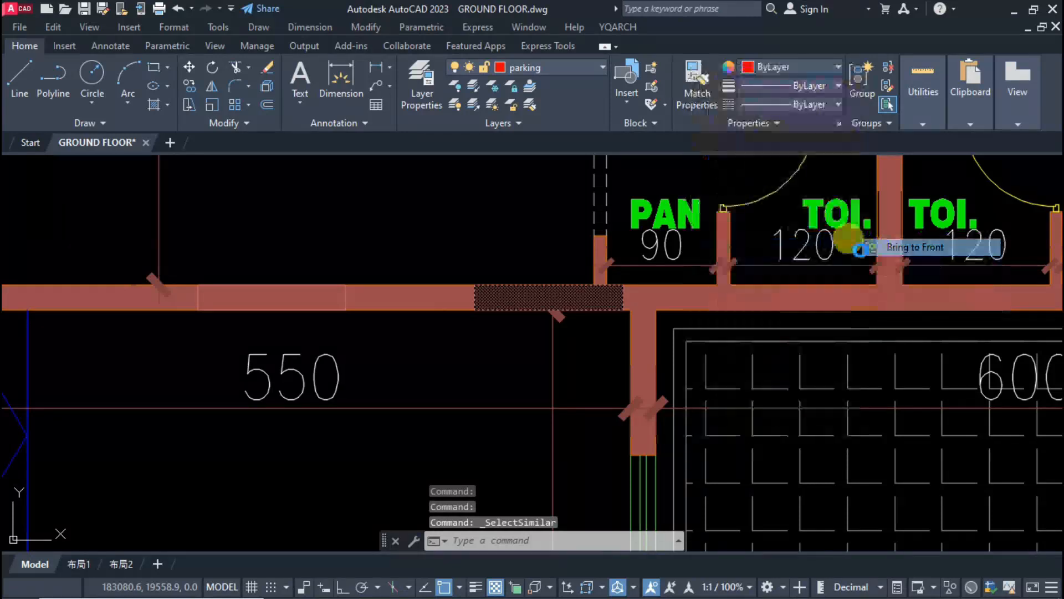
Step: Select all similar column blocks again and explode them
left_click(466, 280)
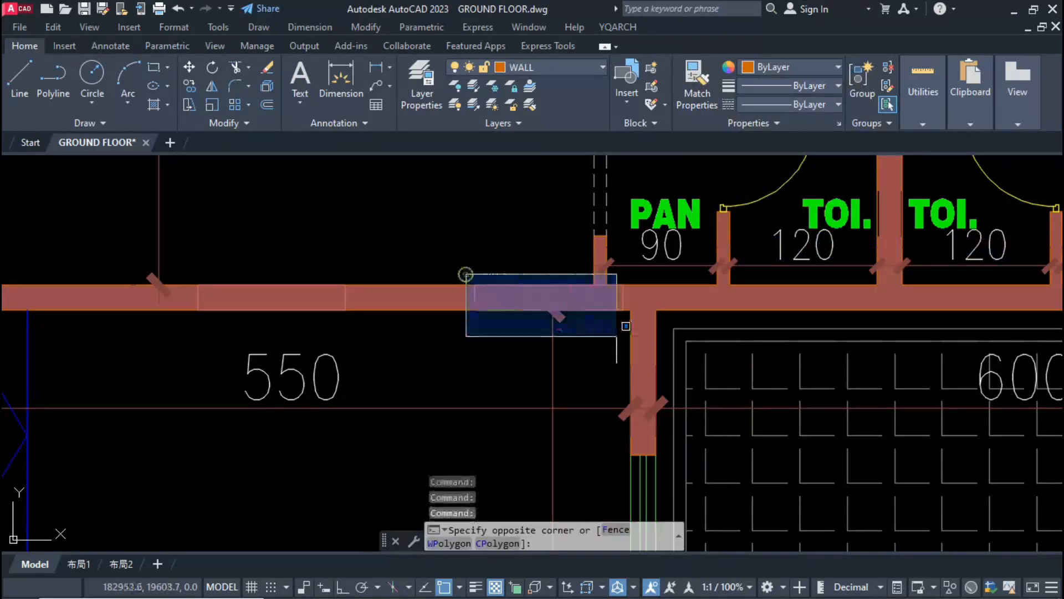
left_click(624, 335)
right_click(631, 336)
left_click(664, 445)
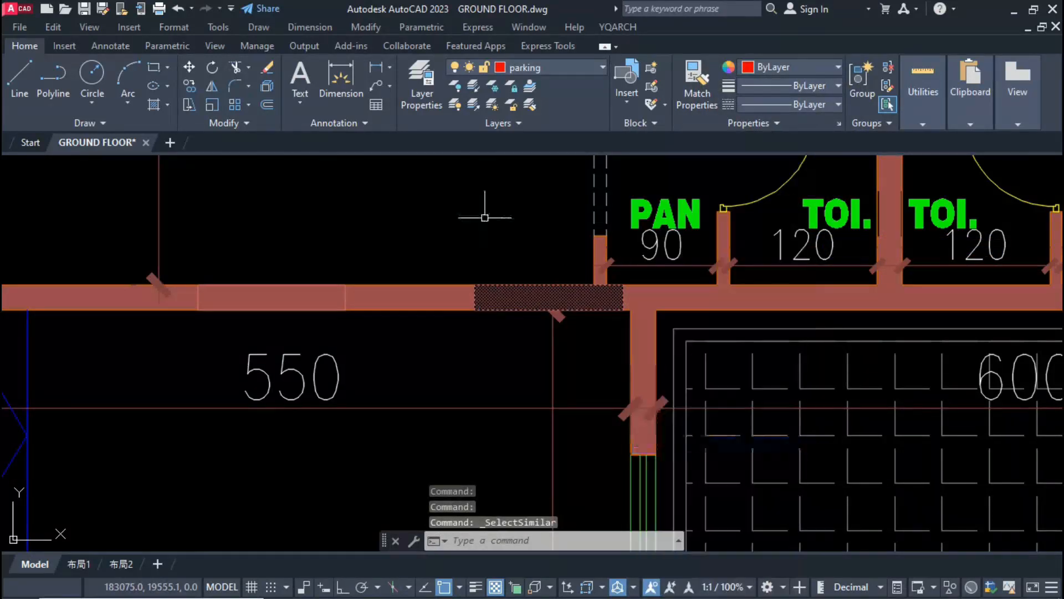
key("Escape")
Step: Reselect the column parts in the wall above the entrance lobby and explode them once more
left_click(459, 264)
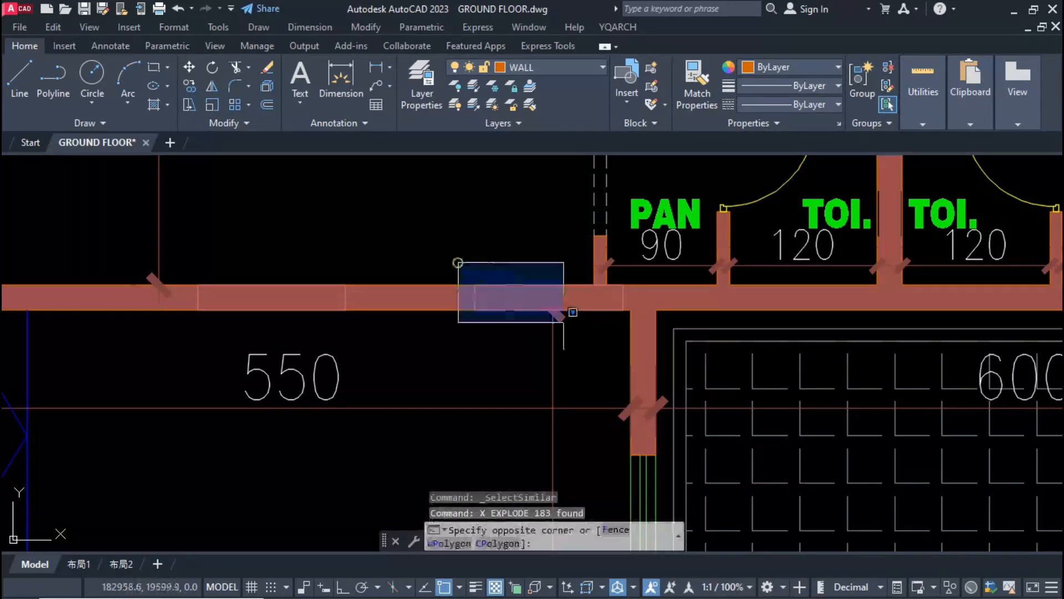
left_click(645, 372)
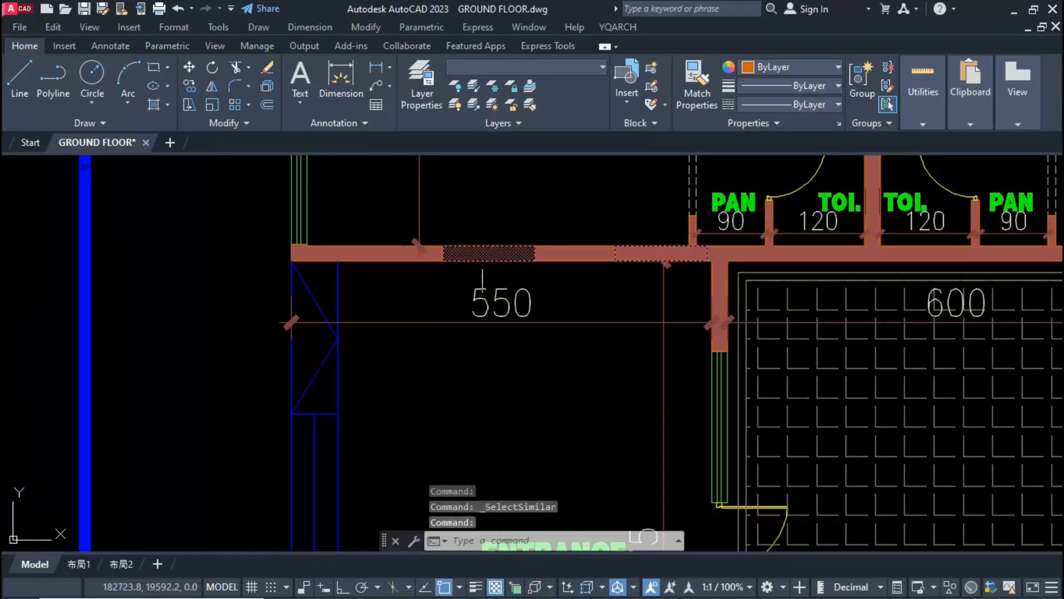
scroll(488, 255, "down", 5)
left_click(463, 229)
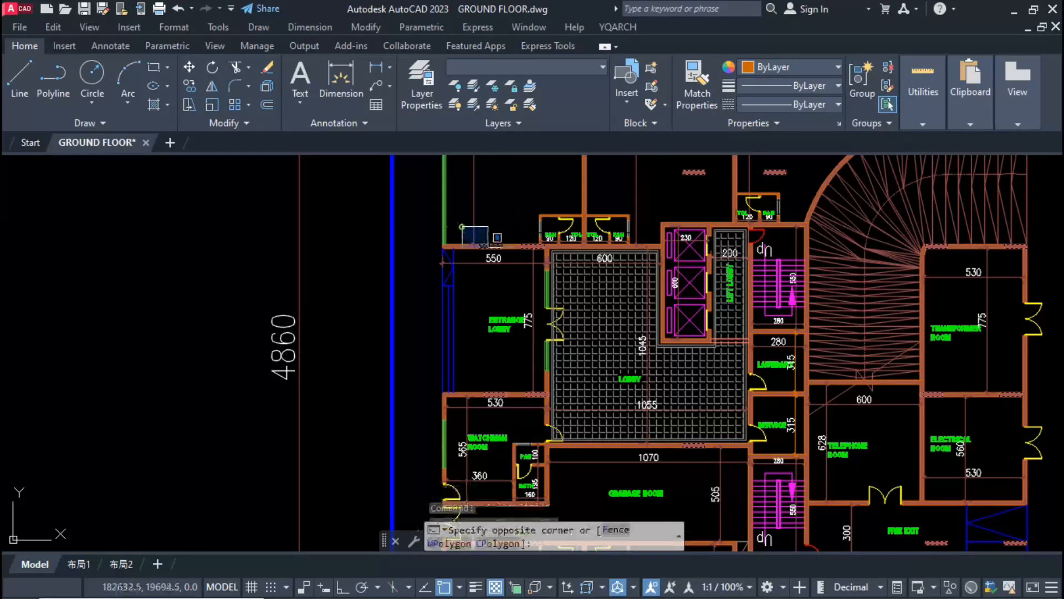
left_click(510, 264)
type("x")
key("Return")
key("Escape")
scroll(495, 240, "up", 5)
Step: Select the column's solid hatch in the entrance lobby's upper wall together with all similar hatches
left_click(498, 268)
right_click(497, 268)
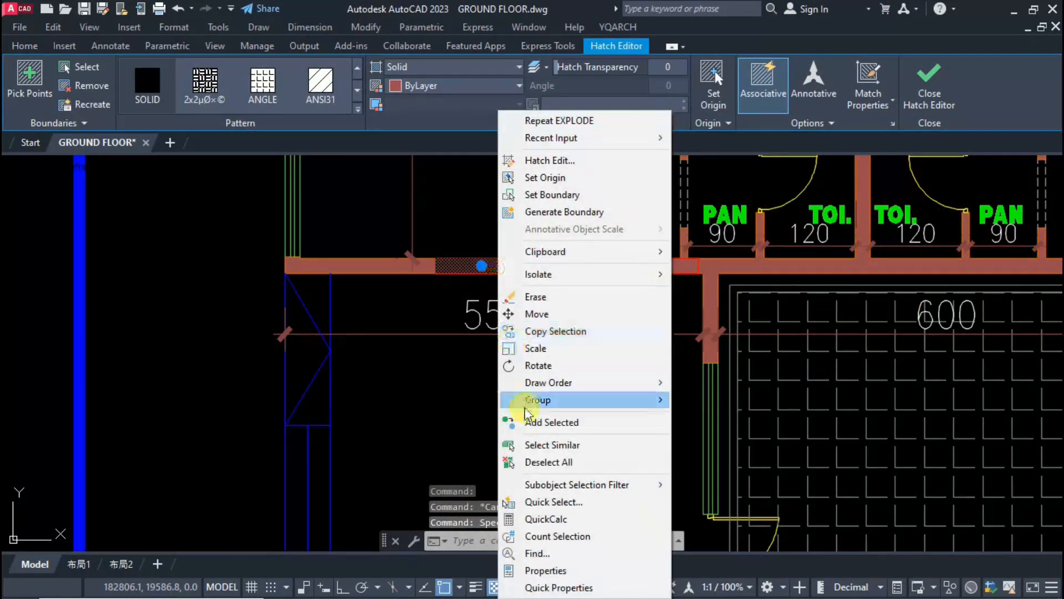
left_click(547, 444)
key("Delete")
scroll(496, 211, "down", 7)
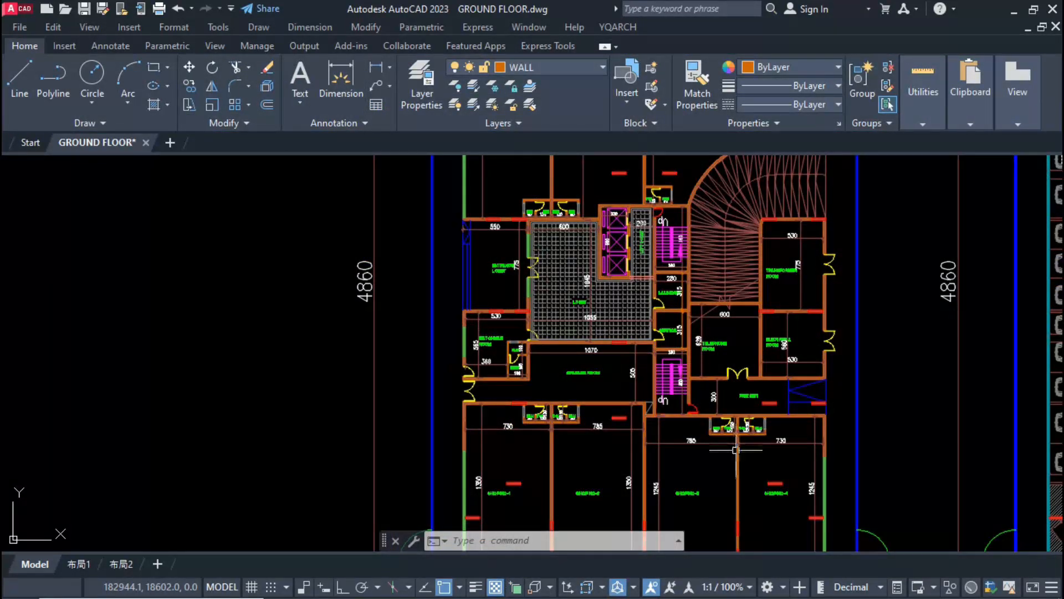
Step: Examine the columns, glazing and dimensions of the shops and service rooms on the ground floor plan
middle_click_drag(597, 421, 597, 334)
scroll(504, 351, "up", 4)
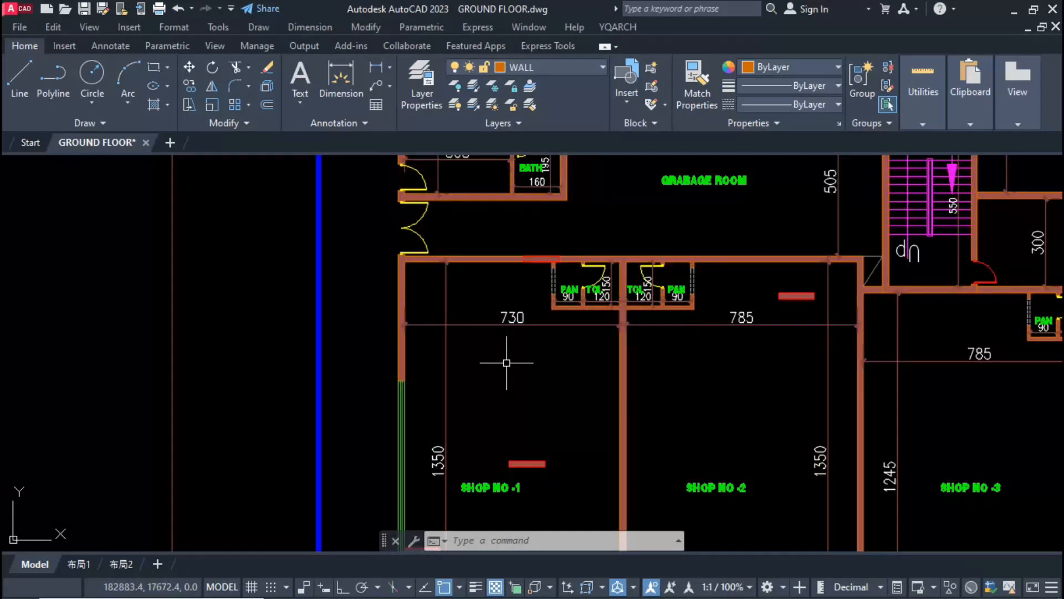
scroll(507, 493, "down", 4)
middle_click_drag(506, 466, 506, 363)
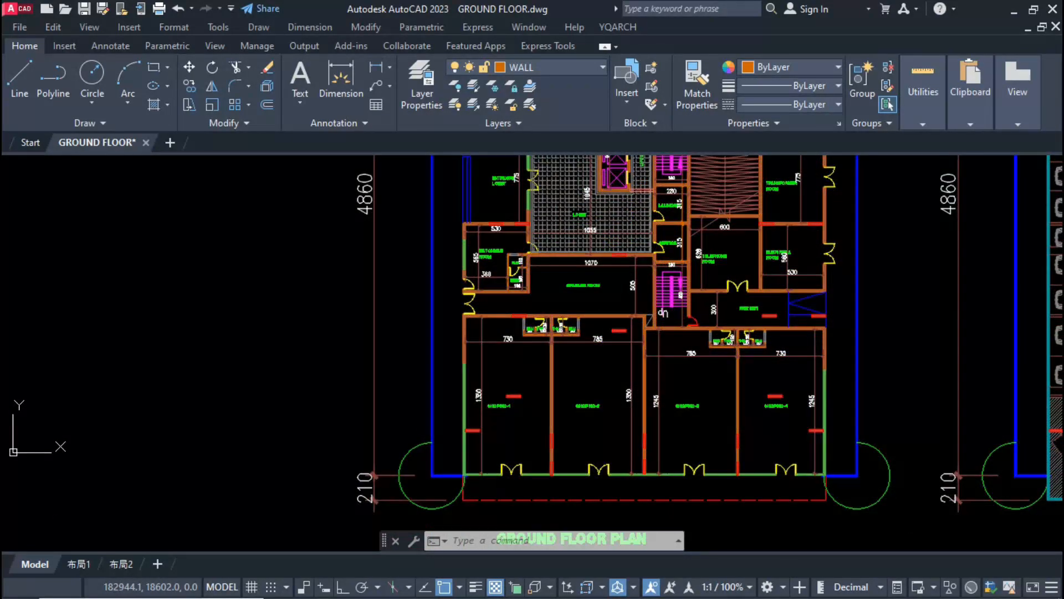
scroll(506, 362, "up", 4)
scroll(506, 362, "down", 2)
scroll(563, 373, "down", 3)
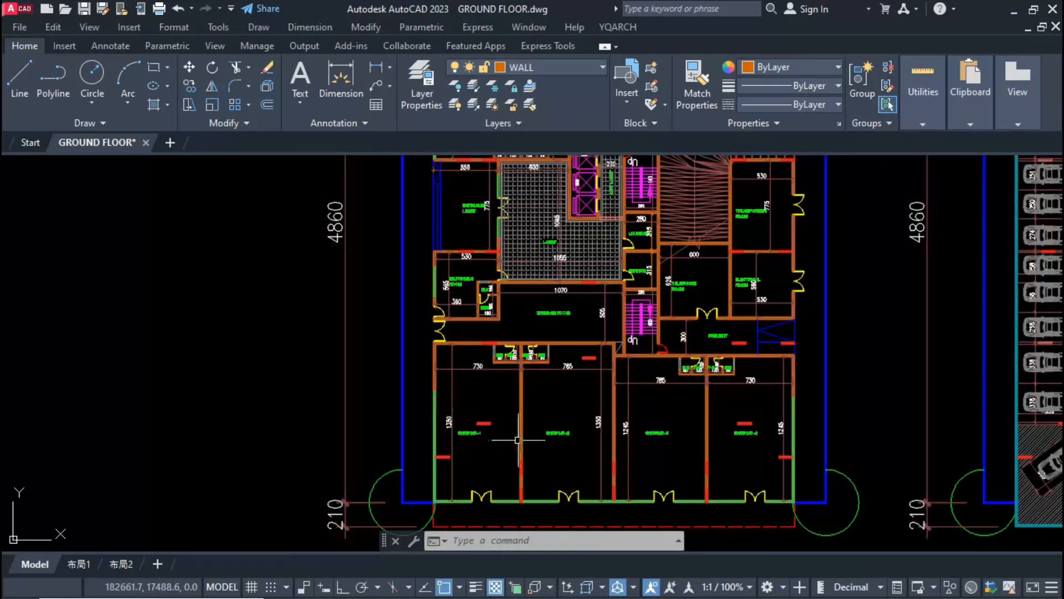
scroll(516, 439, "down", 1)
mouse_move(588, 442)
middle_mouse_down()
mouse_move(620, 450)
mouse_move(603, 445)
middle_mouse_up()
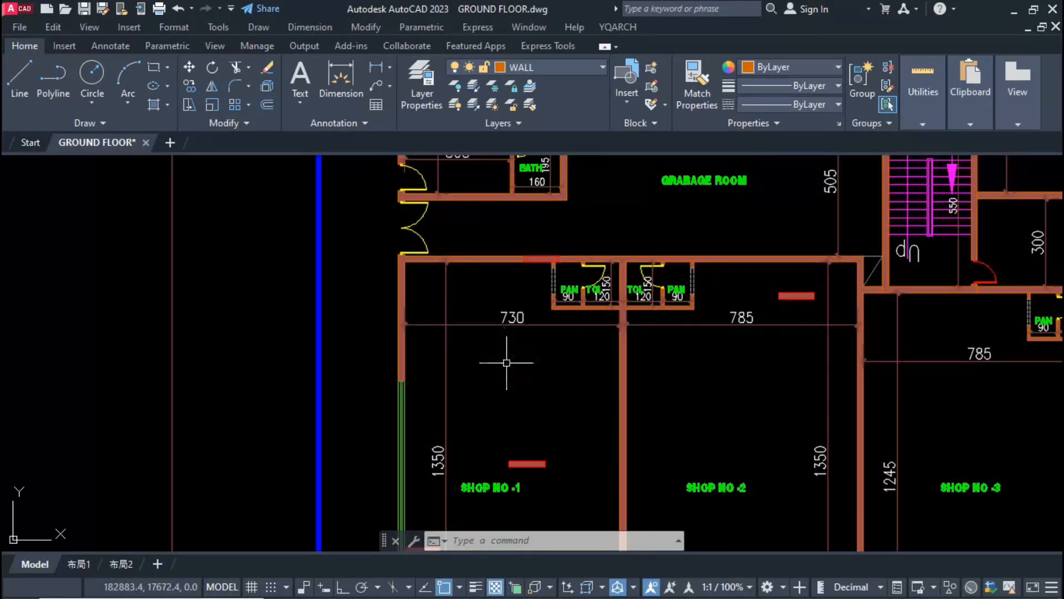
scroll(563, 368, "down", 3)
scroll(612, 432, "down", 2)
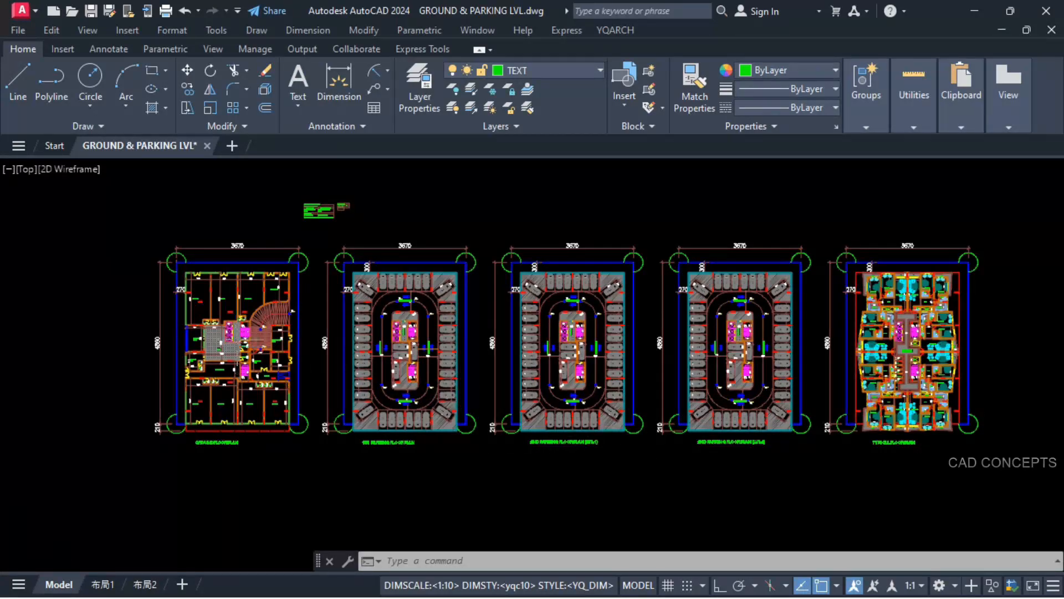
Step: Inspect the curved ramp's centreline in the GROUND & PARKING LVL drawing and open the LVL label at its outer end
scroll(272, 338, "up", 9)
scroll(361, 249, "up", 7)
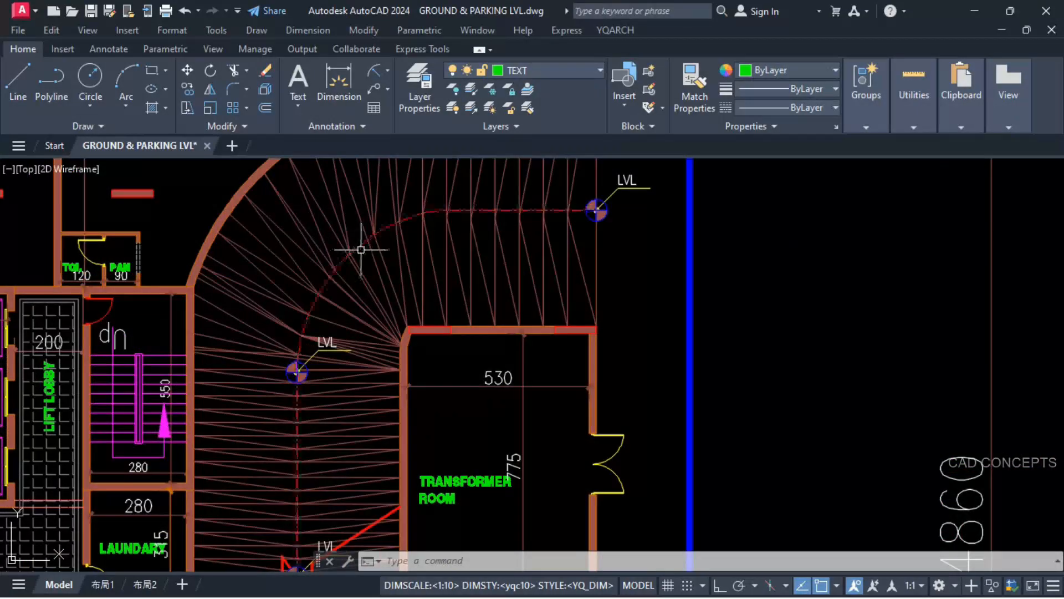
left_click(359, 242)
key("Escape")
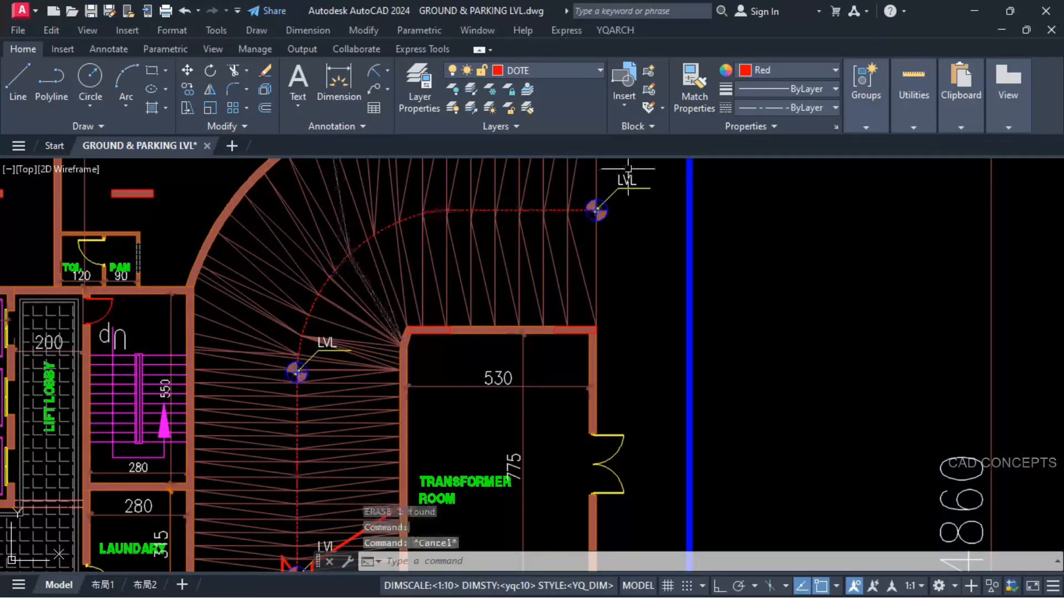
scroll(629, 168, "up", 2)
left_click(630, 178)
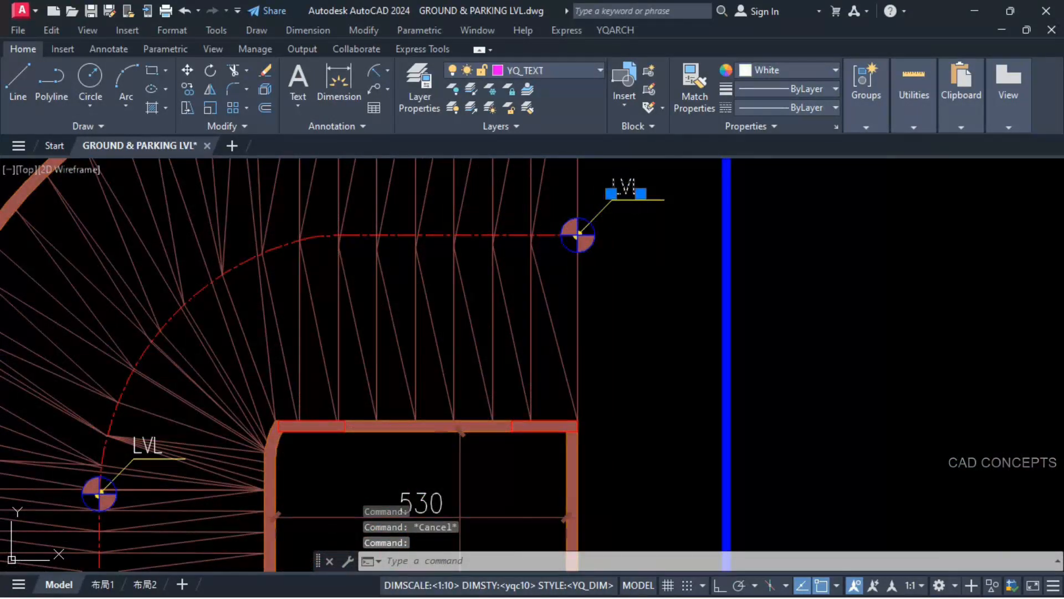
double_click(639, 187)
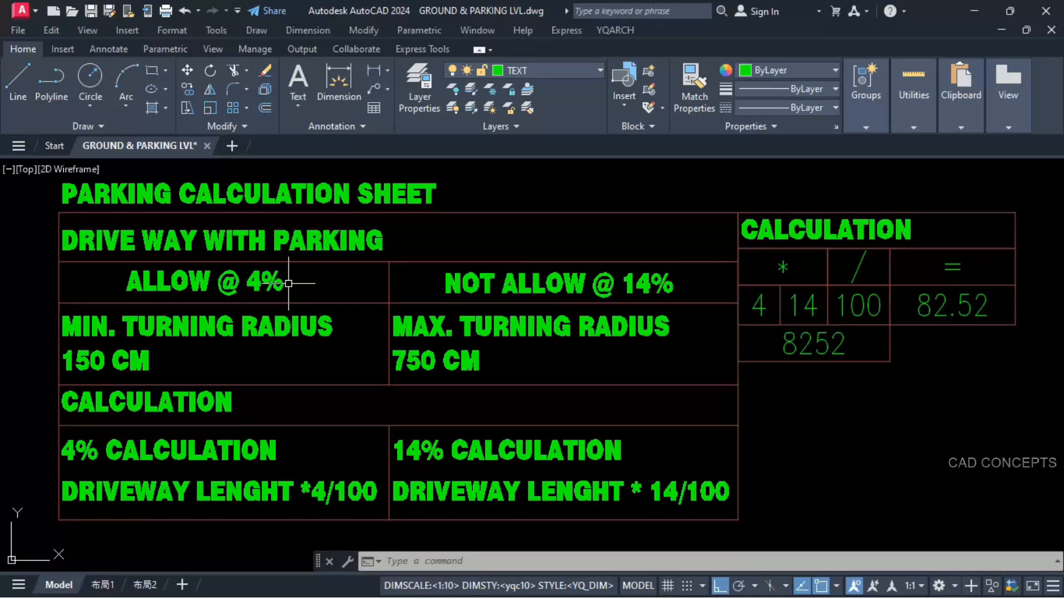
Step: Select the driveway length value in the calculation table of the parking calculation sheet
mouse_move(633, 286)
left_click(814, 348)
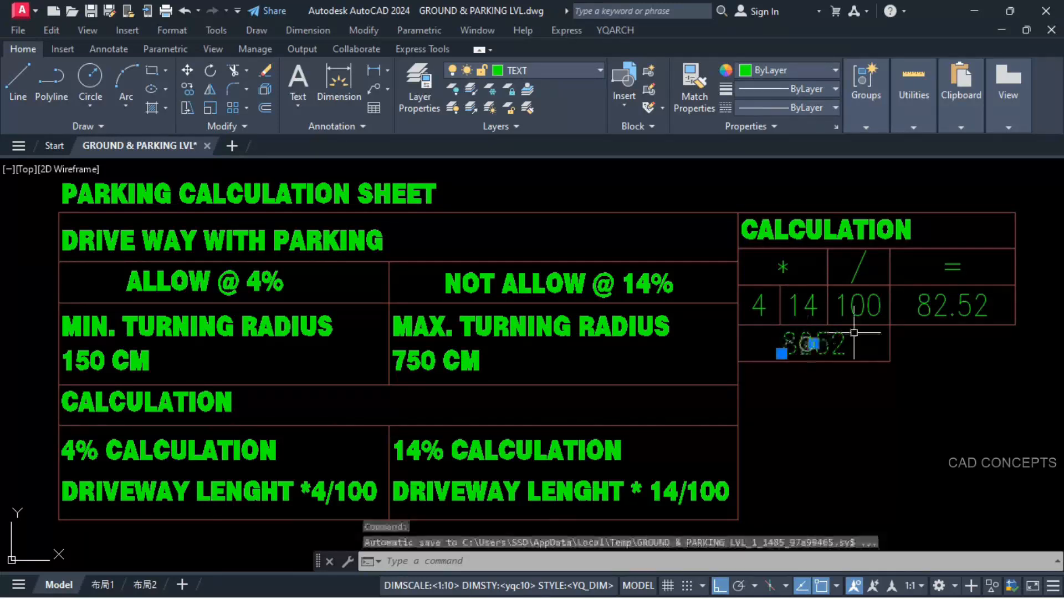
Step: Delete the driveway length value and the calculated result beside it from the parking calculation table
left_click(939, 307)
key("Delete")
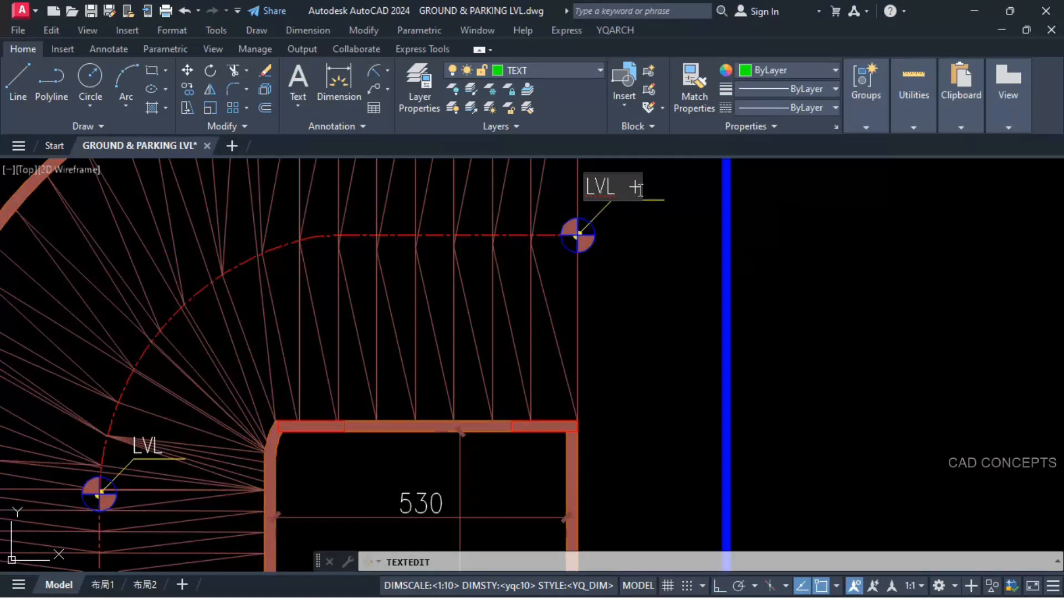
Step: Set the level label at the ramp's outer end to LVL +15 and move it over its leader line
type("5")
left_click(637, 237)
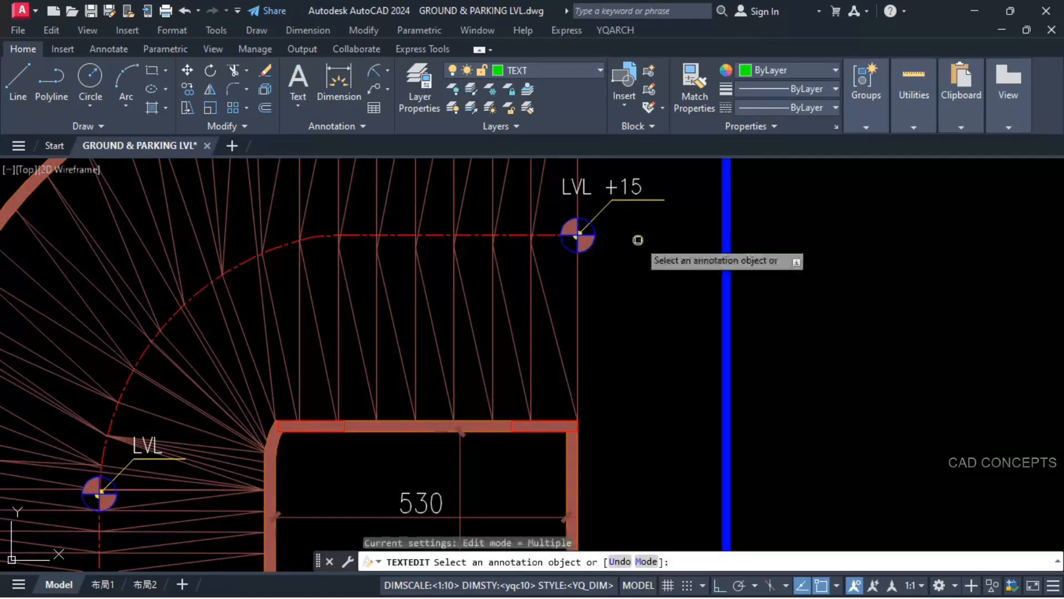
key("Escape")
left_click(628, 186)
type("m")
key("Return")
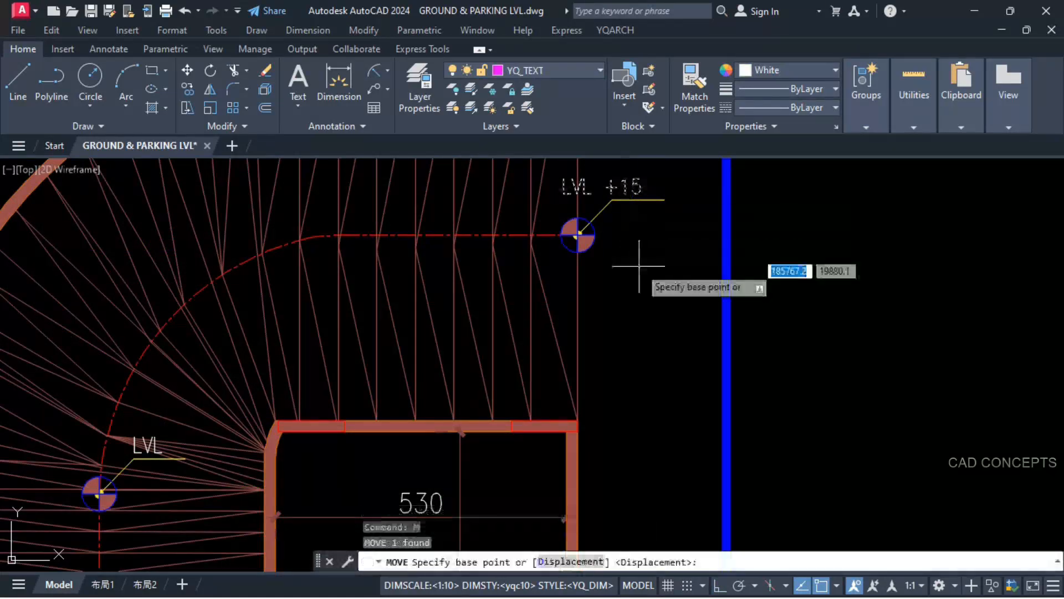
left_click(644, 275)
left_click(677, 274)
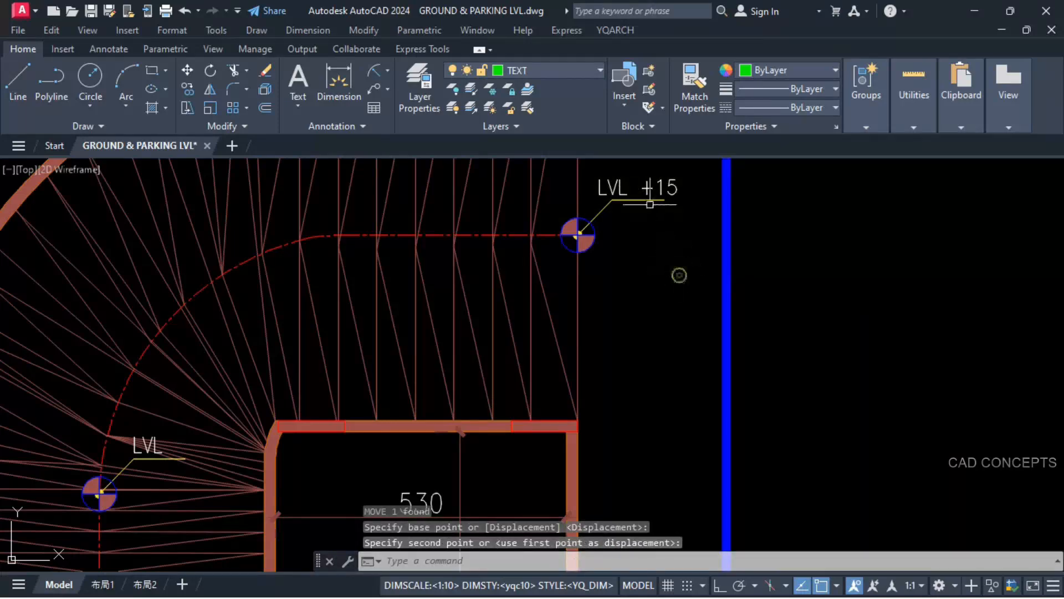
scroll(643, 187, "down", 2)
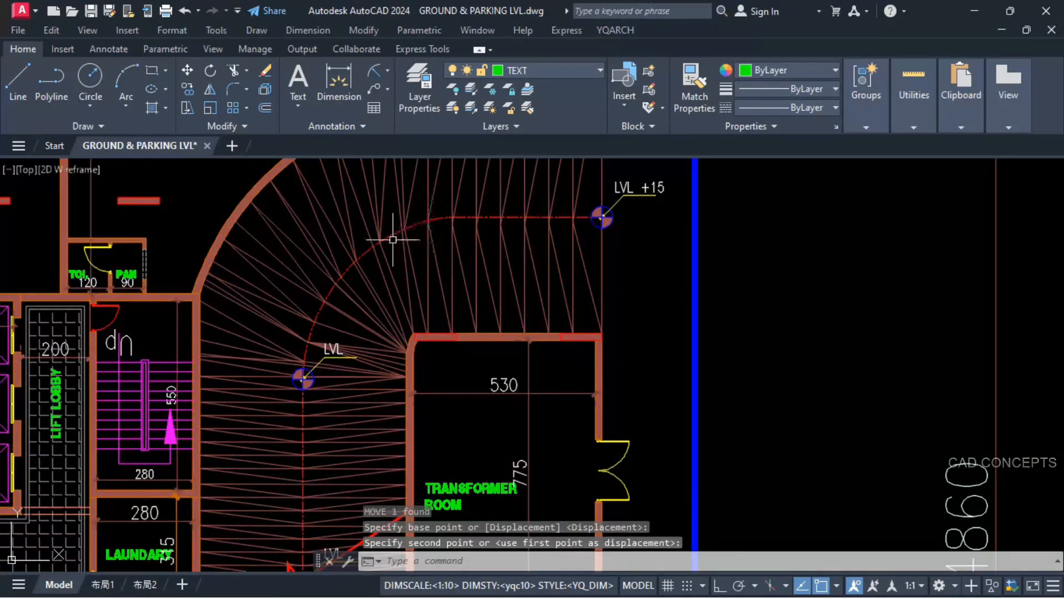
scroll(287, 419, "down", 3)
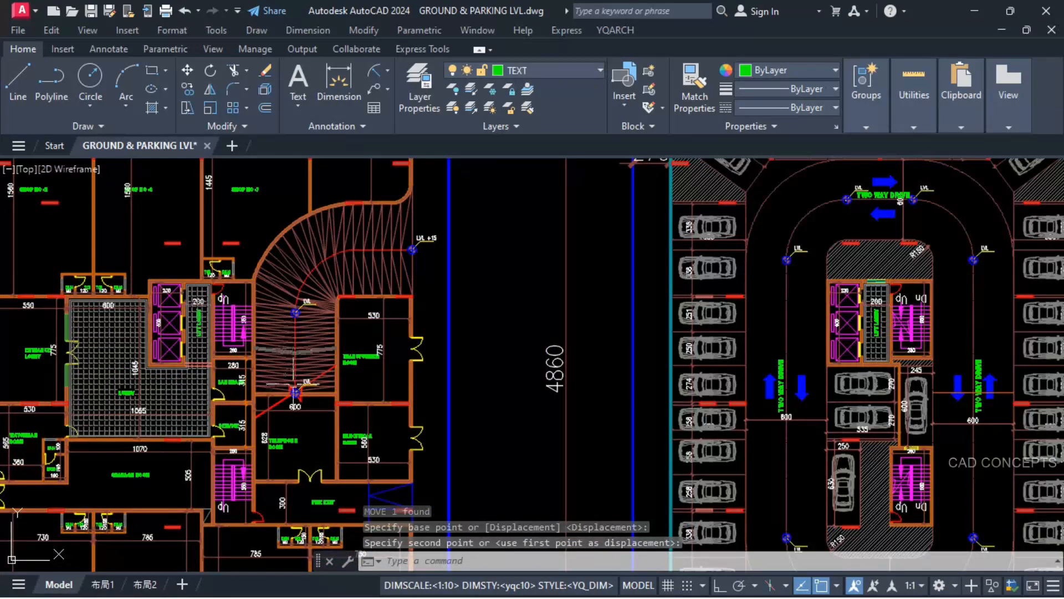
scroll(296, 361, "up", 5)
left_click(297, 362)
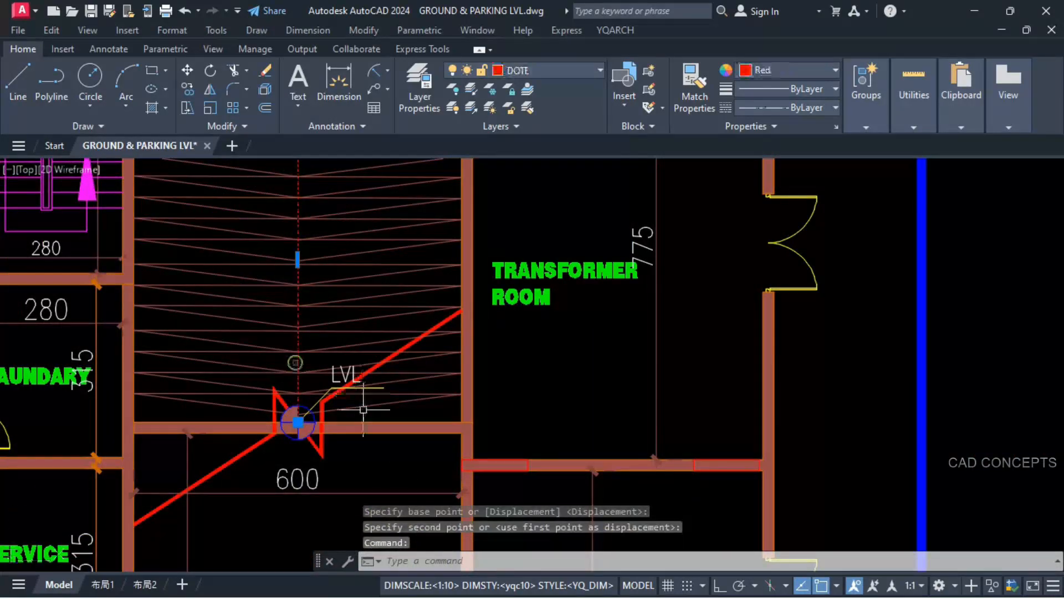
scroll(362, 408, "down", 6)
key("Escape")
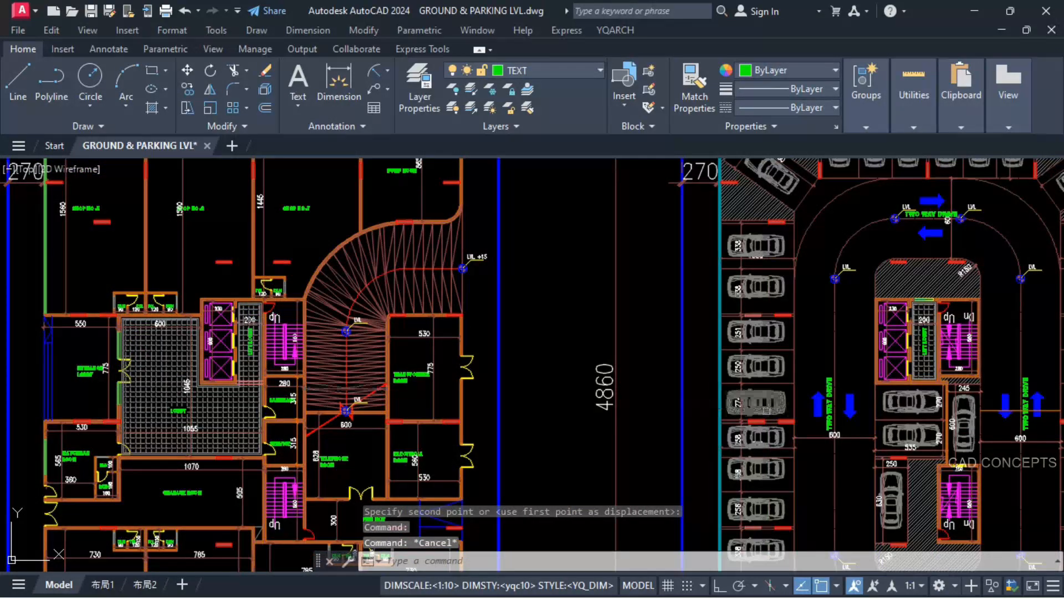
Step: Copy the vertical TWO WAY DRIVE text from the parking floor plan onto the straight part of the ground floor ramp
scroll(890, 420, "up", 4)
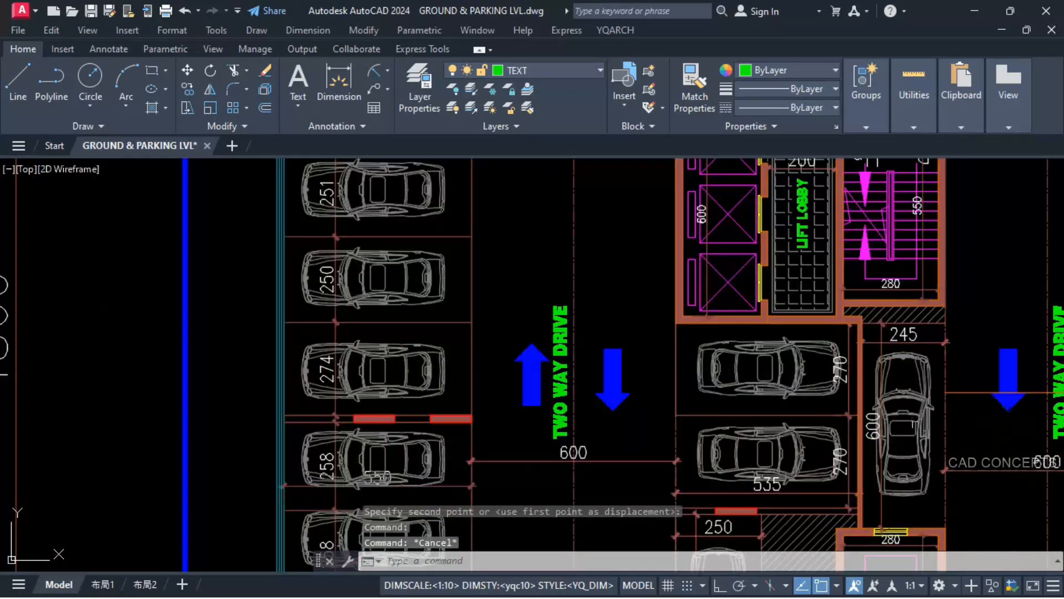
left_click(557, 421)
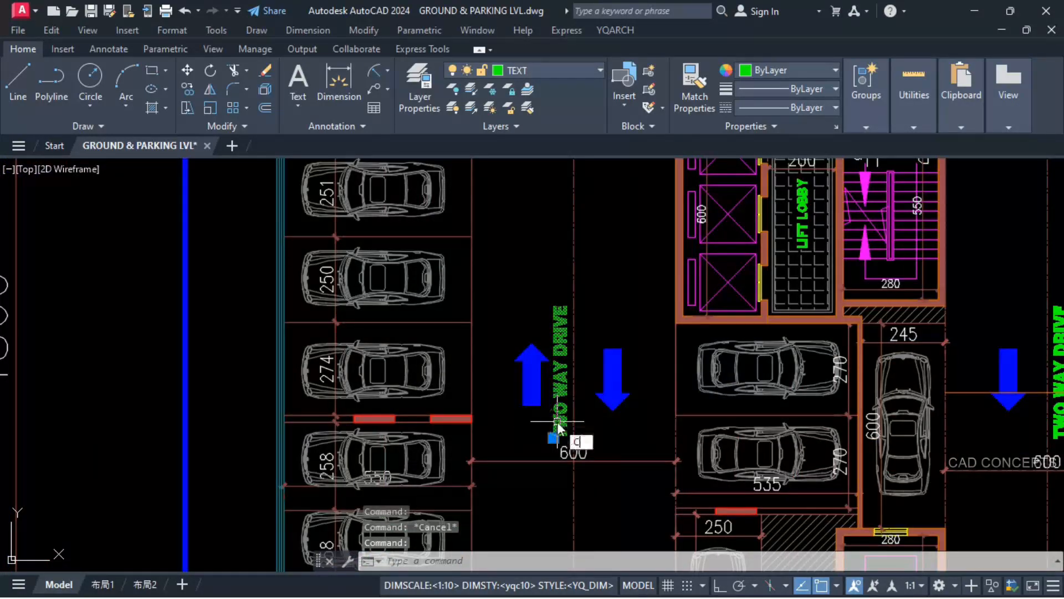
key("Return")
left_click(559, 380)
scroll(853, 377, "down", 4)
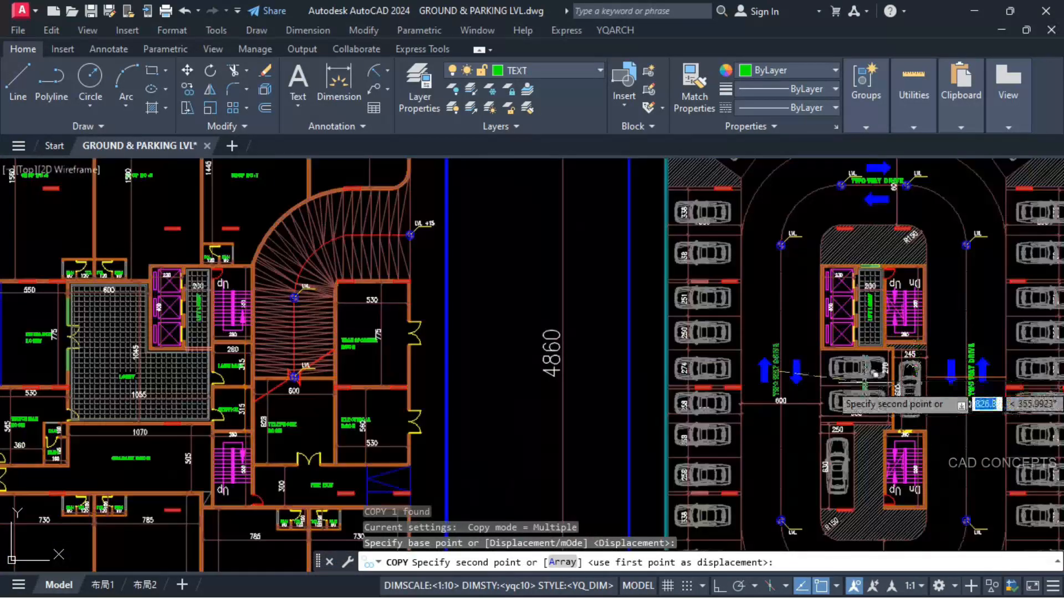
scroll(324, 358, "up", 2)
scroll(300, 329, "up", 2)
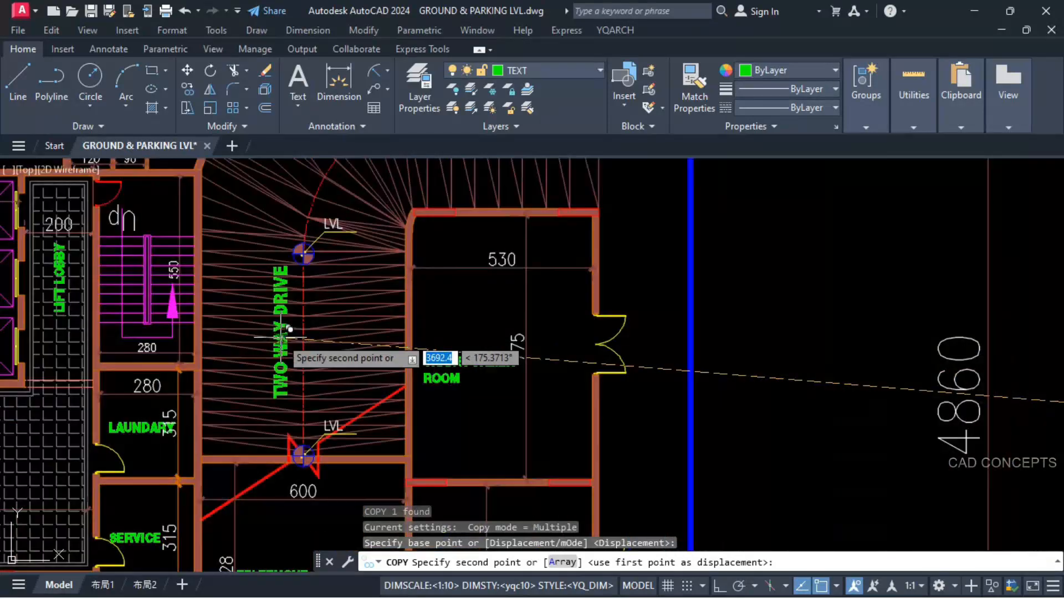
scroll(286, 336, "up", 2)
left_click(280, 336)
key("Escape")
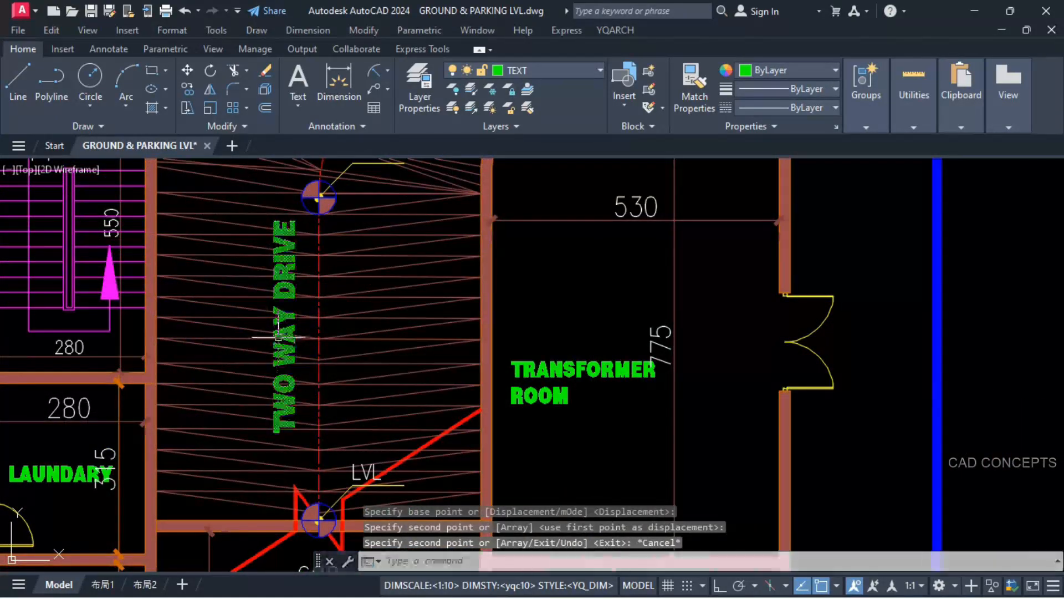
Step: Copy the ramp's TWO WAY DRIVE text straight across to the other side of the centreline
type("co")
key("Return")
left_click(304, 339)
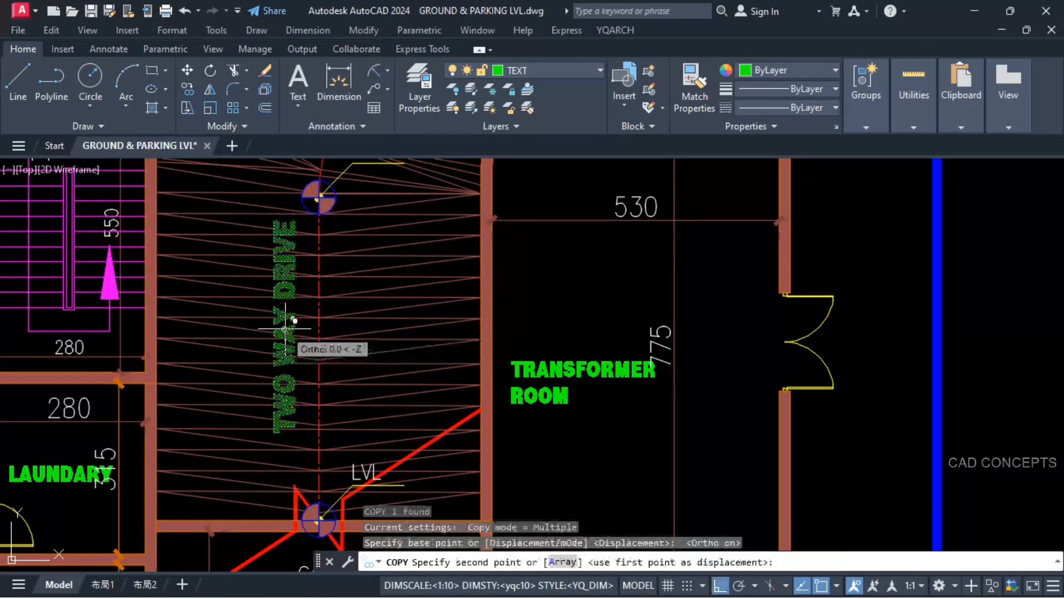
scroll(345, 332, "up", 2)
left_click(356, 327)
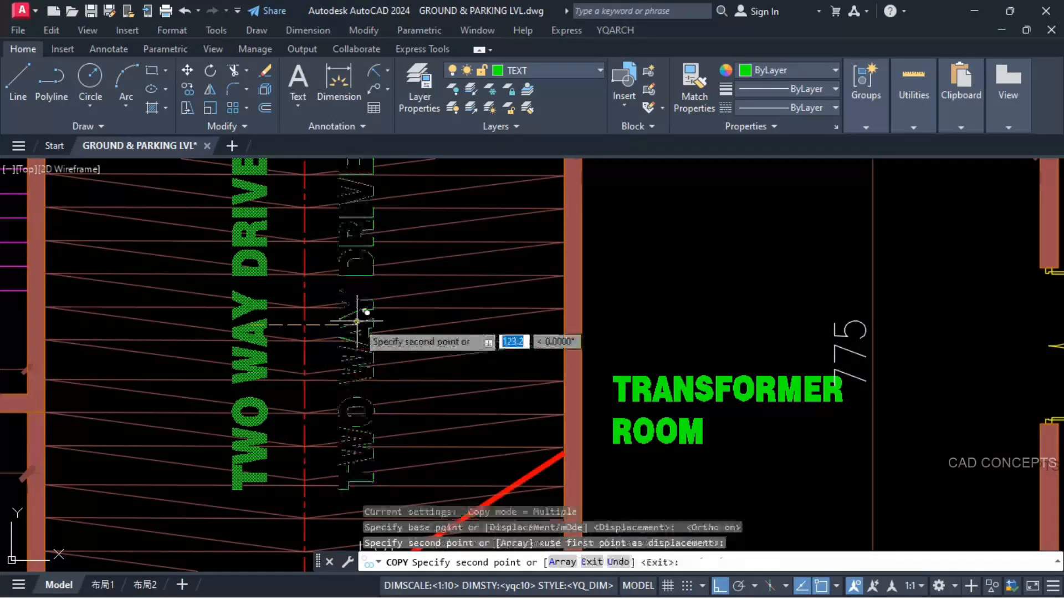
key("Escape")
Step: Replace the copied text with a two-line note reading "14 % SLOPE" and "GR. TO 1ST PARK."
double_click(356, 332)
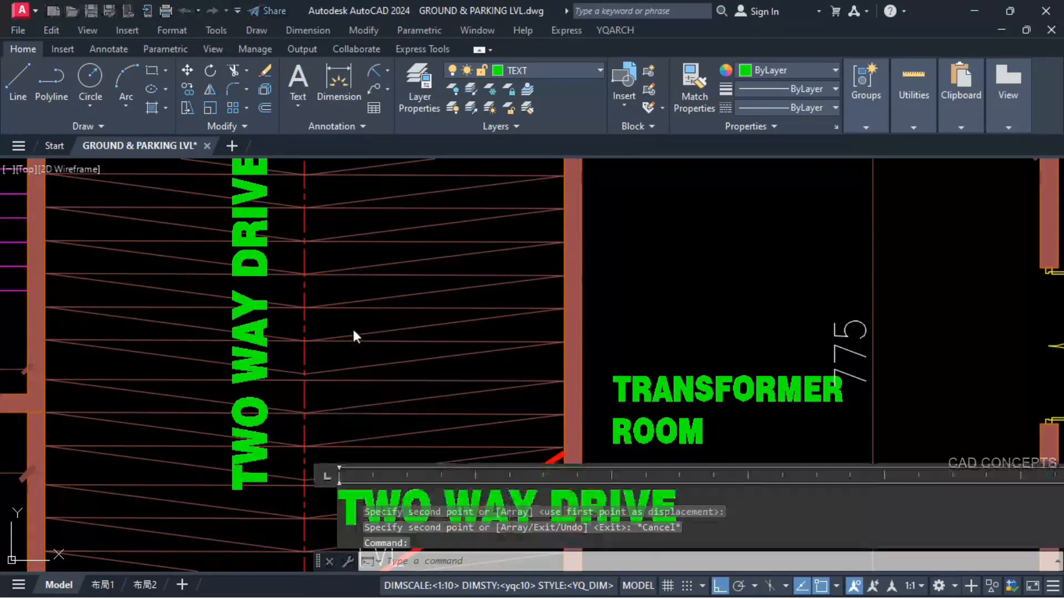
key("ctrl+a")
type("14")
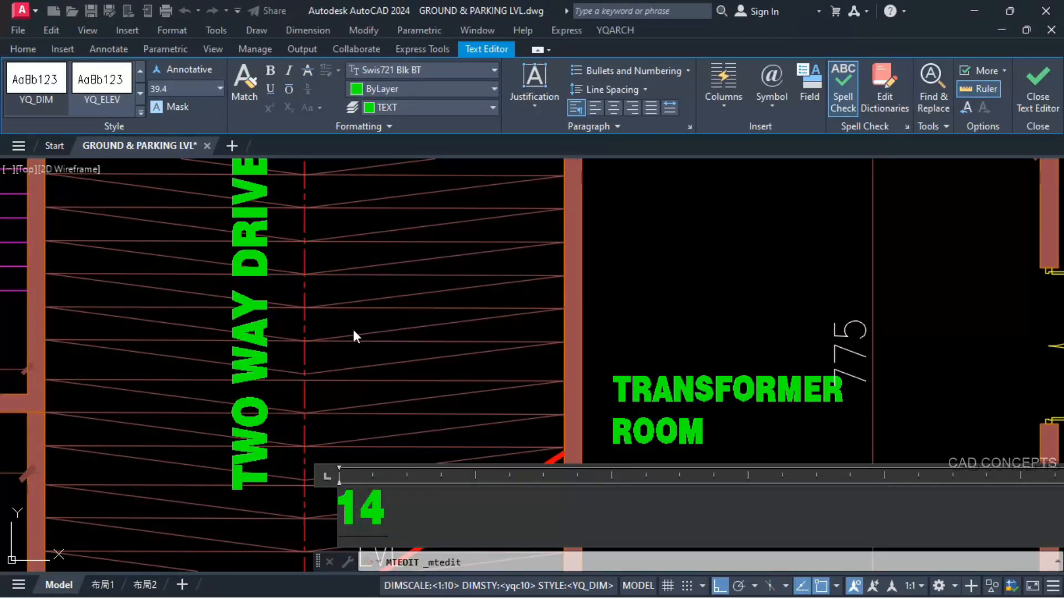
type("% SLOPE")
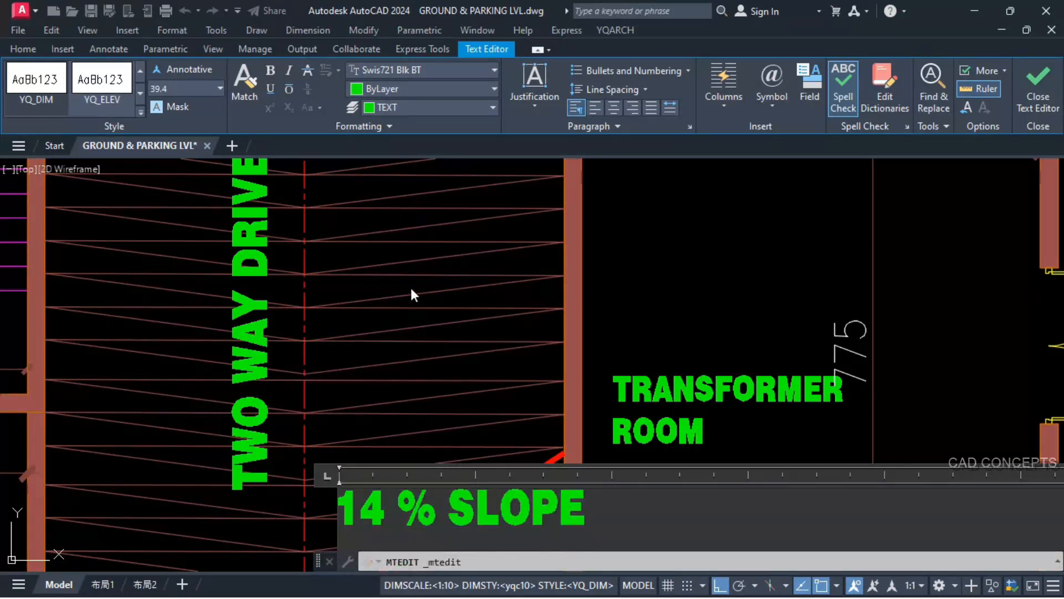
scroll(412, 289, "down", 2)
scroll(410, 463, "up", 2)
middle_click_drag(410, 463, 411, 379)
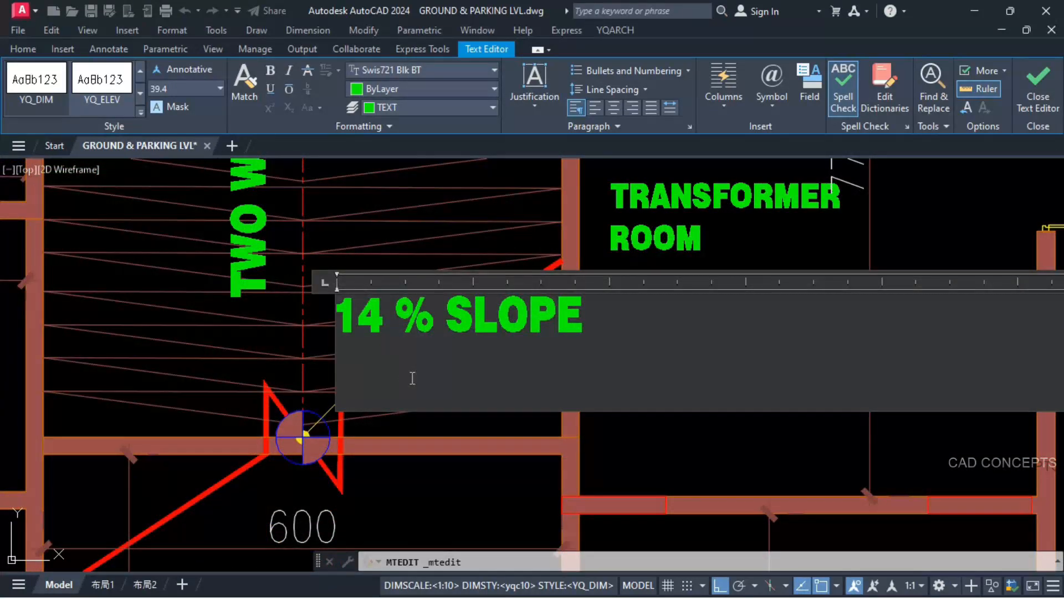
type("GR. T")
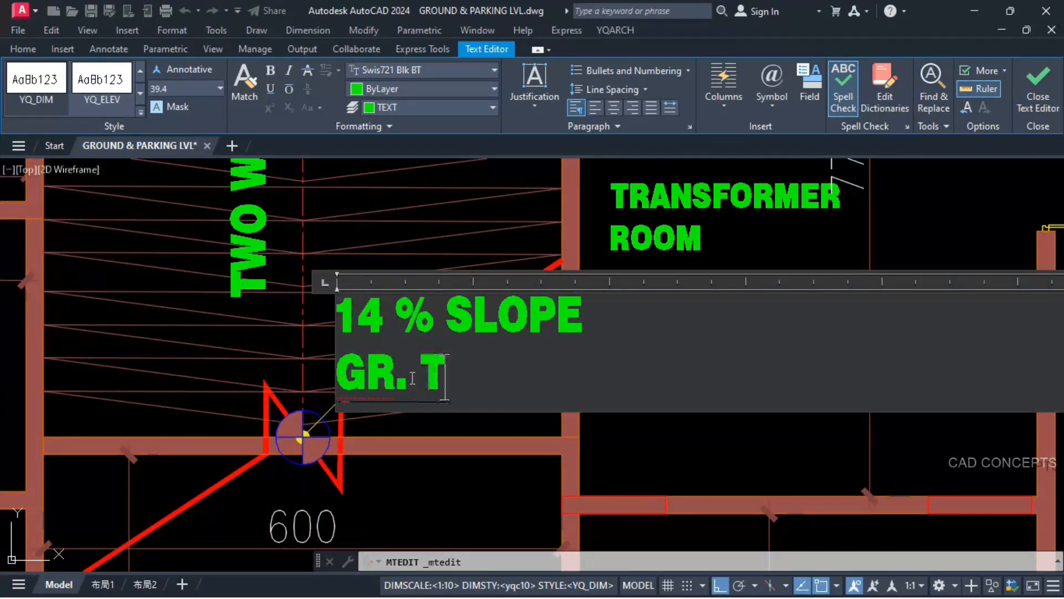
type("O")
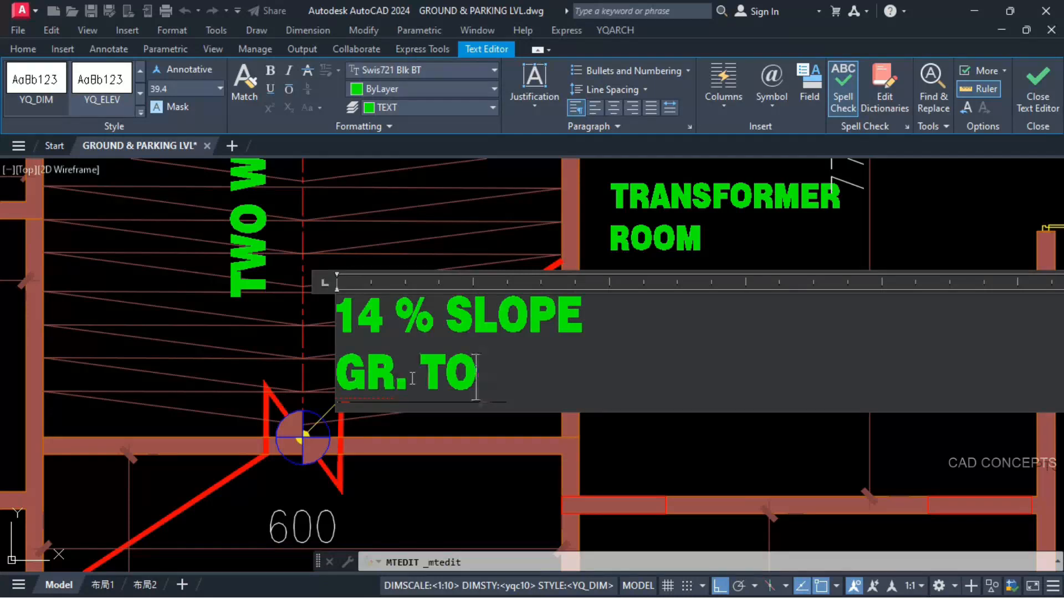
type(" 1ST")
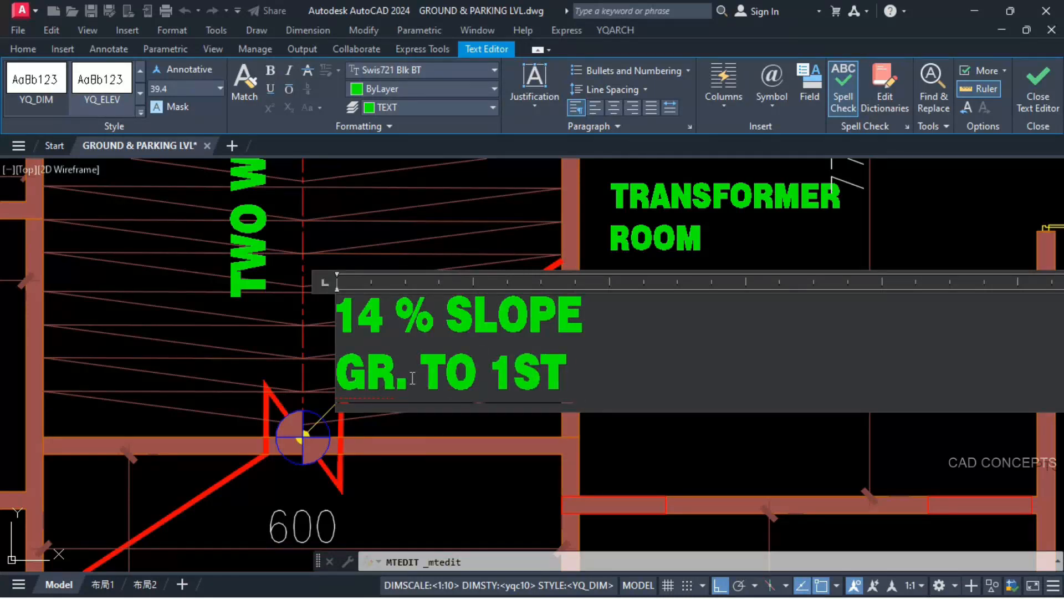
type(" PARK.")
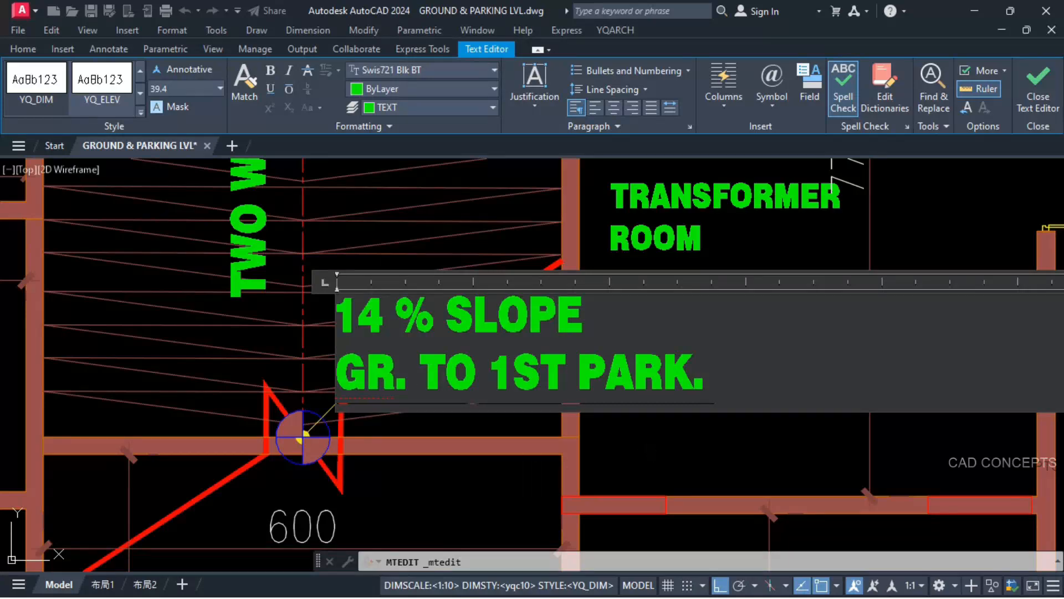
left_click(644, 440)
Step: Move the 14 % SLOPE note slightly closer to the ramp's centreline
scroll(506, 380, "down", 6)
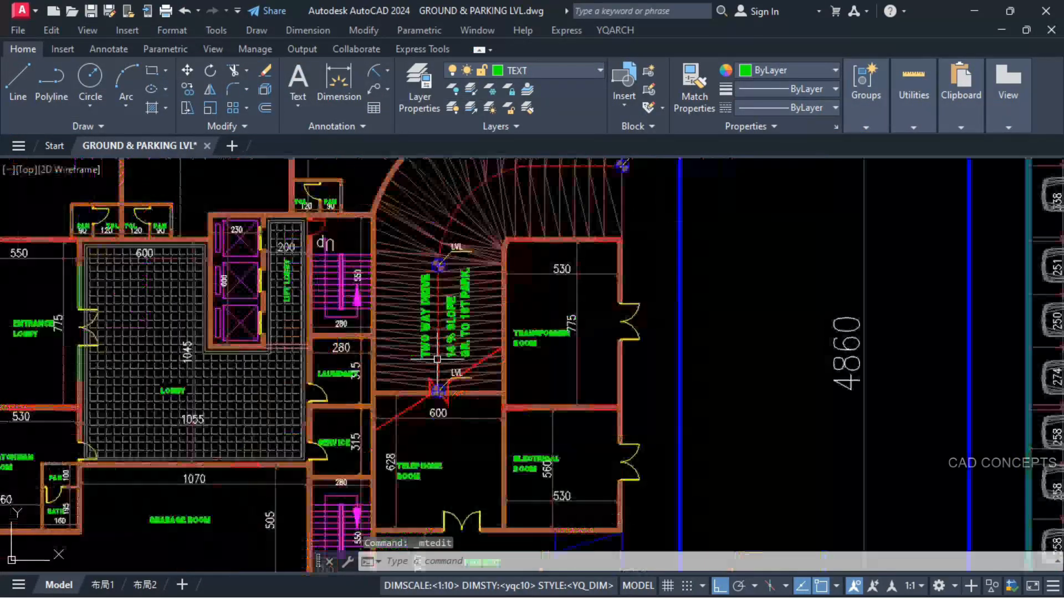
scroll(456, 317, "up", 2)
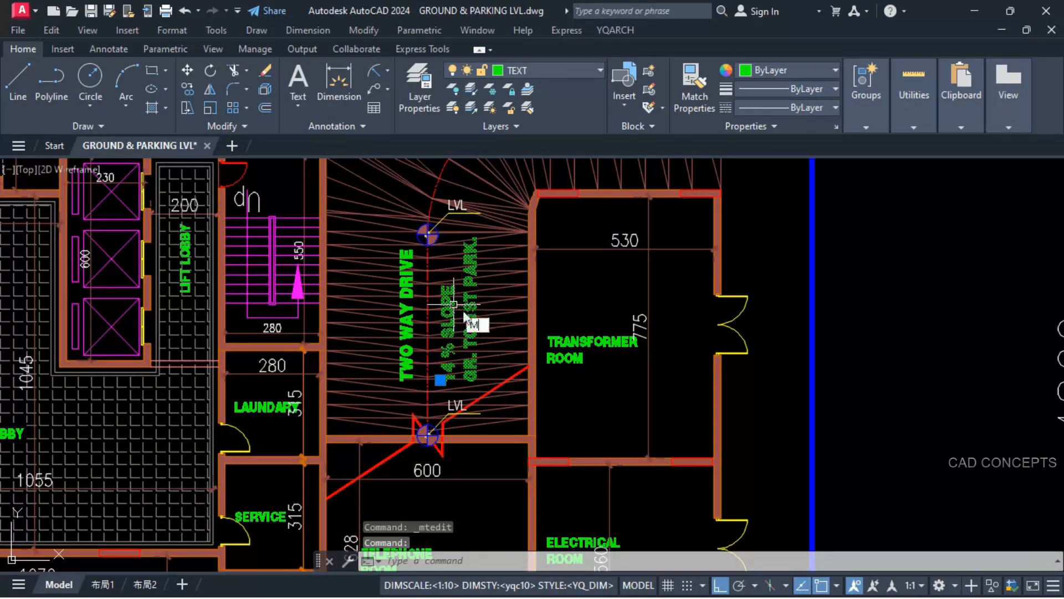
key("Return")
scroll(472, 310, "up", 2)
left_click(684, 292)
left_click(675, 292)
scroll(379, 400, "down", 2)
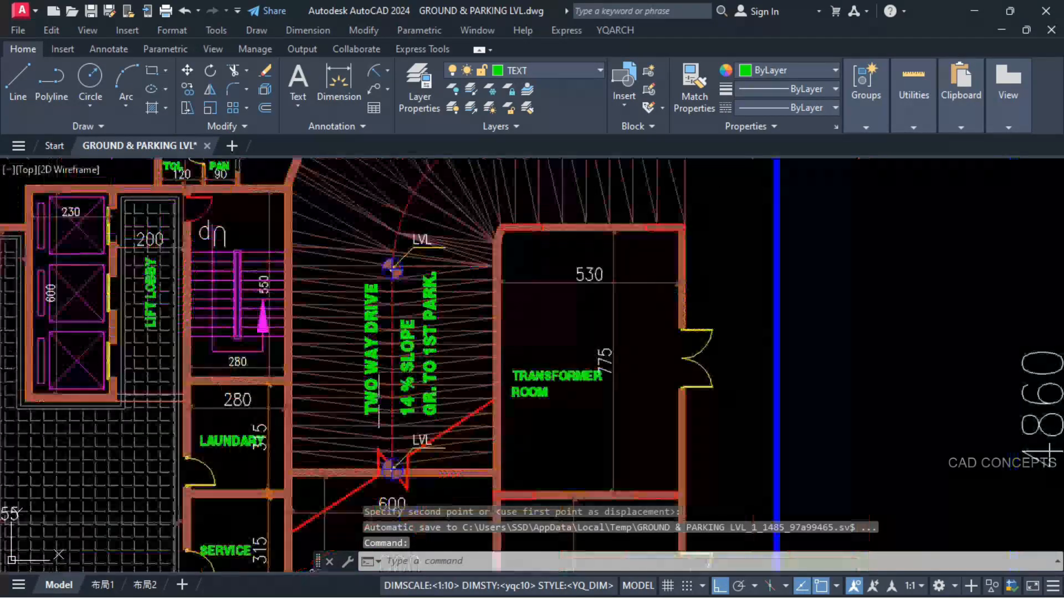
Step: Copy the 14 % SLOPE note to the ramp's outer stretch, near the end of the centreline's curve
scroll(379, 401, "down", 2)
scroll(563, 215, "up", 2)
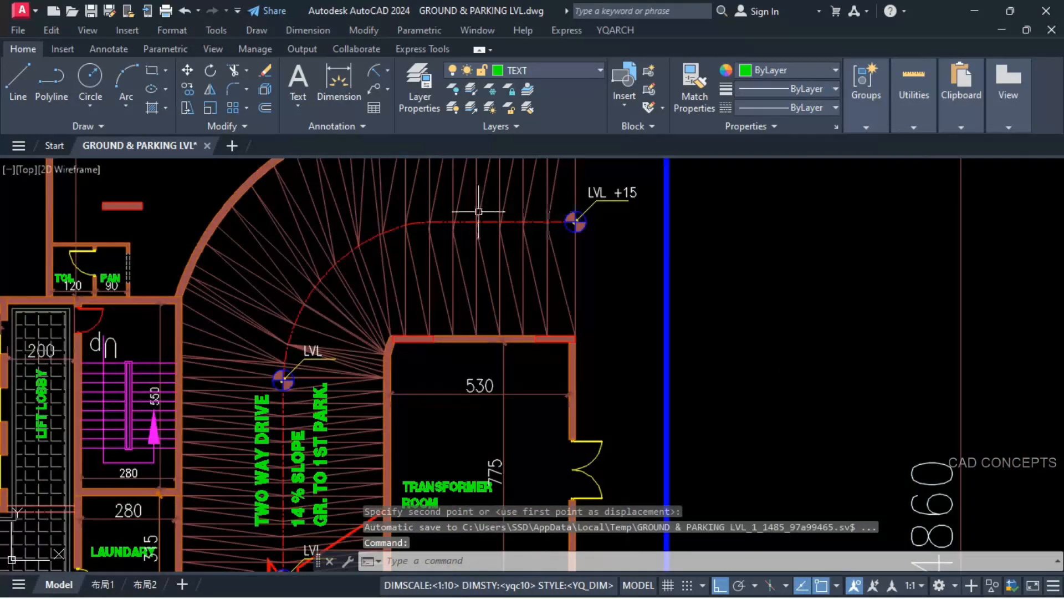
left_click(299, 471)
type("co")
key("Return")
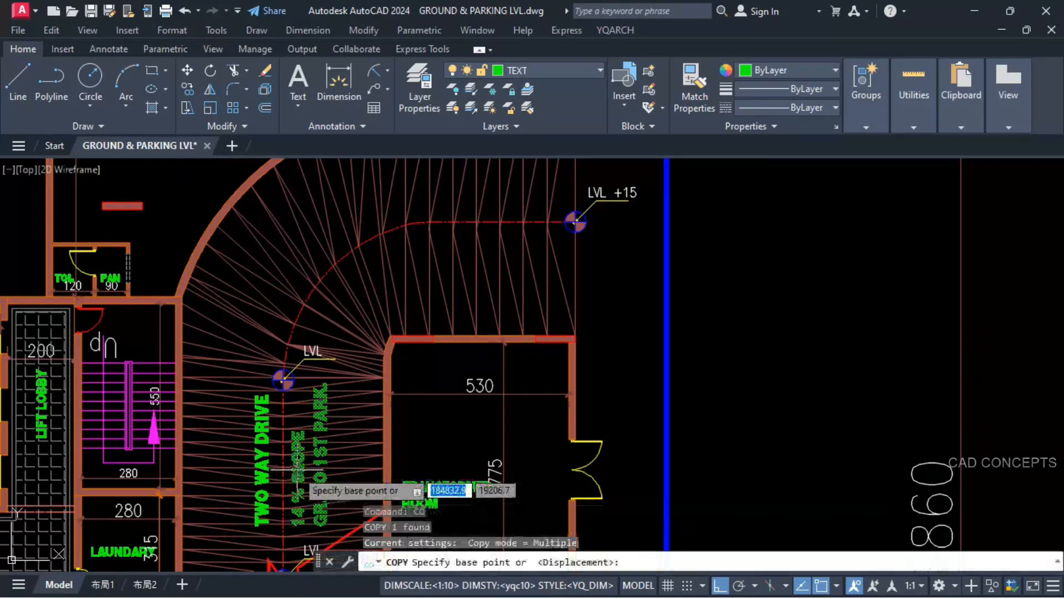
left_click(298, 474)
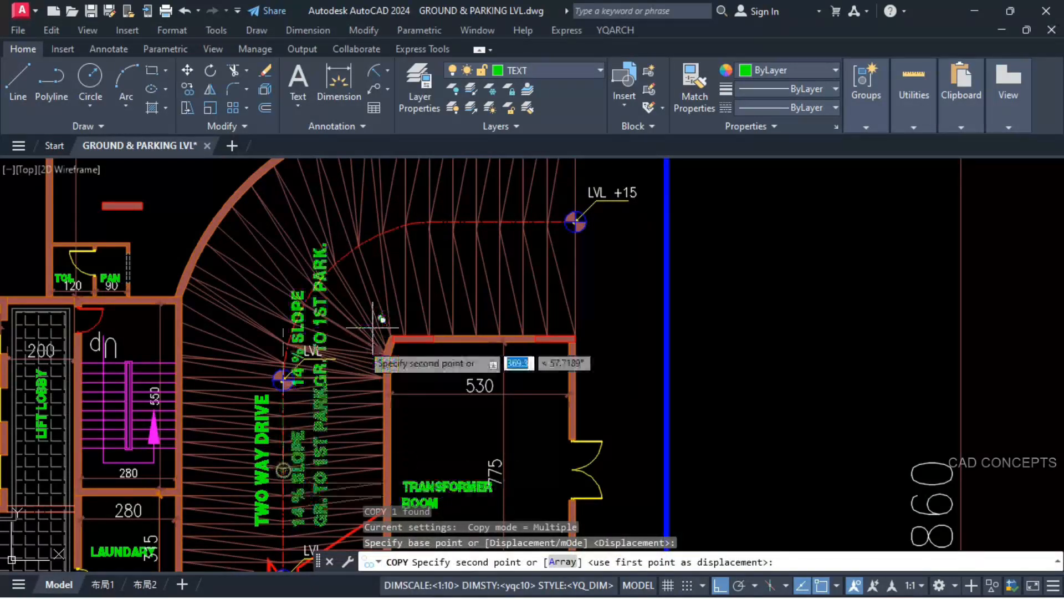
left_click(444, 221)
left_click(443, 222)
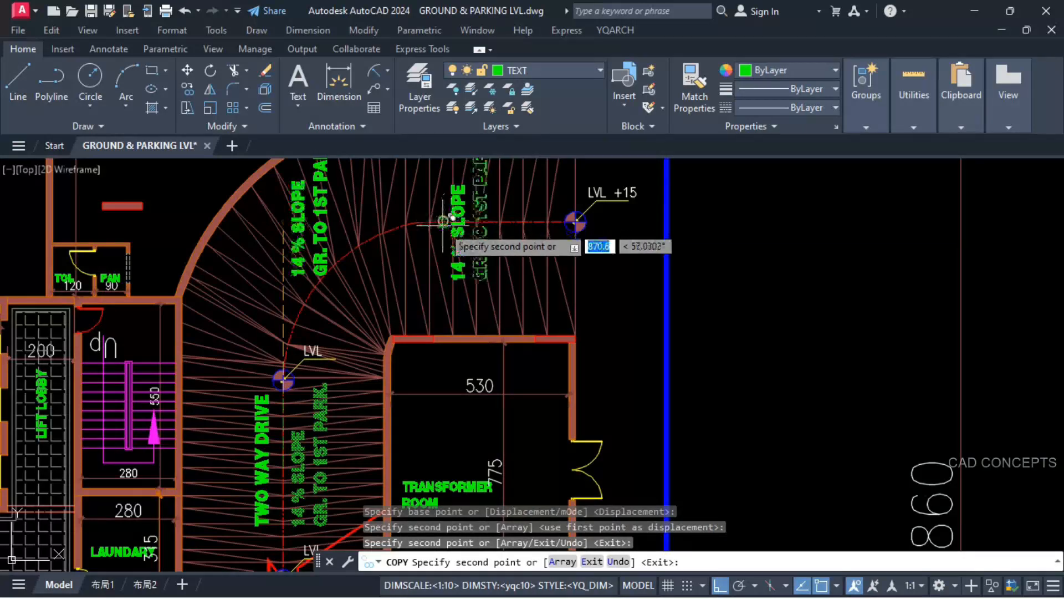
key("Escape")
Step: Rotate the slope note on the ramp's outer stretch to horizontal, just below the centreline
left_click(455, 242)
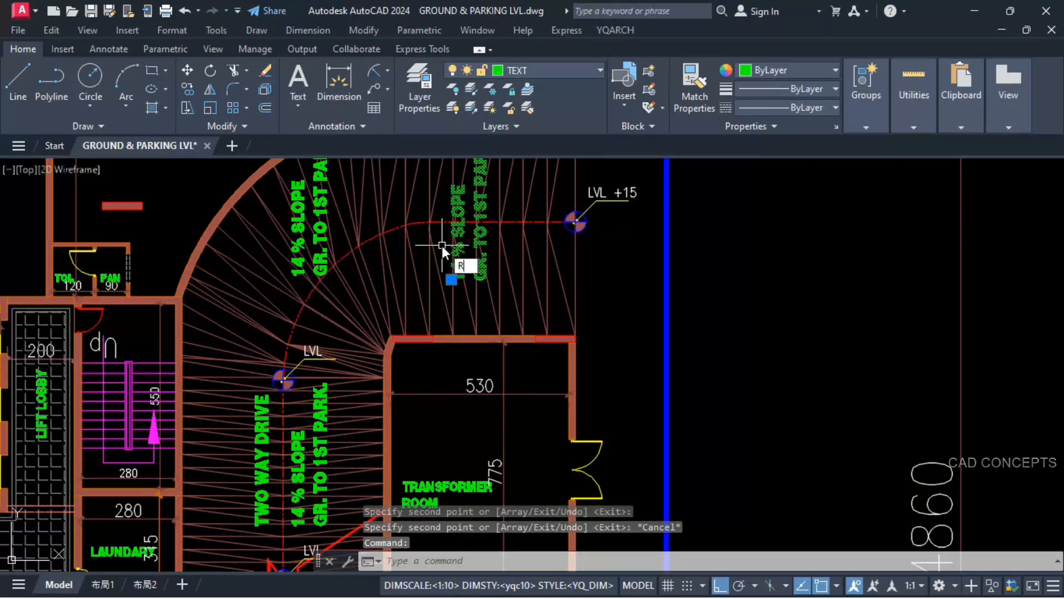
type("ro")
key("Return")
left_click(444, 221)
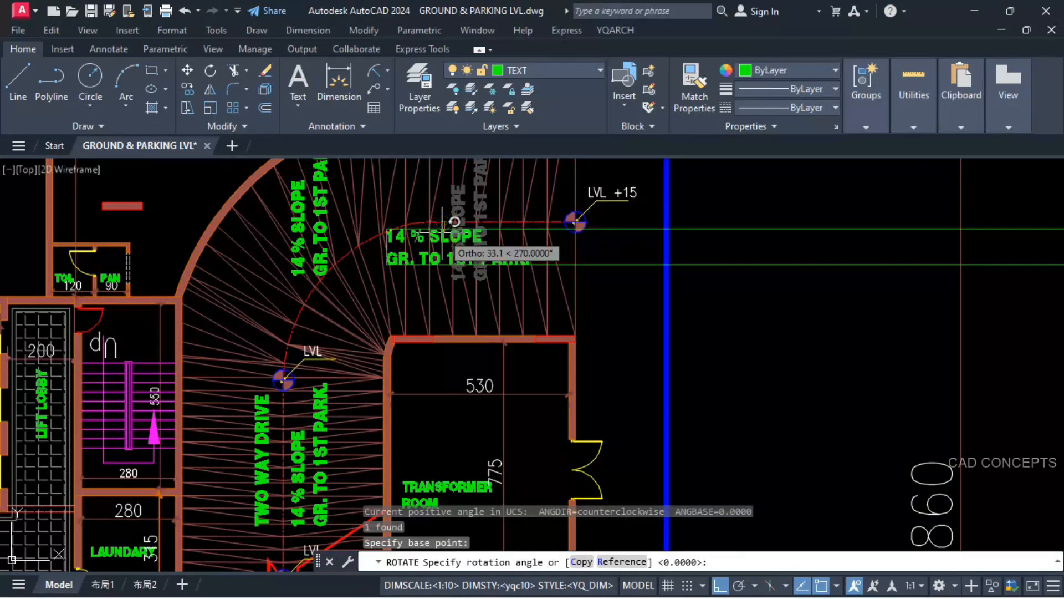
left_click(442, 234)
Step: Erase the extra vertical slope note lying over the ramp's curve
left_click(300, 233)
type("e")
key("Return")
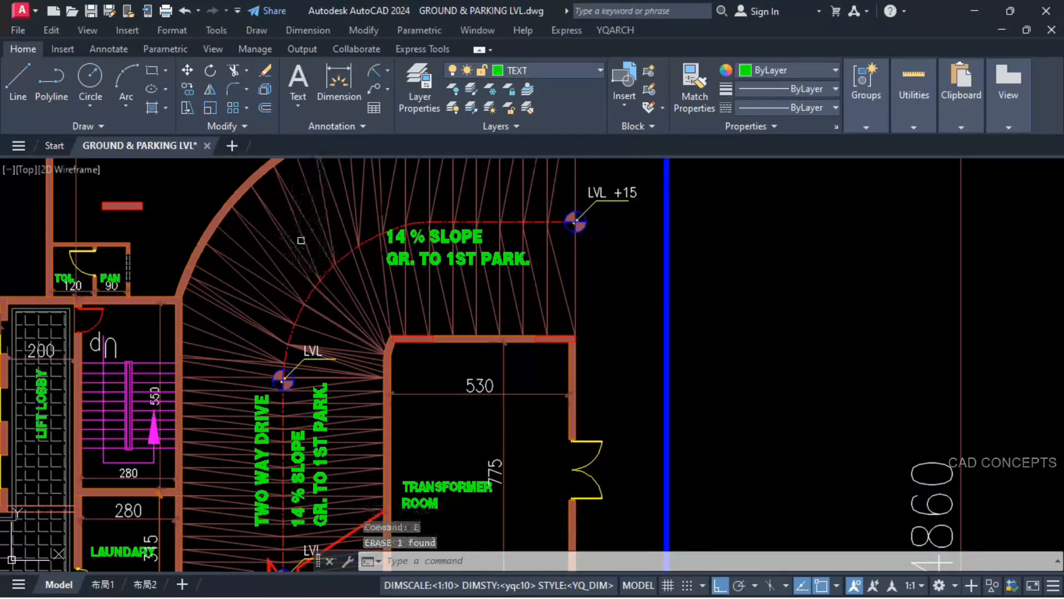
Step: Copy the ground floor ramp's centreline to the empty area beside the calculation table
left_click(310, 295)
key("Escape")
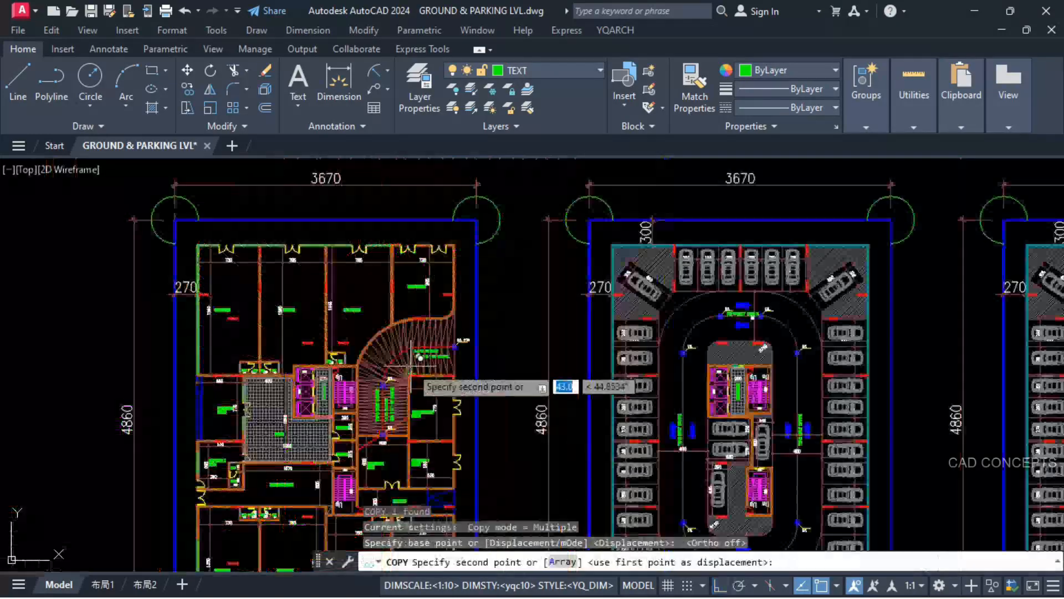
scroll(440, 336, "down", 2)
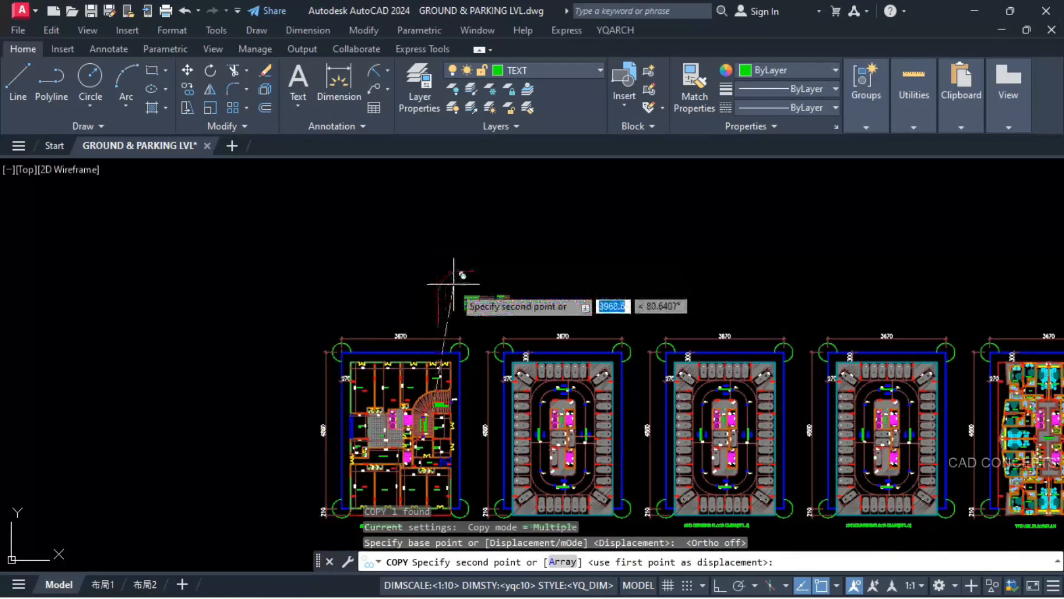
scroll(488, 294, "up", 6)
left_click(664, 300)
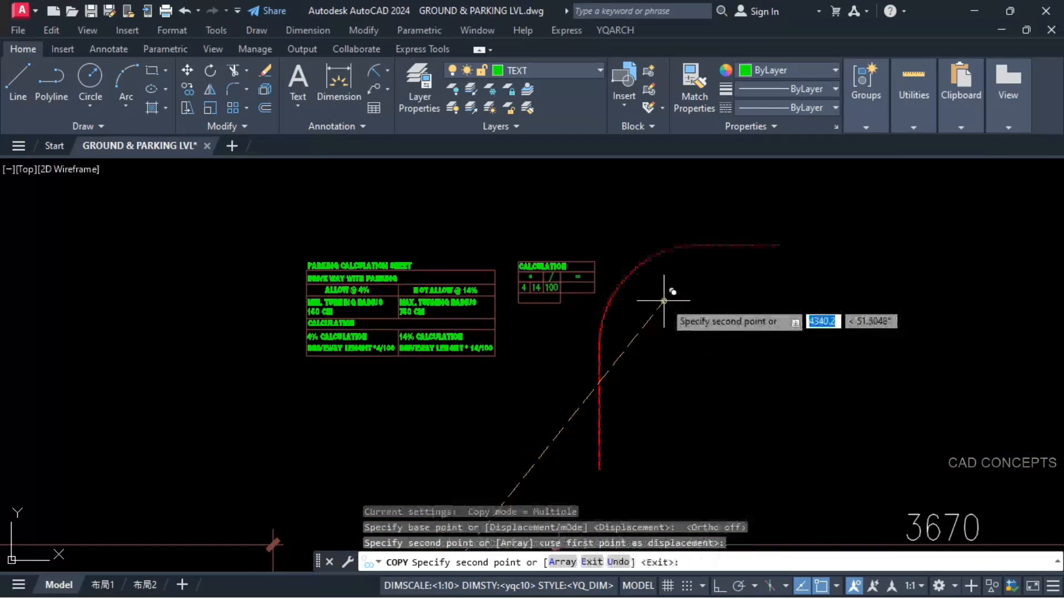
key("Escape")
Step: Explode the copied ramp centreline into separate segments
scroll(683, 282, "up", 3)
left_click(725, 224)
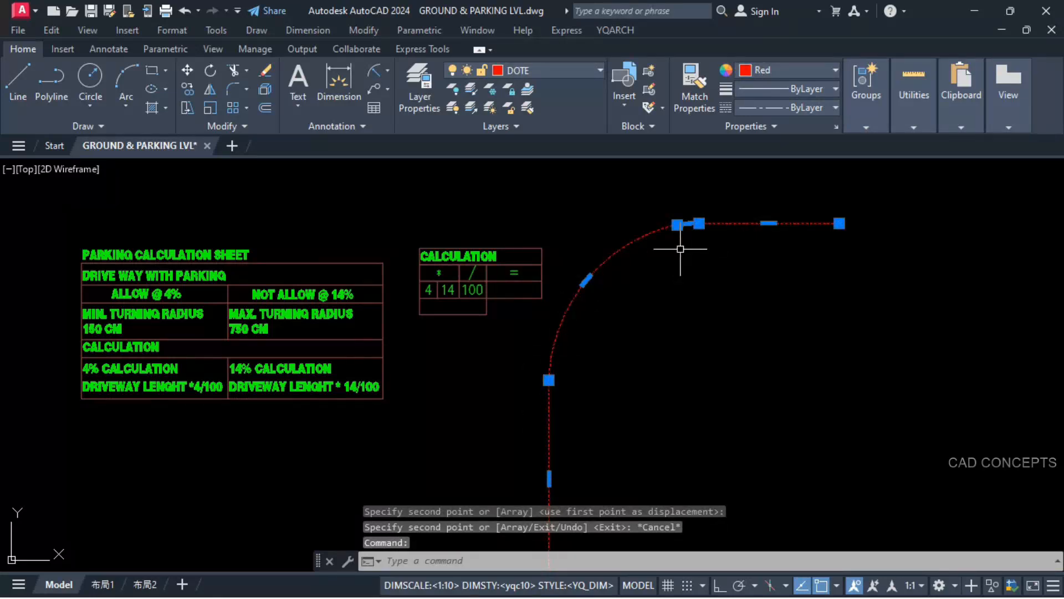
type("x")
key("Return")
left_click(708, 217)
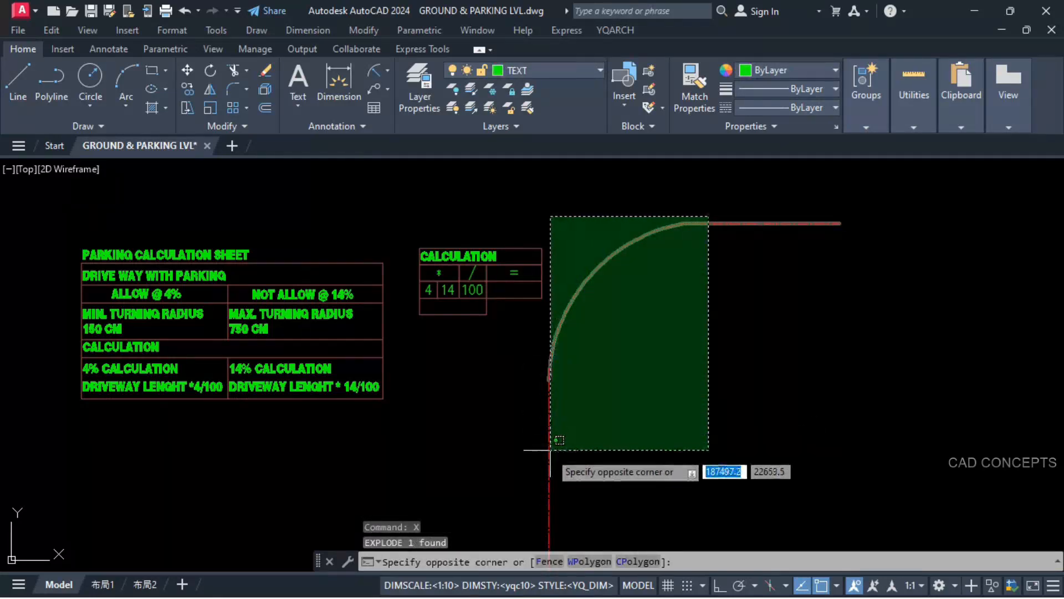
left_click(550, 449)
middle_click_drag(615, 351, 630, 301)
key("Escape")
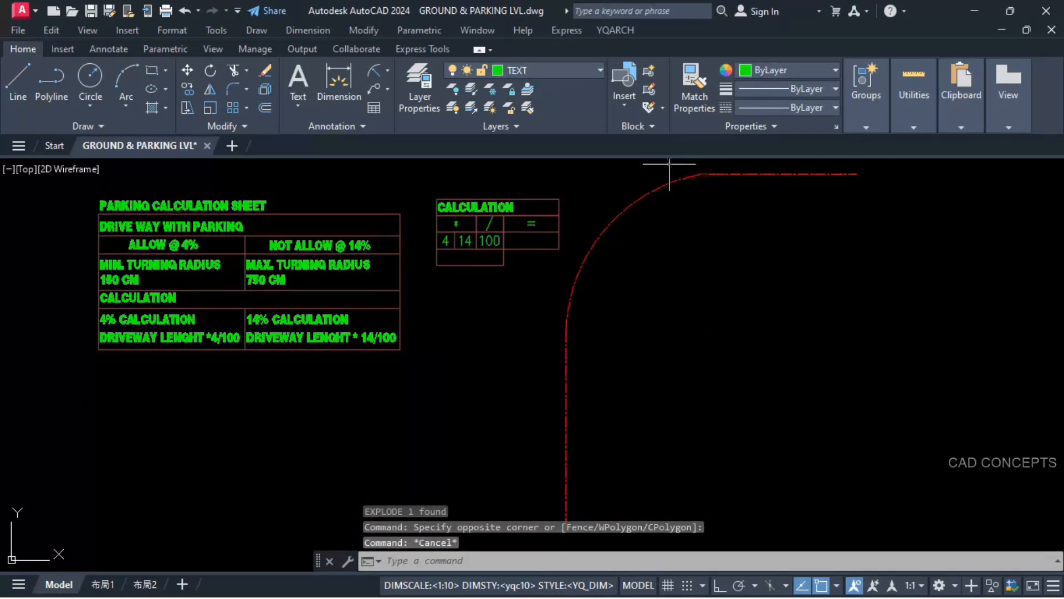
left_click(688, 177)
key("Escape")
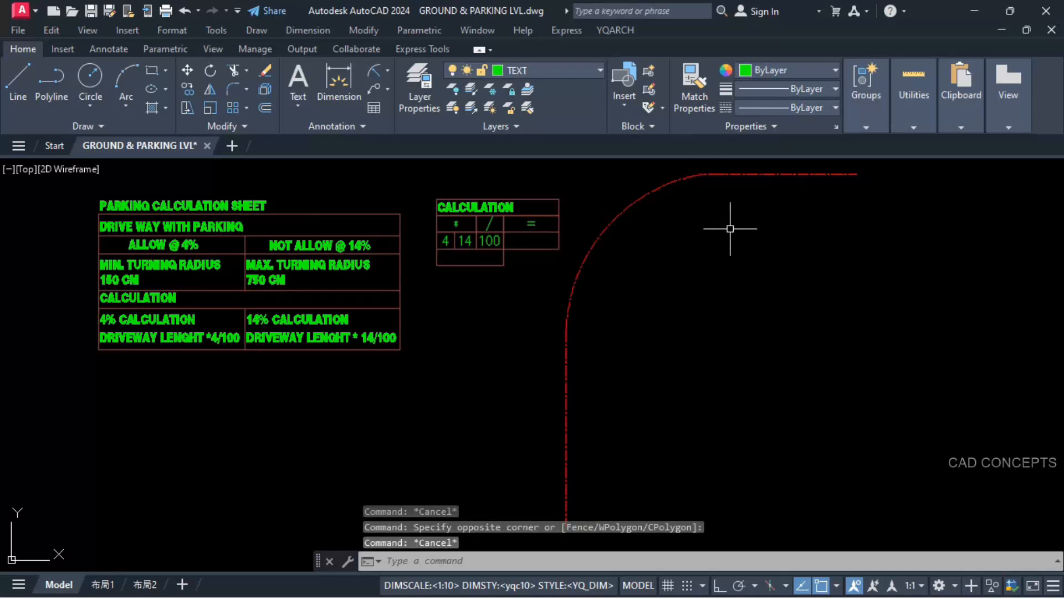
Step: Start YQArch's length accumulation (ZC) with zero decimal digits, outputting kept text on layer ZC
type("ZC")
key("Return")
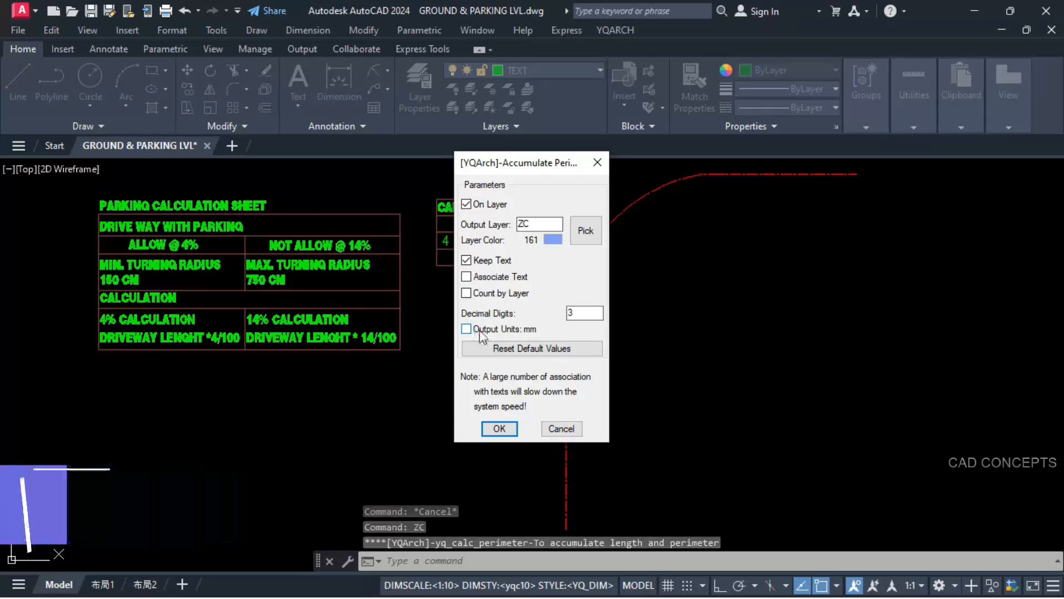
double_click(578, 313)
type("0")
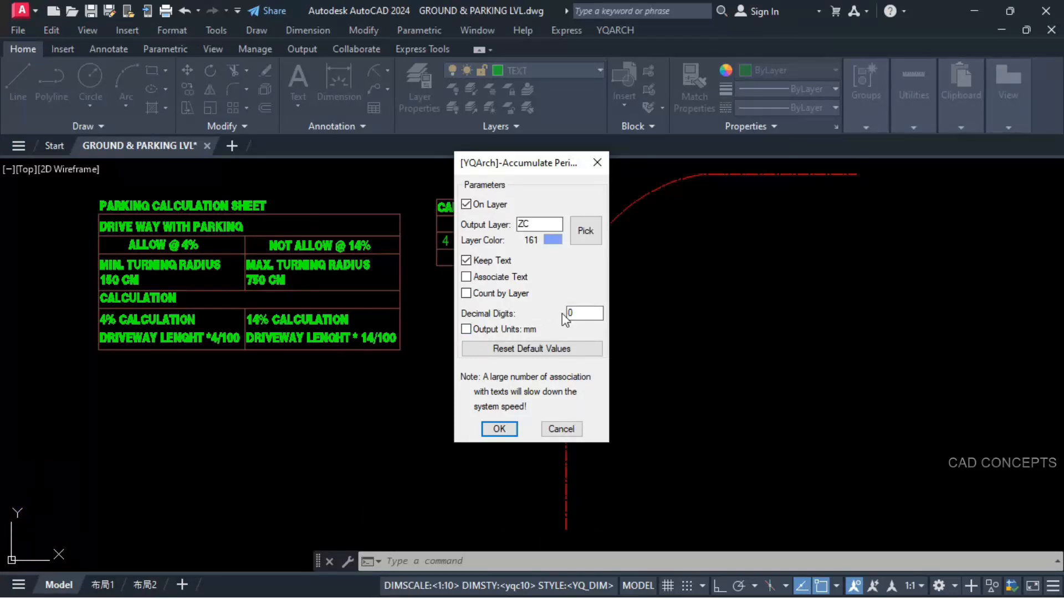
left_click(500, 428)
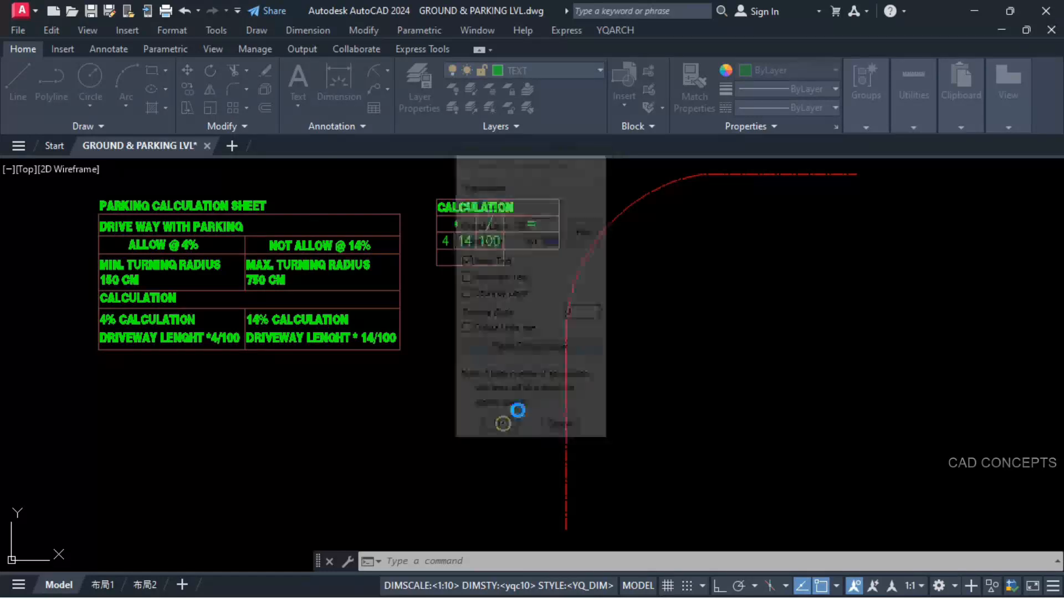
Step: Label all four centreline segments with their lengths, leaving out the calculation table, and place the total inside the curve
left_click(725, 168)
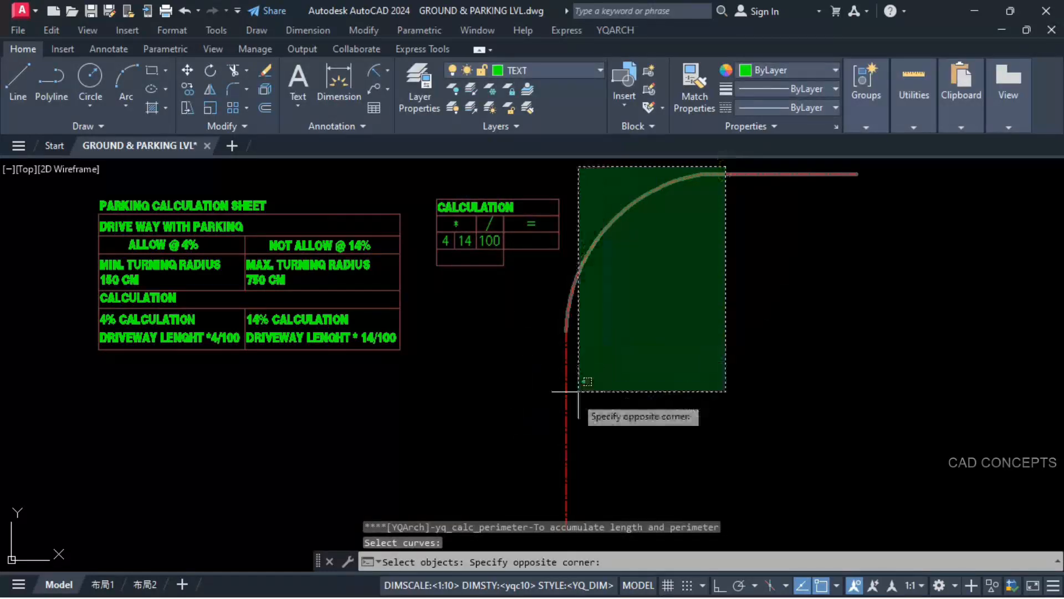
left_click(566, 409)
left_click(561, 262, "shift")
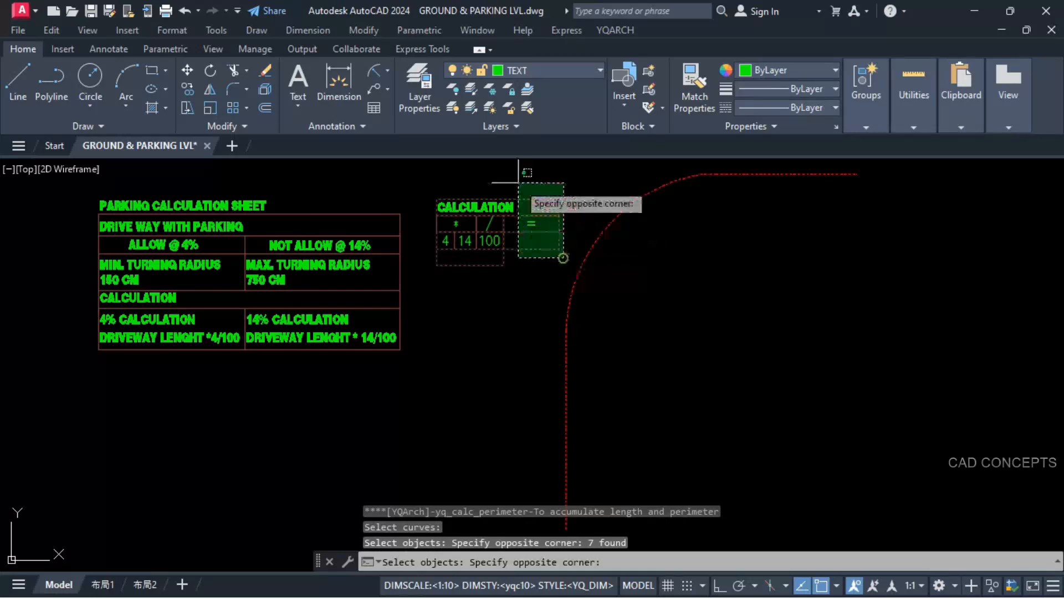
left_click(518, 183, "shift")
key("Return")
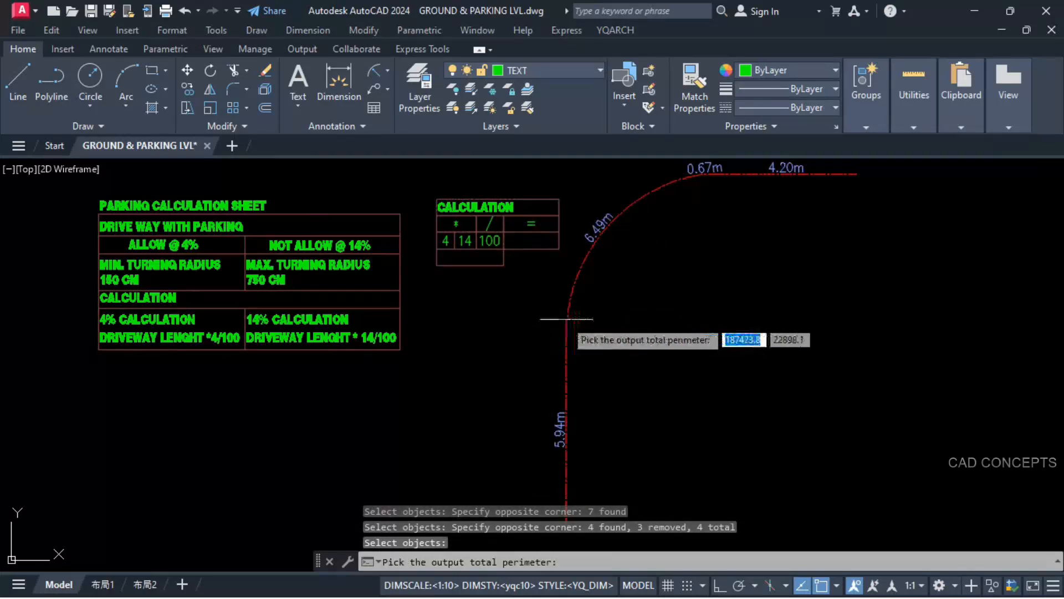
left_click(651, 295)
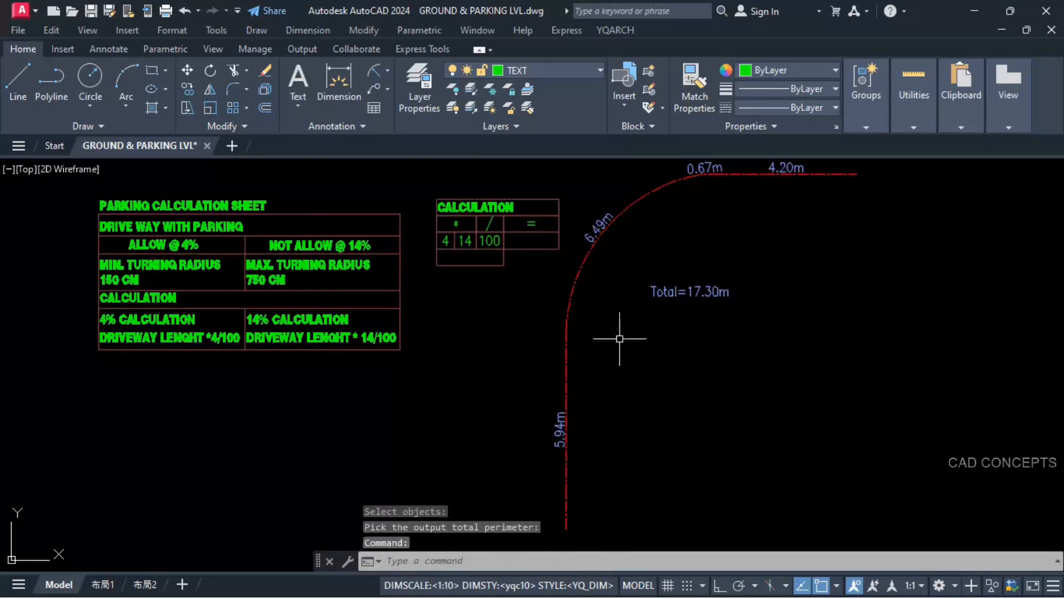
Step: Rewrite the length label on the centreline's horizontal straight segment as 420, without decimal point or unit
middle_click_drag(705, 187, 704, 210)
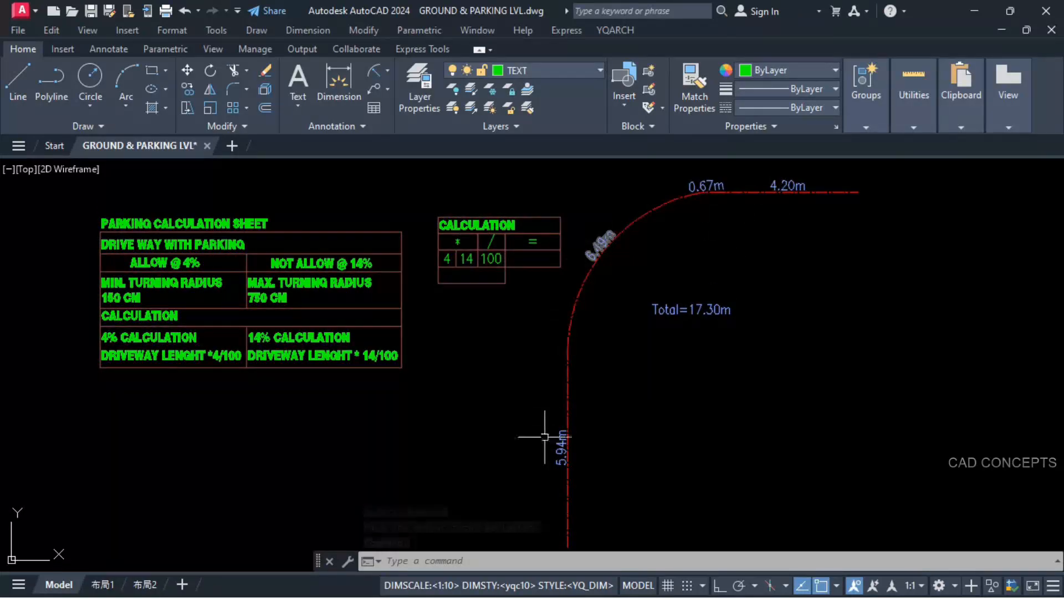
scroll(793, 186, "up", 2)
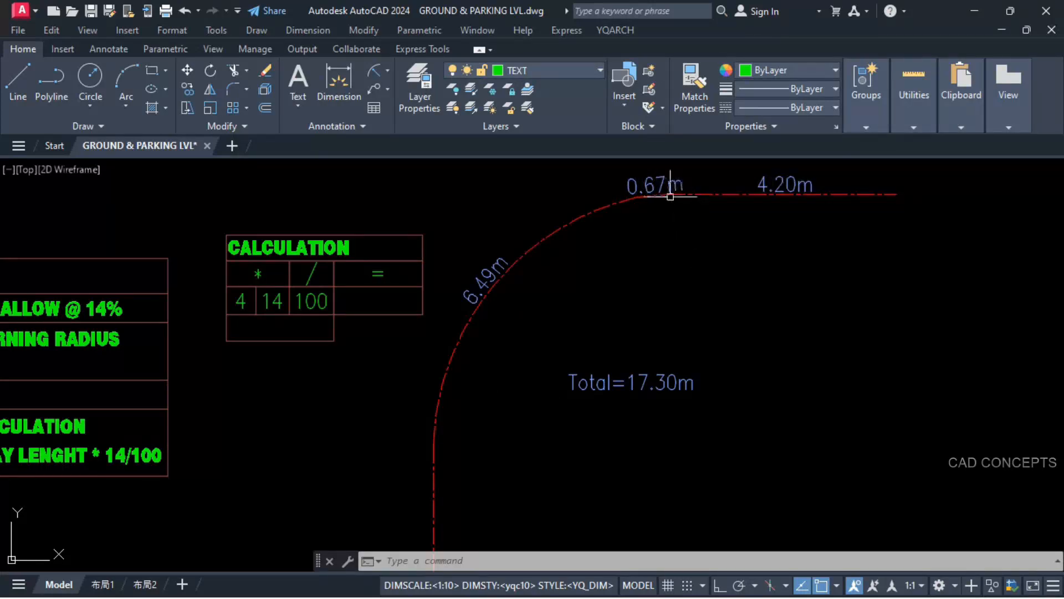
left_click(780, 185)
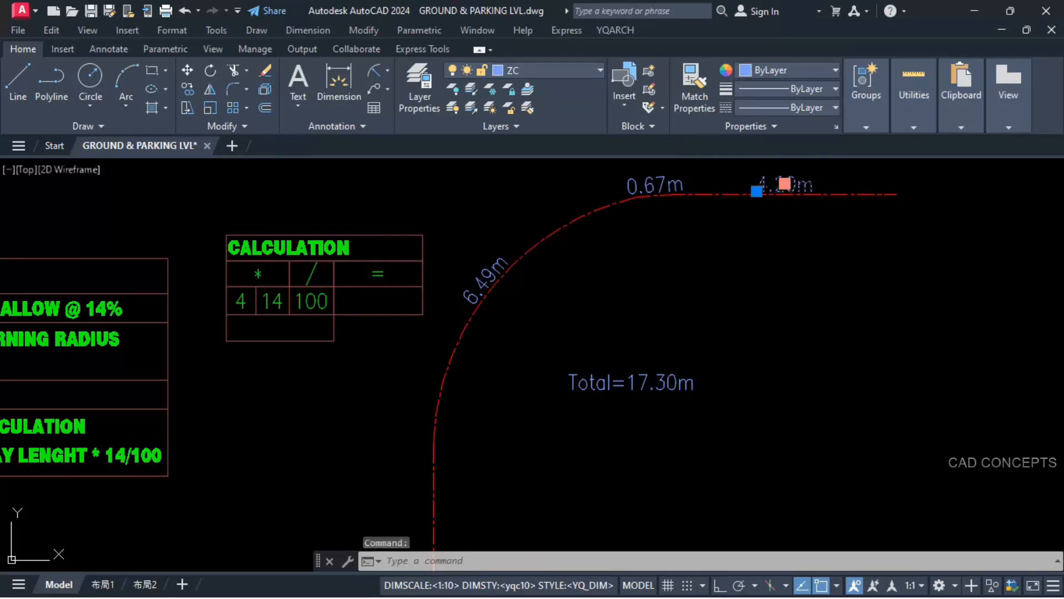
double_click(769, 186)
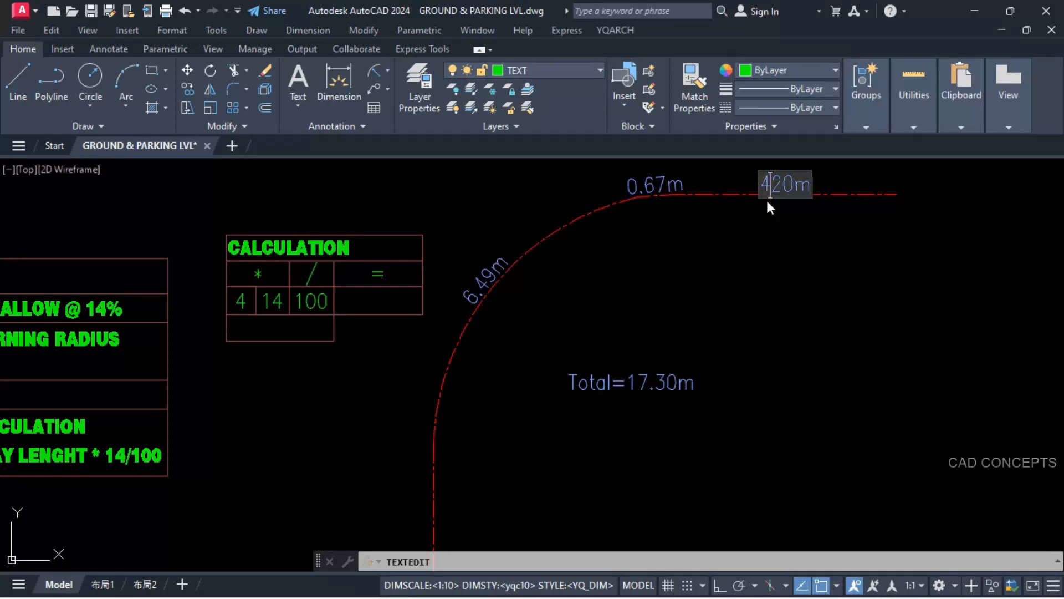
left_click(767, 208)
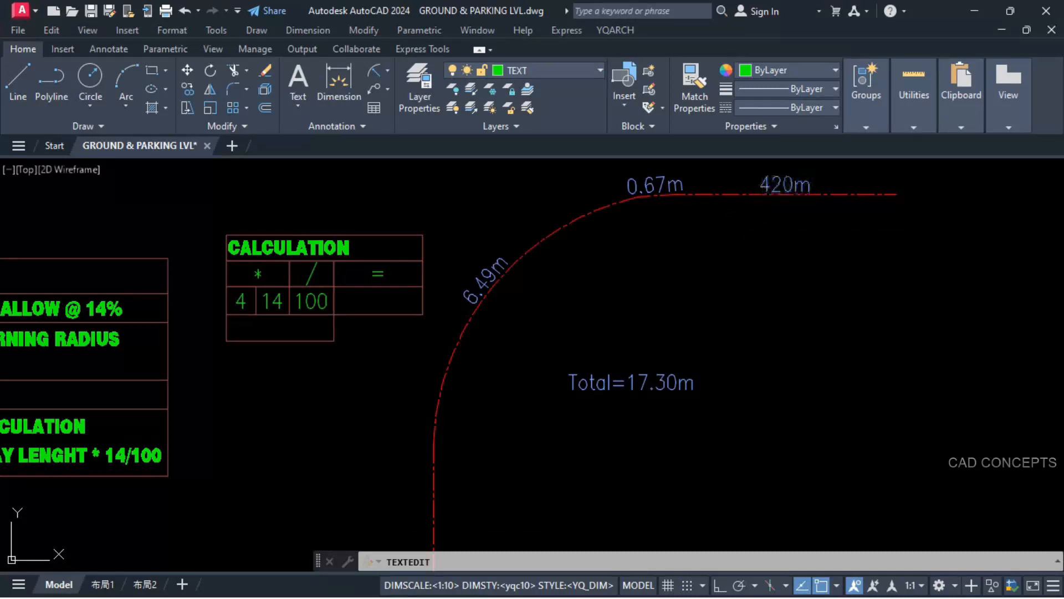
left_click(784, 186)
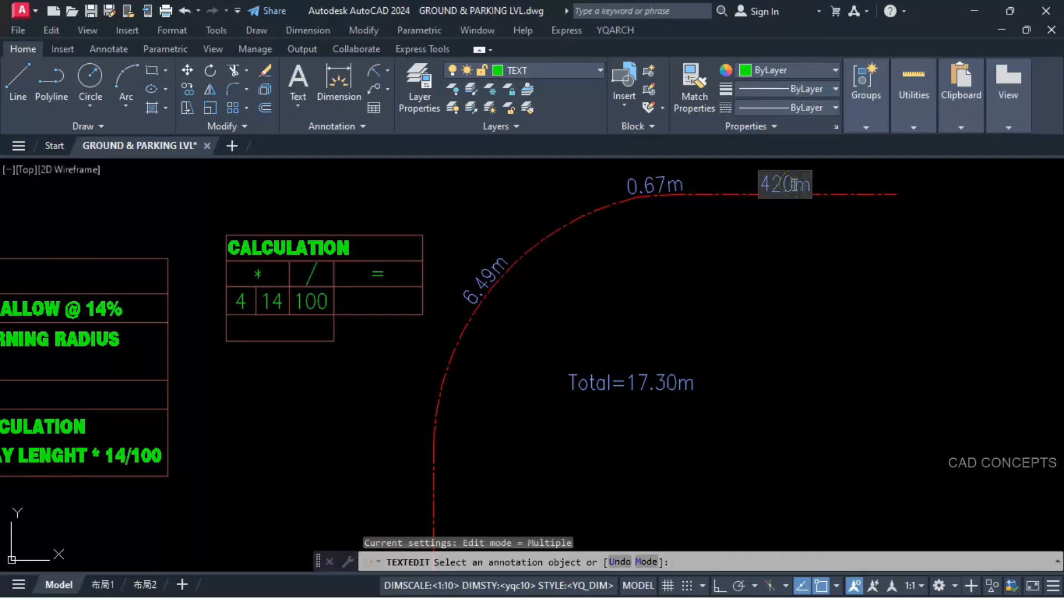
key("BackSpace")
left_click(791, 216)
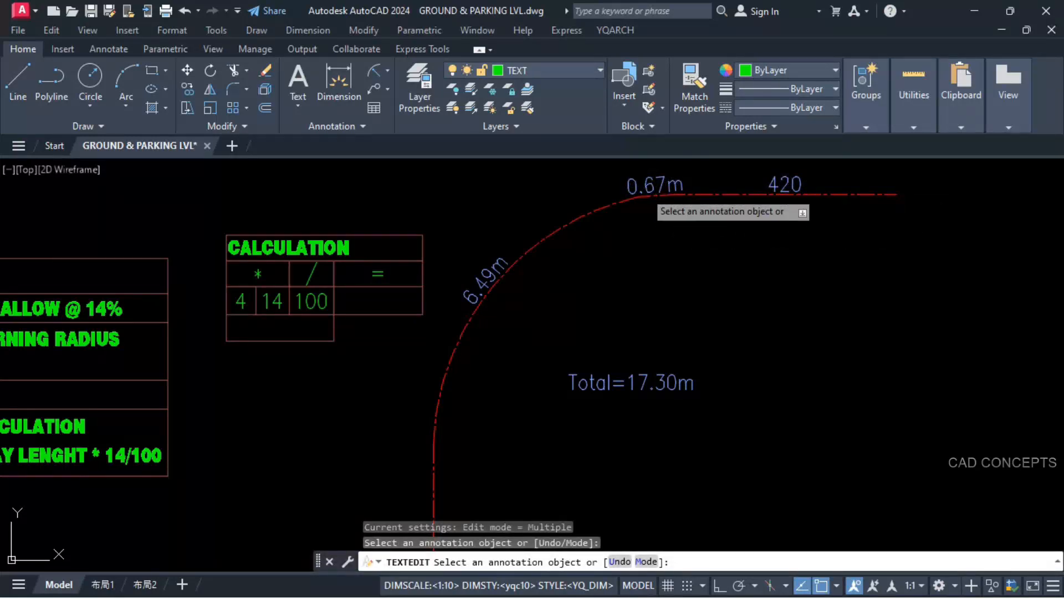
Step: Rewrite the short segment's label as 67 and the large curve's label as 649
left_click(647, 187)
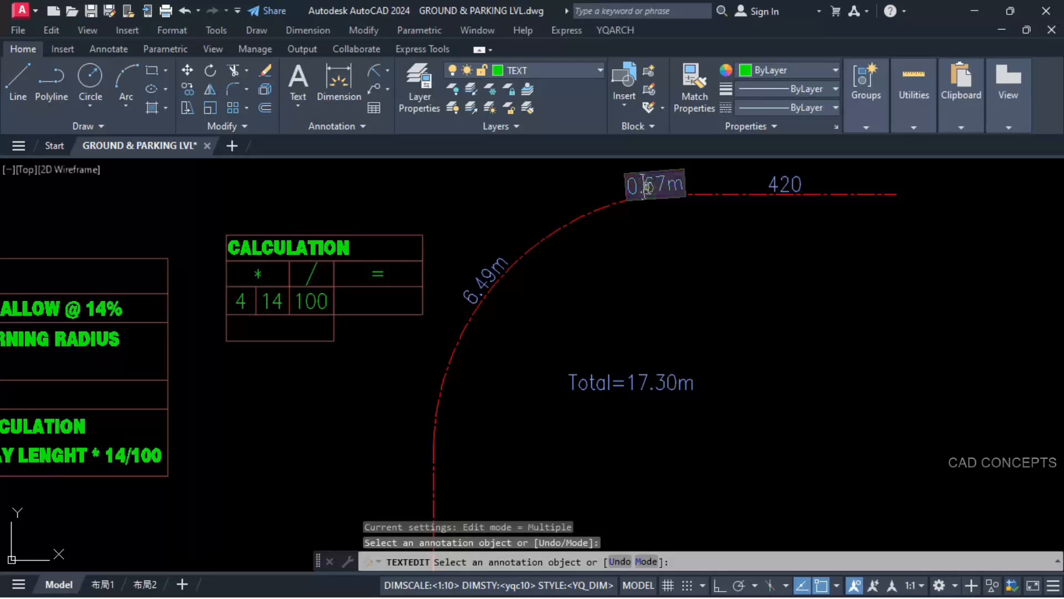
left_click(631, 216)
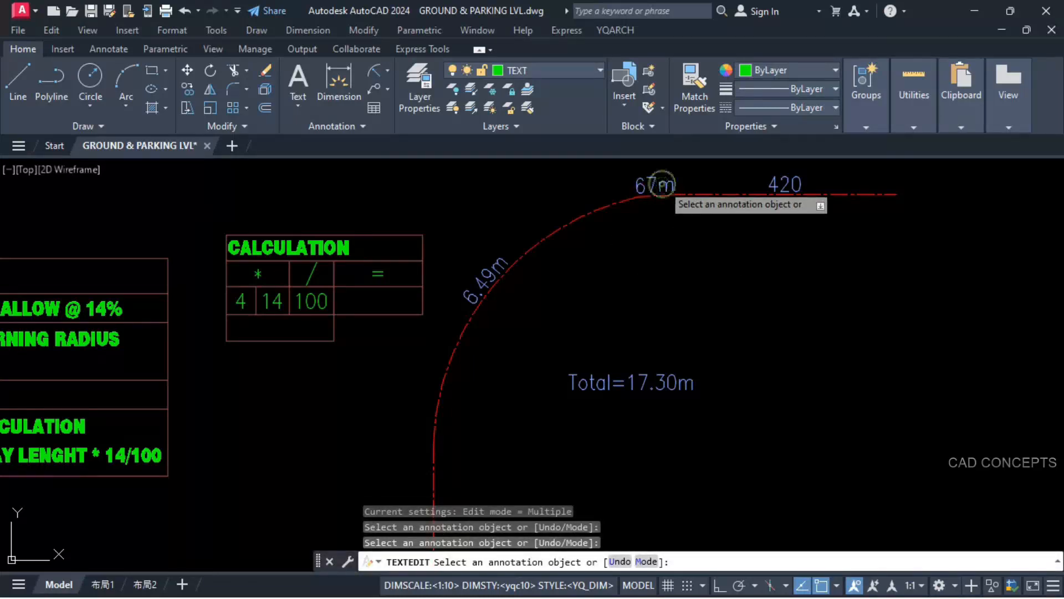
left_click(654, 187)
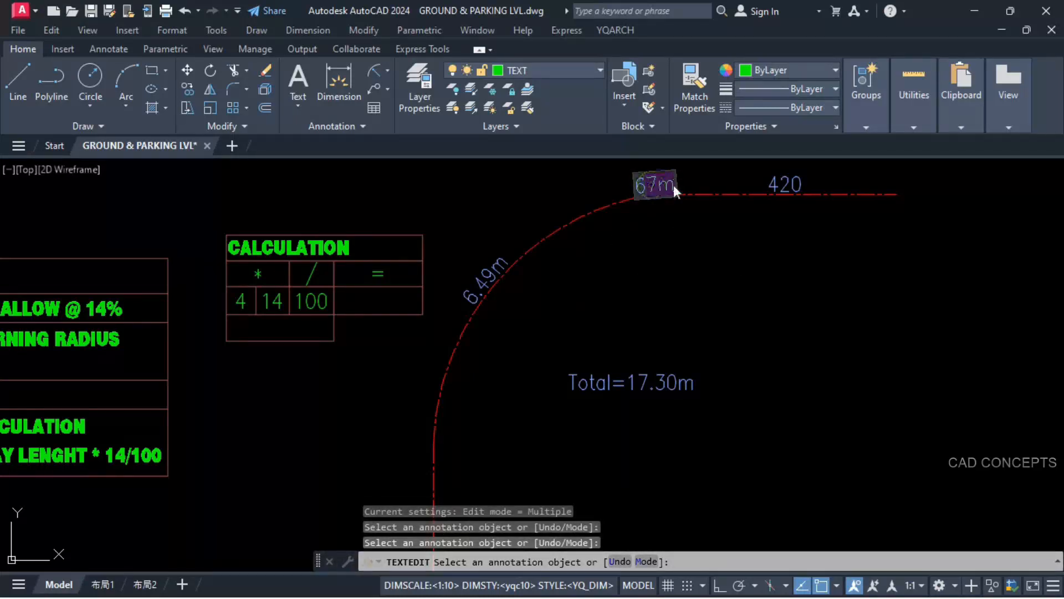
key("BackSpace")
left_click(479, 284)
left_click(479, 284)
left_click_drag(492, 281, 533, 285)
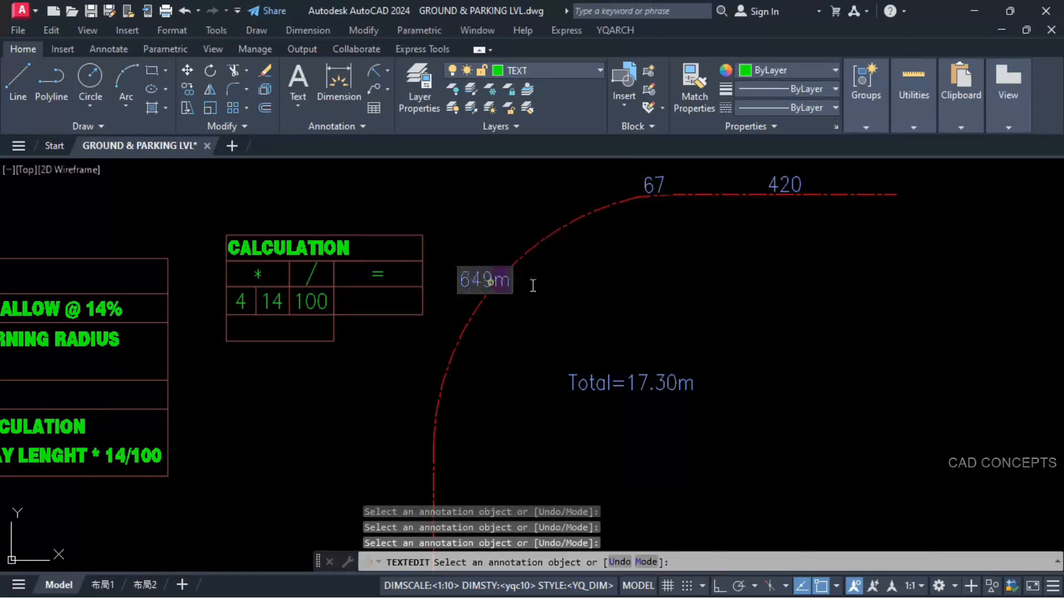
key("BackSpace")
Step: Reduce the total length text inside the curve to 1730, removing its prefix, decimal point and unit
left_click(622, 388)
left_click(629, 385)
left_click_drag(648, 386, 595, 397)
type("17")
left_click(595, 383)
key("BackSpace")
Step: Rewrite the length label on the centreline's vertical straight segment as 594
middle_click_drag(499, 493, 555, 307)
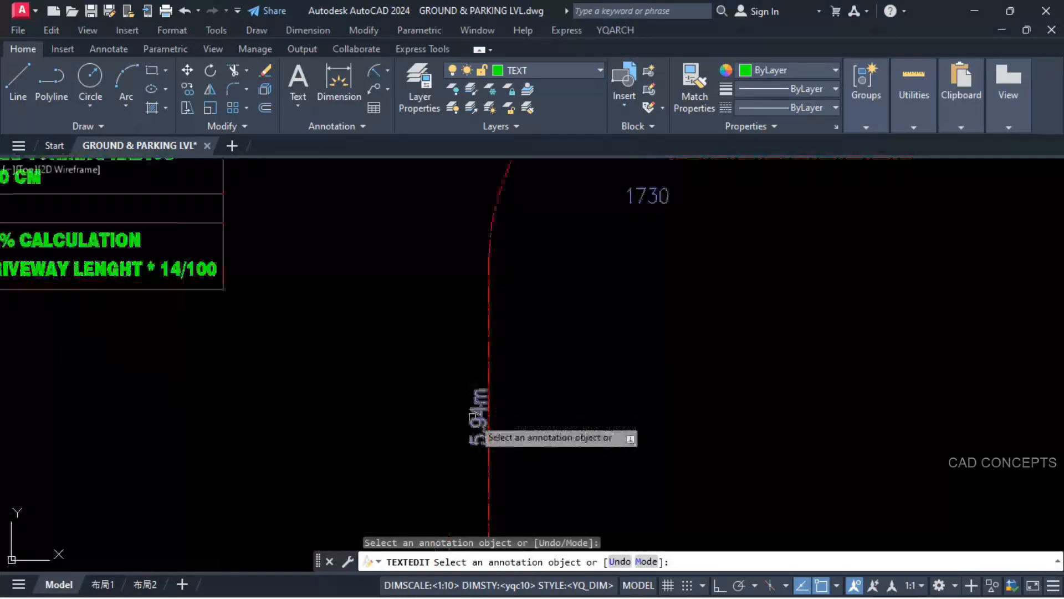
left_click(481, 422)
left_click(484, 423)
left_click(469, 418)
key("BackSpace")
key("Escape")
key("Escape")
Step: Copy the LVL +15 level marker from the ramp's entrance to the outer end of the copied centreline's horizontal segment
scroll(485, 332, "down", 4)
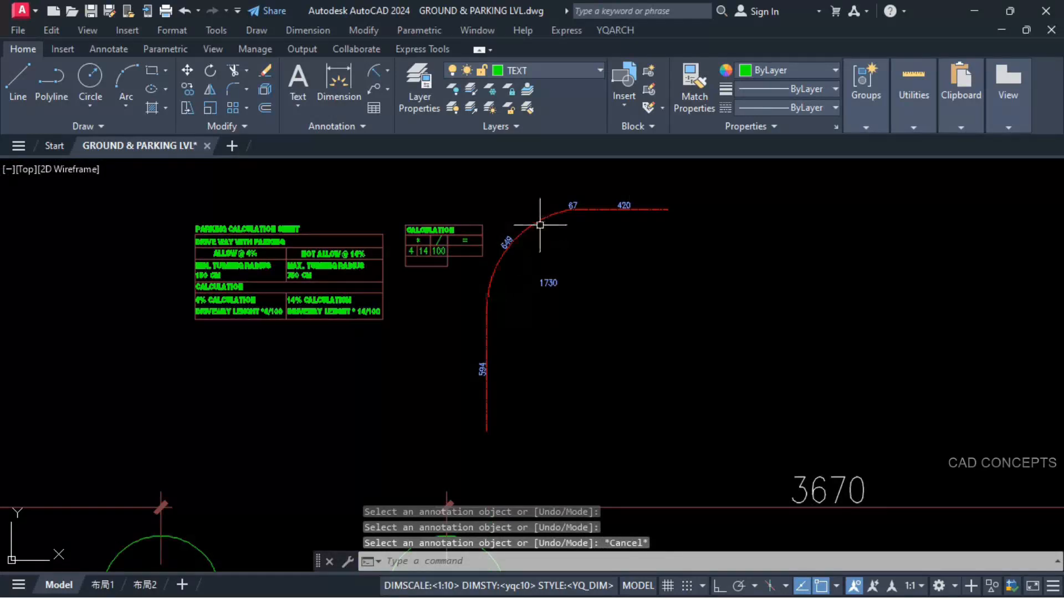
scroll(618, 197, "up", 2)
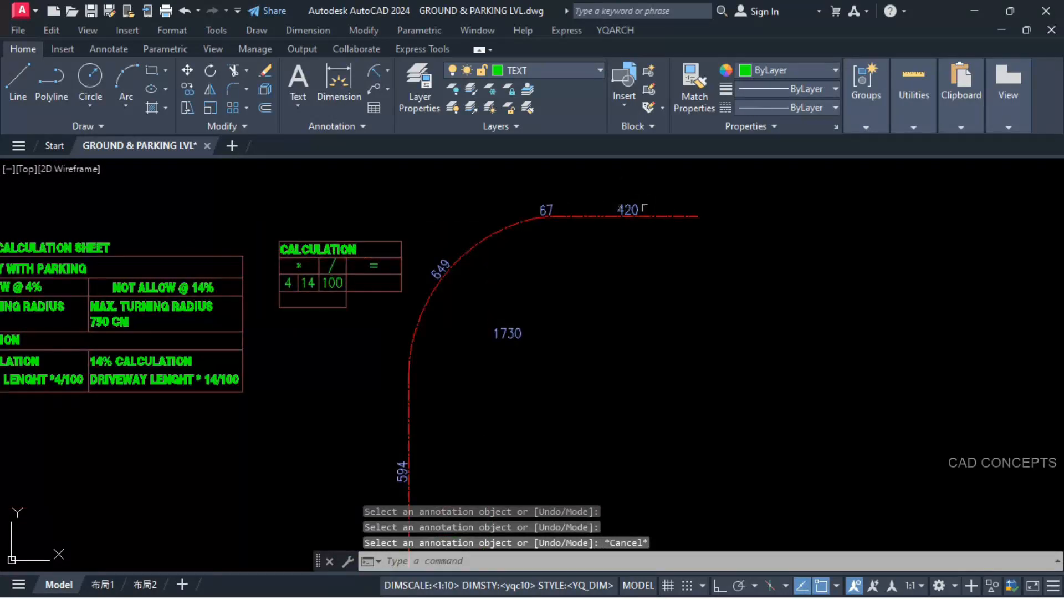
scroll(638, 200, "down", 3)
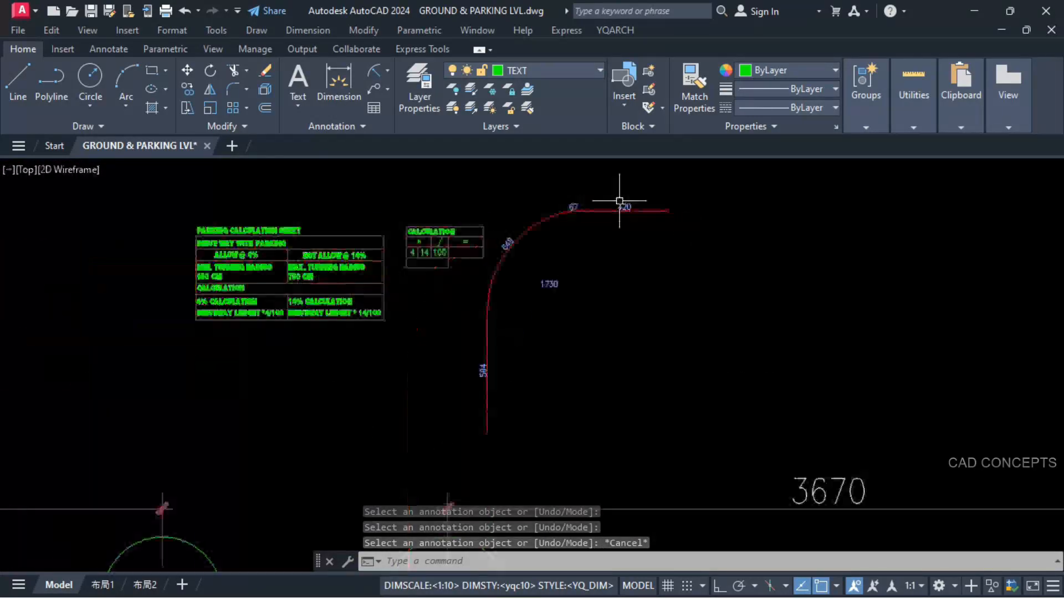
middle_click_drag(266, 518, 381, 314)
scroll(421, 428, "up", 5)
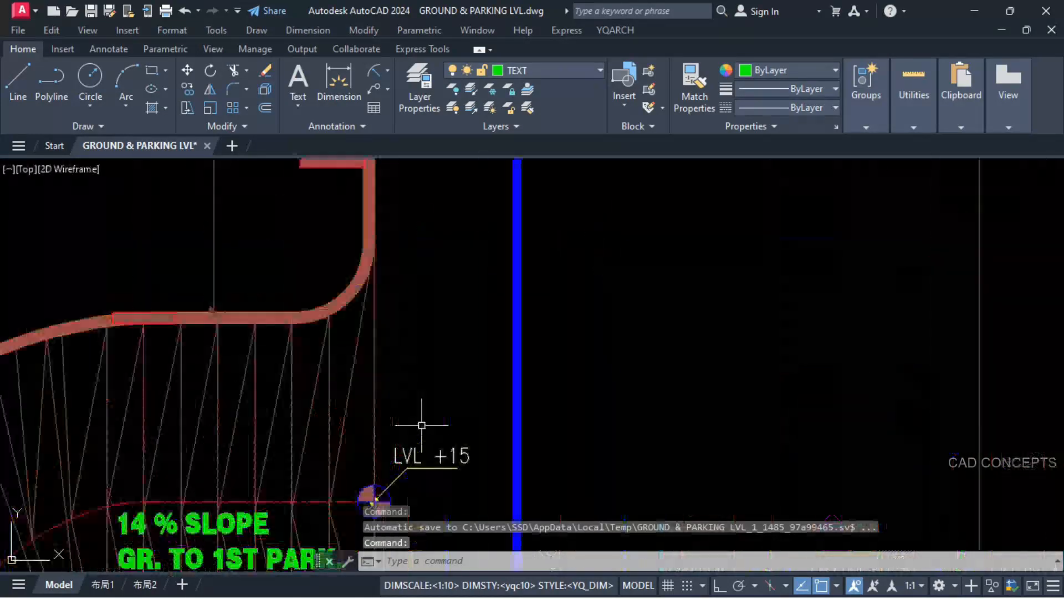
middle_click_drag(405, 426, 468, 261)
left_click(412, 363)
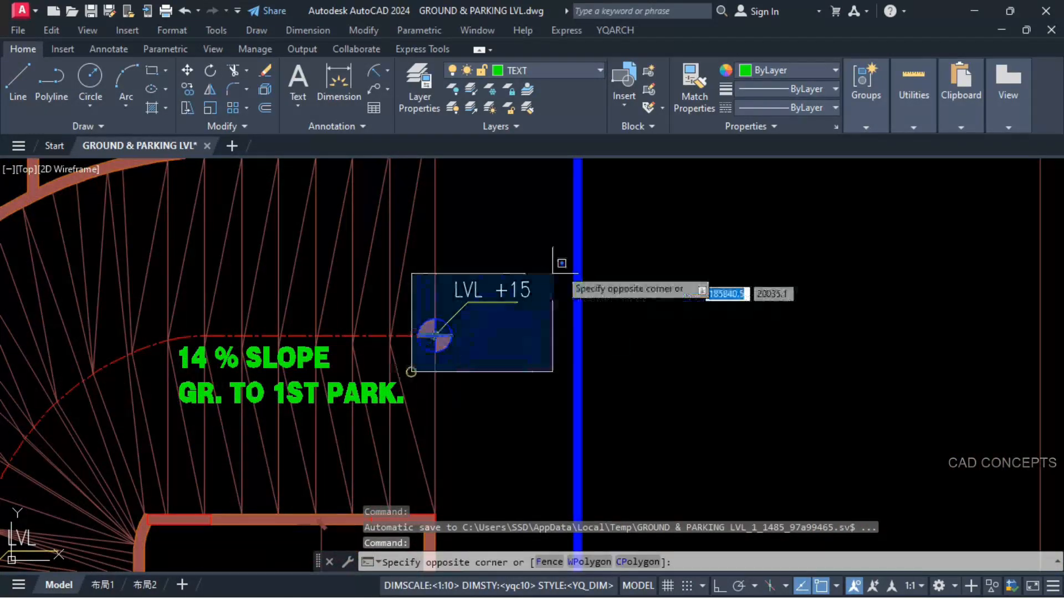
left_click(566, 253)
type("co")
key("Return")
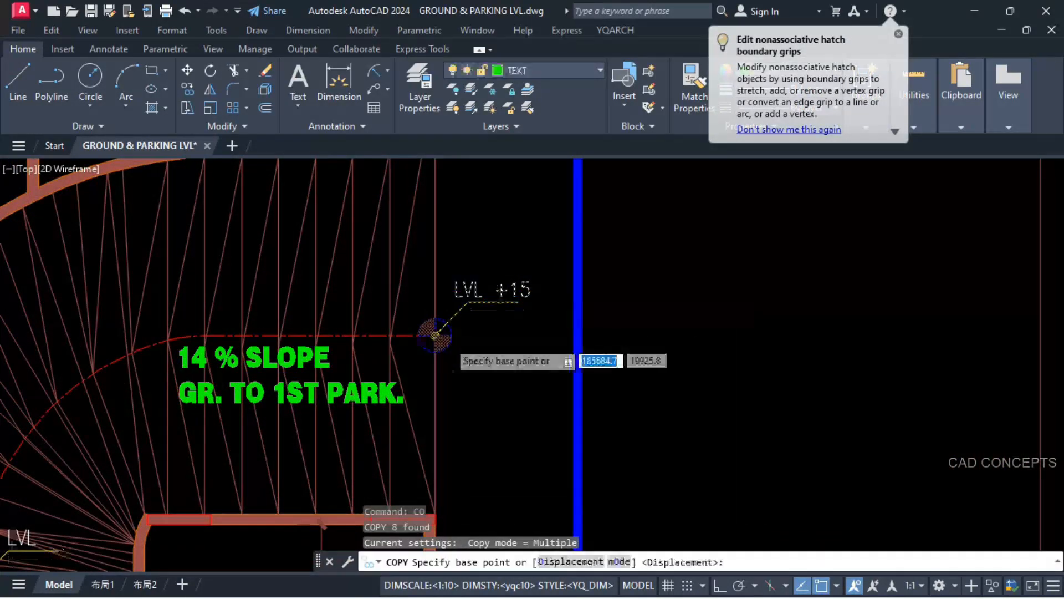
scroll(435, 336, "up", 5)
left_click(392, 317)
scroll(293, 424, "down", 10)
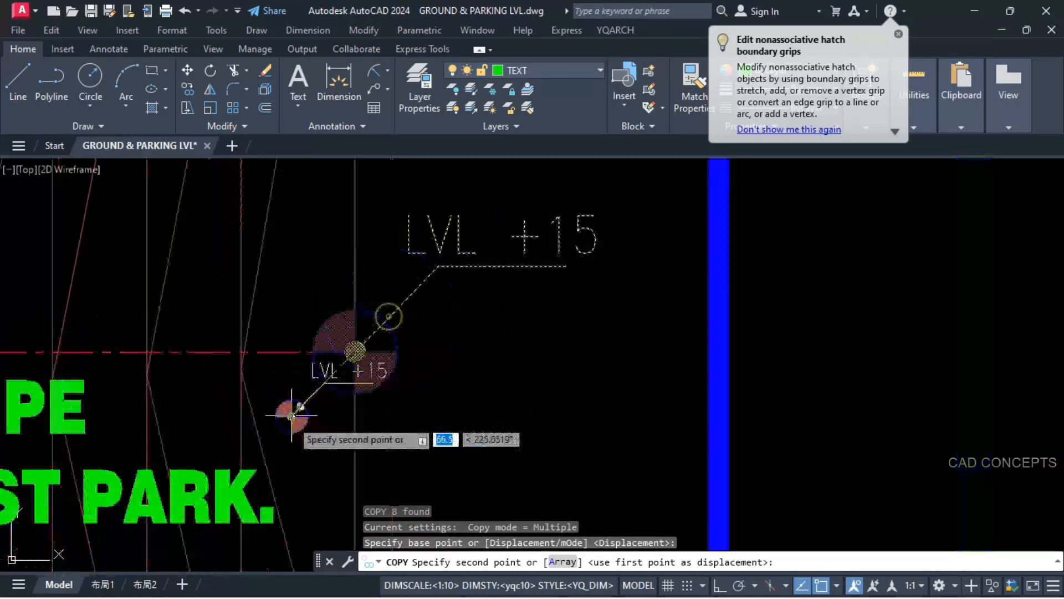
scroll(391, 261, "up", 6)
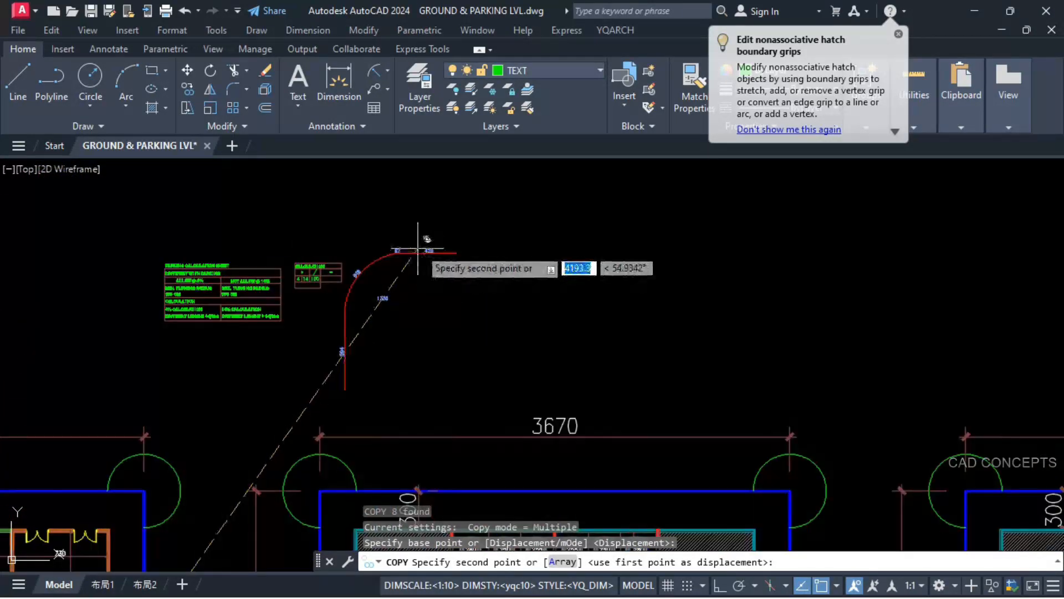
left_click(476, 255)
key("Escape")
scroll(408, 231, "up", 5)
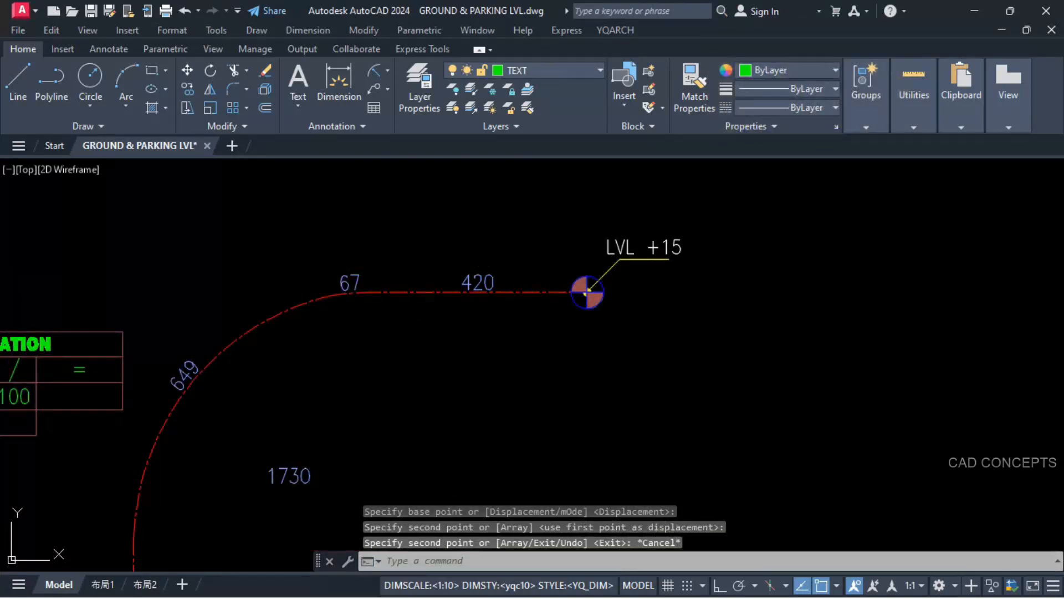
Step: Add the centreline's segment lengths 420, 67 and 649 and output the sum in the empty lowest cell of the CALCULATION table
middle_click_drag(451, 325, 551, 295)
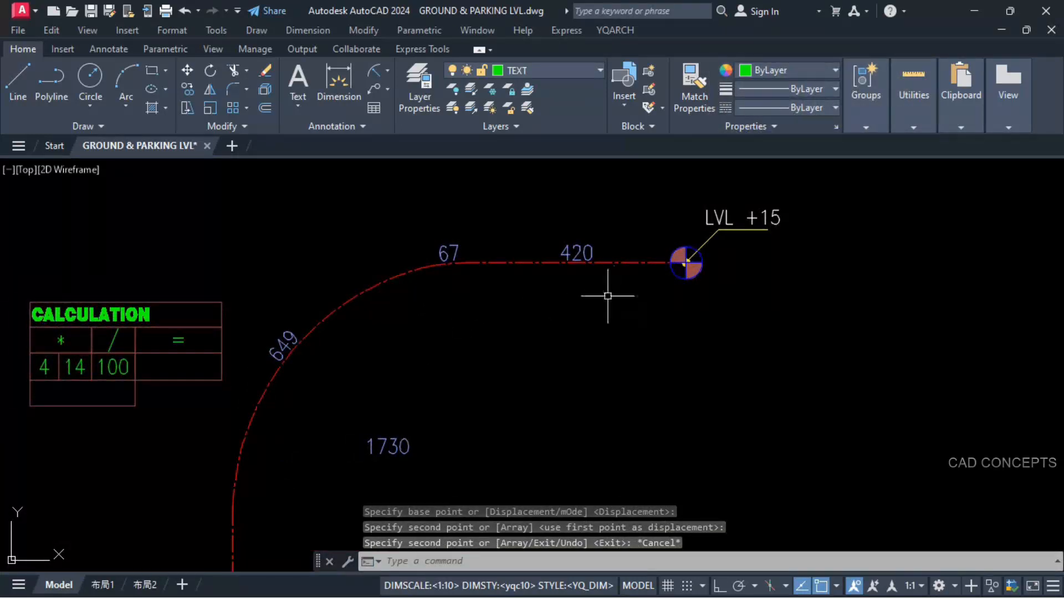
scroll(630, 280, "down", 3)
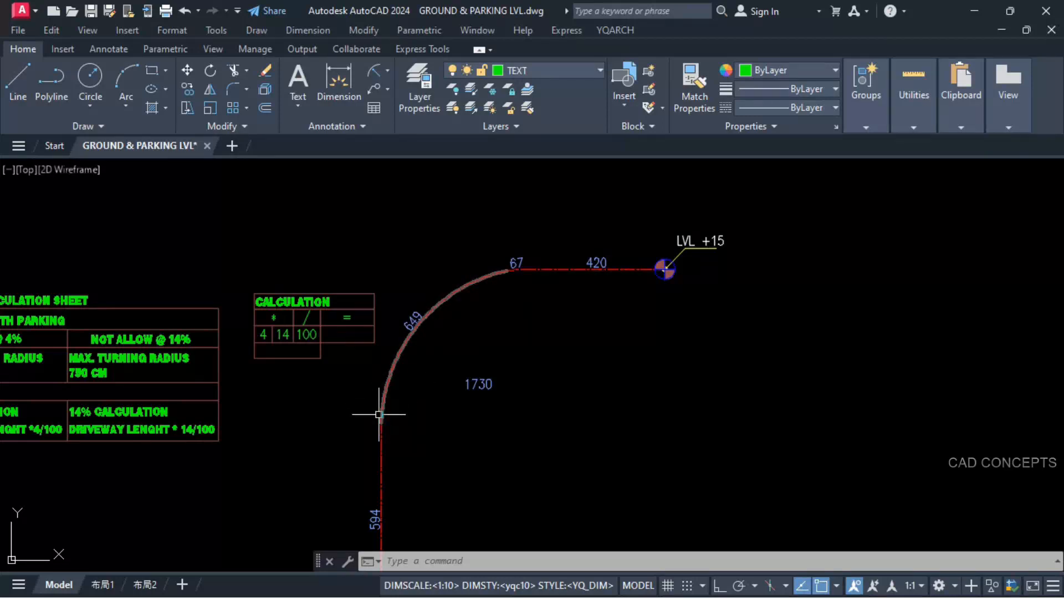
middle_click_drag(523, 361, 561, 340)
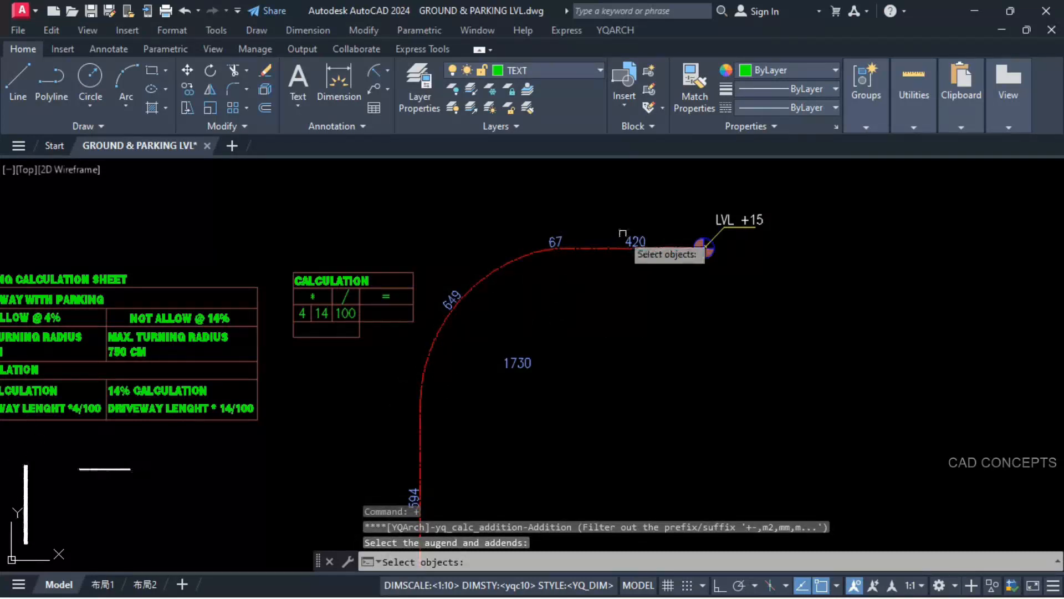
left_click(630, 236)
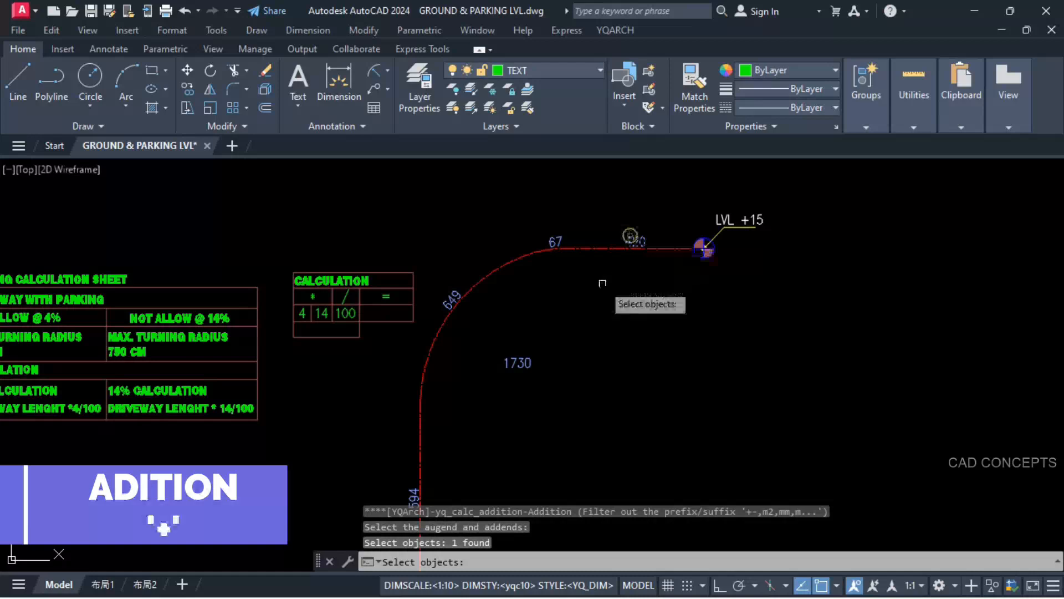
left_click(553, 241)
left_click(516, 362)
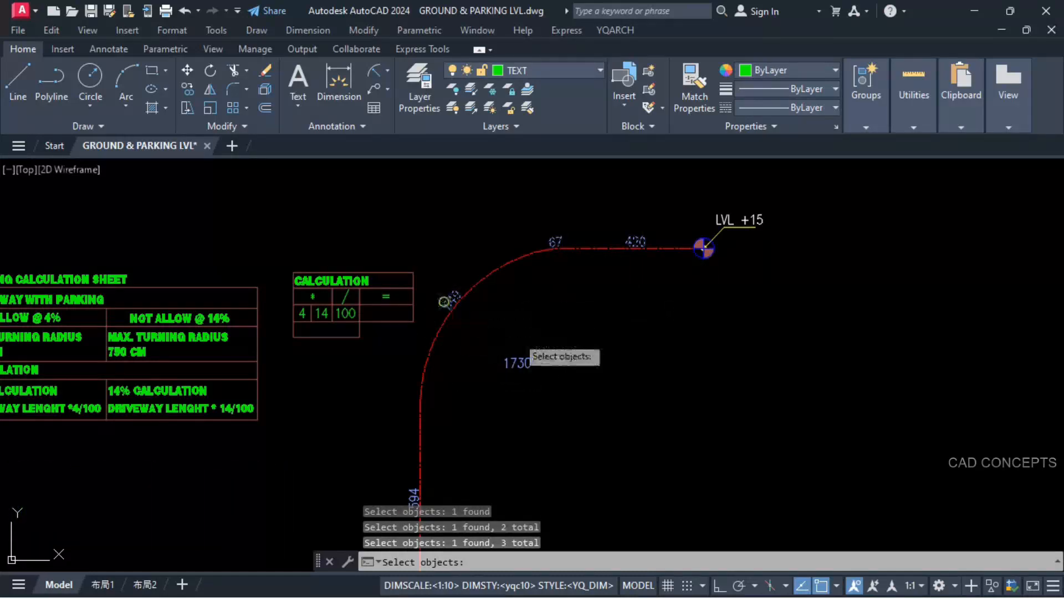
key("Return")
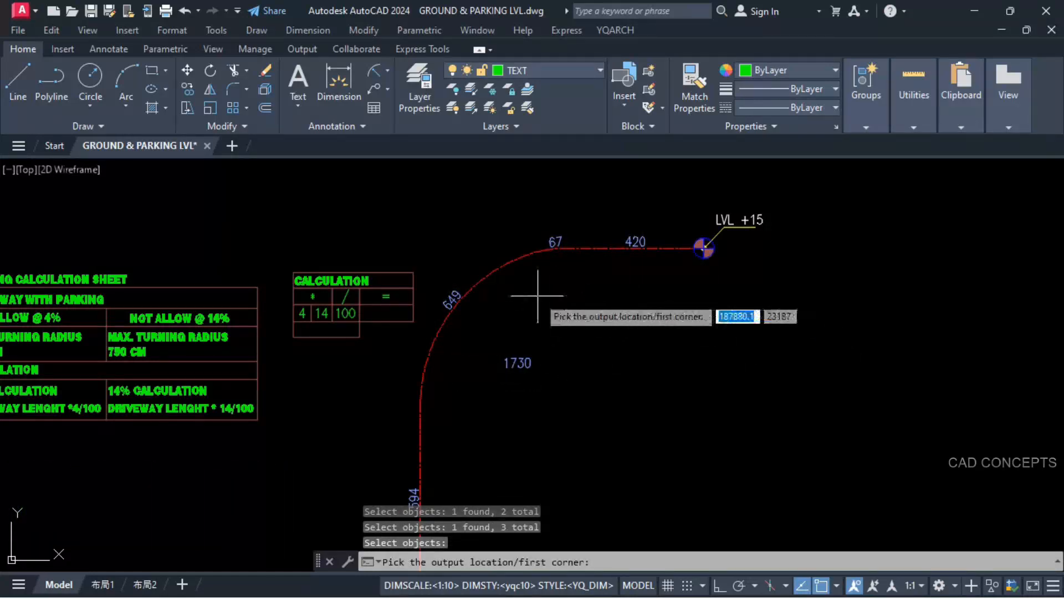
left_click(293, 336)
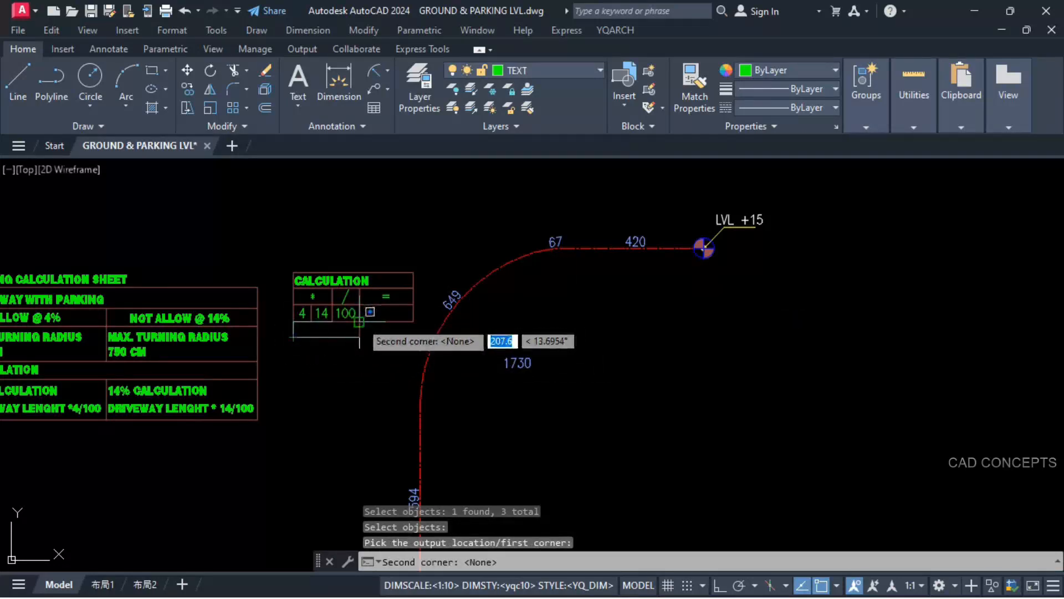
left_click(355, 315)
scroll(308, 331, "up", 4)
scroll(344, 356, "down", 2)
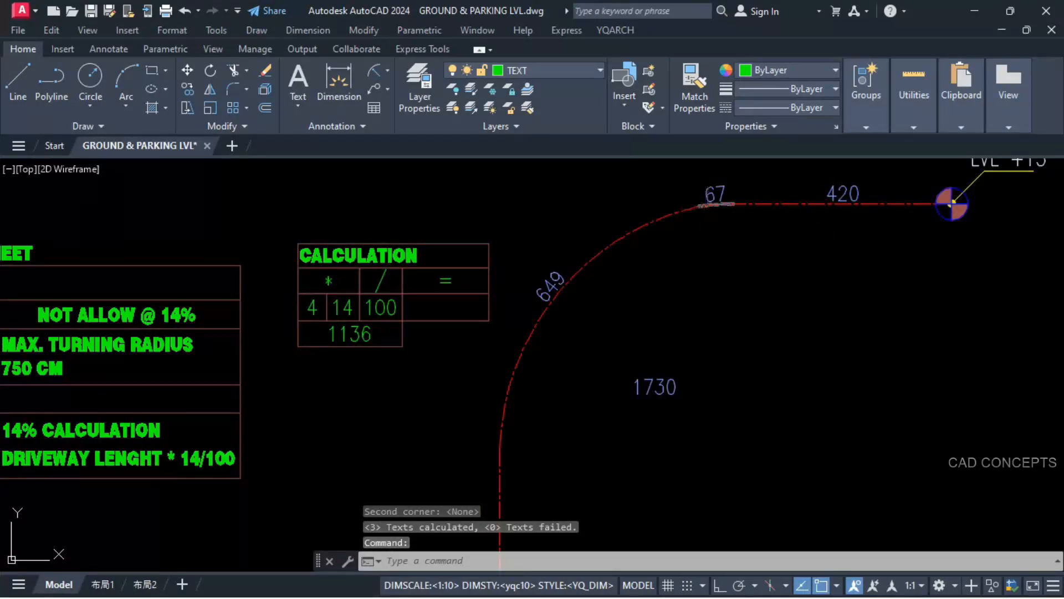
Step: Examine the ramp's level markers and slope notes in the ground floor plan and compare them with the parking calculation sheet
scroll(532, 322, "down", 2)
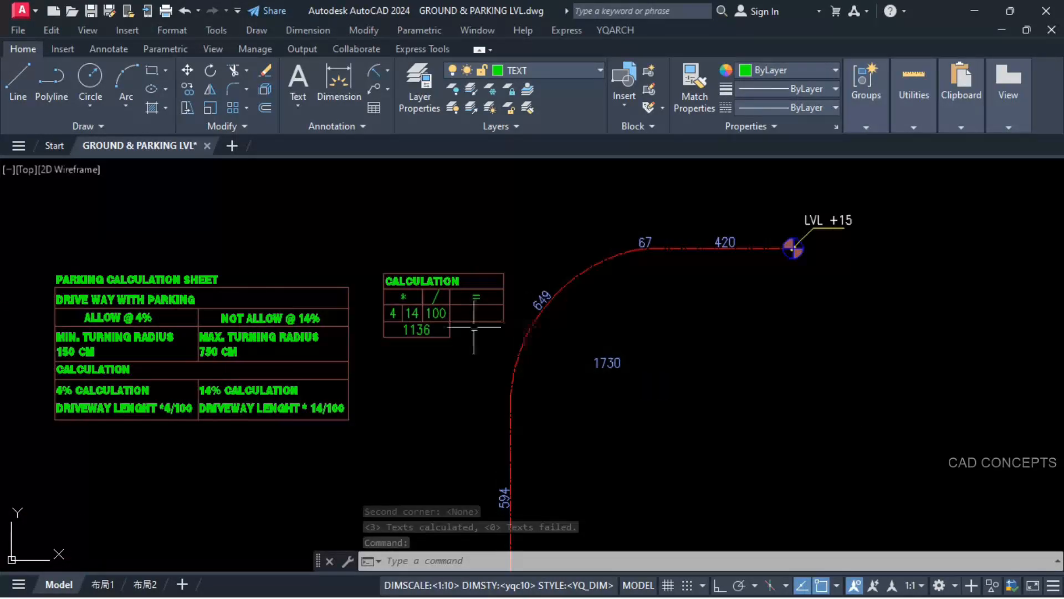
scroll(448, 326, "up", 2)
middle_click_drag(479, 336, 482, 346)
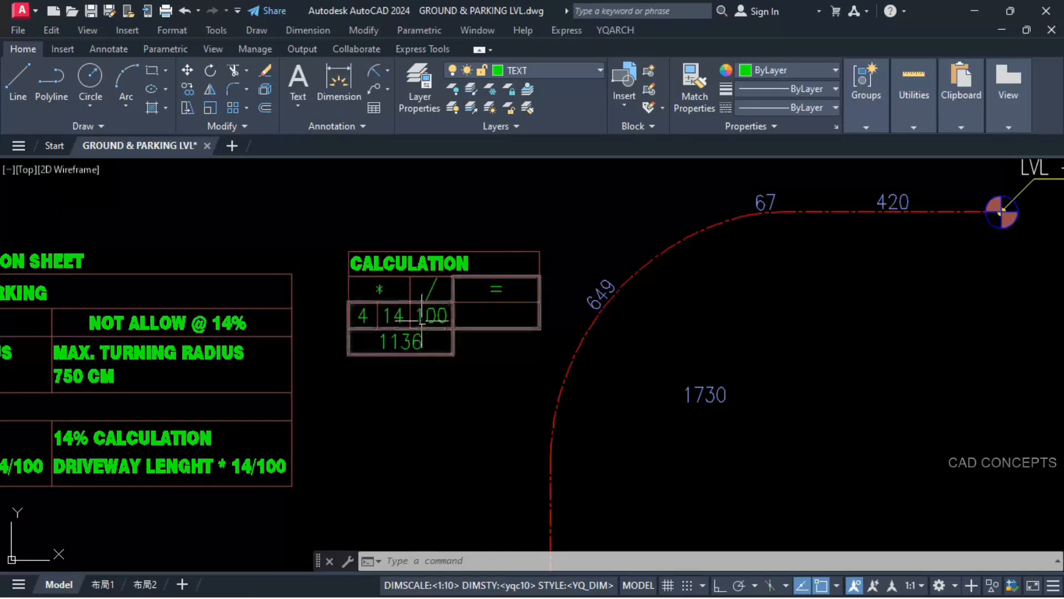
scroll(391, 315, "down", 5)
scroll(321, 443, "up", 8)
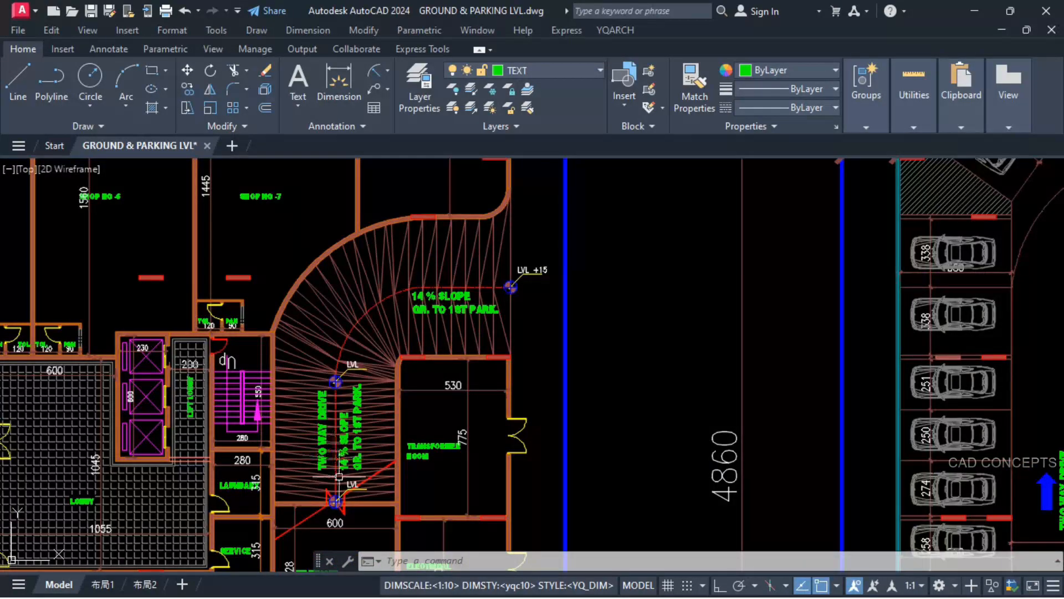
scroll(339, 475, "up", 3)
scroll(340, 442, "down", 6)
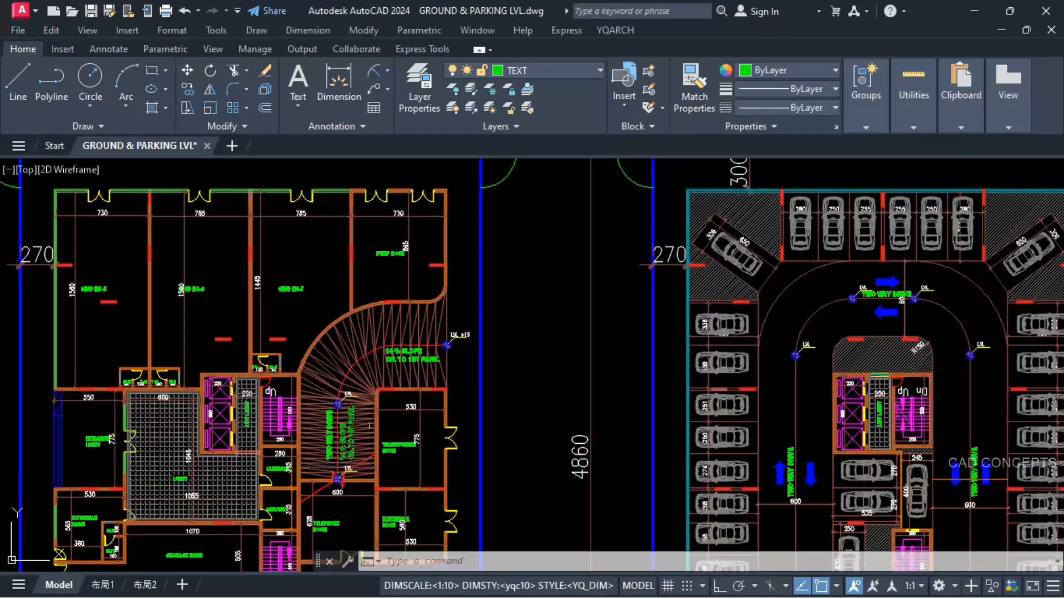
scroll(565, 265, "down", 5)
scroll(523, 321, "up", 7)
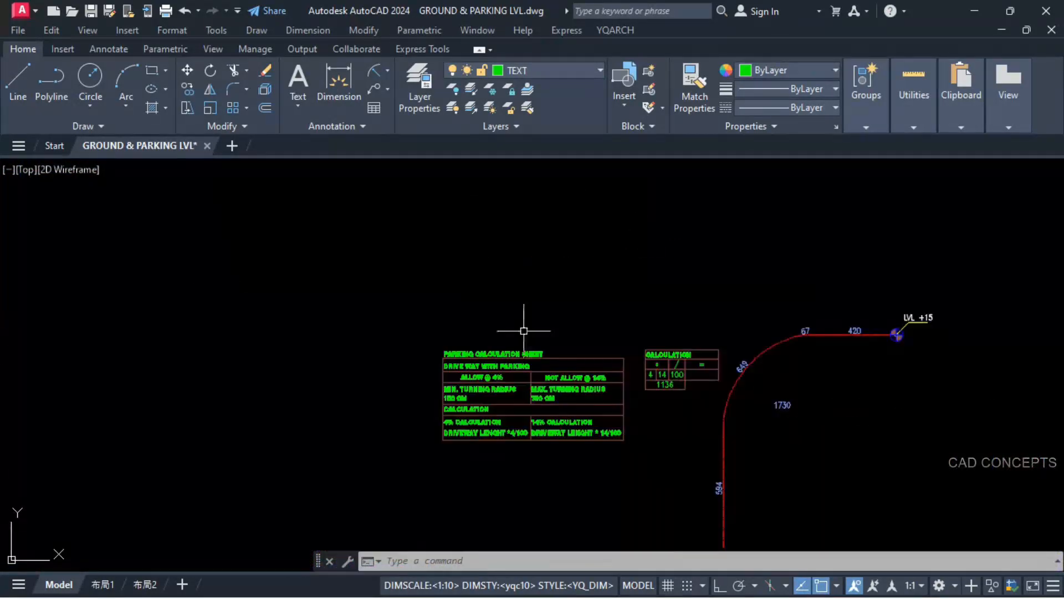
middle_click_drag(583, 388, 438, 372)
scroll(442, 368, "down", 3)
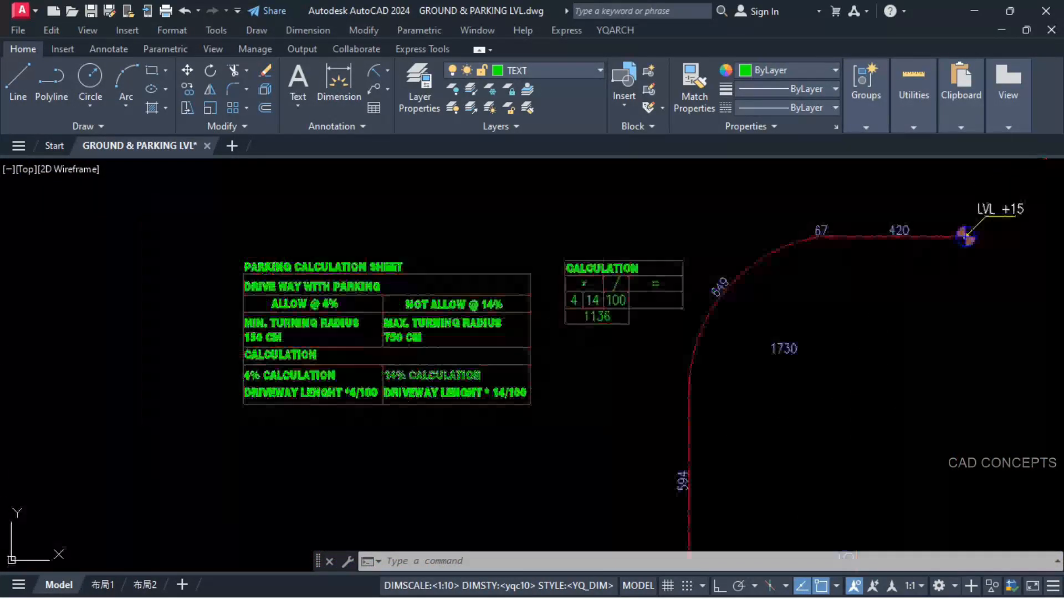
Step: Multiply the summed driveway length by the table's 14 and place the product just beside the sum's cell
scroll(655, 322, "up", 2)
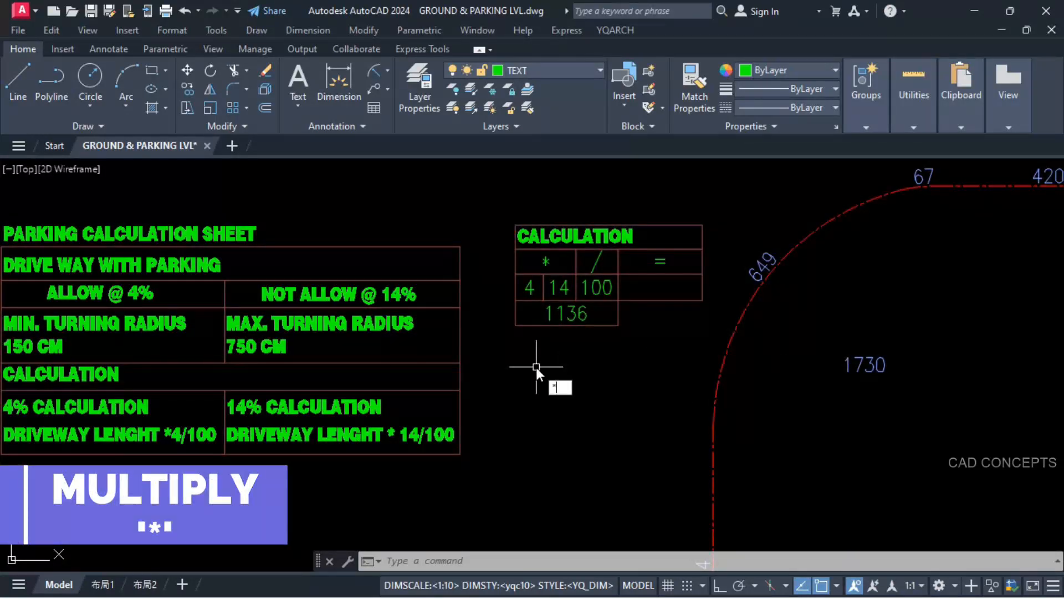
key("Return")
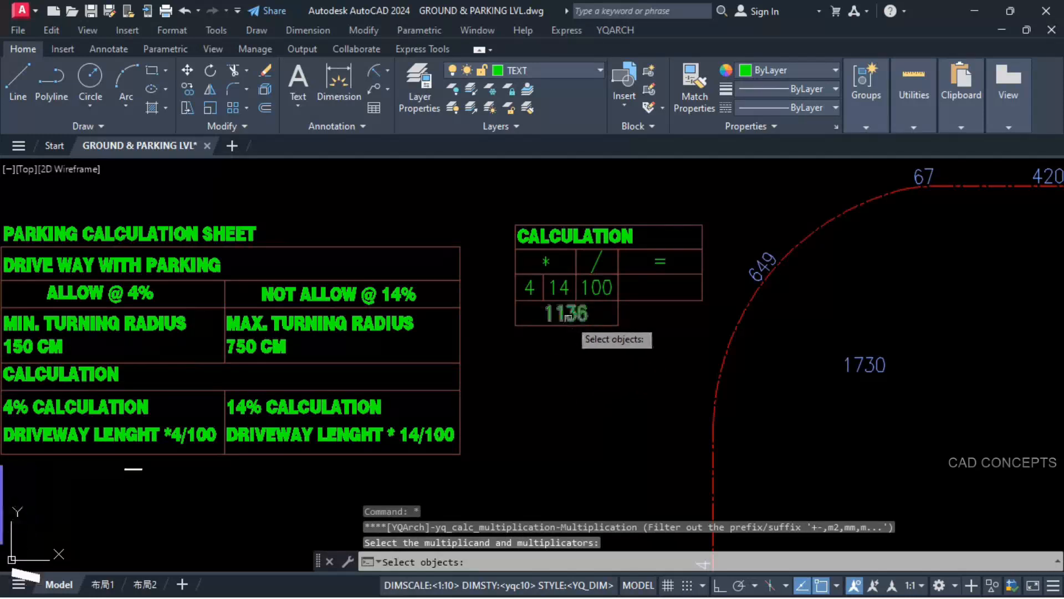
left_click(574, 315)
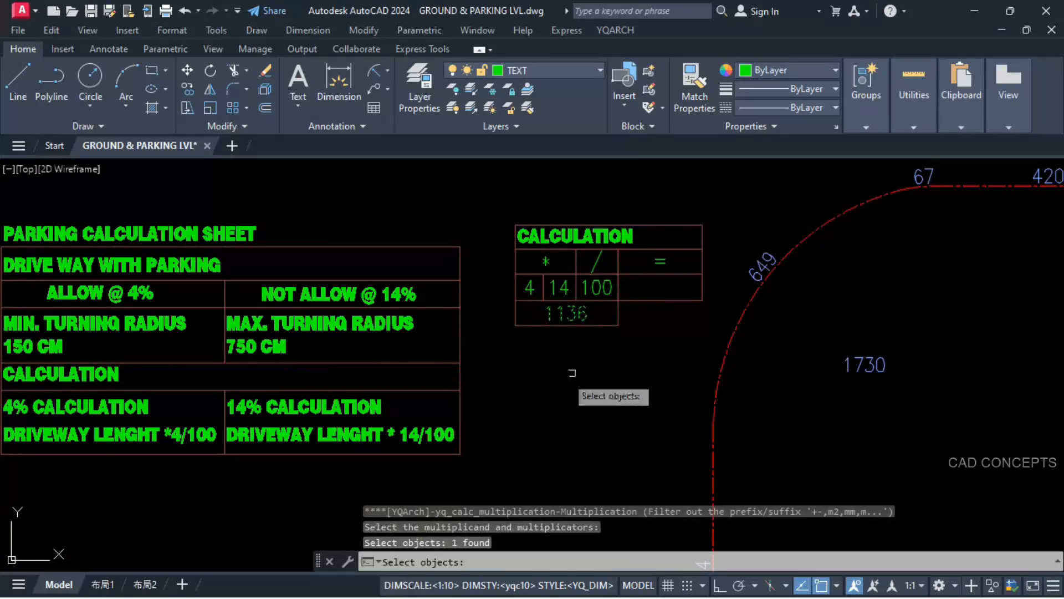
left_click(567, 287)
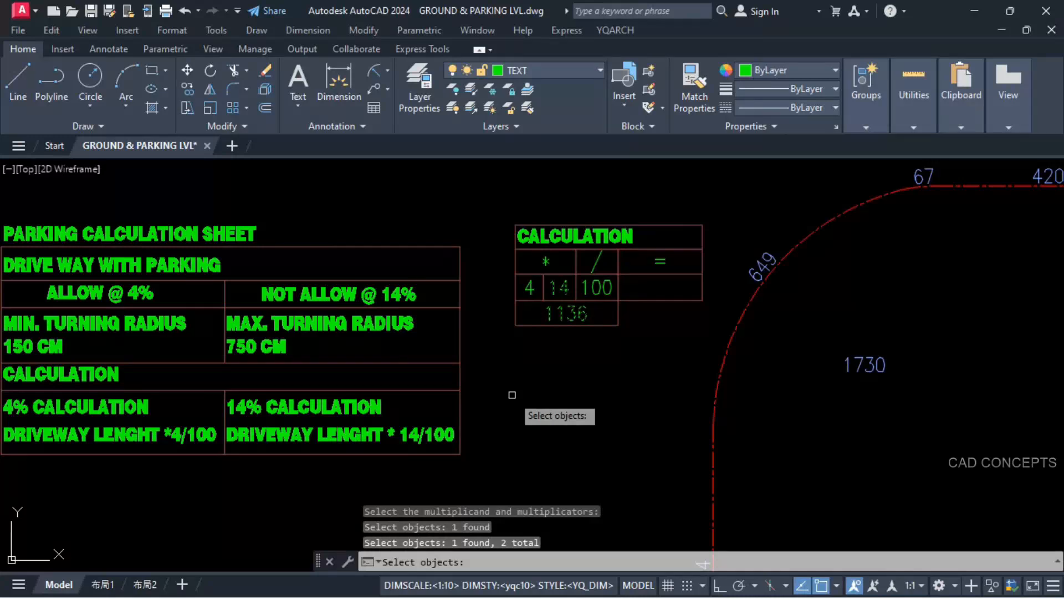
key("Return")
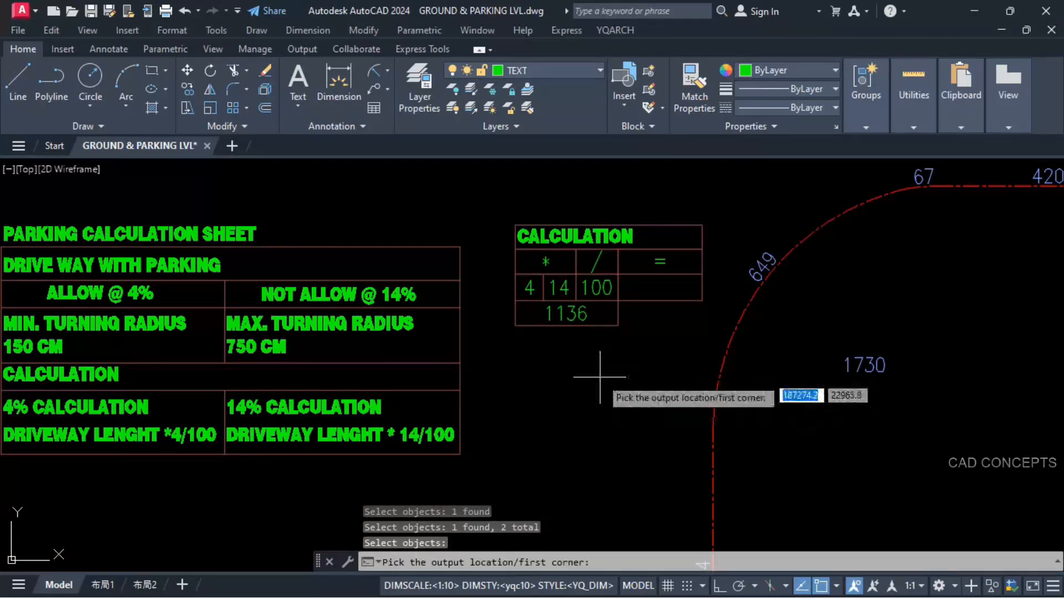
left_click(621, 326)
key("Return")
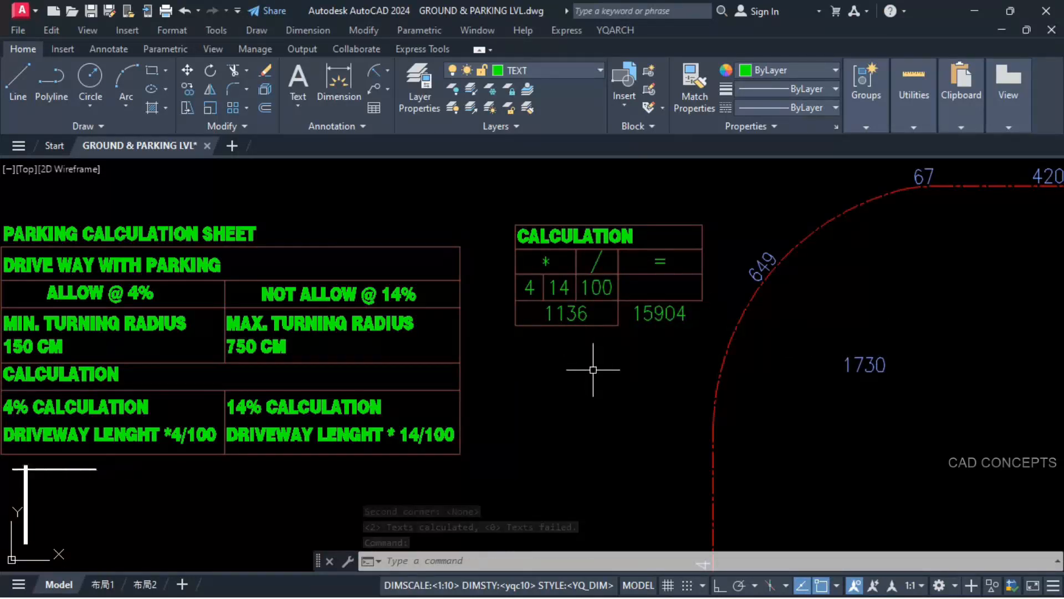
Step: Divide the product beside the sum by the table's 100 and output the result in the empty cell under the equals sign
type("/")
key("Return")
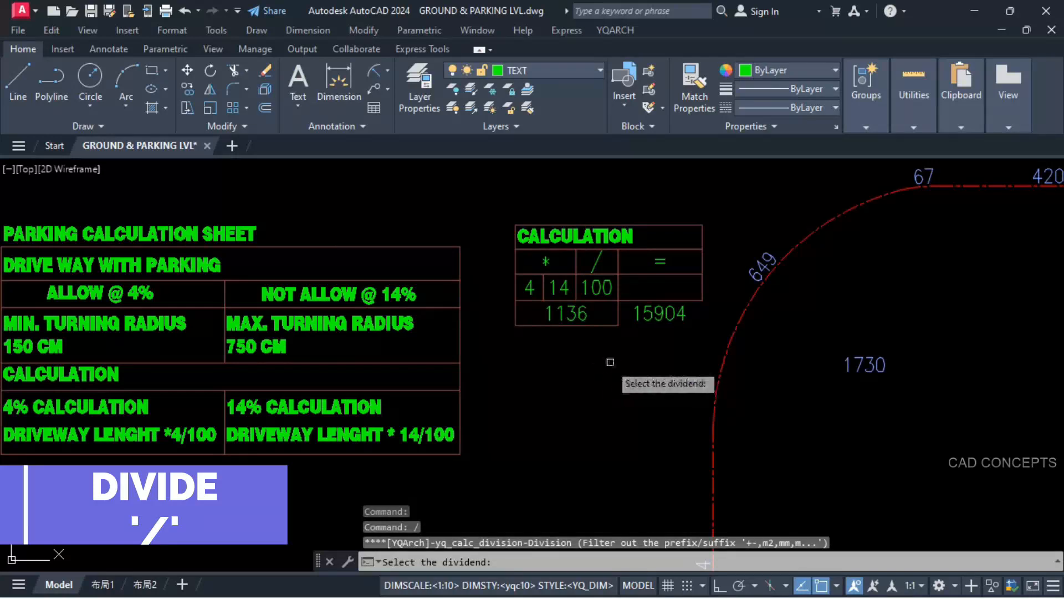
left_click(647, 321)
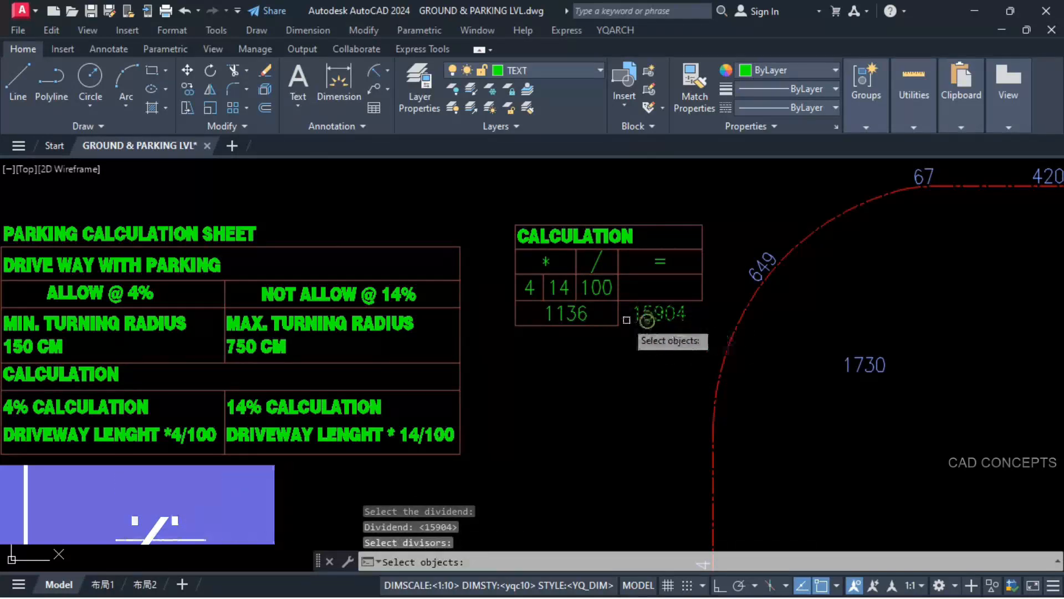
left_click(598, 287)
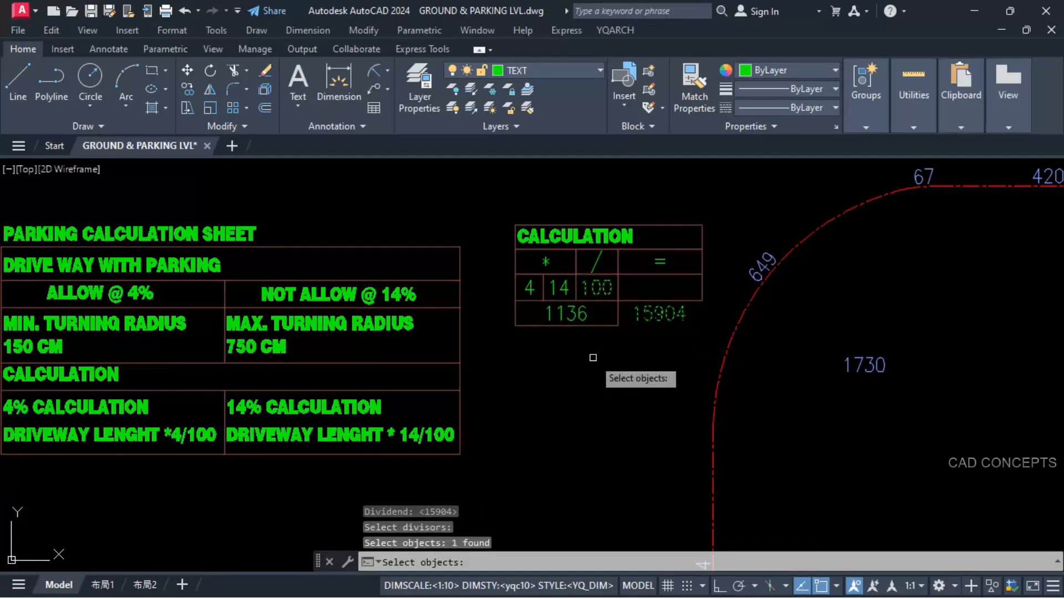
key("Return")
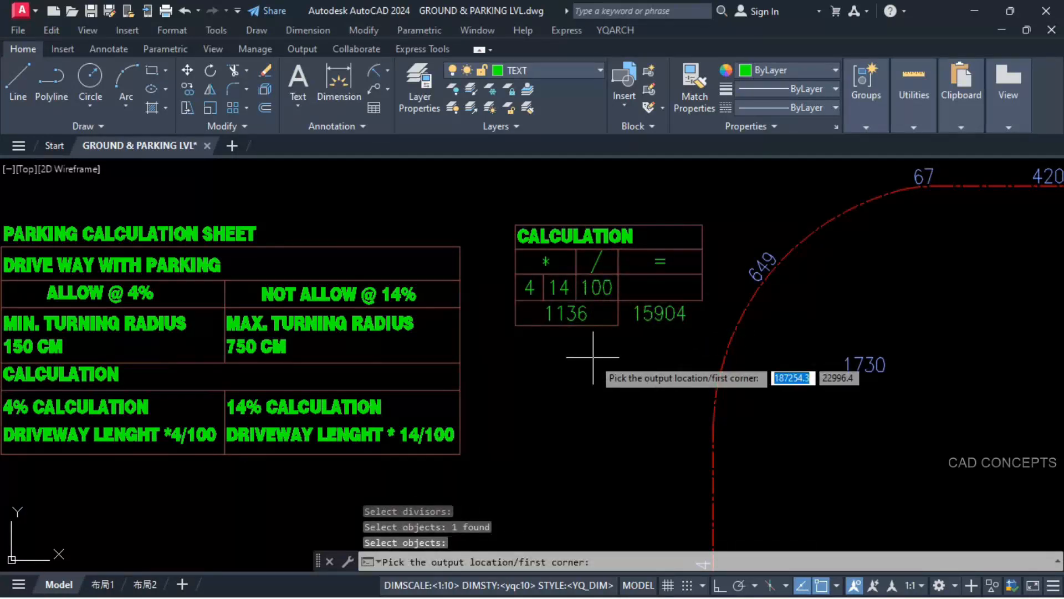
left_click(619, 301)
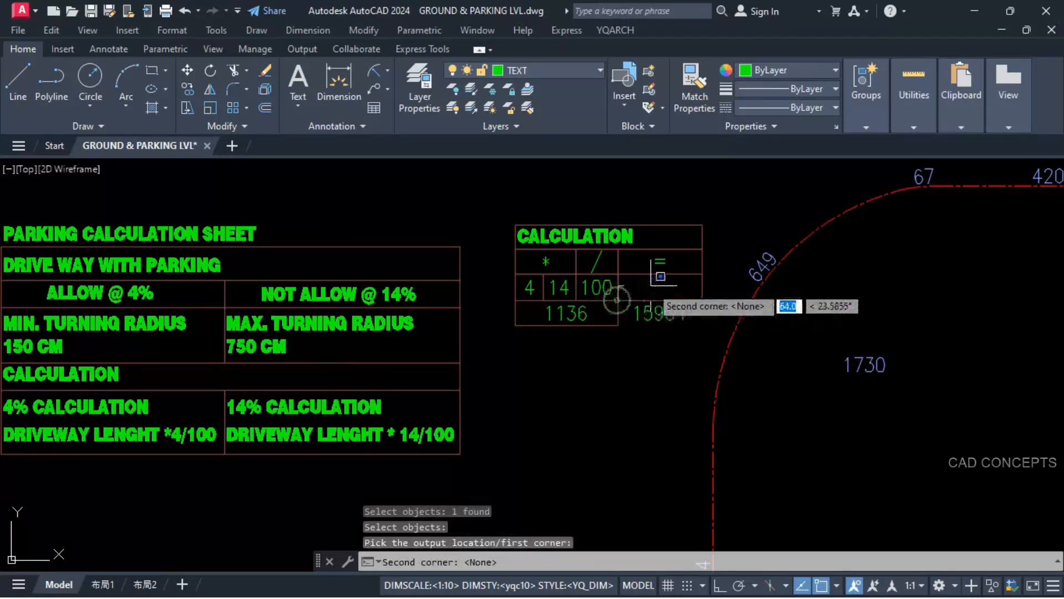
left_click(702, 274)
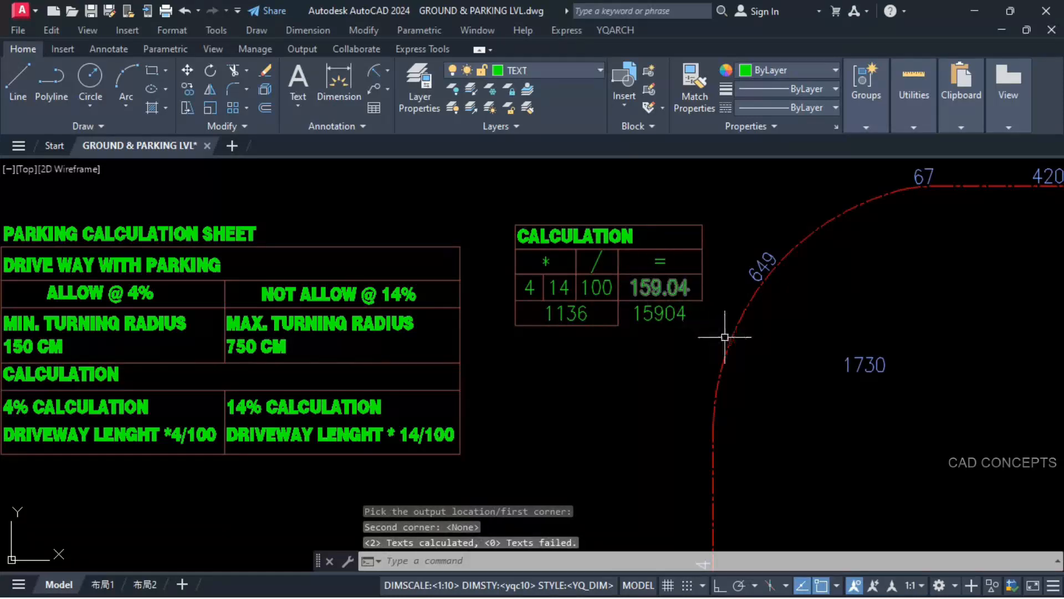
middle_click_drag(713, 334, 509, 355)
middle_click_drag(723, 337, 706, 360)
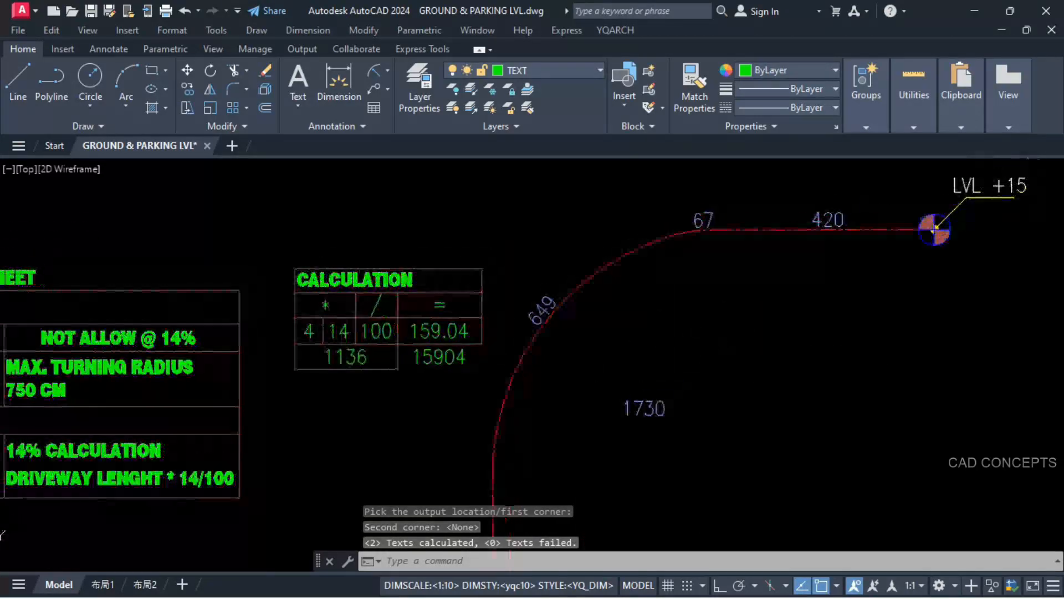
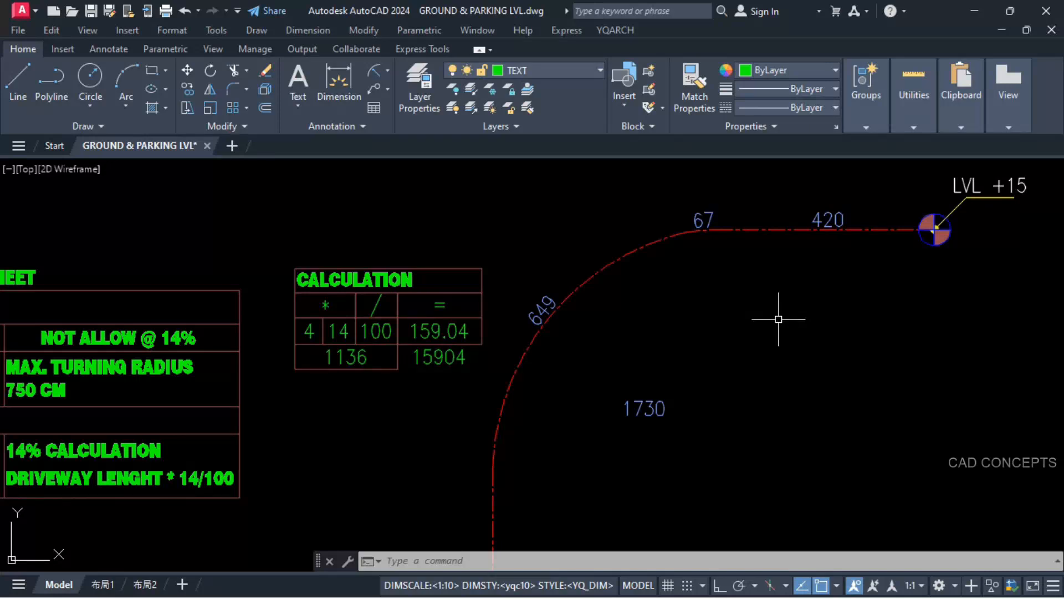
Step: Add the table's result under the equals sign to the +15 level and output the sum at the lower end of the centreline's arc
type("INC")
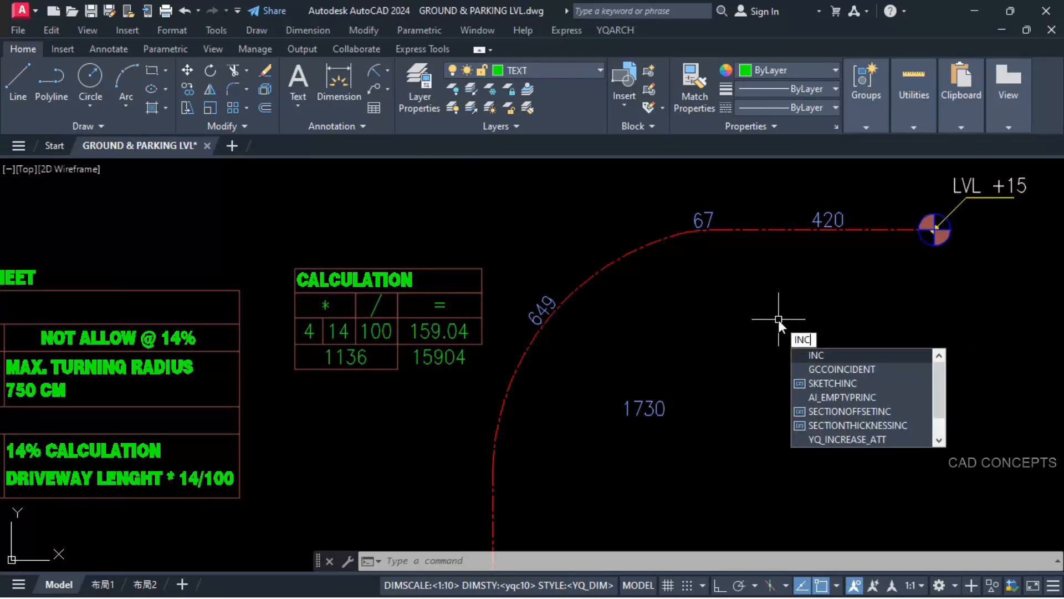
left_click(816, 355)
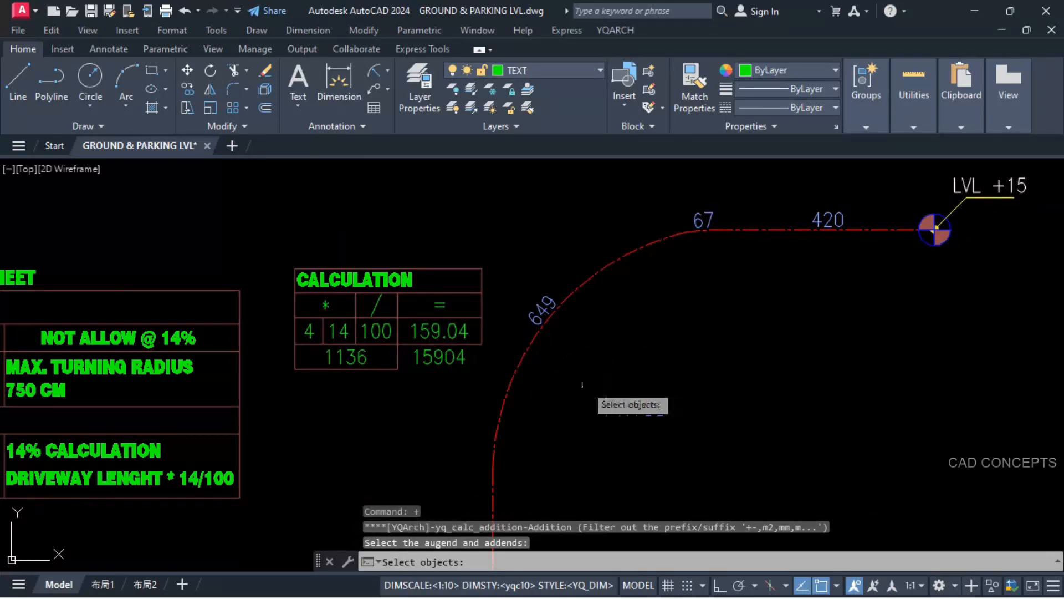
left_click(436, 335)
left_click(1012, 187)
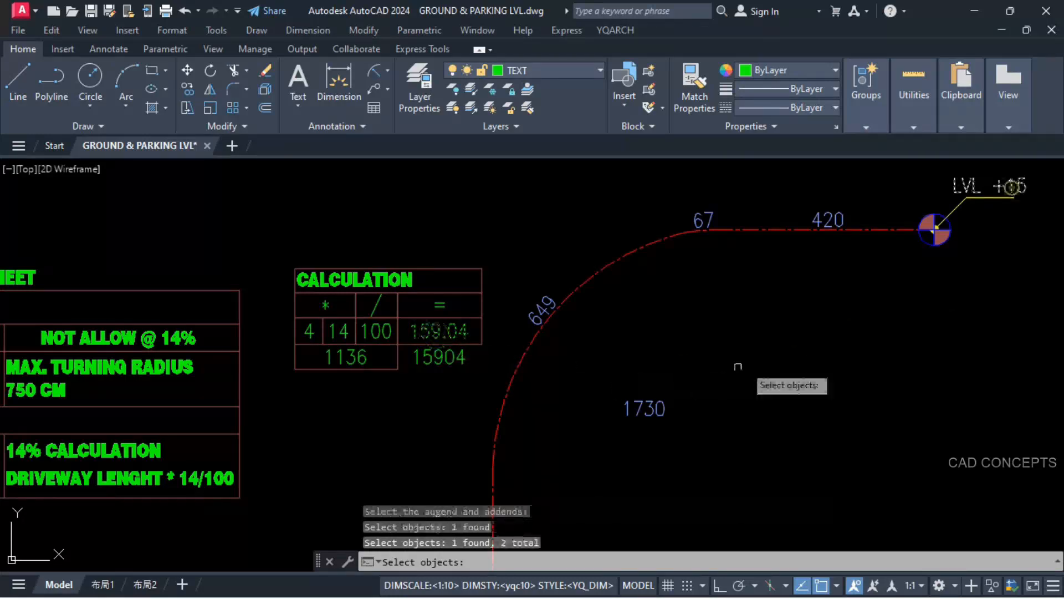
key("Return")
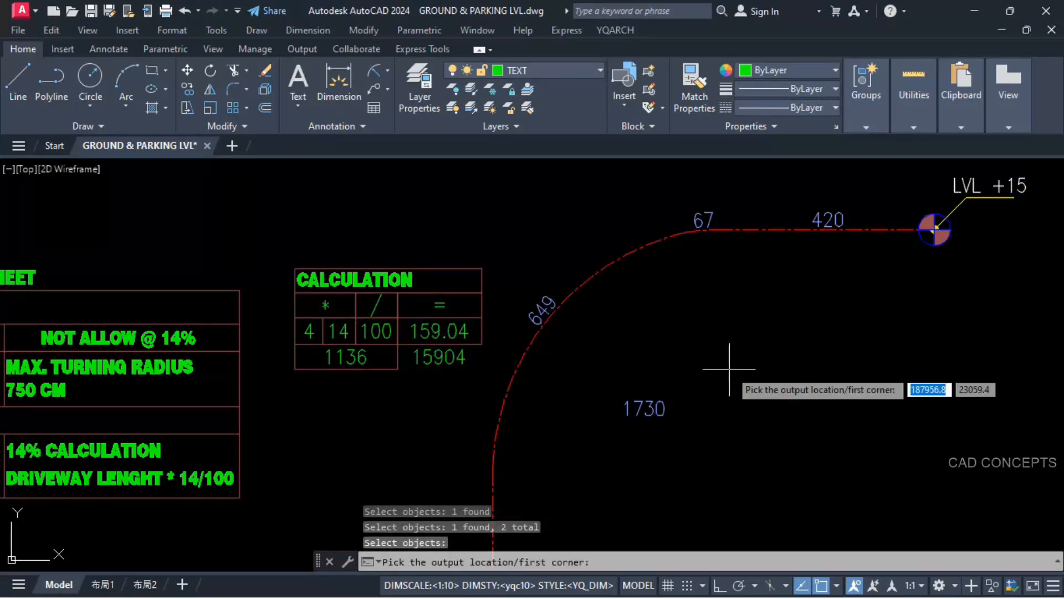
left_click(491, 467)
left_click(541, 443)
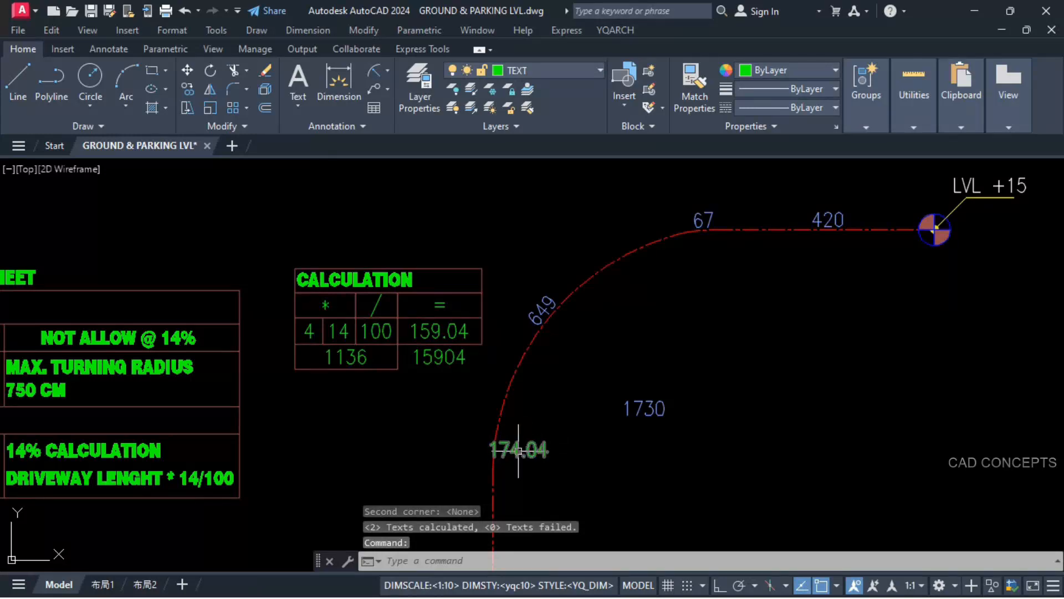
Step: Copy the LVL +15 marker with its leader from its centre point to the lower end of the centreline's arc
mouse_move(521, 504)
middle_mouse_down()
mouse_move(582, 347)
mouse_move(582, 356)
middle_mouse_up()
scroll(580, 351, "down", 2)
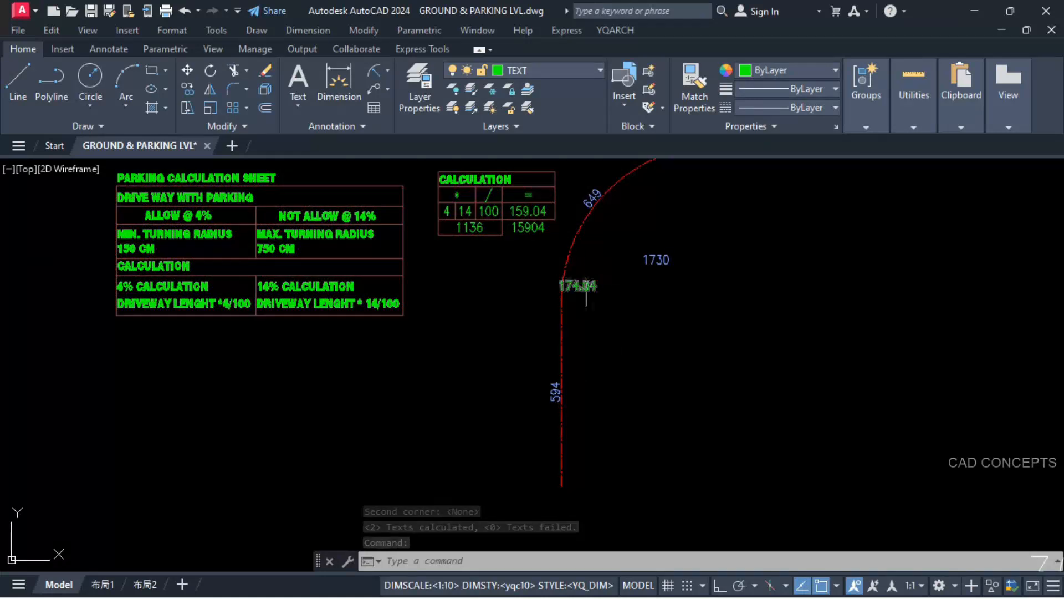
scroll(564, 357, "down", 2)
left_click(713, 199)
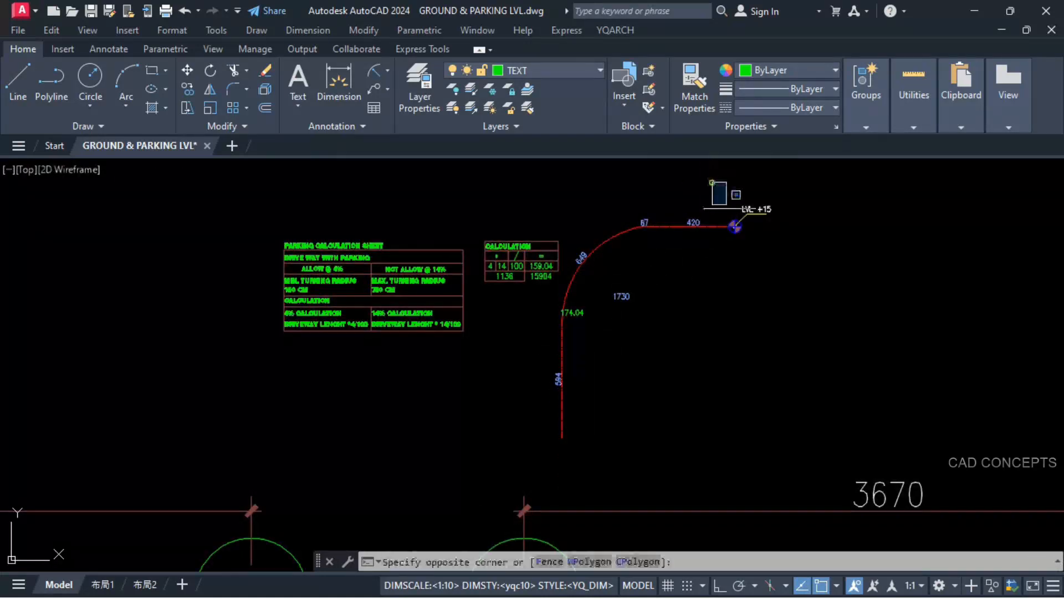
left_click(804, 249)
type("co")
key("Return")
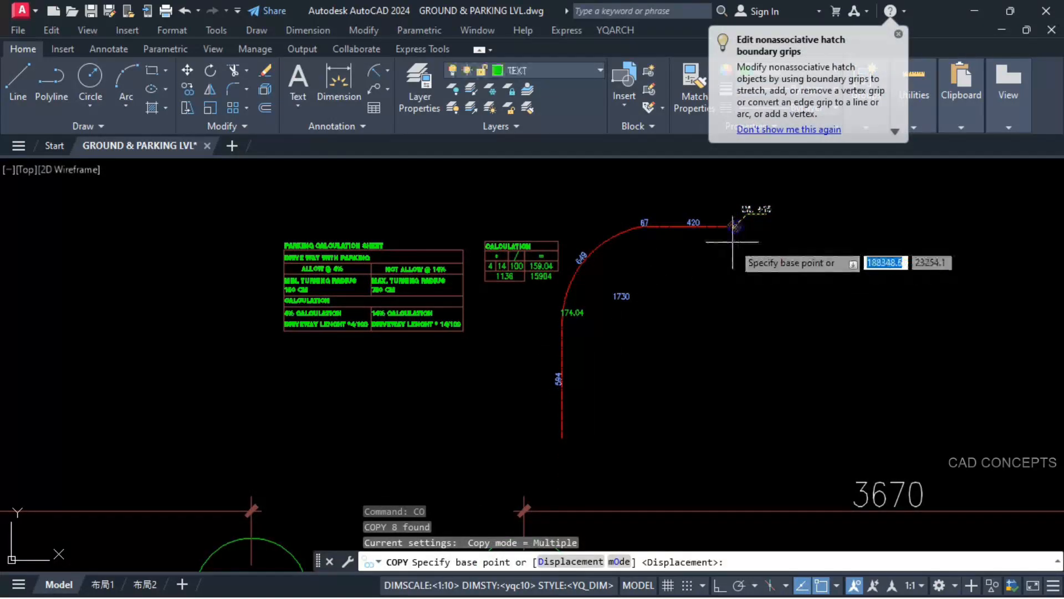
scroll(737, 232, "up", 6)
scroll(741, 183, "up", 2)
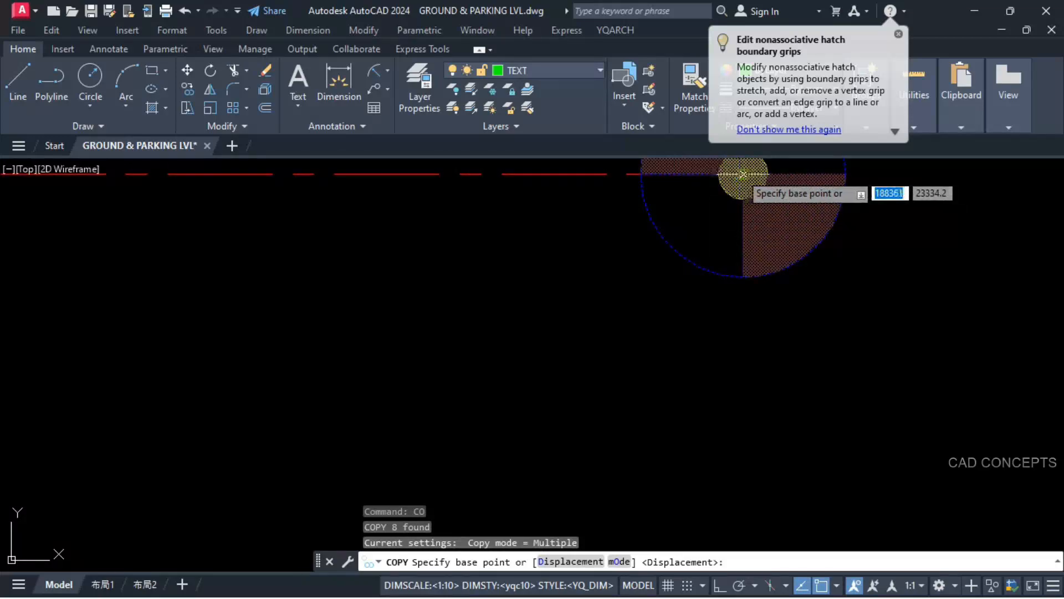
left_click(742, 171)
scroll(775, 258, "down", 4)
scroll(775, 258, "down", 5)
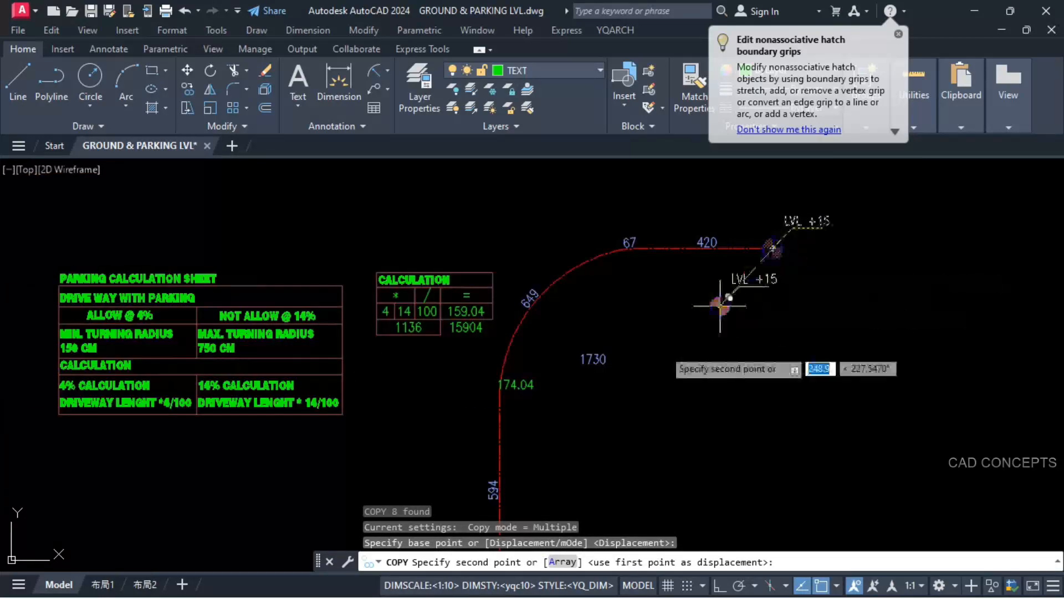
scroll(516, 387, "up", 3)
left_click(519, 362)
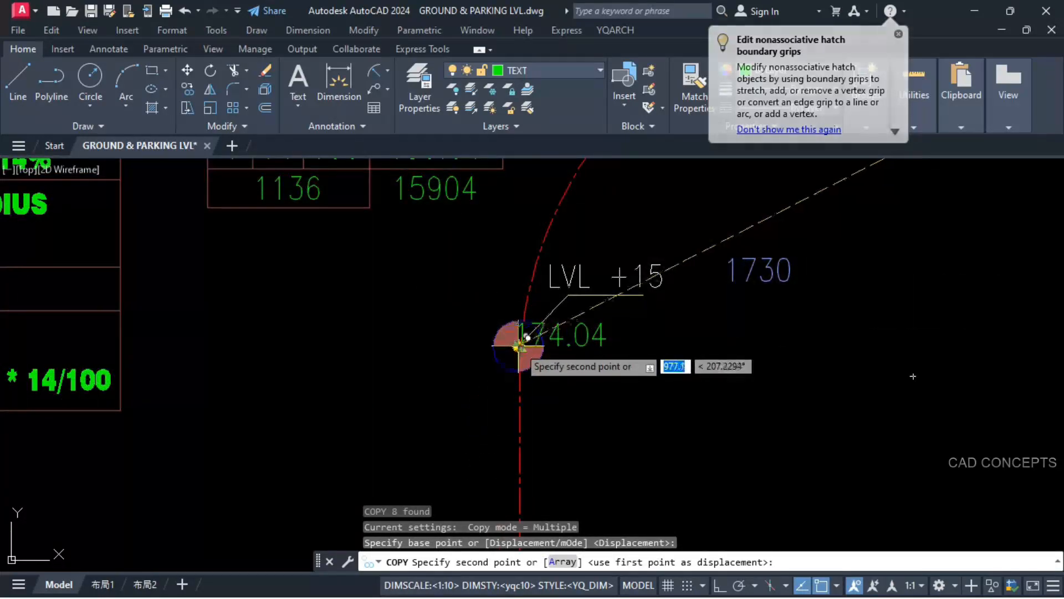
key("Escape")
key("Escape")
Step: Change the copied marker's level text to LVL +174.04, using the sum beside it, and remove that loose sum text
left_click(544, 327)
double_click(543, 328)
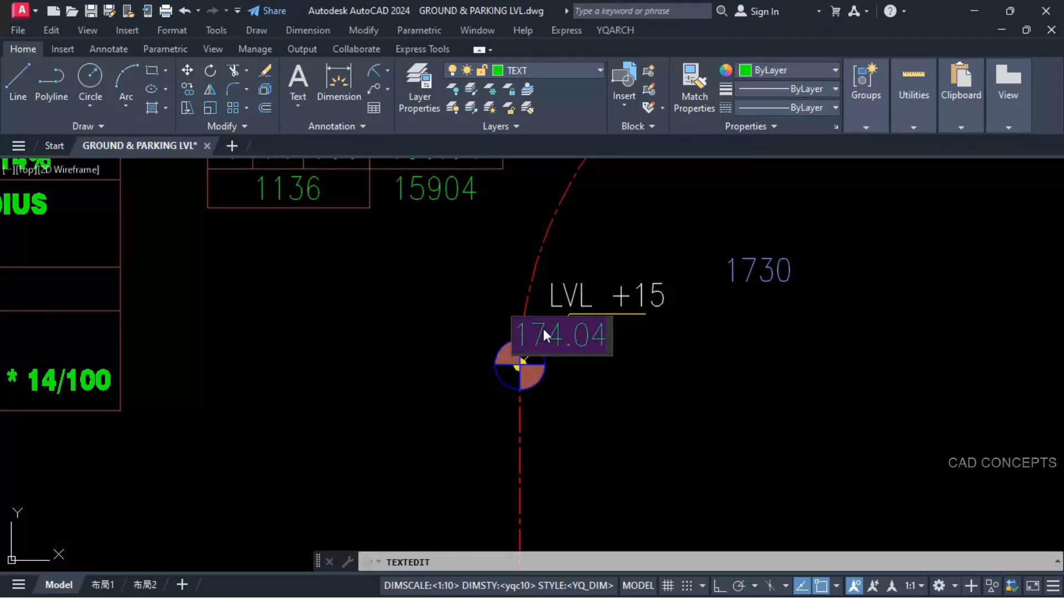
key("Return")
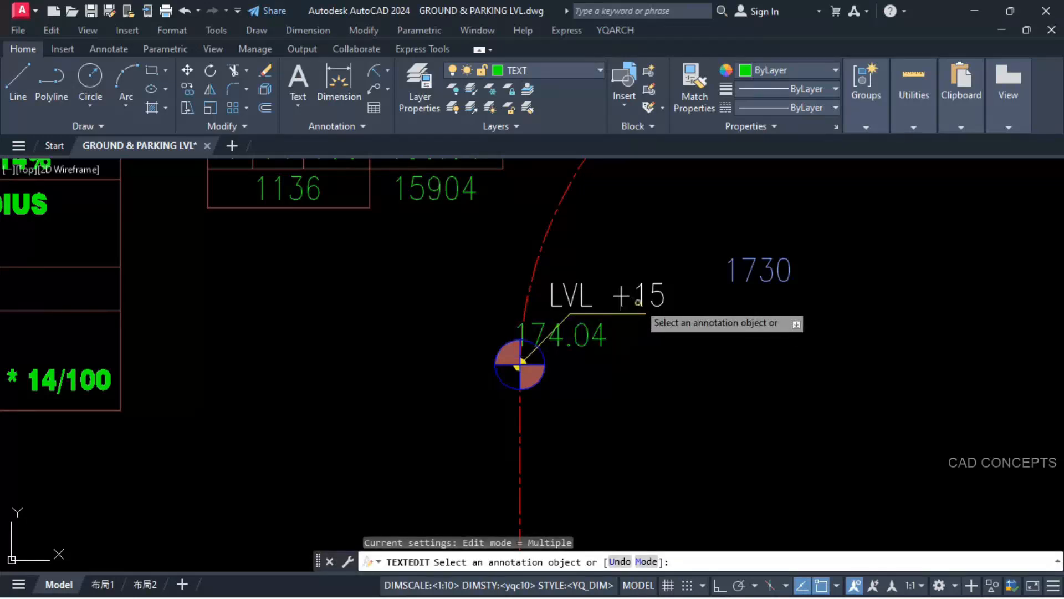
left_click(643, 302)
left_click_drag(637, 296, 674, 298)
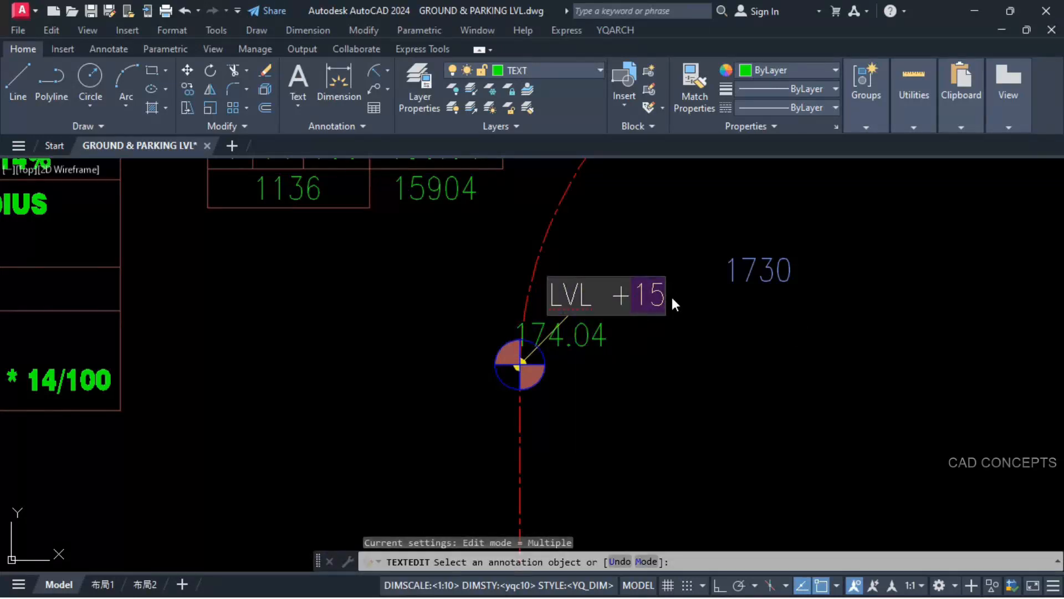
type("174.04")
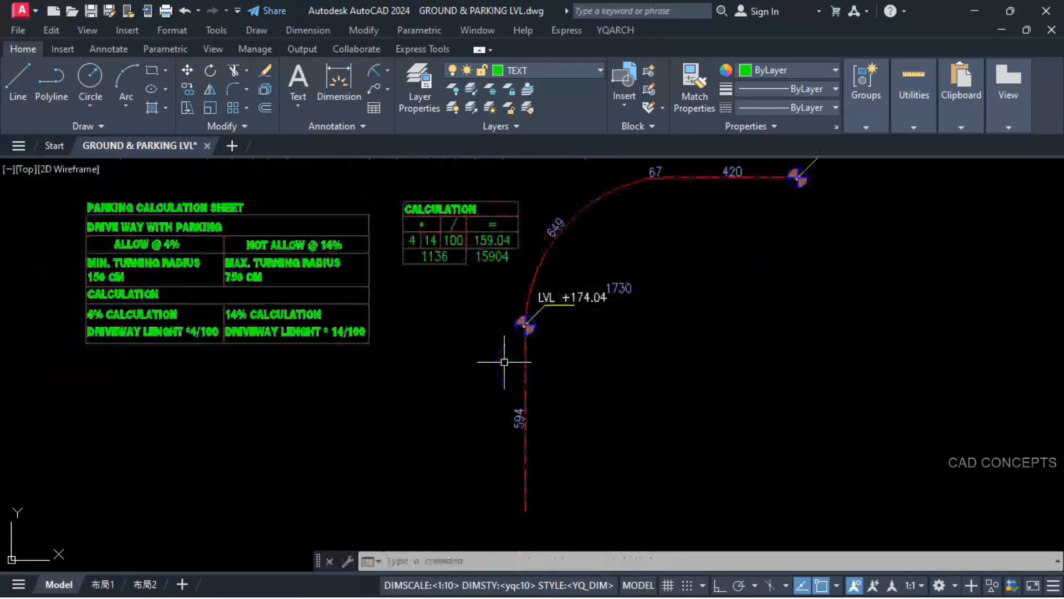
Step: Copy the LVL +174.04 marker from its centre point to the lower end of the straight 594 segment
left_click(504, 362)
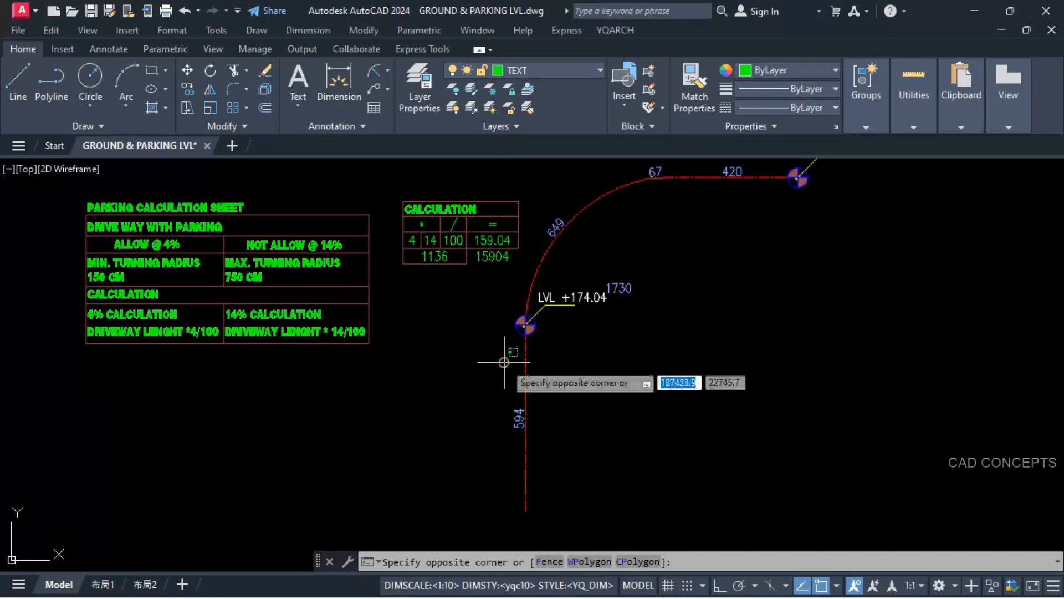
left_click(610, 286)
type("c")
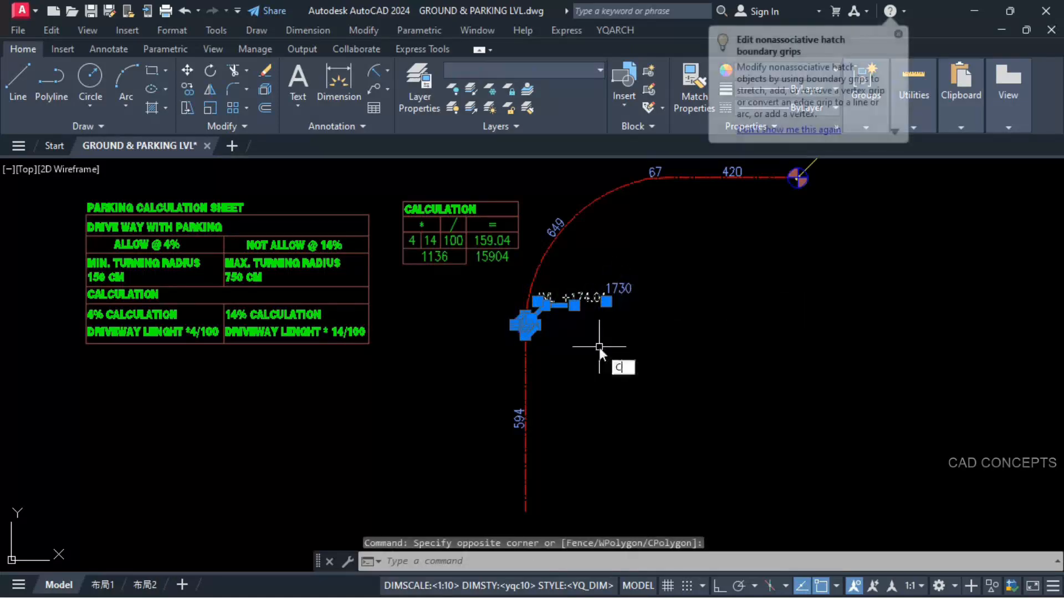
type("o")
key("Return")
scroll(518, 333, "up", 8)
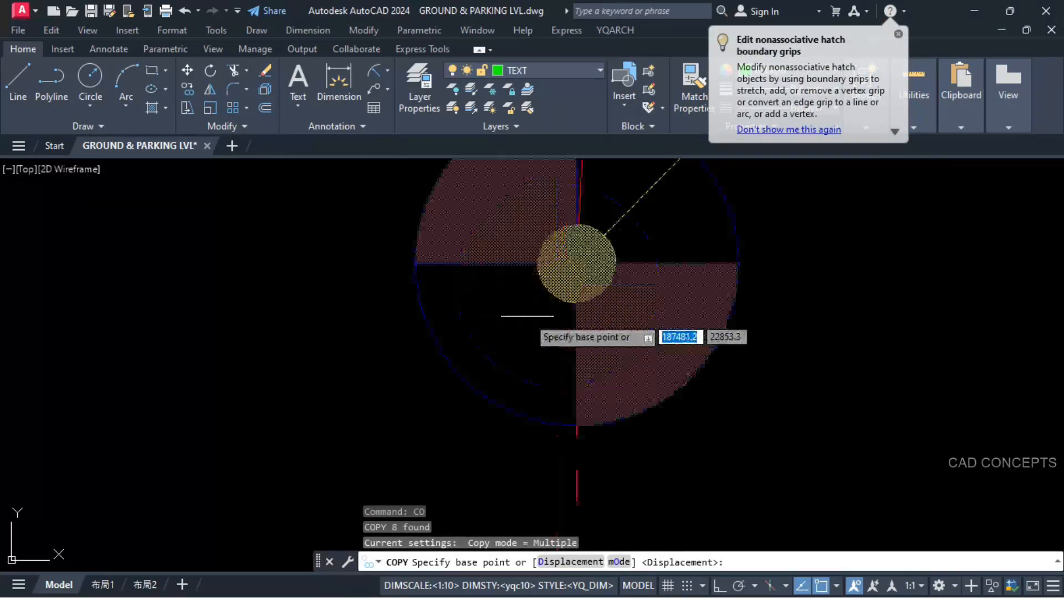
left_click(577, 263)
scroll(571, 255, "down", 5)
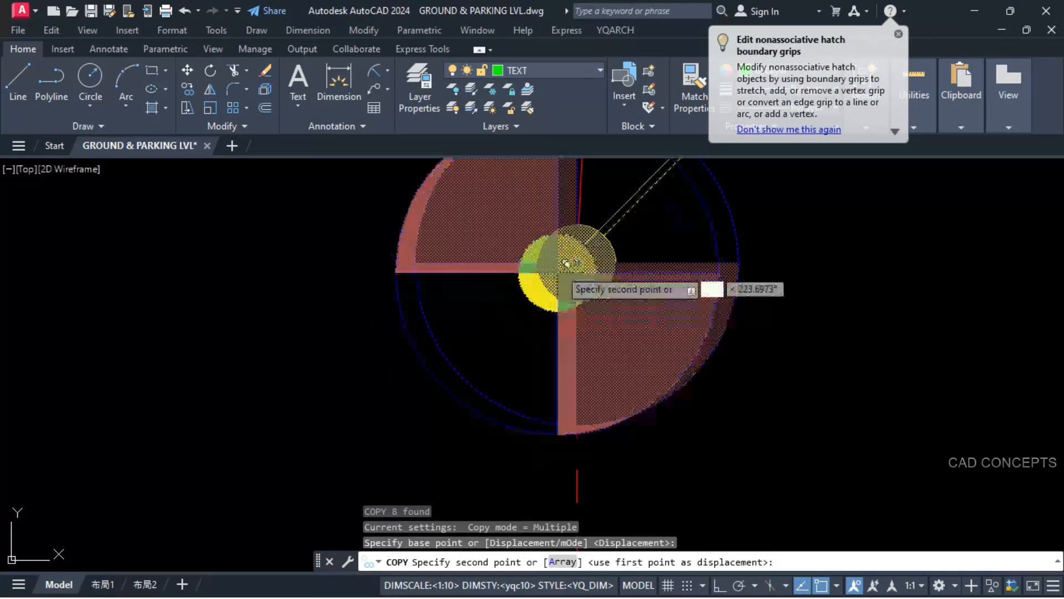
scroll(572, 253, "down", 5)
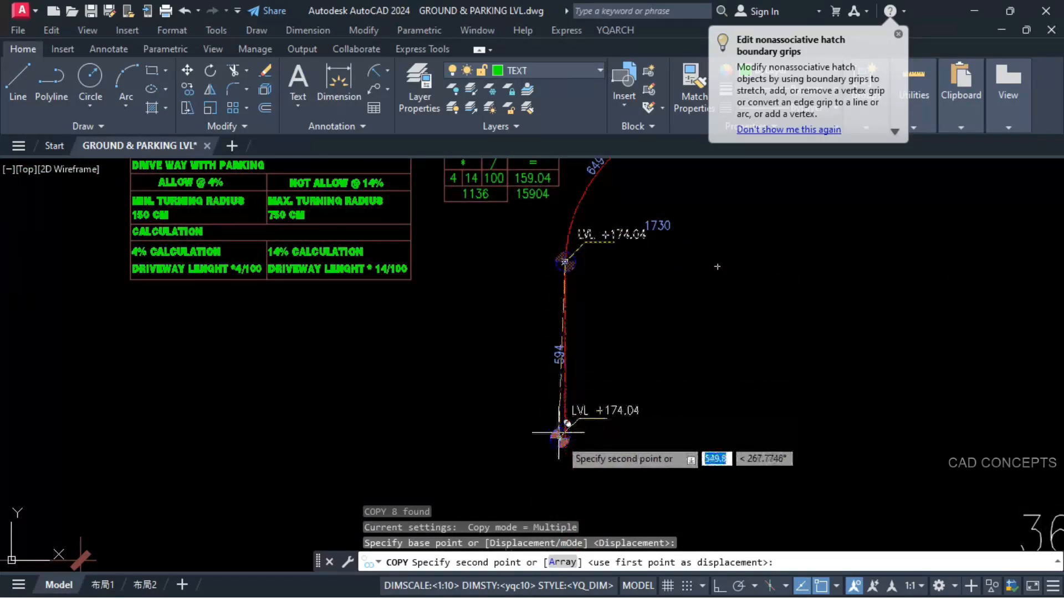
left_click(565, 446)
key("Escape")
key("Escape")
Step: Erase the 1730 total and the 649, 67 and 420 segment lengths along the upper part of the centreline
left_click(672, 228)
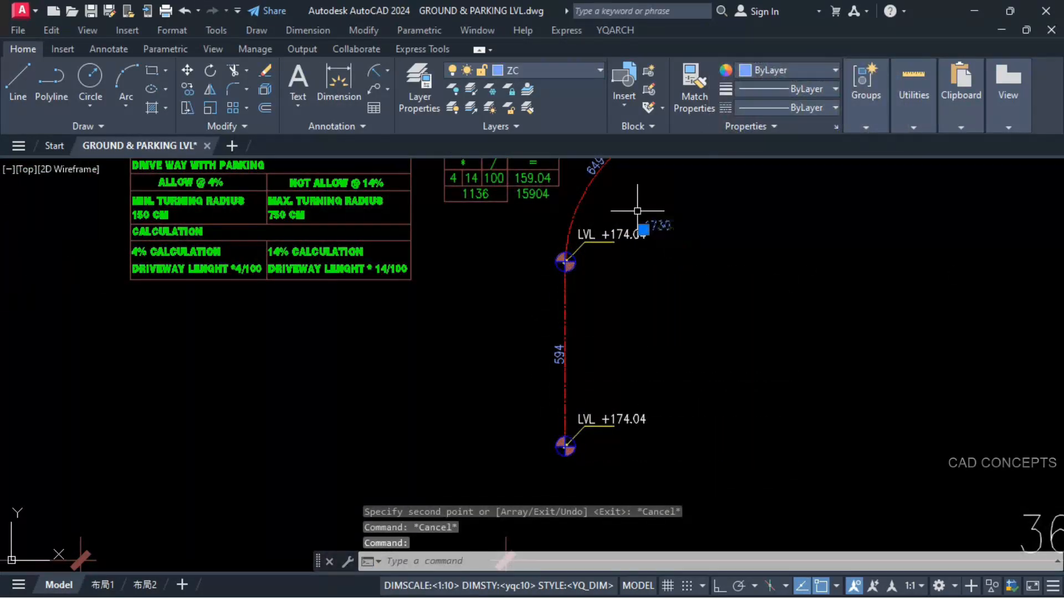
middle_click_drag(637, 211, 616, 237)
type("e")
key("Return")
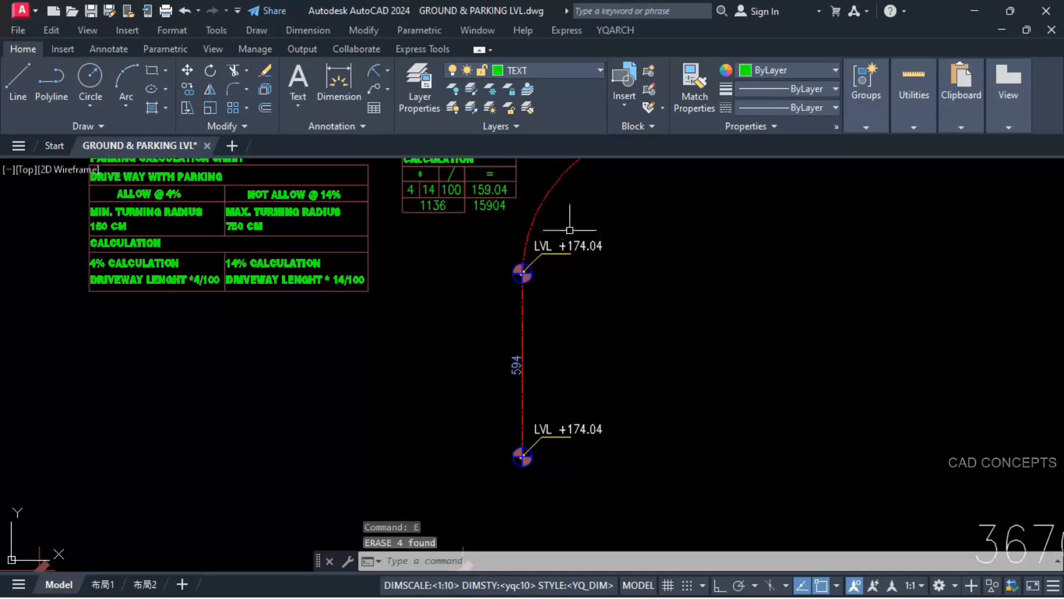
Step: Erase the previous sum, product and quotient from the CALCULATION table, keeping its 4, 14 and 100 factors
scroll(548, 434, "up", 2)
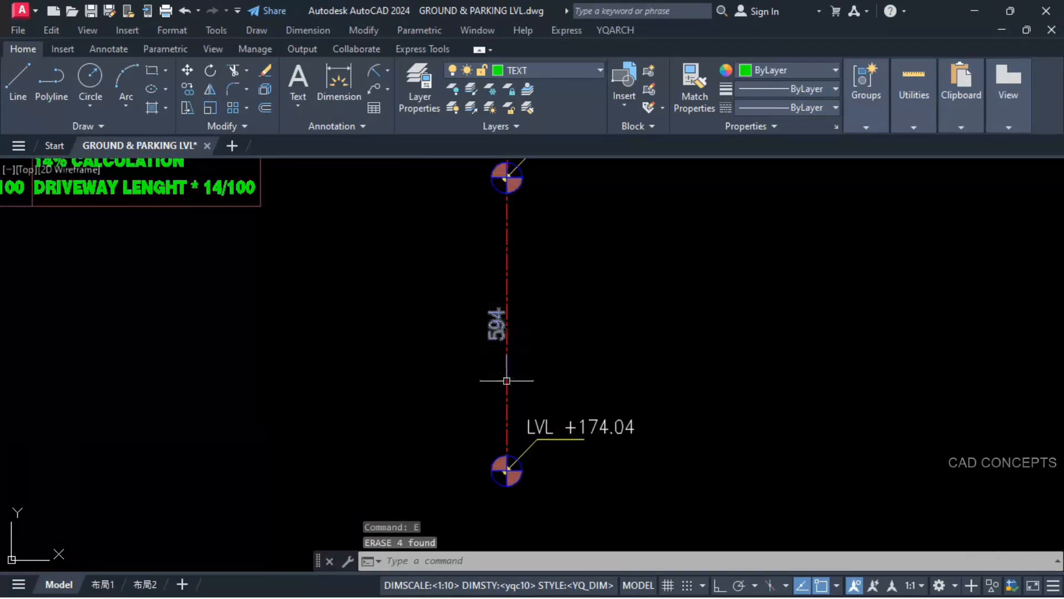
scroll(518, 400, "down", 2)
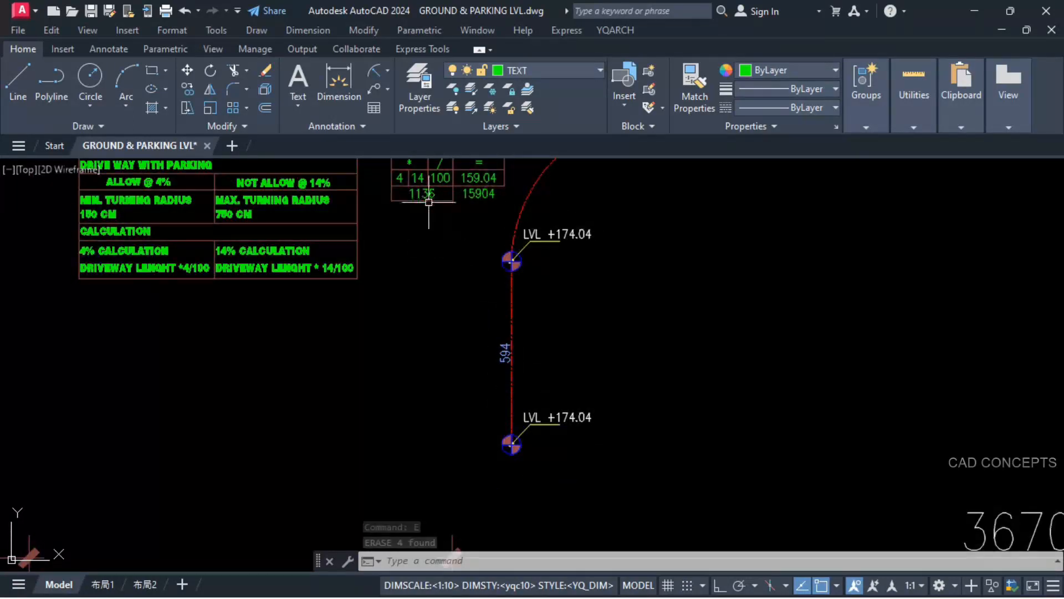
left_click(429, 195)
left_click(476, 180)
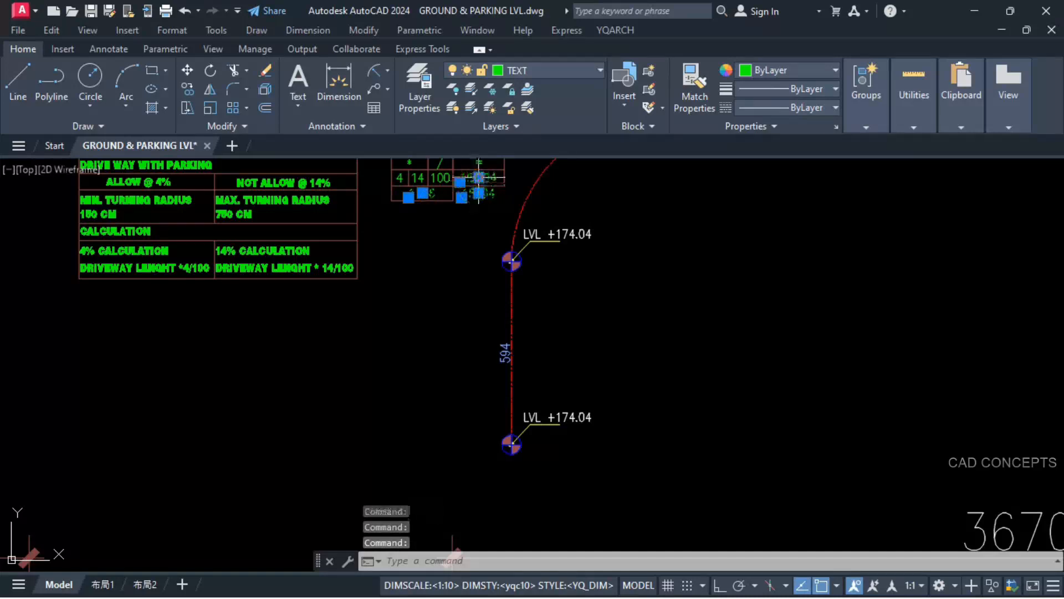
key("Delete")
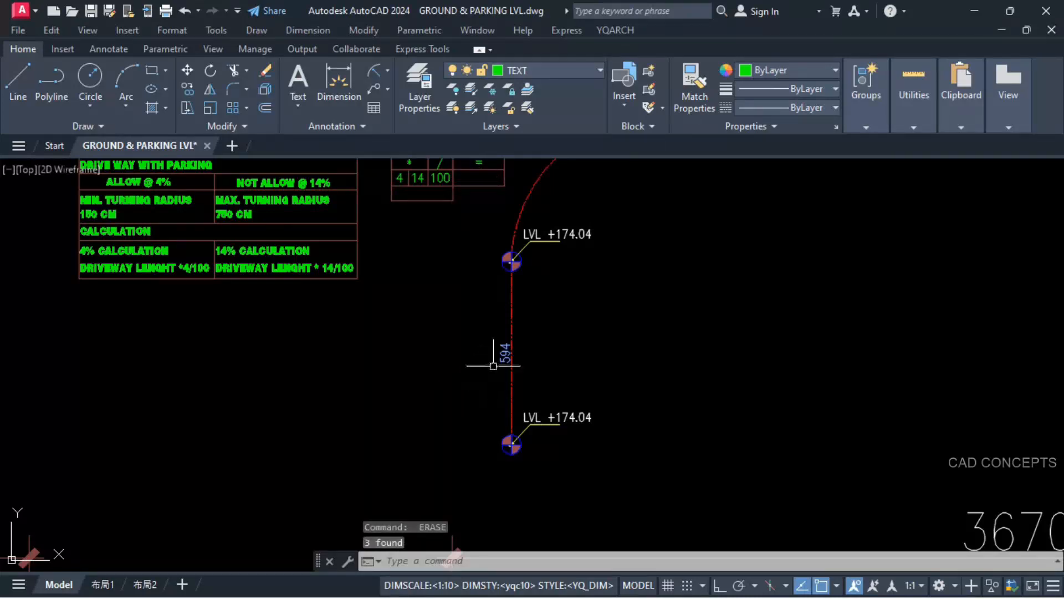
Step: Multiply the straight segment's length 594 by the table's 14 and output the product in the CALCULATION table's empty lowest cell
type("*")
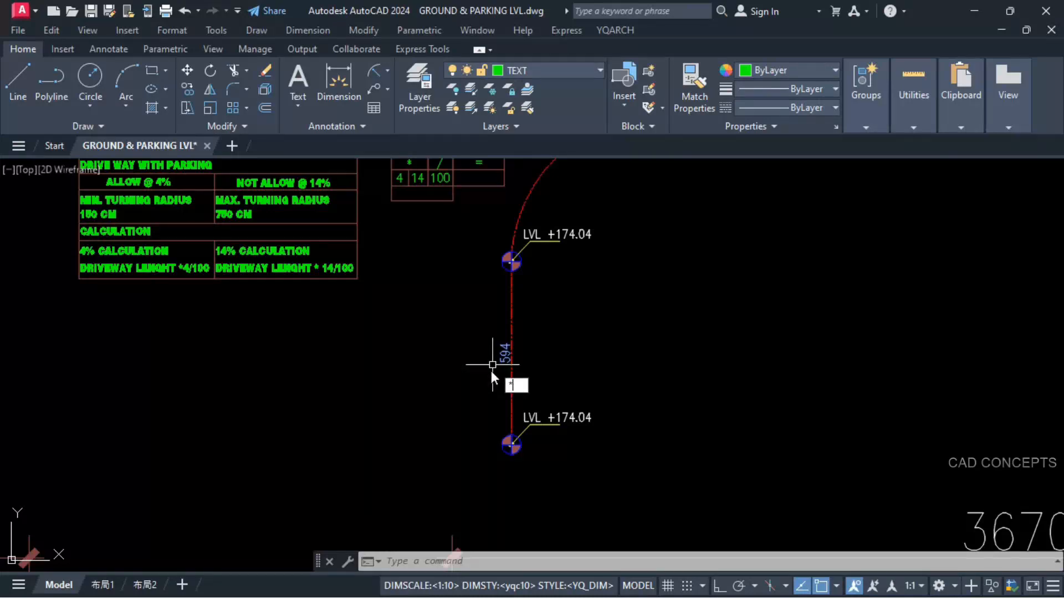
key("Return")
scroll(488, 369, "up", 4)
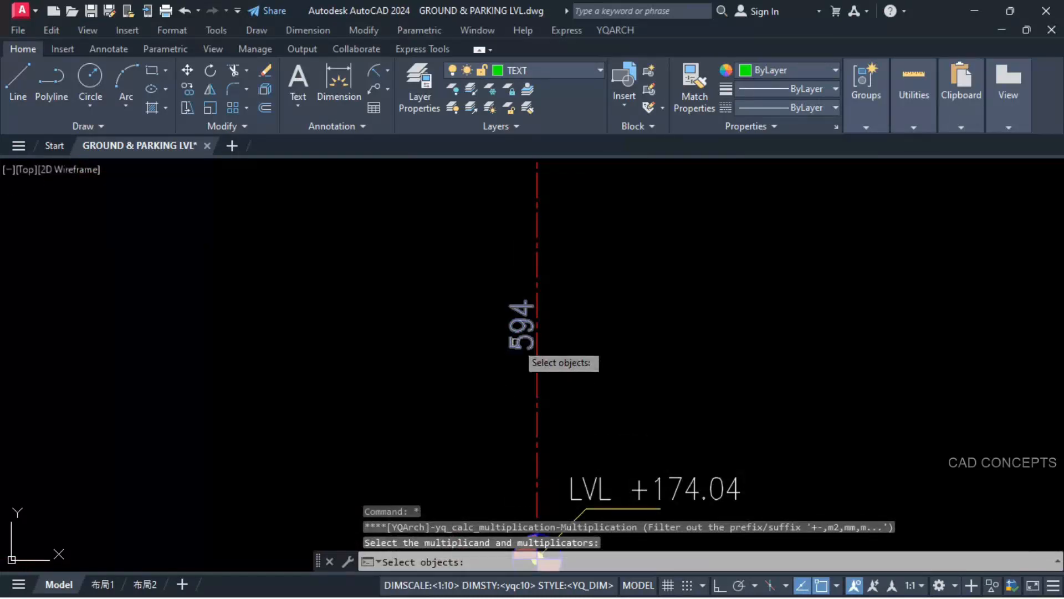
left_click(518, 342)
scroll(506, 392, "down", 4)
scroll(420, 203, "up", 3)
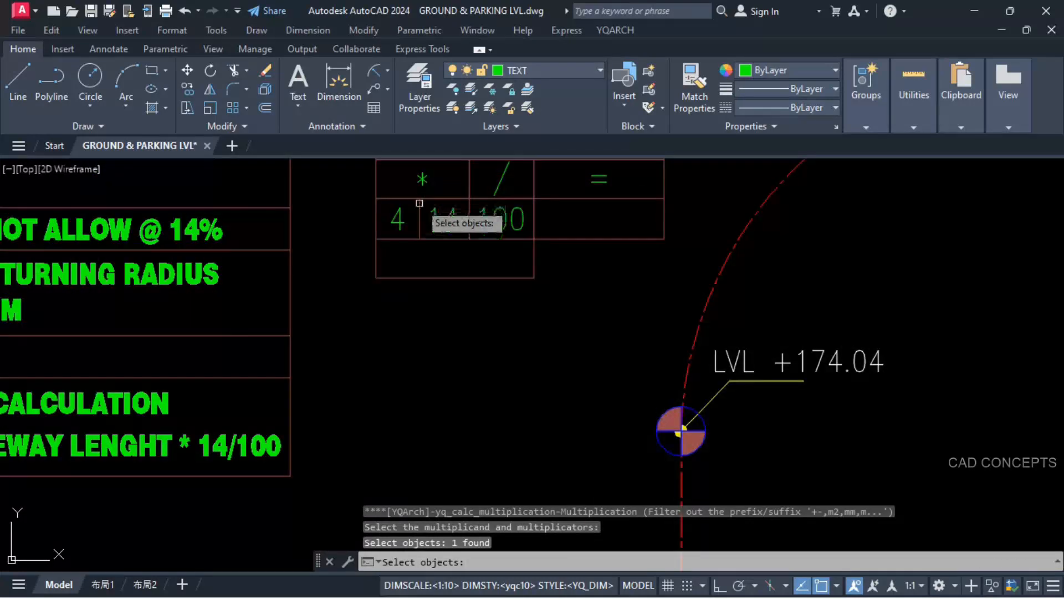
left_click(435, 225)
key("Return")
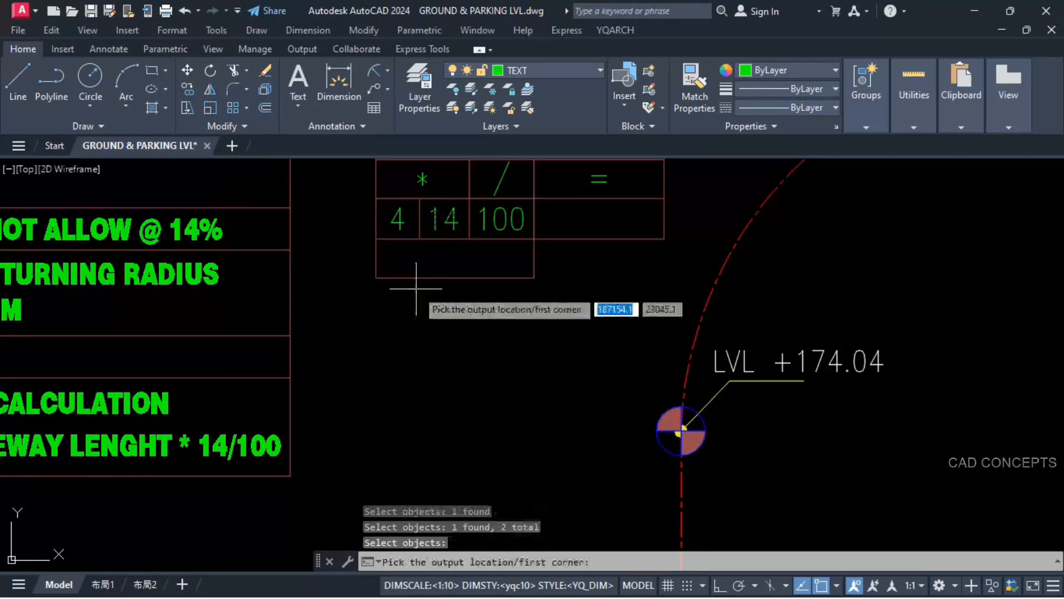
left_click(376, 278)
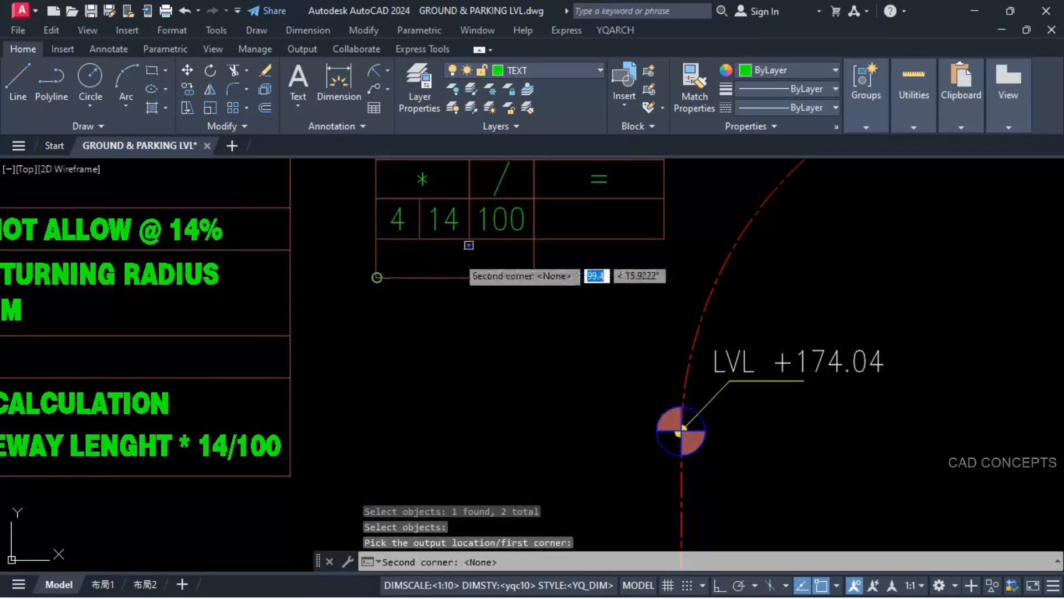
left_click(534, 237)
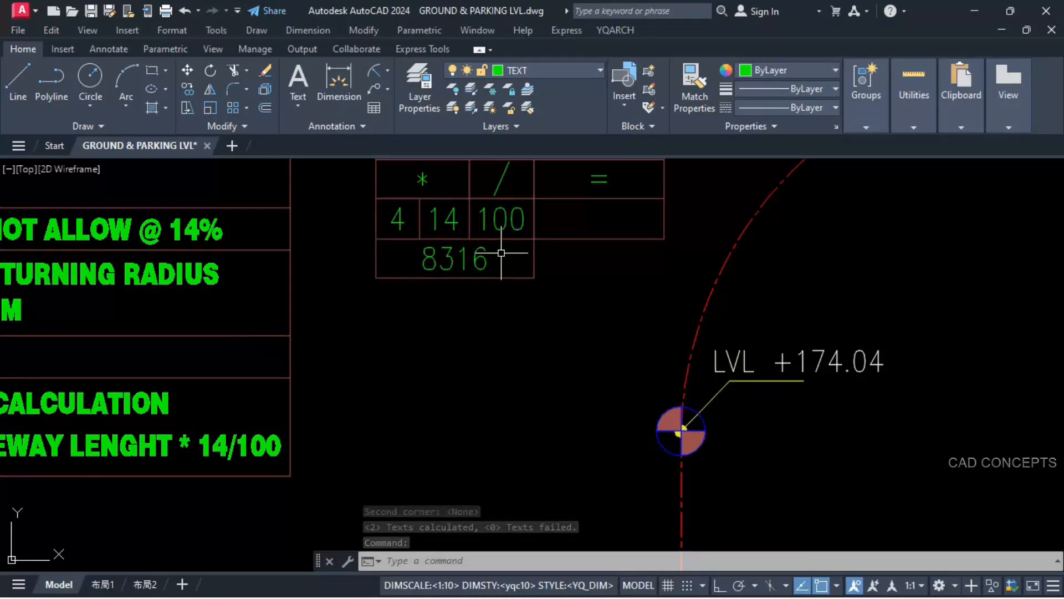
Step: Divide the product in the lowest cell by the table's 100 and output the quotient in the empty cell under the equals sign
type("/")
key("Return")
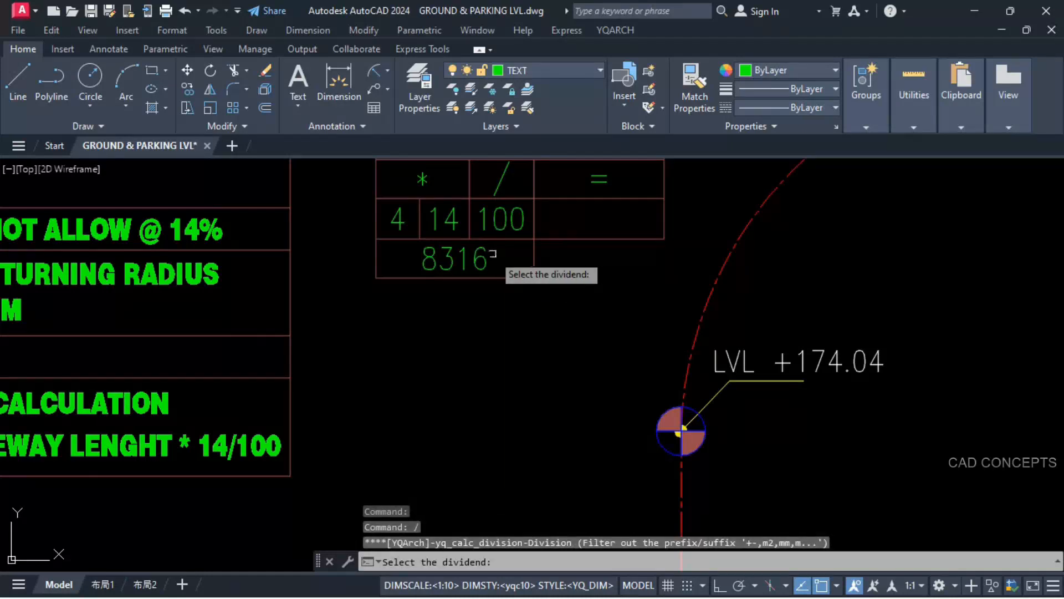
left_click(480, 259)
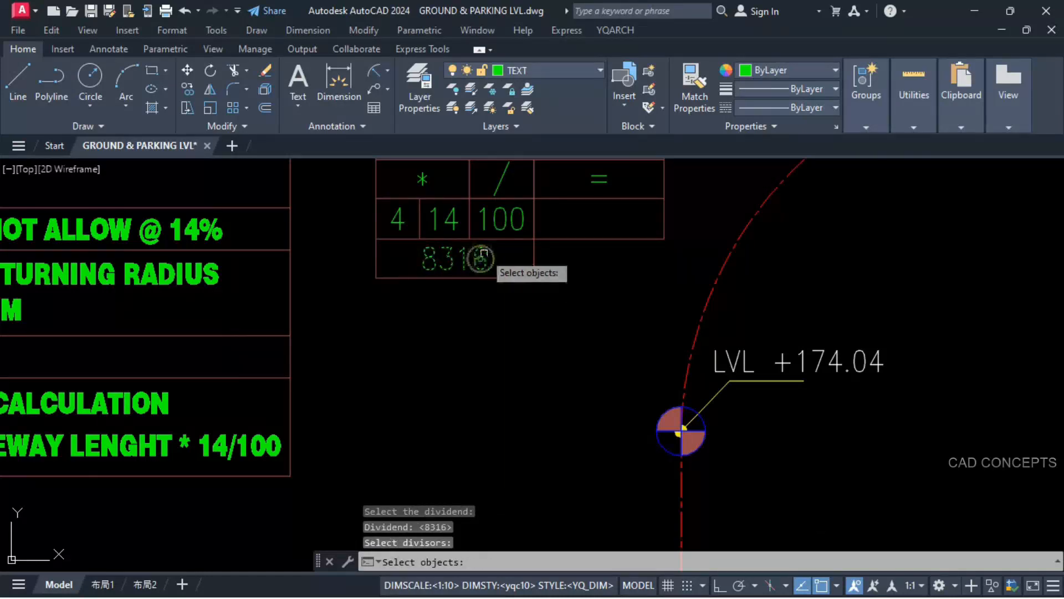
left_click(495, 219)
key("Return")
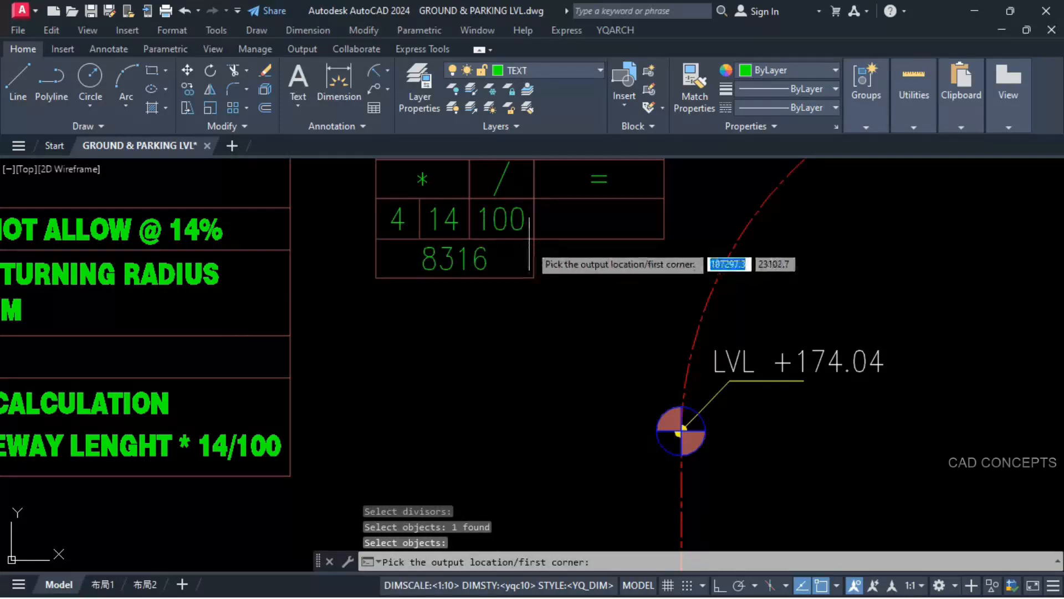
left_click(533, 239)
left_click(643, 208)
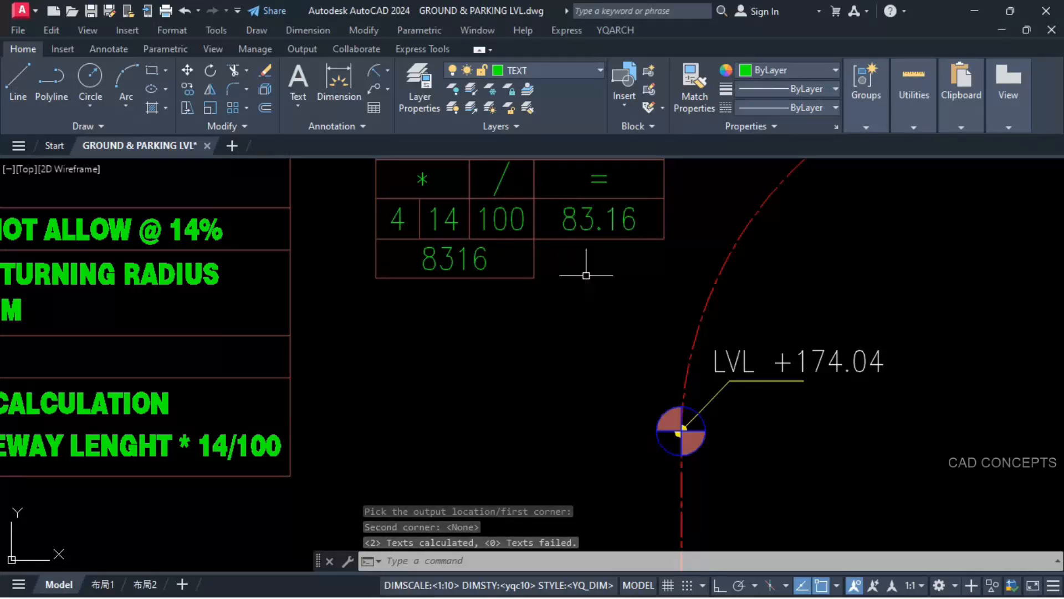
Step: Add the CALCULATION table's 83.16 to the upper marker's +174.04 level and output the sum in the empty cell beside the product
scroll(567, 263, "down", 4)
scroll(589, 368, "up", 3)
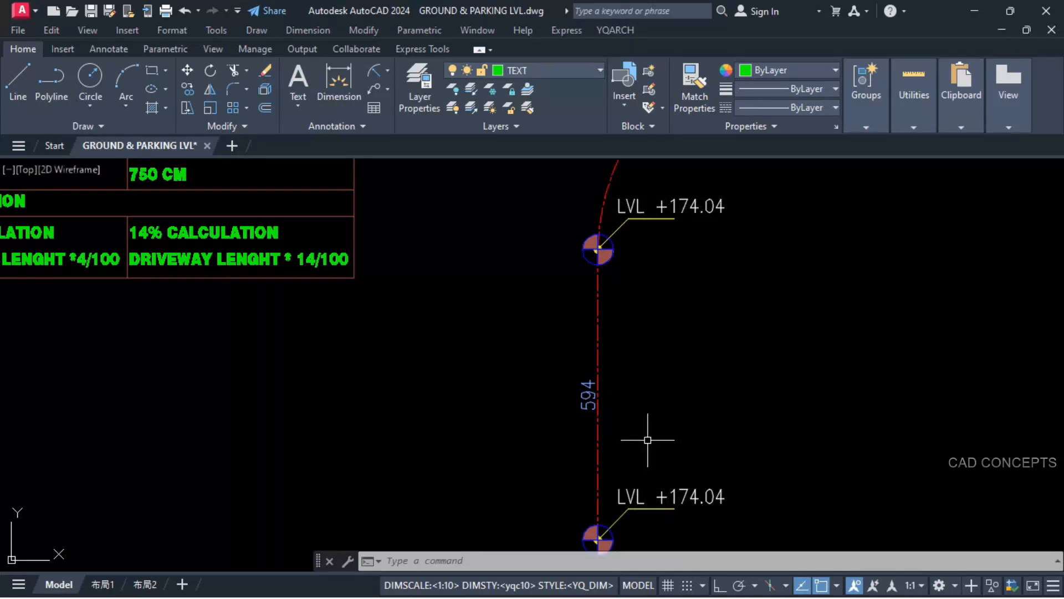
key("Return")
scroll(648, 440, "down", 2)
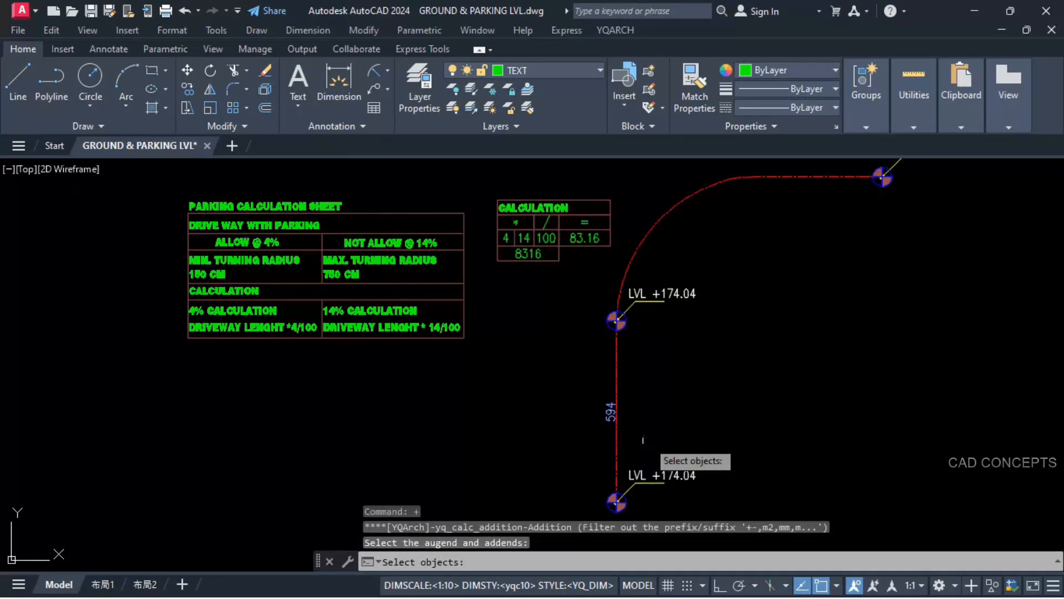
left_click(581, 239)
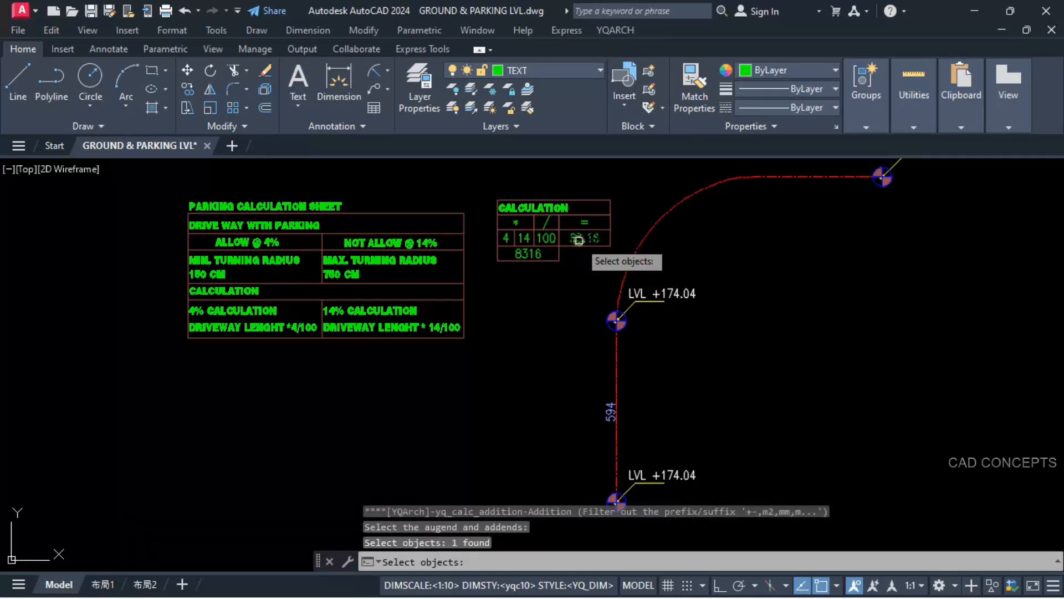
left_click(664, 294)
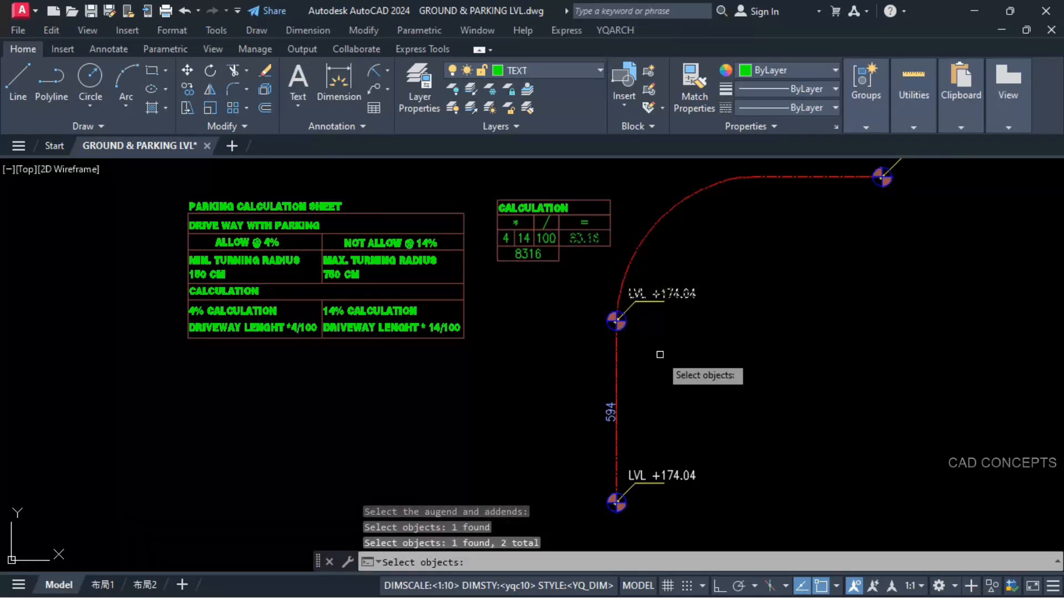
key("Return")
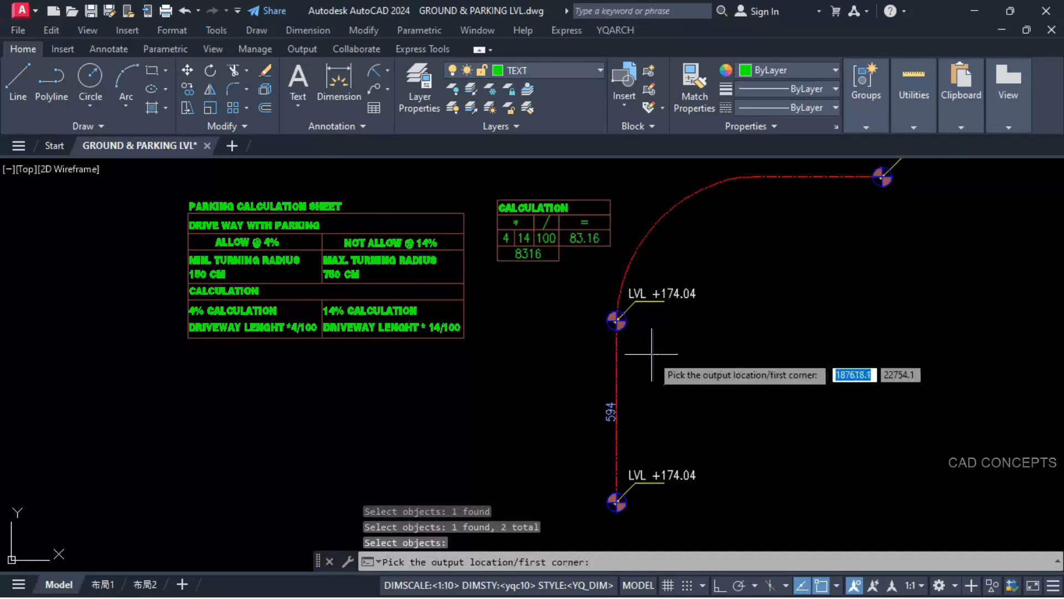
left_click(559, 261)
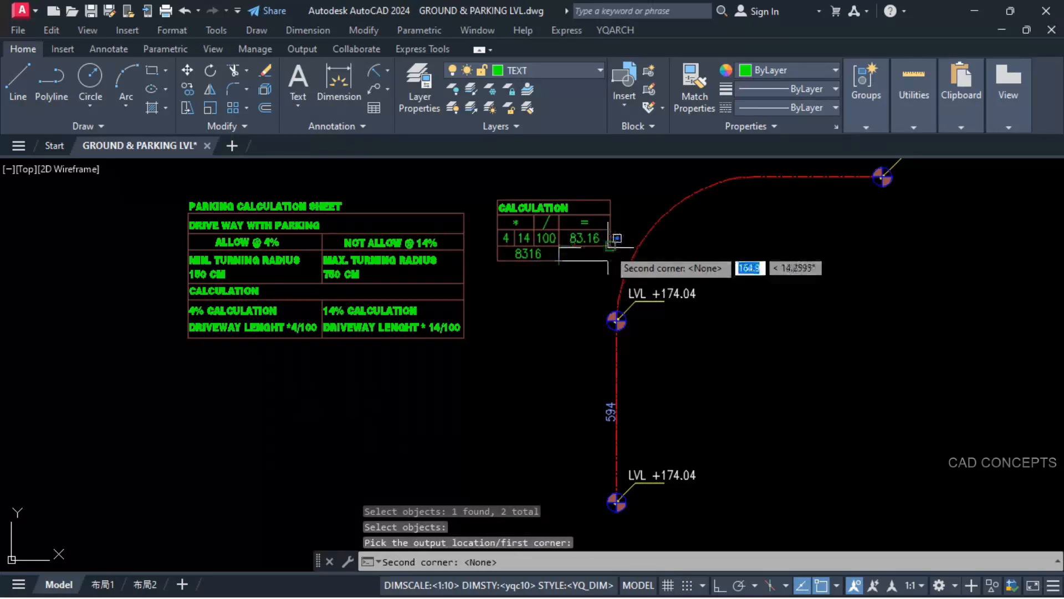
left_click(608, 246)
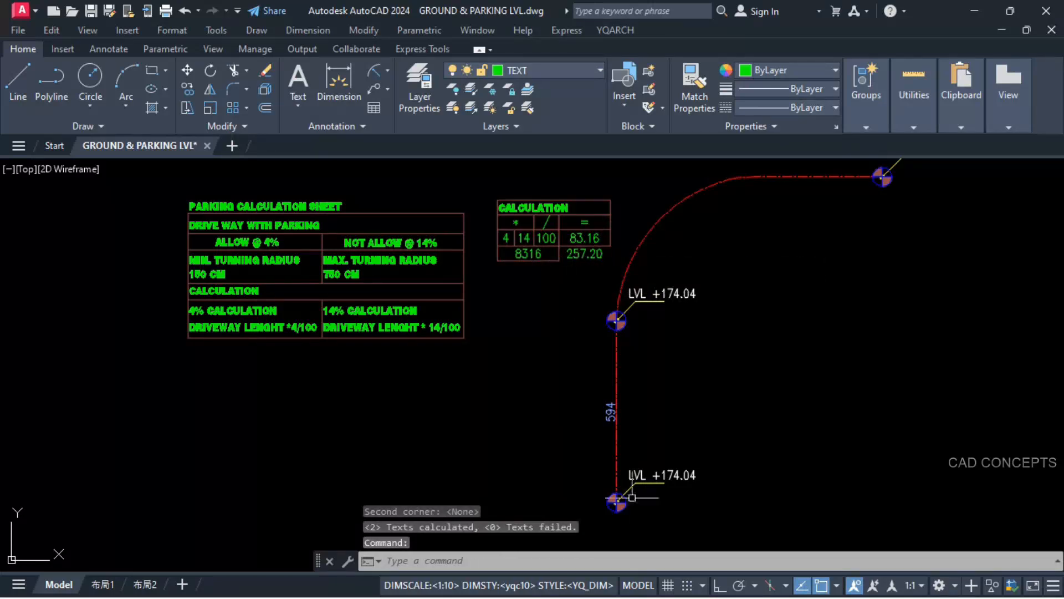
Step: Copy the sum from the CALCULATION table into the lower level marker so its text reads LVL +257.20
left_click(585, 255)
double_click(586, 259)
key("ctrl+c")
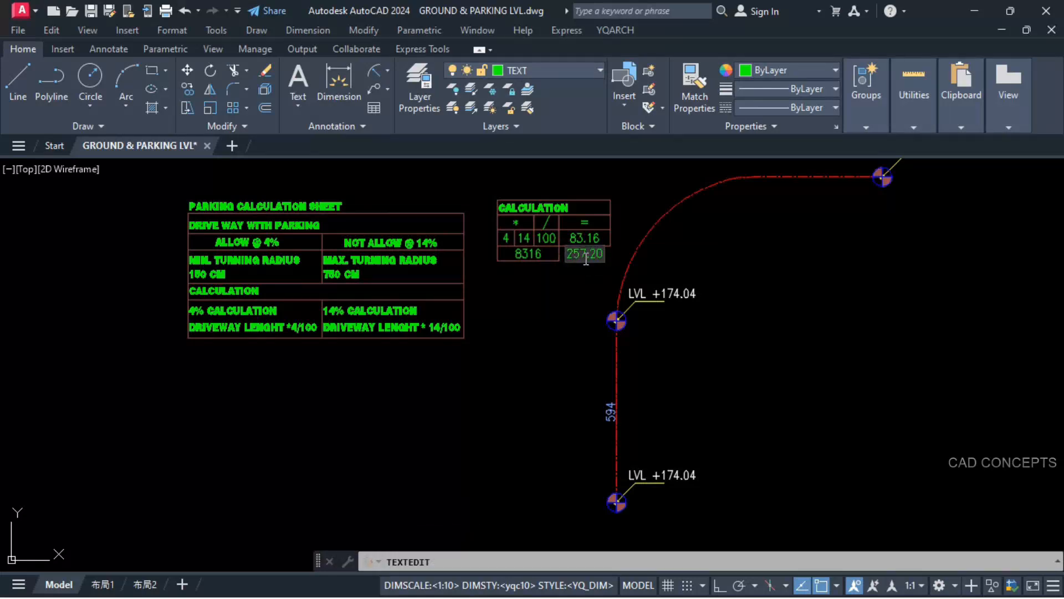
left_click(572, 309)
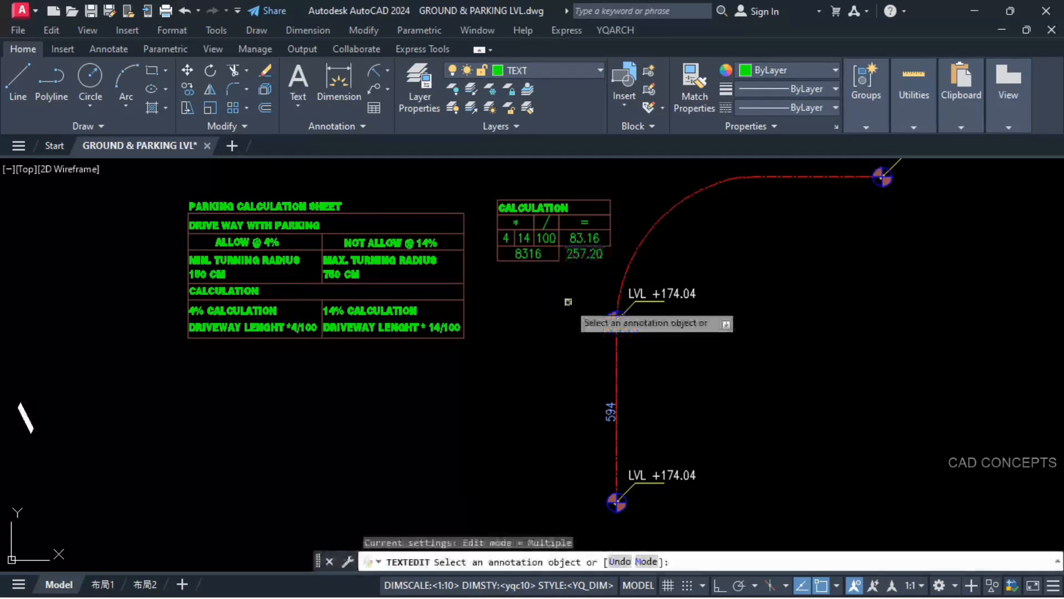
left_click(667, 476)
left_click_drag(661, 475, 713, 471)
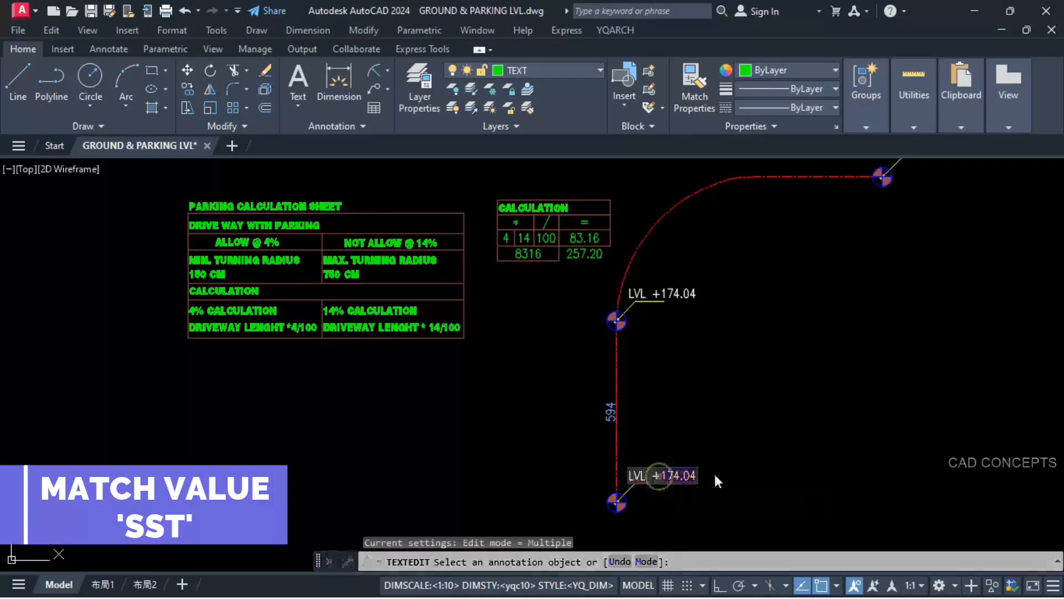
key("ctrl+v")
left_click(715, 466)
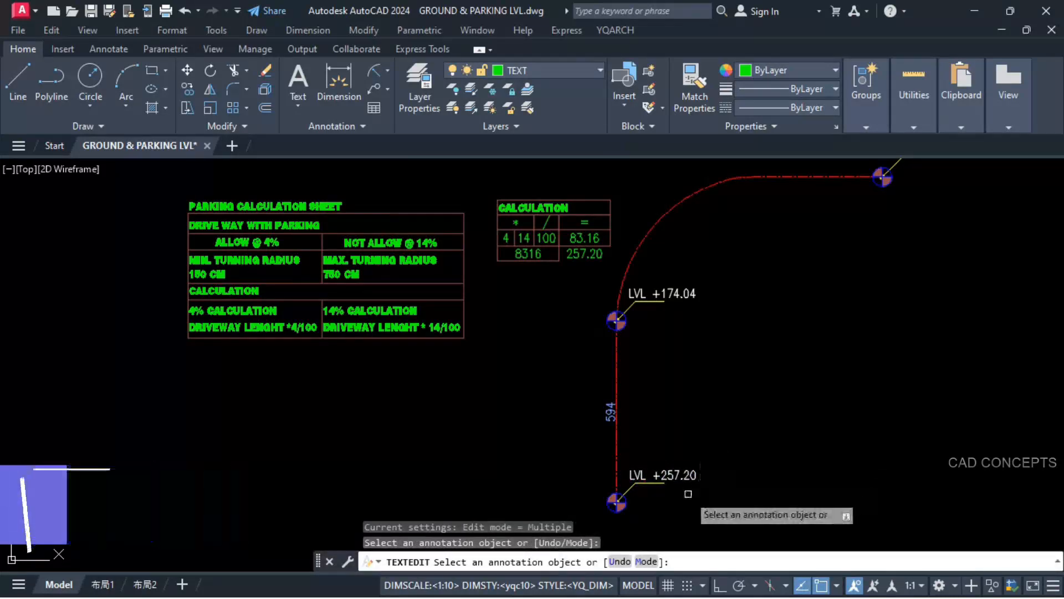
scroll(688, 491, "up", 2)
key("Escape")
left_click(654, 465)
key("Escape")
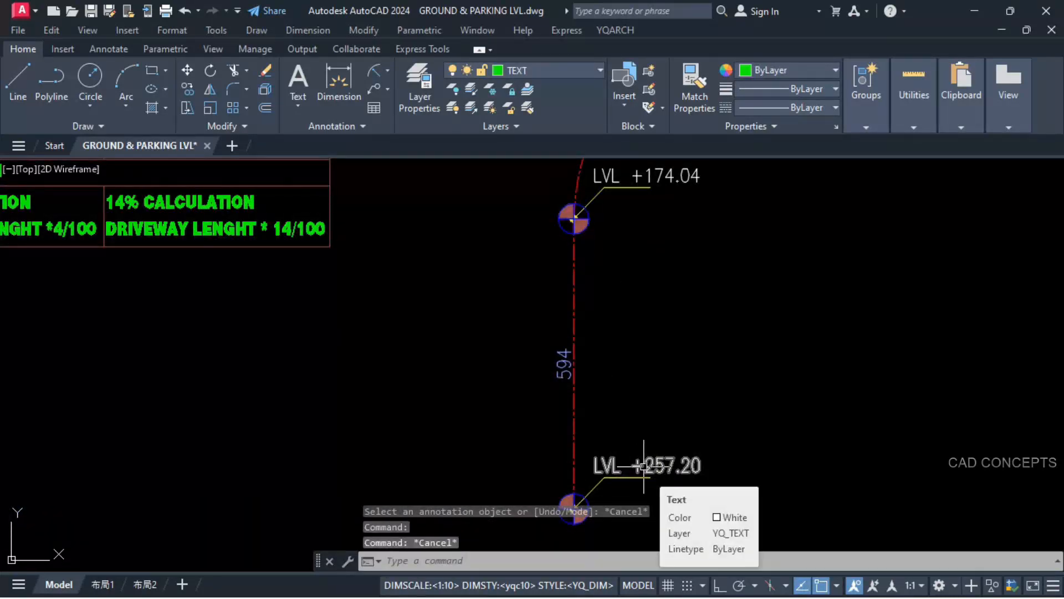
Step: Copy the +174.04 and +257.20 level markers onto the ground floor ramp centreline, using the arc's upper tangent point as base point
scroll(655, 464, "down", 2)
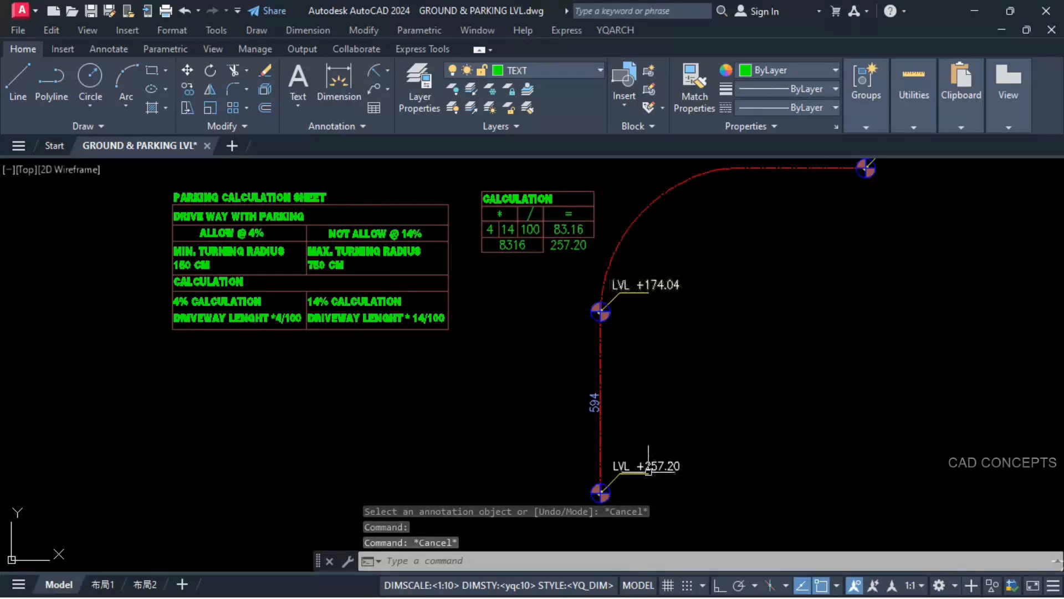
scroll(644, 452, "down", 2)
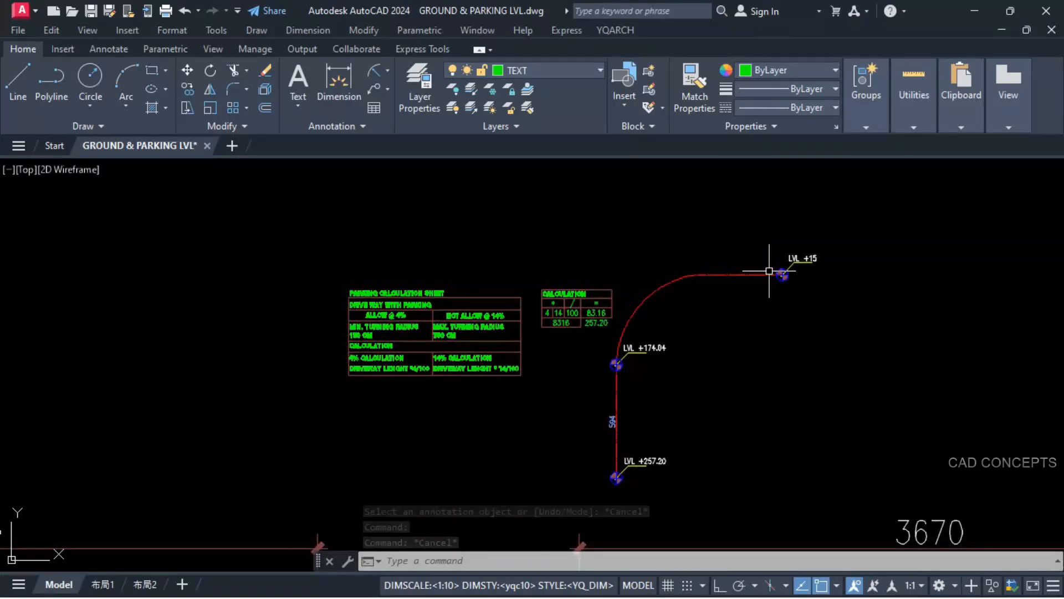
left_click(595, 364)
left_click(709, 333)
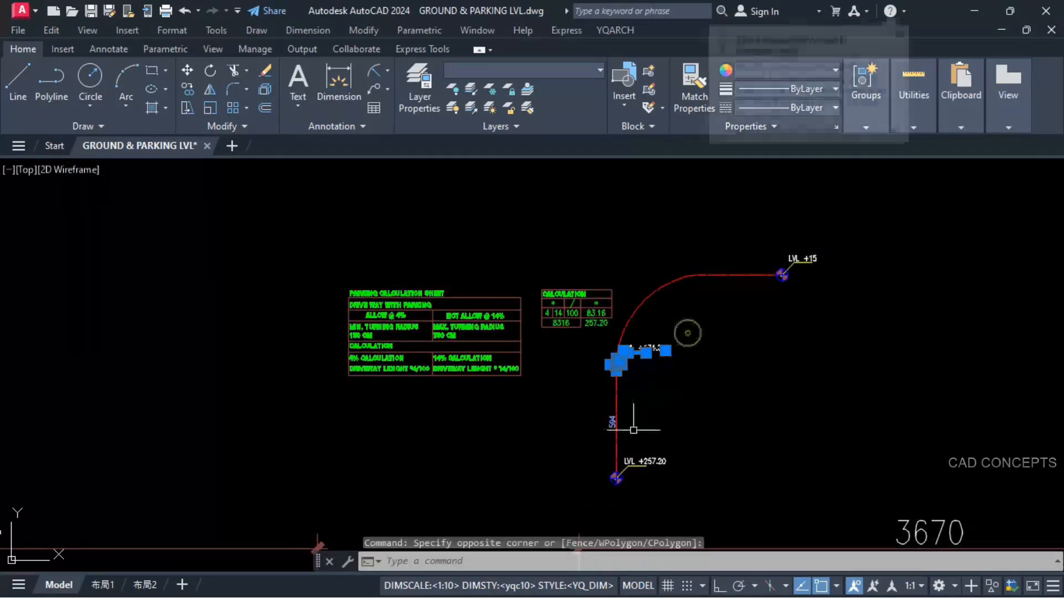
left_click(598, 490)
left_click(689, 444)
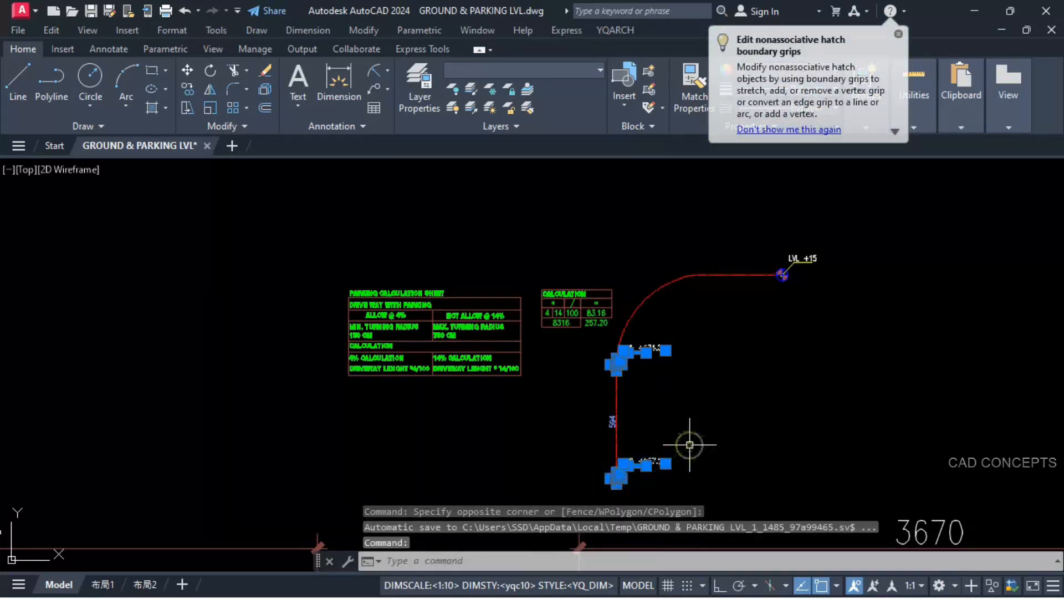
type("co")
key("Return")
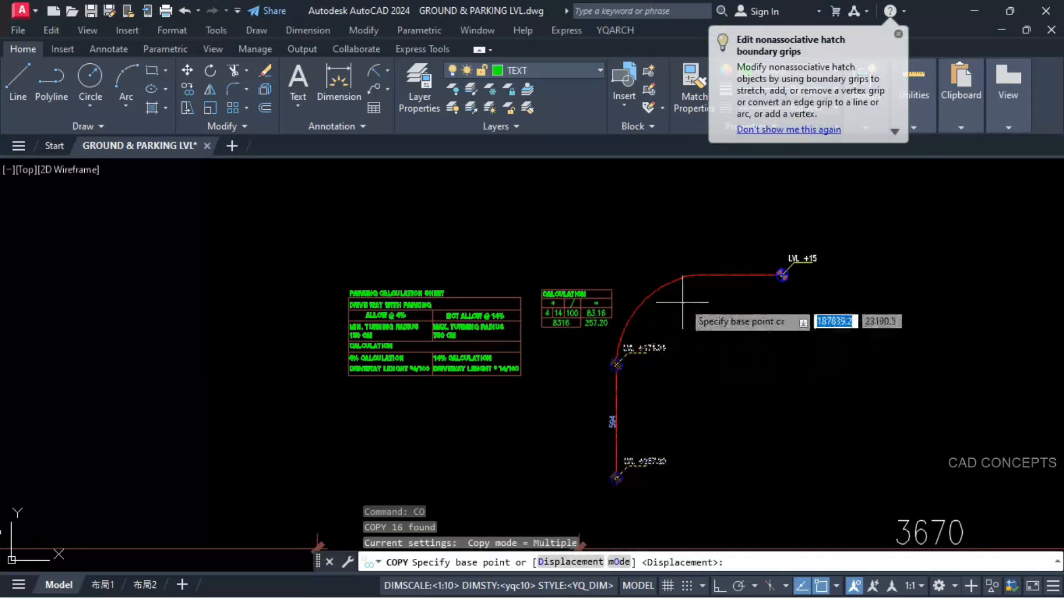
left_click(696, 274)
scroll(683, 297, "down", 4)
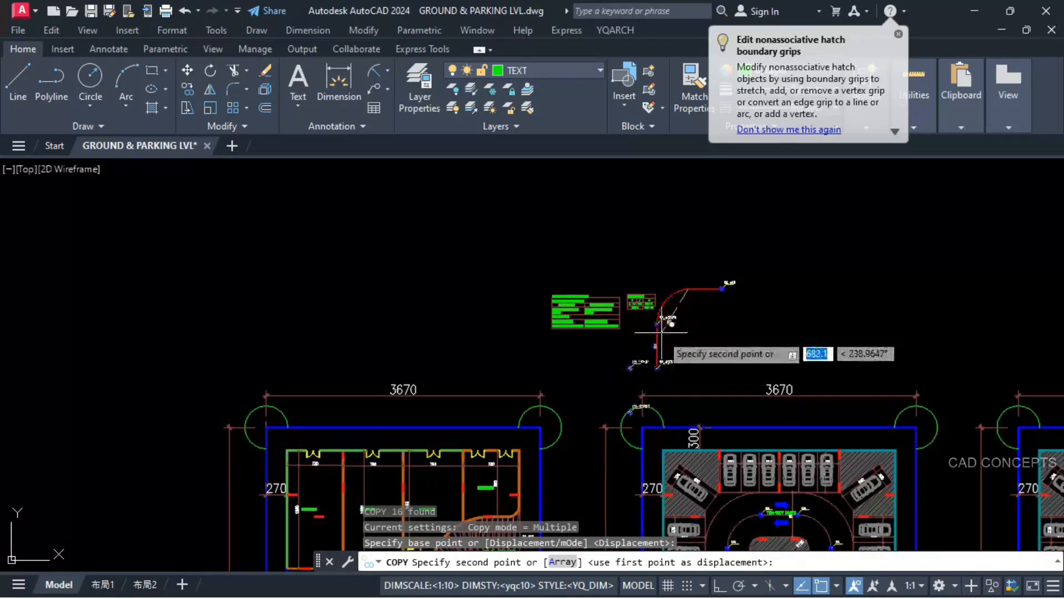
scroll(505, 448, "up", 8)
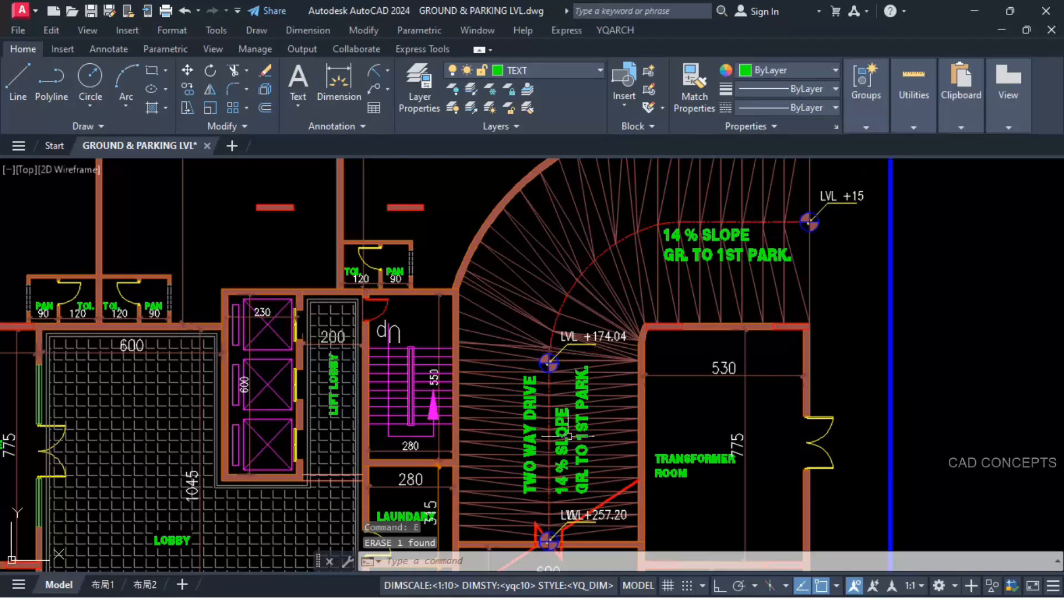
Step: Erase the old LVL placeholder texts overlapping the copied level markers on the ground floor ramp
middle_click_drag(580, 524, 581, 430)
scroll(580, 430, "up", 4)
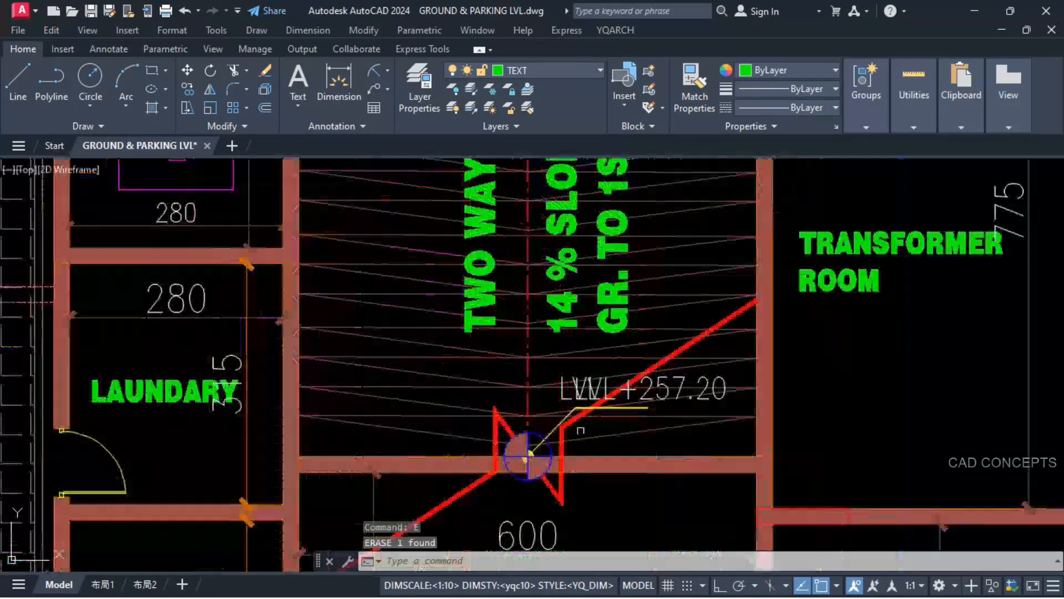
scroll(580, 430, "up", 2)
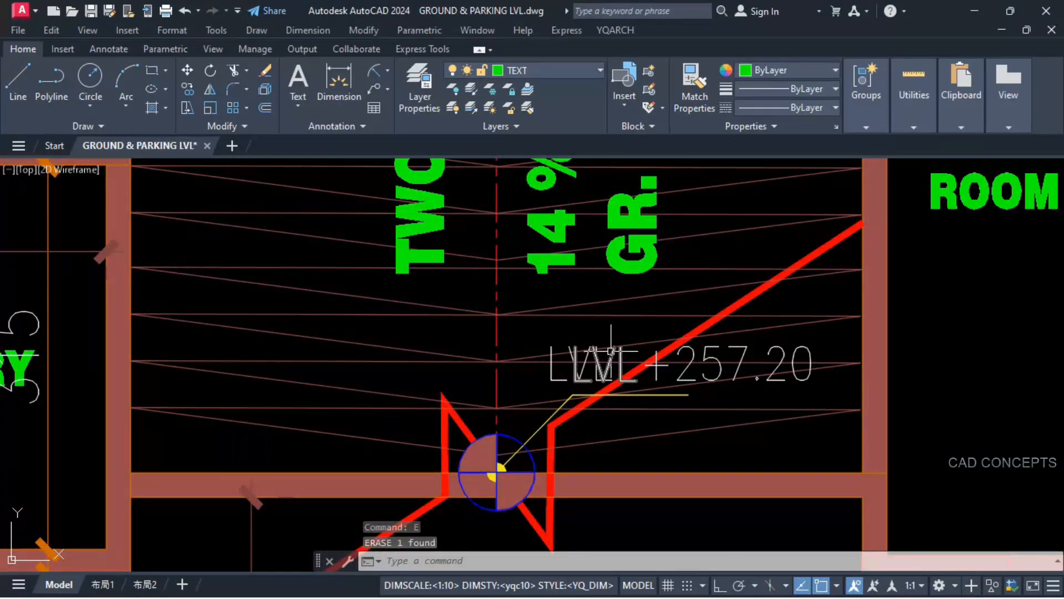
scroll(493, 413, "down", 6)
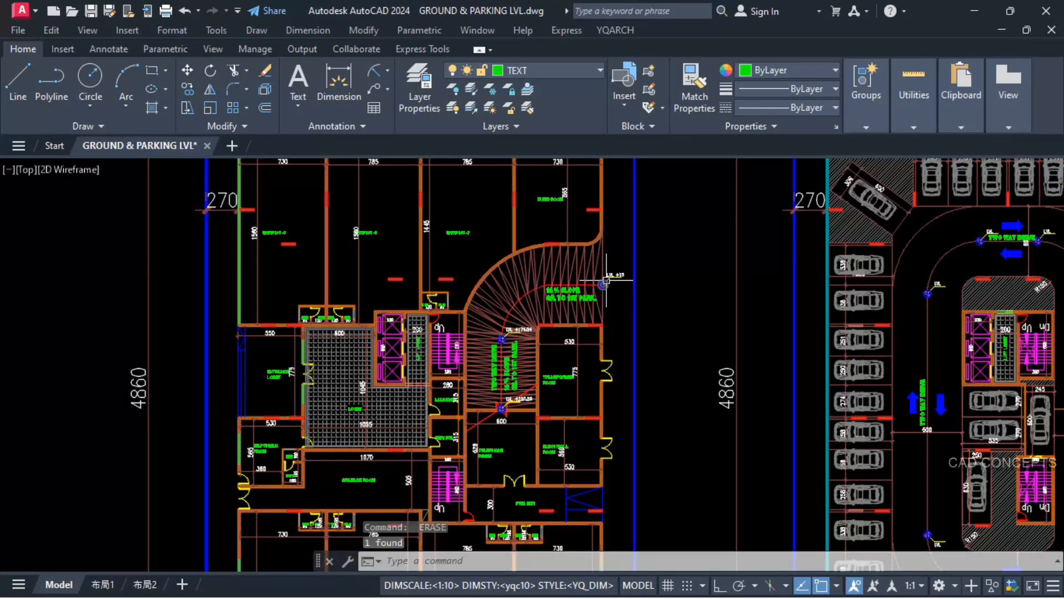
Step: Copy the ramp centreline and its +257.20 marker to the 1st parking floor plan, using matching upper corners of the site boundaries as reference points
scroll(606, 280, "up", 2)
scroll(688, 336, "down", 2)
middle_click_drag(743, 309, 561, 309)
scroll(561, 309, "down", 2)
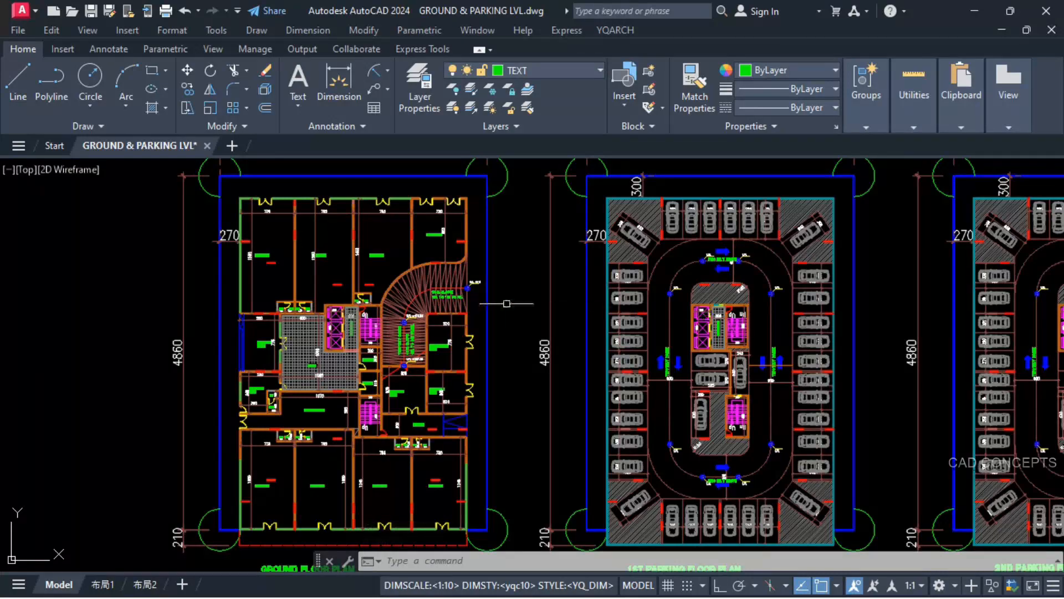
scroll(506, 303, "up", 3)
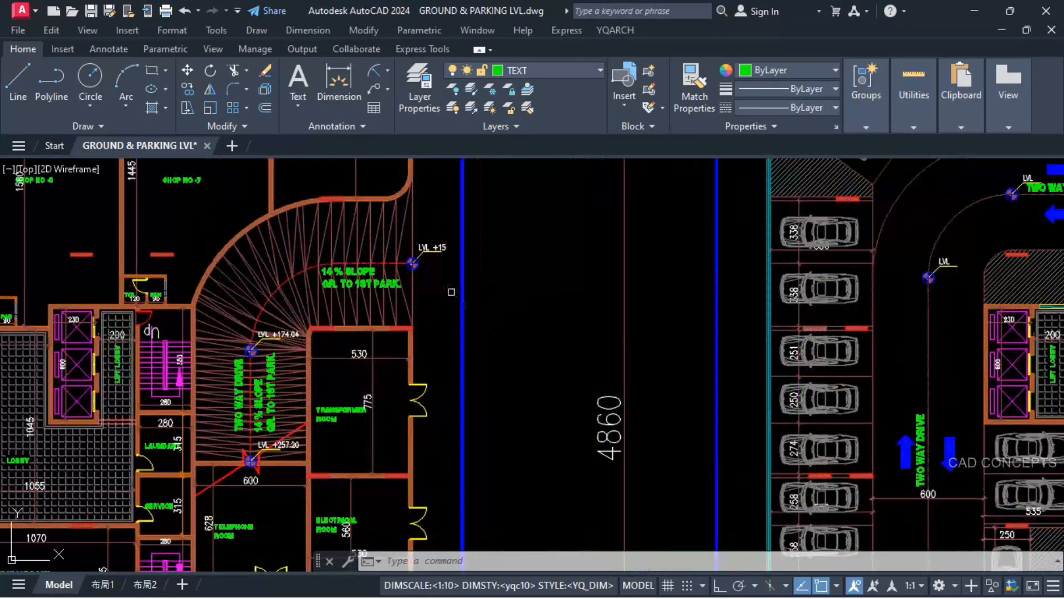
left_click(376, 259)
left_click(374, 272)
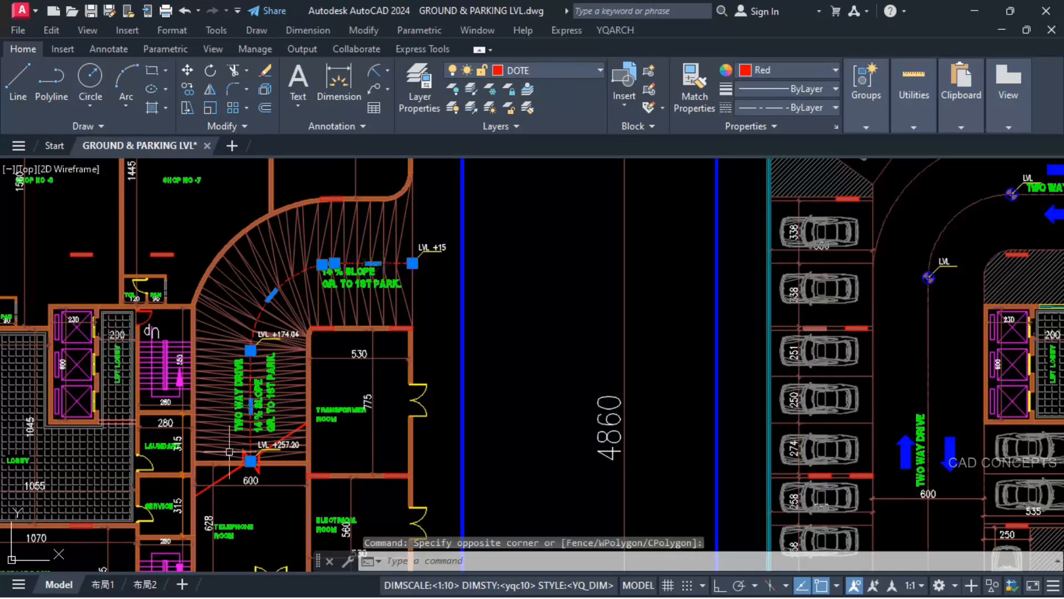
scroll(229, 493, "up", 2)
left_click(240, 469)
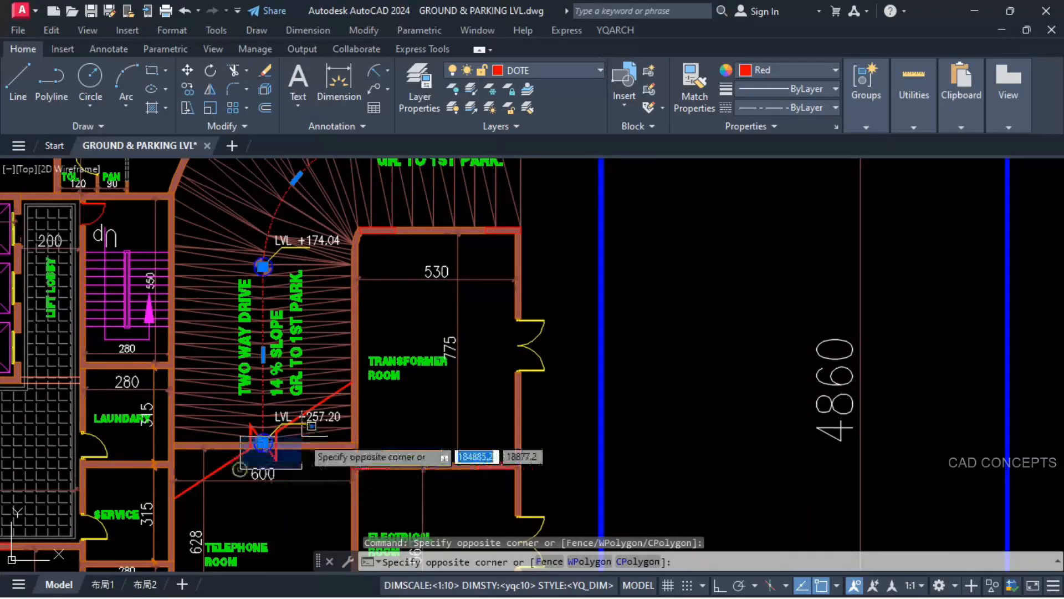
left_click(350, 400)
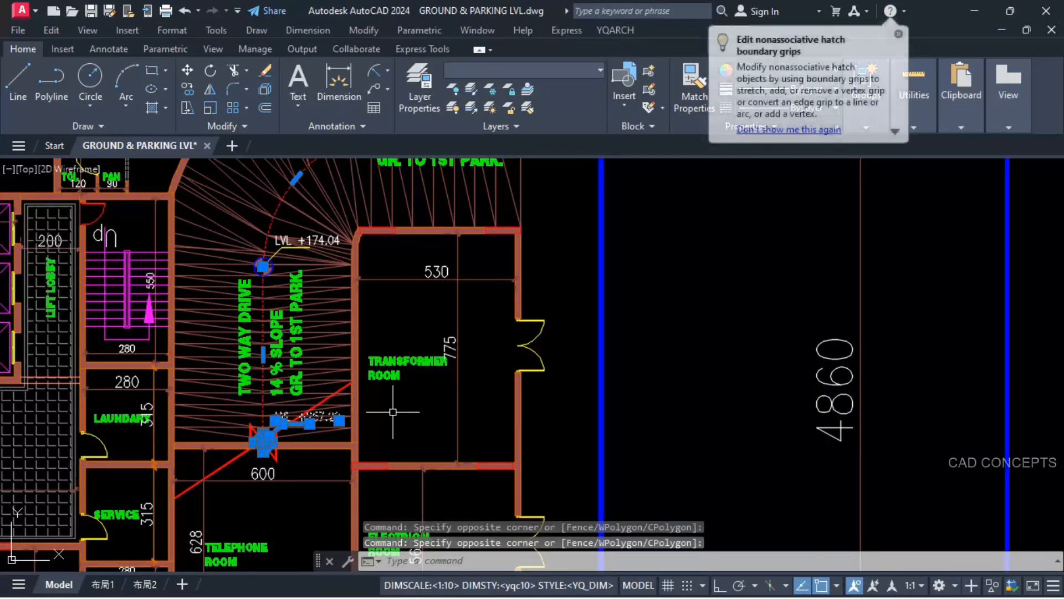
type("co")
key("Return")
scroll(399, 421, "down", 6)
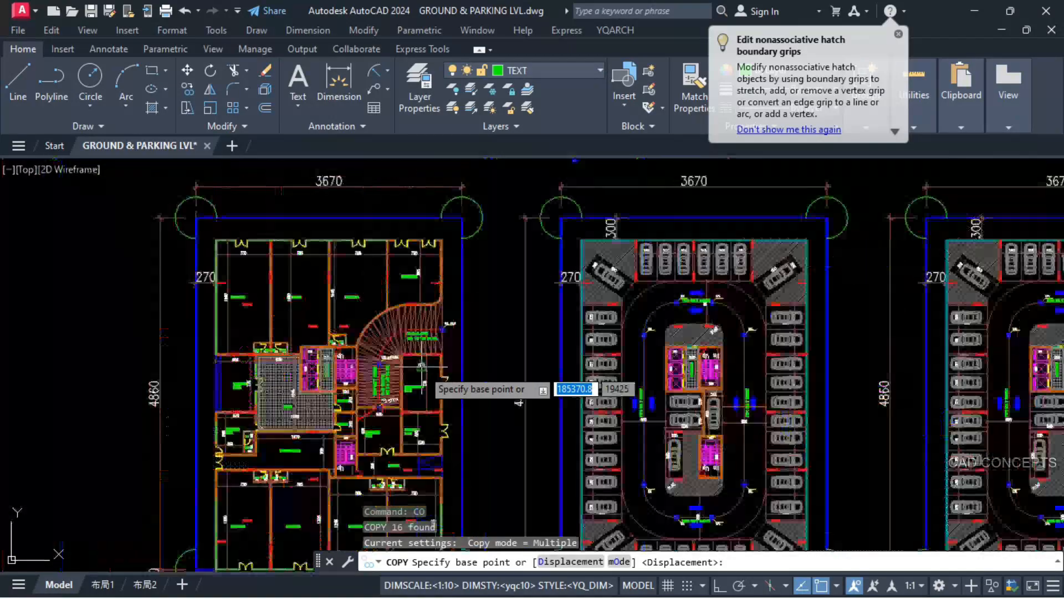
left_click(461, 217)
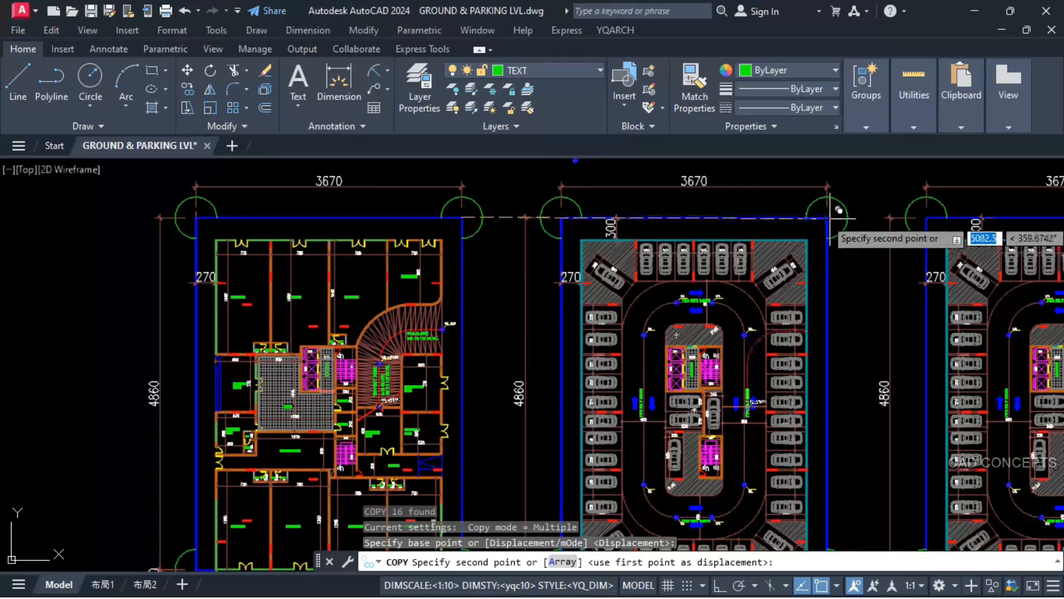
left_click(827, 218)
key("Escape")
Step: Examine the copied ramp end and level marker on the 1st parking floor against the ground floor ramp's end above the telephone room
scroll(743, 404, "up", 10)
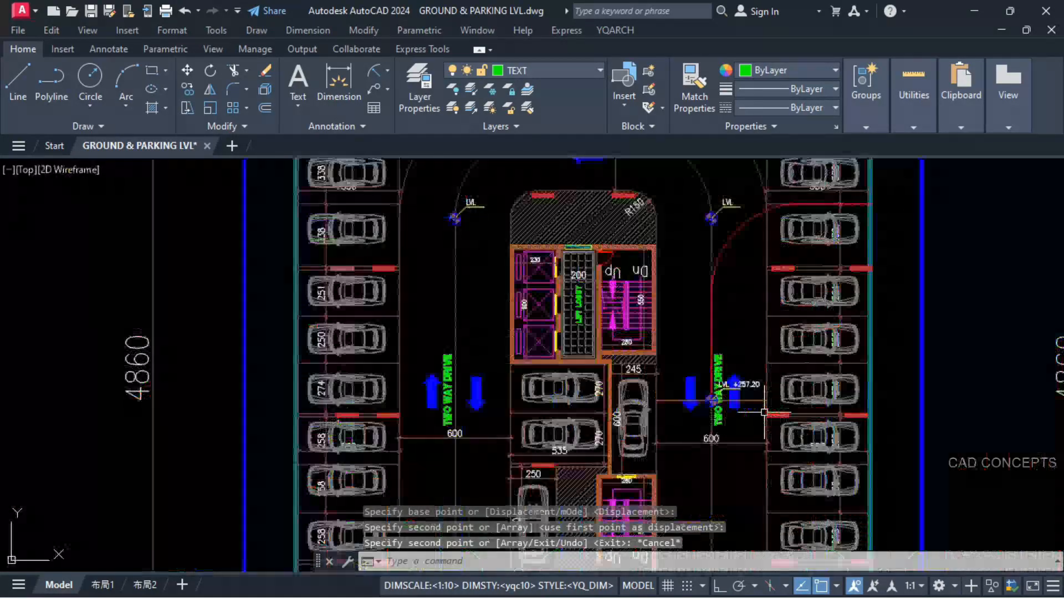
scroll(607, 404, "down", 4)
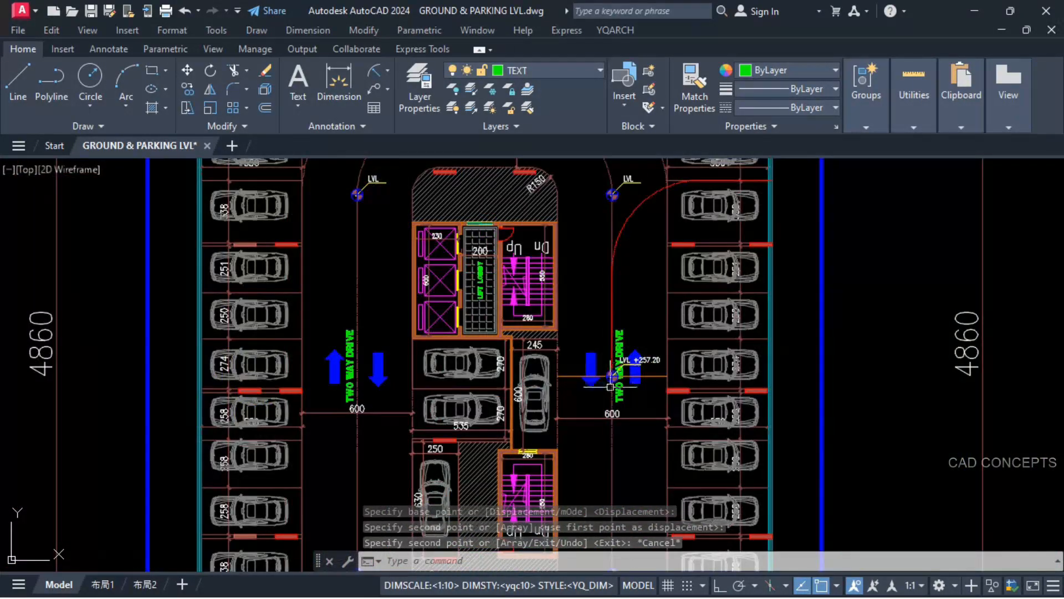
scroll(612, 388, "down", 2)
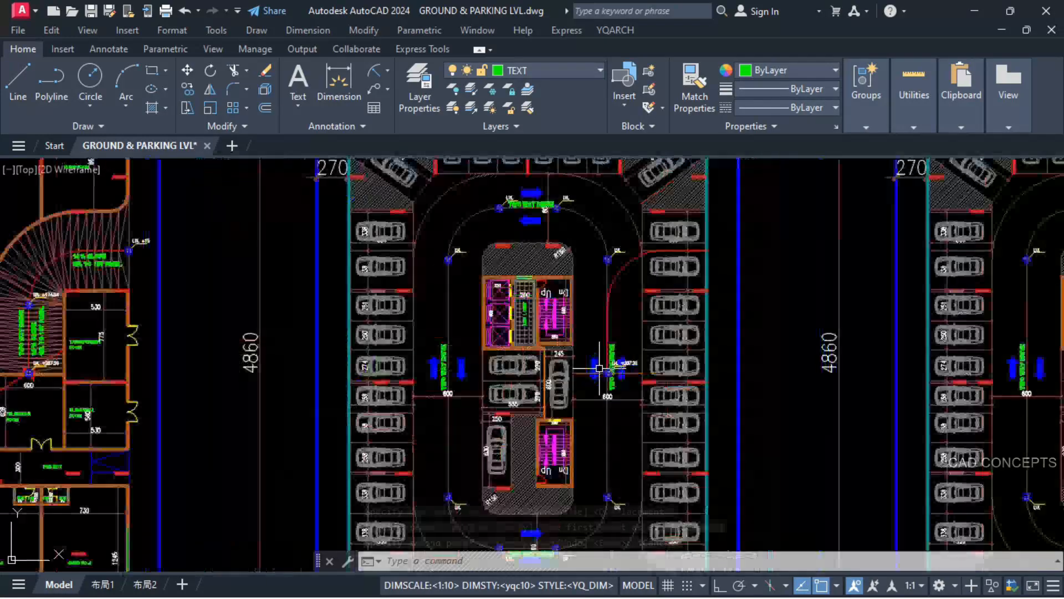
scroll(624, 311, "up", 5)
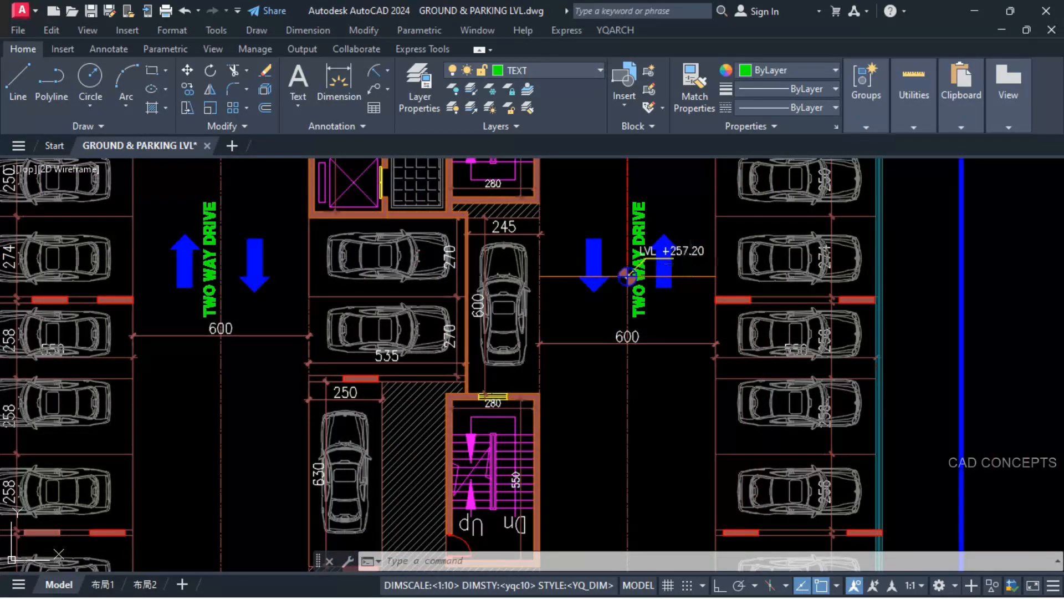
scroll(627, 276, "down", 4)
scroll(69, 335, "up", 4)
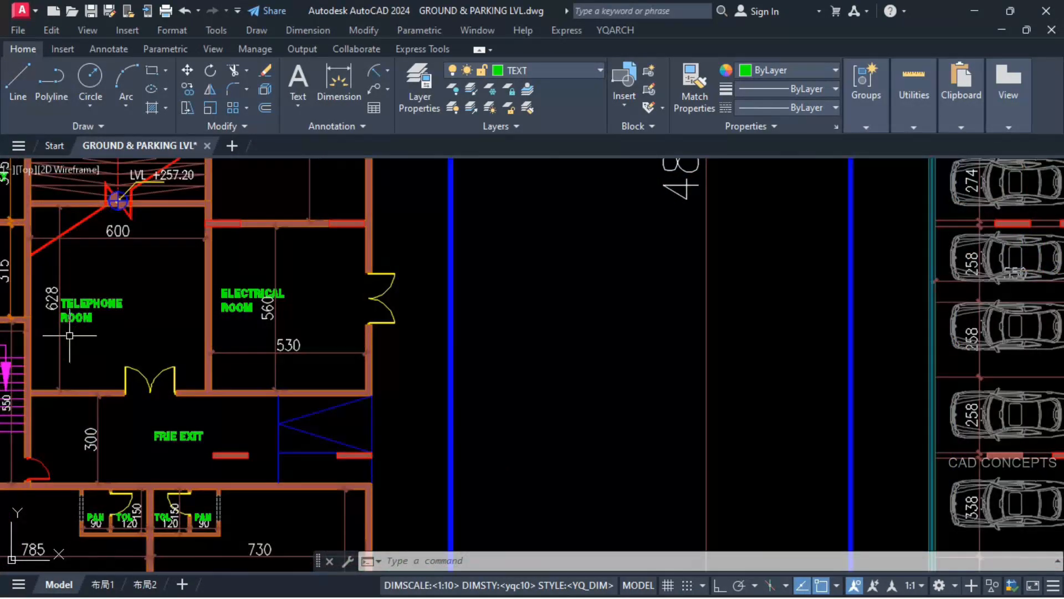
middle_click_drag(72, 337, 269, 381)
scroll(269, 360, "up", 5)
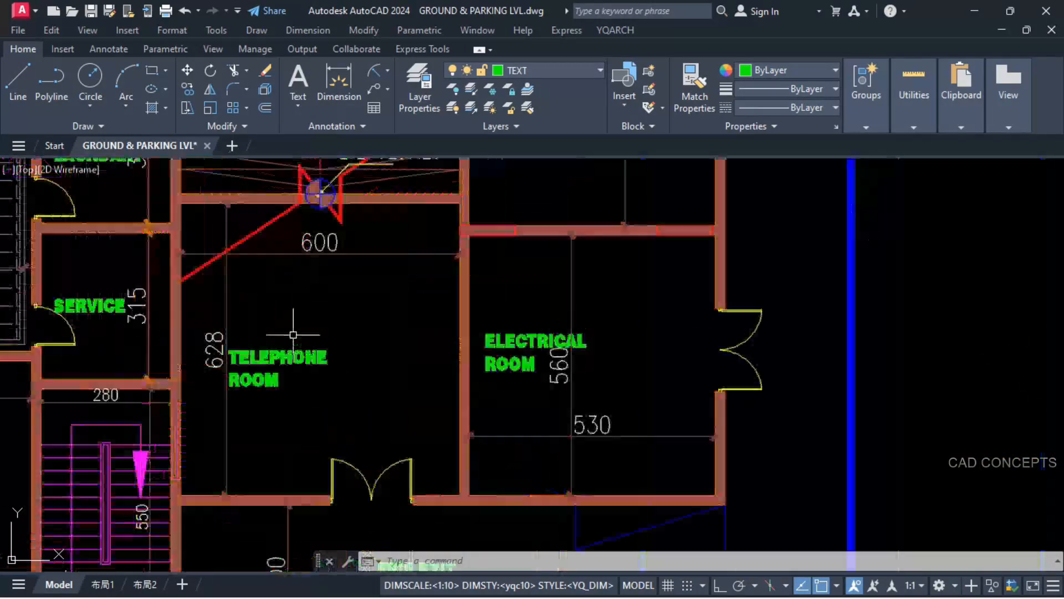
Step: Draw a line across the 600 wide driveway on the 1st parking floor from the upper corner of the lower staircase to the opposite driveway edge
scroll(270, 439, "down", 2)
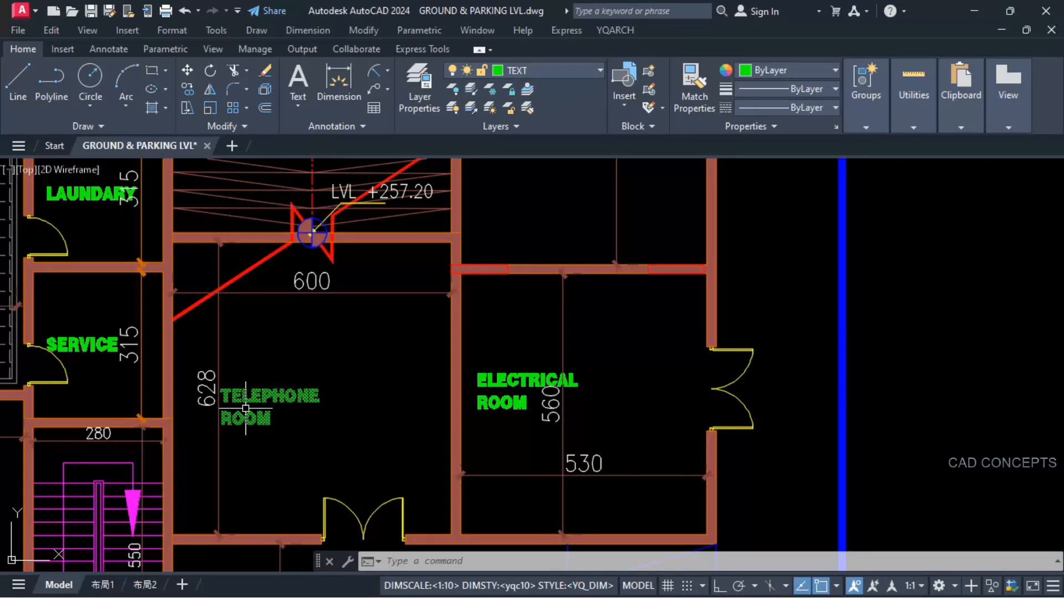
scroll(245, 409, "down", 8)
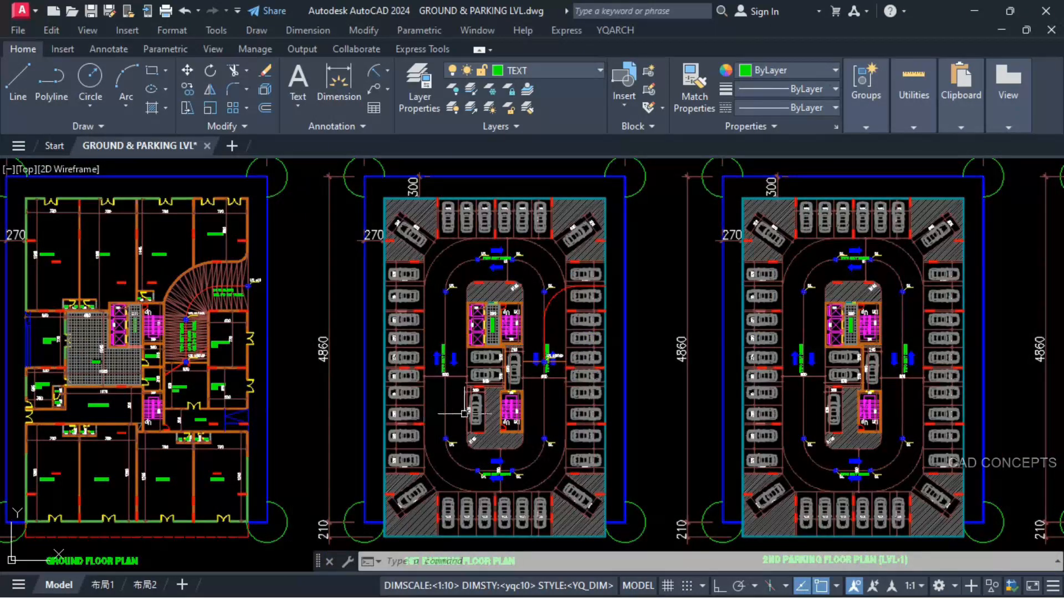
scroll(526, 392, "up", 4)
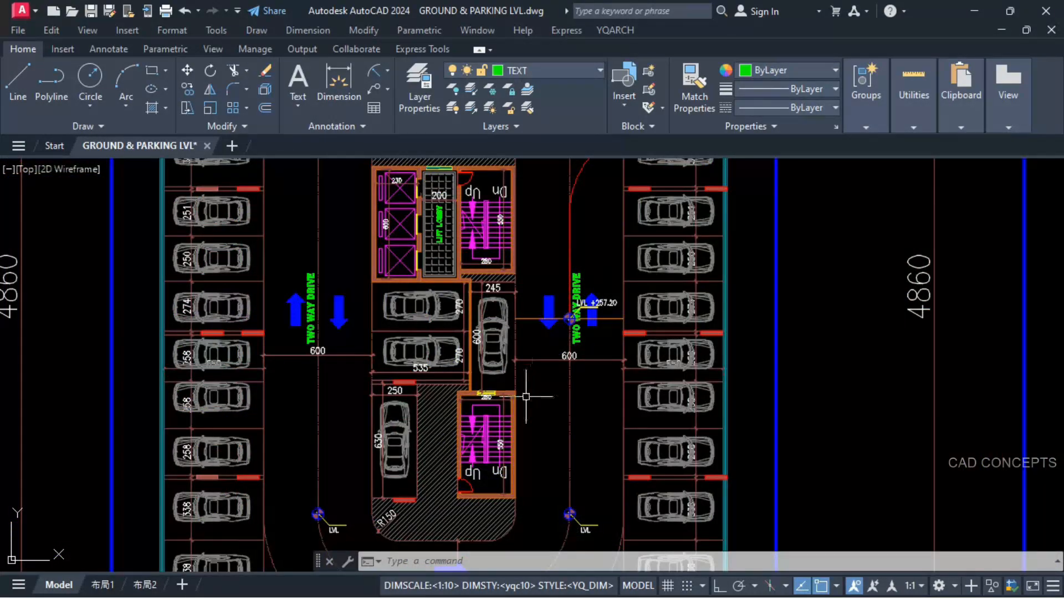
scroll(526, 396, "up", 1)
key("Return")
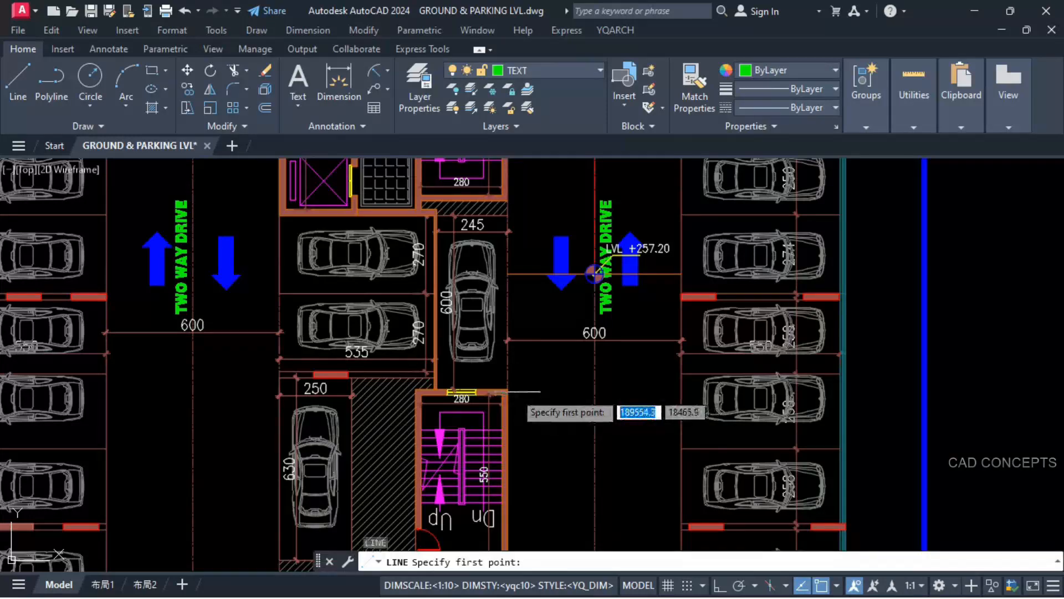
left_click(510, 391)
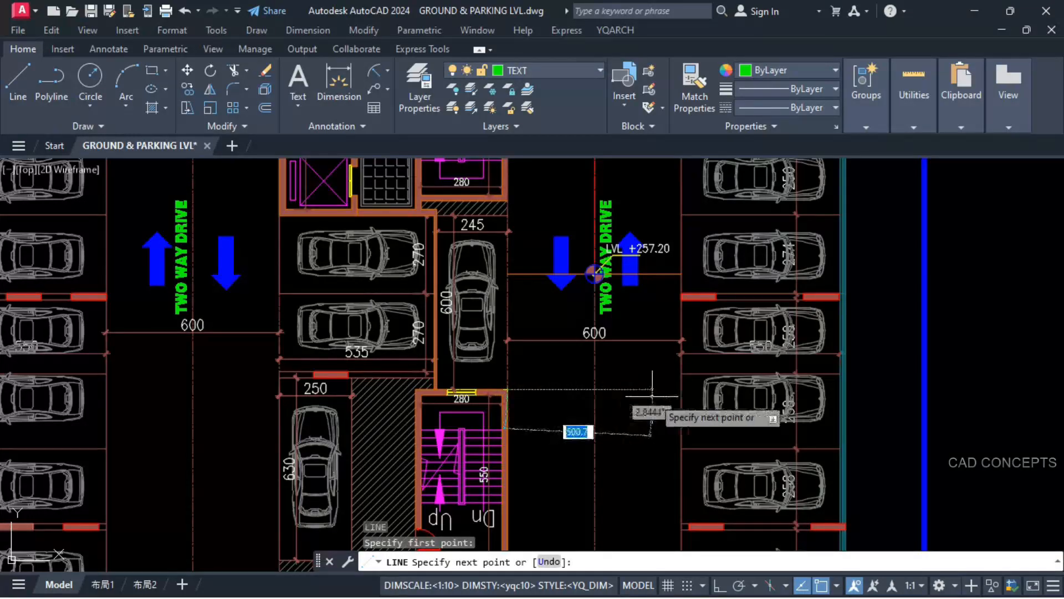
left_click(681, 389)
key("Escape")
key("Escape")
scroll(609, 409, "down", 2)
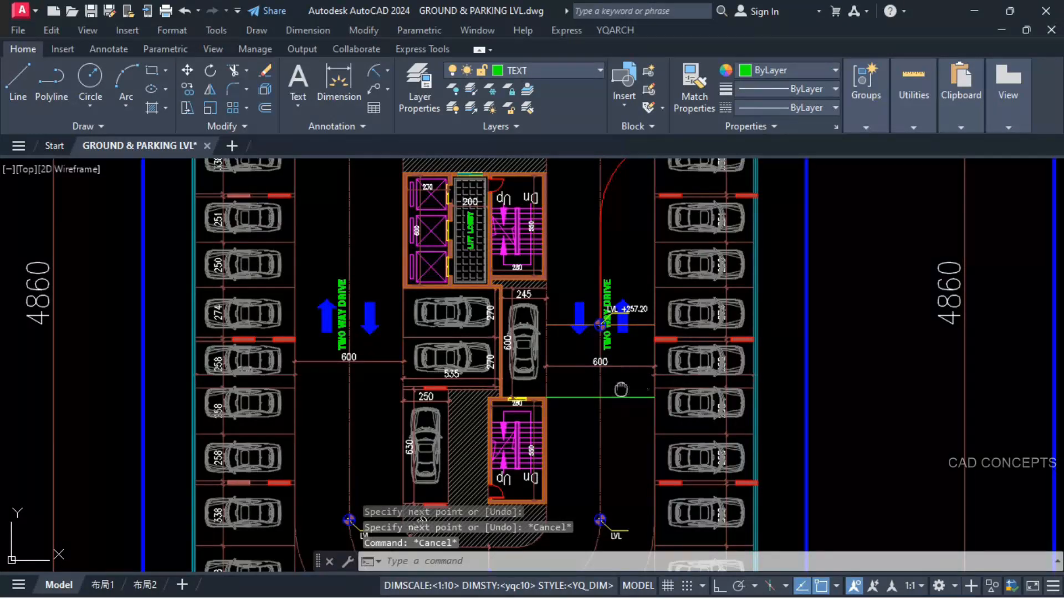
Step: Erase the three parked cars beside the ramp end near the outer wall and the car in the 245 wide bay
middle_click_drag(621, 389, 584, 438)
left_click(637, 448)
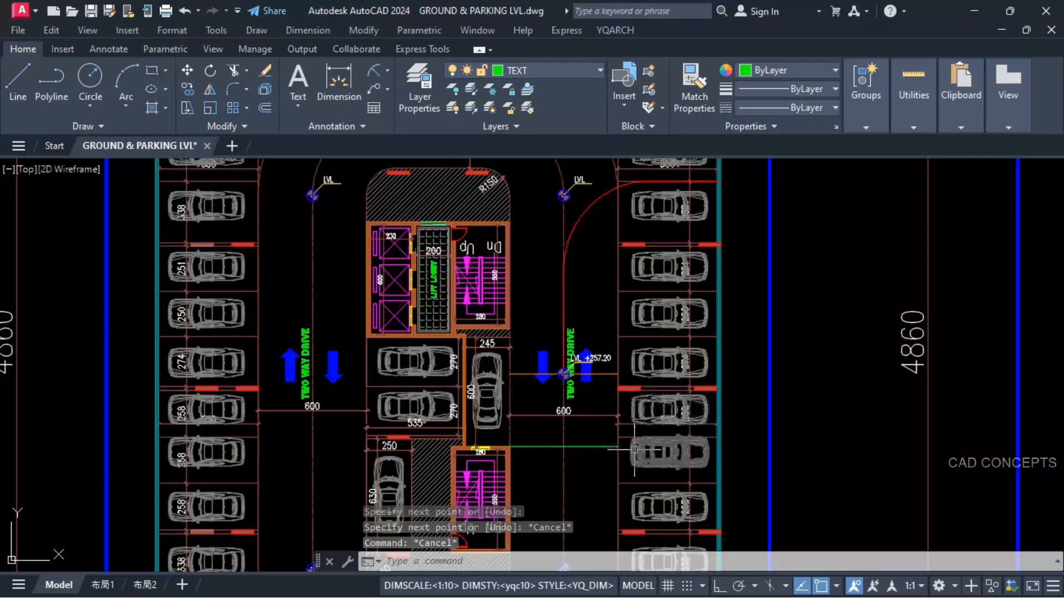
left_click(644, 402)
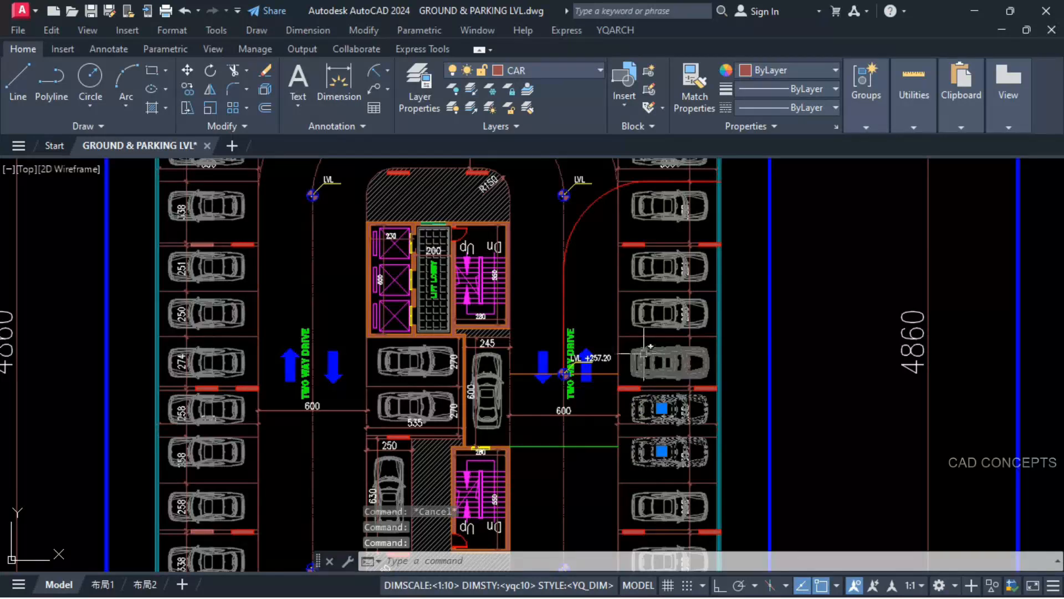
left_click(651, 368)
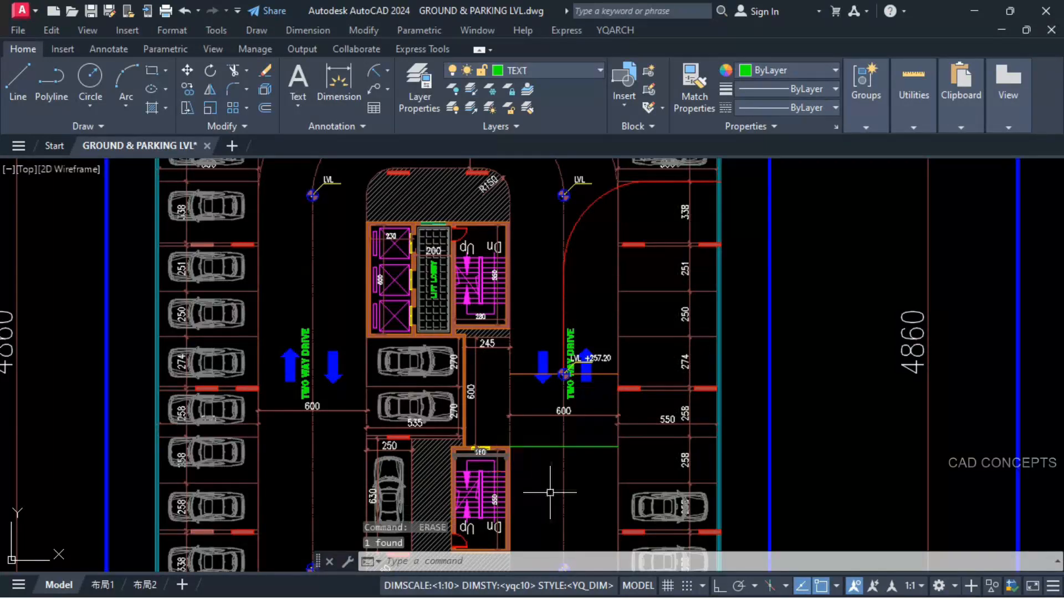
Step: Stretch the new line's driveway-edge end across the parking bays to the outer wall
middle_click_drag(553, 493, 551, 456)
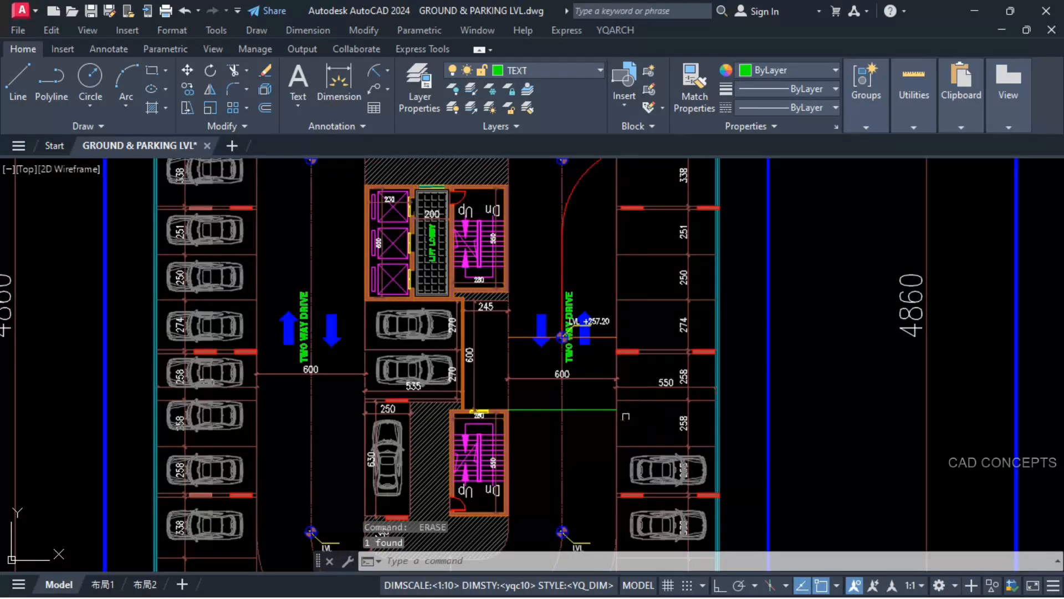
left_click(613, 410)
scroll(623, 433, "up", 2)
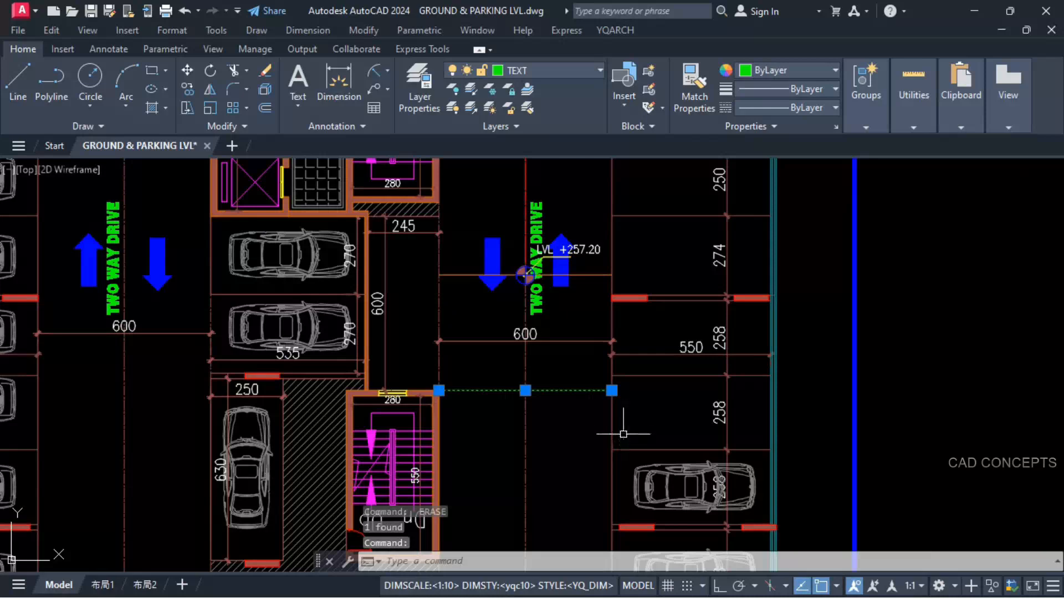
left_click(612, 390)
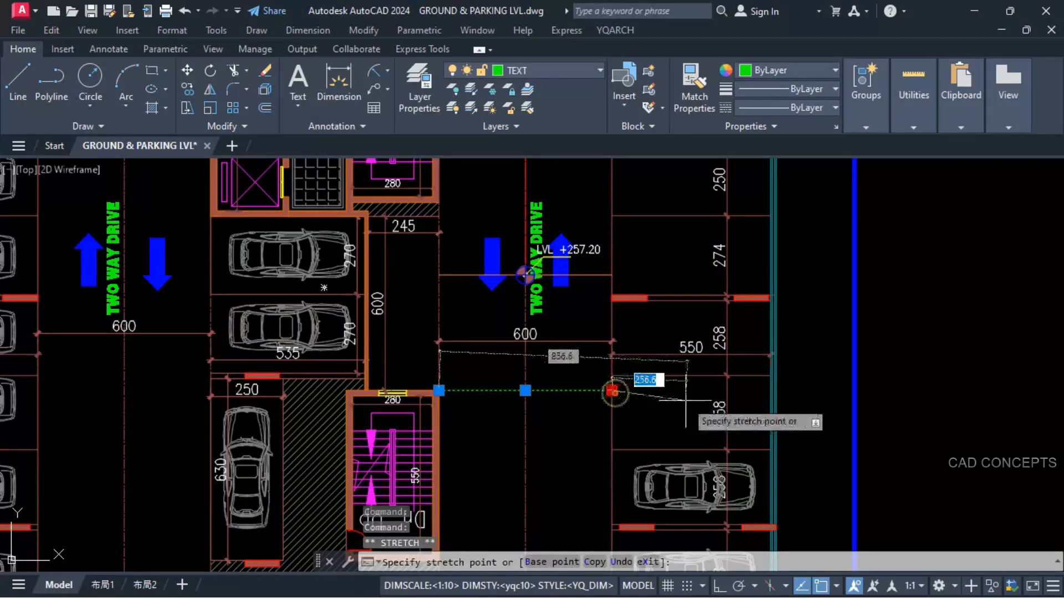
left_click(768, 391)
key("Escape")
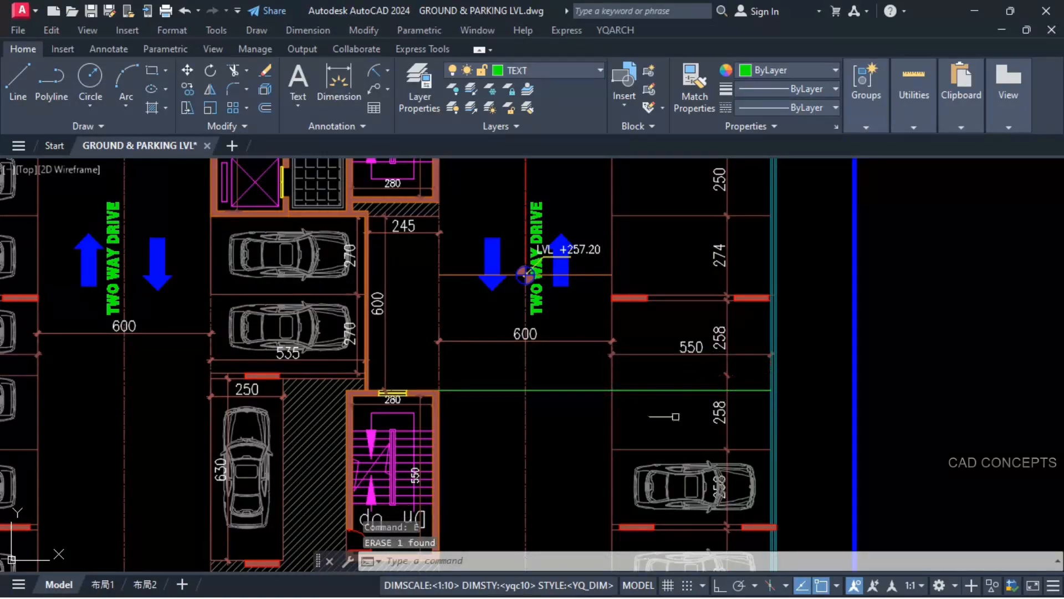
Step: Erase the bay dimensions and remaining bay divider lines from the cleared parking area beside the ramp end
key("Return")
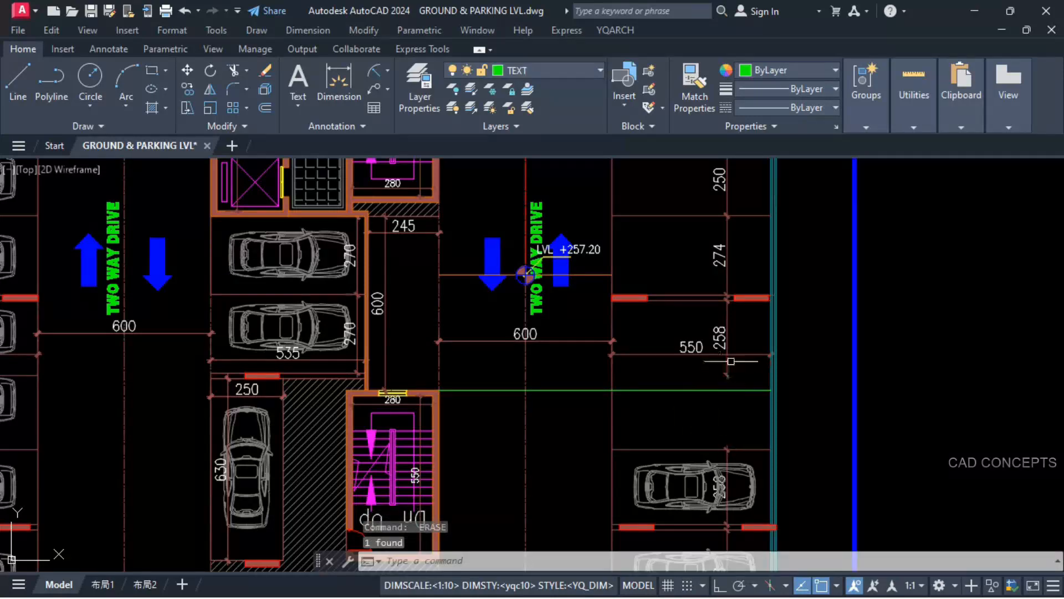
left_click(738, 348)
left_click(707, 360)
right_click(708, 360)
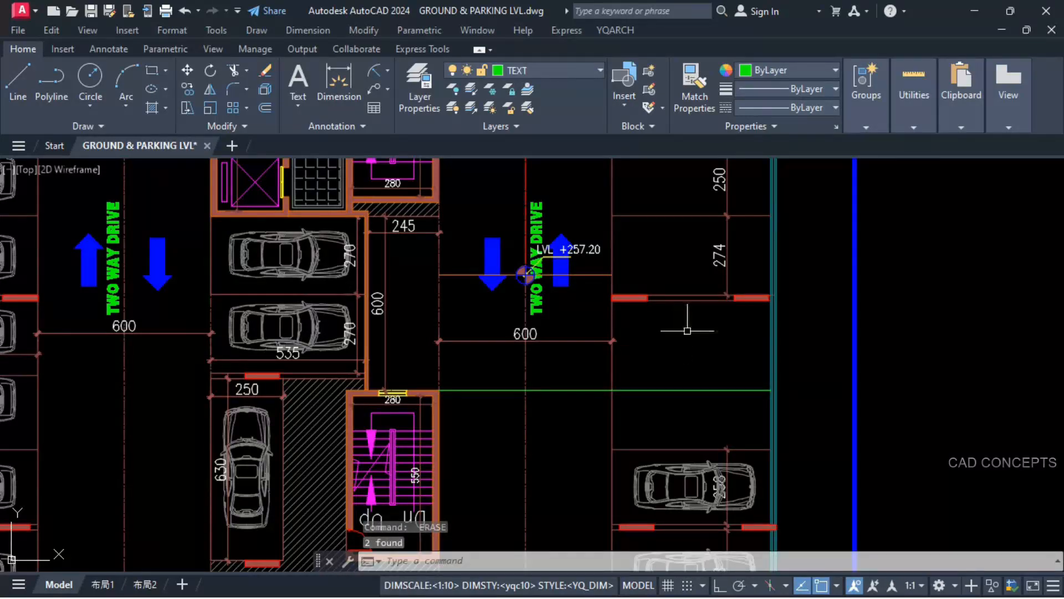
middle_click_drag(687, 331, 686, 426)
left_click(733, 348)
left_click(696, 199)
right_click(696, 199)
scroll(648, 315, "down", 2)
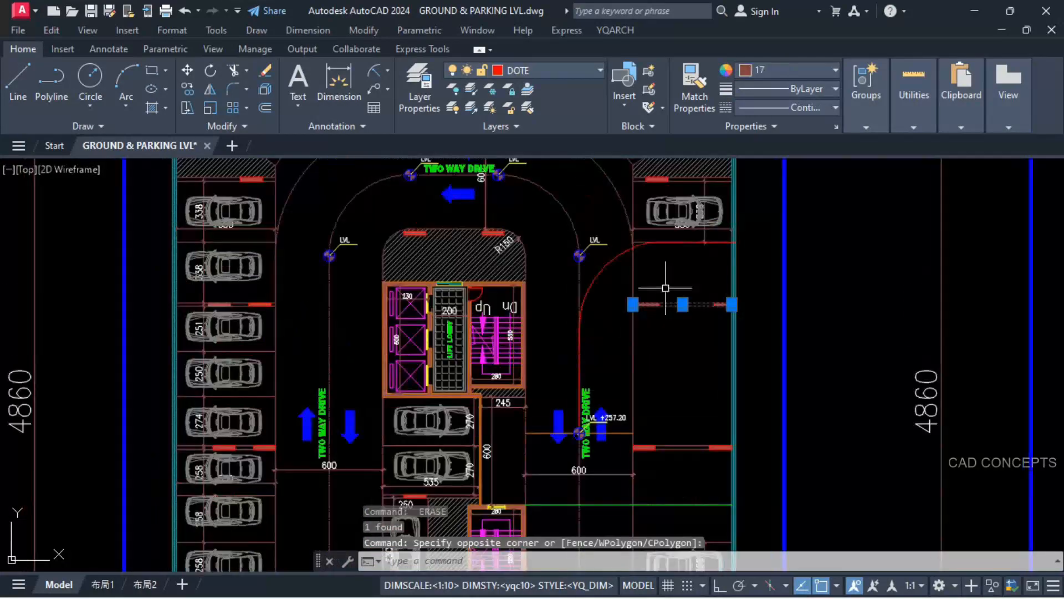
key("Escape")
Step: Draw a vertical line along the driveway centreline between the +257.20 level marker and the new cross line
middle_click_drag(591, 462, 606, 365)
scroll(606, 365, "up", 2)
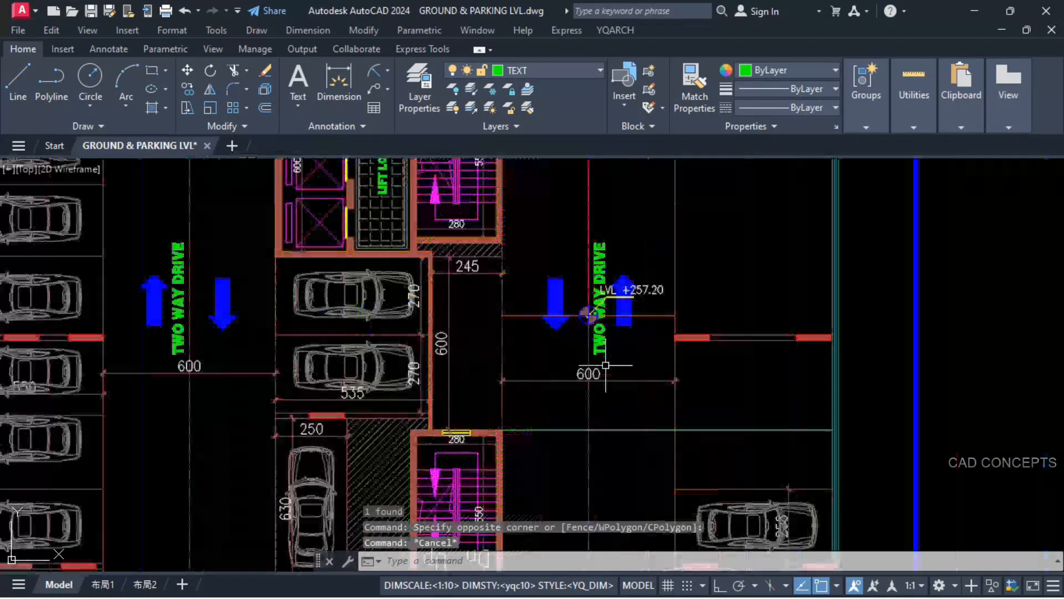
type("l")
key("space")
left_click(589, 316)
scroll(578, 295, "up", 6)
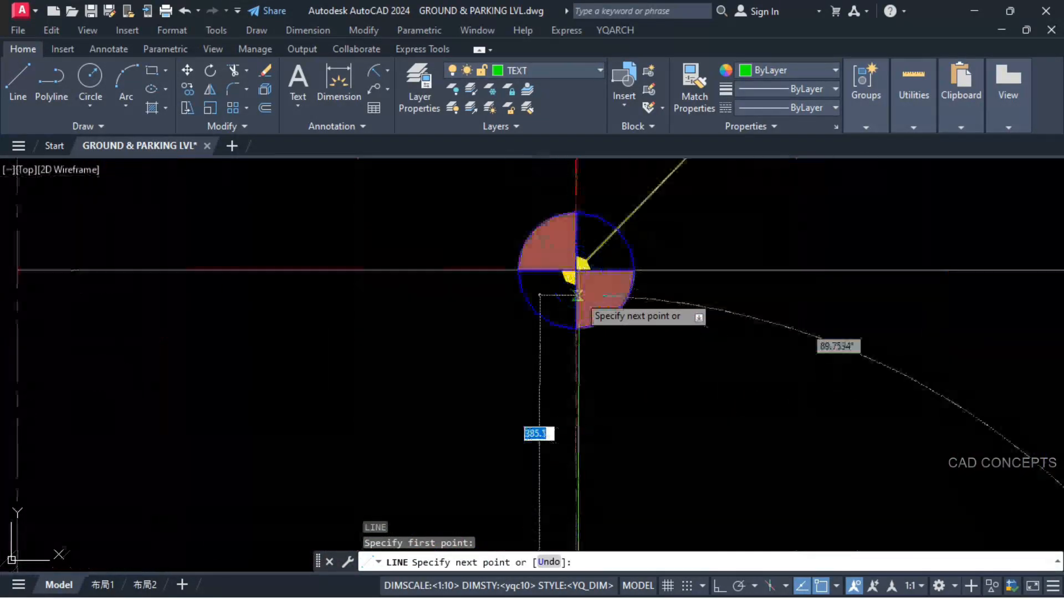
key("Escape")
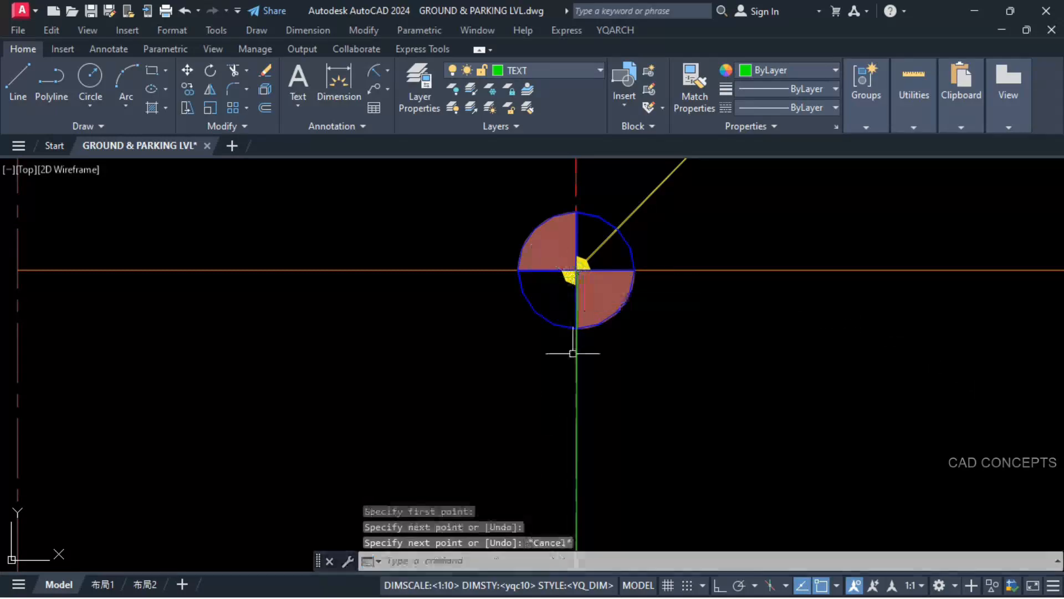
Step: Calculate the vertical centreline segment's length with the YQArch ZC command and output the length text beside it
left_click(575, 354)
scroll(559, 252, "down", 6)
scroll(549, 379, "up", 4)
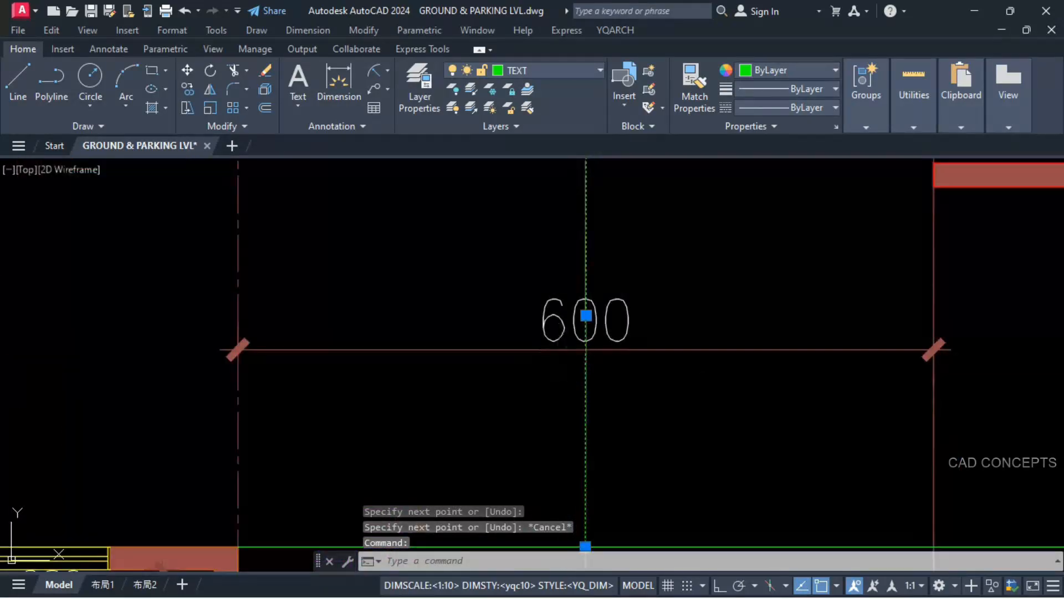
scroll(577, 333, "up", 3)
scroll(571, 355, "down", 6)
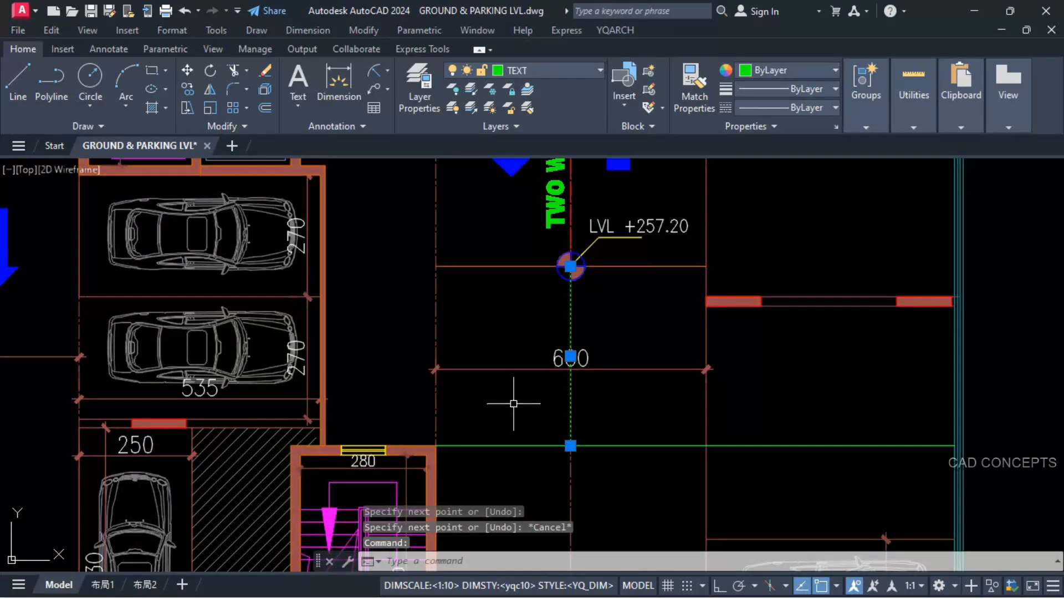
type("ZC")
key("Return")
left_click(501, 430)
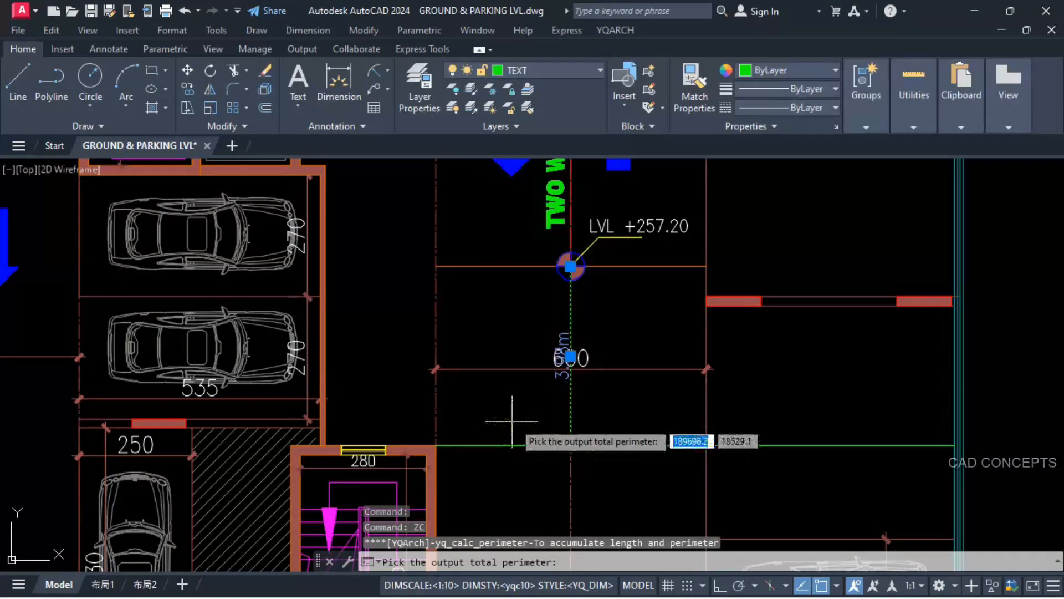
left_click(554, 381)
Step: Change the length text beside the centreline segment to 398
scroll(555, 383, "up", 2)
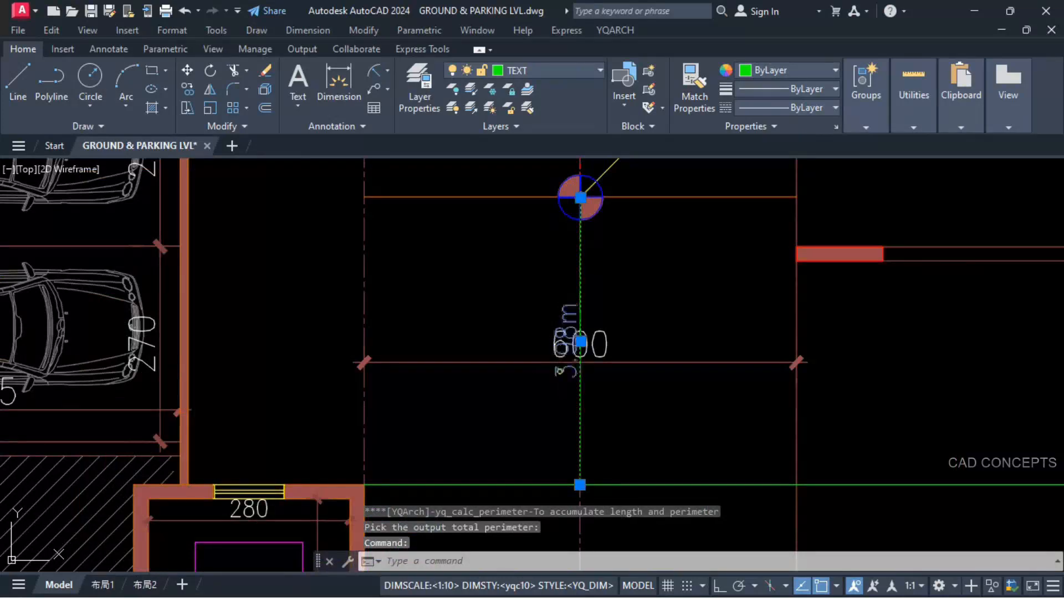
scroll(559, 365, "up", 2)
key("Escape")
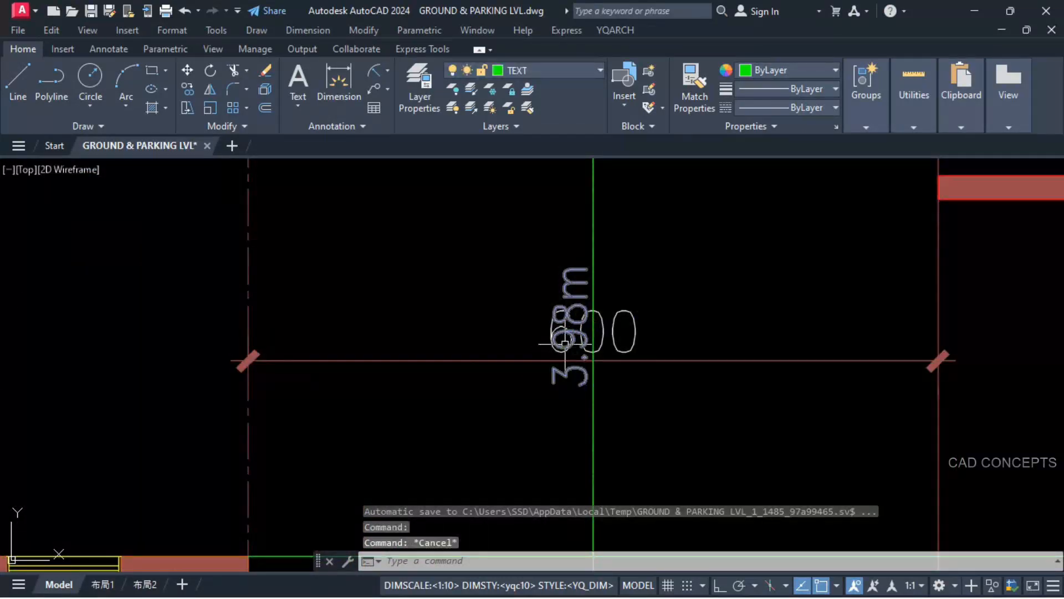
left_click(565, 344)
double_click(581, 356)
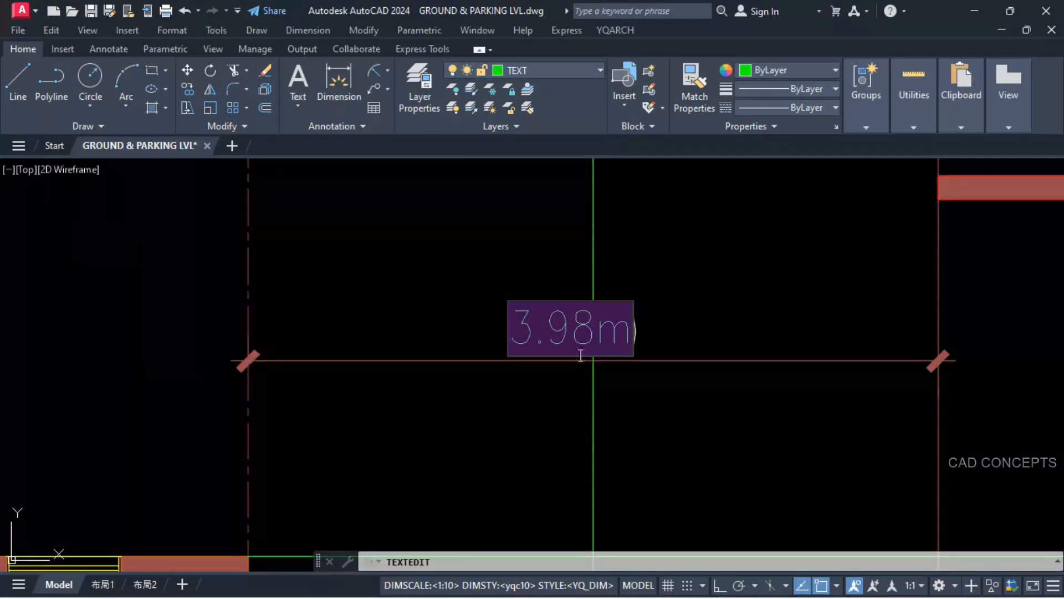
left_click(562, 334)
key("Delete")
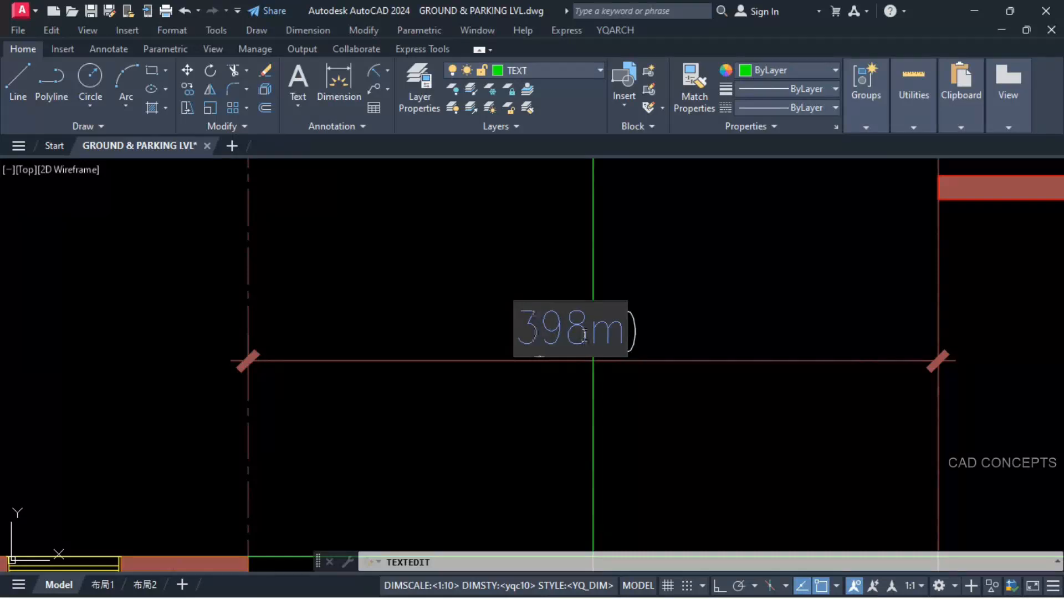
left_click(661, 426)
scroll(454, 470, "down", 4)
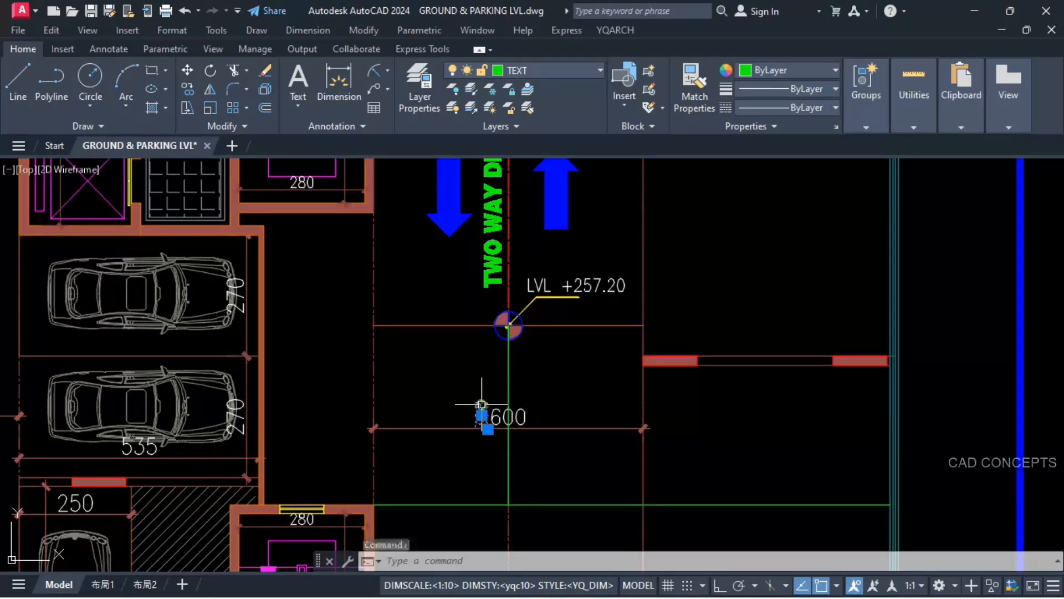
Step: Copy the 398 length text to just below the calculation table beside the ramp diagram
key("Return")
left_click(481, 427)
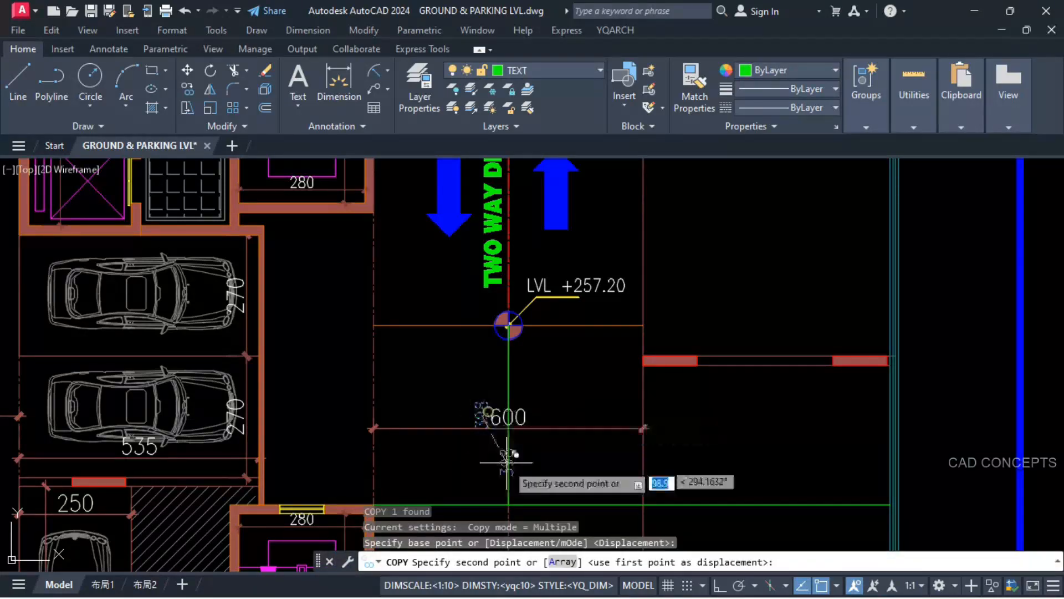
scroll(488, 443, "down", 7)
scroll(499, 400, "down", 3)
scroll(444, 278, "up", 12)
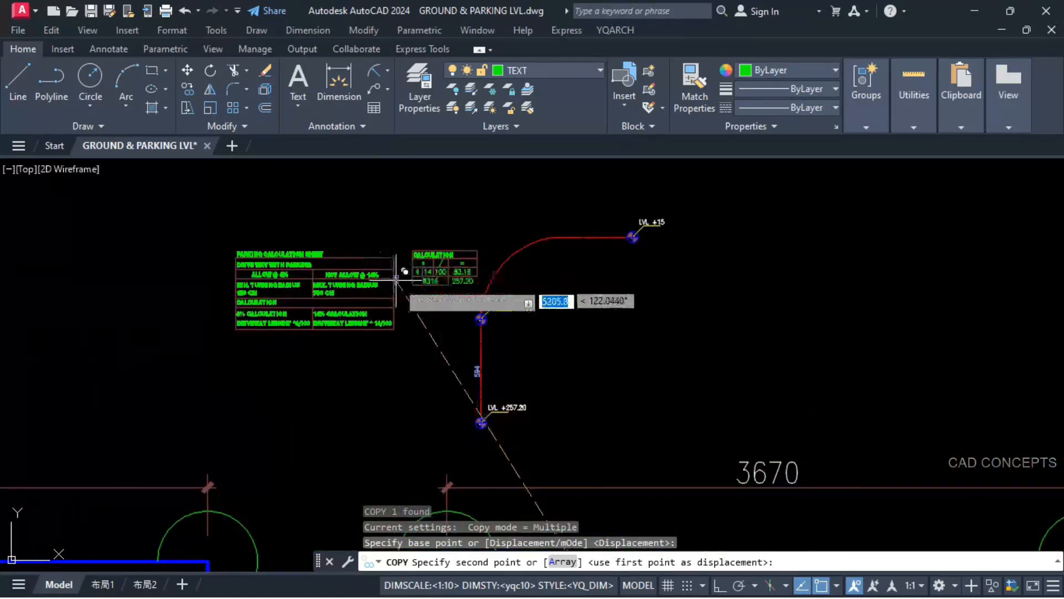
left_click(480, 314)
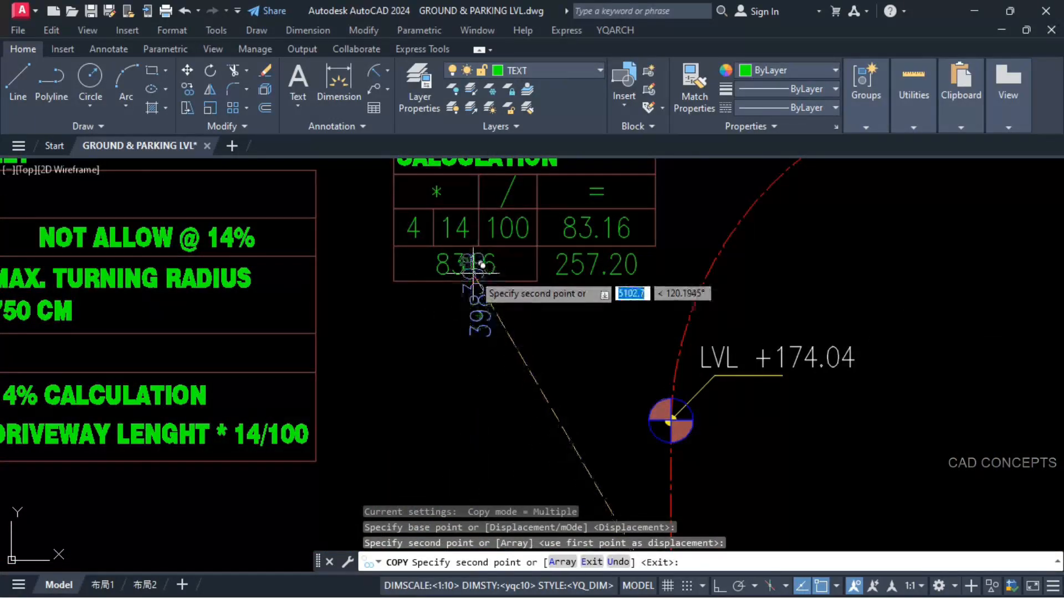
key("Escape")
Step: Erase the three old result values from the calculation table, keeping the 4, 14 and 100 factors
left_click(473, 268)
left_click(563, 266)
left_click(571, 227)
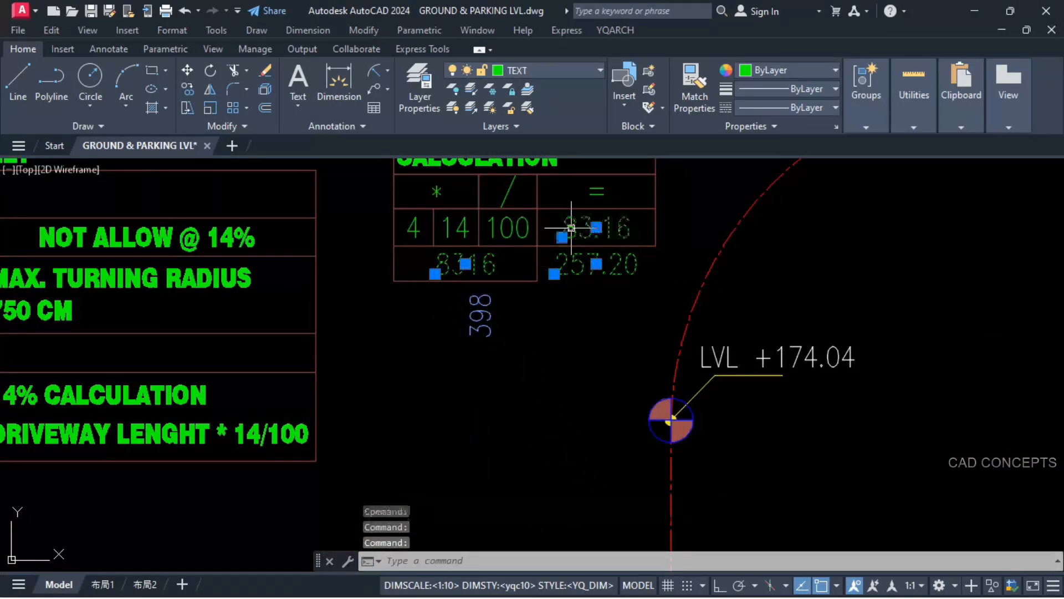
type("E")
key("Return")
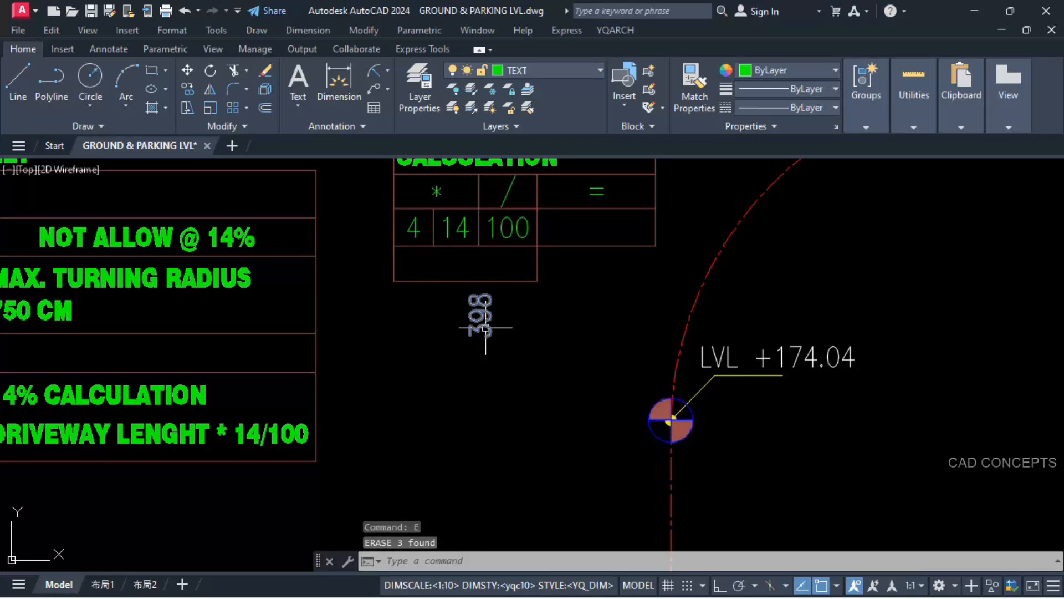
Step: Multiply the 398 length text by 14 with the YQArch multiplication command and output the product in the table's lower cell
type("*")
key("Return")
left_click(485, 320)
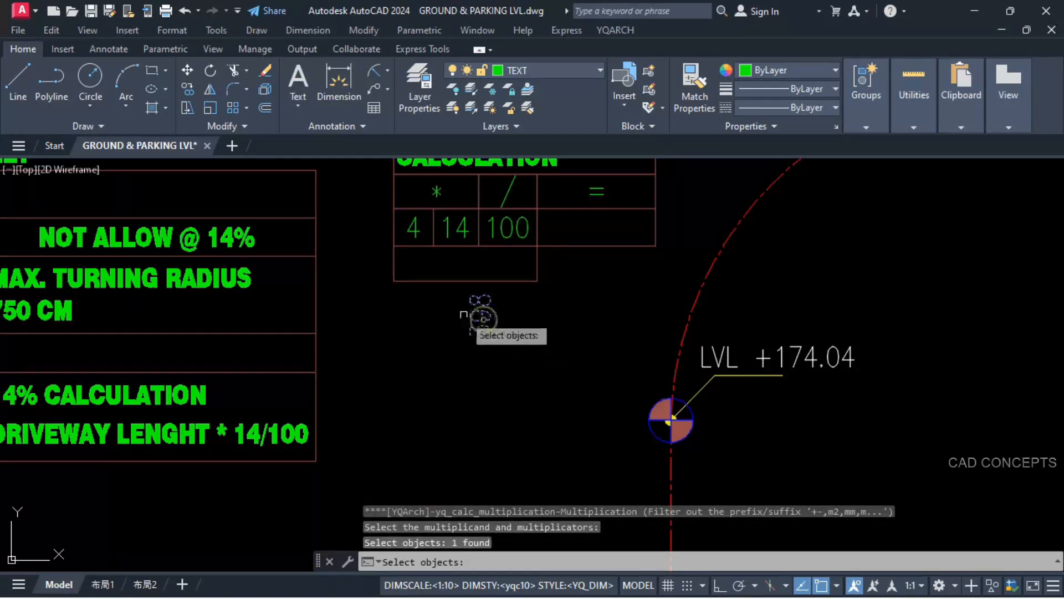
left_click(448, 236)
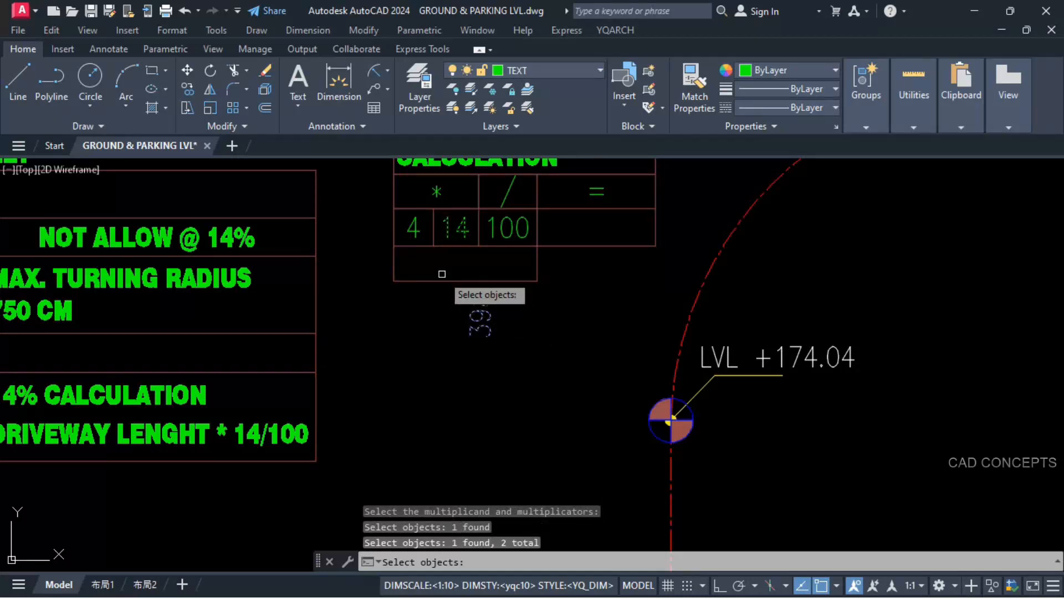
key("Return")
left_click(393, 281)
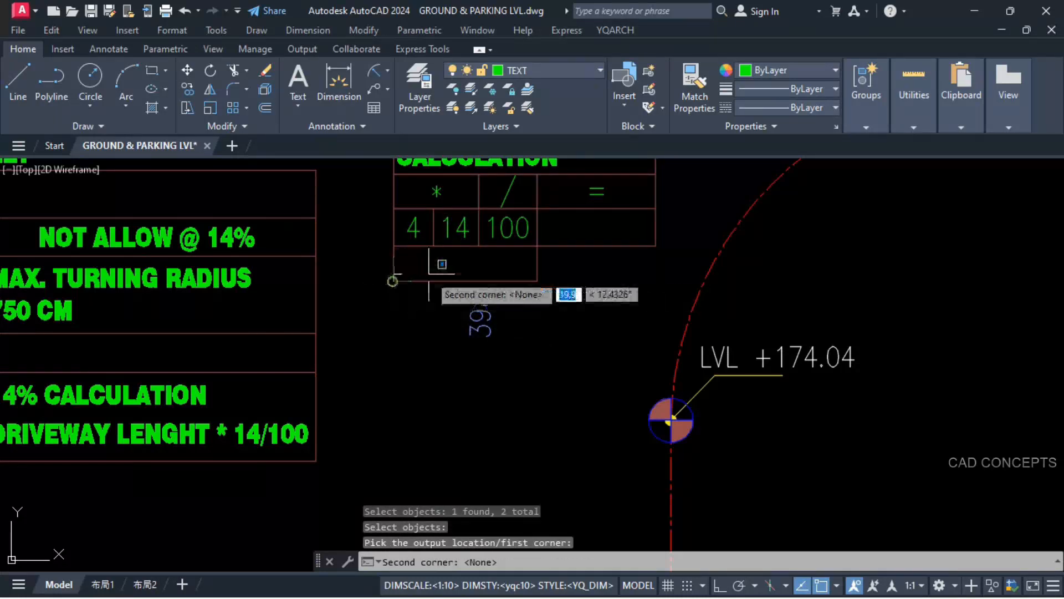
left_click(533, 248)
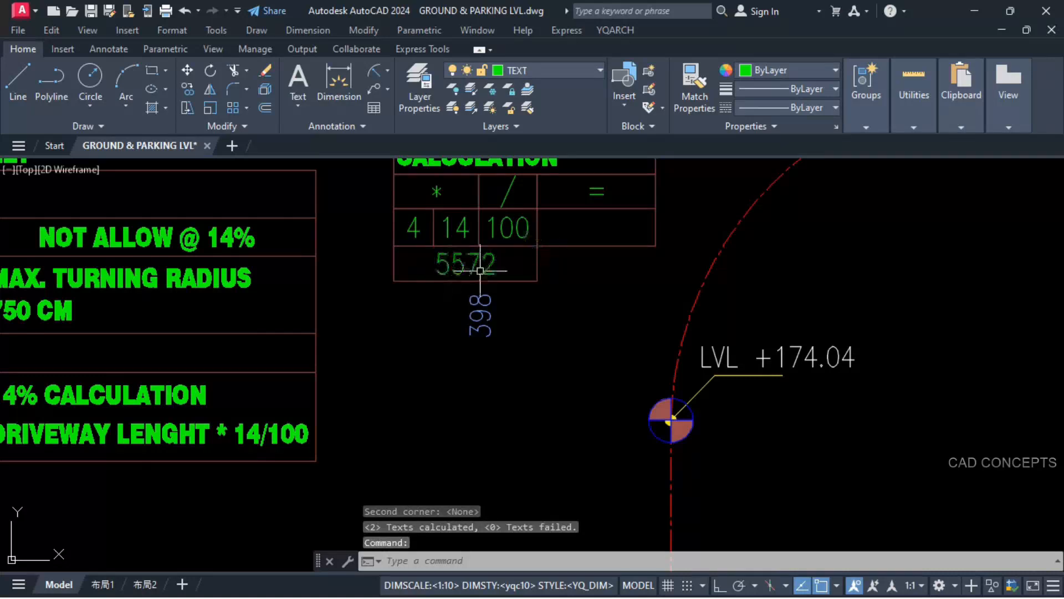
Step: Divide the product by 100 with the YQArch division command and output the quotient in the table's equals column
type("/")
key("Return")
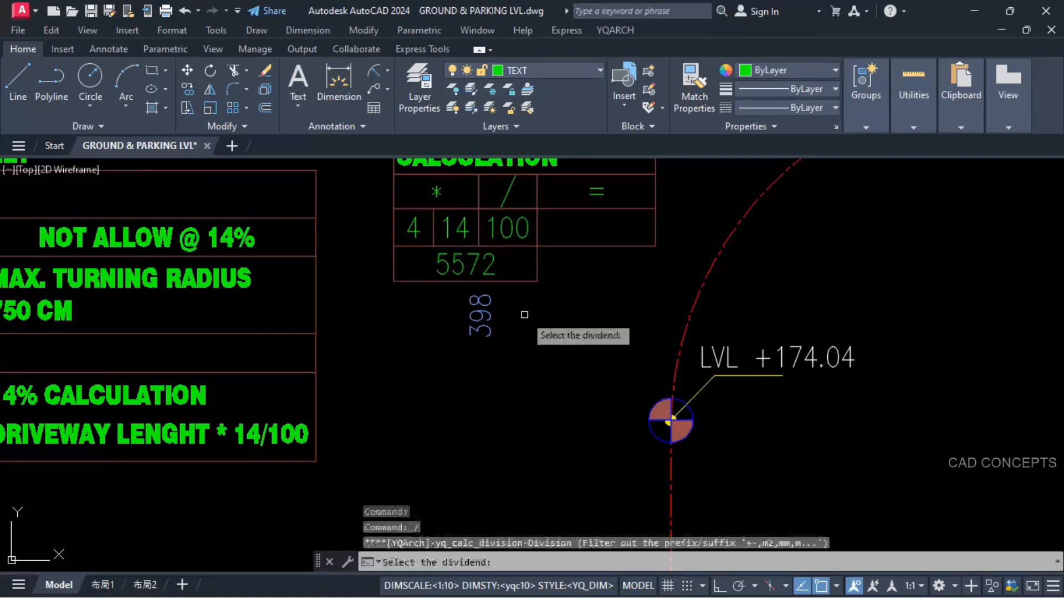
left_click(476, 263)
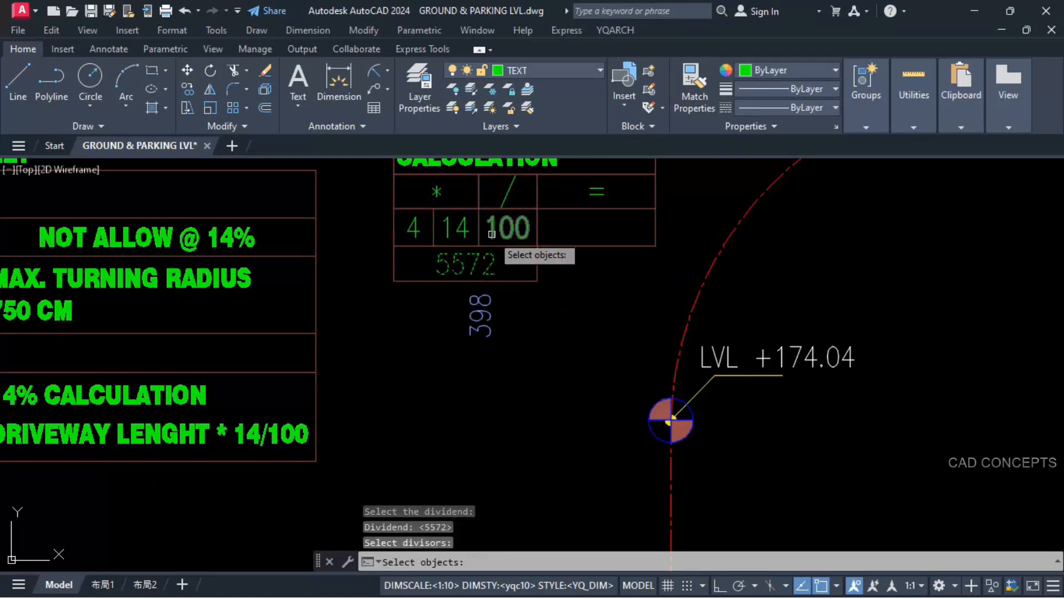
left_click(509, 227)
key("Return")
left_click(537, 246)
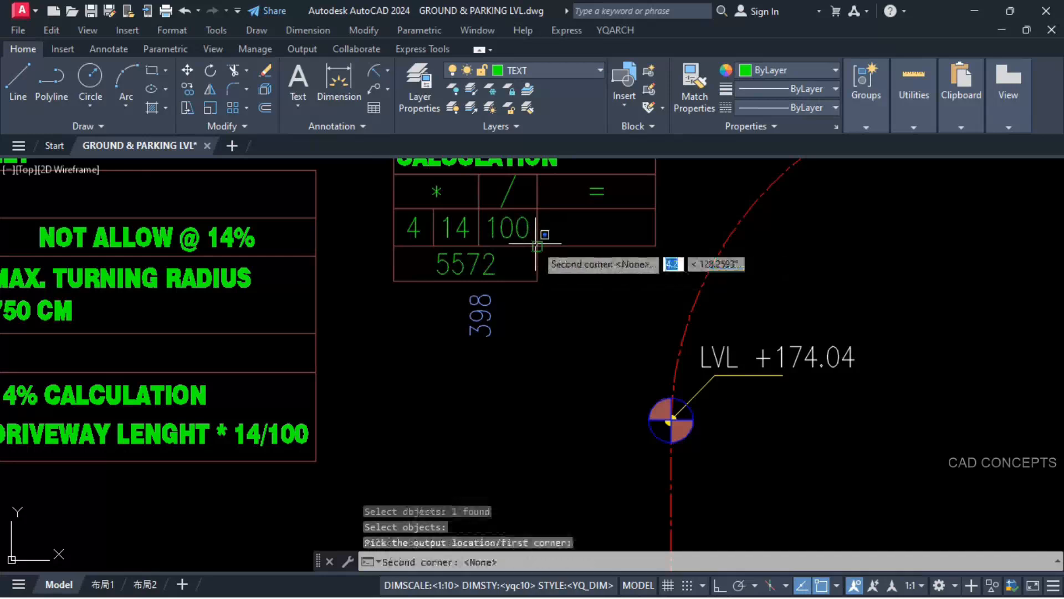
left_click(656, 209)
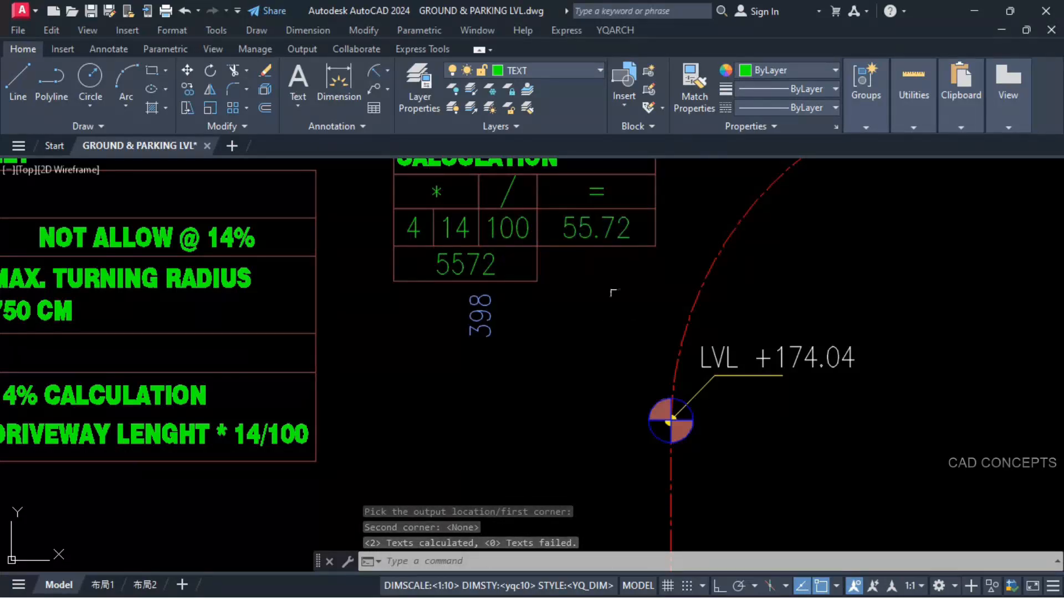
Step: Add the table's quotient to the LVL +257.20 text with the YQArch addition command and output the sum below that level marker
type("+")
key("Return")
left_click(581, 225)
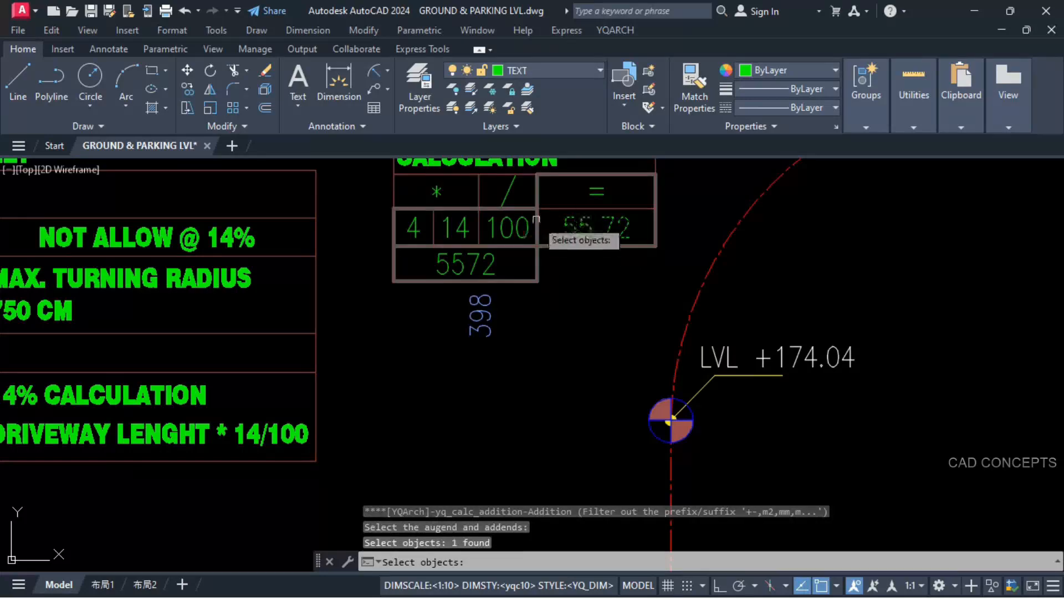
scroll(536, 220, "down", 5)
scroll(554, 288, "up", 6)
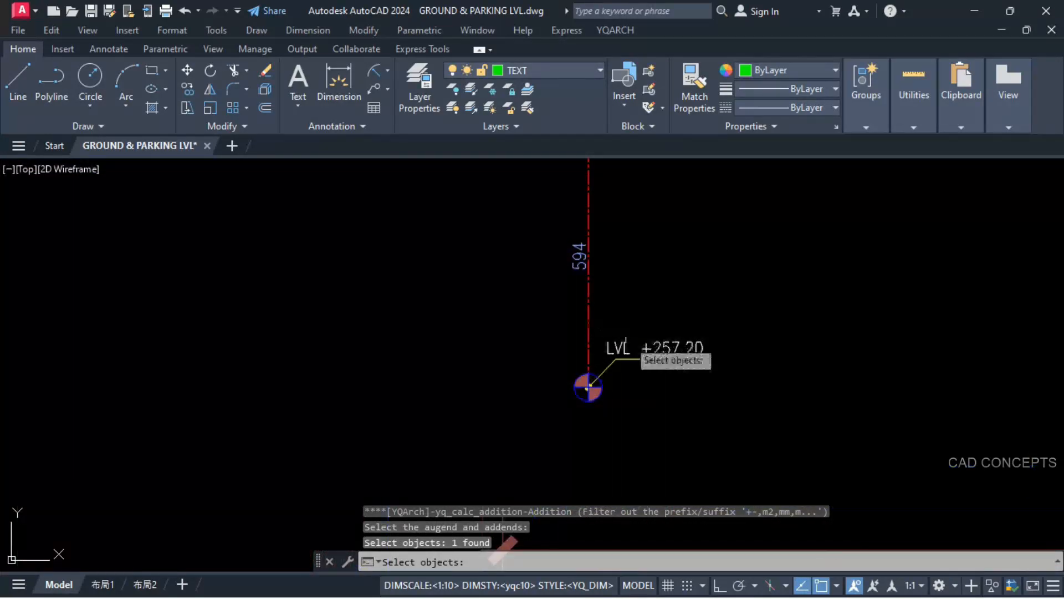
left_click(657, 349)
key("Return")
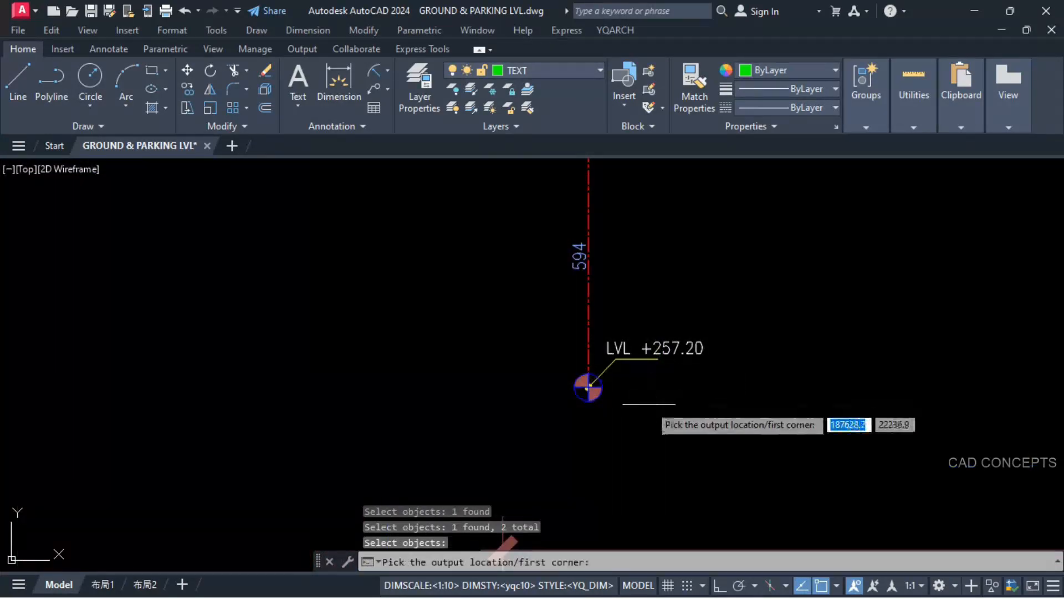
left_click(637, 424)
left_click(732, 388)
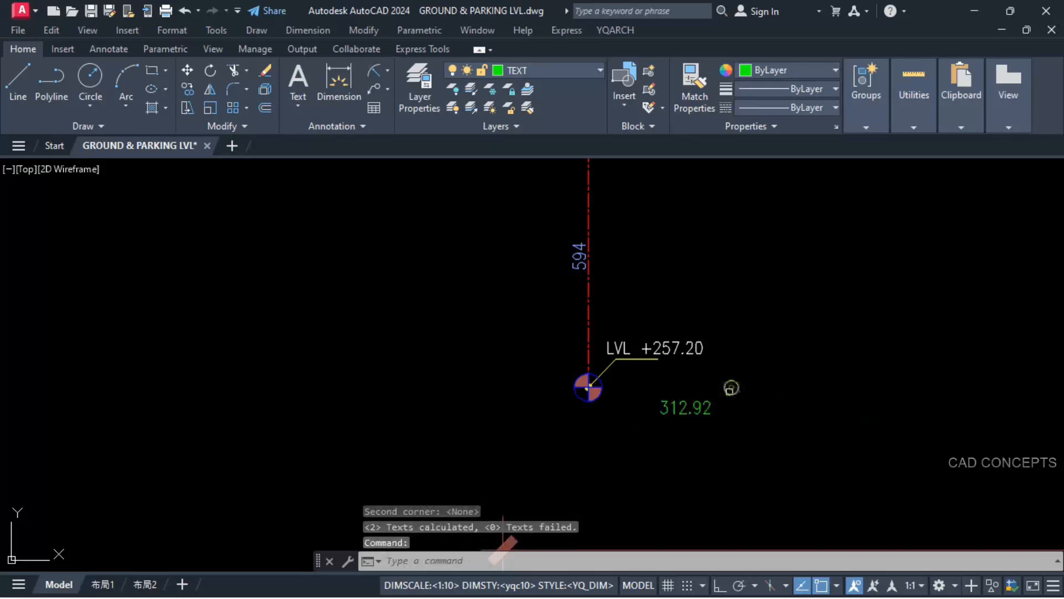
Step: Copy the value 312.92 from the sum text below the ramp diagram's +257.20 level marker
left_click(683, 414)
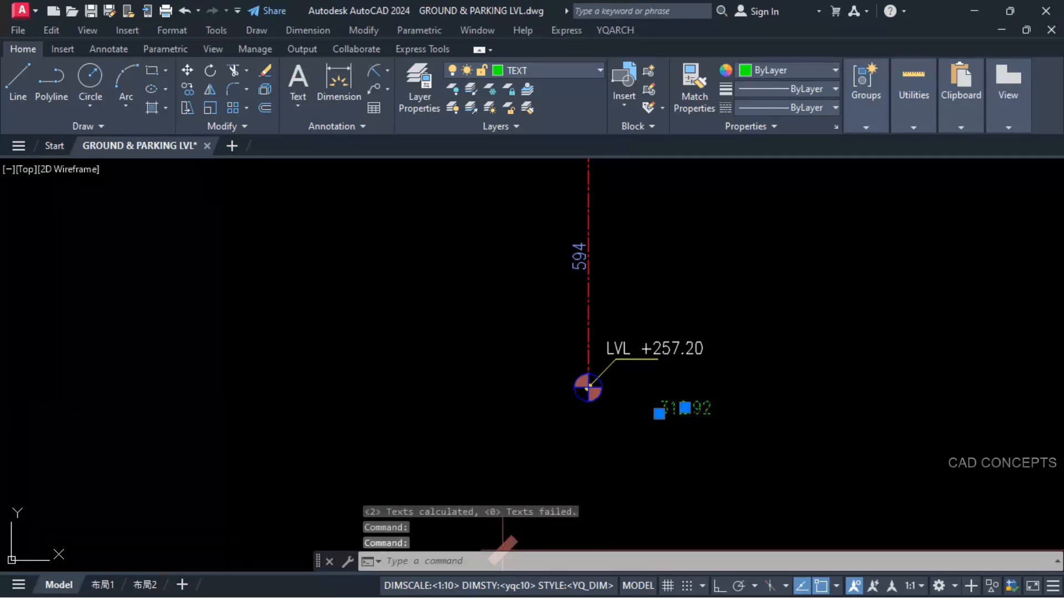
double_click(684, 410)
key("Return")
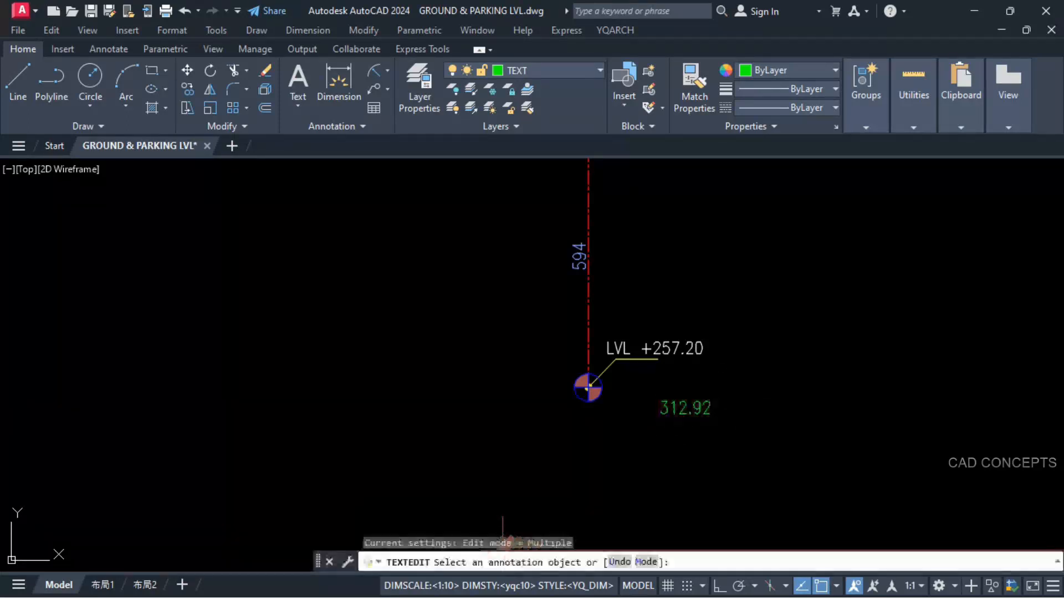
Step: Copy the +257.20 level marker and label on the parking plan to where the centreline meets the green ramp-end line
scroll(565, 291, "down", 5)
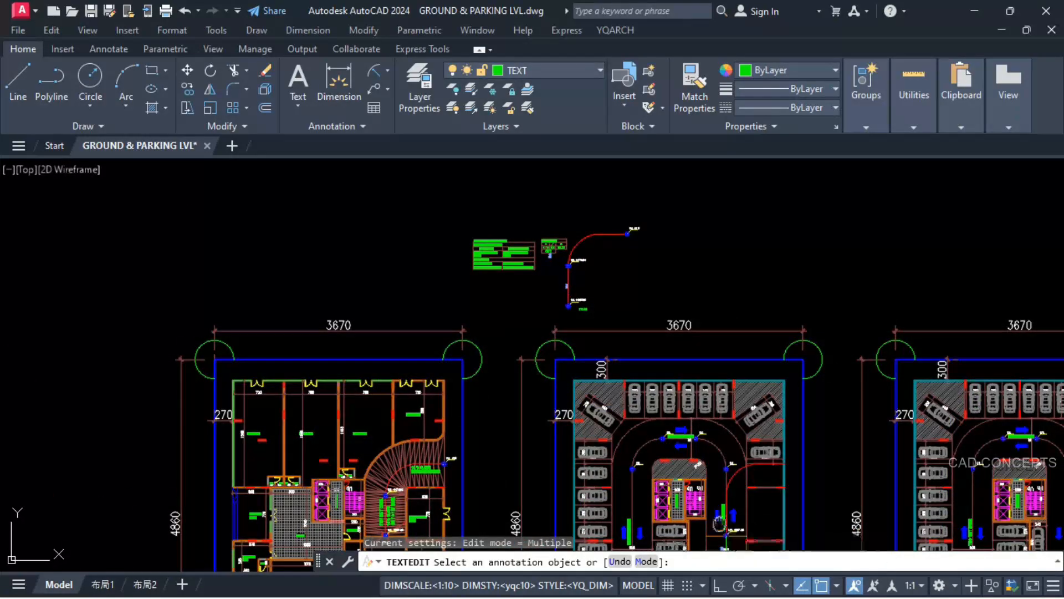
scroll(699, 532, "up", 8)
scroll(678, 389, "up", 4)
scroll(682, 361, "down", 2)
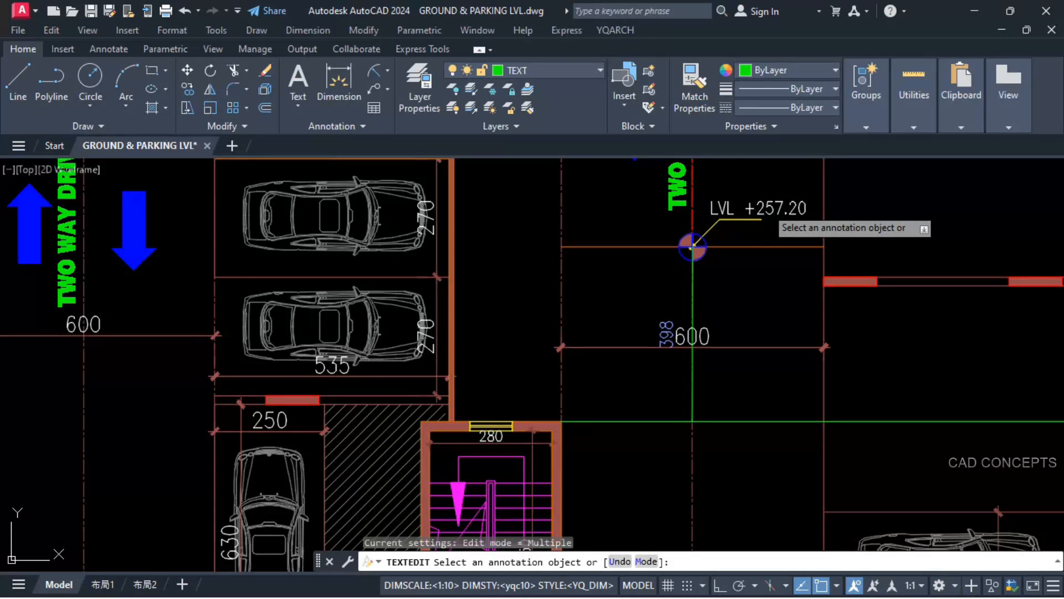
left_click(693, 247)
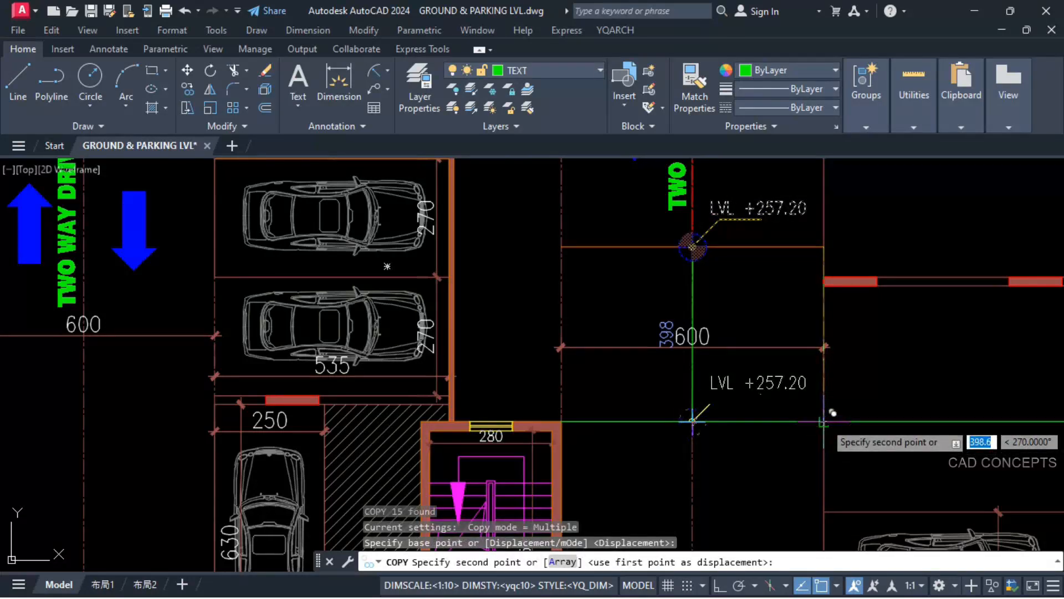
left_click(824, 422)
key("Escape")
key("Escape")
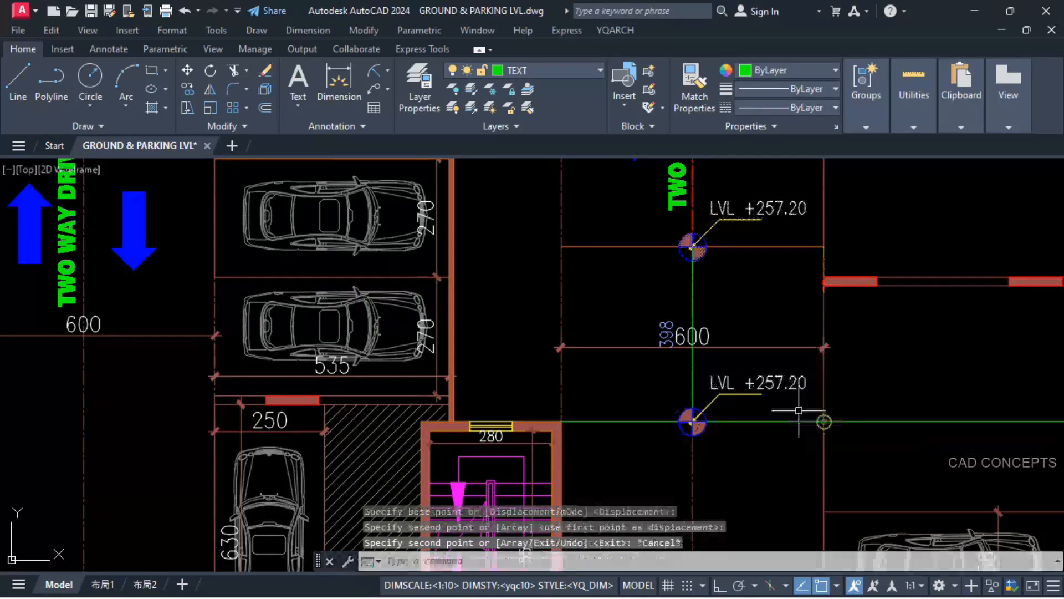
Step: Change the copied level label at the ramp end to LVL +312.92
left_click(776, 383)
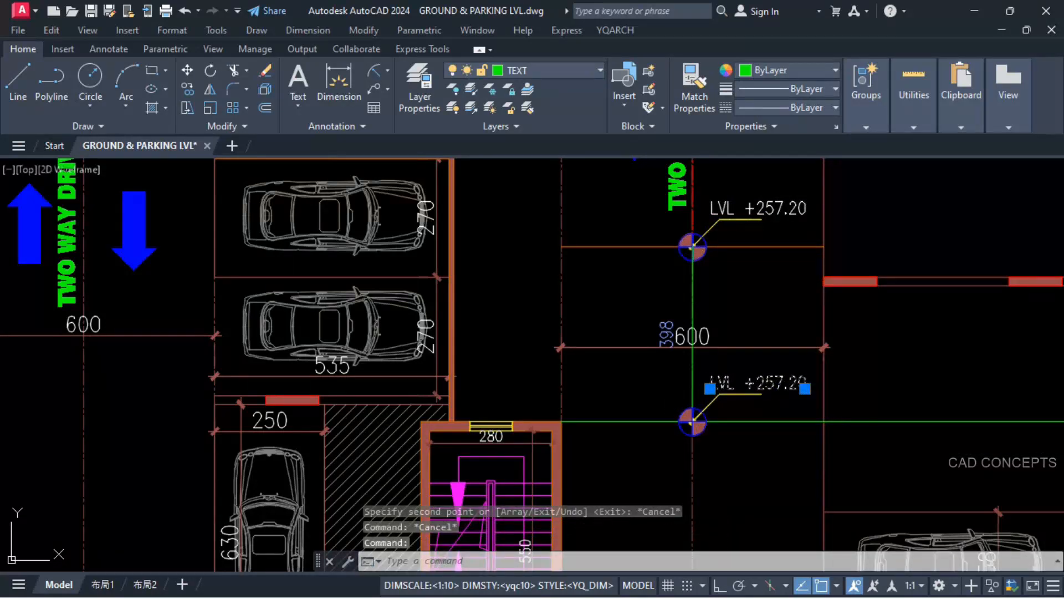
double_click(758, 383)
type("312.92")
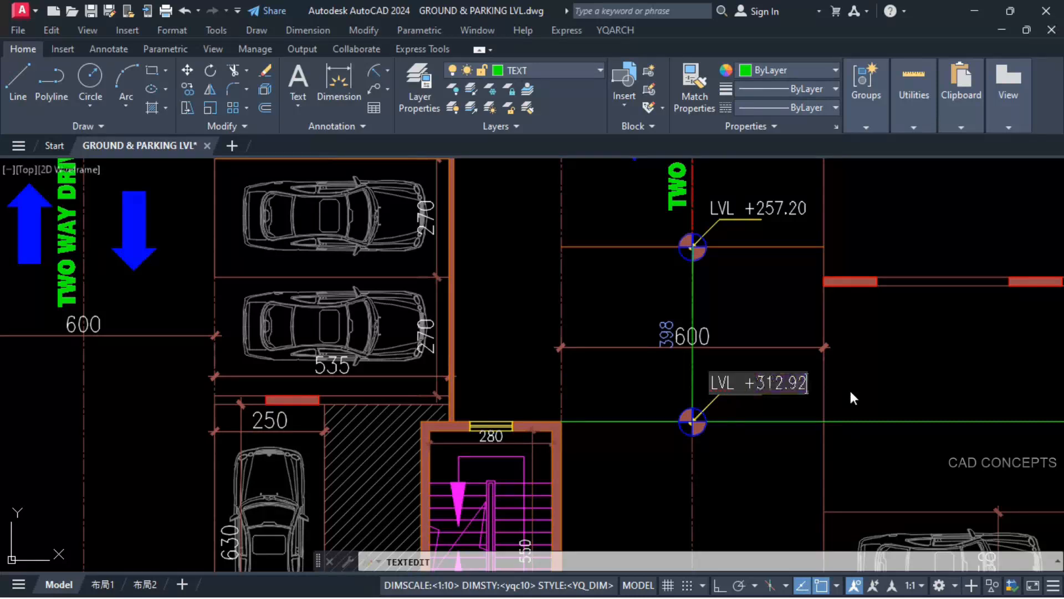
key("Return")
key("Escape")
key("Escape")
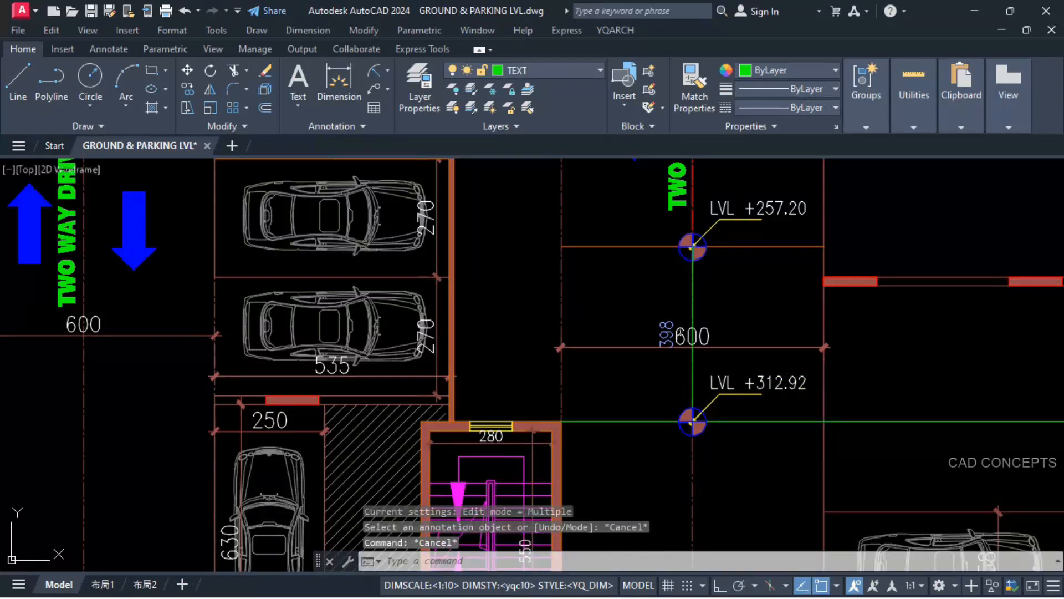
Step: Erase the green vertical centreline segment between the +257.20 and +312.92 level markers
left_click(691, 287)
type("e")
key("Return")
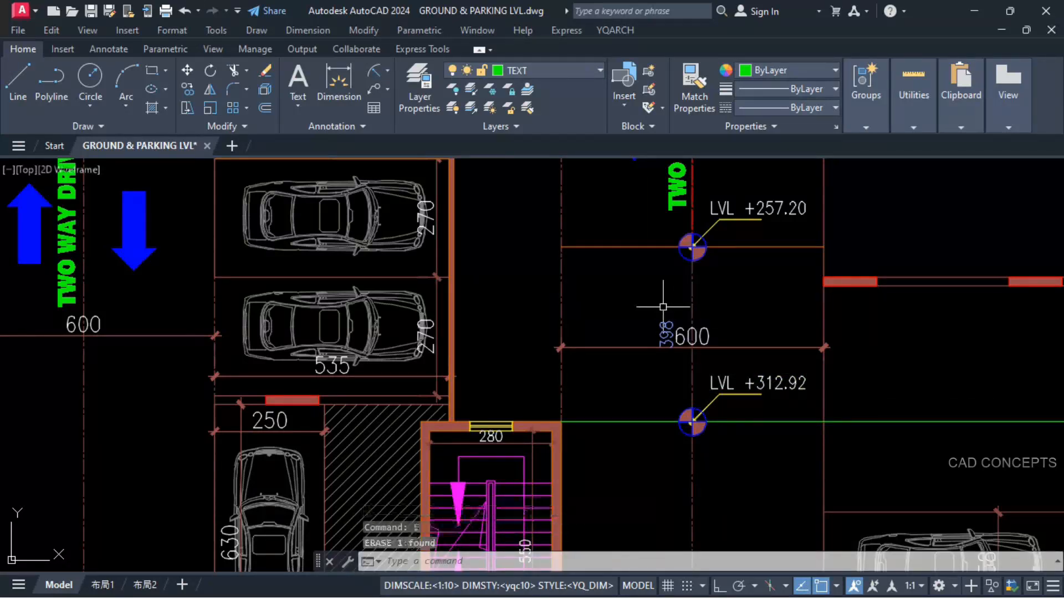
Step: Shorten the green ramp-end line so that it stops at the far edge of the 600-wide driveway
left_click(807, 413)
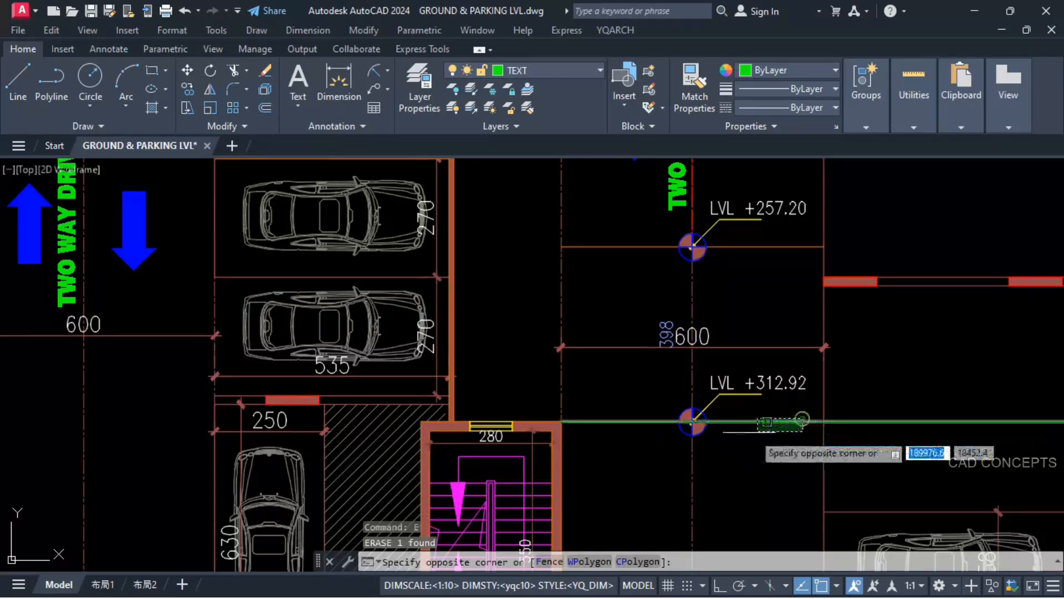
scroll(752, 435, "down", 2)
left_click(761, 448)
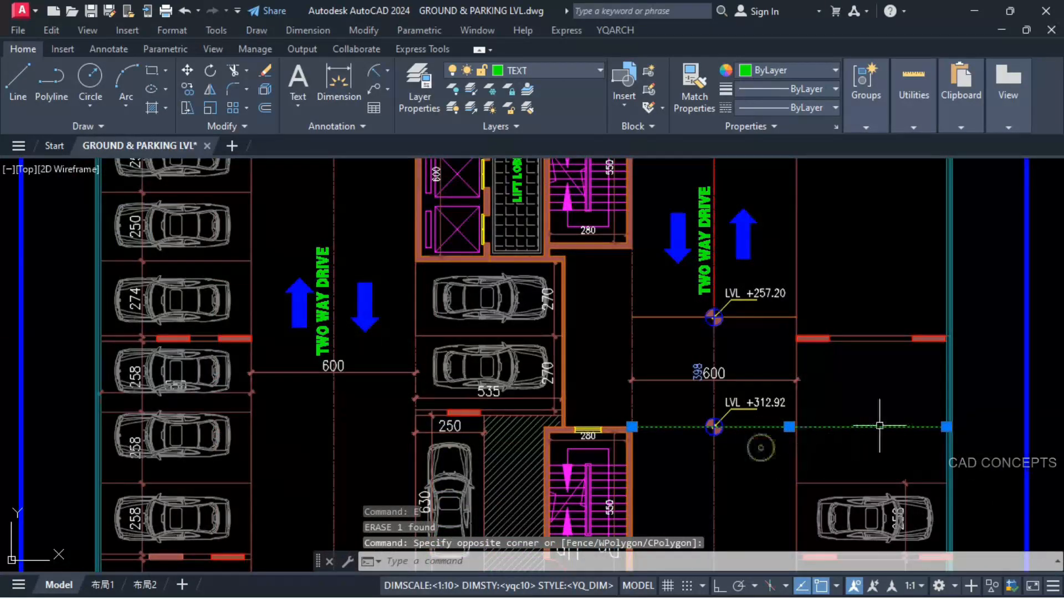
left_click(947, 427)
key("Escape")
key("Escape")
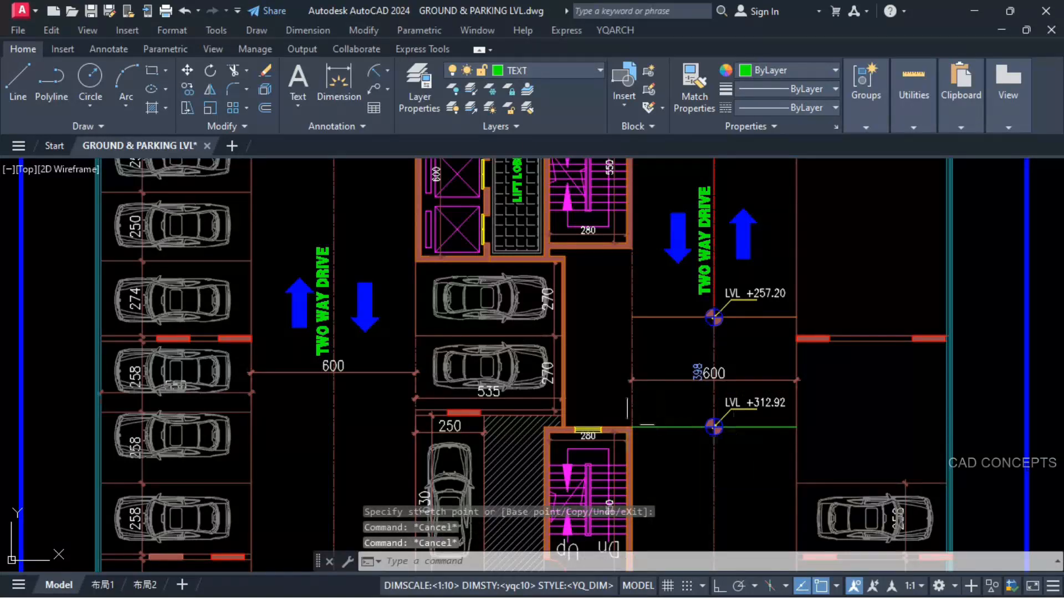
Step: Erase the extra horizontal line overlapping the start of the red ramp curve beside the parking bay
scroll(629, 419, "down", 2)
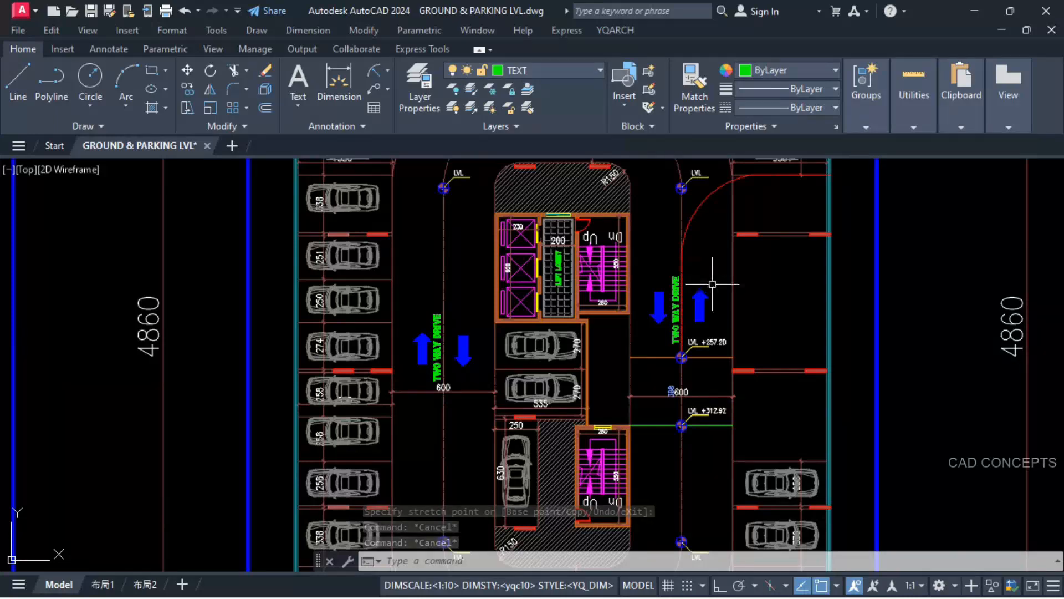
scroll(704, 331, "up", 5)
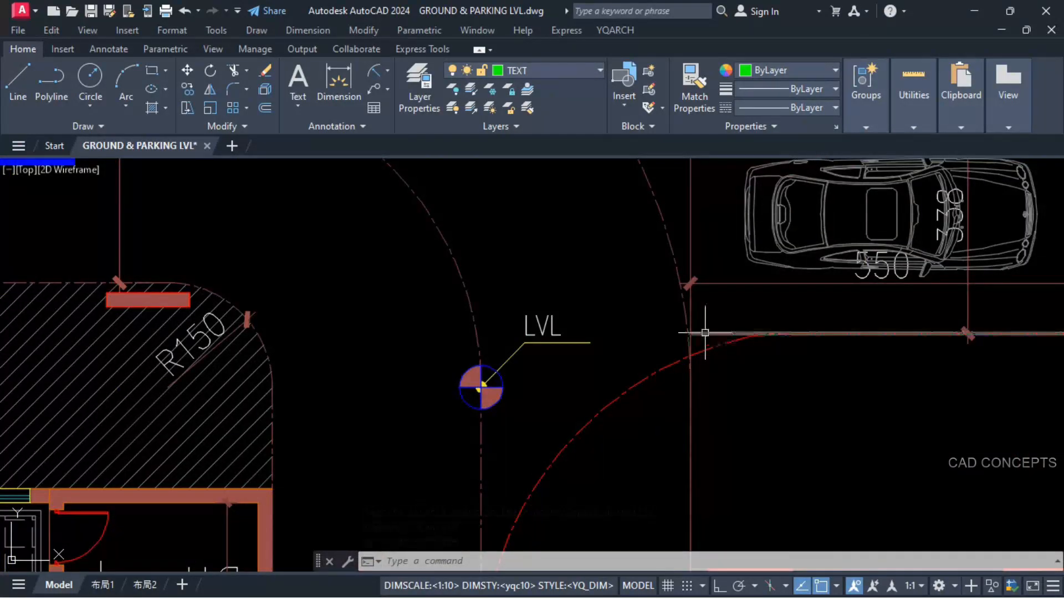
scroll(705, 333, "down", 4)
scroll(652, 331, "down", 4)
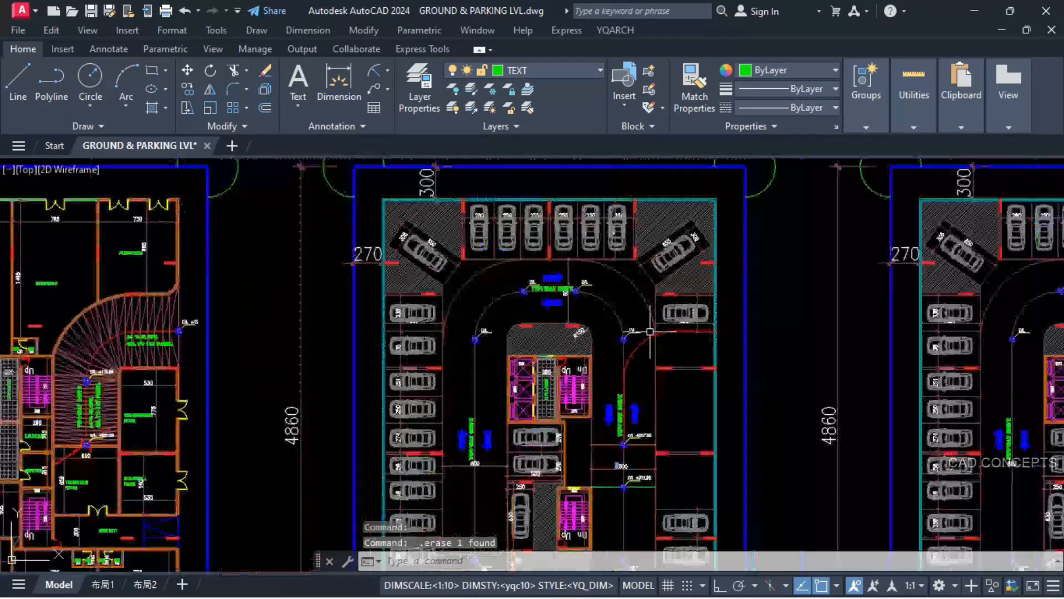
scroll(658, 454, "up", 2)
middle_click_drag(655, 429, 645, 289)
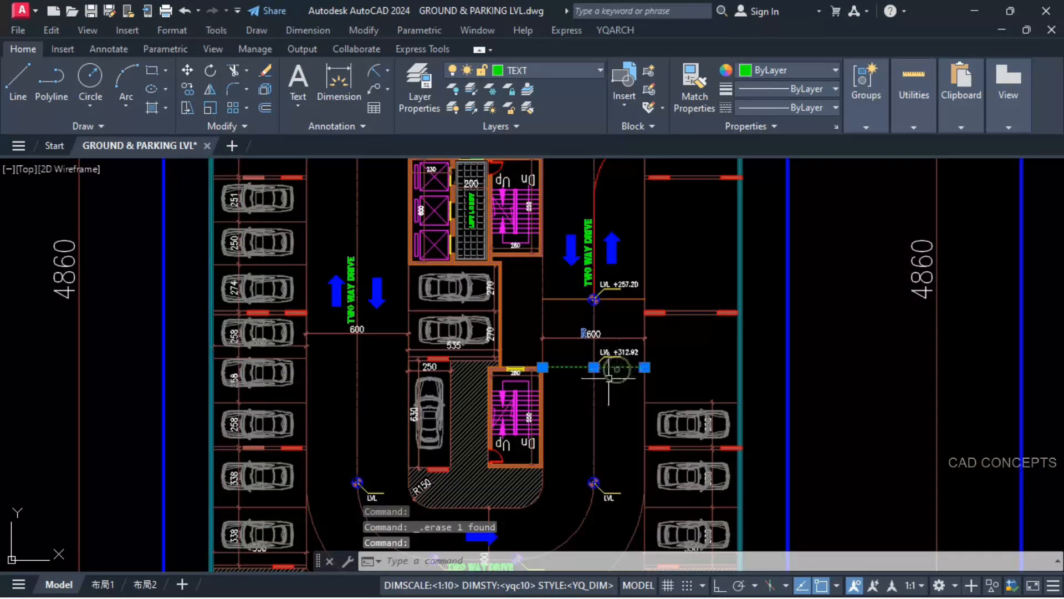
left_click(595, 392)
scroll(595, 392, "down", 2)
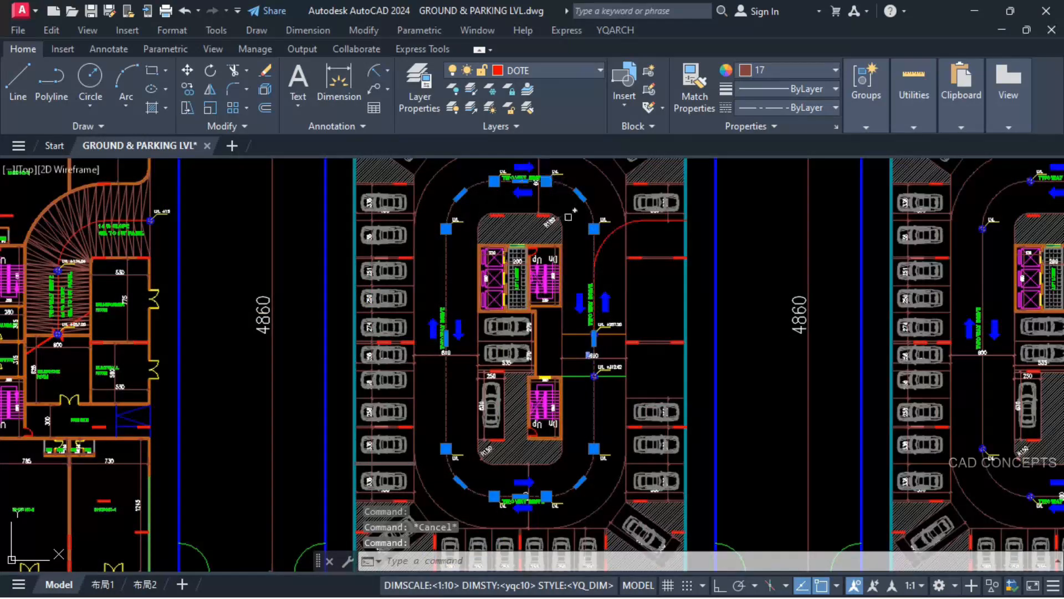
scroll(597, 359, "up", 4)
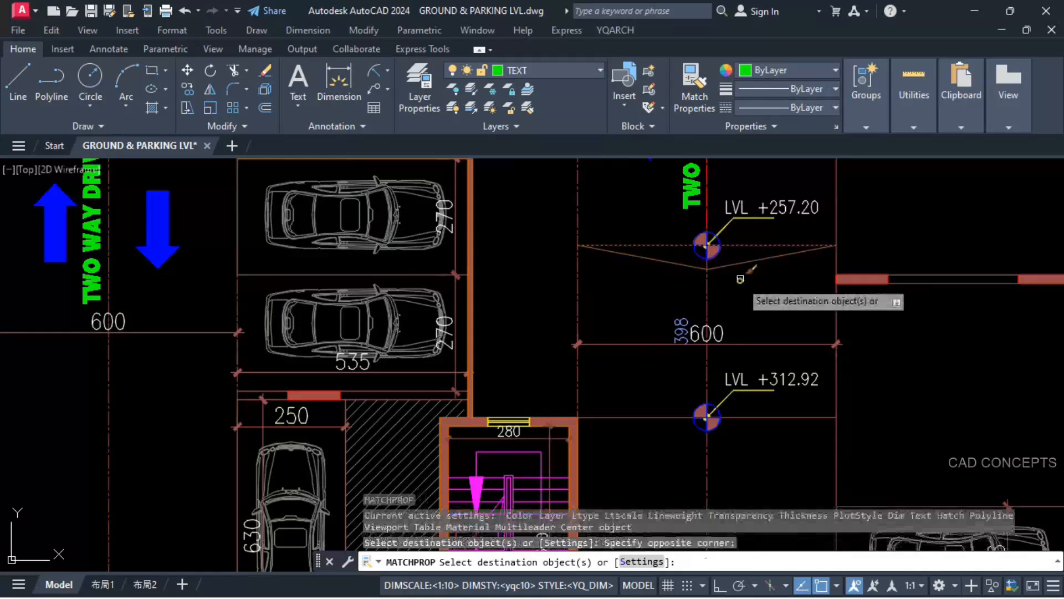
key("Escape")
Step: Repeat the V-shaped ramp line from +257.20 to +312.92 with YQArch dynamic copy, spaced by the V's depth along the centreline
left_click(606, 316)
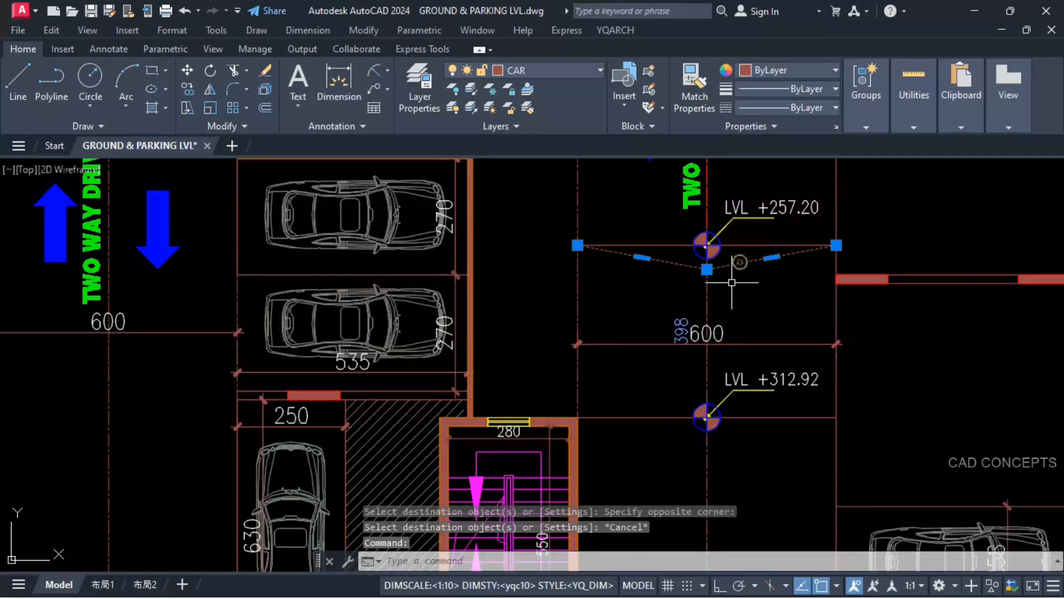
type("cv")
key("Return")
scroll(724, 227, "up", 2)
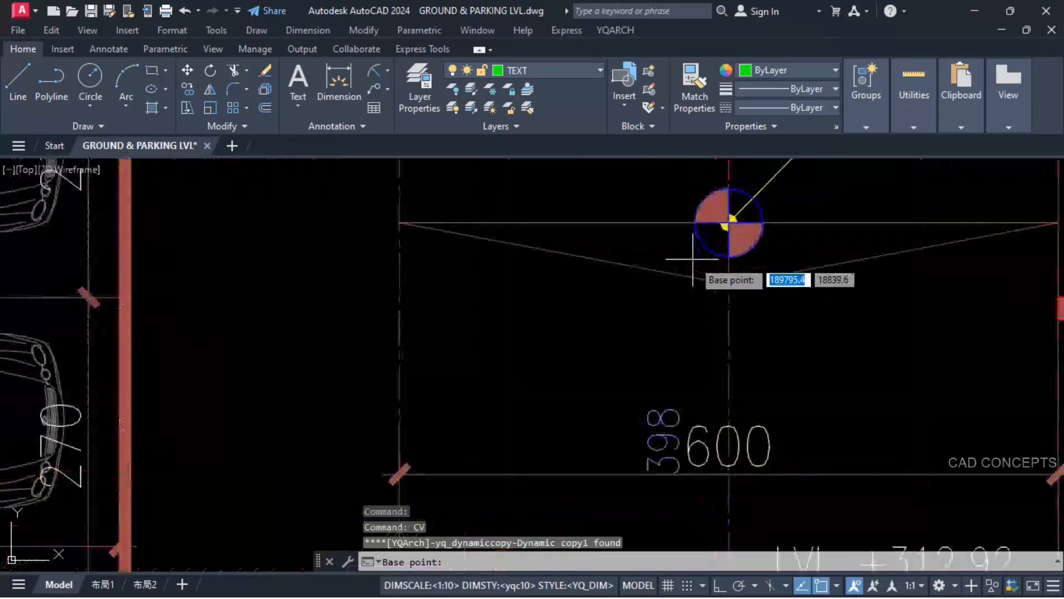
scroll(726, 224, "up", 3)
left_click(733, 228)
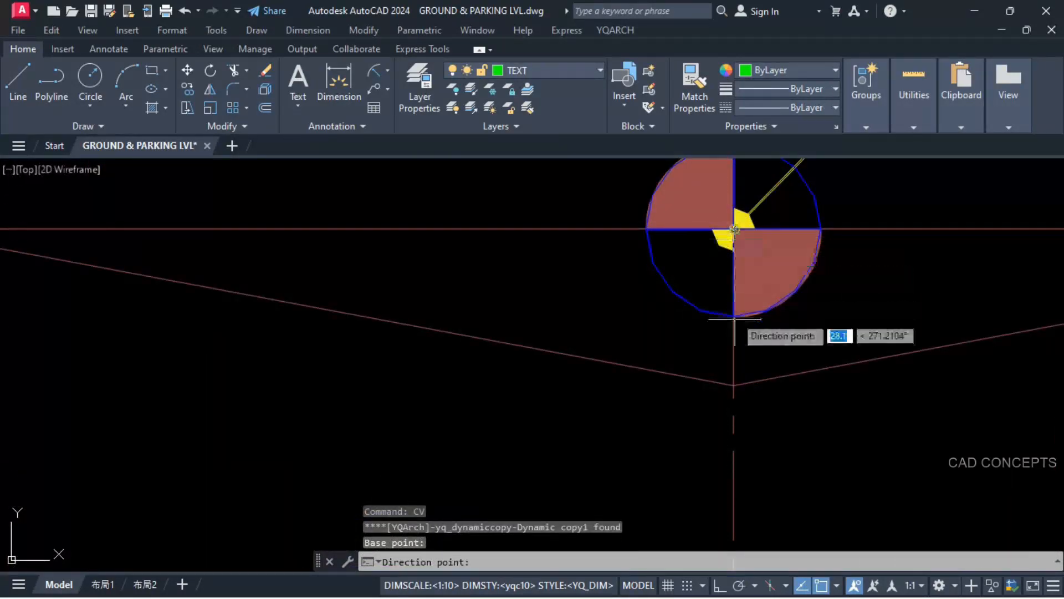
left_click(733, 386)
scroll(703, 347, "down", 7)
key("Escape")
Step: Repeat the horizontal line at +257.20 down to the +312.92 level with YQArch dynamic copy, matching the V-line spacing
left_click(682, 340)
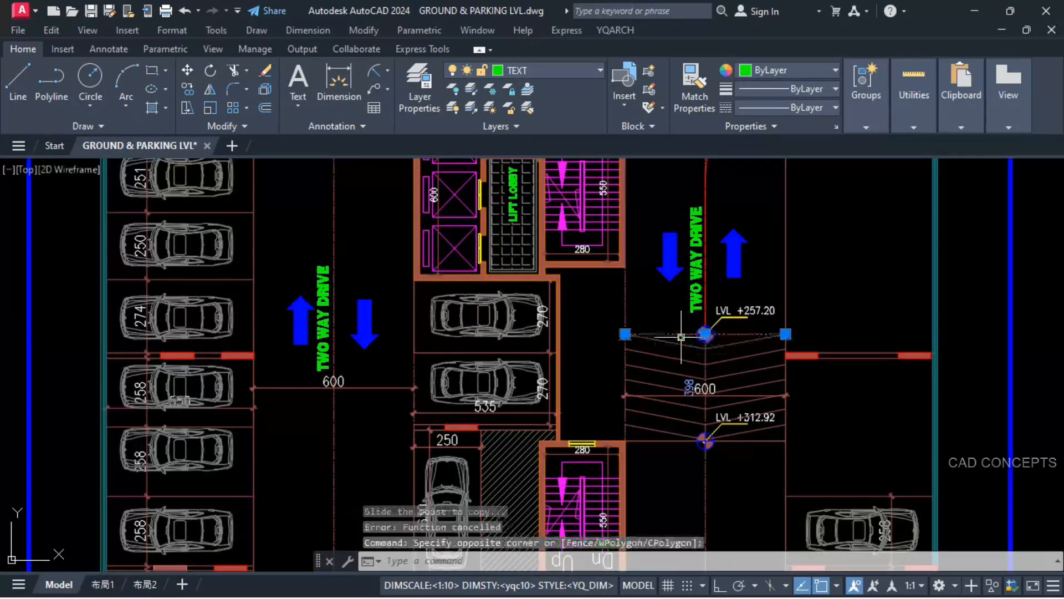
type("cv")
key("Return")
left_click(716, 327)
key("Escape")
Step: Move the 600 driveway dimension straight down the driveway so that it sits below the +312.92 level marker
middle_click_drag(732, 489, 660, 453)
left_click(599, 372)
type("m")
key("Return")
key("F8")
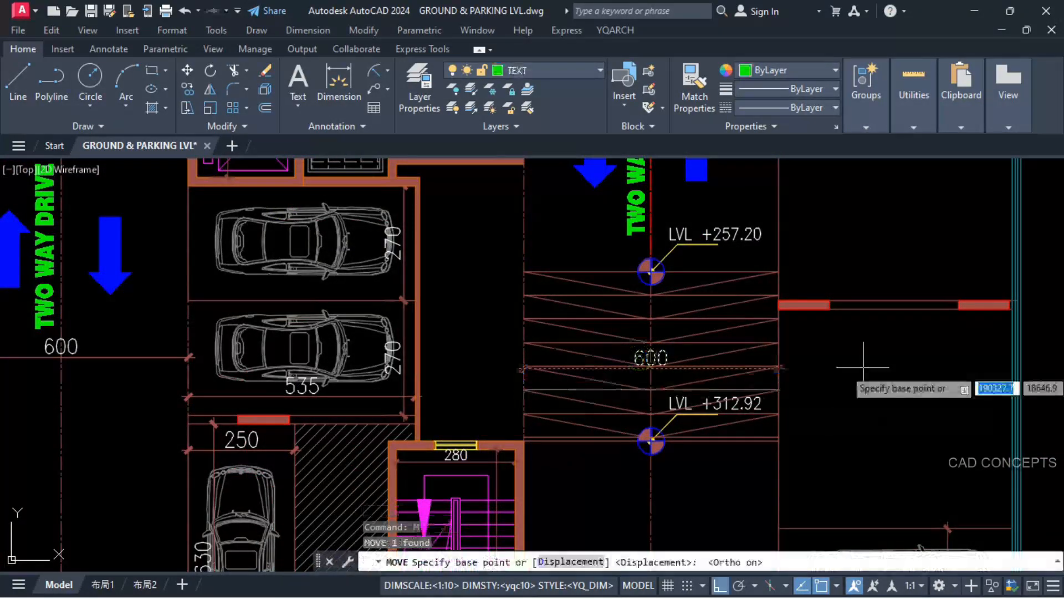
left_click(863, 368)
left_click(854, 476)
Step: Copy the "14 % SLOPE GR. TO 1ST PARK." label from the ground floor ramp to beside "TWO WAY DRIVE" on the 1st parking floor ramp
left_click(345, 352)
type("co")
key("space")
left_click(346, 352)
scroll(257, 354, "down", 6)
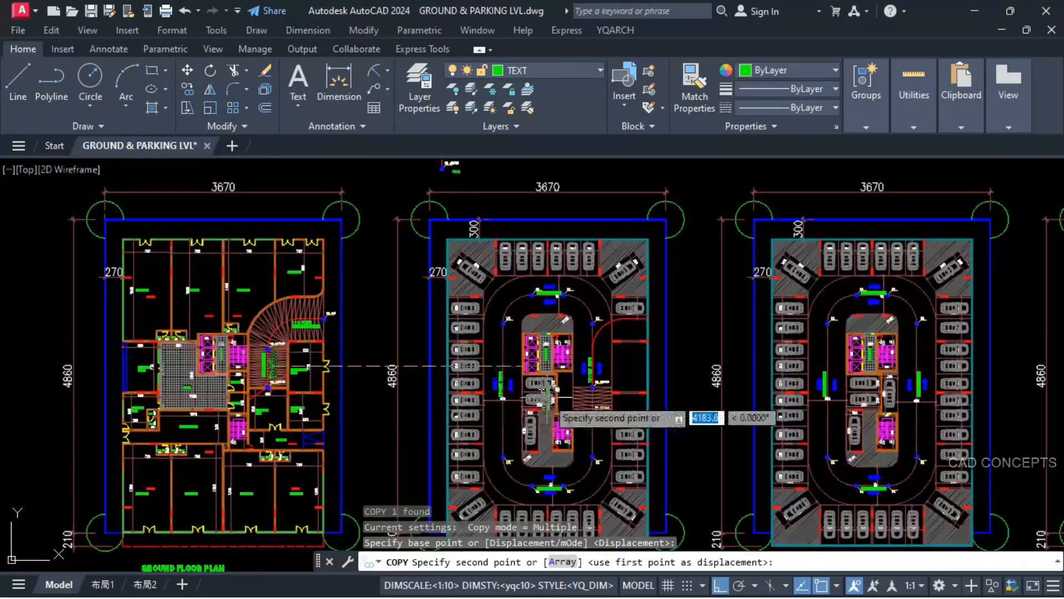
scroll(574, 380, "up", 4)
scroll(638, 344, "up", 4)
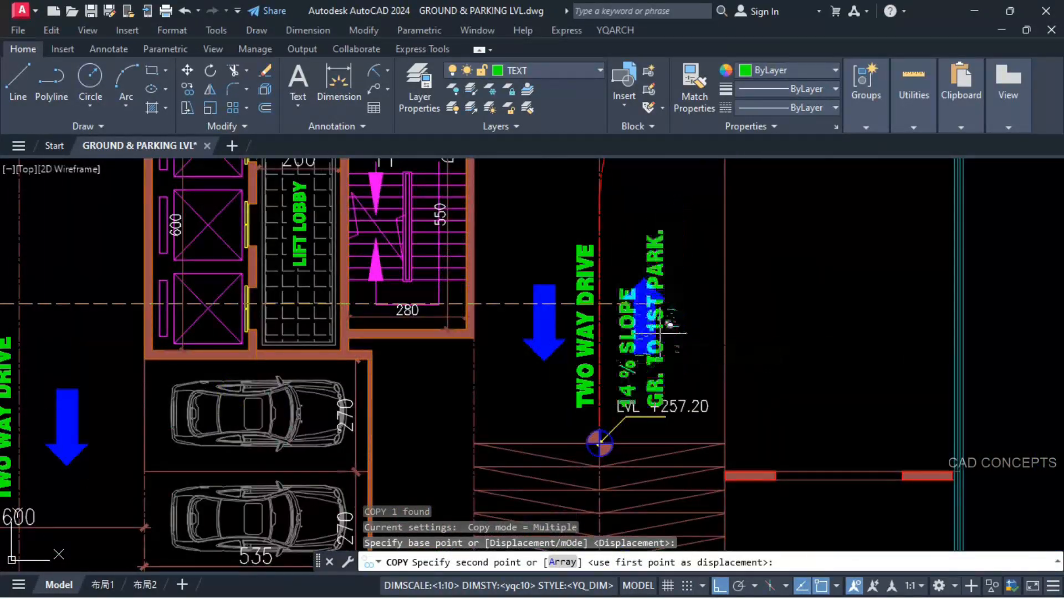
scroll(637, 377, "up", 5)
left_click(638, 383)
scroll(632, 366, "down", 4)
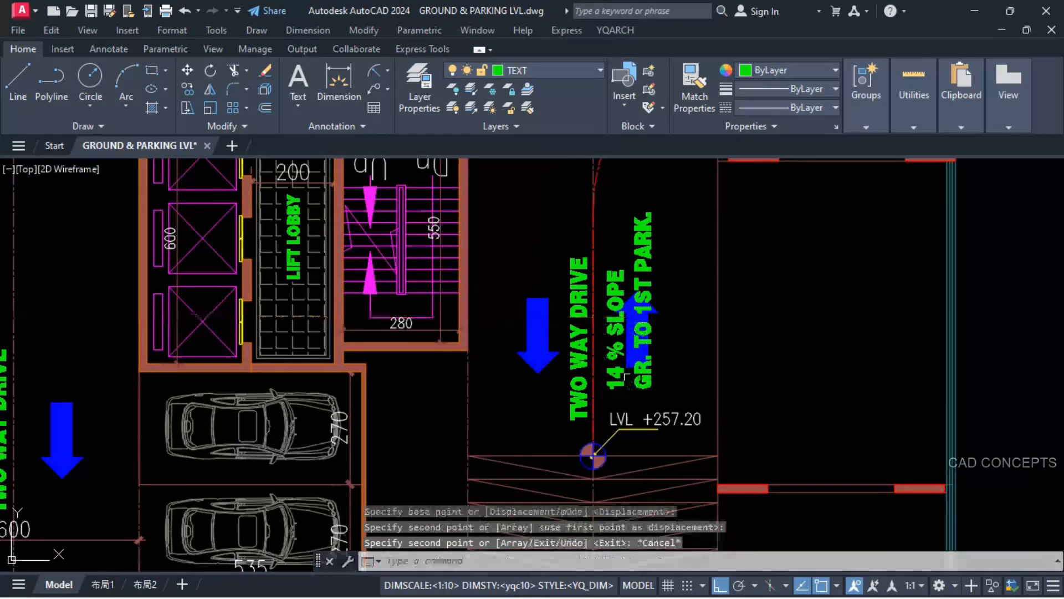
key("Escape")
Step: Move the upward blue arrow straight up the ramp so that it clears the slope label
scroll(627, 352, "down", 4)
type("m")
key("space")
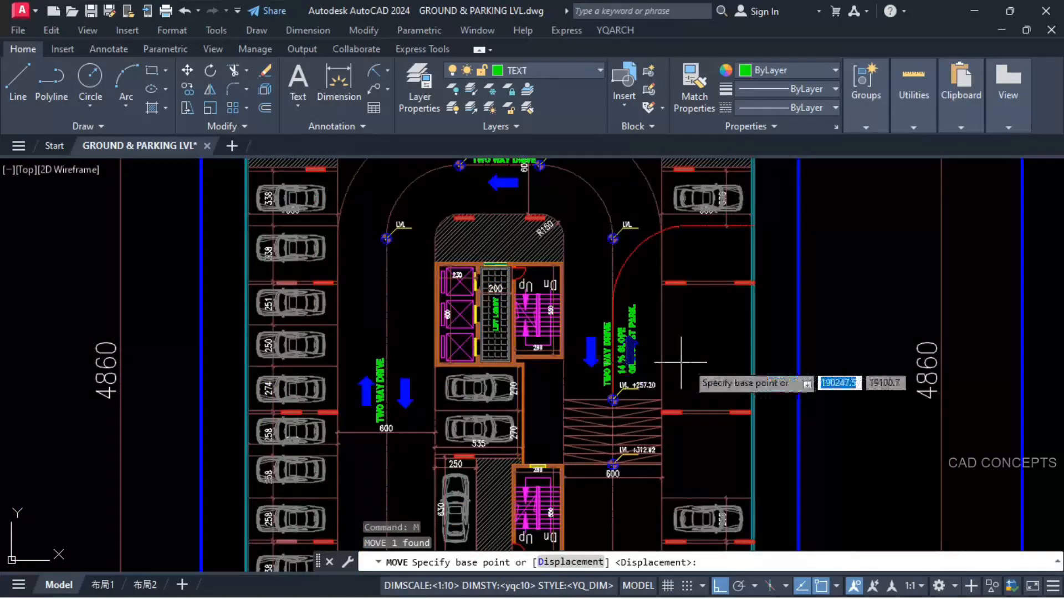
left_click(700, 366)
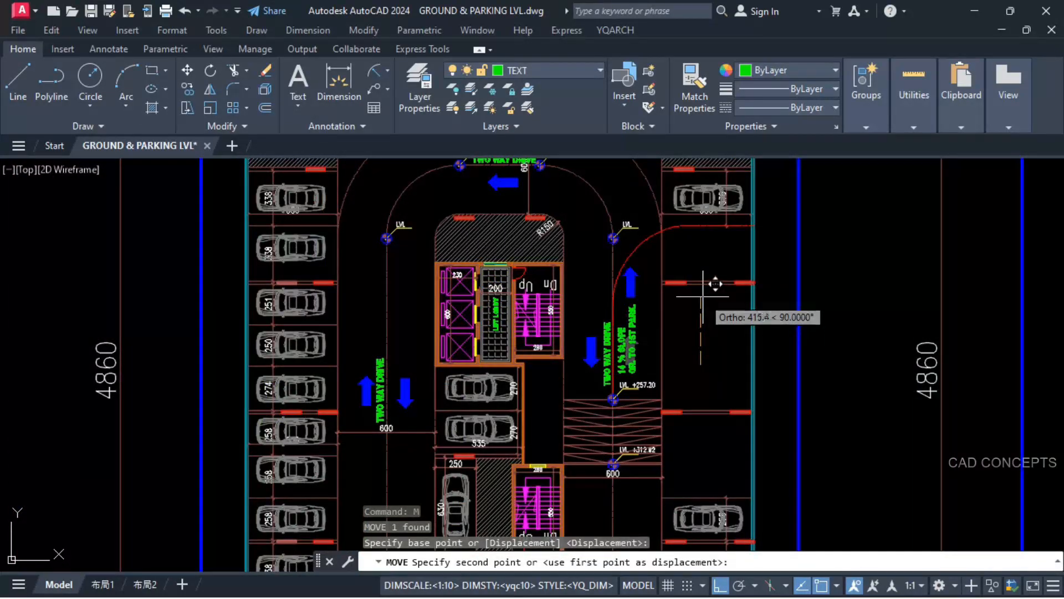
left_click(696, 298)
Step: Move the downward blue arrow up the ramp, to beside the upper end of the "TWO WAY DRIVE" label
left_click(591, 340)
left_click(716, 352)
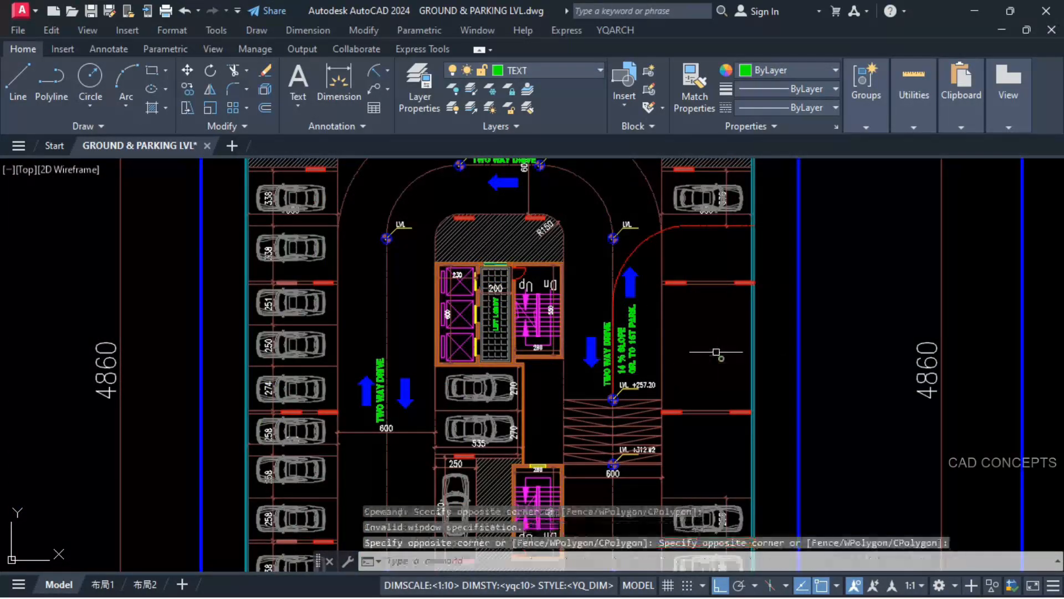
left_click(582, 365)
left_click(584, 347)
left_click(587, 353)
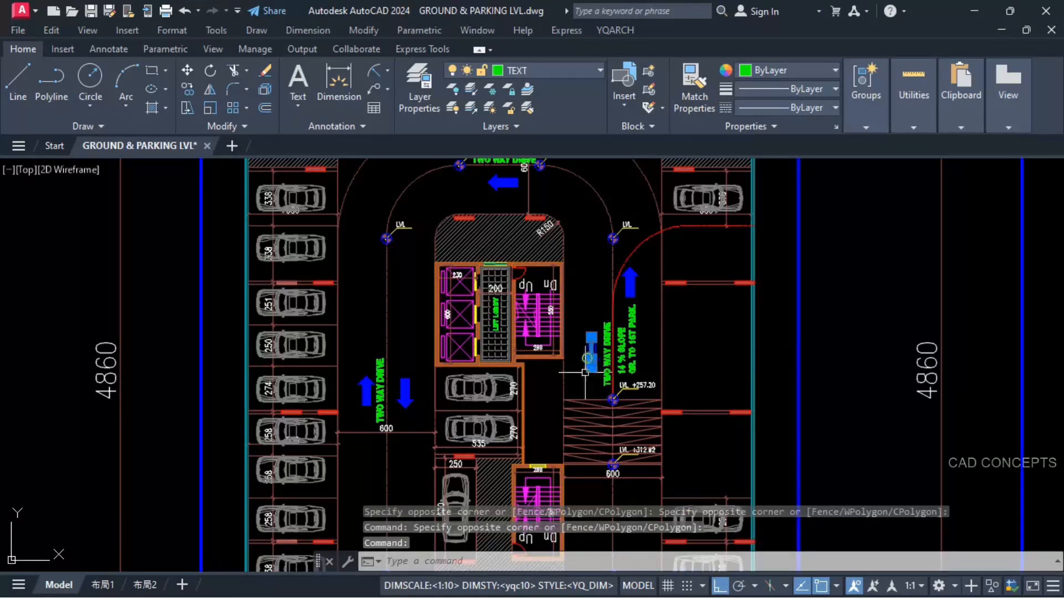
type("m")
key("space")
left_click(720, 369)
left_click(721, 319)
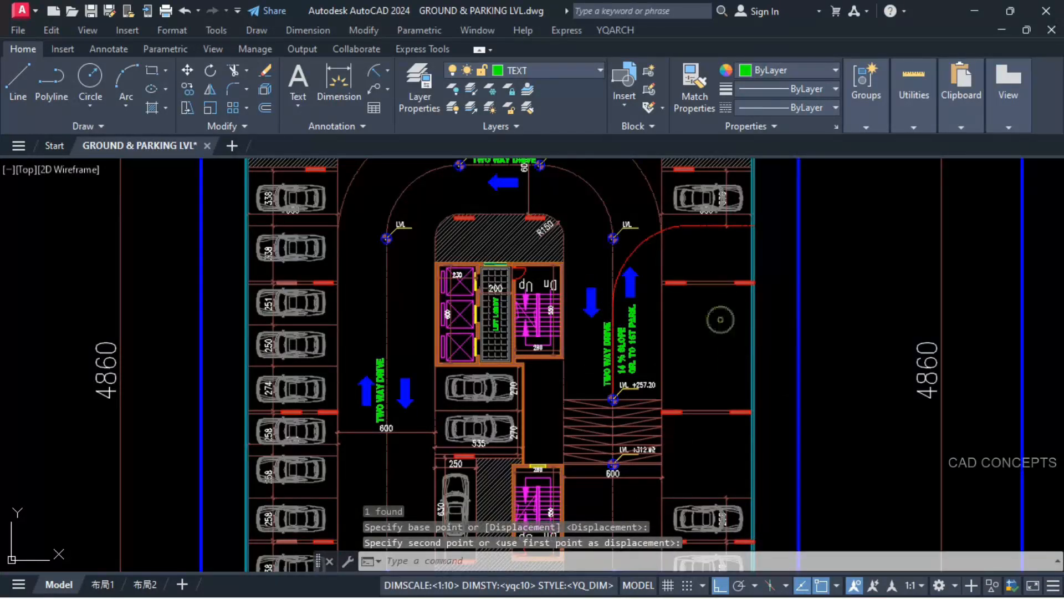
scroll(620, 476, "up", 8)
left_click(486, 458)
left_click(594, 370)
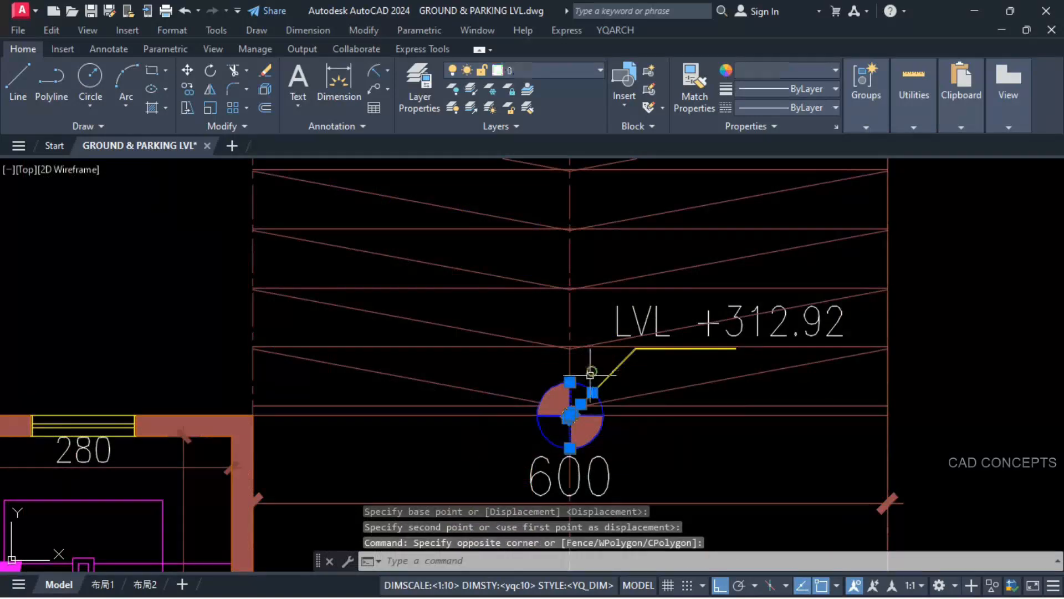
key("Escape")
Step: Copy the +312.92 level marker with its label from the ramp onto the separate loop centreline drawn above the floor plans
left_click(526, 376)
left_click(616, 458)
left_click(616, 370)
left_click(626, 336)
scroll(598, 361, "down", 6)
type("co")
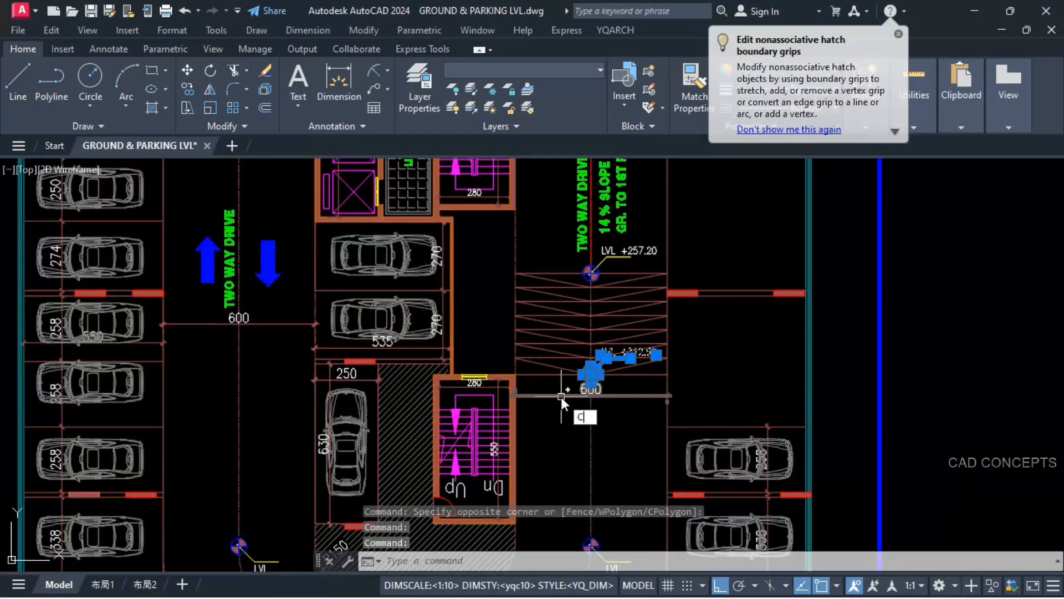
key("space")
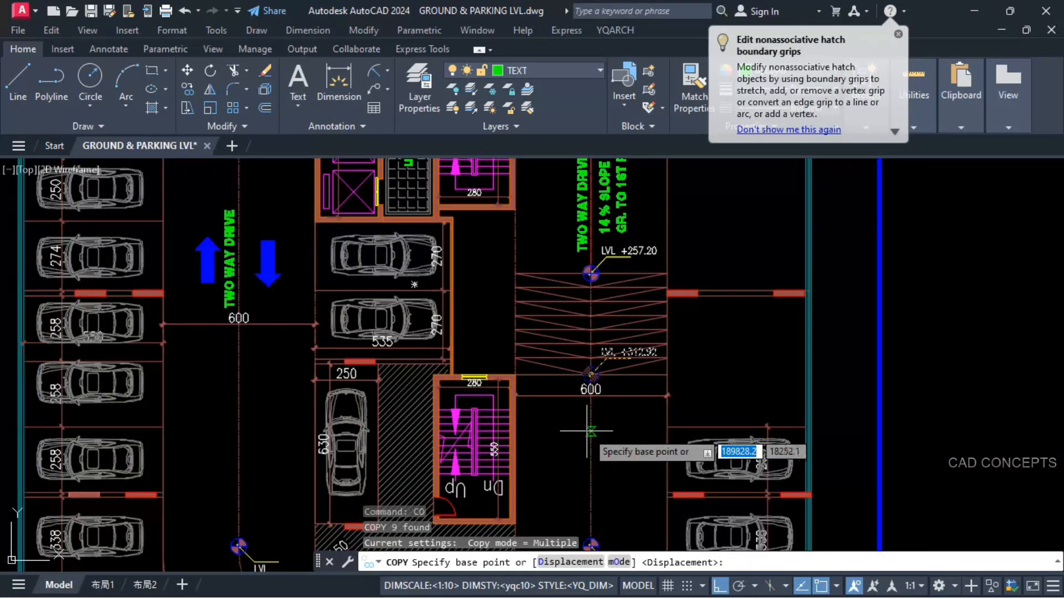
key("Escape")
type("co")
key("space")
type("p")
key("space")
key("space")
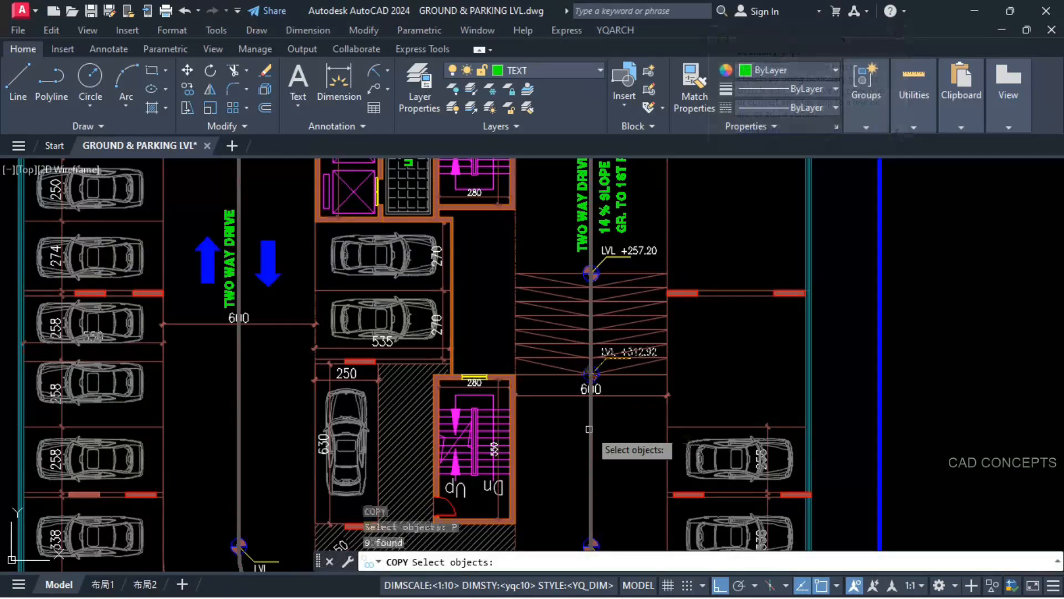
left_click(590, 430)
key("F8")
scroll(589, 429, "down", 8)
scroll(582, 233, "up", 4)
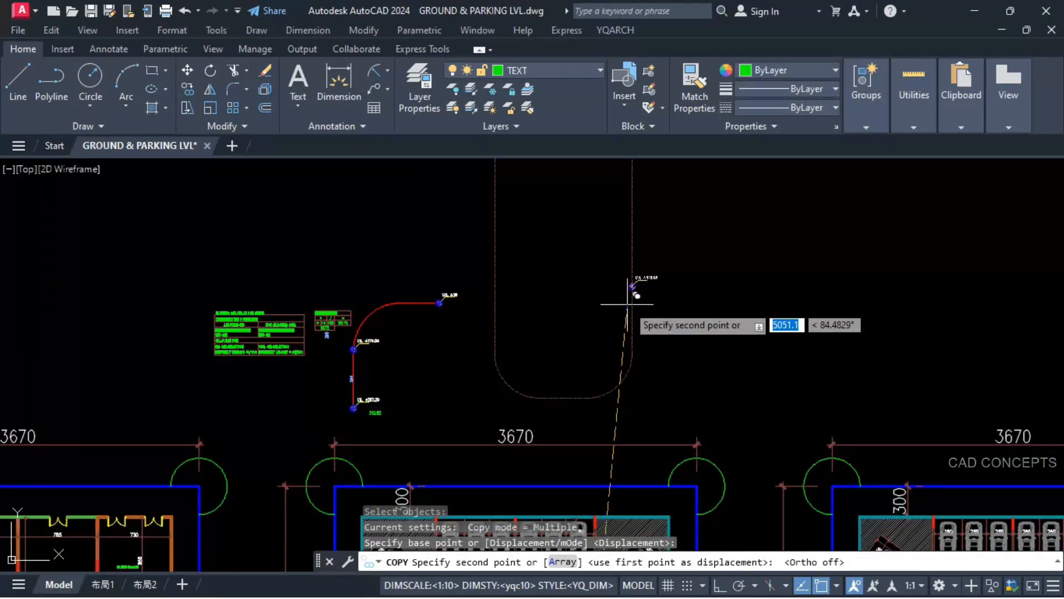
left_click(628, 304)
key("Escape")
scroll(633, 286, "up", 6)
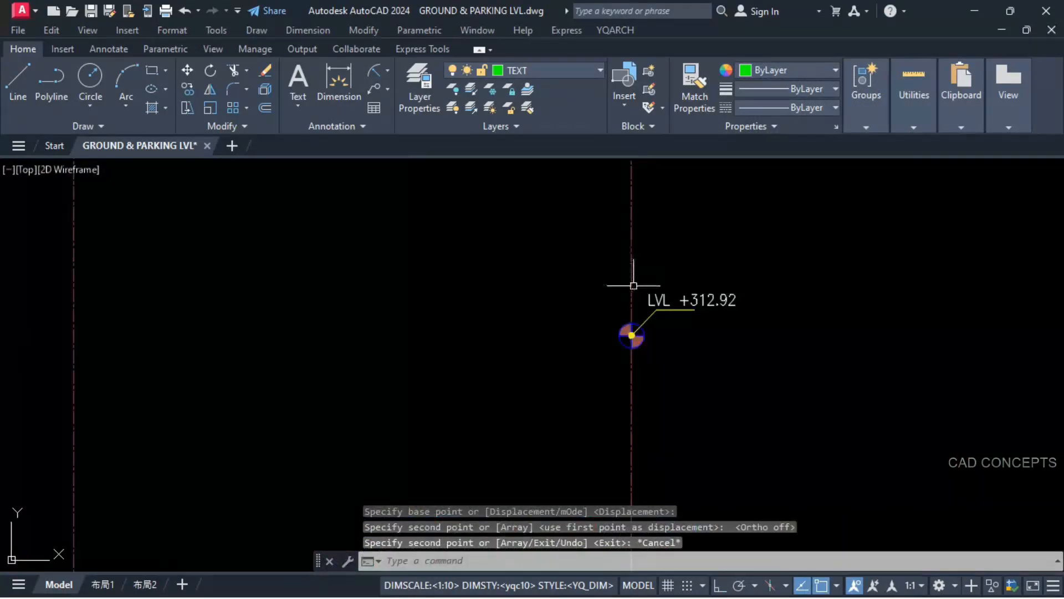
Step: Break the loop centreline at the +312.92 marker's centre and stretch the gap's lower end back to that point
left_click(632, 367)
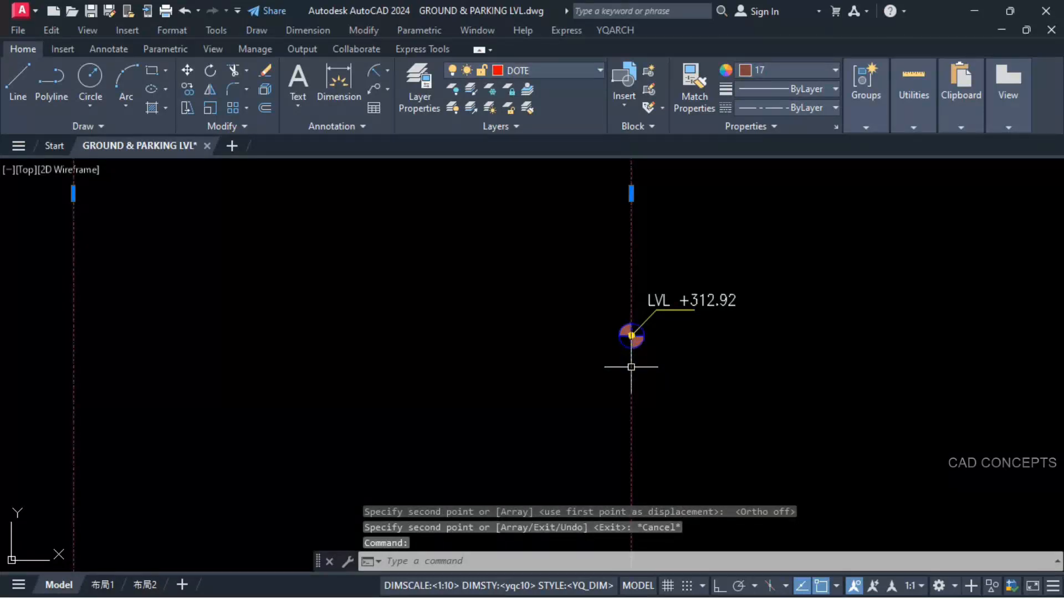
key("Escape")
key("Return")
left_click(631, 367)
scroll(627, 338, "up", 3)
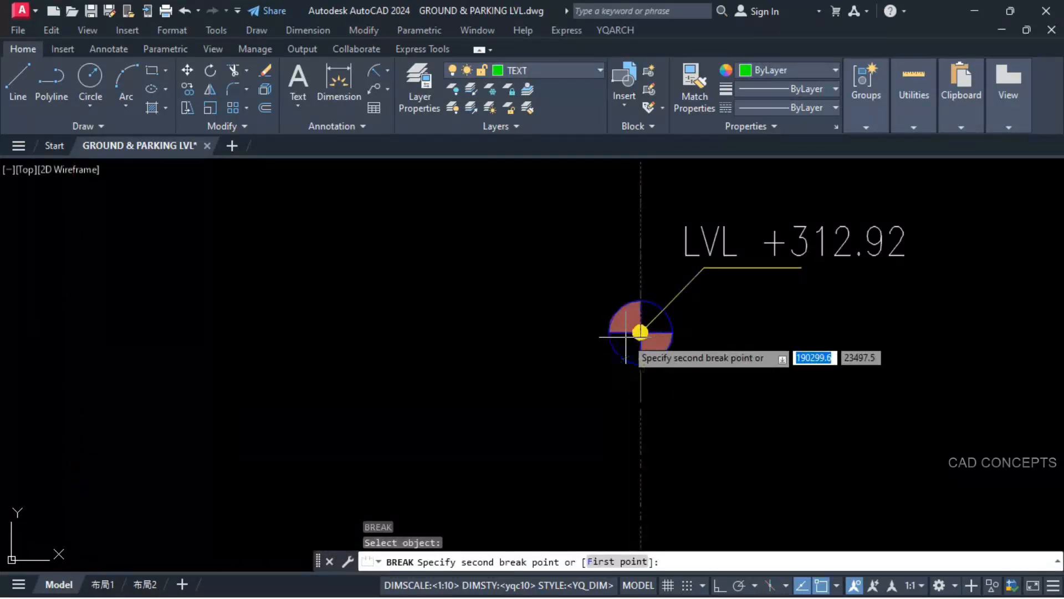
left_click(637, 419)
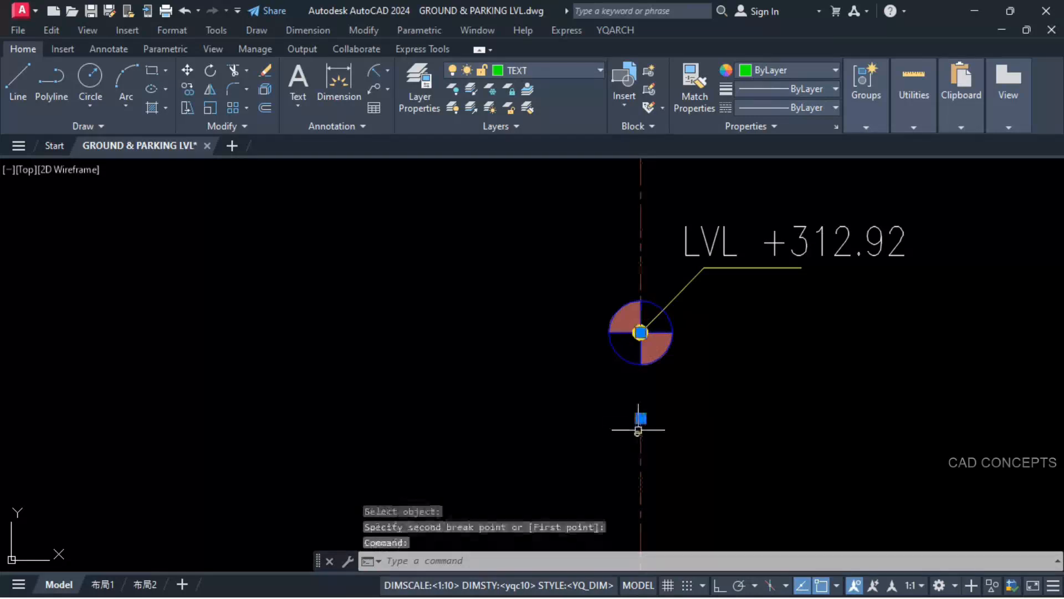
left_click(641, 418)
Step: Explode the loop centreline polyline into separate line and arc segments
scroll(638, 338, "down", 4)
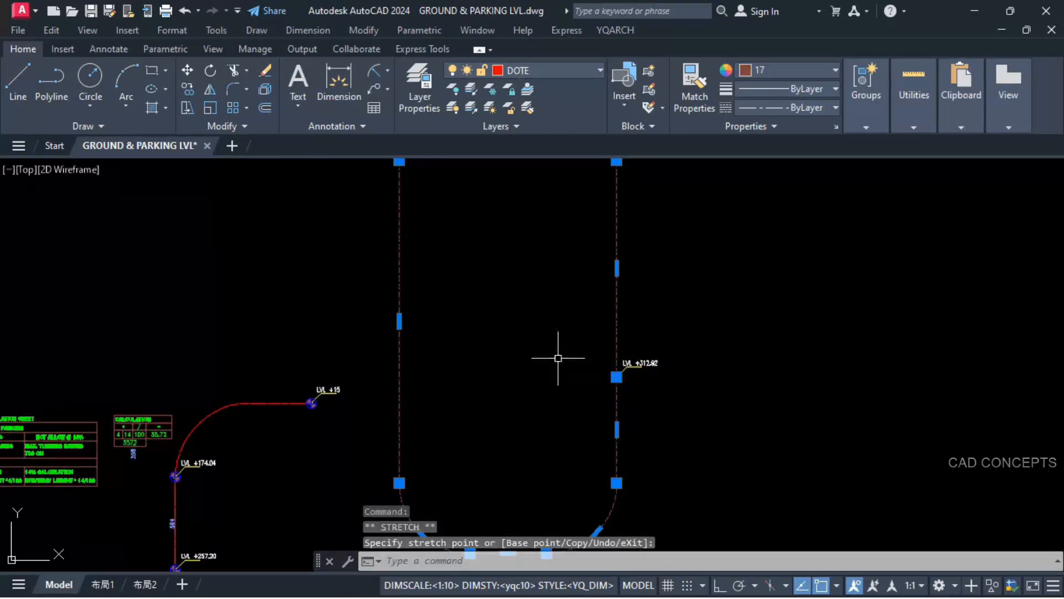
scroll(558, 357, "down", 2)
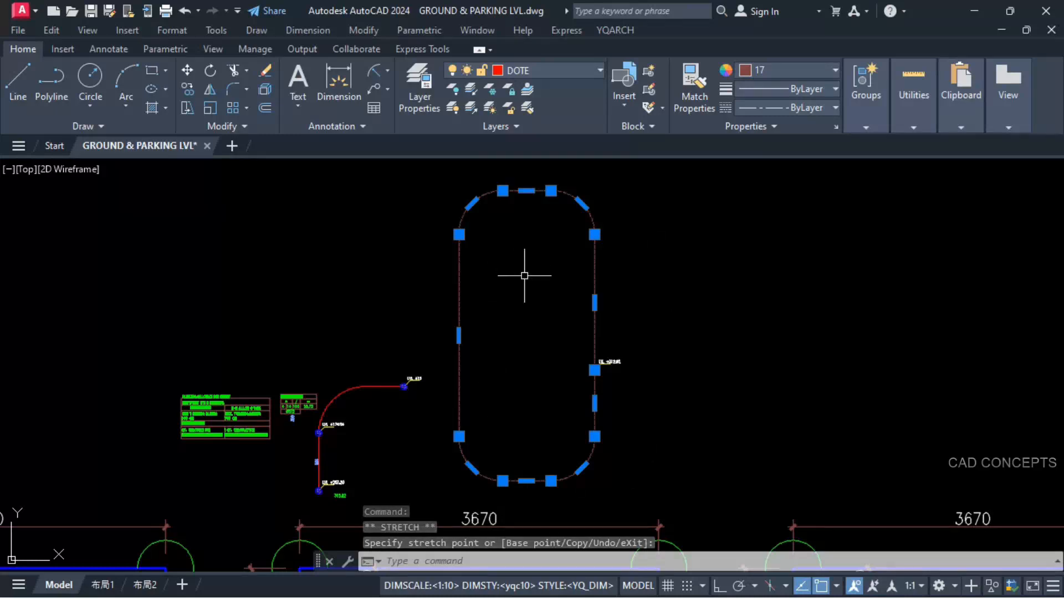
key("Return")
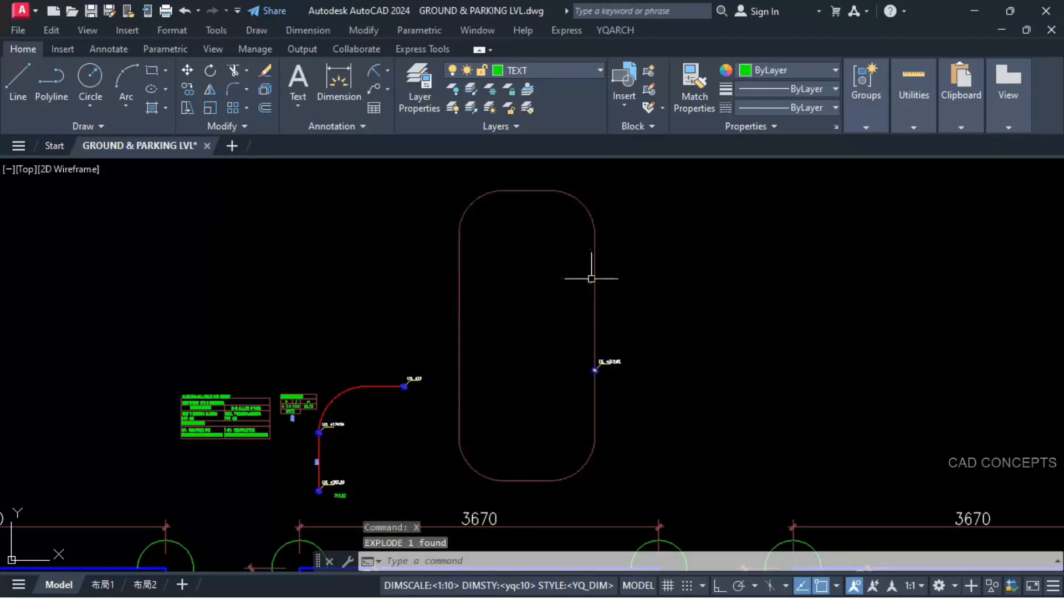
left_click(582, 388)
left_click(636, 345)
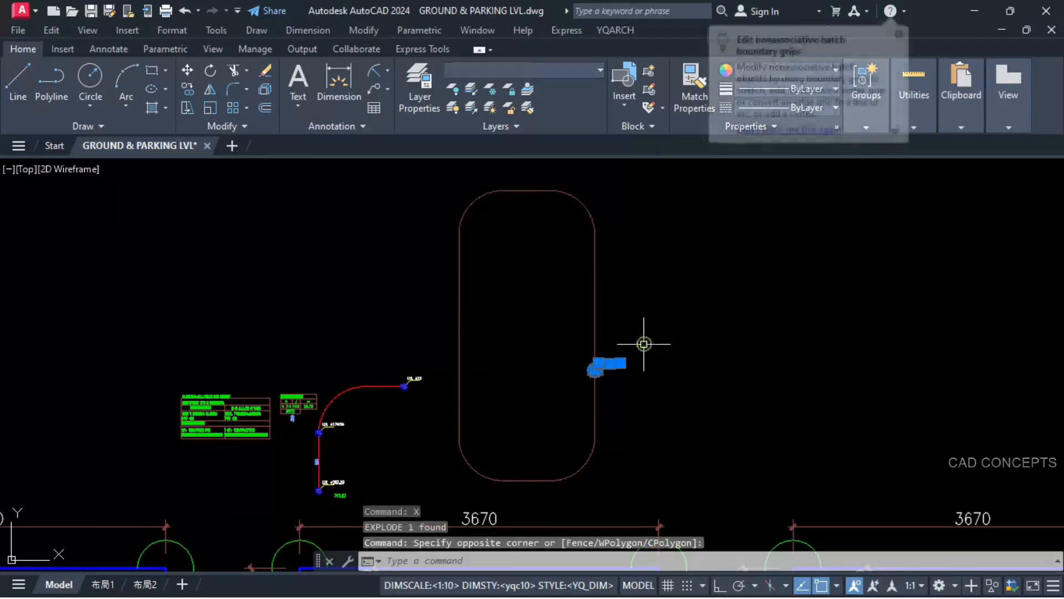
type("co")
key("Return")
scroll(596, 358, "up", 5)
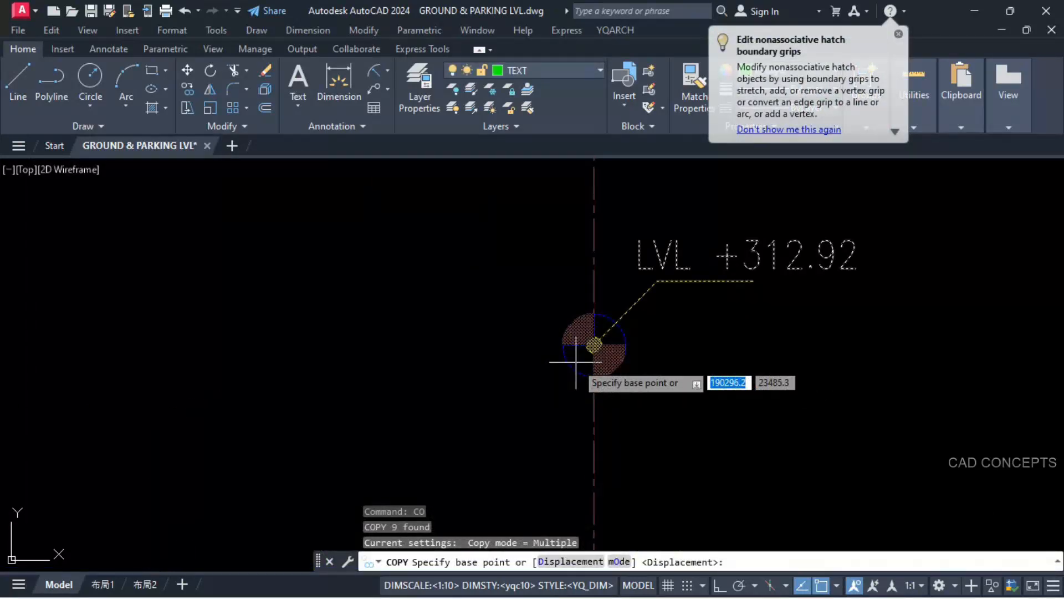
left_click(599, 338)
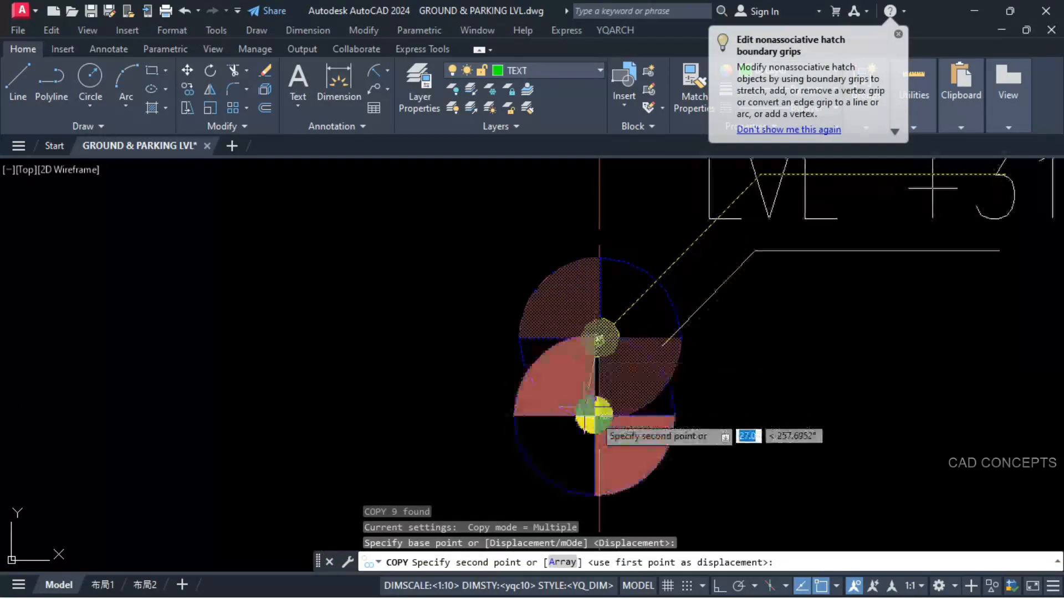
scroll(597, 422, "down", 5)
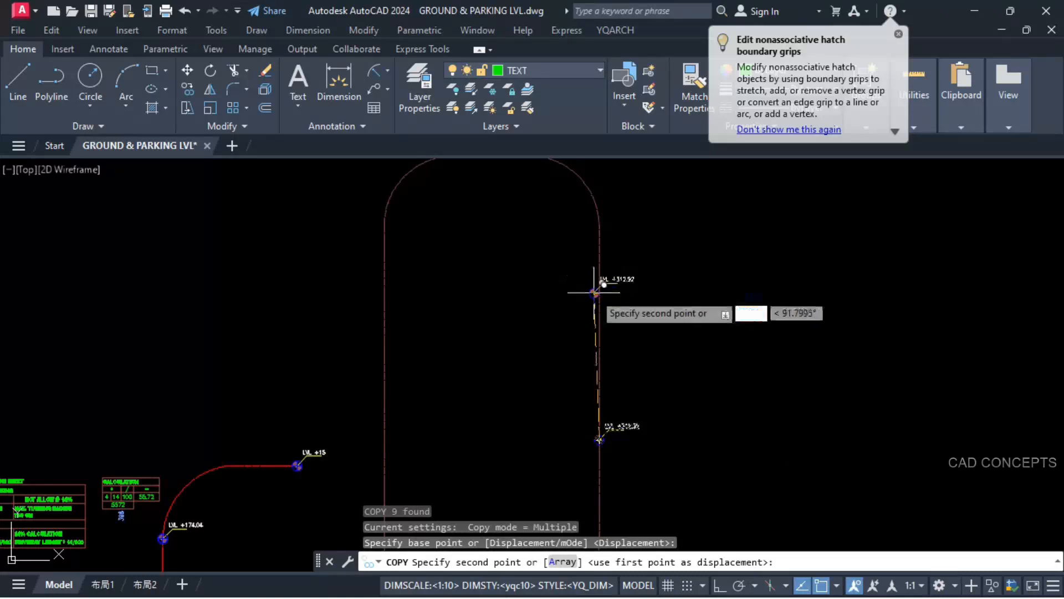
key("Escape")
scroll(616, 435, "up", 5)
key("Escape")
left_click(621, 394)
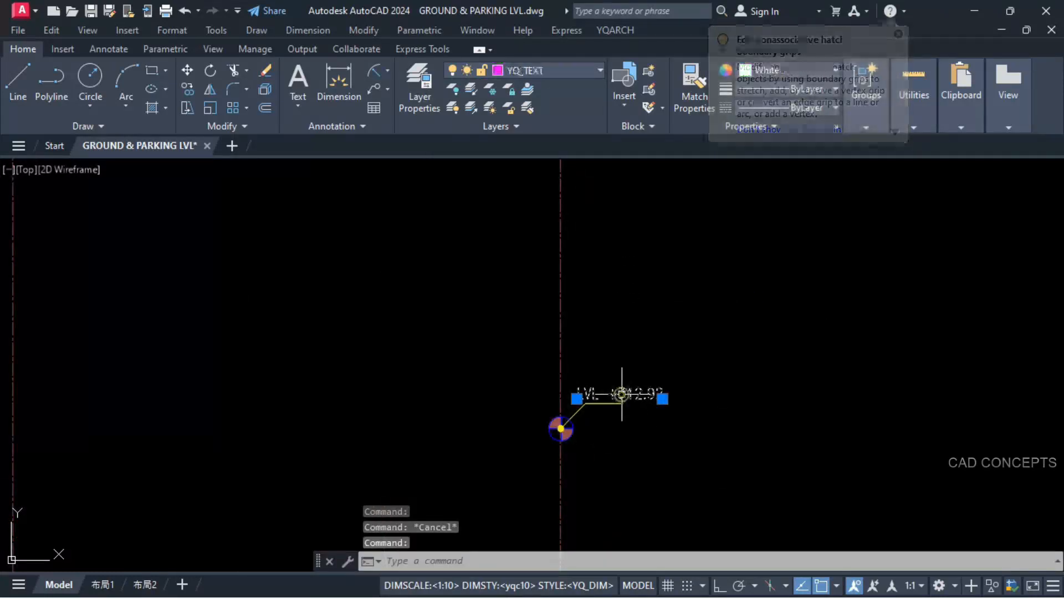
type("TTB")
key("Return")
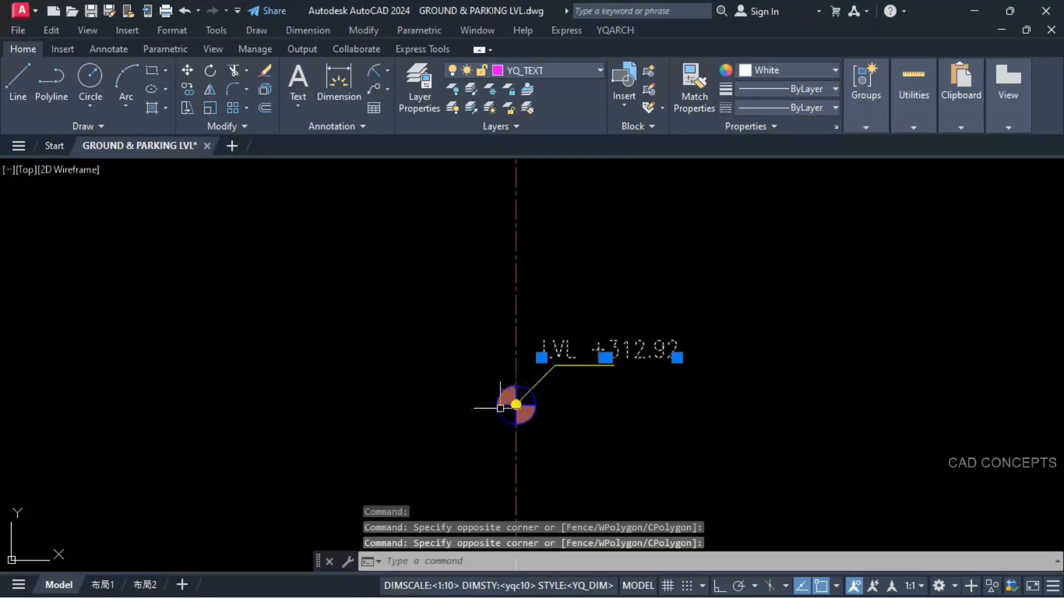
key("Escape")
Step: Copy the +312.92 level marker from its centre to the four arc endpoints at the lower end of the loop centreline
left_click(471, 445)
left_click(714, 305)
type("CO")
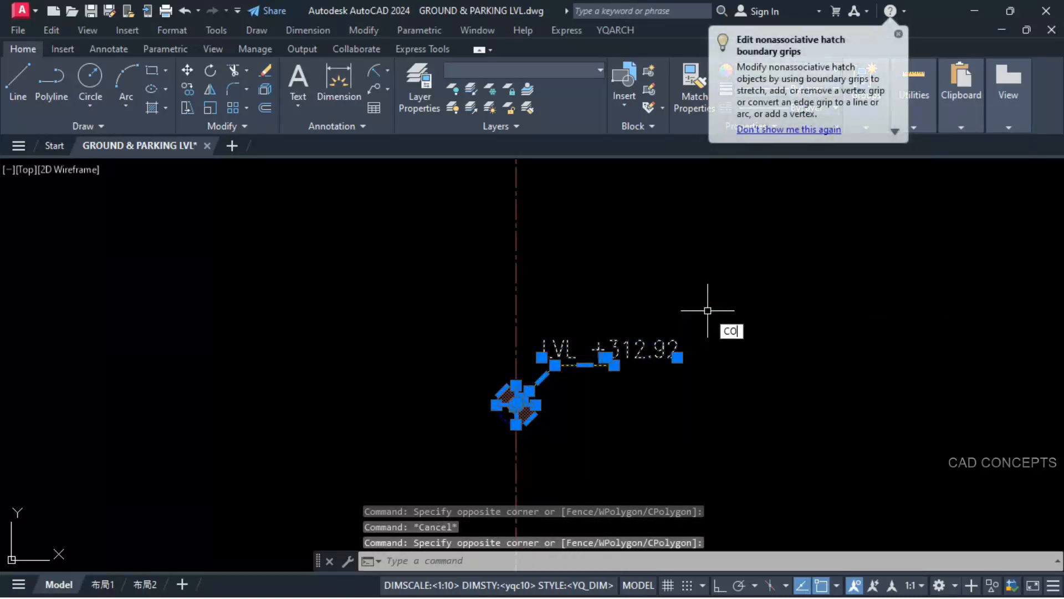
key("Return")
scroll(542, 442, "up", 8)
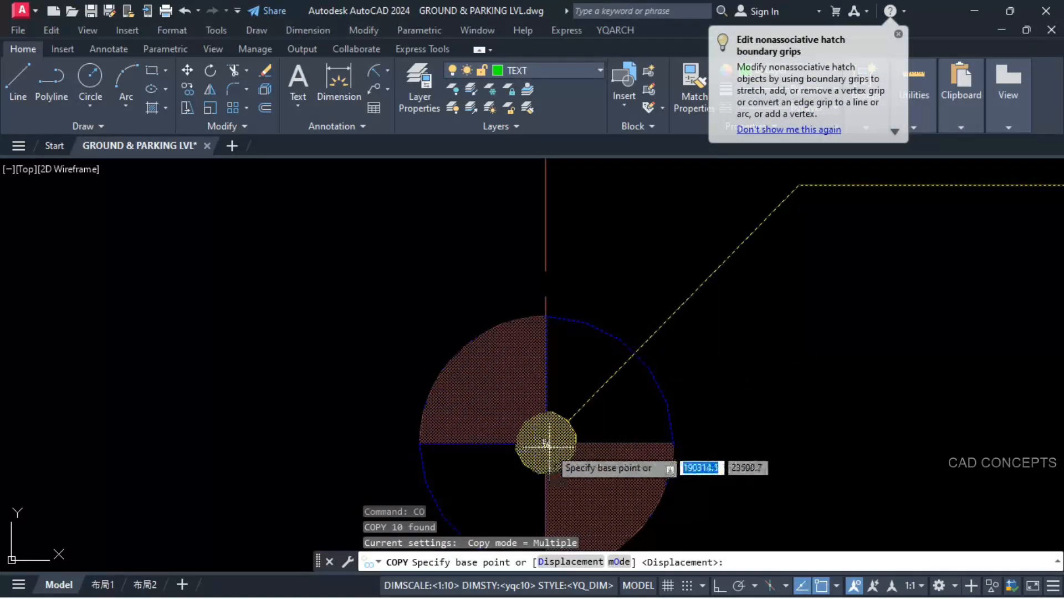
left_click(555, 434)
scroll(555, 434, "down", 10)
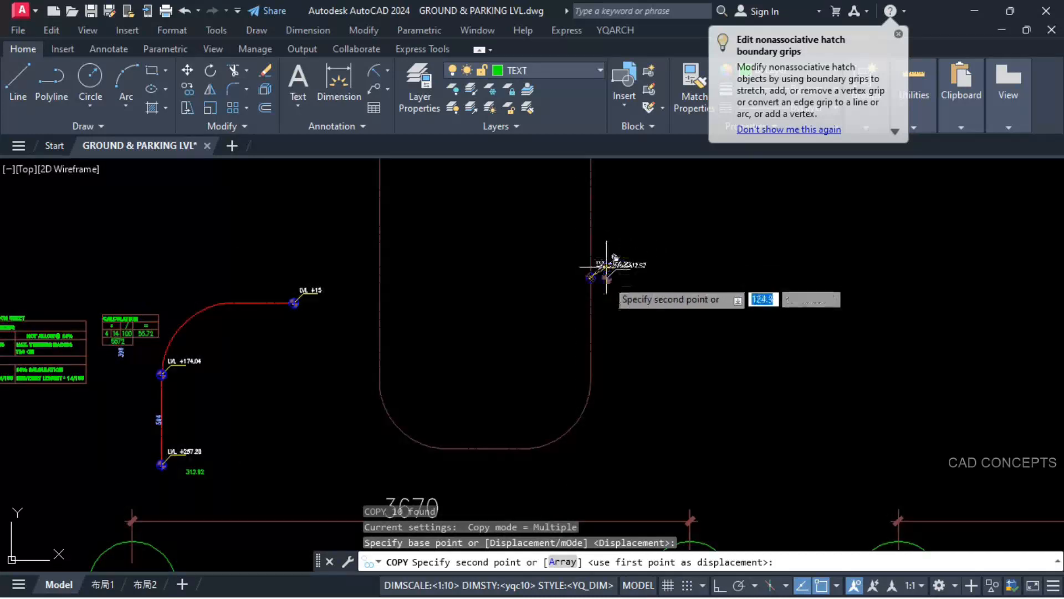
left_click(590, 381)
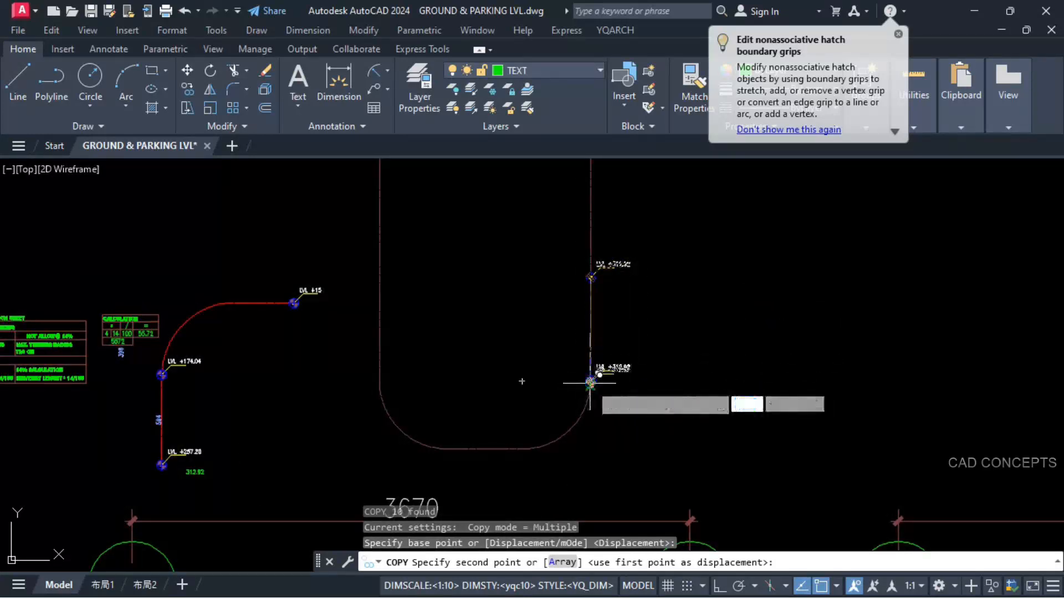
left_click(522, 448)
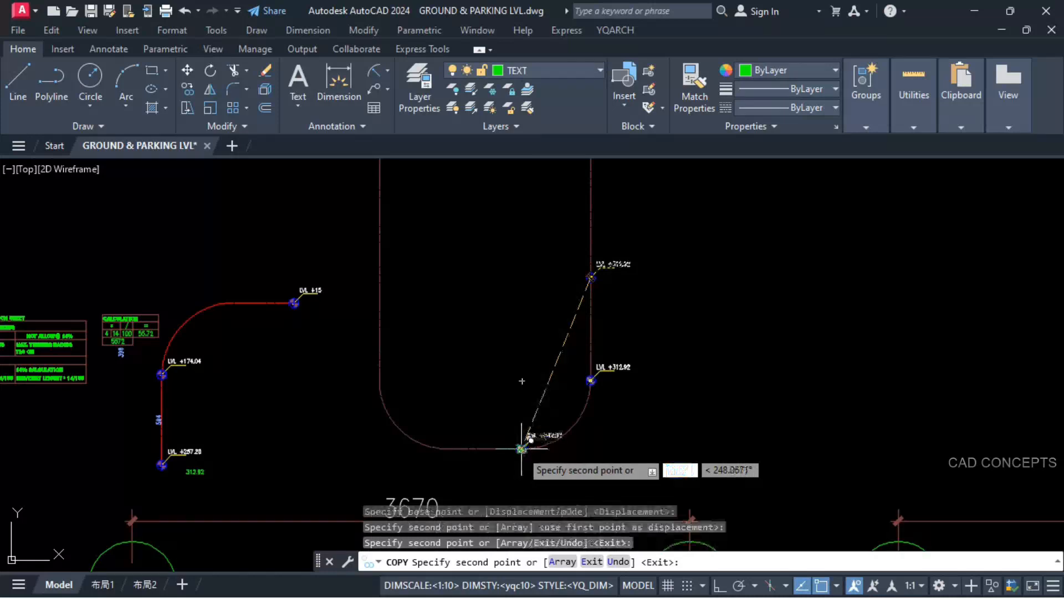
left_click(448, 448)
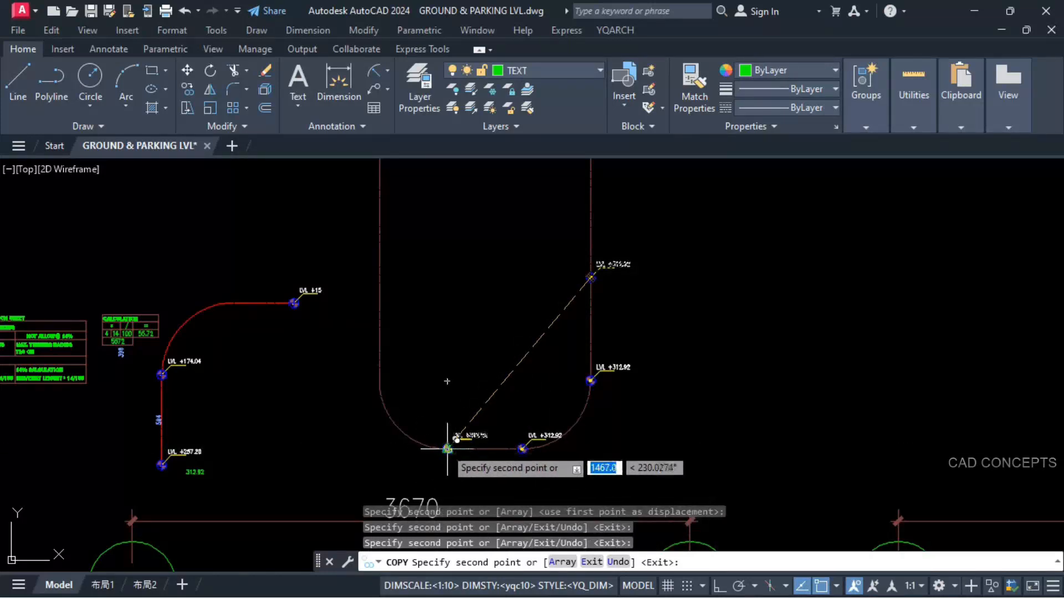
left_click(379, 381)
Step: Copy the +312.92 level marker to the four arc endpoints at the upper end of the loop centreline
scroll(381, 377, "down", 5)
scroll(422, 399, "up", 3)
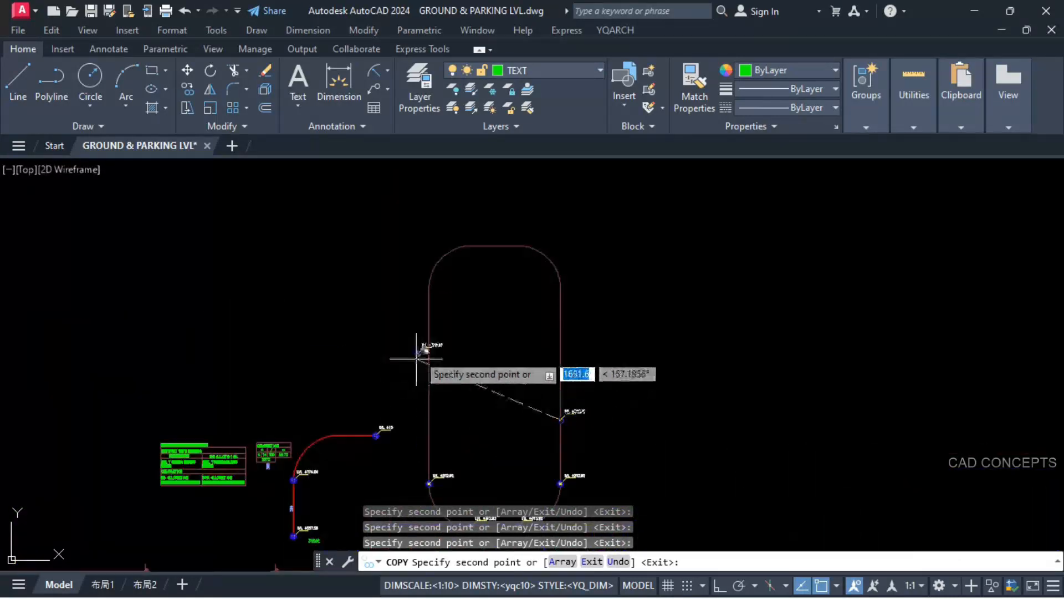
left_click(429, 288)
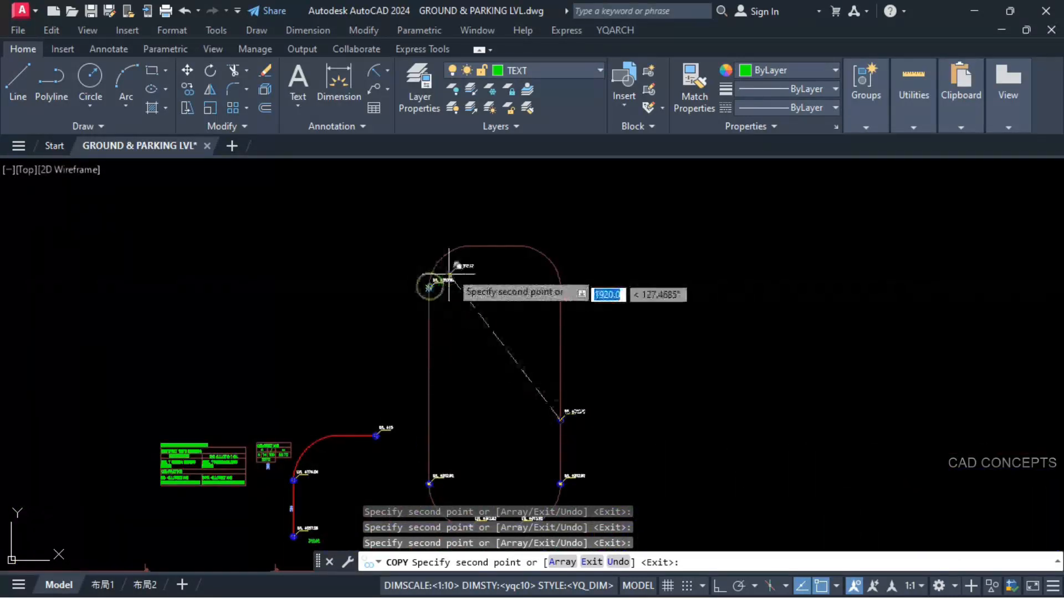
left_click(472, 245)
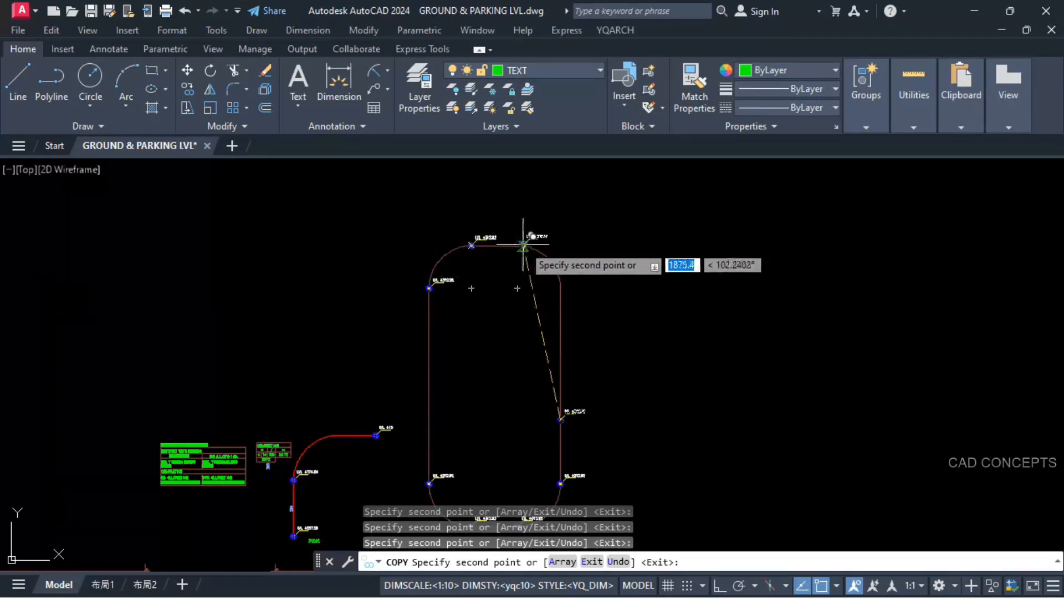
left_click(518, 245)
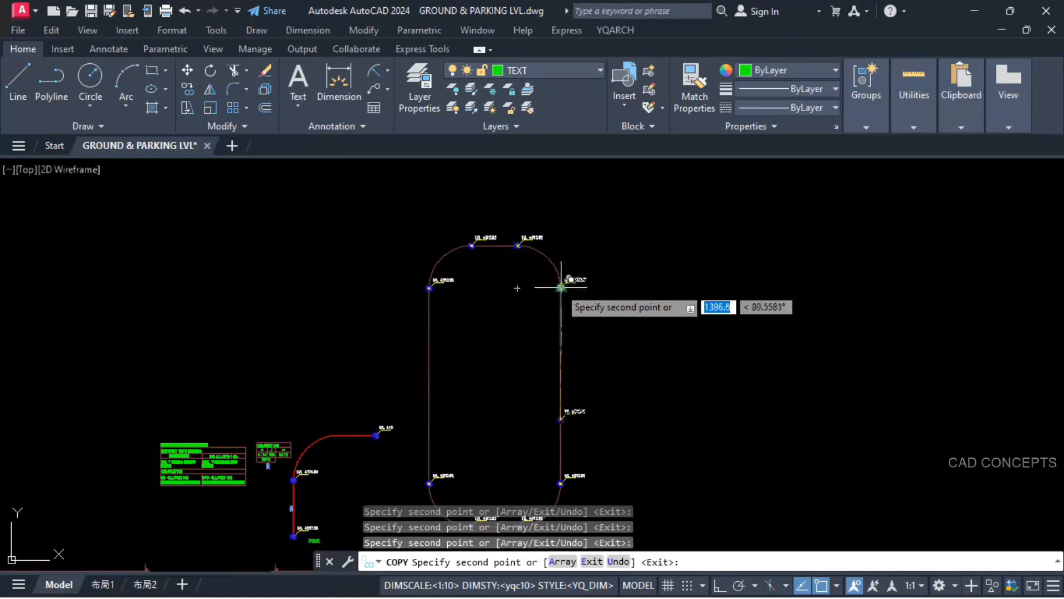
left_click(561, 287)
key("Escape")
Step: Erase the separate red ramp path beside the loop centreline together with its level markers and labels
middle_click_drag(518, 345, 551, 302)
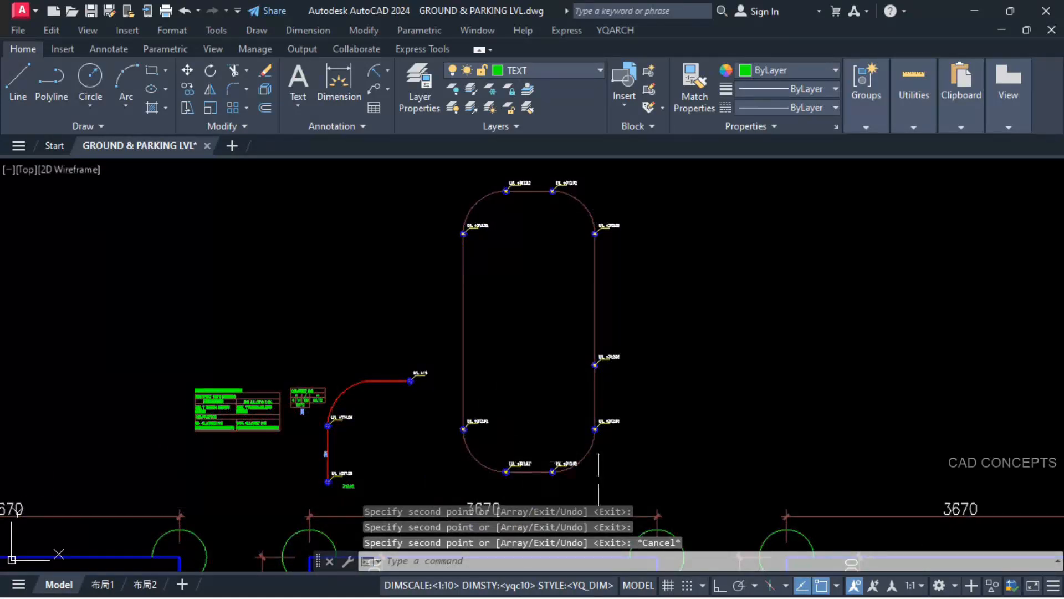
left_click(435, 181)
key("Delete")
Step: Move the CALCULATION table up beside the upper-left level marker of the loop centreline
left_click(285, 380)
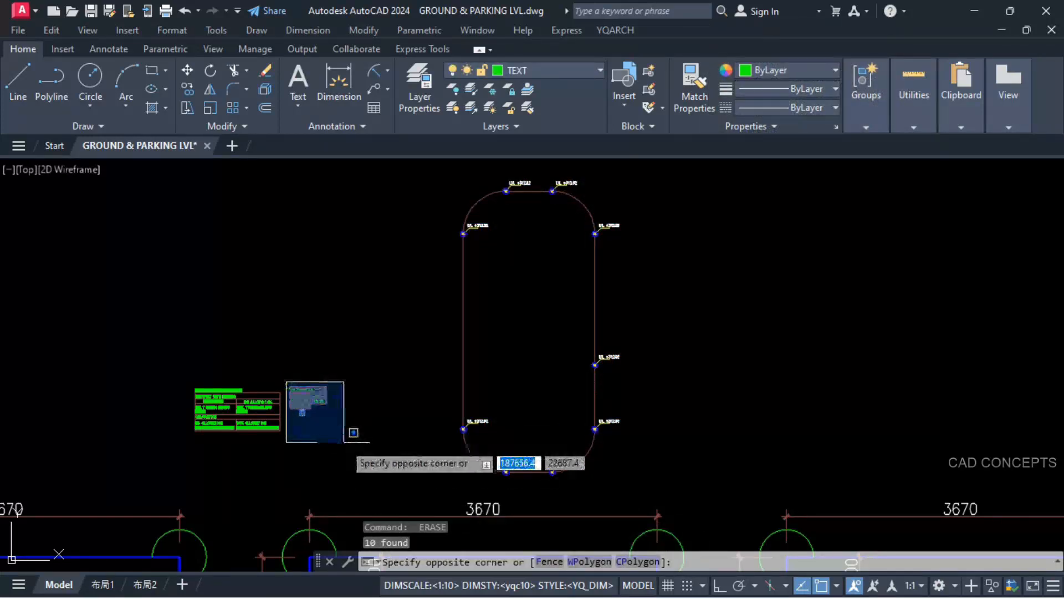
left_click(344, 443)
type("M")
key("Return")
key("F8")
left_click(302, 395)
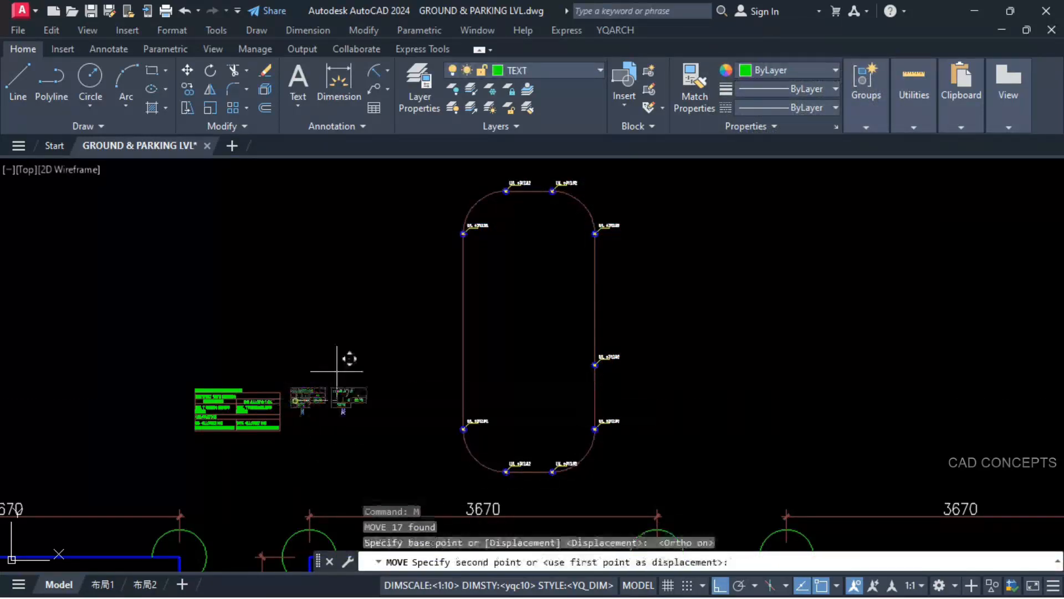
key("F8")
left_click(438, 231)
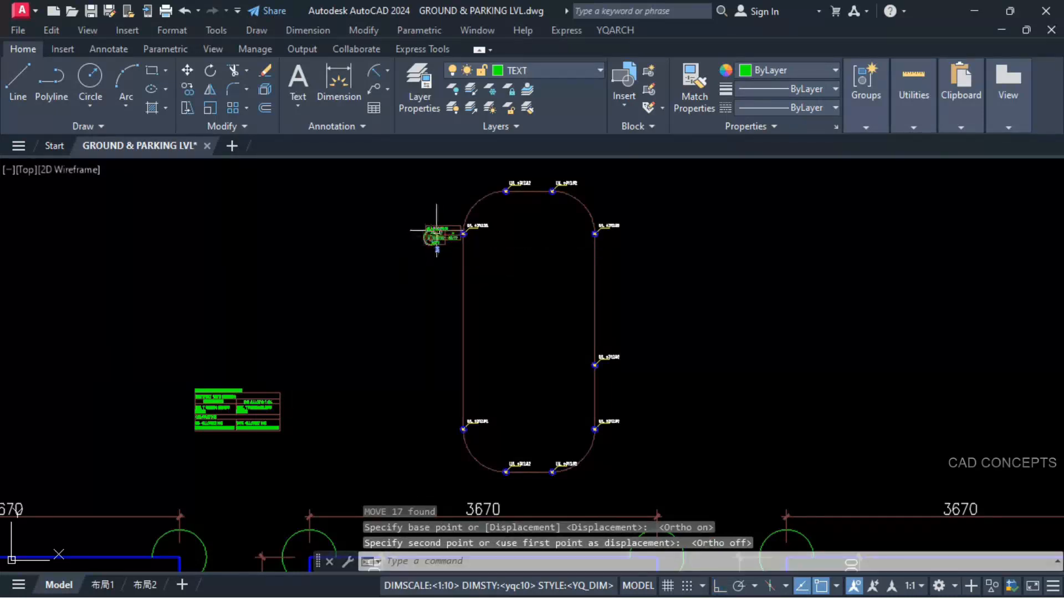
Step: Erase the 5572 and 55.72 values from the CALCULATION table and the leftover blue length text below it
scroll(444, 244, "up", 5)
left_click(453, 383)
left_click(388, 406)
type("E")
key("Return")
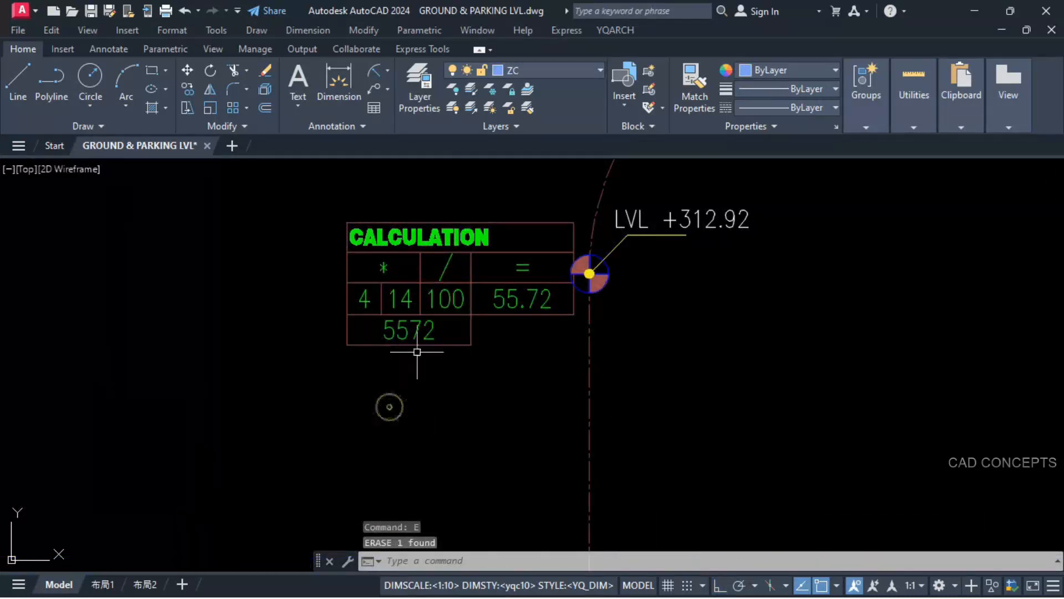
left_click(499, 302)
type("E")
key("Return")
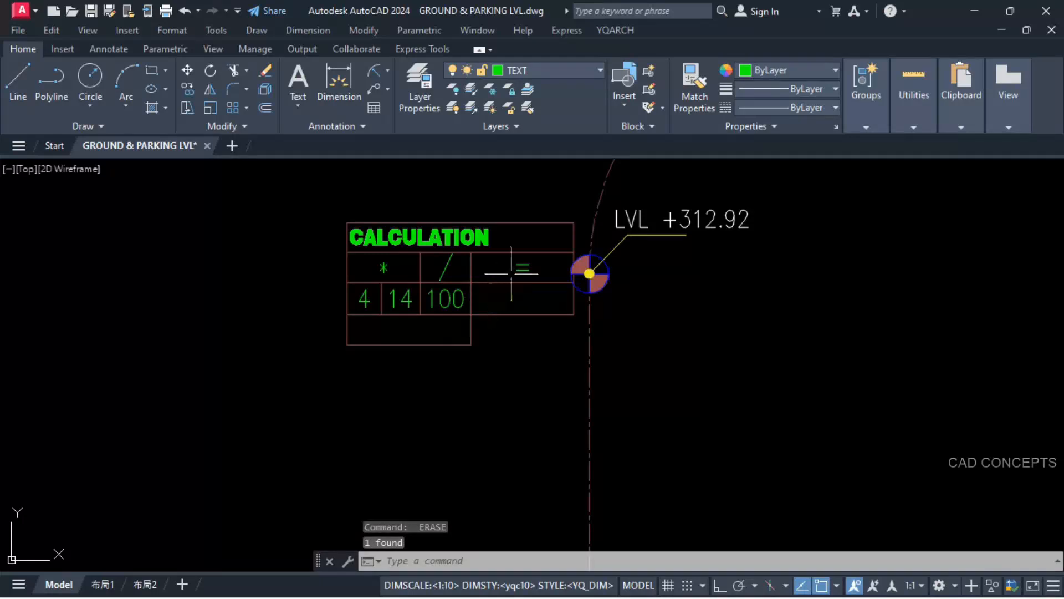
Step: Move the CALCULATION table slightly left and down, clear of the upper-left level marker
left_click(355, 205)
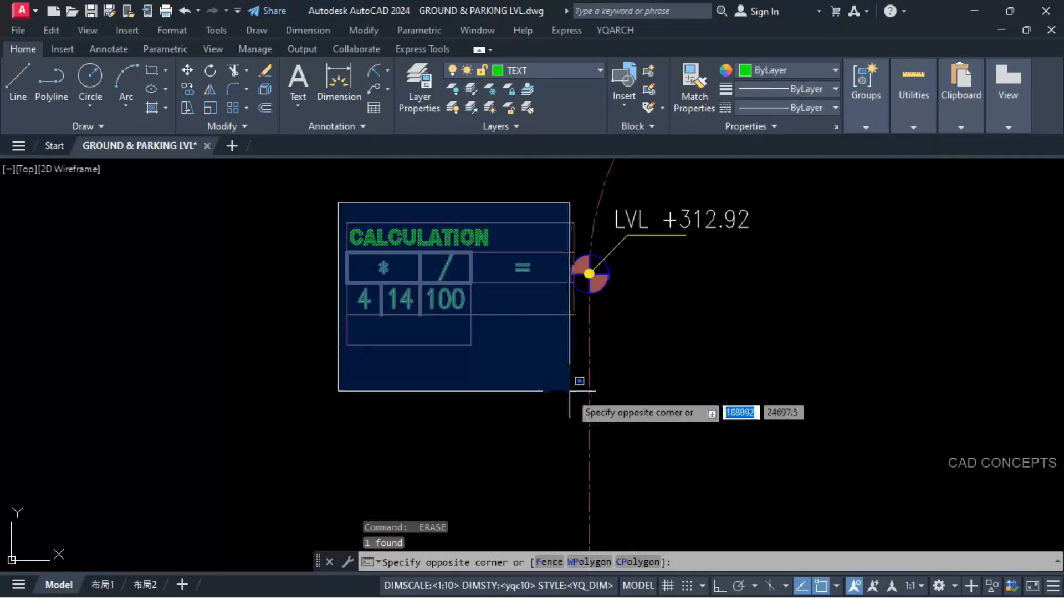
left_click(574, 391)
type("M")
key("Return")
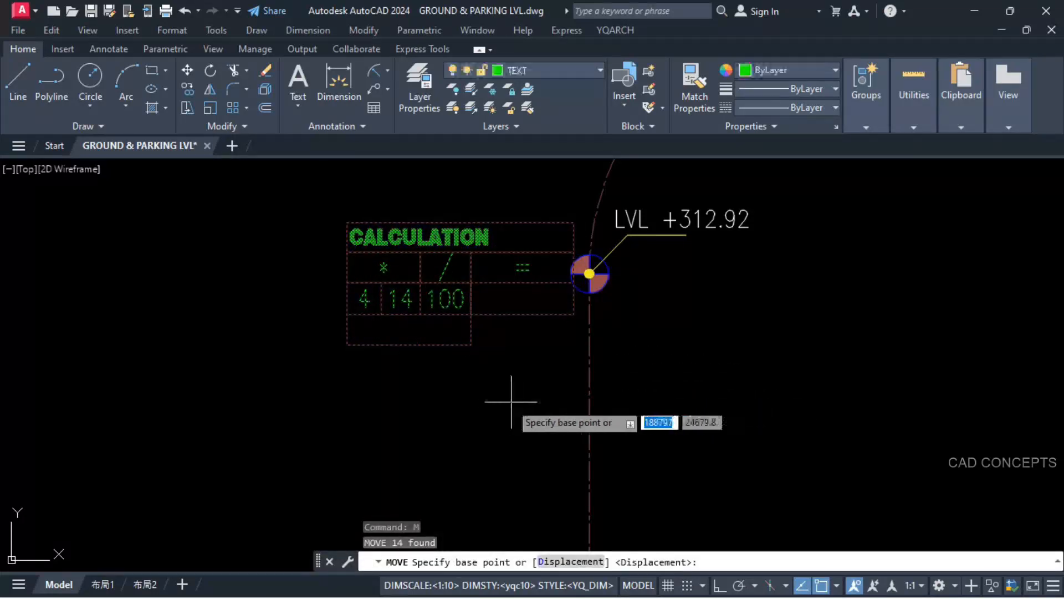
left_click(513, 397)
left_click(458, 419)
Step: Label the length of every loop centreline segment with the YQArch ZC command and place the total length text right of the loop
scroll(406, 301, "down", 5)
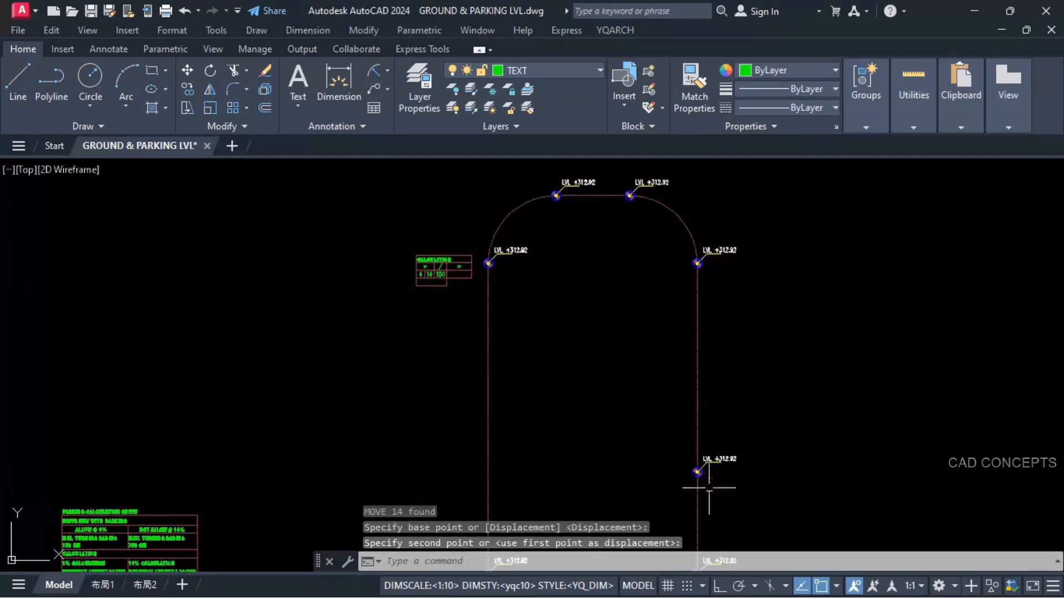
middle_click_drag(710, 488, 703, 368)
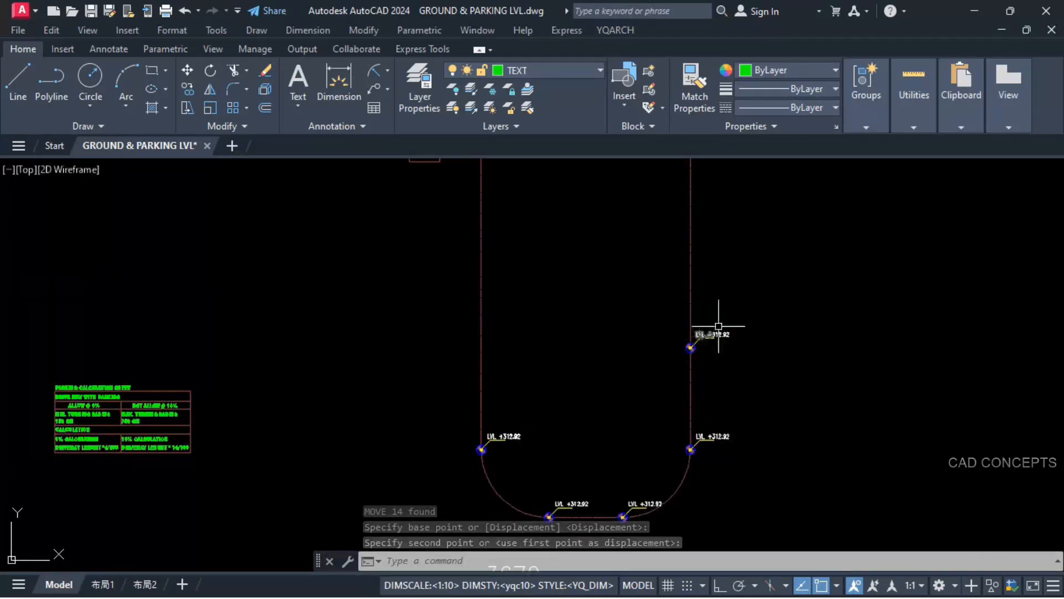
type("ZC")
key("Return")
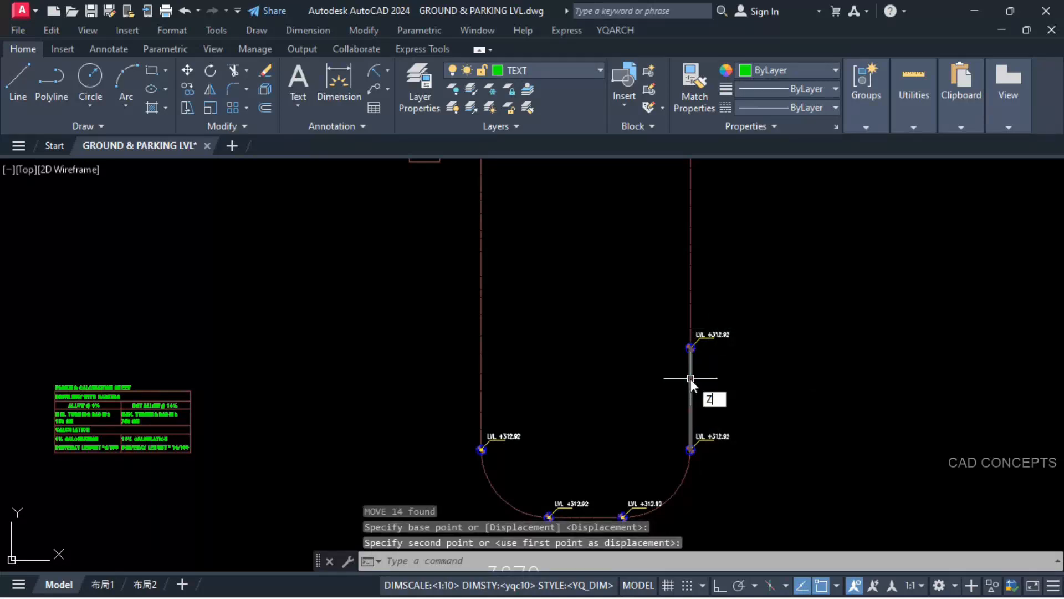
key("Return")
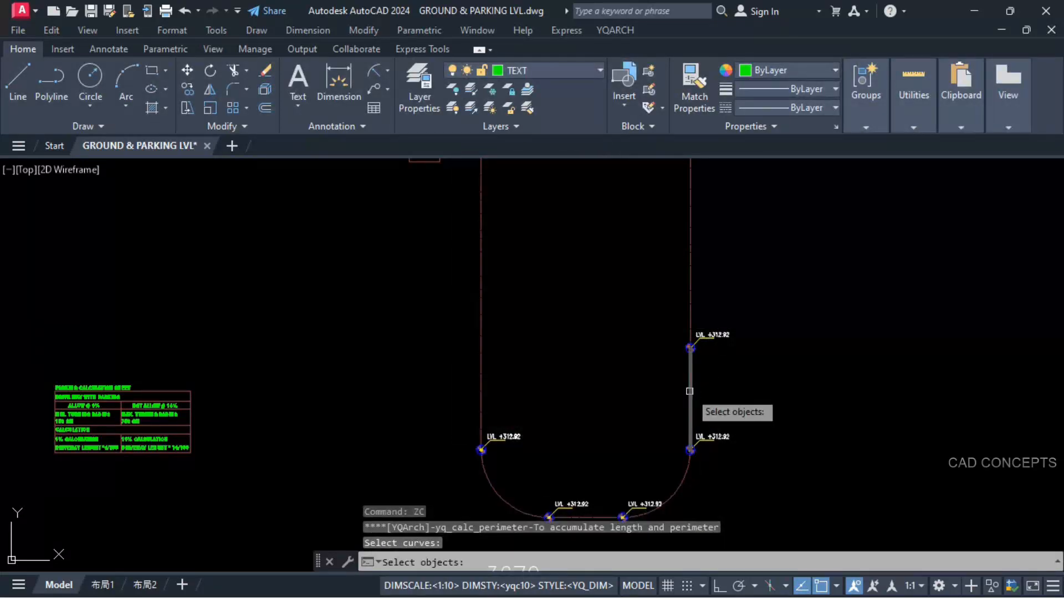
left_click(689, 391)
left_click(680, 478)
scroll(640, 400, "down", 4)
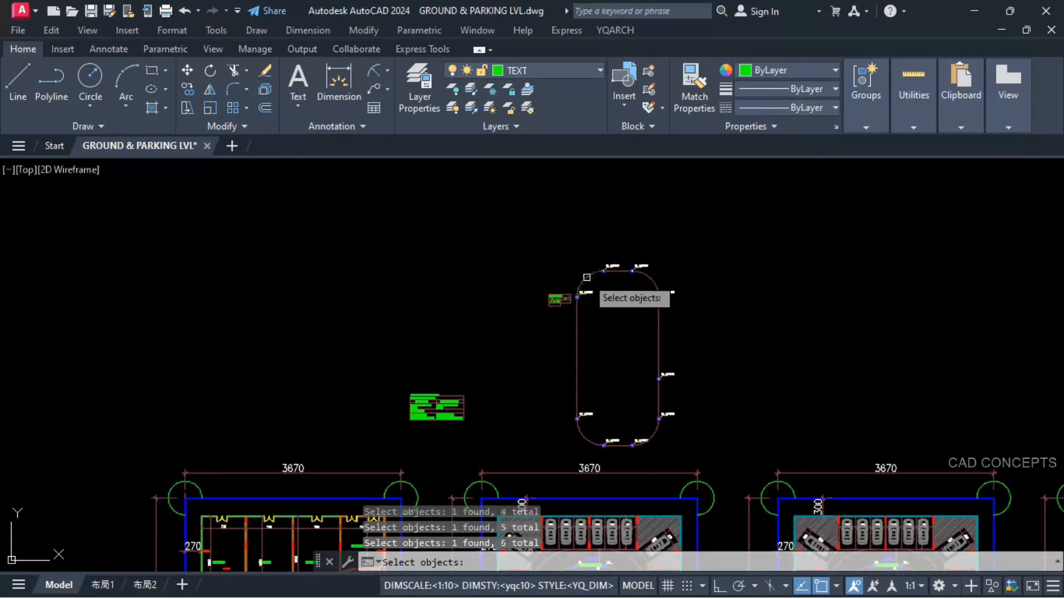
key("Return")
scroll(549, 348, "up", 2)
left_click(770, 338)
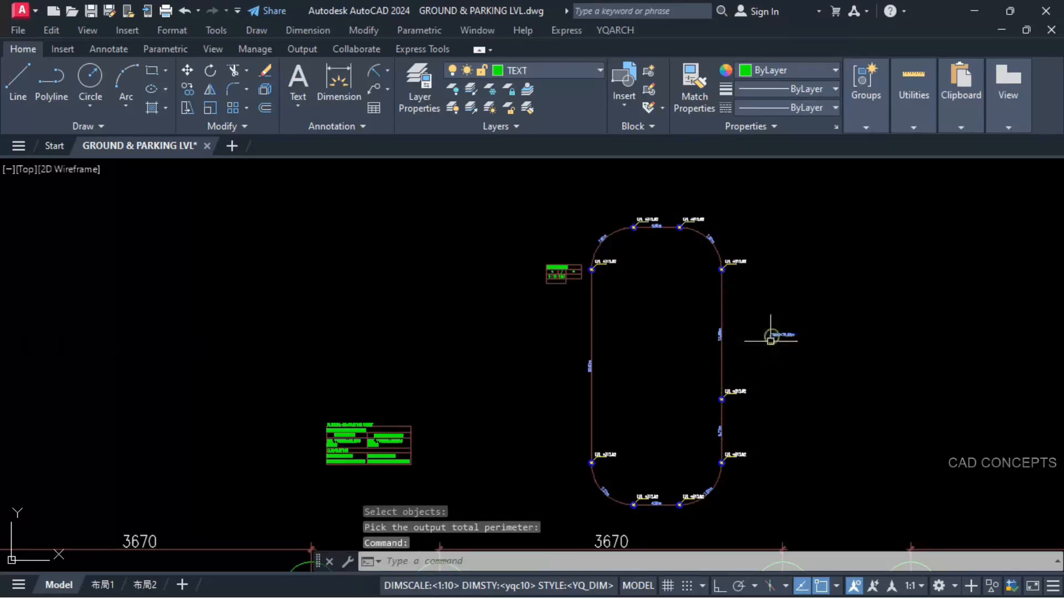
Step: Examine the segment length labels, the total length and the level markers around the loop centreline
scroll(778, 337, "up", 6)
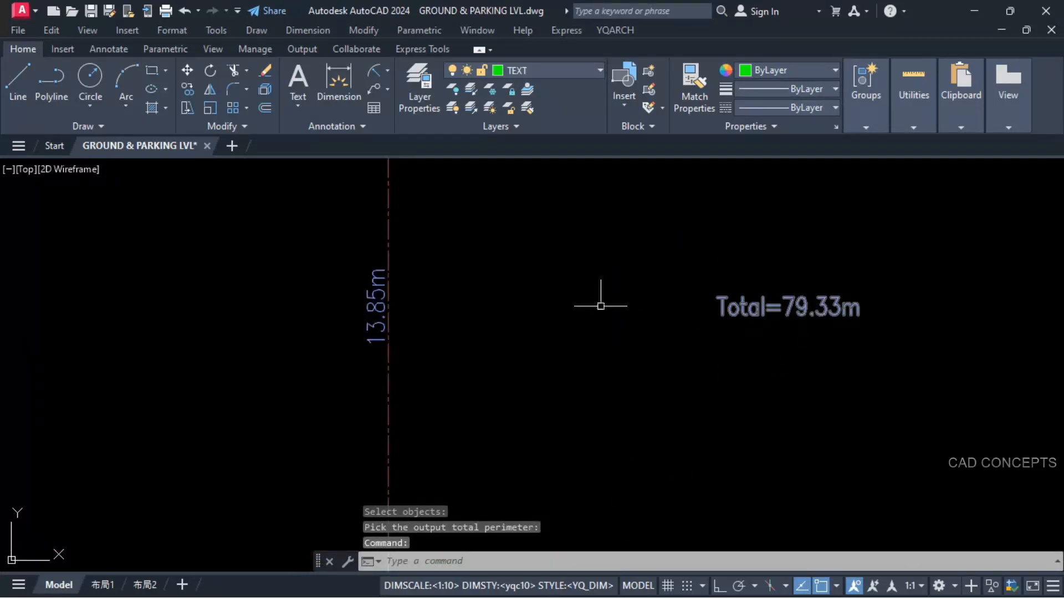
scroll(601, 305, "down", 4)
scroll(573, 317, "down", 2)
scroll(528, 482, "up", 2)
middle_click_drag(538, 480, 588, 383)
scroll(585, 344, "up", 2)
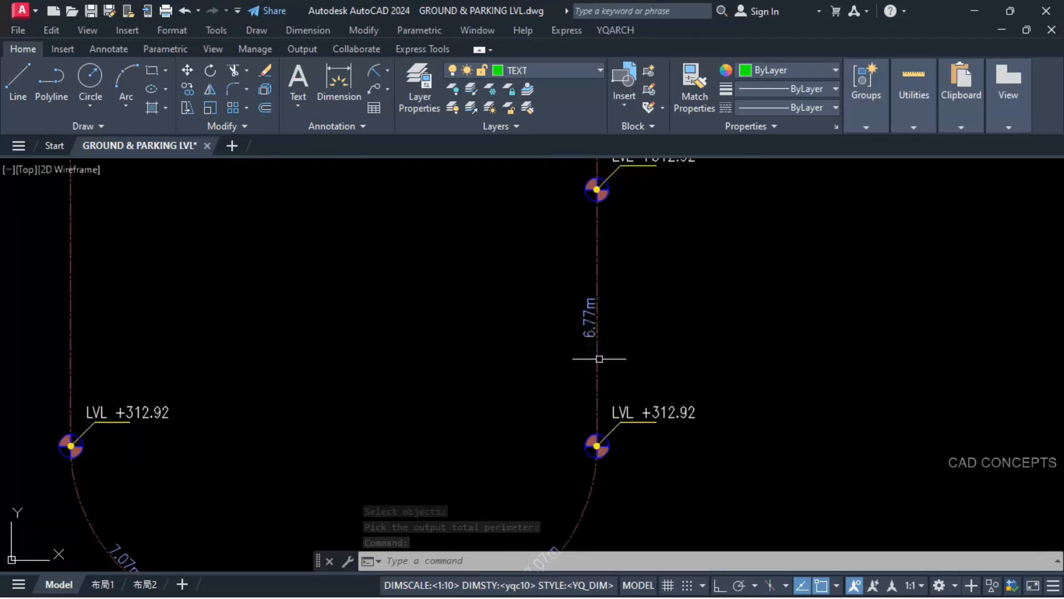
scroll(626, 375, "down", 2)
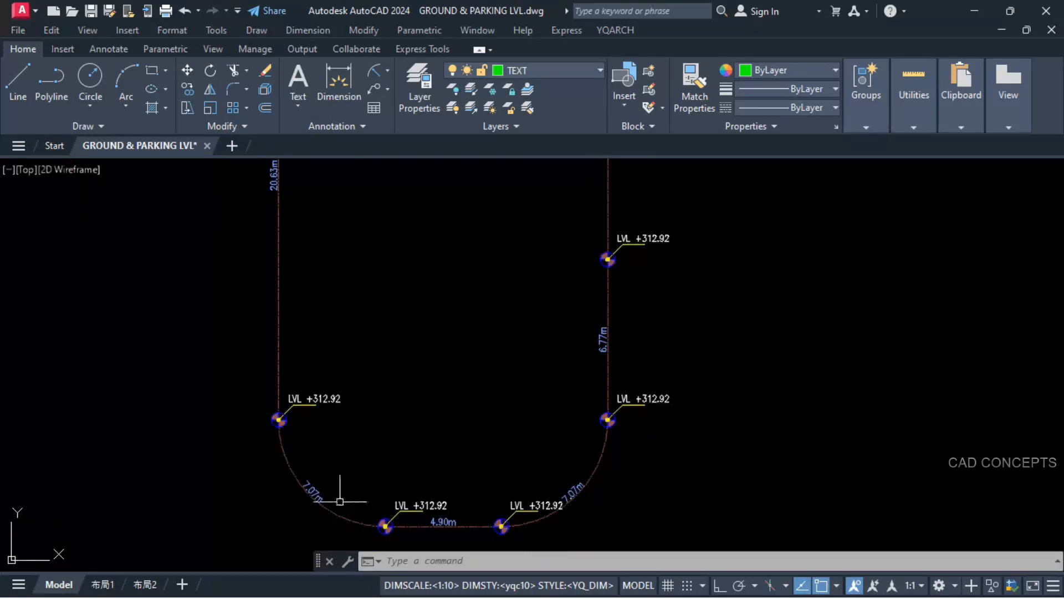
scroll(383, 441, "down", 2)
scroll(373, 424, "down", 3)
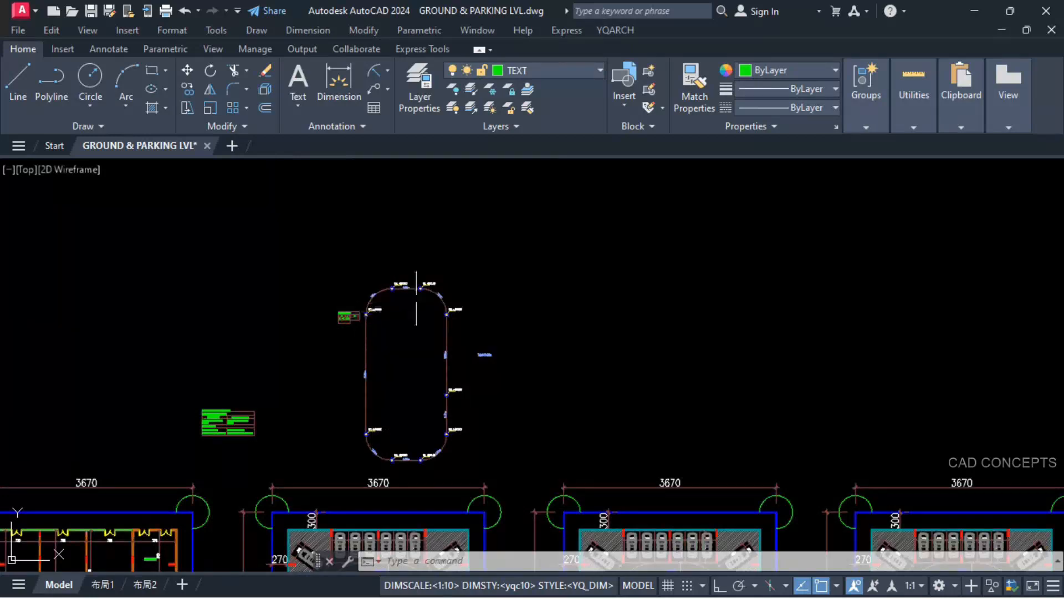
scroll(404, 415, "up", 8)
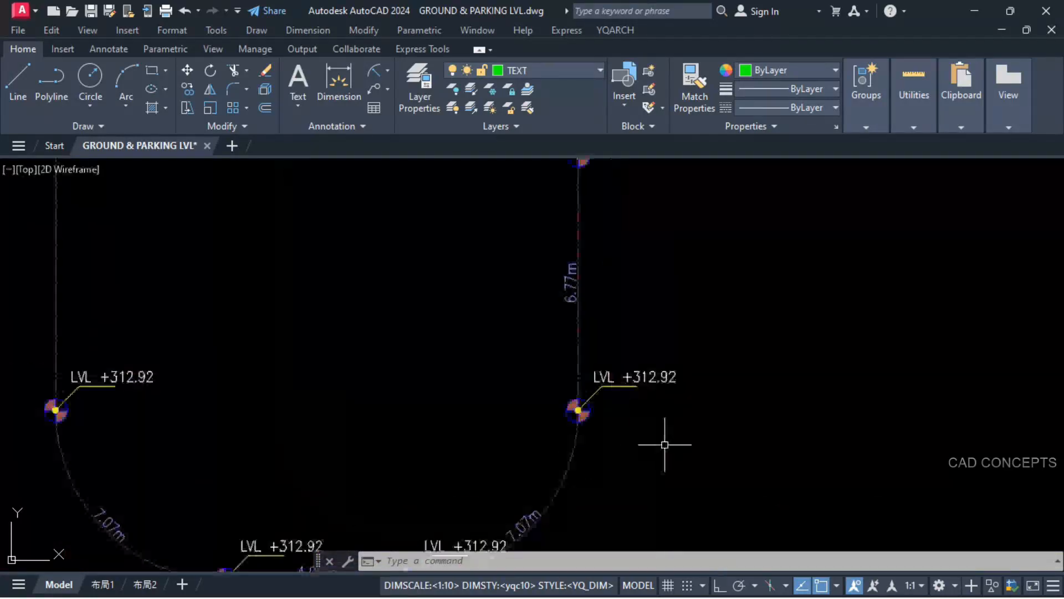
scroll(603, 401, "down", 2)
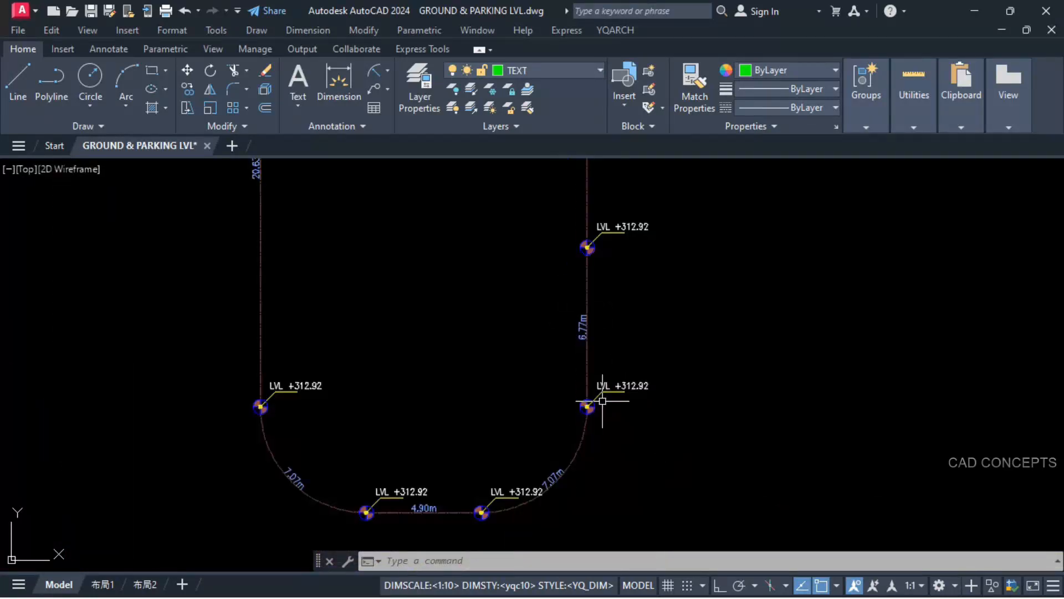
scroll(622, 399, "down", 3)
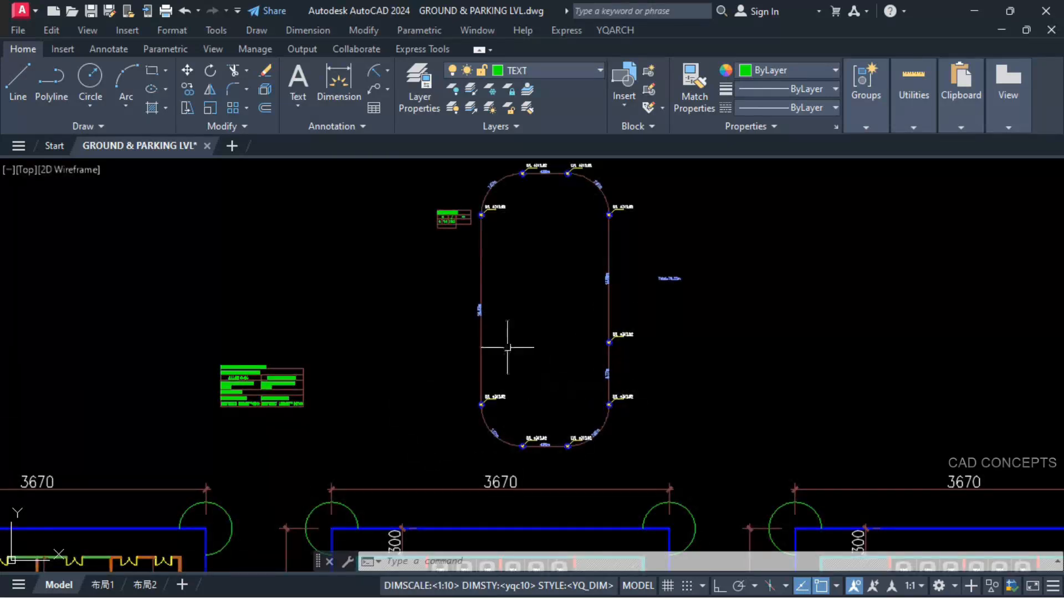
scroll(594, 387, "up", 4)
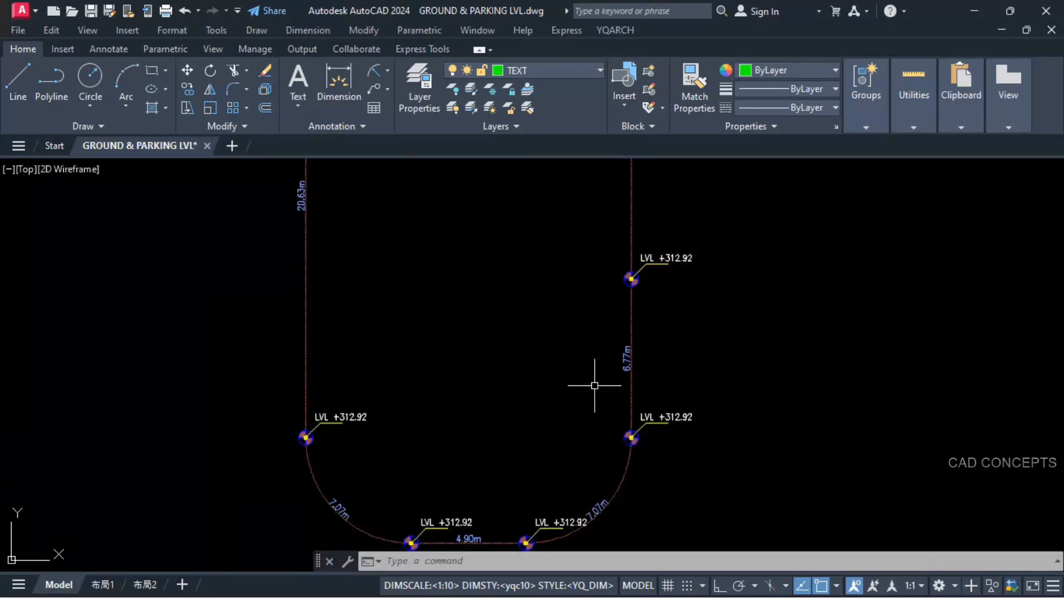
Step: Collect the nine segment length labels with the TTQ command, selecting them clockwise from the 6.77m label to the 13.85m label
type("ttq")
key("Return")
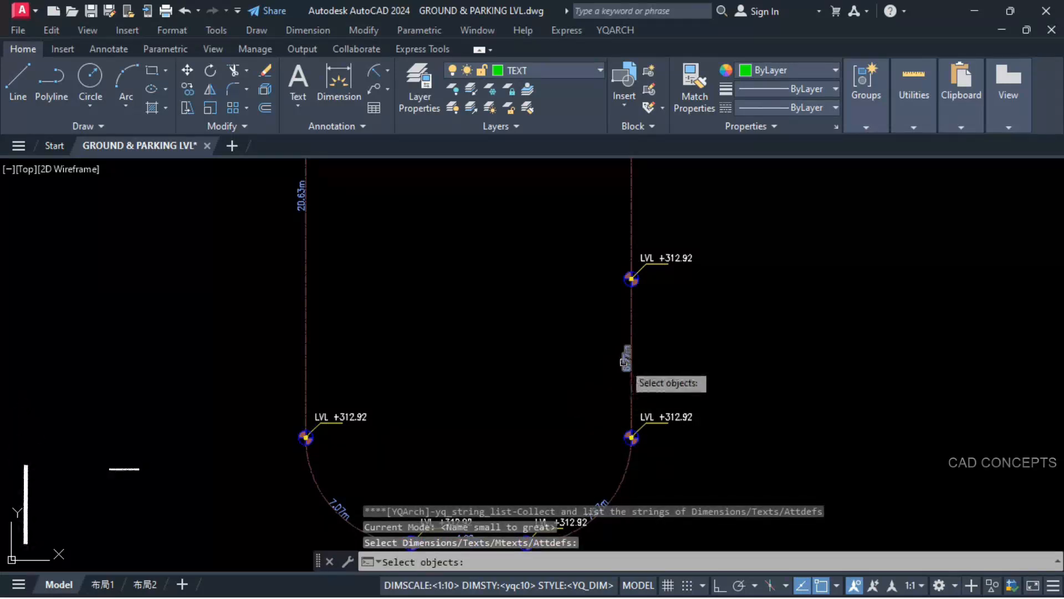
left_click(626, 360)
middle_click_drag(607, 400, 656, 361)
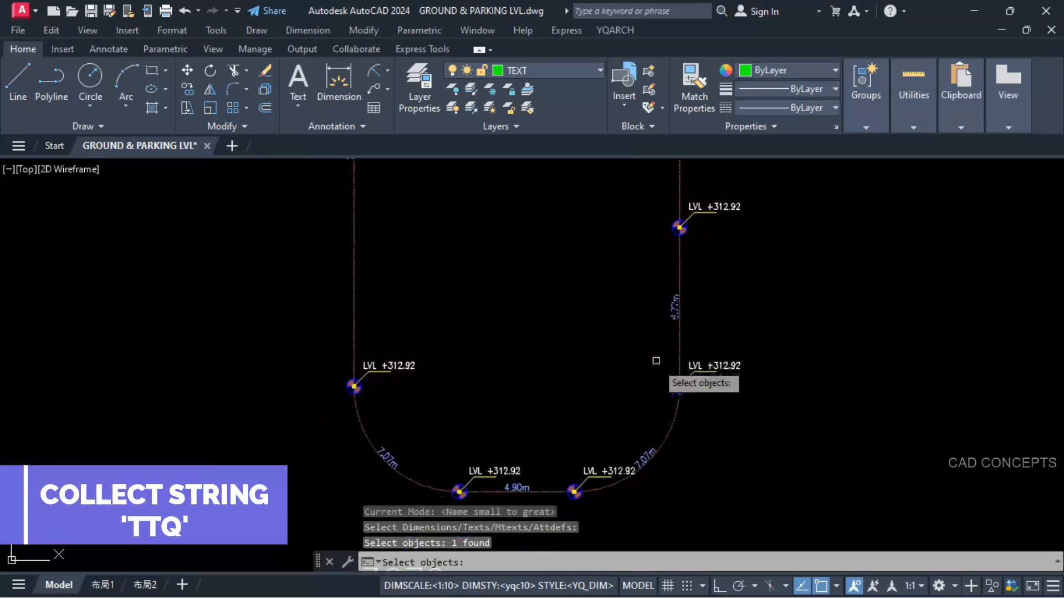
left_click(645, 451)
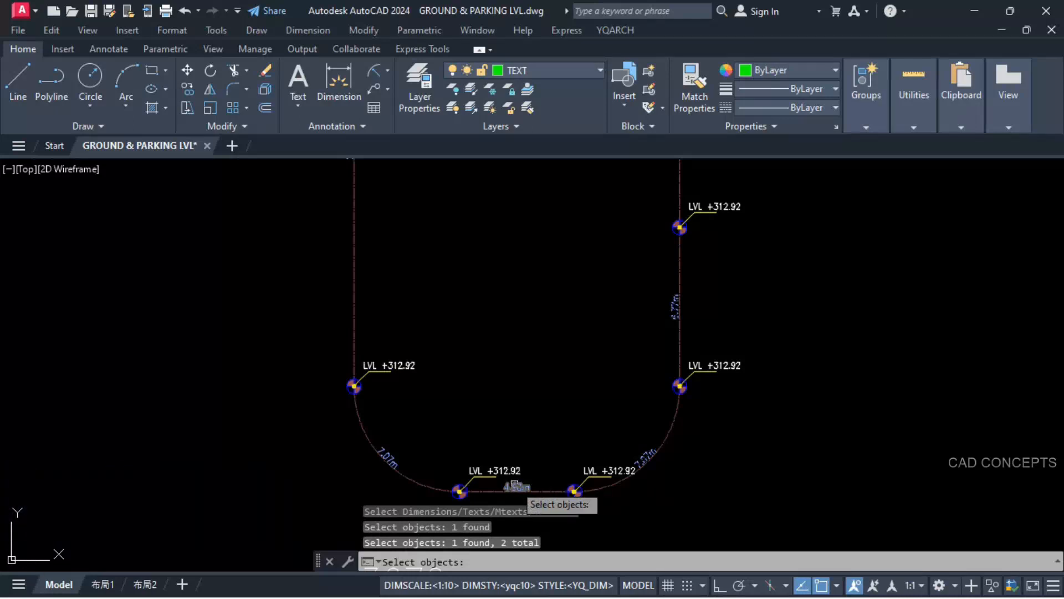
left_click(389, 459)
middle_click_drag(432, 272, 479, 431)
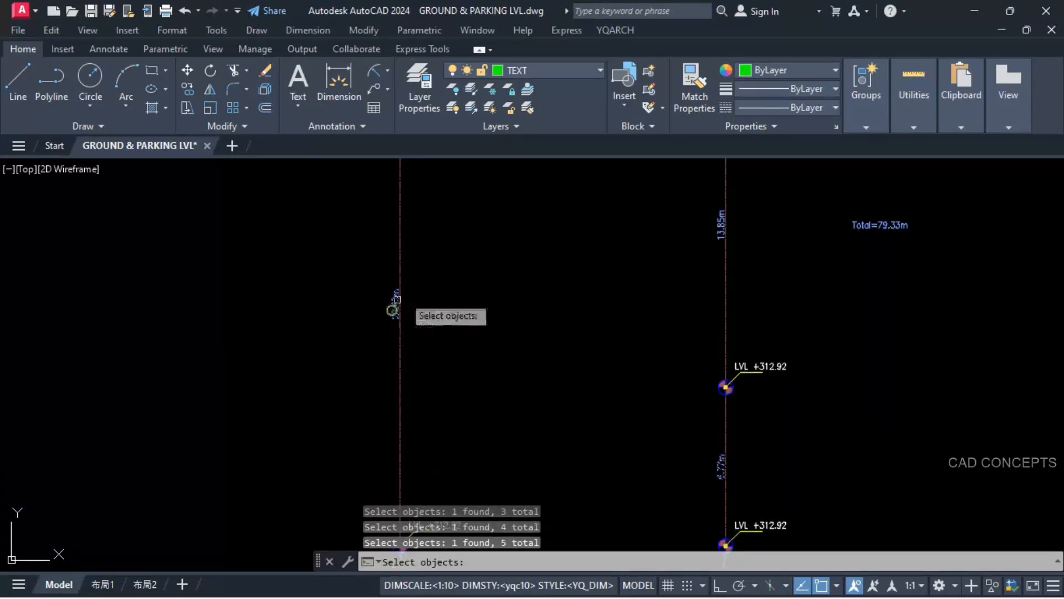
mouse_move(398, 299)
middle_mouse_down()
mouse_move(452, 321)
mouse_move(435, 361)
middle_mouse_up()
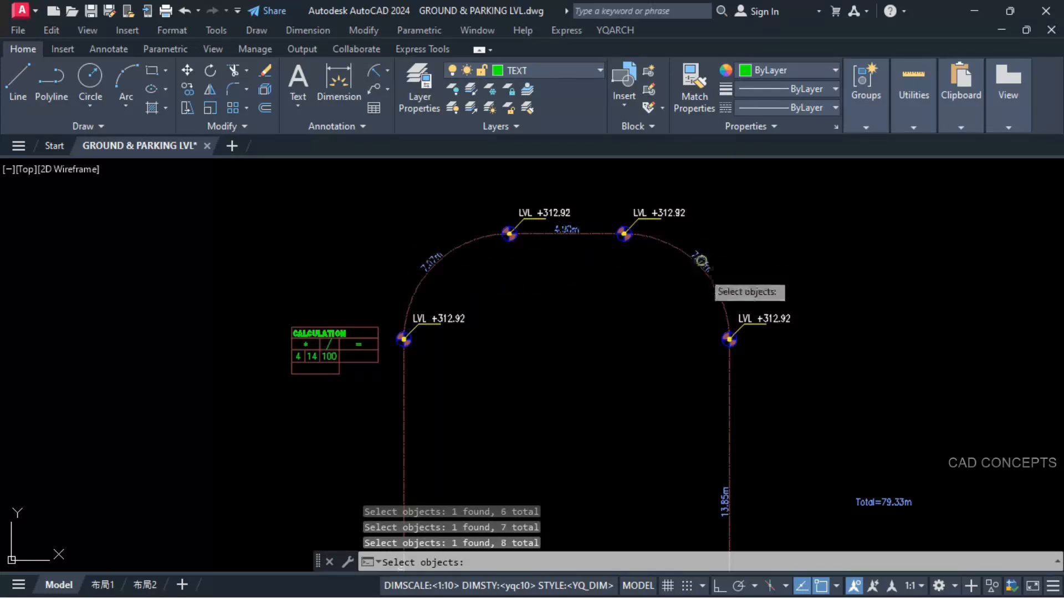
middle_click_drag(672, 459, 638, 287)
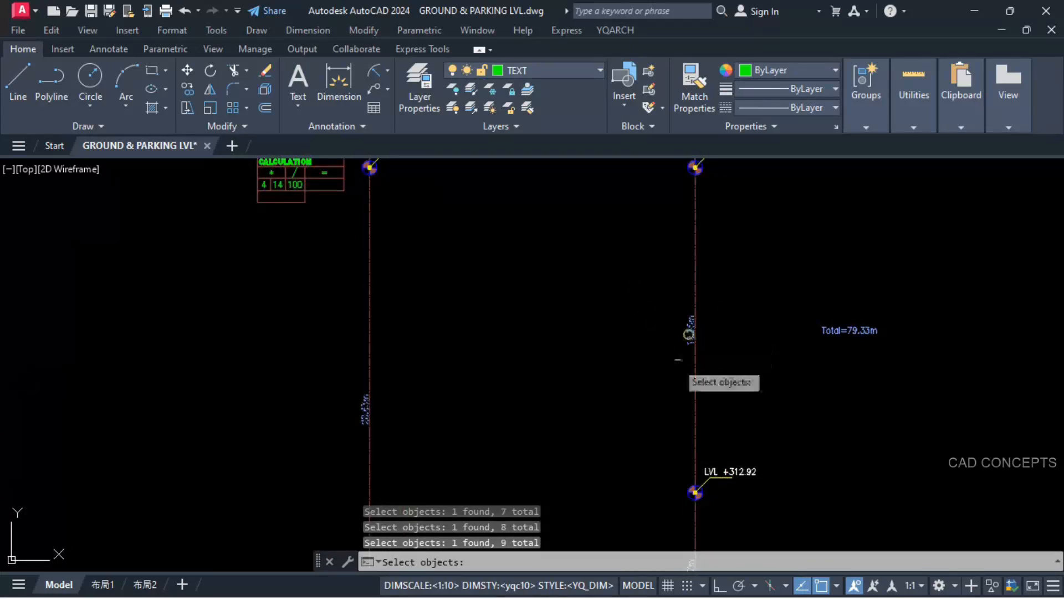
middle_click_drag(652, 426, 670, 310)
scroll(628, 410, "down", 2)
key("Return")
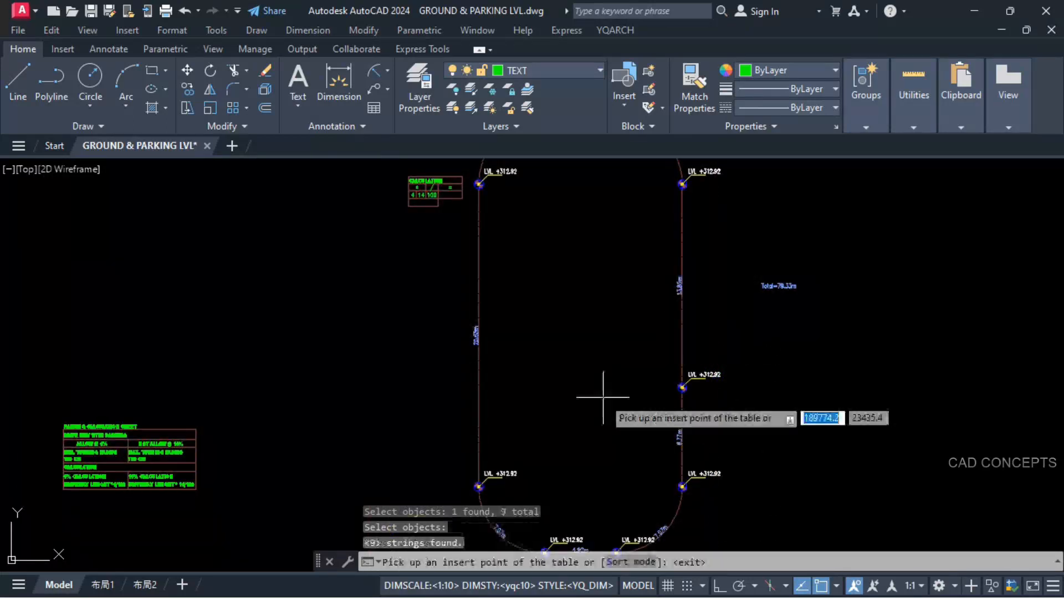
Step: Sort the collected lengths By Select Order and insert their table left of the loop, below the CALCULATION table
left_click(617, 562)
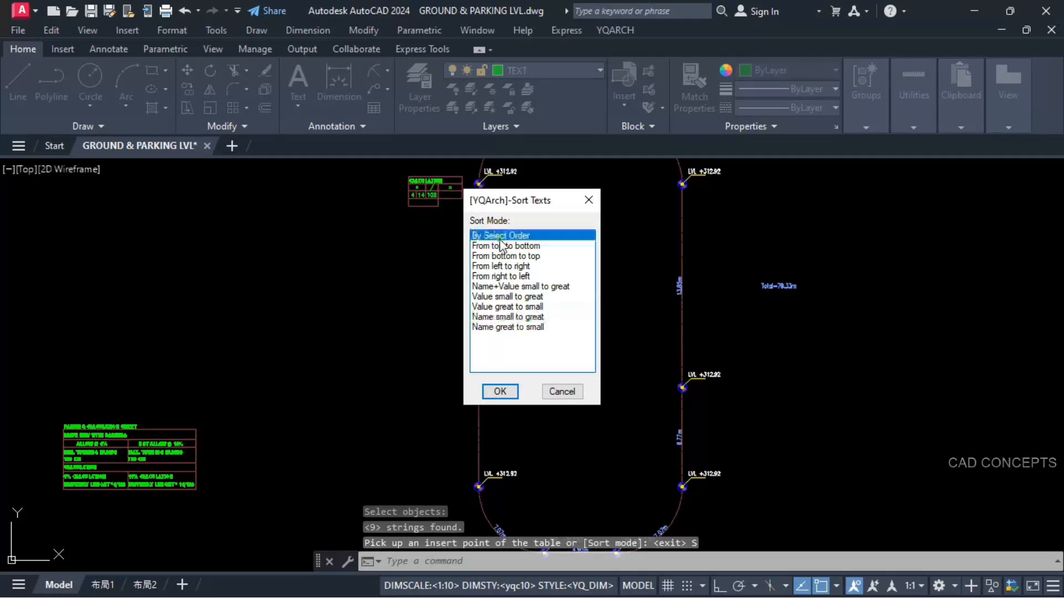
left_click(500, 392)
left_click(404, 278)
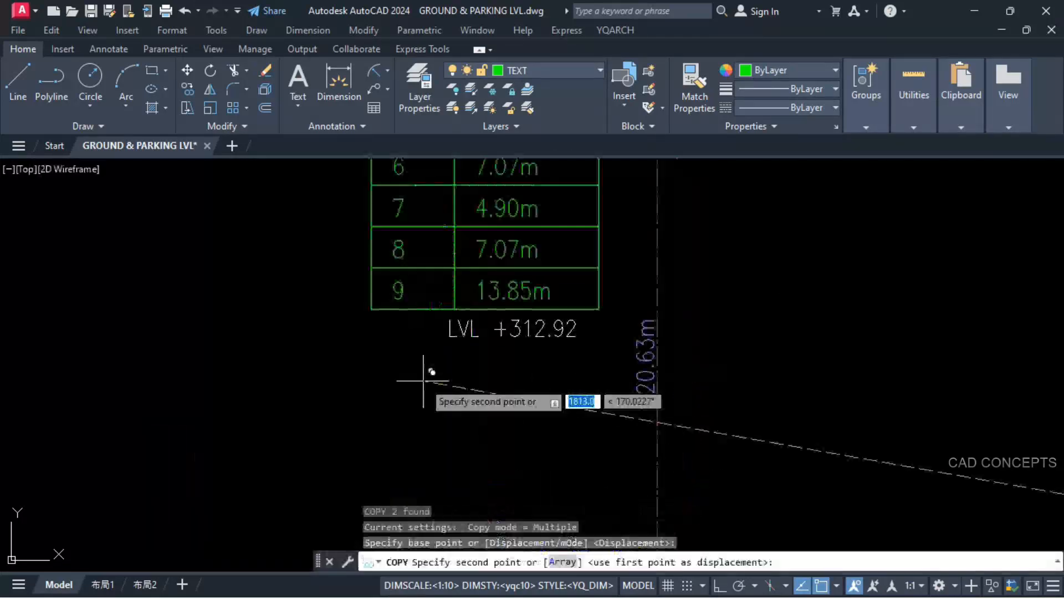
Step: Place the copied LVL +312.92 label just below the nine-row length table
left_click(424, 381)
key("Escape")
scroll(534, 327, "down", 5)
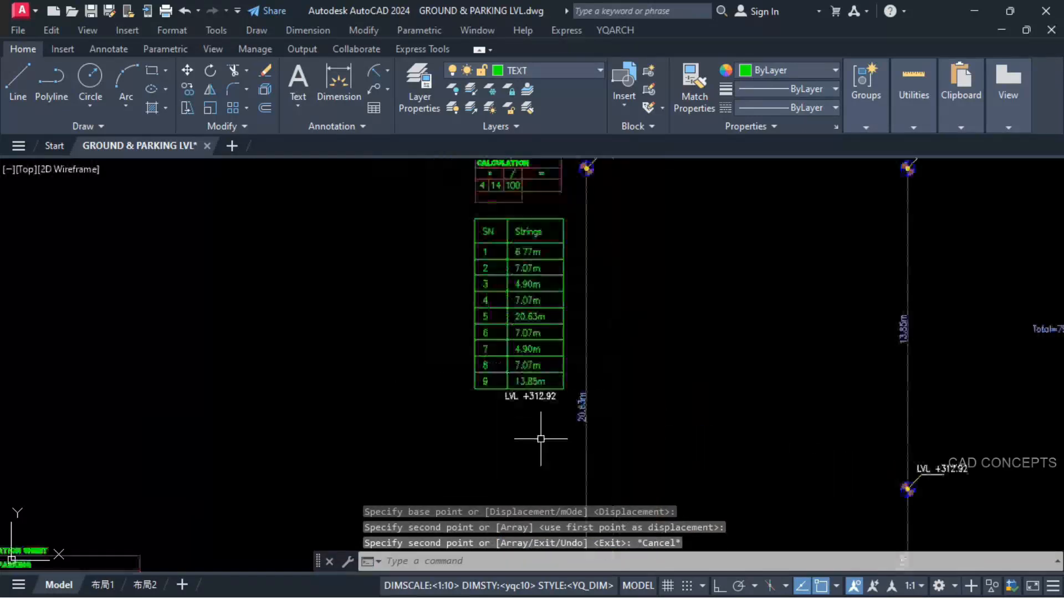
scroll(527, 352, "up", 6)
scroll(514, 238, "down", 3)
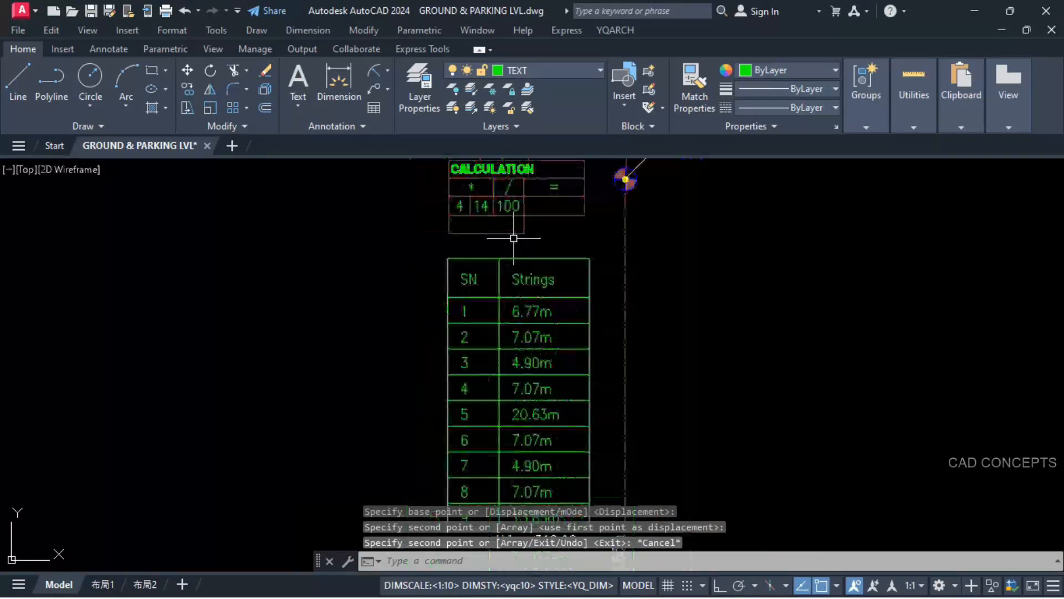
Step: Remove the decimal point from all nine lengths in the Strings column, so the entries run from 677m to 1385m
scroll(524, 314, "up", 4)
left_click(525, 314)
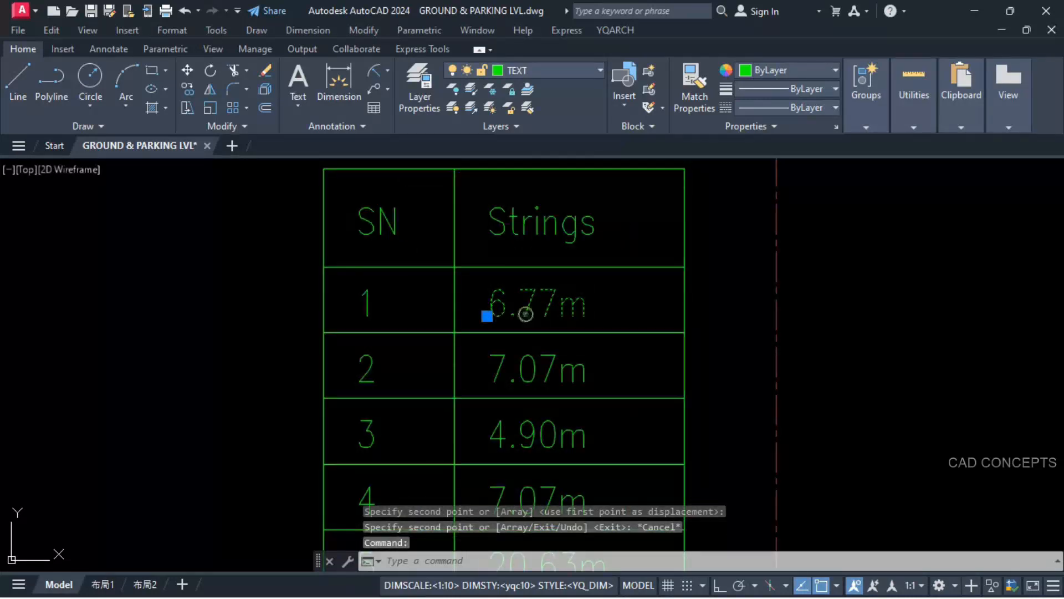
double_click(519, 312)
left_click_drag(505, 316, 514, 316)
key("BackSpace")
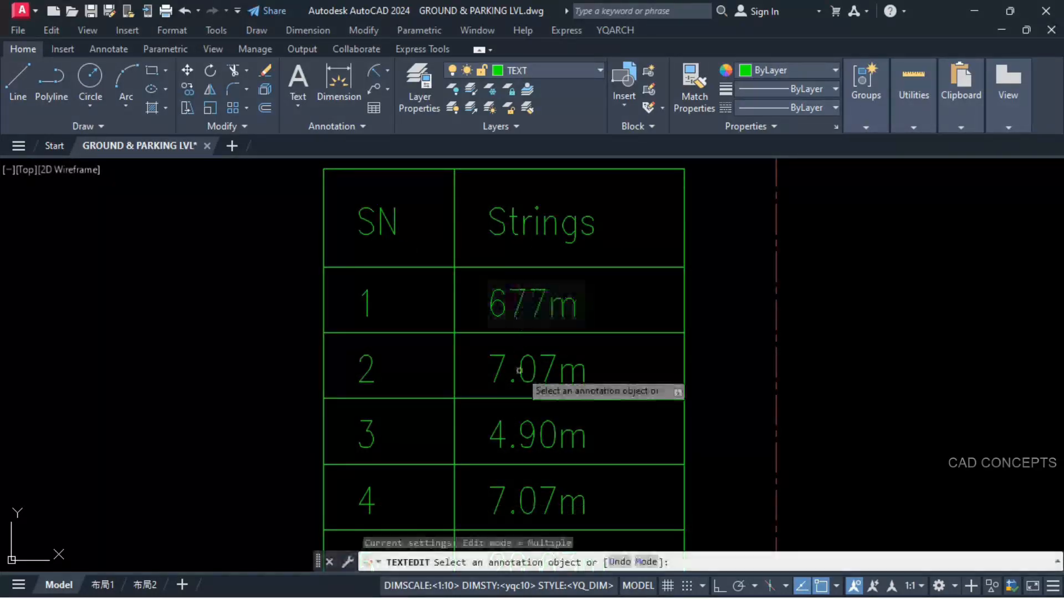
left_click(520, 369)
key("BackSpace")
left_click(516, 441)
middle_click_drag(516, 499, 517, 333)
left_click_drag(506, 351, 518, 351)
key("BackSpace")
middle_click_drag(569, 426, 577, 268)
left_click(522, 317)
key("BackSpace")
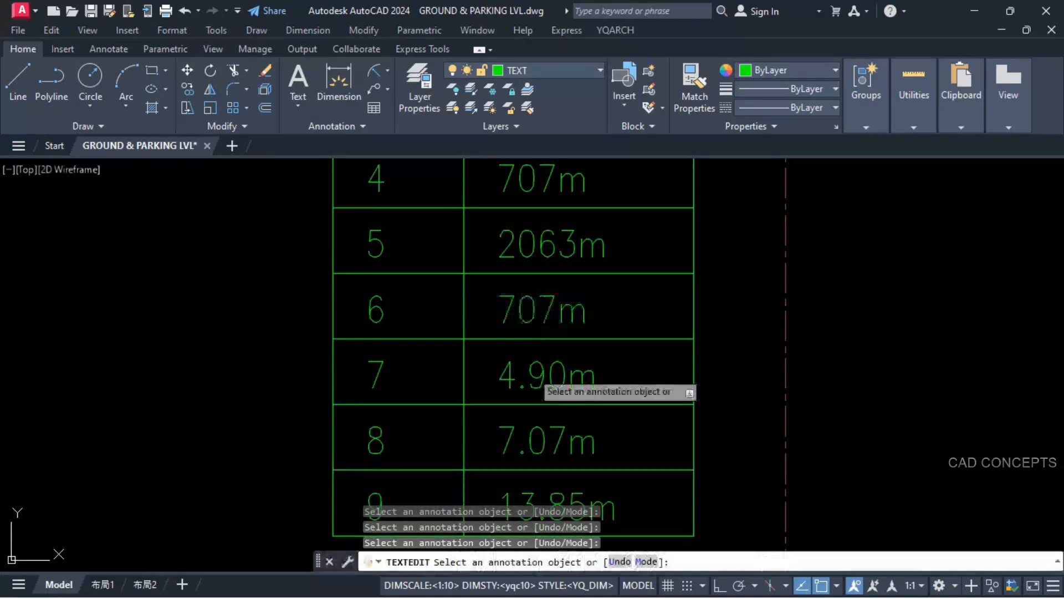
key("BackSpace")
middle_click_drag(529, 442, 539, 342)
left_click(536, 346)
key("BackSpace")
left_click(544, 408)
key("BackSpace")
scroll(554, 413, "down", 2)
middle_click_drag(560, 289, 568, 421)
key("Escape")
Step: Strip the lowercase "m" from the nine selected table lengths with FIND, replacing every occurrence with nothing
scroll(526, 210, "down", 2)
left_click(520, 201)
left_click(592, 426)
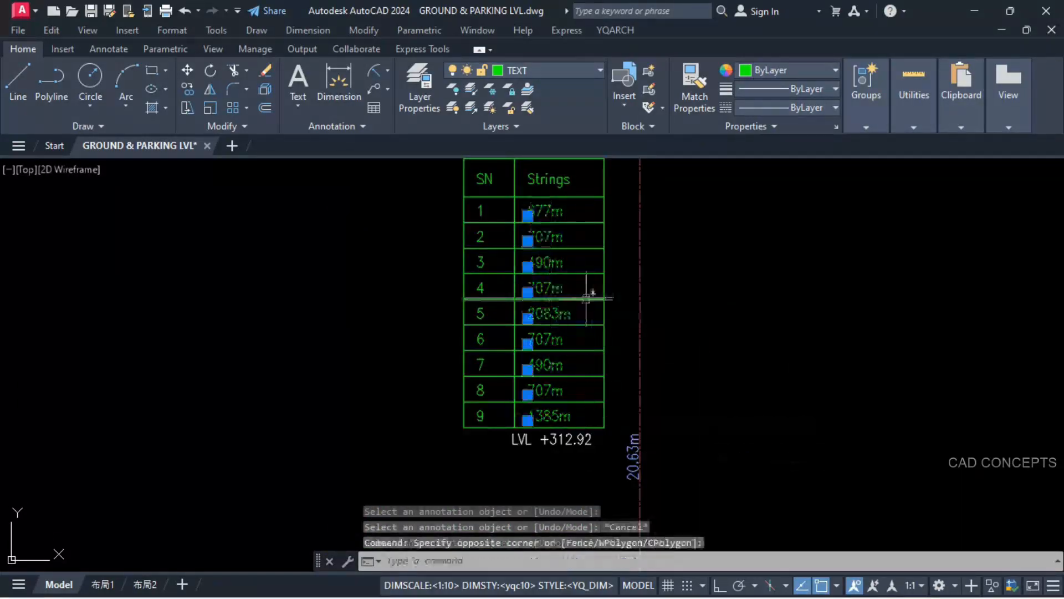
type("T")
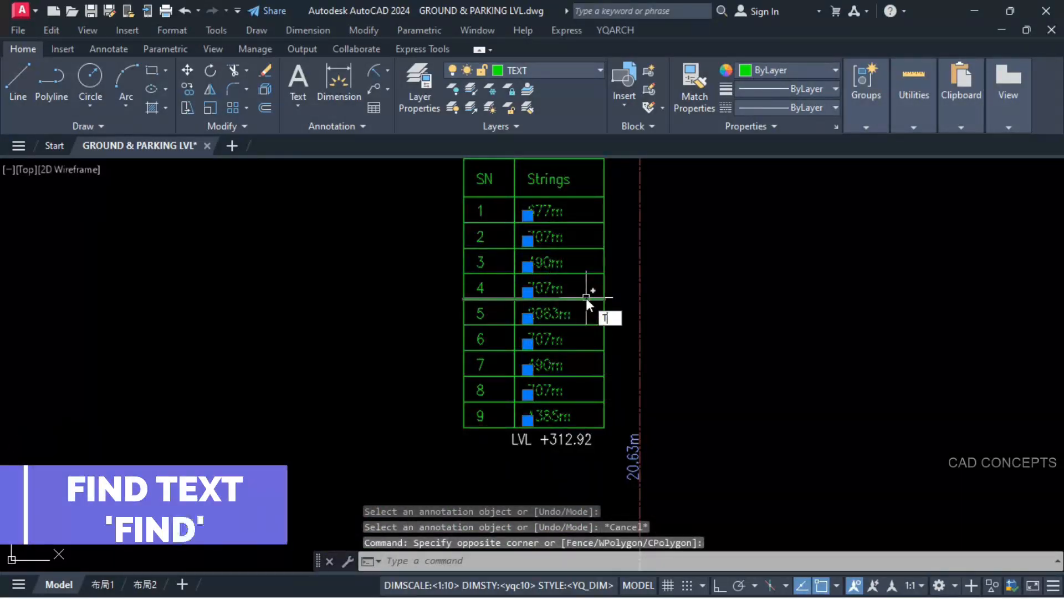
type("INF")
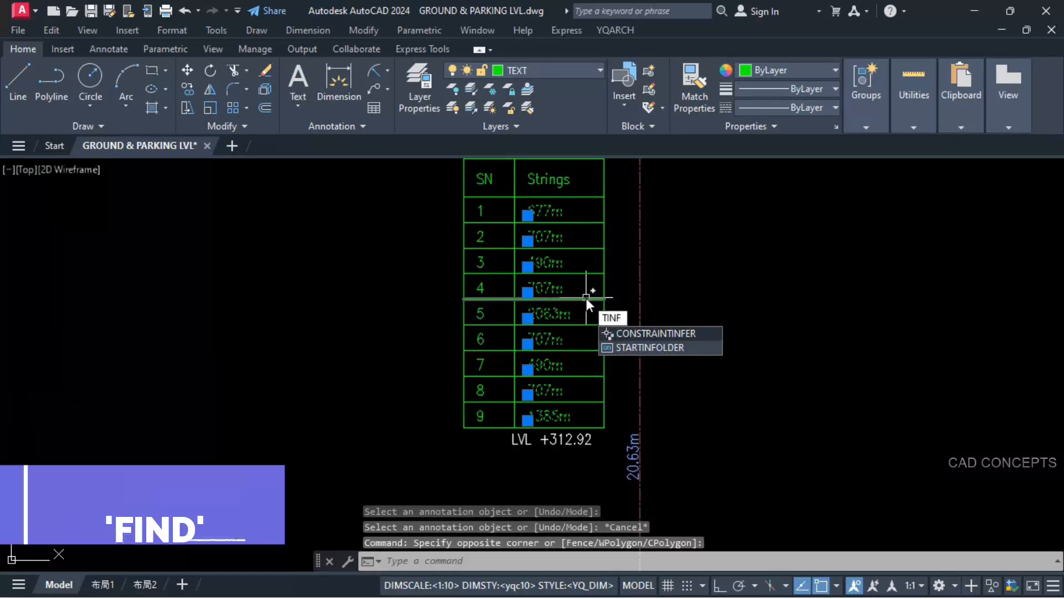
key("BackSpace")
key("BackSpace")
key("BackSpace")
type("FI")
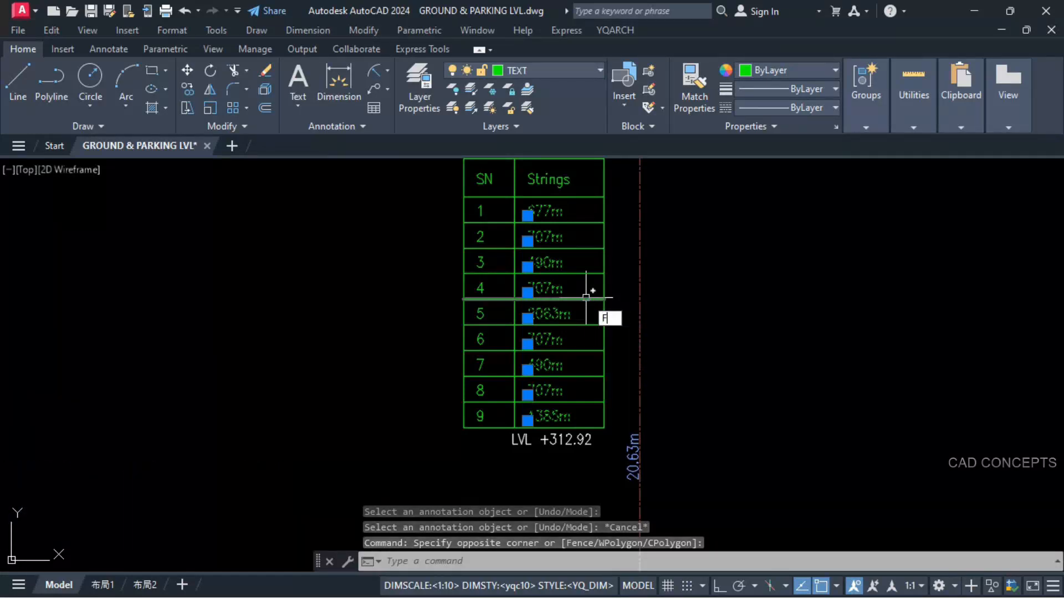
type("ND")
key("Return")
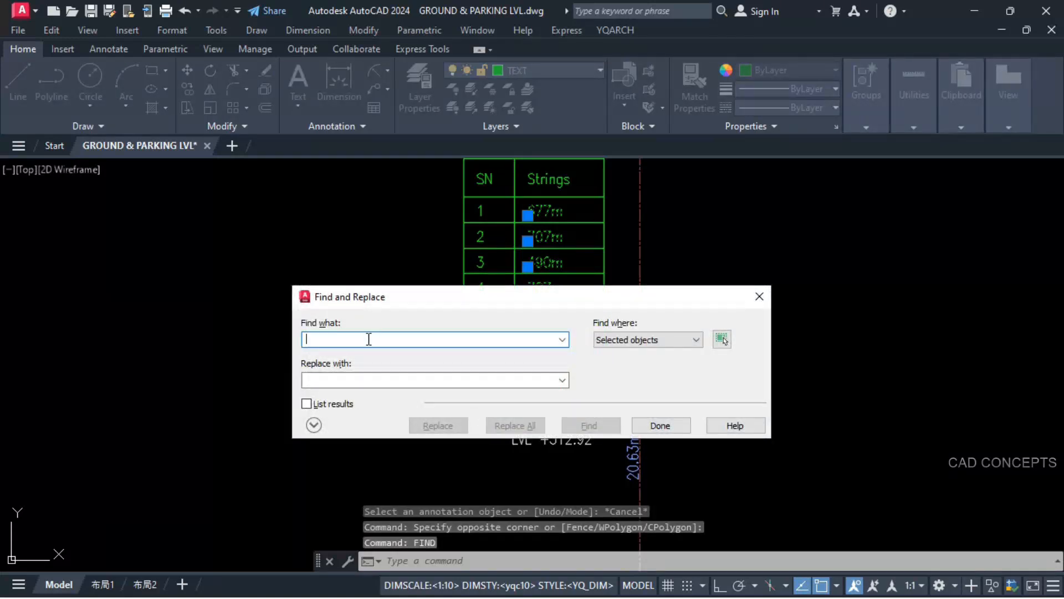
type("M")
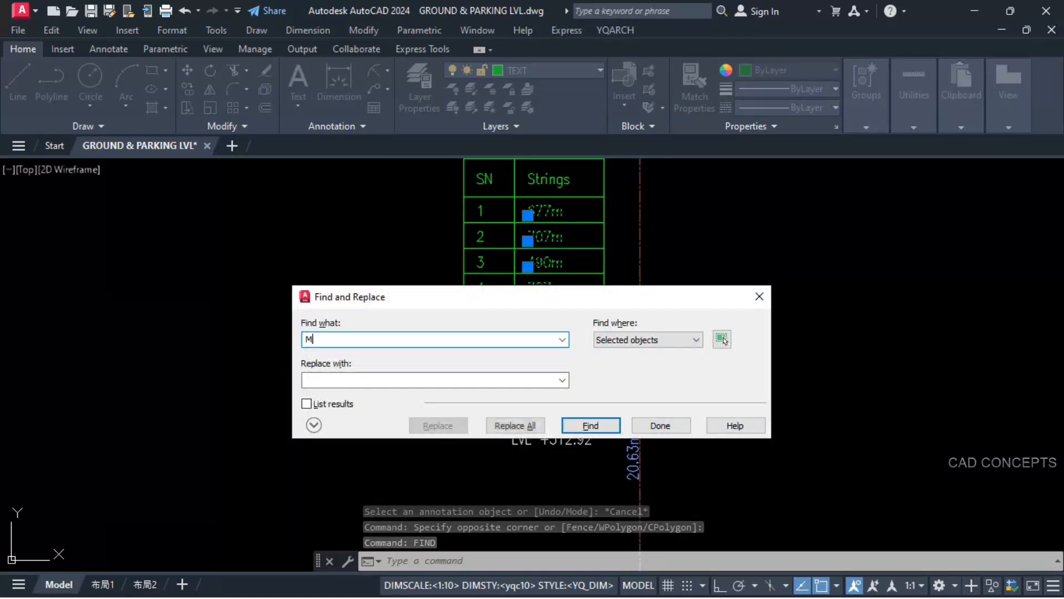
key("BackSpace")
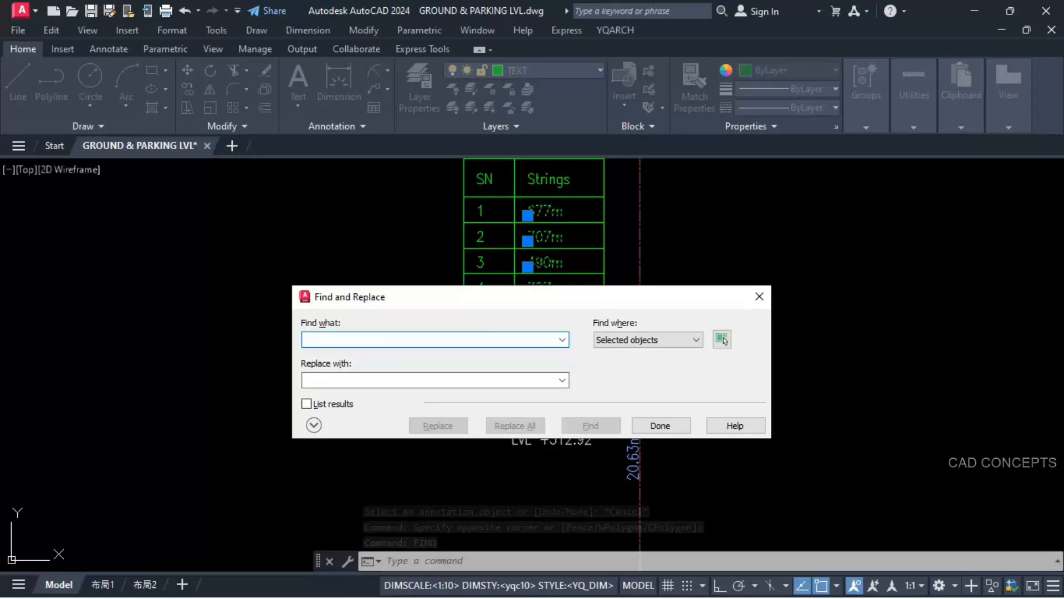
type("m")
left_click(509, 425)
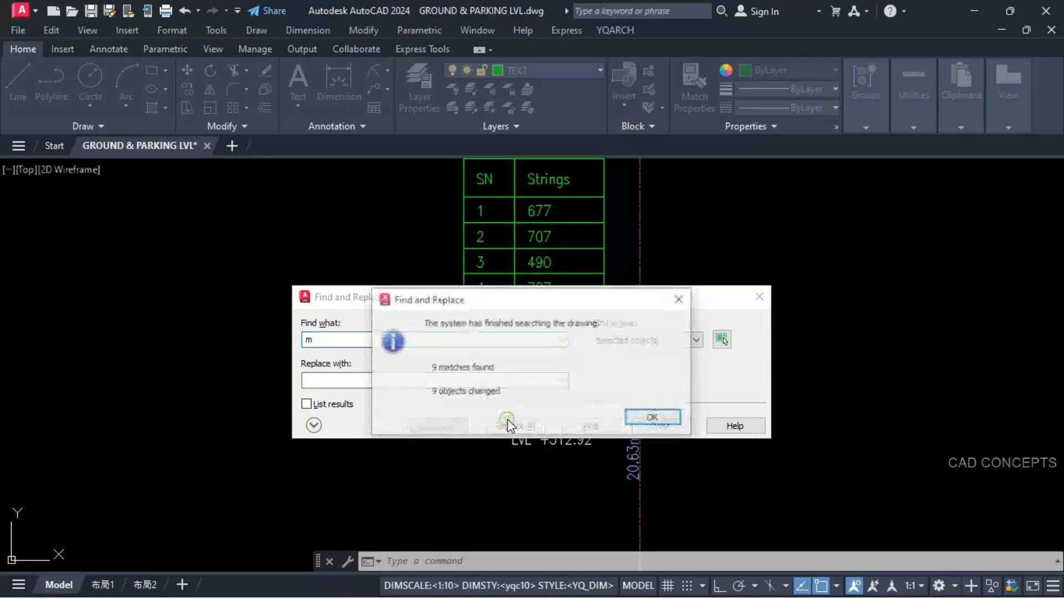
left_click(653, 418)
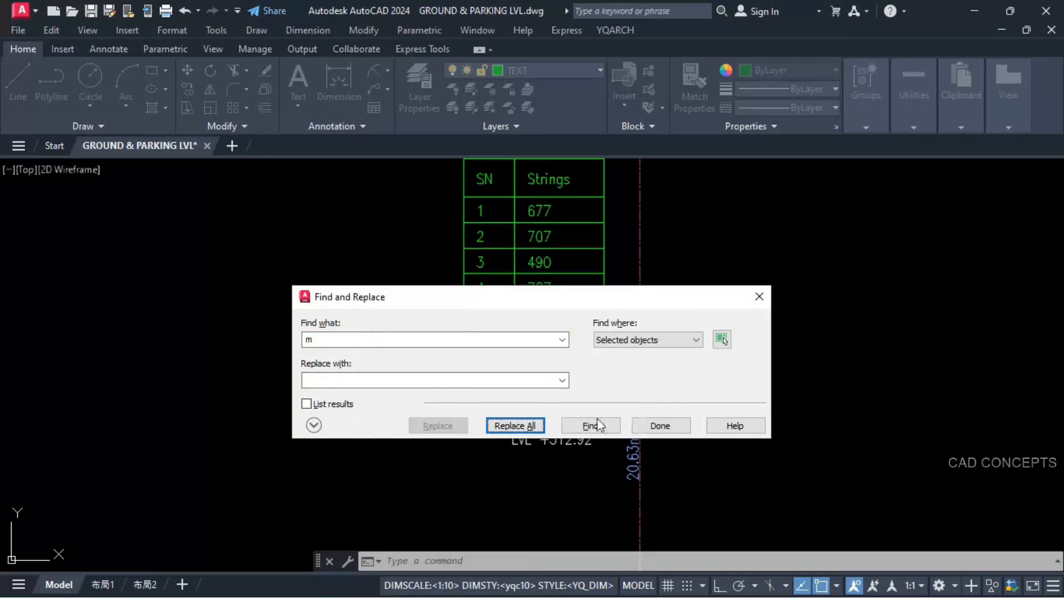
left_click(651, 433)
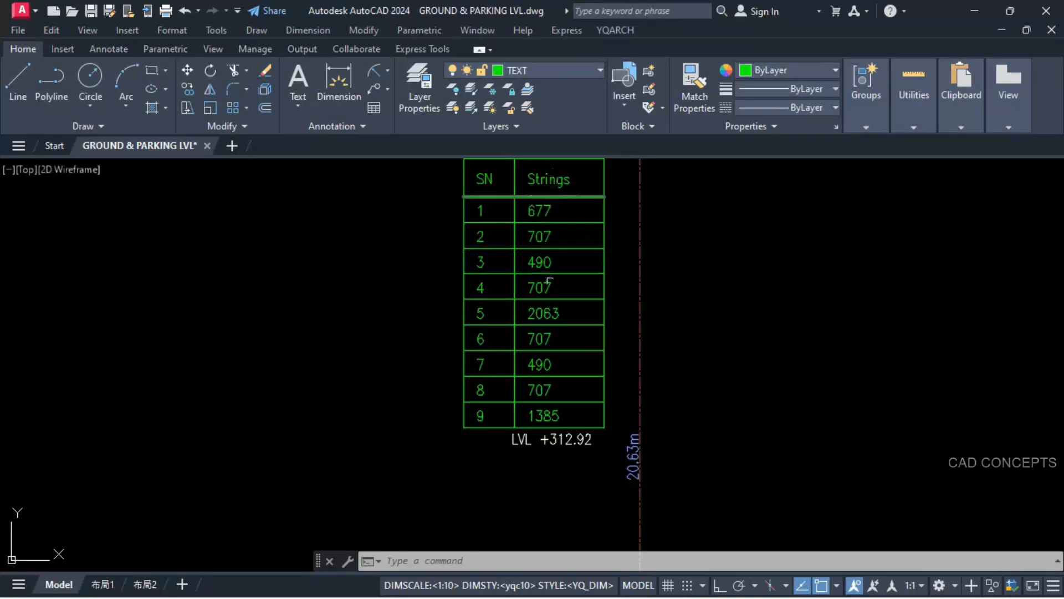
middle_click_drag(566, 262, 573, 372)
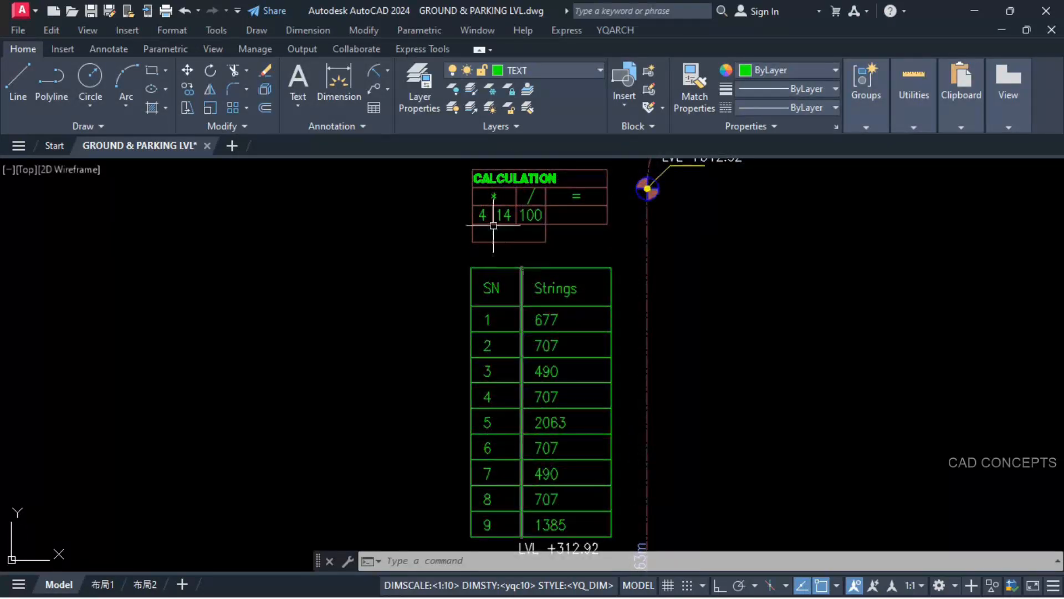
type("+")
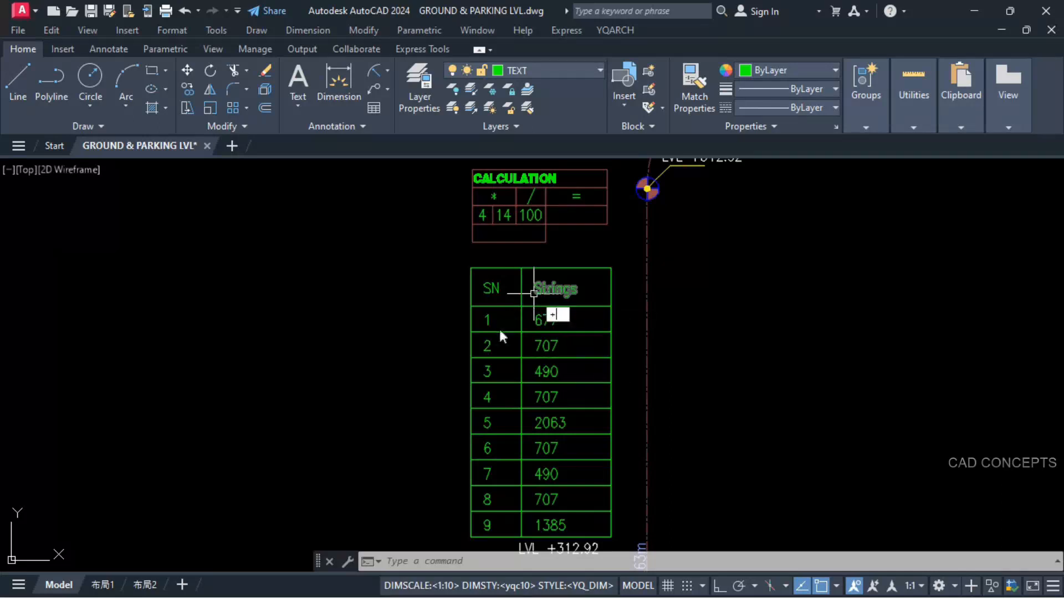
key("Return")
key("Escape")
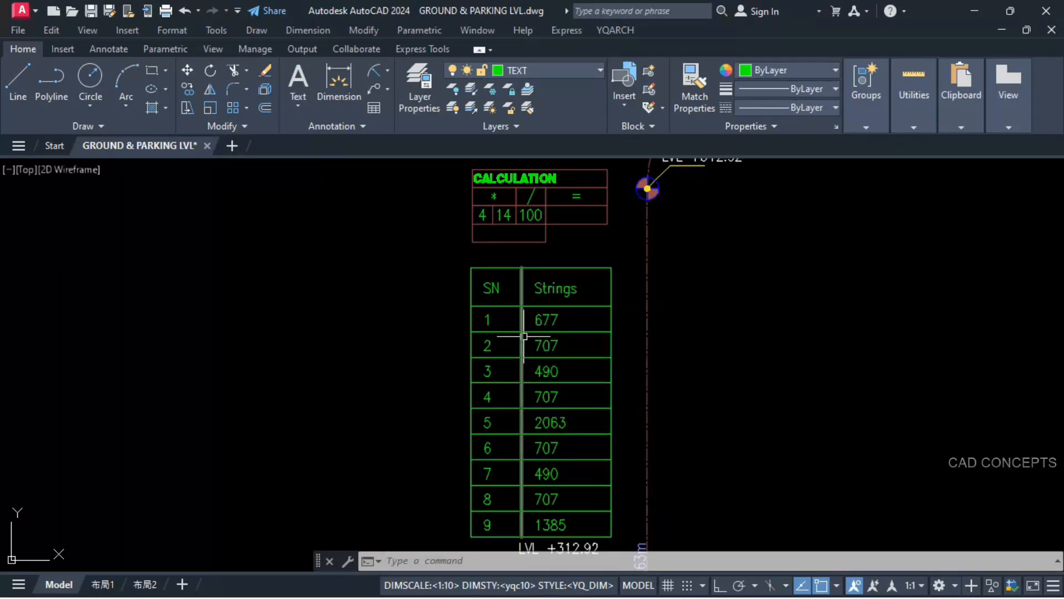
Step: Multiply the table's first length, 677, by the 4 in the CALCULATION table and place the product in the empty cell below
type("*")
key("Return")
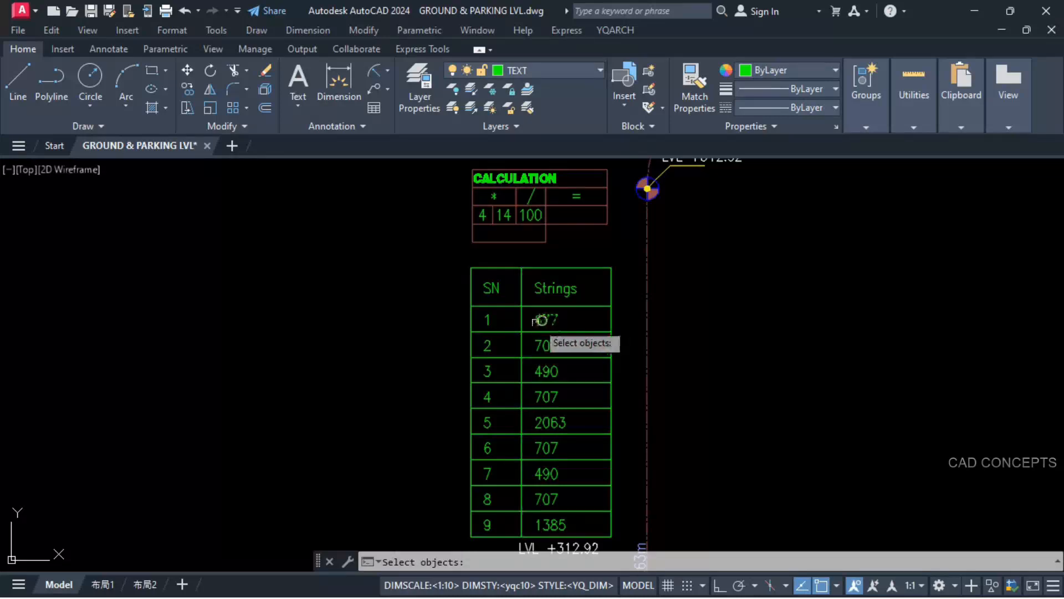
left_click(482, 215)
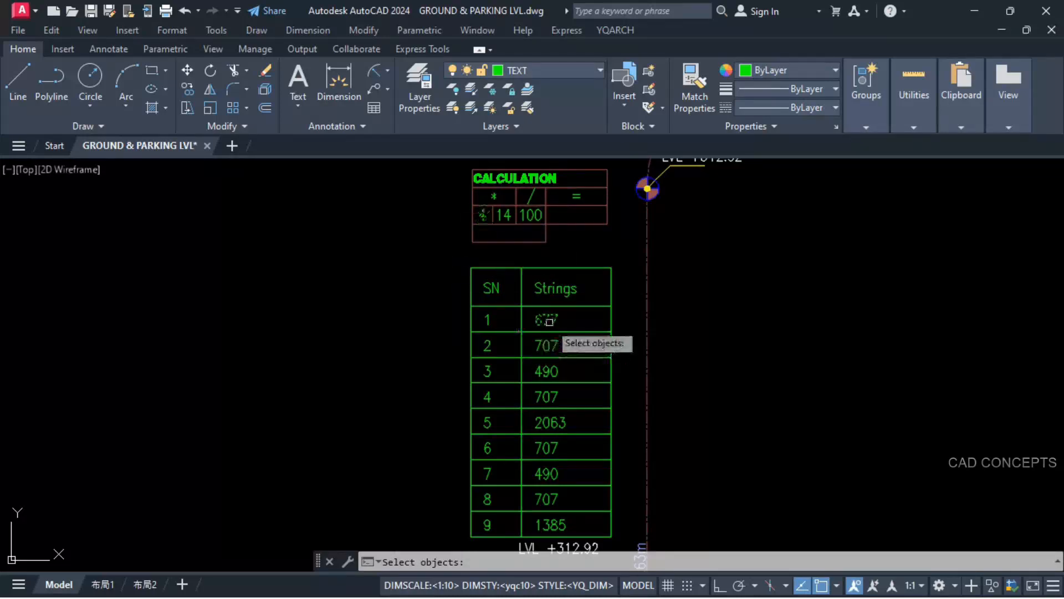
key("Return")
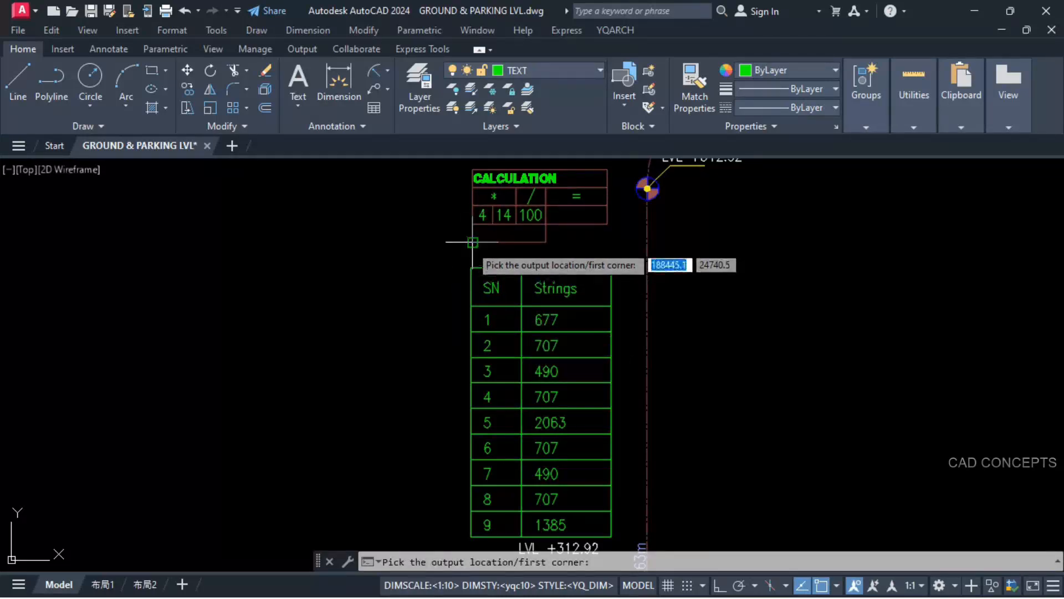
left_click(473, 242)
left_click(546, 224)
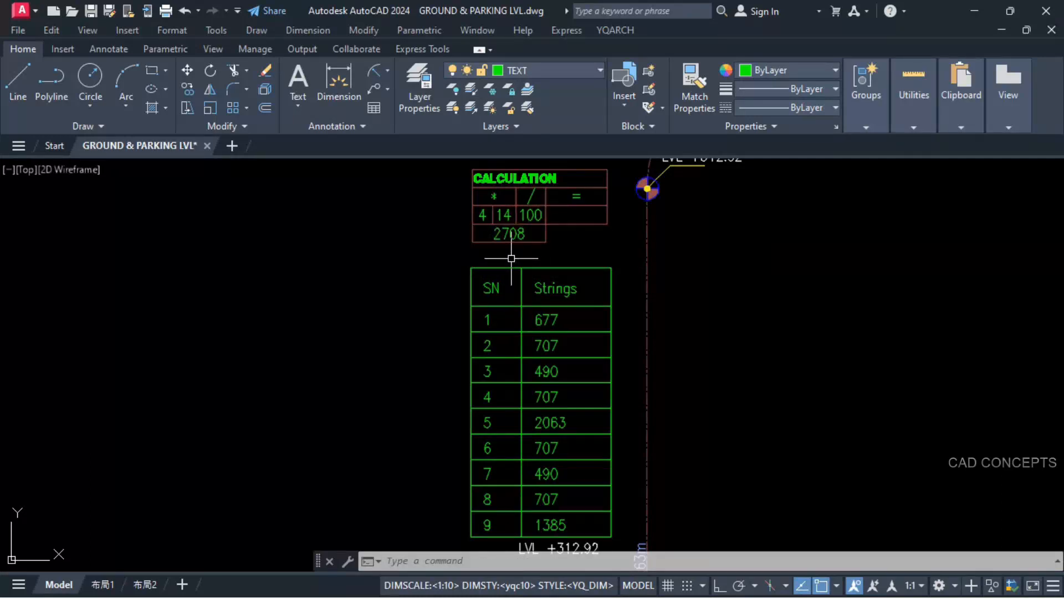
Step: Divide the product in the CALCULATION table by 100 and place the result in the cell under the equals sign
key("Return")
left_click(509, 233)
left_click(530, 215)
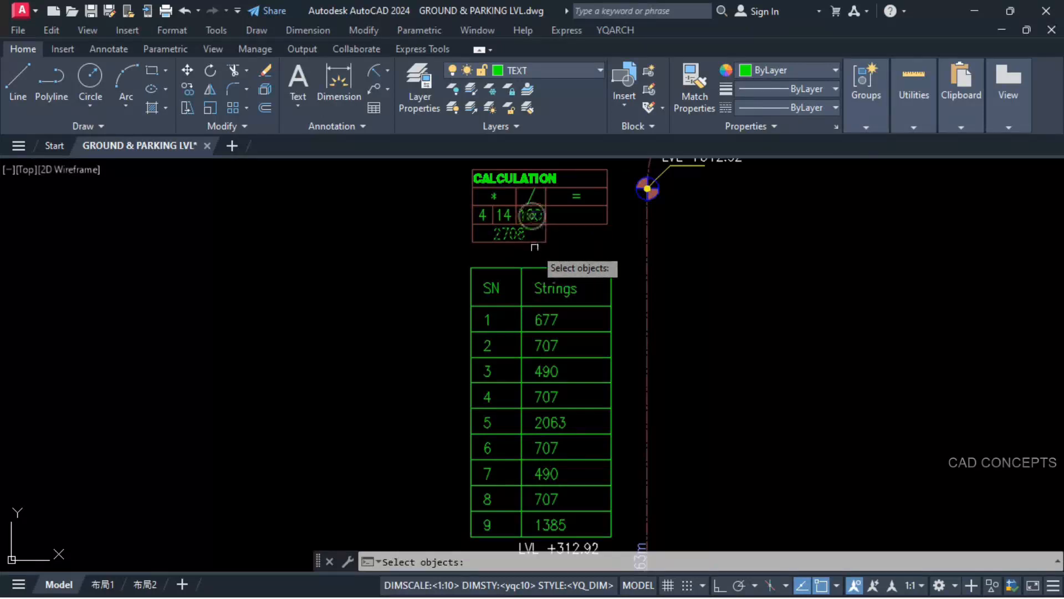
key("Return")
left_click(546, 224)
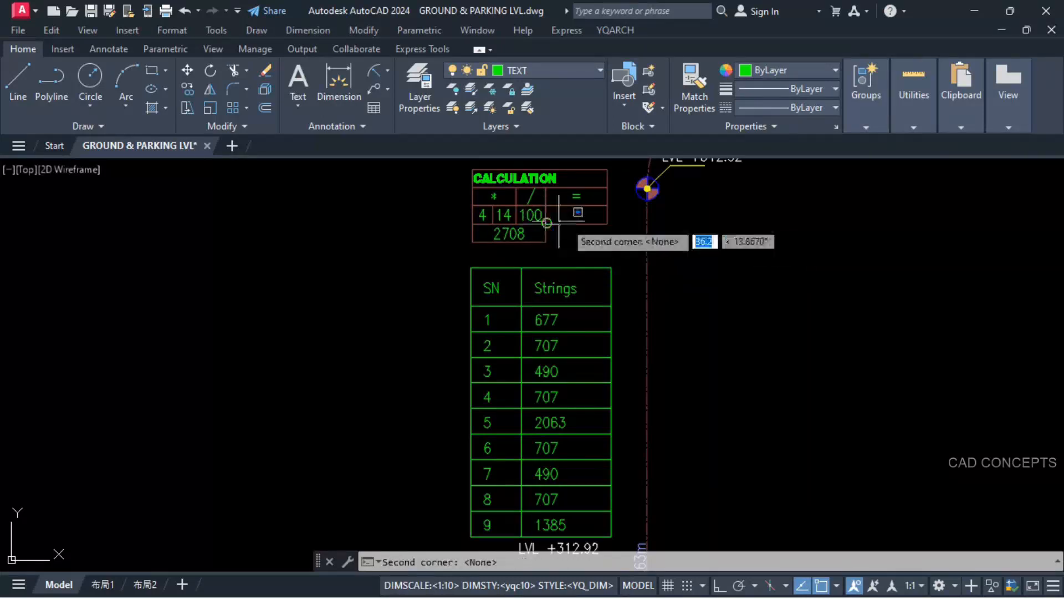
left_click(608, 205)
Step: Add the CALCULATION result to the copied LVL +312.92 label with the YQArch addition command and place the sum below that label
scroll(554, 298, "down", 4)
scroll(535, 238, "up", 2)
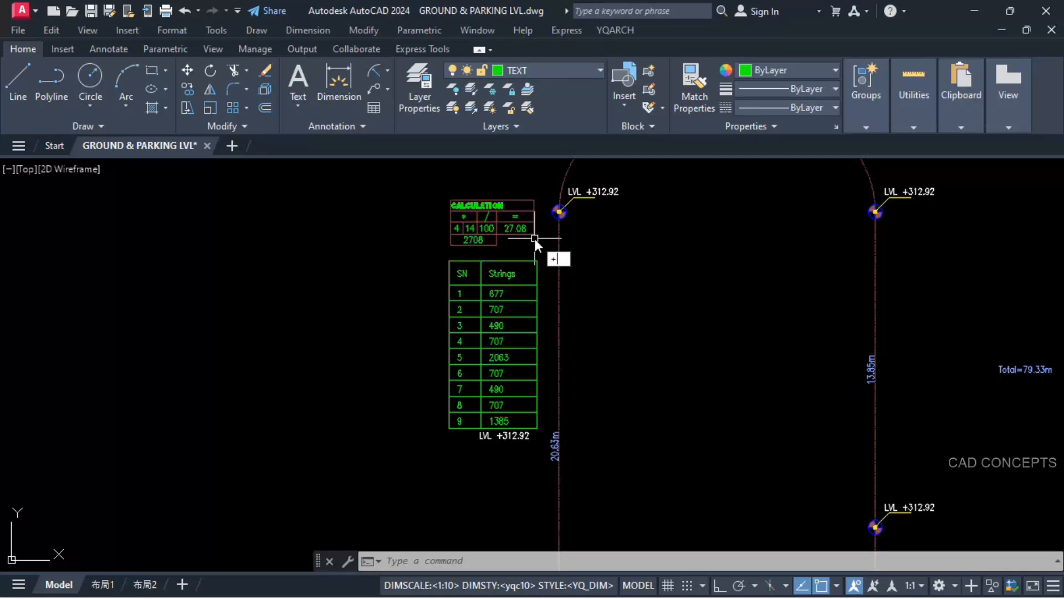
type("+")
key("Return")
left_click(521, 225)
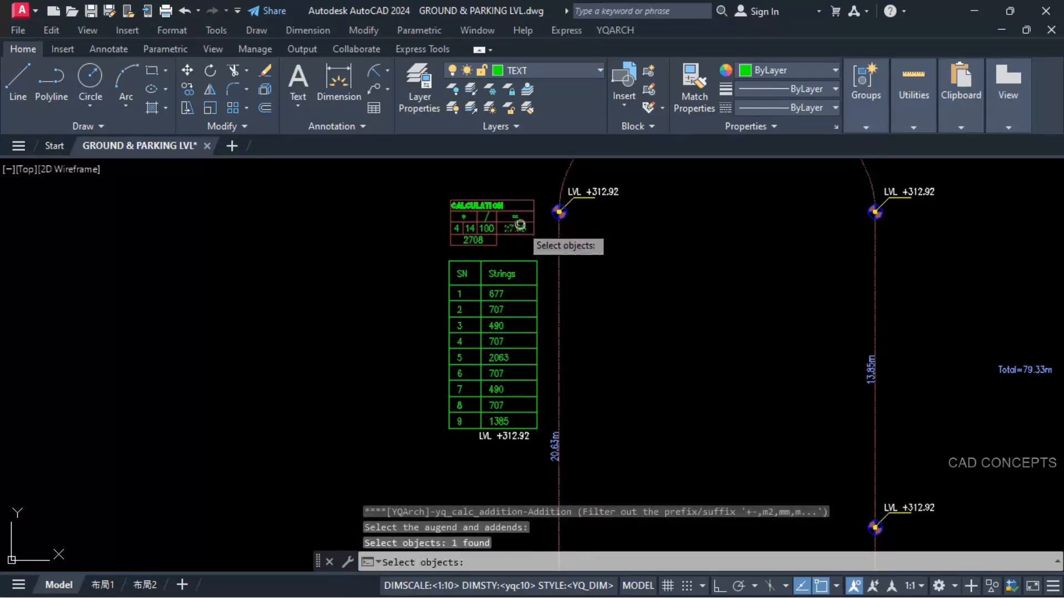
left_click(516, 436)
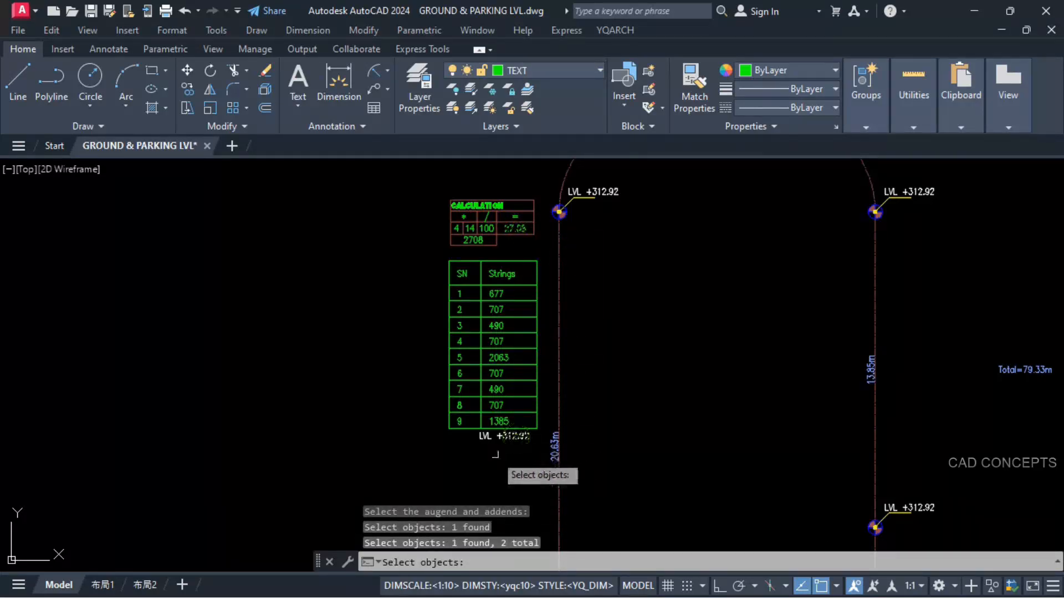
key("Return")
left_click(495, 469)
key("Return")
Step: Match the level value at the lower end of the 6.77m segment to the computed 340.00 with the SST command
scroll(517, 478, "up", 3)
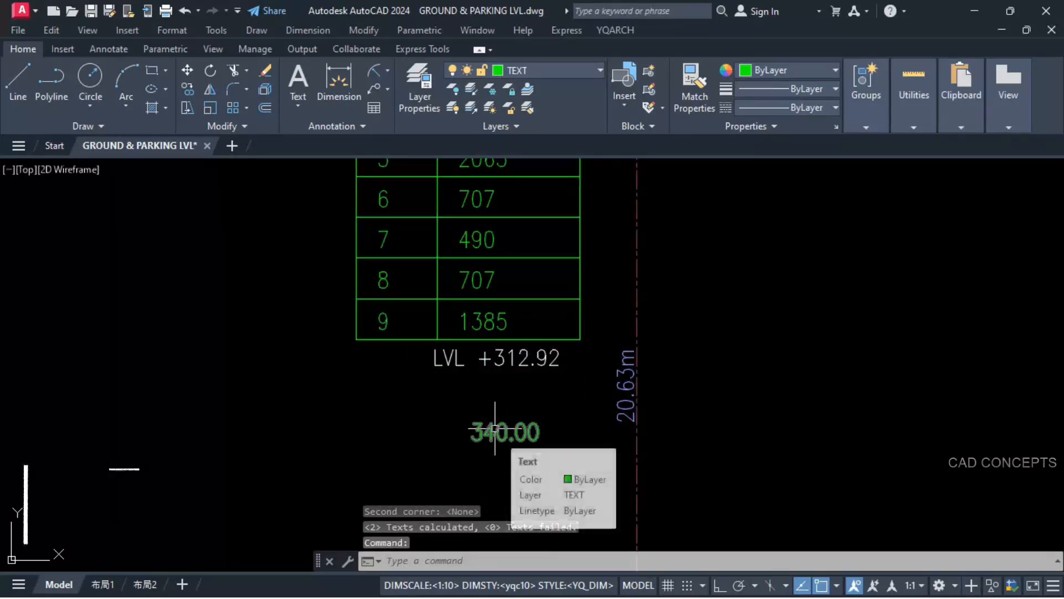
type("ss")
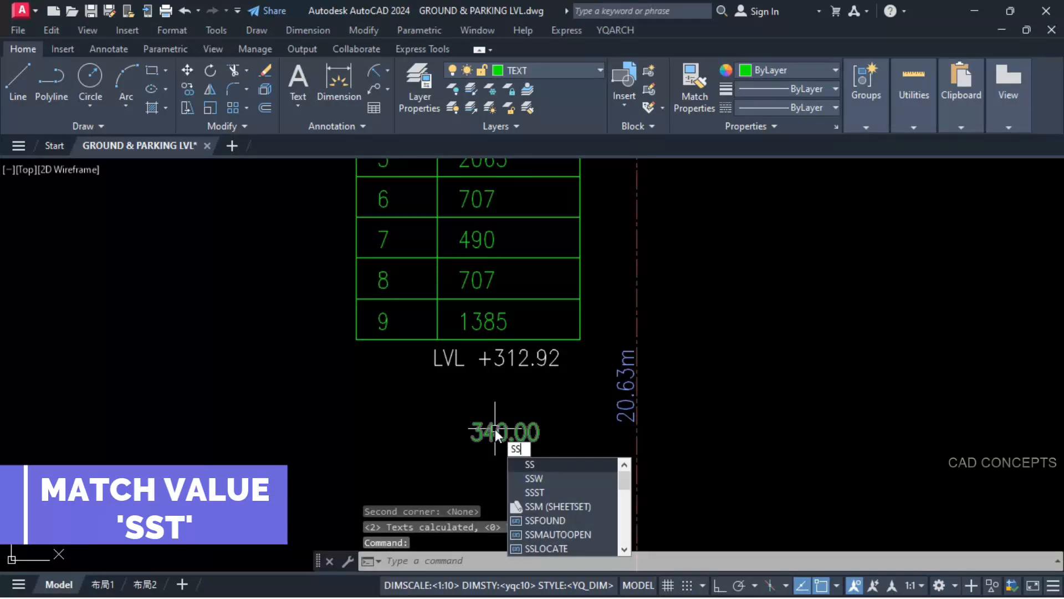
type("t")
key("Return")
left_click(494, 435)
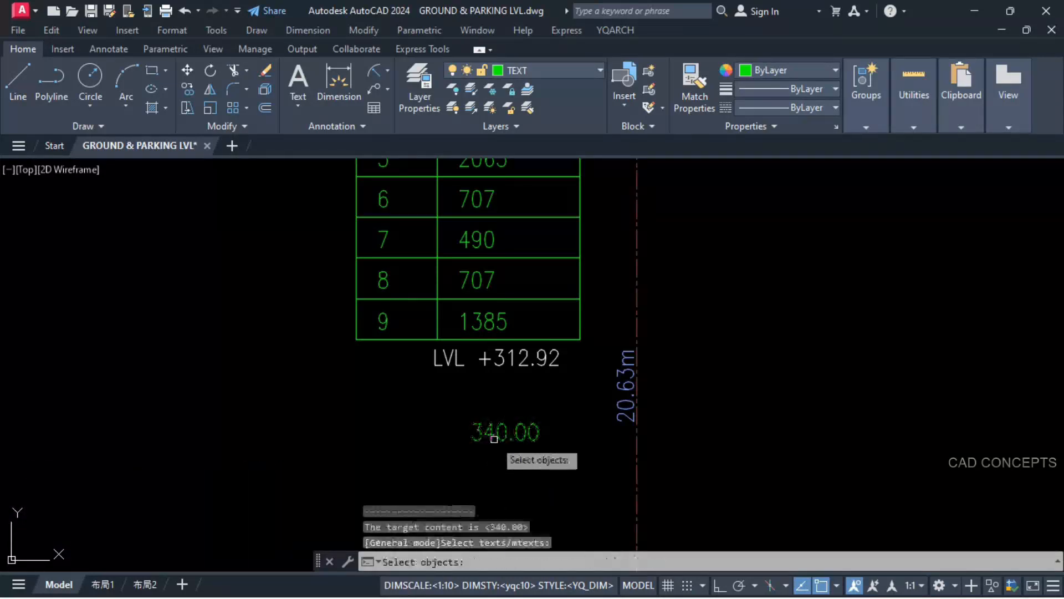
scroll(492, 435, "down", 5)
scroll(679, 501, "up", 5)
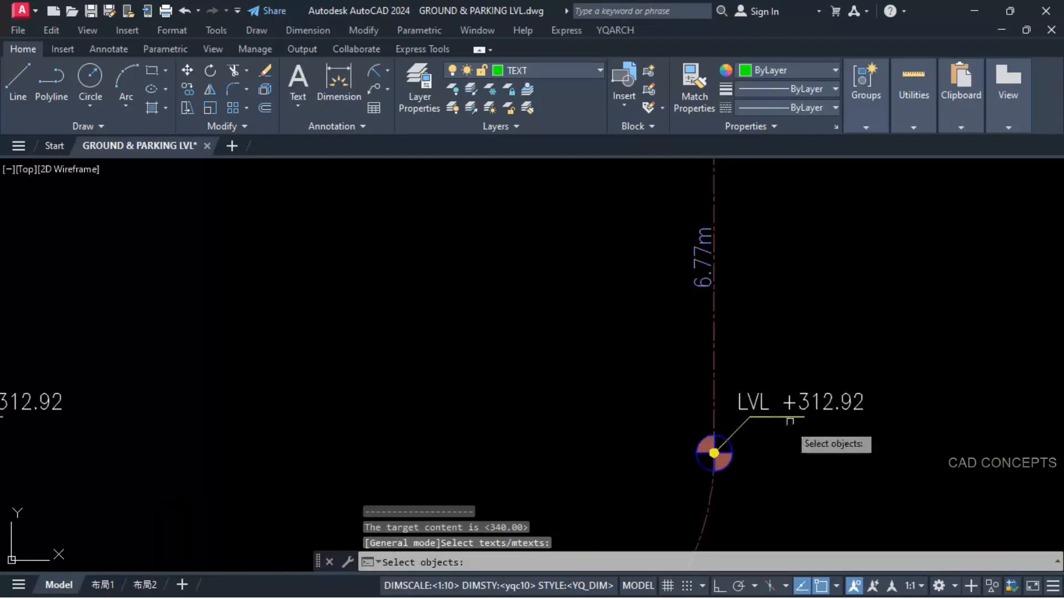
left_click(803, 401)
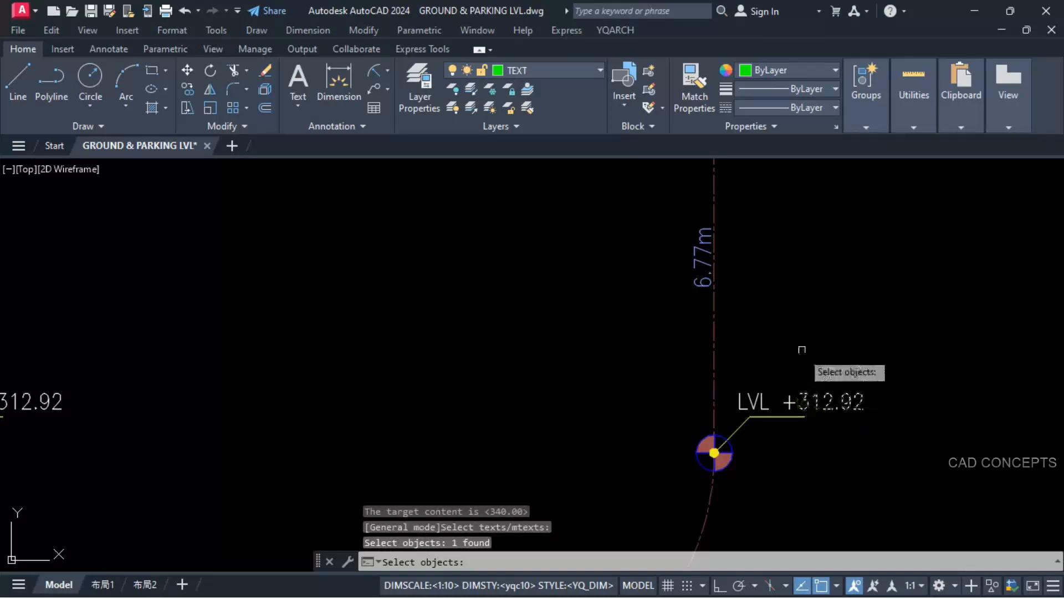
key("Return")
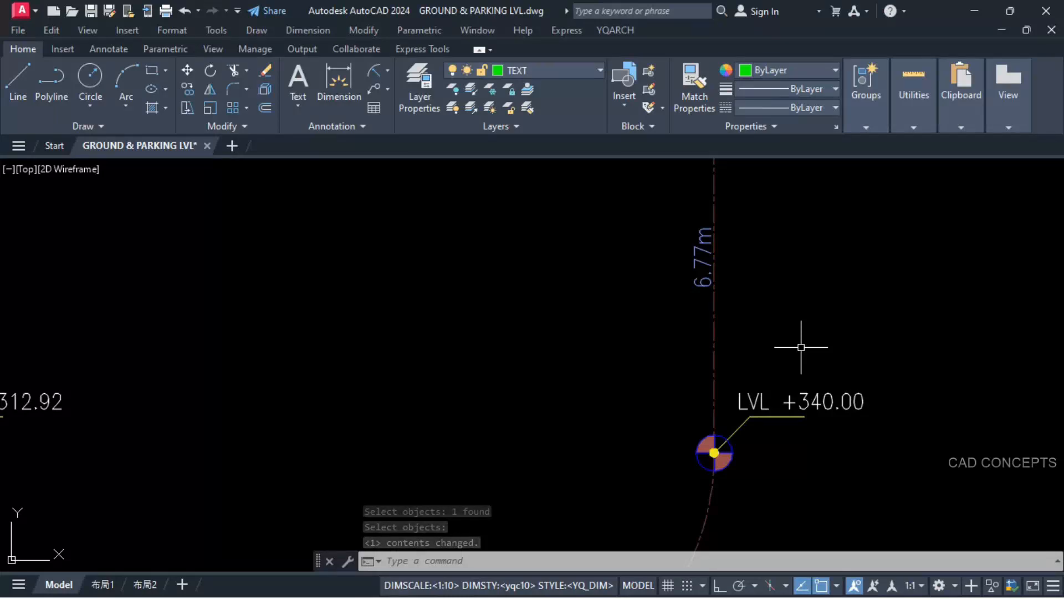
scroll(677, 349, "down", 6)
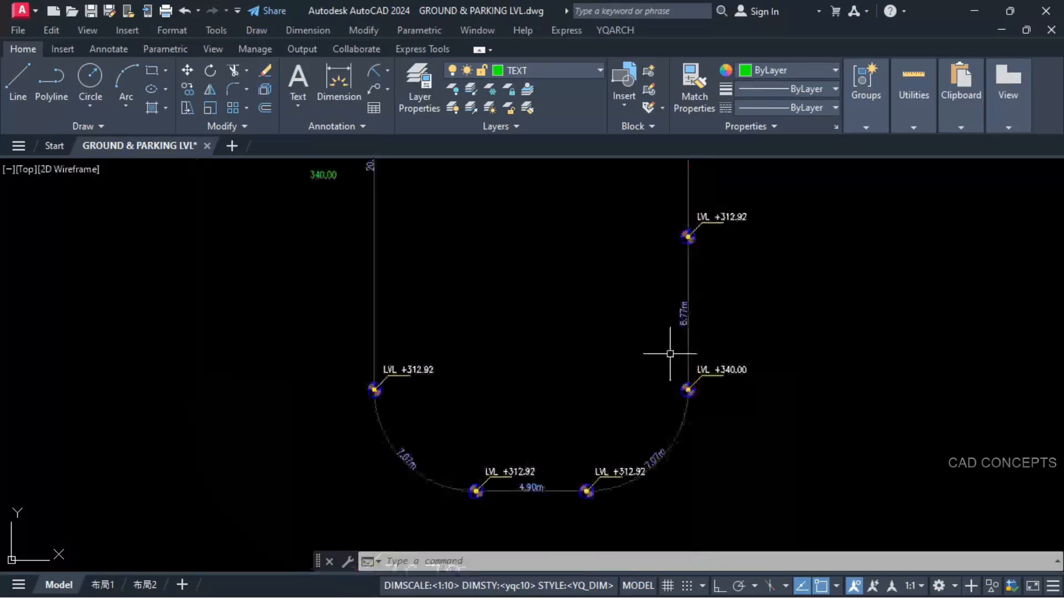
scroll(659, 421, "up", 2)
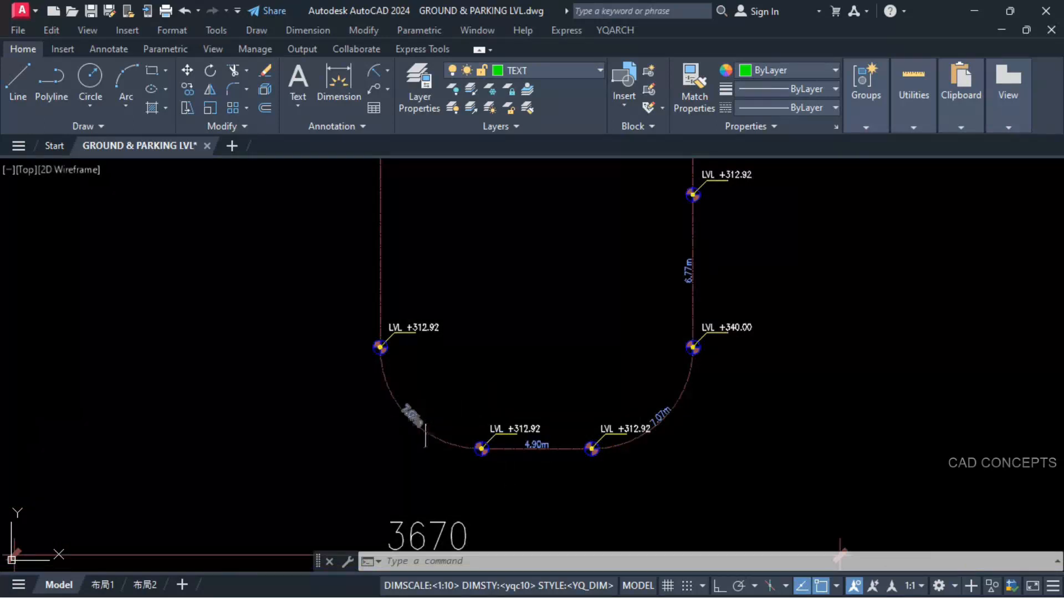
Step: Erase the copied LVL +312.92 label and its underline from below the segment length table
scroll(737, 404, "down", 3)
scroll(477, 219, "up", 3)
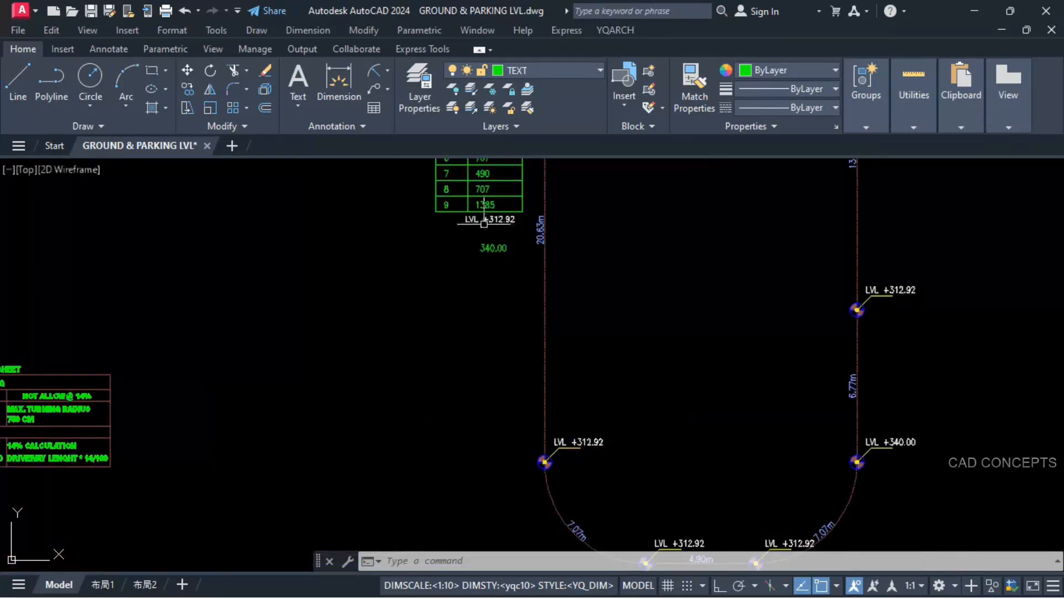
scroll(492, 229, "up", 4)
left_click(553, 197)
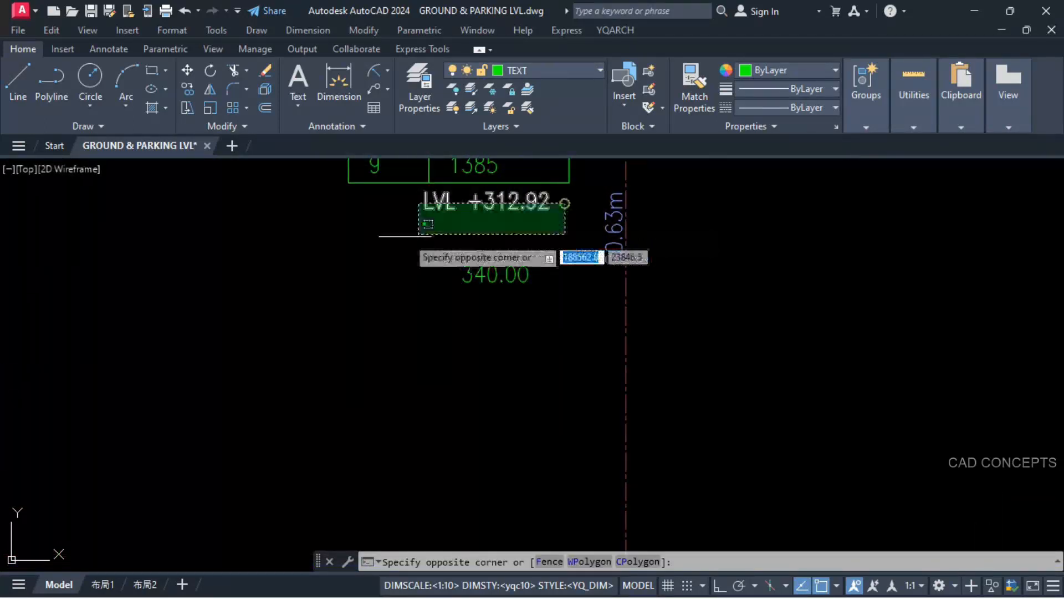
left_click(417, 258)
type("E")
key("Return")
Step: Draw a tick mark with the Line command beside 677 in the first row of the length table
scroll(508, 234, "down", 3)
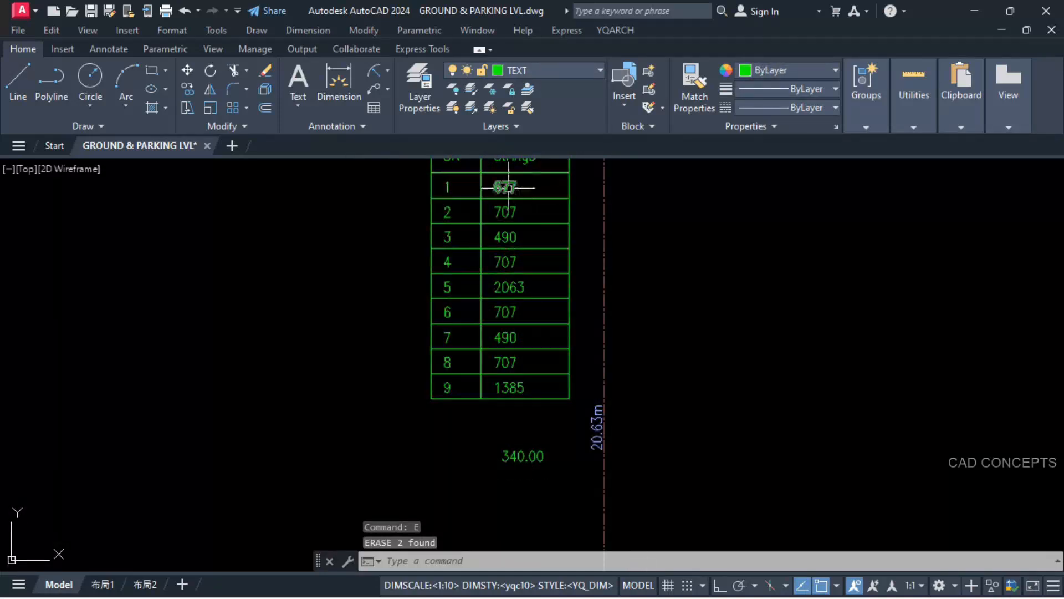
type("L")
key("Return")
left_click(540, 198)
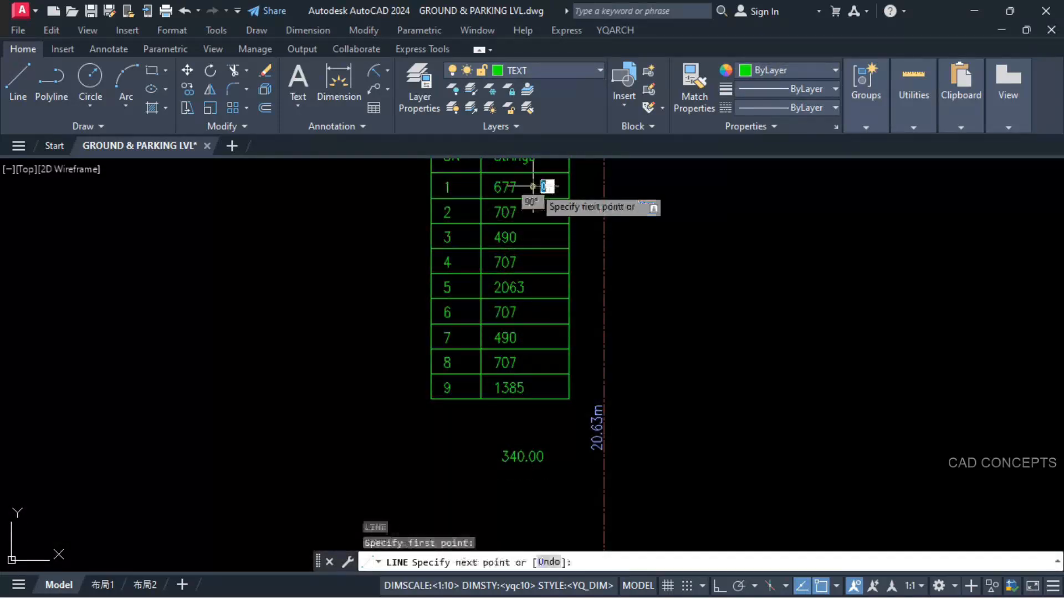
left_click(545, 198)
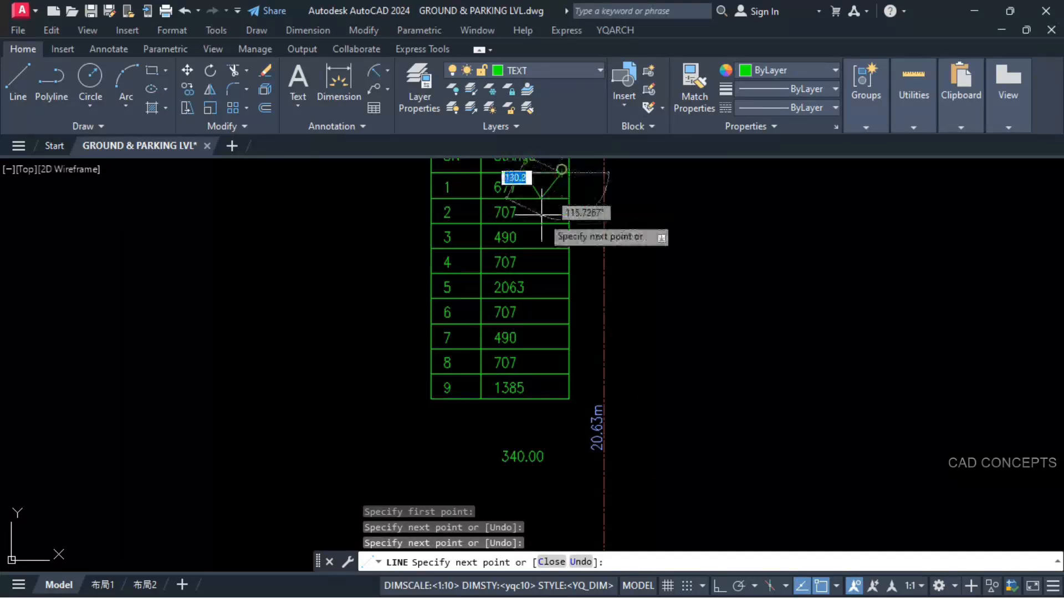
left_click(569, 173)
key("Escape")
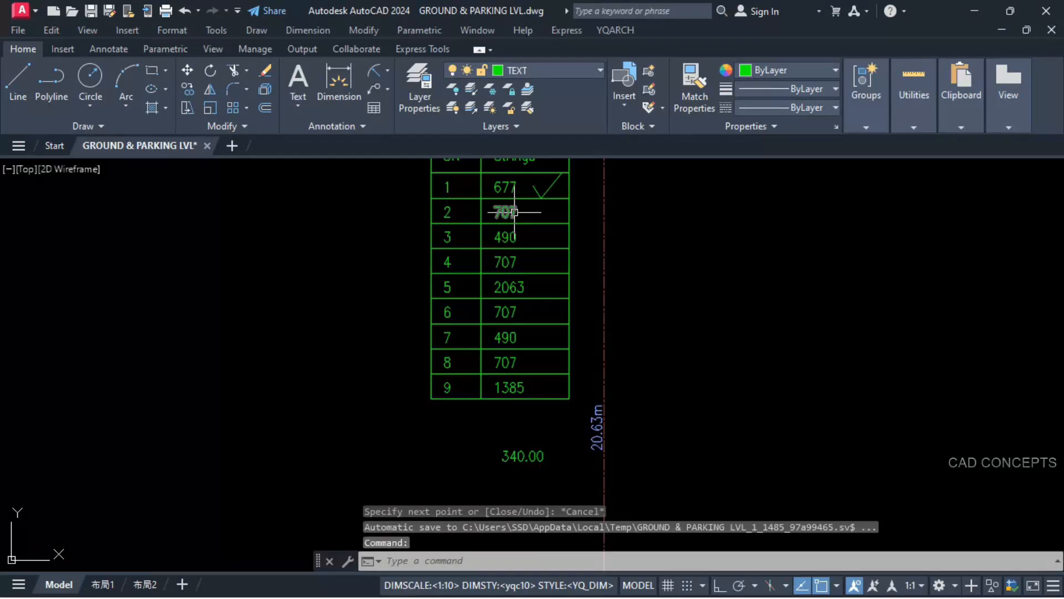
Step: Clear the old CALCULATION results, multiply the table's second length, 707, by 4 and place the product in the empty lower cell
scroll(517, 344, "down", 2)
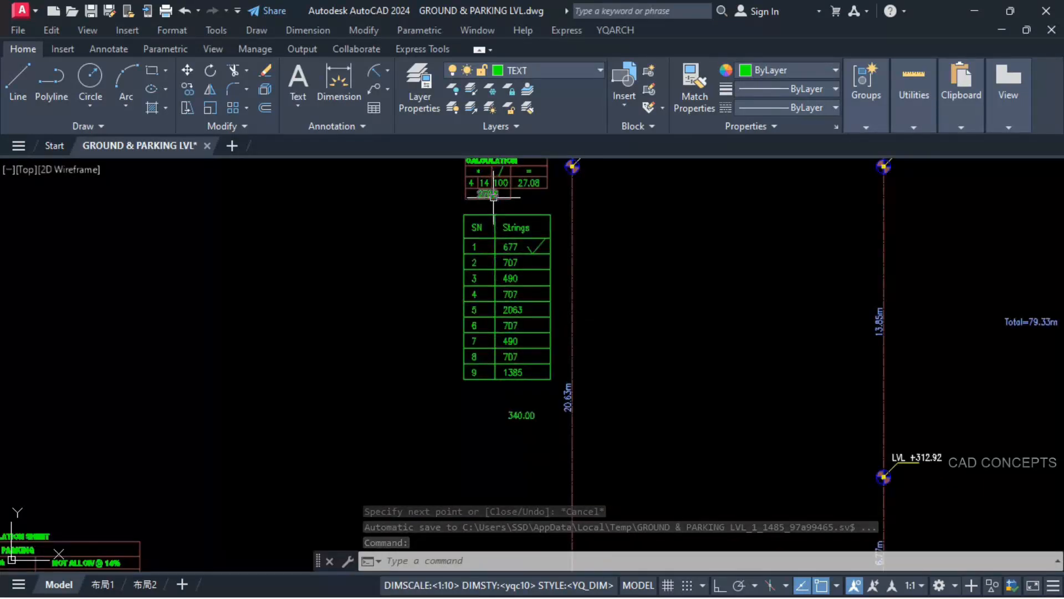
scroll(533, 239, "up", 4)
type("*")
key("Return")
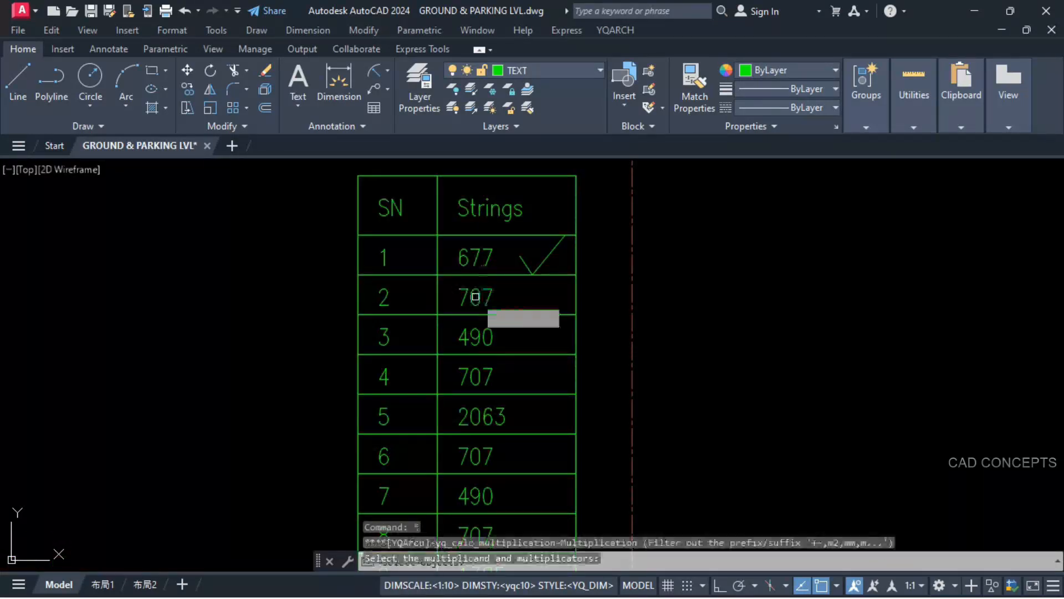
left_click(472, 300)
scroll(482, 329, "down", 5)
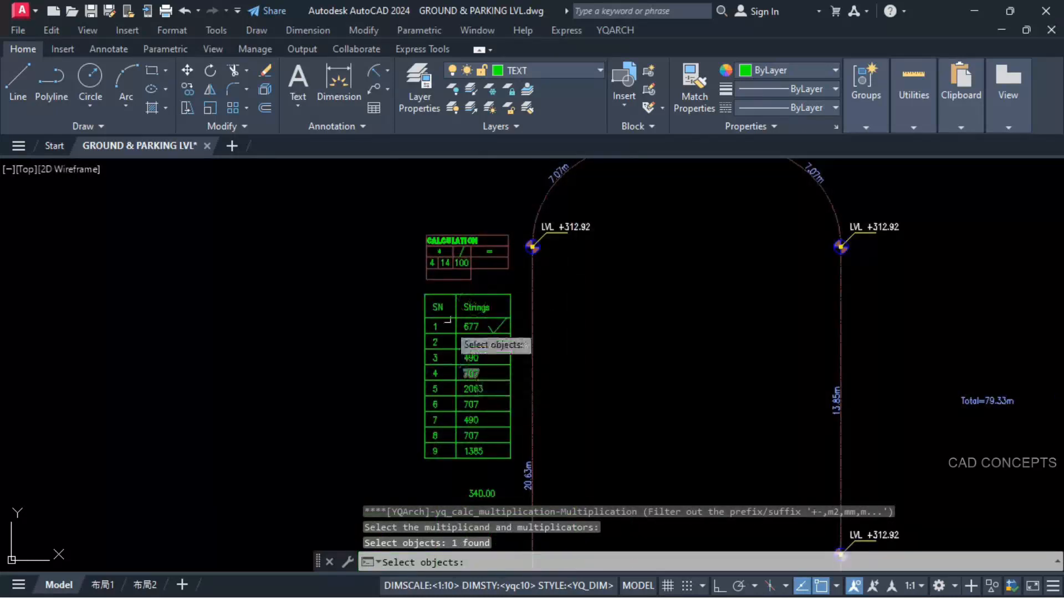
scroll(446, 279, "up", 7)
left_click(419, 269)
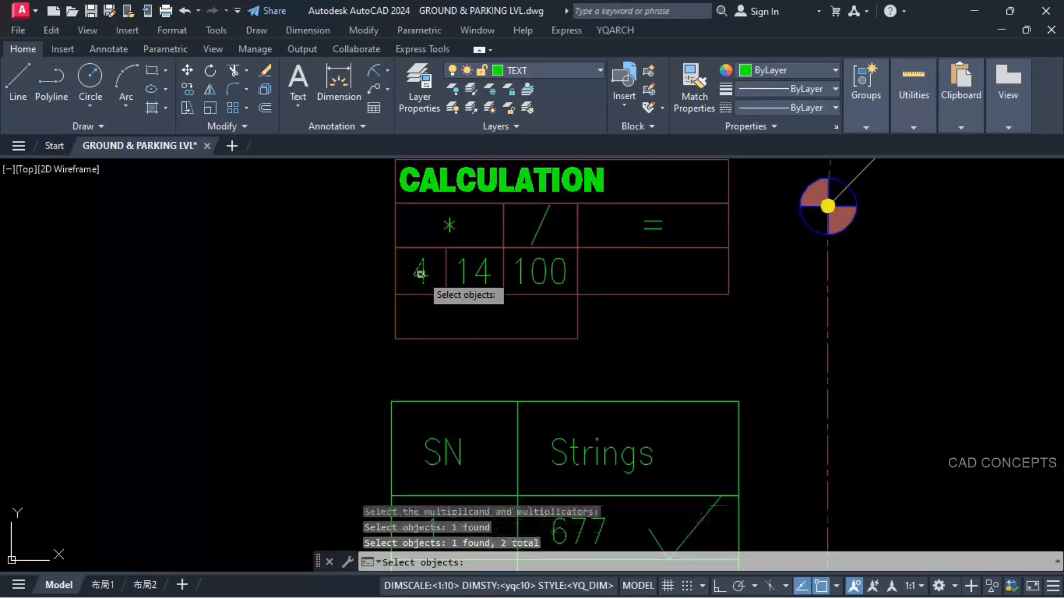
key("Return")
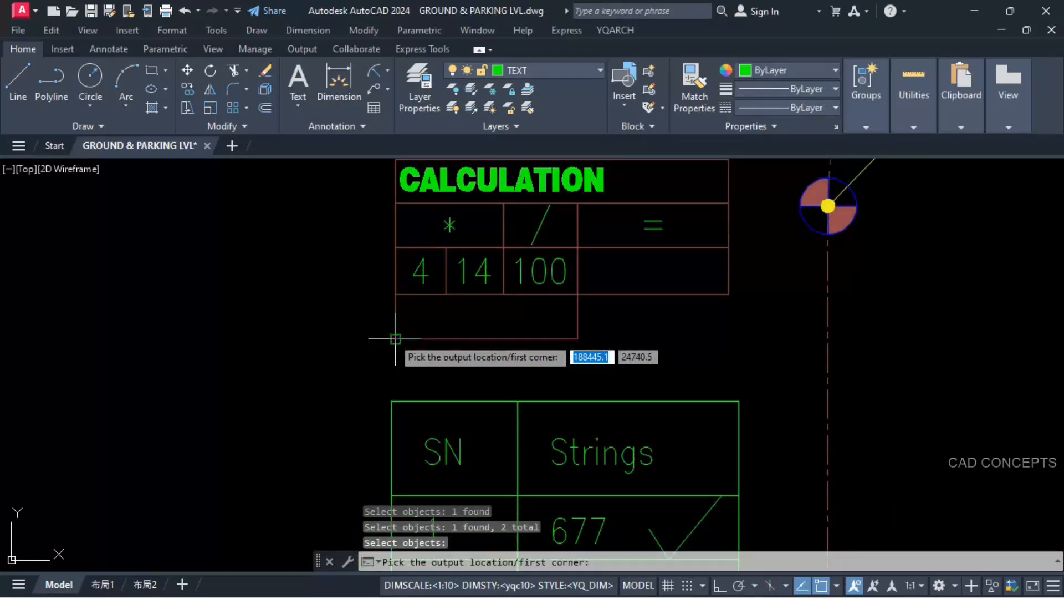
left_click(395, 339)
left_click(577, 293)
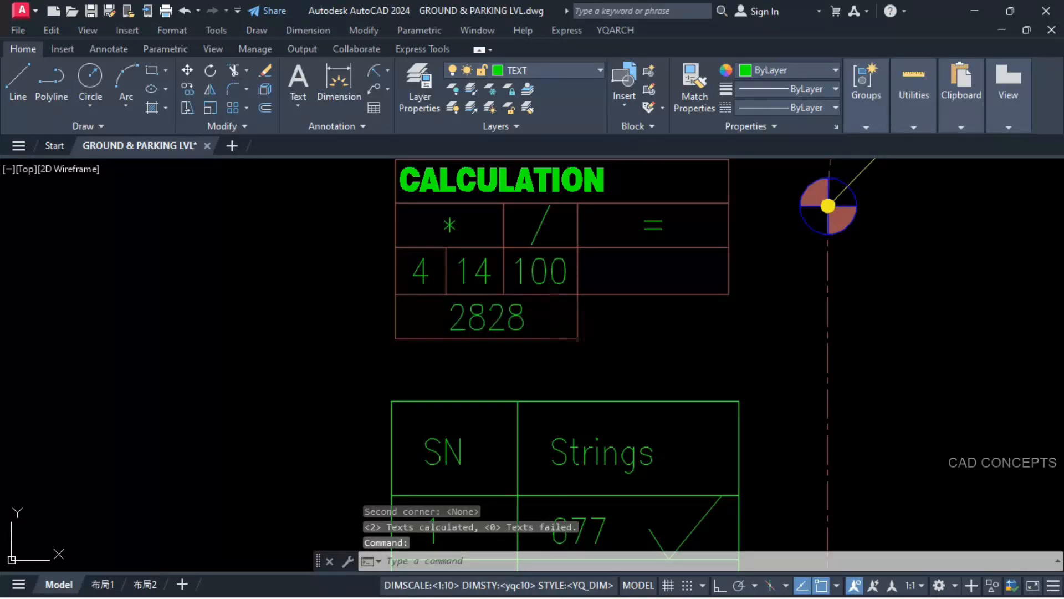
Step: Divide the new product in the CALCULATION table by 100 and place the result under the equals sign
left_click(521, 315)
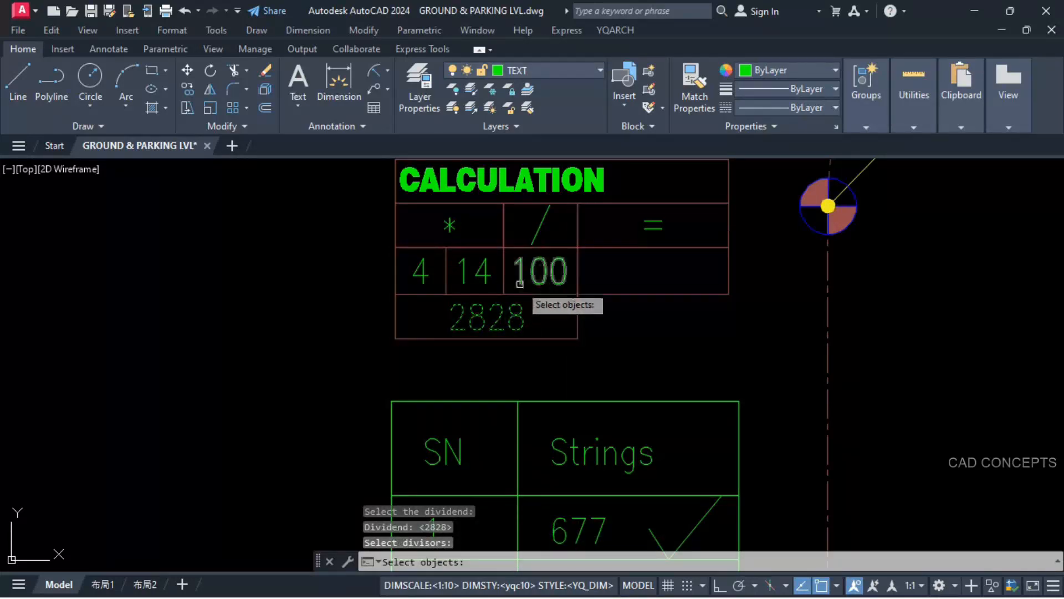
left_click(522, 282)
key("Return")
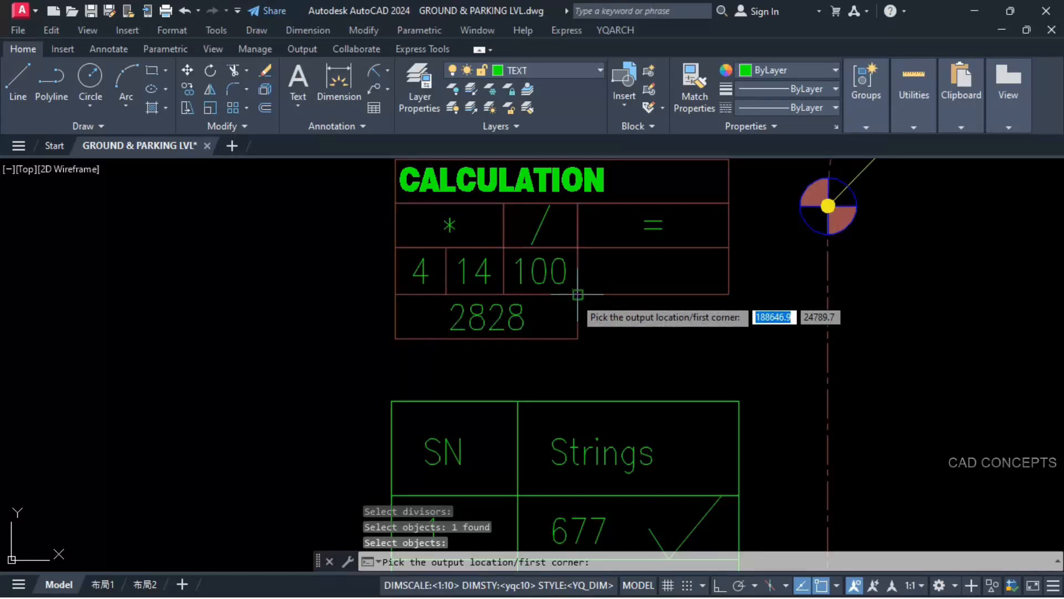
left_click(578, 294)
left_click(730, 248)
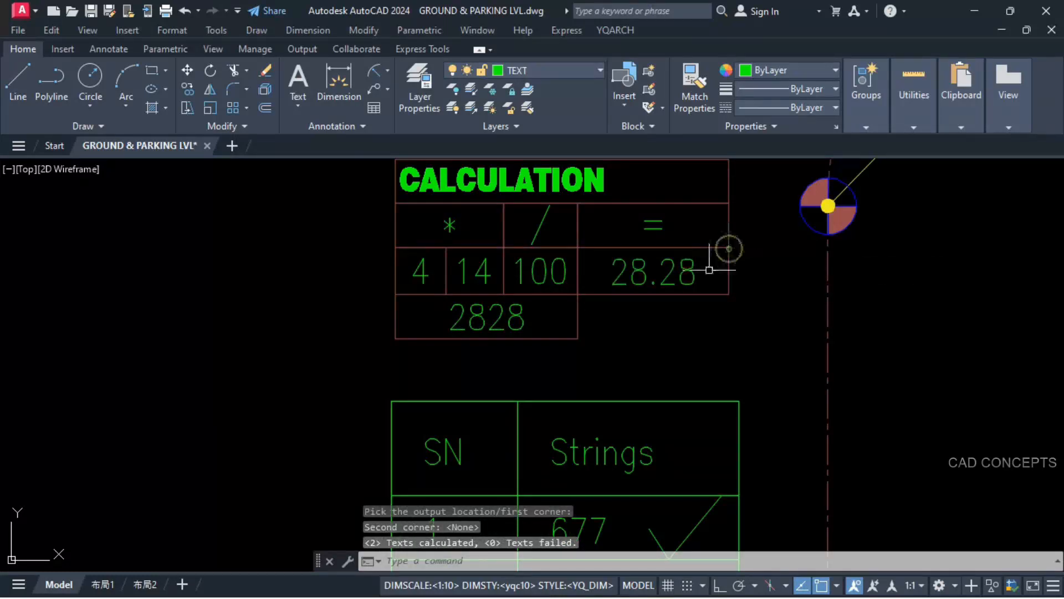
Step: Add the CALCULATION result to 340.00 with the YQArch addition command and place the sum between the length table and 340.00
key("Return")
left_click(641, 279)
scroll(609, 249, "down", 8)
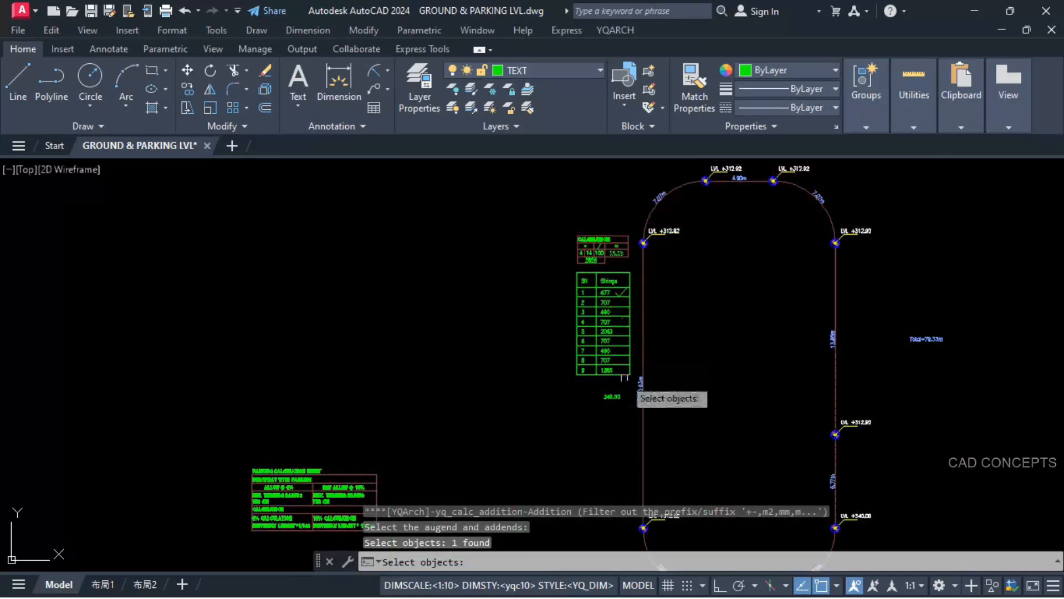
scroll(625, 378, "up", 6)
left_click(552, 431)
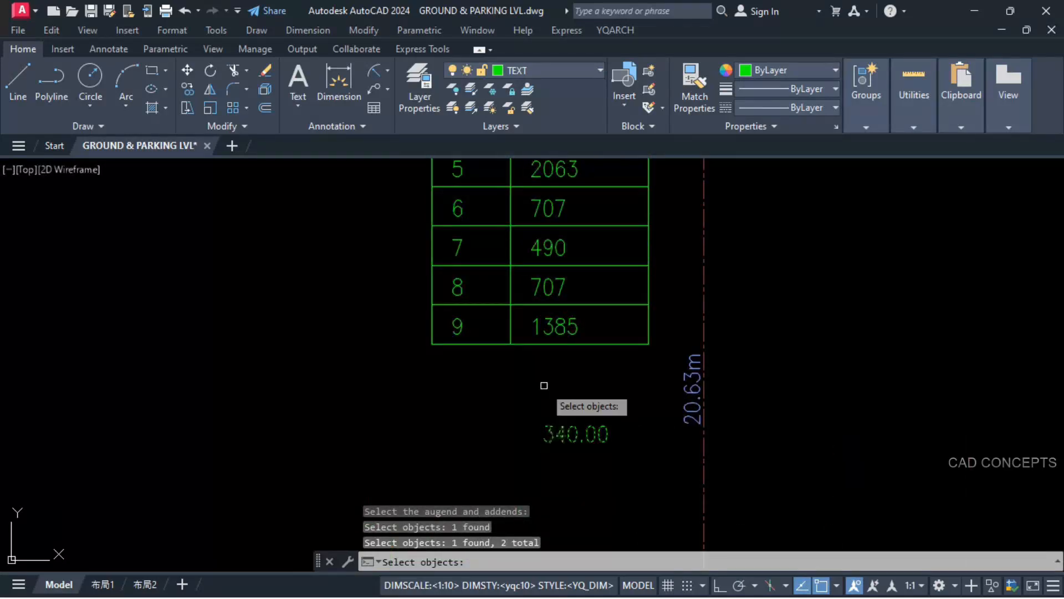
key("Return")
left_click(533, 358)
left_click(622, 404)
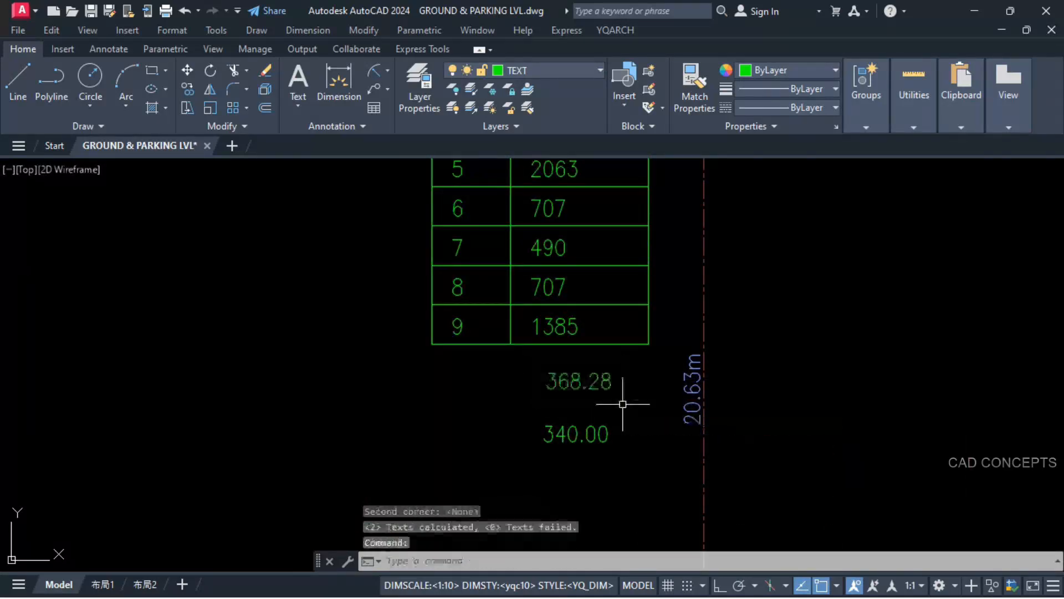
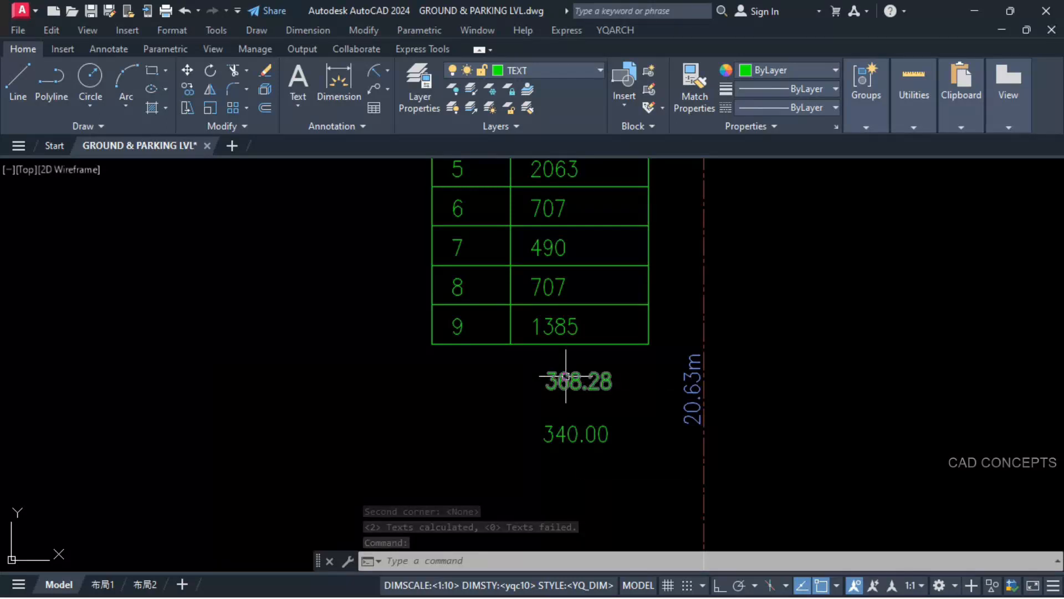
Step: Replace the level at the right end of the 4.90m segment with the computed 368.28 using the YQArch txt command
type("txt")
key("space")
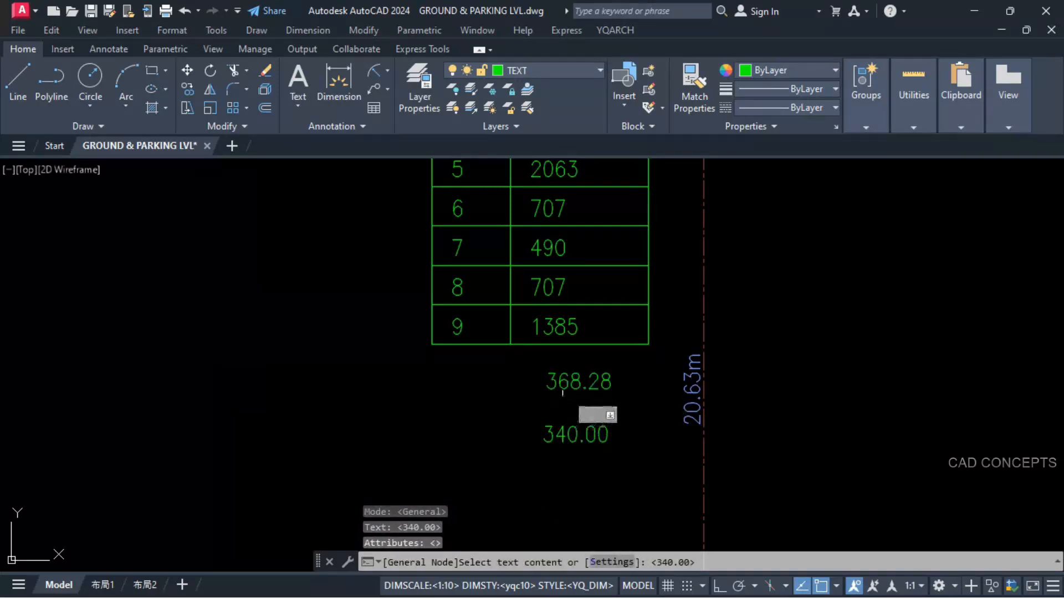
left_click(563, 391)
scroll(510, 332, "down", 5)
scroll(758, 506, "up", 6)
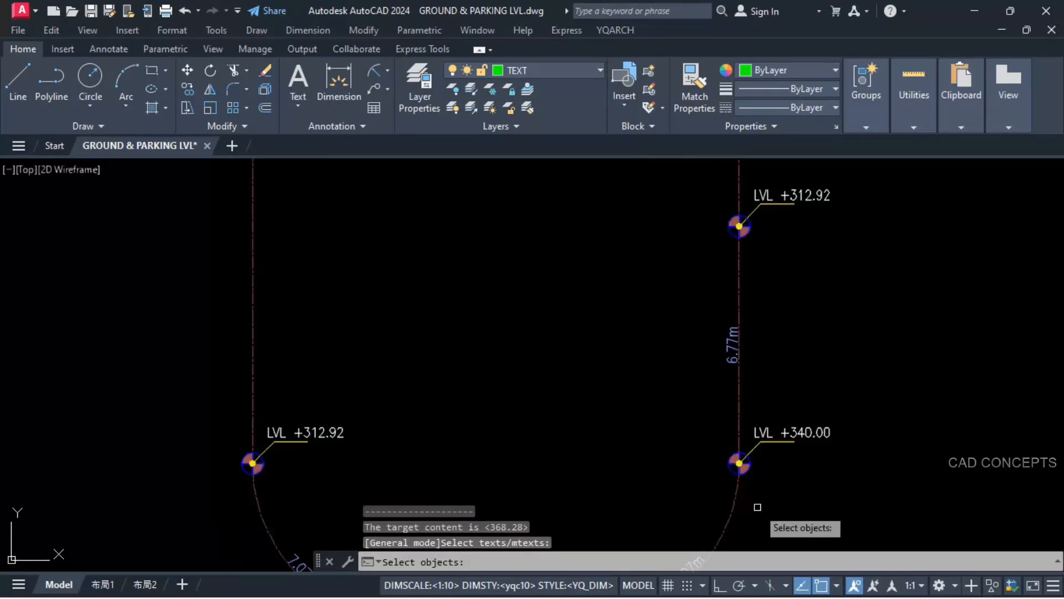
middle_click_drag(758, 507, 796, 349)
scroll(679, 432, "up", 2)
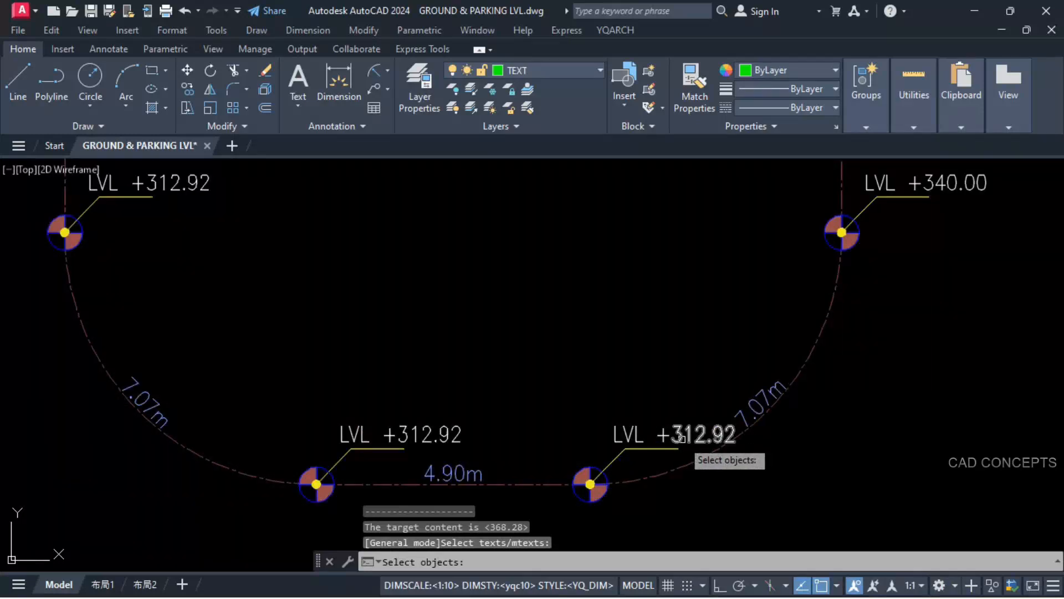
left_click(681, 435)
key("space")
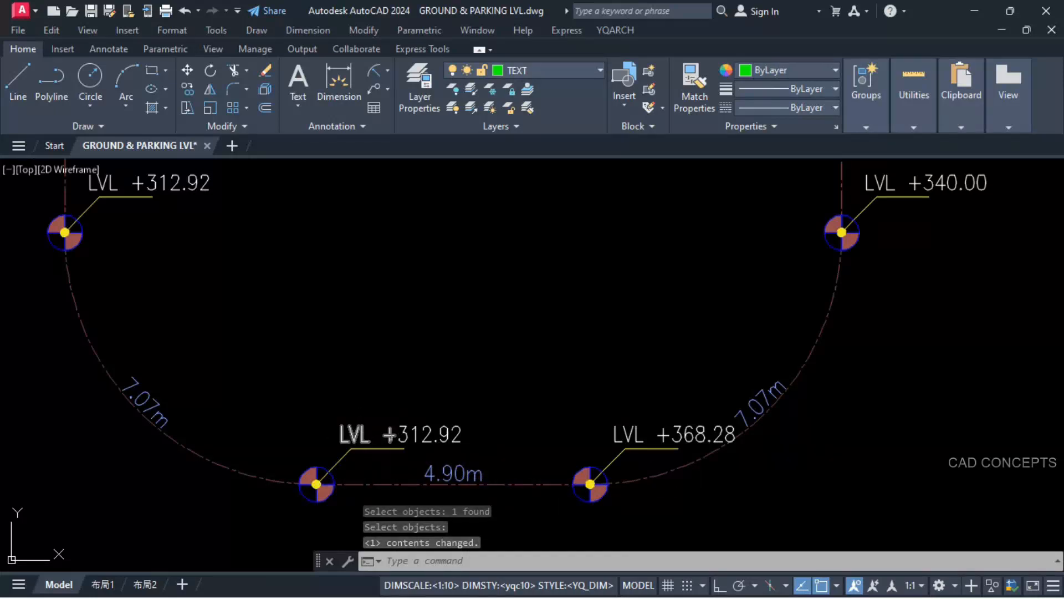
Step: Copy the tick mark from the first row of the length table to the second row, beside 707
scroll(544, 497, "down", 6)
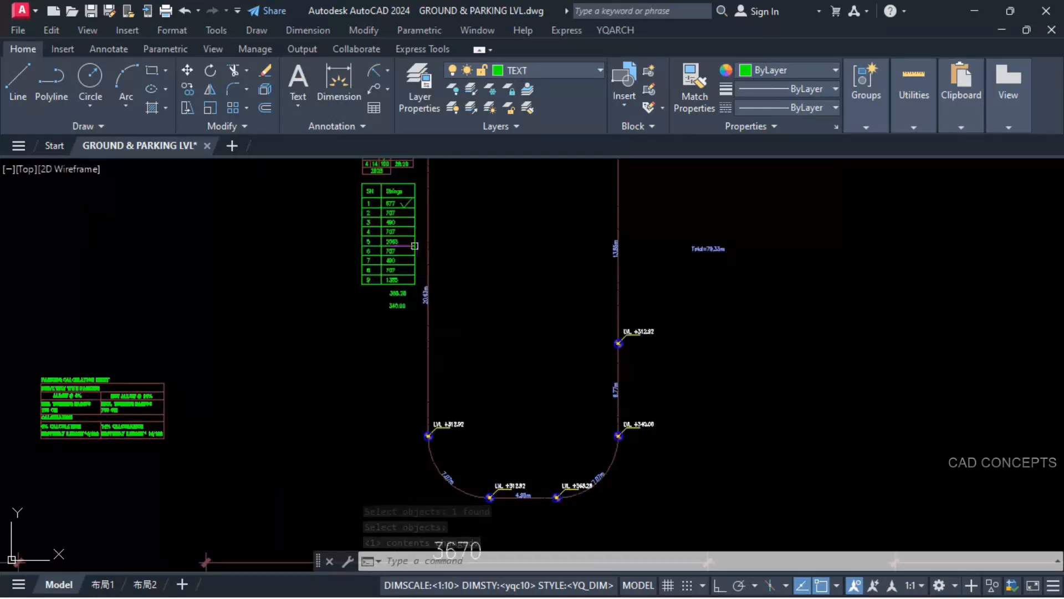
scroll(415, 245, "up", 4)
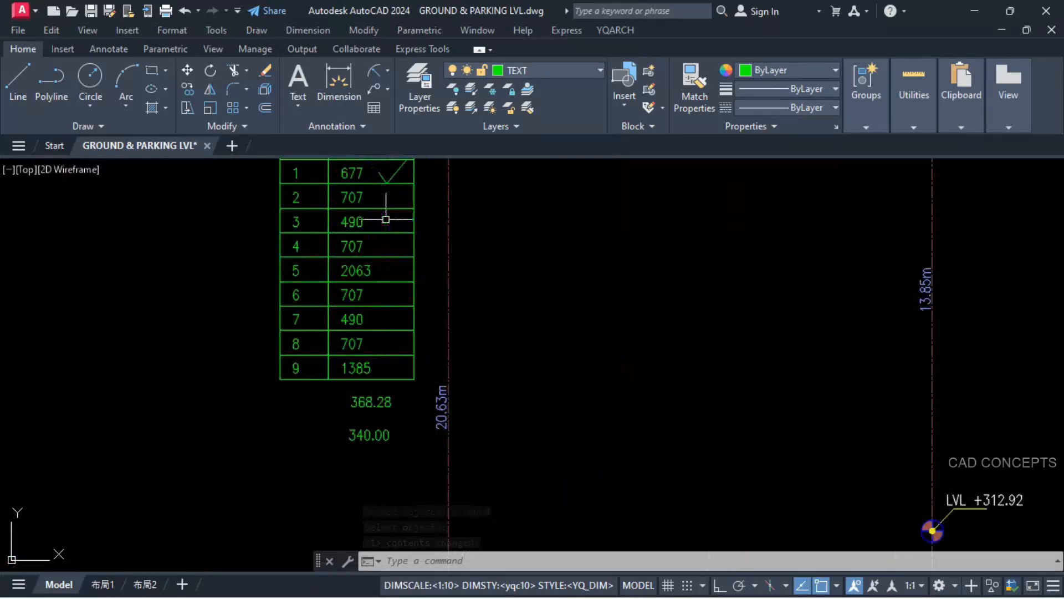
left_click(397, 172)
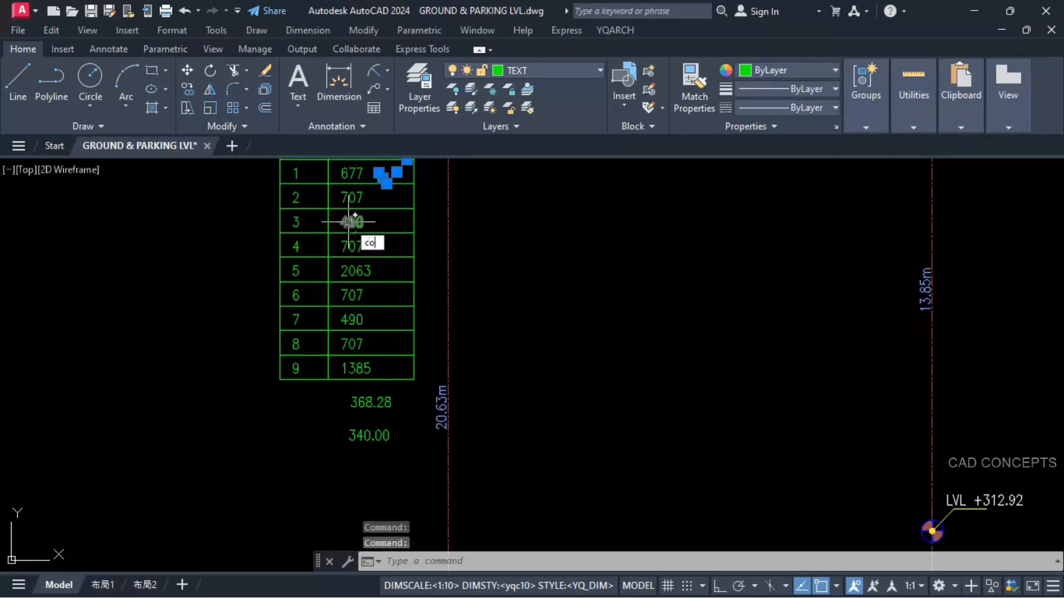
key("Return")
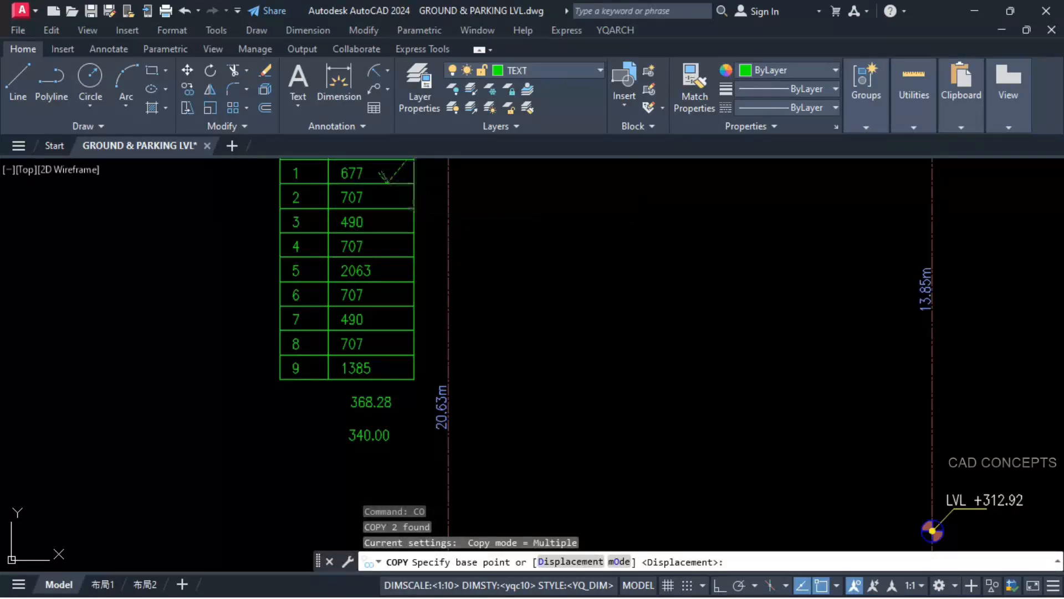
left_click(413, 184)
left_click(413, 208)
key("Escape")
middle_click_drag(375, 214, 505, 257)
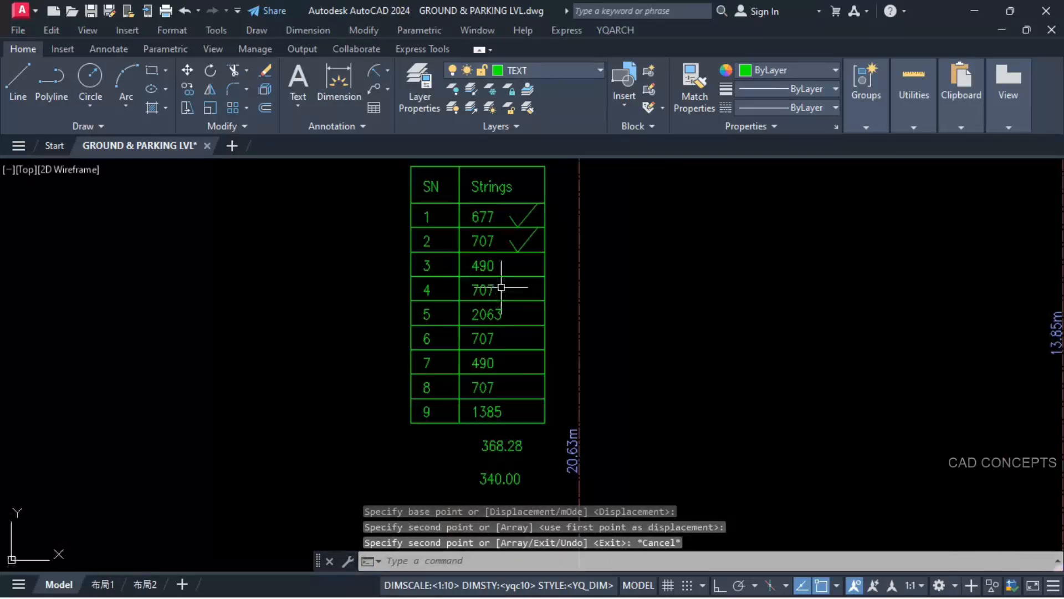
type("+")
key("Return")
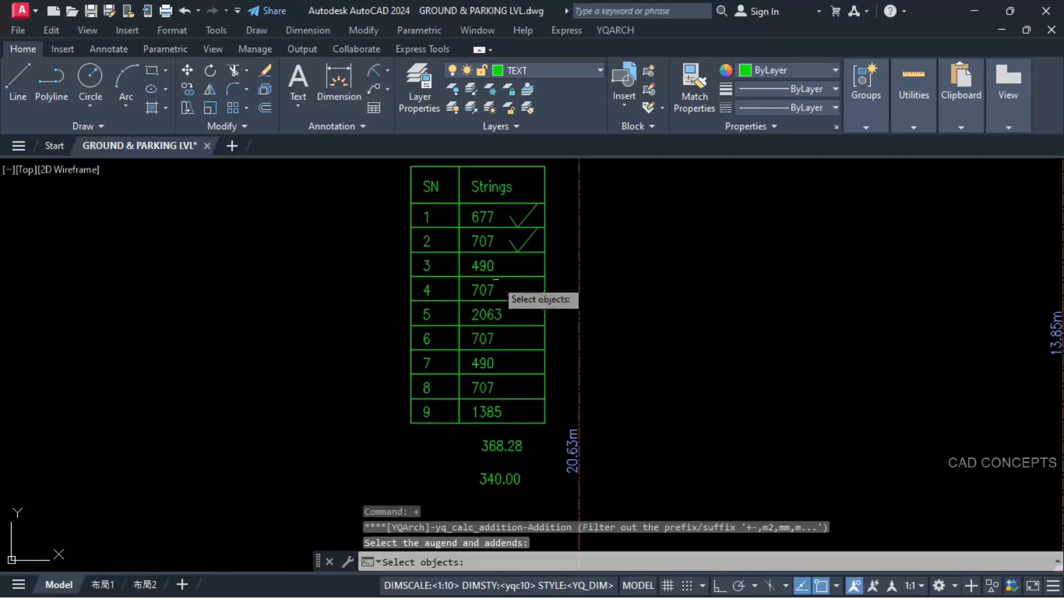
scroll(482, 291, "up", 2)
left_click(476, 281)
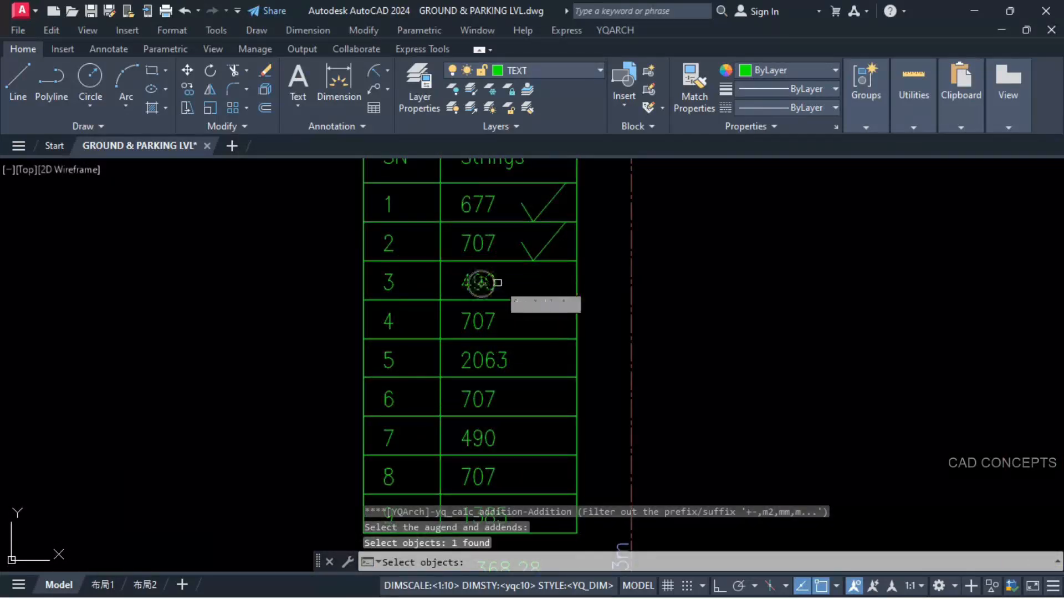
middle_click_drag(476, 281, 501, 466)
key("Escape")
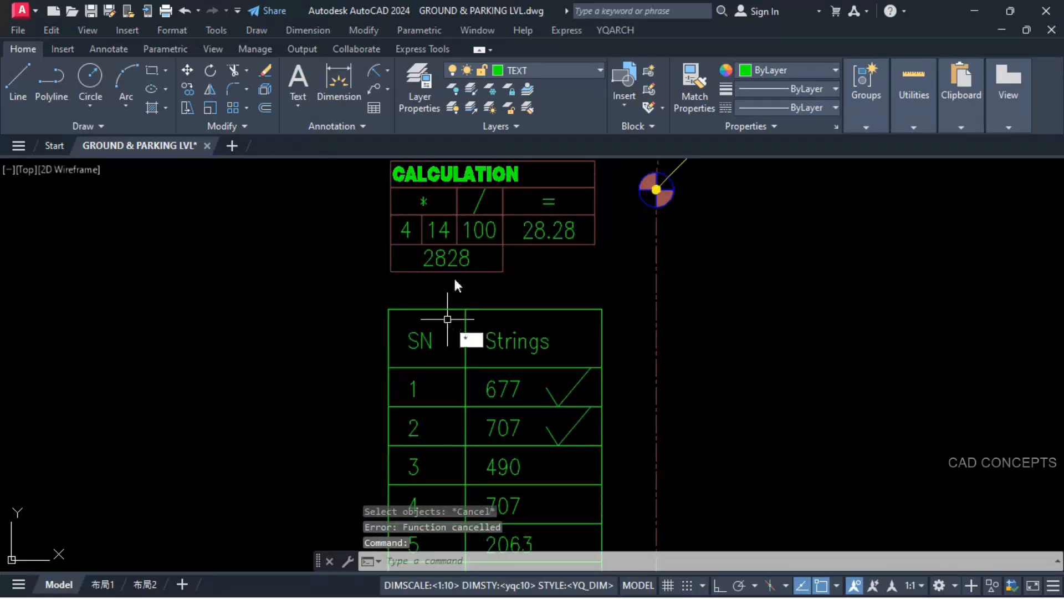
key("Escape")
Step: Erase the old product 2828 and the quotient 28.28 from the CALCULATION table
left_click(446, 258)
left_click(528, 231)
type("e")
key("Return")
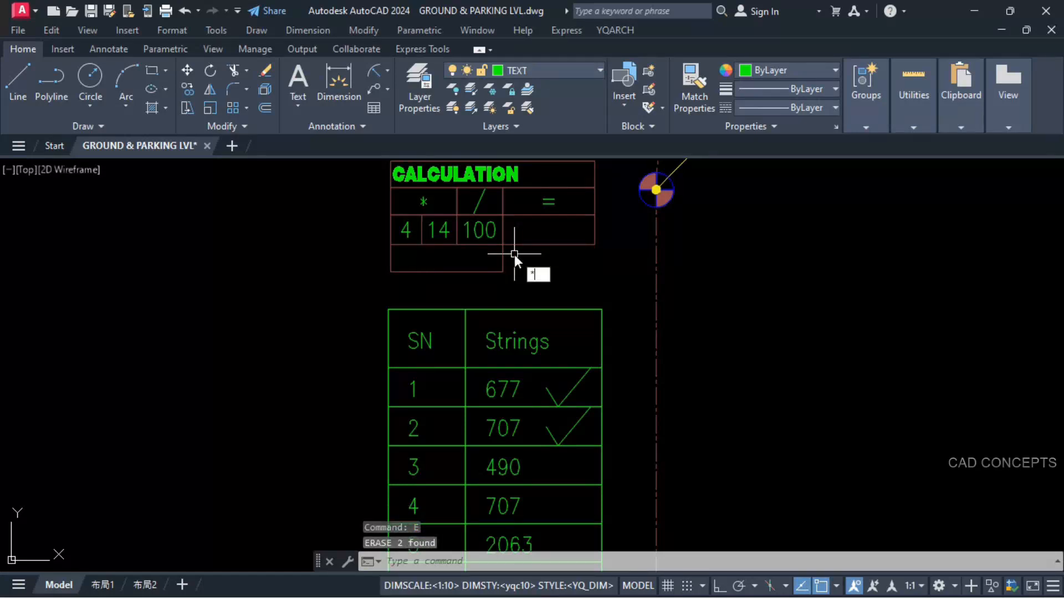
Step: Multiply the table's third length, 490, by 4 and place the product in the empty lower cell of the CALCULATION table
key("Return")
left_click(508, 470)
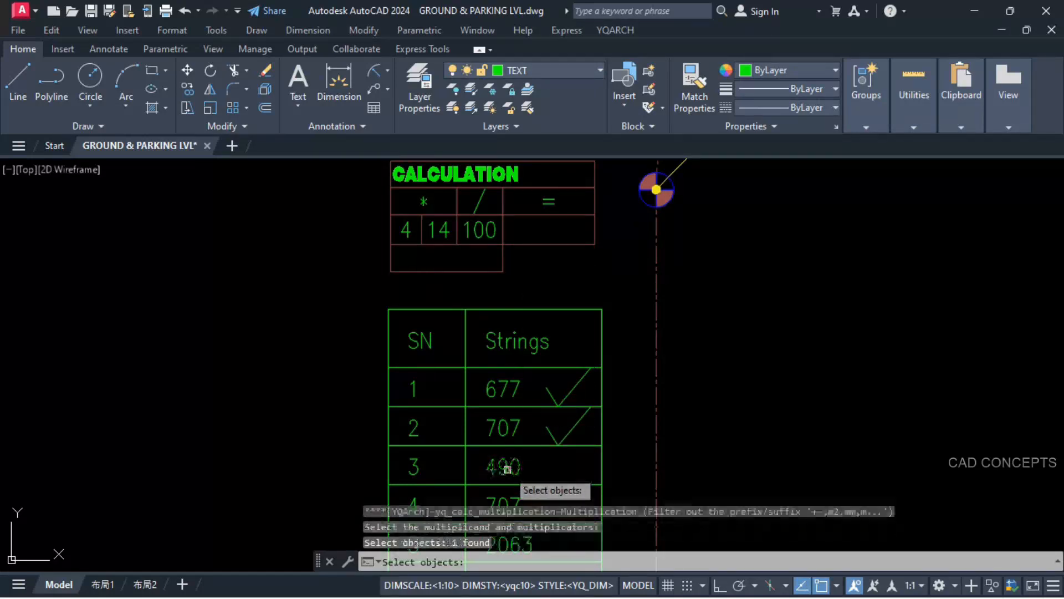
left_click(407, 234)
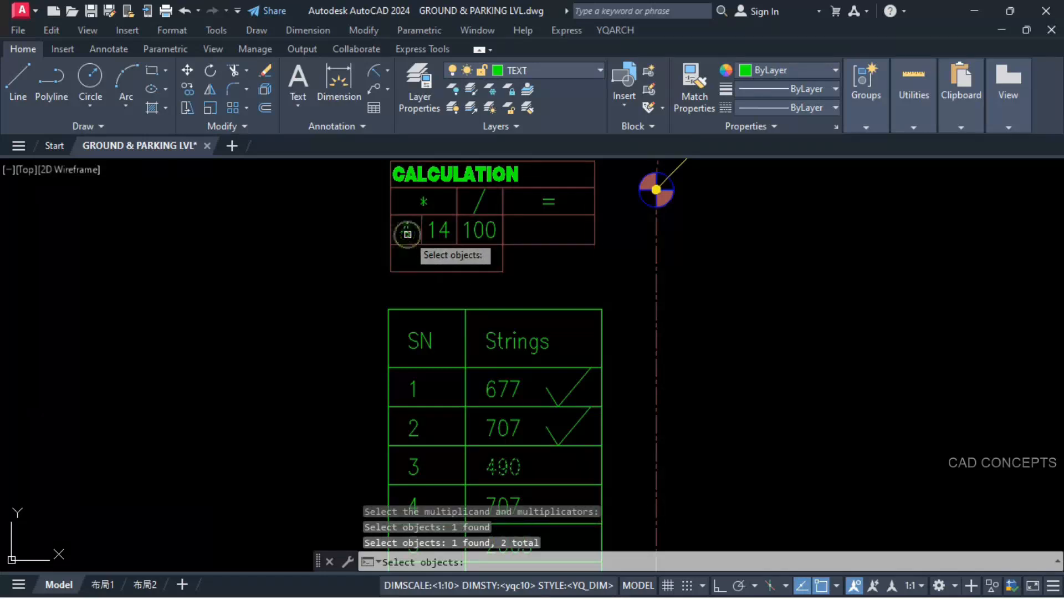
key("Return")
left_click(389, 272)
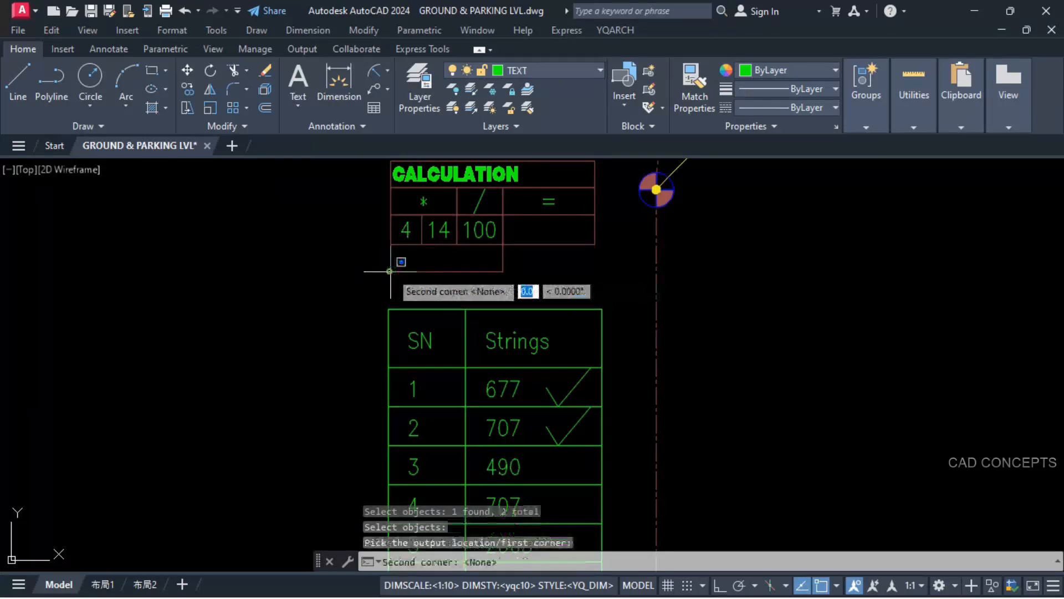
left_click(502, 244)
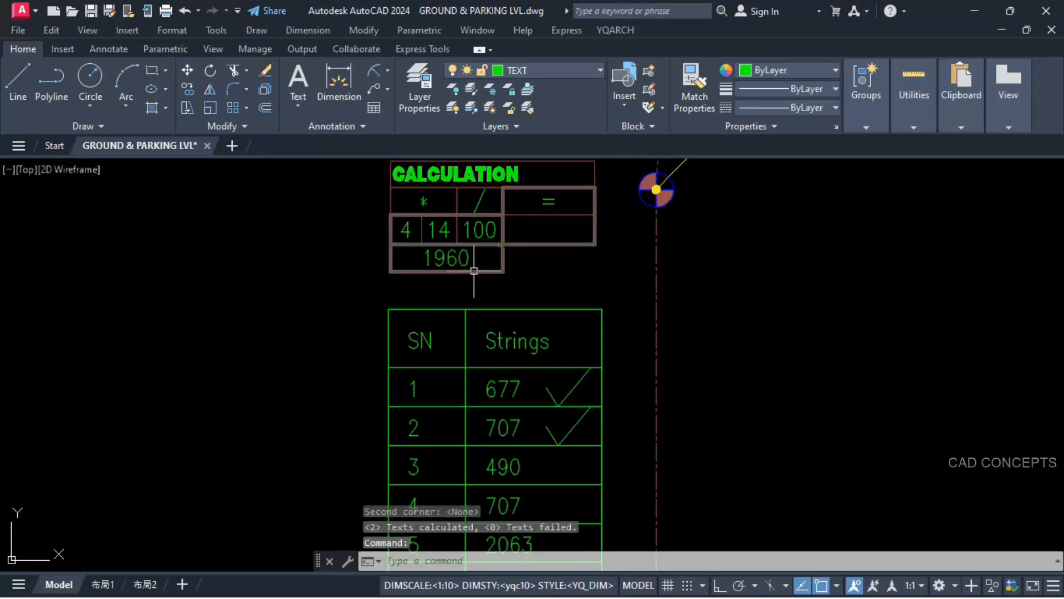
Step: Divide the product 1960 by 100 and place the result under the equals sign in the CALCULATION table
type("/")
key("Return")
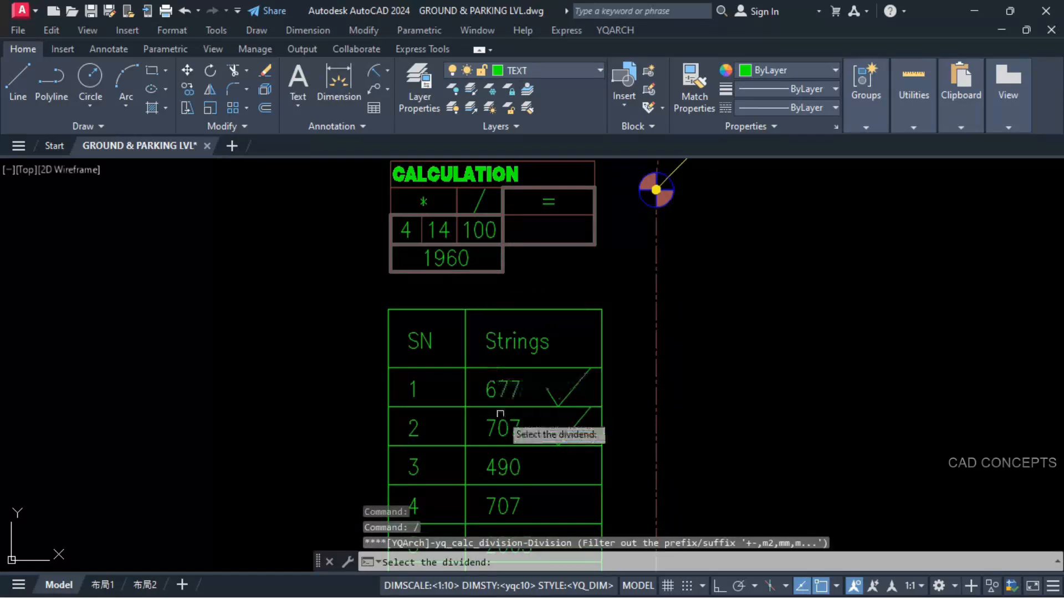
left_click(456, 256)
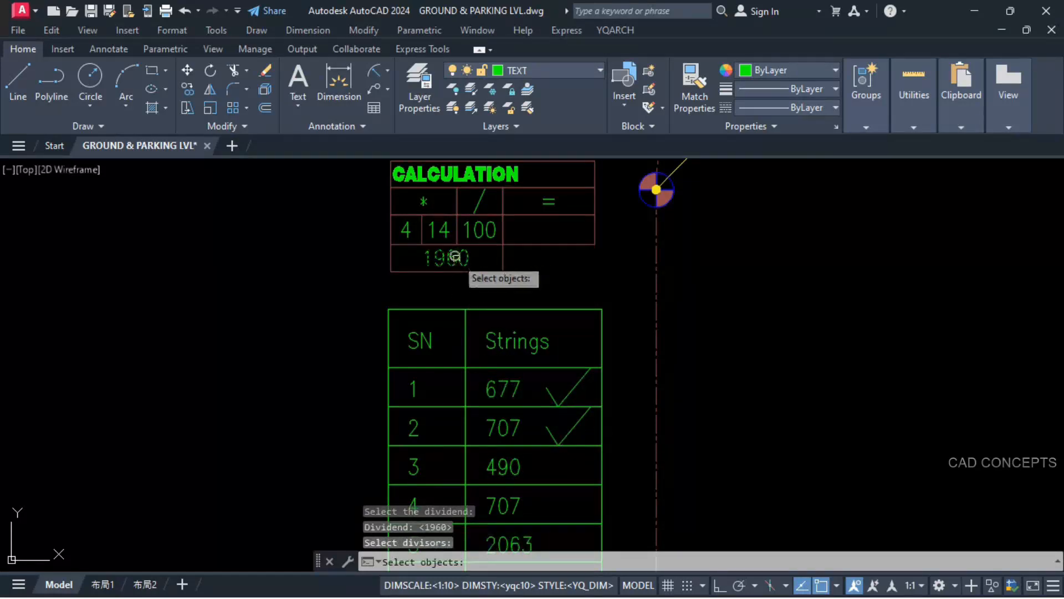
left_click(595, 215)
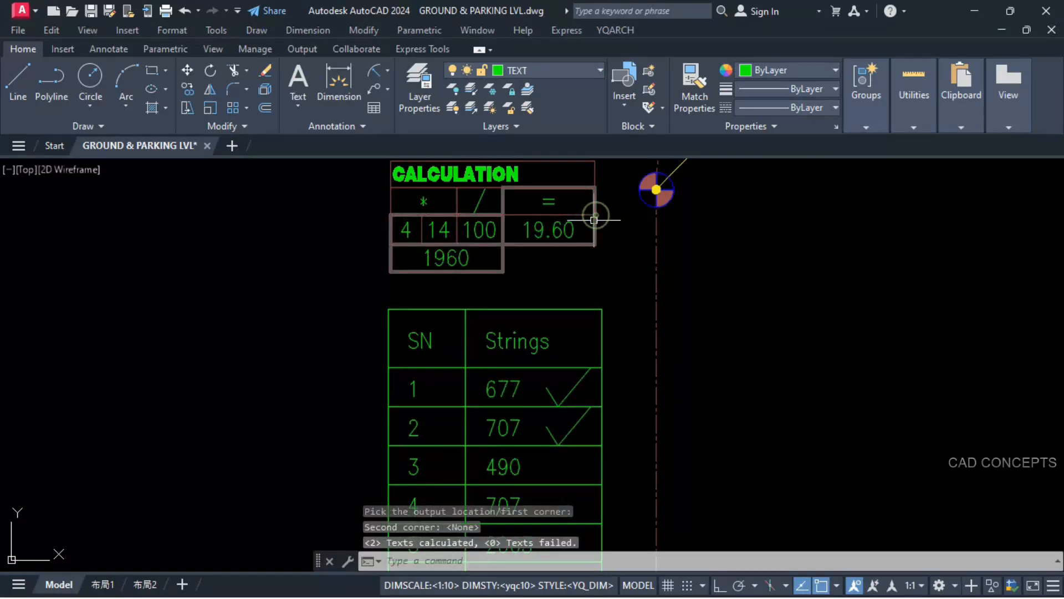
Step: Add the CALCULATION result 19.60 to 368.28 and place the sum between 368.28 and 340.00 below the length table
key("Return")
left_click(538, 228)
scroll(539, 228, "down", 4)
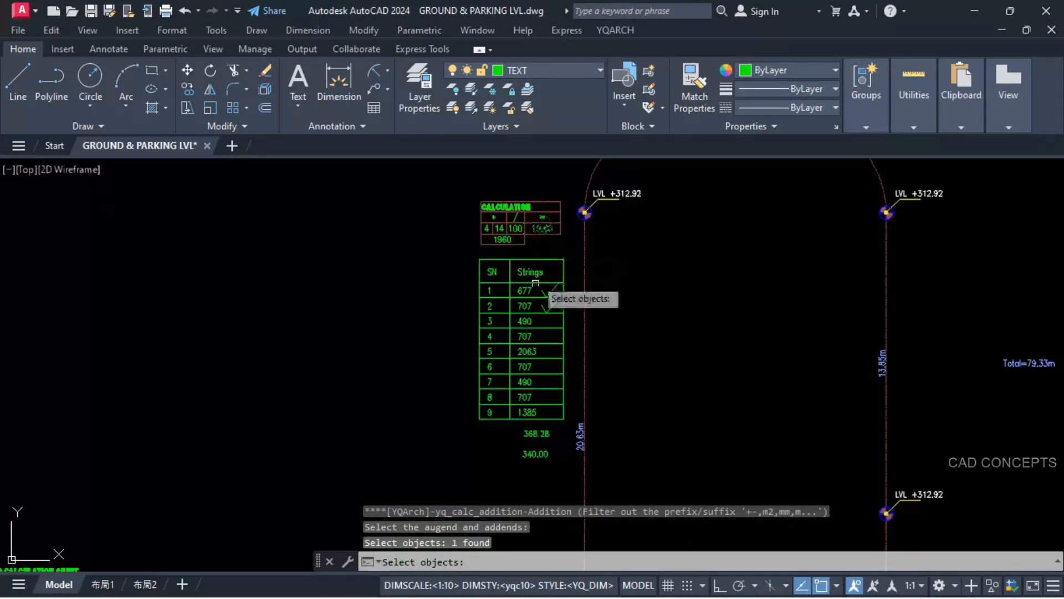
scroll(538, 475, "up", 6)
left_click(574, 317)
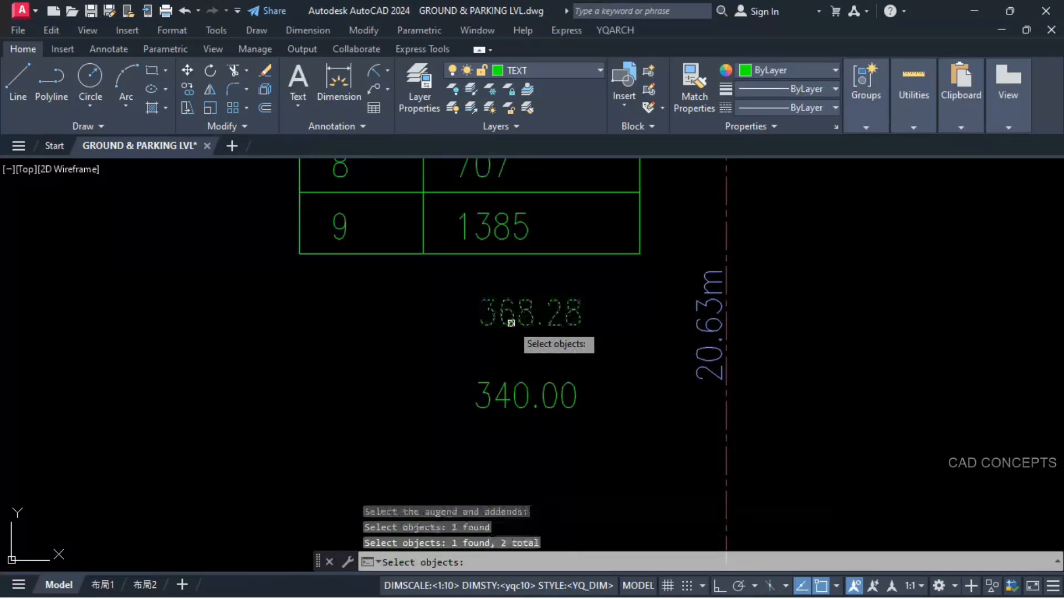
key("Return")
left_click(475, 336)
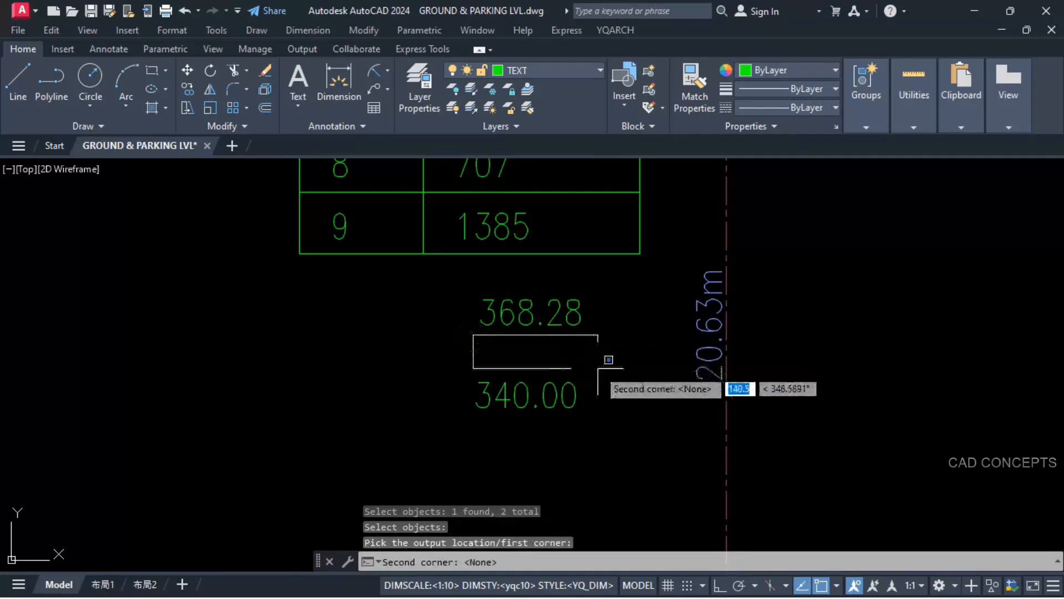
key("Return")
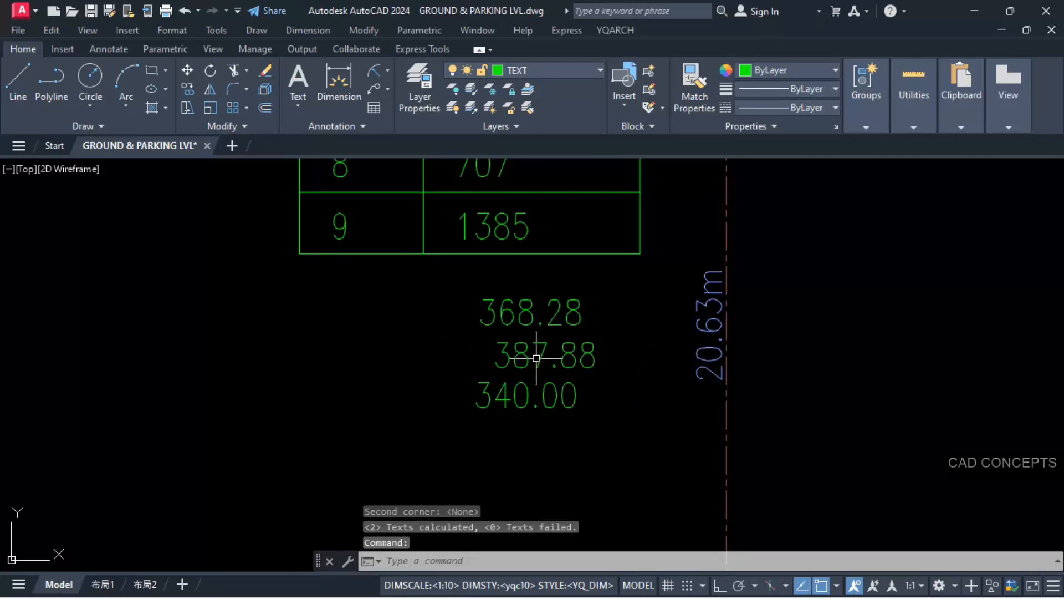
Step: Replace the level at the left end of the 4.90m segment with the computed 387.88
key("Return")
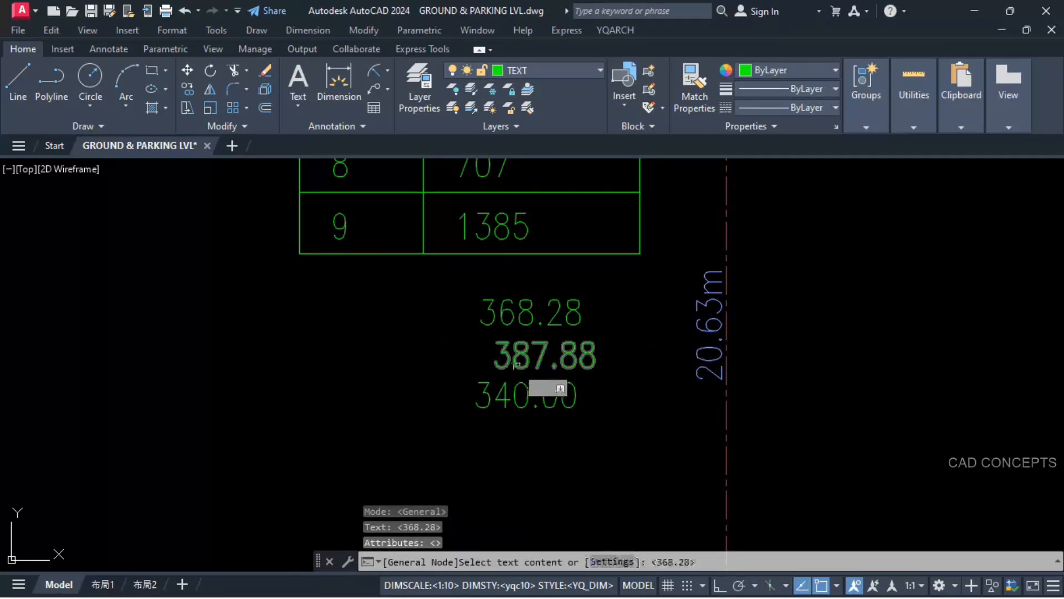
left_click(529, 362)
left_click(428, 370)
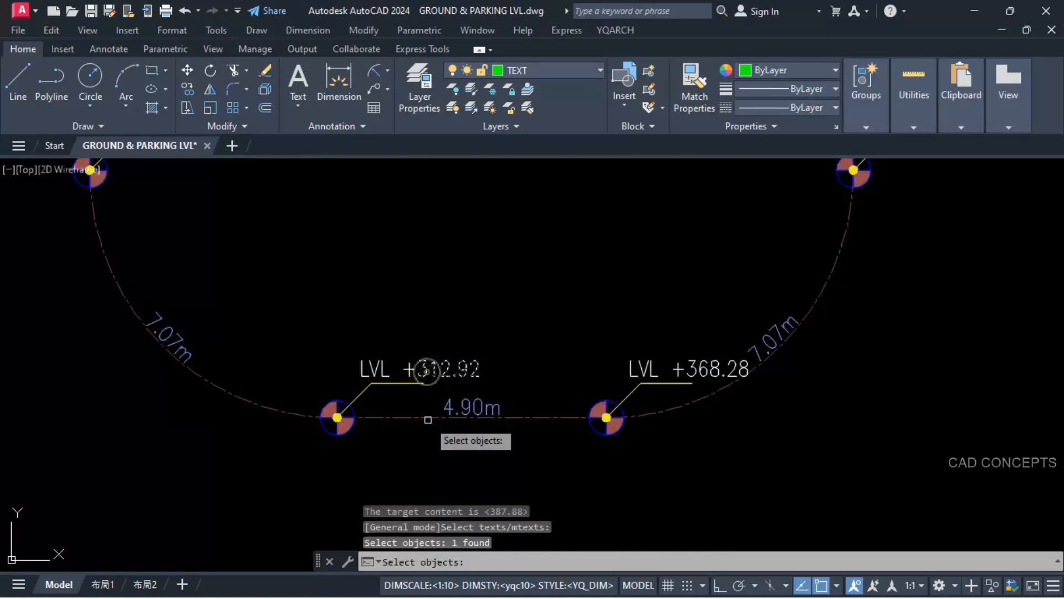
key("Return")
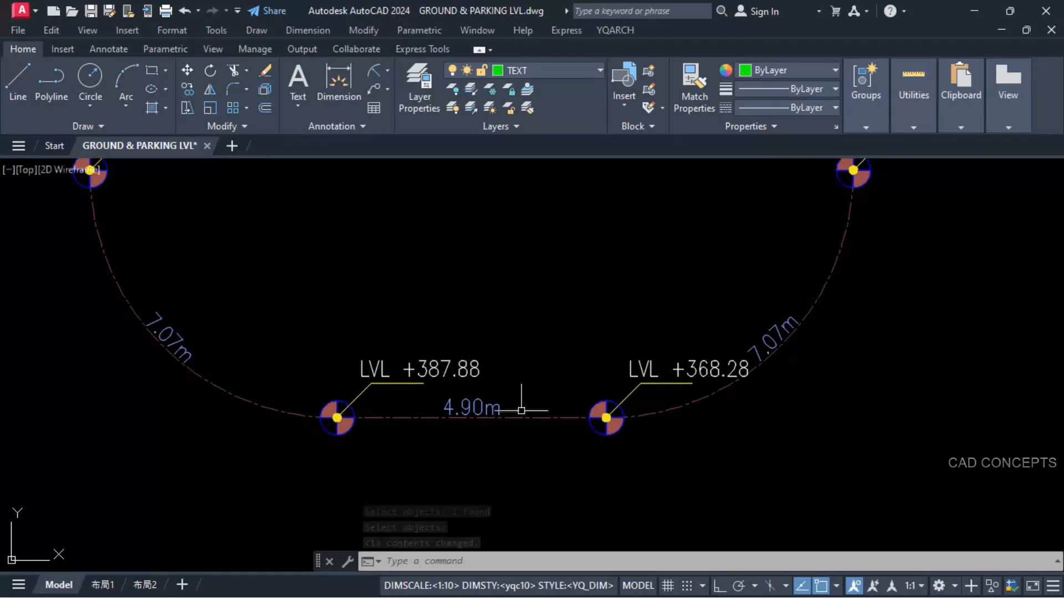
middle_click_drag(570, 411, 668, 476)
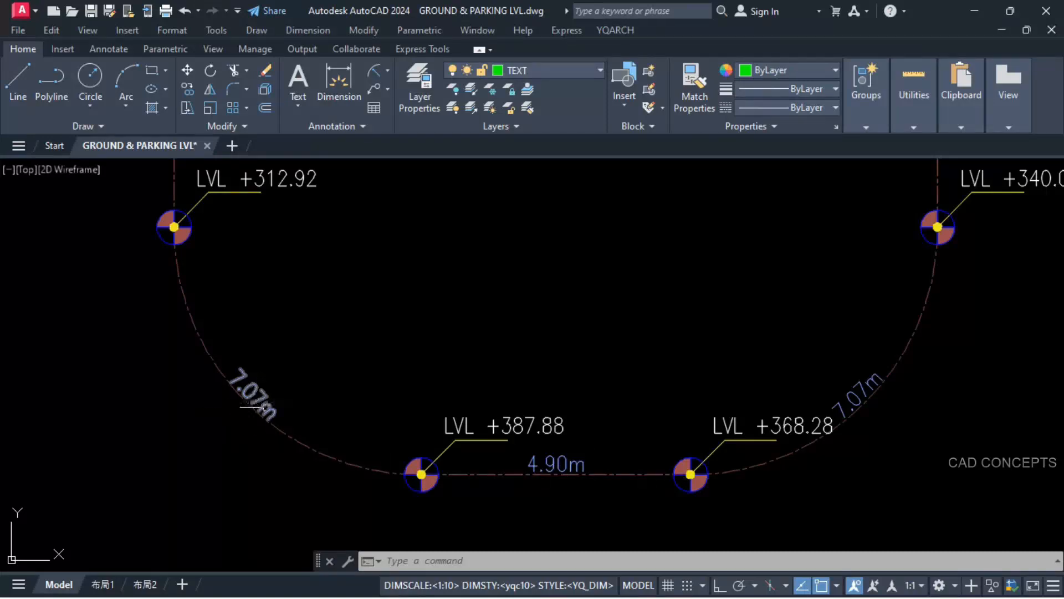
scroll(553, 440, "down", 4)
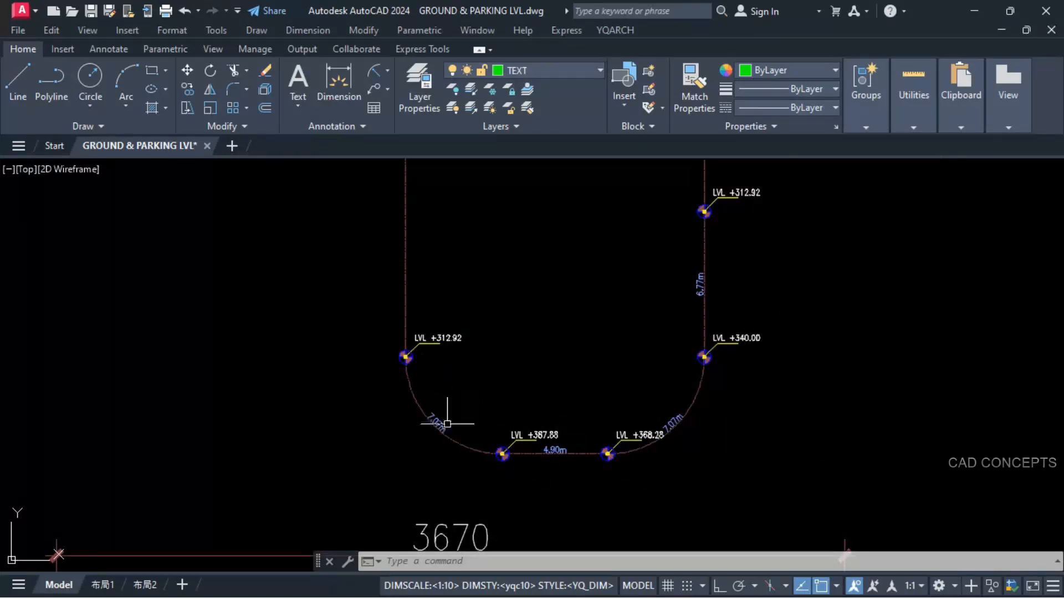
scroll(448, 423, "up", 2)
scroll(566, 448, "down", 4)
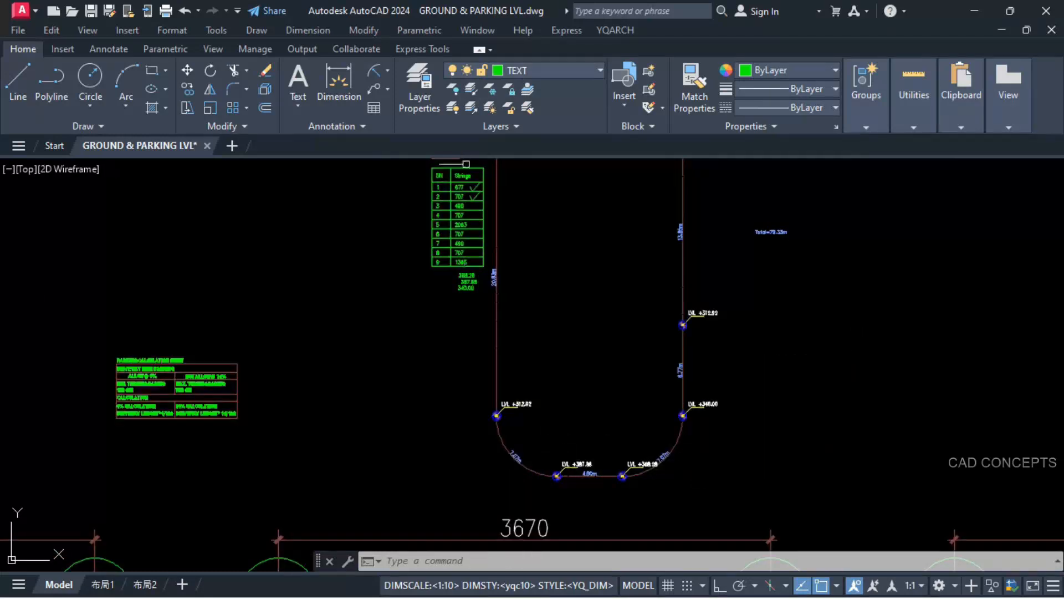
scroll(466, 164, "up", 4)
scroll(448, 229, "up", 2)
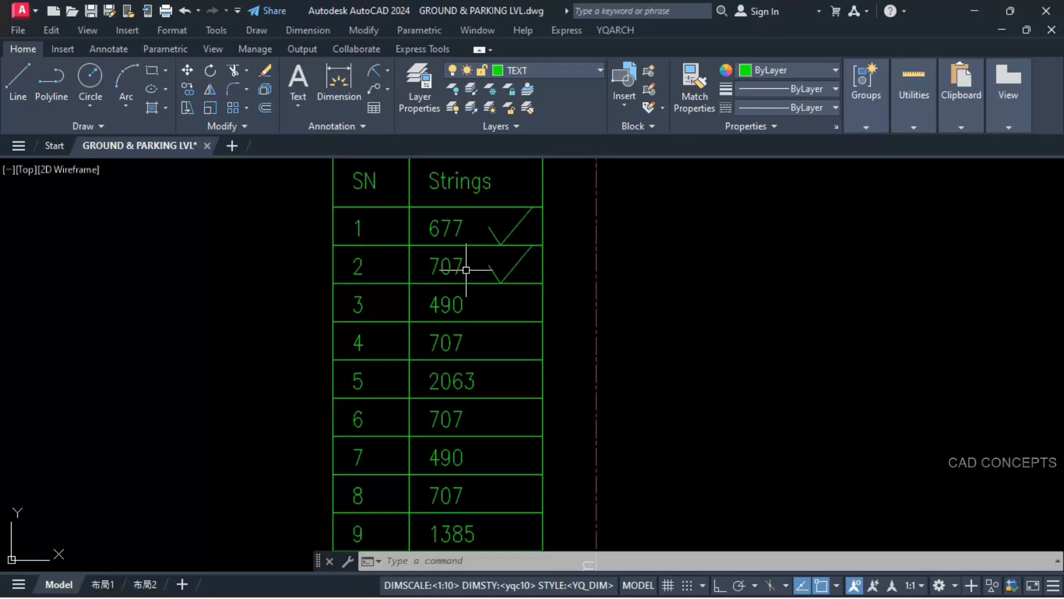
key("Return")
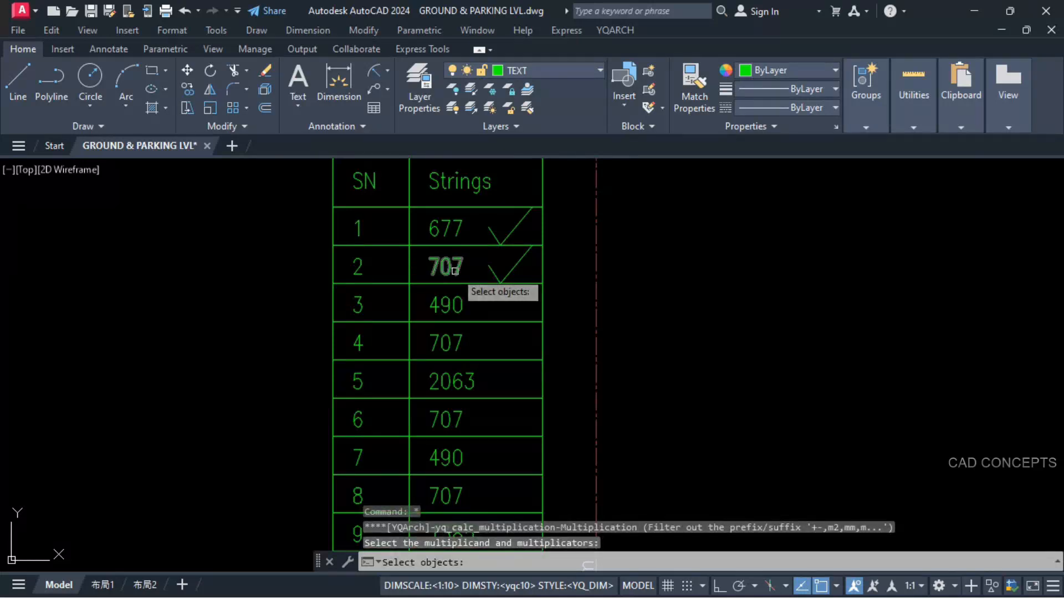
scroll(460, 294, "down", 4)
key("Escape")
Step: Erase the 1960 product and the 19.60 result from the CALCULATION table
left_click(434, 222)
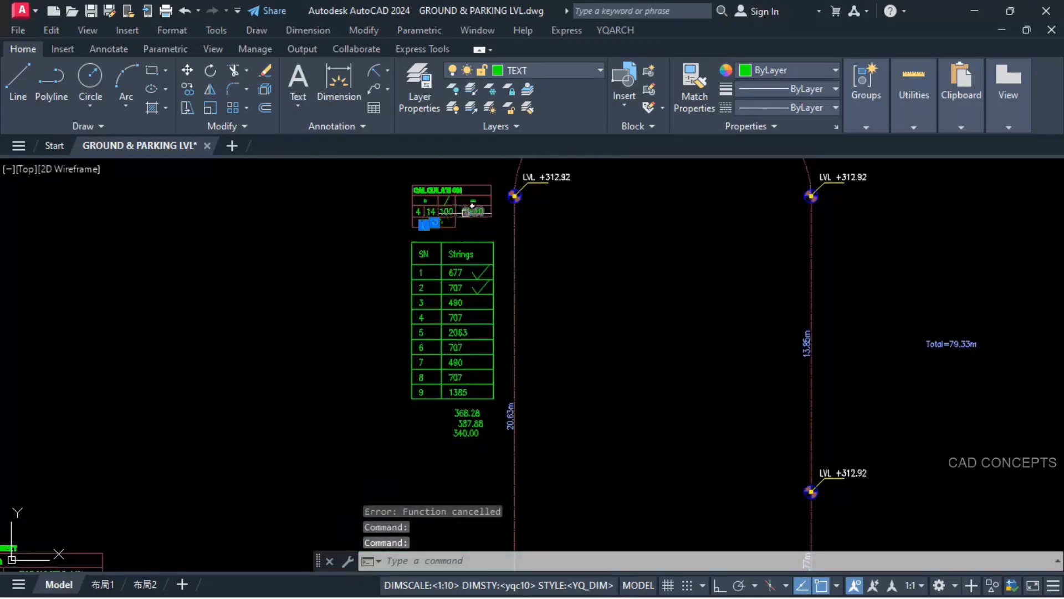
type("e")
key("Return")
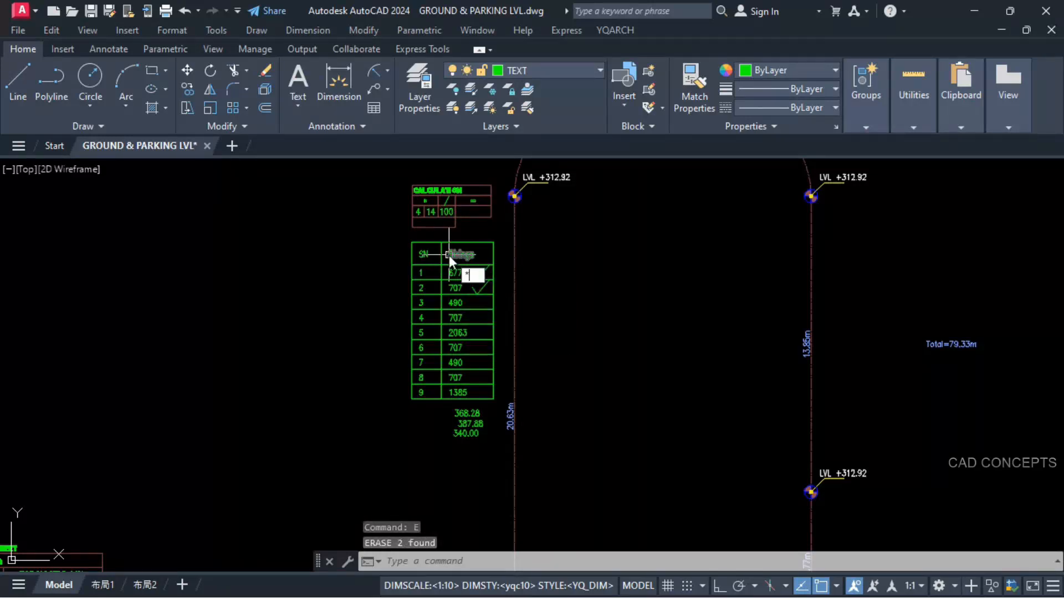
Step: Multiply the row 4 length 707 by 4 and place the product in the empty cell beneath the CALCULATION table's factors
key("Return")
scroll(464, 285, "up", 4)
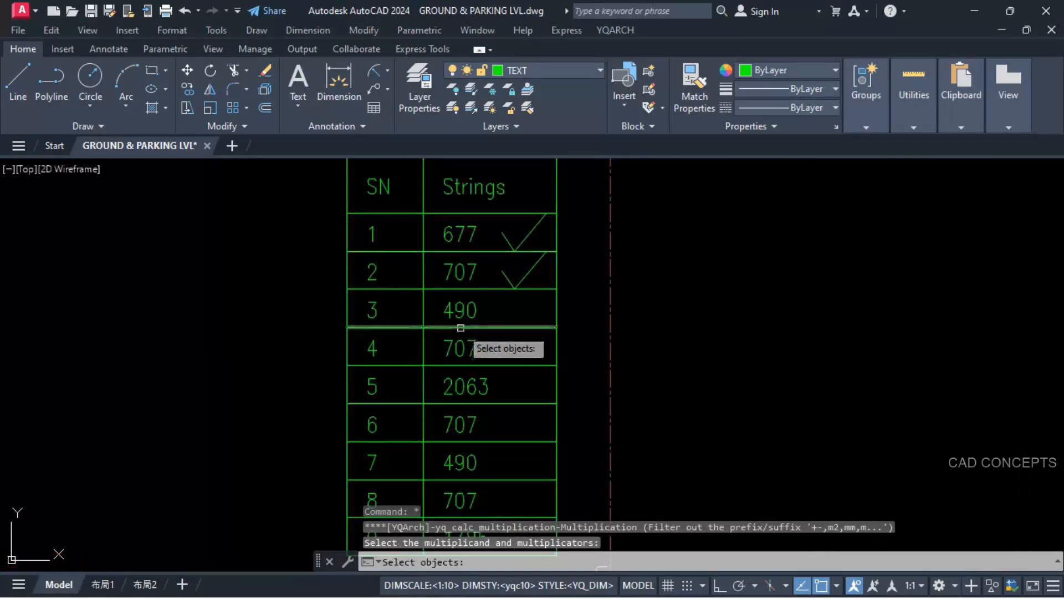
left_click(461, 346)
scroll(462, 363, "down", 3)
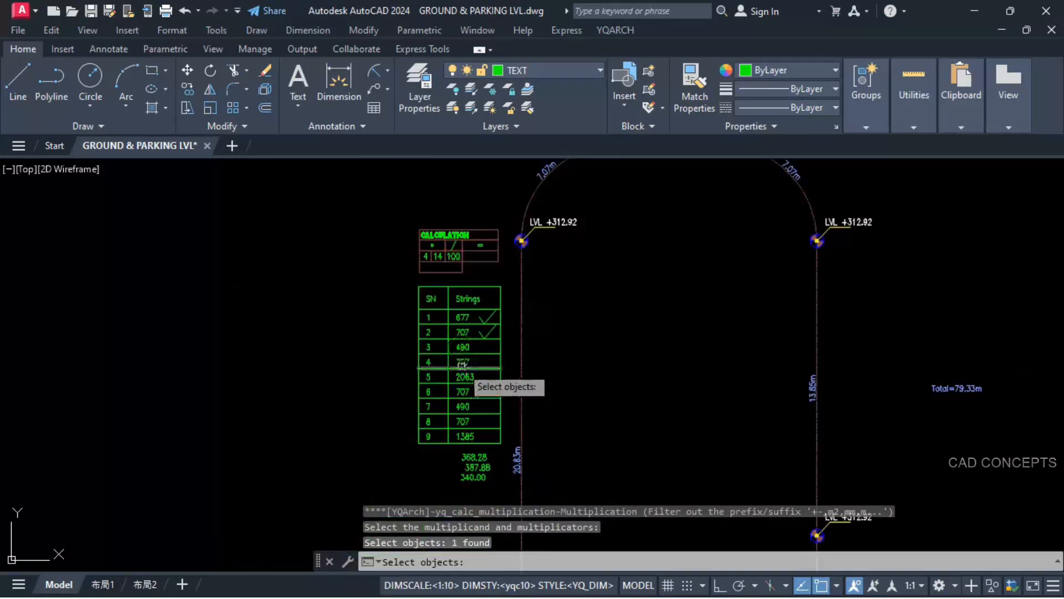
scroll(447, 255, "up", 2)
scroll(447, 255, "up", 2)
left_click(389, 259)
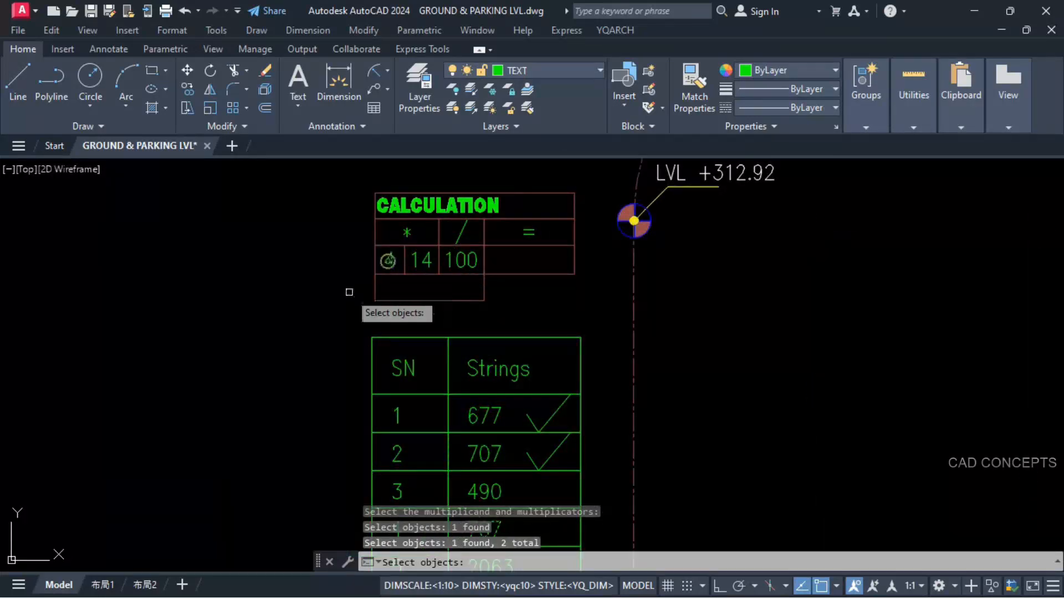
key("Return")
left_click(375, 303)
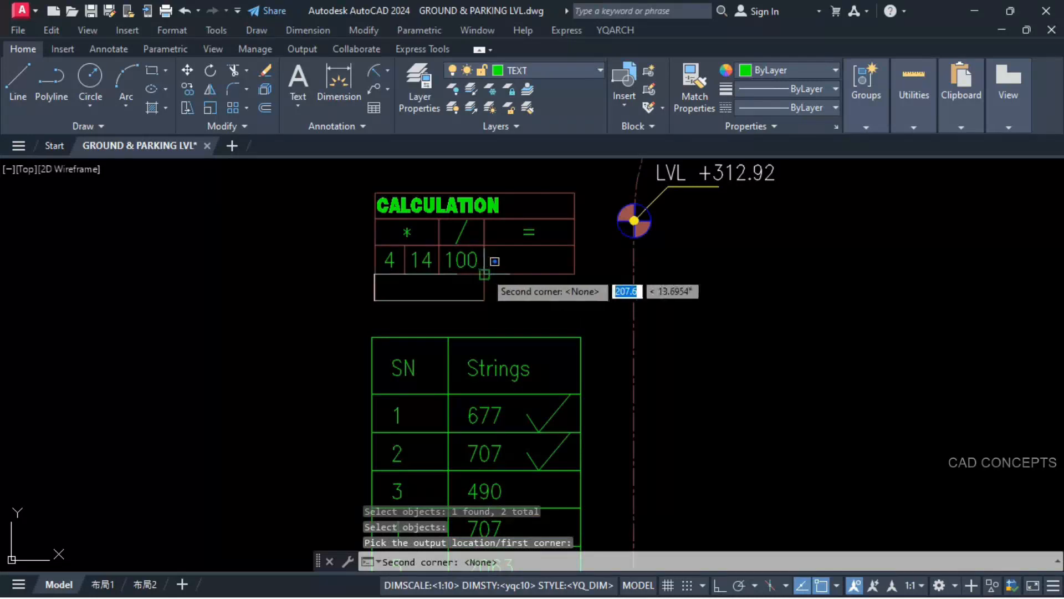
left_click(484, 271)
Step: Divide the product 2828 by 100 and place the result under the equals sign in the CALCULATION table
key("Return")
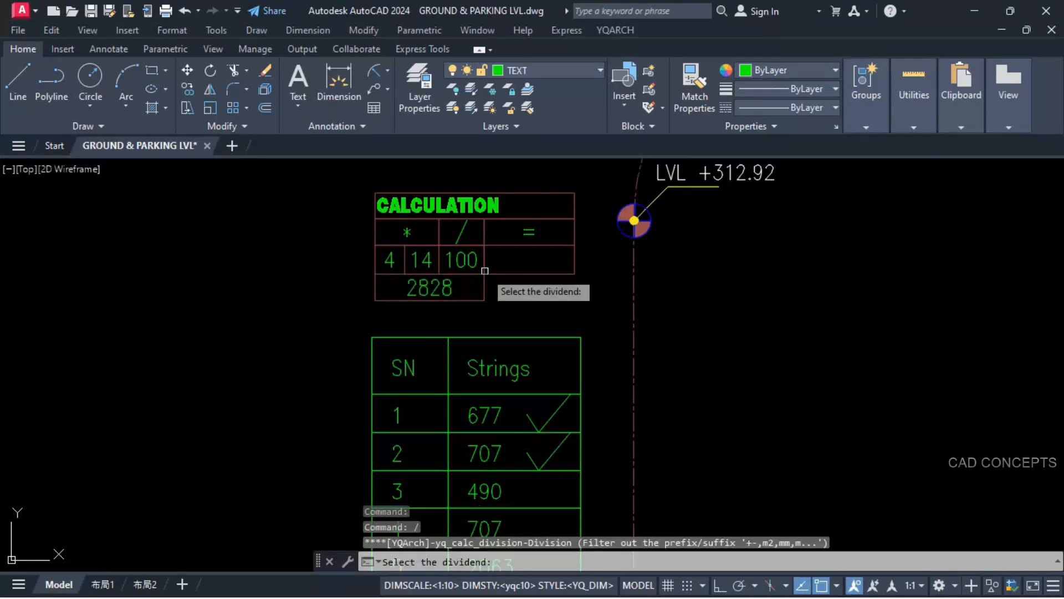
left_click(447, 288)
left_click(458, 261)
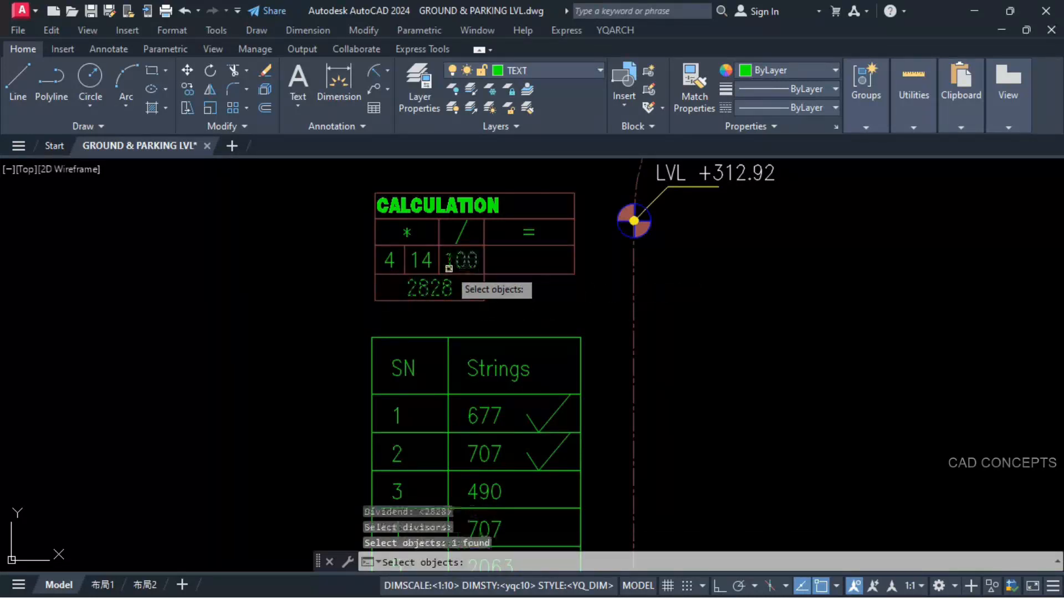
key("Return")
left_click(483, 274)
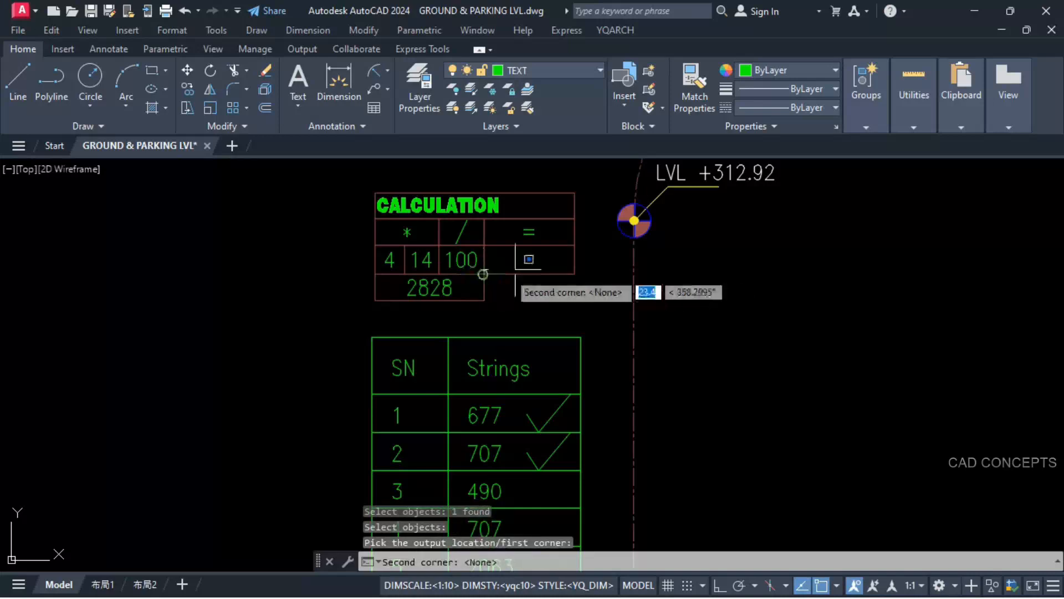
left_click(575, 244)
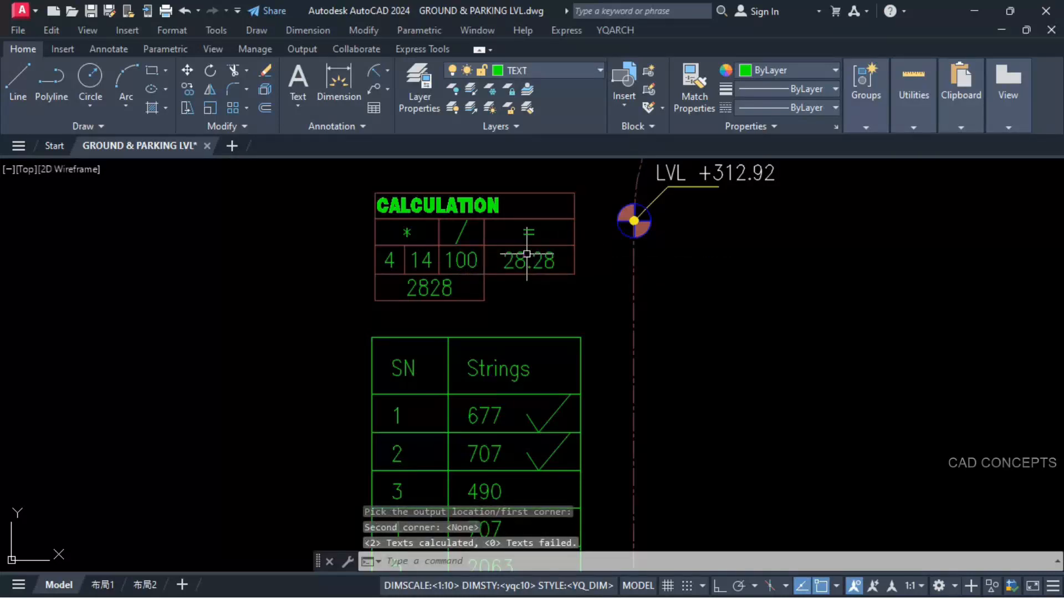
Step: Add the CALCULATION result 28.28 to 387.88 and place the sum below the level at the lower end of the 20.63m segment
type("+")
key("Return")
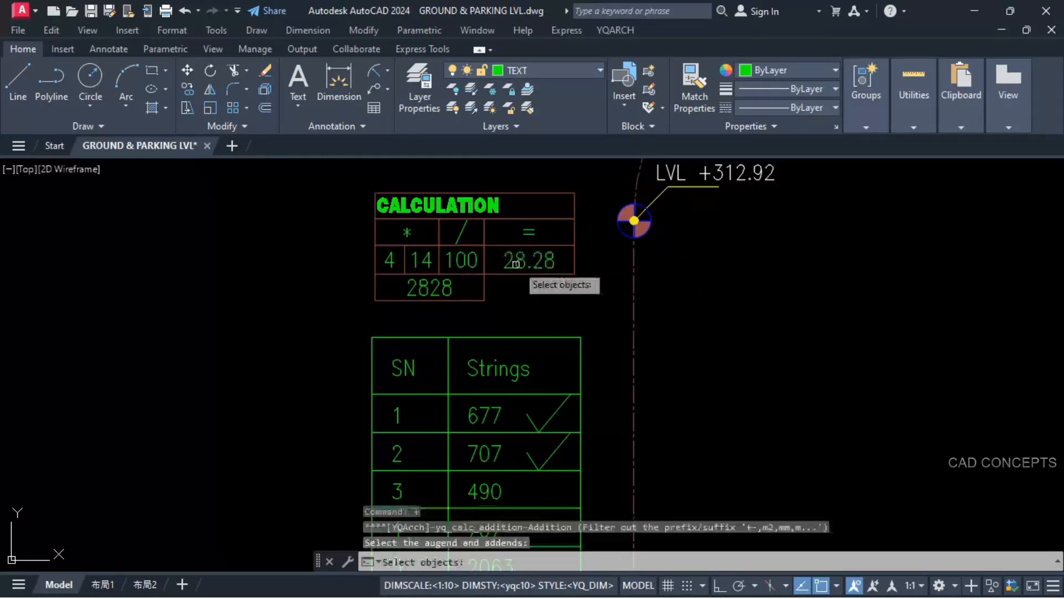
left_click(520, 261)
scroll(521, 261, "down", 8)
scroll(599, 460, "up", 6)
left_click(533, 452)
key("Return")
left_click(371, 323)
key("Return")
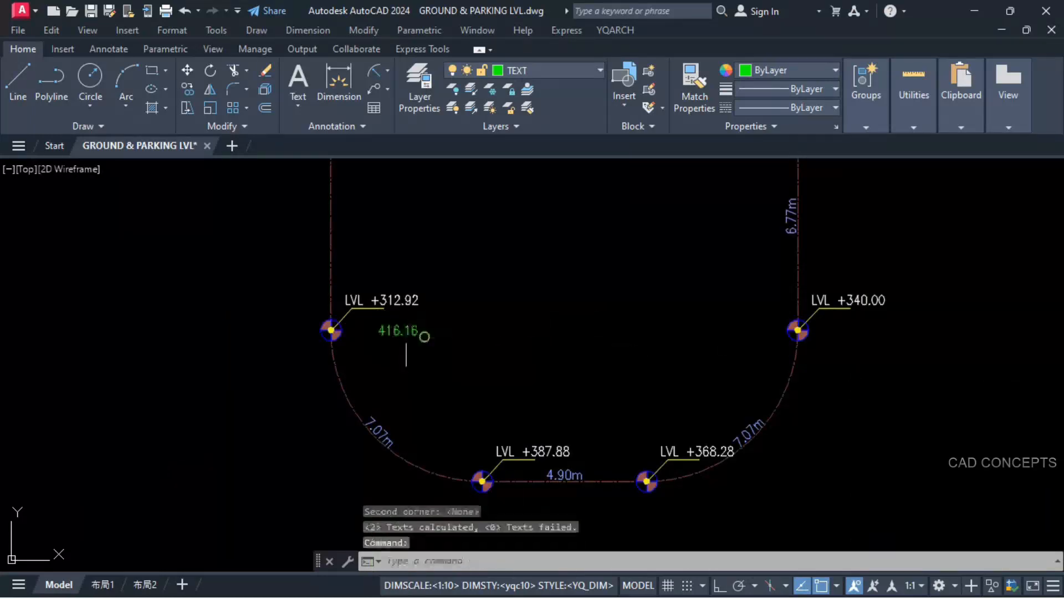
Step: Replace the level at the lower end of the 20.63m segment with the computed 416.16
scroll(396, 336, "up", 2)
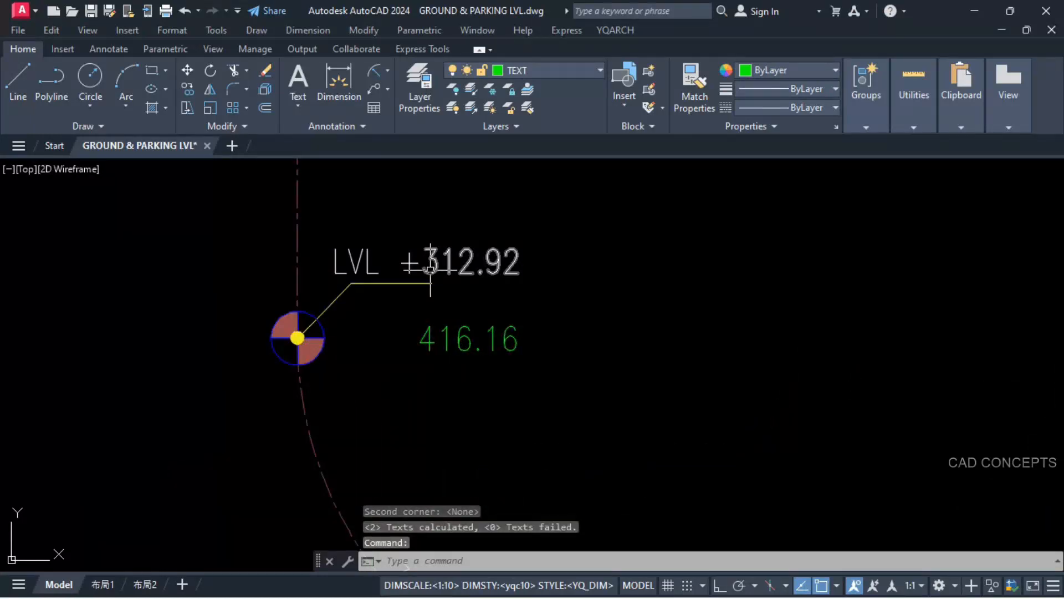
type("sst")
key("Return")
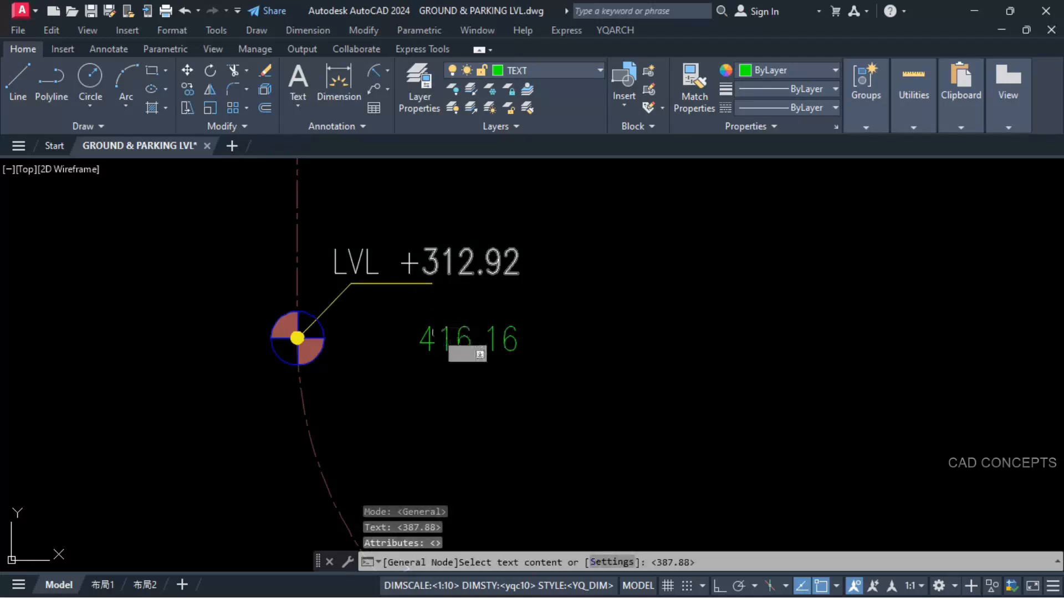
left_click(446, 343)
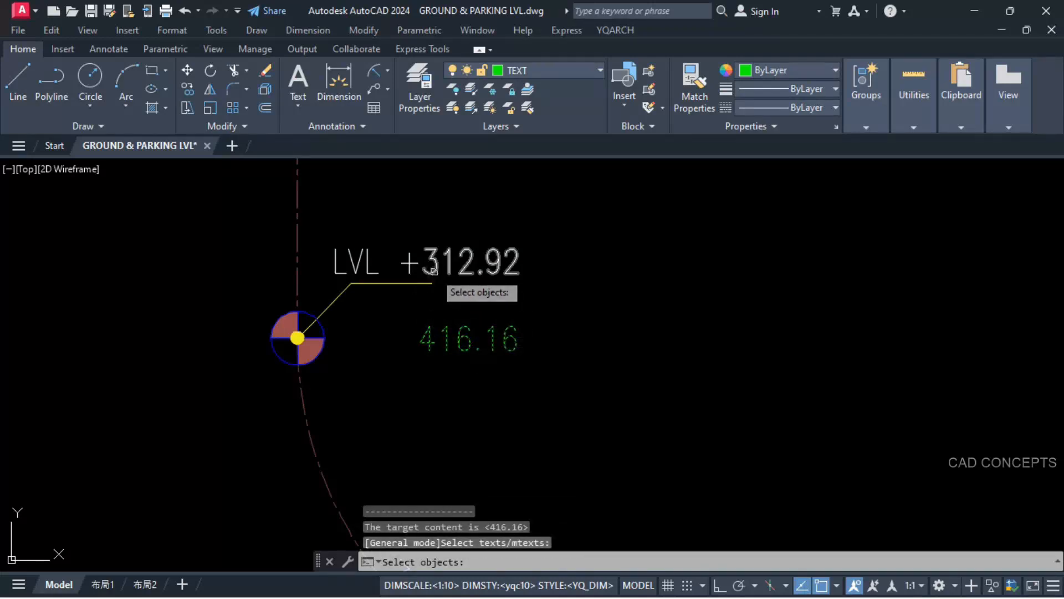
left_click(436, 275)
key("Return")
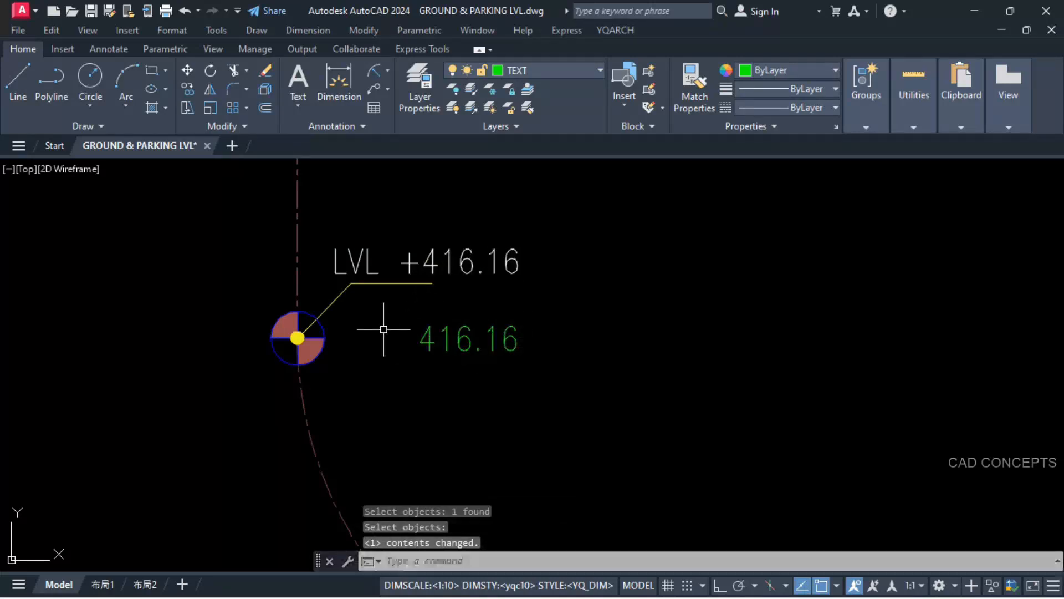
Step: Erase the loose 416.16 sum below the updated level
left_click(568, 302)
left_click(388, 385)
type("e")
key("Return")
scroll(481, 410, "down", 5)
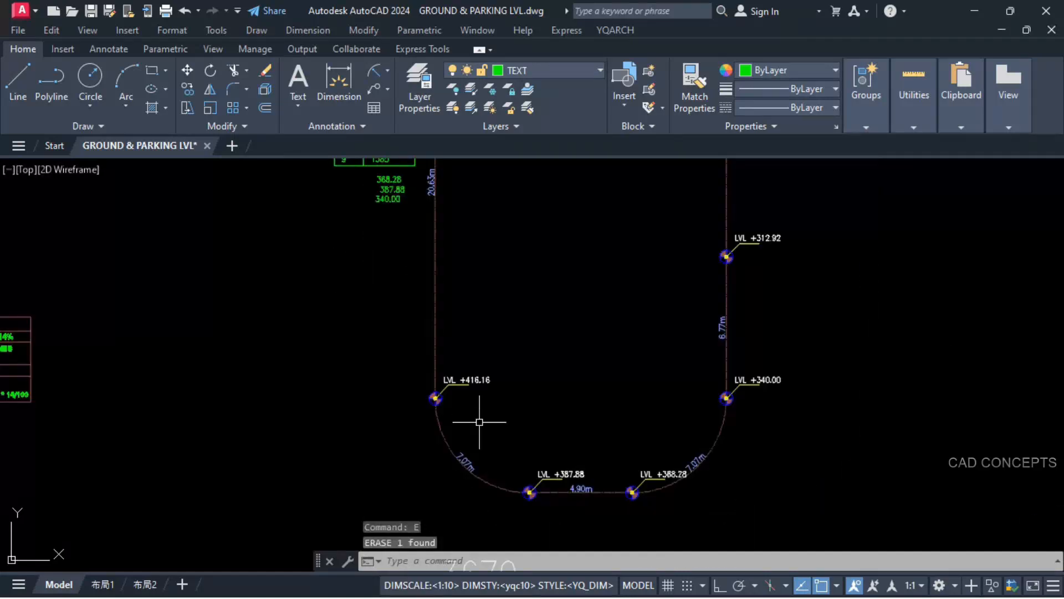
Step: Copy the check marks of rows 1 and 2 in the length table down to rows 3 and 4
middle_click_drag(463, 311, 496, 398)
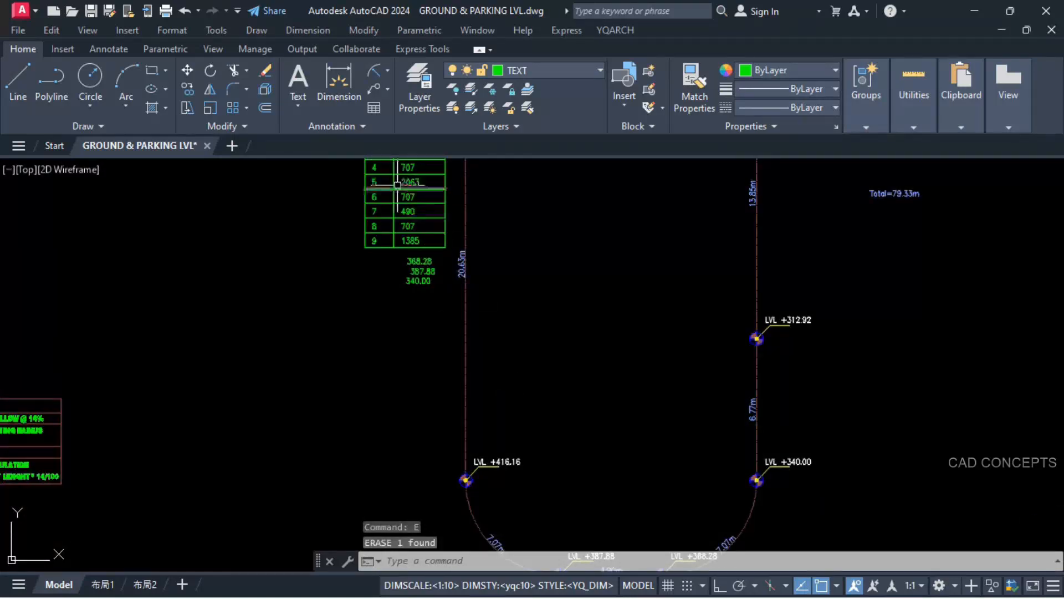
scroll(398, 185, "up", 4)
middle_click_drag(402, 199, 437, 361)
scroll(438, 361, "down", 2)
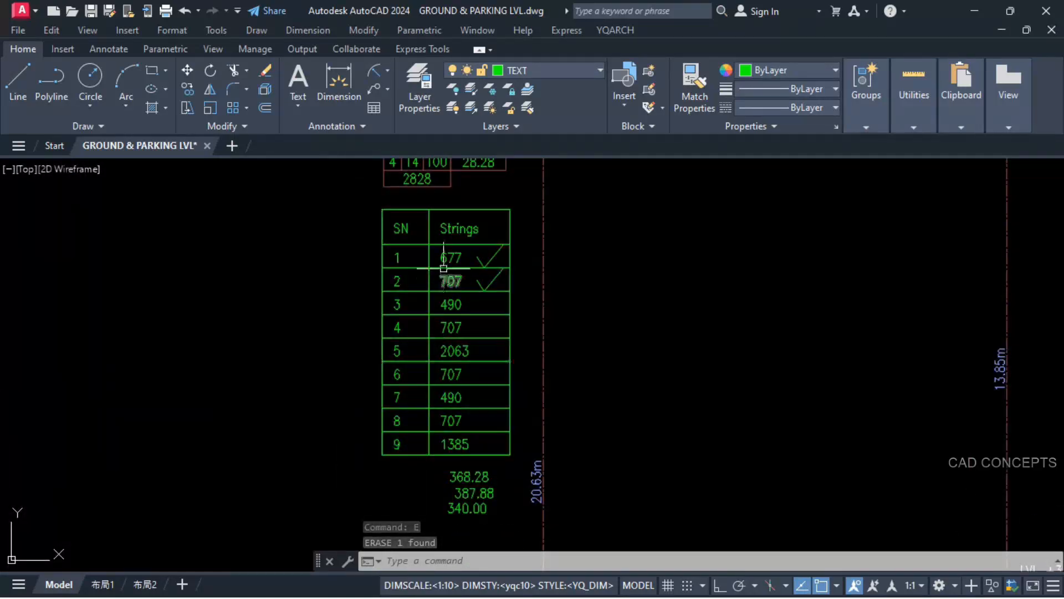
left_click(477, 260)
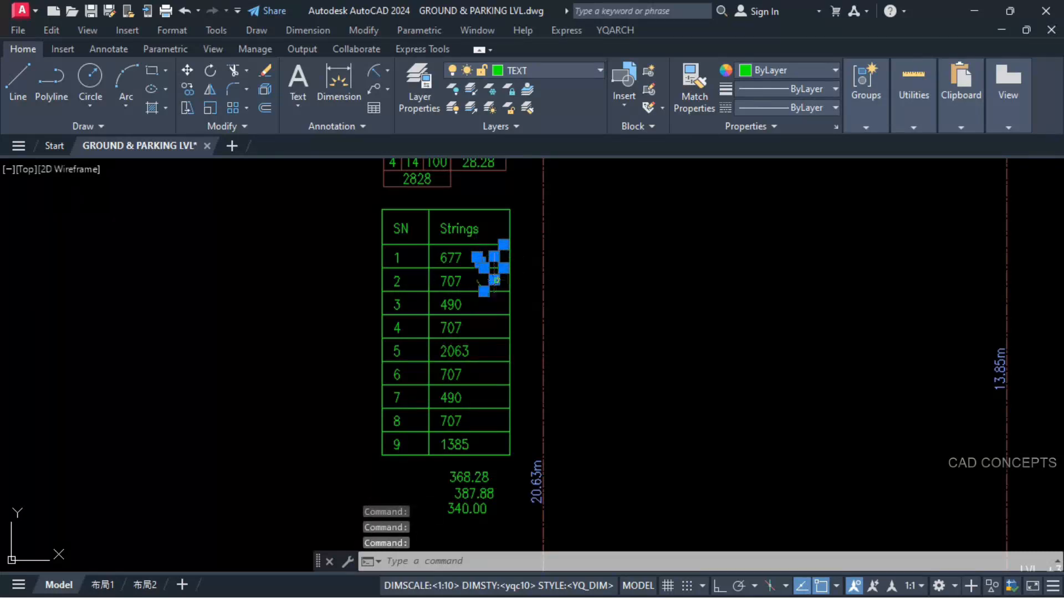
key("Return")
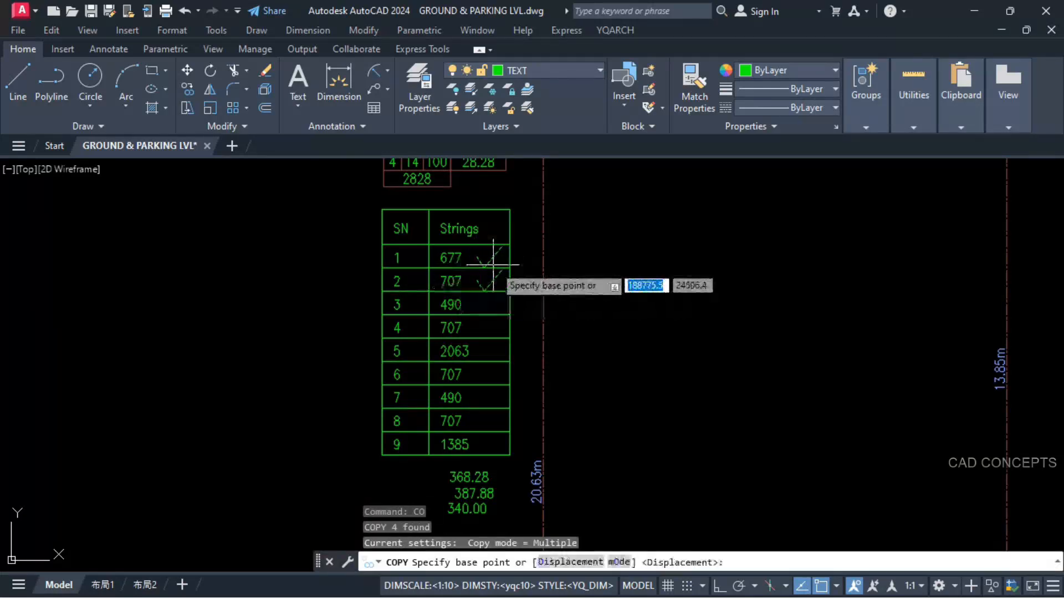
left_click(510, 244)
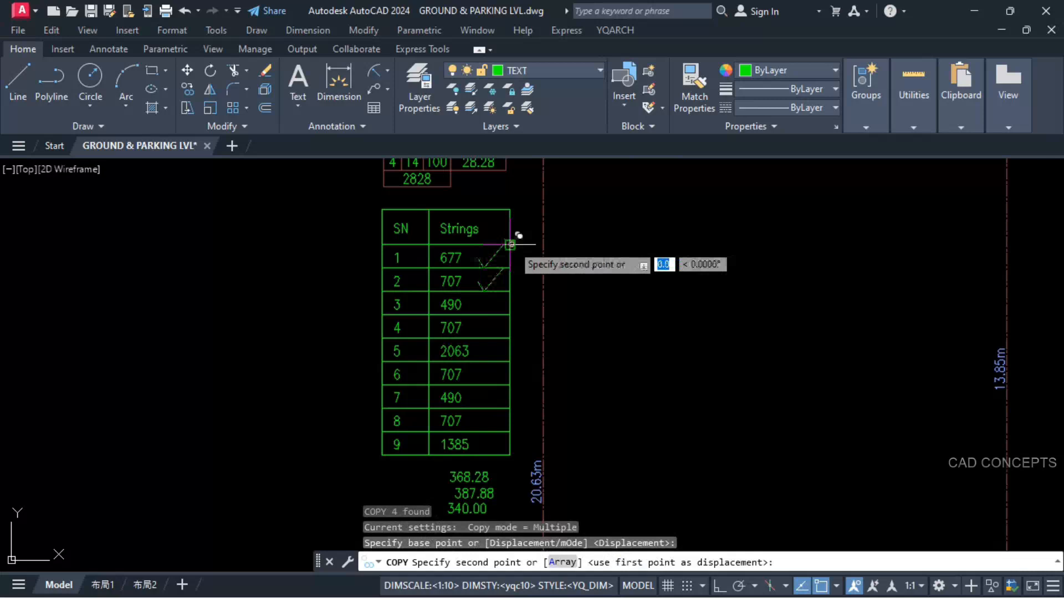
left_click(511, 291)
key("Escape")
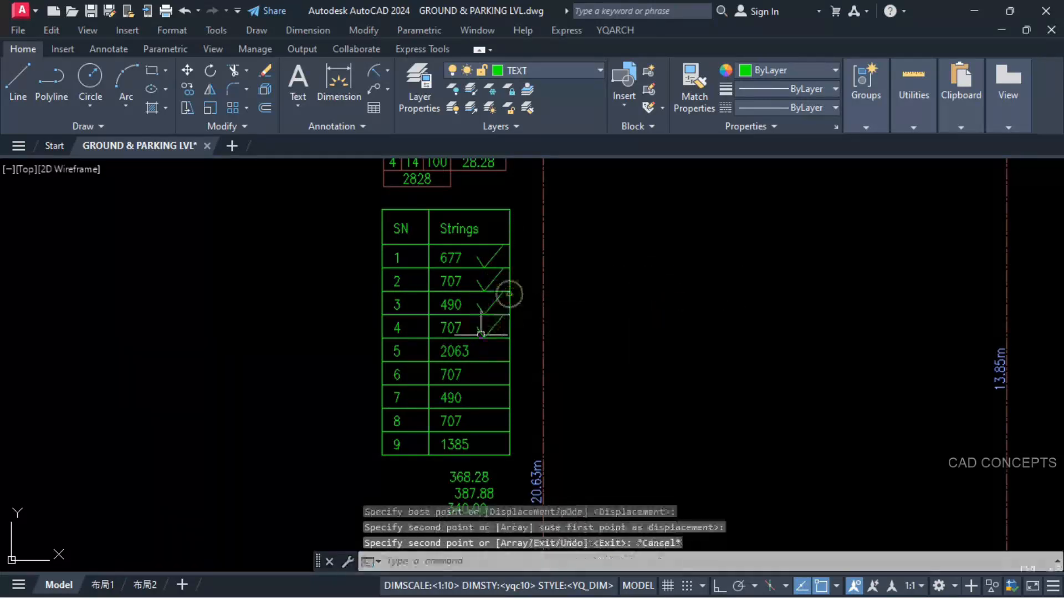
Step: Erase the 2828 product and the 28.28 result from the CALCULATION table
left_click(417, 178)
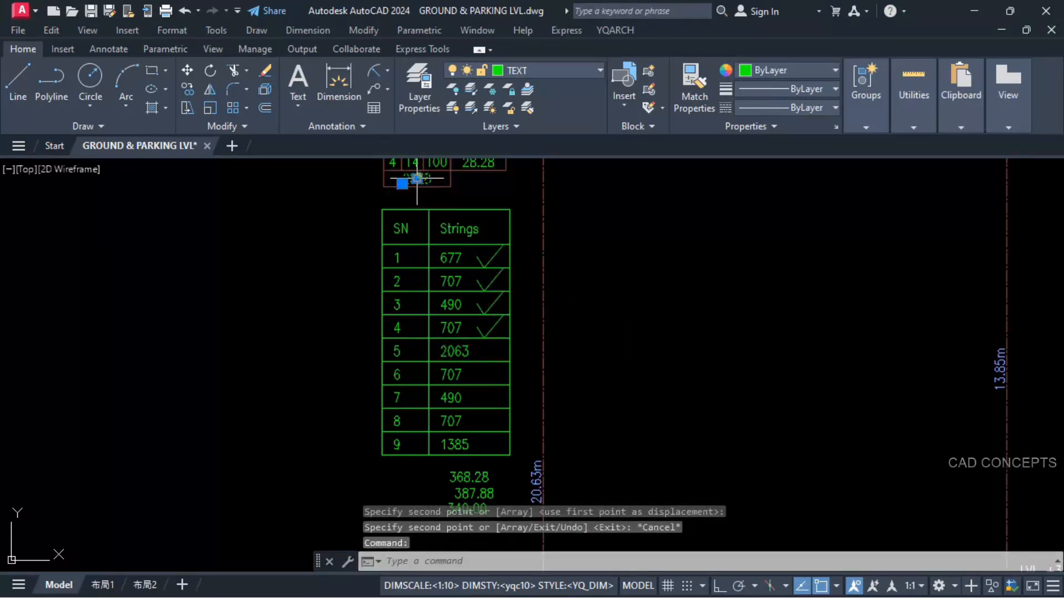
left_click(463, 162)
type("e")
key("Return")
Step: Multiply the row 5 length 2063 by 4 and place the product in the empty cell beneath the CALCULATION table's factors
scroll(453, 359, "up", 2)
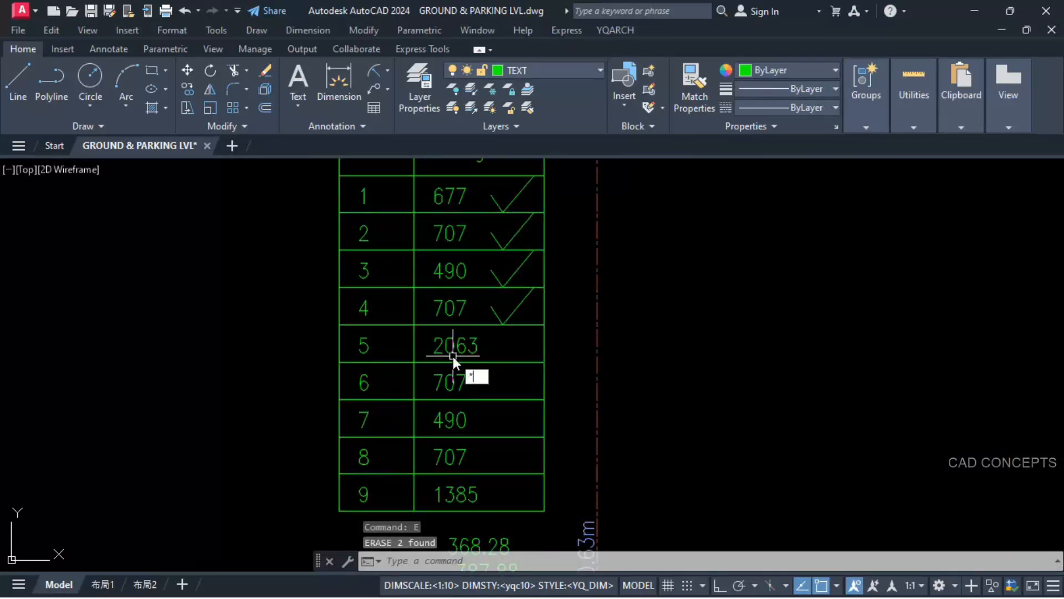
type("*")
key("Return")
left_click(447, 354)
scroll(448, 353, "down", 2)
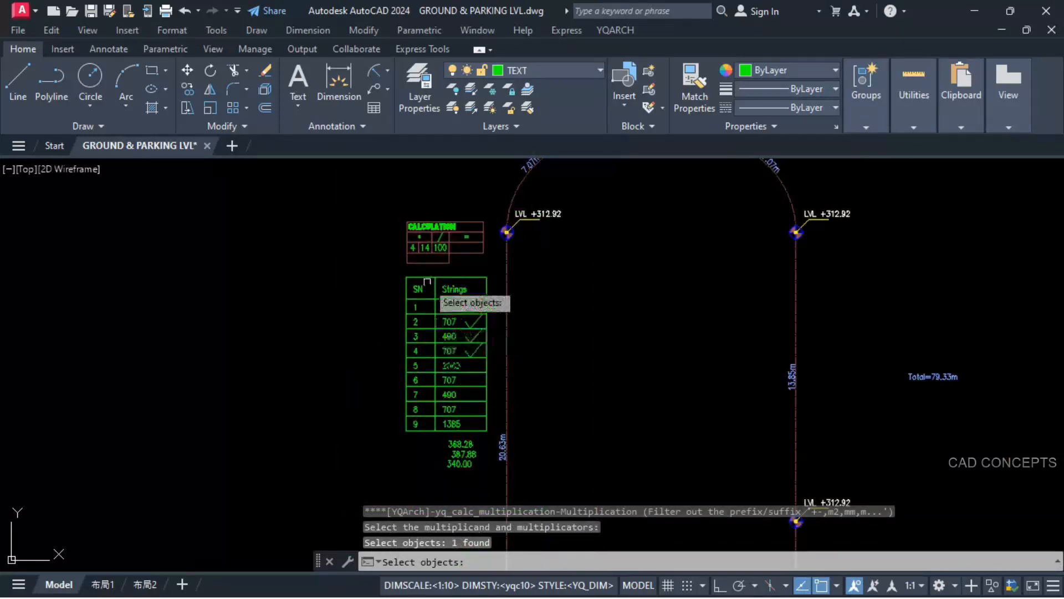
scroll(418, 248, "up", 4)
left_click(388, 246)
key("Return")
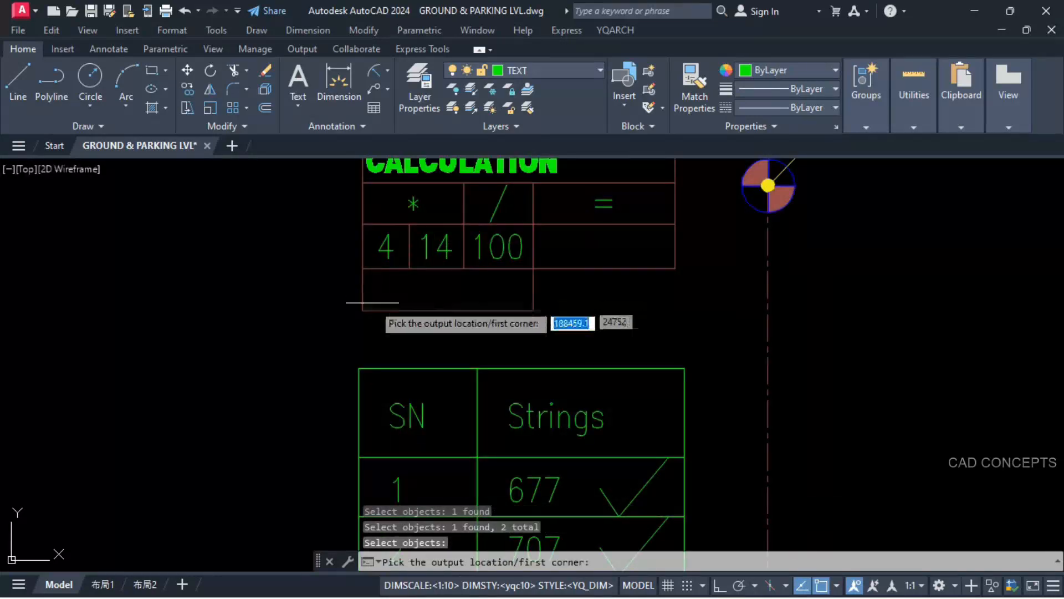
left_click(363, 312)
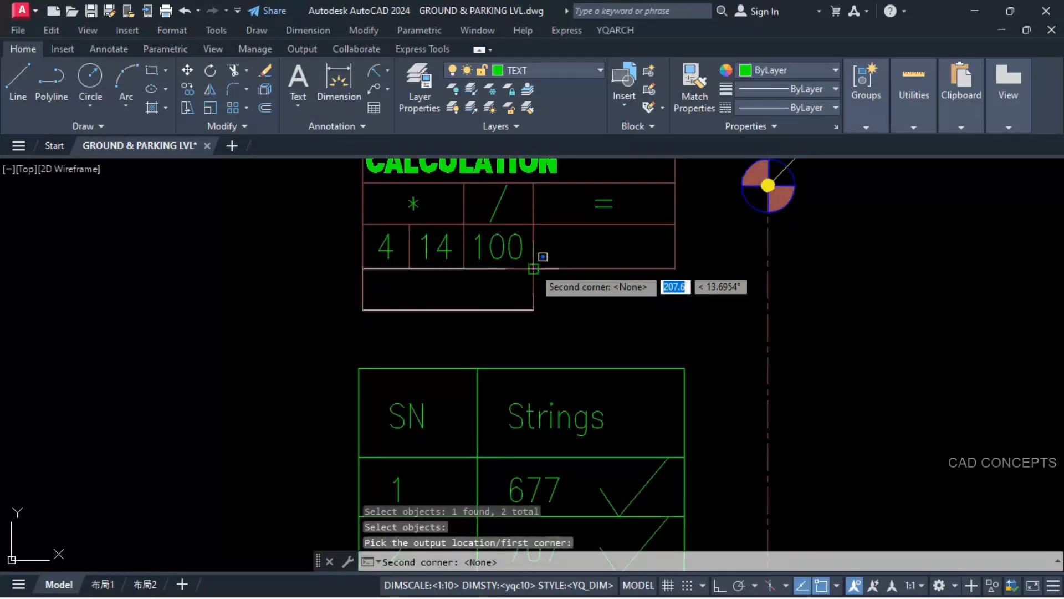
left_click(529, 271)
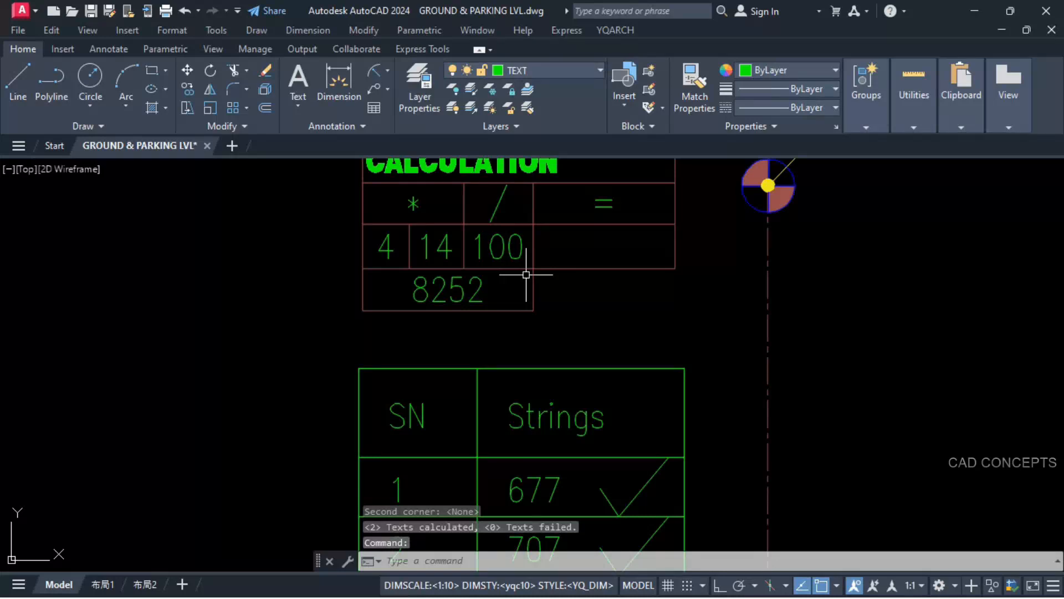
Step: Divide the product 8252 by 100 and place the result under the equals sign in the CALCULATION table
type("/")
key("Return")
left_click(480, 290)
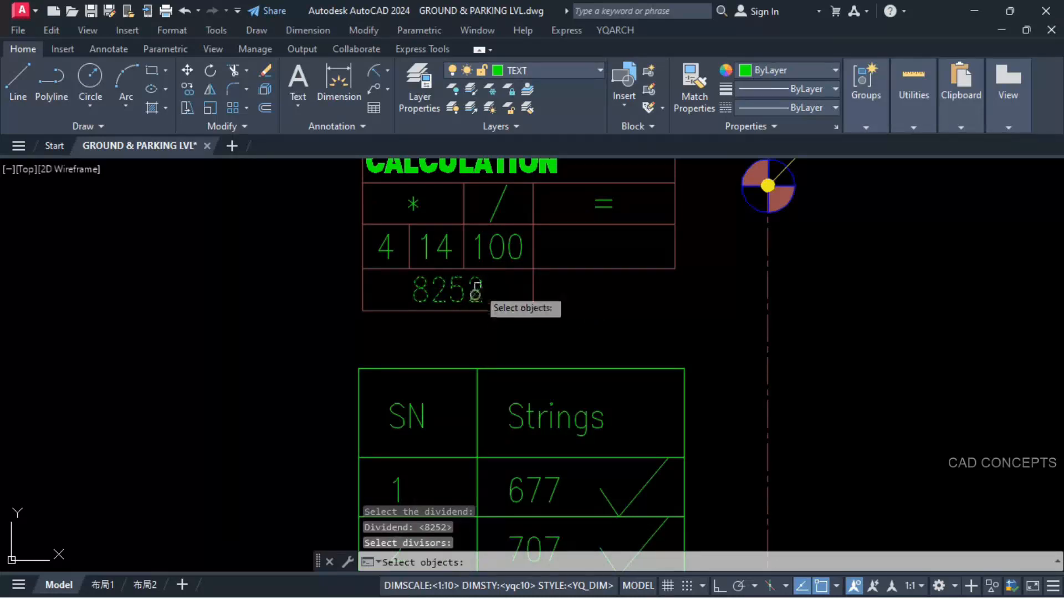
left_click(479, 258)
key("Return")
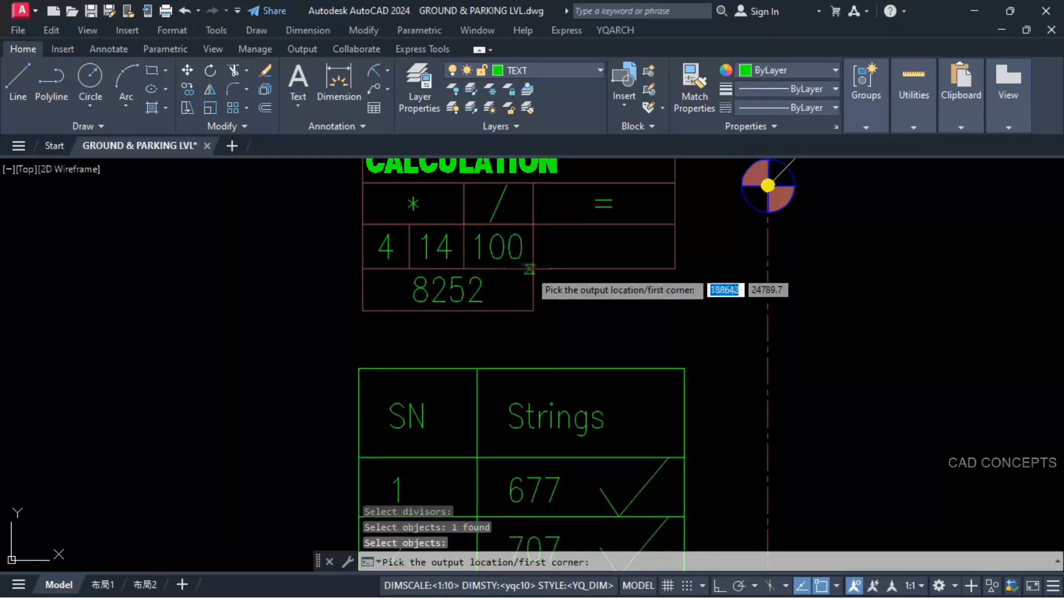
left_click(531, 270)
left_click(676, 224)
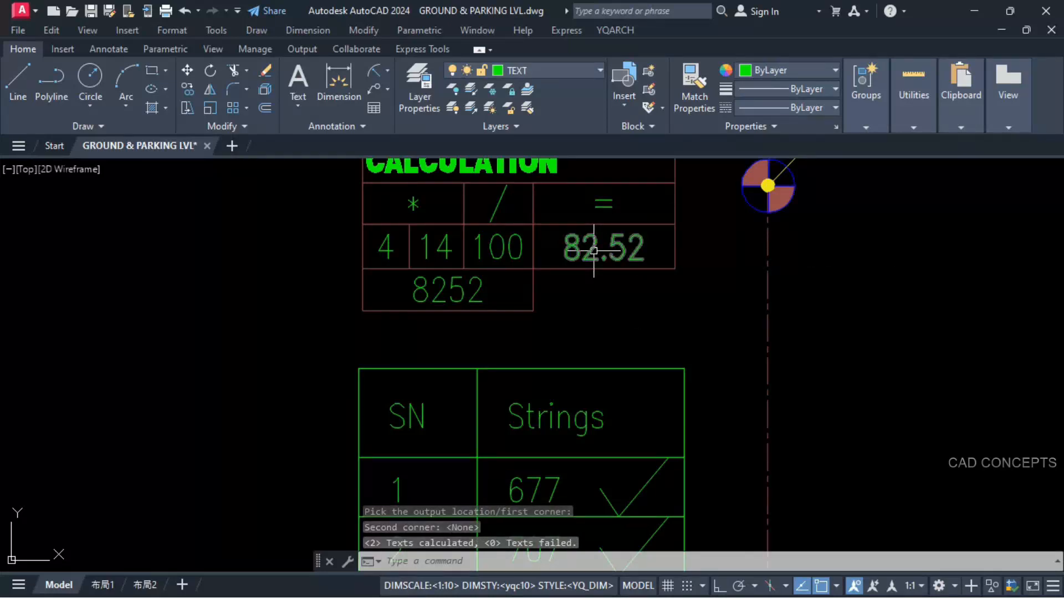
Step: Add the CALCULATION result 82.52 to the 416.16 level and place the sum below the level at the upper end of the 20.63m segment
type("+")
key("Return")
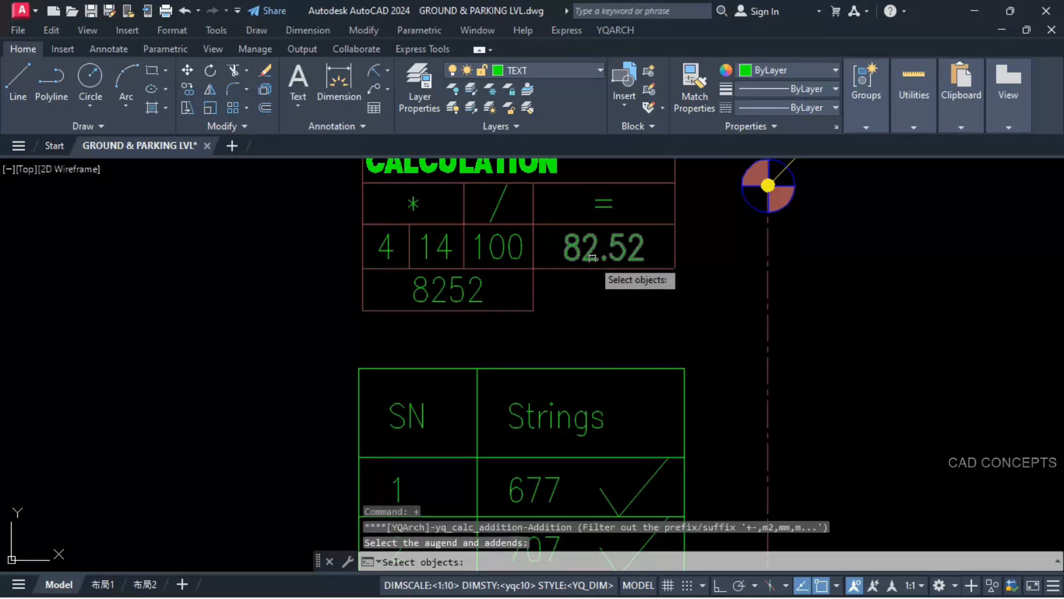
left_click(592, 258)
scroll(582, 249, "down", 6)
middle_click_drag(505, 344, 482, 219)
middle_click_drag(572, 357, 567, 265)
scroll(575, 376, "up", 4)
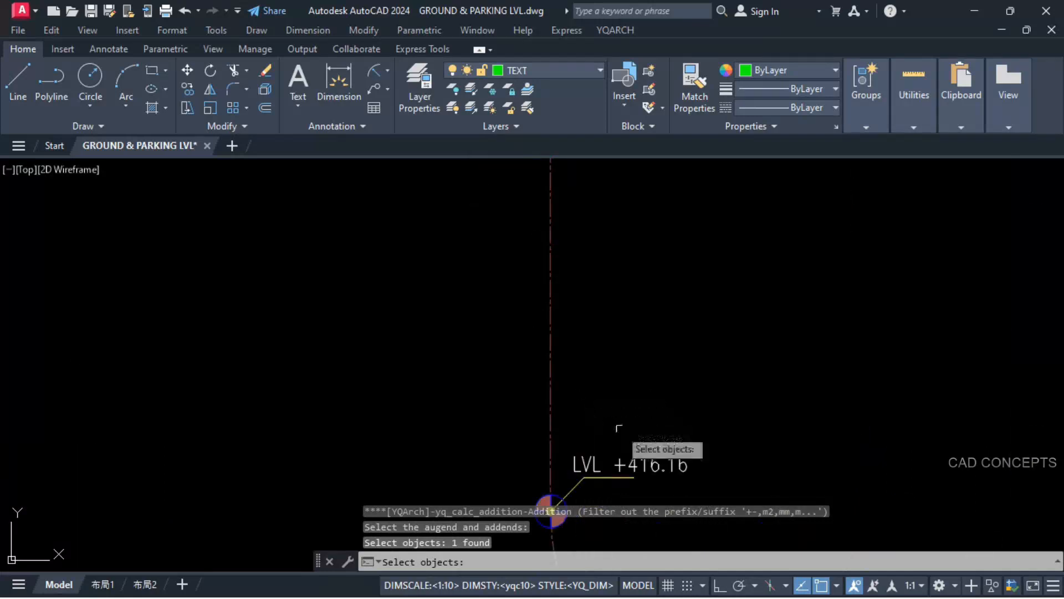
left_click(579, 465)
scroll(574, 466, "down", 5)
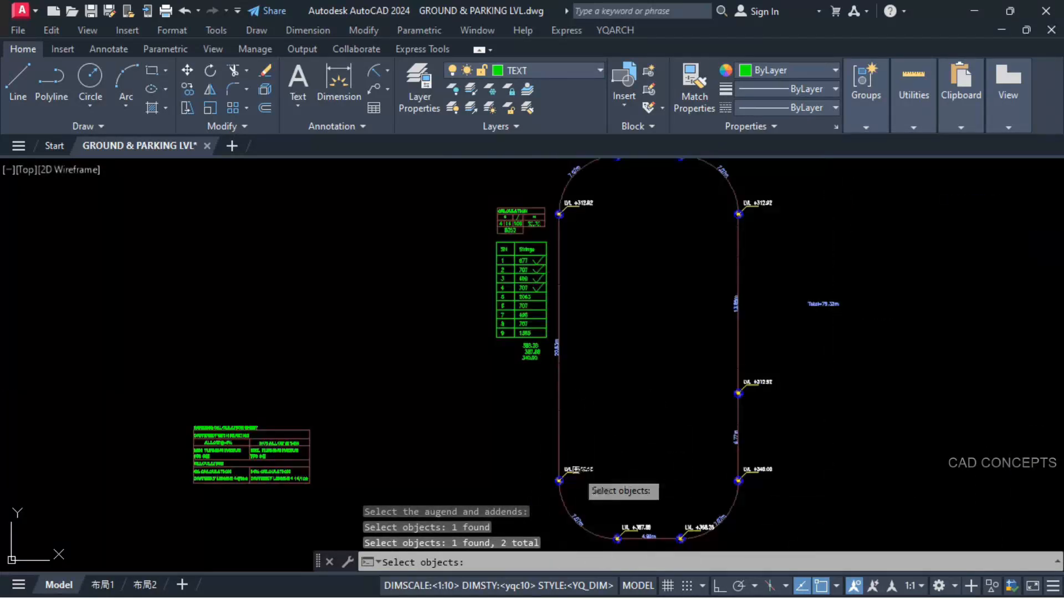
scroll(579, 206, "up", 2)
scroll(578, 236, "up", 5)
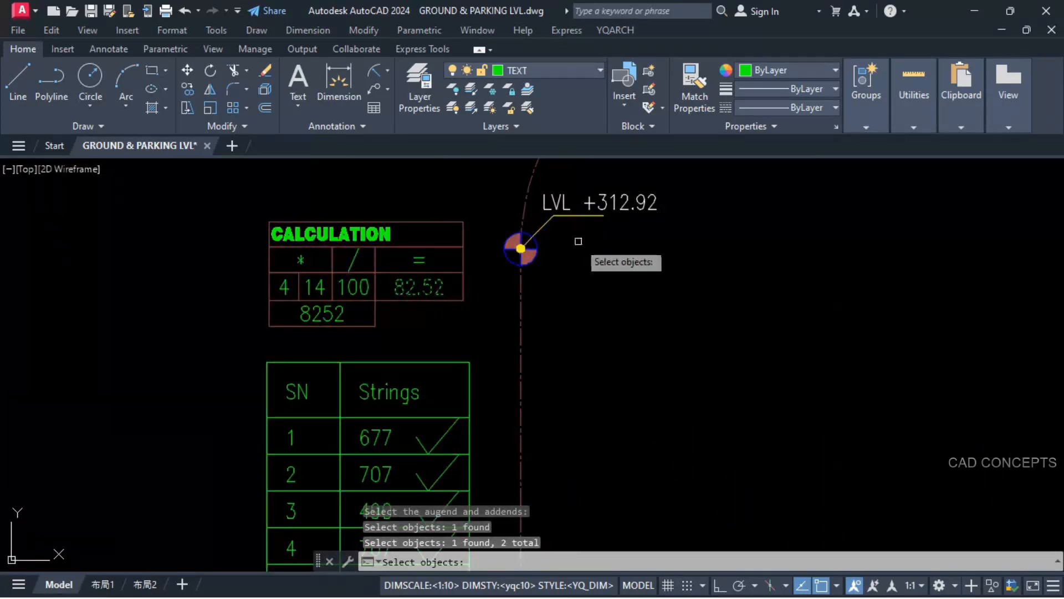
key("Return")
left_click(579, 236)
left_click(708, 306)
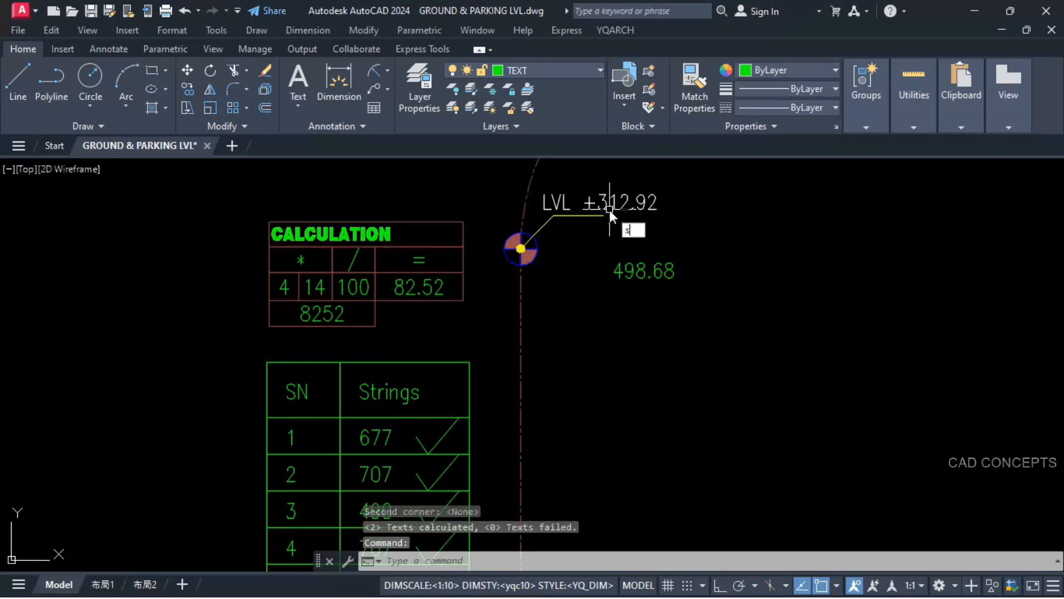
Step: Copy the sum 498.68 into the level marker at the upper end of the 20.63m segment
type("ss")
key("Return")
left_click(625, 270)
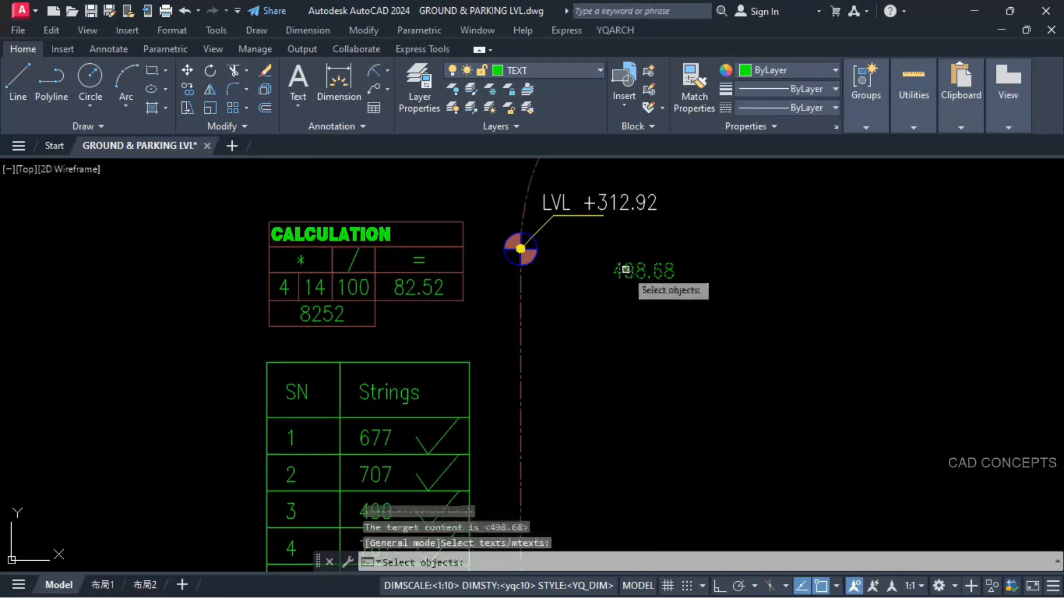
left_click(606, 205)
key("Return")
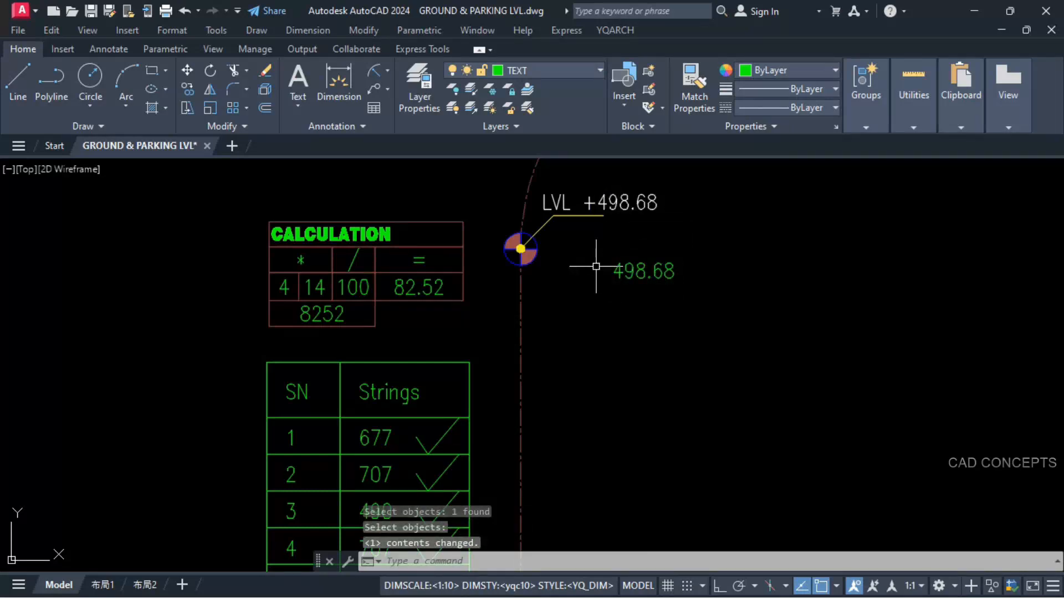
Step: Erase the loose 498.68 sum below the updated level marker
left_click(602, 263)
left_click(765, 321)
type("e")
key("Return")
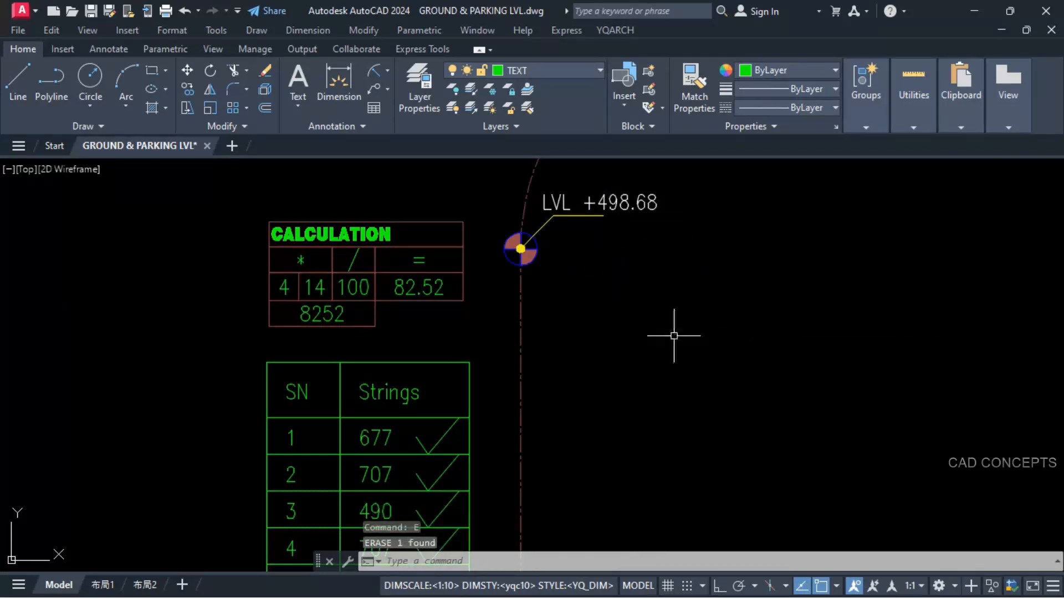
Step: Move the SN/Strings table with its check marks to the left, farther from the driveway centreline
scroll(608, 216, "down", 2)
middle_click_drag(608, 217, 513, 341)
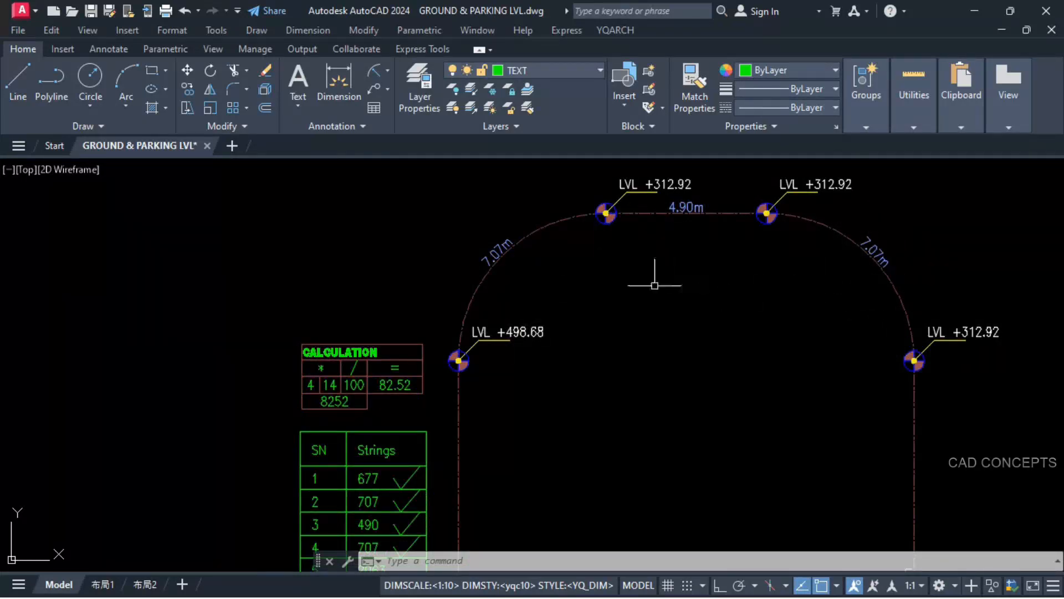
middle_click_drag(395, 438, 423, 312)
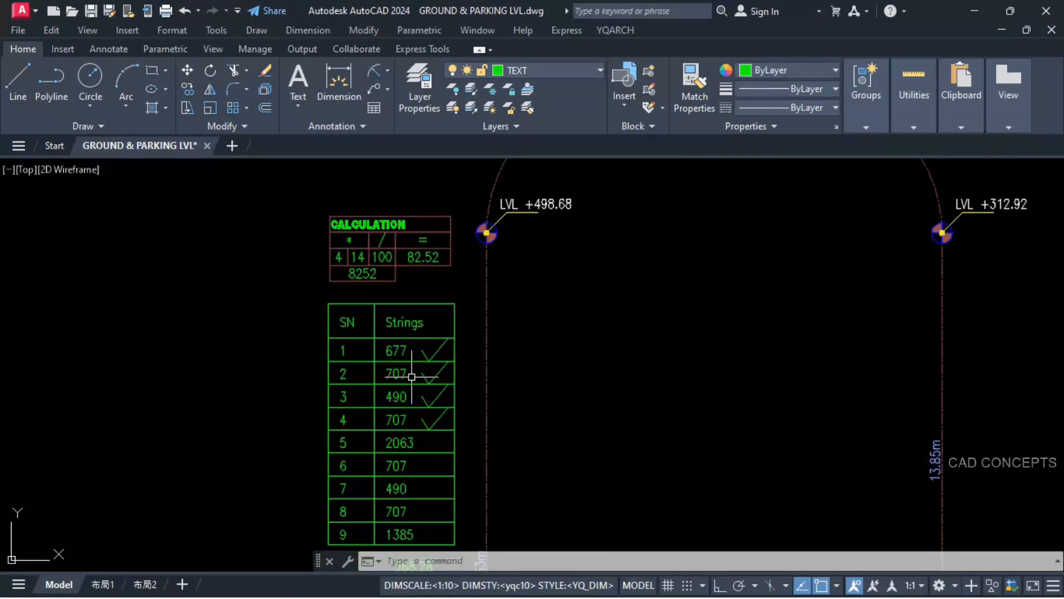
left_click(314, 299)
scroll(402, 305, "down", 2)
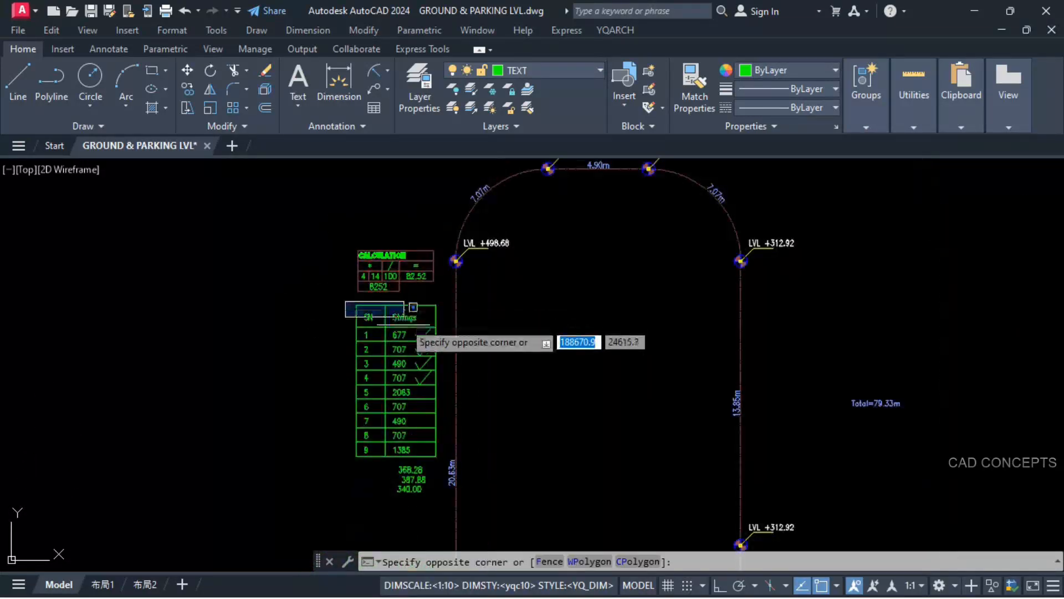
left_click(451, 455)
type("m")
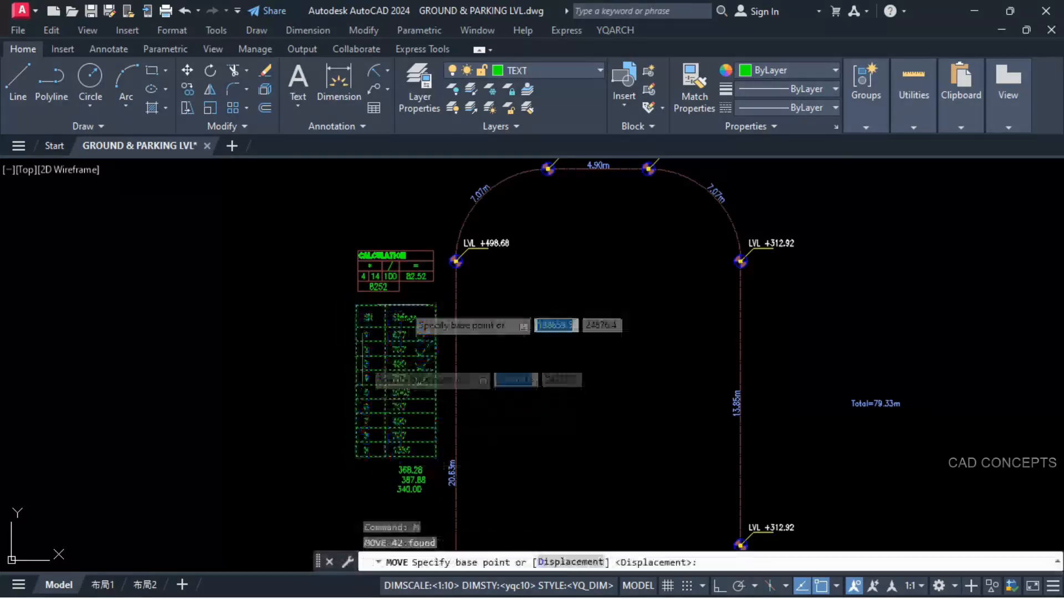
left_click(435, 305)
left_click(386, 305)
key("Escape")
key("Escape")
Step: Stretch the SN/Strings table to the right and copy its vertical border to form an empty third column beside Strings
type("s")
left_click(515, 404)
key("F8")
type("co")
left_click(386, 327)
left_click(426, 327)
scroll(423, 329, "up", 5)
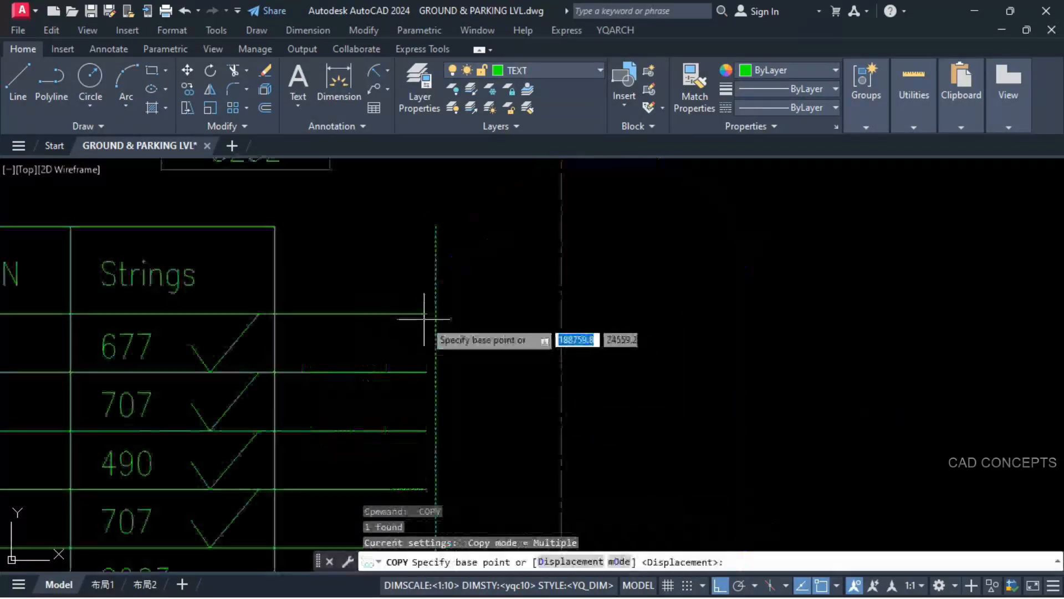
left_click(335, 216)
left_click(259, 230)
left_click(274, 228)
left_click(425, 228)
key("Escape")
Step: Copy the row 4 check mark down into row 5 beside the length 2063
left_click(392, 303)
type("co")
left_click(438, 274)
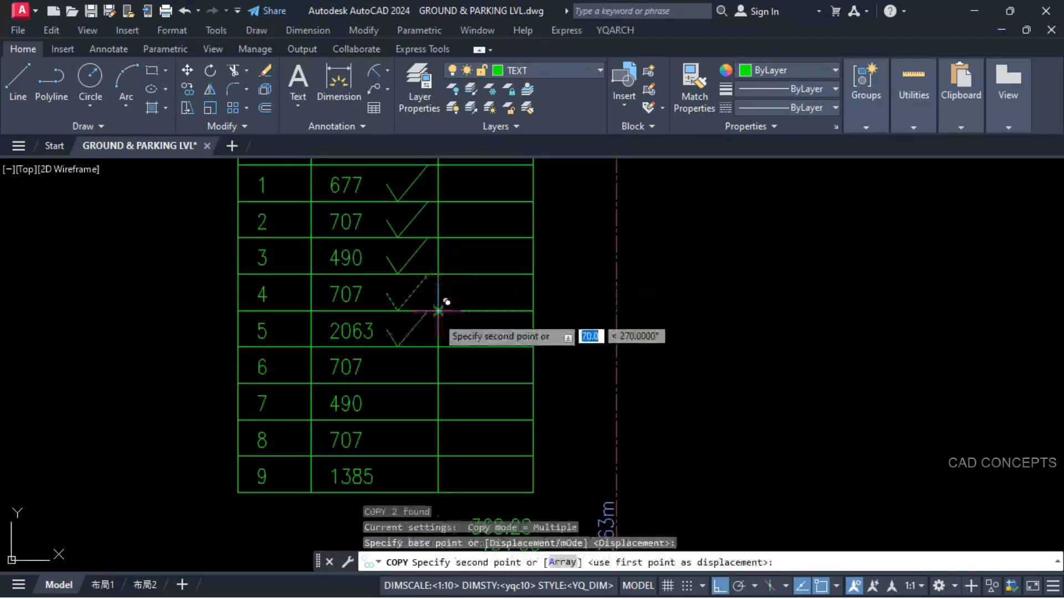
left_click(438, 311)
key("Escape")
scroll(395, 392, "down", 2)
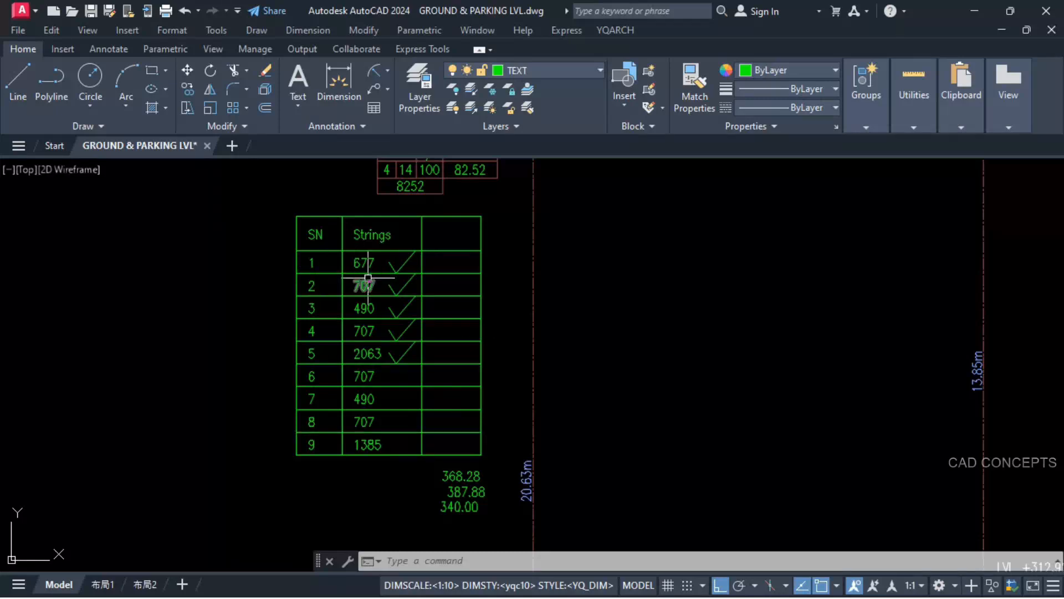
Step: Erase 8252 and 82.52 from the CALCULATION table, and place the product of the length 707 and 4 beneath its factors
middle_click_drag(368, 277, 372, 318)
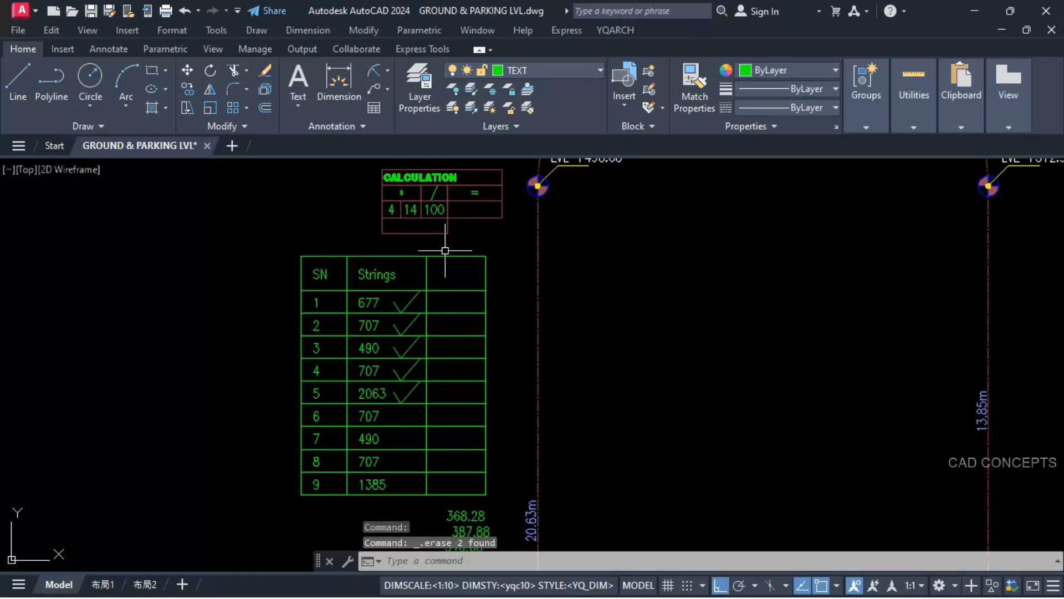
key("Return")
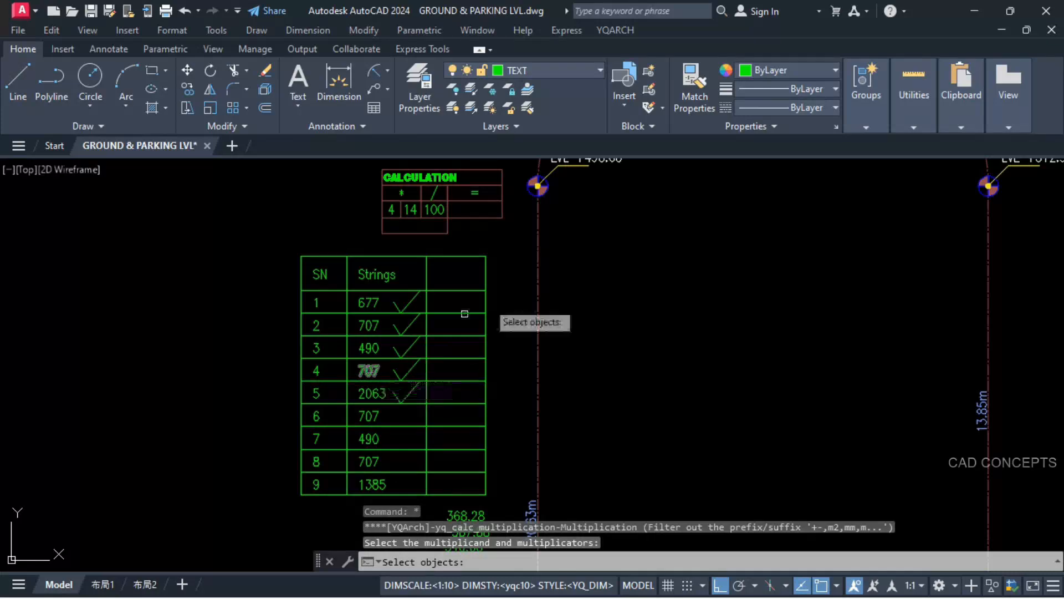
middle_click_drag(654, 235, 641, 357)
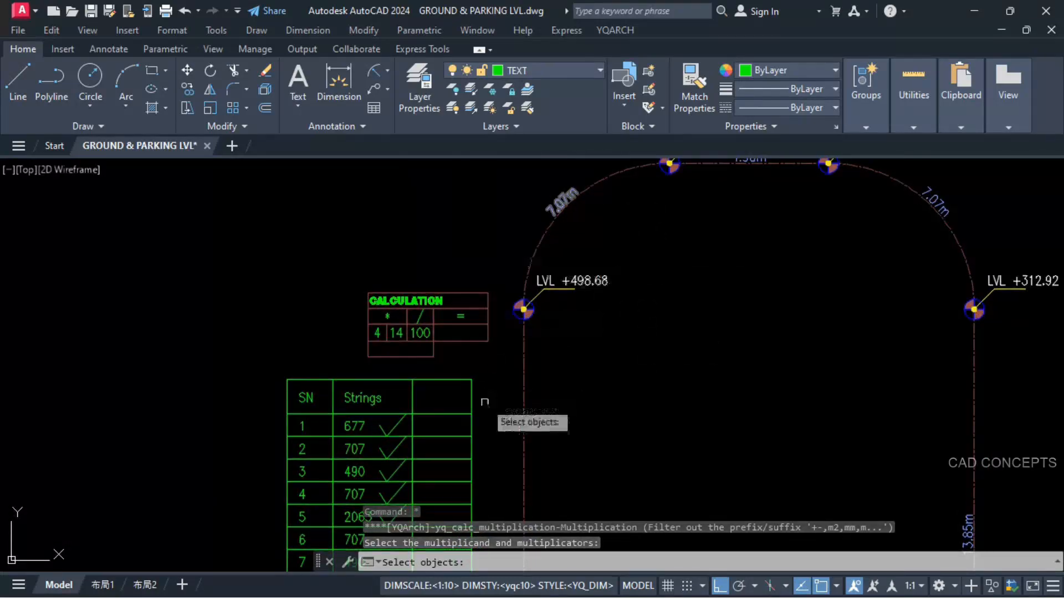
middle_click_drag(482, 402, 579, 219)
left_click(439, 313)
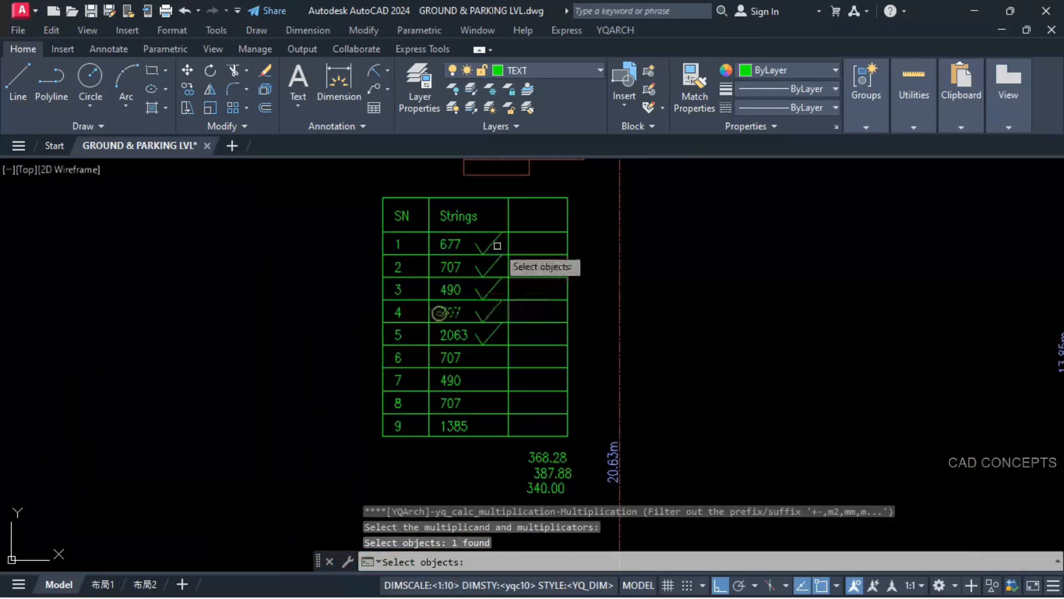
middle_click_drag(496, 241, 492, 304)
left_click(471, 215)
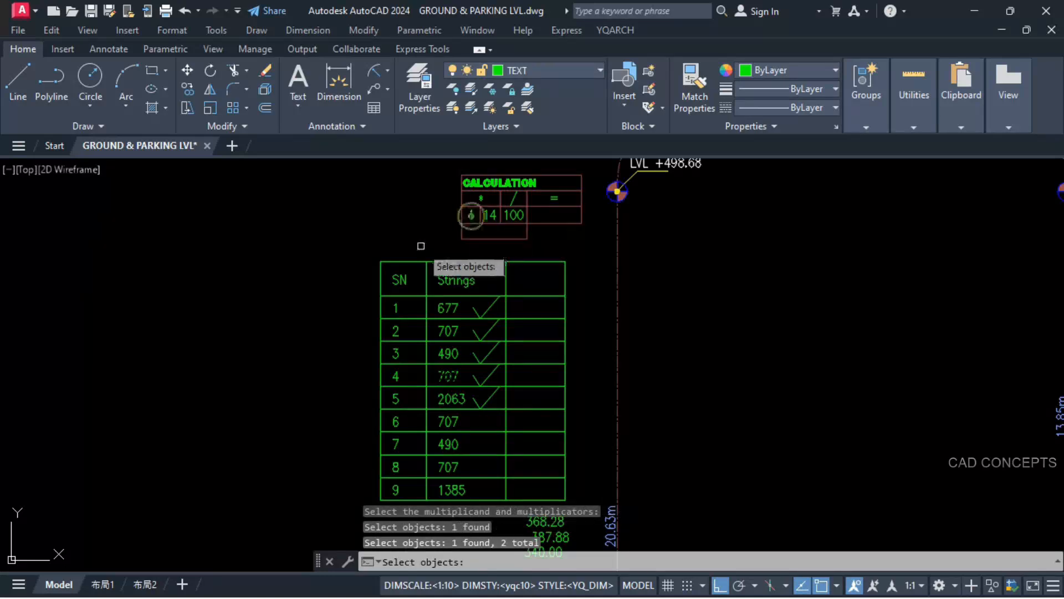
key("Return")
left_click(463, 237)
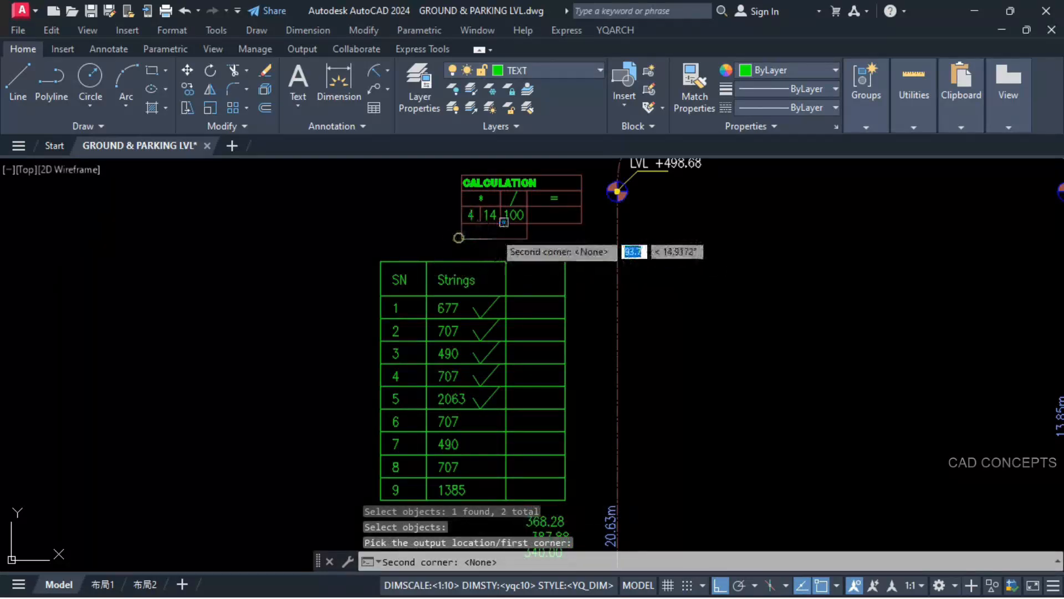
left_click(522, 222)
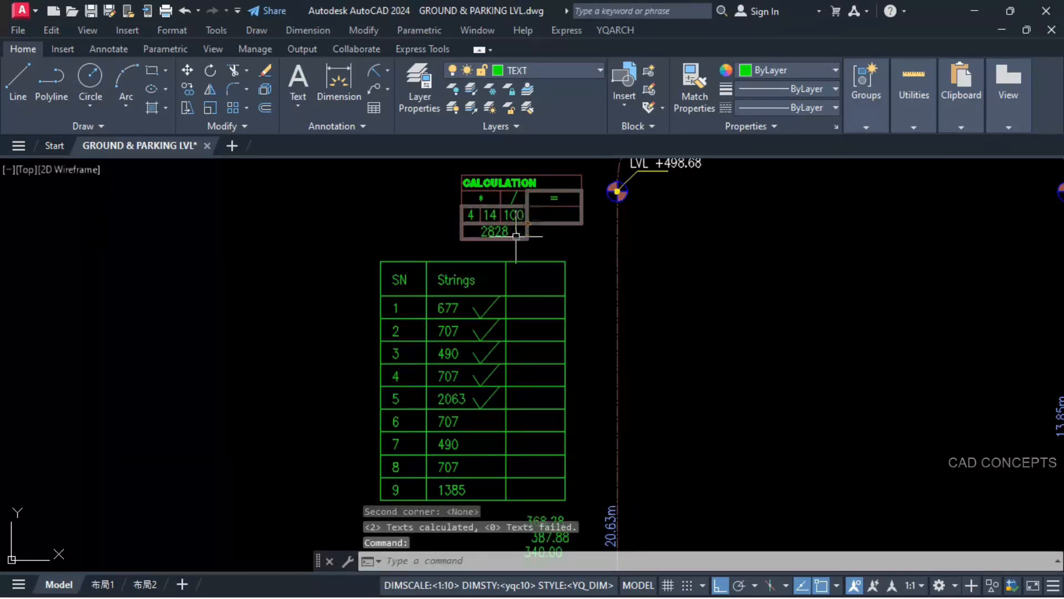
key("Return")
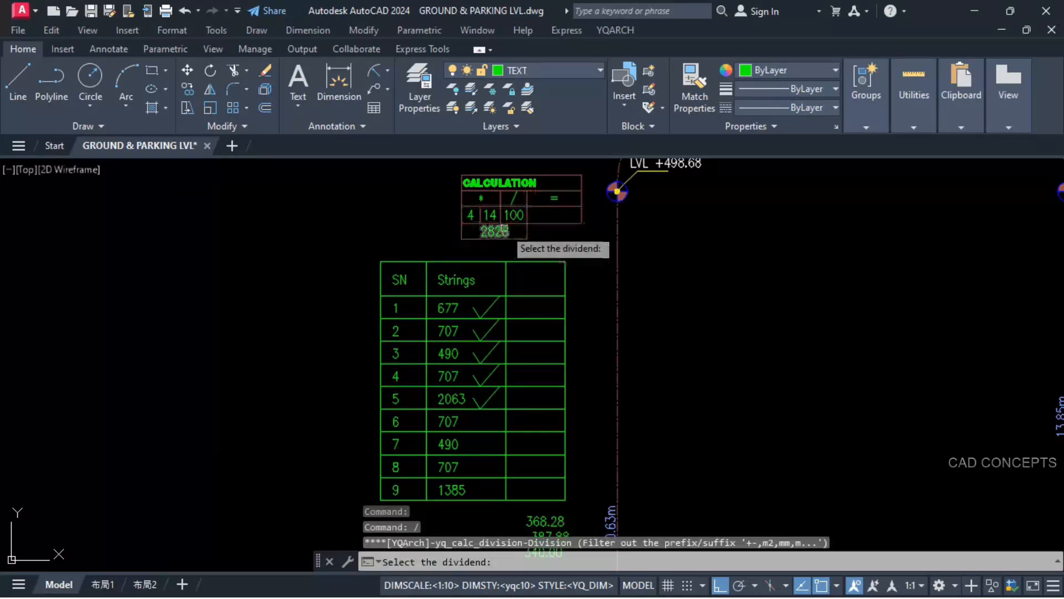
scroll(506, 228, "up", 2)
left_click(491, 230)
left_click(488, 208)
key("Return")
left_click(541, 220)
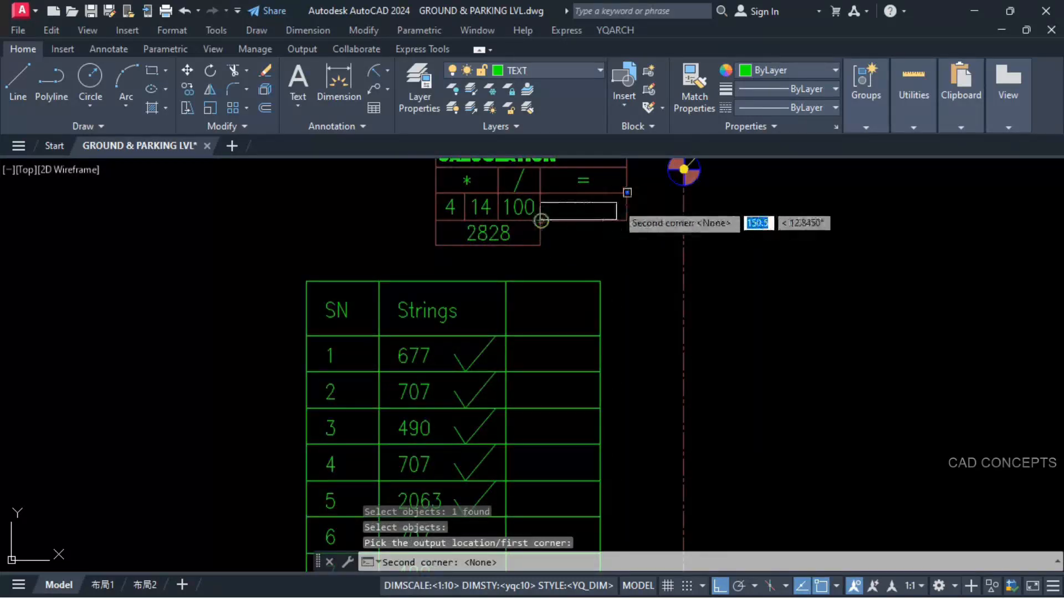
key("Escape")
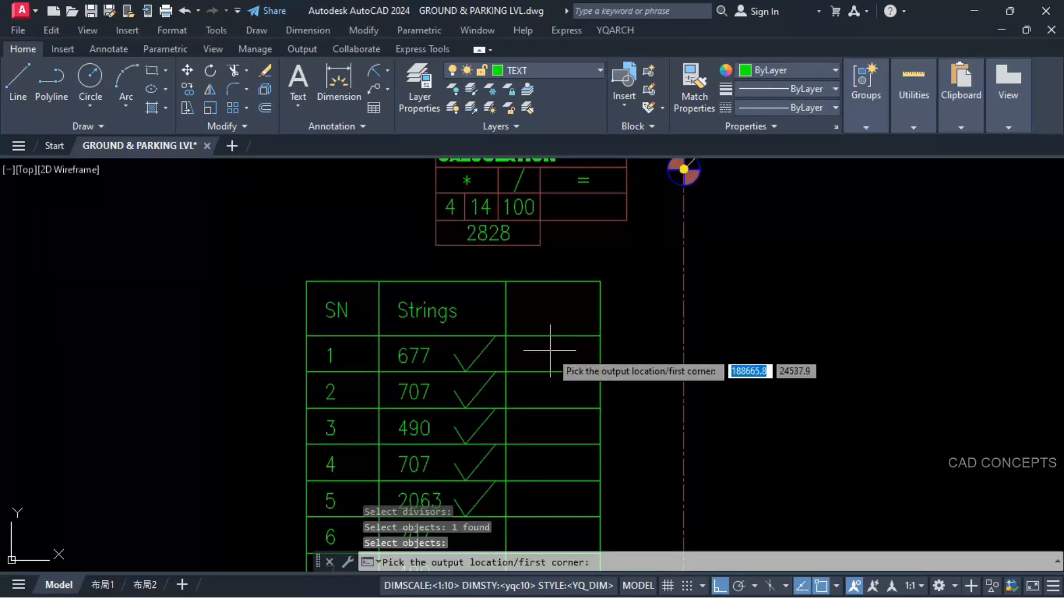
Step: Divide the product 2828 by 100 and place the result in the third column of row 6
middle_click_drag(549, 349, 553, 302)
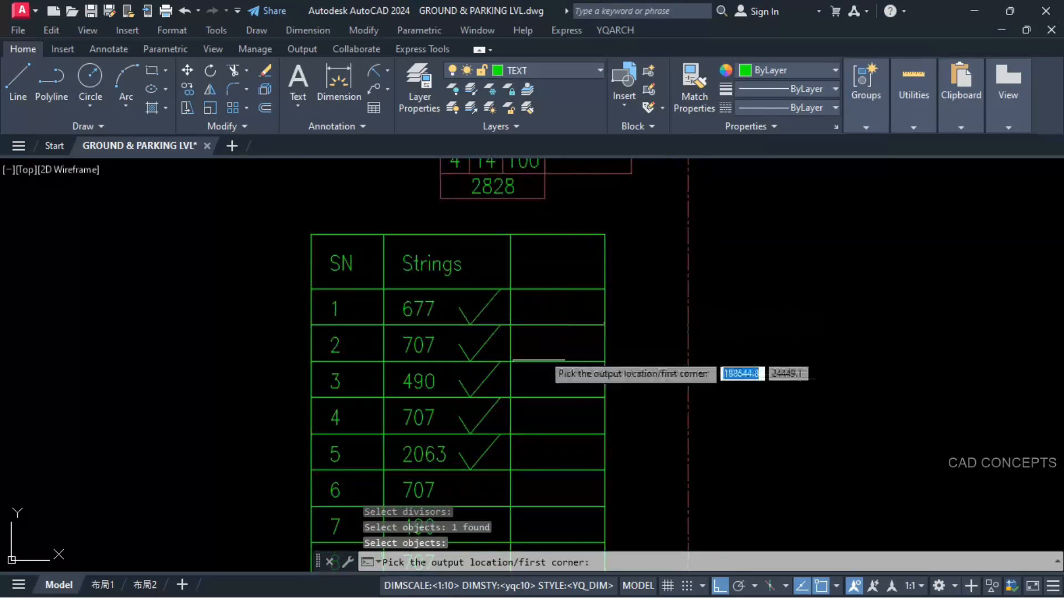
left_click(511, 505)
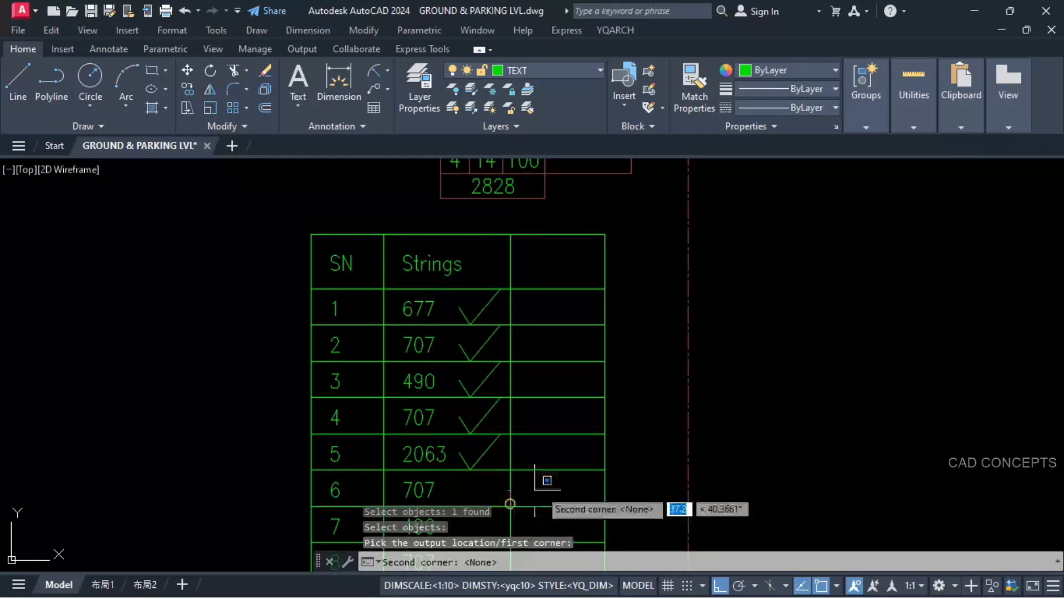
left_click(601, 465)
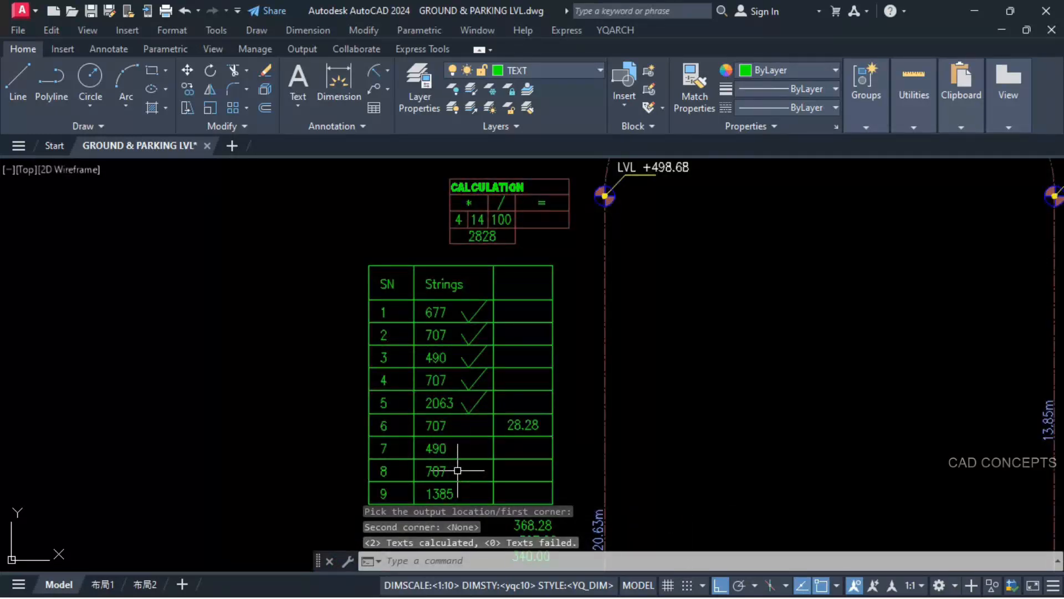
Step: Multiply the row 7 length 490 by 4 and place the product beside 2828, below the CALCULATION table's result cell
key("space")
left_click(435, 448)
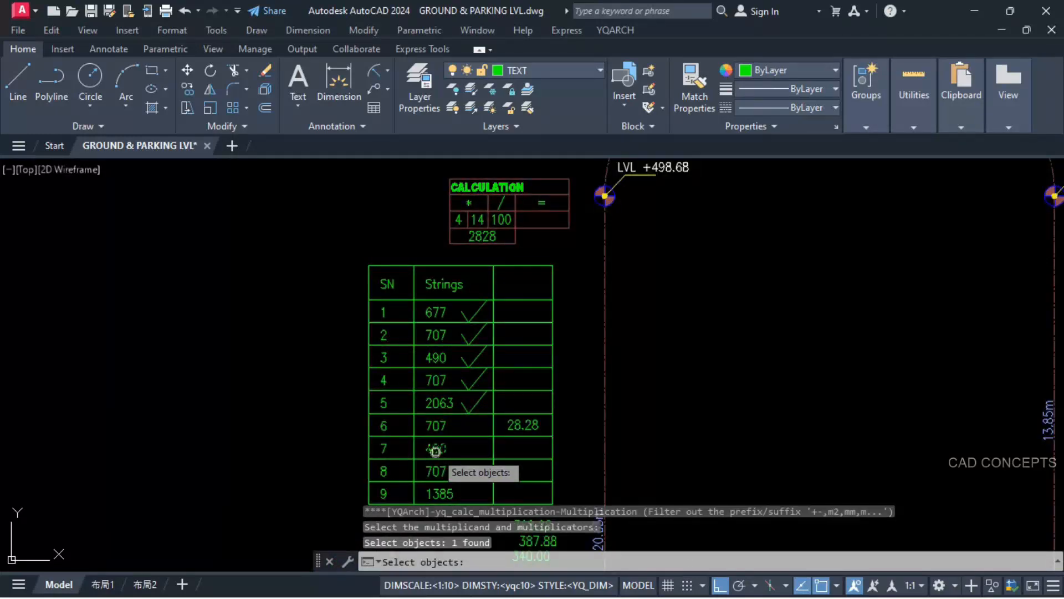
left_click(458, 219)
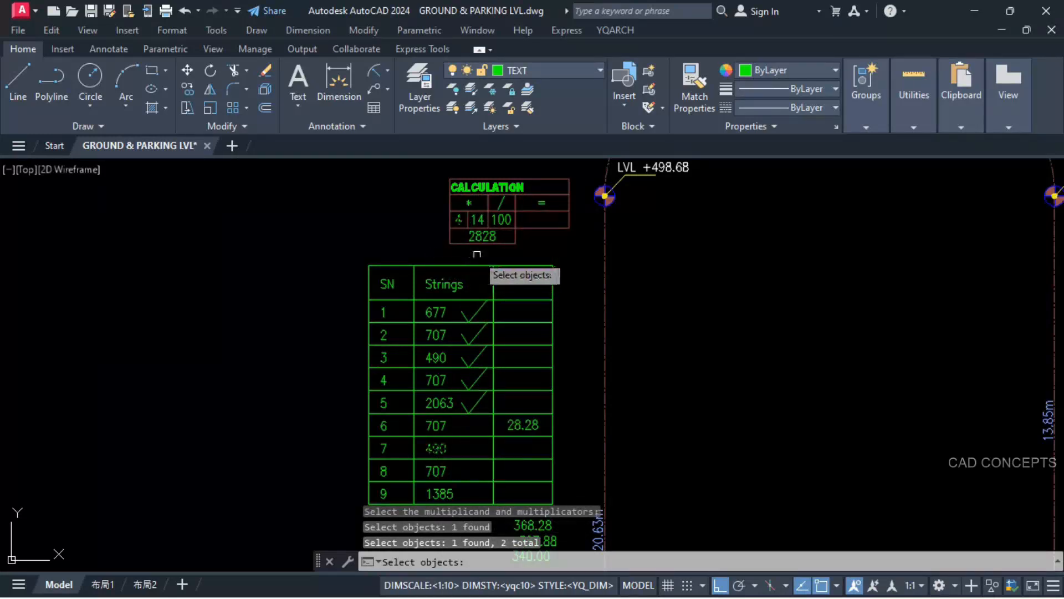
key("Return")
left_click(516, 240)
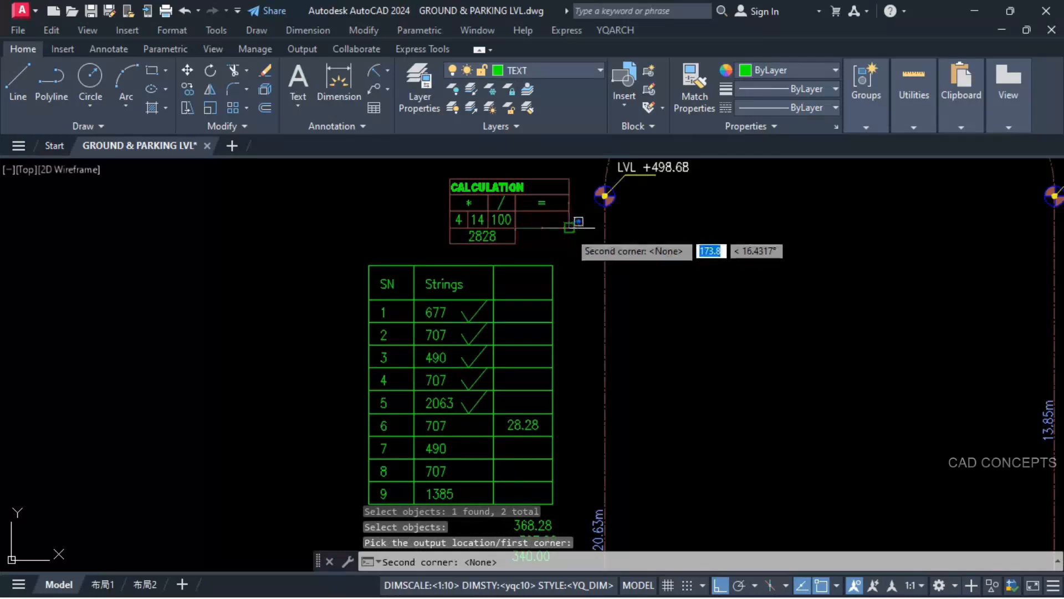
left_click(569, 227)
Step: Divide the product 1960 by 100 and place the result in the third column of row 7
key("Return")
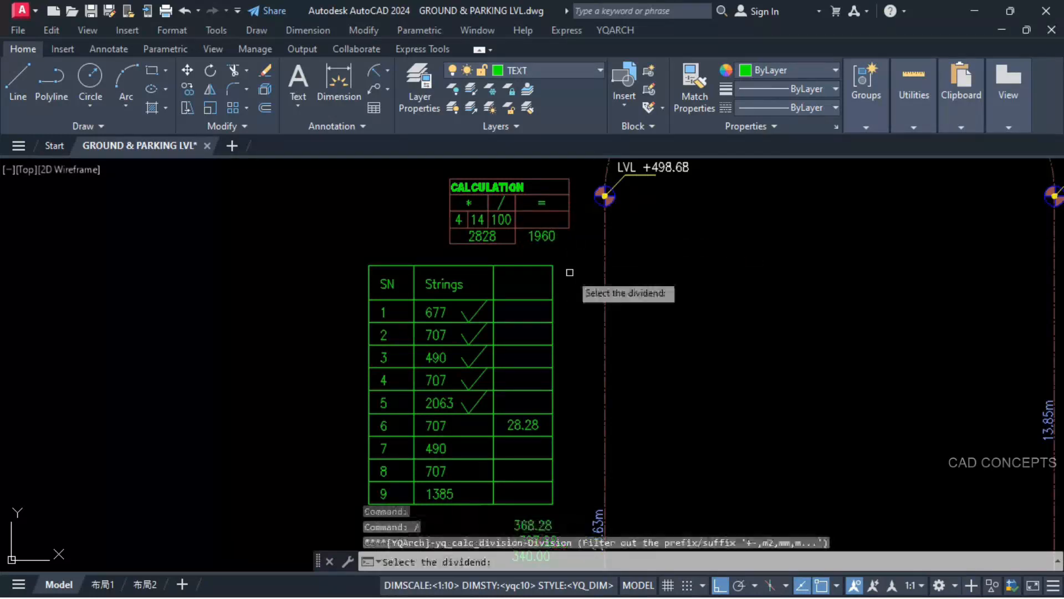
left_click(539, 237)
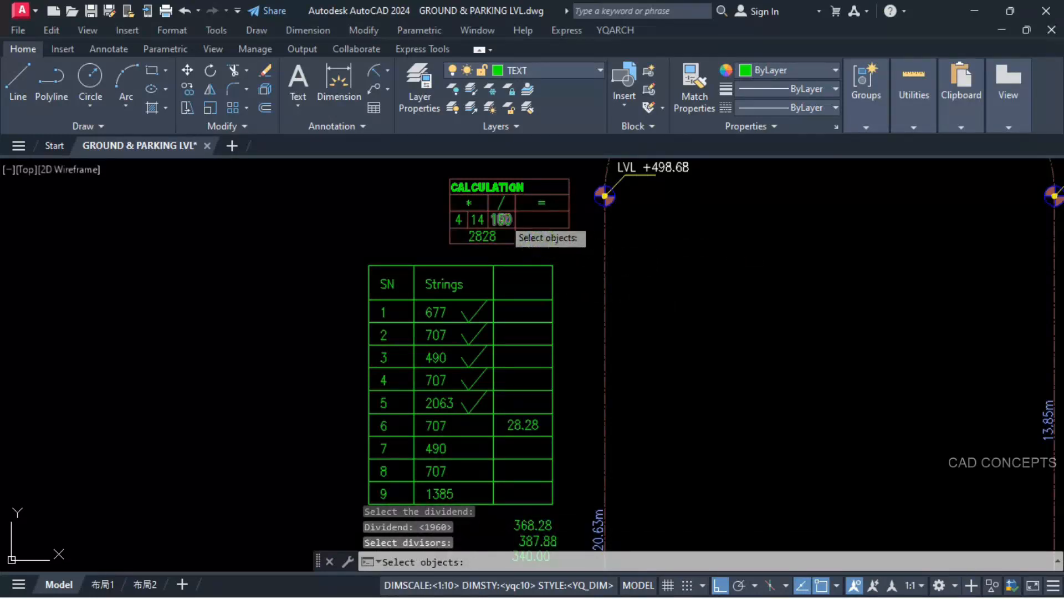
left_click(541, 238)
key("Return")
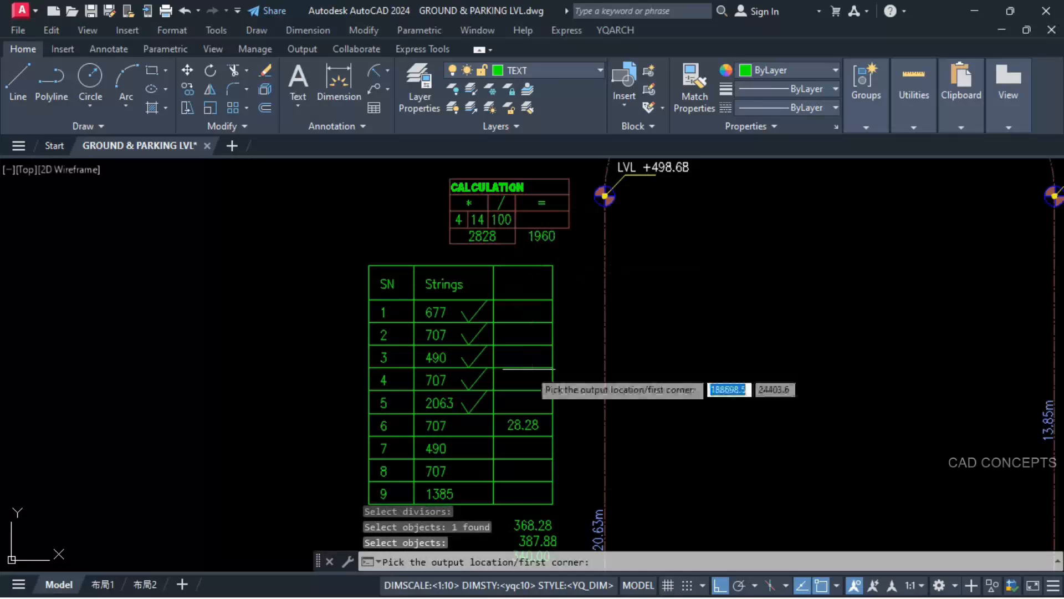
left_click(493, 459)
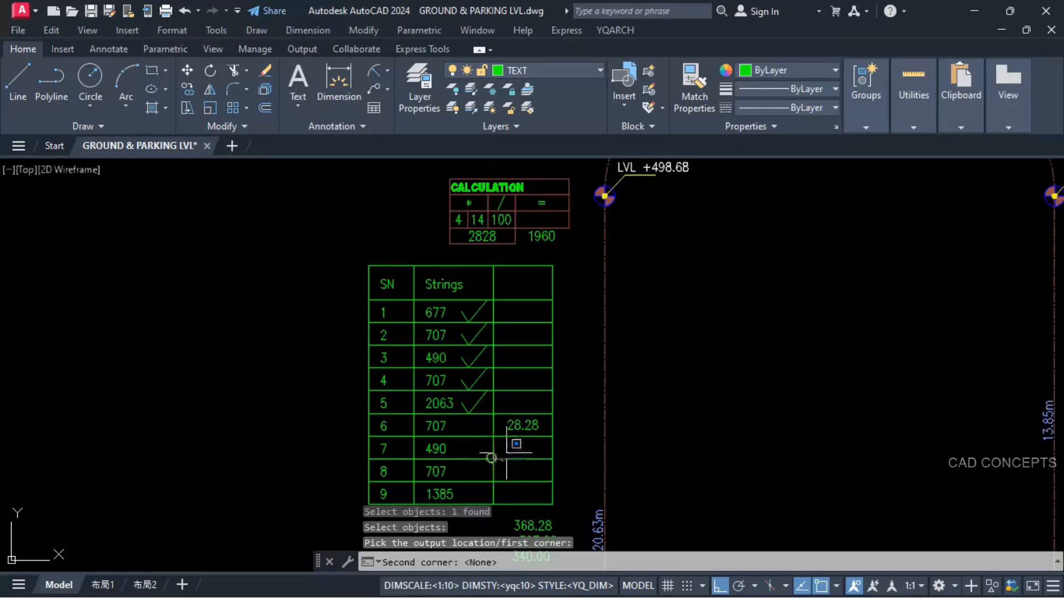
left_click(552, 436)
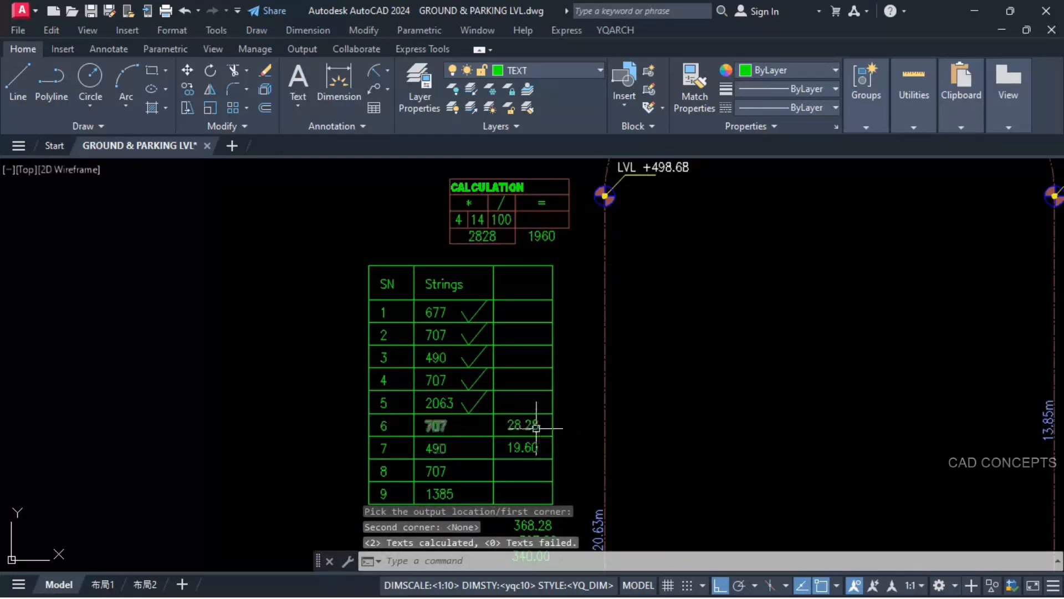
Step: Copy the 28.28 result from row 6 into the third column of row 8
left_click(536, 427)
type("co")
key("Return")
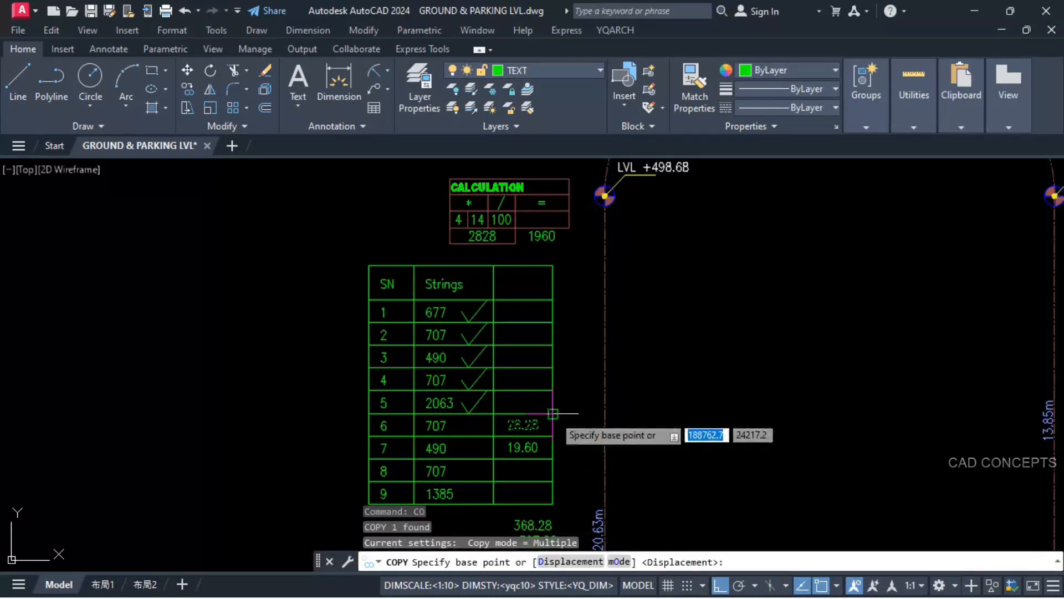
left_click(552, 414)
left_click(553, 459)
key("Escape")
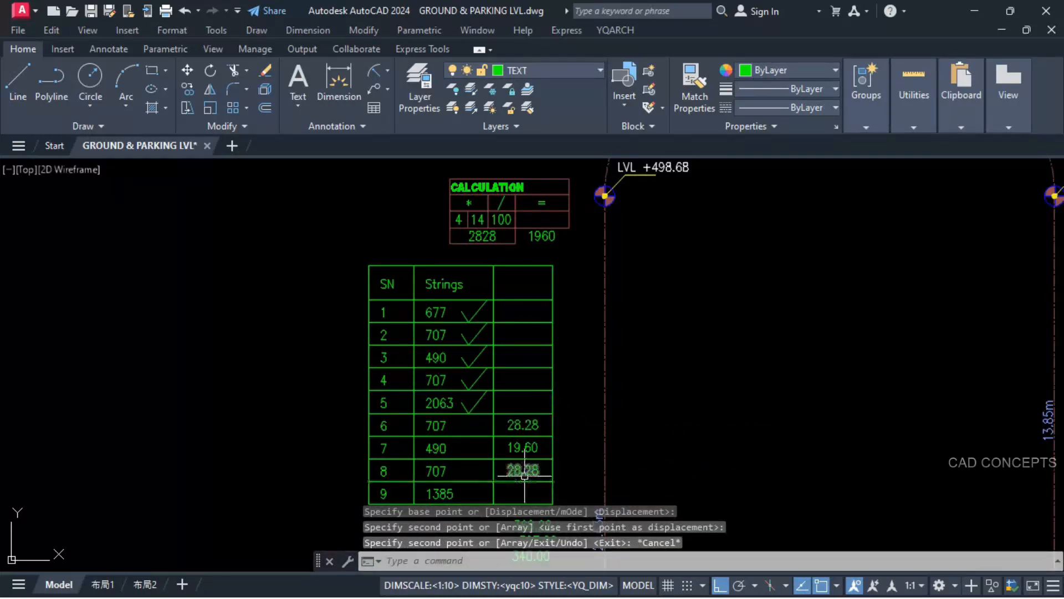
Step: Add the row 6 rise 28.28 to level +498.68 and place the sum below the marker at the first 7.07m arc's end
middle_click_drag(788, 257, 690, 375)
scroll(562, 278, "down", 2)
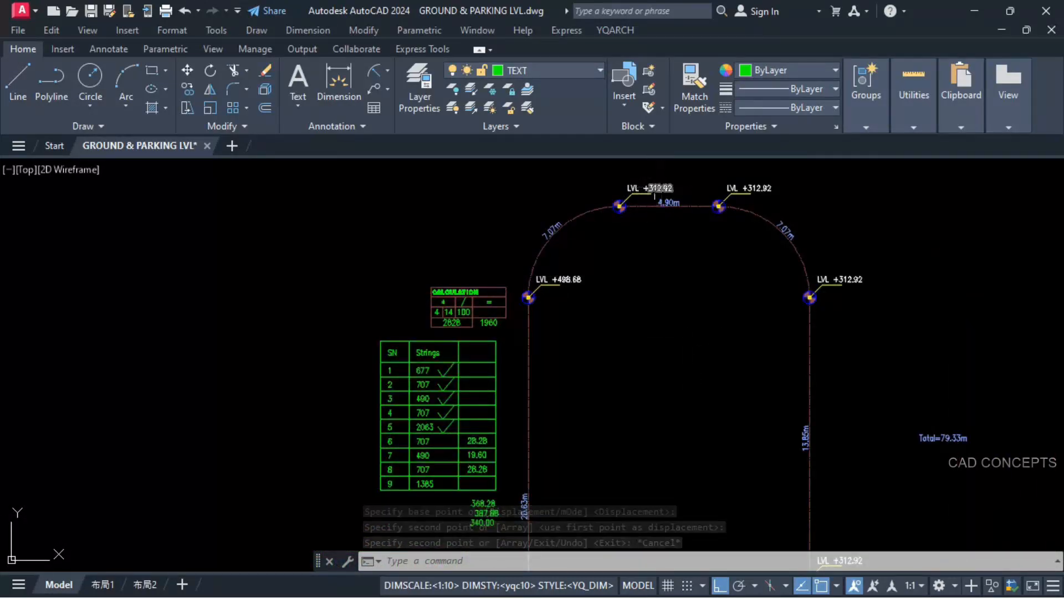
type("+")
key("Return")
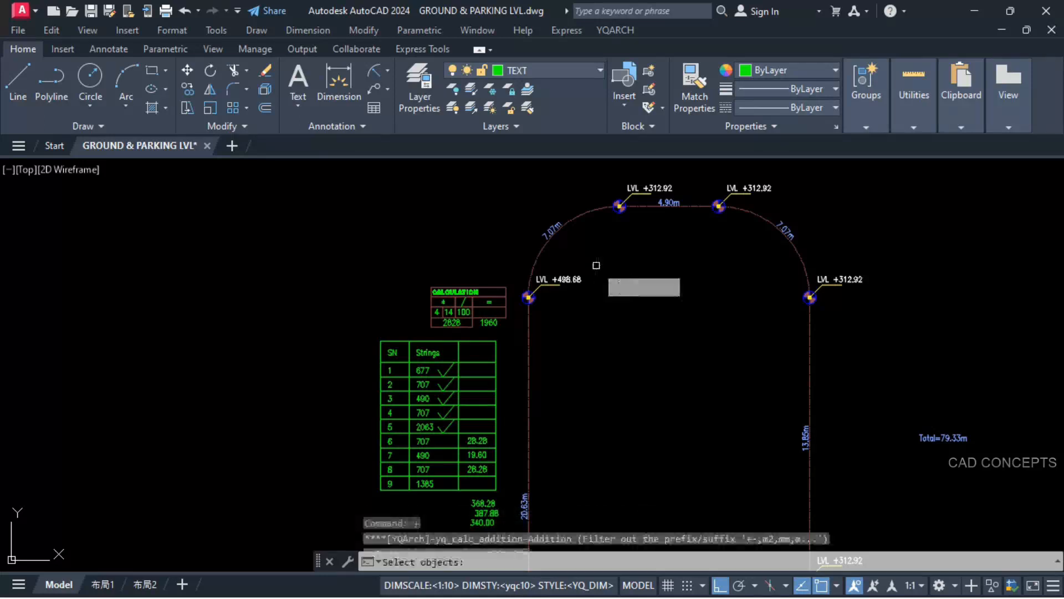
left_click(565, 275)
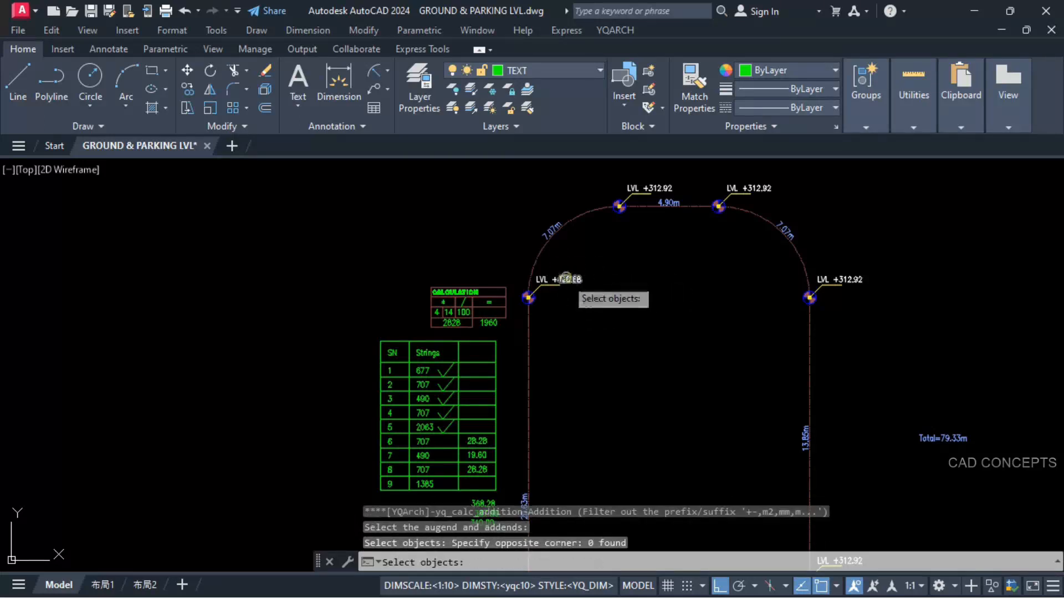
left_click(563, 278)
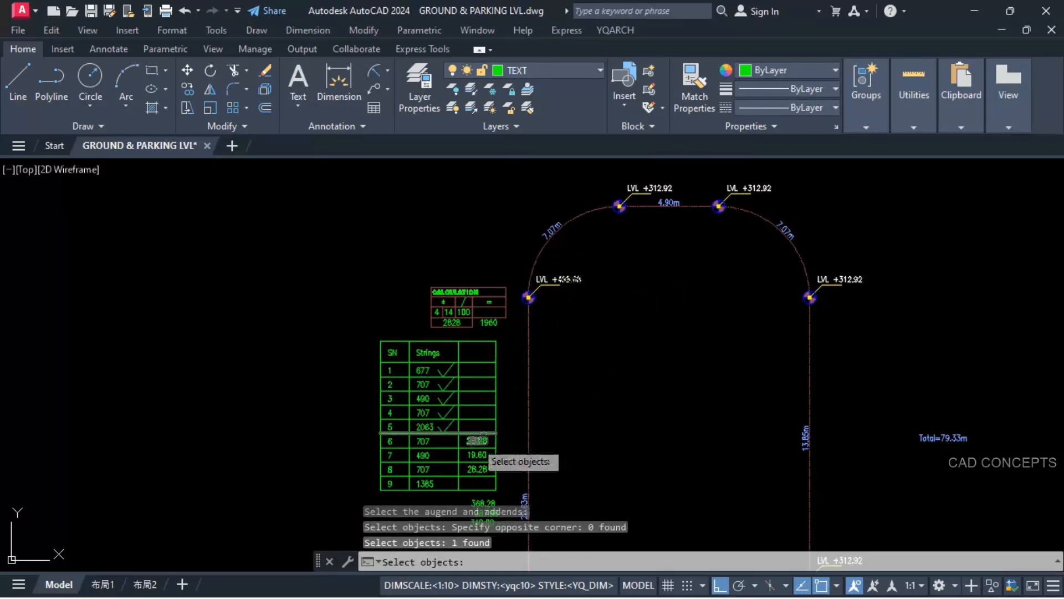
left_click(477, 441)
scroll(598, 189, "up", 4)
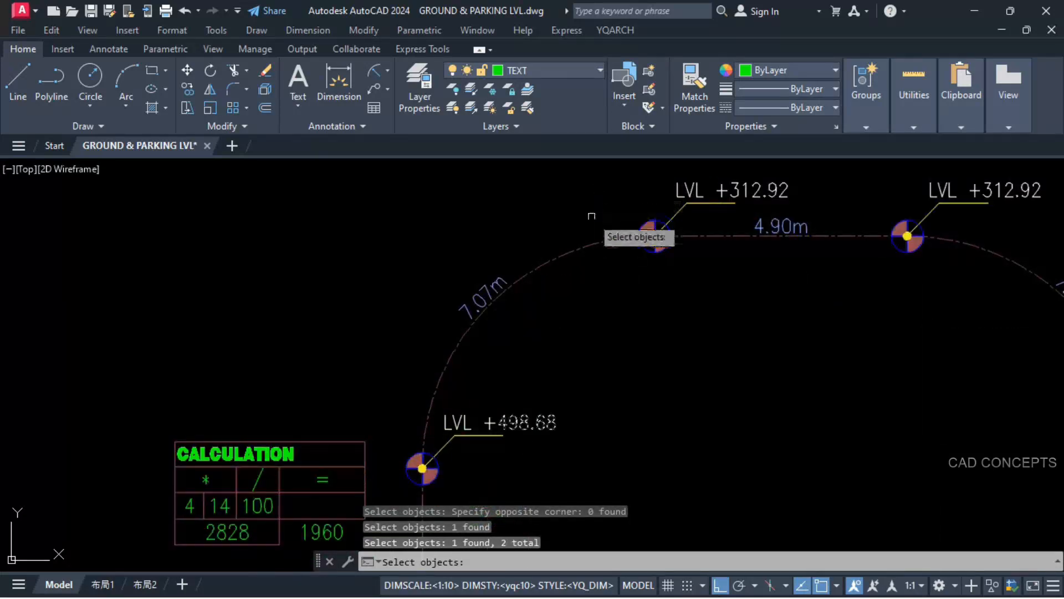
key("Return")
left_click(686, 307)
key("Return")
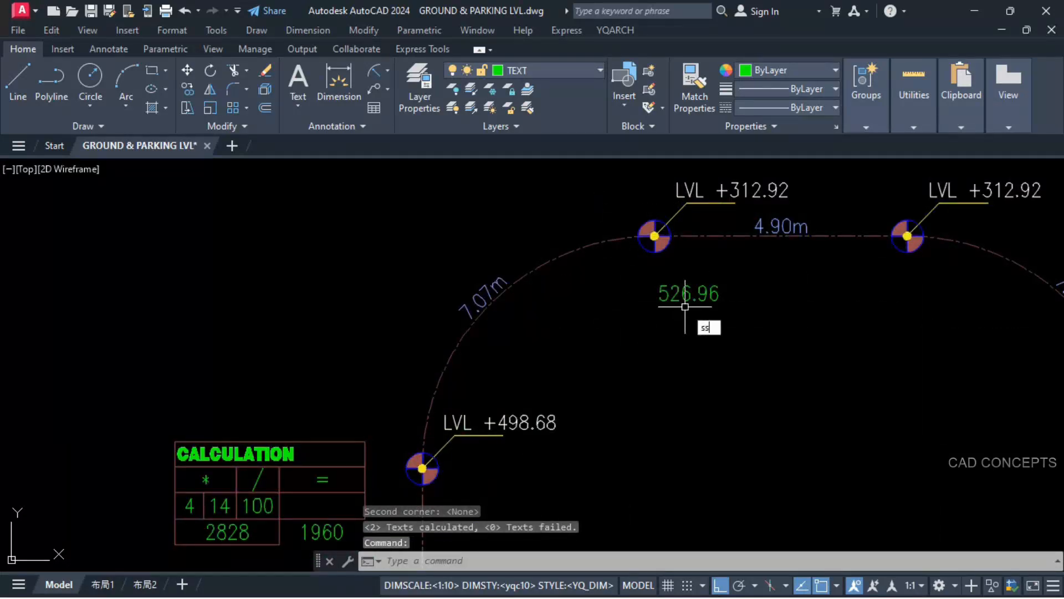
Step: Set the level label at the start of the 4.90m segment to +526.96 from the calculated sum and erase the temporary sum text
key("Return")
left_click(698, 302)
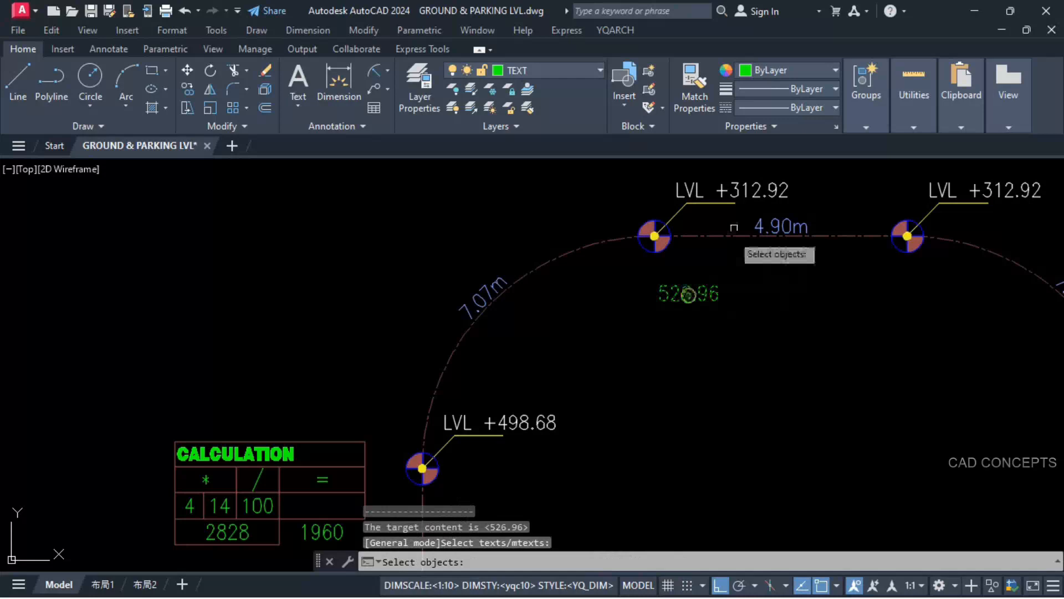
left_click(746, 192)
key("Return")
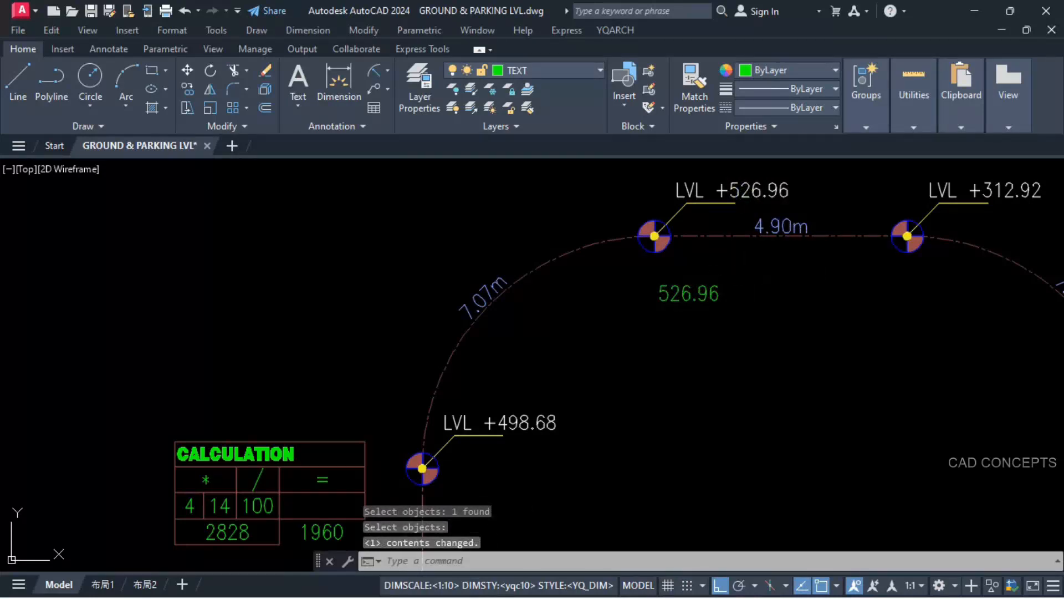
left_click(739, 269)
left_click(658, 322)
type("E")
key("Return")
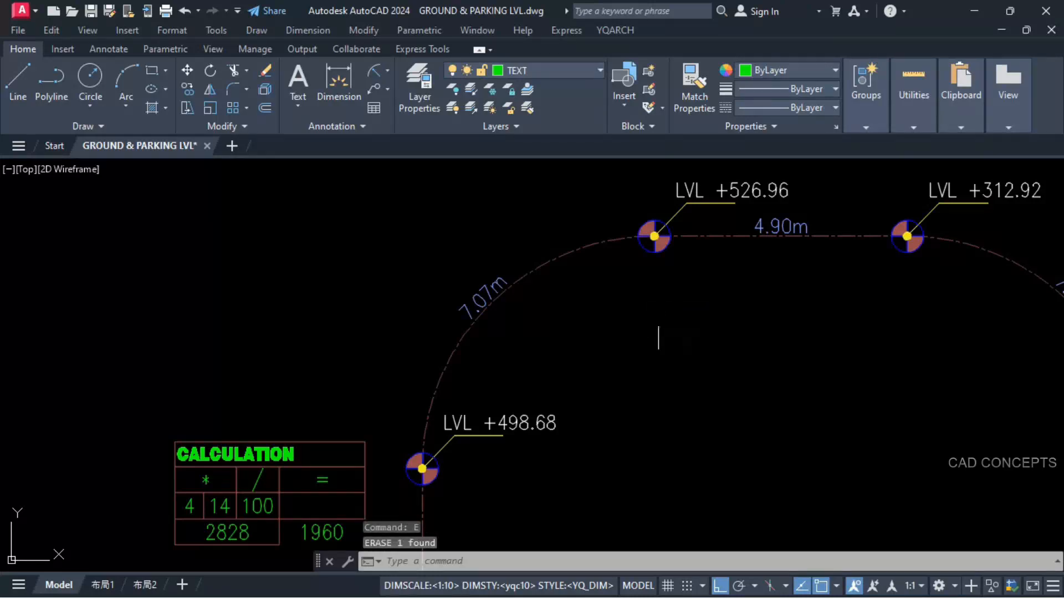
Step: Add the row 7 rise 19.60 to level +526.96 and place the sum below the marker at the 4.90m segment's far end
type("+")
key("Return")
left_click(741, 194)
scroll(680, 195, "down", 4)
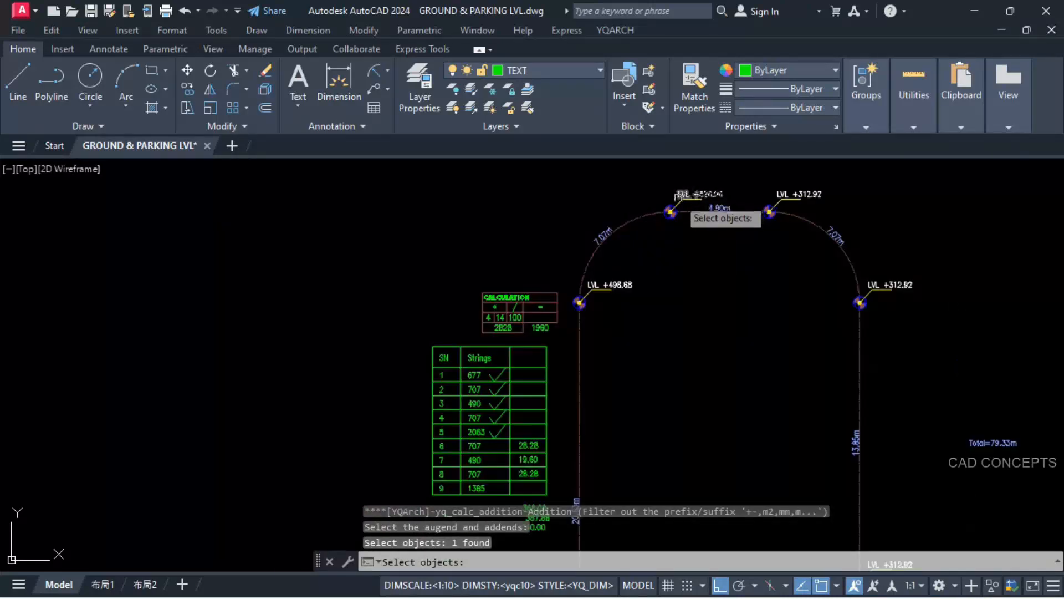
scroll(500, 477, "up", 2)
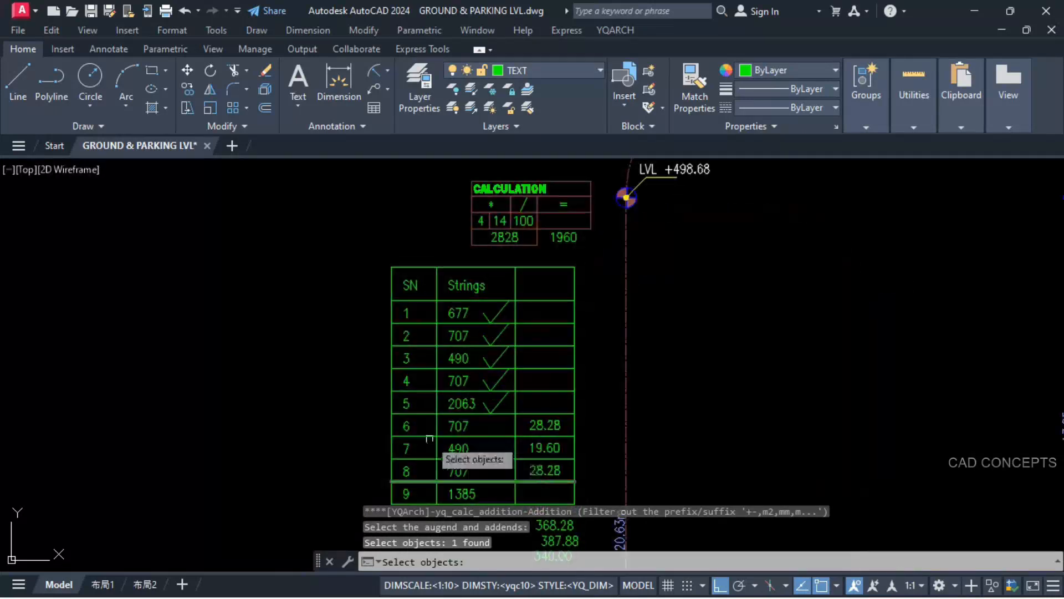
left_click(545, 448)
scroll(488, 451, "down", 5)
scroll(743, 254, "up", 7)
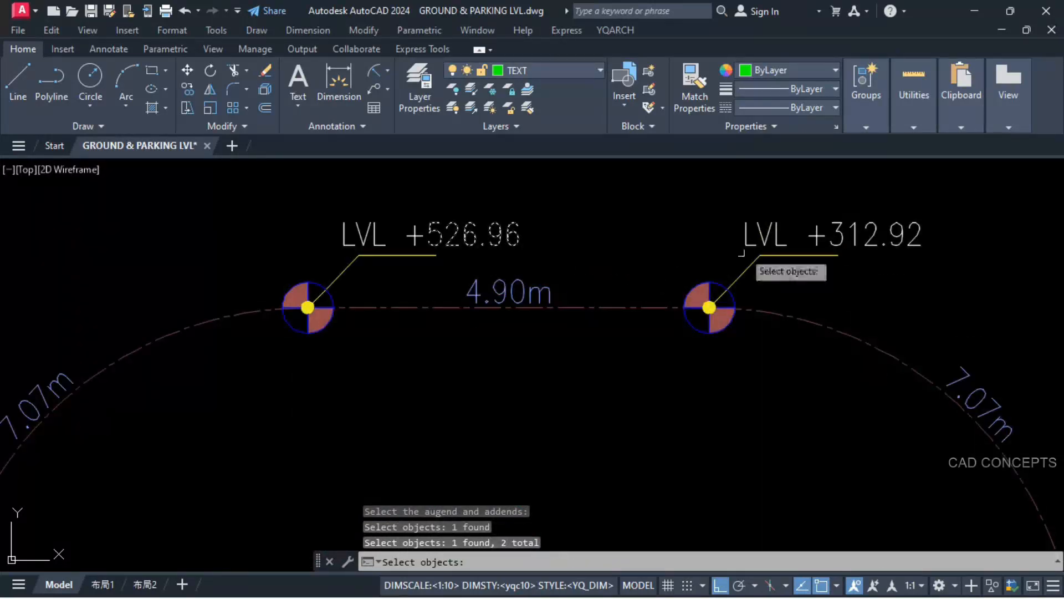
key("Return")
left_click(587, 435)
left_click(783, 373)
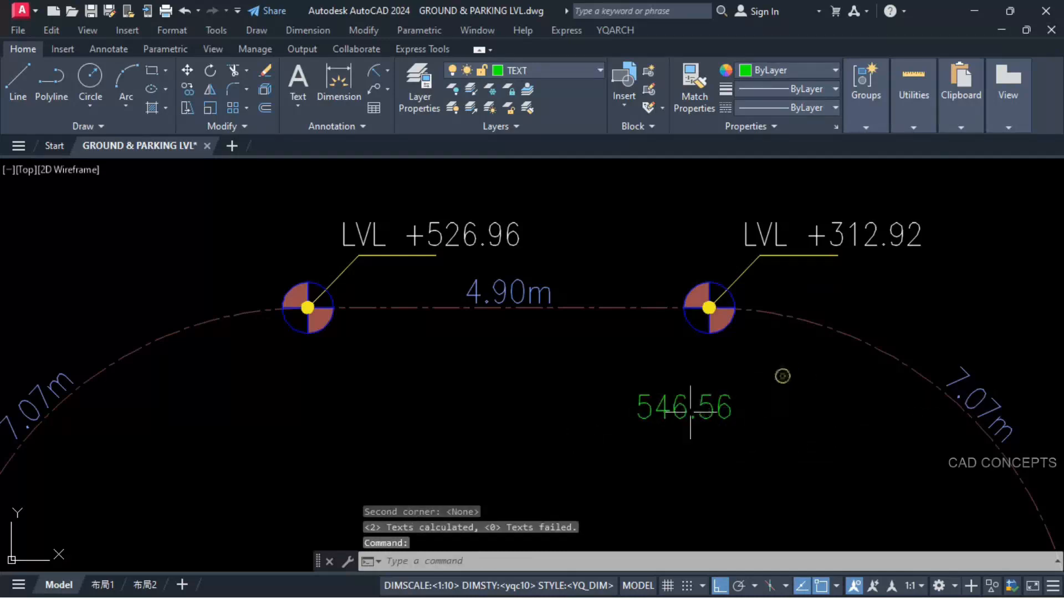
Step: Set the level label at the far end of the 4.90m segment to +546.56 and erase the temporary sum text
type("t")
key("Return")
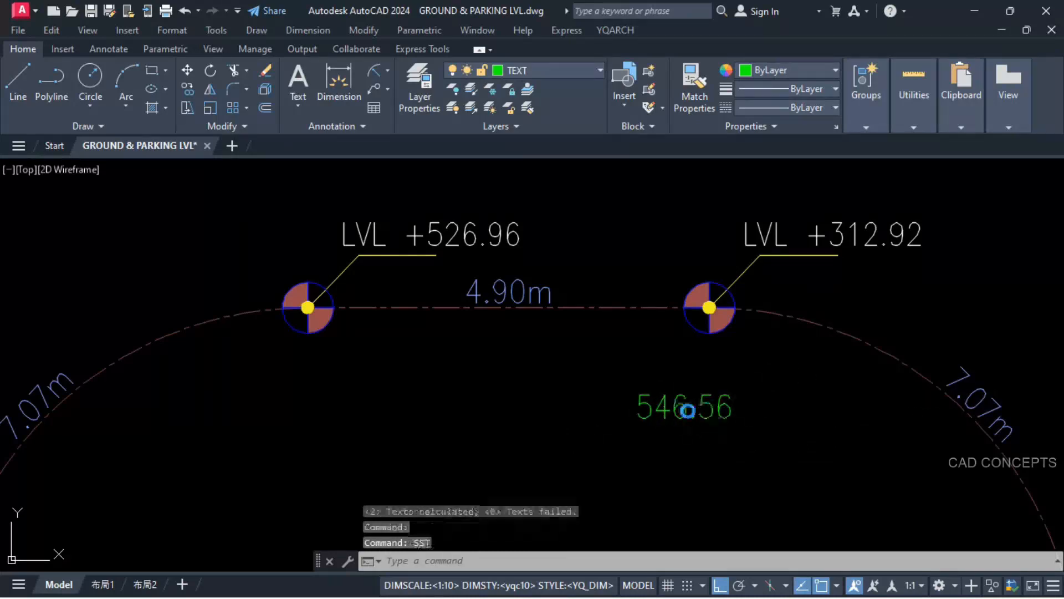
left_click(689, 408)
left_click(776, 239)
scroll(682, 251, "down", 4)
left_click_drag(737, 297, 573, 335)
type("e")
key("Return")
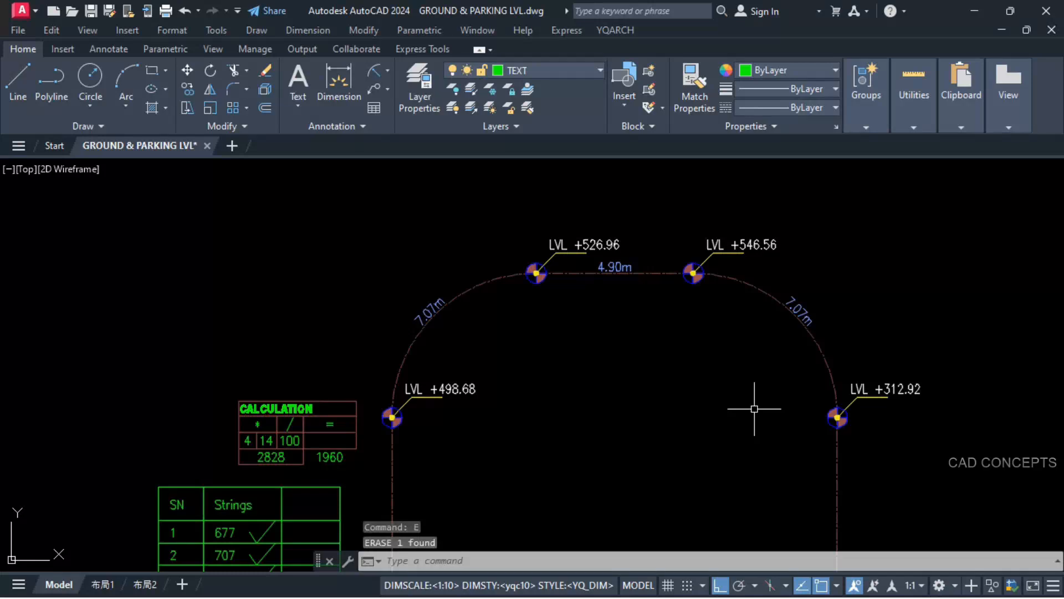
Step: Add the row 8 rise 28.28 to level +546.56 and place the sum above the label at the second 7.07m arc's end
key("Return")
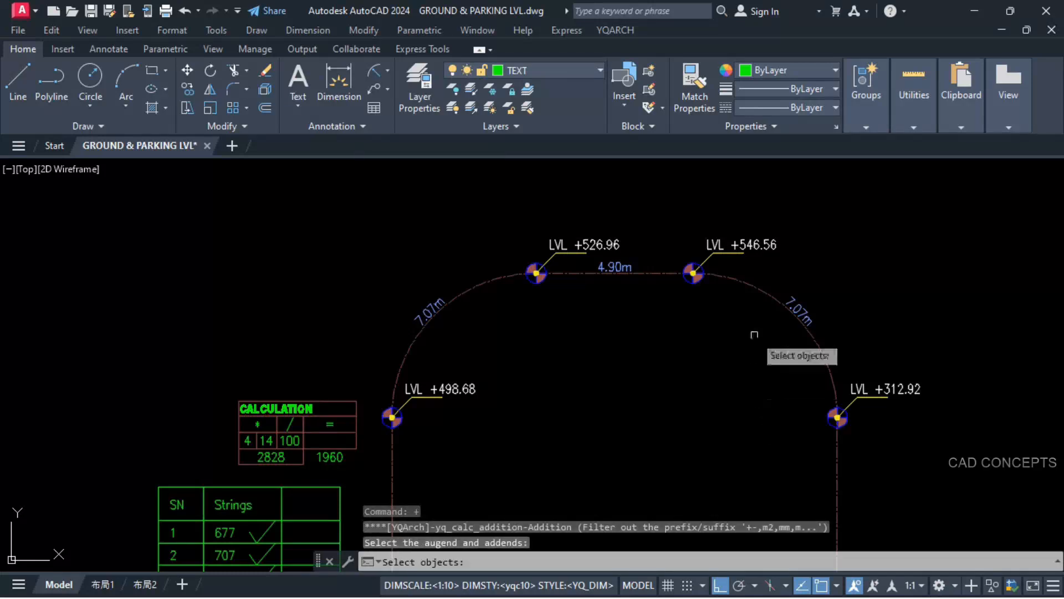
left_click(758, 240)
middle_click_drag(669, 325, 728, 208)
middle_click_drag(414, 402, 494, 273)
scroll(394, 421, "up", 2)
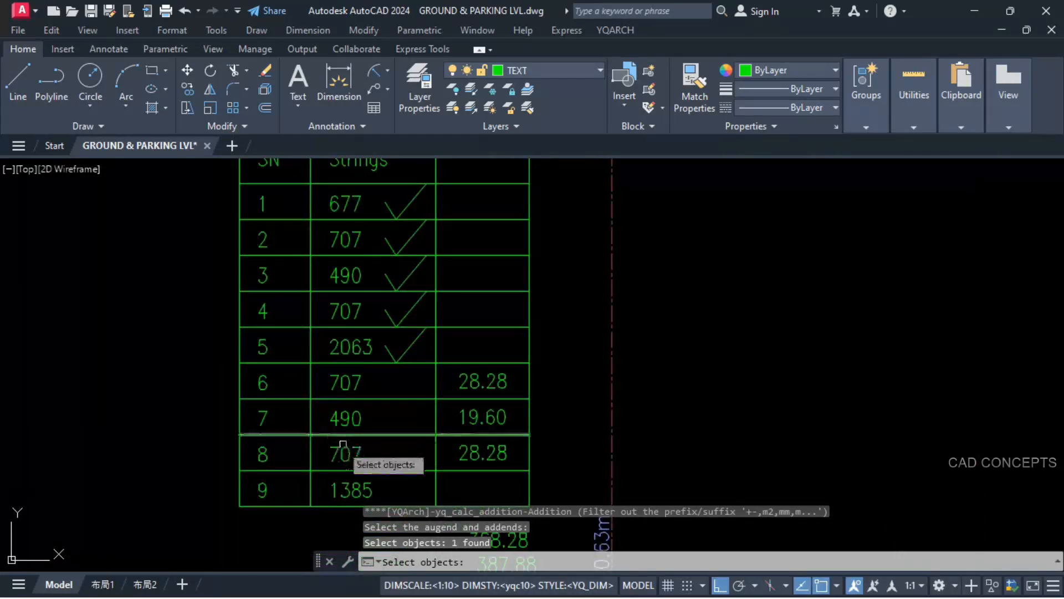
left_click(481, 458)
key("Return")
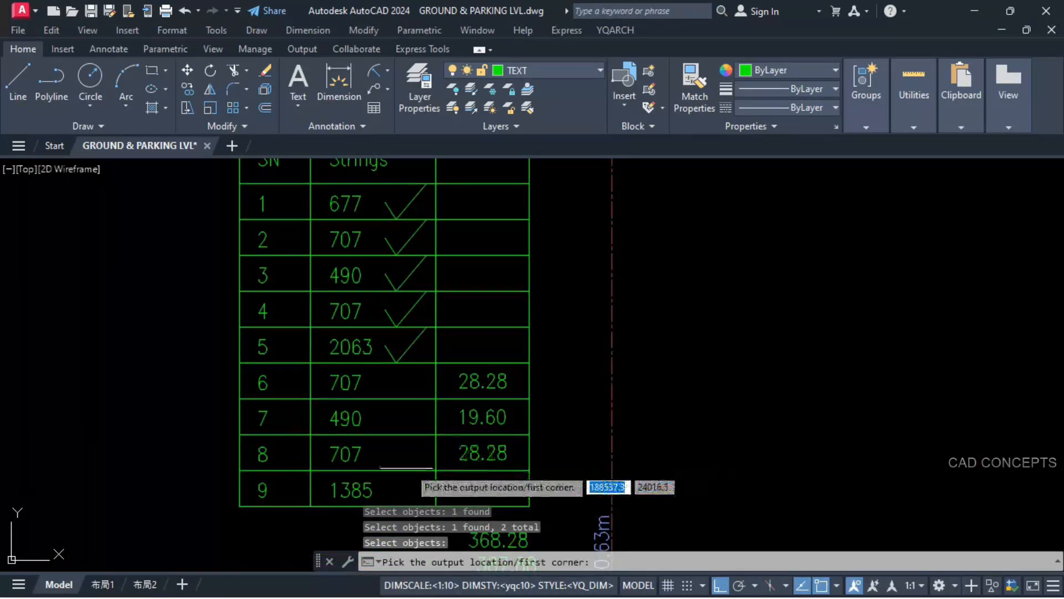
scroll(563, 404, "down", 4)
scroll(600, 348, "up", 5)
scroll(741, 332, "up", 2)
left_click(747, 323)
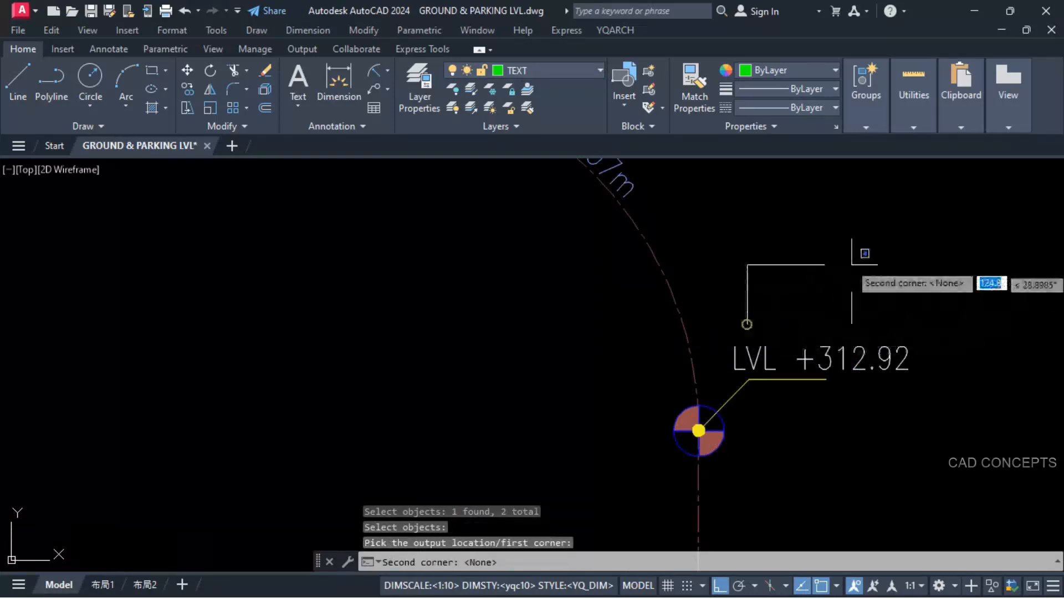
left_click(913, 232)
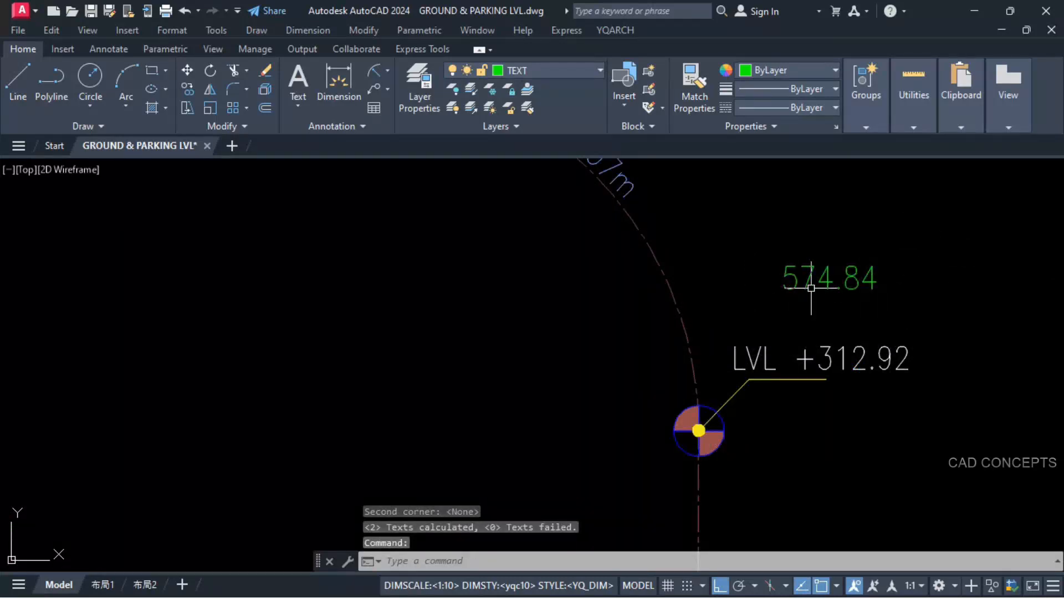
Step: Set the level label at the end of the second 7.07m arc to +574.84 from the calculated sum
type("sst")
key("Return")
left_click(811, 288)
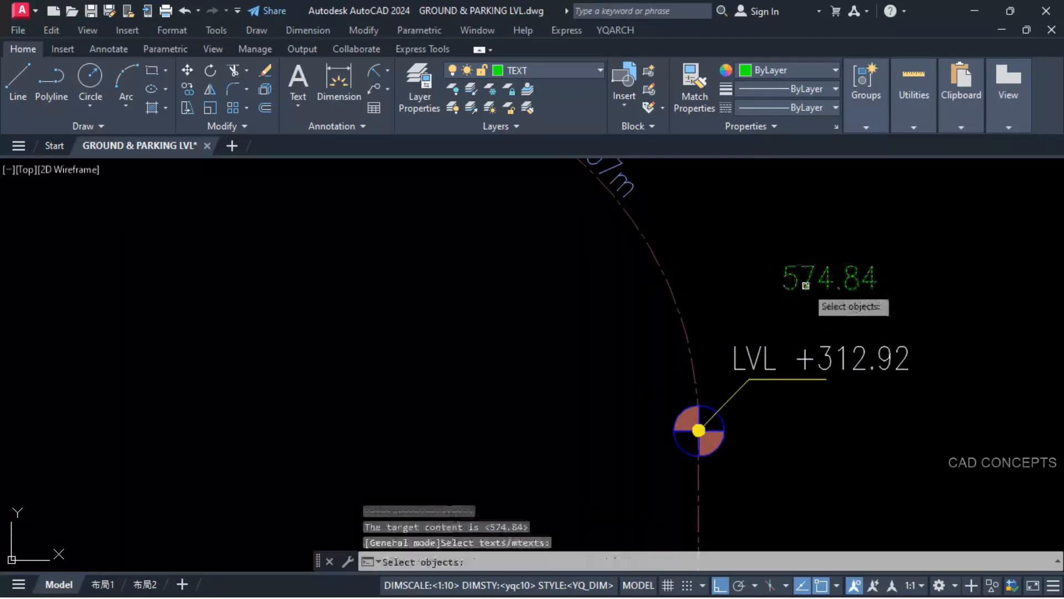
left_click(826, 355)
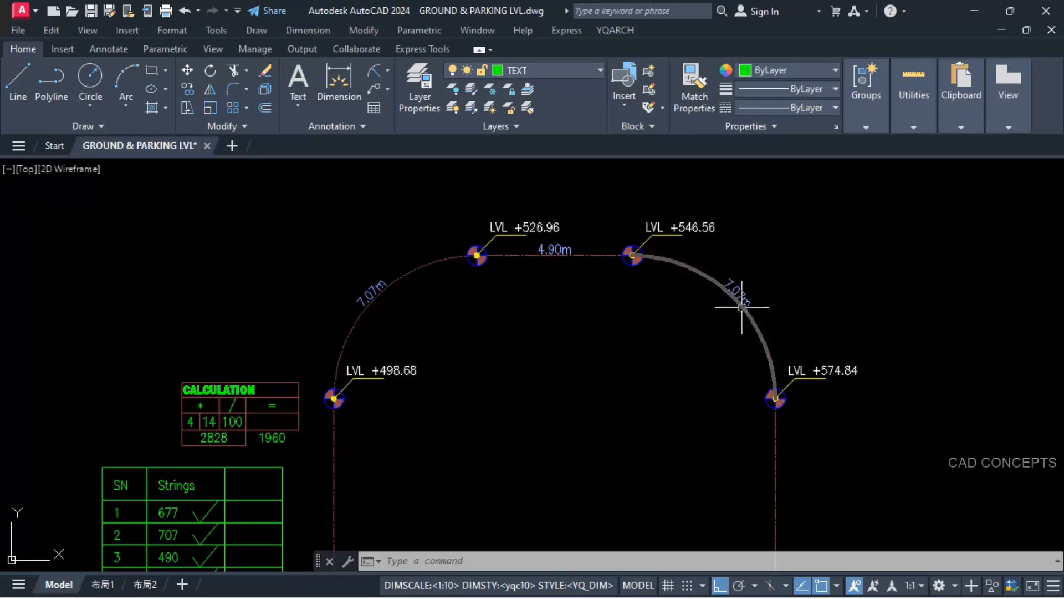
Step: Mirror the level marker between the 13.85m and 6.77m segments about an orthogonal line through its centre
middle_click_drag(756, 415, 663, 264)
scroll(652, 264, "down", 4)
scroll(655, 459, "up", 2)
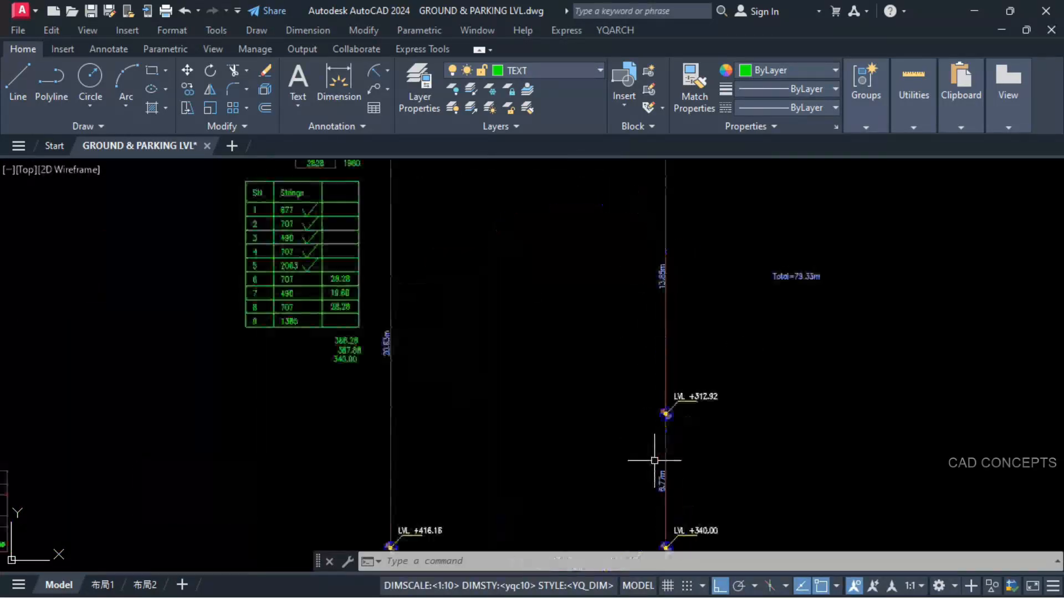
scroll(707, 399, "up", 2)
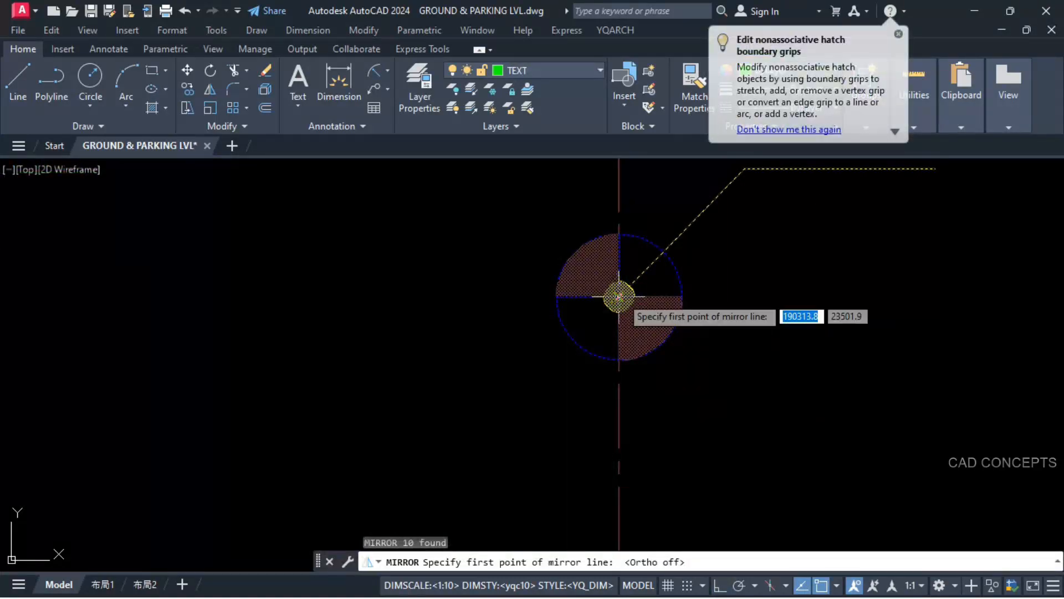
left_click(618, 296)
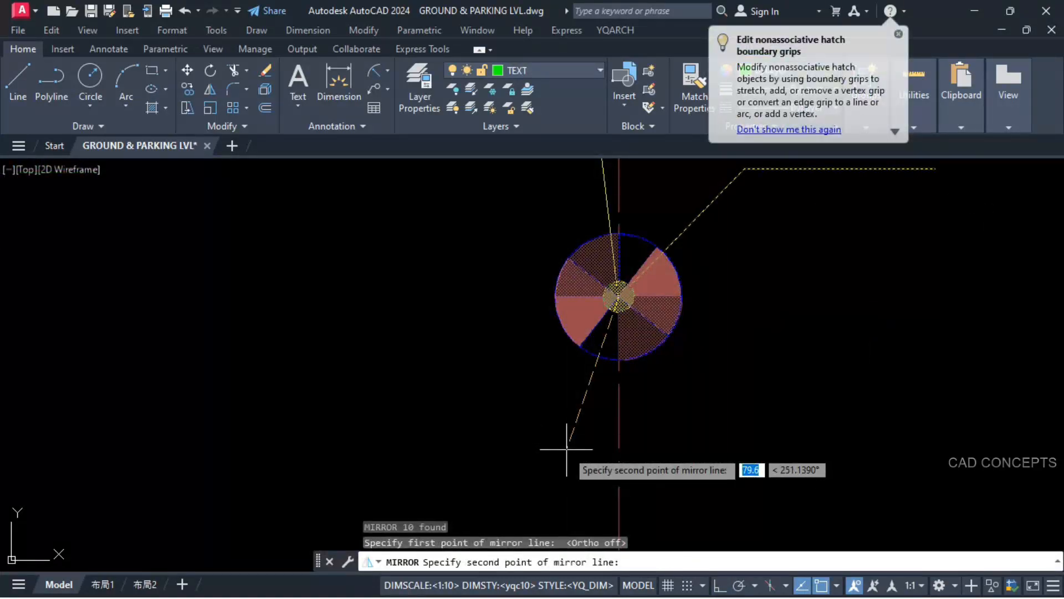
key("F8")
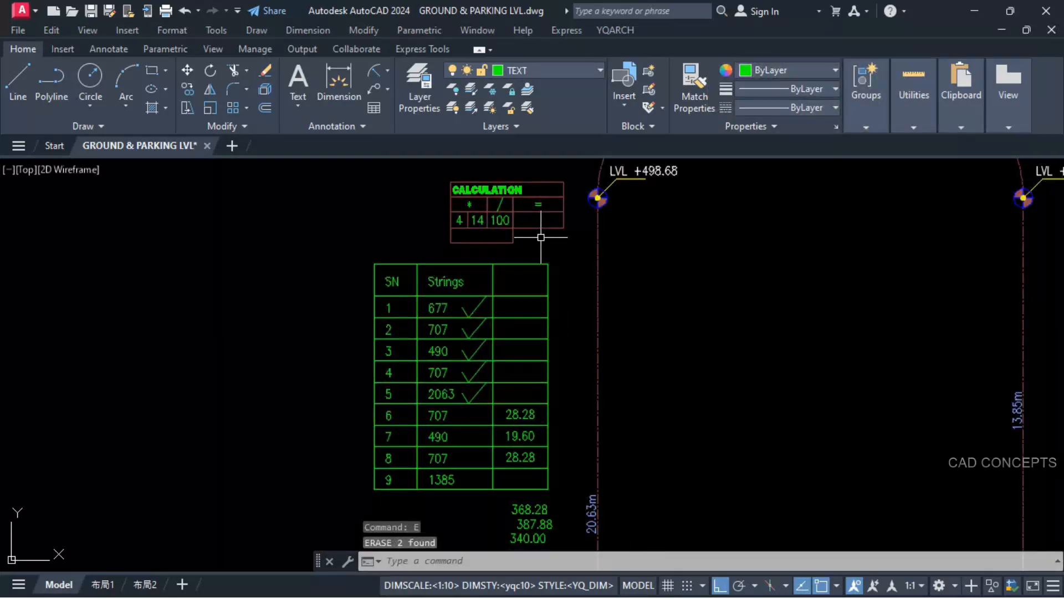
Step: Multiply the row 9 length 1385 by 4 and place the product in the CALCULATION table's empty cell below the multipliers
key("Return")
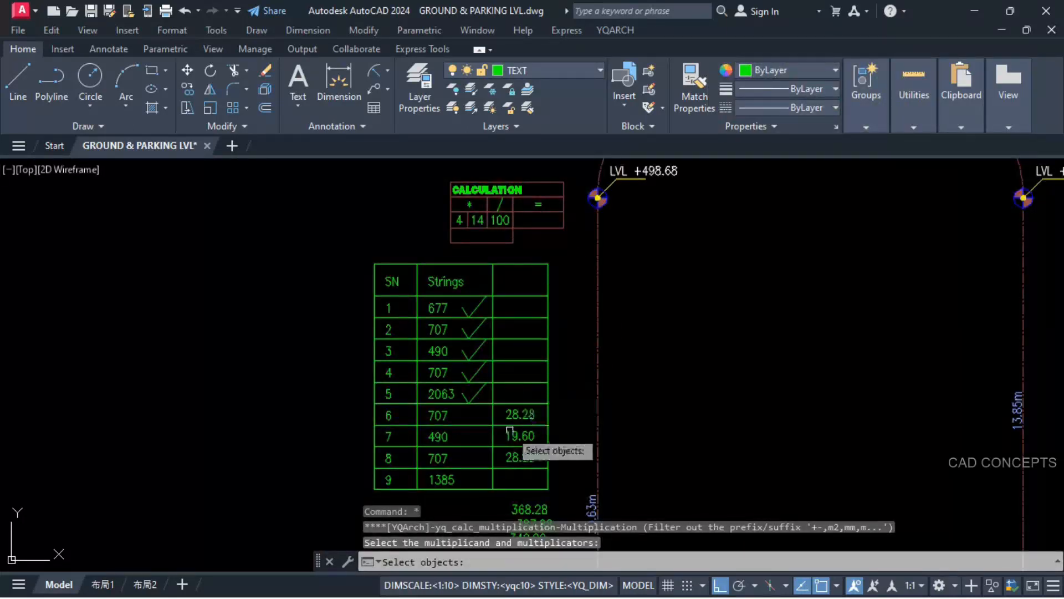
left_click(460, 220)
left_click(477, 220)
key("Return")
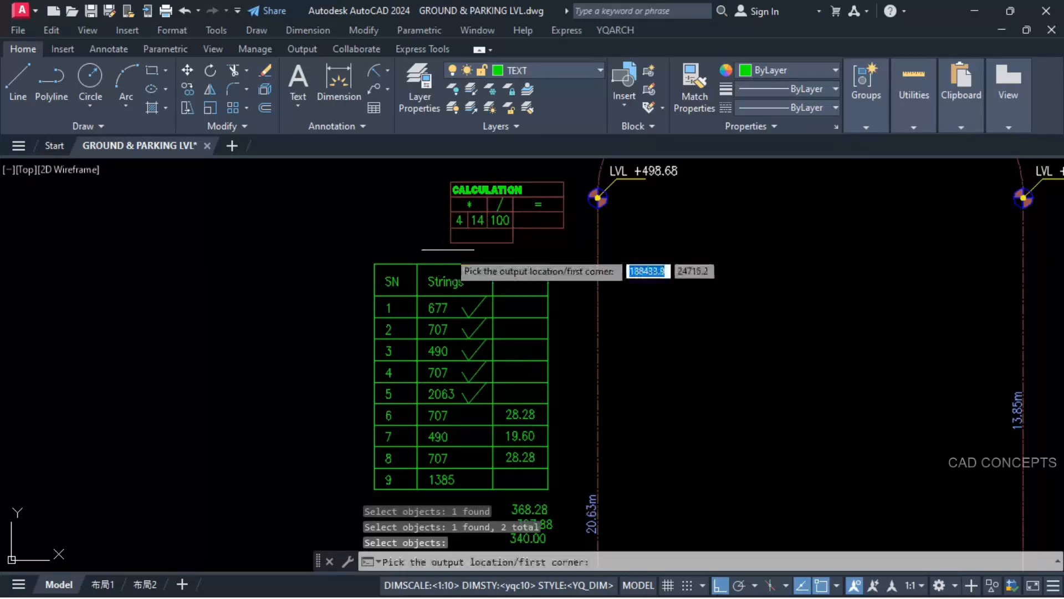
left_click(450, 244)
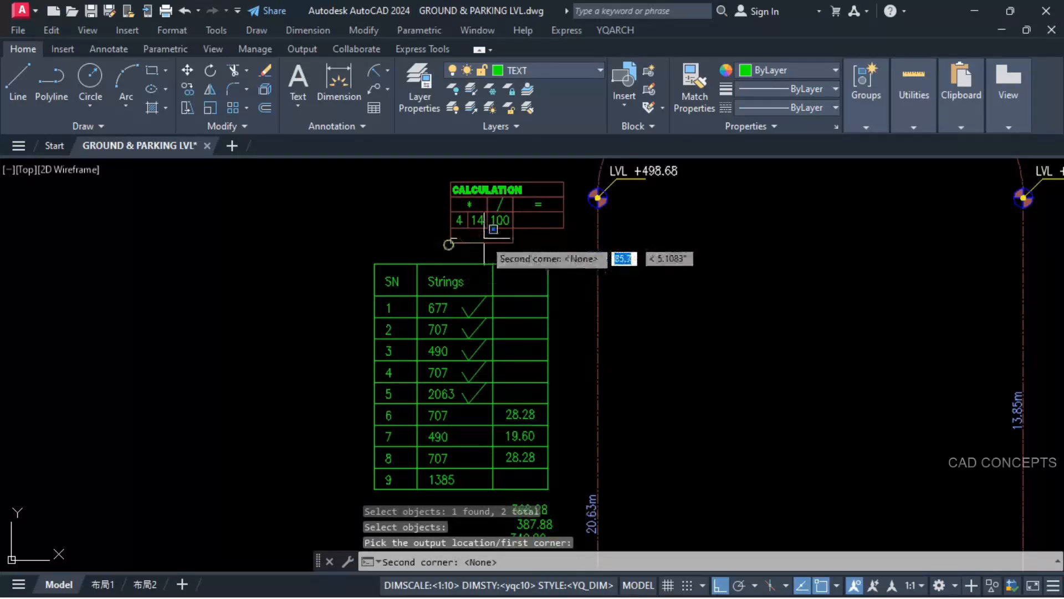
left_click(512, 228)
Step: Divide the product 5540 by 100 and place the quotient in the CALCULATION table's result cell
key("Return")
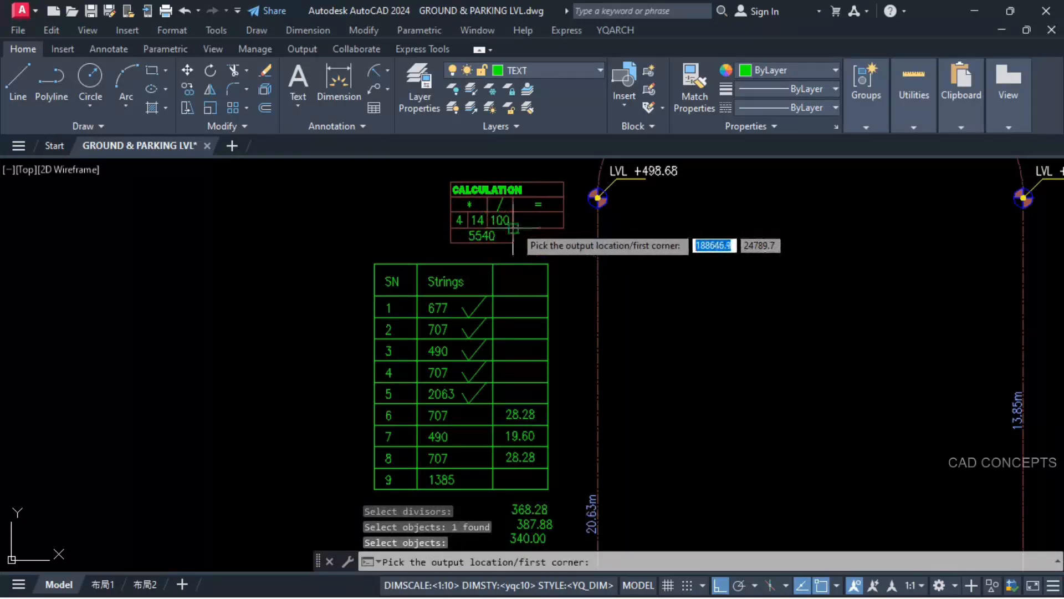
left_click(513, 227)
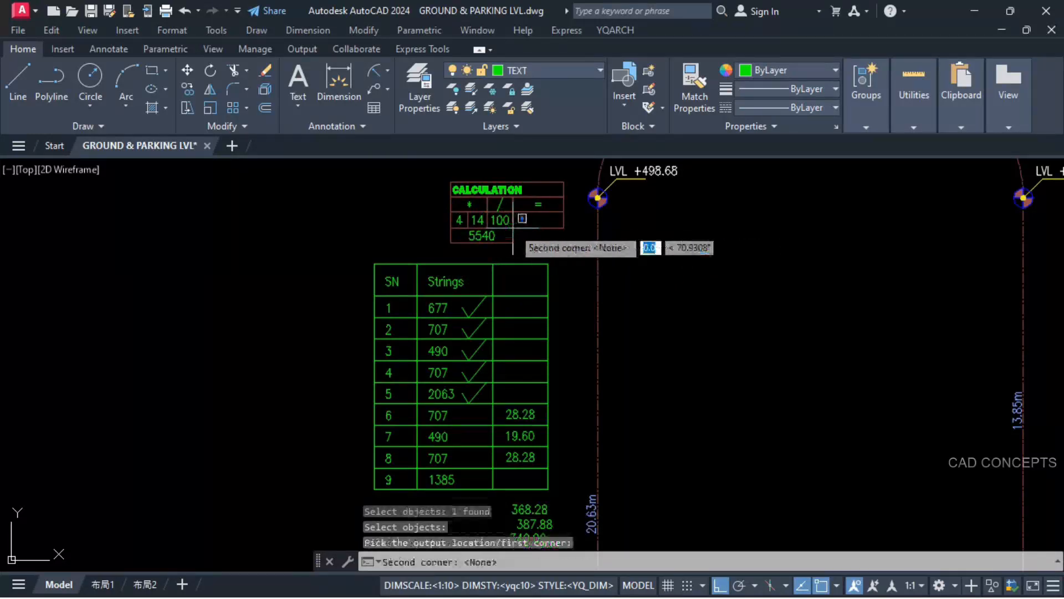
left_click(557, 246)
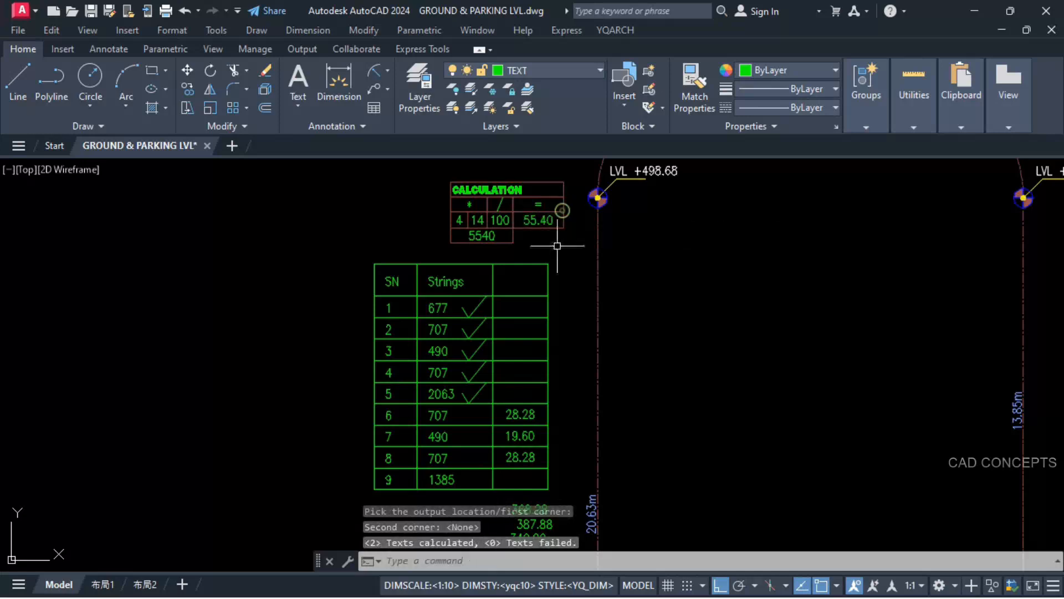
Step: Copy the 55.40 result from the CALCULATION table into the third column of row 9
type("+")
key("Return")
left_click(533, 221)
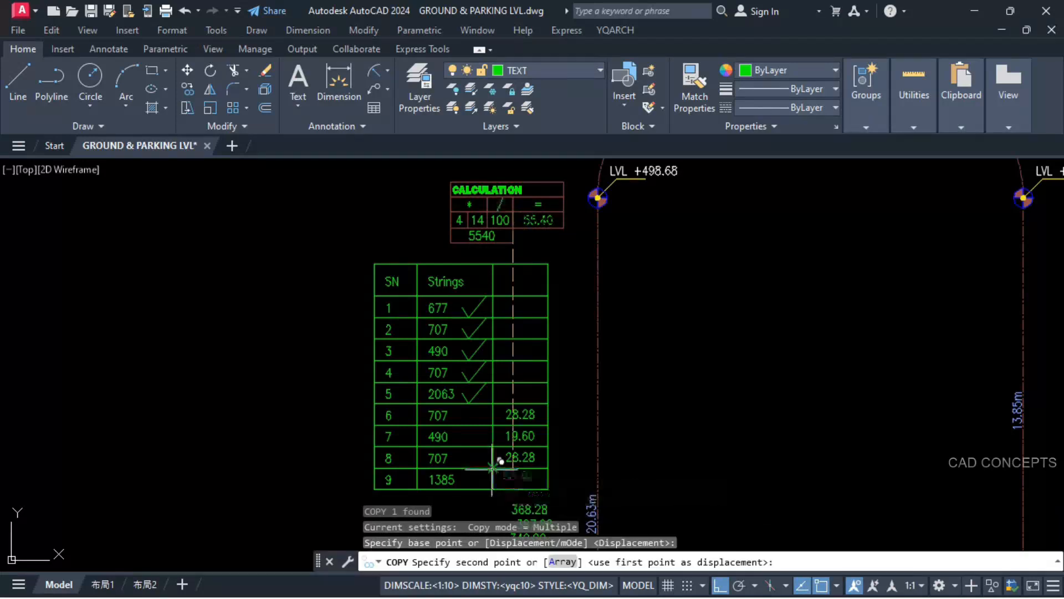
left_click(491, 468)
key("Escape")
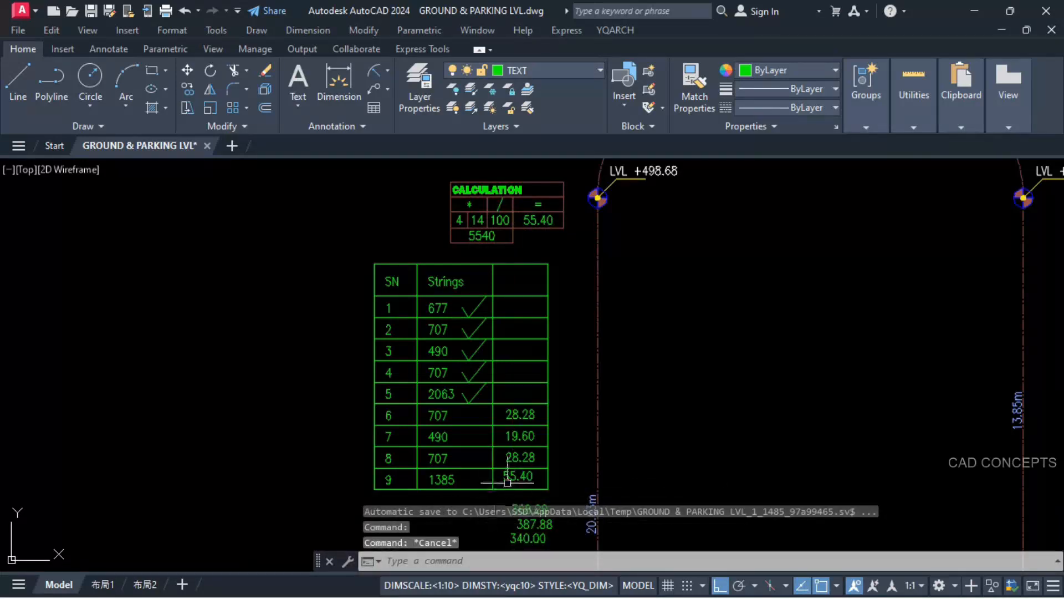
Step: Add the row 9 rise 55.40 to the +574.84 level and place the sum above the +312.92 marker
type("+")
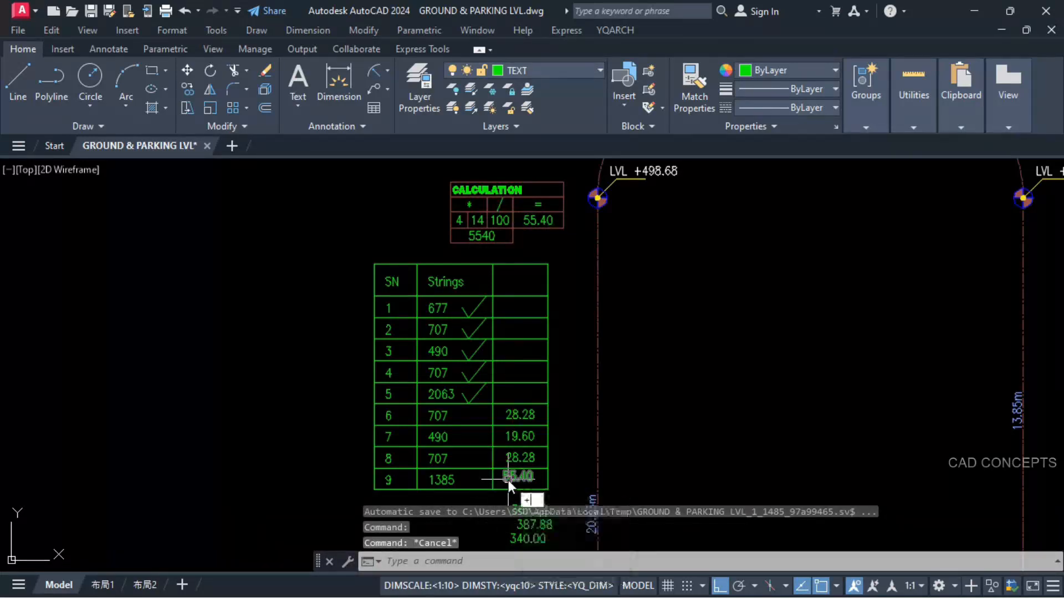
key("Return")
left_click(516, 477)
scroll(446, 336, "down", 5)
scroll(710, 280, "up", 6)
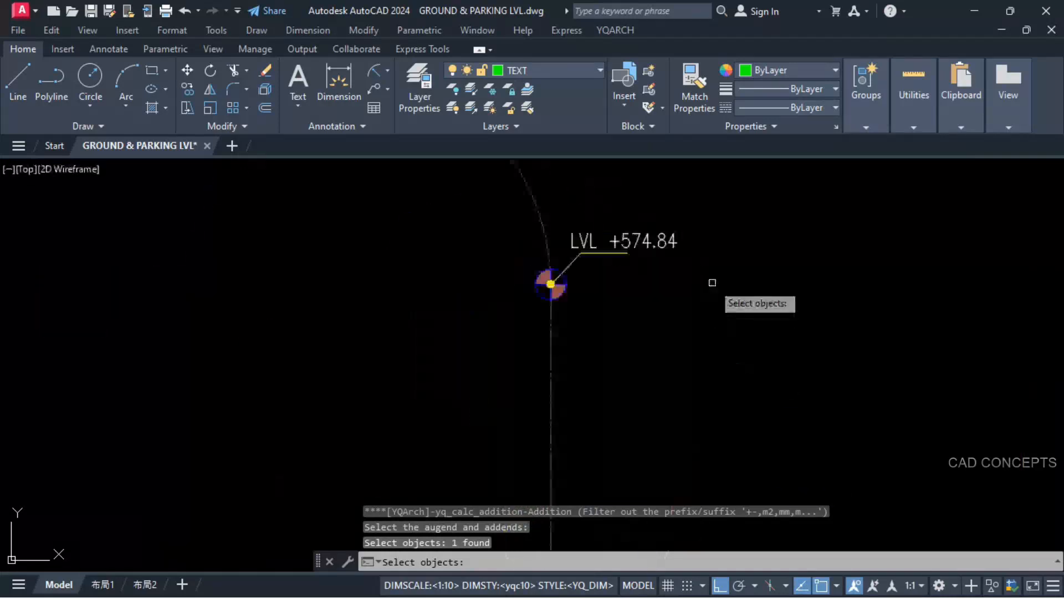
scroll(631, 244, "down", 4)
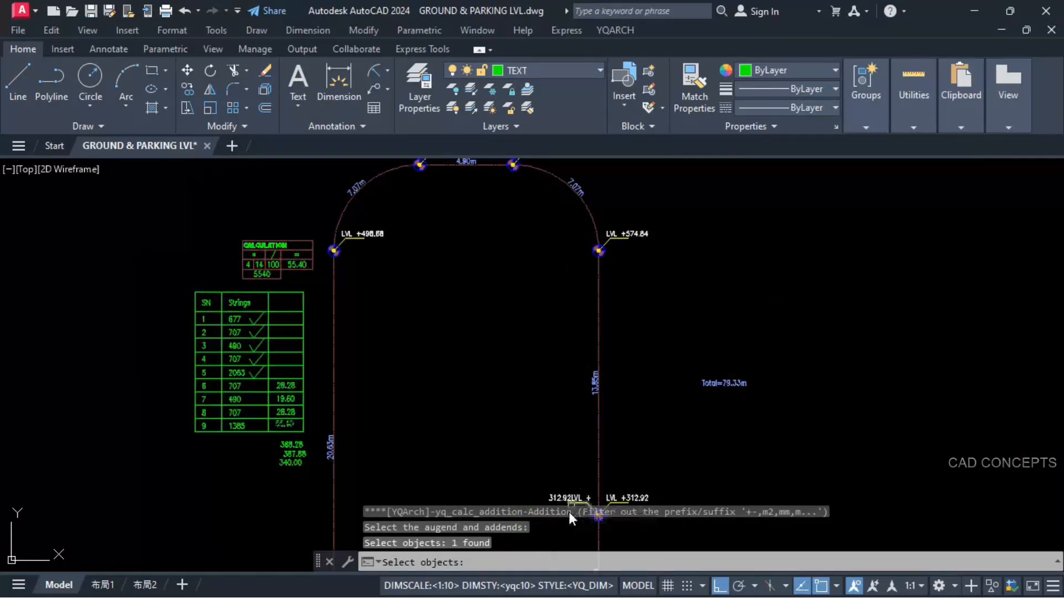
scroll(609, 520, "up", 5)
key("Return")
left_click(628, 430)
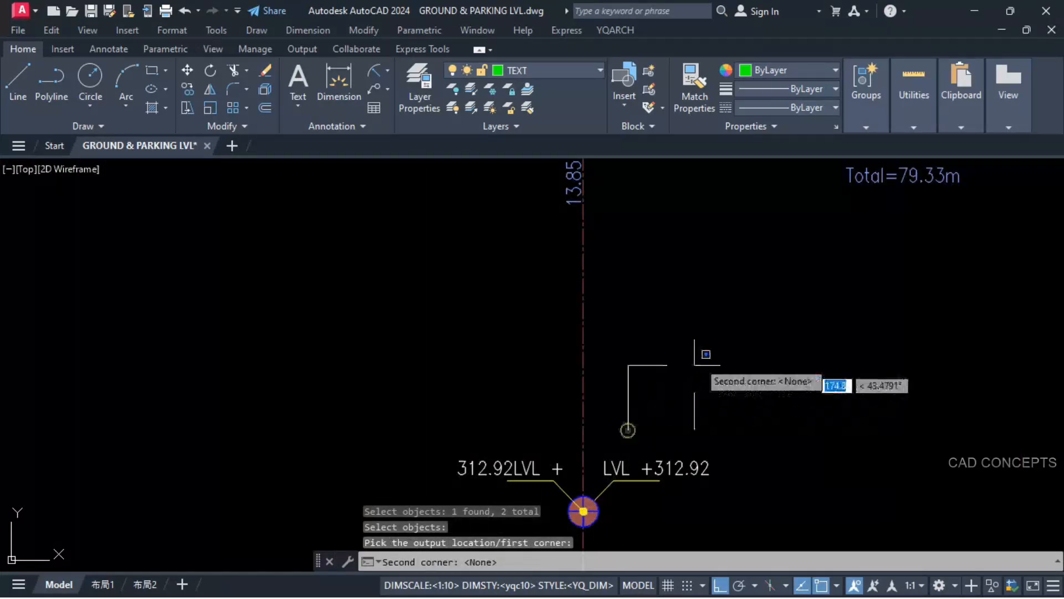
left_click(723, 333)
Step: Replace the 312.92 in the marker's unmirrored level label with the calculated sum 630.24
middle_click_drag(664, 456, 681, 379)
type("ss")
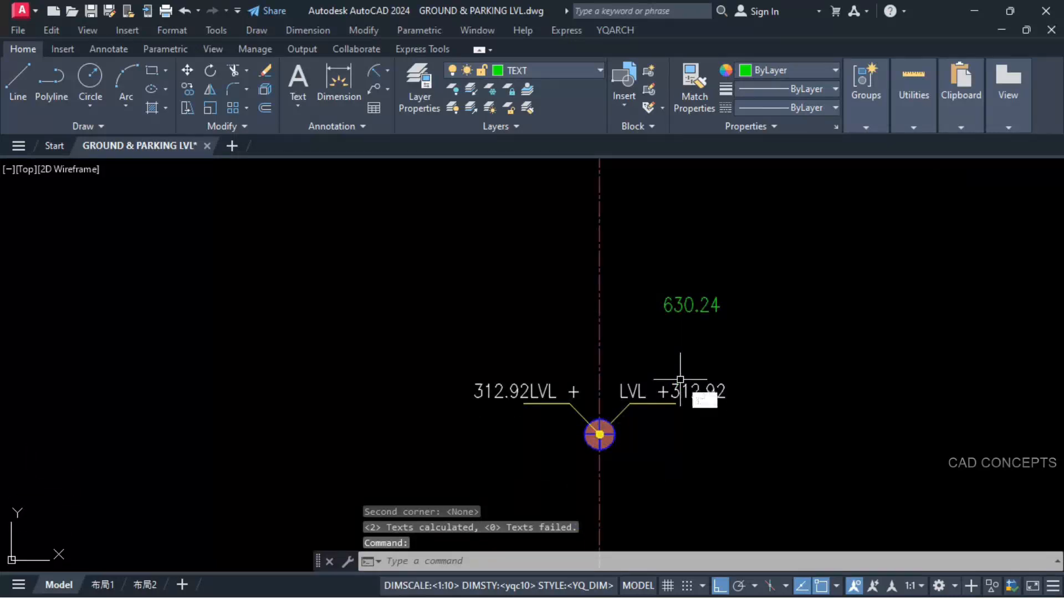
key("Return")
left_click(683, 303)
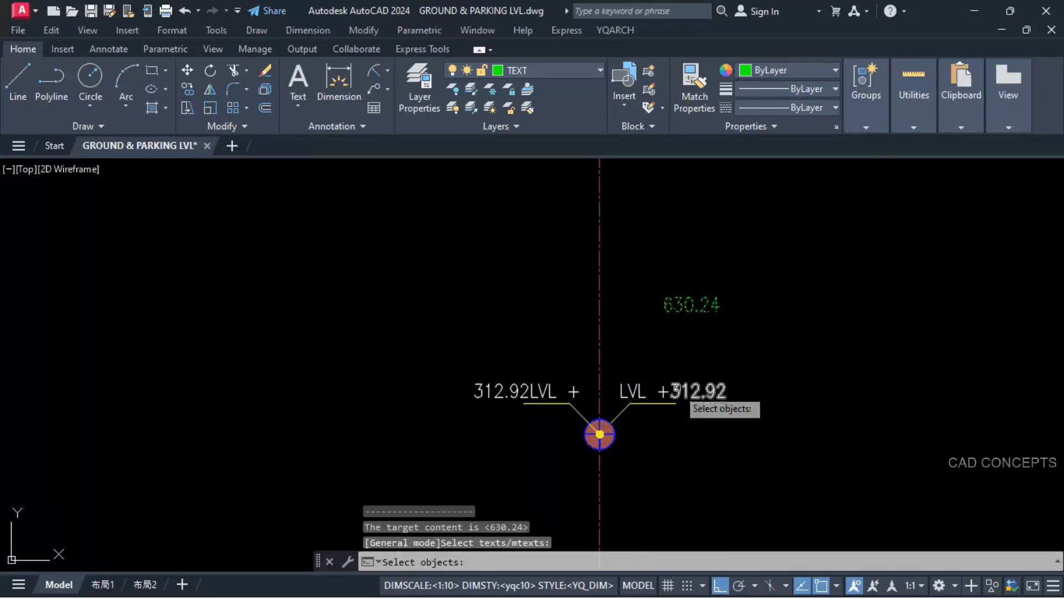
left_click(676, 390)
key("Return")
Step: Erase the loose 630.24 sum text above the level marker
scroll(791, 431, "down", 3)
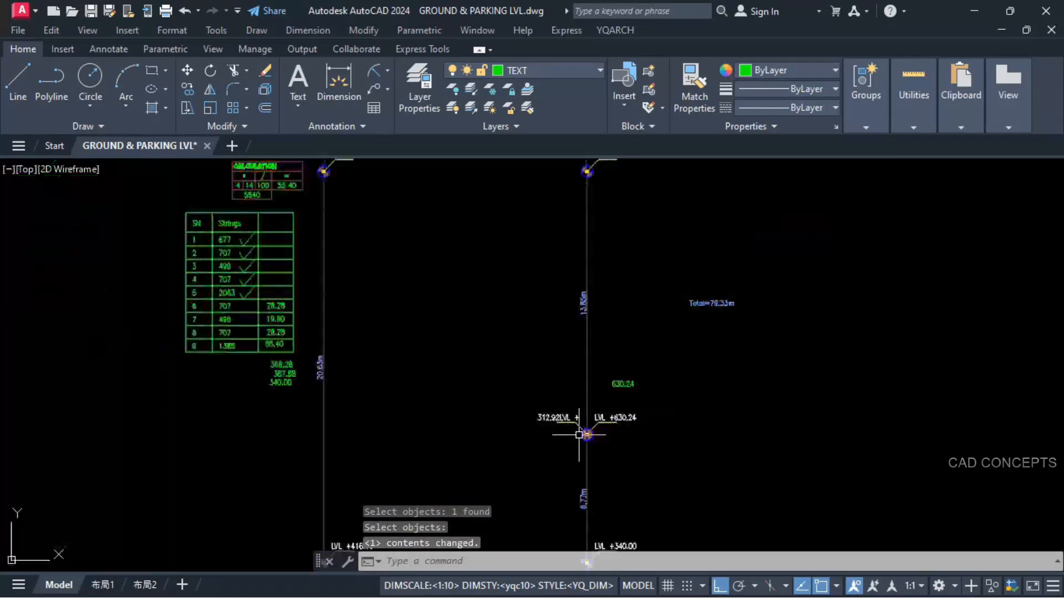
left_click(654, 392)
left_click(605, 352)
type("E")
key("Return")
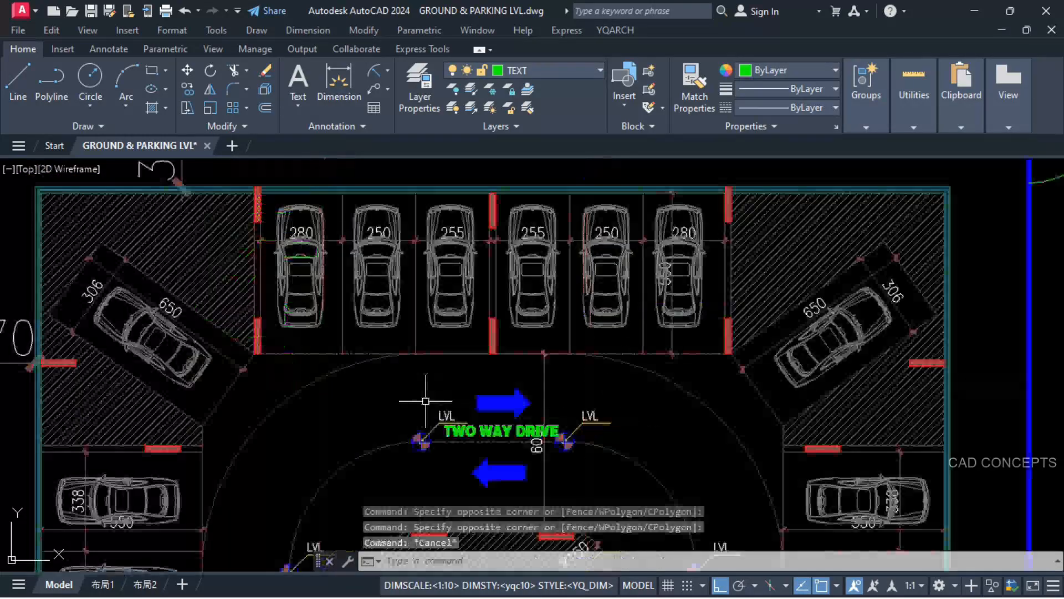
Step: Copy the completed centreline level markers and labels onto the driveway loop of the 1st parking floor plan
scroll(412, 438, "down", 3)
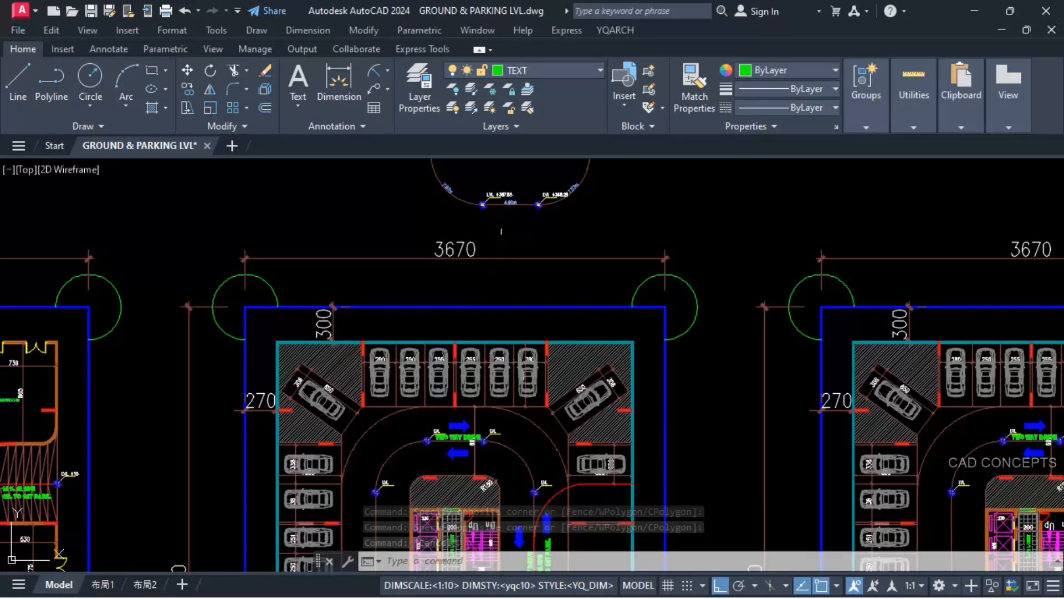
scroll(560, 178, "up", 5)
scroll(538, 205, "down", 8)
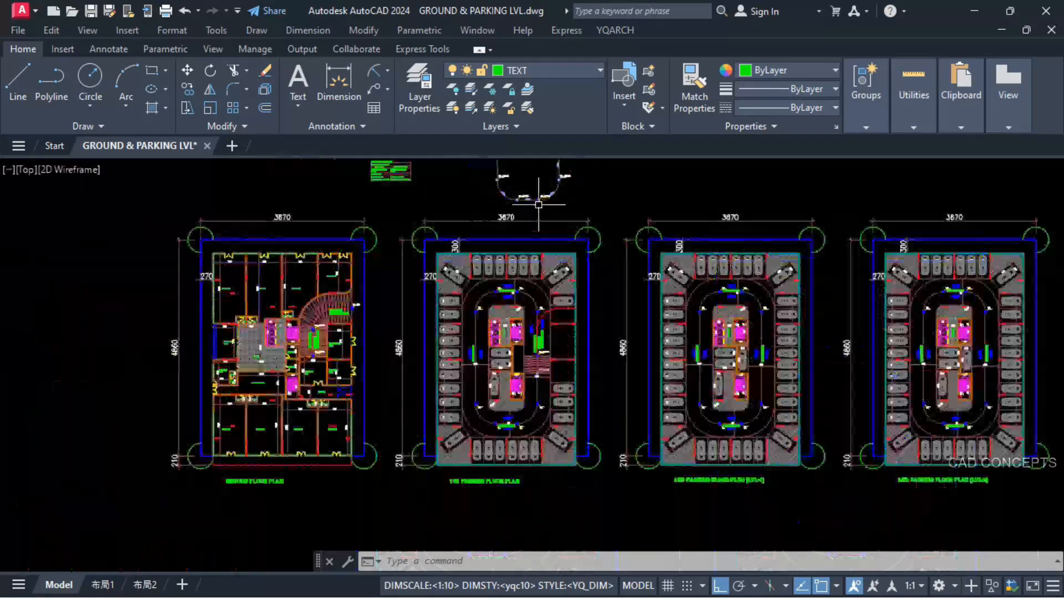
scroll(539, 204, "down", 2)
scroll(673, 302, "up", 5)
scroll(630, 408, "down", 2)
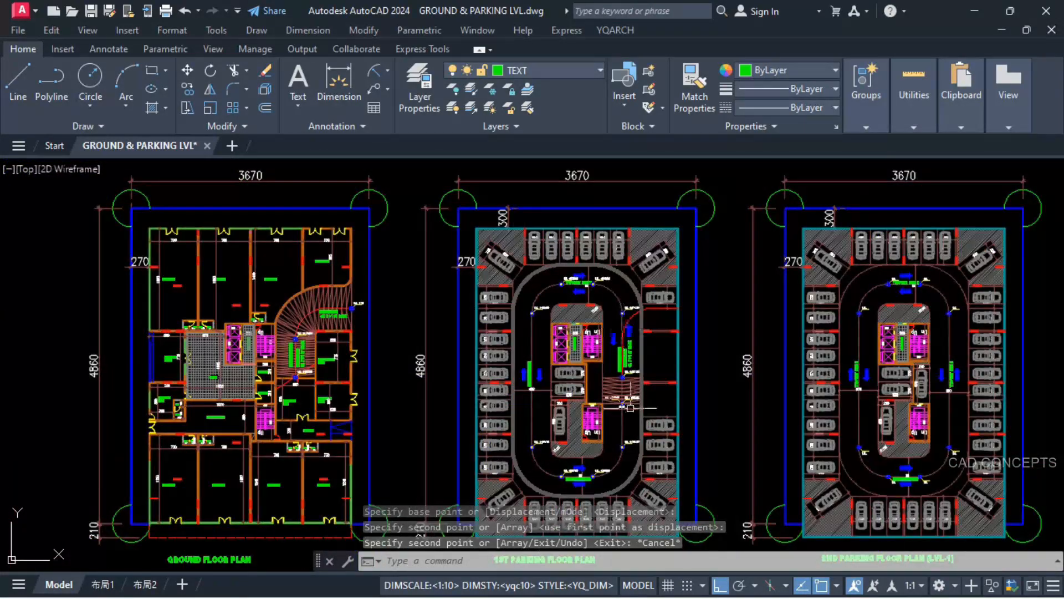
Step: Copy the lower TWO WAY DRIVE text beneath the blue arrow on the 1st parking floor plan and change the copy to 4% SLOPE
scroll(630, 408, "up", 3)
scroll(531, 191, "up", 4)
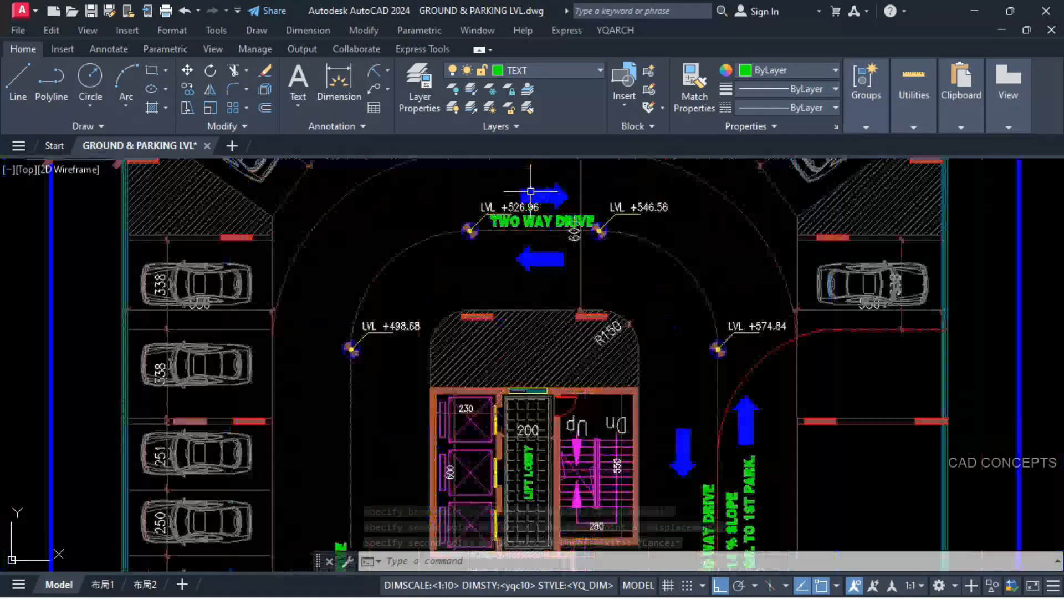
scroll(530, 192, "down", 4)
middle_click_drag(568, 497, 571, 491)
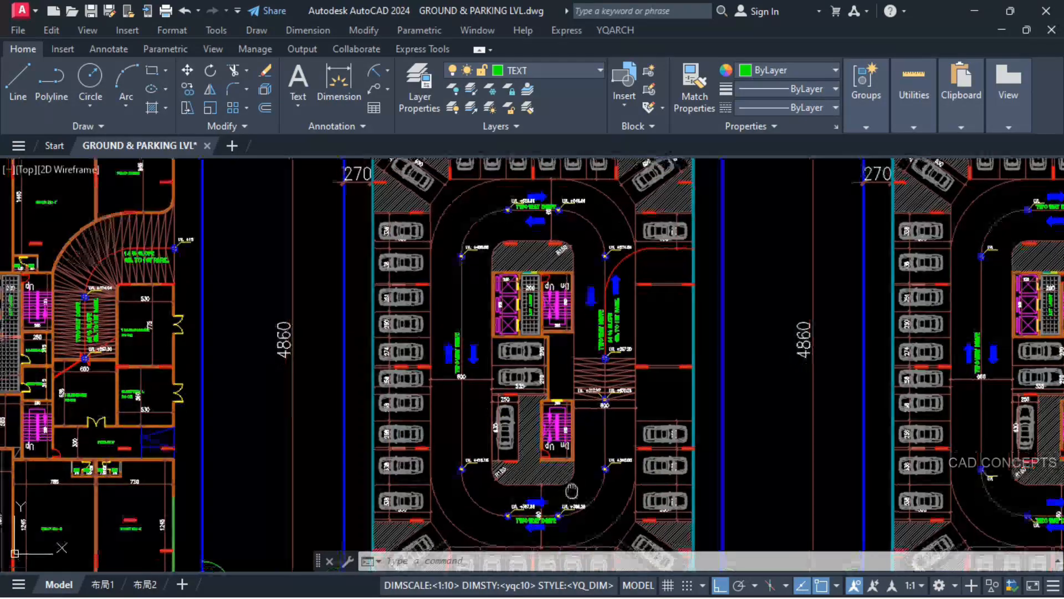
scroll(572, 491, "down", 2)
scroll(562, 422, "up", 5)
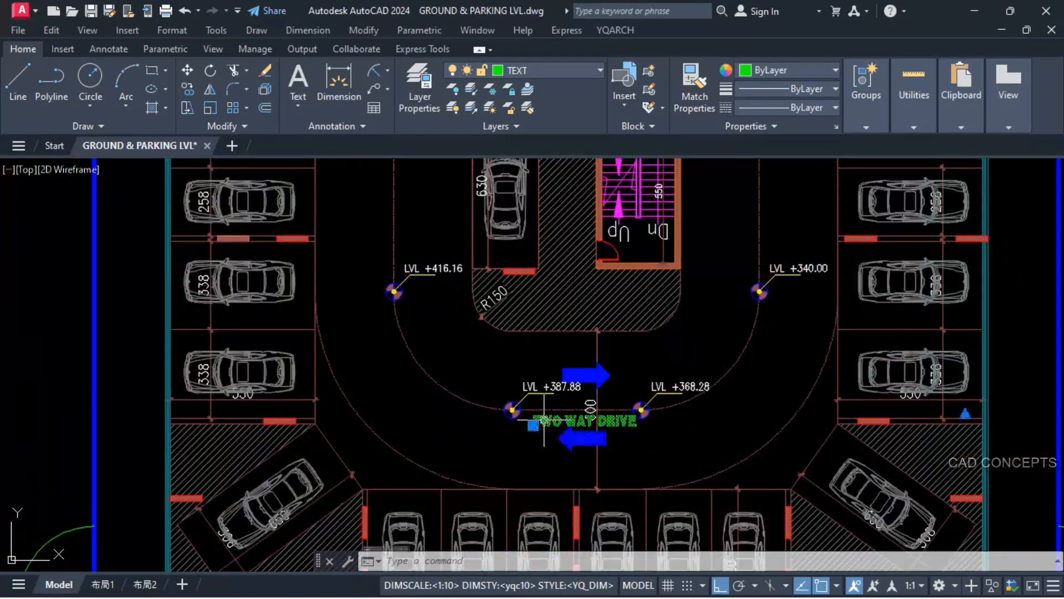
key("Return")
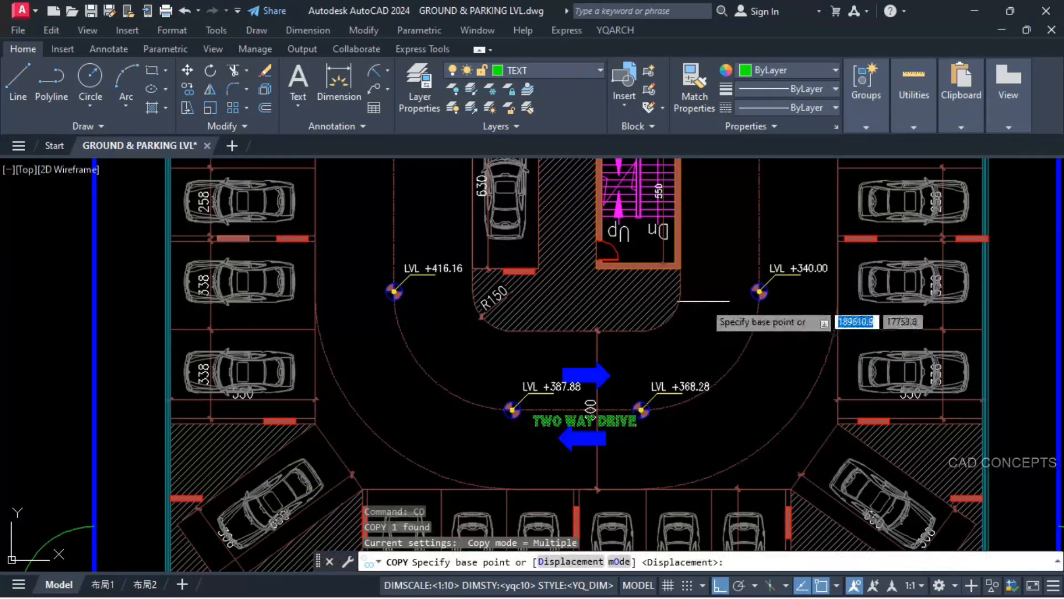
left_click(721, 271)
left_click(721, 304)
key("Escape")
key("Escape")
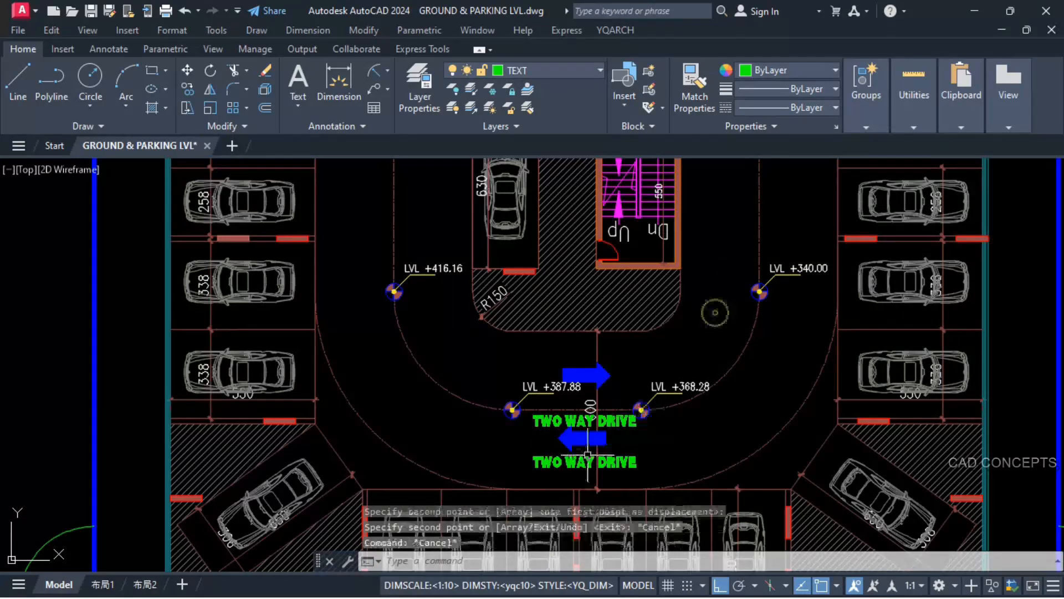
left_click(569, 463)
double_click(570, 463)
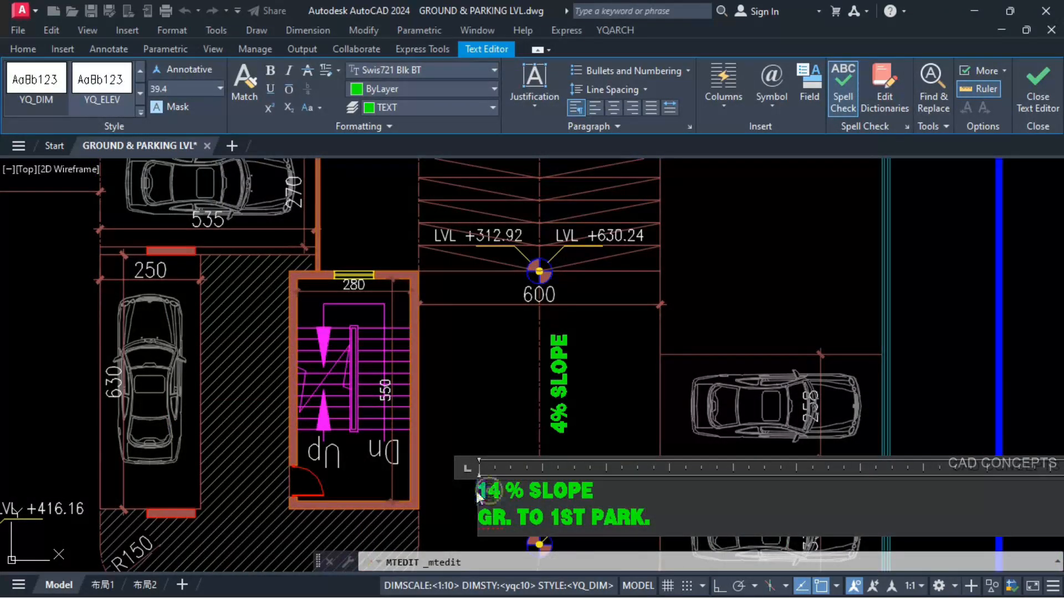
Step: Set the slope in the copied ramp note to 4 % and replace GR. with 1ST
key("Delete")
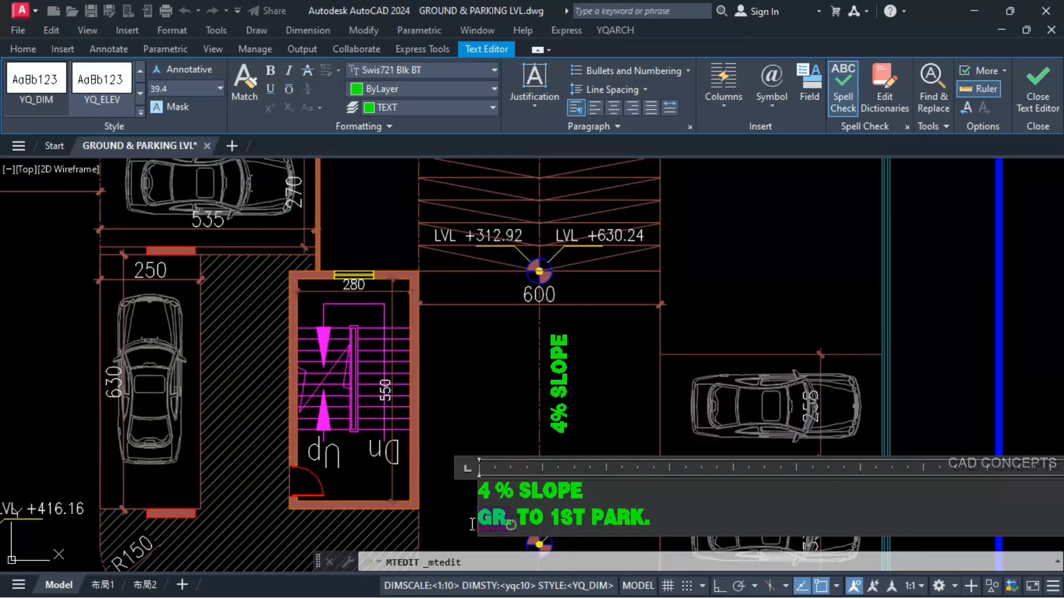
type("1ST")
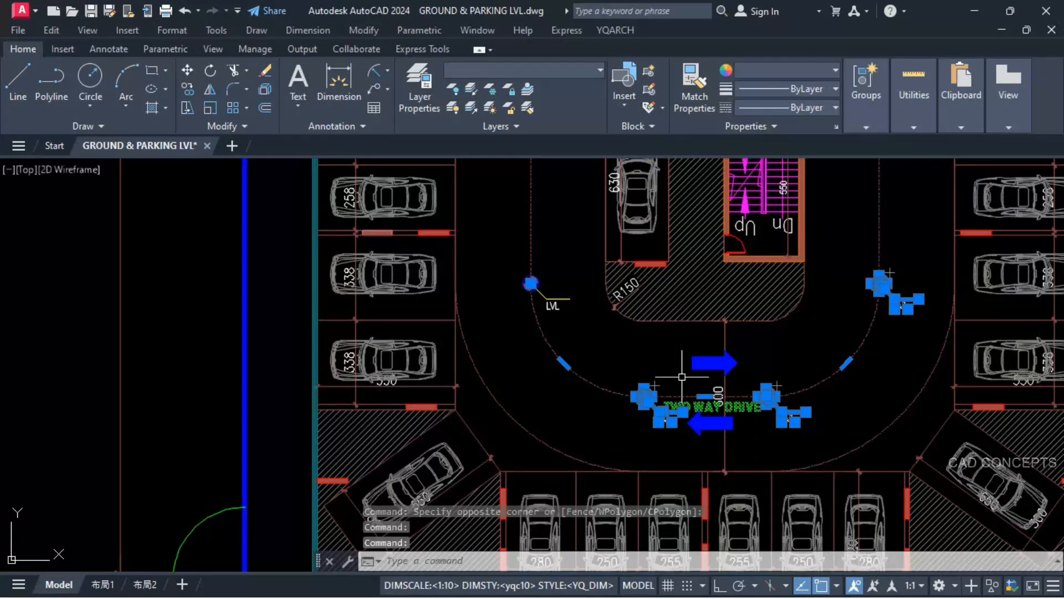
Step: Erase the selected driveway centreline, level markers and drive text, plus the remaining lower-left marker, on the 2nd parking floor plan (LVL-1)
type("E")
key("Return")
scroll(610, 377, "down", 4)
left_click(561, 354)
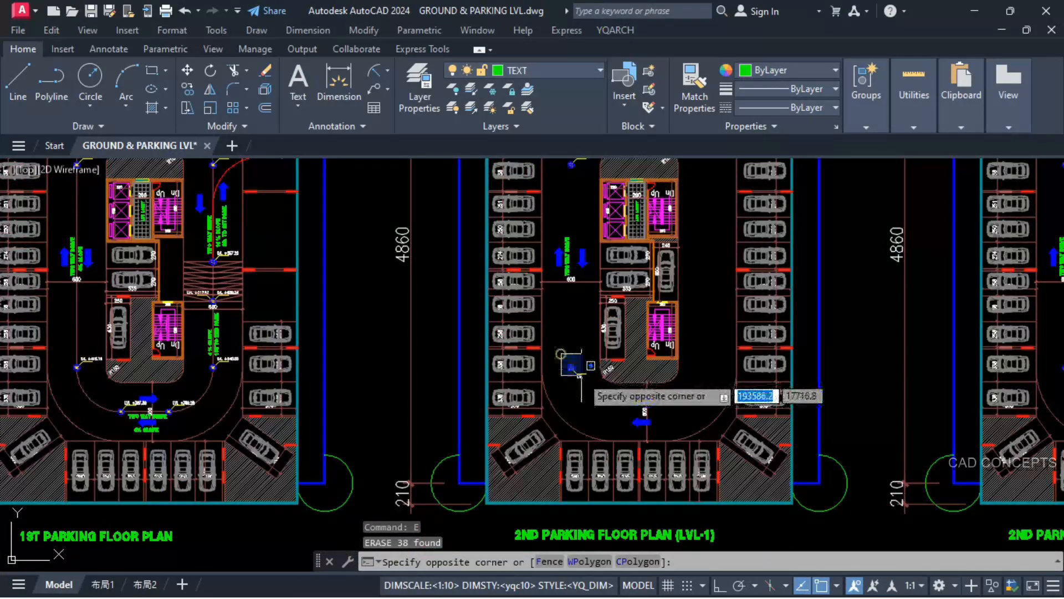
left_click(581, 375)
key("Return")
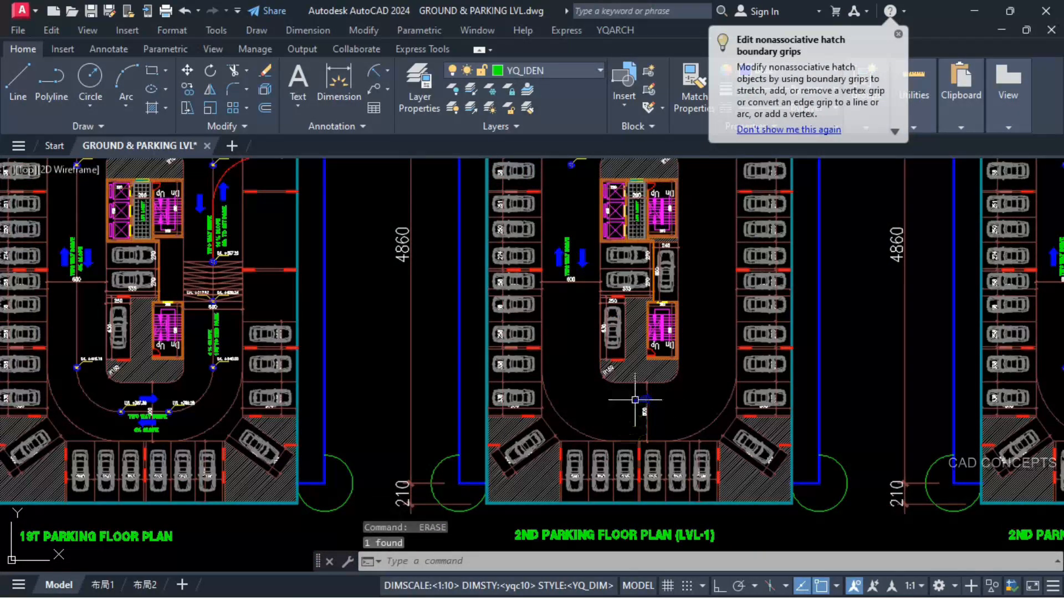
Step: Erase the remaining lower direction arrow and the left aisle's drive label and arrows on the 2nd parking floor plan (LVL-1)
left_click(635, 399)
key("space")
left_click(587, 230)
left_click(560, 261)
key("space")
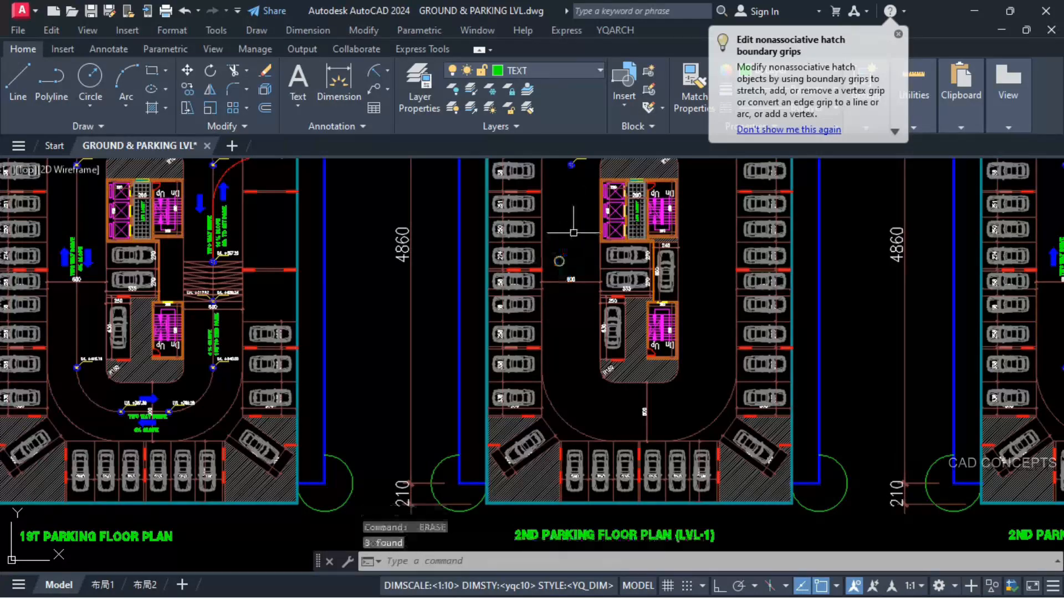
Step: Erase the upper loop's remaining level markers, direction arrows and TWO WAY DRIVE text on the 2nd parking floor plan (LVL-1)
middle_click_drag(589, 210, 593, 340)
left_click(588, 264)
left_click(569, 306)
key("space")
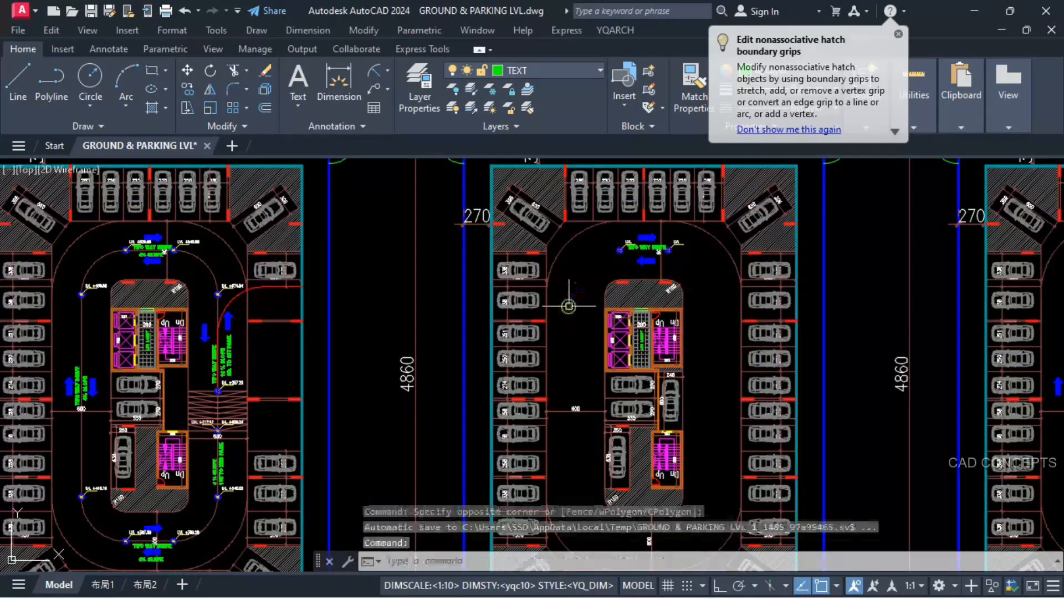
scroll(683, 216, "up", 4)
left_click(571, 381)
left_click(796, 270)
key("space")
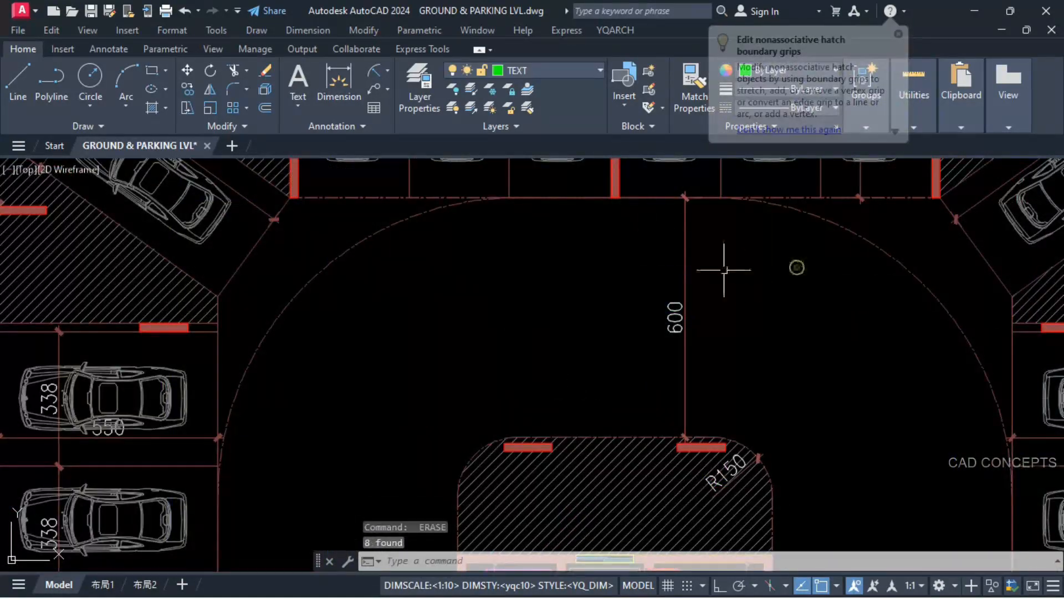
Step: Erase the lower loop's centreline, level markers, arrows and TWO WAY DRIVE text on the parking plan beside the typical floor plan
scroll(724, 270, "down", 10)
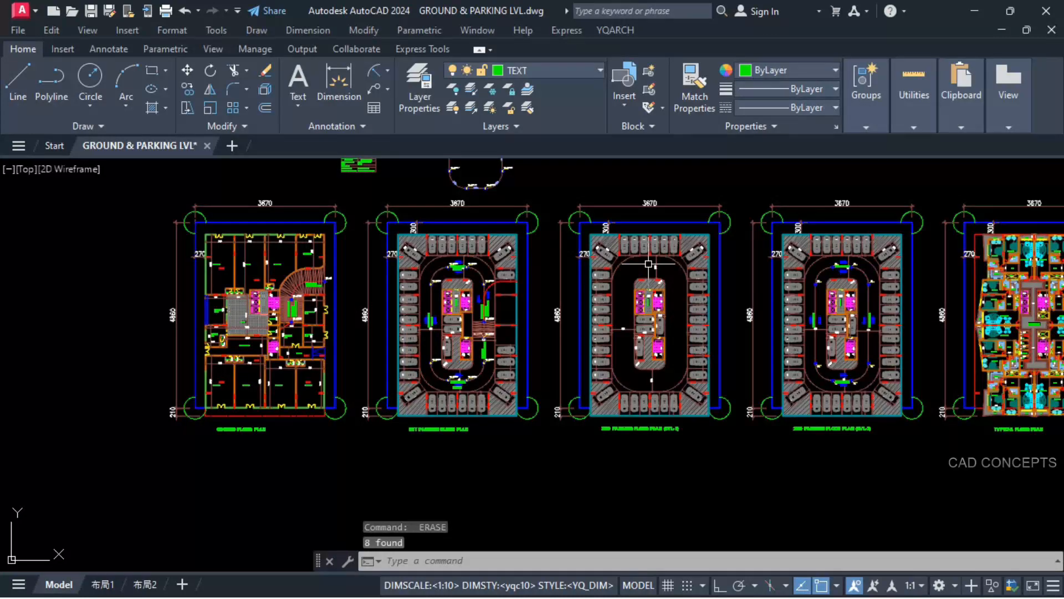
scroll(790, 360, "up", 10)
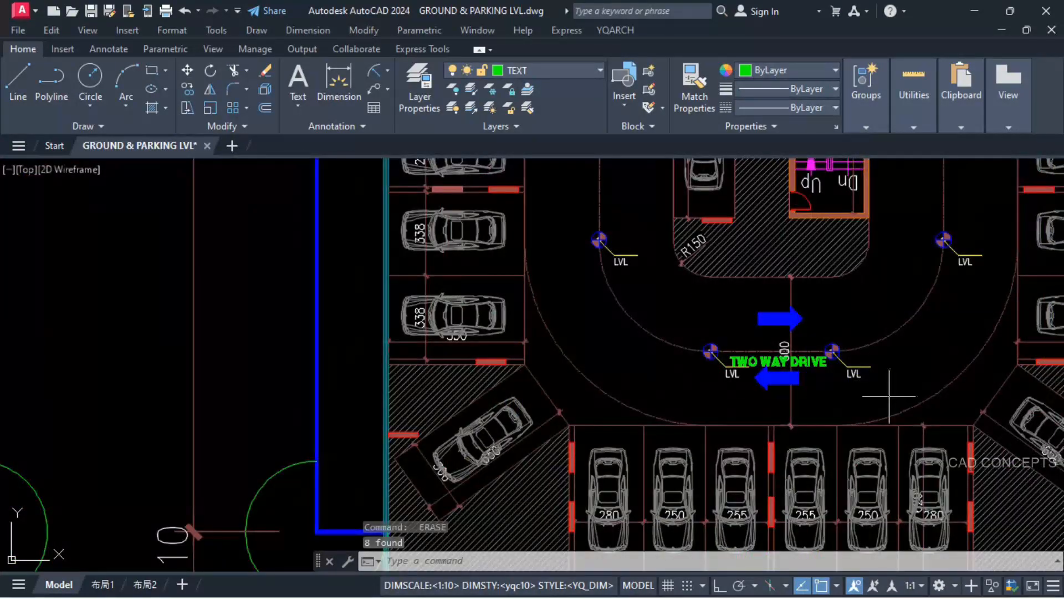
left_click(890, 396)
left_click(737, 330)
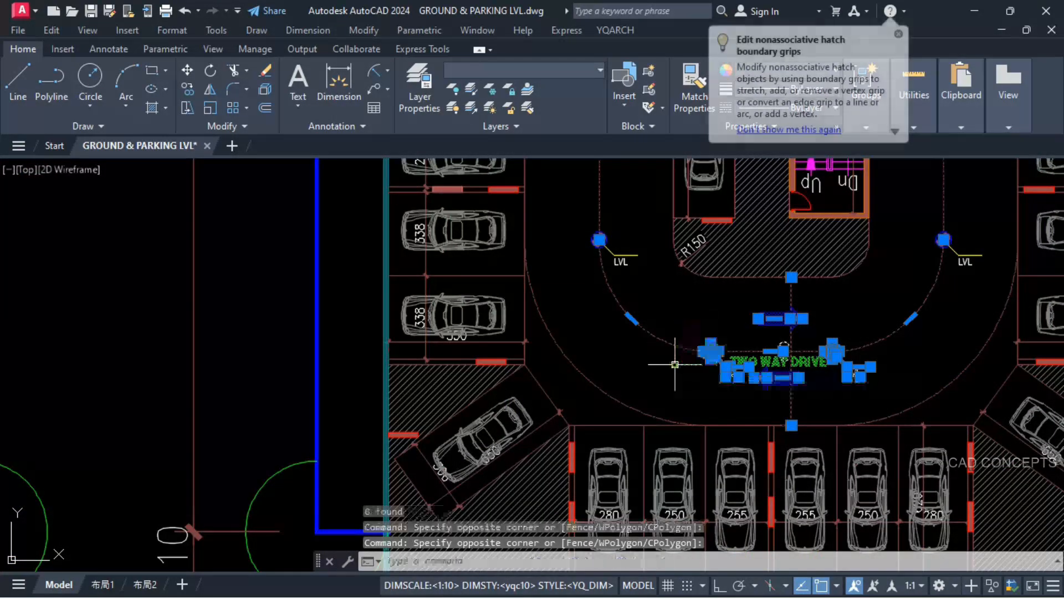
key("e")
key("Return")
left_click(715, 353)
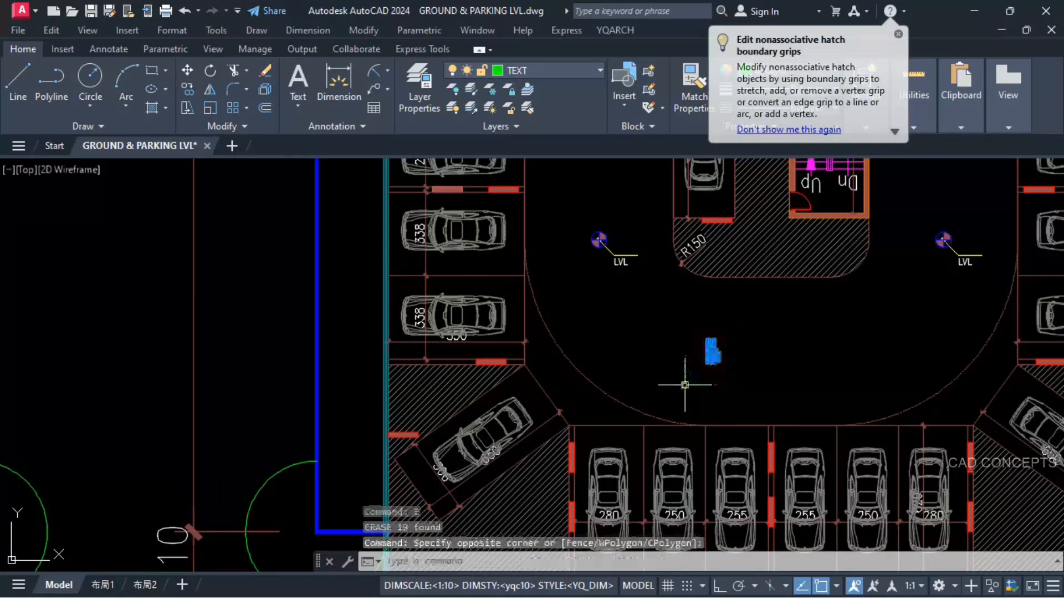
left_click(630, 327)
key("e")
key("Return")
Step: Erase the two level markers at the lower curve ends on the parking plan beside the typical floor plan
left_click(633, 221)
left_click(566, 302)
key("e")
key("Return")
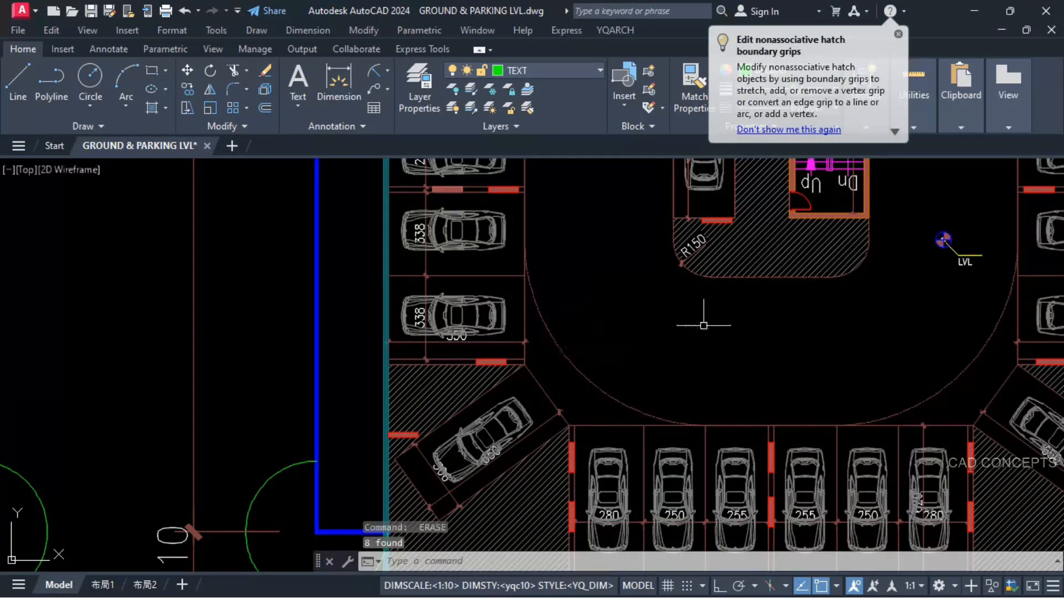
left_click(893, 209)
left_click(988, 281)
scroll(615, 435, "down", 5)
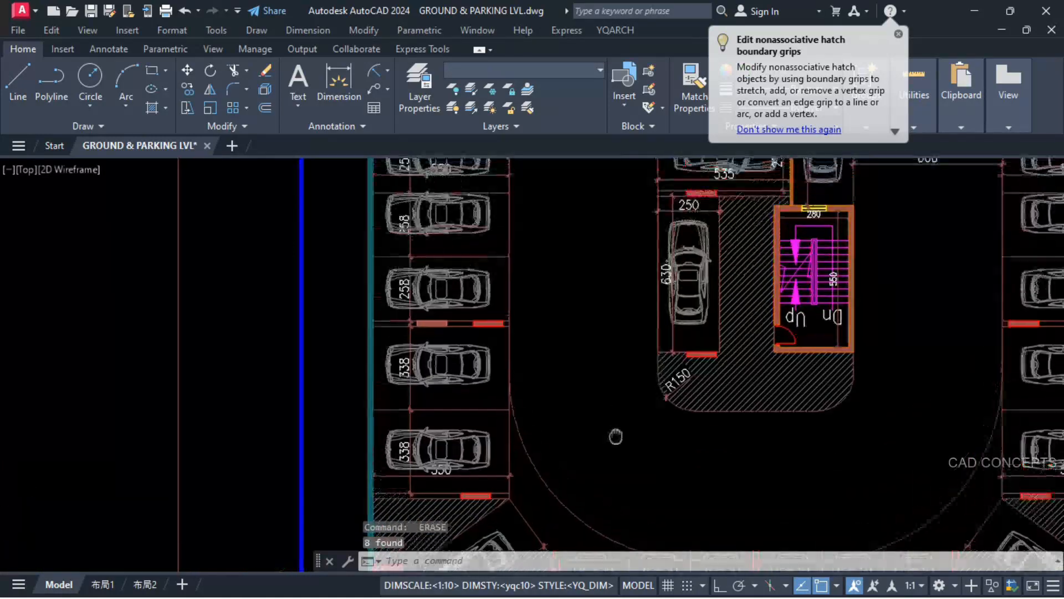
Step: Erase the left aisle's drive label, arrows and dimension, and the upper direction arrows, on the parking plan beside the typical floor plan
left_click(623, 272)
left_click(599, 342)
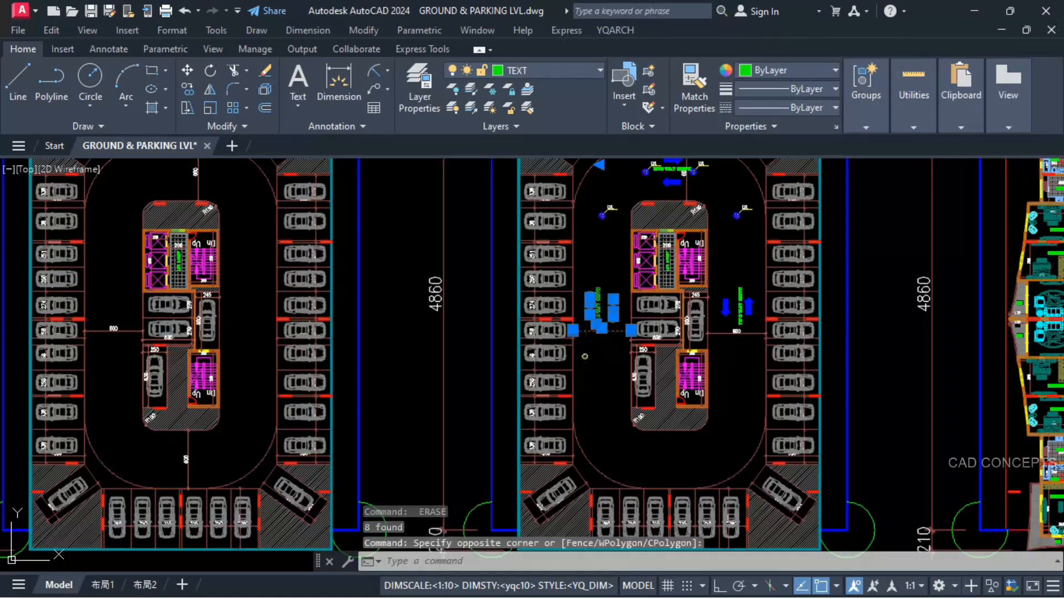
key("e")
key("Return")
scroll(600, 342, "down", 2)
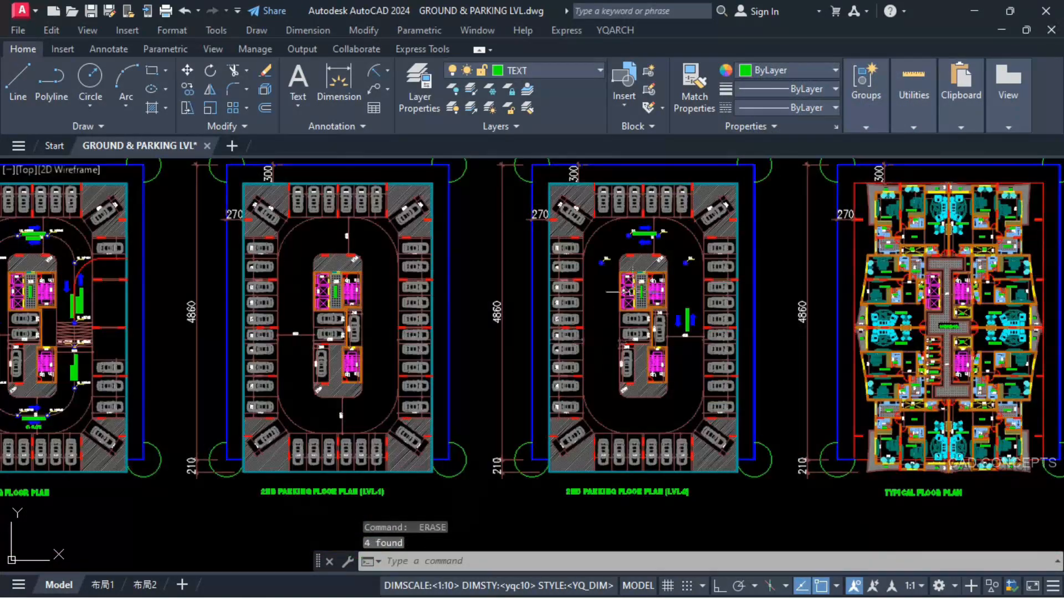
left_click(669, 224)
left_click(627, 249)
key("Delete")
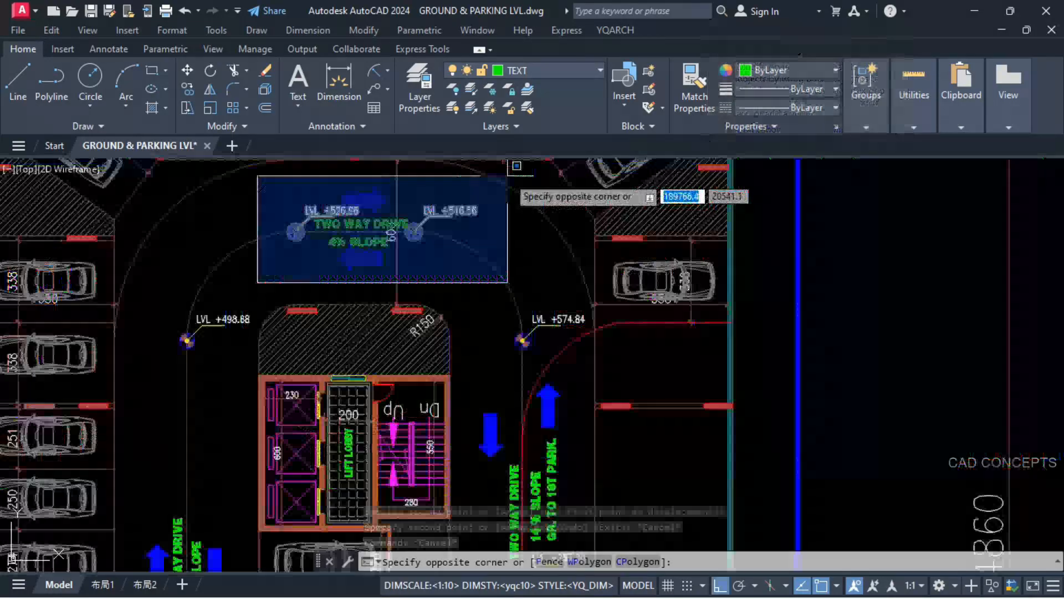
Step: Copy the loop level markers, direction arrows and drive text from the 1st parking floor plan onto the 2nd parking floor plans
left_click(516, 165)
left_click(485, 366)
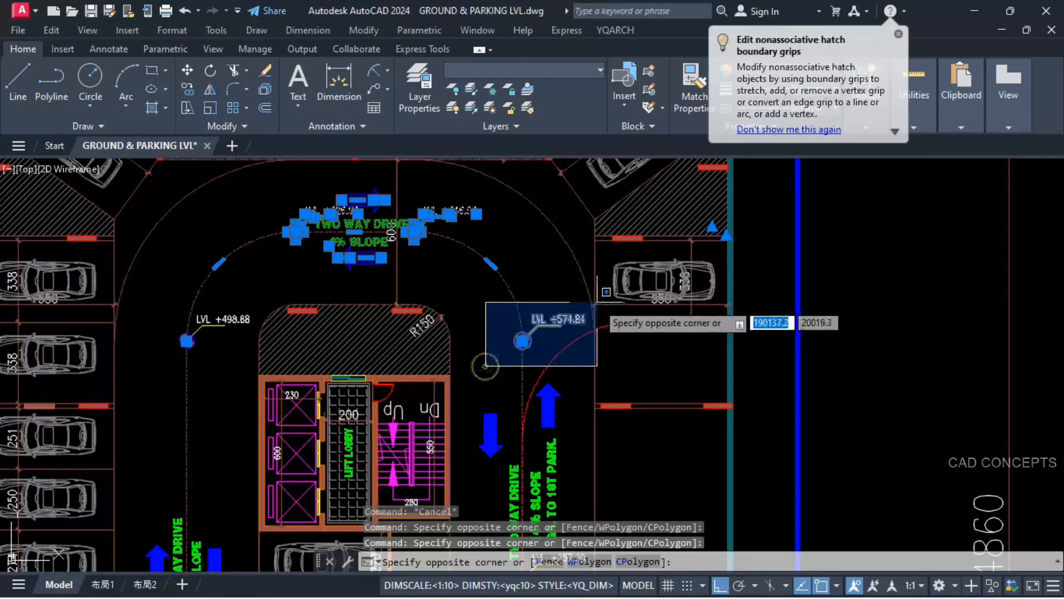
left_click(597, 303)
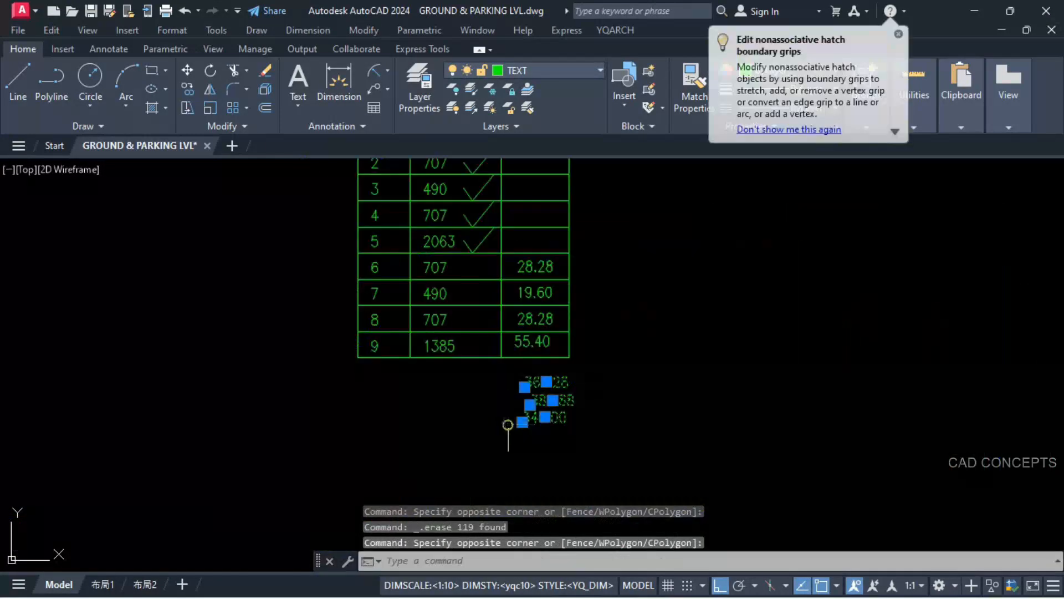
key("Delete")
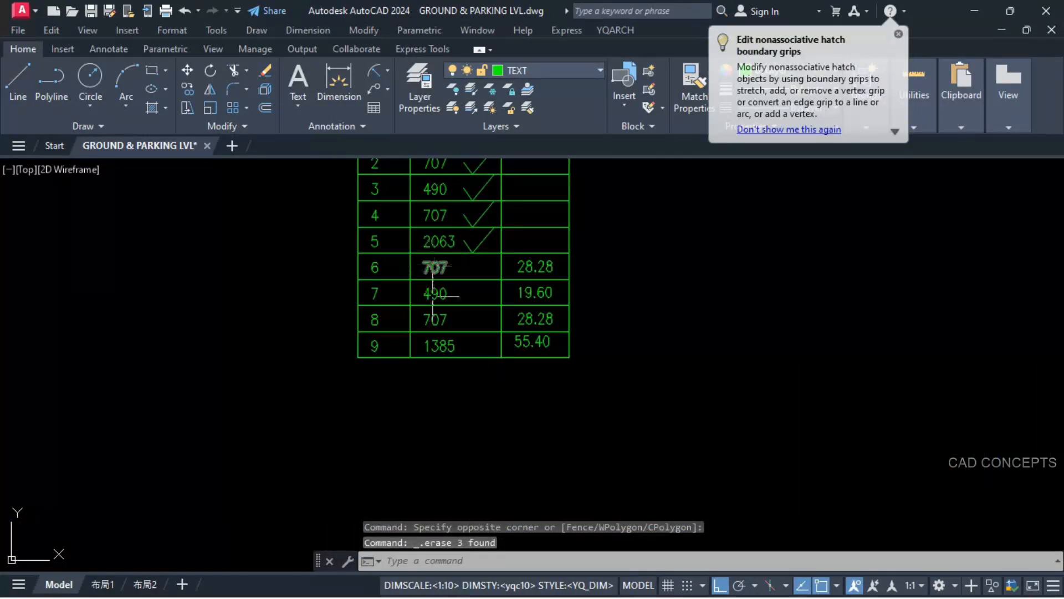
middle_click_drag(470, 297, 495, 412)
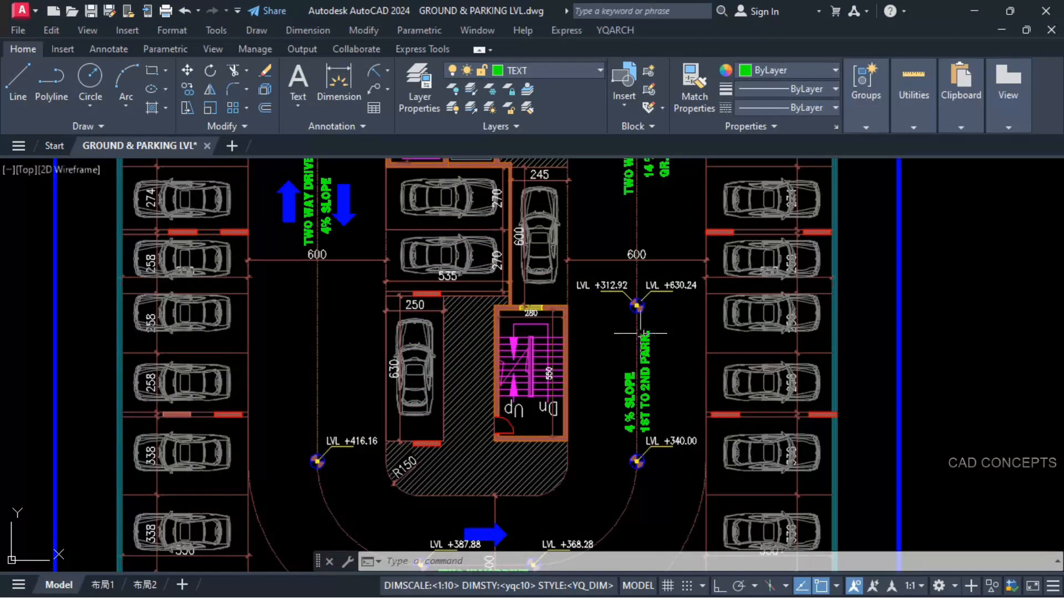
scroll(654, 284, "up", 4)
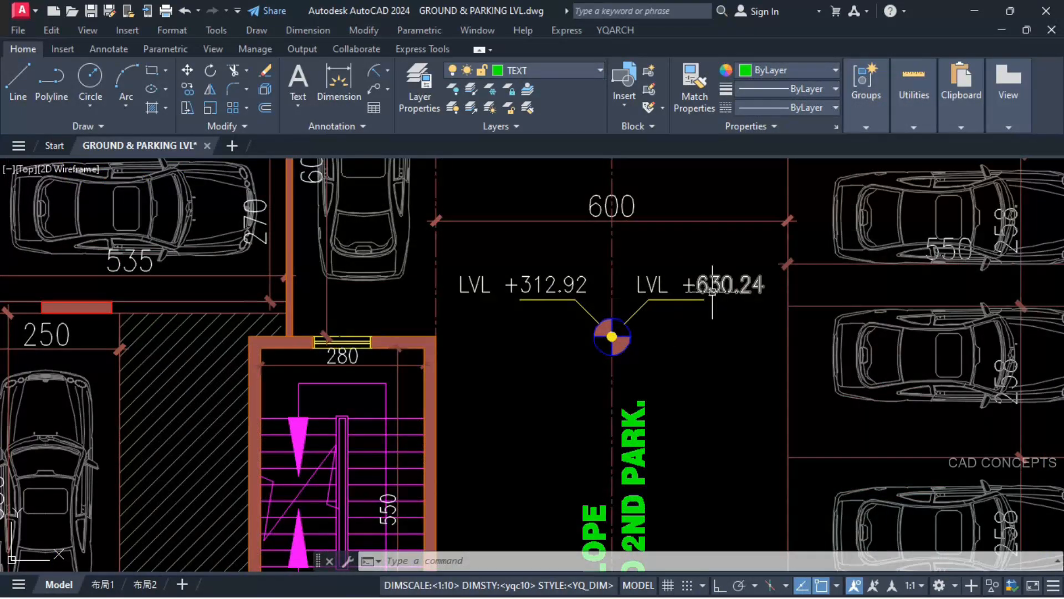
scroll(667, 287, "down", 6)
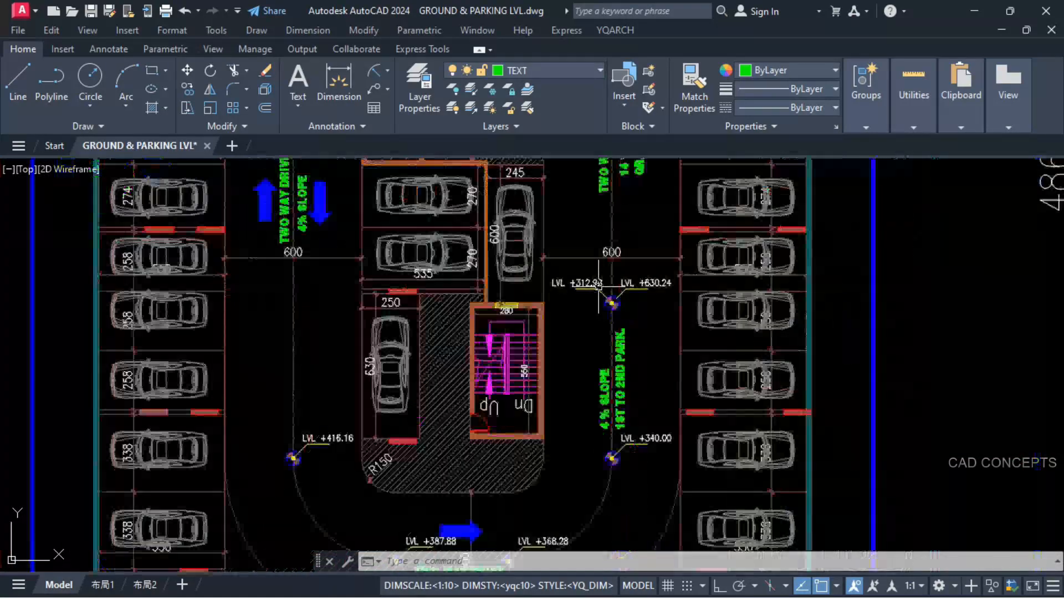
scroll(600, 342, "down", 2)
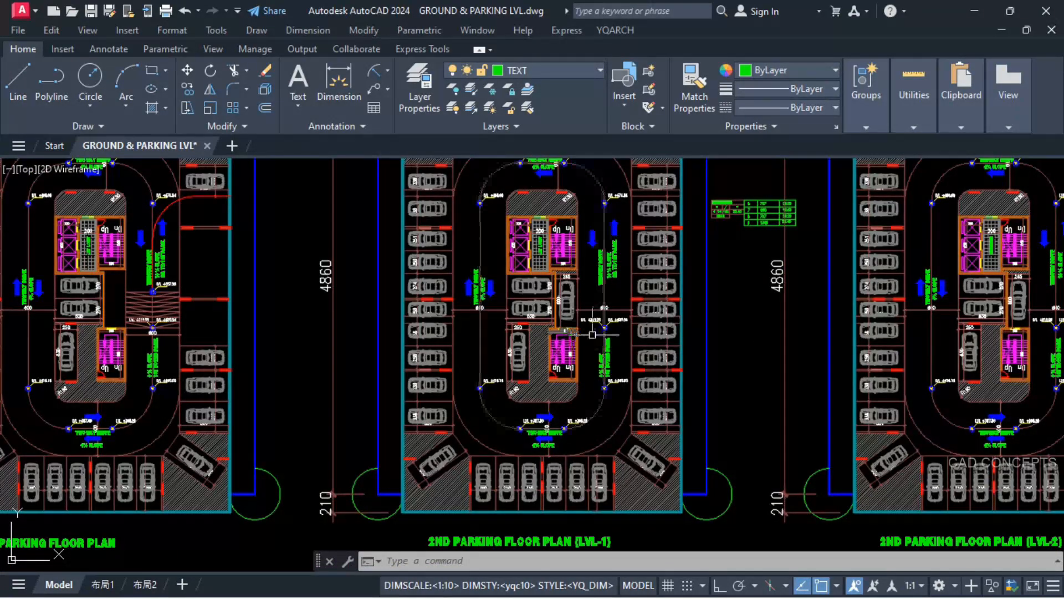
scroll(610, 358, "up", 5)
scroll(693, 355, "up", 2)
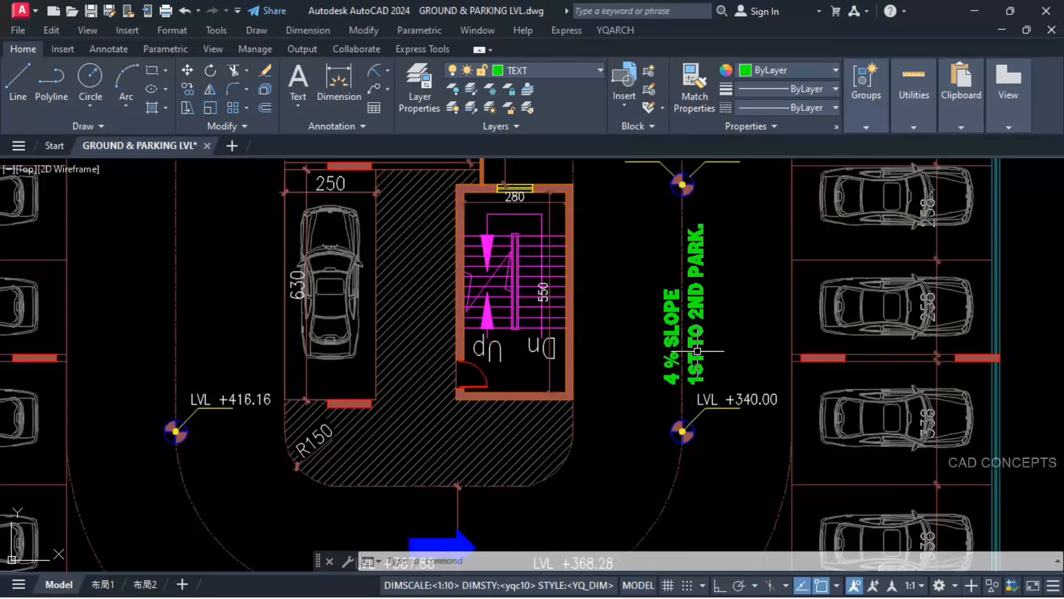
double_click(665, 382)
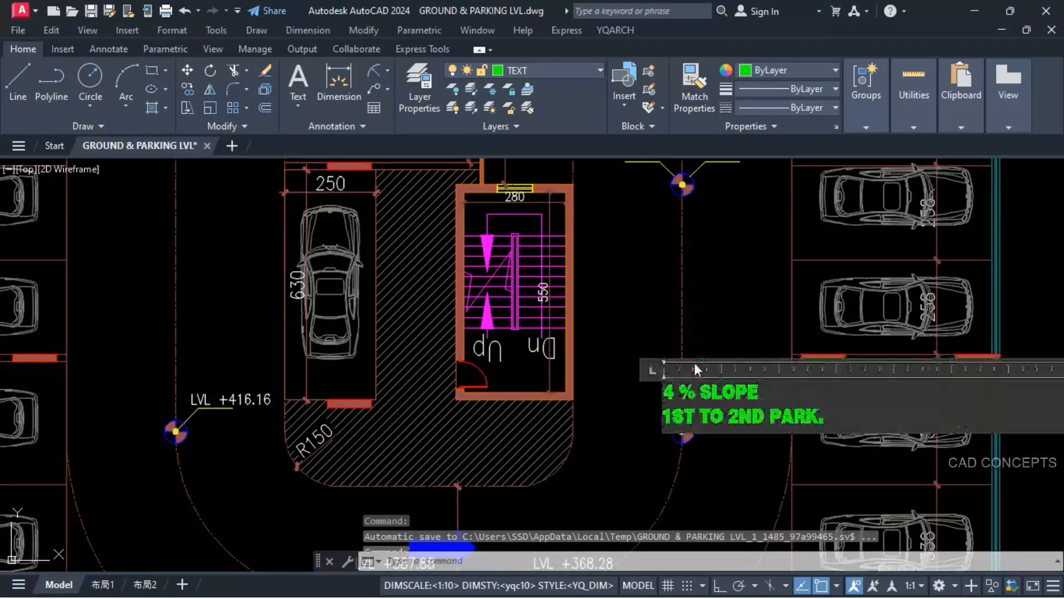
scroll(679, 432, "up", 4)
left_click_drag(712, 426, 617, 425)
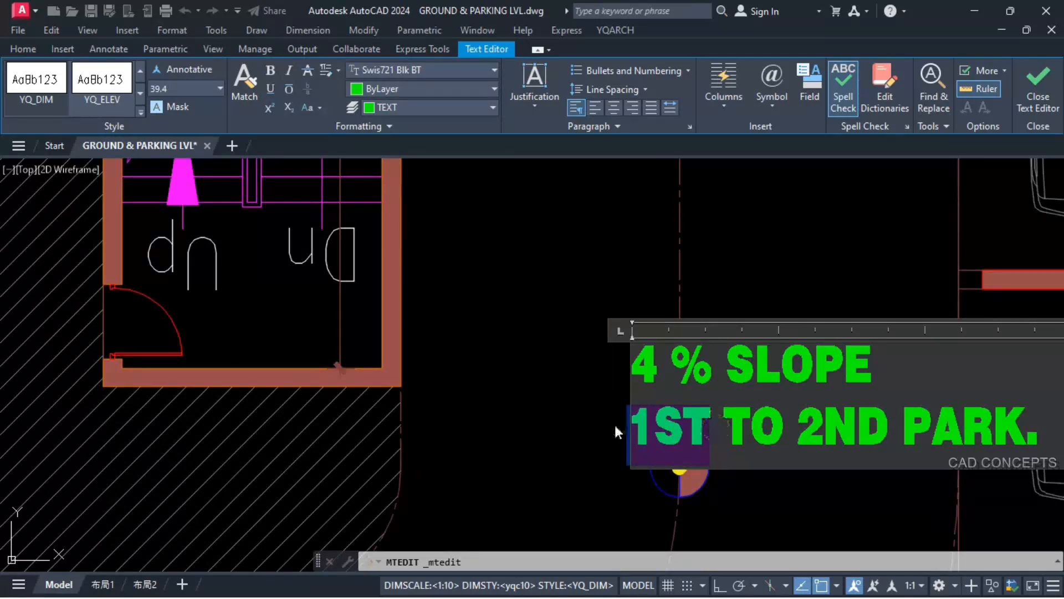
type("2N")
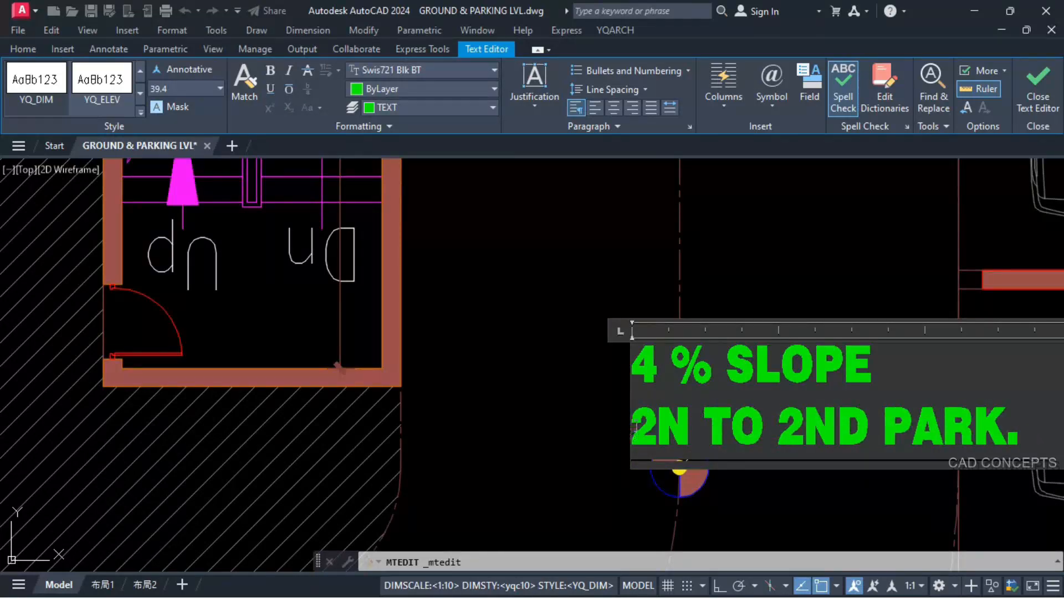
type("D")
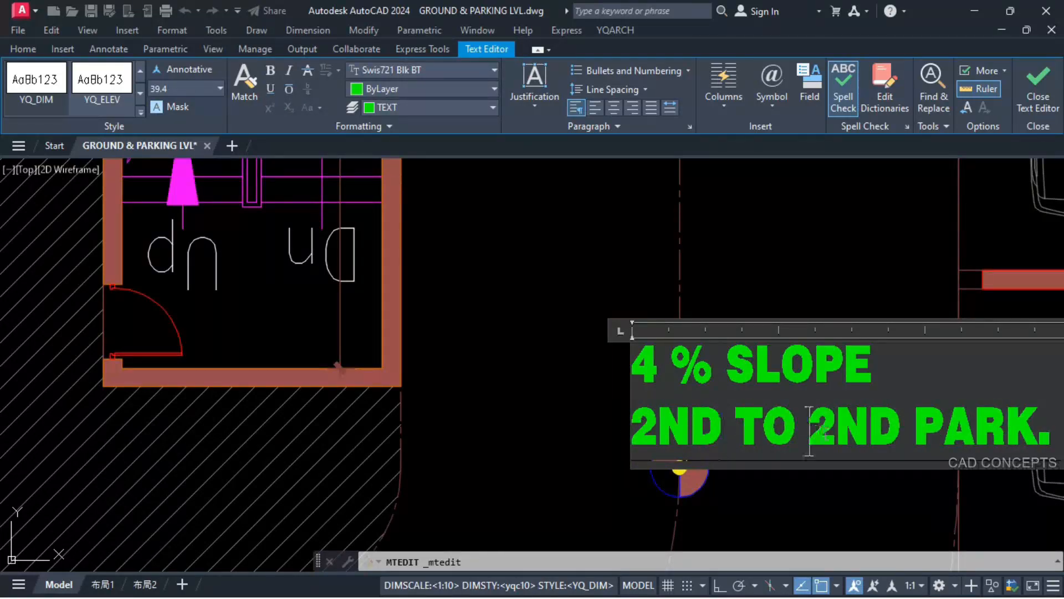
left_click_drag(809, 431, 870, 432)
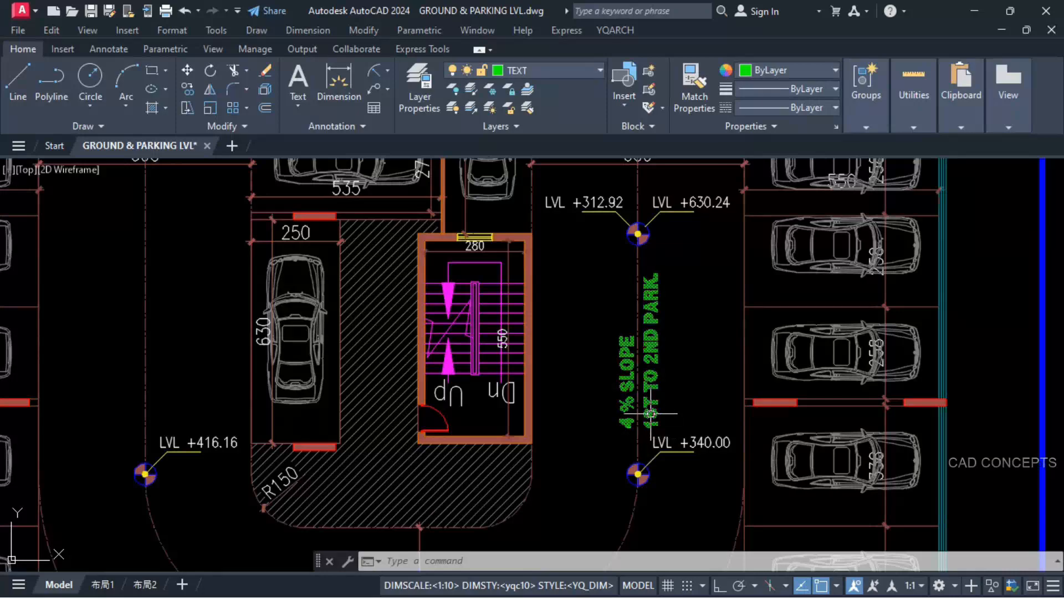
scroll(650, 413, "down", 3)
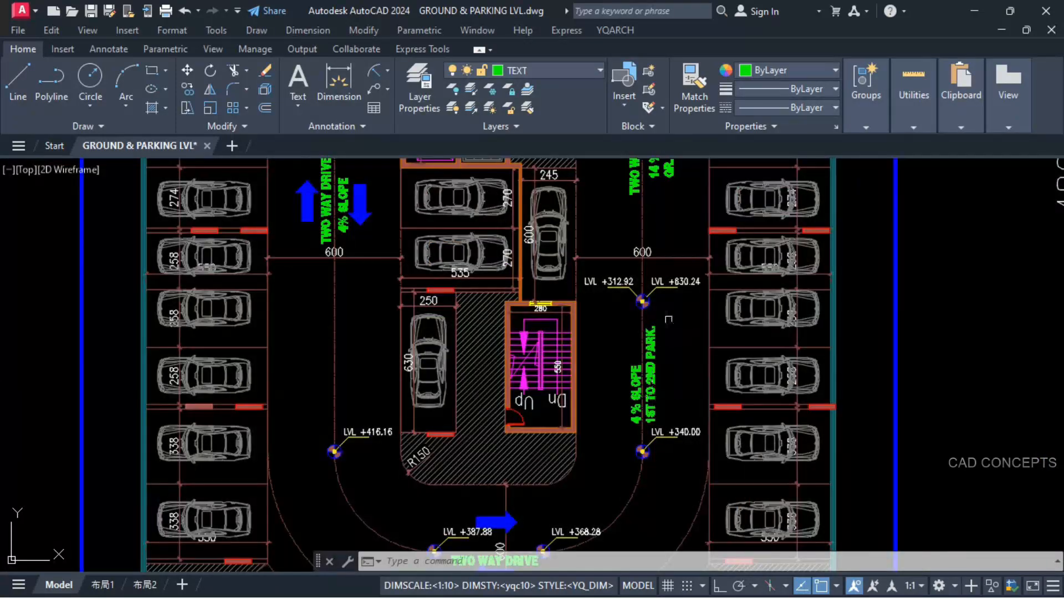
Step: Measure the distance between the level markers at both ends of the 1ST TO 2ND PARK. ramp with a temporary linear dimension, and erase it
scroll(671, 283, "up", 3)
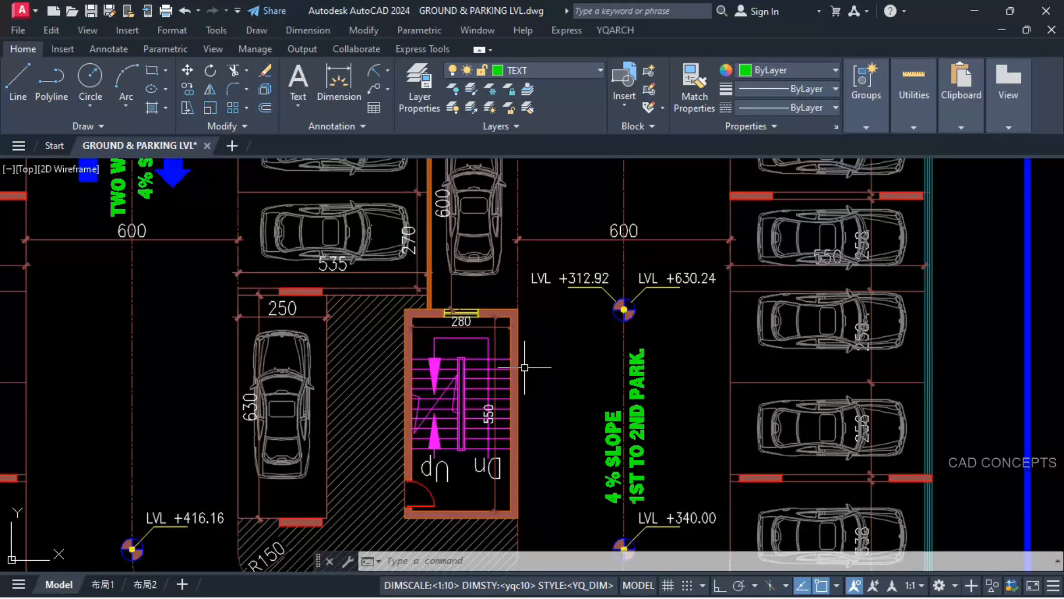
scroll(524, 367, "down", 4)
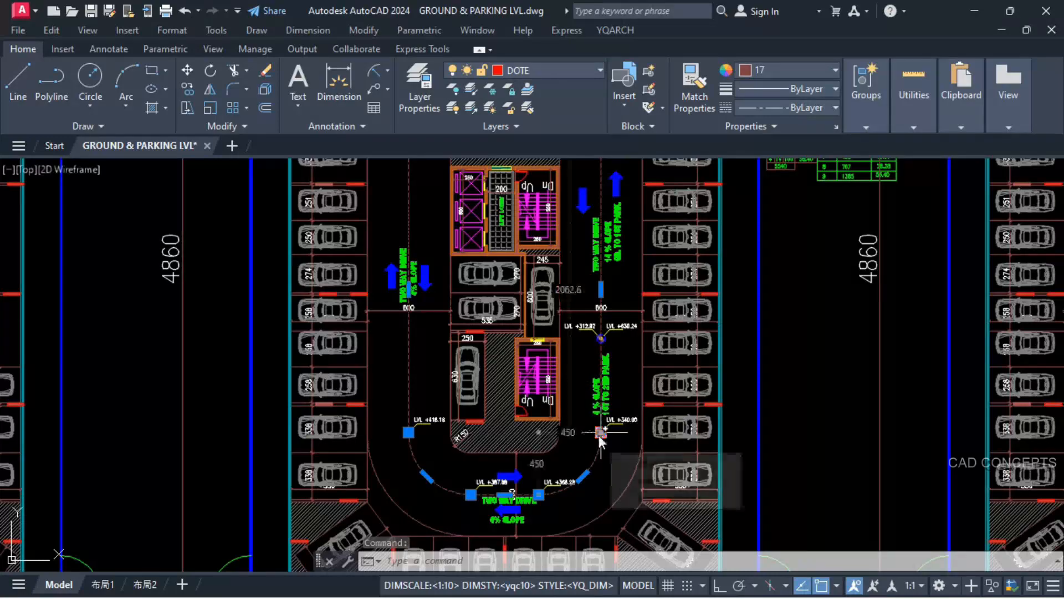
key("Escape")
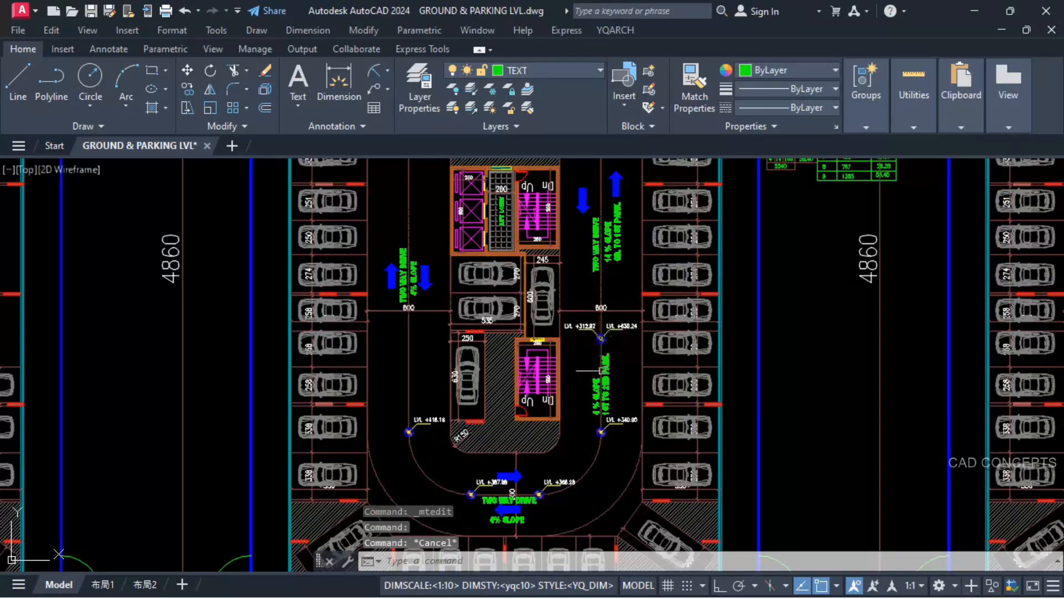
scroll(604, 379, "down", 2)
scroll(626, 285, "up", 3)
left_click(387, 70)
left_click(400, 93)
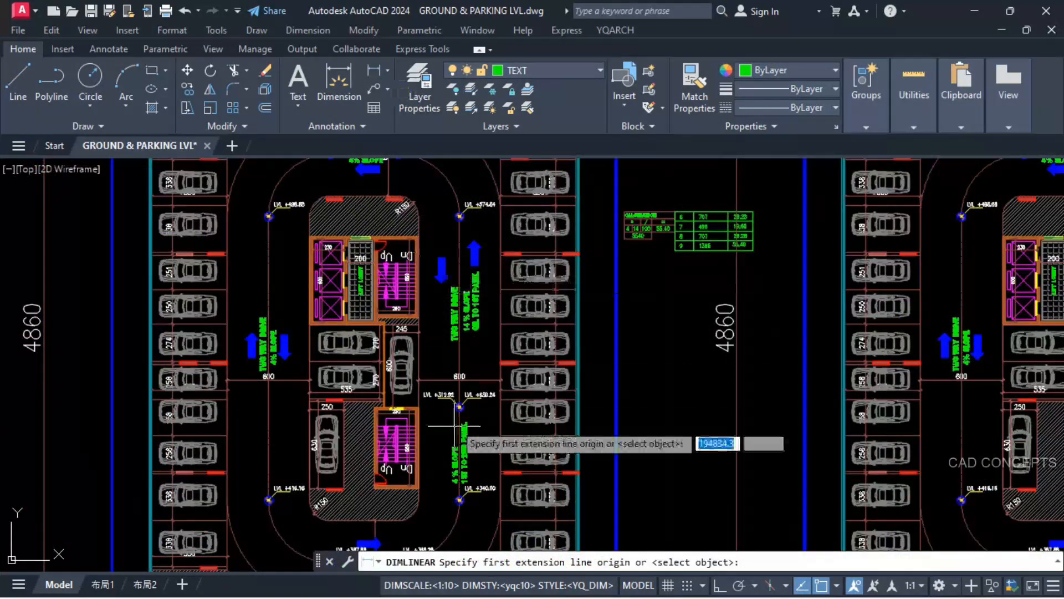
scroll(467, 421, "up", 6)
scroll(460, 543, "up", 4)
left_click(477, 529)
scroll(477, 528, "down", 5)
scroll(471, 223, "up", 7)
left_click(513, 223)
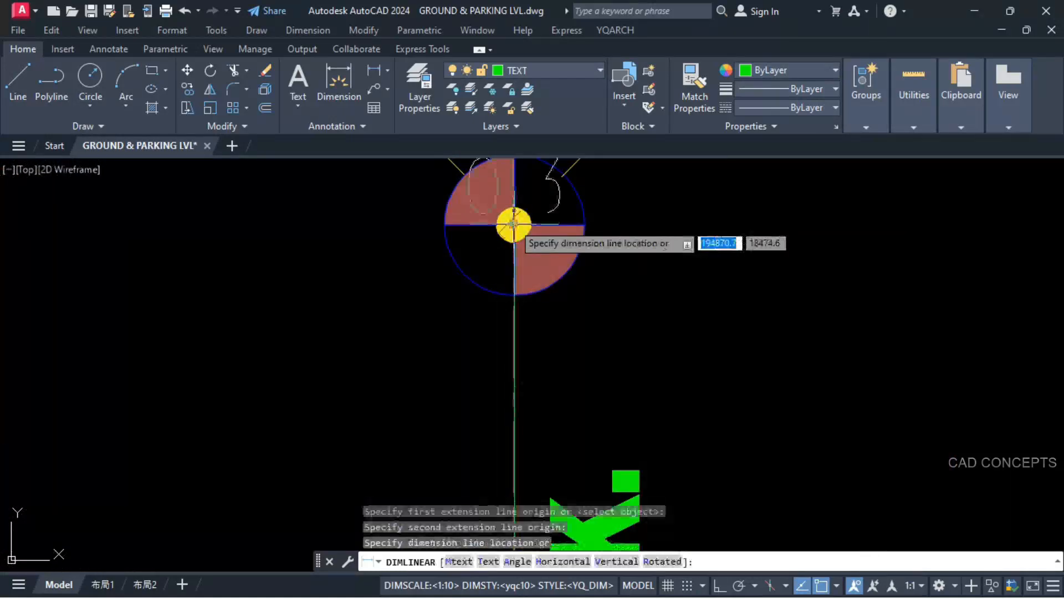
scroll(530, 223, "down", 6)
left_click(423, 298)
scroll(411, 407, "up", 4)
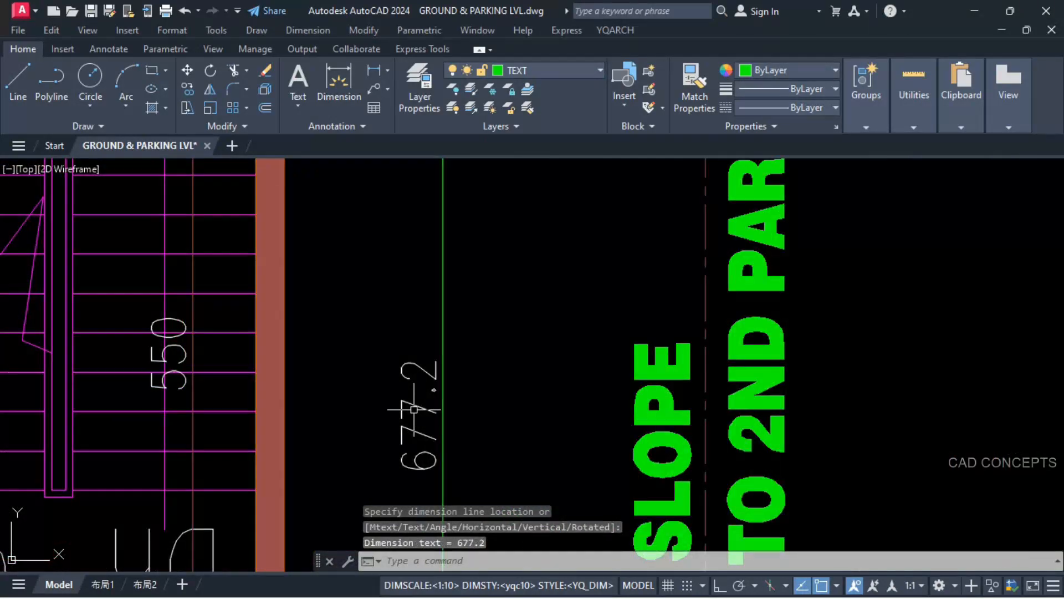
left_click(415, 413)
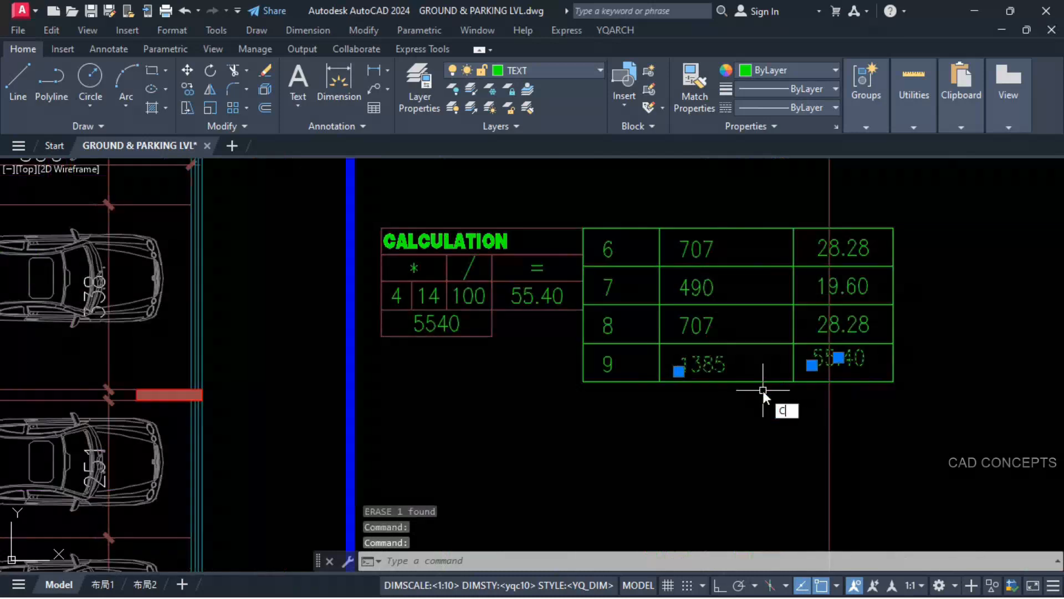
Step: Copy row 9's length and rise values one row height below the calculation table
type("CO")
key("Return")
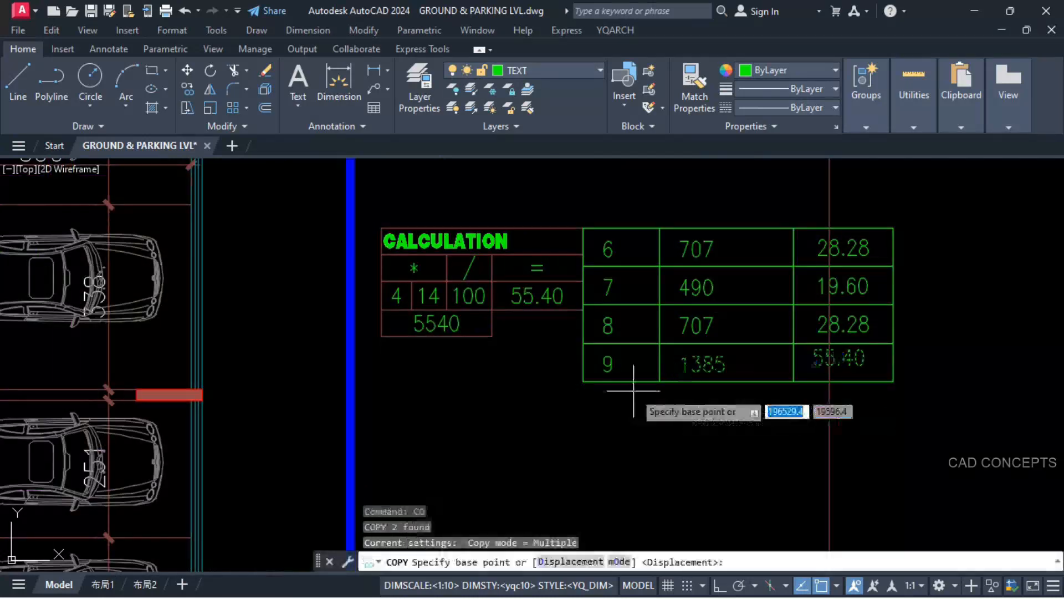
left_click(583, 342)
left_click(582, 381)
key("Escape")
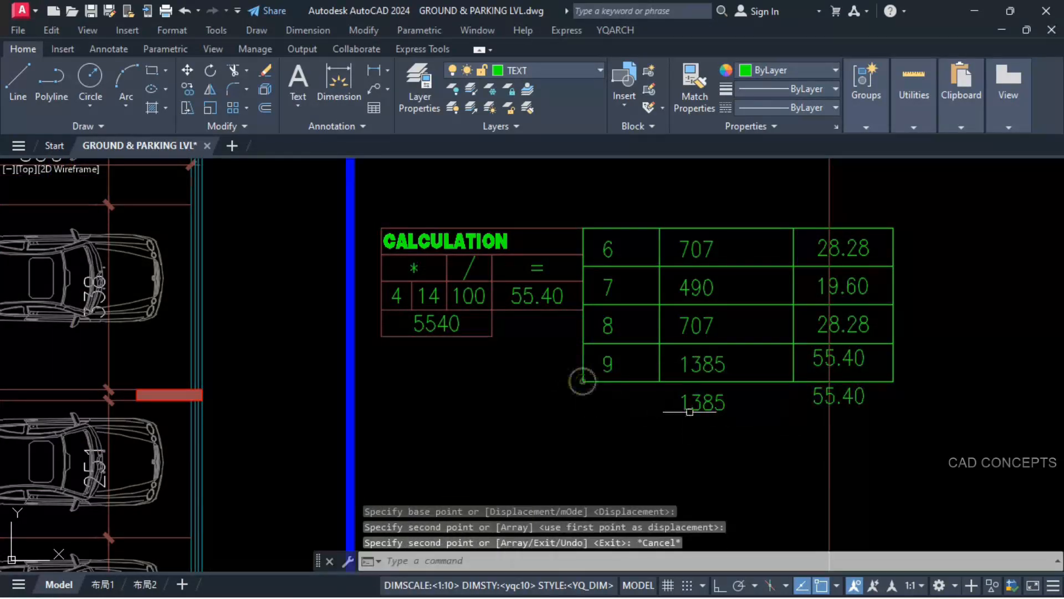
key("Escape")
Step: Change the copied length value below row 9 to 678
left_click(690, 411)
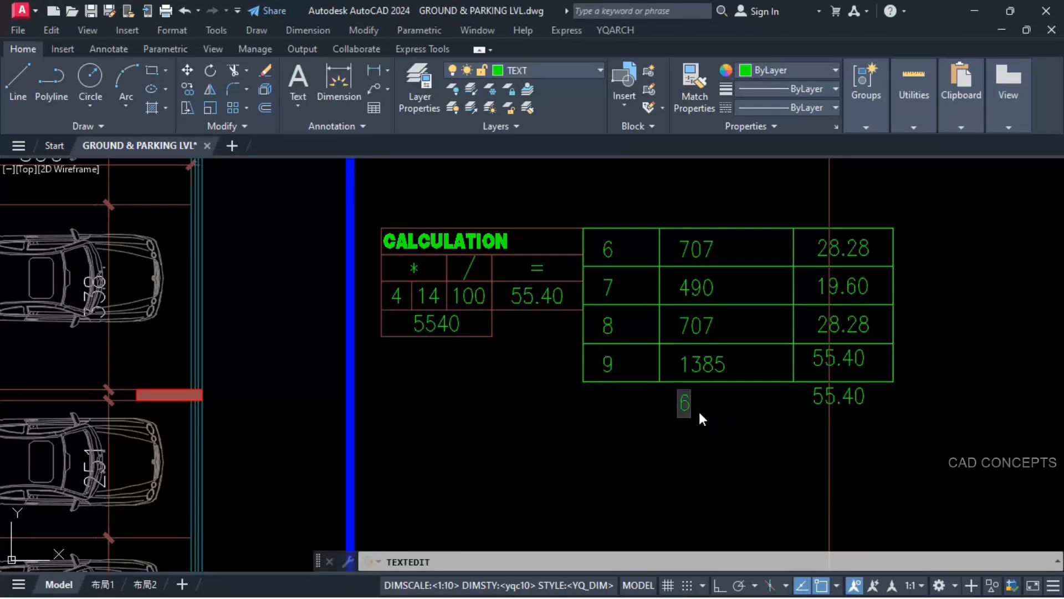
type("678")
left_click(725, 428)
key("Escape")
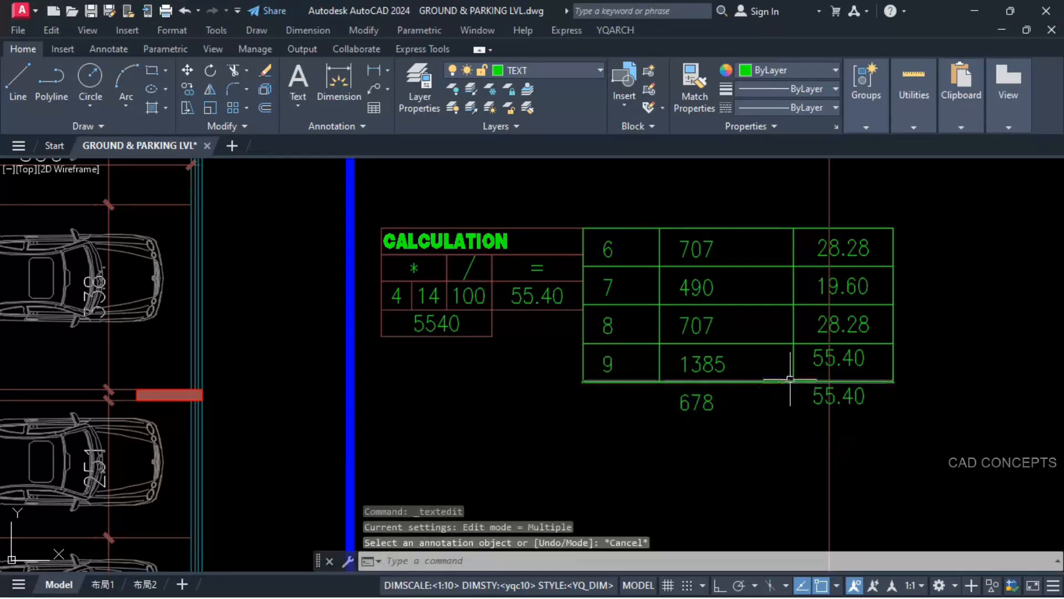
Step: Try to stretch the calculation table's lower edge down one row height with the row 9 texts included in the selection
left_click(792, 376)
left_click(916, 373)
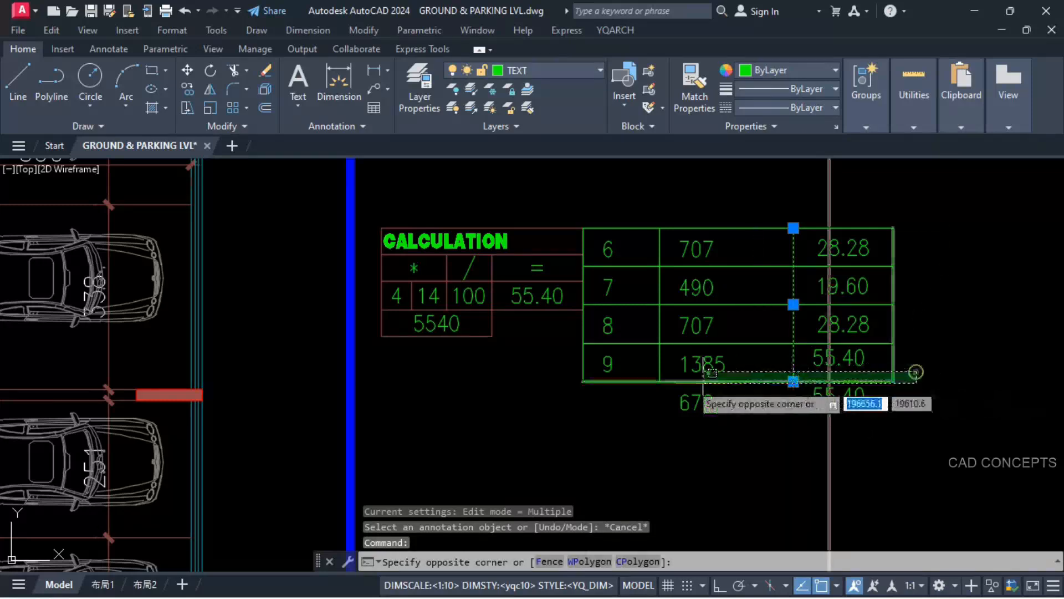
left_click(574, 389)
left_click(692, 382, "shift")
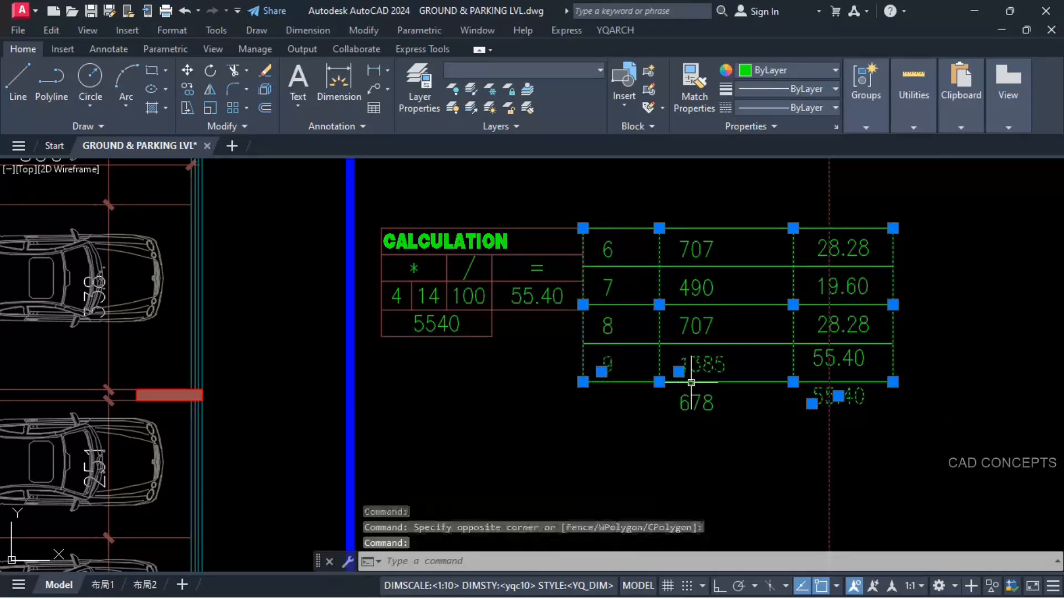
type("s")
key("Return")
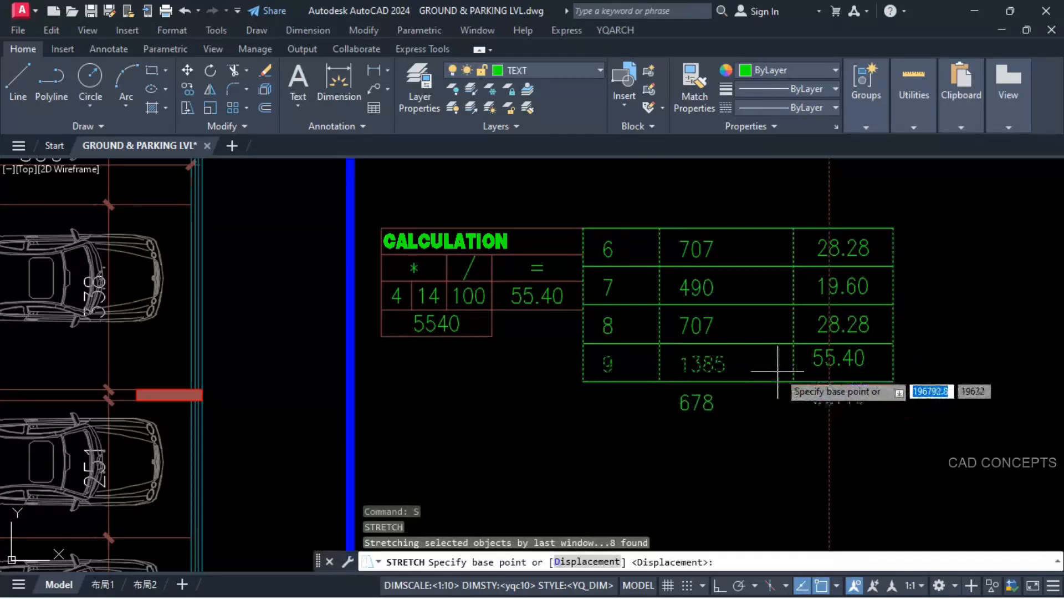
left_click(793, 343)
left_click(795, 381)
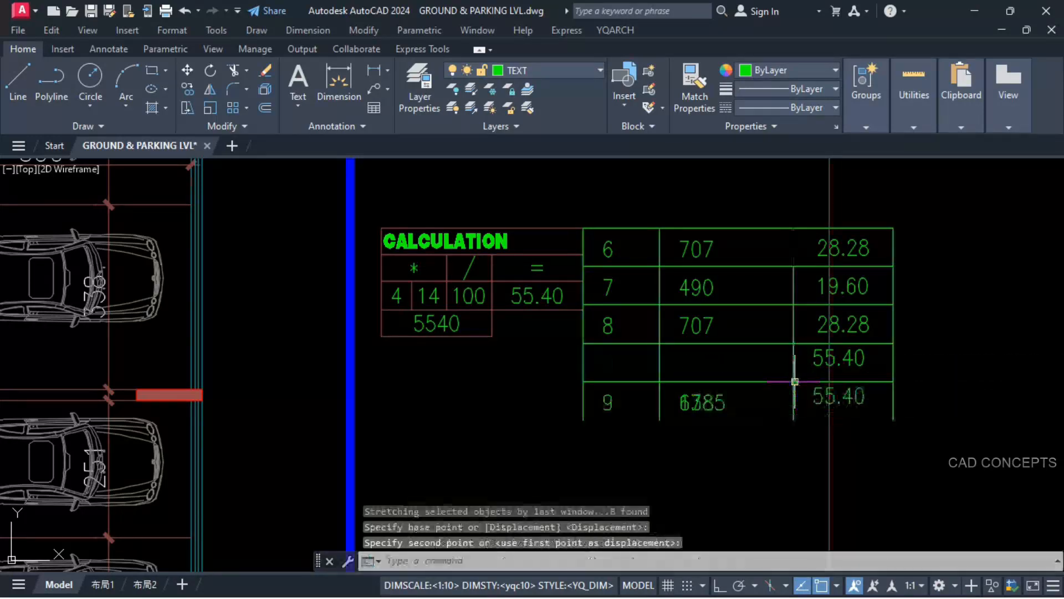
key("ctrl+z")
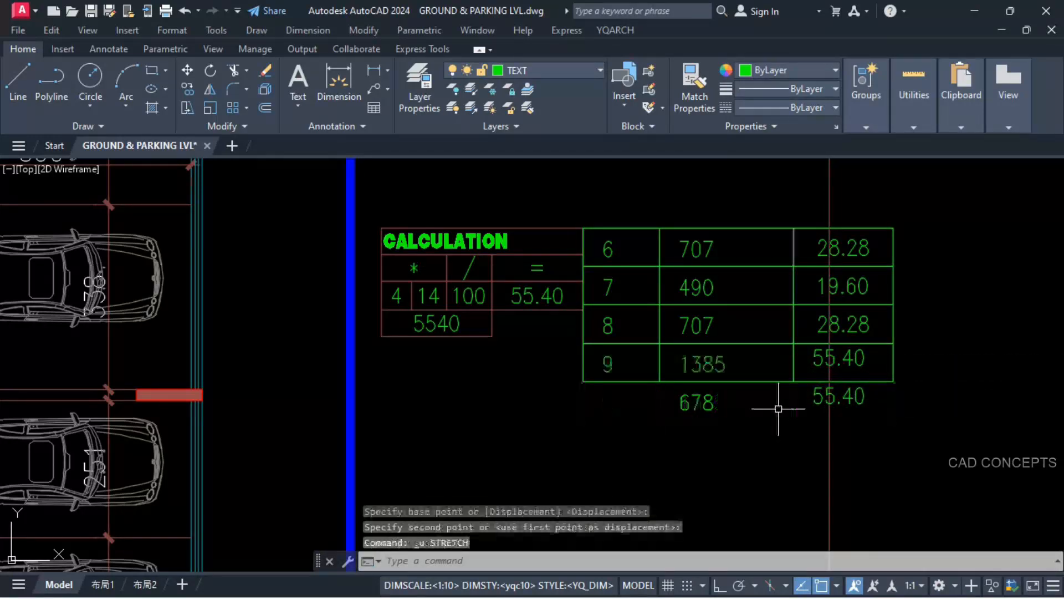
Step: Stretch only the calculation table's lower border and vertical lines down one row height to enclose the new values
left_click(905, 375)
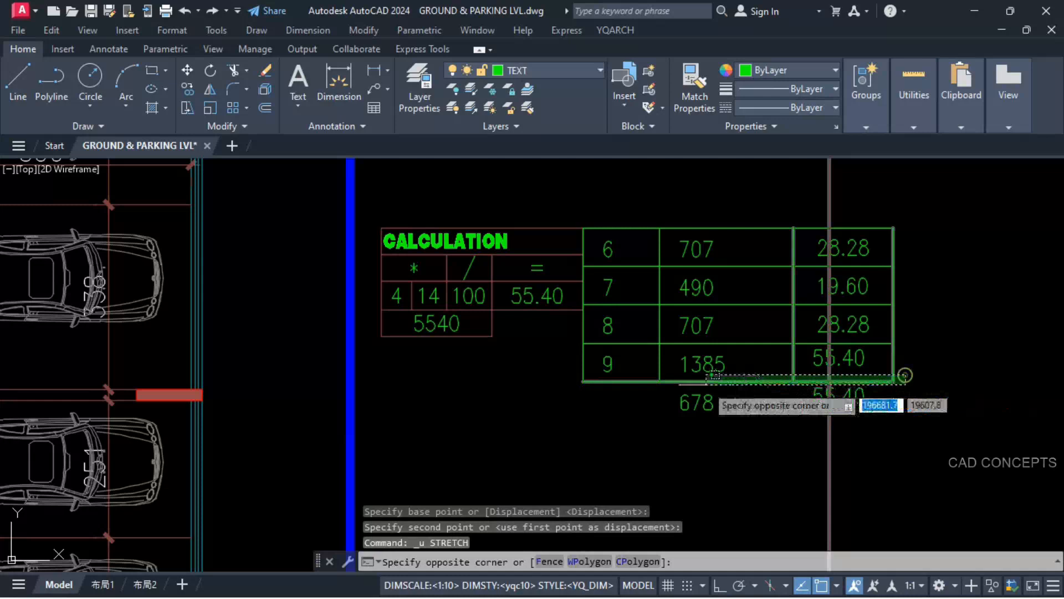
left_click(573, 384)
left_click(852, 430)
left_click(767, 456)
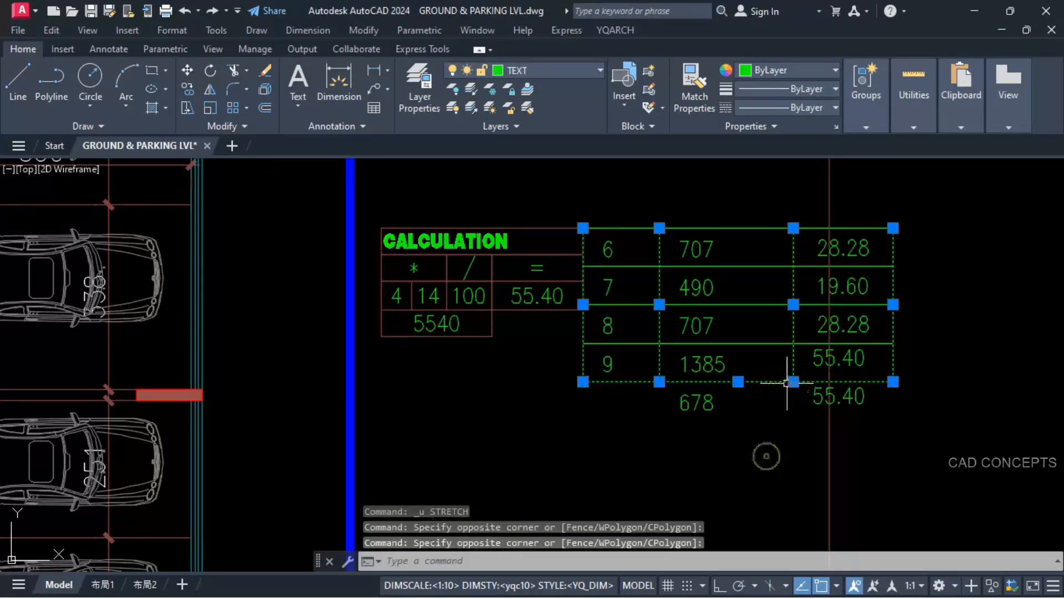
left_click(791, 364)
left_click(759, 363)
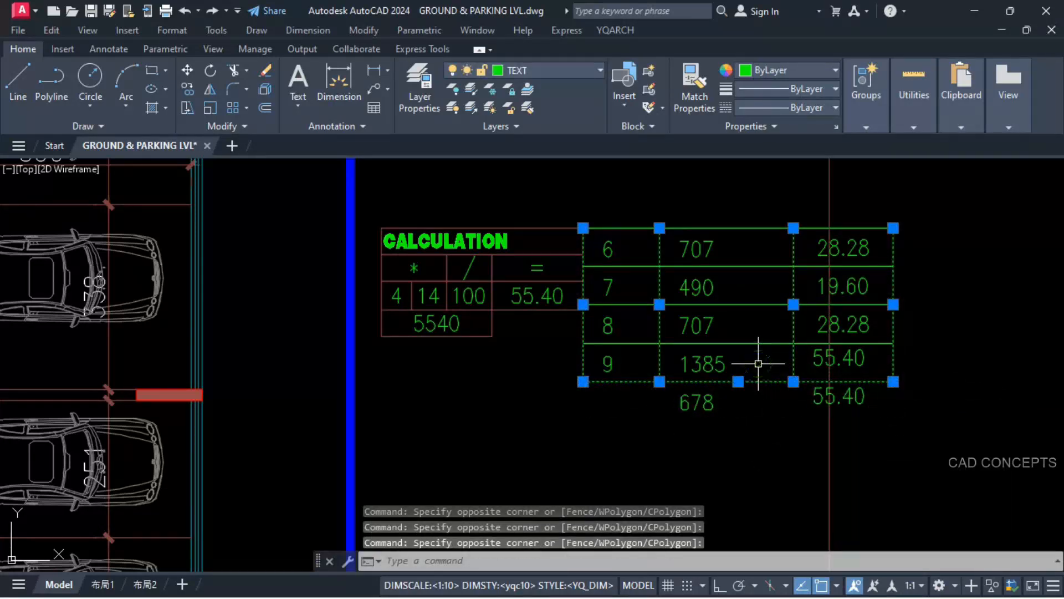
type("s")
key("Return")
left_click(767, 344)
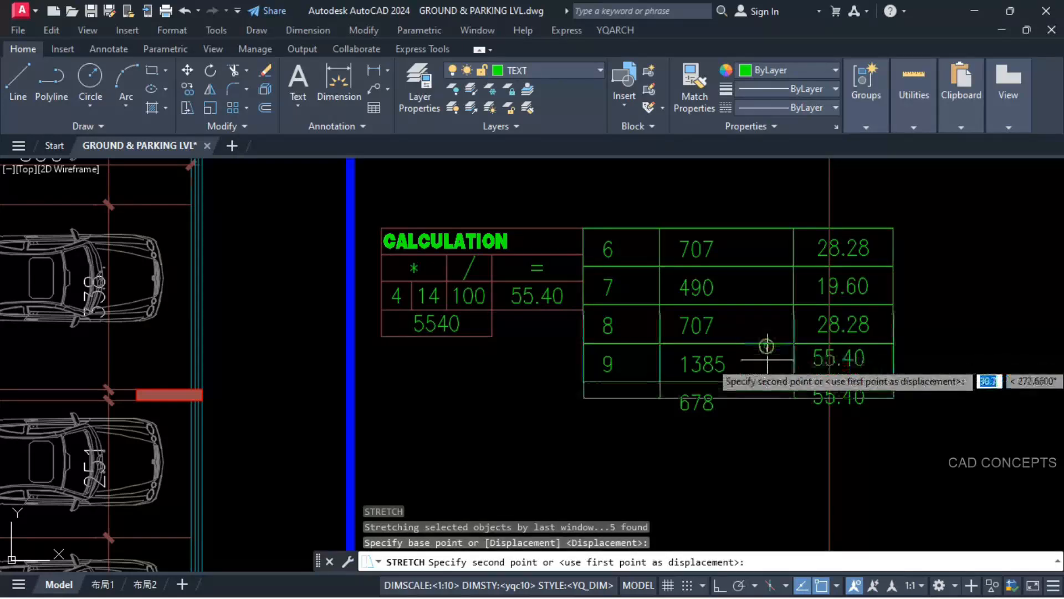
left_click(766, 381)
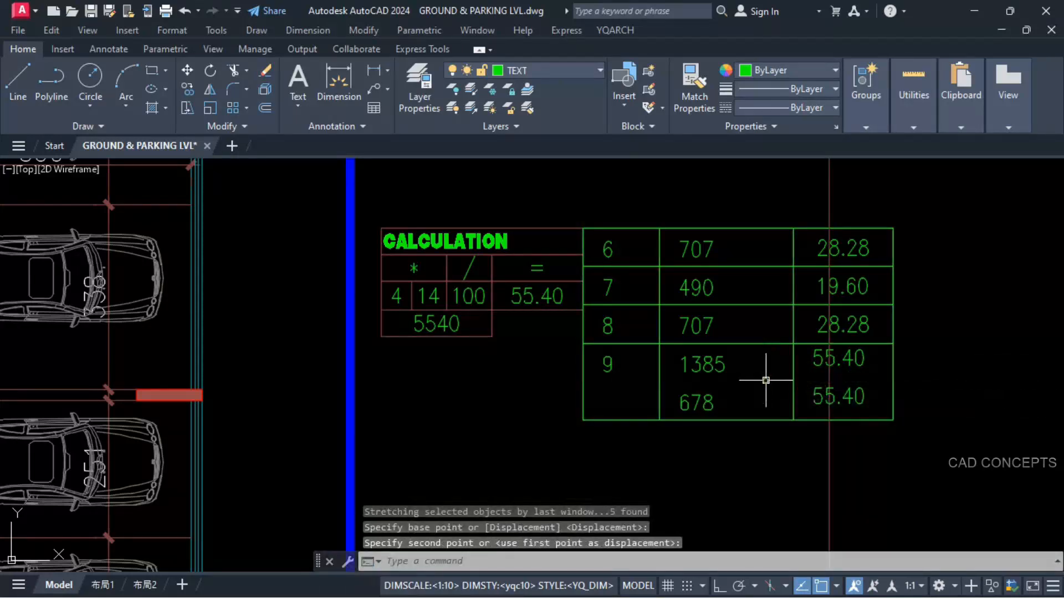
Step: Copy the row divider line above row 9 down one row height to separate row 9 from the 678 row
left_click(753, 344)
type("co")
key("Return")
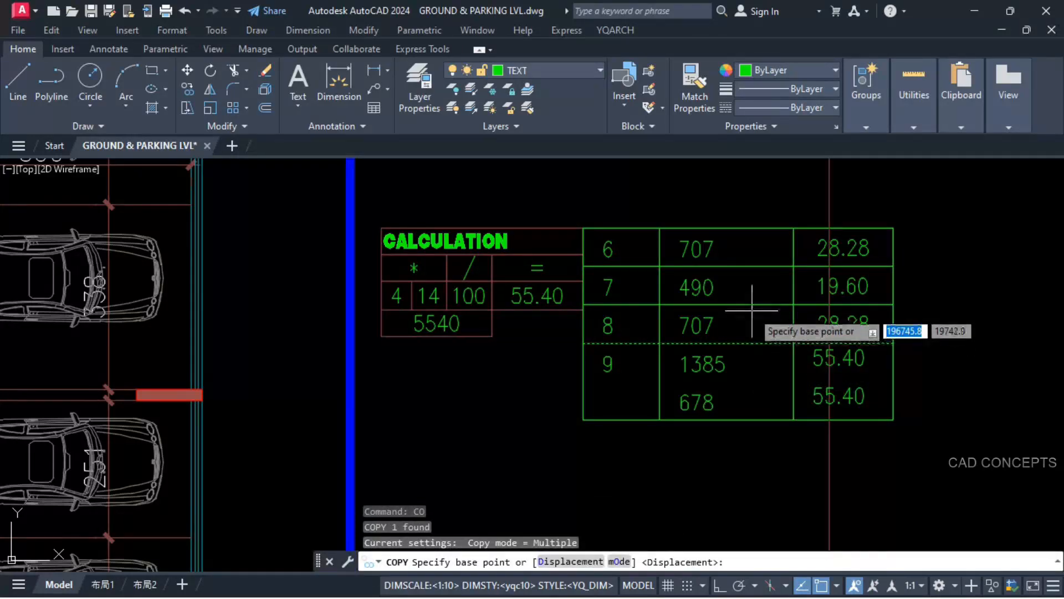
left_click(752, 304)
left_click(752, 342)
key("Escape")
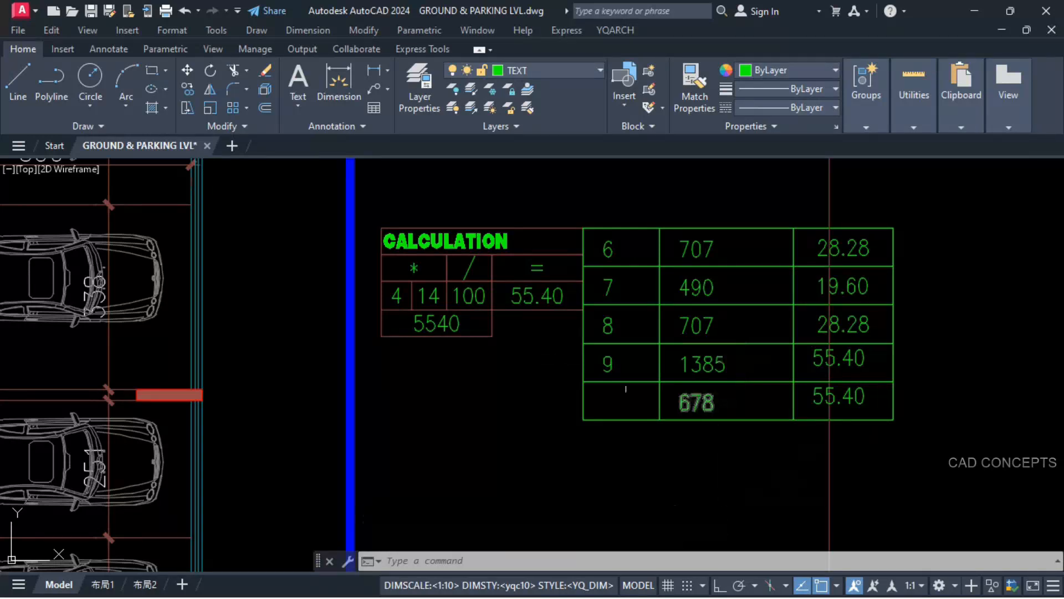
Step: Erase the previous product and quotient texts from the CALCULATION box
left_click(439, 331)
left_click(512, 304)
type("e")
key("Return")
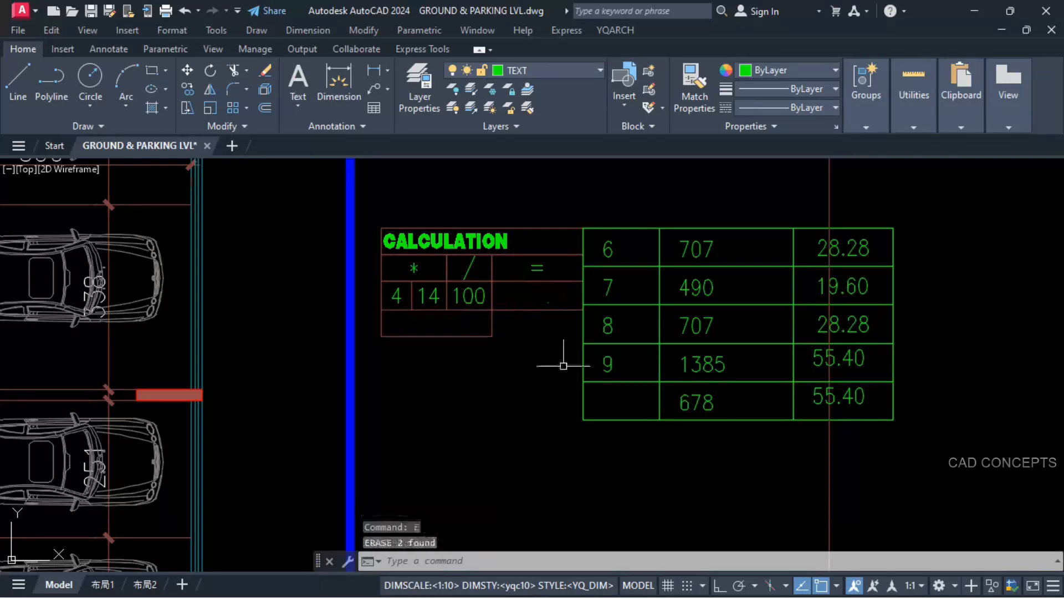
Step: Erase the row number column, including its border, from the length and rise table
left_click(602, 405)
left_click(617, 220)
type("e")
key("Return")
Step: Multiply the table's 678 length by 4 and place the product in the empty cell beneath the calculation factors
type("*")
key("Return")
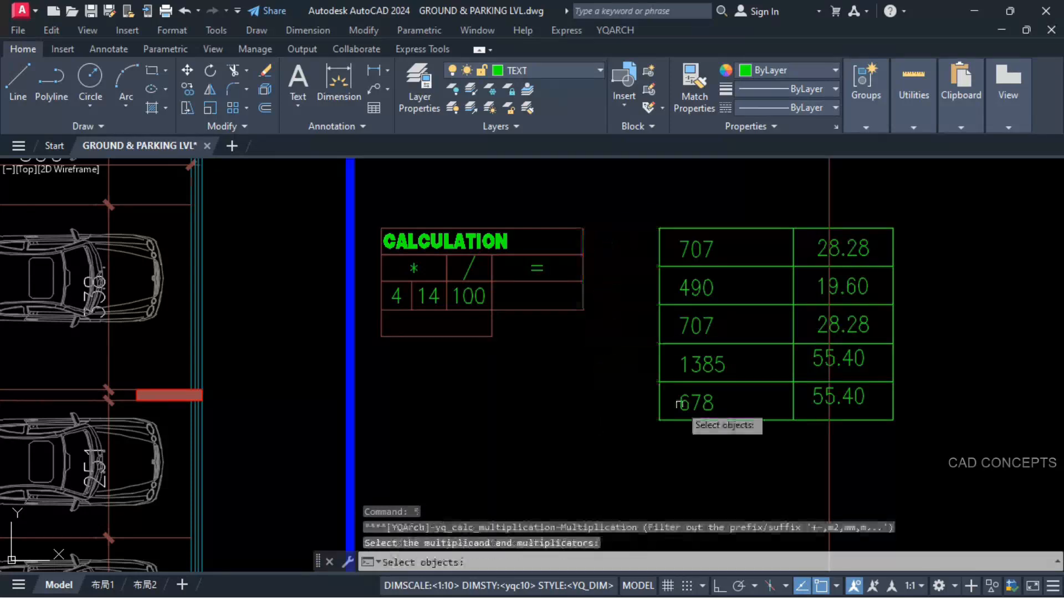
left_click(681, 404)
left_click(396, 296)
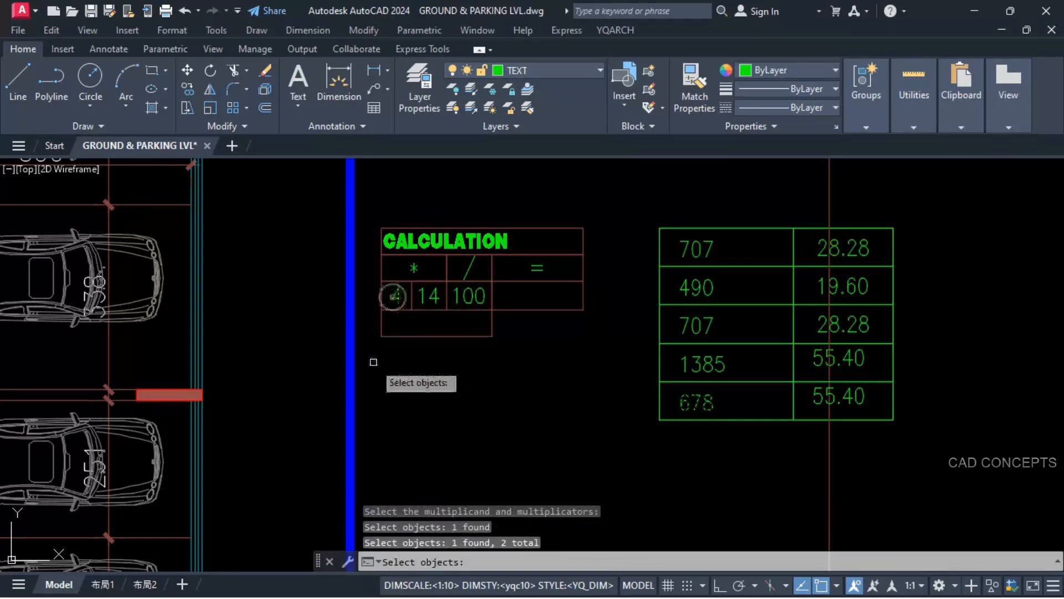
key("Return")
left_click(381, 337)
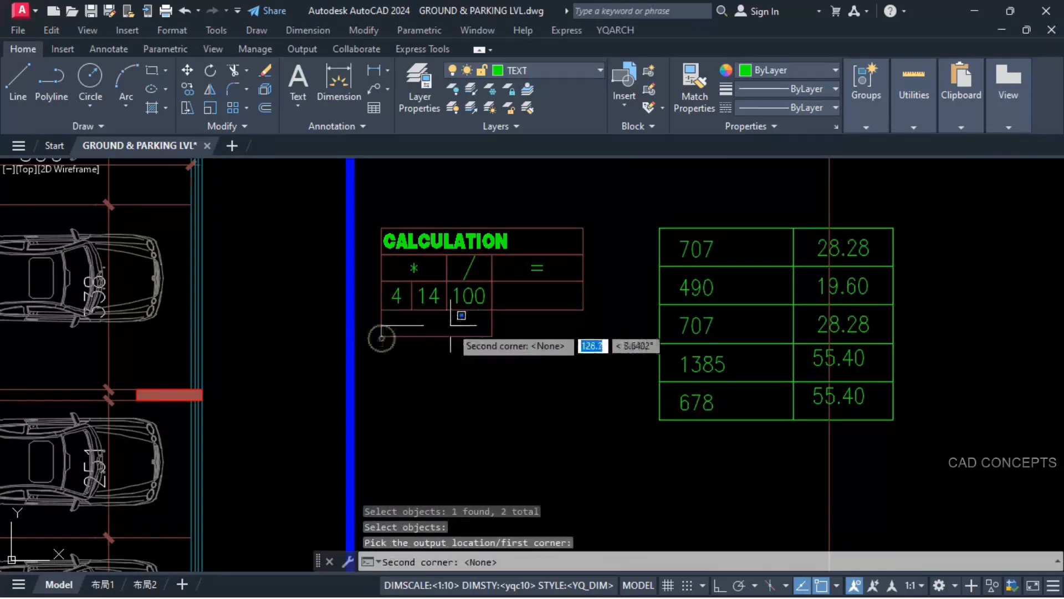
left_click(494, 311)
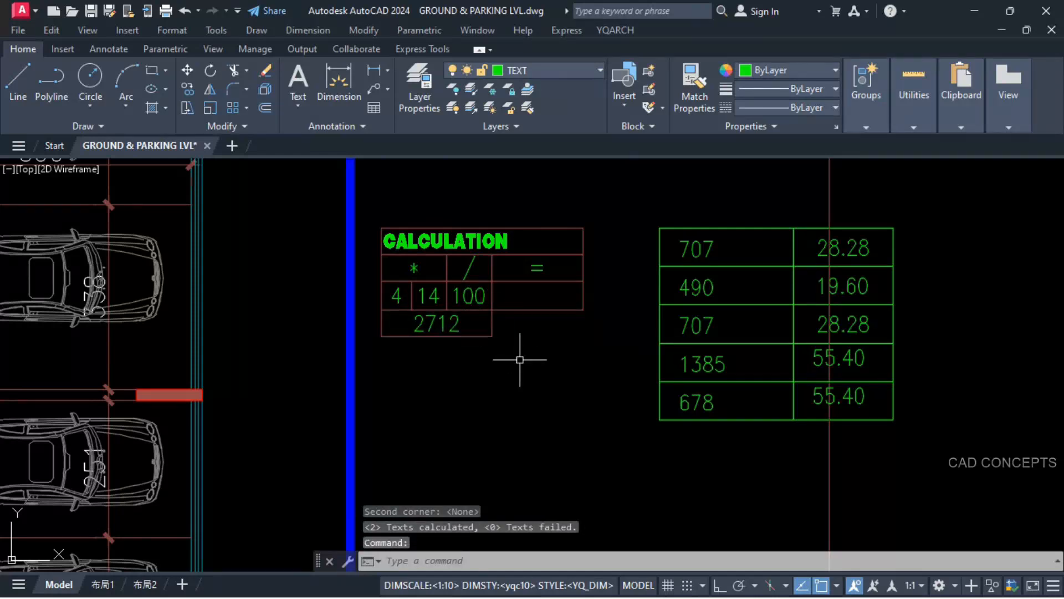
Step: Divide the product by 100 and place the quotient in the CALCULATION box's empty cell under the equals sign
type("/")
key("Return")
left_click(444, 325)
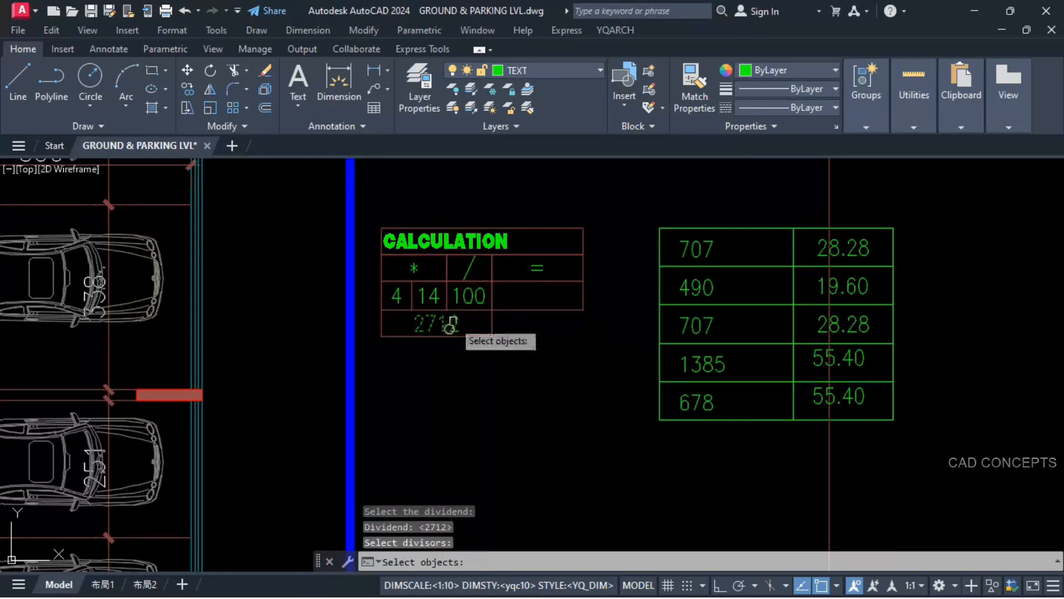
key("Return")
left_click(492, 309)
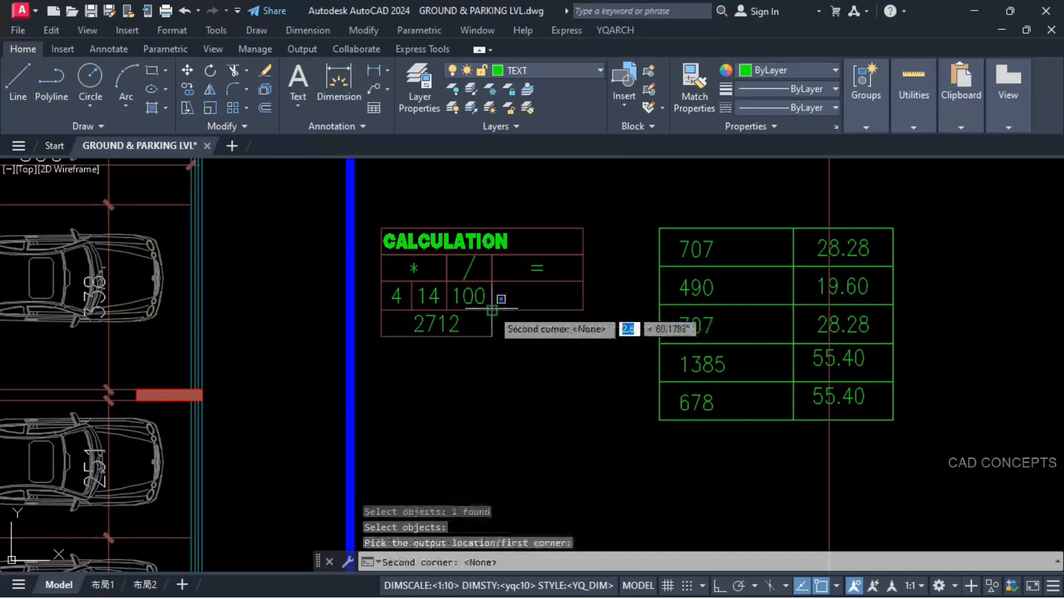
left_click(583, 282)
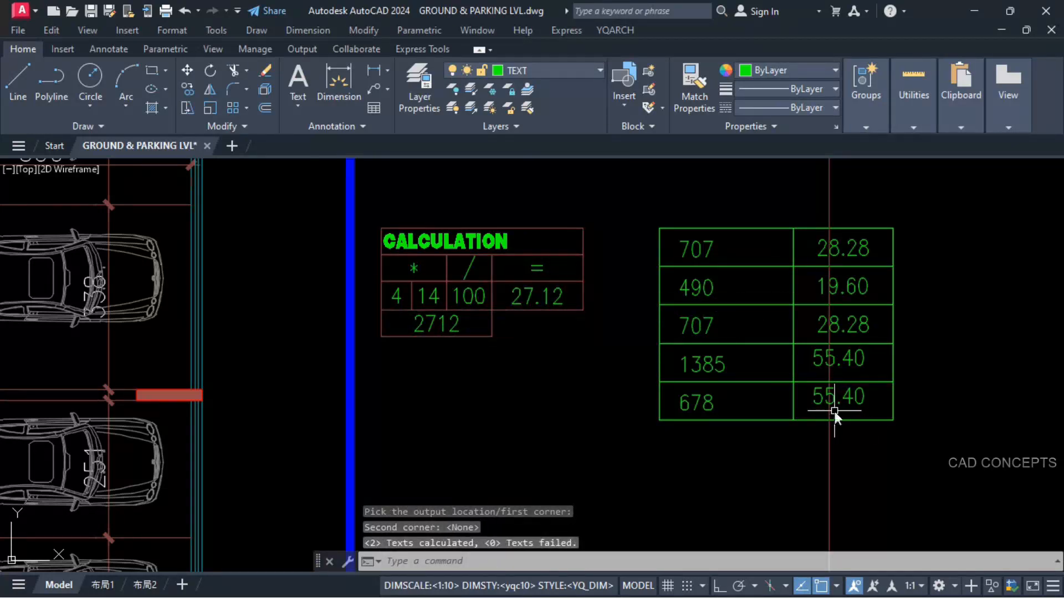
Step: Replace the rise value in the 678 row with the calculated 27.12
type("SST")
key("Return")
left_click(525, 299)
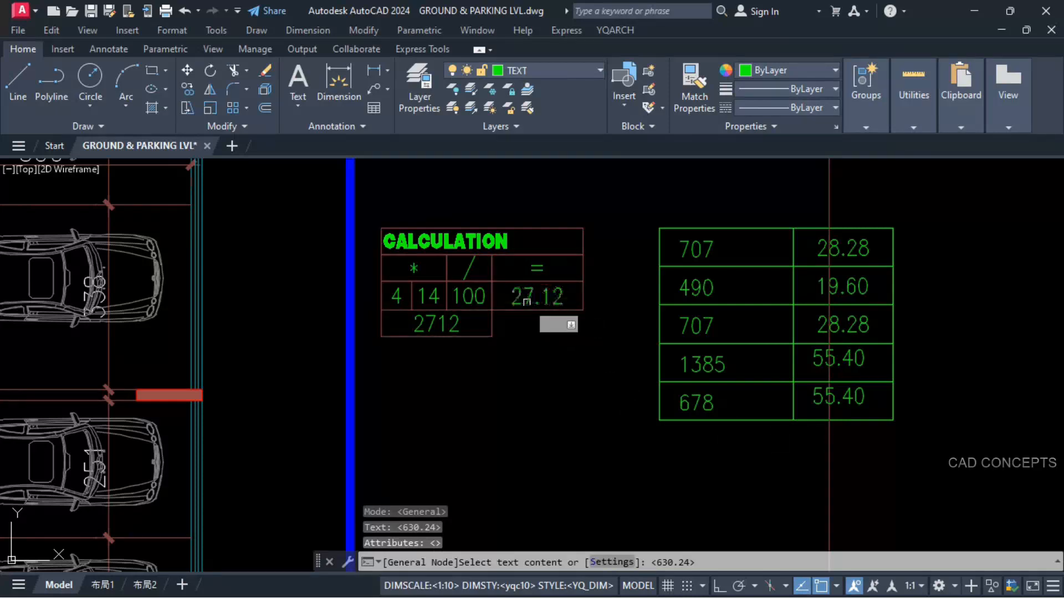
left_click(812, 398)
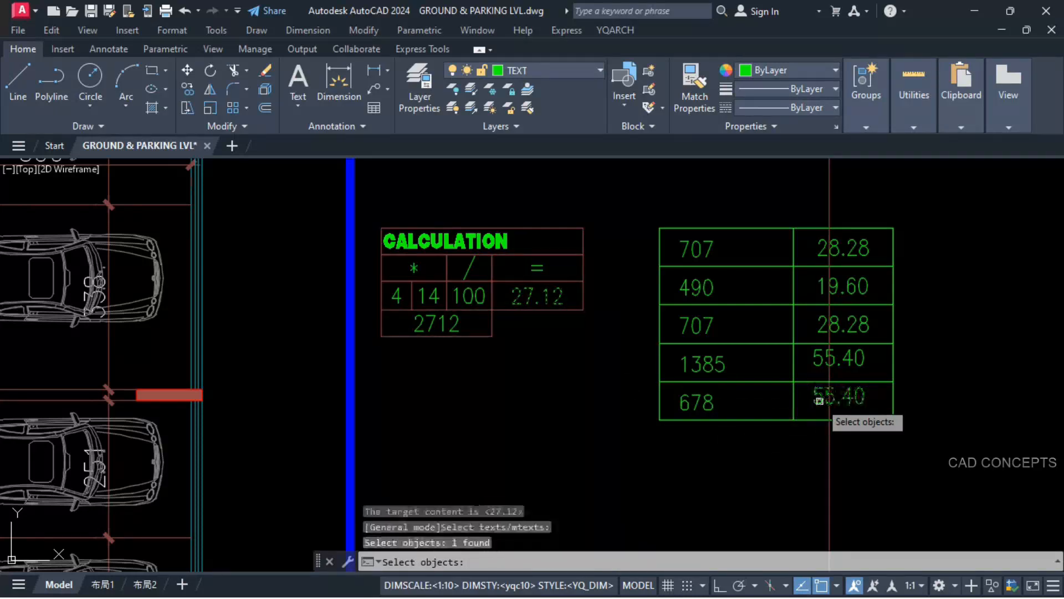
key("Return")
Step: Move the whole length and rise table directly beneath the CALCULATION box
left_click(944, 213)
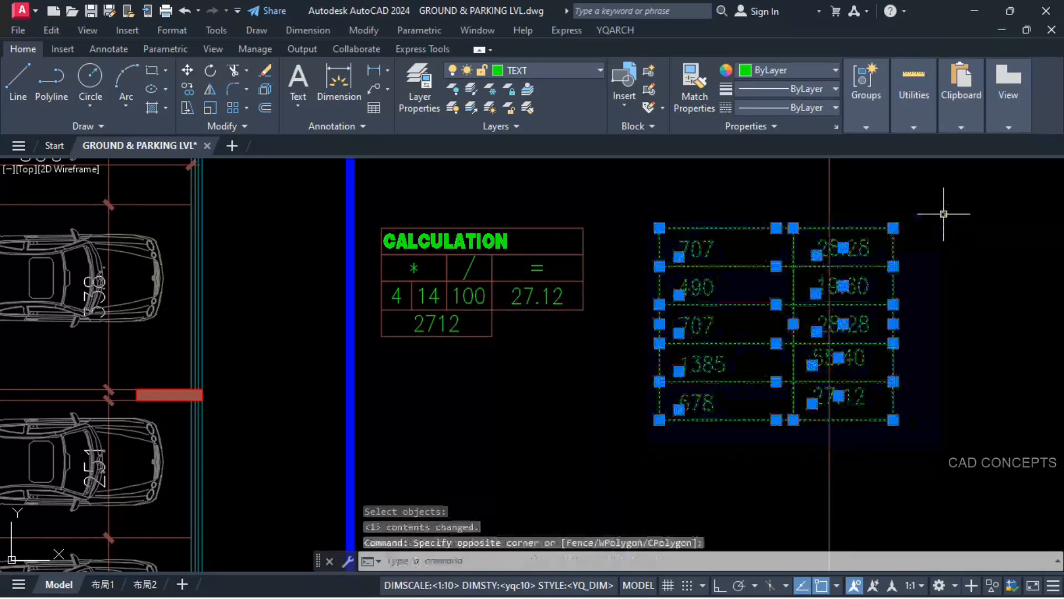
type("M")
key("Return")
left_click(775, 317)
scroll(637, 376, "down", 4)
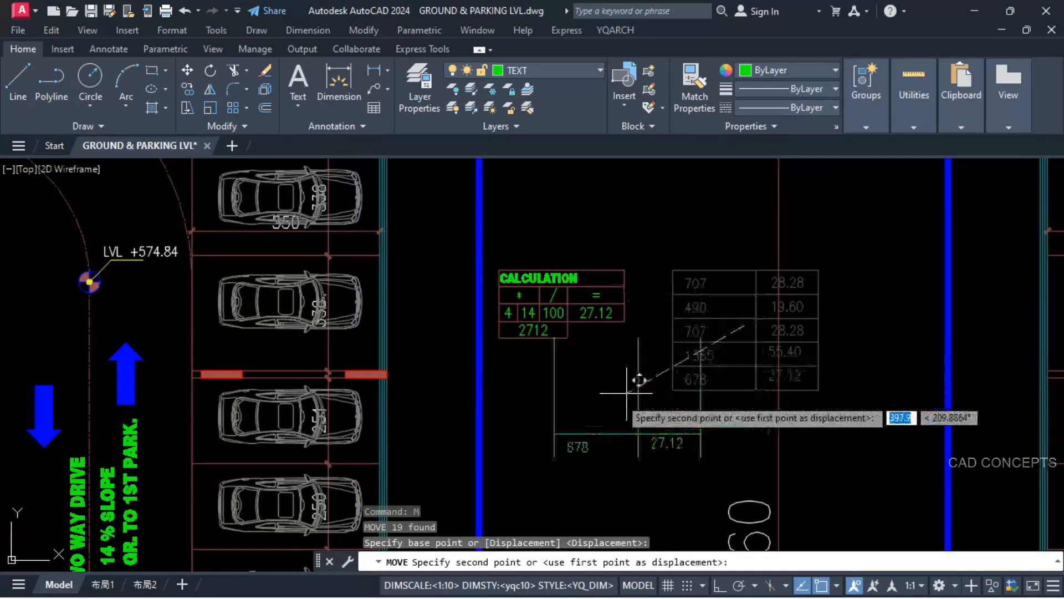
scroll(598, 405, "up", 2)
left_click(595, 405)
scroll(604, 347, "down", 2)
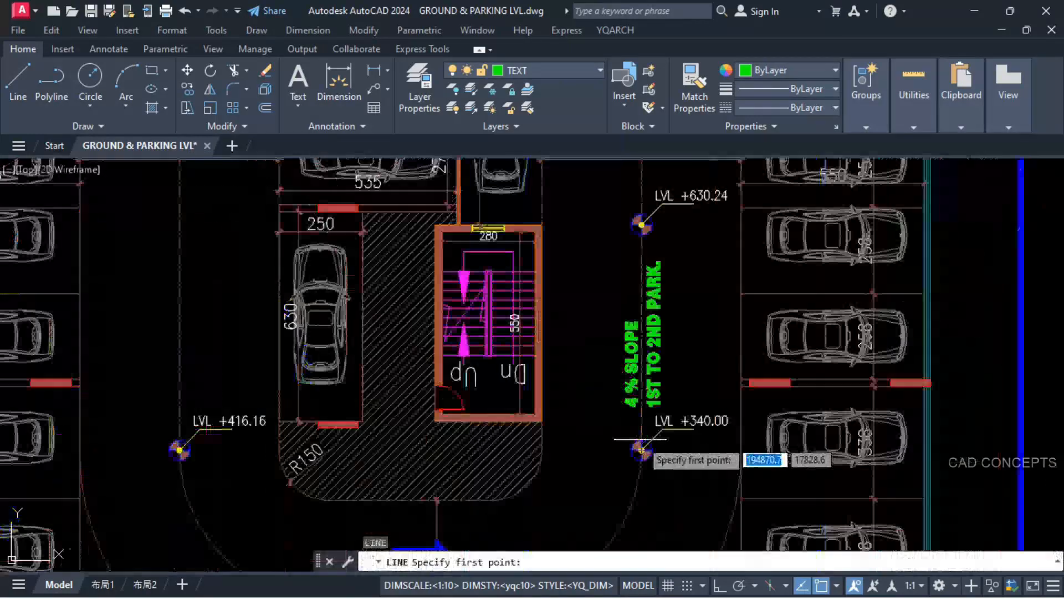
scroll(674, 251, "down", 5)
key("Escape")
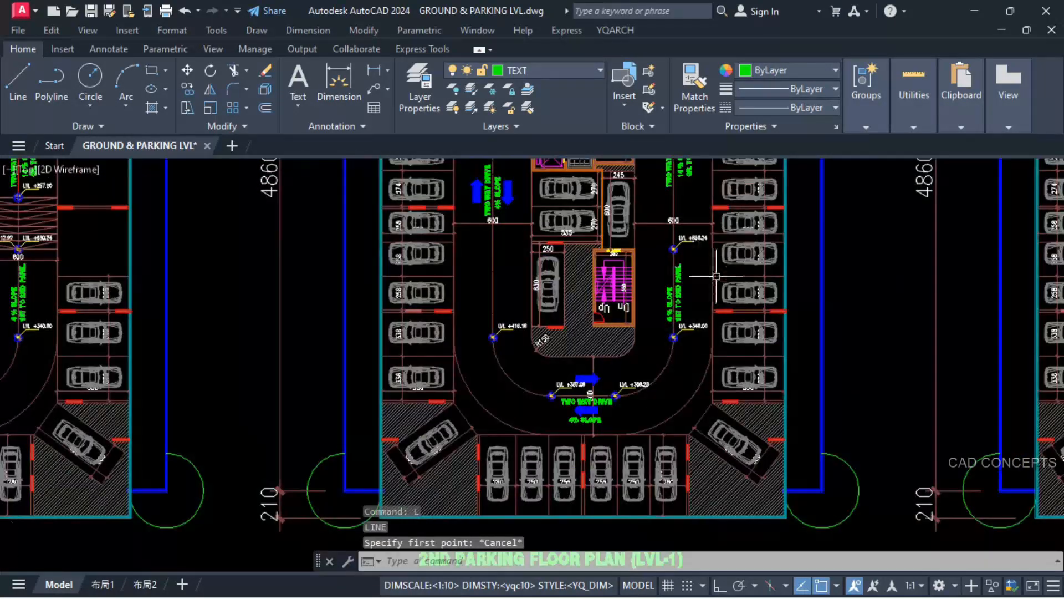
Step: Copy the ground floor ramp's red break line across the ramp beside the lower staircase on the 2nd parking floor plan (LVL-1)
scroll(397, 325, "up", 2)
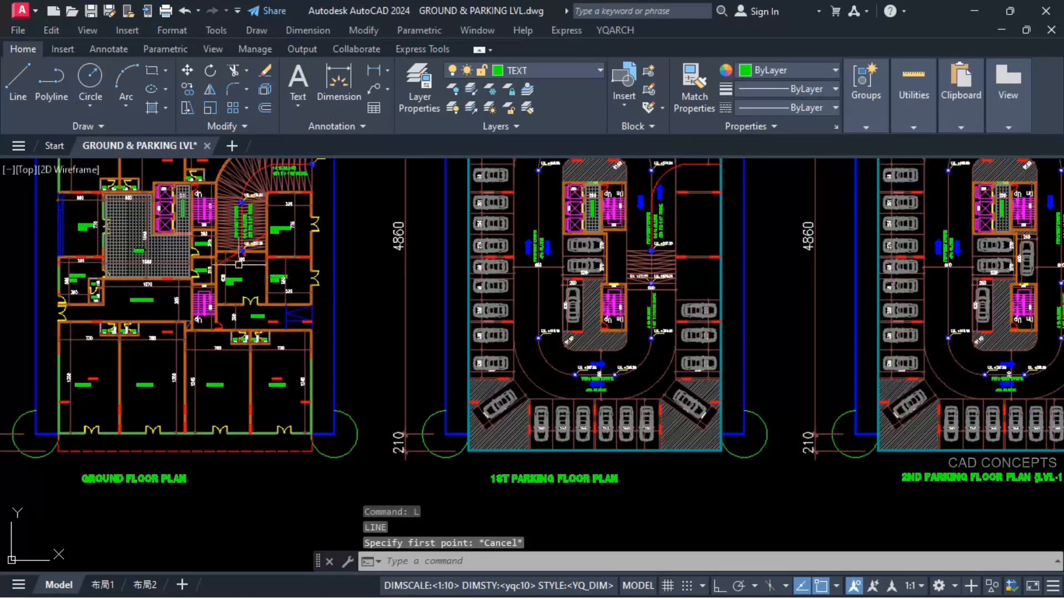
scroll(239, 264, "up", 5)
left_click(261, 264)
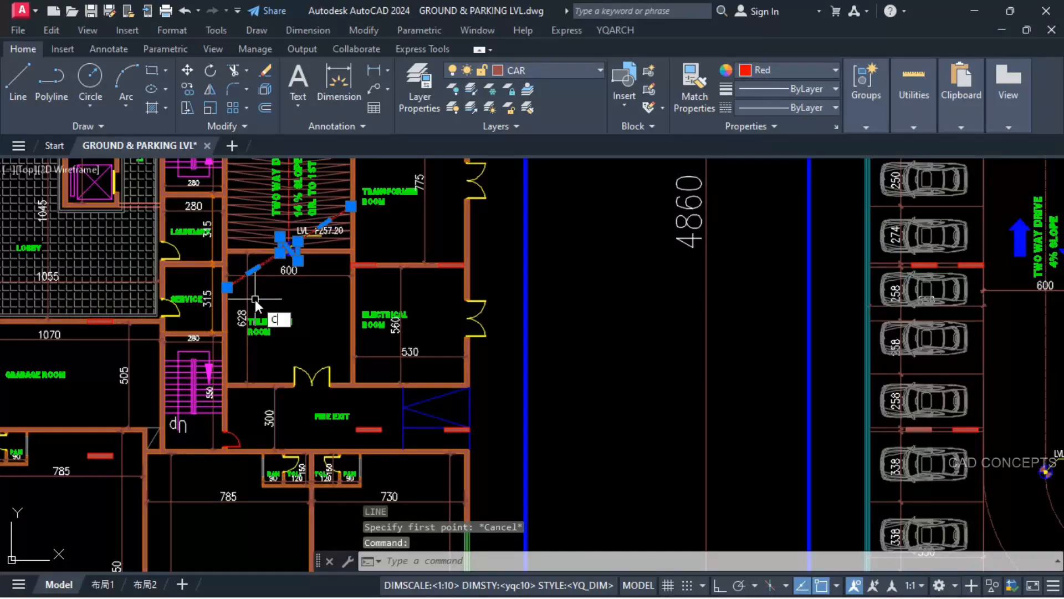
type("o")
key("Return")
left_click(288, 247)
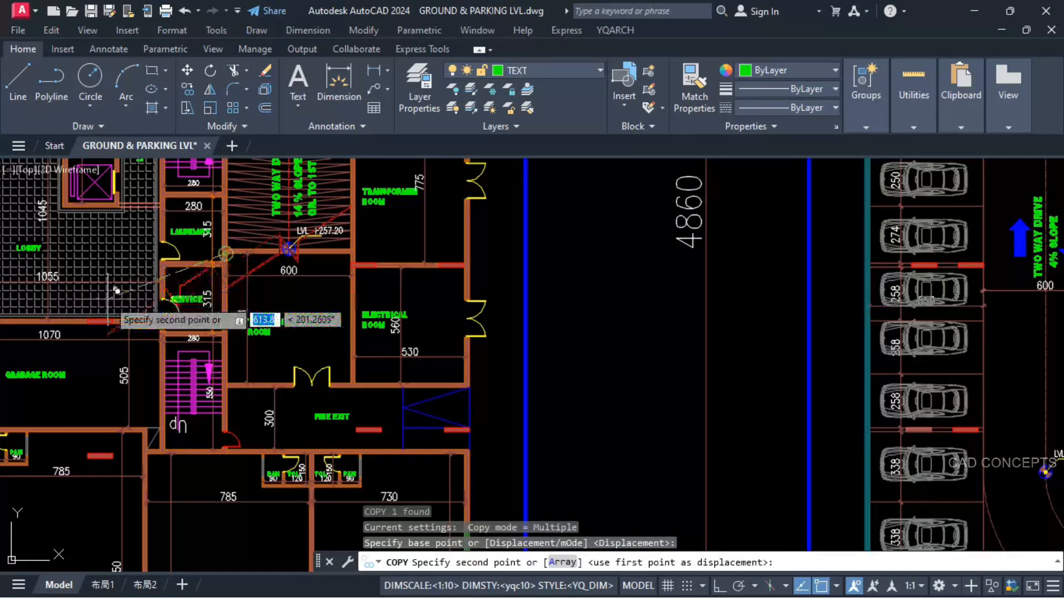
scroll(117, 290, "down", 8)
scroll(700, 307, "up", 6)
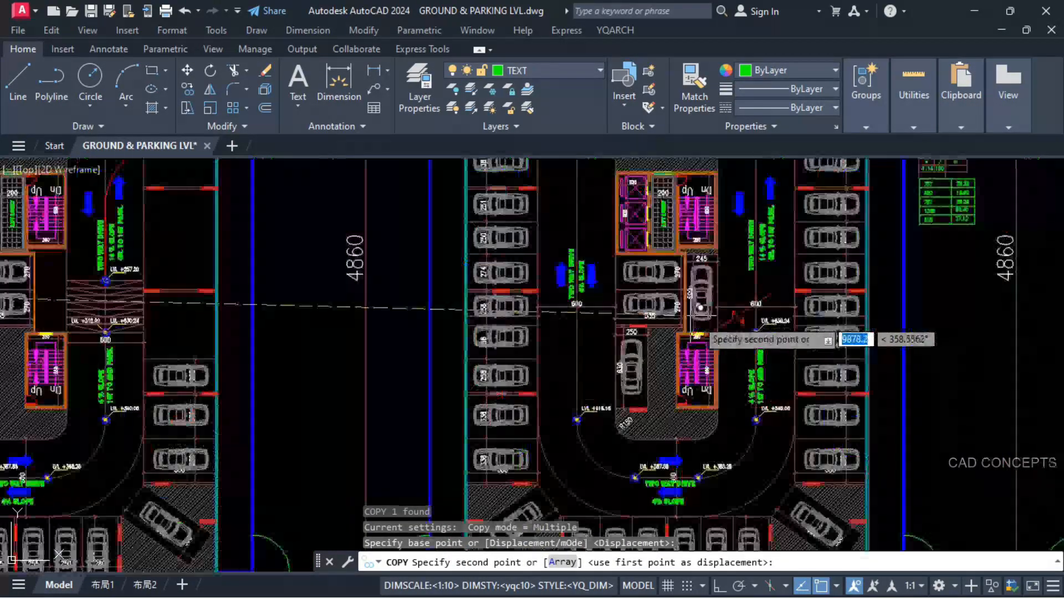
scroll(700, 319, "up", 7)
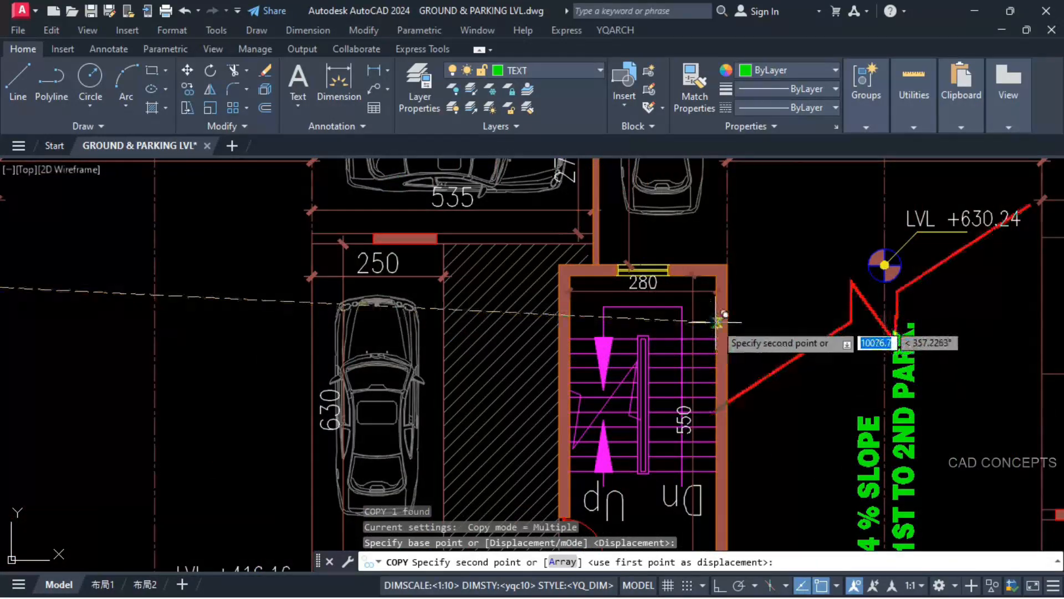
left_click(718, 321)
key("Escape")
key("Escape")
scroll(587, 282, "down", 2)
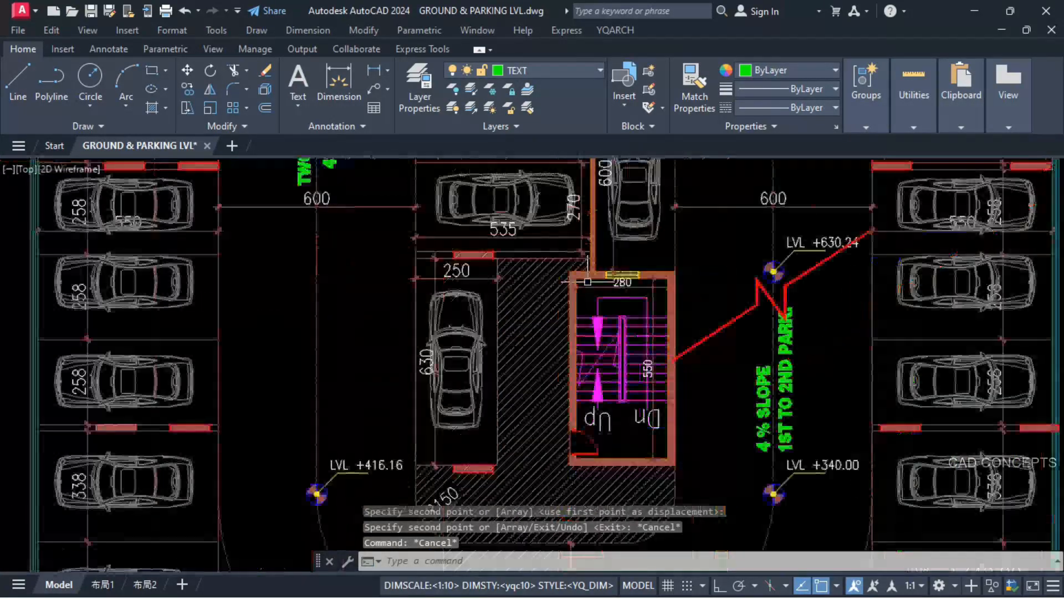
scroll(588, 282, "down", 2)
scroll(750, 306, "up", 4)
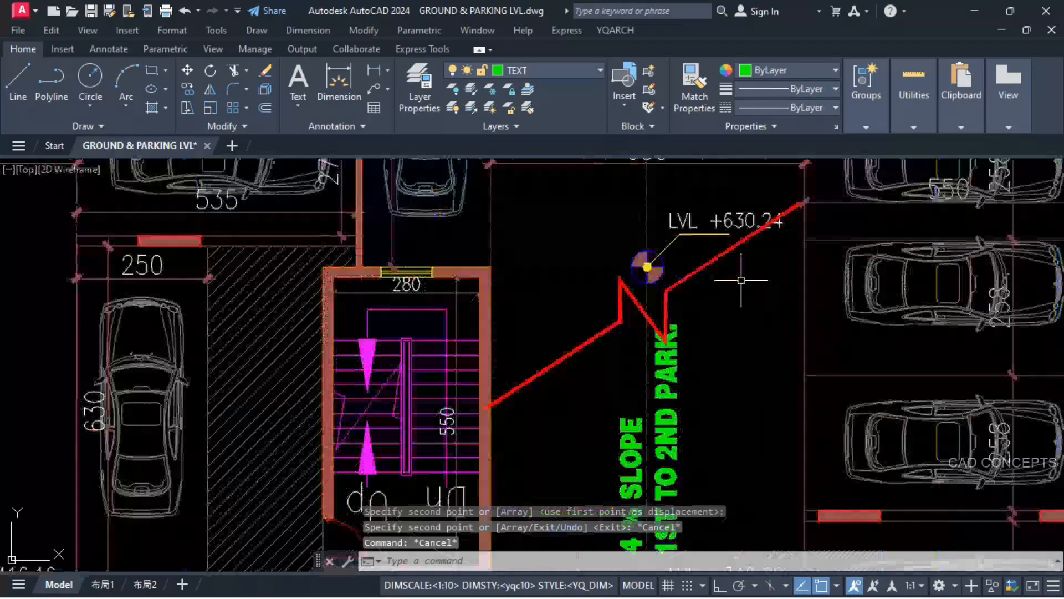
scroll(693, 238, "down", 2)
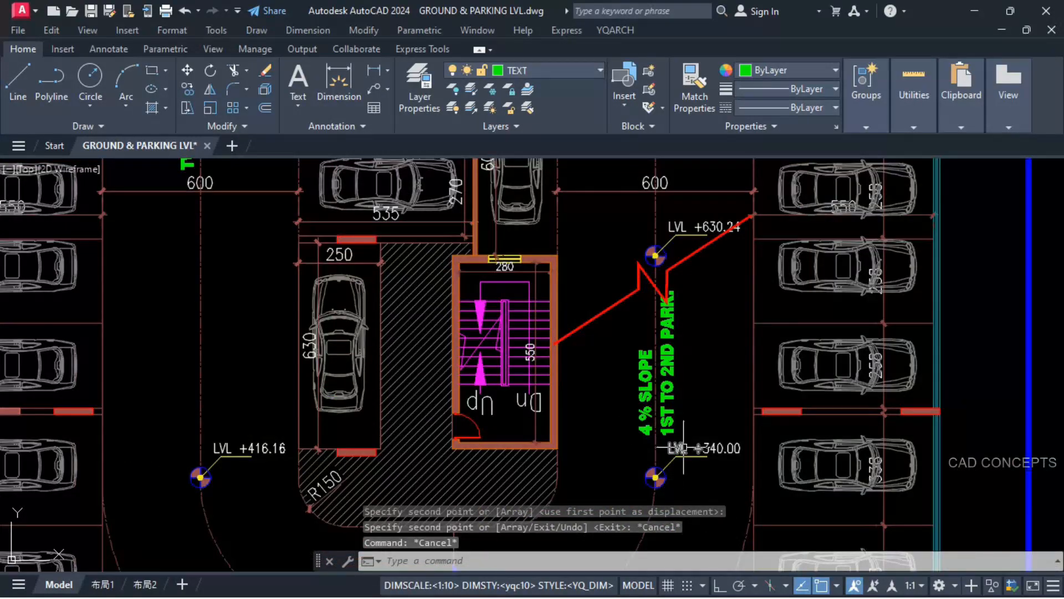
scroll(683, 447, "down", 3)
scroll(653, 302, "up", 2)
scroll(663, 358, "down", 3)
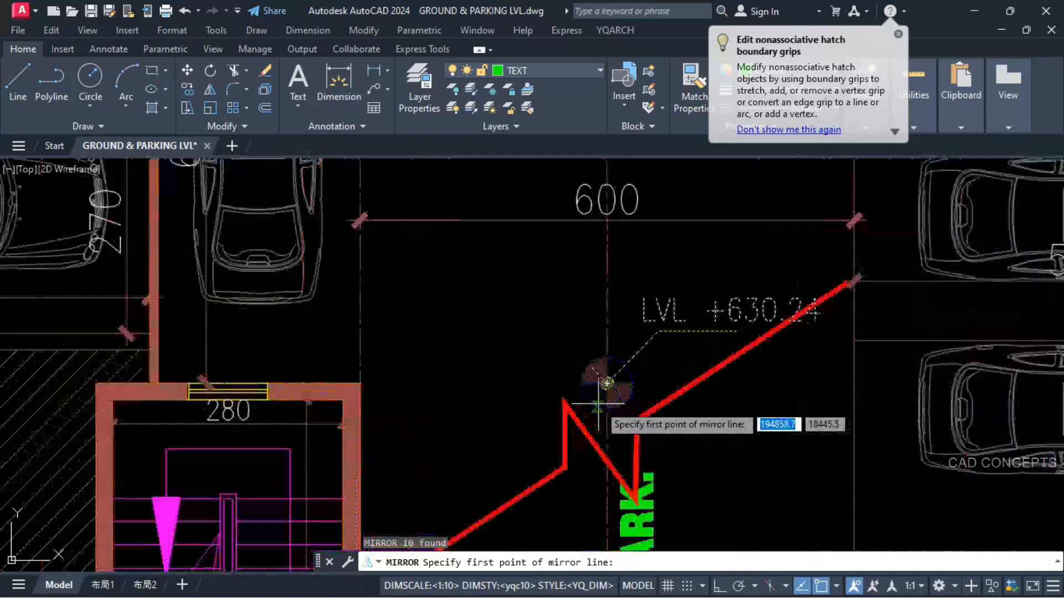
Step: Mirror the LVL +630.24 marker about a vertical line through its centre, with Ortho on and the original kept
scroll(610, 378, "up", 3)
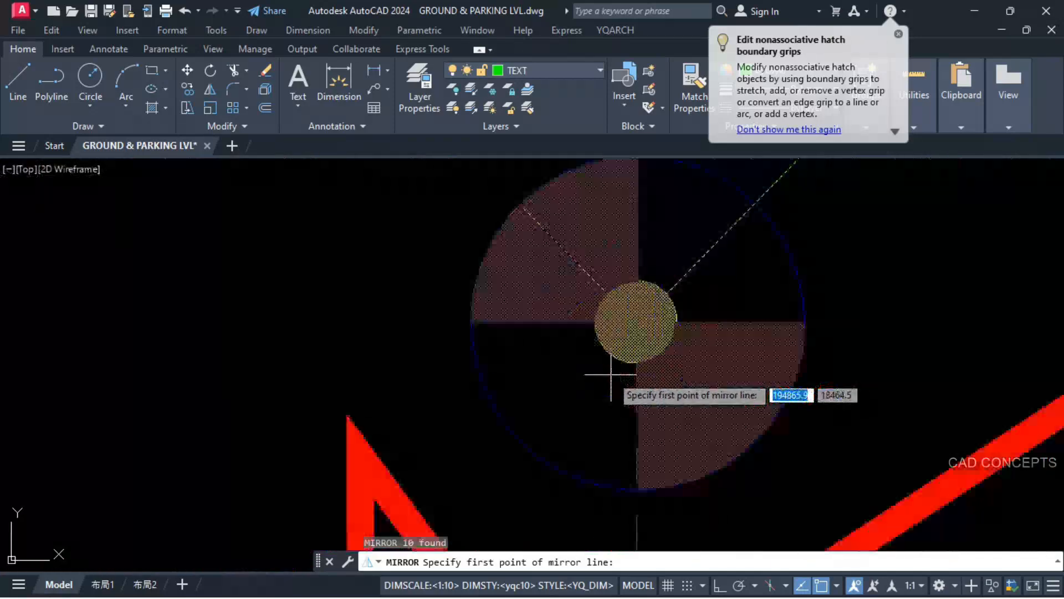
left_click(636, 321)
scroll(635, 360, "down", 3)
scroll(634, 355, "down", 3)
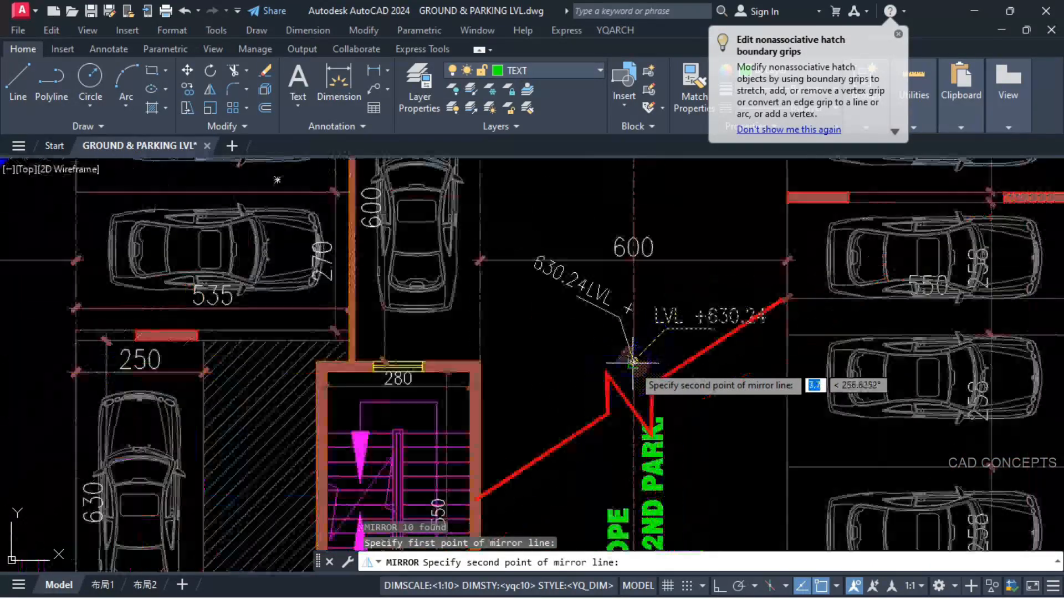
key("F8")
left_click(605, 277)
type("N")
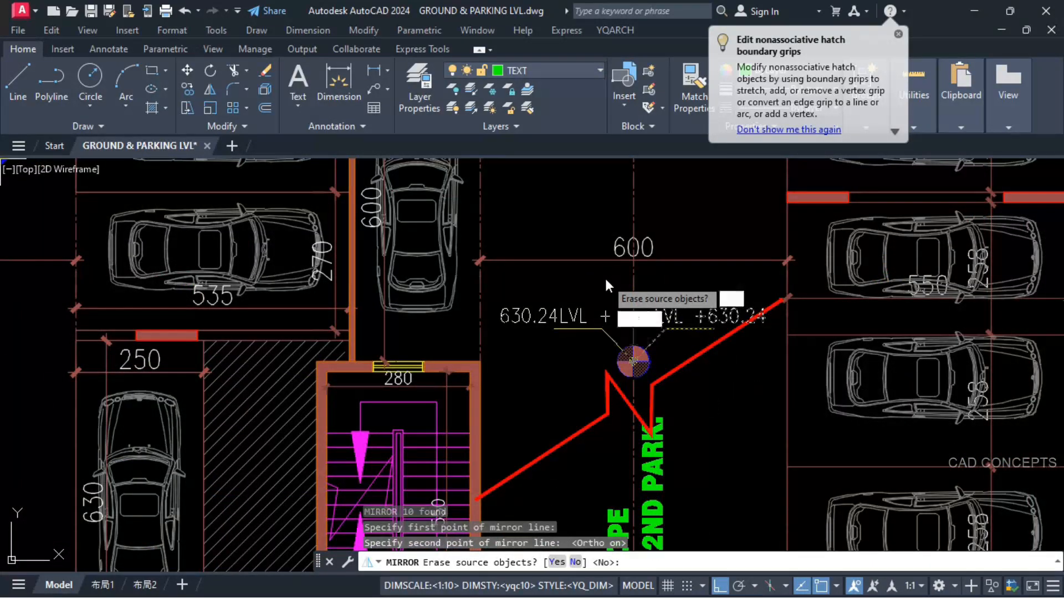
key("Return")
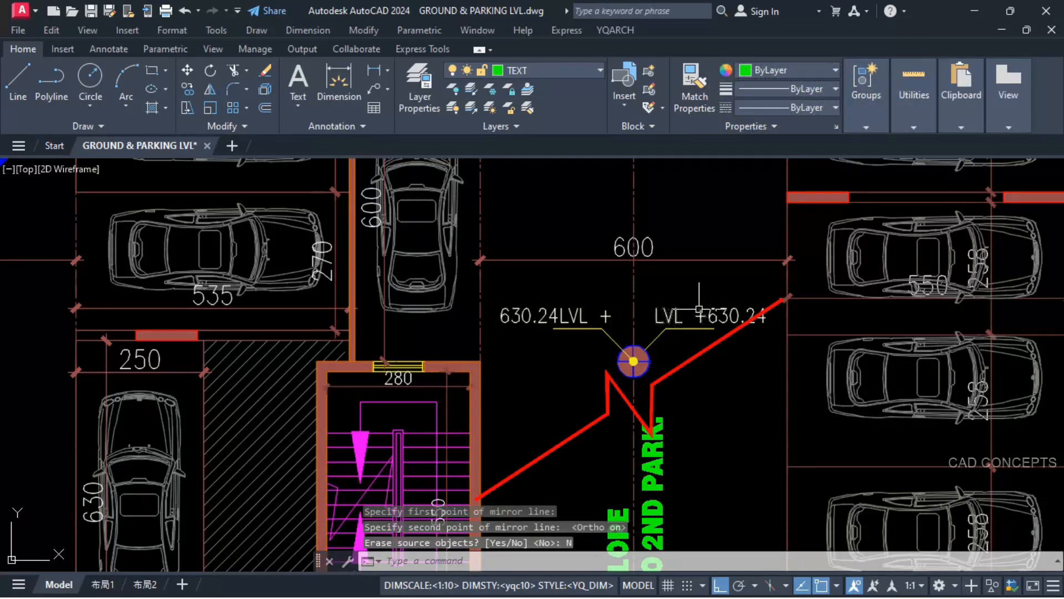
scroll(666, 312, "down", 2)
scroll(638, 316, "down", 2)
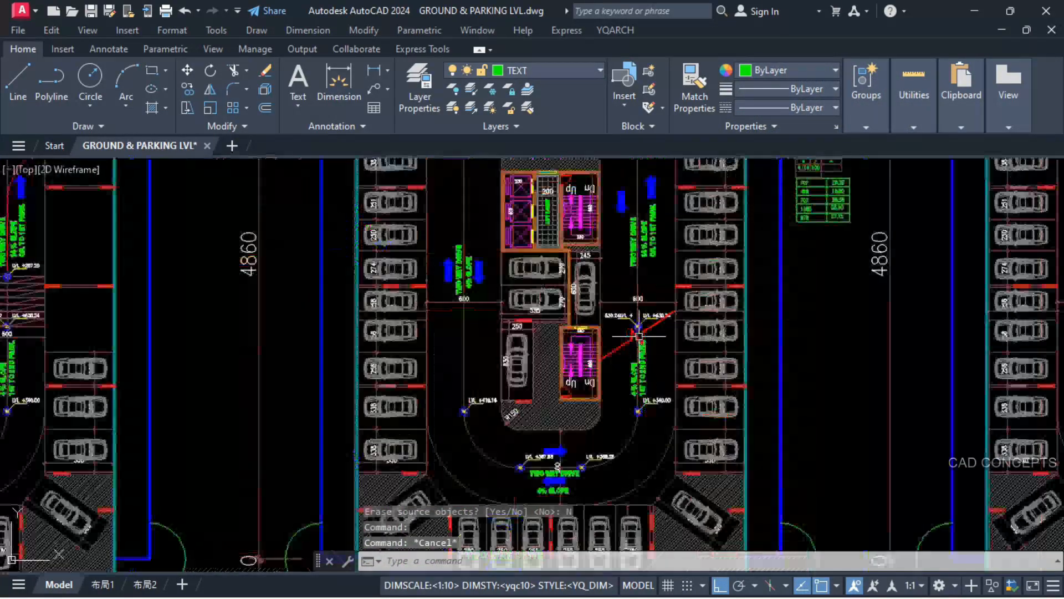
scroll(619, 377, "up", 4)
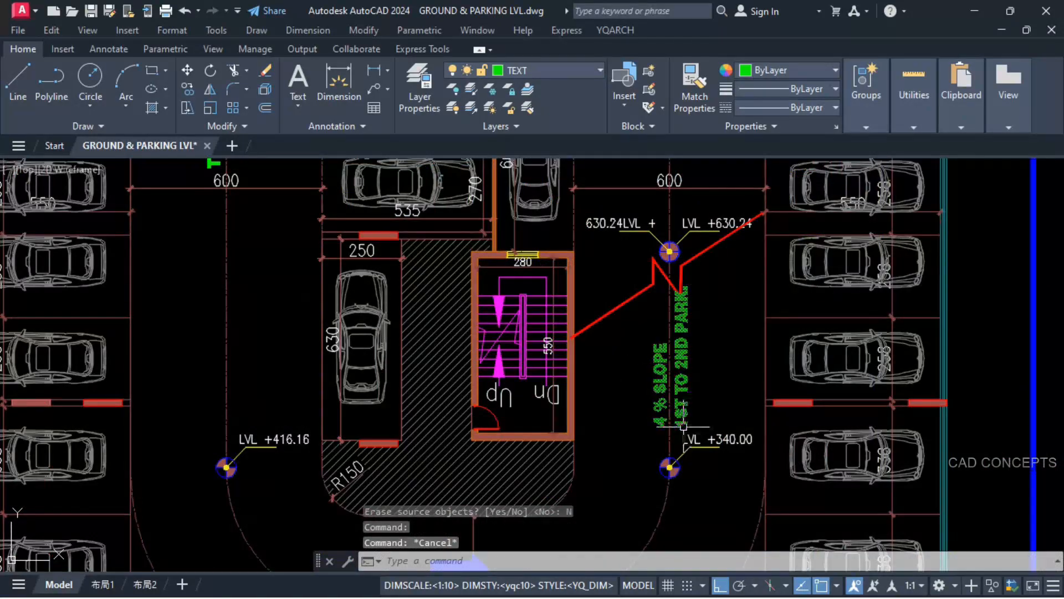
left_click(673, 439)
left_click(666, 441)
key("Escape")
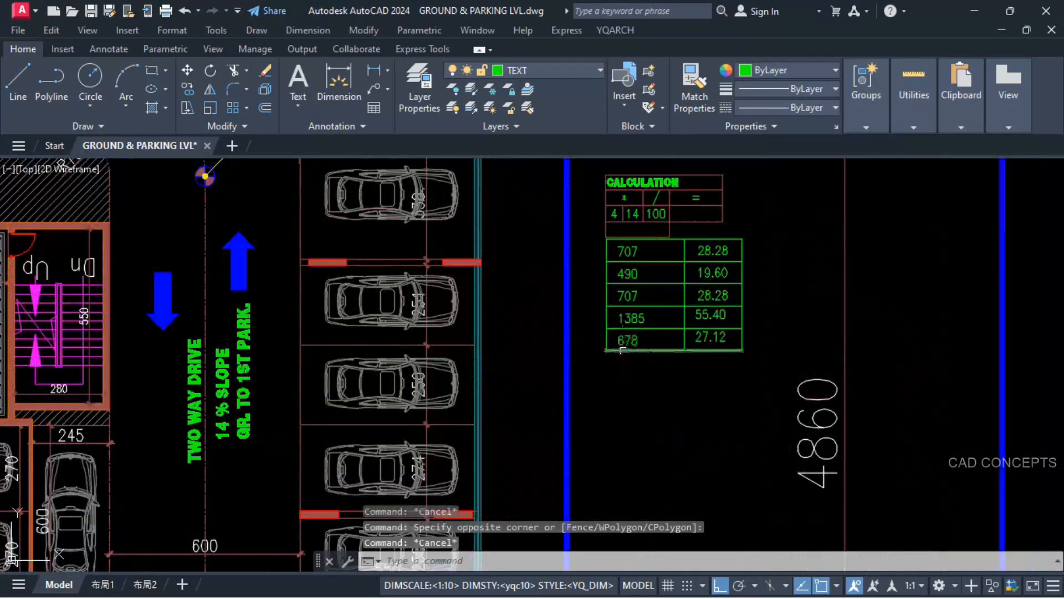
scroll(713, 285, "down", 4)
middle_click_drag(713, 285, 749, 242)
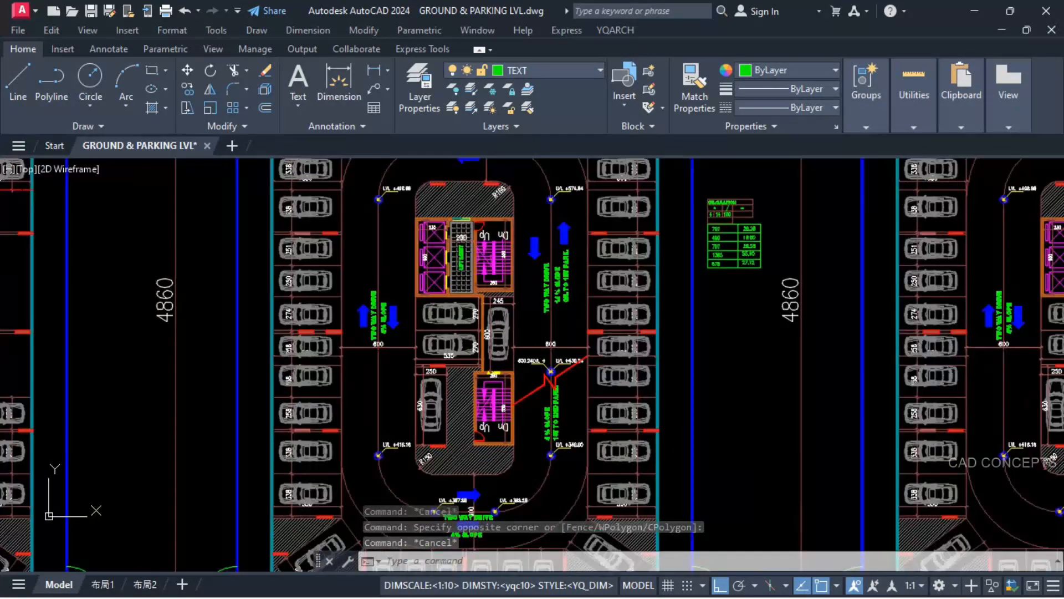
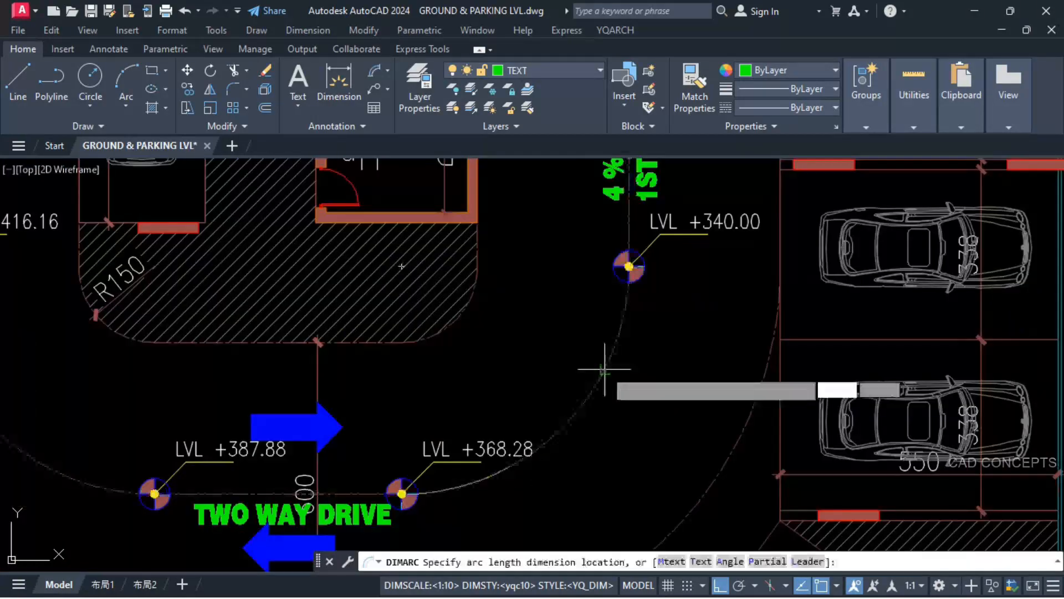
Step: Place an arc length dimension outside the ramp curve between the LVL +368.28 and LVL +340.00 markers
left_click(639, 383)
scroll(639, 384, "down", 6)
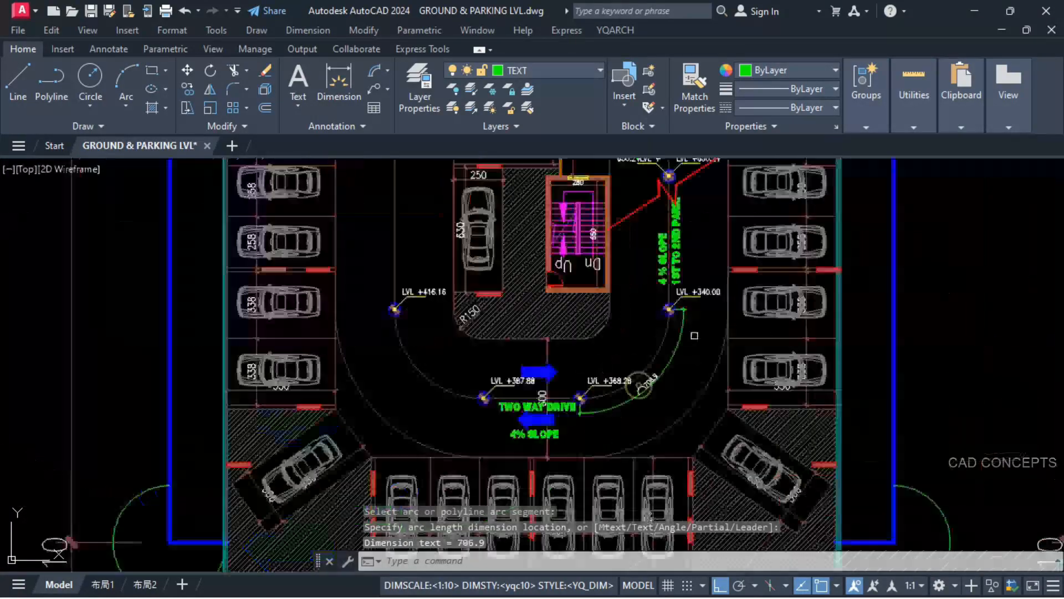
scroll(796, 287, "up", 5)
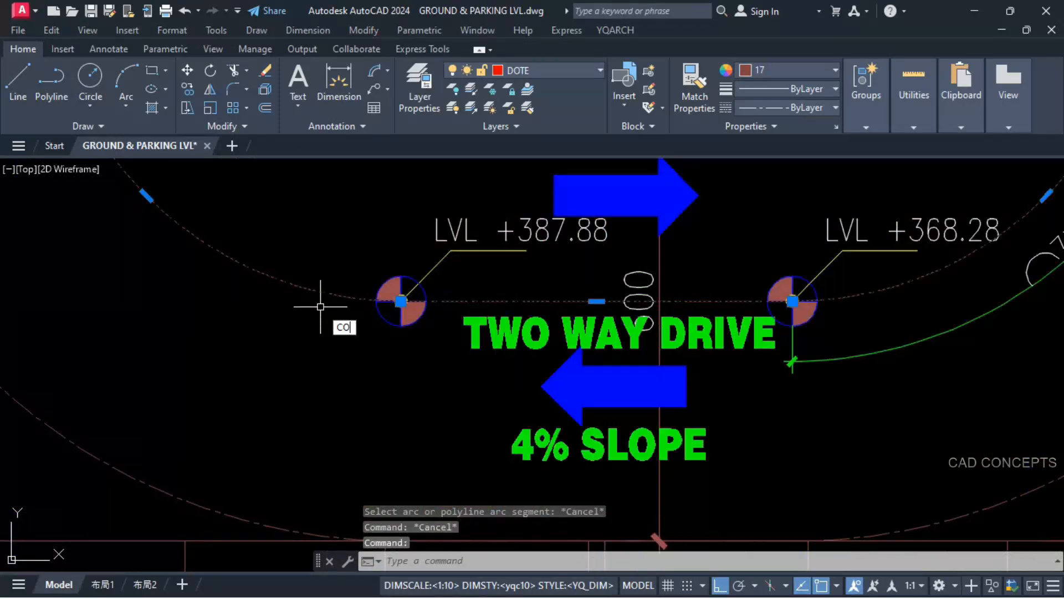
Step: Copy the rounded ramp centreline loop into the empty space above the 2nd parking floor plan (LVL-1)
key("Return")
left_click(401, 301)
scroll(474, 443, "down", 11)
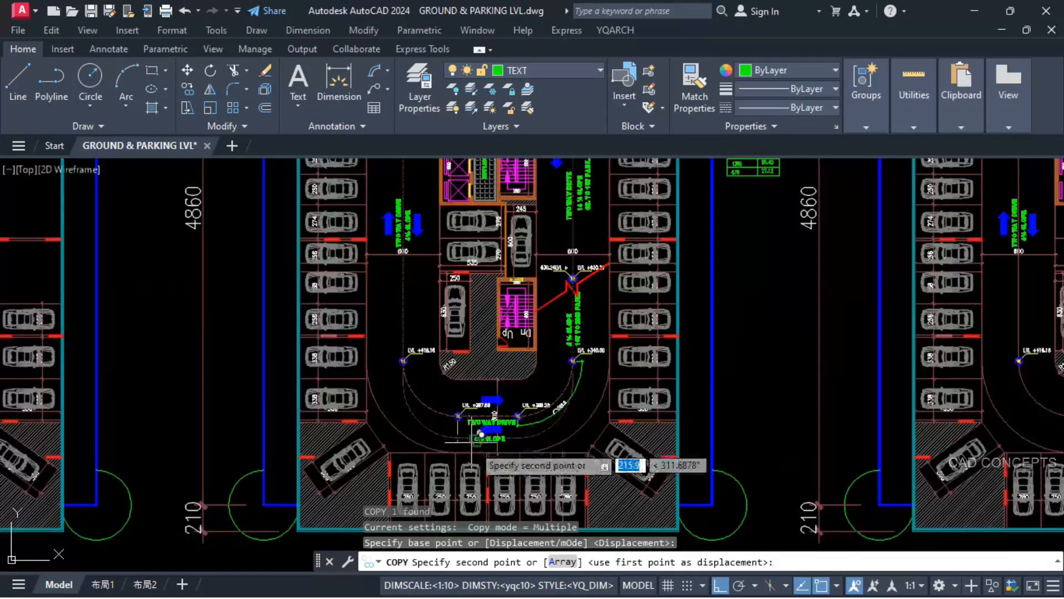
left_click(441, 245)
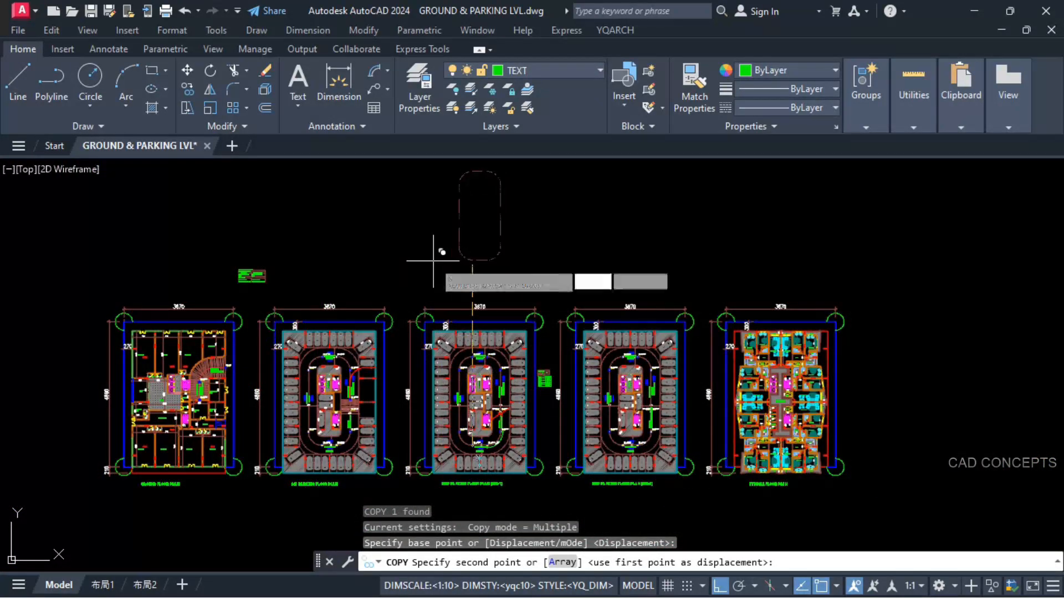
key("Escape")
Step: Dimension every side of the copied centreline loop with YQArch Dimension Sides (DDSS), using dimensions with 0 decimal digits
type("DDS")
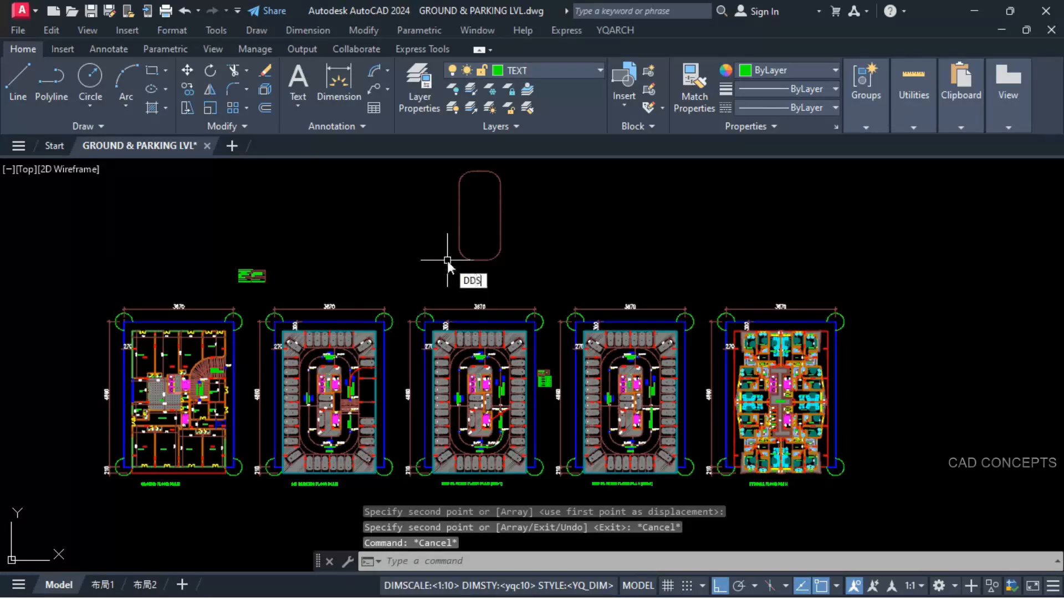
type("S")
key("Return")
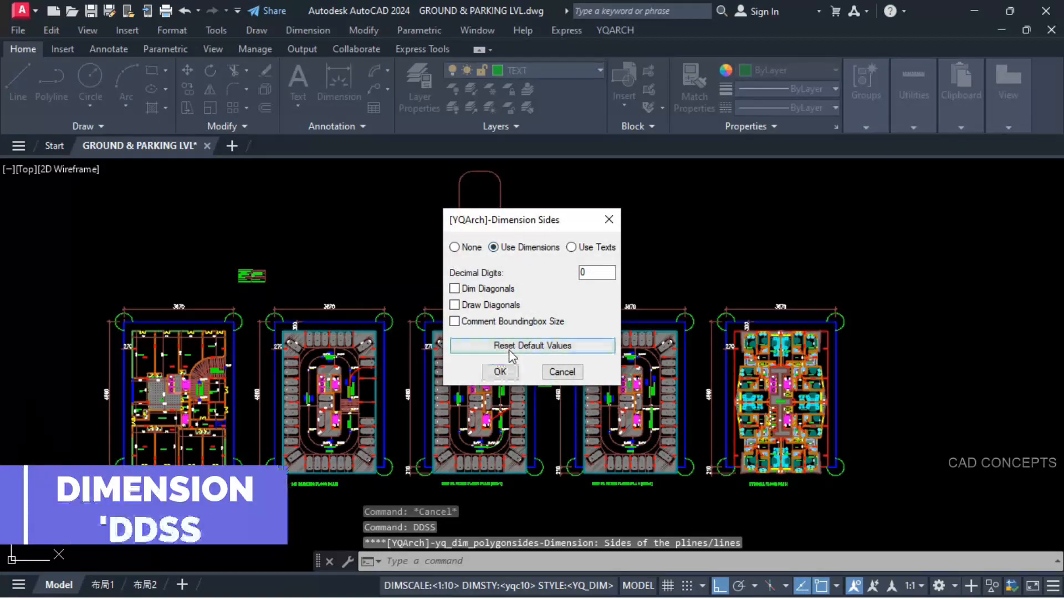
left_click(501, 372)
left_click(474, 261)
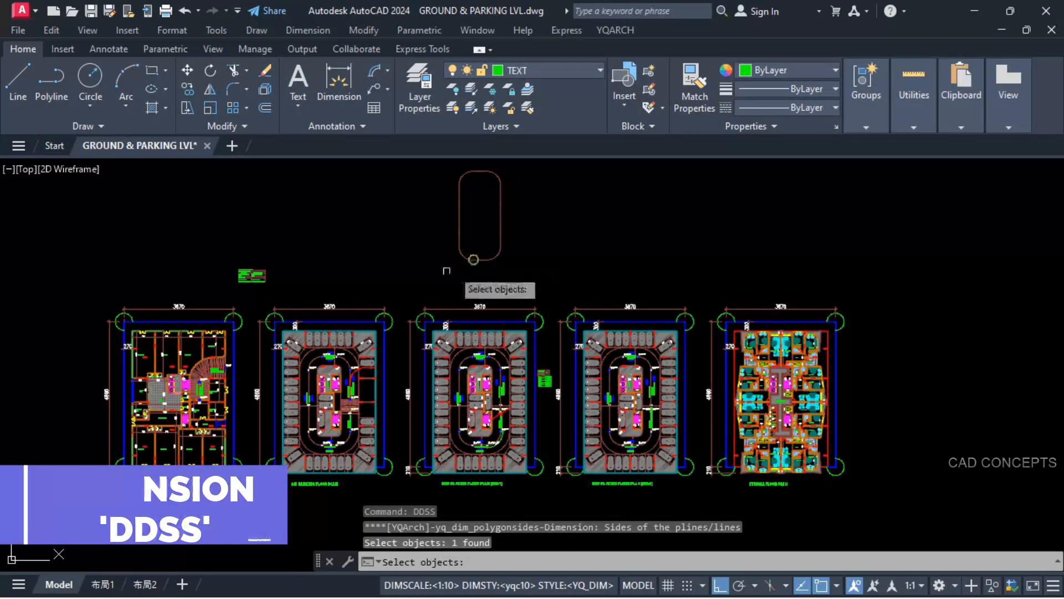
key("Return")
scroll(467, 229, "up", 3)
scroll(420, 275, "up", 4)
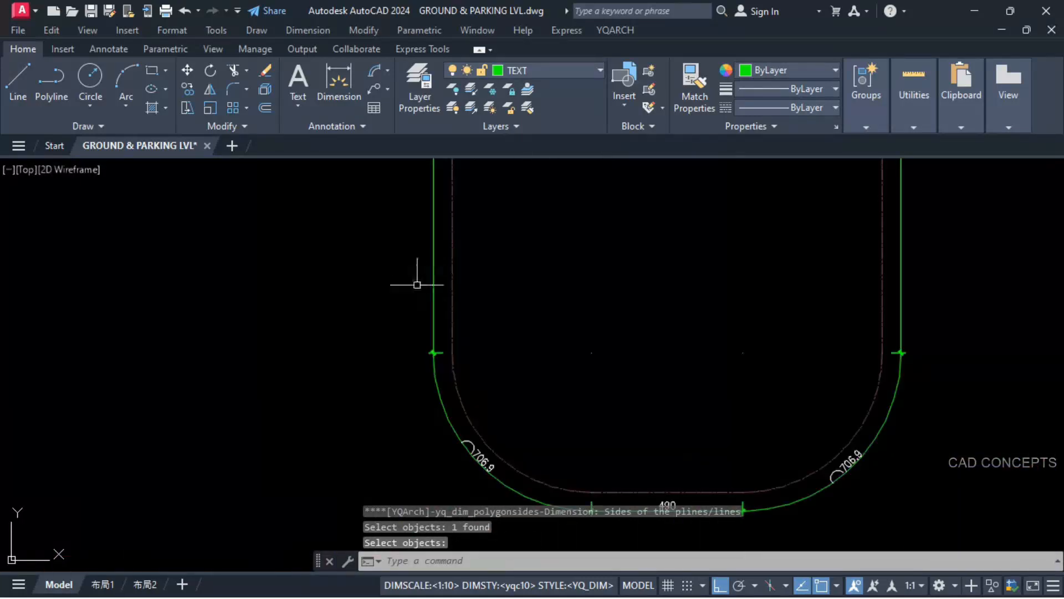
scroll(477, 474, "up", 4)
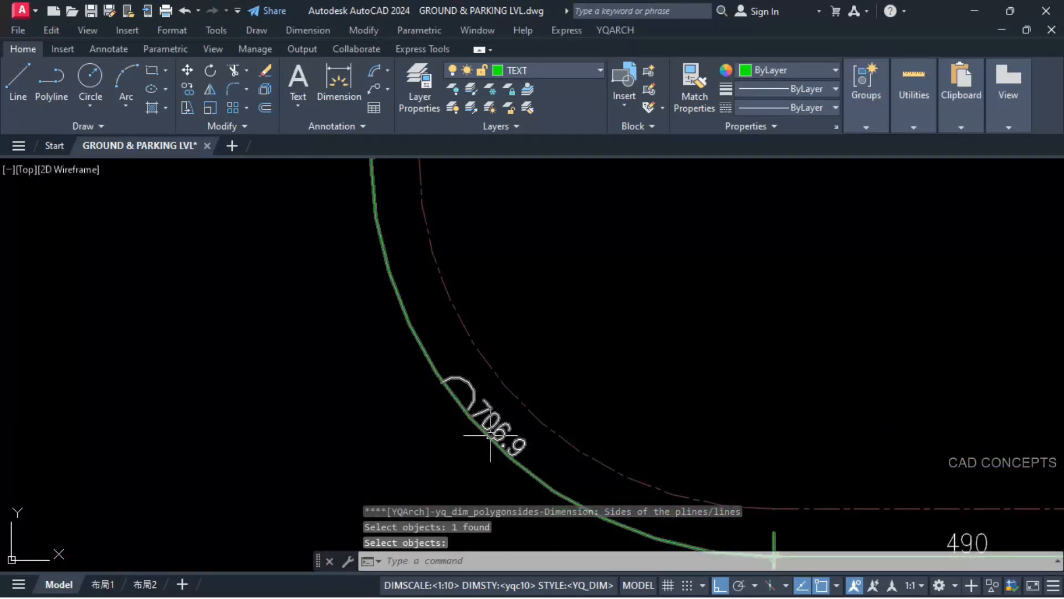
Step: Copy the eight side dimensions, without the loop itself, onto the ramp centreline of the 2nd parking floor plan (LVL-1)
scroll(488, 438, "down", 8)
left_click(457, 446)
left_click(584, 270)
scroll(542, 301, "up", 8)
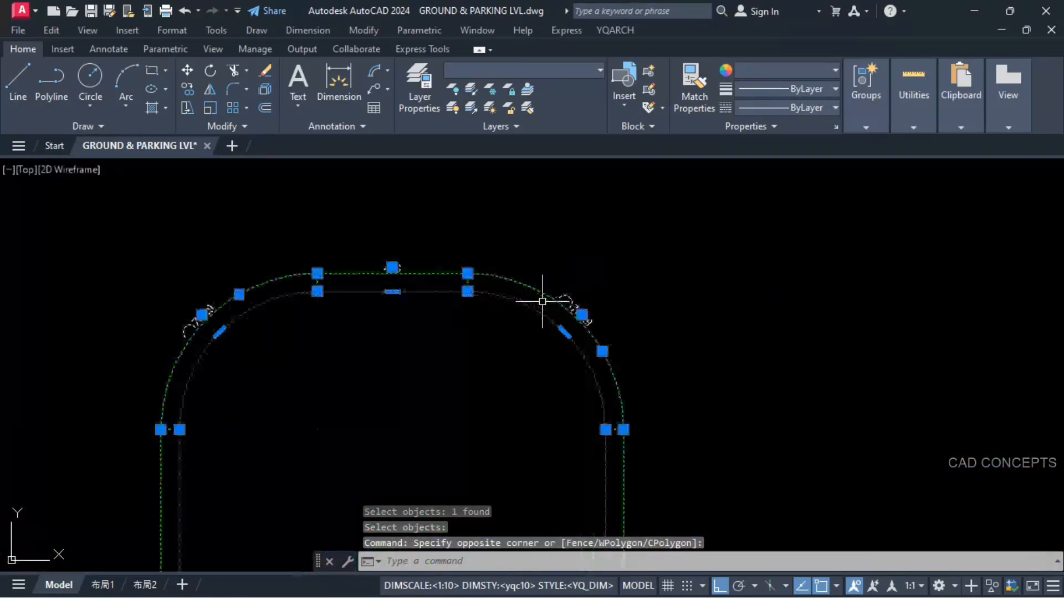
left_click(532, 306, "shift")
type("o")
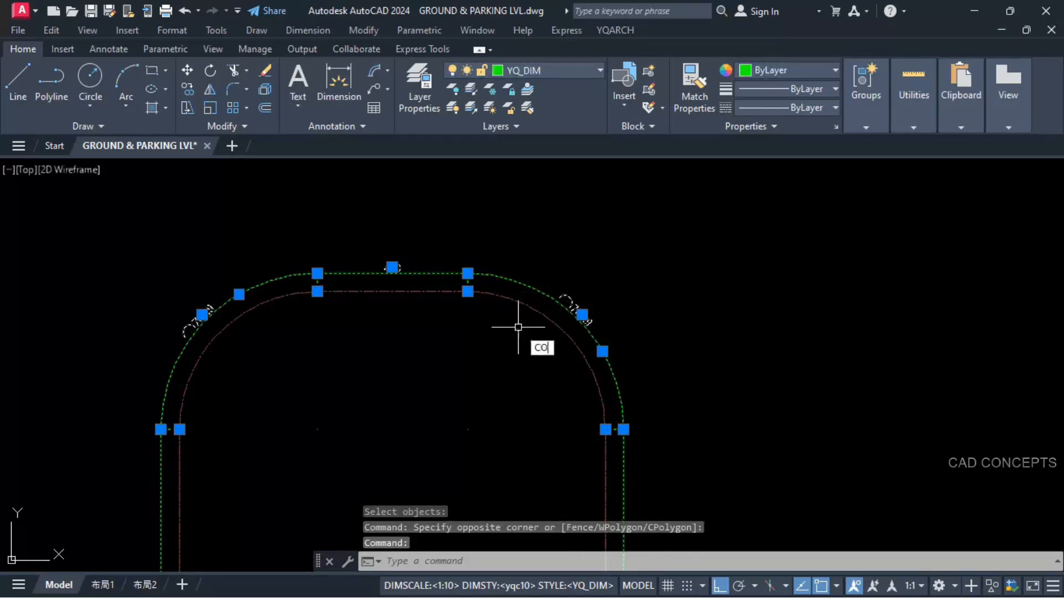
key("Return")
left_click(392, 290)
scroll(444, 250, "down", 10)
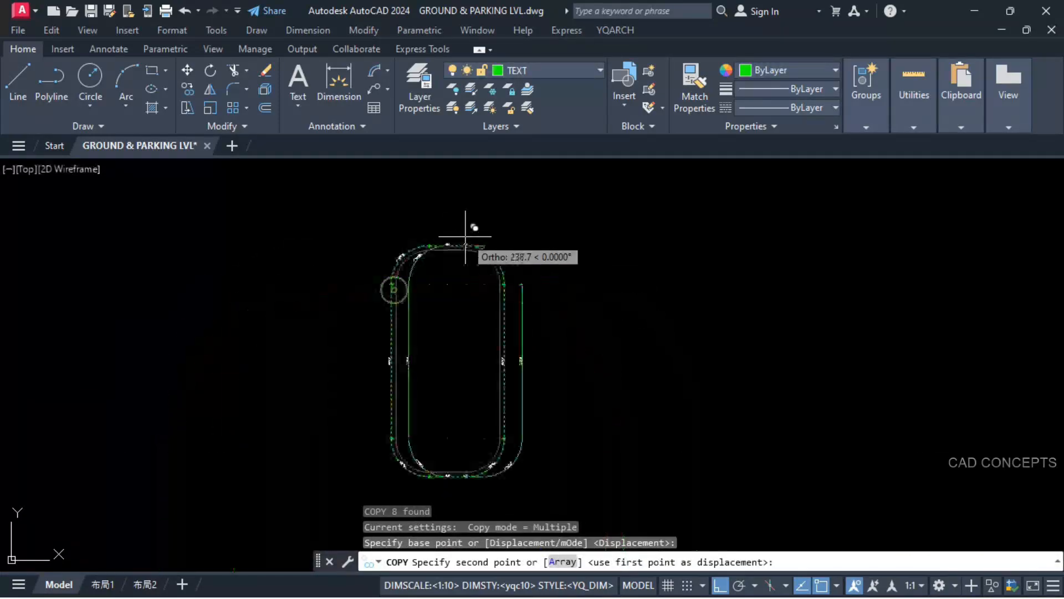
scroll(456, 348, "up", 6)
scroll(458, 347, "up", 8)
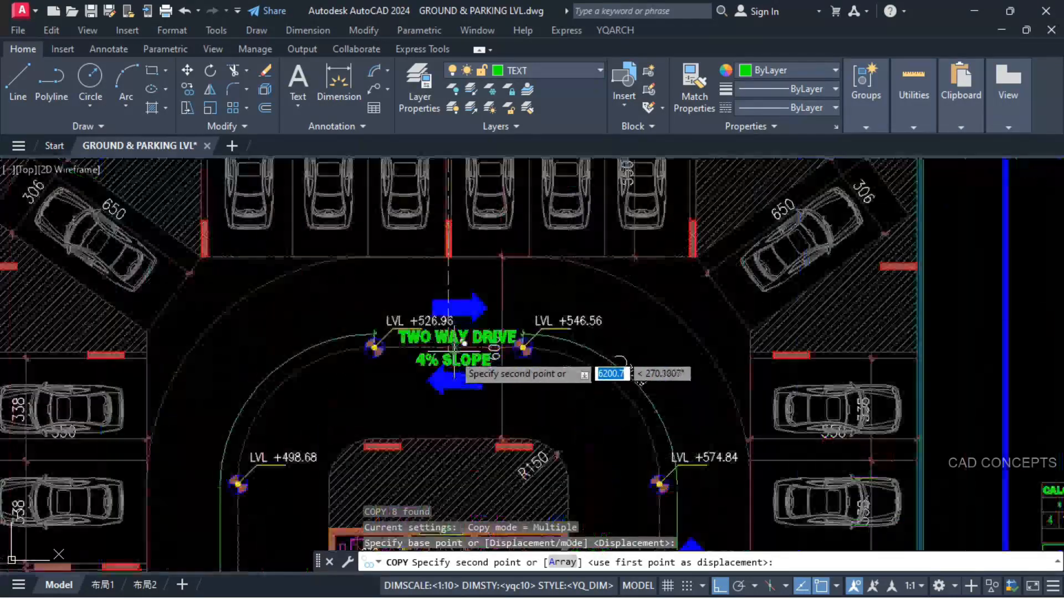
scroll(439, 334, "down", 2)
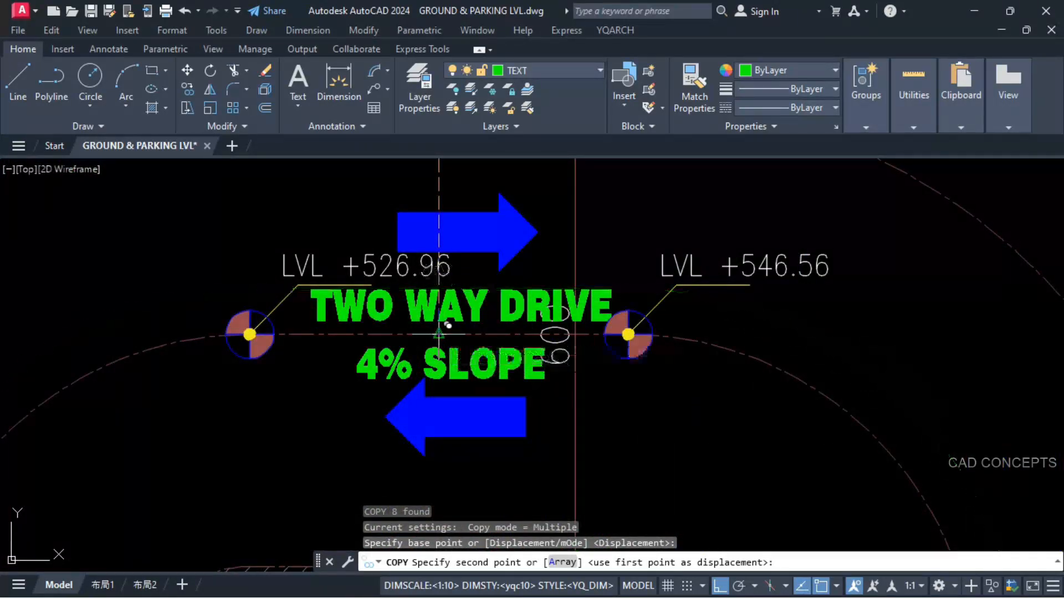
scroll(826, 260, "down", 6)
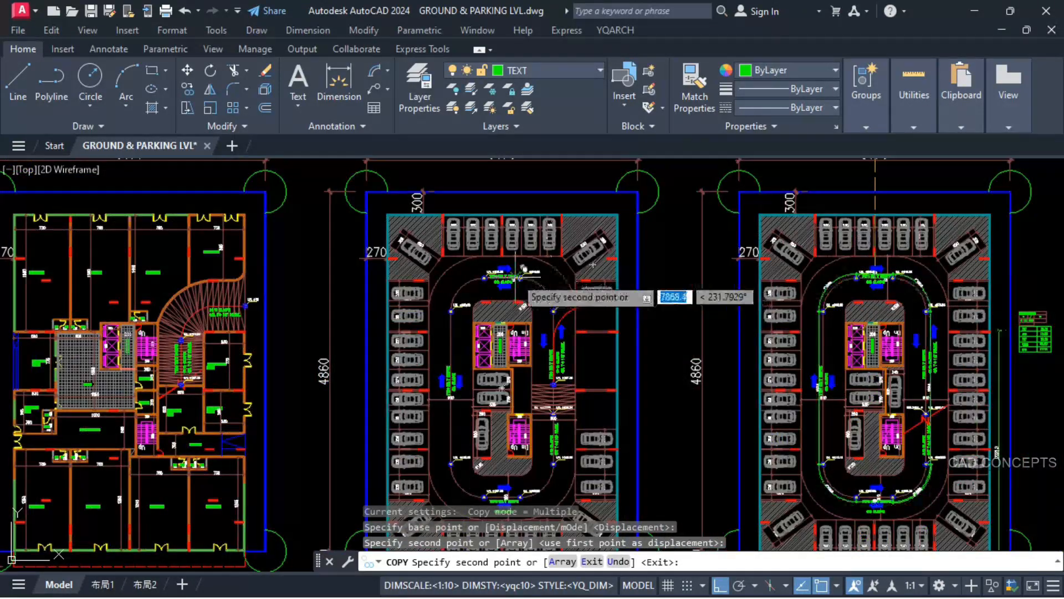
Step: Place another copy of the side dimensions on the ramp centreline of the 1st parking floor plan and end the copying
scroll(480, 281, "up", 8)
left_click(480, 281)
scroll(480, 280, "down", 10)
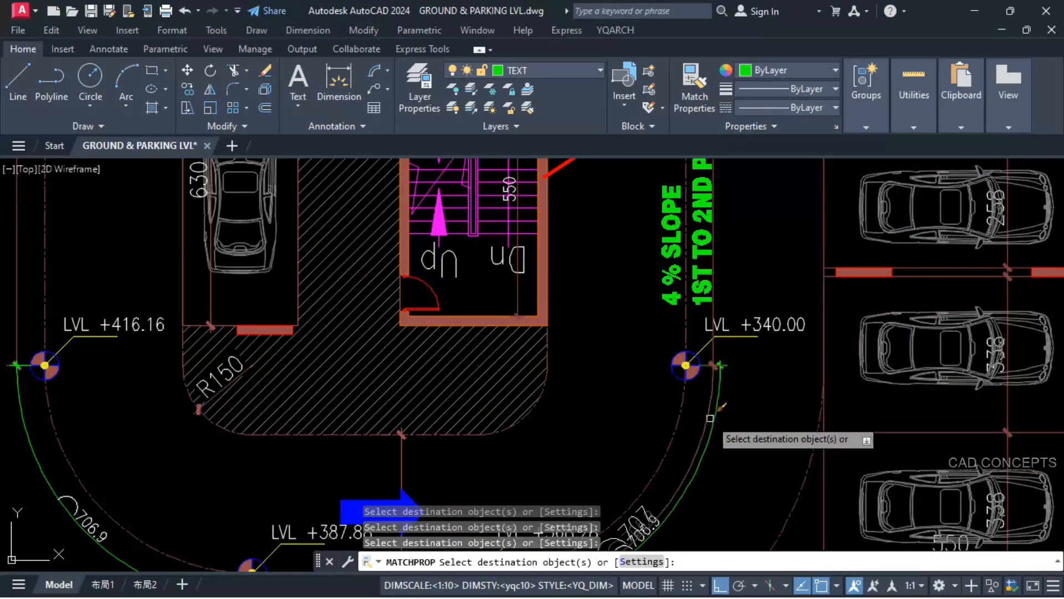
key("Escape")
Step: Erase the extra outer arc length dimension on the ramp curve below the LVL +340.00 marker
left_click(710, 419)
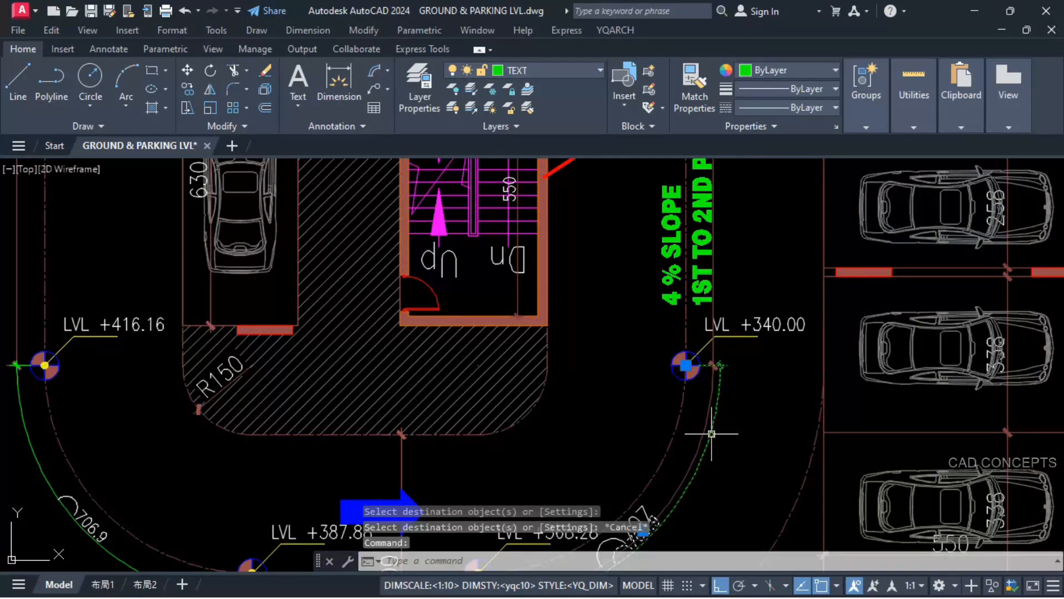
type("e")
key("Return")
scroll(712, 433, "down", 4)
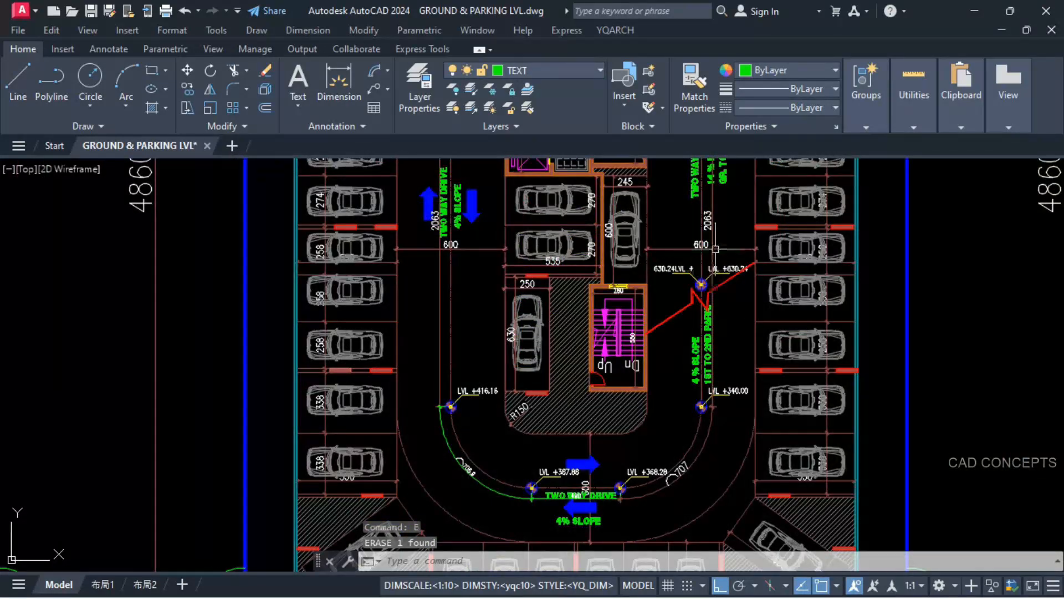
key("Escape")
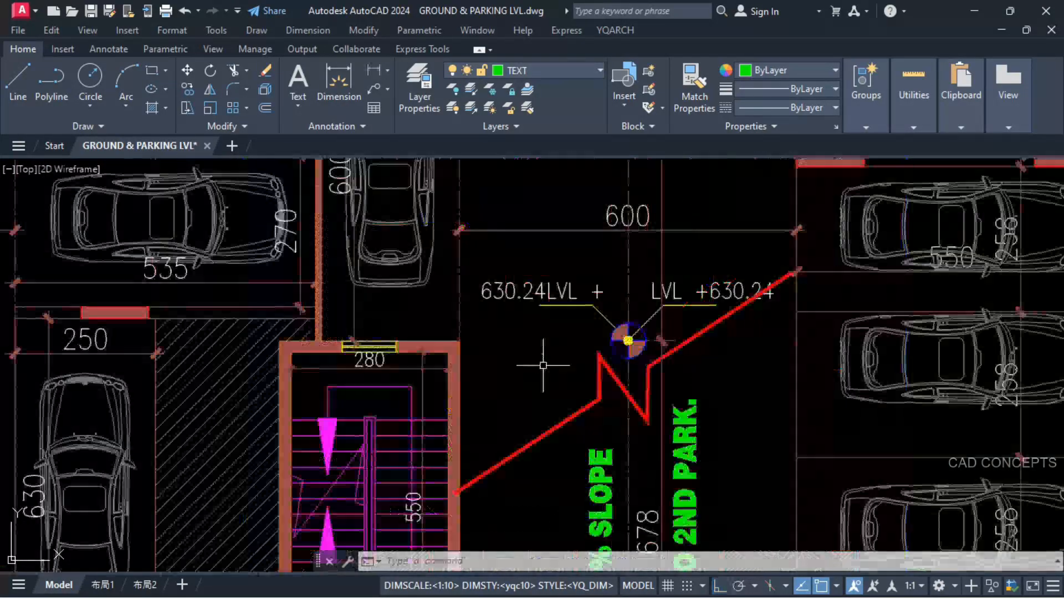
Step: Add the mirrored 630.24 level and the 27.12 rise with YQArch Addition, placing the sum beneath the length and rise table
scroll(727, 252, "up", 5)
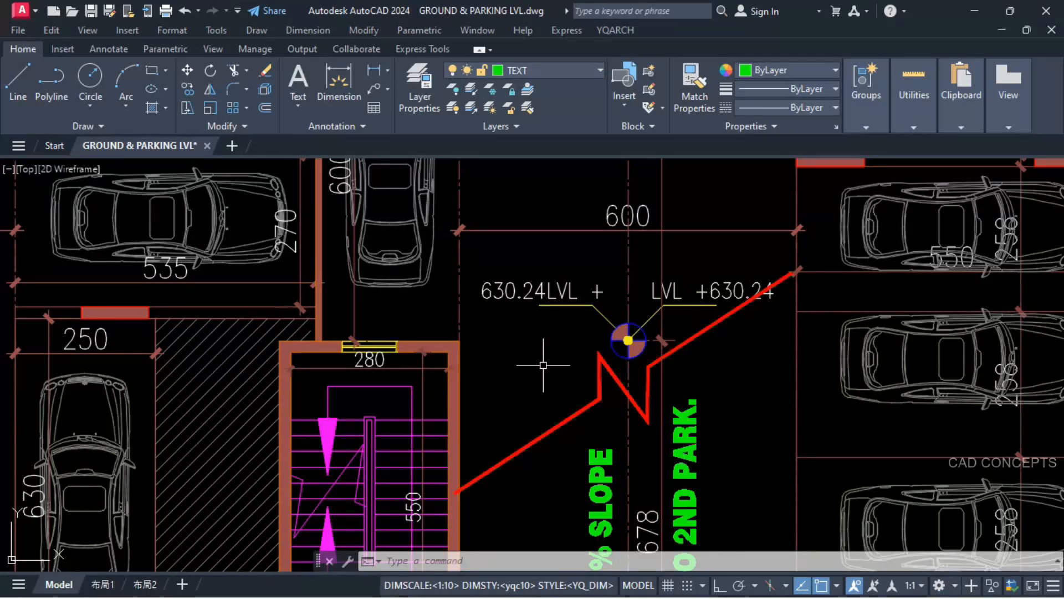
scroll(530, 301, "down", 2)
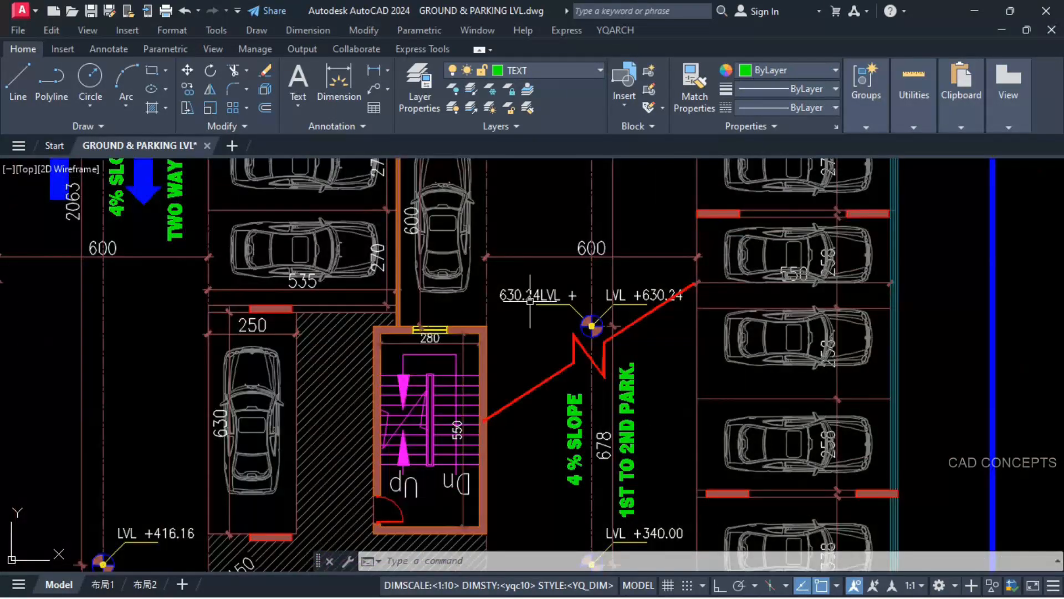
scroll(566, 438, "down", 2)
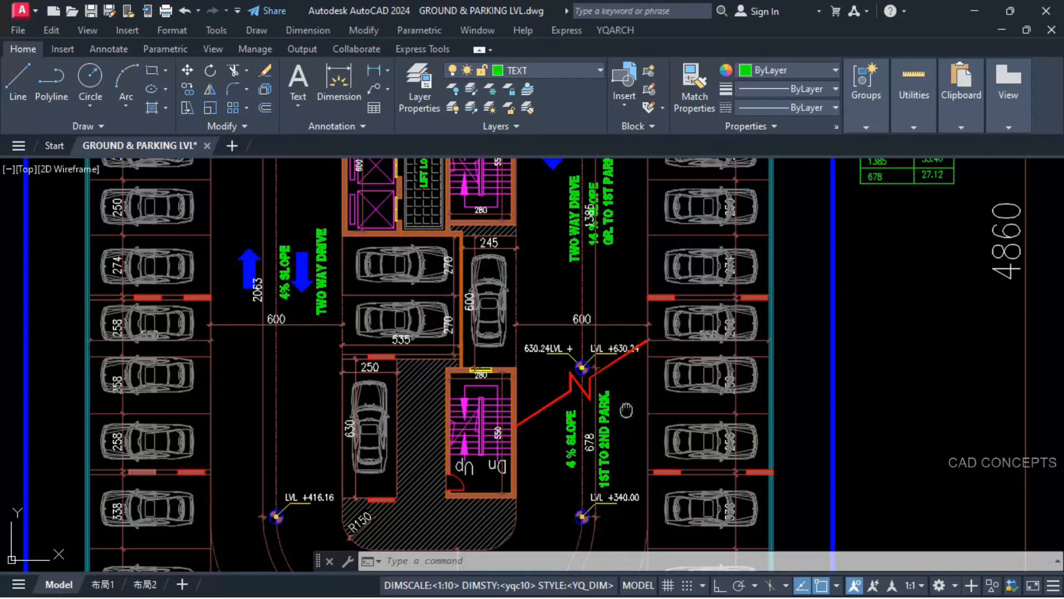
middle_click_drag(626, 410, 591, 439)
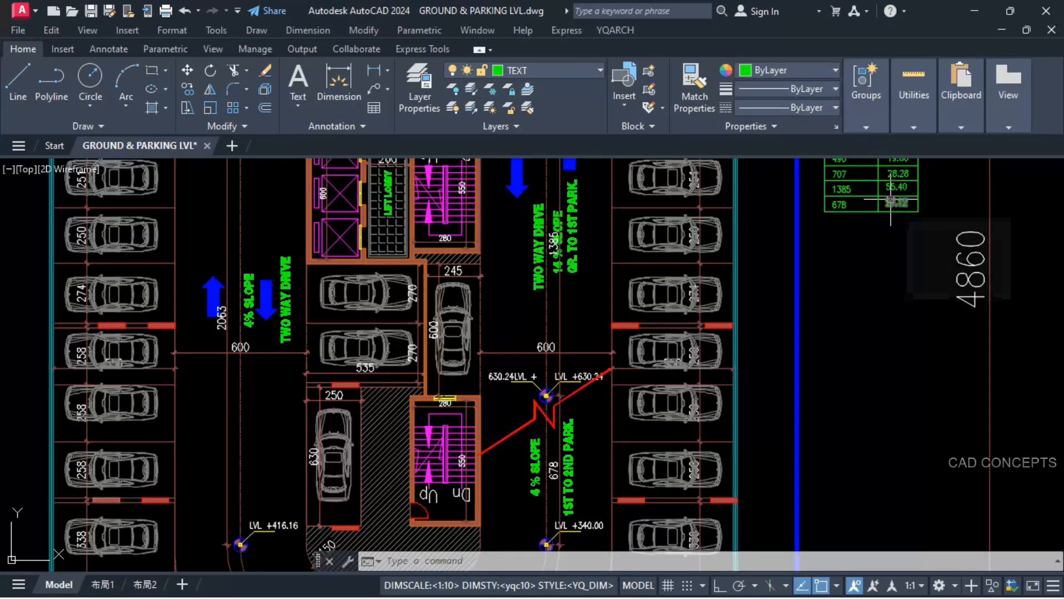
type("+")
key("Return")
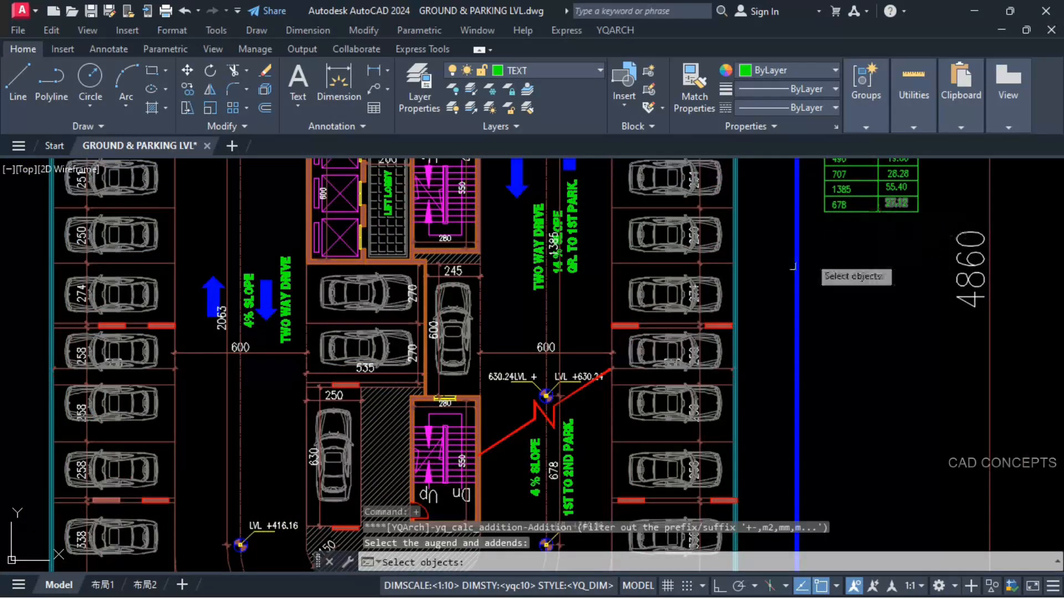
left_click(495, 377)
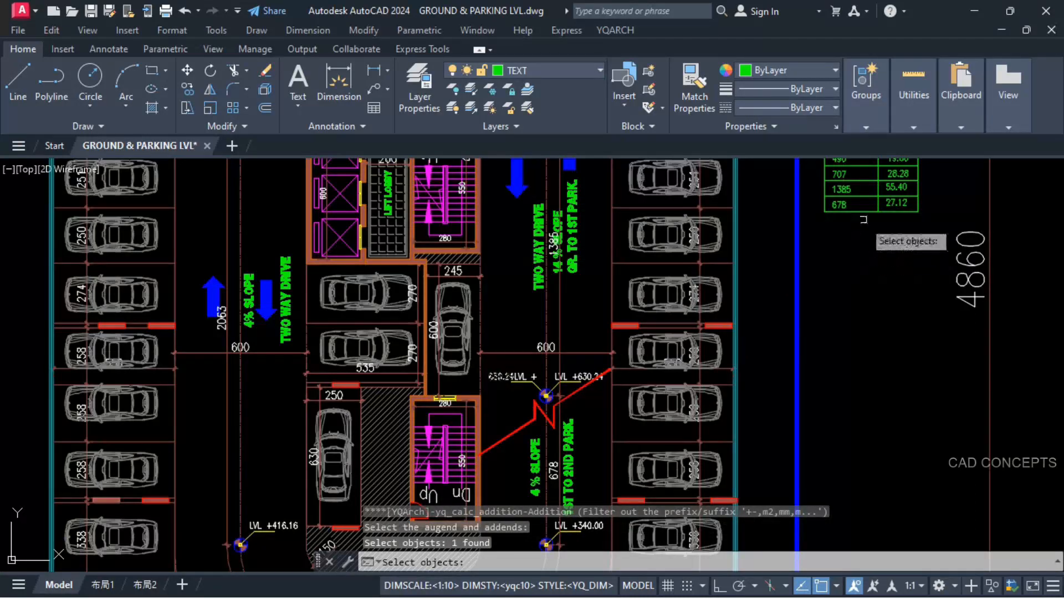
left_click(894, 203)
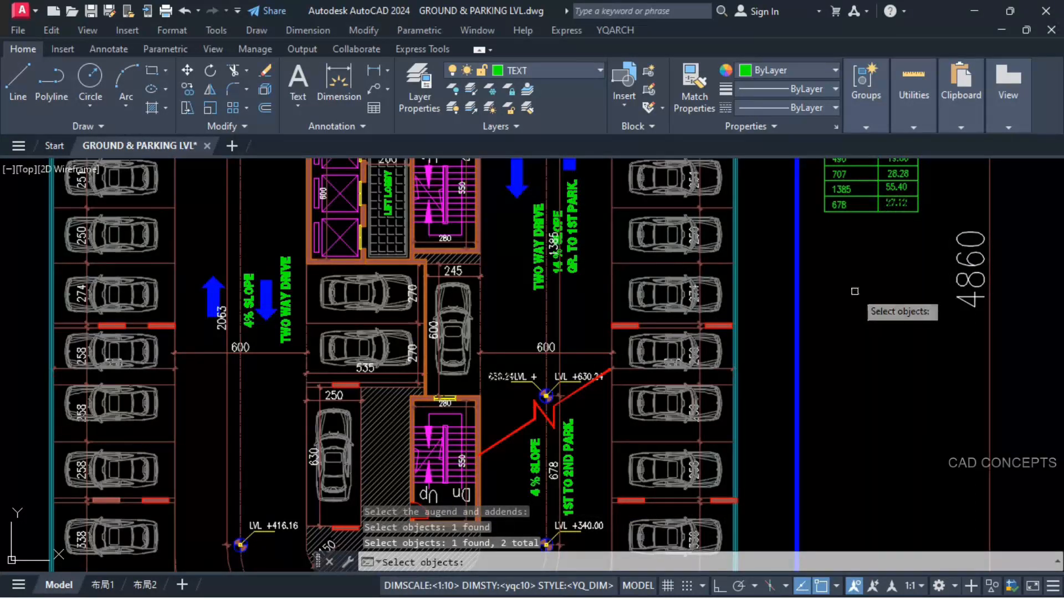
key("Return")
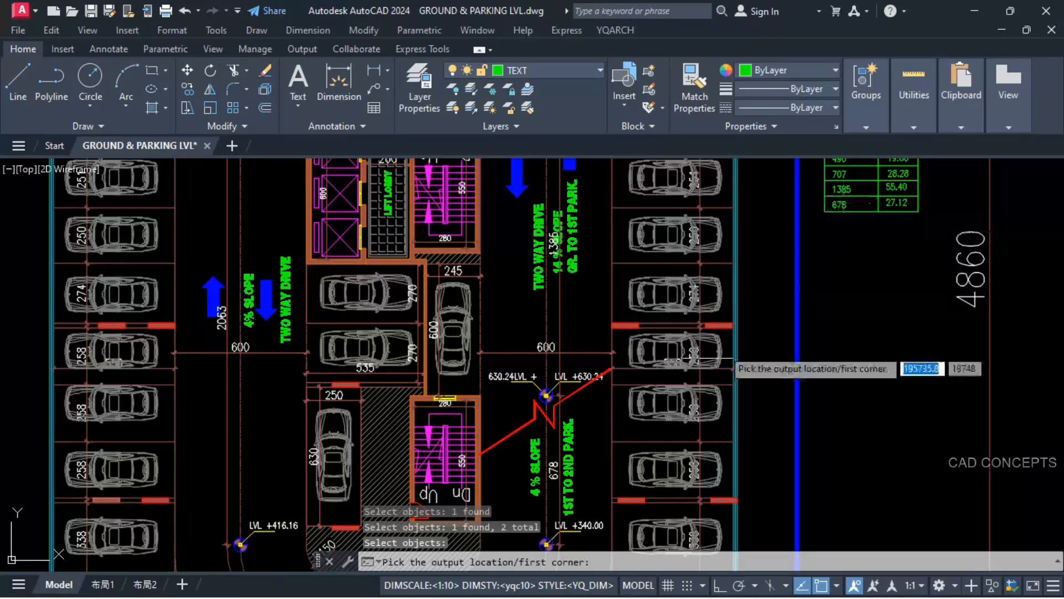
left_click(853, 239)
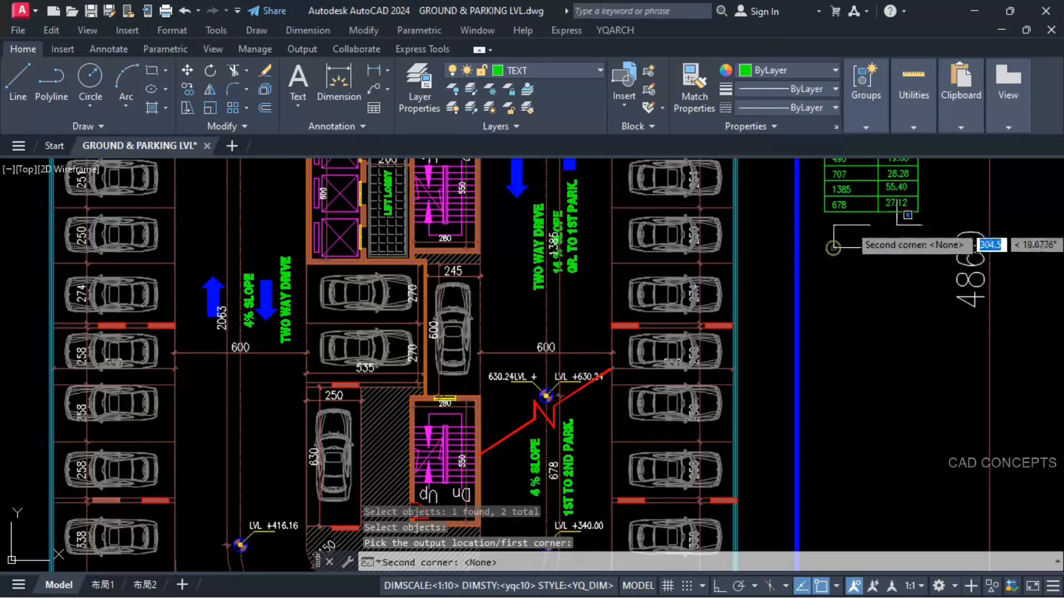
key("Return")
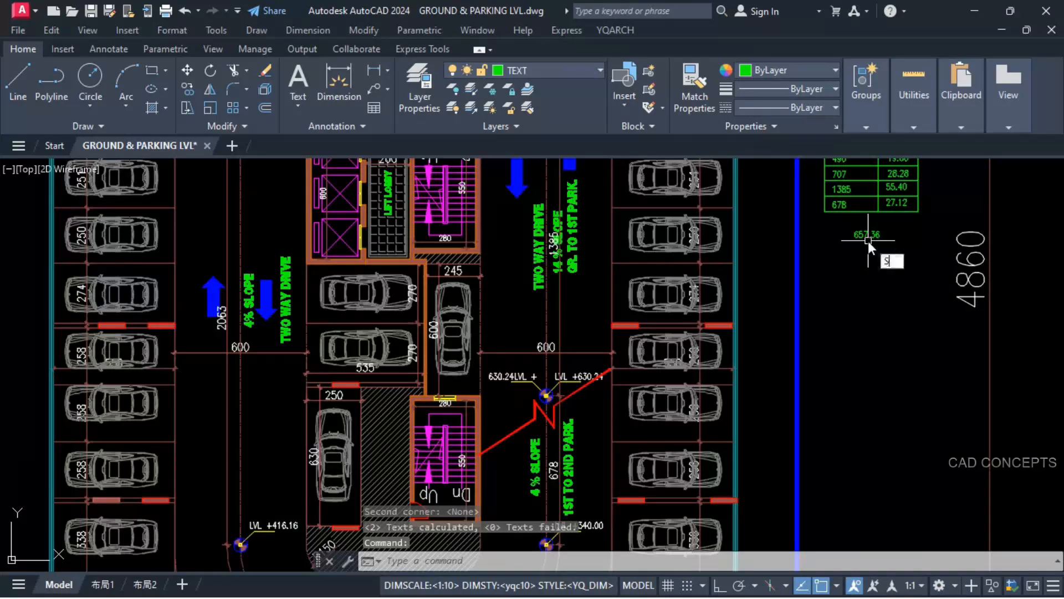
Step: Replace the LVL +340.00 value at the foot of the 1st to 2nd parking ramp with the calculated 657.36
key("Return")
left_click(866, 235)
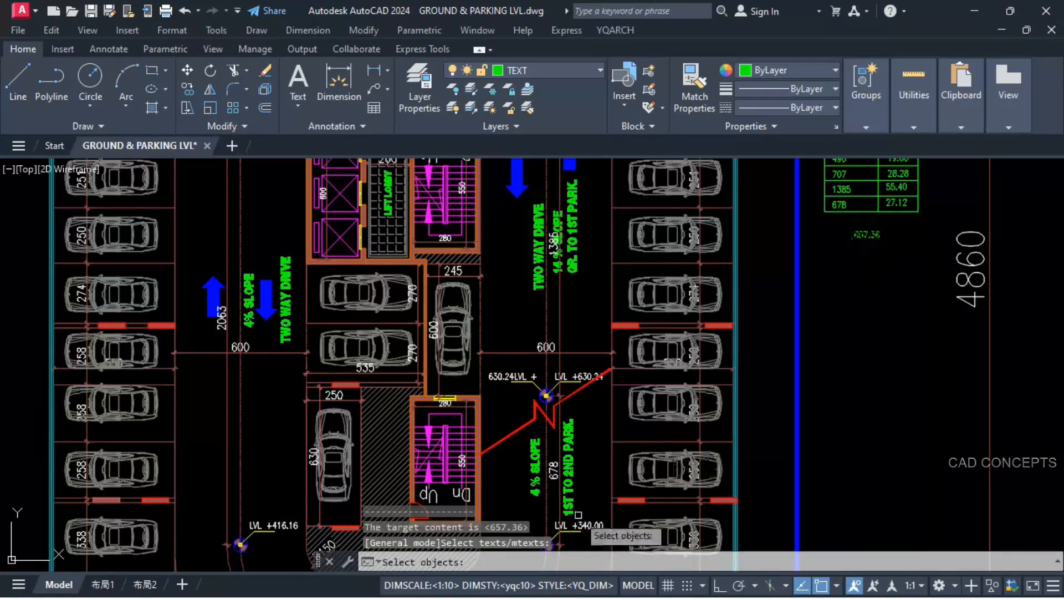
middle_click_drag(580, 509, 623, 386)
scroll(625, 423, "up", 2)
left_click(634, 385)
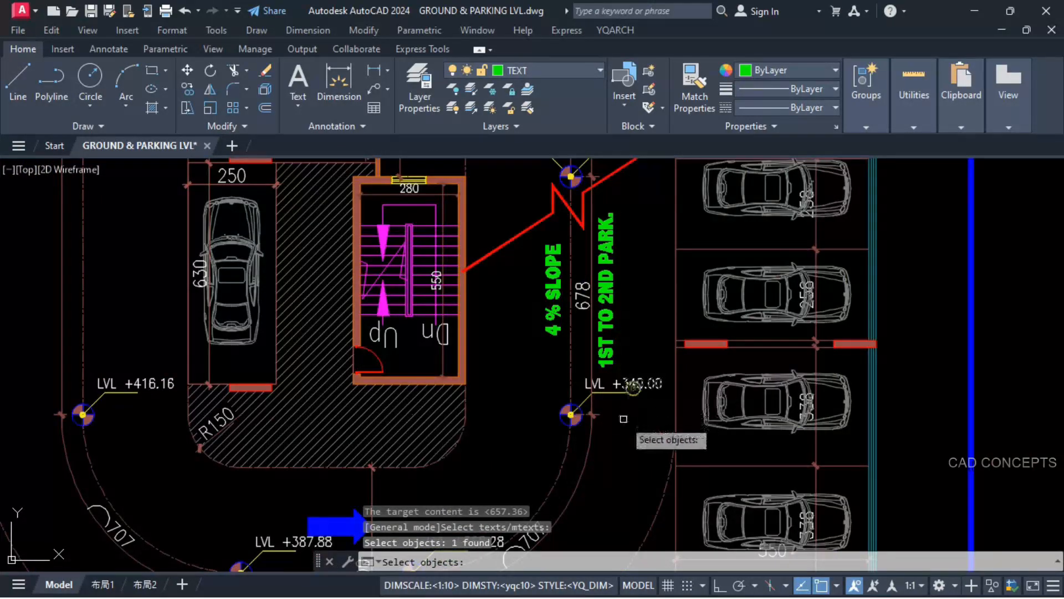
key("Return")
scroll(629, 410, "down", 3)
scroll(565, 501, "up", 3)
scroll(565, 501, "down", 4)
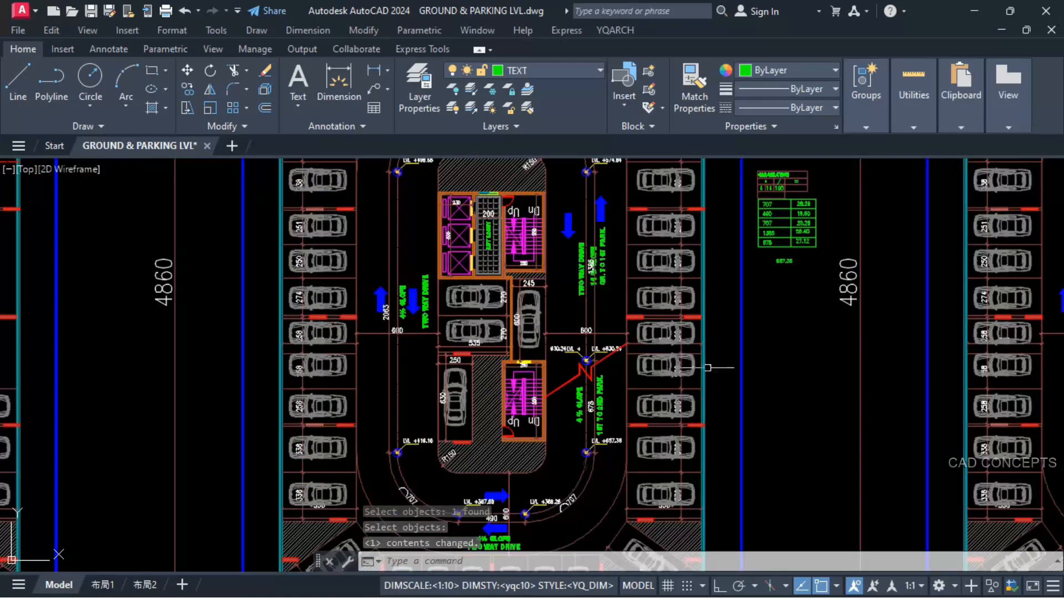
Step: Add the 657.36 level and a 28.28 rise with YQArch Addition, placing the sum above the LVL +368.28 marker
scroll(782, 210, "up", 4)
scroll(778, 235, "down", 4)
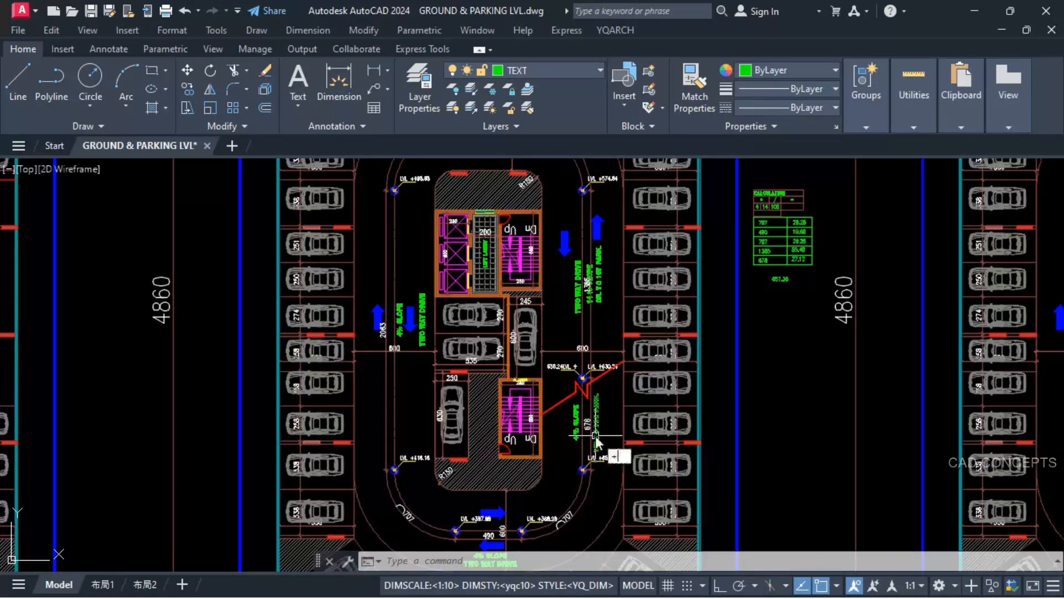
key("Return")
scroll(584, 466, "up", 4)
left_click(637, 444)
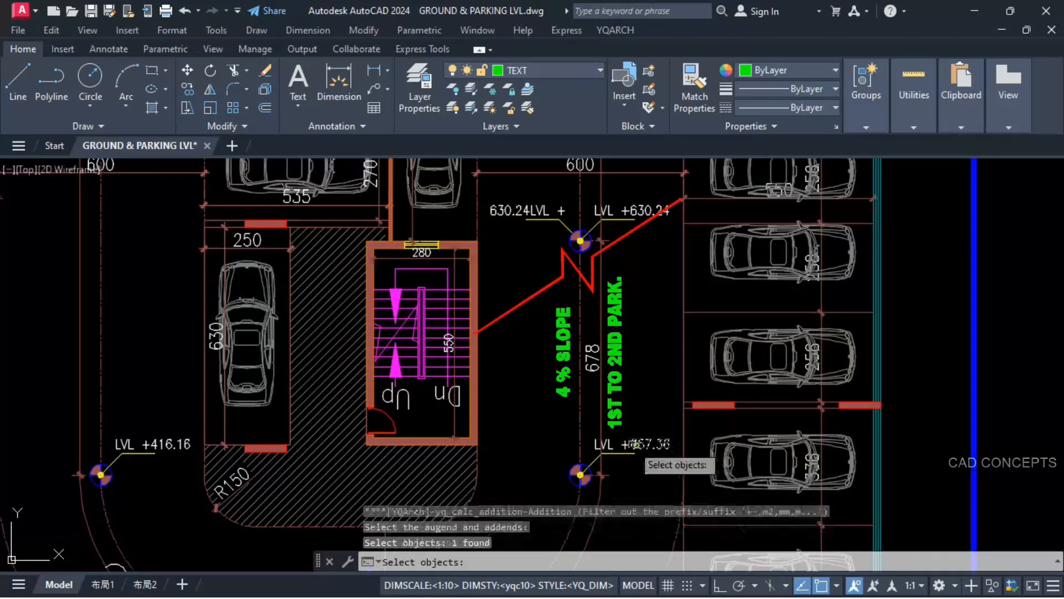
scroll(555, 454, "down", 4)
scroll(771, 225, "up", 5)
left_click(782, 226)
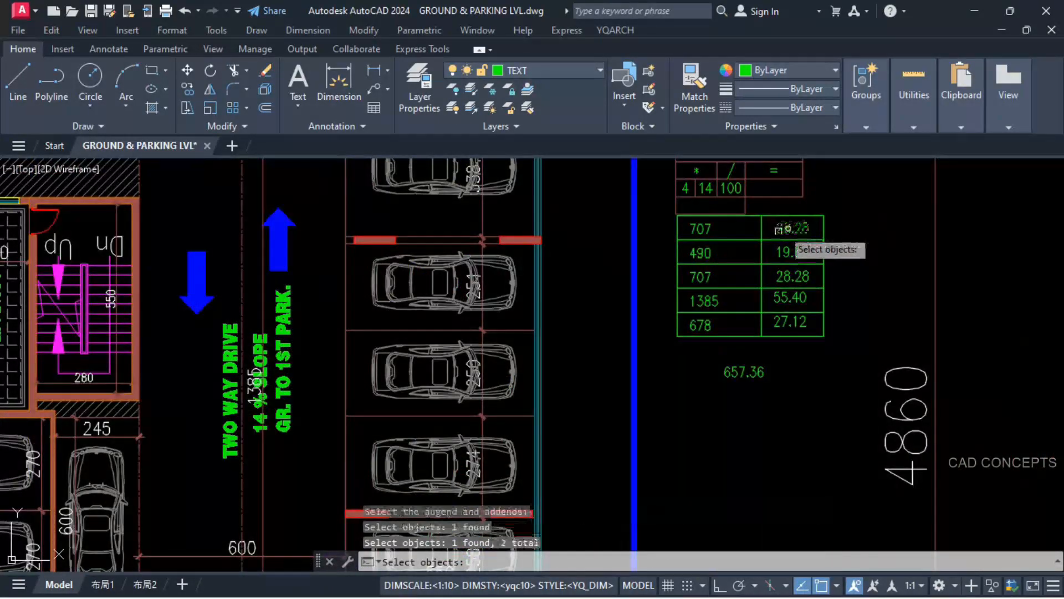
scroll(765, 244, "down", 7)
scroll(596, 428, "up", 8)
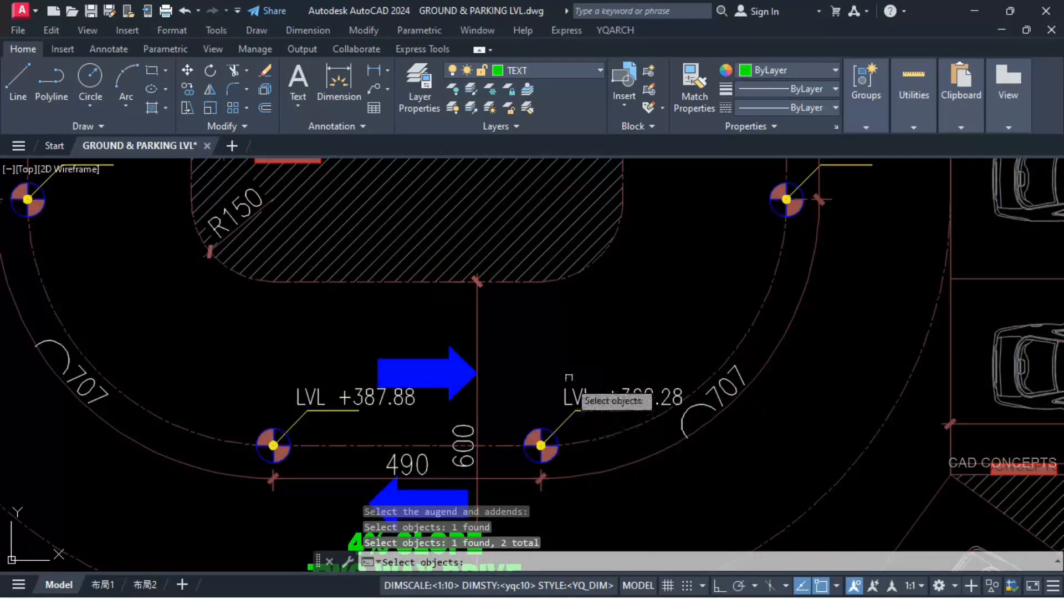
key("Return")
left_click(561, 362)
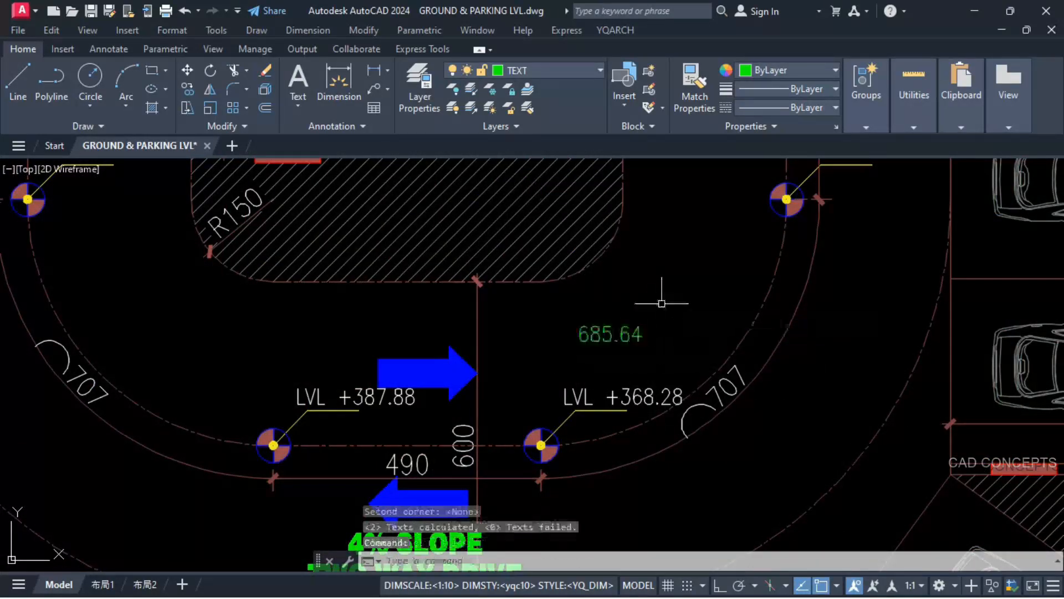
Step: Replace the LVL +368.28 value on the lower ramp curve with the calculated 685.64
key("Return")
left_click(611, 335)
left_click(643, 398)
key("Return")
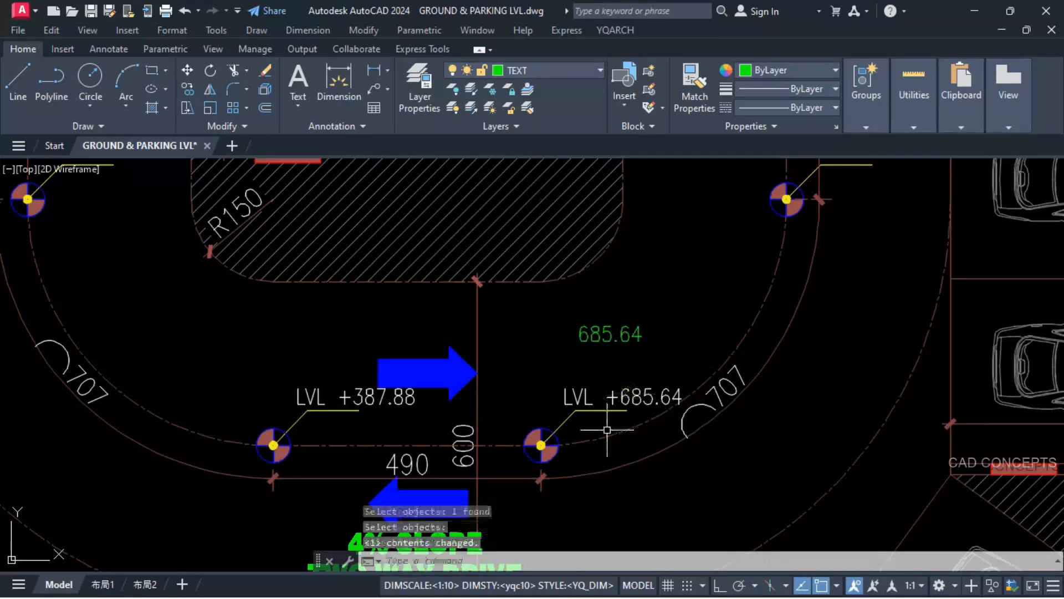
Step: Add the 685.64 level and the 19.60 rise with YQArch Addition, placing the sum above the LVL +387.88 marker
middle_click_drag(608, 430, 763, 424)
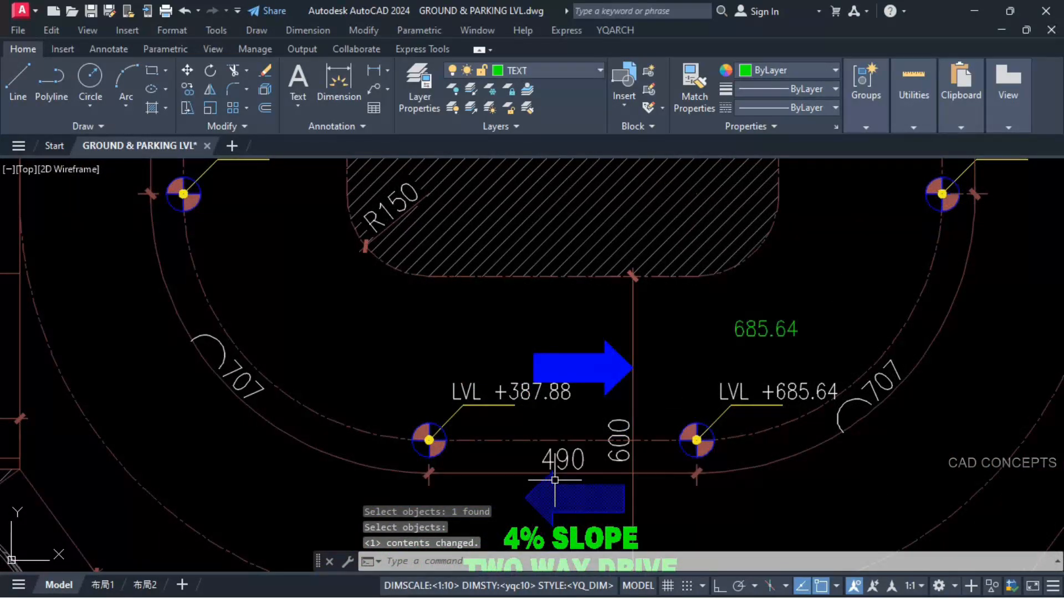
type("+")
key("Return")
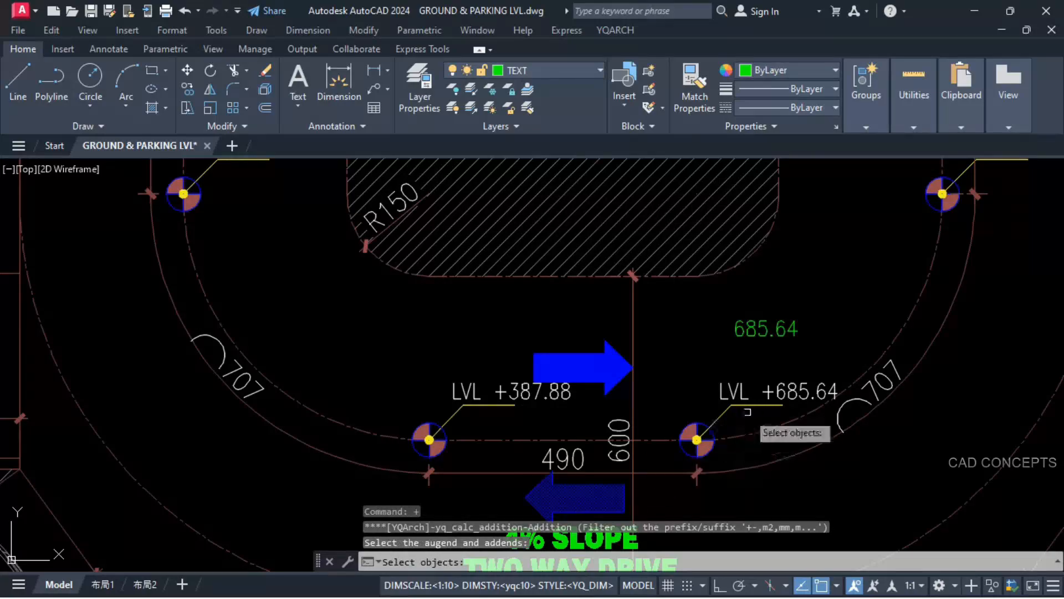
left_click(793, 392)
scroll(426, 490, "down", 5)
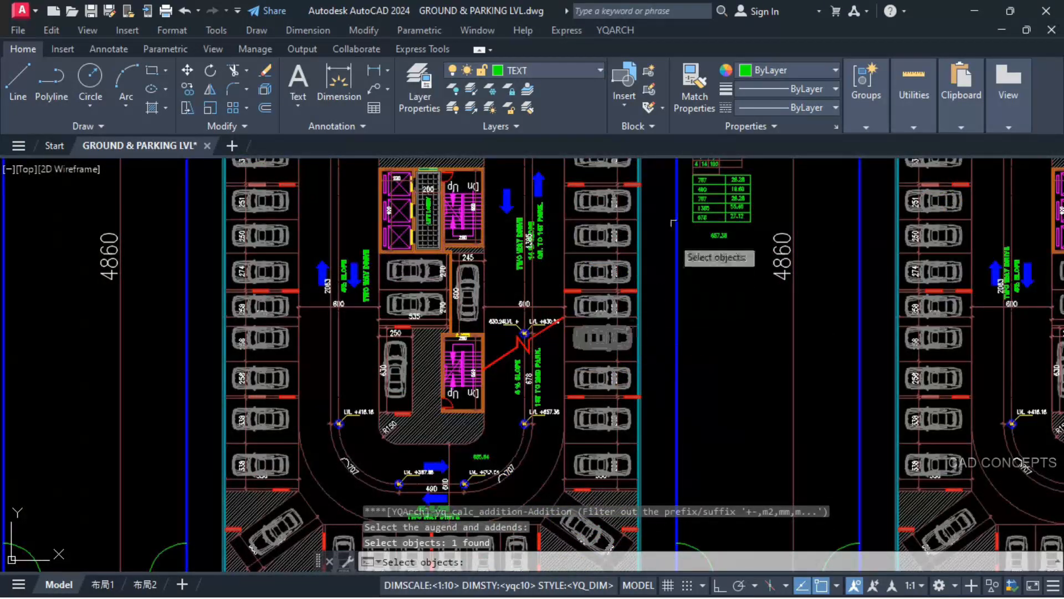
scroll(729, 198, "up", 5)
left_click(798, 208)
scroll(798, 211, "down", 4)
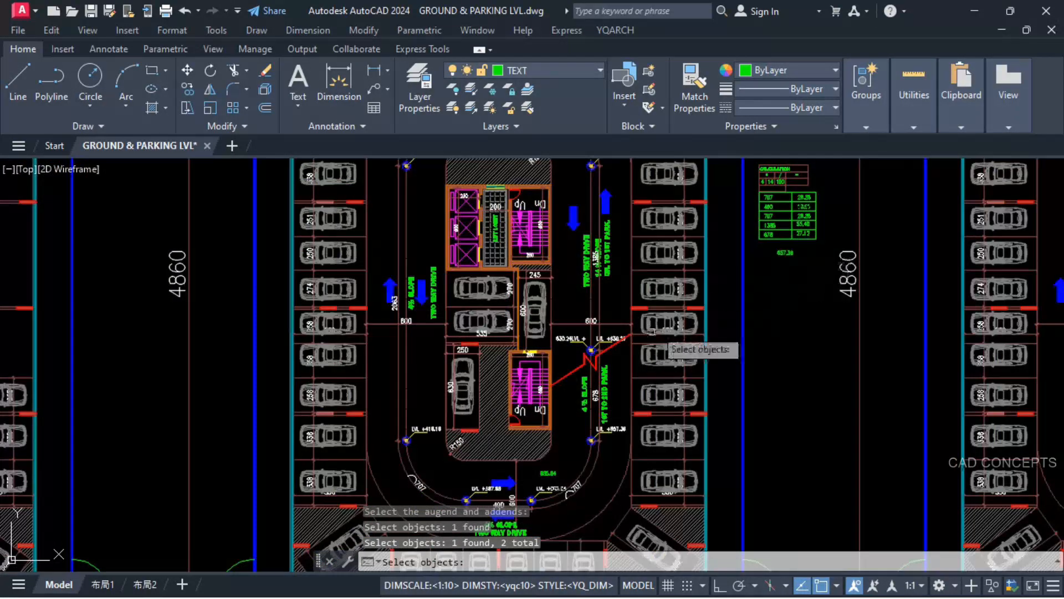
middle_click_drag(542, 461, 551, 454)
scroll(555, 438, "up", 3)
key("Return")
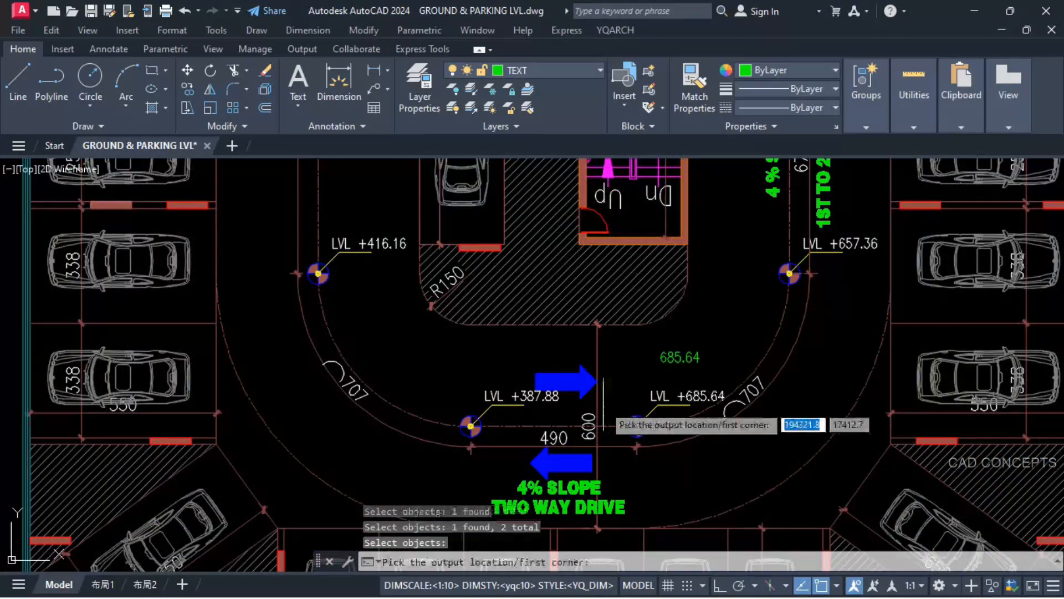
scroll(549, 388, "up", 4)
left_click(455, 351)
left_click(600, 271)
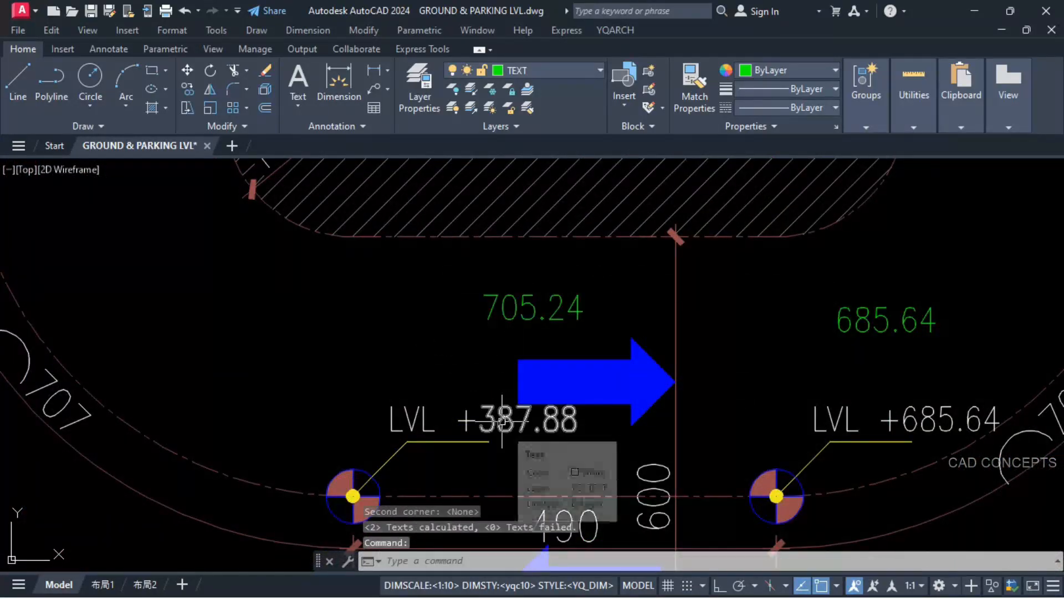
Step: Replace the LVL +387.88 value at the other end of the 490 ramp segment with the calculated 705.24
left_click(519, 318)
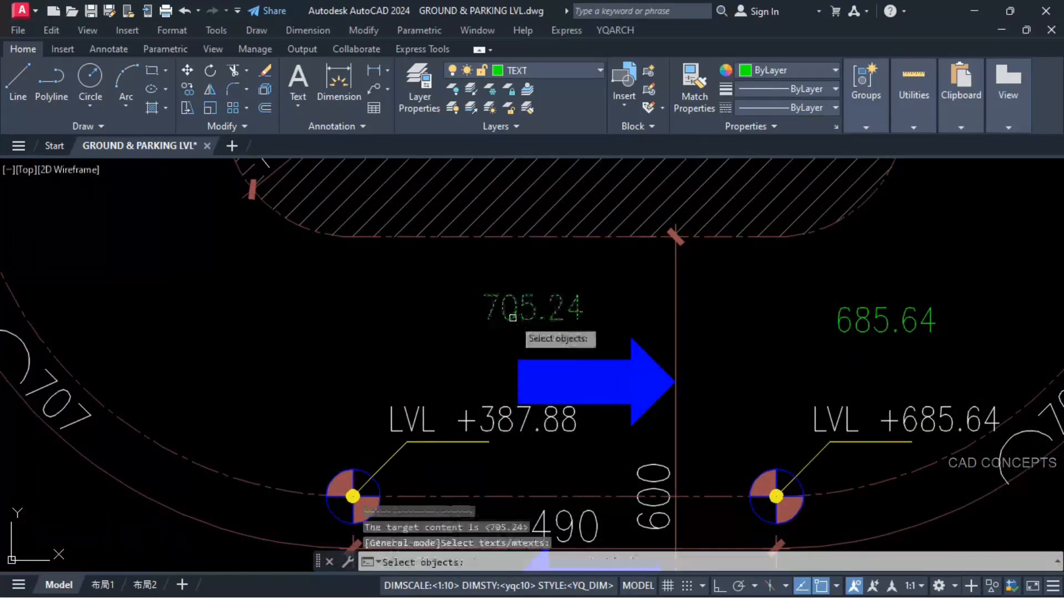
left_click(516, 421)
key("Return")
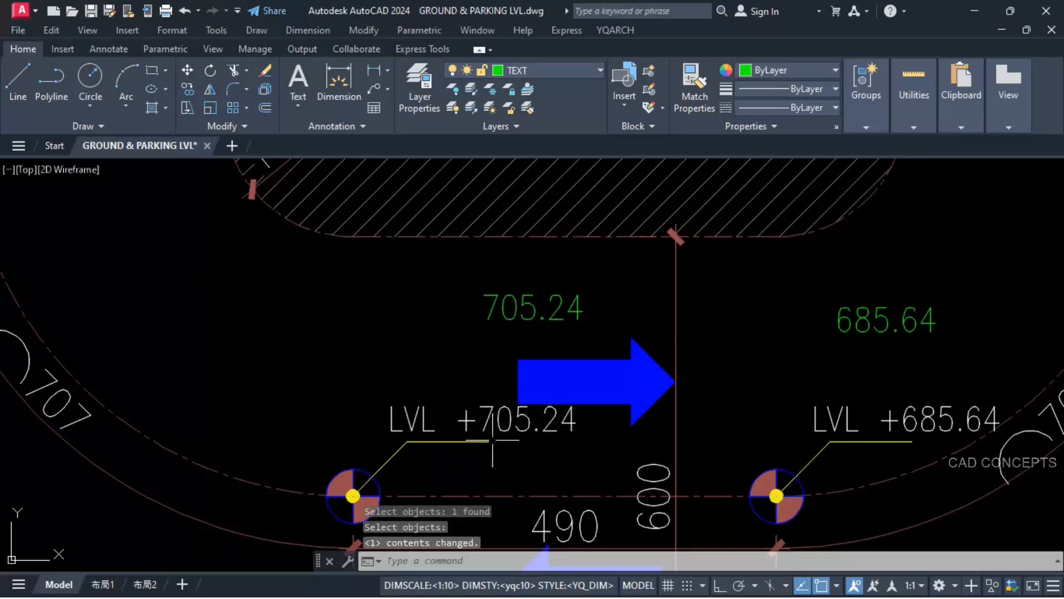
Step: Add the 705.24 level and the 28.28 rise with YQArch Addition, placing the sum beneath the LVL +416.16 text
scroll(493, 440, "down", 4)
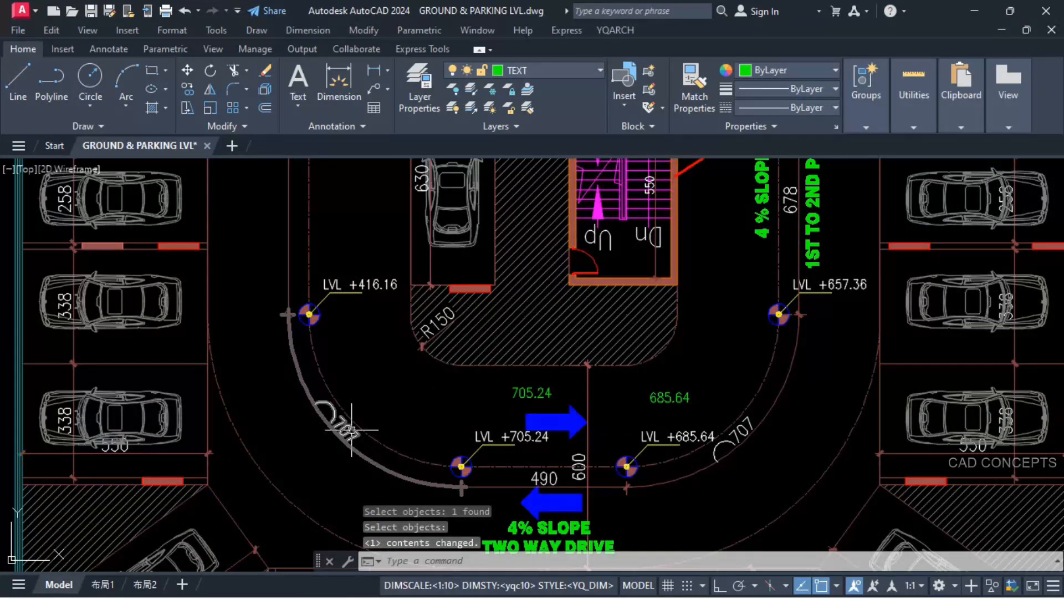
type("+")
key("Return")
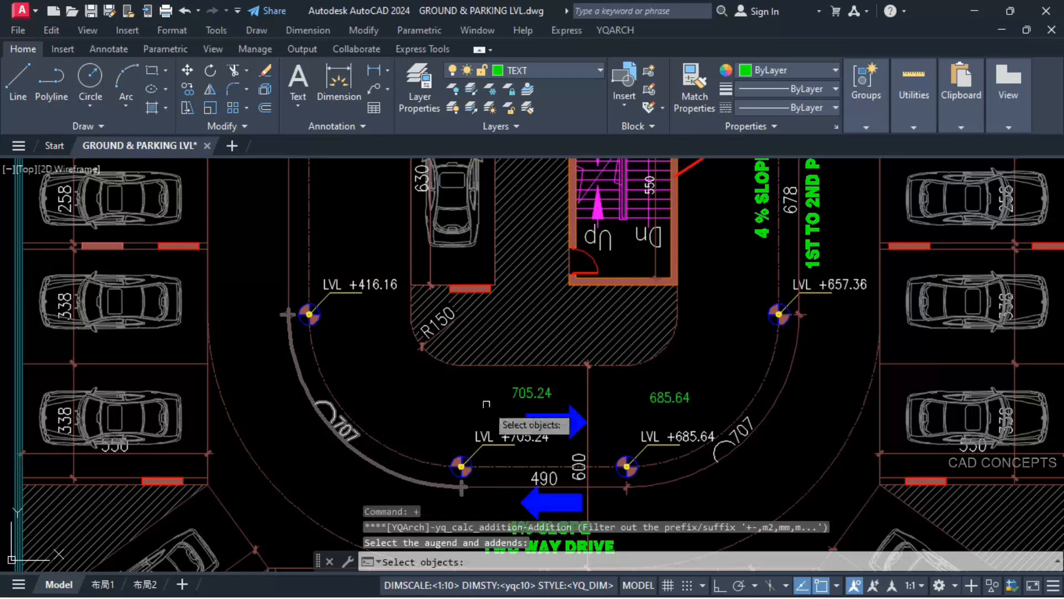
left_click(518, 395)
scroll(517, 395, "down", 5)
scroll(770, 178, "up", 6)
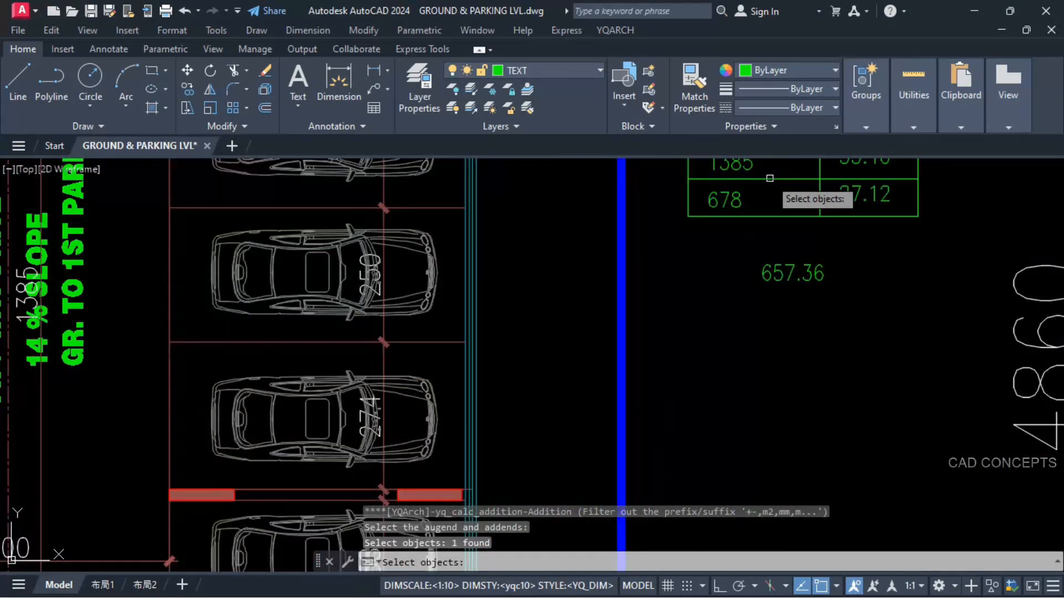
middle_click_drag(770, 178, 761, 273)
left_click(850, 217)
scroll(823, 228, "down", 3)
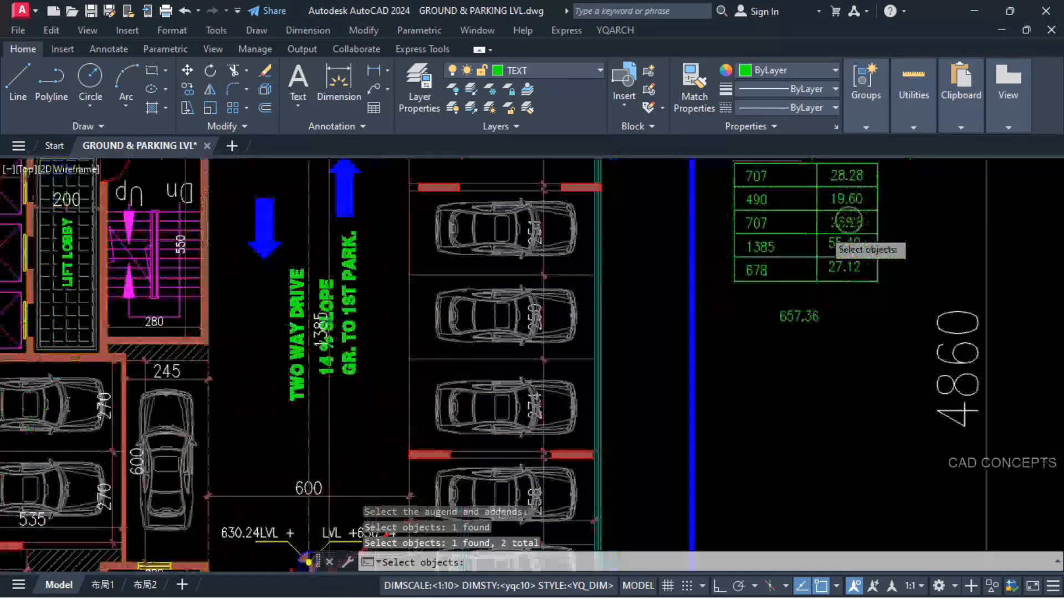
scroll(831, 225, "down", 3)
scroll(482, 435, "up", 5)
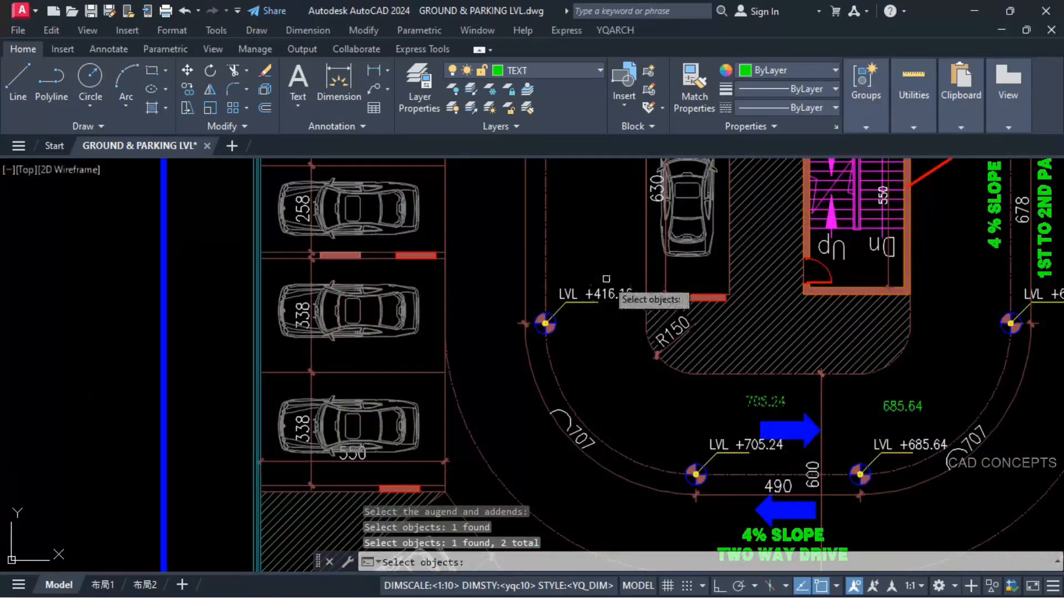
key("Return")
scroll(583, 334, "up", 3)
left_click(592, 333)
key("Return")
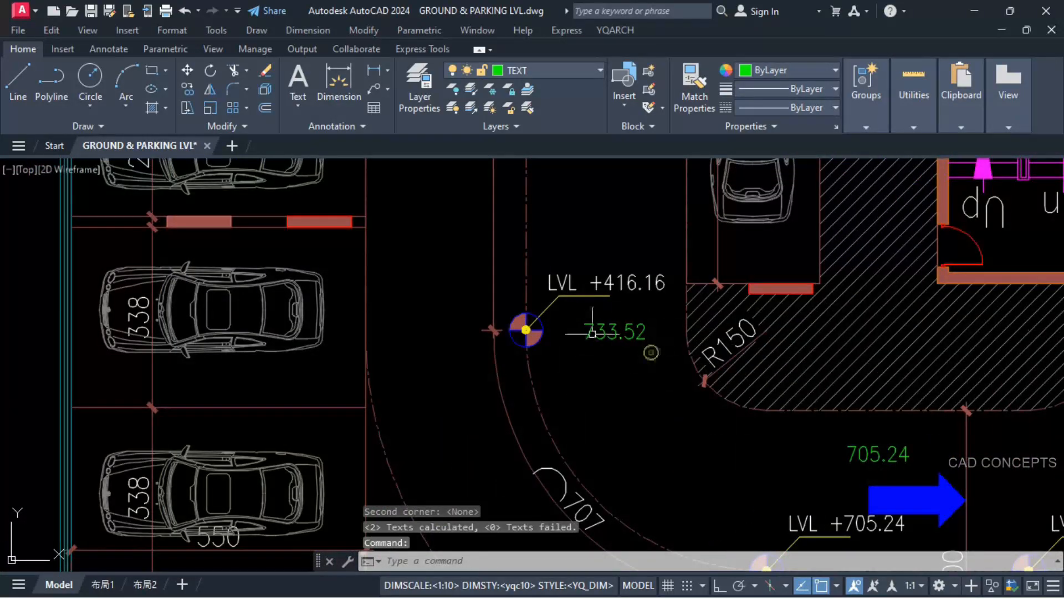
Step: Replace the LVL +416.16 value at the end of the 707 curve with the calculated 733.52
type("S")
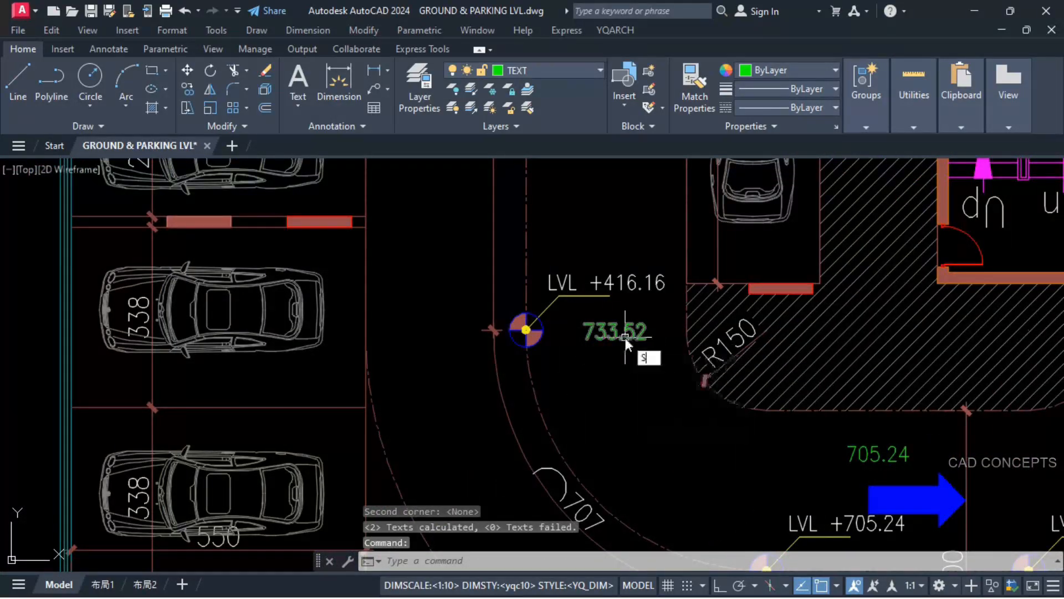
type("ST")
key("Return")
left_click(621, 333)
left_click(610, 281)
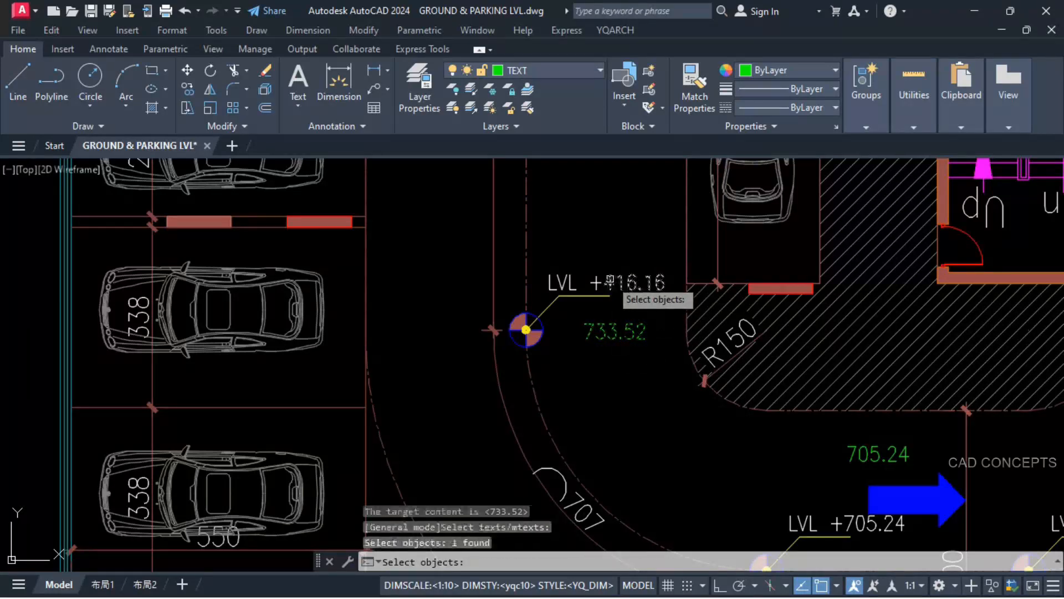
key("Return")
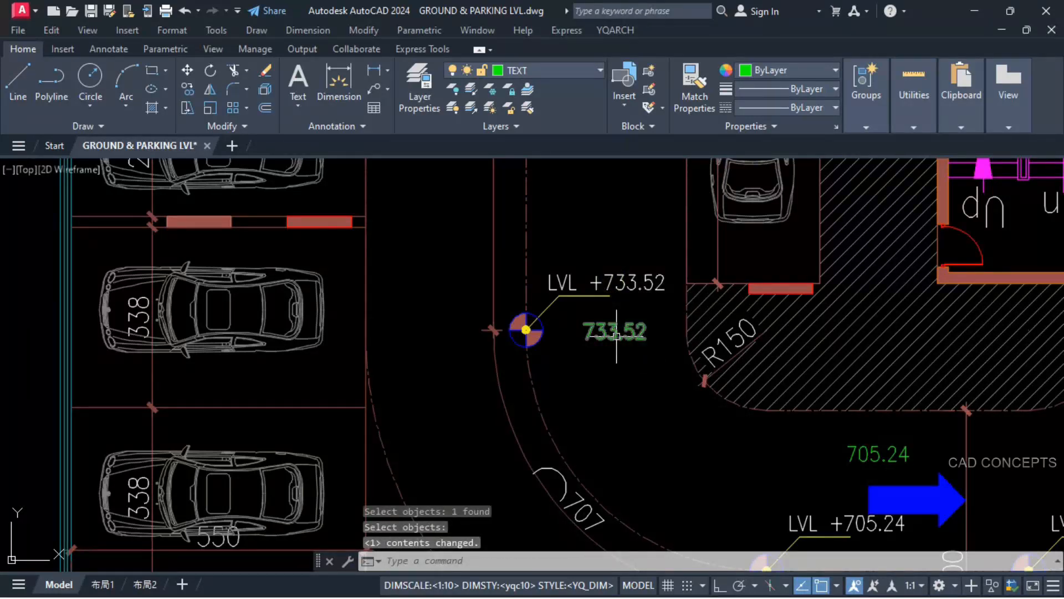
Step: Erase the three green helper sums 733.52, 705.24 and 685.64 beside the ramp level markers
left_click(616, 333)
left_click(868, 453)
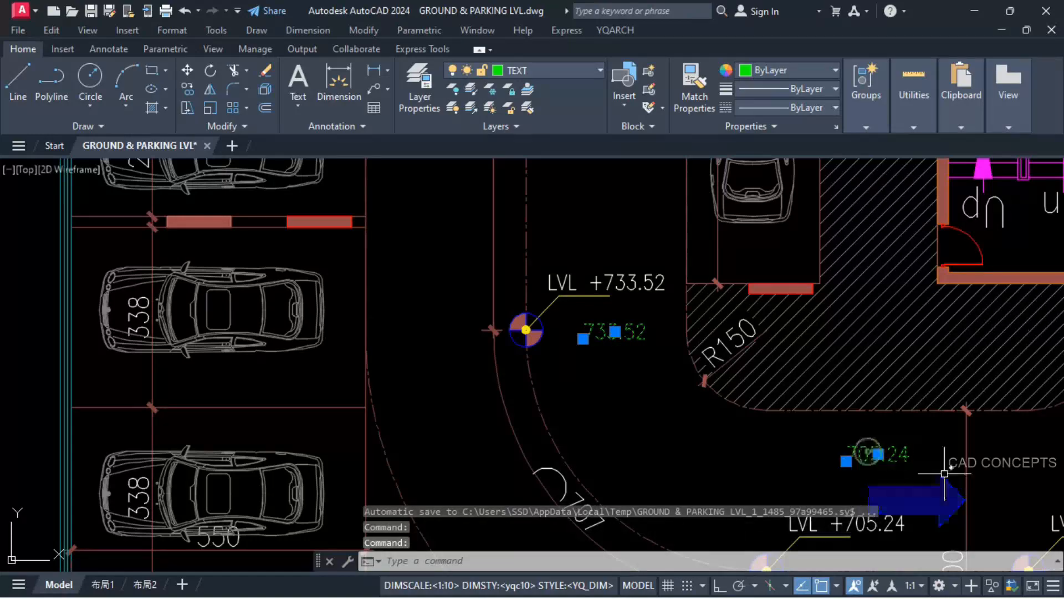
middle_click_drag(944, 475, 525, 450)
left_click(700, 437)
type("E")
key("Return")
scroll(701, 439, "down", 2)
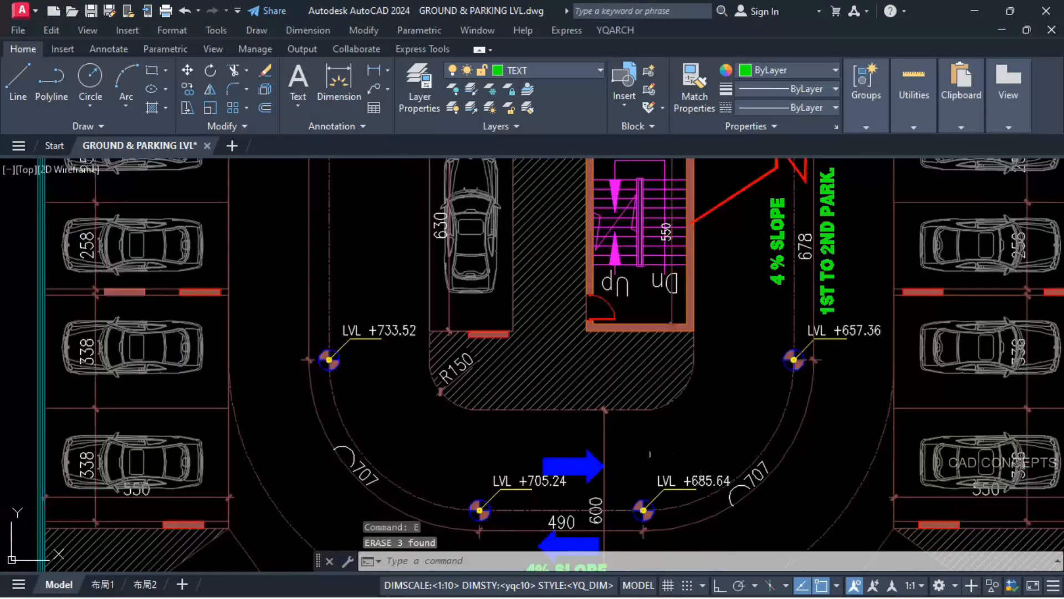
middle_click_drag(432, 351, 514, 460)
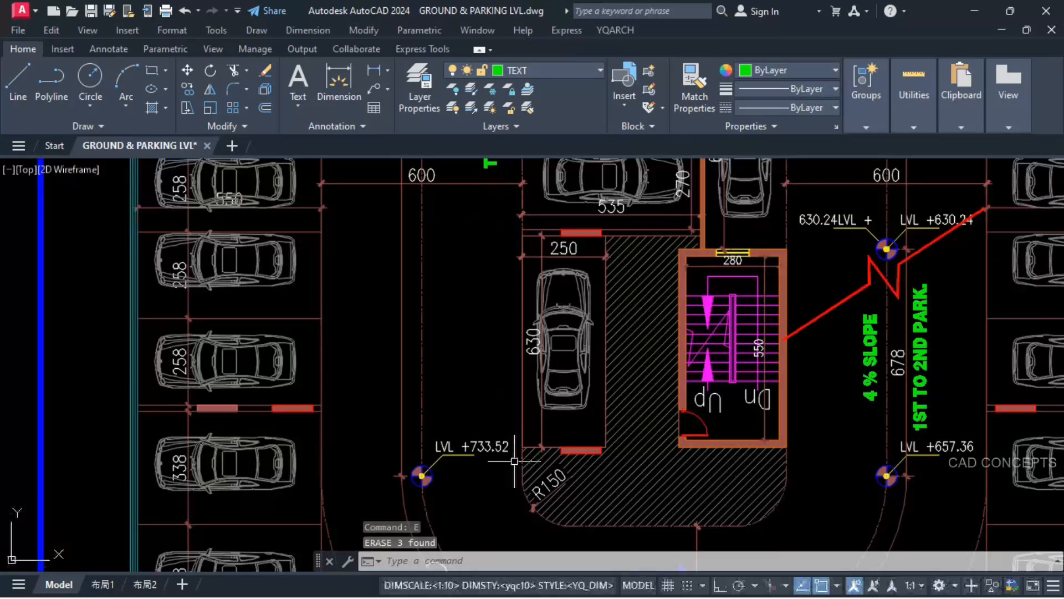
type("+")
key("Return")
left_click(480, 443)
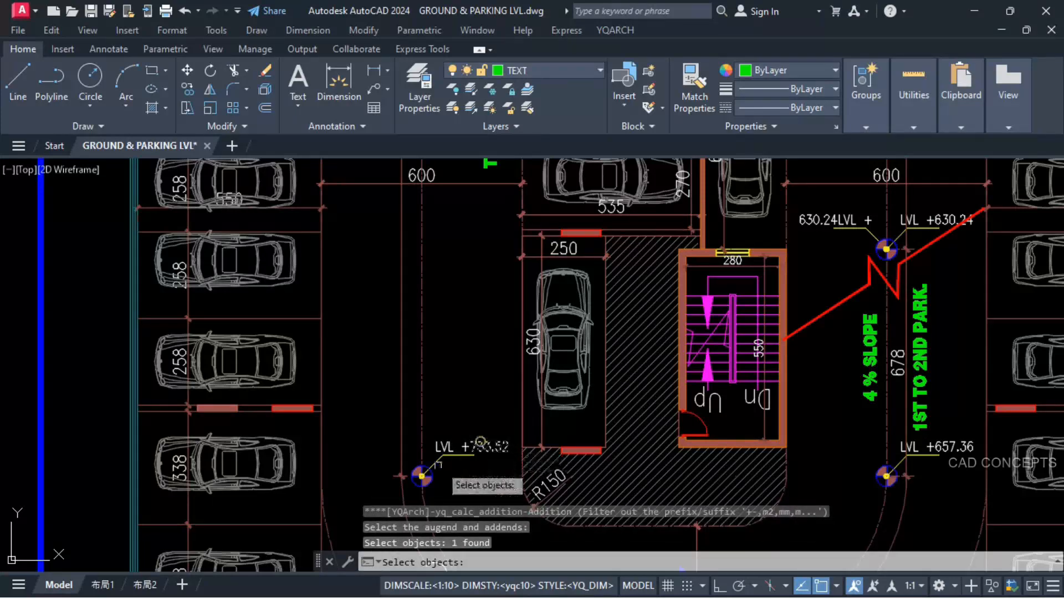
scroll(437, 467, "down", 2)
scroll(431, 279, "up", 2)
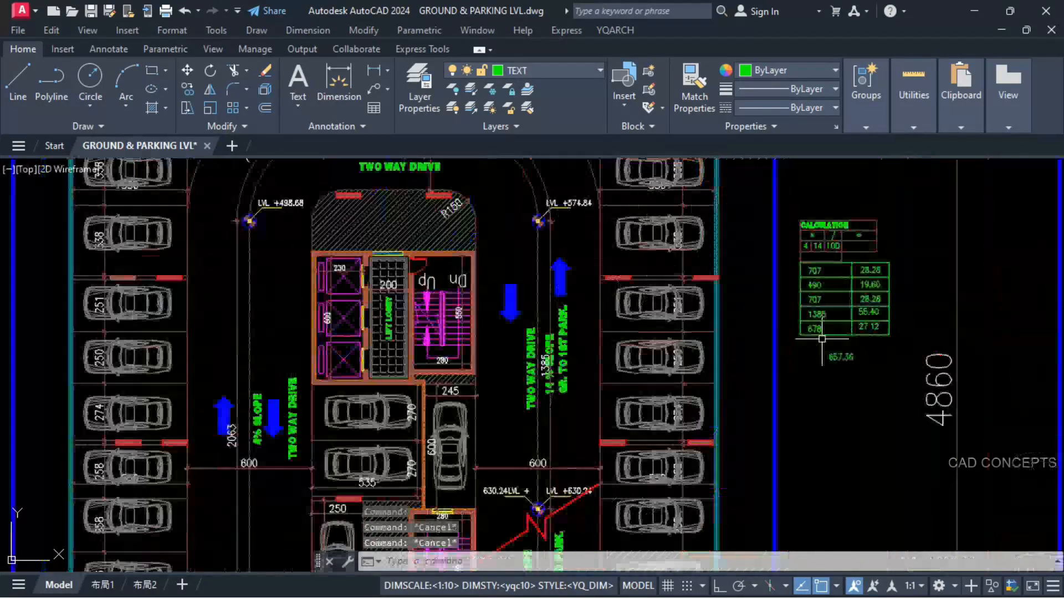
Step: Stretch the column divider of the length and rise table down by one row height below the 678 row
scroll(852, 337, "up", 2)
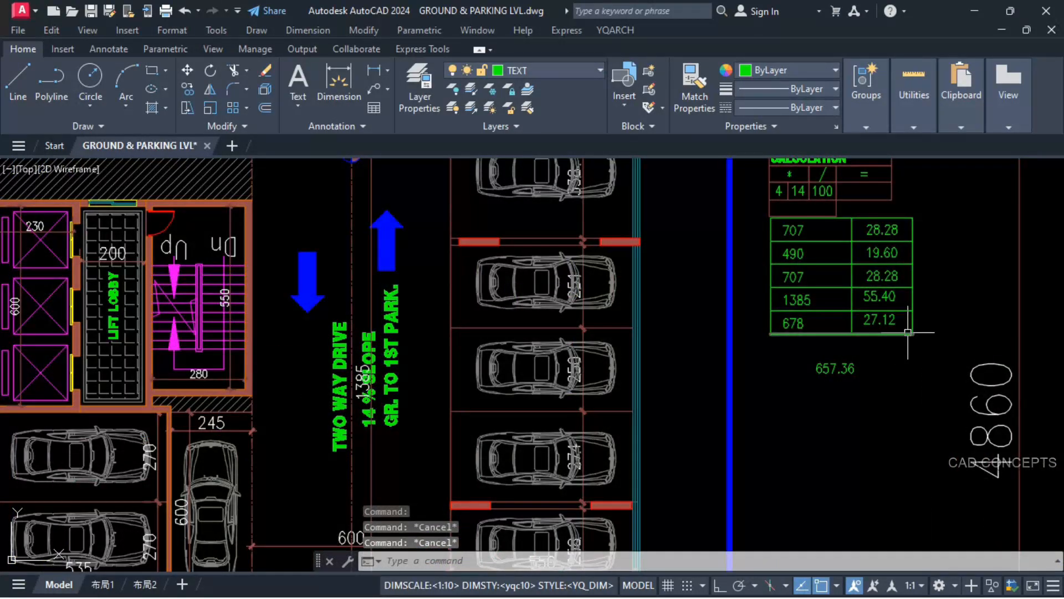
left_click(861, 326)
left_click(848, 332)
key("Escape")
scroll(858, 324, "up", 2)
left_click(858, 324)
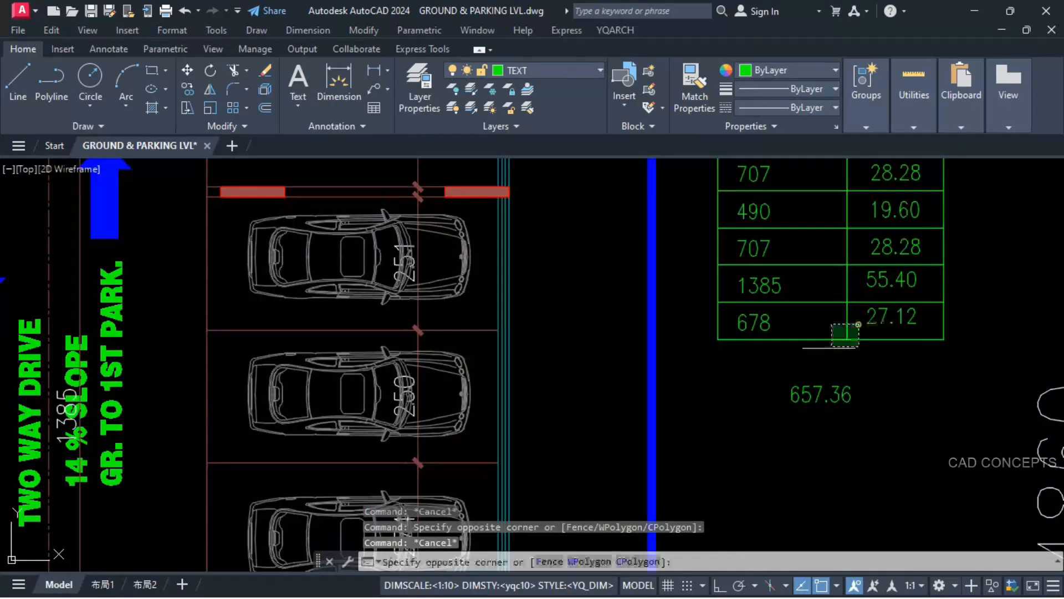
left_click(815, 355)
type("s")
key("Return")
left_click(847, 302)
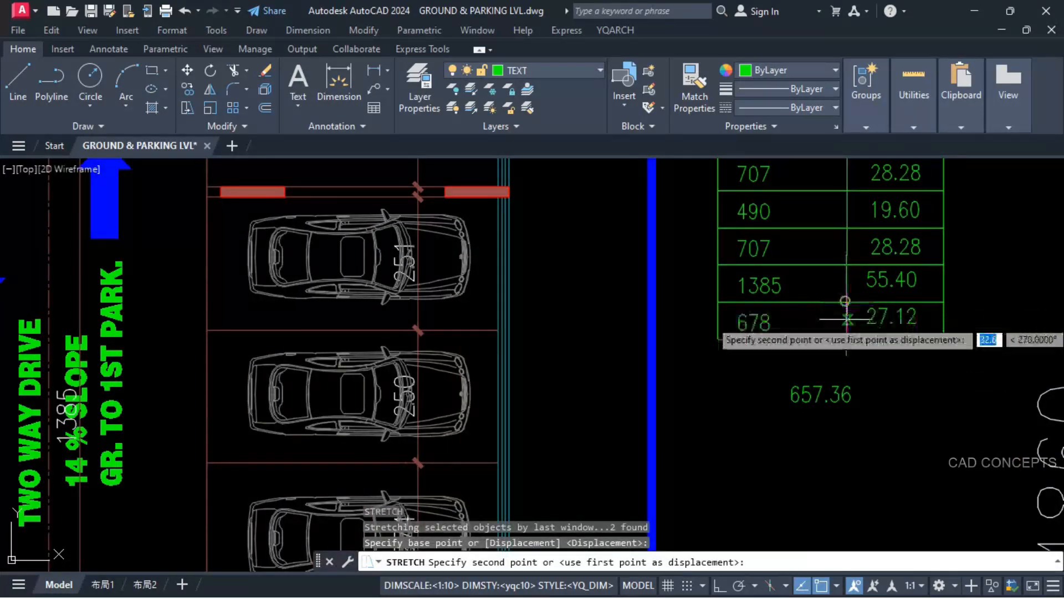
left_click(848, 332)
Step: Copy the 1385 row's entries and lines down to form a new row beneath the 678 row
left_click(823, 306)
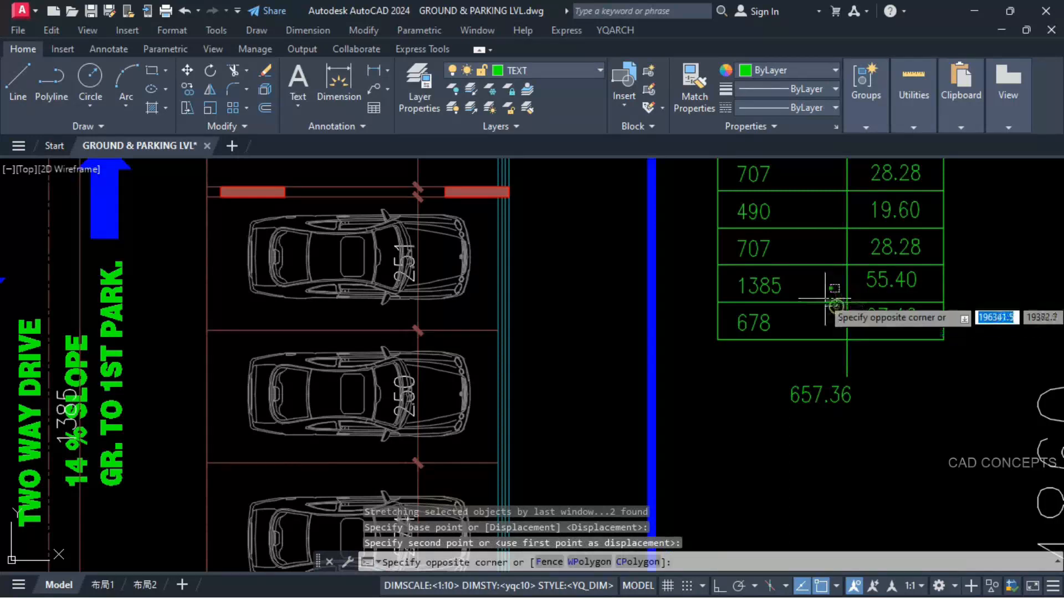
left_click(823, 295)
type("c")
type("o")
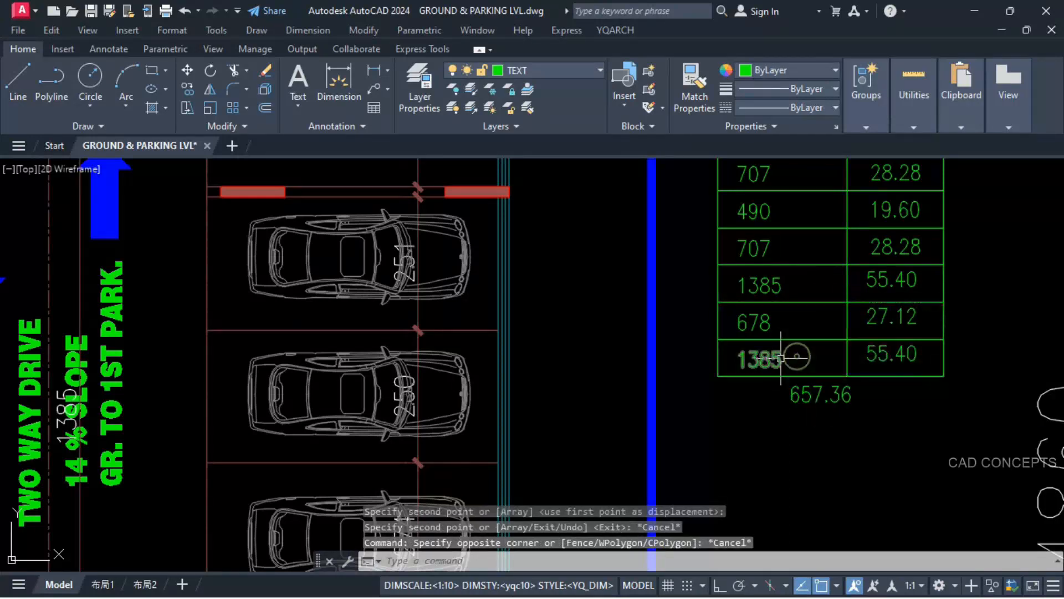
Step: Set the length in the table's new bottom row to 2063 and end the text editing
double_click(783, 359)
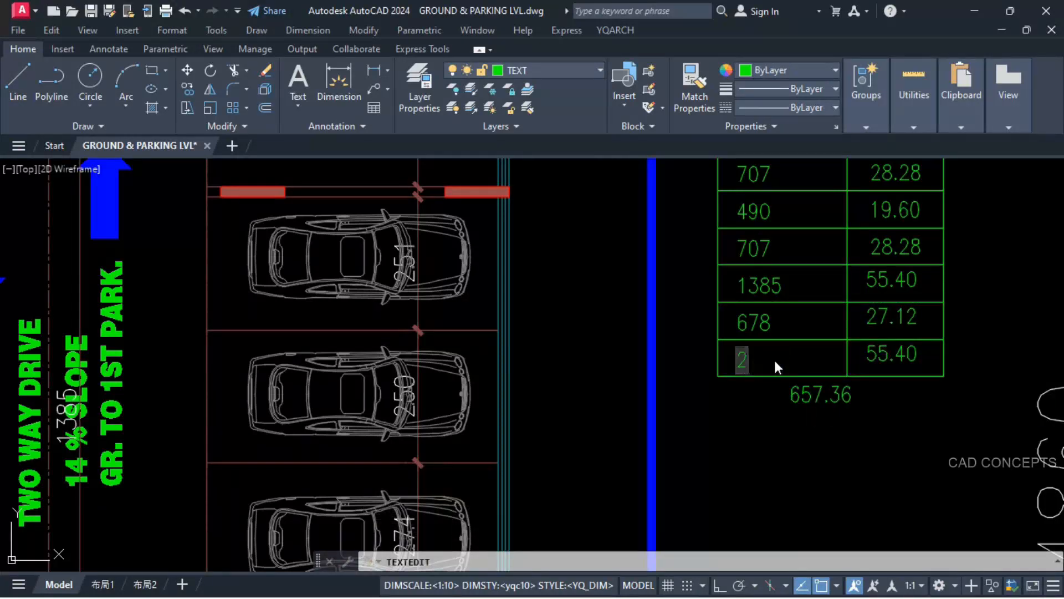
type("2063")
key("Return")
key("Escape")
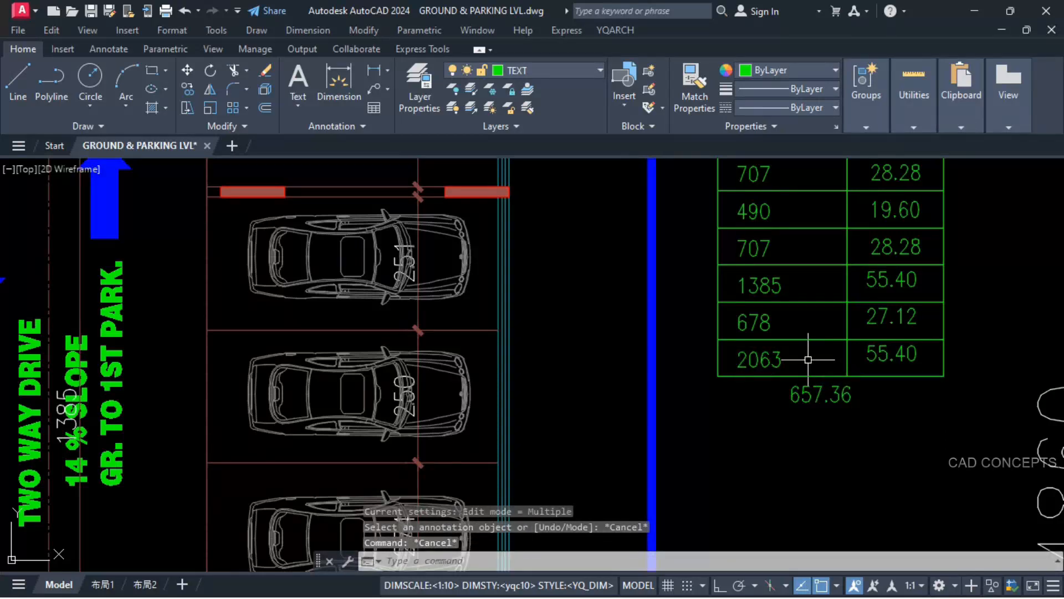
Step: Multiply the 2063 length by the slope value 4 and place the product in the empty cell below the calculation row
type("*")
key("space")
left_click(778, 361)
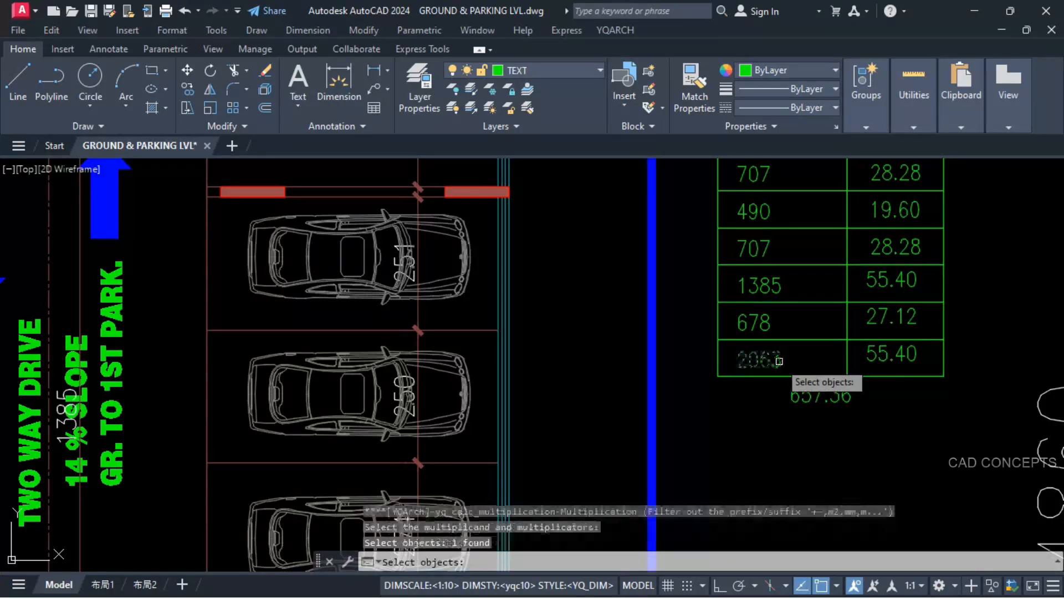
scroll(739, 389, "down", 2)
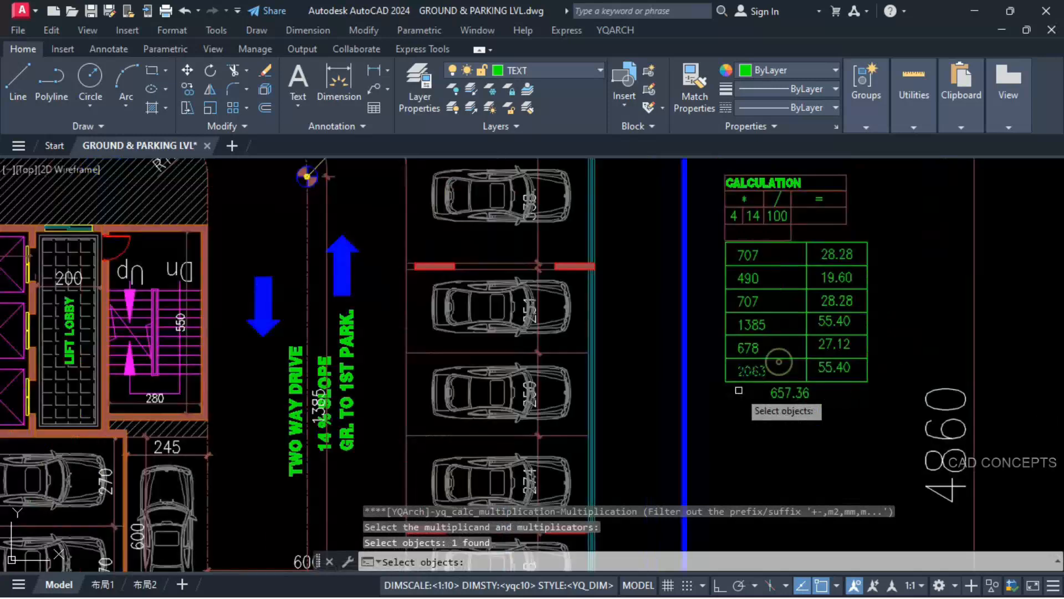
left_click(734, 217)
key("Return")
left_click(725, 239)
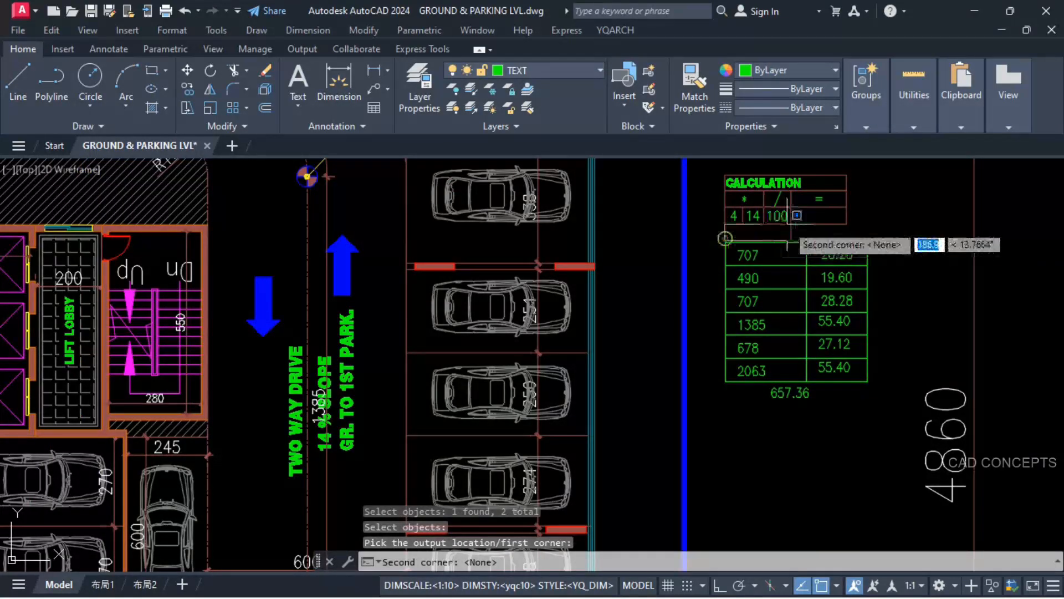
left_click(792, 224)
Step: Divide the 8252 product by 100 and place the quotient in the calculation table's result cell
type("/")
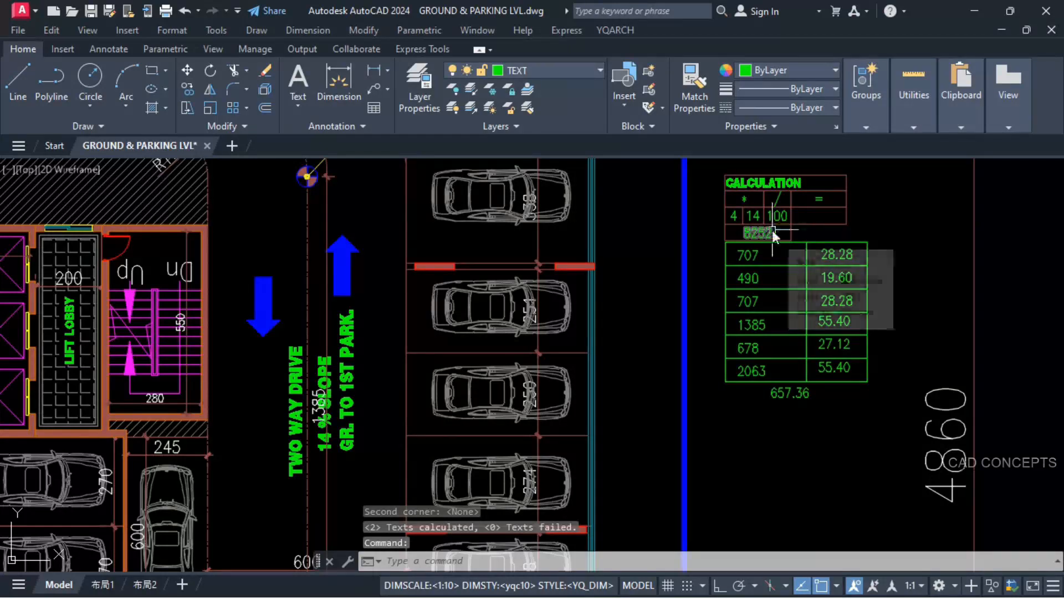
key("space")
left_click(759, 231)
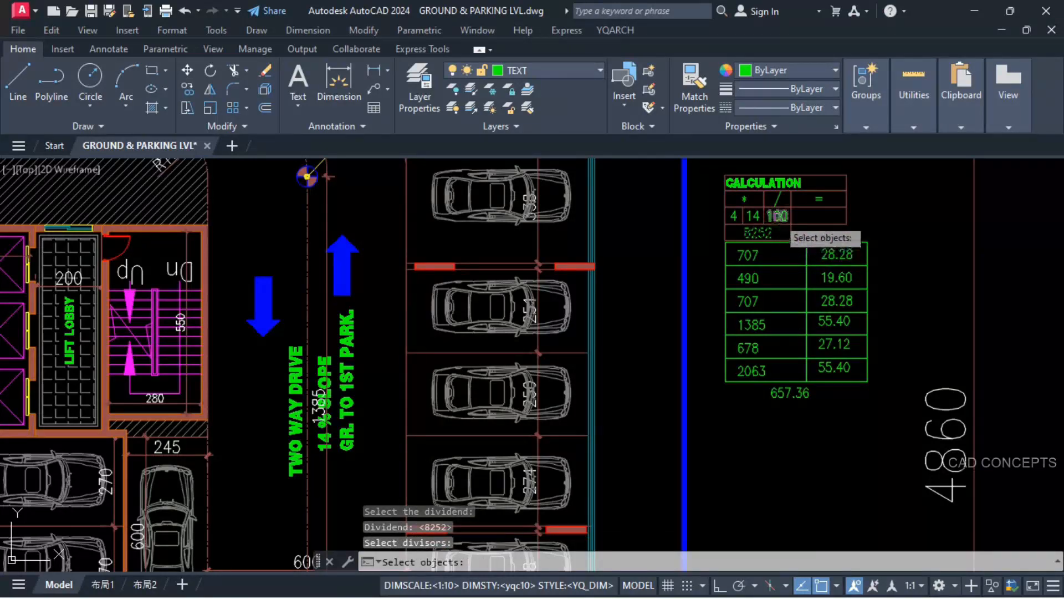
key("space")
left_click(792, 225)
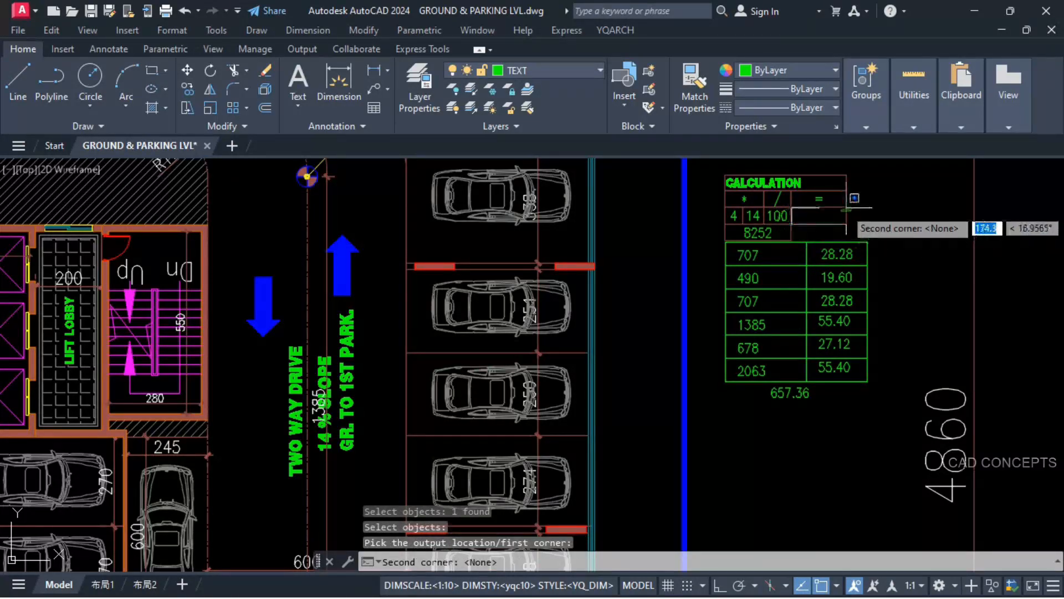
left_click(846, 208)
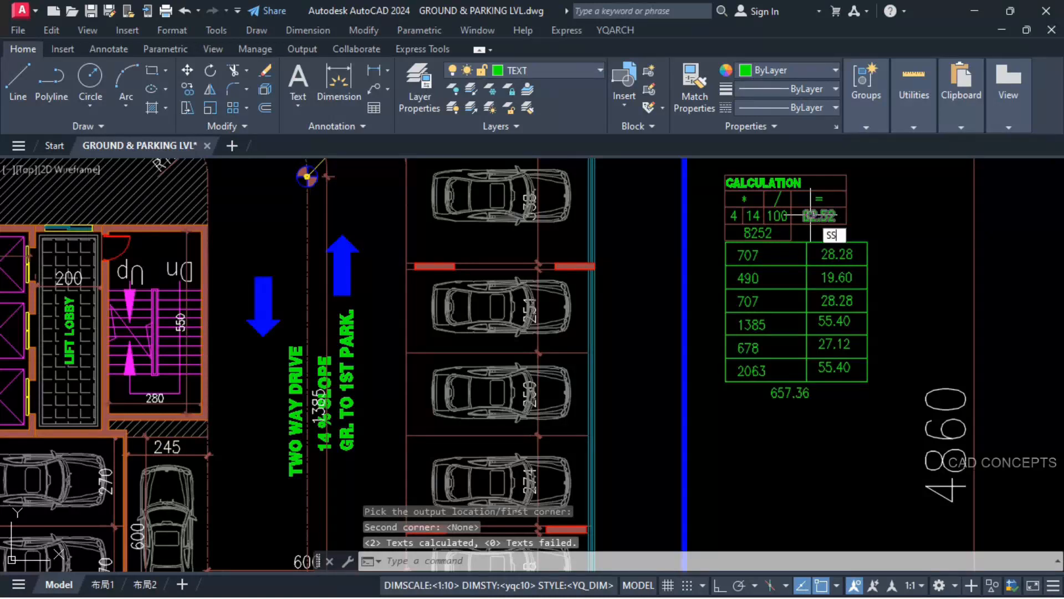
Step: Replace the rise in the 2063 row with the calculated 82.52 and erase the green 657.36 sum below the table
type("SS")
key("space")
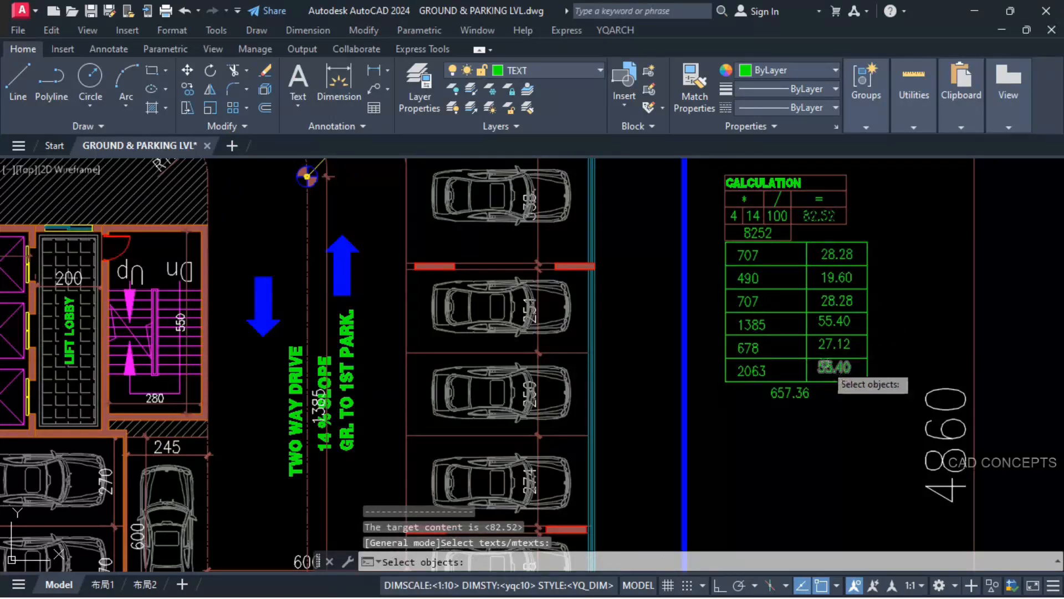
left_click(835, 368)
key("space")
left_click(811, 390)
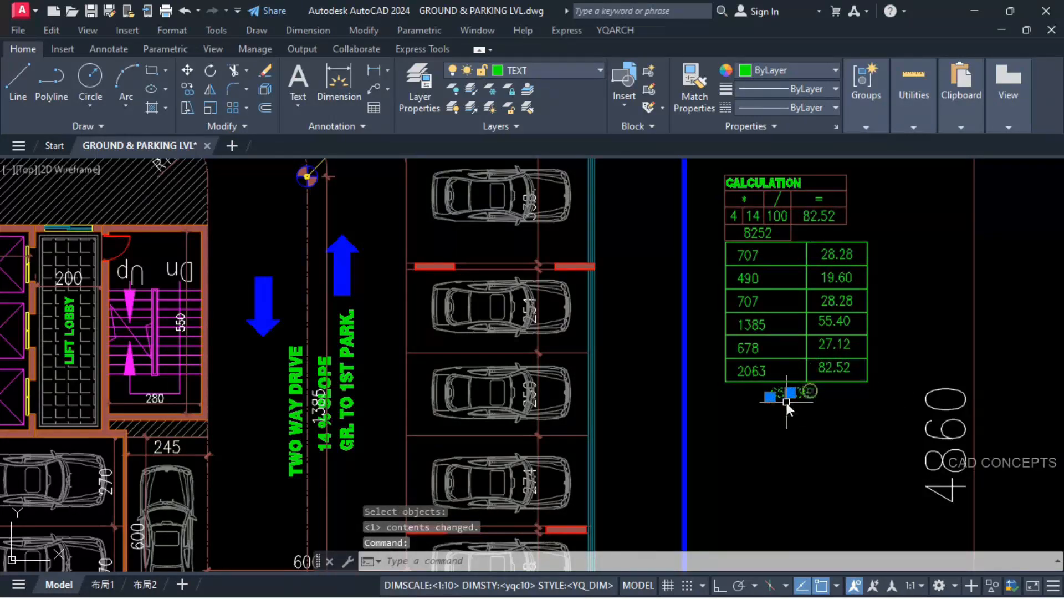
type("E")
key("space")
Step: Add the 733.52 marker level and the 82.52 rise, placing the sum beside the marker at the 2063 segment's upper end
scroll(789, 331, "down", 4)
scroll(441, 473, "up", 5)
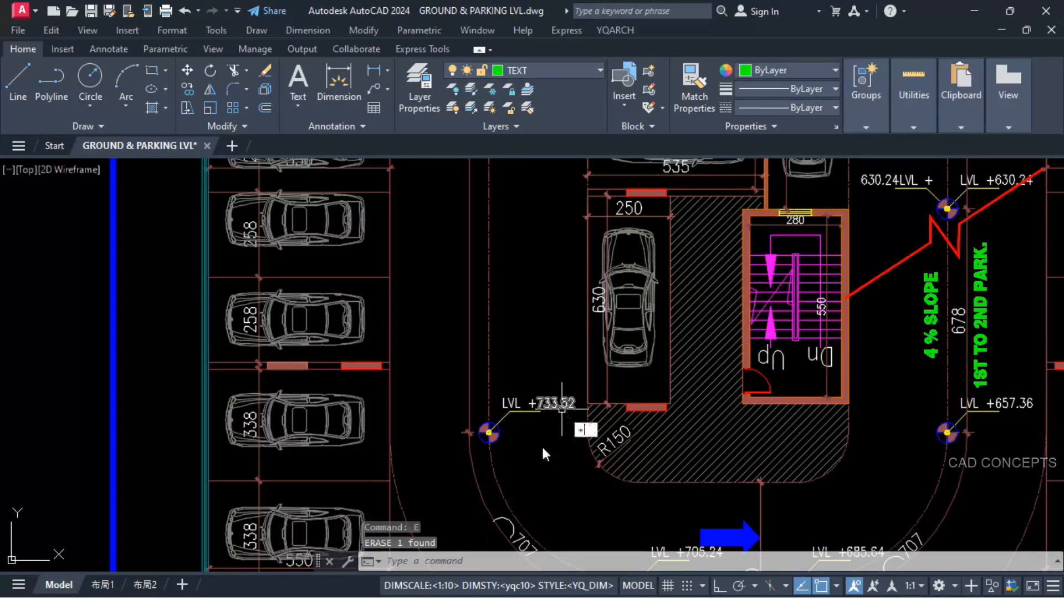
key("space")
left_click(551, 403)
scroll(467, 428, "down", 5)
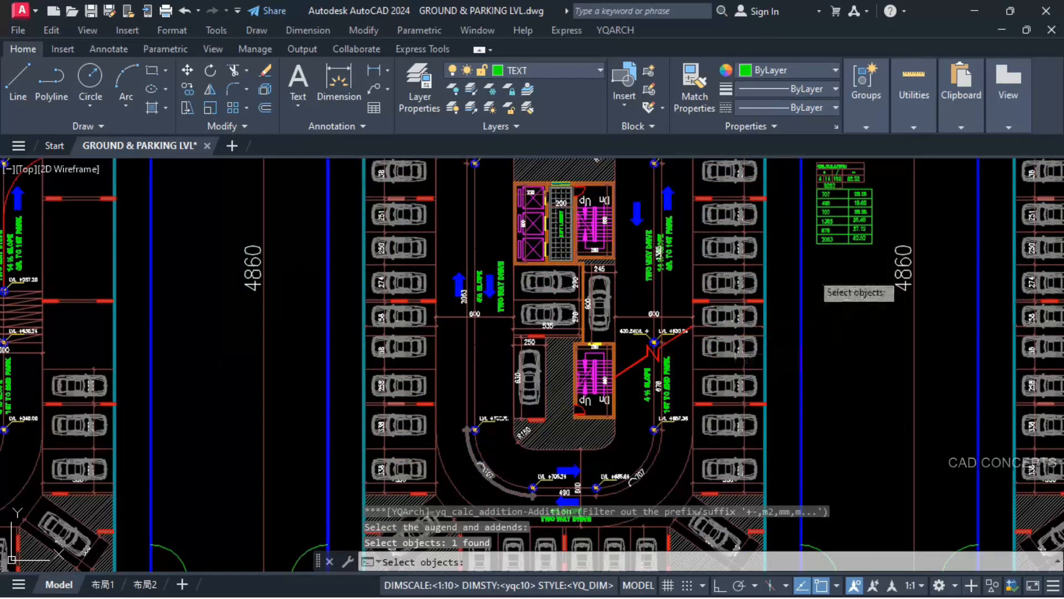
scroll(815, 280, "up", 5)
left_click(884, 240)
scroll(859, 280, "down", 5)
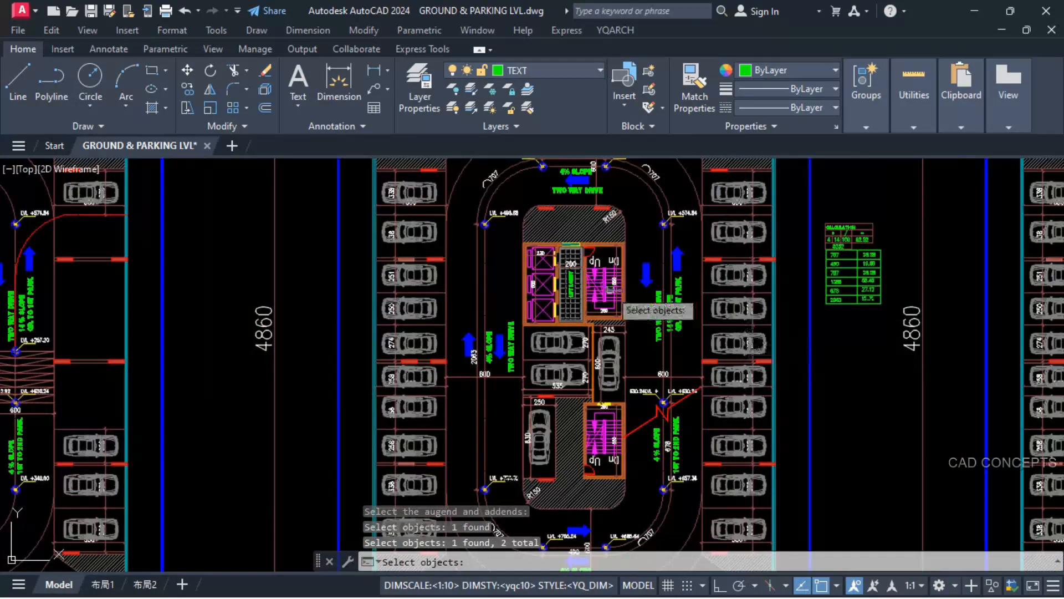
scroll(610, 289, "up", 3)
scroll(460, 438, "down", 3)
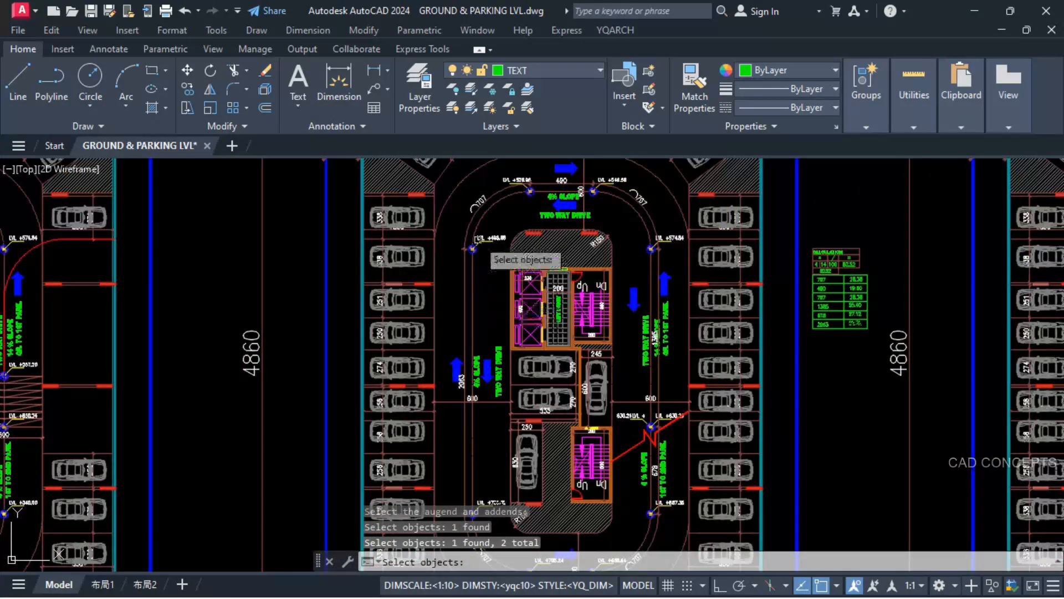
scroll(488, 257, "up", 5)
key("space")
left_click(488, 309)
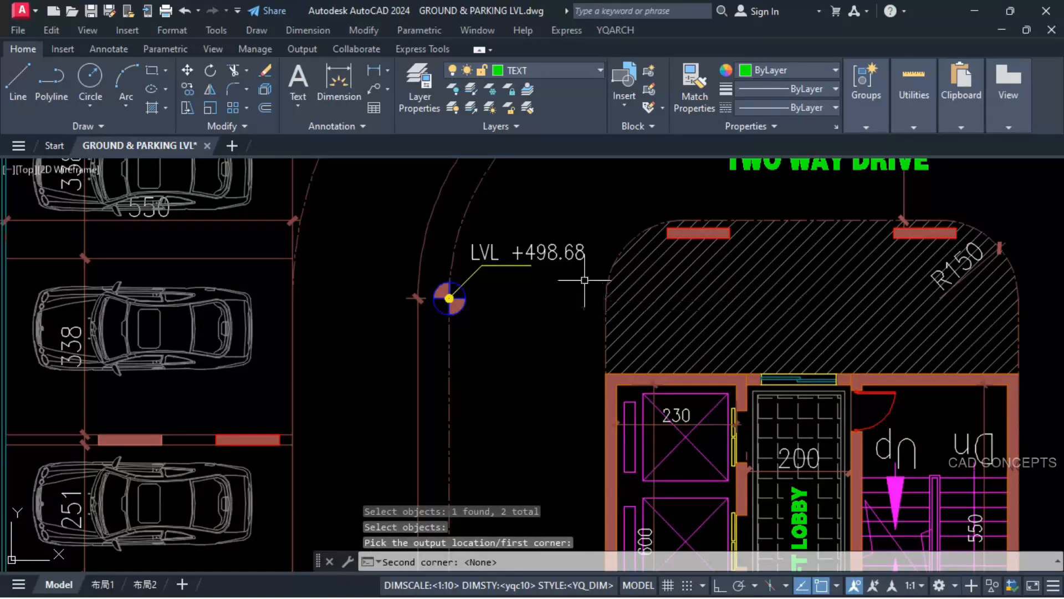
key("space")
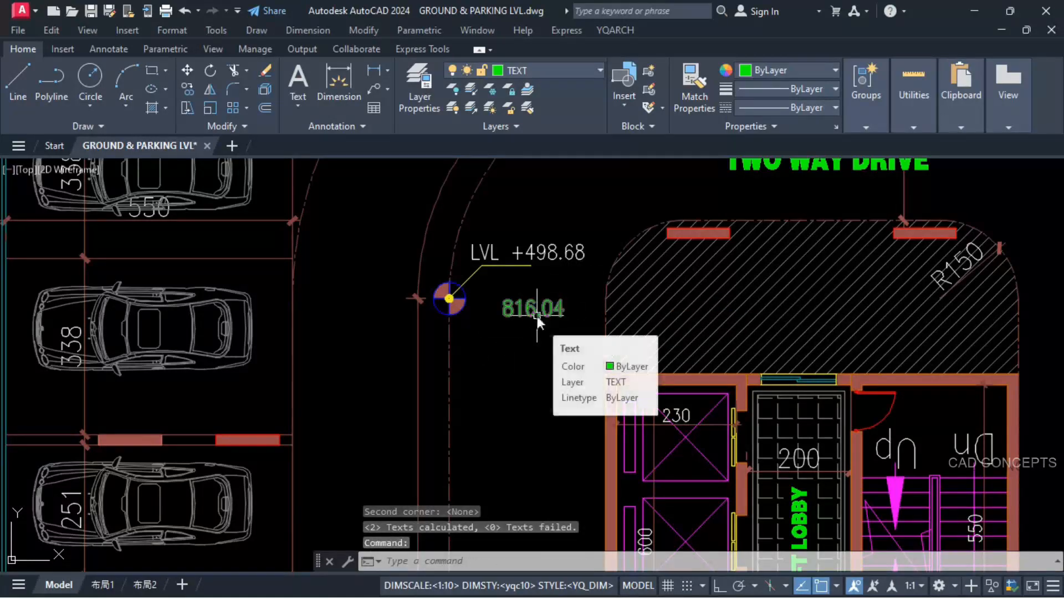
Step: Set the level marker at the 2063 segment's upper end to 816.04 and erase the green helper sum
key("space")
left_click(528, 314)
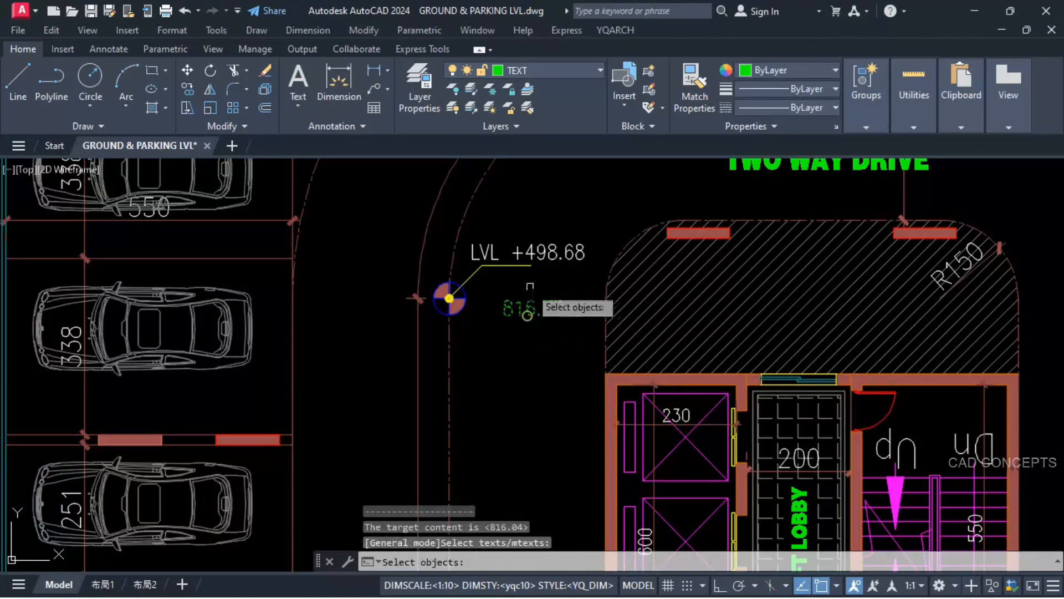
left_click(537, 253)
key("space")
left_click(530, 309)
type("e")
key("space")
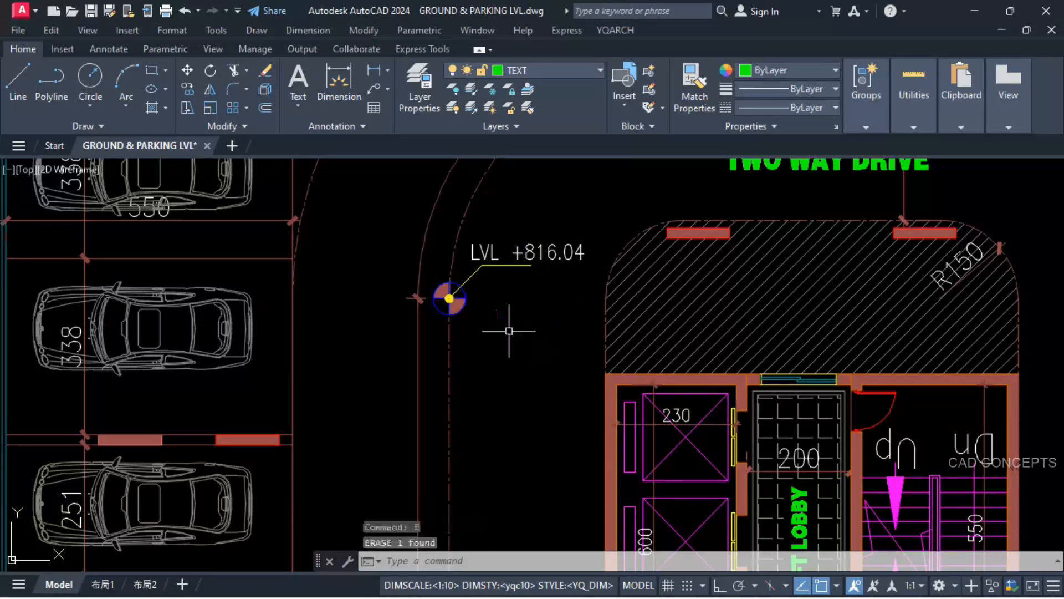
Step: Add the 816.04 marker level and the first 707 row's 28.28 rise, placing the sum near the marker at the upper 490 segment's left end
scroll(453, 336, "down", 4)
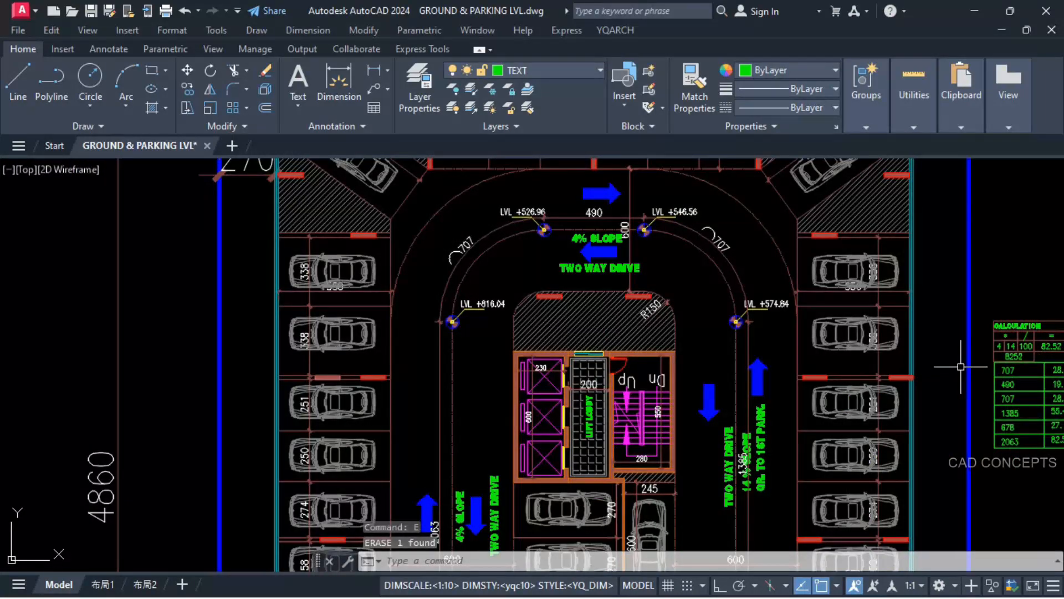
middle_click_drag(960, 367, 922, 346)
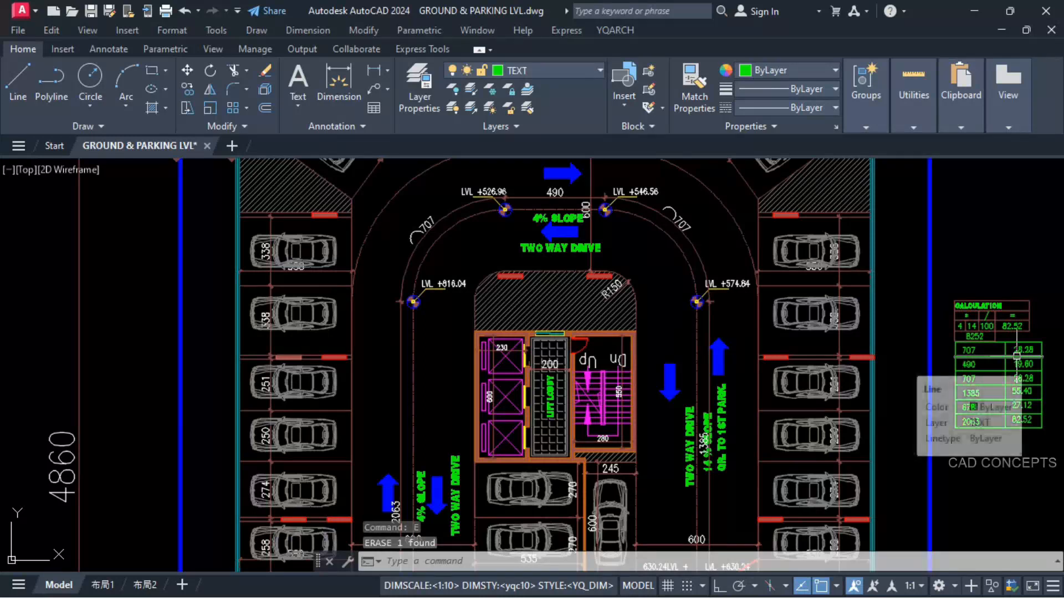
type("+")
key("space")
left_click(452, 284)
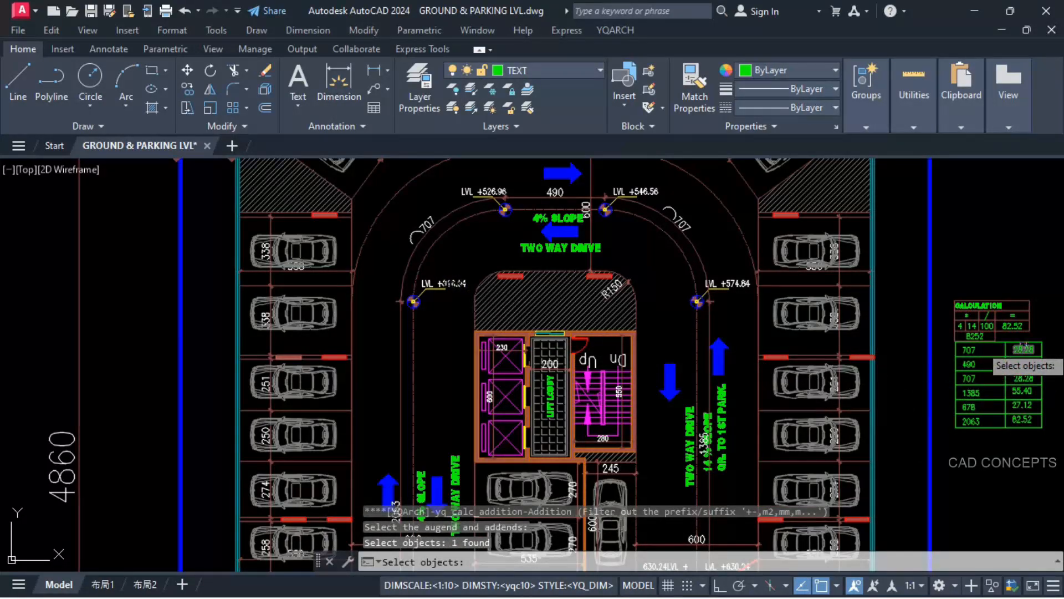
left_click(1023, 348)
key("space")
scroll(450, 195, "up", 4)
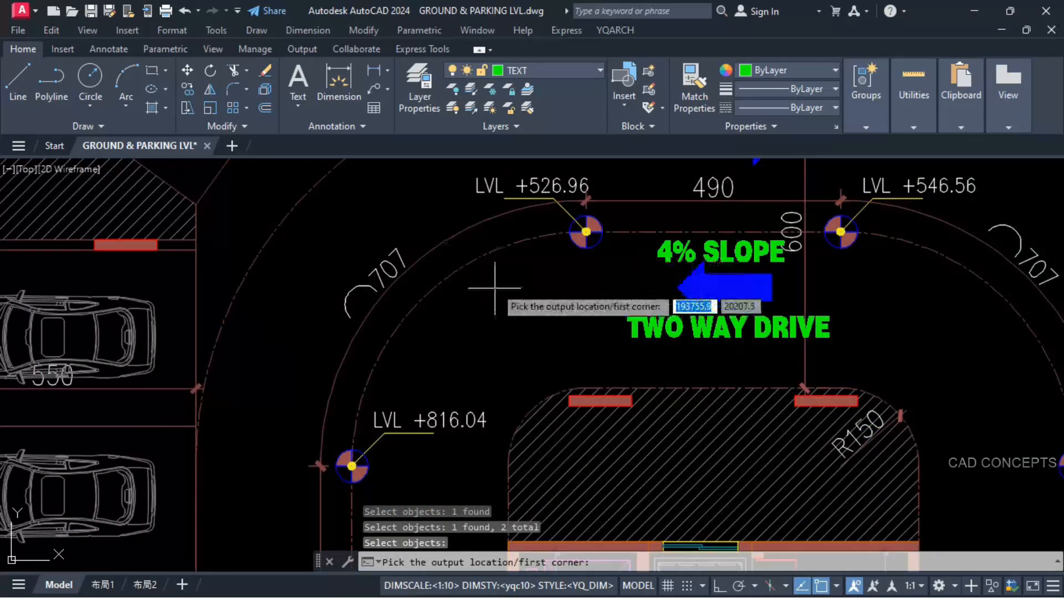
left_click(495, 288)
key("space")
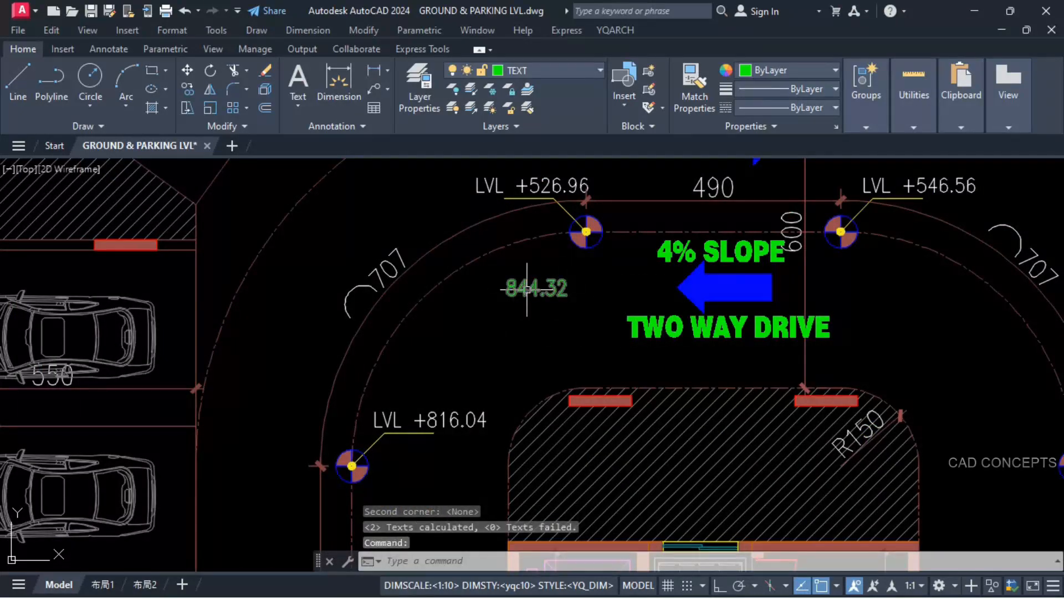
Step: Set the level marker at the upper 490 segment's left end to 844.32 and erase the green helper sum
key("space")
key("Escape")
key("Escape")
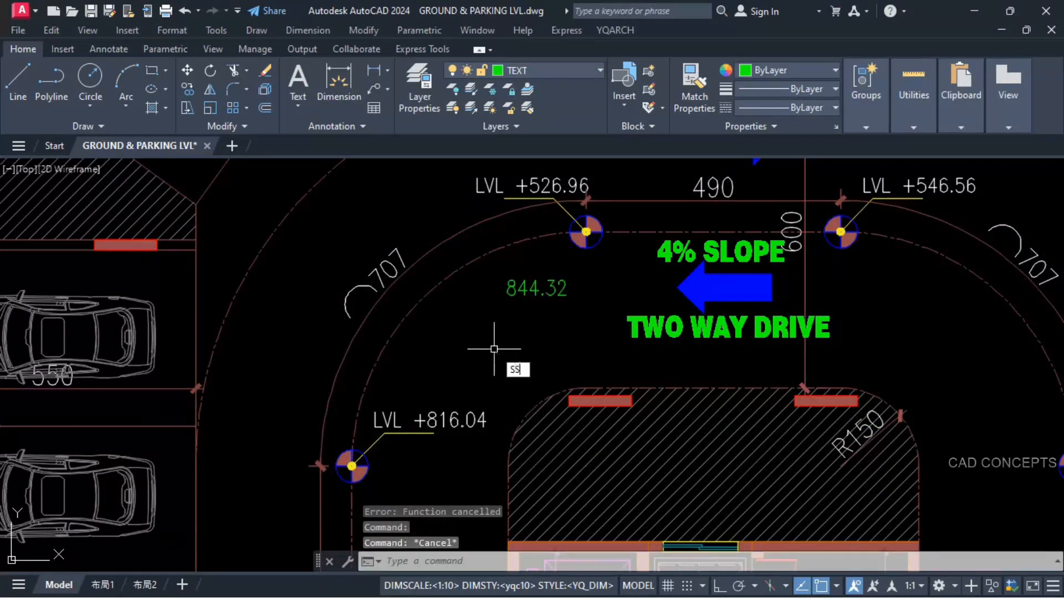
left_click(535, 287)
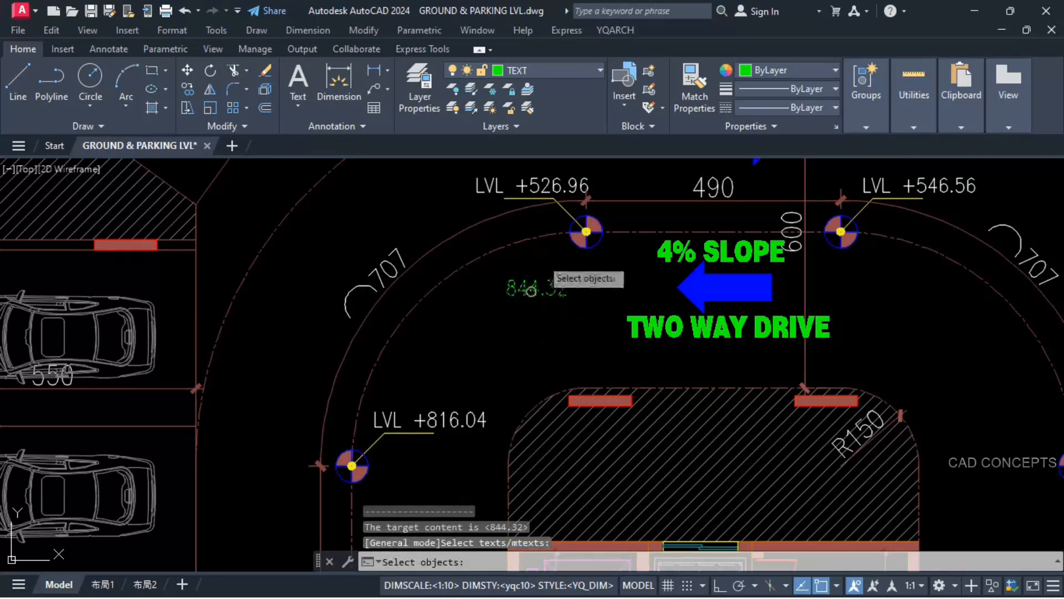
left_click(549, 189)
key("space")
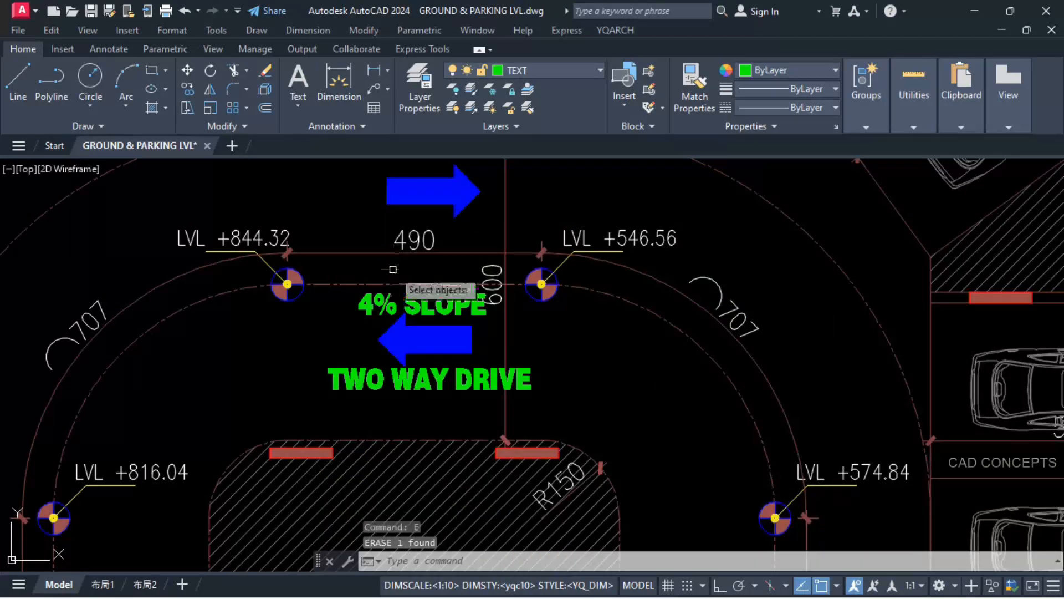
Step: Add the 844.32 marker level and the 490 row's 19.60 rise, placing the sum above the marker at the segment's right end
type("+")
key("space")
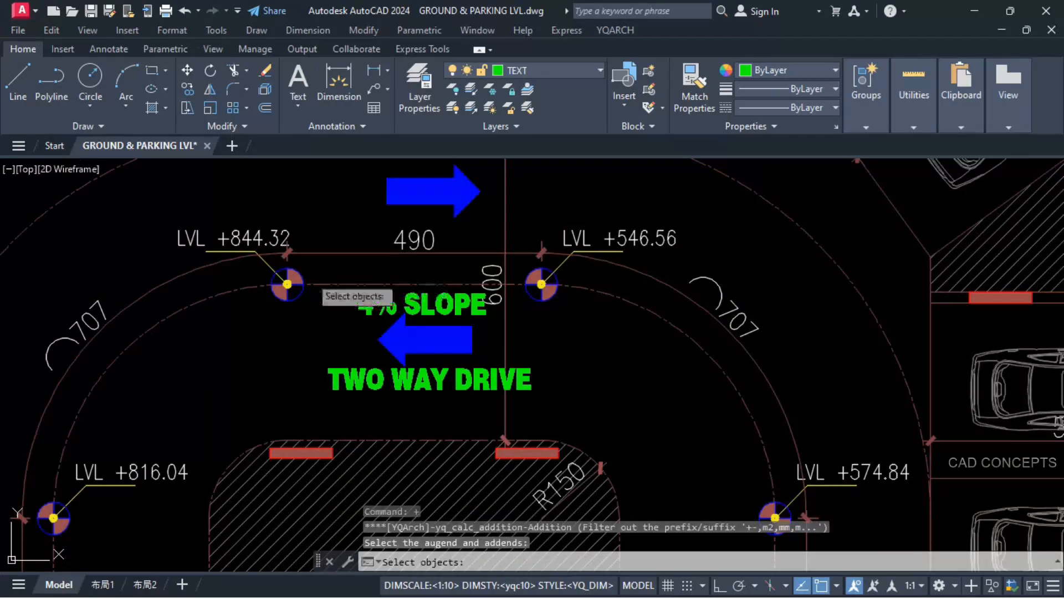
left_click(238, 235)
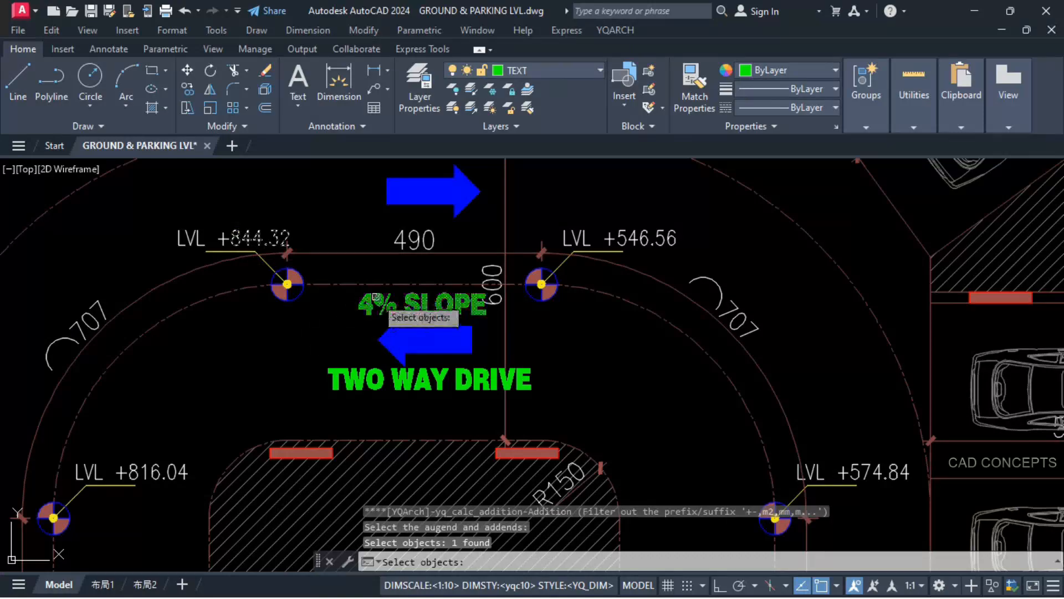
scroll(256, 266, "down", 4)
scroll(777, 477, "up", 4)
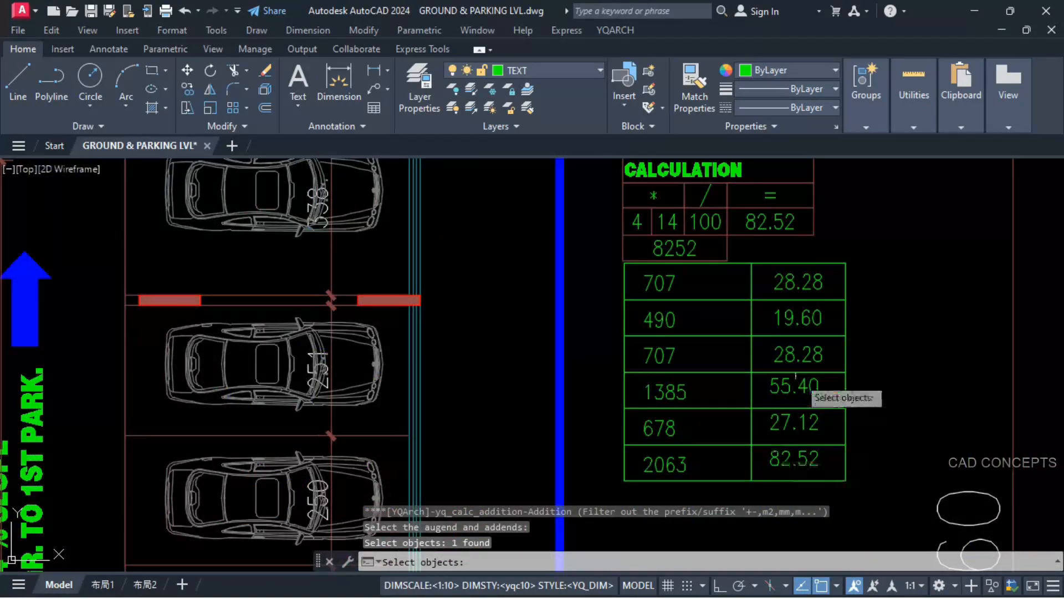
left_click(797, 317)
scroll(797, 317, "down", 5)
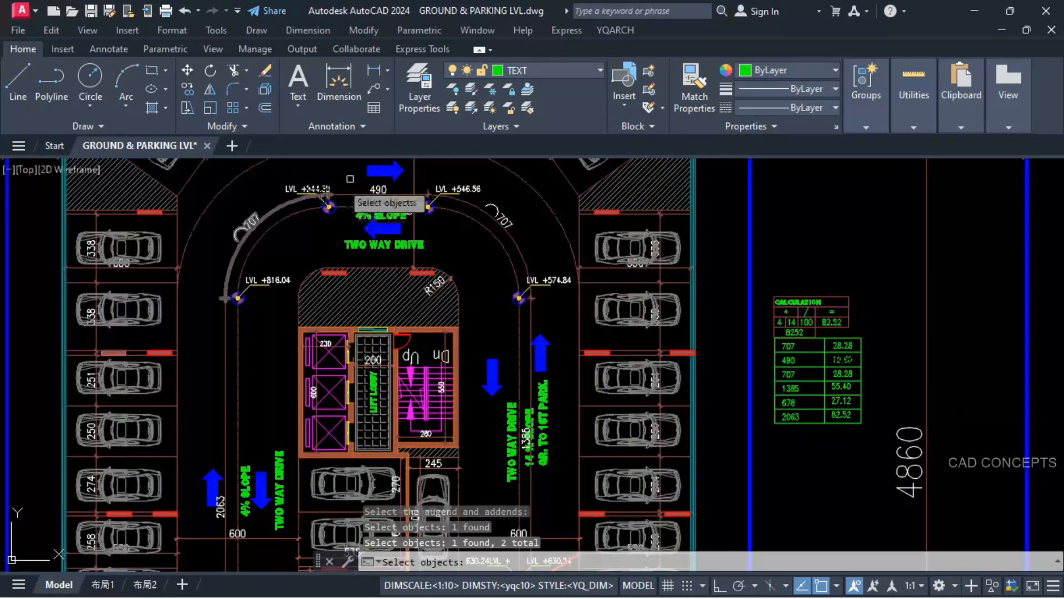
scroll(369, 208, "up", 5)
key("Return")
left_click(562, 195)
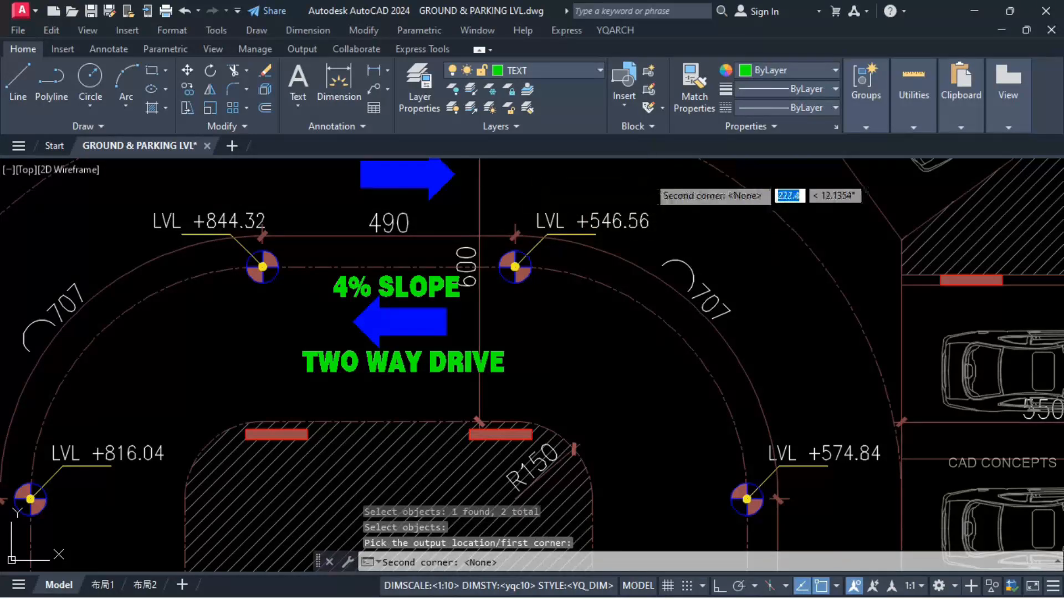
key("Return")
middle_click_drag(619, 190, 608, 236)
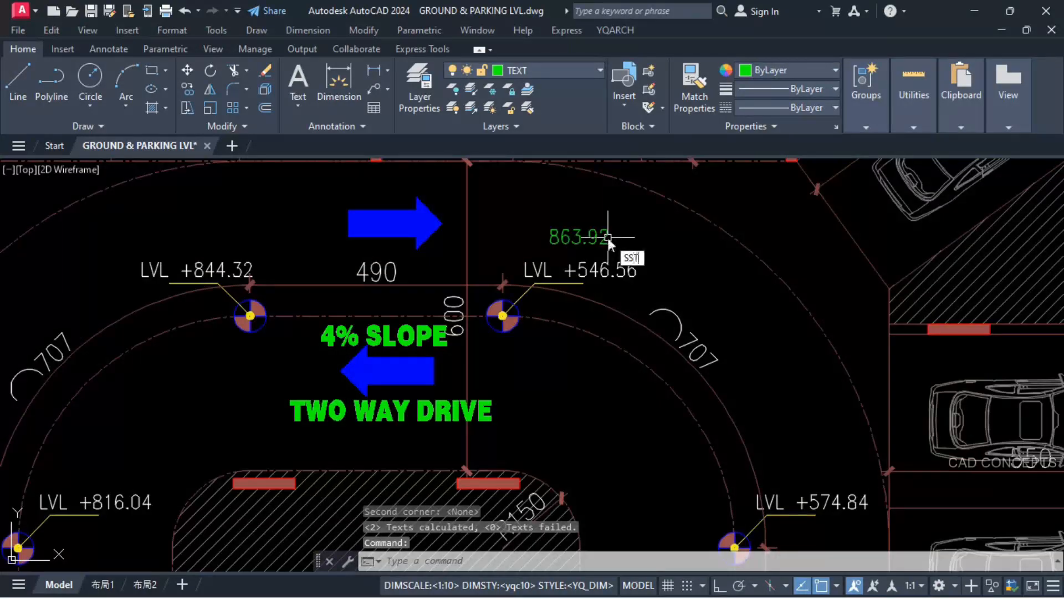
Step: Set the level marker at the upper 490 segment's right end to 863.92 and erase the green helper sum
key("Return")
left_click(602, 237)
left_click(615, 271)
key("Return")
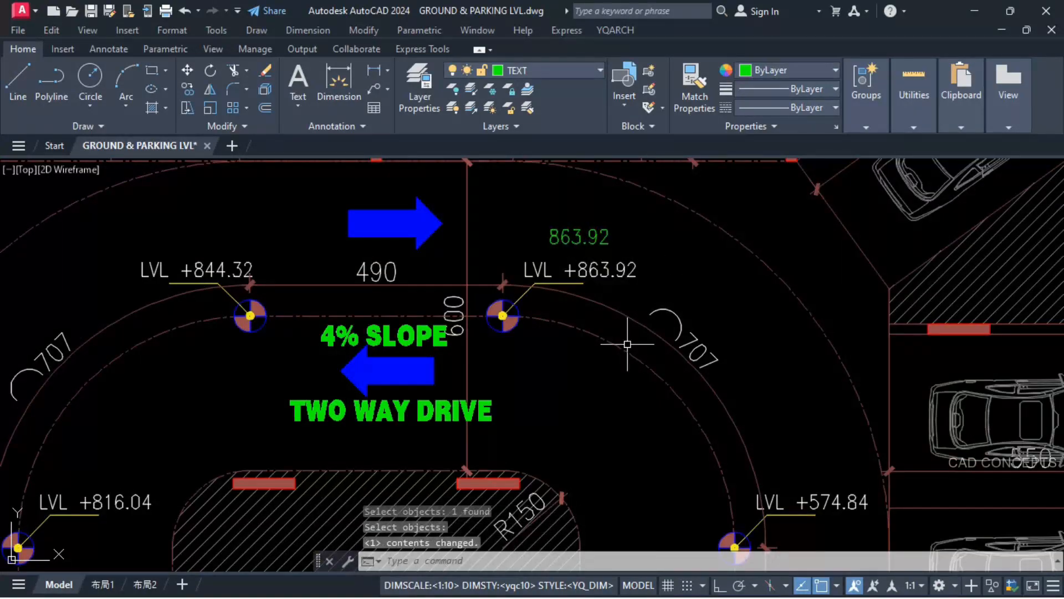
left_click(579, 237)
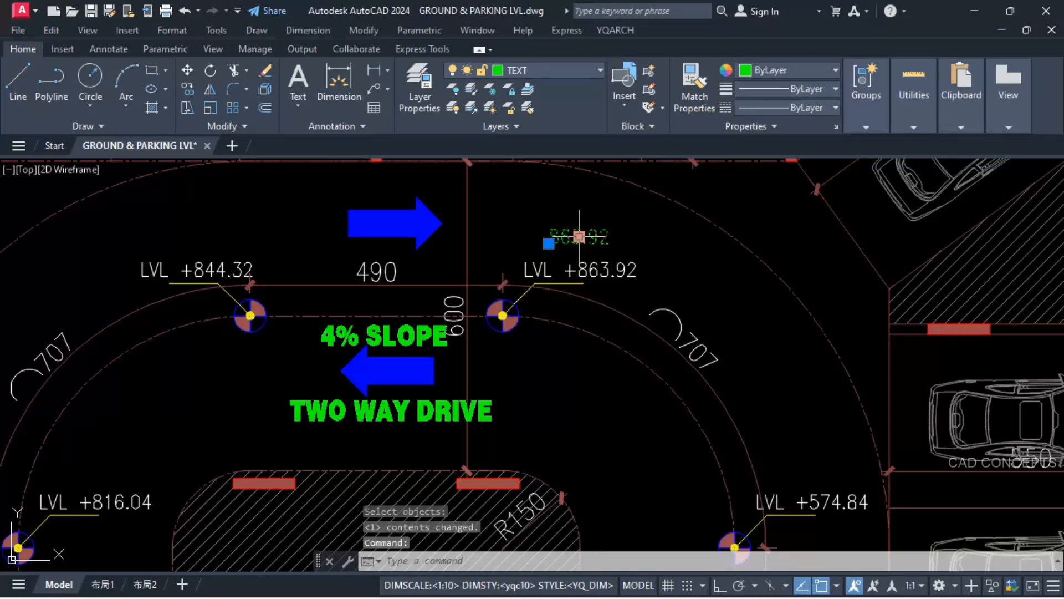
key("Delete")
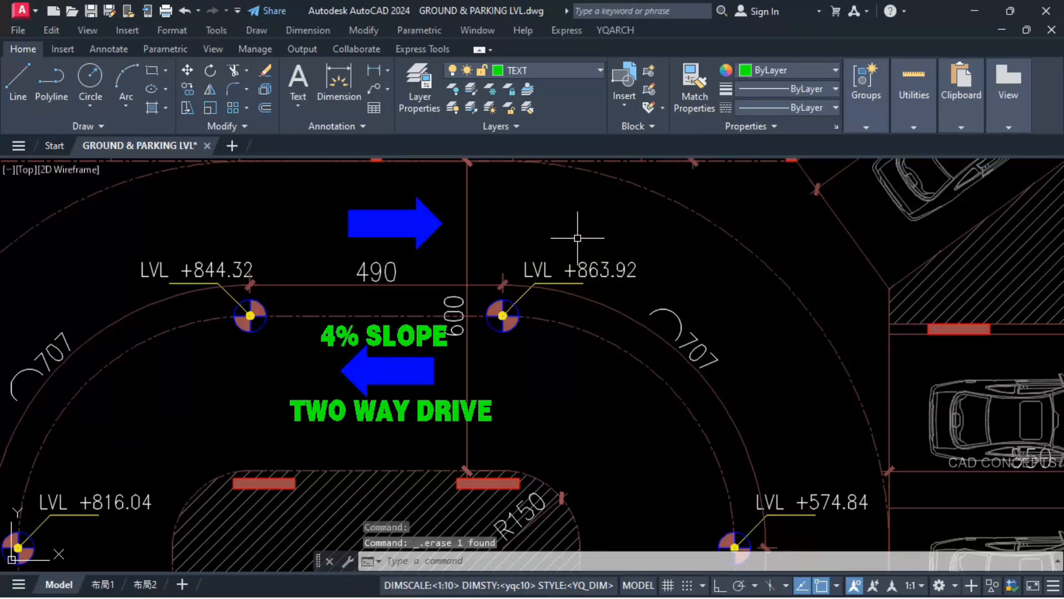
Step: Add the 863.92 marker level and the first 707 row's 28.28 rise, placing the sum beside the 574.84 marker at the curve's lower end
type("+")
key("Return")
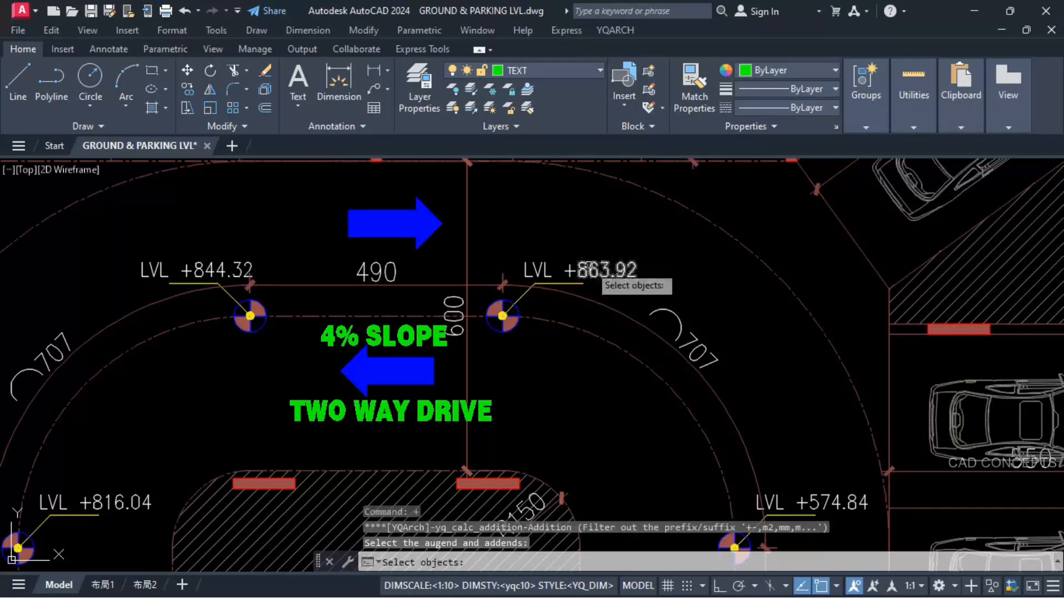
left_click(590, 272)
scroll(494, 247, "down", 5)
scroll(906, 467, "up", 2)
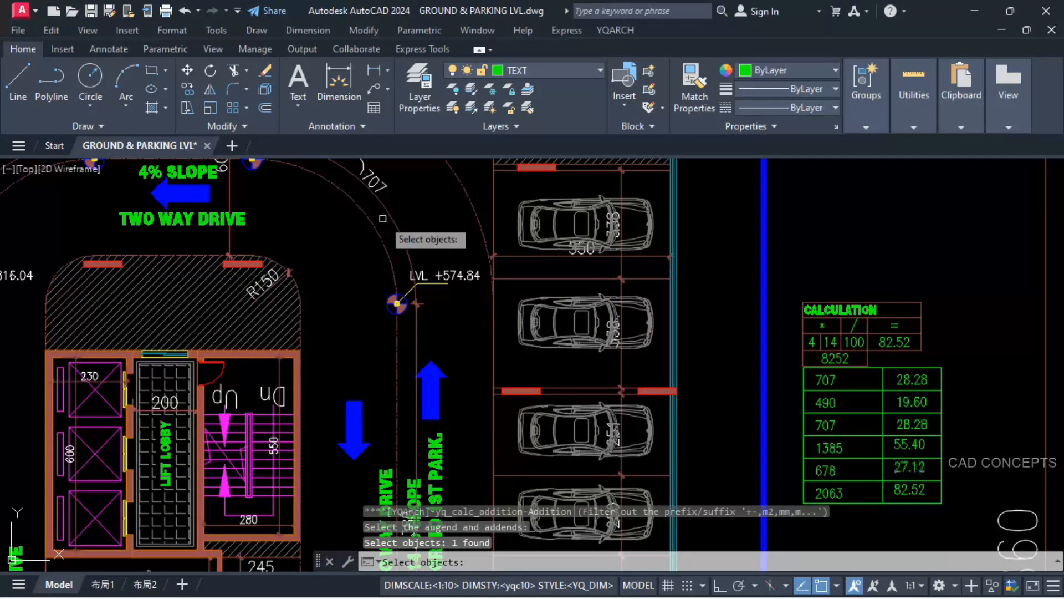
left_click(912, 381)
scroll(879, 444, "down", 2)
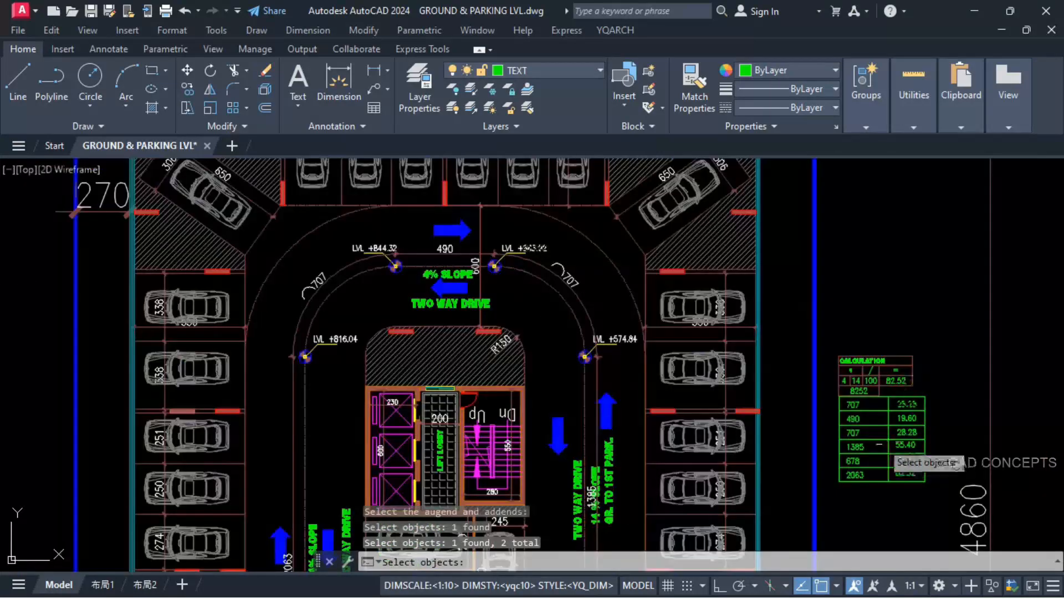
key("Return")
scroll(577, 333, "up", 4)
left_click(513, 383)
key("Return")
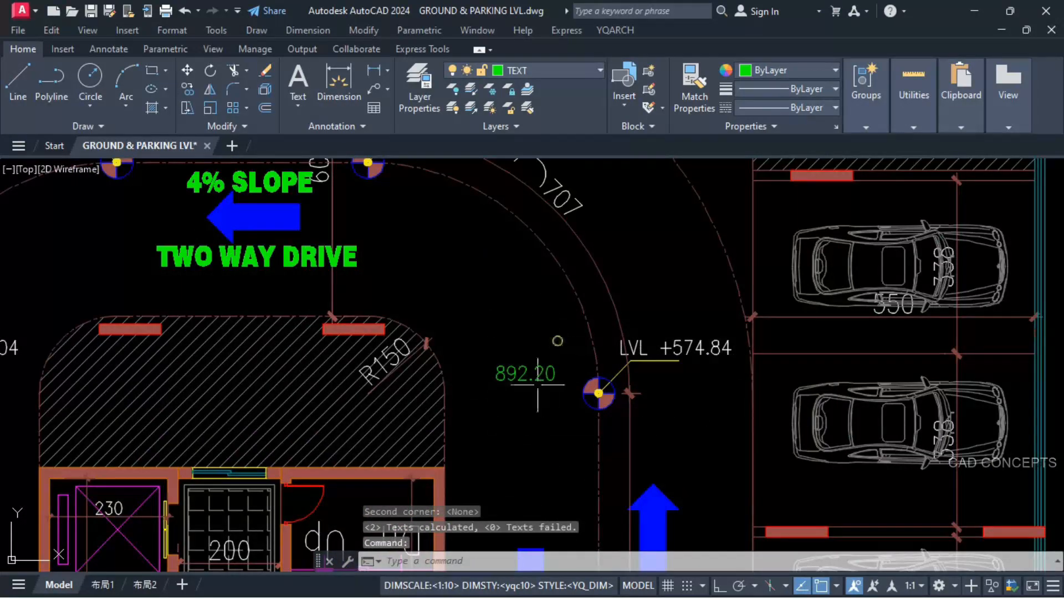
Step: Set the 574.84 level marker at the upper curve's lower end to 892.20 and erase the green helper sum
type("SS")
key("Return")
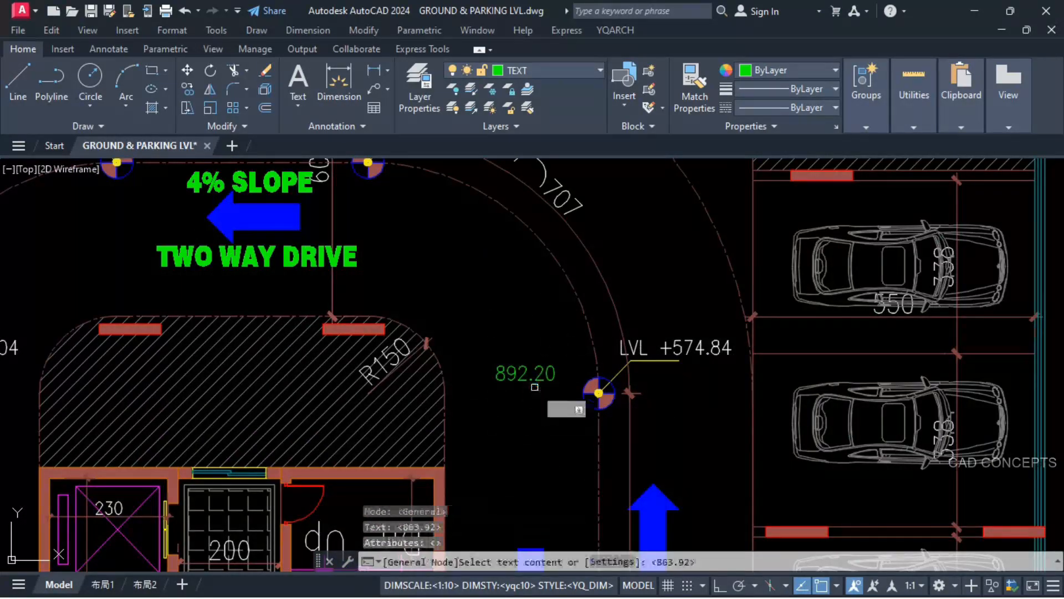
left_click(696, 348)
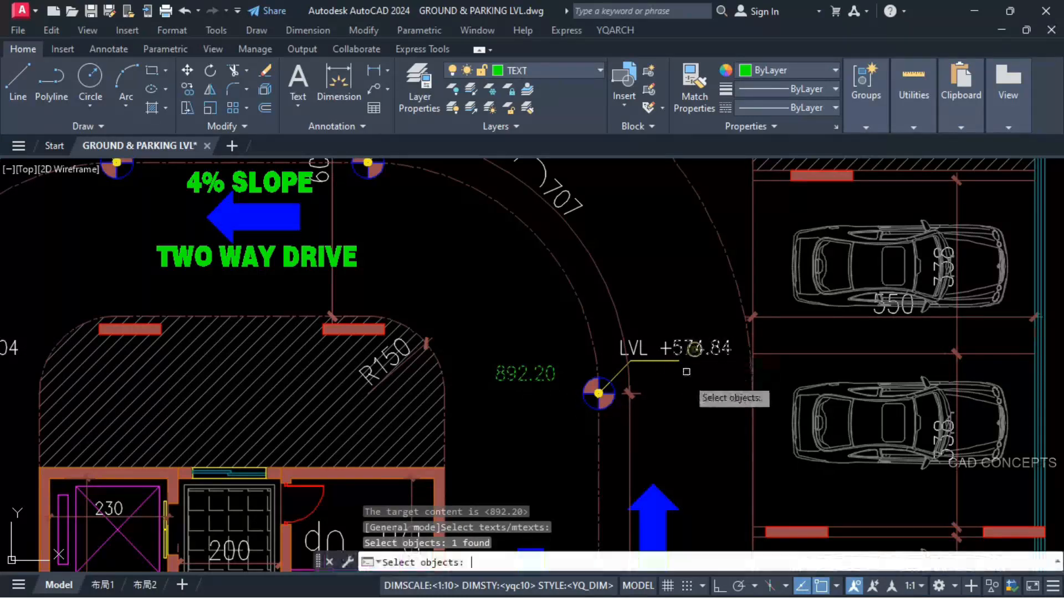
key("Return")
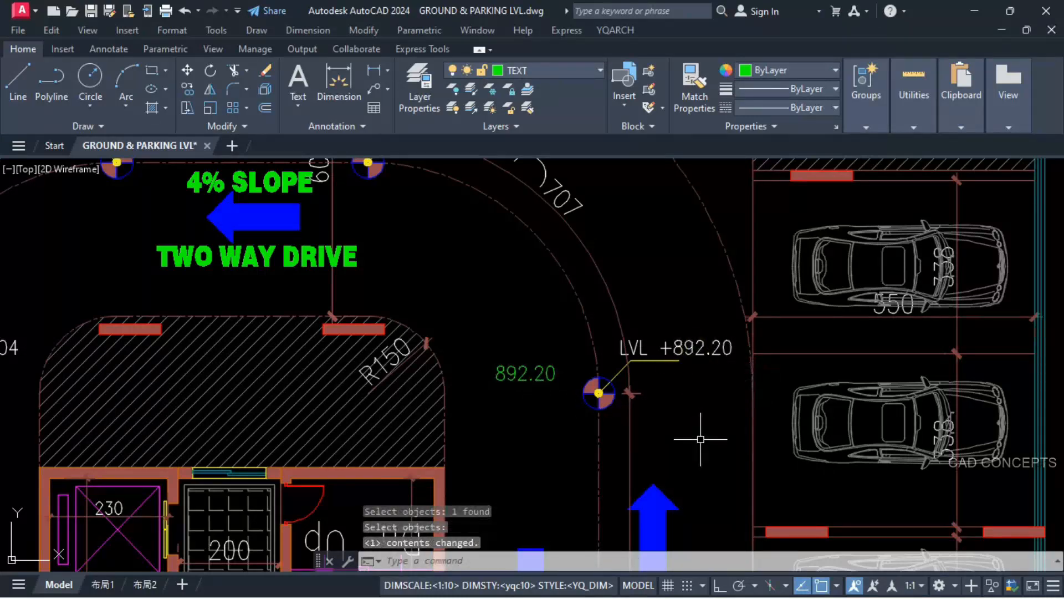
left_click(508, 373)
scroll(541, 402, "down", 2)
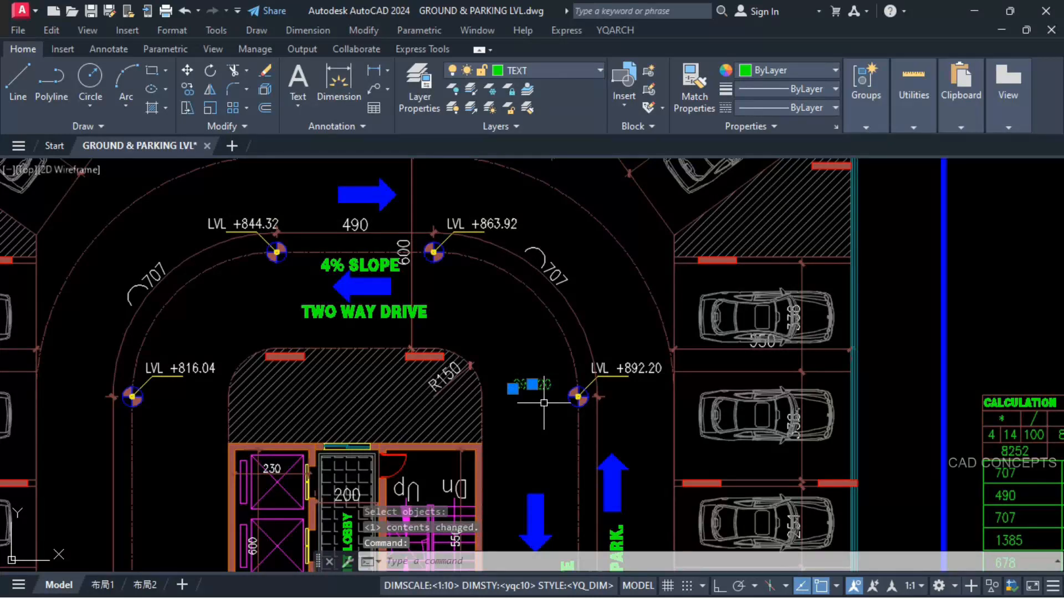
key("Delete")
Step: Move the 14 % SLOPE GR. TO 1ST PARK. text slightly right, clear of the 1385 dimension
middle_click_drag(780, 448, 536, 302)
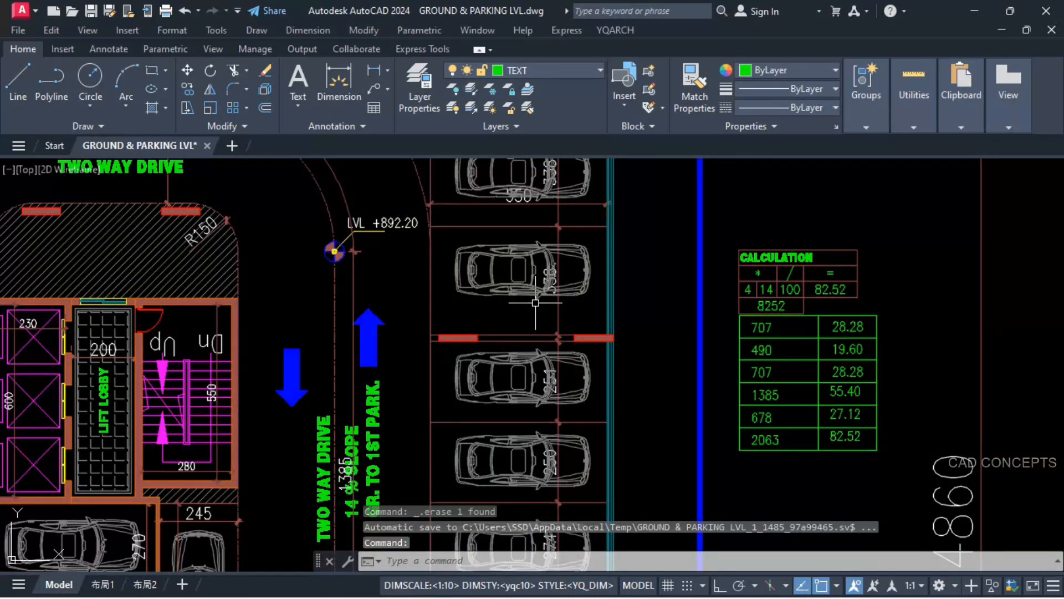
left_click(370, 484)
type("m")
key("space")
left_click(391, 450)
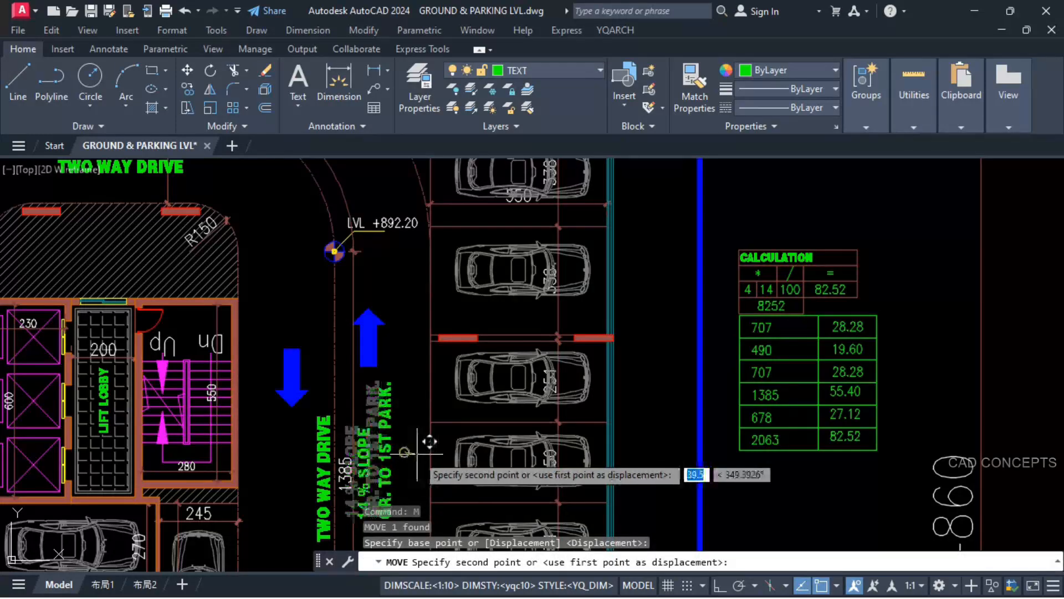
left_click(407, 452)
Step: Replace the 14 % SLOPE text beside the 1385 segment with a copy of the 678 segment's 1ST TO 2ND PARK. label
middle_click_drag(423, 447, 557, 322)
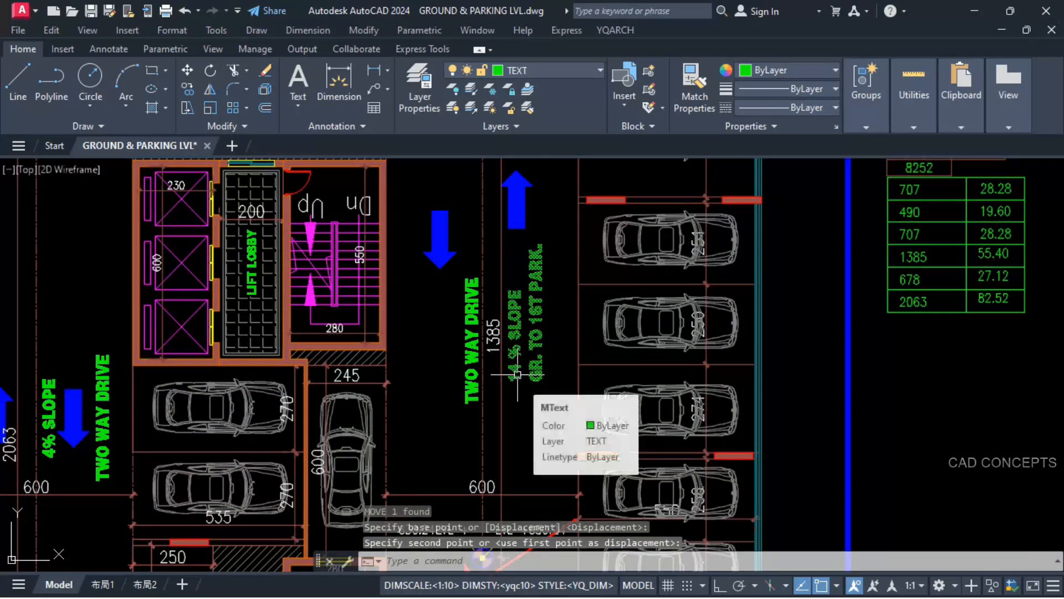
scroll(554, 338, "down", 10)
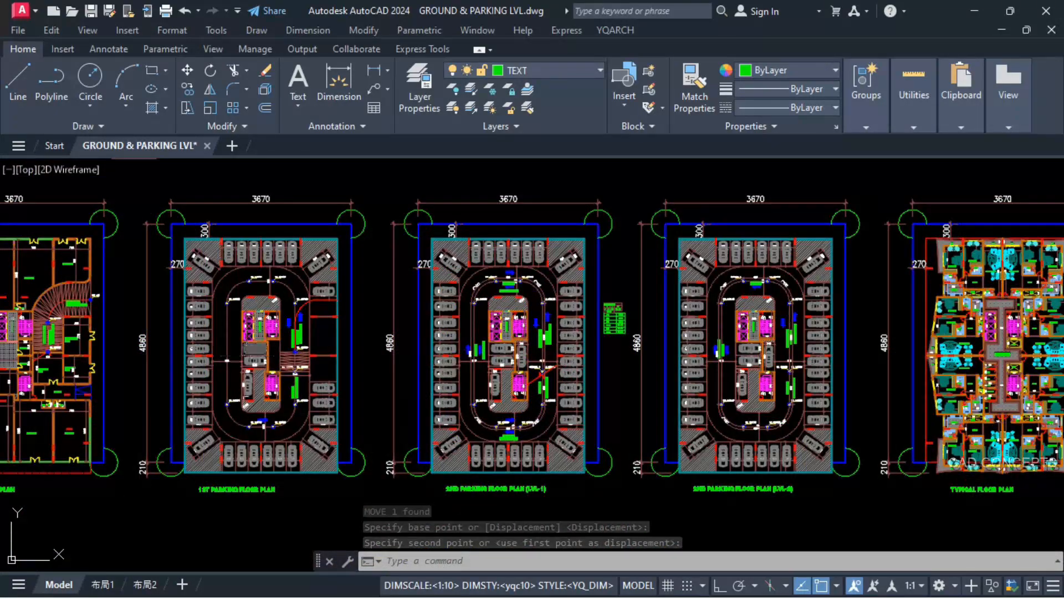
scroll(544, 345, "up", 8)
left_click(580, 485)
type("co")
key("space")
left_click(580, 487)
scroll(586, 304, "up", 3)
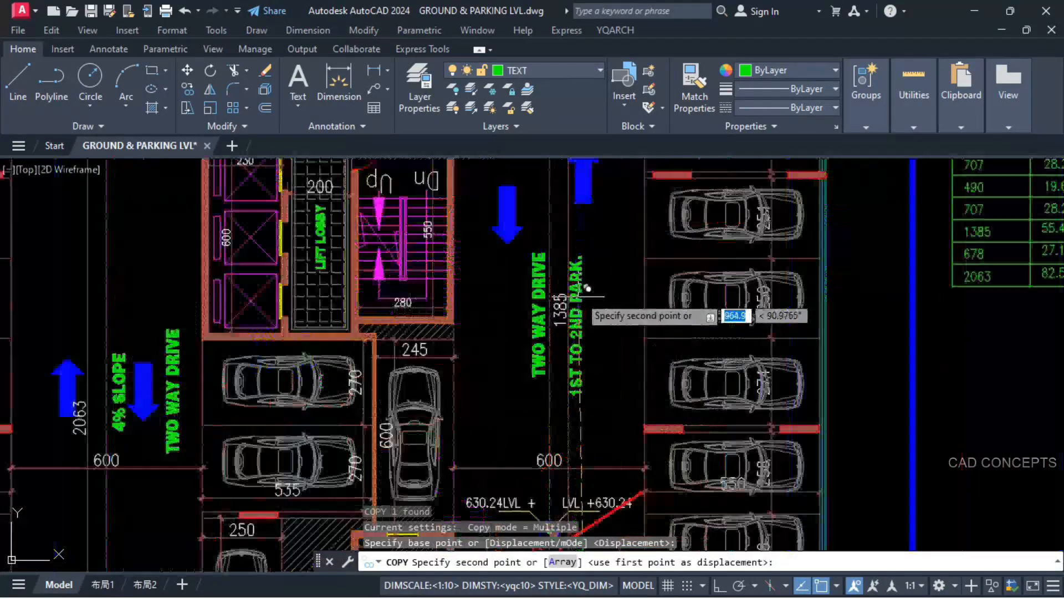
key("Escape")
Step: Add the 892.20 marker level and the 1385 row's 55.40 rise, placing the sum above the marker at the red break line
scroll(544, 413, "down", 2)
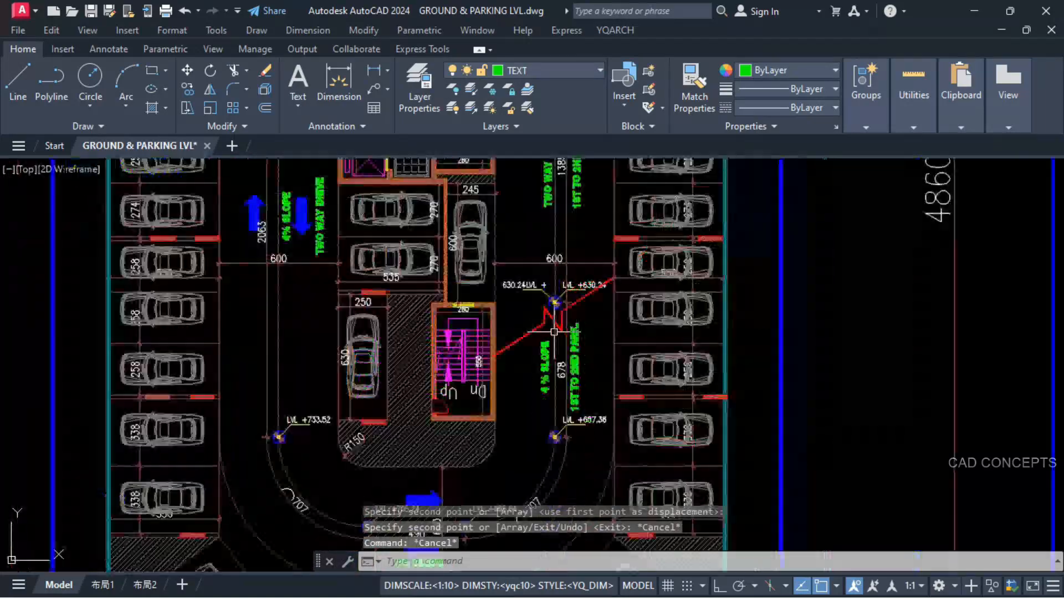
scroll(541, 444, "down", 2)
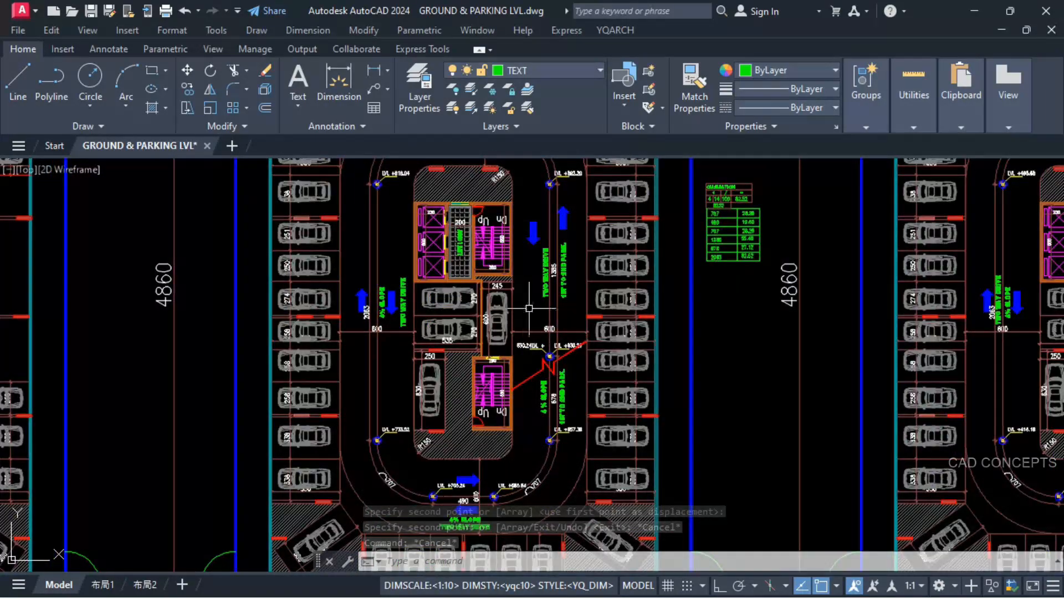
scroll(572, 304, "down", 2)
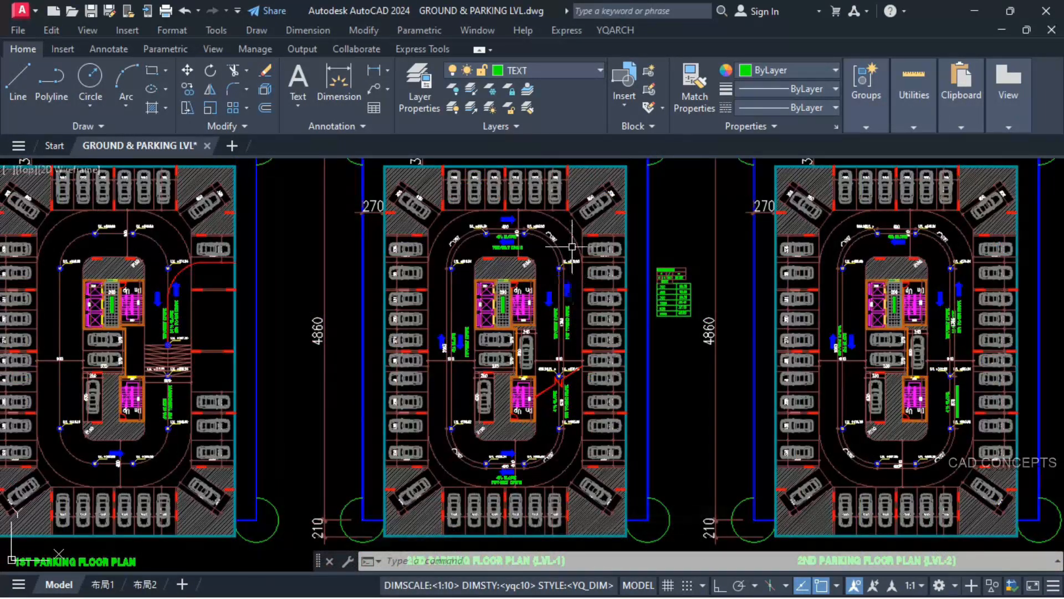
scroll(572, 276, "up", 6)
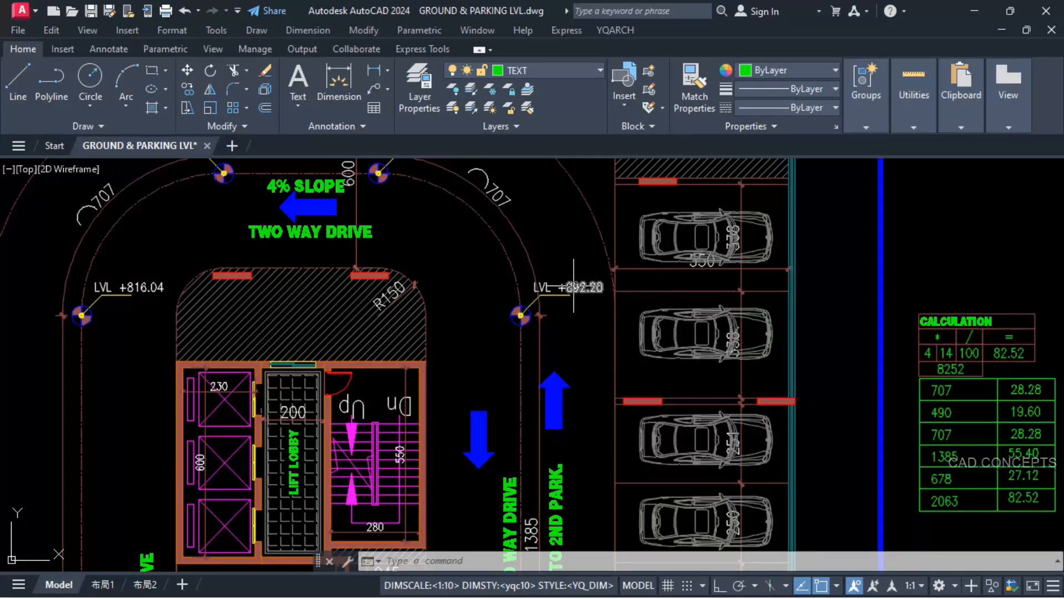
type("+")
key("space")
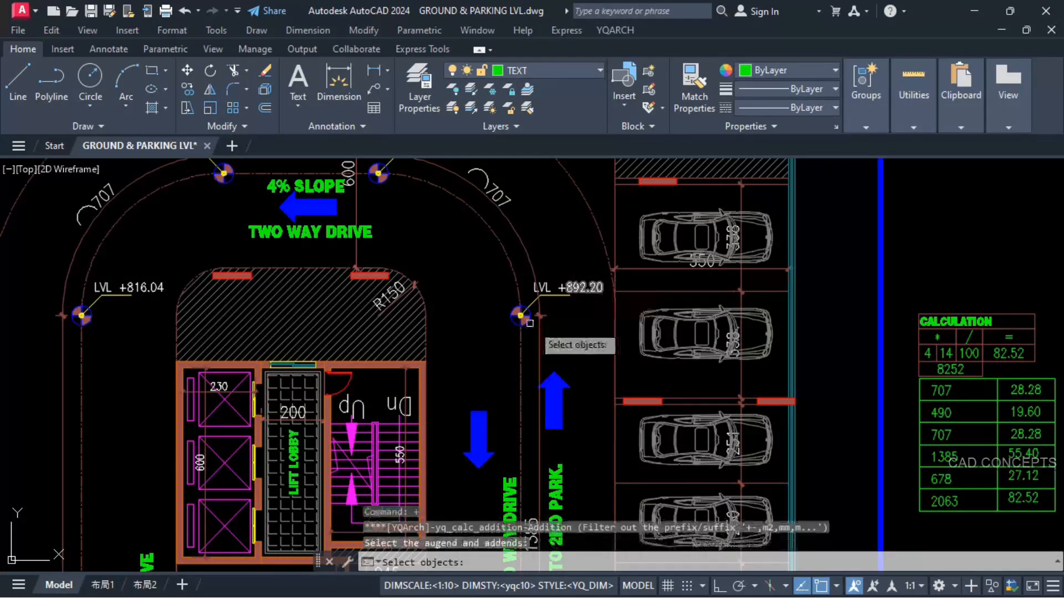
left_click(576, 287)
scroll(563, 259, "down", 4)
scroll(561, 380, "up", 4)
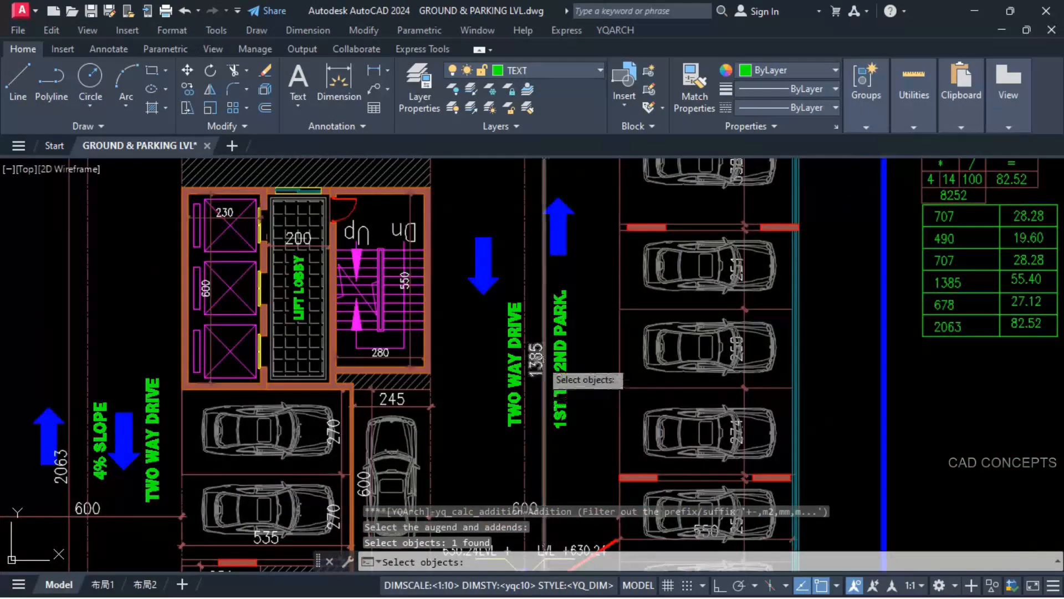
scroll(532, 363, "down", 5)
scroll(705, 311, "up", 5)
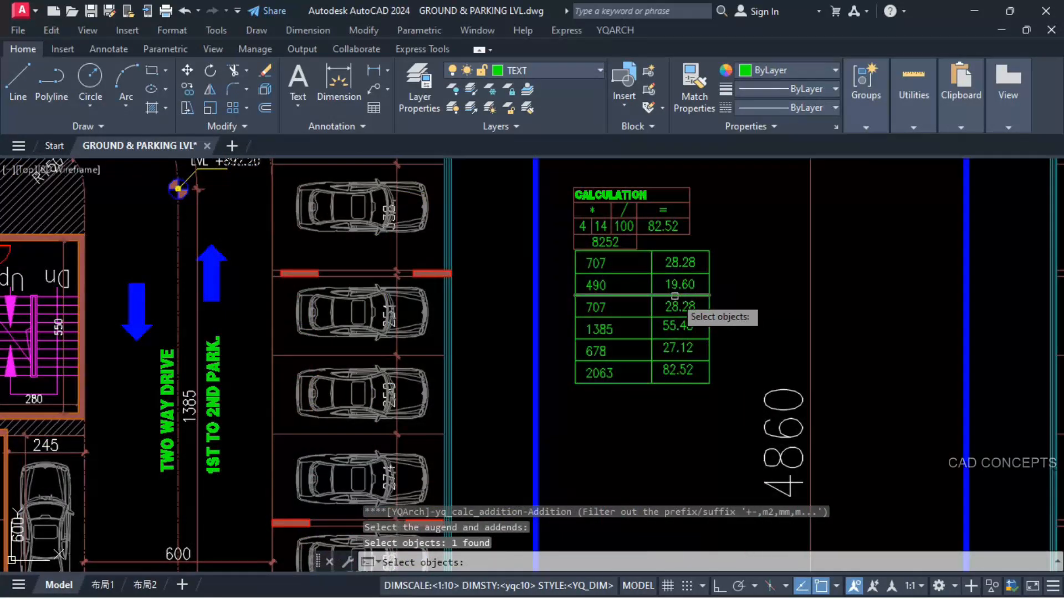
scroll(675, 295, "up", 3)
left_click(678, 325)
scroll(678, 325, "down", 6)
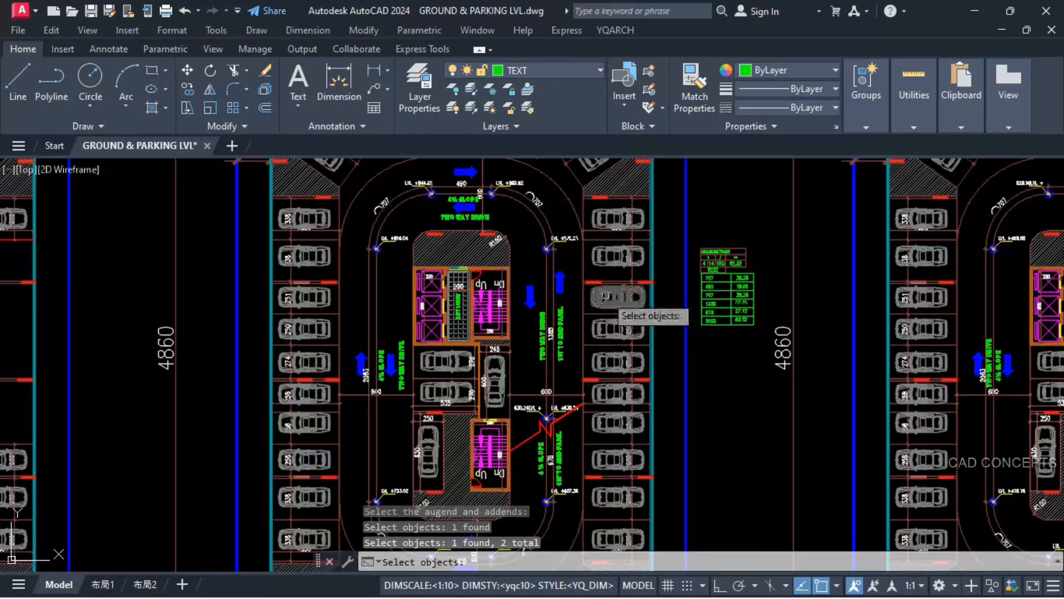
key("Return")
scroll(527, 432, "up", 6)
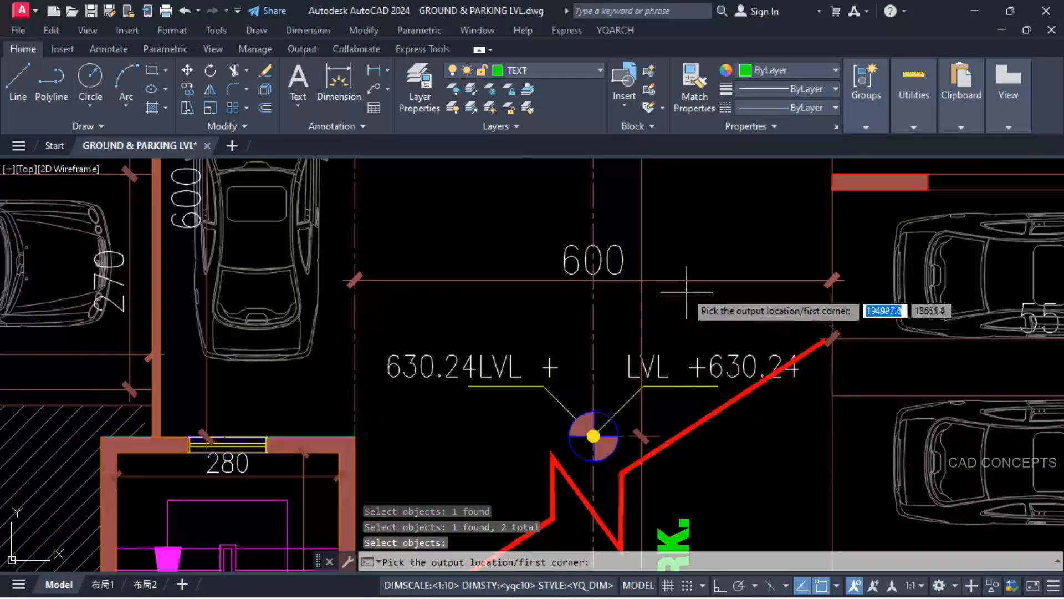
left_click(737, 219)
key("Return")
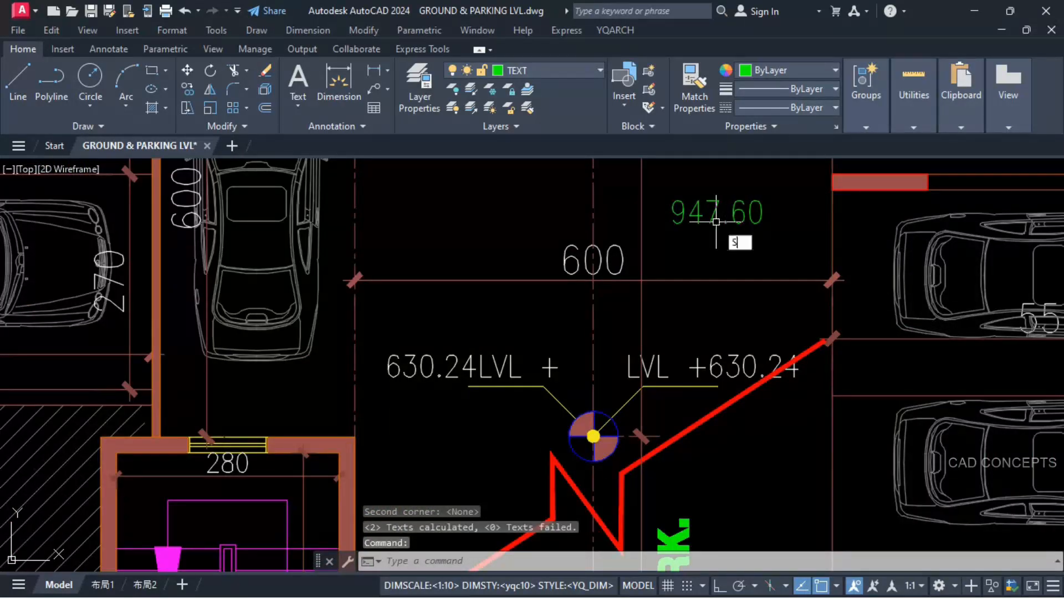
Step: Set the right-hand LVL +630.24 text at the red break line to 947.60 and erase the green helper sum
type("SS")
key("Return")
left_click(695, 221)
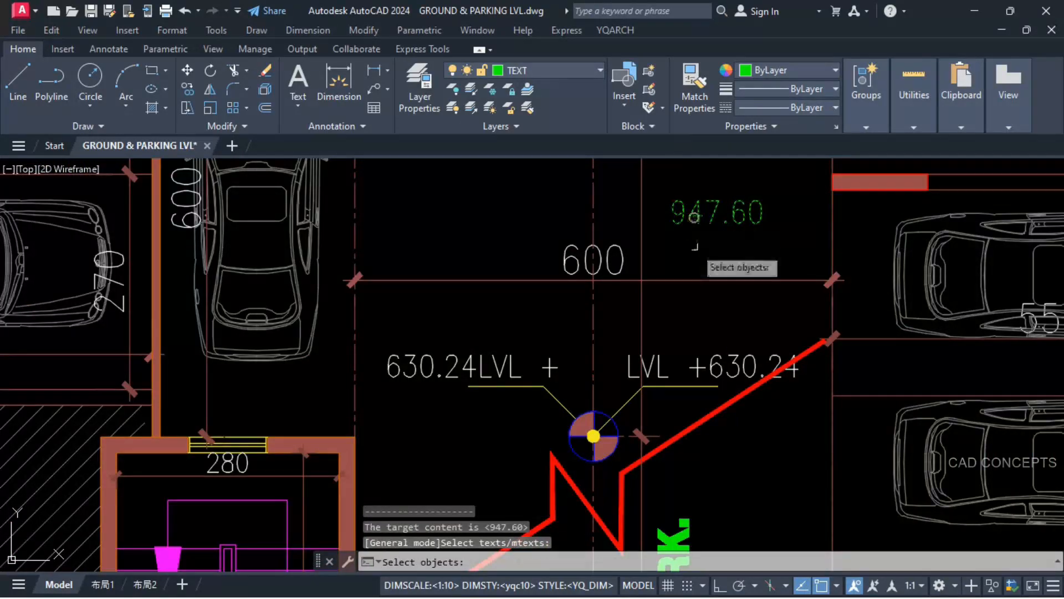
left_click(710, 367)
key("Return")
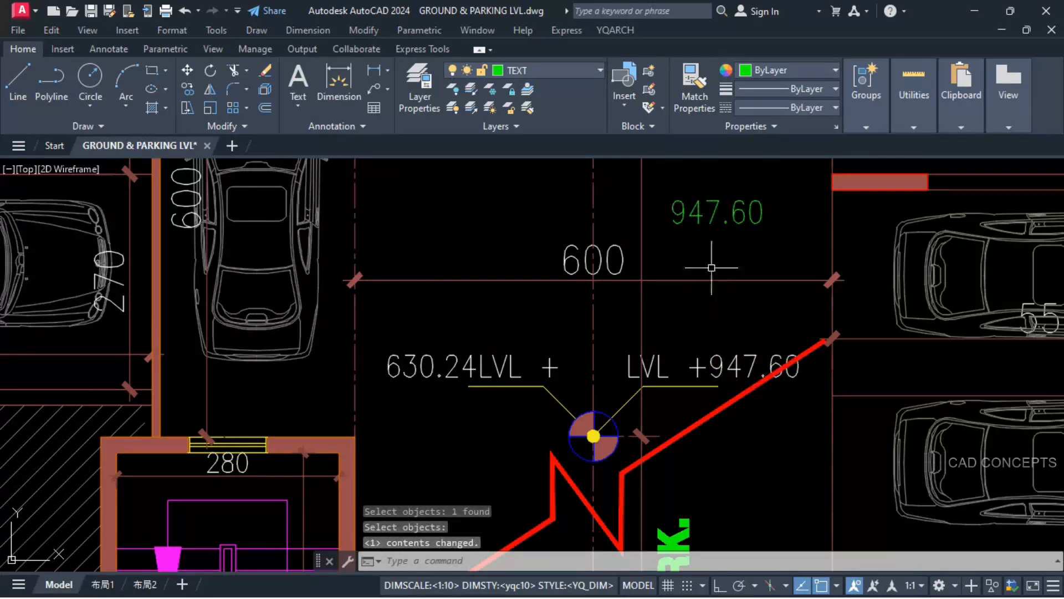
left_click(693, 217)
type("E")
key("Return")
Step: Move the LVL + and 947.60 texts up and left, clear of the red break line
left_click(731, 361)
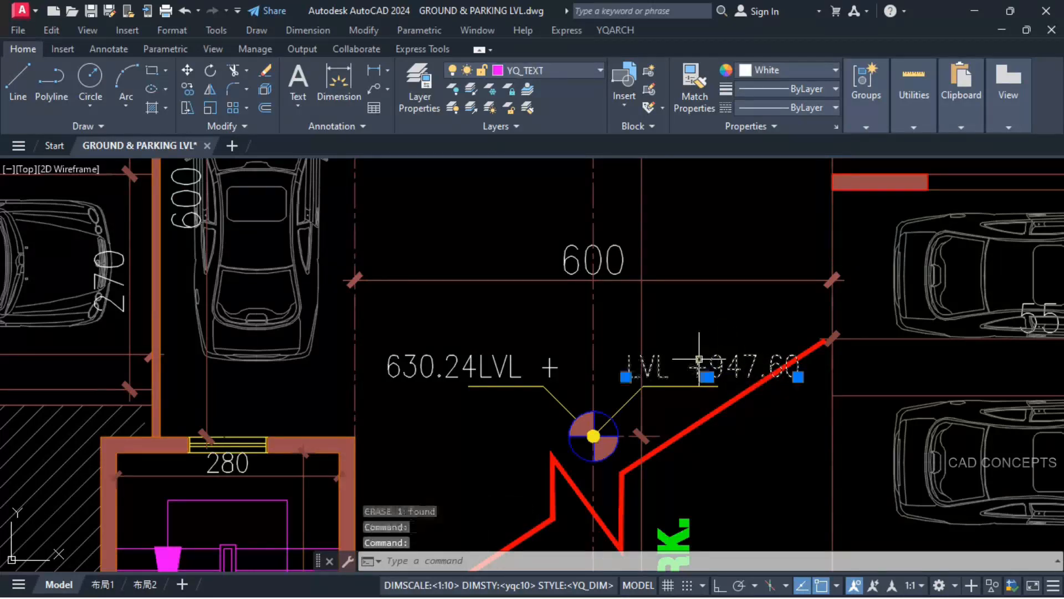
type("M")
key("Return")
left_click(690, 332)
left_click(683, 322)
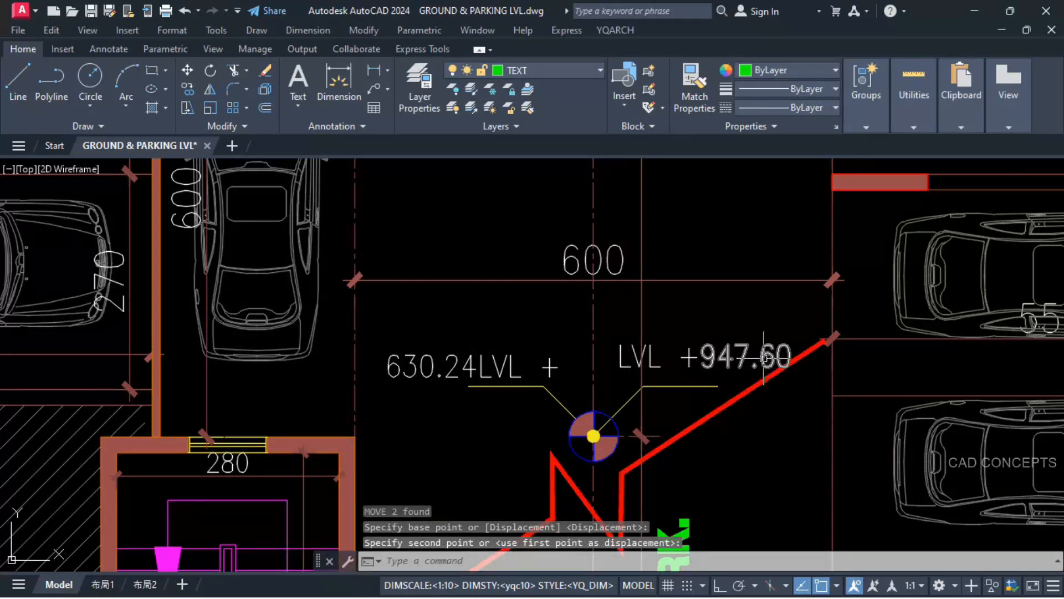
left_click(702, 357)
left_click(687, 359)
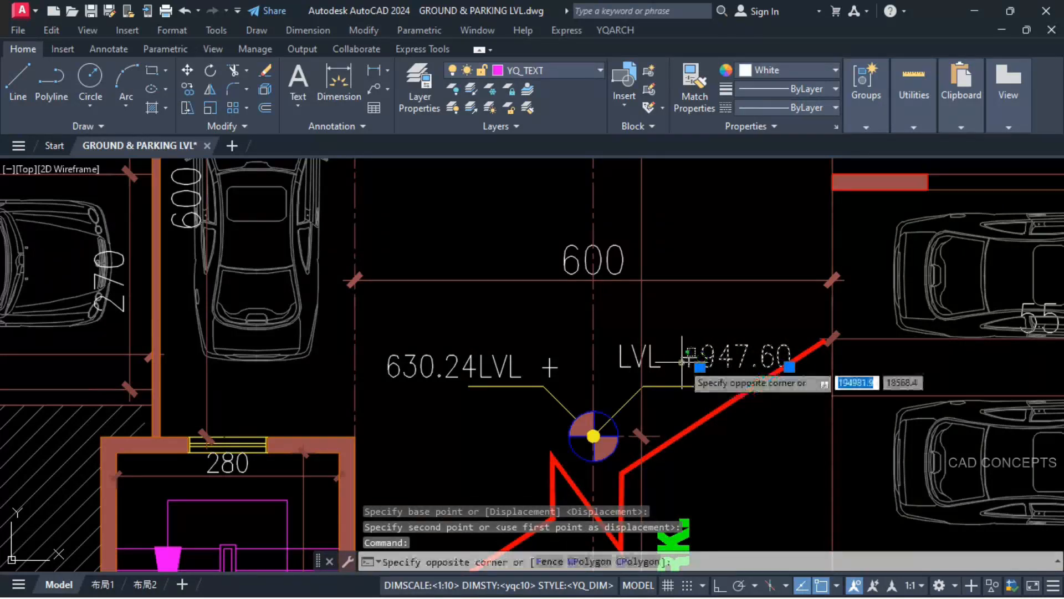
left_click(669, 344)
left_click_drag(688, 357, 671, 361)
scroll(631, 344, "down", 2)
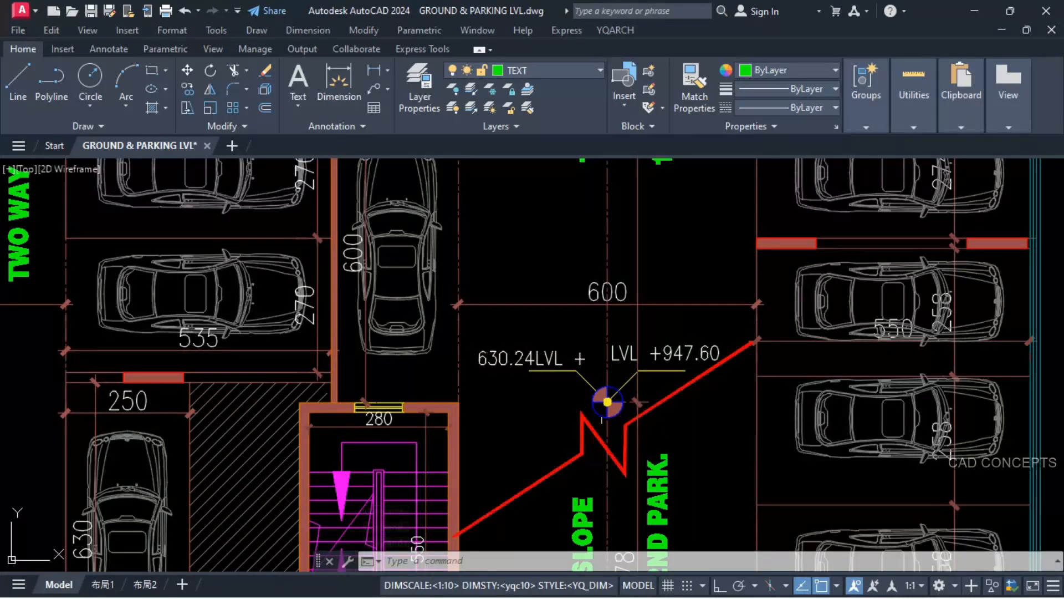
Step: On the LVL-2 plan, draw a horizontal line across the 2063 driveway from the island corner below the 630 bay to the parking bay edge
scroll(606, 364, "down", 3)
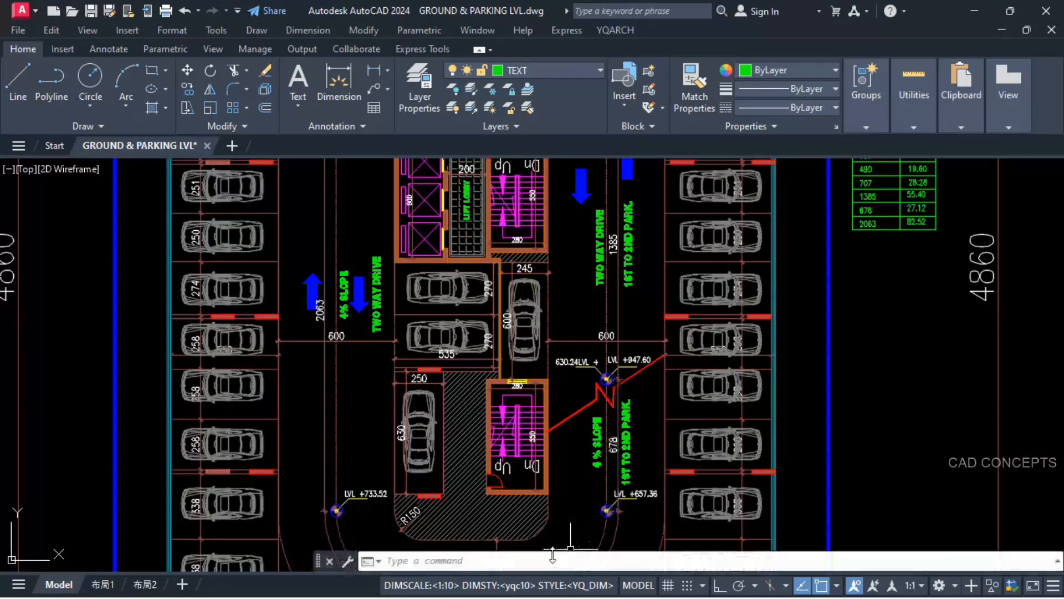
scroll(565, 386, "down", 2)
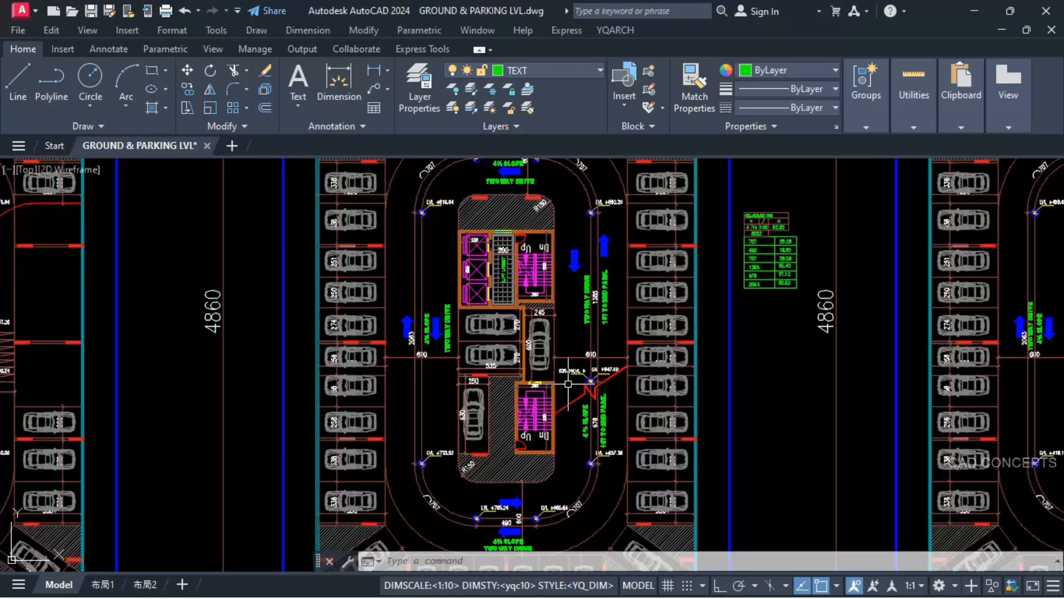
mouse_move(661, 388)
middle_mouse_down()
mouse_move(616, 389)
mouse_move(897, 395)
middle_mouse_up()
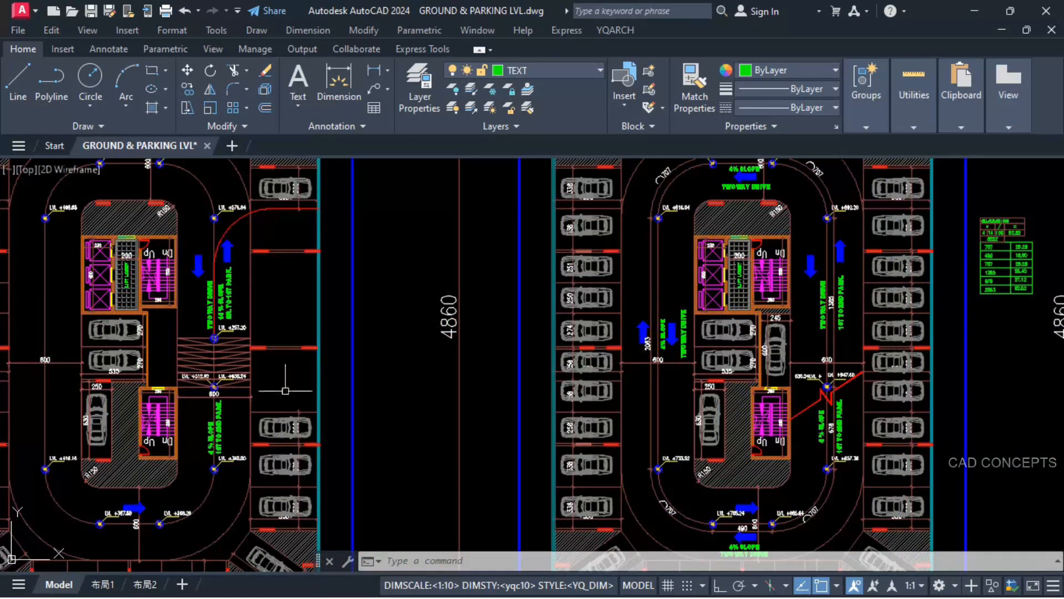
middle_click_drag(778, 425, 188, 391)
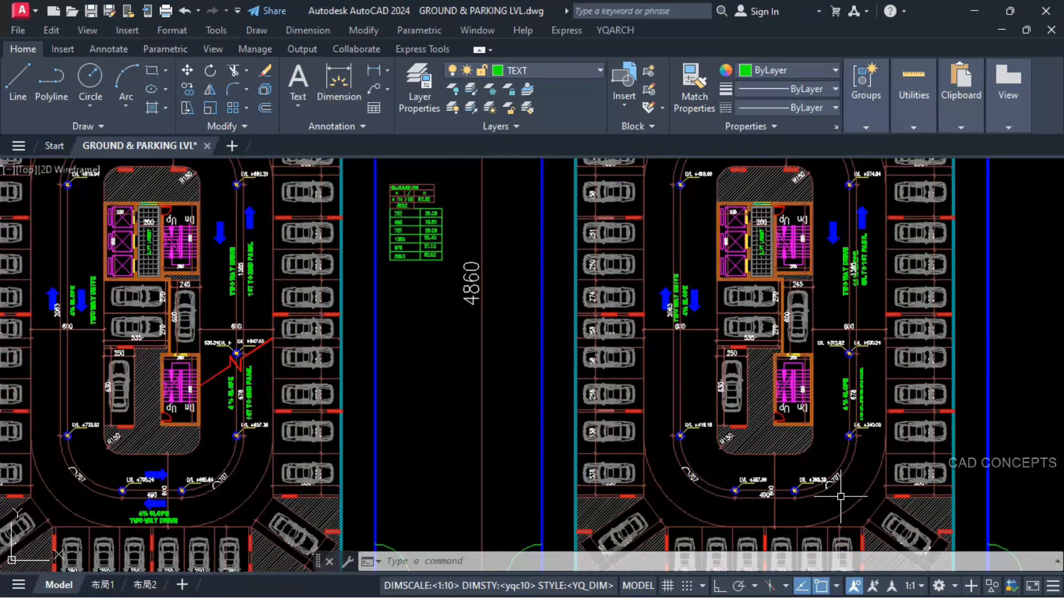
middle_click_drag(841, 496, 788, 386)
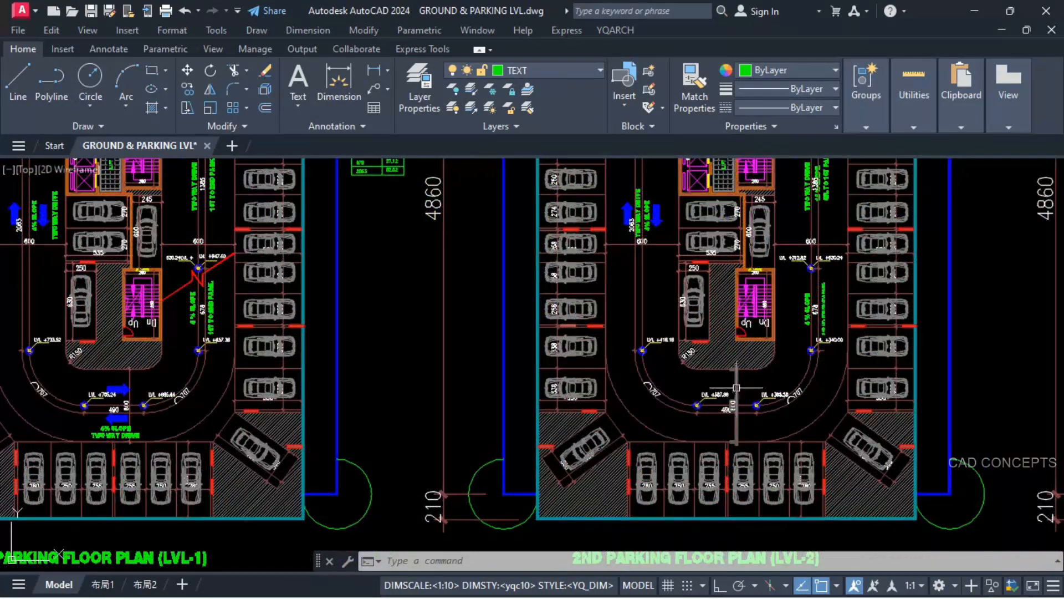
key("l")
key("Return")
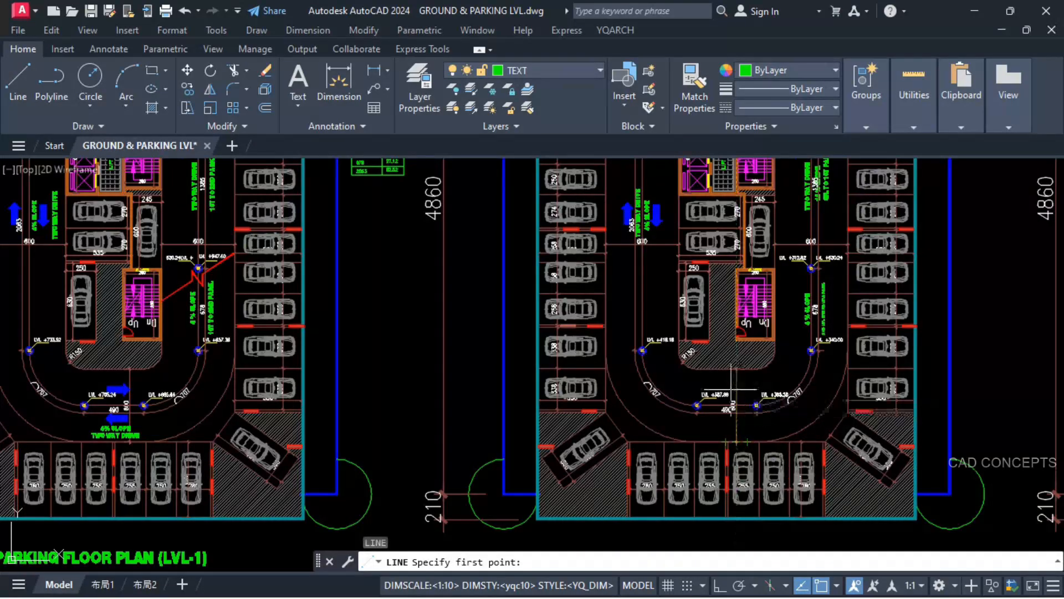
scroll(653, 341, "up", 2)
scroll(653, 341, "up", 2)
left_click(694, 339)
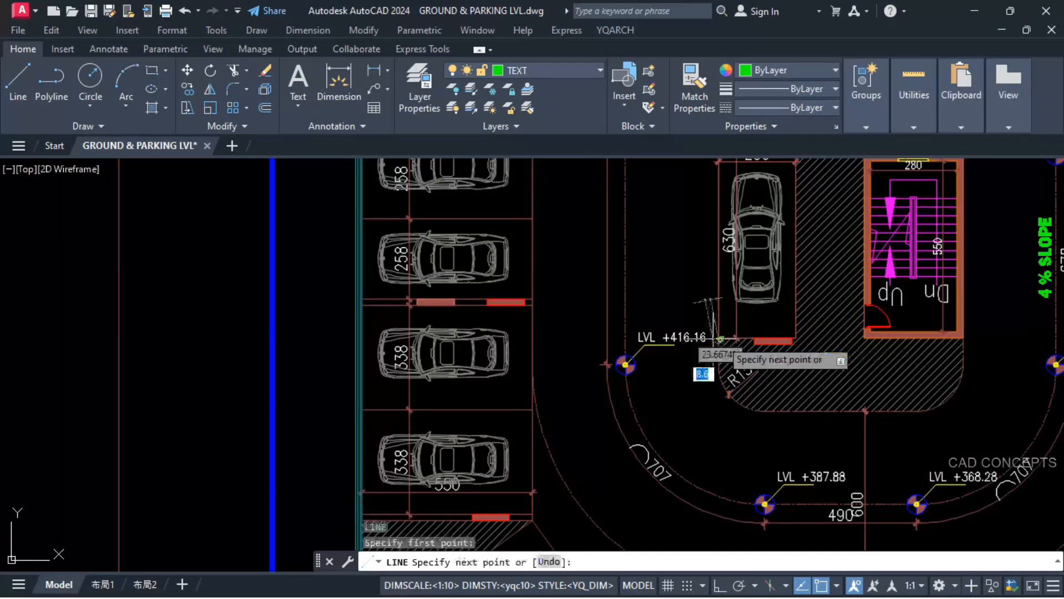
left_click(532, 337)
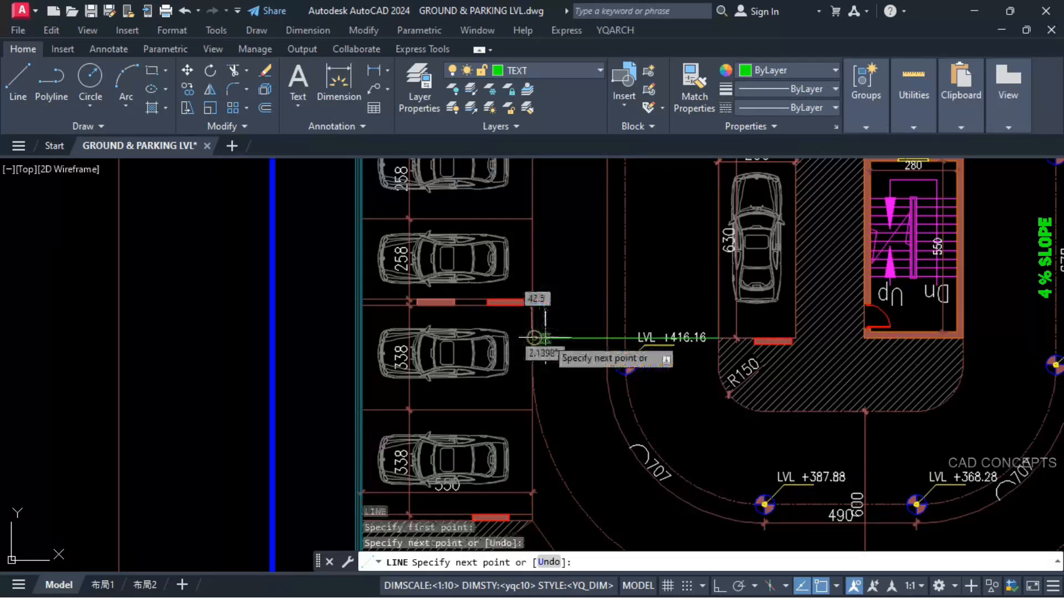
key("Escape")
Step: Copy the driveway line down by the red wall block's thickness and stretch the copy's island end to meet the block
left_click(556, 337)
type("co")
key("Return")
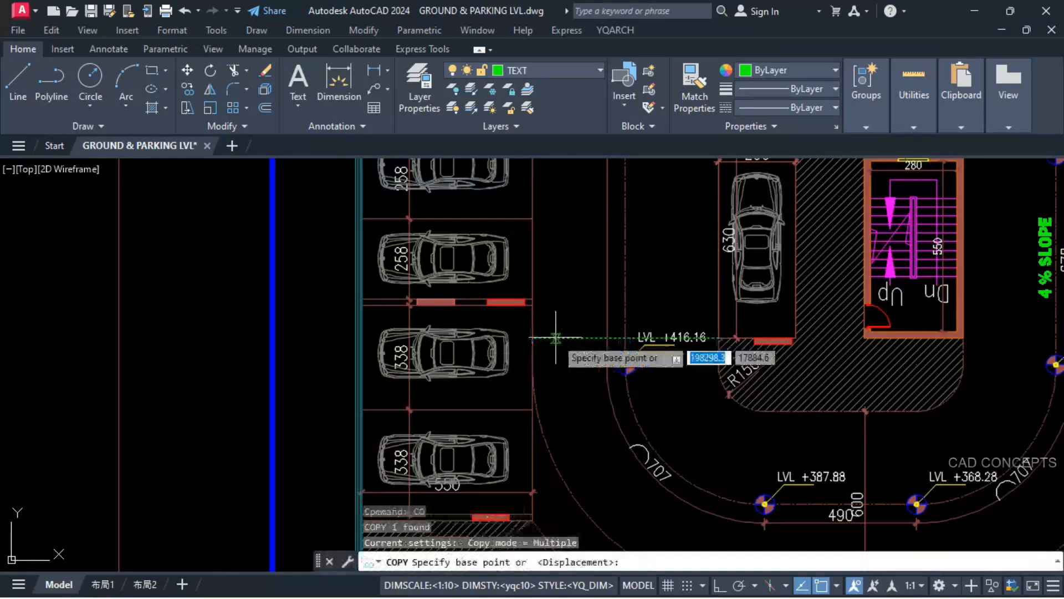
scroll(718, 337, "up", 5)
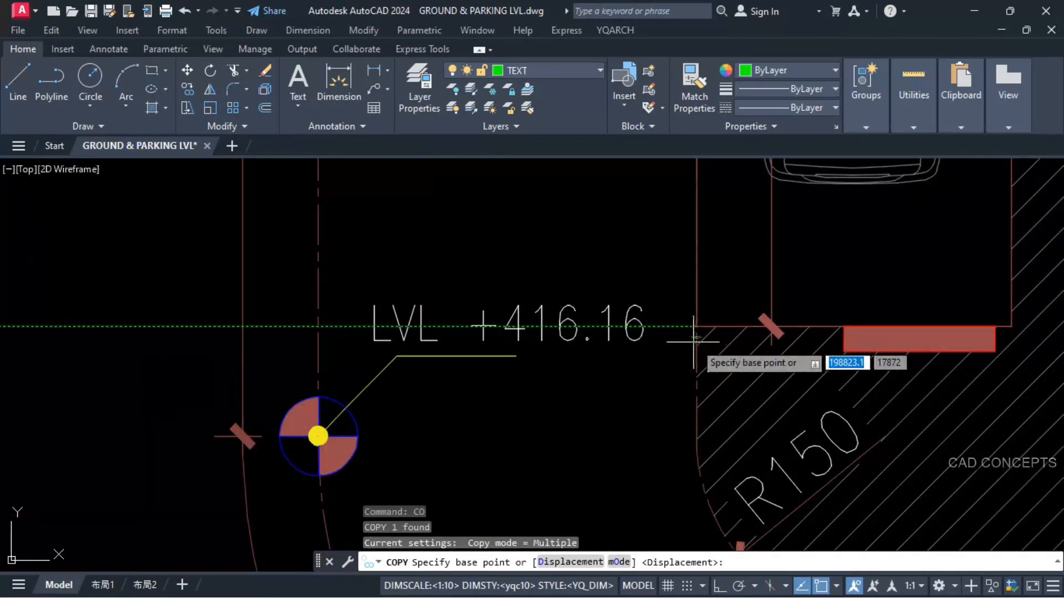
left_click(840, 327)
left_click(840, 352)
key("Escape")
left_click(666, 351)
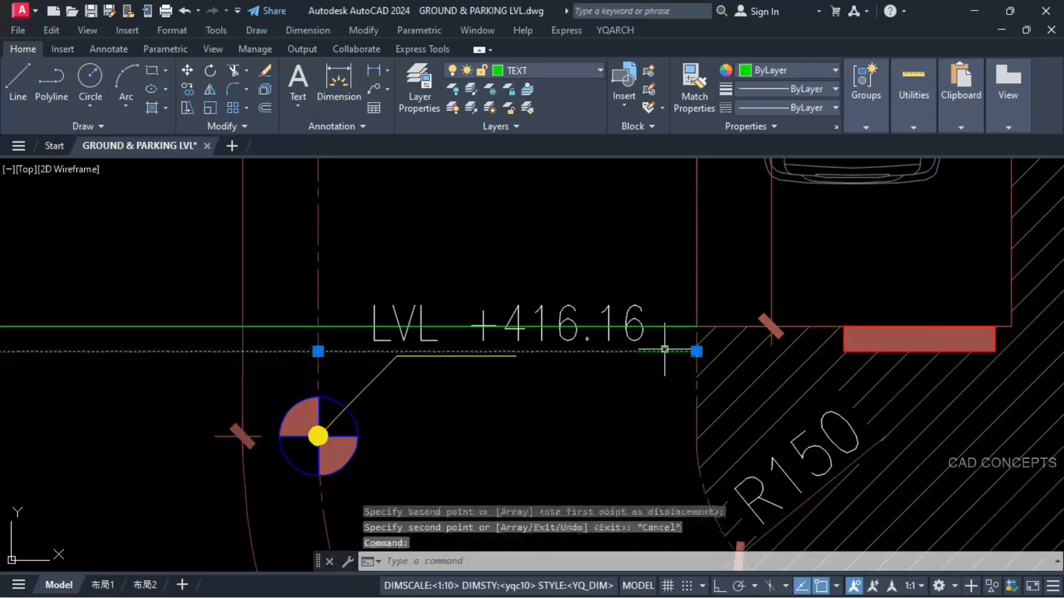
left_click(697, 351)
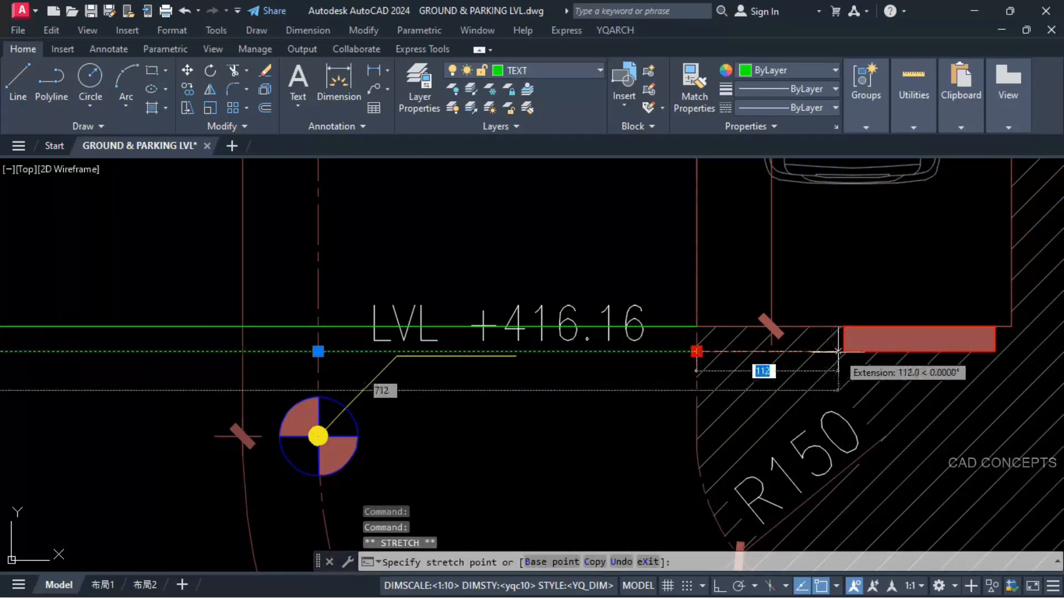
scroll(843, 352, "down", 2)
scroll(843, 353, "down", 1)
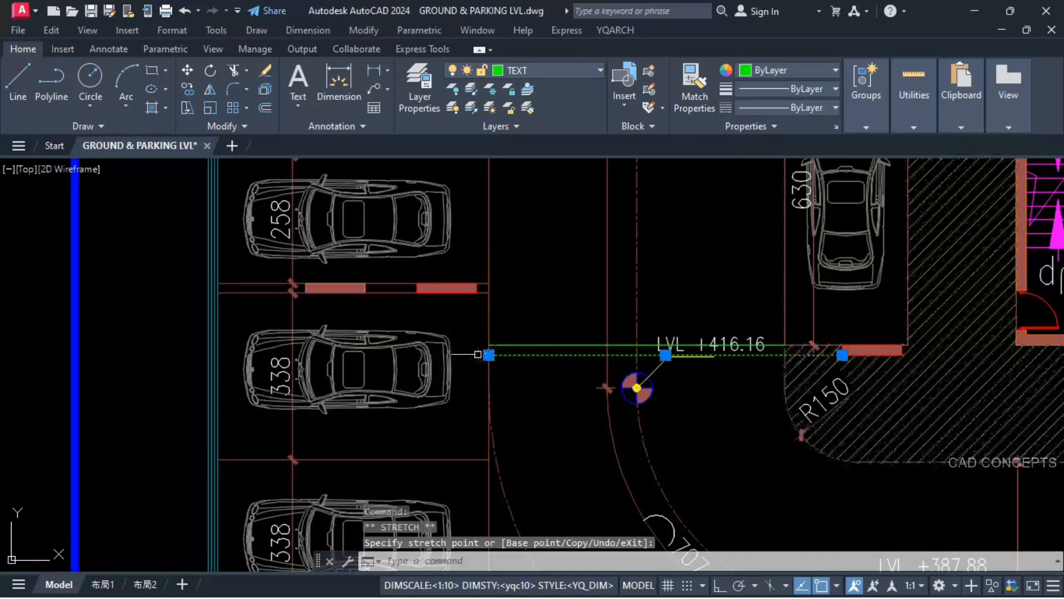
key("Escape")
Step: Erase the car in the 338 bay that the two new lines run into
left_click(443, 350)
type("E")
key("Return")
Step: Extend both driveway lines through the emptied 338 bay to the building's outer wall
scroll(458, 384, "down", 4)
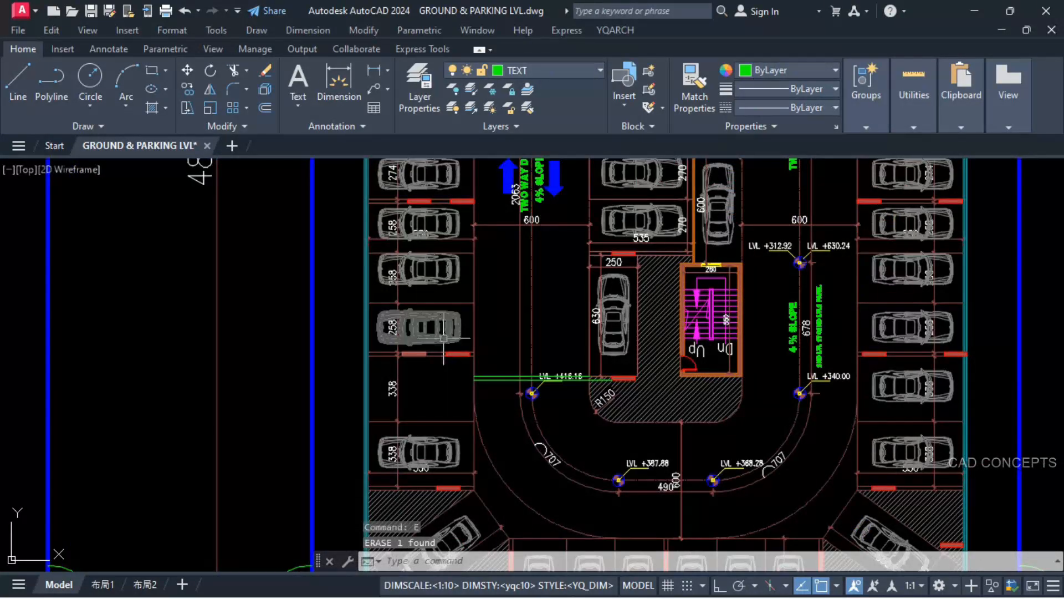
type("EX")
key("Return")
scroll(488, 377, "up", 4)
left_click(483, 369)
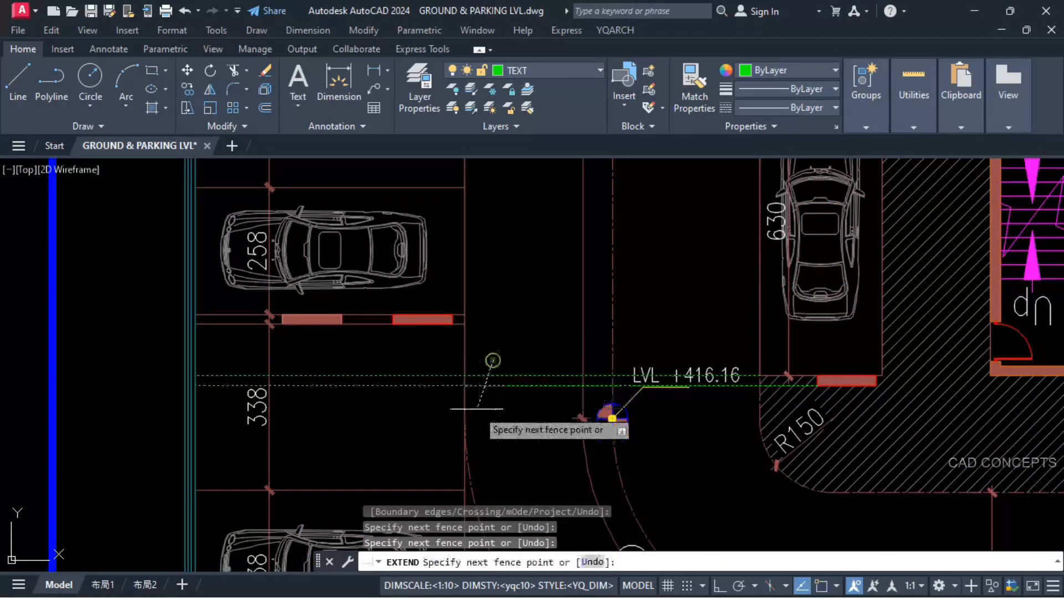
left_click(478, 391)
key("Return")
key("Escape")
left_click(991, 341)
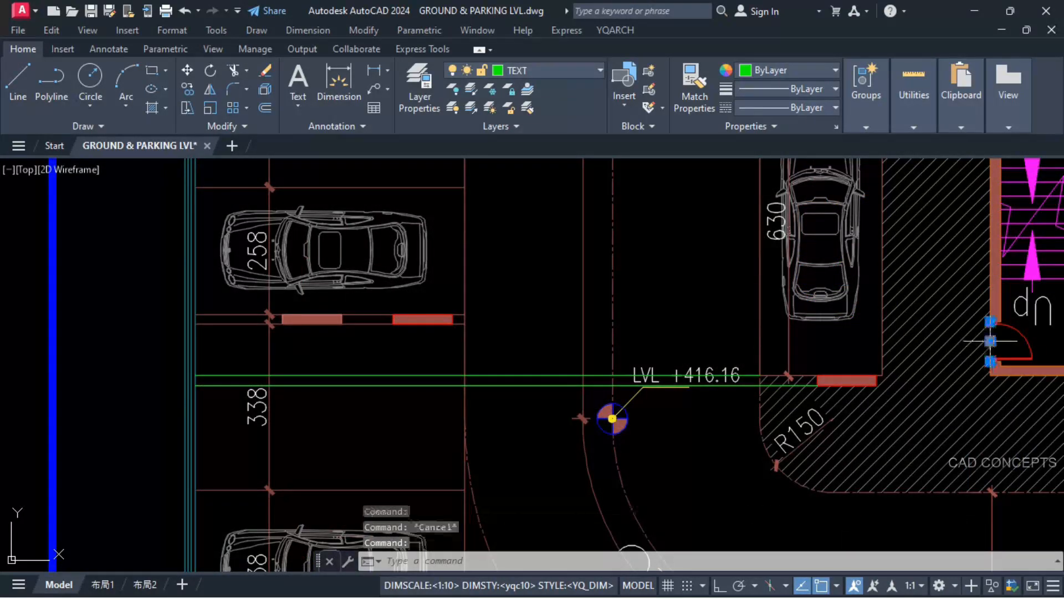
key("Escape")
Step: Move the 14 % SLOPE GR. TO 1ST PARK. text sideways, clear of the 1385 dimension on the LVL-2 plan
scroll(606, 355, "down", 4)
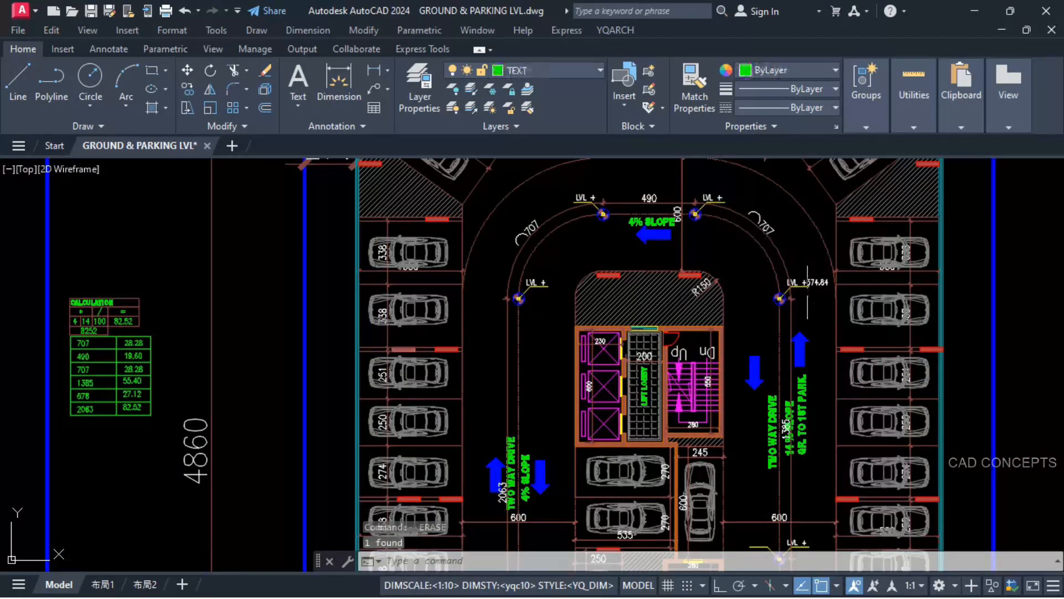
middle_click_drag(802, 470, 778, 283)
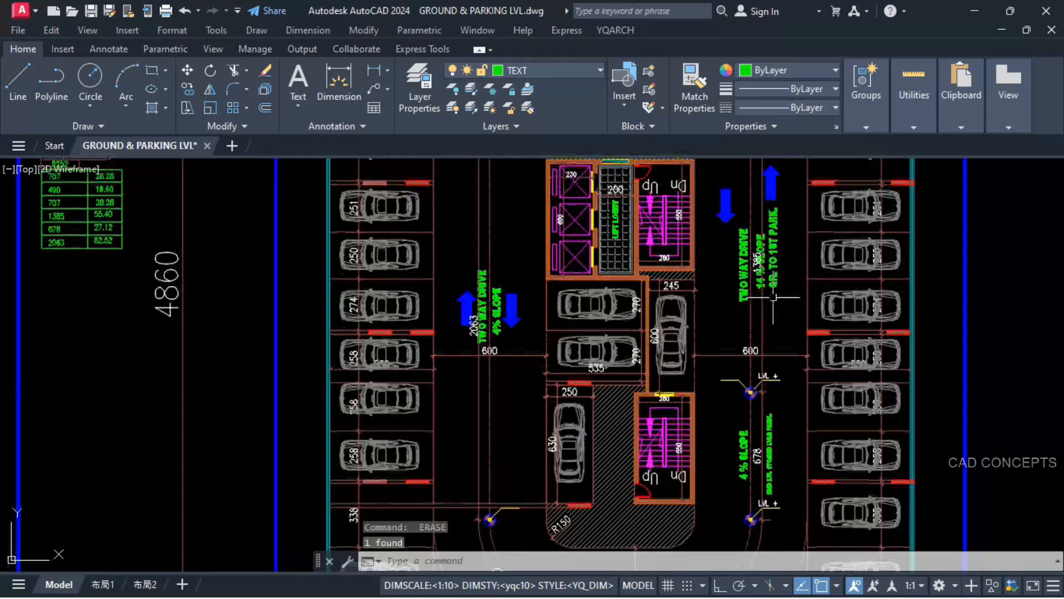
type("m")
key("space")
scroll(775, 307, "up", 2)
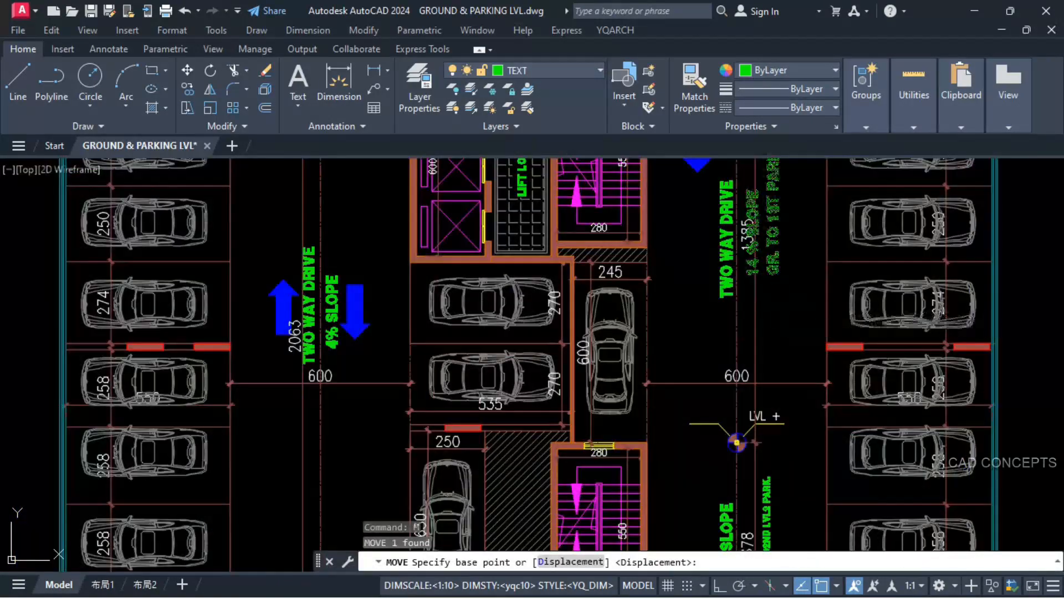
left_click(780, 308)
left_click(797, 313)
Step: Copy the level texts from the LVL-1 plan to the matching markers on the LVL-2 plan, using the stair wall corner as reference point
scroll(739, 293, "down", 3)
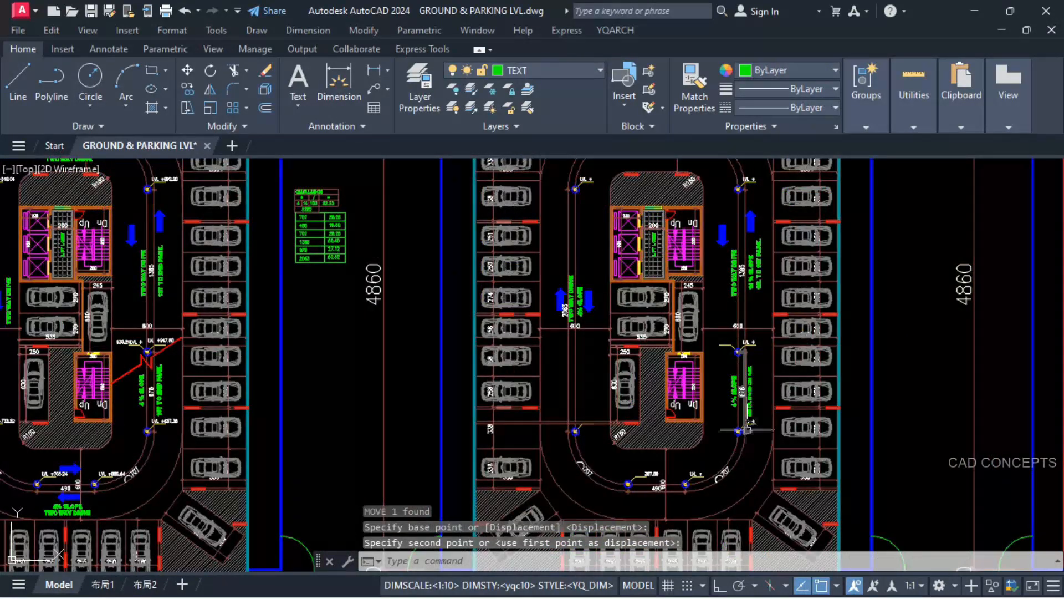
scroll(746, 430, "down", 2)
scroll(389, 394, "up", 6)
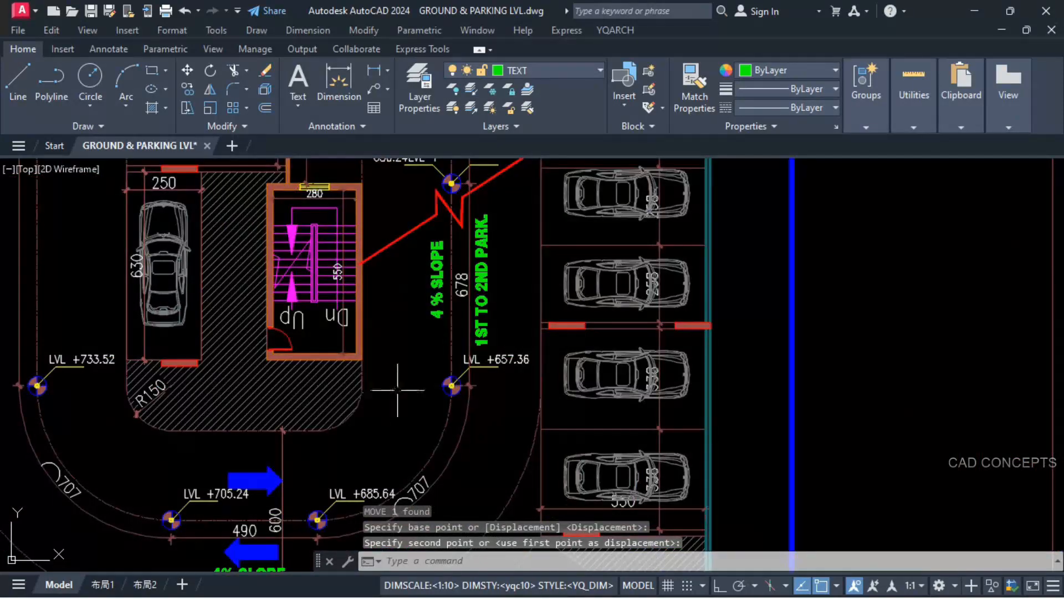
left_click(515, 363)
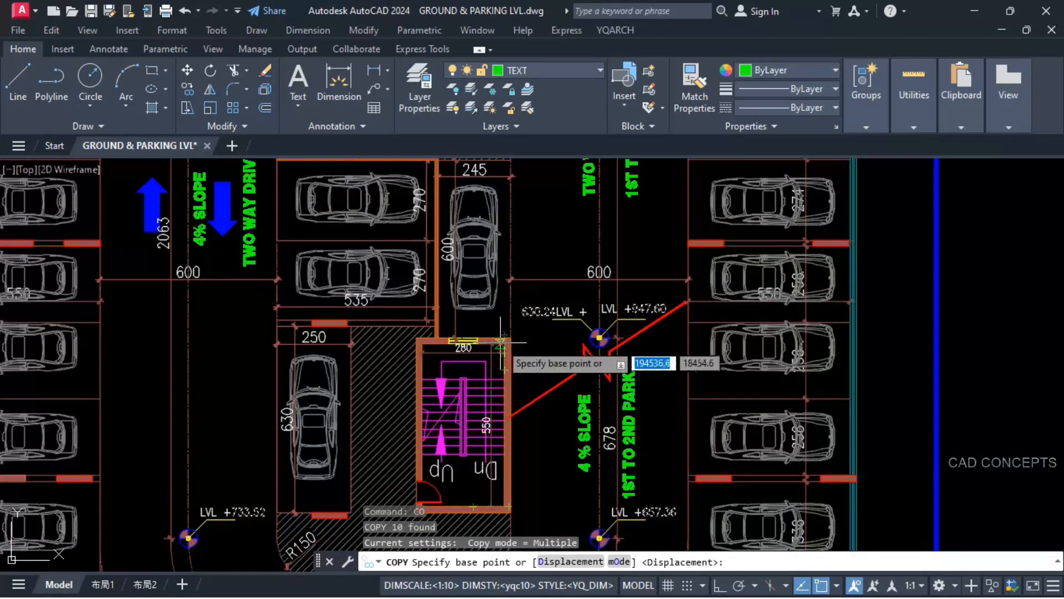
left_click(504, 343)
scroll(504, 339, "down", 6)
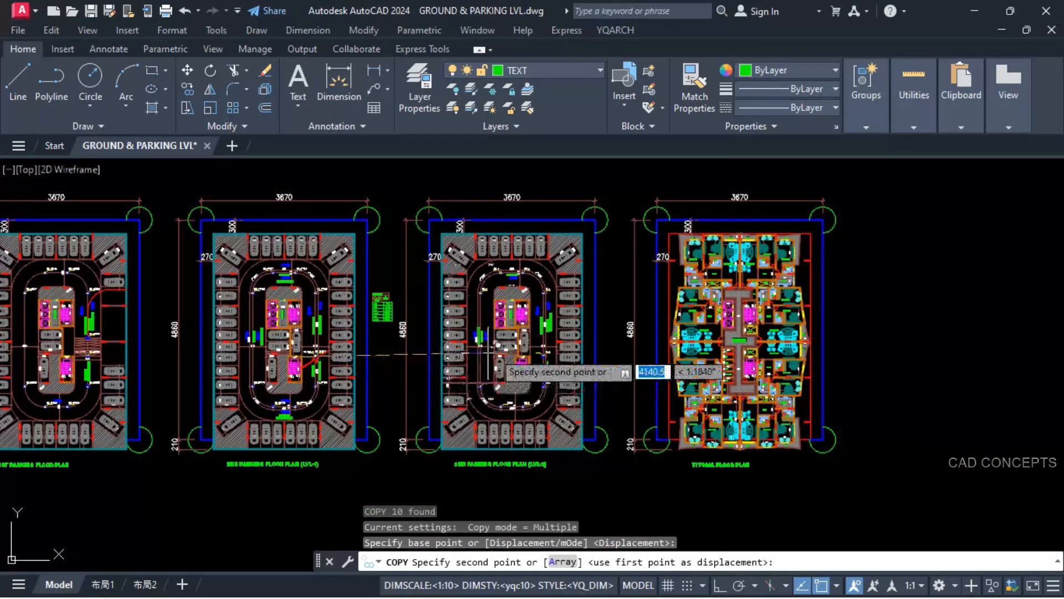
scroll(549, 360, "up", 6)
scroll(556, 359, "up", 3)
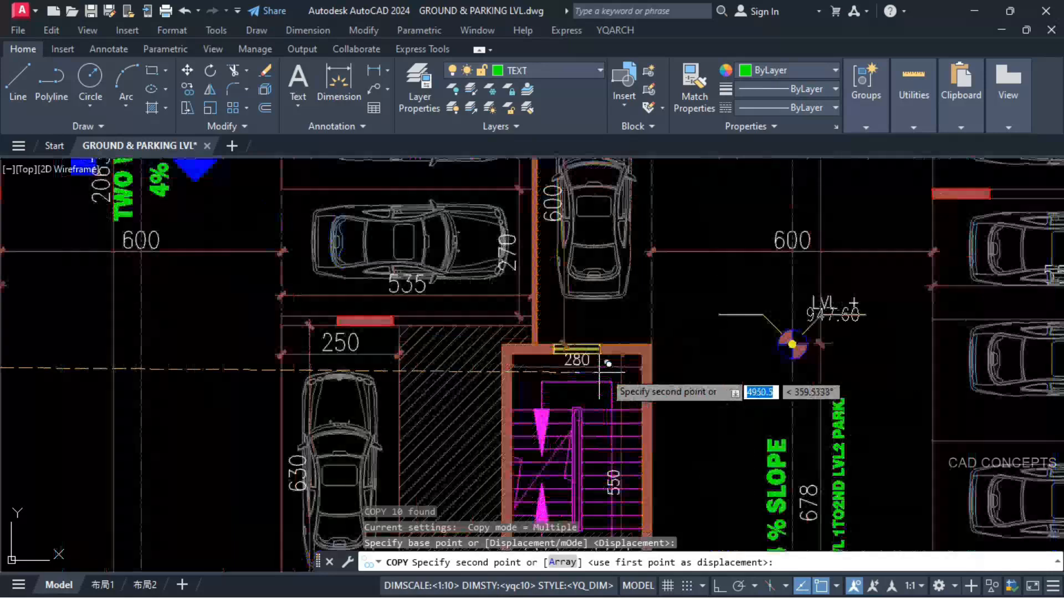
left_click(645, 354)
key("Escape")
Step: Align the LVL + text with 947.60 at the LVL-2 ramp marker, and erase the 630.24 text with its leader
left_click(830, 307)
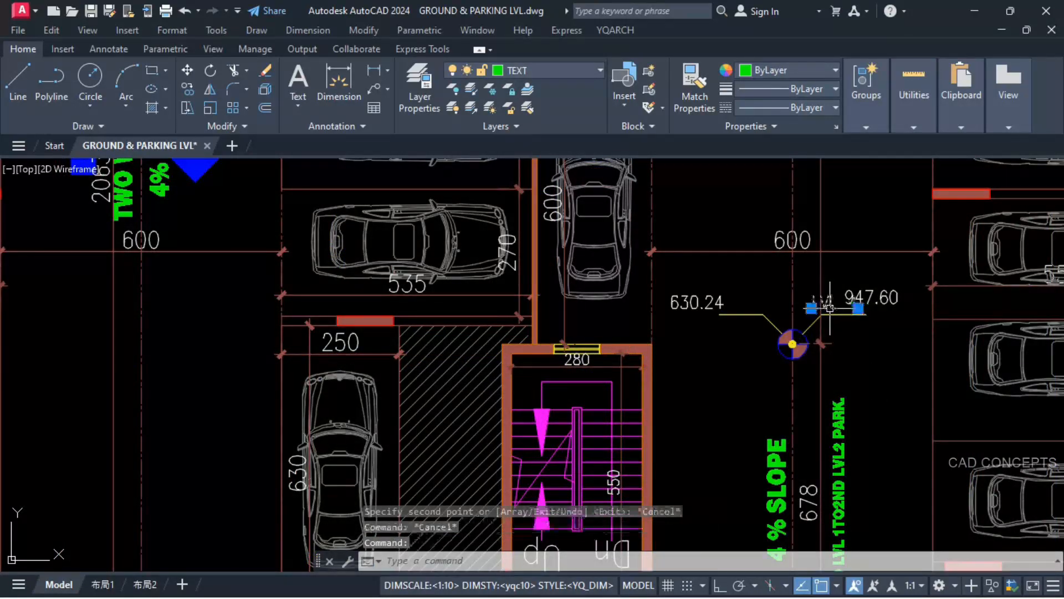
type("m")
key("space")
left_click(888, 356)
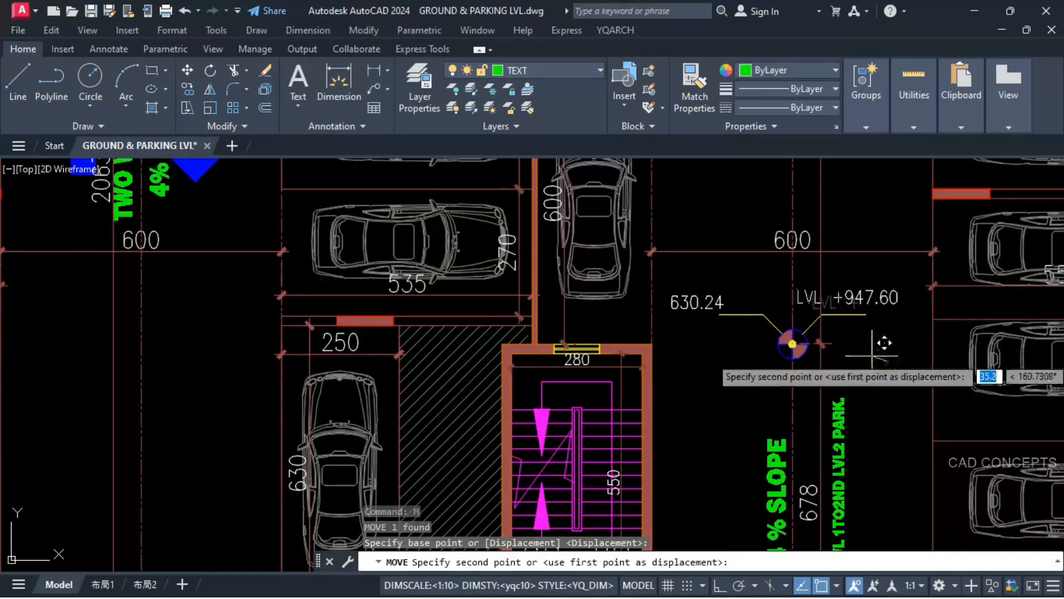
left_click(872, 356)
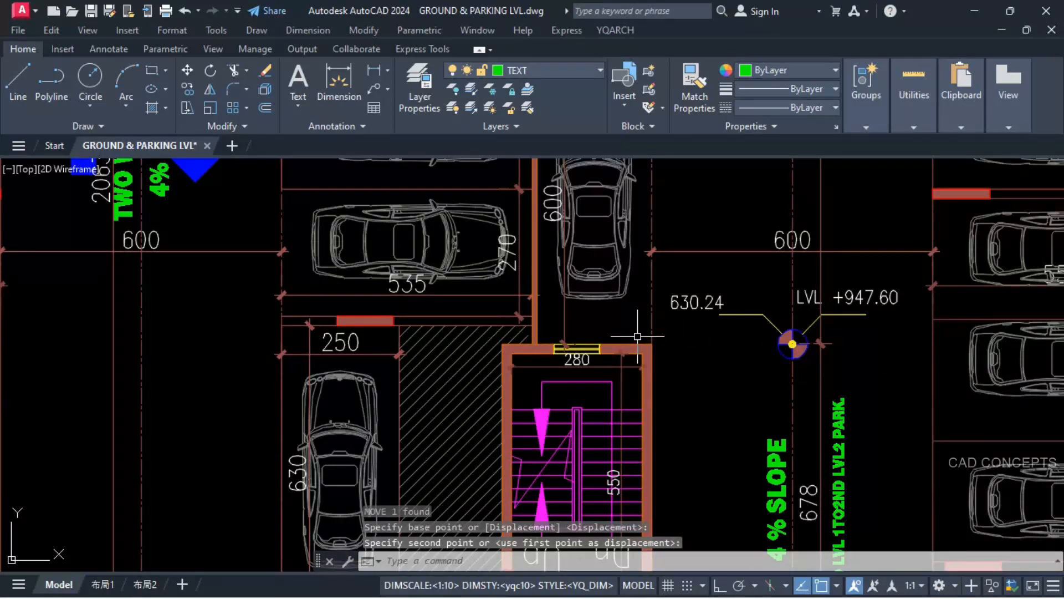
left_click(676, 342)
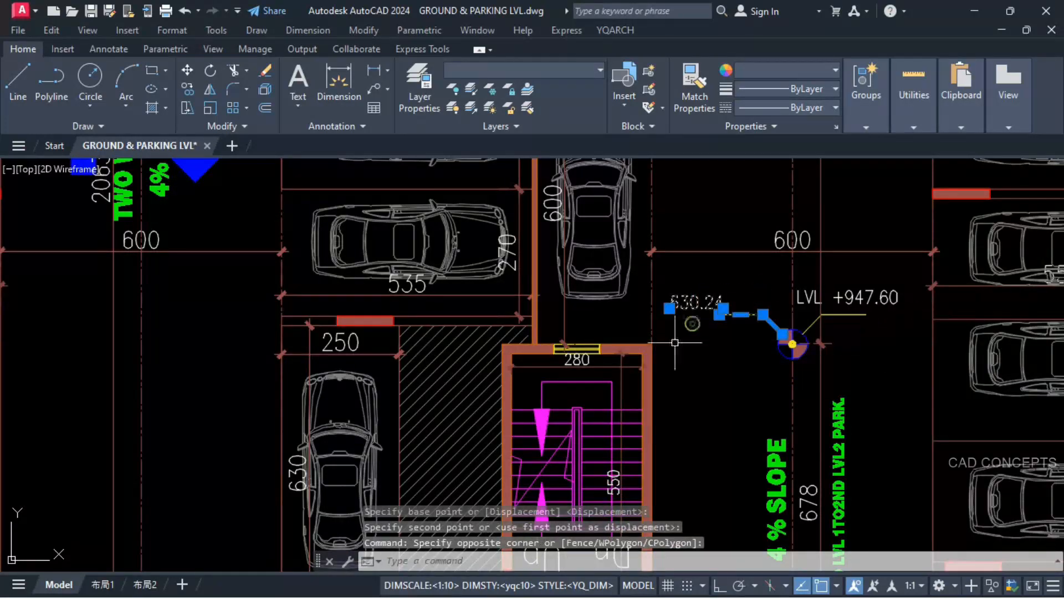
key("Delete")
scroll(637, 342, "down", 4)
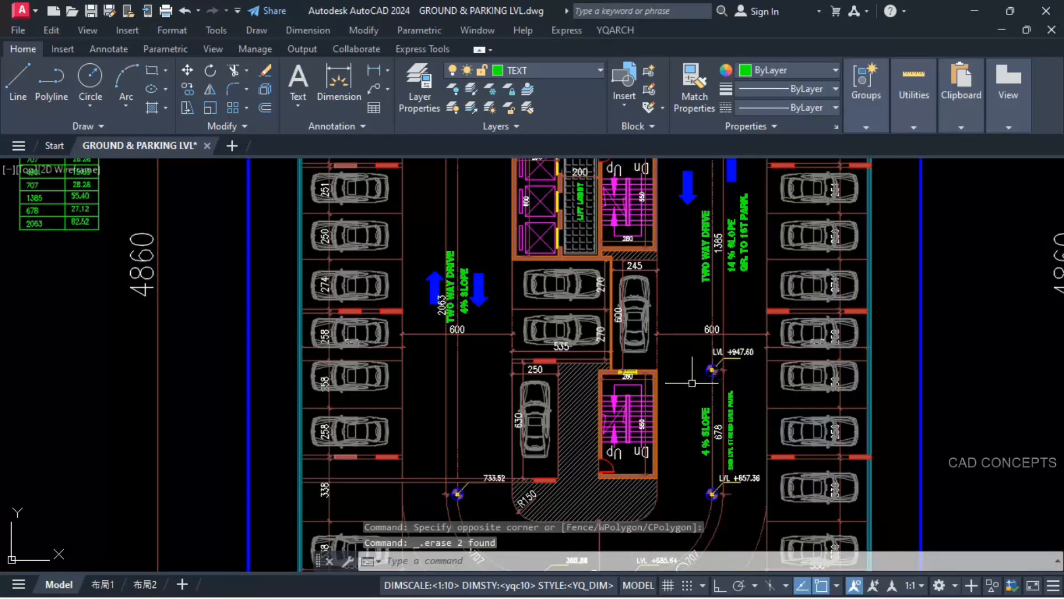
Step: Add the LVL + prefix to the 733.52 and 705.24 level values on the LVL-2 plan
middle_click_drag(692, 383, 725, 288)
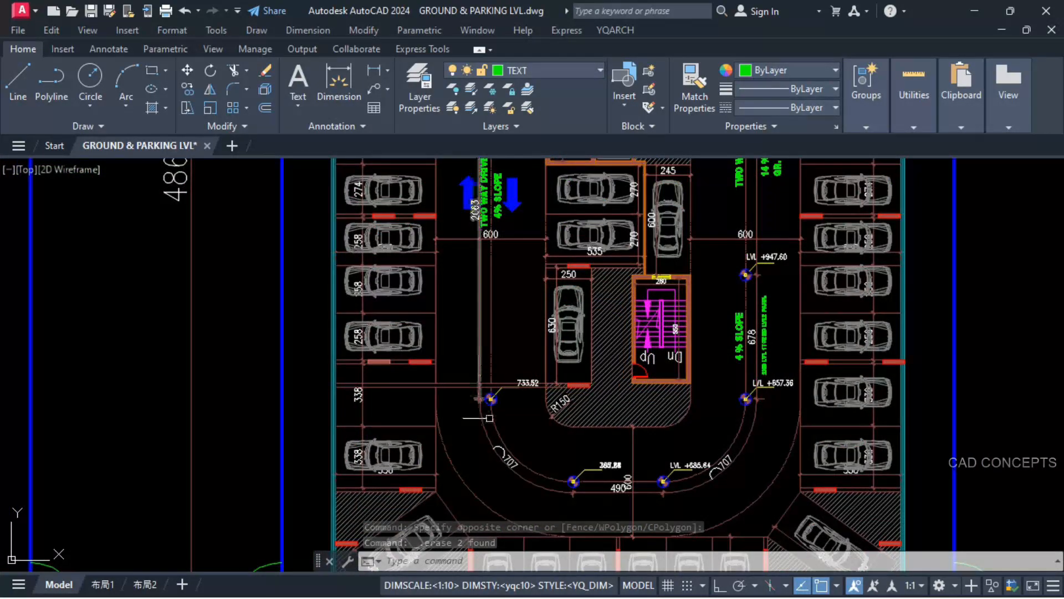
scroll(474, 380, "down", 5)
scroll(478, 315, "up", 5)
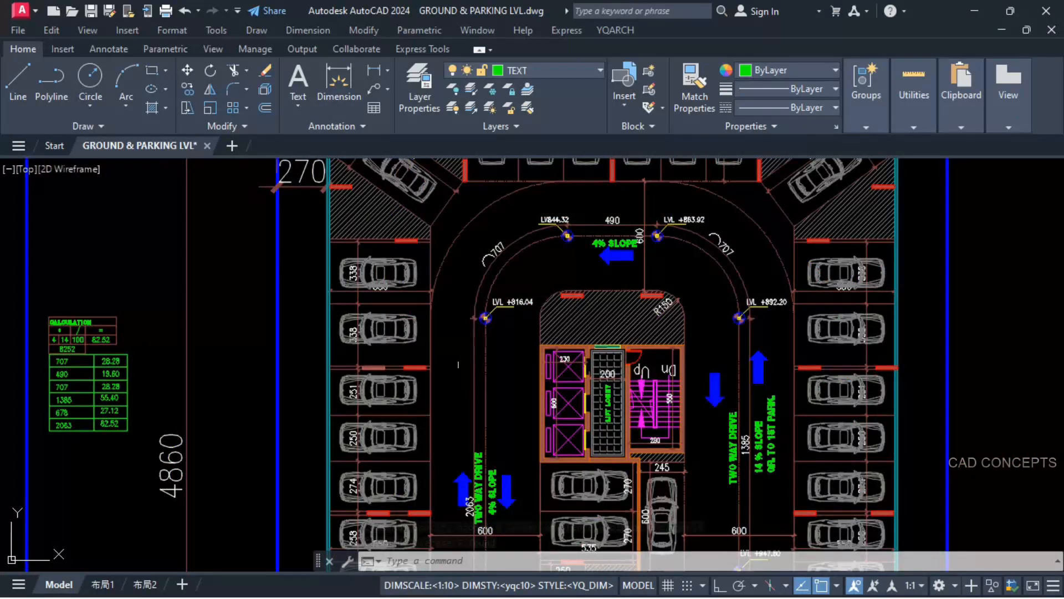
scroll(492, 244, "down", 2)
middle_click_drag(485, 486, 500, 331)
scroll(488, 383, "up", 4)
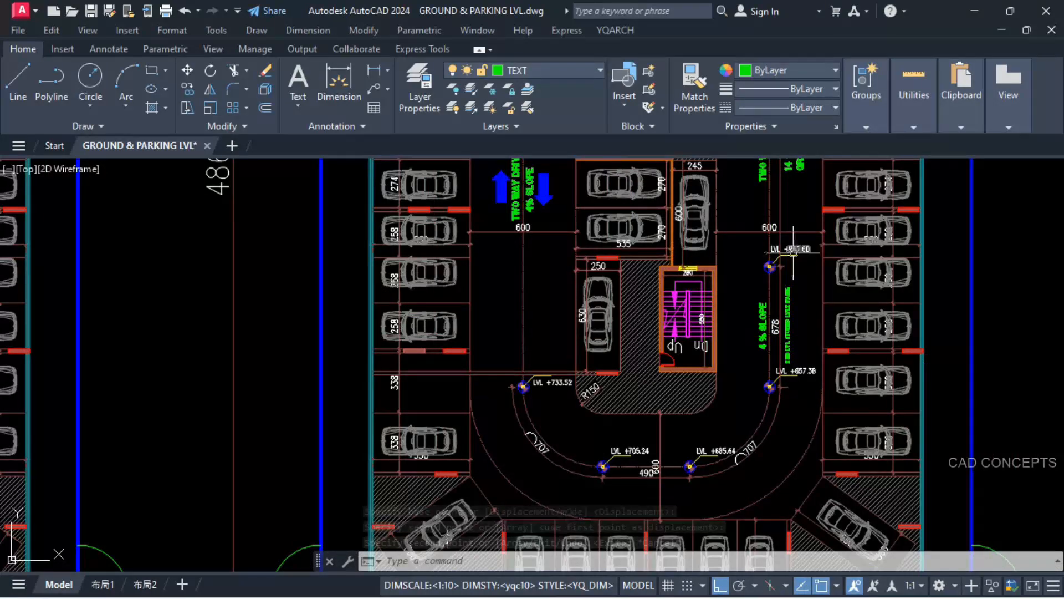
Step: Add the 27.12 rise to the 947.60 level and place the sum below the 657.36 level text on the LVL-2 plan
scroll(796, 285, "up", 2)
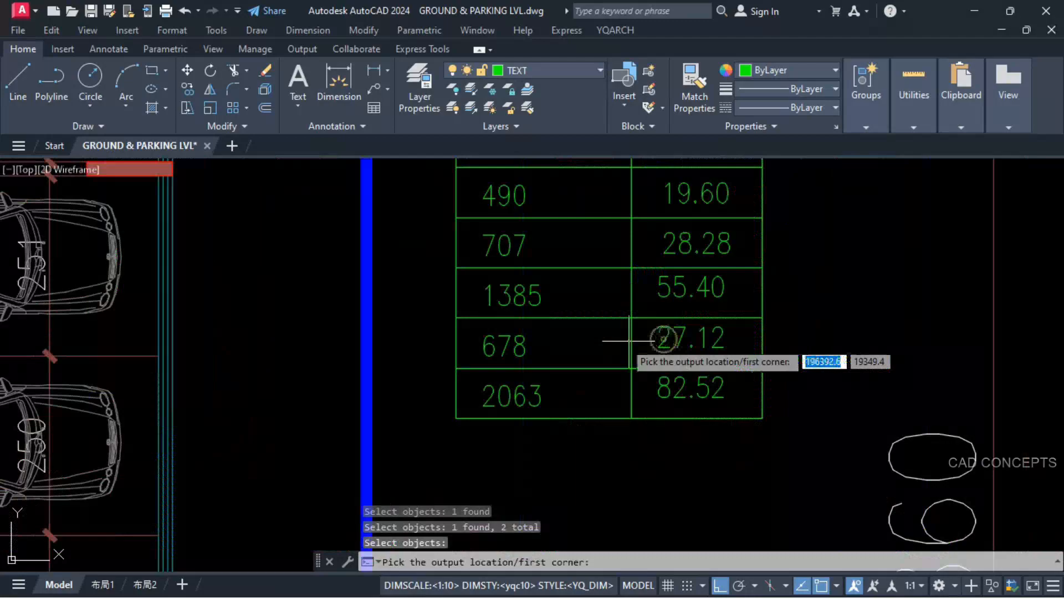
scroll(343, 294, "down", 6)
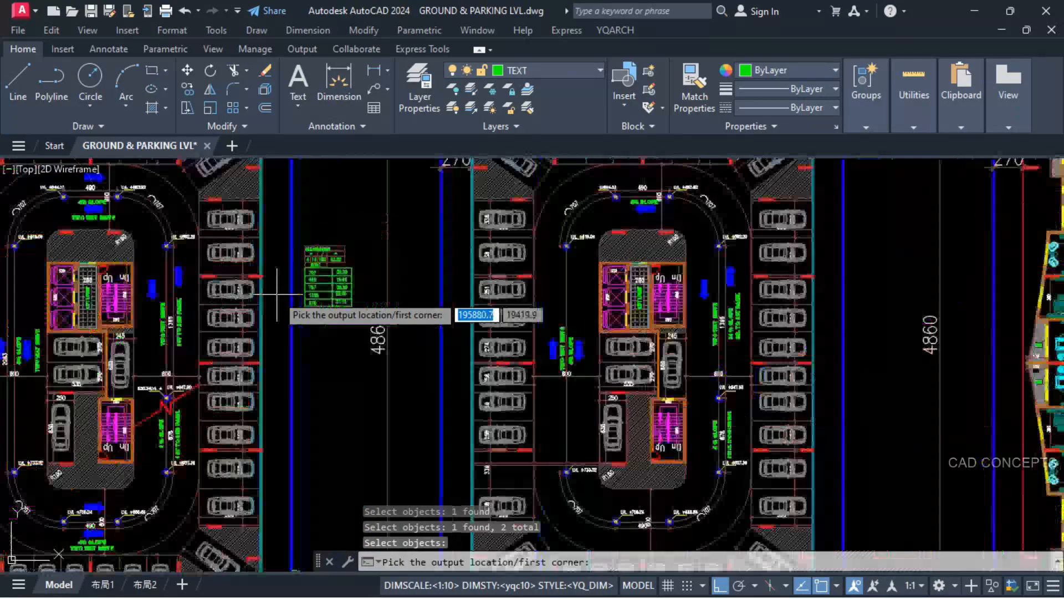
scroll(711, 400, "up", 10)
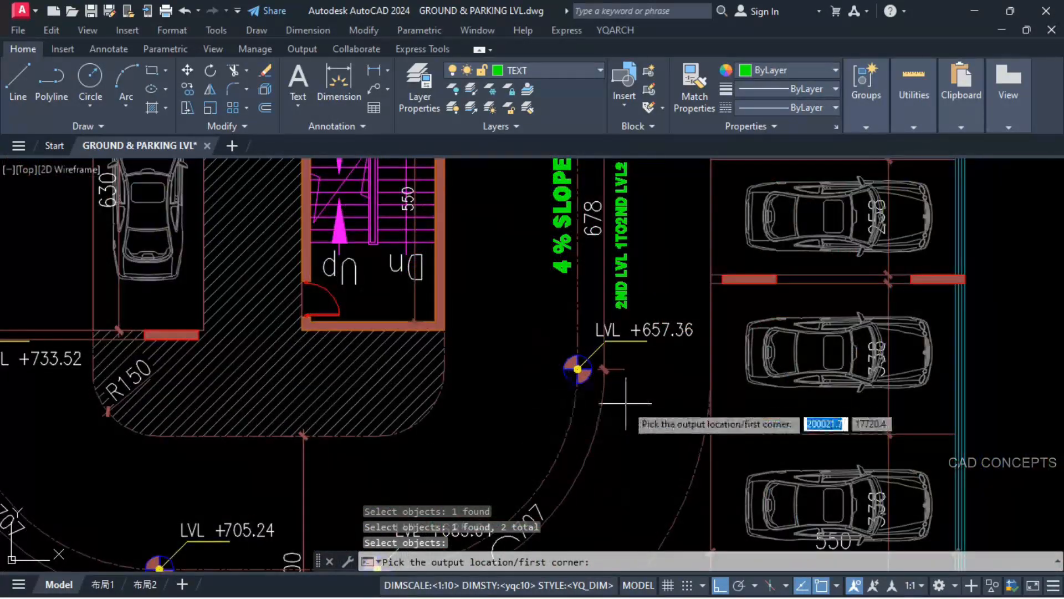
left_click(628, 415)
left_click(688, 360)
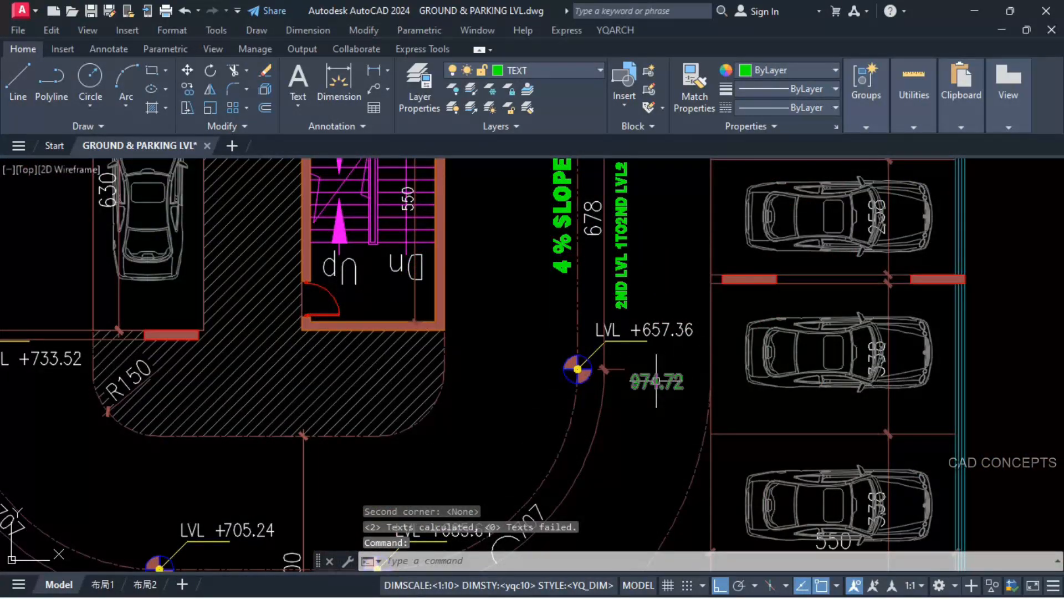
Step: Replace the 657.36 level value on the LVL-2 plan with 974.72, and erase the loose sum text
type("ss")
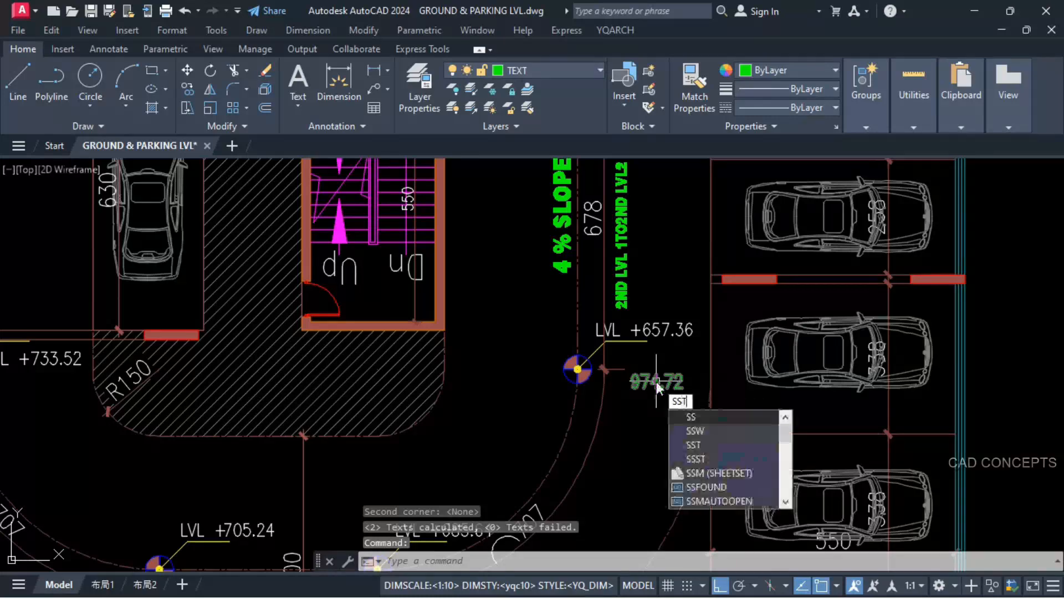
key("space")
left_click(648, 387)
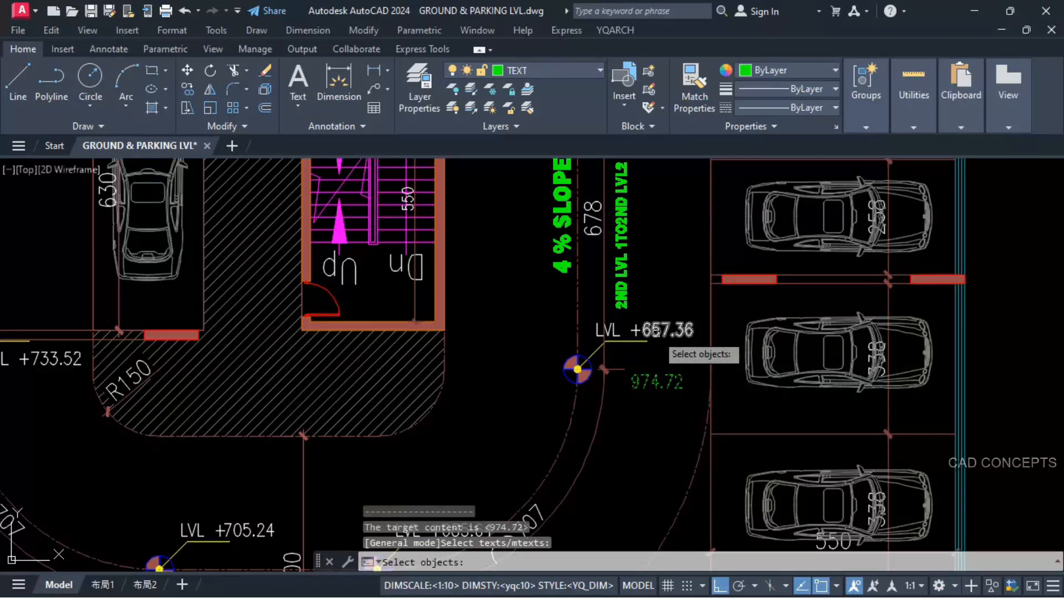
left_click(657, 331)
scroll(657, 426, "down", 2)
key("space")
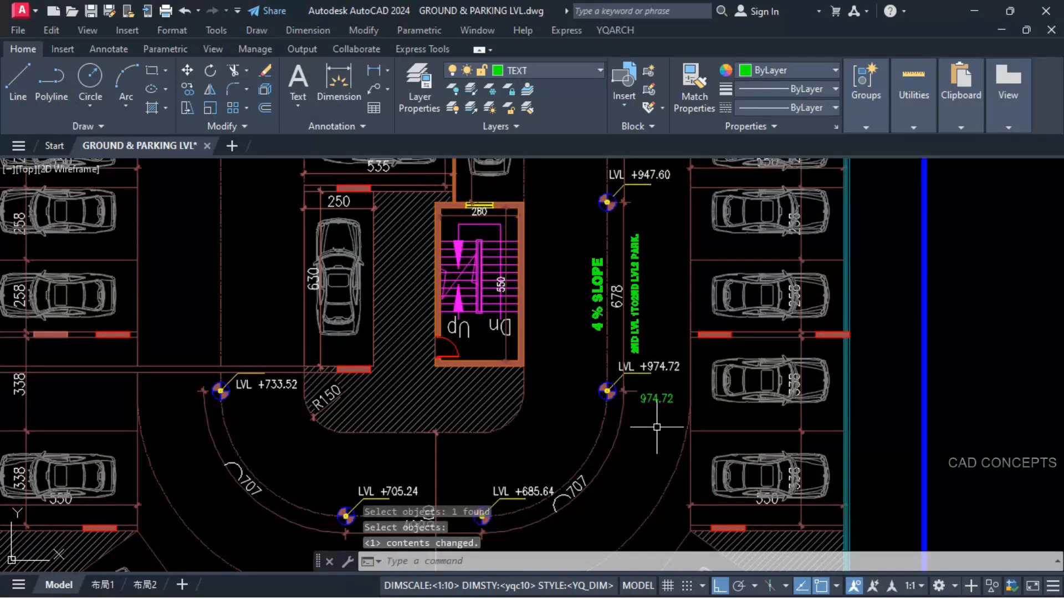
left_click(657, 398)
type("E")
key("Return")
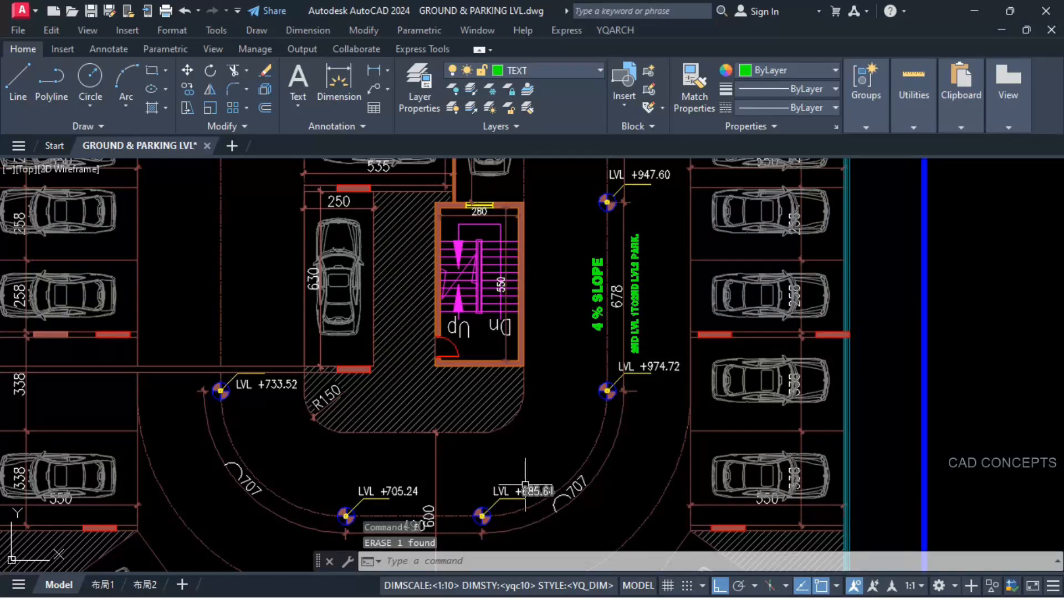
Step: Add the 28.28 rise of the 707 curve to the 974.72 level and place the sum below the 685.64 marker
type("+")
key("Return")
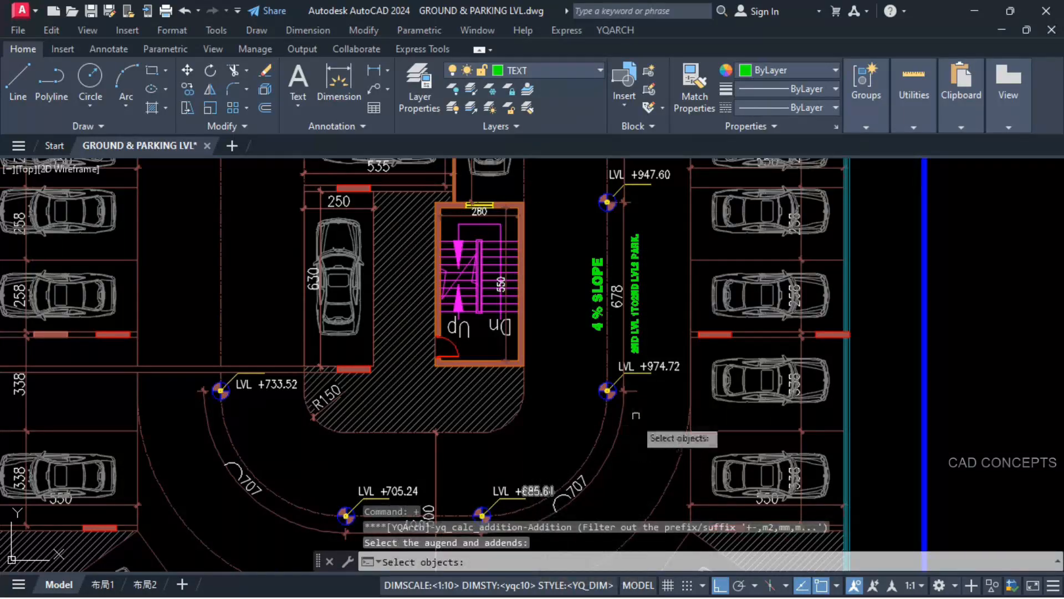
left_click(661, 372)
scroll(660, 374, "down", 2)
middle_click_drag(355, 300, 721, 464)
scroll(404, 306, "up", 4)
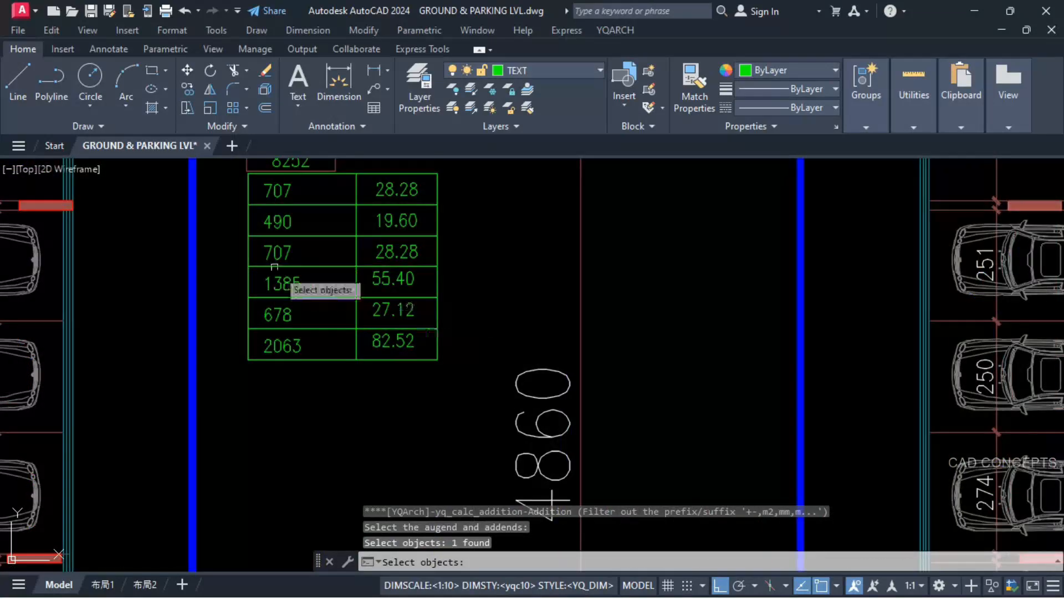
left_click(371, 251)
scroll(291, 248, "down", 5)
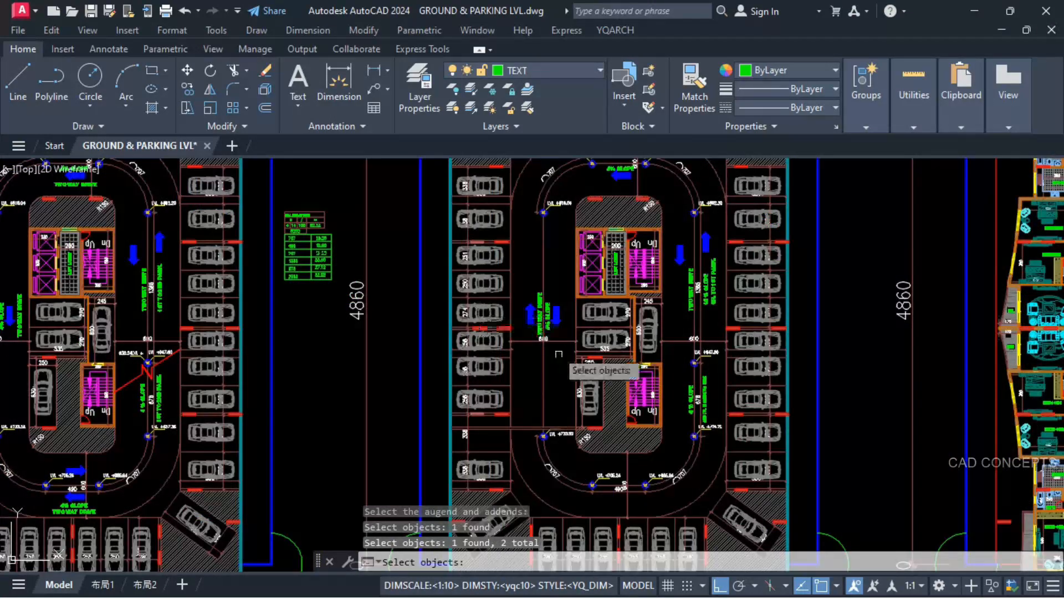
scroll(677, 501, "up", 6)
key("Return")
left_click(579, 487)
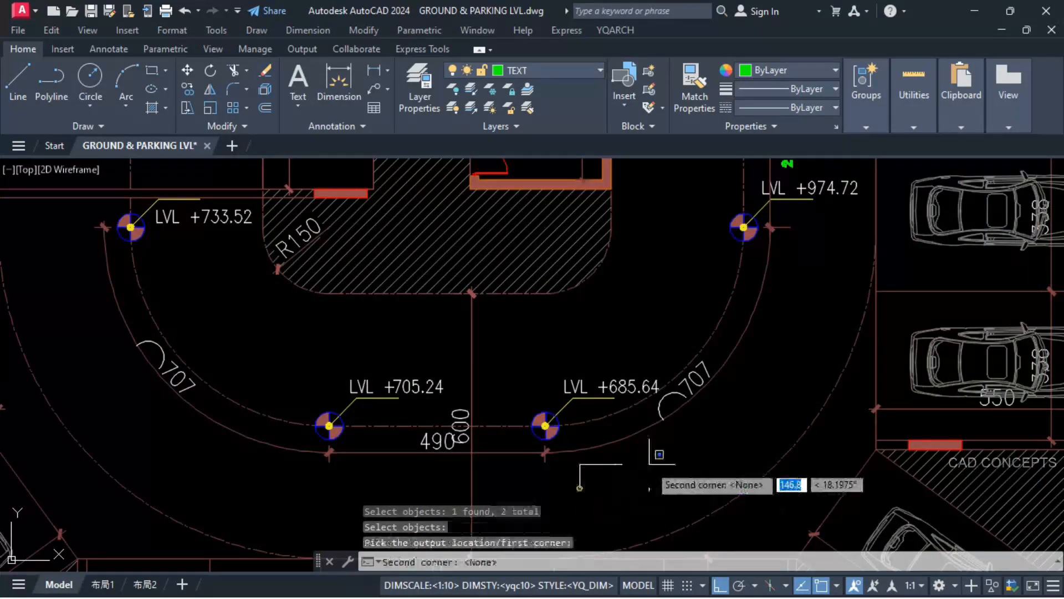
left_click(665, 454)
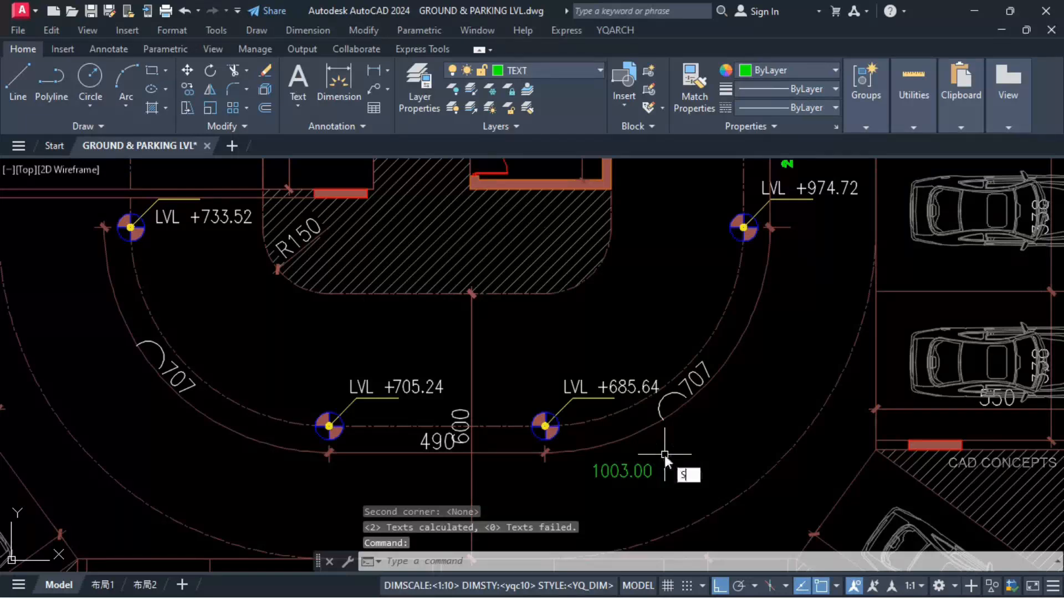
Step: Replace the 685.64 level value on the LVL-2 plan with 1003.00
key("Return")
left_click(621, 470)
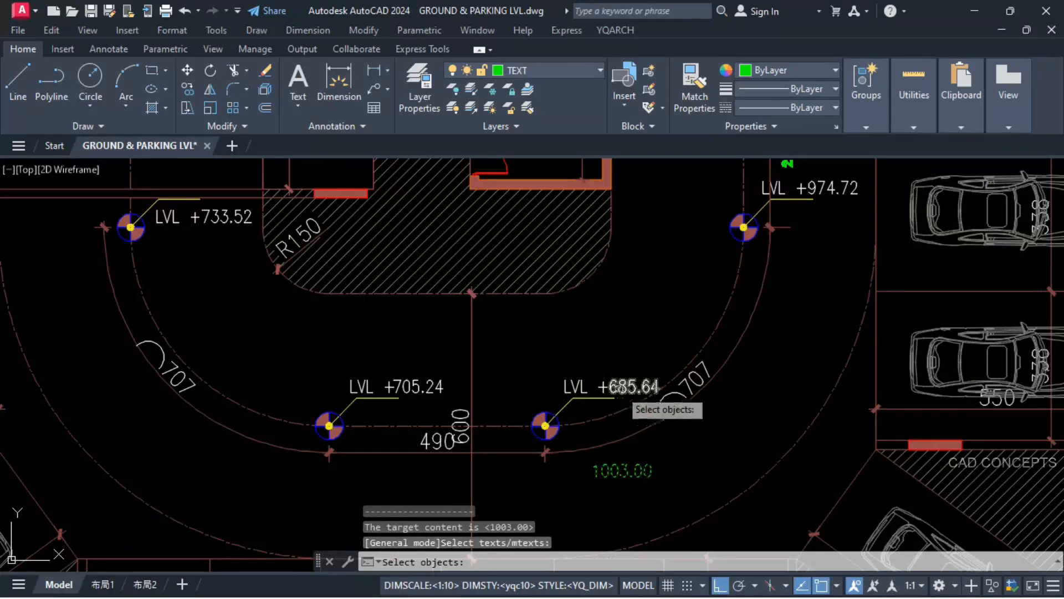
left_click(620, 387)
key("Return")
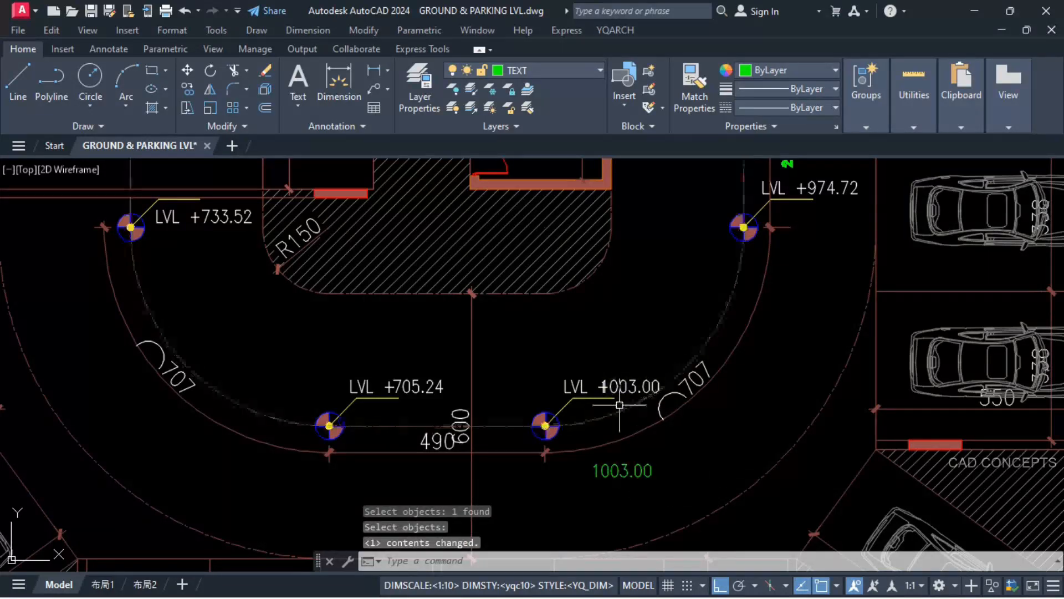
Step: Move the LVL + text sideways, clear of the 1003.00 level value, and erase the loose 1003.00 sum text
left_click(583, 390)
type("m")
key("Return")
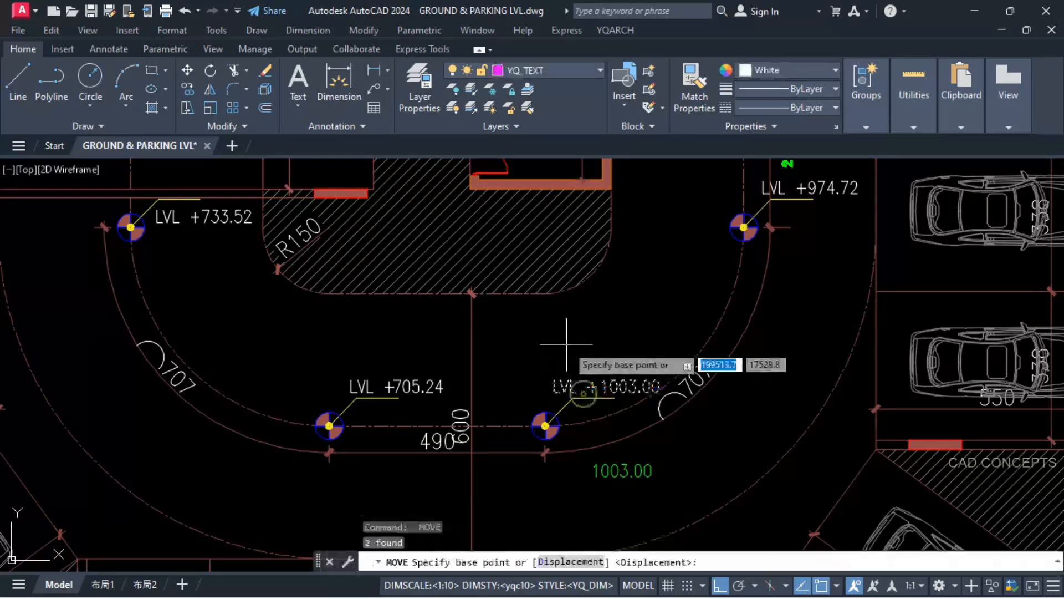
left_click(566, 343)
left_click(558, 343)
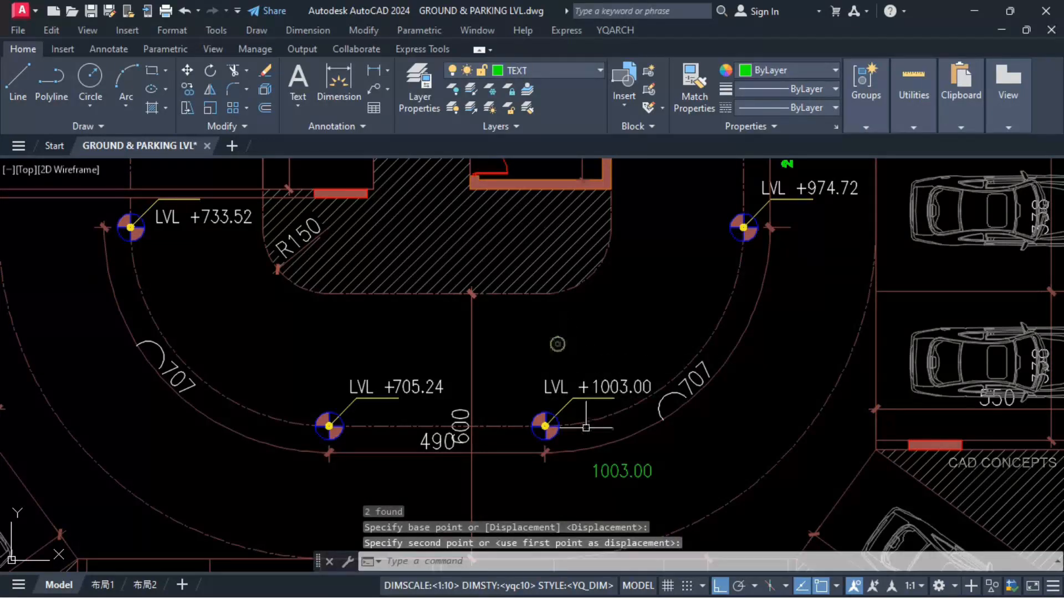
left_click(593, 452)
left_click(632, 485)
type("e")
key("Return")
scroll(748, 474, "down", 2)
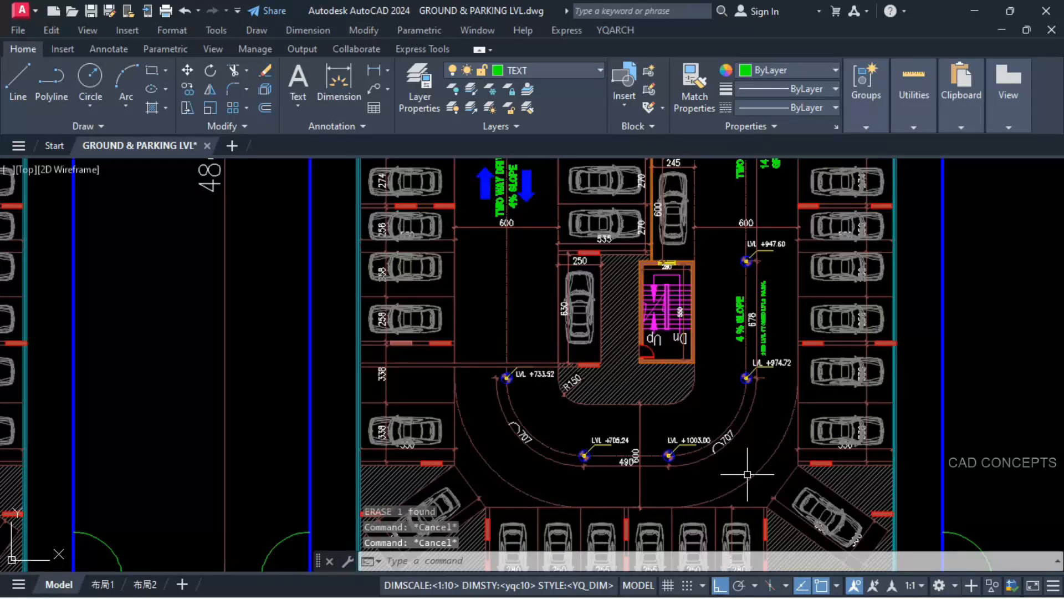
key("Return")
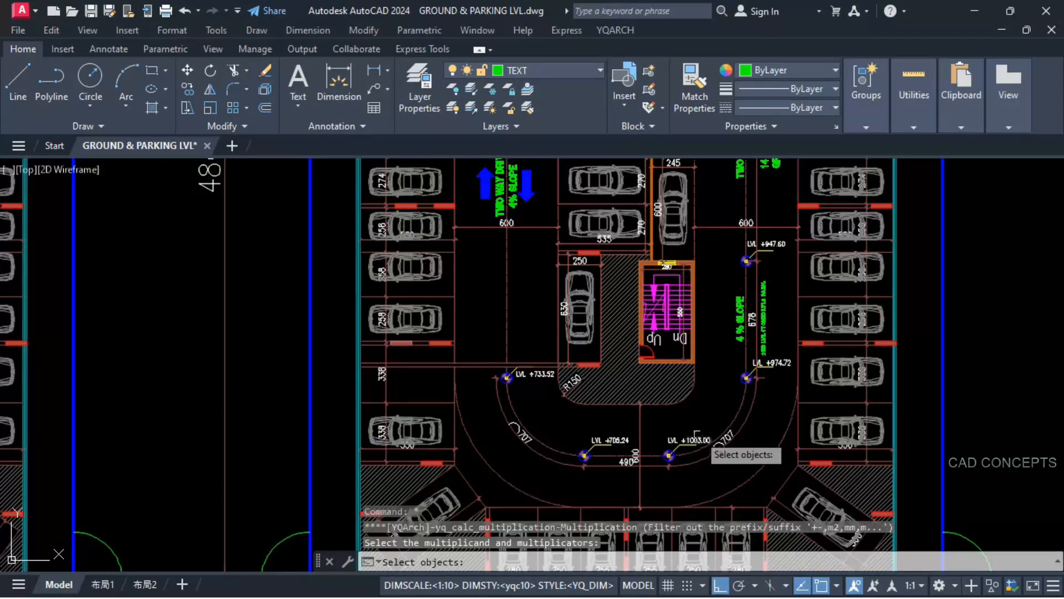
left_click(689, 439)
scroll(735, 450, "down", 5)
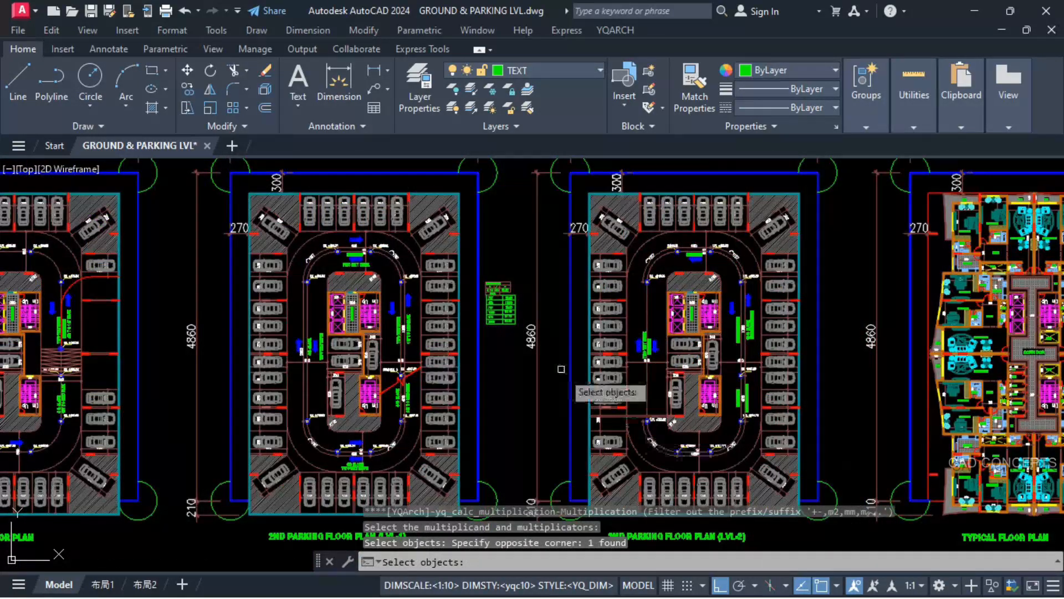
scroll(480, 295, "up", 5)
scroll(480, 295, "up", 2)
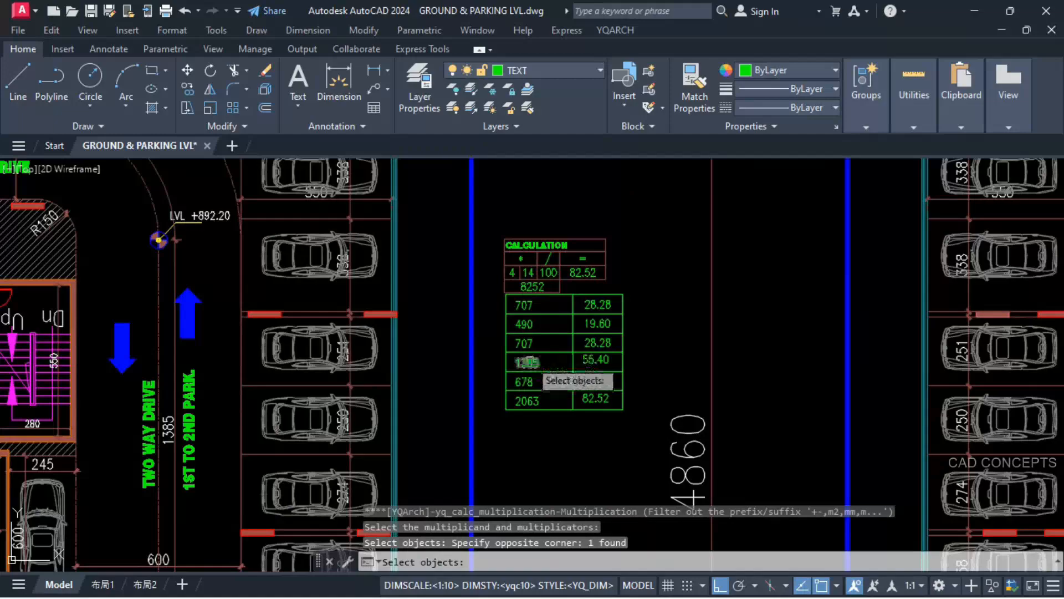
left_click(595, 326)
scroll(519, 308, "down", 5)
scroll(742, 460, "up", 5)
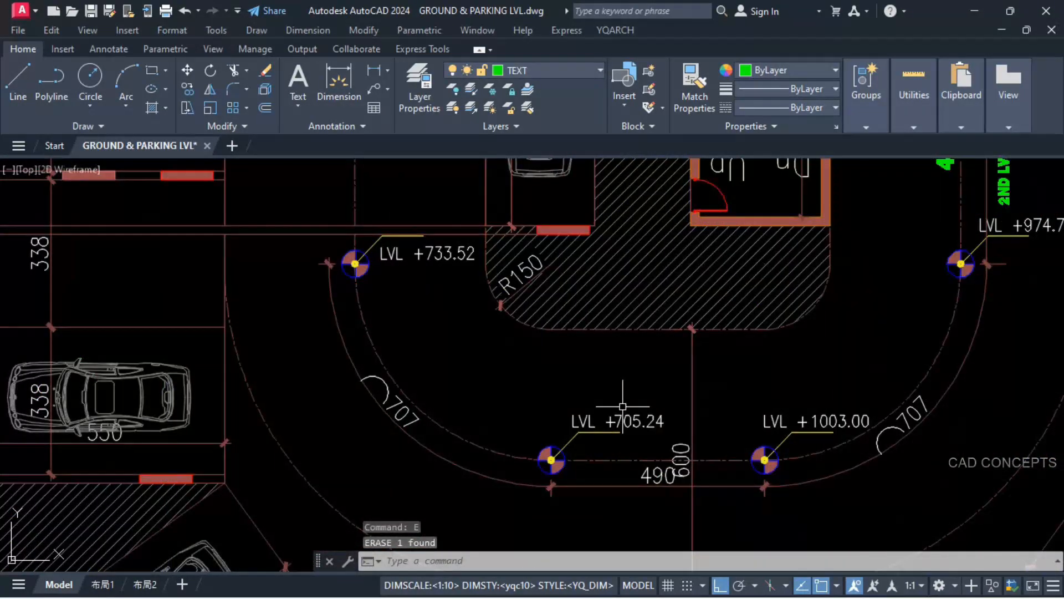
Step: Add the 19.60 rise of the 490 segment to the 1003.00 level and place the sum above the 705.24 level text
type("+")
key("Return")
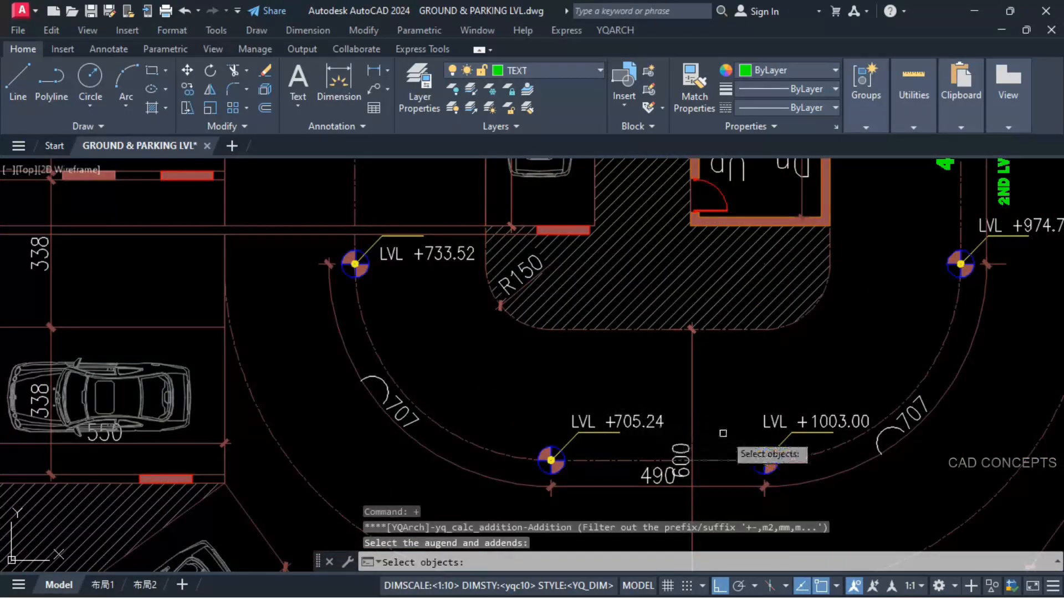
left_click(825, 421)
scroll(562, 330, "down", 3)
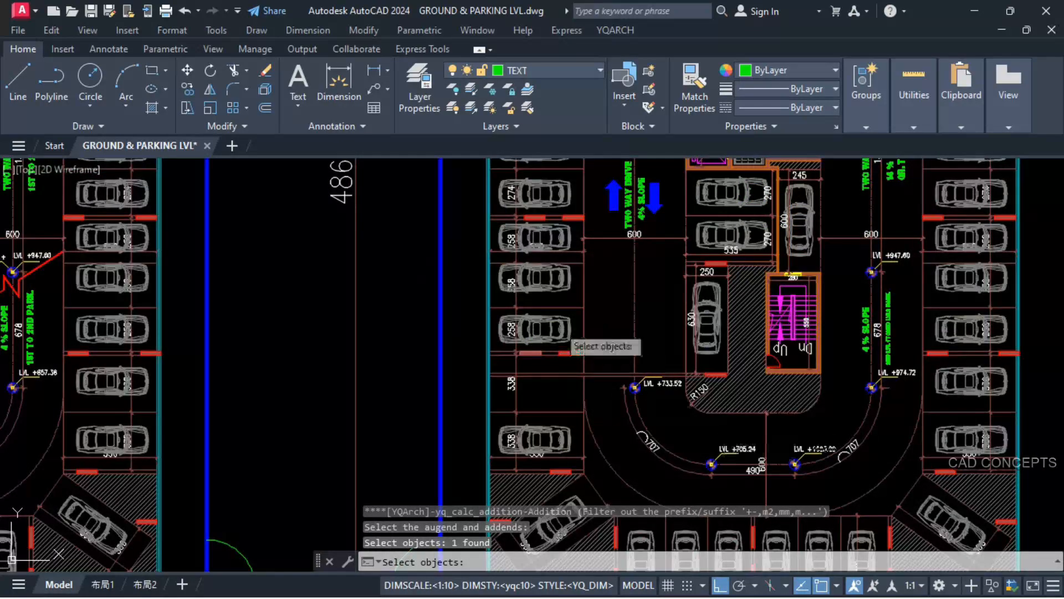
scroll(482, 331, "up", 3)
scroll(388, 277, "up", 4)
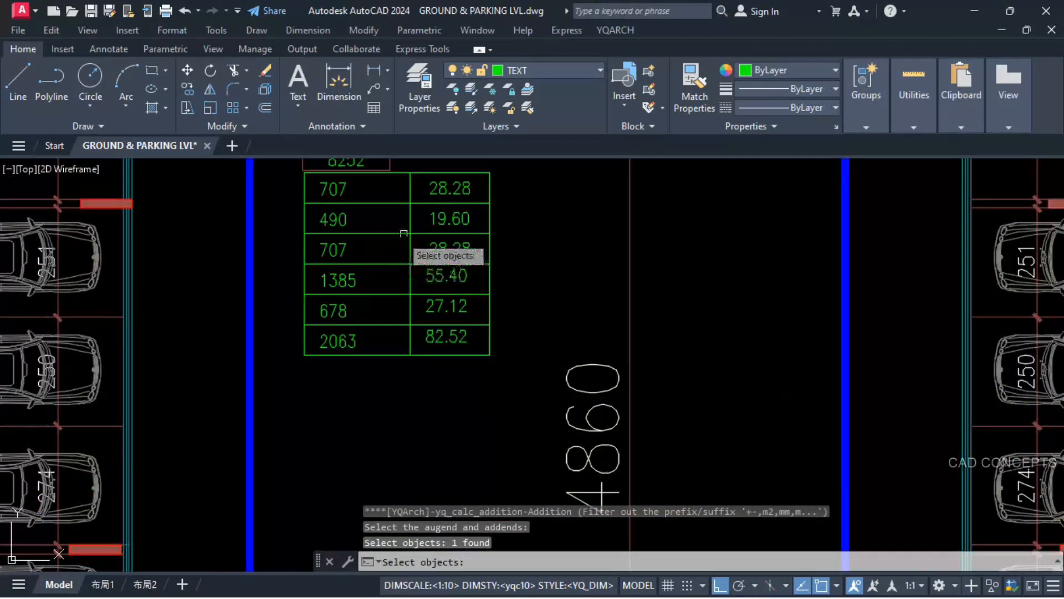
left_click(441, 215)
scroll(422, 222, "down", 2)
scroll(649, 423, "down", 4)
scroll(702, 468, "up", 6)
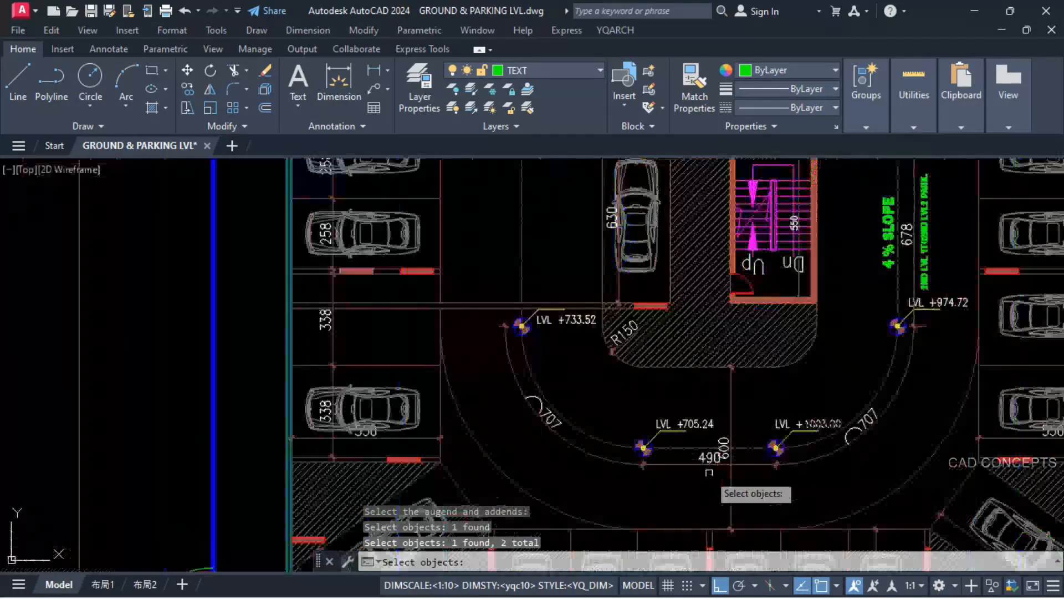
key("Return")
left_click(645, 390)
left_click(697, 368)
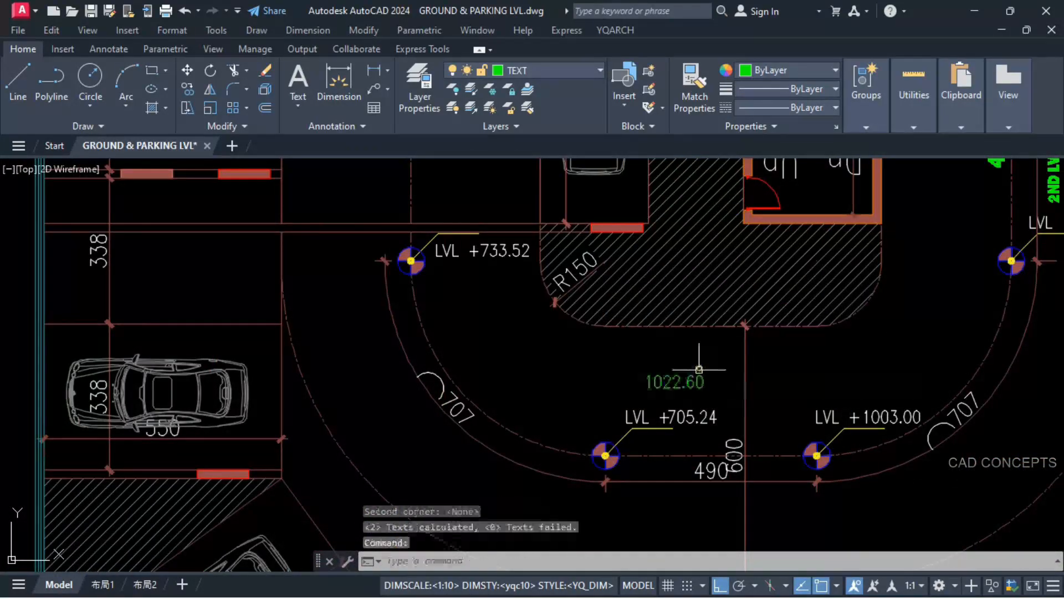
Step: Replace the 705.24 level value on the LVL-2 plan with 1022.60, and erase the loose sum text
left_click(674, 381)
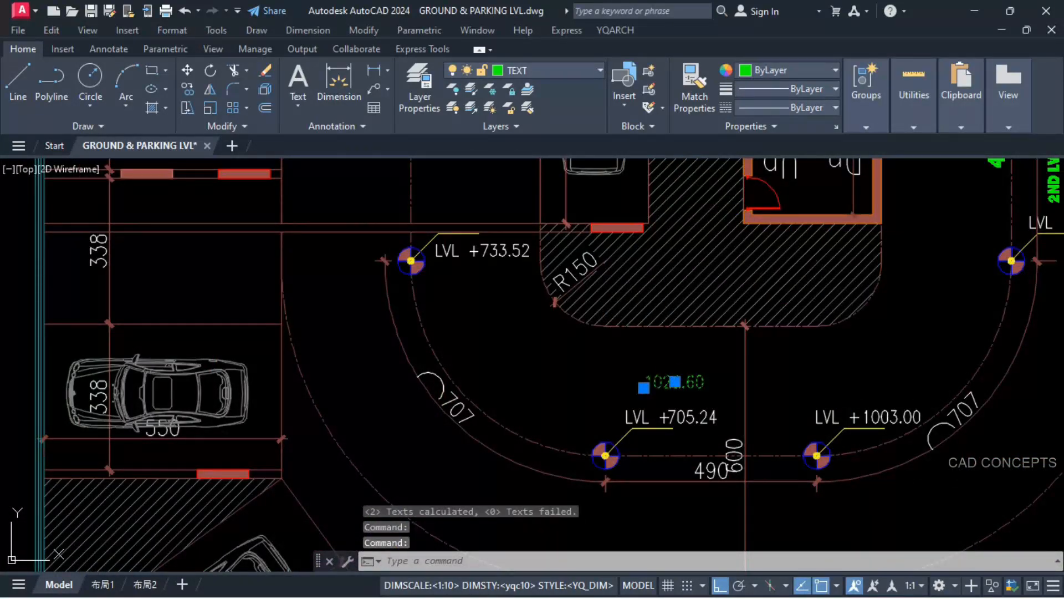
double_click(675, 382)
key("ctrl+c")
key("Escape")
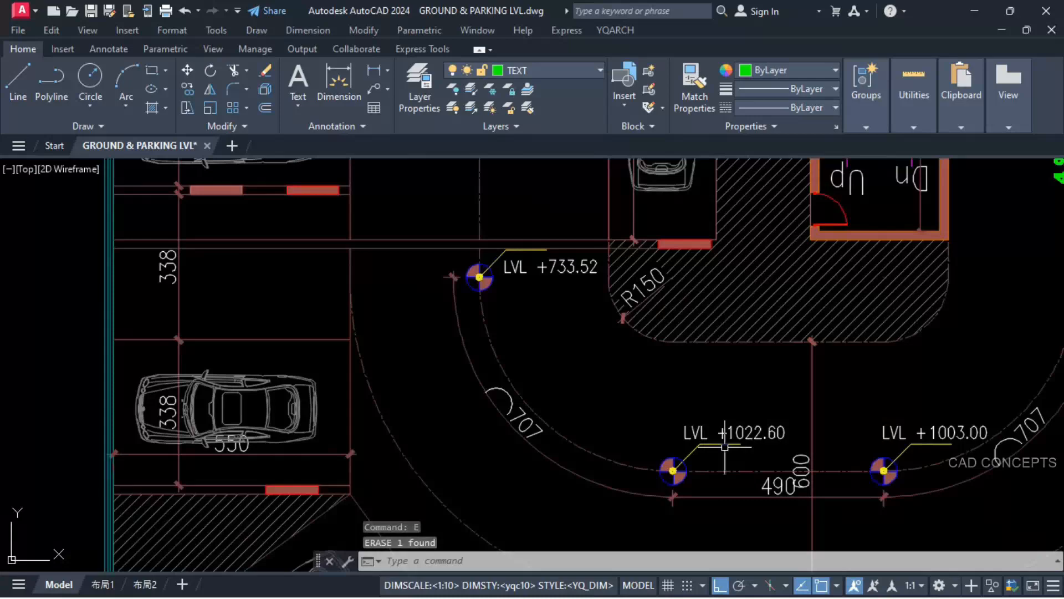
middle_click_drag(640, 397, 666, 433)
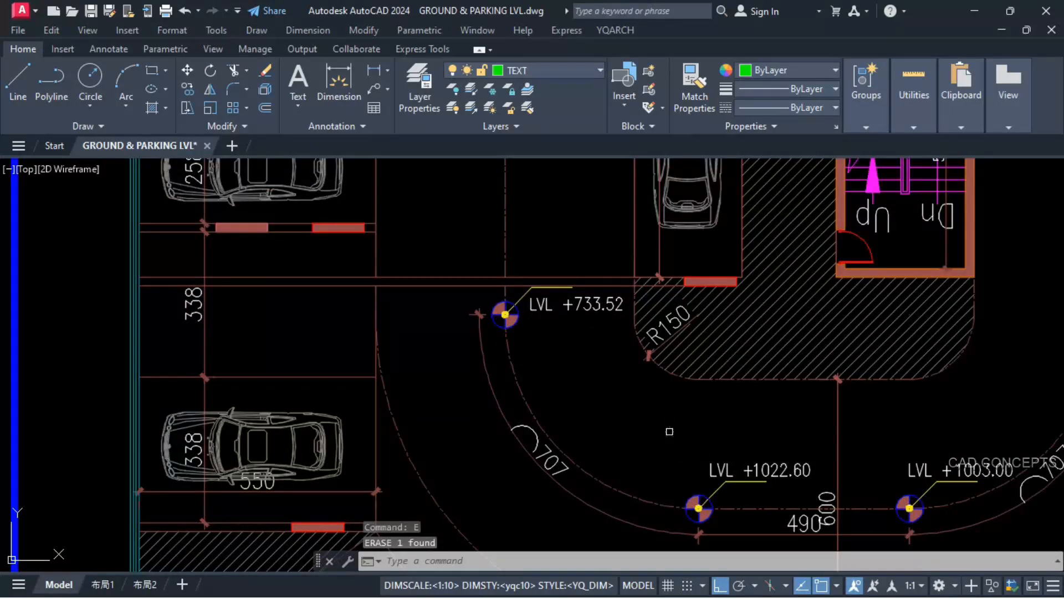
key("Escape")
key("Escape")
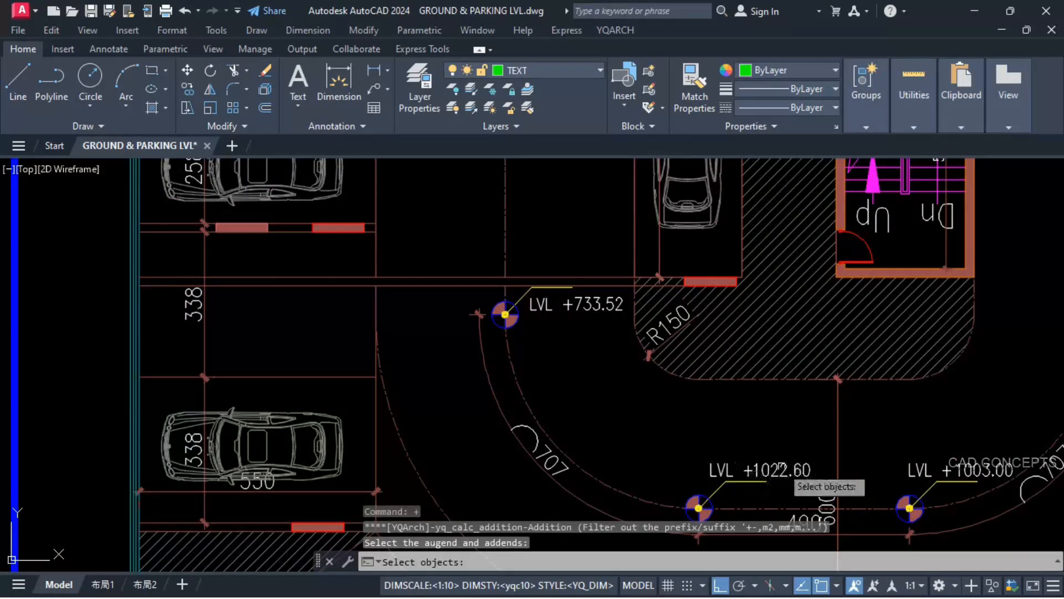
Step: Add the 28.28 rise of the second 707 curve to the 1022.60 level and place the sum below the 733.52 level text
left_click(794, 471)
scroll(798, 482, "down", 4)
middle_click_drag(527, 358, 615, 455)
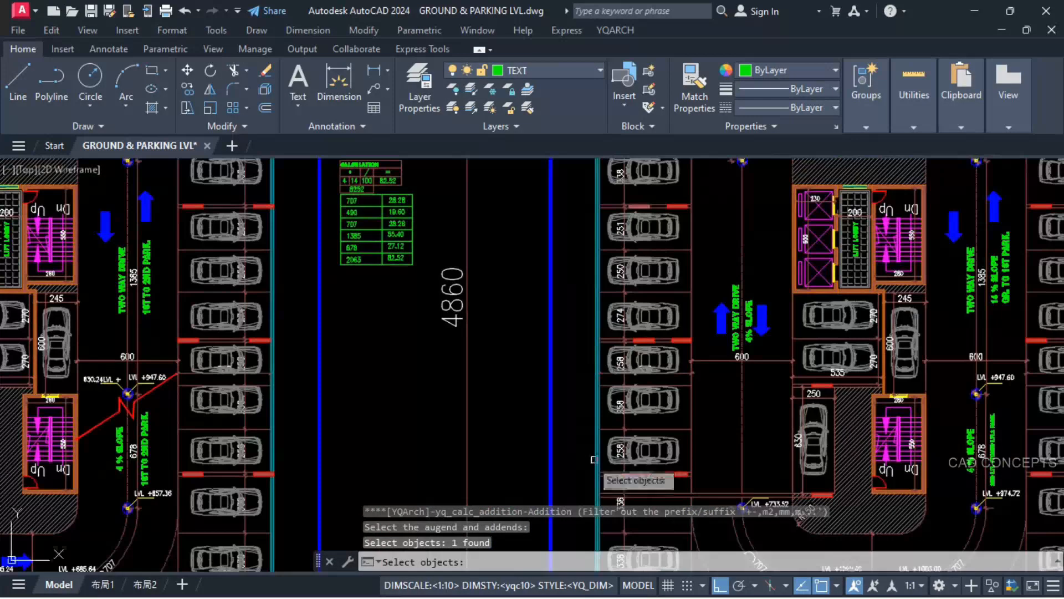
scroll(373, 225, "up", 4)
left_click(435, 224)
scroll(430, 222, "down", 3)
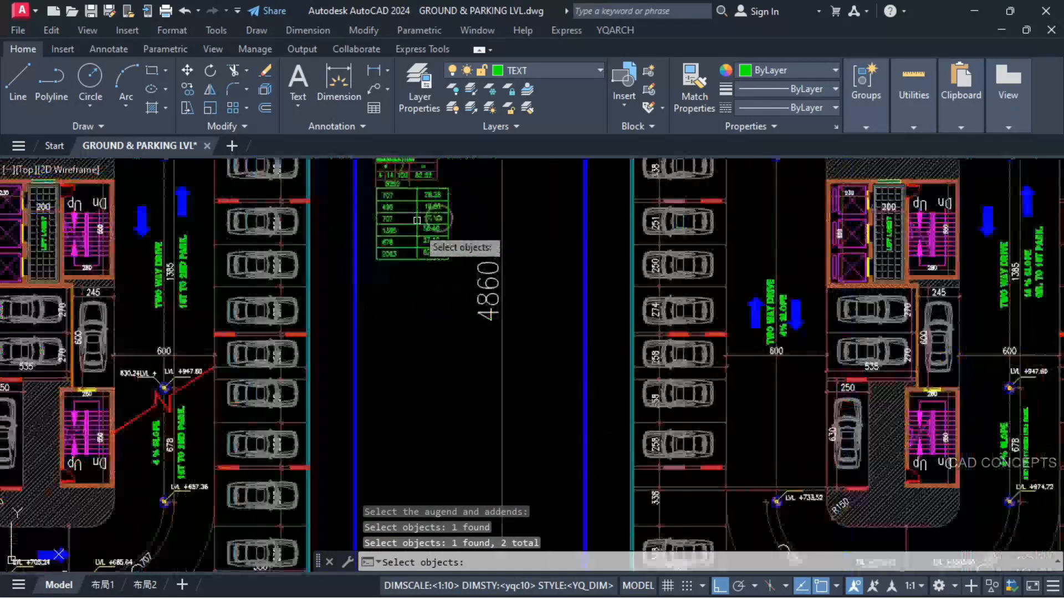
scroll(837, 518, "up", 8)
key("Return")
left_click(660, 493)
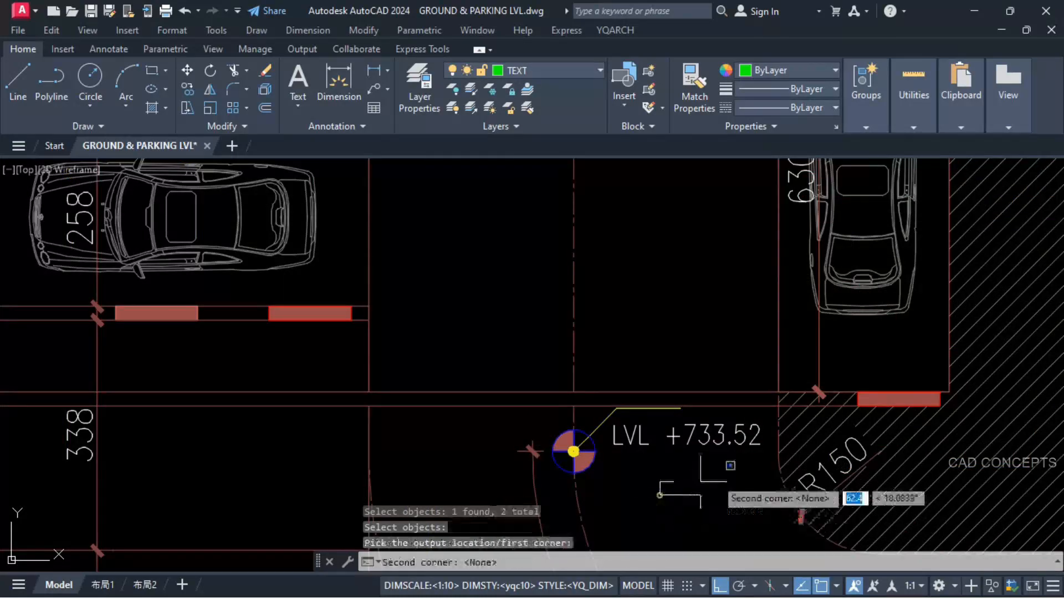
left_click(730, 469)
left_click(722, 471)
key("Escape")
Step: Replace the 733.52 level value with 1050.88 and move its LVL + text clear of the new value
type("SST")
key("Return")
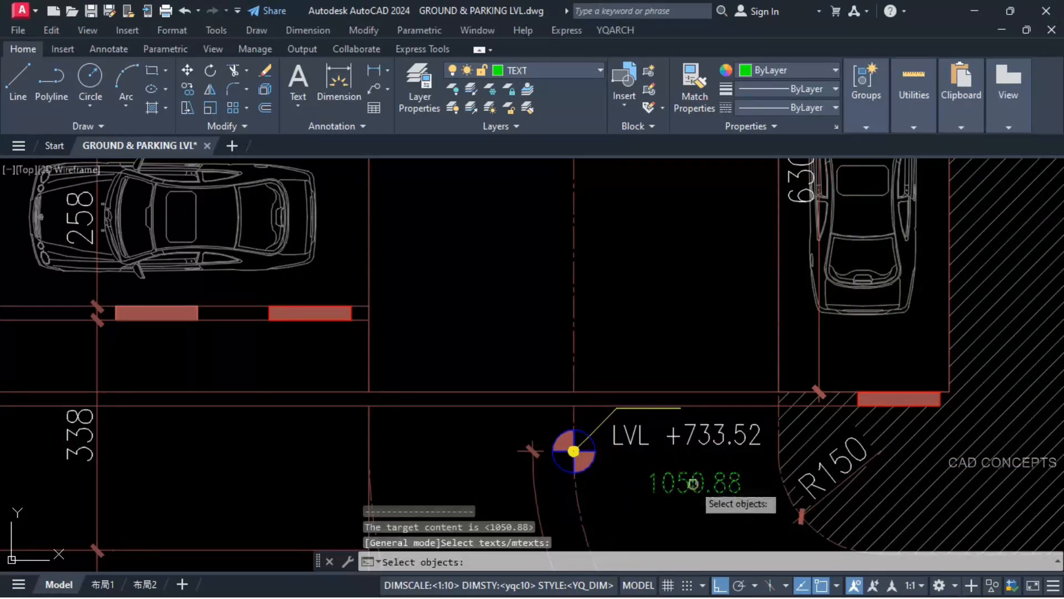
left_click(690, 438)
key("Return")
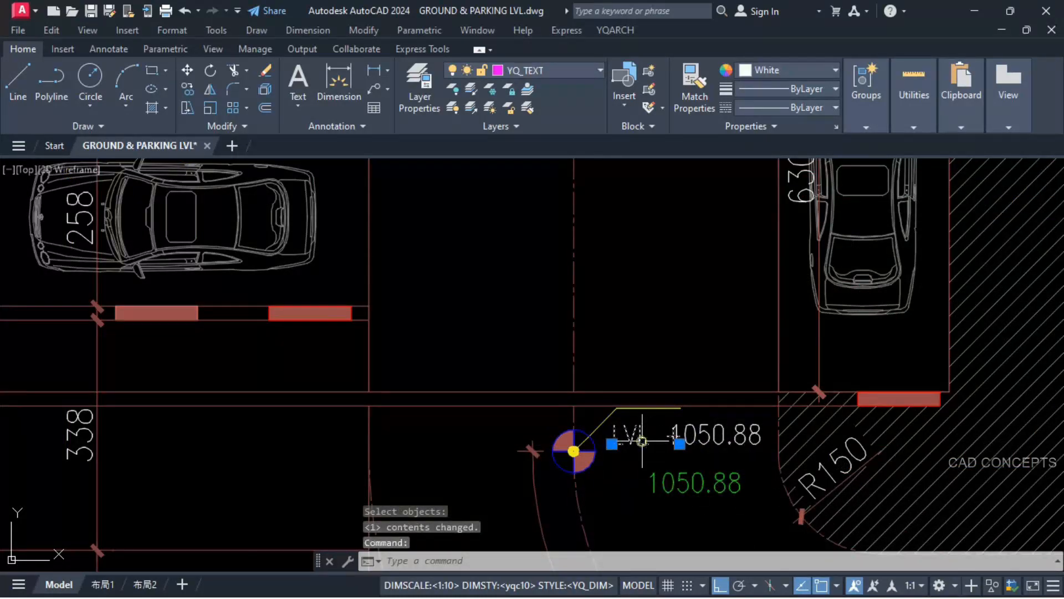
type("M")
key("Return")
scroll(723, 501, "up", 4)
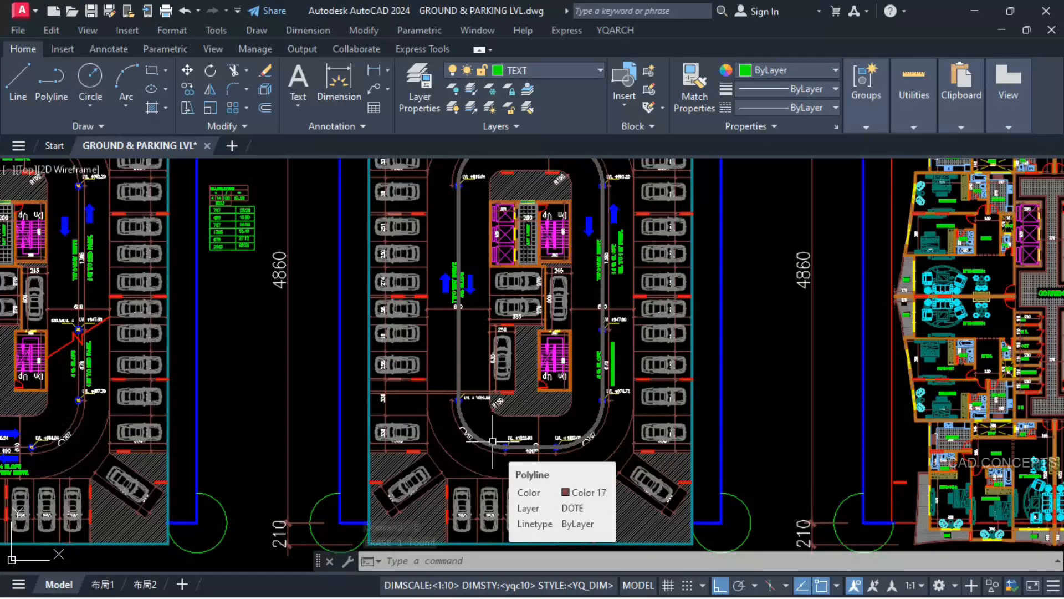
Step: Copy the red ramp break line from the LVL-1 plan to the matching place beside the lower staircase on the LVL-2 plan
scroll(493, 441, "down", 5)
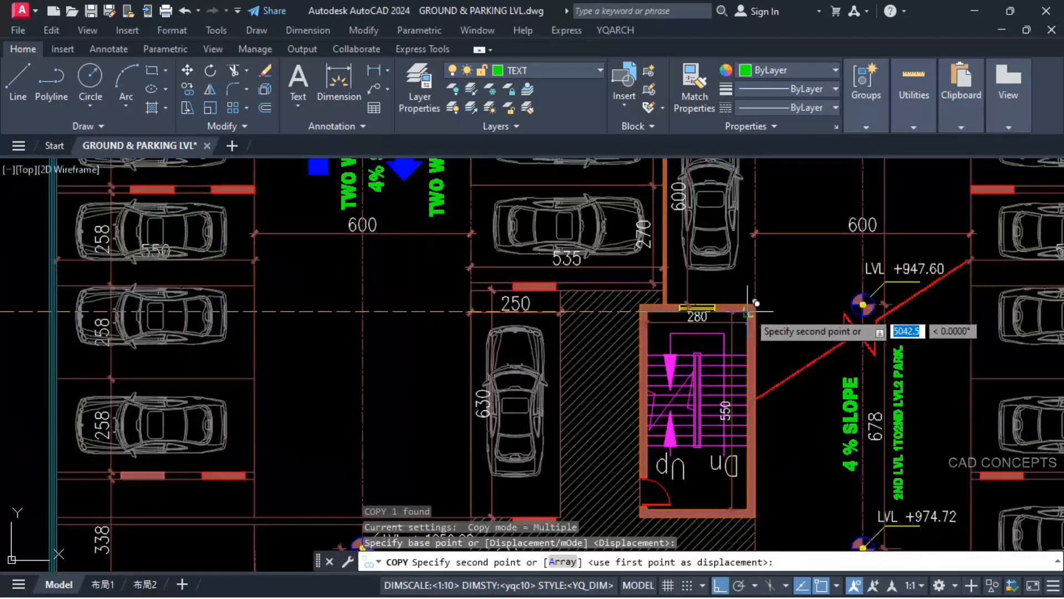
key("Escape")
key("Escape")
scroll(683, 336, "down", 6)
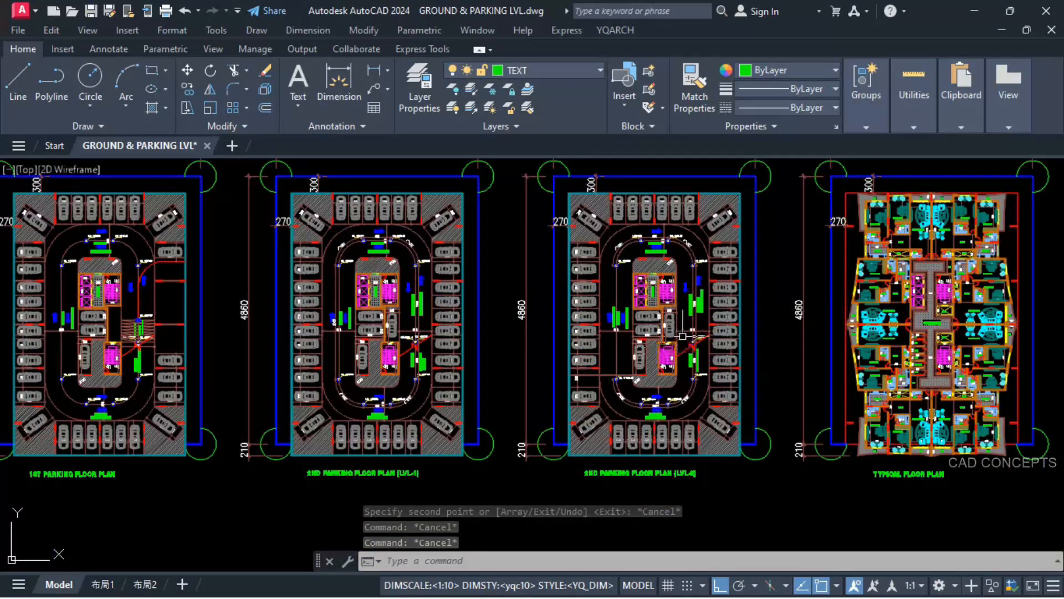
Step: Hatch the long wall strip just above the LVL + 1050.88 marker on the LVL-2 plan
scroll(683, 336, "up", 6)
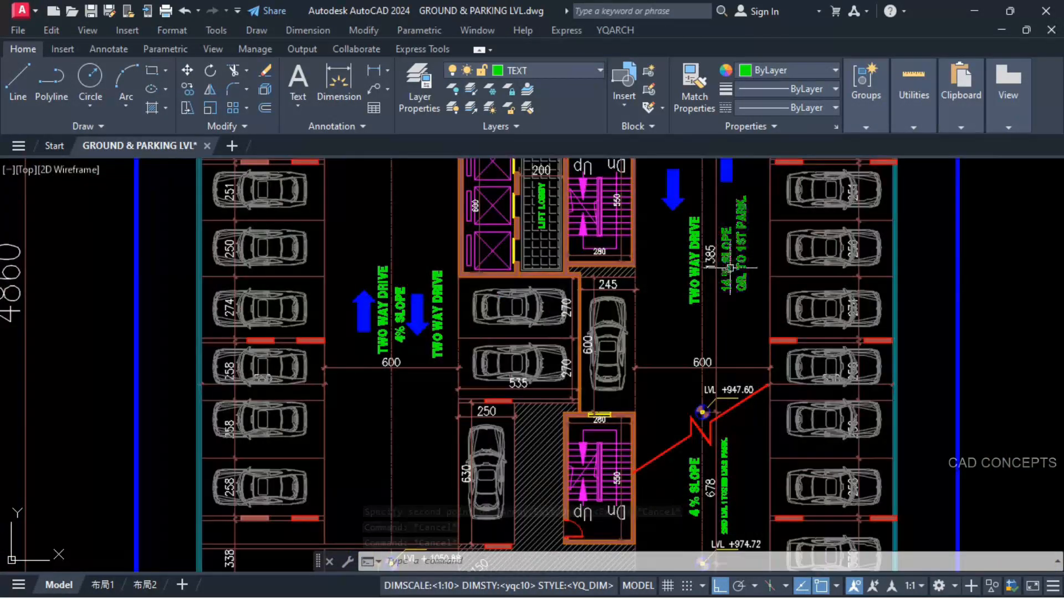
scroll(723, 270, "up", 2)
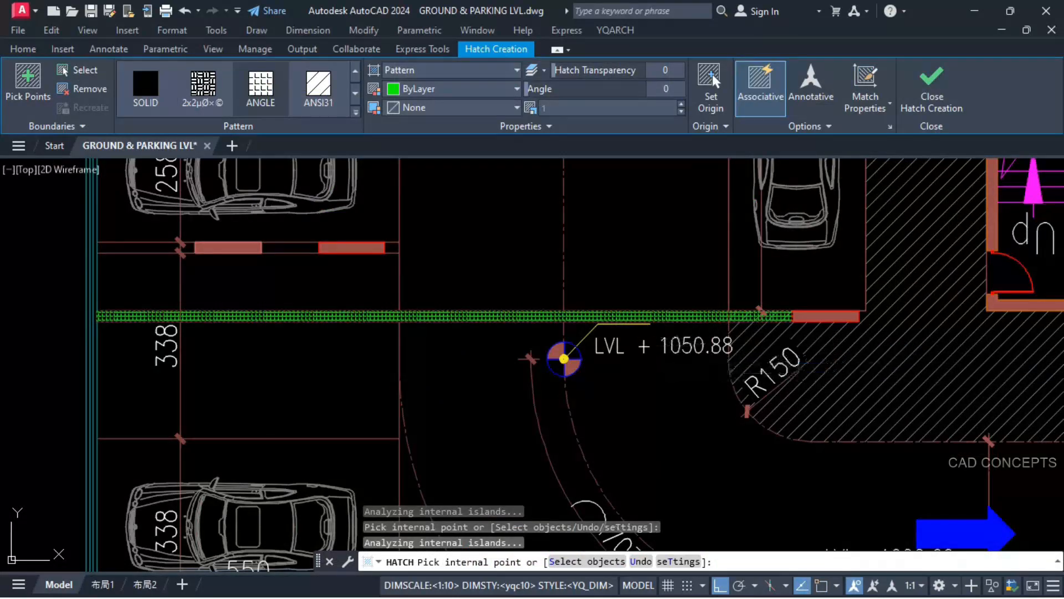
key("Return")
scroll(563, 352, "down", 2)
scroll(826, 283, "up", 5)
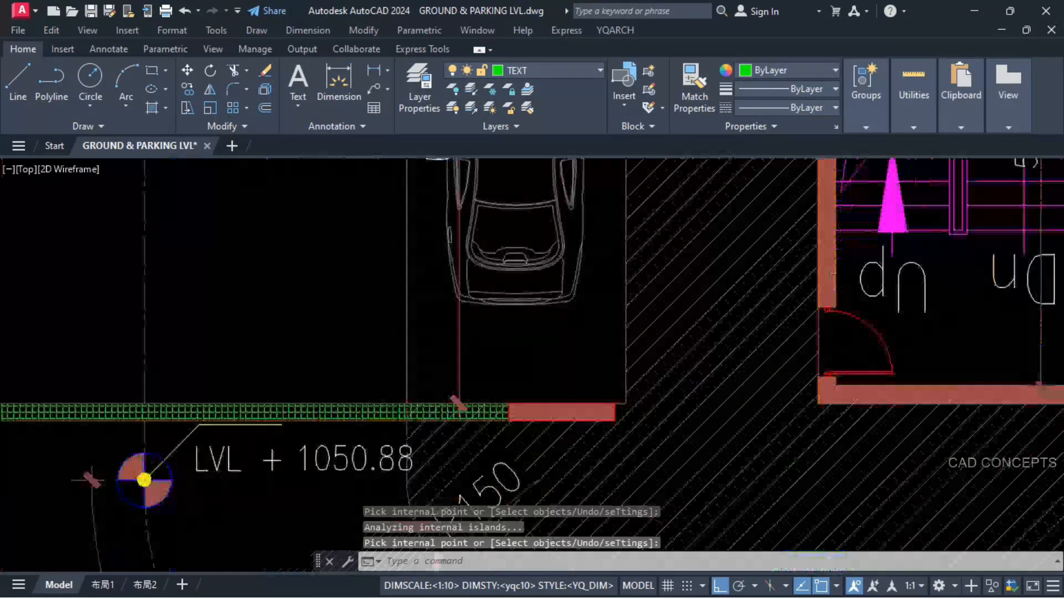
Step: Match the new wall strip hatch on the LVL-2 plan to the staircase wall's solid hatch
left_click(832, 280)
left_click(599, 416)
type("ma")
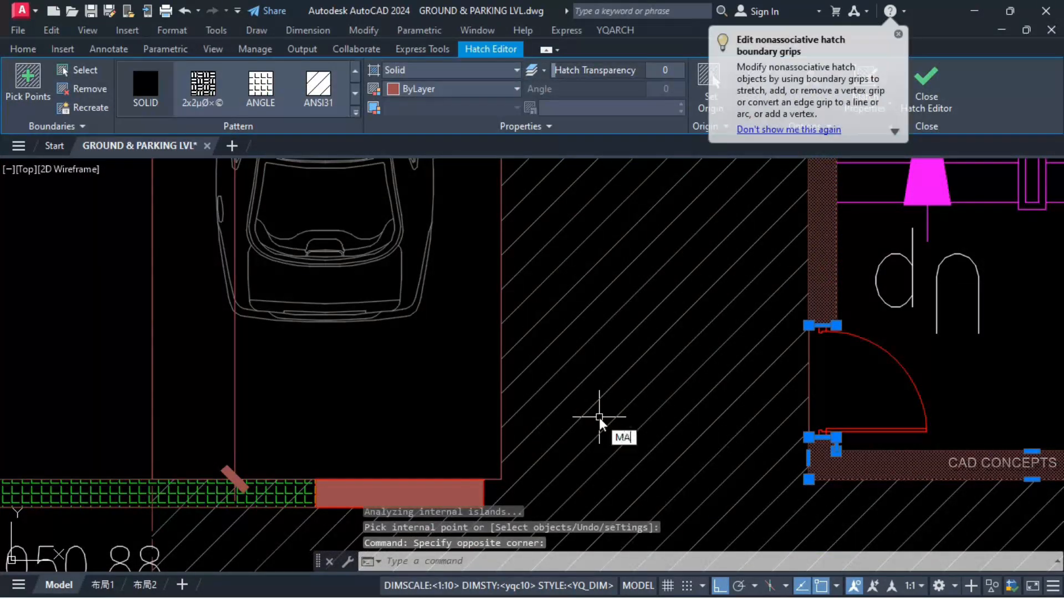
key("Return")
scroll(668, 382, "up", 2)
scroll(282, 429, "down", 2)
key("Escape")
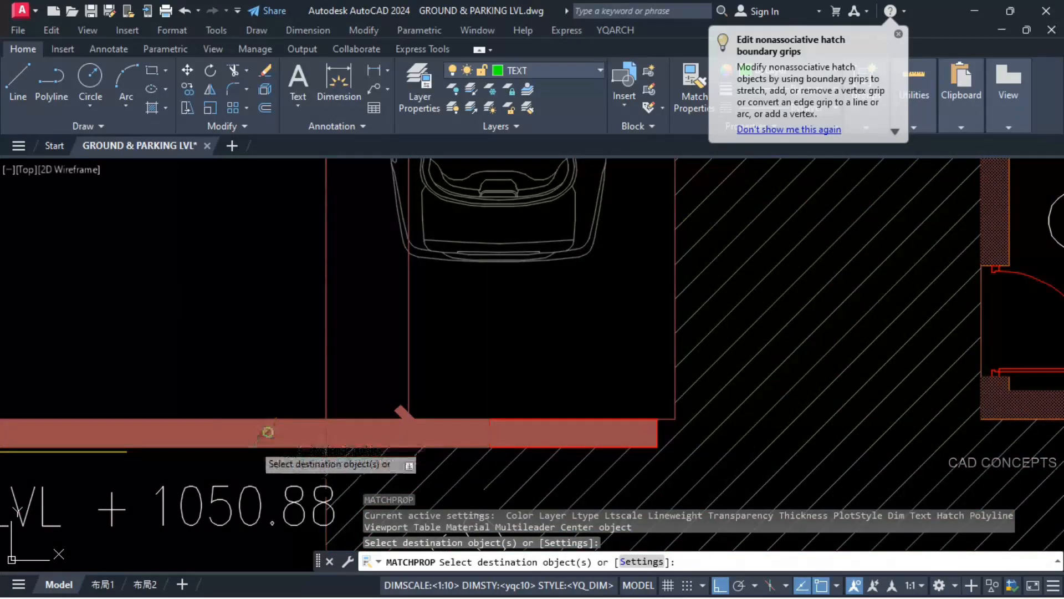
Step: Draw two crossing diagonals over the open bay beside the ramp on the 1st parking plan and match them to the red dash-dot ramp line
scroll(539, 419, "down", 6)
scroll(539, 419, "down", 2)
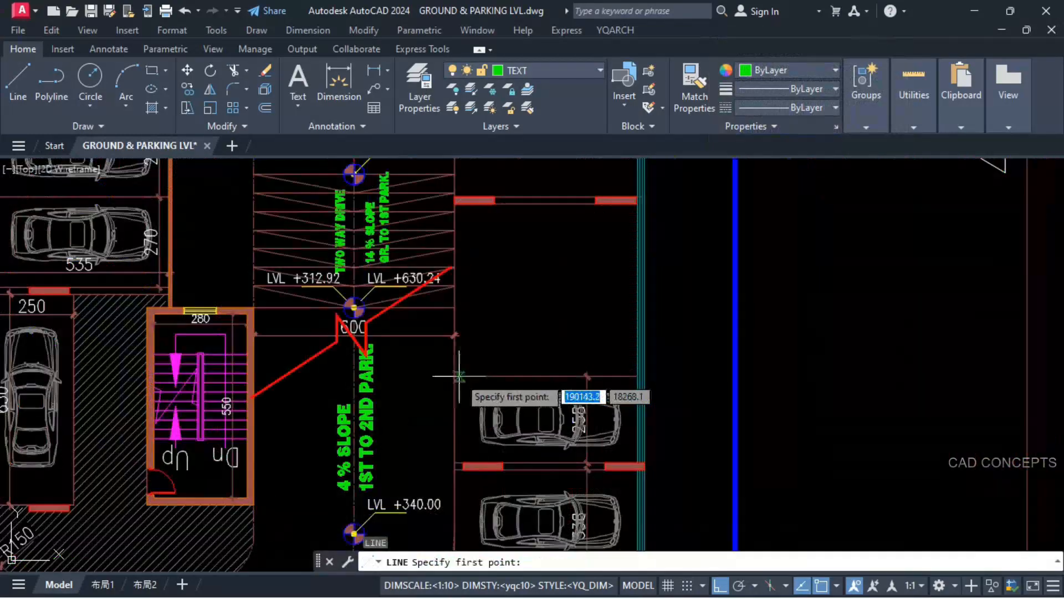
left_click(455, 376)
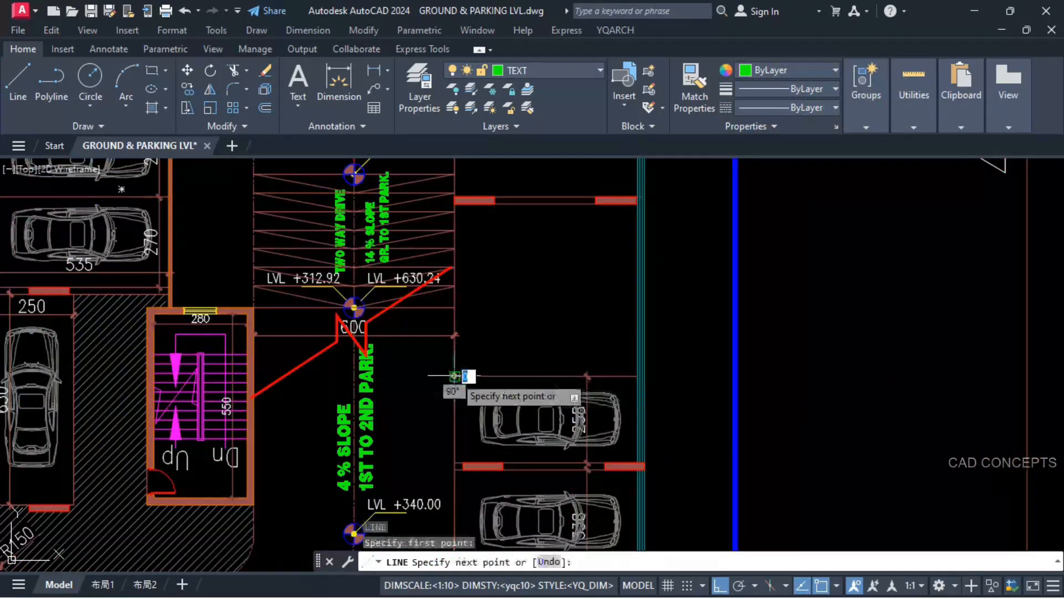
scroll(455, 376, "down", 5)
scroll(498, 296, "up", 5)
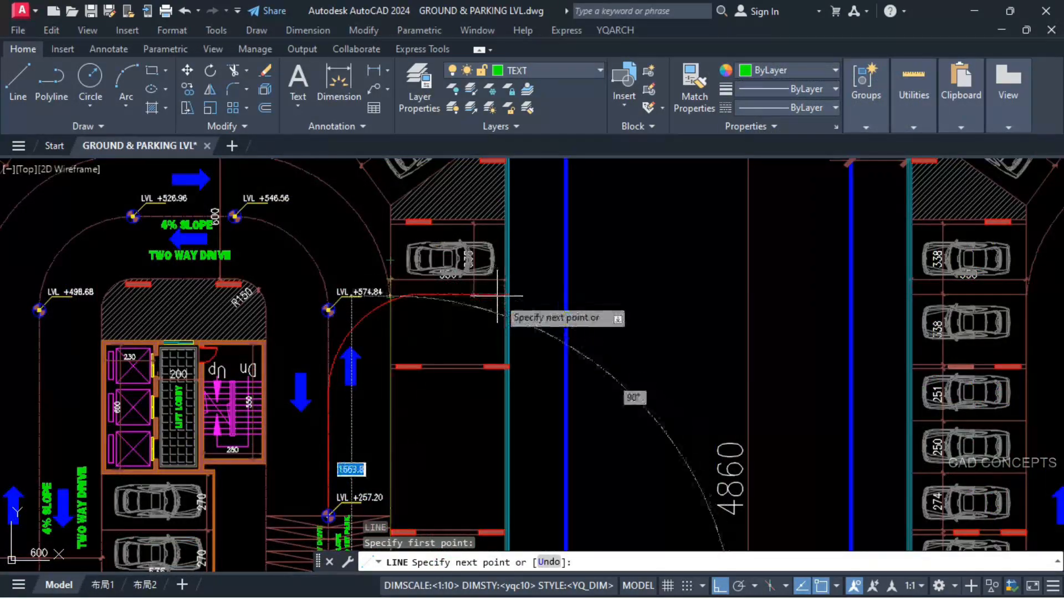
scroll(497, 293, "up", 4)
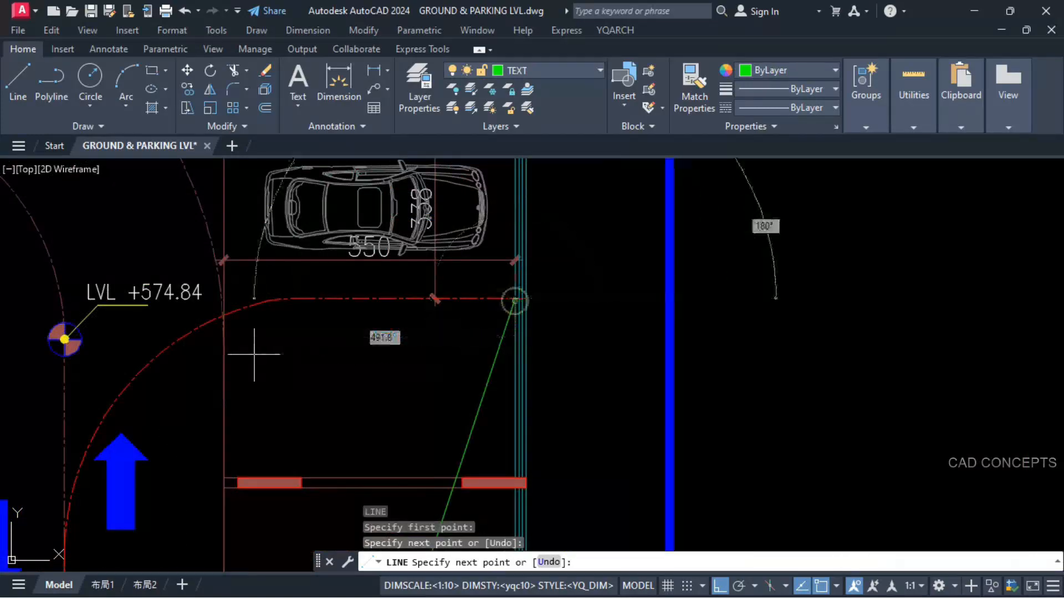
key("space")
key("space")
scroll(330, 284, "down", 7)
scroll(344, 380, "up", 4)
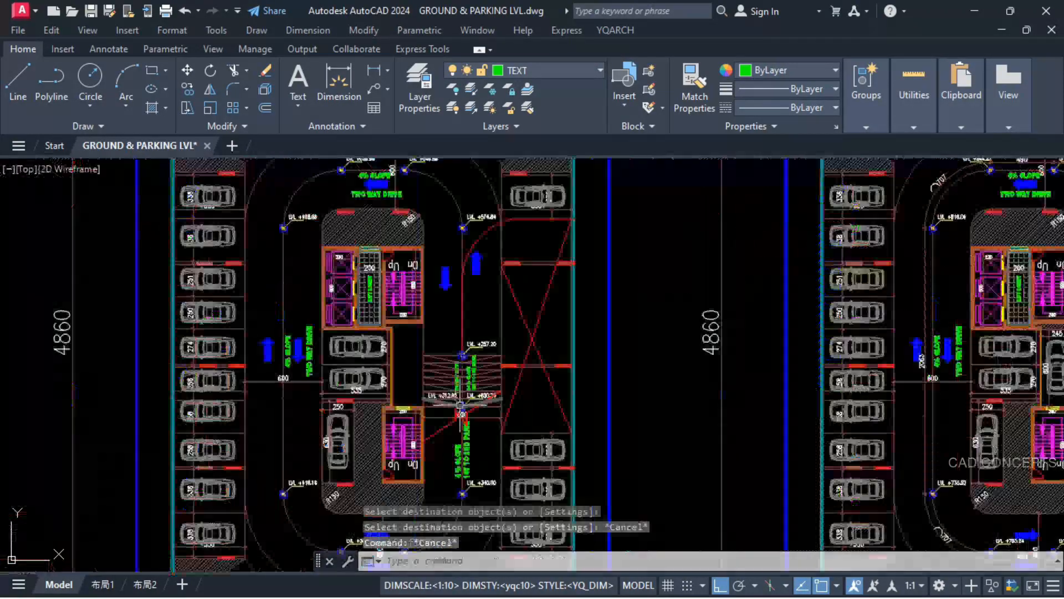
Step: Review the ramp levels, slope labels and break lines on the 1st parking plan and the 2nd parking LVL-1 plan
scroll(467, 416, "up", 4)
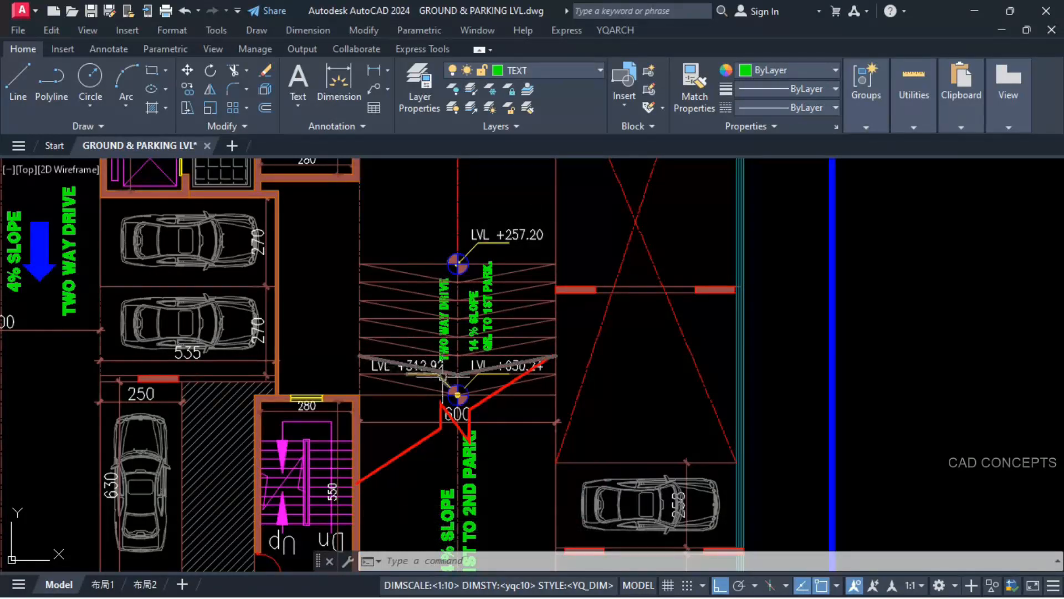
scroll(477, 290, "down", 2)
scroll(481, 402, "up", 1)
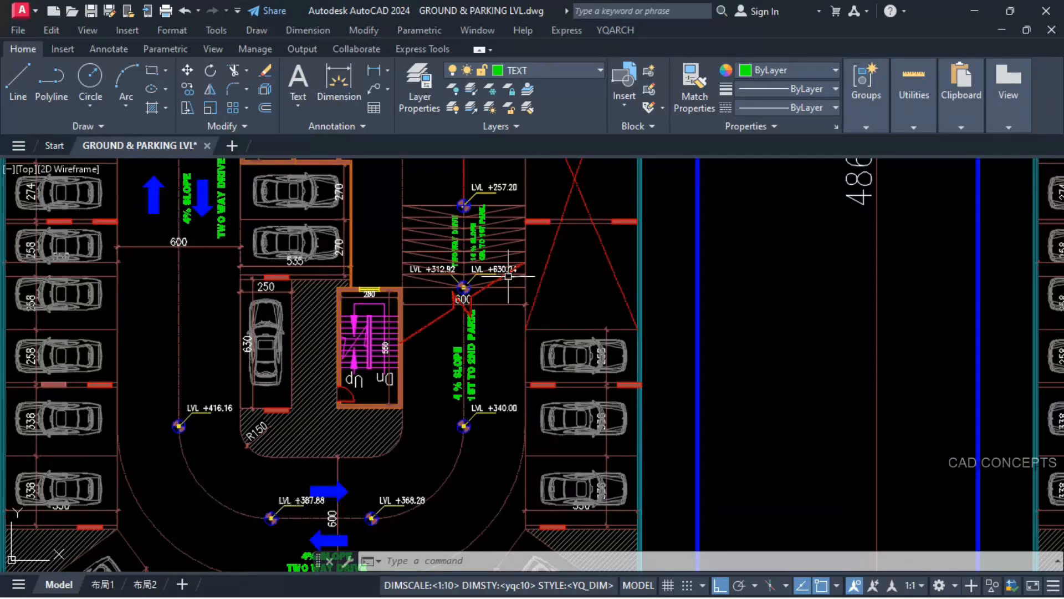
scroll(251, 311, "down", 4)
scroll(760, 297, "up", 6)
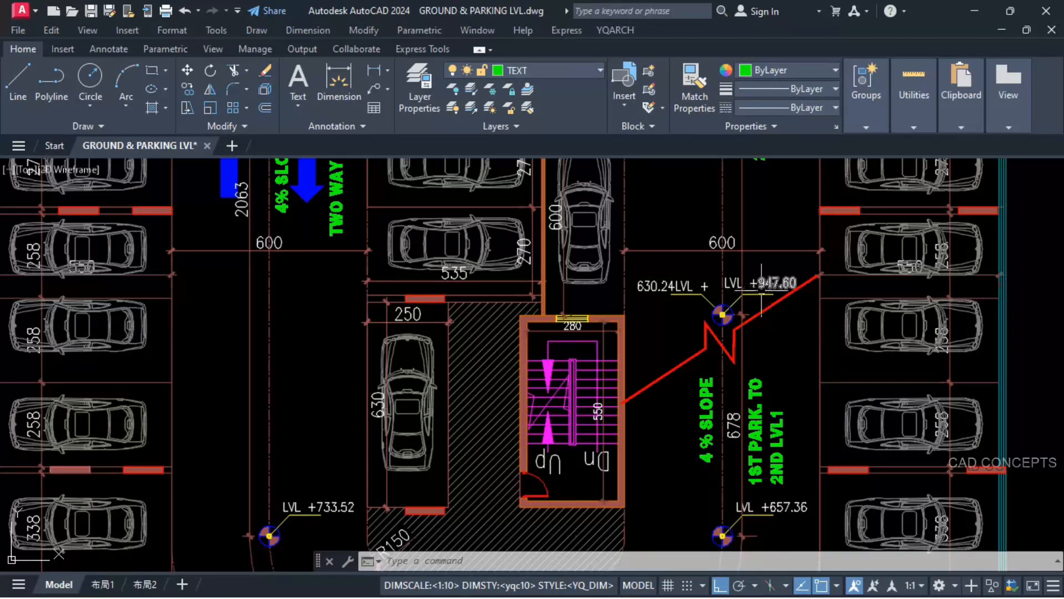
scroll(762, 298, "down", 2)
scroll(766, 438, "up", 2)
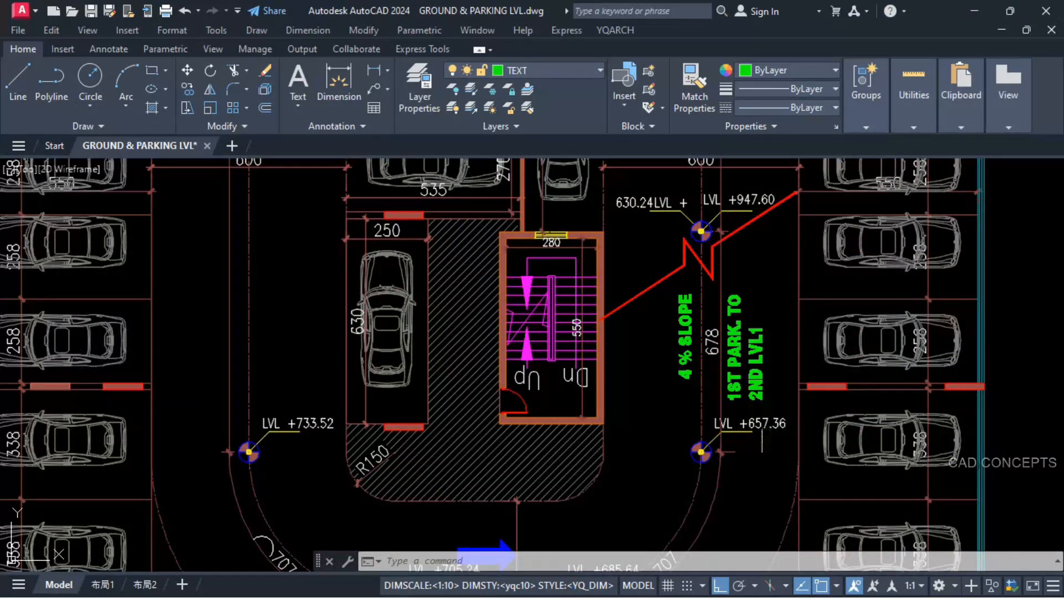
scroll(763, 441, "down", 3)
scroll(680, 508, "up", 3)
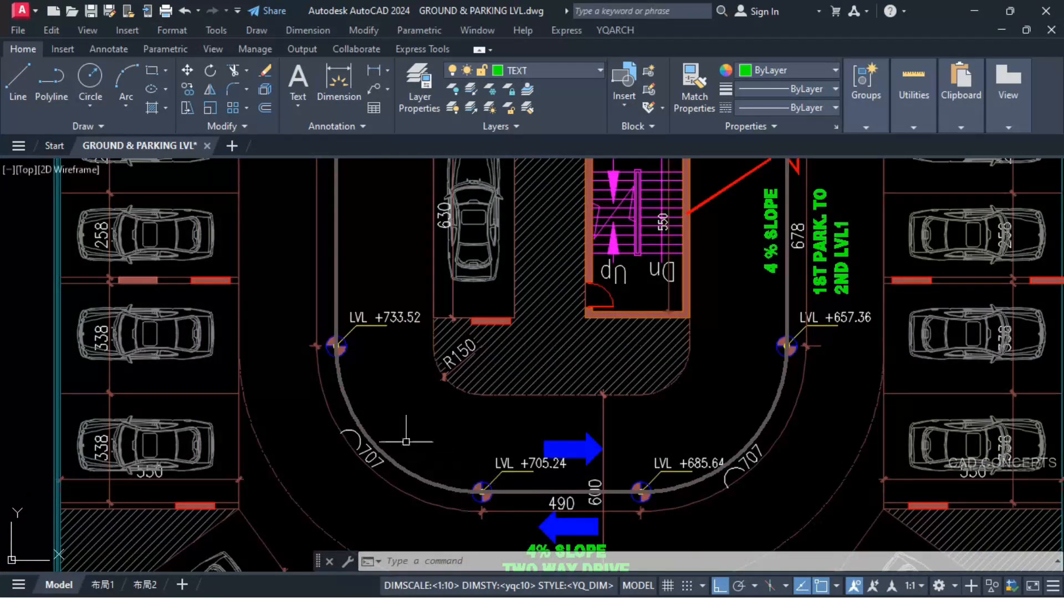
middle_click_drag(389, 227, 394, 505)
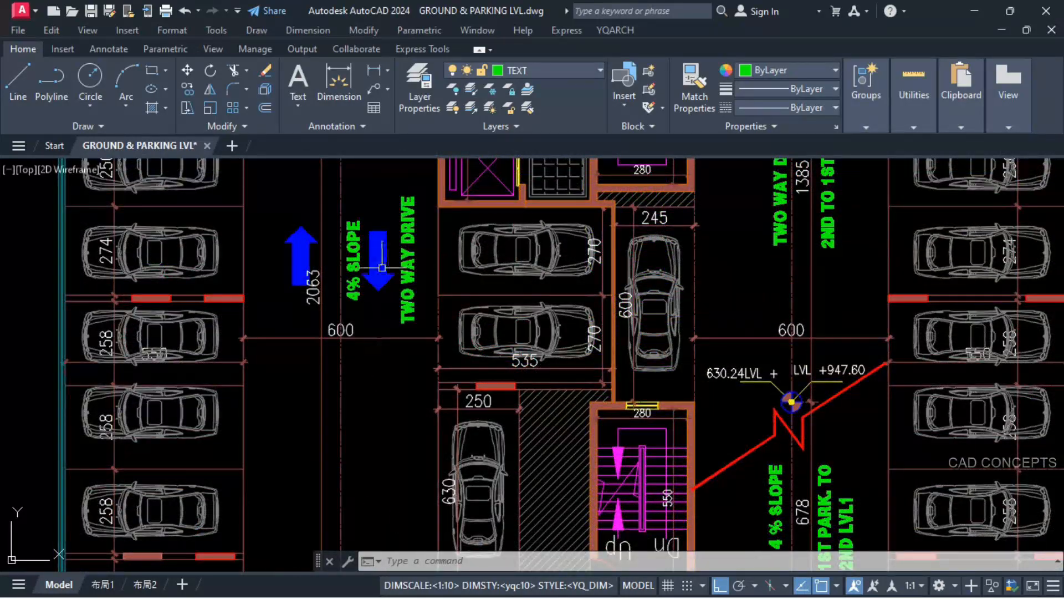
middle_click_drag(382, 268, 399, 482)
Step: Change the colour of the crossing diagonals in the 1st parking plan's open bay to dark grey
scroll(399, 482, "down", 5)
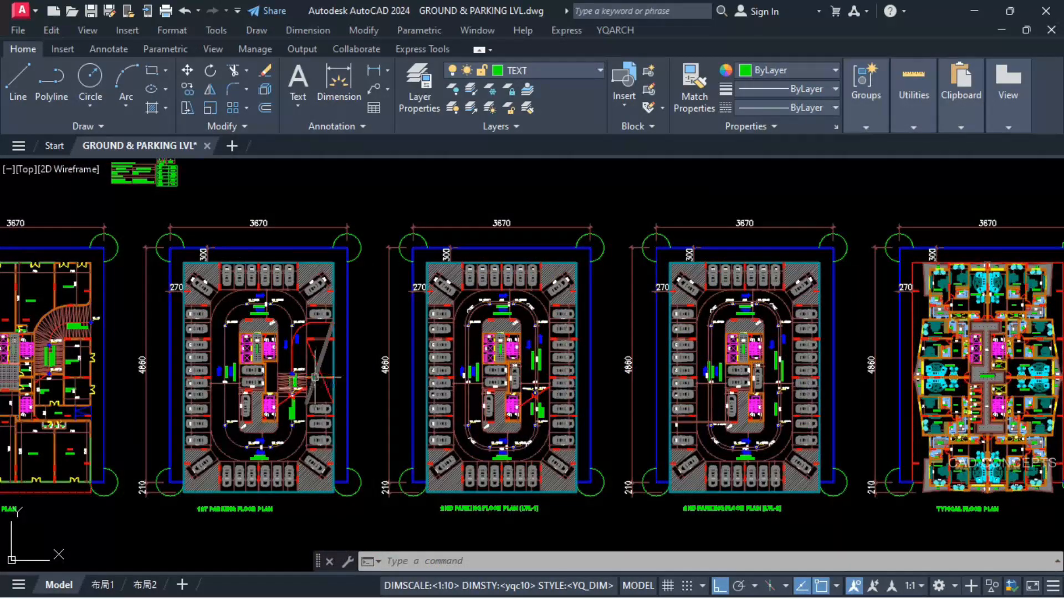
left_click(324, 350)
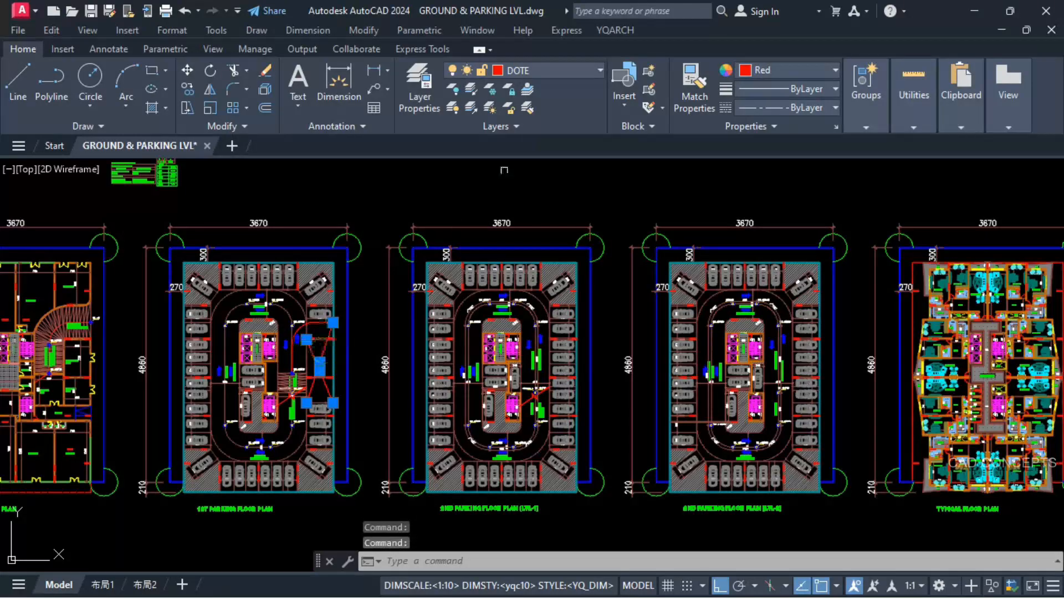
left_click(763, 70)
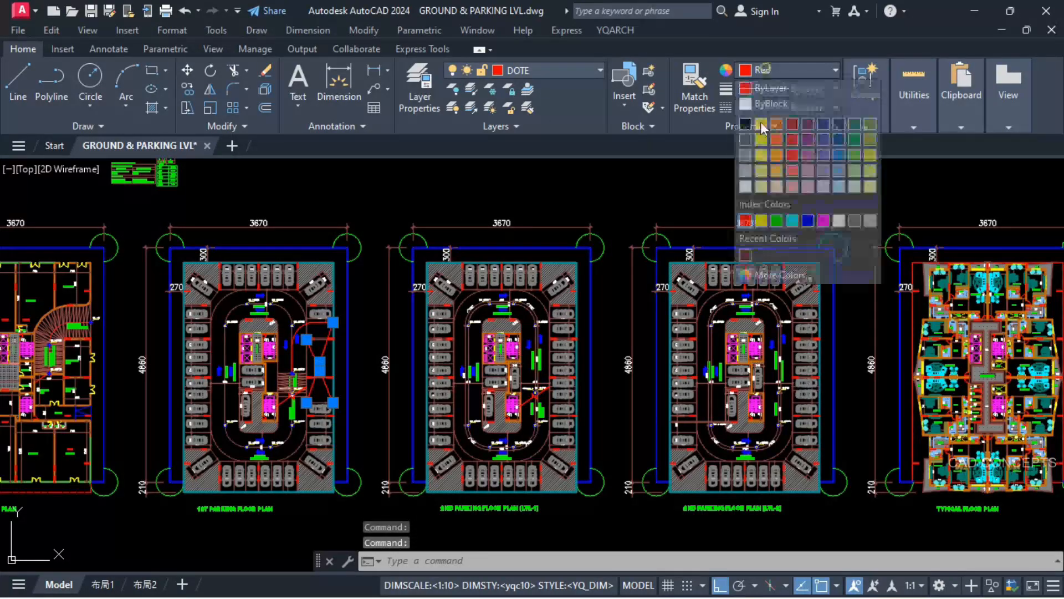
left_click(743, 146)
key("Escape")
key("Escape")
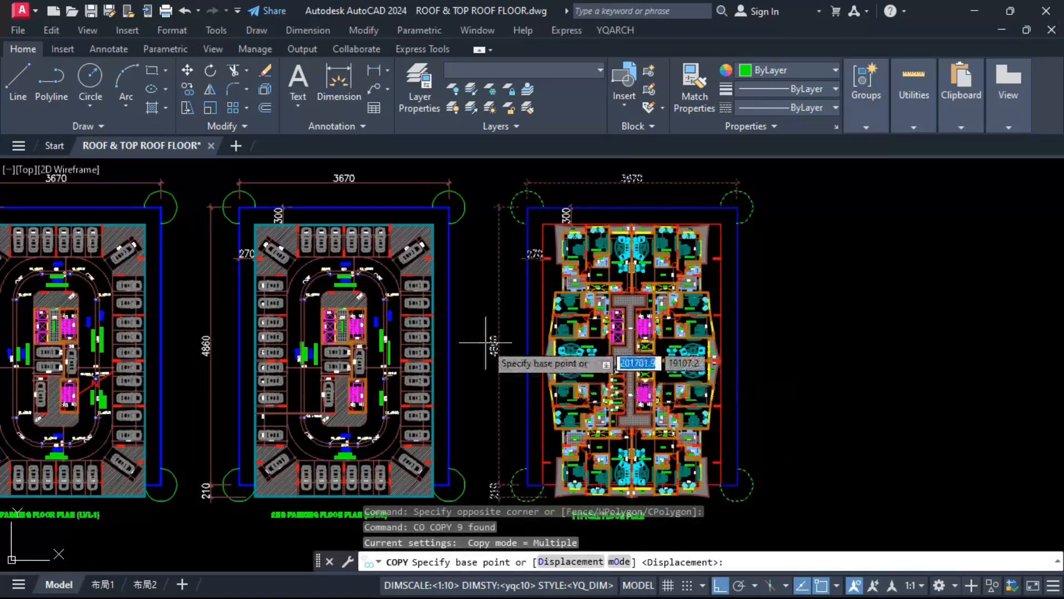
Step: Copy the typical floor plan's plot boundary, corner circles and outer dimensions horizontally to the empty space beyond that plan
scroll(630, 349, "down", 3)
scroll(638, 427, "up", 3)
left_click(532, 427)
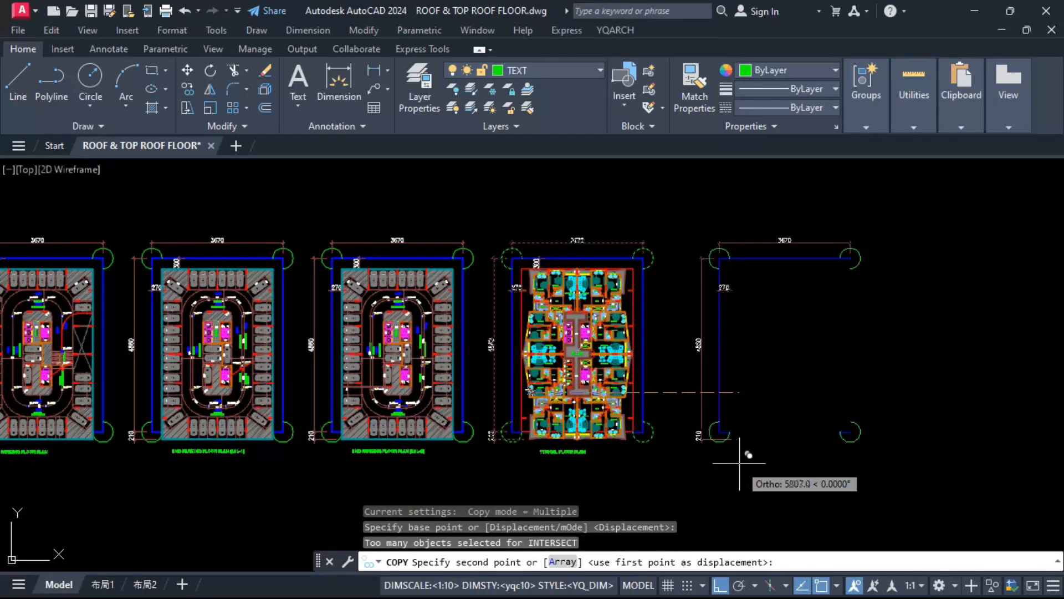
left_click(743, 451)
key("Escape")
key("Escape")
key("Escape")
Step: Copy the upper-left quarter of the typical floor plan, with ortho off, into the empty space above the row of plans
scroll(584, 267, "up", 5)
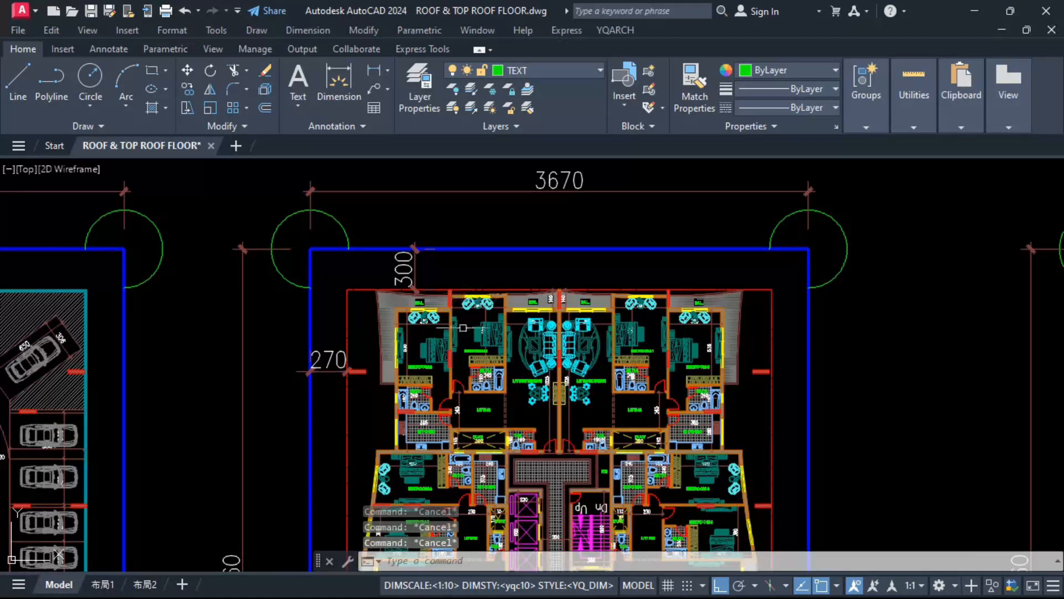
scroll(415, 355, "down", 2)
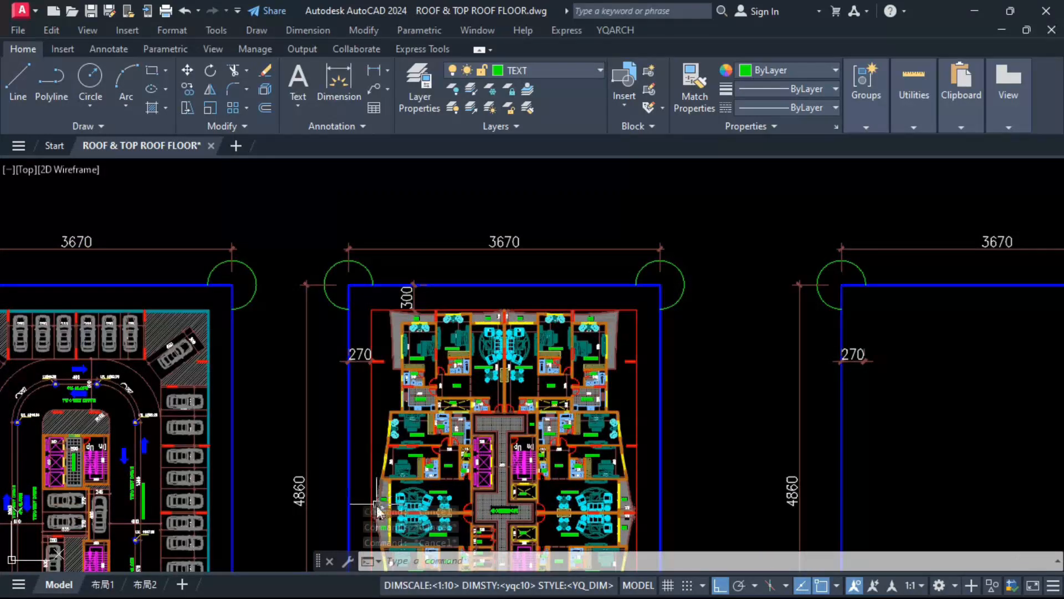
middle_click_drag(377, 504, 394, 451)
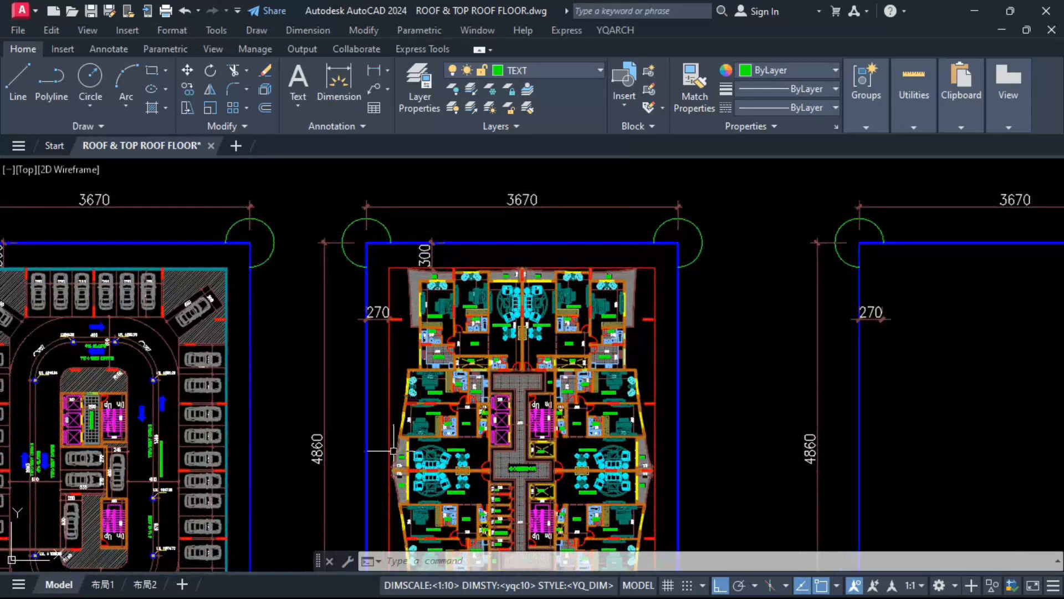
left_click(375, 472)
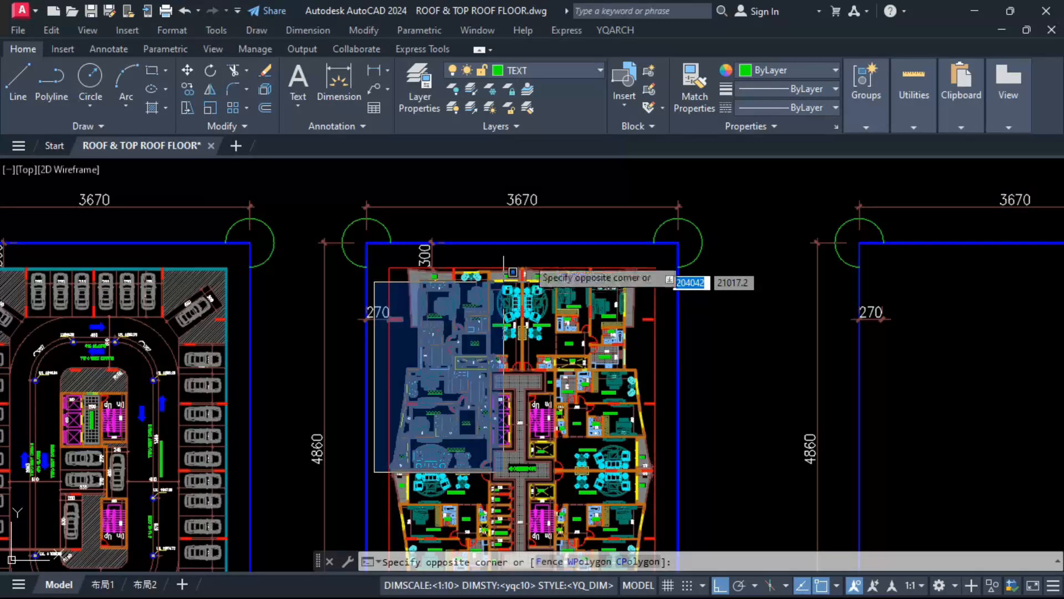
left_click(528, 255)
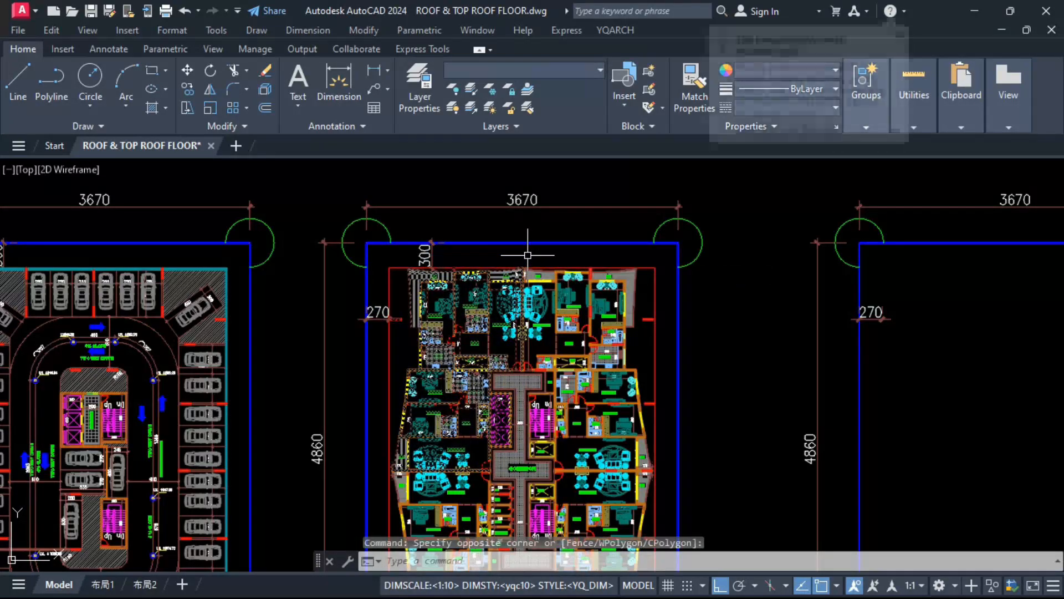
type("co")
key("space")
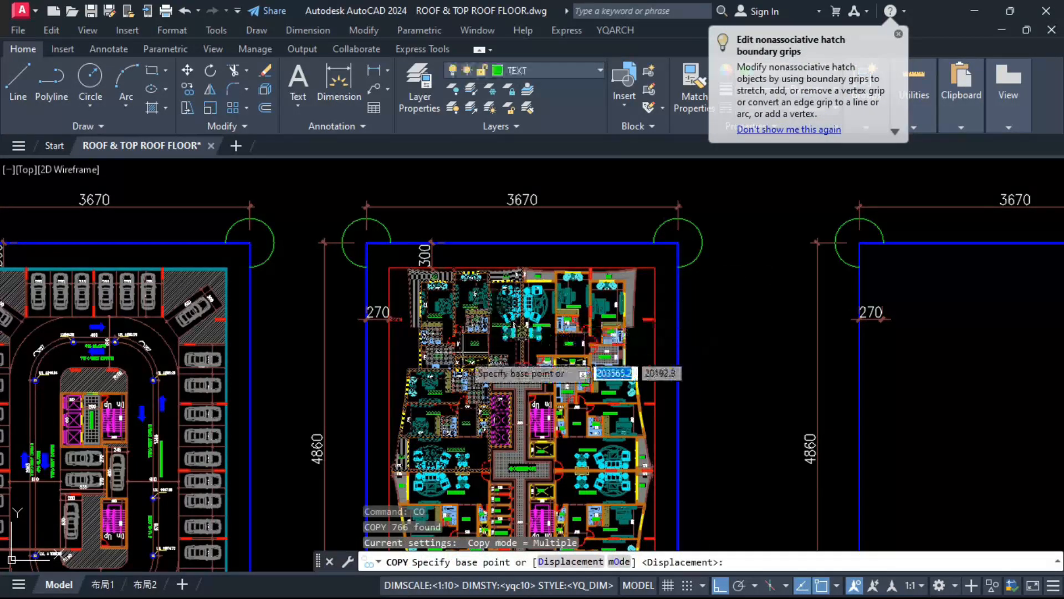
key("F8")
left_click(461, 355)
scroll(453, 436, "down", 7)
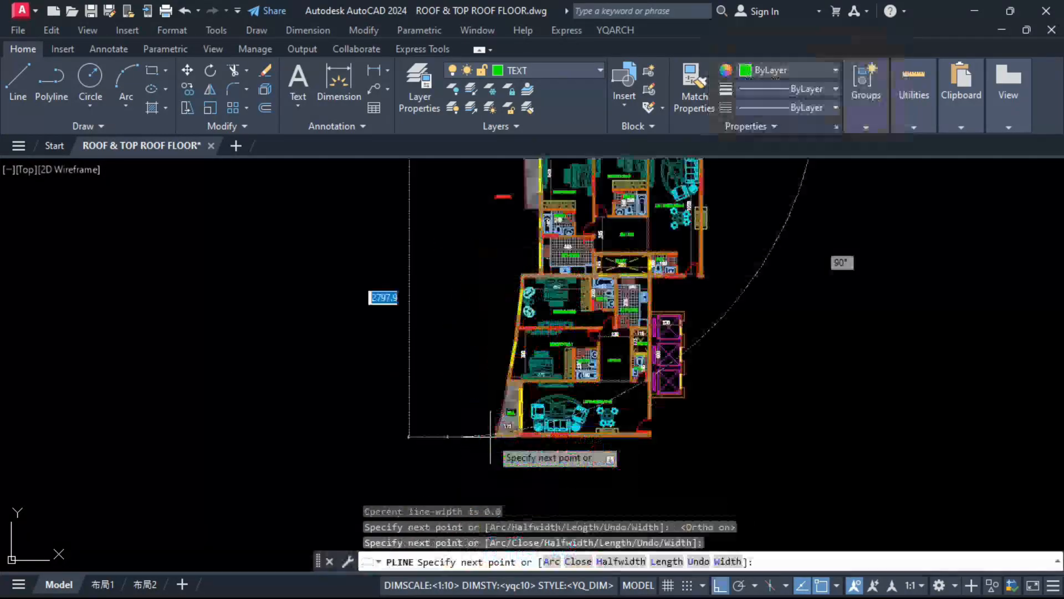
scroll(491, 437, "up", 10)
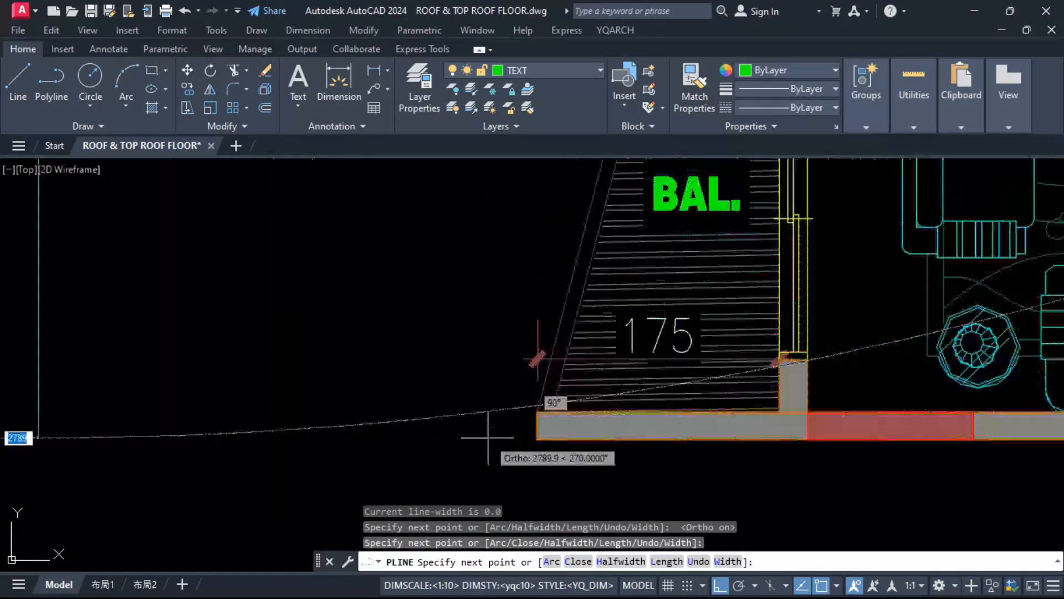
Step: Finish the frame polyline at the midpoint of the balcony wall's outer end at the lower left of the plan
left_click(536, 426)
key("Escape")
key("Escape")
scroll(438, 453, "down", 10)
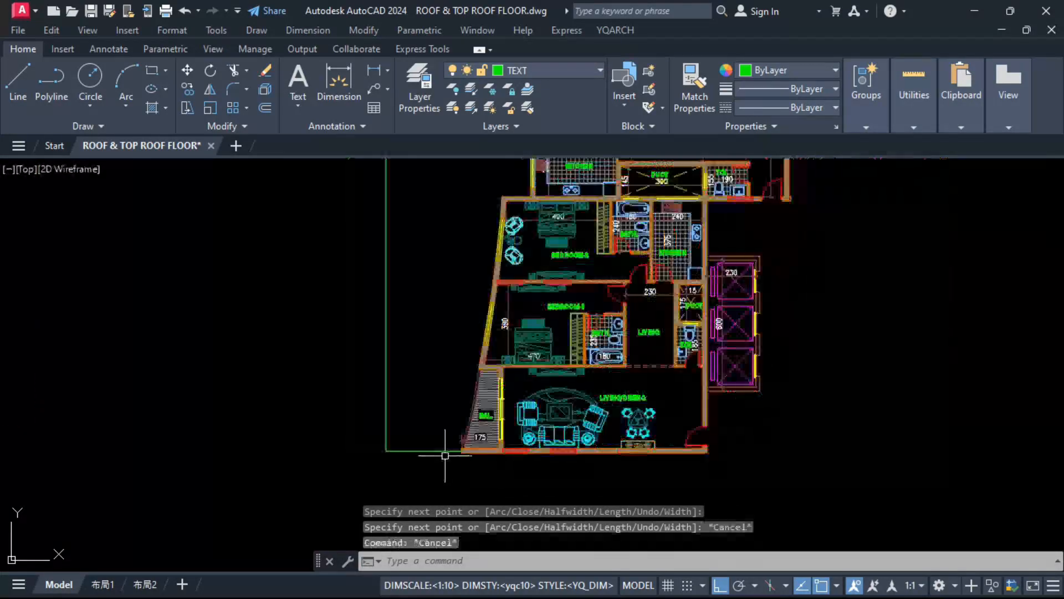
Step: Erase the small detached objects outside the facade beside the upper apartment's left balcony
left_click(464, 285)
left_click(437, 327)
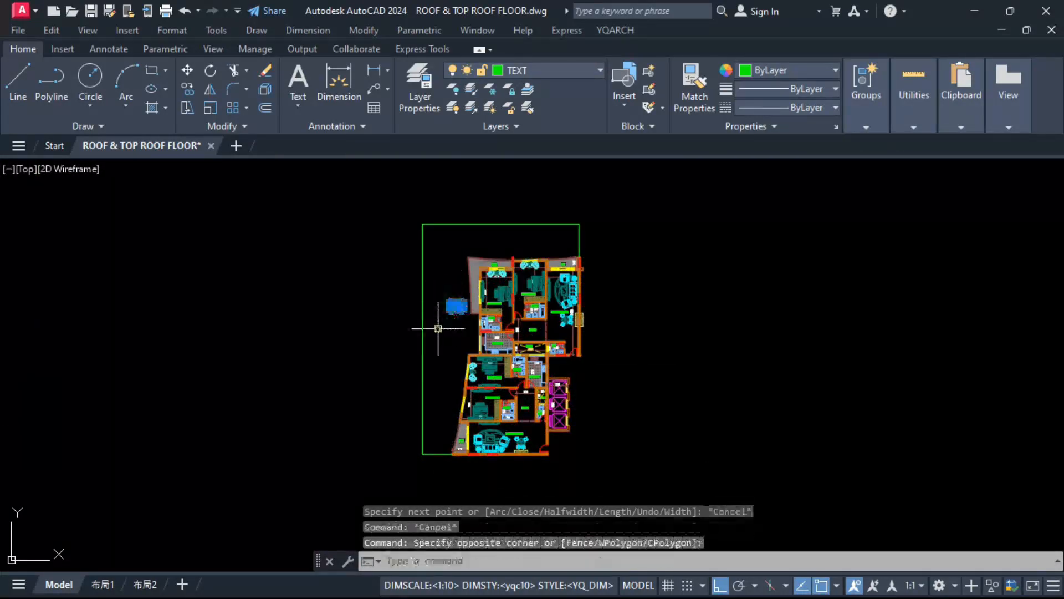
type("e")
key("space")
Step: Erase the two objects at the end of the BEDROOM-2 balcony on the upper facade
scroll(512, 236, "up", 6)
left_click(546, 255)
left_click(504, 312)
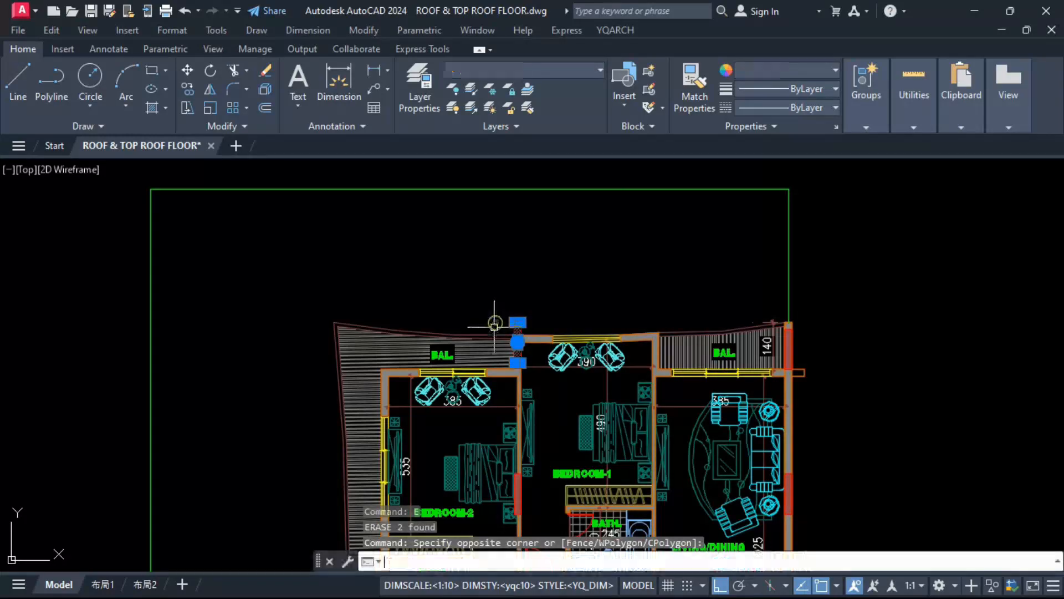
type("e")
key("space")
Step: Create a polyline boundary of the empty area between the green frame and the building's outer outline
scroll(615, 269, "down", 4)
mouse_move(460, 402)
middle_mouse_down()
mouse_move(481, 324)
mouse_move(478, 347)
middle_mouse_up()
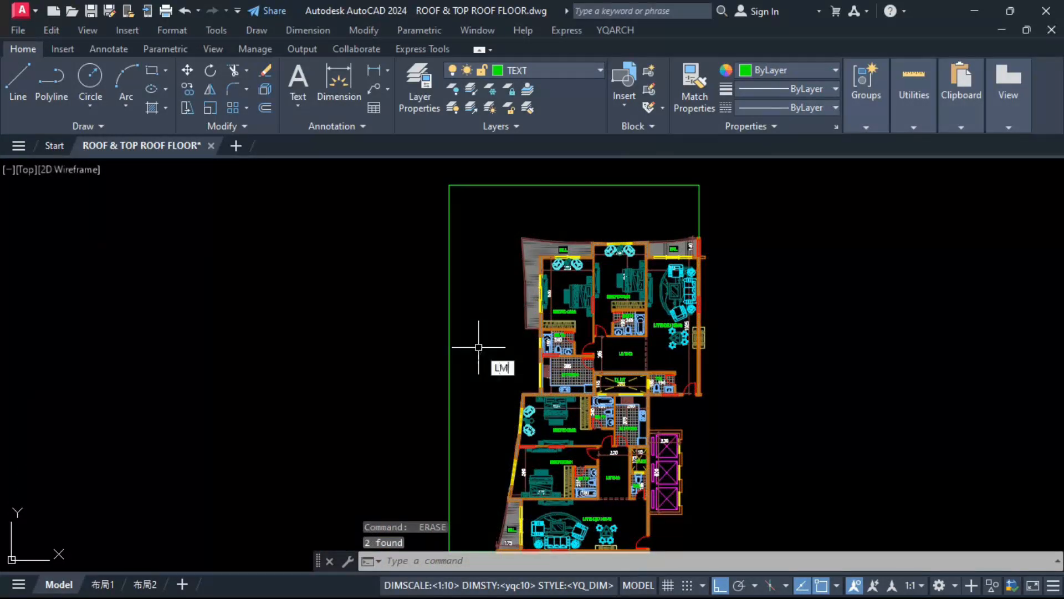
key("Escape")
key("Escape")
key("Escape")
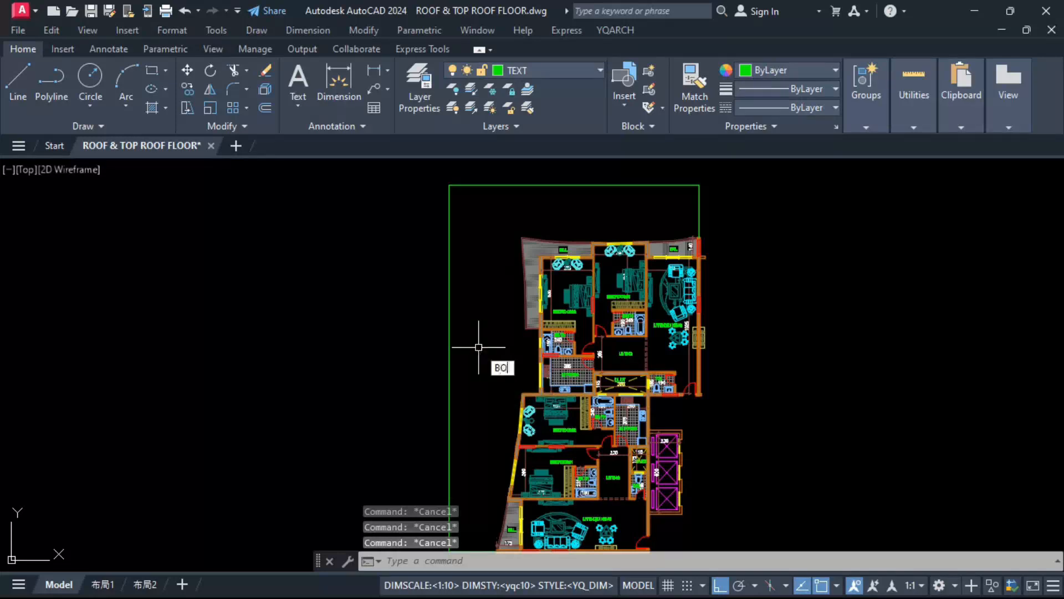
type("bo")
key("space")
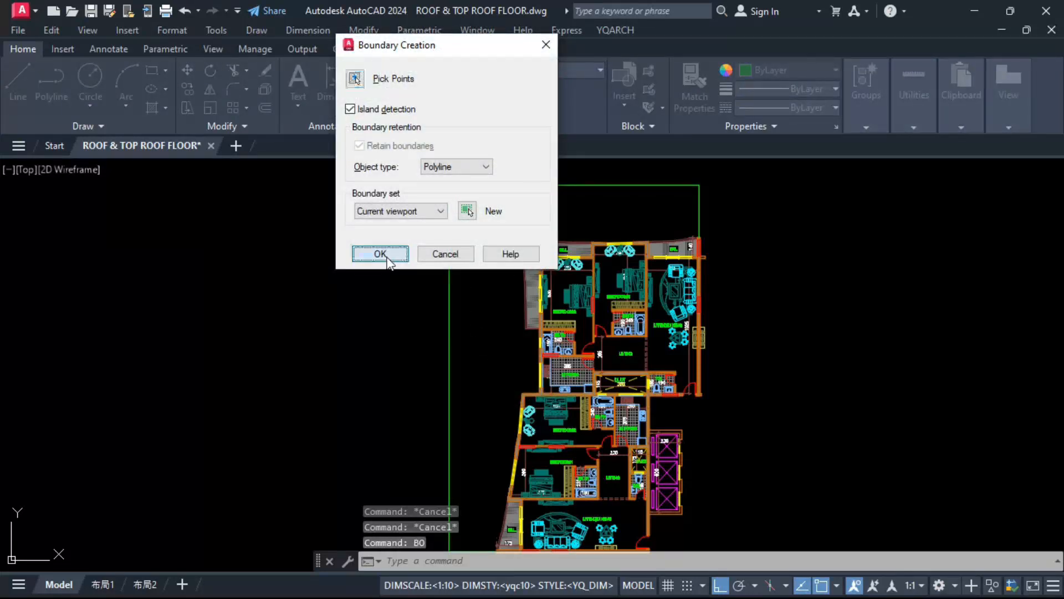
left_click(371, 253)
left_click(481, 254)
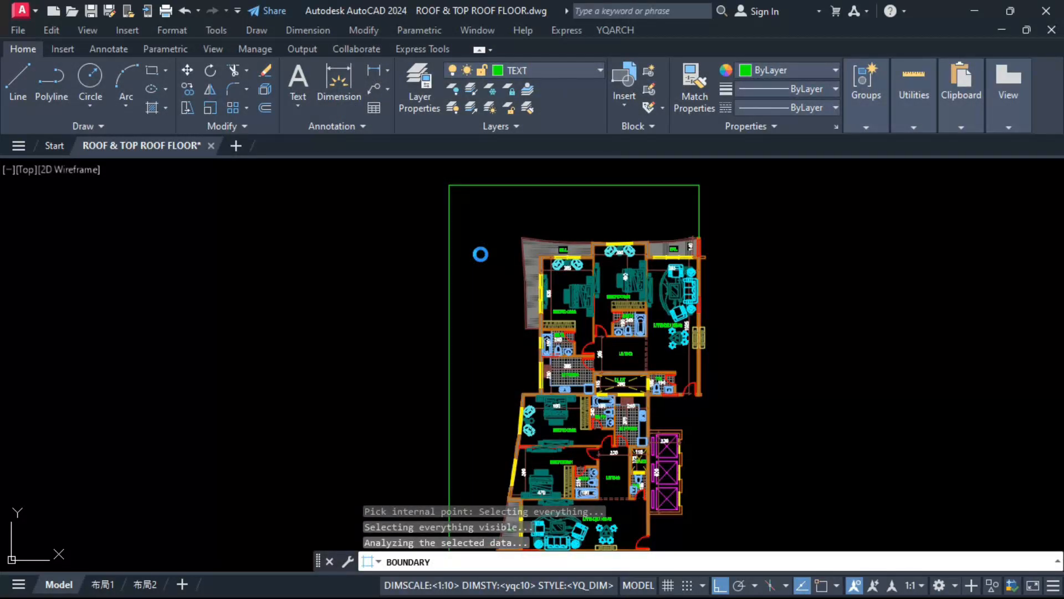
scroll(481, 254, "down", 1)
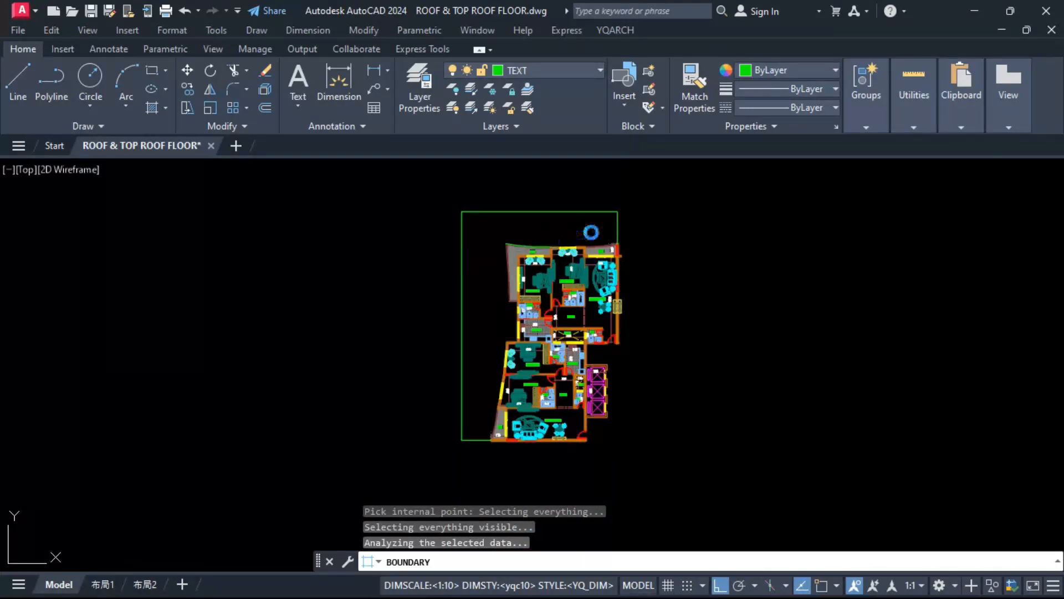
key("space")
Step: Move the new boundary polyline horizontally into the empty space left of the floor plan
type("m")
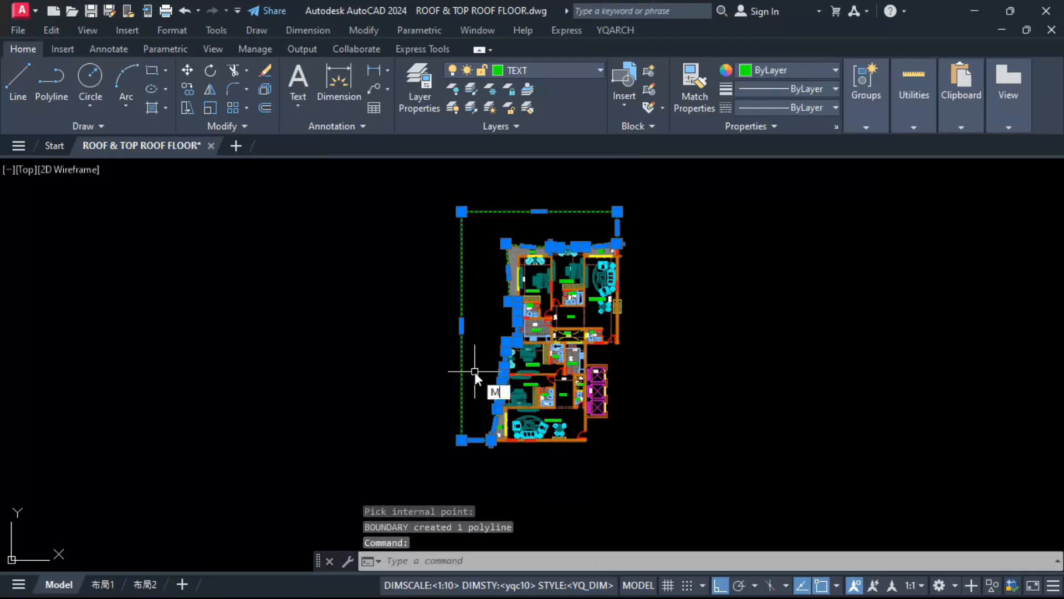
key("space")
left_click(428, 363)
left_click(222, 366)
Step: Trim the two short end segments of the moved boundary to separate the building outline from the frame lines
type("tr")
key("space")
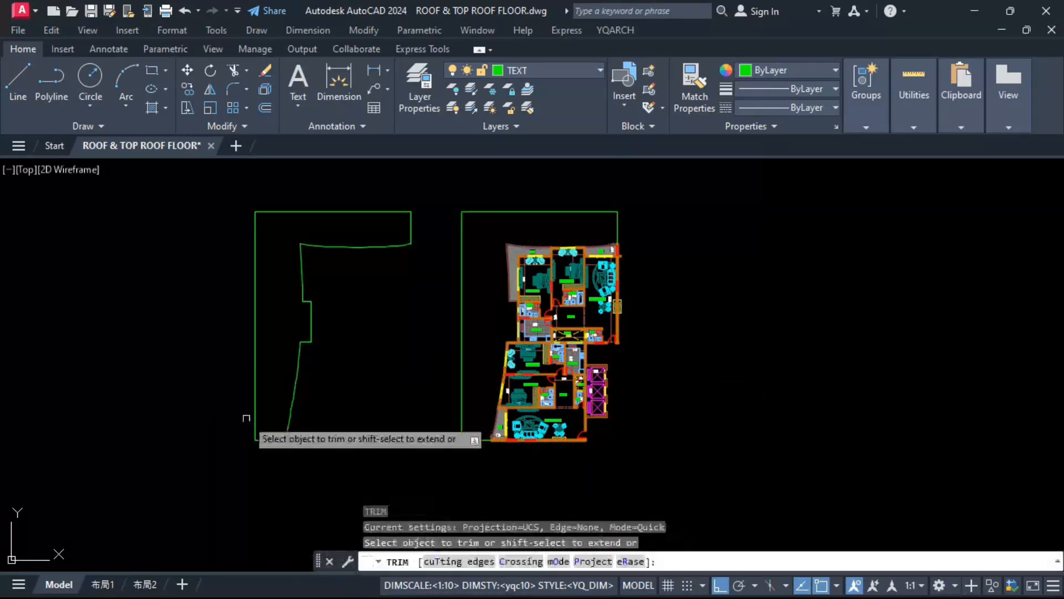
left_click(271, 439)
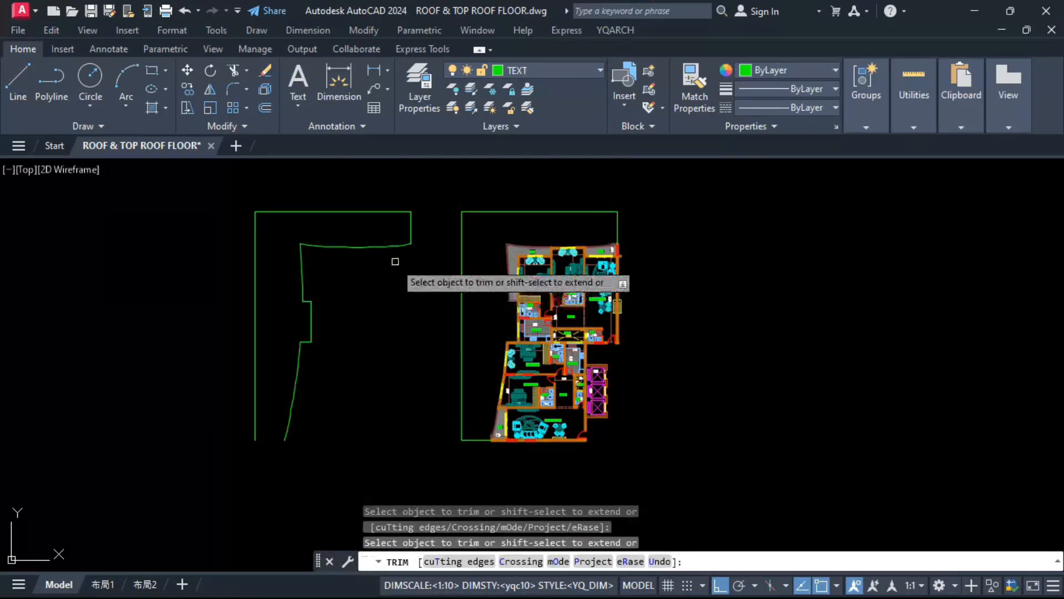
left_click(410, 233)
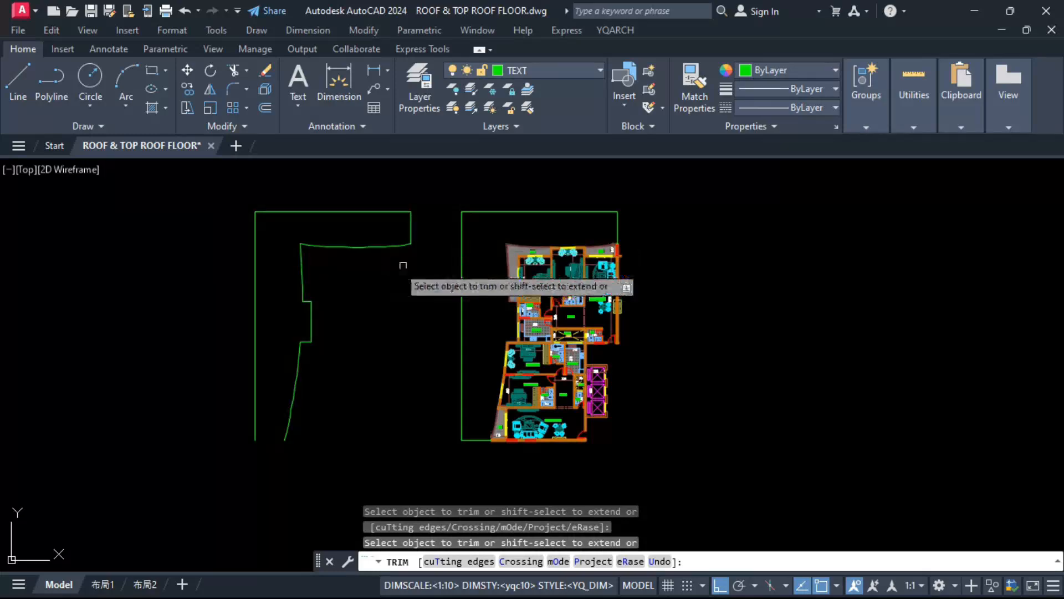
scroll(615, 244, "up", 6)
key("Escape")
Step: Mirror the separated building outline about the vertical frame line at the plan's right edge, keeping the source object
scroll(681, 244, "down", 6)
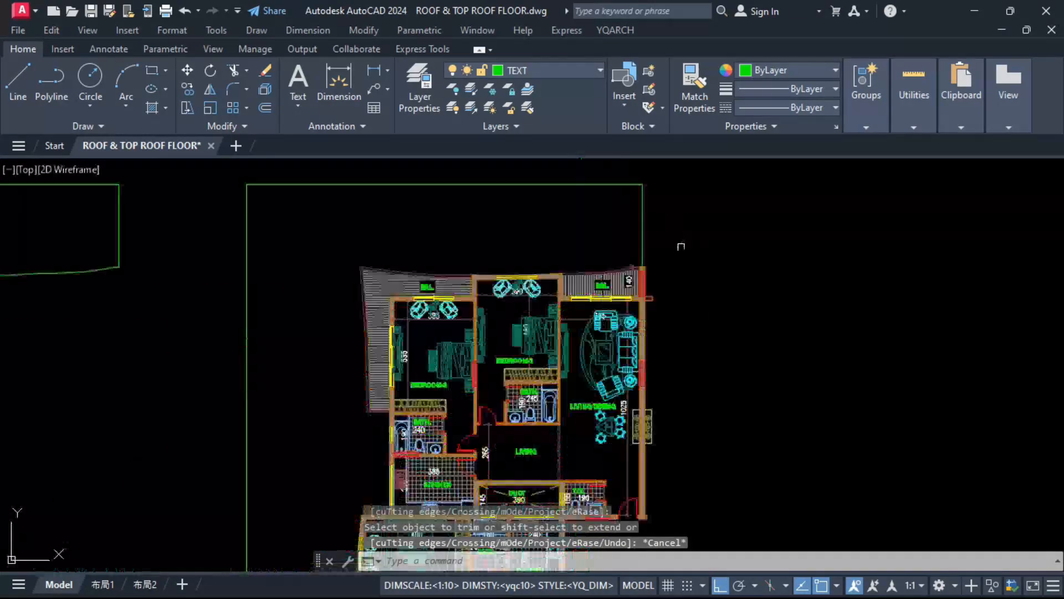
left_click(299, 266)
type("mi")
key("Return")
left_click(645, 222)
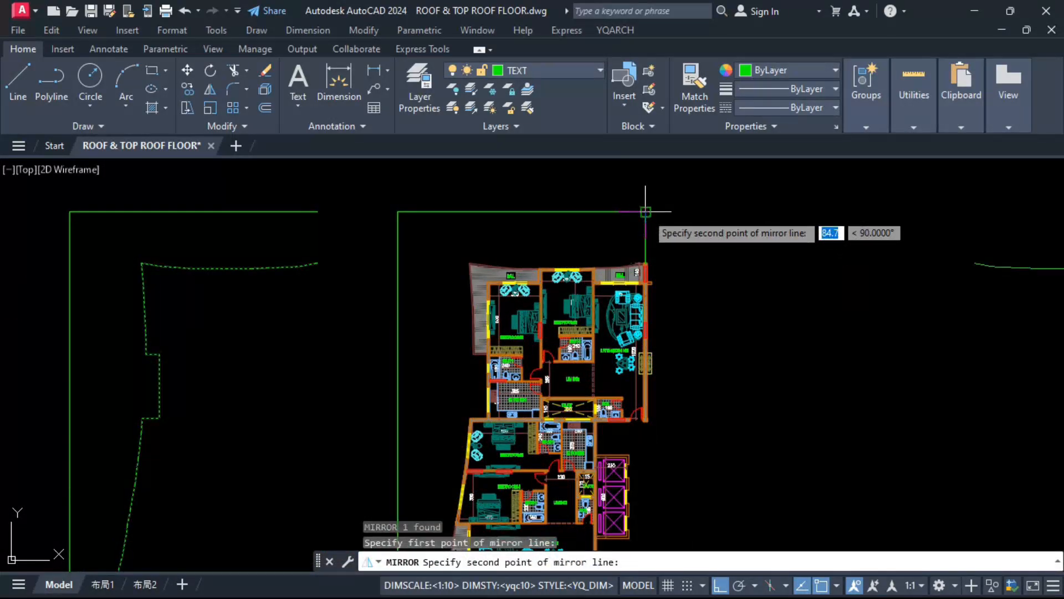
left_click(645, 211)
type("n")
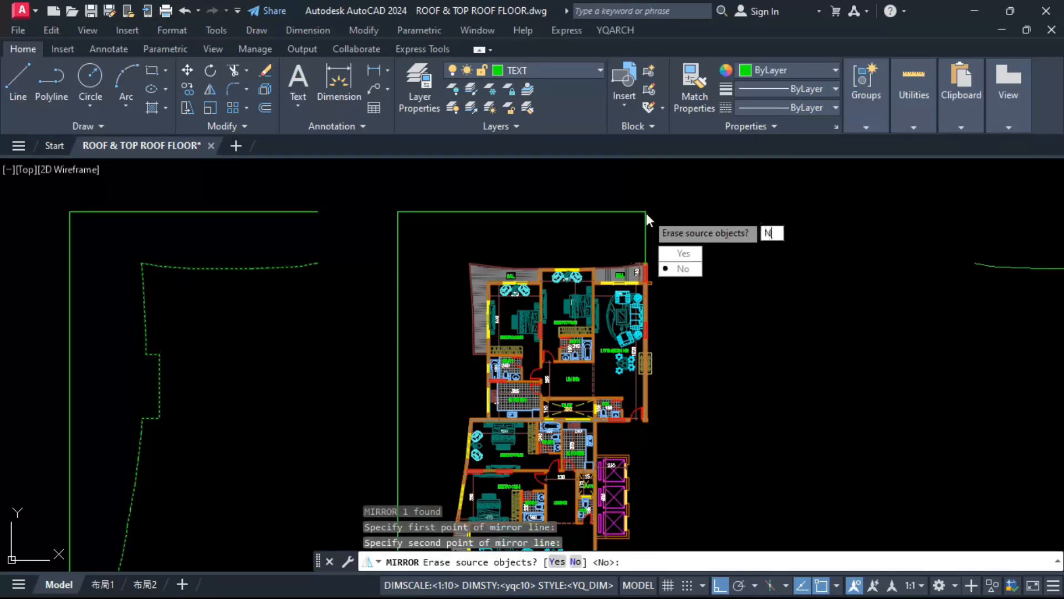
key("Return")
Step: Move the mirrored outline by its upper endpoint onto the upper endpoint of the original outline
scroll(618, 216, "down", 2)
left_click(861, 251)
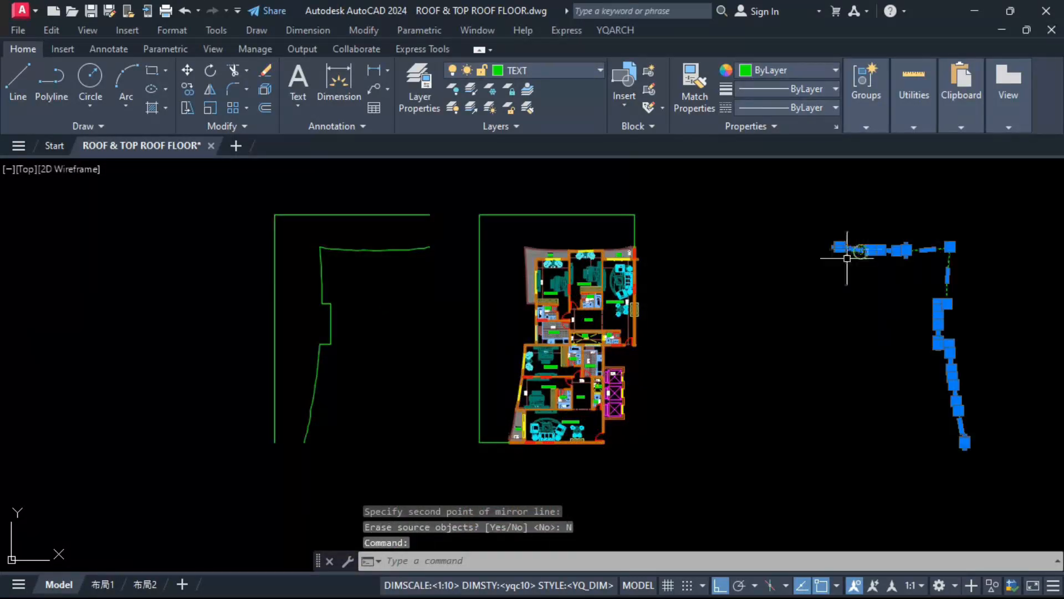
type("m")
key("Return")
scroll(847, 258, "up", 4)
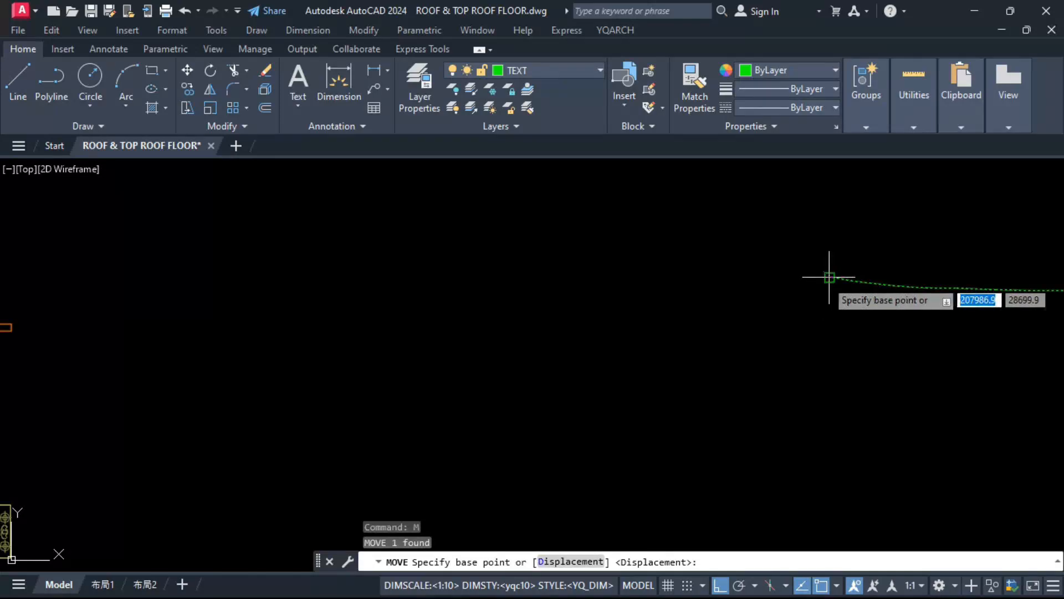
left_click(827, 278)
scroll(776, 271, "down", 4)
scroll(261, 250, "up", 5)
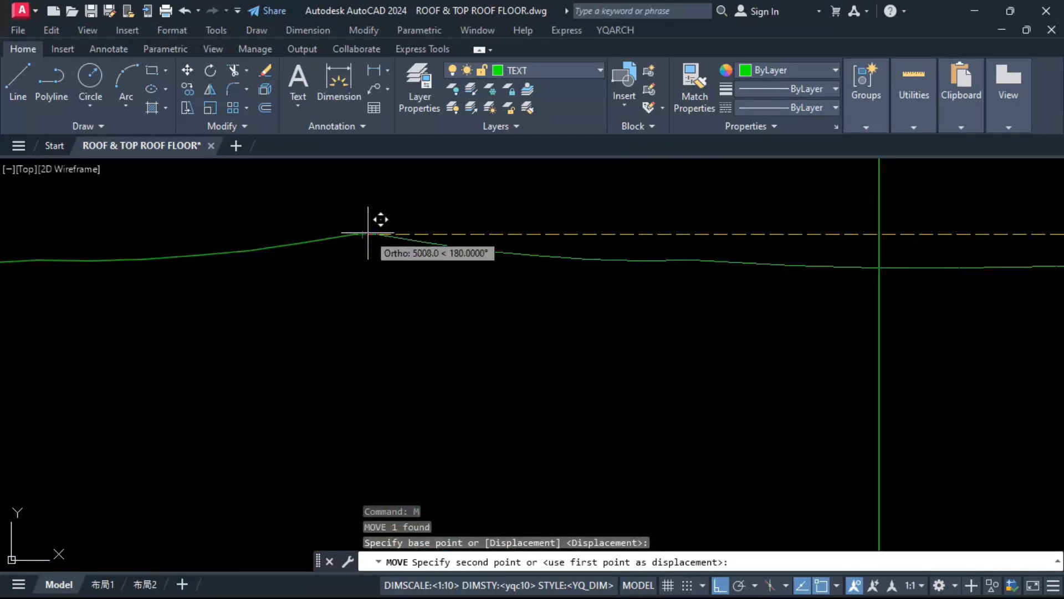
left_click(362, 235)
Step: Inspect the junction of the two outlines and measure the short flat segment between them
scroll(364, 220, "up", 5)
left_click(375, 221)
left_click(319, 304)
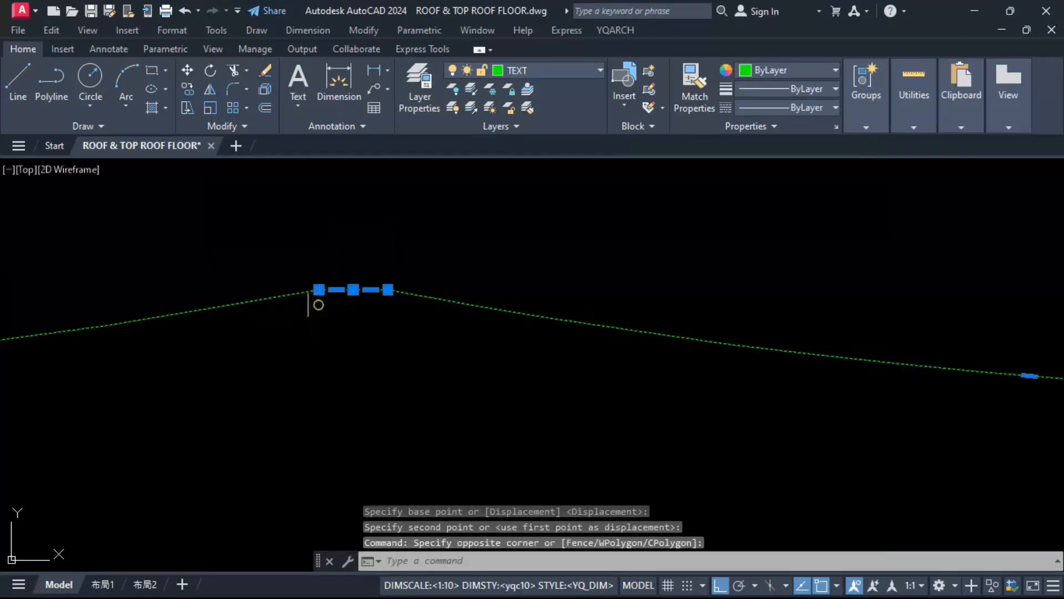
key("Escape")
left_click(352, 83)
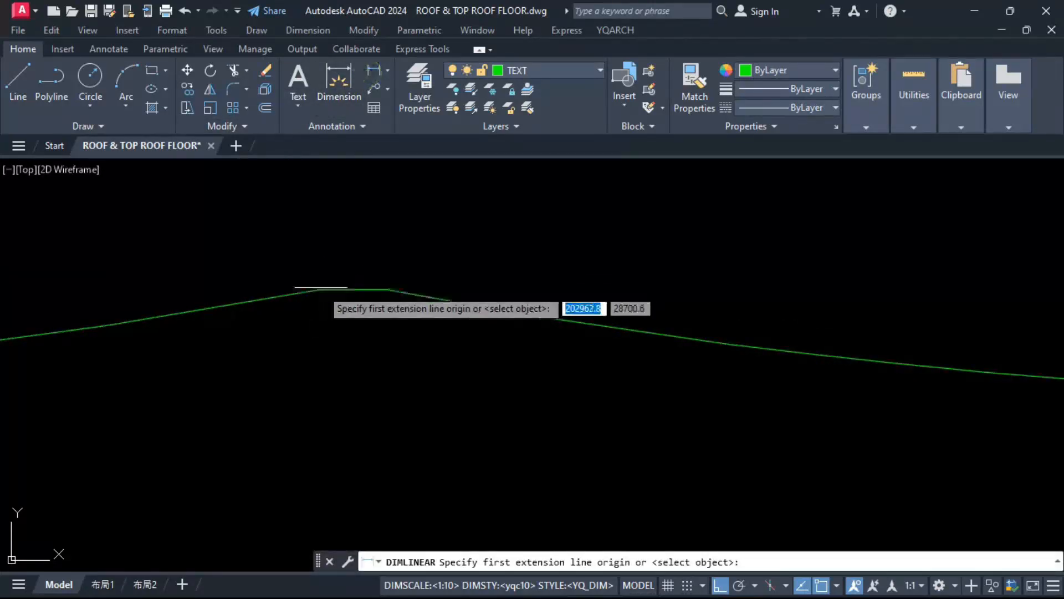
left_click(316, 291)
left_click(387, 289)
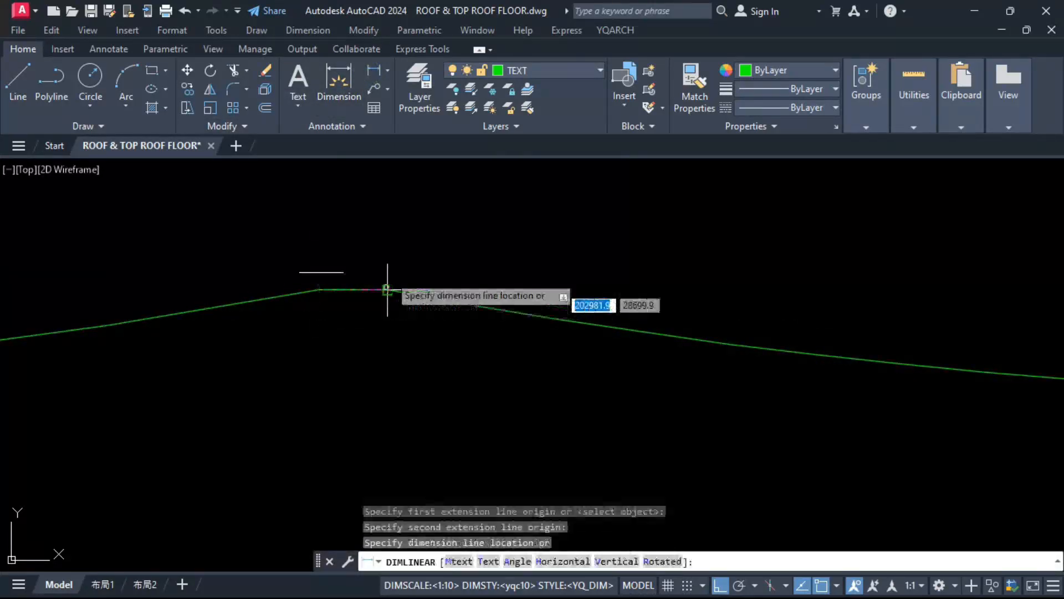
scroll(388, 238, "down", 4)
key("Escape")
Step: Mirror both outline halves about a horizontal line through their lower endpoint, keeping the source objects
scroll(471, 225, "down", 3)
left_click(473, 228)
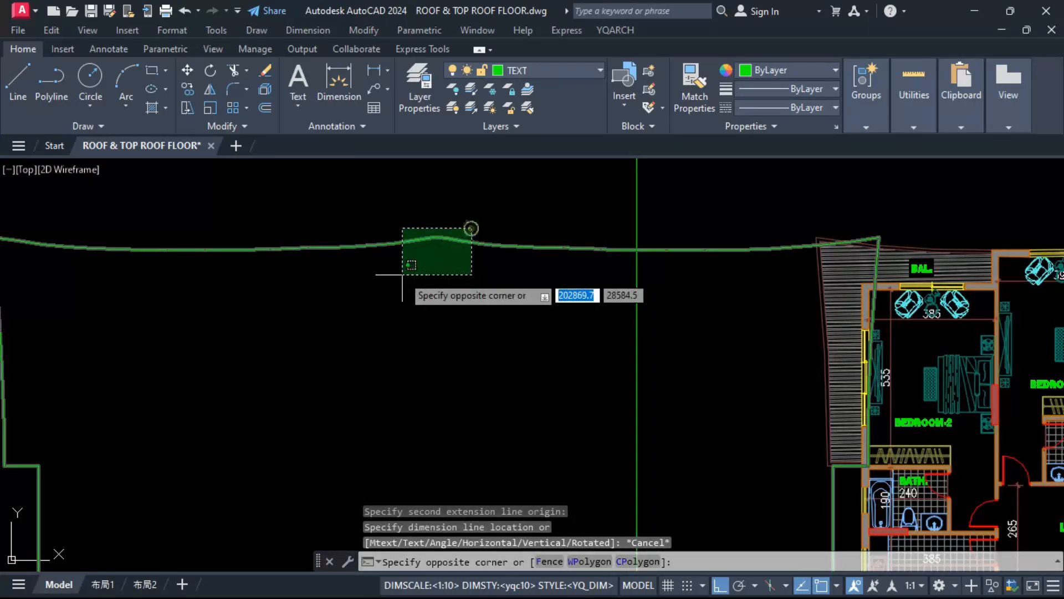
scroll(404, 274, "down", 4)
type("I")
key("Return")
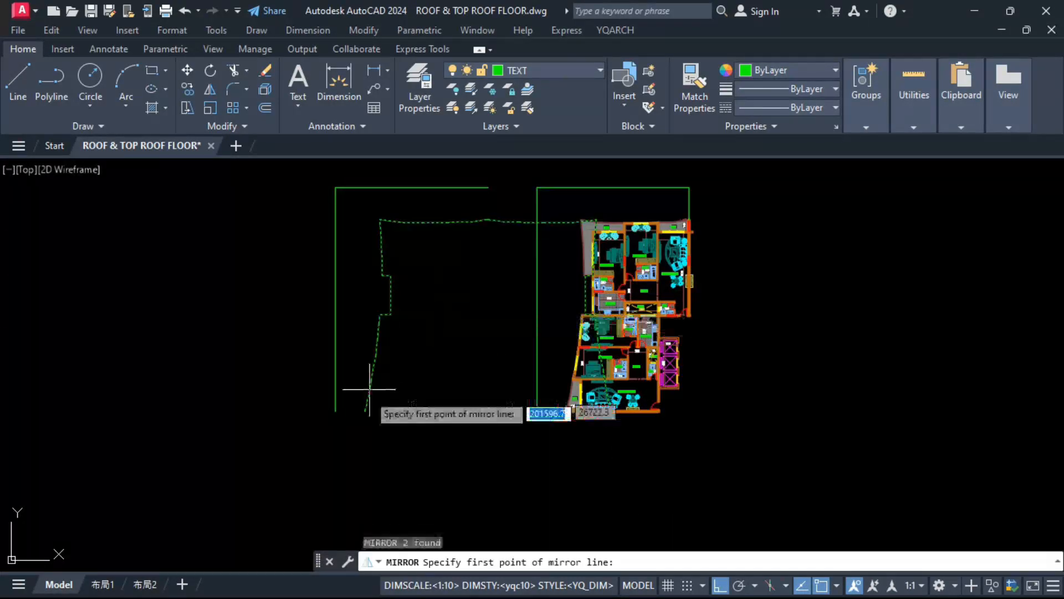
scroll(368, 377, "up", 8)
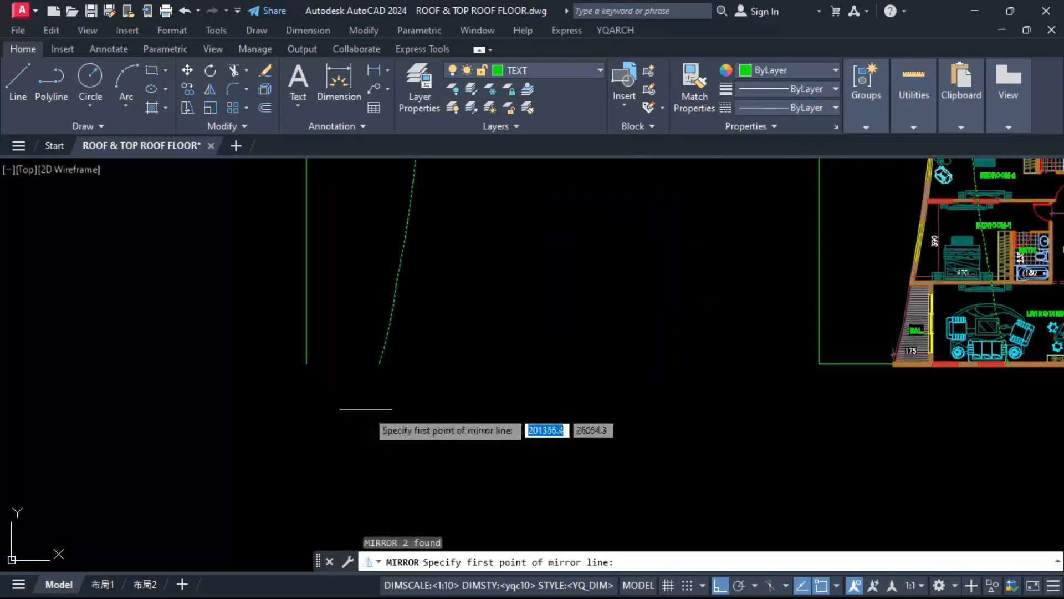
left_click(388, 361)
left_click(336, 388)
type("N")
key("Return")
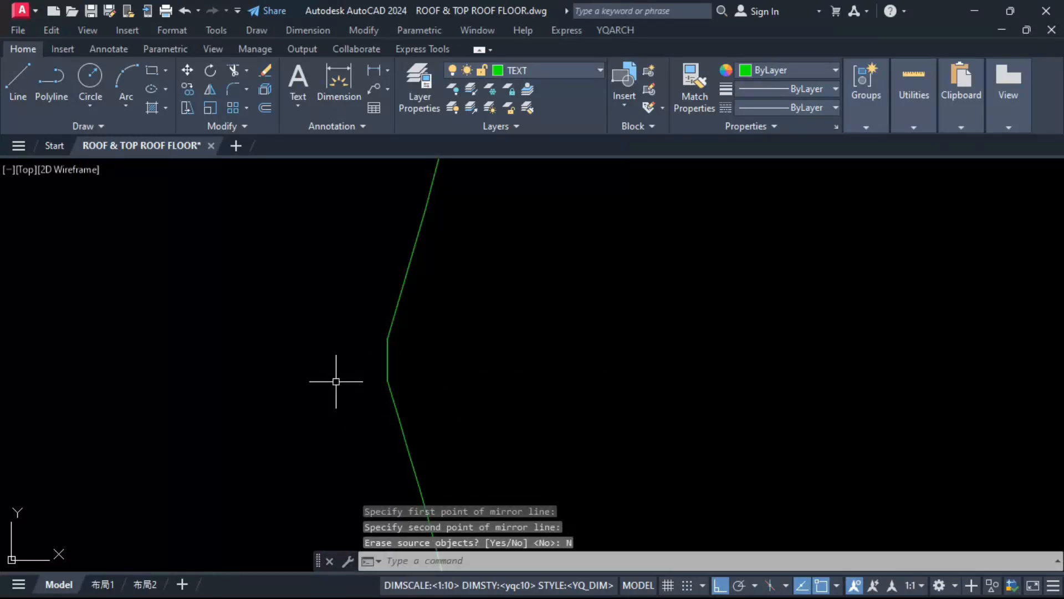
Step: Erase the copied apartment floor plan and its green frame overlapping the mirrored outline
scroll(387, 339, "down", 4)
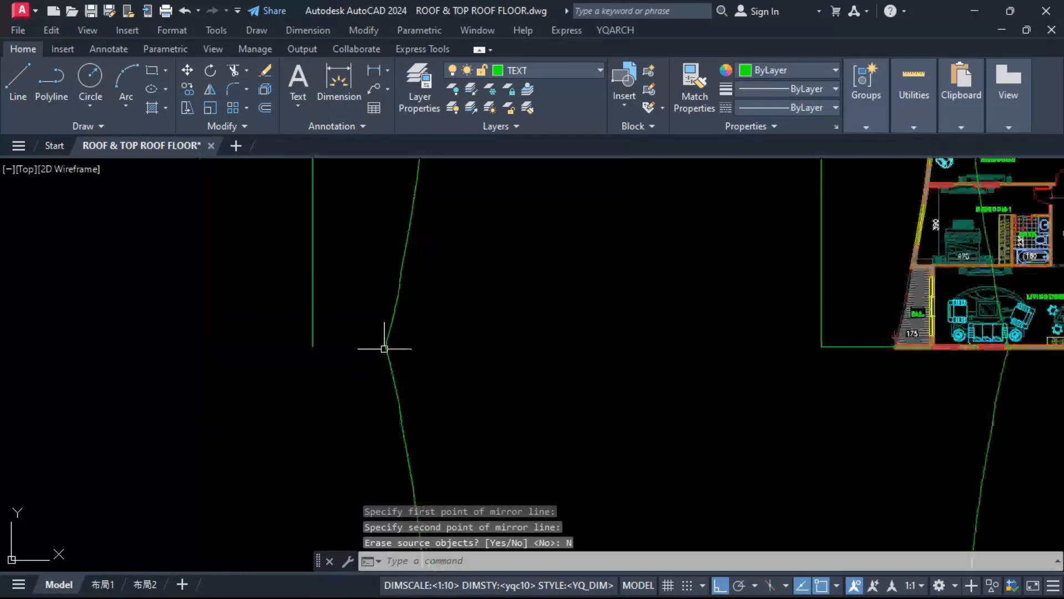
scroll(452, 328, "down", 3)
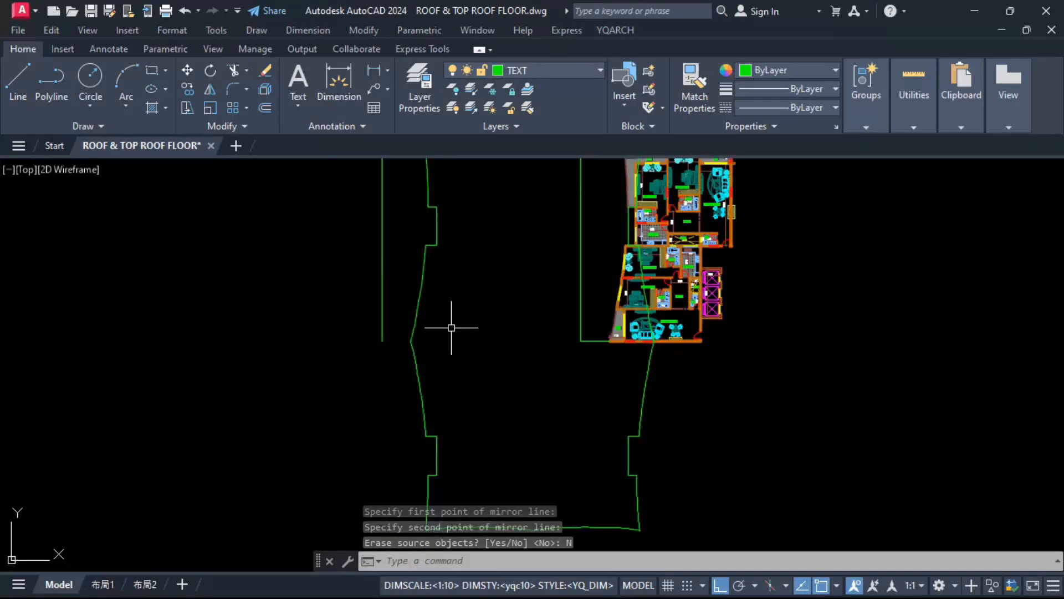
scroll(451, 330, "down", 2)
scroll(553, 339, "up", 5)
scroll(553, 340, "up", 4)
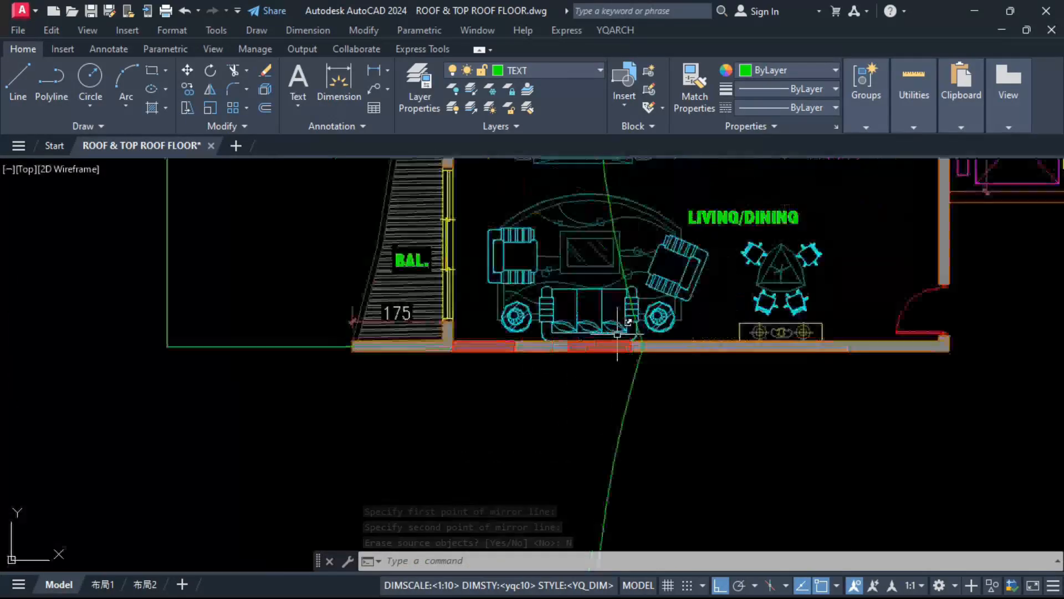
scroll(543, 379, "down", 6)
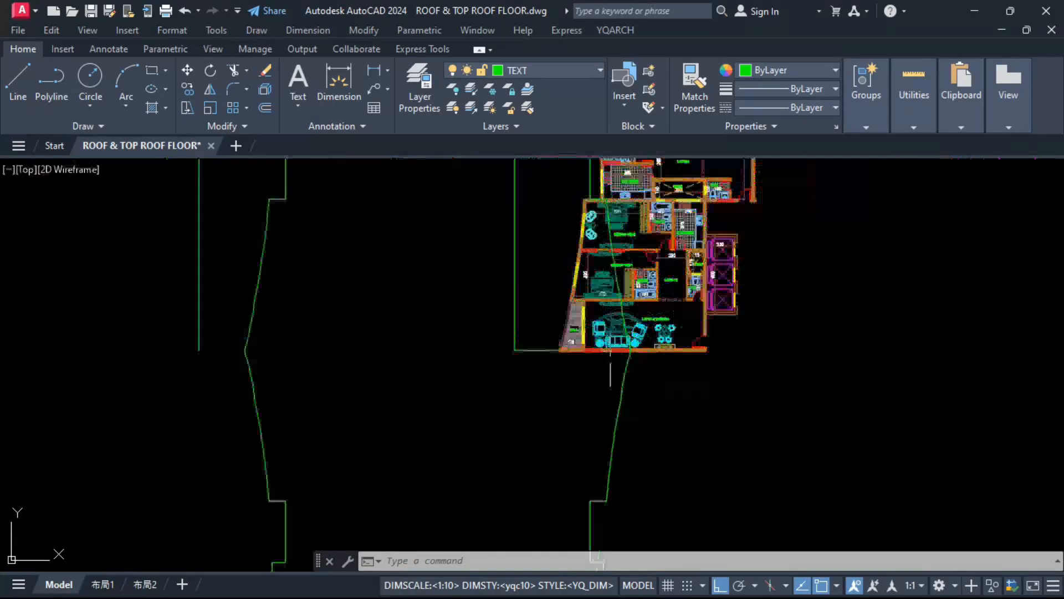
scroll(512, 389, "down", 2)
left_click(512, 387)
left_click(677, 202)
type("E")
key("Return")
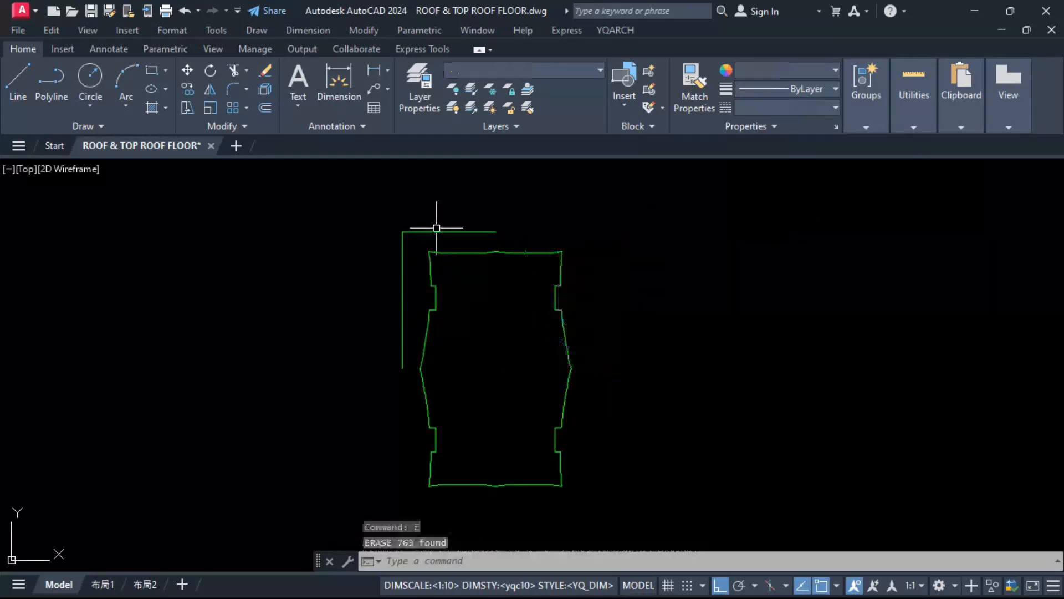
Step: Erase the leftover L-shaped frame line outside the building outline
left_click(423, 222)
left_click(368, 254)
key("space")
Step: Join the four outline pieces into a single closed polyline
left_click(392, 229)
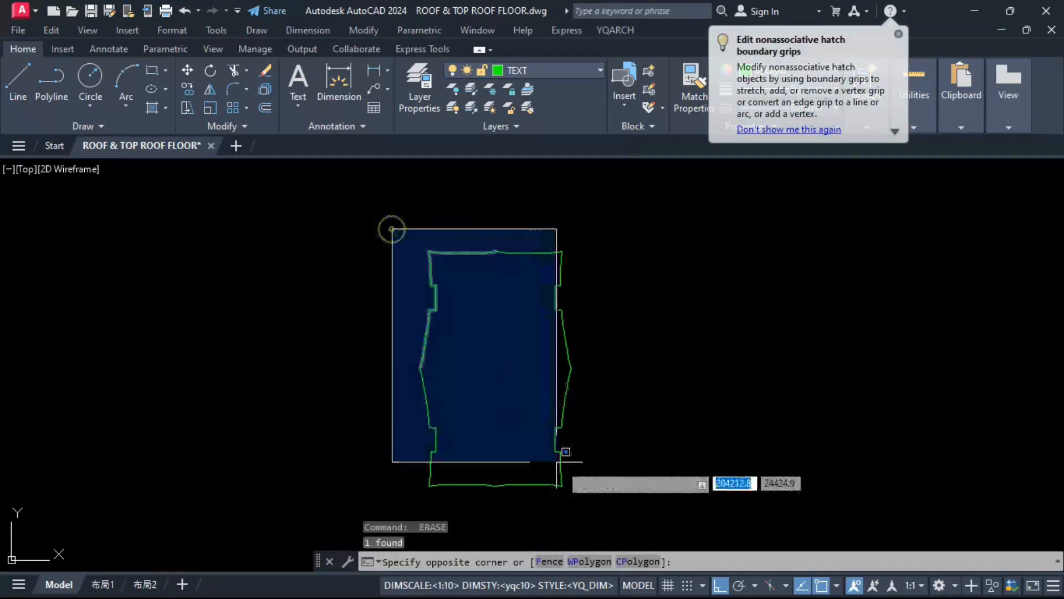
left_click(600, 497)
key("Return")
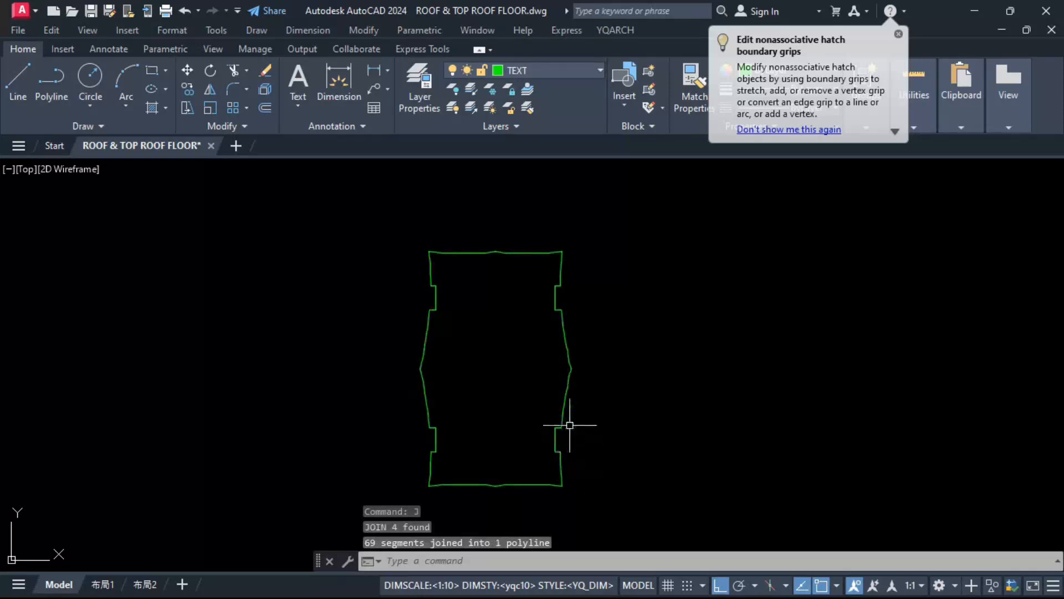
Step: Move the joined building outline onto the typical floor plan, matching its upper-left corner to the balcony's outer corner
left_click(567, 405)
type("m")
key("Return")
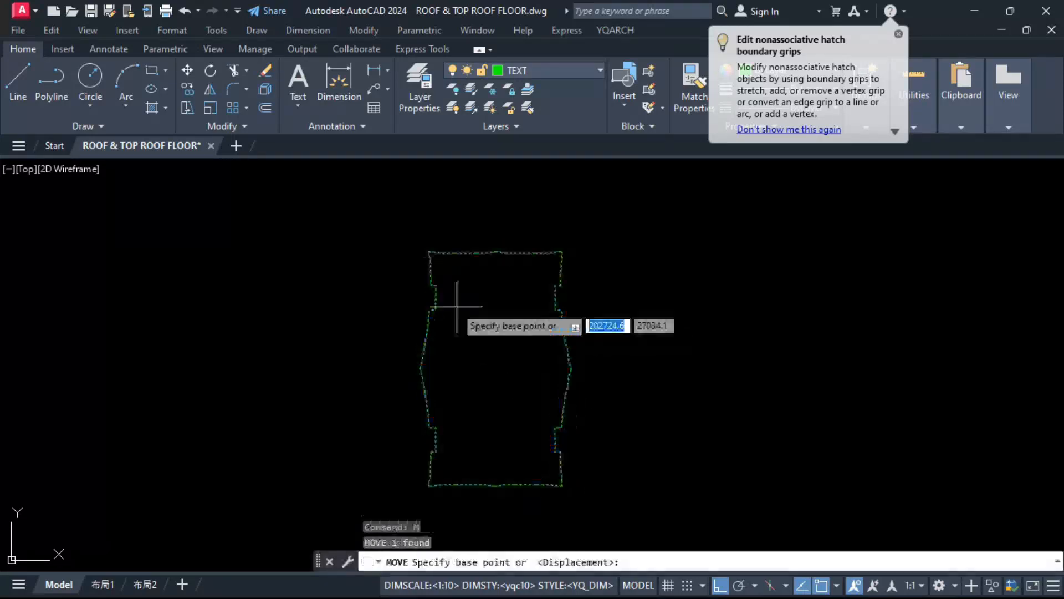
scroll(454, 288, "up", 6)
left_click(403, 192)
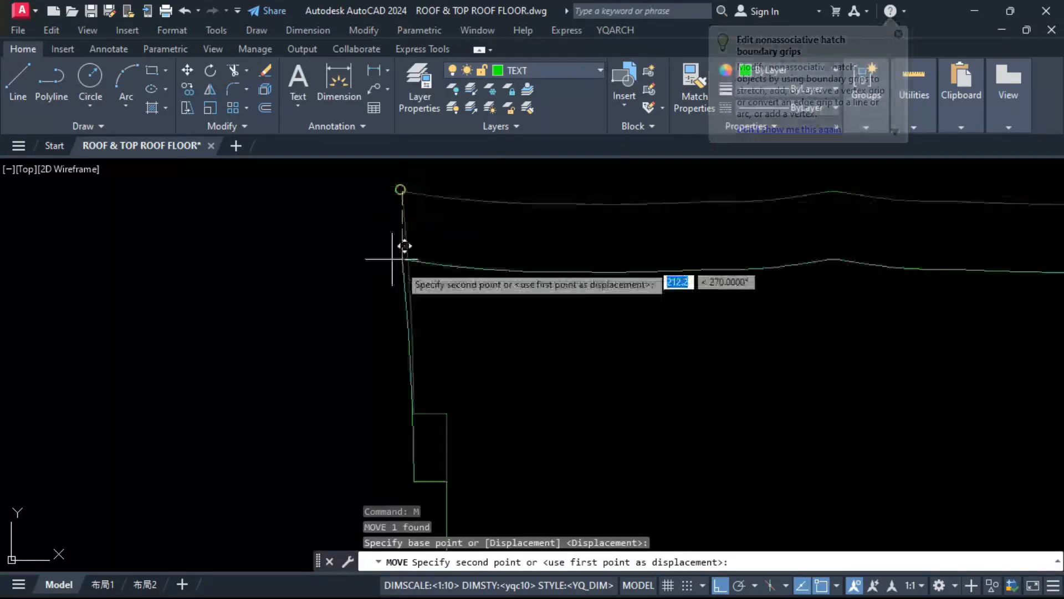
scroll(471, 231, "down", 8)
scroll(472, 325, "up", 8)
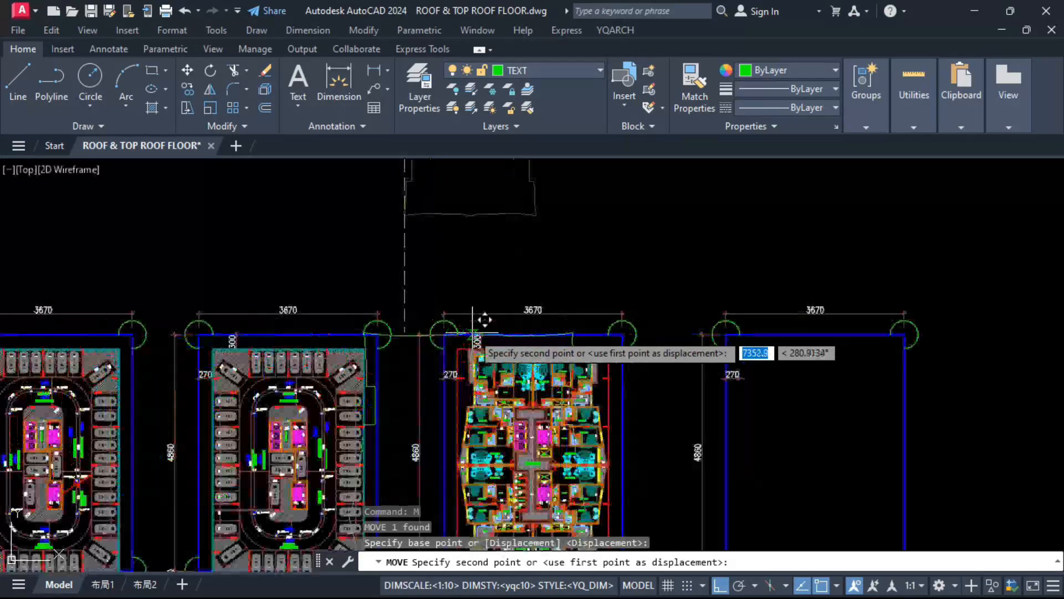
left_click(525, 306)
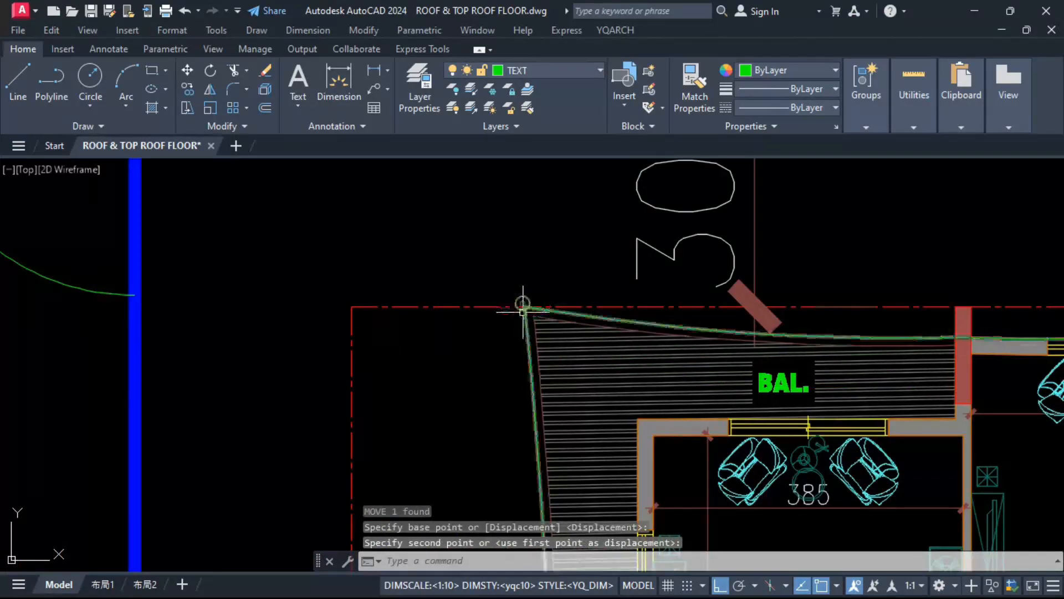
Step: Copy the building outline from the typical floor plan into the empty plot frame, using the frame's upper-left corner as base point
scroll(476, 302, "down", 8)
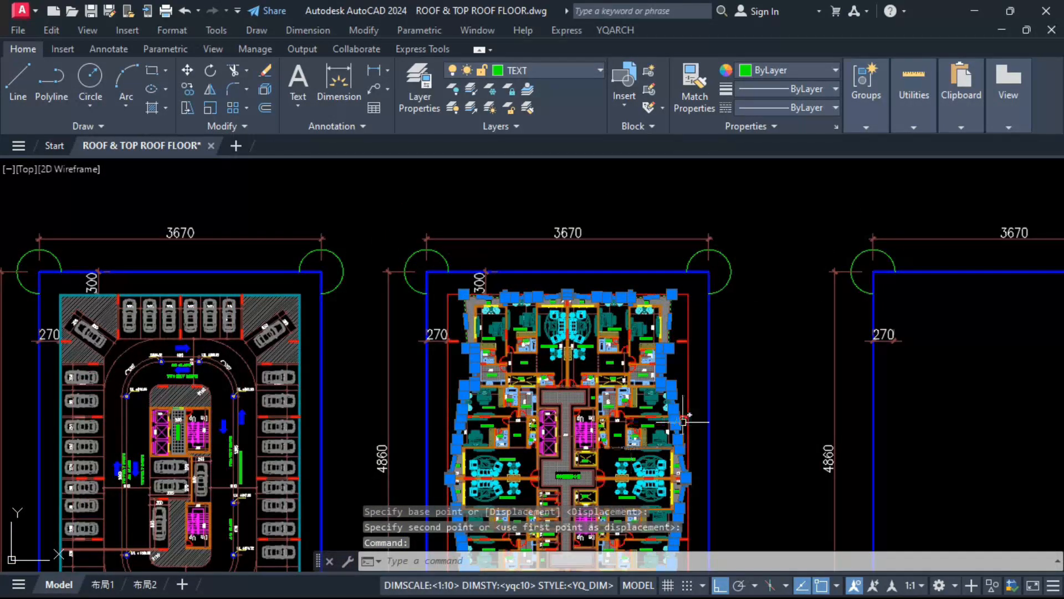
scroll(683, 422, "up", 4)
scroll(602, 236, "down", 6)
scroll(577, 465, "up", 8)
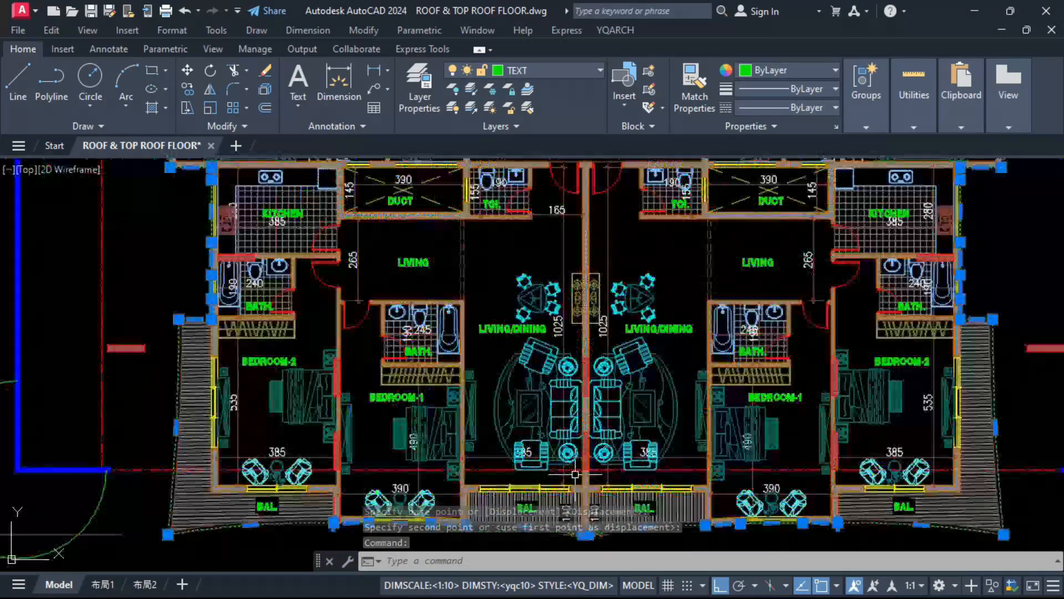
scroll(575, 474, "down", 8)
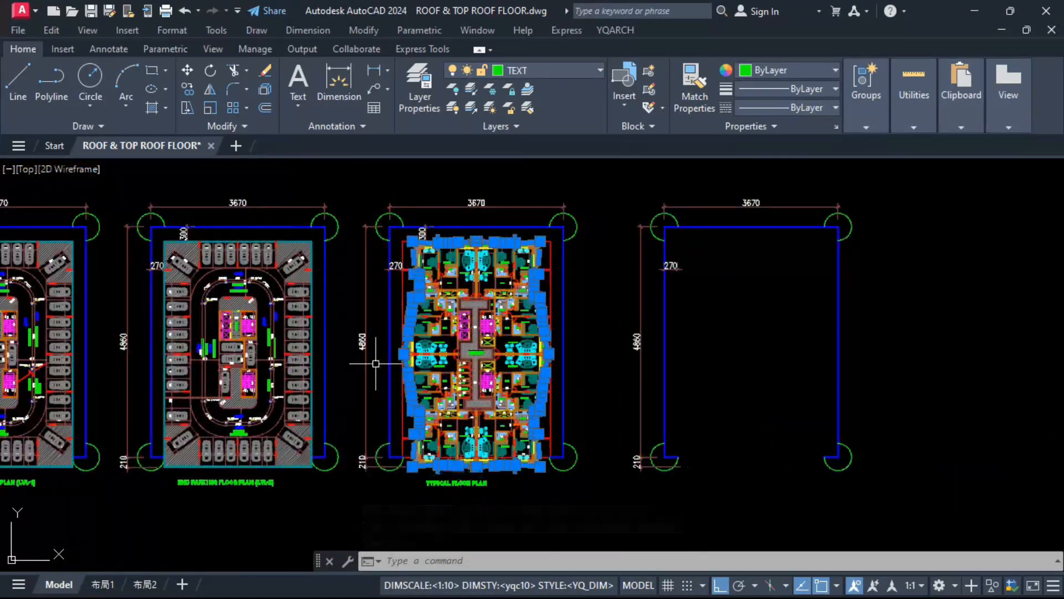
type("O")
key("Return")
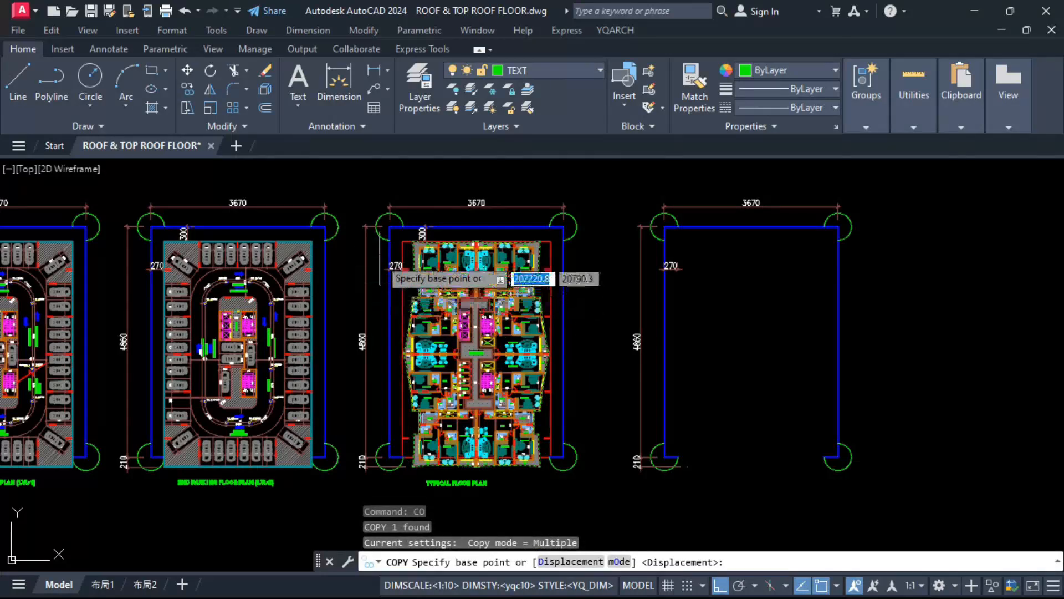
left_click(390, 226)
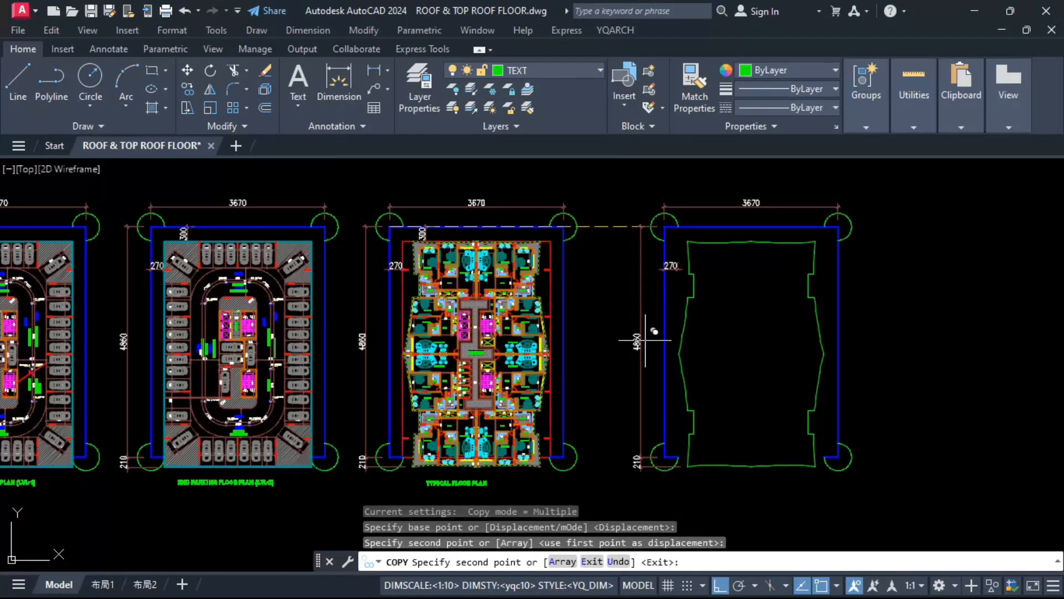
key("Escape")
key("Escape")
Step: Regenerate the drawing and check the copied outline as one continuous polyline
scroll(733, 479, "up", 3)
type("RE")
key("Return")
left_click(708, 423)
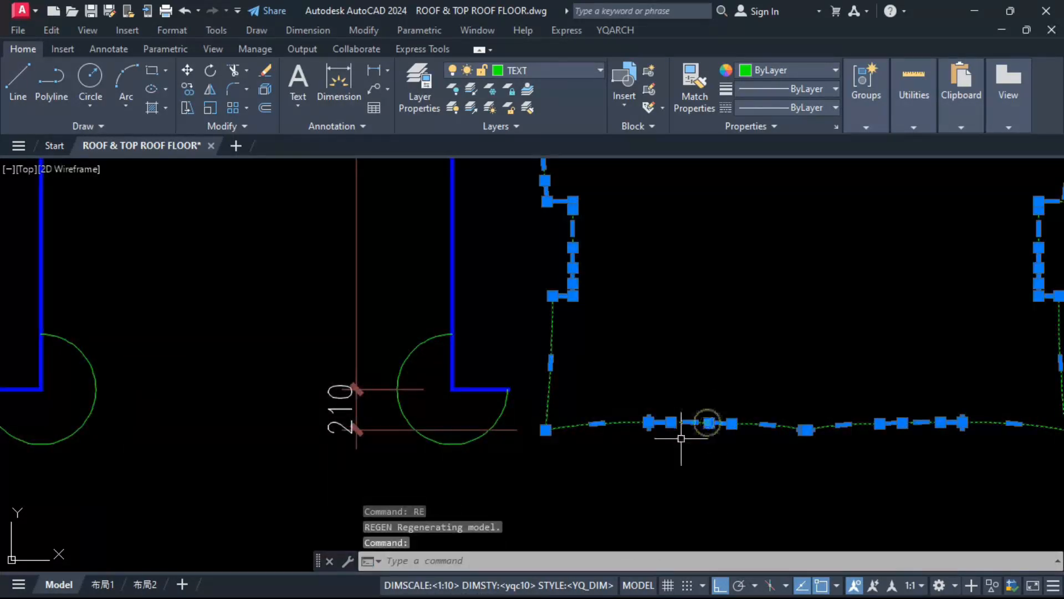
key("Escape")
scroll(681, 438, "down", 2)
scroll(664, 462, "down", 2)
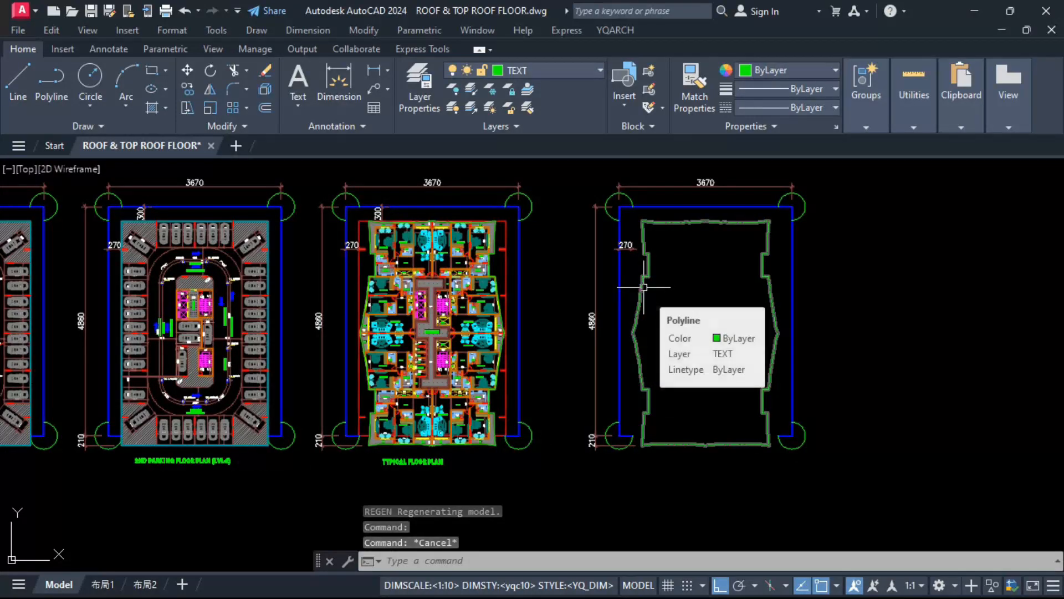
Step: Match the properties of the copied double roof outline to the orange wall lines of the typical floor plan
scroll(643, 266, "up", 4)
type("MA")
key("Return")
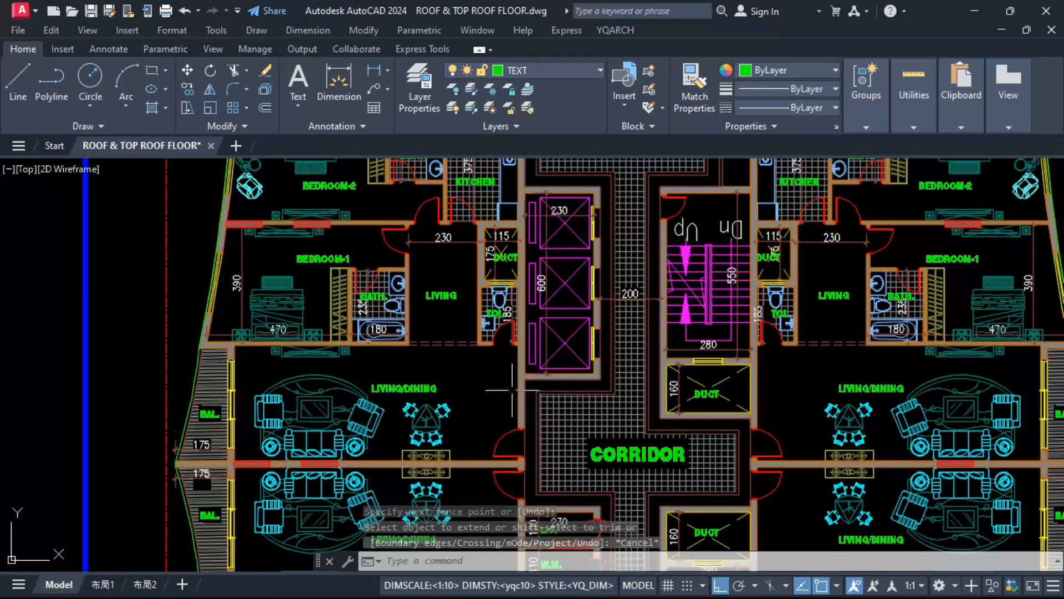
scroll(511, 390, "up", 3)
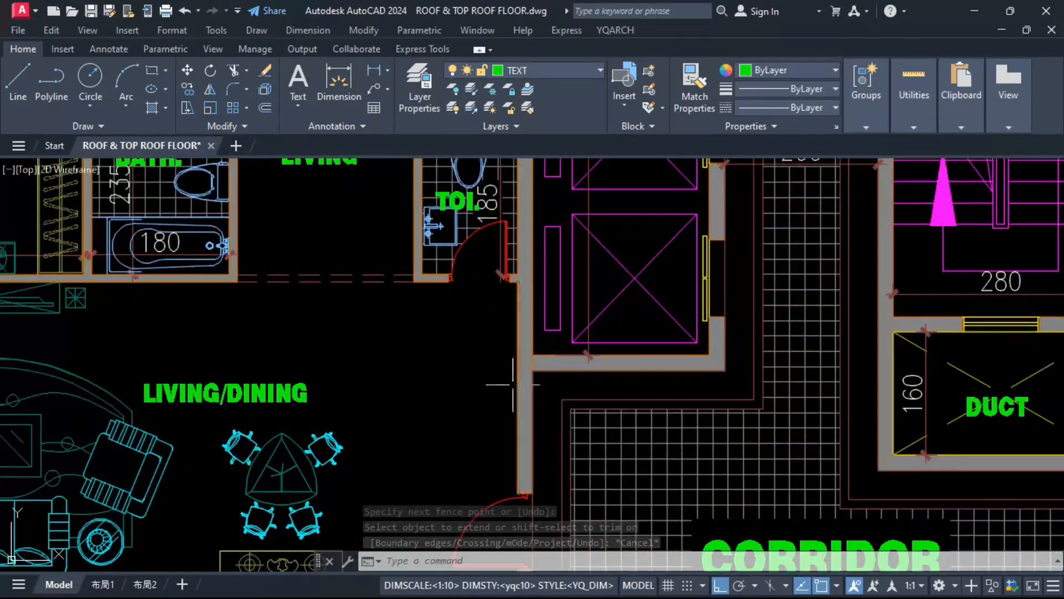
Step: Select the three-lift shaft, the upper staircase with its adjoining duct, and the small ducts on both sides of the core
left_click(522, 398)
scroll(524, 402, "down", 3)
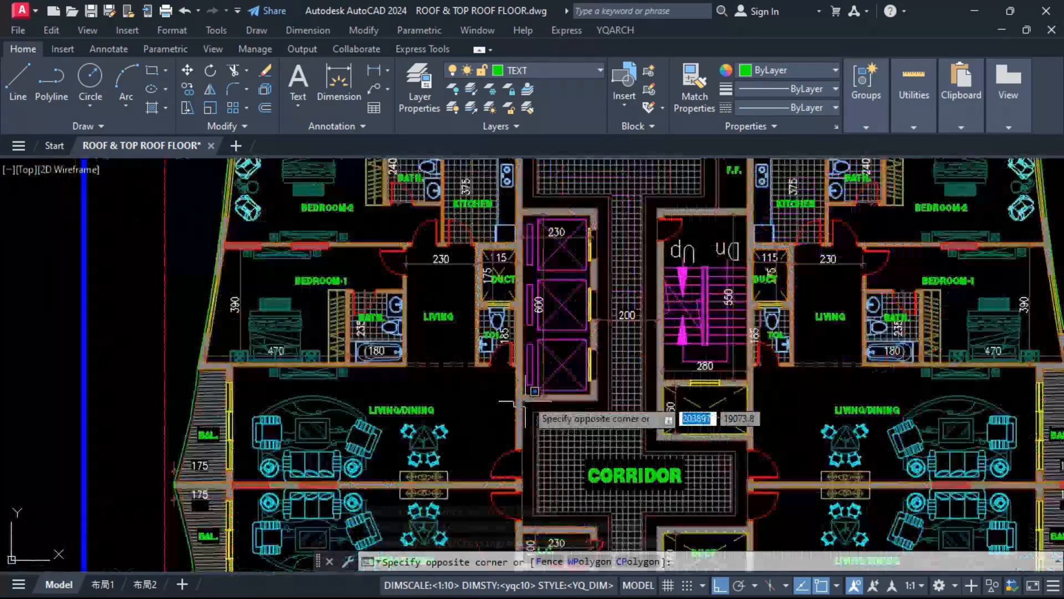
left_click(598, 206)
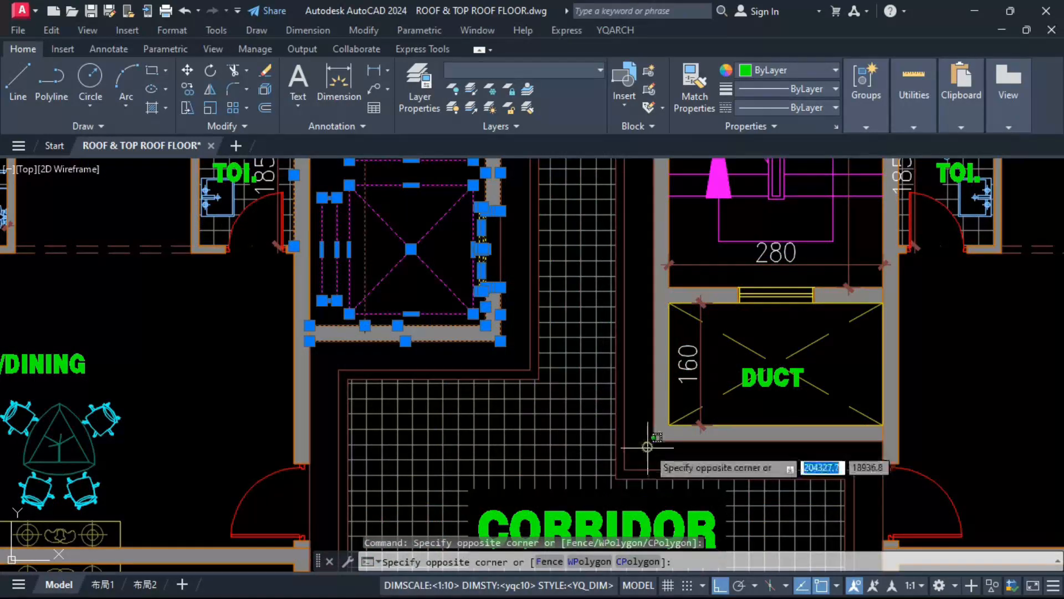
scroll(657, 445, "down", 5)
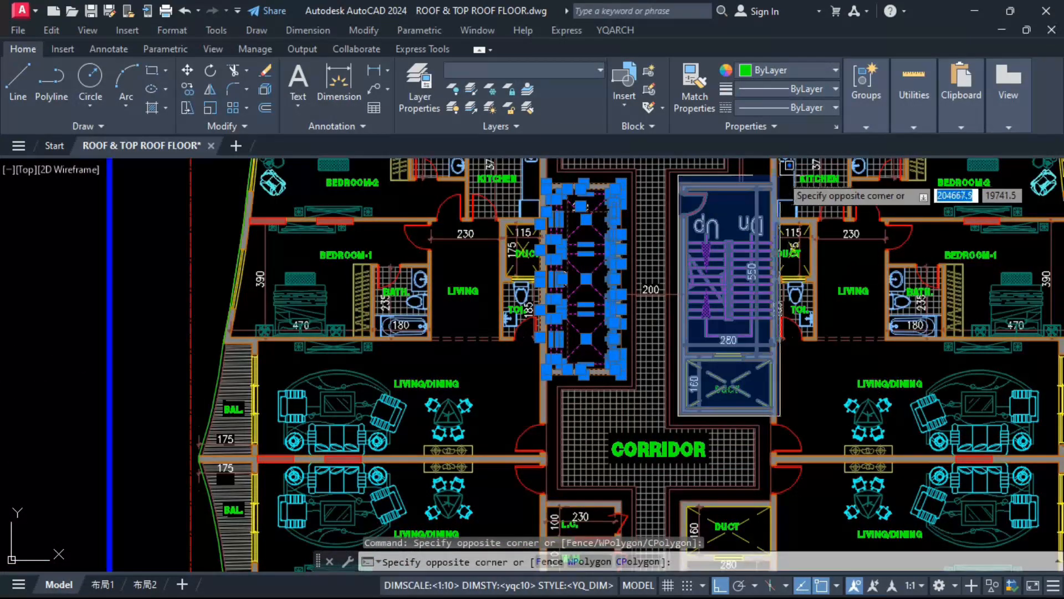
left_click(774, 192)
scroll(773, 222, "up", 4)
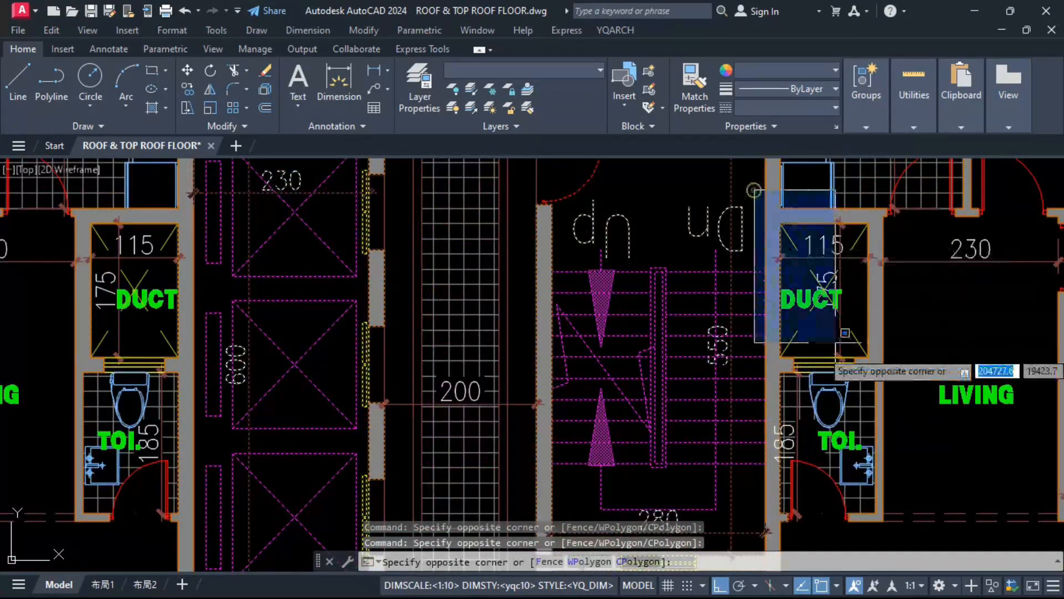
left_click(889, 425)
scroll(617, 337, "down", 4)
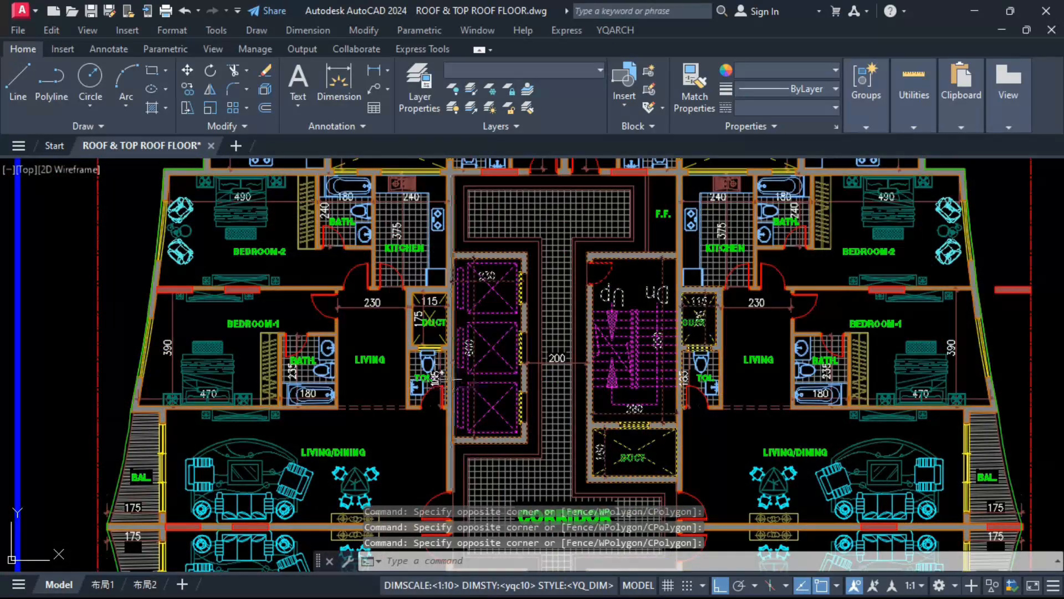
scroll(411, 352, "up", 2)
left_click(498, 231)
scroll(498, 231, "down", 5)
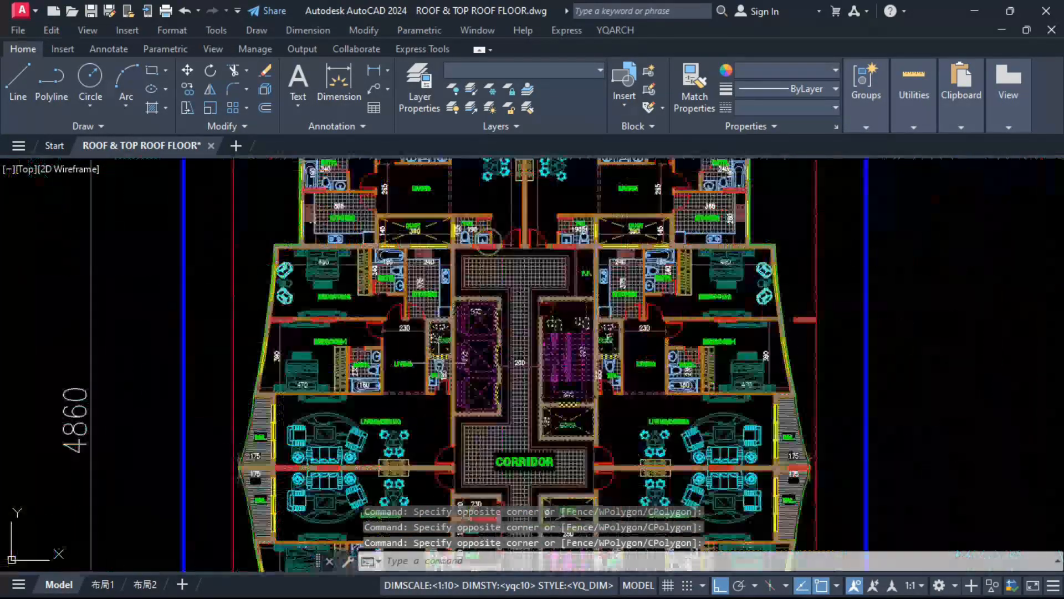
Step: Add the two wide ducts beside the upper apartments' kitchens to the selection
scroll(331, 240, "up", 6)
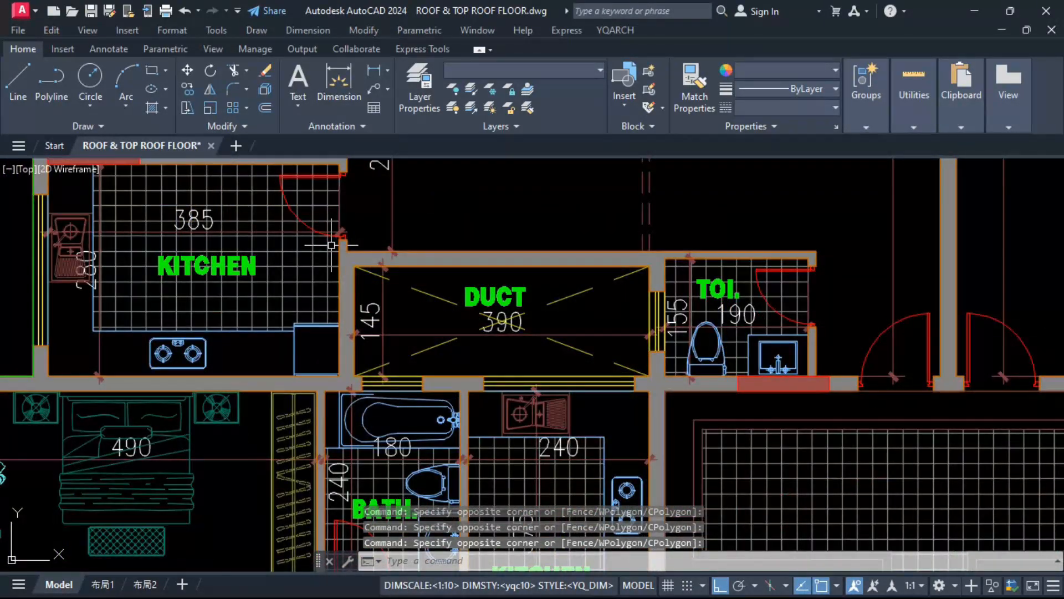
left_click(331, 244)
left_click(693, 417)
scroll(489, 336, "down", 4)
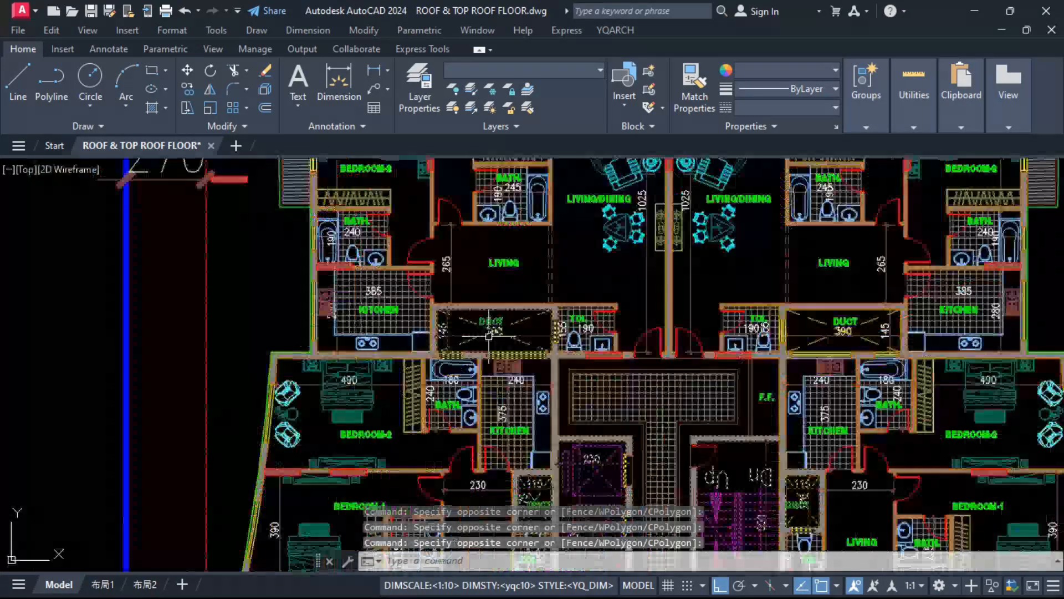
left_click(775, 283)
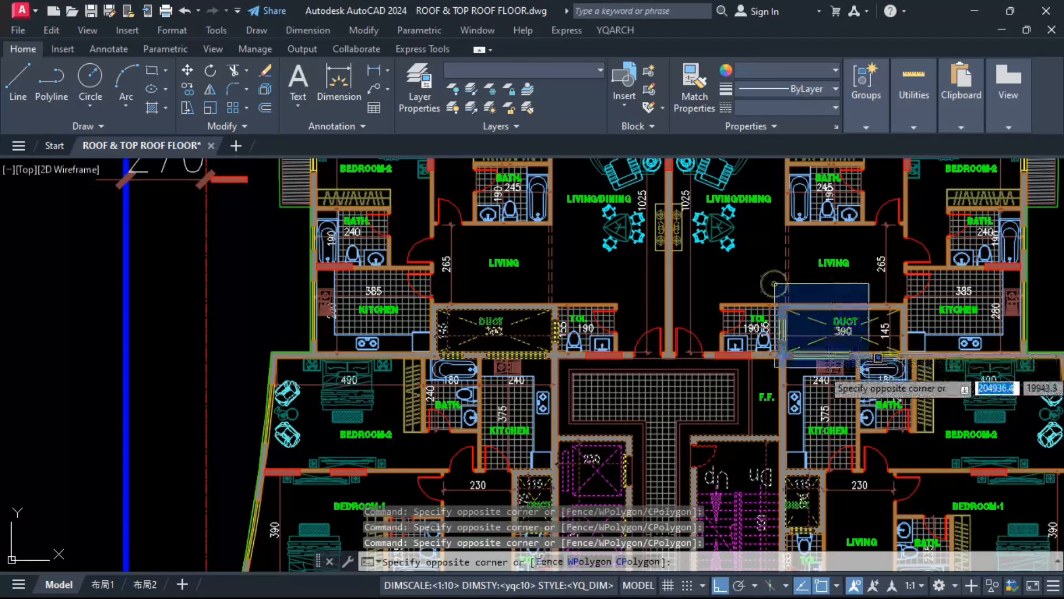
left_click(915, 374)
Step: Add the lower half's staircase, its adjoining duct, the small side ducts and the two wide kitchen ducts to the selection
scroll(831, 338, "down", 4)
scroll(565, 377, "up", 6)
middle_click_drag(565, 378, 286, 332)
scroll(564, 429, "down", 5)
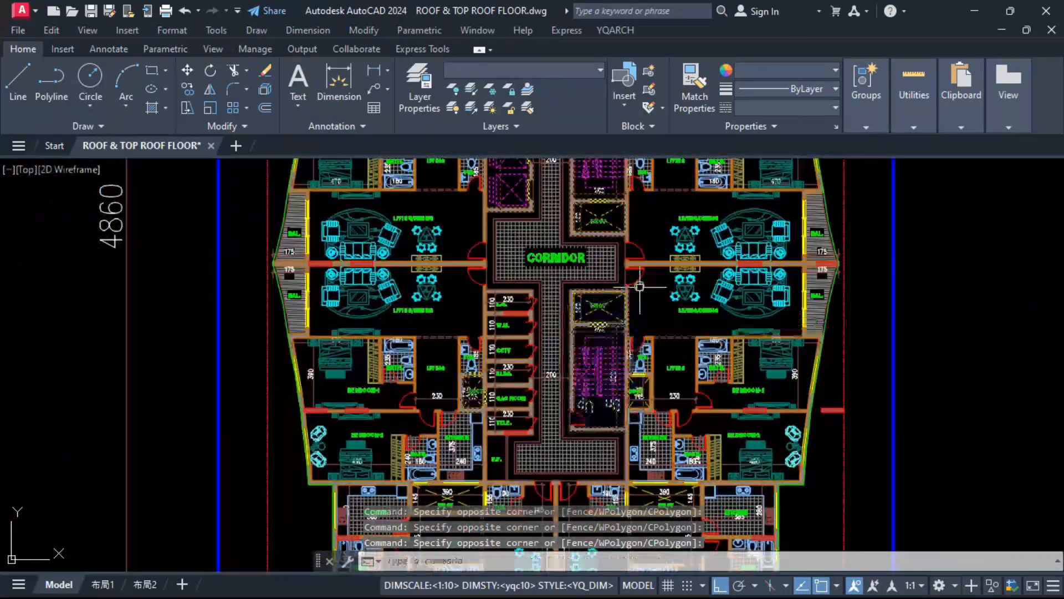
scroll(605, 410, "up", 7)
scroll(605, 411, "down", 5)
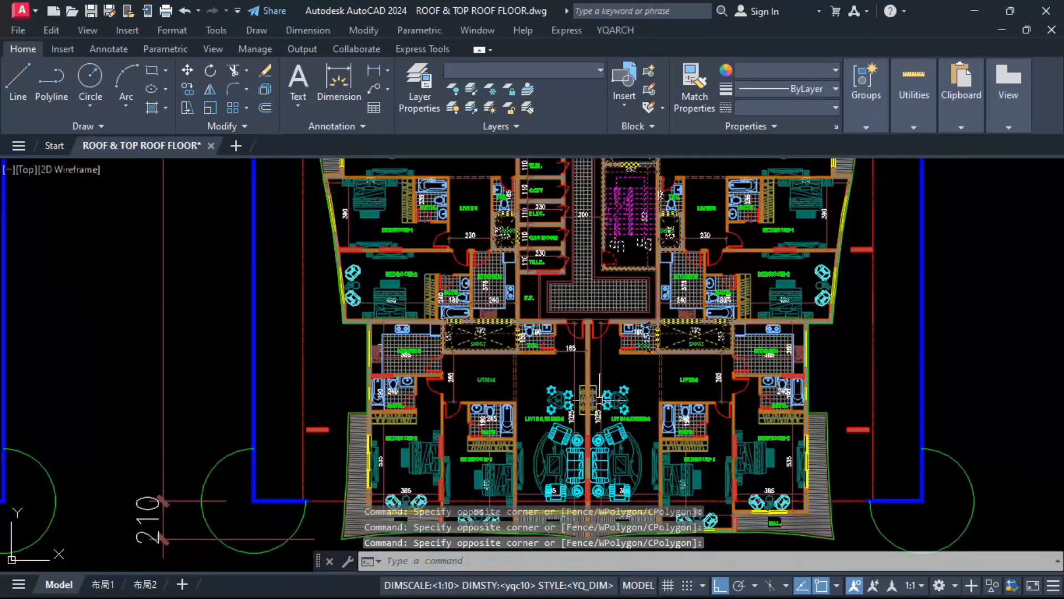
scroll(554, 444, "up", 2)
scroll(527, 474, "down", 4)
Step: Copy the selected lifts, stairs and ducts into the roof outline, from the plot frame's upper-right corner to the matching corner
type("co")
key("Return")
scroll(583, 388, "down", 2)
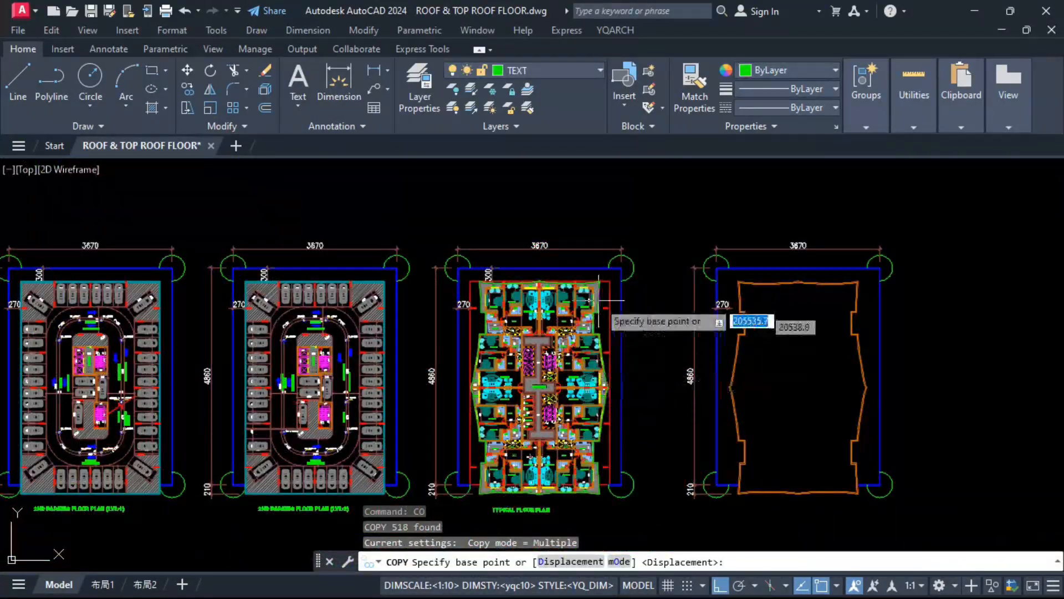
scroll(626, 293, "up", 6)
left_click(632, 292)
scroll(443, 288, "down", 4)
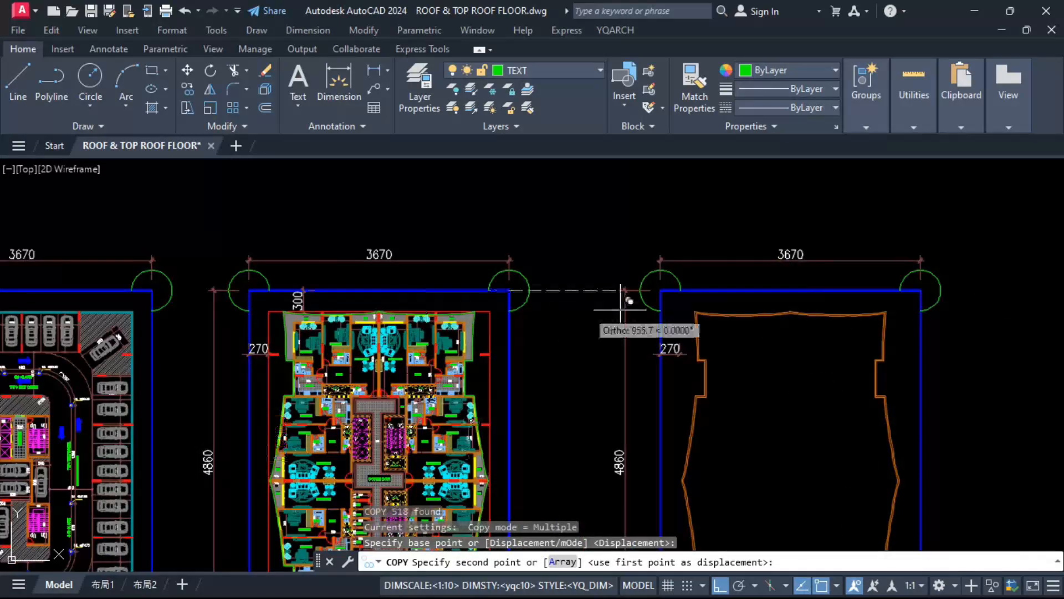
left_click(921, 290)
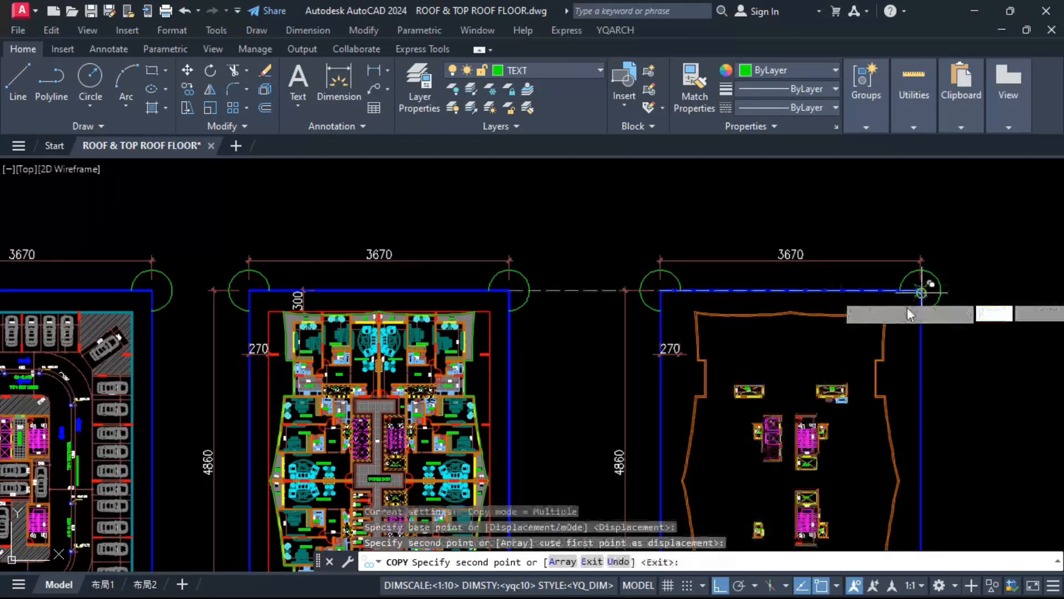
key("Escape")
Step: Draw a vertical line 600 long closing the open side of the copied lift shaft between its inner wall ends
scroll(836, 429, "up", 4)
scroll(653, 304, "up", 2)
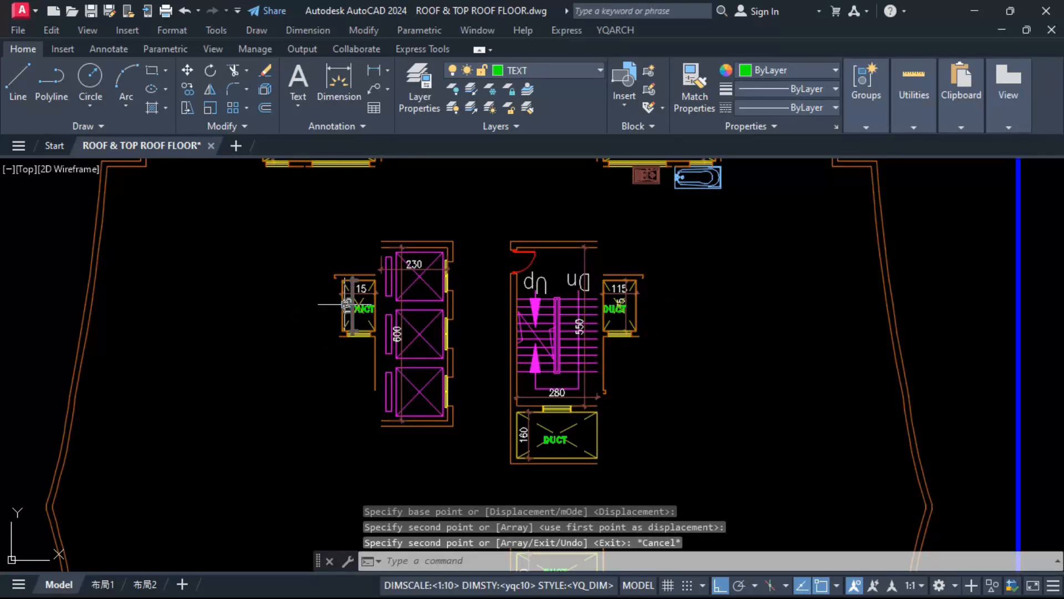
type("l")
key("Return")
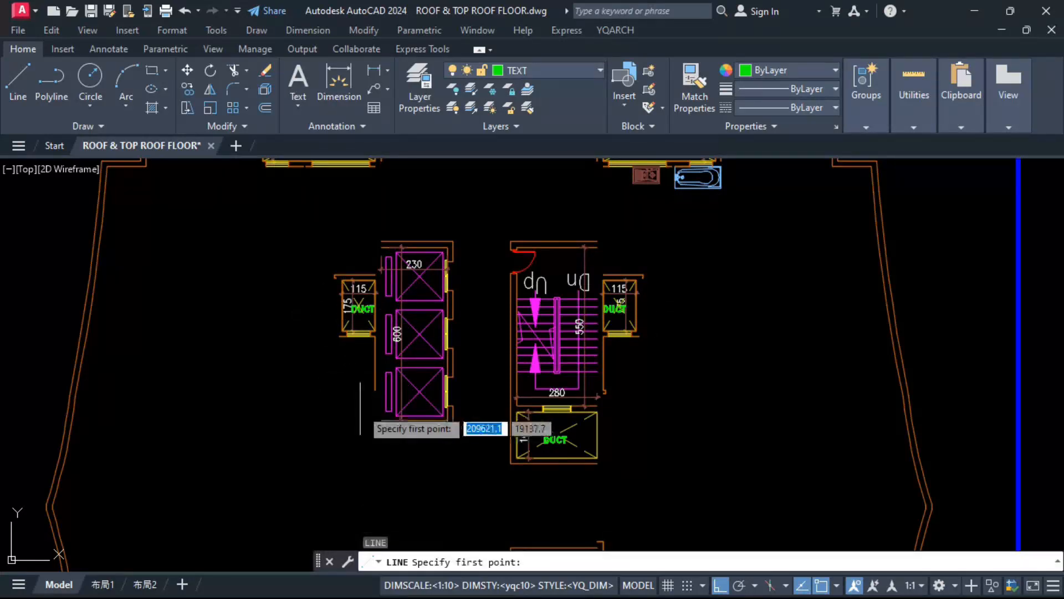
left_click(381, 420)
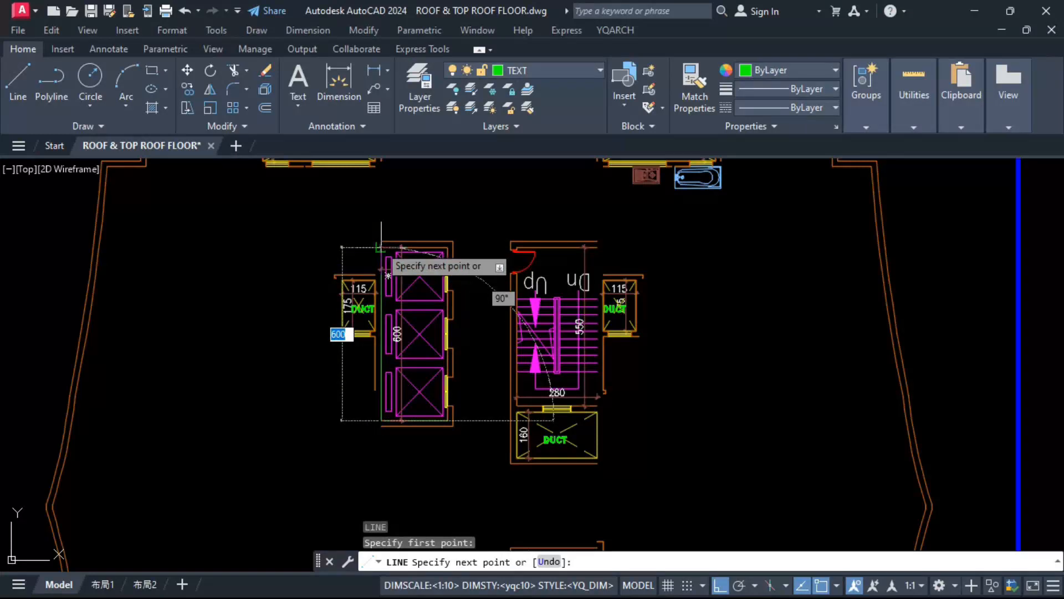
left_click(381, 248)
key("Escape")
key("Escape")
Step: Erase the lower and middle lift cars and their doors from the copied lift shaft
scroll(398, 386, "up", 2)
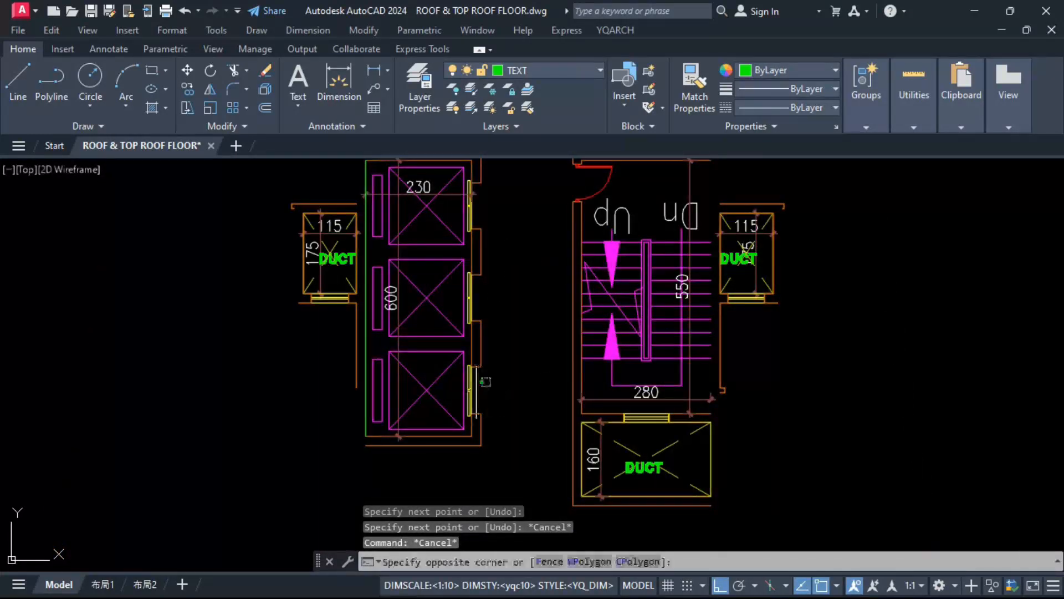
left_click(428, 403)
type("e")
key("Return")
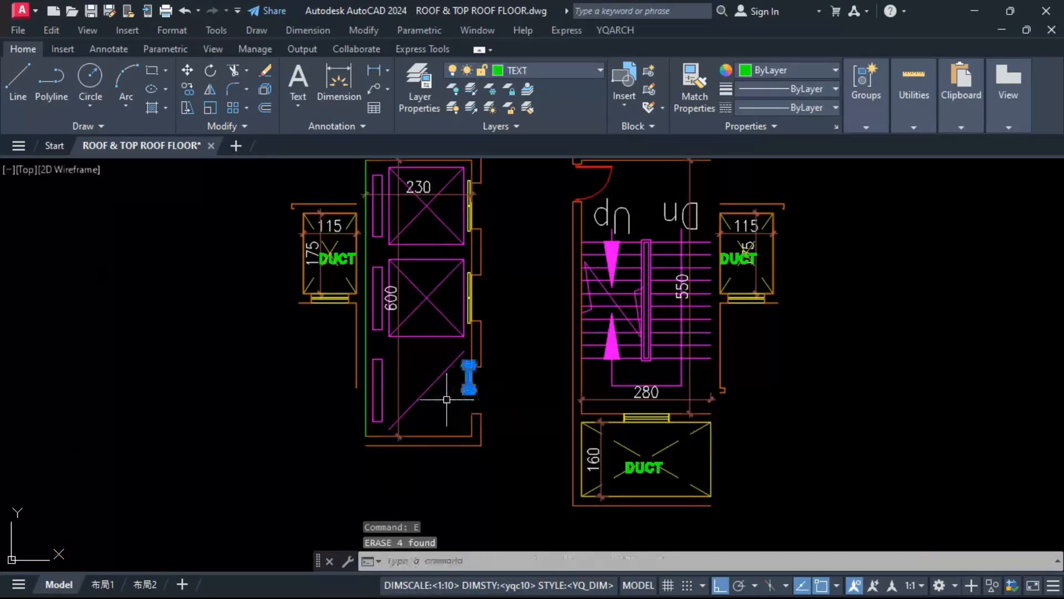
left_click(454, 361)
key("Delete")
left_click(469, 283)
key("Delete")
left_click(447, 320)
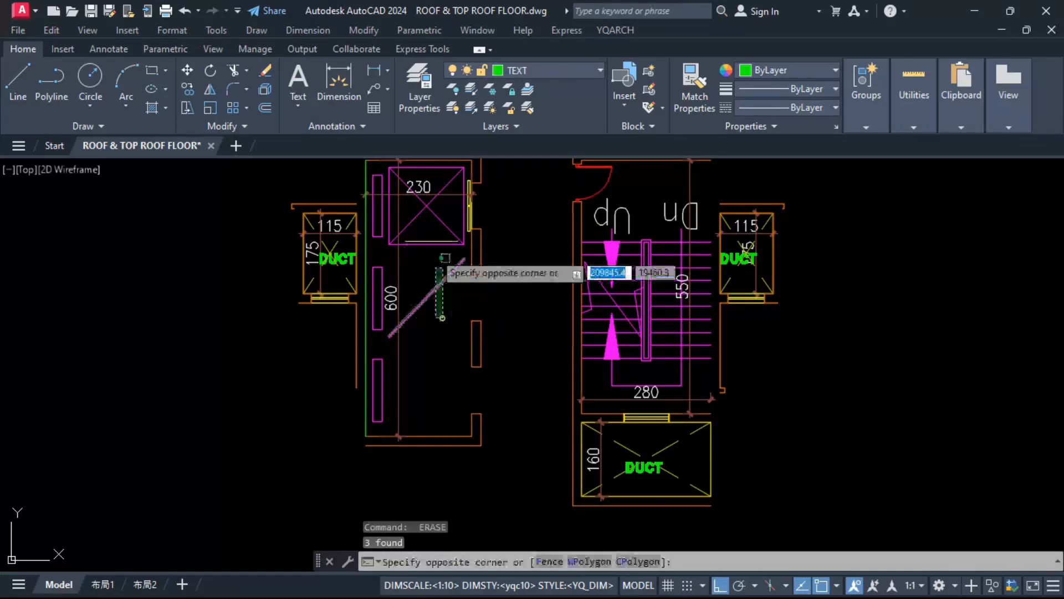
left_click(440, 266)
key("Delete")
Step: Erase the upper lift car, its diagonal lines and its door from the copied lift shaft
left_click(430, 236)
left_click(489, 205)
left_click(456, 210)
key("Delete")
left_click(451, 208)
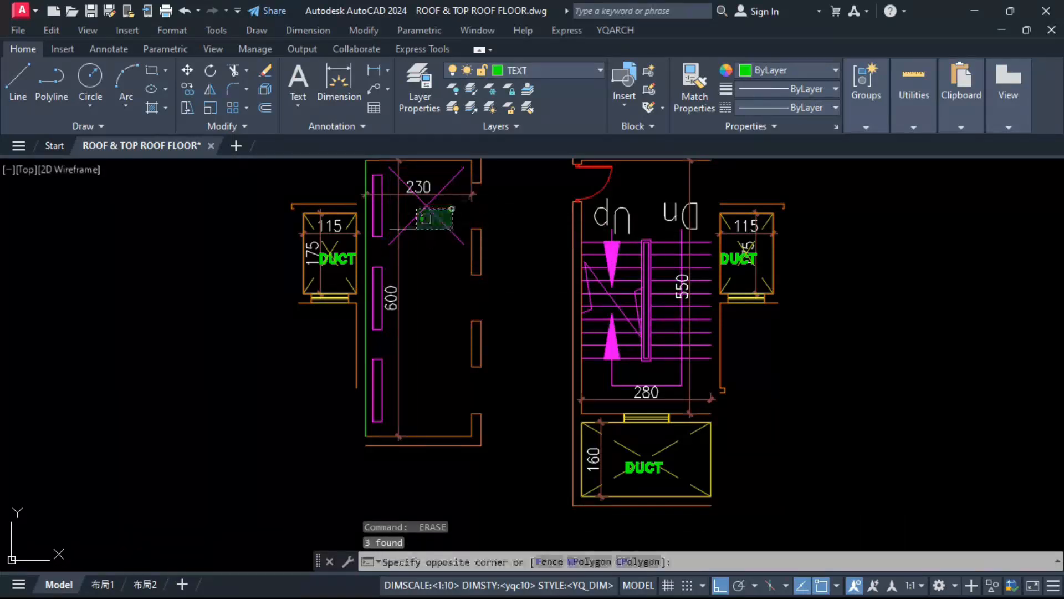
left_click(407, 231)
key("Delete")
Step: Erase the remaining crossing lines and the three narrow rectangles along the closed side of the copied lift shaft
key("Delete")
left_click(377, 279)
left_click(370, 288)
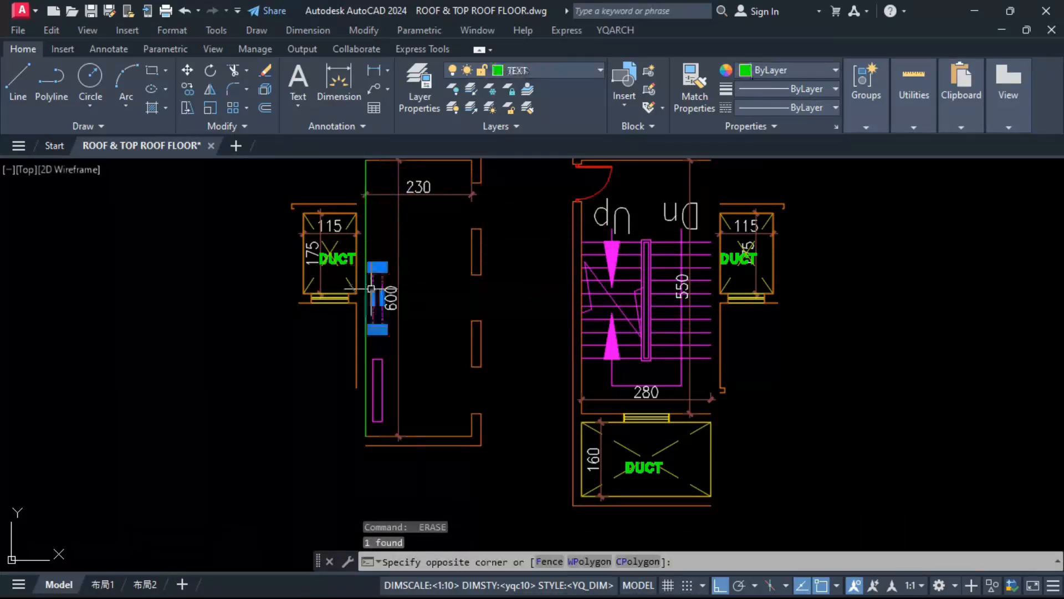
key("Delete")
left_click(377, 372)
left_click(373, 383)
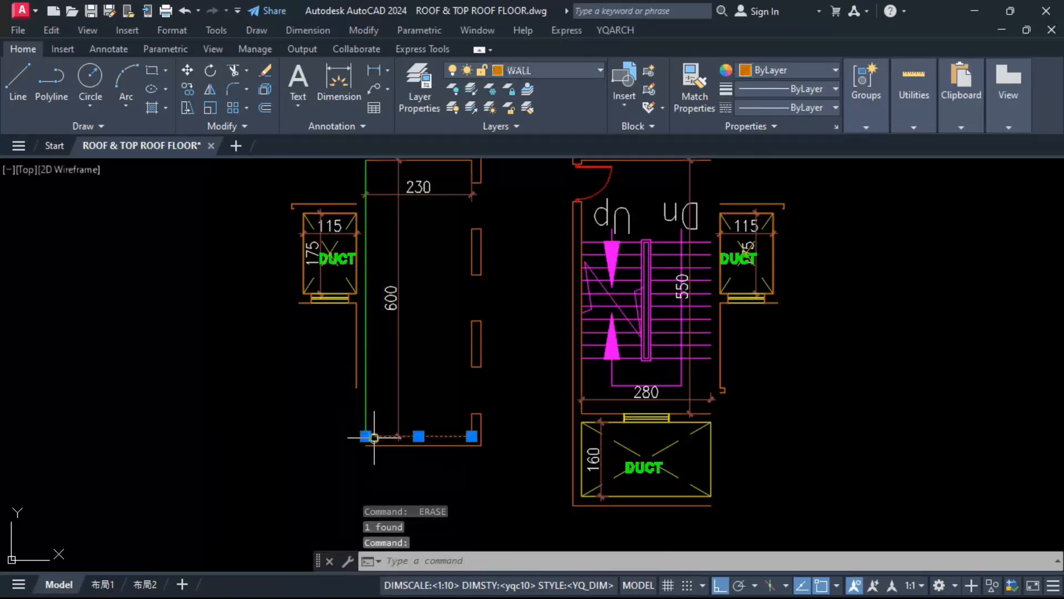
Step: Match the line closing the lift shaft to the properties of the shaft's lower WALL line
type("A")
key("Return")
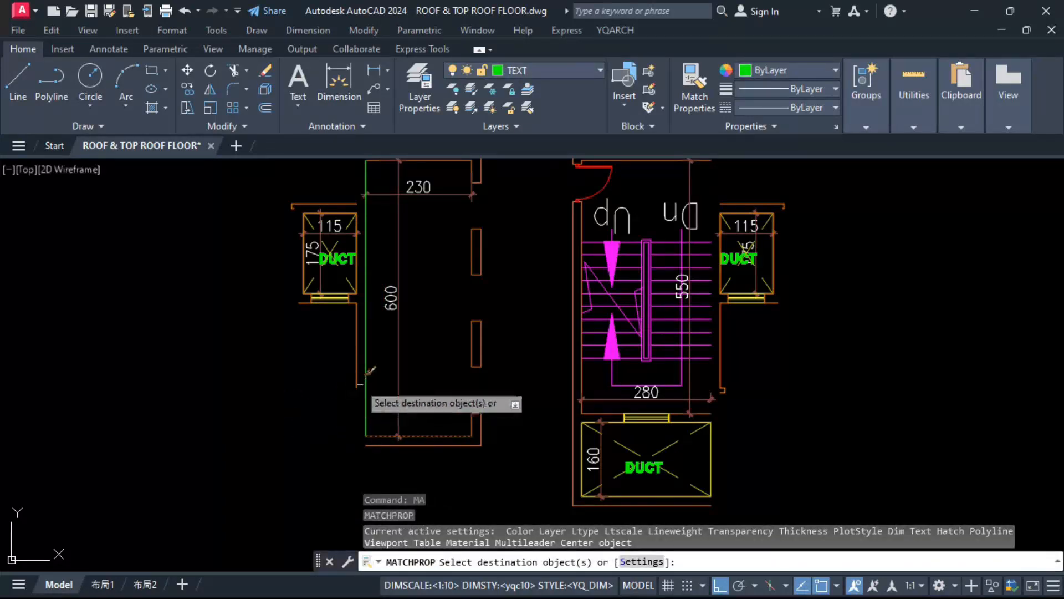
left_click(370, 371)
key("Escape")
Step: Fillet the lift shaft's outer side wall line at radius 0 to its lower and upper outer wall lines
type("f")
key("Return")
left_click(356, 378)
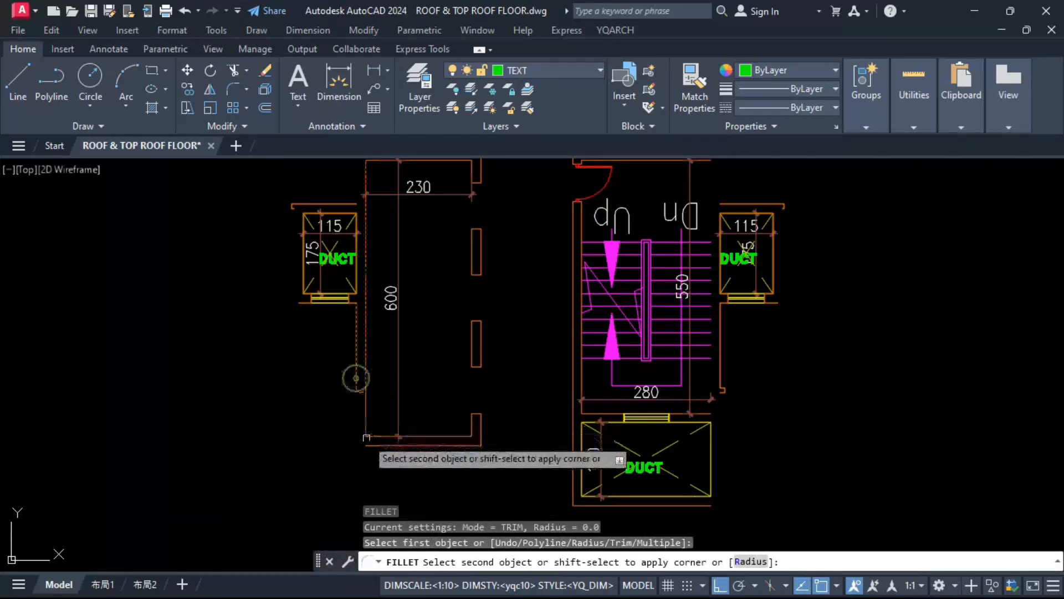
middle_click_drag(355, 302, 367, 376)
key("Return")
scroll(367, 300, "up", 2)
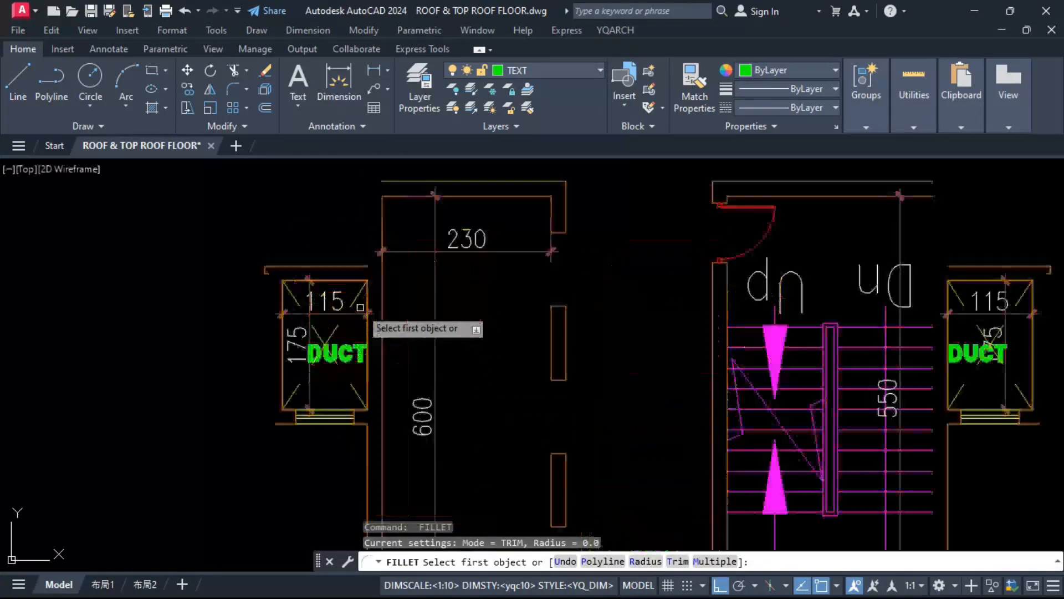
left_click(366, 296)
scroll(367, 296, "down", 2)
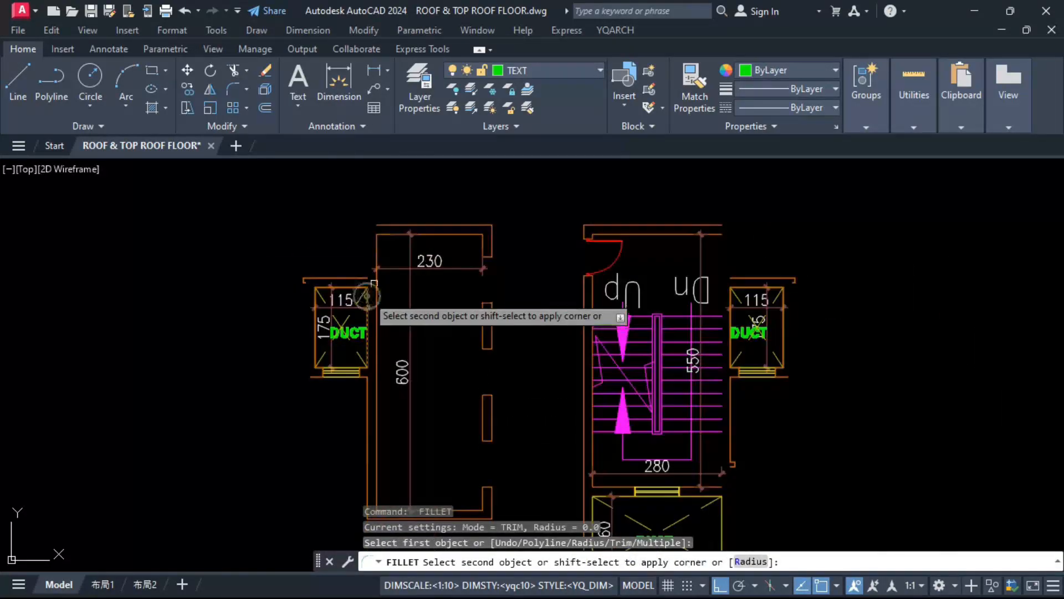
left_click(391, 227)
scroll(438, 259, "down", 2)
left_click(438, 265)
key("Escape")
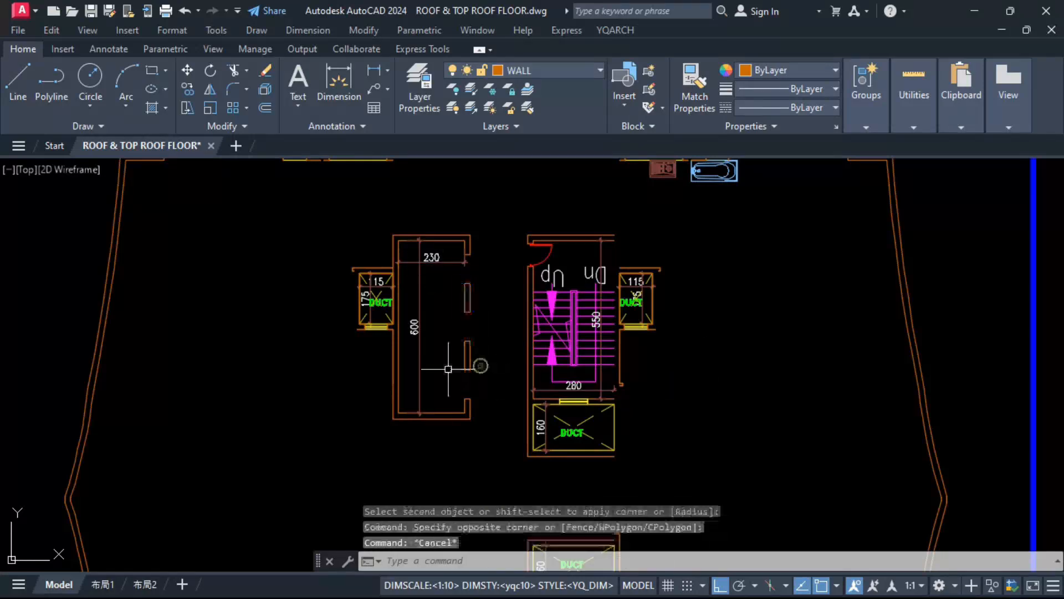
Step: Close the outer wall around the far side of the duct beside the lift shaft and erase its window and end pieces
scroll(355, 279, "up", 4)
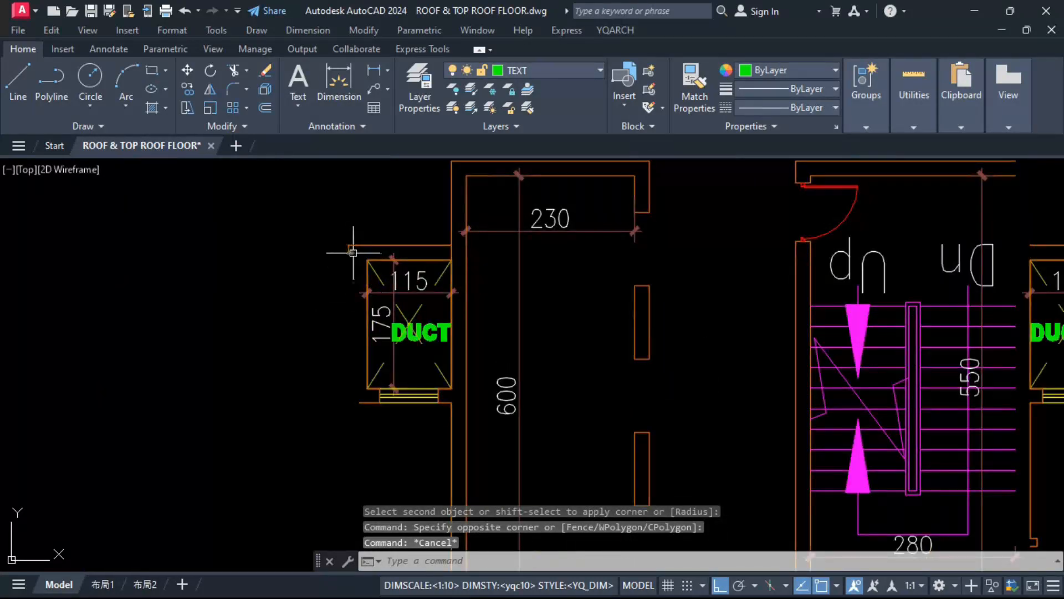
key("space")
left_click(350, 253)
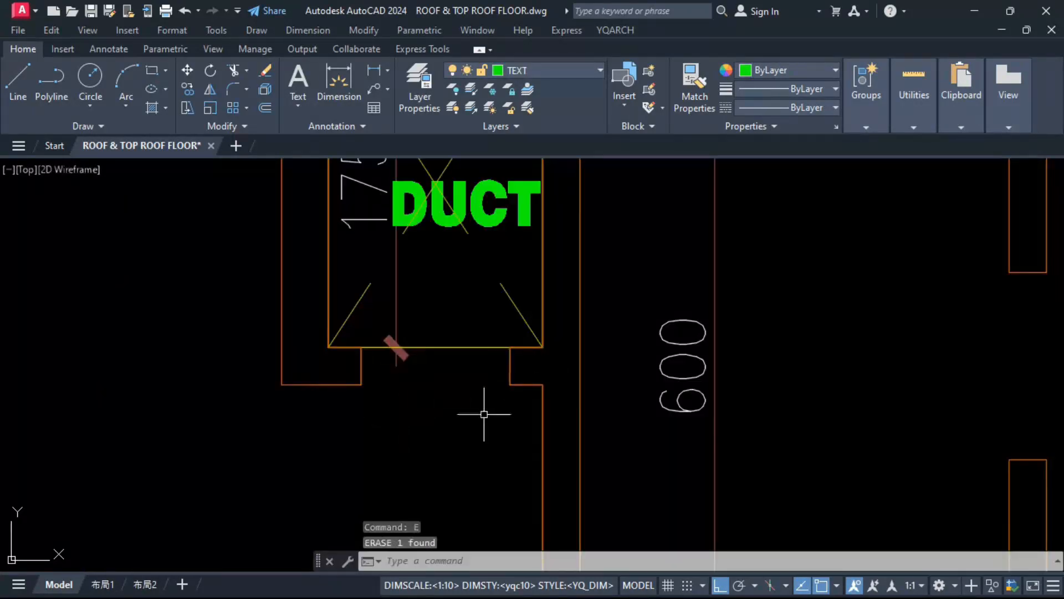
left_click(484, 414)
left_click(563, 338)
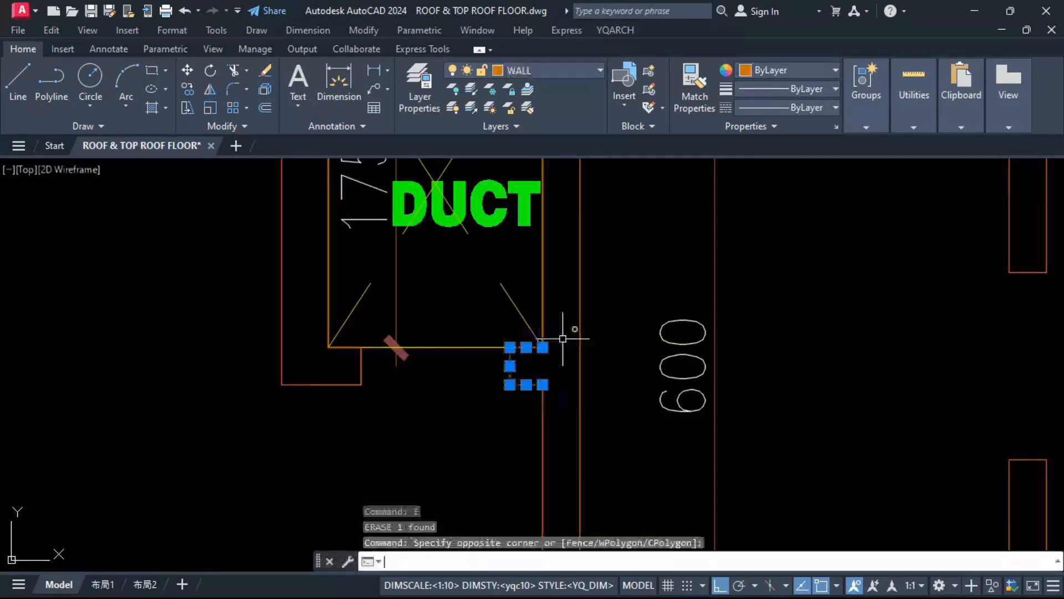
key("space")
left_click(355, 452)
left_click(445, 303)
key("space")
Step: Stretch the lower wall stub of the duct beside the lift shaft across to the shaft's outer wall line
left_click(383, 405)
left_click(362, 335)
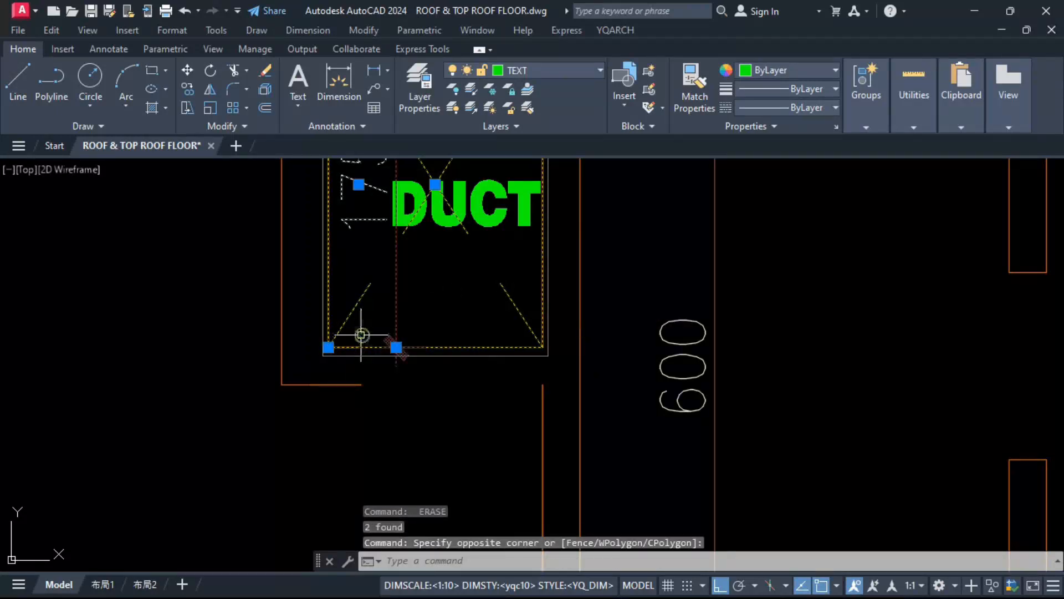
key("Escape")
left_click(362, 334)
left_click(342, 420)
type("s")
key("space")
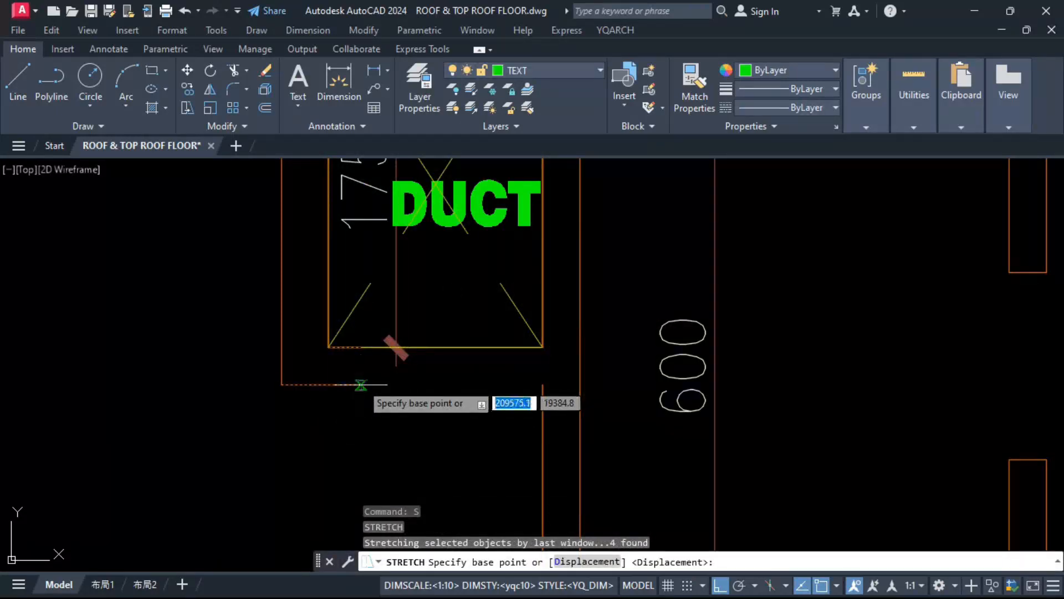
left_click(361, 384)
left_click(543, 387)
scroll(453, 408, "down", 5)
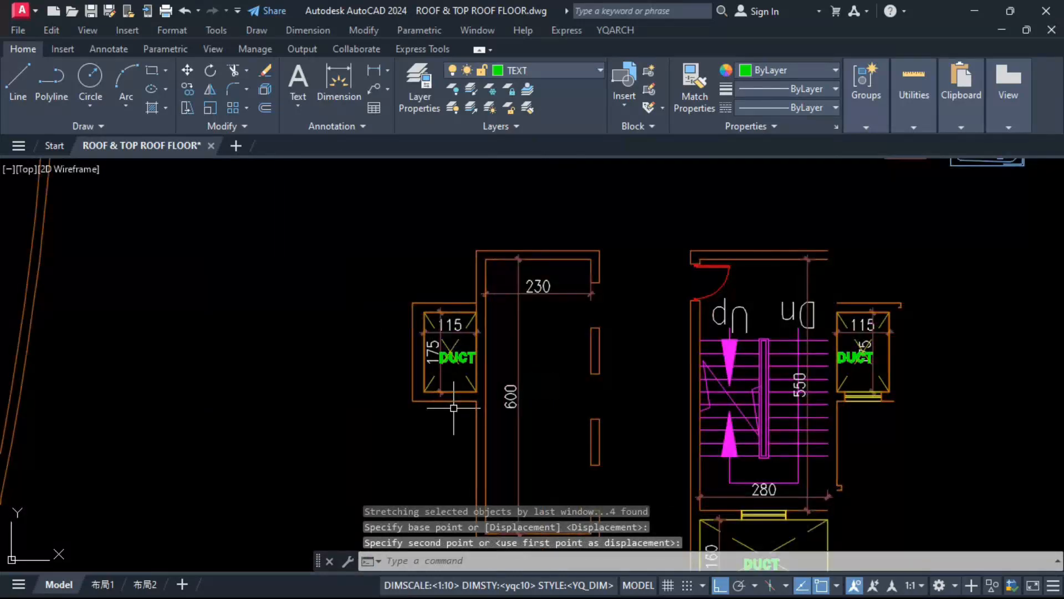
Step: Draw a 390 by 145 rectangle along the inner edge of the upper-left duct, from corner to corner
scroll(424, 227, "up", 4)
middle_click_drag(382, 217, 411, 324)
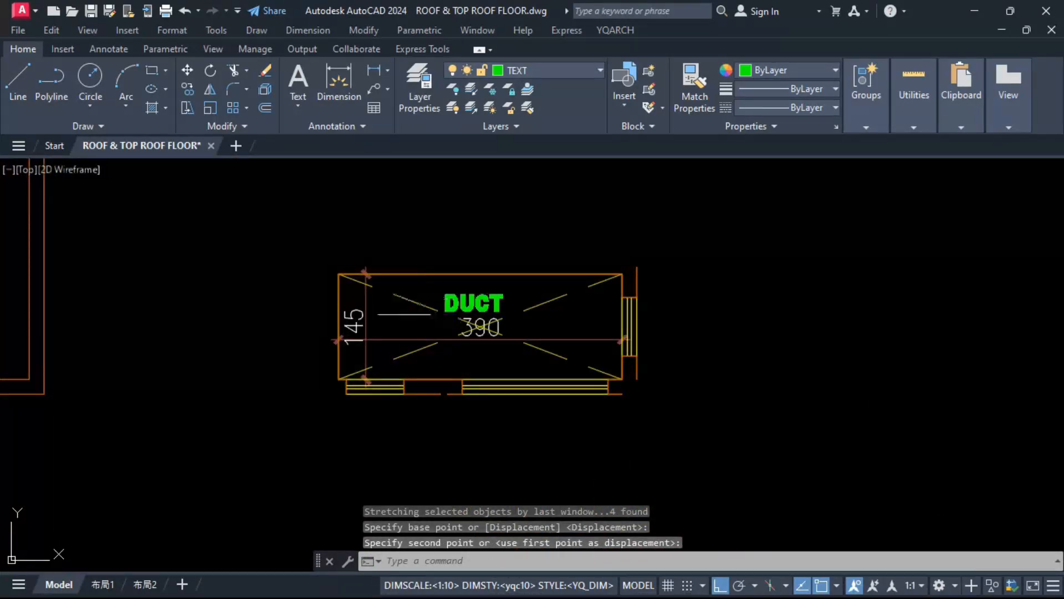
type("rec")
key("space")
left_click(338, 379)
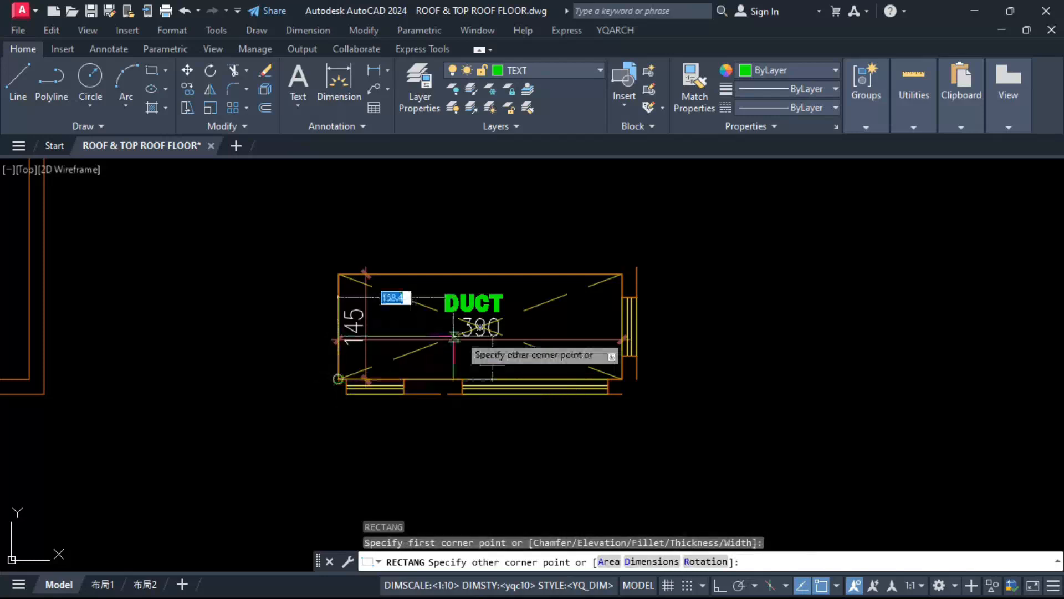
left_click(621, 276)
Step: Offset the upper-left duct's new rectangle outward by the wall thickness, picked between the existing wall faces
type("o")
key("space")
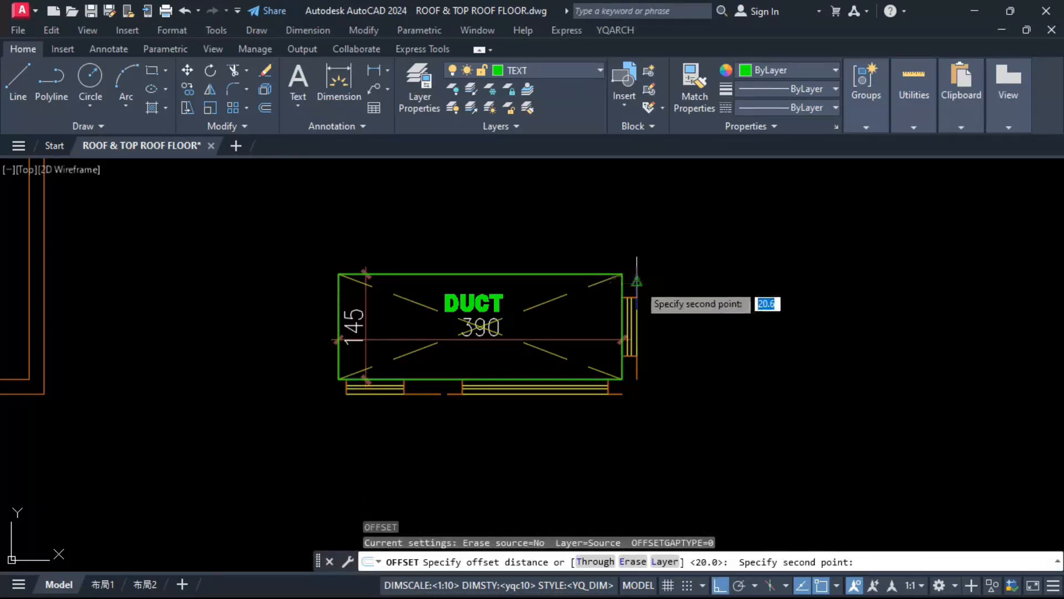
left_click(636, 286)
left_click(622, 282)
left_click(654, 281)
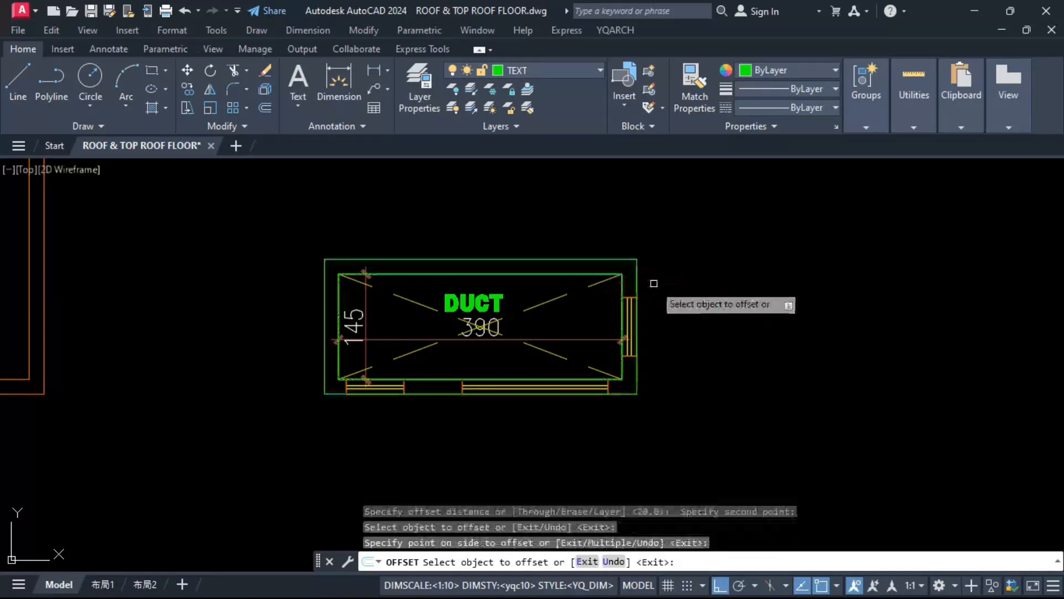
key("Escape")
Step: Erase the old windows and leftover wall pieces on the sides of the upper-left duct between the two rectangles
left_click(601, 217)
left_click(671, 393)
type("e")
key("space")
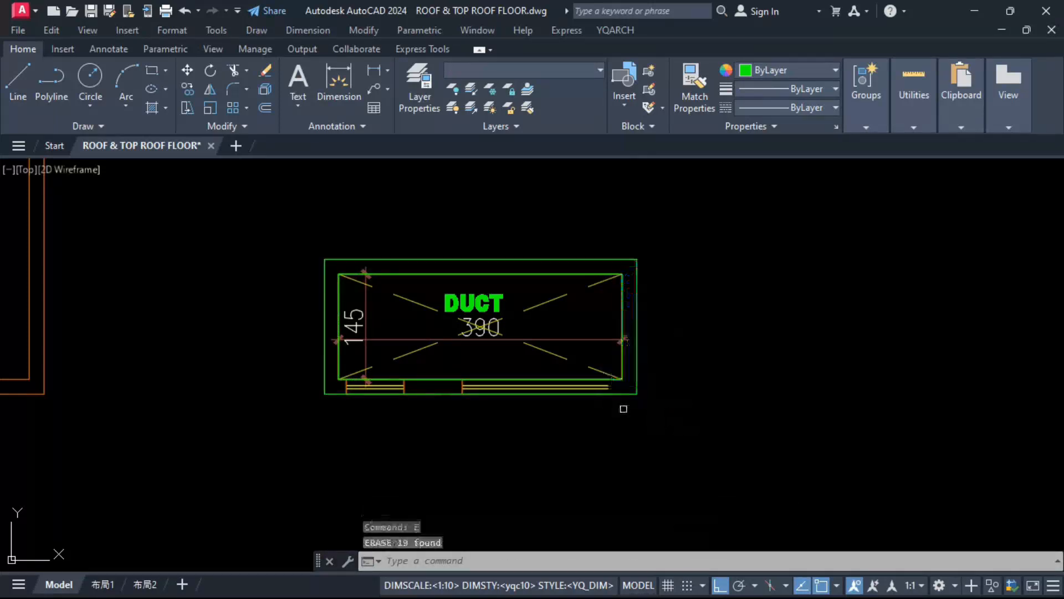
left_click(304, 370)
left_click(739, 418)
key("space")
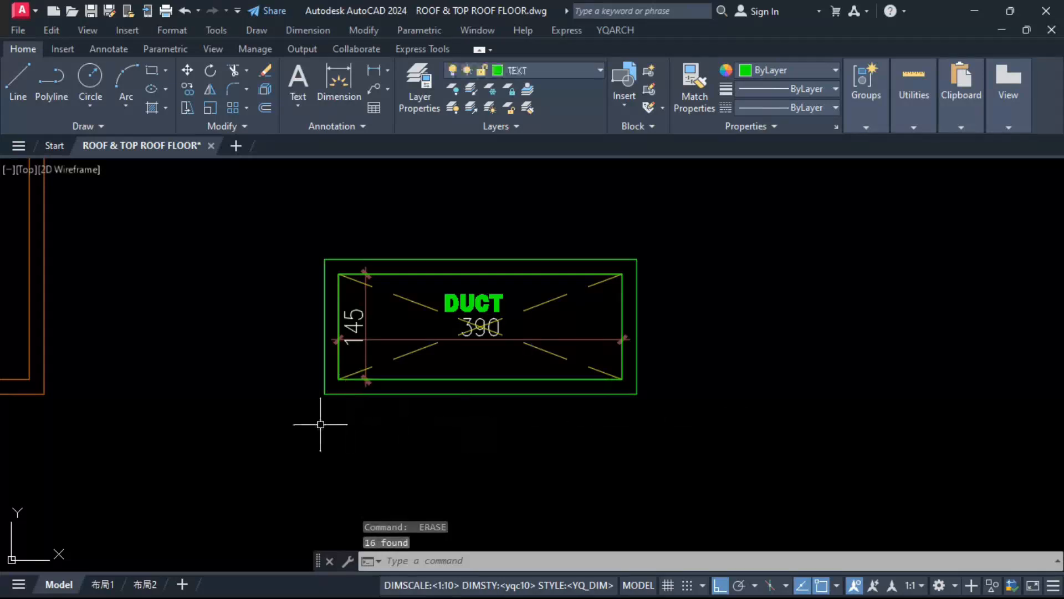
left_click(272, 439)
left_click(342, 227)
key("space")
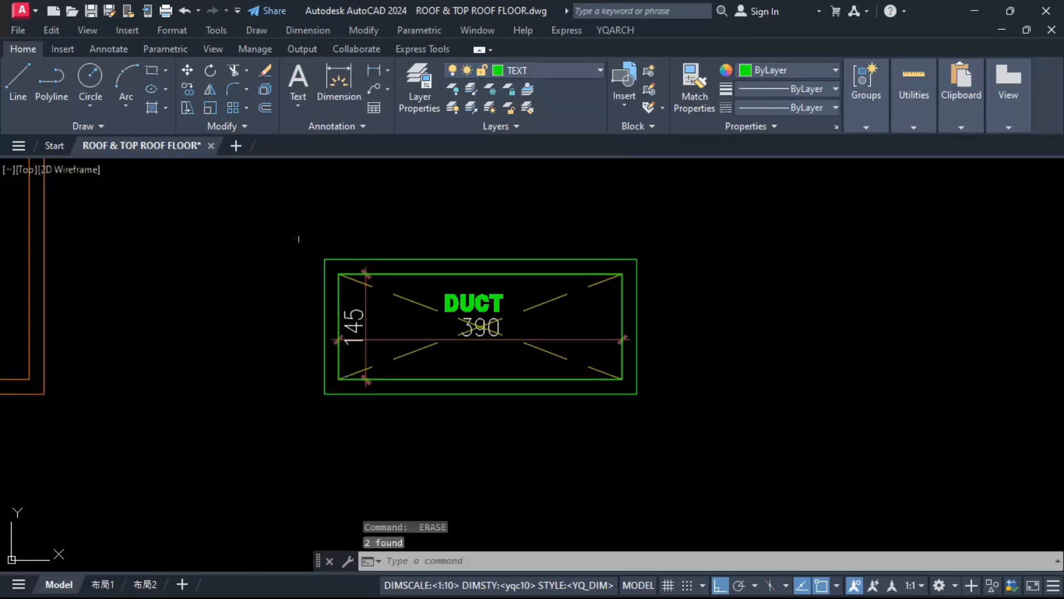
Step: Match the upper-left duct's inner and outer rectangles to the properties of the building's wall line
scroll(519, 298, "down", 2)
type("ma")
key("space")
left_click(215, 299)
scroll(471, 300, "up", 2)
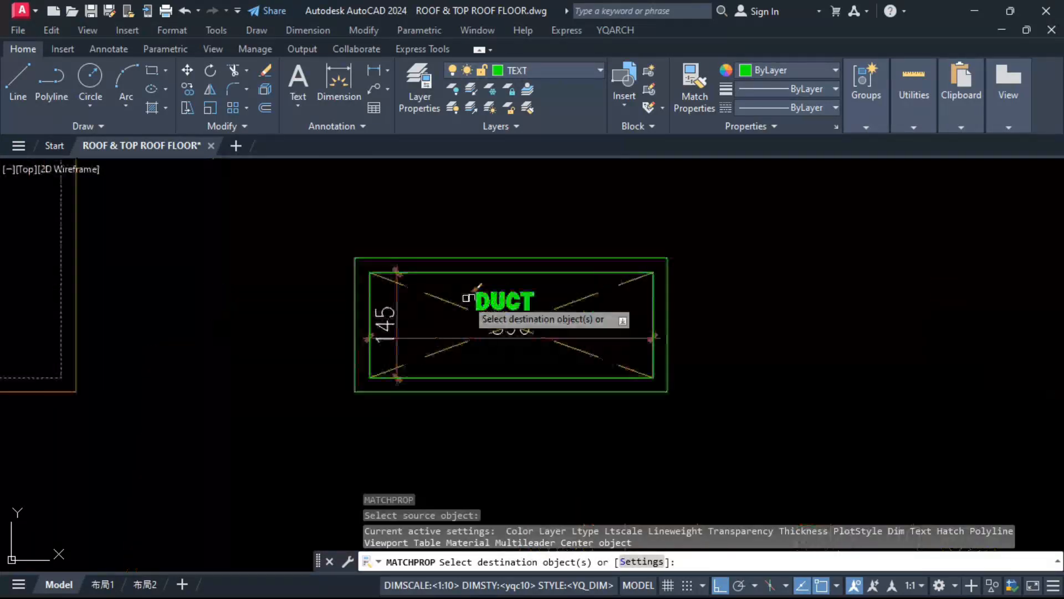
left_click(541, 256)
key("Escape")
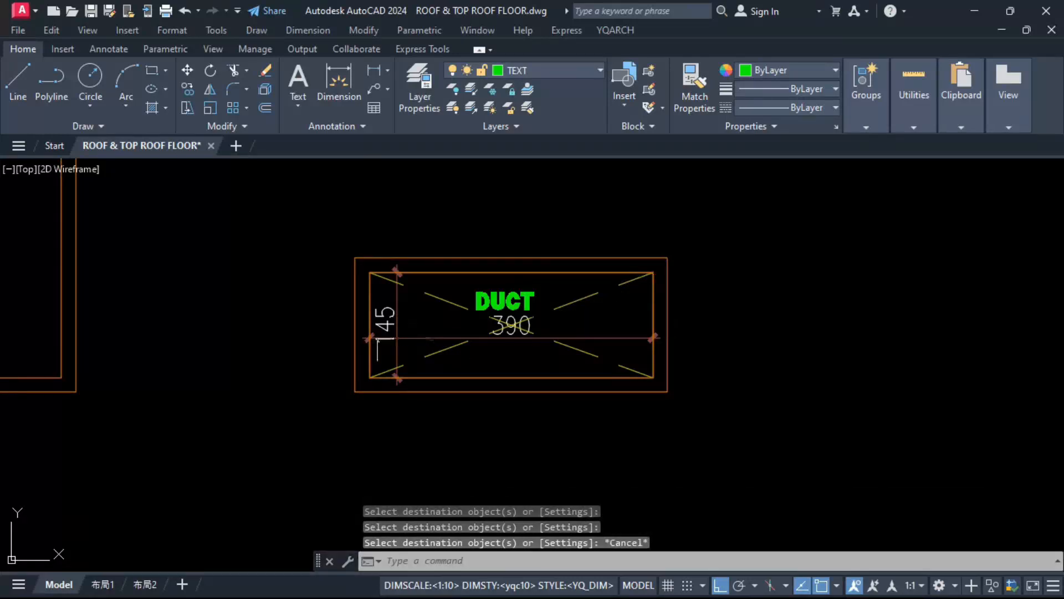
Step: Draw a 390 by 145 rectangle along the inner edge of the upper-right duct
scroll(350, 328, "down", 3)
scroll(788, 327, "up", 2)
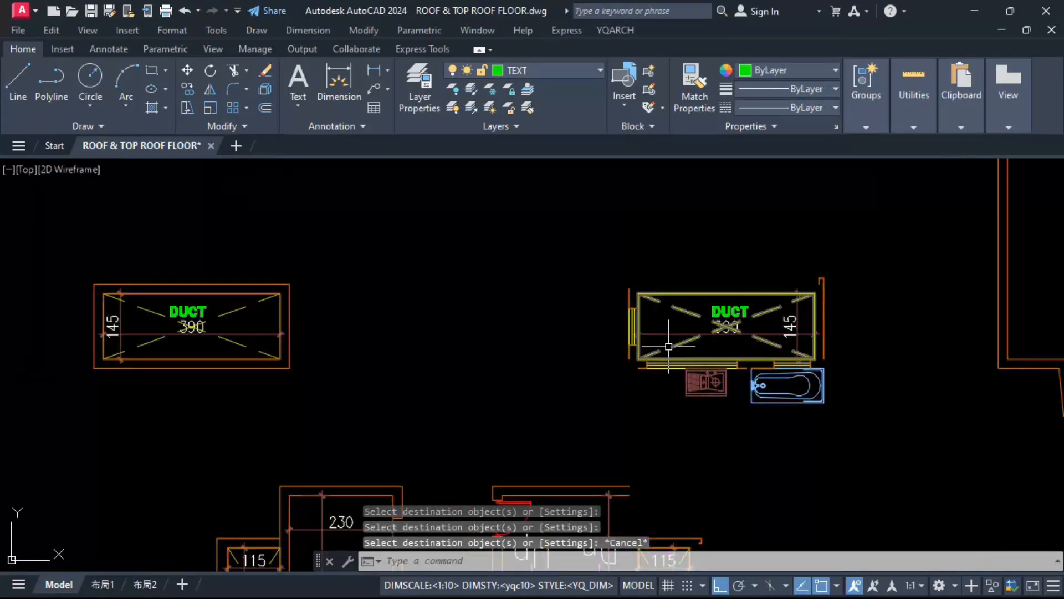
type("rec")
key("Return")
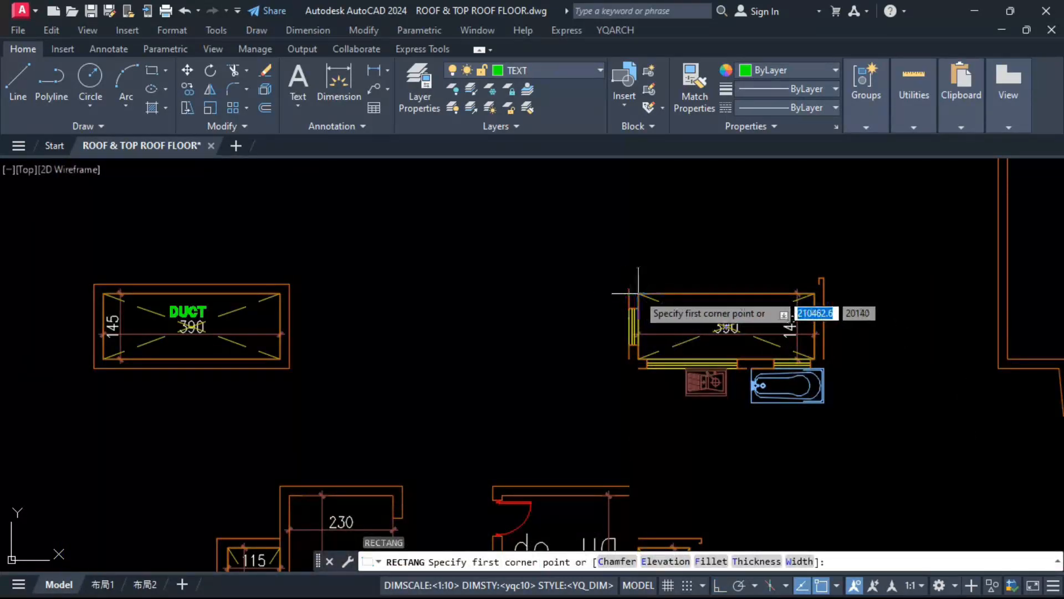
left_click(638, 293)
scroll(813, 365, "up", 4)
left_click(818, 351)
Step: Draw a 115 by 175 rectangle along the inner edge of the duct beside the stairs
key("Return")
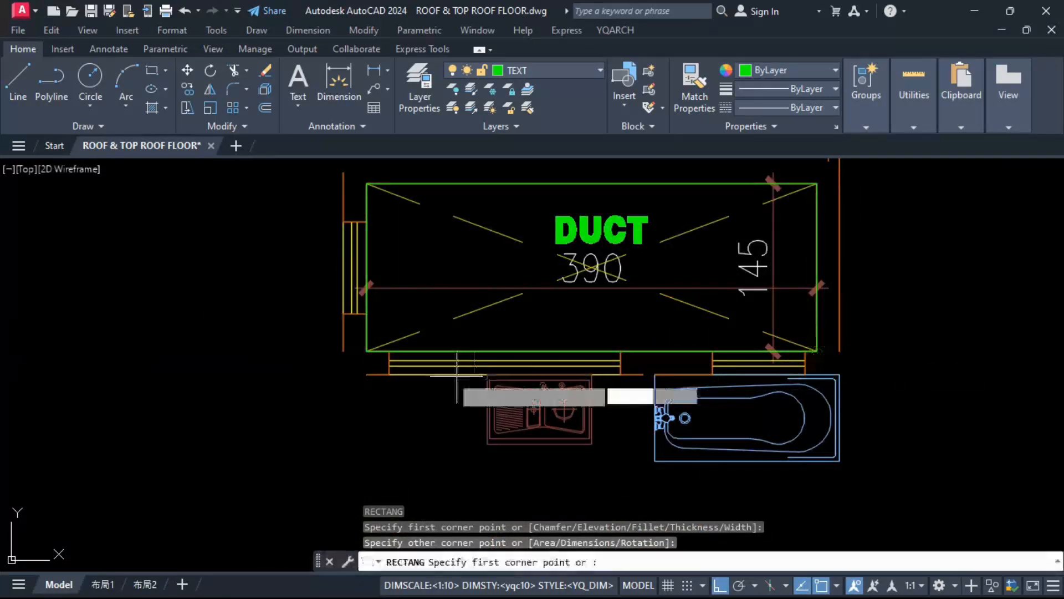
key("Escape")
scroll(369, 351, "down", 2)
left_click(314, 231)
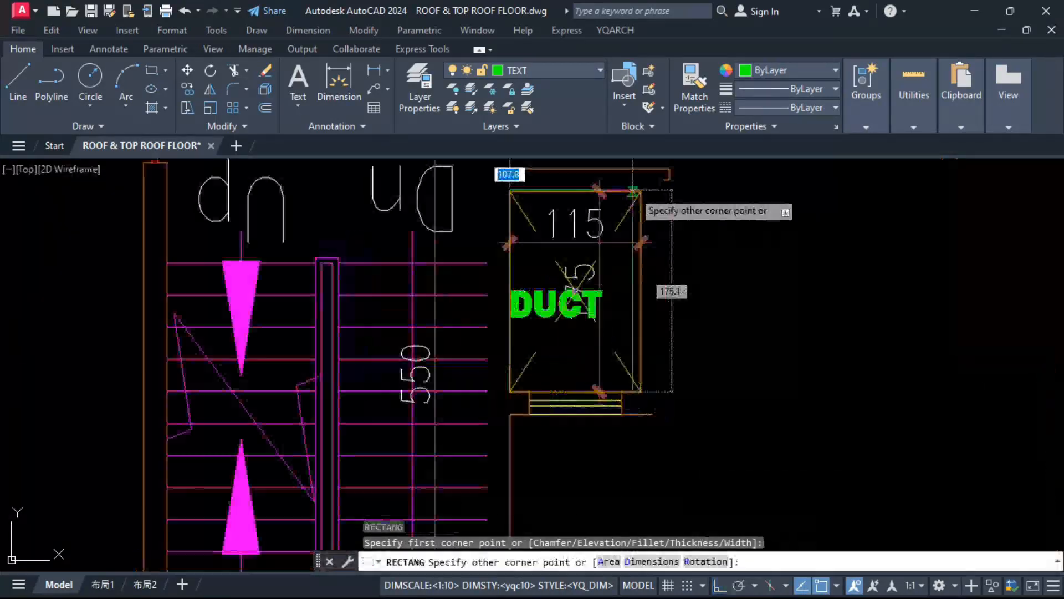
scroll(577, 289, "down", 3)
key("Escape")
left_click(533, 190)
left_click(688, 261)
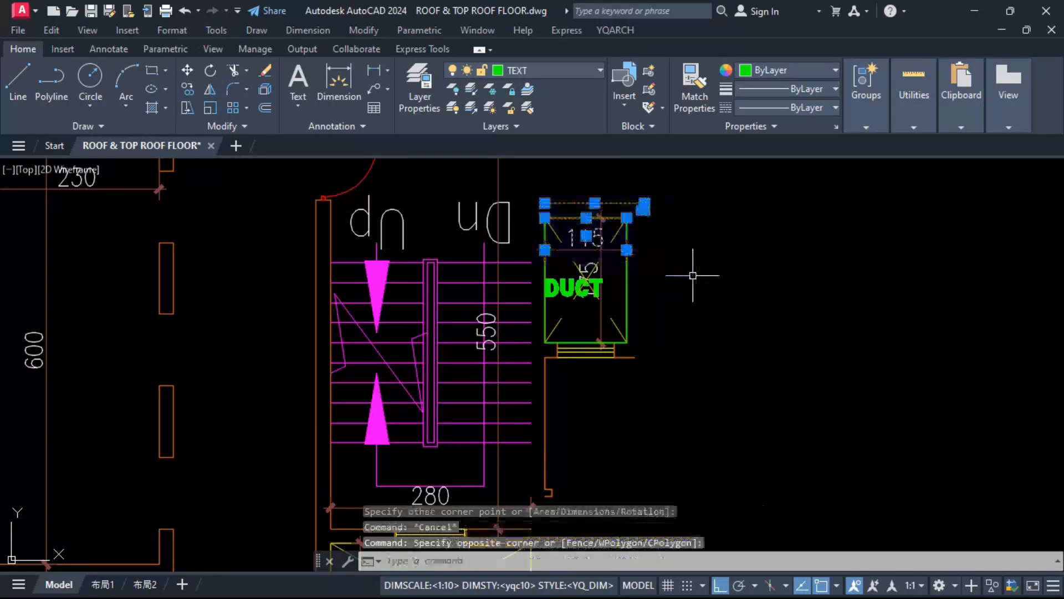
type("E")
key("Return")
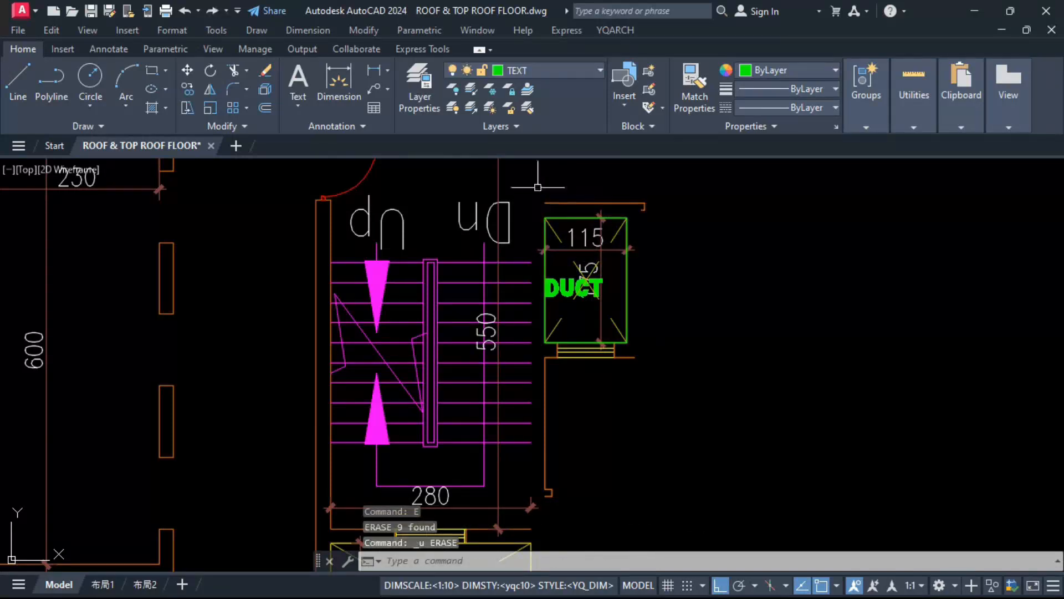
Step: Erase the old wall lines and the window above and below the duct beside the stairs
left_click(564, 396)
key("Return")
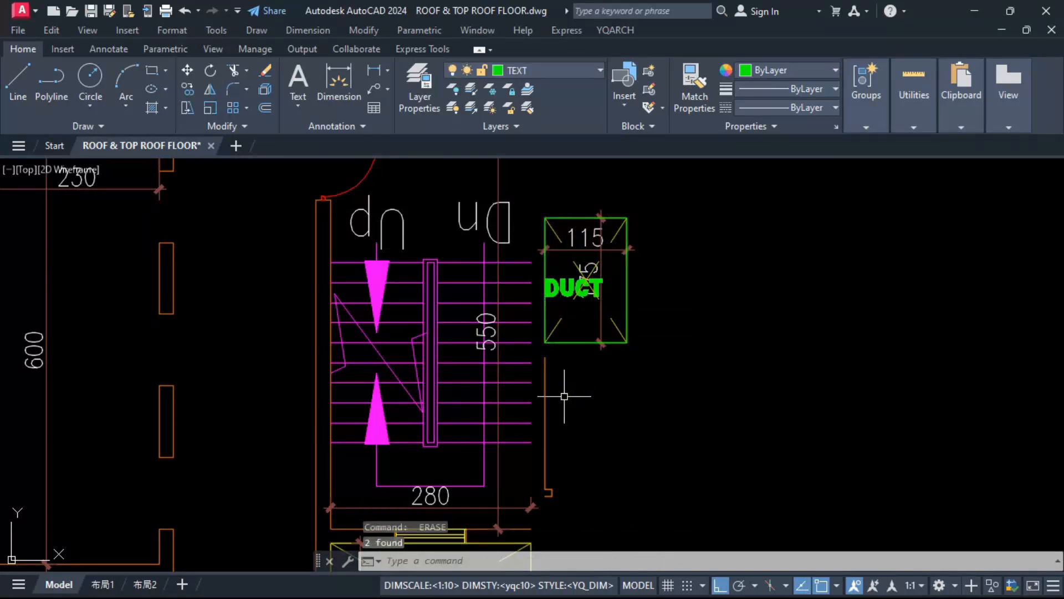
Step: Draw a vertical line 550 long closing the open side of the stairwell between its inner wall ends
scroll(564, 395, "down", 2)
scroll(543, 429, "up", 2)
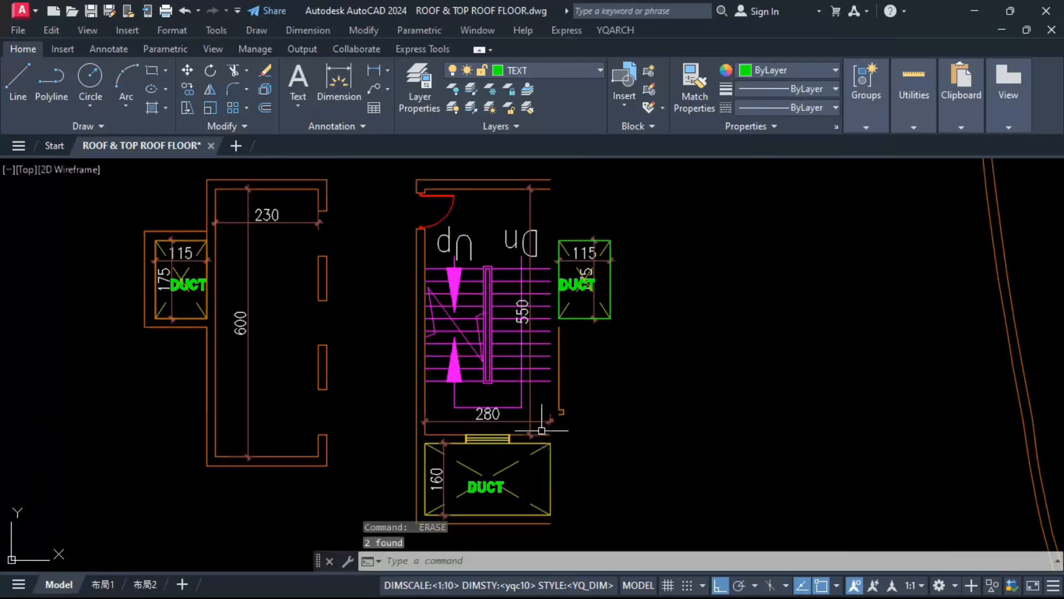
type("l")
key("space")
left_click(550, 433)
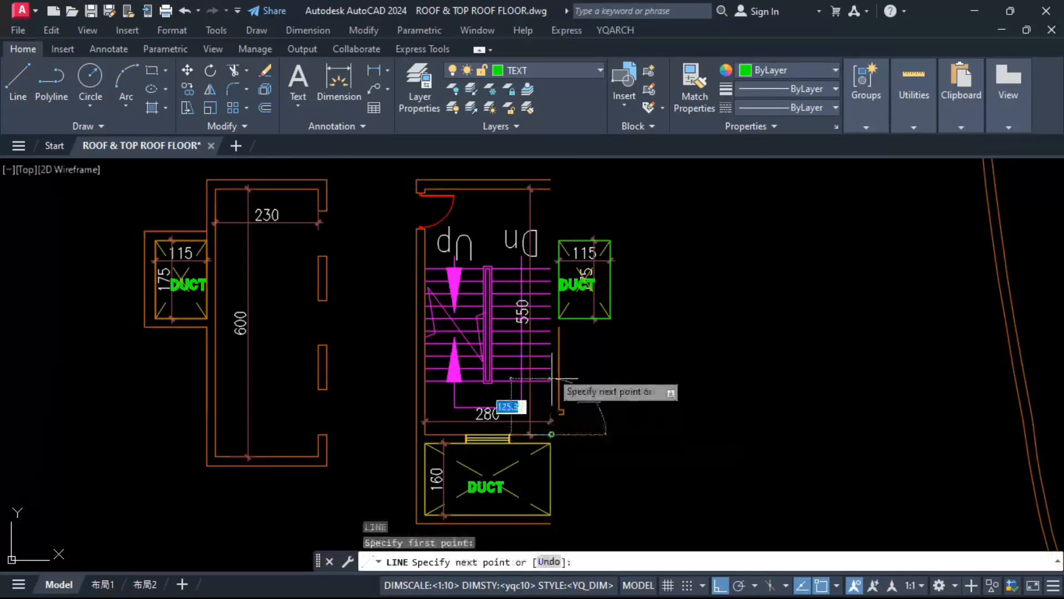
left_click(550, 189)
key("Escape")
Step: Match the line closing the stairwell to the properties of the stairwell's upper inner wall line
left_click(488, 189)
type("ma")
key("space")
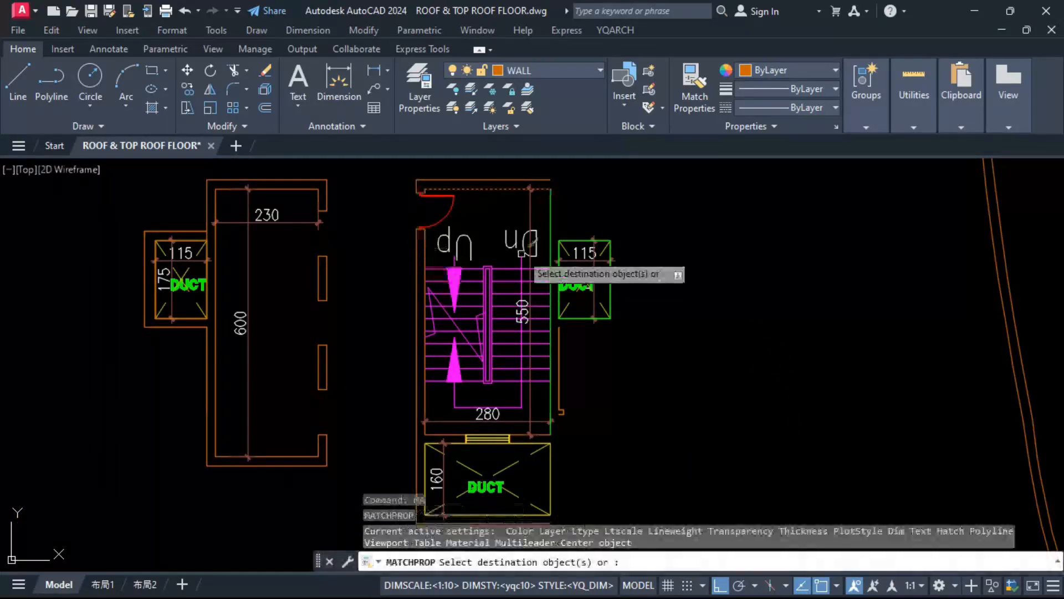
left_click(551, 221)
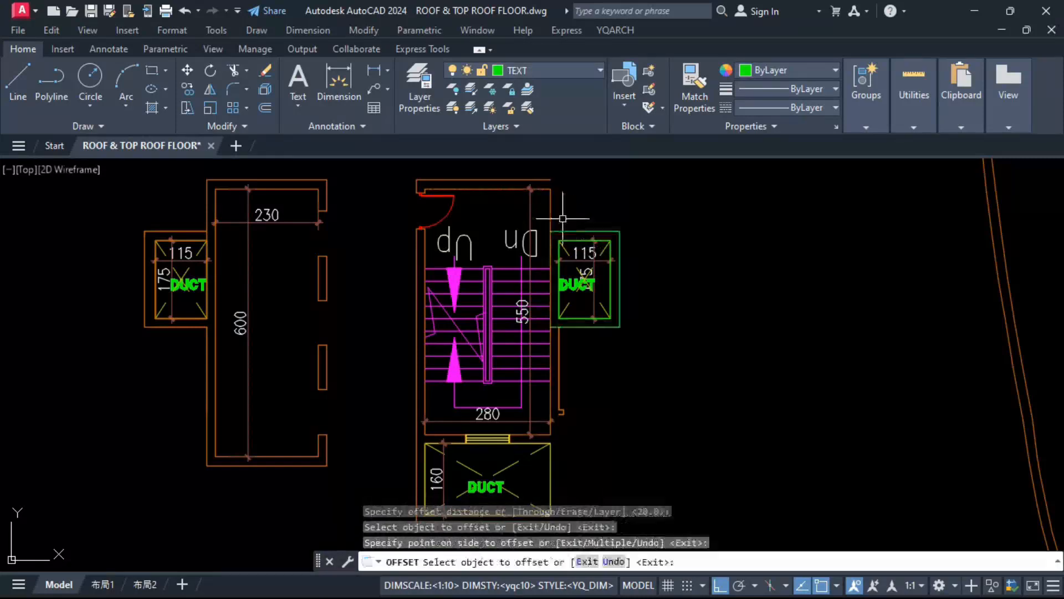
key("Escape")
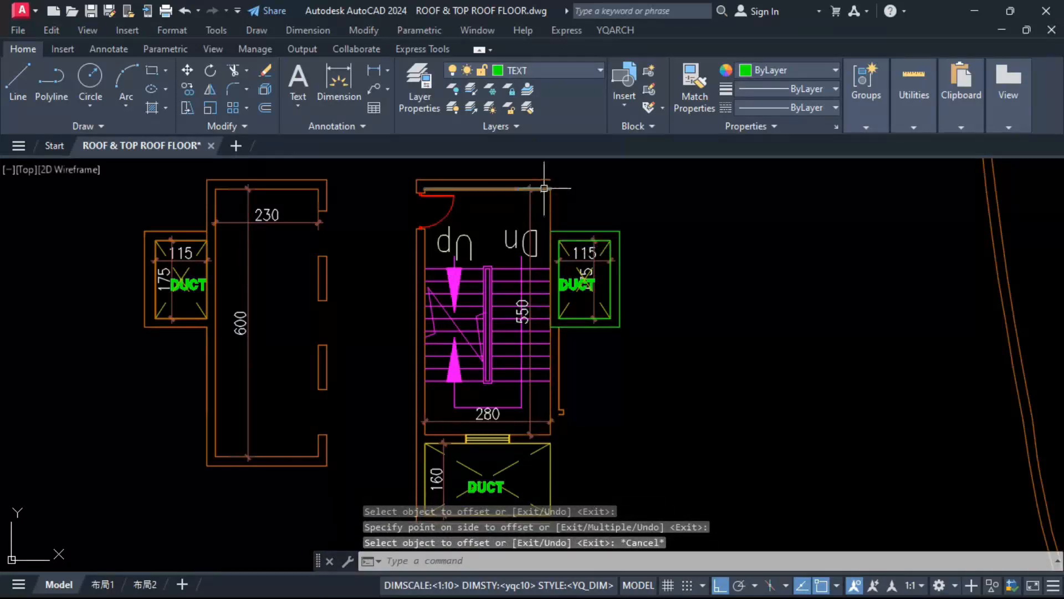
Step: Fillet the stairwell's outer side wall line at radius 0 to its upper outer wall line
type("f")
key("space")
left_click(559, 358)
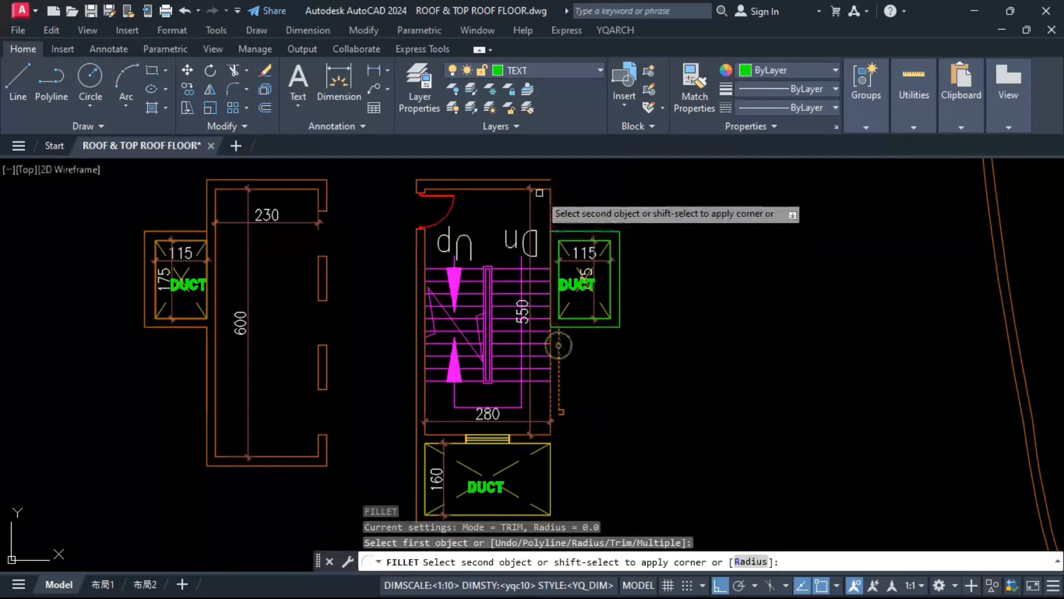
left_click(539, 183)
scroll(540, 427, "up", 2)
key("space")
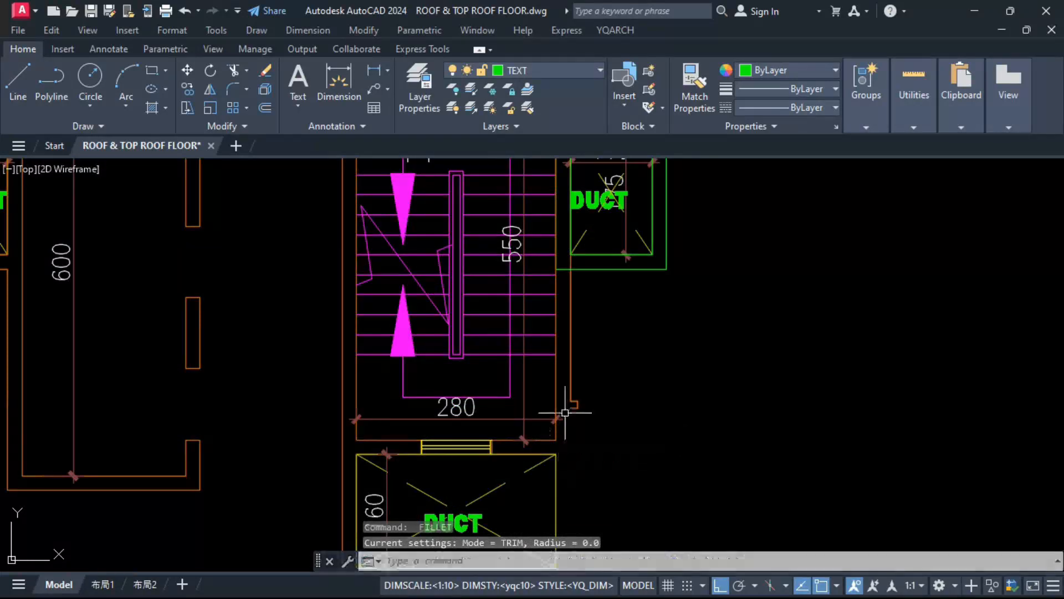
key("Escape")
Step: Stretch the lower end of the stairwell's outer side wall line down past the stairwell's lower inner wall
left_click(570, 382)
left_click(570, 400)
left_click(523, 462)
key("Escape")
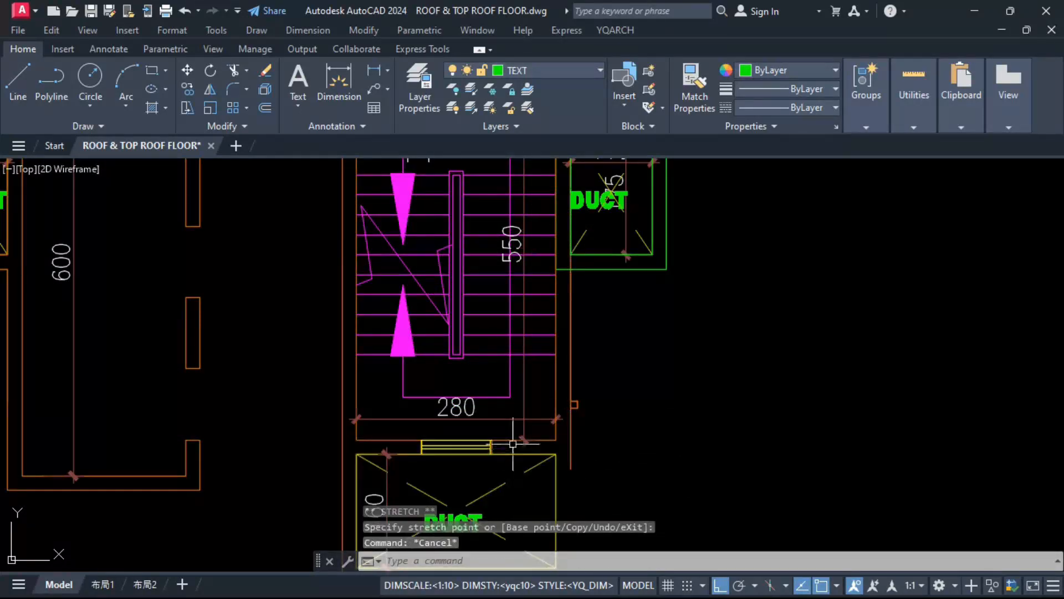
Step: Match the inner and outer outlines of the duct beside the upper stairwell to the wall line properties
left_click(509, 462)
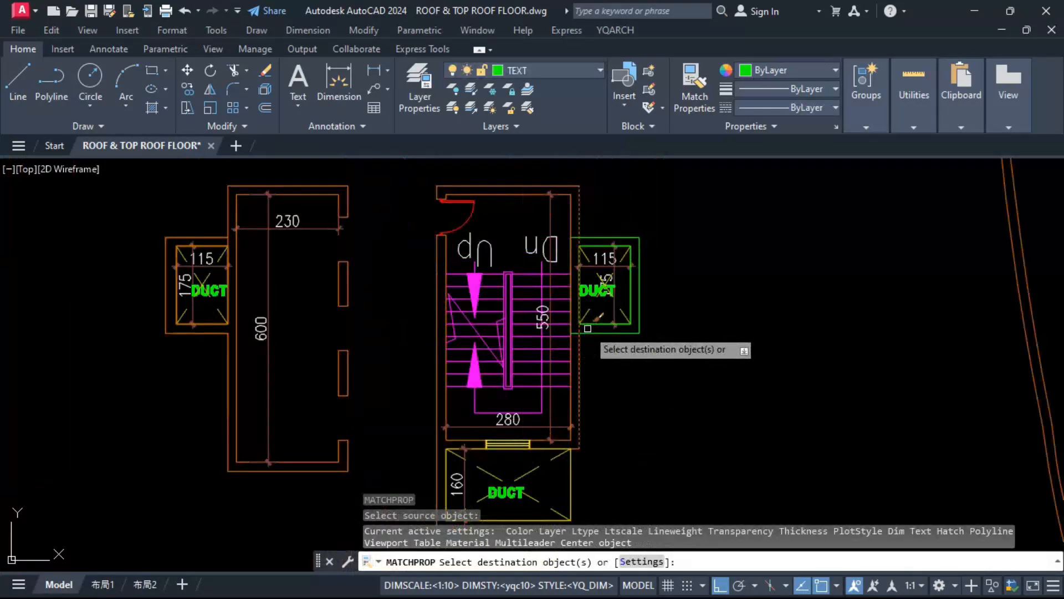
left_click(599, 332)
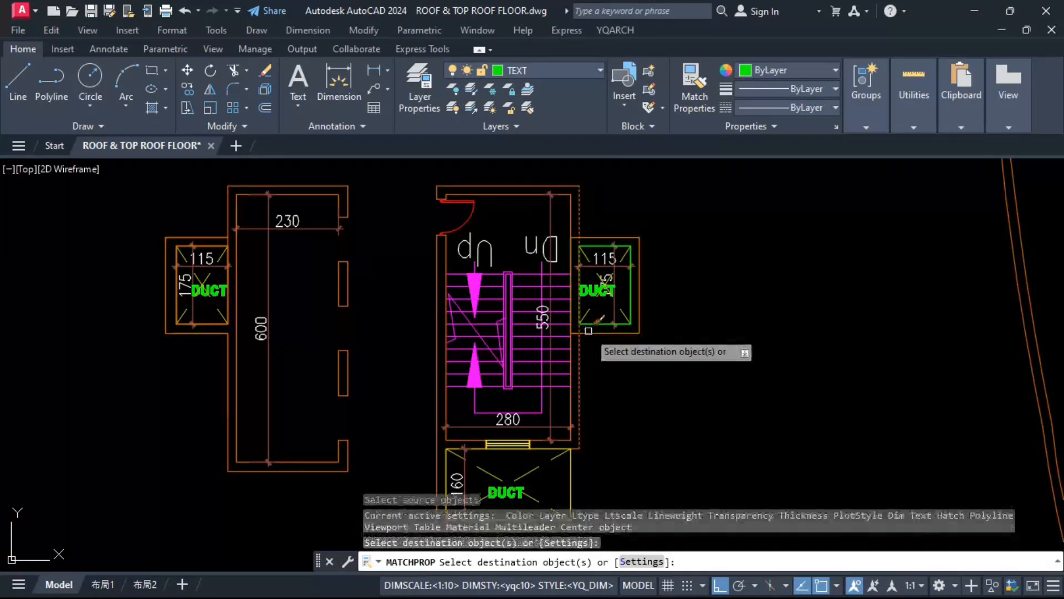
left_click(598, 310)
scroll(585, 289, "up", 4)
key("Escape")
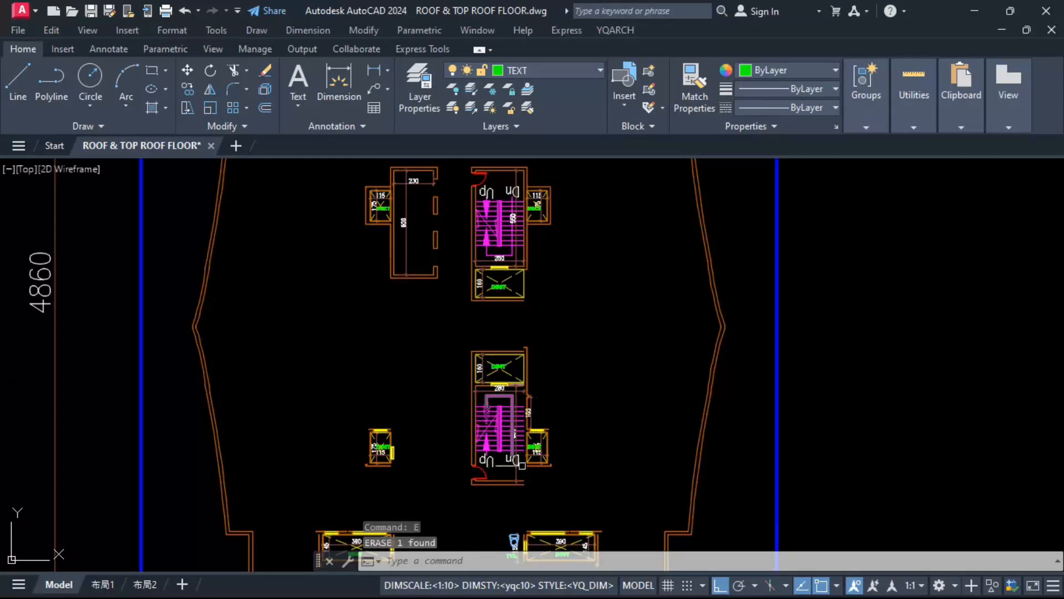
Step: Rebuild the duct beside the lower stairwell with closed rectangular walls, and erase the leftover objects in the lower part of the roof plan
scroll(533, 469, "up", 5)
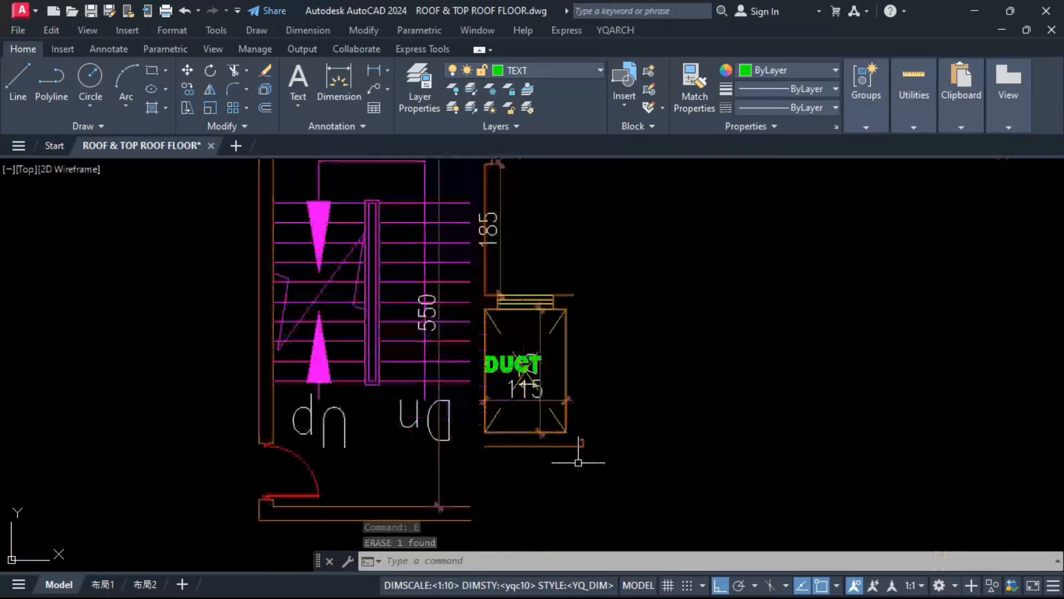
key("Escape")
key("Escape")
key("Escape")
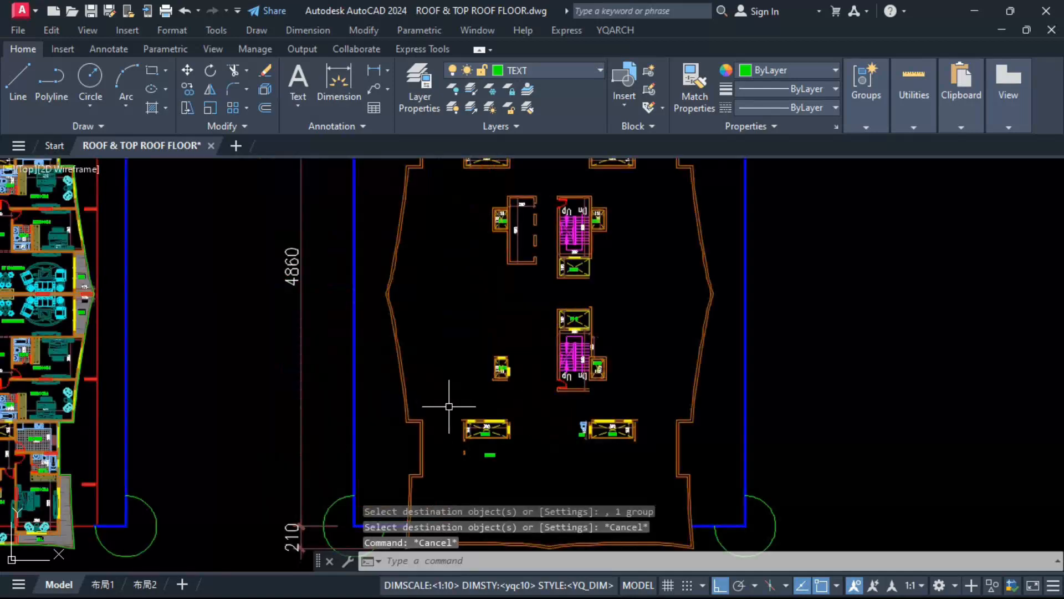
left_click(451, 408)
left_click(673, 468)
scroll(672, 468, "down", 3)
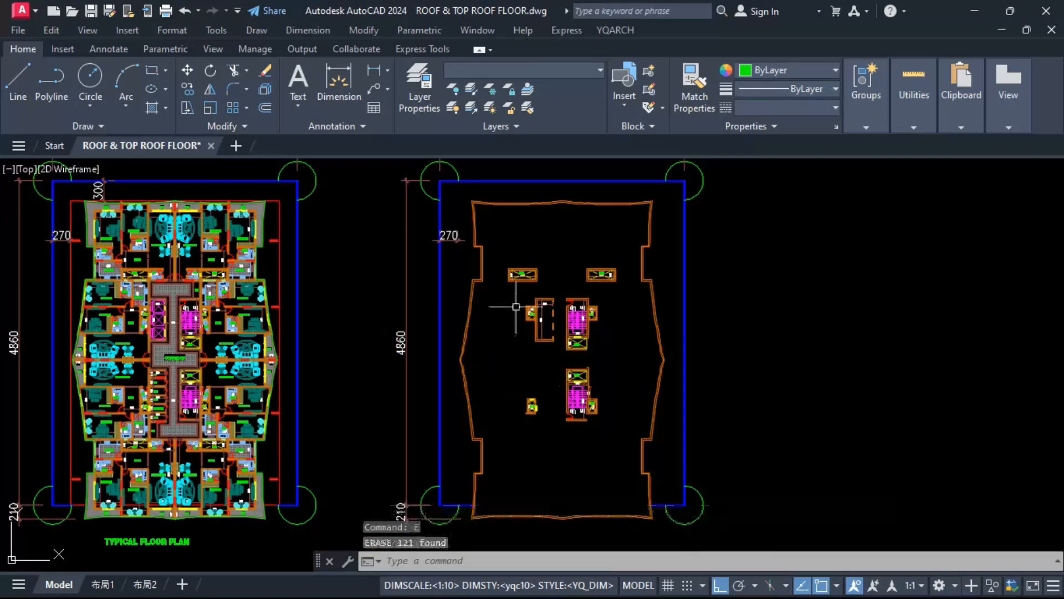
Step: Mirror the two upper wide ducts about a horizontal line through the midpoint of the outline's side wall, keeping the originals
left_click(505, 249)
left_click(618, 287)
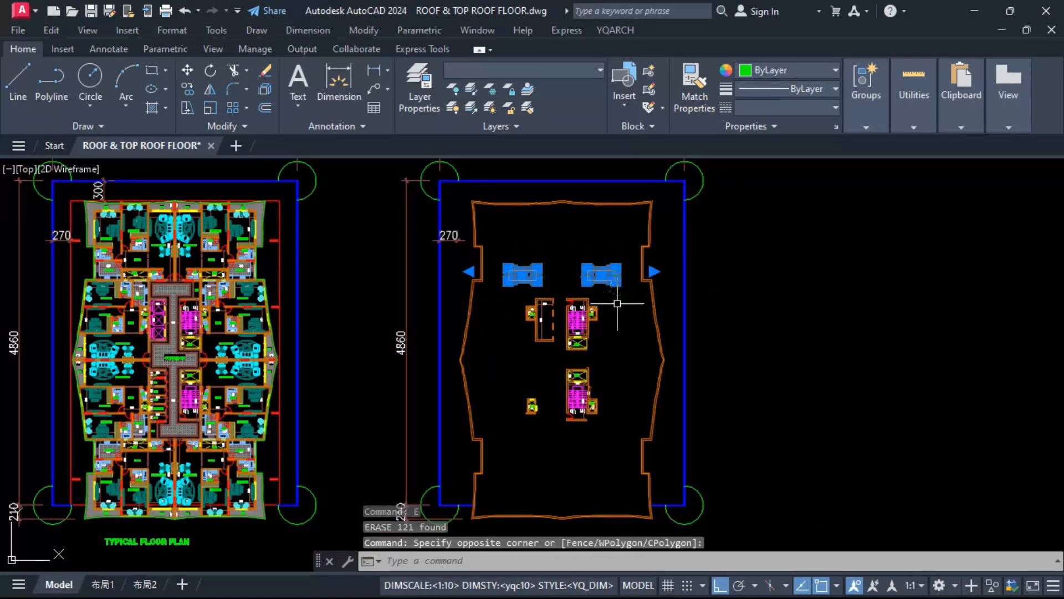
type("mi")
key("Return")
scroll(646, 325, "up", 6)
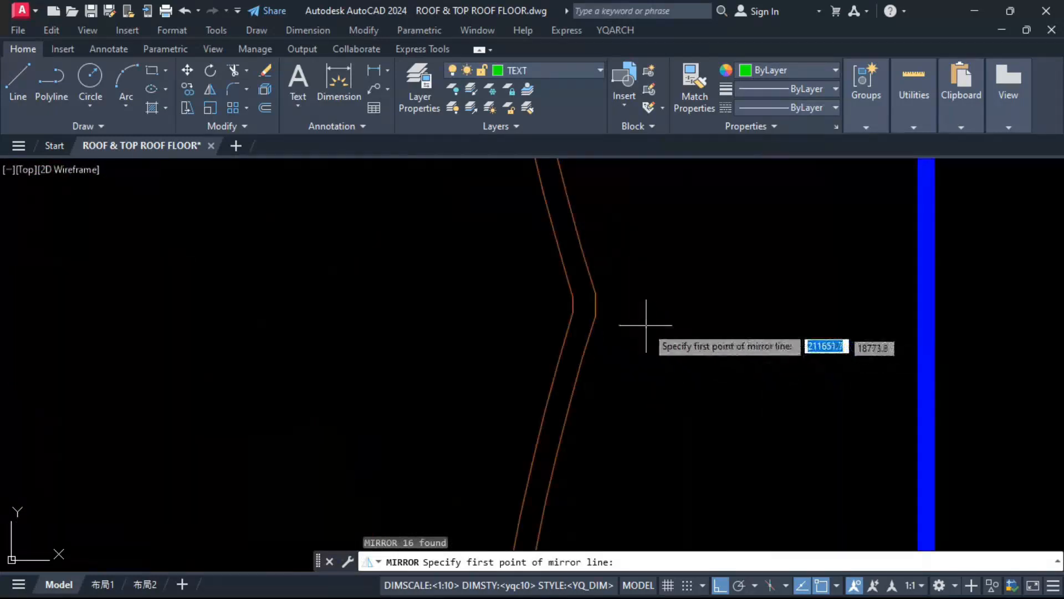
left_click(600, 306)
left_click(660, 306)
key("Return")
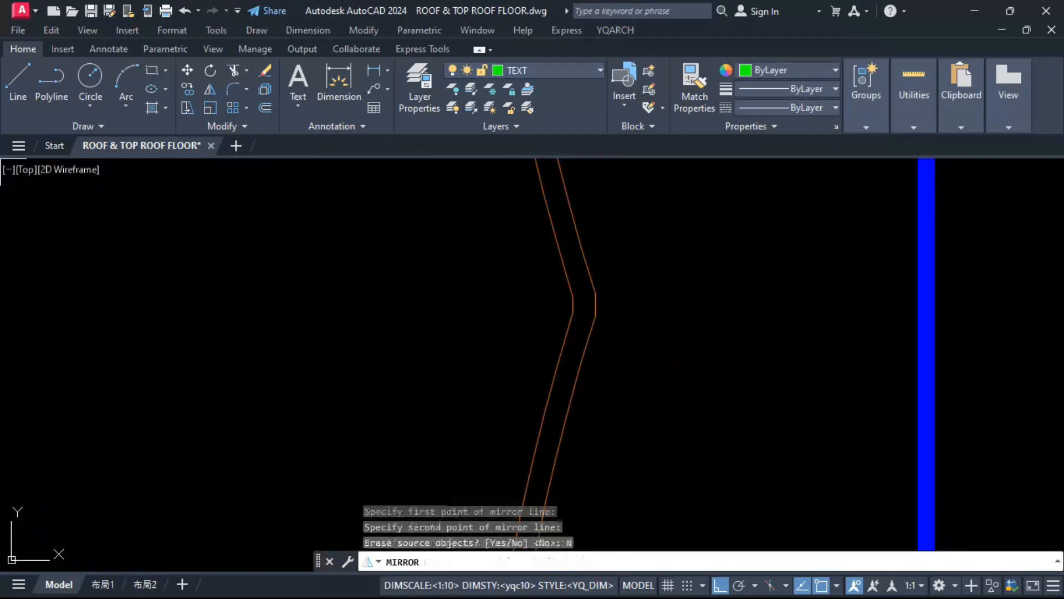
Step: Try erasing the small duct in the lower-left part of the core, and undo the erasures
scroll(653, 312, "down", 5)
scroll(653, 312, "down", 3)
scroll(563, 344, "up", 1)
left_click(446, 337)
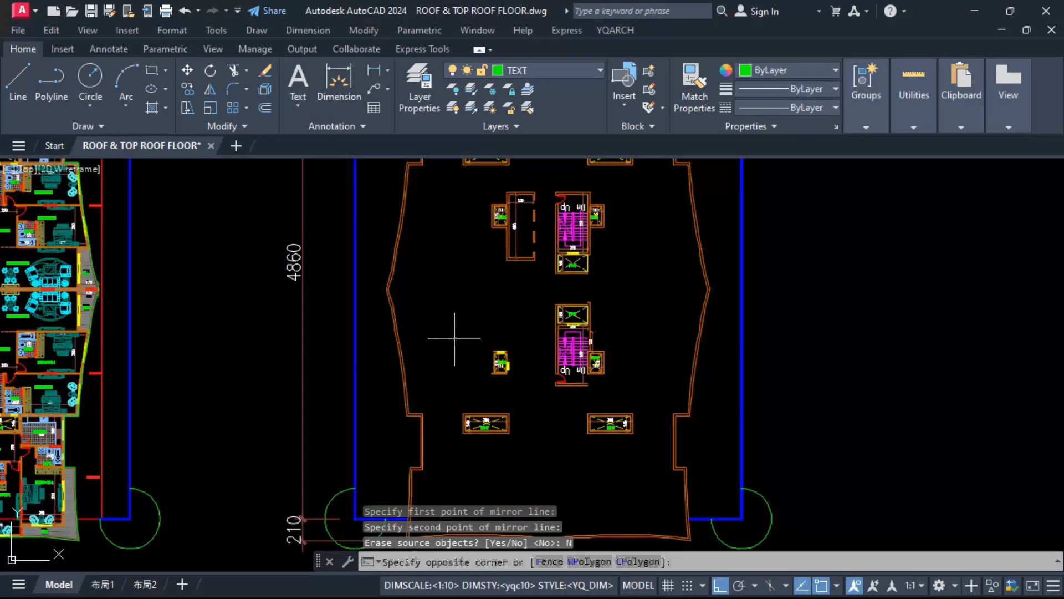
left_click(521, 391)
type("e")
key("Return")
key("ctrl+z")
scroll(505, 376, "up", 6)
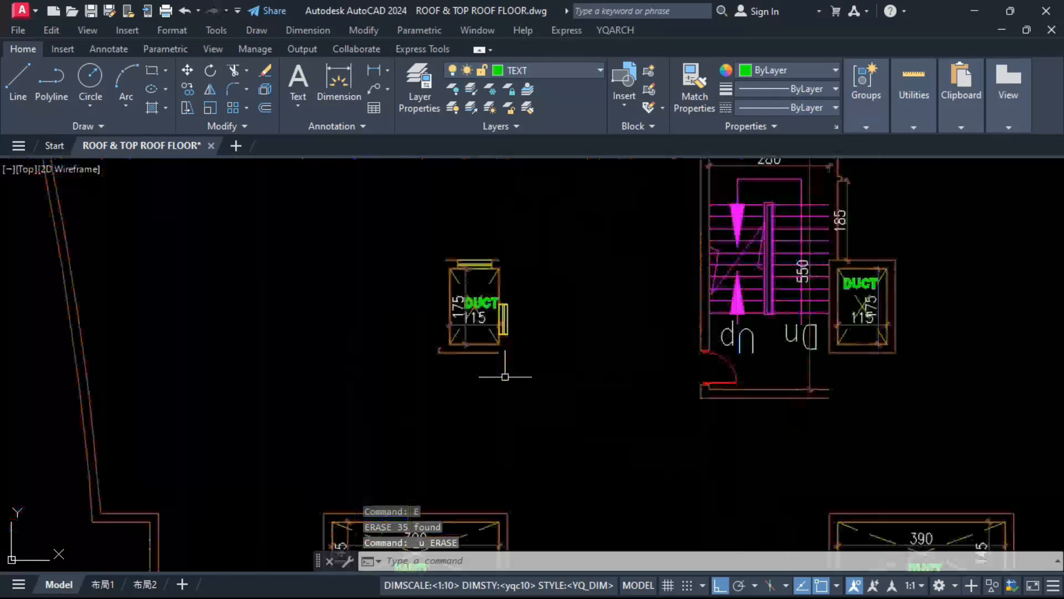
left_click(418, 374)
left_click(571, 231)
type("e")
key("Return")
scroll(541, 366, "down", 4)
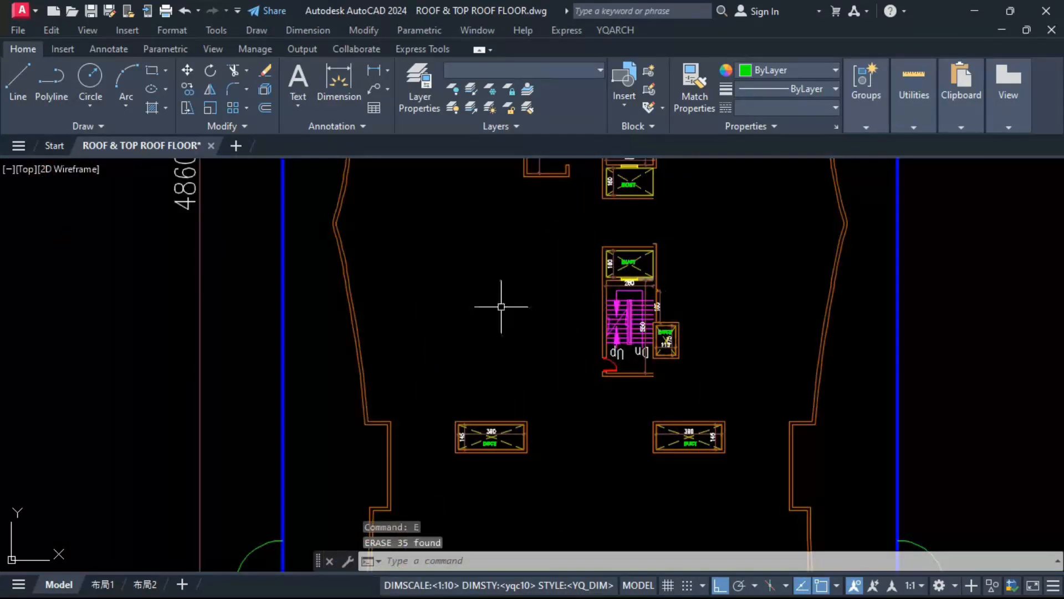
middle_click_drag(514, 273, 525, 372)
left_click(498, 192)
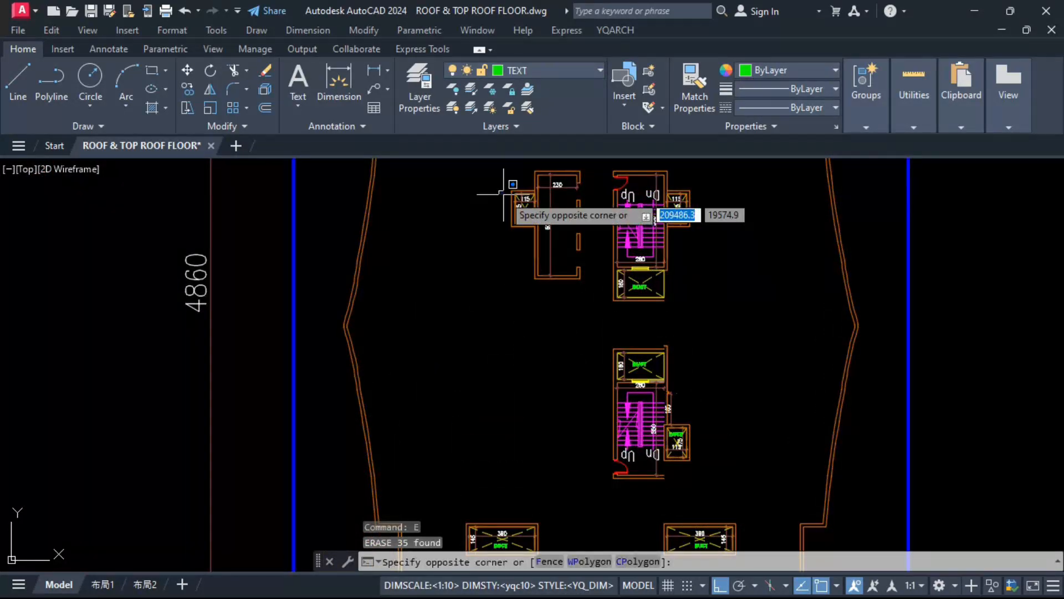
key("Escape")
key("ctrl+z")
key("ctrl+z")
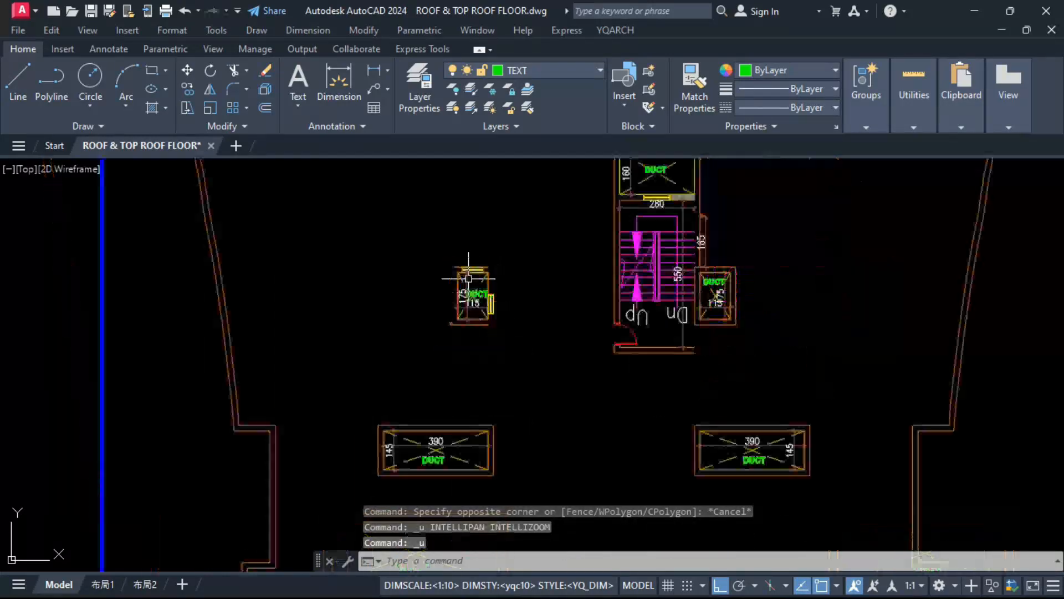
Step: Draw a 115 by 175 rectangle on the small lower-left duct's inner outline and offset it outward as the outer wall face
type("REc")
key("Return")
scroll(452, 282, "up", 5)
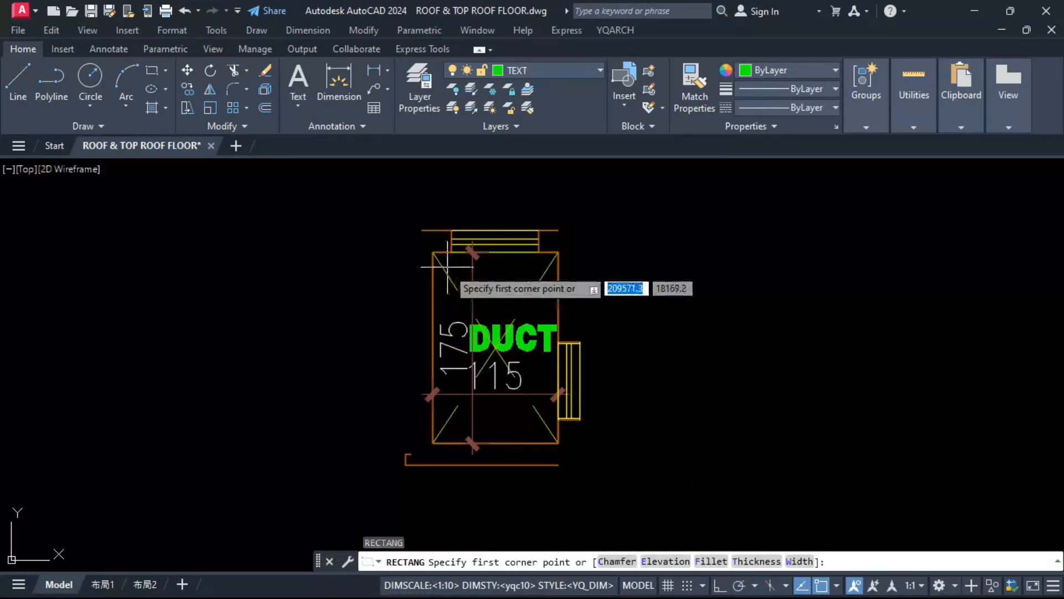
left_click(432, 247)
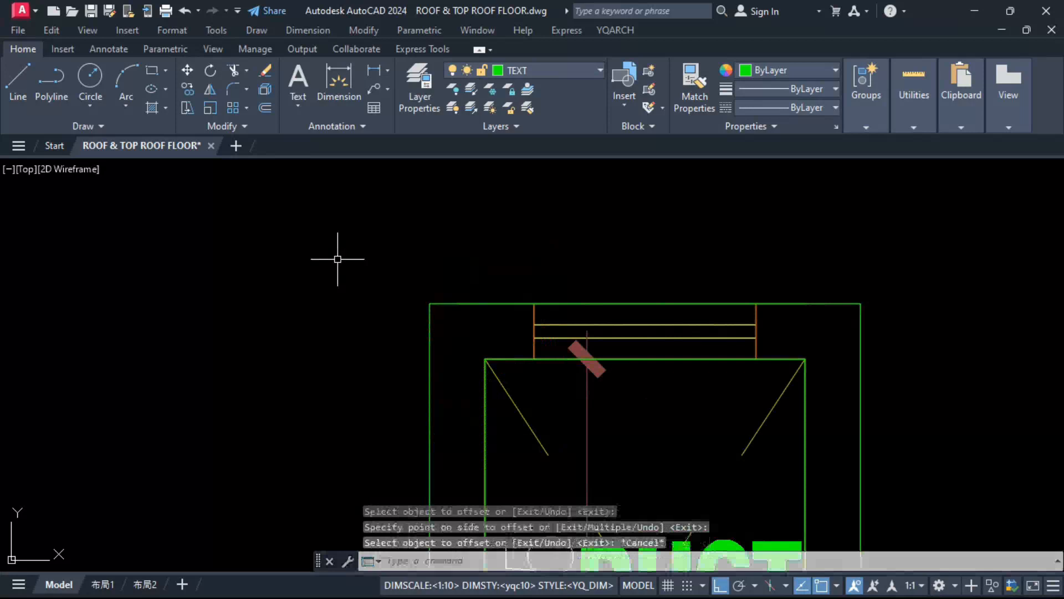
Step: Erase the old windows and leftover wall lines around the small lower-left duct
left_click_drag(340, 257, 787, 355)
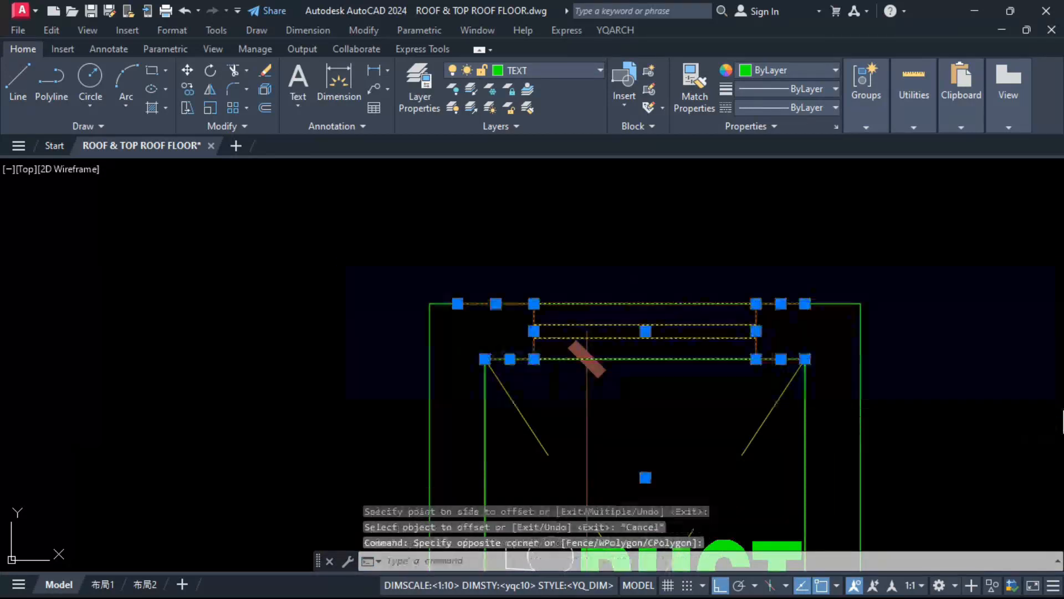
type("e")
key("Return")
scroll(605, 366, "down", 3)
left_click(648, 223)
left_click(744, 492)
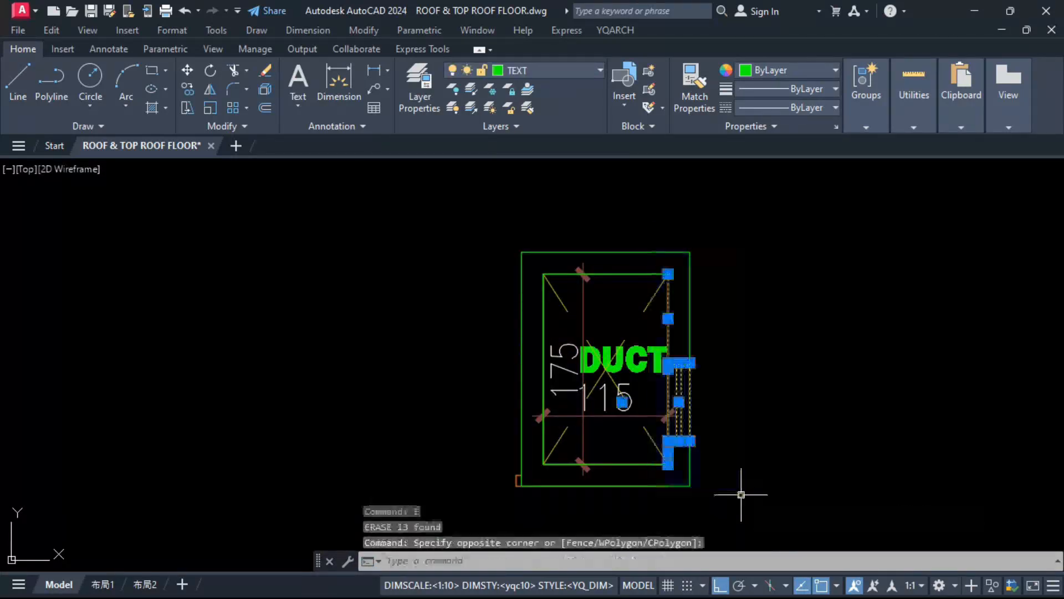
key("Delete")
left_click(495, 494)
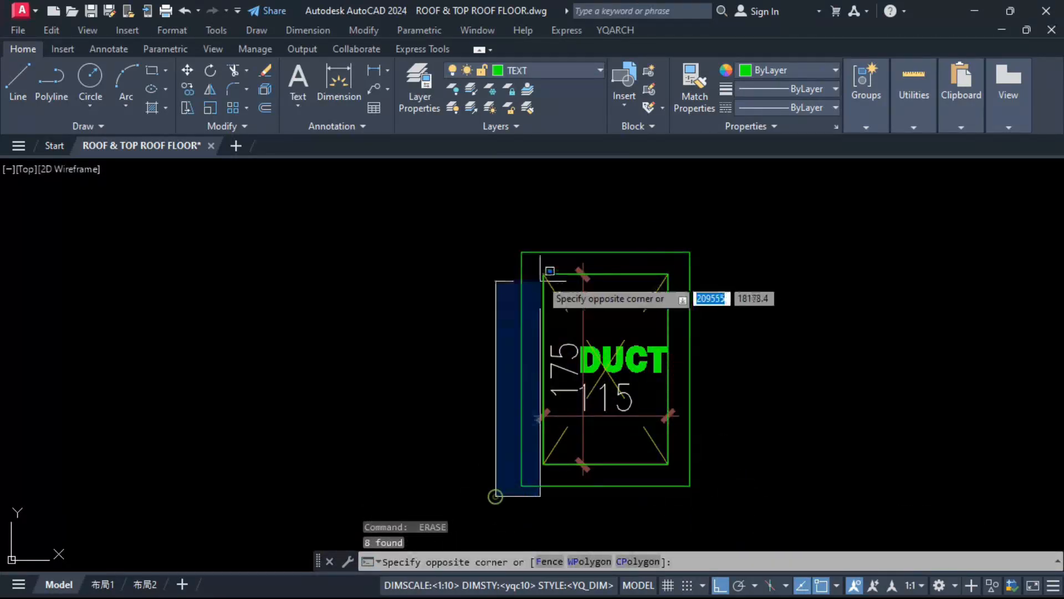
left_click(549, 239)
key("Delete")
Step: Match both rectangles of the small lower-left duct to the wall line of the wide duct below it
scroll(430, 299, "down", 5)
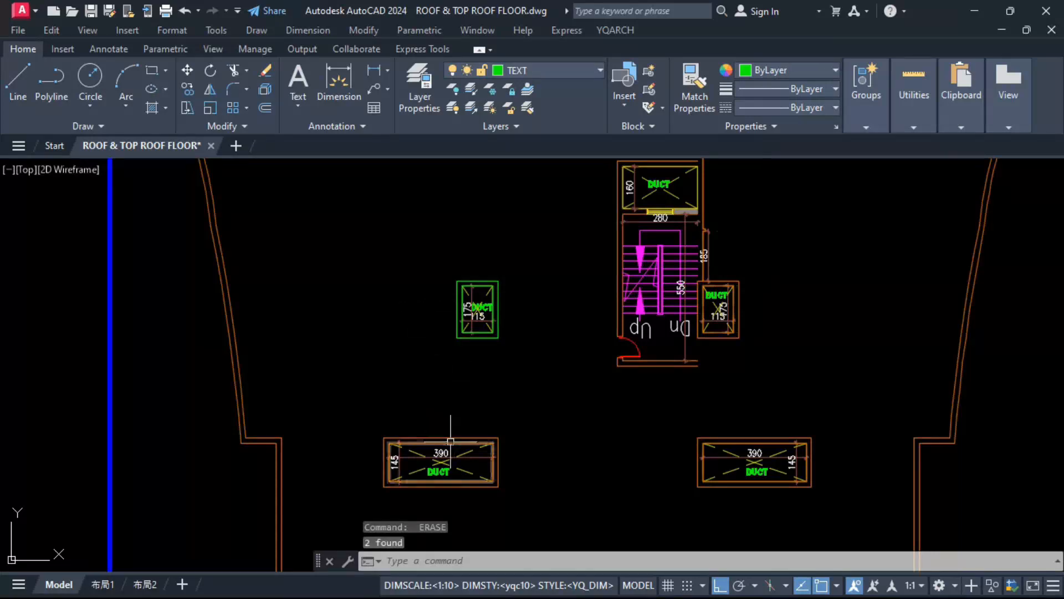
type("MA")
key("Return")
scroll(475, 313, "up", 5)
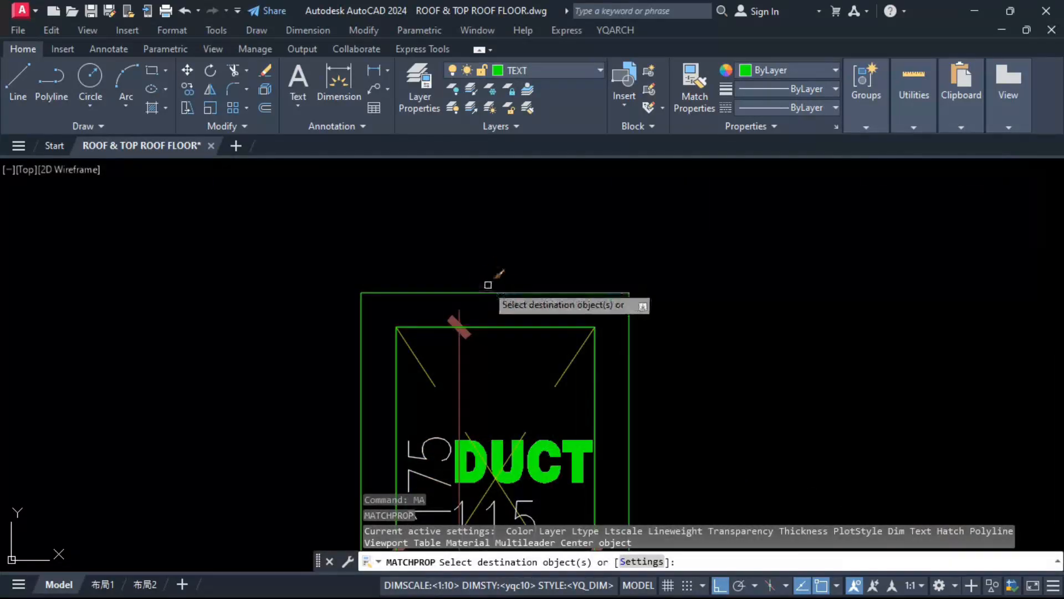
key("Escape")
key("Escape")
scroll(532, 332, "down", 5)
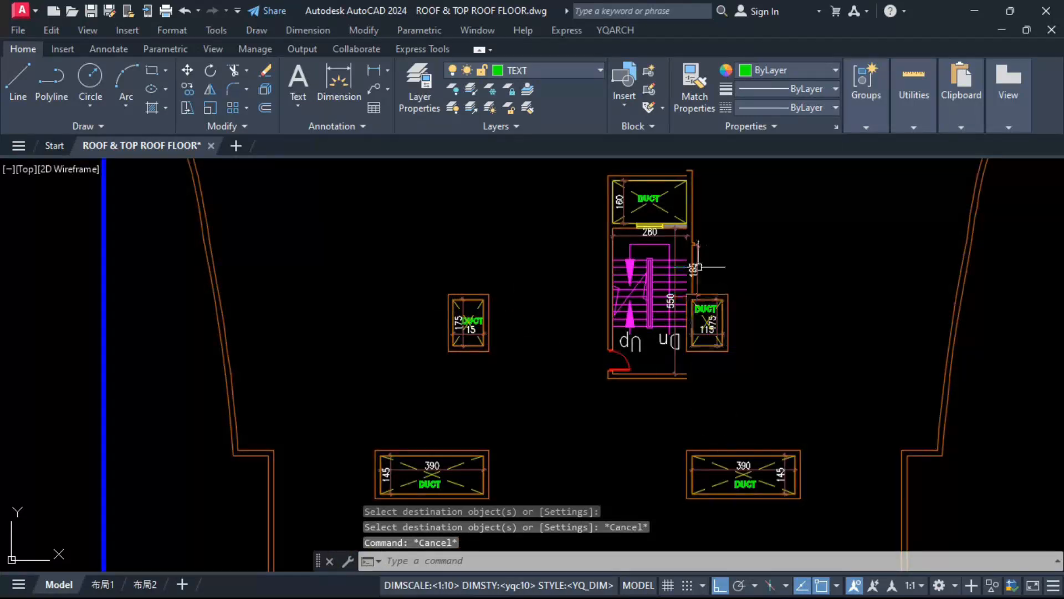
Step: Fillet the outer wall line above the lower stairwell's 160 duct to its outer side wall line at radius 0
scroll(693, 212, "up", 5)
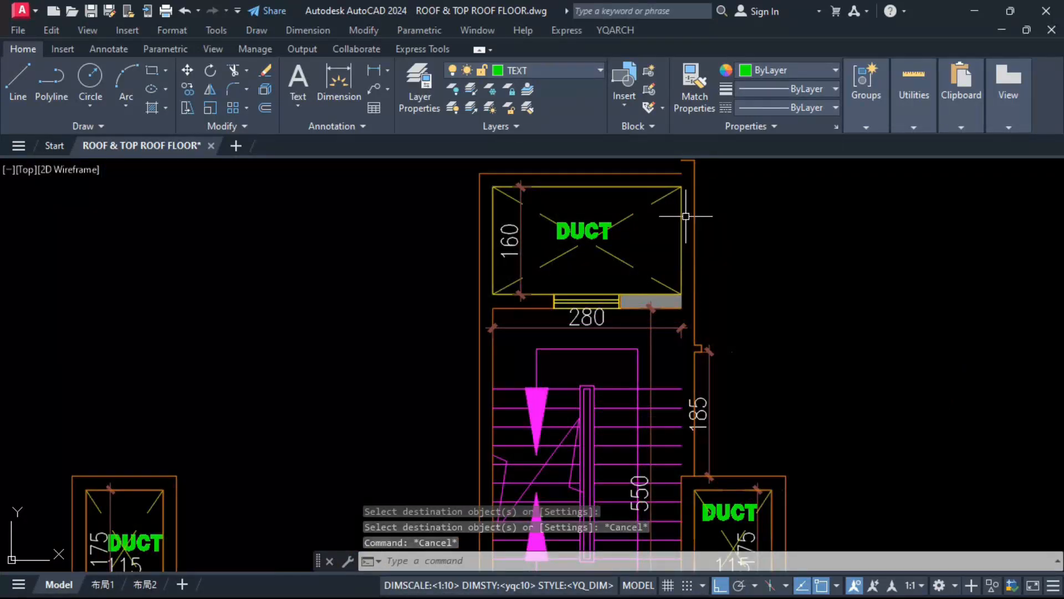
type("F")
key("Return")
left_click(675, 176)
left_click(696, 194)
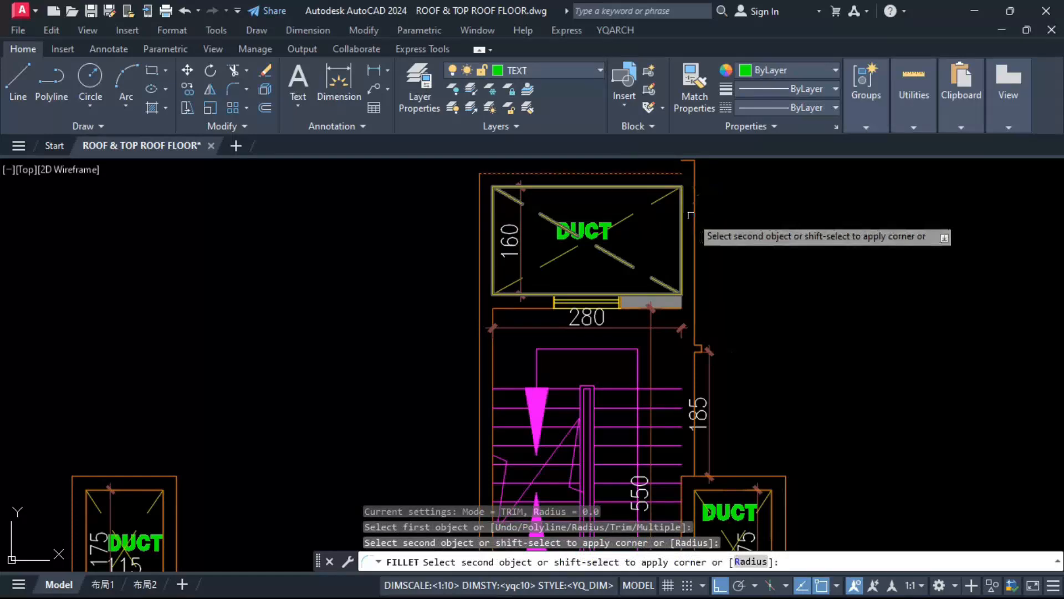
Step: Draw the inner and outer lines closing the lower stairwell's side wall, and extend its bottom outer wall line to the corner
left_click(738, 411)
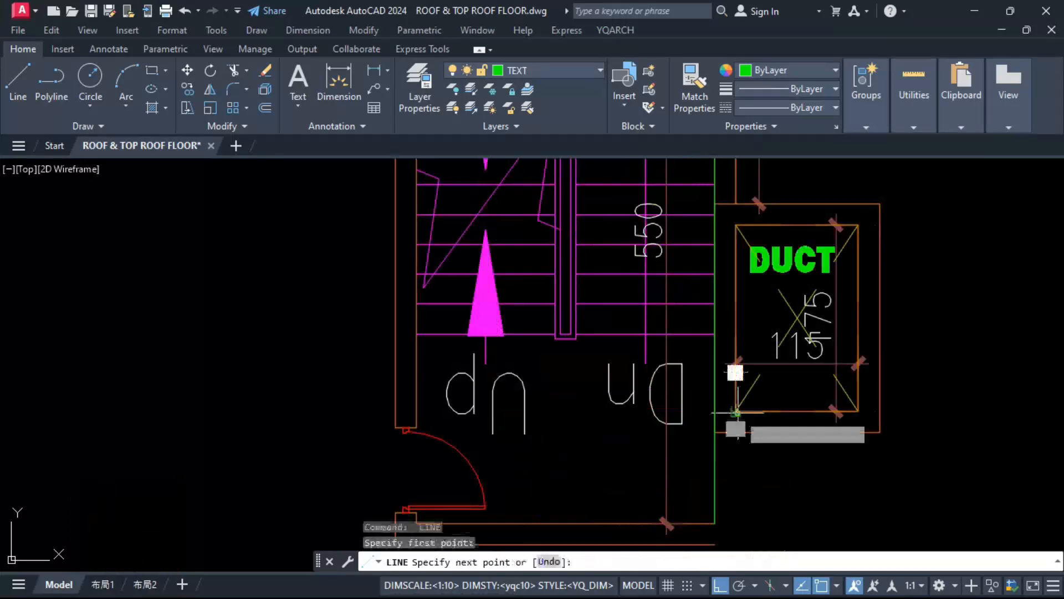
scroll(738, 402, "down", 2)
left_click(741, 483)
key("Escape")
left_click(723, 485)
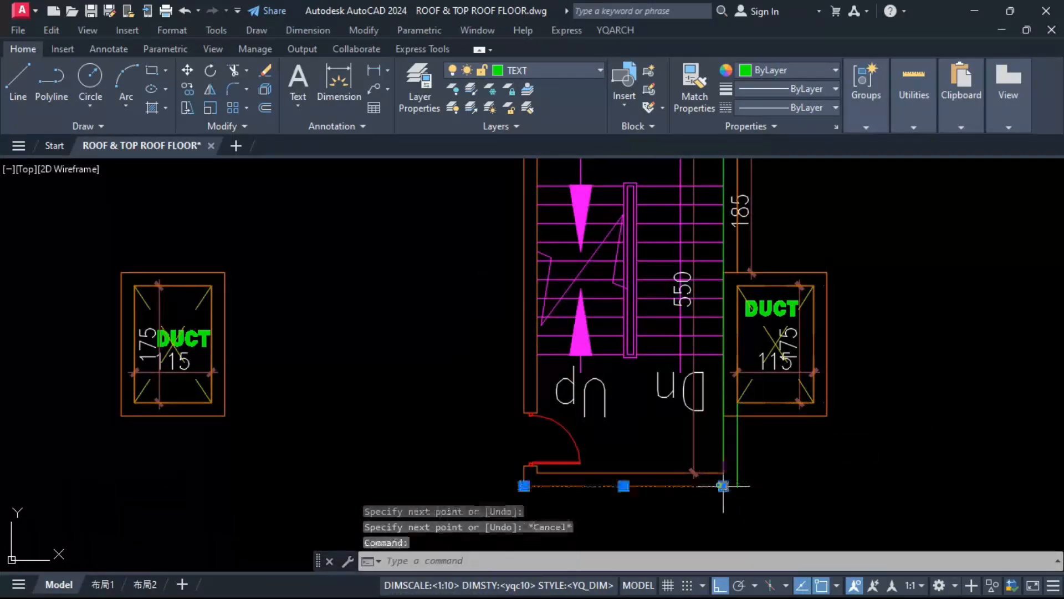
Step: Match the lower stairwell's new side lines to the wall properties, and stretch the outer side line to the adjoining duct's inner corner
type("MA")
key("Return")
scroll(706, 499, "up", 3)
left_click(759, 426)
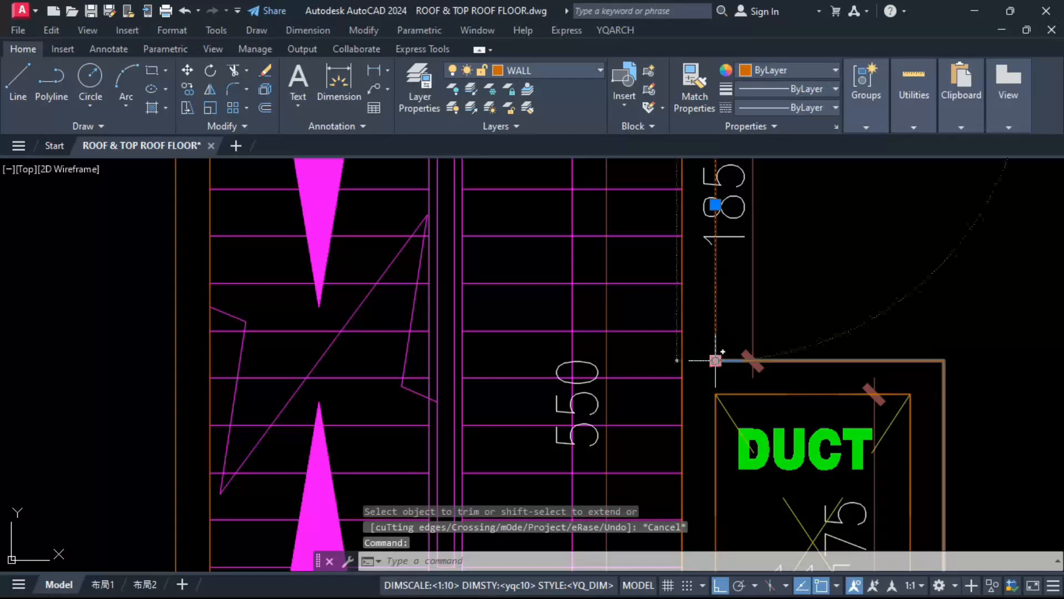
left_click(715, 360)
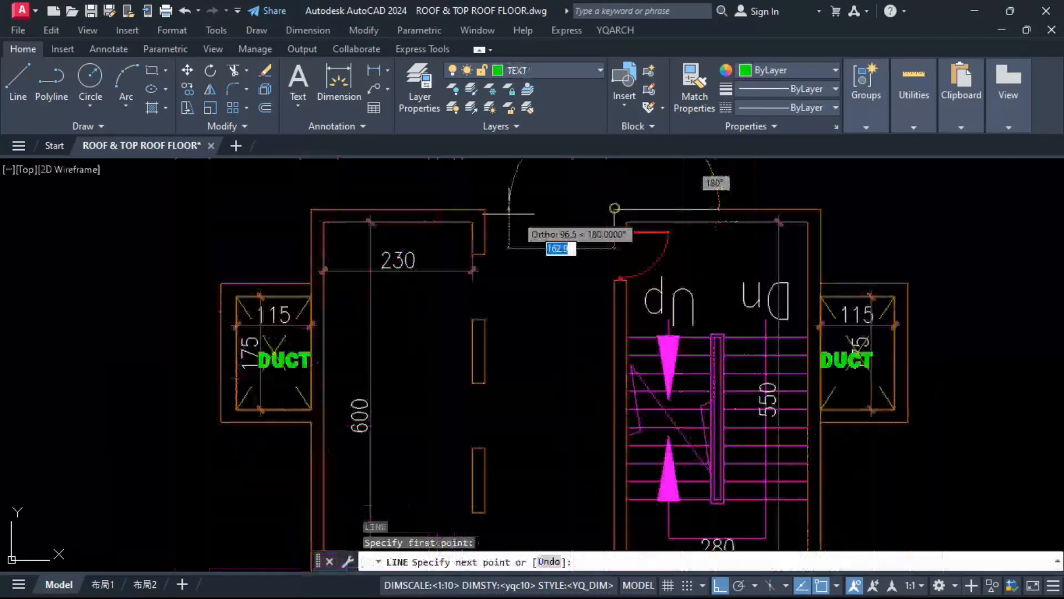
Step: Draw two horizontal lines 200 long joining the lift shaft to the stairwell wall along the shaft's upper and lower outer faces
left_click(532, 215)
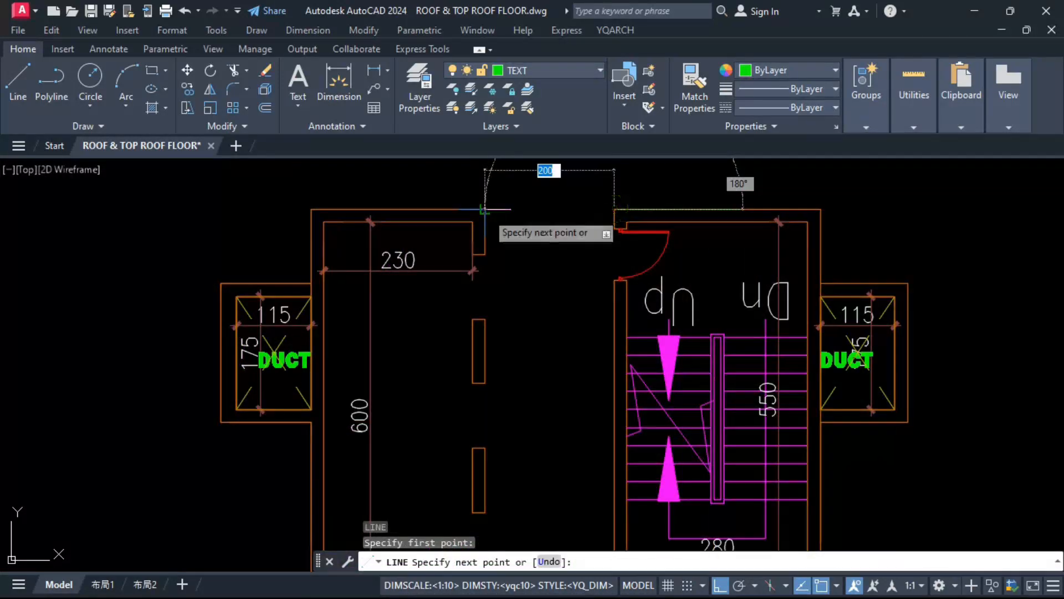
left_click(482, 216)
key("Escape")
scroll(474, 348, "up", 4)
key("Return")
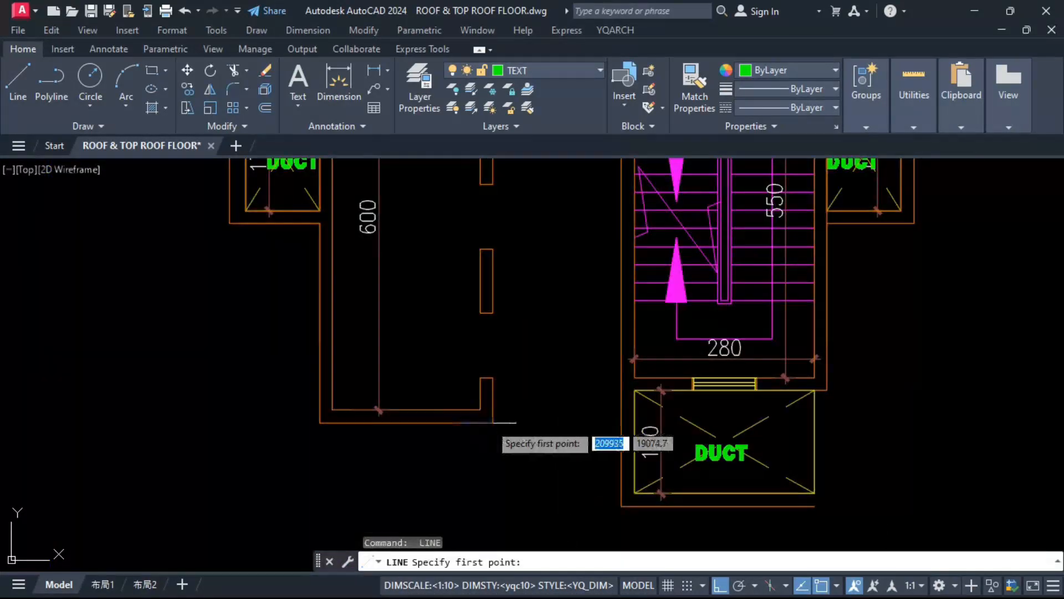
left_click(620, 423)
key("Escape")
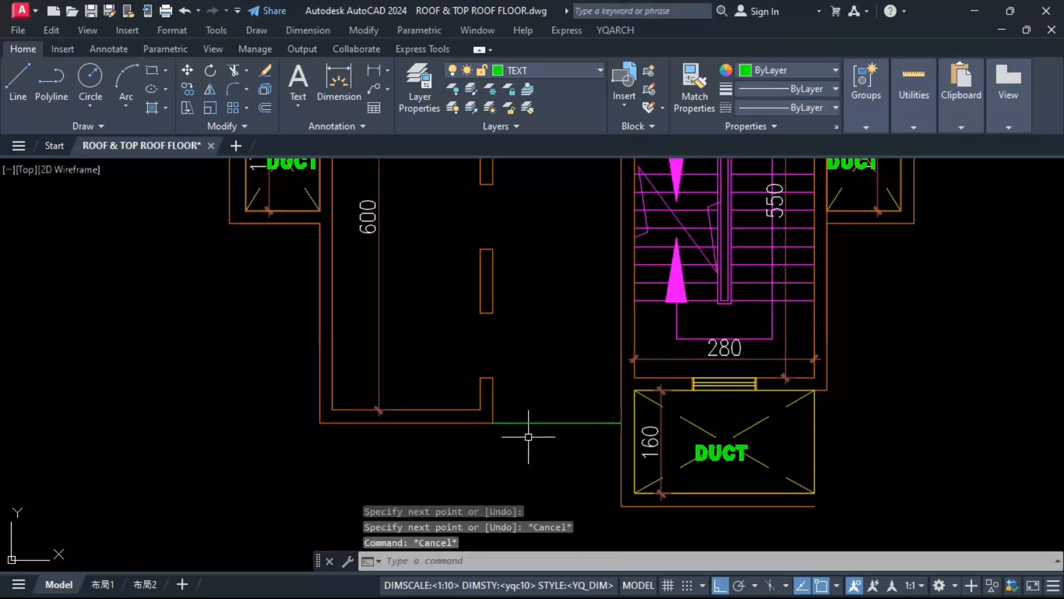
Step: Trim away the lower wall return at the lift shaft's open side
key("Return")
left_click_drag(451, 400, 503, 398)
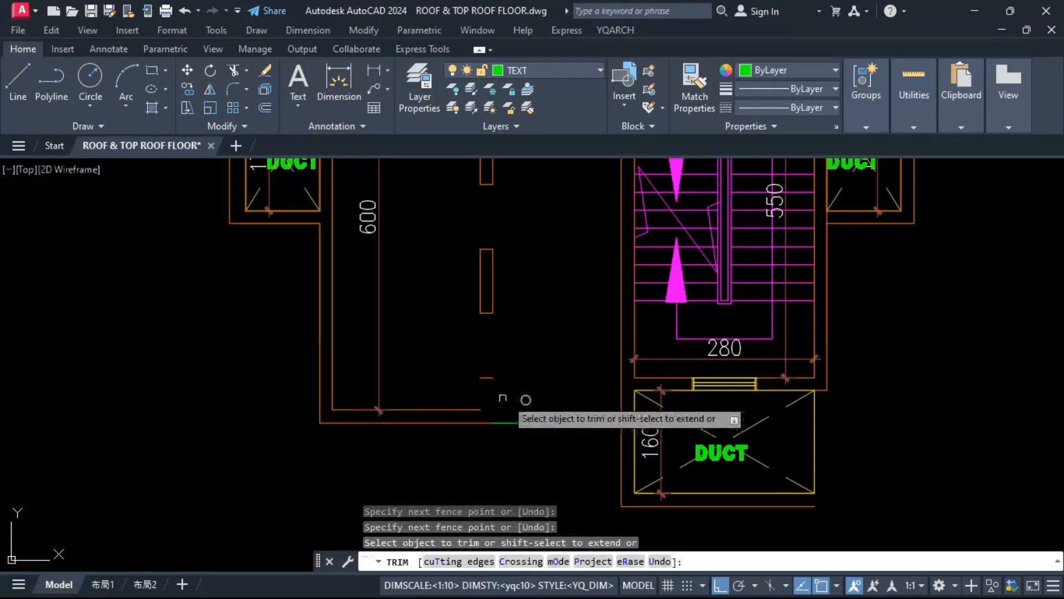
scroll(469, 398, "down", 2)
left_click(468, 398)
key("Escape")
Step: Erase the two freestanding wall pieces and the leftover short line along the lift shaft's open side
left_click(463, 216)
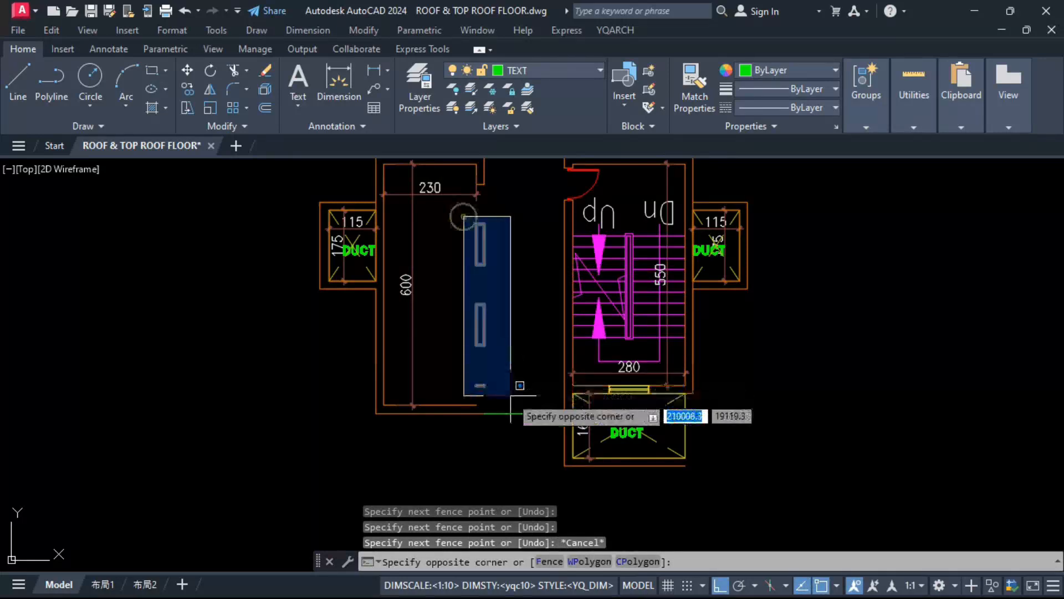
left_click(511, 396)
type("E")
key("Return")
Step: Trim the upper wall return at the lift shaft's open side and erase its leftover end line
middle_click_drag(471, 316, 475, 336)
type("TR")
key("Return")
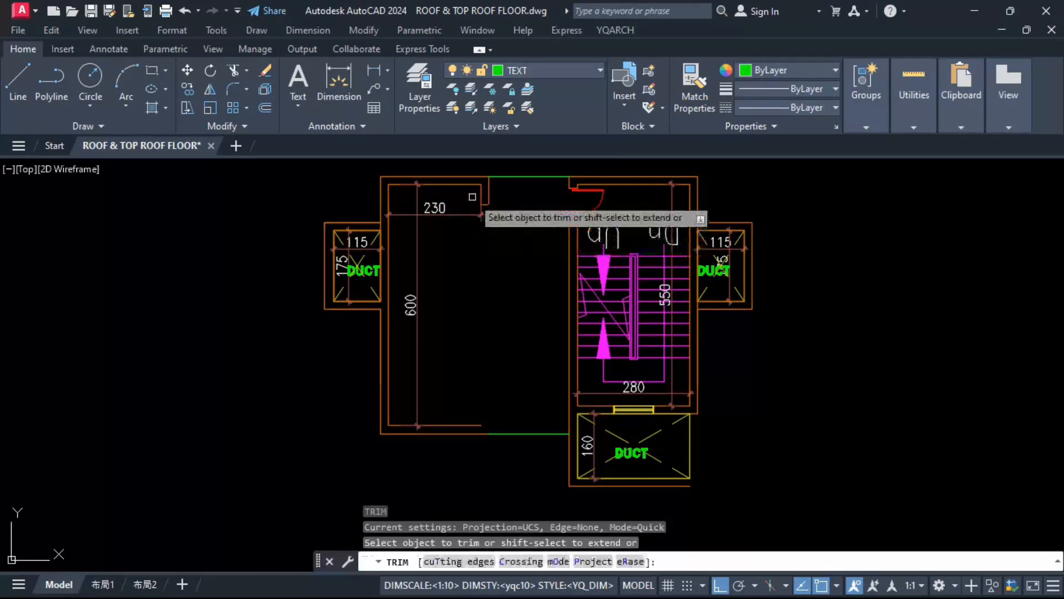
left_click(472, 192)
left_click(500, 189)
key("Escape")
left_click(457, 166)
left_click(510, 222)
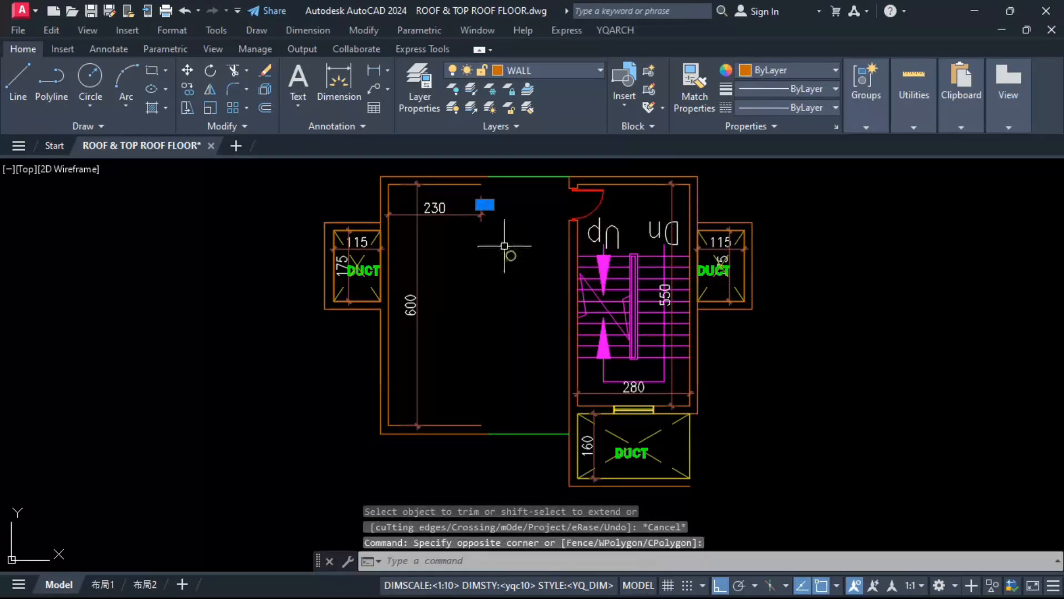
type("E")
key("Return")
Step: Stretch the enlarged room's width dimension and its upper inner wall line across to the stairwell wall
left_click(481, 184)
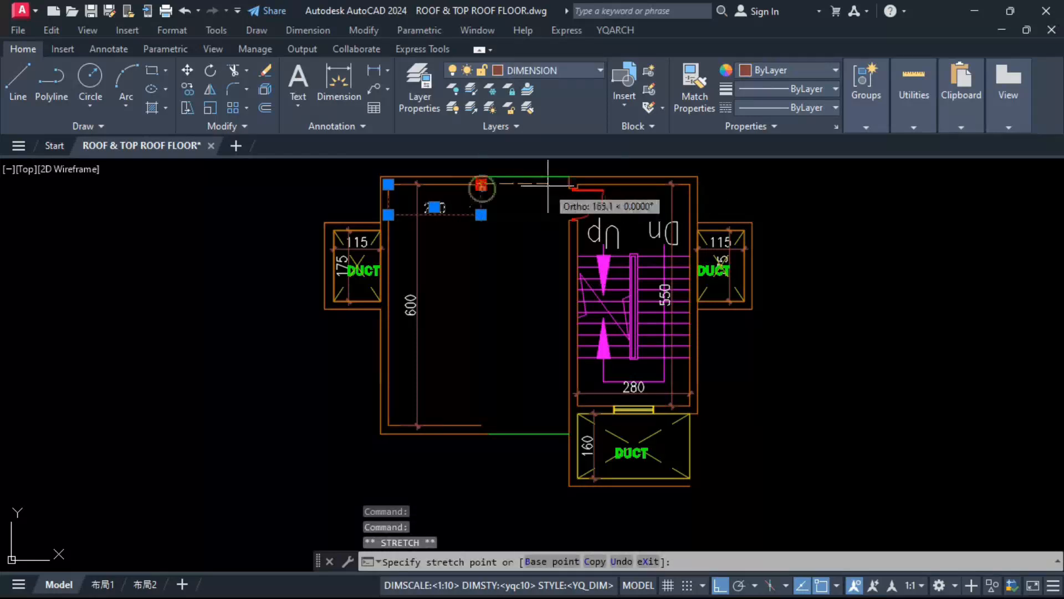
key("Escape")
left_click(473, 183)
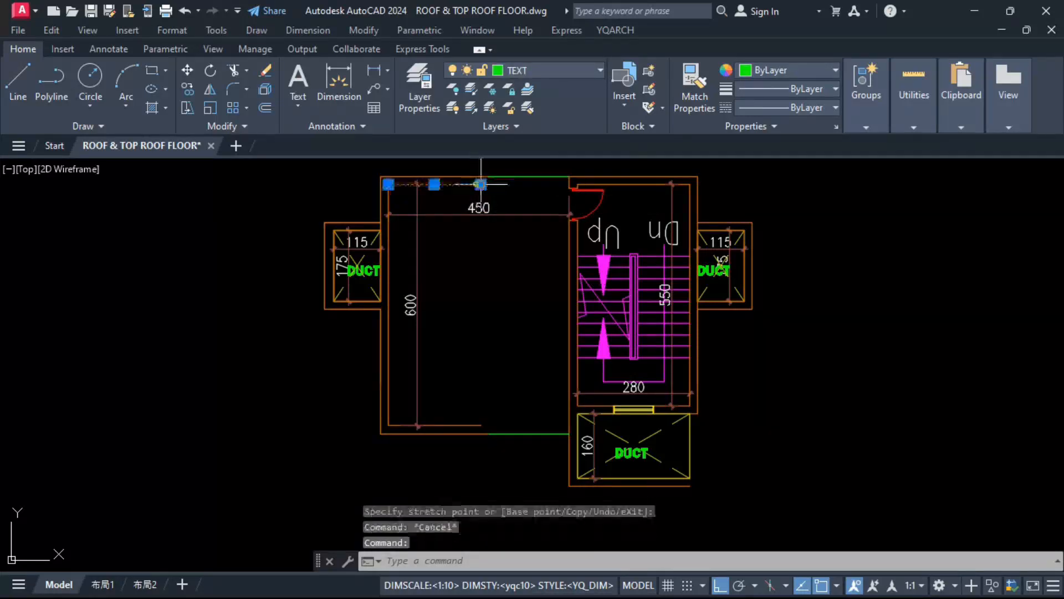
left_click(481, 183)
scroll(555, 194, "up", 4)
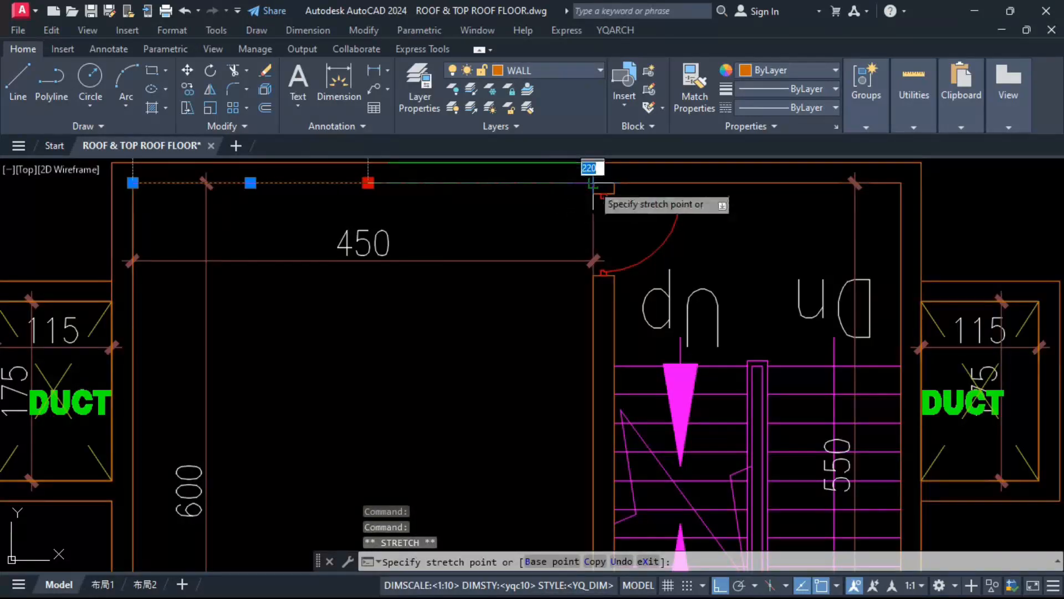
key("Escape")
Step: Match the properties of the new green closing lines to the stairwell wall line on the WALL layer
left_click(593, 320)
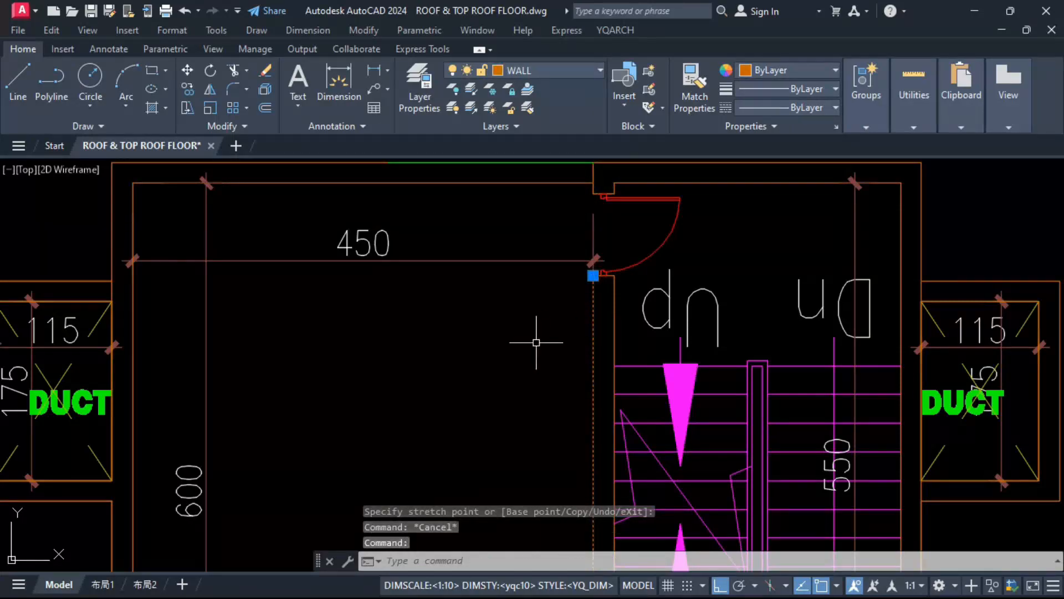
type("ma")
key("Return")
scroll(537, 342, "down", 4)
left_click(517, 273)
key("Escape")
Step: Replace the door between the enlarged room and the stairwell with a door in the stairwell's upper wall
scroll(577, 302, "up", 4)
left_click(556, 267)
type("E")
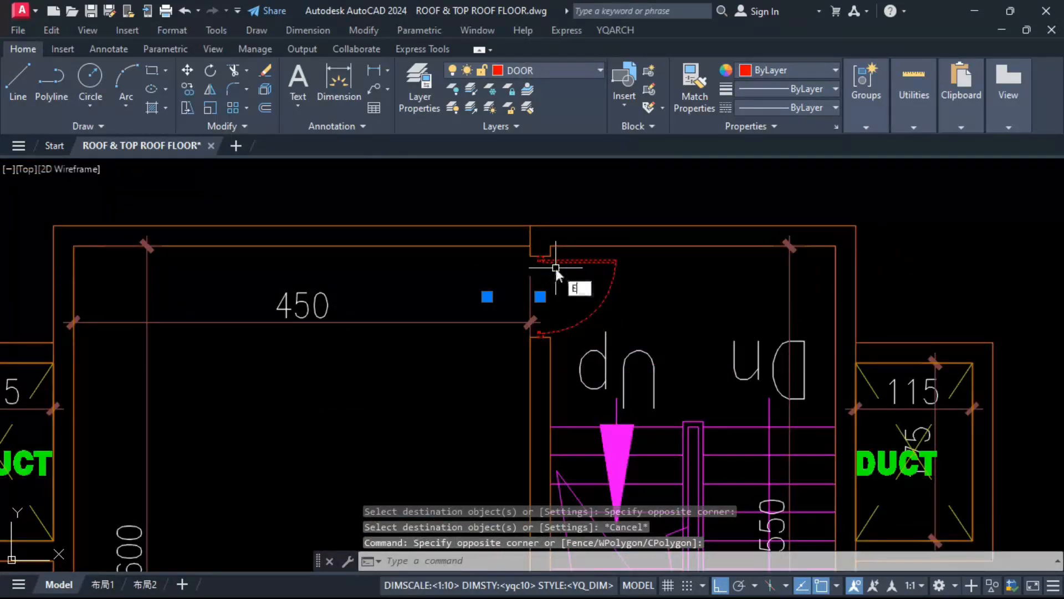
type("w")
key("Return")
key("Escape")
scroll(536, 324, "down", 4)
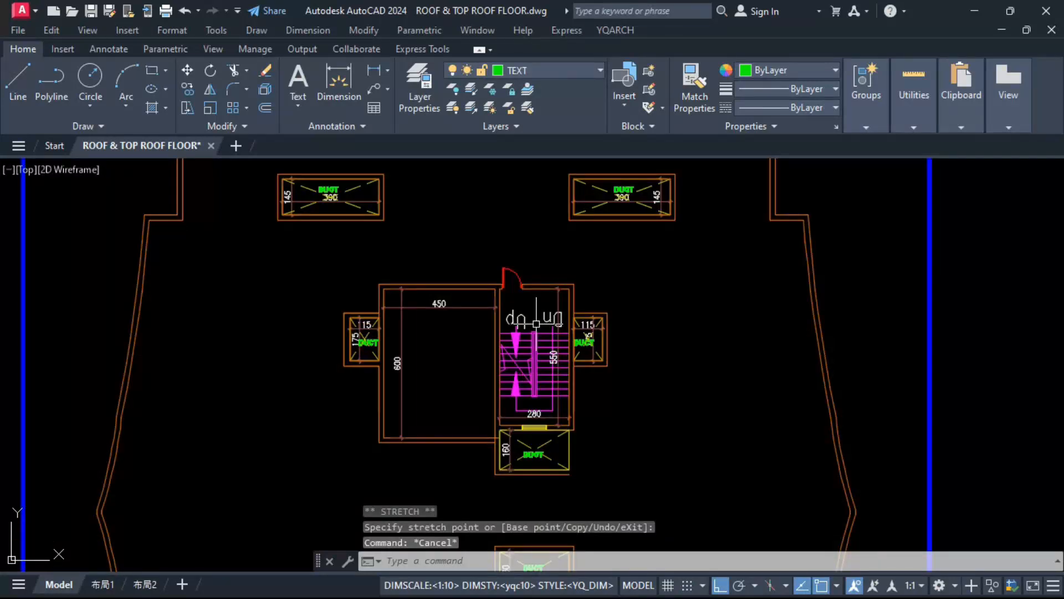
Step: Draw a vertical outer wall line along the open side of the duct below the stairwell and extend its lower outer line to meet it
scroll(557, 488, "up", 4)
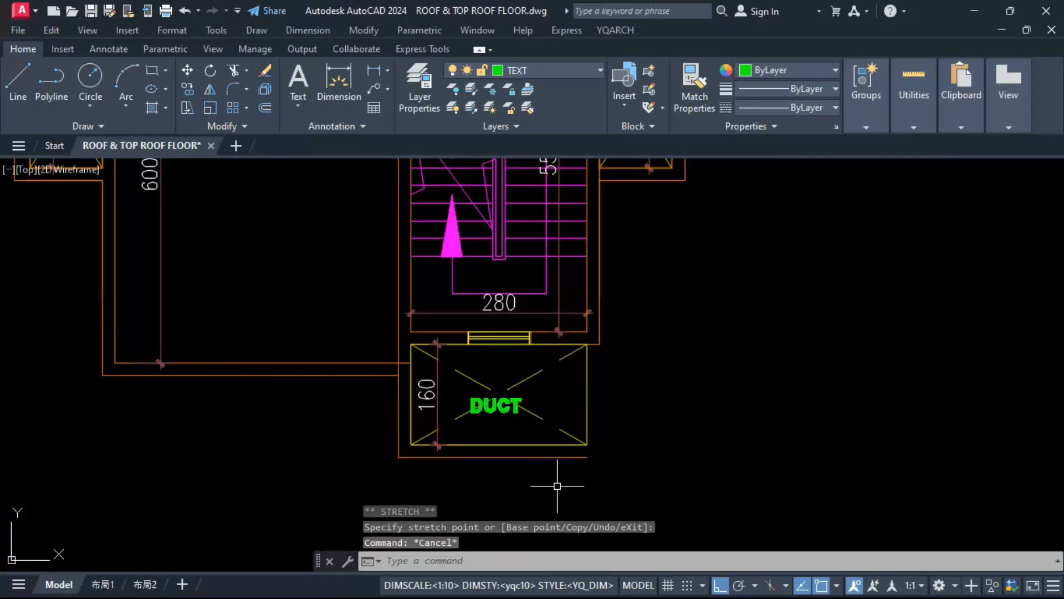
type("l")
key("Return")
left_click(599, 322)
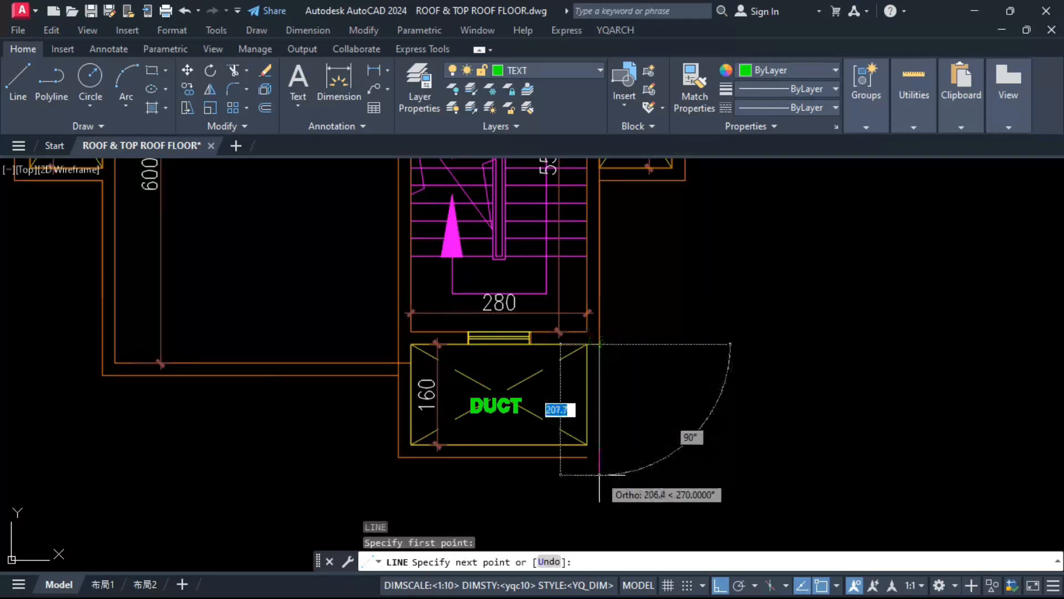
left_click(599, 494)
key("Escape")
left_click(582, 458)
left_click(596, 457)
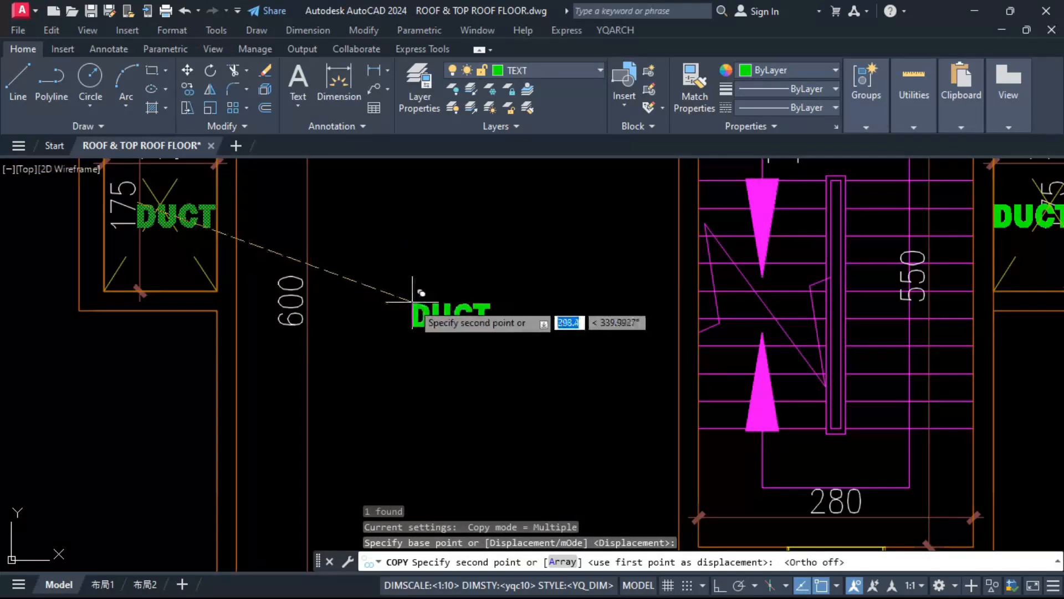
left_click(413, 302)
key("Escape")
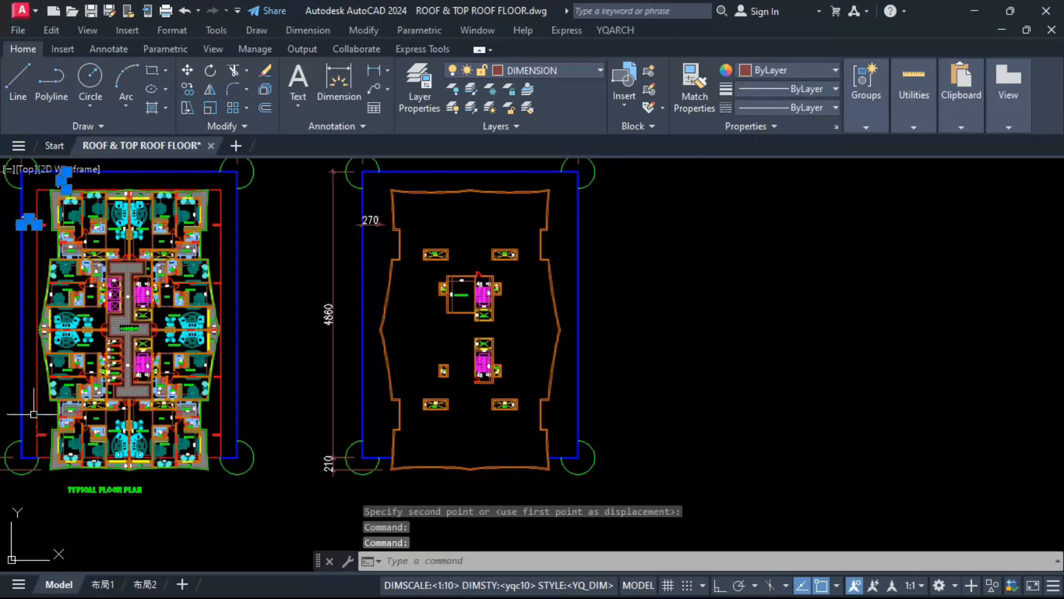
Step: Copy the 300 and 270 setback dimensions from the typical floor plan to the roof plan, using the plot's upper right corner as reference
key("Return")
left_click(238, 171)
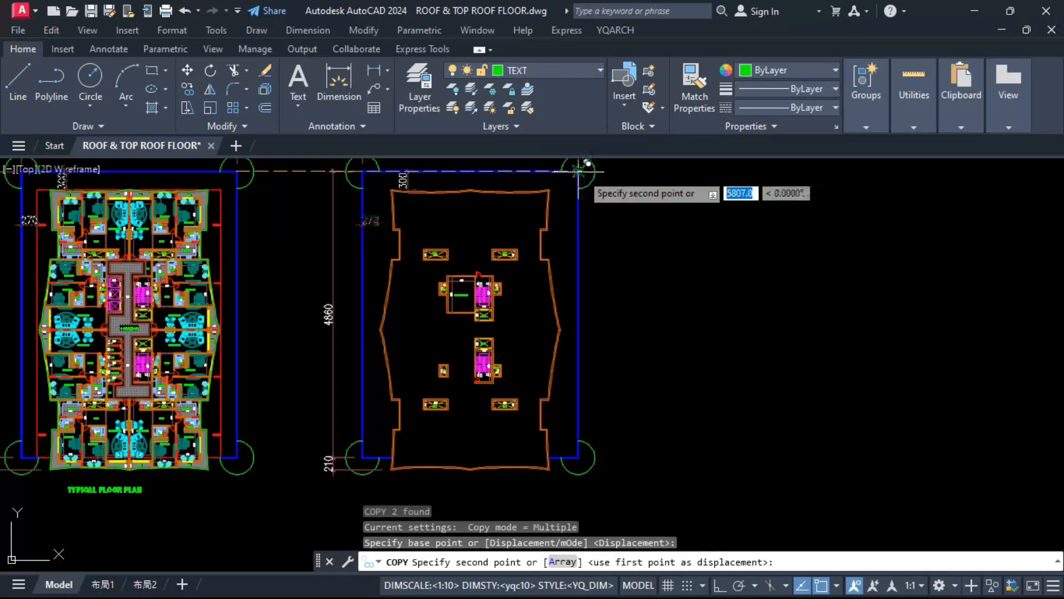
key("Escape")
Step: Stretch the copied vertical and horizontal setback dimensions from the plot boundary to the roof outline
scroll(394, 174, "up", 6)
left_click(442, 235)
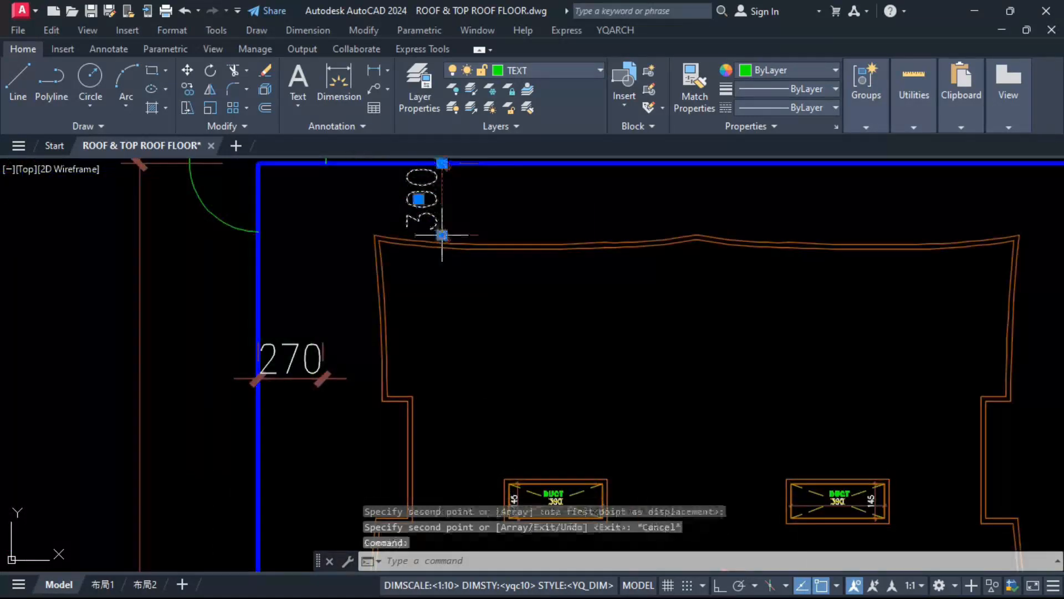
key("Escape")
left_click(308, 380)
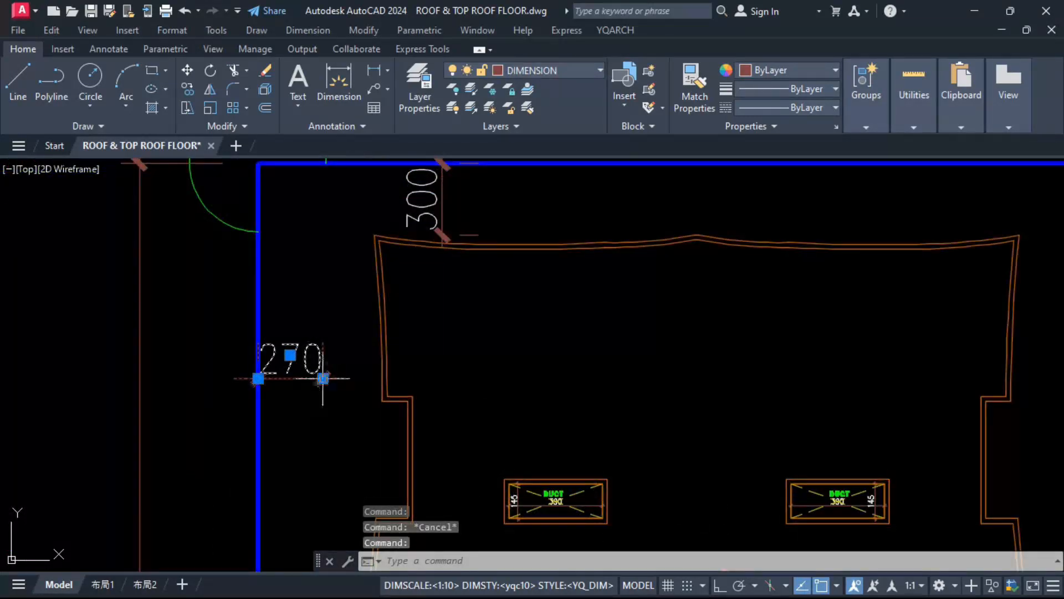
left_click(324, 378)
key("Escape")
scroll(406, 391, "down", 10)
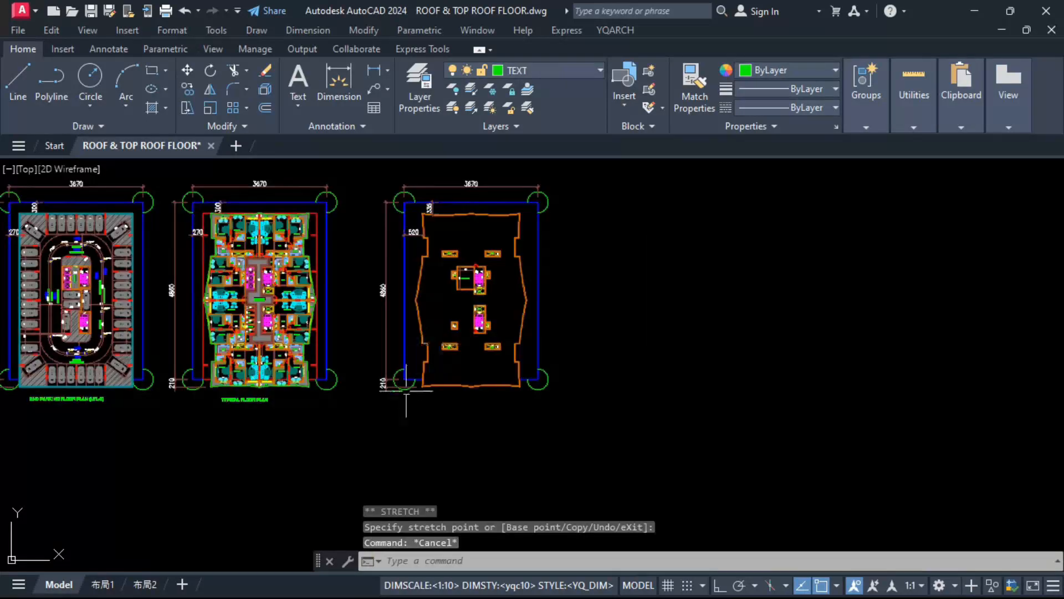
left_click(367, 407)
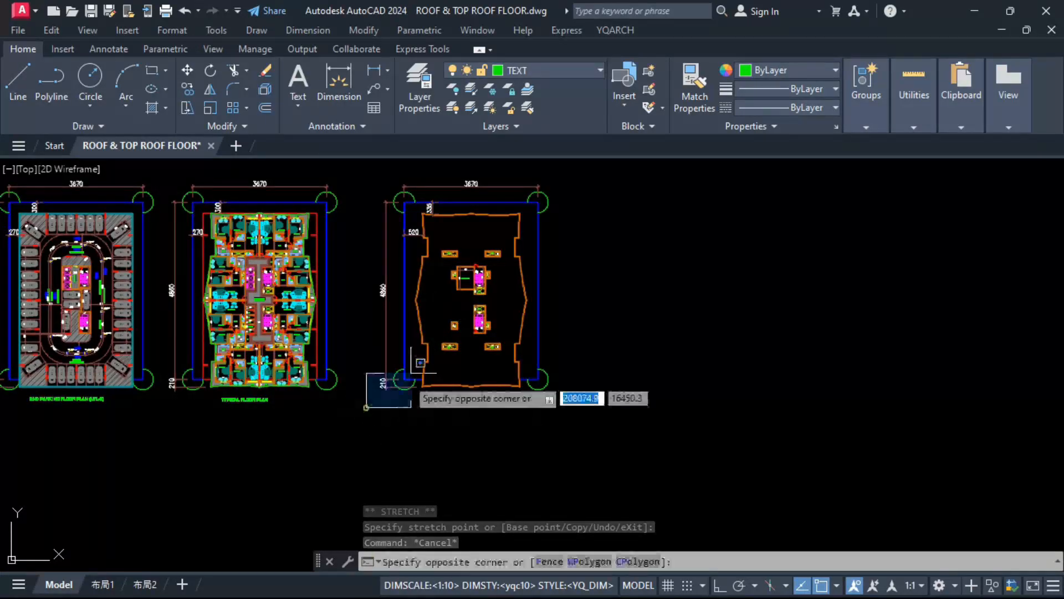
left_click(574, 170)
key("Escape")
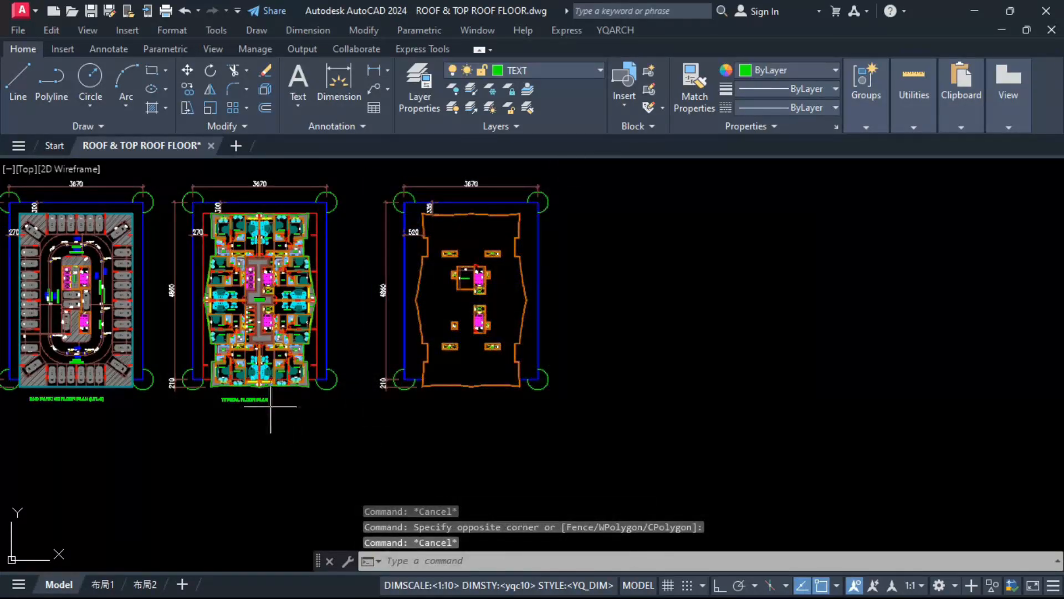
Step: Copy the TYPICAL FLOOR PLAN title below the roof plan, using the plot's lower right corner as reference
left_click(271, 407)
left_click(225, 389)
type("CO")
key("Return")
scroll(292, 374, "up", 4)
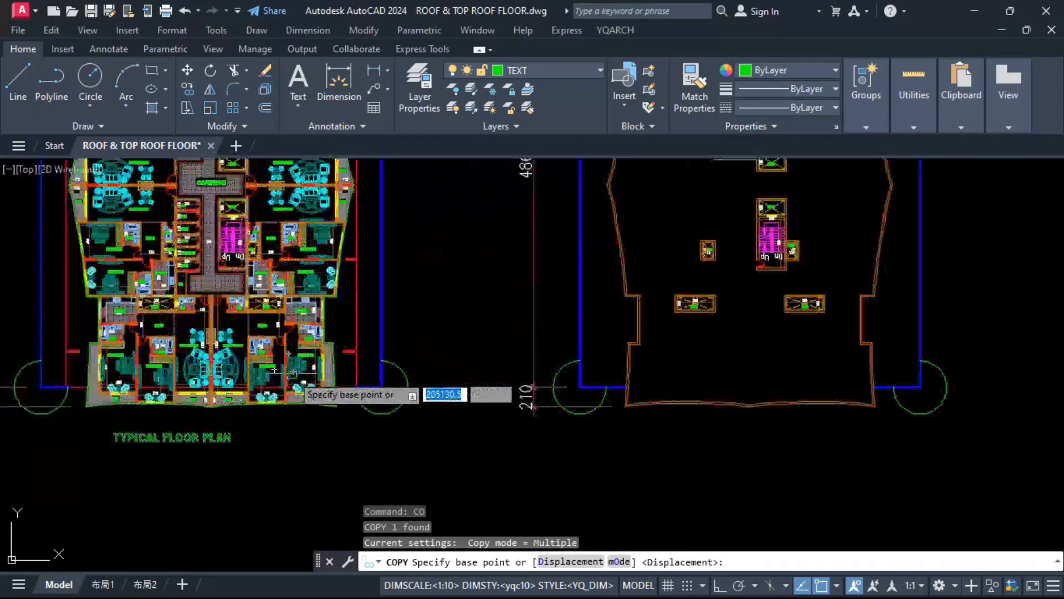
left_click(382, 387)
key("Return")
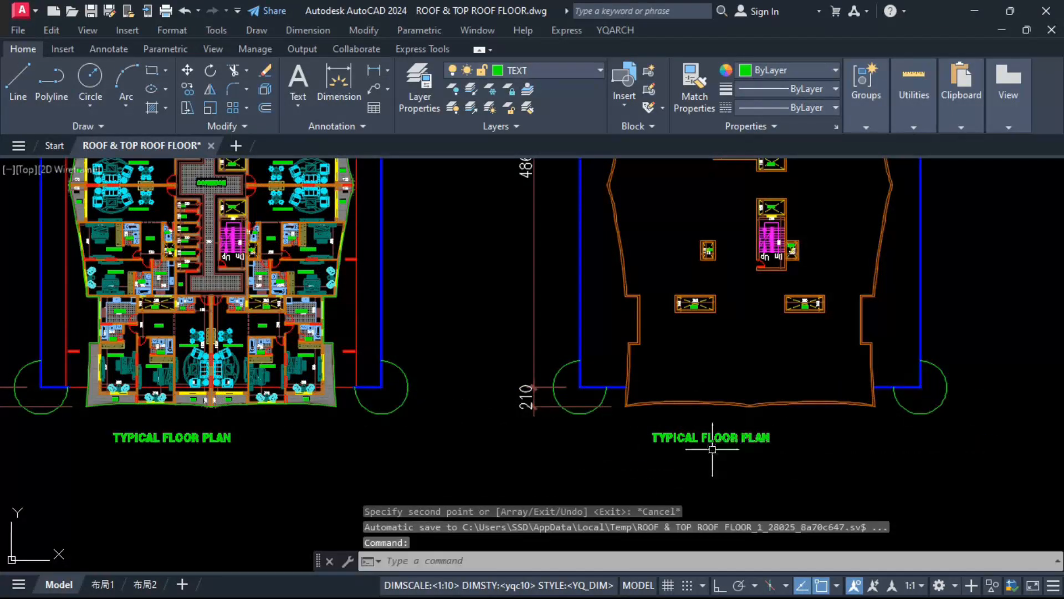
Step: Copy the complete roof floor plan beside the original, keeping the spacing between the typical plan and roof plan plots
type("CO")
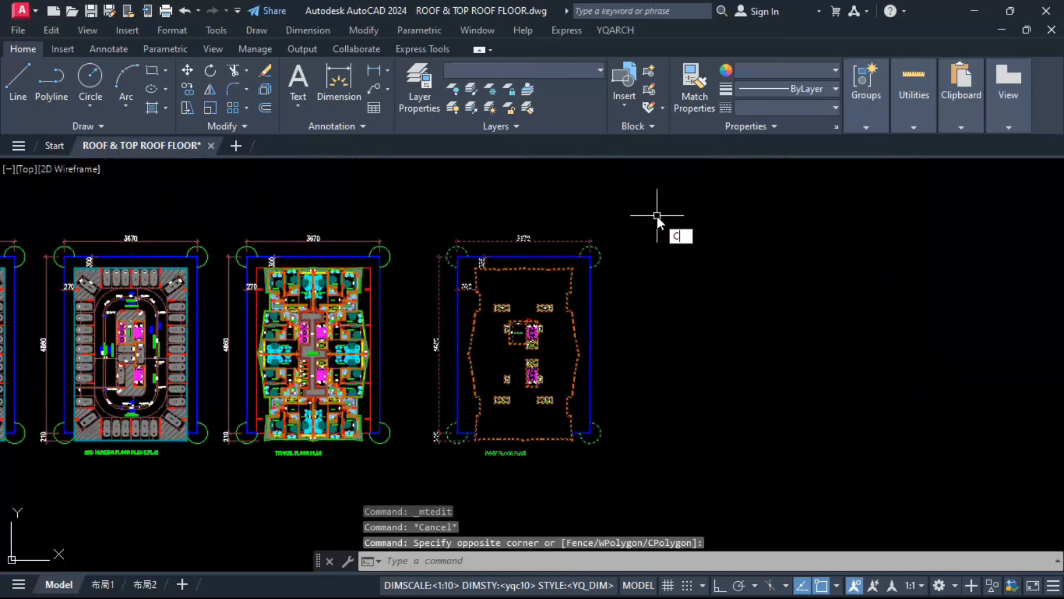
key("Return")
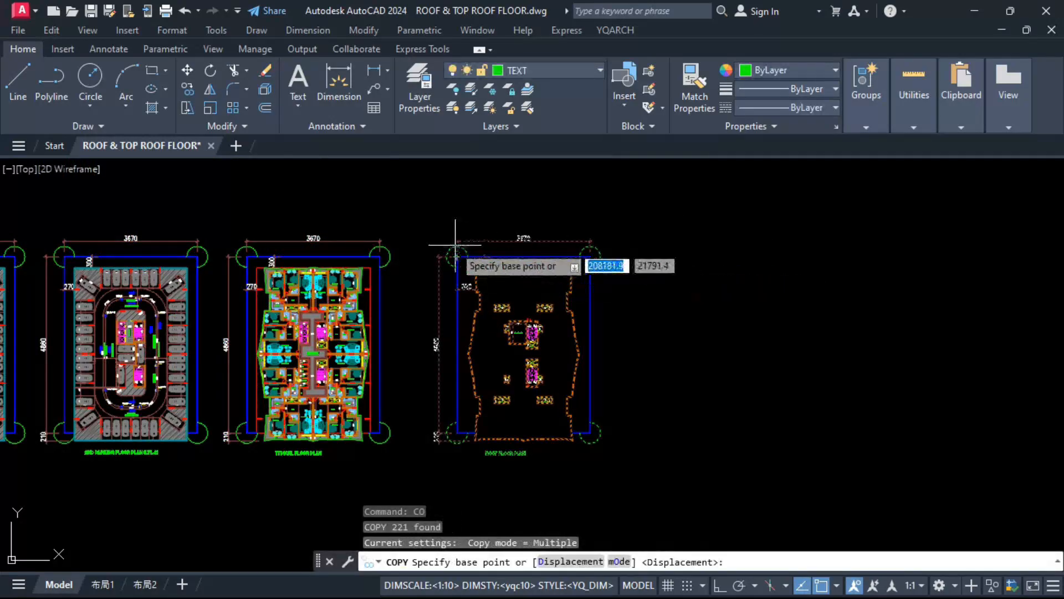
scroll(374, 265, "up", 5)
left_click(389, 244)
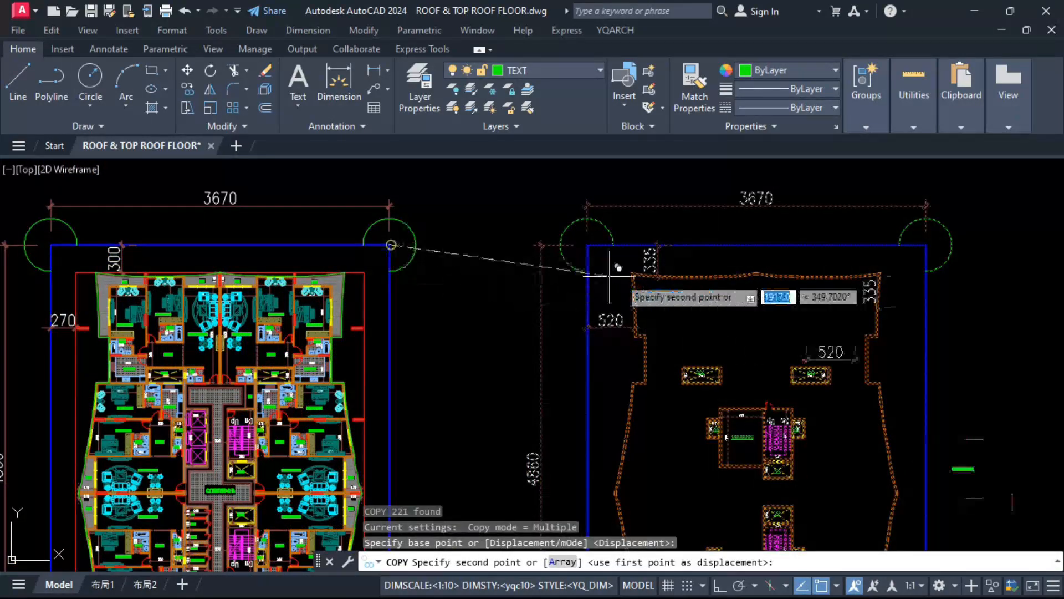
left_click(926, 244)
scroll(421, 221, "down", 5)
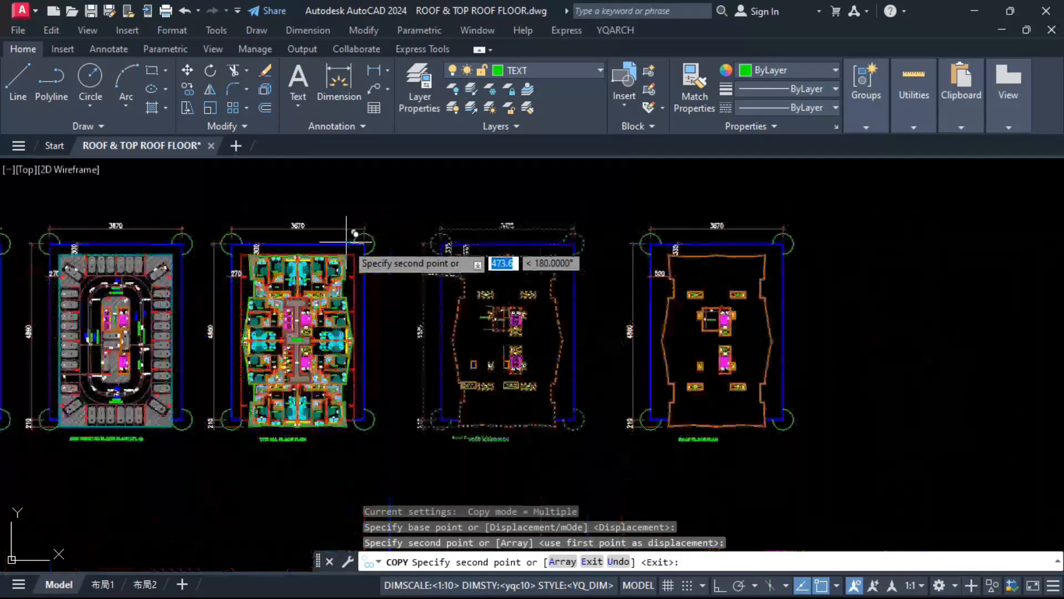
key("Escape")
Step: Erase the DUCT label and the 390 and 145 dimensions from the copied plan's upper left duct
scroll(651, 225, "up", 8)
scroll(645, 232, "up", 2)
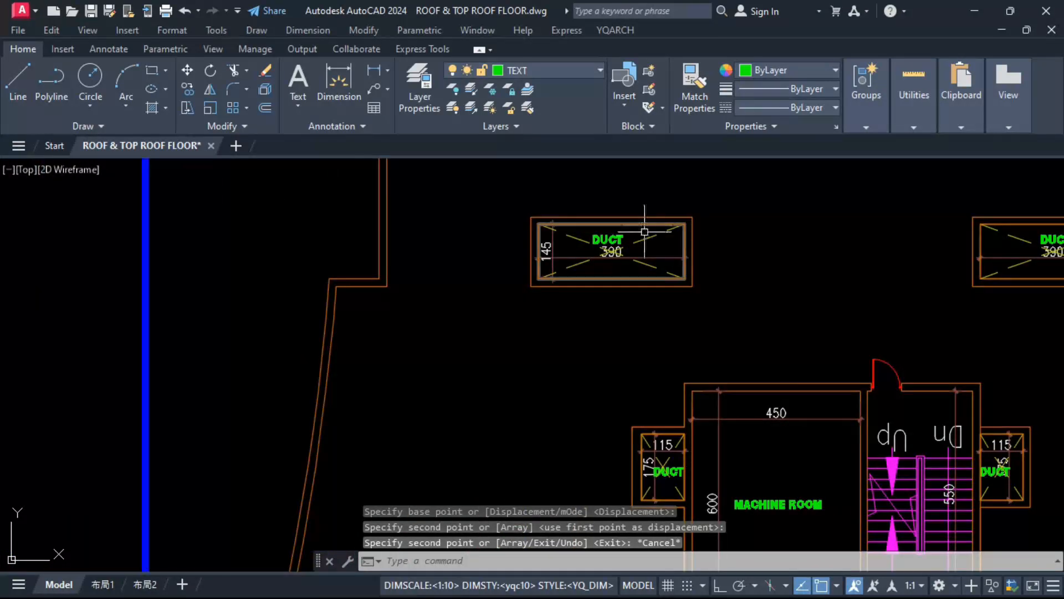
left_click(645, 232)
key("Escape")
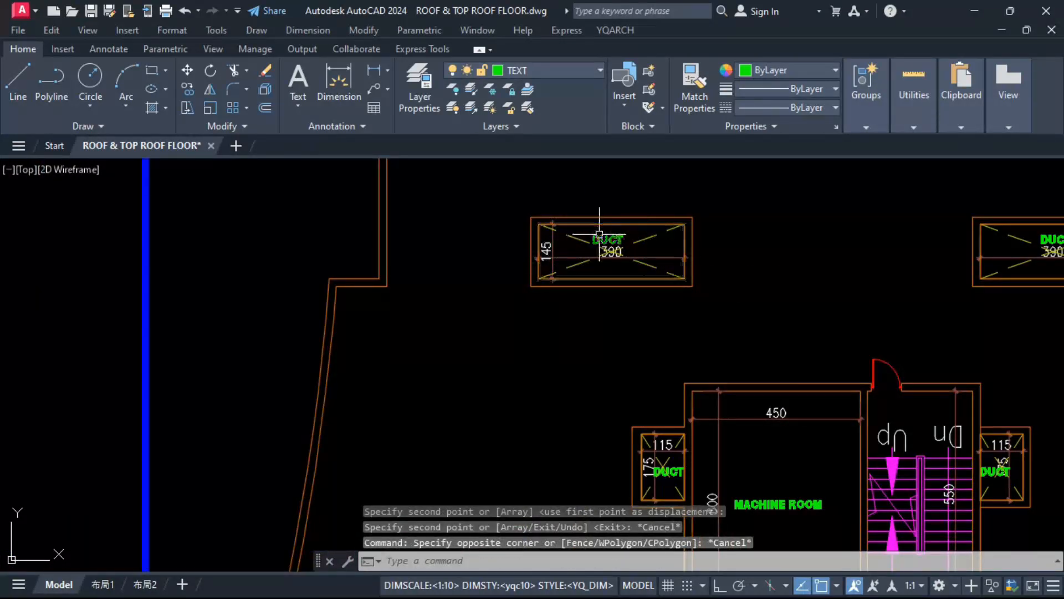
left_click(599, 235)
left_click(552, 246)
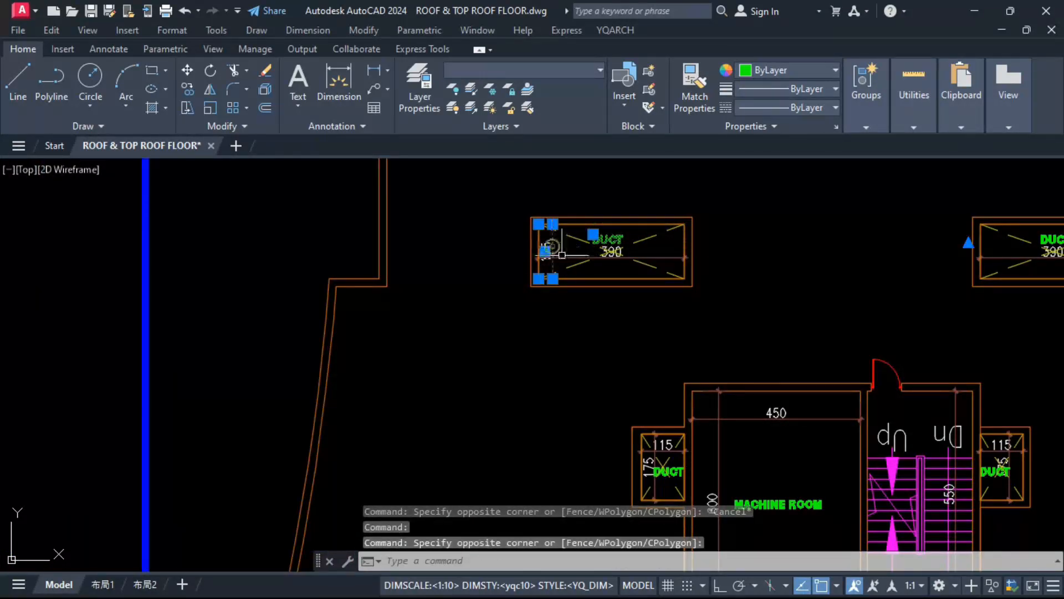
key("space")
left_click(569, 258)
key("Escape")
left_click(566, 257)
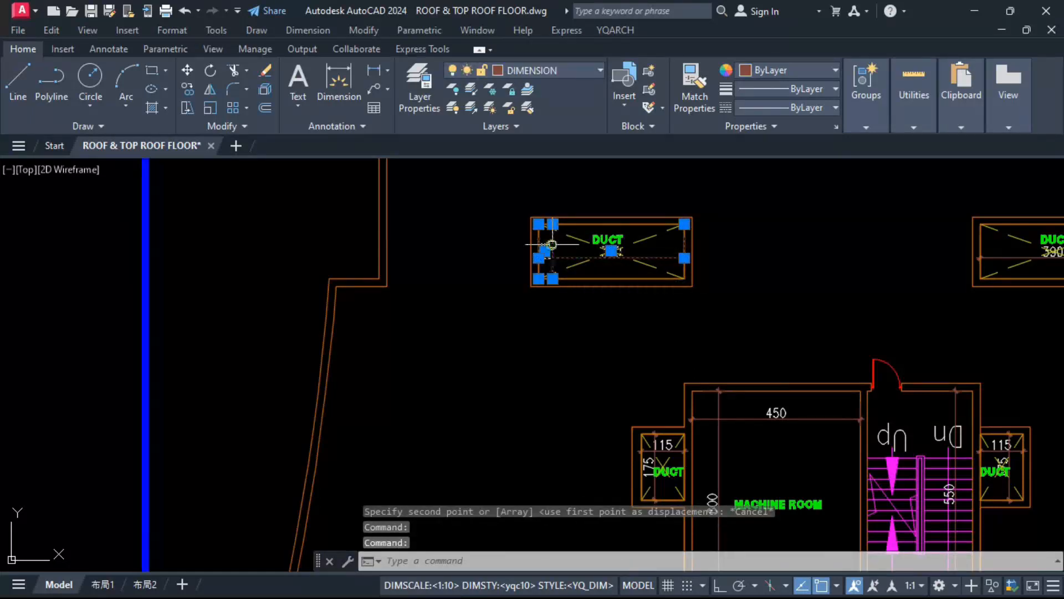
key("Delete")
Step: Erase the DUCT label and the 390 and 145 dimensions from the copied plan's upper right duct
scroll(458, 277, "down", 2)
scroll(858, 259, "up", 2)
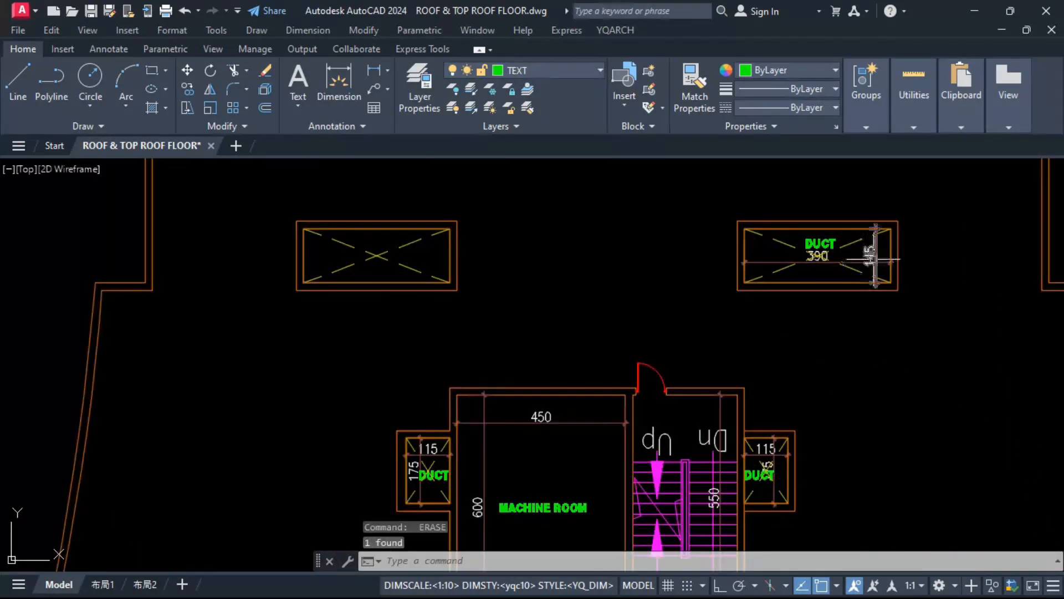
key("Delete")
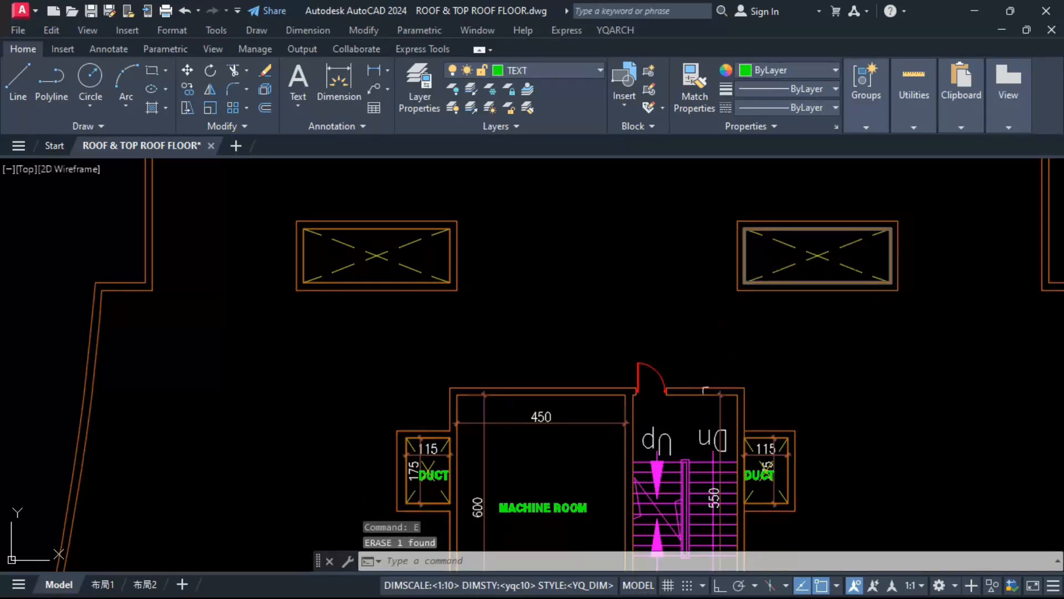
Step: Try to erase the machine room's 450 and 600 dimensions
middle_click_drag(556, 451, 520, 284)
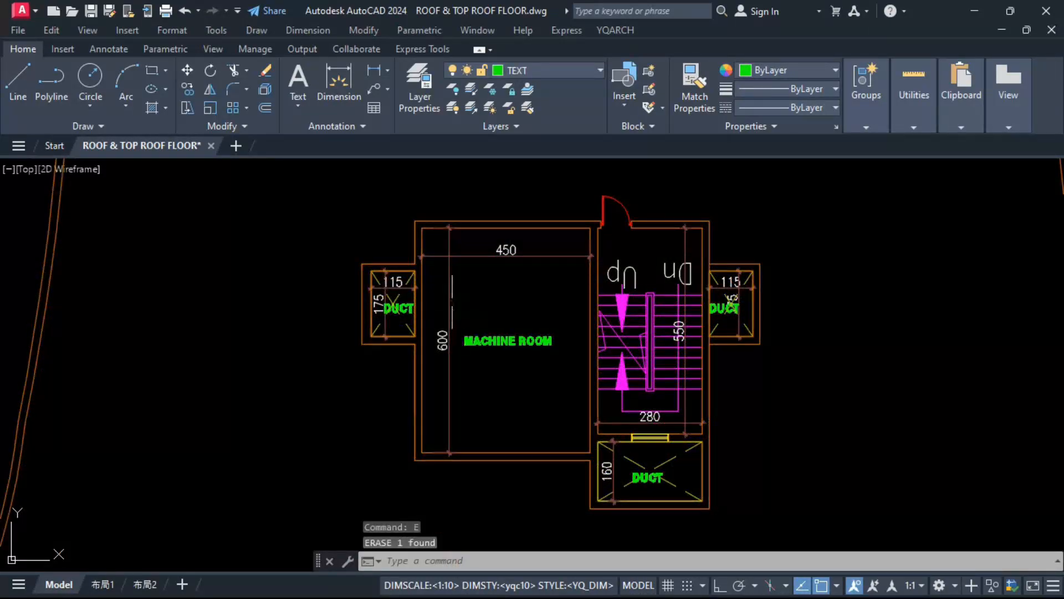
left_click(466, 297)
left_click(442, 244)
key("Delete")
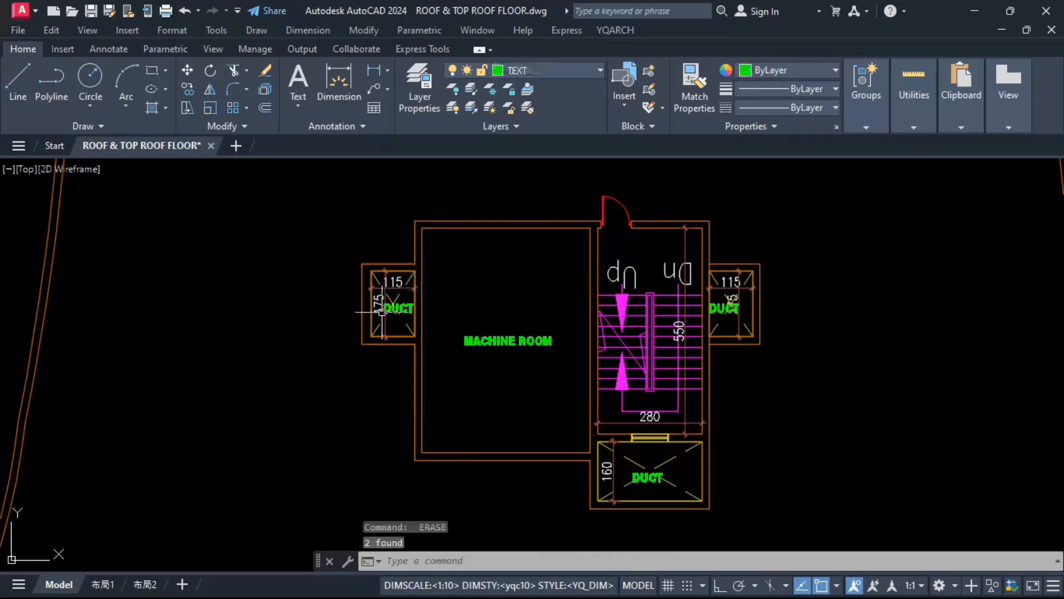
key("ctrl+z")
Step: Erase the DUCT labels and the 115 and 175 dimensions from the two ducts flanking the machine room and stairwell
scroll(384, 299, "up", 5)
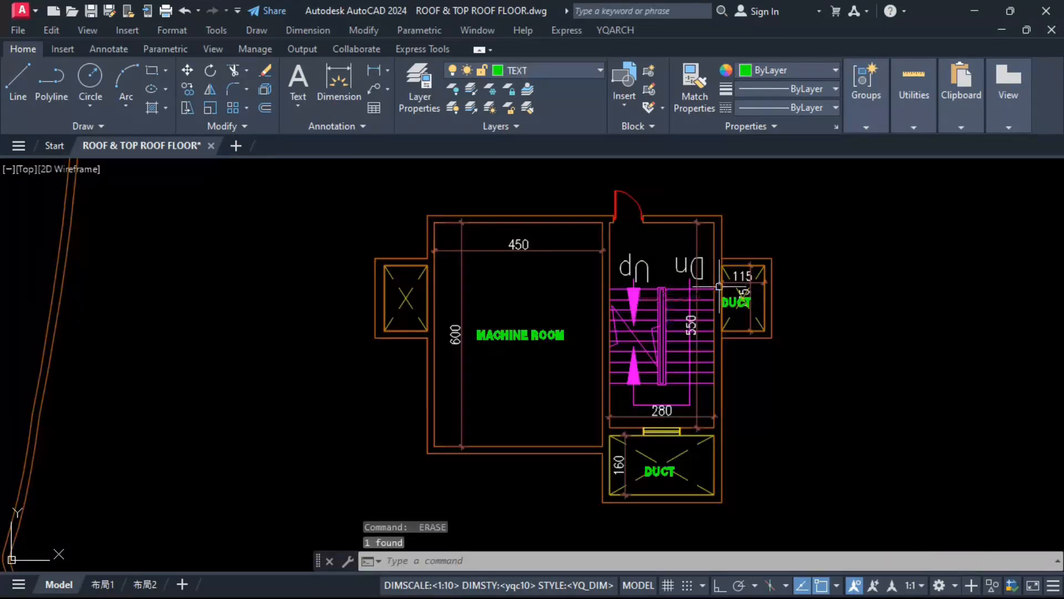
scroll(748, 286, "up", 6)
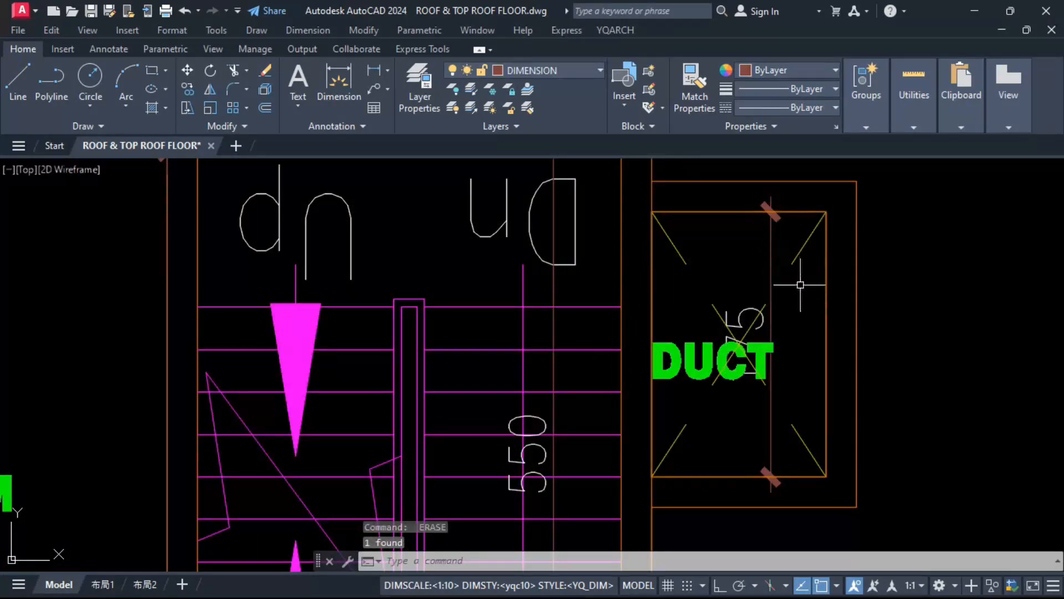
scroll(762, 279, "down", 4)
Step: Erase the DUCT labels and dimensions from the ducts in the lower half of the copied plan
scroll(530, 400, "up", 3)
left_click(504, 430)
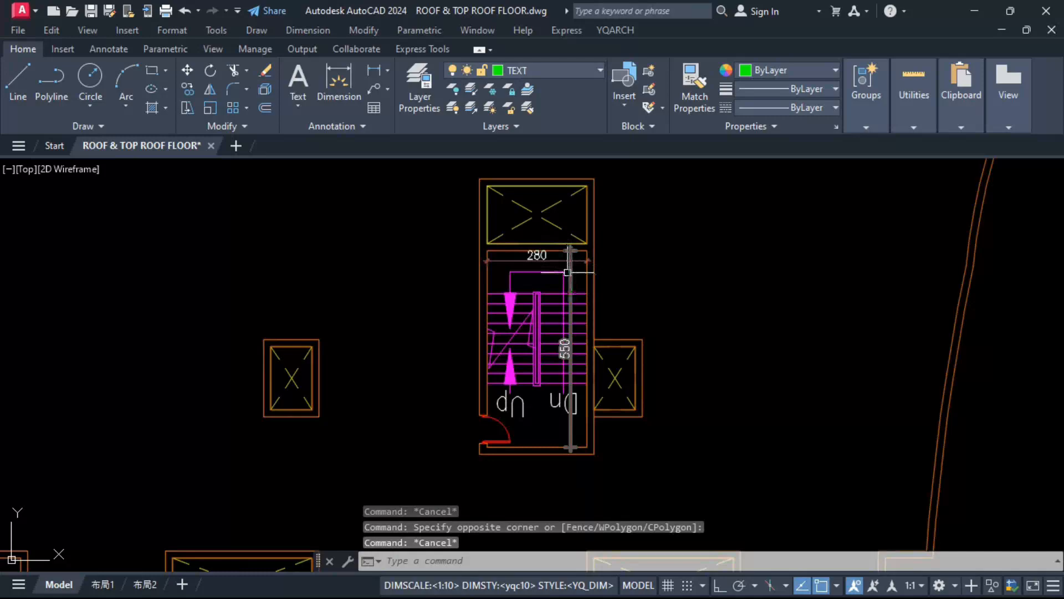
scroll(567, 272, "up", 5)
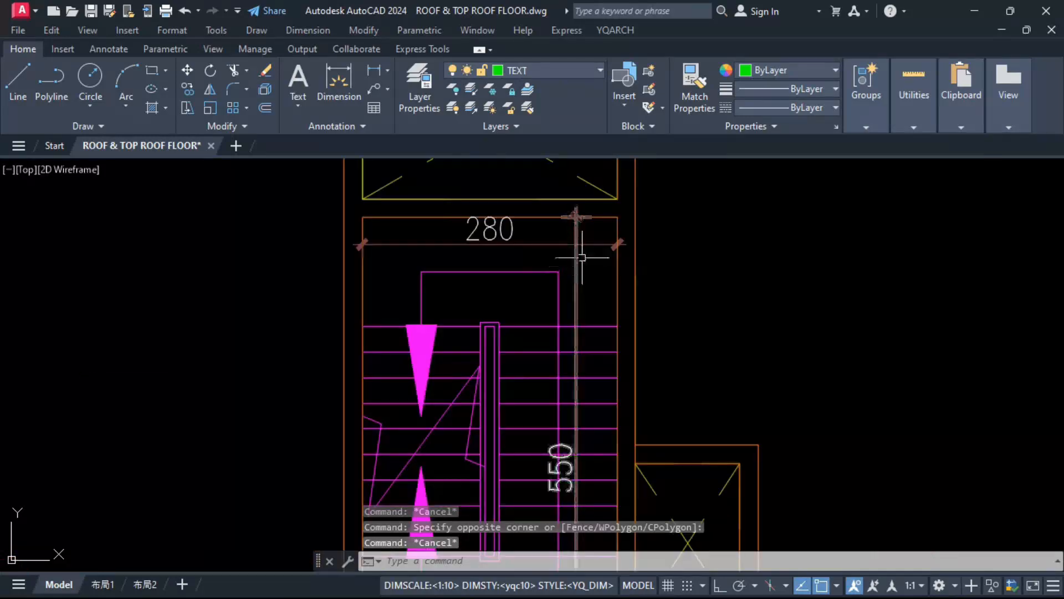
Step: Erase the stairs, the Up and Dn labels and the 280 width dimension from the copied plan's lower stairwell
left_click(575, 261)
scroll(575, 261, "down", 3)
left_click(459, 465)
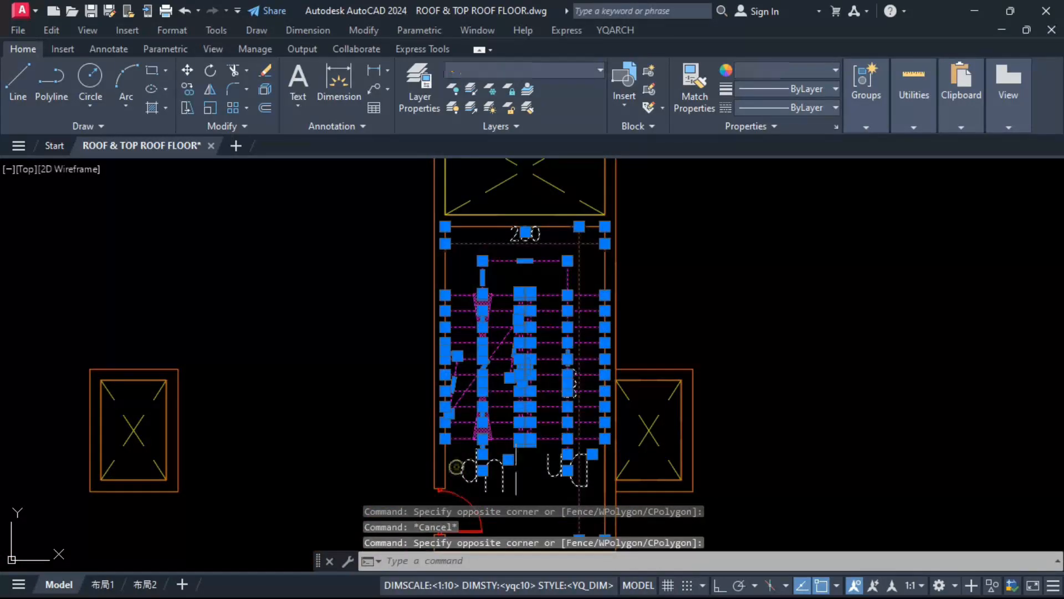
left_click(578, 498, "shift")
type("e")
key("Return")
scroll(554, 481, "down", 4)
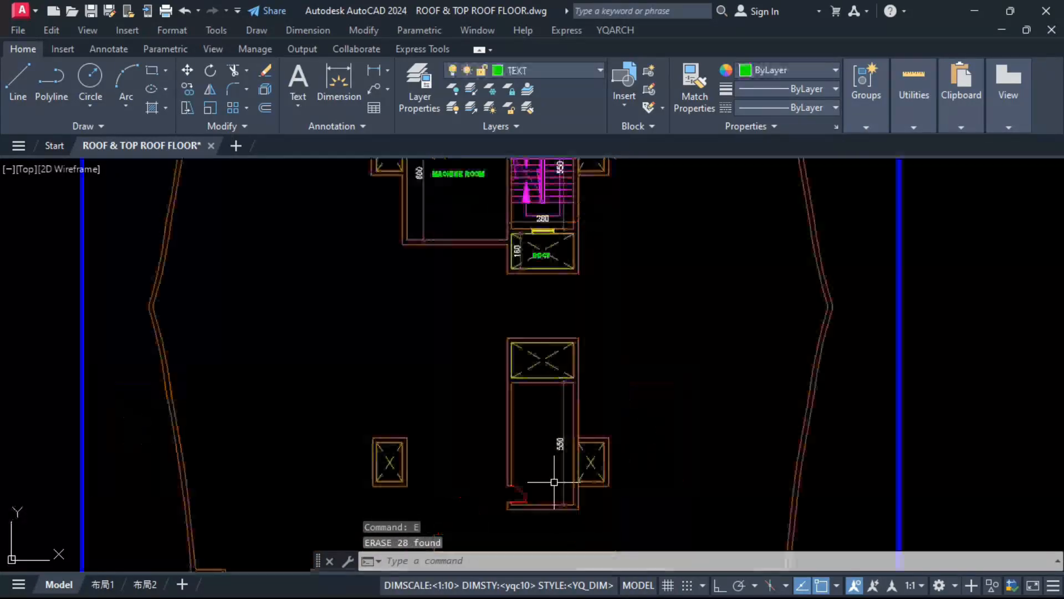
Step: Erase the door and the 550 dimension from the copied plan's lower stairwell
left_click(525, 491)
scroll(514, 516, "up", 4)
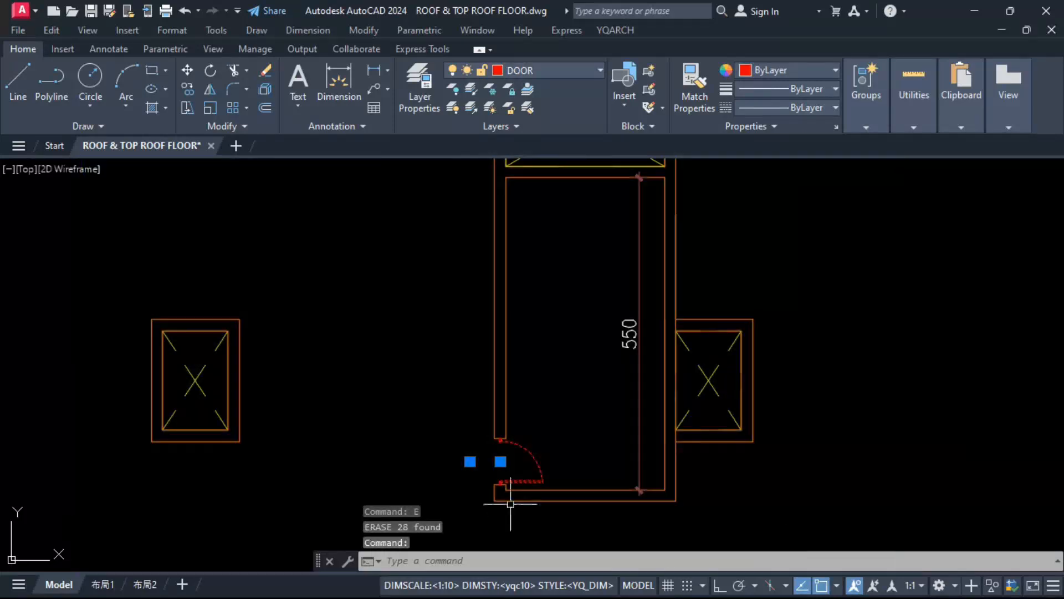
scroll(499, 495, "down", 4)
scroll(513, 285, "up", 3)
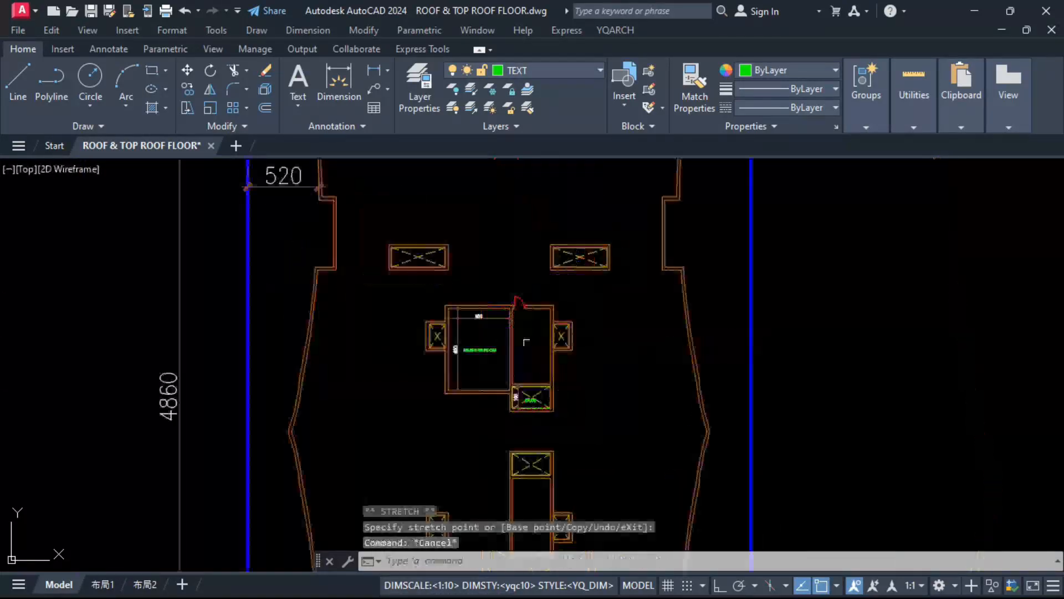
Step: Erase the upper stairwell's stairs, door and dimensions, together with the MACHINE ROOM label and the room's 450 and 600 dimensions
scroll(528, 334, "up", 2)
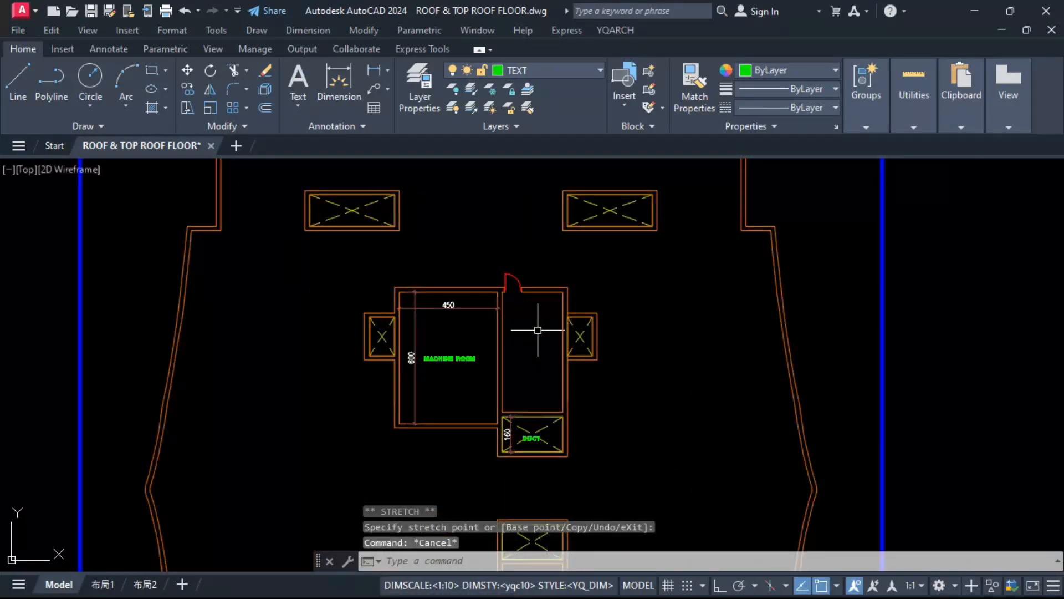
key("Delete")
scroll(480, 305, "up", 2)
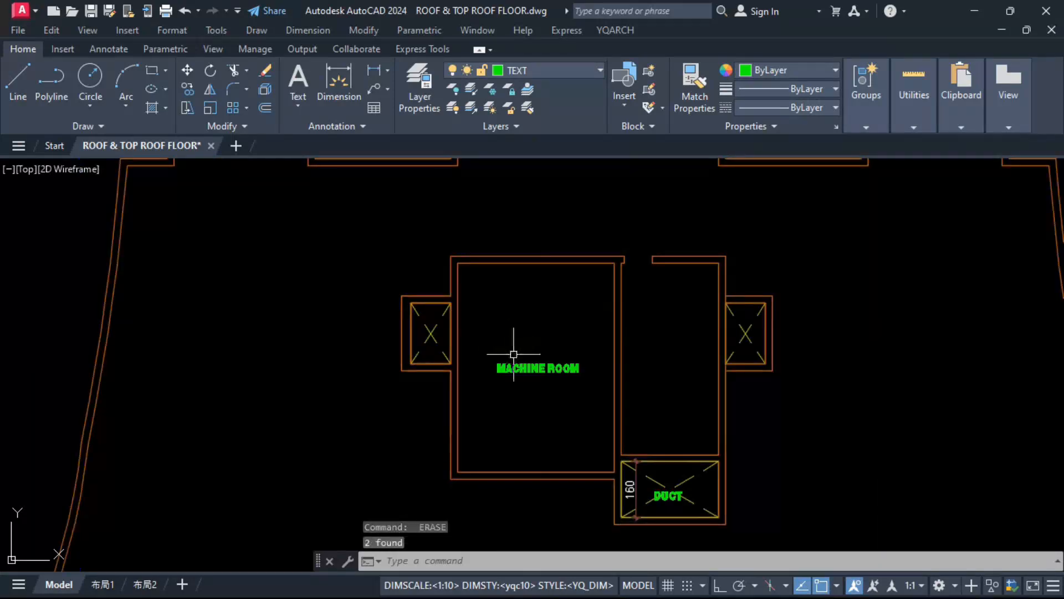
left_click(515, 363)
key("Delete")
Step: Trace a polyline around the outer walls of the machine room and upper stairwell, stepping in along the duct's inner edge
type("PL")
key("Return")
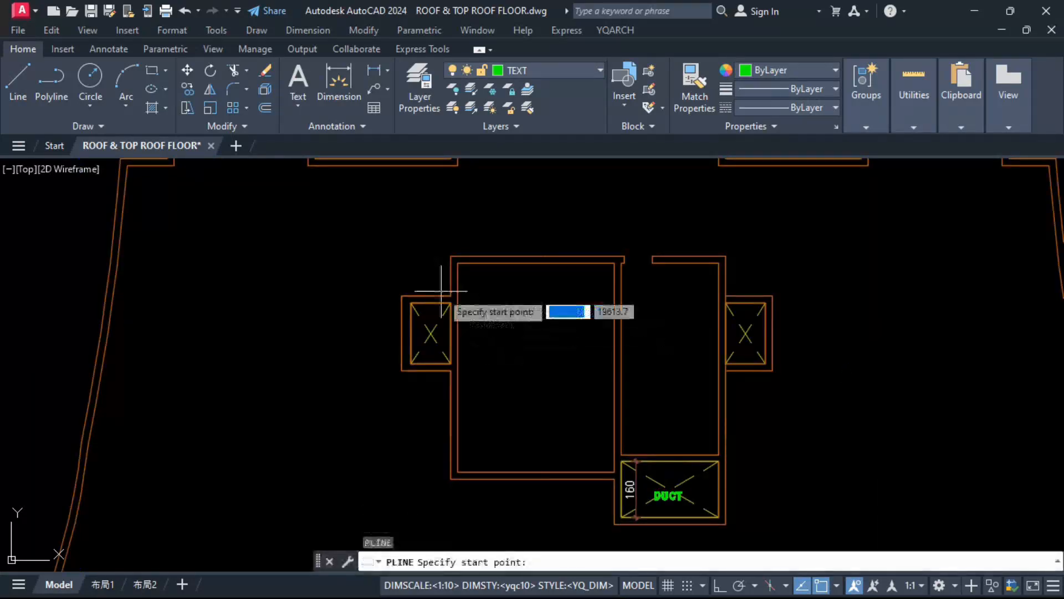
left_click(451, 256)
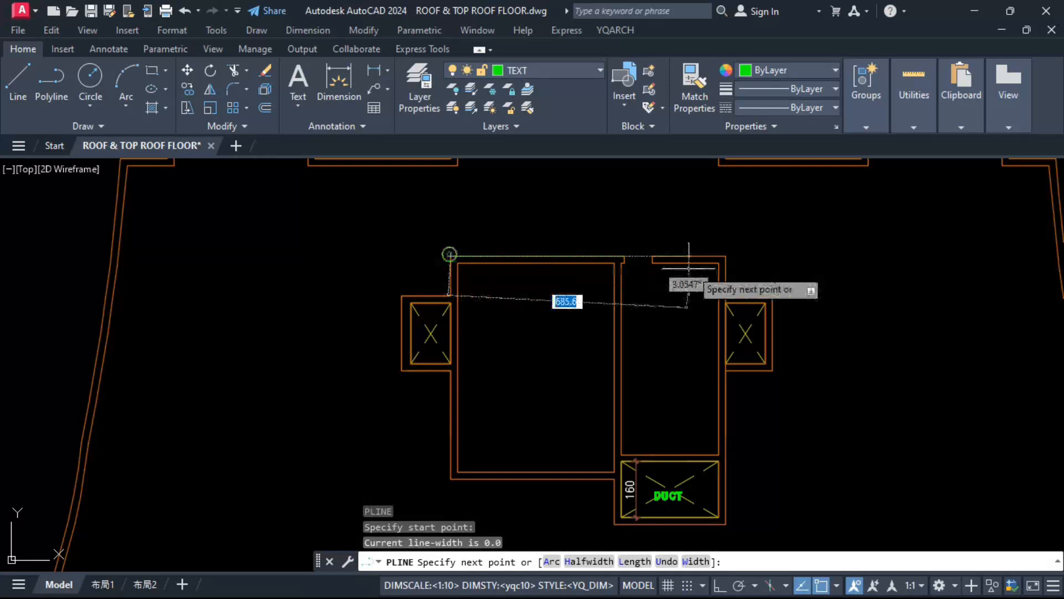
left_click(726, 256)
scroll(723, 485, "up", 3)
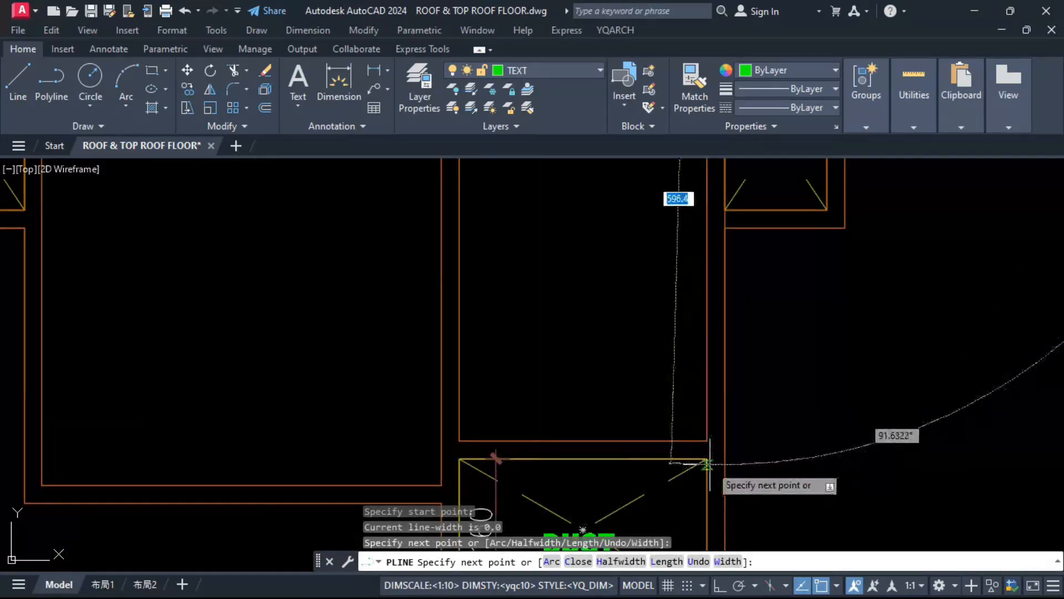
left_click(725, 459)
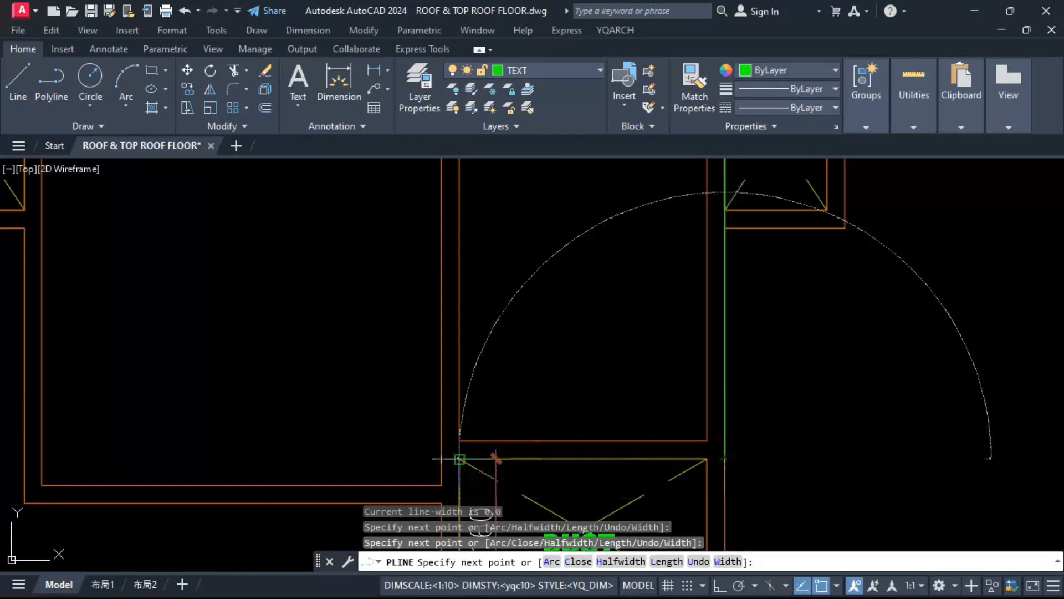
left_click(459, 459)
scroll(468, 391, "down", 1)
scroll(455, 446, "up", 3)
Step: Draw a rectangle around the lower stairwell's outer walls, ending at the lower edge of the duct above it
scroll(474, 406, "down", 2)
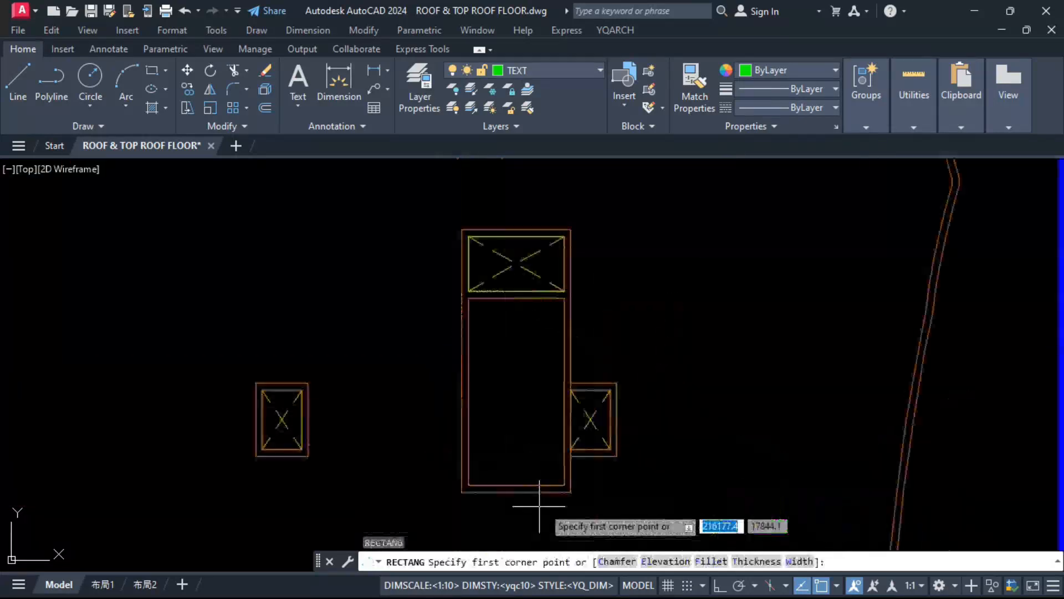
left_click(570, 494)
scroll(471, 306, "up", 5)
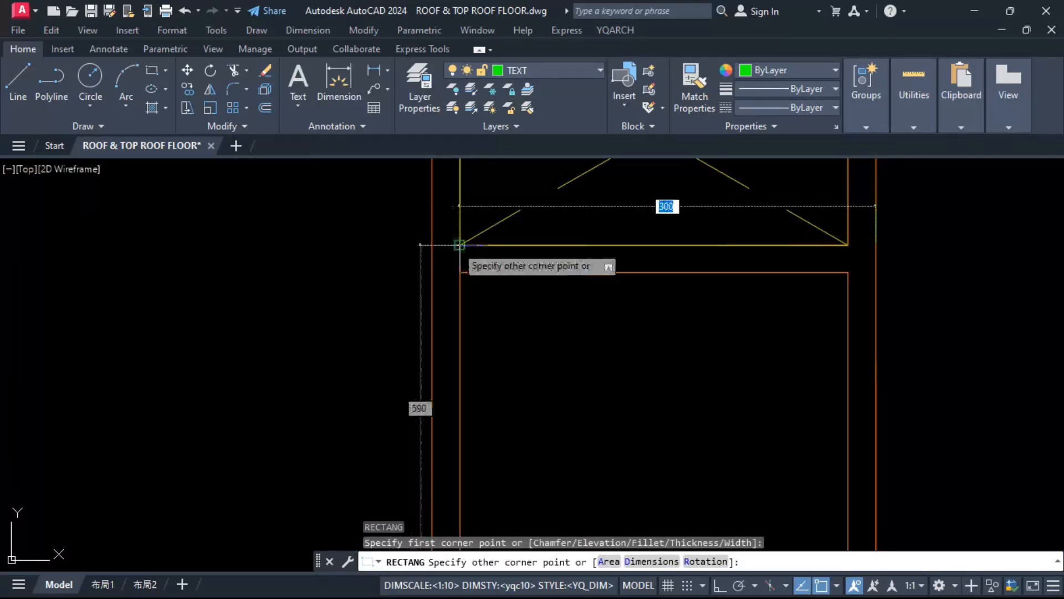
left_click(446, 245)
Step: Offset the lower stairwell rectangle and the machine room outline outward by 10
scroll(515, 352, "down", 5)
type("o")
key("Return")
type("10")
key("Return")
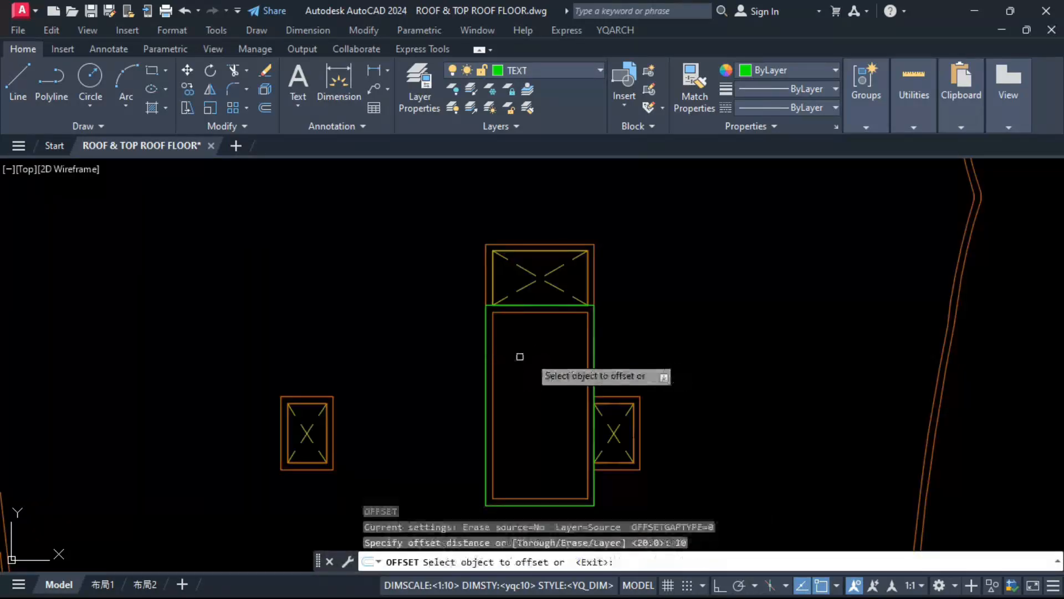
left_click(593, 328)
left_click(646, 328)
scroll(554, 316, "down", 5)
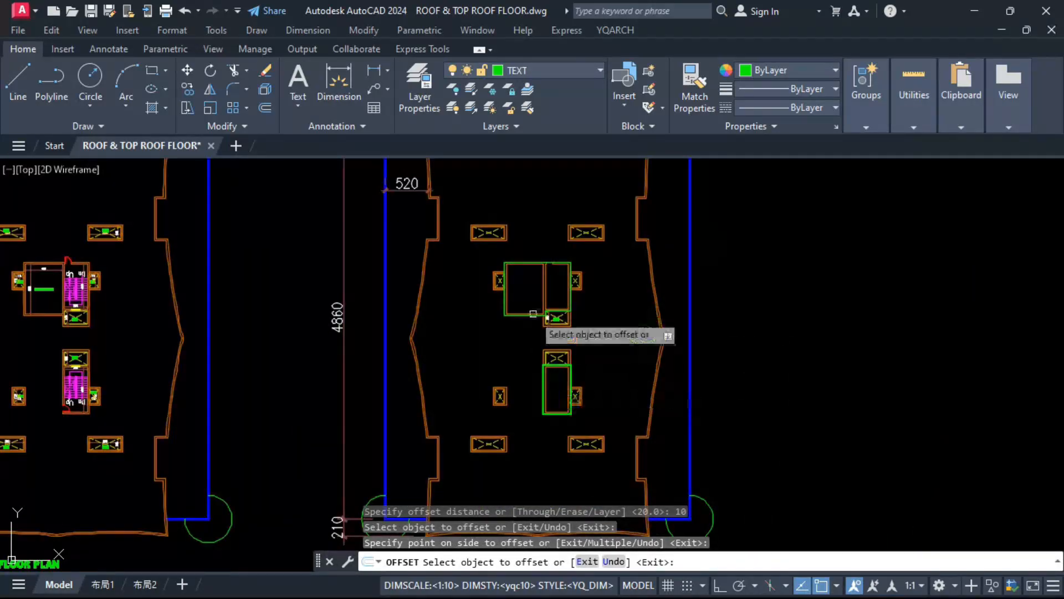
scroll(514, 341, "up", 4)
left_click(533, 348)
left_click(529, 383)
key("Escape")
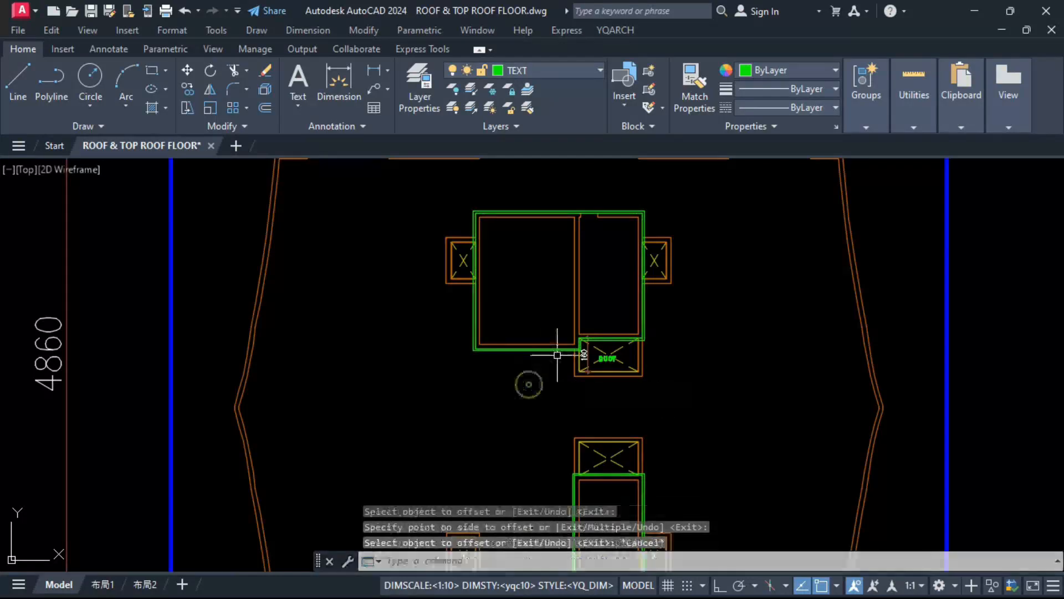
Step: Erase the old wall lines inside the new machine room and upper stairwell outline
scroll(482, 215, "up", 5)
type("e")
key("Return")
left_click(459, 439)
left_click(657, 368)
key("Delete")
left_click(589, 381)
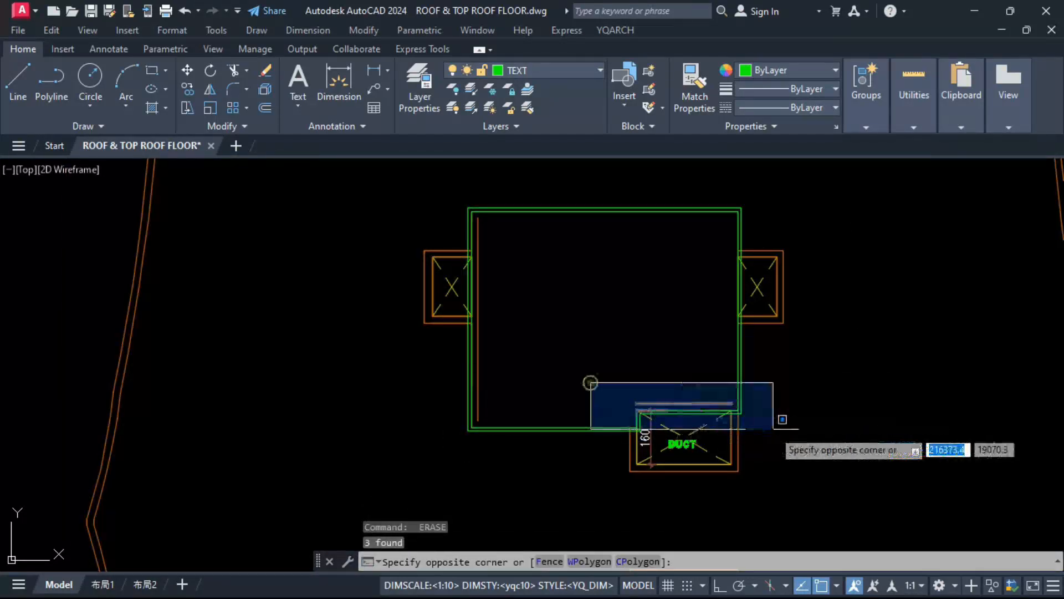
left_click(774, 428)
key("Delete")
Step: Erase the old wall lines inside the lower stairwell rectangle
scroll(773, 427, "down", 5)
scroll(528, 303, "up", 5)
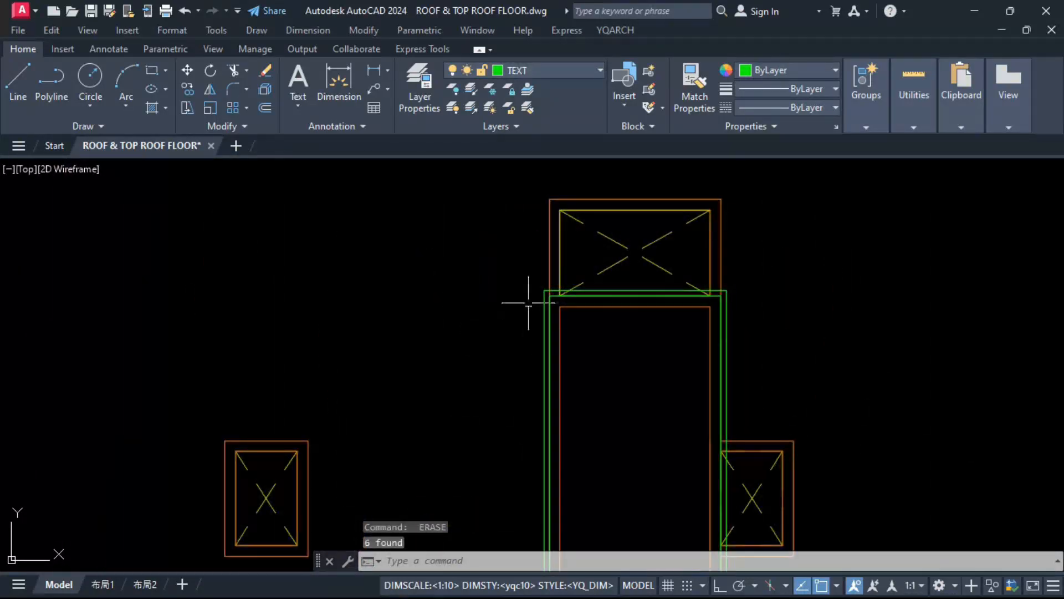
scroll(530, 287, "down", 3)
left_click(517, 285)
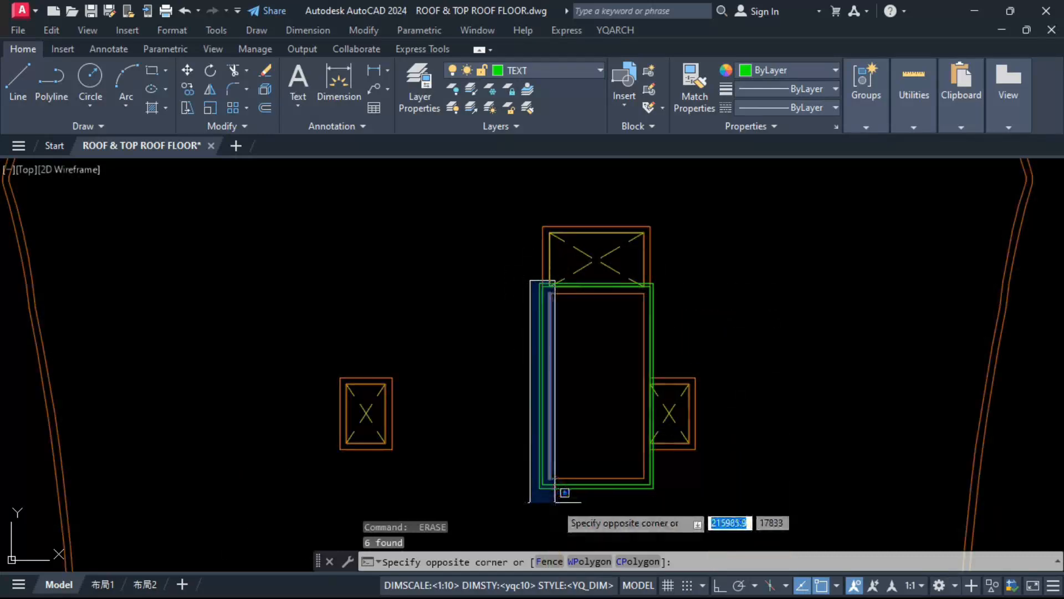
left_click(533, 494)
key("Delete")
Step: Offset the traced machine room outline and the lower stairwell rectangle inward by 20
left_click(471, 312)
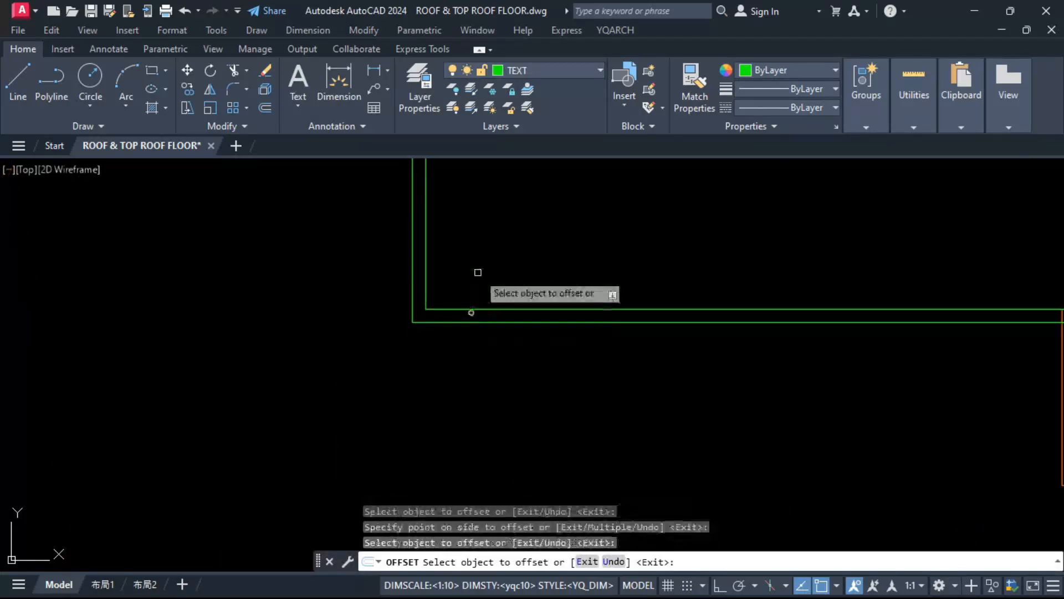
left_click(478, 273)
left_click(471, 309)
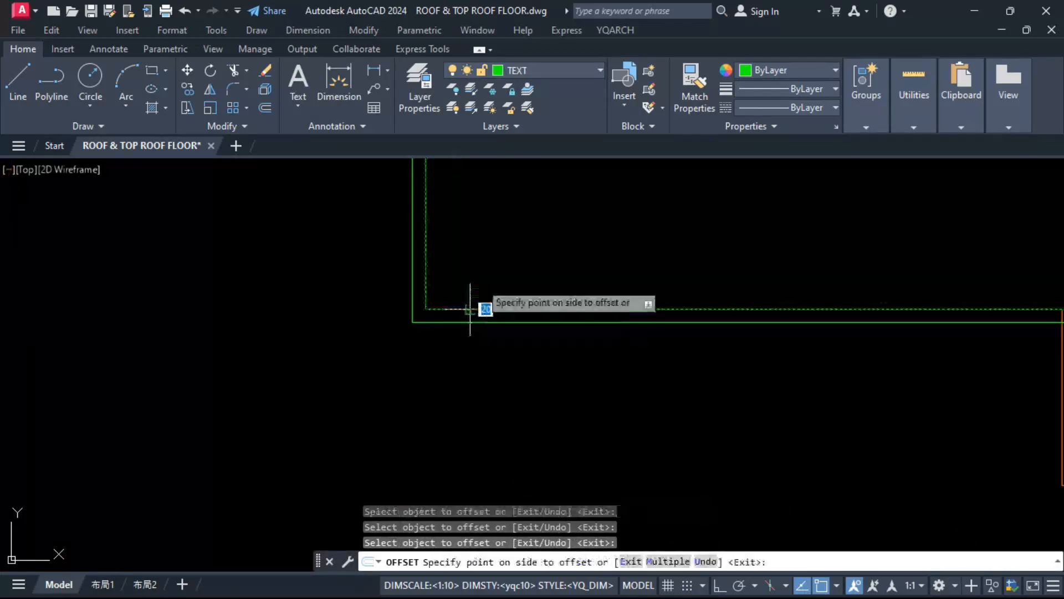
left_click(557, 283)
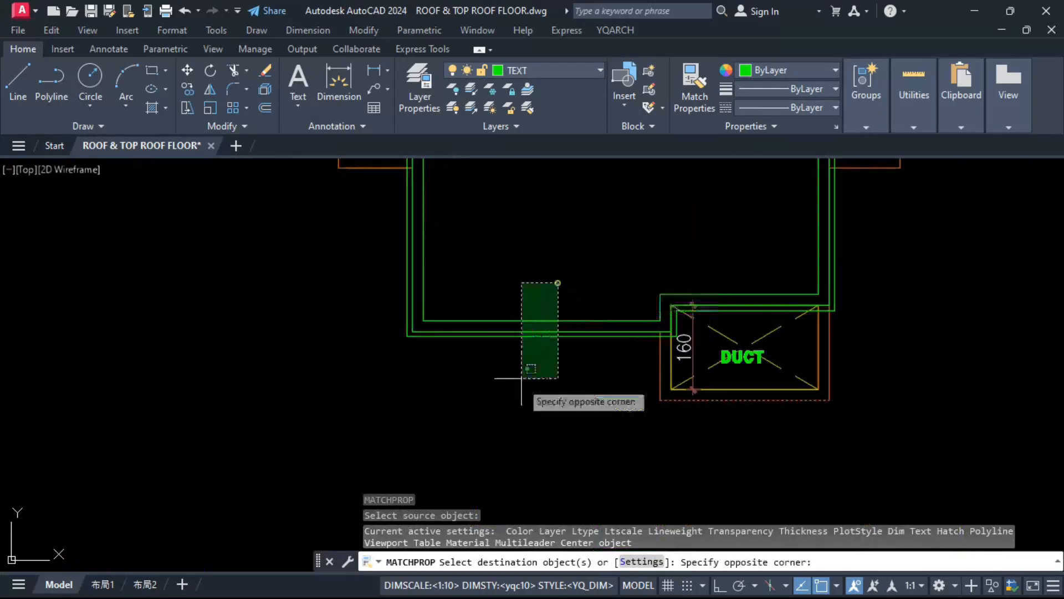
left_click(522, 378)
scroll(625, 403, "down", 9)
scroll(602, 391, "up", 5)
Step: Match the typical floor plan's dashed line properties onto the middle outlines of the lower stairwell and machine room
left_click(604, 389)
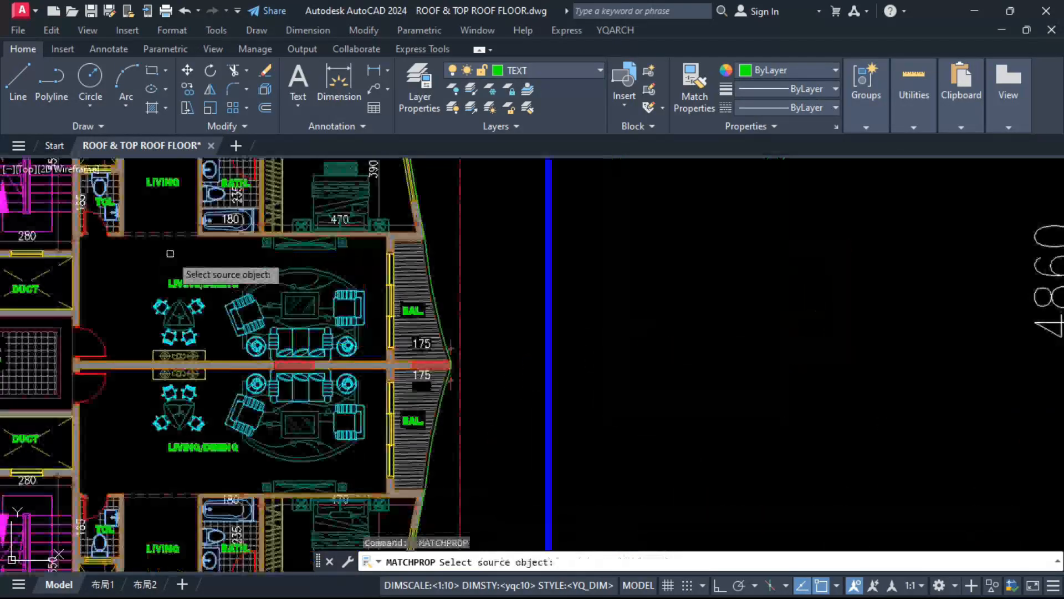
left_click(169, 234)
scroll(169, 234, "down", 5)
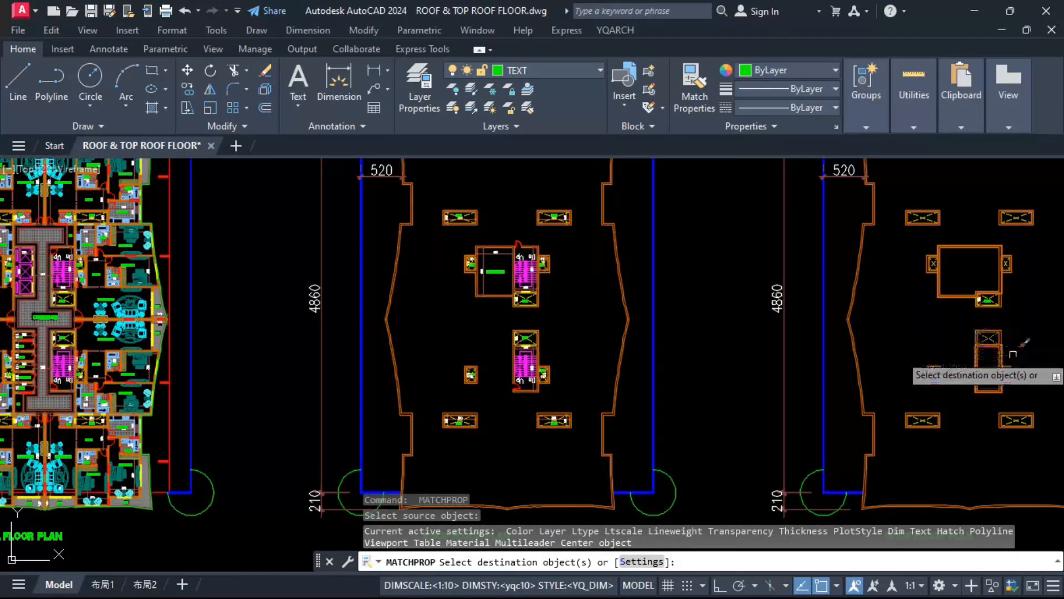
scroll(956, 335, "up", 6)
scroll(957, 335, "up", 2)
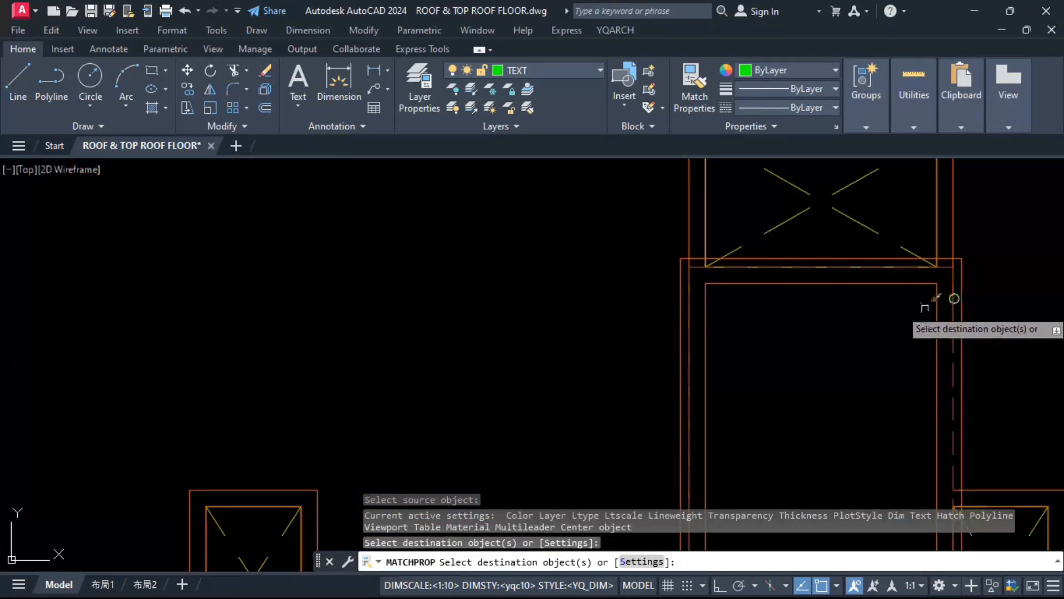
scroll(634, 373, "down", 5)
scroll(632, 209, "up", 6)
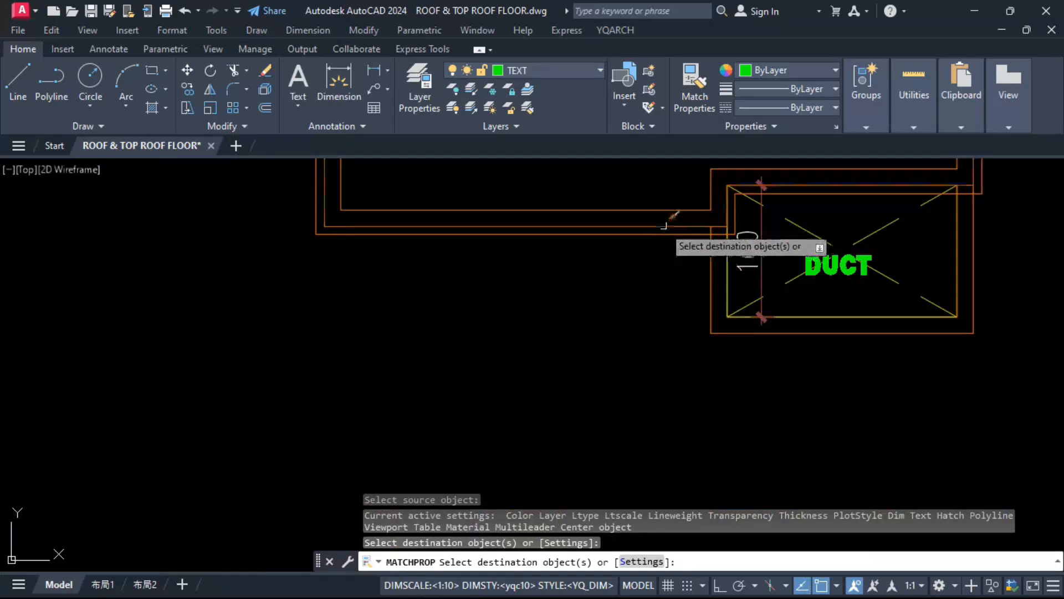
left_click(657, 233)
scroll(637, 261, "down", 4)
scroll(610, 294, "up", 5)
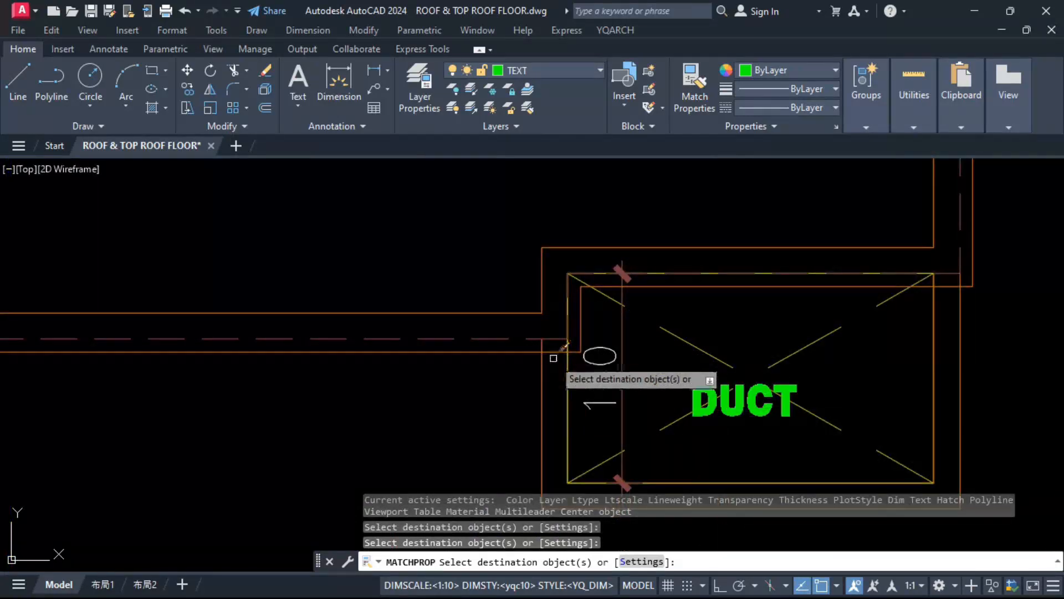
Step: Trim the wall lines of the duct below the machine room where they overlap the offset outline
key("Escape")
key("Escape")
type("tr")
key("space")
scroll(553, 362, "up", 2)
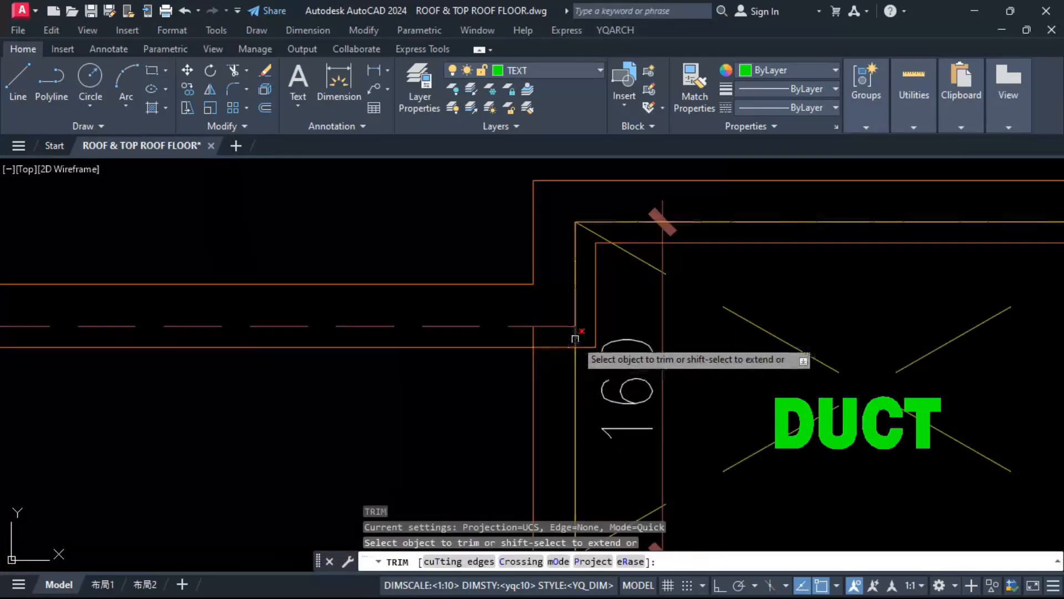
scroll(516, 362, "down", 4)
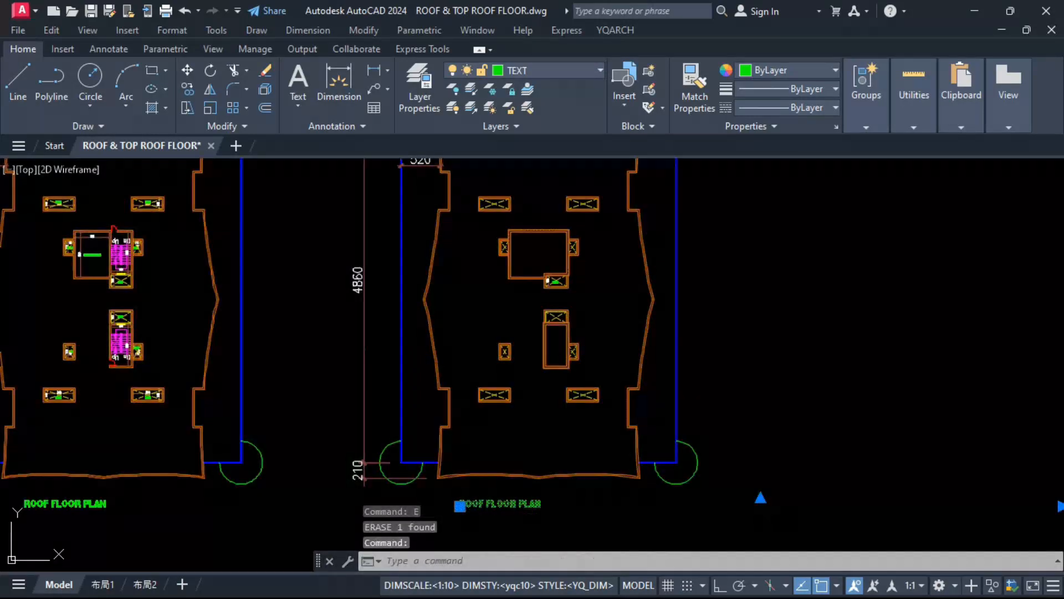
Step: Change the copied plan's title to TOP ROOF FLOOR PLAN
double_click(475, 505)
scroll(475, 504, "up", 5)
left_click(416, 488)
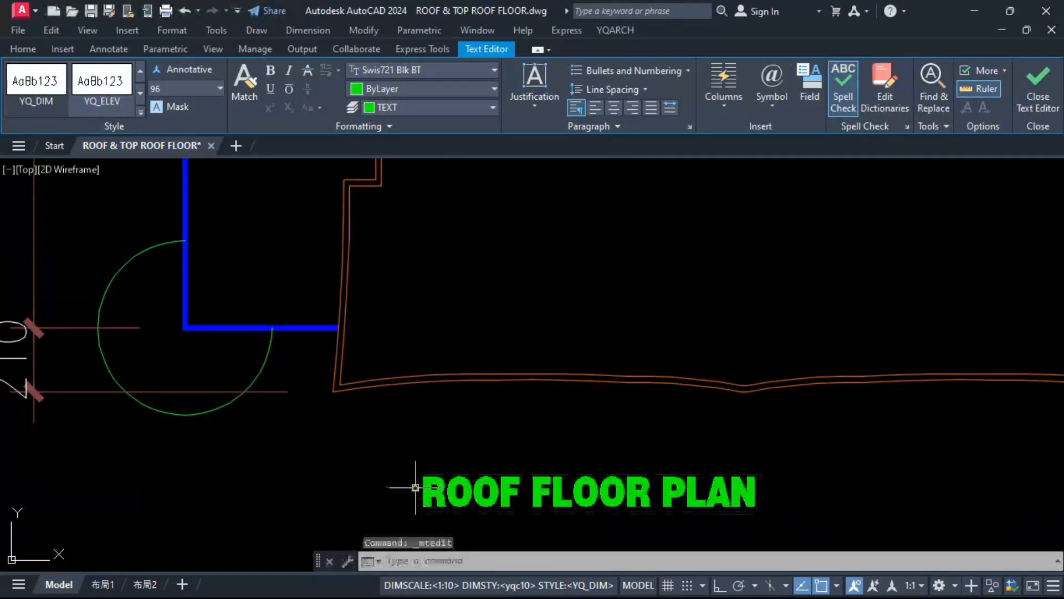
left_click(426, 486)
key("Escape")
scroll(377, 461, "down", 8)
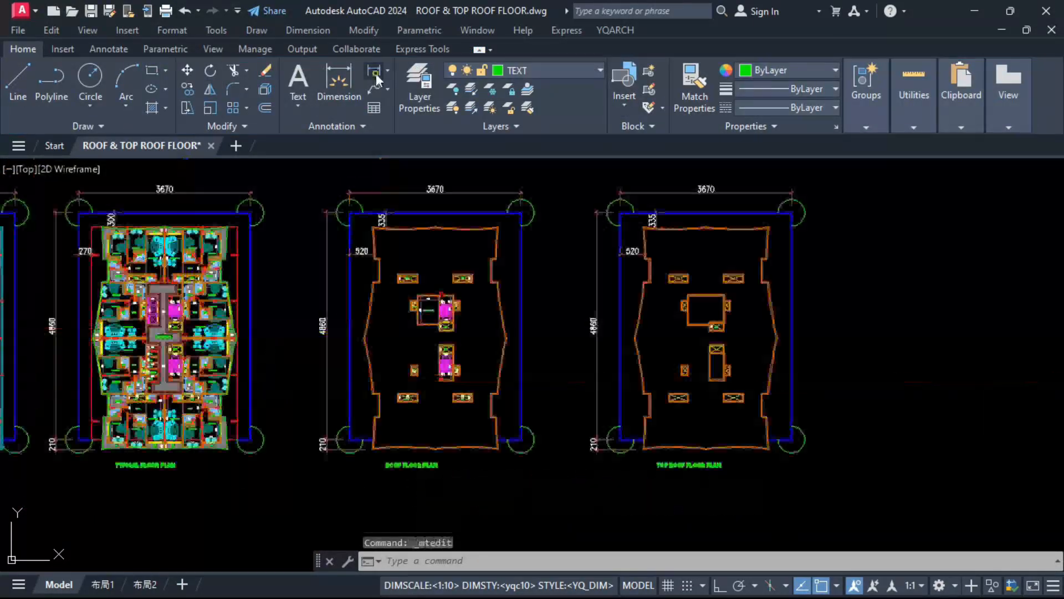
Step: Add a horizontal linear dimension between the recessed outer side walls of the roof floor plan, above the upper ducts
left_click(374, 71)
scroll(410, 246, "up", 6)
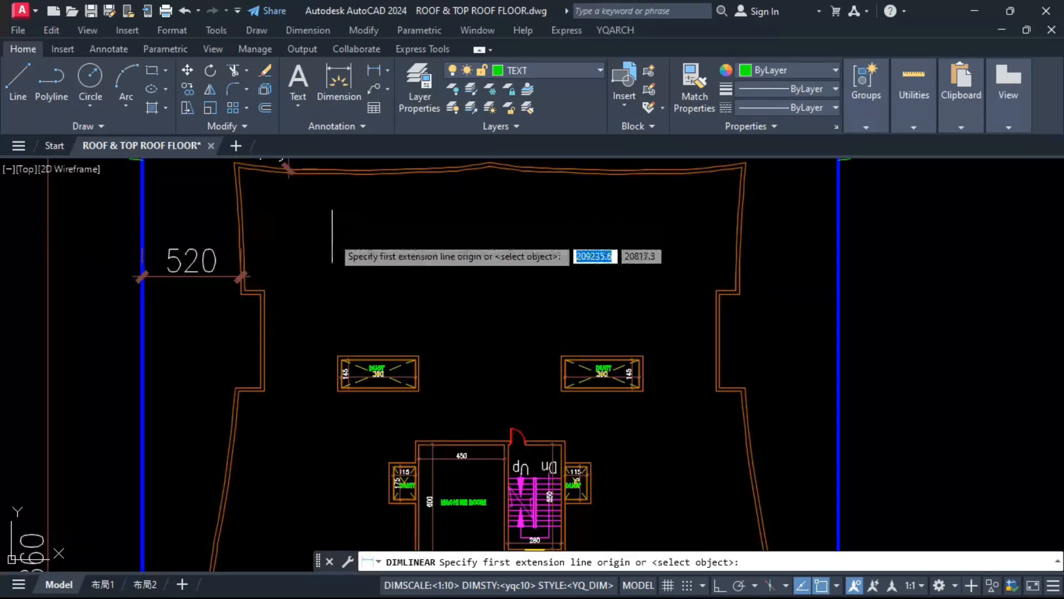
left_click(265, 337)
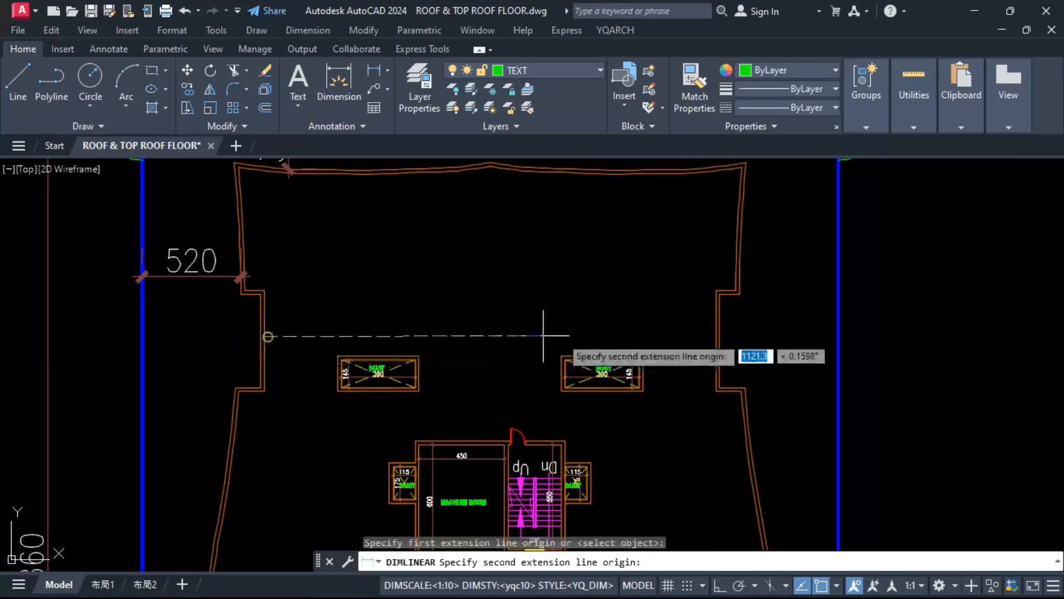
left_click(716, 332)
left_click(693, 326)
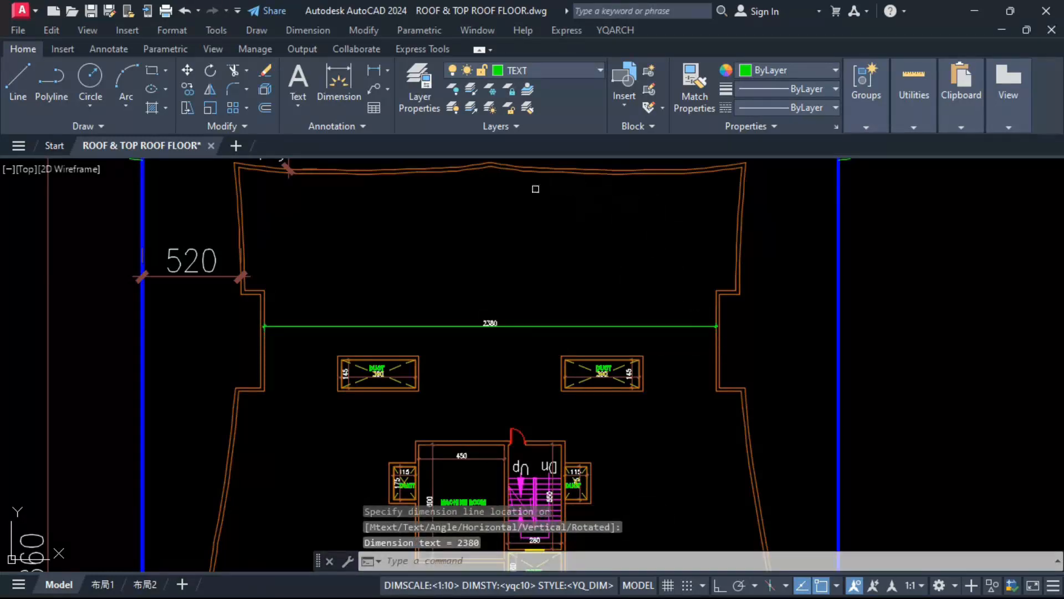
Step: Add a vertical linear dimension between the upper and lower outer walls of the roof floor plan
key("space")
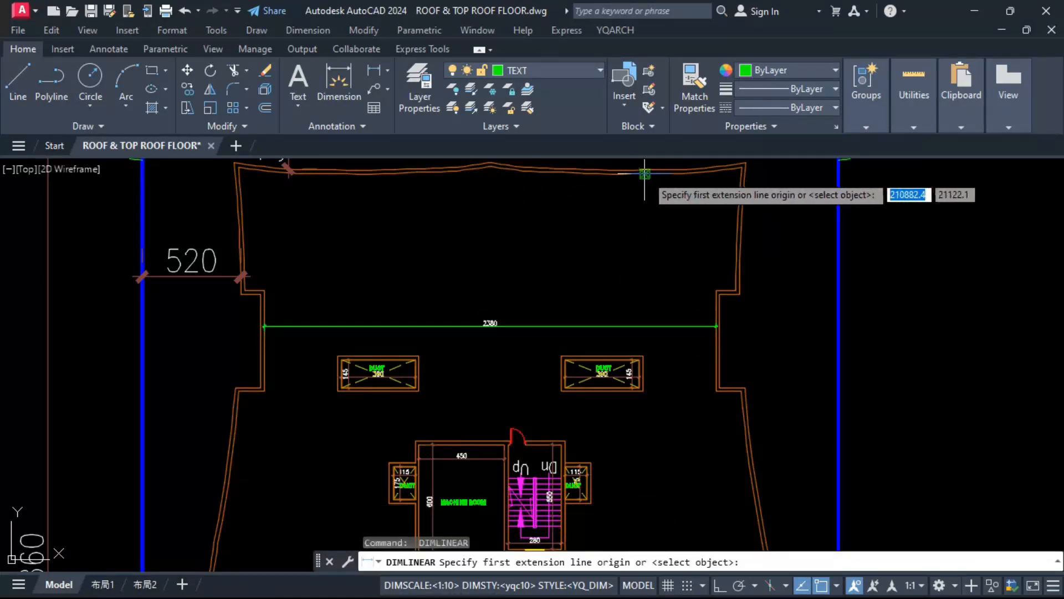
left_click(645, 173)
scroll(642, 355, "down", 5)
scroll(643, 388, "up", 1)
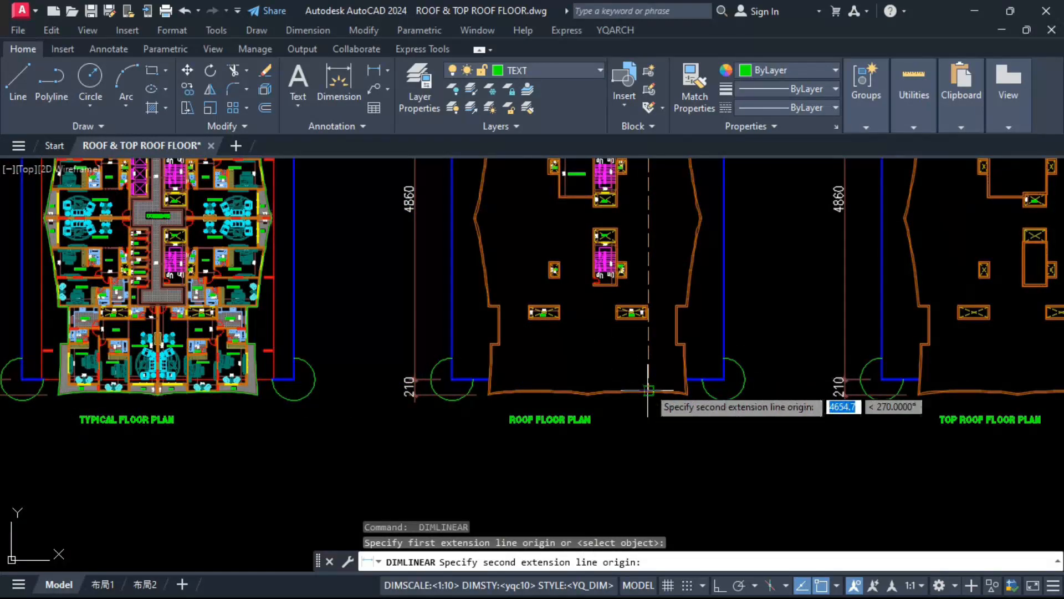
left_click(648, 390)
left_click(654, 310)
Step: Match both new dimensions to the existing 4860 dimension and copy them onto the top roof floor plan
type("MA")
key("Return")
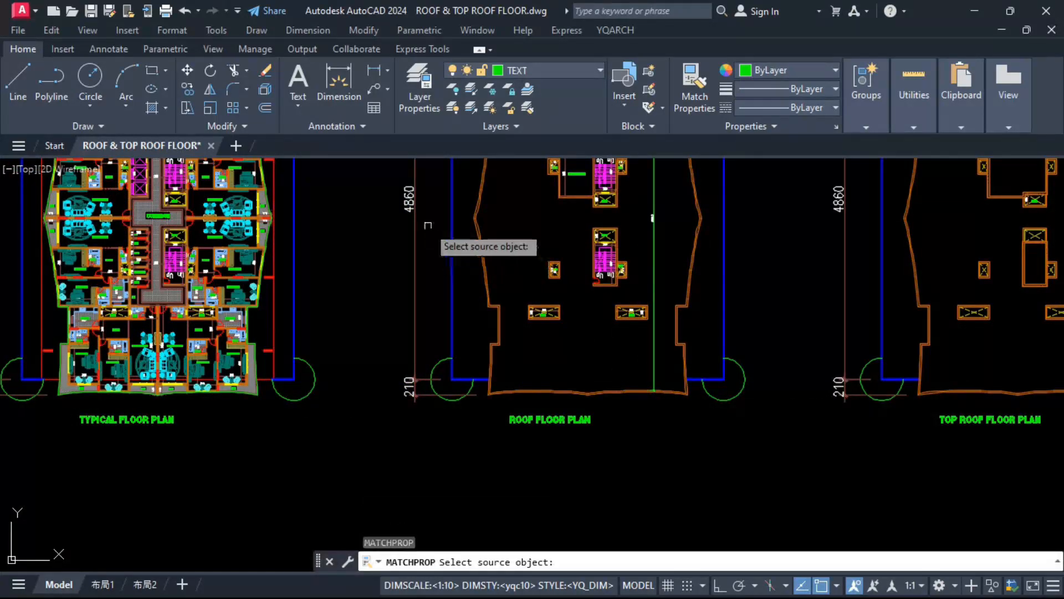
left_click(414, 233)
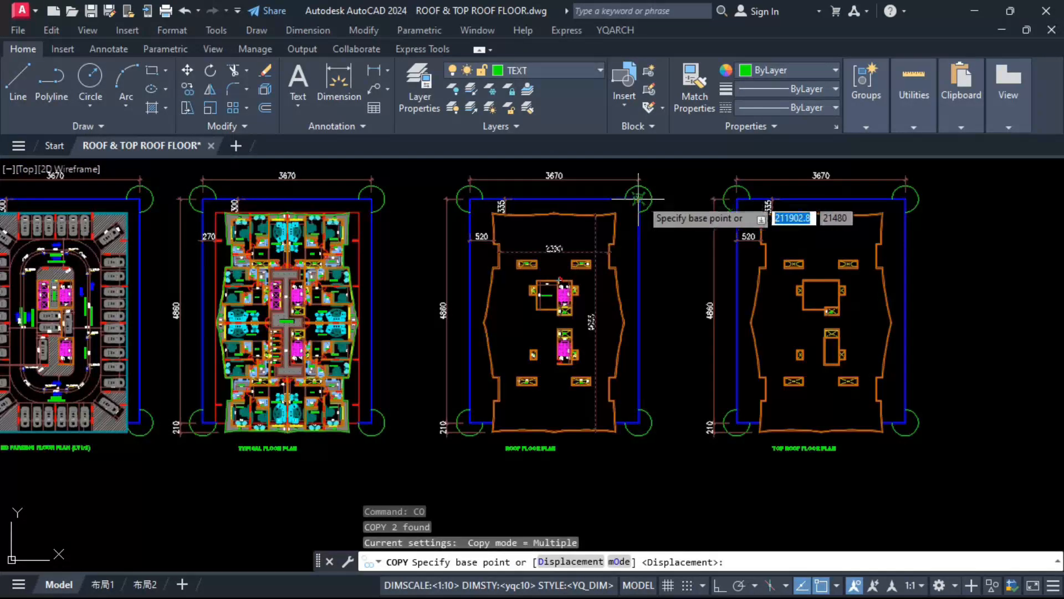
left_click(641, 198)
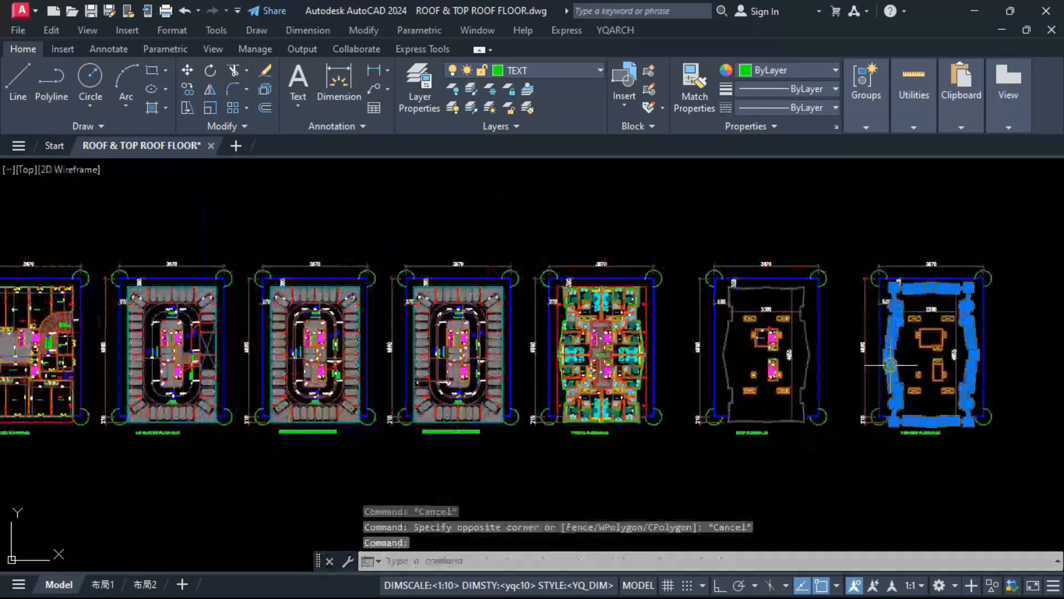
Step: Match the grey outer wall's properties onto the upper core room walls of the top roof floor plan
left_click(907, 355)
type("M")
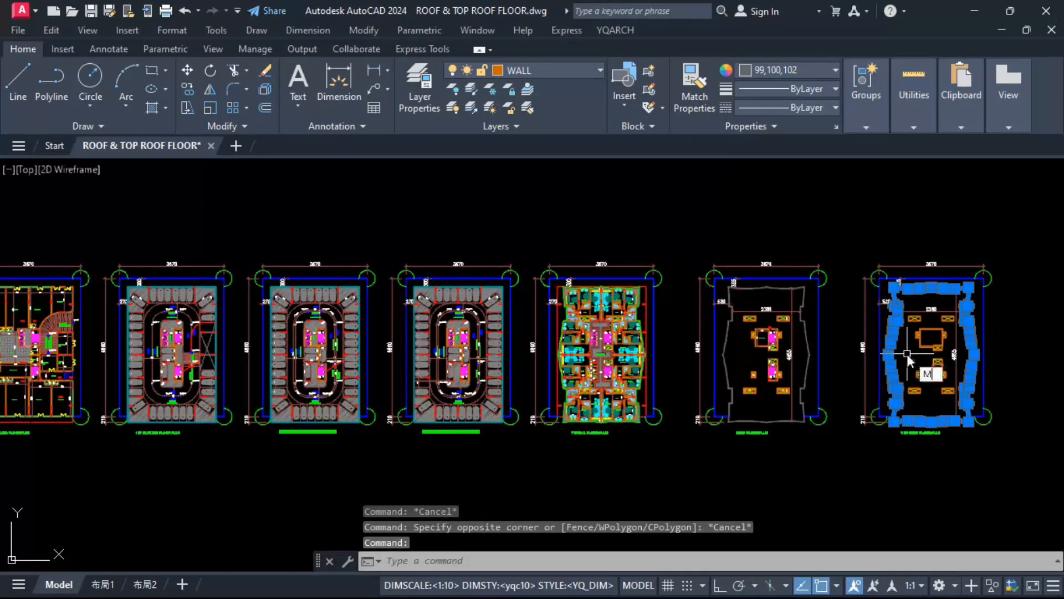
type("A")
key("Return")
scroll(901, 318, "up", 6)
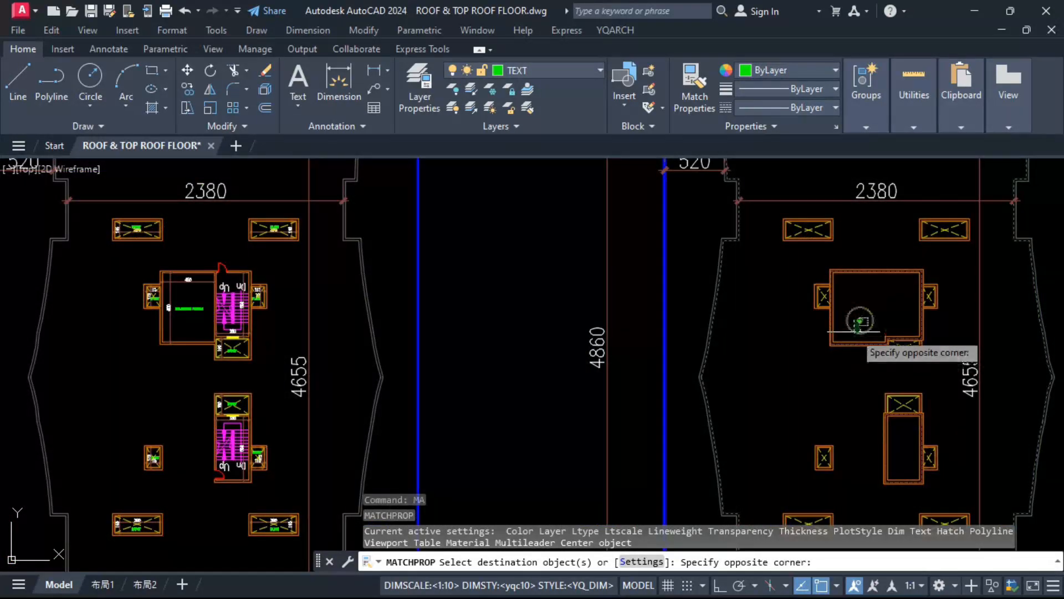
scroll(860, 321, "up", 2)
left_click(852, 331)
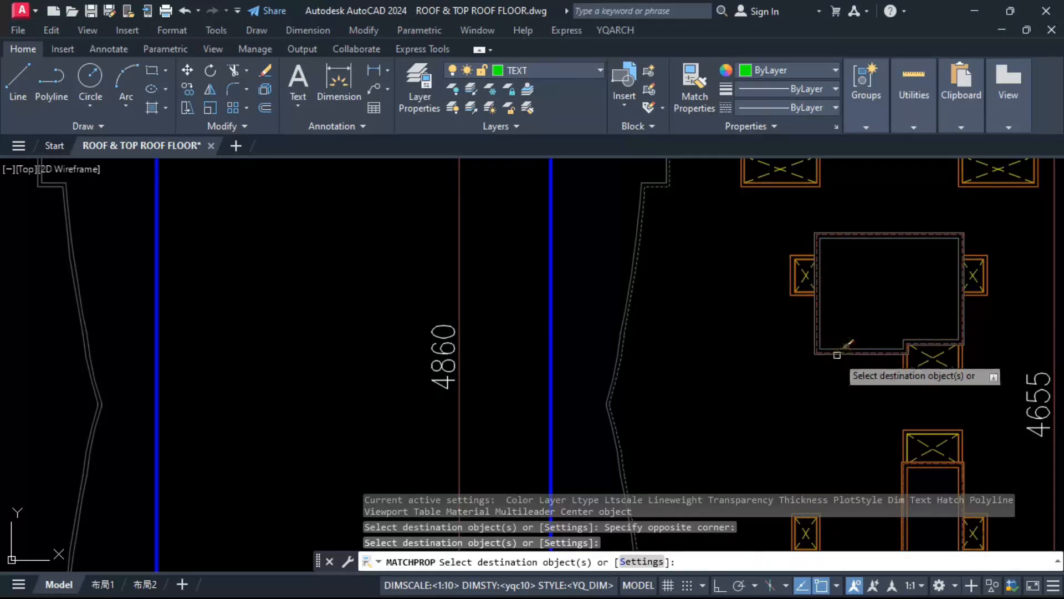
left_click(838, 354)
left_click(826, 336)
Step: Match the same grey wall properties onto the lower core room and its adjoining duct
scroll(853, 388, "up", 2)
scroll(834, 301, "up", 4)
left_click(856, 288)
scroll(756, 275, "down", 4)
left_click(765, 288)
left_click(815, 338)
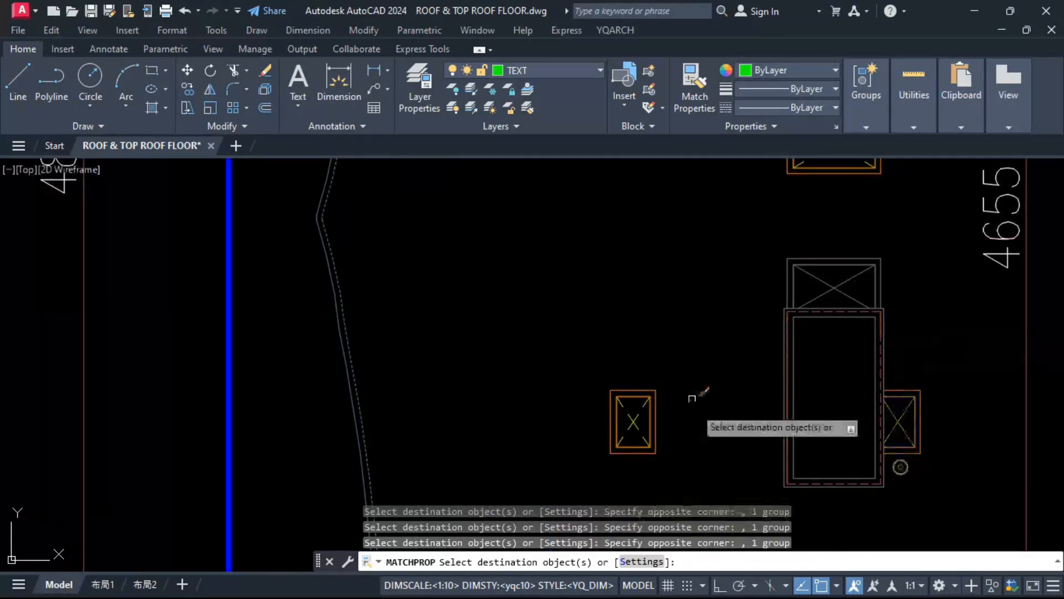
Step: Match the grey wall properties onto the remaining ducts of the top roof floor plan
scroll(692, 398, "down", 4)
scroll(605, 381, "up", 2)
scroll(632, 222, "down", 2)
left_click(538, 274)
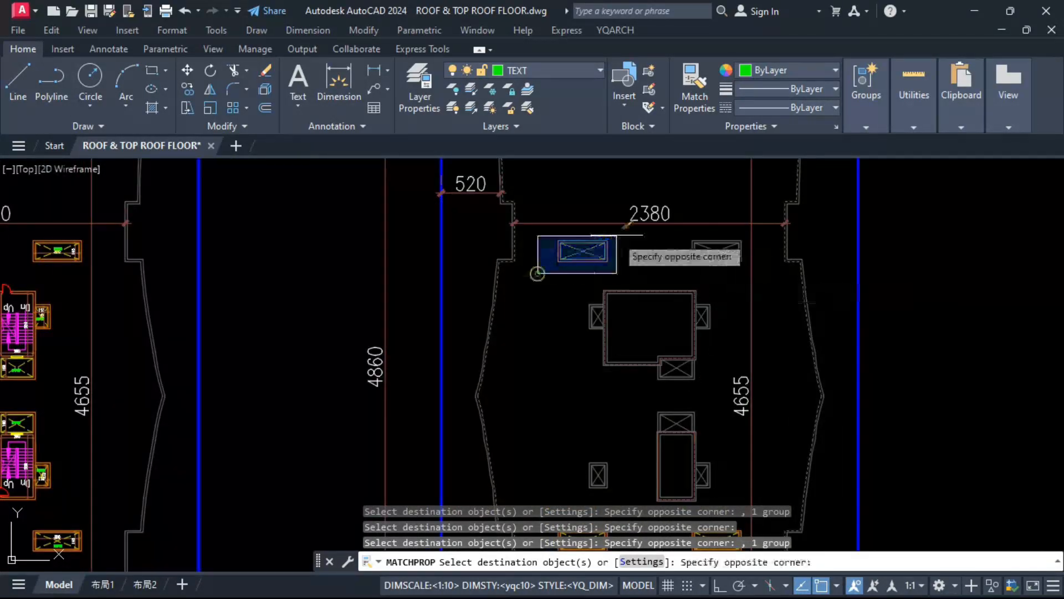
left_click(618, 236)
scroll(615, 249, "down", 4)
left_click(687, 250)
left_click(768, 187)
scroll(670, 311, "down", 6)
key("Escape")
Step: Try erasing the lines below the upper core room of the top roof floor plan, and undo the deletion
scroll(667, 250, "up", 6)
scroll(698, 213, "up", 4)
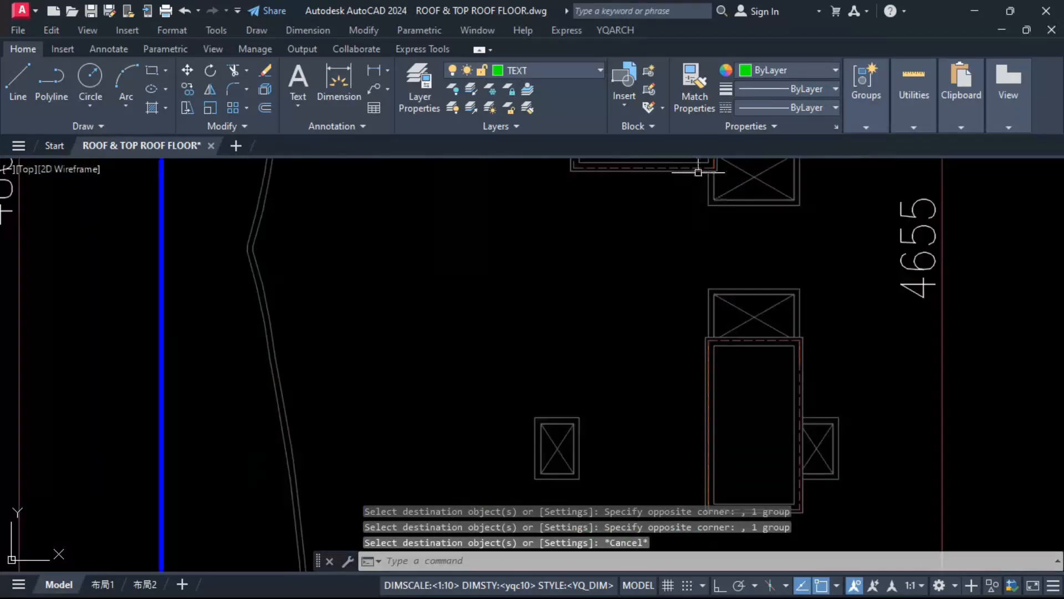
left_click(669, 223)
scroll(679, 263, "down", 2)
left_click(705, 184)
type("e")
key("space")
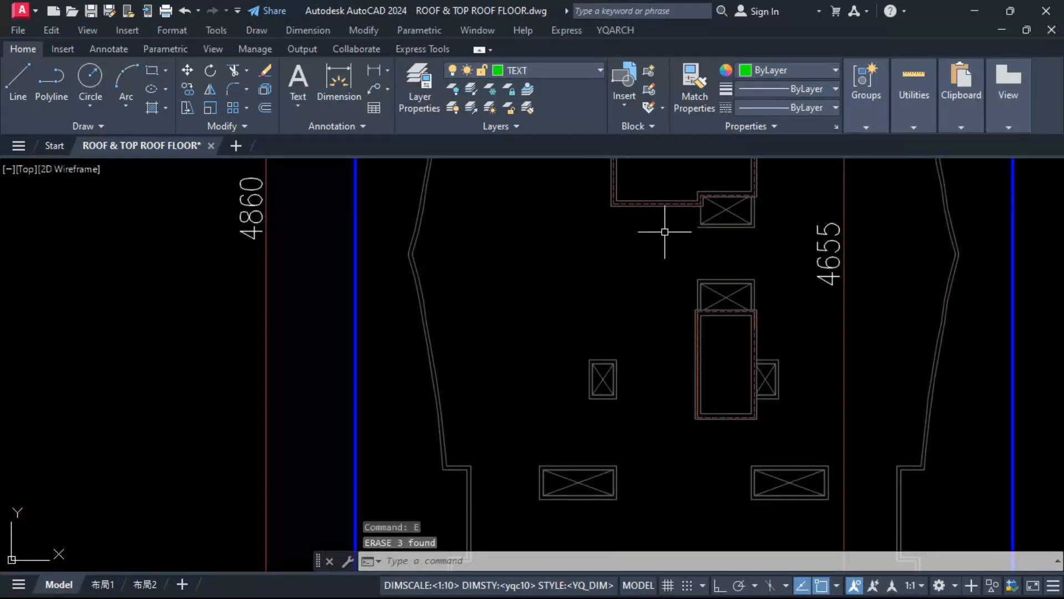
key("ctrl+z")
Step: Set the colour of the selected object at the upper core room to dark grey 99,100,102
scroll(675, 213, "up", 6)
left_click(697, 202)
left_click(765, 71)
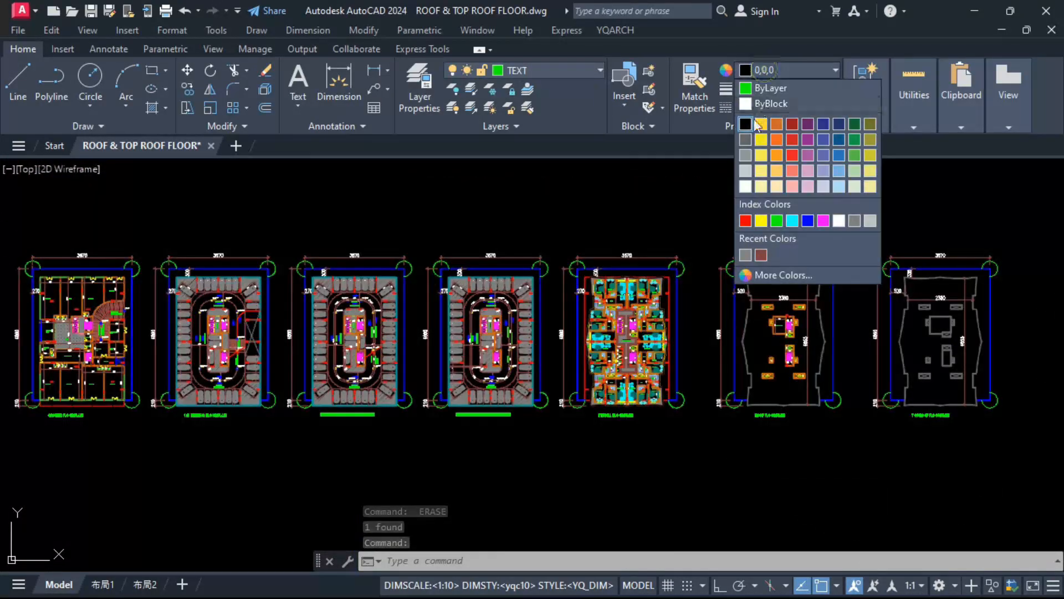
left_click(747, 139)
key("Escape")
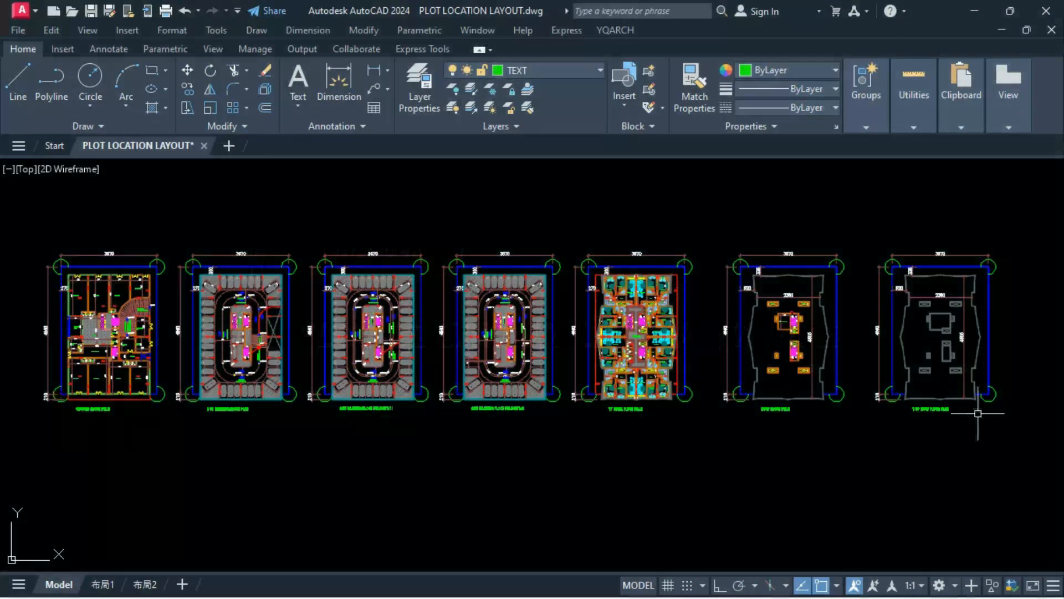
Step: In the plot location layout drawing, copy the top roof floor plan horizontally to a free spot before the ground floor plan
left_click(859, 234)
left_click(1006, 436)
type("co")
left_click(937, 350)
key("F8")
scroll(975, 328, "down", 5)
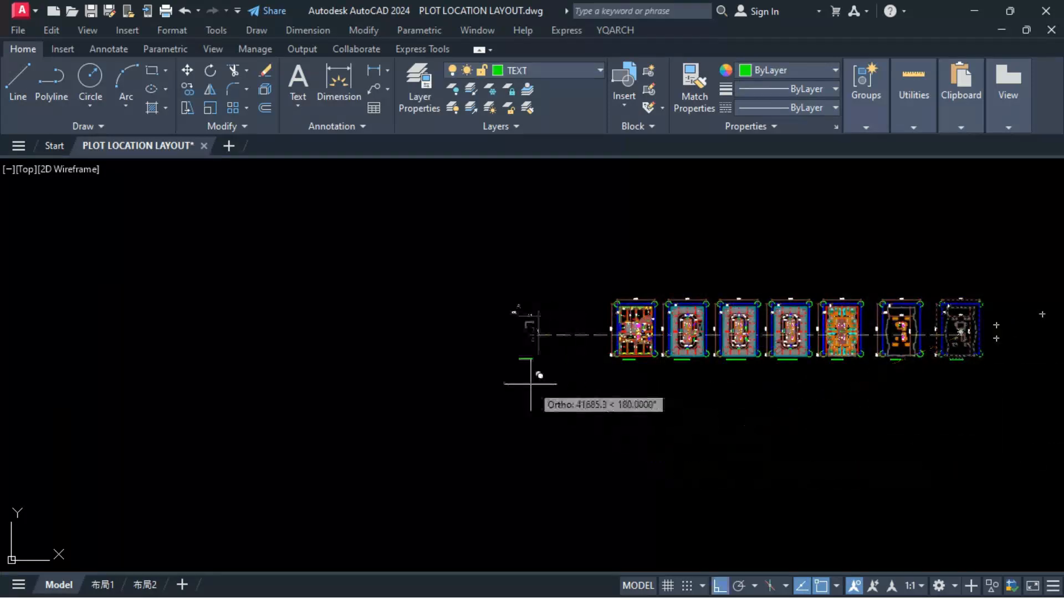
left_click(531, 368)
key("Escape")
Step: Copy the red setback outline from the typical floor plan onto the new plan copy, aligned at the plot corner
scroll(875, 314, "up", 6)
left_click(809, 302)
type("co")
left_click(820, 269)
scroll(820, 270, "down", 3)
scroll(375, 276, "up", 6)
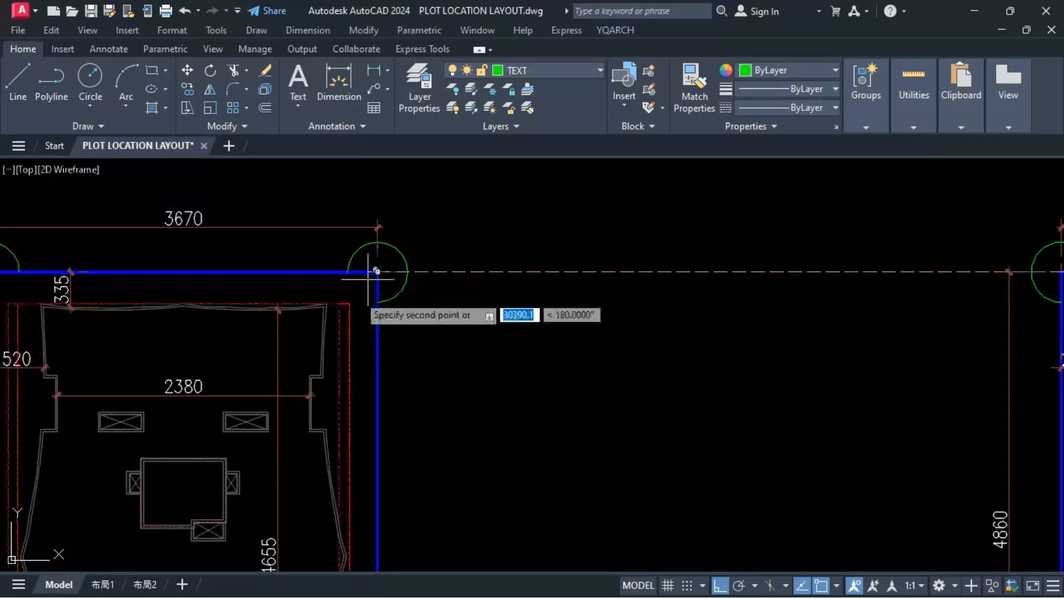
left_click(375, 274)
Step: Delete the outer wall's inner outline and the 520 and 2380 dimensions from the new plan copy
middle_click_drag(265, 472, 553, 382)
left_click(653, 388)
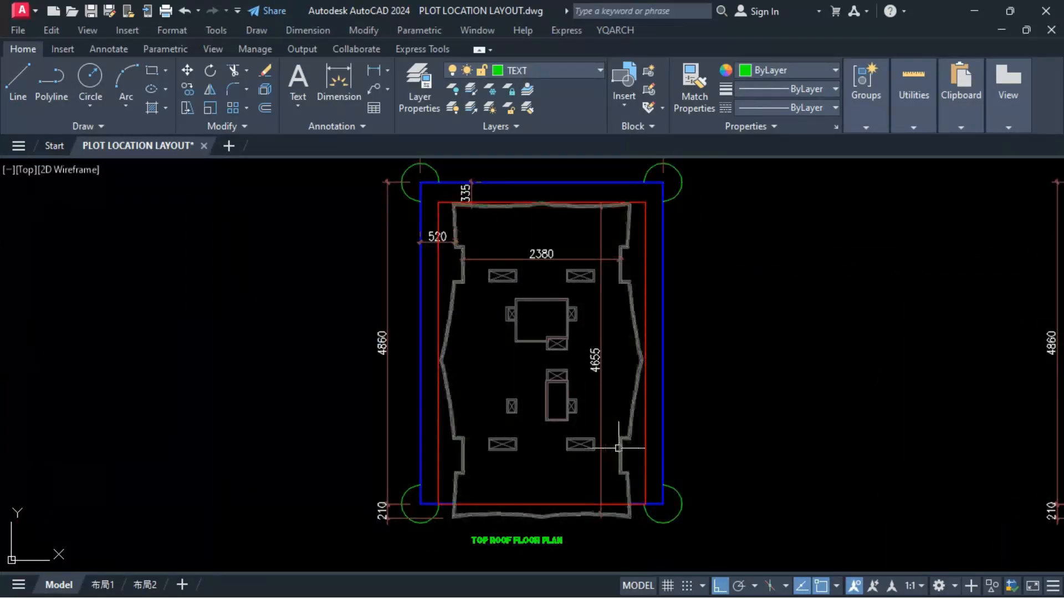
left_click(469, 258)
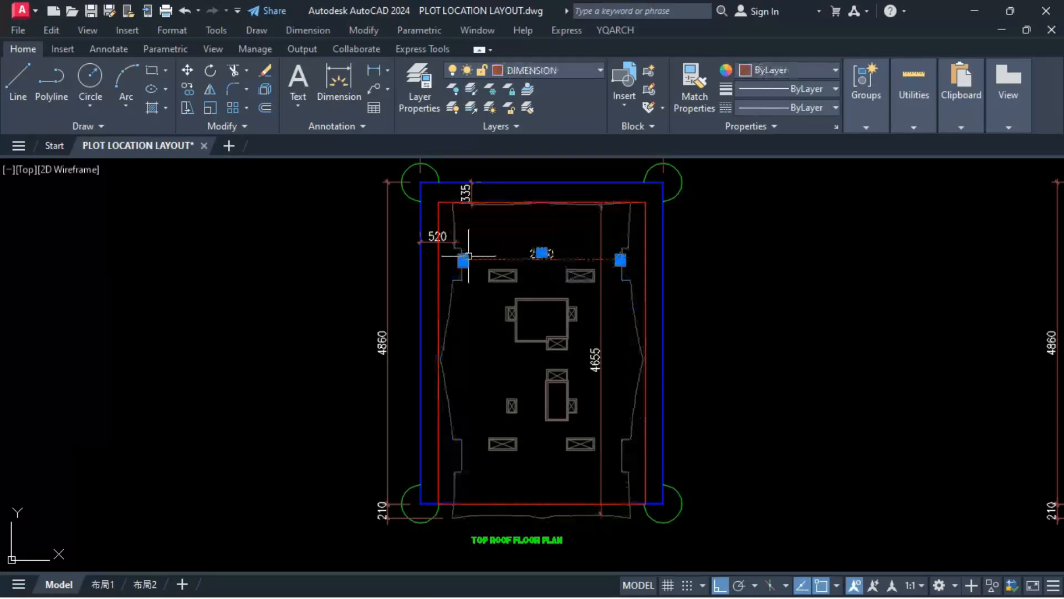
Step: Dimension the side gap between the blue plot boundary and the red setback line, matching the 335 dimension's properties
left_click(375, 75)
key("Return")
left_click(421, 277)
left_click(471, 194)
left_click(432, 272)
key("Escape")
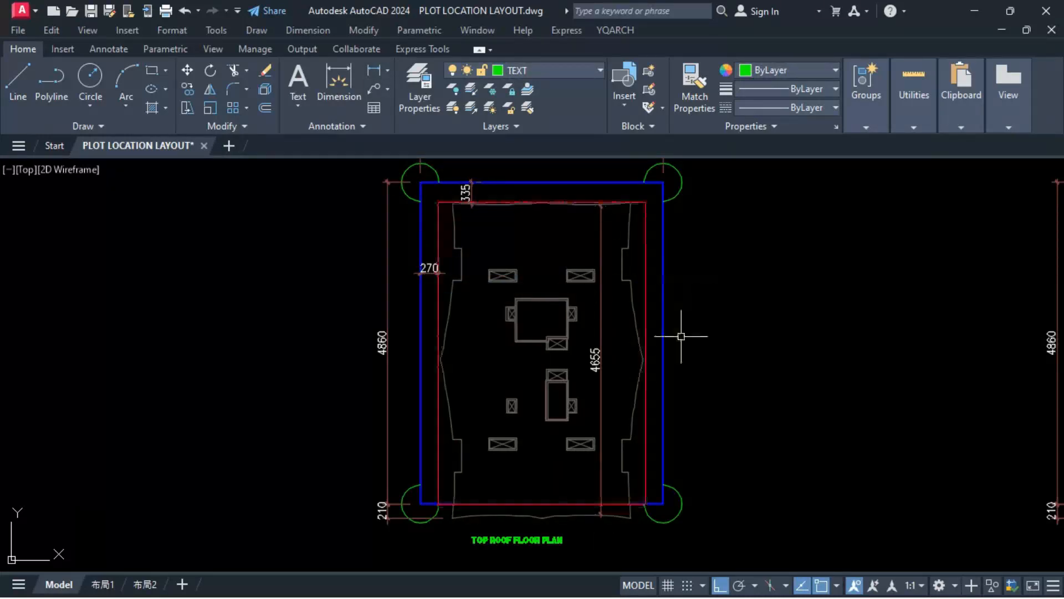
Step: Change the copied plan's title to PLOT LOCATION LAYOUT
middle_click_drag(724, 369, 723, 388)
double_click(507, 559)
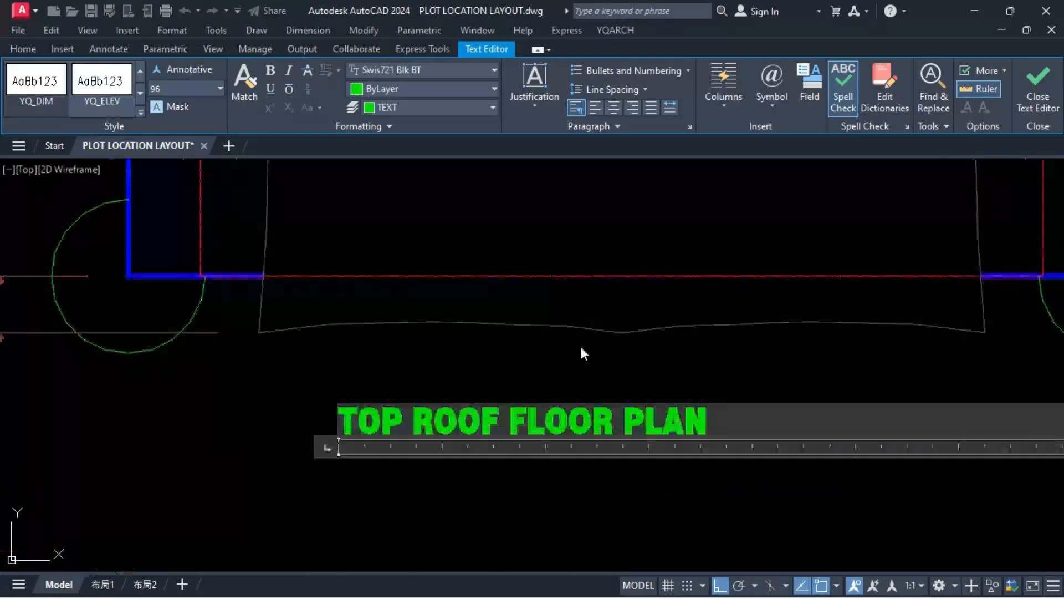
type("PLOT LOCATION SE")
type("TUP")
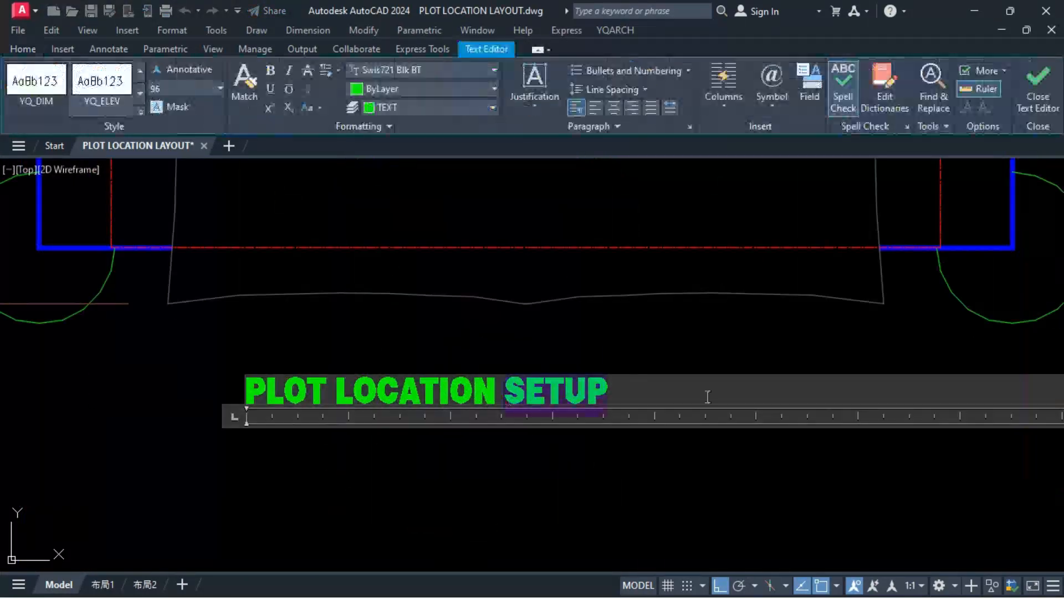
type("LAYOUT")
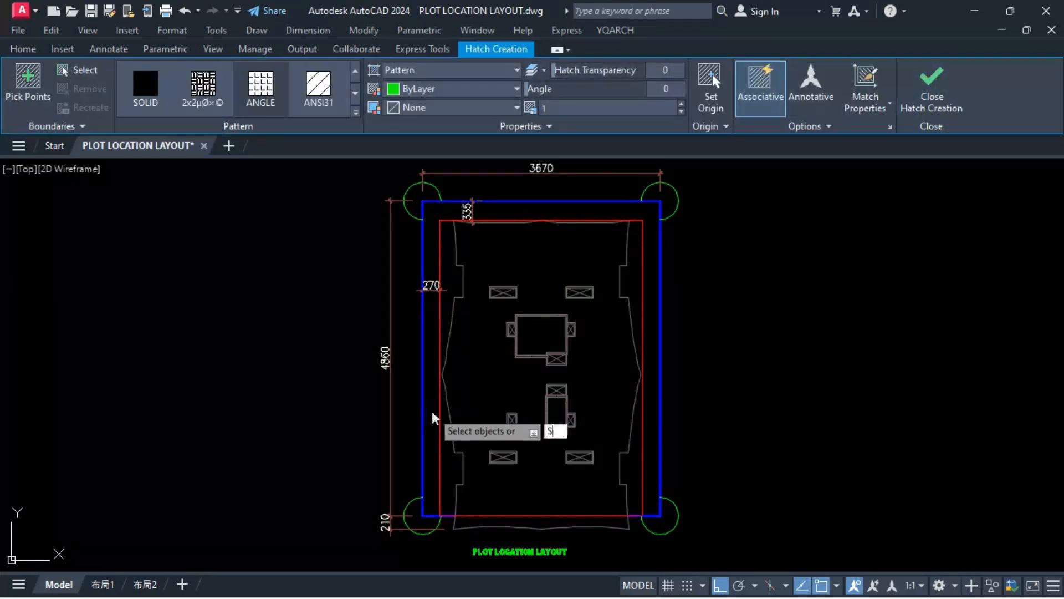
Step: Start a new hatch with the predefined ANSI31 pattern at scale 10
key("Escape")
left_click_drag(440, 534, 875, 560)
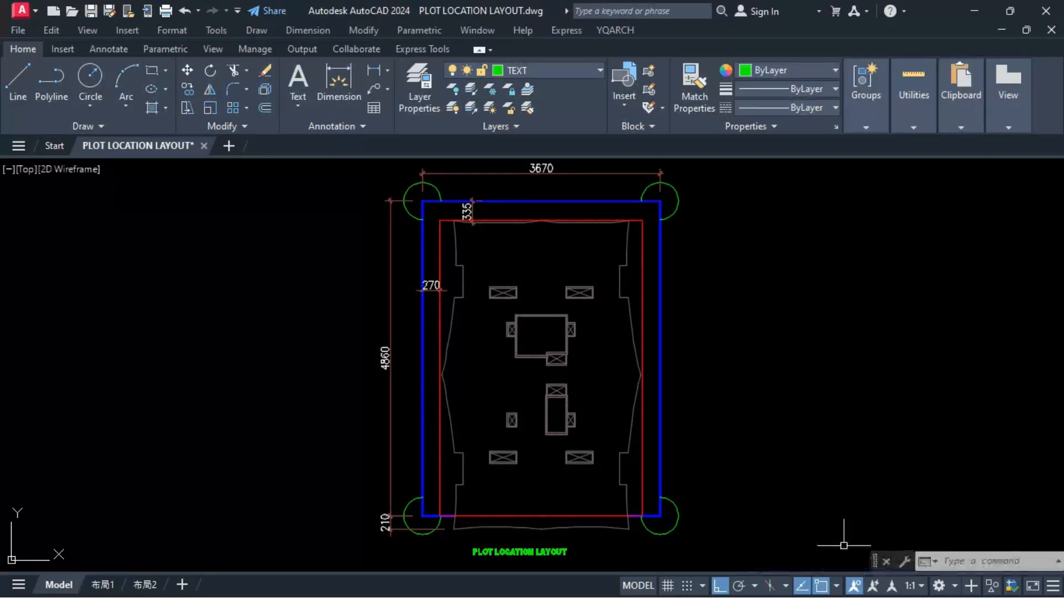
key("Return")
type("T")
key("Return")
left_click(362, 72)
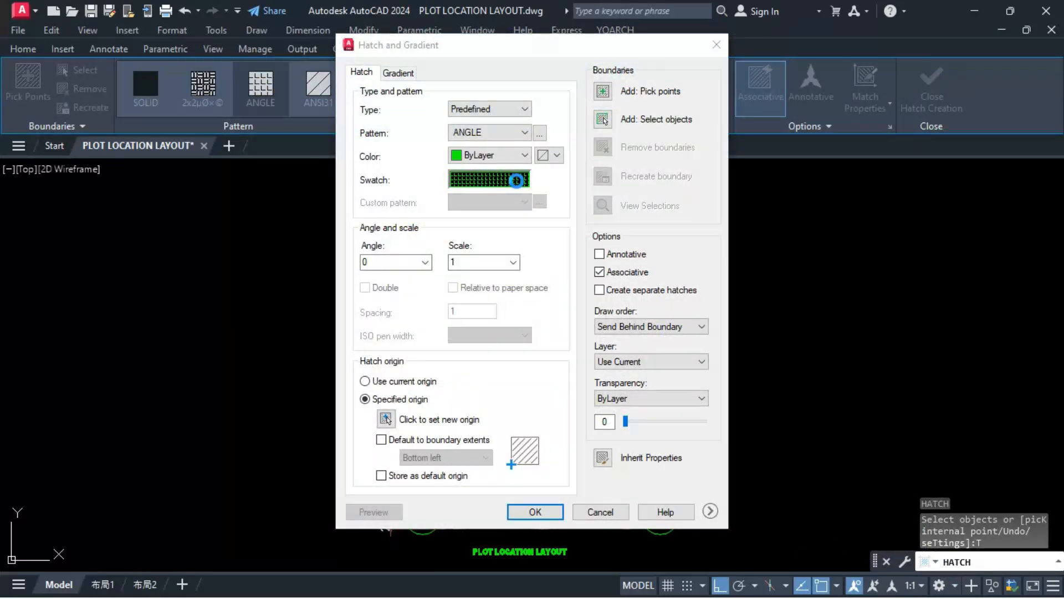
left_click(513, 181)
left_click(422, 148)
left_click(443, 184)
left_click(488, 441)
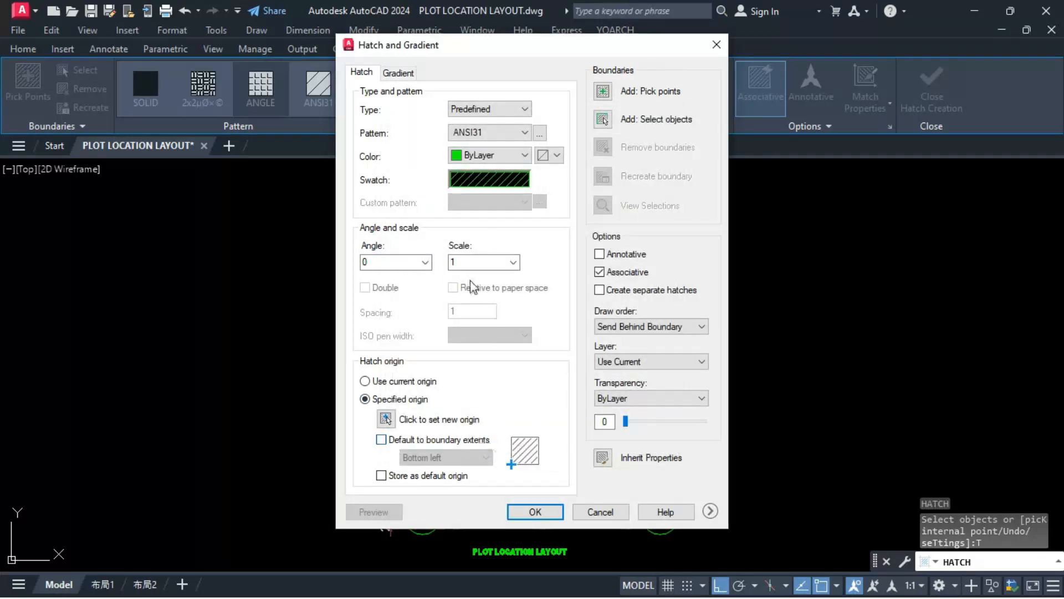
left_click(483, 262)
type("10")
left_click(535, 511)
Step: Hatch the strips between the roof outline and the red setback line along both sides and the upper edge
type("K")
key("Return")
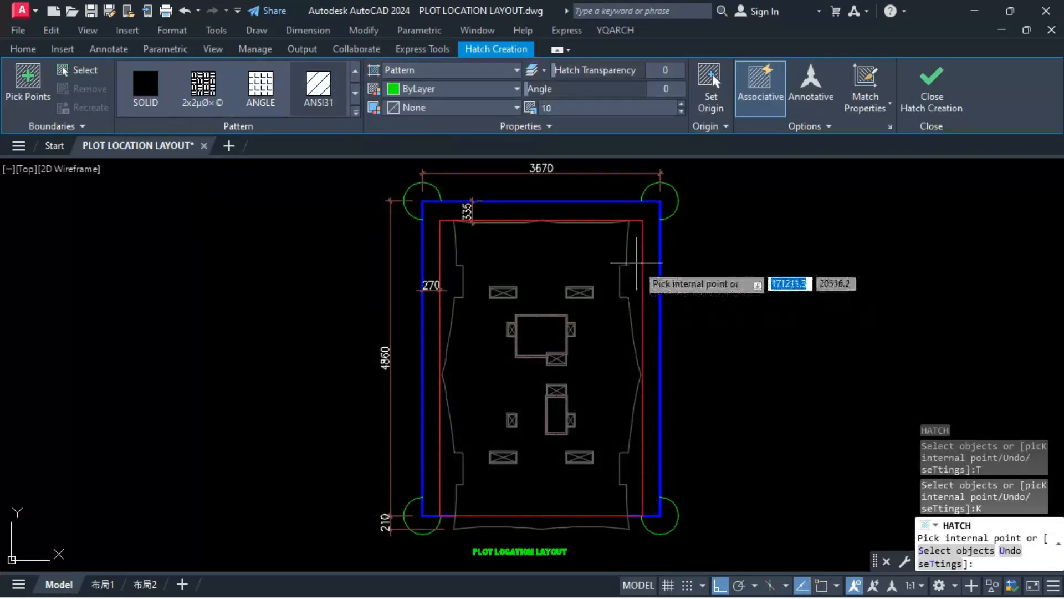
left_click(637, 269)
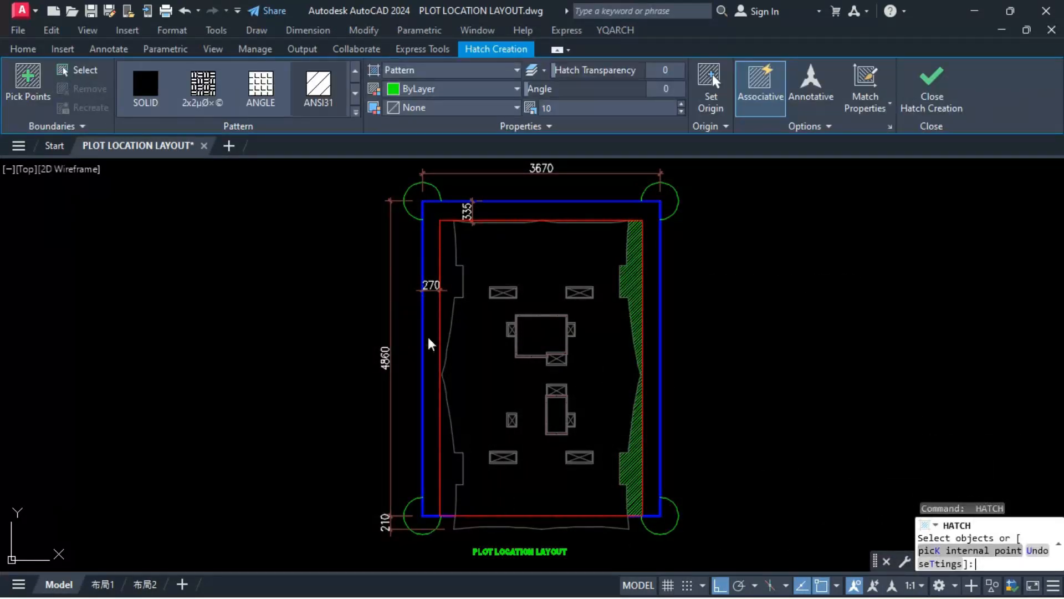
type("K")
key("Return")
left_click(450, 256)
left_click(583, 220)
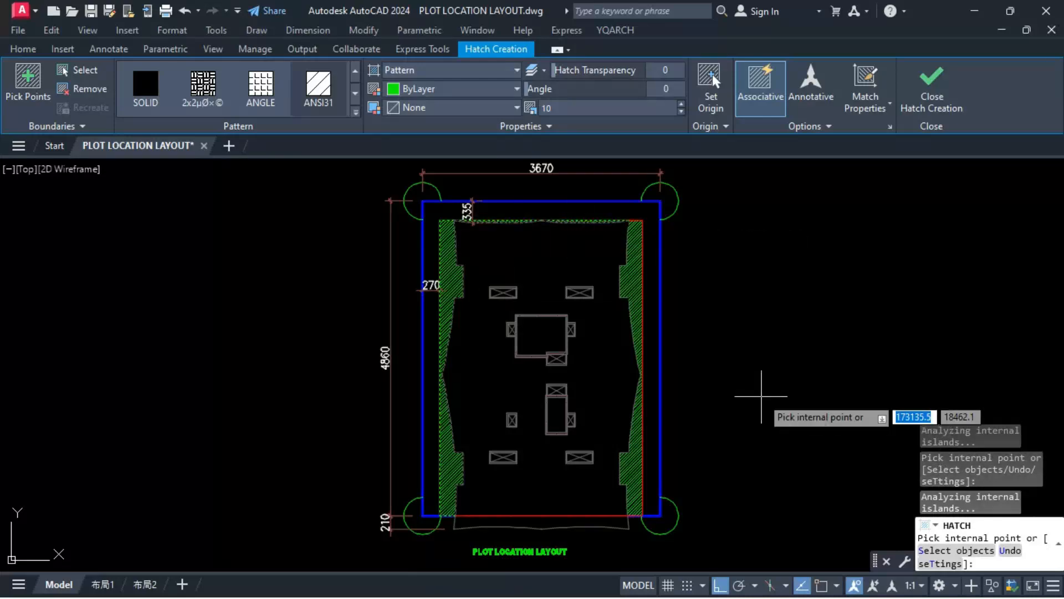
key("Return")
Step: Set the colour of the setback strip hatches to dark grey 99,100,102
left_click(624, 452)
left_click(444, 245)
scroll(482, 219, "up", 8)
left_click(435, 249)
left_click(435, 86)
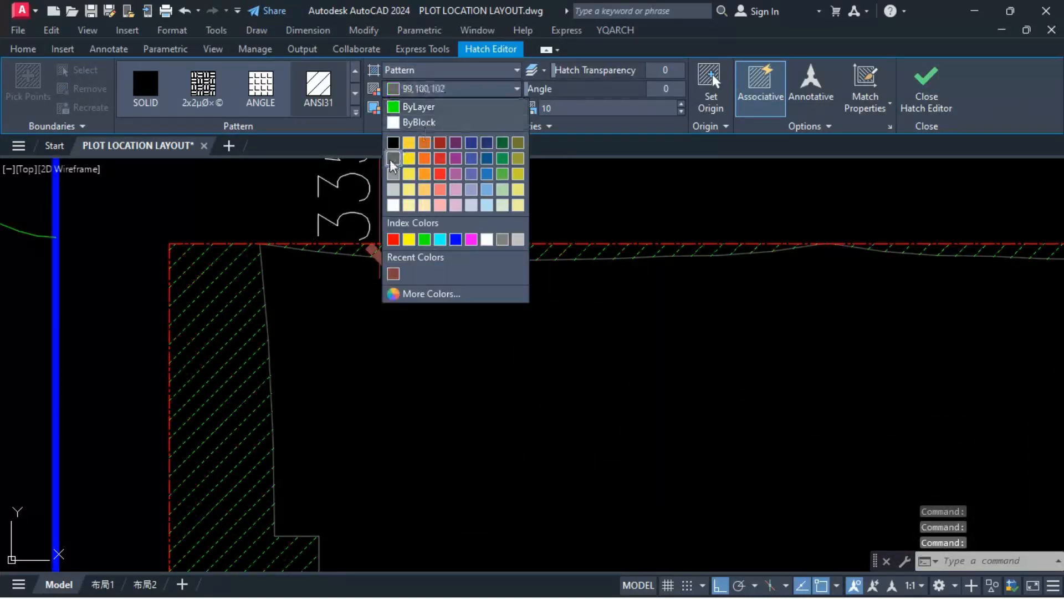
left_click(394, 165)
key("Escape")
Step: Hatch the roof interior around the ducts and core rooms, including the part beyond the lower setback line
scroll(499, 289, "down", 8)
middle_click_drag(534, 427, 520, 364)
type("h")
key("Return")
left_click(510, 515)
left_click(522, 485)
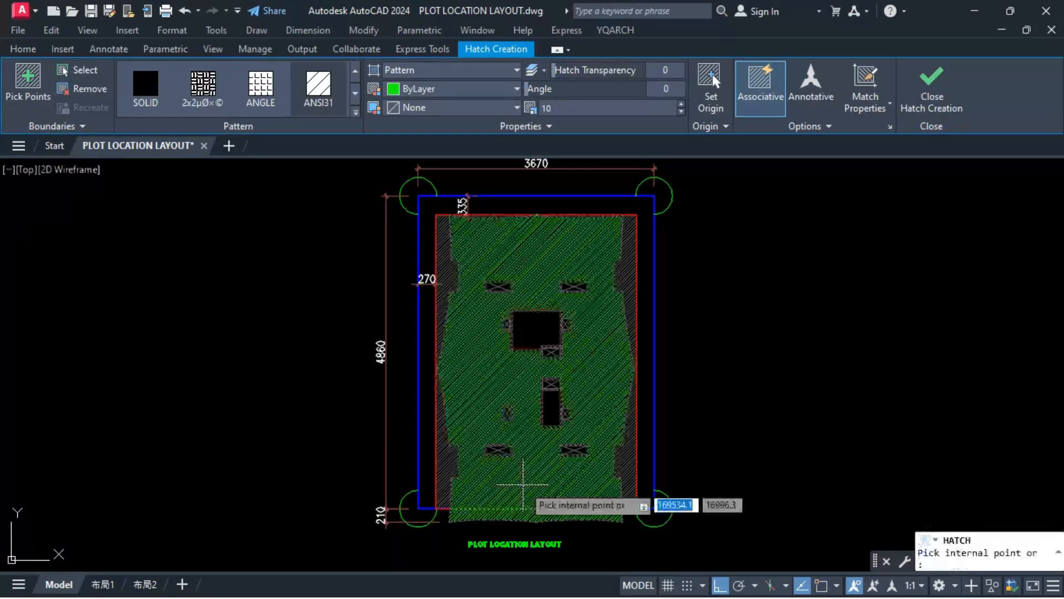
key("Return")
Step: Match the grey strip hatch's properties onto the roof interior hatch
left_click(544, 291)
left_click(318, 88)
key("Escape")
type("ma")
left_click(442, 302)
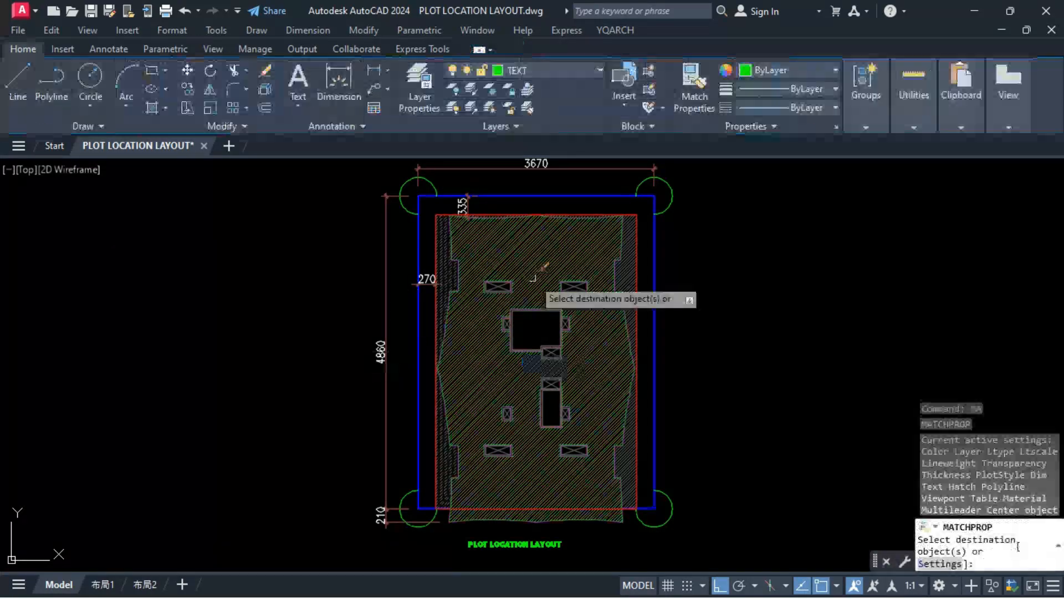
left_click(537, 279)
key("Escape")
Step: Change the roof interior hatch to scale 15 and angle 331
left_click(483, 327)
type("hs")
scroll(536, 371, "up", 3)
scroll(530, 369, "down", 3)
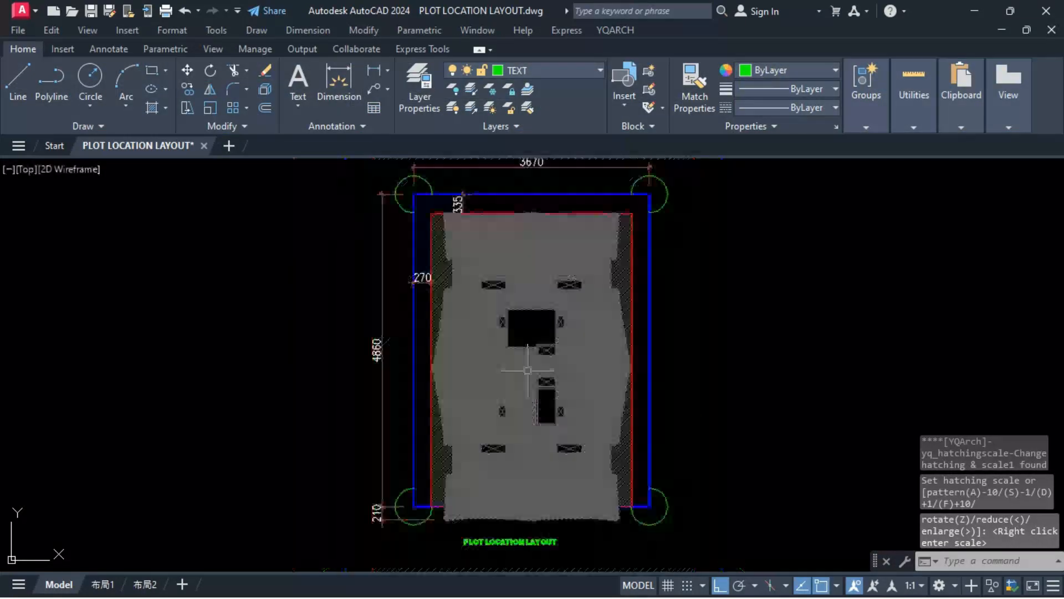
left_click(533, 368)
left_click(587, 360)
type("hh")
left_click(588, 327)
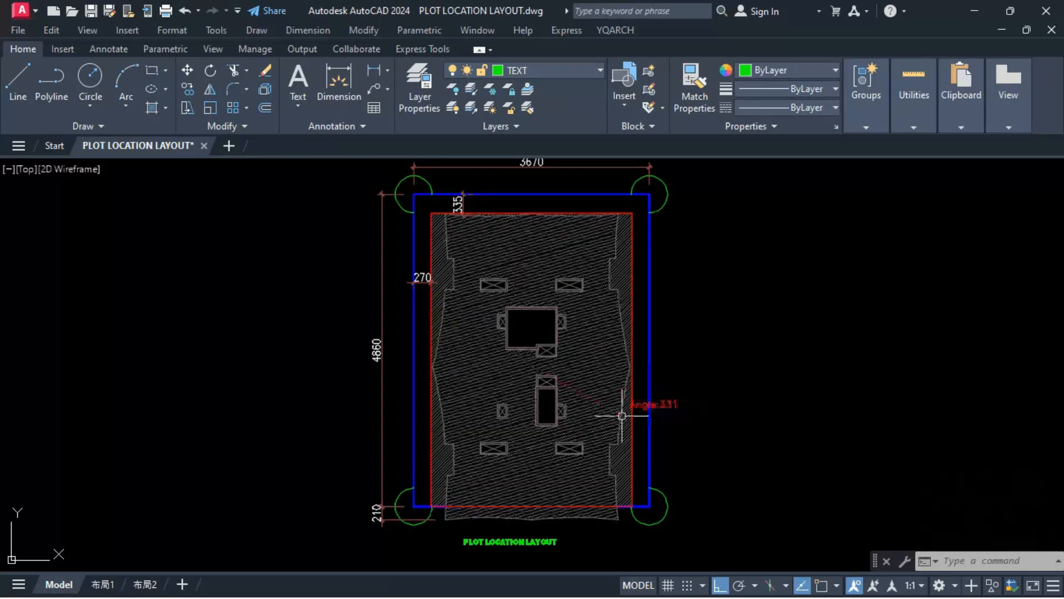
Step: Delete the inner and dashed wall outlines of the core rooms
type("h")
scroll(548, 425, "up", 8)
scroll(512, 315, "up", 3)
key("Escape")
left_click(507, 304)
left_click(502, 303)
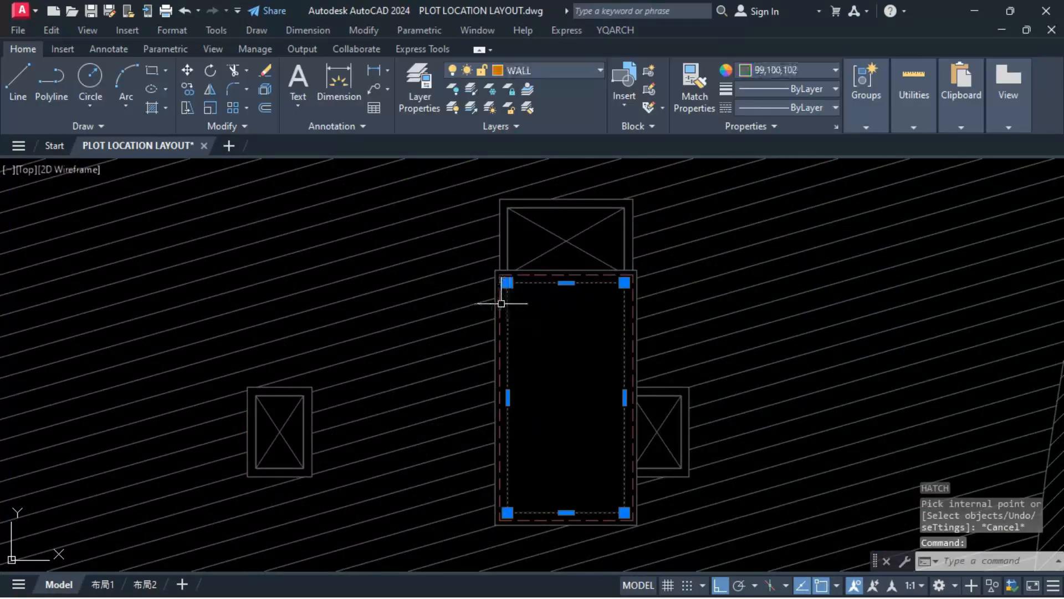
type("e")
middle_click_drag(483, 249, 572, 508)
scroll(508, 349, "down", 6)
Step: Hatch the upper and lower core rooms and match the hatch to the grey setback strip hatch
type("h")
left_click(521, 305)
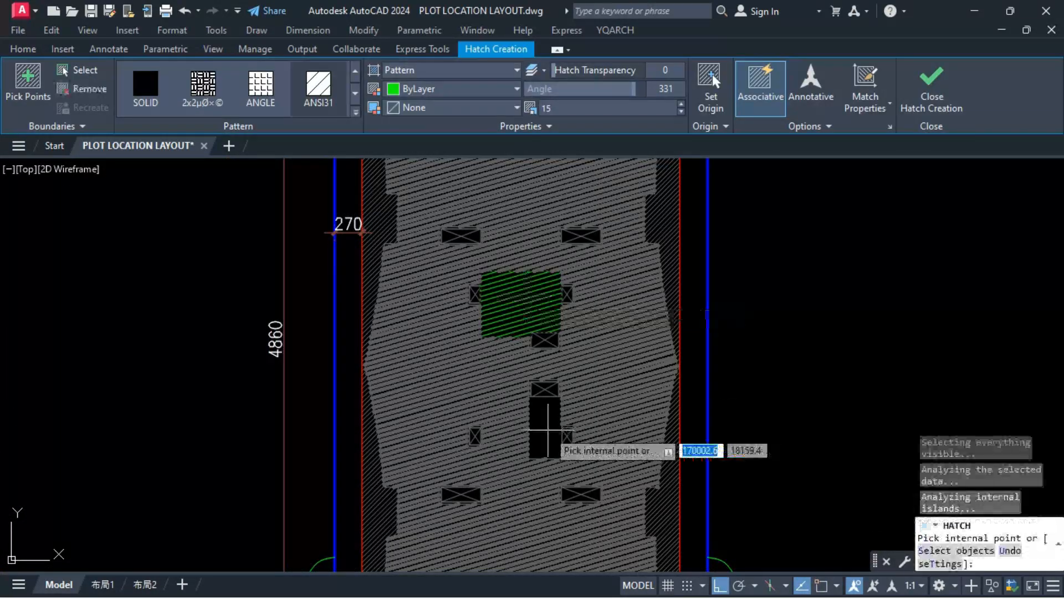
left_click(546, 429)
key("space")
key("Escape")
left_click(373, 499)
type("ma")
left_click(549, 427)
key("Escape")
Step: Set the roof wall outline's colour to red
middle_click_drag(666, 382, 631, 410)
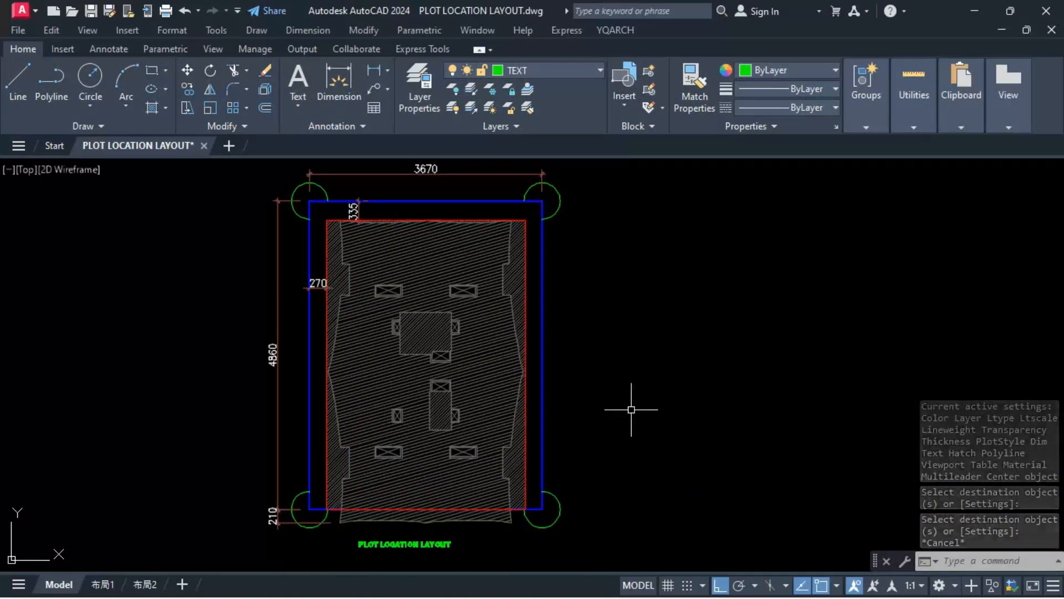
left_click(512, 305)
left_click(835, 70)
left_click(743, 221)
key("Escape")
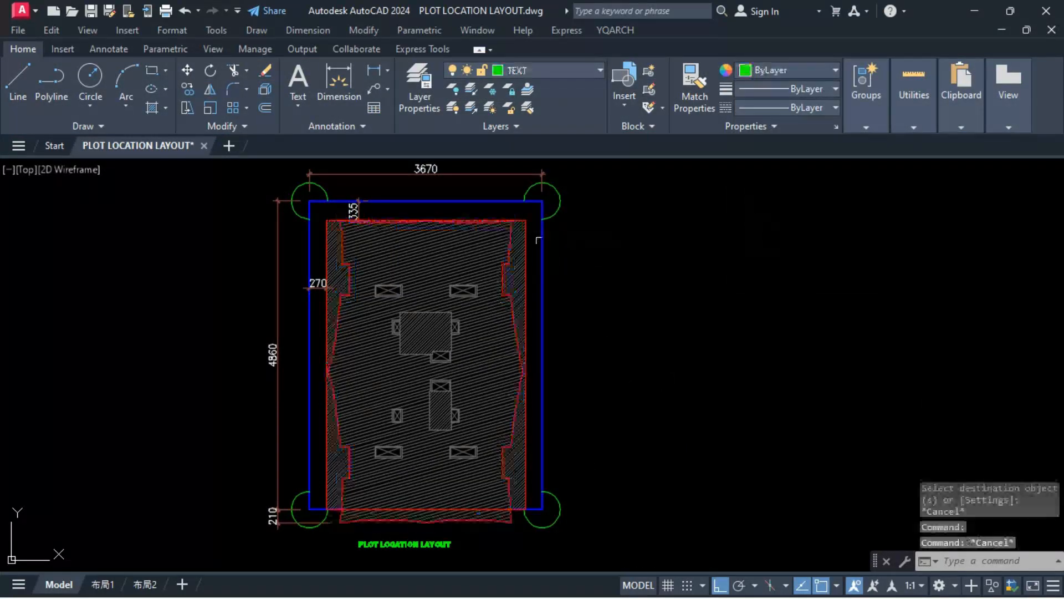
Step: Set the roof wall outline's colour to magenta
left_click(462, 320)
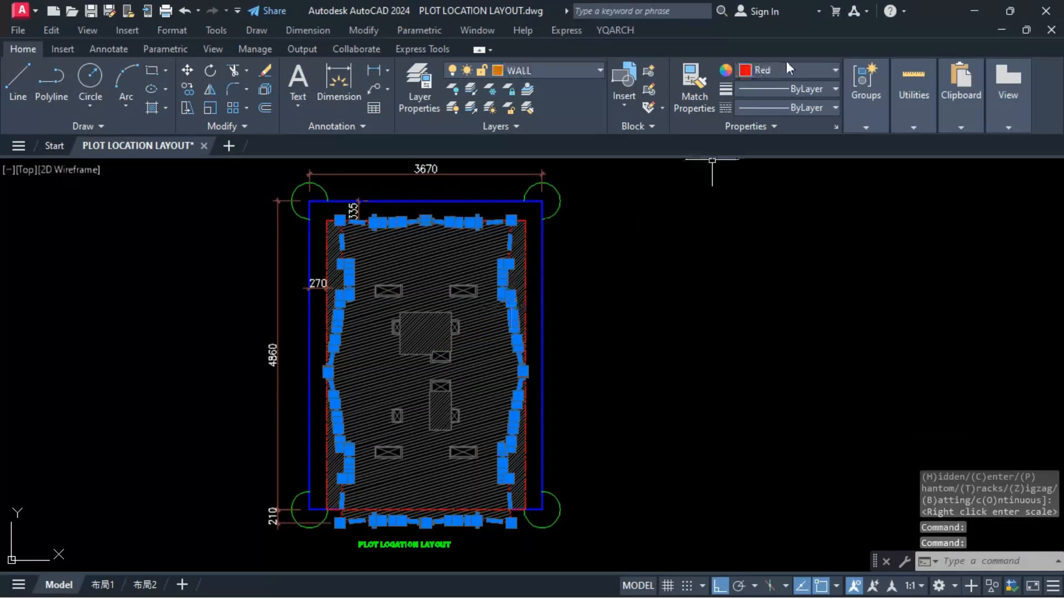
left_click(836, 69)
left_click(813, 221)
key("Escape")
Step: Copy the blue plot boundary with its 3670 and 4860 dimensions into the free space beside the plot location layout
scroll(737, 325, "down", 2)
scroll(669, 350, "up", 2)
middle_click_drag(669, 350, 771, 360)
scroll(375, 353, "down", 2)
left_click(569, 288)
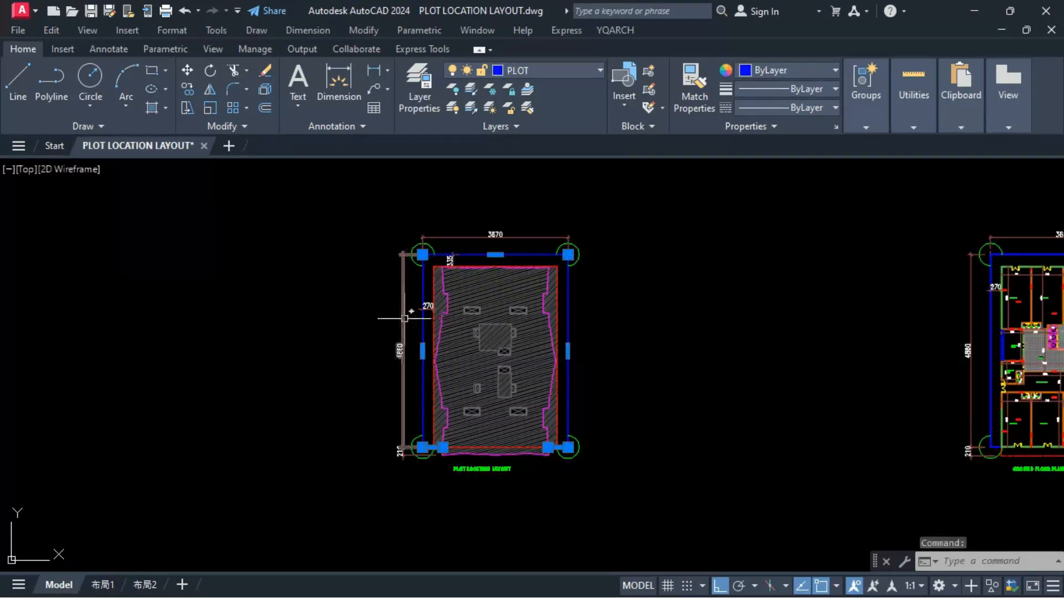
left_click(492, 299)
left_click(700, 302)
key("Escape")
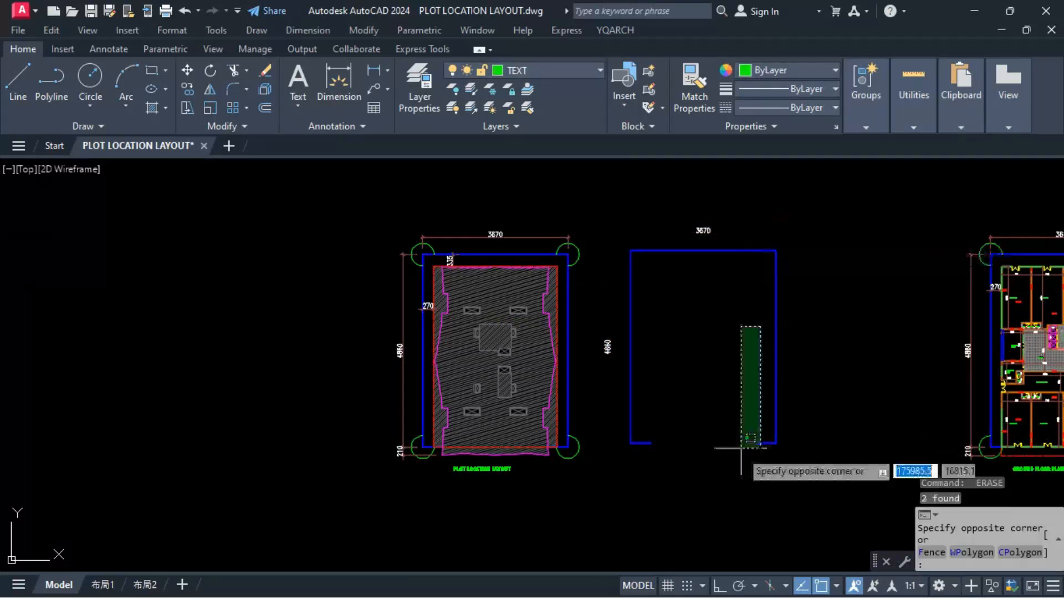
Step: Clear the leftovers at the copied plot boundary and move its 3670 and 4860 labels closer to the outline
left_click(681, 351)
left_click(608, 346)
type("m")
left_click(676, 363)
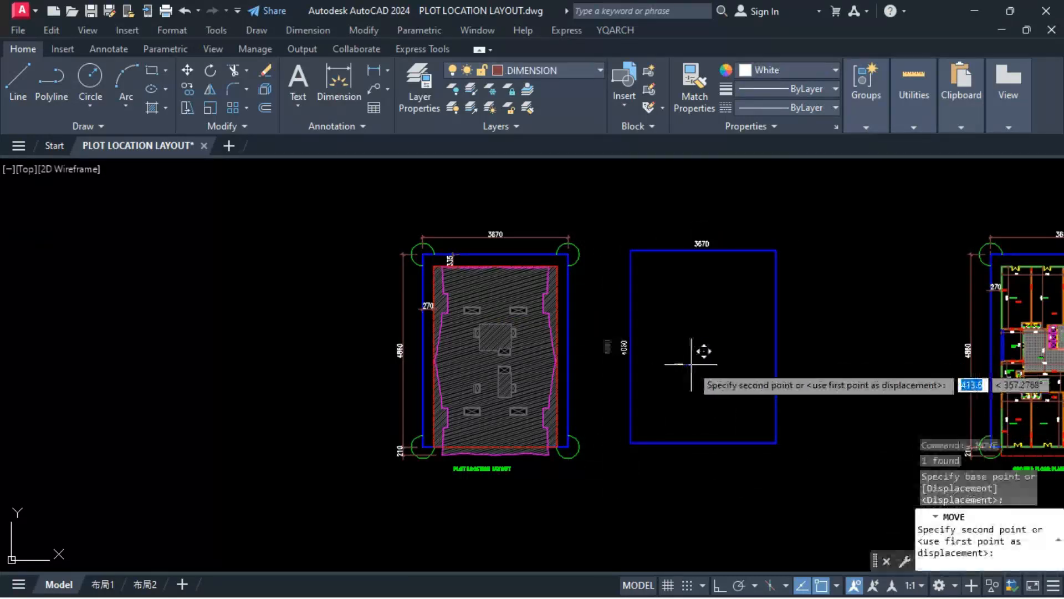
left_click(694, 364)
Step: Scale down the copied plot boundary with its labels and move it beside the plot layout's lower right corner
left_click_drag(601, 222, 801, 480)
type("sc")
left_click(630, 250)
type("m")
left_click(633, 260)
left_click(598, 452)
scroll(599, 450, "up", 12)
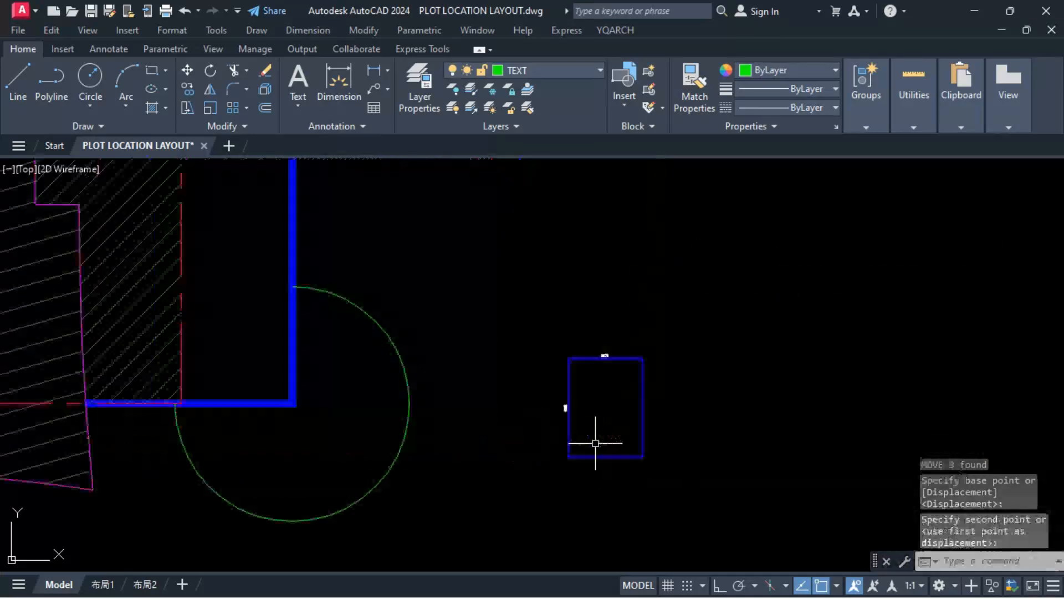
Step: Enlarge the small boundary's 3670 and 4860 labels and shift the 4860 label away from the left edge
left_click_drag(507, 345, 551, 390)
left_click_drag(595, 216, 659, 276)
left_click(529, 366)
key("space")
left_click(608, 408)
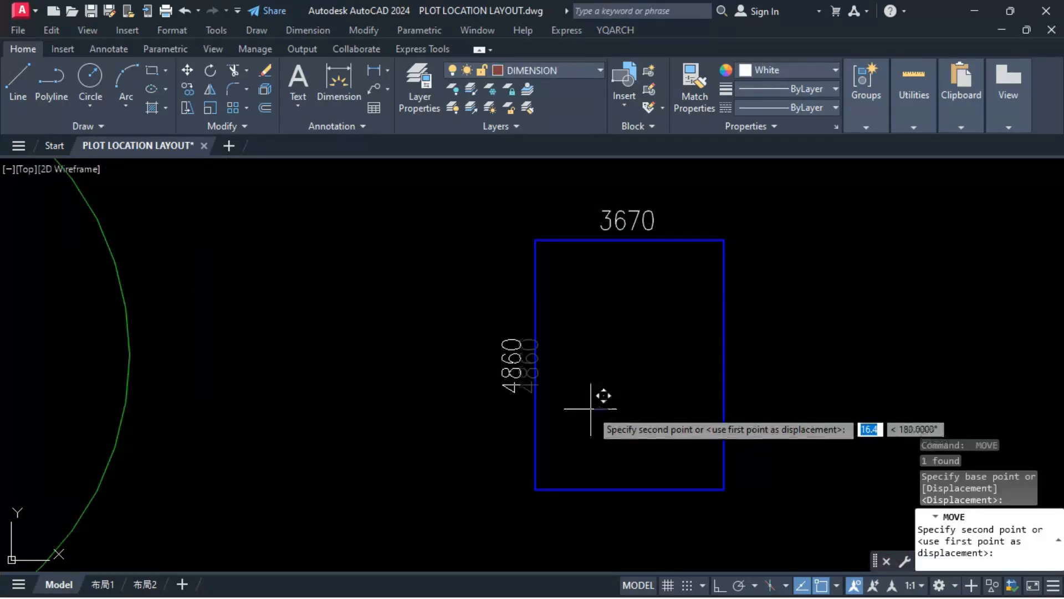
Step: Draw two extension lines at the small boundary's upper left corner and mirror them to the upper right corner
left_click(534, 170)
key("space")
key("space")
key("Escape")
left_click(549, 195)
left_click(520, 217)
left_click(480, 234)
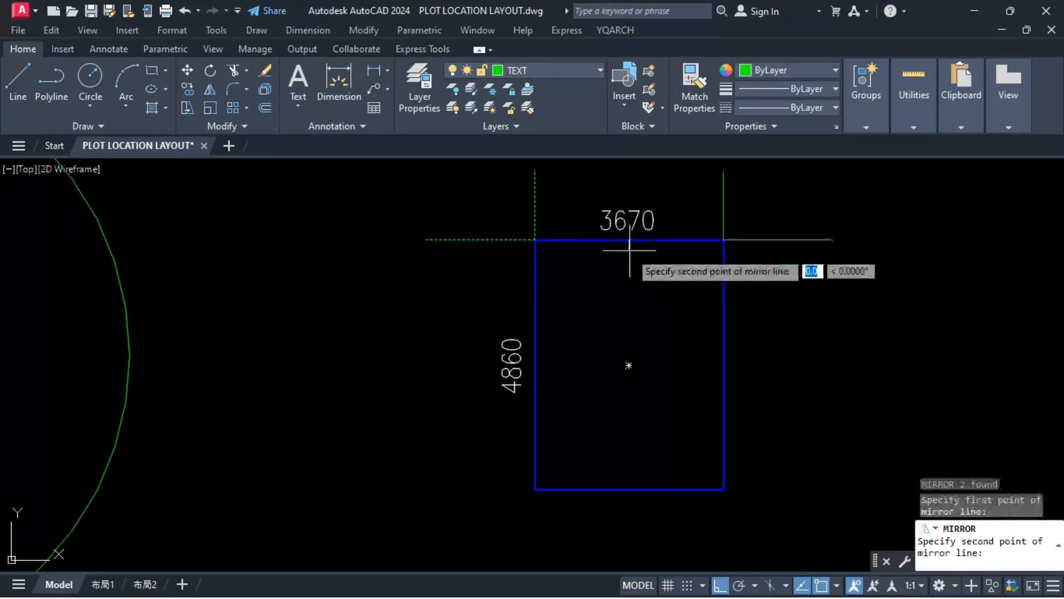
left_click(630, 260)
key("space")
Step: Mirror the upper corner extension lines to the small boundary's lower corners, keeping the originals
left_click(749, 185)
left_click(515, 201)
left_click(804, 190)
left_click(798, 257)
left_click(481, 239)
key("space")
Step: Move the 4860 and 3670 labels inside the small plot boundary, next to the edges they describe
scroll(631, 333, "down", 2)
left_click(557, 367)
type("m")
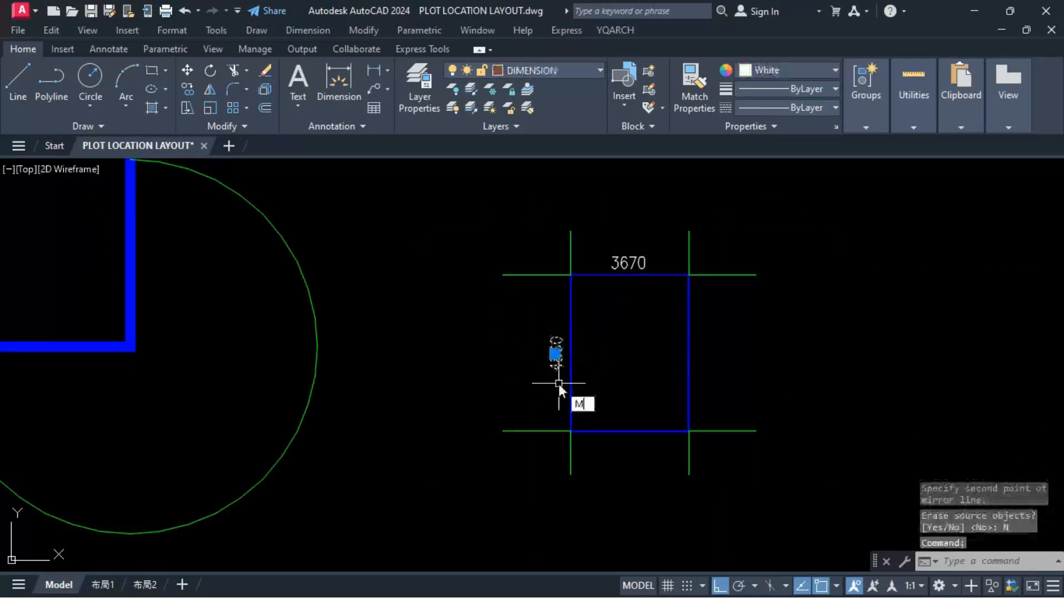
left_click(677, 201)
left_click(685, 319)
Step: Copy the PLOT LOCATION LAYOUT title onto the small plot and change the copy's text to PLOT-B100
scroll(596, 332, "down", 6)
left_click(143, 416)
key("F8")
left_click(700, 346)
key("Escape")
double_click(667, 348)
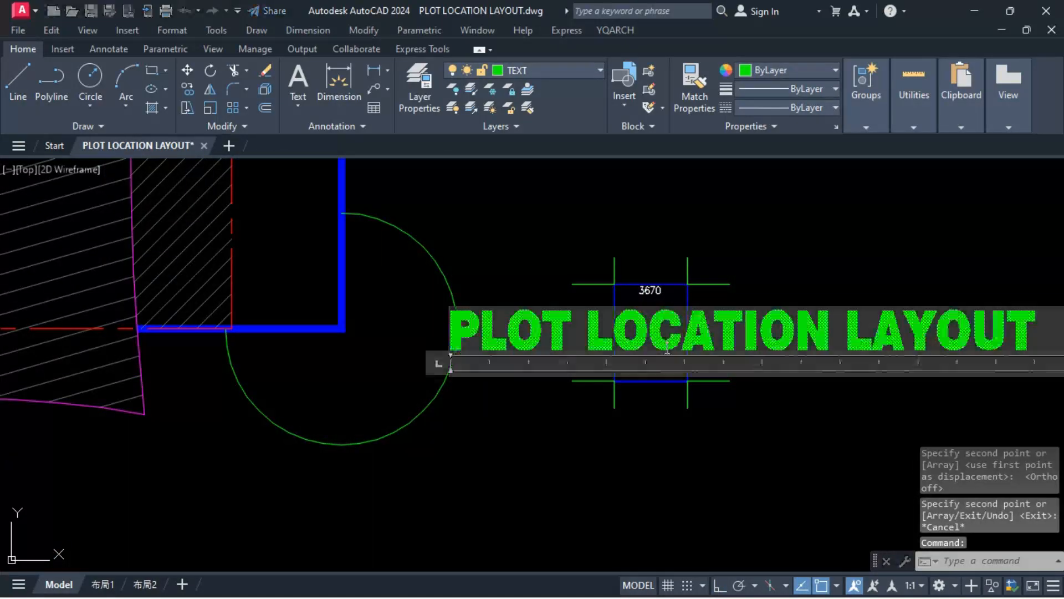
key("ctrl+a")
type("PLOT")
left_click(674, 421)
Step: Scale the PLOT-B100 text down repeatedly by a factor of 0.7 and centre it inside the small plot
left_click(668, 338)
type("sc")
left_click(664, 333)
type(".7")
left_click(663, 334)
key("space")
left_click(660, 332)
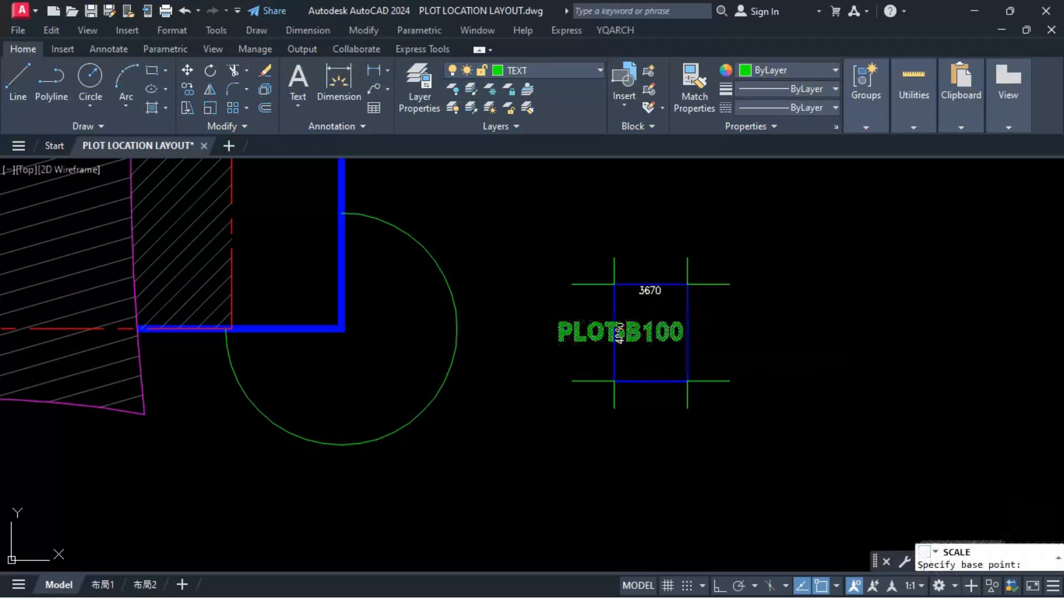
scroll(660, 346, "up", 4)
left_click(637, 319)
type("m")
left_click(826, 340)
left_click(866, 337)
Step: Hatch the inside of the small plot and match the hatch to the layout's grey diagonal hatch
type("h")
left_click(577, 285)
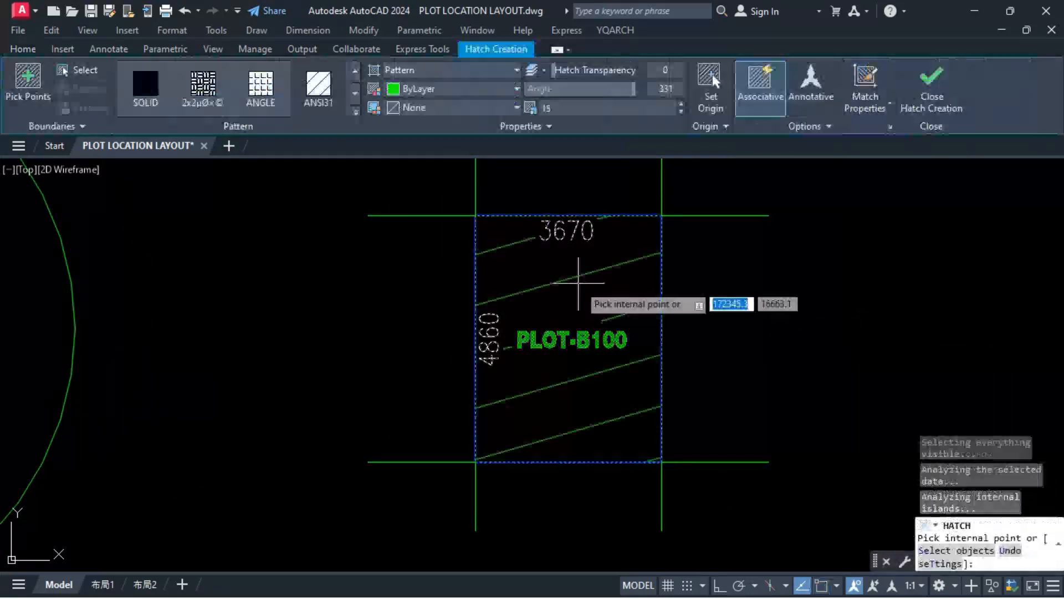
type("ma")
scroll(663, 343, "down", 4)
left_click(169, 278)
left_click(646, 386)
key("Escape")
Step: Set the small plot's hatch scale to 4.3
left_click(635, 372)
type("hs")
scroll(634, 366, "up", 2)
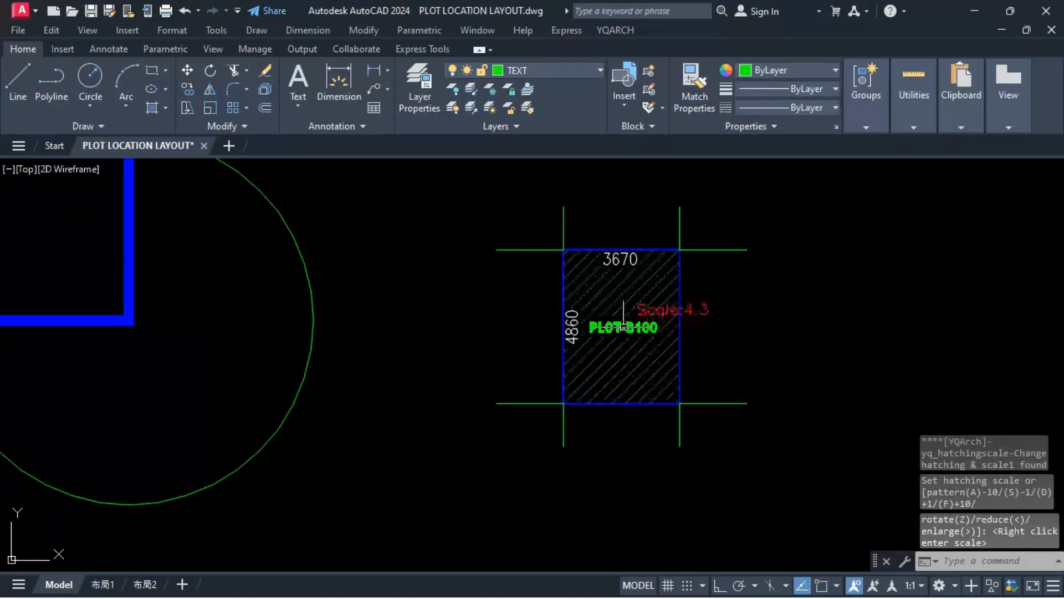
Step: Remove the vertical extension lines below the small plot and place a long horizontal road line beneath it
left_click(455, 449)
key("space")
type("s")
left_click(563, 404)
left_click(746, 404)
Step: Draw a vertical neighbouring-plot line to the right of the small plot and trim the horizontal lines between them
middle_click_drag(715, 406, 686, 411)
type("l")
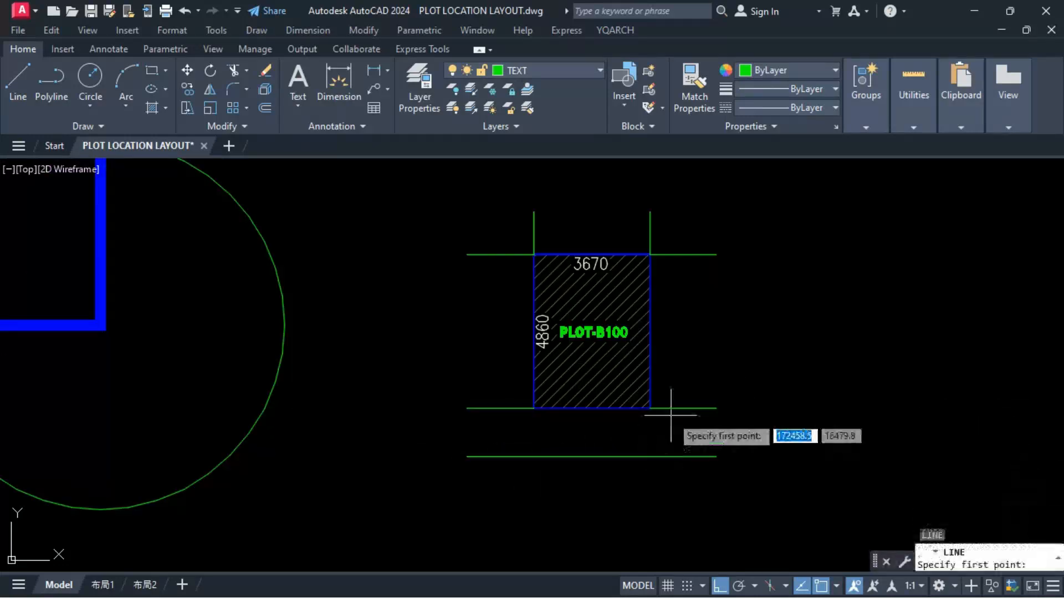
left_click(675, 408)
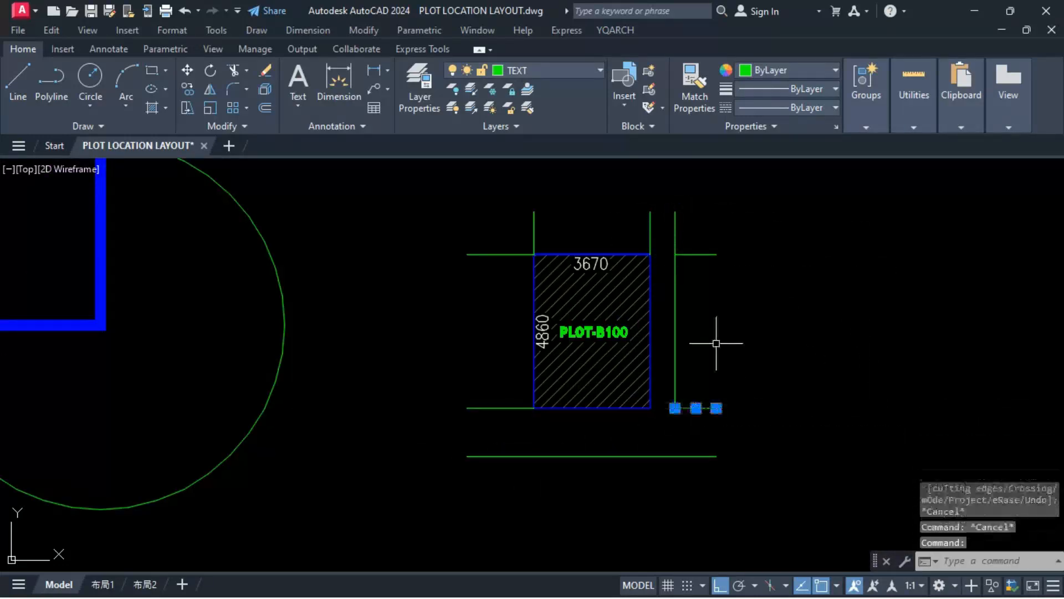
Step: Mirror the lower road line to the upper side about the small plot's horizontal centre line
key("space")
left_click(651, 331)
left_click(433, 349)
key("space")
Step: Trim away the vertical lines standing between the small plot's upper edge level and the upper road line
type("ex")
left_click(679, 236)
left_click(531, 233)
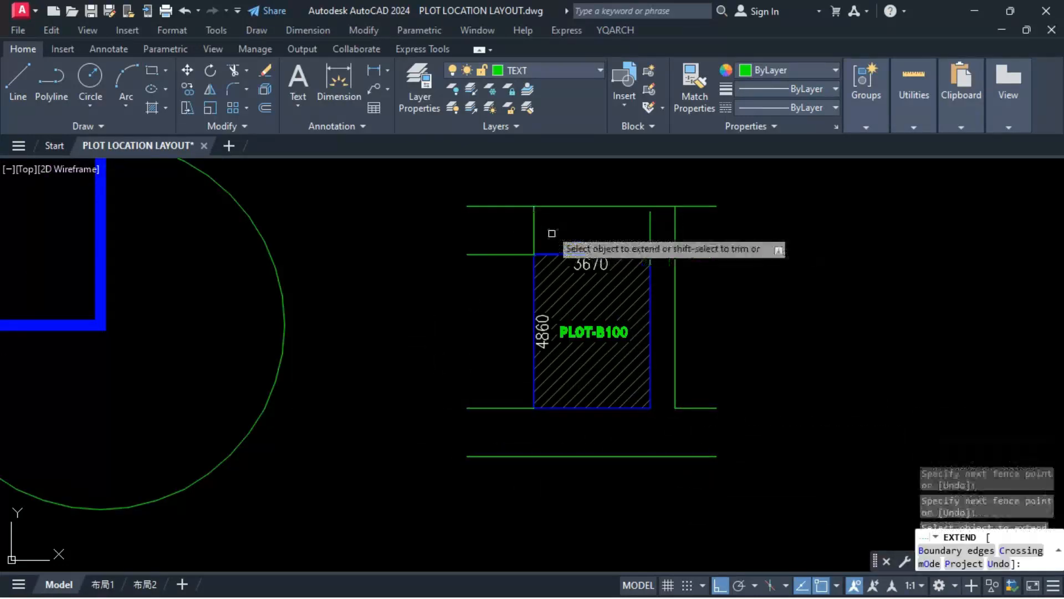
type("tr")
left_click(686, 223)
left_click(514, 228)
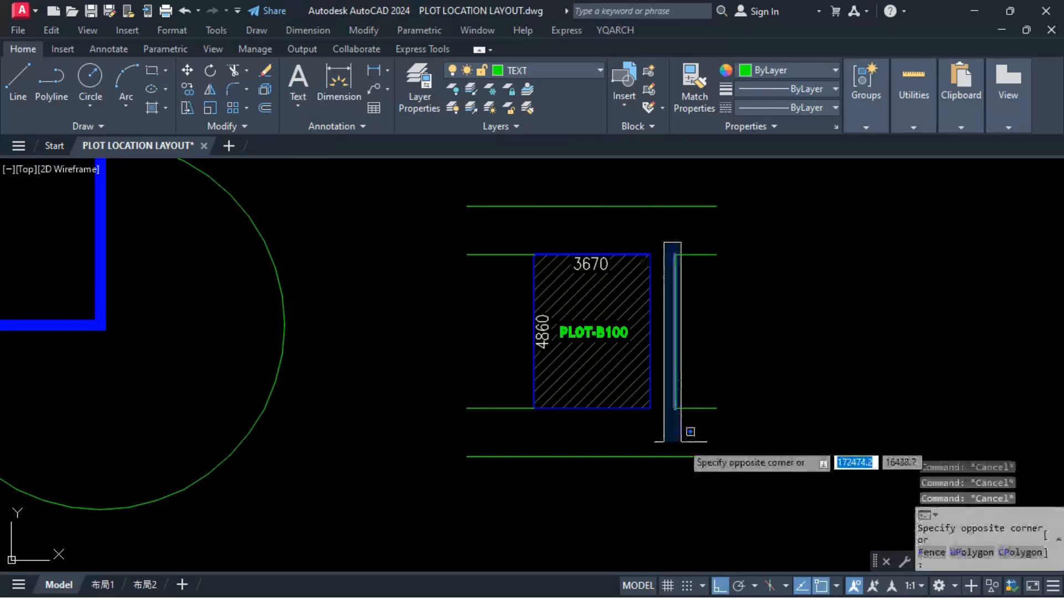
Step: Mirror the right neighbouring-plot line to the left side of the small plot and trim the horizontal lines there
left_click(691, 431)
type("mi")
left_click(591, 254)
type("tr")
left_click(523, 242)
left_click(518, 423)
key("Escape")
key("Escape")
Step: Join the three neighbouring-plot lines on each side of the small plot into a single outline
left_click(522, 240)
left_click(474, 426)
left_click(743, 206)
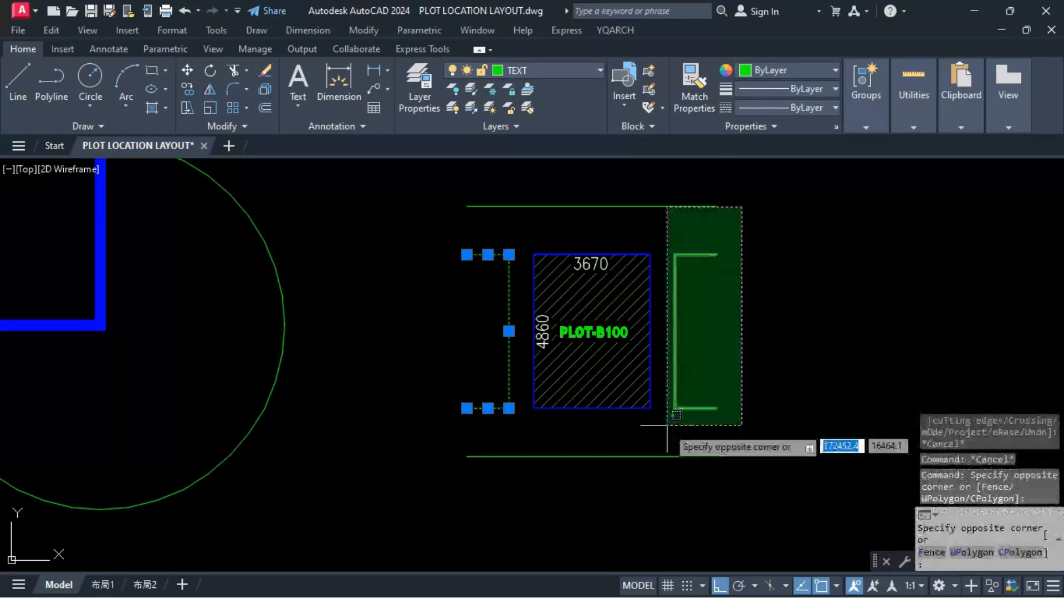
left_click(665, 458)
Step: Copy the plot label into the upper road, change its text to ROAD and centre it there
left_click(615, 229)
key("Escape")
double_click(601, 228)
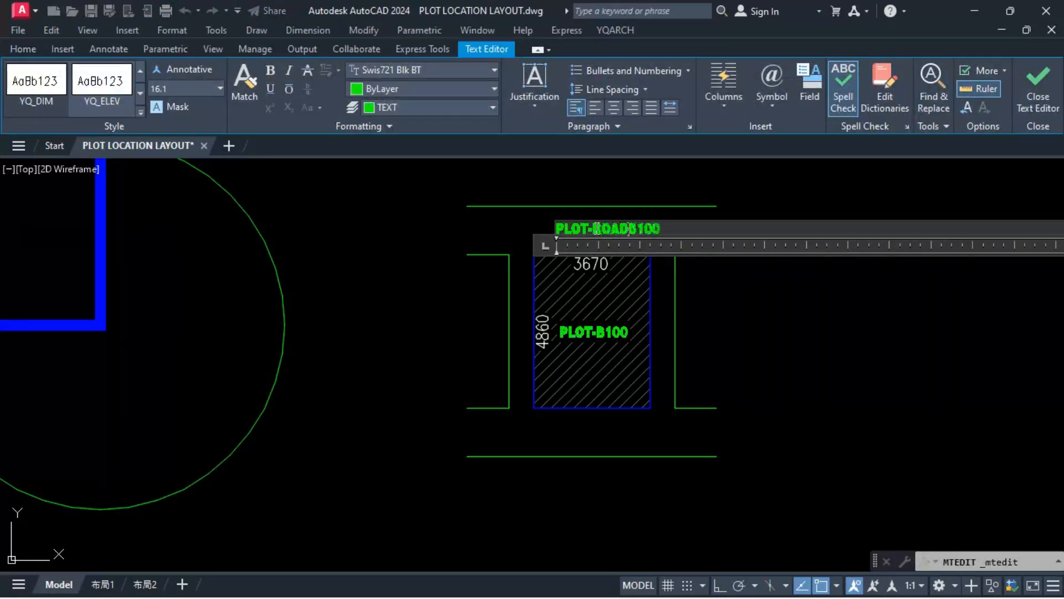
left_click(459, 255)
key("Escape")
left_click(575, 229)
type("m")
left_click(781, 341)
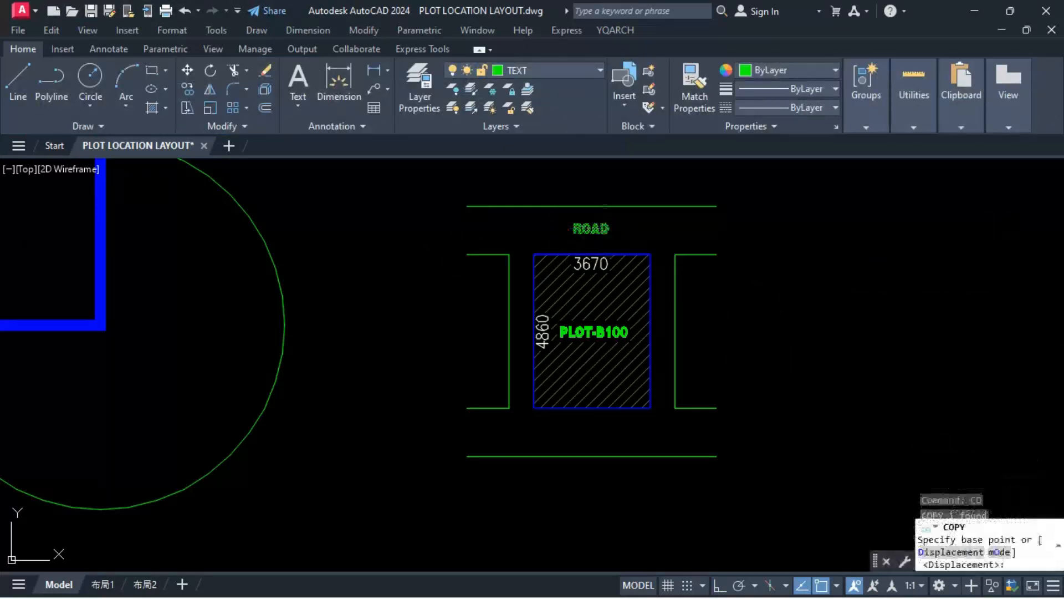
Step: Copy the ROAD label to the lower road and to the left neighbouring plot
left_click(605, 206)
left_click(611, 410)
left_click(987, 529)
key("Escape")
left_click(743, 467)
key("Escape")
key("Escape")
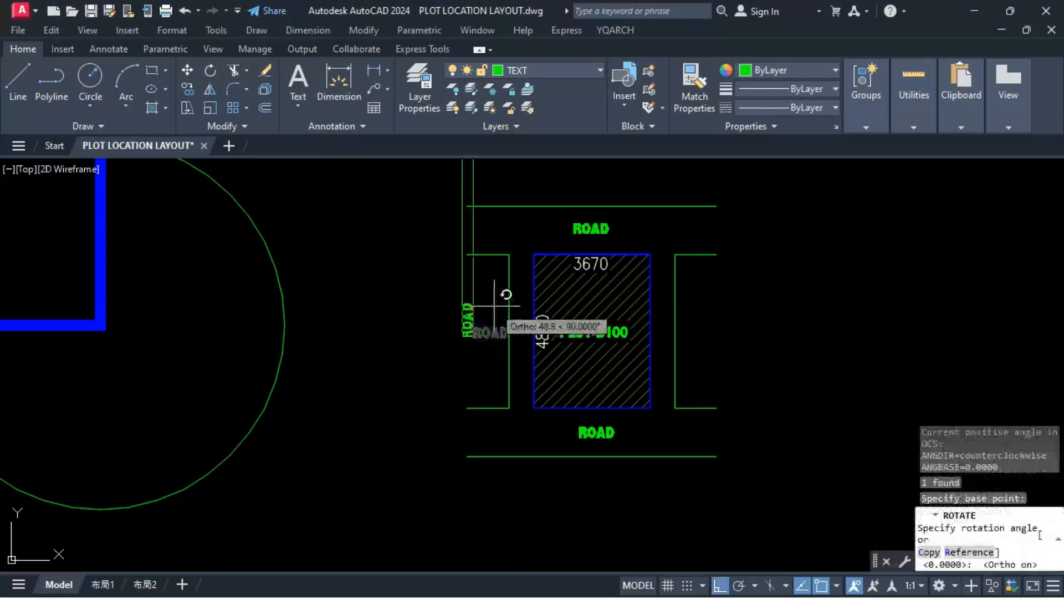
Step: Rotate the ROAD label in the left neighbouring plot by 90 degrees and move it into the middle of that plot
left_click(494, 306)
left_click(468, 321)
type("m")
left_click(419, 358)
left_click(438, 373)
Step: Change the rotated label's text in the left neighbouring plot to N. PLOT
double_click(482, 335)
key("ctrl+a")
key("Escape")
double_click(492, 342)
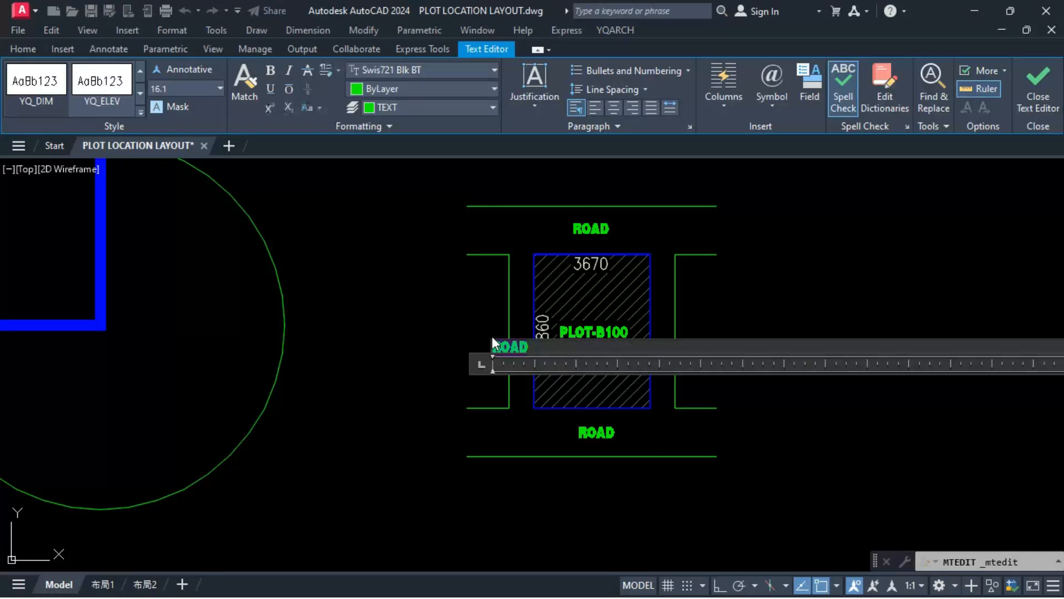
type("N. PLOT")
left_click(451, 311)
Step: Mirror the N. PLOT label to the right neighbouring plot about the small plot's vertical centre line, keeping the original
left_click(487, 327)
type("mi")
left_click(592, 254)
left_click(592, 206)
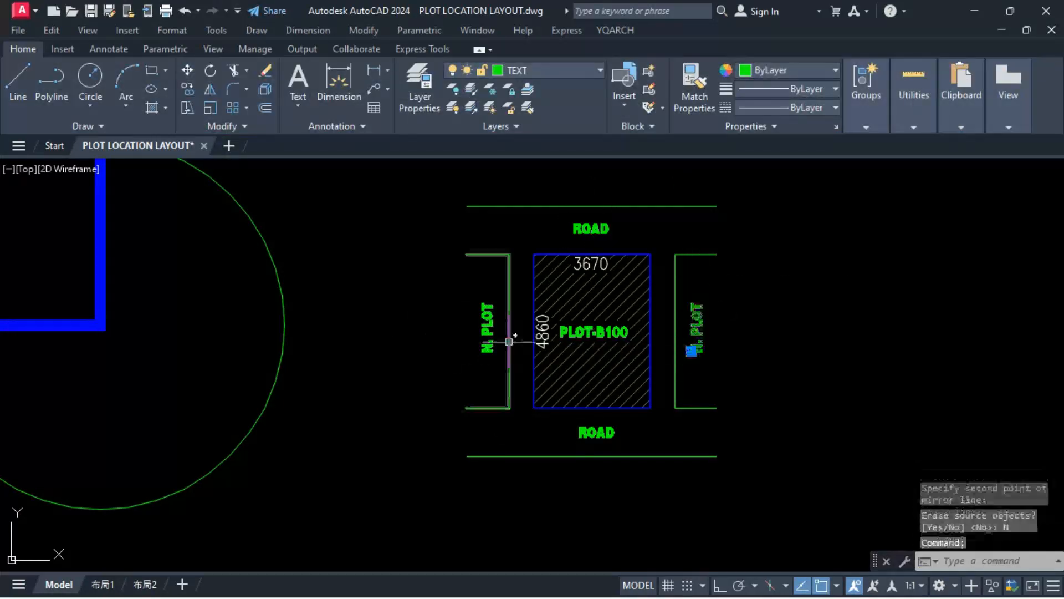
key("Escape")
key("Escape")
middle_click_drag(712, 382, 721, 389)
left_click(743, 181)
left_click(455, 498)
key("Escape")
key("Escape")
key("Escape")
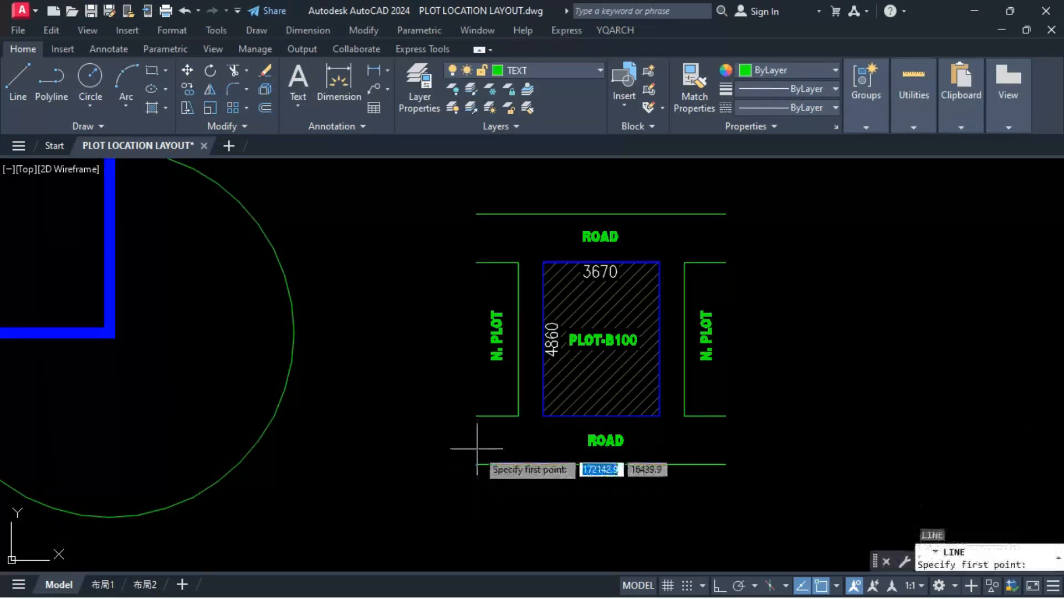
Step: Draw four staggered horizontal lines along the lower road
left_click(477, 448)
key("F8")
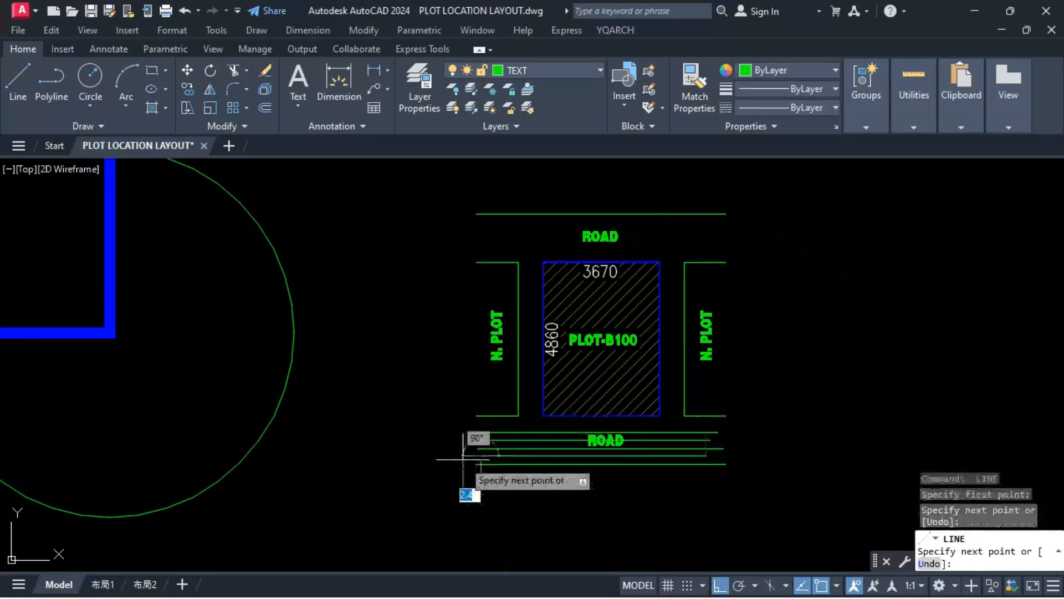
left_click(721, 438)
Step: Mirror the four lower road lines to the upper road about the plot's horizontal centre line, keeping the originals
type("mi")
key("Return")
left_click(685, 336)
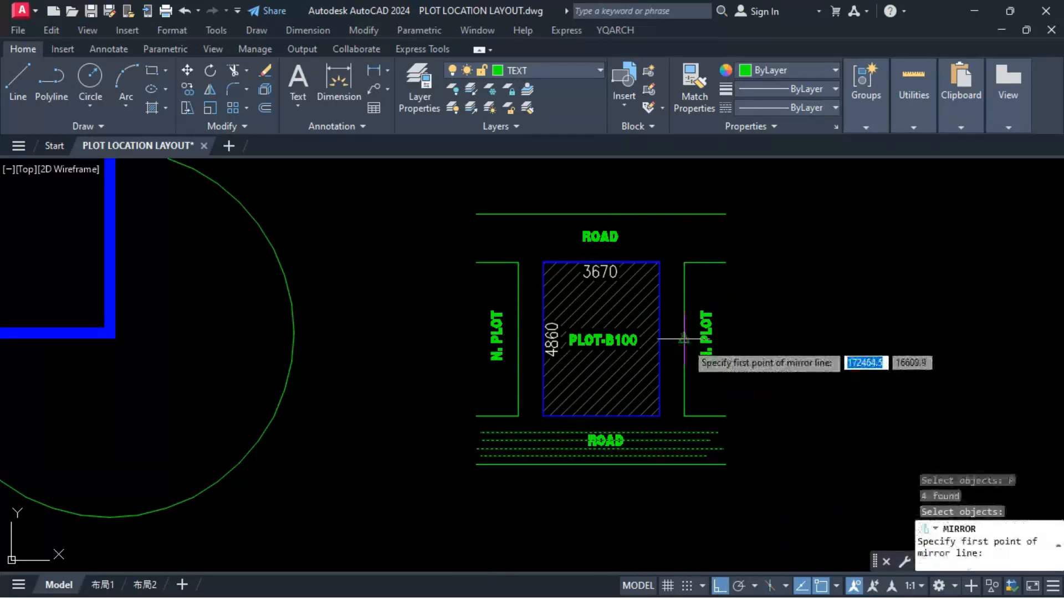
left_click(684, 339)
left_click(769, 343)
key("Return")
Step: Match the upper and lower road lines to the layout's red dash-dot setback line
middle_click_drag(770, 344, 586, 375)
type("ma")
key("Return")
left_click(408, 356)
left_click(536, 458)
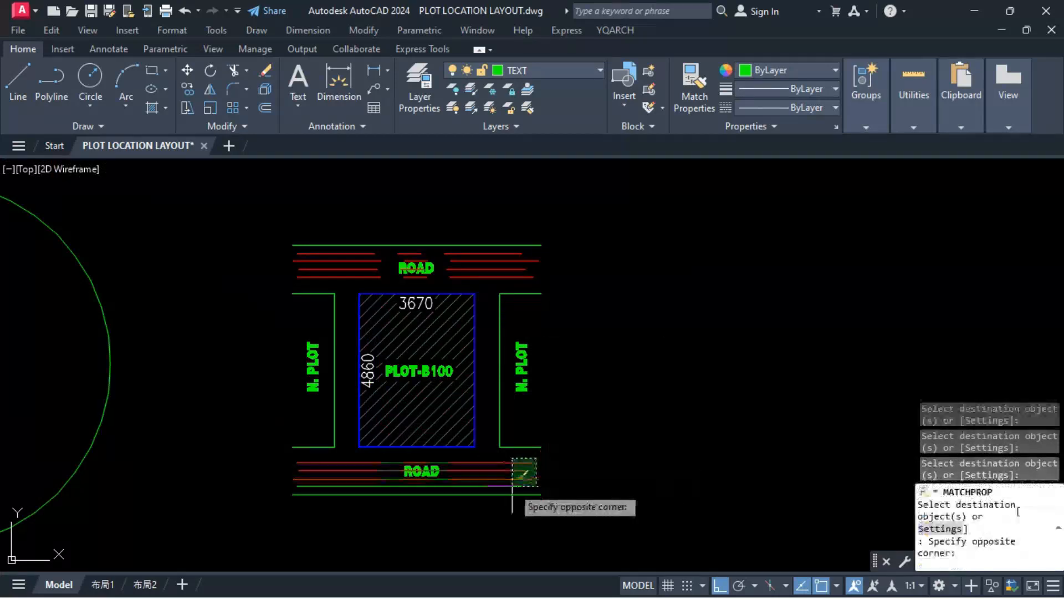
left_click(512, 487)
Step: Reduce the linetype scale of the red lines in both roads for a finer dash-dot pattern
key("Escape")
left_click(542, 458)
left_click(509, 488)
left_click(536, 253)
left_click(487, 280)
Step: Draw vertical lines closing both ends of the key plan, from the lower road edge to the upper road edge
type("l")
key("Return")
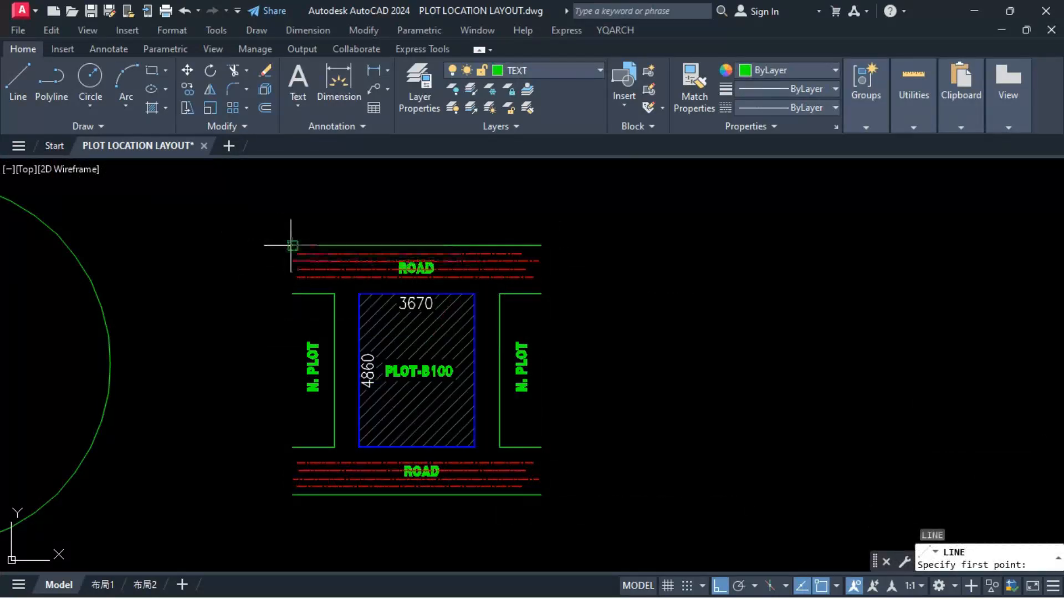
left_click(542, 495)
left_click(542, 245)
key("Escape")
key("Escape")
Step: Extend the red lines of both roads to the vertical end lines, and remove those end lines
type("ex")
key("Return")
left_click(515, 276)
left_click(511, 270)
left_click(502, 255)
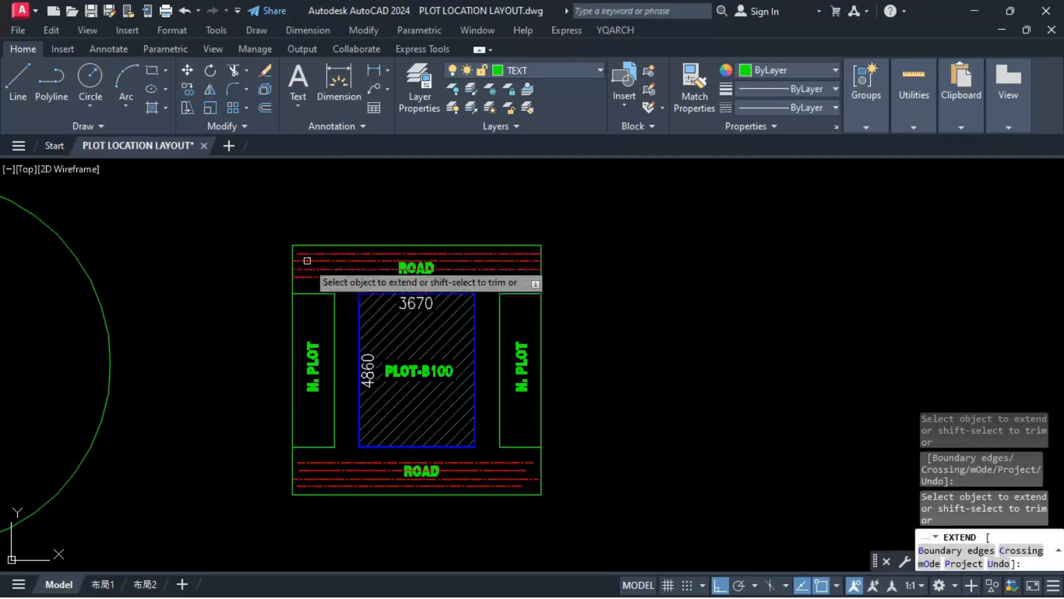
left_click_drag(308, 251, 307, 284)
left_click_drag(308, 454, 308, 490)
left_click_drag(507, 489, 517, 459)
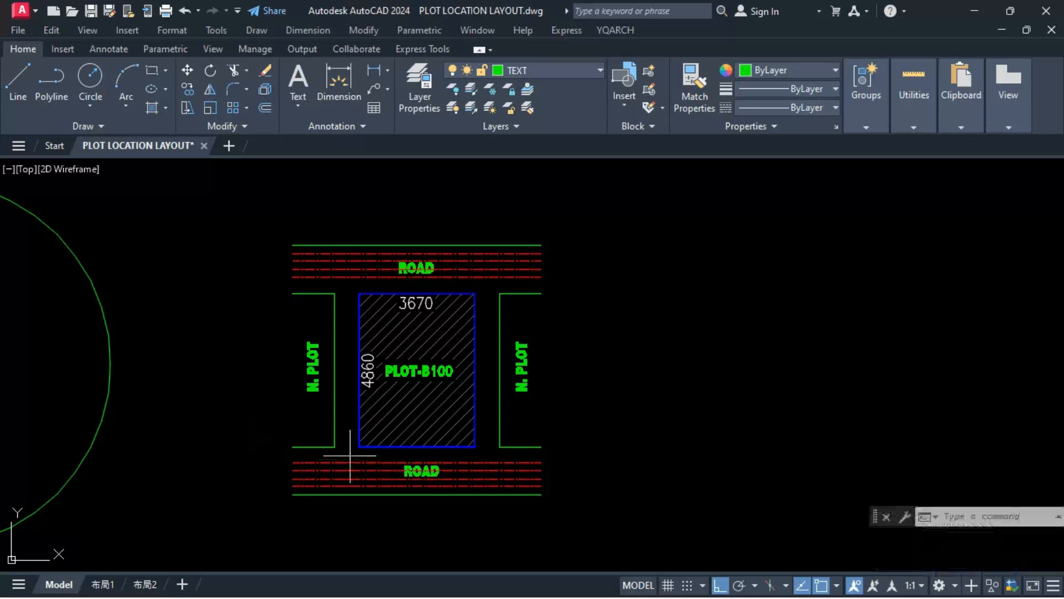
Step: Change the red dash-dot lines in both roads to blue
left_click(789, 71)
left_click(807, 221)
key("Escape")
key("Escape")
key("Escape")
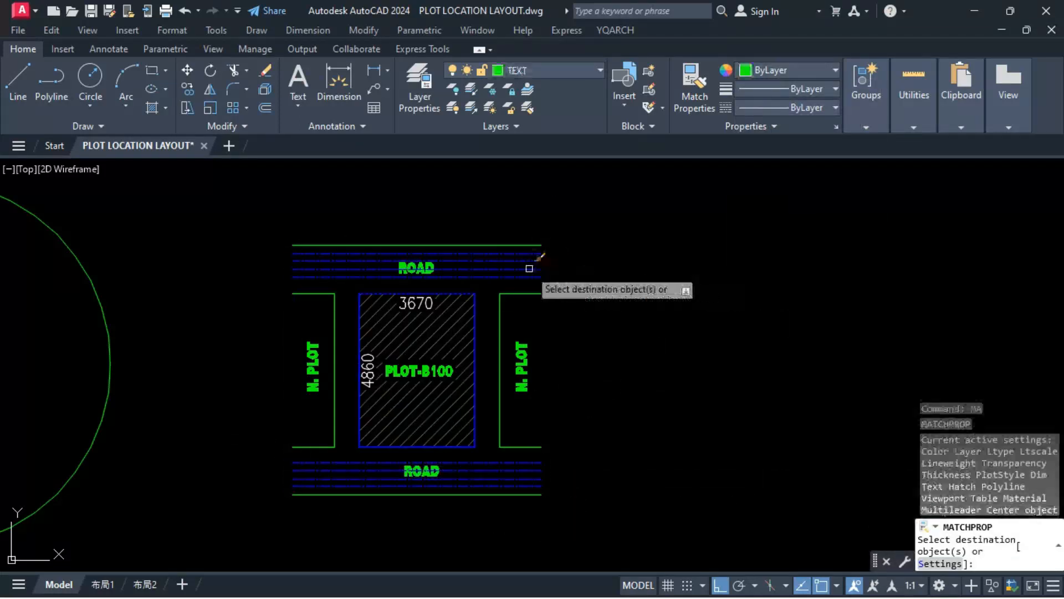
left_click(529, 253)
key("Escape")
key("Escape")
Step: Bring both ROAD labels in front of the road lines
middle_click_drag(627, 452, 802, 446)
left_click_drag(560, 213, 618, 274)
left_click_drag(567, 482, 630, 440)
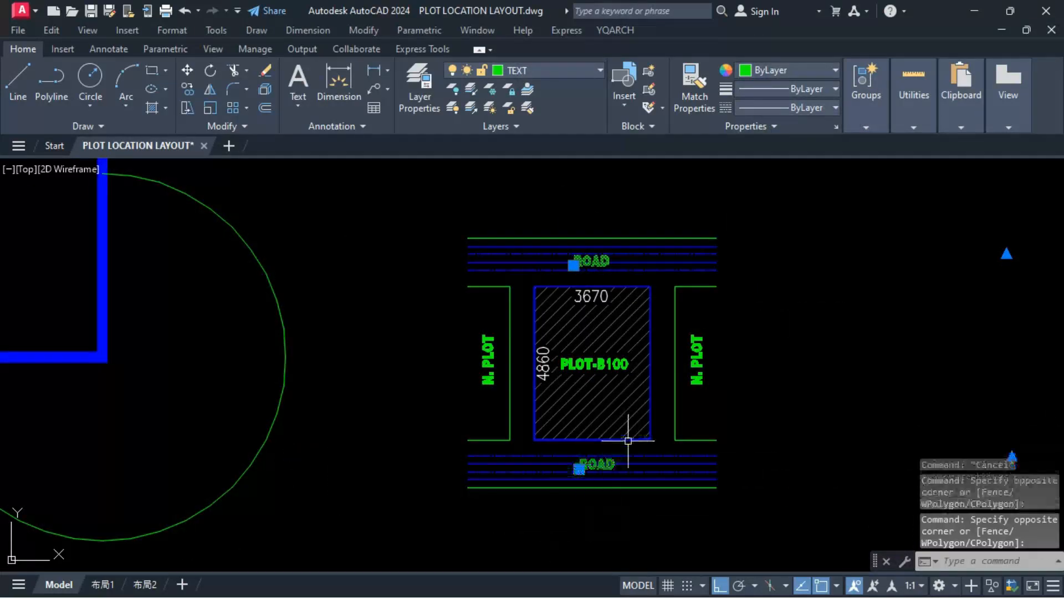
right_click(629, 440)
left_click(848, 260)
key("Escape")
Step: Match the neighbouring plot outlines and the outer road edges to the blue plot B100 outline
left_click(651, 370)
type("ma")
left_click(676, 321)
left_click(512, 320)
left_click(539, 238)
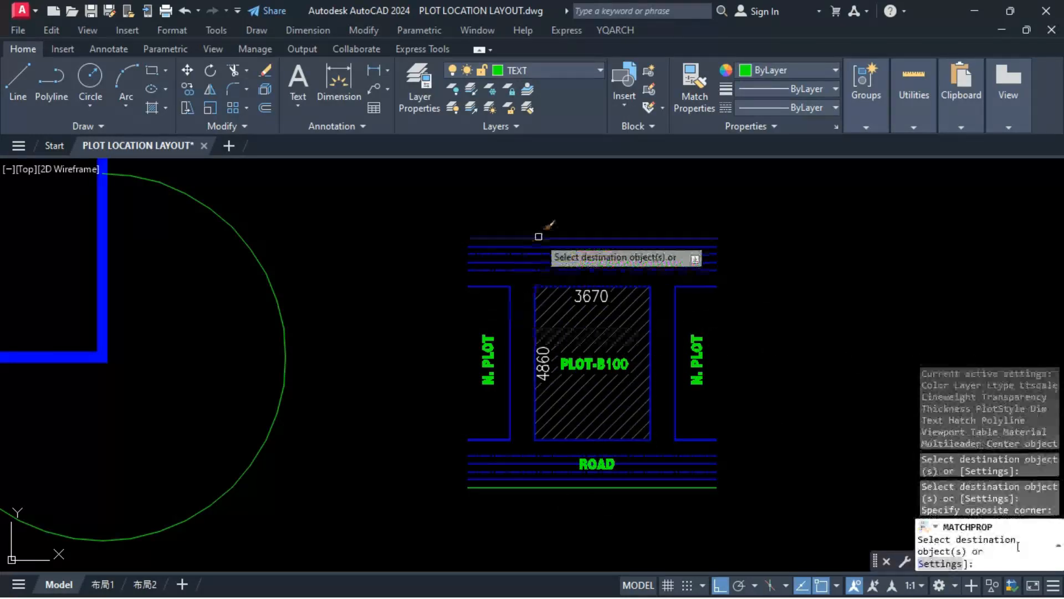
left_click(531, 488)
key("Escape")
key("Escape")
key("Escape")
Step: Give the key plan's road lines and plot outlines a heavier polyline width
left_click(534, 301)
left_click_drag(423, 216, 756, 516)
key("space")
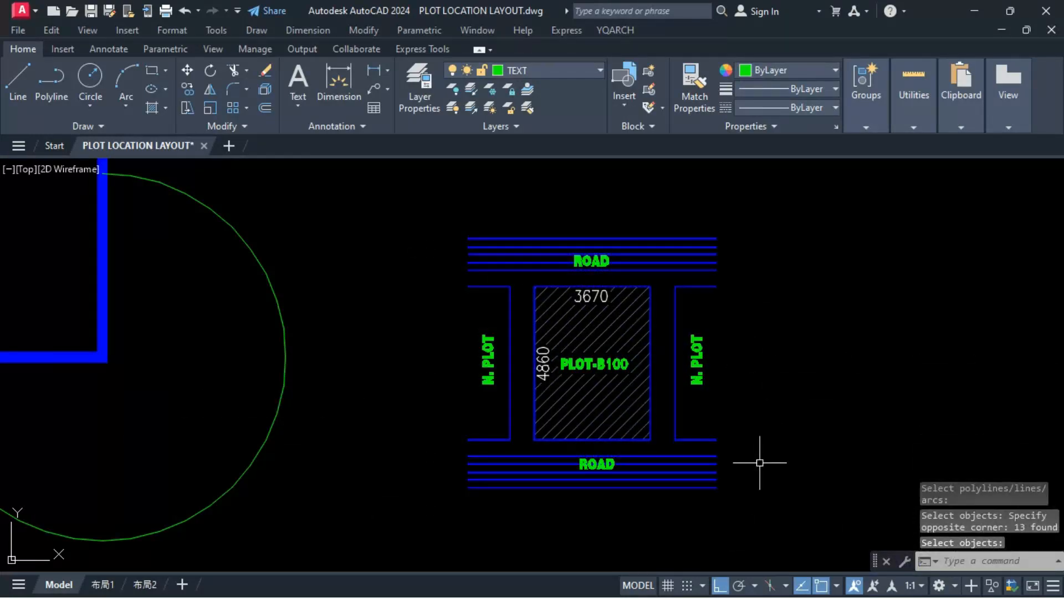
type("ma")
key("Escape")
Step: Set two alternate inner lines in each road to a dashed linetype
scroll(760, 462, "down", 2)
scroll(672, 265, "up", 2)
middle_click_drag(744, 451, 665, 345)
left_click(664, 273)
left_click(665, 258)
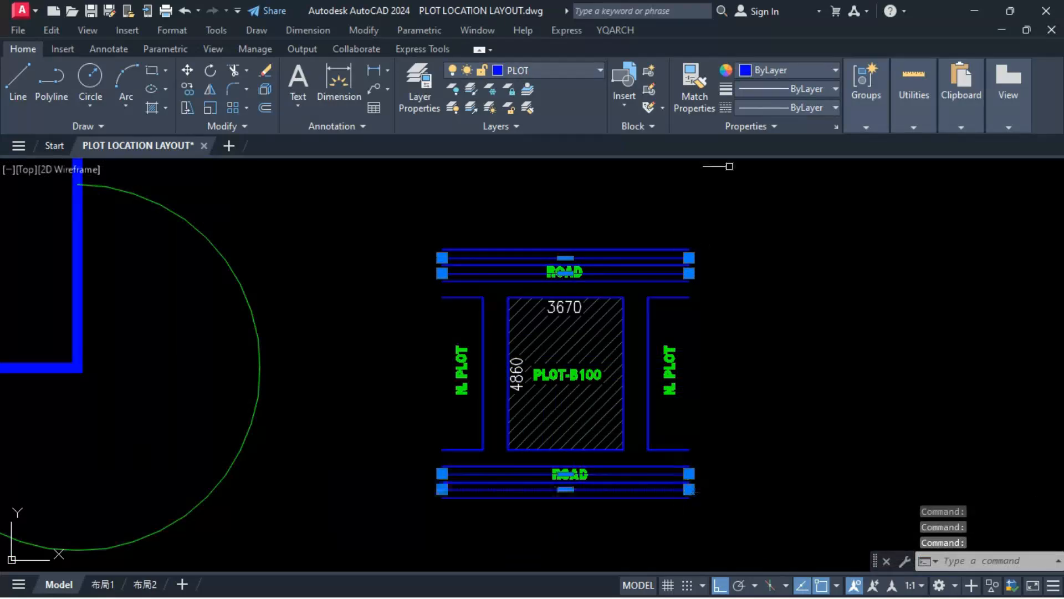
left_click(787, 108)
left_click(801, 208)
key("Escape")
key("Escape")
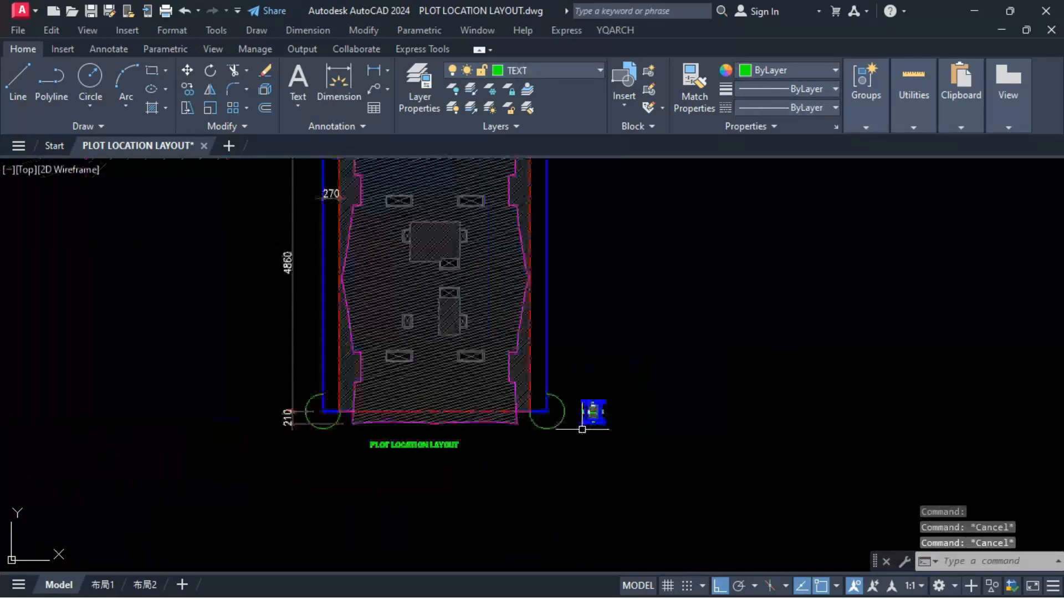
Step: Copy the PLOT LOCATION LAYOUT title beneath the key plan and reword the copy as PLOT LOCATION
key("Return")
left_click(415, 444)
scroll(577, 423, "up", 5)
left_click(560, 361)
double_click(721, 383)
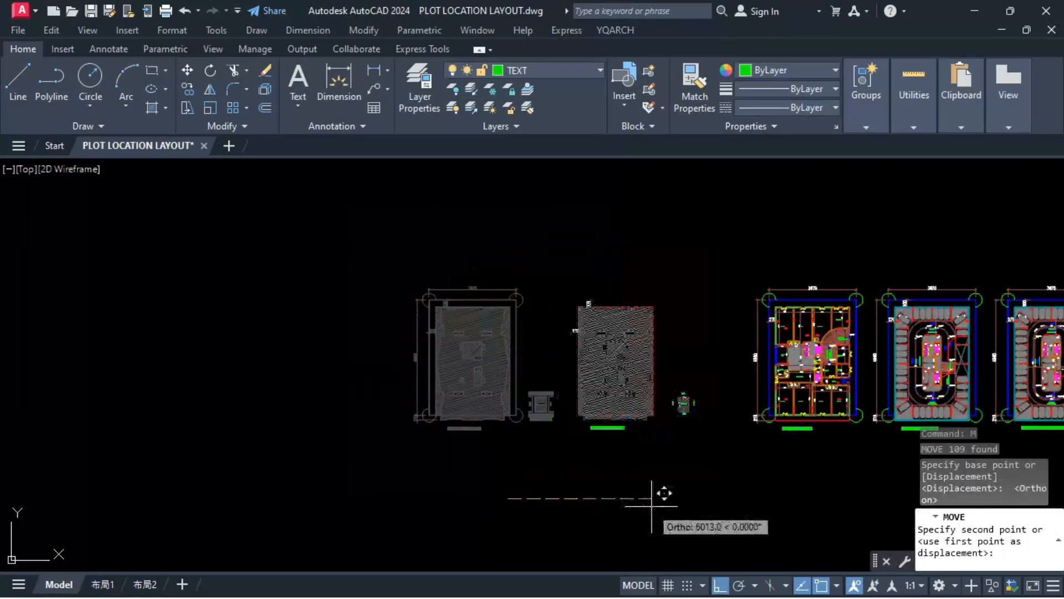
left_click(734, 476)
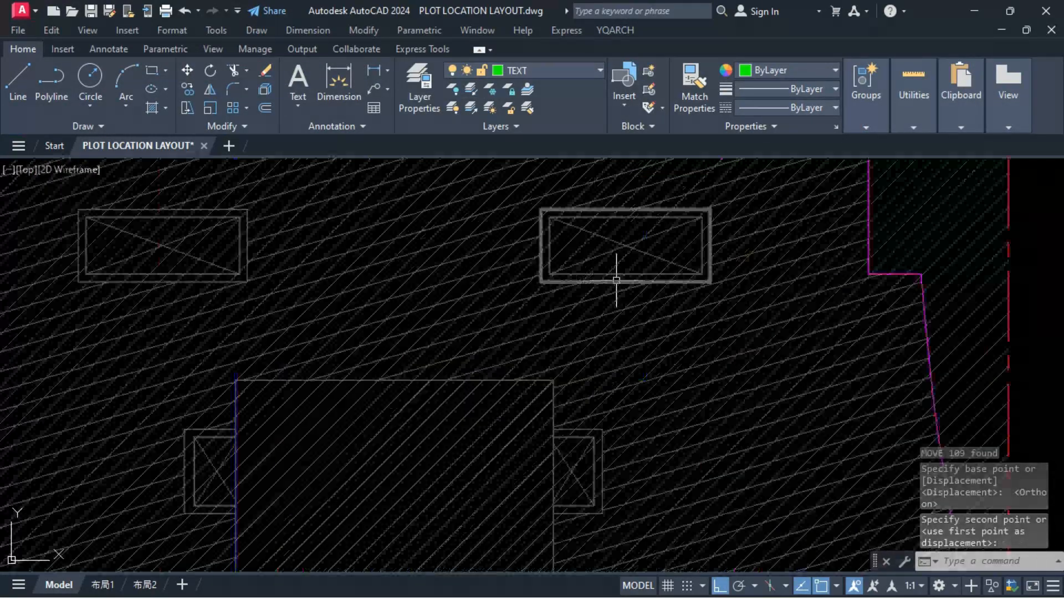
Step: Try to trim the building hatch using the core and shaft outlines as cutting edges
left_click(201, 277)
left_click(212, 432)
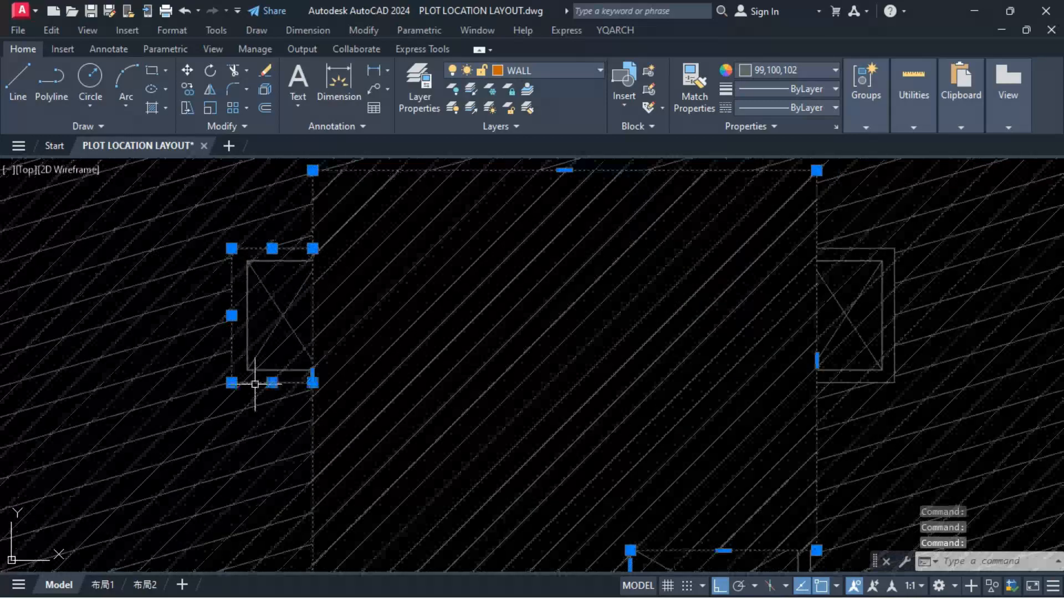
type("tr")
key("space")
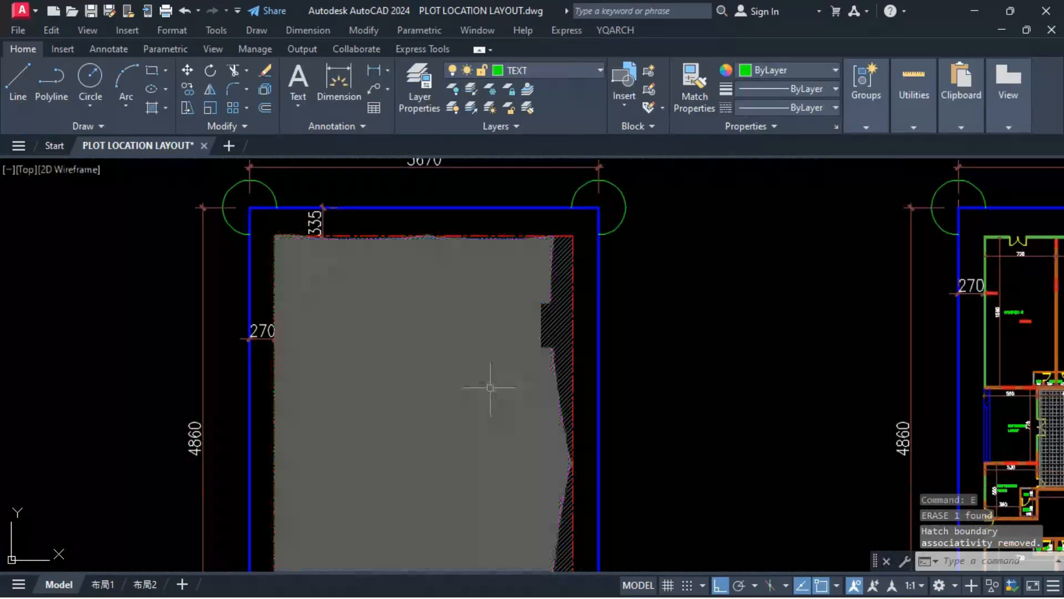
left_click(514, 394)
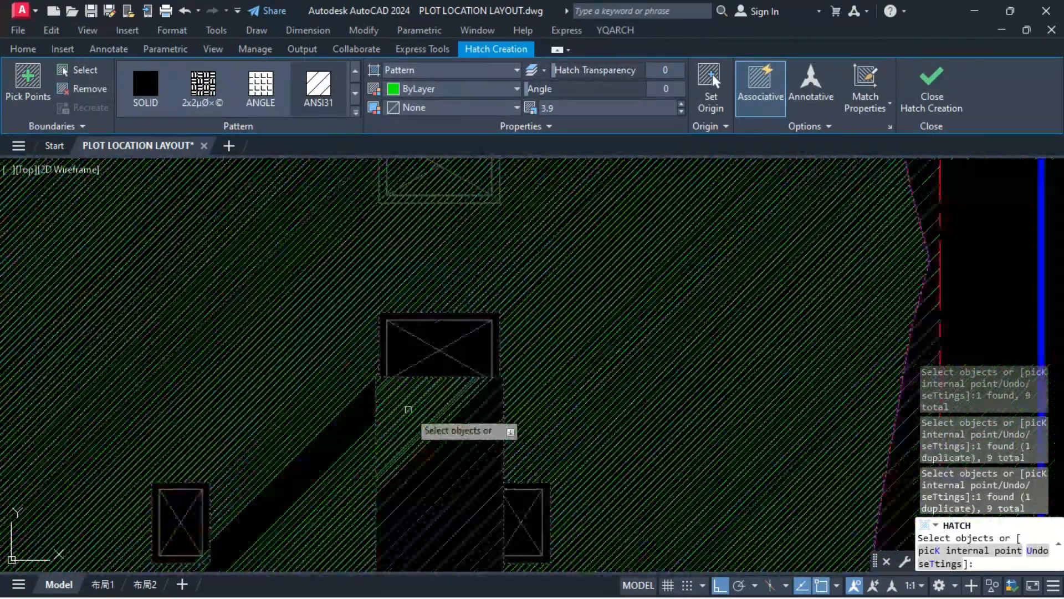
Step: Erase the old building hatch and the surplus inner boundaries of the shafts in the plot location layout
scroll(408, 409, "down", 5)
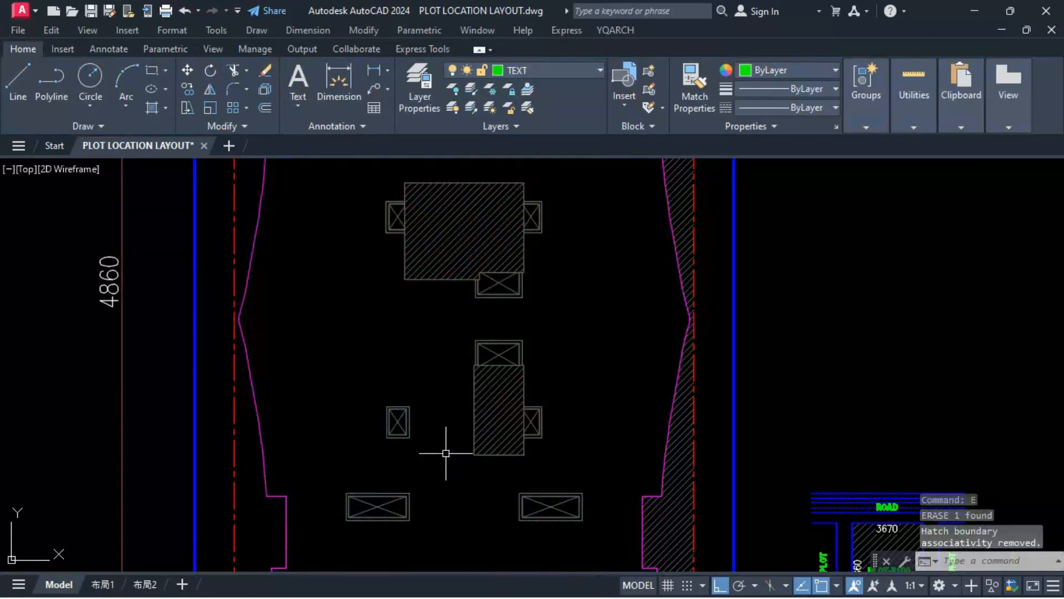
scroll(442, 445, "down", 5)
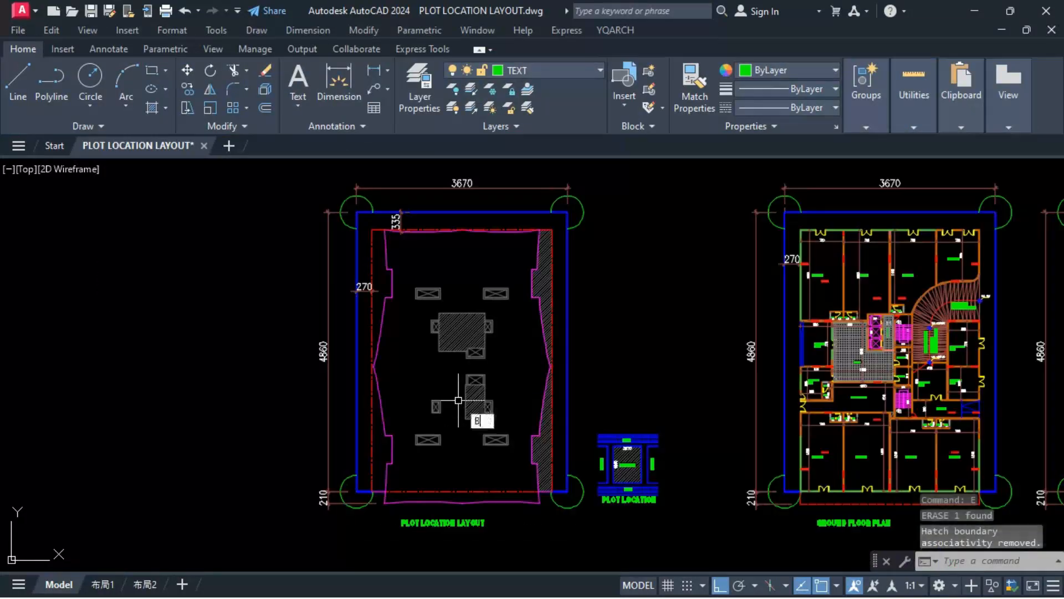
type("E")
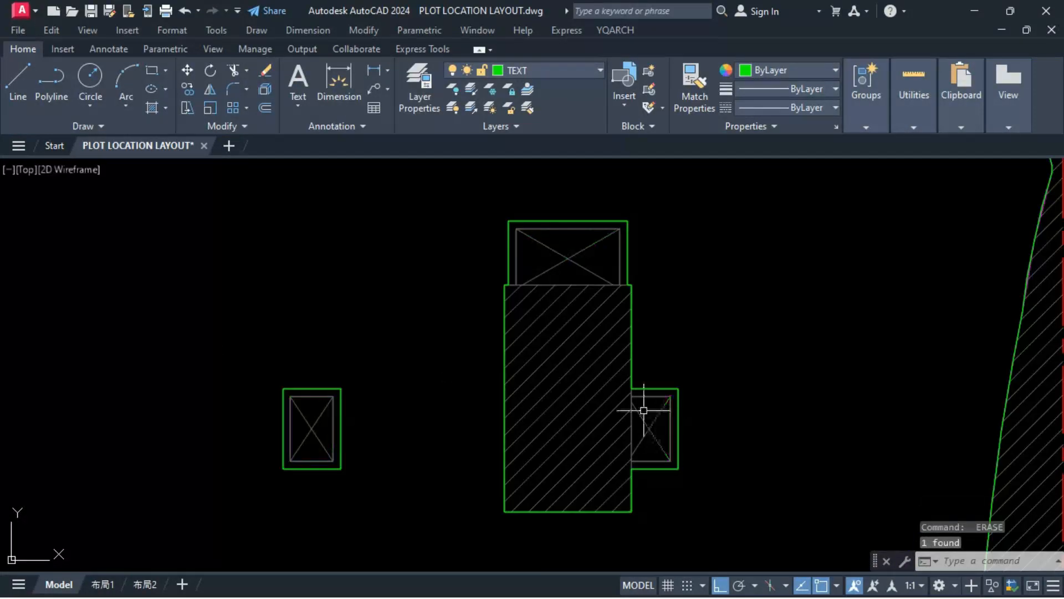
scroll(643, 410, "down", 3)
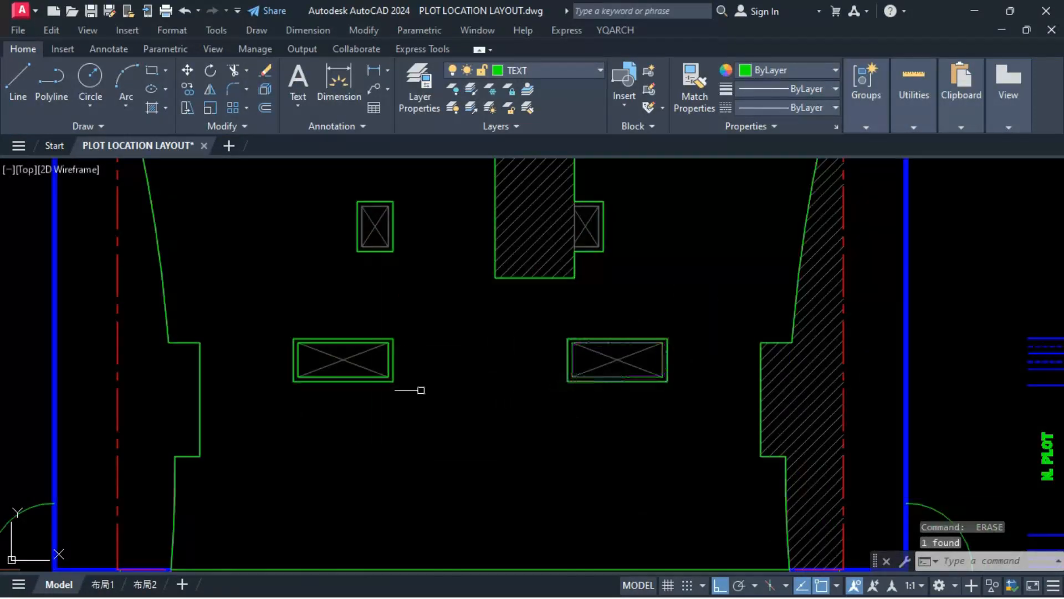
scroll(424, 458, "down", 5)
Step: Hatch the building footprint around the core and shaft outlines with ANSI31 at scale 3.9
type("h")
key("Return")
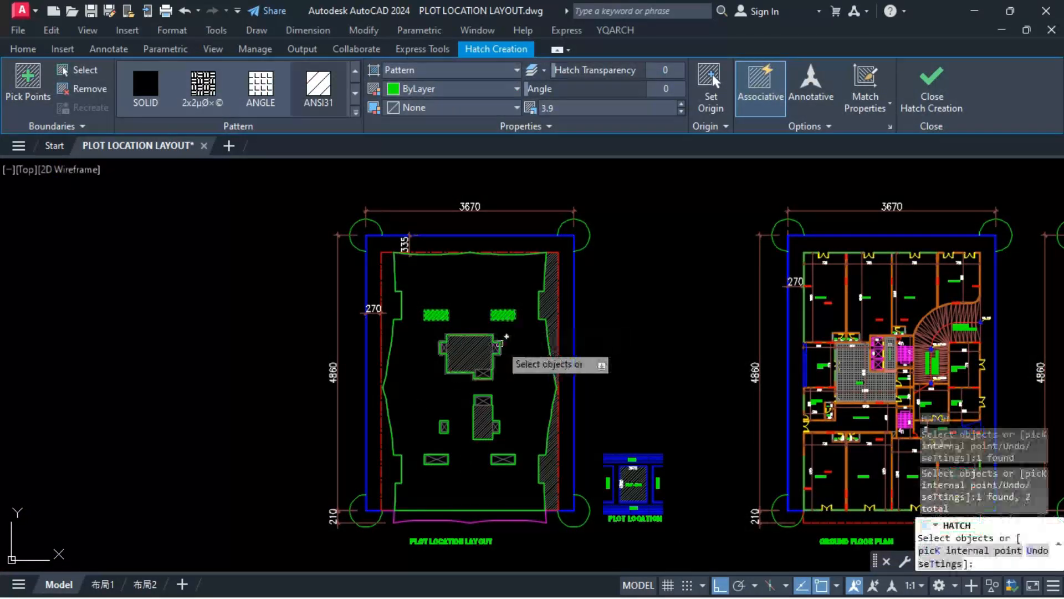
left_click(499, 344)
left_click(496, 427)
left_click(503, 459)
left_click(549, 351)
key("Return")
Step: Match the new building hatch to the existing hatch in the side setback strip
left_click(551, 316)
type("ma")
key("Return")
left_click(508, 353)
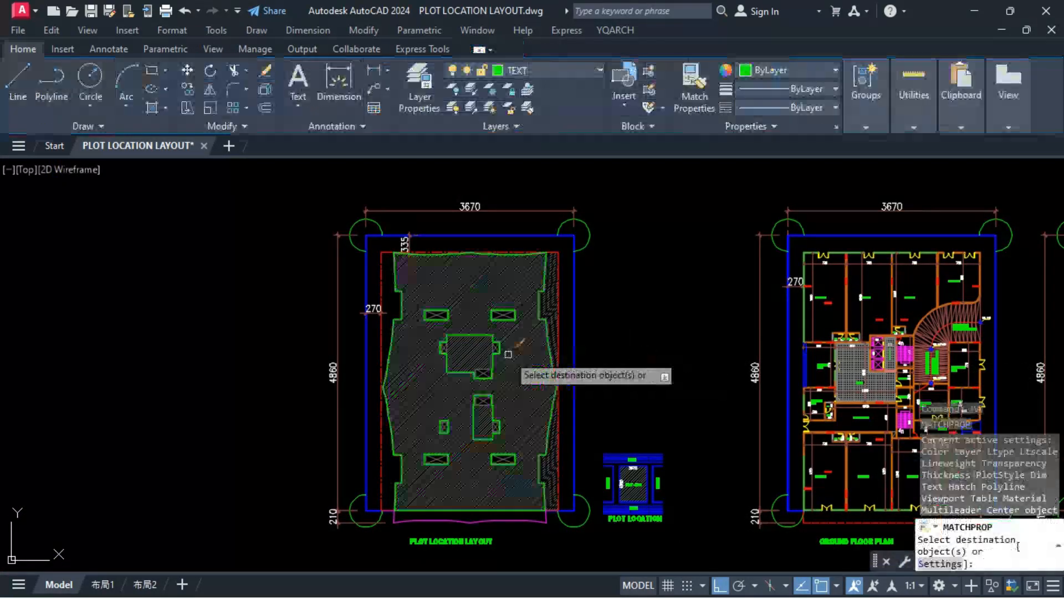
Step: Erase the green boundary outlines around the building footprint, core and shafts
key("Escape")
key("Delete")
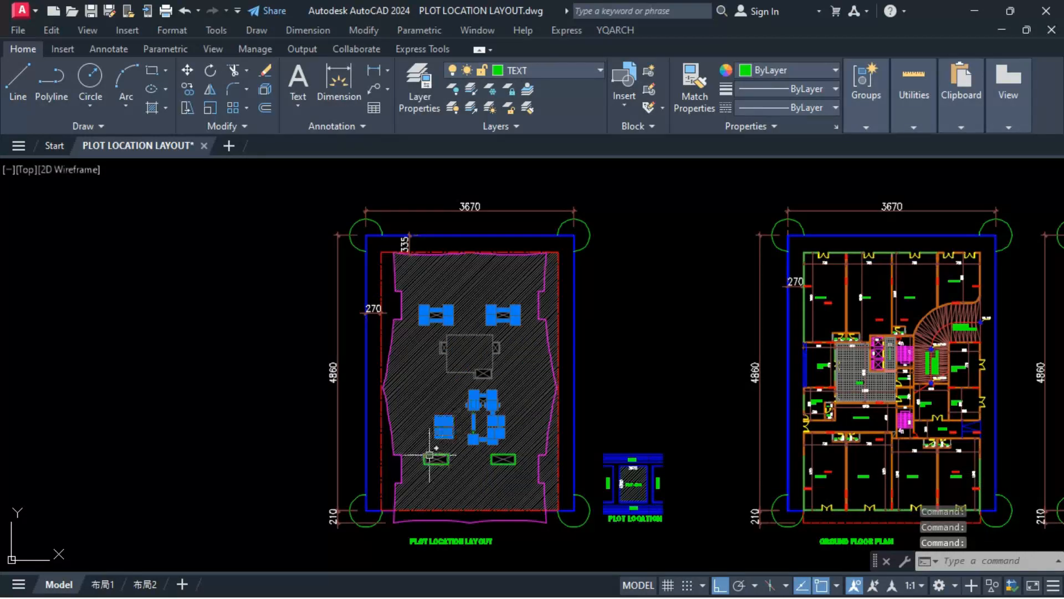
left_click(430, 455)
left_click(492, 454)
type("e")
Step: Change the building hatch's angle so it runs differently from the setback hatch, using the YQArch hatch angle command
scroll(474, 450, "up", 4)
left_click(451, 433)
type("hh")
key("Escape")
type("hha")
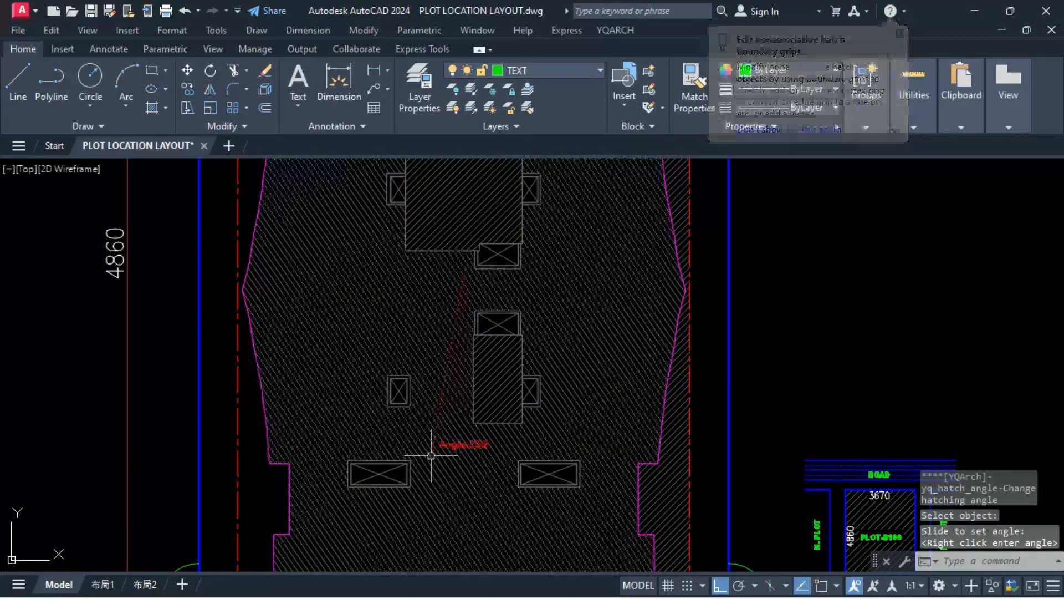
scroll(431, 455, "down", 10)
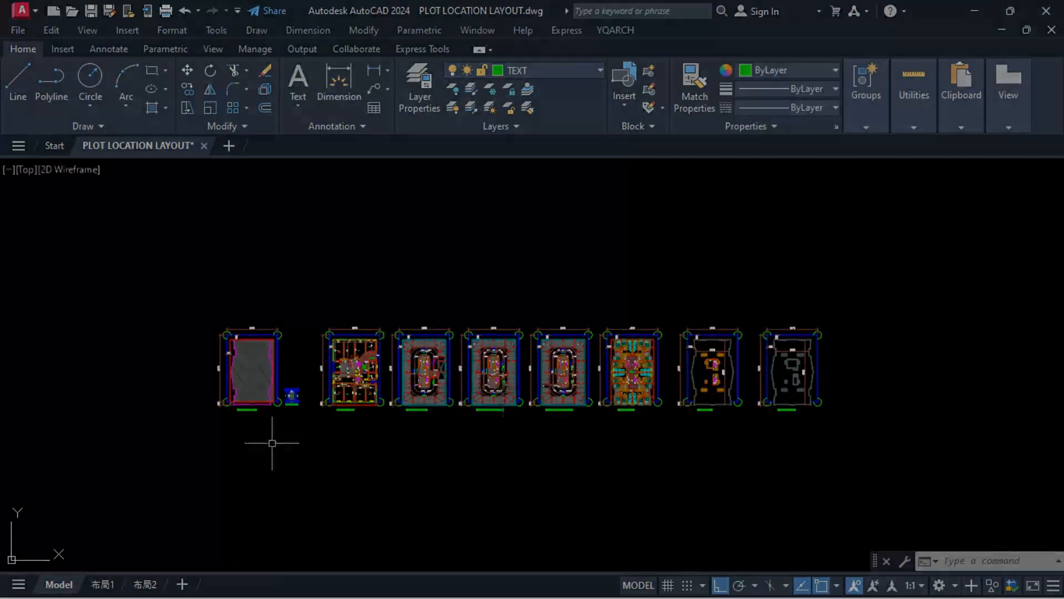